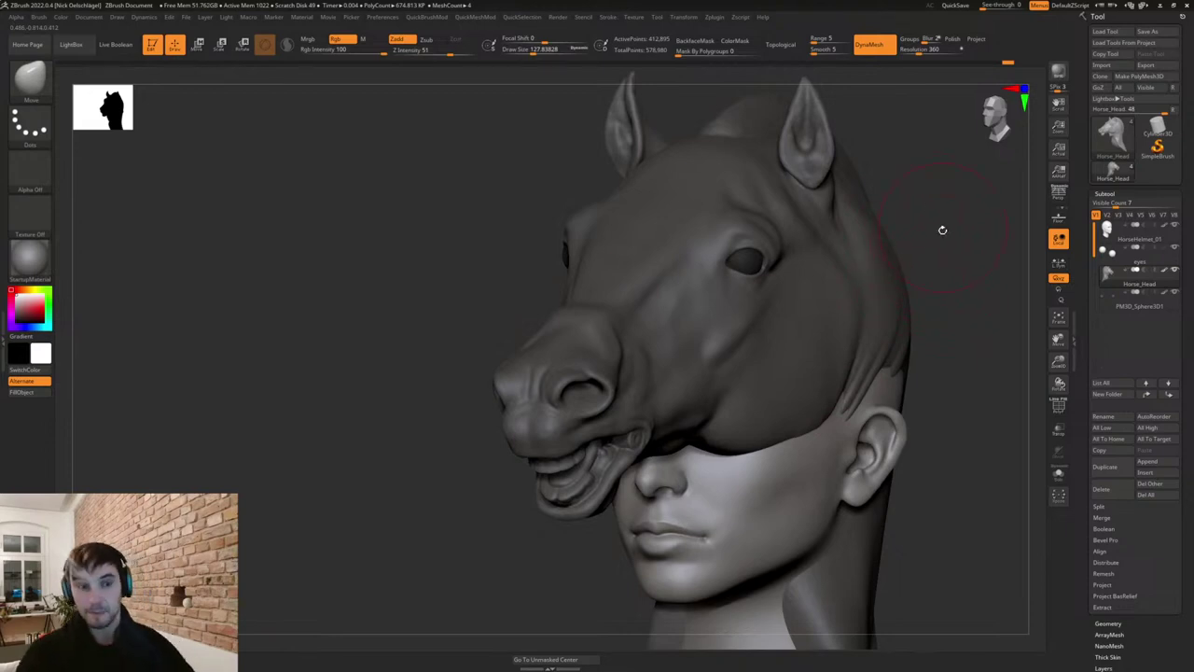
Reshape the pointed skin folds above the human ear on the horse mask with the Move brush at draw size about 250.
mouse_move(942, 230)
mouse_down()
mouse_move(914, 298)
mouse_move(925, 297)
mouse_up()
key(s)
drag(911, 382, 950, 405)
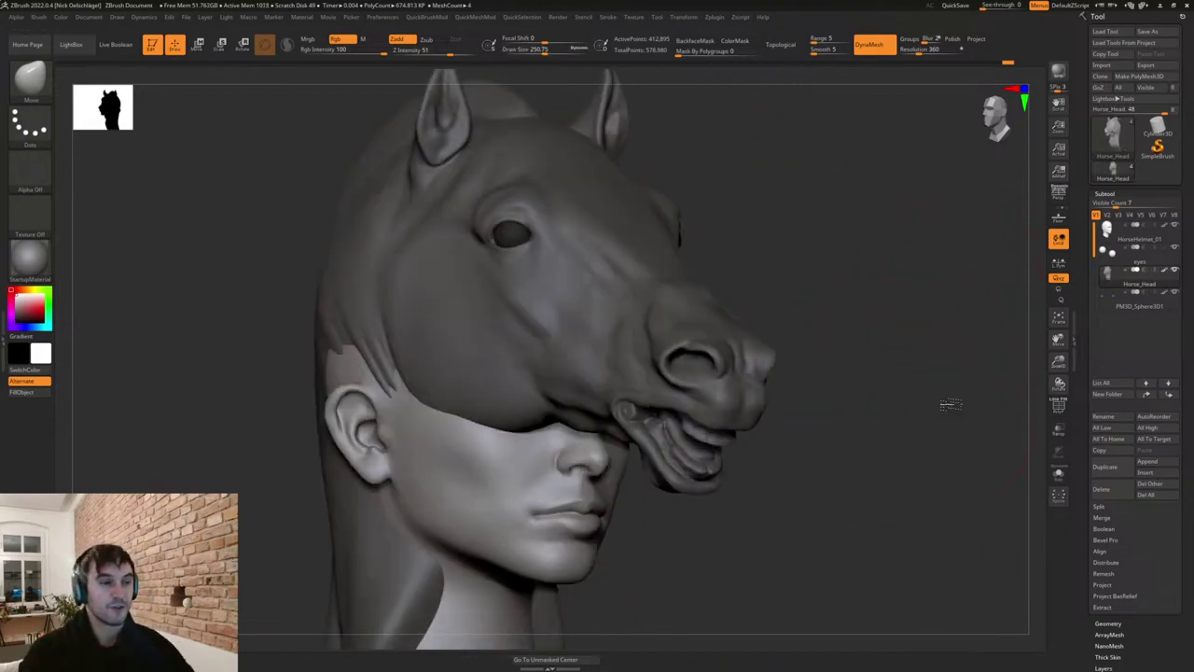
alt+drag(815, 491, 935, 404)
drag(774, 486, 830, 491)
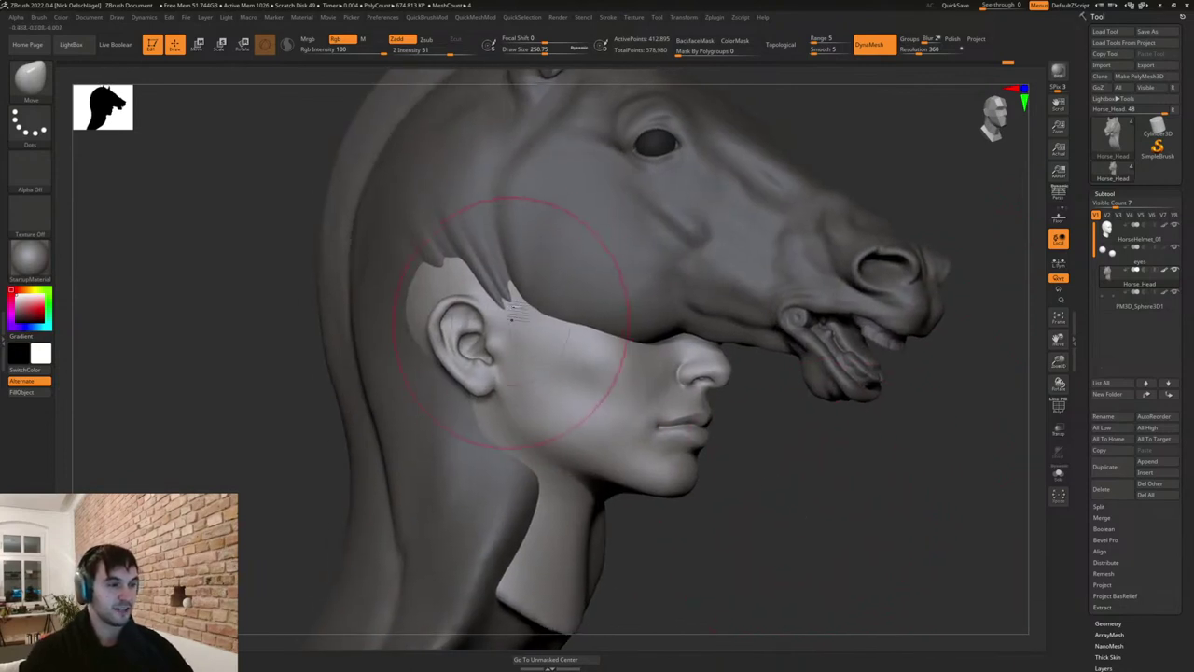
drag(502, 298, 506, 311)
drag(832, 446, 774, 438)
drag(473, 290, 513, 281)
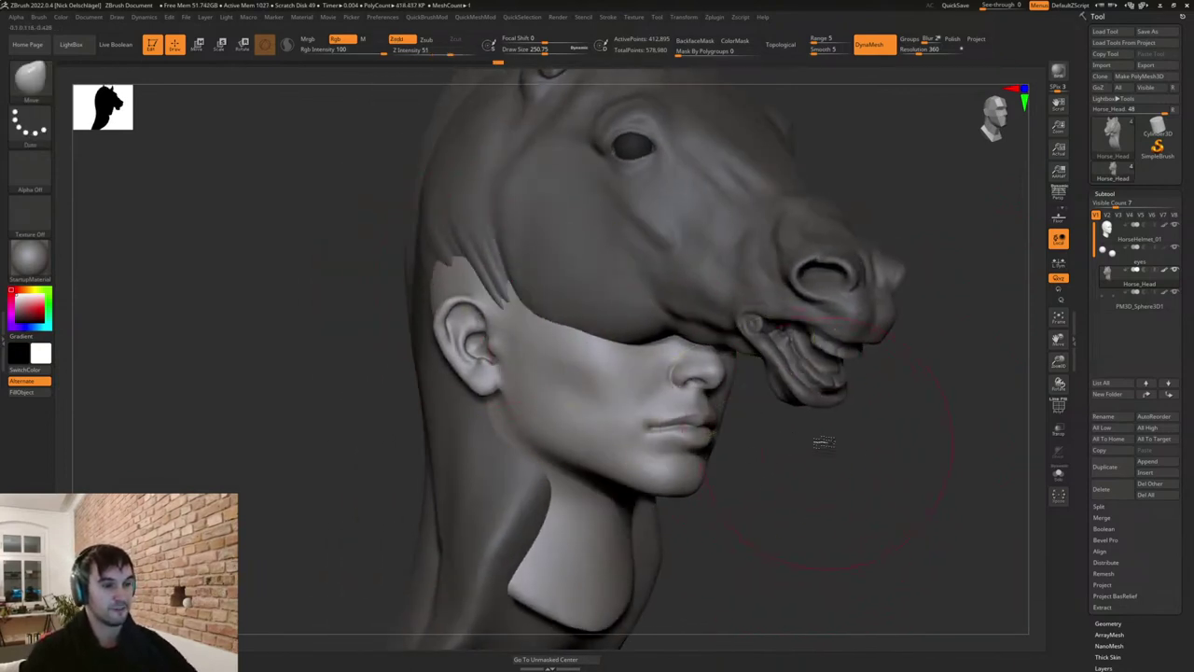
drag(824, 439, 779, 442)
Carve finer creases around the horse's eyelids and eye corners with the DamStandard brush at draw size about 25.
mouse_move(811, 334)
mouse_down()
mouse_move(861, 339)
mouse_move(909, 307)
mouse_move(881, 416)
mouse_up()
drag(786, 231, 823, 233)
ctrl+right_drag(600, 242, 617, 261)
key(s)
drag(616, 261, 589, 260)
key(b)
key(d)
key(s)
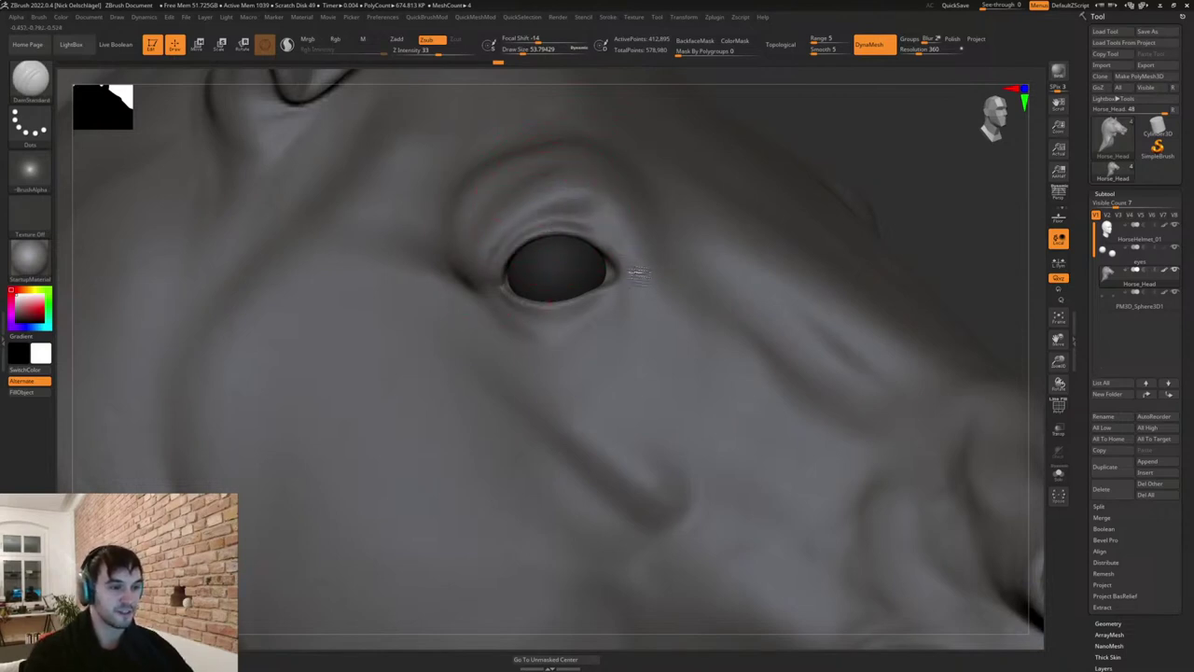
key(s)
drag(635, 268, 621, 268)
key(ctrl+z)
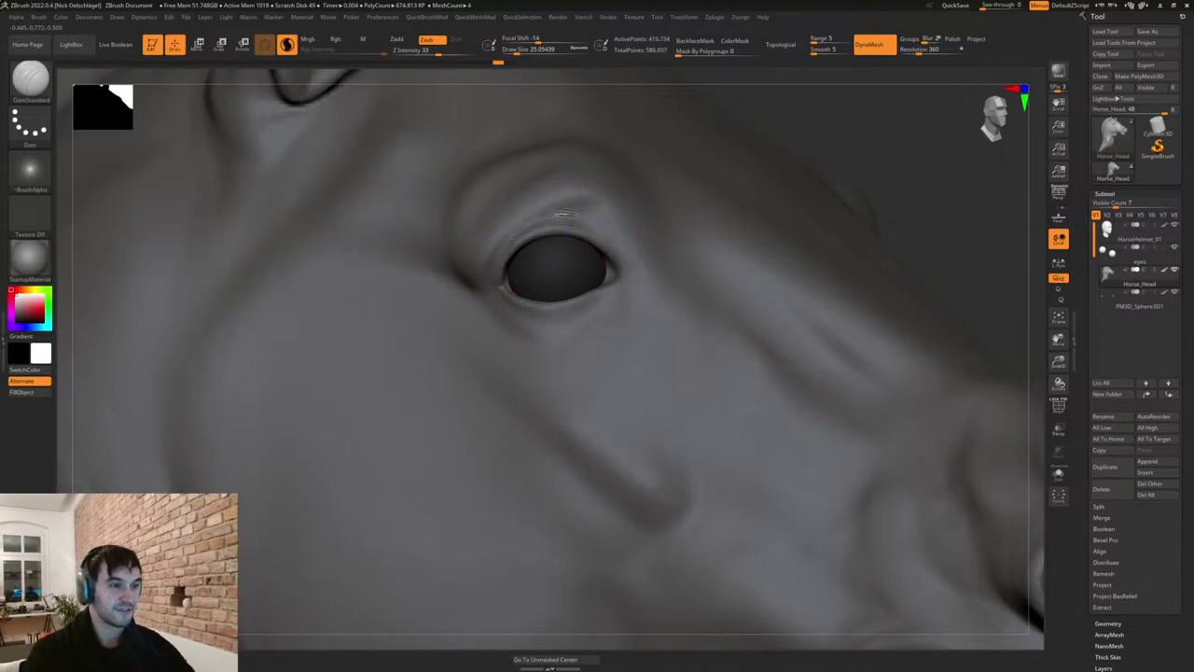
right_drag(625, 233, 601, 214)
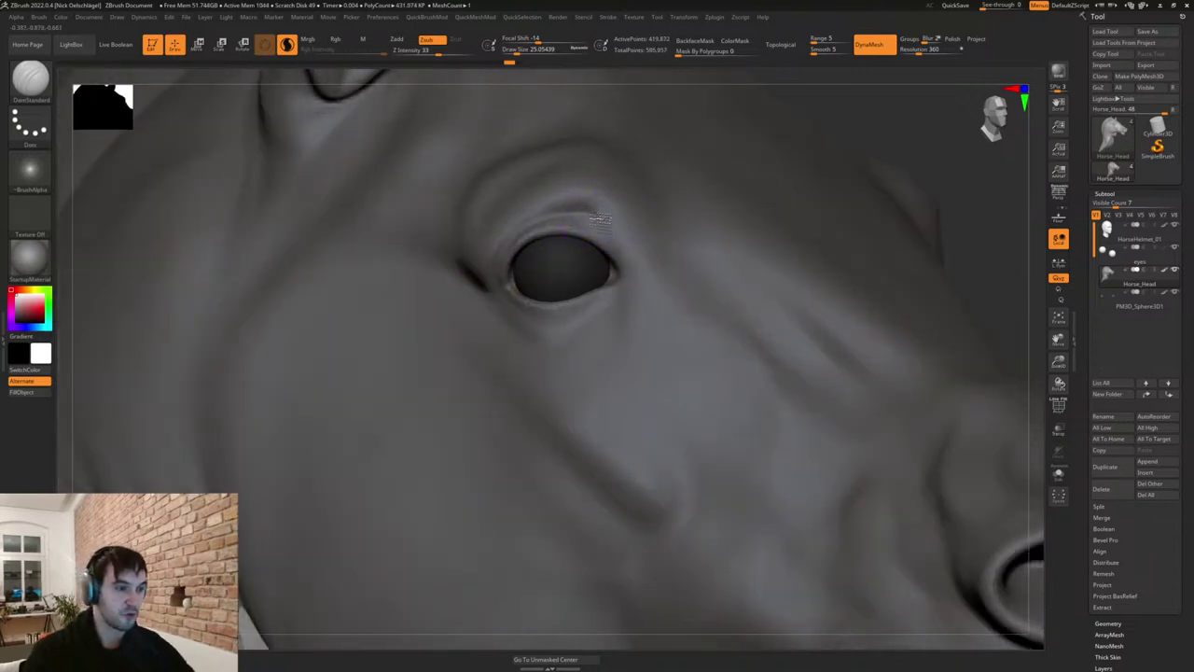
mouse_move(601, 280)
right_down()
mouse_move(567, 262)
mouse_move(597, 264)
right_up()
Reshape the horse's upper eyelid and rear eye corner with the Move brush at draw size about 112, undoing the last unwanted change.
key(s)
key(b)
key(m)
key(v)
mouse_move(597, 264)
mouse_down()
mouse_move(618, 270)
mouse_move(612, 282)
mouse_up()
drag(498, 283, 494, 273)
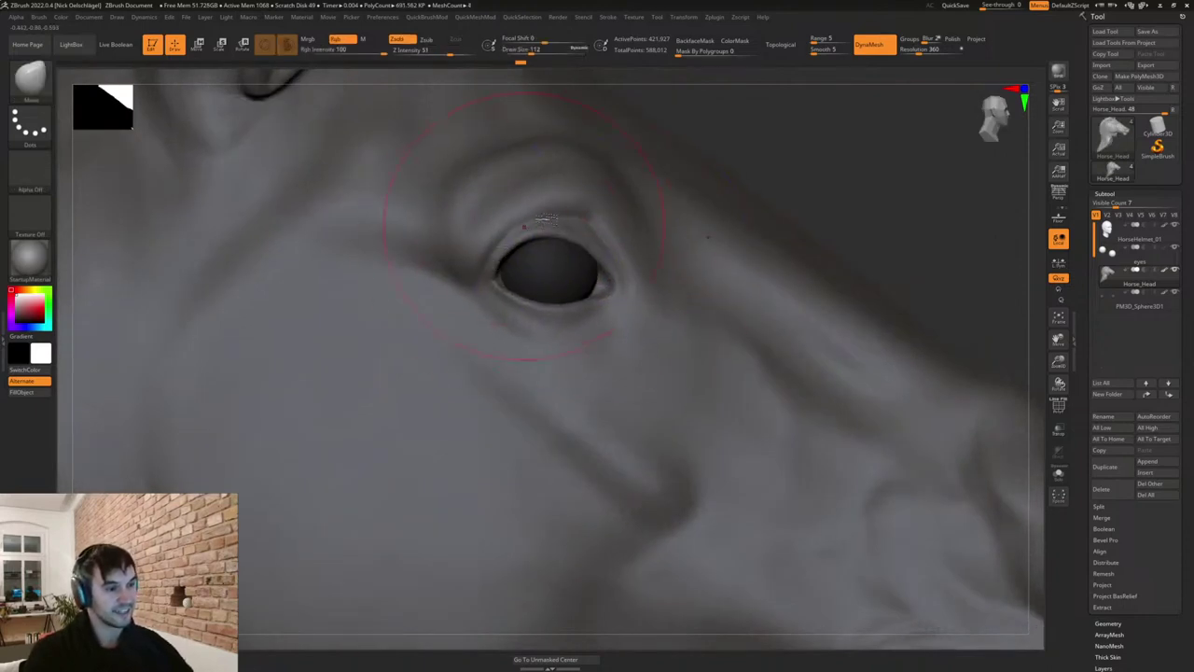
drag(536, 229, 572, 235)
key(s)
key(s)
key(ctrl+z)
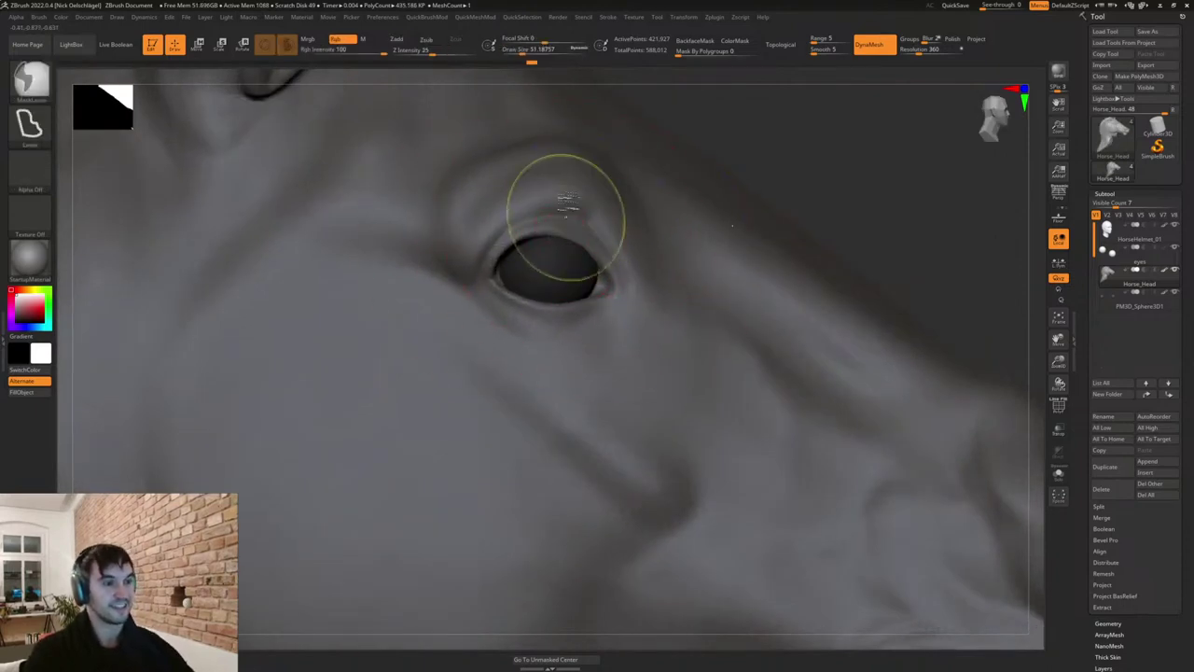
Fit the horse's lower eyelid and eye corners around the eyeball from several angles with the Move brush at draw size about 87.
right_drag(584, 213, 530, 265)
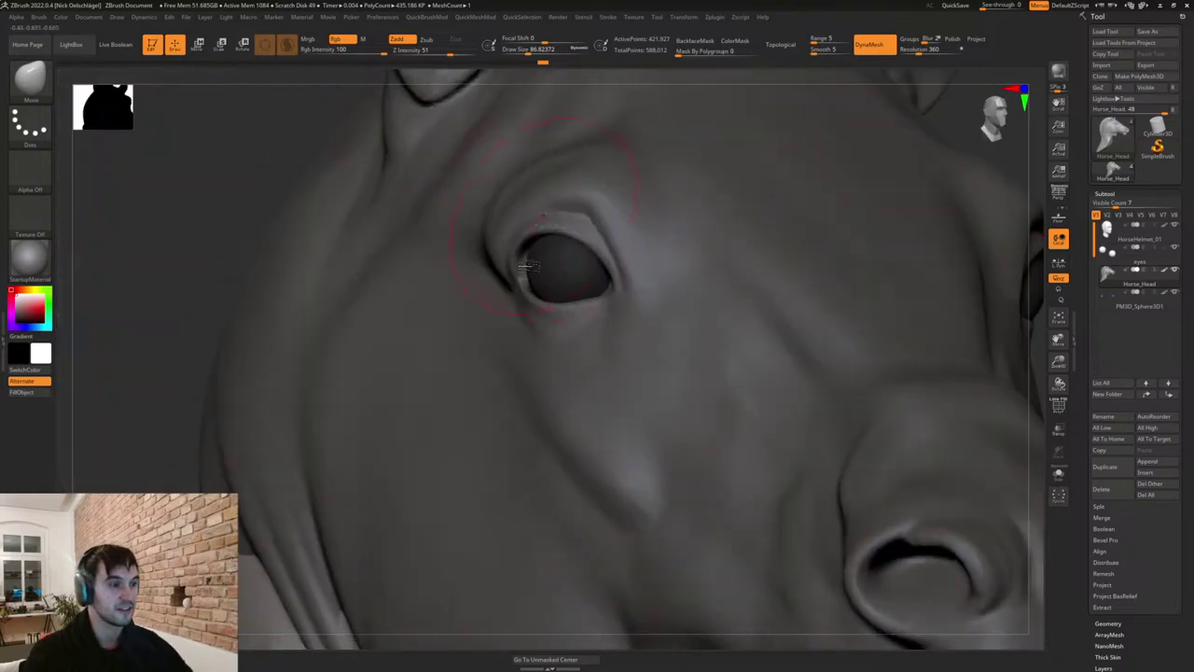
drag(520, 289, 528, 285)
mouse_move(541, 290)
right_down()
mouse_move(584, 286)
mouse_move(613, 303)
mouse_move(548, 342)
right_up()
drag(569, 307, 579, 295)
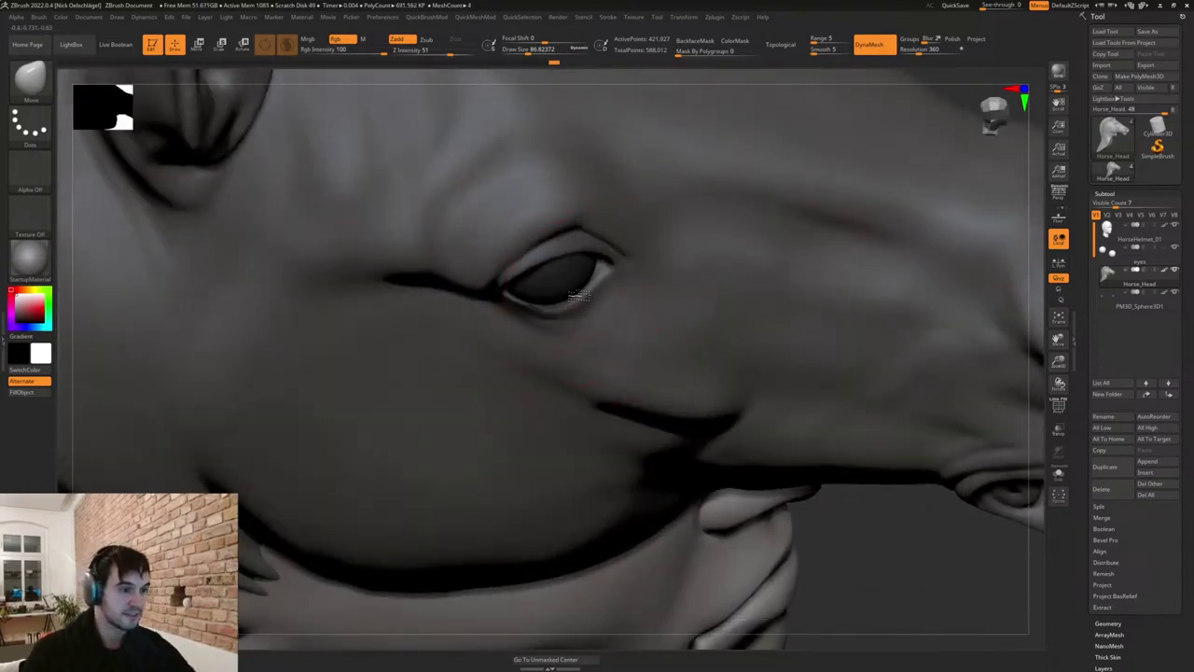
right_drag(553, 310, 519, 168)
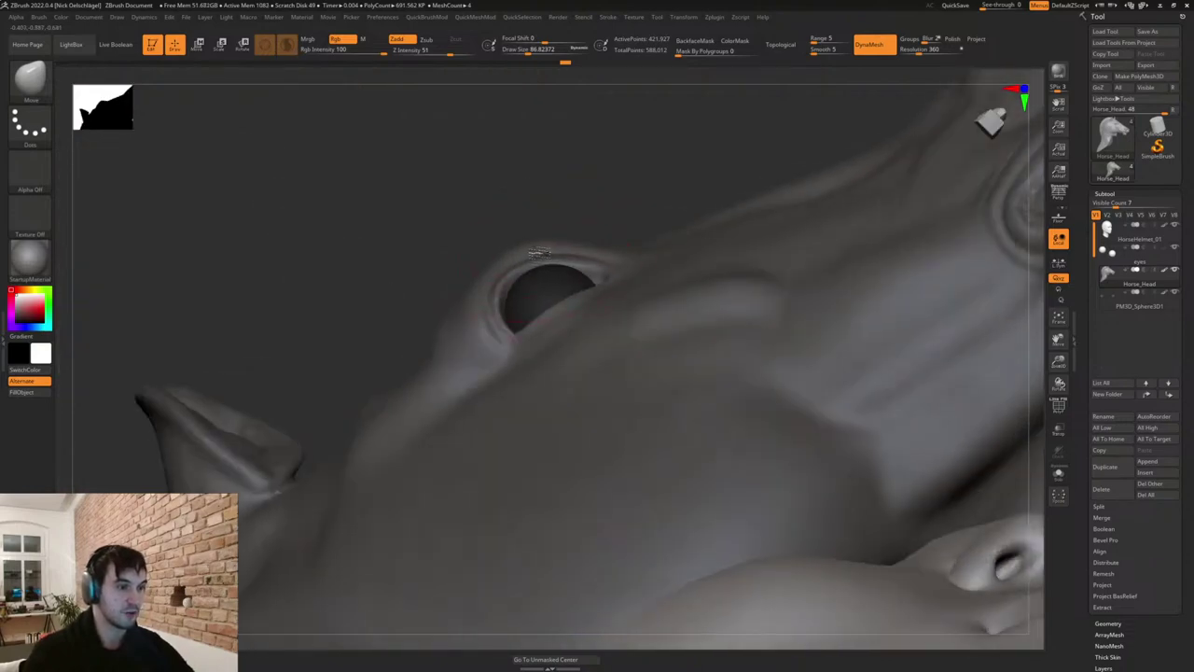
right_drag(542, 213, 558, 321)
right_drag(584, 248, 519, 279)
ctrl+right_drag(612, 285, 557, 229)
Refine the shape of the horse's nostril rim with the Move brush at draw size about 77.
mouse_move(854, 323)
right_down()
mouse_move(877, 301)
mouse_move(913, 321)
mouse_move(842, 307)
right_up()
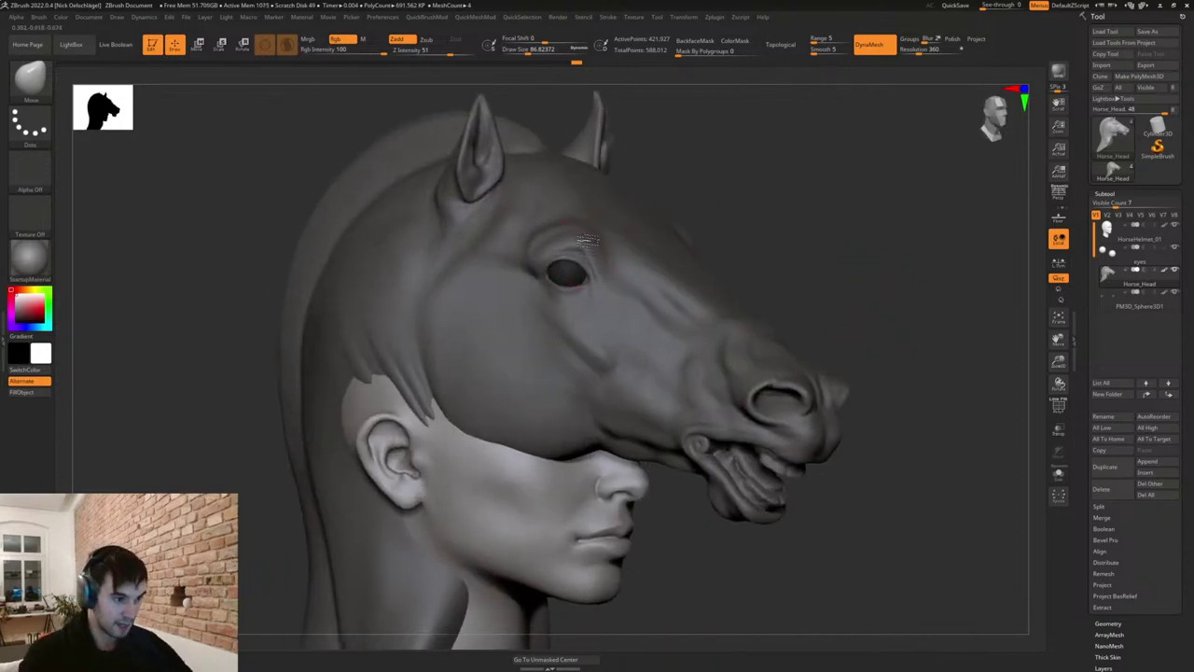
right_drag(786, 324, 523, 396)
right_drag(695, 491, 785, 503)
ctrl+right_drag(785, 504, 821, 513)
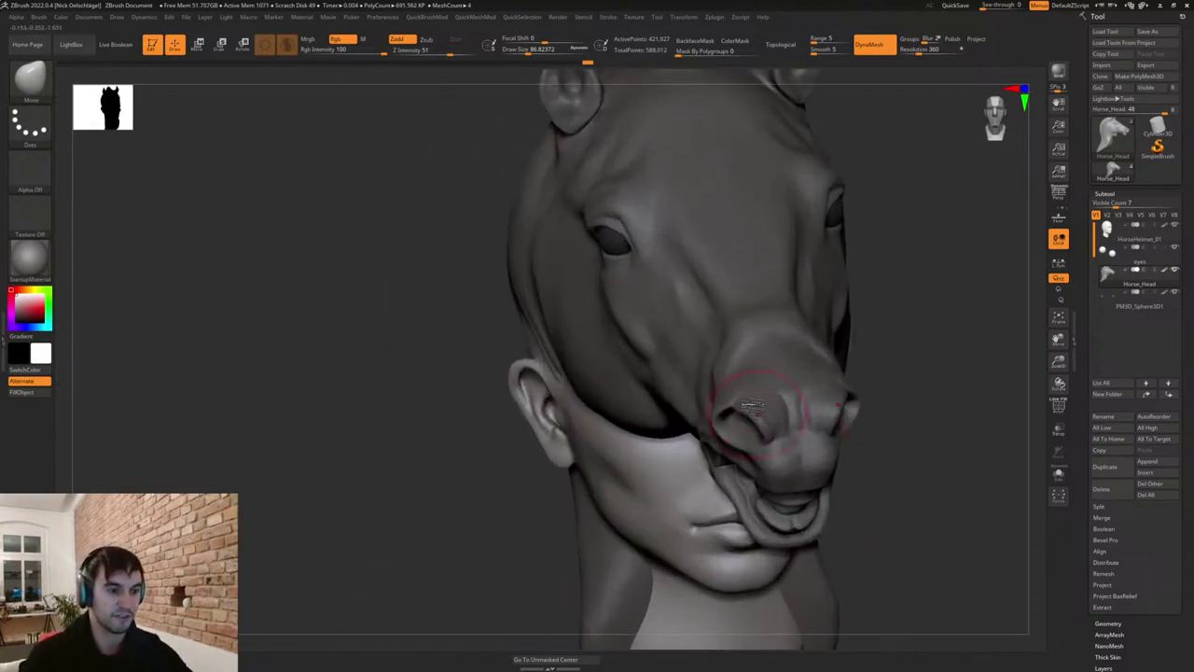
drag(743, 394, 742, 393)
right_drag(747, 392, 850, 357)
key(s)
drag(754, 411, 746, 412)
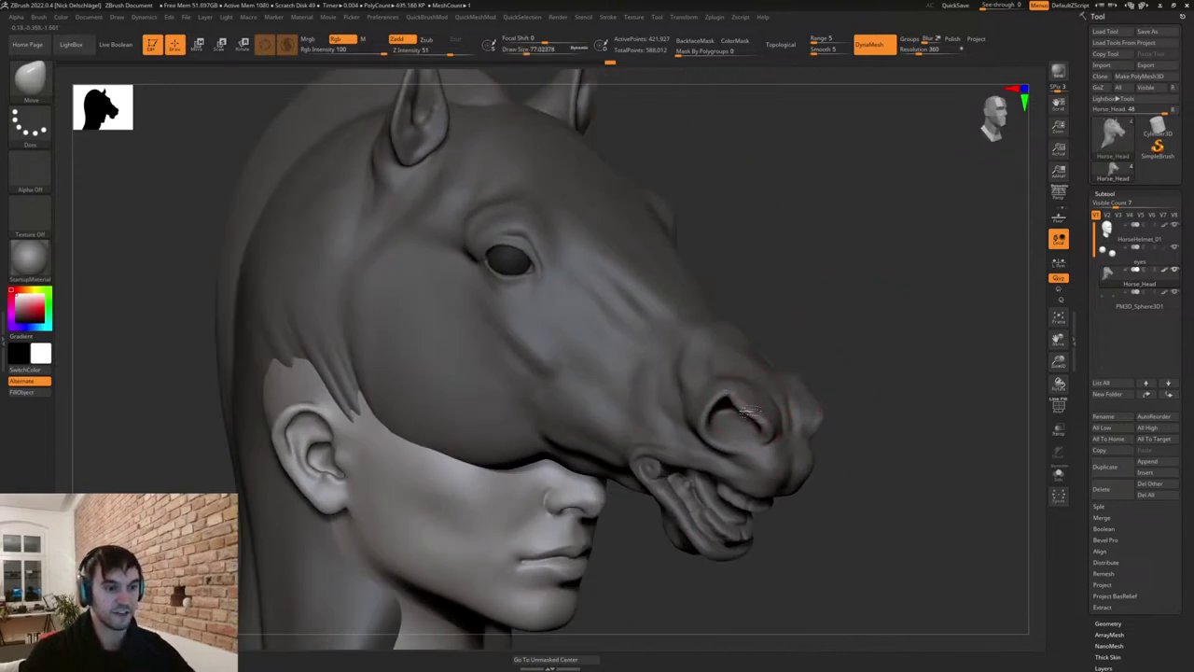
Examine the proportions and silhouette of the whole horse helmet from side, three-quarter and front views.
right_drag(833, 370, 714, 436)
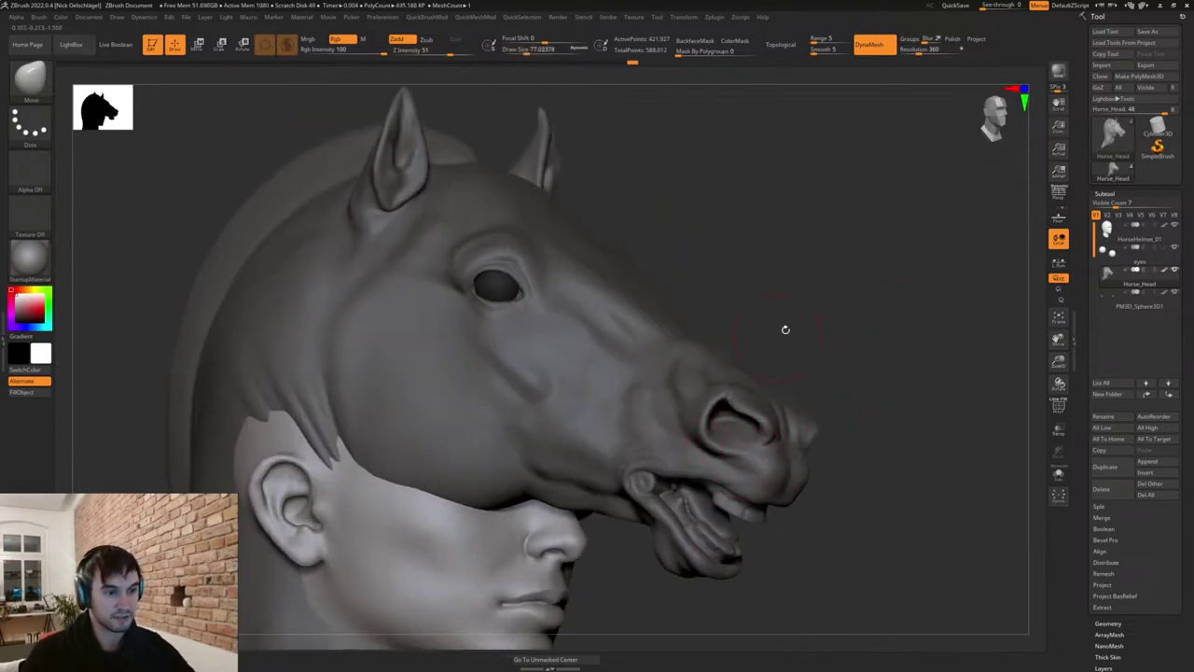
right_drag(786, 330, 732, 341)
mouse_move(796, 283)
mouse_down()
mouse_move(760, 317)
mouse_move(851, 307)
mouse_up()
drag(798, 342, 772, 450)
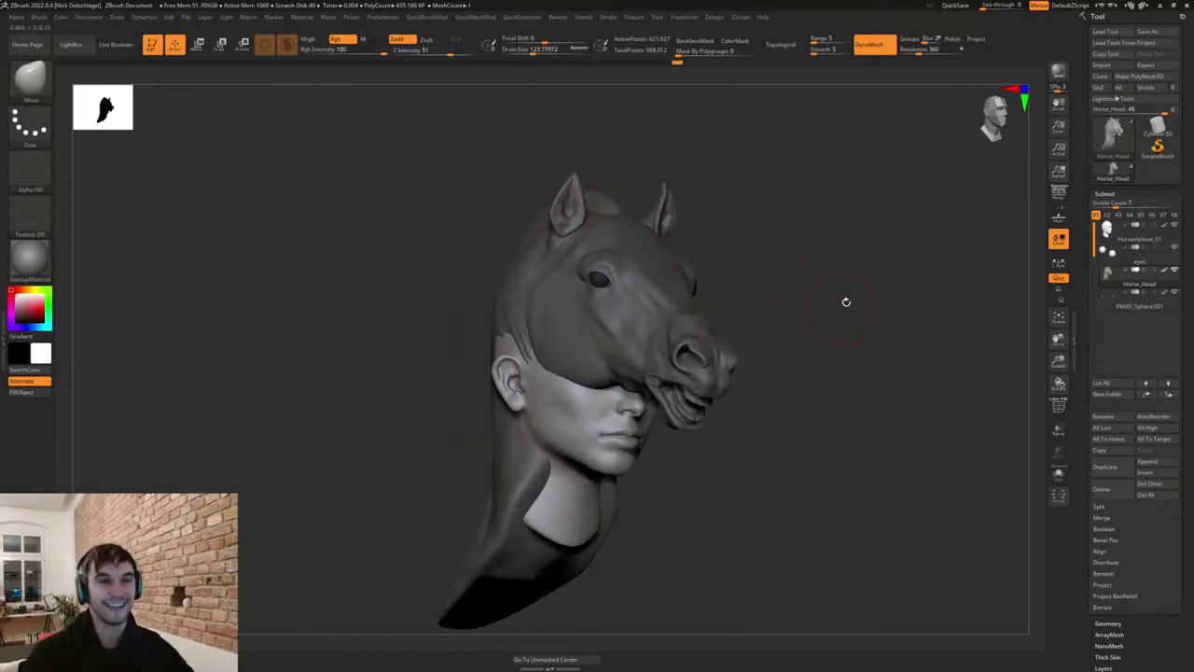
right_drag(846, 301, 848, 399)
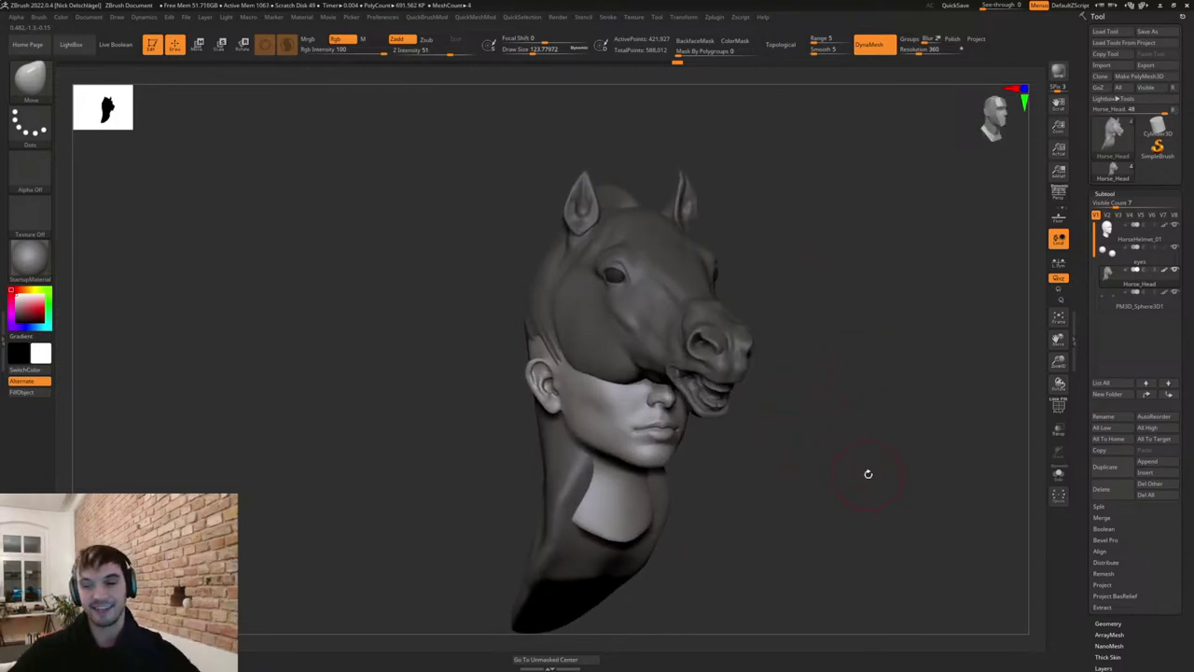
right_drag(797, 383, 823, 418)
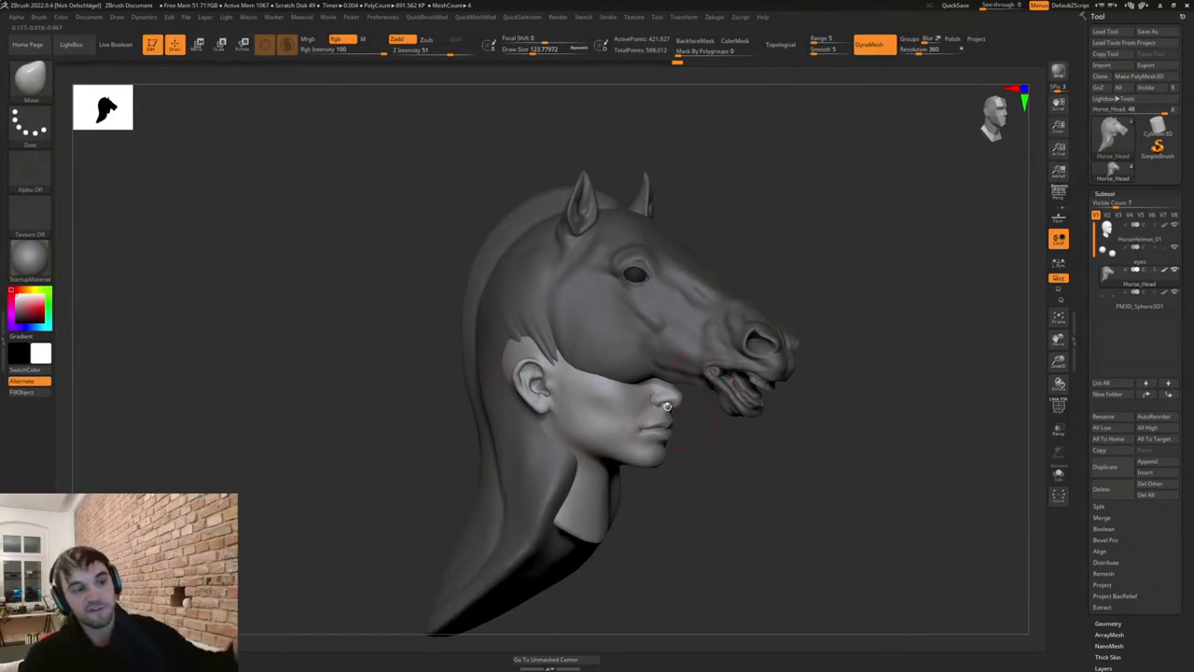
right_drag(738, 465, 772, 456)
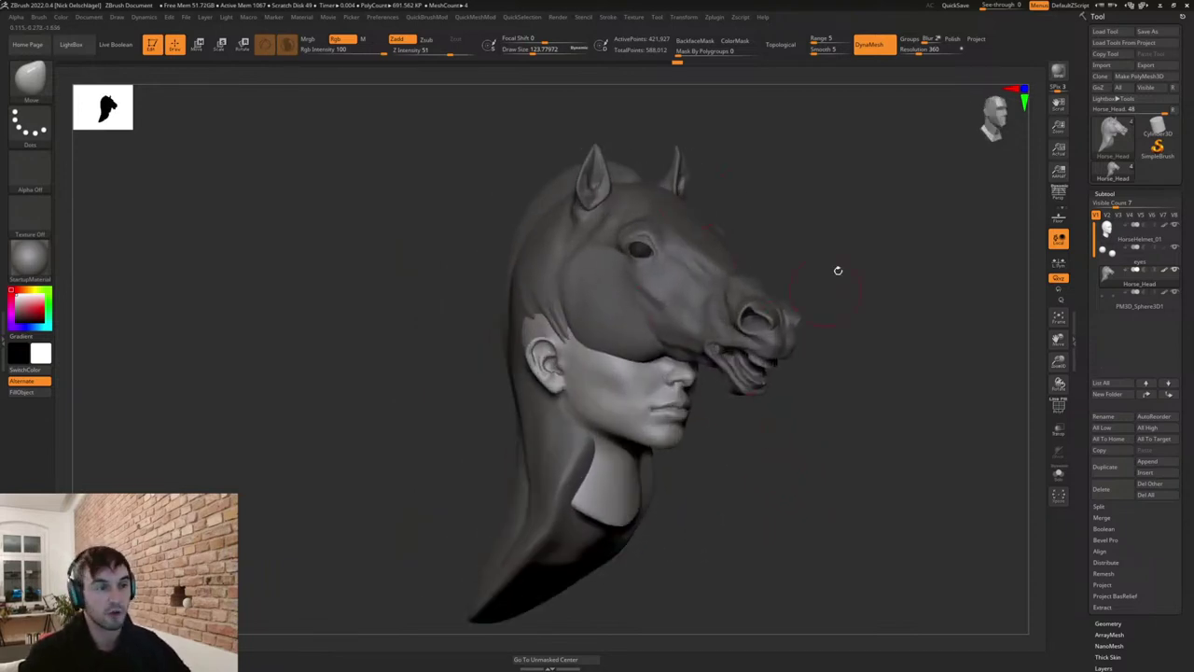
right_drag(838, 271, 829, 304)
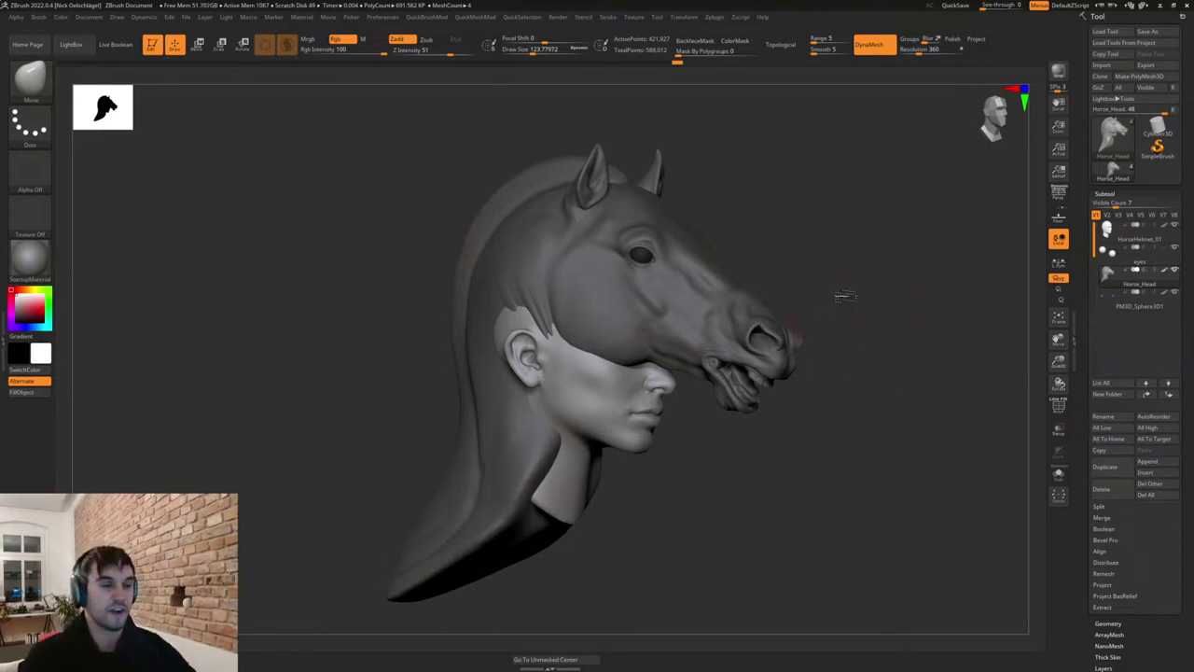
drag(846, 296, 750, 342)
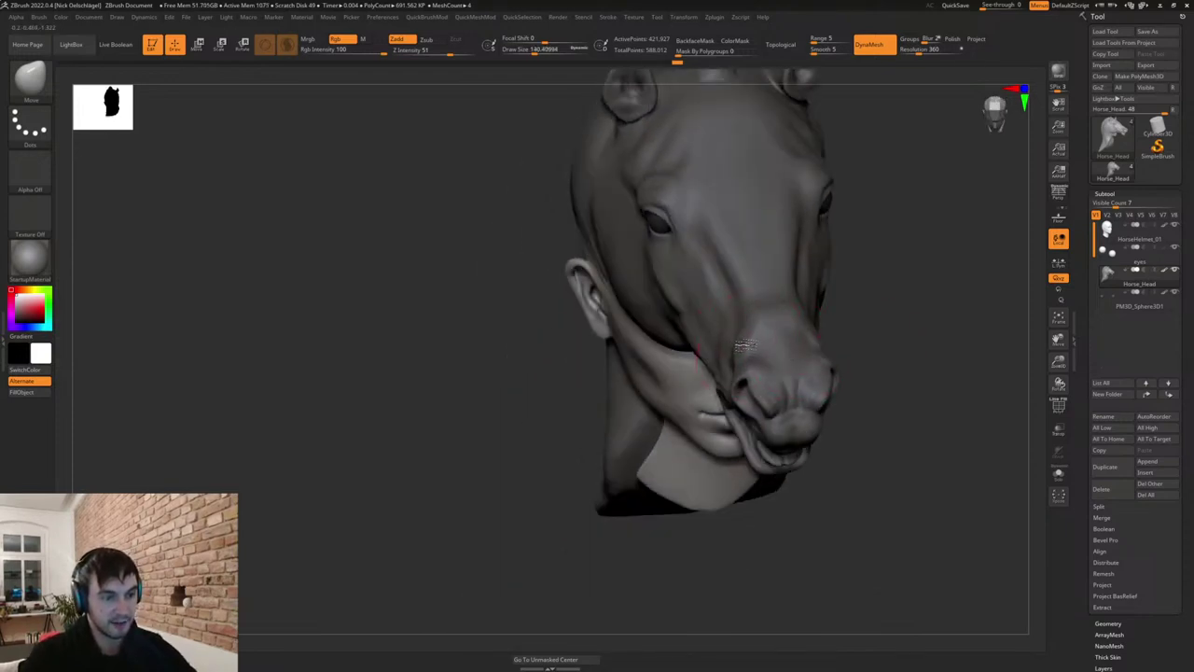
drag(846, 322, 782, 340)
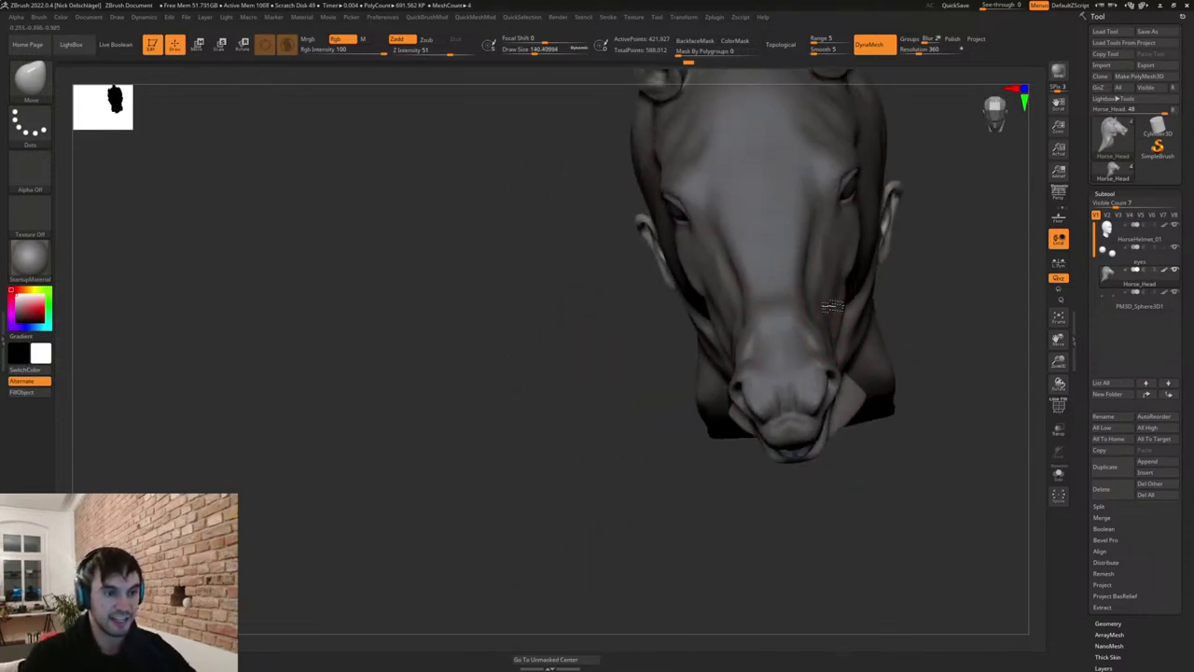
right_drag(832, 306, 951, 304)
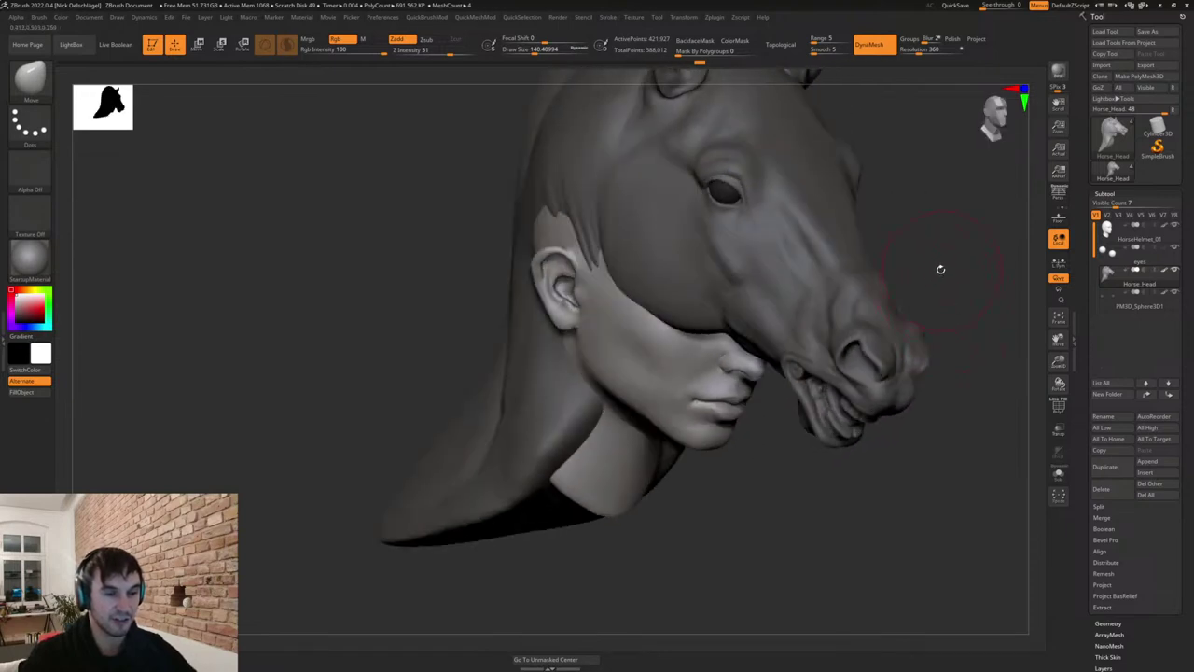
Adjust the corner of the horse's mouth and lower lip with the Move brush at draw size about 83.
drag(940, 269, 849, 347)
mouse_move(933, 341)
mouse_down()
mouse_move(880, 326)
mouse_move(898, 327)
mouse_move(958, 443)
mouse_move(844, 429)
mouse_up()
key(s)
drag(785, 360, 774, 360)
alt+drag(808, 397, 810, 450)
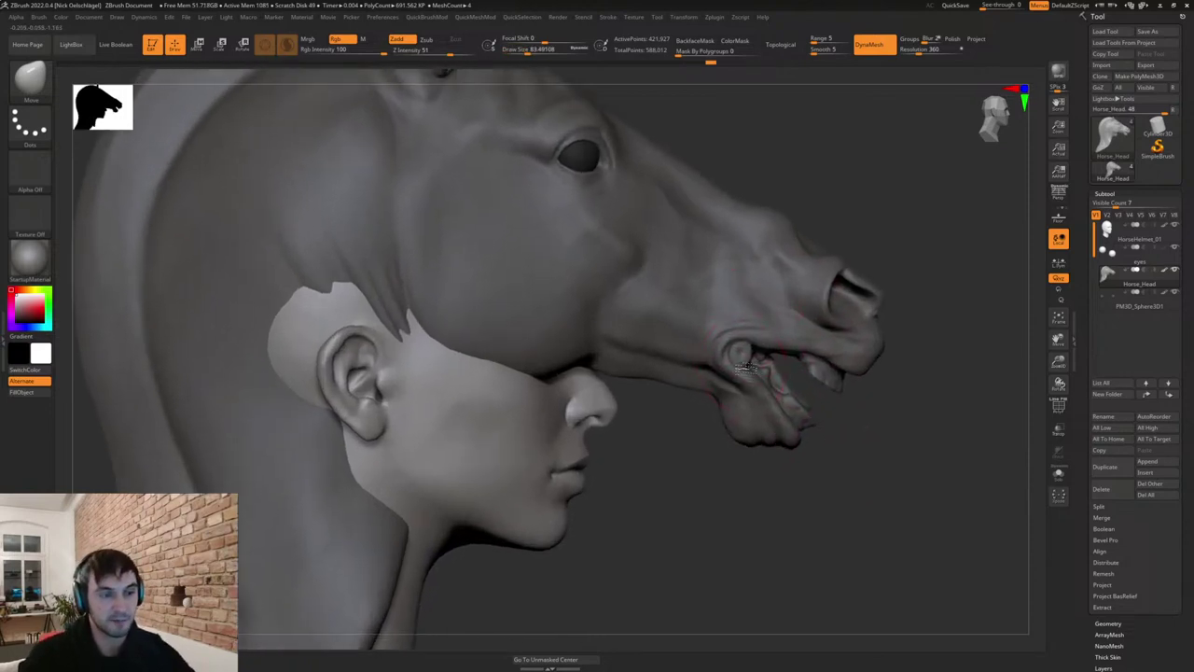
alt+drag(849, 473, 846, 444)
drag(882, 448, 839, 478)
right_drag(862, 440, 788, 415)
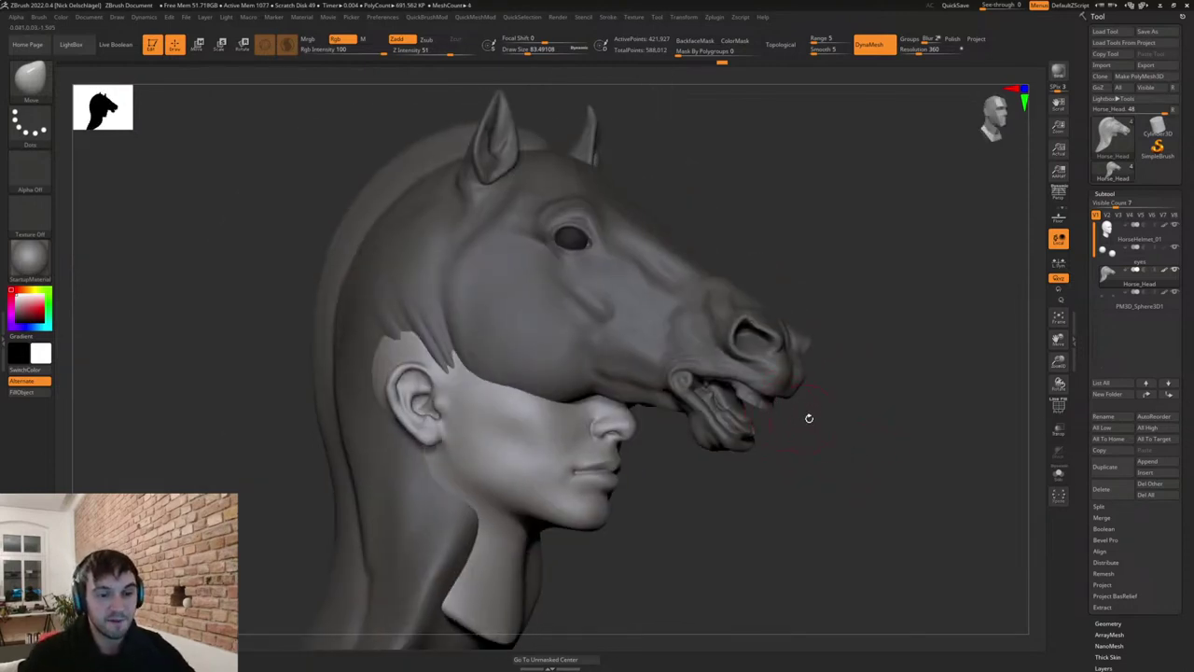
Isolate the horse head subtool, smooth out its throat form under the jaw with the Move brush at draw size about 101, and update its DynaMesh.
click(1058, 406)
click(1058, 406)
click(1059, 474)
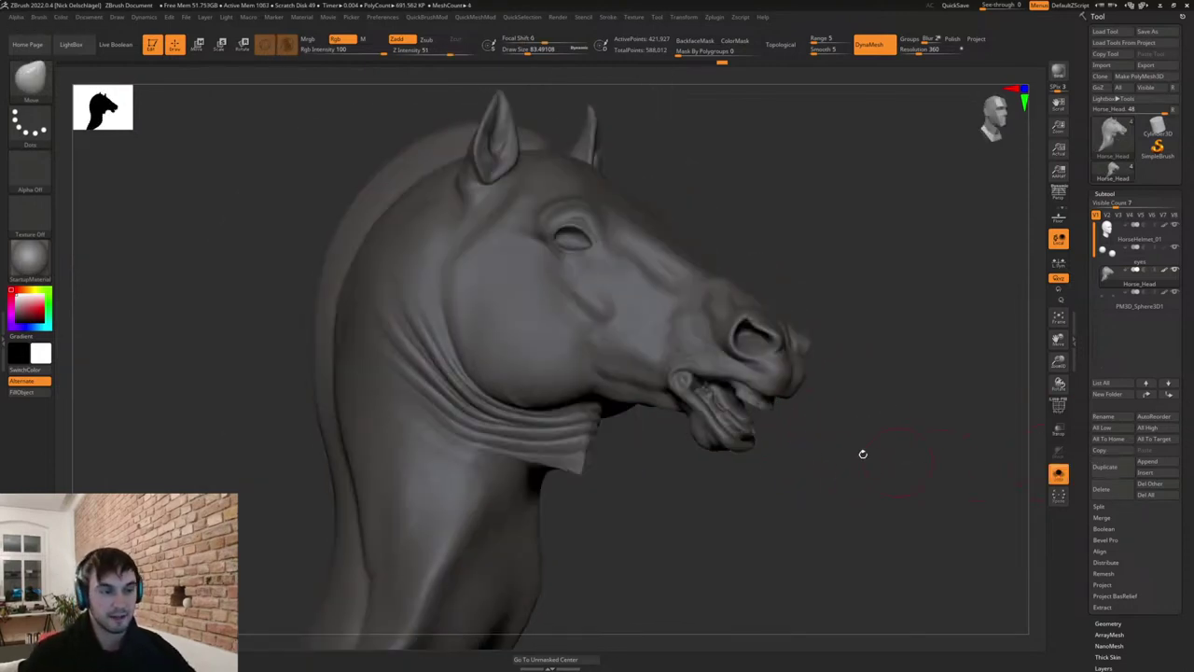
mouse_move(863, 454)
mouse_down()
mouse_move(837, 469)
mouse_move(821, 459)
mouse_up()
key(s)
mouse_move(525, 458)
mouse_down()
mouse_move(531, 477)
mouse_move(538, 455)
mouse_up()
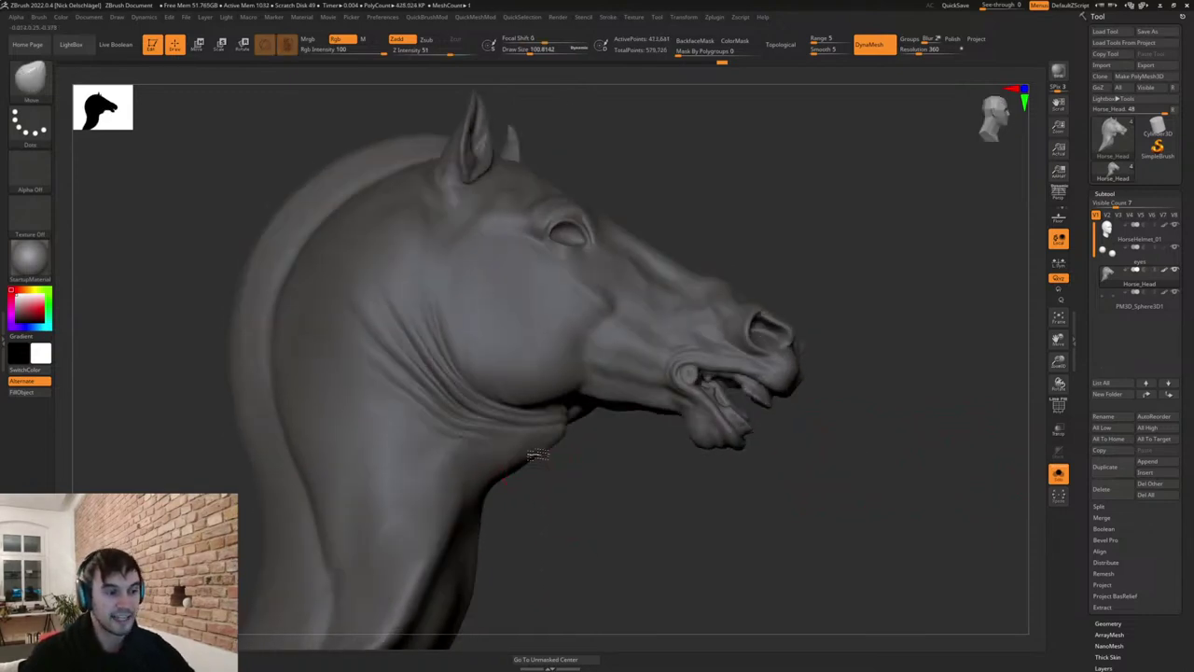
mouse_move(590, 487)
ctrl+mouse_down()
mouse_move(624, 504)
mouse_move(600, 499)
mouse_move(478, 578)
ctrl+mouse_up()
shift+drag(851, 452, 818, 454)
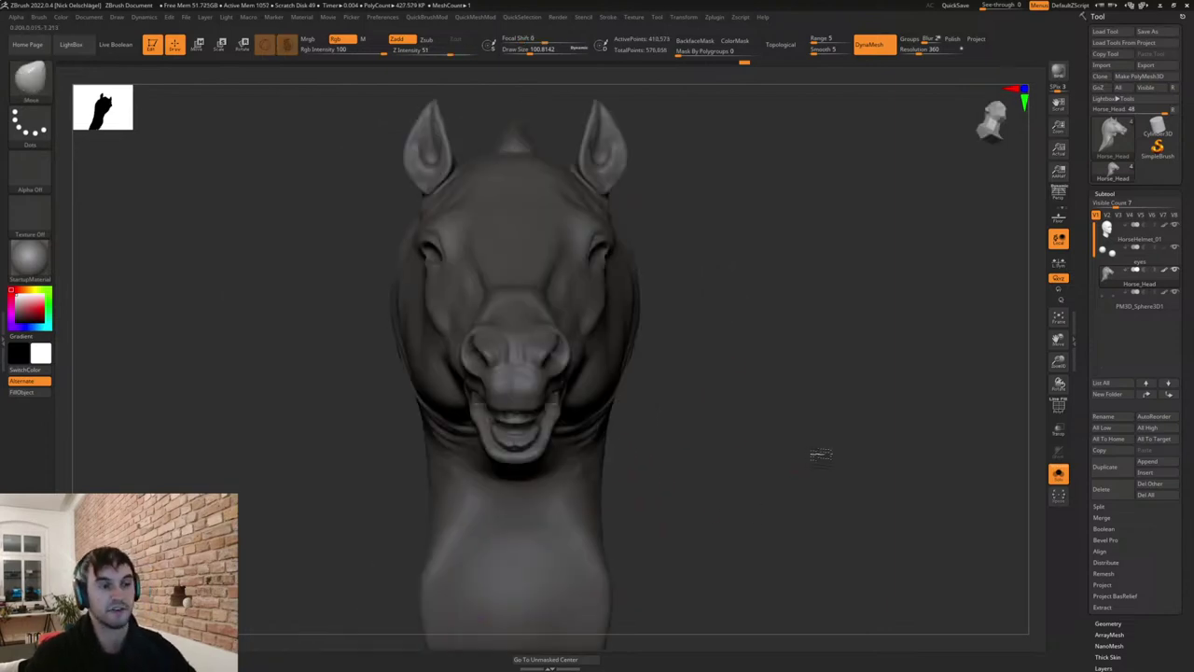
Duplicate the Horse_Head subtool.
drag(721, 448, 779, 455)
right_drag(779, 454, 764, 311)
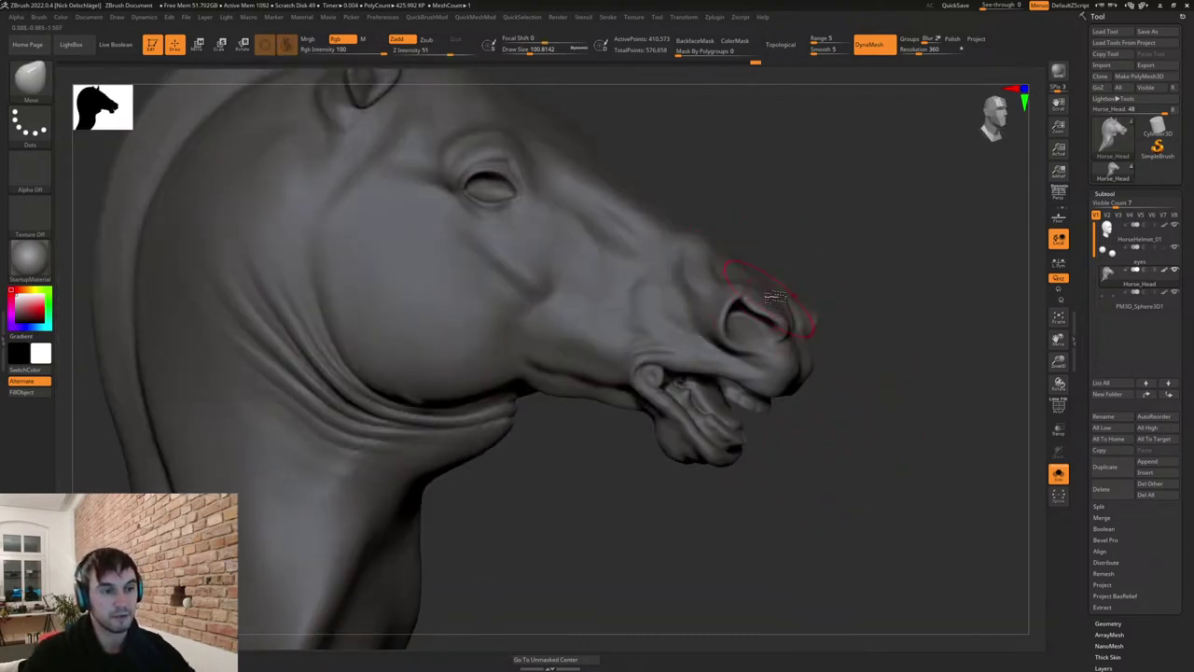
right_drag(845, 296, 842, 368)
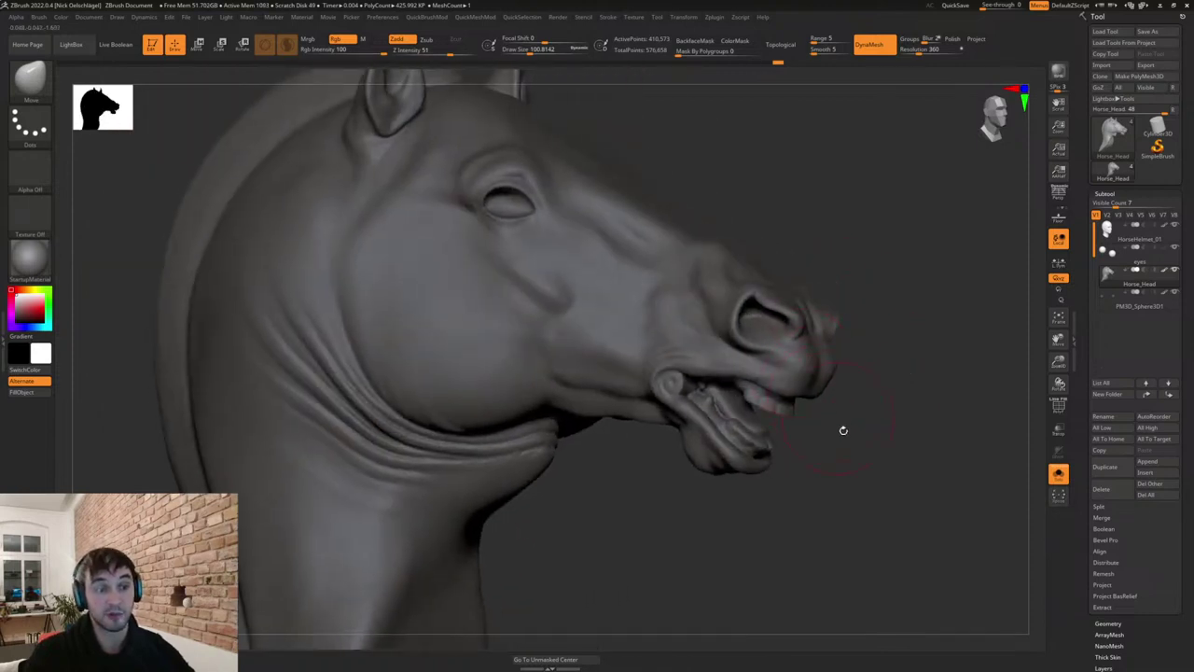
right_drag(844, 430, 792, 485)
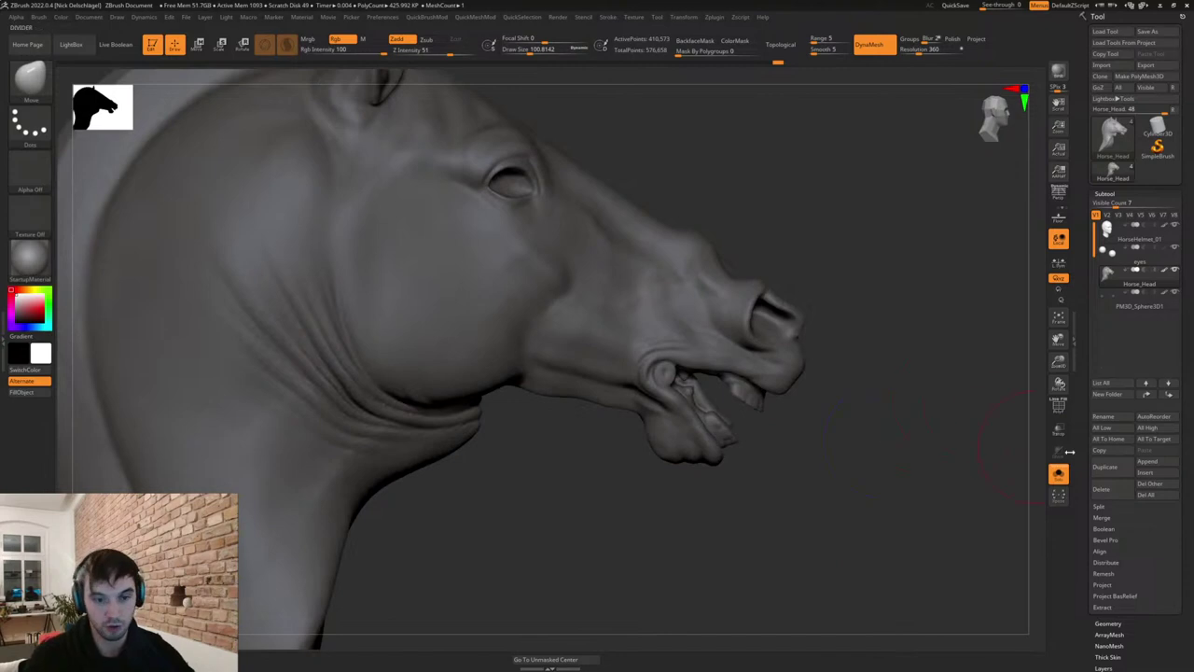
click(1104, 468)
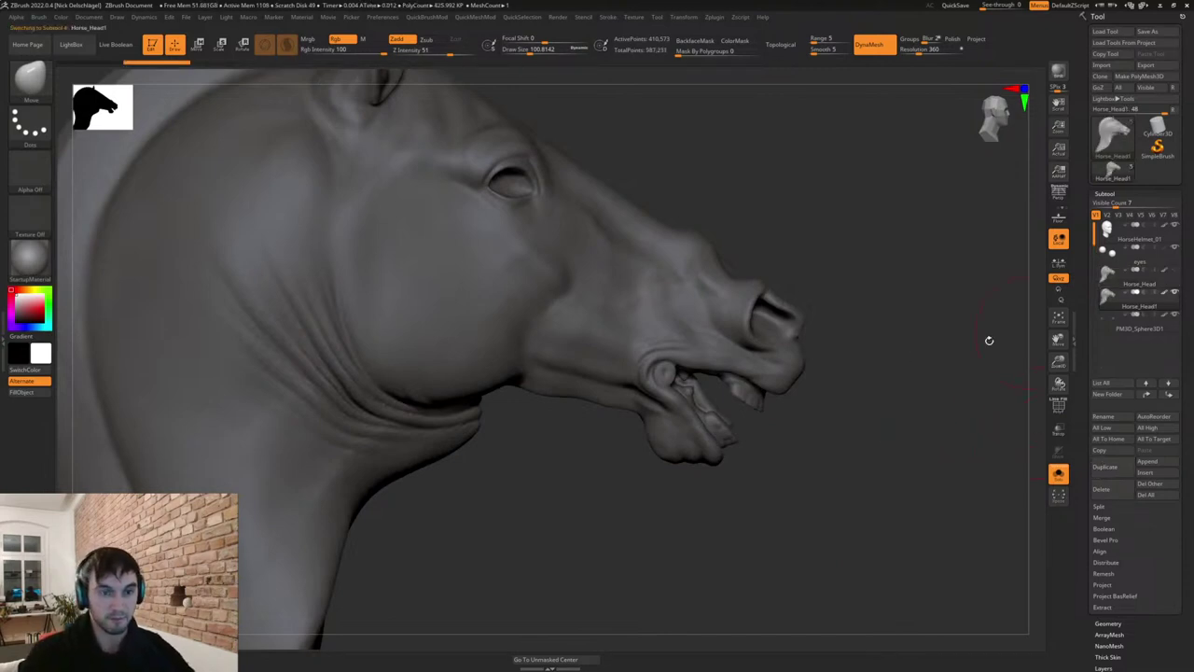
Lasso-select the inside of the mouth on the duplicated head so that only the teeth and gum area stays visible.
key(s)
drag(768, 416, 753, 416)
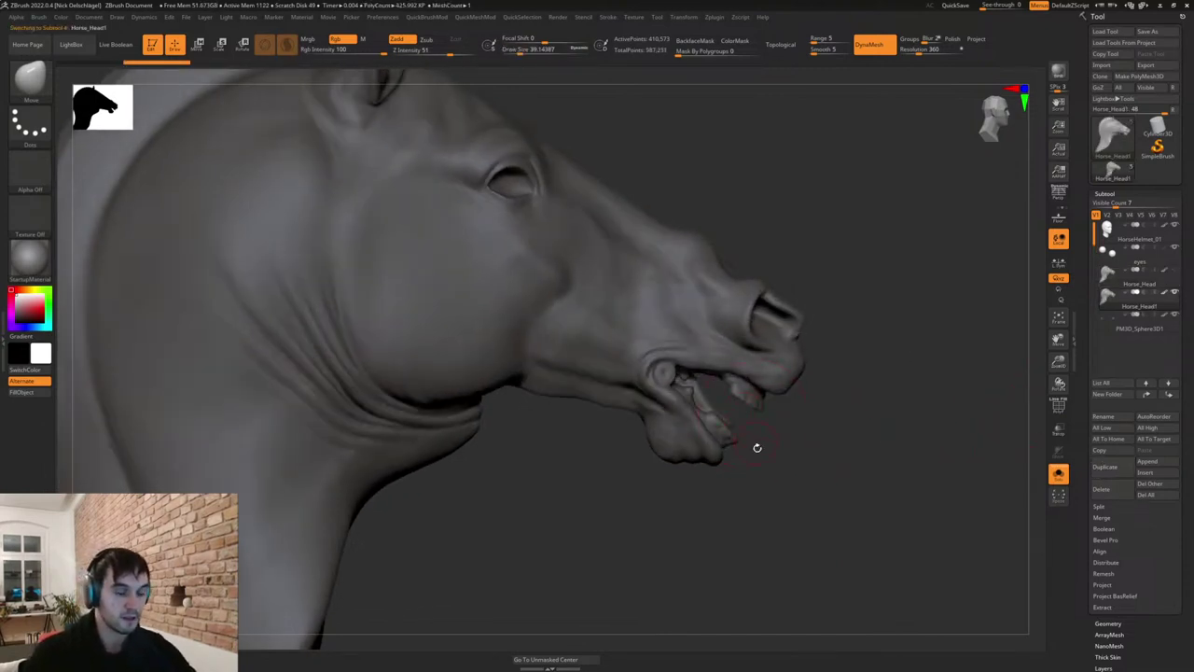
mouse_move(756, 447)
right_down()
mouse_move(762, 421)
mouse_move(781, 438)
right_up()
key(ctrl+shift)
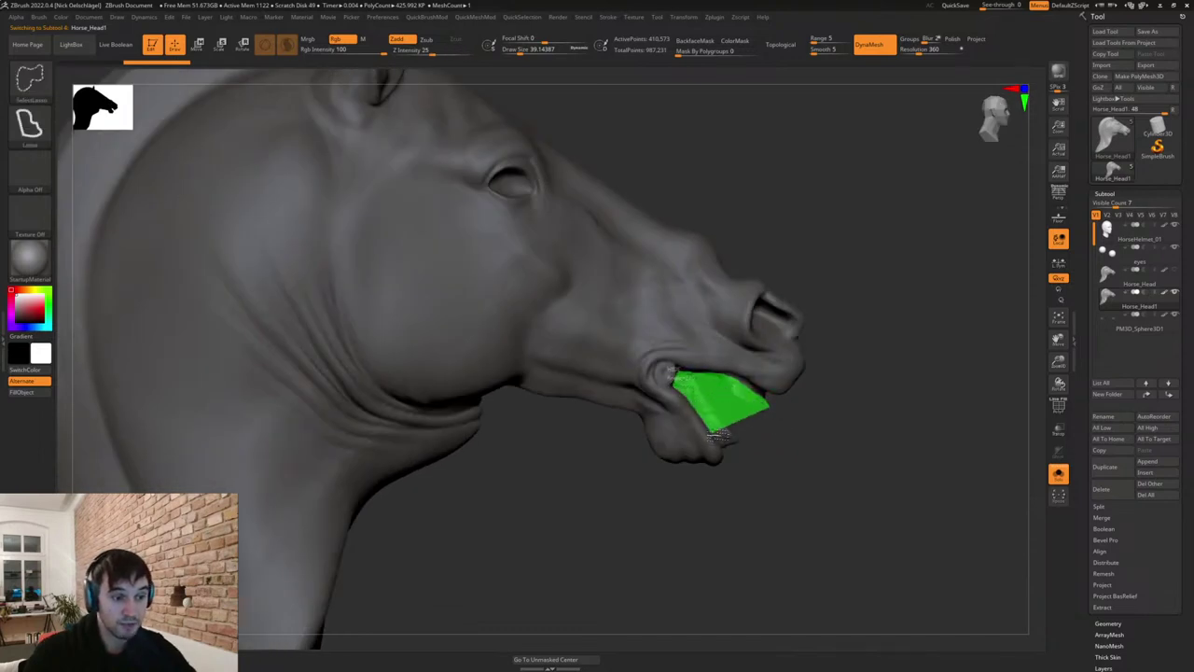
ctrl+shift+drag(773, 446, 782, 450)
right_drag(797, 458, 760, 446)
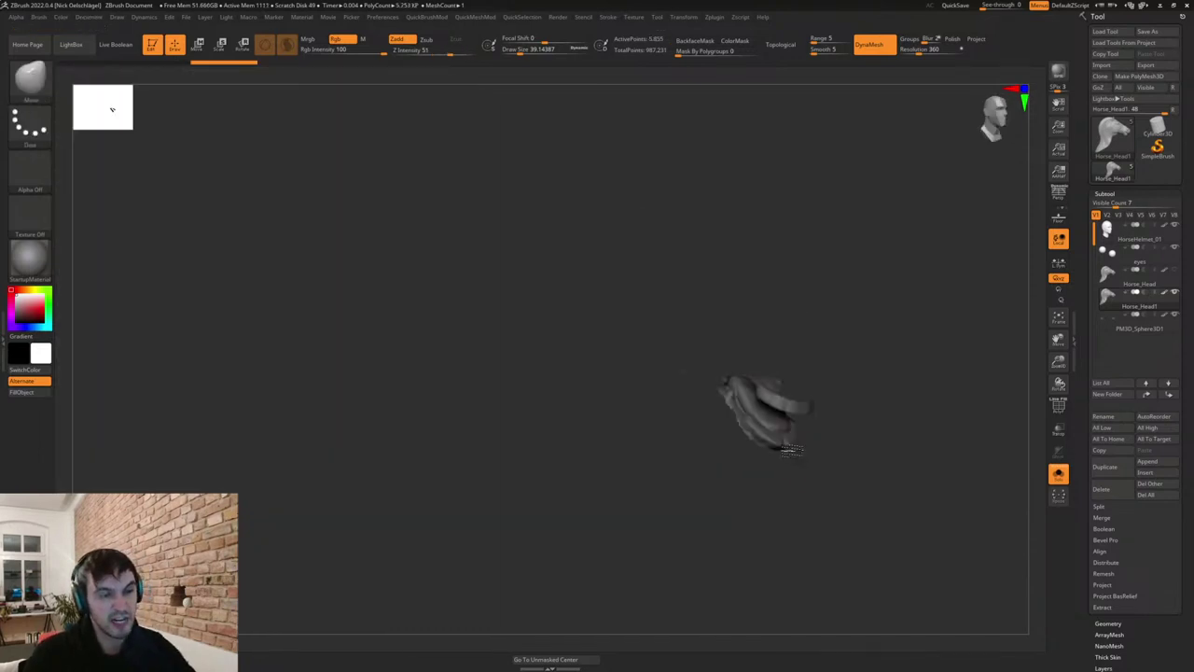
Refine the lasso visibility selection around the mouth interior of the duplicated head and split the hidden remainder into its own subtool.
mouse_move(862, 442)
ctrl+shift+mouse_down()
mouse_move(872, 468)
mouse_move(868, 452)
ctrl+shift+mouse_up()
right_drag(872, 450, 801, 464)
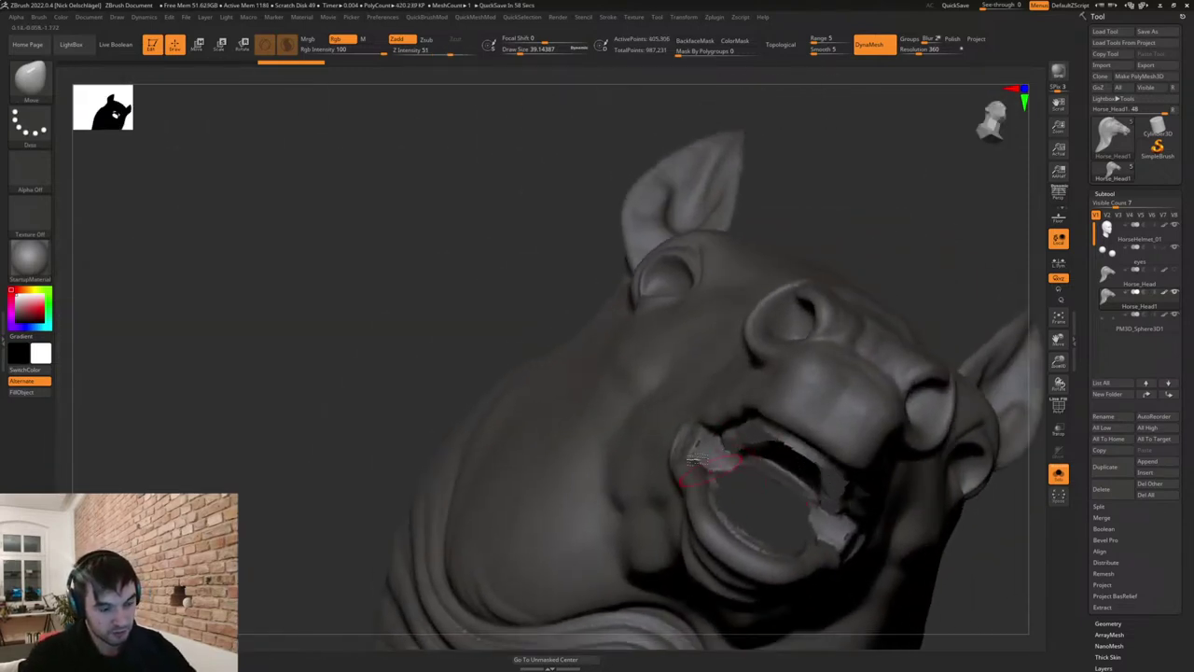
drag(484, 278, 451, 270)
mouse_move(444, 315)
alt+mouse_down()
mouse_move(355, 264)
mouse_move(352, 295)
mouse_move(375, 296)
alt+mouse_up()
mouse_move(693, 378)
ctrl+shift+mouse_down()
mouse_move(733, 410)
mouse_move(655, 492)
ctrl+shift+mouse_up()
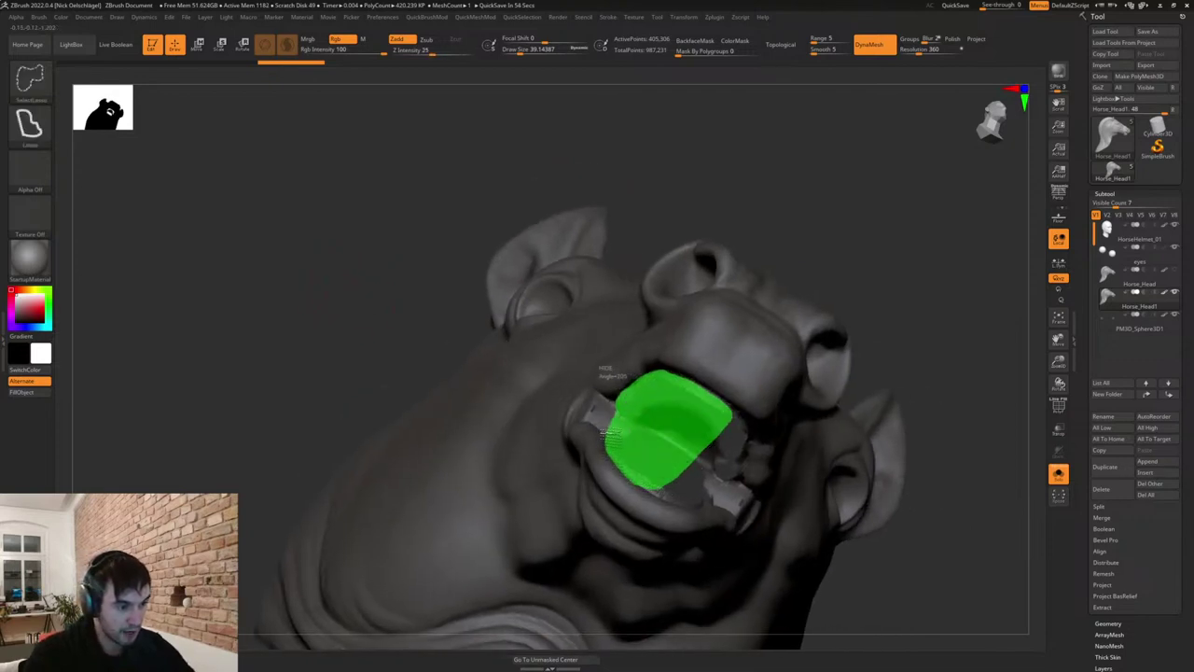
mouse_move(609, 432)
ctrl+alt+shift+mouse_down()
mouse_move(671, 458)
mouse_move(666, 485)
mouse_move(826, 489)
mouse_move(796, 496)
mouse_move(802, 512)
mouse_move(782, 508)
ctrl+alt+shift+mouse_up()
ctrl+alt+shift+drag(508, 317, 401, 286)
mouse_move(723, 359)
mouse_down()
mouse_move(740, 352)
mouse_move(717, 292)
mouse_move(717, 395)
mouse_move(737, 398)
mouse_move(719, 485)
mouse_move(856, 541)
mouse_move(770, 482)
mouse_up()
key(2)
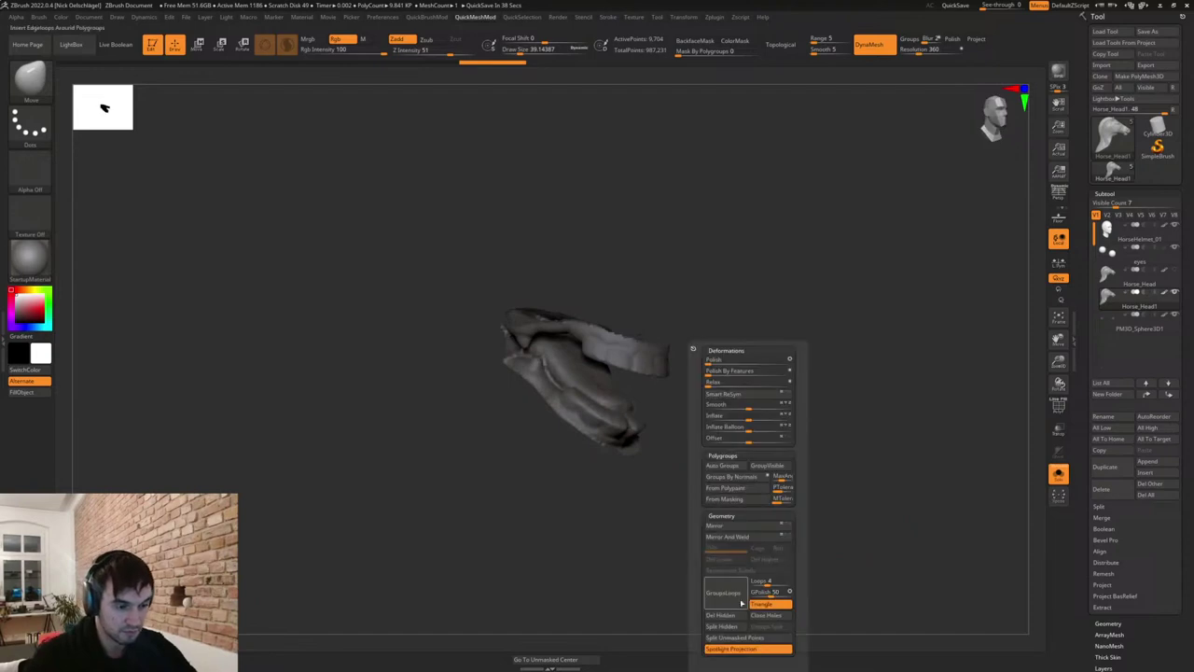
click(735, 628)
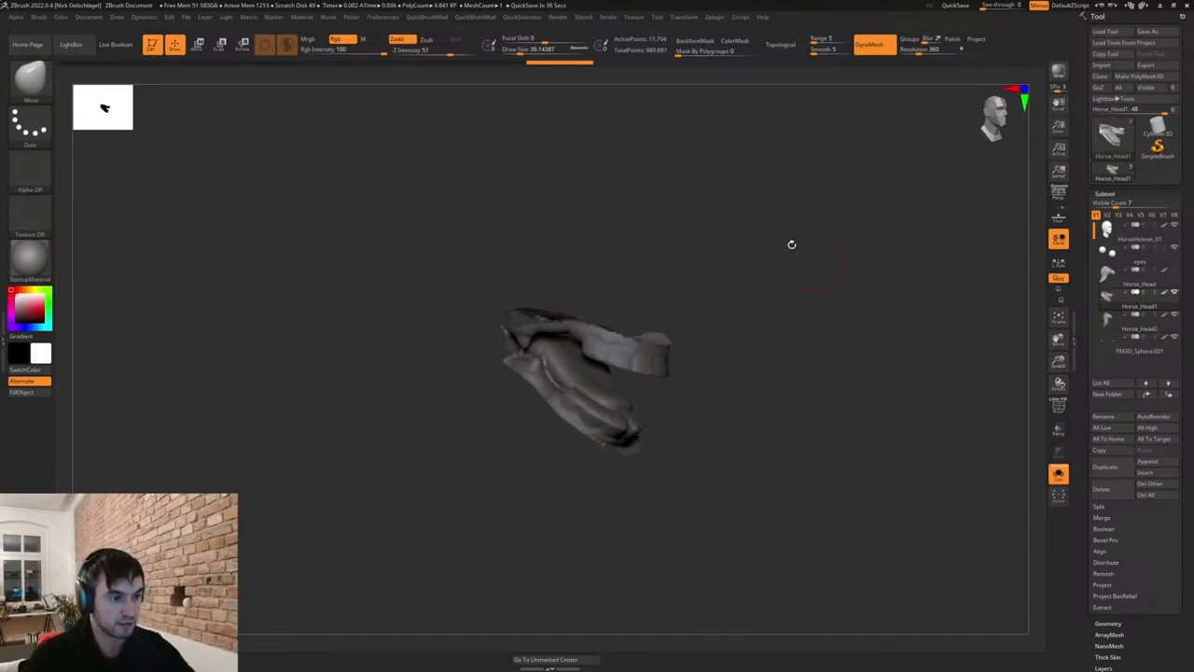
Close the open holes of the separated mouth interior.
ctrl+shift+click(664, 381)
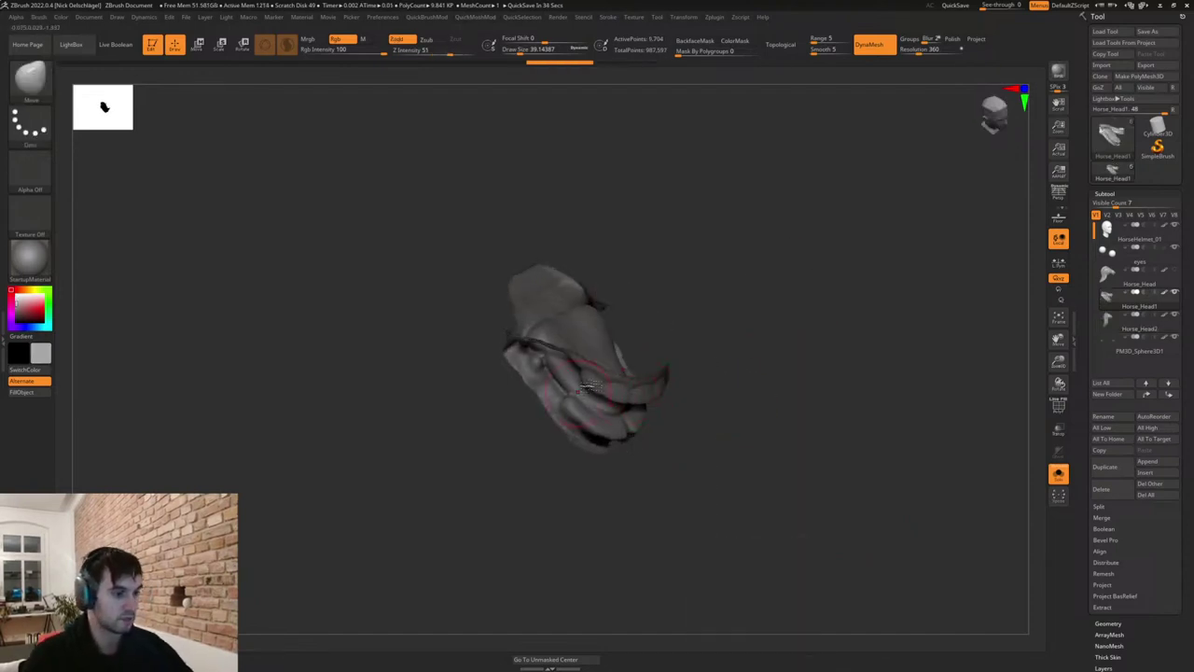
key(space)
click(797, 617)
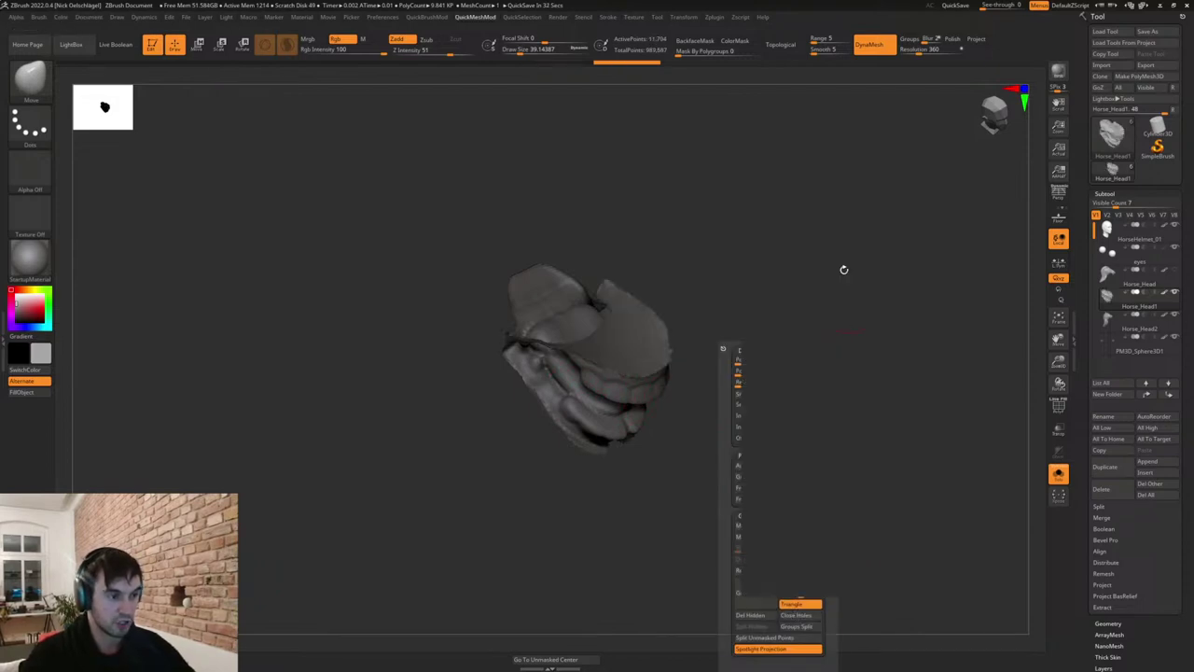
Mask everything except the new closing cap and pull the cap backward with the Move brush at draw size about 207.
drag(842, 268, 804, 207)
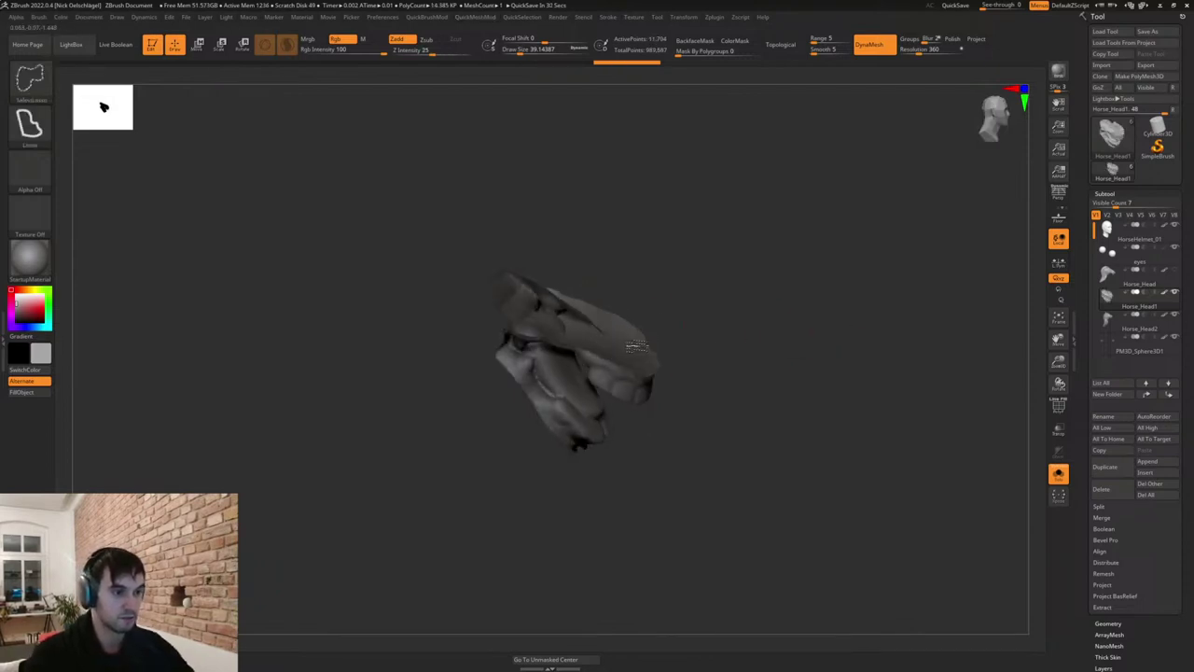
ctrl+shift+click(622, 346)
ctrl+click(684, 298)
ctrl+shift+click(672, 306)
key(s)
drag(672, 306, 691, 306)
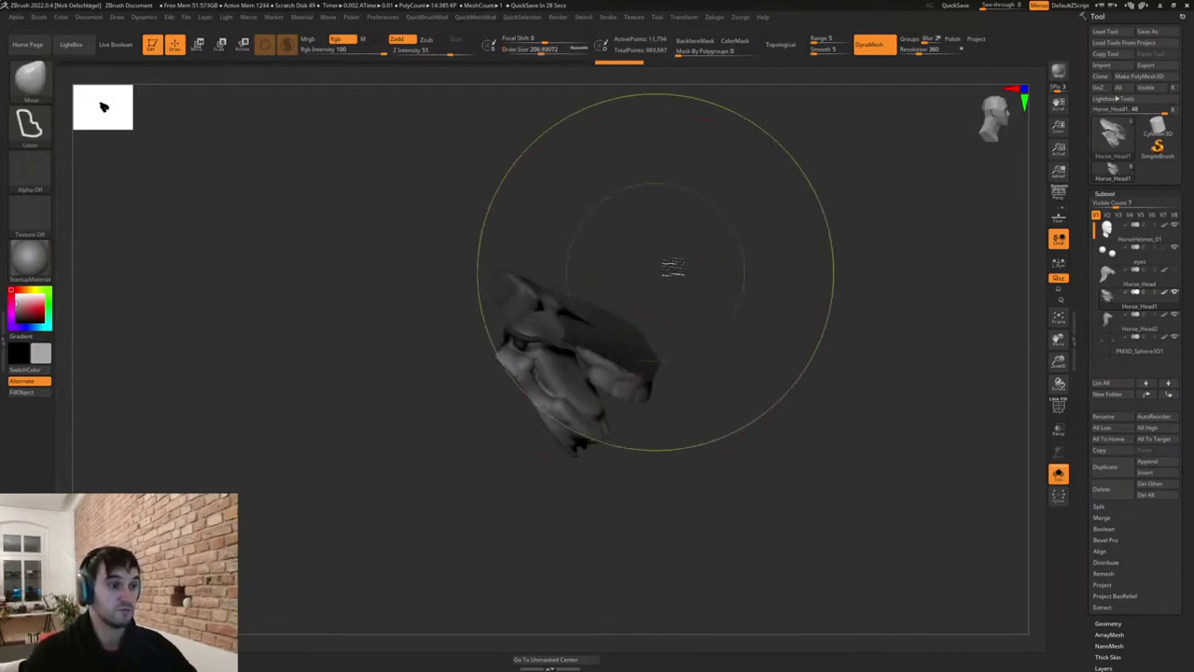
ctrl+click(658, 270)
drag(565, 320, 472, 257)
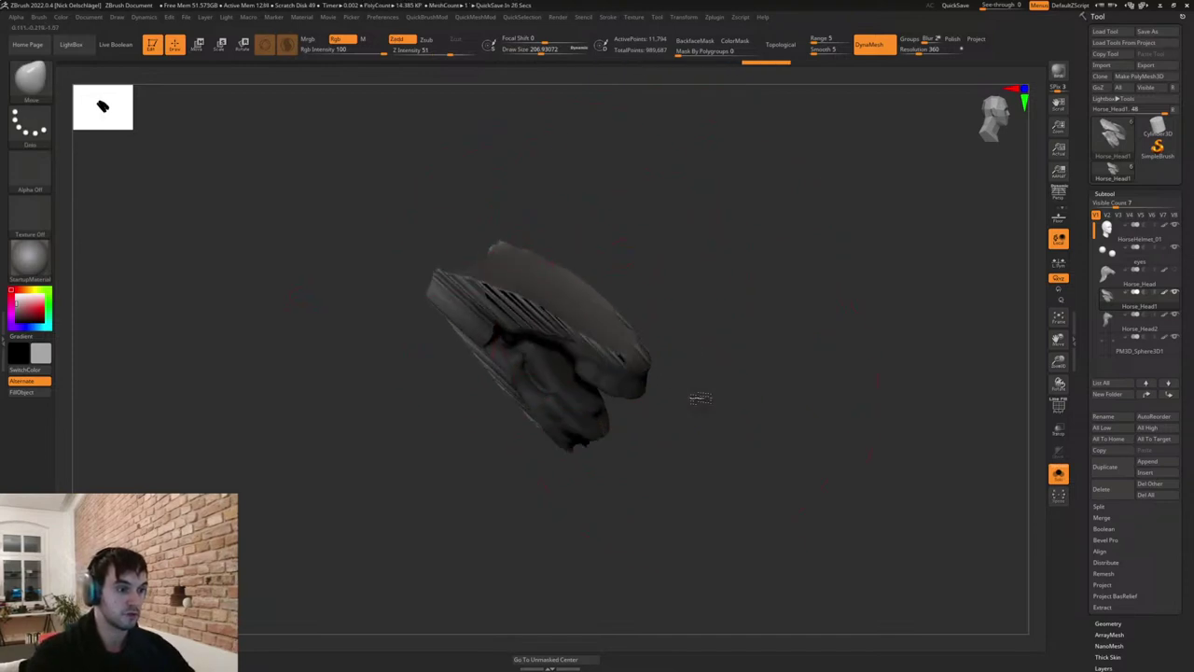
mouse_move(699, 398)
mouse_down()
mouse_move(514, 378)
mouse_move(514, 401)
mouse_up()
mouse_move(552, 285)
mouse_down()
mouse_move(580, 259)
mouse_move(607, 288)
mouse_up()
drag(524, 380, 513, 391)
Clear the mask, update the mouth piece's DynaMesh and smooth its stretched sides at draw size about 37.
mouse_move(676, 456)
ctrl+mouse_down()
mouse_move(715, 429)
mouse_move(699, 427)
mouse_move(685, 363)
mouse_move(714, 336)
mouse_move(615, 309)
mouse_move(585, 275)
ctrl+mouse_up()
key(s)
key(s)
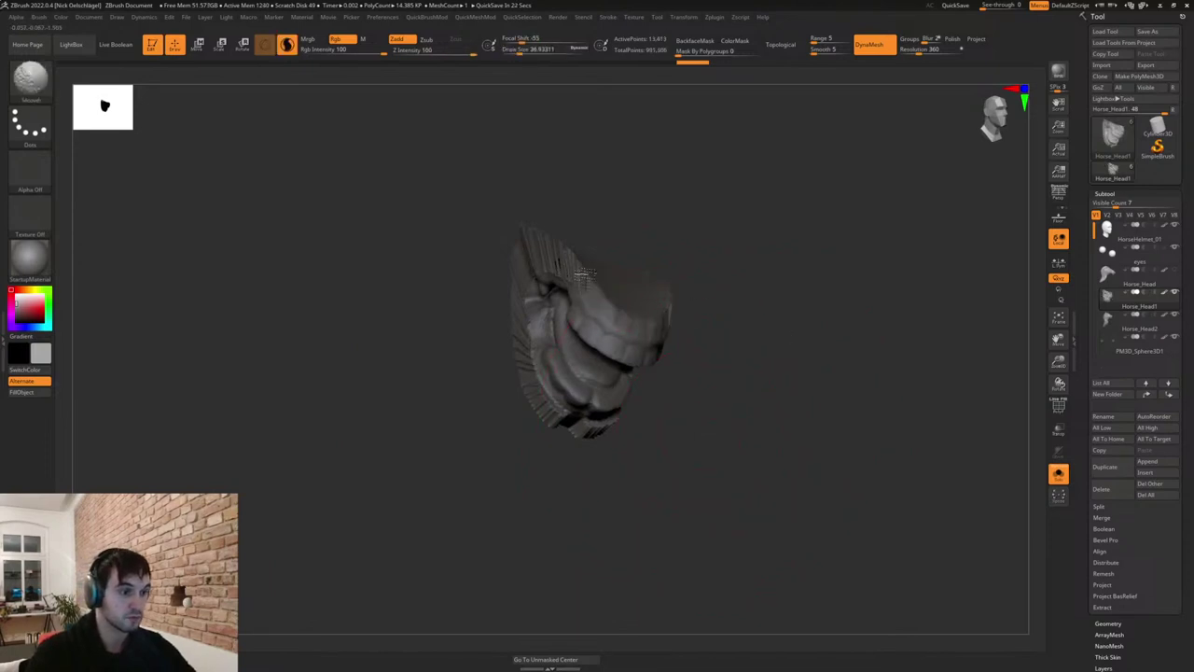
shift+drag(529, 368, 609, 420)
mouse_move(584, 501)
ctrl+mouse_down()
mouse_move(576, 489)
mouse_move(608, 449)
ctrl+mouse_up()
shift+drag(541, 425, 435, 263)
shift+drag(588, 280, 627, 328)
mouse_move(747, 431)
ctrl+mouse_down()
mouse_move(752, 416)
mouse_move(738, 424)
ctrl+mouse_up()
Isolate the split-off horse head subtool and close its open mouth hole.
drag(696, 409, 716, 355)
click(1056, 473)
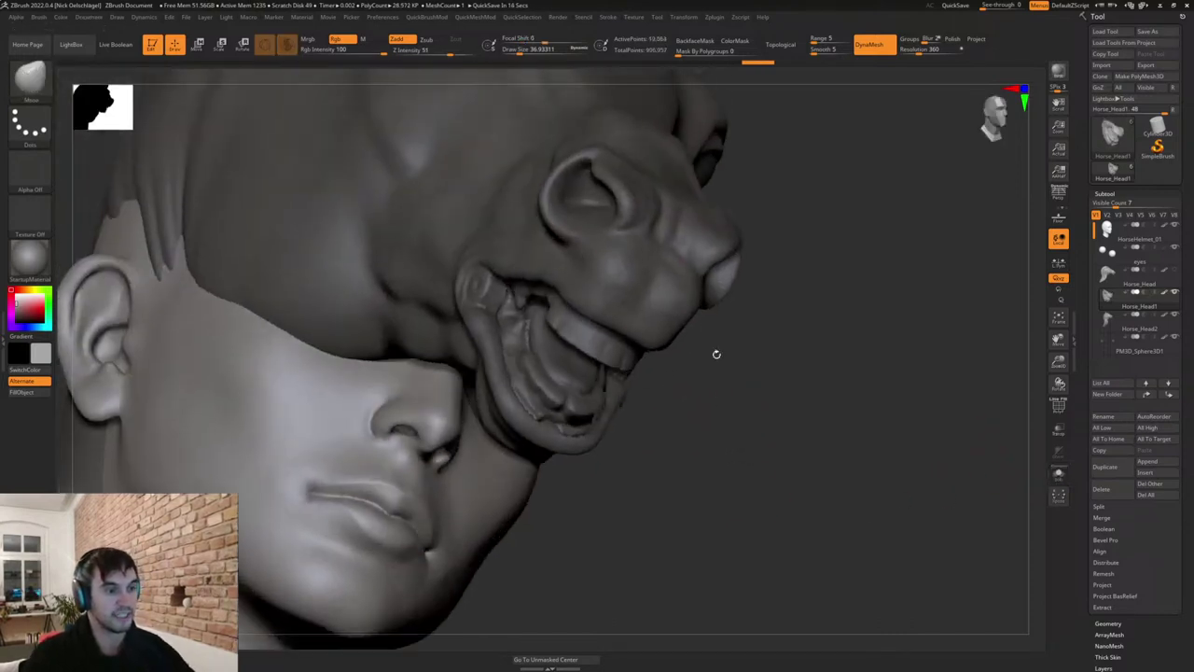
alt+click(660, 317)
click(1058, 473)
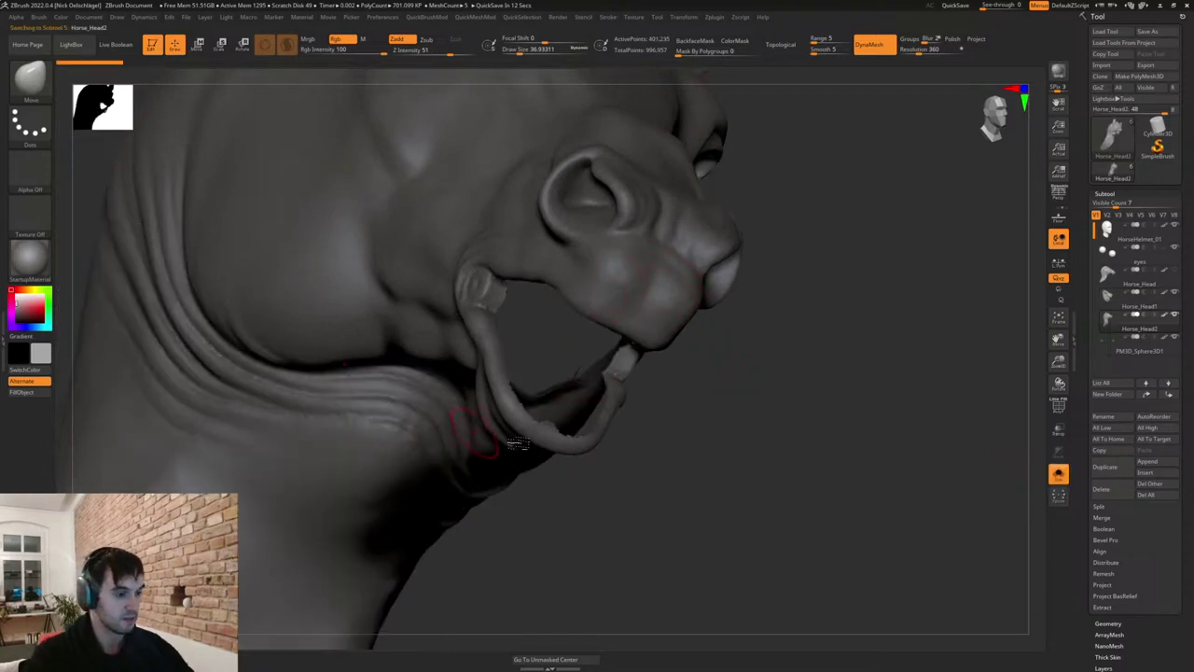
key(2)
click(626, 613)
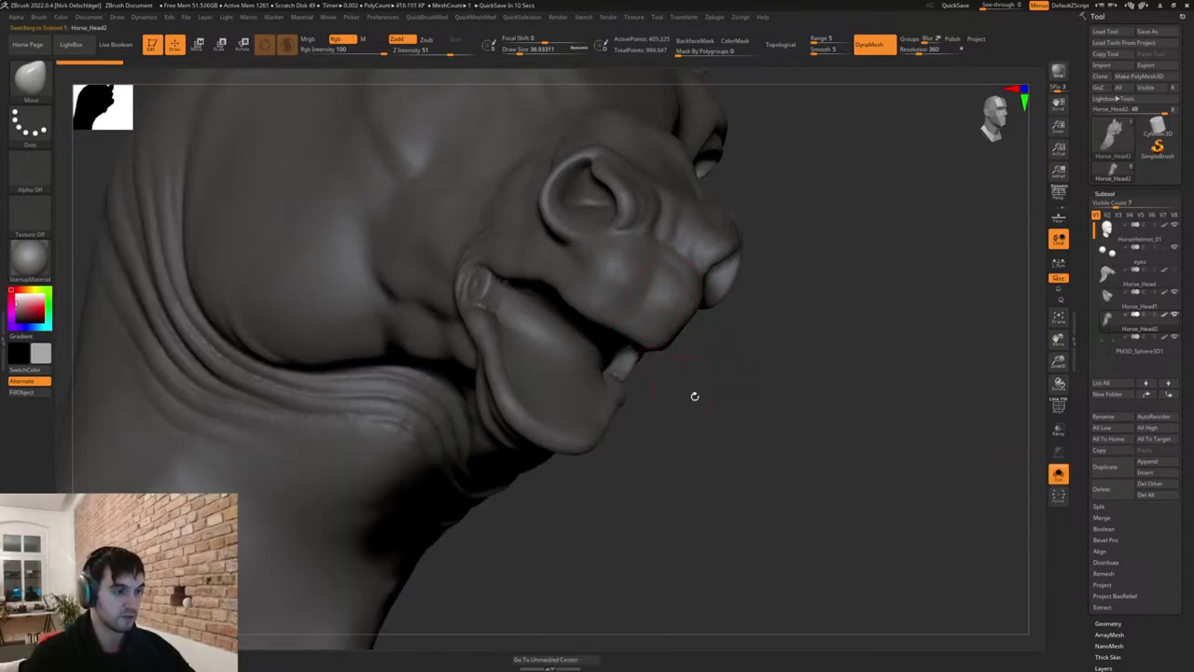
Mask all but the head's mouth cap, push the cap inward with Move at draw size about 97, then unmask and show all subtools.
drag(694, 396, 555, 359)
ctrl+shift+click(526, 322)
ctrl+click(600, 392)
ctrl+shift+click(612, 401)
ctrl+click(616, 404)
key(s)
click(623, 402)
drag(509, 320, 493, 313)
mouse_move(552, 341)
mouse_down()
mouse_move(511, 294)
mouse_move(495, 341)
mouse_up()
drag(563, 387, 548, 400)
drag(640, 381, 642, 334)
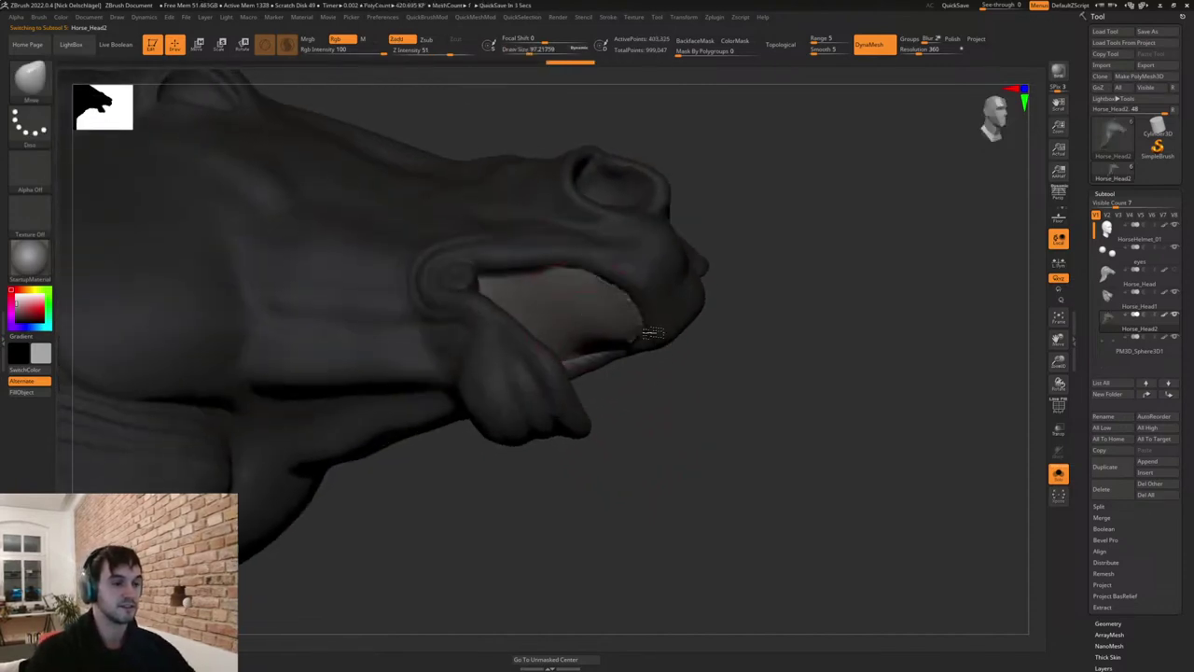
drag(638, 379, 736, 347)
mouse_move(692, 401)
ctrl+mouse_down()
mouse_move(754, 458)
mouse_move(722, 432)
ctrl+mouse_up()
click(1056, 476)
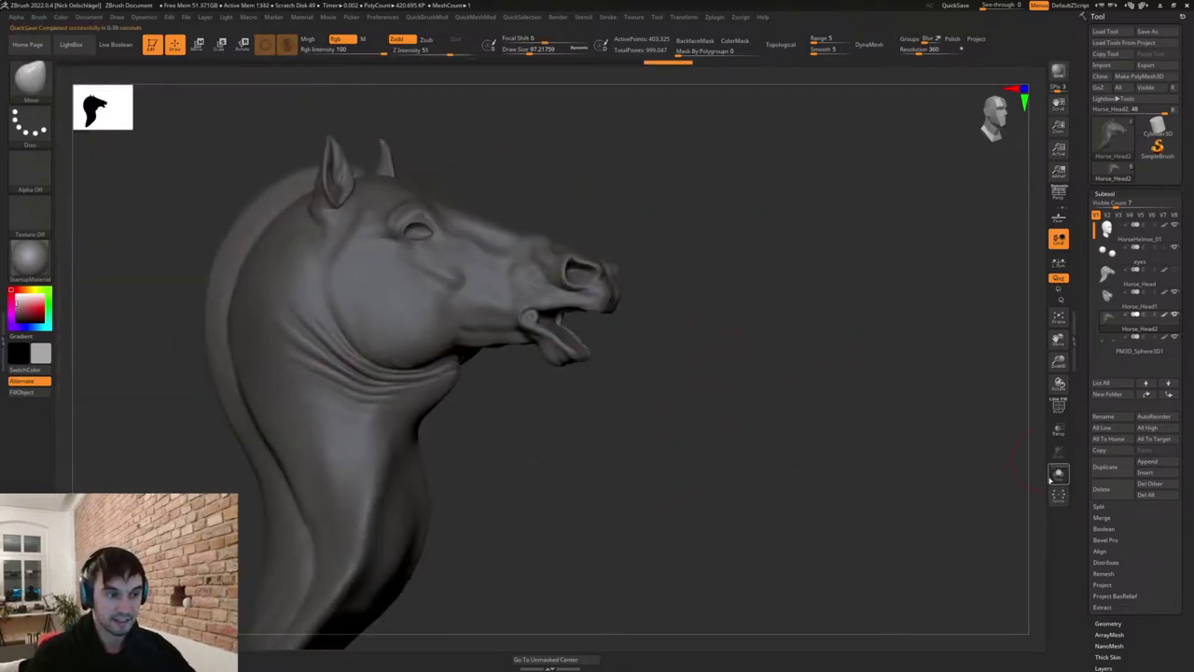
drag(826, 493, 867, 485)
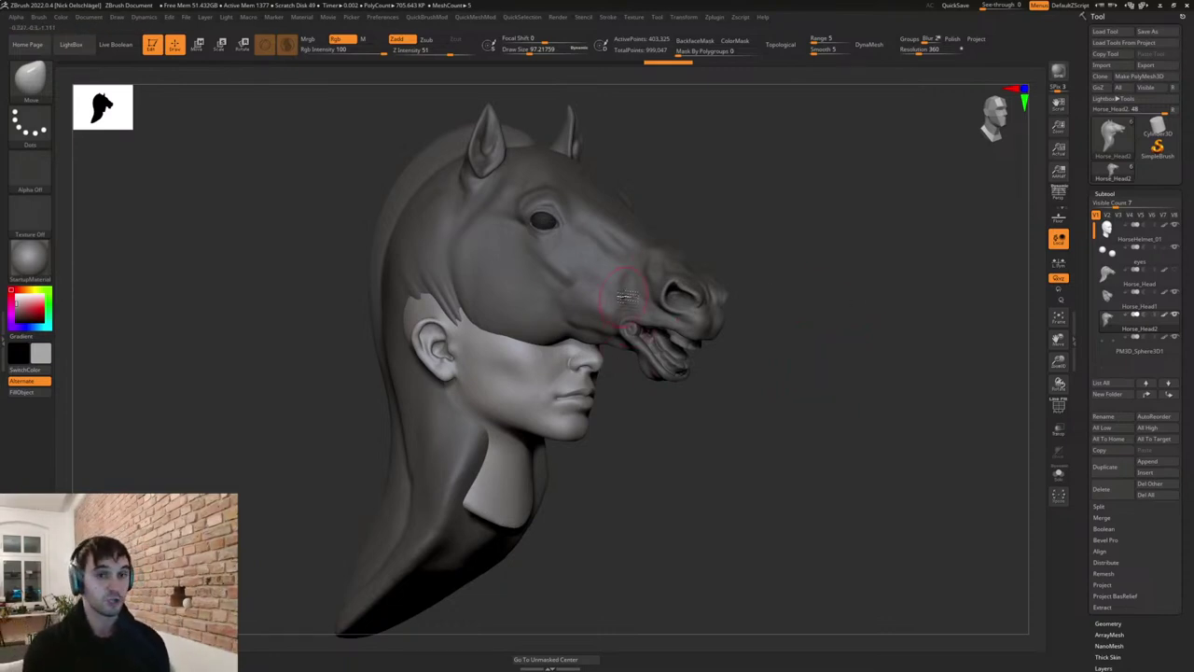
Adjust the base of the horse's ears and the crown beside them with the Move brush.
key(s)
mouse_move(682, 432)
mouse_down()
mouse_move(659, 426)
mouse_move(646, 466)
mouse_up()
key(s)
drag(494, 166, 489, 183)
mouse_move(523, 158)
mouse_down()
mouse_move(557, 158)
mouse_move(502, 165)
mouse_up()
Refine the brow and upper eyelid around the horse's eye with the Move brush at draw sizes of about 74 and 31.
key(s)
drag(581, 140, 594, 135)
mouse_move(442, 157)
ctrl+mouse_down()
mouse_move(423, 174)
mouse_move(455, 186)
ctrl+mouse_up()
mouse_move(597, 125)
mouse_down()
mouse_move(650, 187)
mouse_move(688, 152)
mouse_move(656, 155)
mouse_up()
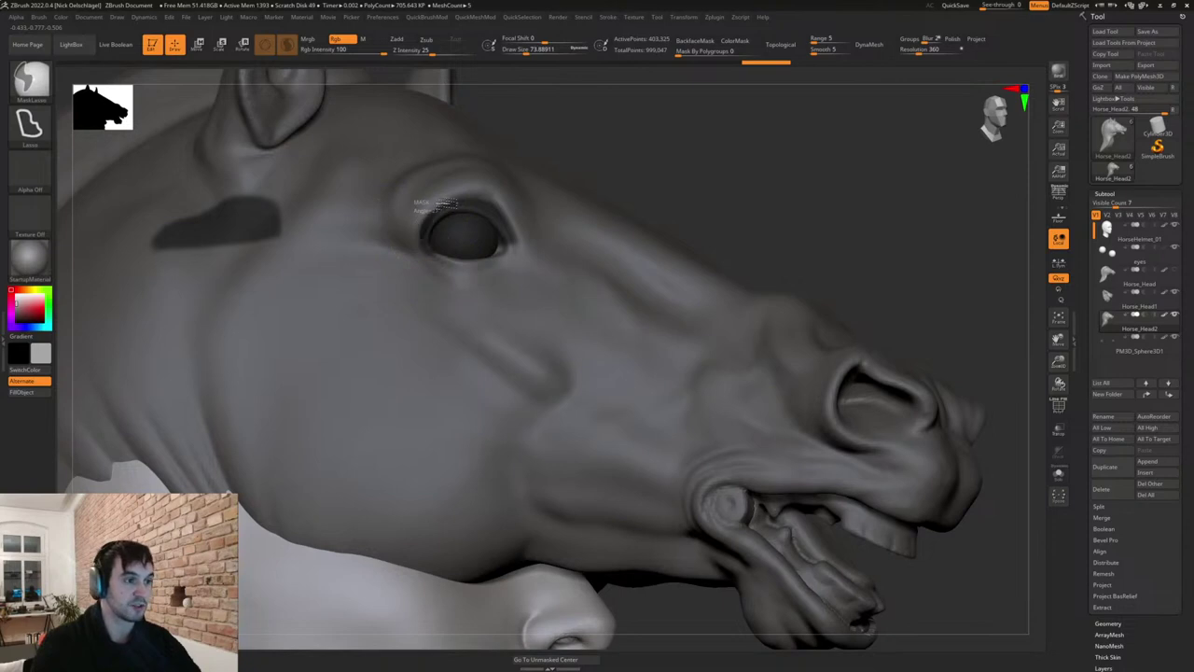
mouse_move(479, 198)
ctrl+mouse_down()
mouse_move(383, 154)
mouse_move(173, 346)
mouse_move(354, 275)
ctrl+mouse_up()
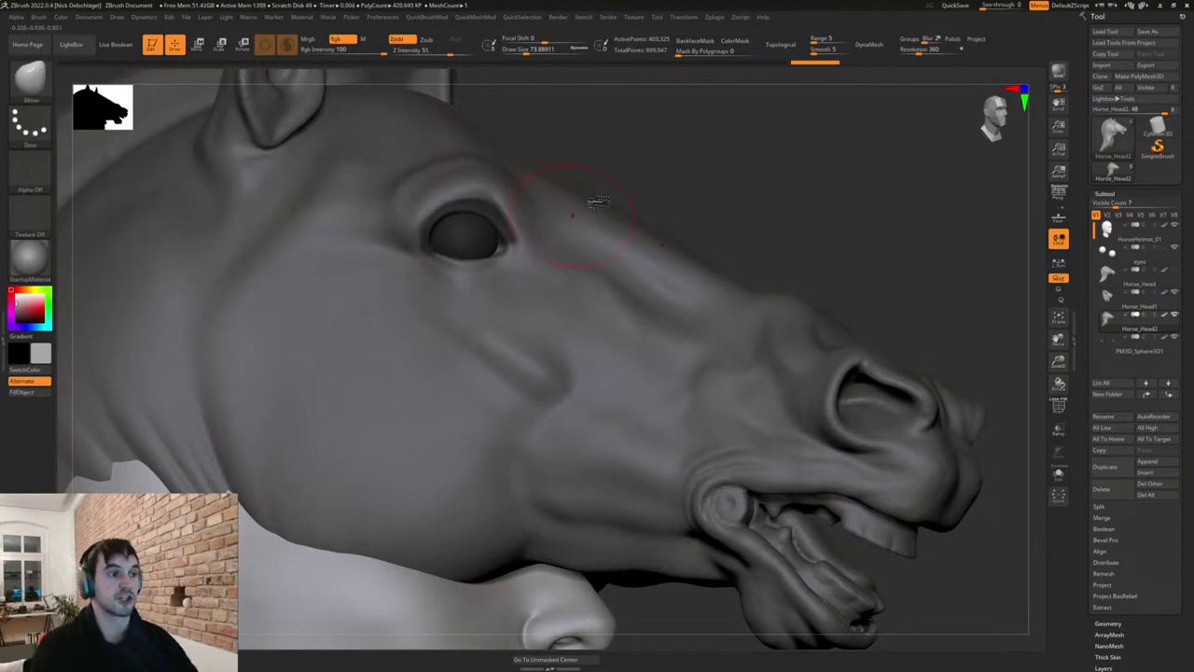
drag(603, 189, 624, 185)
right_drag(576, 161, 452, 189)
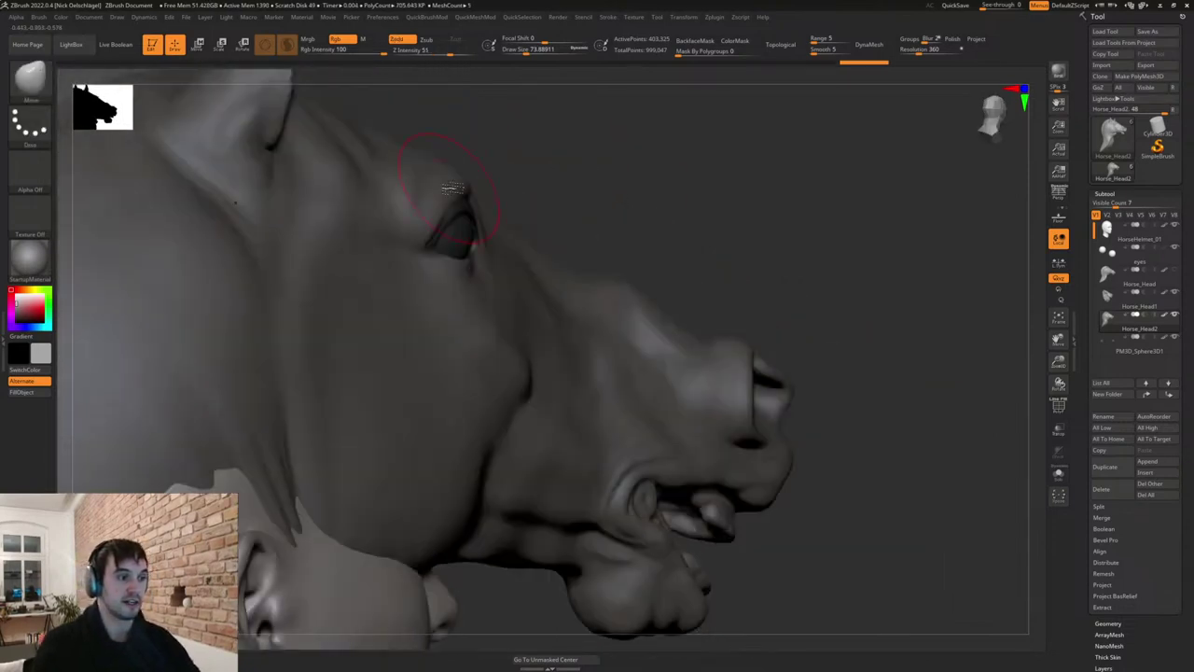
right_drag(574, 169, 457, 181)
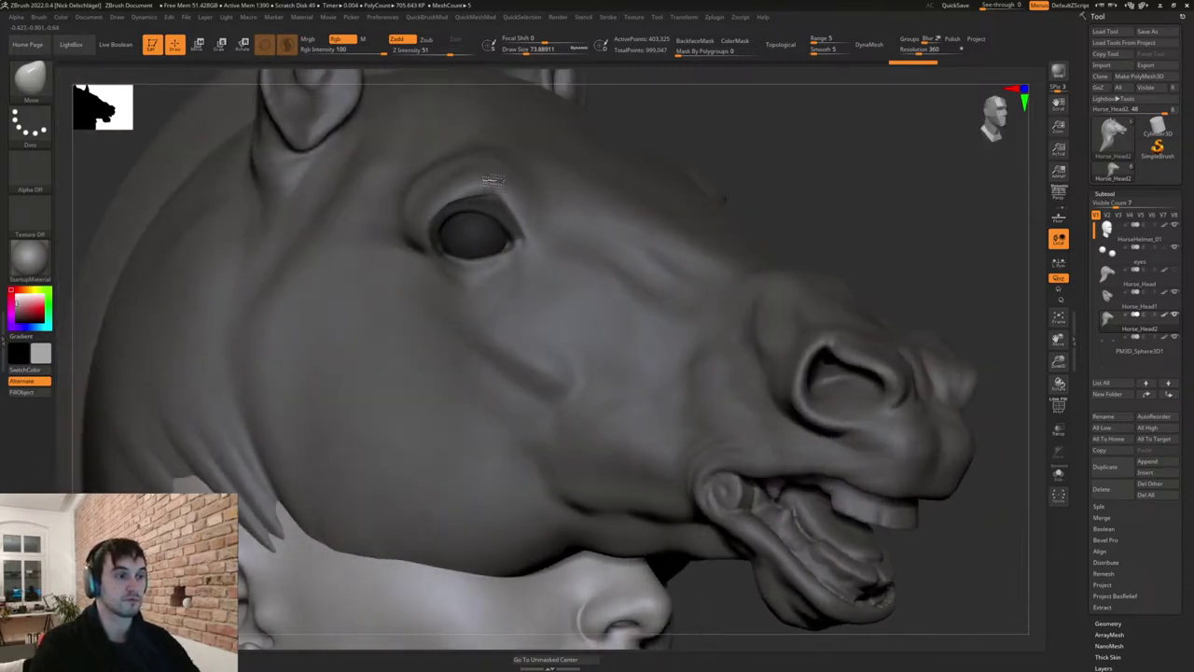
ctrl+shift+click(814, 191)
key(s)
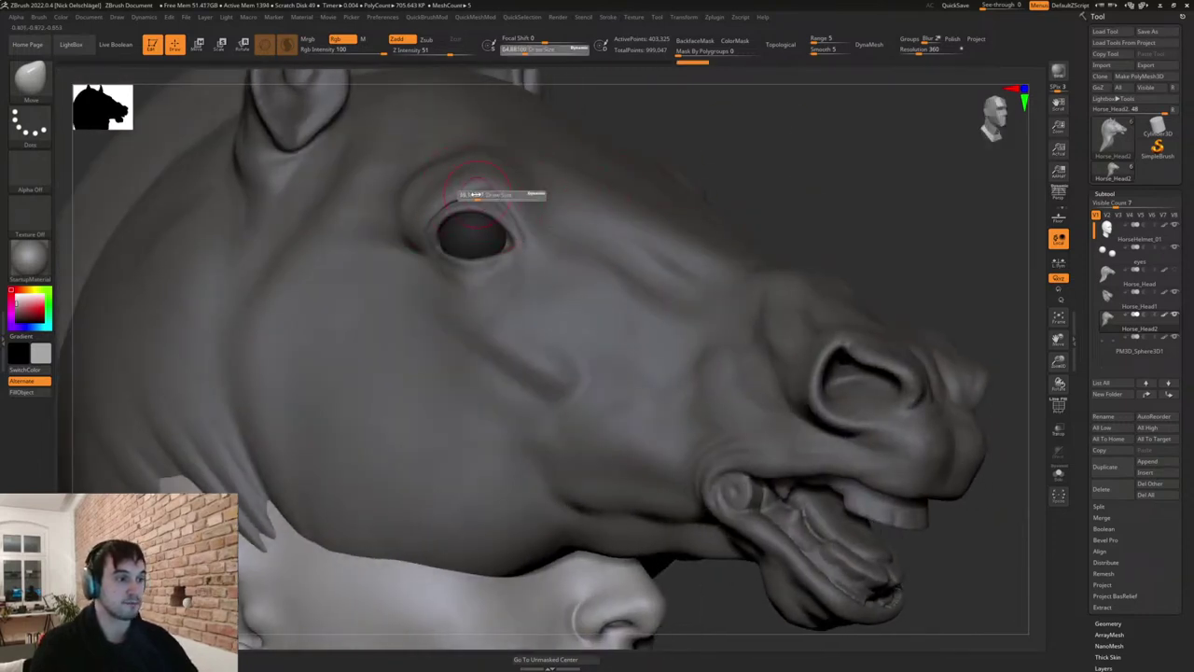
drag(481, 195, 474, 196)
key(f)
Examine the overall proportions of the horse-head helmet from several angles.
right_drag(738, 199, 693, 503)
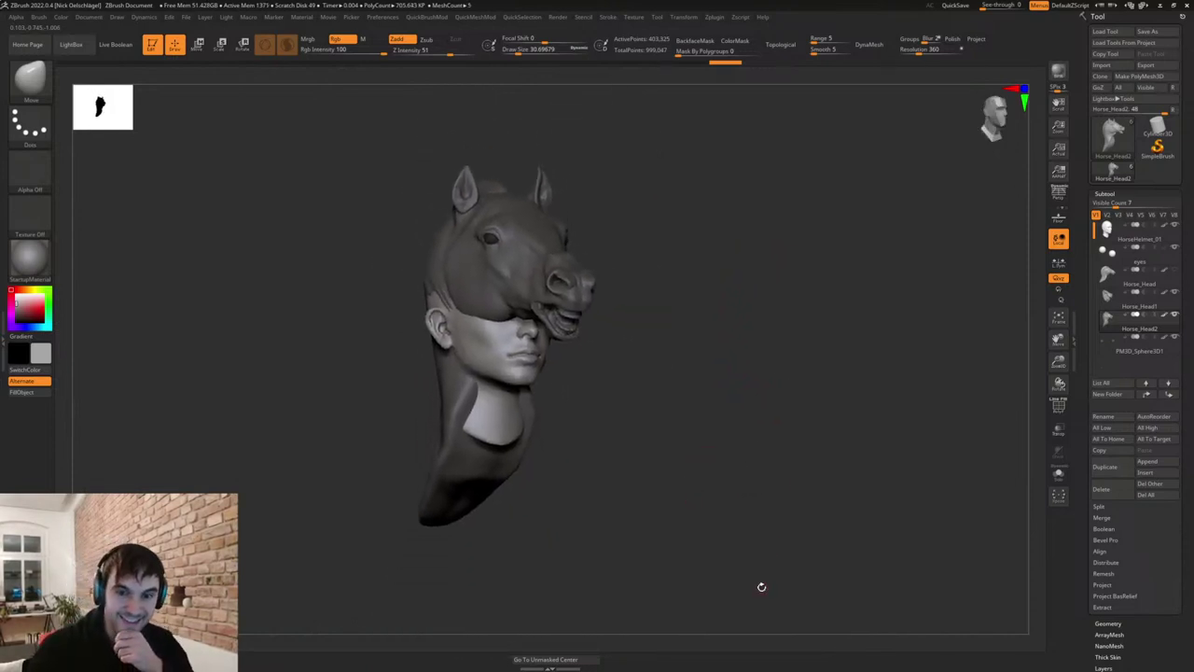
right_drag(639, 409, 657, 451)
alt+drag(656, 412, 725, 461)
ctrl+right_drag(703, 451, 743, 478)
alt+right_drag(744, 485, 773, 505)
alt+right_drag(774, 505, 780, 493)
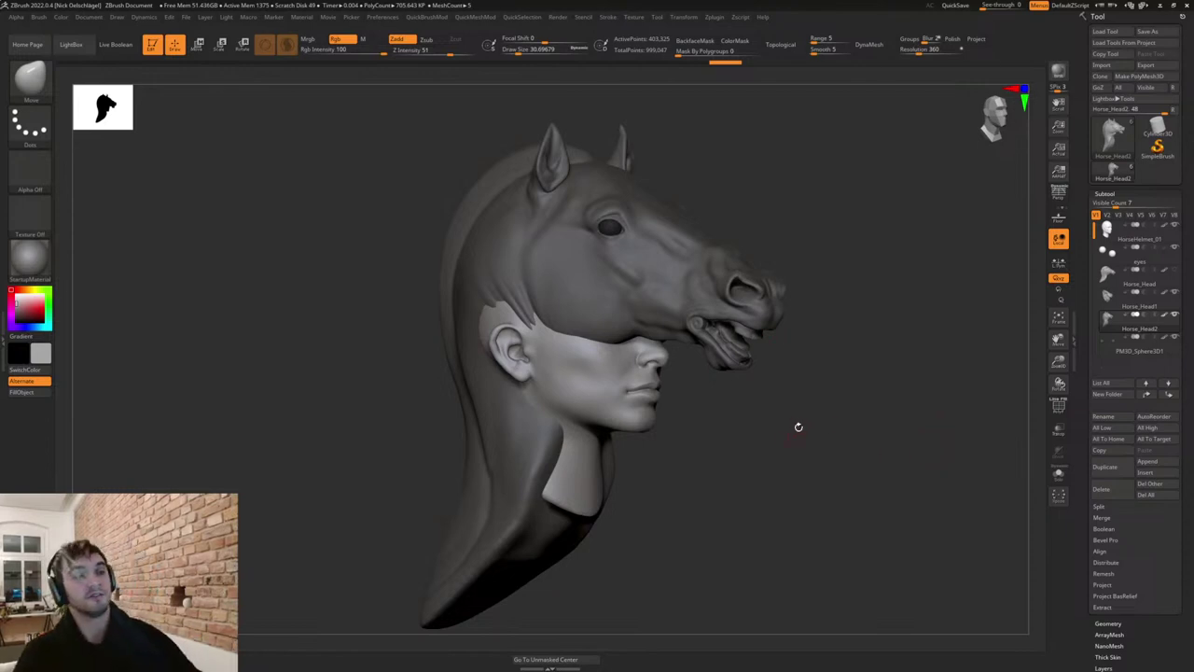
right_drag(782, 427, 793, 449)
key(s)
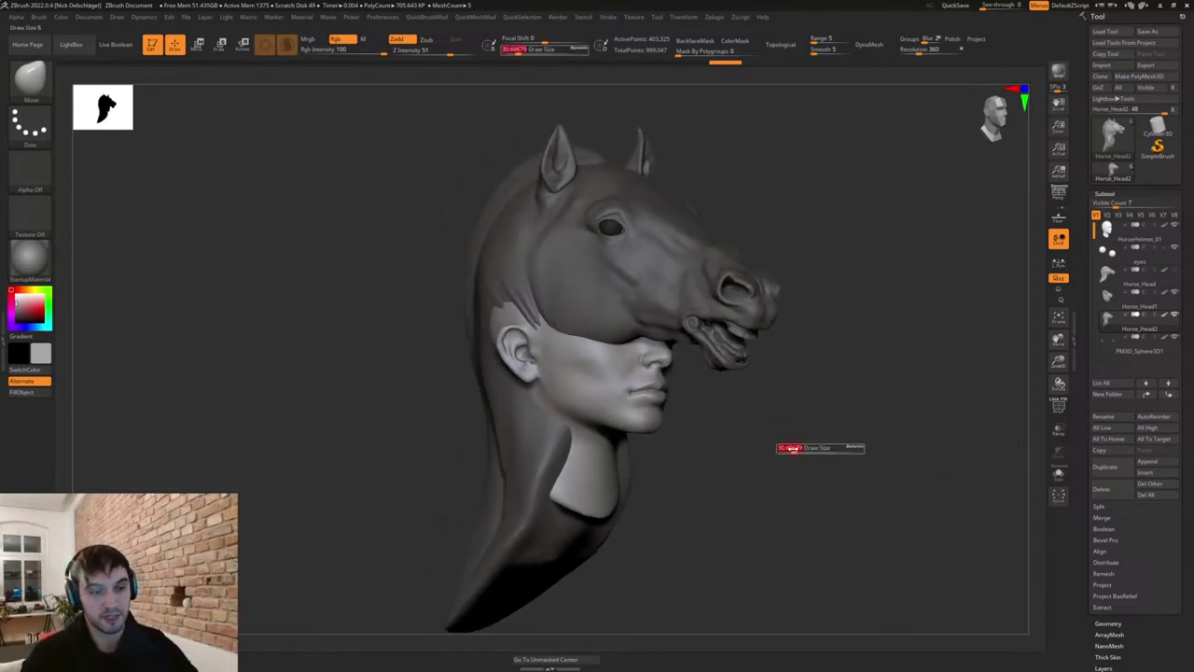
drag(793, 449, 805, 449)
right_drag(722, 467, 751, 476)
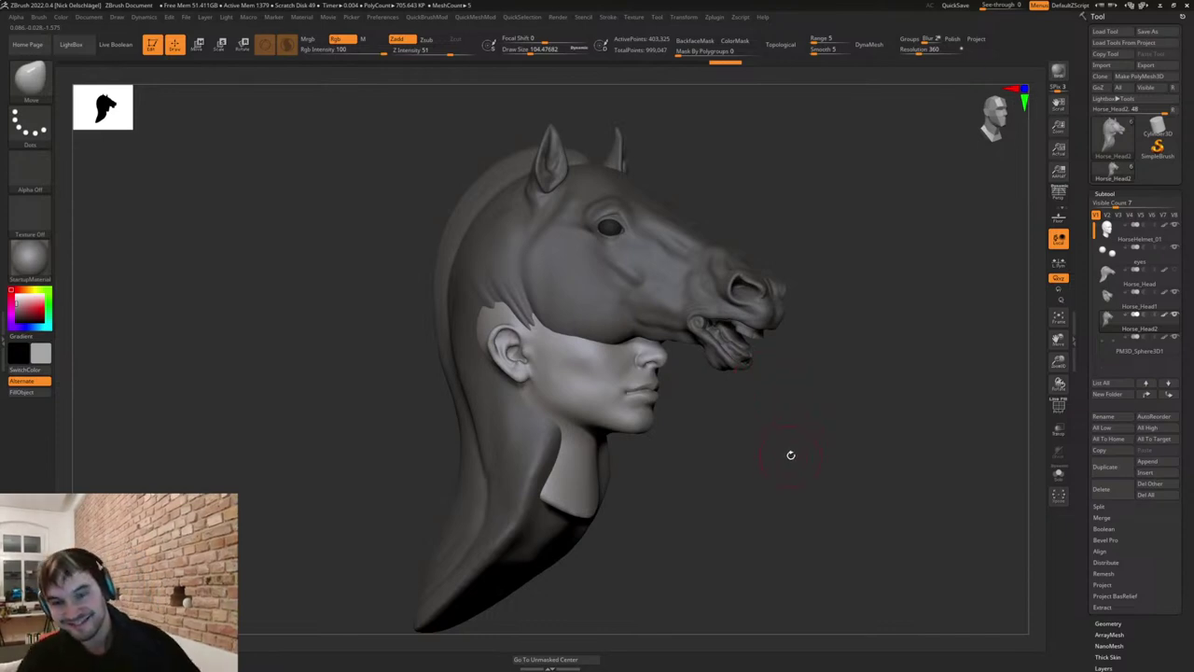
right_drag(760, 419, 776, 430)
Try to reshape the horse's muzzle around the mouth with the Move brush at draw size about 149.
key(s)
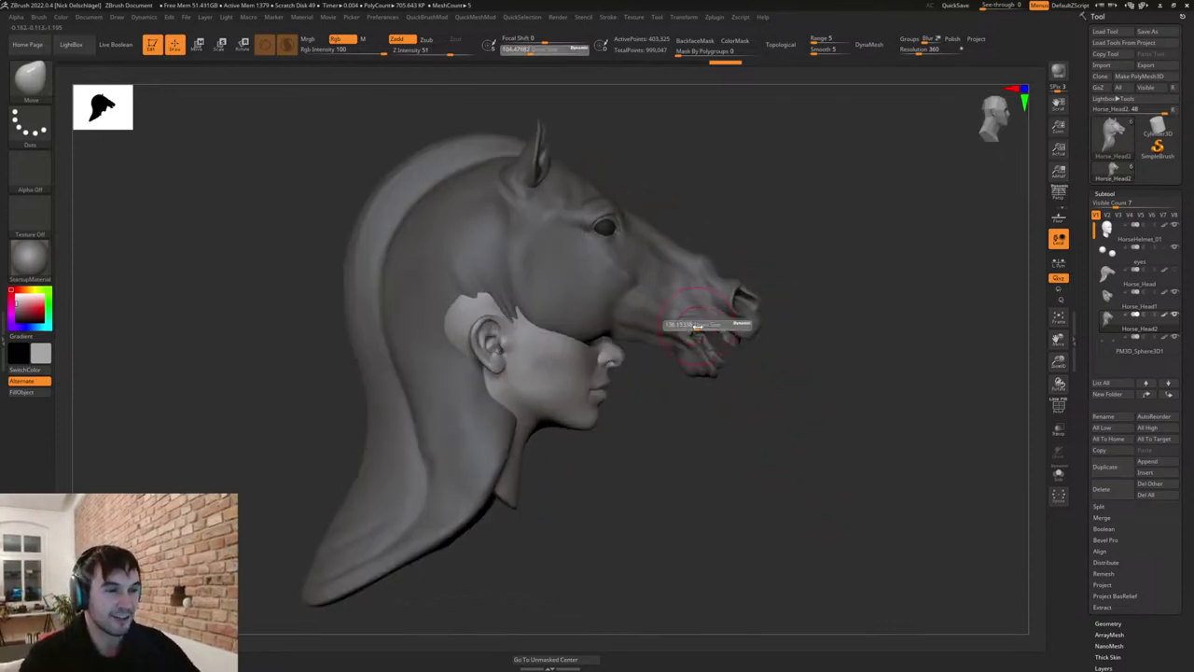
drag(696, 327, 701, 327)
right_drag(766, 395, 744, 402)
key(ctrl+z)
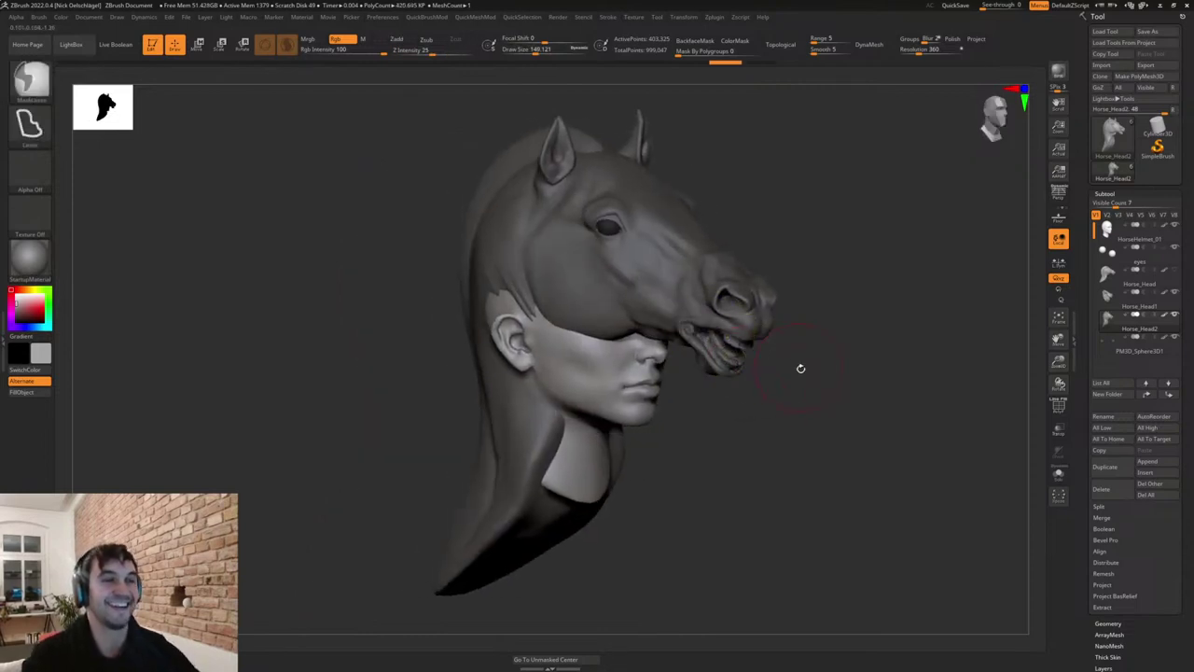
right_drag(800, 367, 825, 371)
drag(694, 328, 649, 274)
right_drag(773, 376, 738, 414)
drag(716, 315, 699, 328)
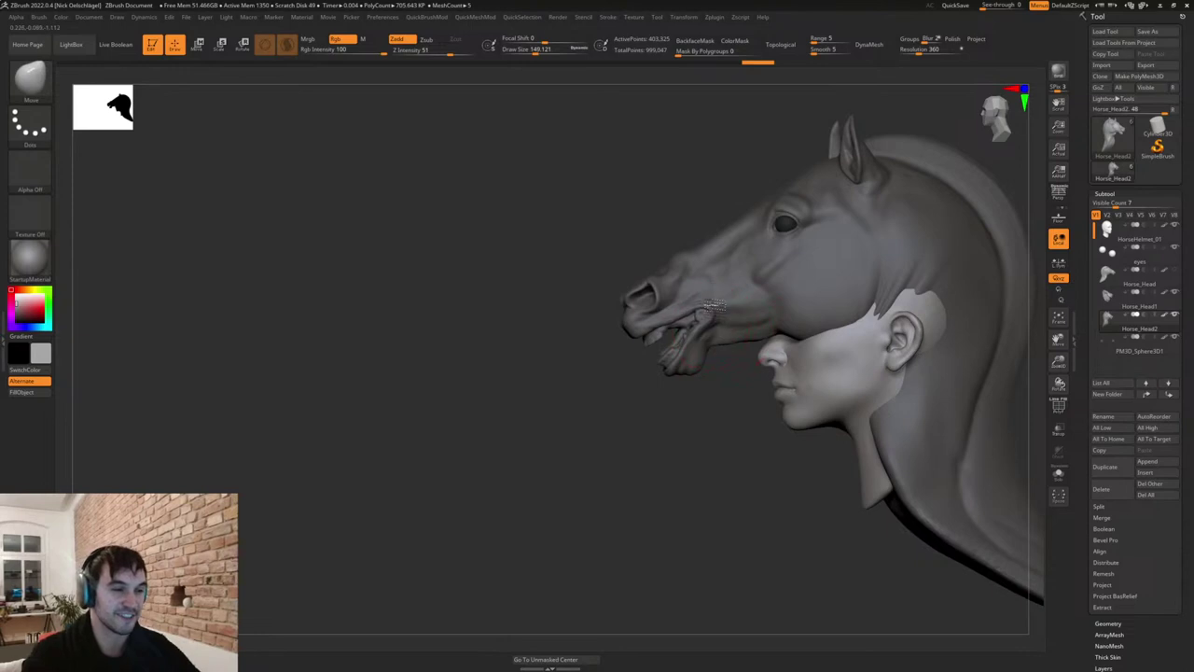
mouse_move(623, 396)
right_down()
mouse_move(727, 432)
mouse_move(781, 420)
mouse_move(805, 435)
mouse_move(794, 455)
mouse_move(773, 448)
mouse_move(787, 467)
right_up()
key(ctrl+z)
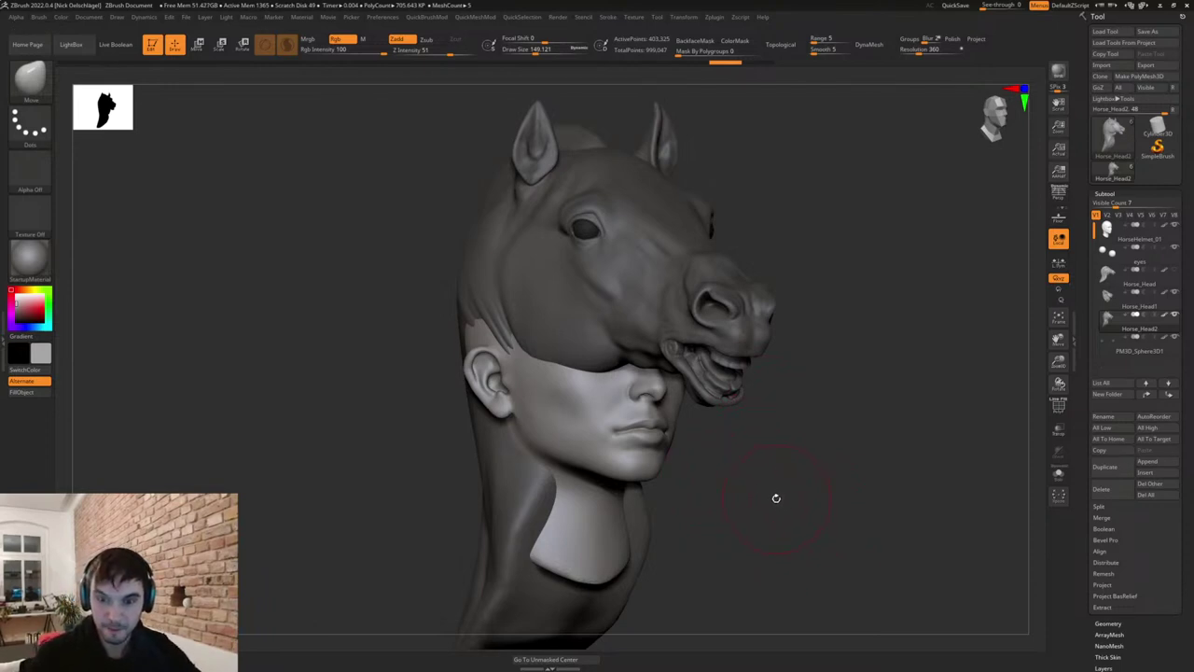
Set the draw size to about 94 and isolate the horse head subtool.
mouse_move(752, 463)
mouse_down()
mouse_move(773, 458)
mouse_move(730, 482)
mouse_move(806, 477)
mouse_move(797, 473)
mouse_move(802, 493)
mouse_up()
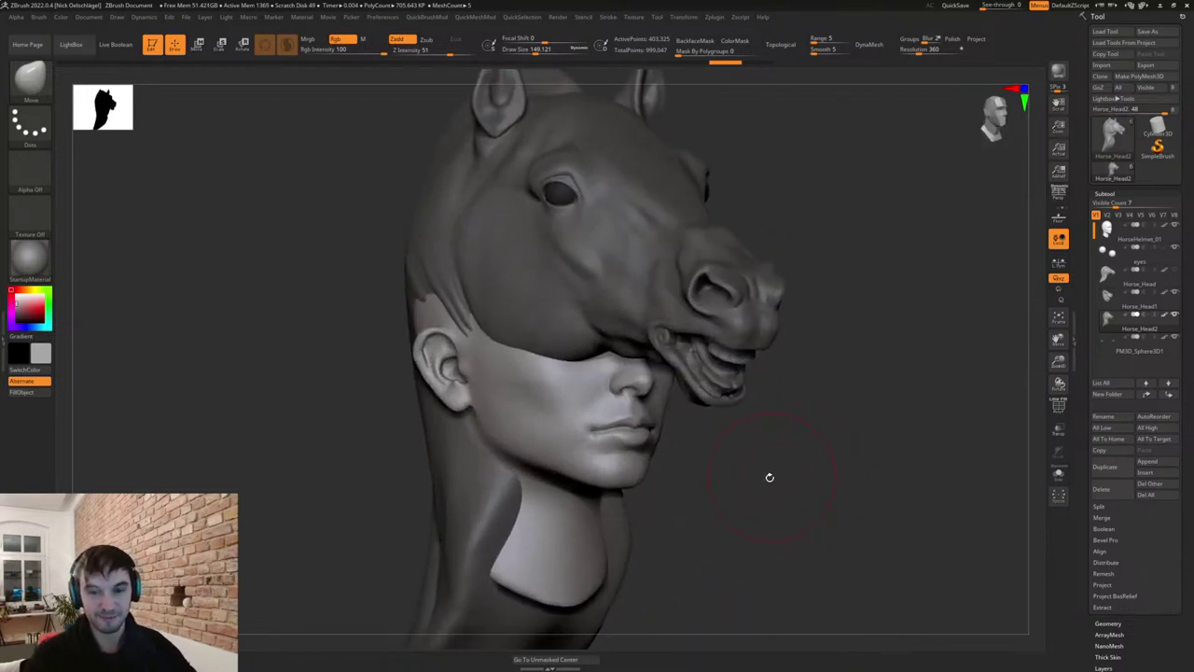
key(s)
mouse_move(733, 453)
mouse_down()
mouse_move(751, 456)
mouse_move(760, 485)
mouse_move(947, 472)
mouse_up()
click(1058, 474)
click(1057, 474)
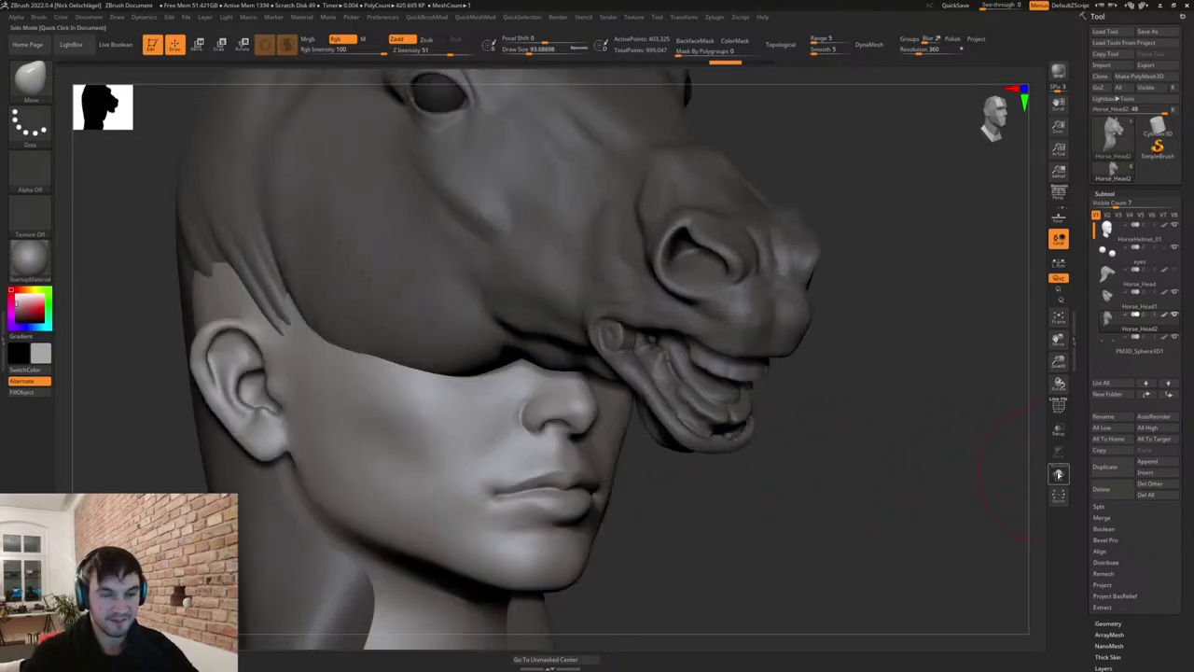
click(1057, 474)
Rework the corner of the isolated horse head's mouth into a clean lip transition, using the Clay brush.
drag(762, 468, 732, 460)
key(s)
drag(726, 416, 724, 408)
drag(793, 371, 658, 352)
mouse_move(975, 313)
mouse_down()
mouse_move(1026, 283)
mouse_move(784, 392)
mouse_move(809, 385)
mouse_up()
key(b)
key(c)
key(l)
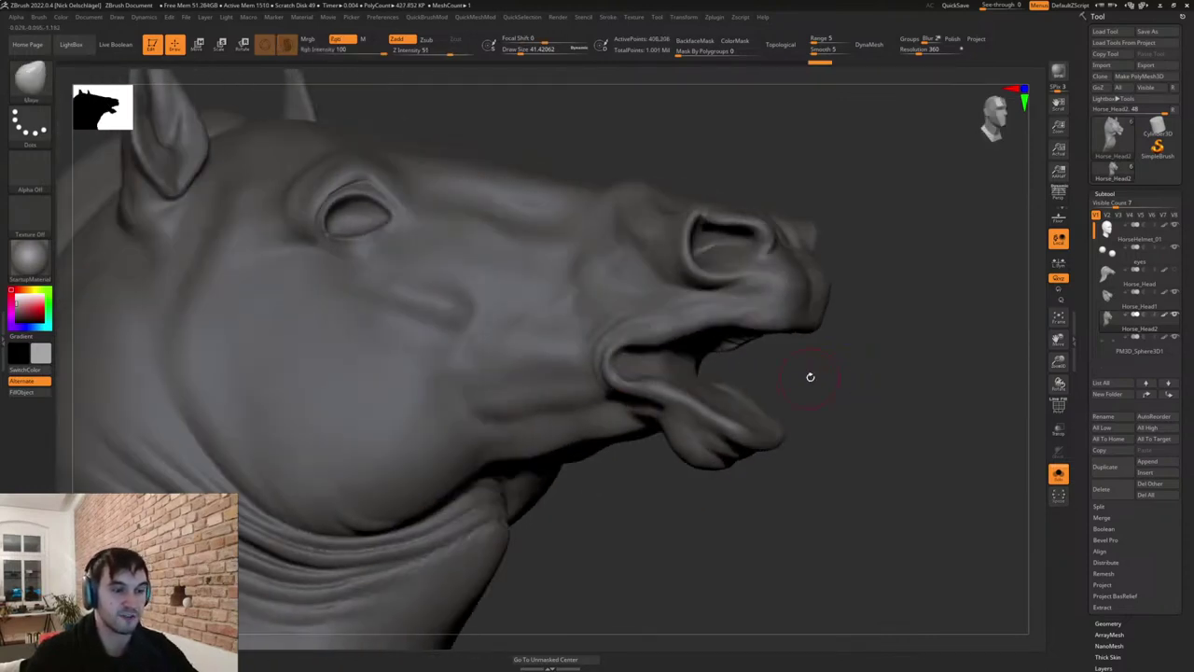
Pull the inner corner of the mouth into shape with the Move brush at draw size about 41.
drag(810, 376, 761, 374)
key(s)
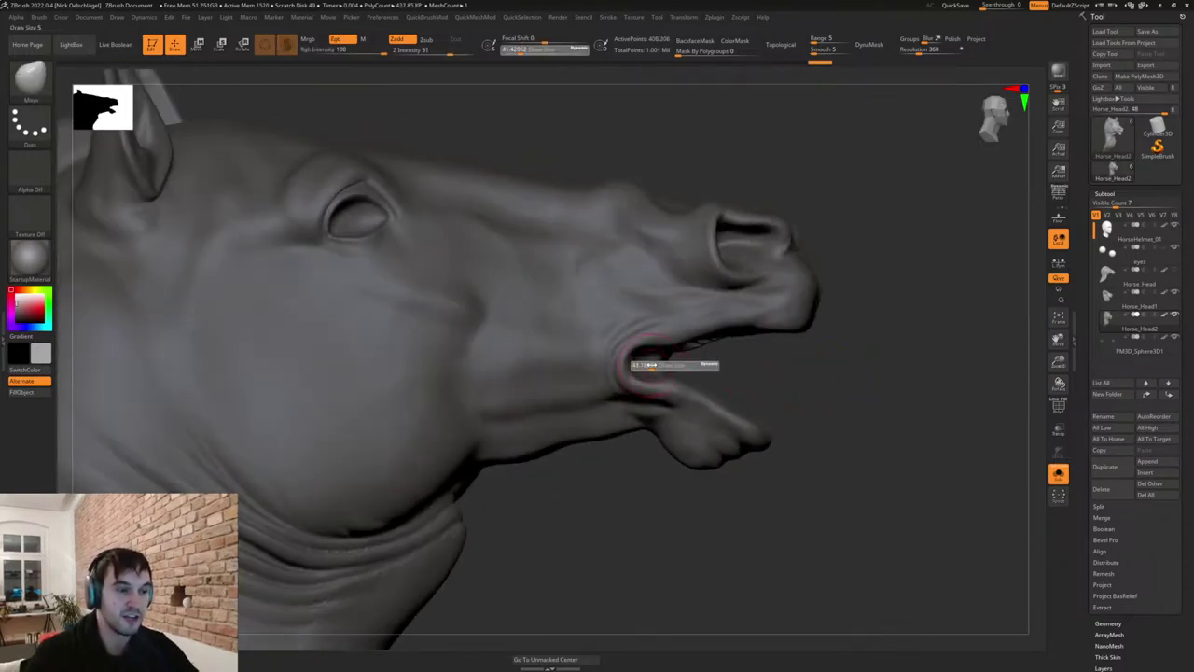
drag(642, 365, 648, 364)
drag(649, 364, 638, 363)
mouse_move(811, 375)
mouse_down()
mouse_move(711, 371)
mouse_move(737, 372)
mouse_up()
Reshape the mouth opening with the Move brush at draw size about 97 and smooth its inner edge at about 27.
key(s)
drag(661, 358, 668, 357)
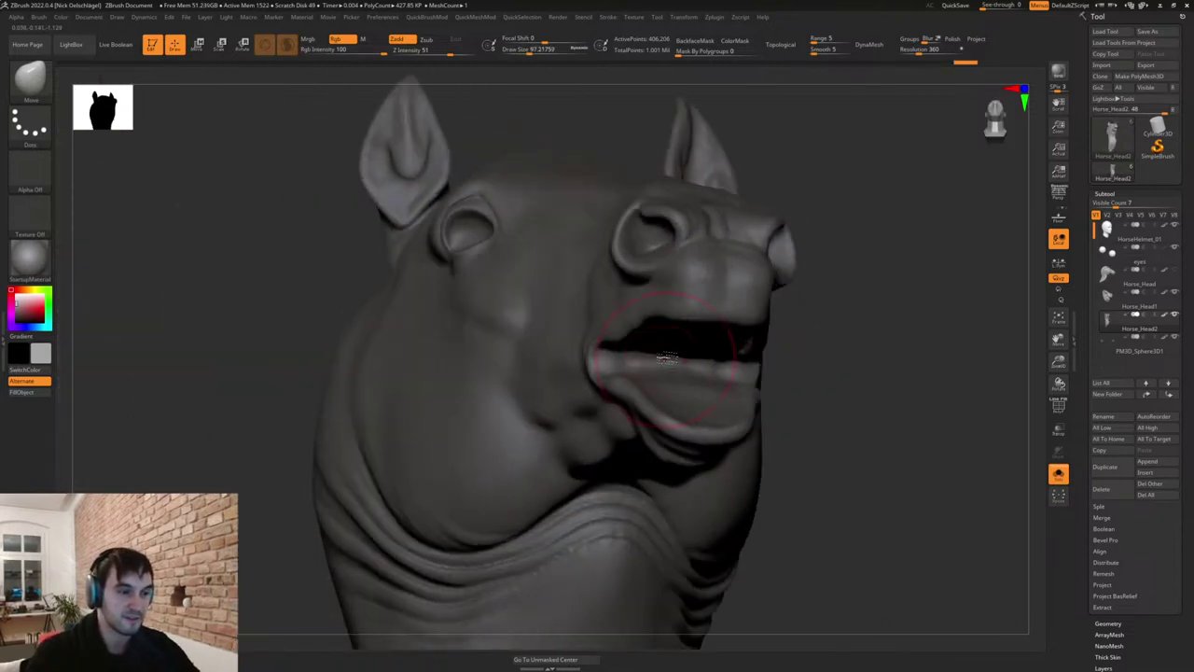
drag(834, 357, 656, 320)
key(s)
drag(831, 275, 826, 234)
shift+drag(645, 307, 627, 309)
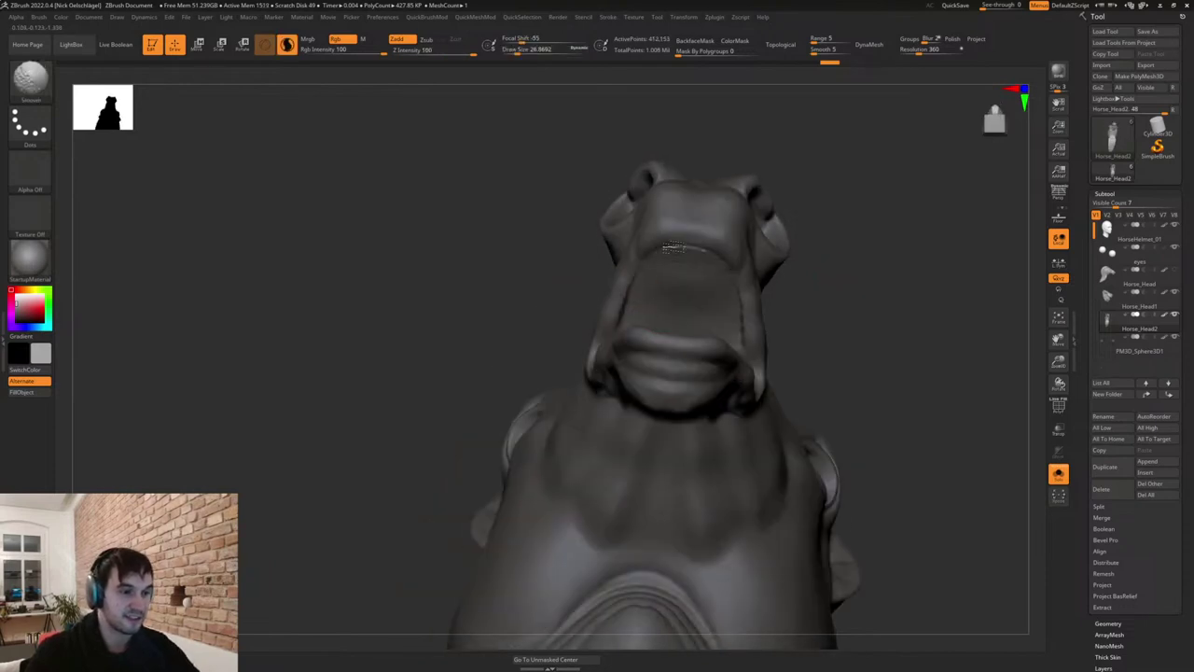
Smooth the edge of the mouth's roof and the inside of the lower lip, and show all subtools again.
shift+drag(673, 247, 708, 254)
drag(829, 309, 808, 384)
mouse_move(632, 336)
shift+mouse_down()
mouse_move(625, 322)
mouse_move(642, 350)
mouse_move(670, 354)
mouse_move(673, 334)
shift+mouse_up()
key(s)
mouse_move(830, 390)
mouse_down()
mouse_move(916, 414)
mouse_move(898, 443)
mouse_up()
click(1058, 474)
alt+drag(831, 501, 793, 485)
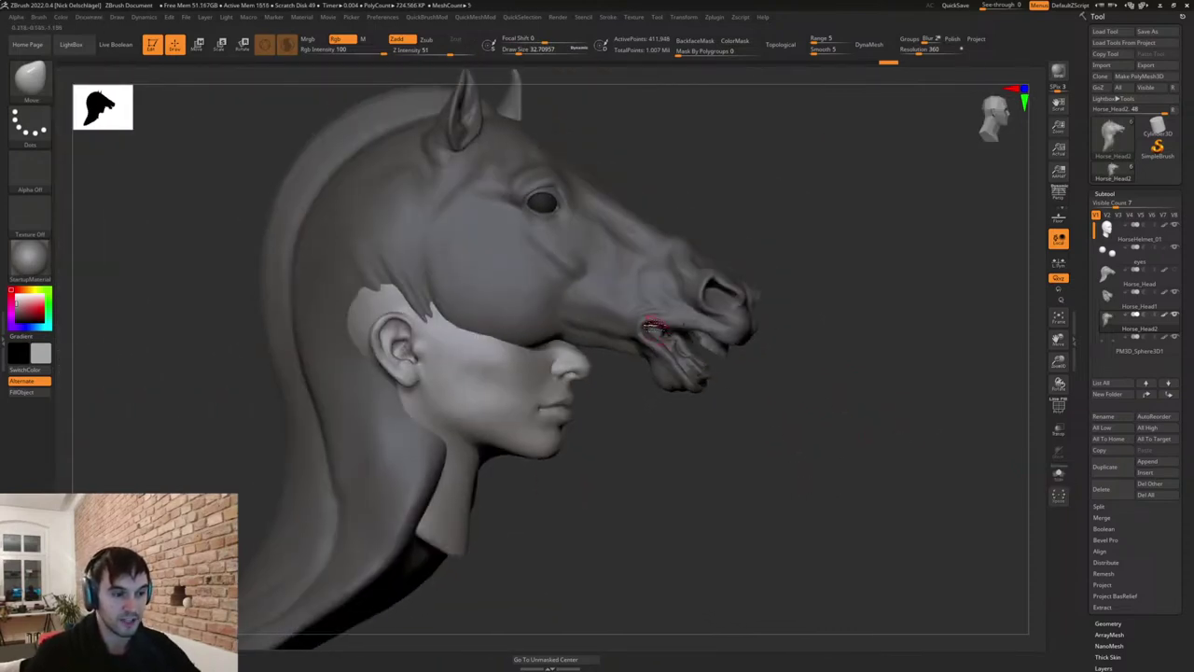
Append a Cylinder3D subtool, make it the active subtool and scale it down uniformly.
click(1149, 462)
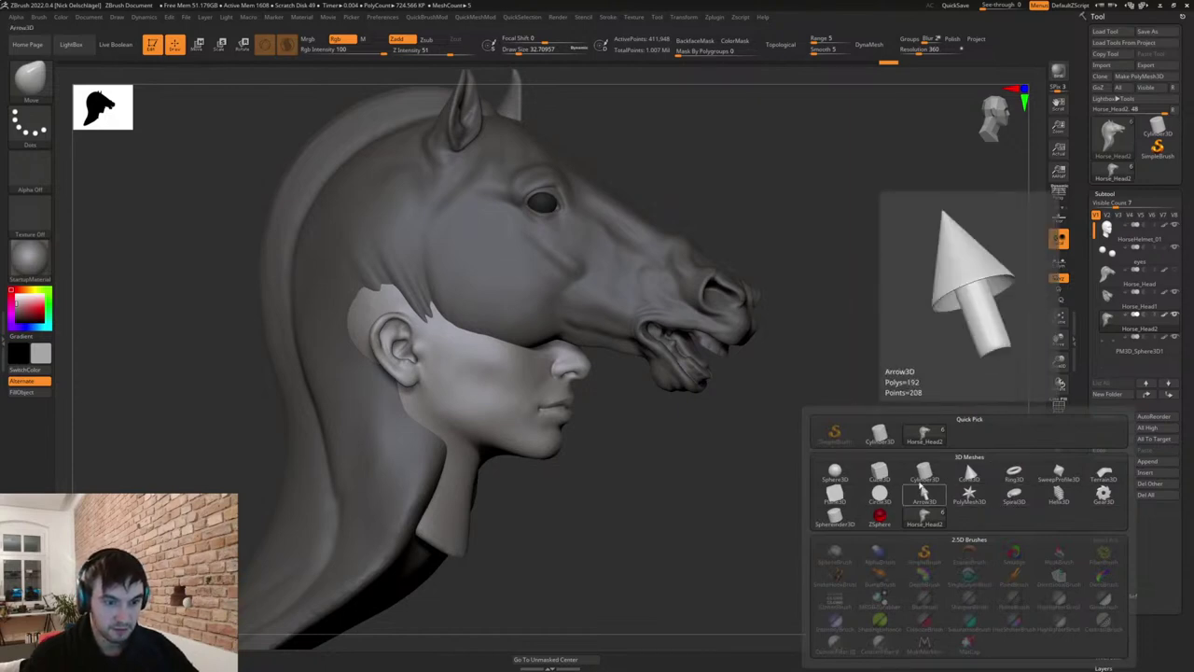
click(923, 473)
key(f)
alt+click(617, 395)
key(w)
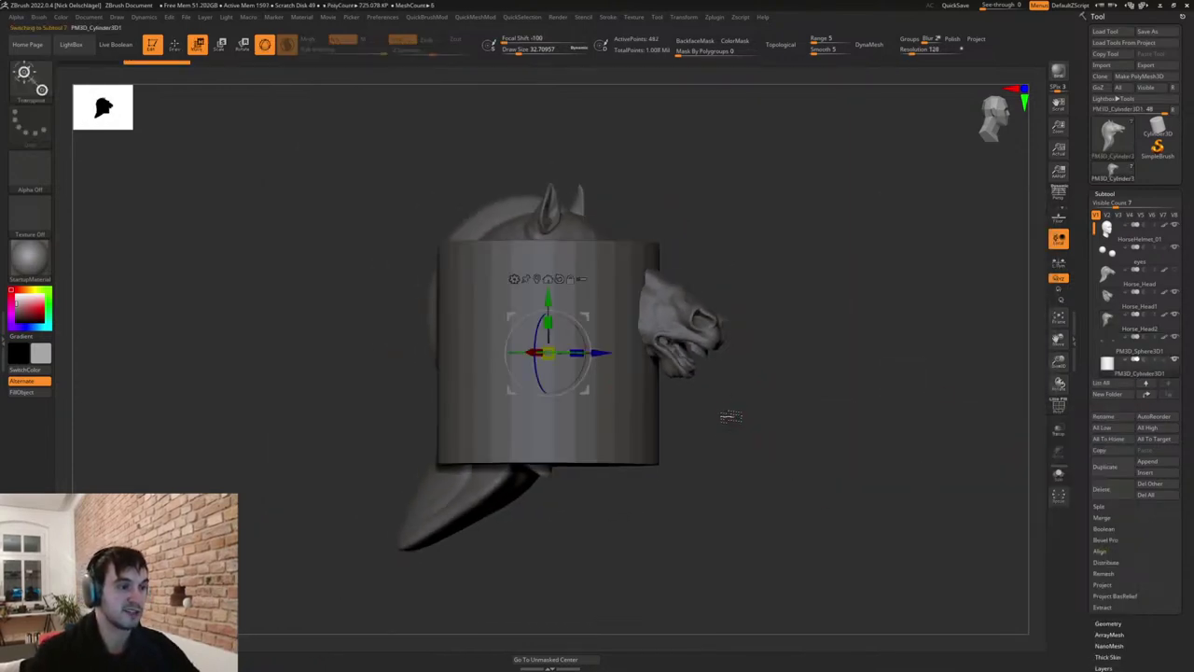
drag(548, 353, 485, 408)
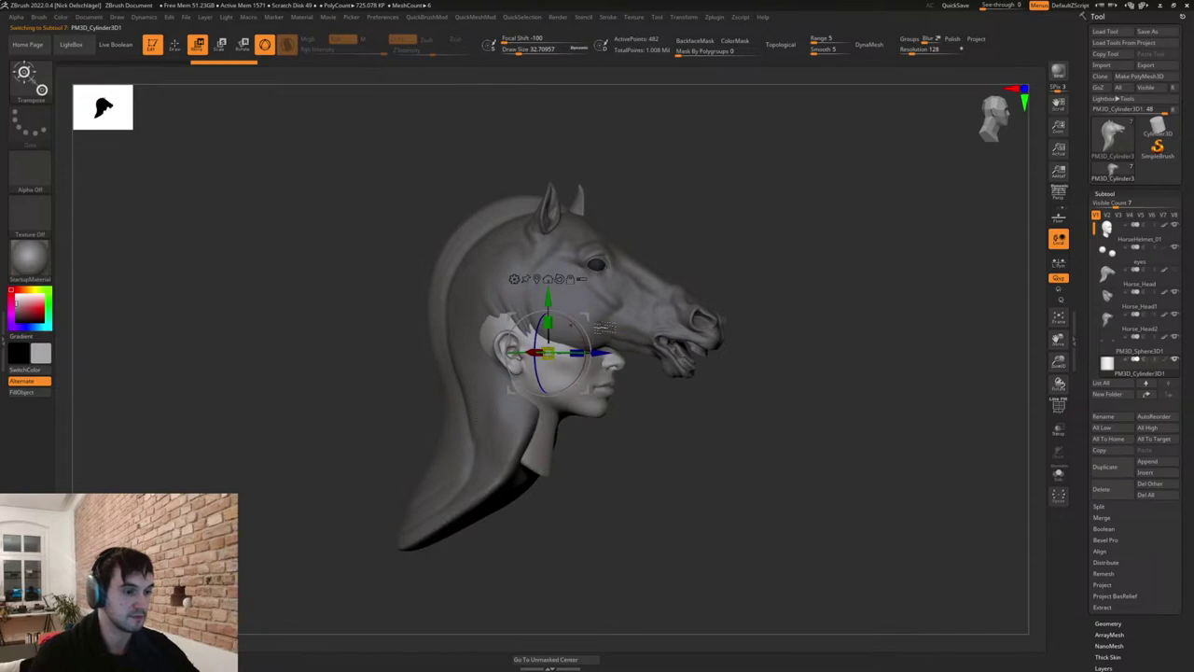
Move the cylinder to the horse's mouth, turn it to run across the muzzle and resize it into a thin bar.
shift+drag(722, 289, 744, 286)
drag(584, 317, 677, 388)
drag(678, 335, 663, 347)
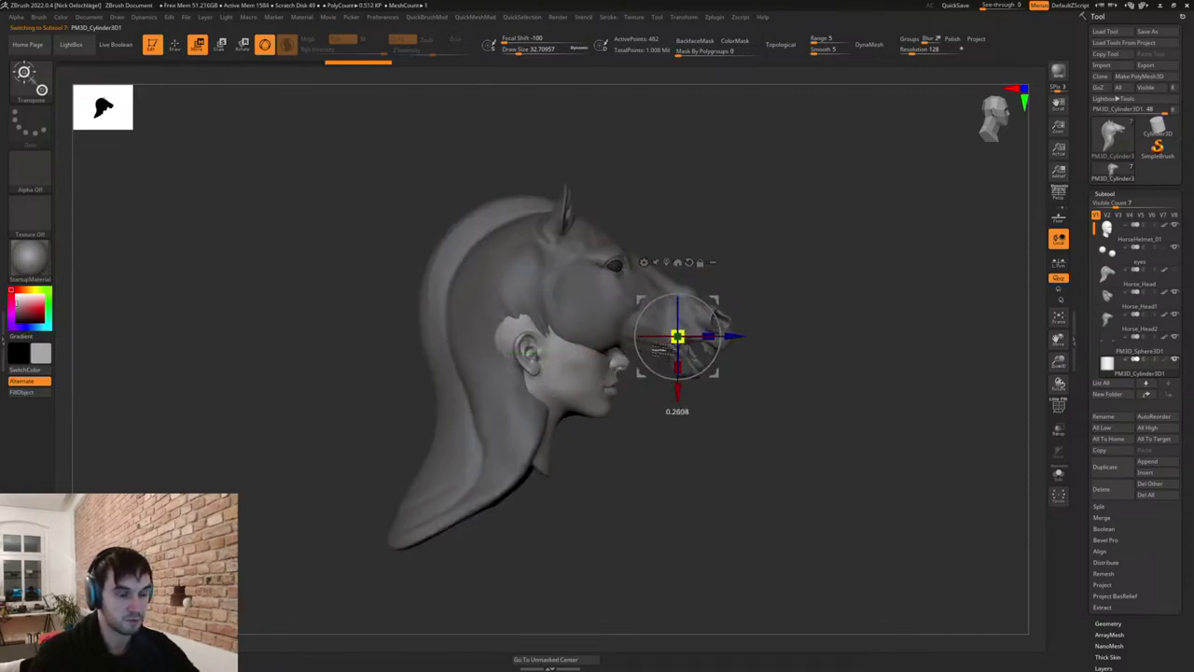
shift+drag(863, 380, 837, 463)
drag(647, 335, 477, 358)
Fine-tune the bar's position and thickness so it sits in the corners of the horse's mouth like a bit.
drag(678, 336, 633, 349)
shift+drag(844, 457, 922, 466)
drag(713, 300, 711, 314)
shift+drag(848, 229, 793, 285)
alt+drag(929, 312, 919, 378)
mouse_move(674, 349)
mouse_down()
mouse_move(684, 348)
mouse_move(648, 349)
mouse_move(674, 349)
mouse_move(658, 349)
mouse_up()
key(q)
drag(826, 522, 912, 488)
right_click(875, 477)
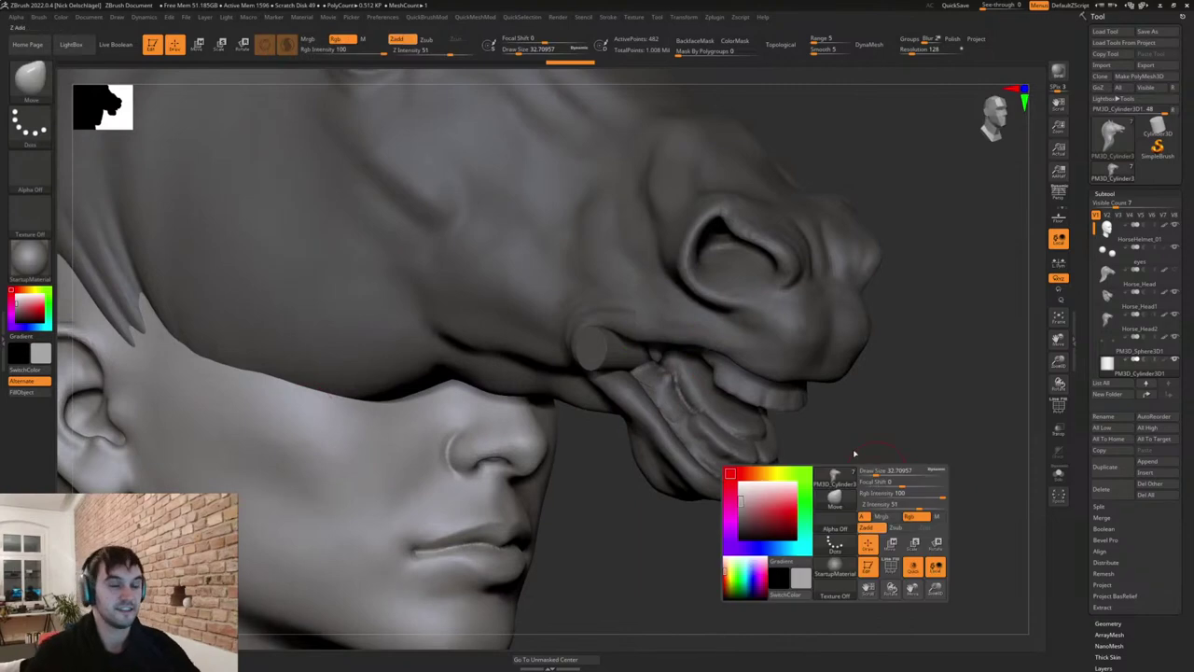
alt+drag(815, 502, 749, 494)
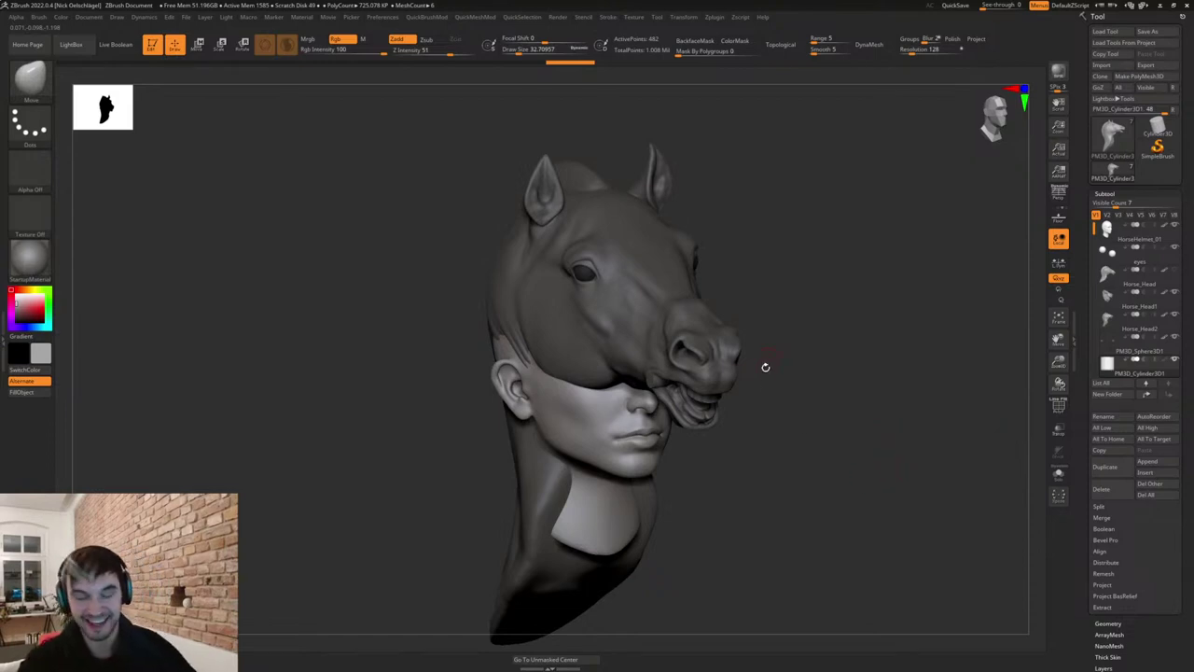
drag(824, 452, 842, 497)
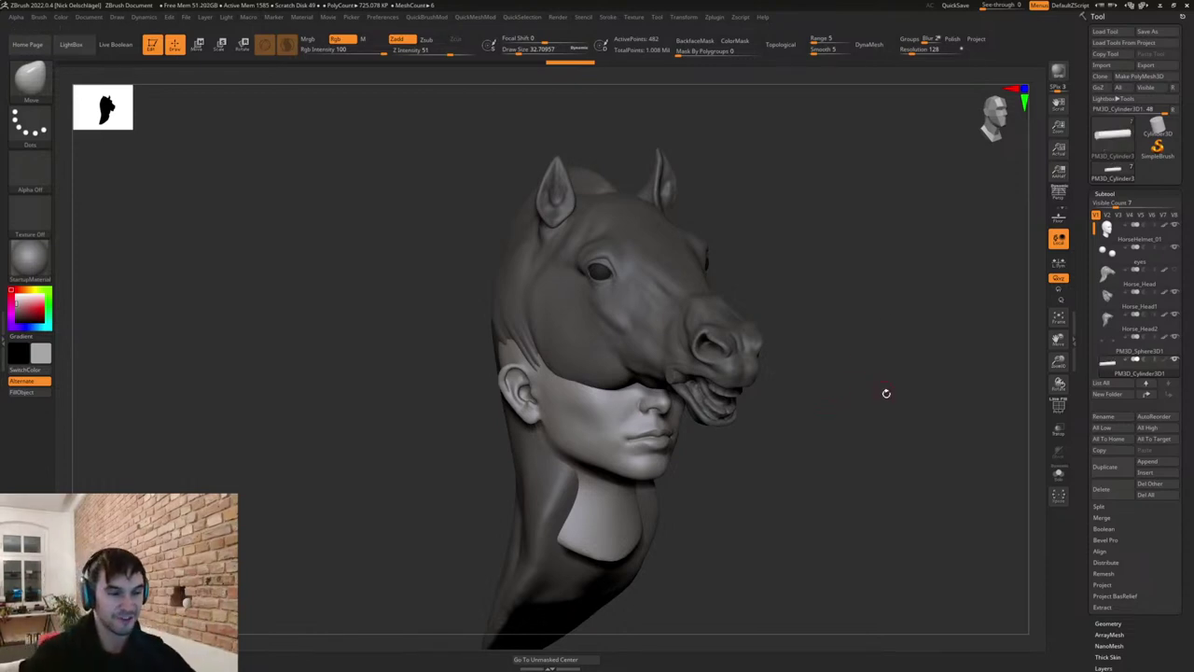
drag(830, 383, 832, 465)
Make the horse head the active subtool and set the Move brush's draw size to about 154.
key(s)
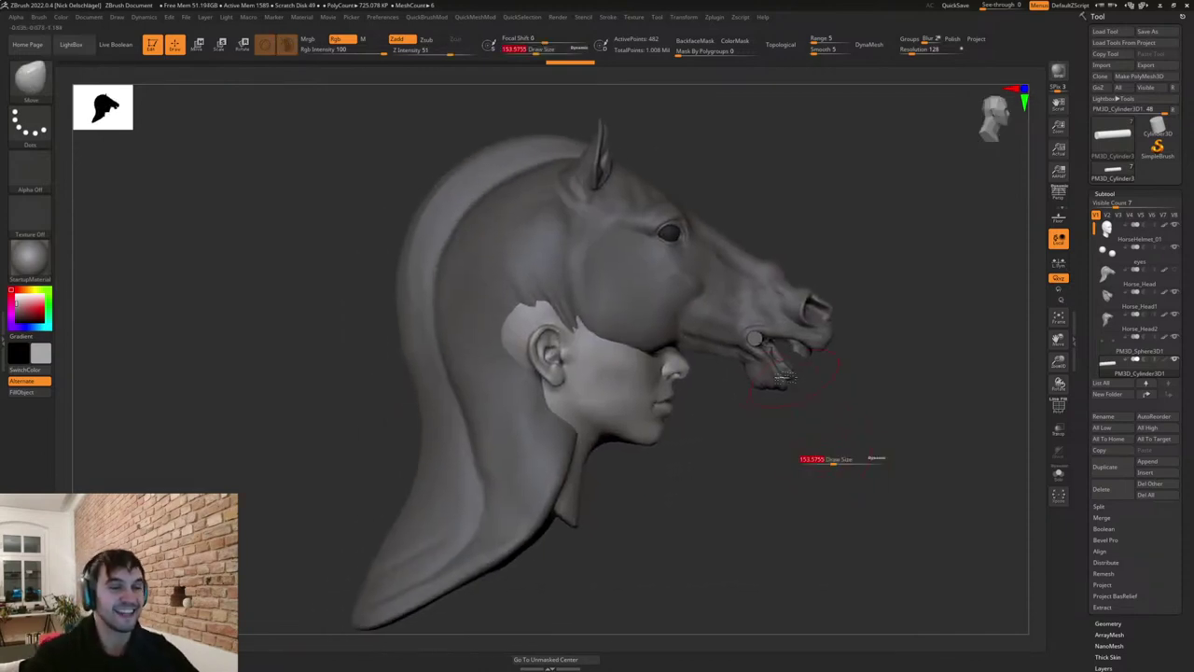
drag(744, 505, 778, 493)
key(s)
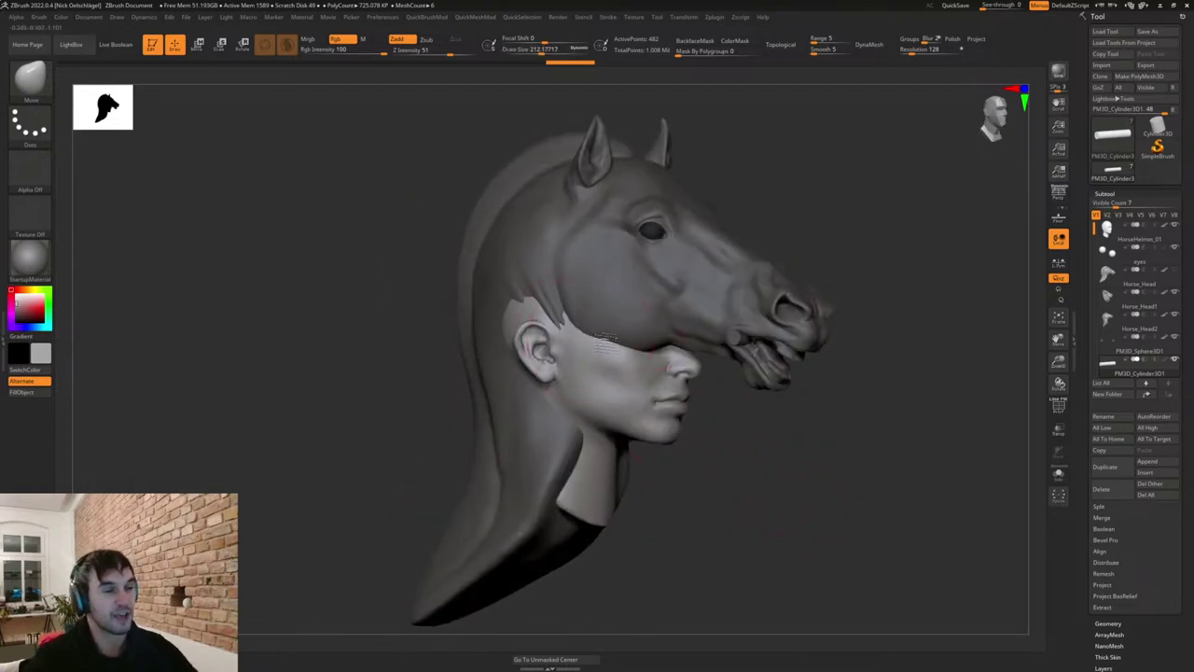
alt+click(634, 260)
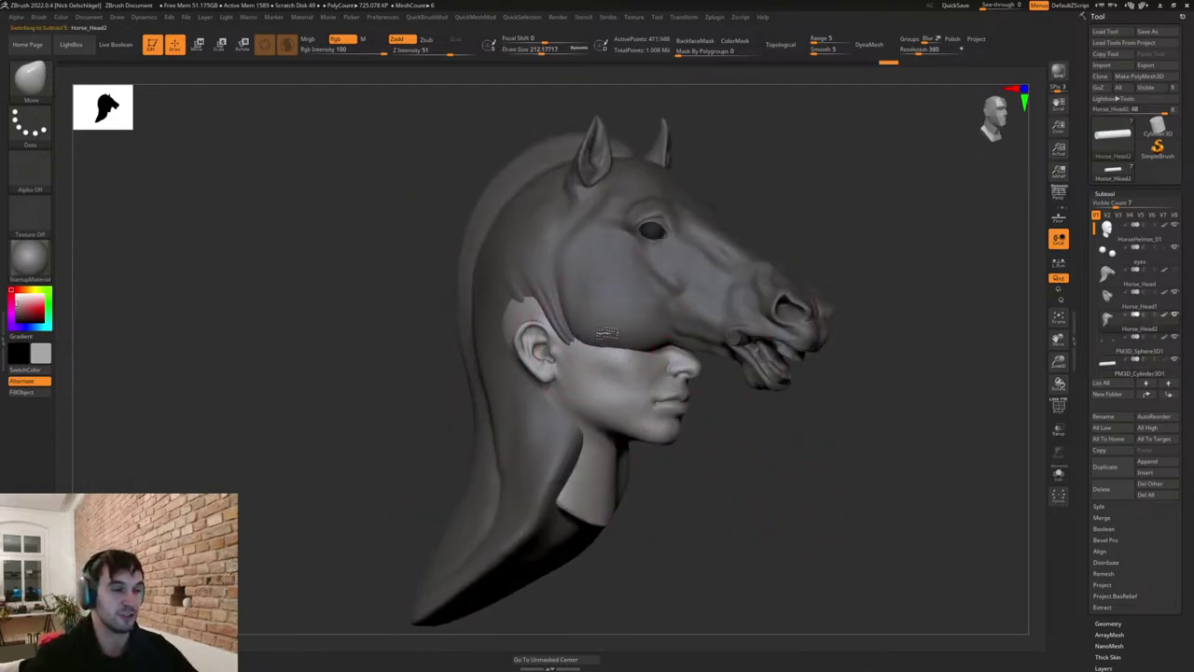
drag(812, 415, 657, 409)
drag(775, 410, 841, 478)
right_drag(841, 479, 802, 496)
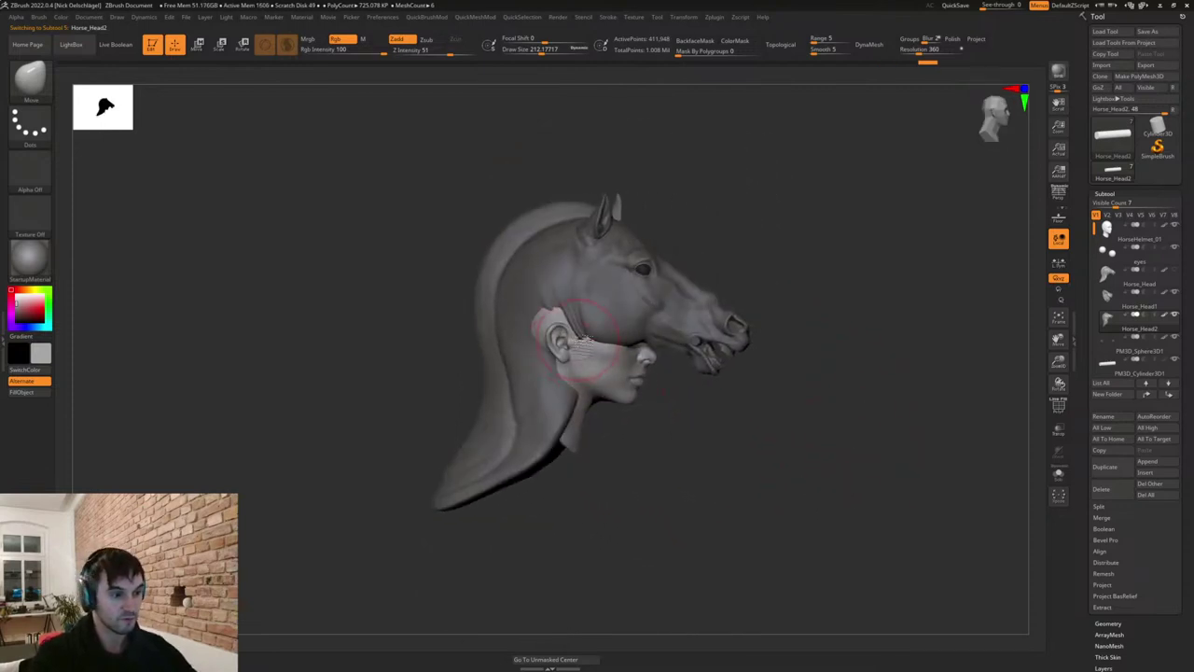
drag(679, 443, 645, 440)
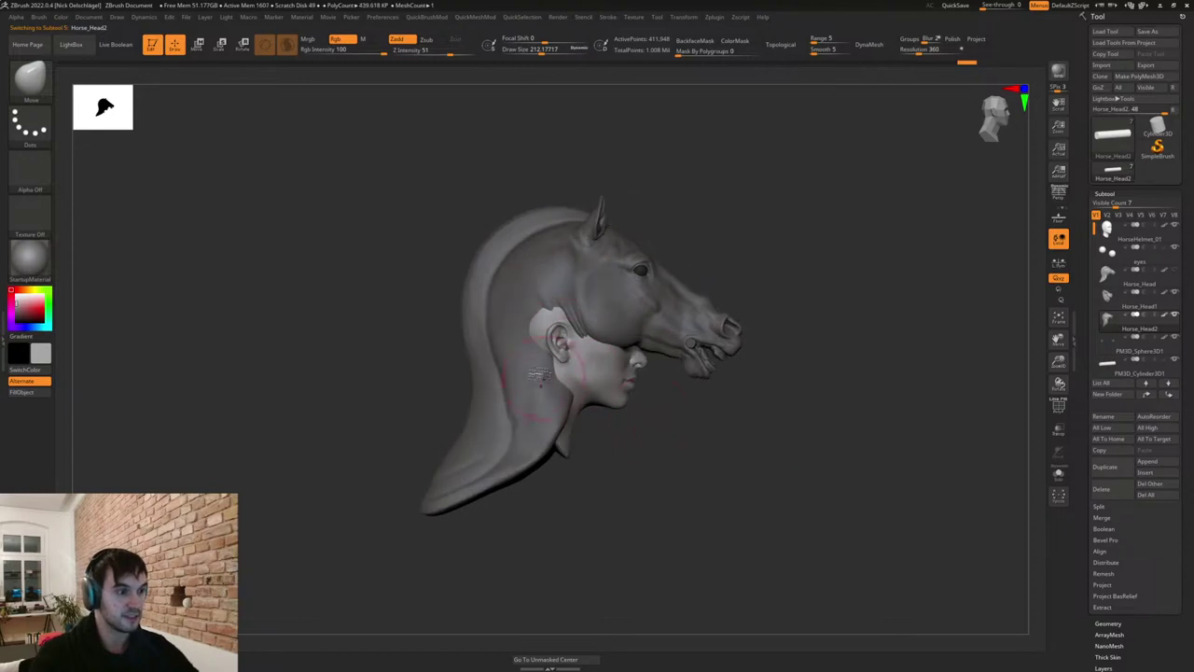
key(s)
drag(551, 359, 543, 358)
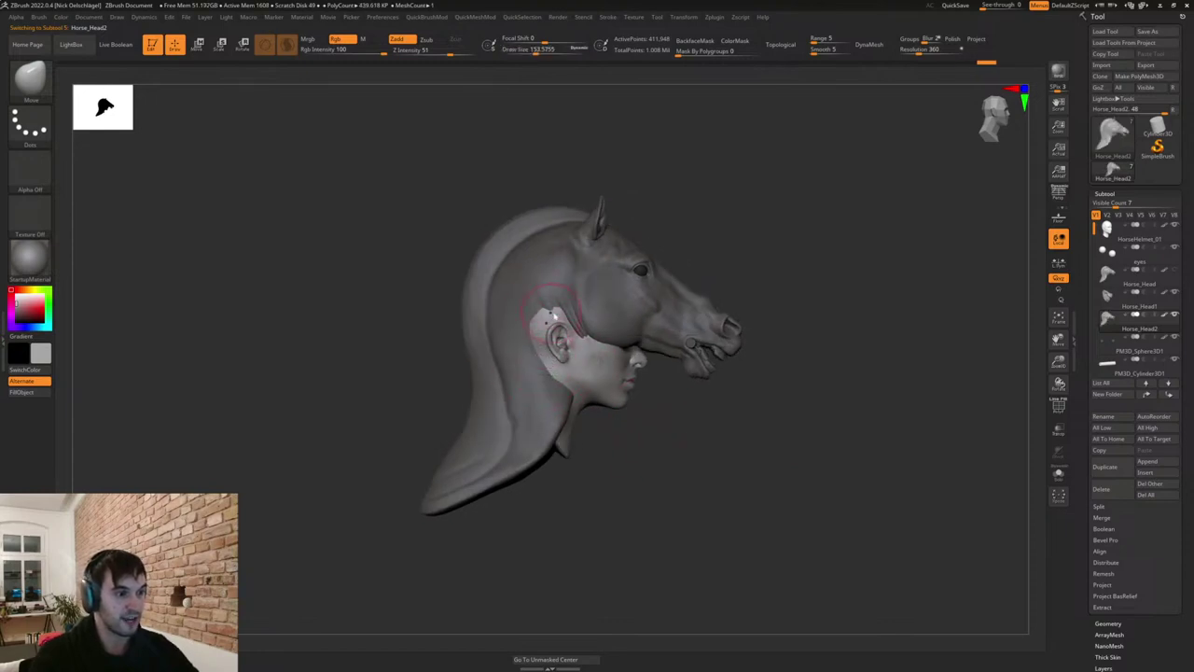
Try to pull the helmet's cheek out over the human ear with the Move brush at draw size about 372.
key(s)
drag(555, 316, 560, 317)
mouse_move(667, 441)
mouse_down()
mouse_move(660, 461)
mouse_move(663, 418)
mouse_move(721, 391)
mouse_up()
key(ctrl+z)
key(s)
drag(636, 401, 650, 401)
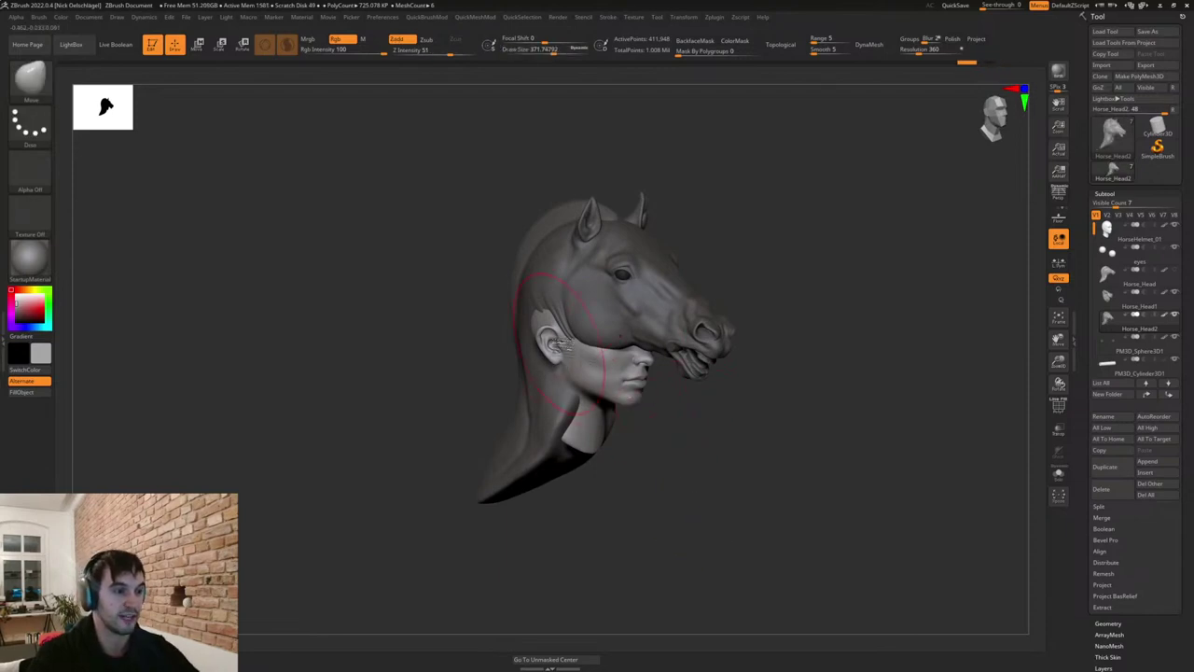
mouse_move(559, 344)
mouse_down()
mouse_move(582, 343)
mouse_move(525, 347)
mouse_up()
Check the reshaped cheeks from several angles and undo the recent Move strokes on the horse head.
drag(718, 461, 653, 467)
mouse_move(714, 378)
mouse_down()
mouse_move(740, 427)
mouse_move(731, 324)
mouse_move(699, 306)
mouse_move(701, 344)
mouse_move(780, 405)
mouse_up()
mouse_move(718, 345)
mouse_down()
mouse_move(693, 306)
mouse_move(701, 268)
mouse_up()
mouse_move(736, 322)
shift+mouse_down()
mouse_move(682, 372)
mouse_move(759, 438)
shift+mouse_up()
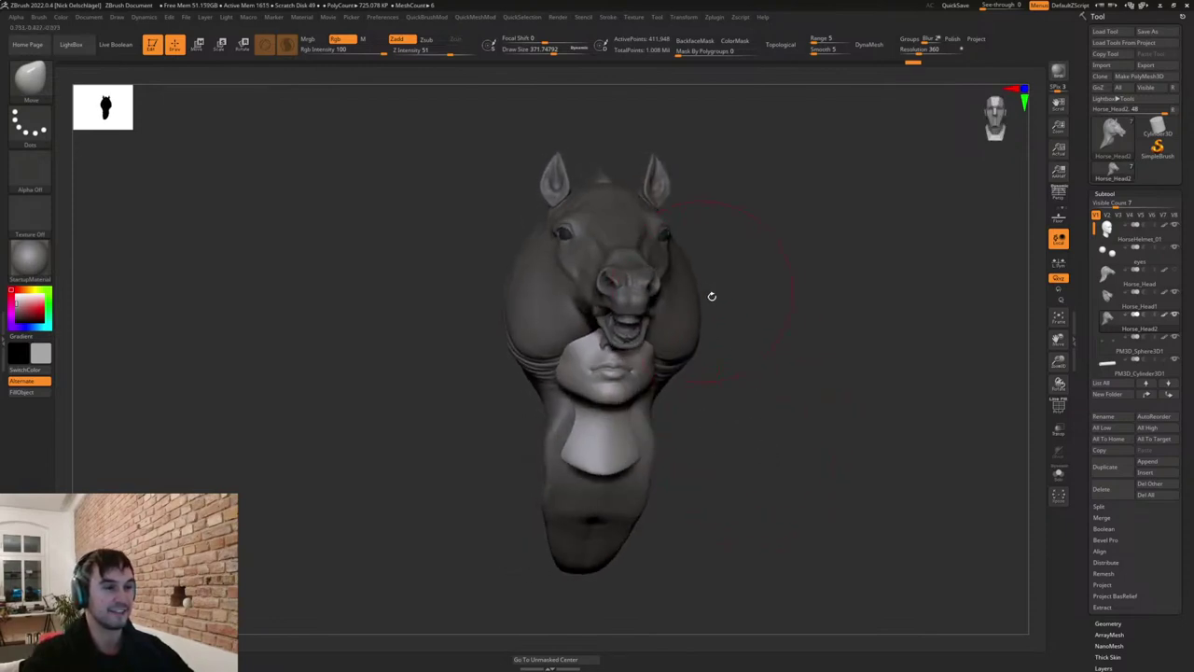
mouse_move(711, 295)
mouse_down()
mouse_move(749, 342)
mouse_move(756, 400)
mouse_move(792, 414)
mouse_up()
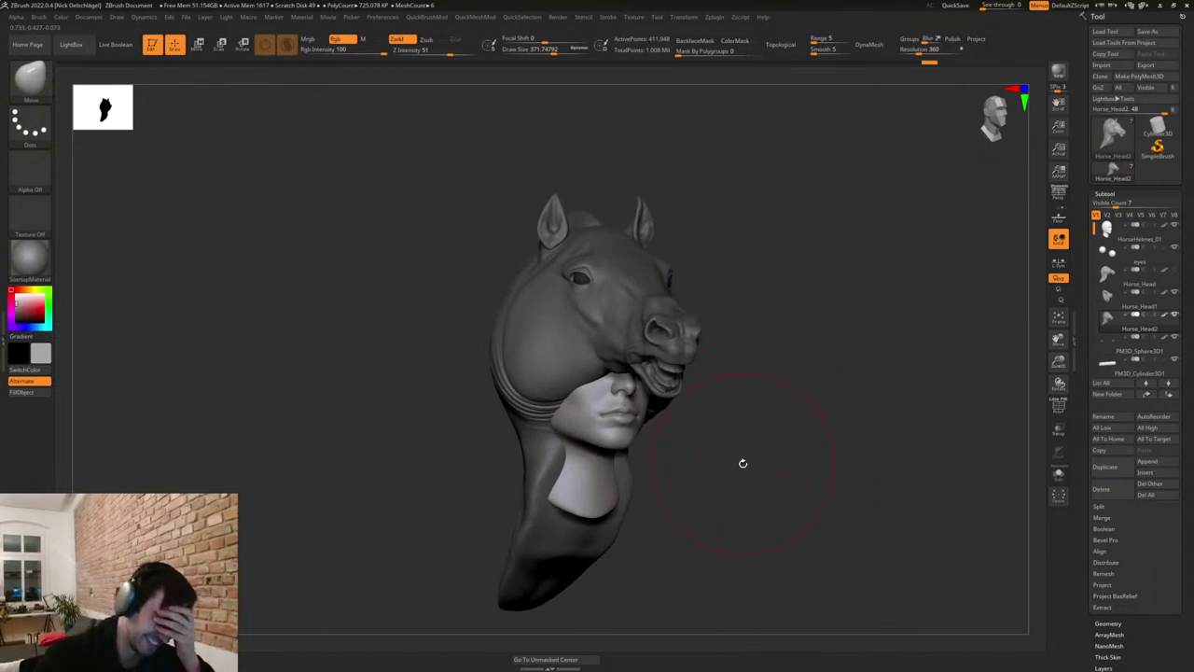
drag(786, 414, 743, 436)
key(ctrl+z)
key(ctrl+z)
key(ctrl+z)
key(ctrl+z)
key(ctrl+z)
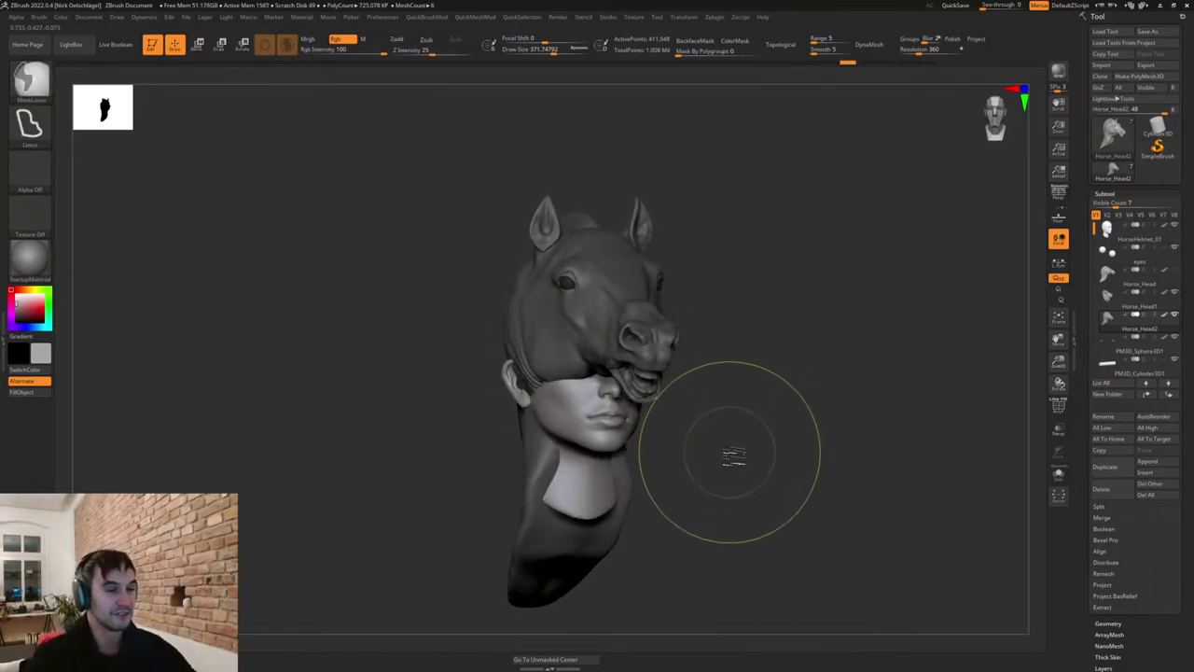
Append a Sphere3D subtool, make it the active subtool and scale it down uniformly.
drag(762, 388, 751, 462)
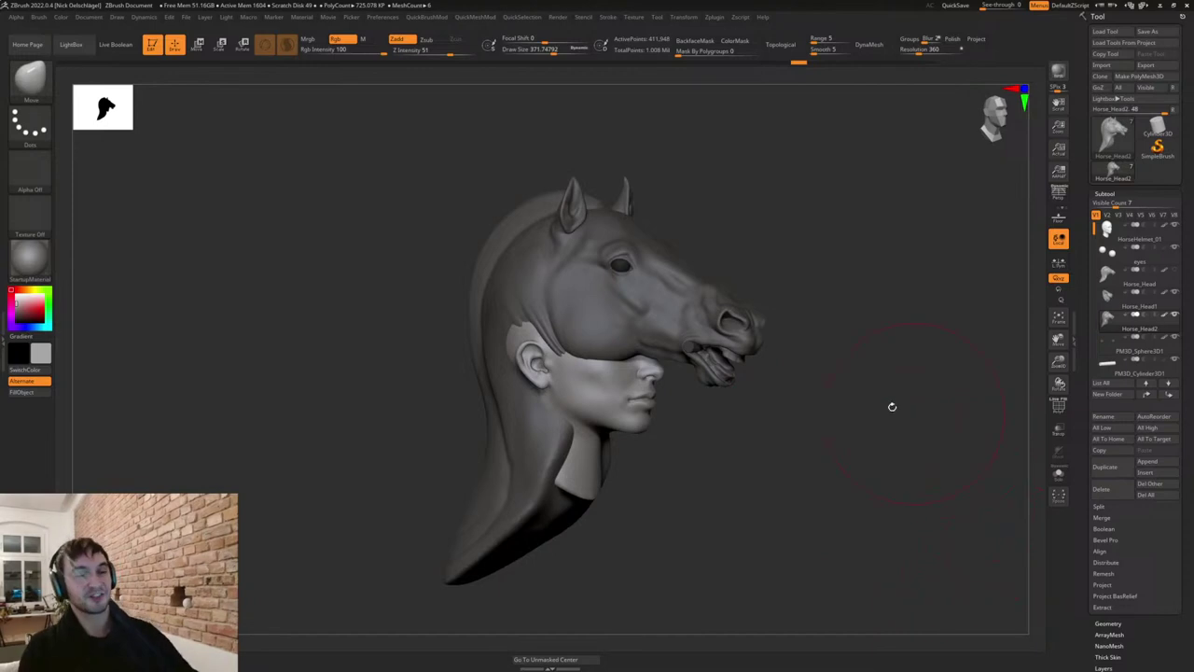
drag(737, 461, 736, 460)
click(1142, 463)
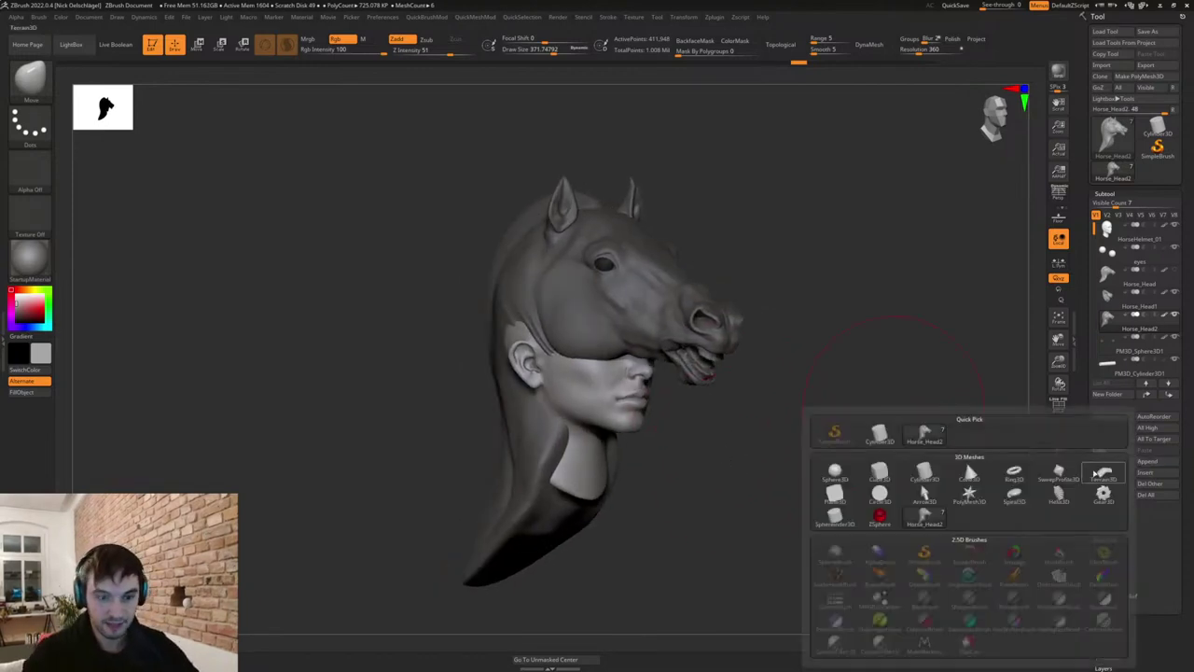
click(844, 473)
alt+click(635, 375)
shift+drag(793, 448, 770, 450)
key(w)
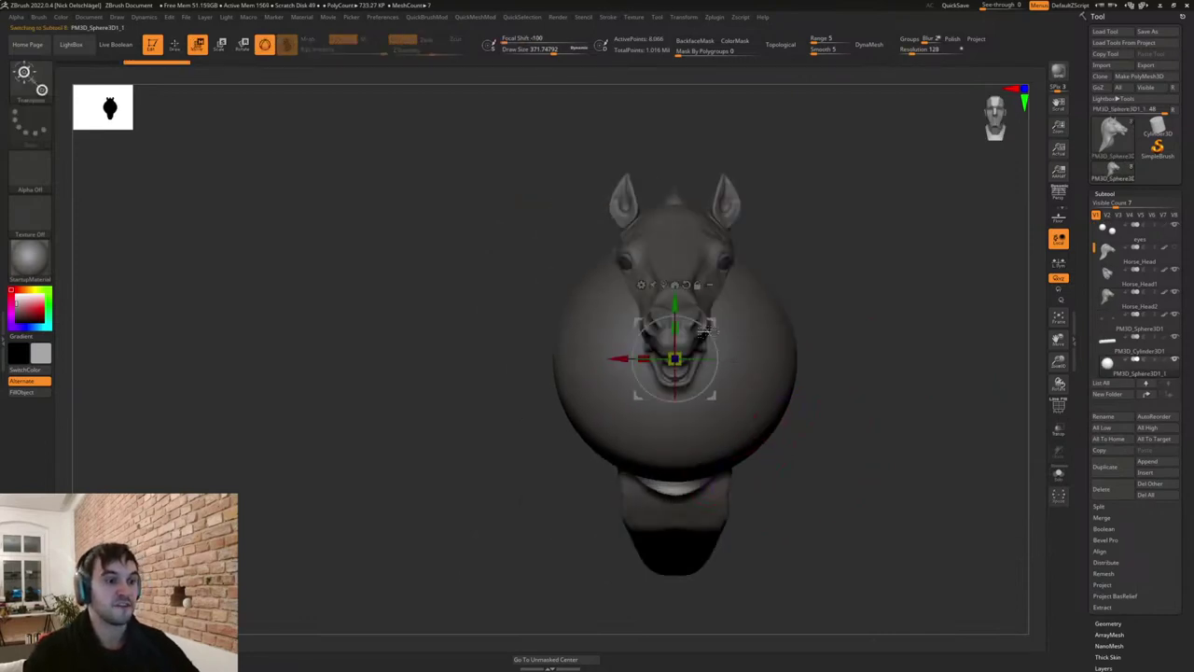
drag(674, 358, 636, 400)
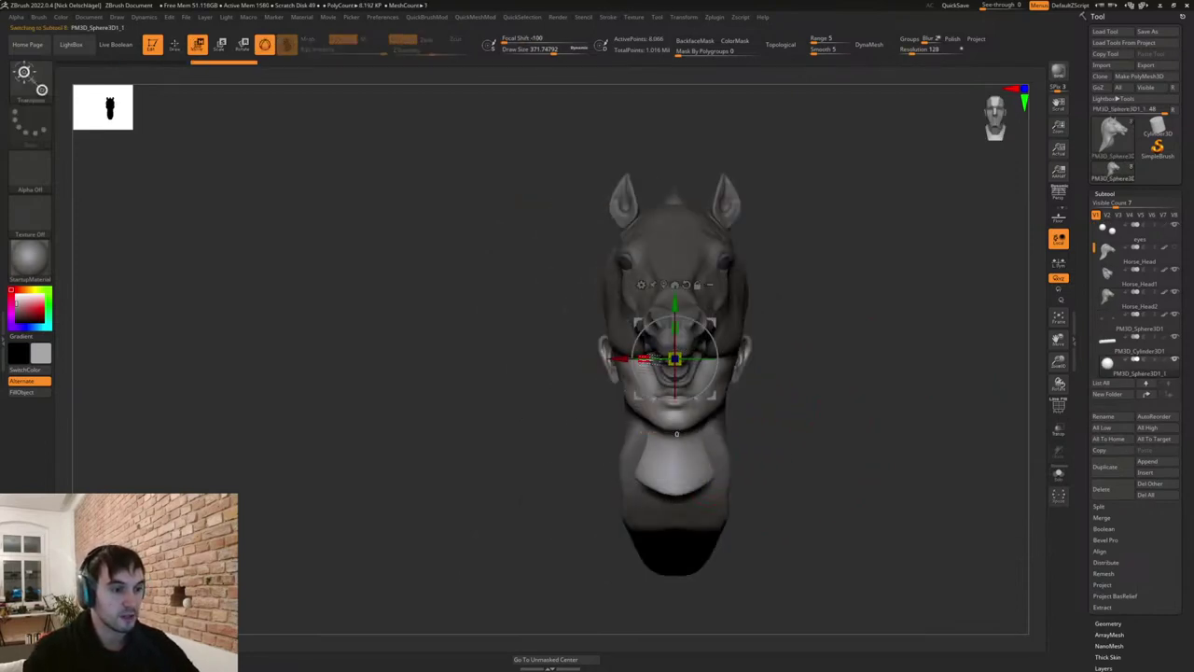
Place the sphere over the human ear, flatten it into a disc and tilt it to follow the side of the helmet.
drag(719, 325, 803, 323)
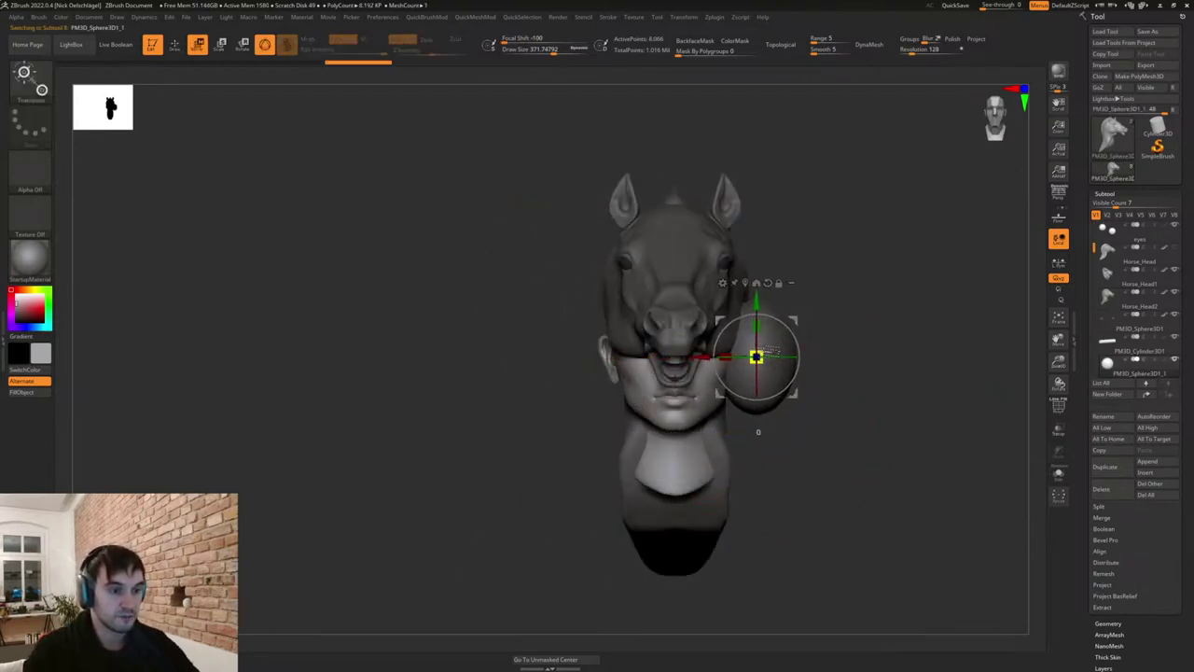
mouse_move(757, 357)
mouse_down()
mouse_move(733, 365)
mouse_move(744, 357)
mouse_up()
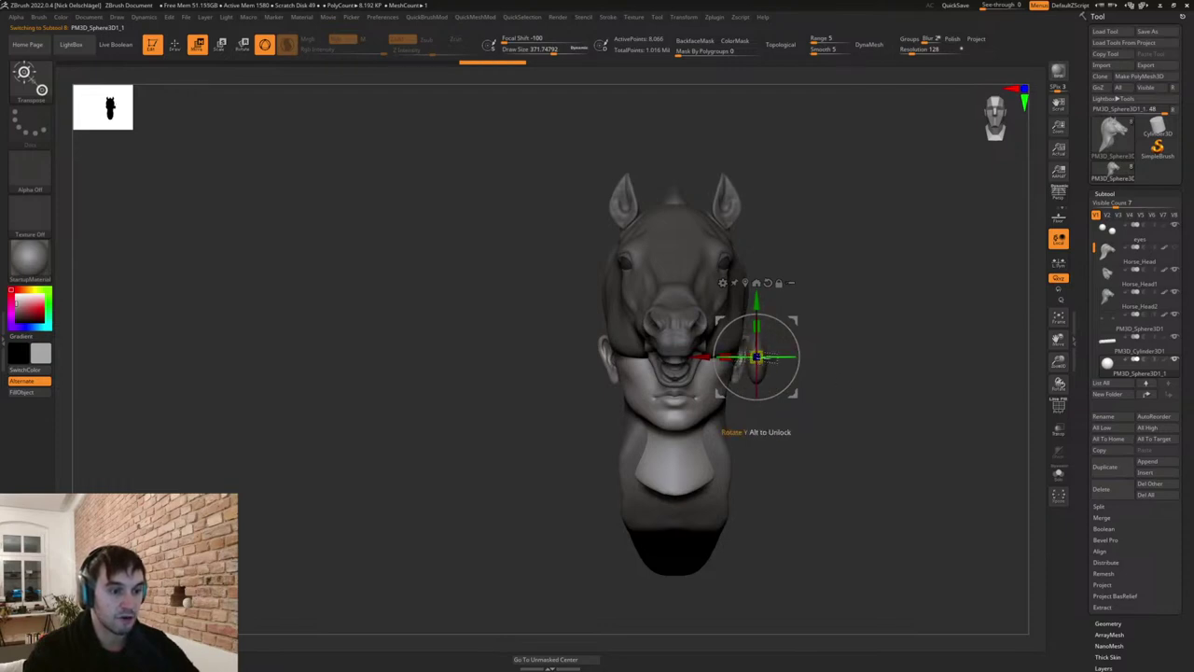
shift+drag(840, 373, 804, 369)
drag(797, 321, 822, 311)
drag(780, 348, 789, 335)
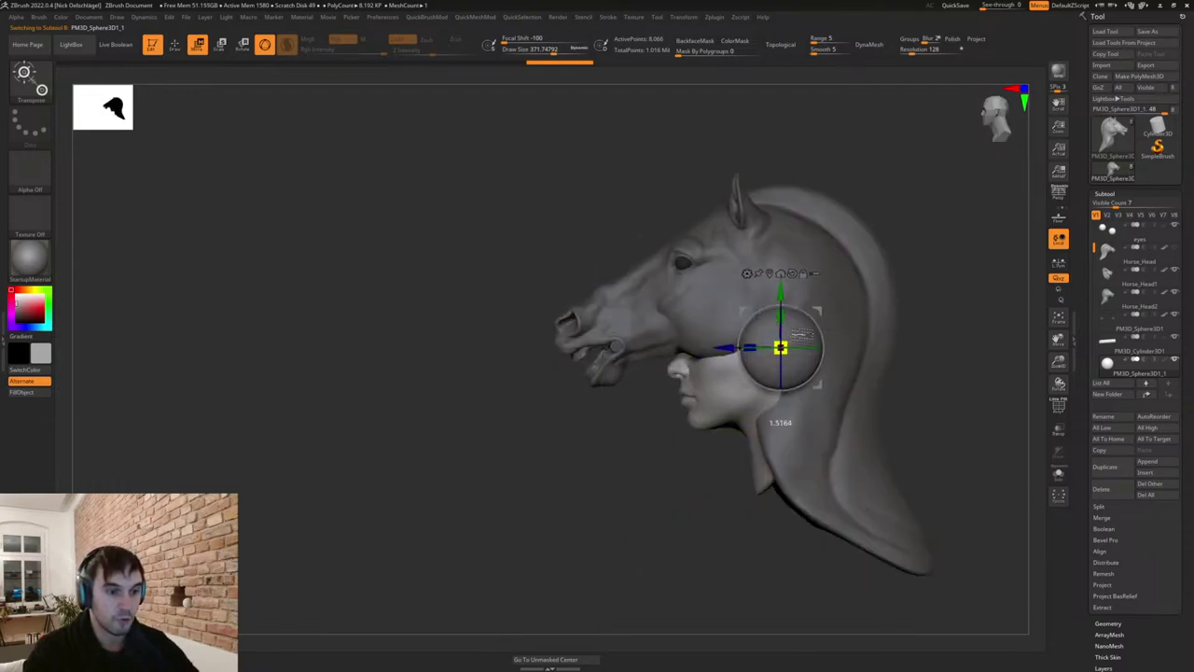
shift+drag(932, 378, 957, 378)
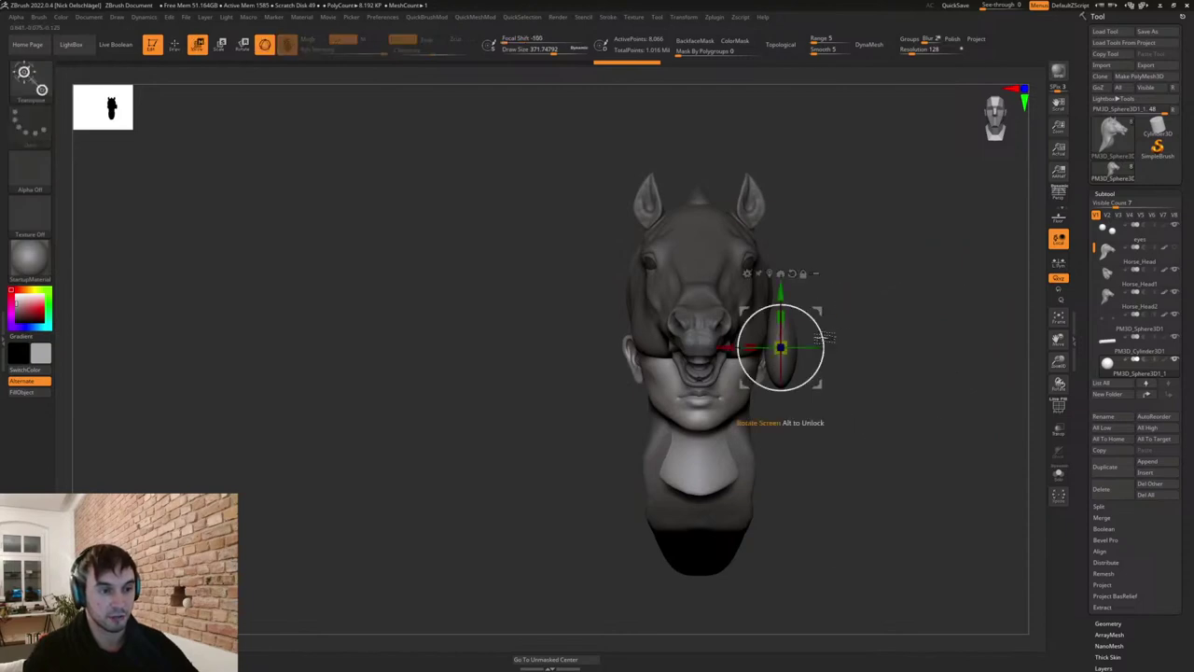
drag(752, 346, 766, 346)
mouse_move(819, 310)
mouse_down()
mouse_move(789, 353)
mouse_move(815, 342)
mouse_move(804, 319)
mouse_up()
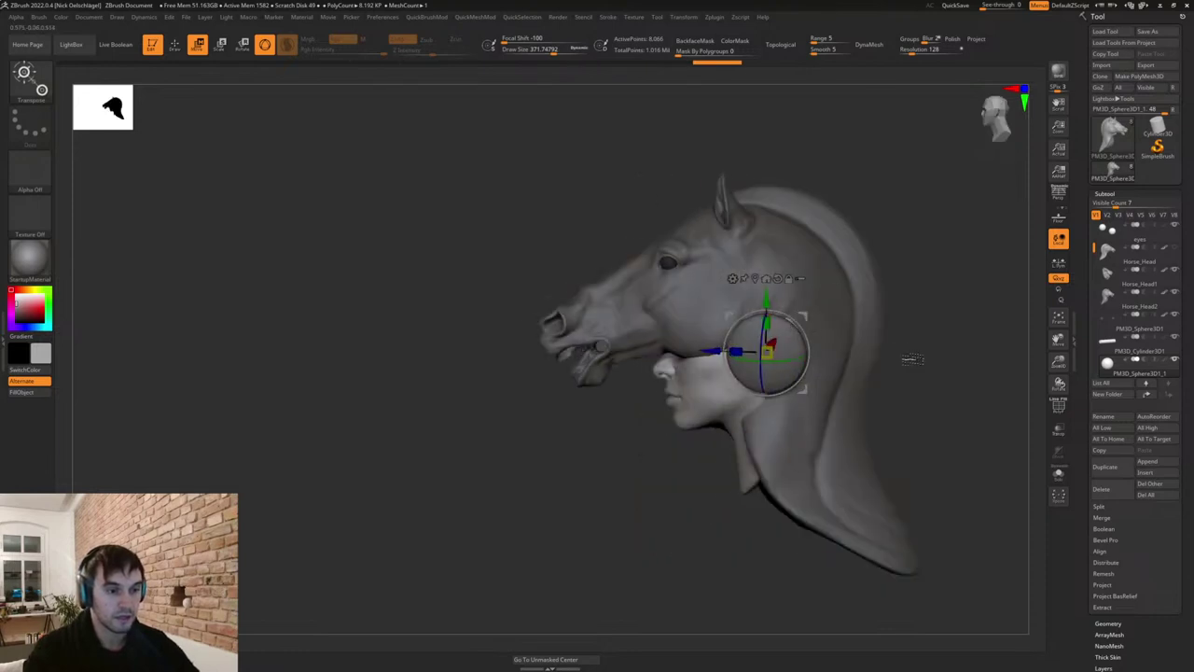
Mirror and weld the ear disc onto the opposite side of the head.
shift+drag(912, 359, 942, 374)
key(space)
click(859, 533)
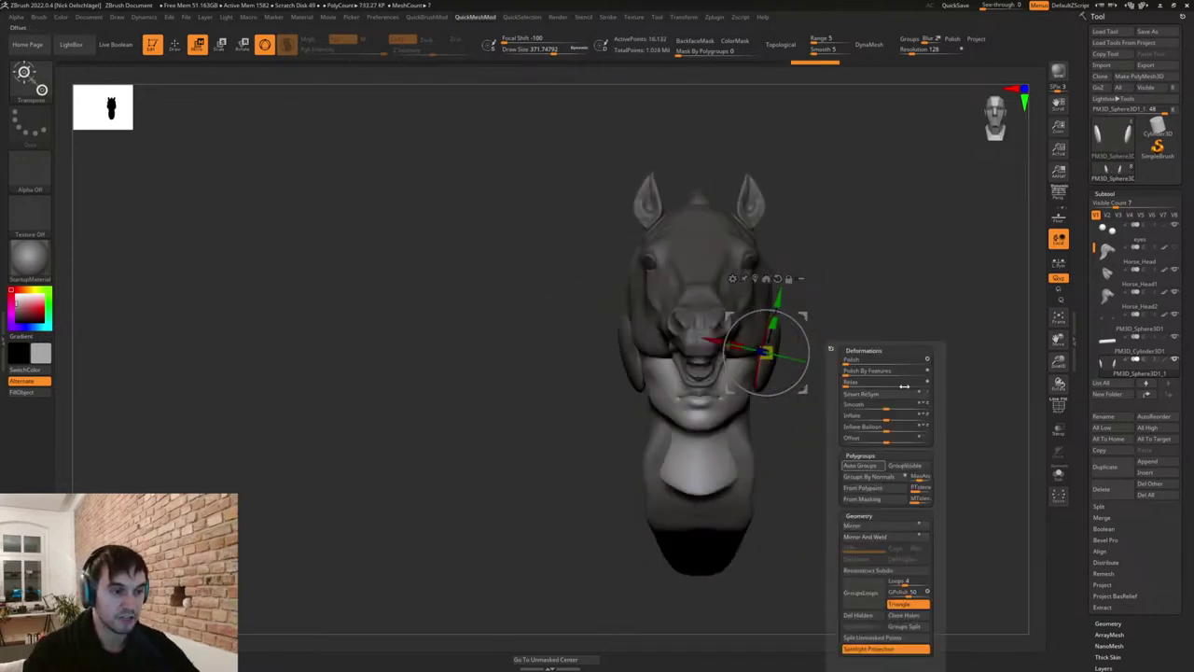
alt+drag(853, 450, 821, 443)
shift+drag(892, 412, 828, 399)
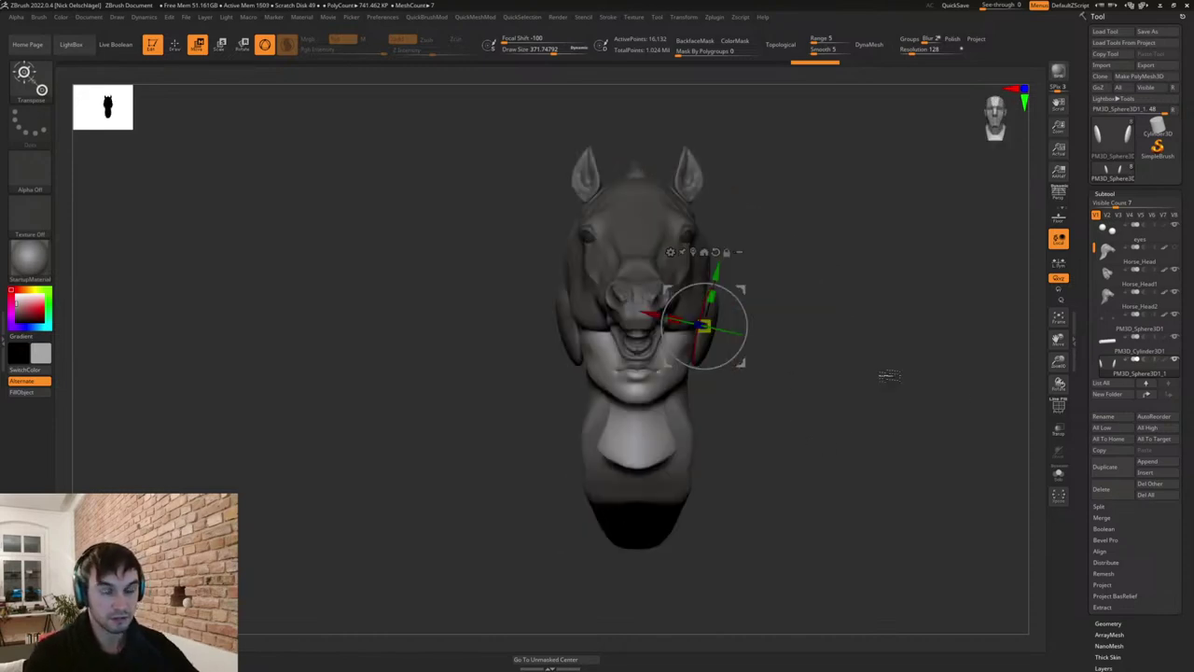
Duplicate the pair of ear discs, move the copy up to the horse's temples, tilt it and scale it down.
click(1107, 467)
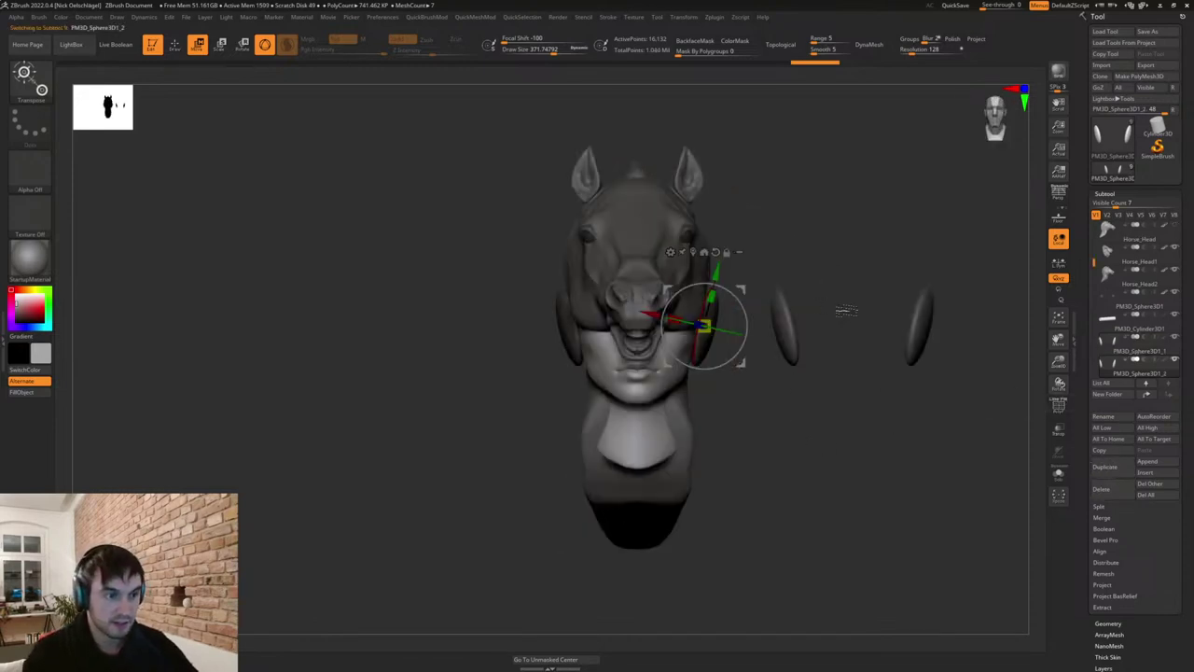
key(ctrl+n)
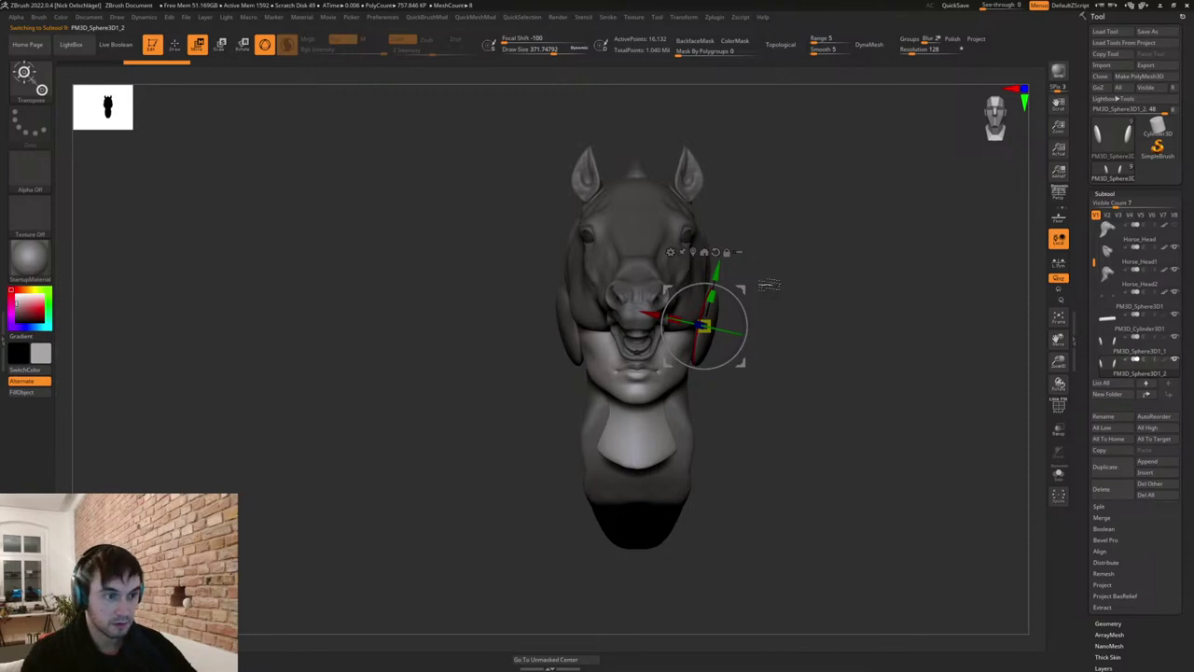
drag(736, 296, 747, 185)
drag(747, 198, 731, 176)
key(ctrl+z)
drag(714, 219, 713, 220)
drag(709, 221, 706, 236)
drag(745, 188, 749, 183)
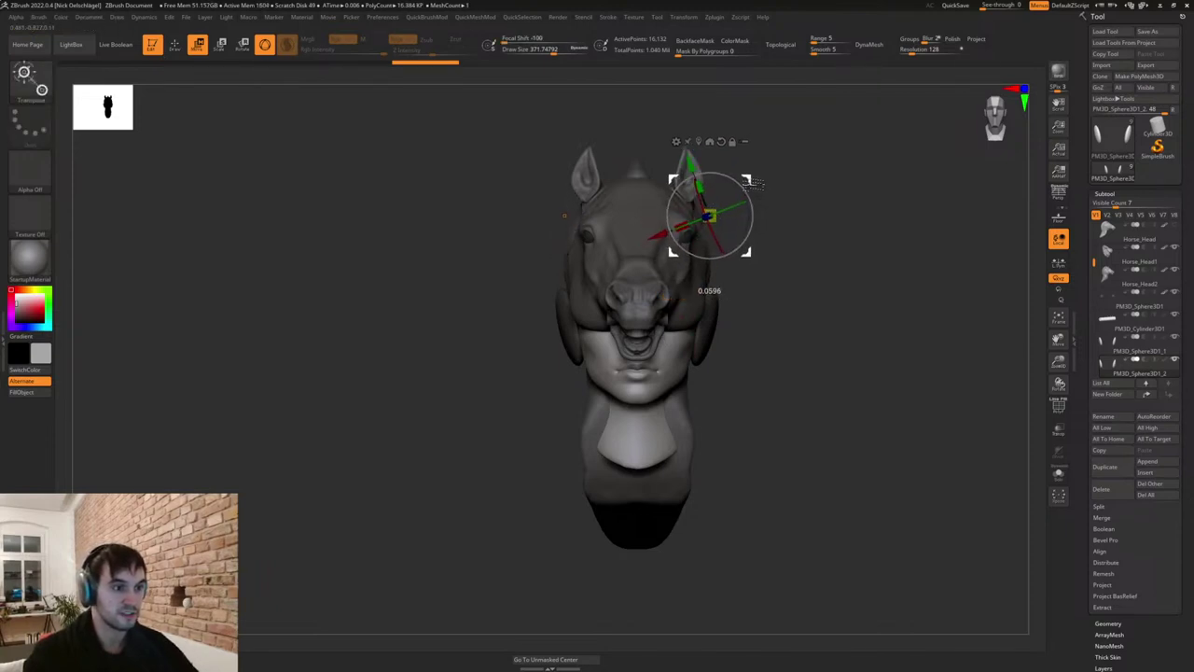
Shift the duplicated discs to just below the horse's ears and adjust their size.
right_drag(731, 199, 653, 205)
drag(747, 181, 691, 178)
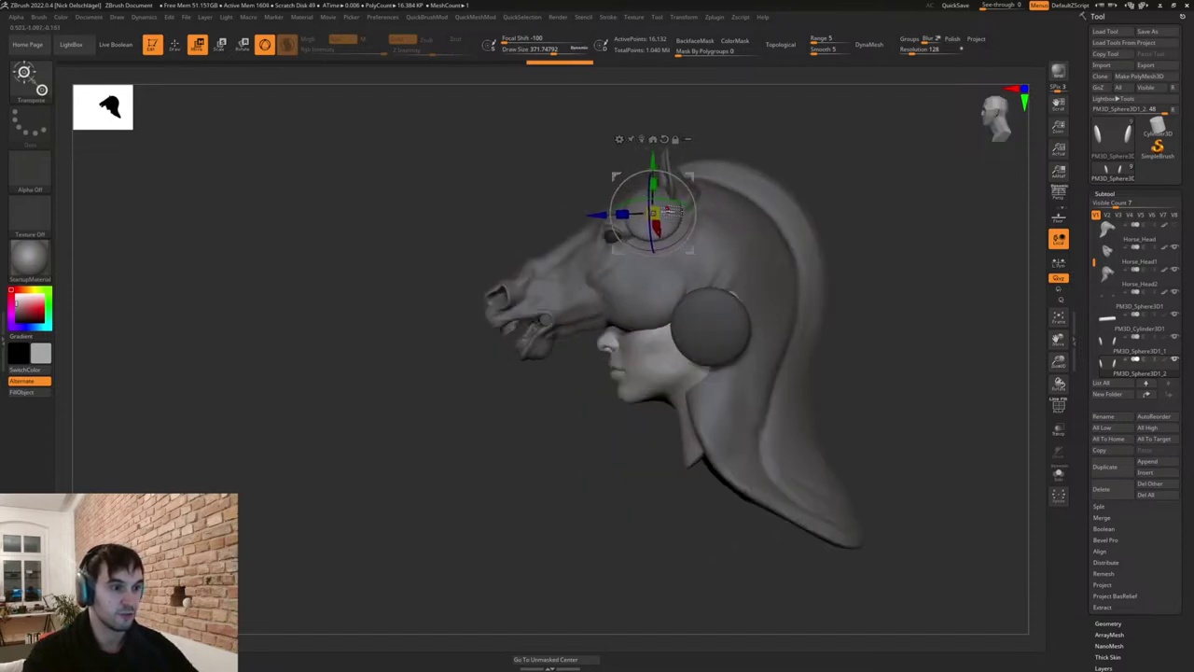
drag(642, 229, 642, 230)
shift+right_drag(643, 227, 702, 213)
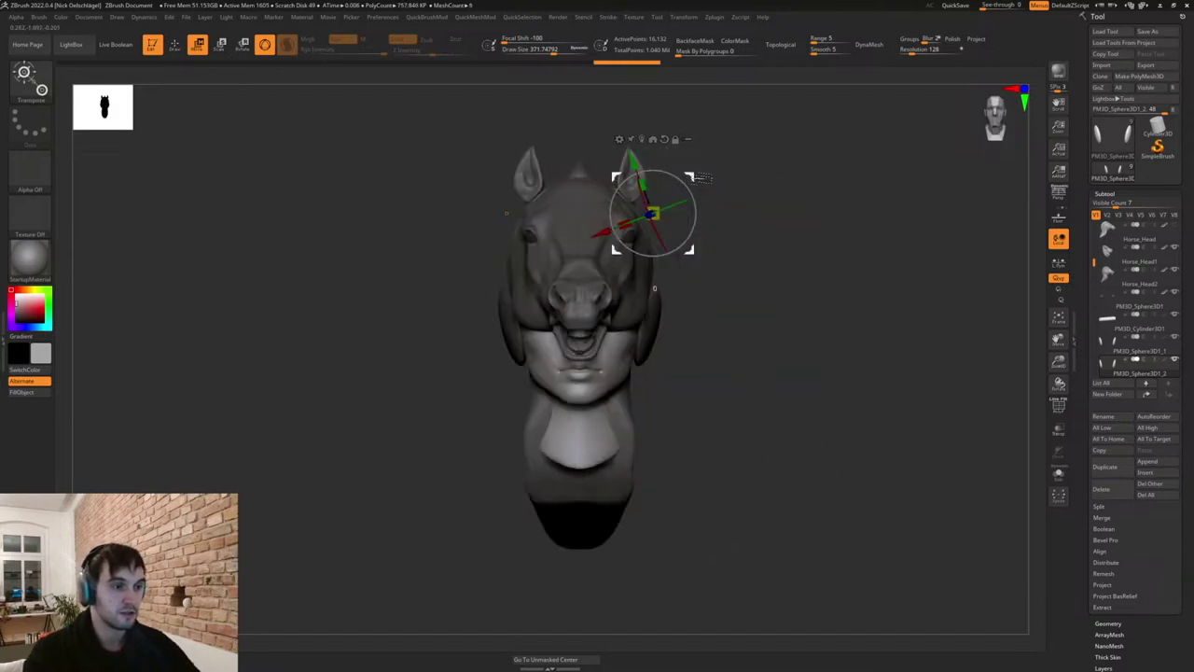
drag(693, 177, 715, 180)
Try to reposition the small discs below the horse's ears, checking them from the side.
ctrl+right_drag(770, 199, 827, 203)
right_drag(1017, 168, 941, 373)
drag(589, 243, 609, 250)
key(ctrl+z)
right_drag(735, 159, 690, 213)
drag(600, 311, 583, 316)
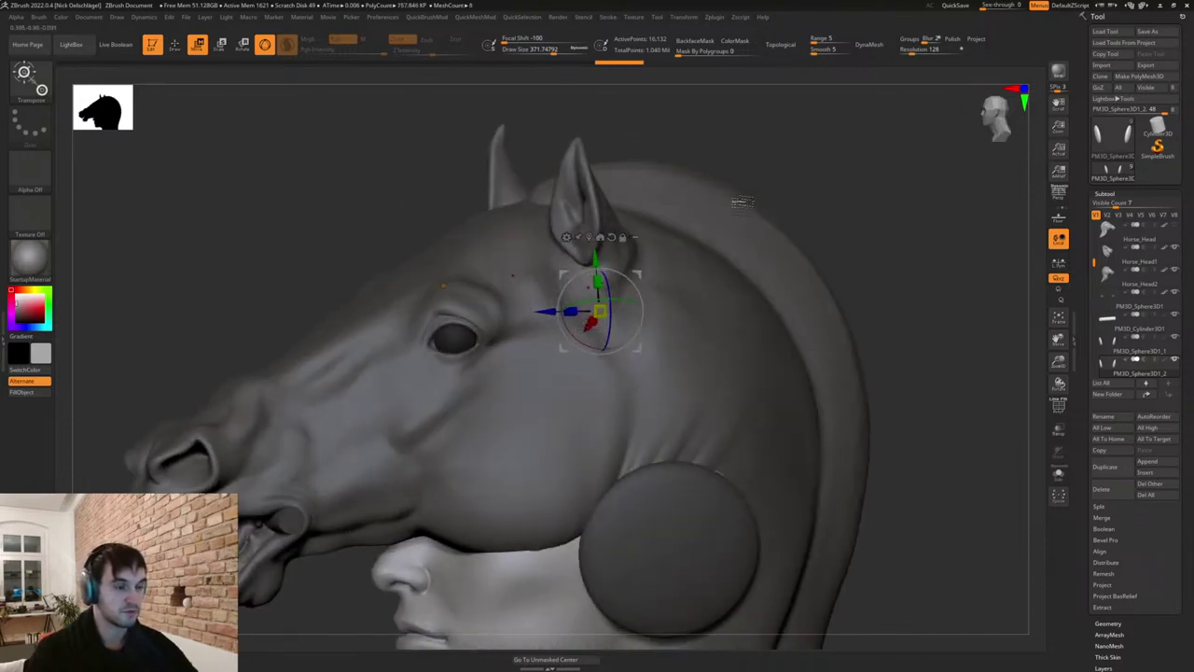
right_drag(771, 160, 767, 221)
key(ctrl+z)
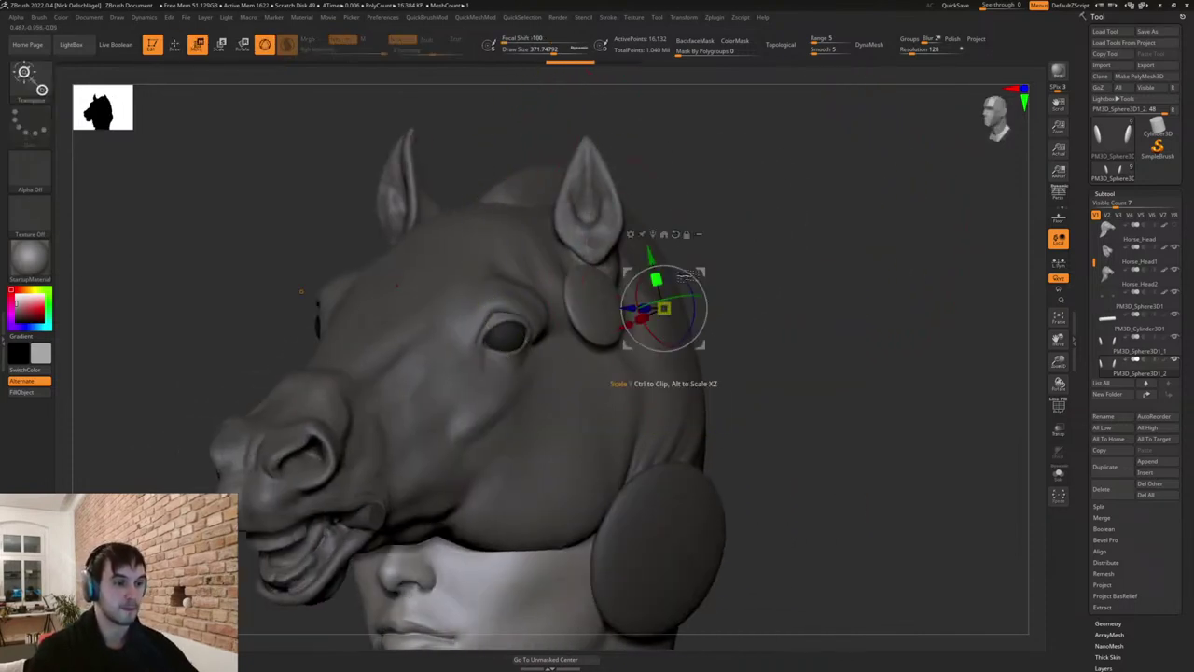
Scale down the small discs below the horse's ears and shift them down slightly behind the eyes.
mouse_move(701, 271)
mouse_down()
mouse_move(712, 278)
mouse_move(700, 285)
mouse_up()
drag(666, 321, 661, 329)
drag(703, 284, 728, 287)
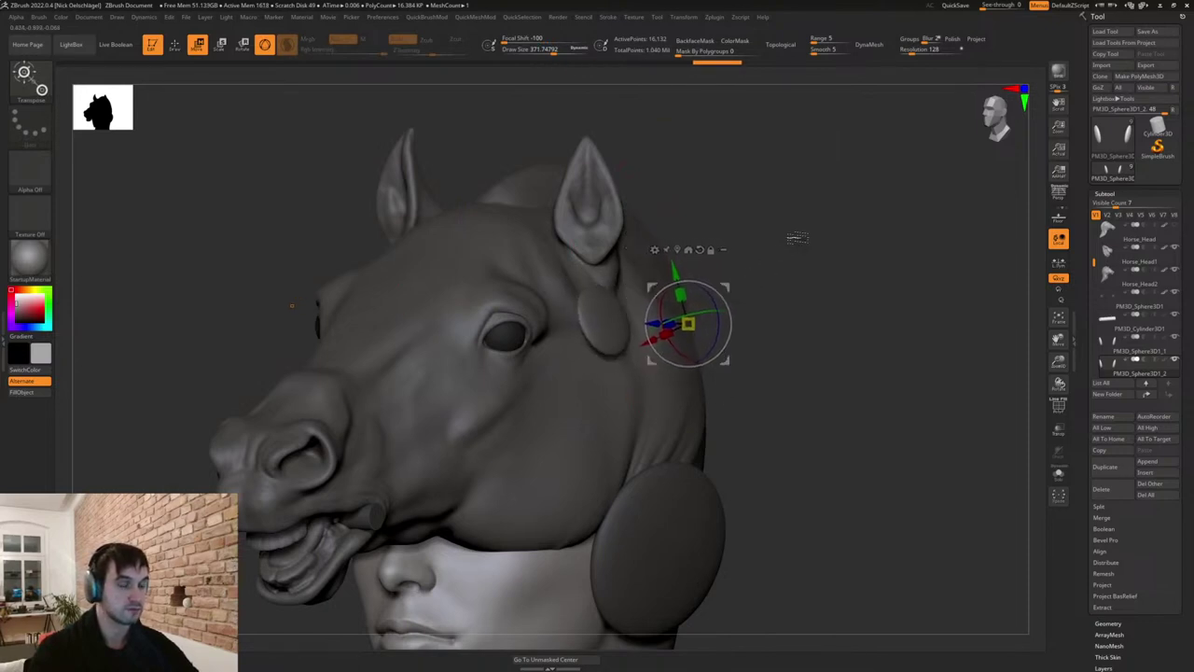
shift+drag(797, 238, 771, 238)
drag(517, 290, 533, 298)
Examine the placement of the discs on the helmet from the front, three-quarter and side angles.
drag(799, 207, 843, 277)
alt+drag(893, 428, 823, 360)
shift+drag(746, 396, 816, 413)
alt+drag(734, 594, 780, 379)
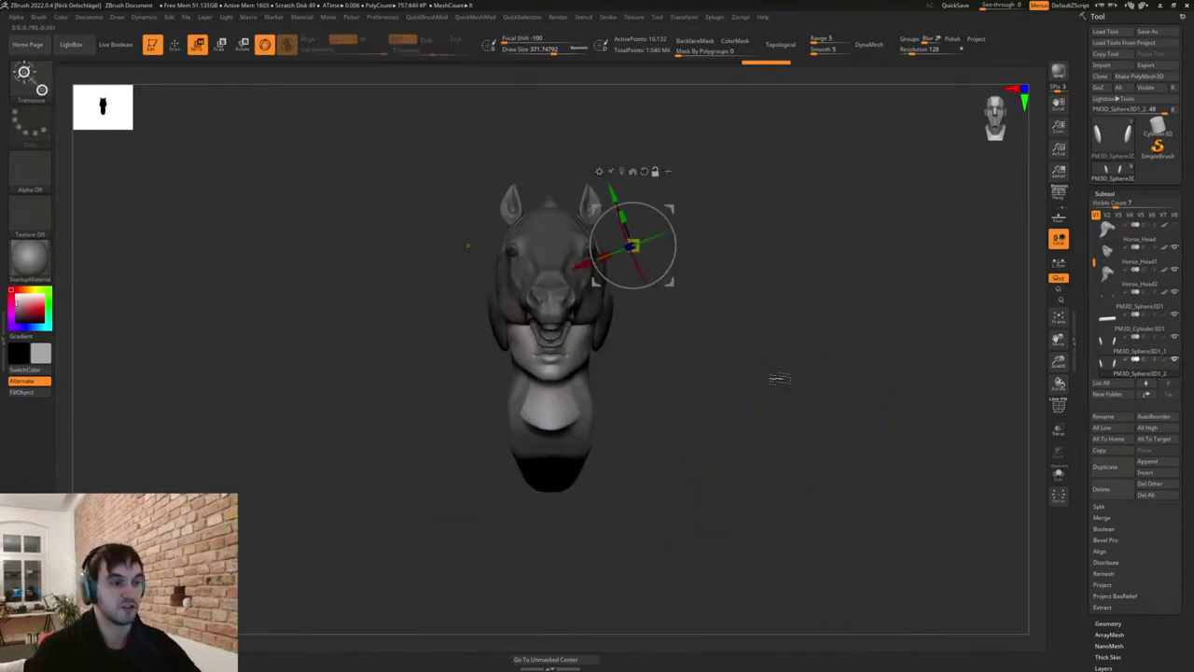
key(q)
drag(699, 397, 753, 405)
alt+click(606, 287)
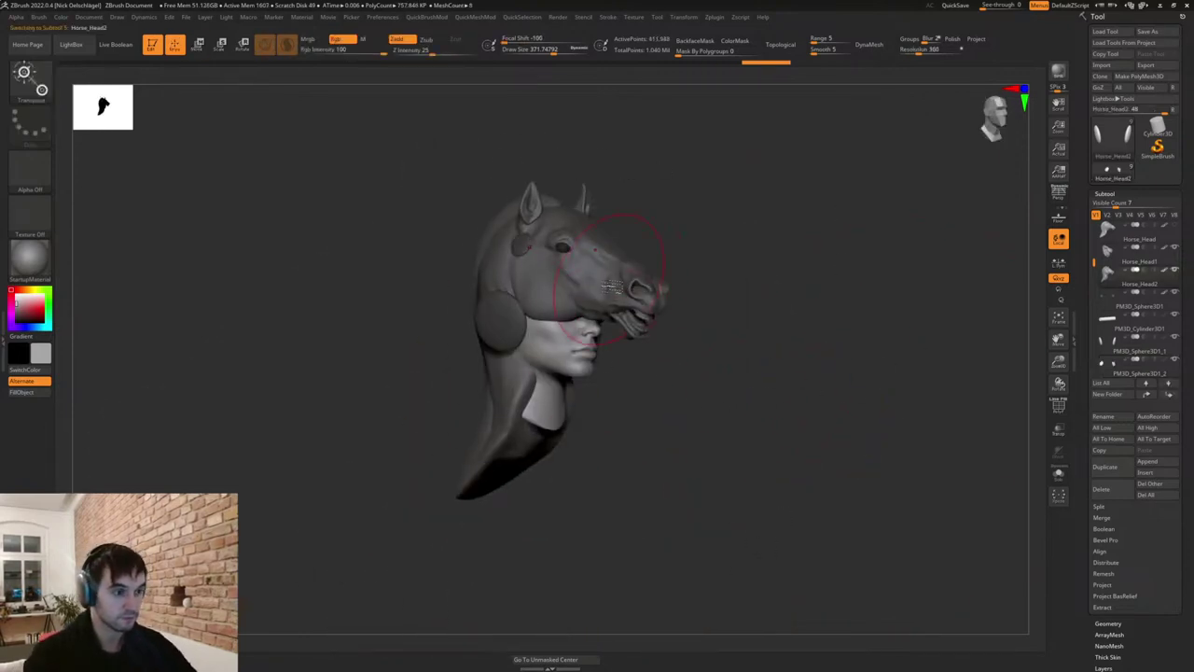
drag(718, 474, 778, 494)
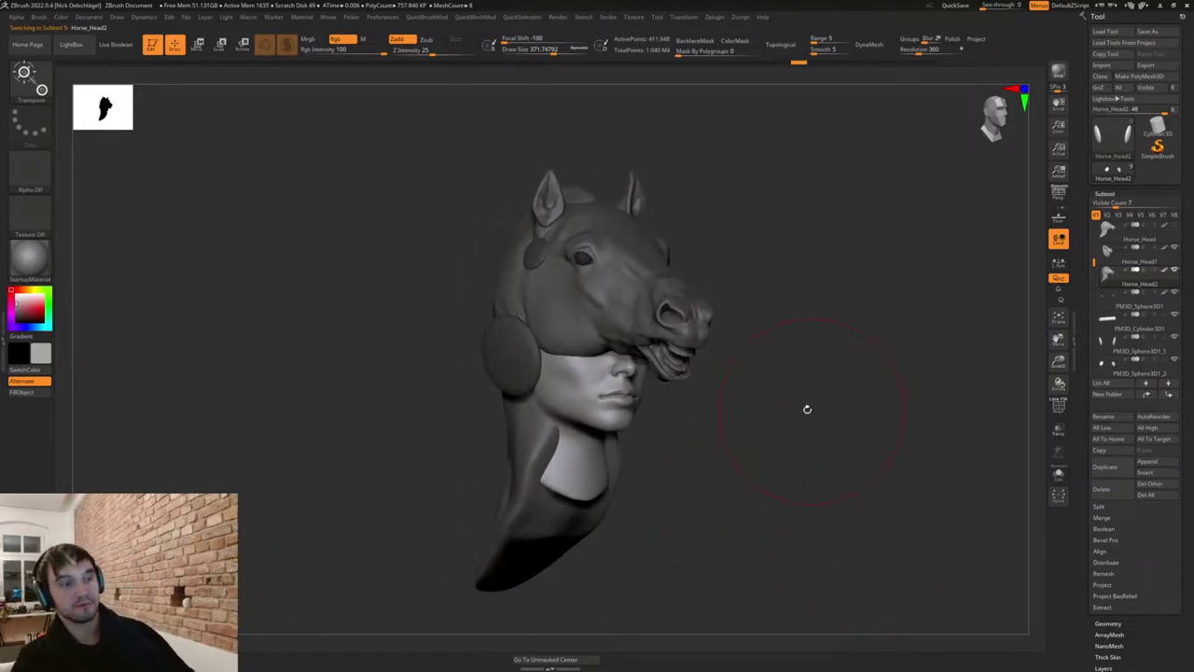
drag(768, 426, 761, 451)
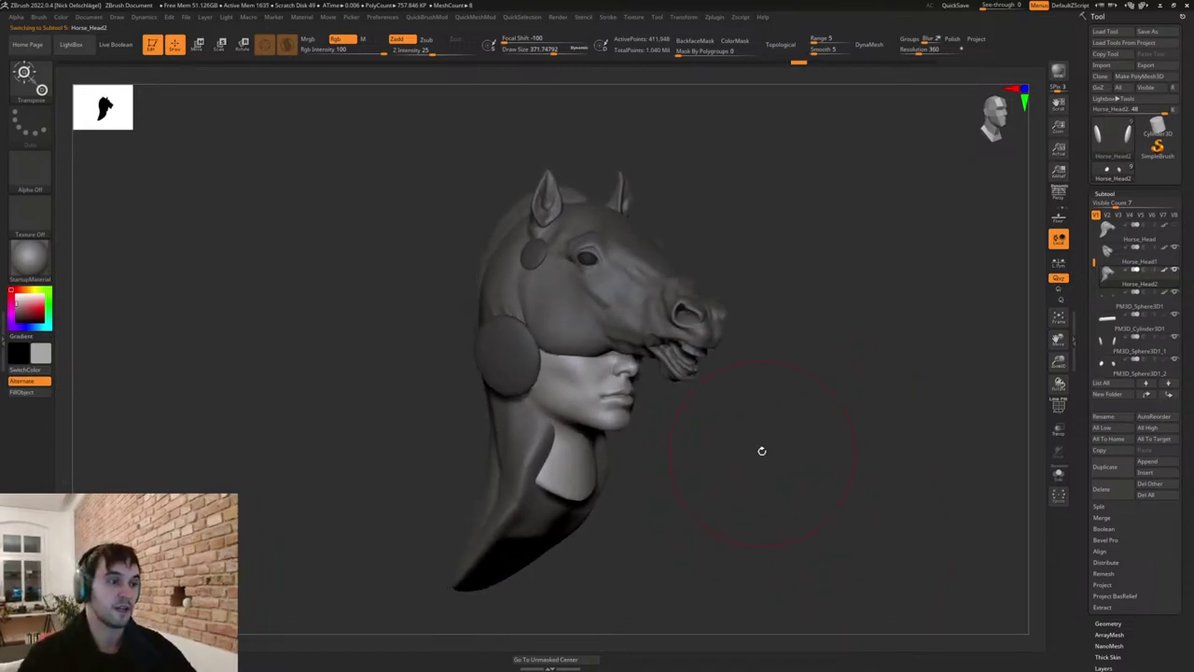
drag(787, 373, 660, 375)
key(w)
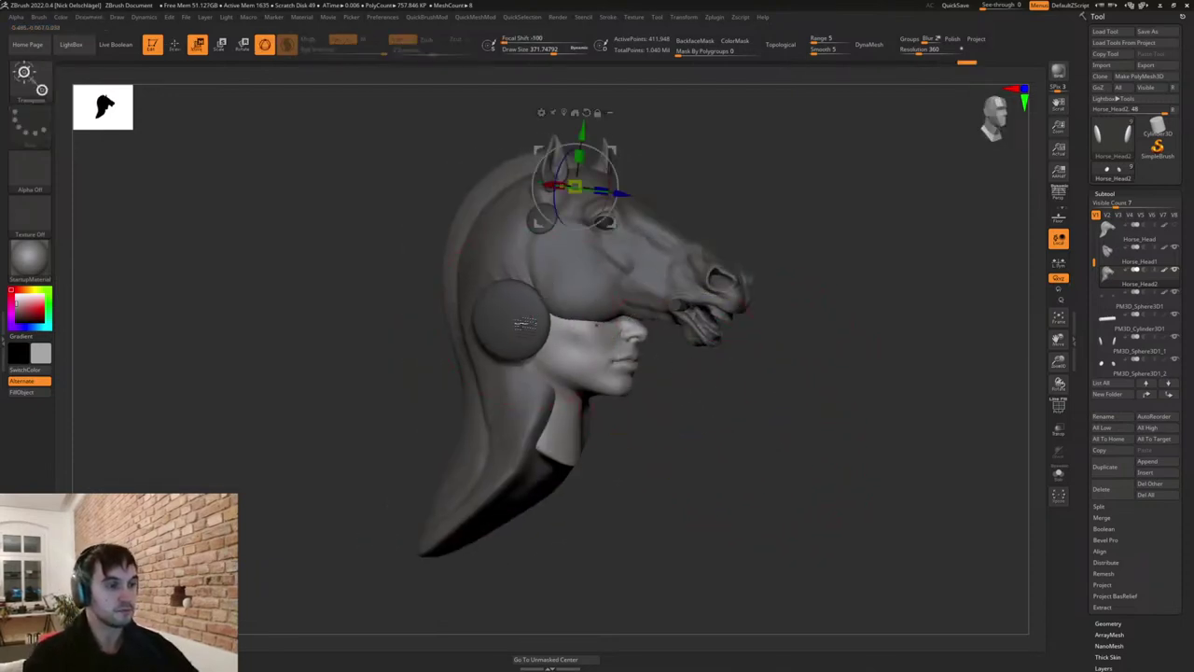
Pull the upper rear edge of the large ear disc up and back into a teardrop point with the Move brush.
alt+click(521, 323)
key(q)
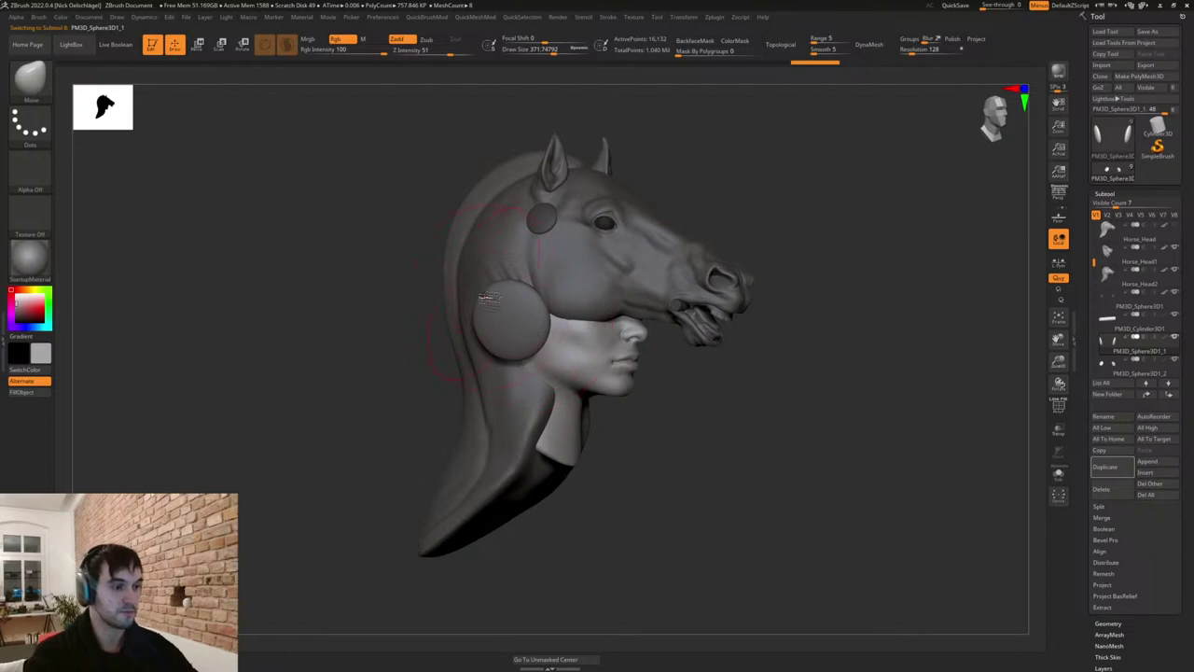
drag(489, 298, 421, 238)
key(ctrl+z)
drag(640, 406, 568, 379)
drag(470, 287, 400, 198)
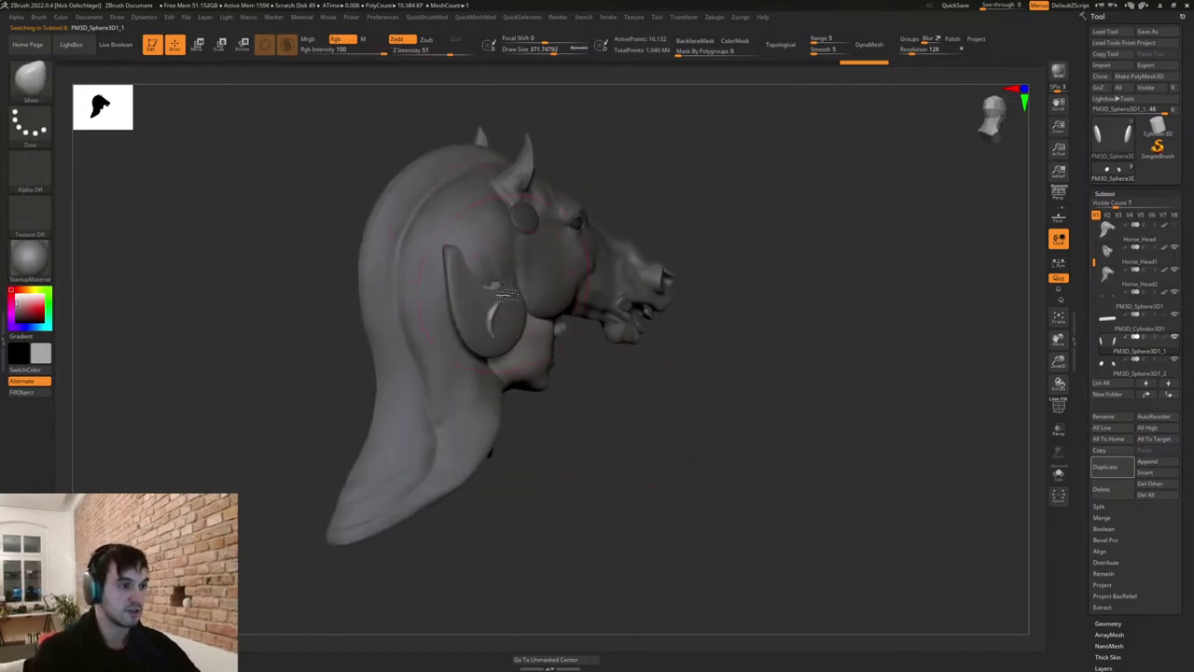
drag(508, 287, 518, 287)
key(ctrl+z)
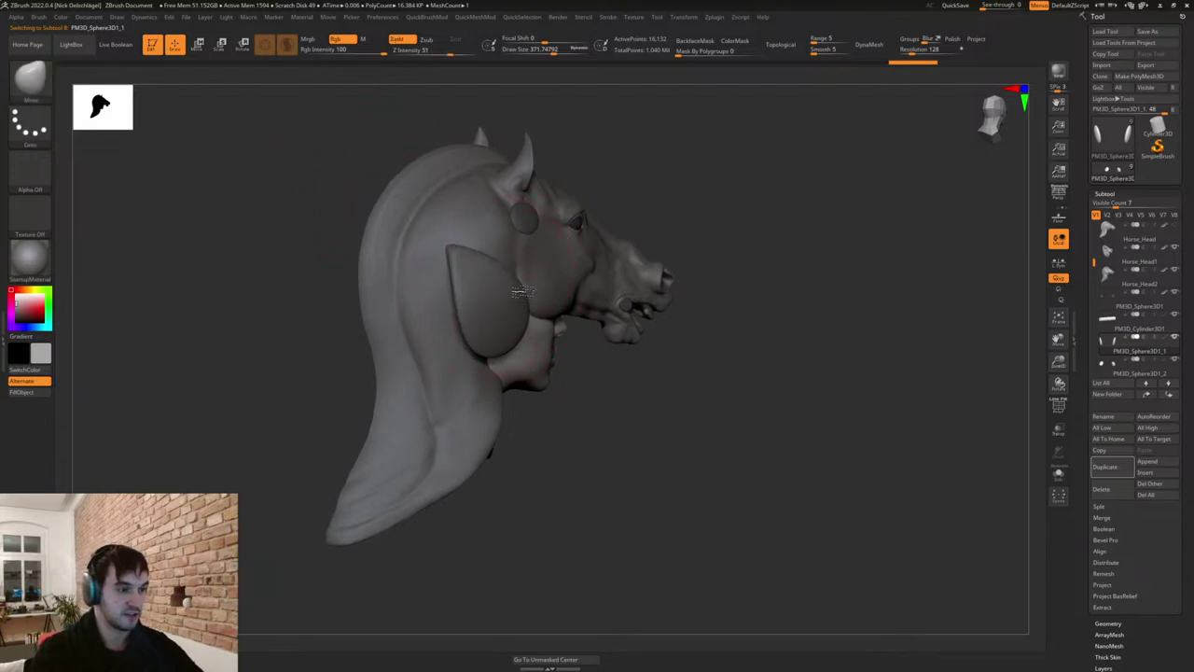
Mirror and weld the reshaped ear disc onto the opposite side of the head and refine its upper tip.
mouse_move(569, 385)
mouse_down()
mouse_move(661, 404)
mouse_move(639, 376)
mouse_move(715, 376)
mouse_up()
key(2)
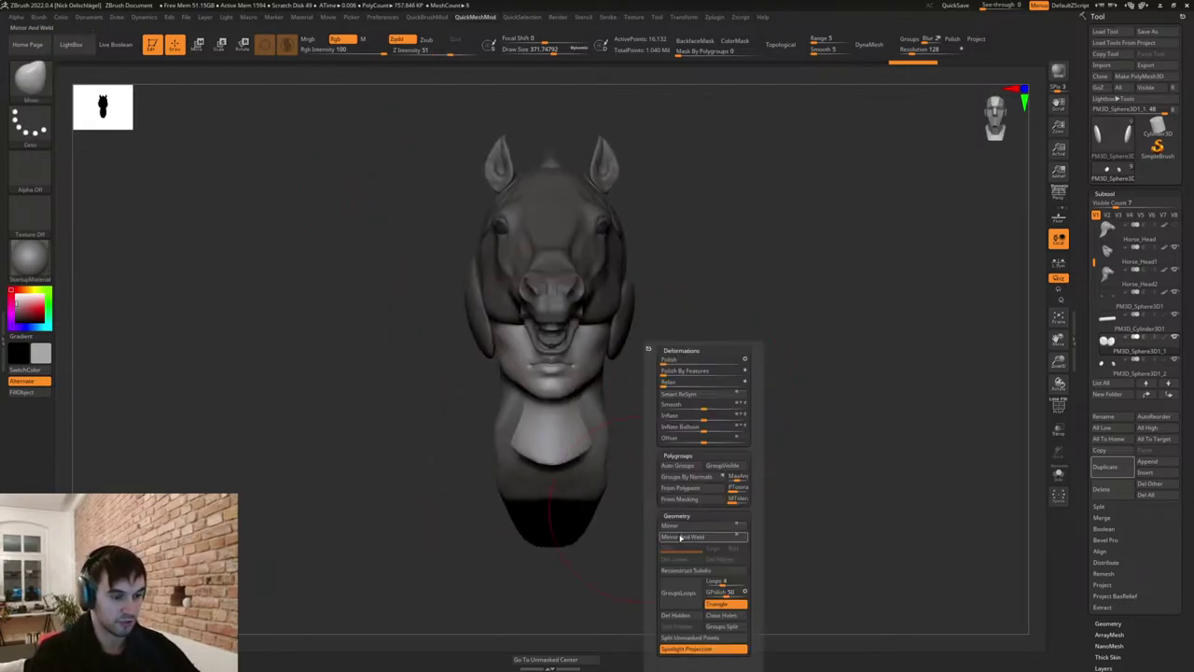
click(693, 539)
drag(704, 332, 758, 444)
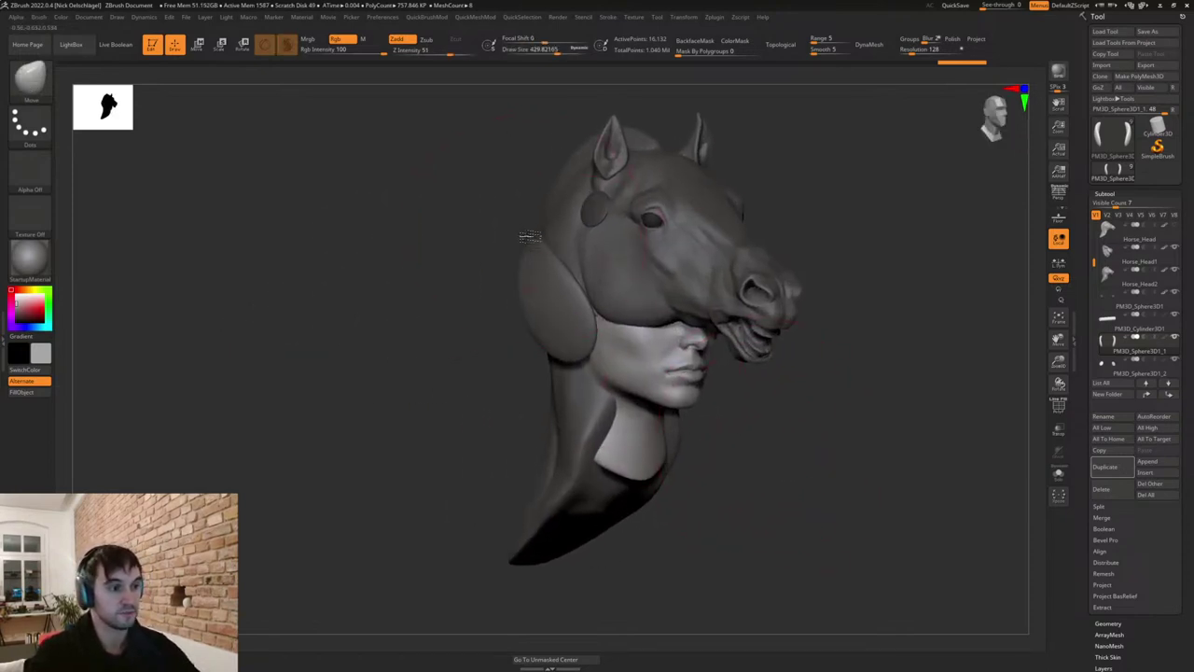
drag(653, 532, 735, 541)
drag(548, 257, 545, 265)
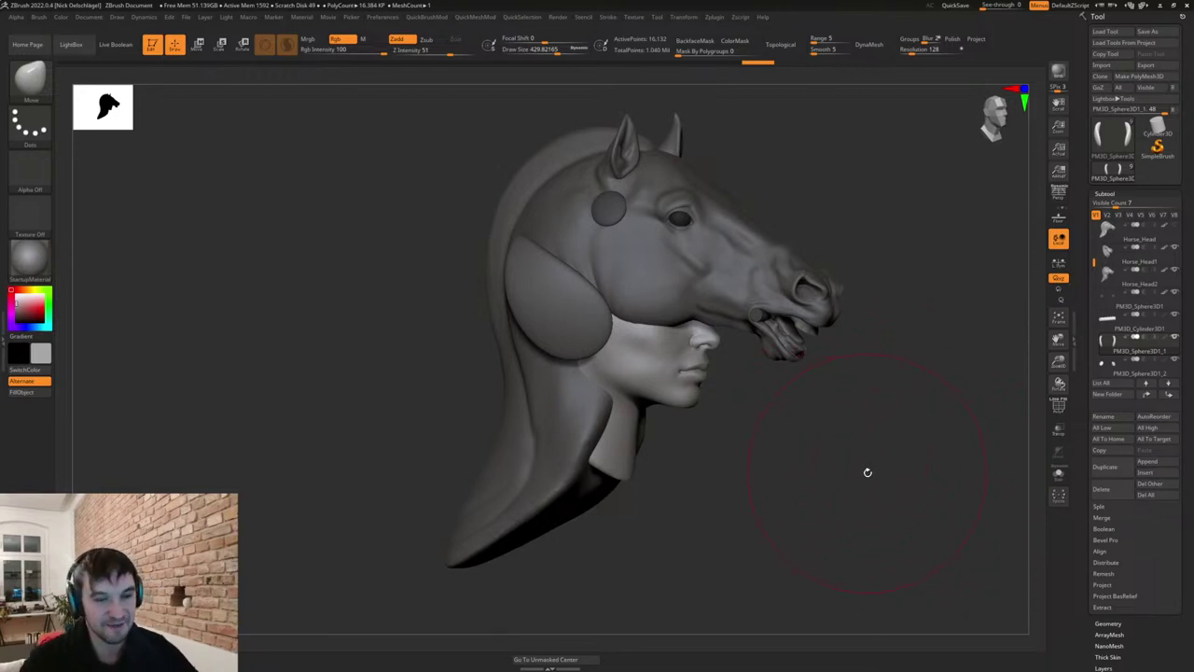
drag(868, 472, 866, 476)
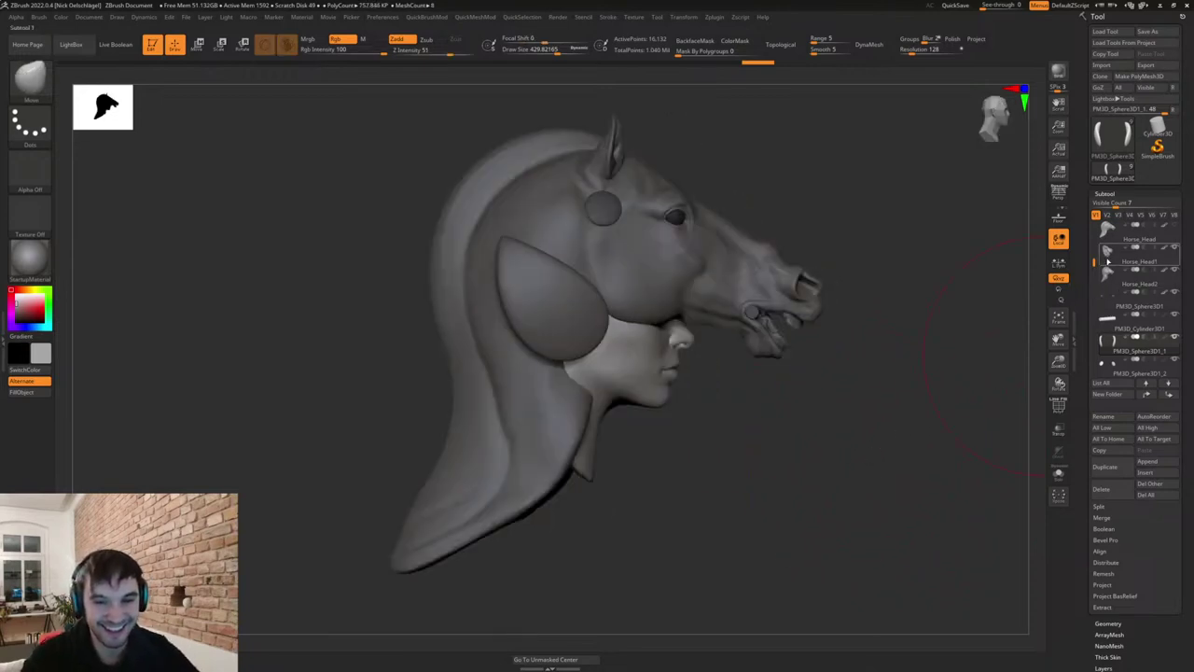
Make the Horse_Head1 mouth interior the active subtool, isolate it with Solo and reduce the brush size.
click(1107, 262)
key(w)
drag(637, 134, 527, 179)
key(q)
drag(784, 450, 676, 473)
key(ctrl+z)
mouse_move(756, 431)
shift+mouse_down()
mouse_move(803, 439)
mouse_move(803, 400)
mouse_move(819, 421)
mouse_move(823, 378)
shift+mouse_up()
click(1060, 475)
key(s)
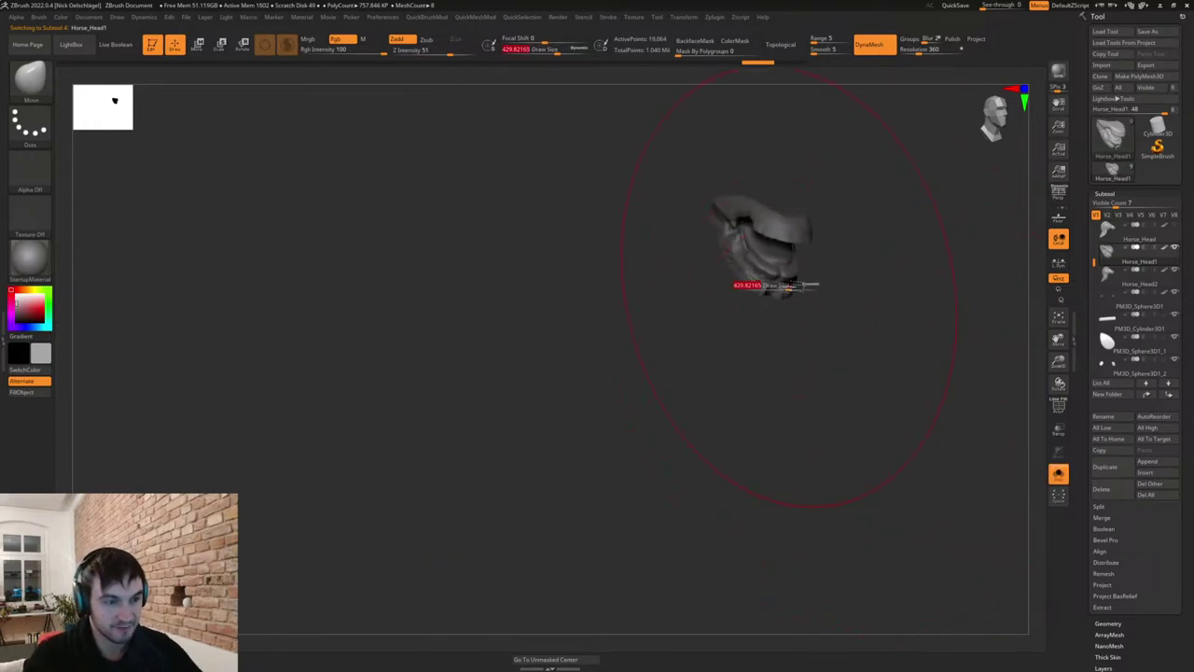
mouse_move(787, 288)
mouse_down()
mouse_move(760, 288)
mouse_move(799, 336)
mouse_move(787, 336)
mouse_move(821, 320)
mouse_move(826, 366)
mouse_up()
key(s)
key(s)
key(s)
Build up volume on the isolated lower jaw with the Clay brush.
key(b)
key(c)
key(l)
drag(768, 311, 688, 277)
drag(808, 373, 797, 376)
key(s)
Carve the separations between the lower teeth and along their gum line with the DamStandard brush.
key(b)
key(d)
key(s)
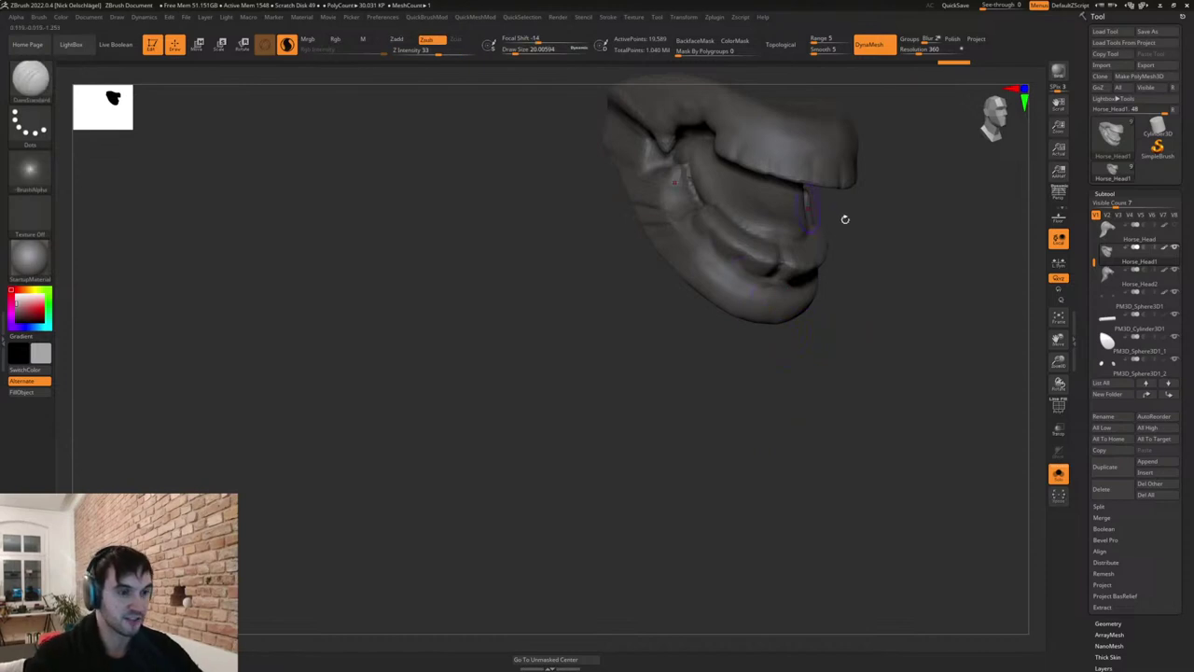
drag(845, 219, 864, 222)
drag(730, 221, 757, 223)
drag(847, 248, 828, 255)
drag(751, 236, 760, 237)
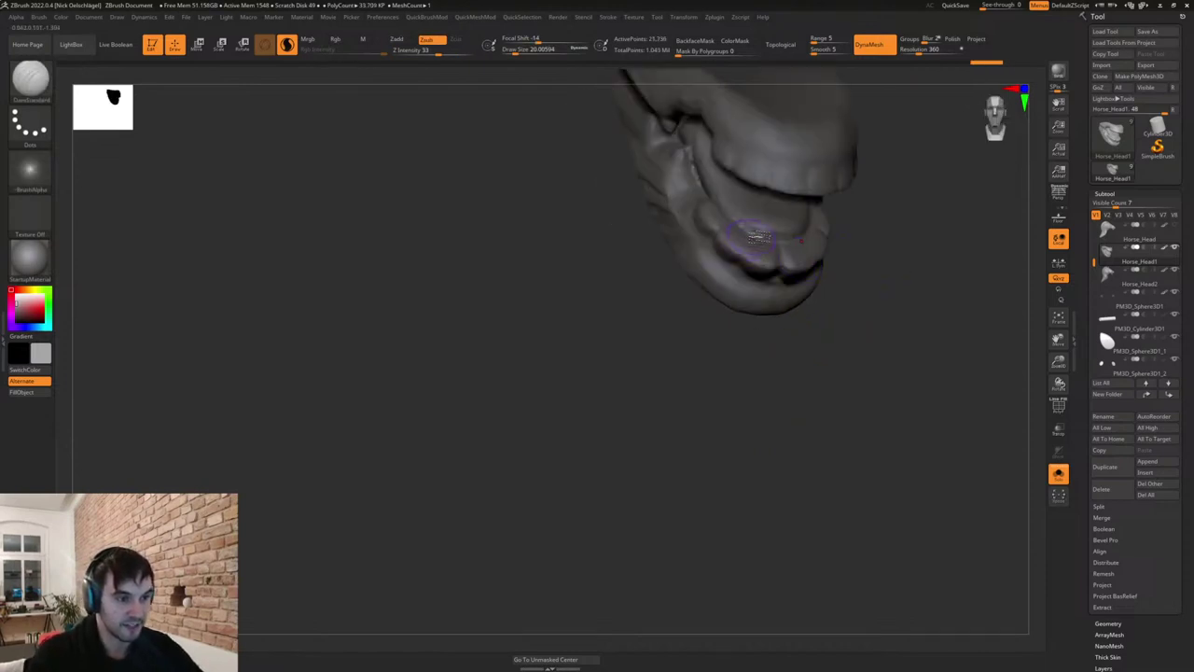
drag(812, 336, 781, 248)
drag(896, 314, 687, 224)
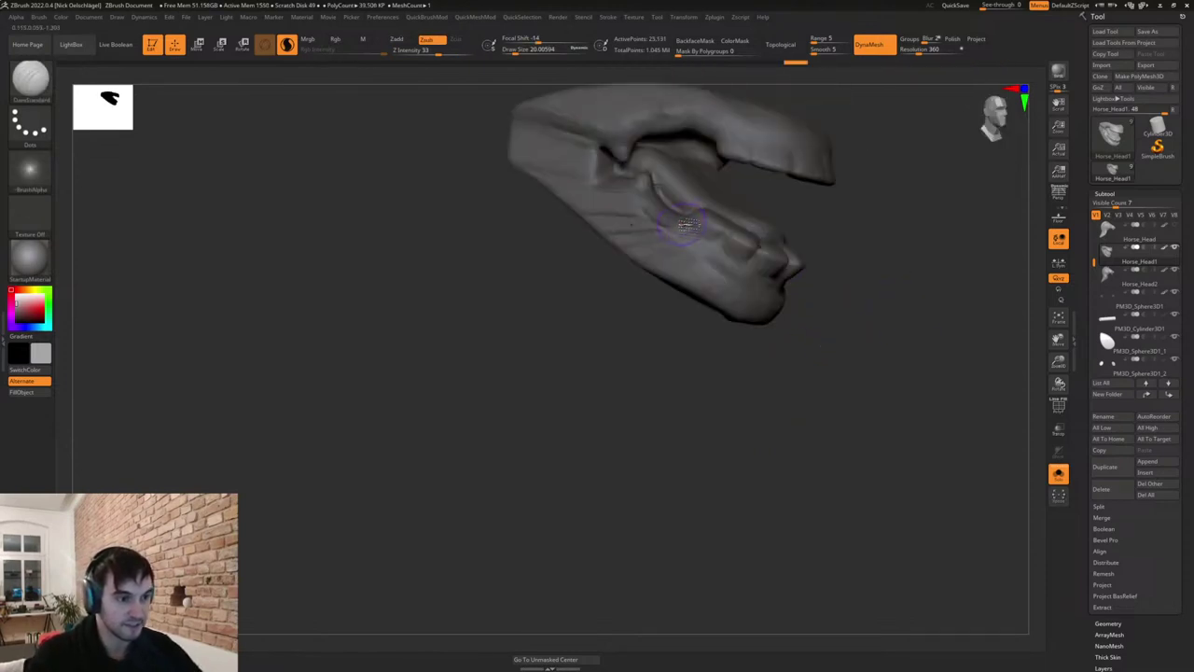
drag(755, 263, 792, 255)
drag(847, 216, 864, 210)
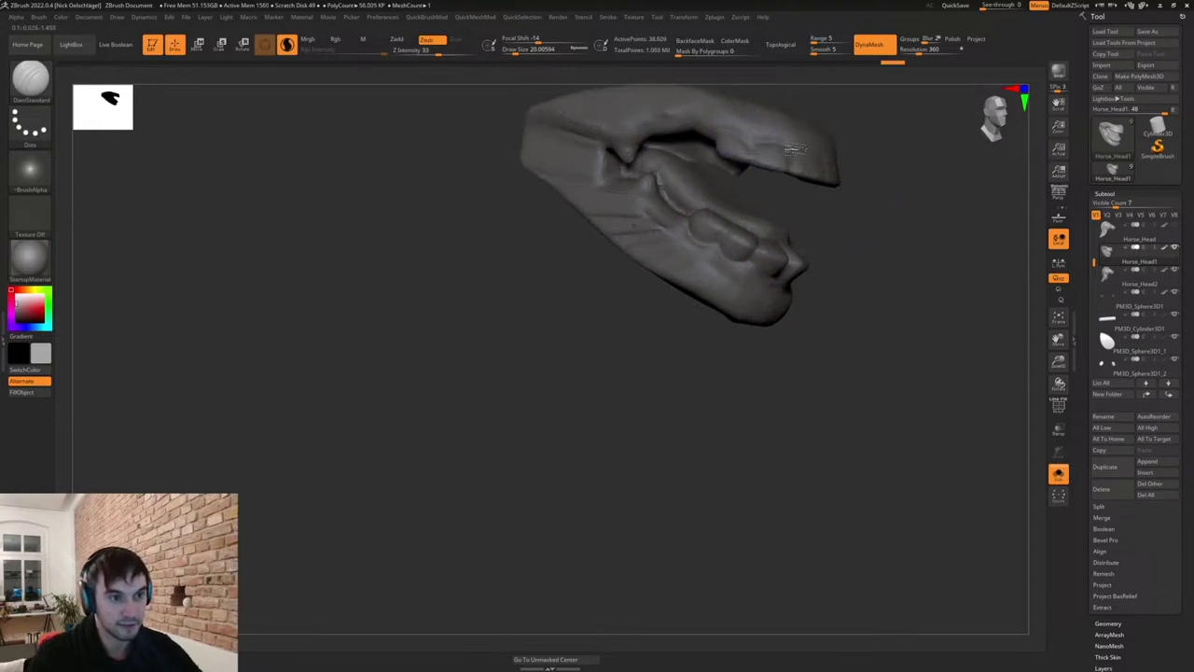
Carve the outlines of the upper teeth with the DamStandard brush and reduce the brush size to about 17.
drag(851, 152, 851, 185)
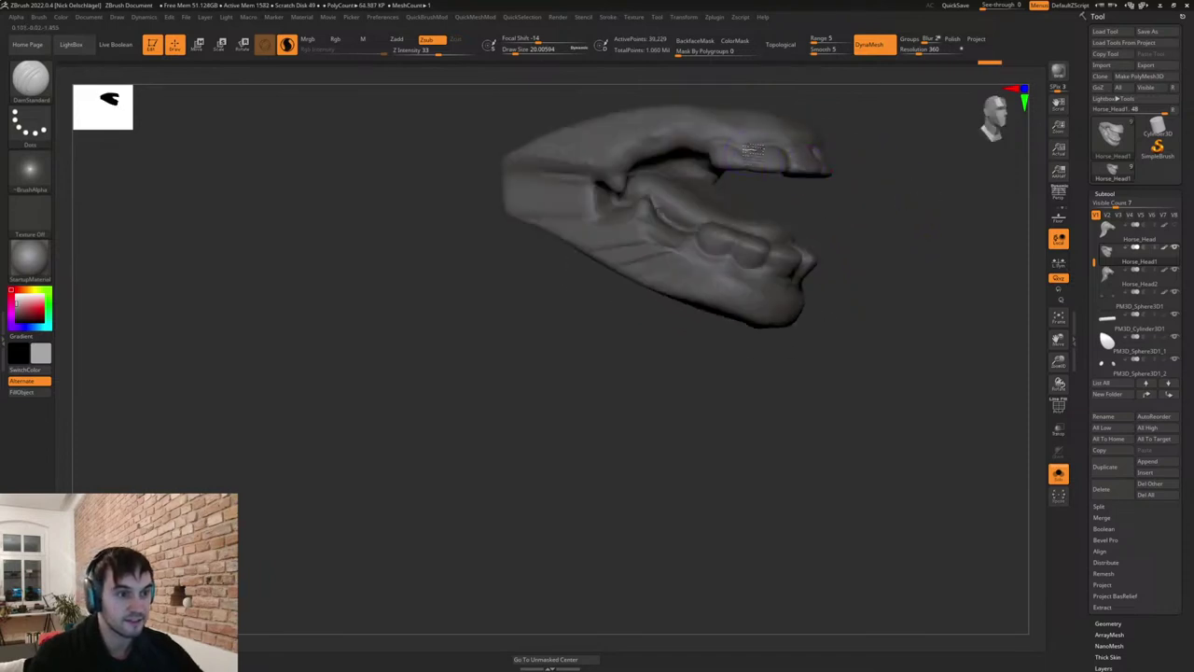
key(s)
drag(880, 261, 878, 261)
Paint the lower and upper teeth a light colour with the Paint brush and turn Solo off.
key(b)
key(p)
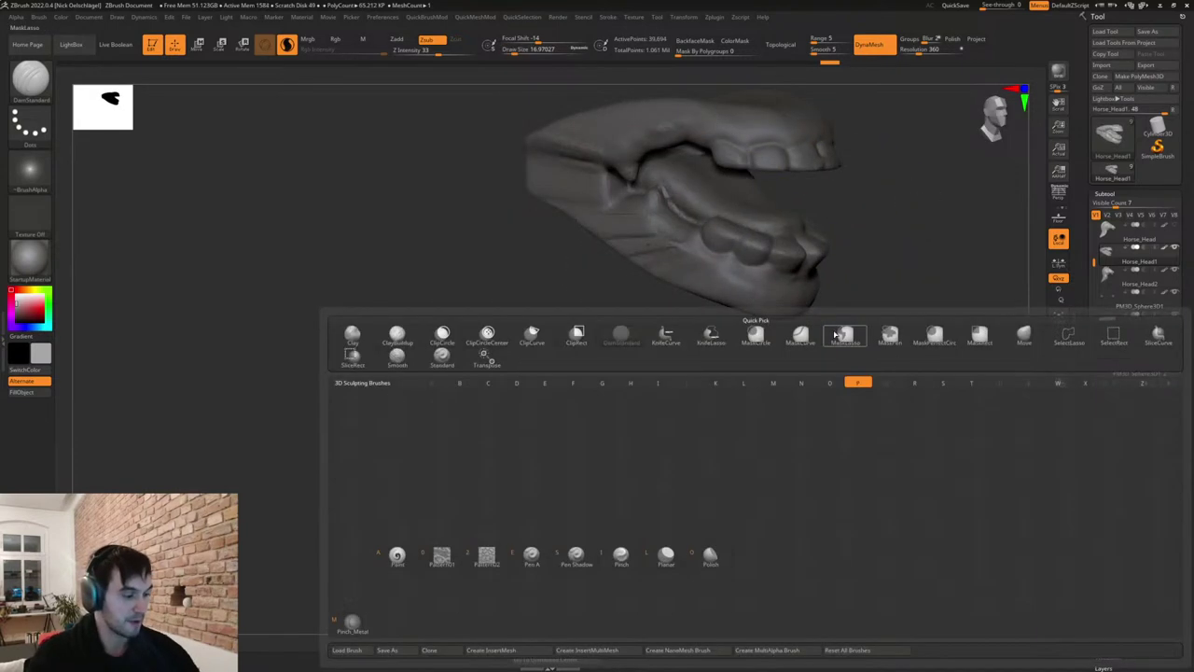
key(a)
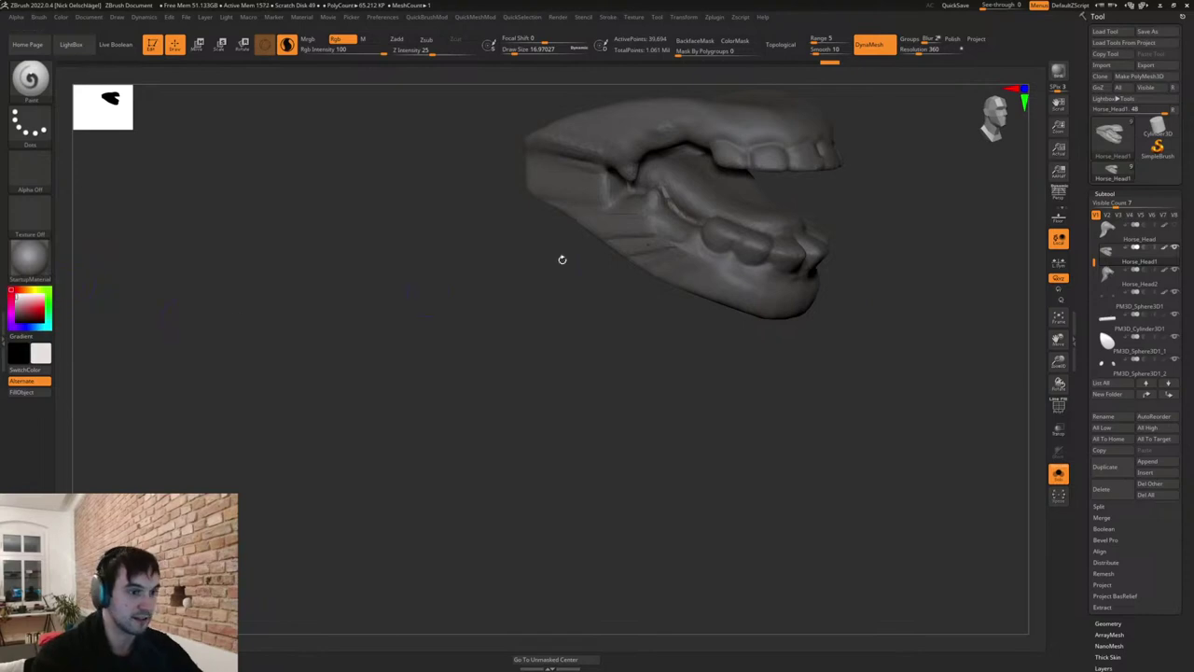
drag(727, 230, 765, 245)
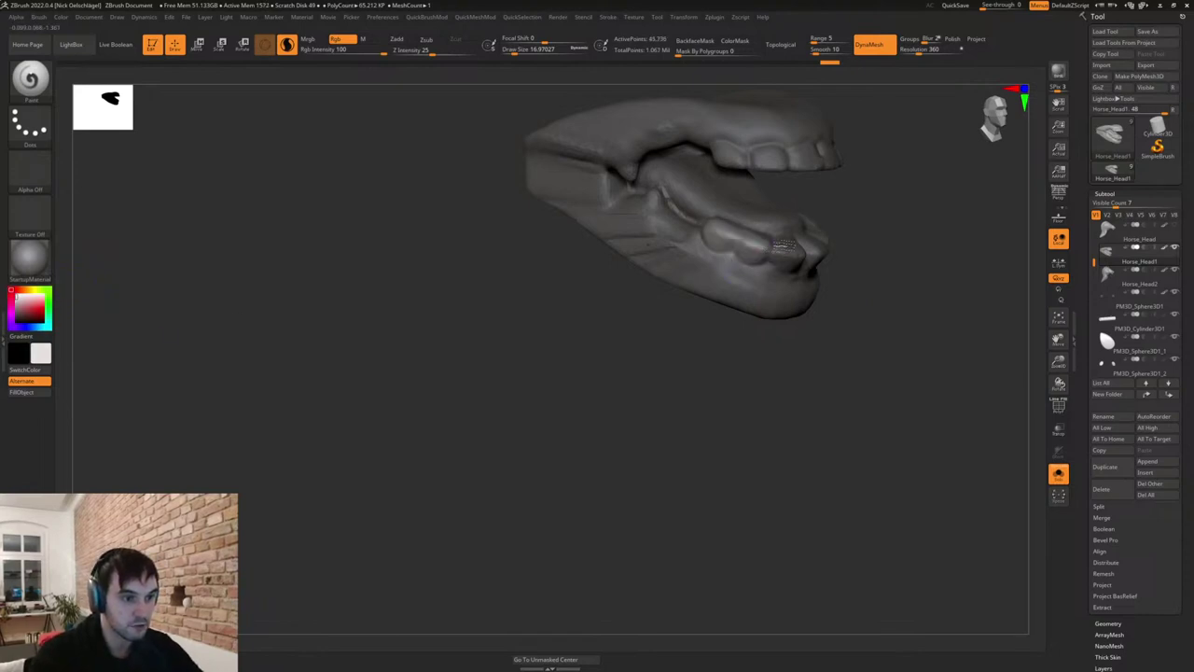
mouse_move(863, 254)
mouse_down()
mouse_move(776, 260)
mouse_move(788, 250)
mouse_up()
drag(865, 198, 902, 194)
drag(737, 147, 760, 146)
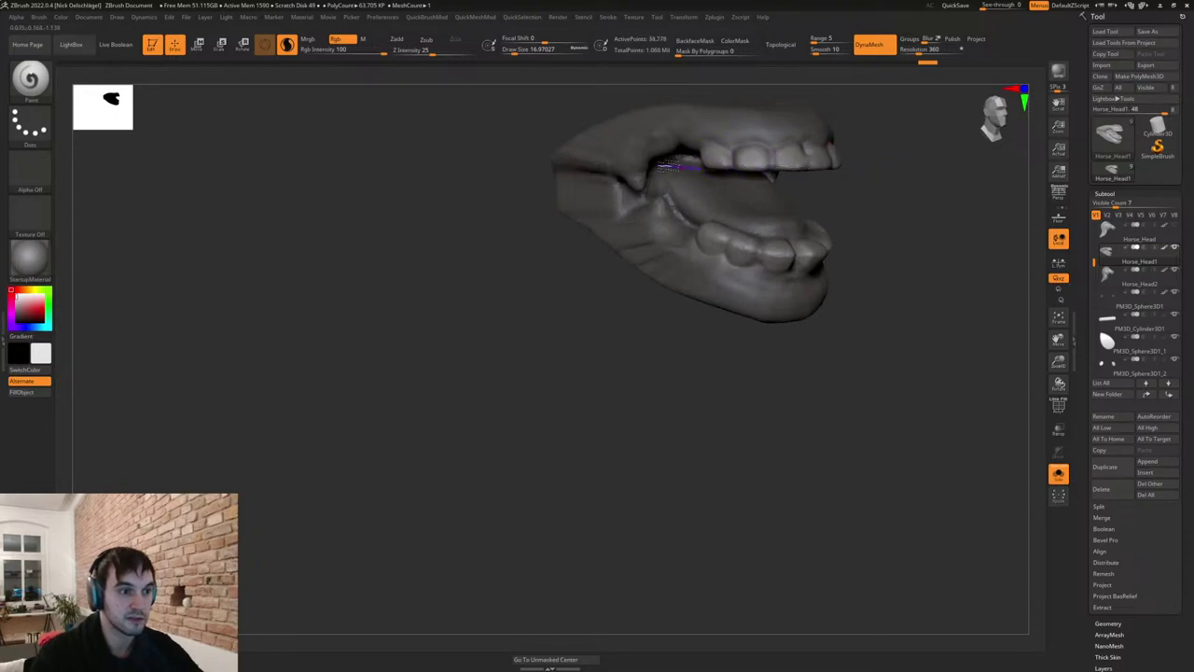
drag(869, 202, 681, 202)
ctrl+drag(830, 309, 1063, 496)
click(1059, 475)
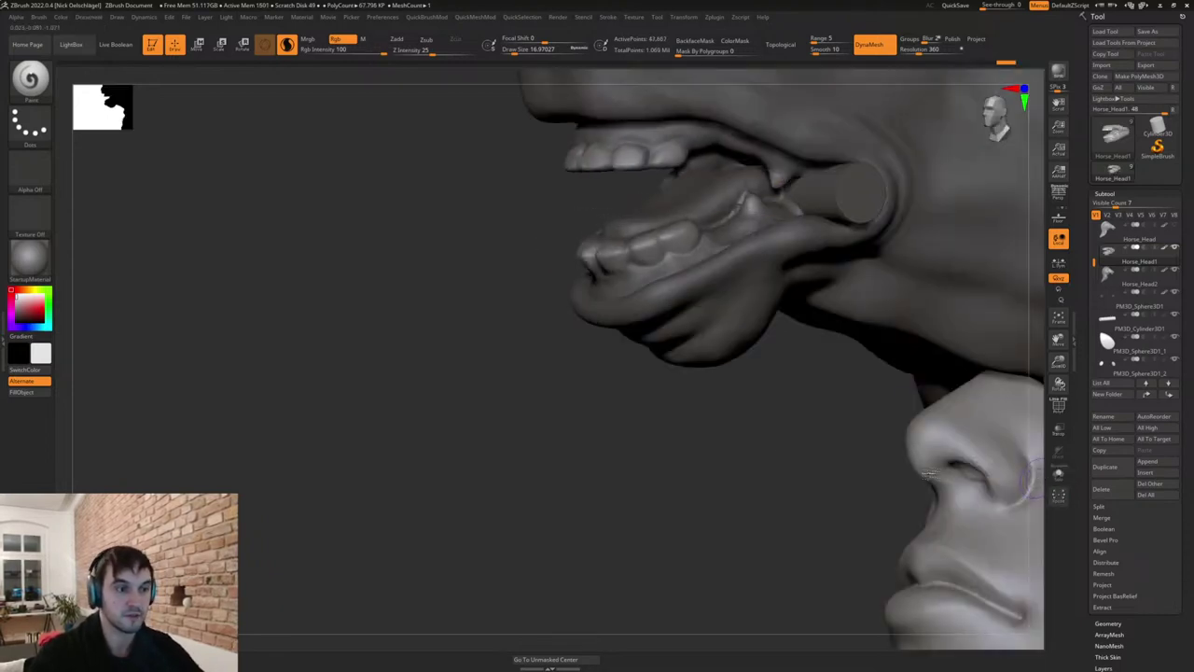
Examine the whole helmet, its teeth and its side discs from the front, three-quarter and side angles.
alt+drag(694, 508, 770, 401)
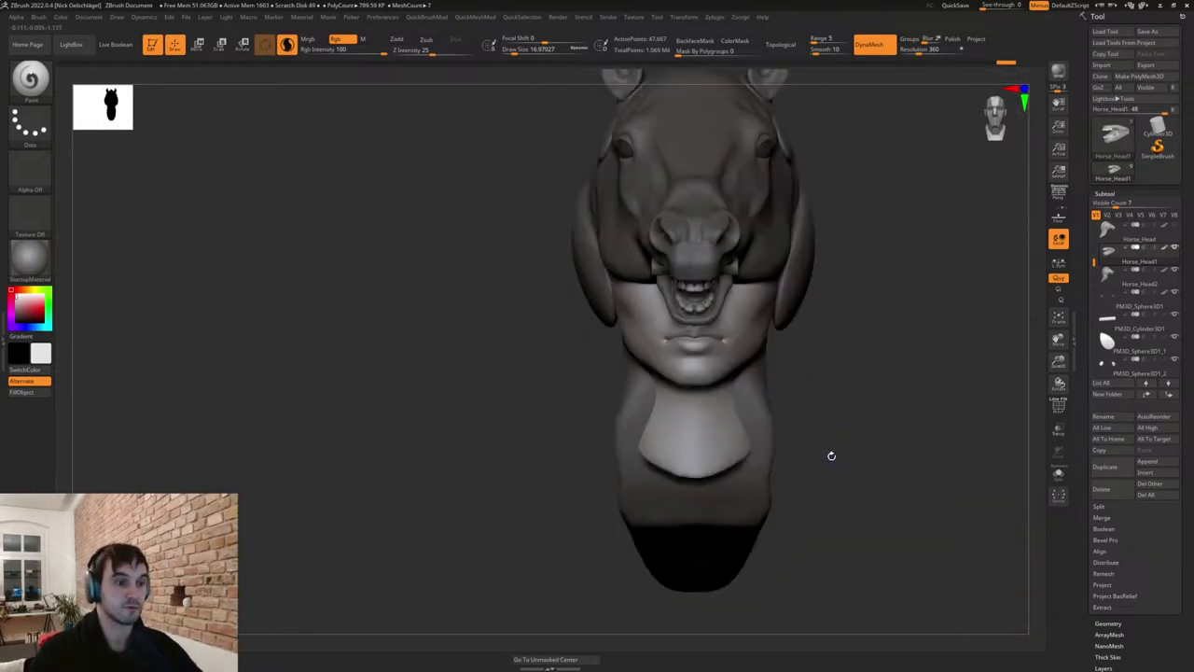
drag(831, 456, 832, 423)
drag(940, 410, 785, 503)
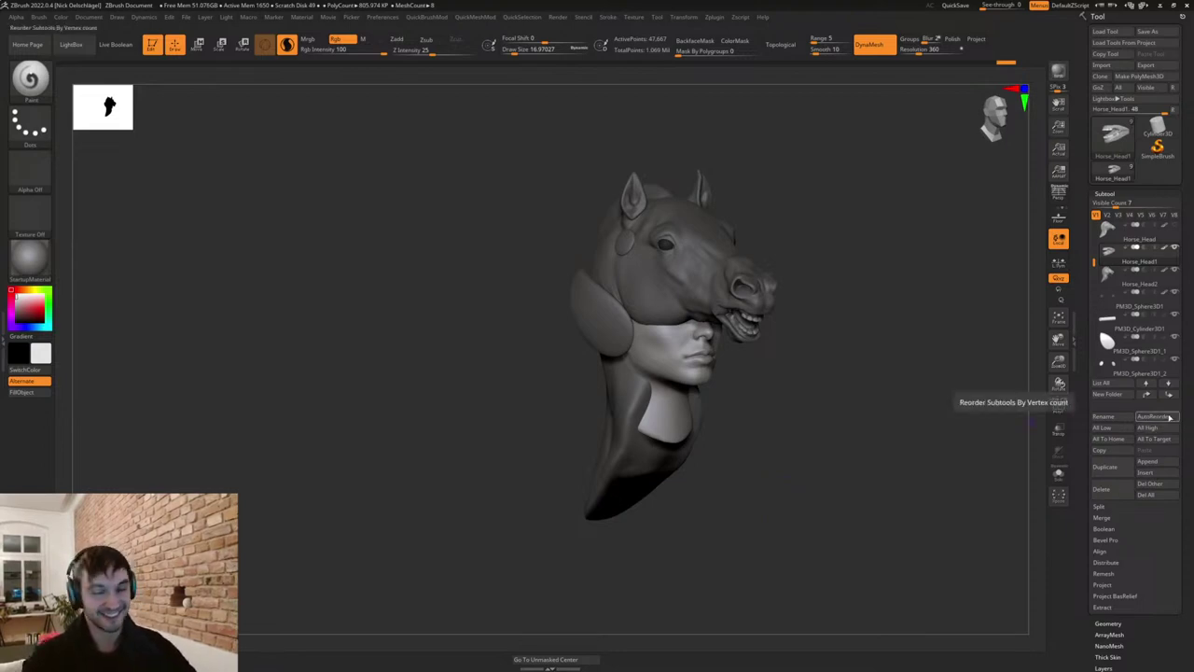
drag(831, 384, 850, 382)
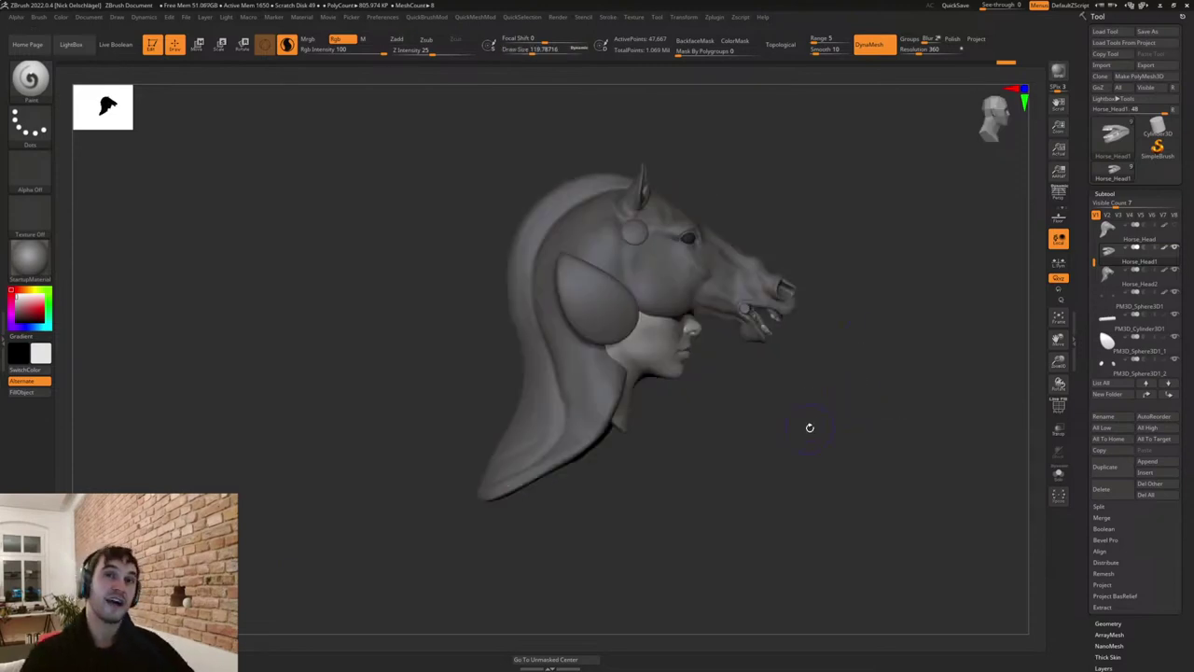
drag(811, 407, 871, 408)
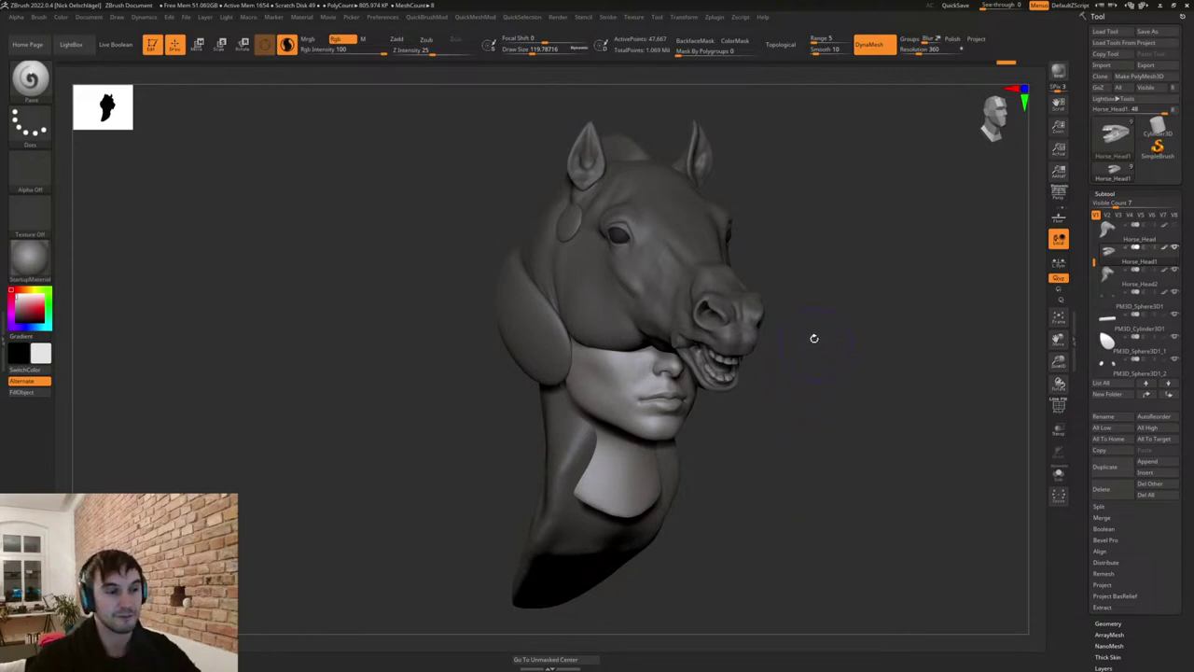
drag(822, 367, 833, 420)
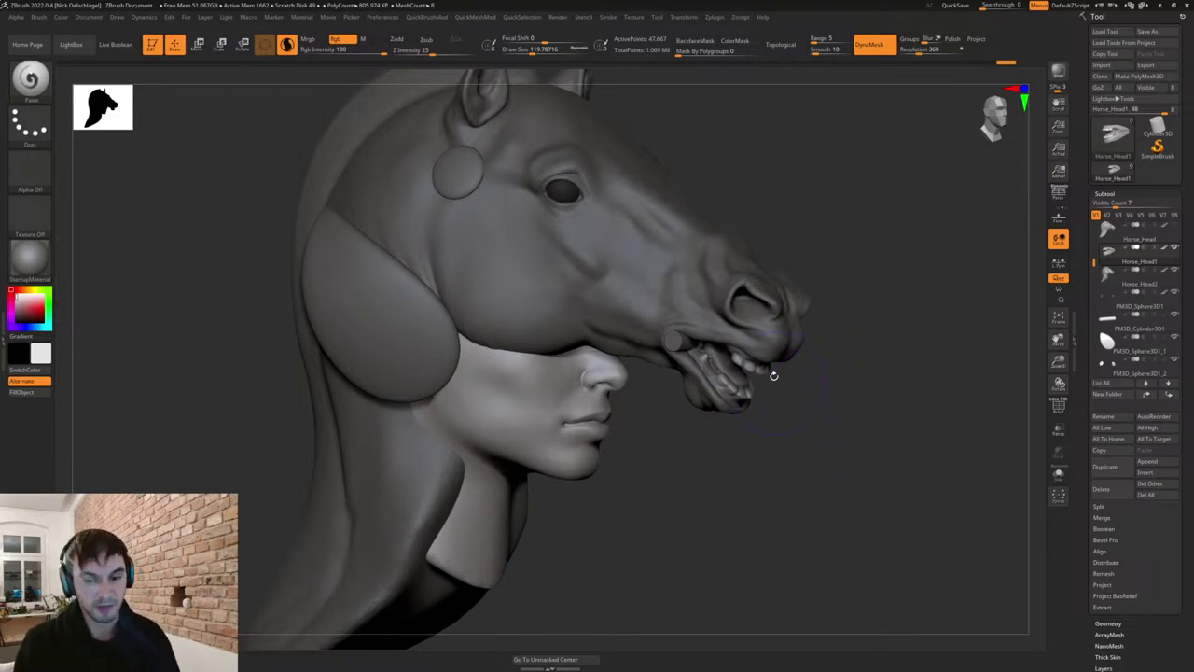
drag(778, 392, 856, 441)
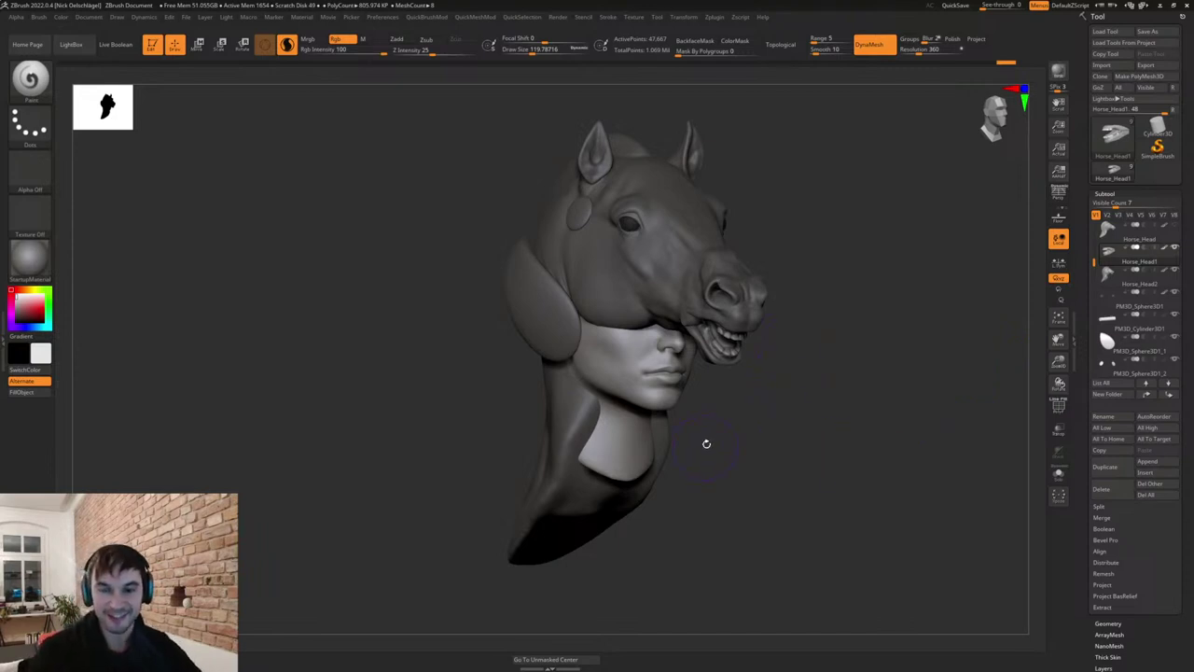
drag(742, 419, 638, 378)
mouse_move(759, 456)
mouse_down()
mouse_move(799, 448)
mouse_move(768, 479)
mouse_move(787, 489)
mouse_move(752, 487)
mouse_move(779, 480)
mouse_up()
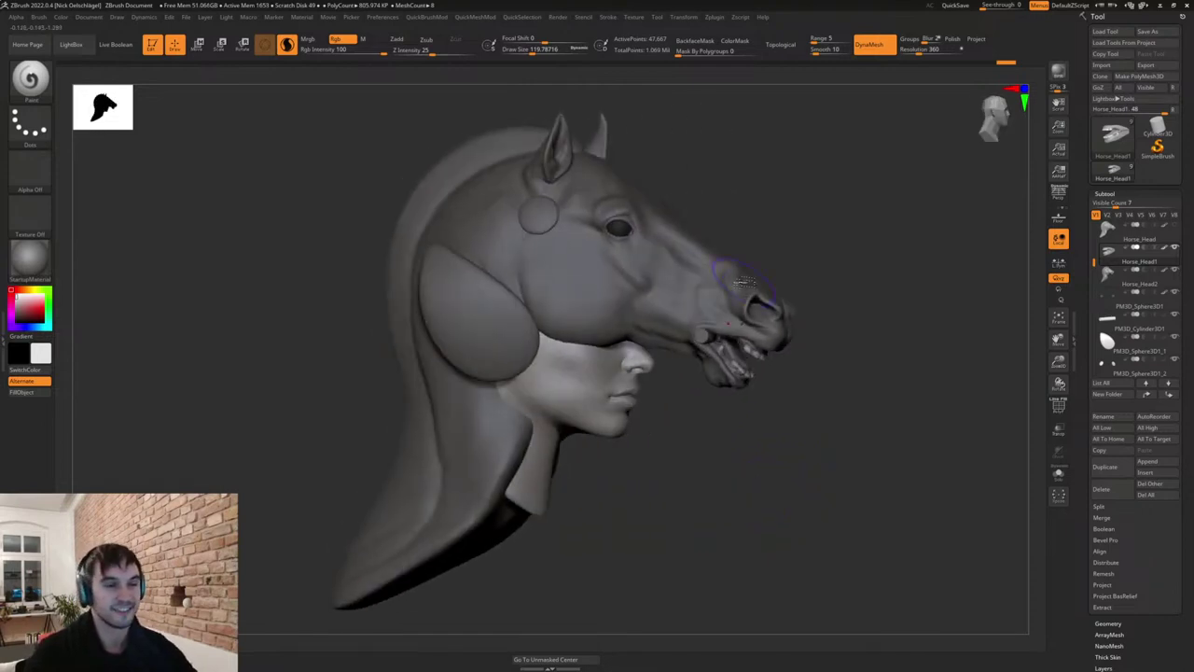
Append a Sphere3D to the helmet and make it the active part, with the Move brush chosen for shaping.
key(b)
key(m)
key(v)
alt+click(739, 269)
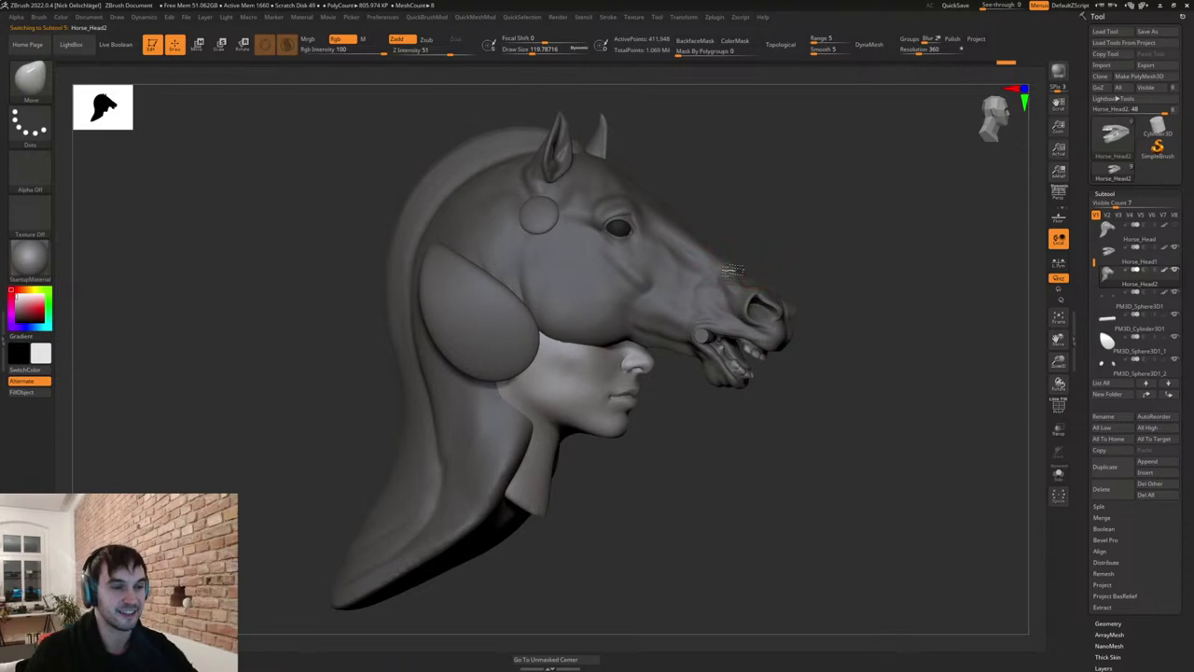
alt+drag(754, 394, 750, 454)
click(1147, 463)
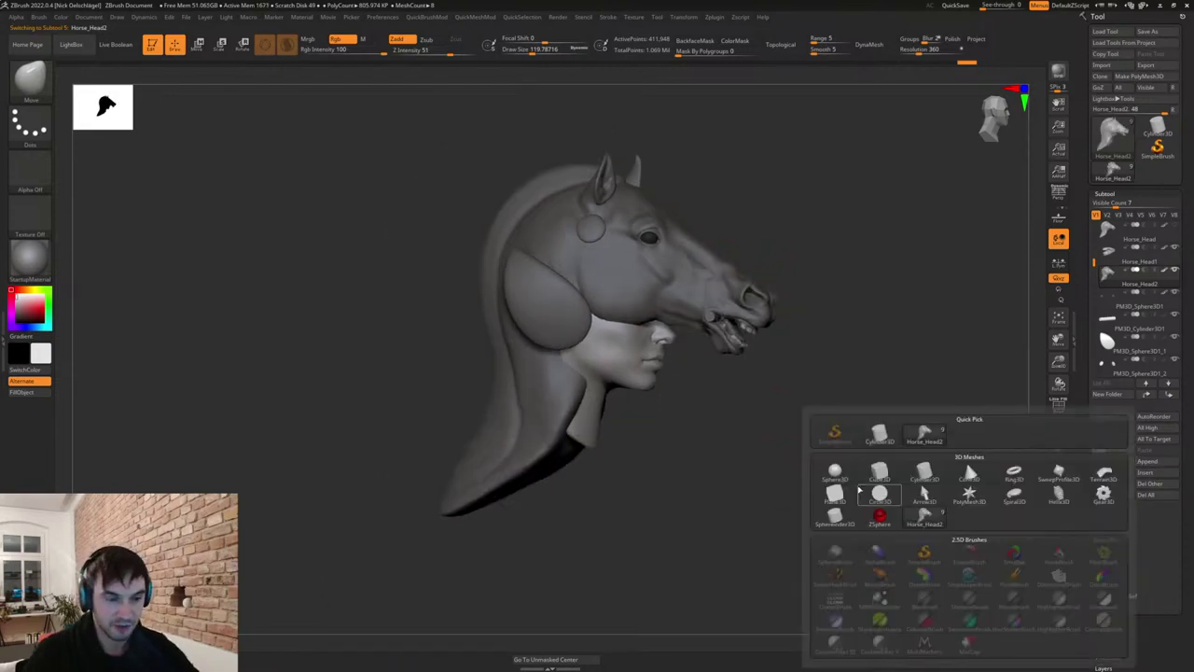
click(833, 478)
alt+drag(755, 532, 721, 416)
alt+click(680, 330)
shift+drag(827, 398, 795, 381)
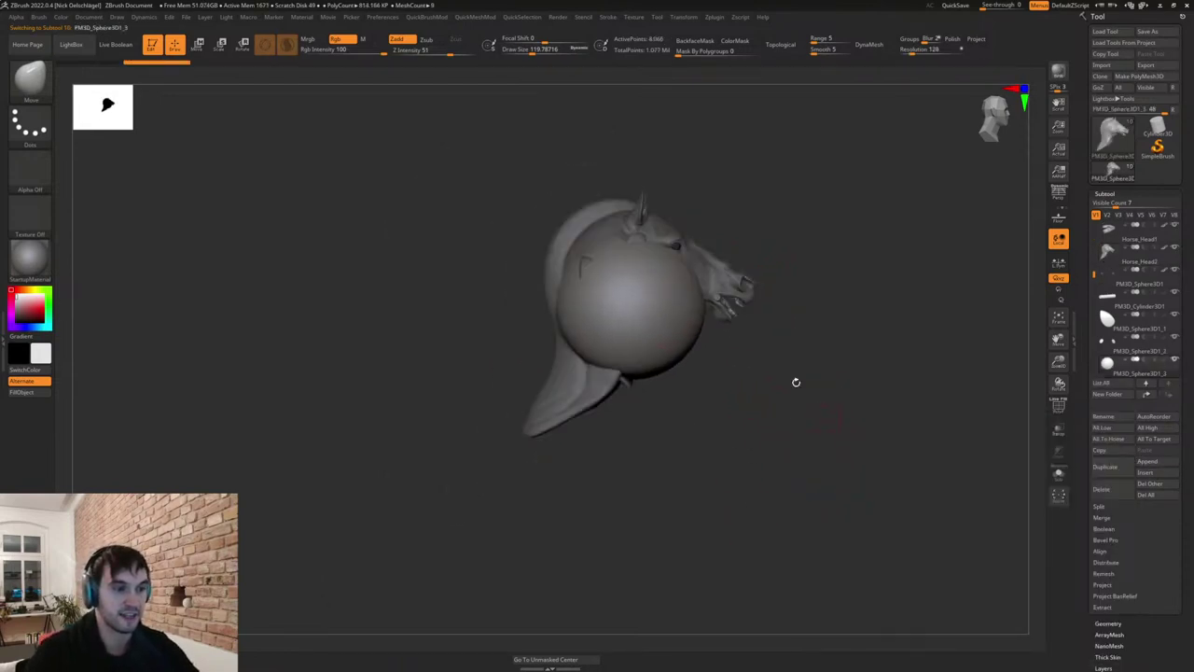
Move the sphere below the head, scale it down to roughly neck width and raise it against the neck.
key(w)
drag(631, 252, 629, 356)
shift+drag(808, 402, 722, 407)
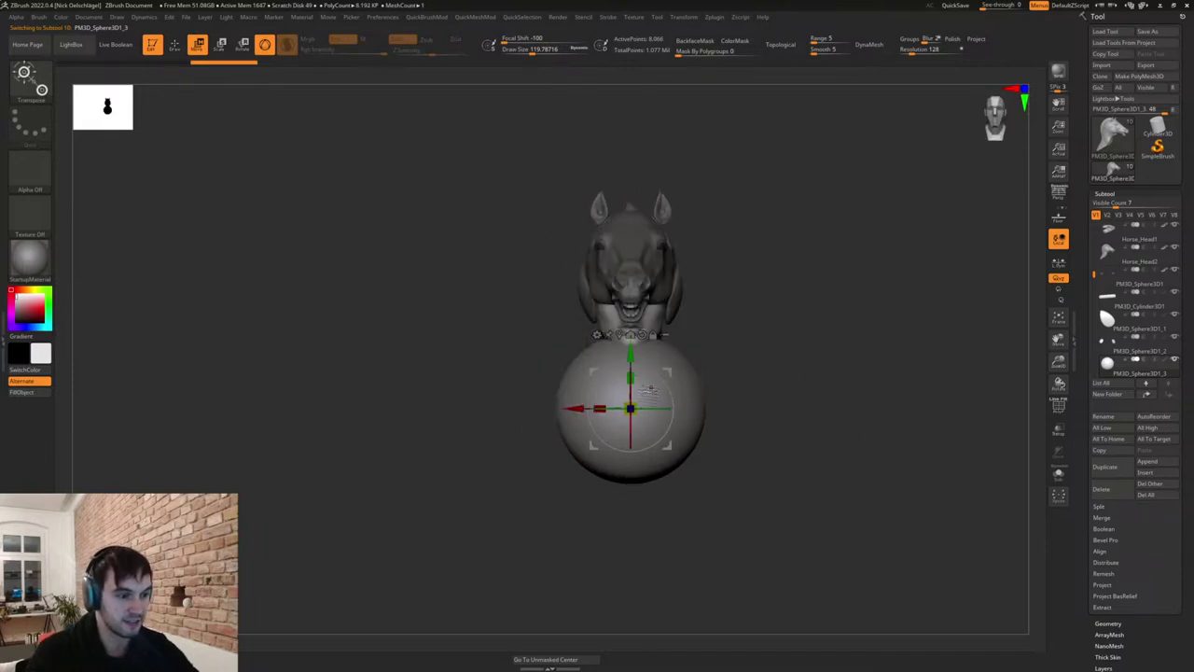
drag(630, 409, 611, 429)
drag(631, 353, 631, 336)
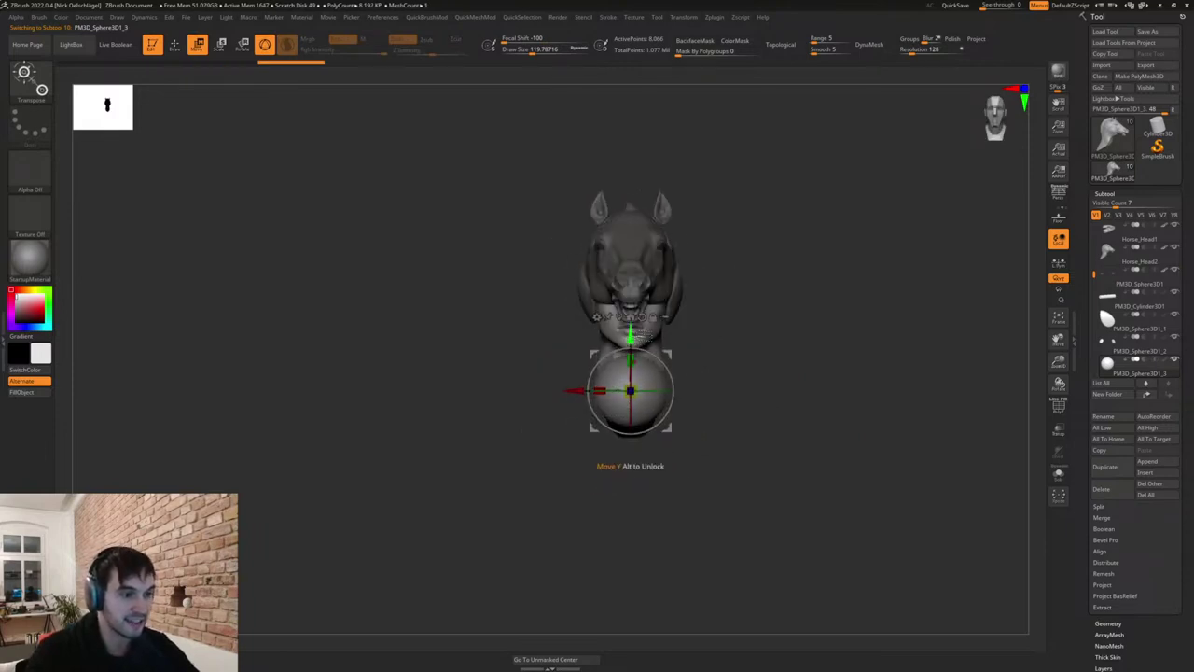
shift+drag(688, 375, 733, 384)
key(q)
key(s)
drag(643, 408, 667, 440)
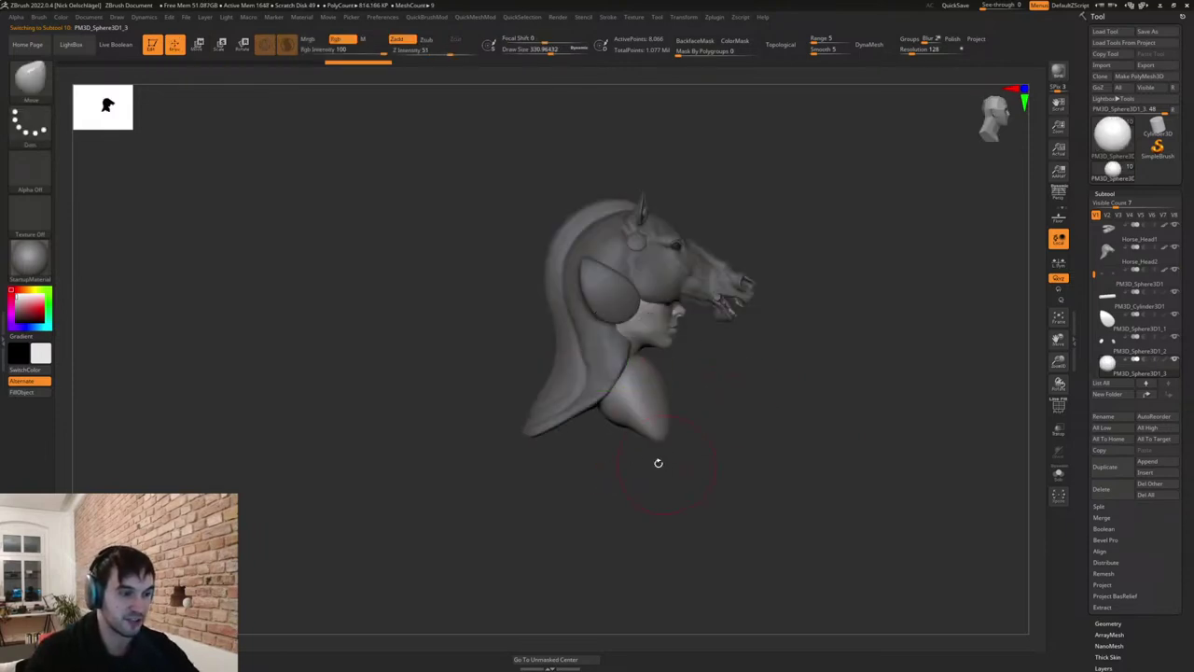
key(ctrl+z)
Lower the sphere slightly and stretch it into a neck form with the Move brush at size about 476.
key(w)
drag(631, 336, 631, 342)
key(q)
key(s)
mouse_move(634, 402)
mouse_down()
mouse_move(645, 402)
mouse_move(593, 433)
mouse_move(640, 454)
mouse_move(636, 362)
mouse_up()
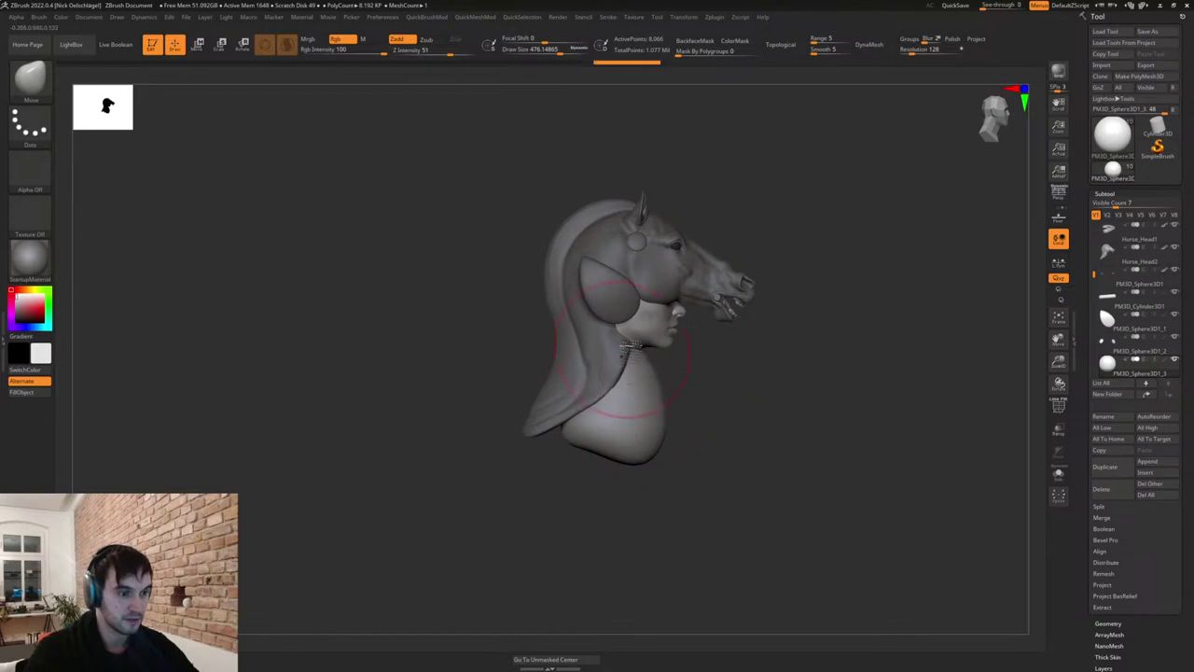
right_drag(627, 366, 642, 384)
drag(642, 384, 646, 410)
right_drag(727, 401, 648, 401)
drag(696, 395, 684, 392)
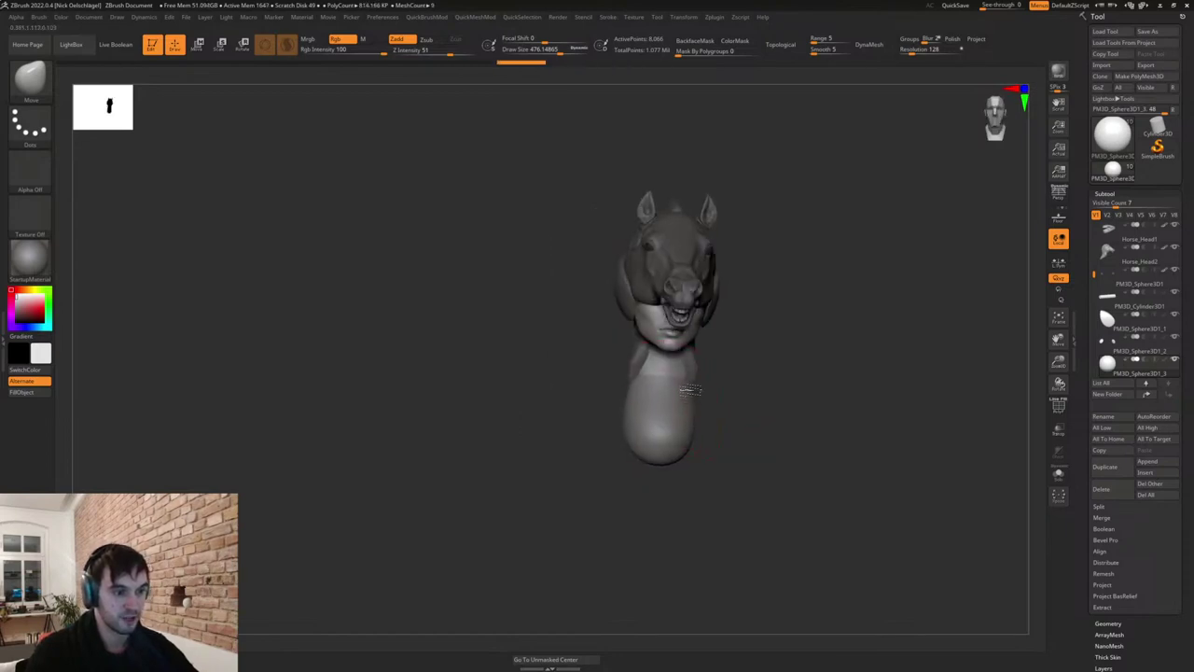
Pull the lower part of the neck form outward and downward into a wider bust base.
right_drag(779, 426, 723, 427)
drag(723, 426, 749, 432)
right_drag(752, 432, 720, 435)
drag(719, 435, 722, 453)
drag(695, 448, 696, 464)
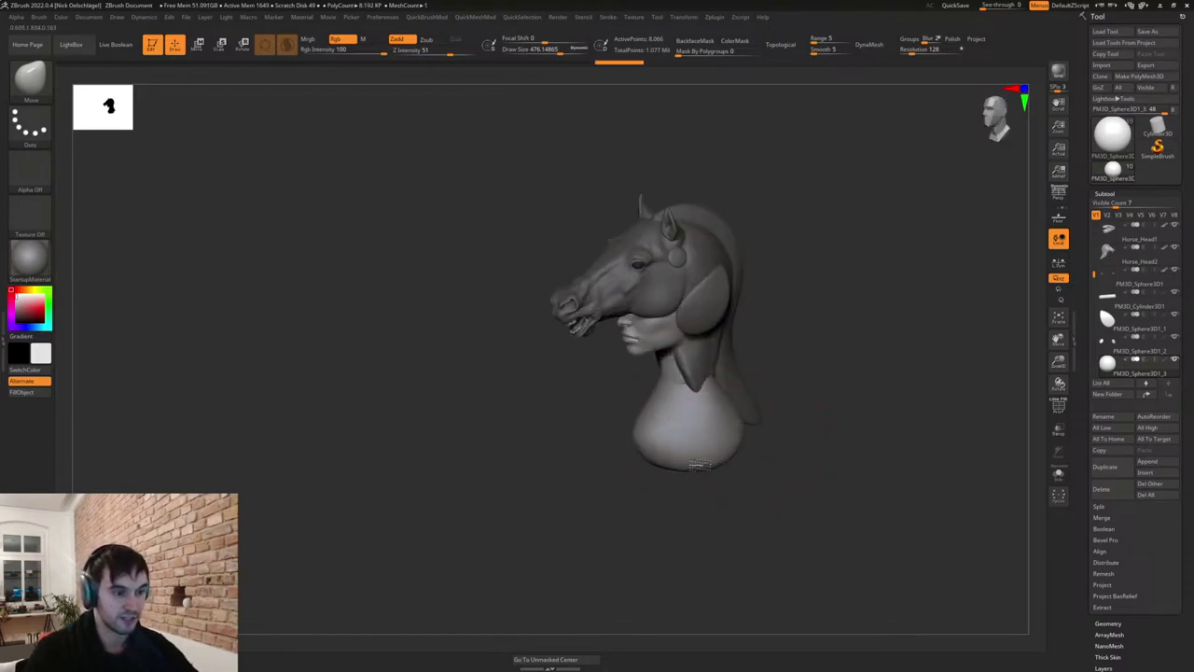
right_drag(714, 384, 710, 424)
drag(710, 427, 717, 438)
drag(685, 453, 686, 461)
Refine the bust's shoulder and throat profile so it flares at the base and tapers up into the neck.
right_drag(733, 361, 737, 408)
drag(734, 409, 757, 414)
mouse_move(761, 411)
right_down()
mouse_move(759, 381)
mouse_move(791, 444)
right_up()
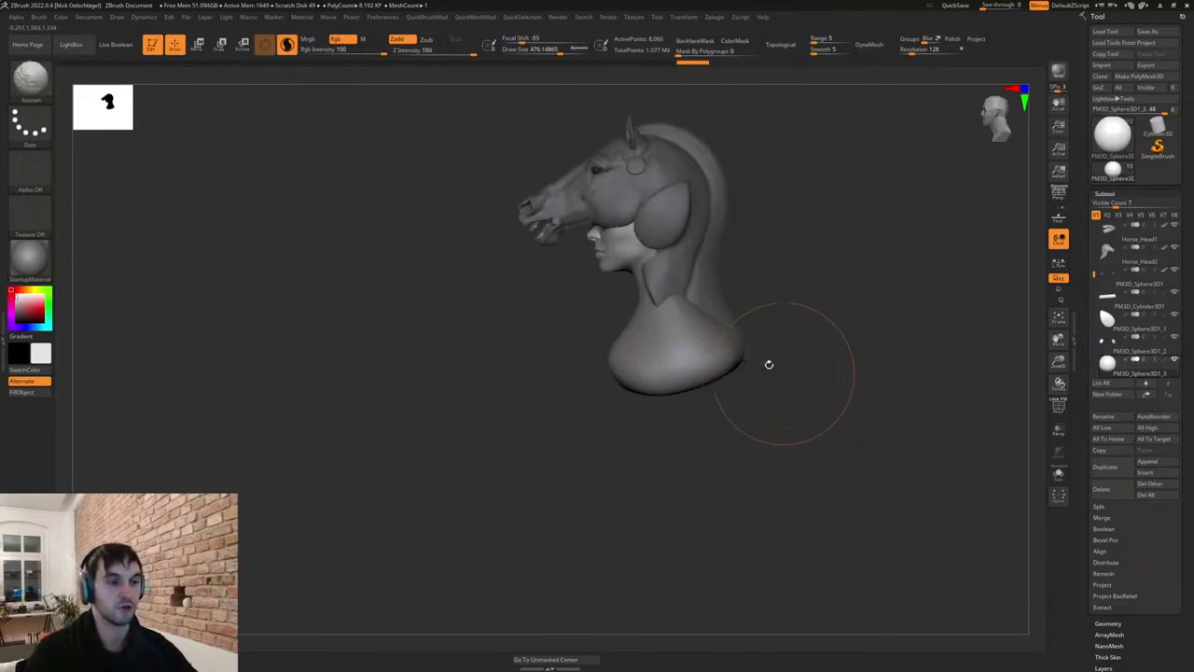
drag(731, 347, 741, 360)
right_drag(618, 361, 638, 364)
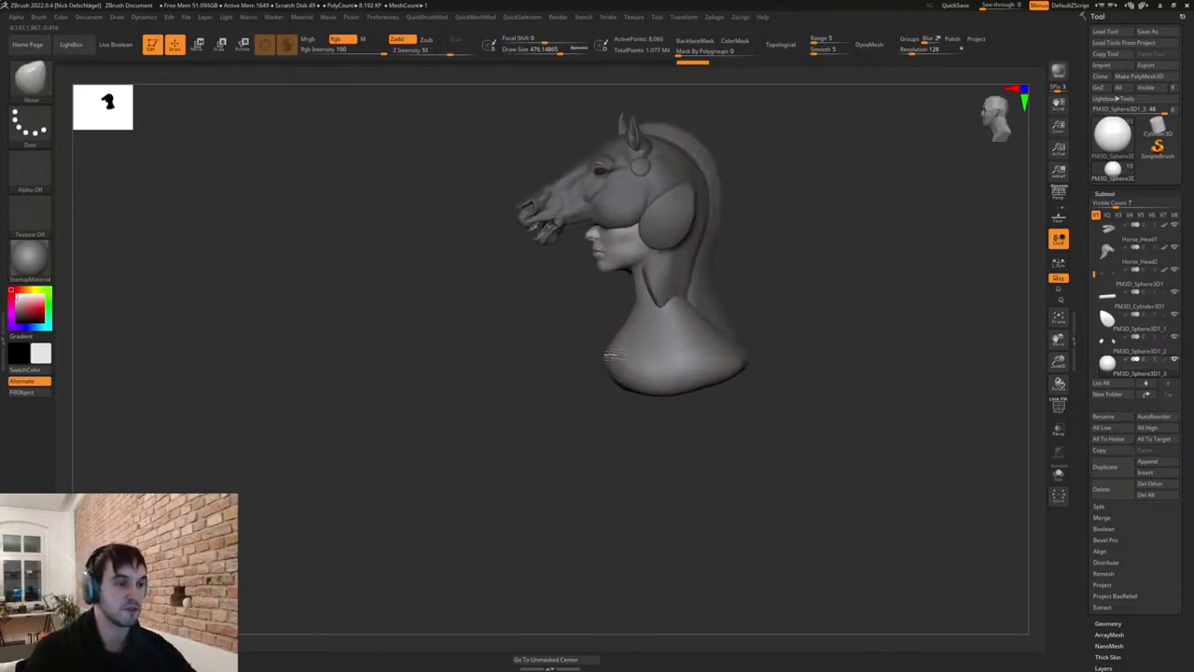
mouse_move(625, 355)
mouse_down()
mouse_move(623, 371)
mouse_move(643, 337)
mouse_up()
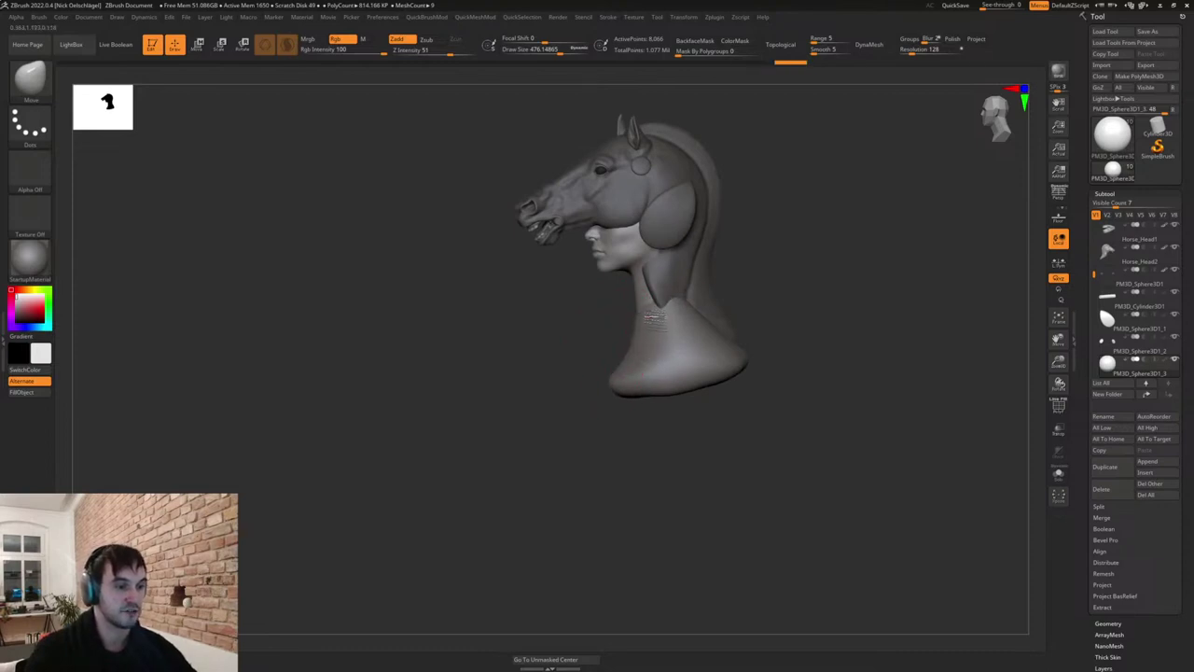
right_drag(580, 328, 666, 343)
mouse_move(669, 347)
mouse_down()
mouse_move(650, 320)
mouse_move(668, 313)
mouse_up()
mouse_move(670, 312)
right_down()
mouse_move(706, 304)
mouse_move(651, 316)
right_up()
Adjust the helmet's side neck flap against the bust with the Move brush at size about 228.
alt+click(589, 285)
key(s)
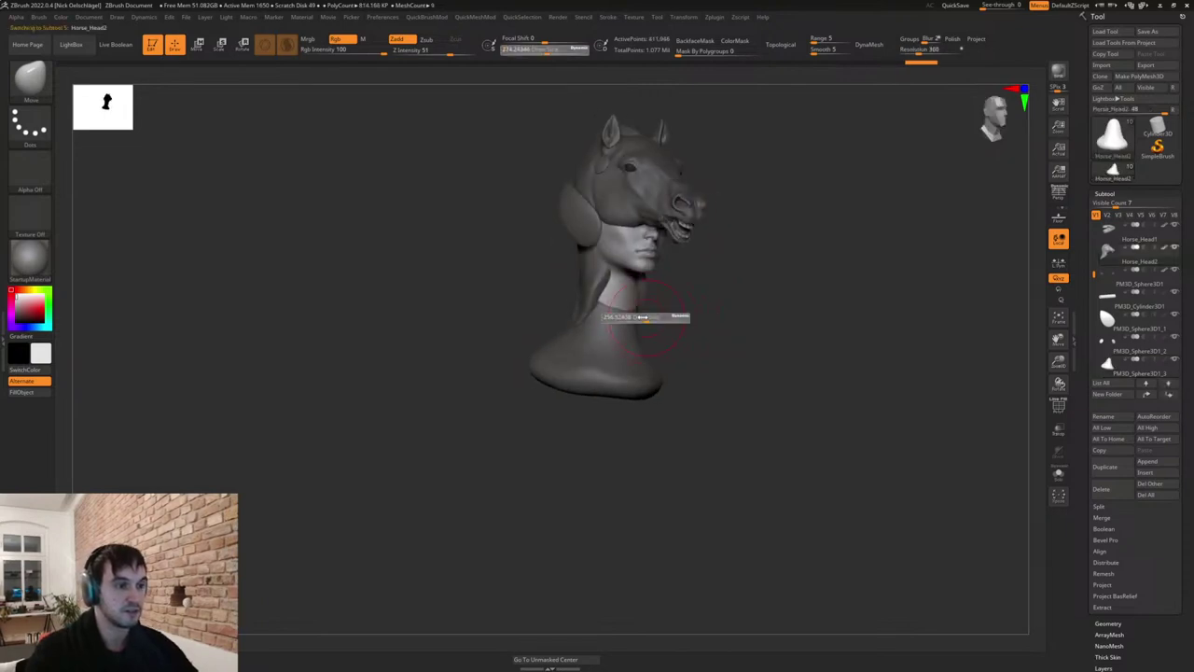
drag(650, 317, 644, 317)
mouse_move(643, 315)
right_down()
mouse_move(628, 310)
mouse_move(725, 326)
mouse_move(716, 319)
right_up()
drag(592, 315, 578, 316)
right_drag(611, 338, 573, 332)
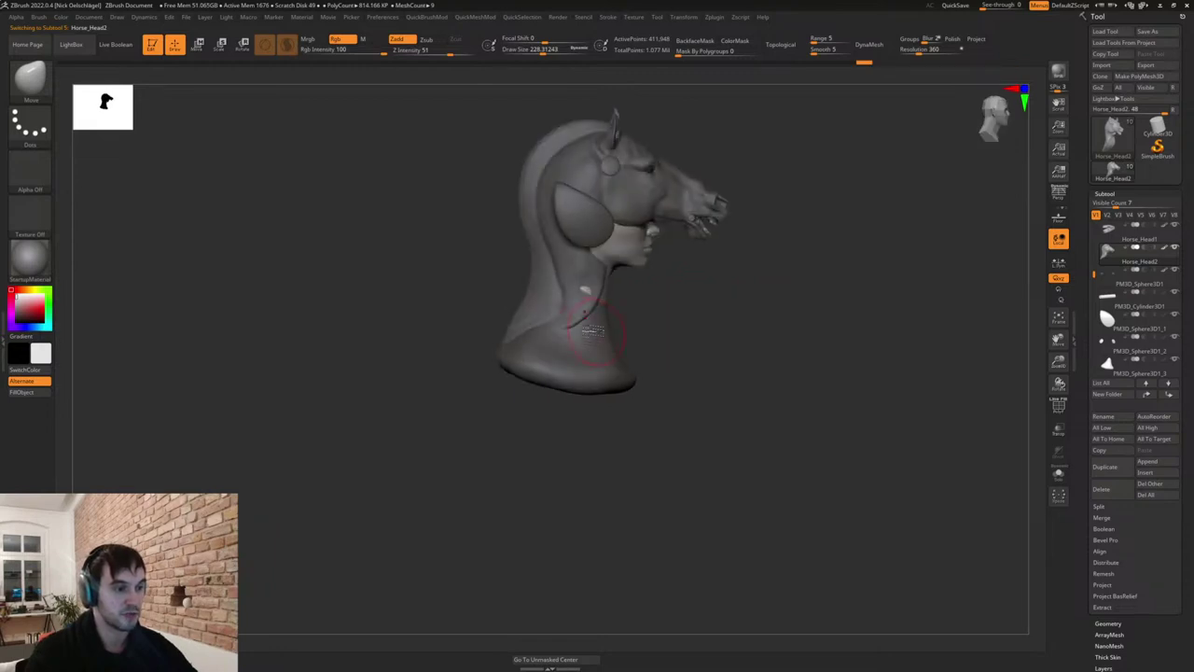
Pull the helmet's rear mane tail outward over the back of the bust with a larger Move brush.
key(s)
mouse_move(577, 332)
mouse_down()
mouse_move(588, 332)
mouse_move(512, 331)
mouse_move(502, 349)
mouse_up()
mouse_move(653, 358)
right_down()
mouse_move(682, 370)
mouse_move(663, 368)
right_up()
mouse_move(572, 349)
right_down()
mouse_move(592, 352)
mouse_move(587, 371)
right_up()
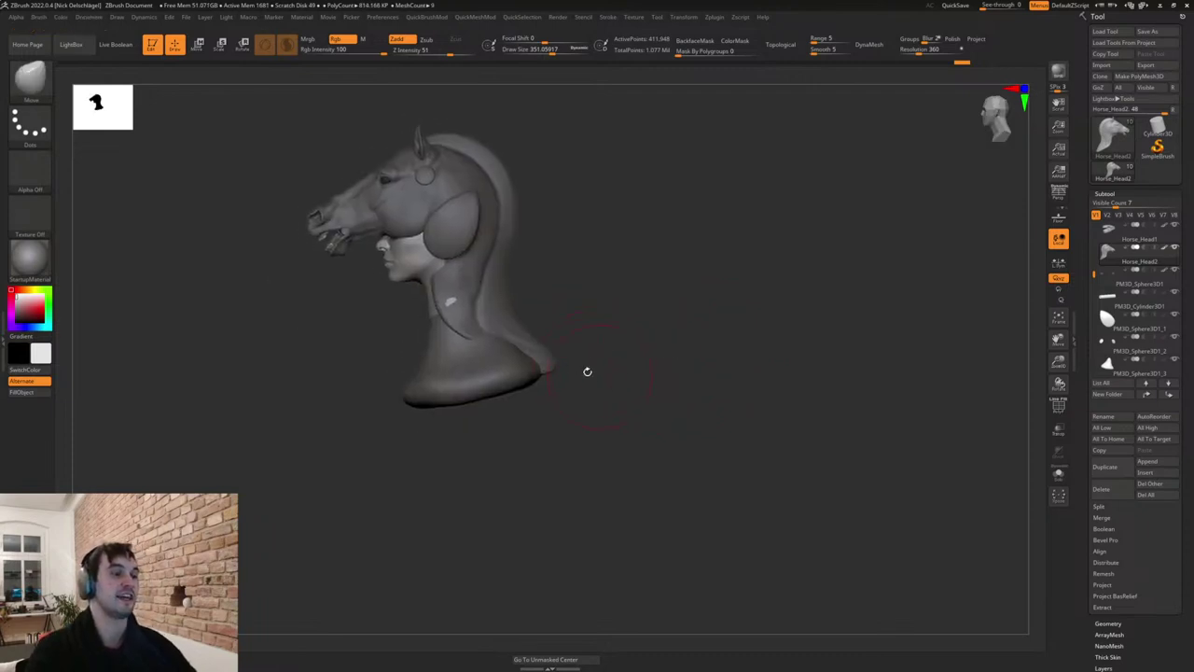
key(s)
mouse_move(567, 368)
mouse_down()
mouse_move(577, 361)
mouse_move(553, 357)
mouse_move(567, 364)
mouse_up()
mouse_move(578, 360)
right_down()
mouse_move(643, 373)
mouse_move(595, 400)
mouse_move(563, 401)
mouse_move(717, 413)
right_up()
key(s)
drag(699, 415, 713, 416)
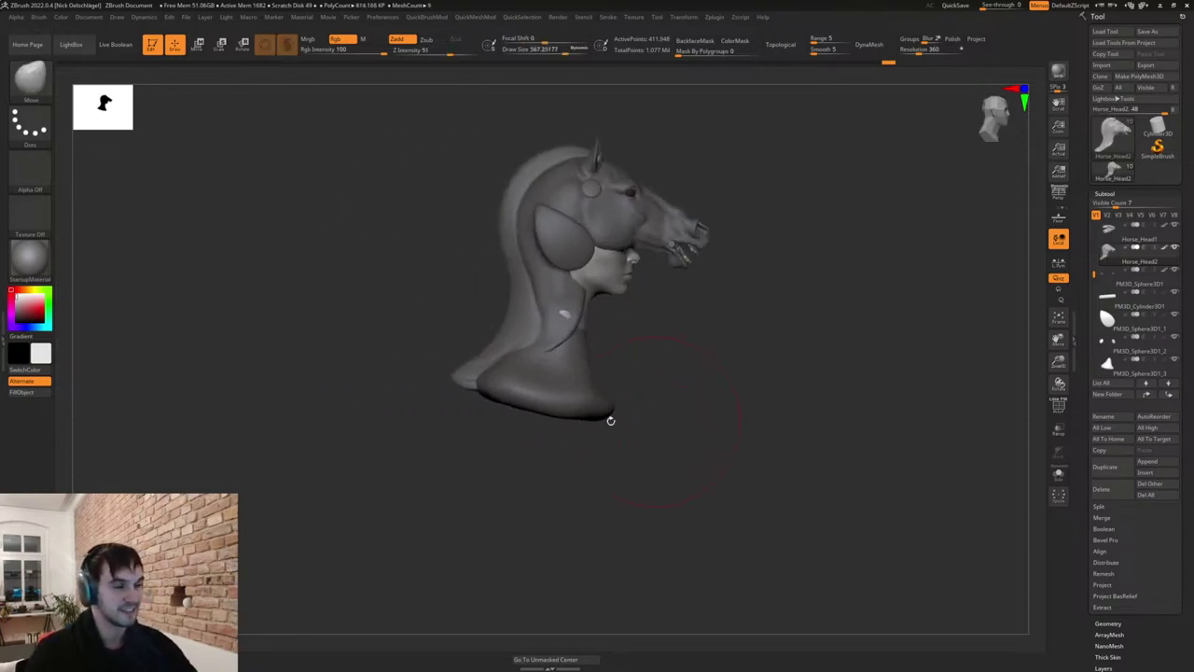
mouse_move(480, 375)
mouse_down()
mouse_move(474, 388)
mouse_move(504, 393)
mouse_up()
Reshape the bust base's front edge and underside with the Move brush at size about 331.
alt+click(575, 396)
drag(612, 407, 595, 402)
right_drag(589, 468, 581, 382)
key(s)
key(s)
mouse_move(520, 374)
mouse_down()
mouse_move(510, 375)
mouse_move(539, 387)
mouse_up()
key(s)
drag(552, 376, 585, 405)
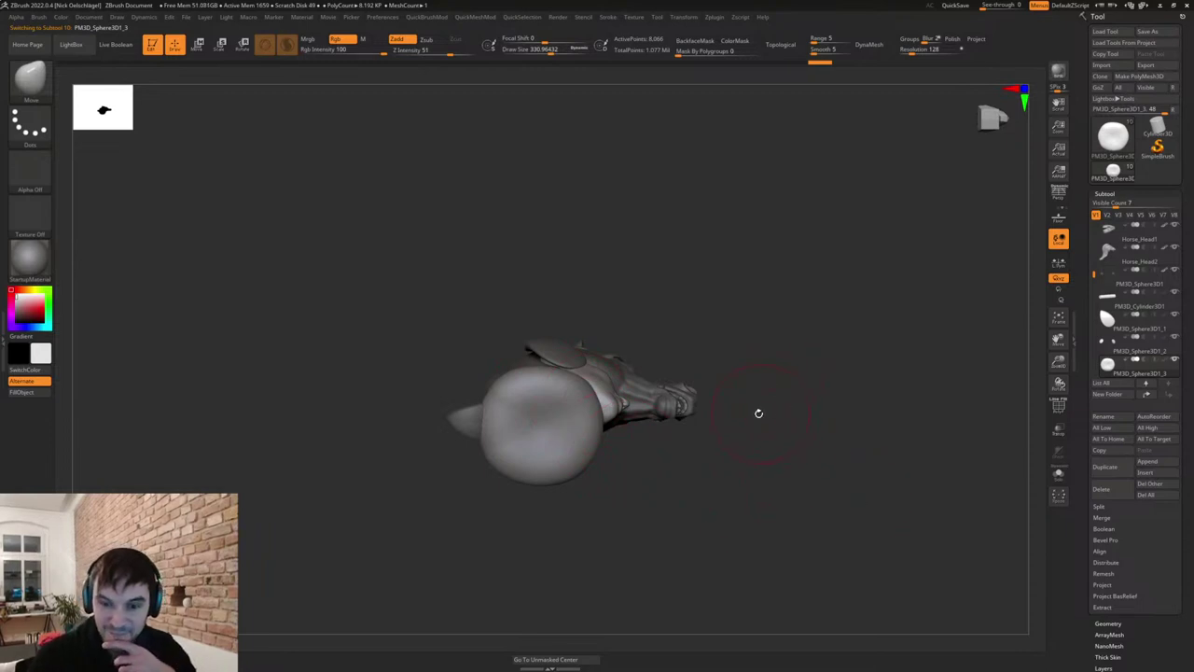
drag(772, 304, 730, 445)
drag(742, 420, 673, 408)
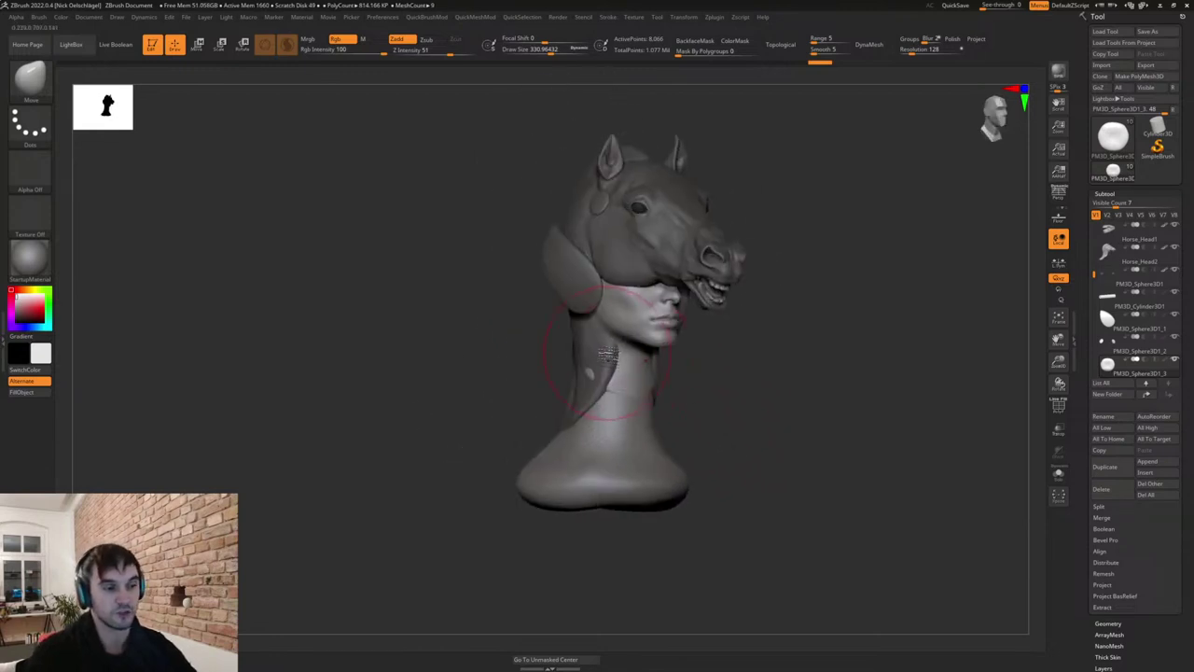
Adjust the bust's neck area beneath the helmet flap with the Move brush at size about 182.
key(s)
drag(599, 352, 584, 354)
drag(589, 353, 595, 373)
mouse_move(686, 381)
mouse_down()
mouse_move(739, 395)
mouse_move(613, 375)
mouse_up()
Carve along the side of the helmet's neck flap with the DamStandard brush.
alt+click(586, 354)
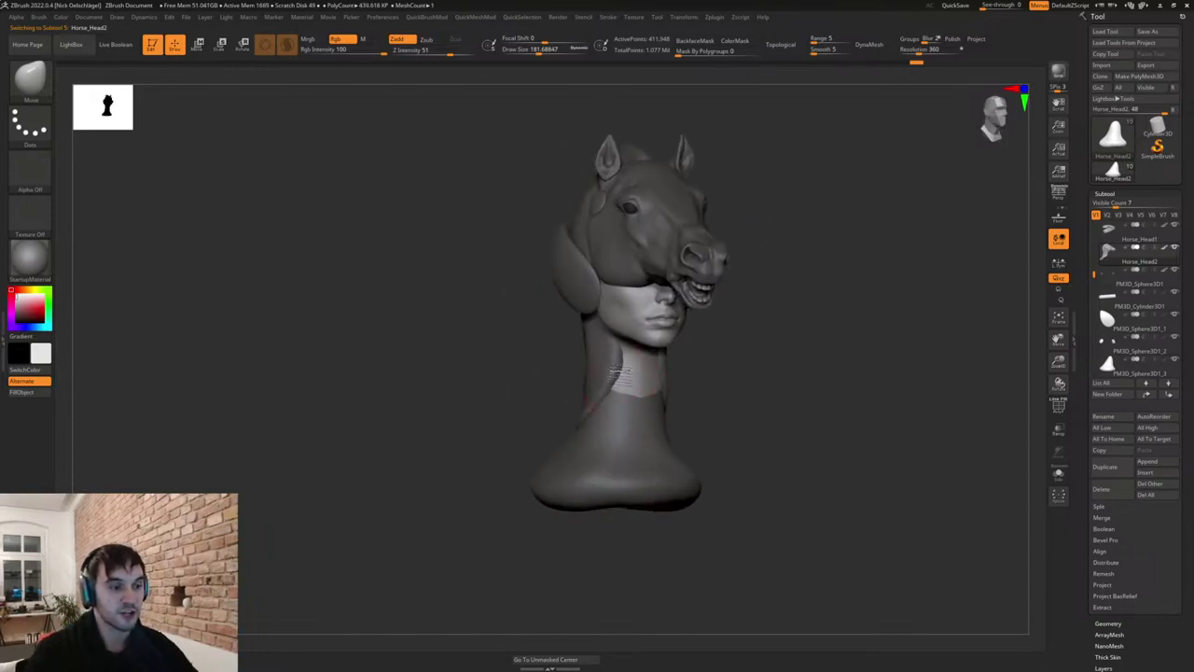
drag(698, 379, 643, 382)
key(b)
key(d)
key(s)
drag(605, 342, 589, 404)
drag(692, 418, 757, 439)
drag(672, 436, 591, 417)
Smooth out the contour of the helmet's neck flap with the Move brush at size about 163.
key(b)
key(m)
key(v)
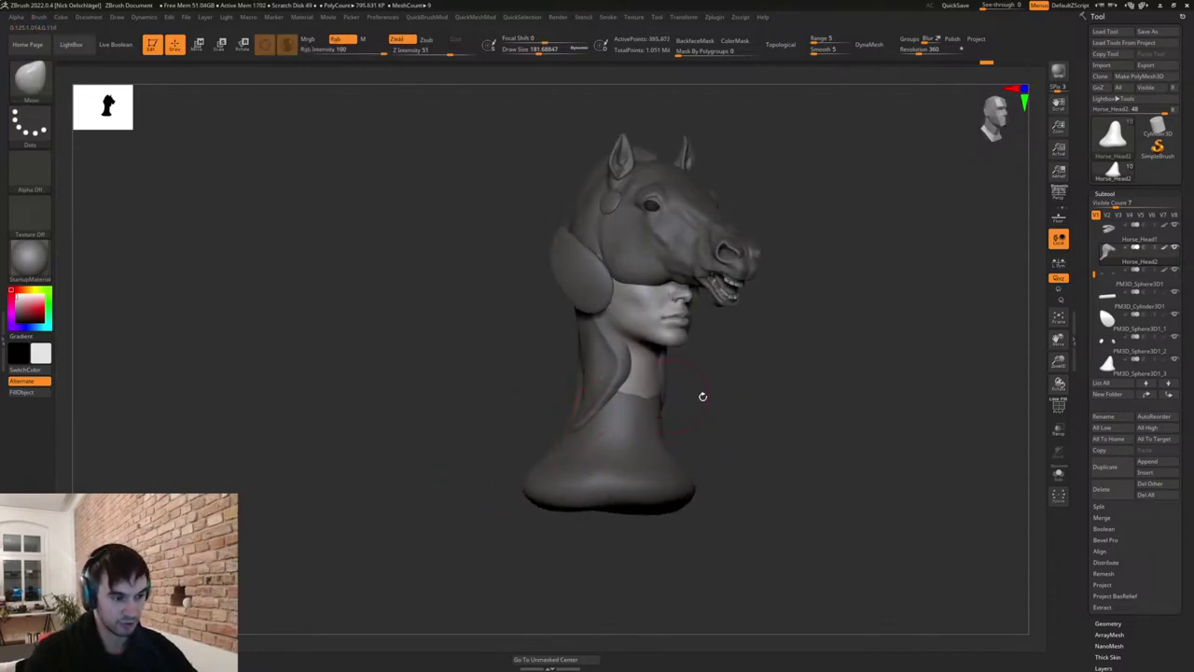
mouse_move(591, 373)
mouse_down()
mouse_move(589, 397)
mouse_move(586, 386)
mouse_up()
key(s)
drag(518, 365, 539, 369)
drag(597, 389, 589, 385)
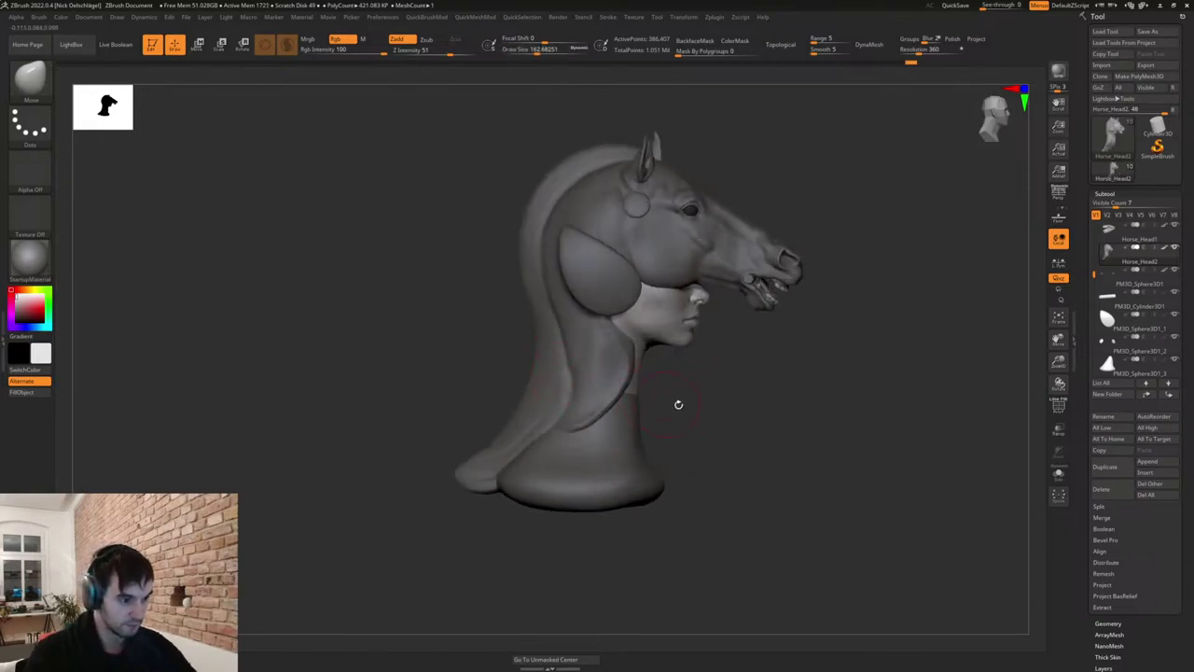
Flatten the lower rim of the helmet's neck flap with the TrimDynamic brush at size about 132.
drag(678, 406, 681, 416)
alt+drag(714, 411, 694, 401)
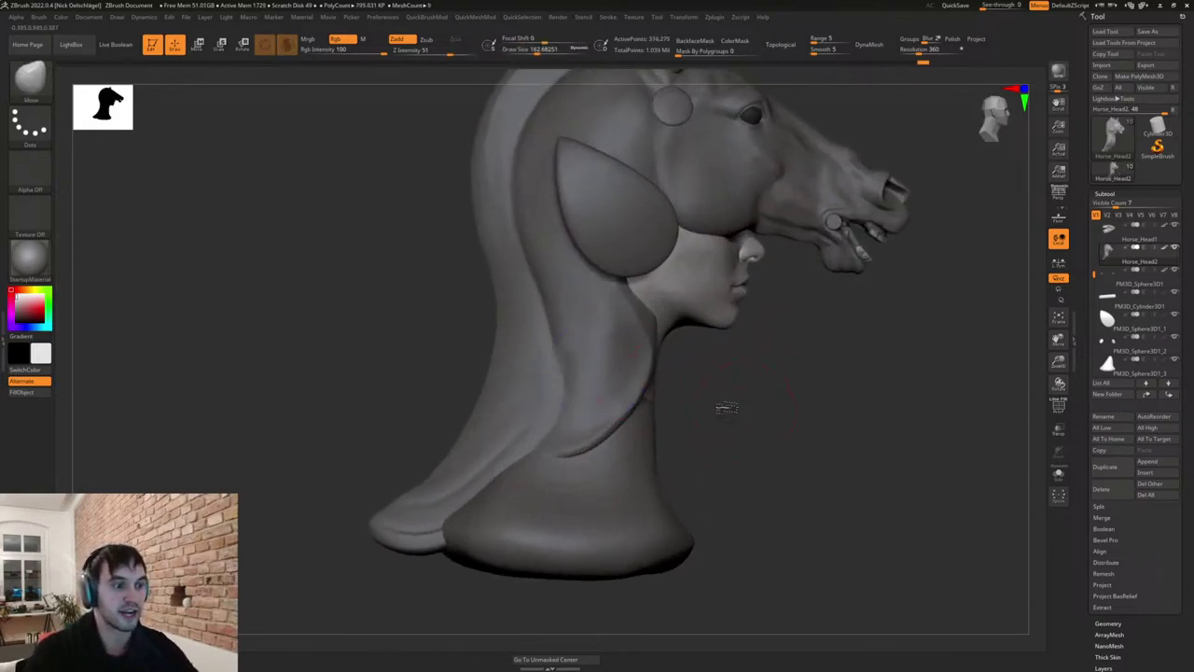
mouse_move(719, 408)
right_down()
mouse_move(787, 428)
mouse_move(776, 427)
right_up()
key(b)
key(t)
key(d)
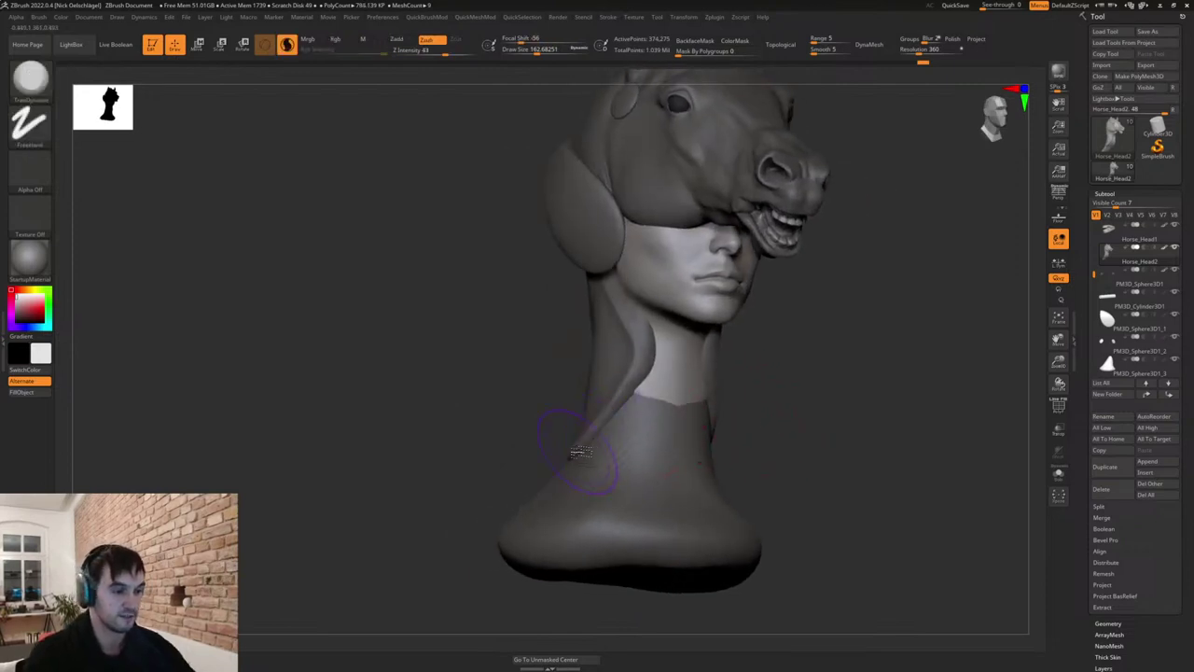
drag(605, 424, 640, 364)
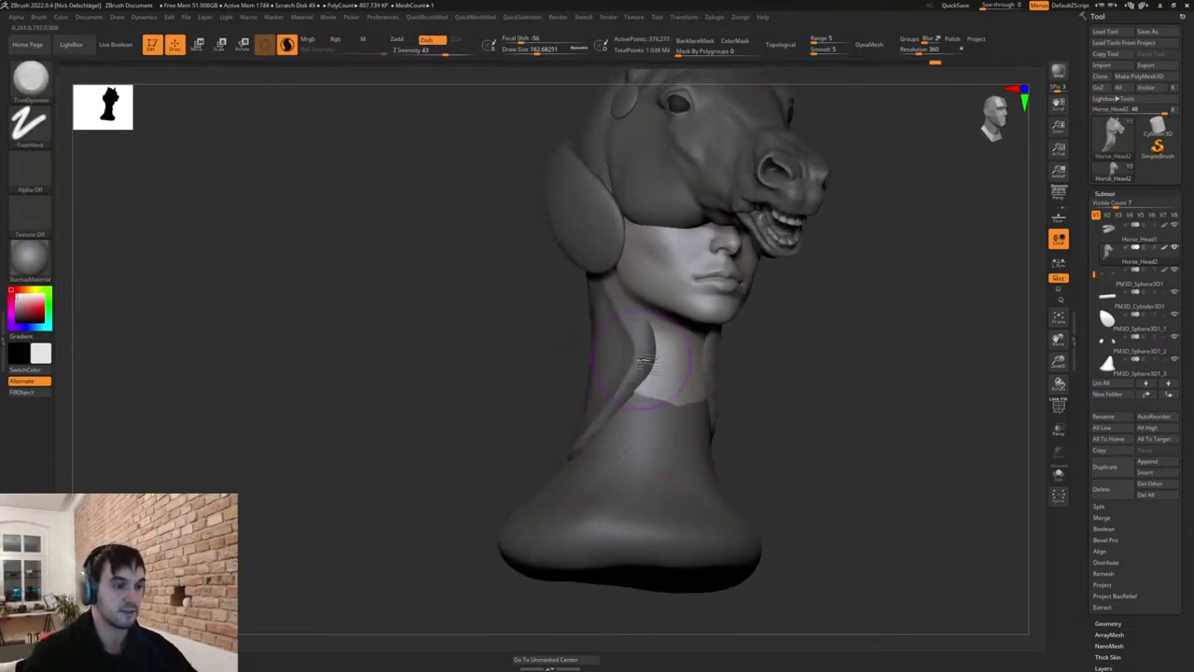
key(bracketleft)
key(bracketleft)
key(bracketleft)
key(ctrl+z)
drag(625, 451, 643, 418)
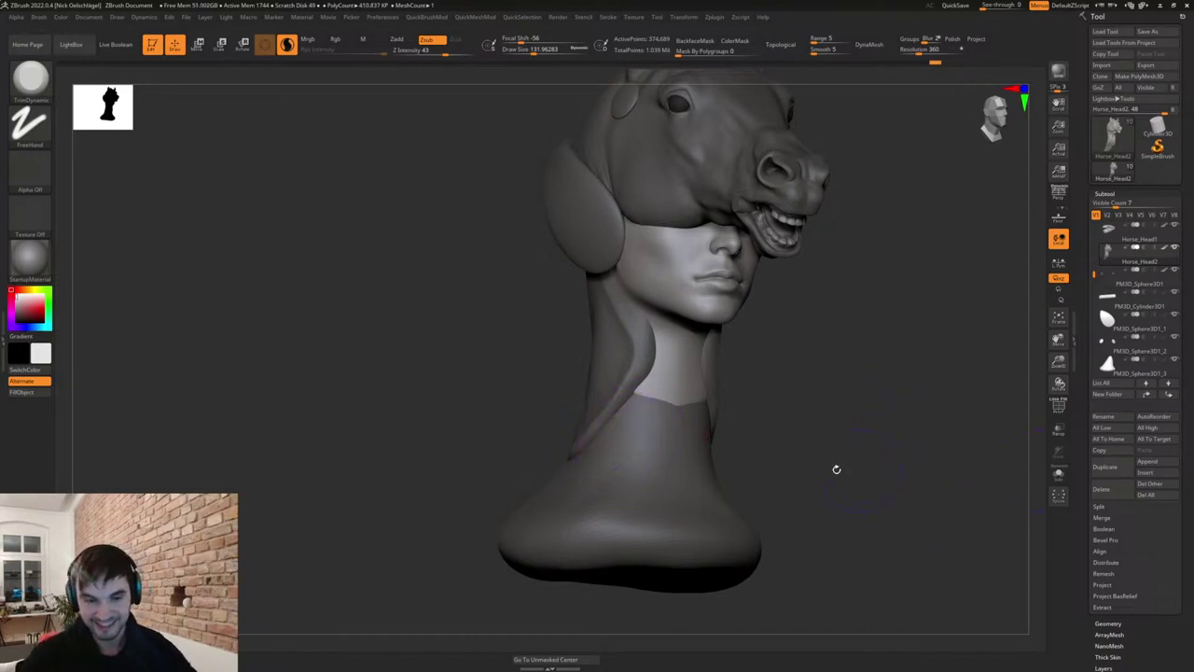
Trim the neck flap's rim from below the teardrop ear piece down to the flap's lower tip.
mouse_move(812, 396)
mouse_down()
mouse_move(778, 394)
mouse_move(778, 425)
mouse_up()
drag(634, 313, 643, 324)
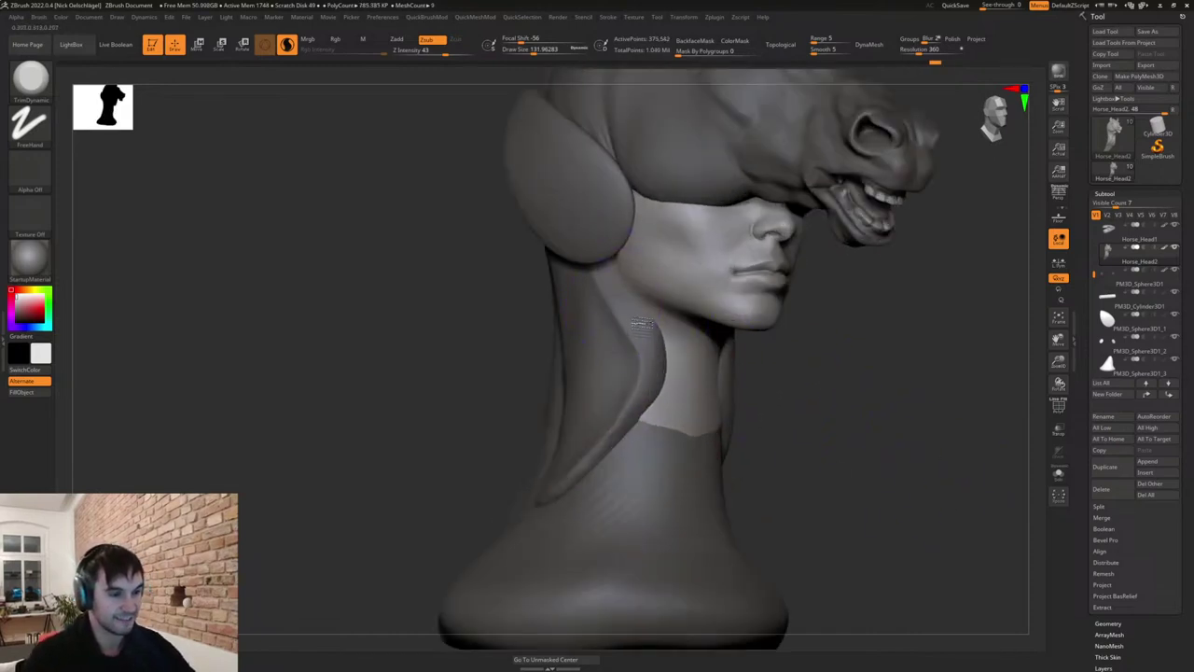
drag(635, 422, 571, 491)
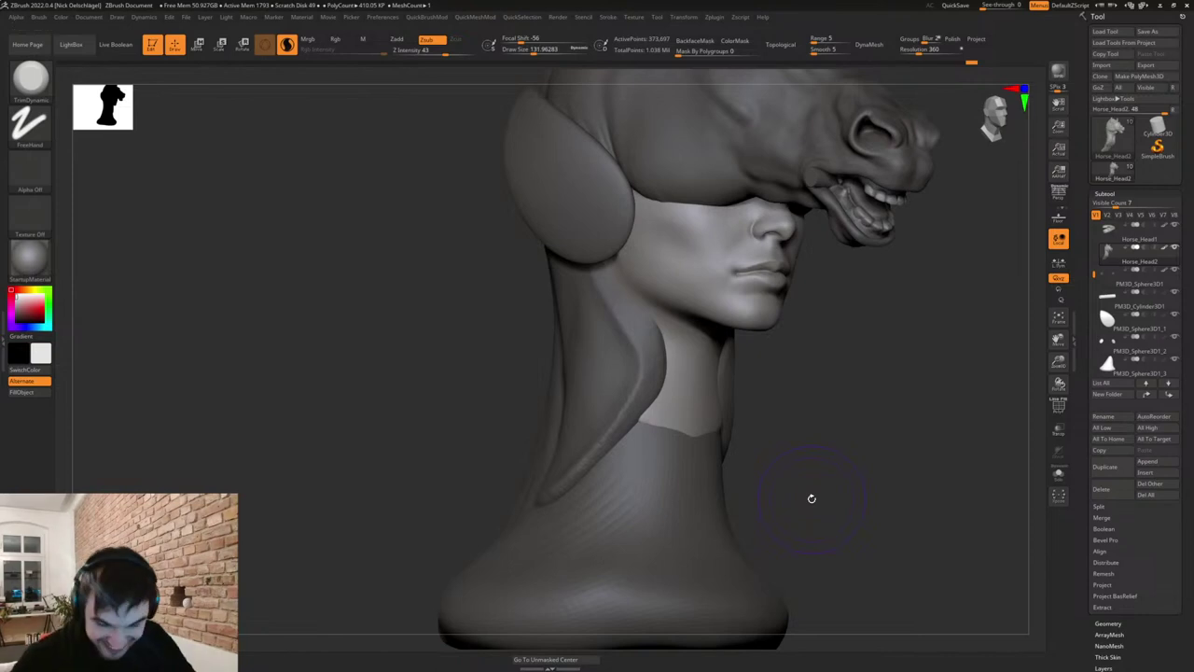
mouse_move(889, 395)
mouse_down()
mouse_move(861, 419)
mouse_move(877, 405)
mouse_move(868, 472)
mouse_move(826, 503)
mouse_up()
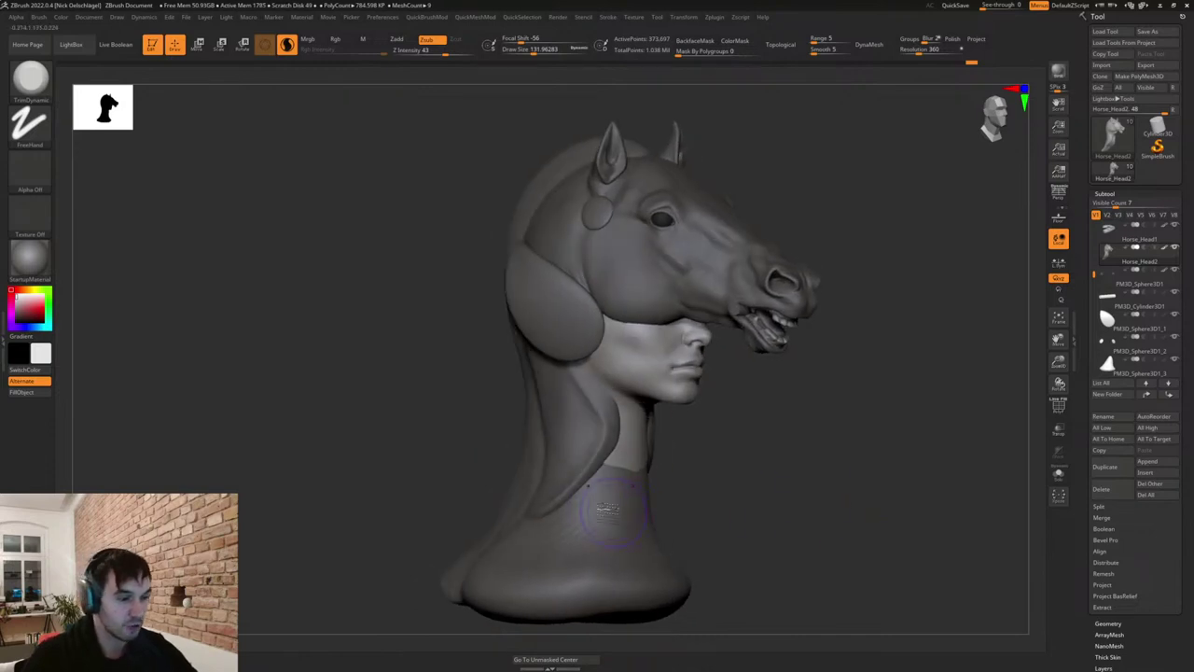
Fill the bust with the helmet's grey colour and reset the active colour to white.
alt+click(608, 546)
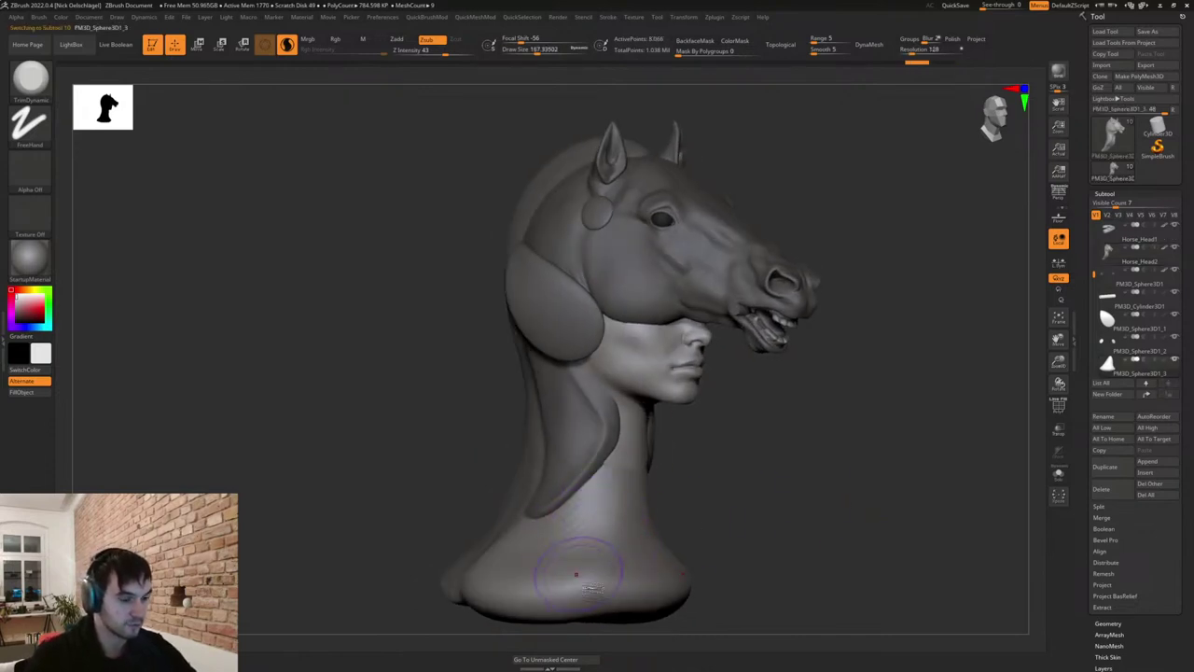
key(c)
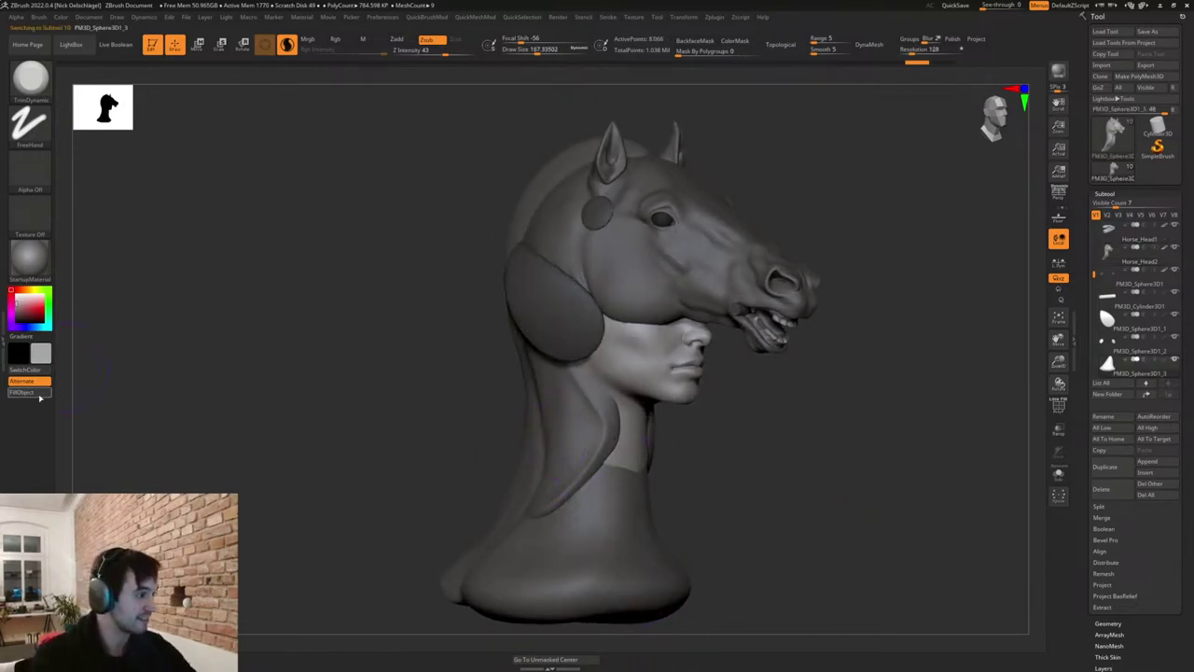
click(39, 395)
click(13, 299)
mouse_move(826, 477)
mouse_down()
mouse_move(816, 501)
mouse_move(778, 491)
mouse_up()
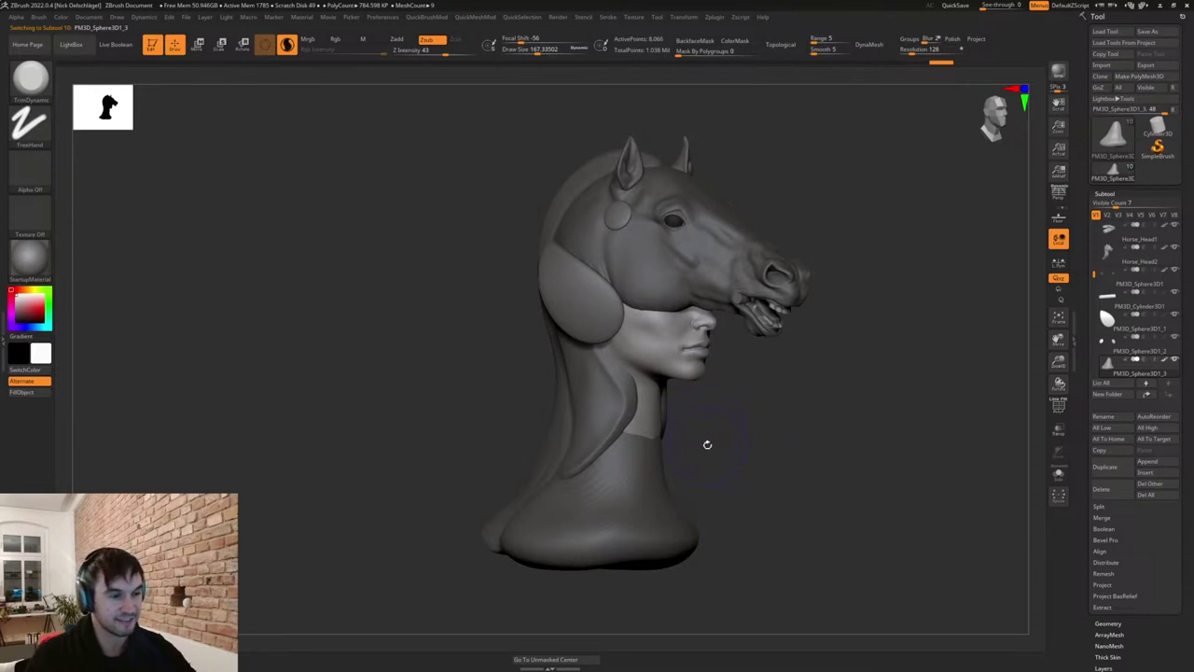
Try to trim the front of the bust's neck with the TrimDynamic brush.
mouse_move(707, 445)
right_down()
mouse_move(638, 444)
mouse_move(662, 440)
right_up()
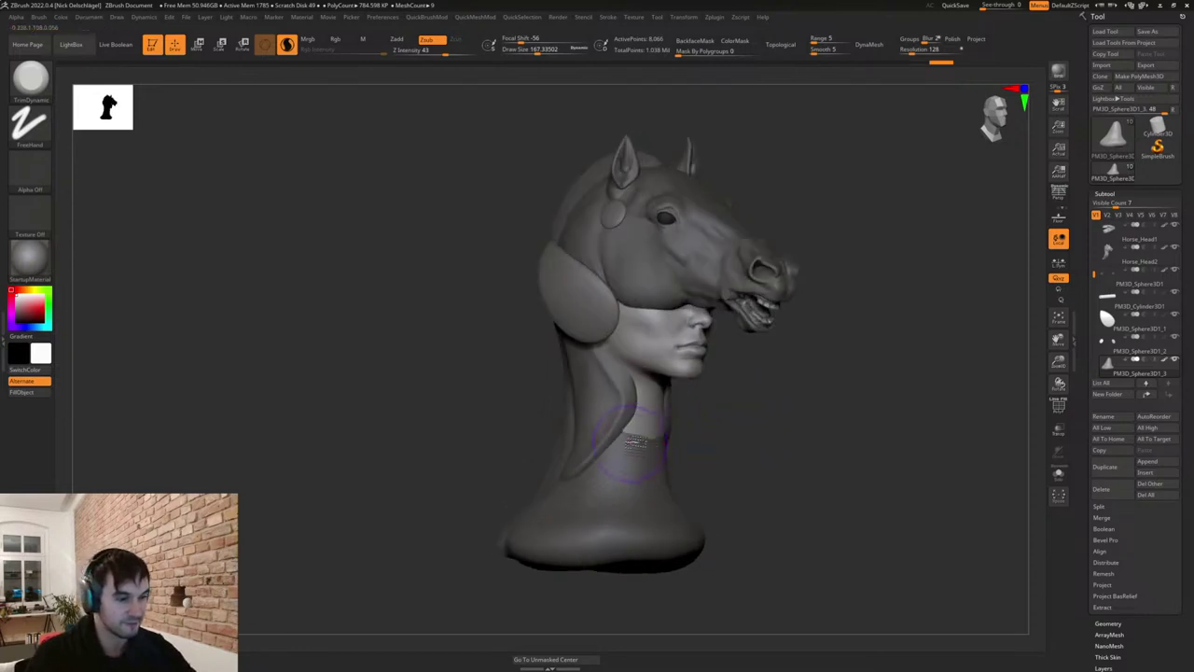
drag(641, 441, 631, 453)
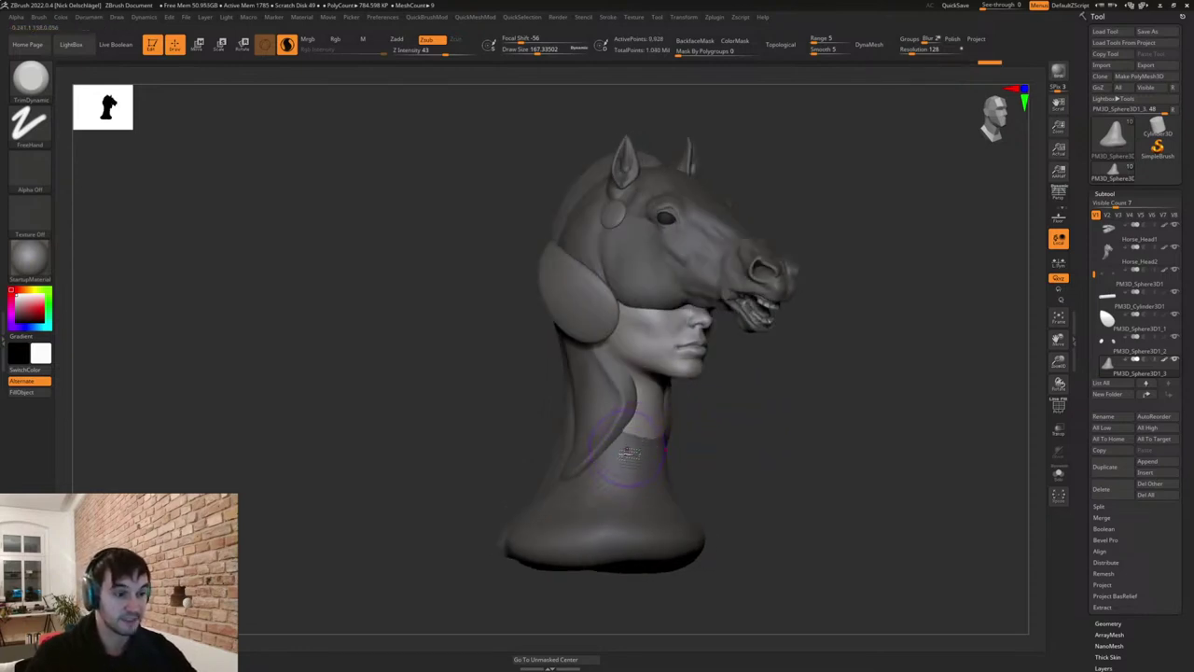
key(ctrl+z)
Append a Cylinder3D to the model and make it the active part.
mouse_move(835, 481)
shift+right_down()
mouse_move(794, 485)
mouse_move(803, 368)
shift+right_up()
mouse_move(718, 466)
right_down()
mouse_move(775, 470)
mouse_move(773, 480)
mouse_move(723, 469)
mouse_move(717, 480)
right_up()
right_drag(807, 495, 742, 497)
mouse_move(740, 497)
mouse_down()
mouse_move(687, 494)
mouse_move(786, 526)
mouse_move(786, 565)
mouse_move(693, 573)
mouse_move(768, 568)
mouse_move(906, 445)
mouse_up()
click(1154, 462)
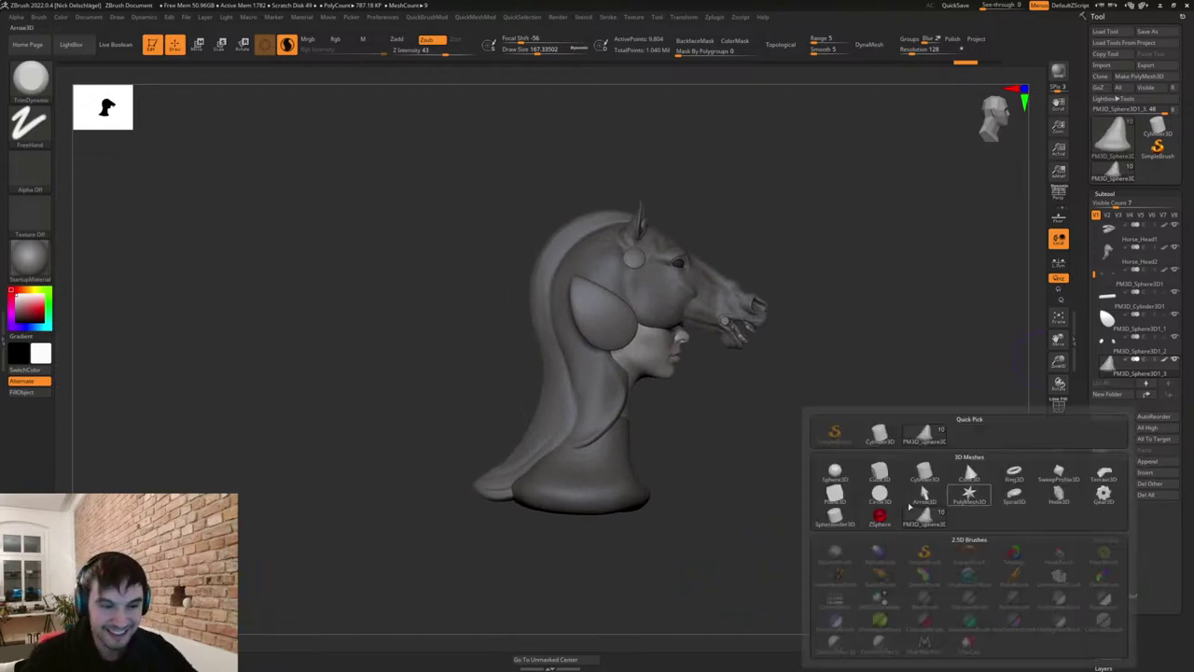
click(922, 473)
alt+click(660, 328)
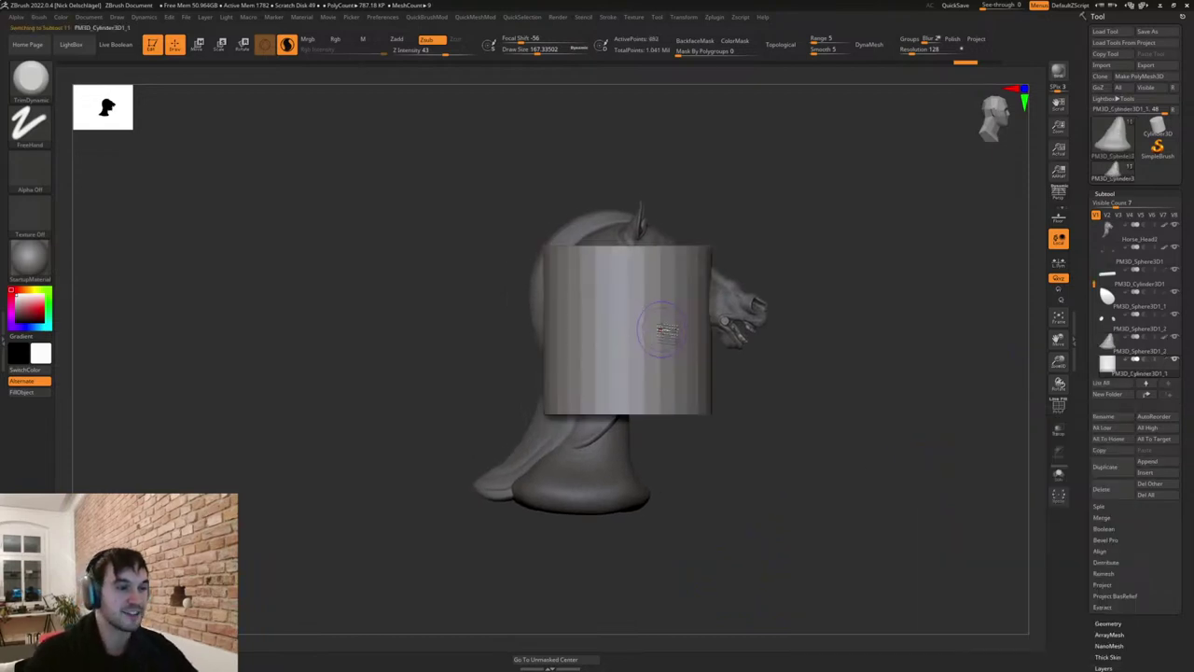
Move the appended cylinder straight down beneath the bust's neck and turn on the PolyFrame display.
key(w)
drag(626, 275, 627, 470)
ctrl+right_drag(627, 470, 652, 501)
alt+right_drag(652, 501, 639, 373)
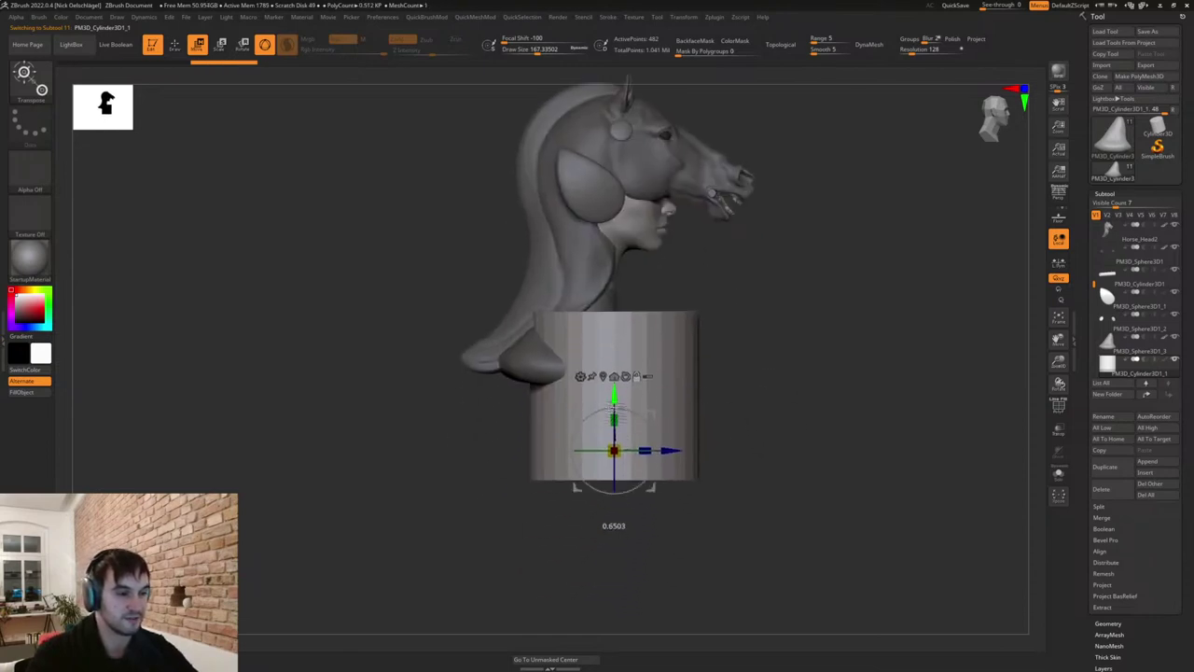
drag(612, 354, 614, 358)
right_drag(759, 364, 775, 392)
drag(614, 357, 614, 400)
mouse_move(733, 456)
right_down()
mouse_move(757, 499)
mouse_move(756, 454)
right_up()
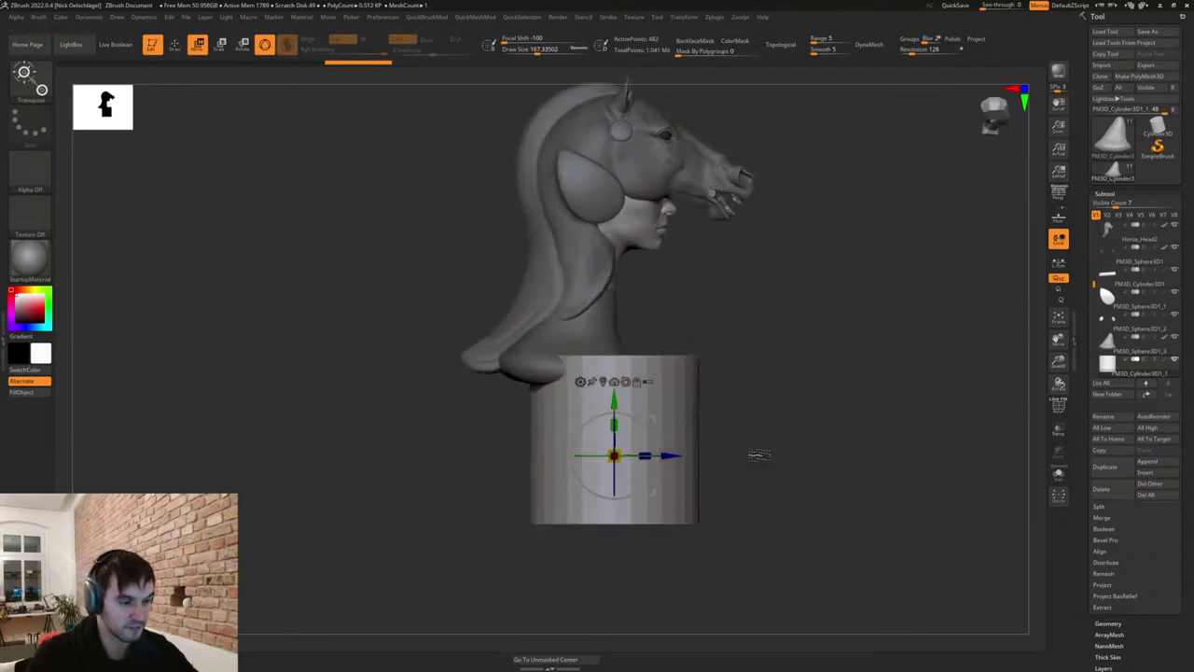
key(shift+f)
ctrl+right_drag(743, 514, 779, 490)
alt+right_drag(779, 489, 781, 477)
mouse_move(803, 426)
right_down()
mouse_move(790, 442)
mouse_move(800, 430)
right_up()
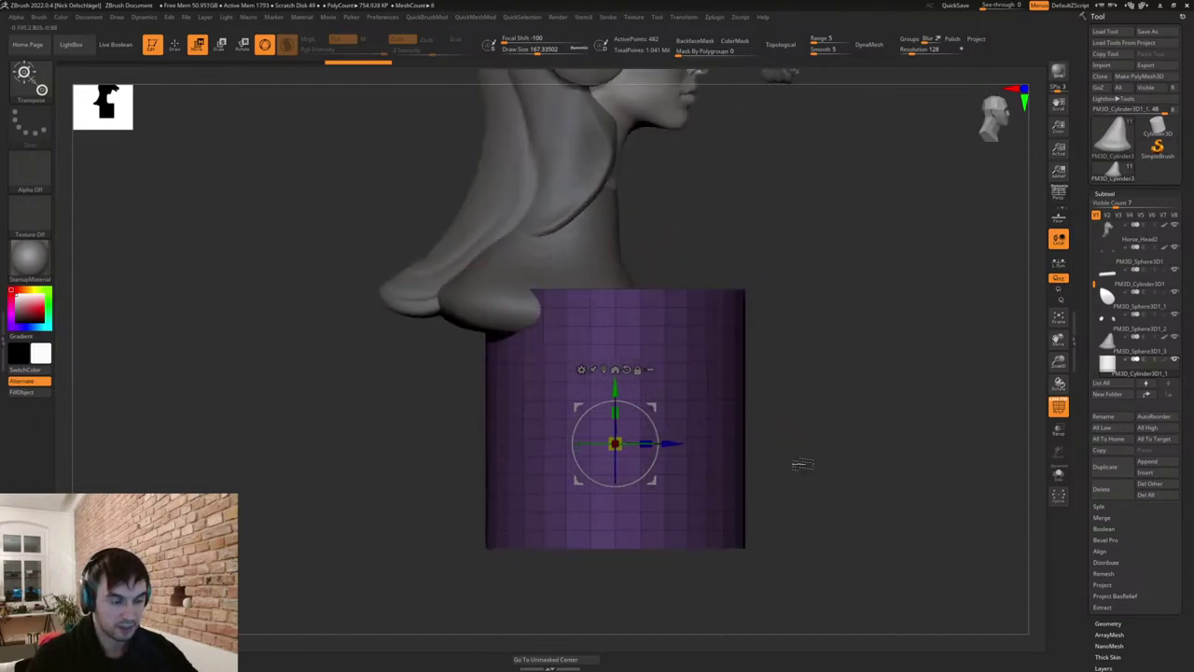
Undo the cylinder's downward moves.
key(ctrl+z)
key(ctrl+z)
key(ctrl+z)
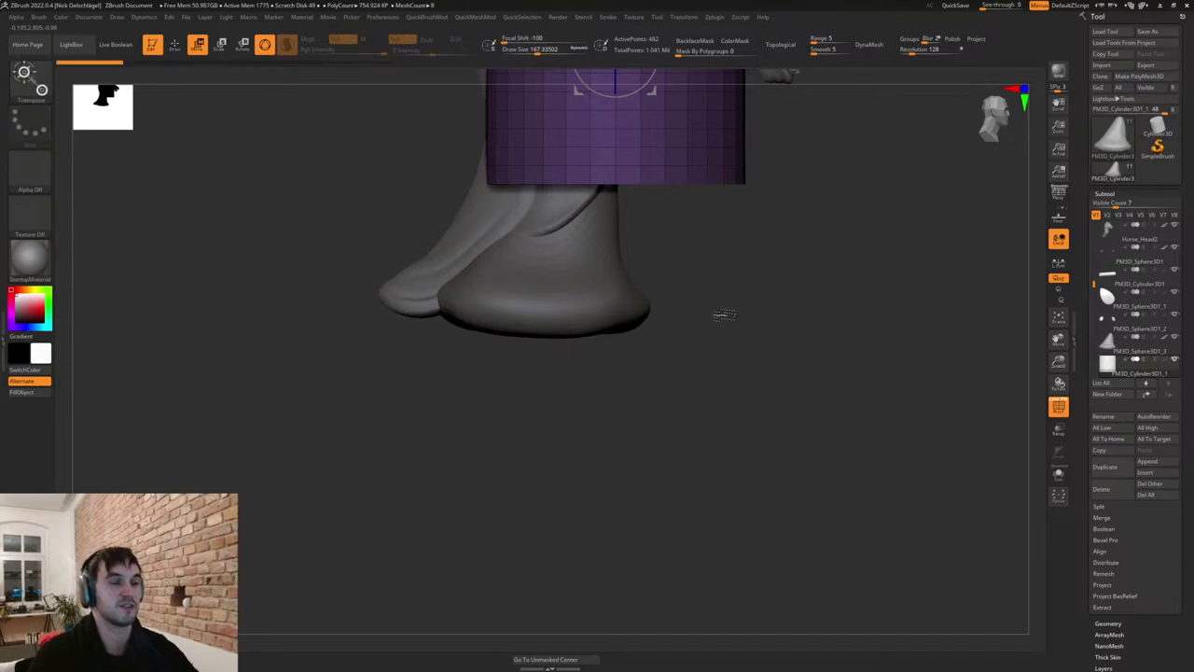
key(ctrl+z)
key(ctrl+z)
key(ctrl+z)
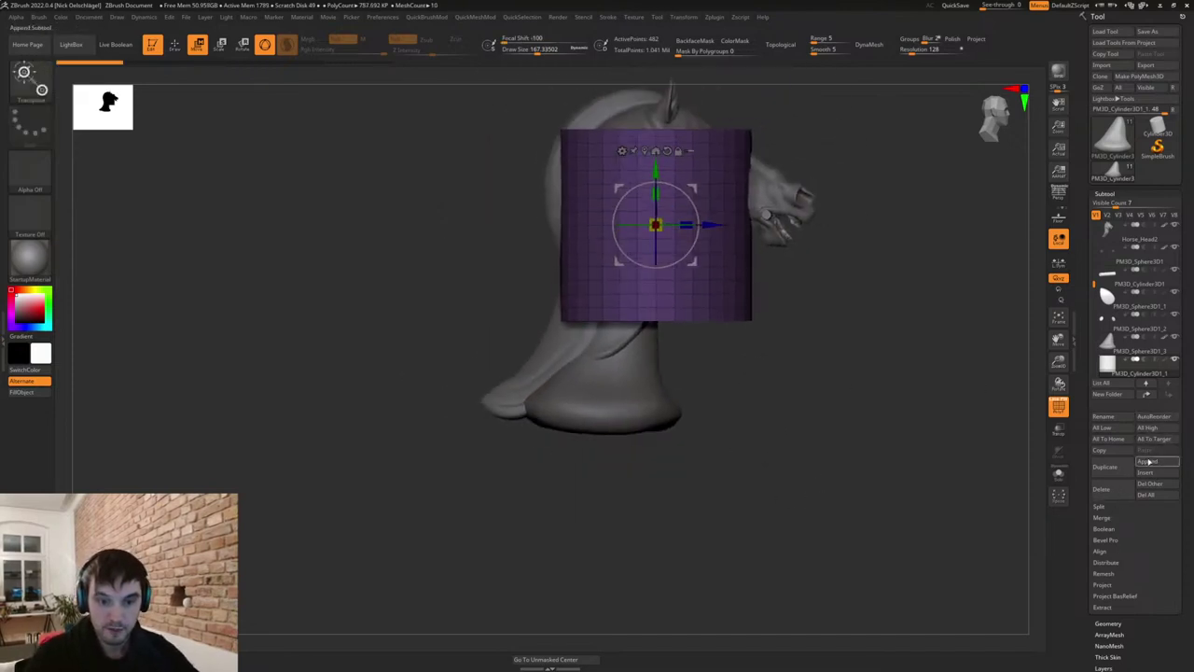
Delete the appended cylinder subtool and turn off the PolyFrame display on the bust.
alt+drag(855, 423, 846, 486)
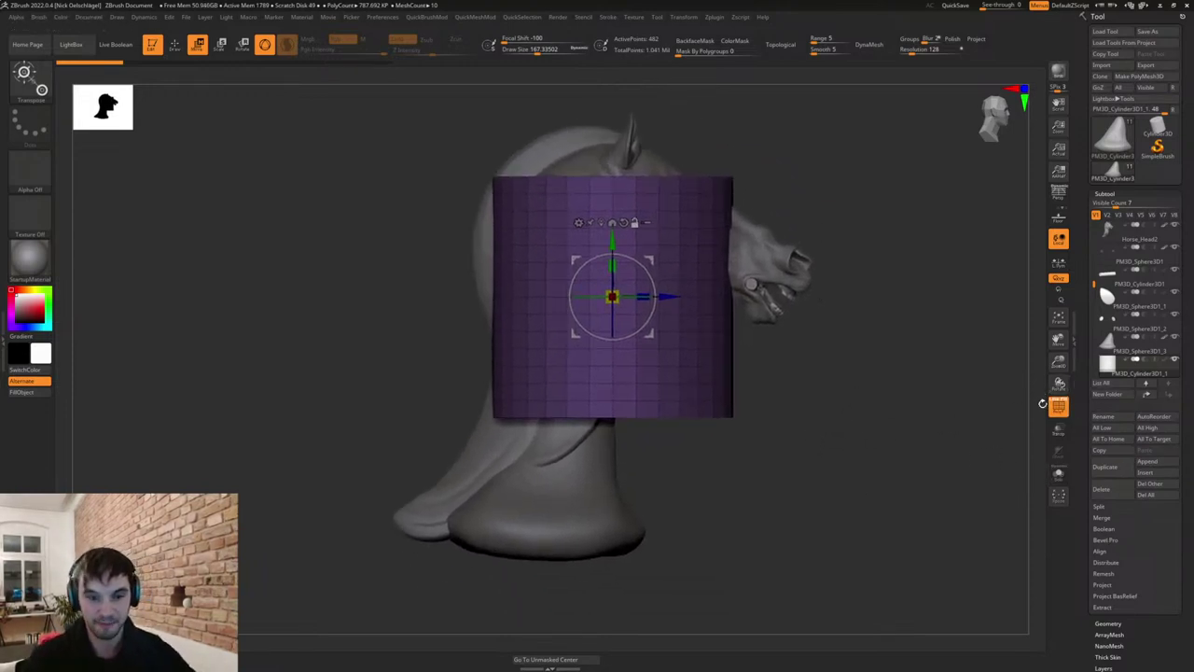
click(1102, 488)
click(1026, 512)
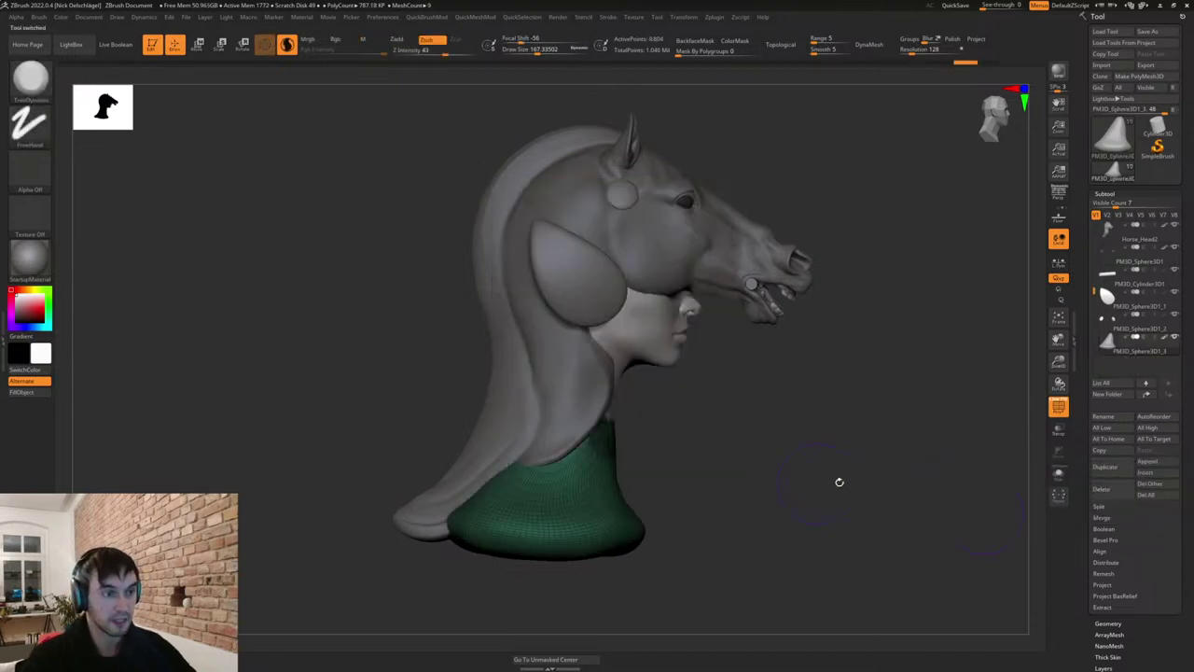
drag(840, 482, 779, 444)
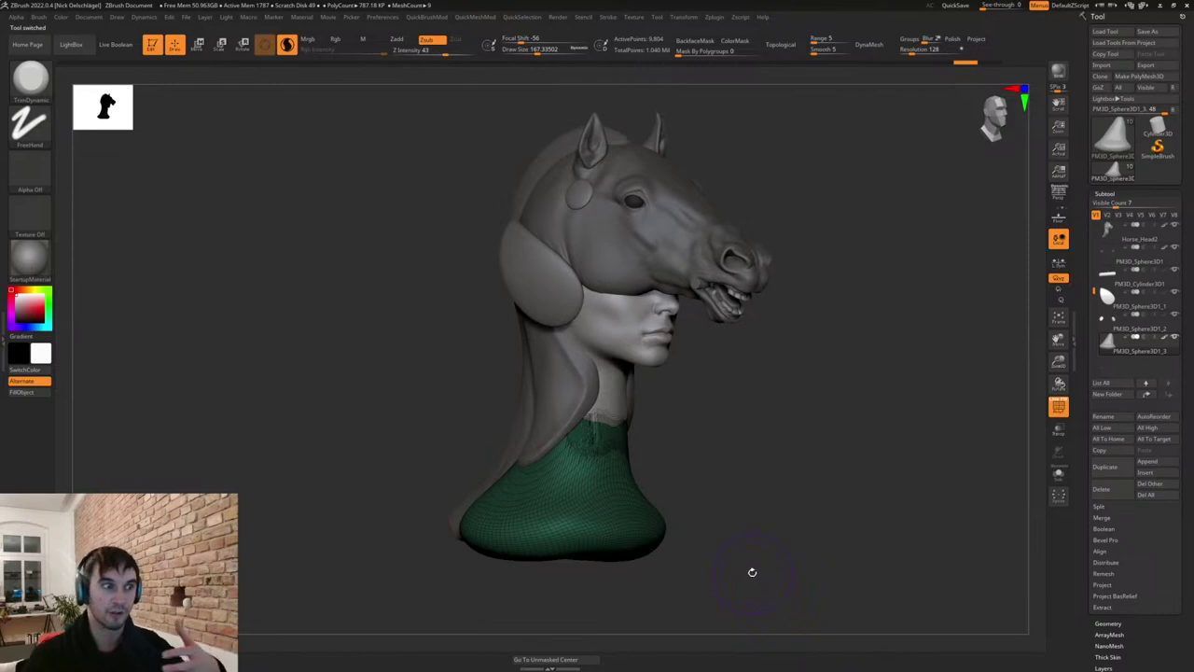
drag(757, 368, 773, 501)
drag(778, 446, 752, 478)
key(shift+f)
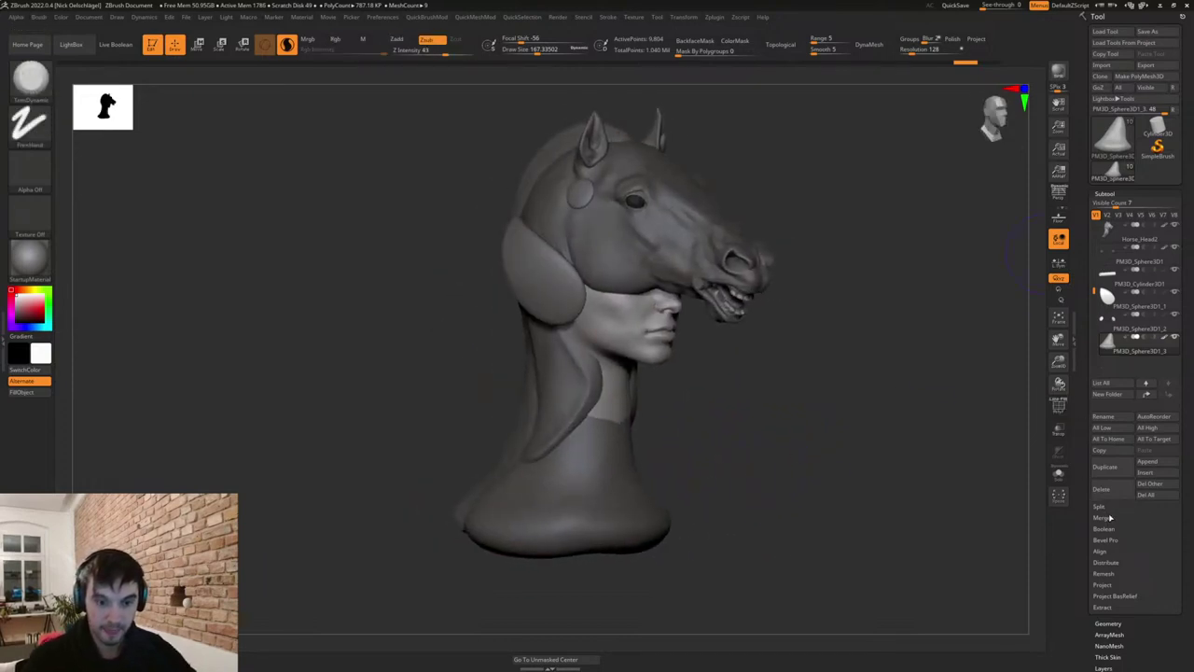
Merge all visible subtools into one mesh and make the merged model the active tool.
click(1103, 517)
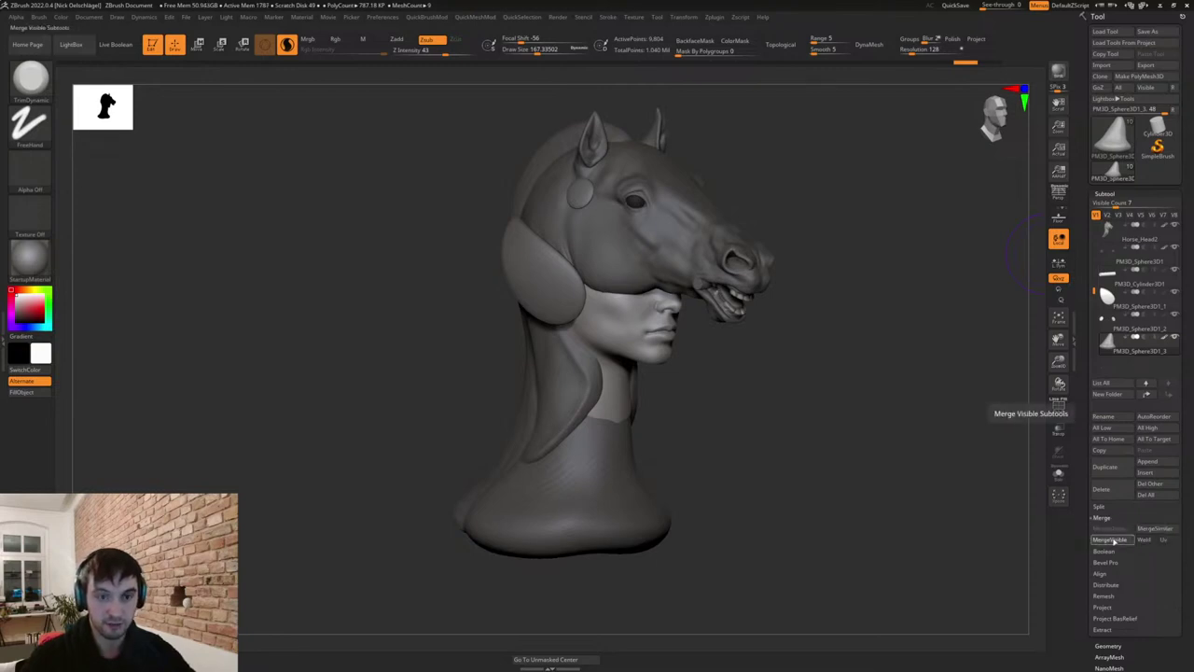
click(1114, 540)
click(1114, 171)
key(shift+f)
key(shift+f)
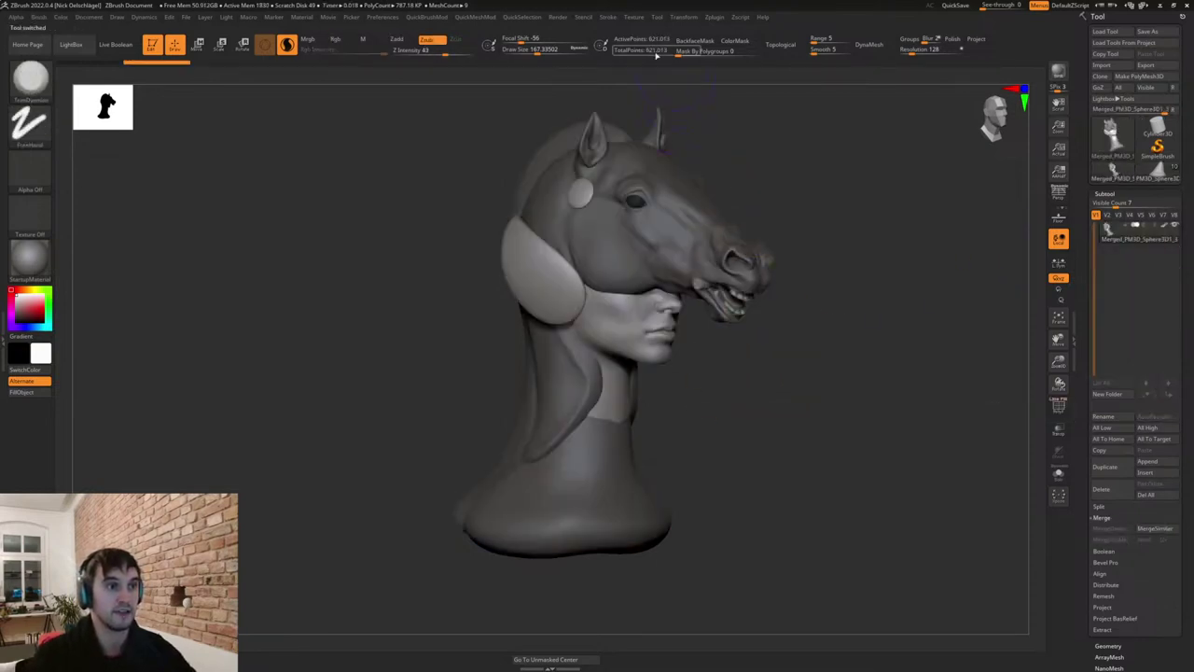
Pre-process the merged model in Decimation Master and decimate it to 20%.
drag(757, 216, 788, 217)
click(691, 17)
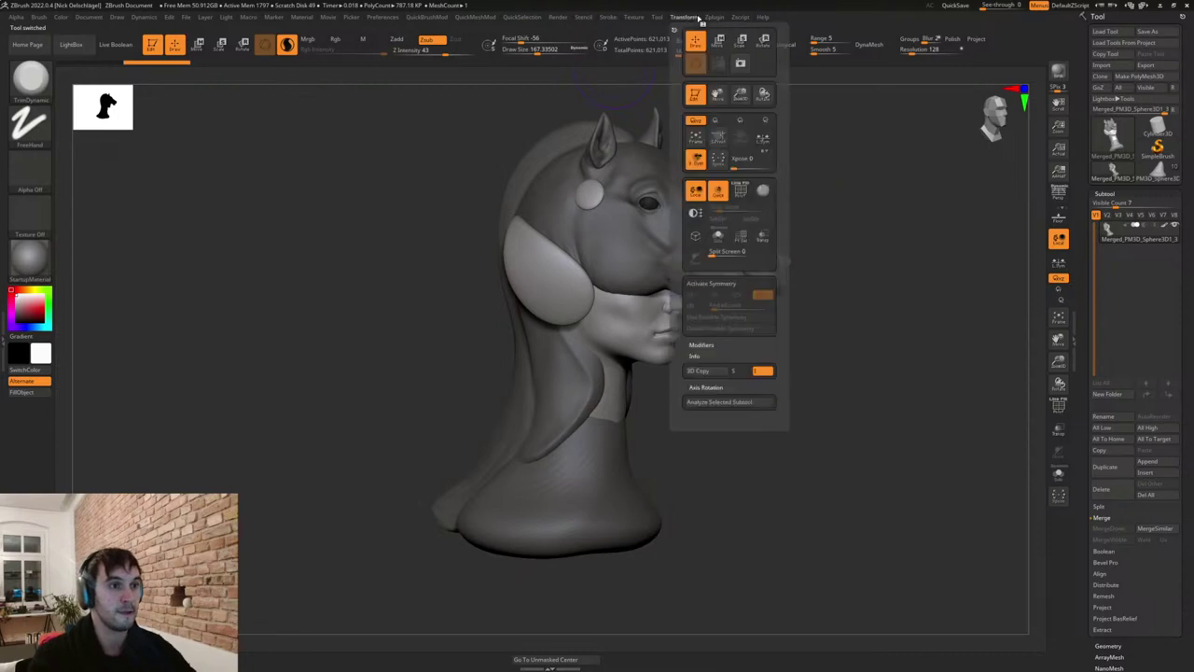
mouse_move(711, 20)
click(747, 123)
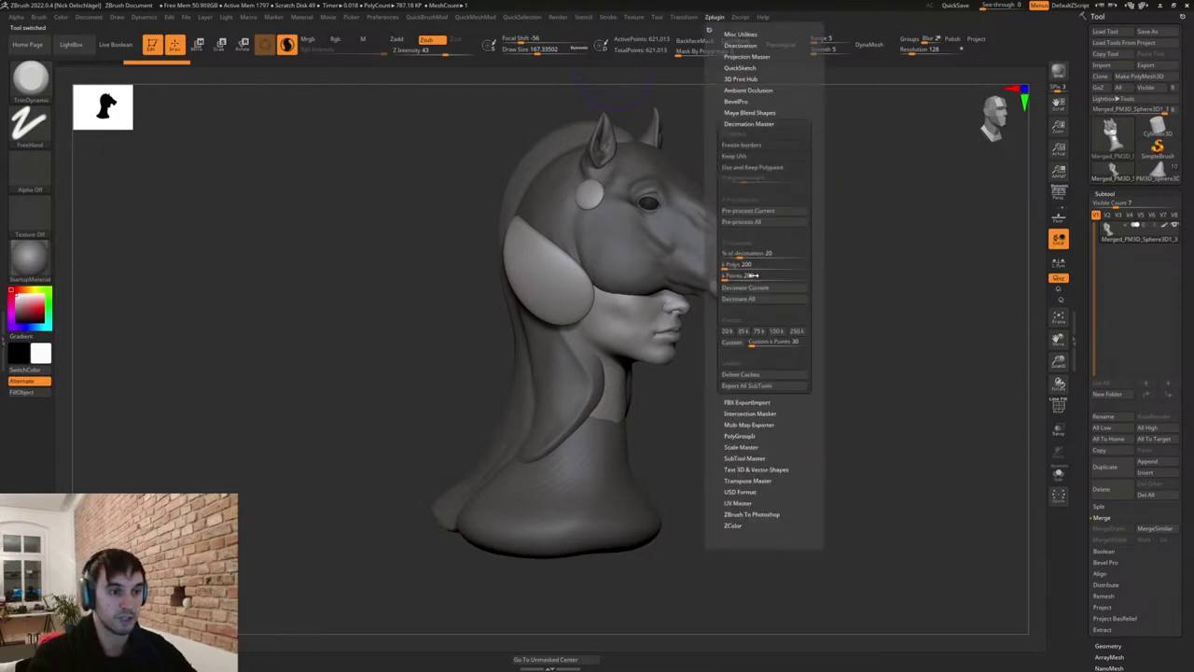
click(761, 214)
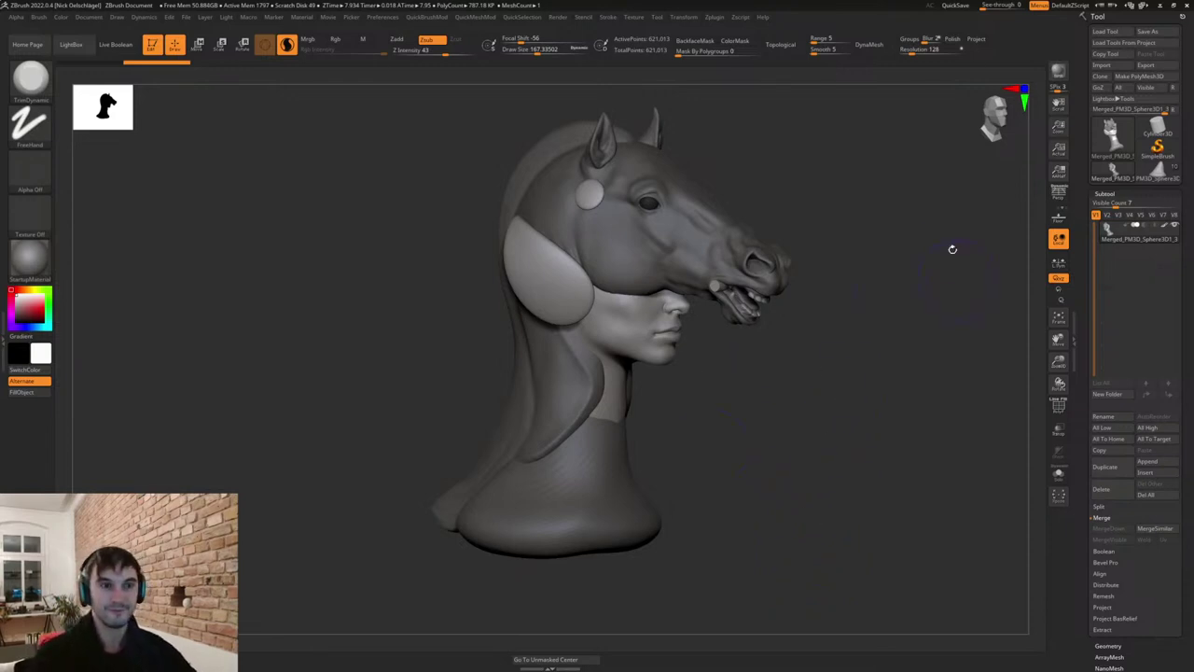
click(715, 17)
click(748, 288)
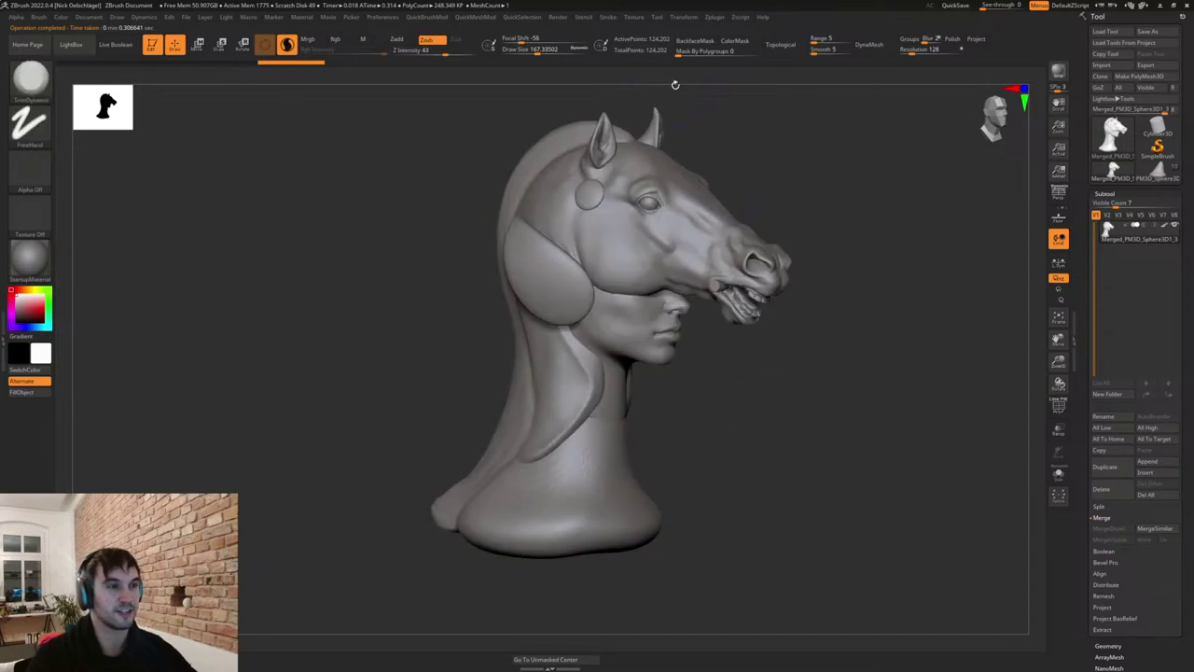
Set the merged model's export scale to 1.
mouse_move(788, 345)
mouse_down()
mouse_move(866, 419)
mouse_move(808, 482)
mouse_move(737, 494)
mouse_up()
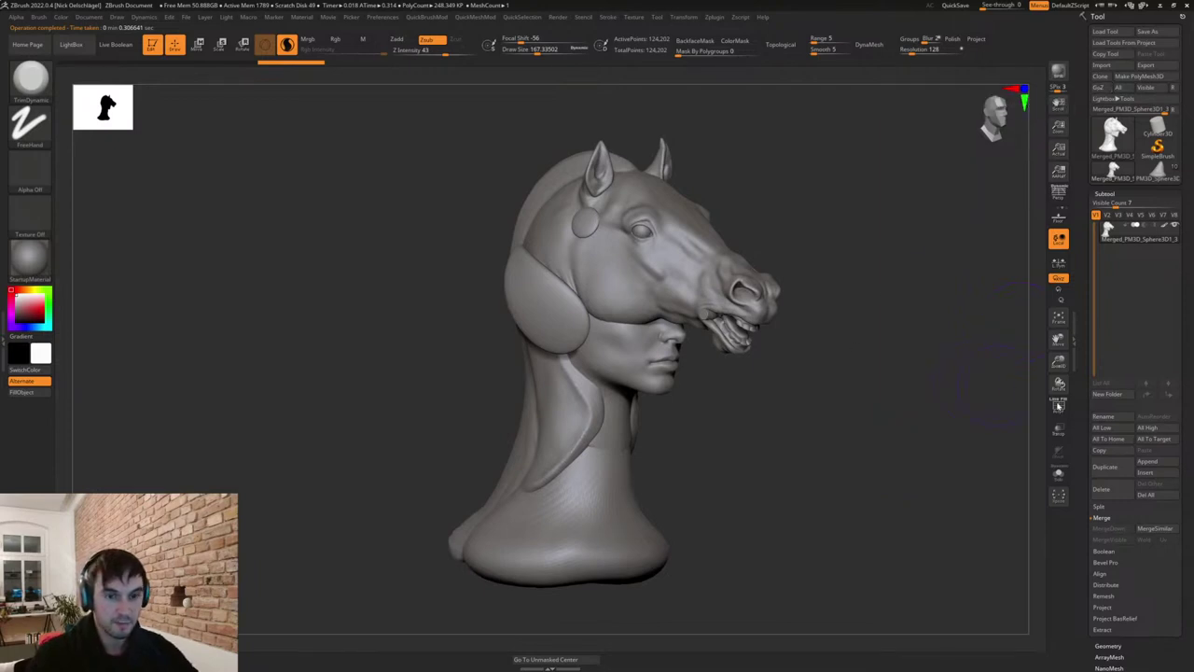
click(1108, 193)
click(1104, 484)
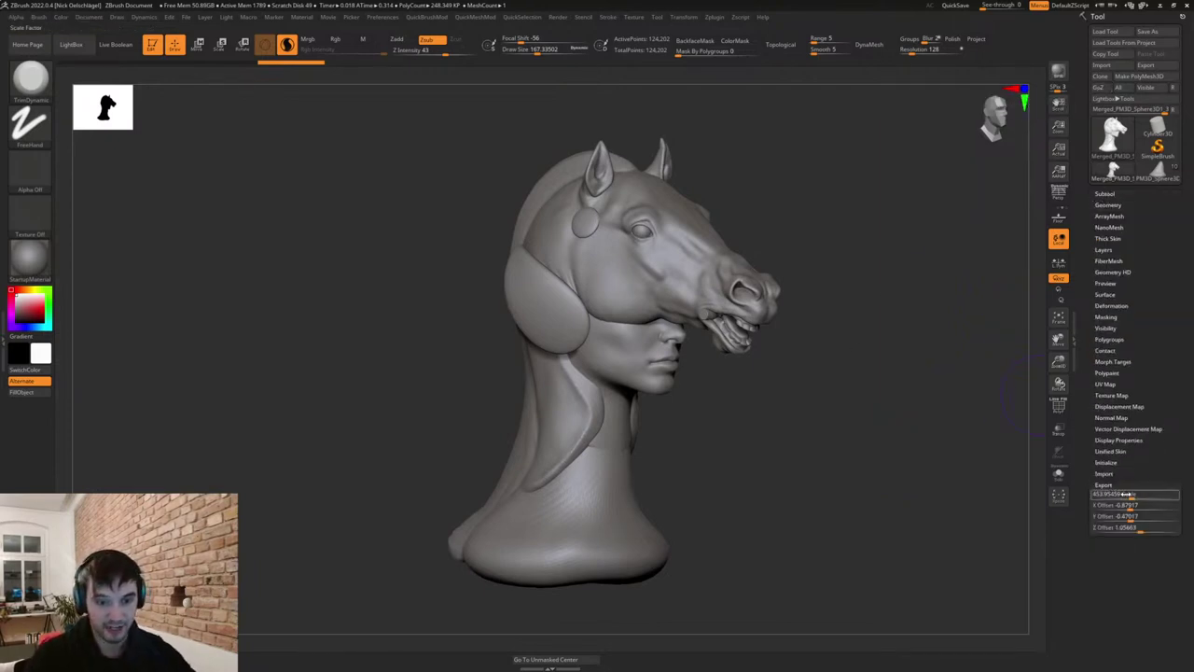
click(1126, 494)
text(1)
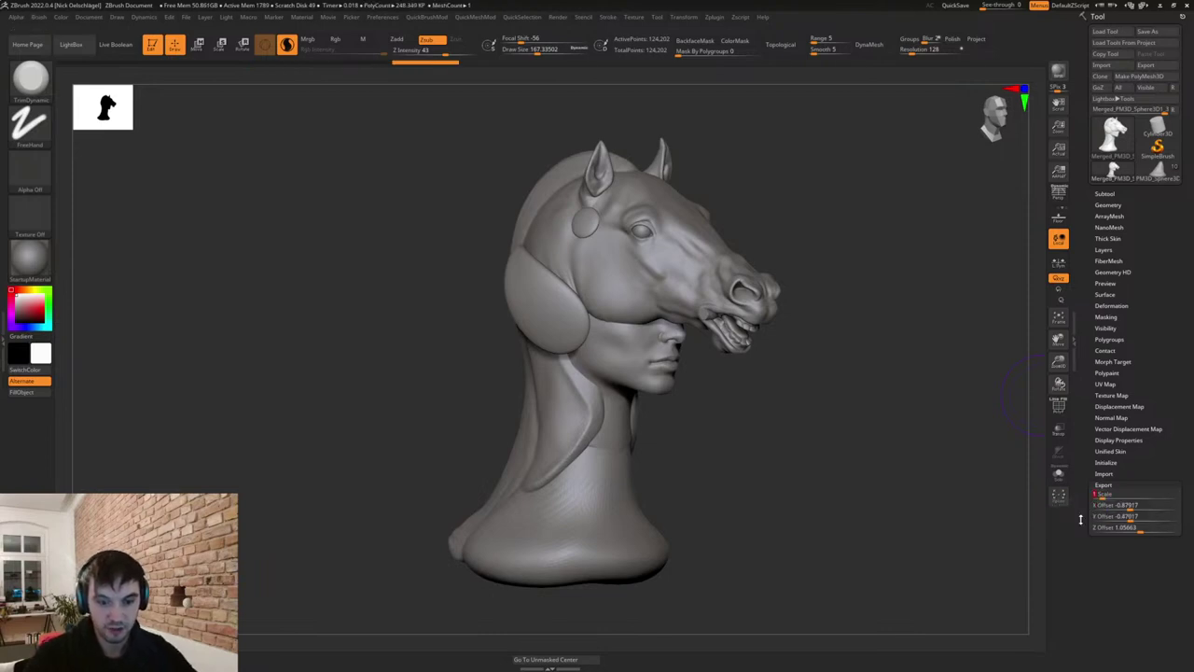
click(1114, 485)
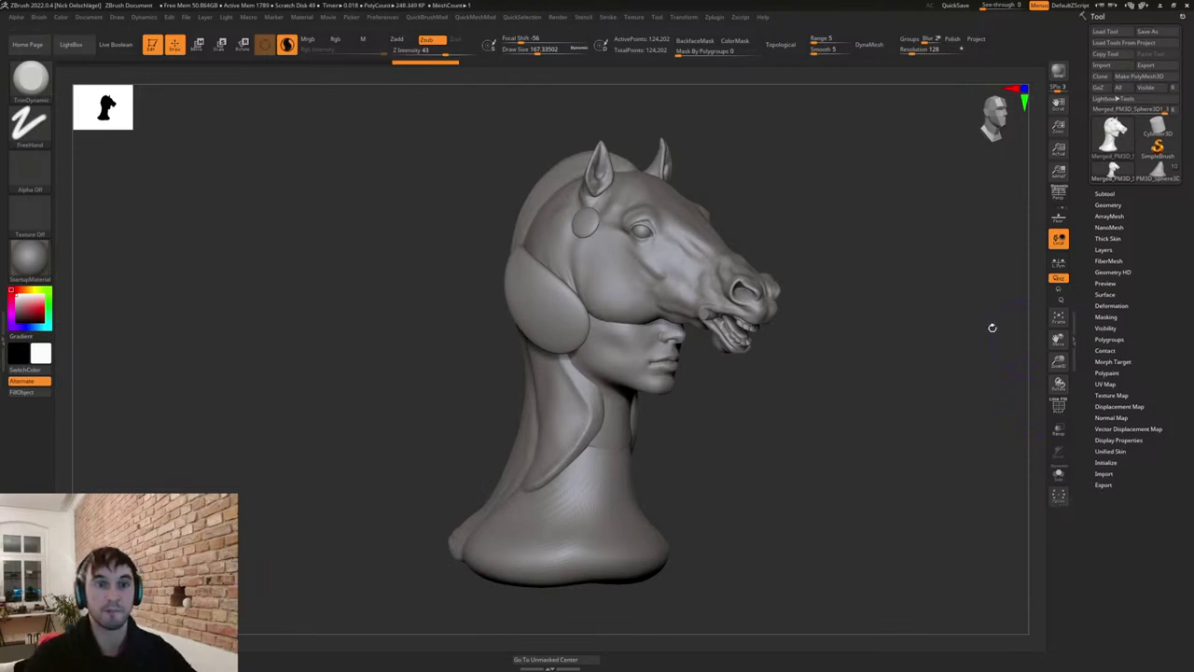
Send the merged horse-head model to Cinema 4D with GoZ and dismiss the startup dialog there.
click(1100, 88)
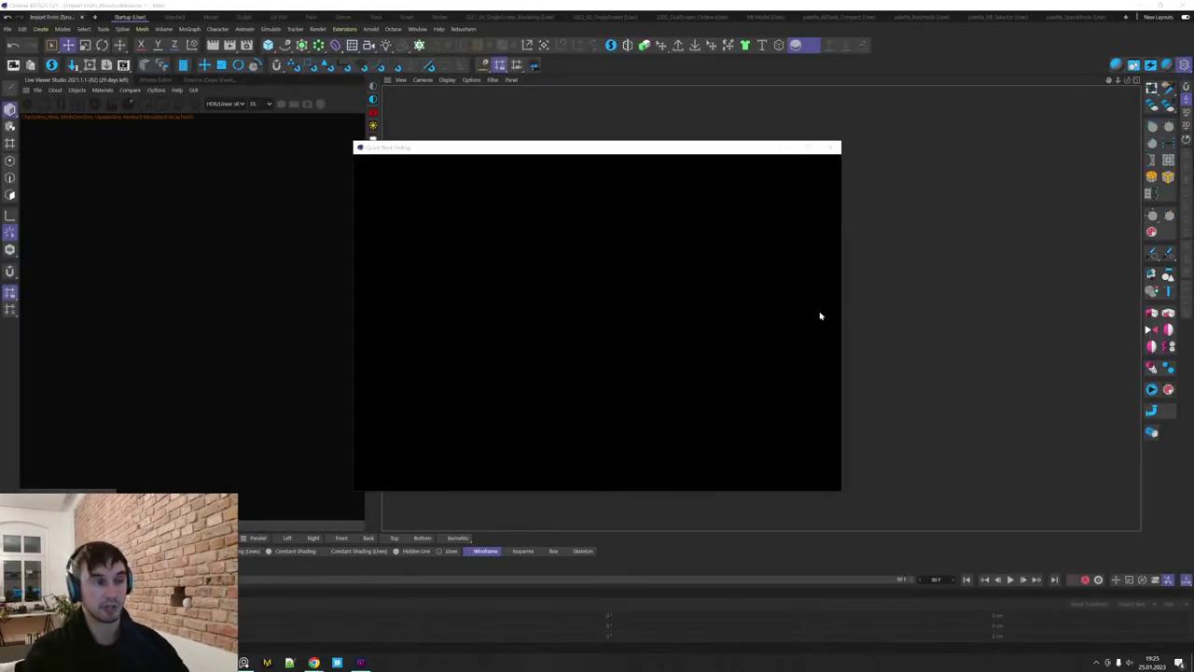
click(830, 148)
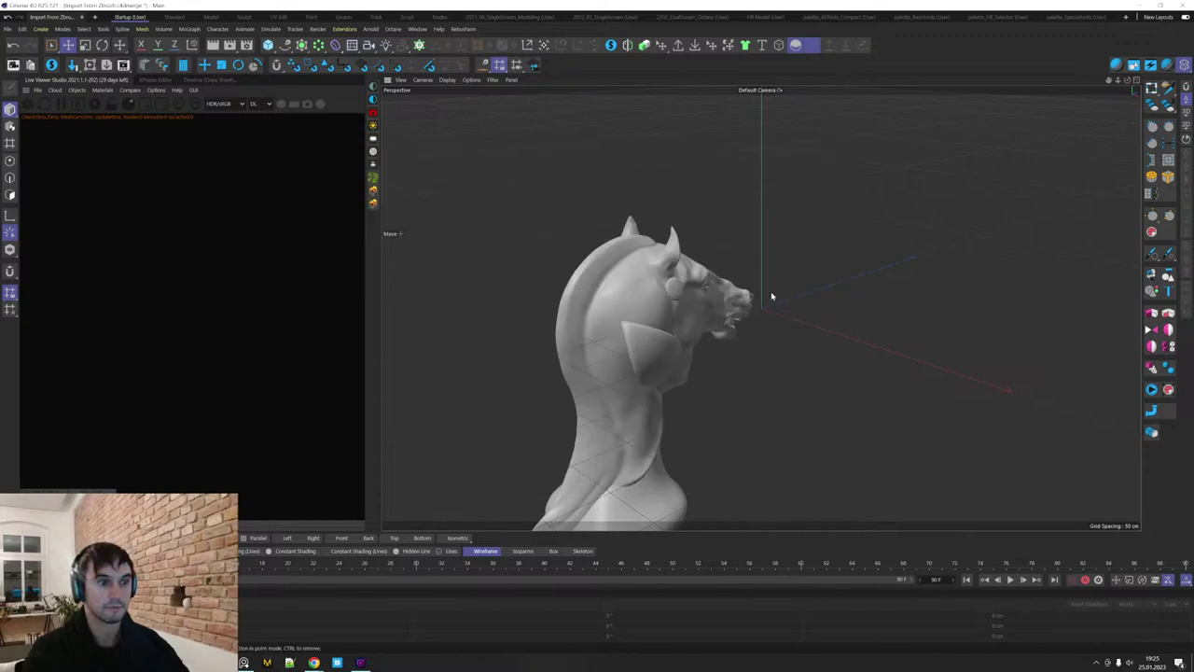
alt+middle_drag(751, 338, 756, 311)
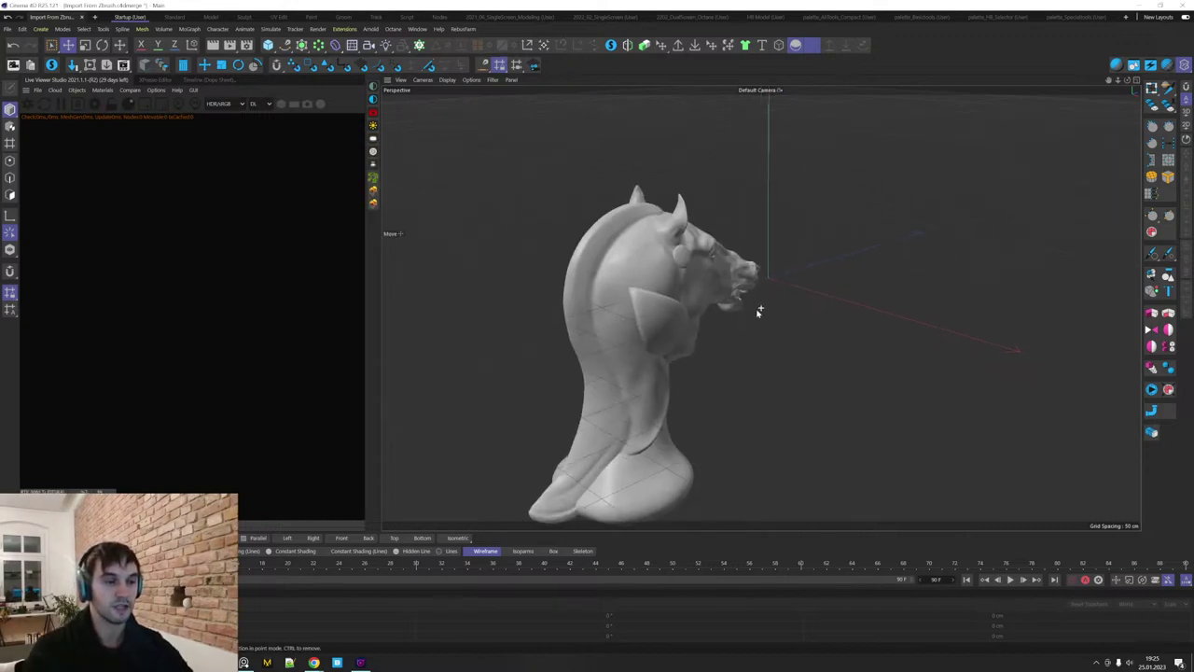
alt+right_drag(756, 311, 733, 326)
alt+drag(733, 326, 563, 320)
alt+middle_drag(855, 350, 811, 330)
alt+drag(811, 330, 785, 176)
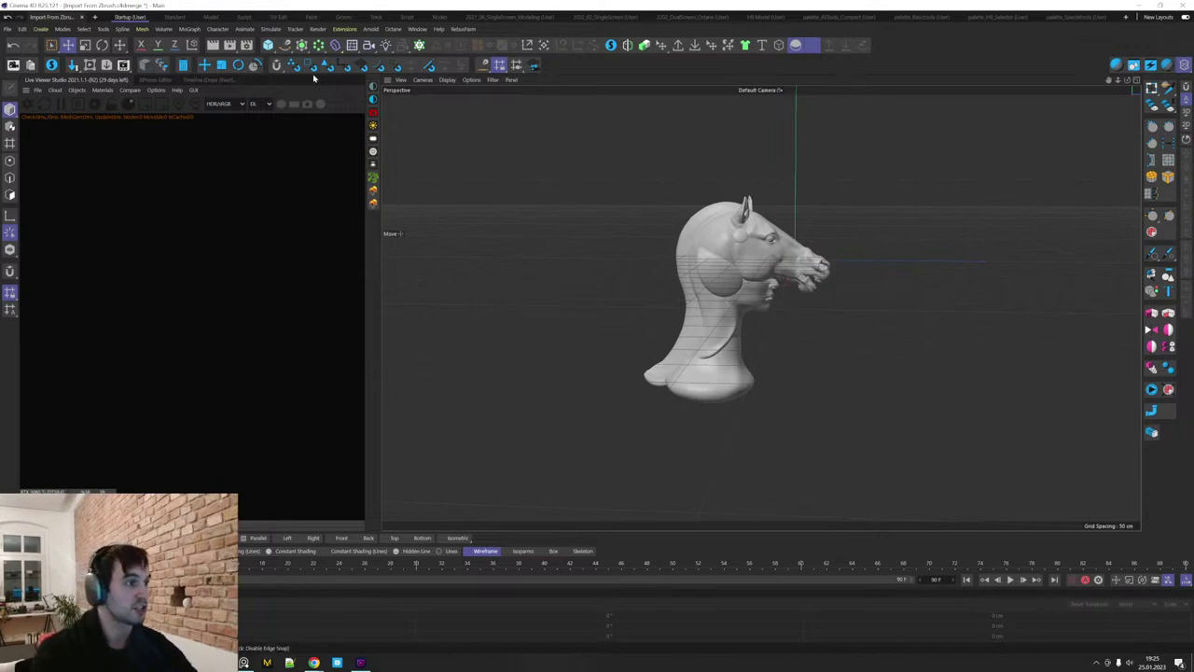
Add a Cylinder and reshape it into a flat disc about 7.7 cm high with a radius of about 118 cm.
click(269, 46)
click(456, 61)
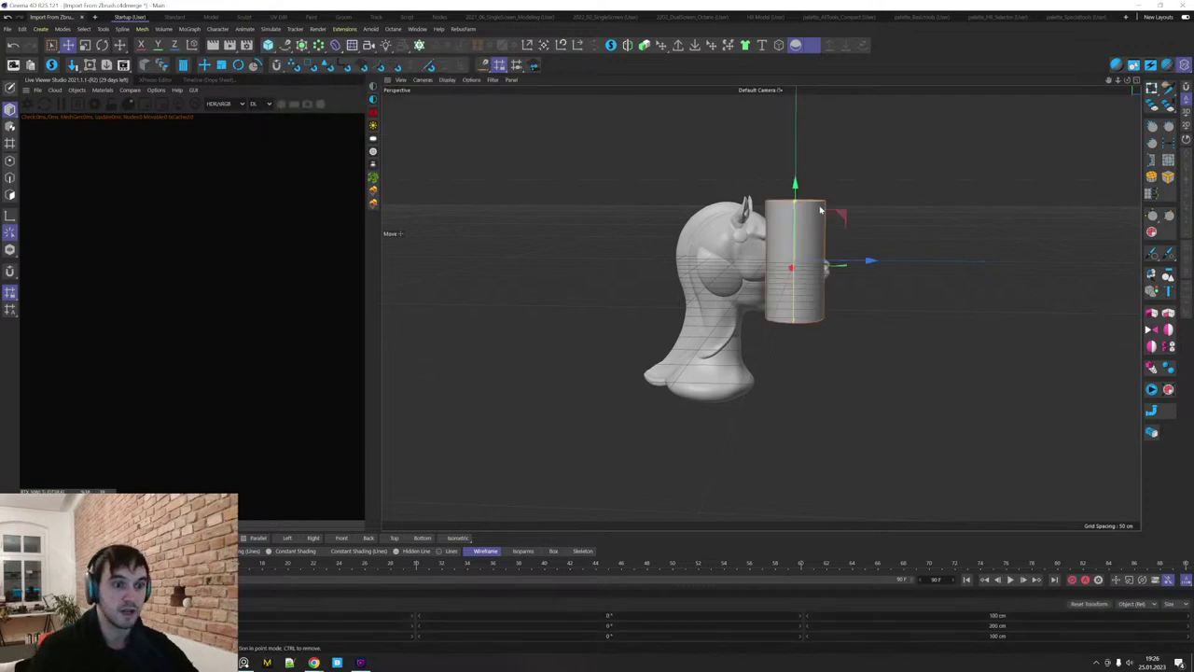
drag(794, 201, 795, 259)
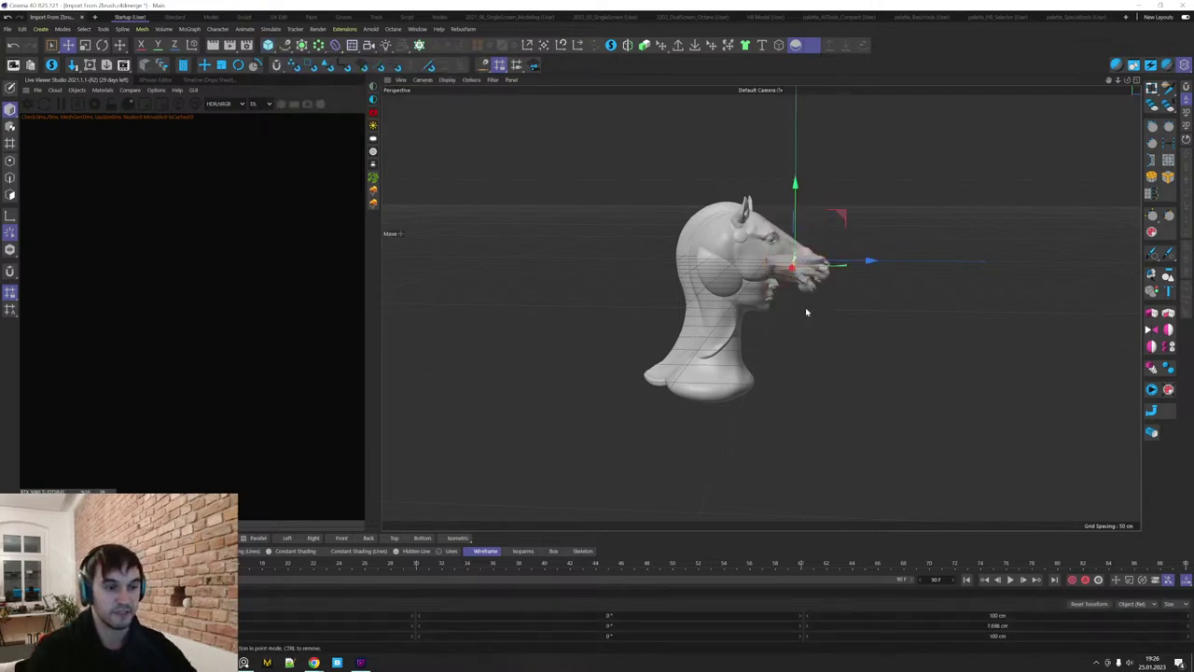
alt+drag(808, 312, 846, 382)
drag(798, 286, 808, 321)
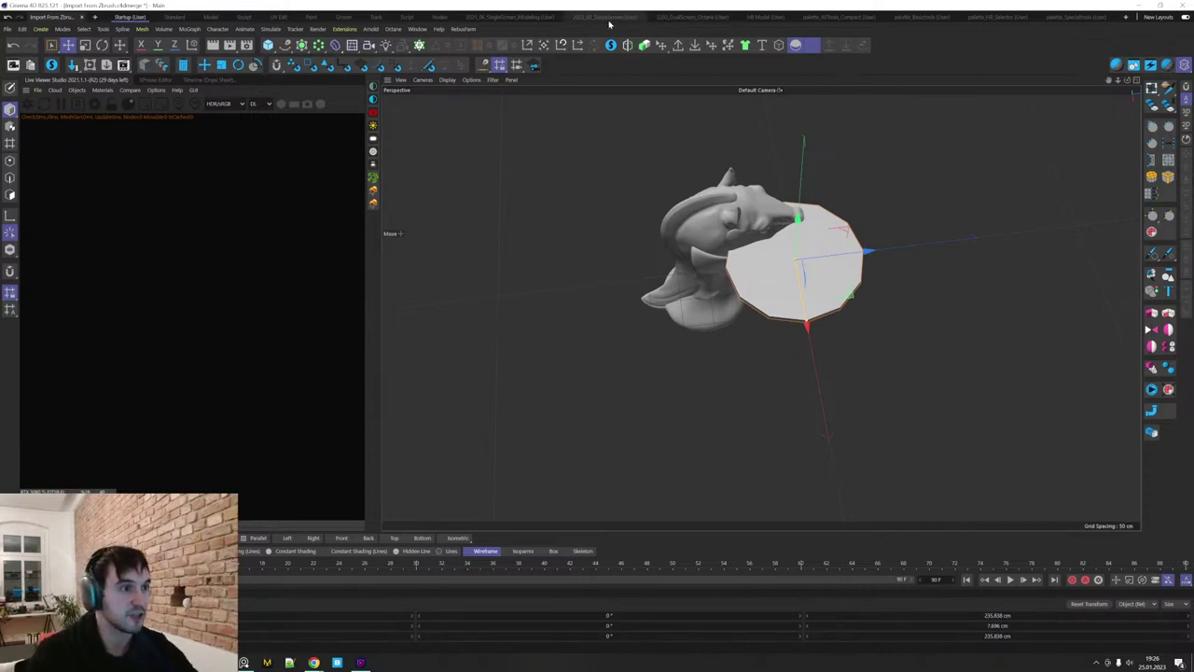
Switch to the SingleScreen Modeling layout, set the cylinder's rotation segments to 24 and make it editable.
click(510, 17)
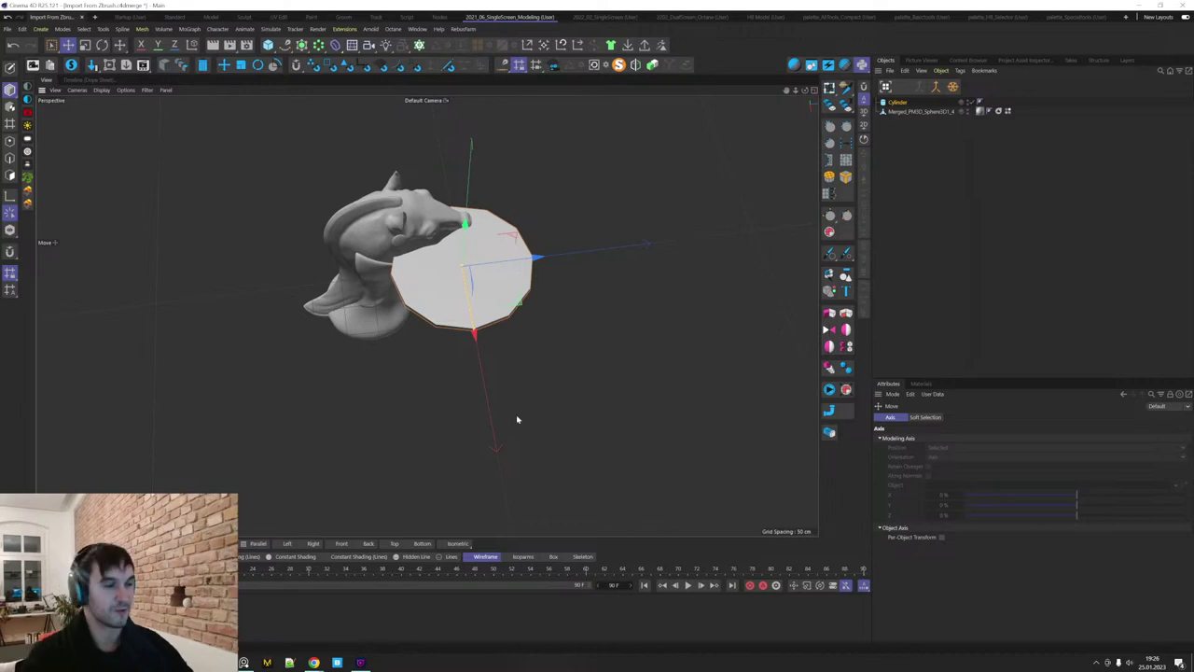
click(896, 104)
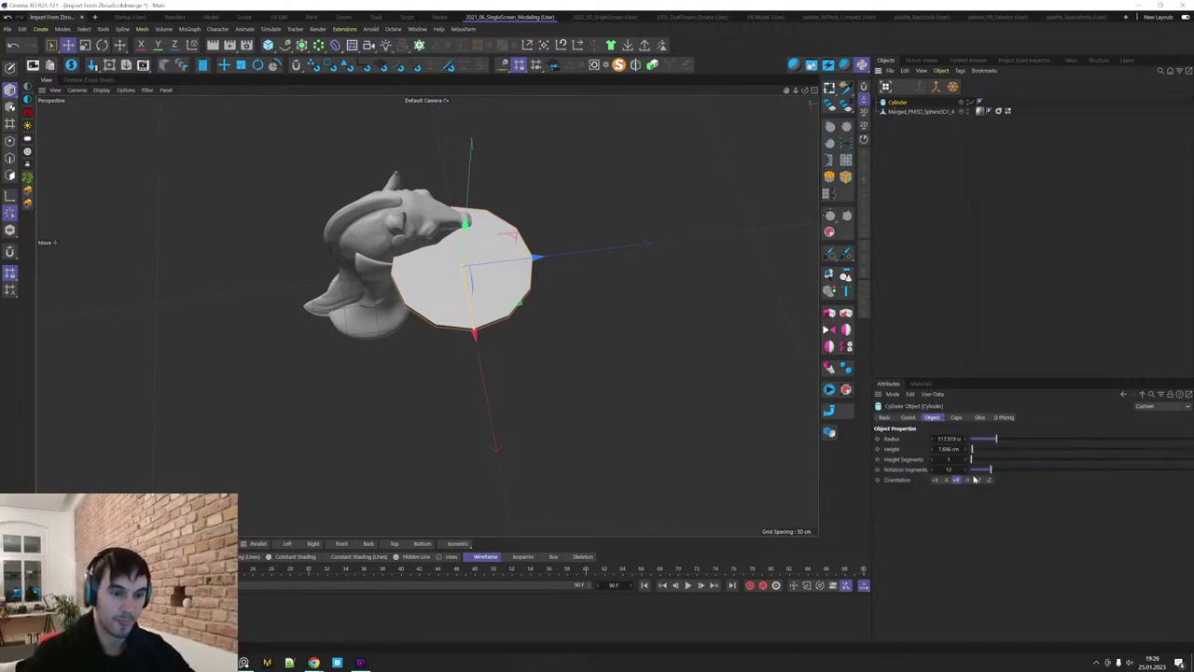
double_click(949, 469)
text(24)
key(Return)
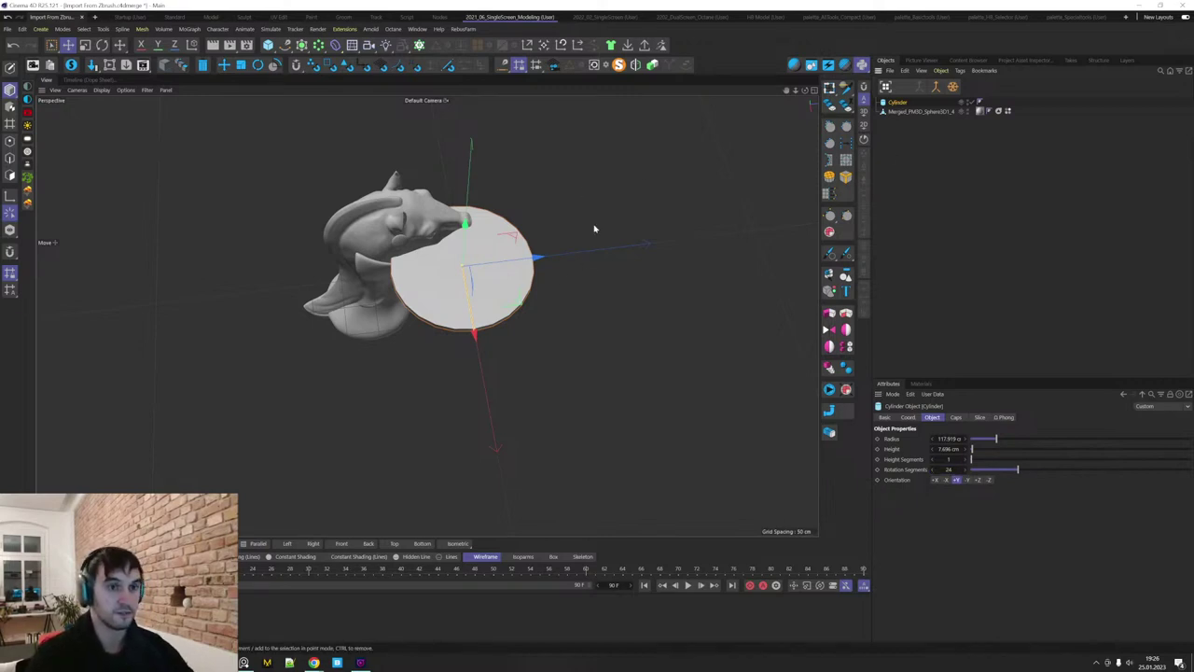
alt+drag(594, 229, 584, 253)
key(c)
key(Return)
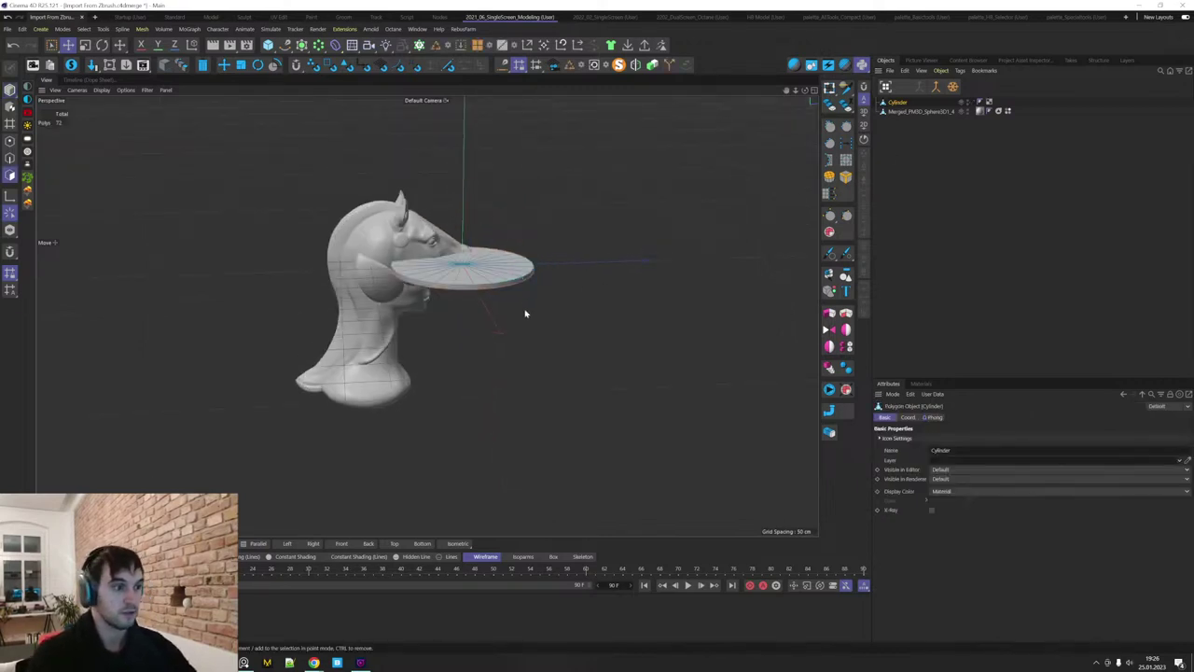
Inset the disc's top cap polygons to leave a narrow rim and extrude them upward as a smaller tier.
alt+middle_drag(505, 239, 541, 280)
alt+drag(541, 280, 528, 437)
key(9)
drag(520, 310, 480, 316)
alt+right_drag(479, 317, 580, 306)
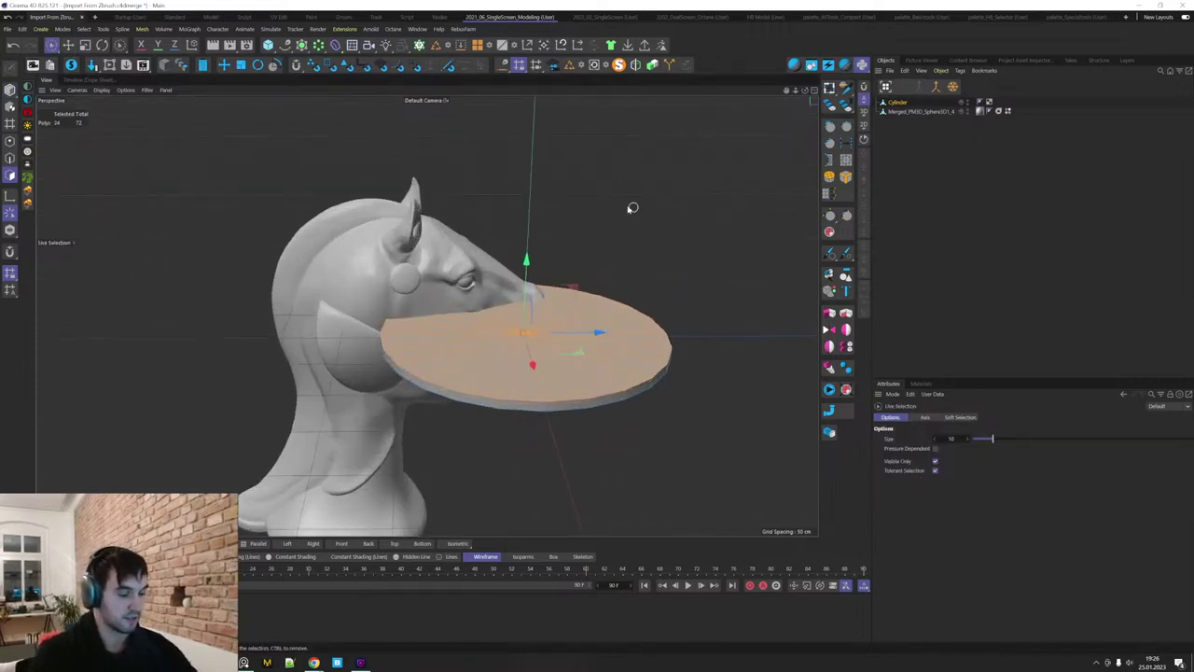
key(t)
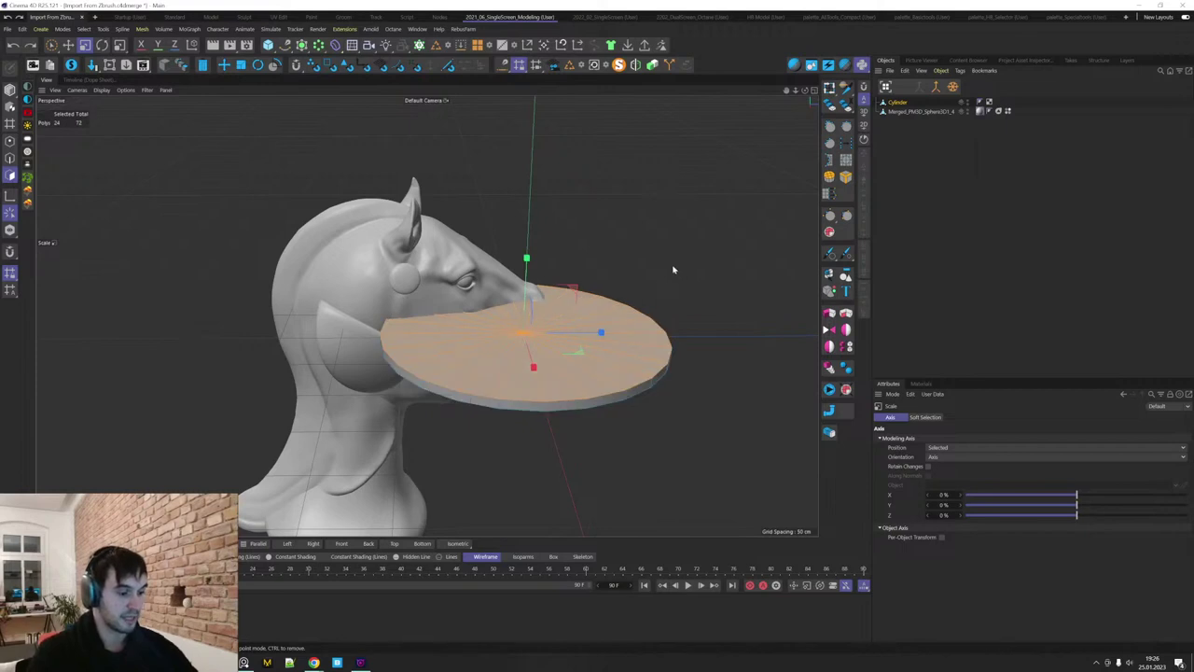
key(i)
drag(685, 267, 611, 292)
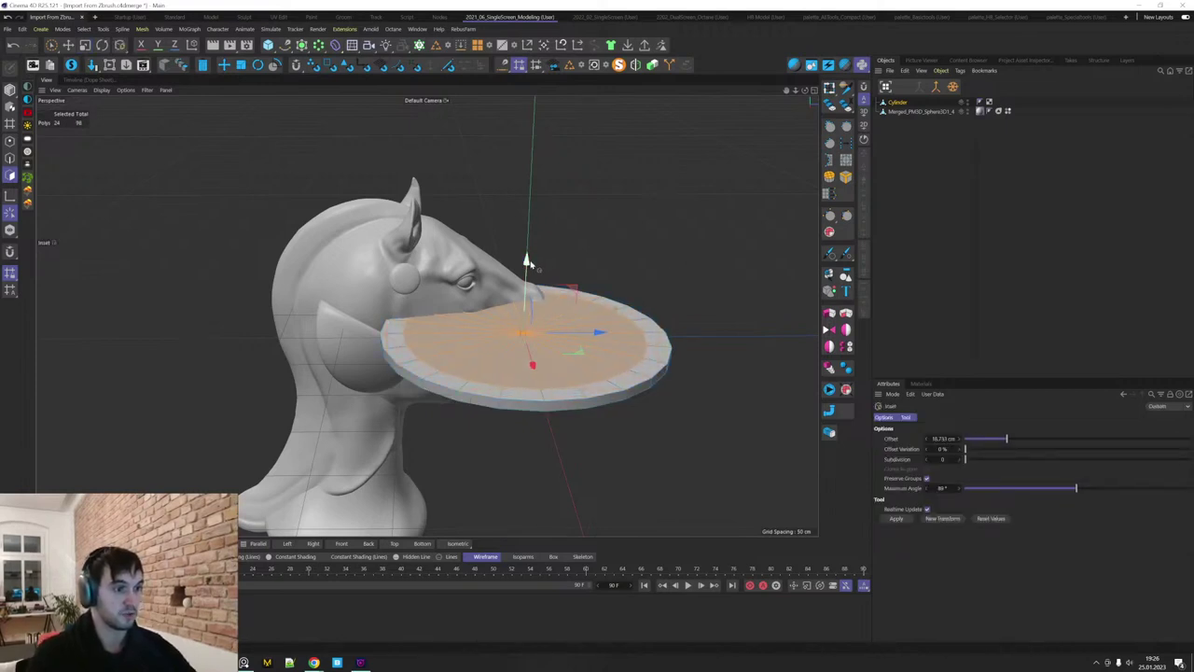
ctrl+drag(531, 264, 532, 241)
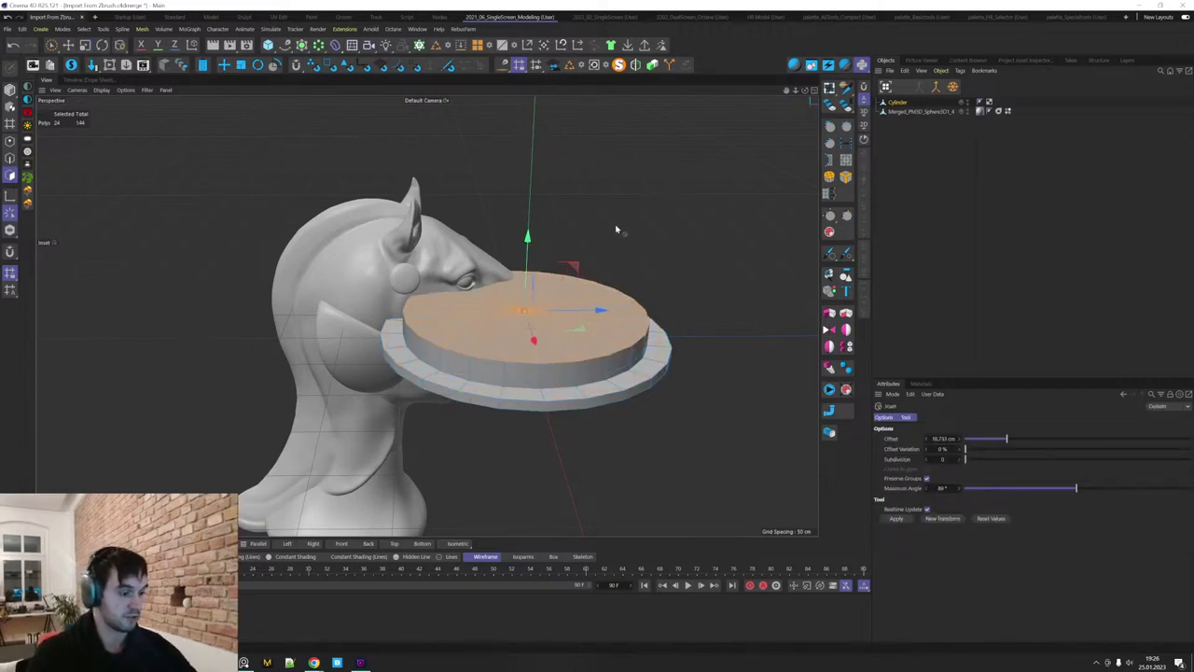
Scale the tier's top face outward to roughly the disc's width and extrude it upward.
key(t)
drag(616, 229, 677, 181)
key(e)
ctrl+drag(537, 238, 539, 207)
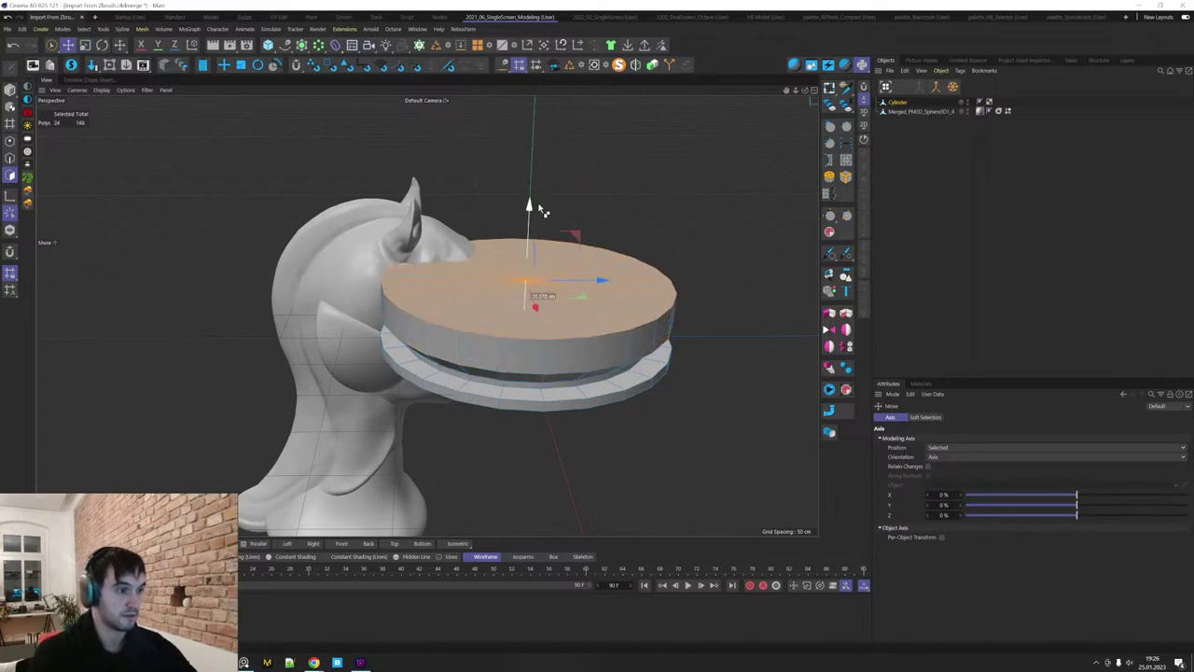
Scale the top face outward to flare the tier, extrude it slightly upward and taper the new band inward.
key(t)
drag(646, 207, 670, 192)
alt+right_drag(670, 209, 608, 218)
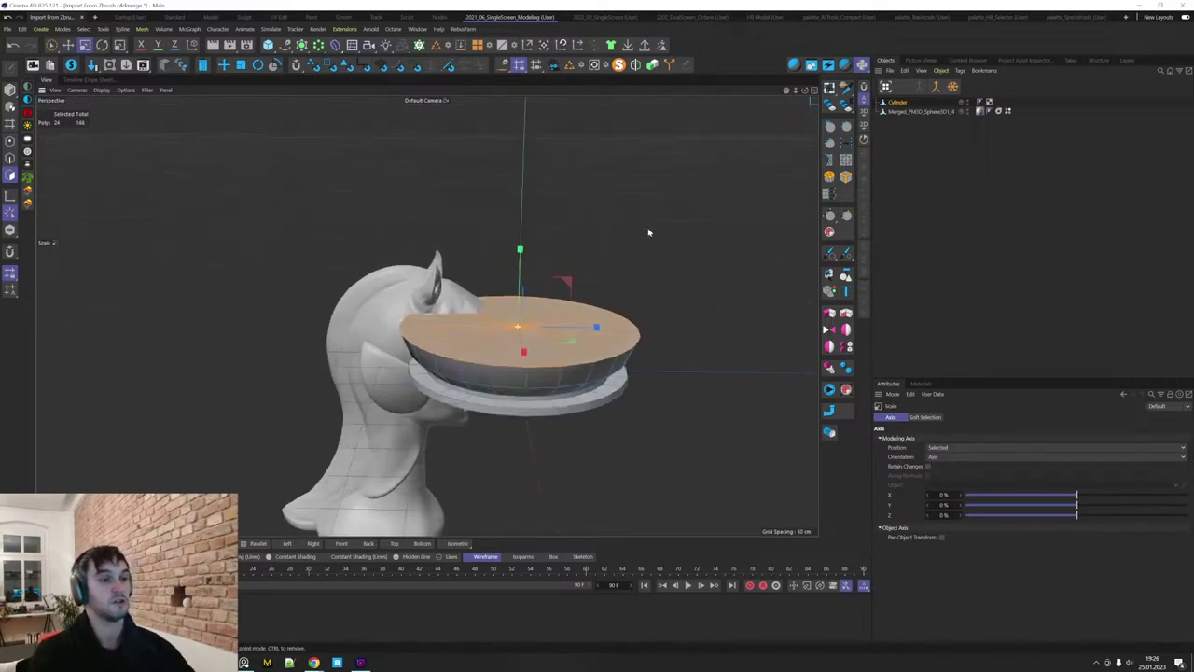
alt+drag(648, 232, 636, 211)
key(e)
ctrl+drag(520, 250, 525, 239)
key(t)
drag(709, 243, 694, 242)
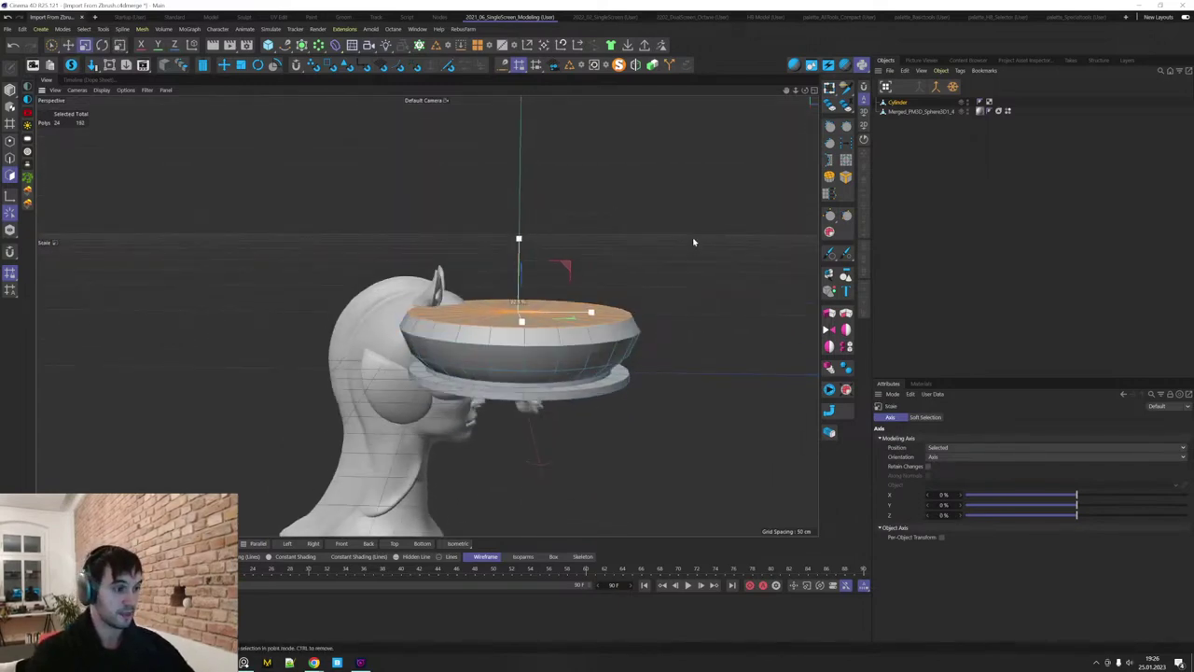
Extrude the top face into another inward-tapering band, then extrude it straight up as a cylindrical neck.
key(e)
drag(520, 238, 520, 207)
key(t)
drag(664, 257, 651, 255)
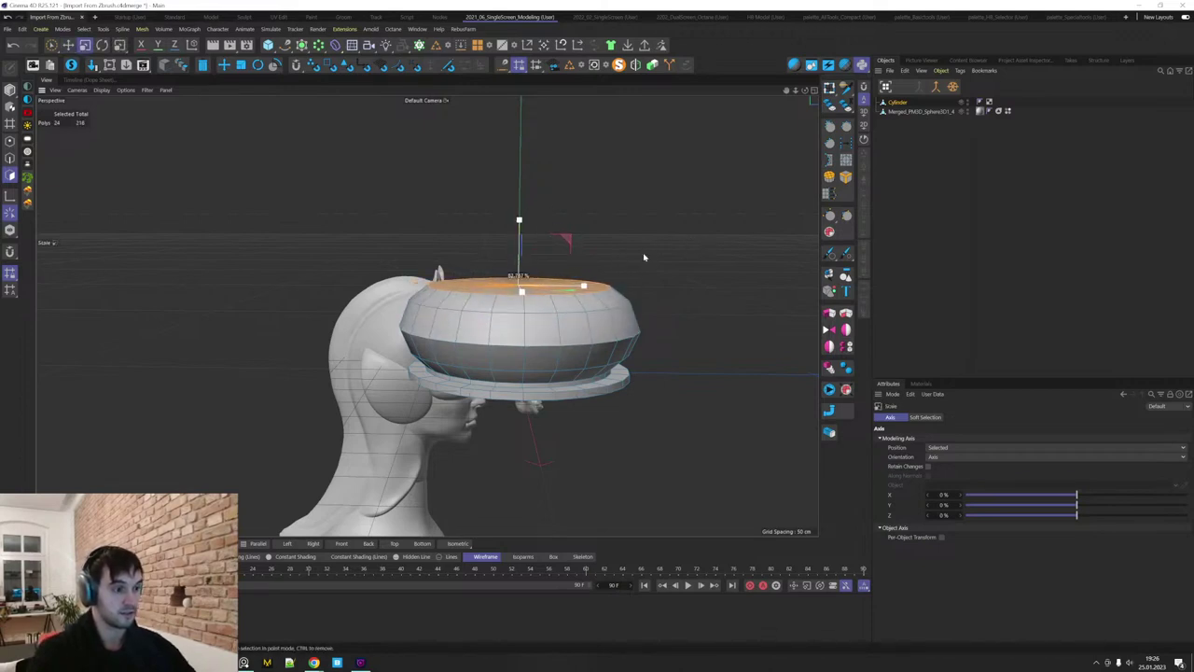
key(e)
drag(524, 208, 524, 169)
Loop-select the narrow polygon band at the foot of the neck and bevel it outward into a ring with 3.2 cm offset and extrusion.
key(u)
key(l)
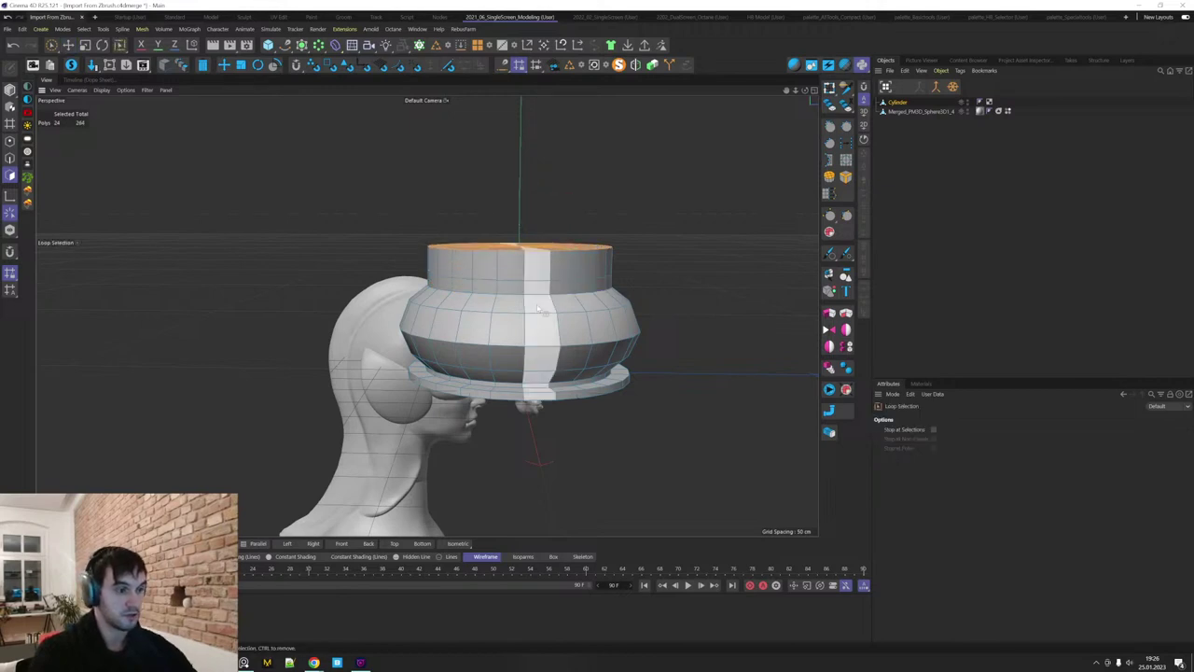
click(615, 281)
key(Return)
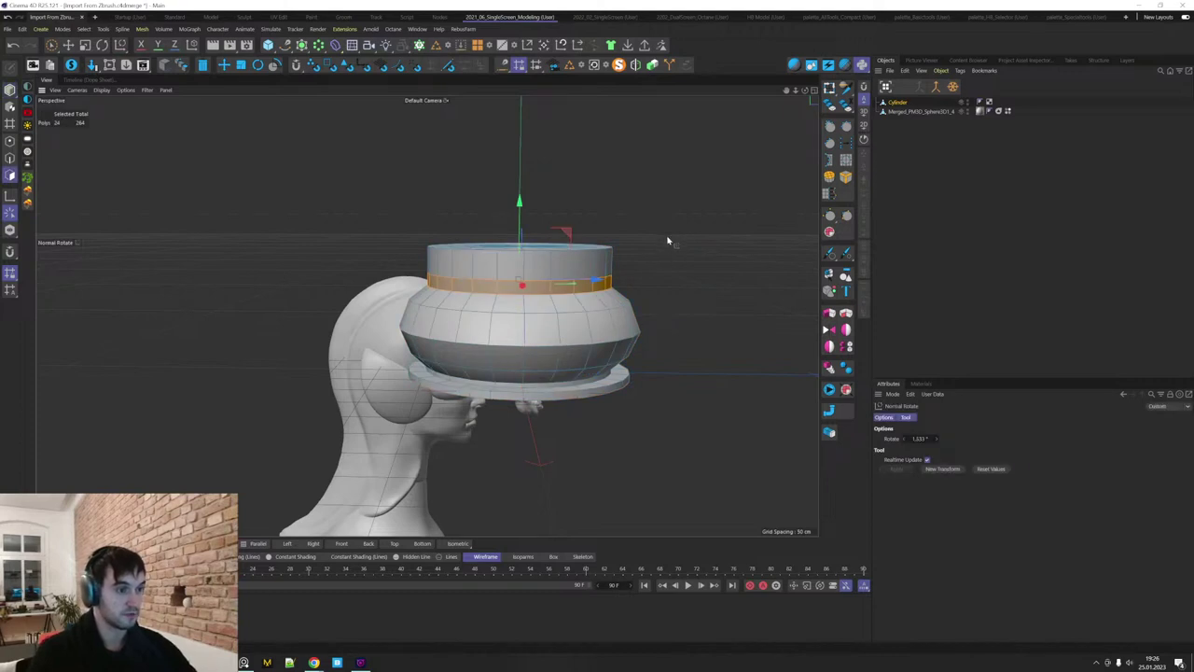
key(m)
key(s)
drag(661, 240, 668, 243)
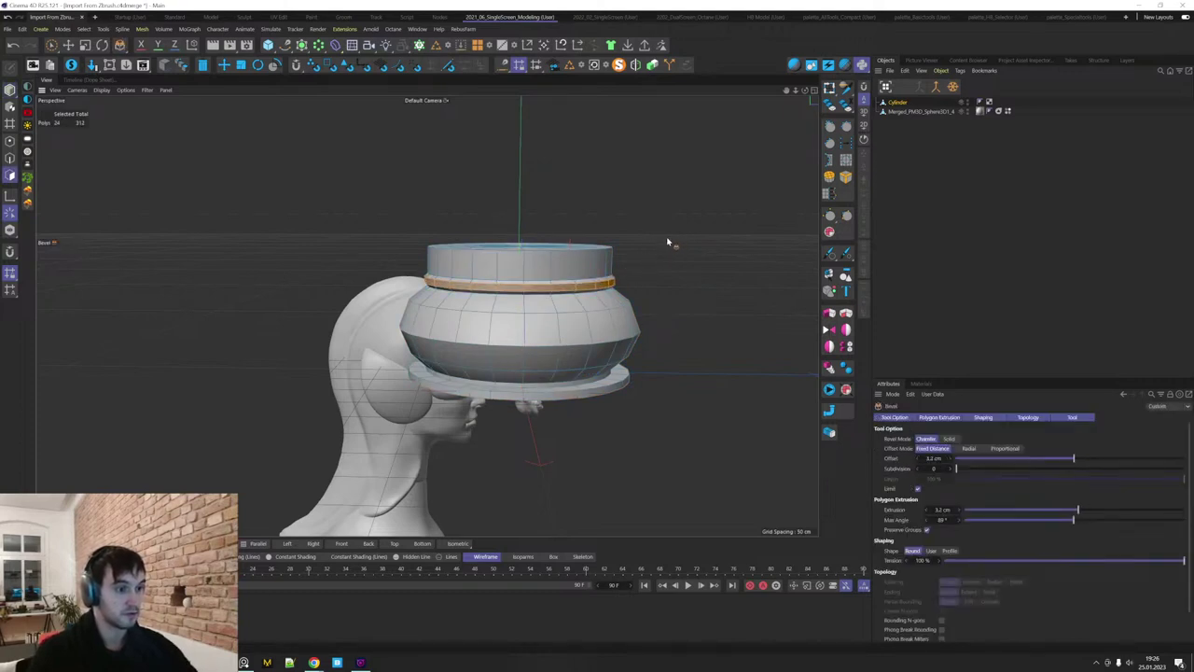
key(t)
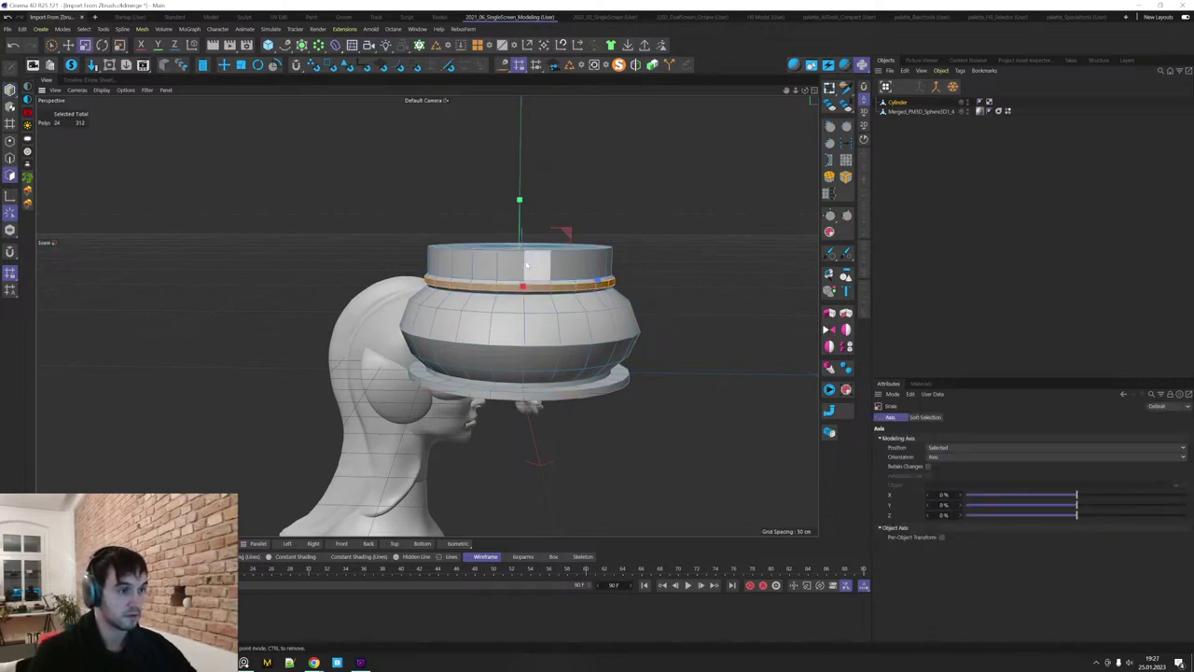
alt+drag(604, 200, 593, 227)
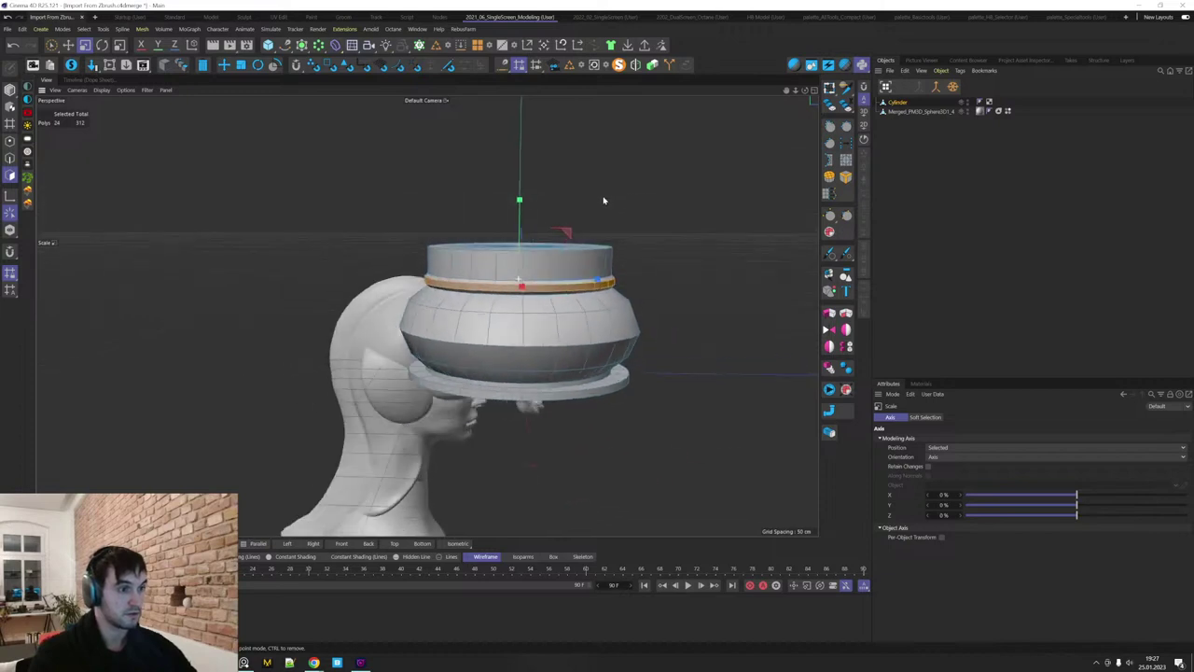
Select the top cap polygons of the neck and lower them to shorten the neck.
key(u)
key(l)
click(523, 244)
key(e)
drag(520, 169, 522, 180)
alt+drag(645, 328, 644, 323)
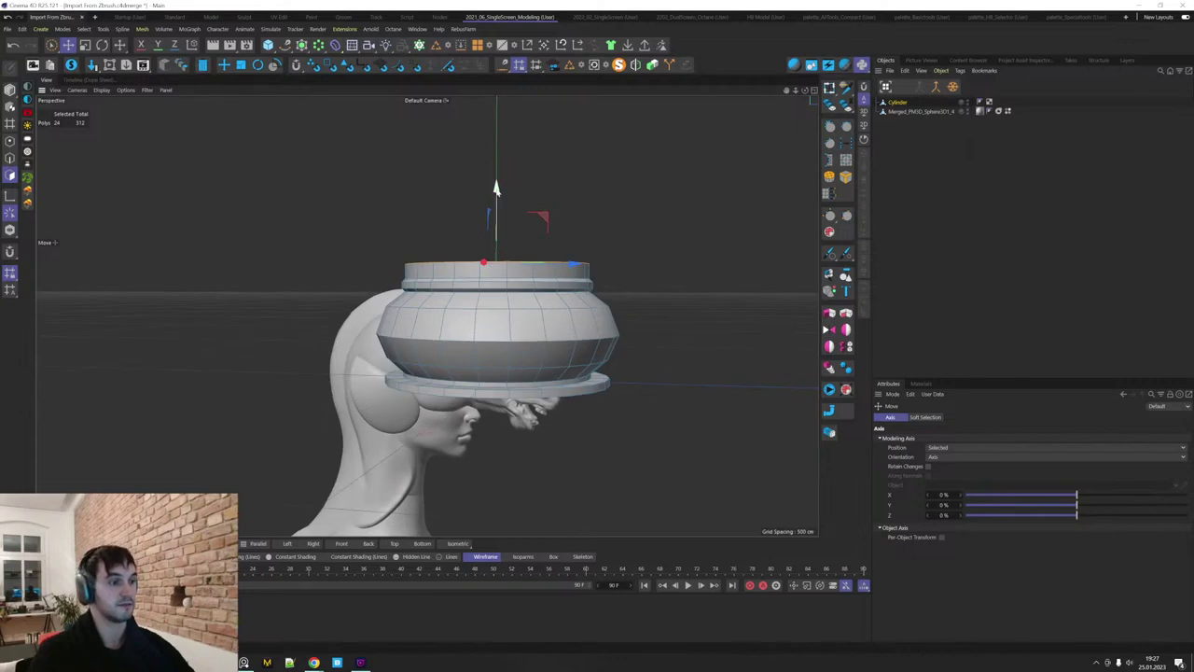
drag(496, 191, 496, 194)
alt+drag(539, 250, 544, 285)
alt+right_drag(544, 284, 629, 285)
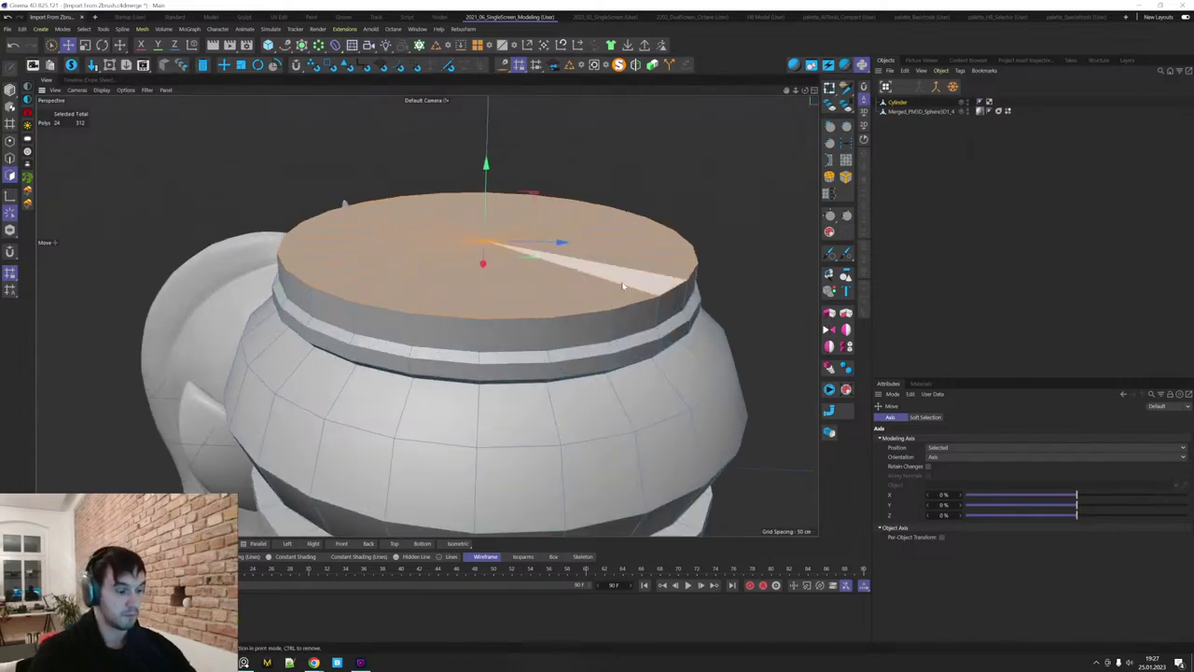
Add Loop/Path Cut edge loops around the neck section above the beveled ring.
key(k)
key(l)
click(550, 328)
alt+right_drag(562, 342, 582, 359)
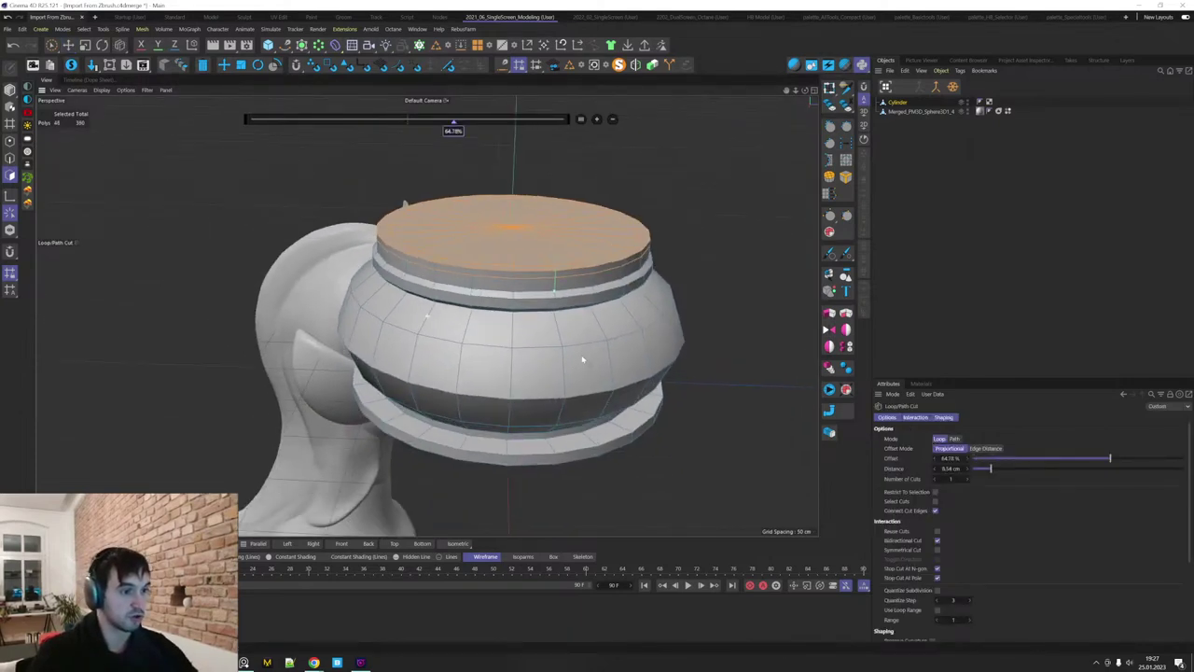
alt+drag(582, 360, 580, 332)
alt+right_drag(523, 248, 599, 248)
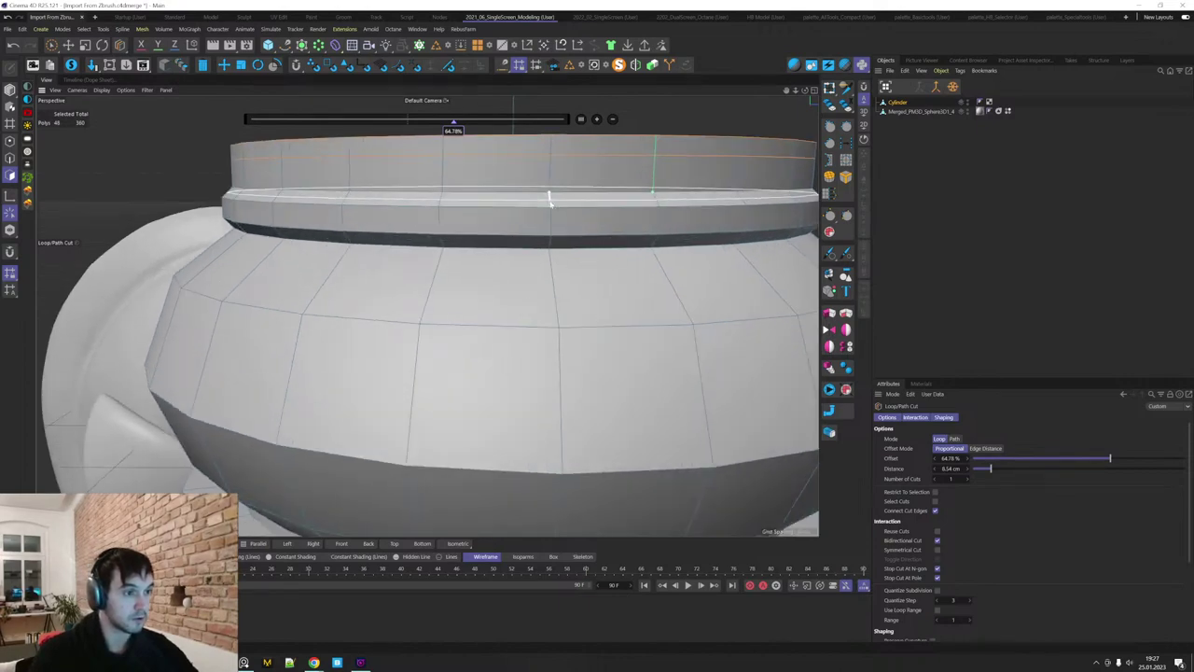
alt+drag(567, 202, 578, 193)
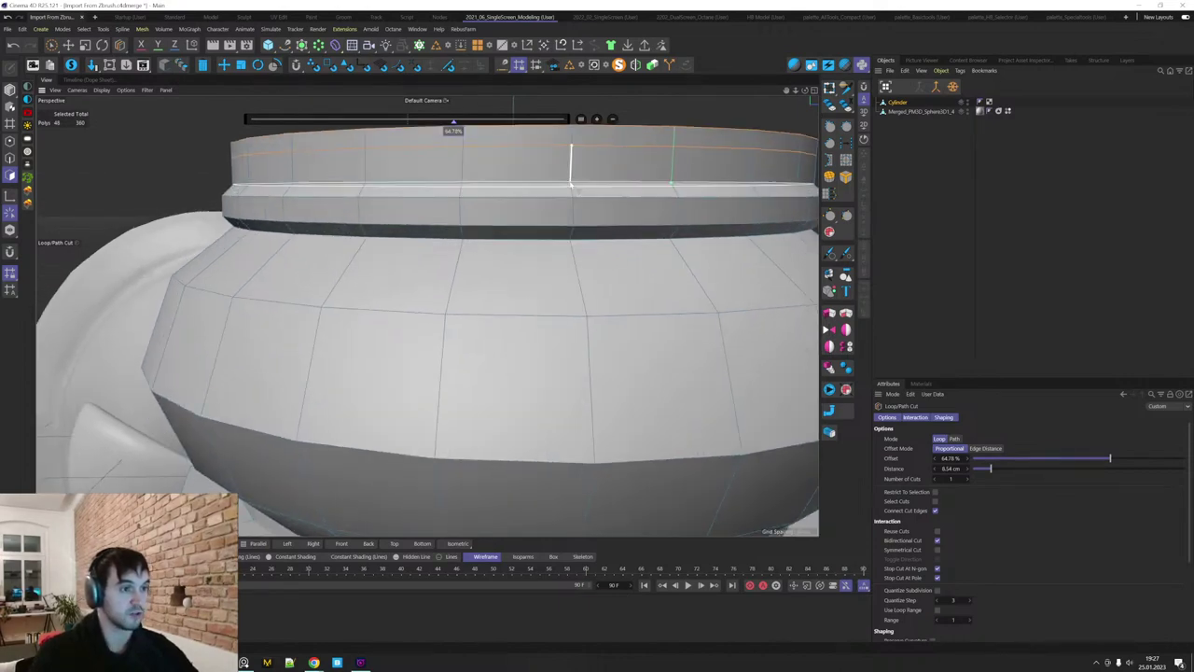
click(577, 254)
alt+right_drag(578, 255, 588, 262)
alt+middle_drag(638, 277, 597, 258)
click(519, 182)
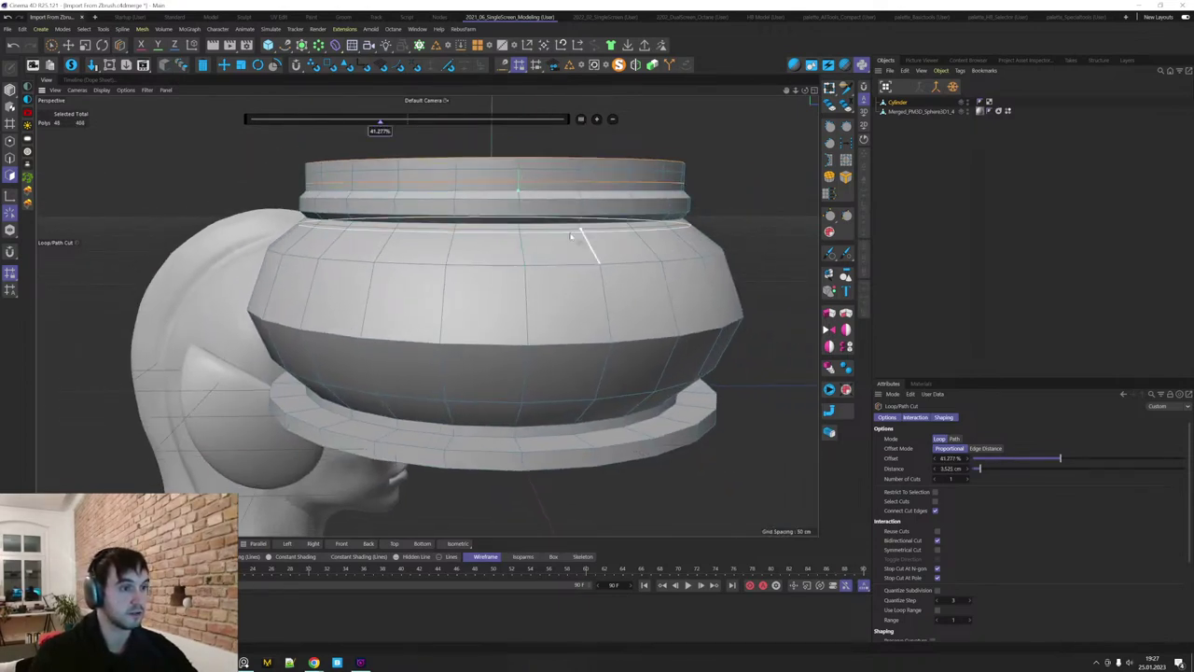
Add Loop/Path Cut edge loops around the bottom disc's rim and underside.
alt+drag(571, 236, 563, 187)
alt+drag(530, 318, 571, 391)
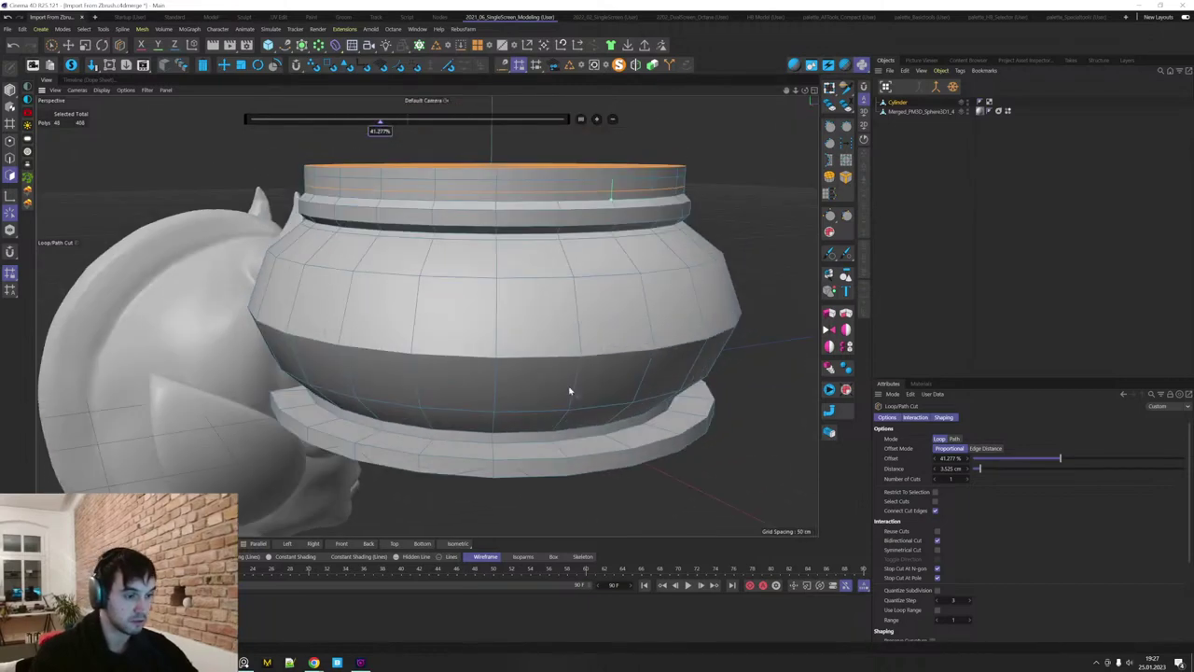
click(561, 449)
click(569, 467)
alt+drag(587, 482, 533, 313)
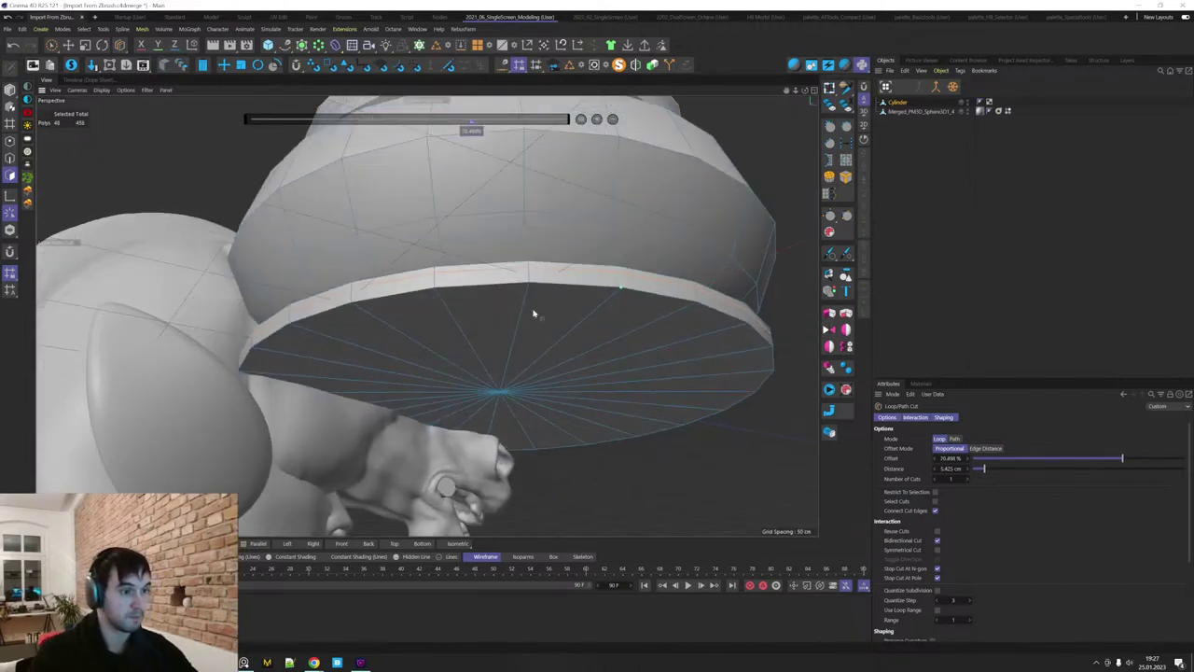
click(528, 297)
click(529, 277)
alt+drag(570, 177, 632, 286)
alt+right_drag(644, 266, 591, 327)
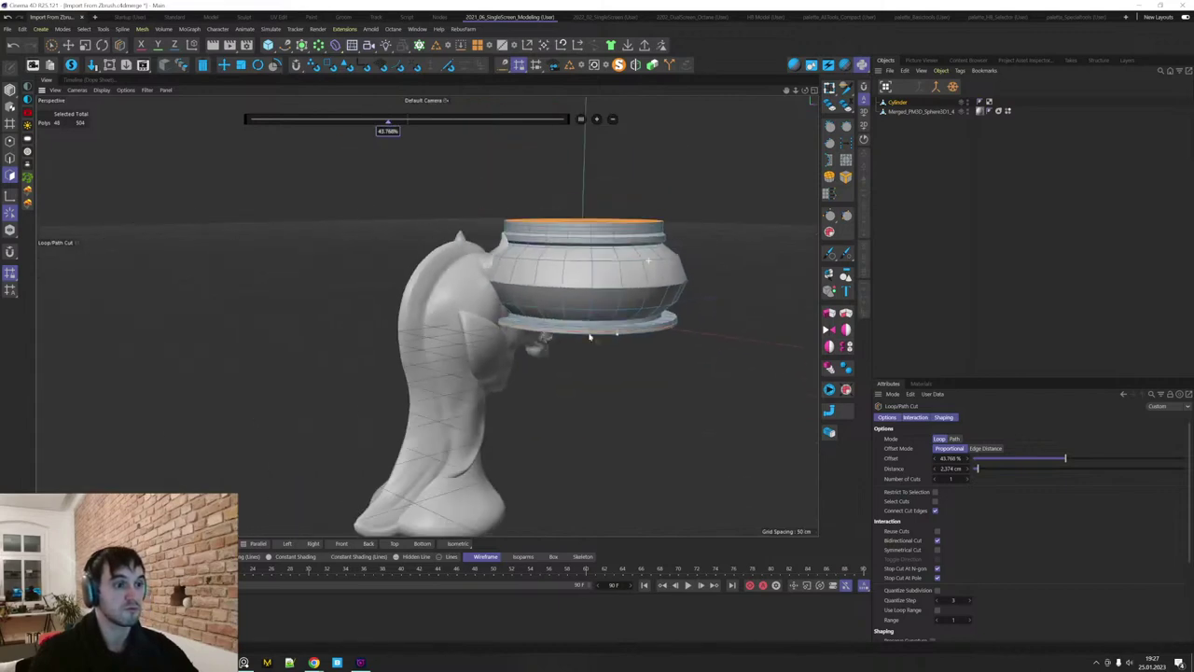
Return the Cylinder to whole-object Model mode and send it to ZBrush with GoZ.
key(e)
key(Return)
alt+drag(693, 277, 580, 338)
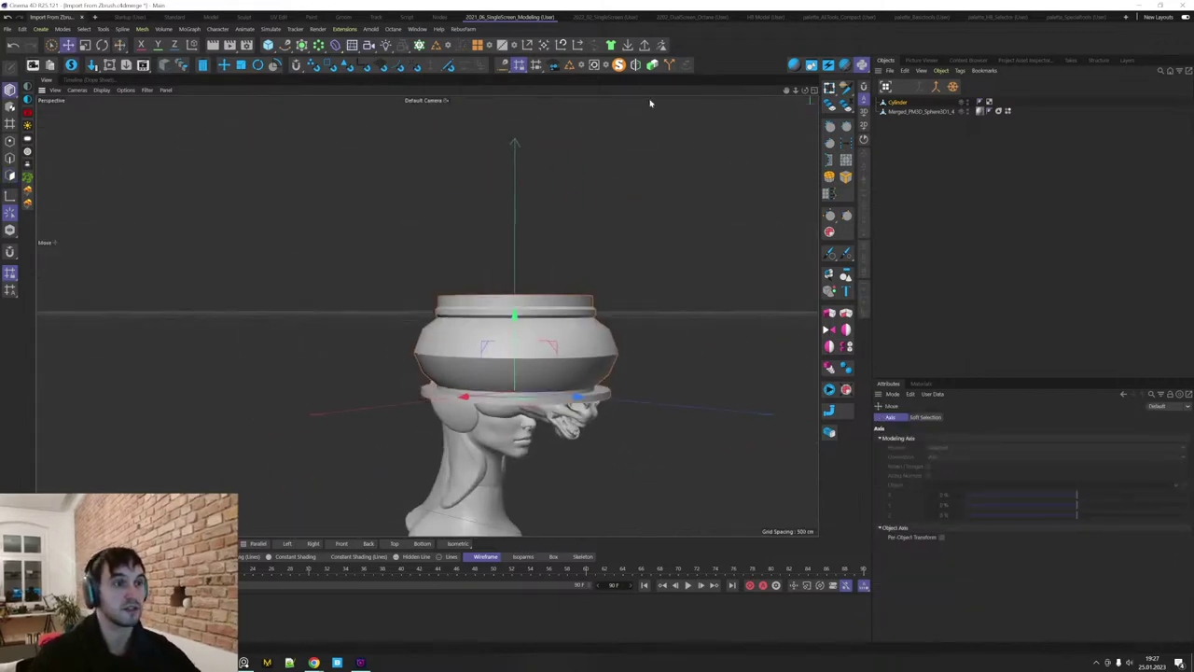
click(644, 45)
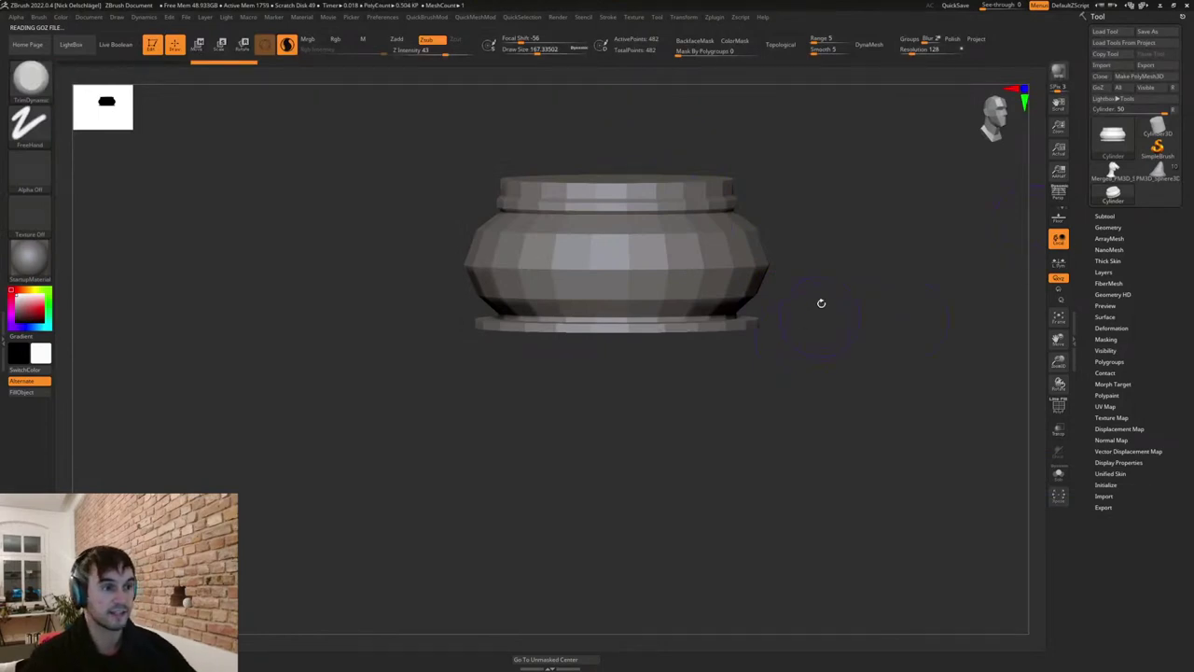
drag(821, 303, 830, 375)
Switch to the multi-subtool horse-head bust and append the Cylinder to it as a new subtool.
click(1114, 172)
click(1159, 176)
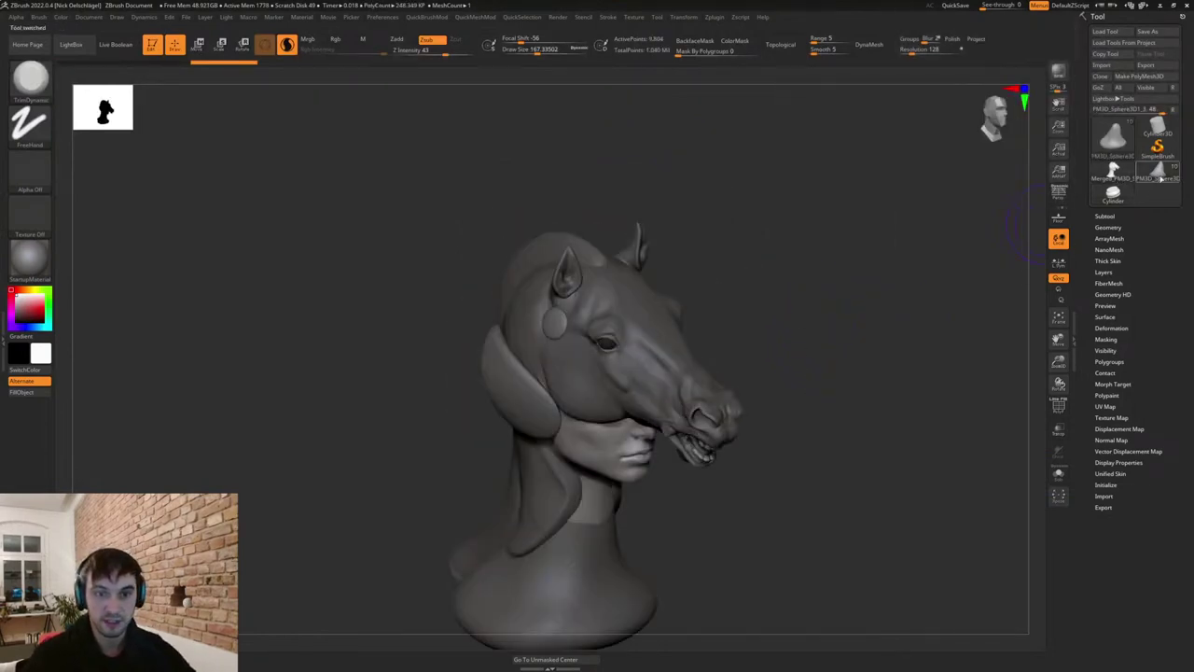
click(1105, 215)
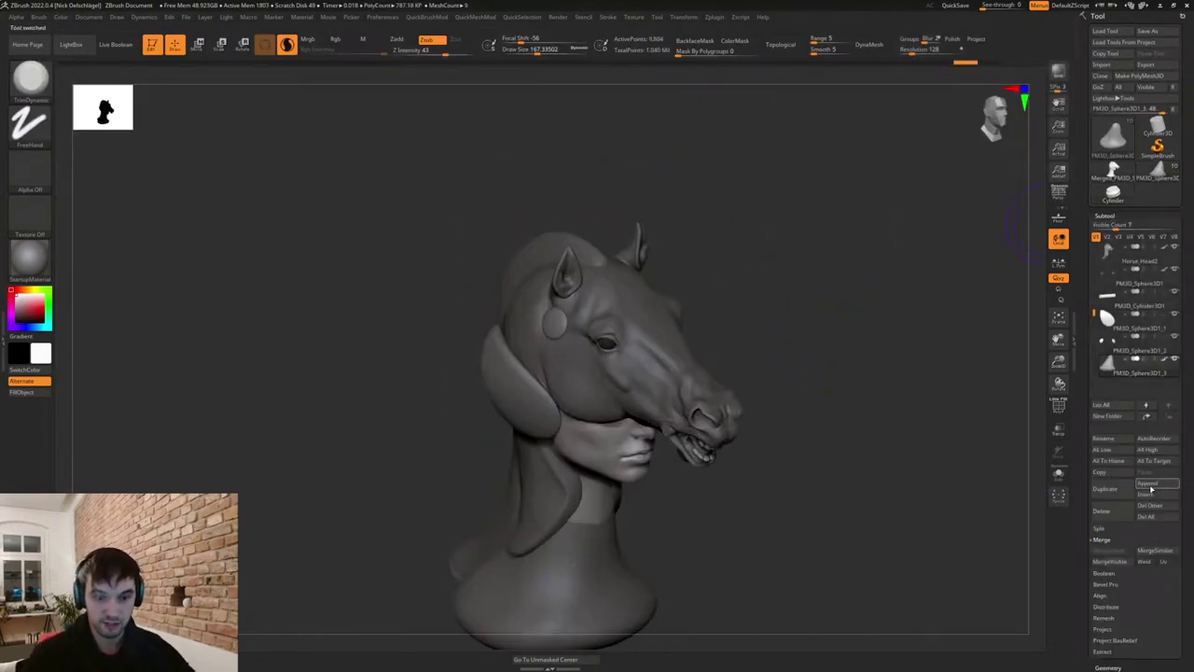
click(1150, 485)
click(909, 454)
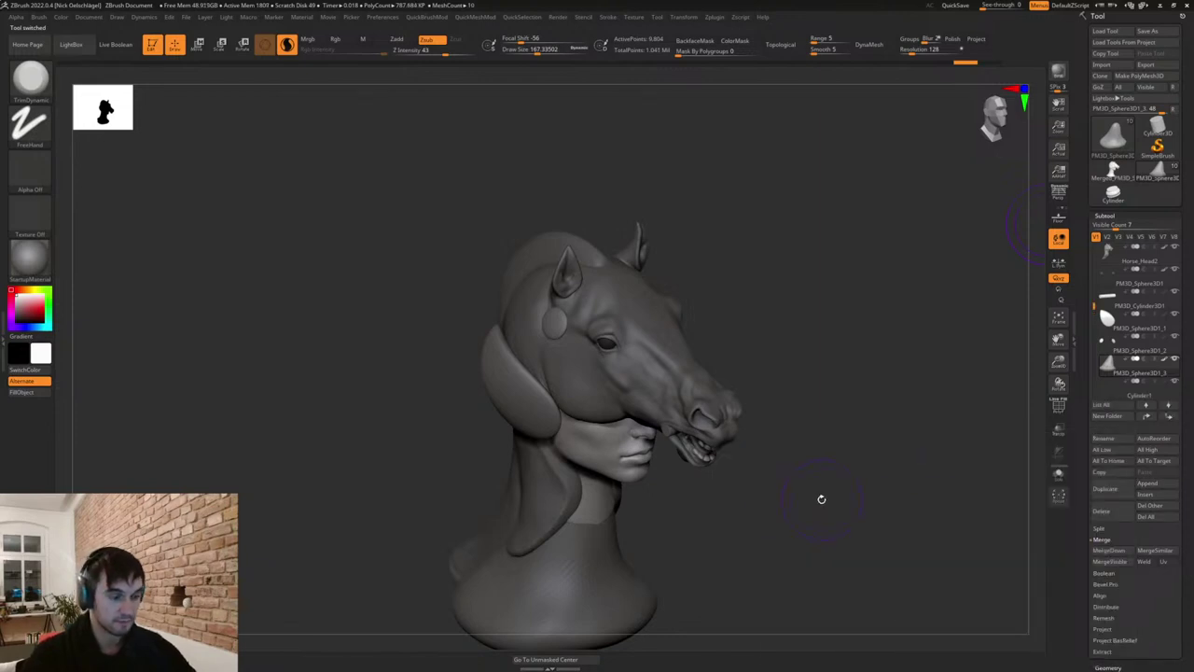
Select the appended Cylinder1 subtool at the end of the subtool list and frame the bust and base.
key(f)
alt+drag(821, 499, 784, 468)
drag(1093, 292, 1094, 332)
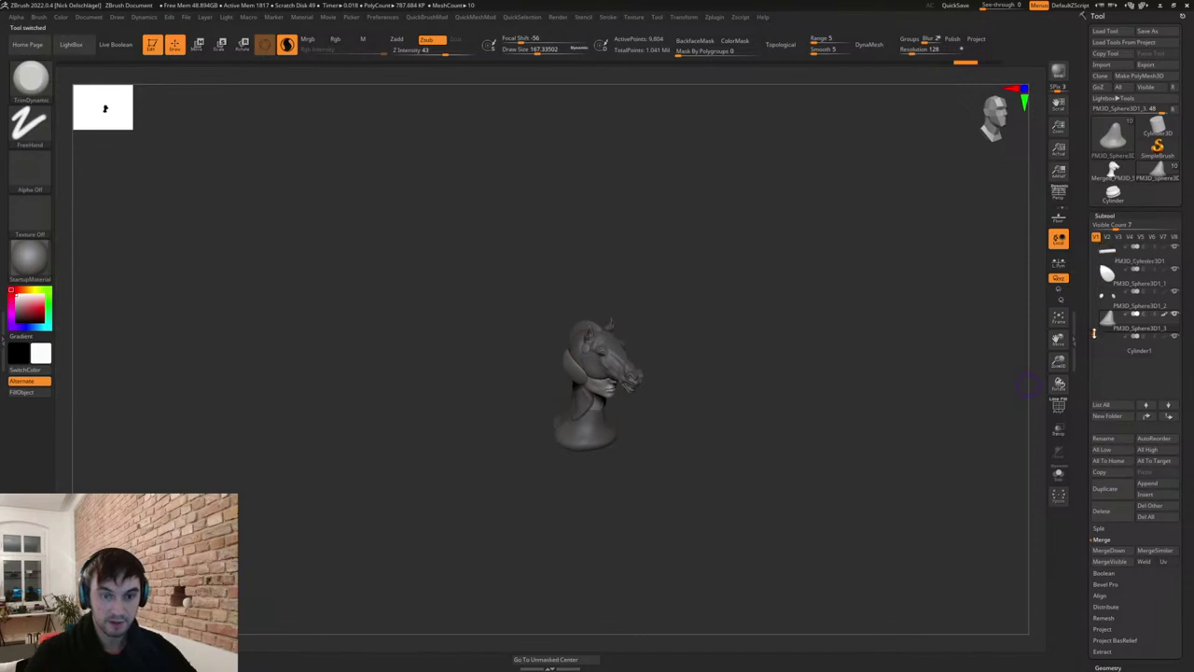
click(1108, 346)
key(f)
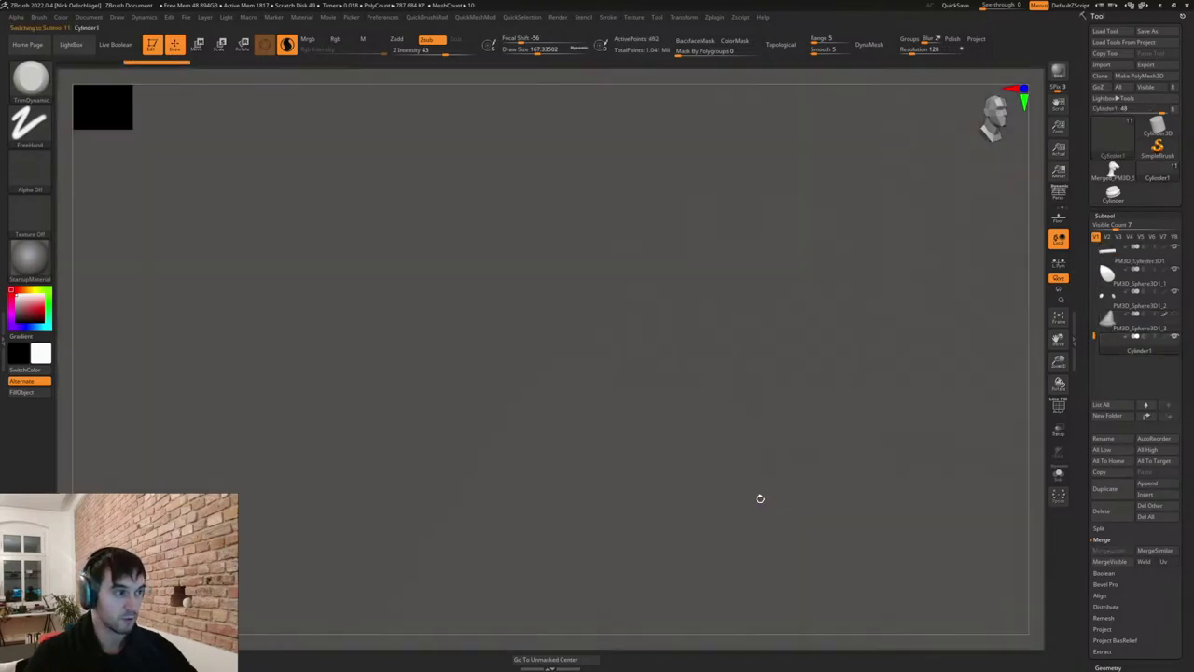
key(f)
alt+drag(797, 486, 650, 253)
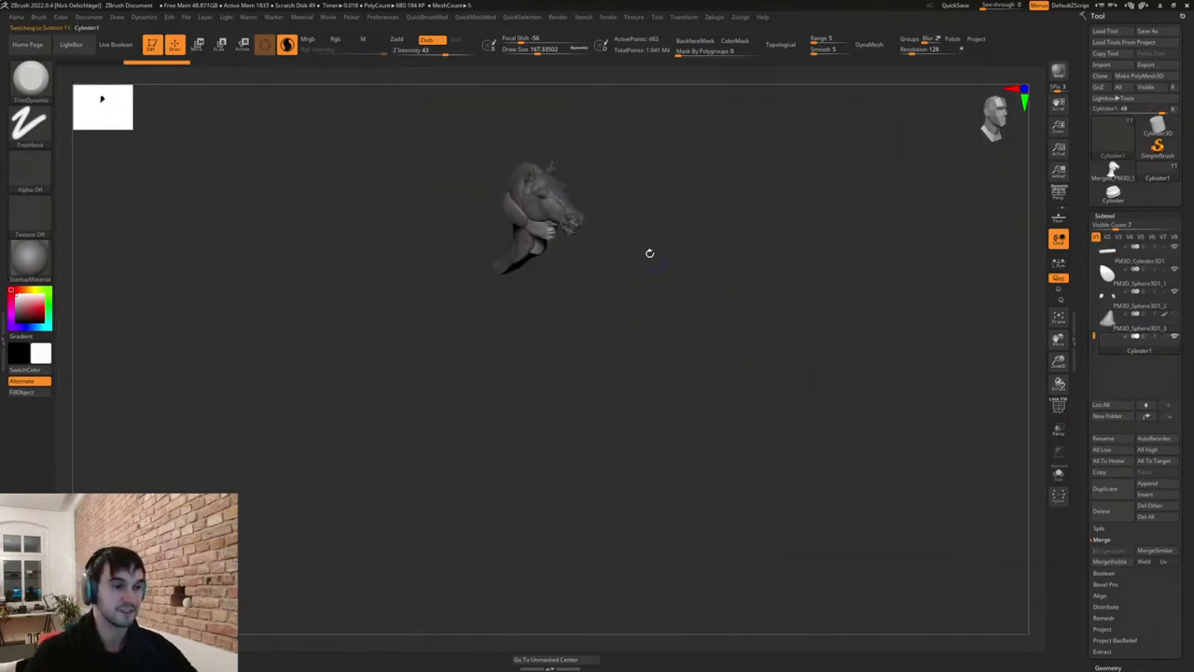
Set the Cylinder1 subtool's X, Y and Z position to 0.
click(1110, 215)
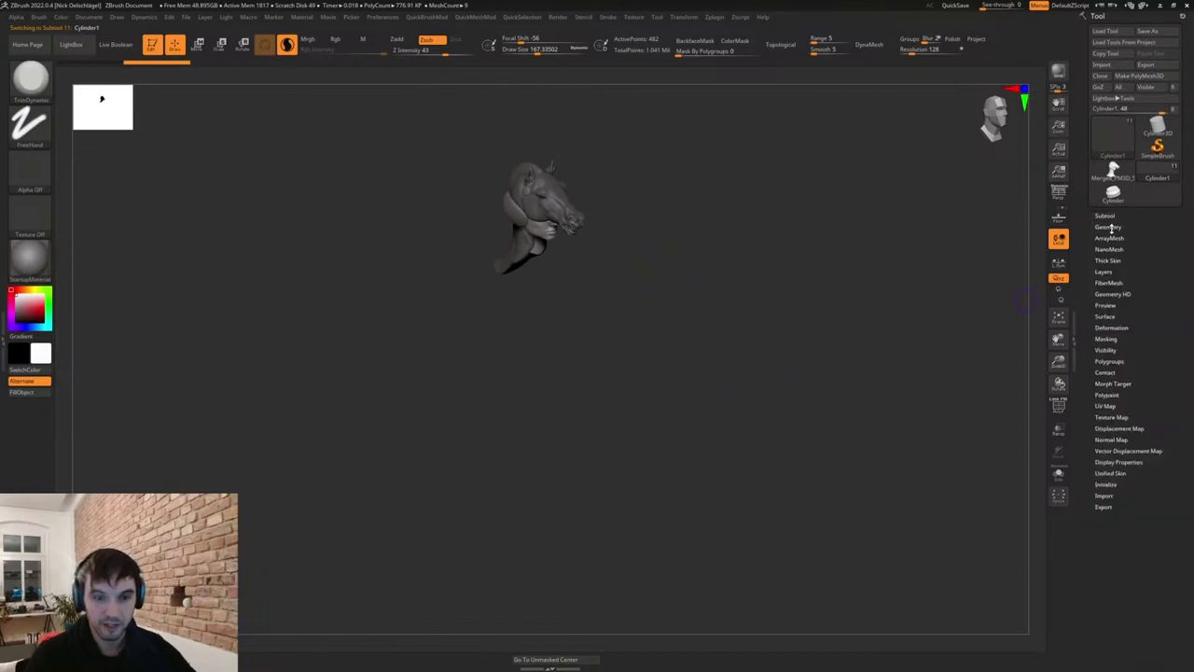
click(1109, 228)
click(1110, 439)
click(1122, 449)
text(0)
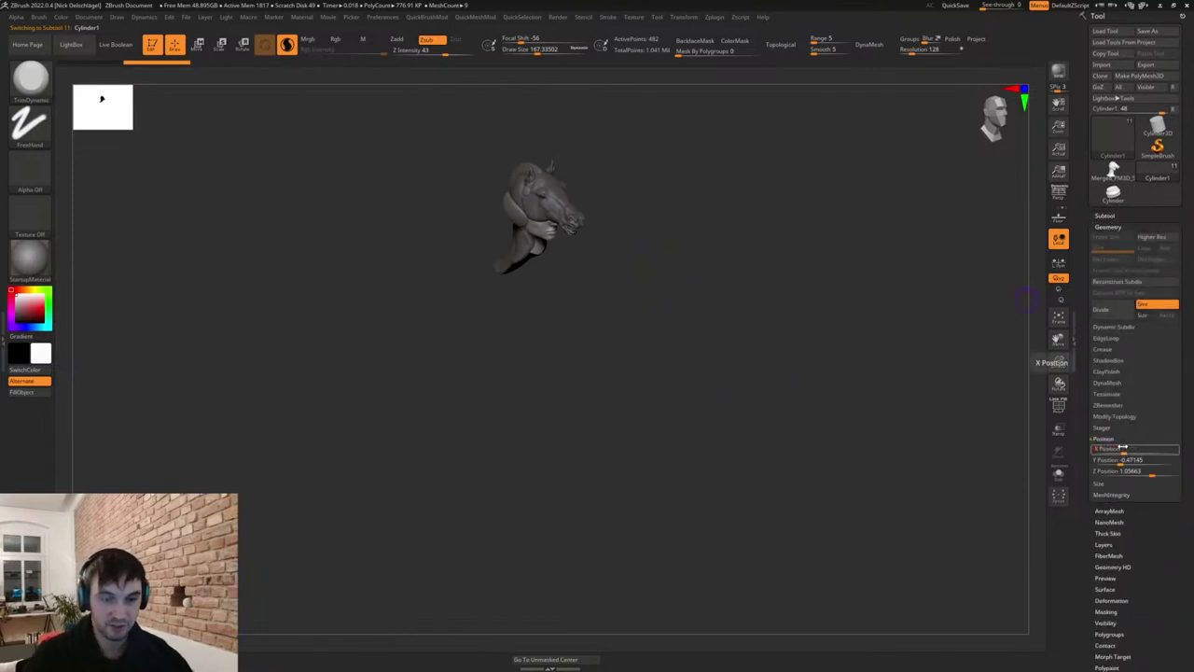
key(Return)
click(1120, 460)
text(0)
key(Return)
click(1118, 470)
text(0)
key(Return)
Set the Cylinder1 subtool's XYZ Size to 1.
click(1111, 482)
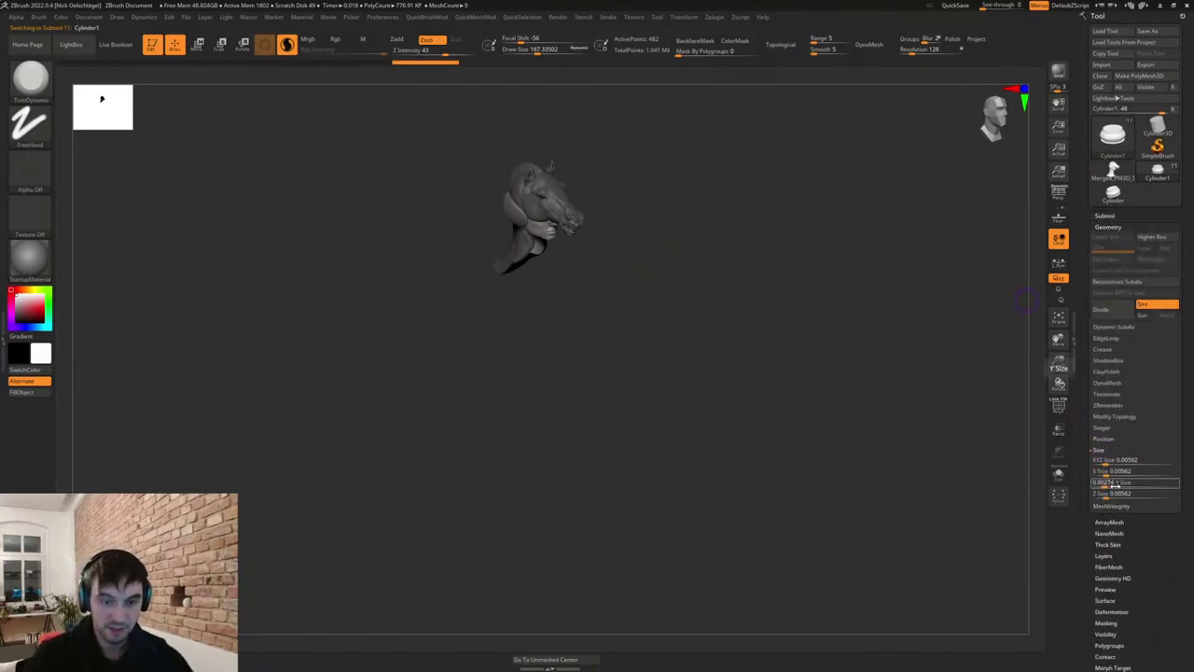
click(1126, 461)
text(1)
key(Return)
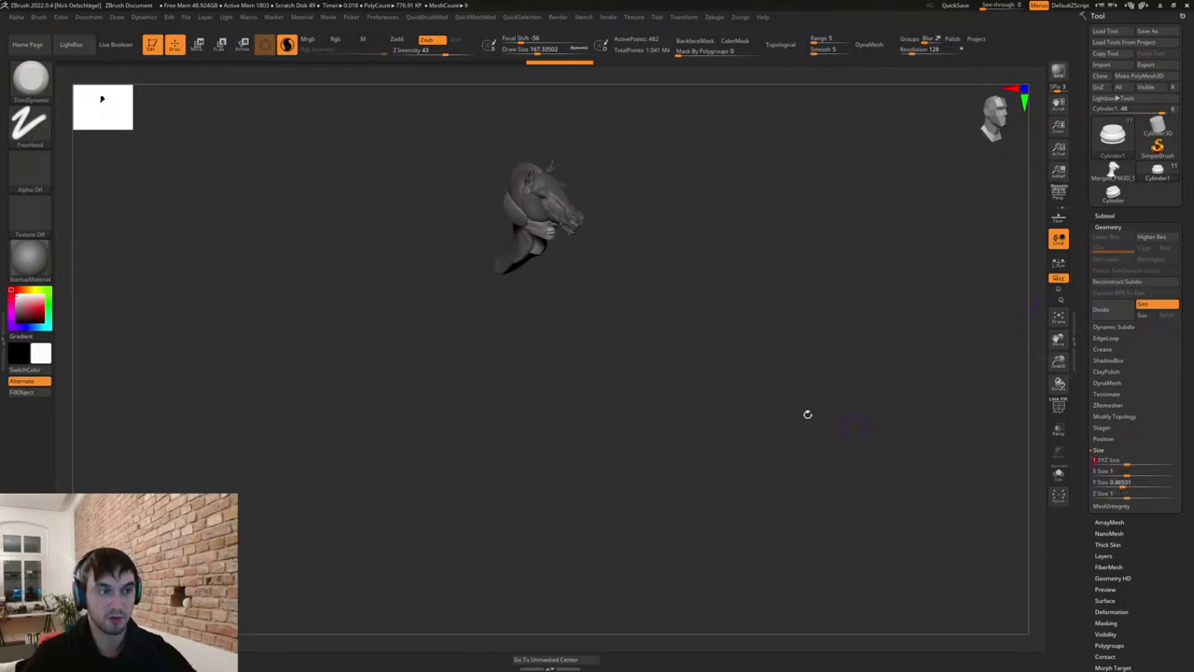
Scale the base up with the gizmo to an XYZ size of about 2.77 and place it around the bust's lower neck.
key(w)
key(q)
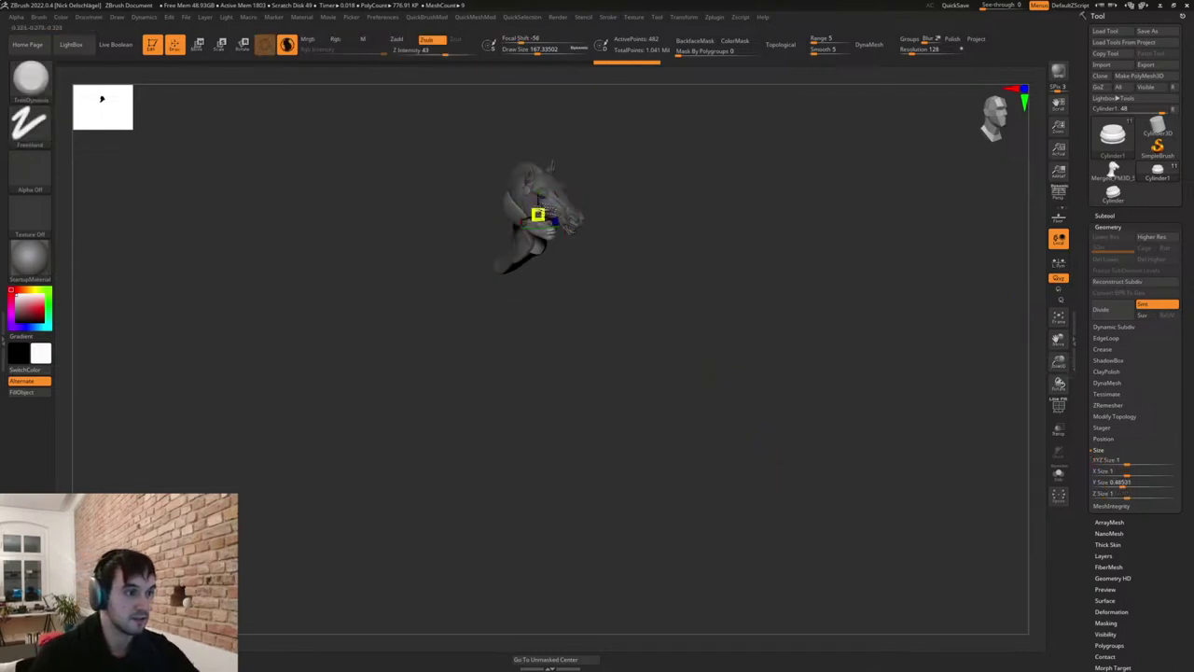
key(w)
drag(539, 215, 575, 214)
drag(538, 164, 538, 208)
shift+drag(609, 213, 737, 314)
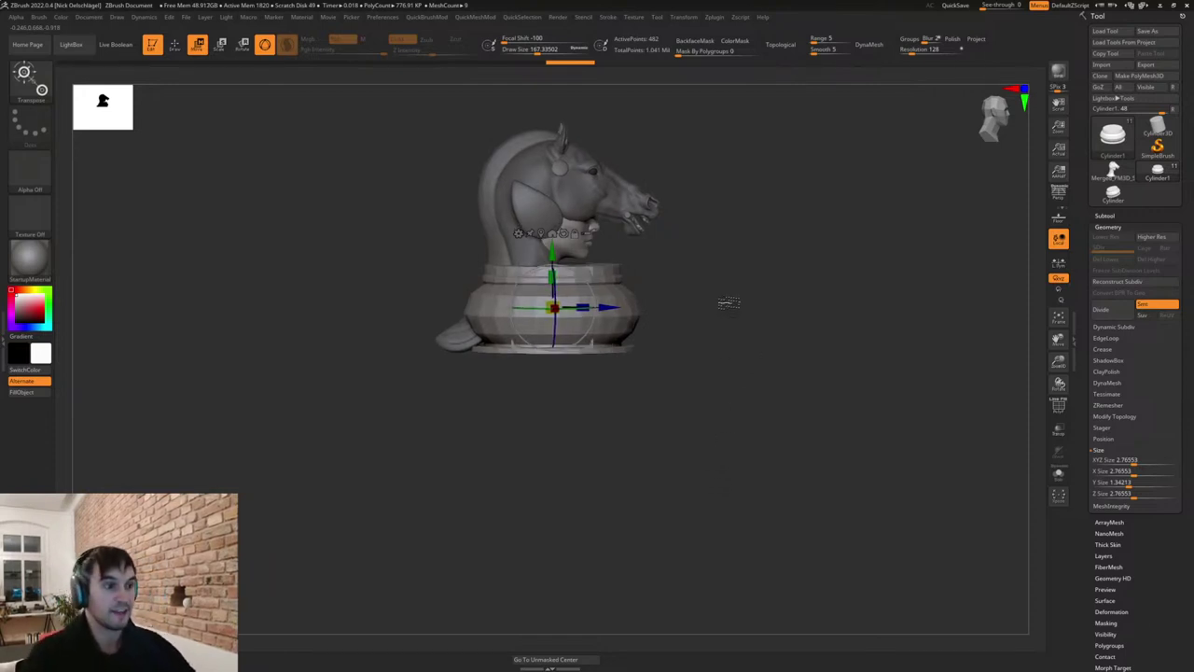
Move the base down and back in side view so it sits beneath the horse-head bust.
alt+drag(720, 302, 725, 328)
alt+drag(709, 292, 720, 314)
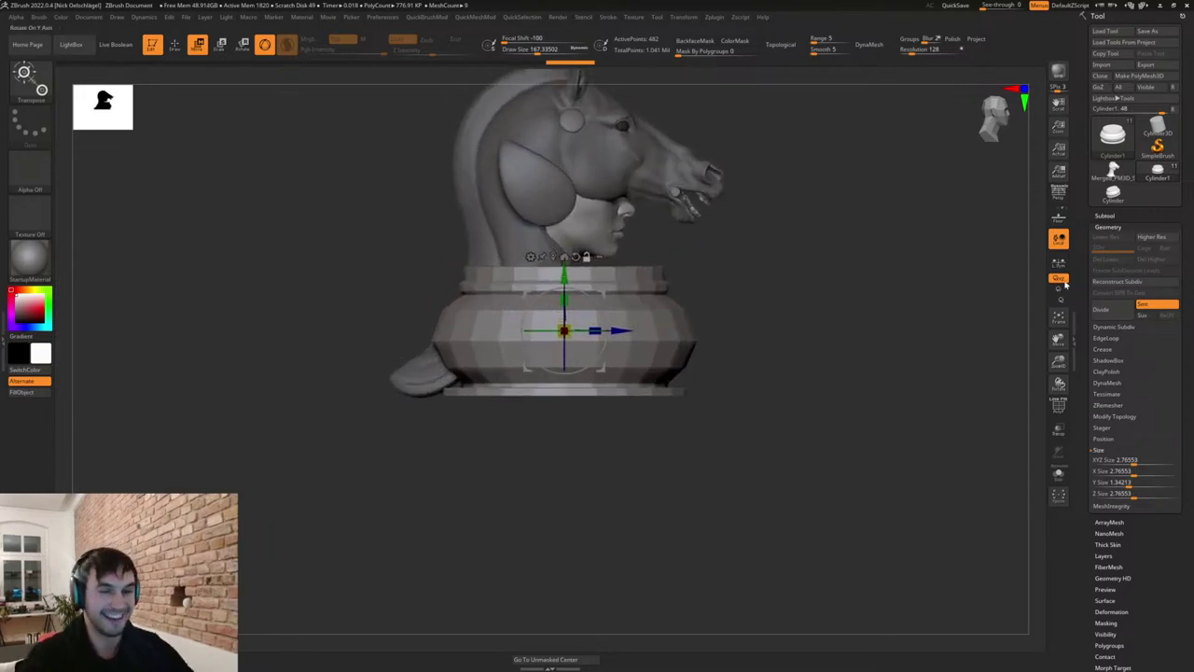
mouse_move(765, 353)
mouse_down()
mouse_move(781, 392)
mouse_move(784, 360)
mouse_up()
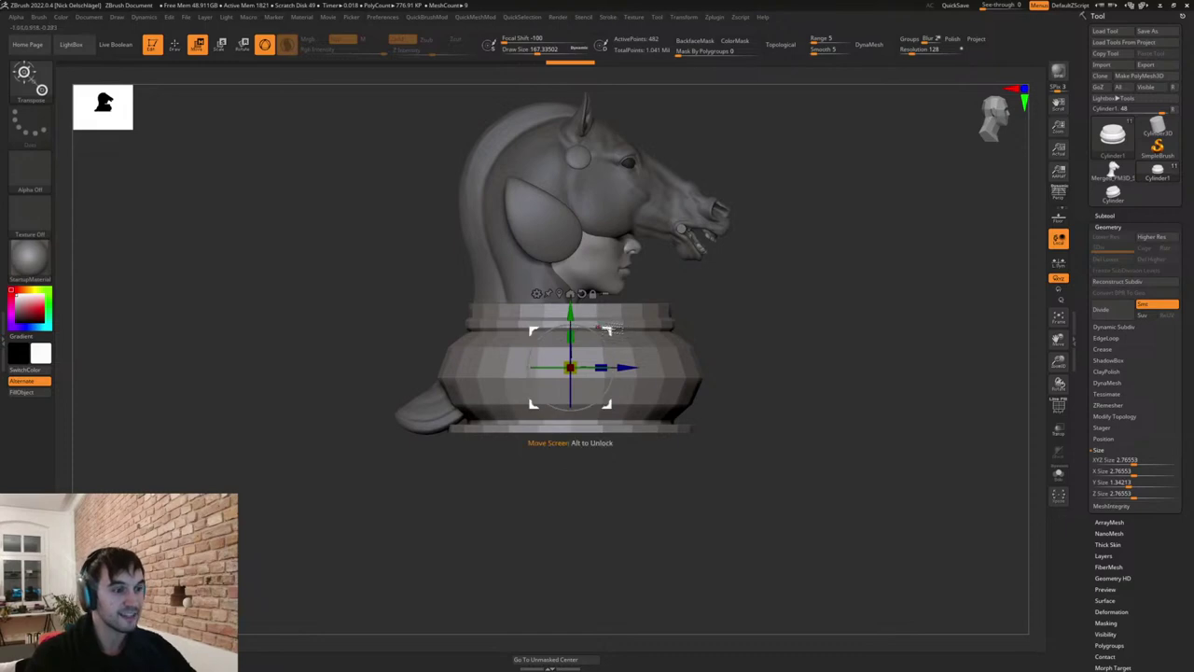
drag(606, 331, 570, 438)
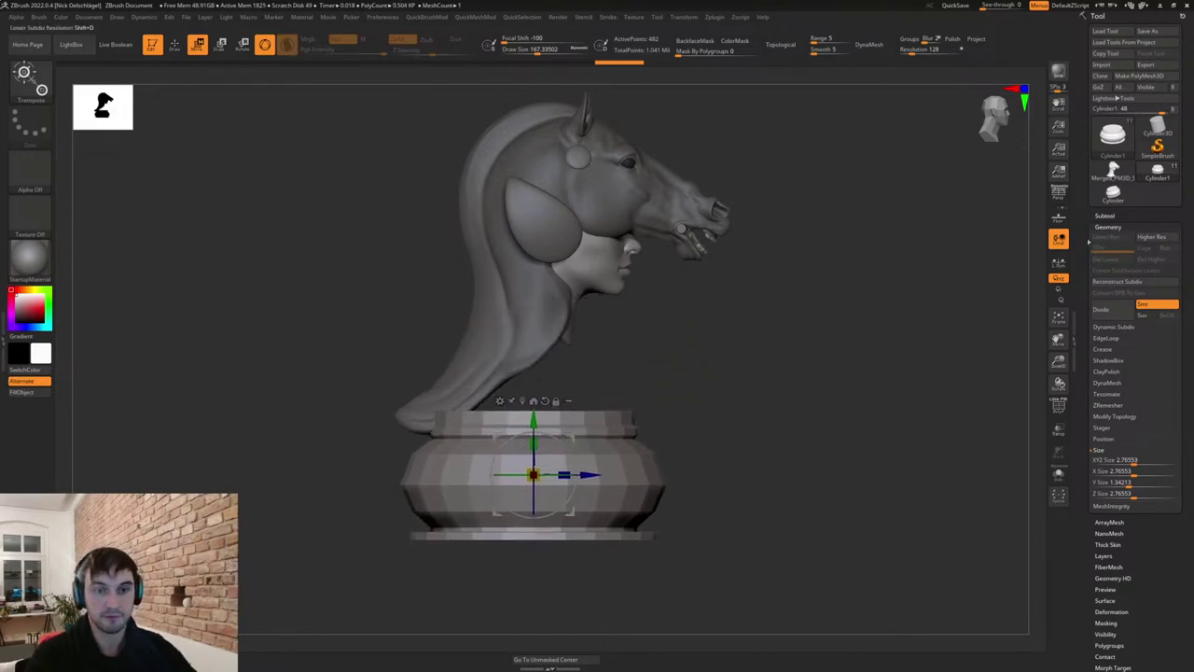
Show the hidden PM3D_Sphere3D1_3 subtool and lower the base until it sits under the bust's shoulders.
click(1108, 217)
click(1173, 316)
alt+drag(778, 396, 773, 437)
drag(535, 420, 534, 443)
shift+drag(699, 391, 663, 401)
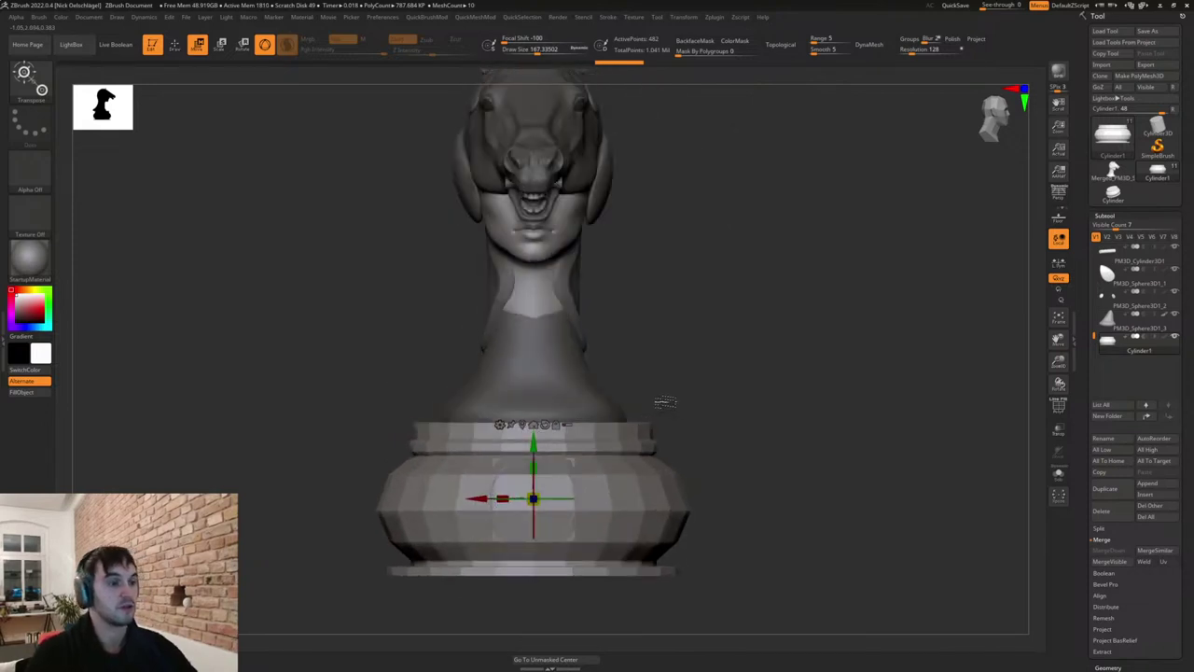
Scale the base down to an XYZ size of about 2.35 and raise it slightly against the bust's shoulders.
alt+drag(709, 436, 670, 468)
drag(566, 510, 570, 518)
drag(570, 458, 571, 451)
mouse_move(656, 475)
mouse_down()
mouse_move(662, 395)
mouse_move(664, 455)
mouse_up()
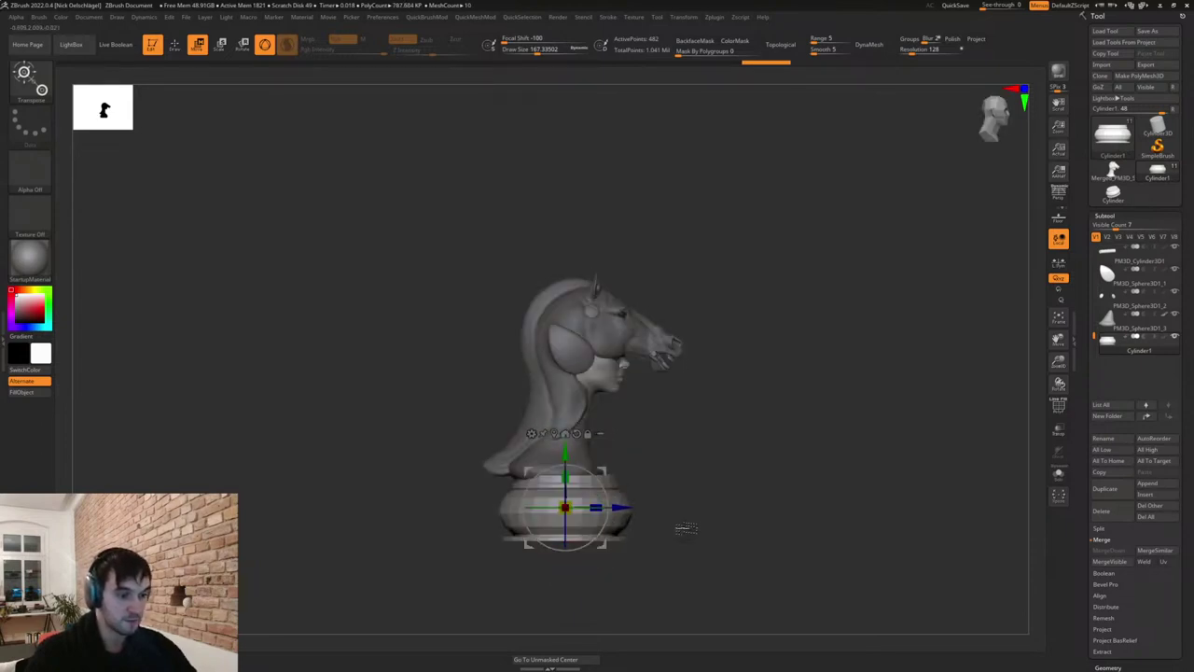
alt+drag(685, 528, 722, 572)
alt+drag(722, 572, 729, 545)
Check the base's wireframe and turn on Dynamic Subdivision for the Cylinder1 subtool to smooth its faceted surface.
key(shift+f)
drag(775, 445, 697, 427)
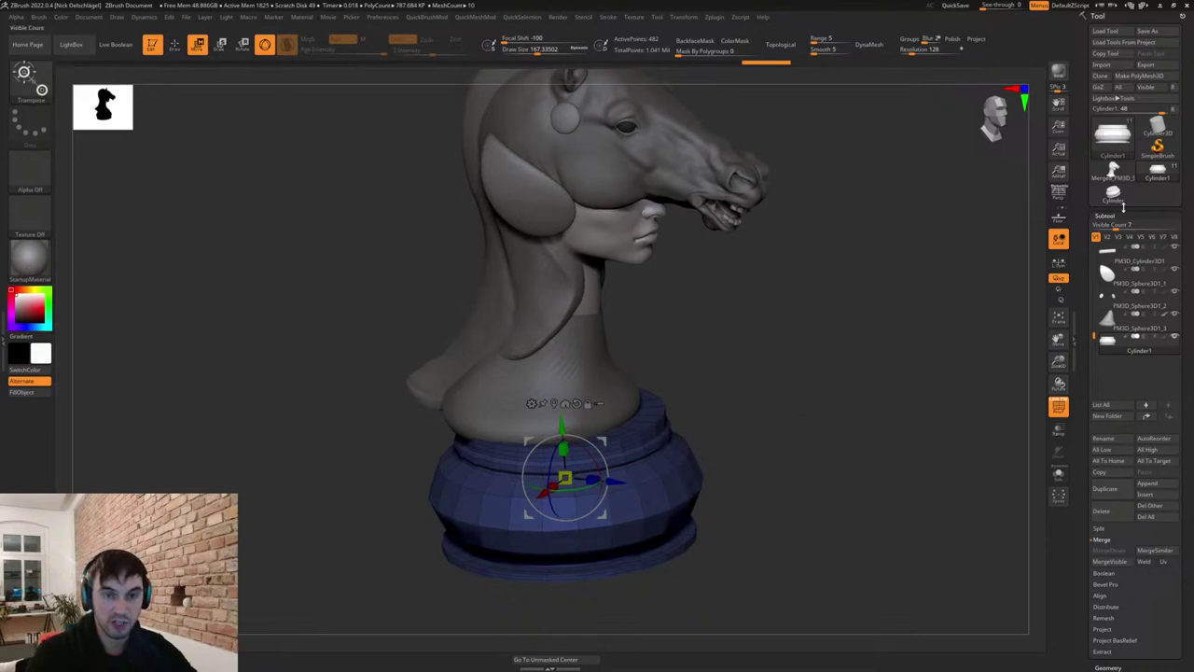
click(1104, 217)
click(1108, 215)
click(1111, 216)
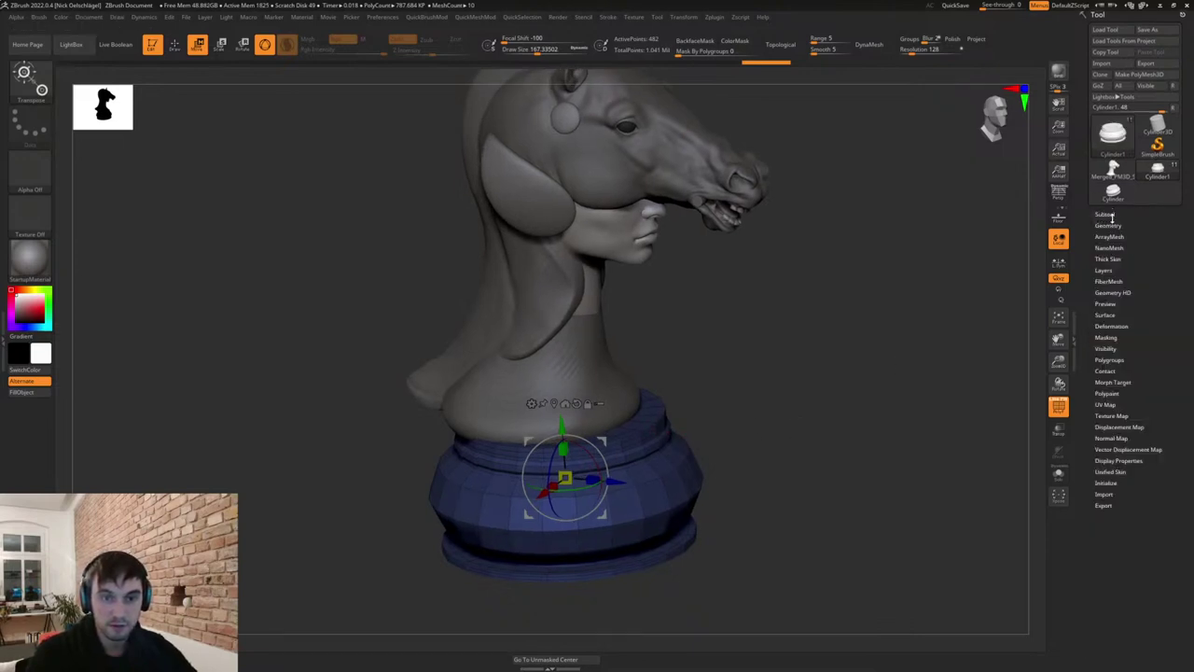
click(1109, 226)
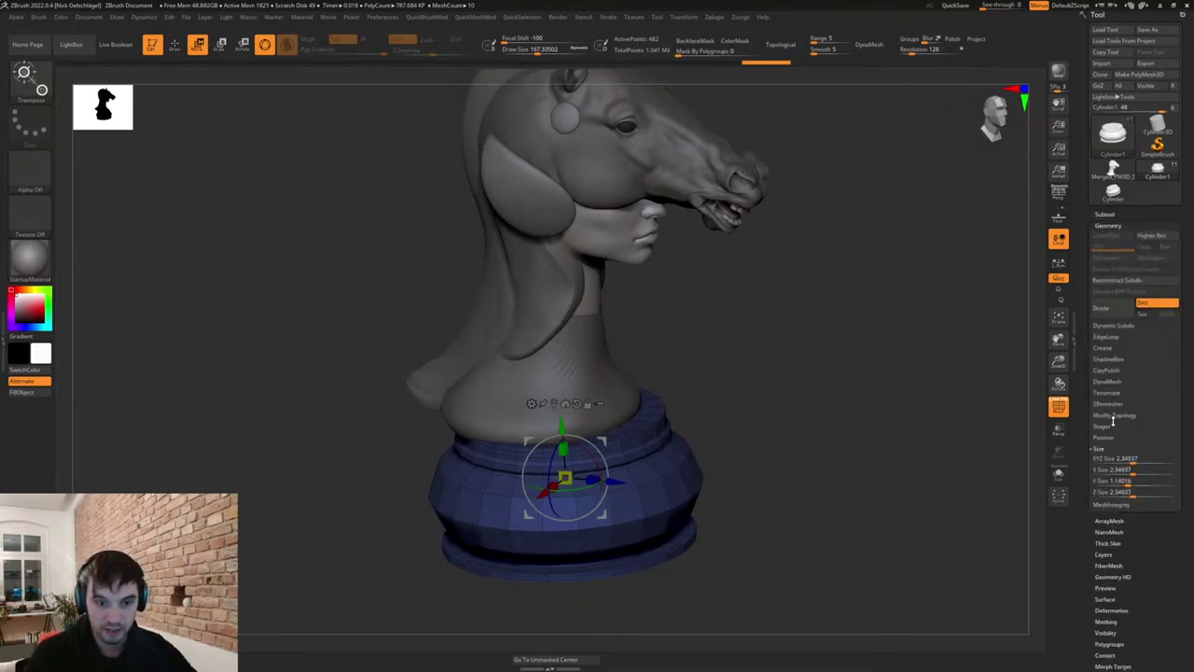
click(1113, 325)
click(1108, 336)
drag(770, 474, 773, 454)
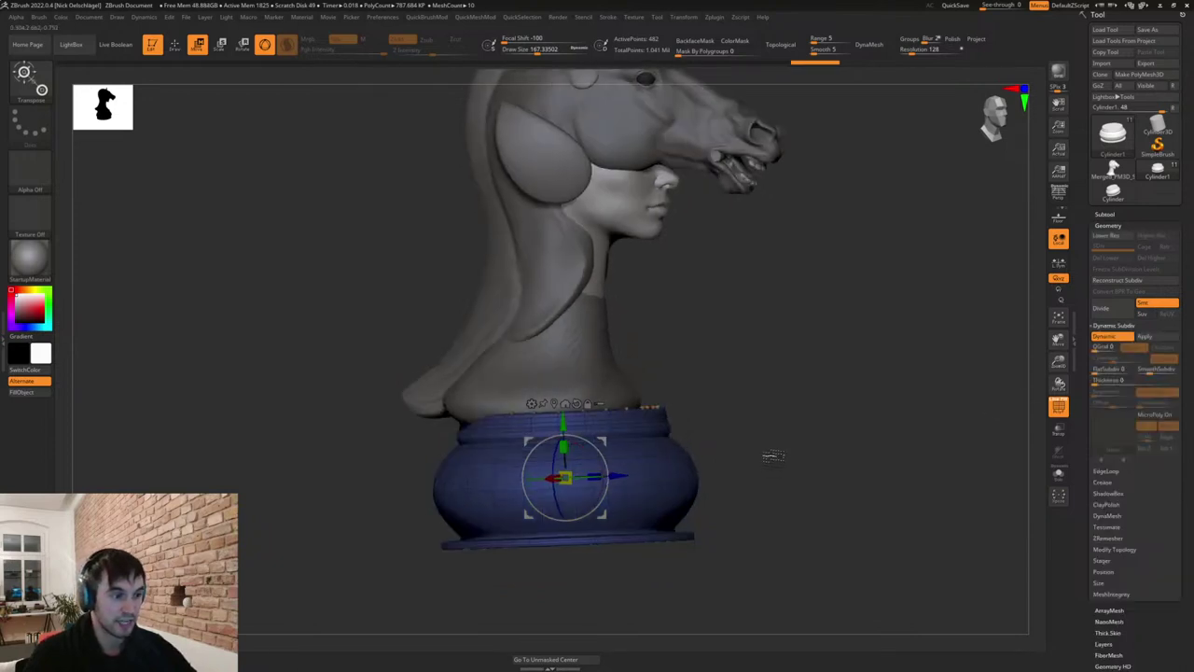
key(shift+f)
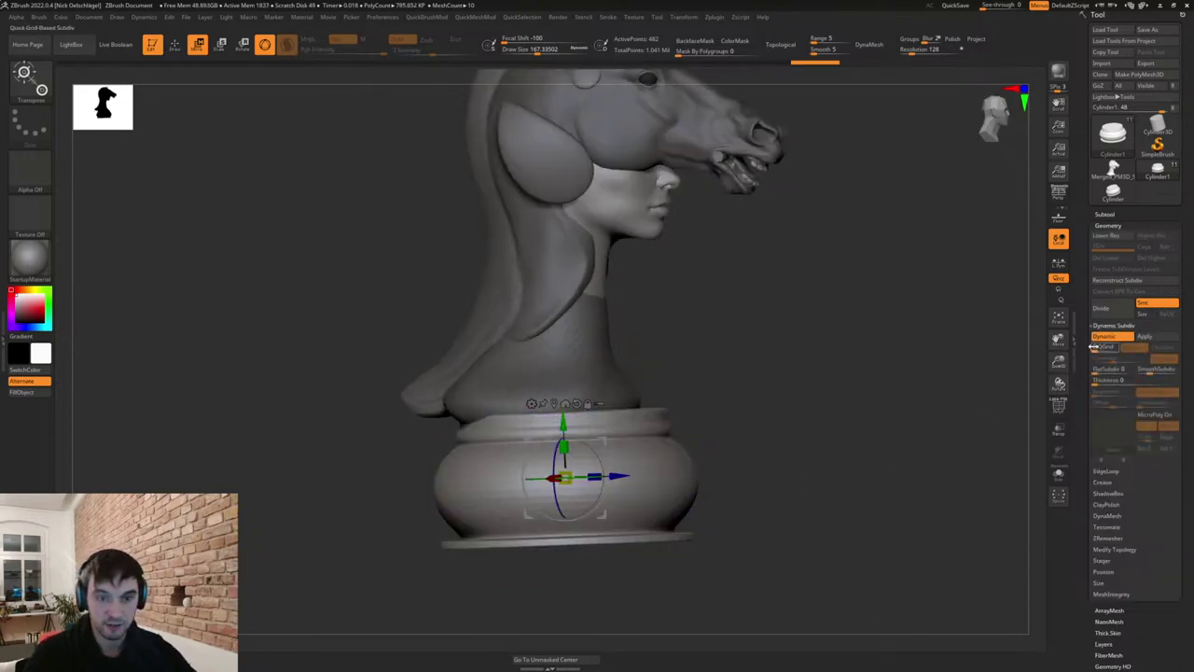
Try raised QGrid values for the base's dynamic subdivision and reset QGrid to 0.
drag(1096, 348, 1099, 348)
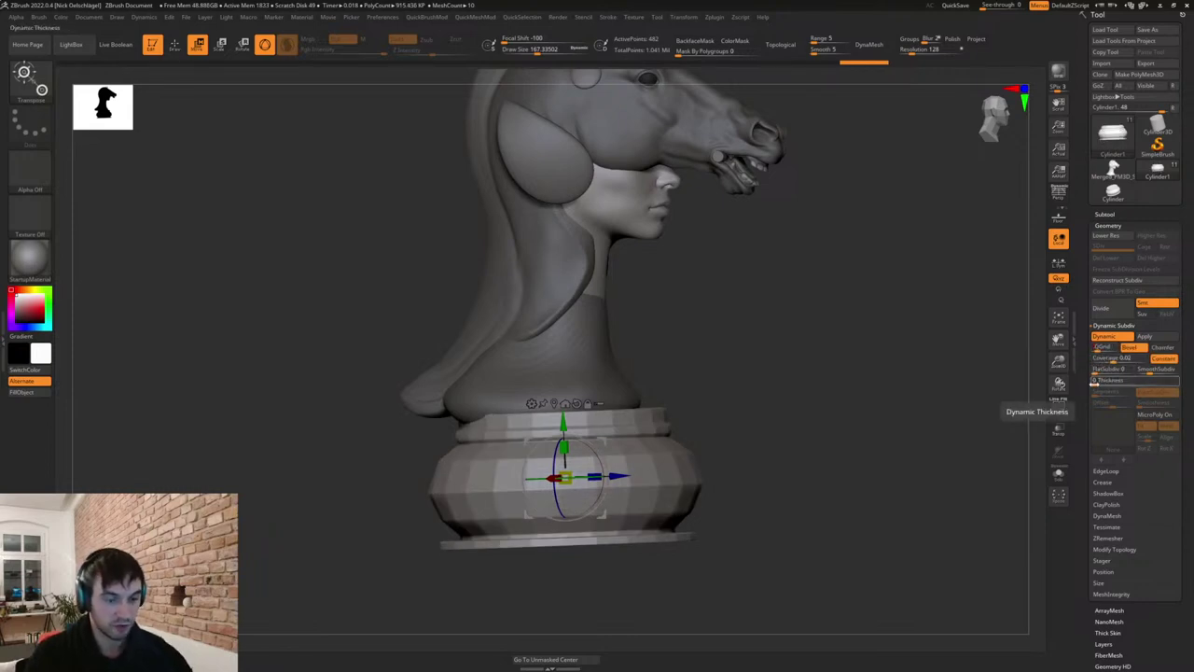
text(0)
key(Return)
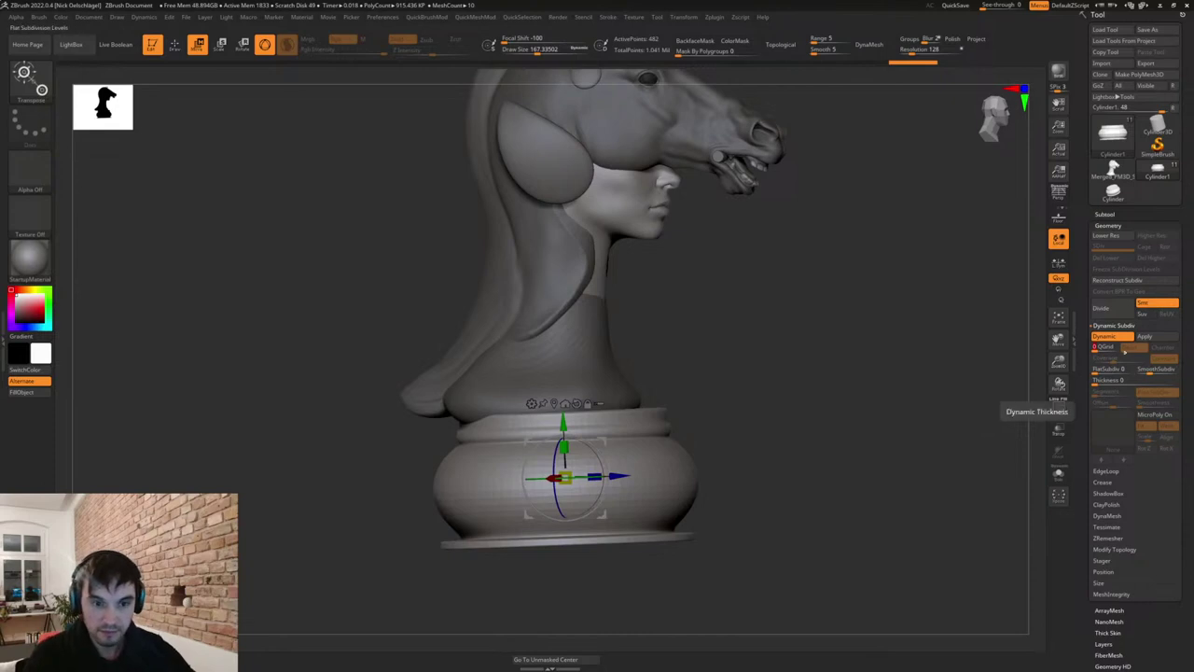
drag(867, 457, 958, 443)
drag(795, 516, 830, 507)
drag(1095, 348, 1102, 349)
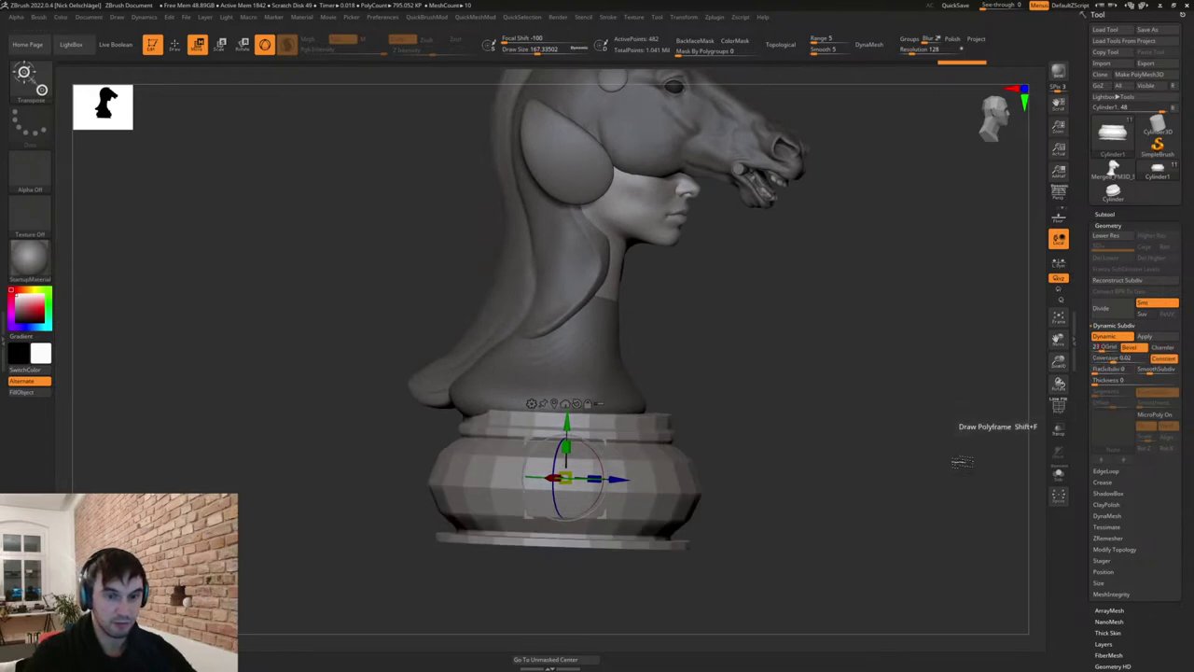
drag(959, 461, 1024, 427)
drag(936, 472, 826, 530)
click(1104, 348)
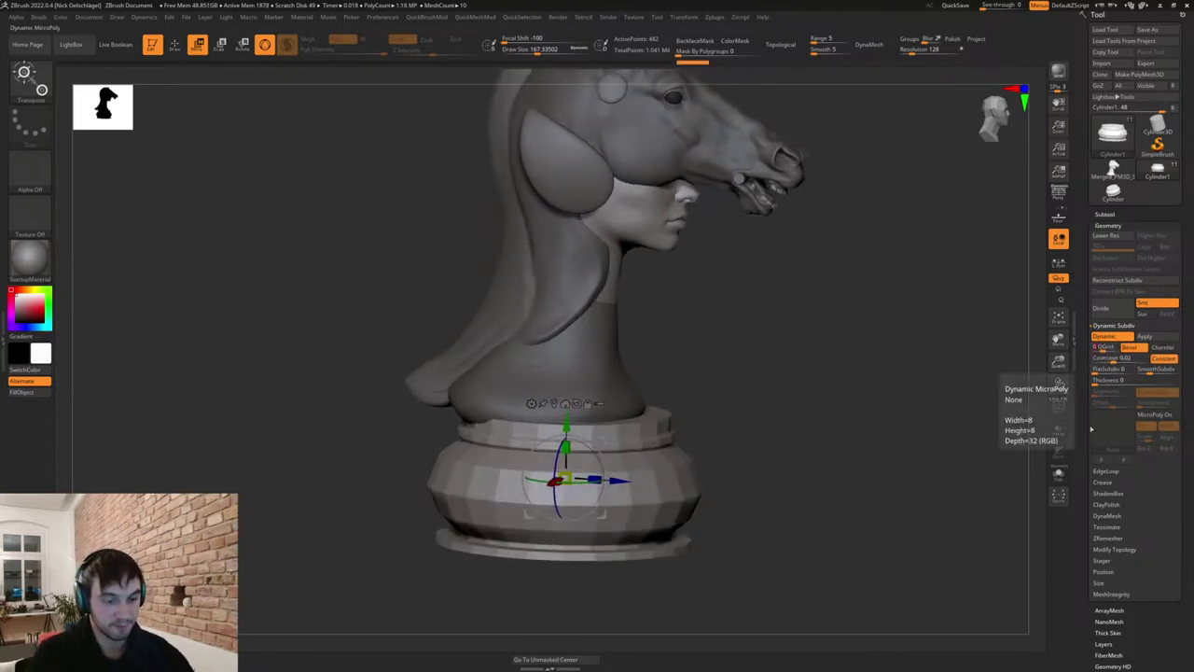
key(Return)
Examine the smoothed base and the whole chess-knight silhouette from the side and at an angle.
drag(763, 425, 760, 497)
drag(829, 476, 805, 548)
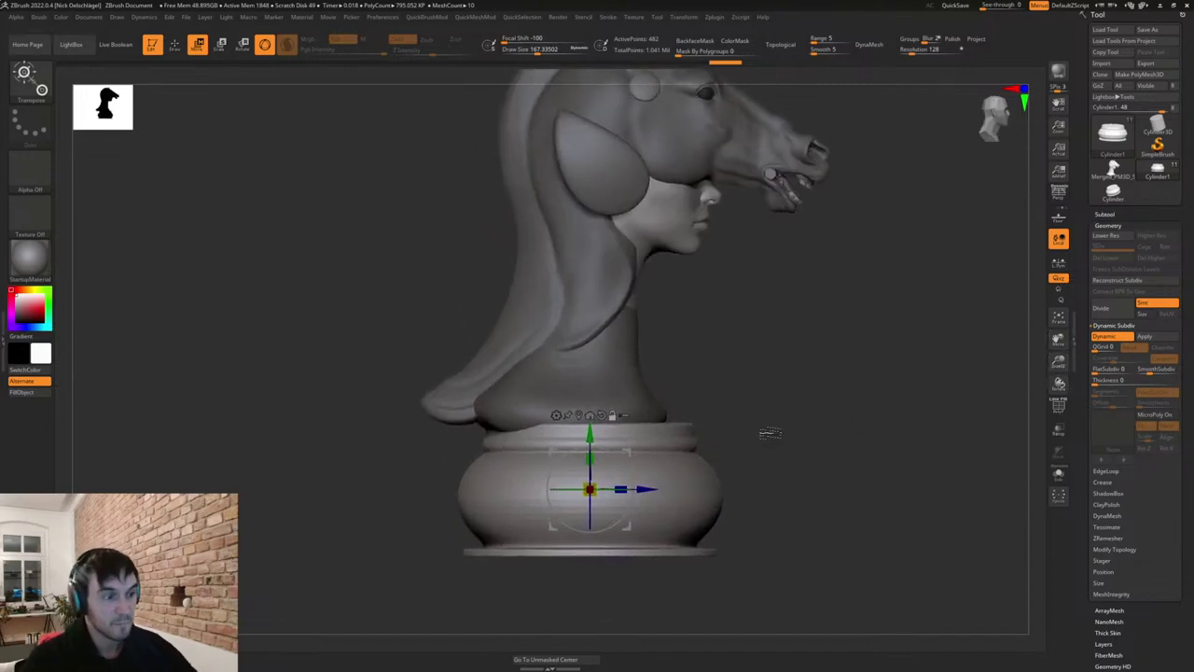
key(q)
alt+drag(806, 473, 781, 472)
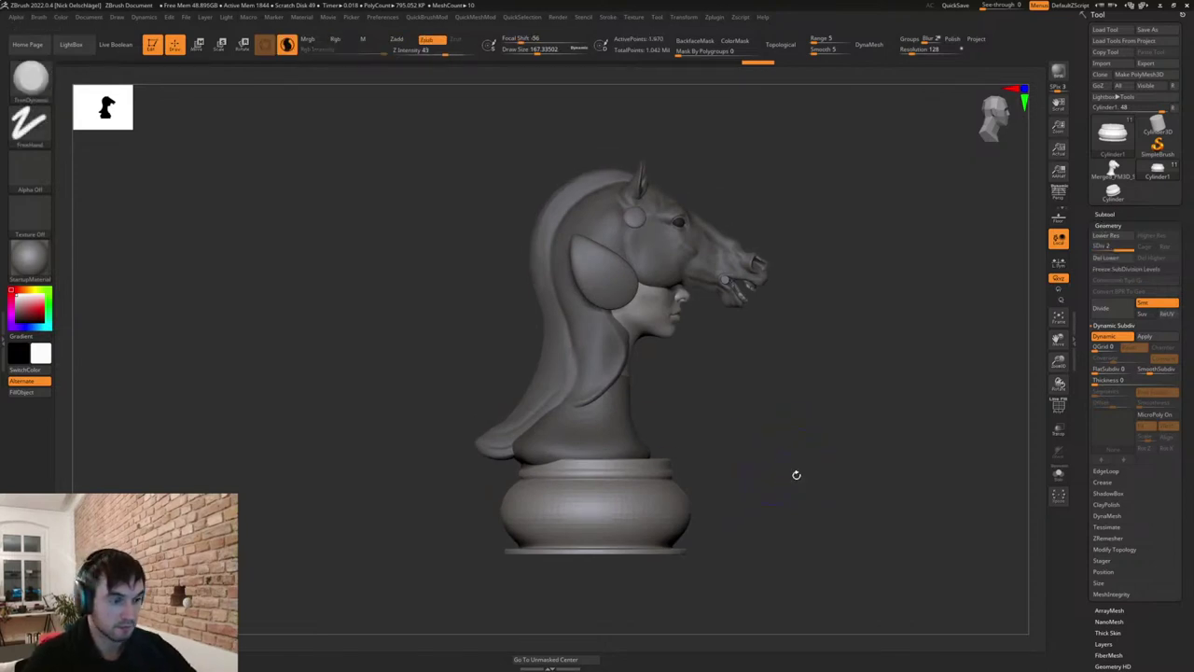
drag(794, 475, 844, 422)
Fill the PM3D_Sphere3D1_2 subtool, the round discs below the horse's ears, with white and make Horse_Head2 active.
alt+click(626, 421)
click(1104, 214)
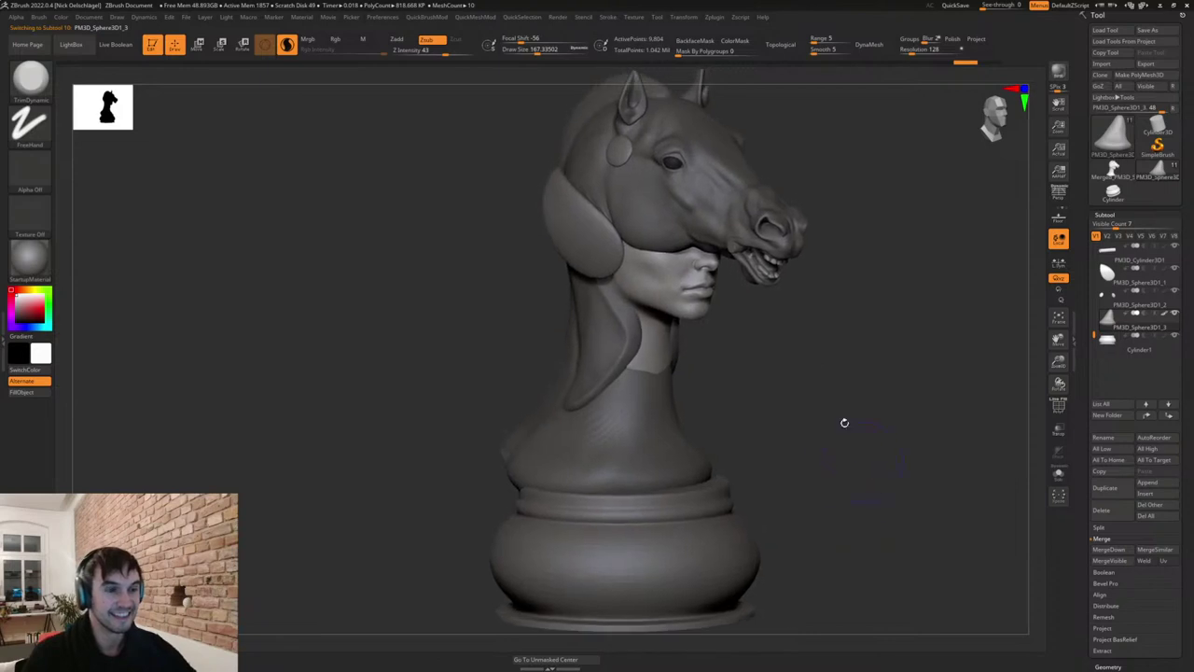
alt+click(739, 248)
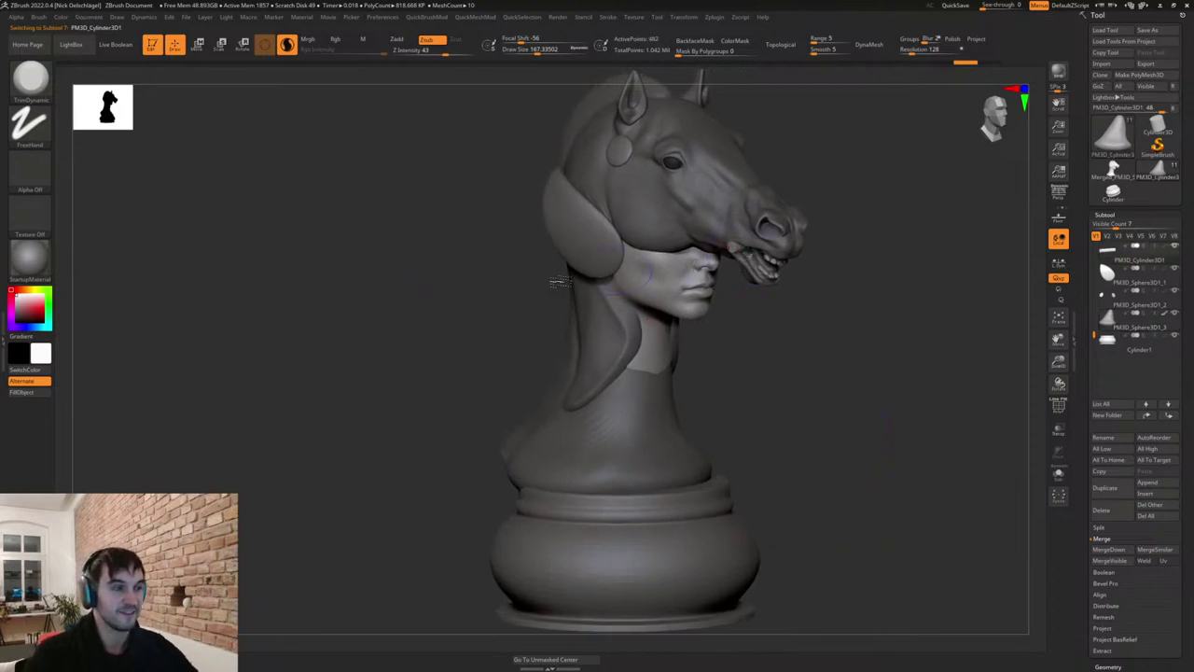
alt+click(621, 154)
click(38, 391)
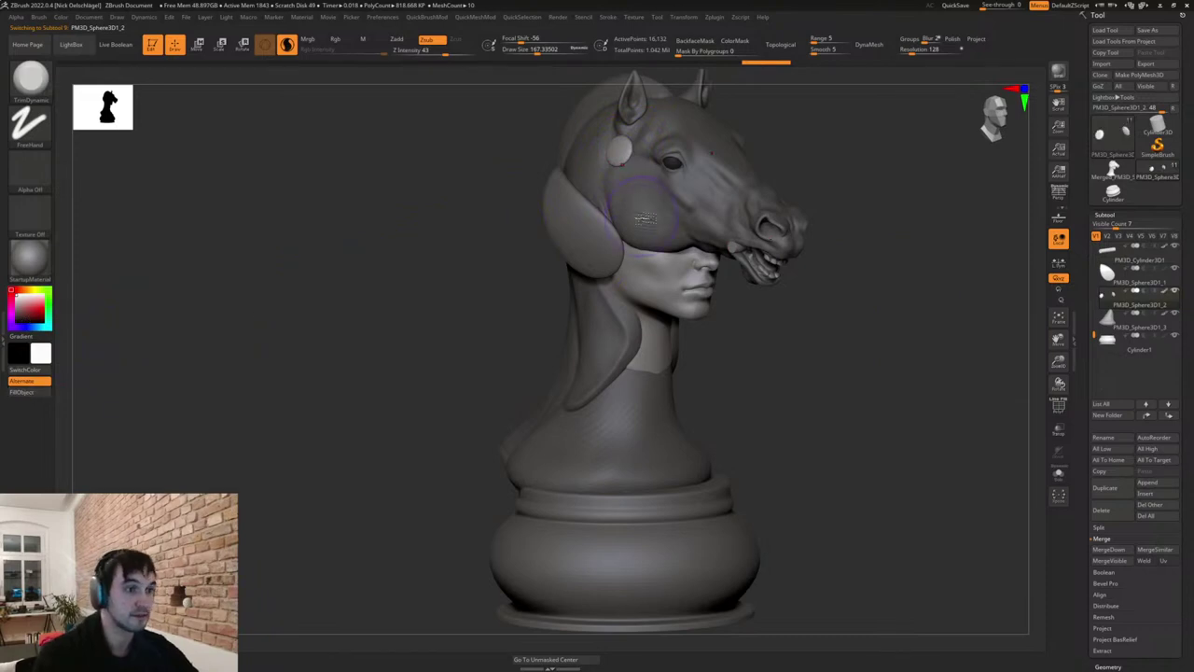
alt+click(655, 207)
Save the chess-knight tool as a ZTool file in the 230112_Horse folder.
drag(825, 392, 800, 439)
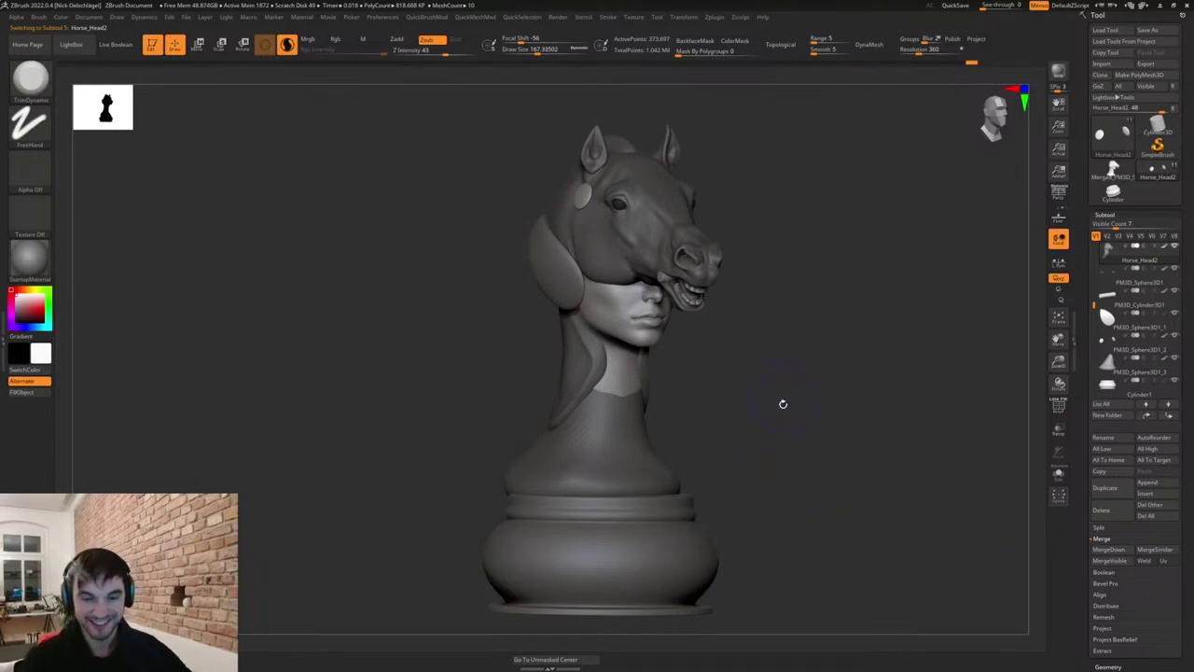
drag(787, 448, 826, 459)
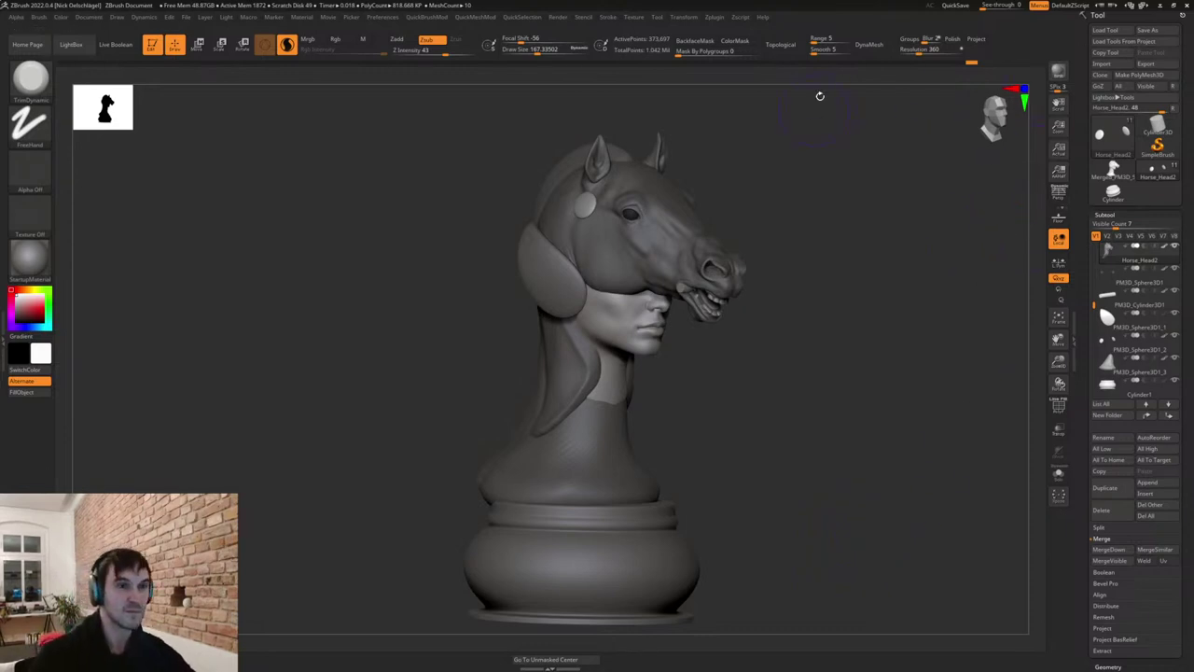
click(1153, 31)
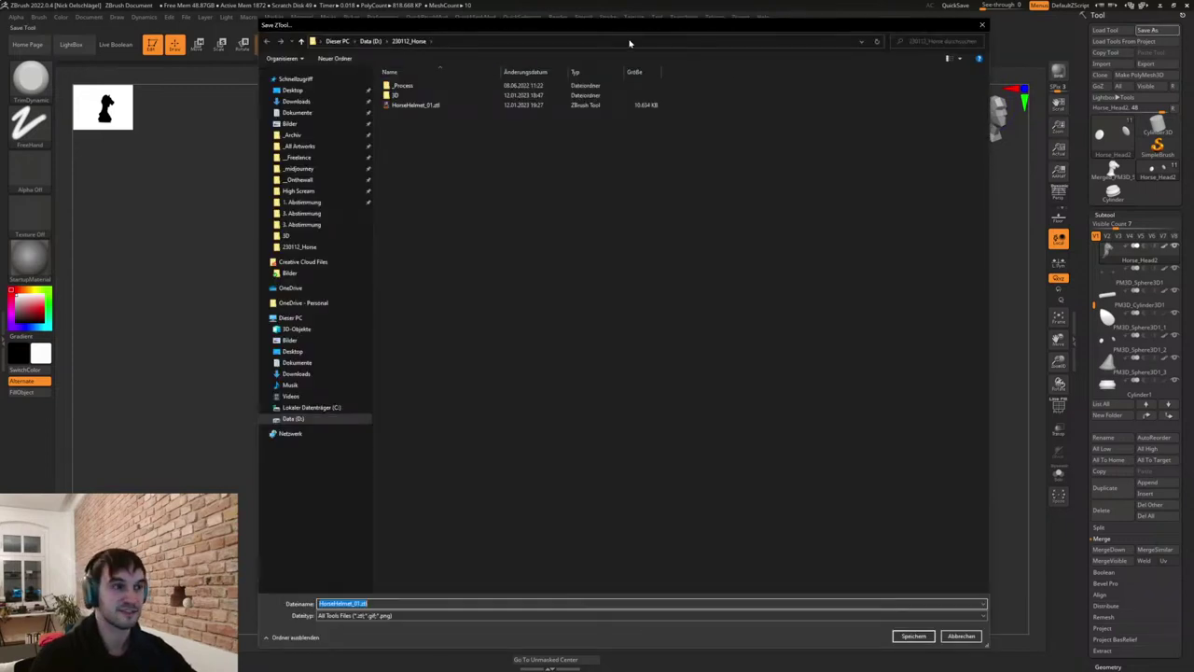
drag(626, 29, 1192, 56)
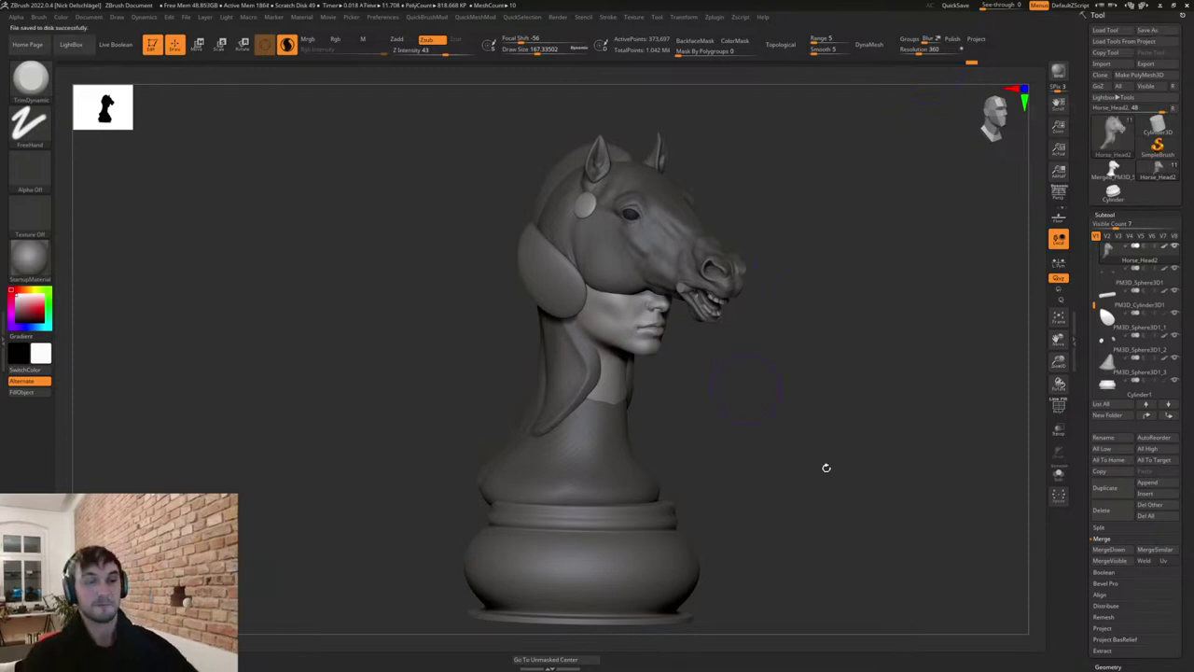
Select the Cylinder1 base and mask everything except its thin bottom rim in side view.
drag(739, 408, 760, 428)
key(shift+f)
alt+click(670, 457)
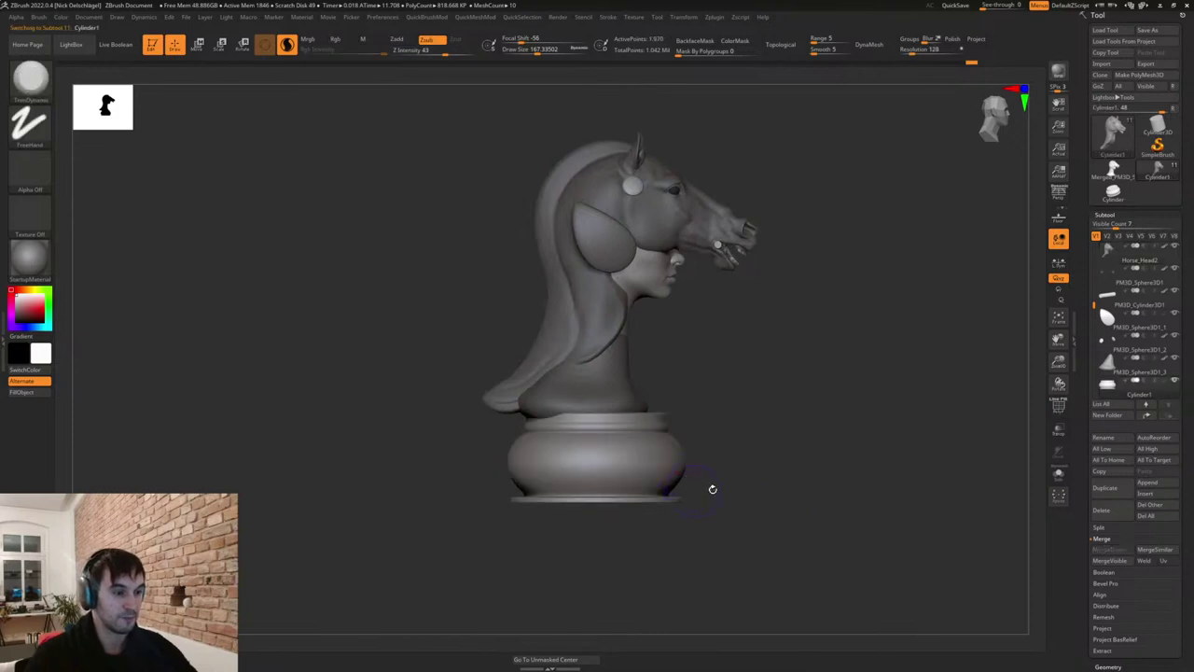
alt+drag(712, 487, 818, 422)
key(shift+f)
mouse_move(831, 504)
alt+mouse_down()
mouse_move(896, 547)
mouse_move(897, 432)
alt+mouse_up()
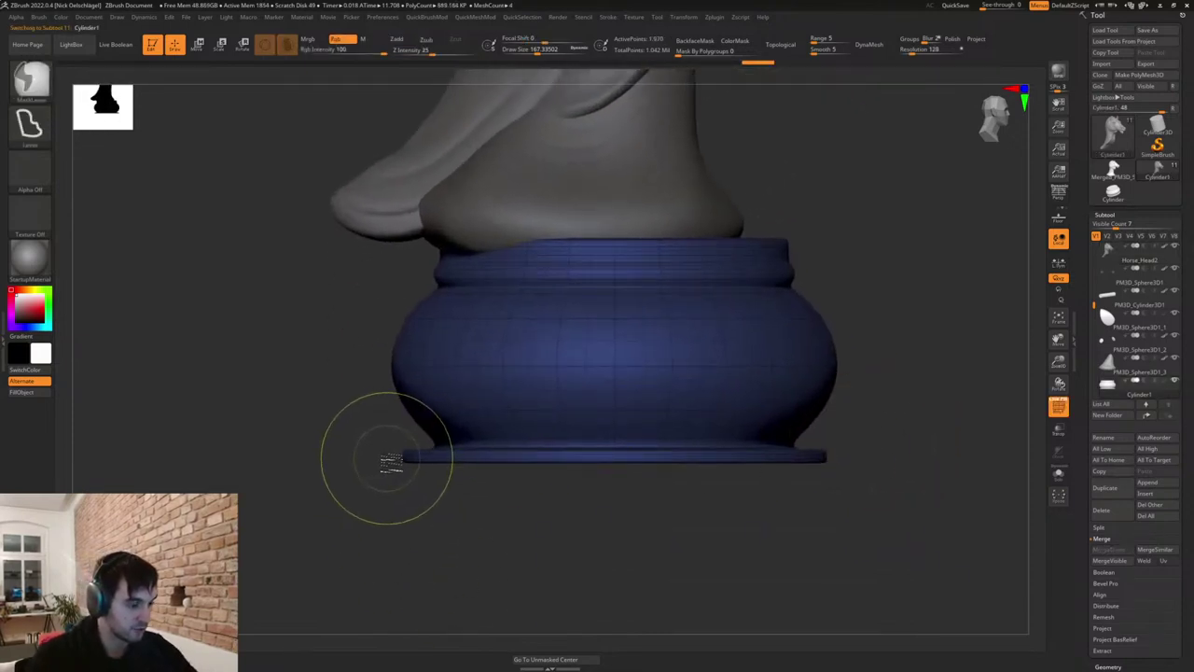
key(shift+f)
mouse_move(388, 465)
ctrl+mouse_down()
mouse_move(518, 528)
mouse_move(874, 477)
mouse_move(894, 456)
ctrl+mouse_up()
ctrl+click(895, 449)
Move the unmasked bottom rim down to thicken the foot of the base and clear the mask.
key(w)
drag(615, 297, 615, 314)
mouse_move(904, 478)
ctrl+right_down()
mouse_move(854, 414)
mouse_move(841, 366)
ctrl+right_up()
alt+right_drag(842, 366, 840, 456)
key(q)
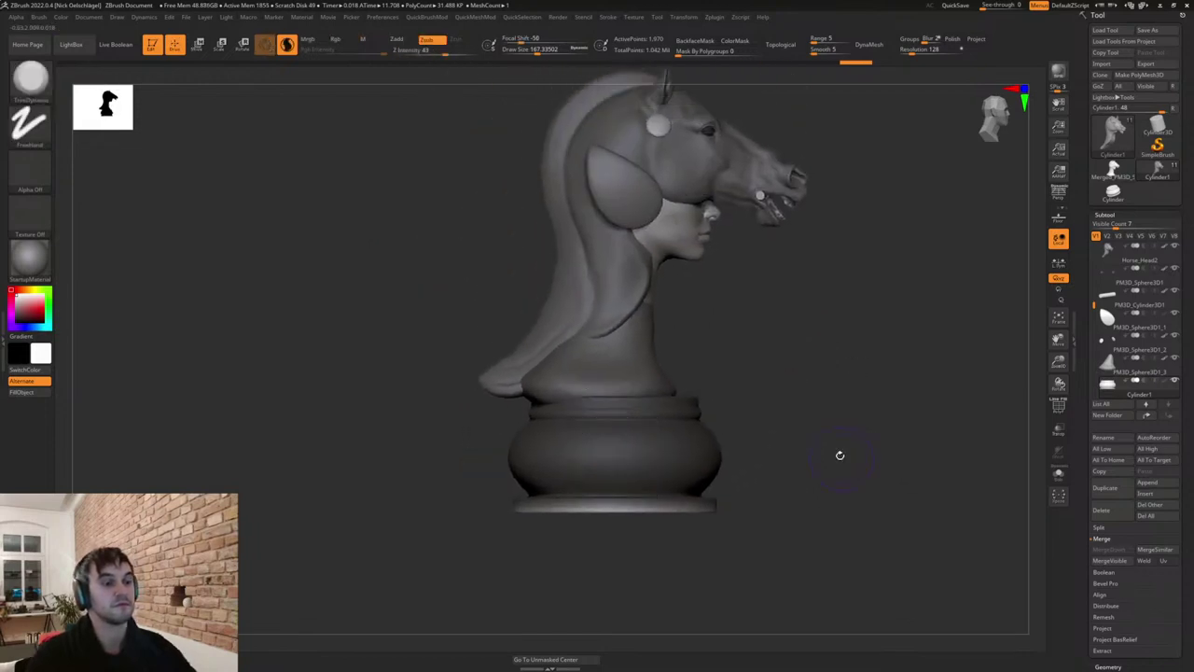
drag(819, 472, 815, 482)
mouse_move(822, 479)
ctrl+mouse_down()
mouse_move(816, 498)
mouse_move(803, 492)
ctrl+mouse_up()
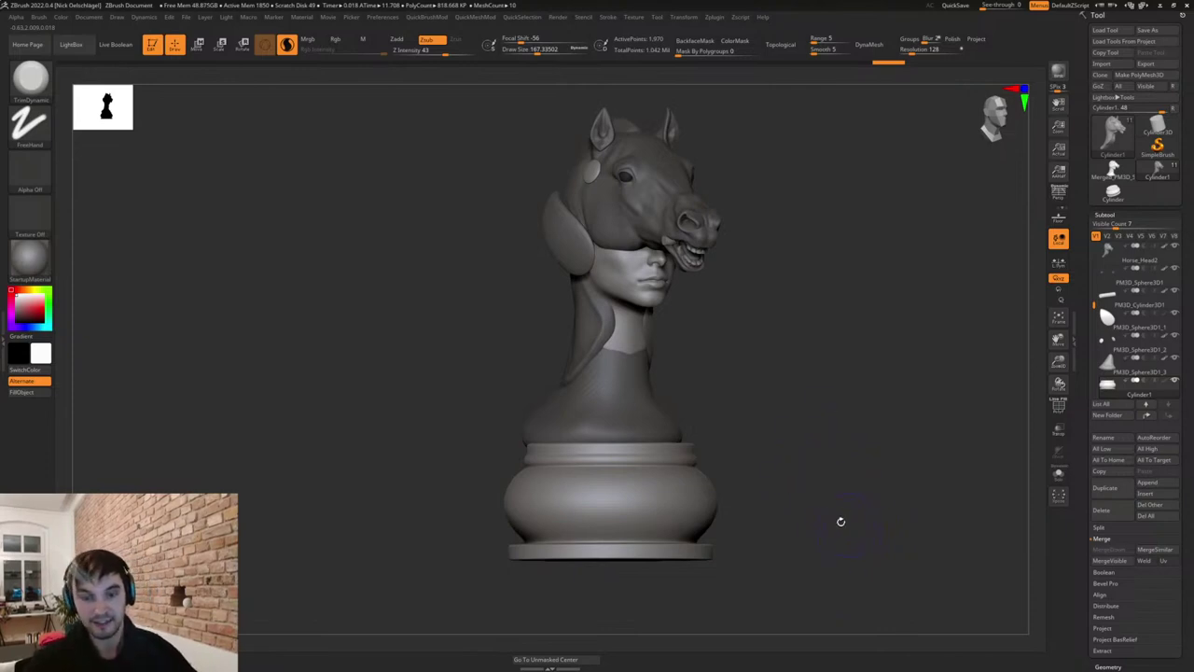
Select the PM3D_Sphere3D1_3 neck and push its lower back edge inward using the Move brush at a draw size of about 372.
drag(758, 399, 793, 444)
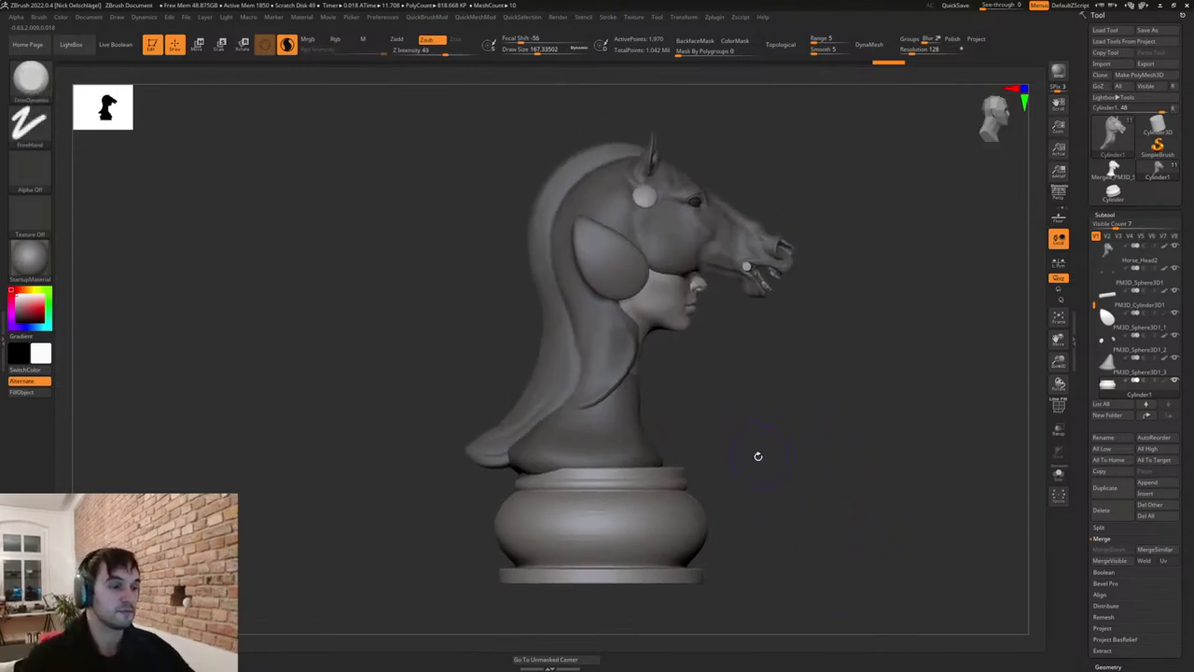
alt+click(614, 432)
key(s)
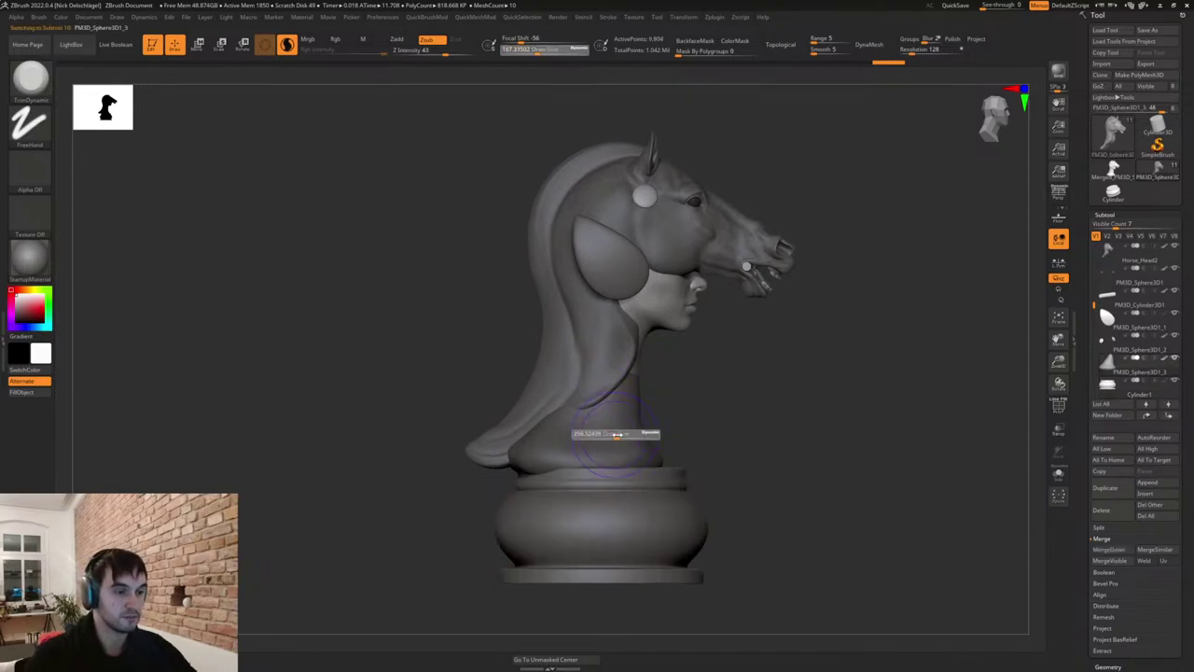
key(b)
key(m)
key(v)
drag(533, 431, 541, 439)
drag(716, 420, 700, 490)
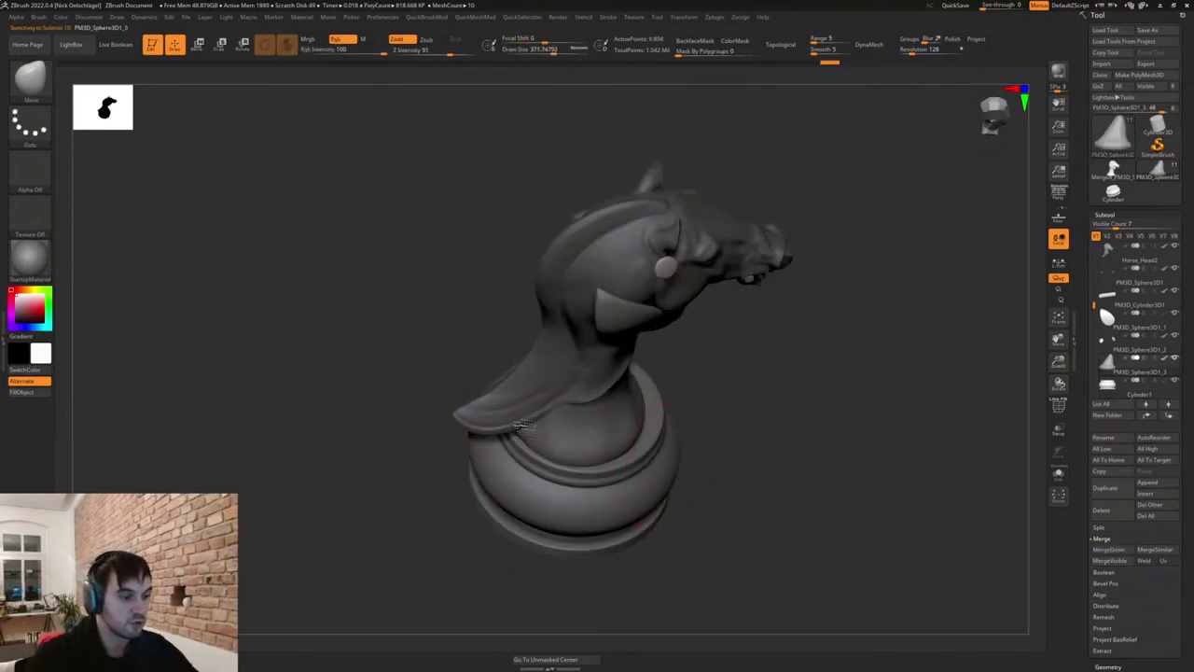
Refine and smooth the neck's flared lower edge, with draw sizes of about 223 and 245.
key(s)
drag(525, 427, 555, 432)
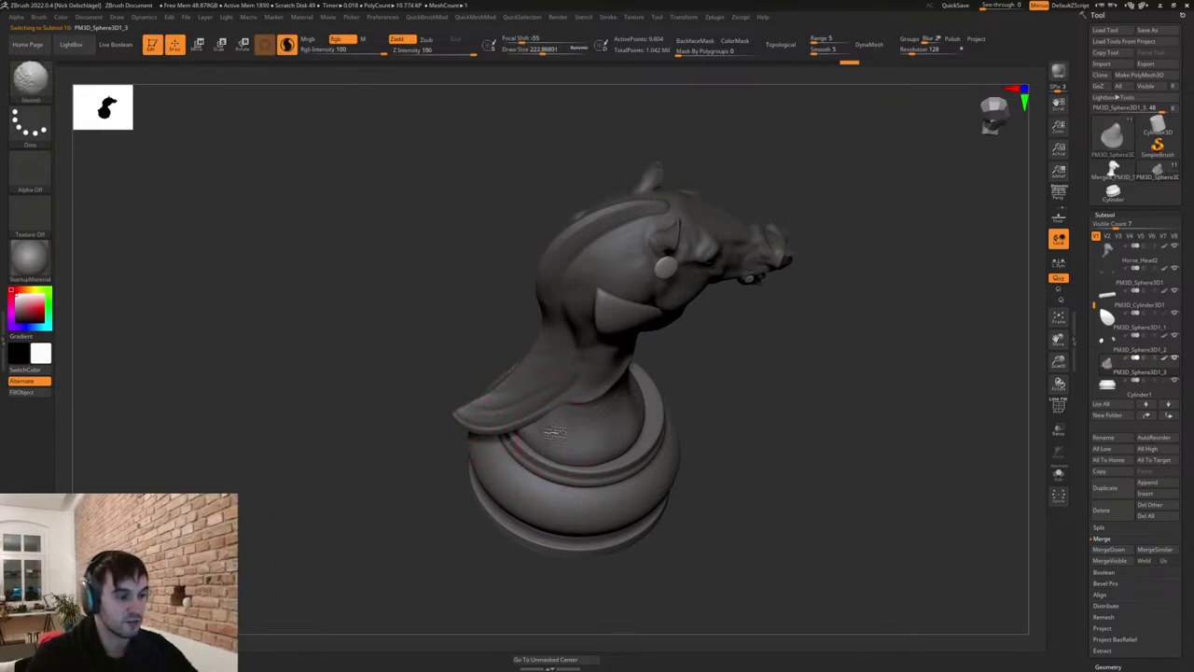
drag(752, 467, 757, 396)
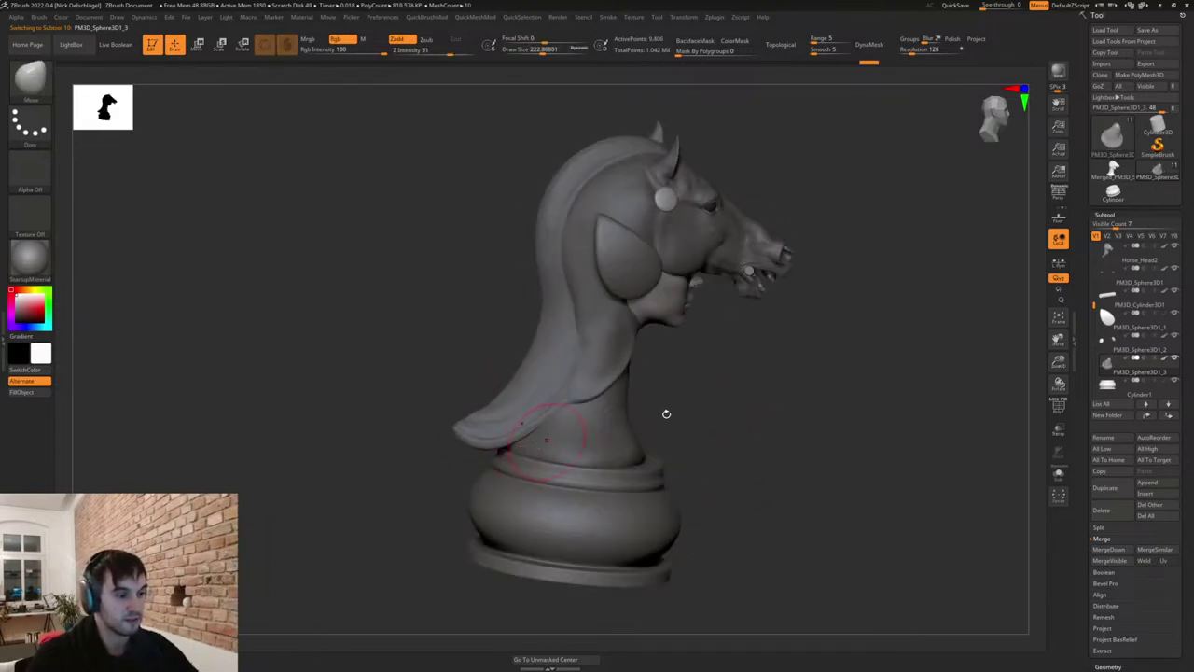
mouse_move(666, 413)
mouse_down()
mouse_move(666, 464)
mouse_move(640, 446)
mouse_move(727, 394)
mouse_move(724, 381)
mouse_up()
key(s)
mouse_move(646, 390)
shift+mouse_down()
mouse_move(664, 429)
mouse_move(681, 424)
shift+mouse_up()
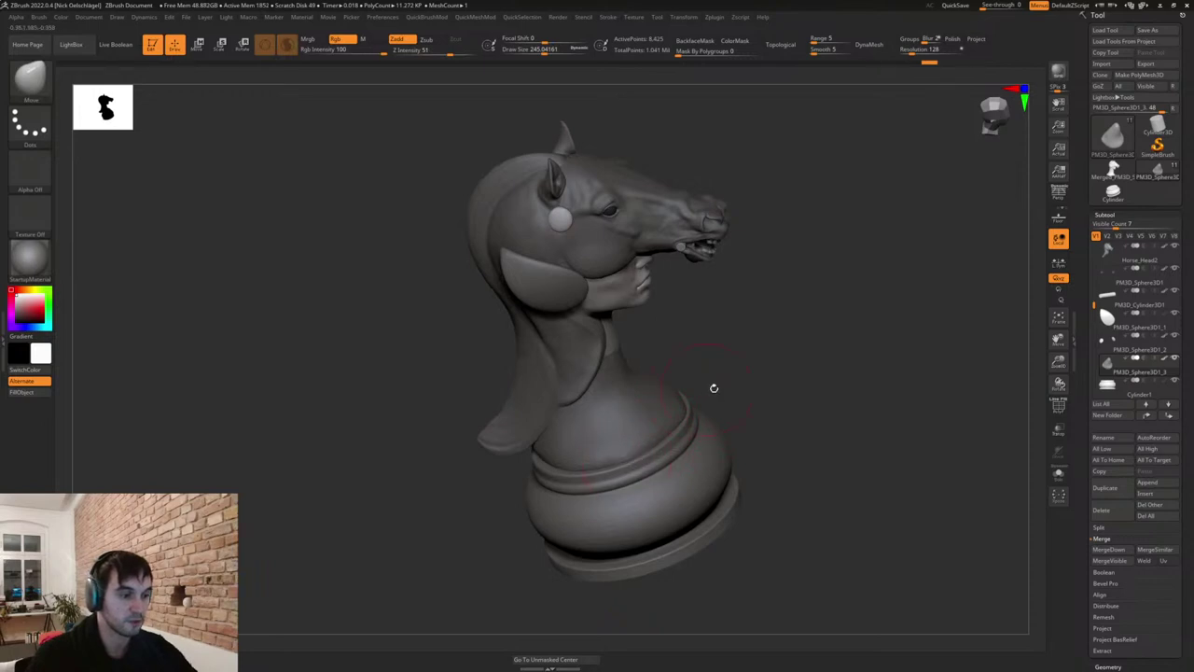
Fit the neck's lower edge inside the base's top ring with a draw size of about 177 and smooth the transition.
drag(714, 388, 767, 394)
mouse_move(631, 446)
right_down()
mouse_move(672, 416)
mouse_move(670, 439)
mouse_move(704, 387)
mouse_move(696, 420)
right_up()
key(s)
drag(696, 419, 685, 420)
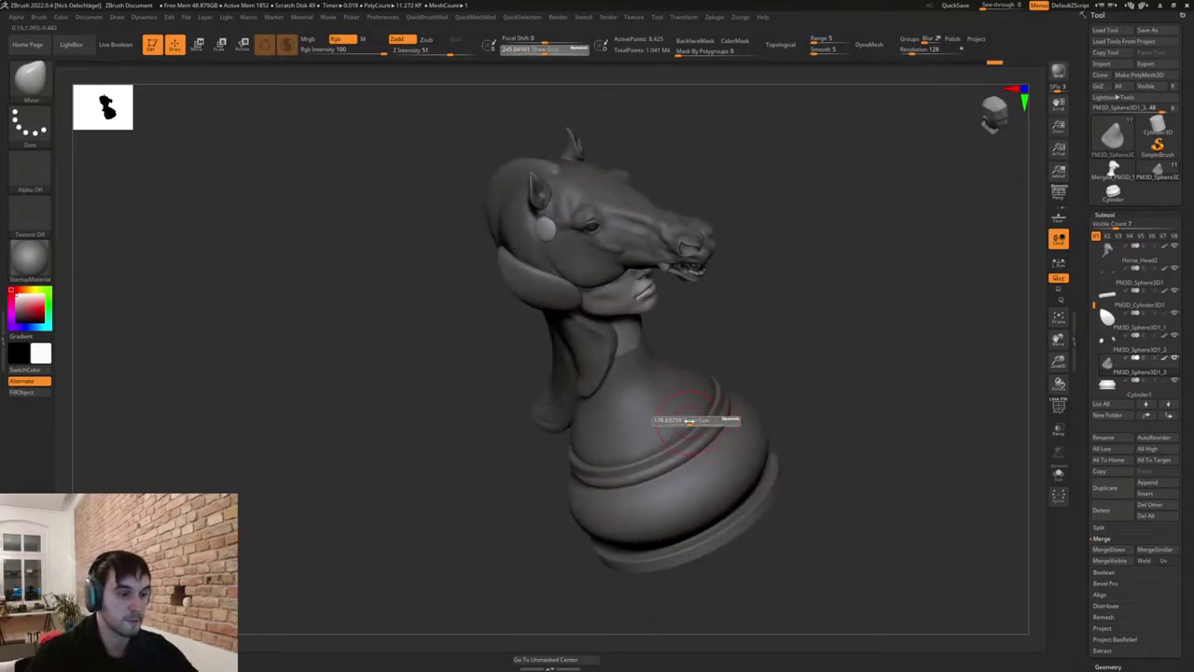
right_drag(661, 442, 604, 452)
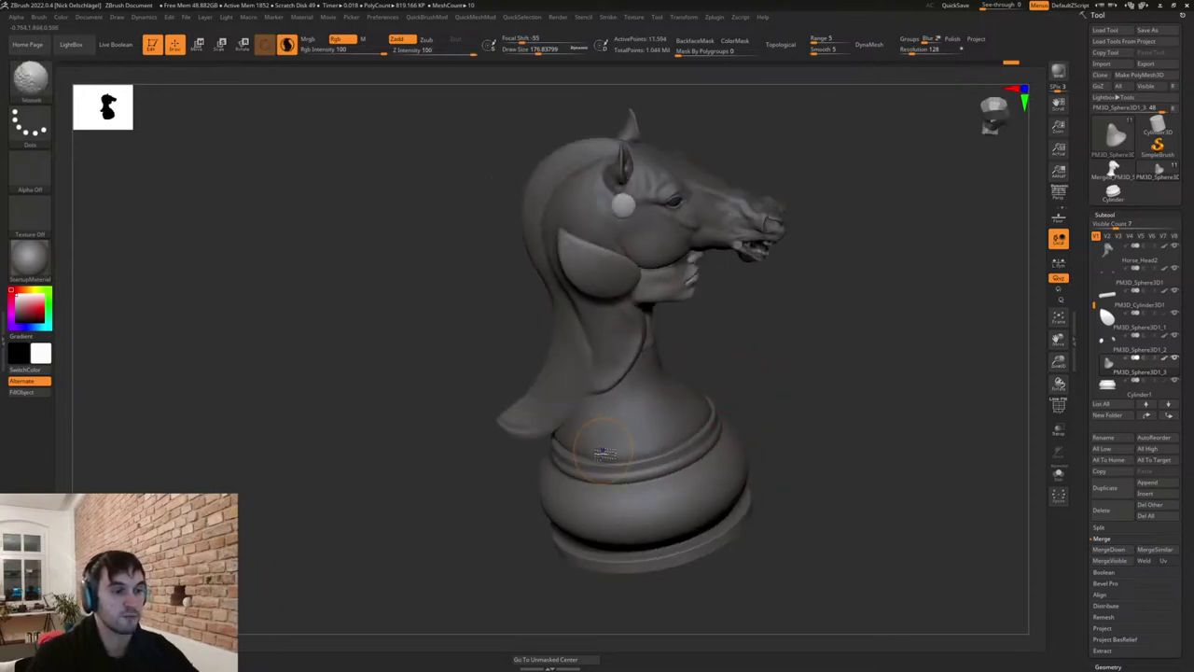
shift+right_drag(743, 405, 740, 408)
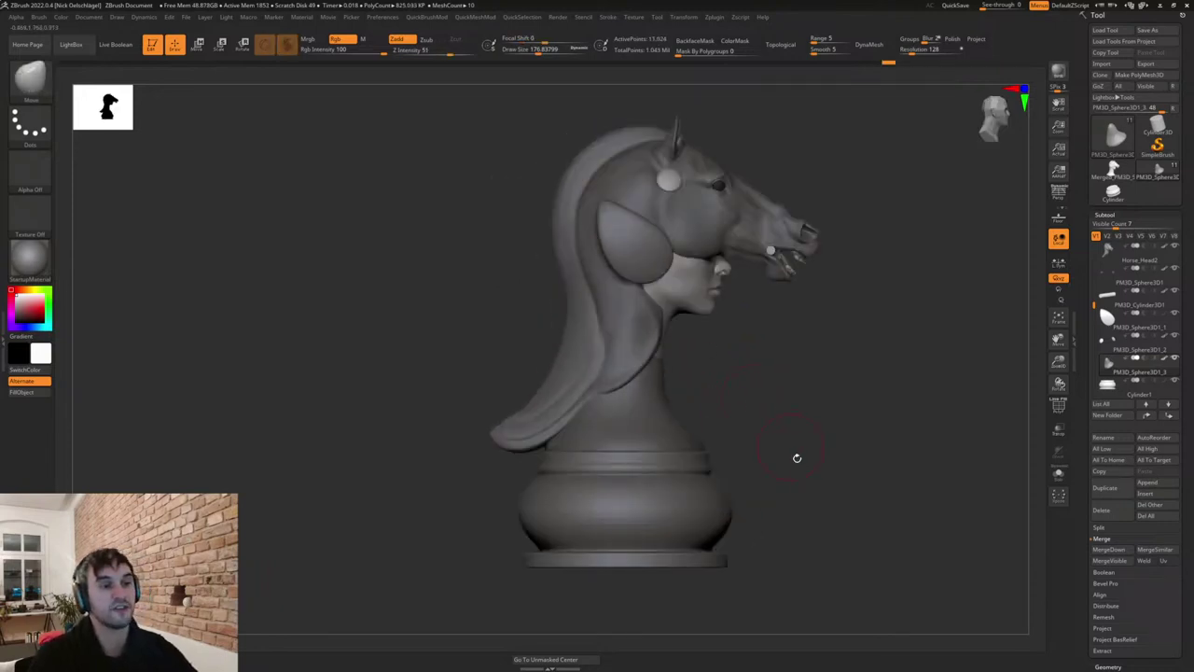
ctrl+right_drag(797, 458, 809, 459)
mouse_move(809, 459)
right_down()
mouse_move(761, 466)
mouse_move(792, 370)
mouse_move(758, 403)
mouse_move(836, 368)
right_up()
shift+click(648, 455)
right_drag(744, 417, 739, 485)
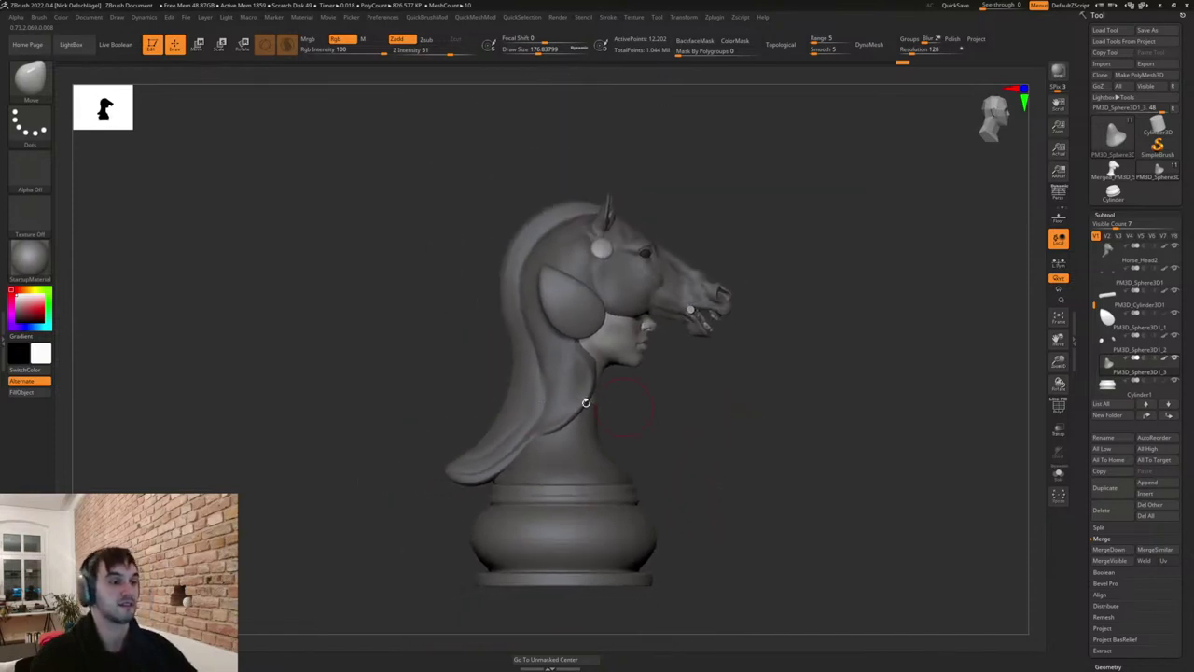
Select Horse_Head2 and push the mane's lower back edge and flared tip inward with the Move brush at draw sizes of about 324 and 202.
alt+click(534, 411)
key(s)
mouse_move(526, 413)
mouse_down()
mouse_move(547, 412)
mouse_move(496, 416)
mouse_move(510, 420)
mouse_up()
key(s)
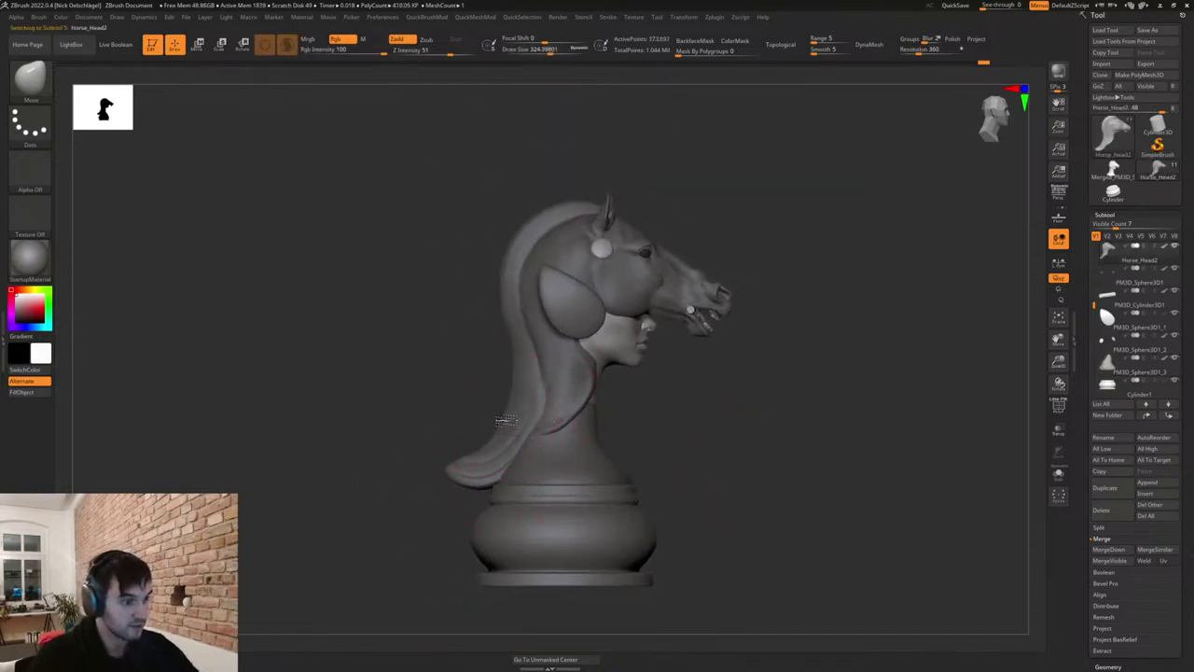
key(s)
drag(457, 468, 463, 452)
key(s)
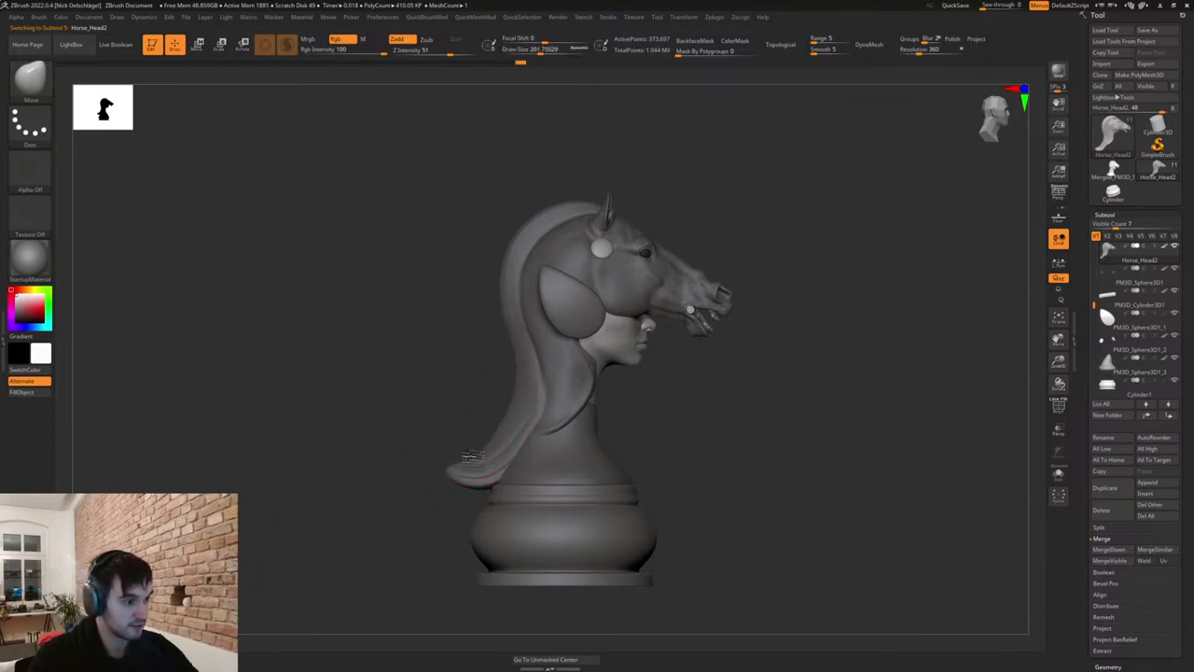
Smooth the crease between the mane and the side of the neck with a draw size of about 140.
drag(459, 411, 724, 547)
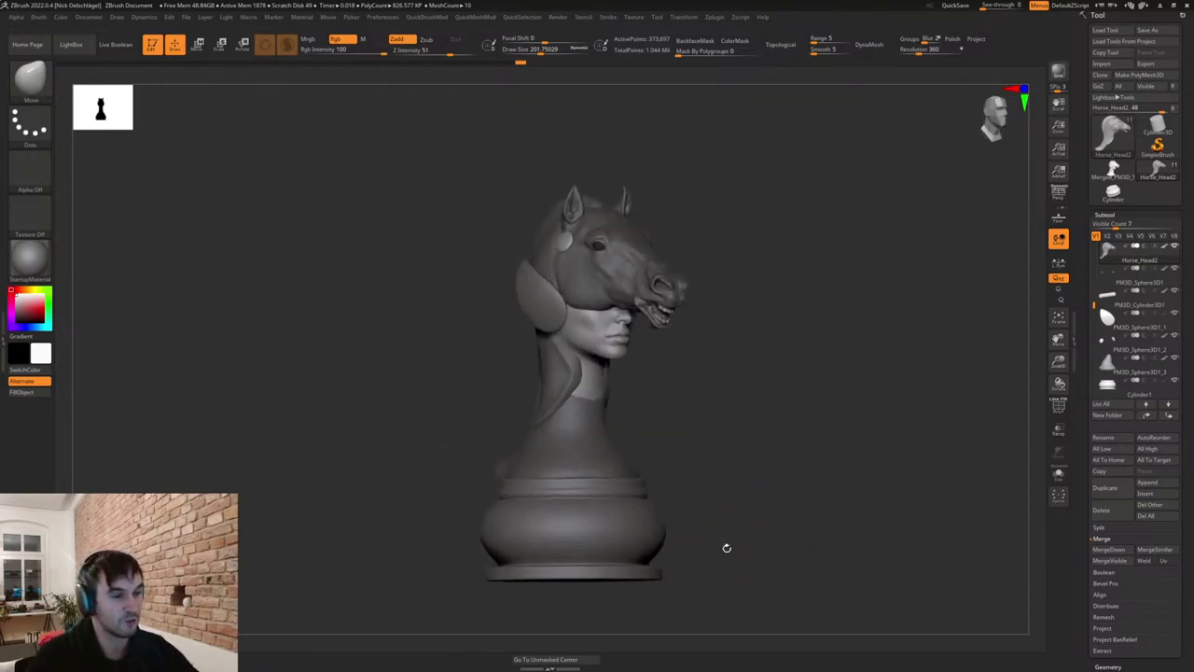
alt+drag(723, 504, 815, 493)
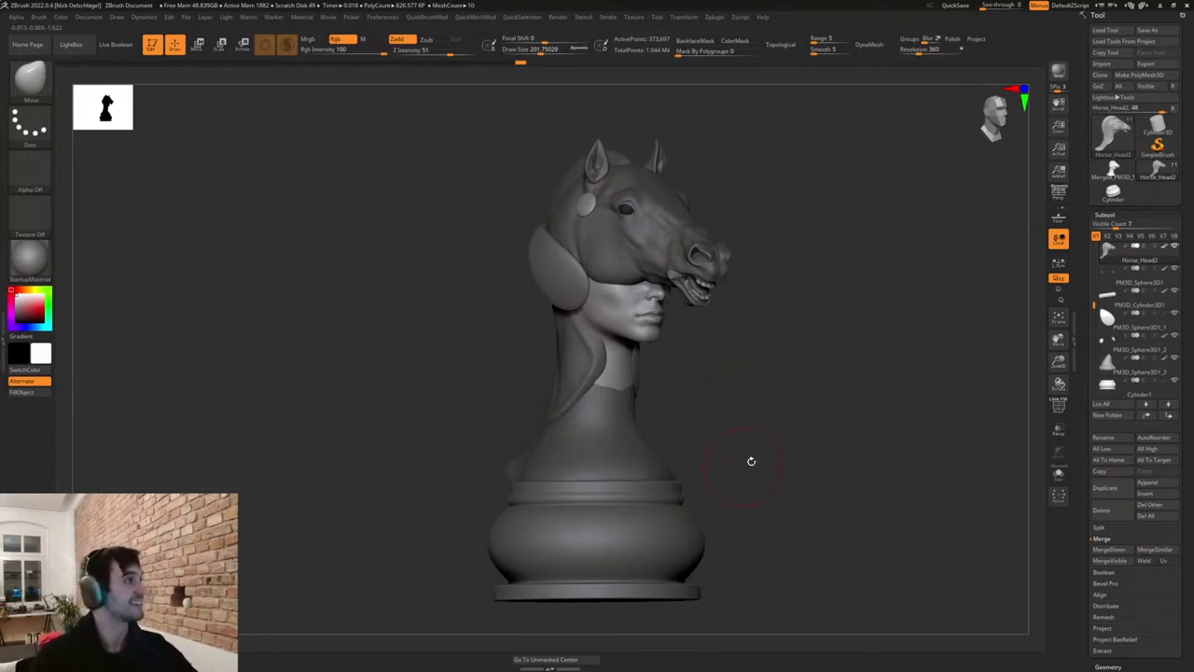
drag(755, 366, 787, 425)
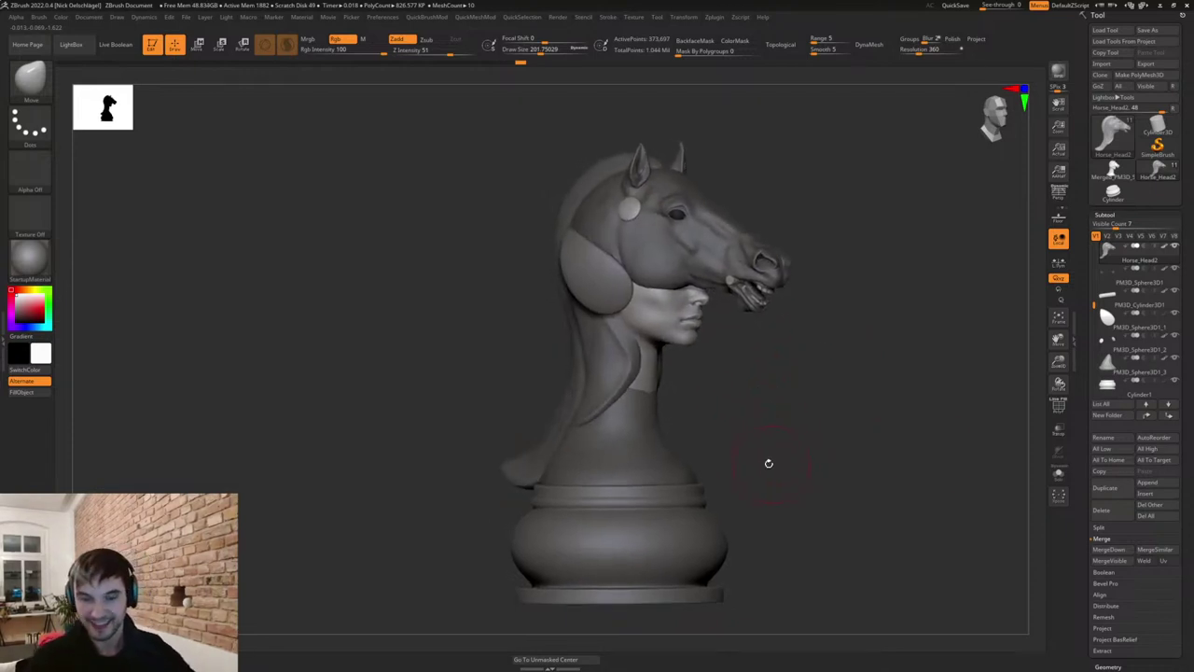
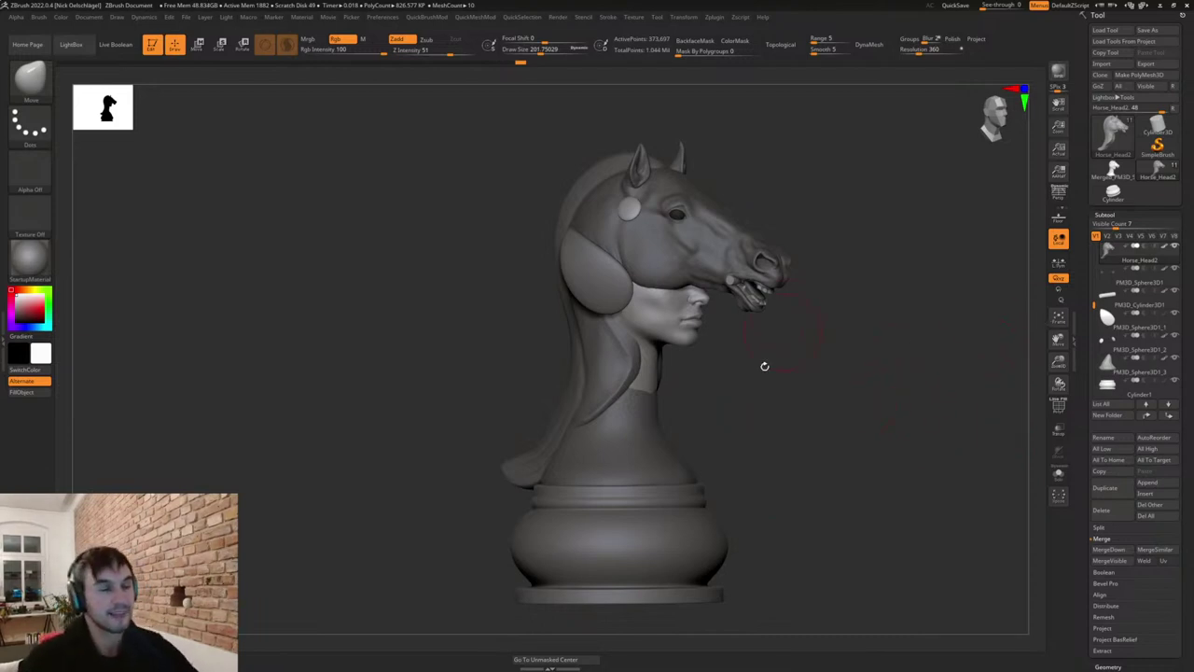
mouse_move(753, 389)
mouse_down()
mouse_move(749, 418)
mouse_move(725, 419)
mouse_move(719, 435)
mouse_move(743, 414)
mouse_move(772, 419)
mouse_move(772, 442)
mouse_move(797, 422)
mouse_move(765, 422)
mouse_up()
key(s)
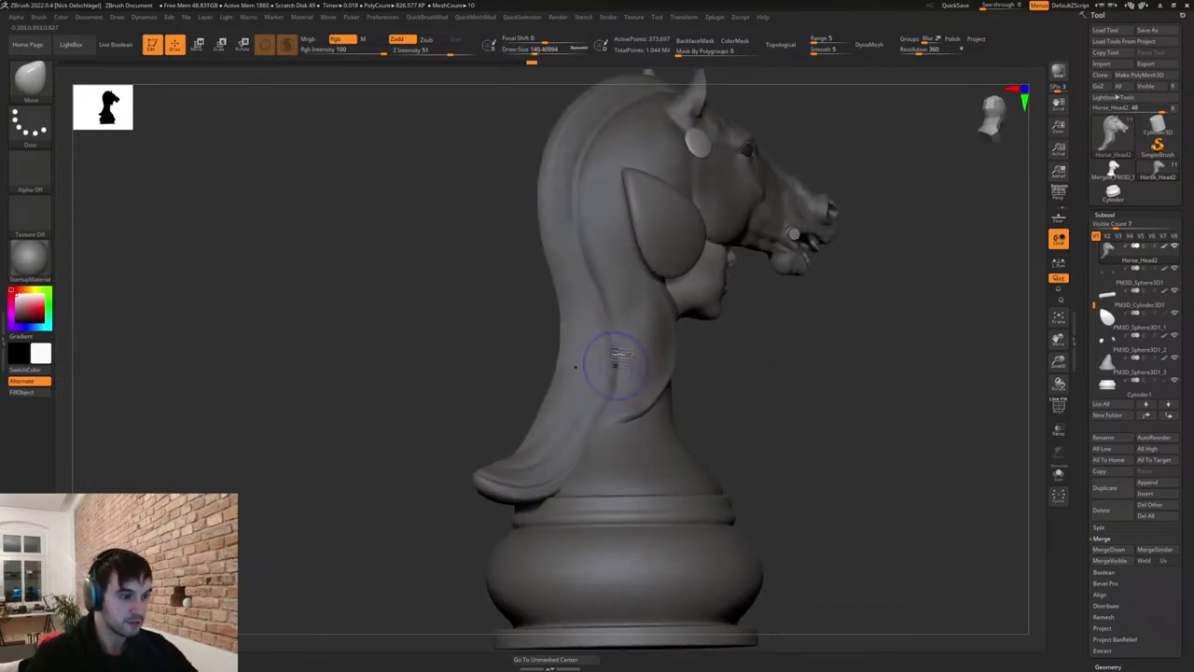
shift+drag(616, 365, 625, 420)
drag(814, 459, 829, 466)
drag(763, 424, 787, 425)
drag(801, 468, 821, 472)
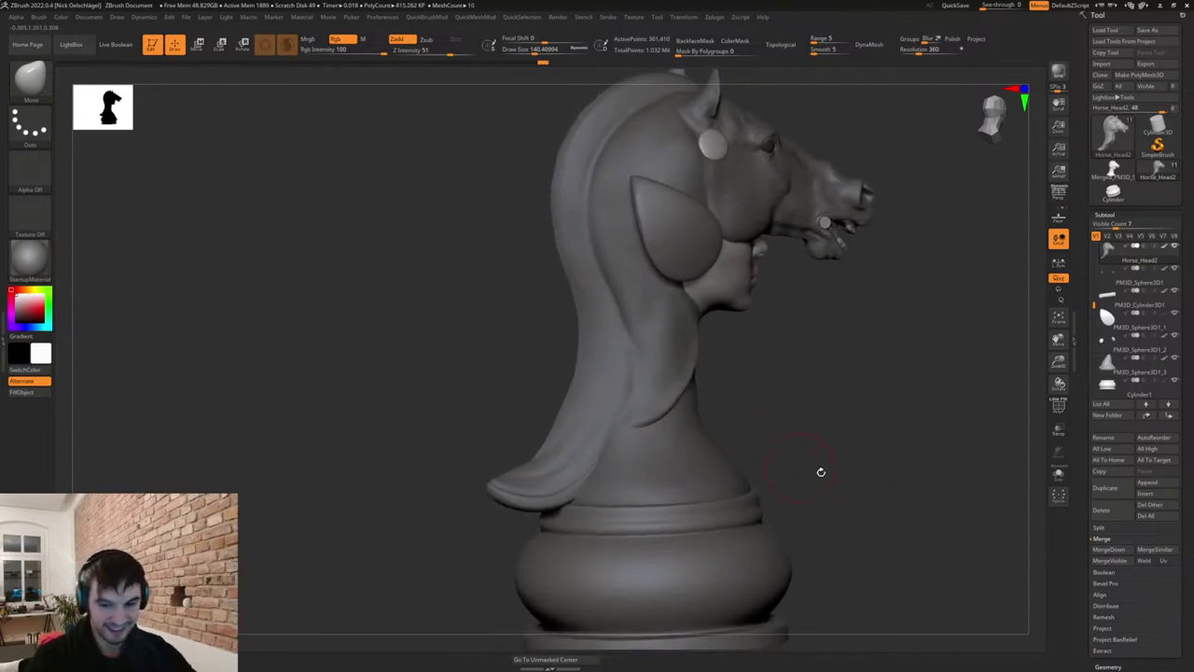
Sharpen the lower contour of the helmet's neck panel with the DamStandard brush at a draw size of about 87.
key(b)
key(d)
key(s)
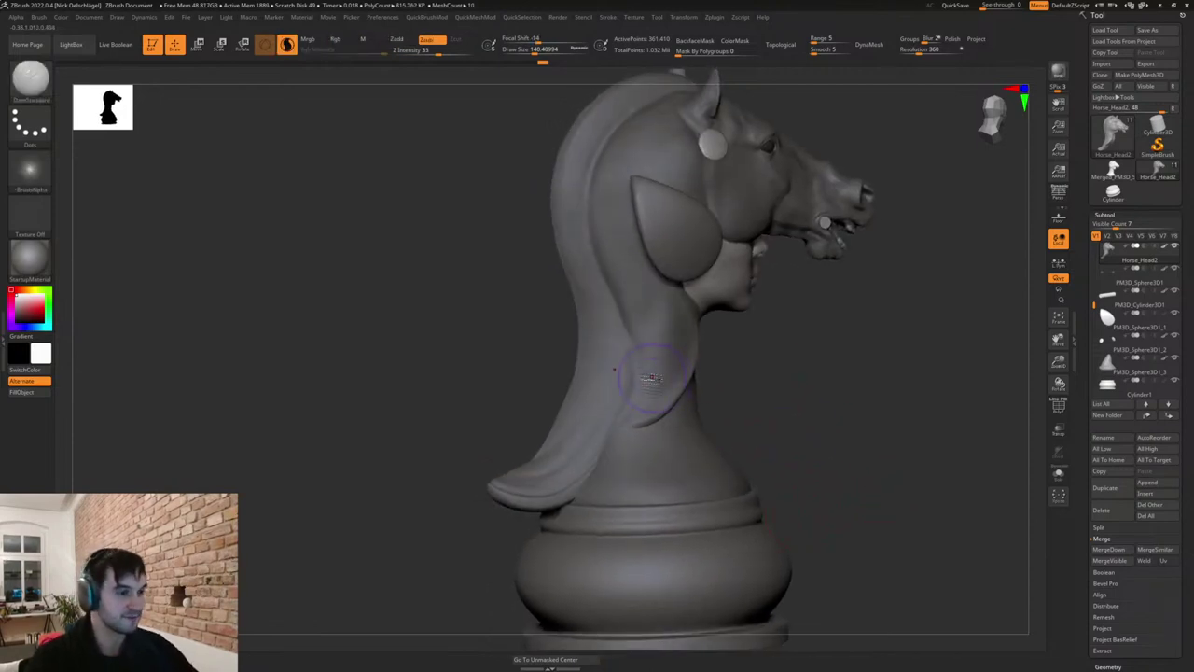
drag(795, 416, 882, 411)
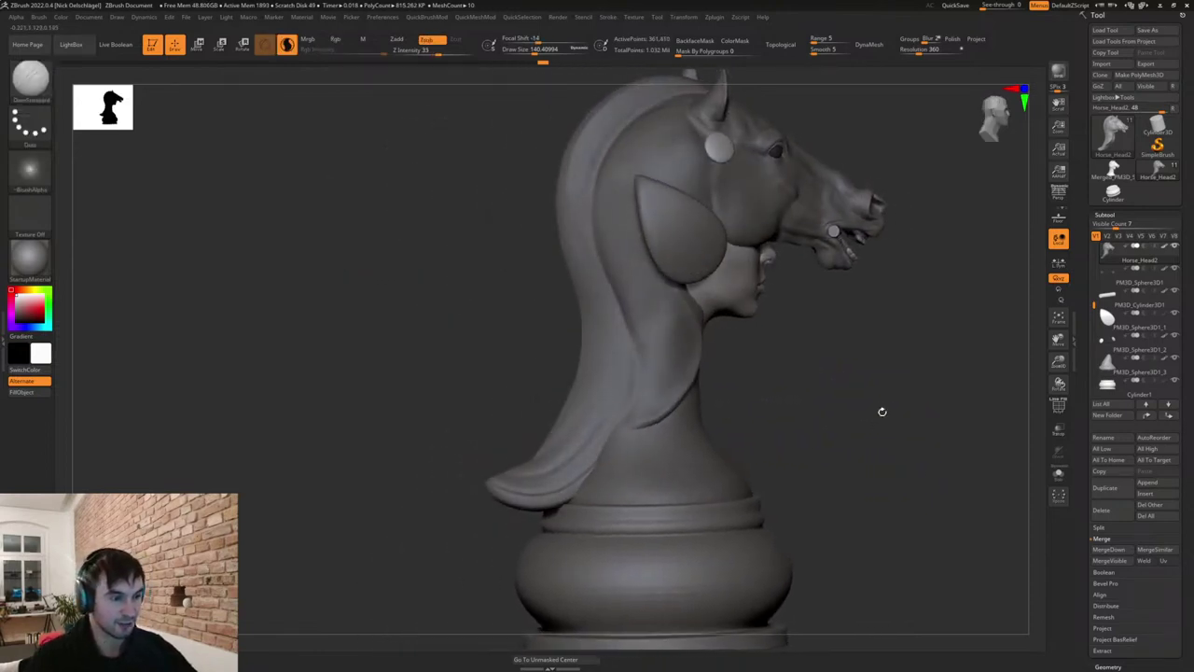
key(s)
drag(645, 420, 639, 419)
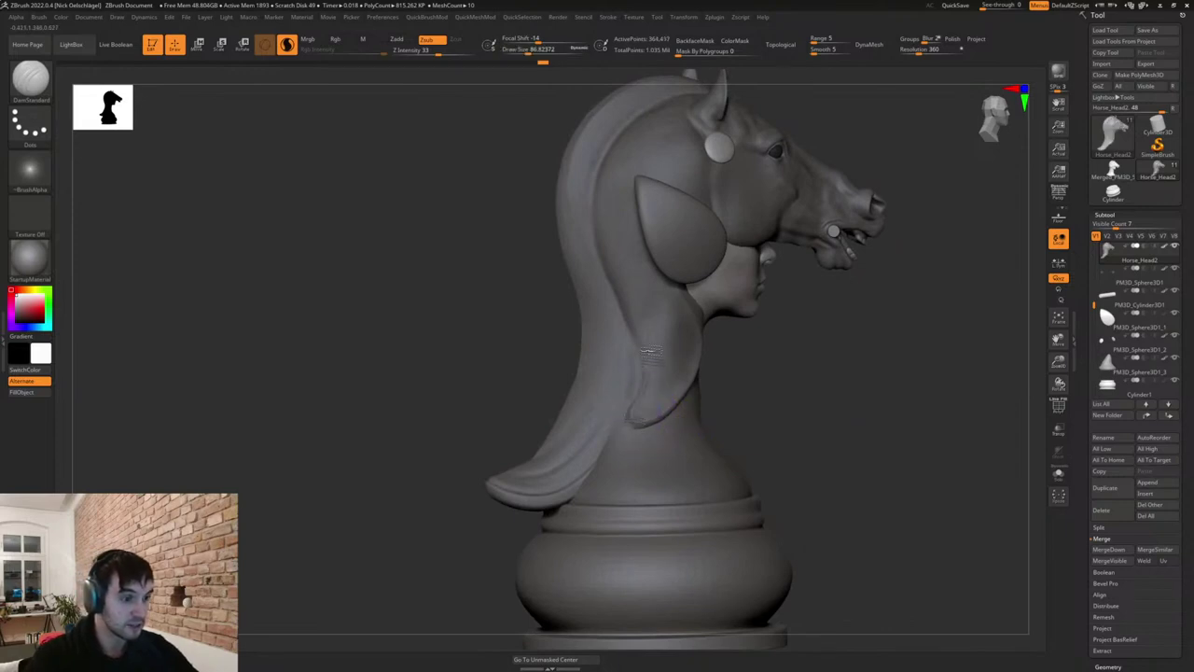
mouse_move(795, 422)
mouse_down()
mouse_move(770, 382)
mouse_move(805, 392)
mouse_move(789, 405)
mouse_up()
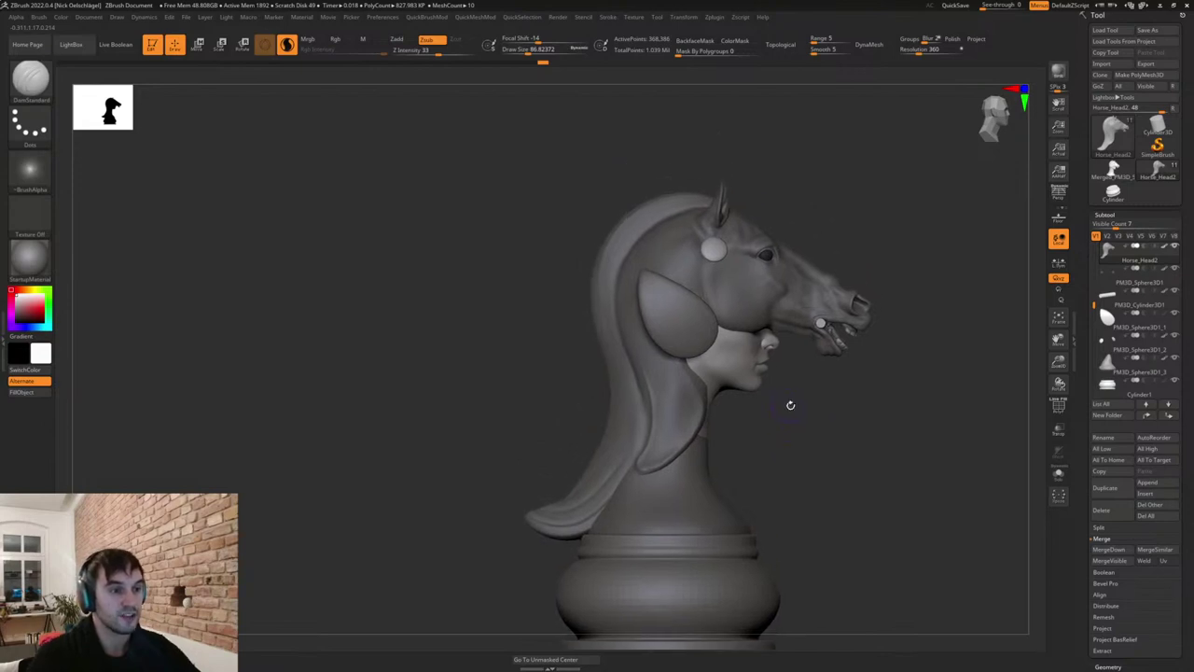
Mask the helmet's neck side between the mane and cheek, and isolate Horse_Head2 in Solo view.
mouse_move(700, 328)
ctrl+mouse_down()
mouse_move(639, 231)
mouse_move(656, 388)
mouse_move(714, 407)
mouse_move(718, 382)
ctrl+mouse_up()
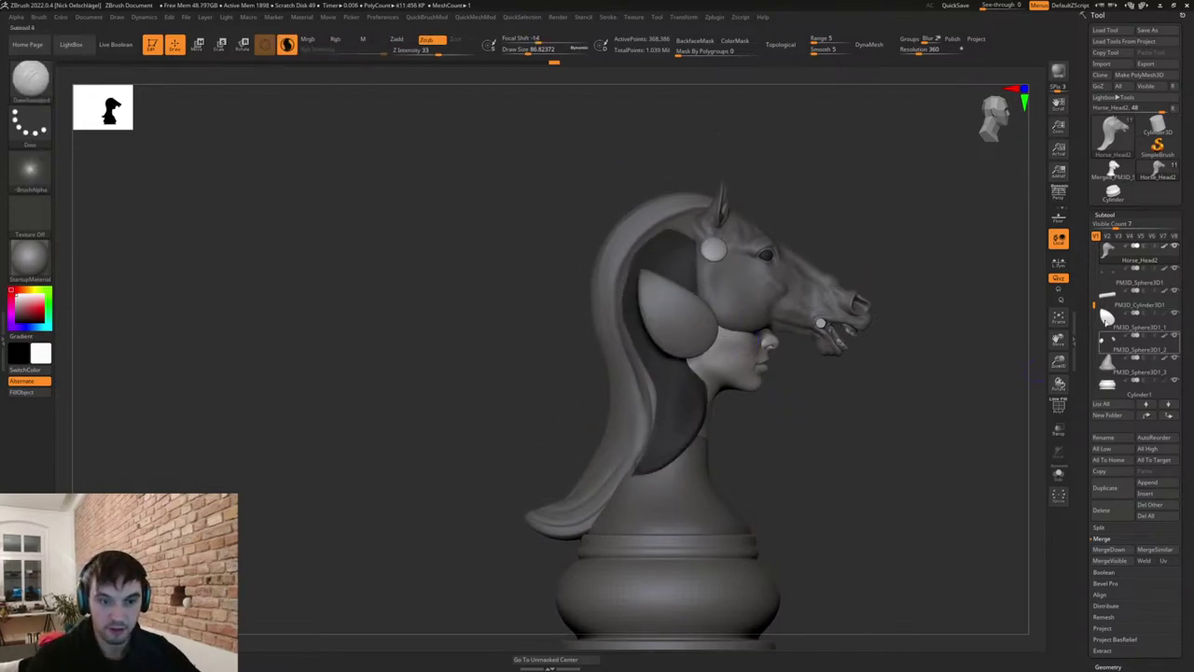
drag(1096, 290, 1095, 253)
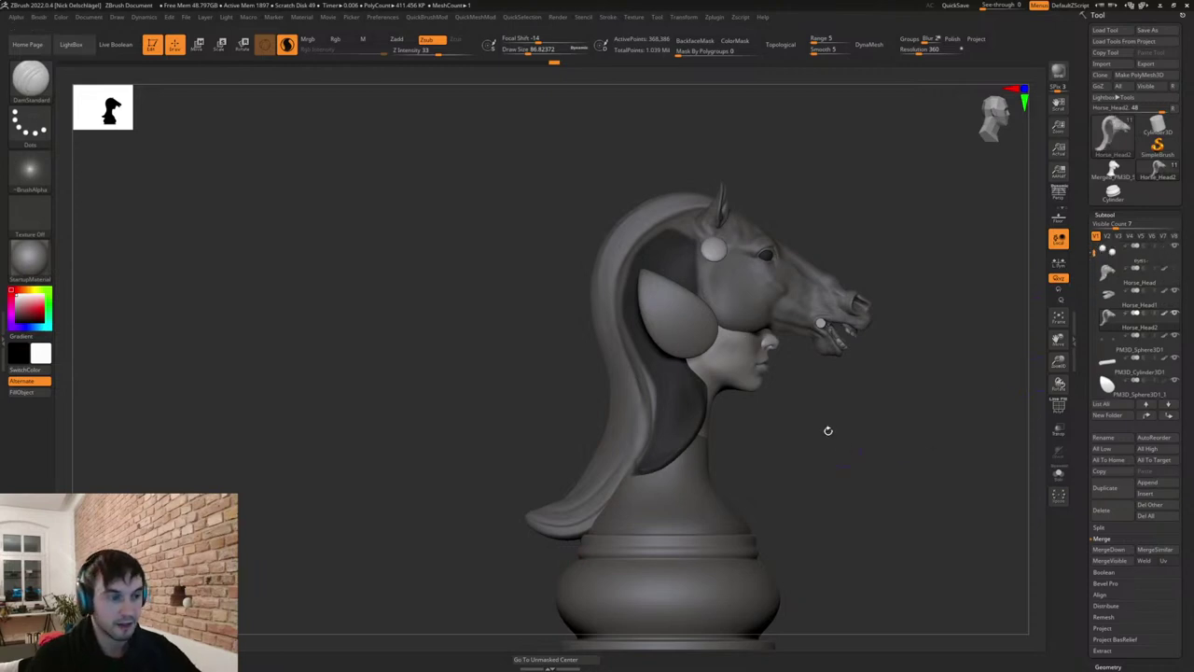
drag(871, 462, 889, 479)
click(1058, 475)
drag(822, 464, 812, 445)
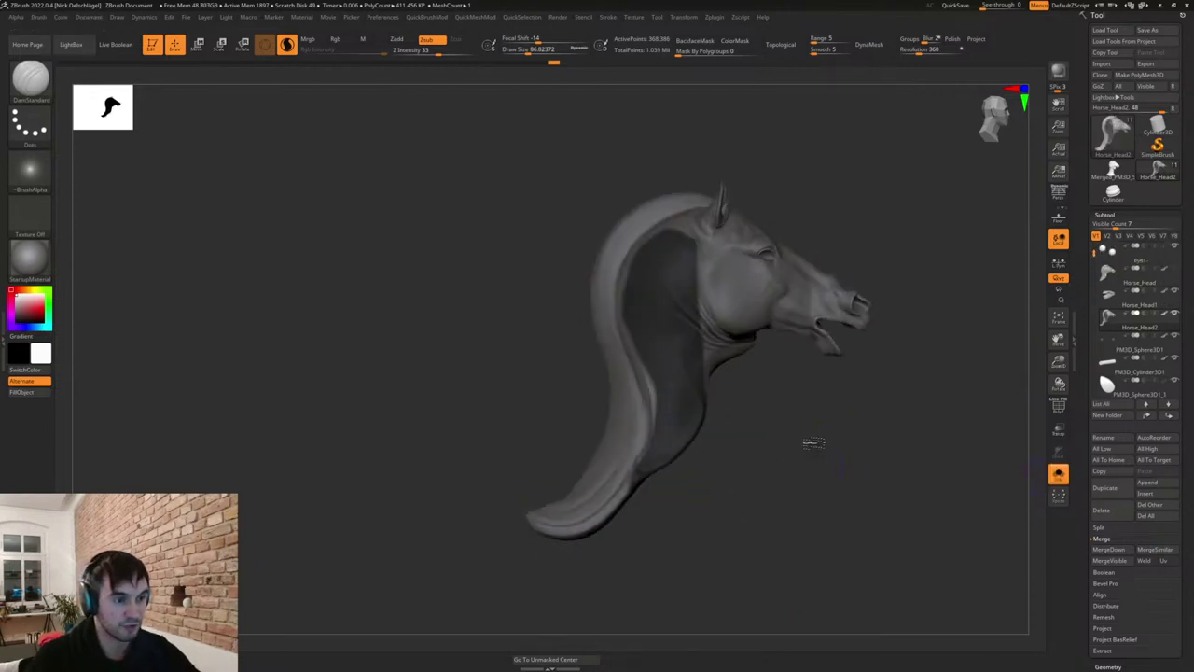
mouse_move(757, 392)
mouse_down()
mouse_move(643, 398)
mouse_move(742, 390)
mouse_up()
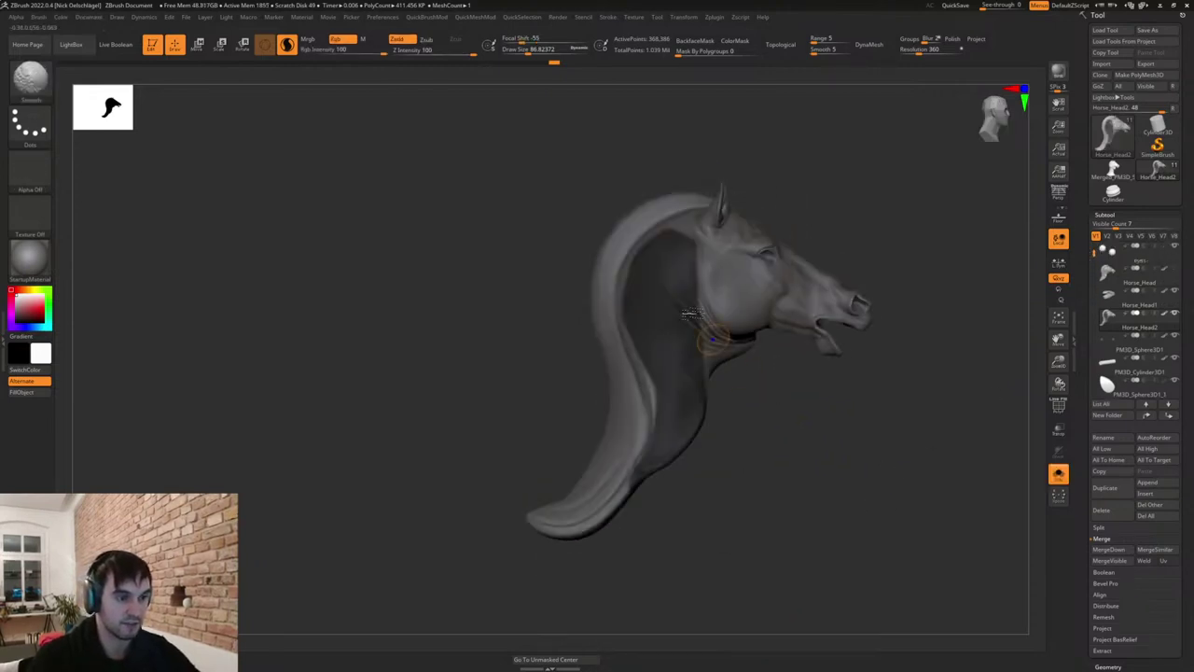
Refine the neck mask around the cheek and throat and extend it along the mane's inner edge with lasso selections.
mouse_move(688, 313)
ctrl+mouse_down()
mouse_move(695, 244)
mouse_move(674, 225)
mouse_move(639, 242)
mouse_move(623, 293)
mouse_move(620, 365)
mouse_move(653, 434)
mouse_move(651, 546)
mouse_move(688, 487)
ctrl+mouse_up()
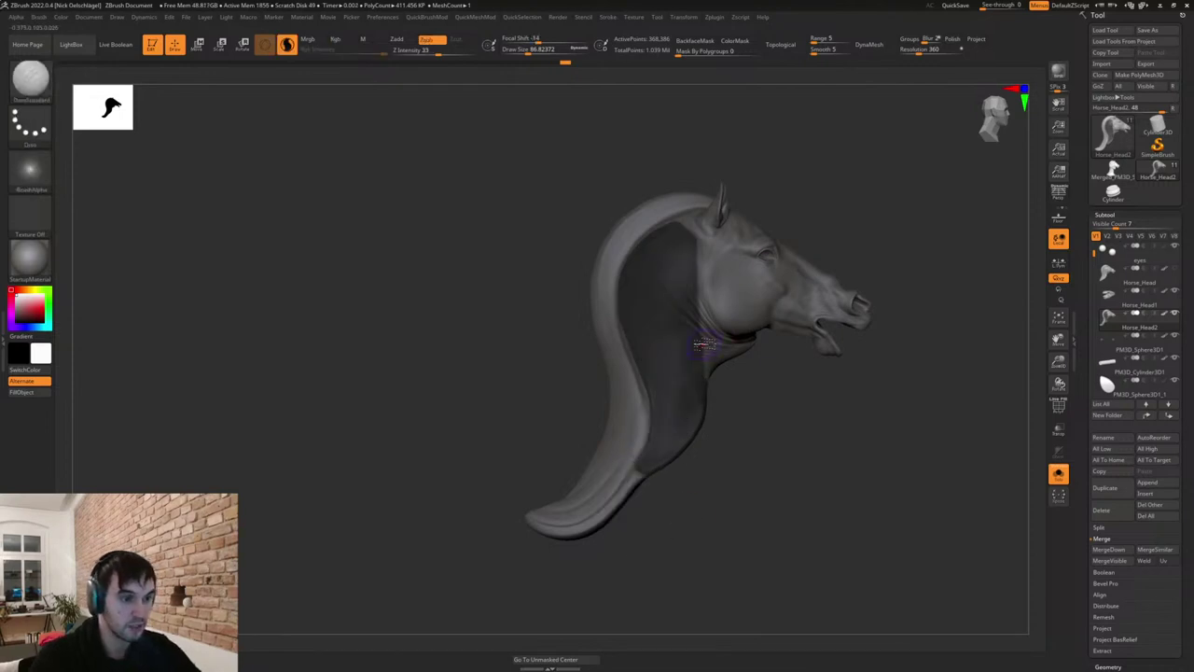
ctrl+drag(724, 356, 717, 383)
drag(790, 190, 814, 199)
drag(846, 137, 808, 144)
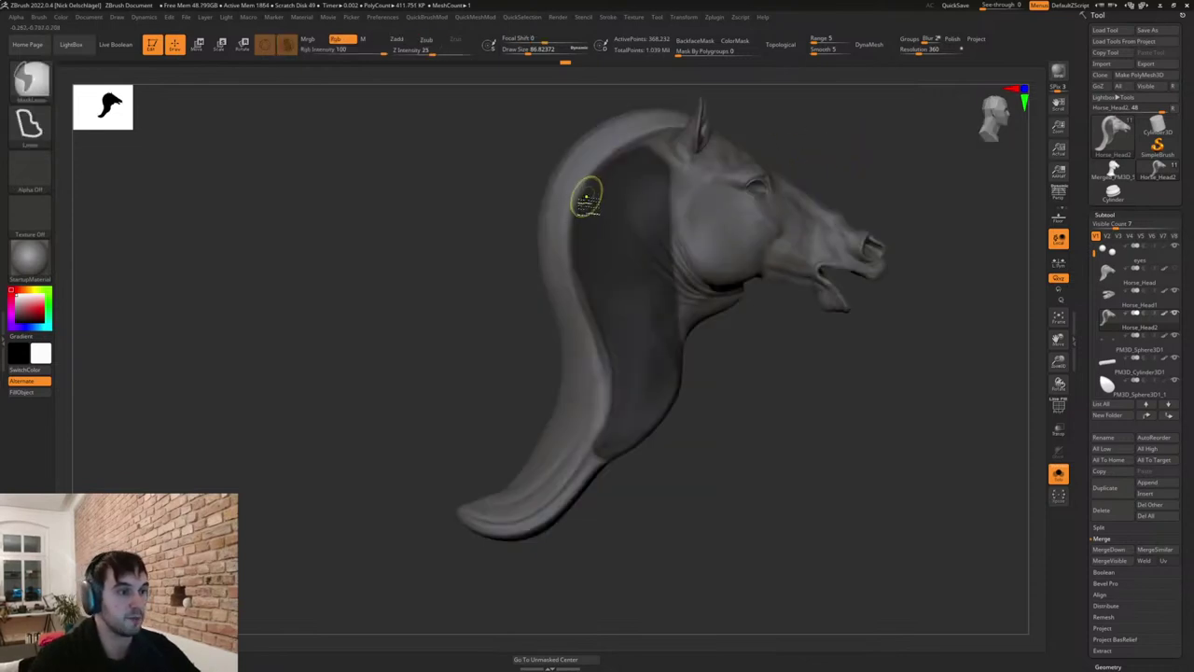
ctrl+drag(587, 193, 579, 194)
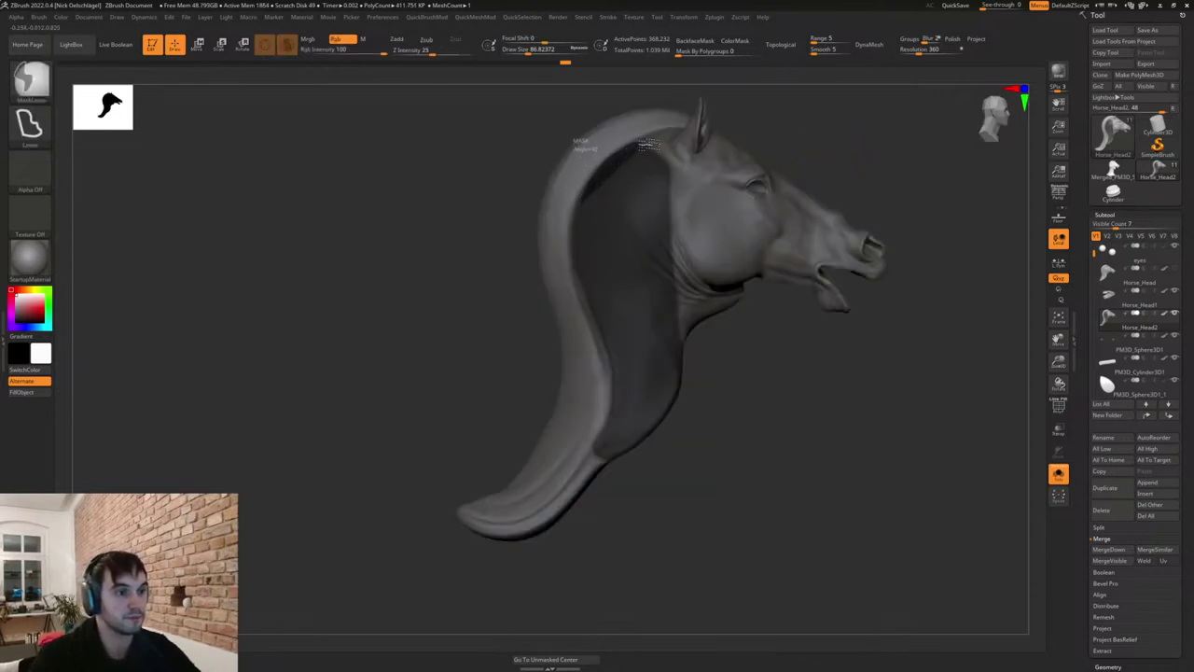
ctrl+drag(650, 144, 640, 240)
drag(701, 384, 752, 406)
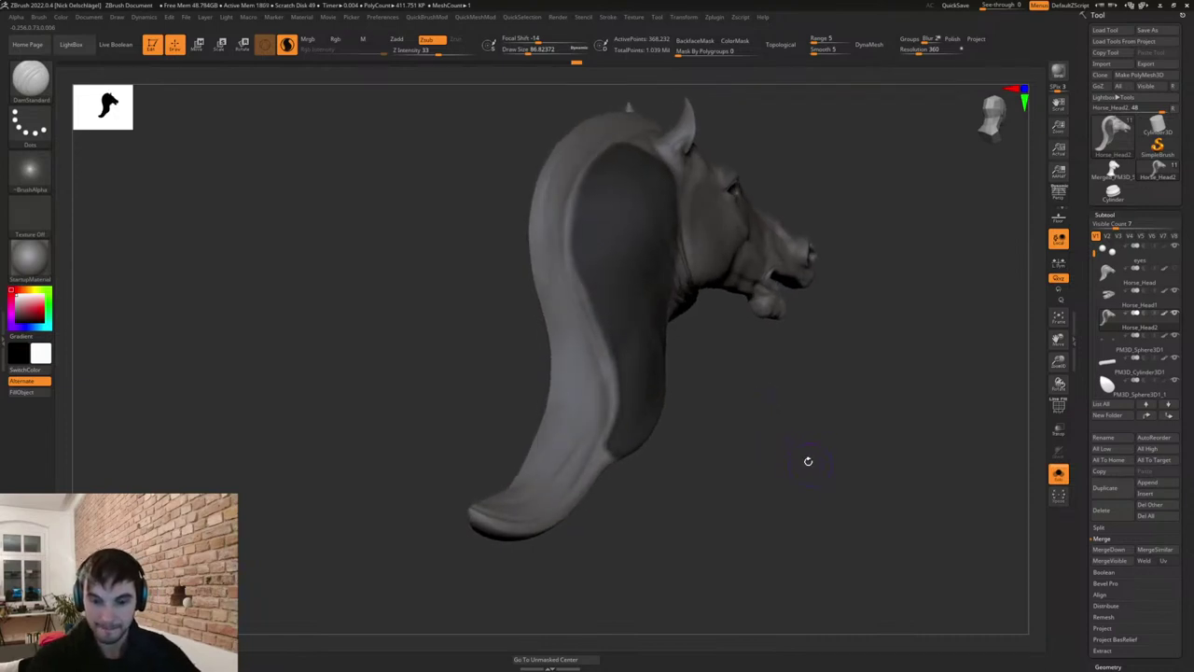
shift+drag(843, 481, 835, 488)
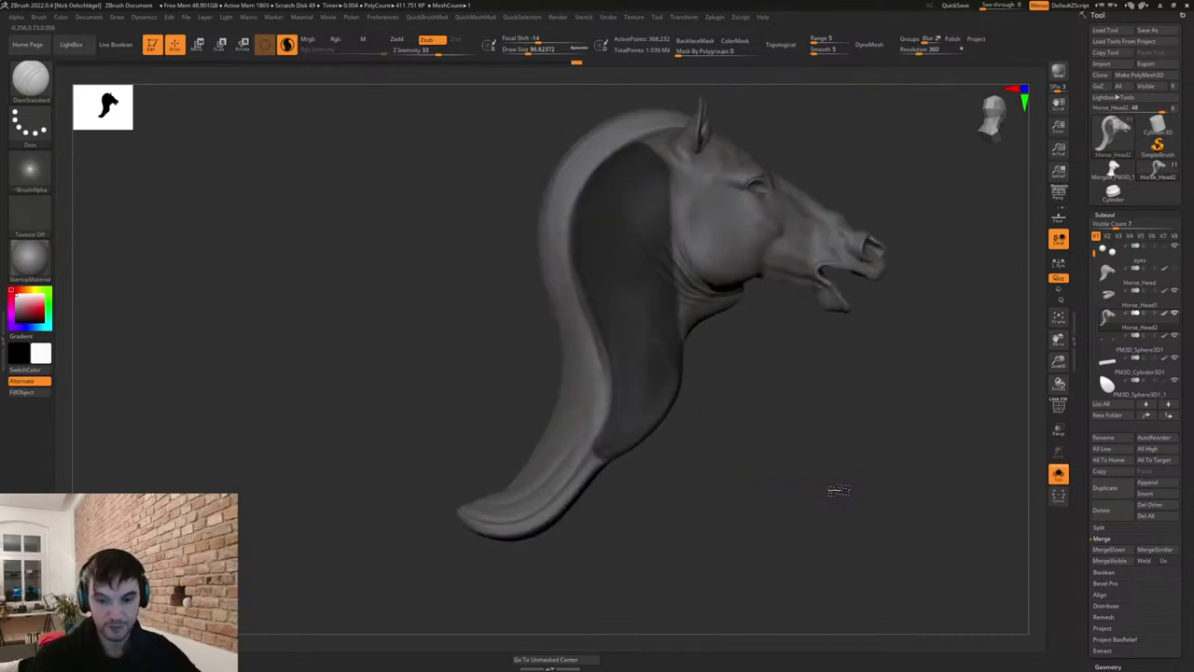
Adjust the mask's edge across the throat from the front with lasso mask selections.
mouse_move(789, 523)
mouse_down()
mouse_move(807, 538)
mouse_move(794, 506)
mouse_up()
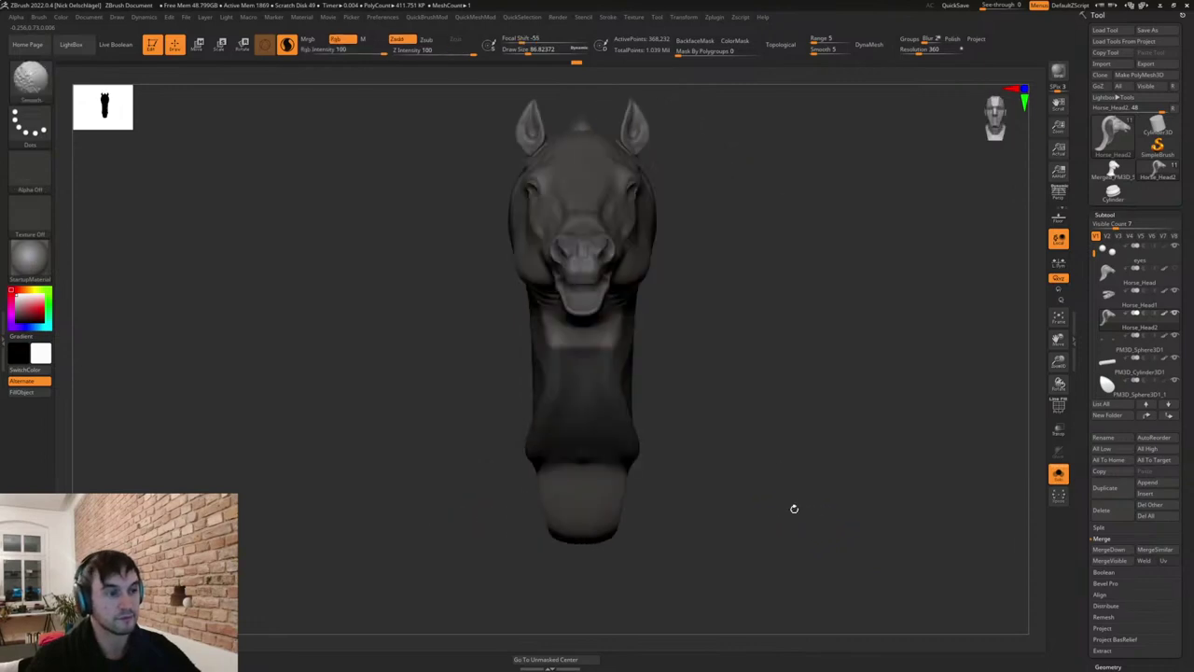
alt+drag(778, 425, 762, 497)
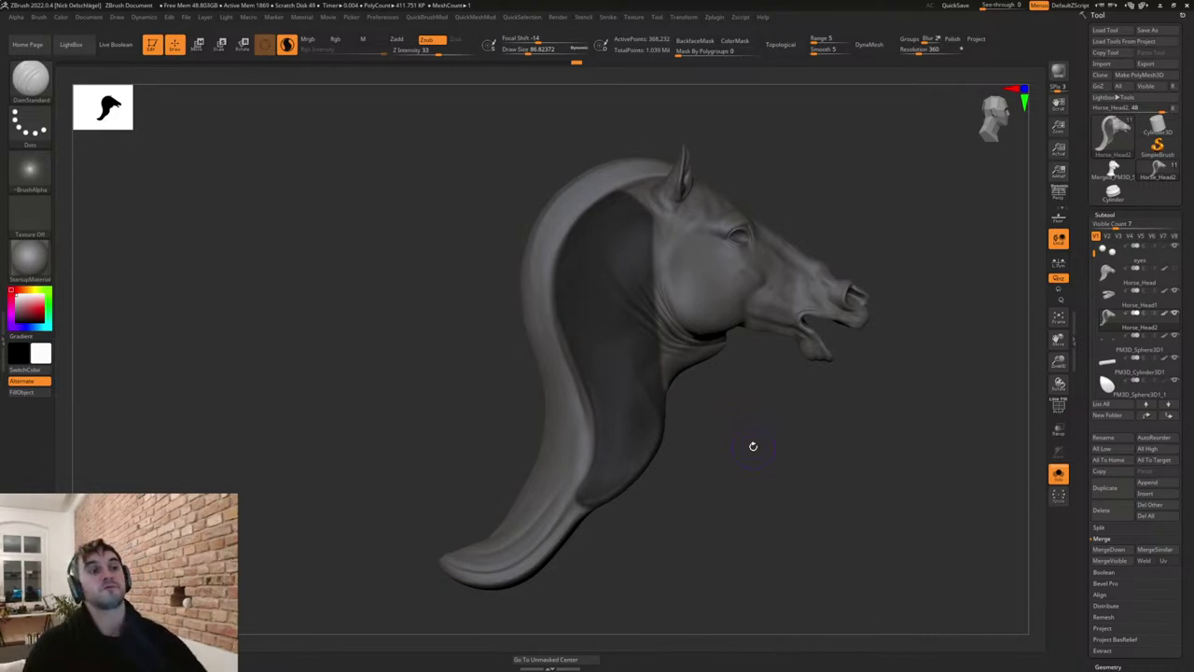
drag(731, 410, 744, 383)
ctrl+drag(591, 331, 599, 334)
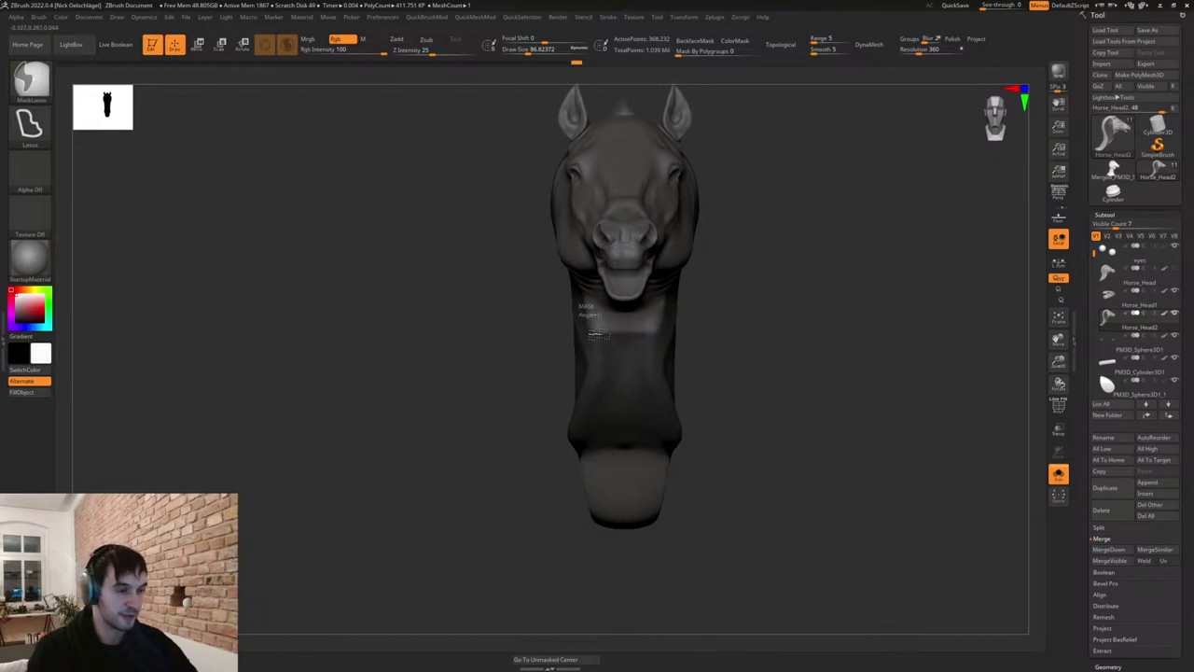
mouse_move(601, 381)
ctrl+mouse_down()
mouse_move(594, 459)
mouse_move(643, 435)
mouse_move(590, 313)
ctrl+mouse_up()
mouse_move(706, 438)
mouse_down()
mouse_move(762, 397)
mouse_move(745, 377)
mouse_up()
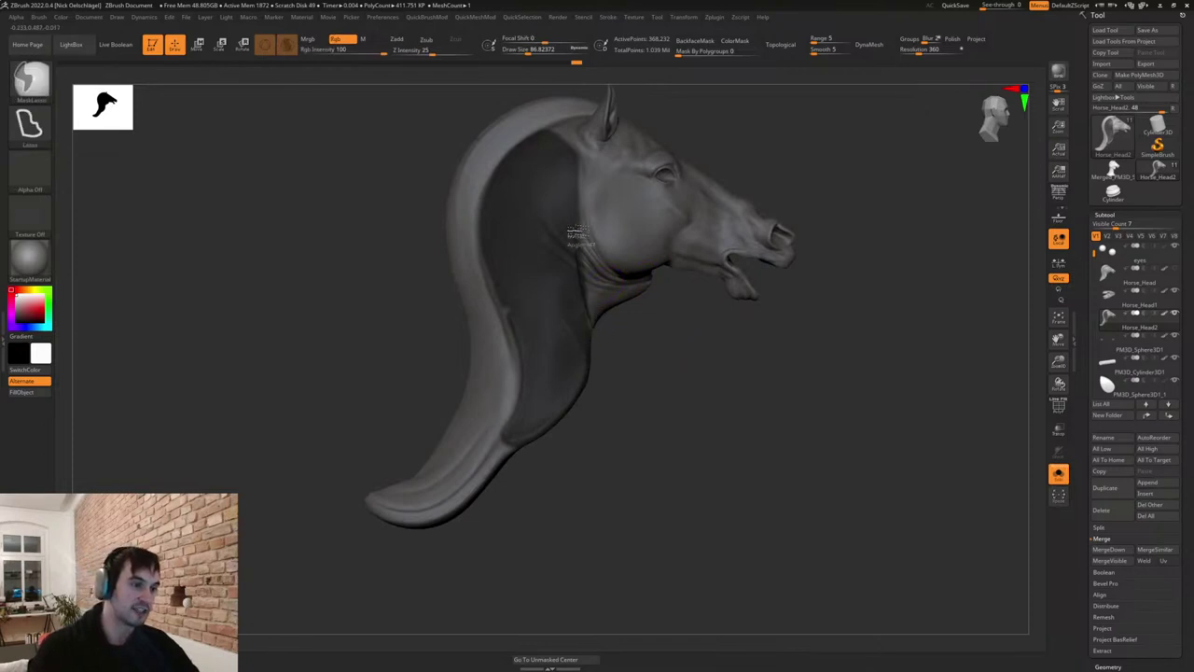
Try further lasso corrections to the mask along the cheek and mane edges, and undo the last two mask changes.
mouse_move(577, 232)
ctrl+mouse_down()
mouse_move(609, 138)
mouse_move(621, 139)
mouse_move(572, 201)
mouse_move(586, 308)
mouse_move(638, 383)
ctrl+mouse_up()
mouse_move(742, 404)
alt+mouse_down()
mouse_move(762, 437)
mouse_move(725, 426)
alt+mouse_up()
mouse_move(523, 336)
ctrl+mouse_down()
mouse_move(549, 360)
mouse_move(529, 350)
mouse_move(554, 299)
mouse_move(558, 338)
ctrl+mouse_up()
key(ctrl+z)
key(ctrl+z)
Clean up the mask's border along the mane from the upper curve down to the neck panel's lower tip.
drag(661, 409, 758, 402)
drag(816, 451, 736, 541)
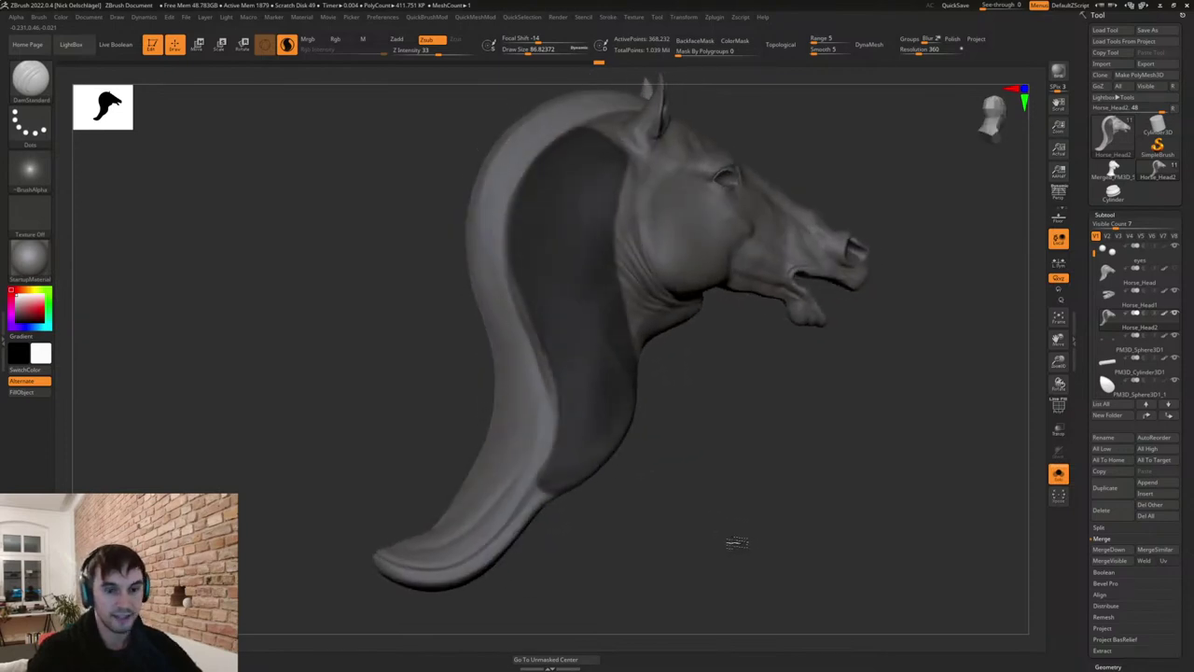
drag(781, 458, 796, 459)
drag(788, 474, 736, 457)
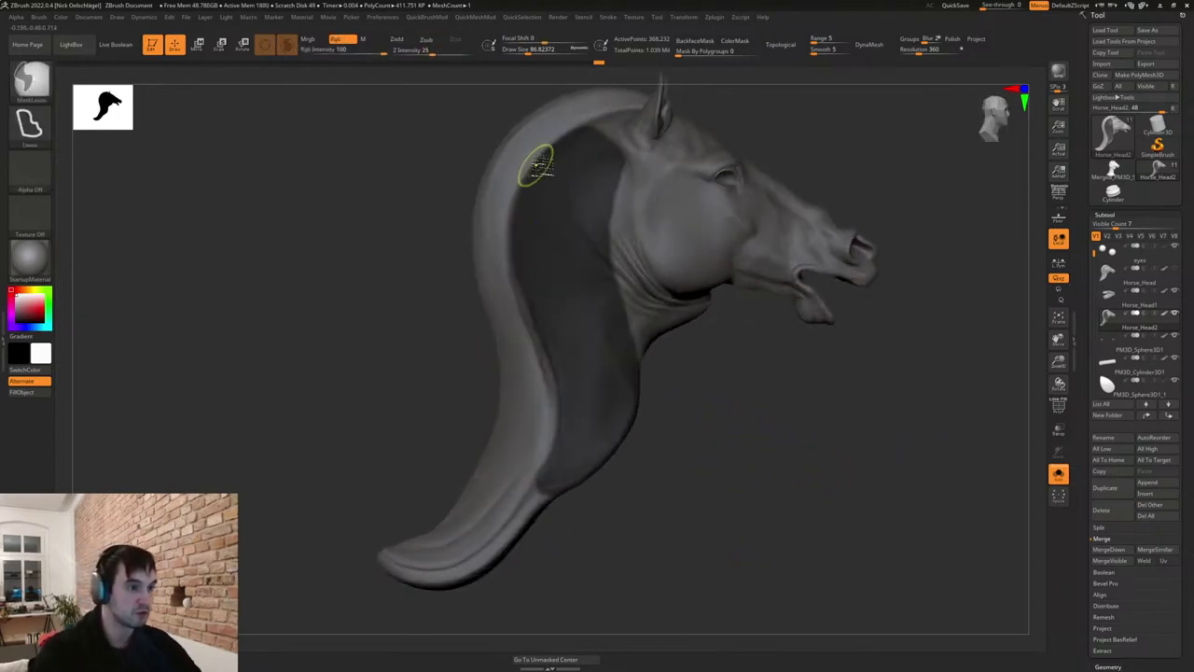
mouse_move(539, 164)
ctrl+mouse_down()
mouse_move(508, 238)
mouse_move(547, 384)
mouse_move(541, 464)
mouse_move(557, 492)
mouse_move(631, 383)
ctrl+mouse_up()
mouse_move(703, 402)
mouse_down()
mouse_move(730, 435)
mouse_move(714, 455)
mouse_up()
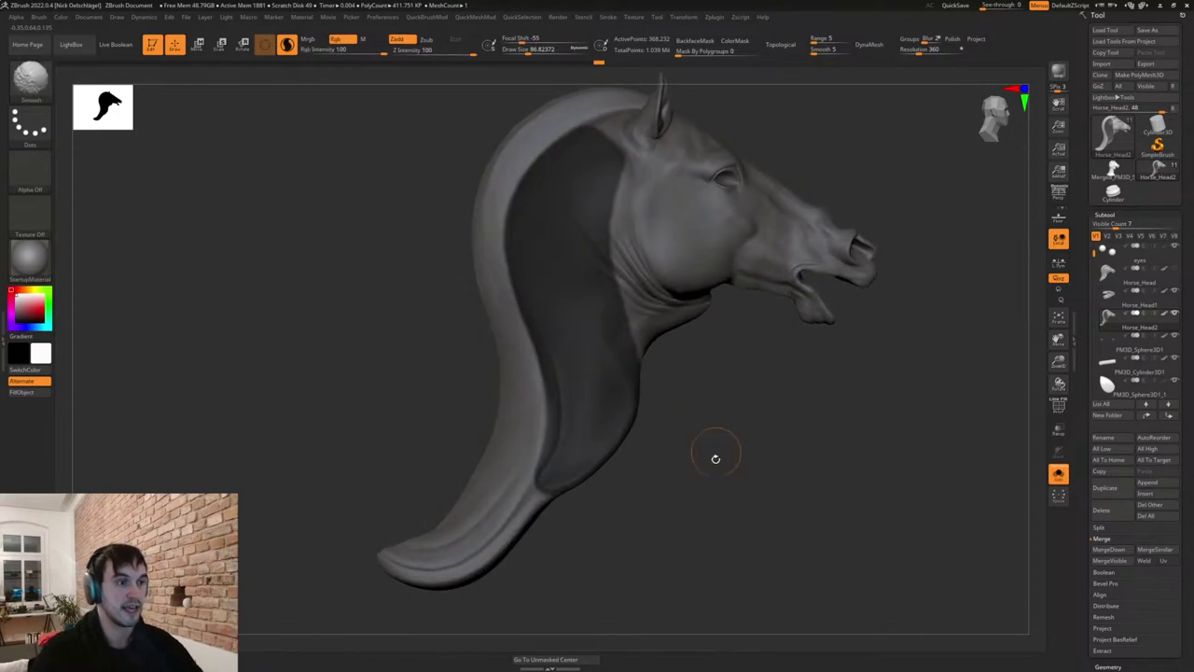
Turn the masked neck area into its own polygroup and show only that group.
key(space)
click(712, 471)
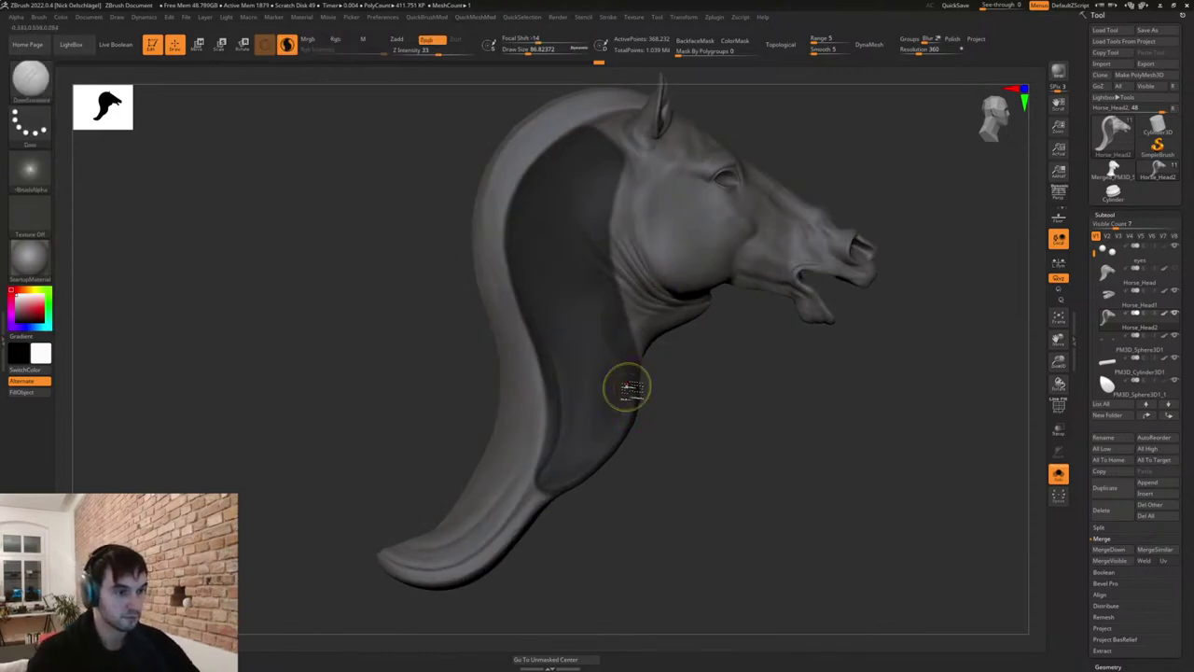
key(ctrl+w)
ctrl+shift+click(602, 384)
Trim the visible neck panel selection, split the hidden geometry into a separate subtool, and close the panels' holes.
key(space)
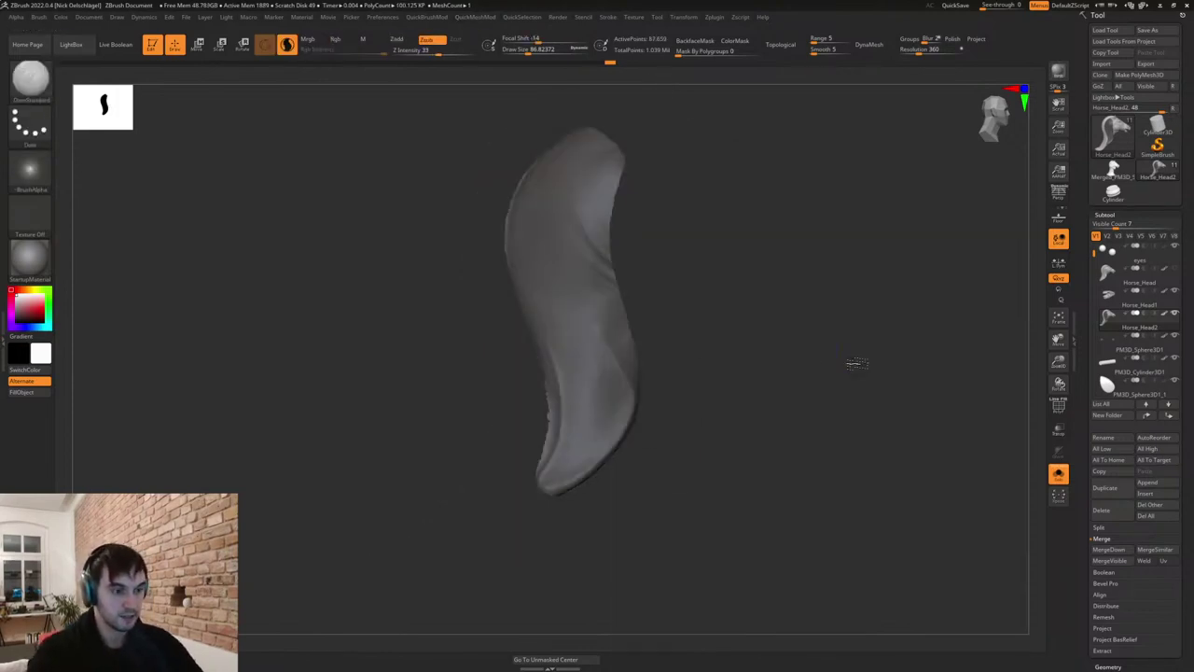
mouse_move(858, 365)
mouse_down()
mouse_move(805, 360)
mouse_move(813, 440)
mouse_up()
mouse_move(623, 443)
ctrl+shift+mouse_down()
mouse_move(610, 476)
mouse_move(678, 493)
mouse_move(662, 431)
ctrl+shift+mouse_up()
mouse_move(672, 509)
mouse_down()
mouse_move(766, 536)
mouse_move(807, 514)
mouse_move(845, 514)
mouse_up()
key(space)
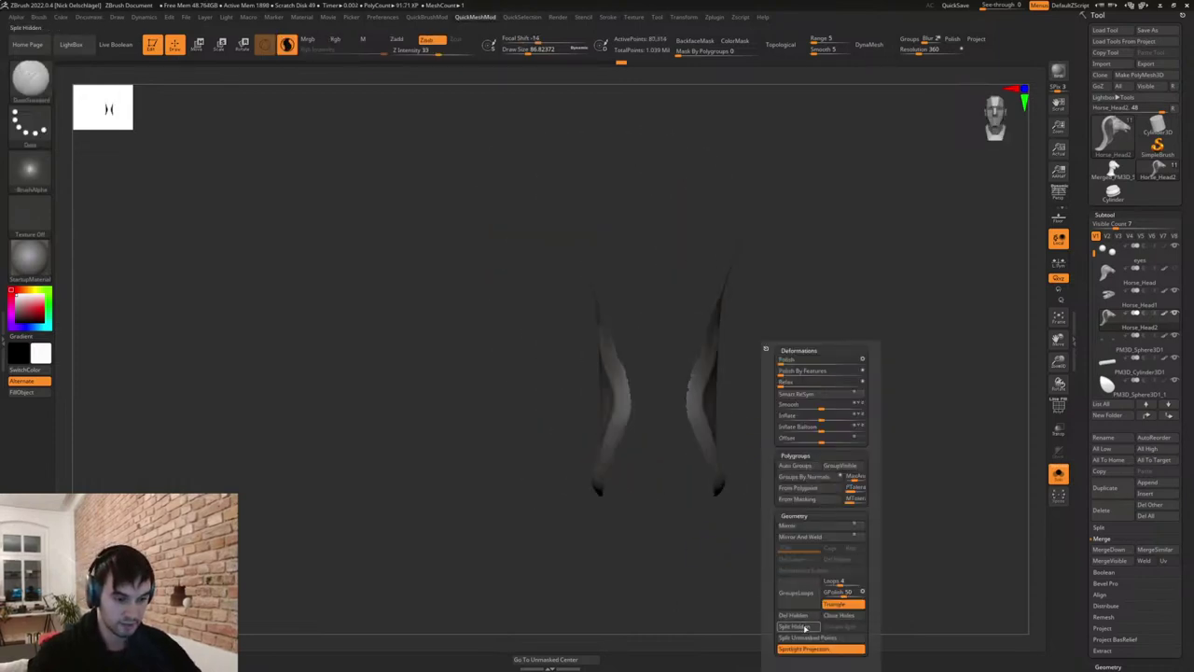
click(805, 628)
click(850, 620)
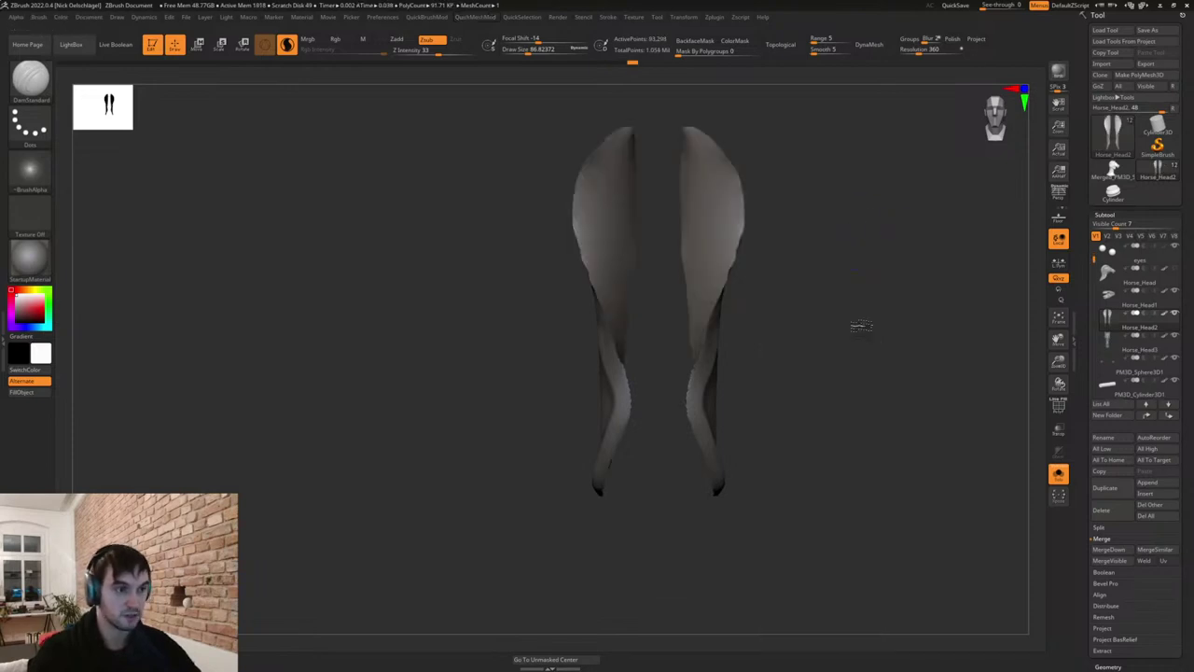
Switch to the Move brush with a much larger draw size for reshaping the split neck panels.
mouse_move(858, 325)
mouse_down()
mouse_move(866, 374)
mouse_move(858, 336)
mouse_move(872, 320)
mouse_up()
key(b)
key(m)
key(v)
key(s)
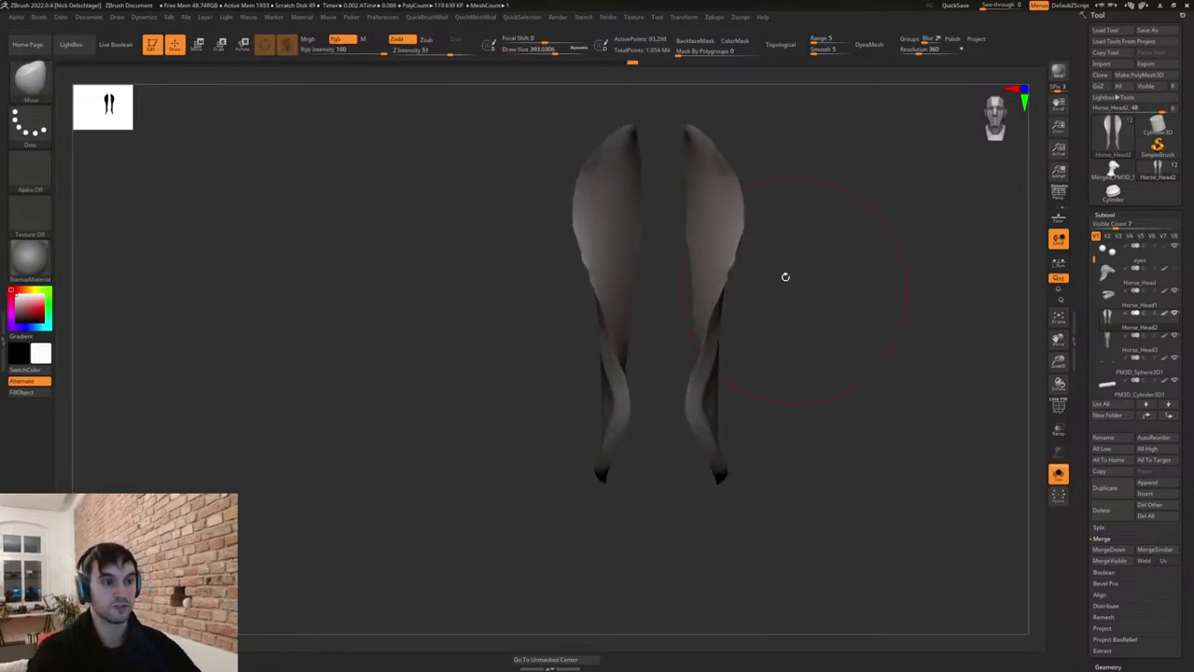
Undo the hole closing on the neck panels and close their holes again.
key(ctrl+z)
key(c)
key(2)
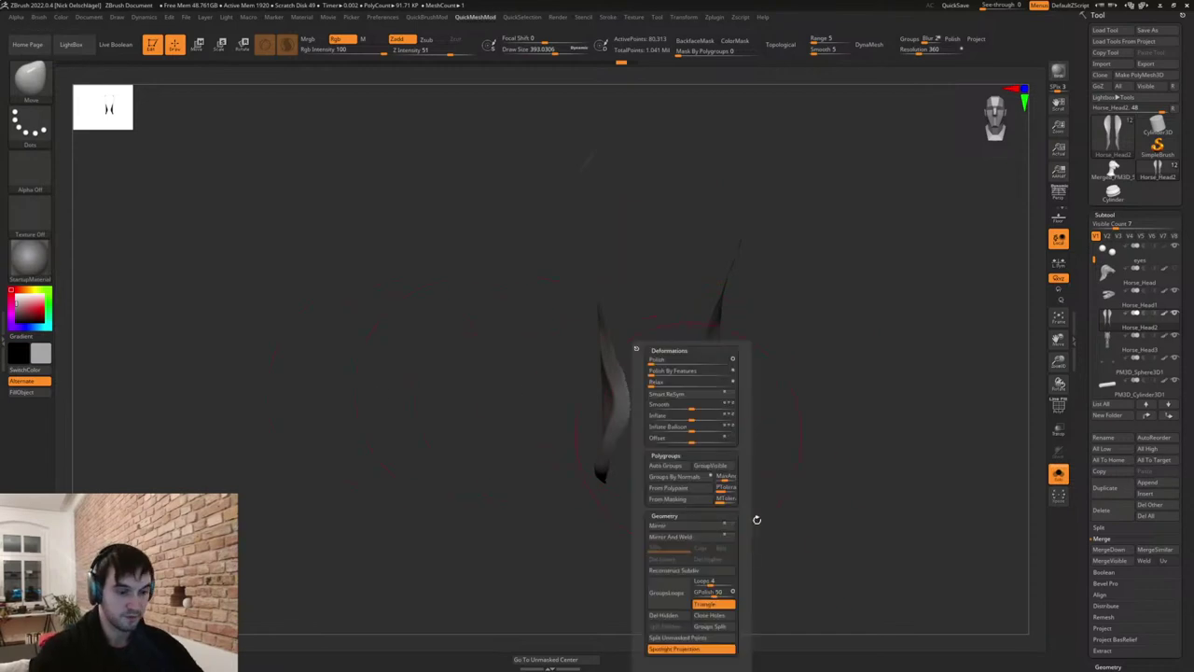
click(722, 621)
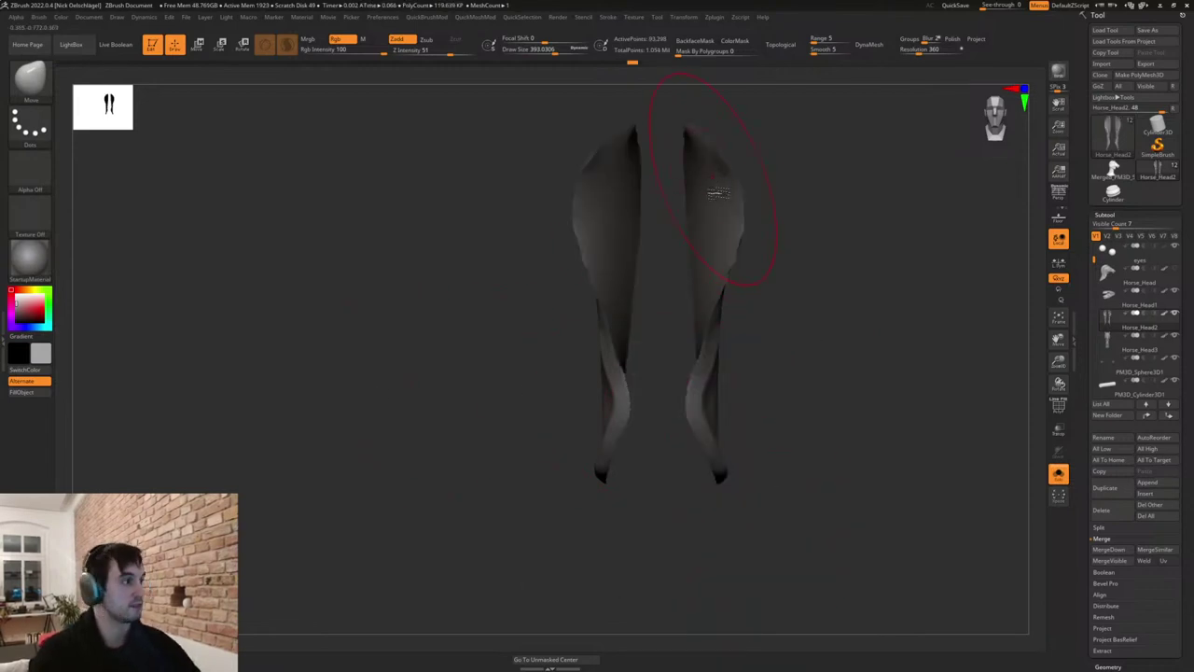
Turn on backface masking and pull the neck panels' outer front surfaces inward with the Move brush to build thickness.
drag(754, 259, 760, 273)
click(696, 41)
drag(730, 230, 712, 228)
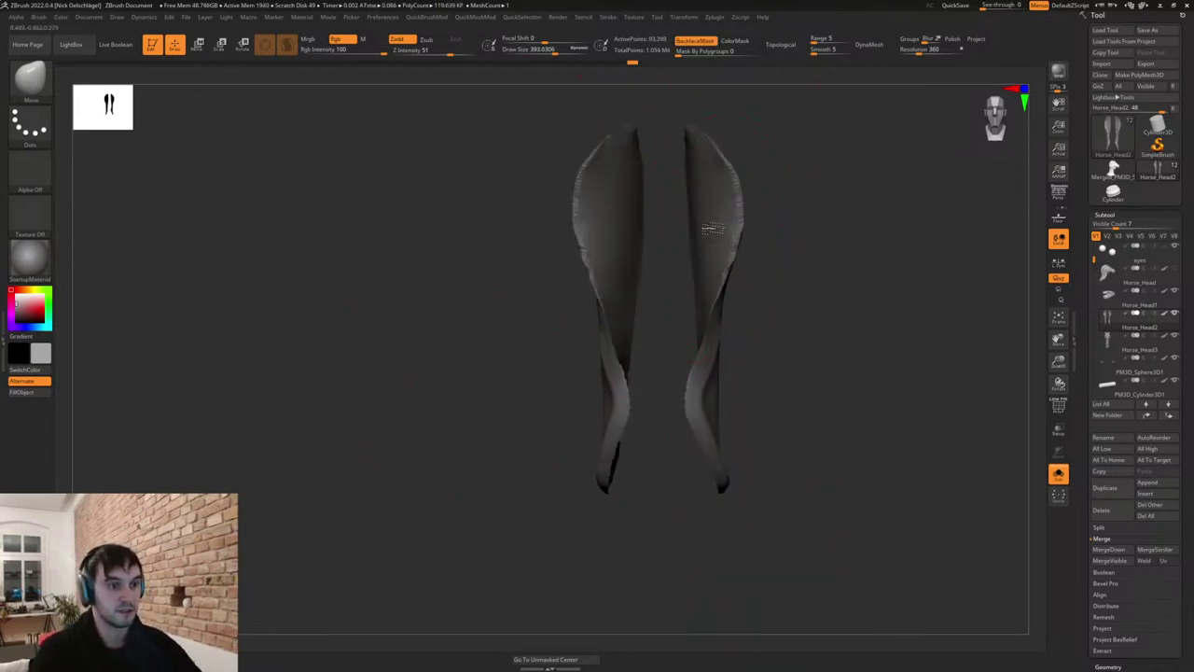
drag(714, 151, 695, 166)
drag(715, 288, 700, 295)
mouse_move(770, 376)
mouse_down()
mouse_move(710, 371)
mouse_move(714, 395)
mouse_up()
drag(790, 444, 751, 458)
Reshape the rear edges of both neck panels with the Move brush, working from the lower tips up to the top.
drag(674, 487, 787, 493)
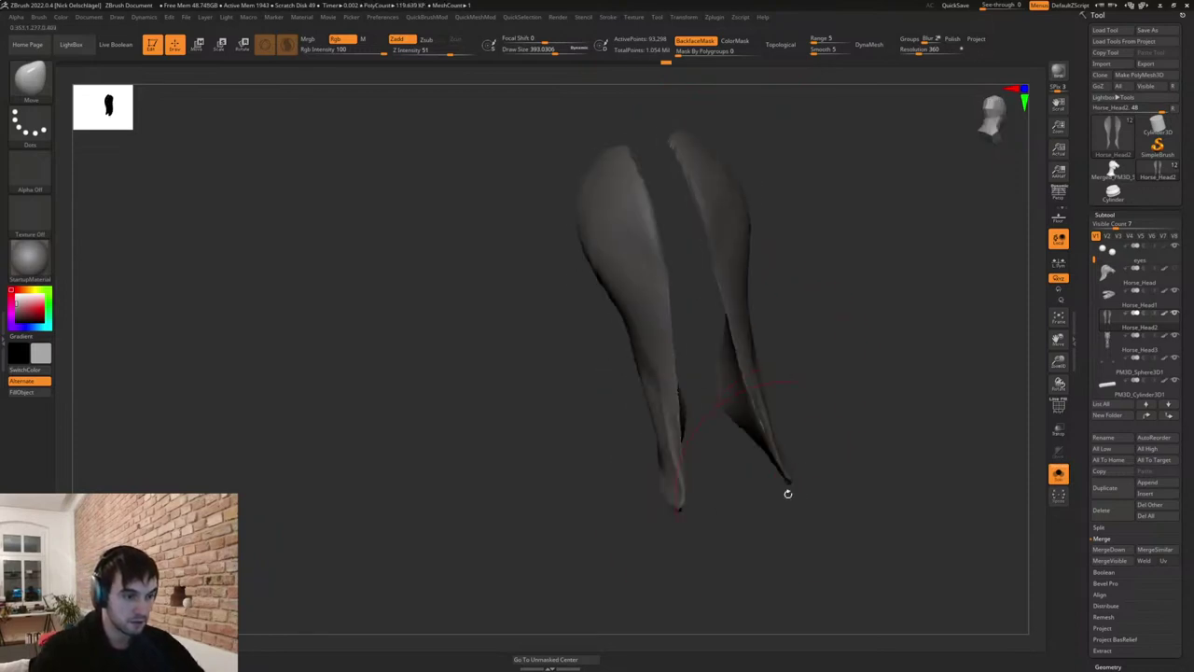
drag(760, 427, 746, 421)
drag(800, 304, 799, 319)
drag(747, 418, 753, 407)
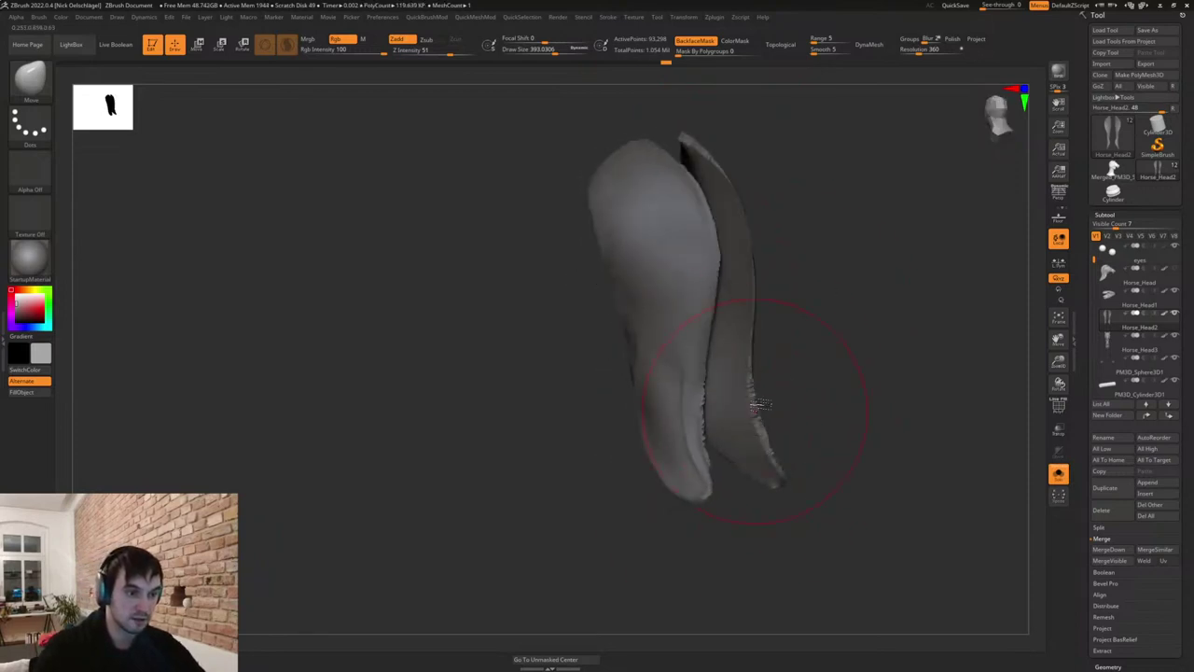
drag(785, 320, 761, 319)
drag(738, 250, 728, 245)
drag(722, 185, 713, 179)
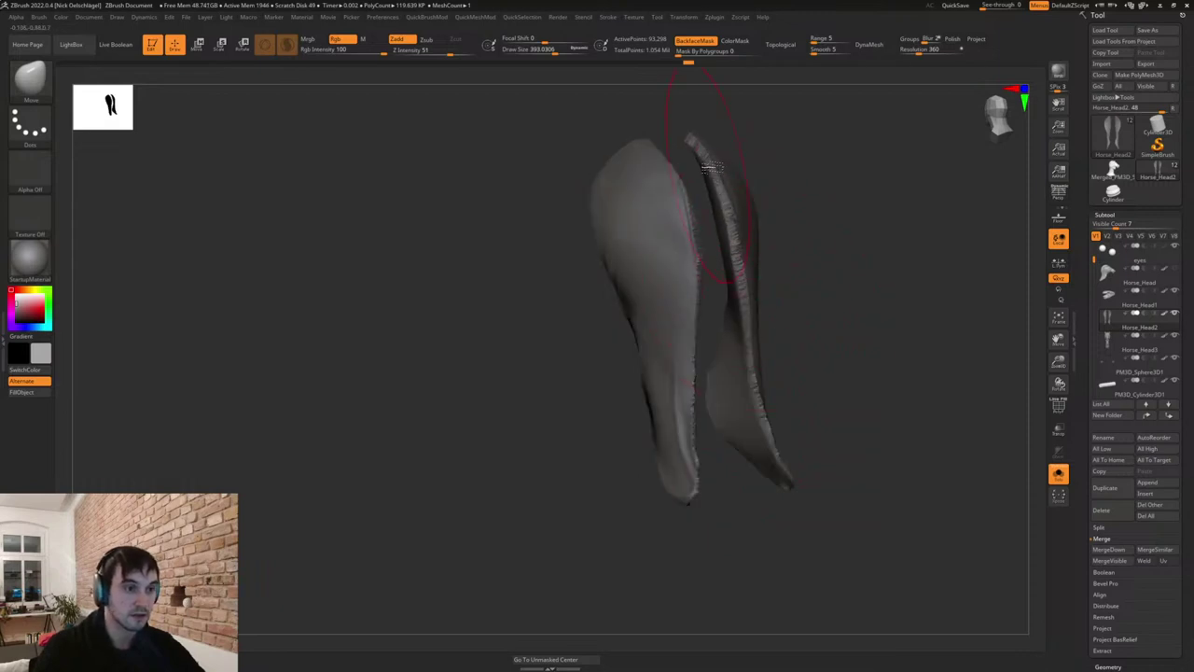
mouse_move(819, 305)
mouse_down()
mouse_move(787, 304)
mouse_move(769, 284)
mouse_up()
Select the Clay brush, reduce the draw size to about 71, and smooth the jagged rear rims of the neck panels.
key(s)
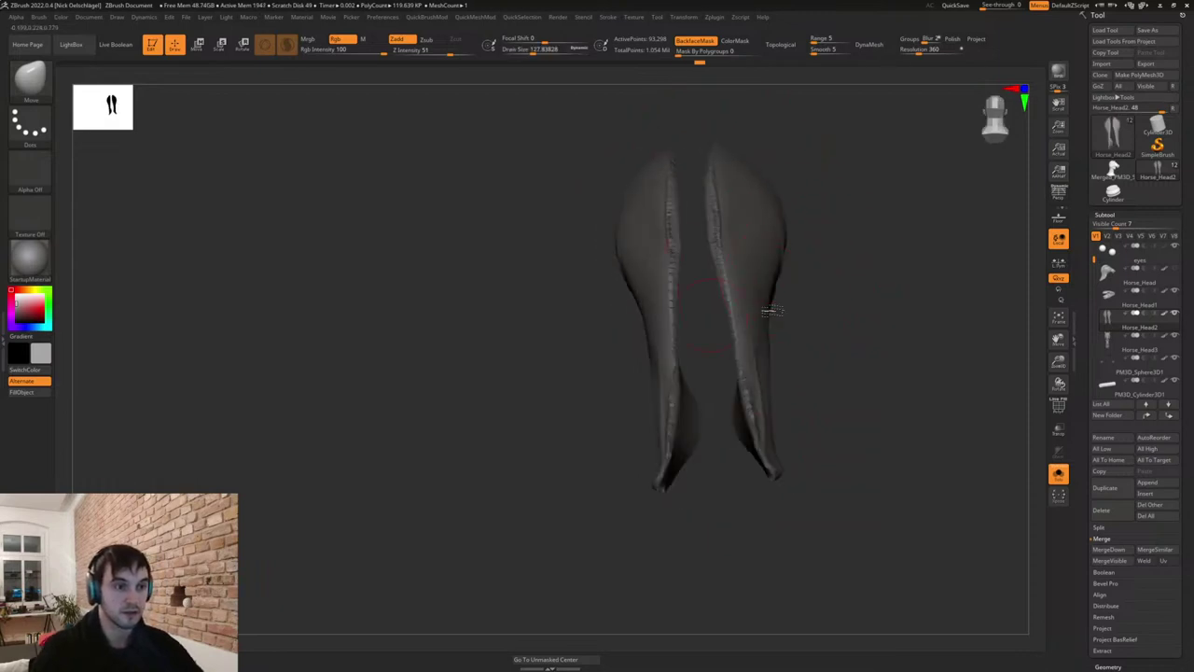
mouse_move(842, 308)
mouse_down()
mouse_move(799, 258)
mouse_move(867, 257)
mouse_up()
key(b)
key(c)
key(l)
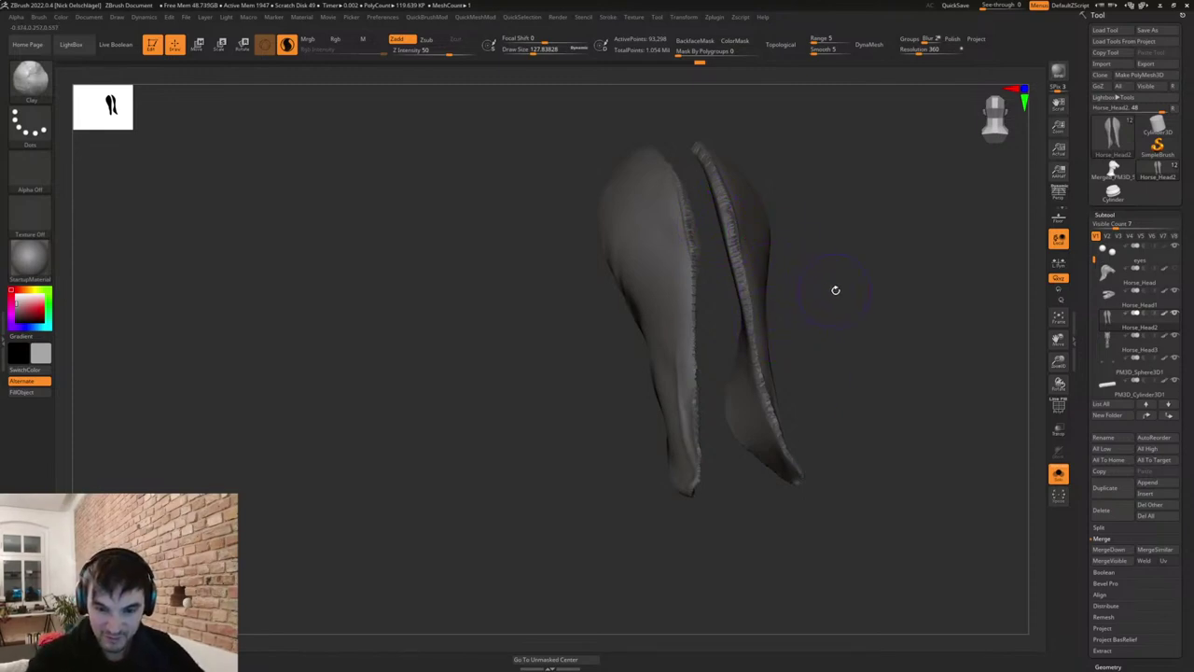
drag(866, 249, 852, 240)
key(s)
drag(835, 193, 837, 202)
alt+drag(836, 202, 823, 220)
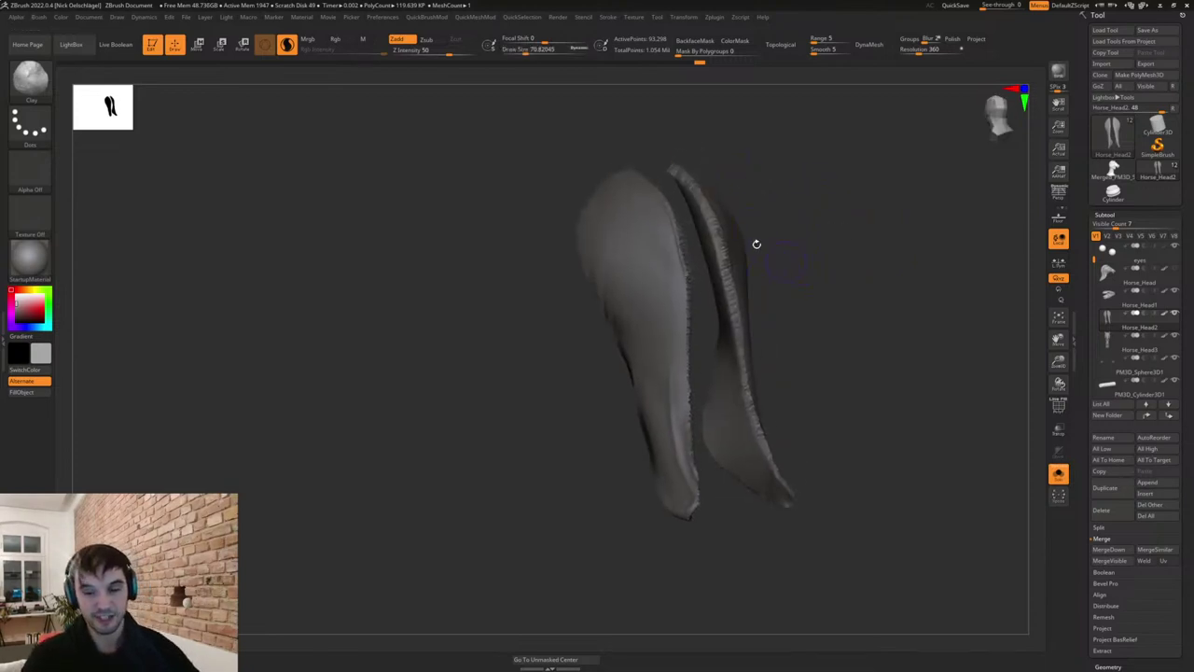
shift+drag(675, 172, 736, 266)
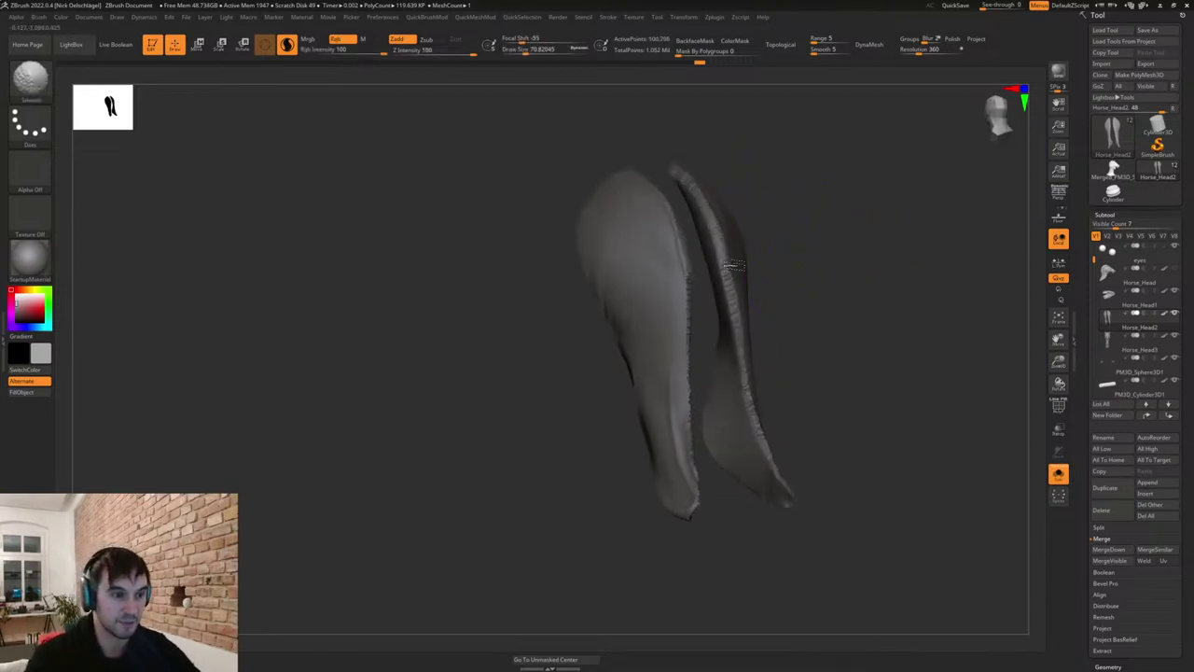
shift+drag(788, 485, 795, 503)
drag(831, 460, 799, 420)
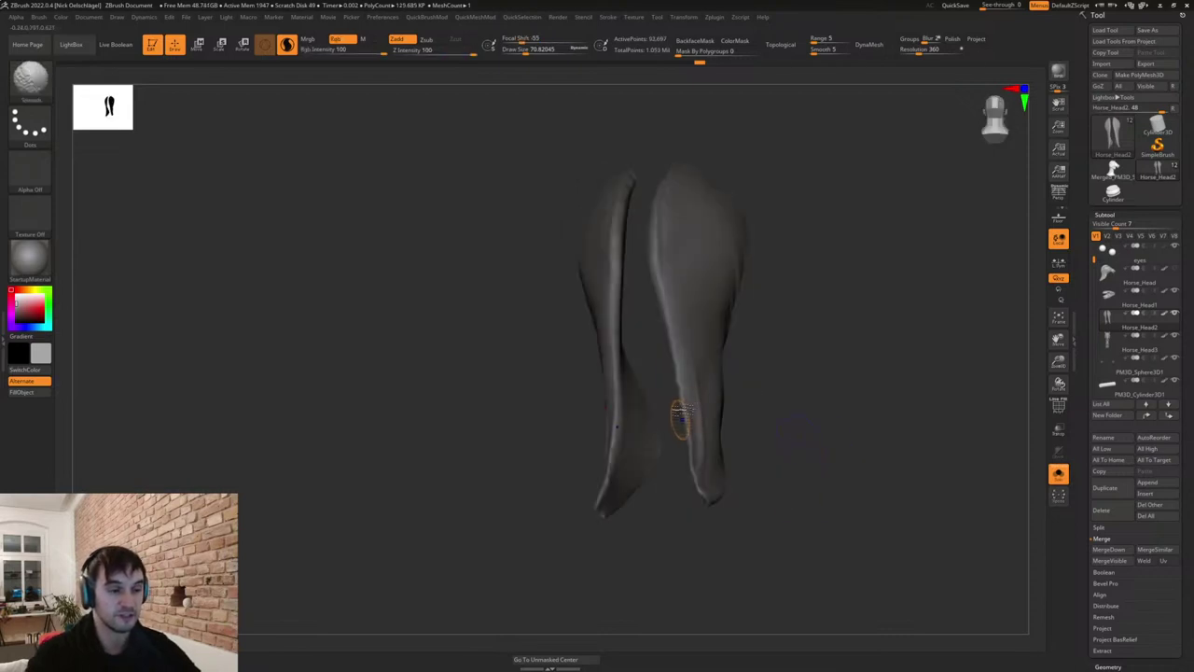
shift+drag(678, 413, 708, 504)
Flatten the upper and rear rims of the neck panels with the TrimDynamic brush and smooth the rear rim.
key(b)
key(t)
key(d)
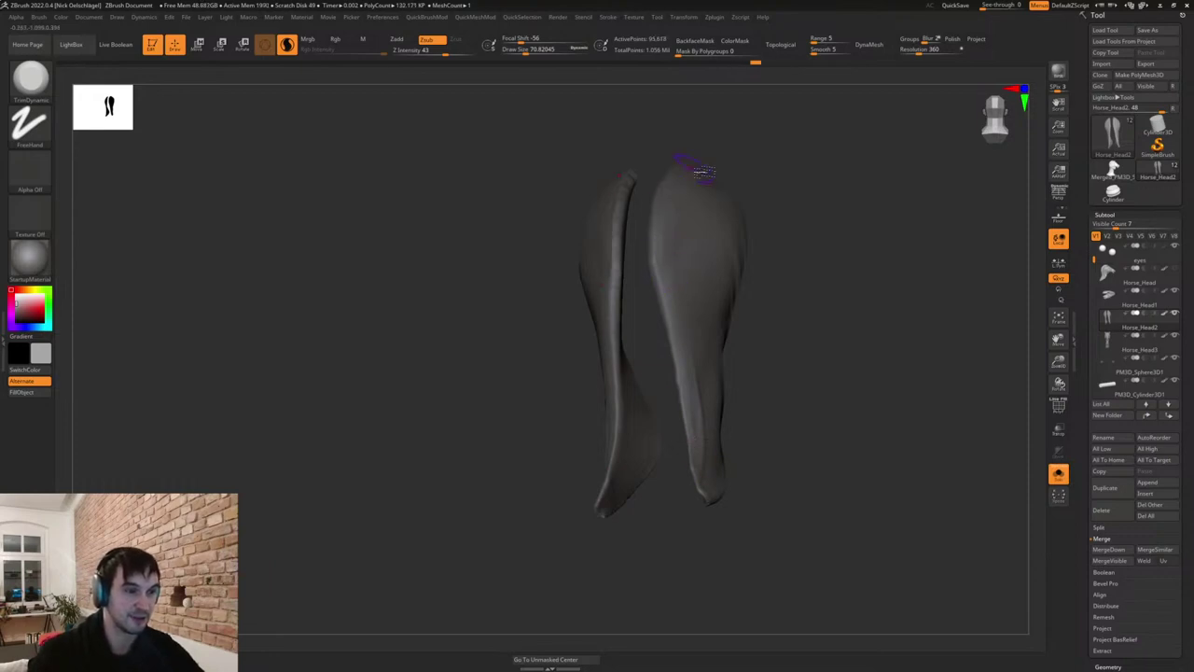
drag(763, 182, 793, 224)
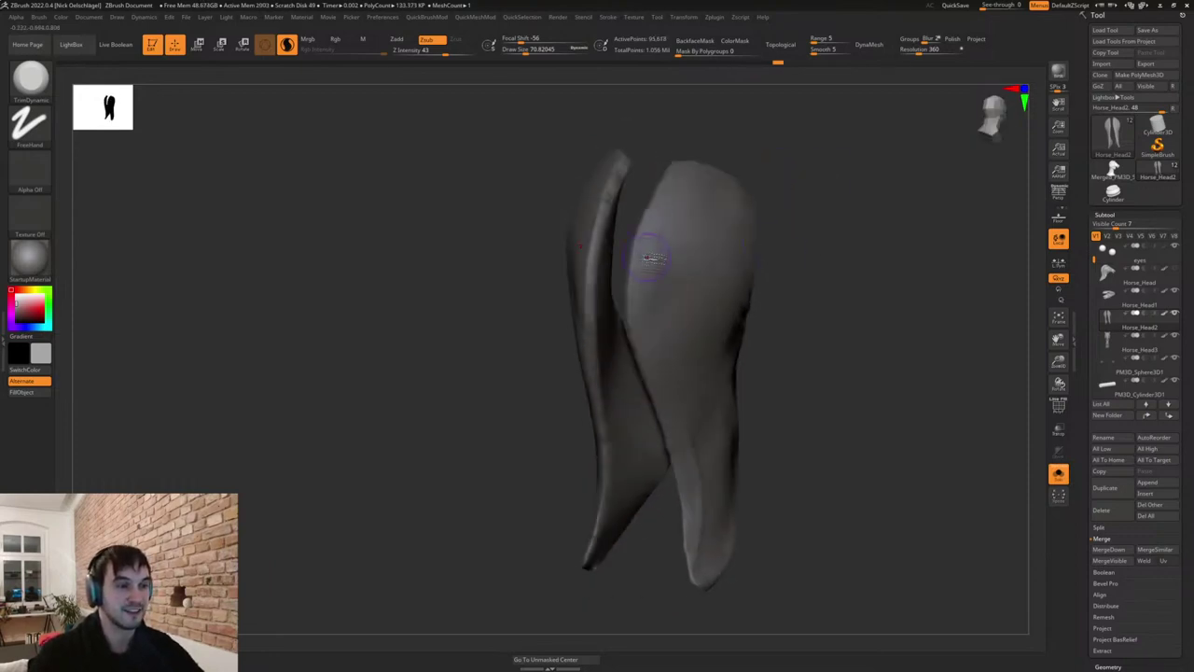
mouse_move(729, 168)
mouse_down()
mouse_move(691, 178)
mouse_move(672, 224)
mouse_up()
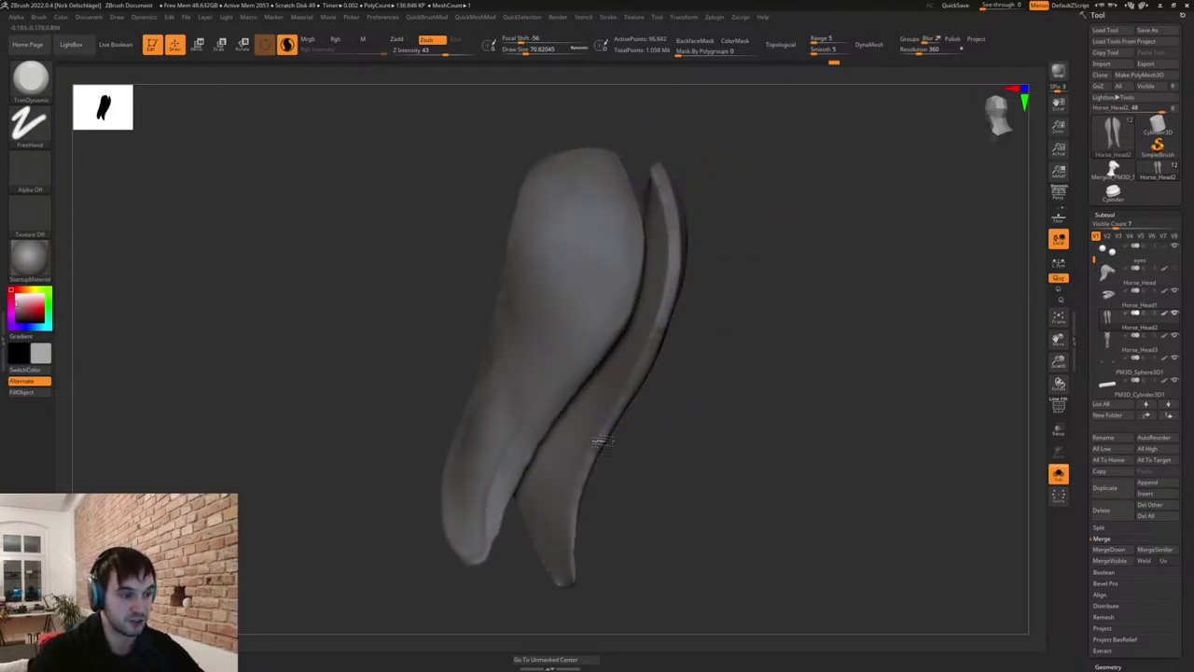
mouse_move(659, 472)
mouse_down()
mouse_move(644, 426)
mouse_move(622, 462)
mouse_move(737, 516)
mouse_move(794, 482)
mouse_move(794, 341)
mouse_up()
mouse_move(672, 426)
shift+mouse_down()
mouse_move(692, 209)
mouse_move(734, 169)
shift+mouse_up()
Smooth the upper front rims of the neck panels and flatten them with TrimDynamic.
drag(886, 189, 775, 218)
mouse_move(911, 258)
alt+mouse_down()
mouse_move(808, 454)
mouse_move(772, 493)
alt+mouse_up()
shift+drag(579, 274, 616, 225)
drag(650, 170, 664, 166)
mouse_move(616, 235)
mouse_down()
mouse_move(593, 295)
mouse_move(603, 289)
mouse_up()
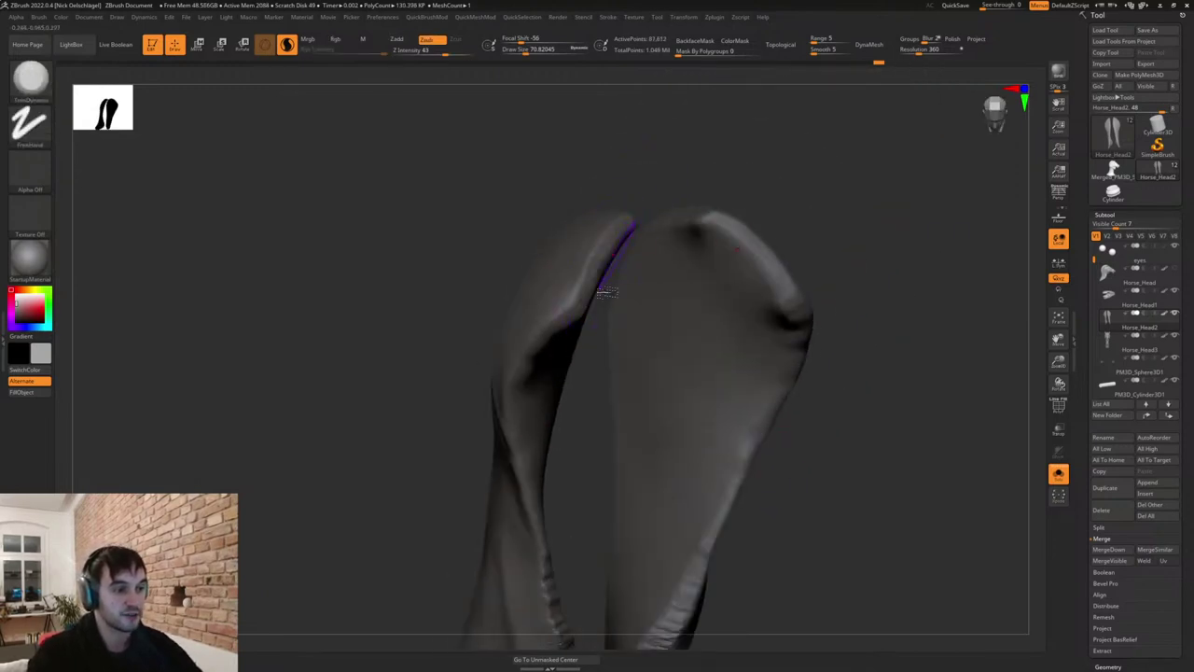
drag(695, 196, 671, 140)
drag(552, 343, 574, 310)
Smooth the middle of the neck panels' front rims and adjust their contour with the Move brush.
alt+drag(709, 457, 816, 224)
drag(844, 341, 685, 359)
shift+drag(579, 373, 575, 415)
key(b)
key(m)
key(v)
mouse_move(621, 364)
mouse_down()
mouse_move(537, 369)
mouse_move(578, 384)
mouse_move(584, 419)
mouse_up()
drag(665, 444, 793, 439)
Flatten the middle section of the neck panels' front rims with the TrimDynamic brush.
key(b)
key(t)
key(d)
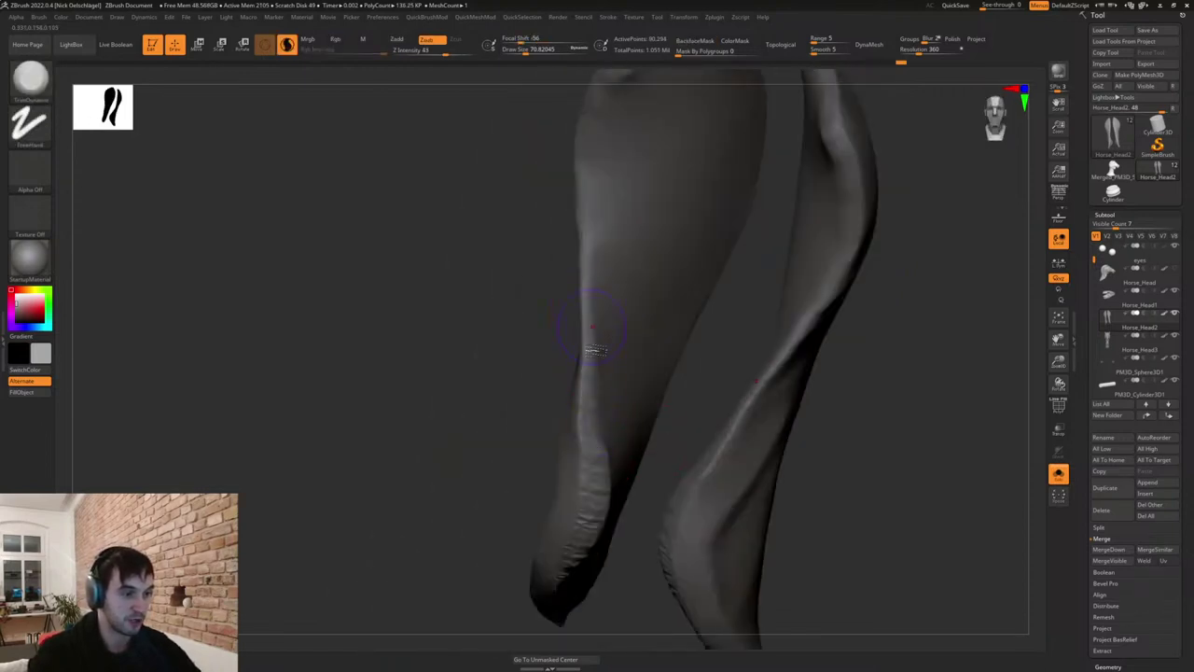
drag(484, 409, 561, 408)
drag(577, 455, 577, 420)
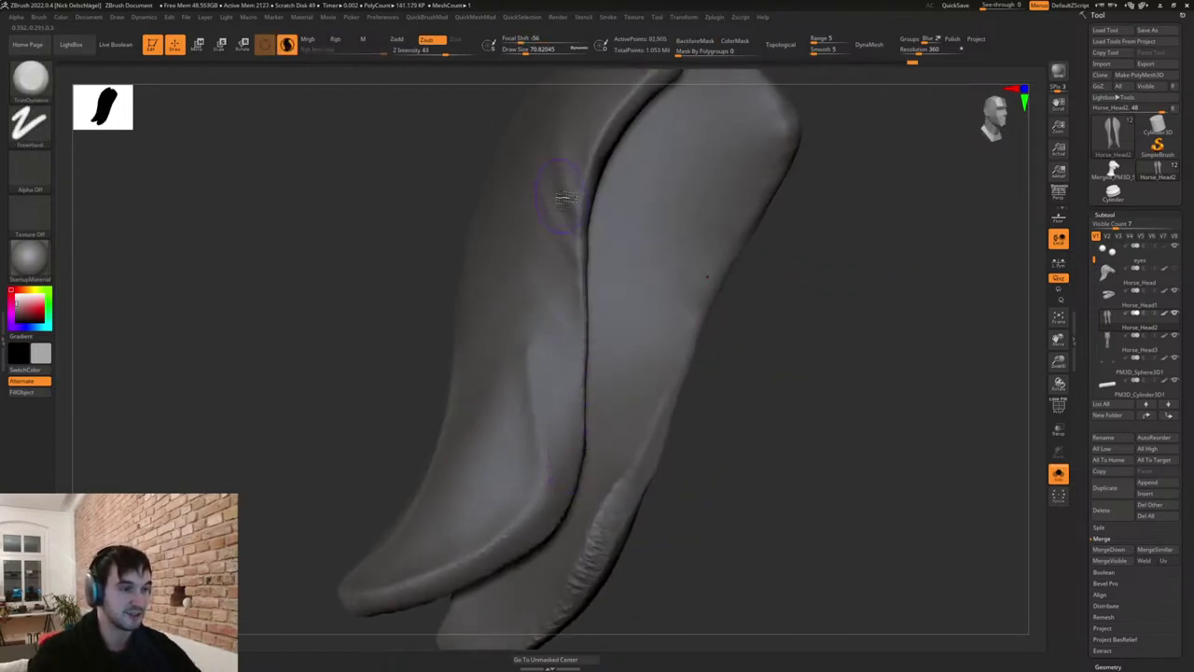
drag(714, 326, 783, 343)
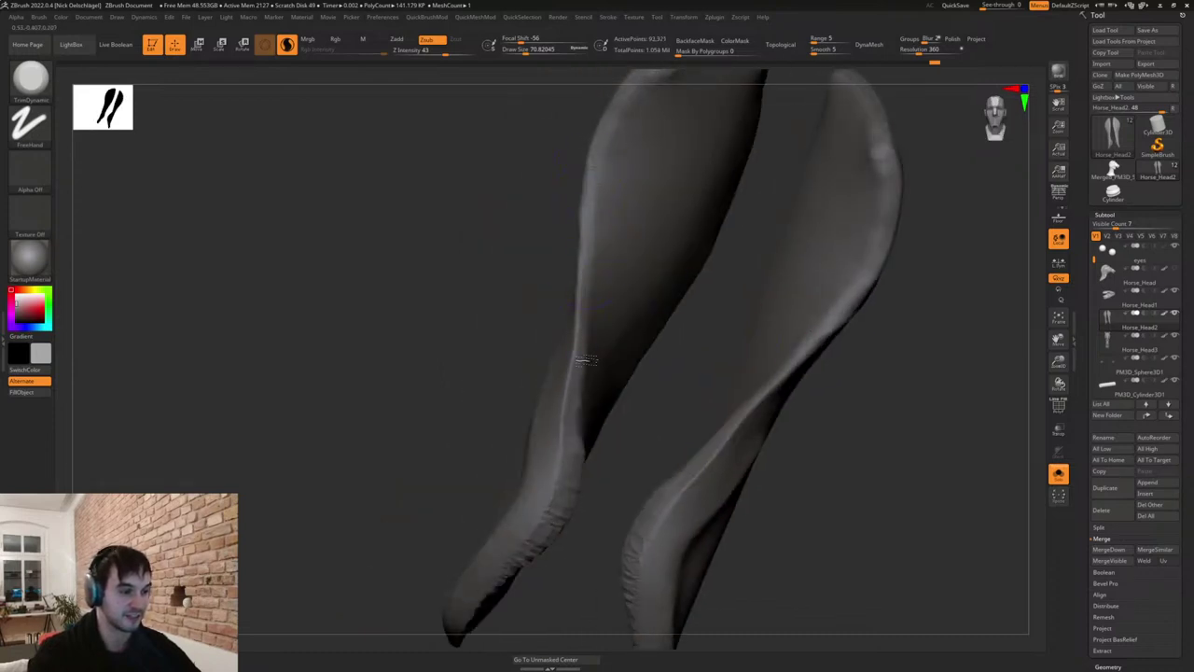
Smooth the ridged rims at the lower ends of the neck panels and flatten them toward the tips.
drag(447, 501, 514, 355)
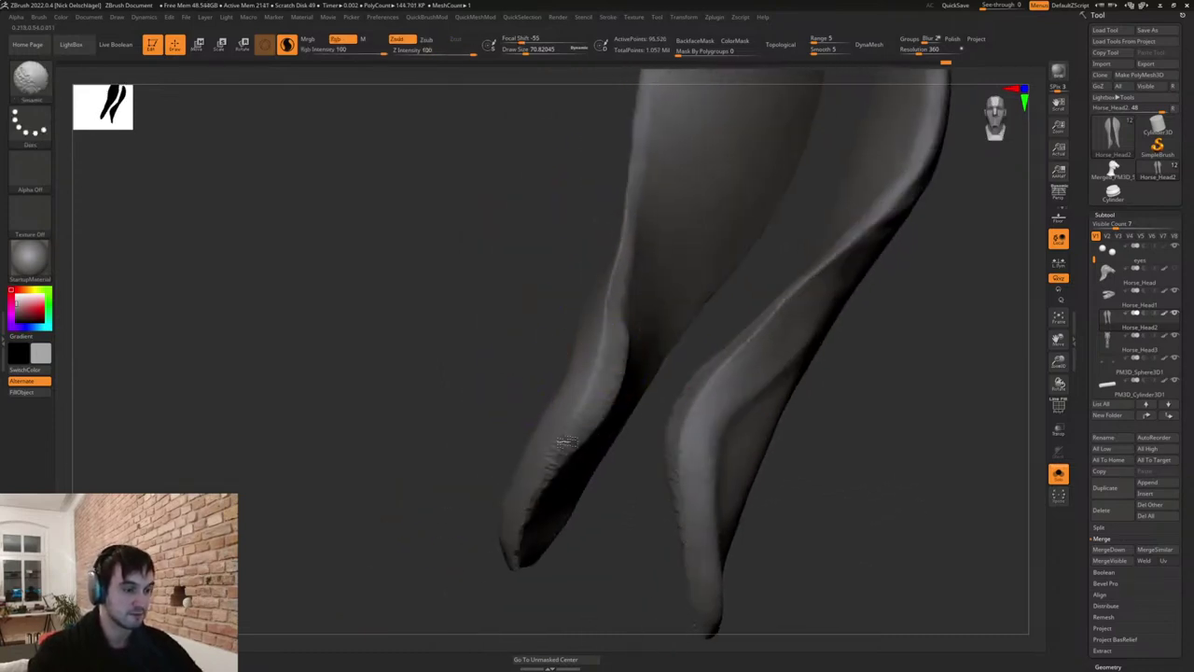
drag(617, 331, 568, 450)
mouse_move(593, 528)
mouse_down()
mouse_move(616, 491)
mouse_move(618, 342)
mouse_move(548, 472)
mouse_up()
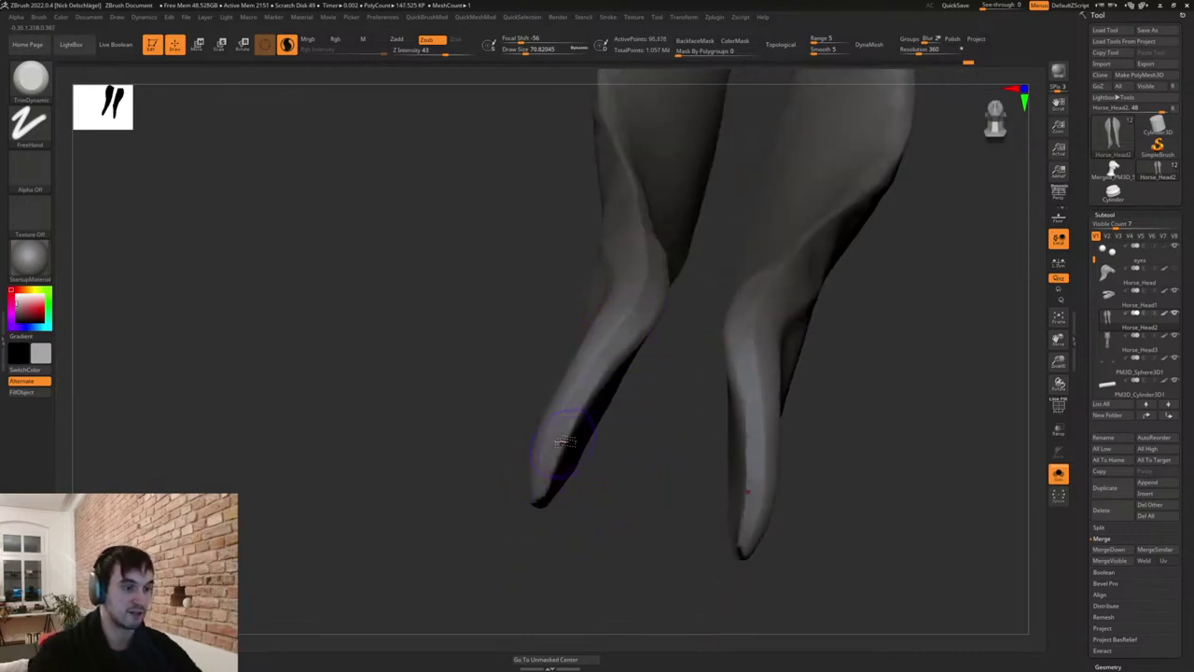
drag(705, 387, 671, 372)
Trim along the neck panels' front rims from the top to the lower bend and smooth their lower outer faces.
right_drag(671, 372, 640, 327)
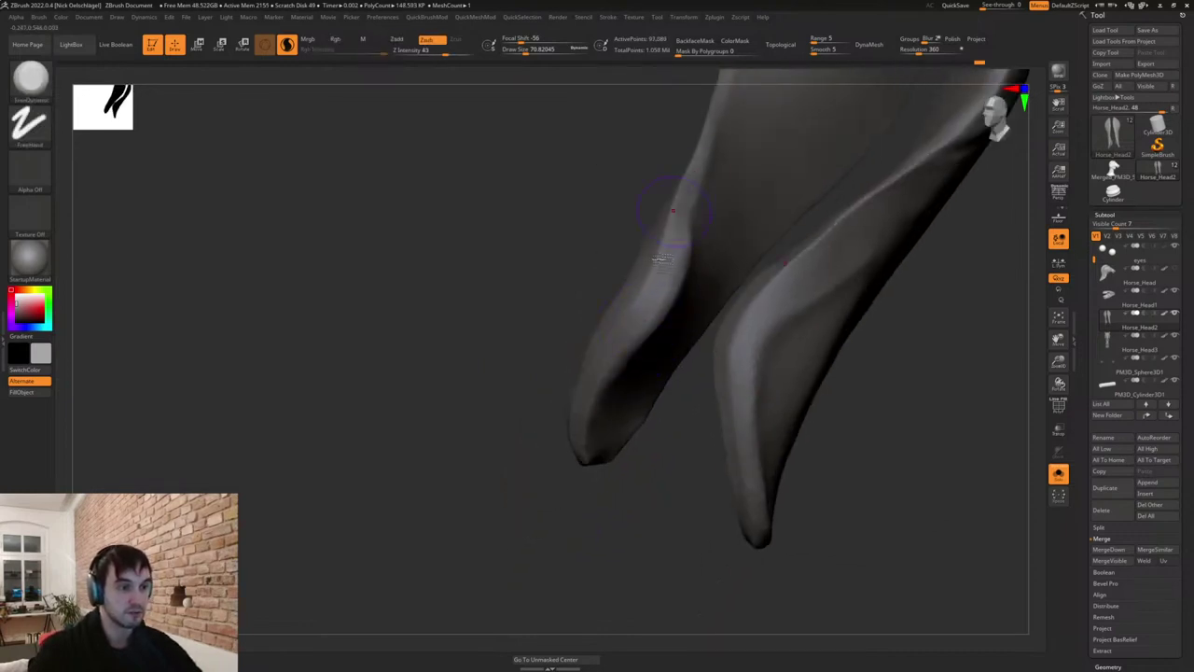
alt+drag(643, 149, 634, 314)
drag(669, 378, 649, 437)
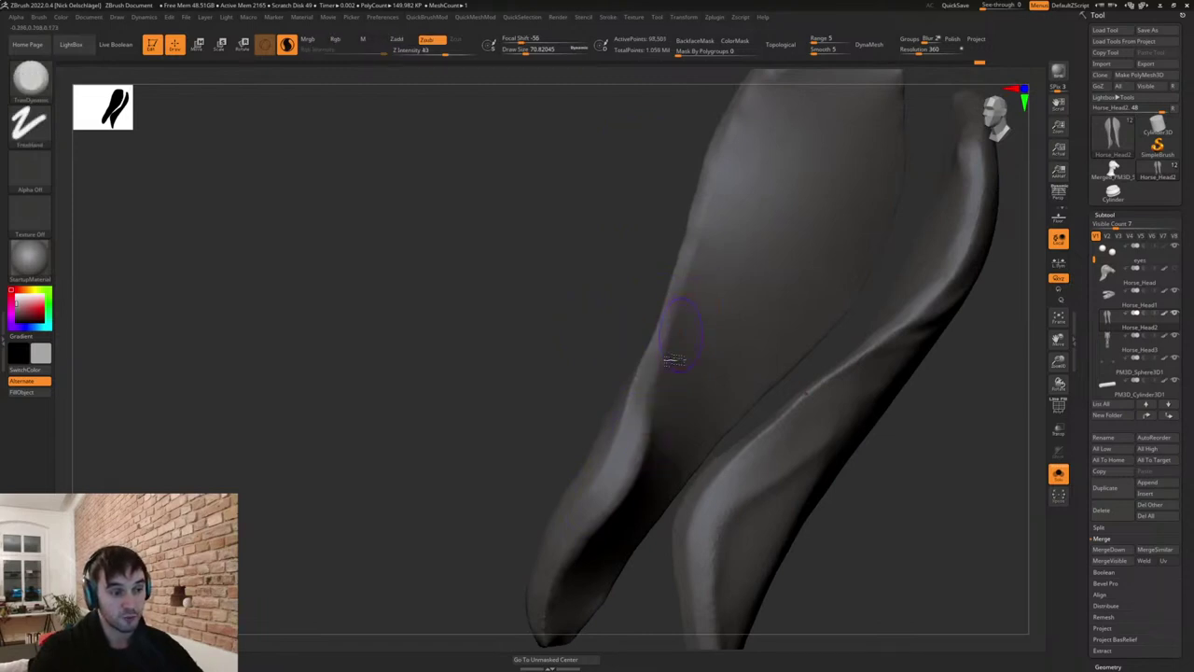
drag(711, 202, 611, 494)
mouse_move(503, 448)
mouse_down()
mouse_move(584, 413)
mouse_move(930, 410)
mouse_move(851, 336)
mouse_up()
shift+drag(650, 322, 672, 415)
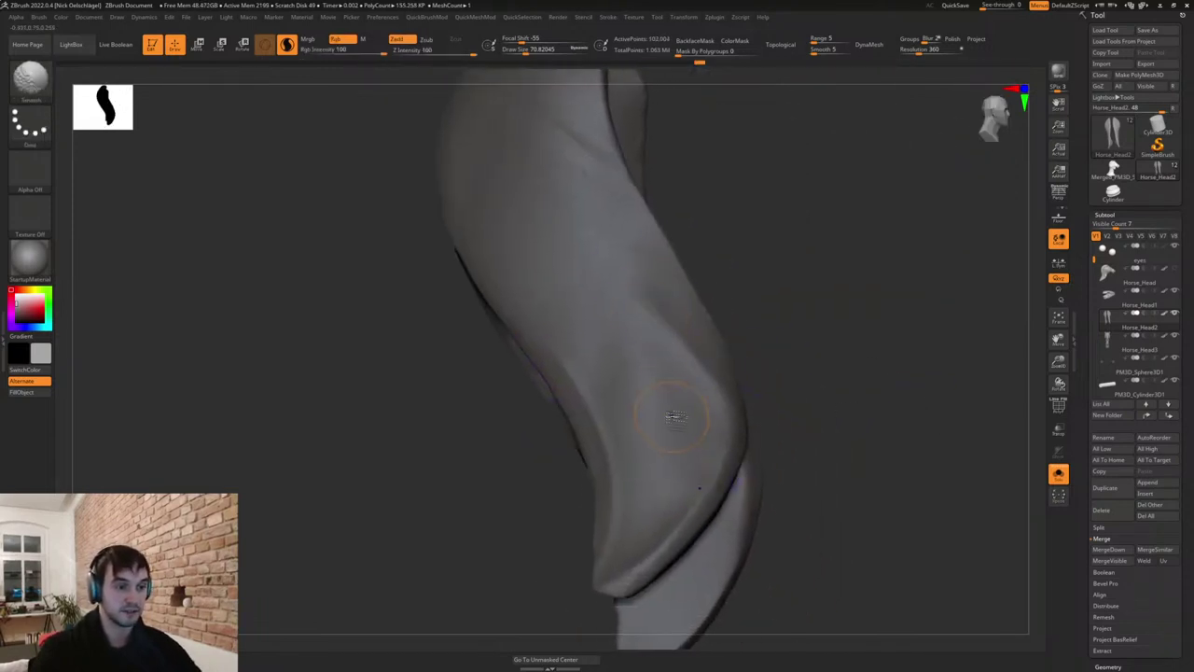
Adjust the bottom tips of the neck panels with the Move brush and flatten their bottom rims with TrimDynamic.
drag(813, 410, 809, 579)
drag(688, 432, 735, 418)
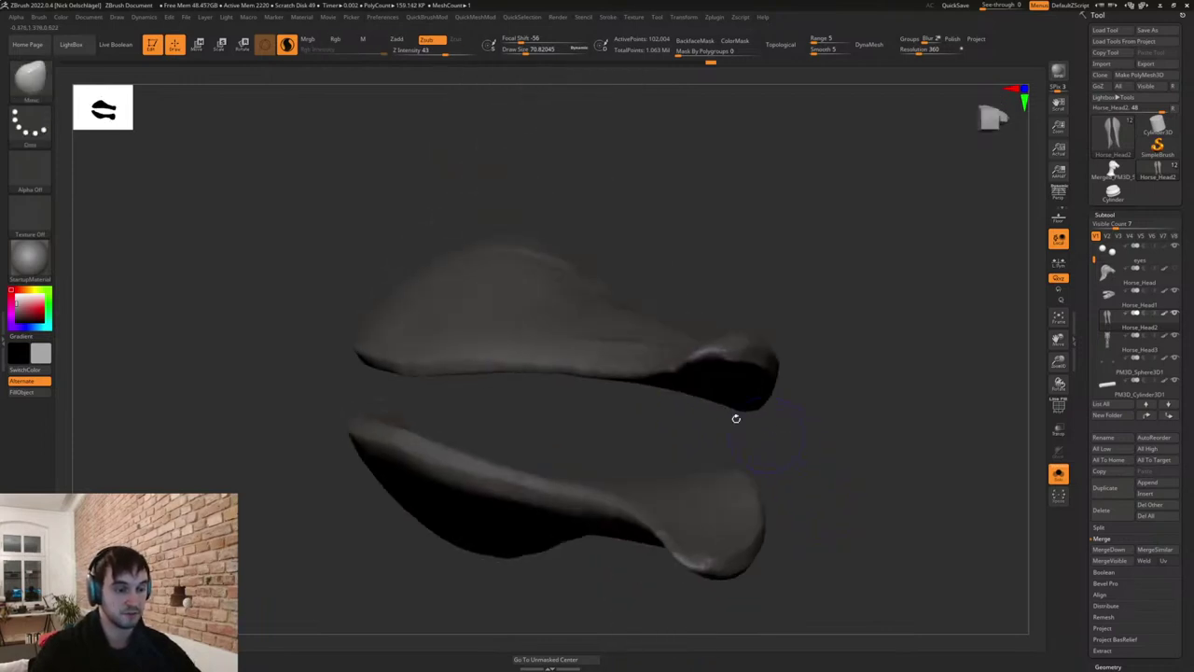
key(b)
key(m)
key(v)
drag(714, 362, 709, 363)
drag(799, 354, 752, 381)
key(b)
key(t)
key(d)
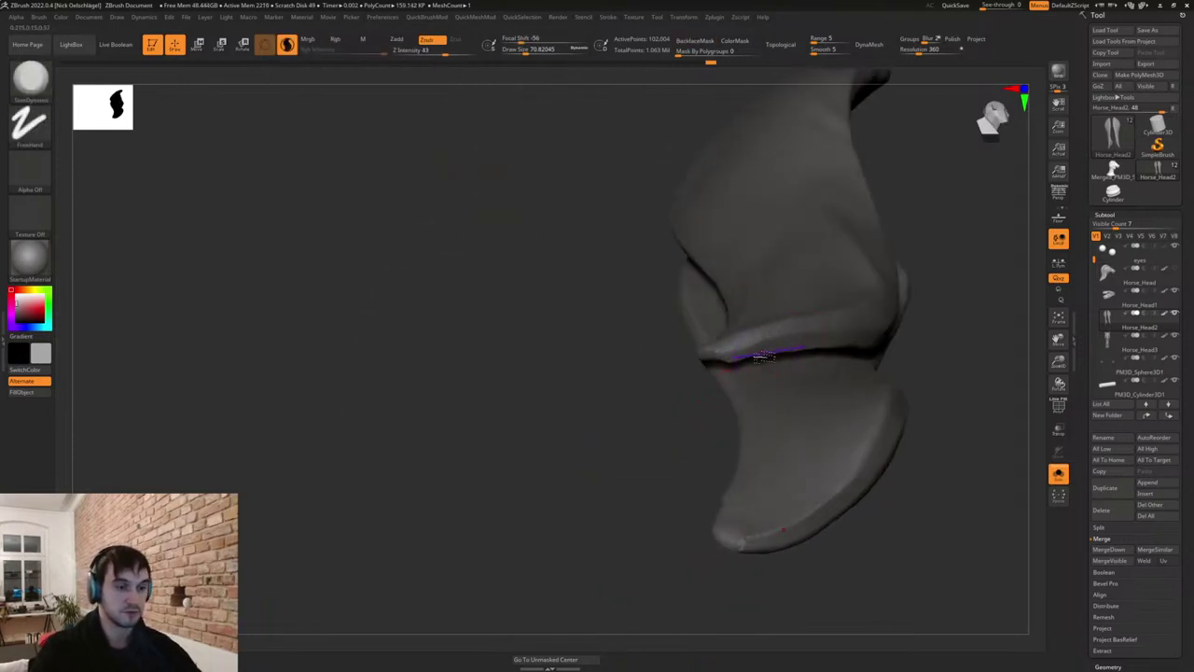
Show the full chess piece again, select the horse-head subtool, and close its holes.
click(1056, 473)
shift+drag(598, 301, 607, 323)
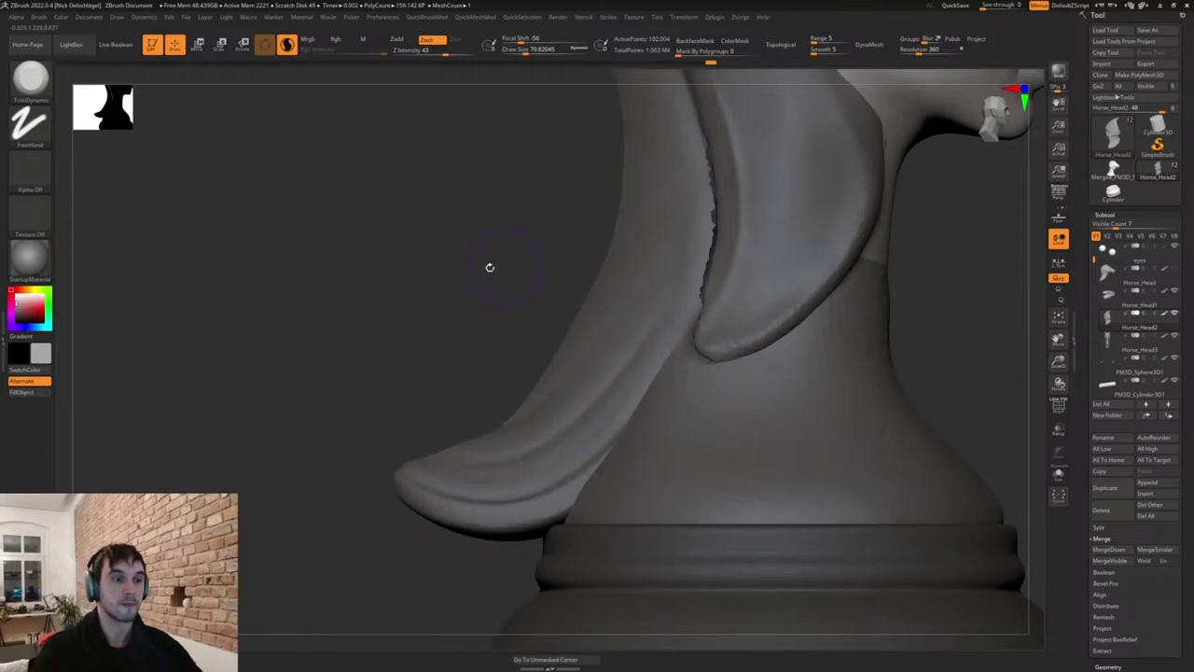
alt+drag(488, 267, 497, 192)
alt+drag(889, 327, 827, 436)
alt+click(718, 277)
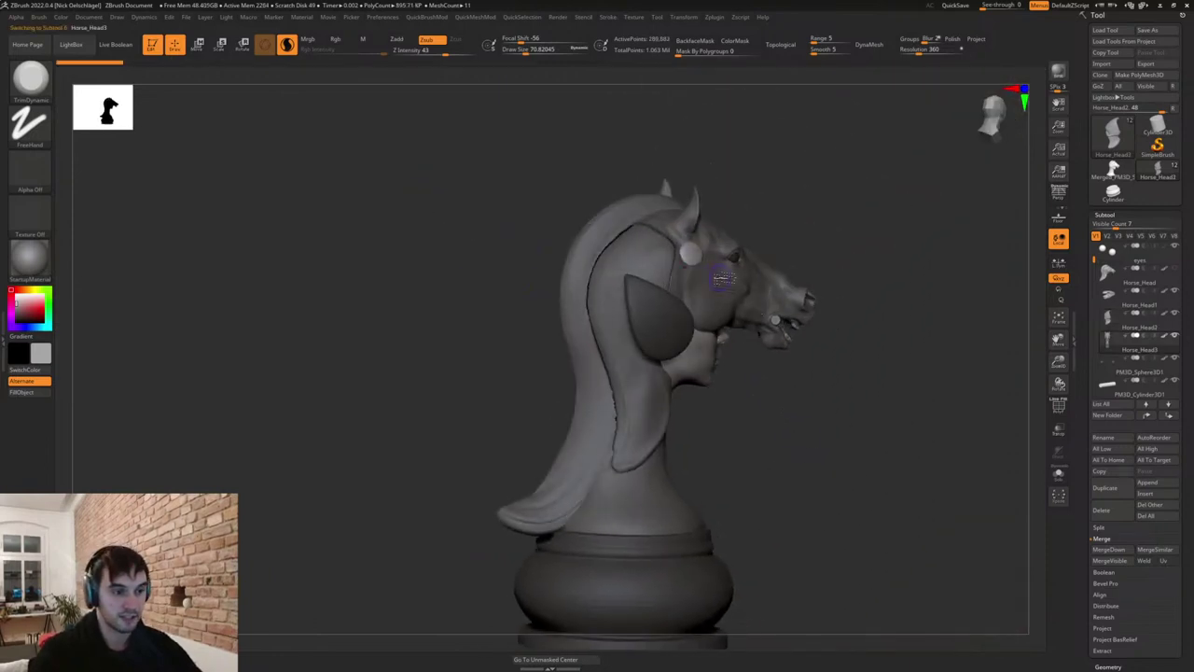
key(space)
click(923, 616)
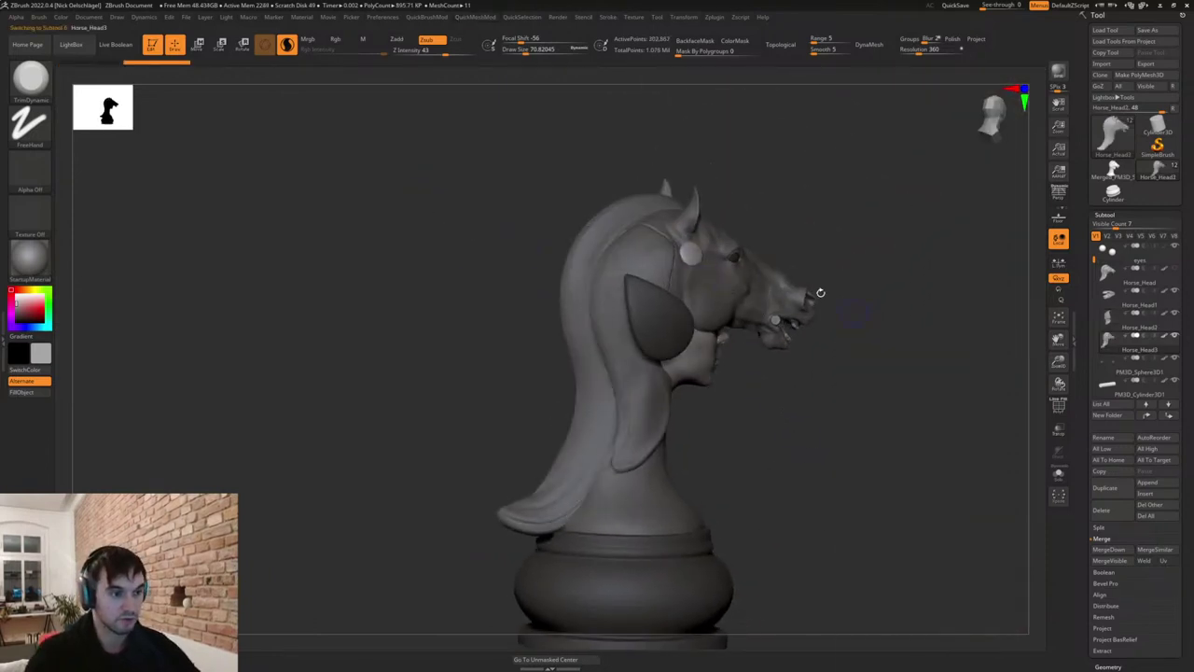
Isolate the horse head, smooth the filled neck area with a larger brush, and bring back the other parts.
drag(775, 504, 991, 449)
click(1058, 474)
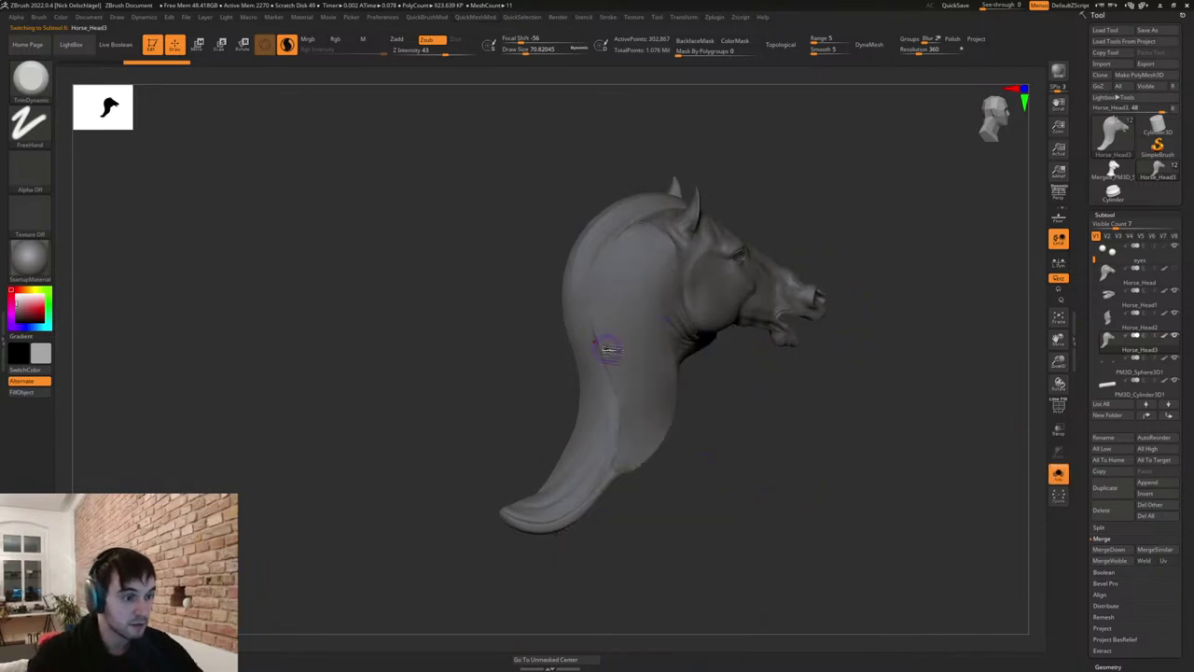
key(shift)
shift+drag(634, 432, 624, 265)
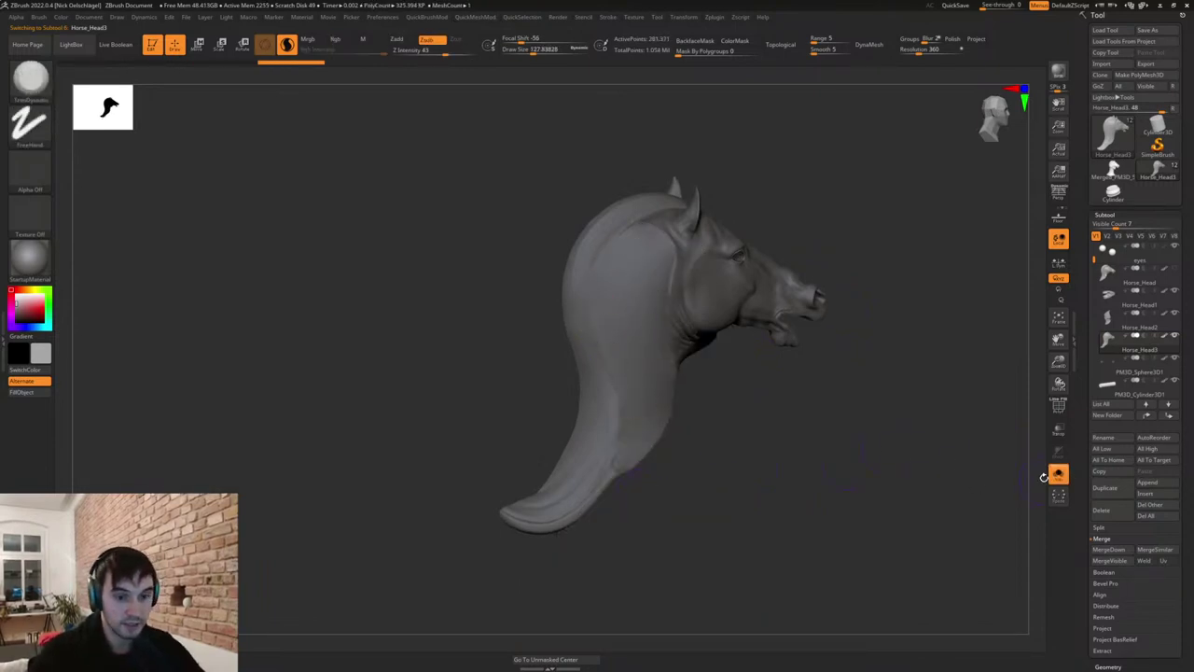
click(1058, 473)
mouse_move(780, 432)
mouse_down()
mouse_move(850, 487)
mouse_move(844, 507)
mouse_up()
drag(805, 450, 822, 452)
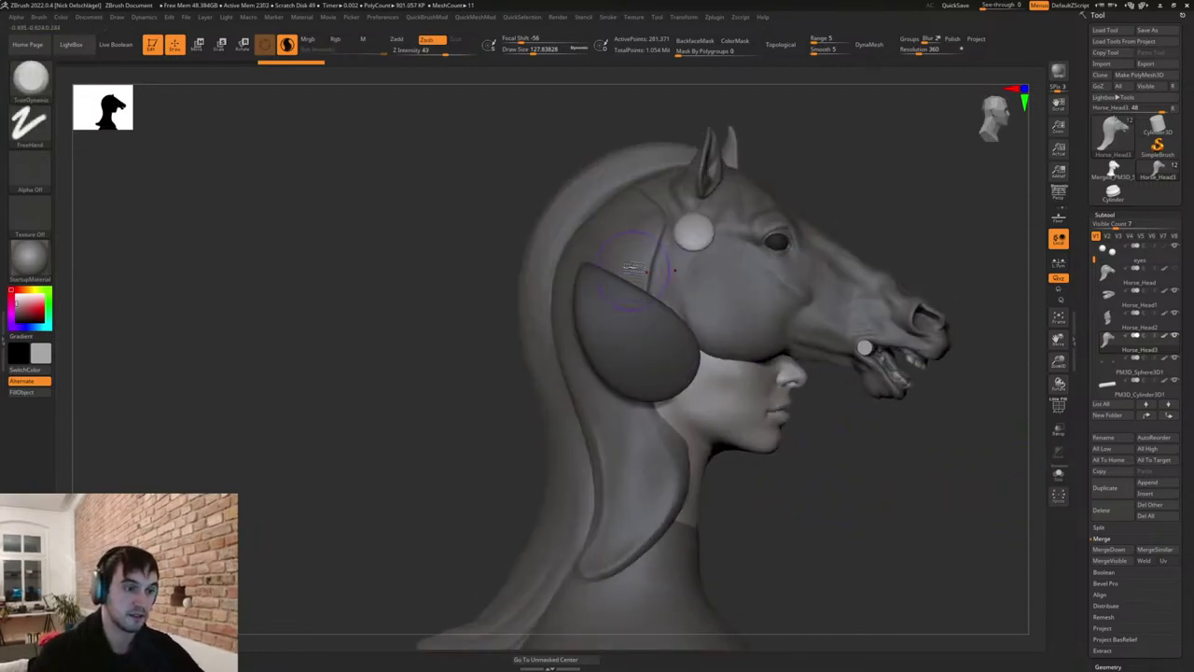
Isolate the horse head and rework the neck area behind its jaw with a draw size of about 104.
click(1058, 474)
key(s)
mouse_move(696, 320)
mouse_down()
mouse_move(682, 374)
mouse_move(704, 377)
mouse_up()
mouse_move(789, 442)
mouse_down()
mouse_move(761, 434)
mouse_move(786, 426)
mouse_move(789, 399)
mouse_up()
mouse_move(834, 462)
mouse_down()
mouse_move(814, 455)
mouse_move(837, 461)
mouse_up()
drag(767, 391, 752, 408)
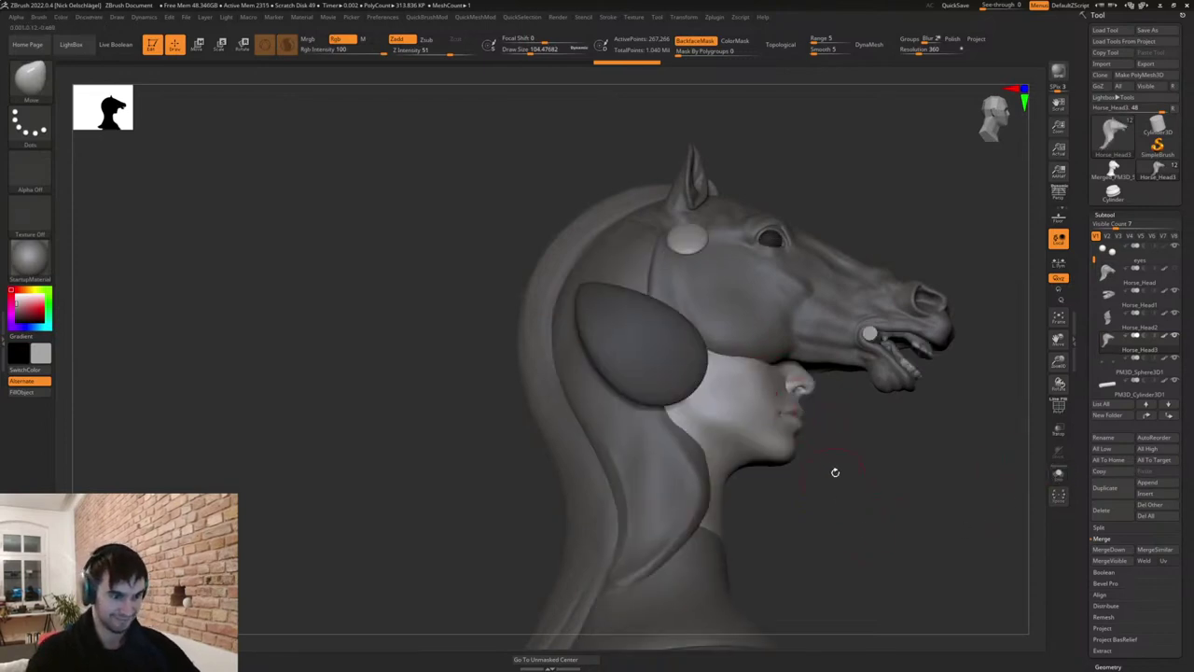
Select the neck panels subtool and enlarge the Move brush to a draw size of about 331.
mouse_move(834, 472)
right_down()
mouse_move(839, 507)
mouse_move(833, 495)
right_up()
mouse_move(833, 494)
alt+mouse_down()
mouse_move(815, 485)
mouse_move(824, 500)
mouse_move(805, 483)
mouse_move(815, 497)
alt+mouse_up()
right_drag(815, 497, 894, 269)
alt+click(795, 211)
key(s)
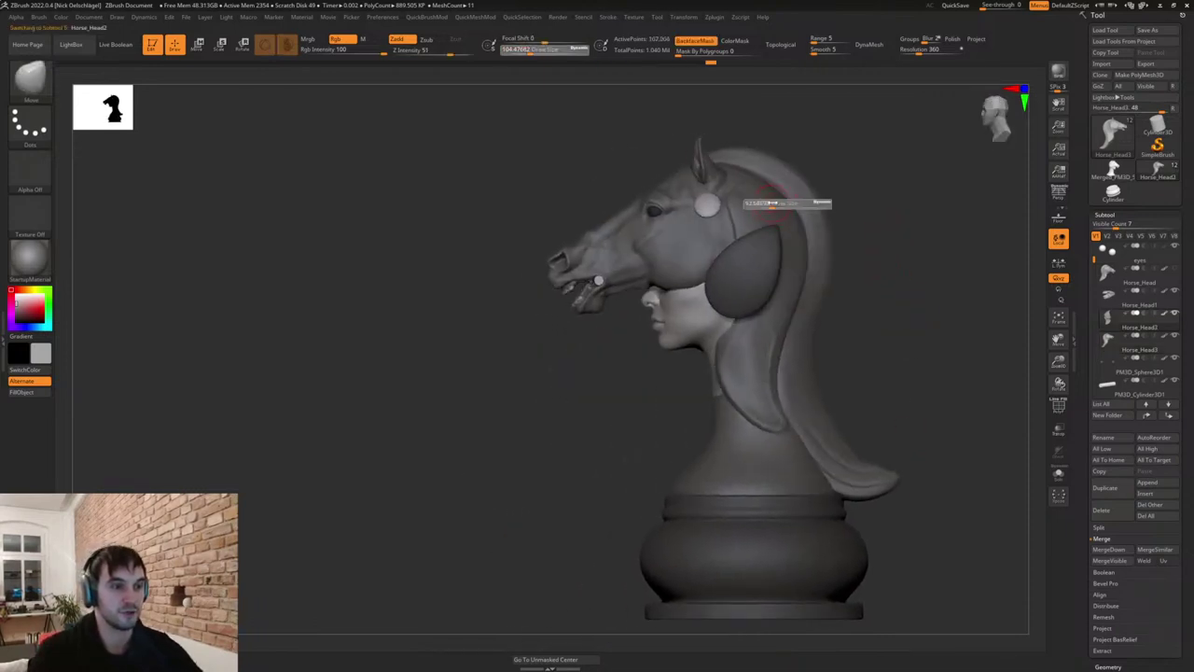
mouse_move(773, 206)
mouse_down()
mouse_move(784, 206)
mouse_move(751, 165)
mouse_up()
right_drag(753, 166, 819, 198)
key(s)
drag(787, 193, 797, 193)
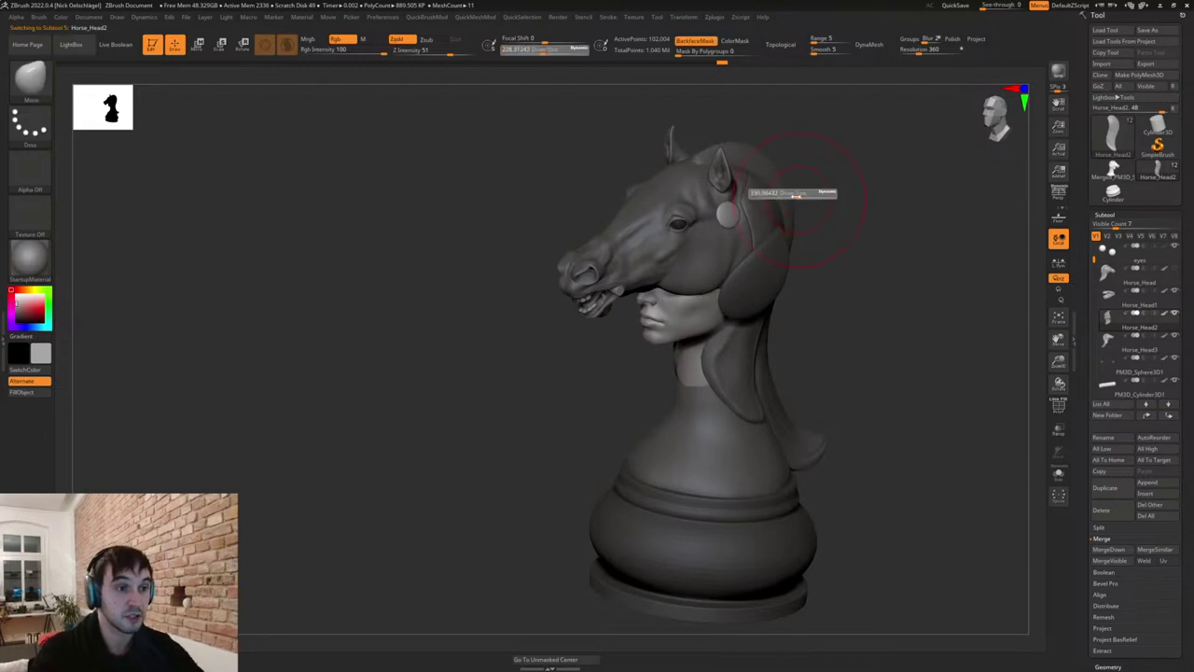
right_drag(849, 182, 819, 188)
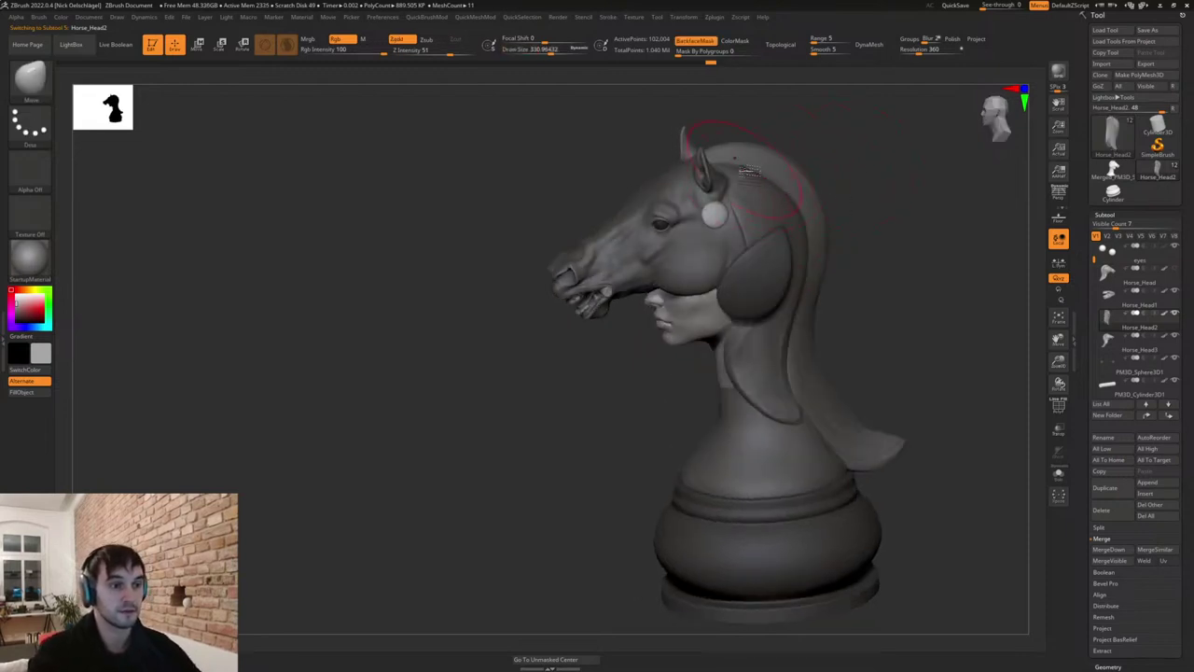
Undo the last move of the neck panel's upper edge and turn off backface masking.
drag(749, 172, 763, 171)
key(ctrl+z)
click(698, 42)
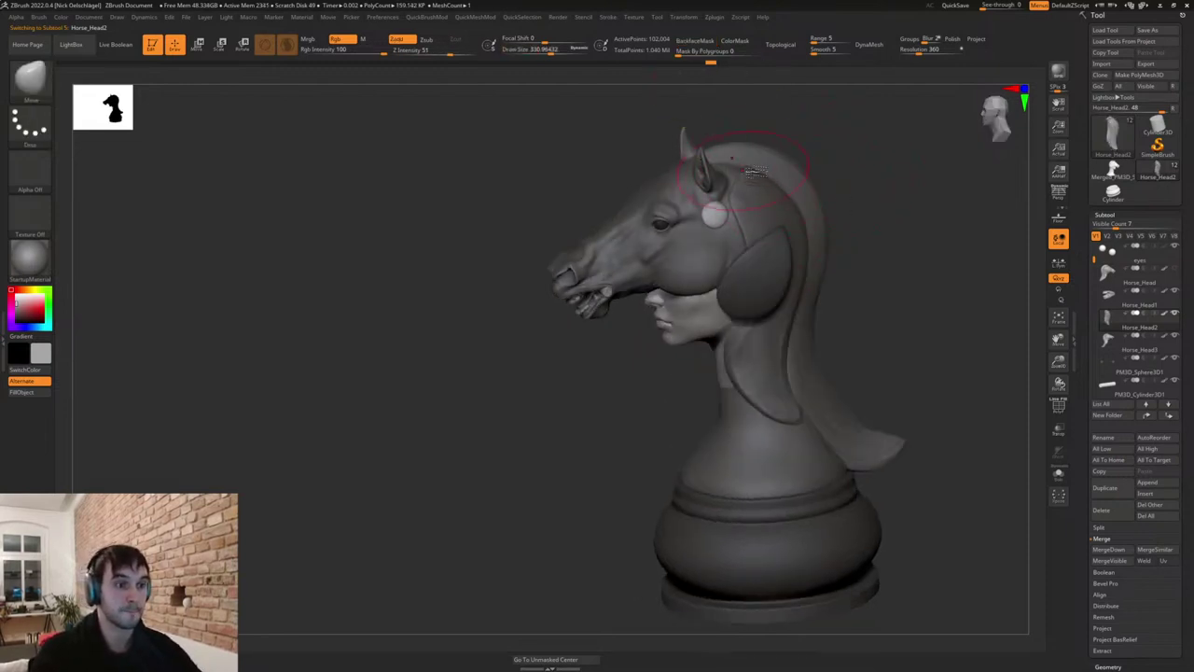
right_drag(754, 171, 804, 240)
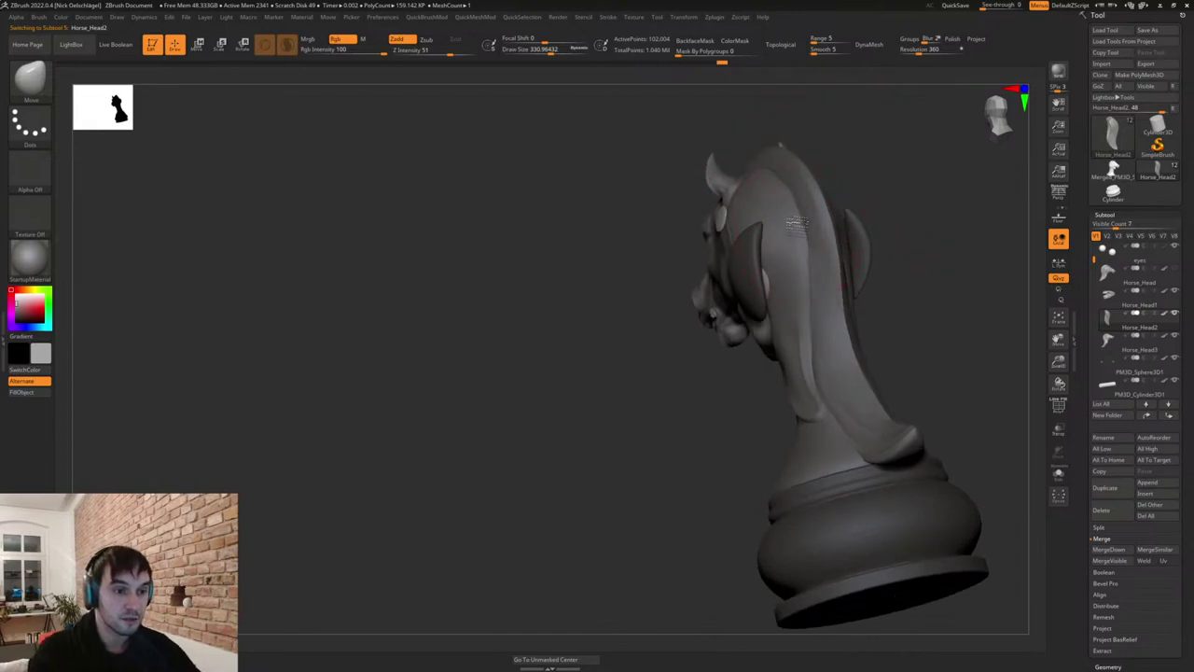
Reshape the neck panel's lower front edge and tip with the Move brush.
right_drag(895, 287, 983, 274)
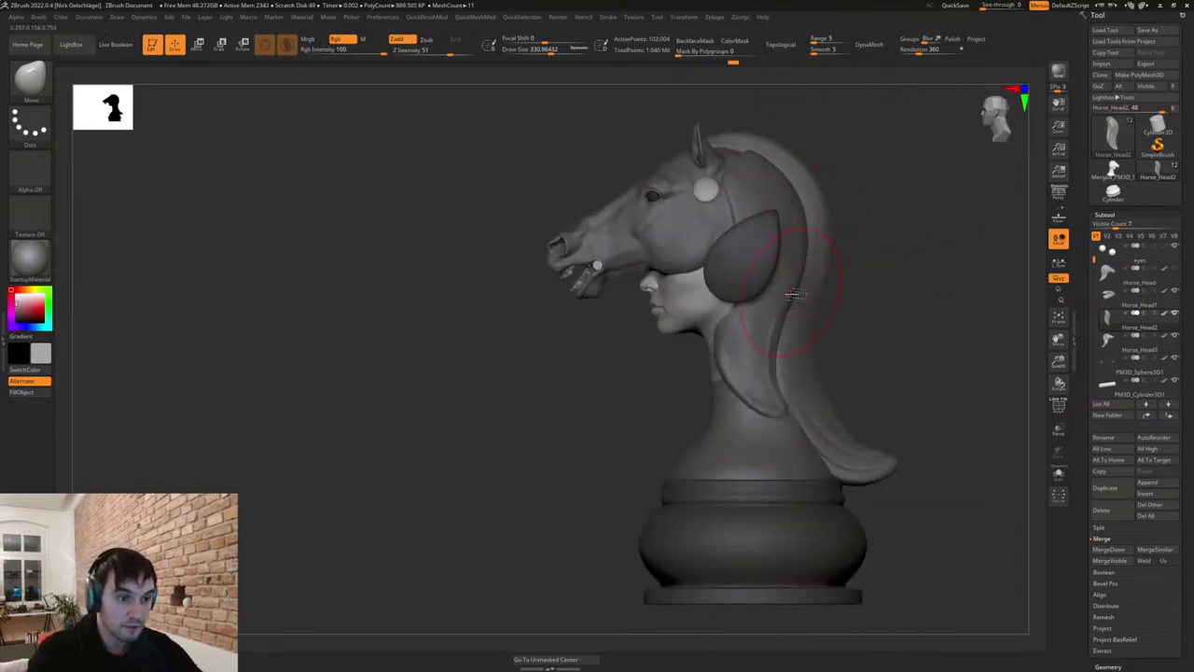
mouse_move(786, 411)
mouse_down()
mouse_move(803, 431)
mouse_move(757, 403)
mouse_up()
right_drag(861, 353, 803, 359)
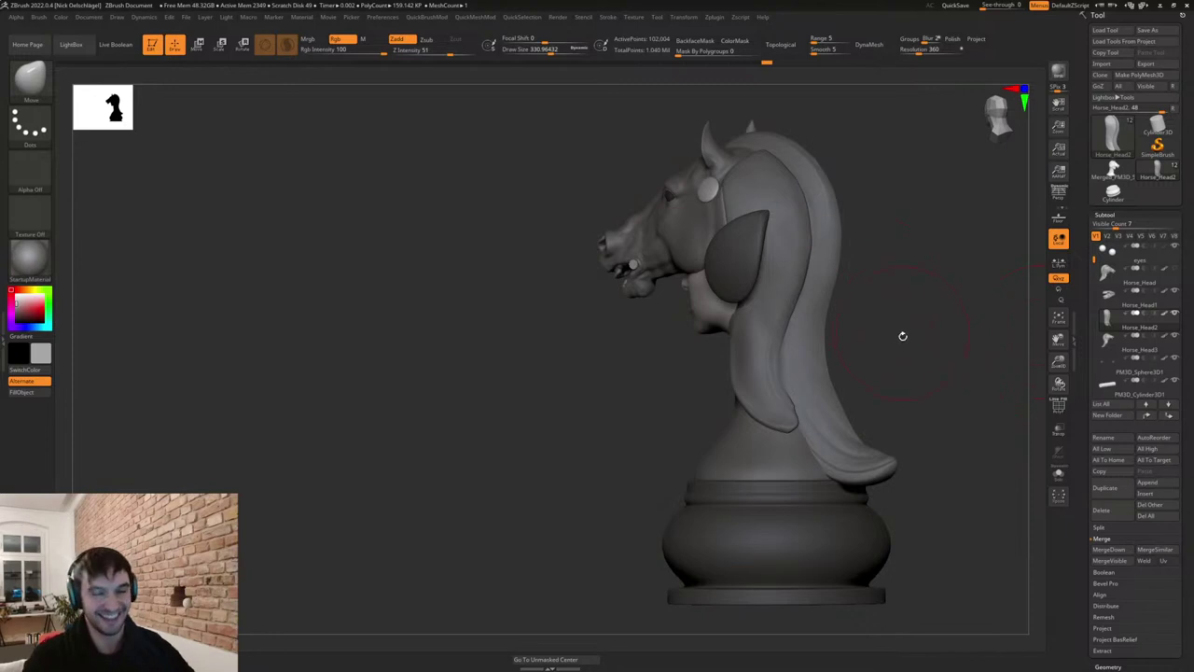
drag(903, 336, 751, 218)
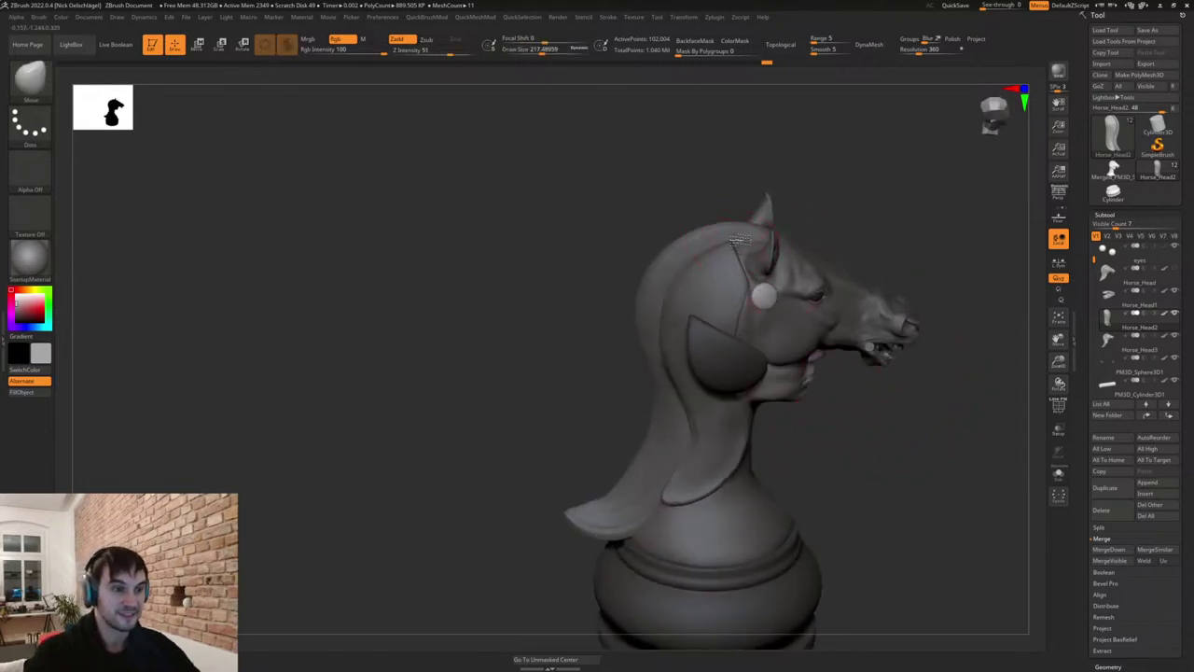
Adjust the neck panel's upper corner behind the ear with the Move brush at a draw size of about 177.
key(s)
drag(746, 264, 738, 265)
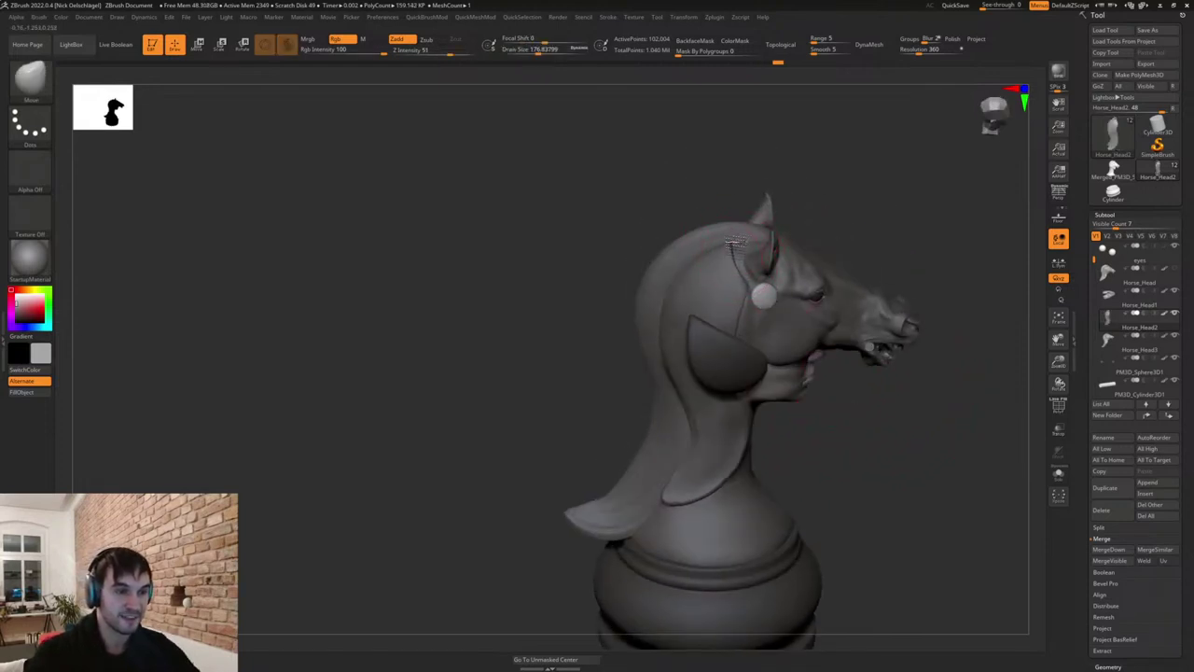
mouse_move(815, 200)
mouse_down()
mouse_move(817, 220)
mouse_move(754, 237)
mouse_up()
mouse_move(816, 349)
mouse_down()
mouse_move(824, 363)
mouse_move(810, 351)
mouse_up()
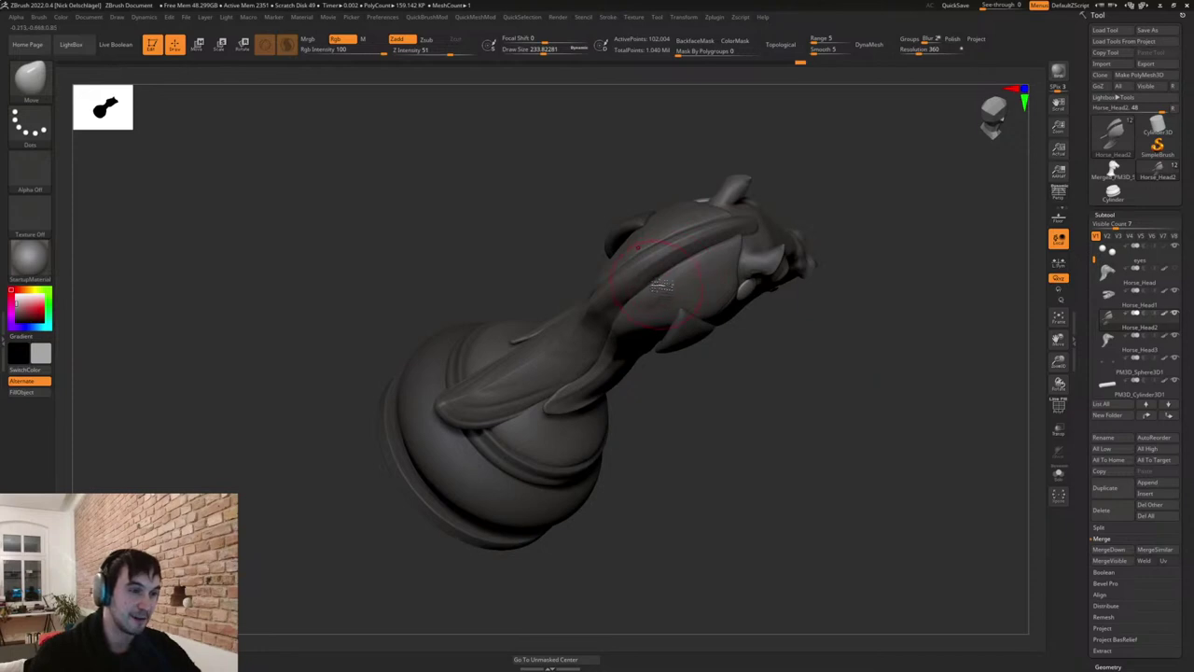
Refine the neck panel from behind and below, switching to the TrimDynamic brush at a draw size of about 140.
drag(737, 429, 733, 389)
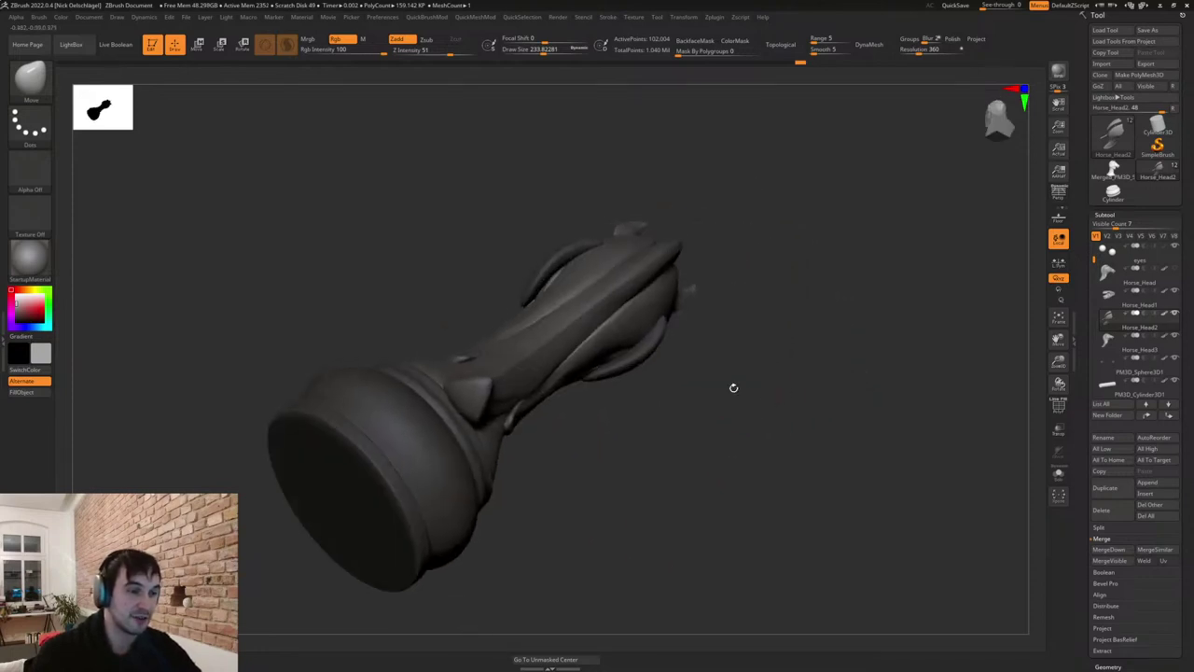
key(s)
drag(672, 340, 639, 303)
mouse_move(733, 360)
mouse_down()
mouse_move(712, 389)
mouse_move(754, 481)
mouse_move(787, 509)
mouse_move(650, 518)
mouse_move(617, 453)
mouse_up()
key(b)
key(t)
key(d)
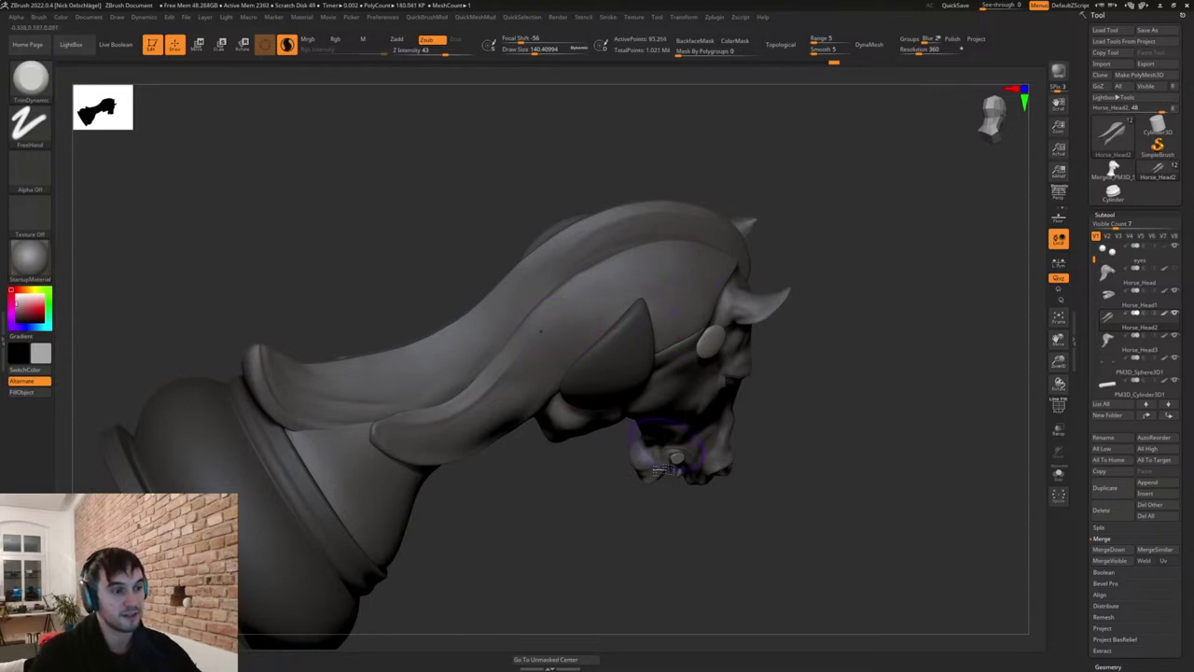
mouse_move(661, 490)
mouse_down()
mouse_move(653, 523)
mouse_move(640, 474)
mouse_up()
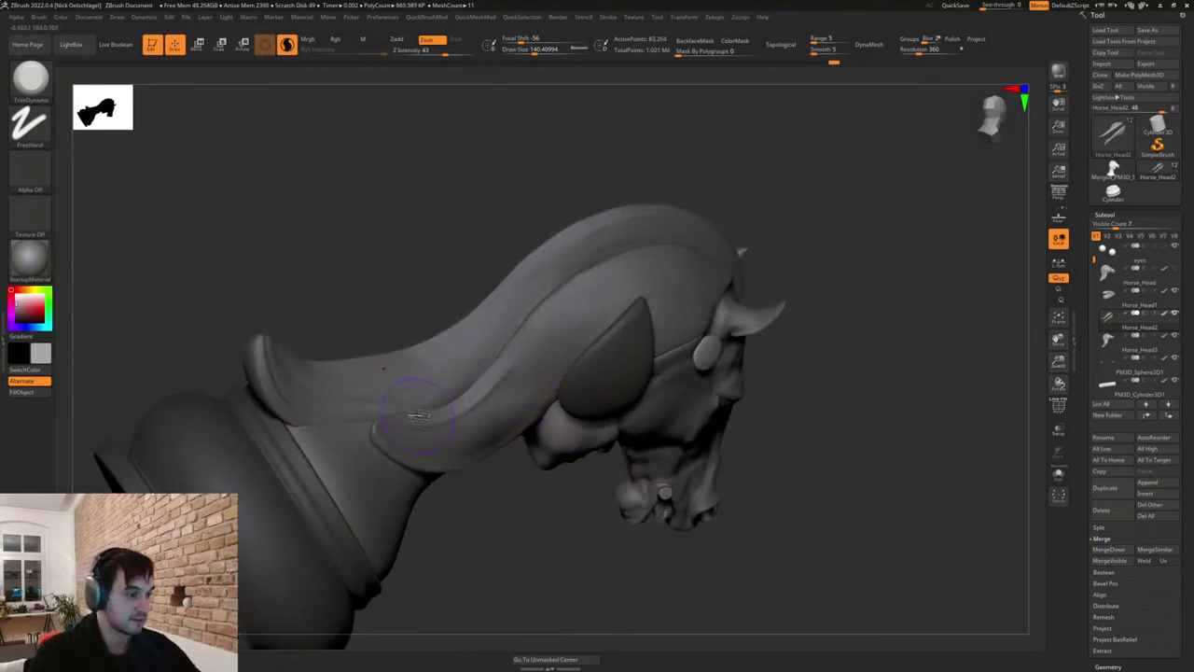
drag(519, 529, 458, 488)
Reshape and smooth the neck panel's lower rear edge, using the Move brush at draw sizes of about 93 and 212.
key(b)
key(m)
key(v)
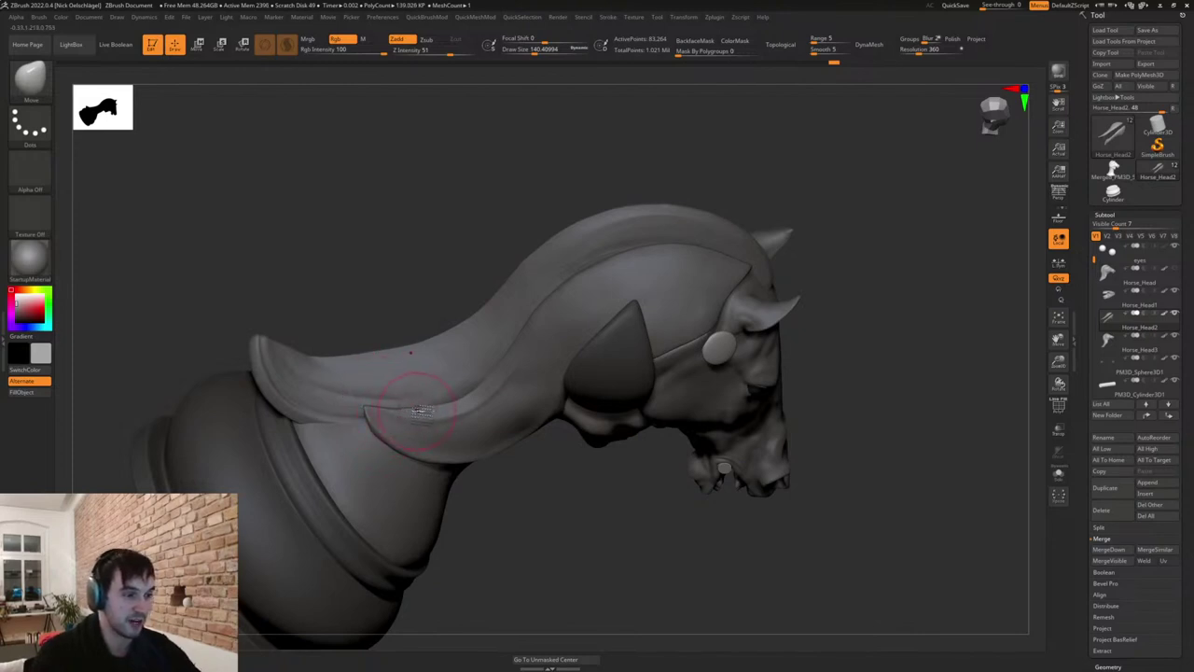
key(s)
drag(419, 409, 413, 408)
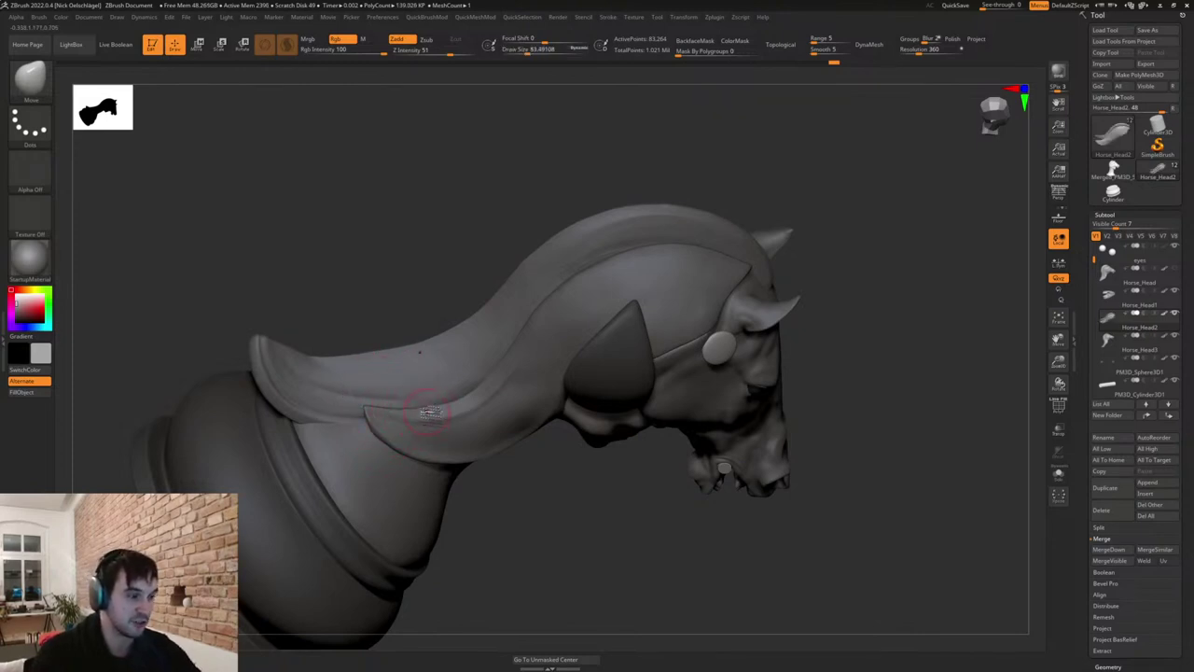
mouse_move(435, 408)
shift+mouse_down()
mouse_move(408, 408)
mouse_move(461, 412)
mouse_move(458, 401)
mouse_move(382, 407)
shift+mouse_up()
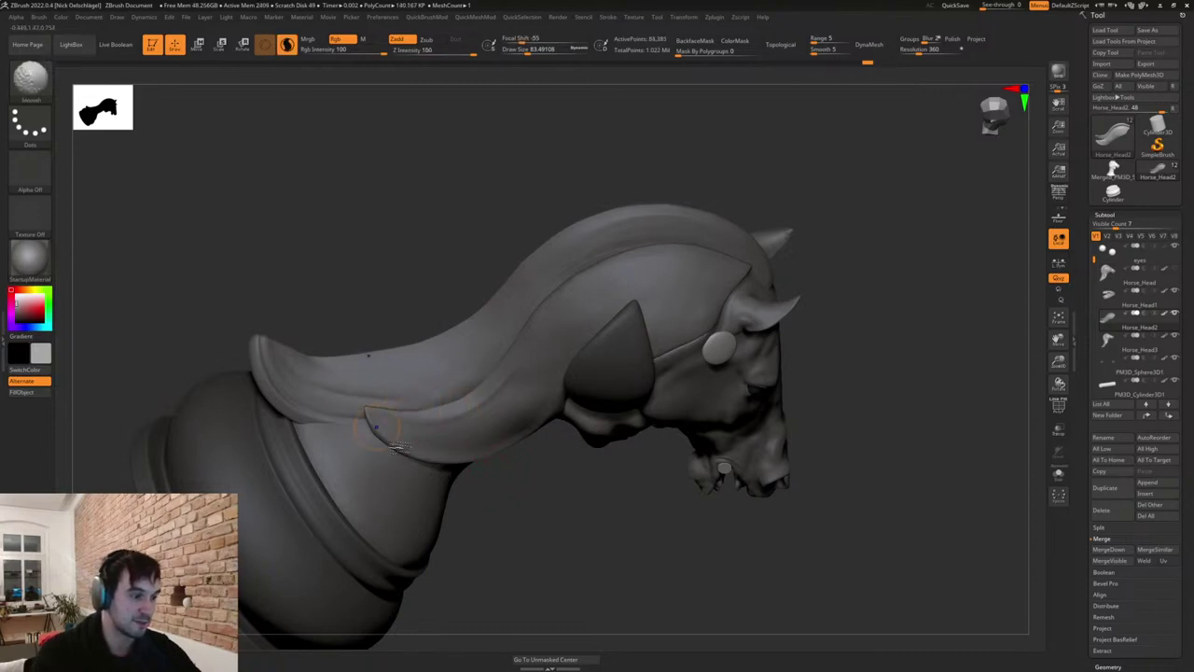
key(s)
drag(426, 451, 435, 451)
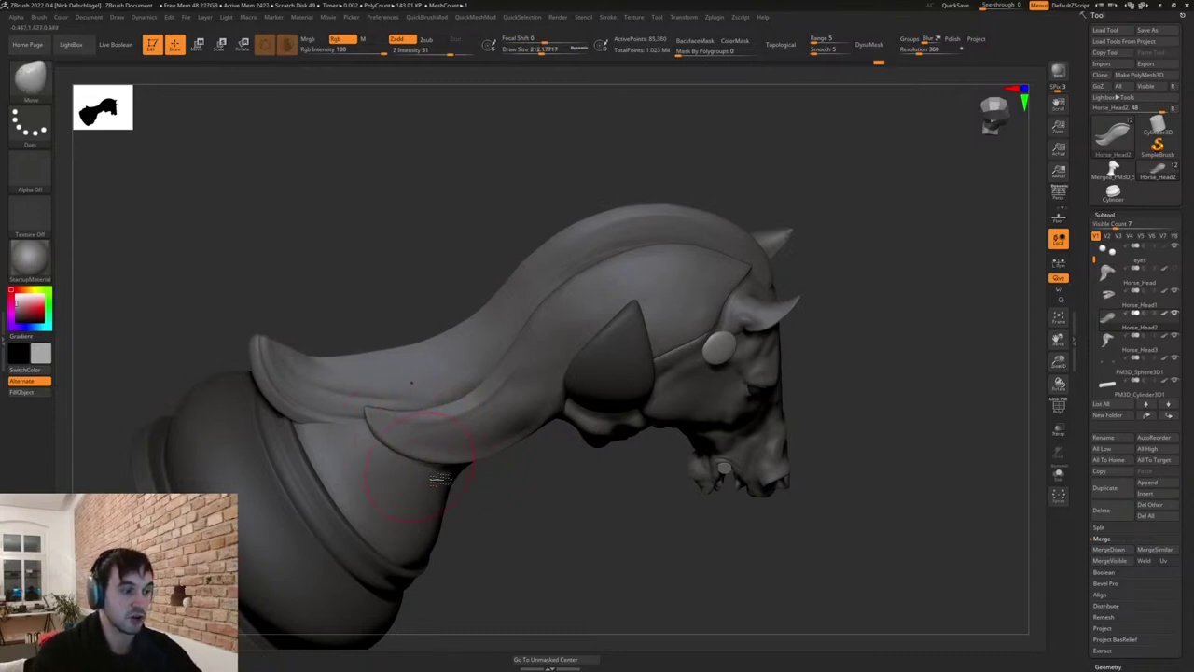
drag(519, 503, 655, 450)
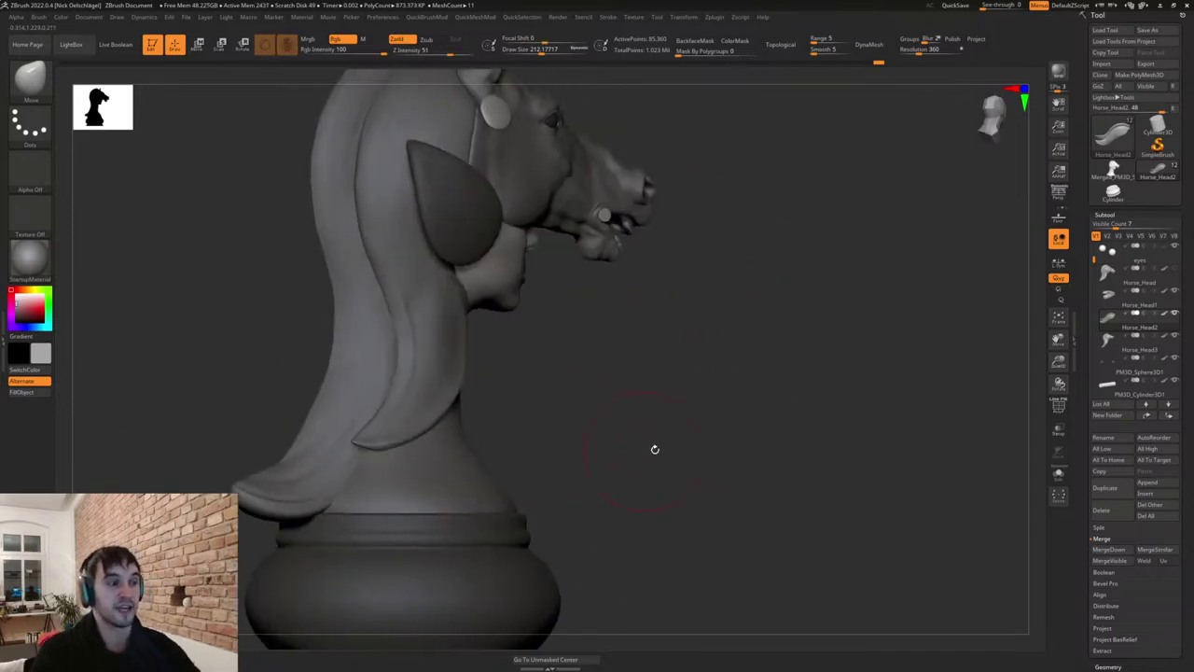
Set up the DamStandard brush with a draw size of about 116 and adjust its LazyMouse settings.
mouse_move(655, 449)
right_down()
mouse_move(618, 432)
mouse_move(643, 447)
mouse_move(632, 448)
mouse_move(666, 438)
mouse_move(653, 451)
mouse_move(581, 454)
right_up()
key(b)
key(d)
key(s)
key(s)
drag(598, 456, 585, 458)
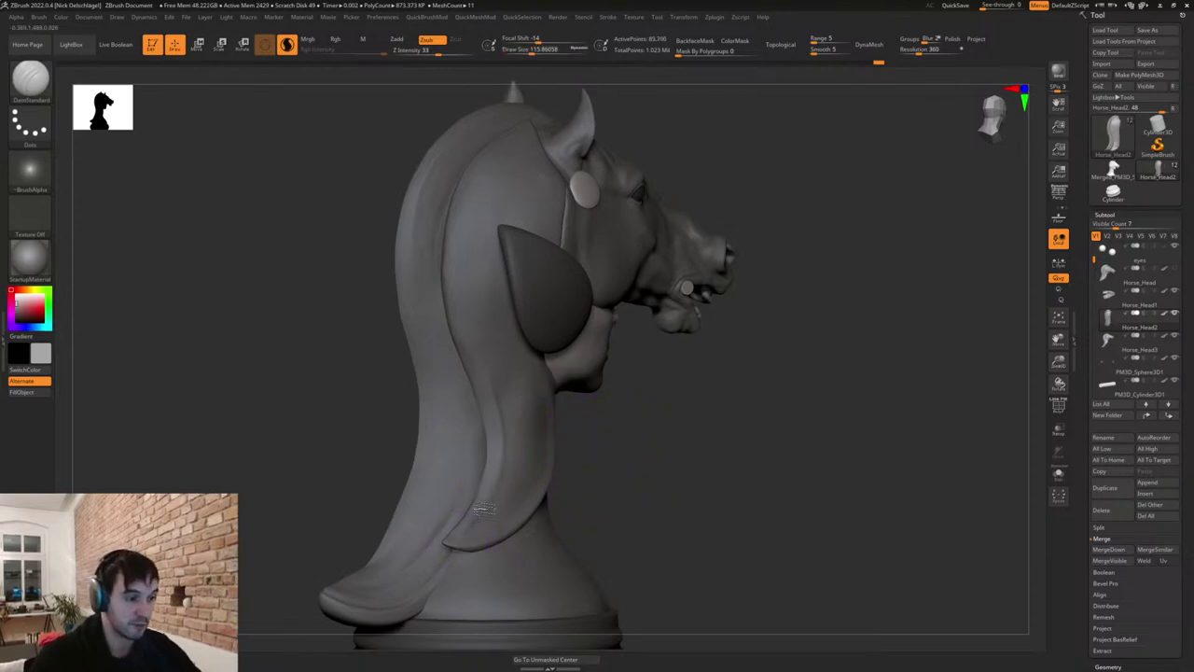
key(1)
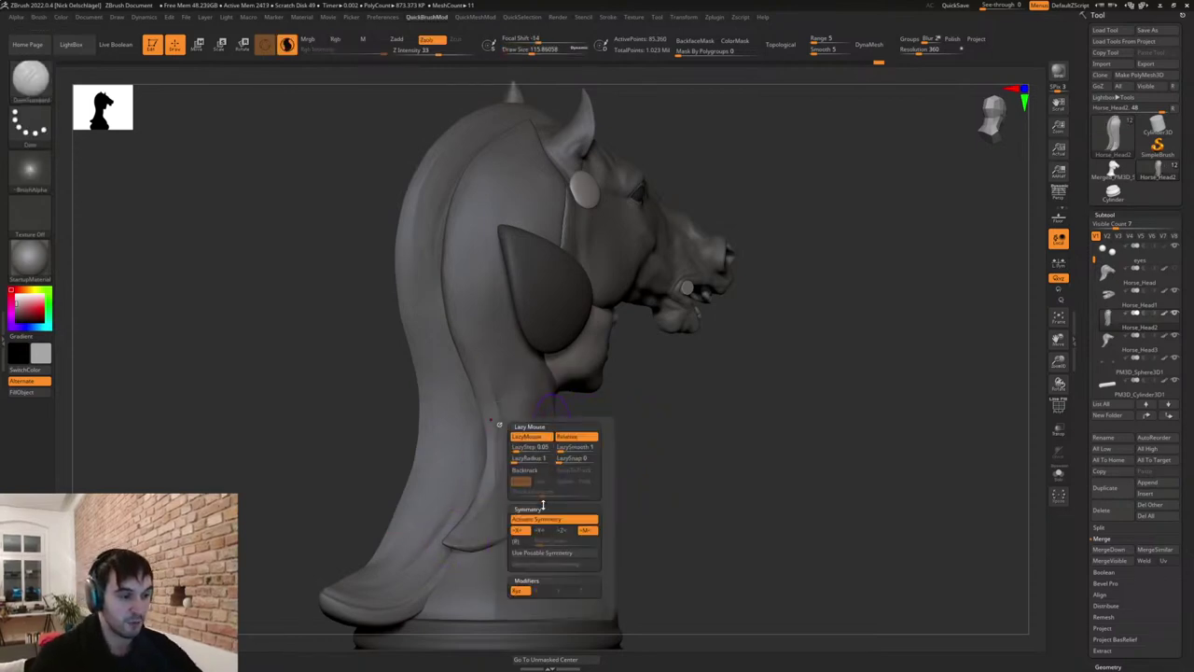
key(space)
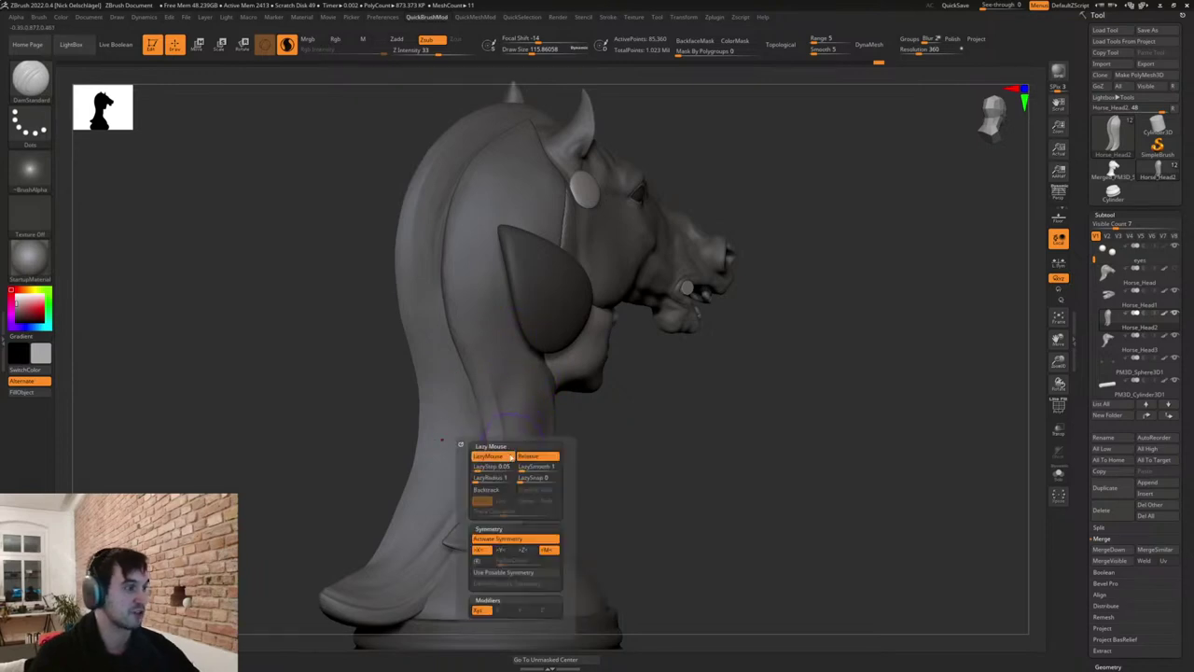
click(487, 469)
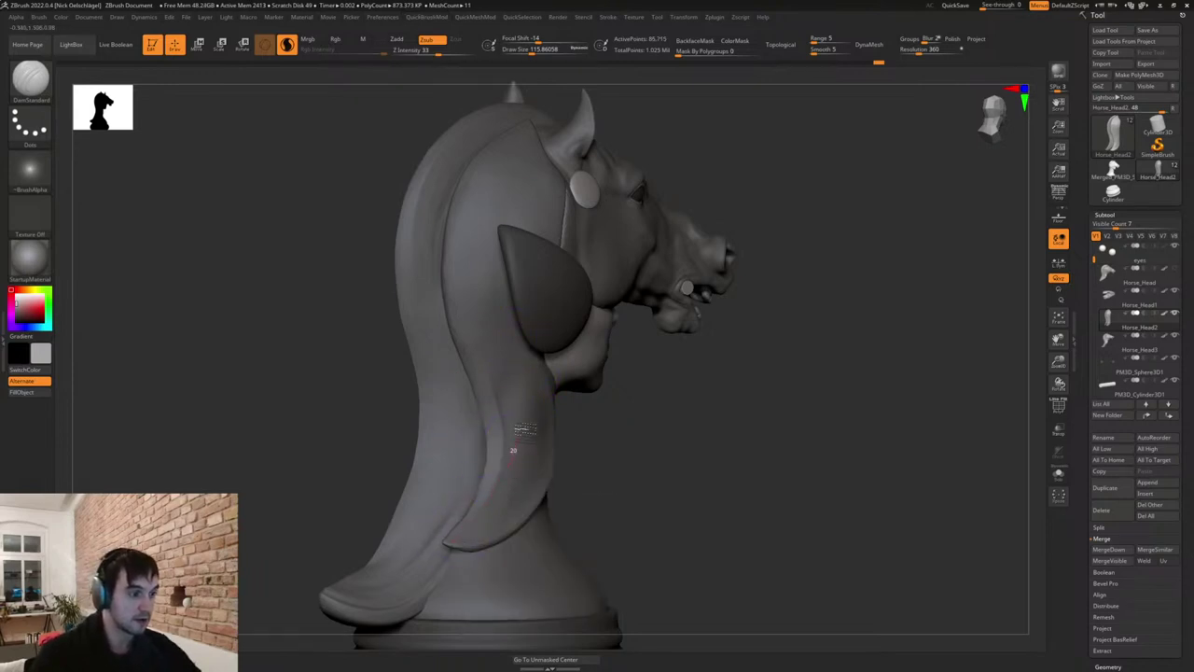
Undo the test stroke on the neck panel and carve a line down from its upper tip along the rear edge.
drag(525, 430, 535, 403)
key(ctrl+z)
mouse_move(530, 130)
mouse_down()
mouse_move(483, 179)
mouse_move(476, 298)
mouse_up()
key(b)
key(c)
key(l)
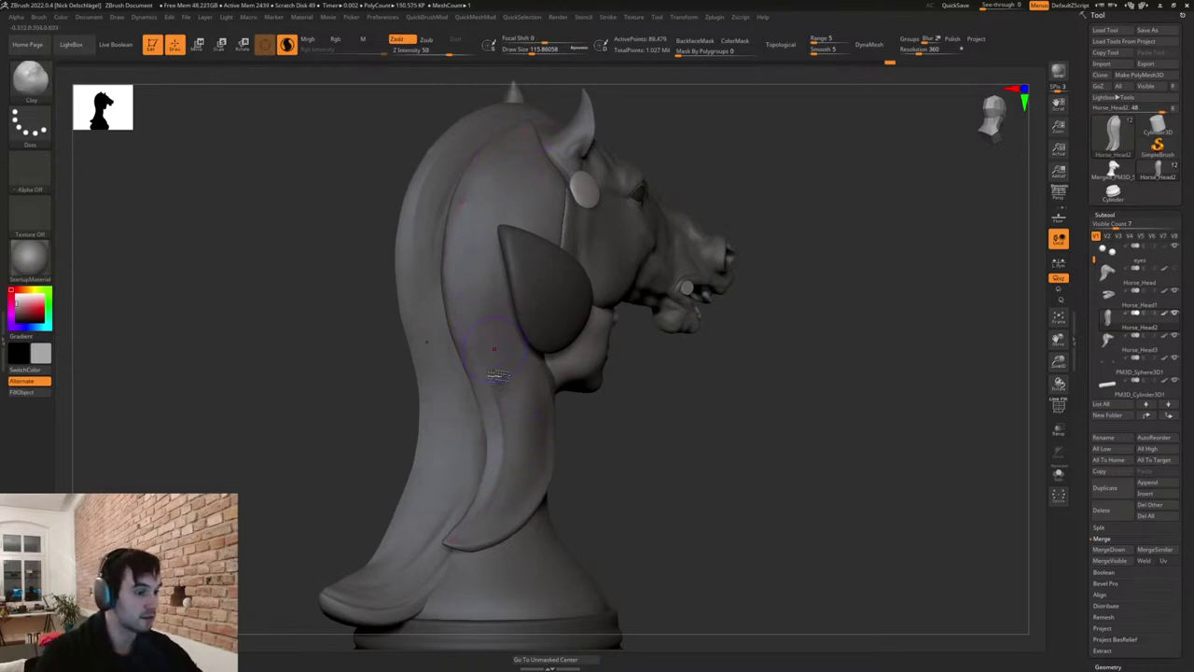
key(space)
click(484, 457)
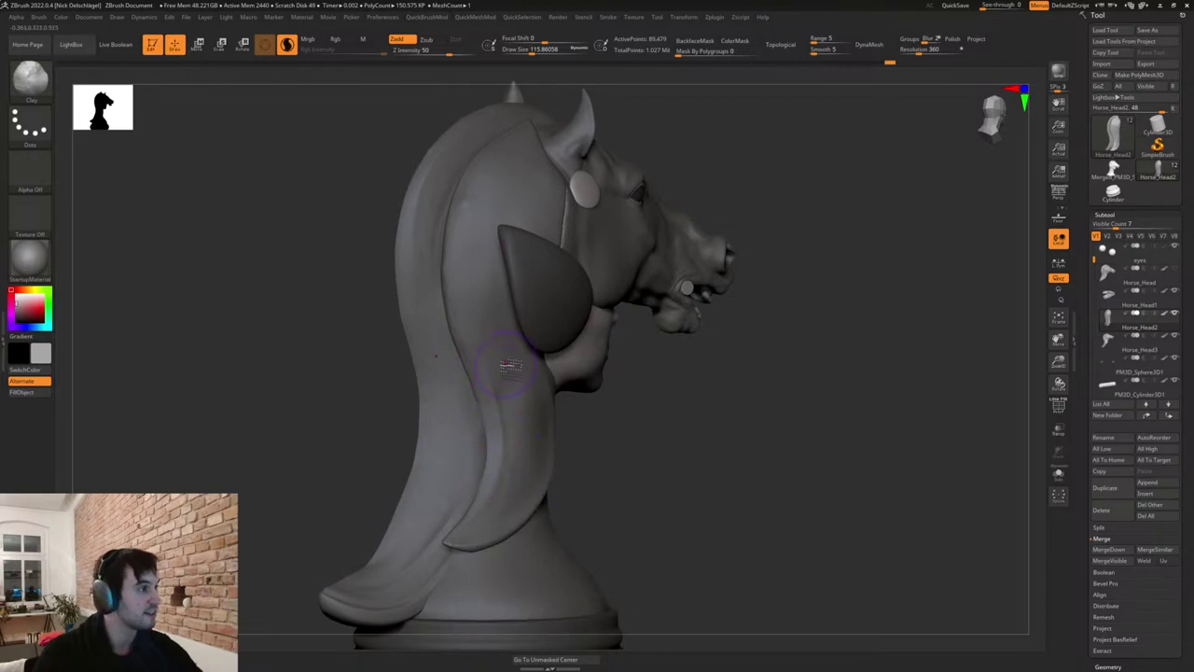
Set the DamStandard brush's LazyRadius to 73 and carve a long line down the neck panel's rear edge.
key(b)
key(d)
key(s)
key(space)
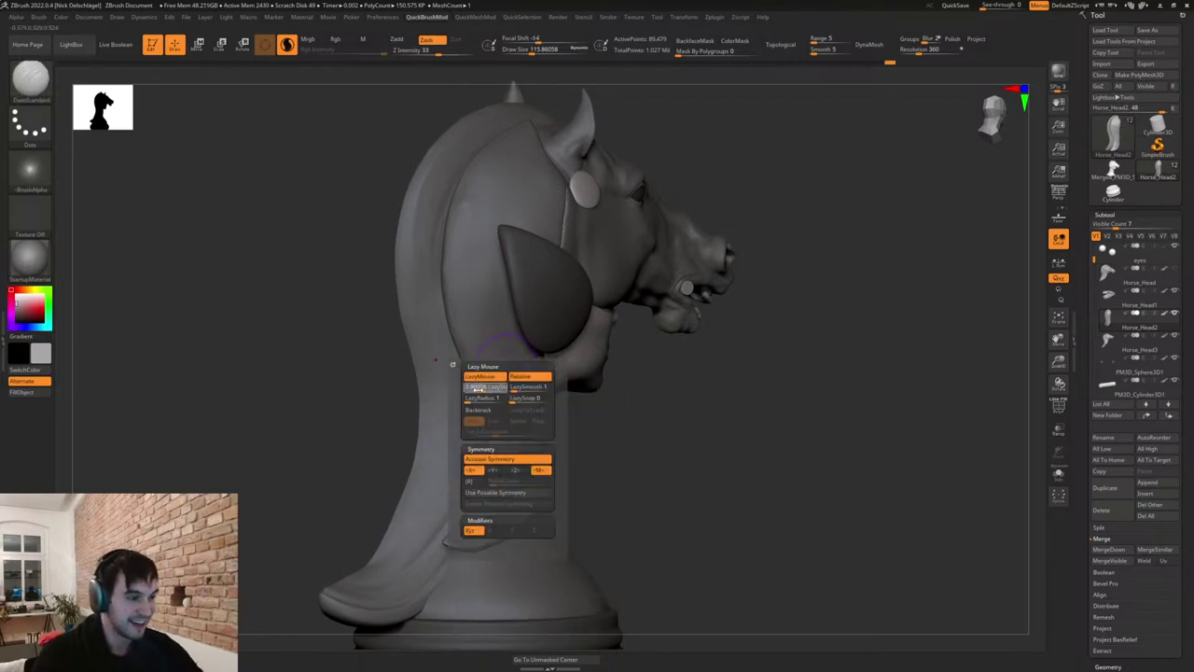
mouse_move(466, 398)
mouse_down()
mouse_move(488, 398)
mouse_move(471, 386)
mouse_up()
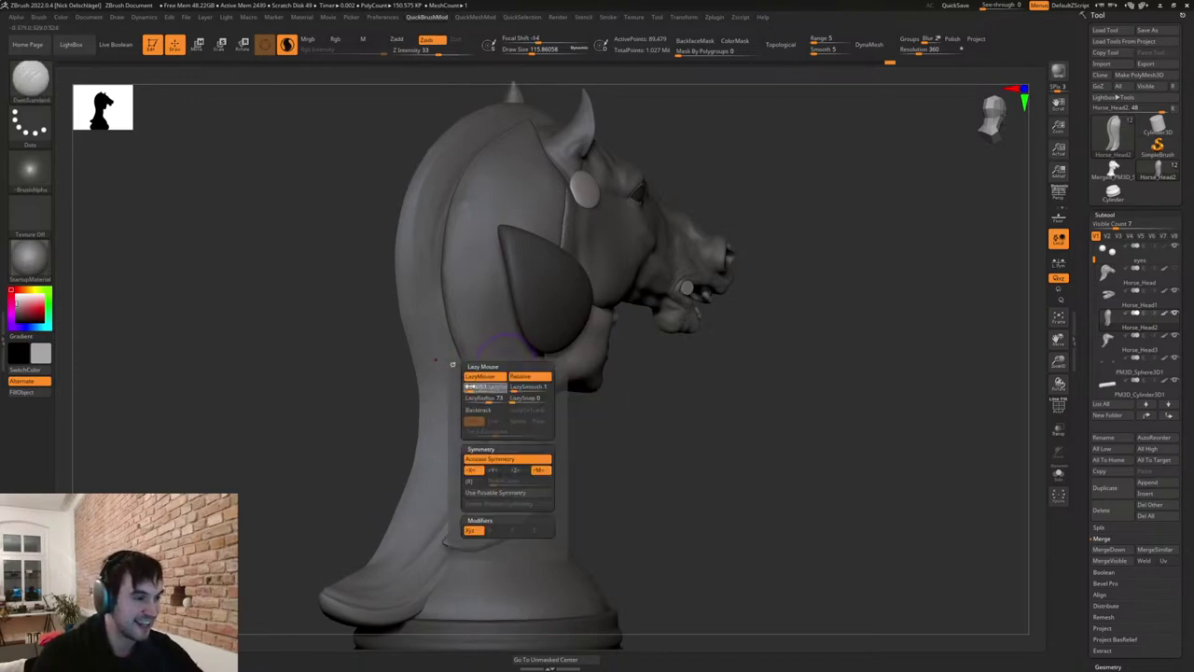
mouse_move(484, 195)
mouse_down()
mouse_move(472, 282)
mouse_move(502, 459)
mouse_move(486, 509)
mouse_move(435, 550)
mouse_up()
drag(673, 486, 670, 507)
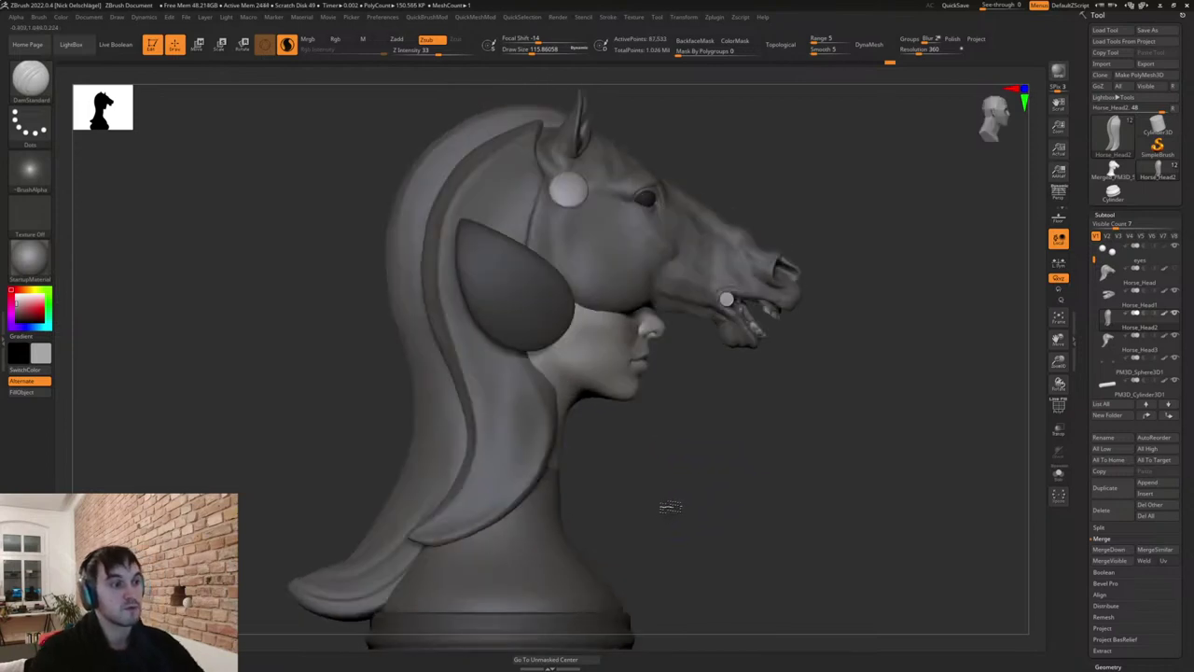
Flatten the upper rear border of the neck panel behind the ear with the TrimDynamic brush.
mouse_move(702, 467)
alt+mouse_down()
mouse_move(722, 461)
mouse_move(761, 487)
alt+mouse_up()
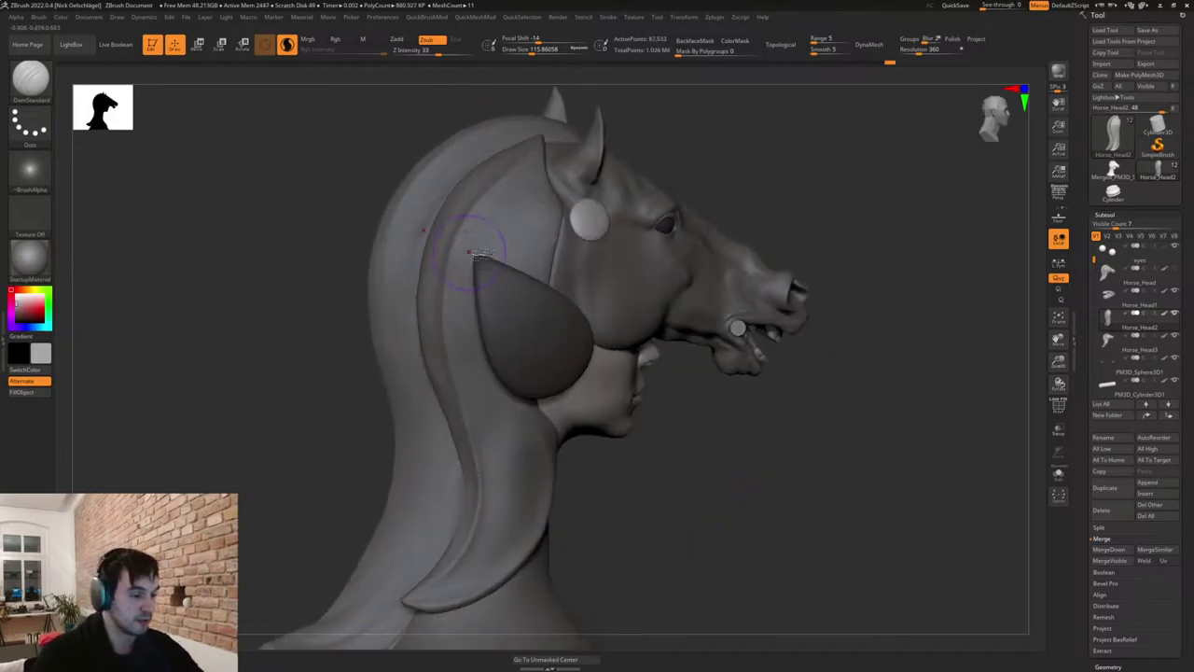
key(b)
key(t)
key(d)
drag(461, 204, 435, 261)
mouse_move(500, 164)
mouse_down()
mouse_move(434, 266)
mouse_move(451, 211)
mouse_up()
drag(365, 167, 469, 213)
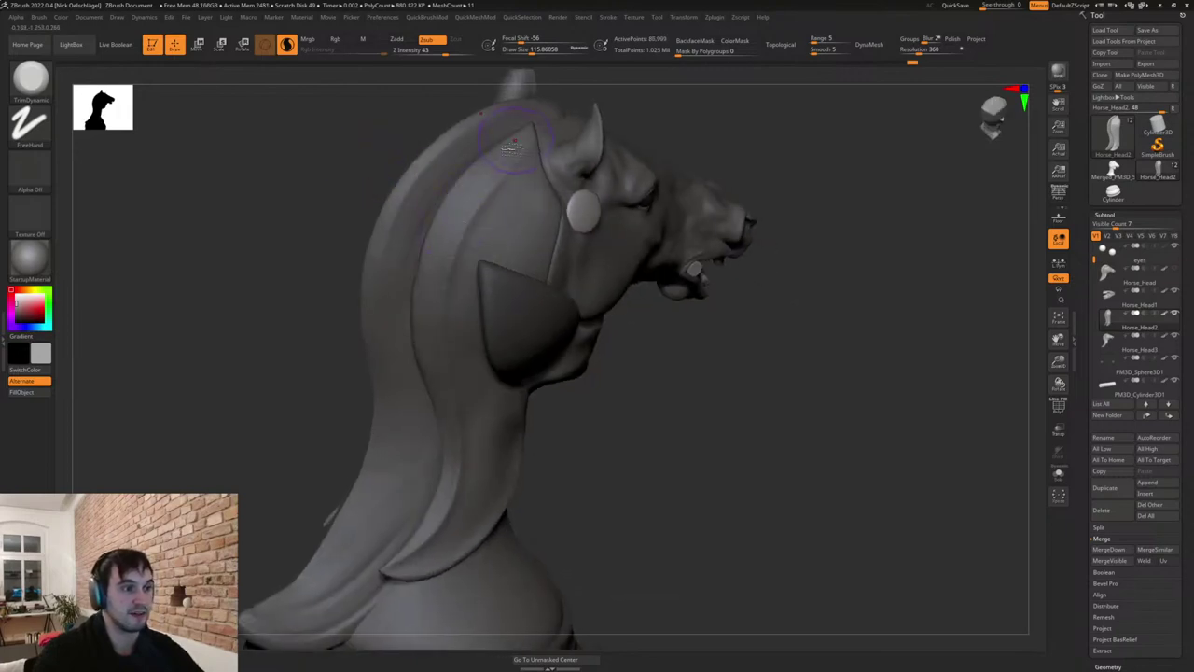
drag(514, 142, 462, 211)
drag(682, 348, 515, 213)
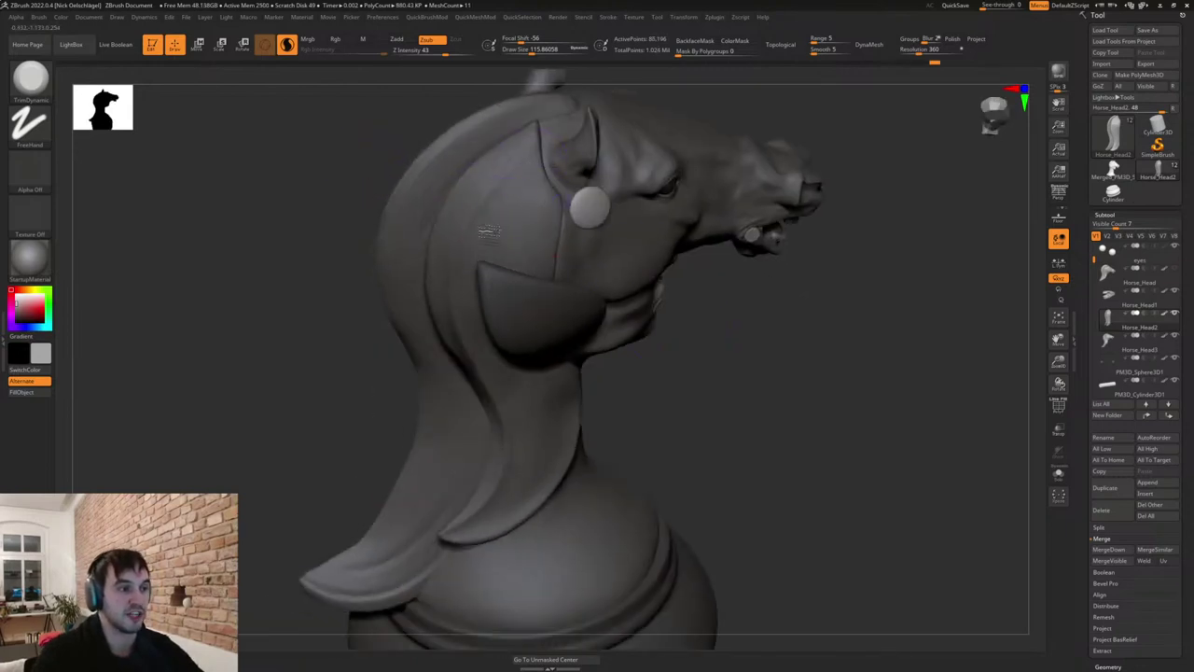
Reshape the neck panel's front edge below the ear disc with the Move brush, enlarging it to a draw size of about 207.
drag(746, 411, 625, 322)
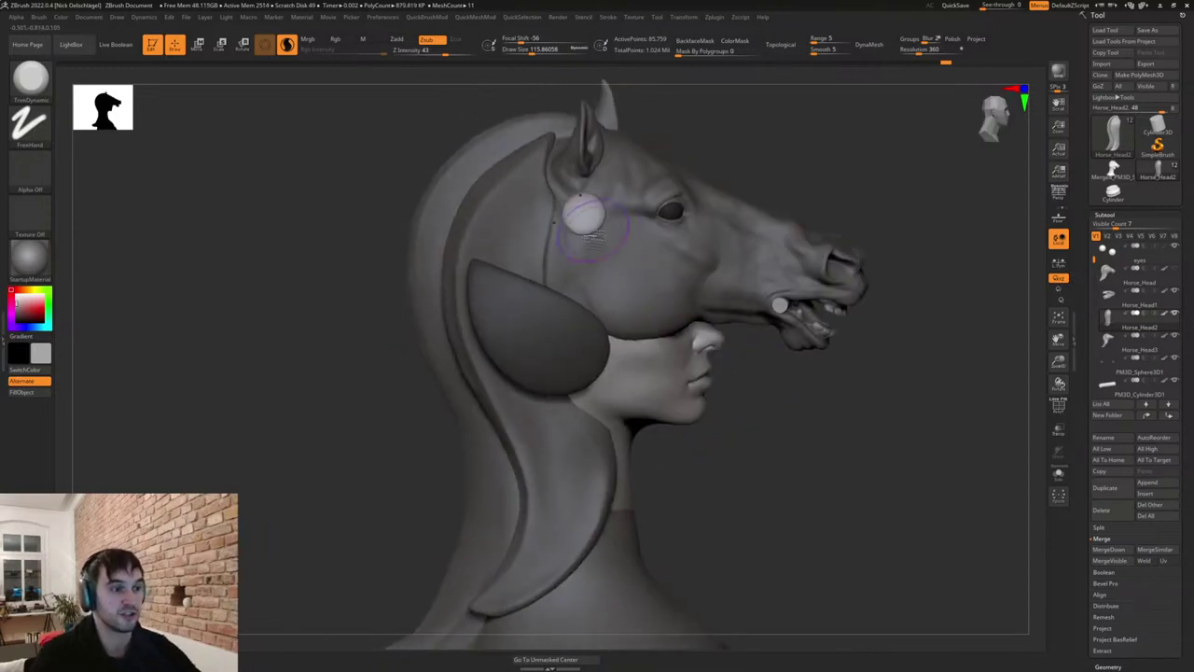
key(b)
key(m)
key(v)
drag(754, 160, 741, 160)
key(])
mouse_move(557, 211)
mouse_down()
mouse_move(568, 215)
mouse_move(561, 260)
mouse_up()
key(s)
drag(738, 450, 720, 456)
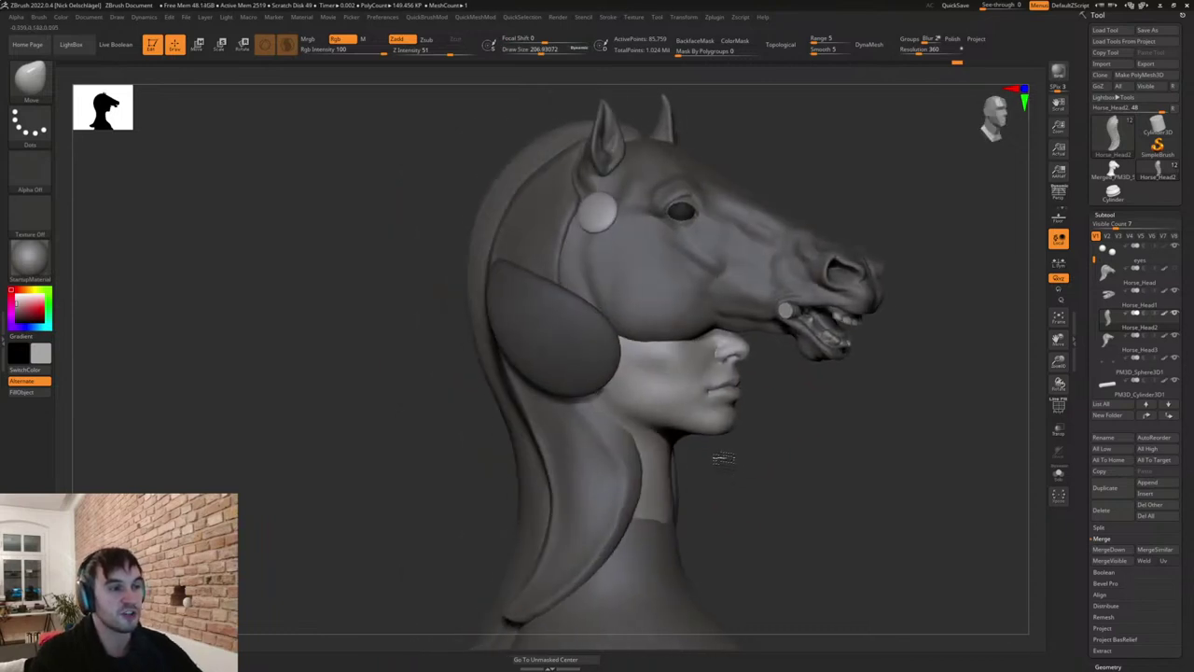
Fine-tune the neck panel's front edge against the horse's cheek with the Move brush at a draw size of about 163.
key(s)
drag(570, 241, 572, 213)
drag(706, 168, 732, 168)
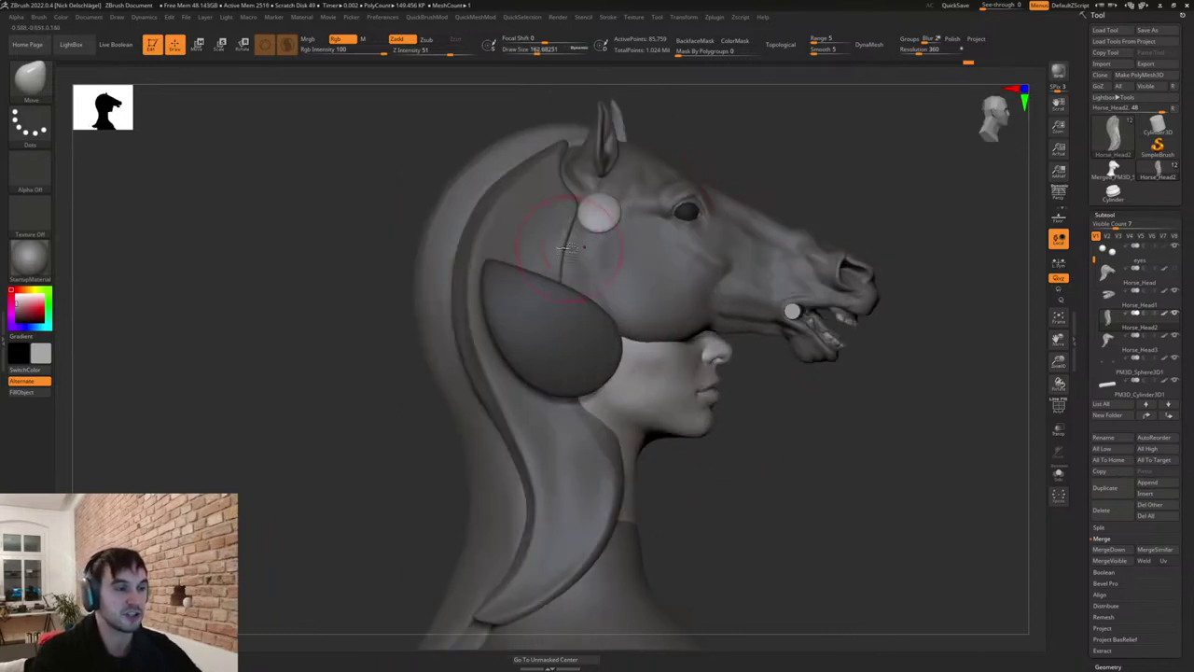
drag(773, 391, 730, 373)
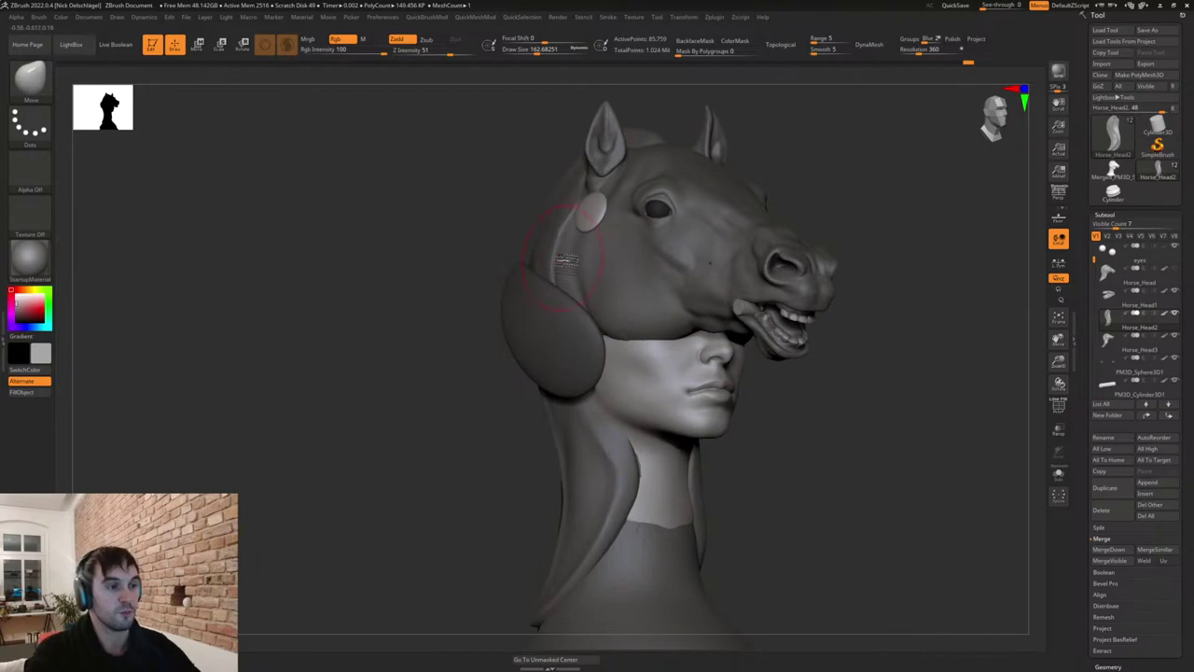
drag(431, 243, 479, 259)
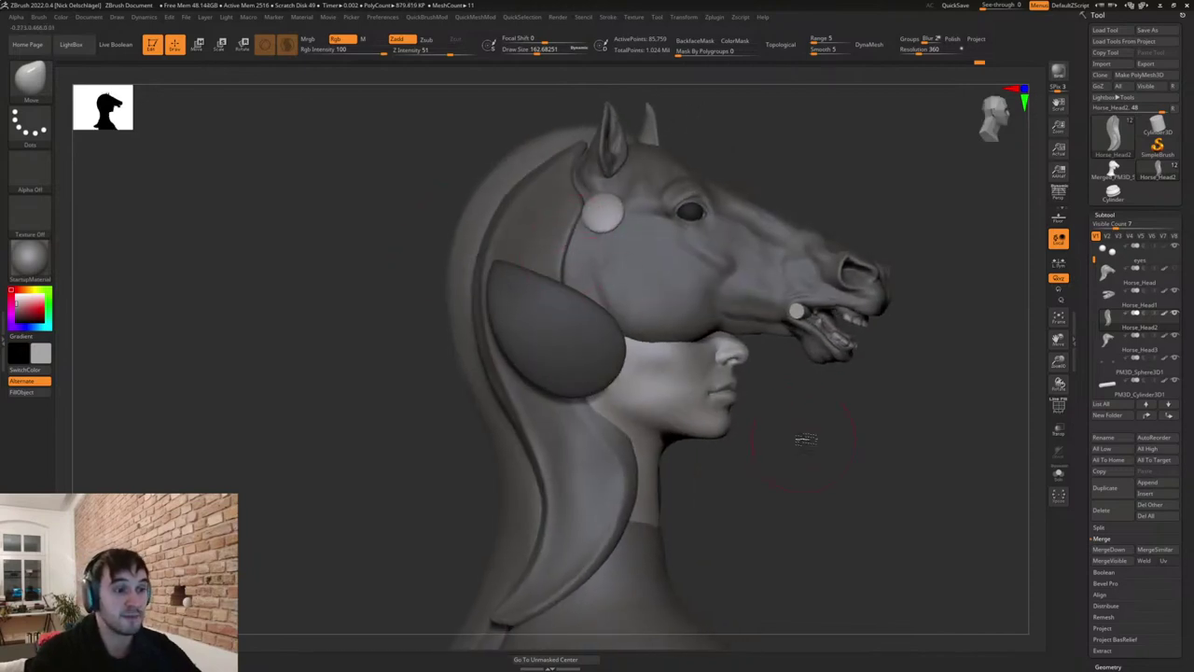
Reduce the brush to a draw size of about 120 and isolate the neck panels in Solo mode.
key(f)
drag(805, 437, 757, 435)
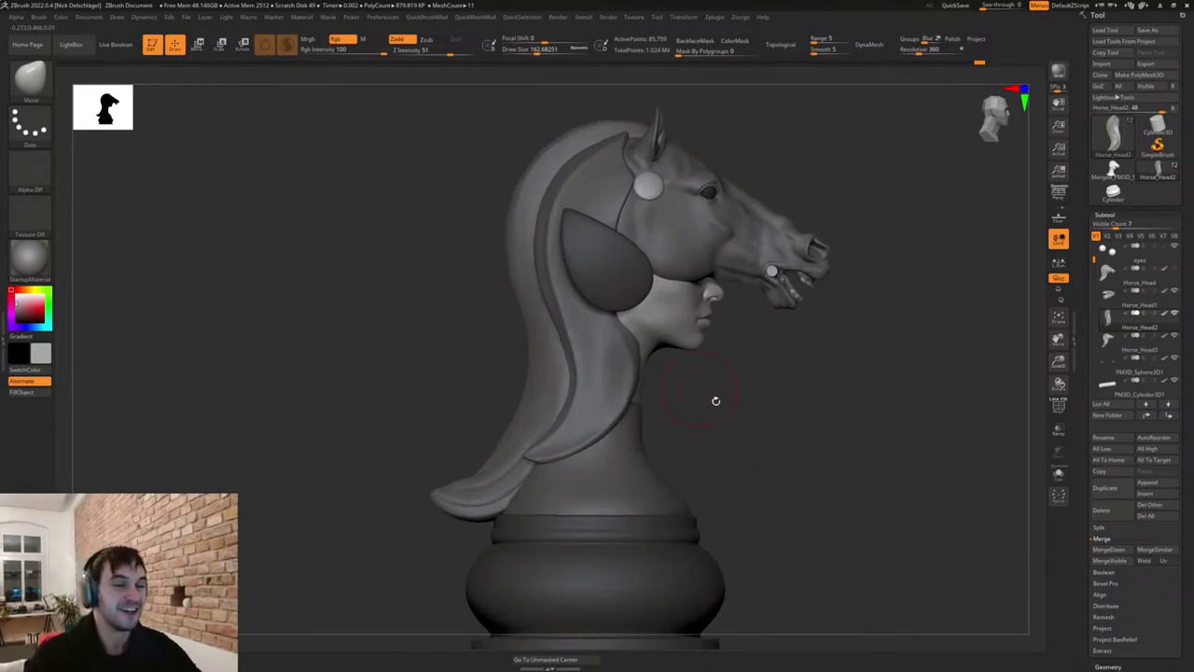
mouse_move(740, 411)
mouse_down()
mouse_move(709, 408)
mouse_move(736, 409)
mouse_move(718, 389)
mouse_up()
key(s)
drag(646, 373, 641, 374)
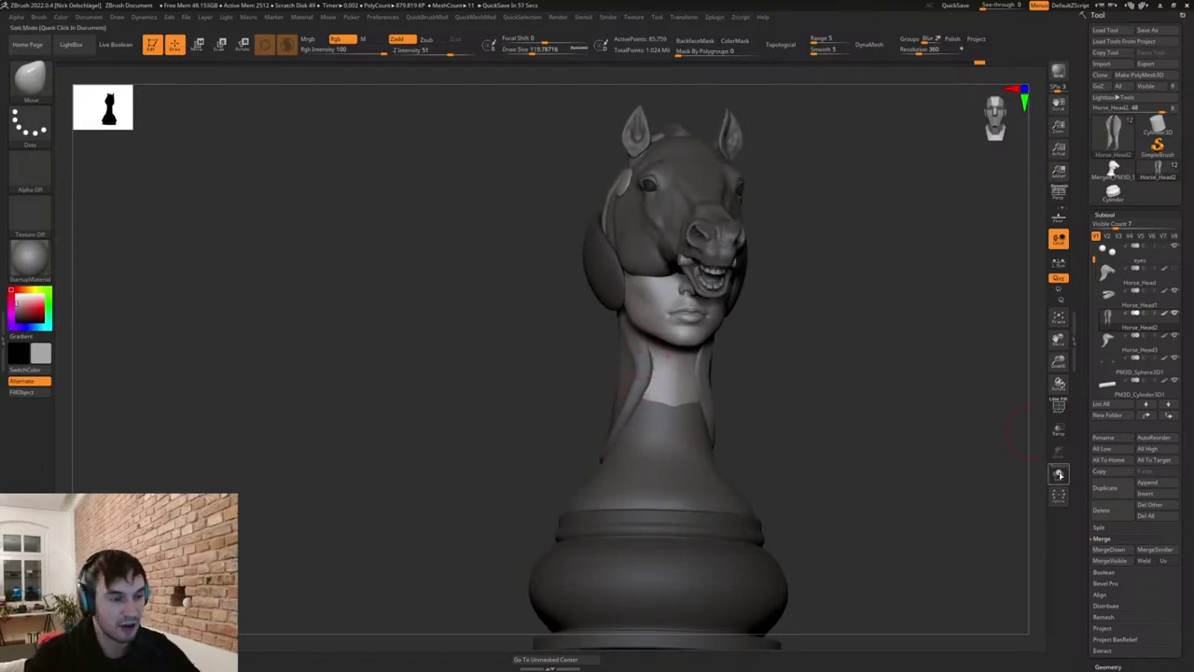
click(1059, 475)
drag(821, 461, 778, 416)
Flatten the front edge along the lower half of the neck panel with the TrimDynamic brush.
key(b)
key(t)
key(d)
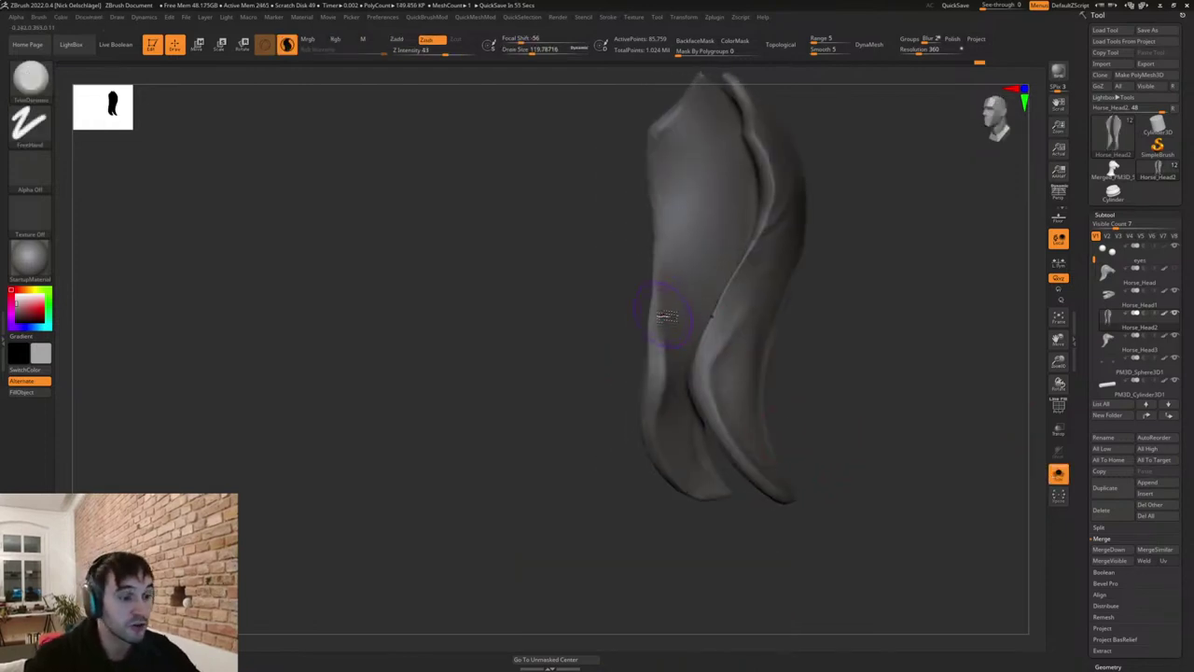
mouse_move(666, 316)
mouse_down()
mouse_move(676, 443)
mouse_move(669, 379)
mouse_up()
drag(681, 302, 689, 427)
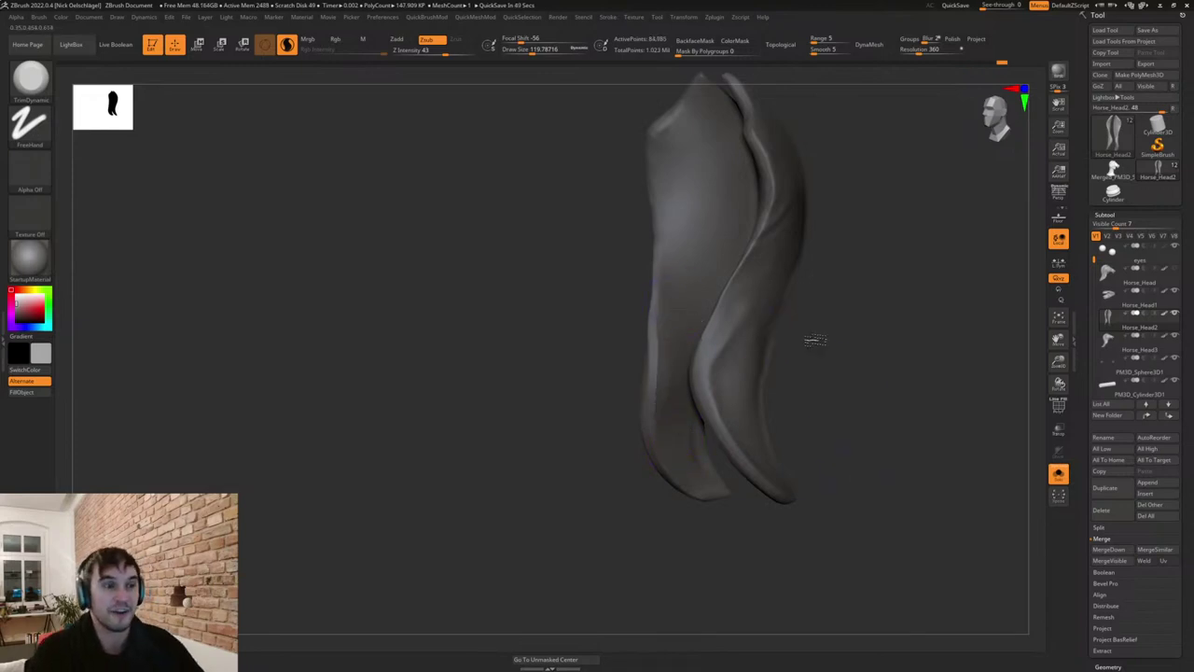
Reduce the draw size to about 83, then trim and smooth the neck panel's narrow lower end.
mouse_move(810, 339)
mouse_down()
mouse_move(829, 379)
mouse_move(669, 414)
mouse_move(671, 402)
mouse_move(686, 486)
mouse_up()
key(s)
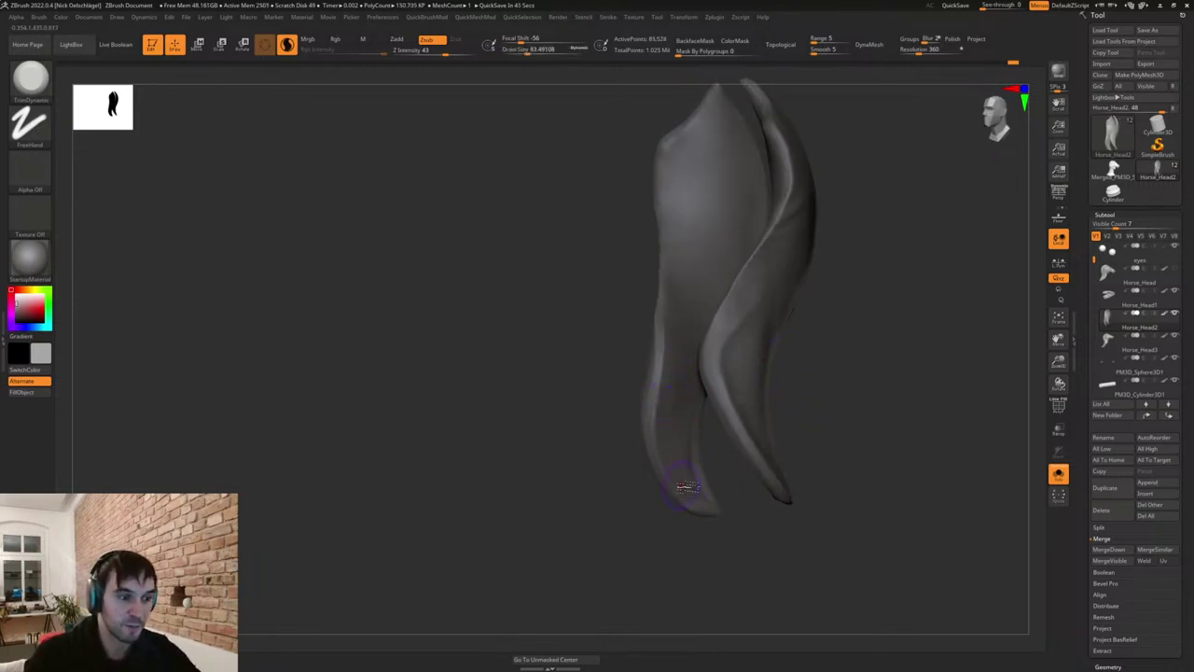
mouse_move(683, 367)
mouse_down()
mouse_move(667, 452)
mouse_move(689, 483)
mouse_up()
shift+drag(674, 352, 667, 467)
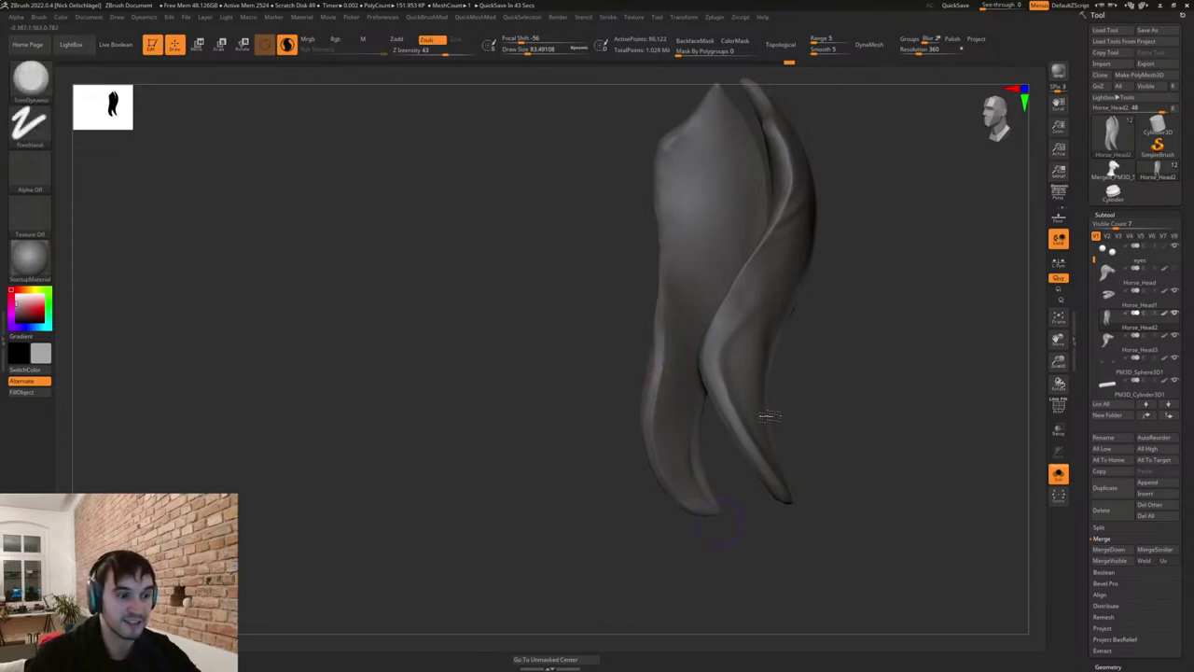
Flatten and smooth the upper outer face of the neck panel.
drag(784, 403, 816, 389)
mouse_move(833, 332)
mouse_down()
mouse_move(767, 310)
mouse_move(731, 356)
mouse_move(775, 365)
mouse_up()
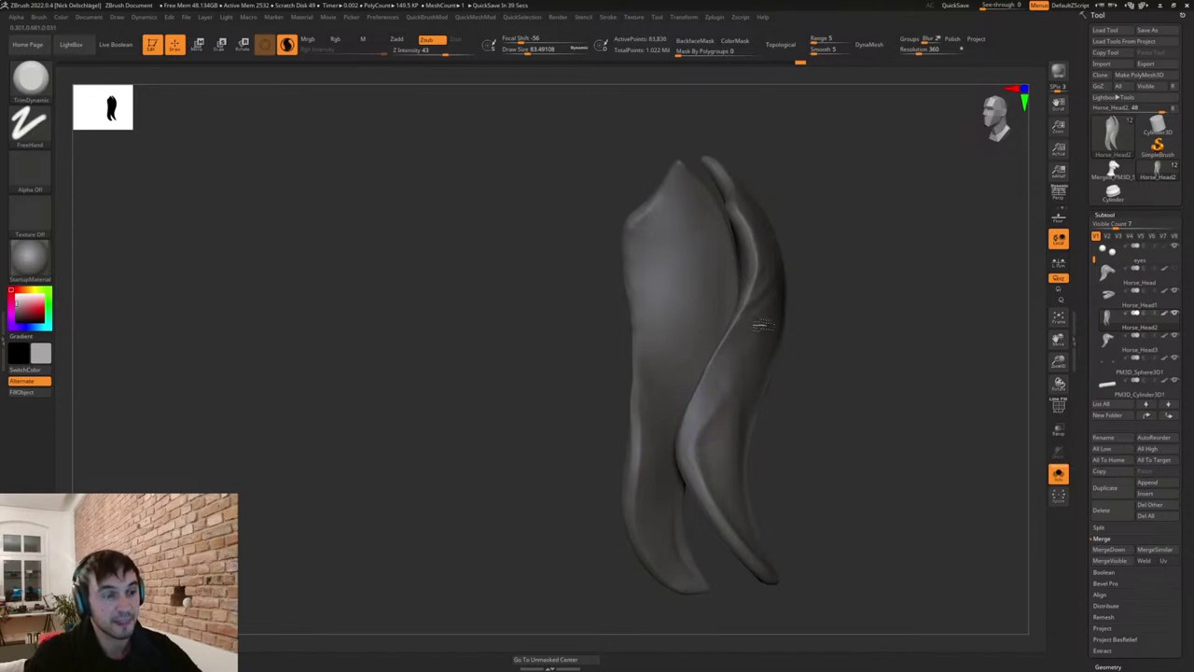
drag(763, 324, 771, 334)
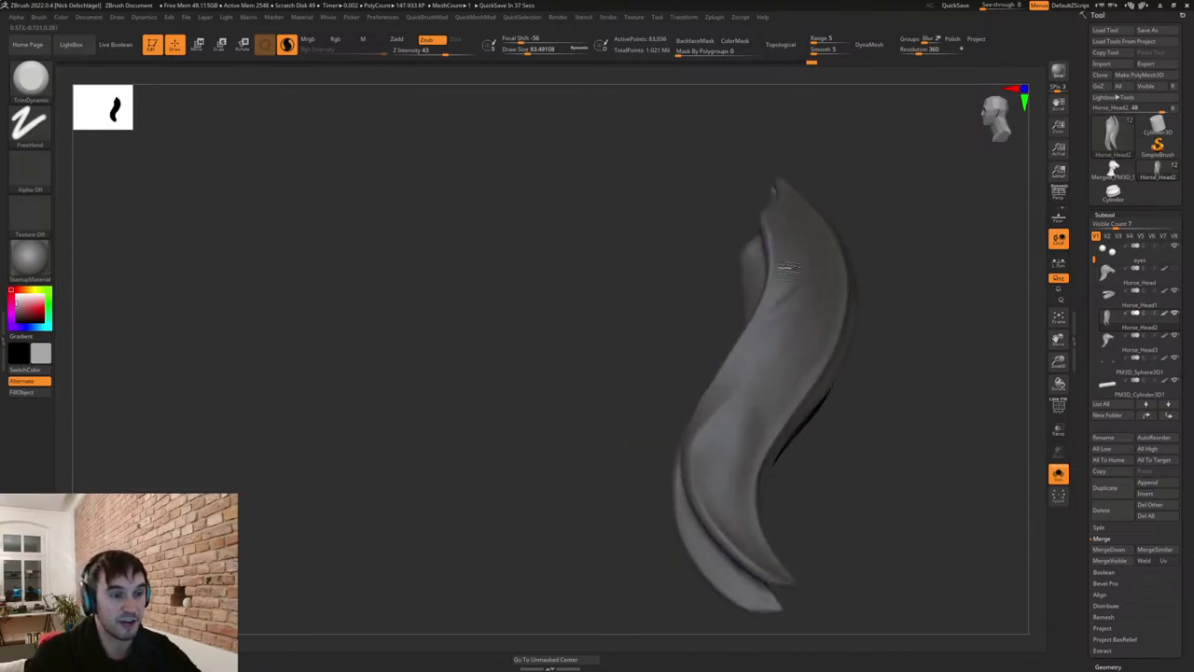
mouse_move(804, 253)
mouse_down()
mouse_move(753, 356)
mouse_move(775, 343)
mouse_up()
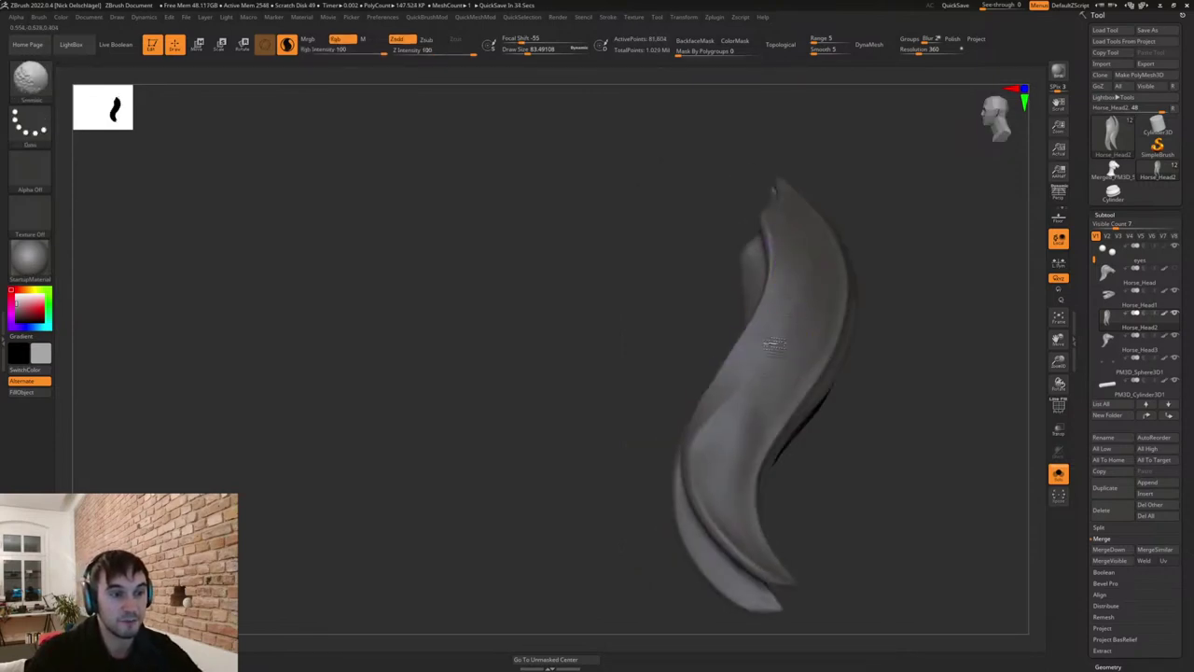
Try to carve a crease down the neck panel with the DamStandard brush.
mouse_move(840, 474)
mouse_down()
mouse_move(855, 472)
mouse_move(853, 381)
mouse_move(884, 446)
mouse_move(918, 450)
mouse_up()
key(b)
key(d)
key(s)
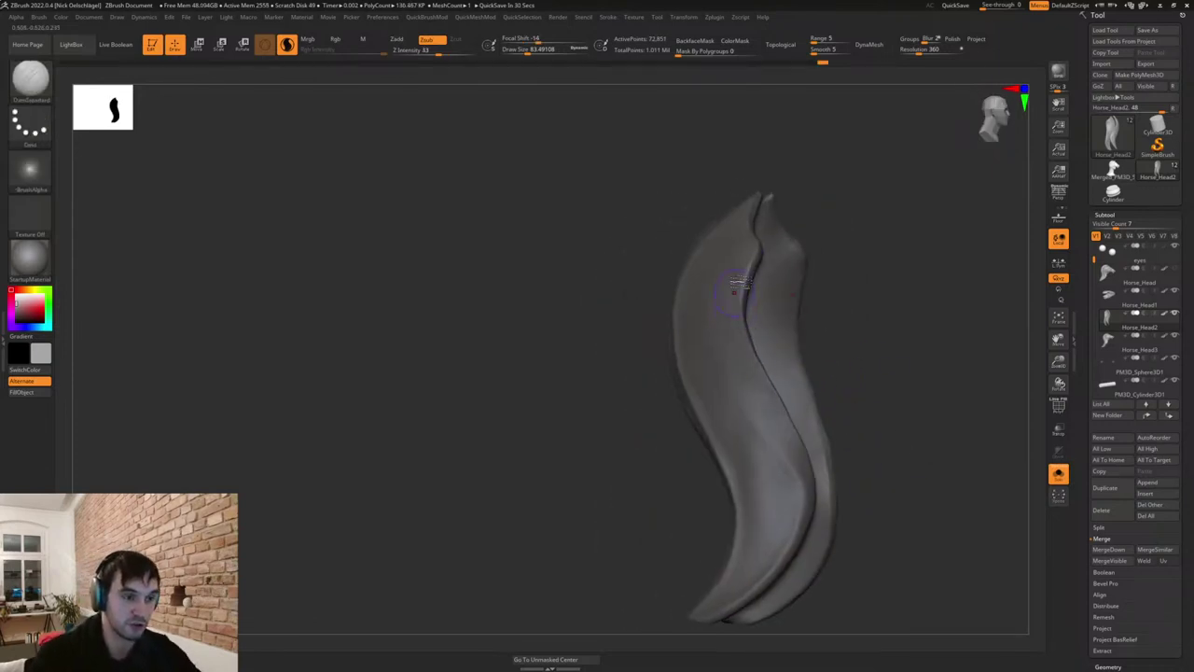
mouse_move(746, 412)
mouse_down()
mouse_move(795, 461)
mouse_move(812, 503)
mouse_move(778, 574)
mouse_up()
alt+drag(895, 344, 934, 351)
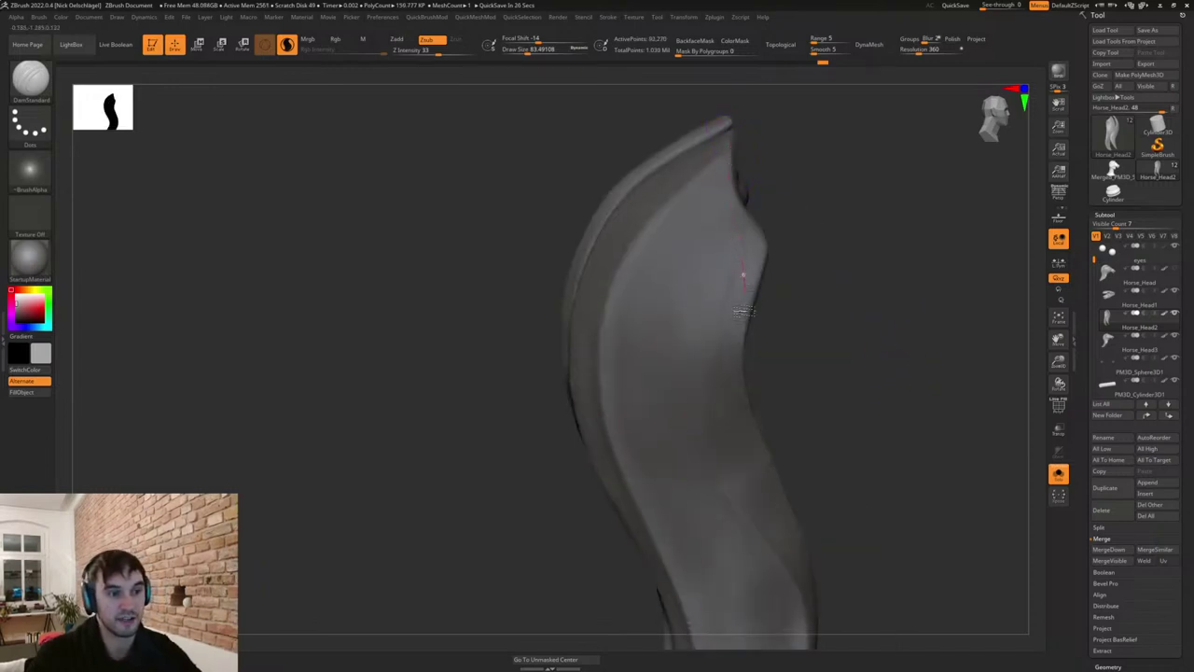
key(ctrl+z)
Flatten the protruding upper front corner of the neck panel and the edge below it with TrimDynamic.
mouse_move(847, 249)
mouse_down()
mouse_move(847, 331)
mouse_move(806, 345)
mouse_up()
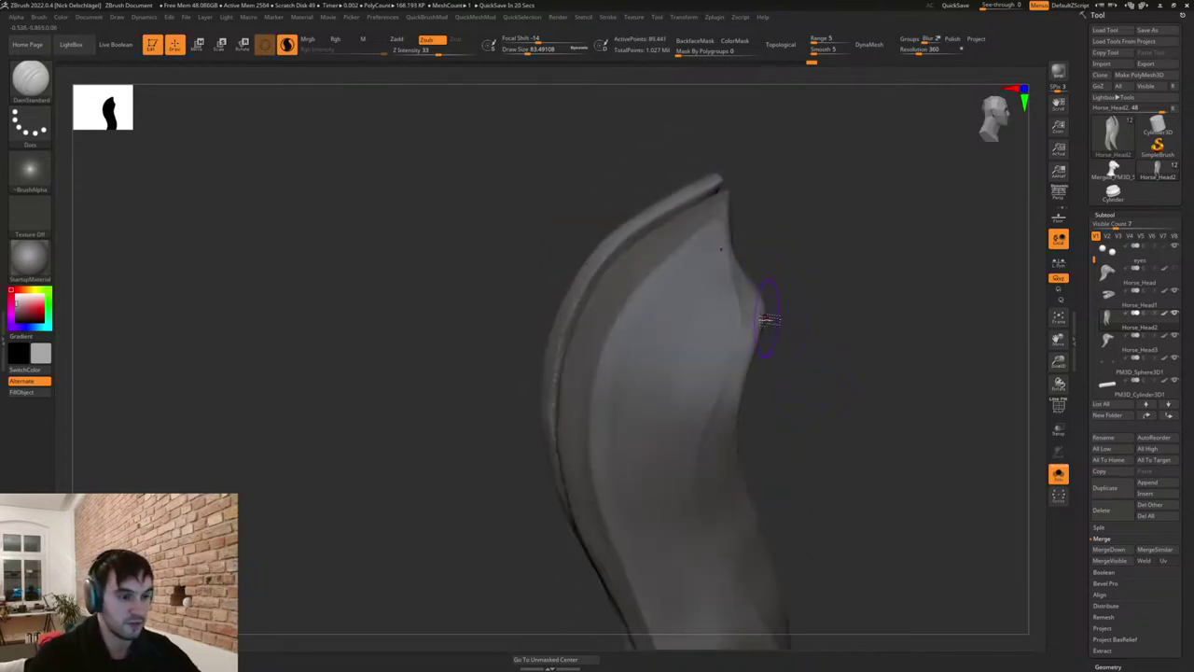
key(b)
key(t)
key(d)
drag(749, 291, 748, 359)
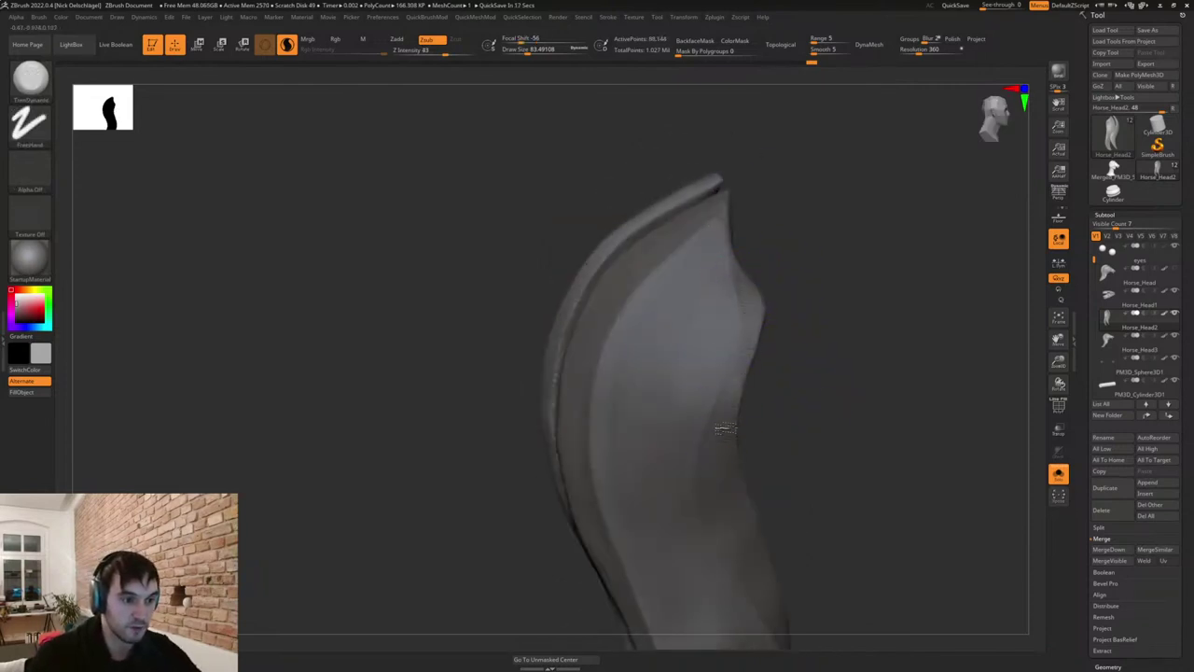
drag(726, 428, 752, 309)
Bevel the neck panel's upper outer rim with TrimDynamic, working from the front of the model.
drag(816, 345, 747, 331)
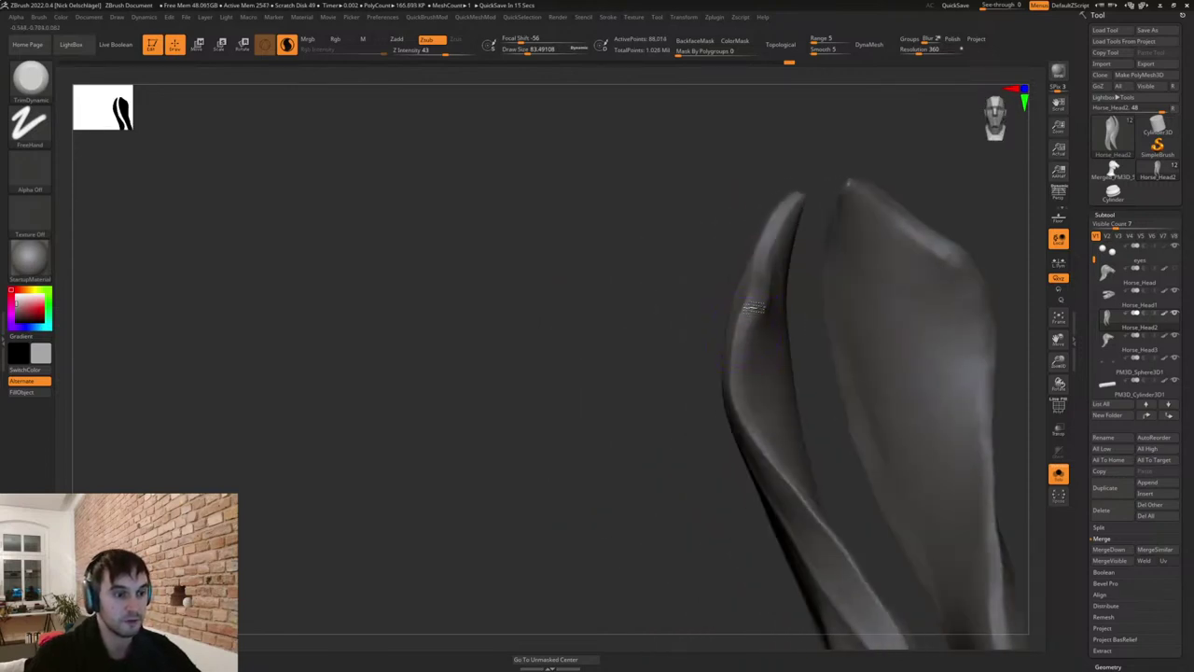
drag(747, 430, 749, 433)
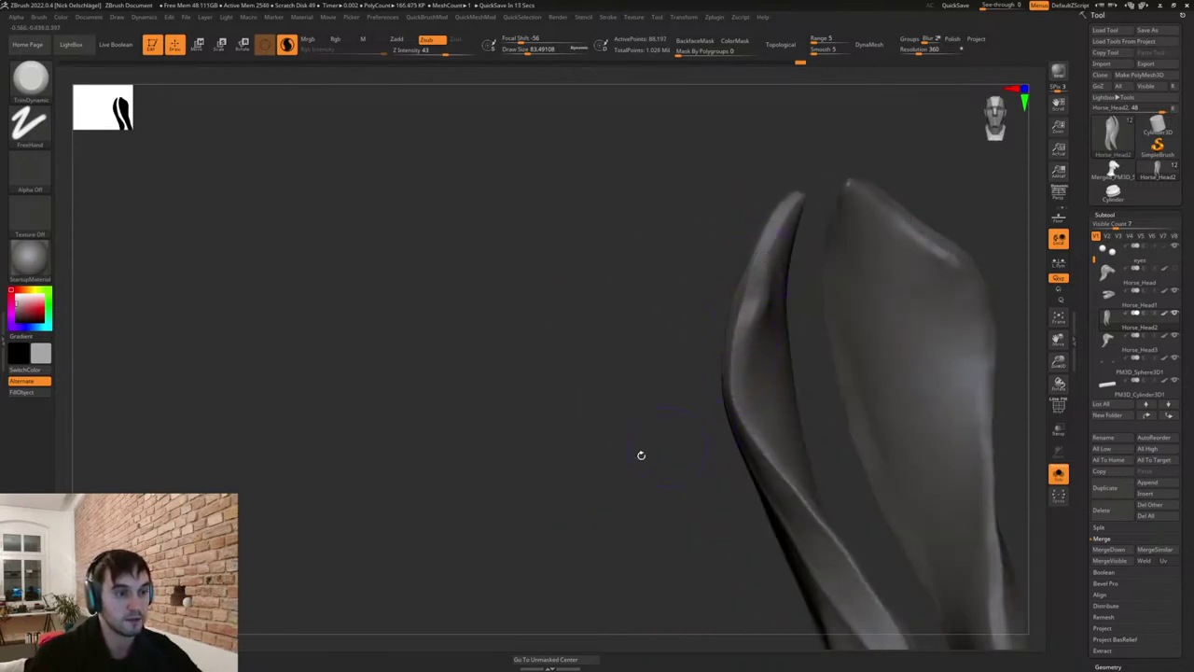
drag(641, 456, 702, 449)
drag(858, 408, 791, 364)
drag(762, 301, 738, 339)
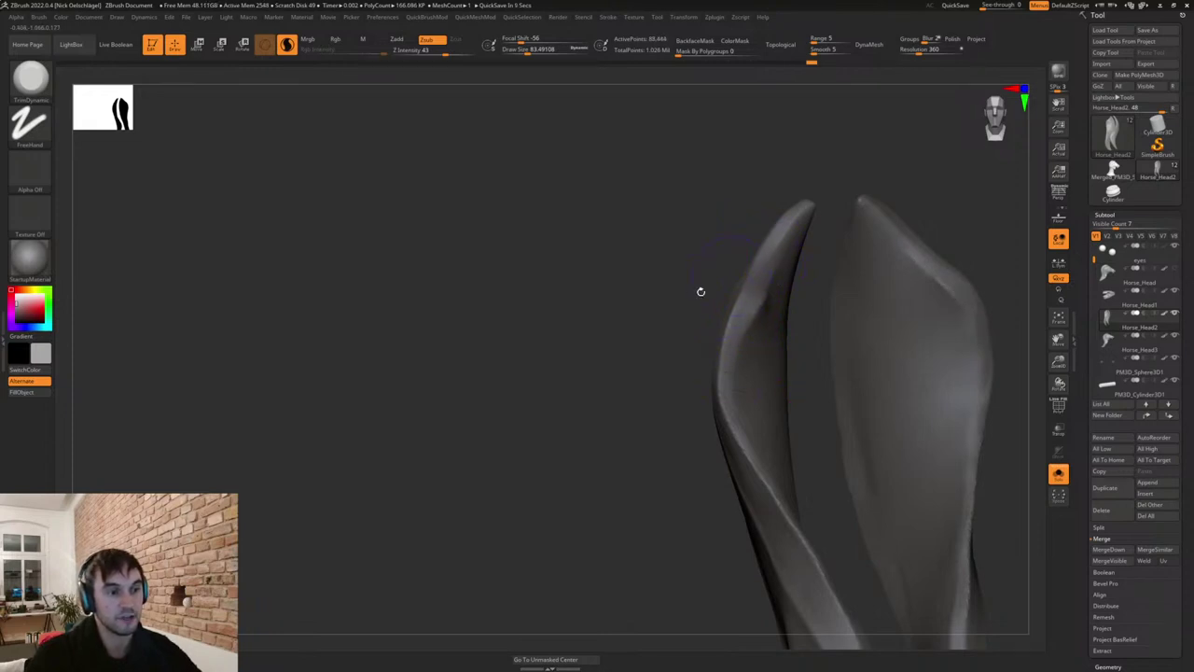
Smooth the upper front surface of the neck panel just inside its trimmed rim.
shift+drag(700, 291, 701, 303)
drag(774, 291, 752, 362)
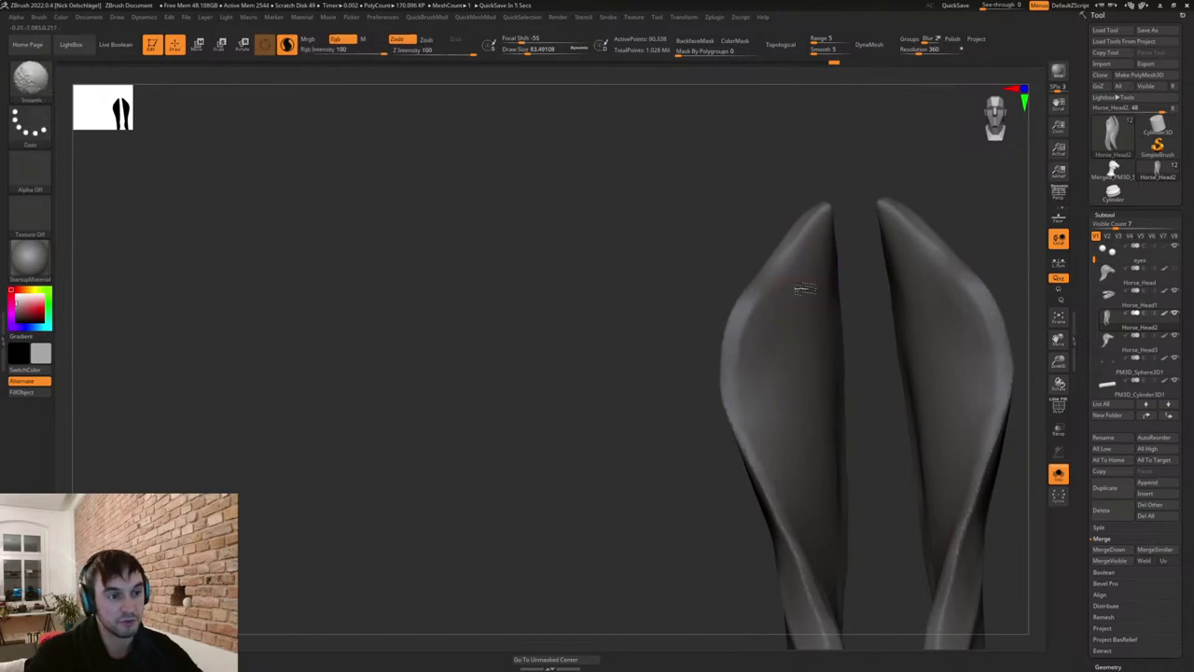
drag(645, 355, 907, 440)
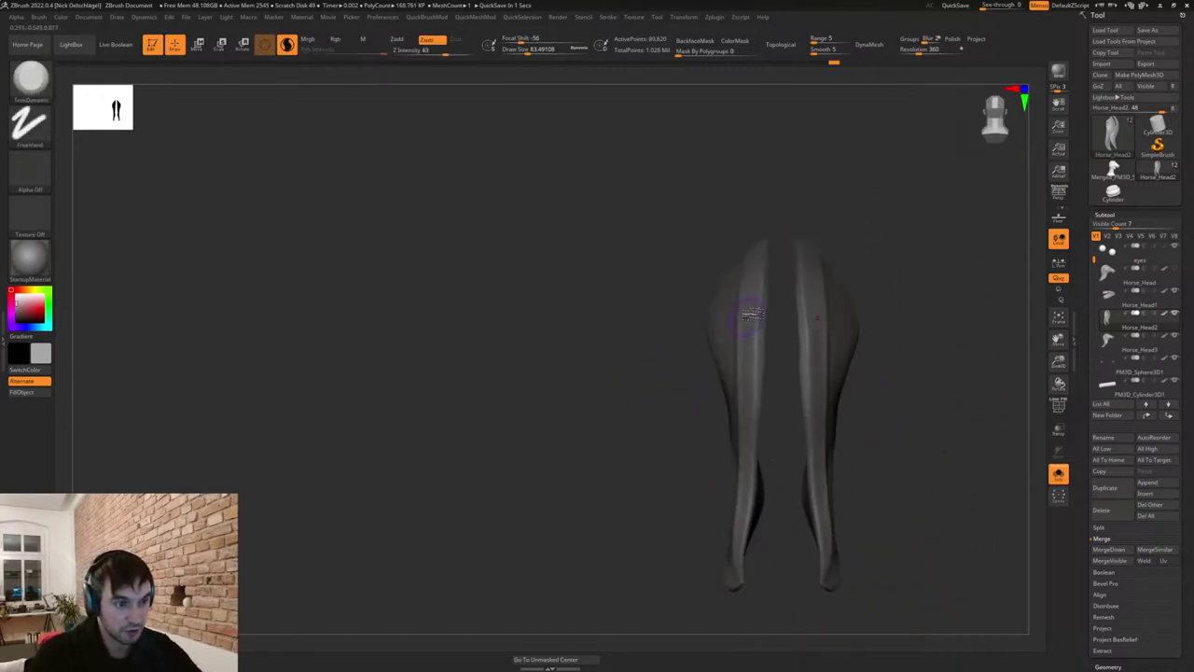
Flatten the front edges of the isolated mane strands with the TrimDynamic brush at a draw size of about 83.
drag(752, 315, 750, 365)
drag(686, 322, 695, 383)
shift+drag(889, 392, 879, 349)
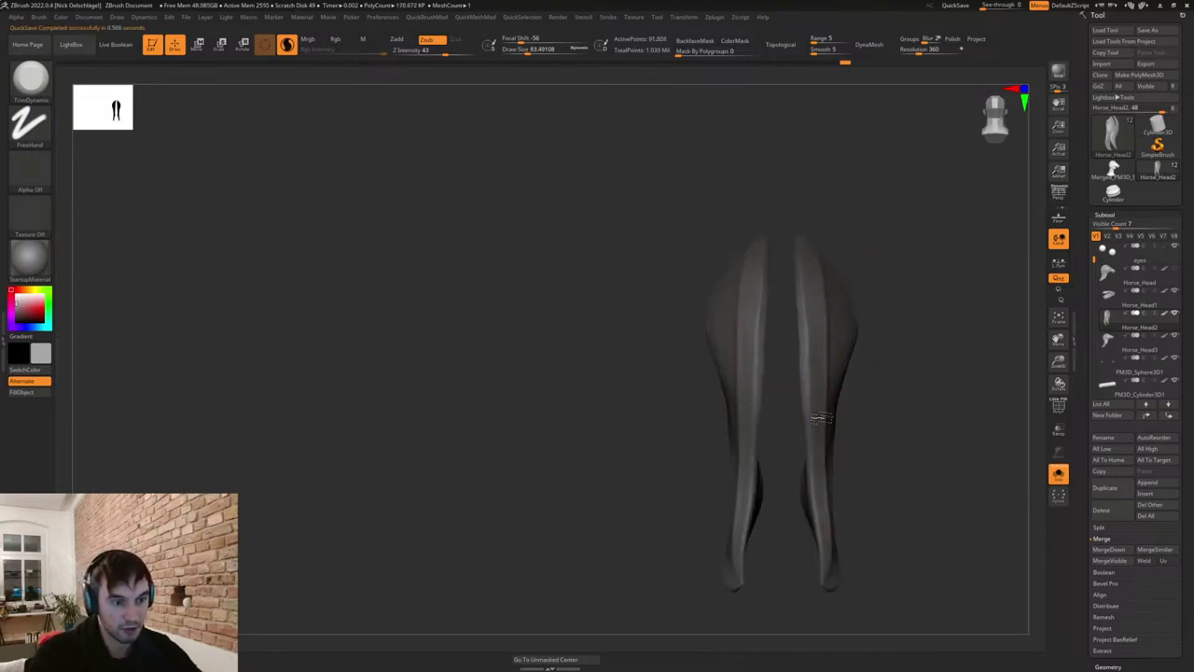
mouse_move(885, 316)
mouse_down()
mouse_move(869, 365)
mouse_move(817, 390)
mouse_move(811, 278)
mouse_up()
Try to reshape the inner edge of the mane strands with the Move brush at a draw size of about 116.
key(b)
key(m)
key(v)
key(s)
mouse_move(803, 328)
mouse_down()
mouse_move(785, 358)
mouse_move(808, 342)
mouse_move(810, 359)
mouse_up()
key(ctrl+z)
right_drag(812, 369, 920, 418)
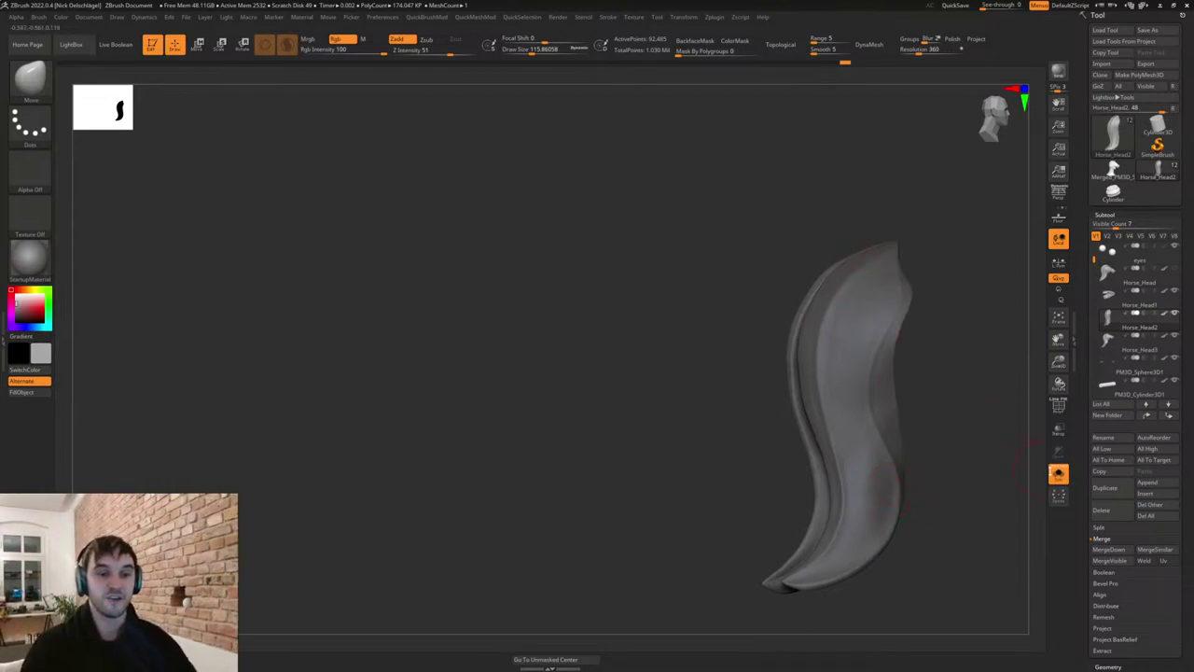
Leave Solo mode and examine the proportions and silhouette of the whole knight chess piece from several angles.
click(1055, 473)
alt+drag(648, 472, 433, 424)
drag(835, 514, 767, 510)
mouse_move(799, 510)
mouse_down()
mouse_move(778, 509)
mouse_move(786, 500)
mouse_move(781, 513)
mouse_up()
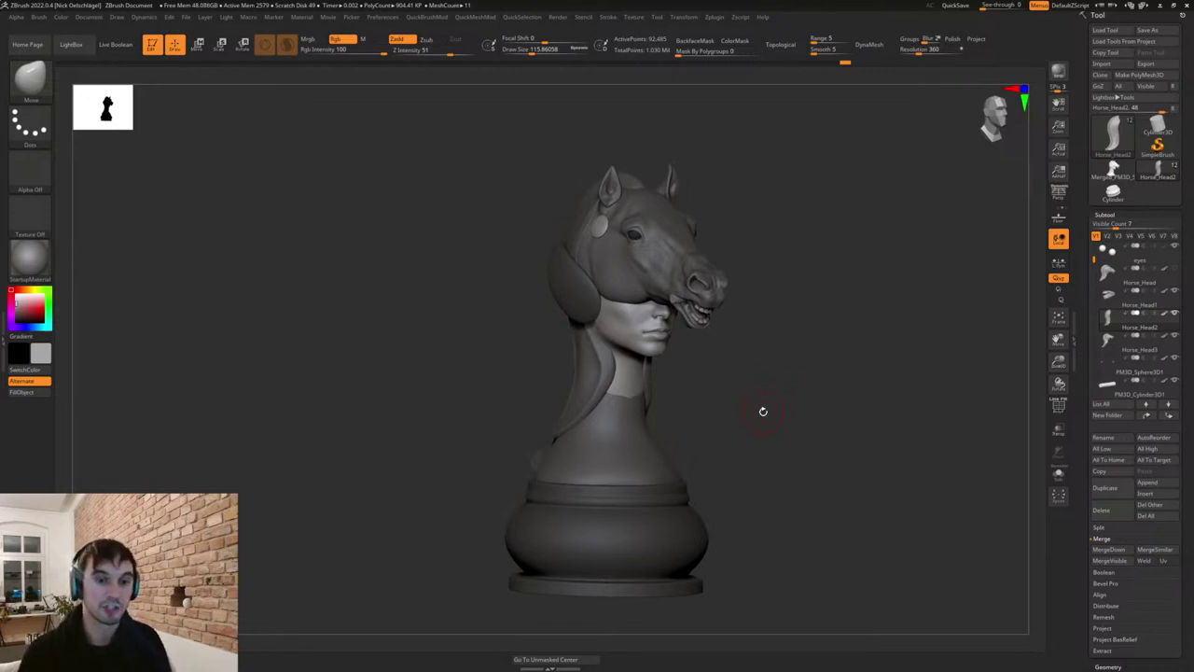
drag(844, 290, 789, 390)
drag(769, 448, 768, 485)
alt+drag(769, 486, 784, 477)
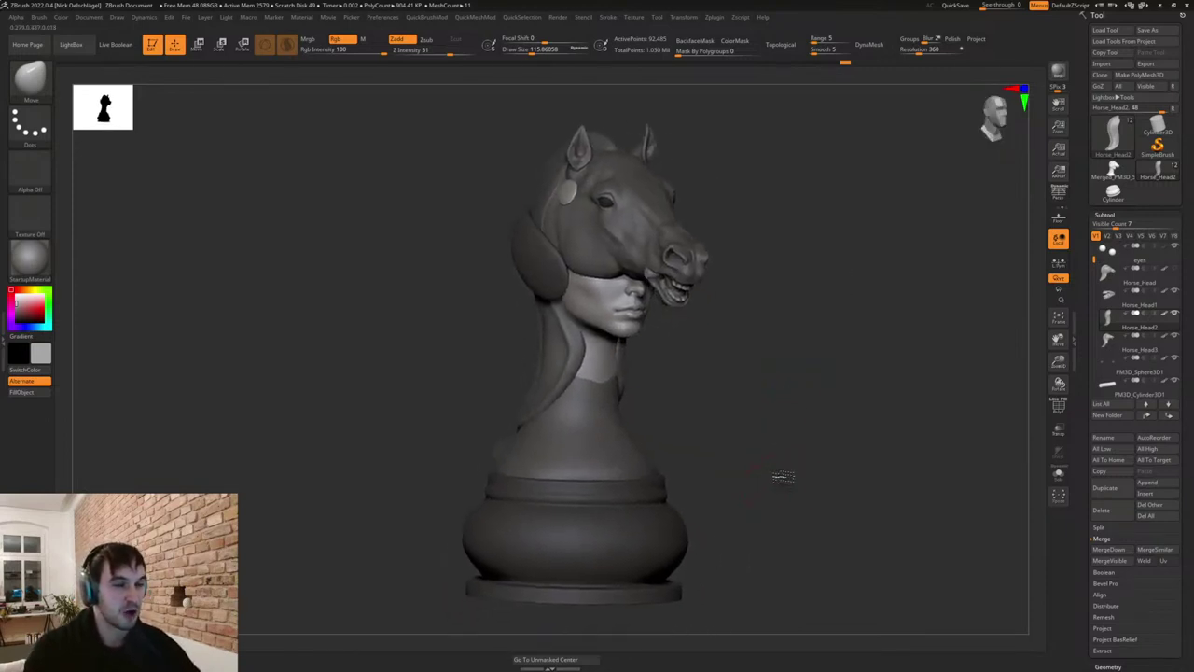
drag(794, 354, 780, 514)
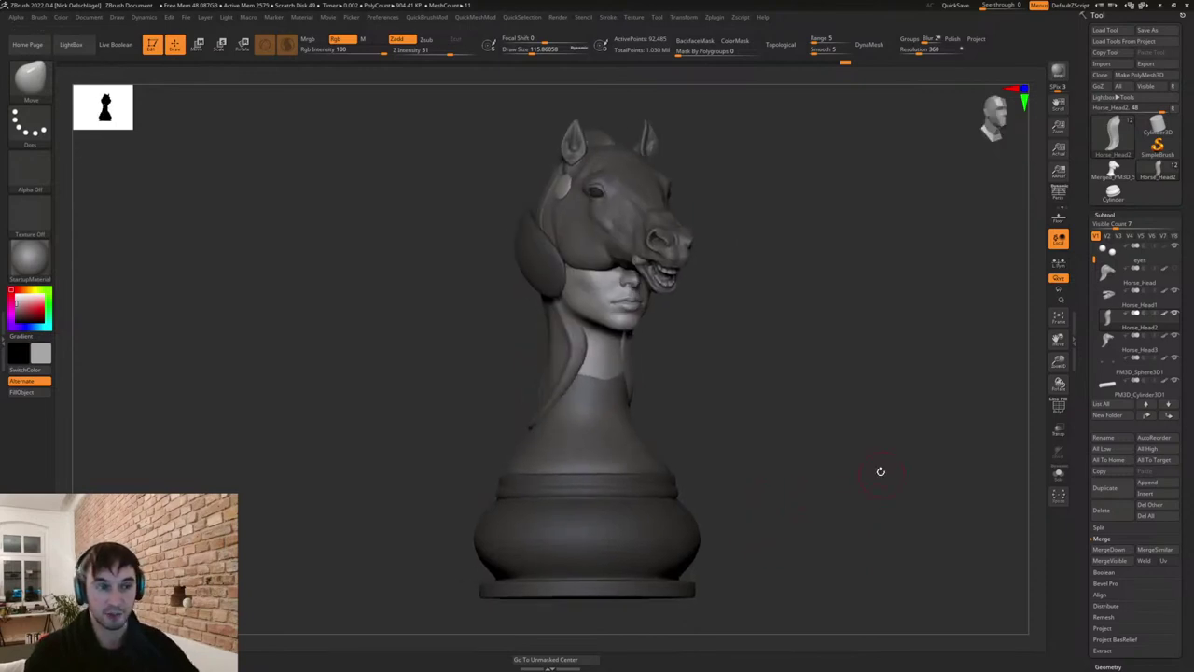
mouse_move(819, 403)
mouse_down()
mouse_move(833, 416)
mouse_move(796, 406)
mouse_up()
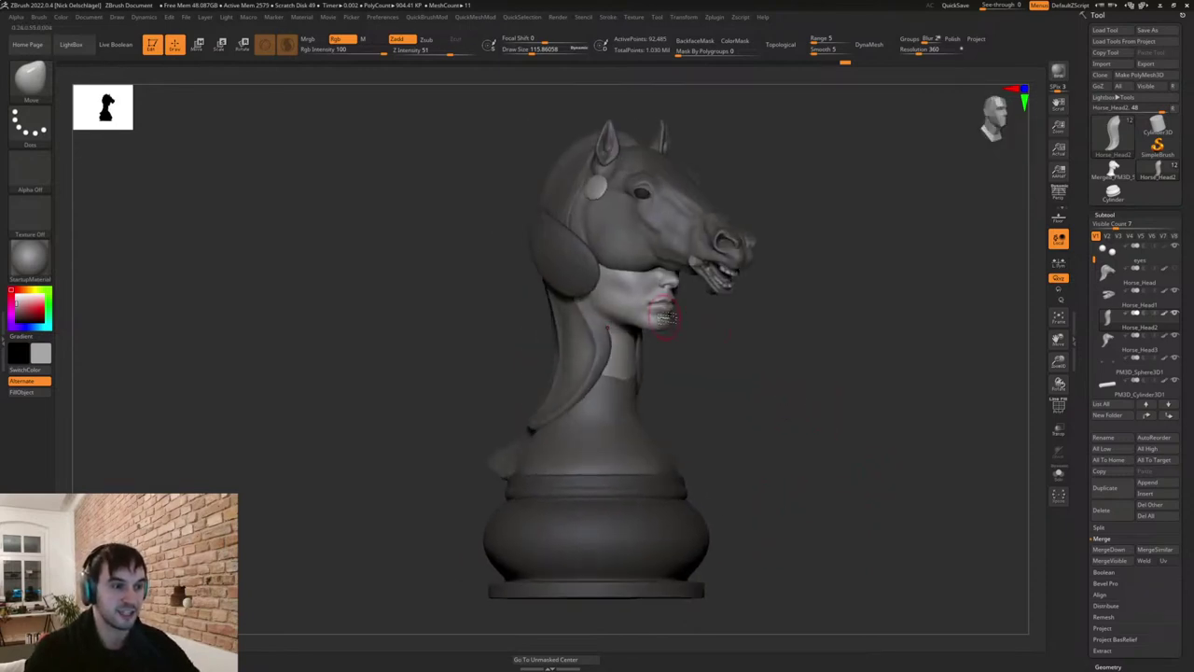
Activate the Paint brush and make the human face knight_01 the active subtool.
mouse_move(712, 350)
alt+mouse_down()
mouse_move(749, 400)
mouse_move(731, 378)
alt+mouse_up()
key(s)
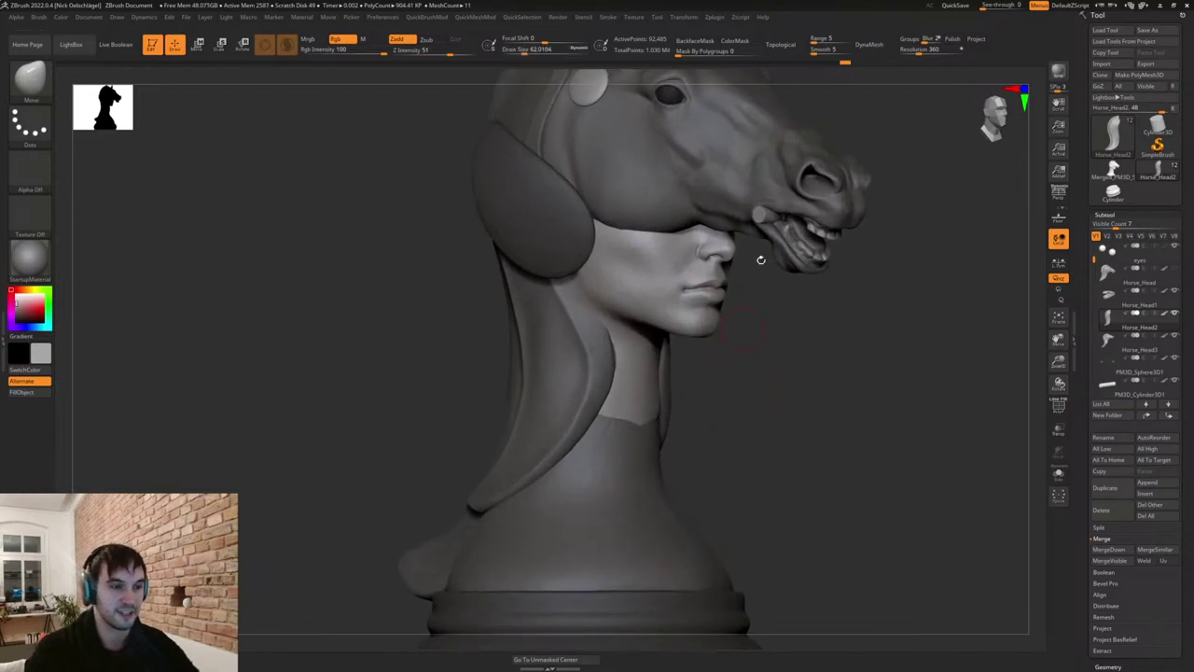
alt+drag(791, 343, 779, 438)
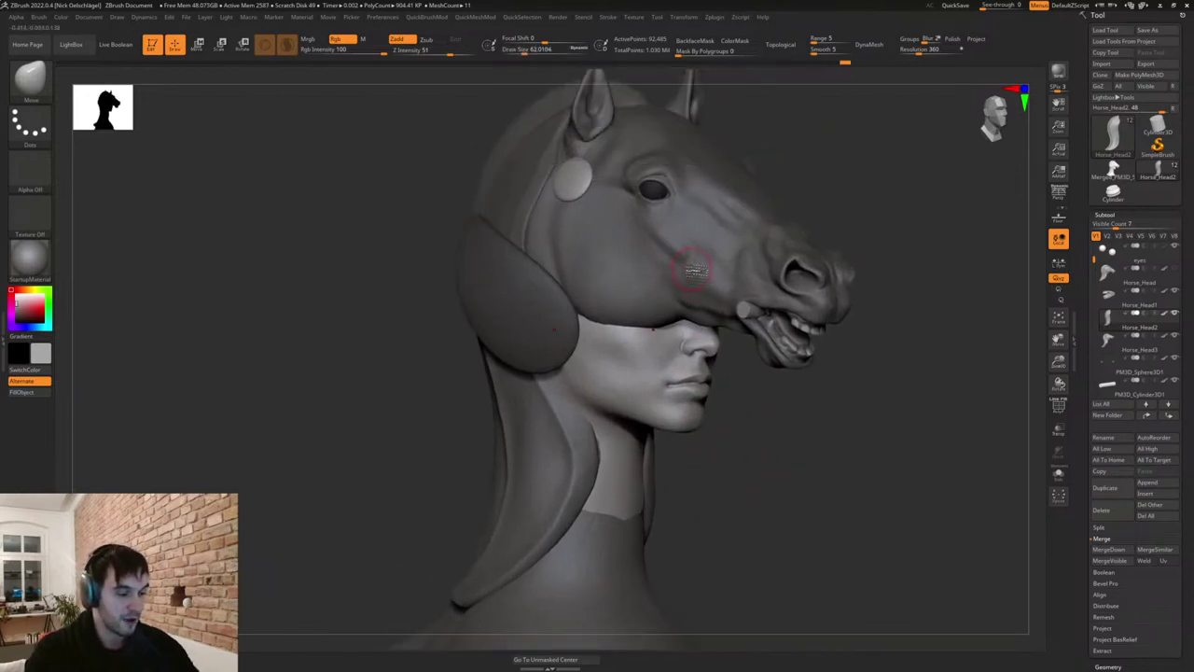
key(b)
key(p)
key(a)
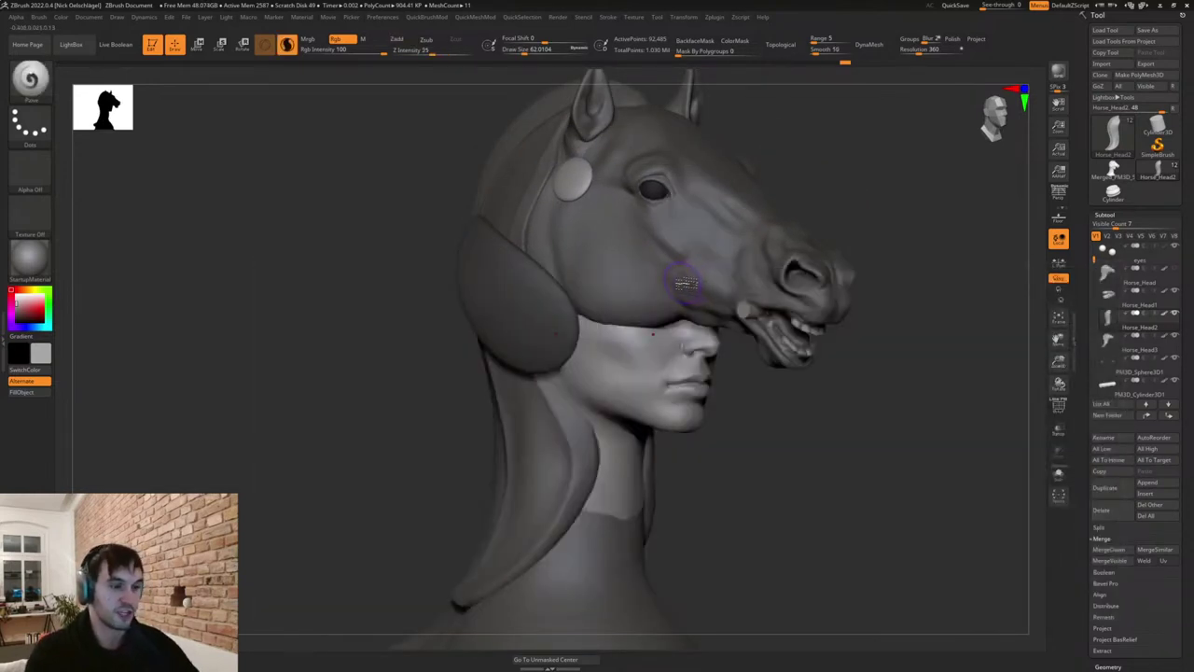
key(s)
click(696, 379)
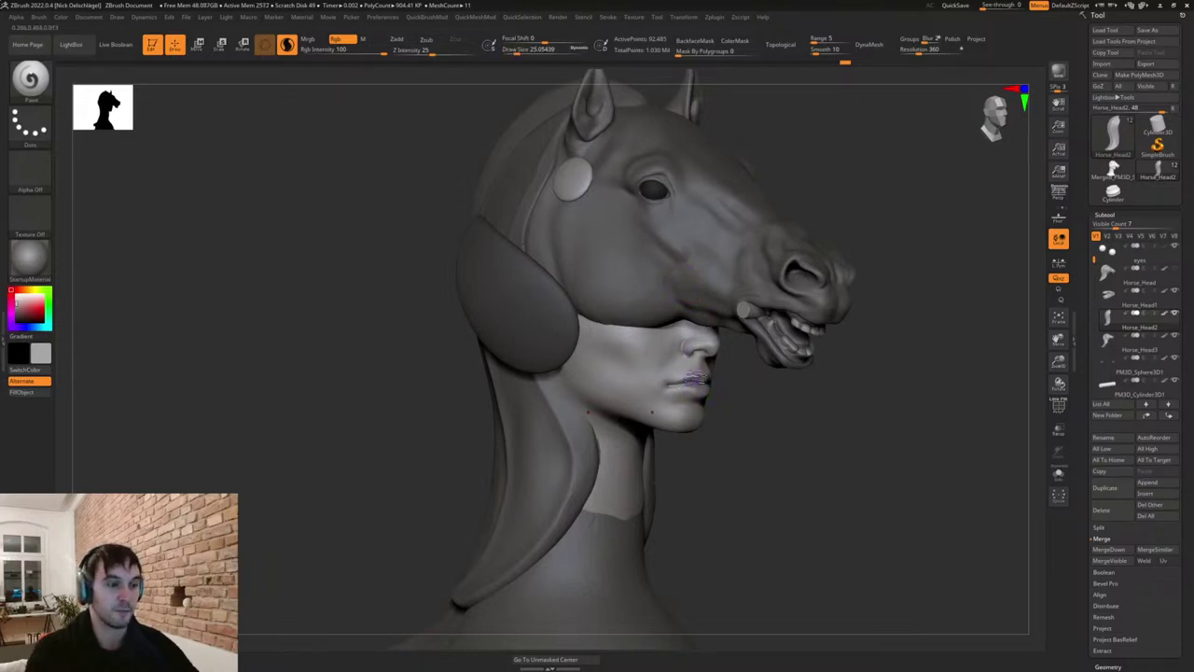
alt+click(696, 379)
Paint the upper and lower lips dark grey with a brush draw size of about 14, undoing one corner stroke.
mouse_move(730, 414)
alt+mouse_down()
mouse_move(778, 488)
mouse_move(885, 498)
mouse_move(782, 496)
alt+mouse_up()
key(s)
click(593, 346)
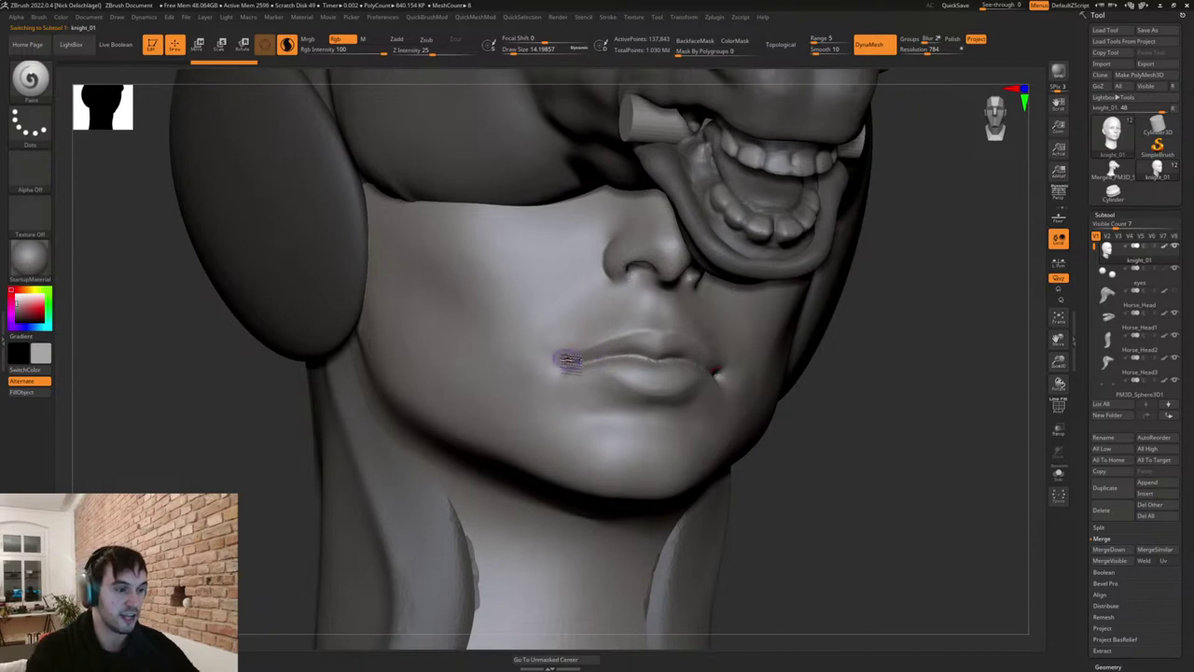
drag(567, 360, 667, 345)
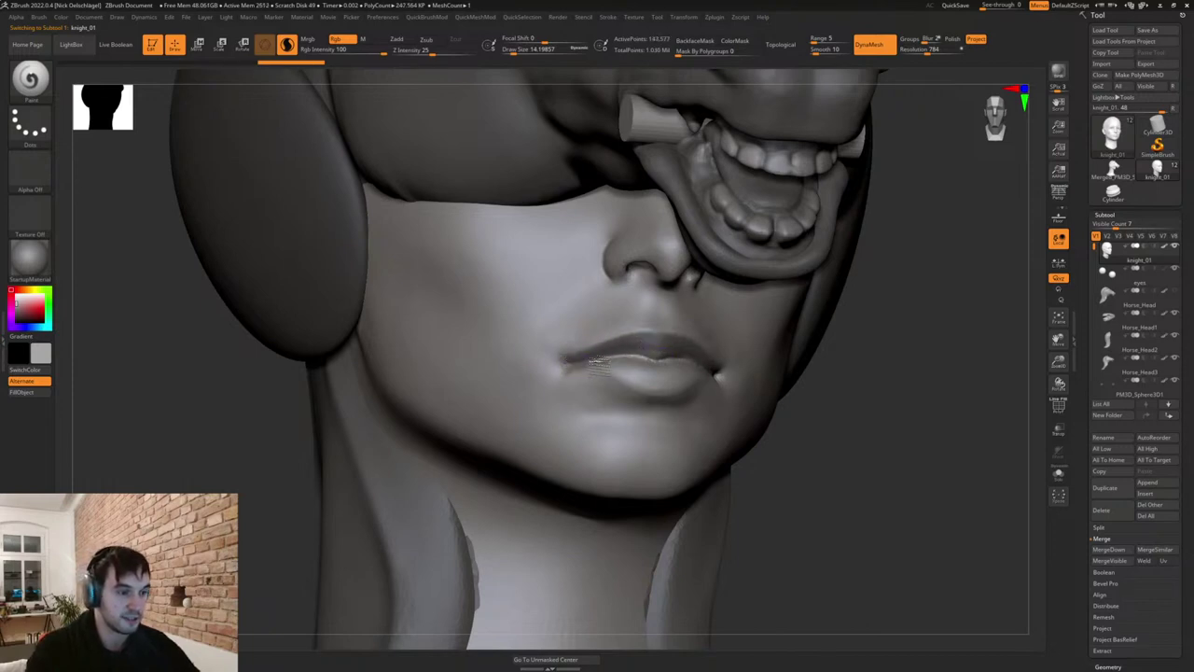
mouse_move(598, 364)
mouse_down()
mouse_move(663, 384)
mouse_move(636, 357)
mouse_move(664, 365)
mouse_up()
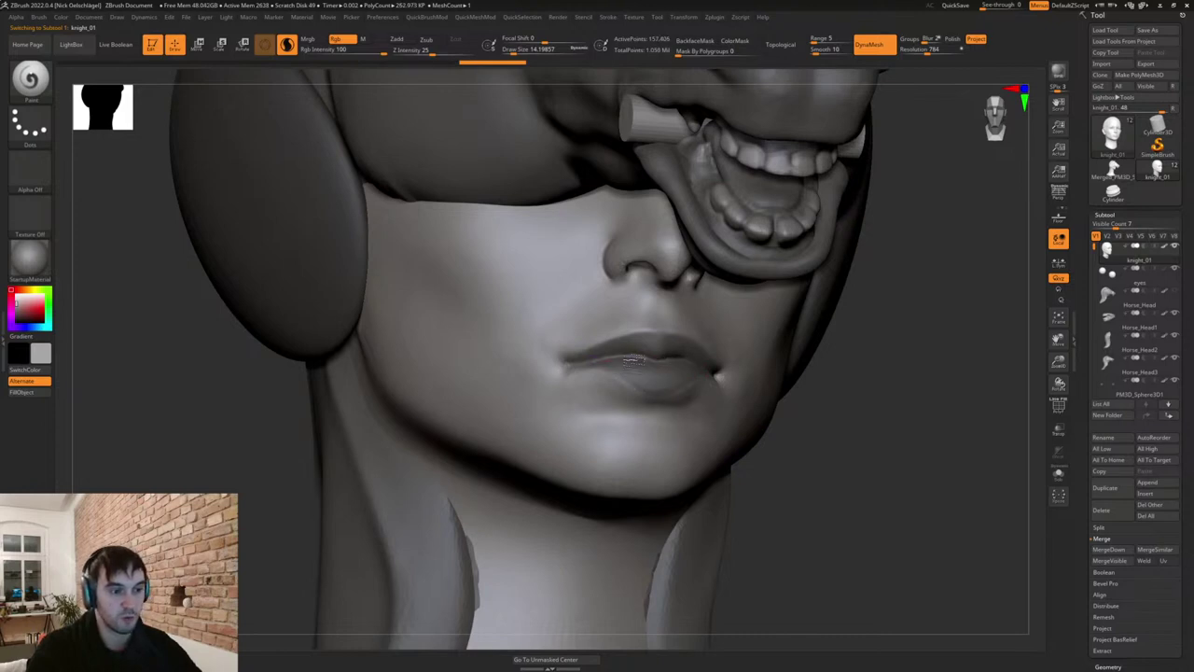
drag(567, 365, 621, 360)
key(ctrl+z)
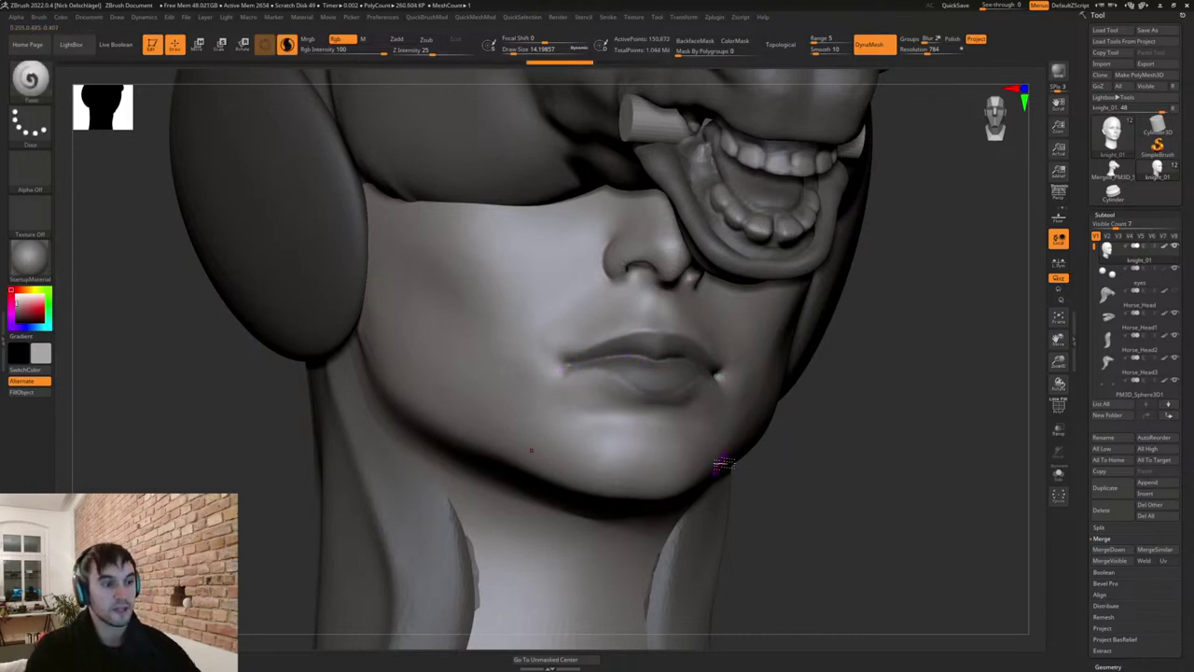
drag(639, 364, 583, 364)
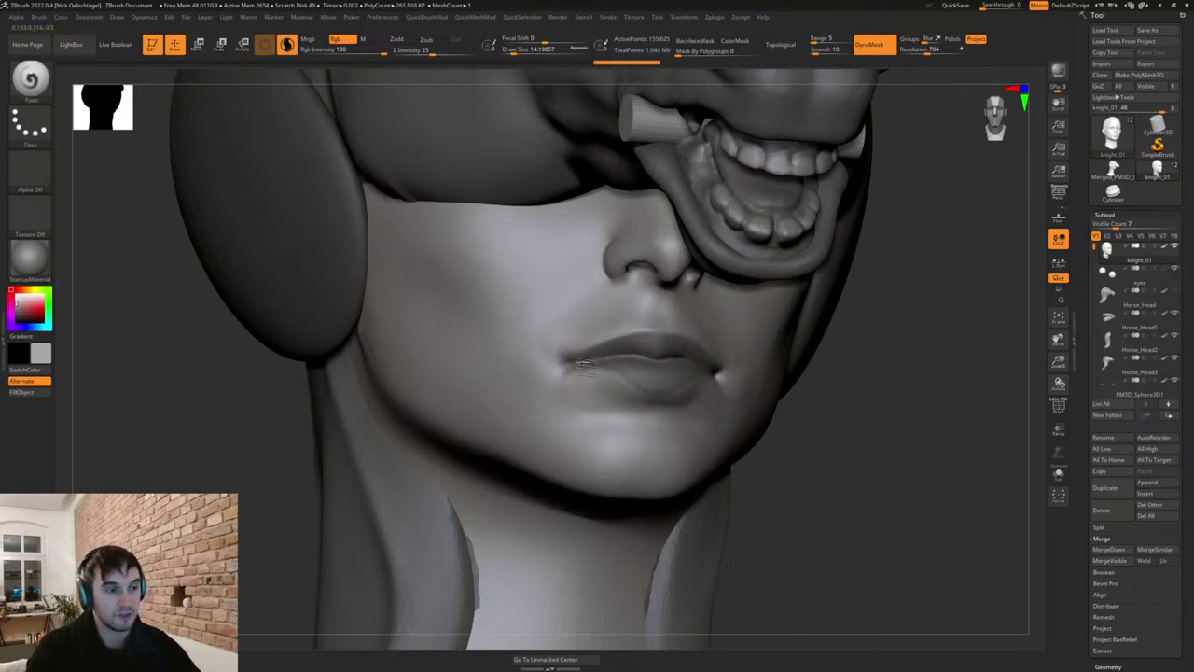
Mask the whole human head except the lower lip and chin, working from the side profile.
shift+drag(807, 470, 970, 458)
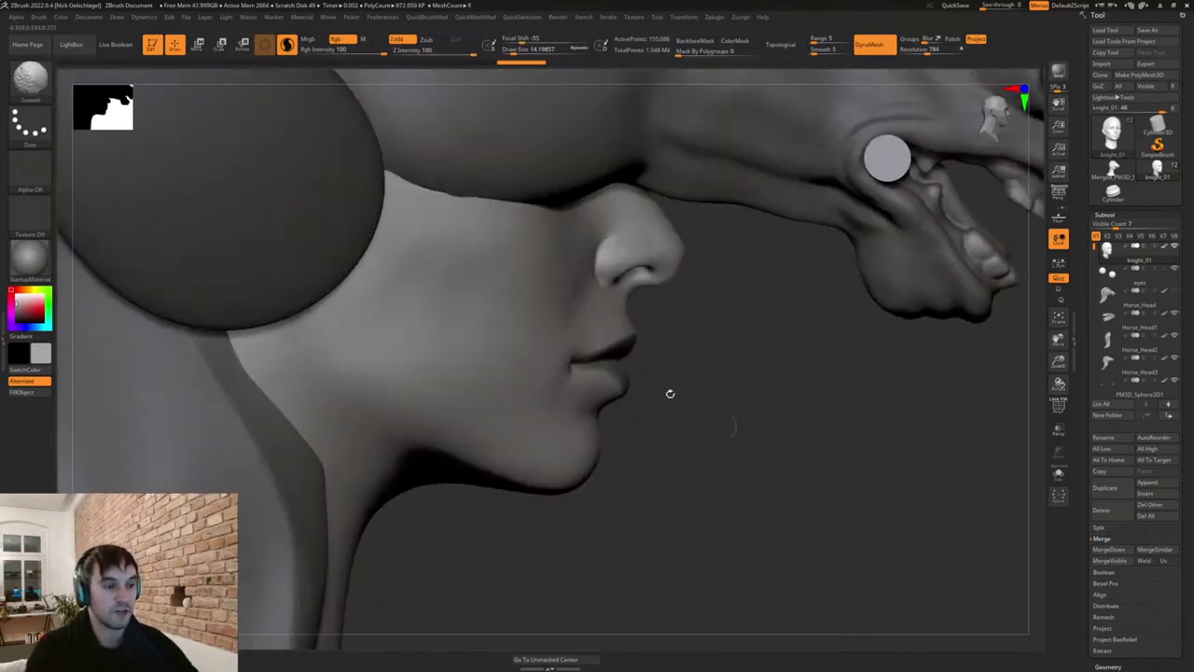
shift+drag(669, 393, 727, 392)
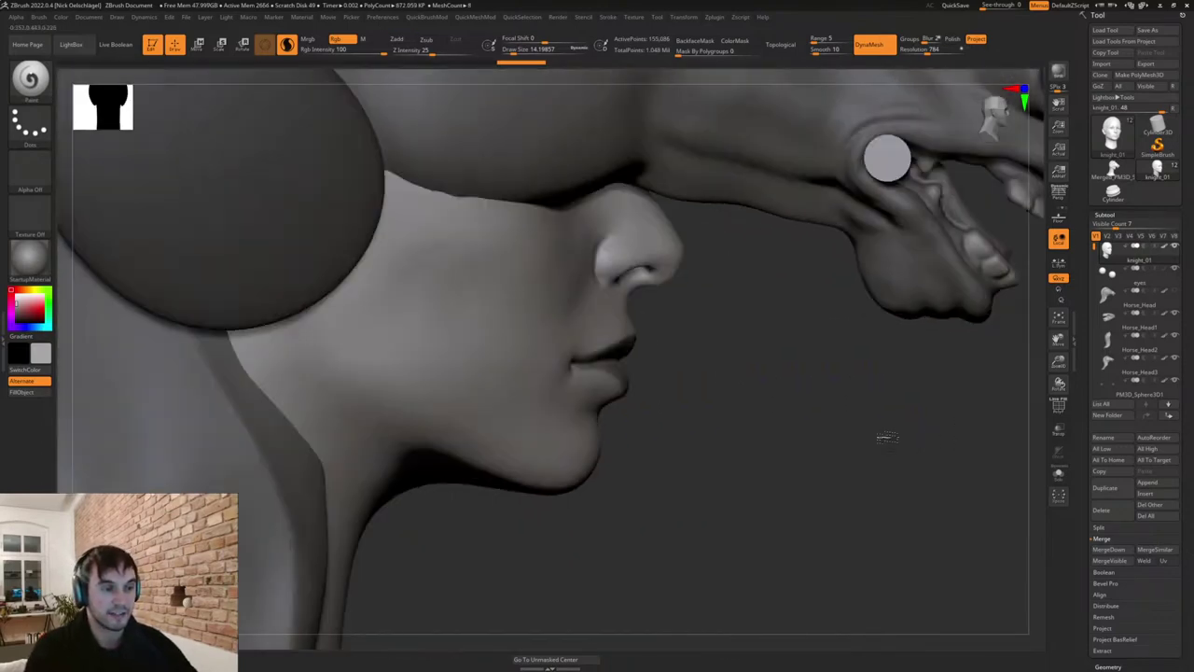
key(ctrl)
mouse_move(572, 364)
ctrl+mouse_down()
mouse_move(488, 426)
mouse_move(814, 448)
ctrl+mouse_up()
mouse_move(813, 448)
mouse_down()
mouse_move(733, 455)
mouse_move(722, 426)
mouse_move(739, 436)
mouse_up()
ctrl+click(788, 465)
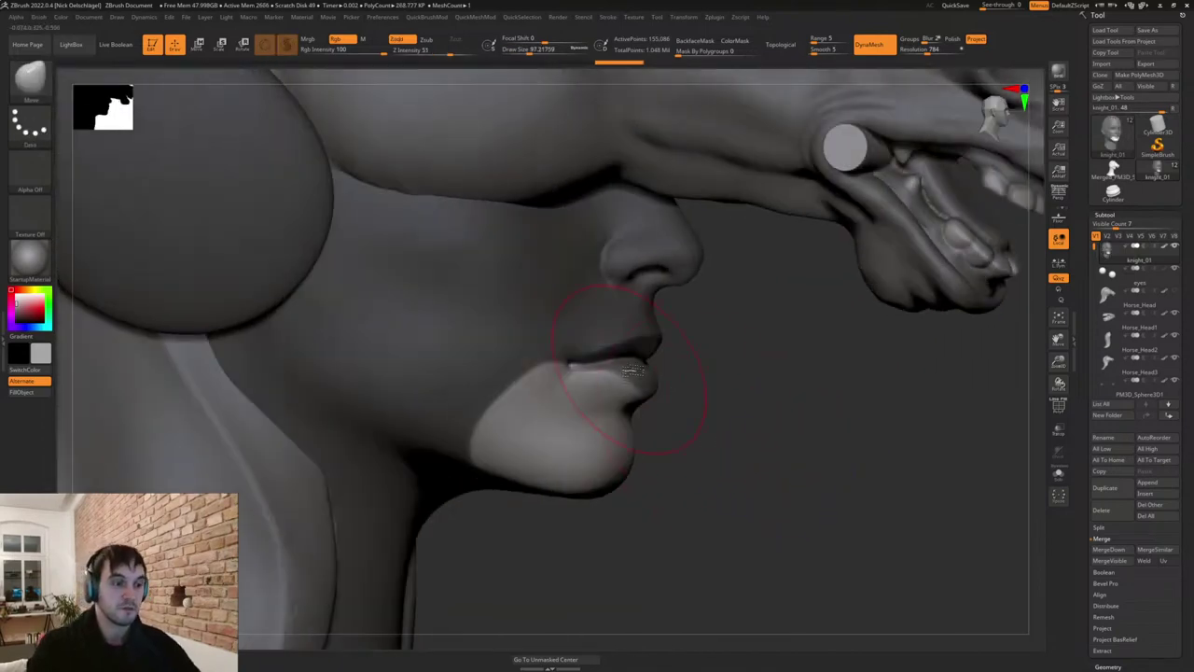
Nudge the unmasked lower lip with the Move brush, reduce the draw size to about 56, and clear the mask.
drag(631, 365, 643, 377)
drag(746, 410, 676, 396)
key(bracketleft)
key(bracketleft)
key(bracketleft)
key(bracketleft)
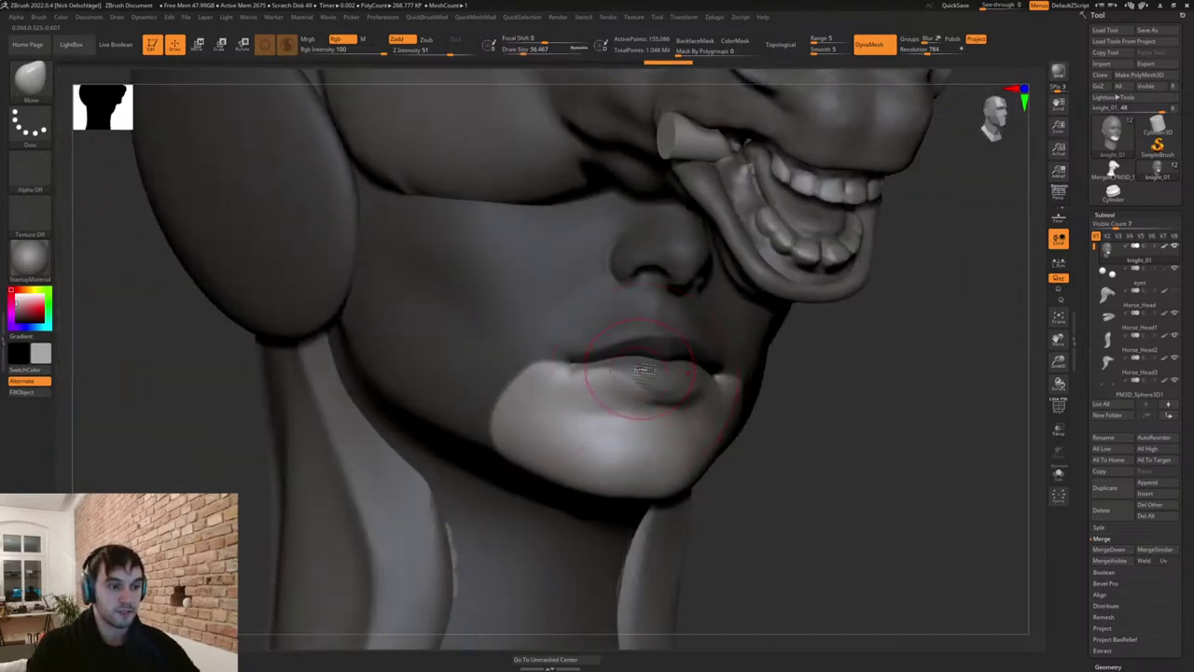
ctrl+drag(787, 467, 800, 426)
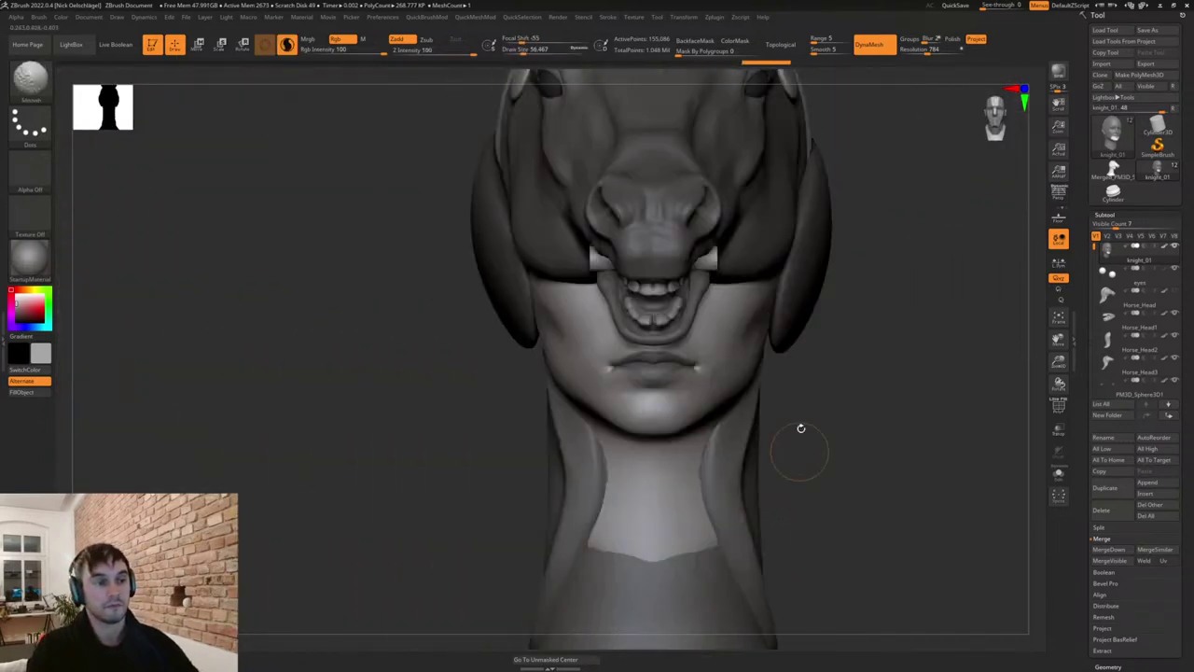
Make the side mane strands Horse_Head2 the active subtool and enlarge the Move brush to a draw size of about 474.
alt+drag(820, 479, 821, 415)
drag(821, 448, 877, 485)
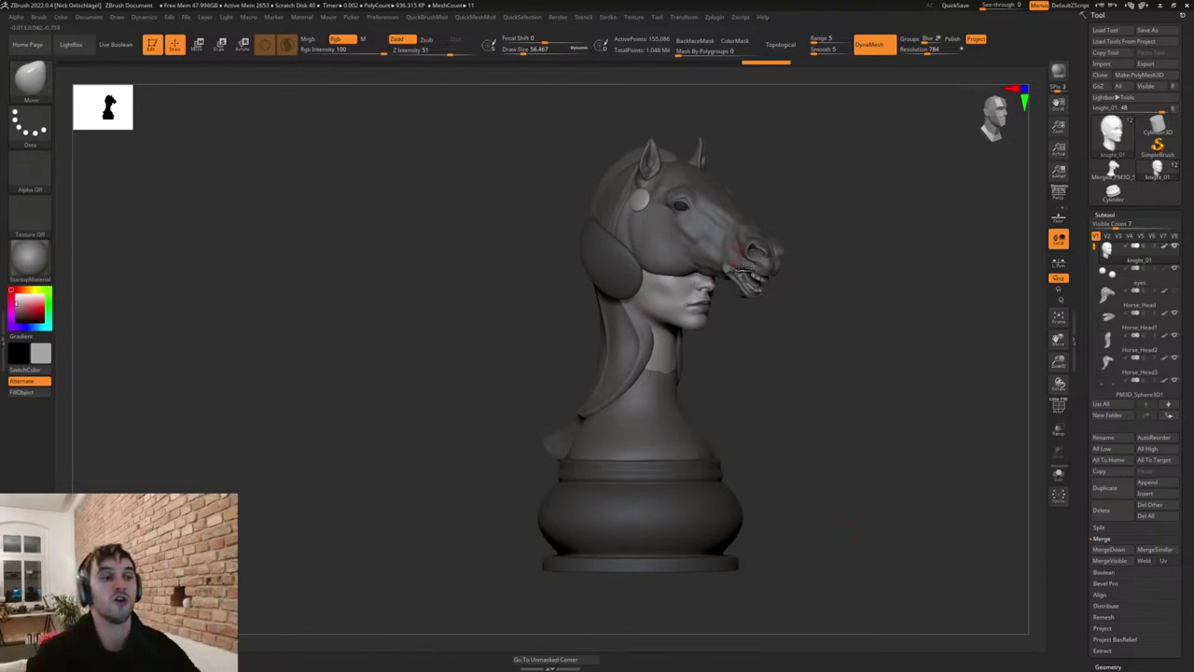
drag(746, 375, 709, 376)
alt+click(625, 368)
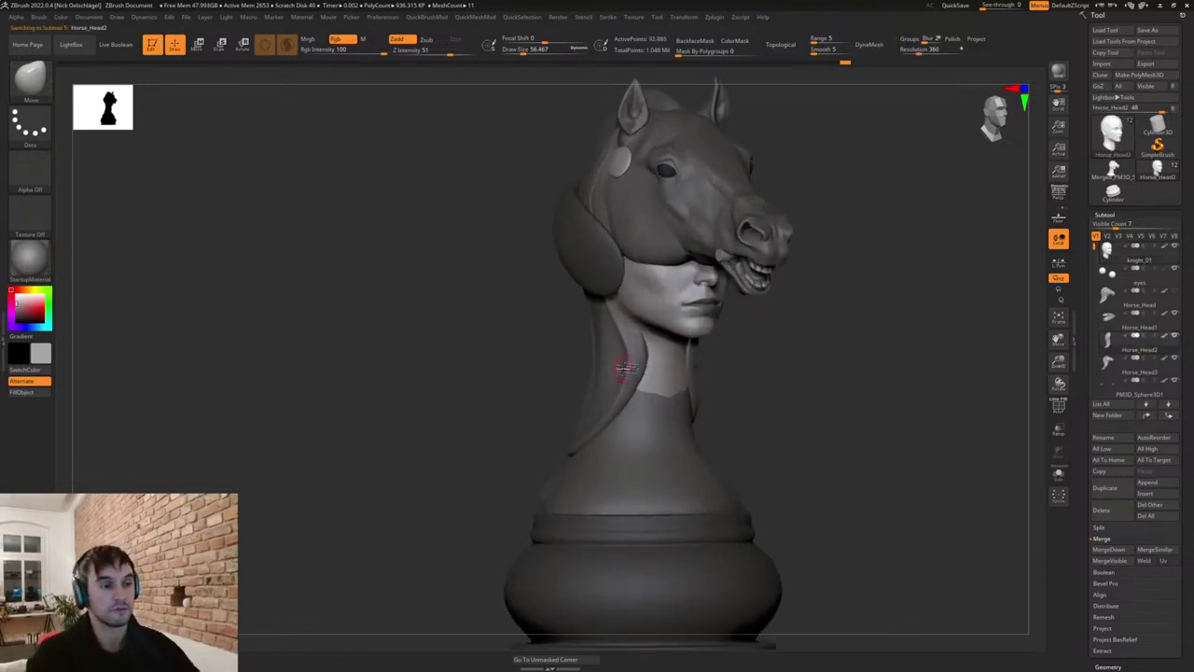
key(s)
mouse_move(624, 368)
mouse_down()
mouse_move(641, 366)
mouse_move(635, 335)
mouse_up()
key(s)
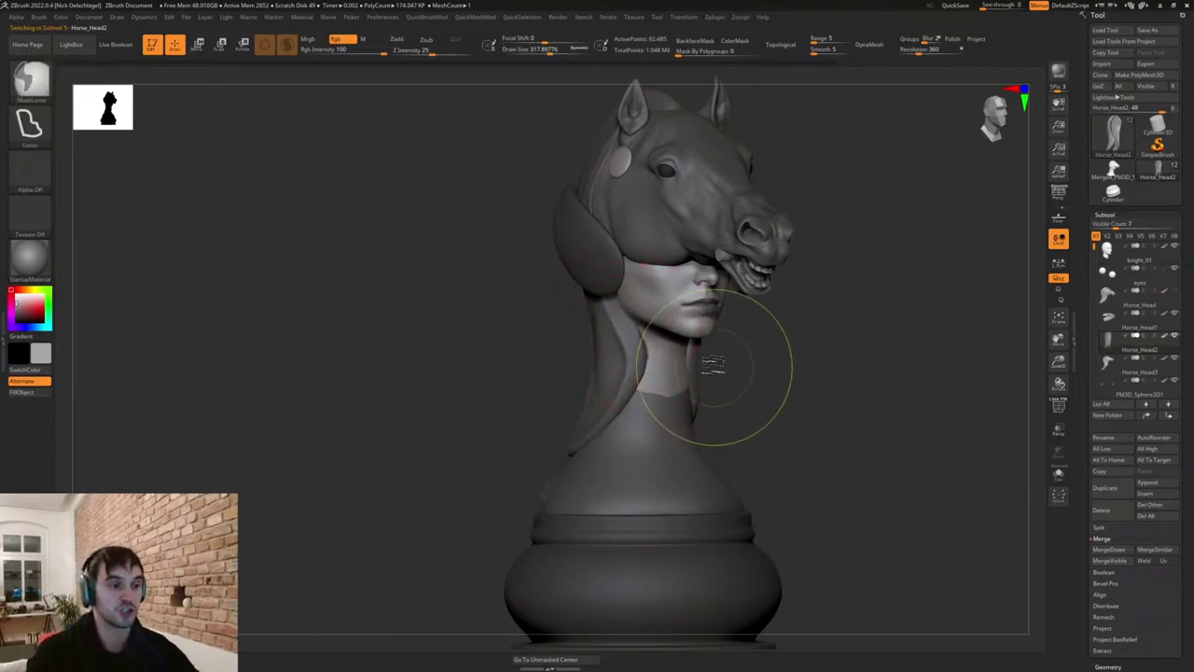
ctrl+drag(716, 368, 741, 380)
drag(771, 394, 755, 394)
key(s)
drag(754, 394, 765, 395)
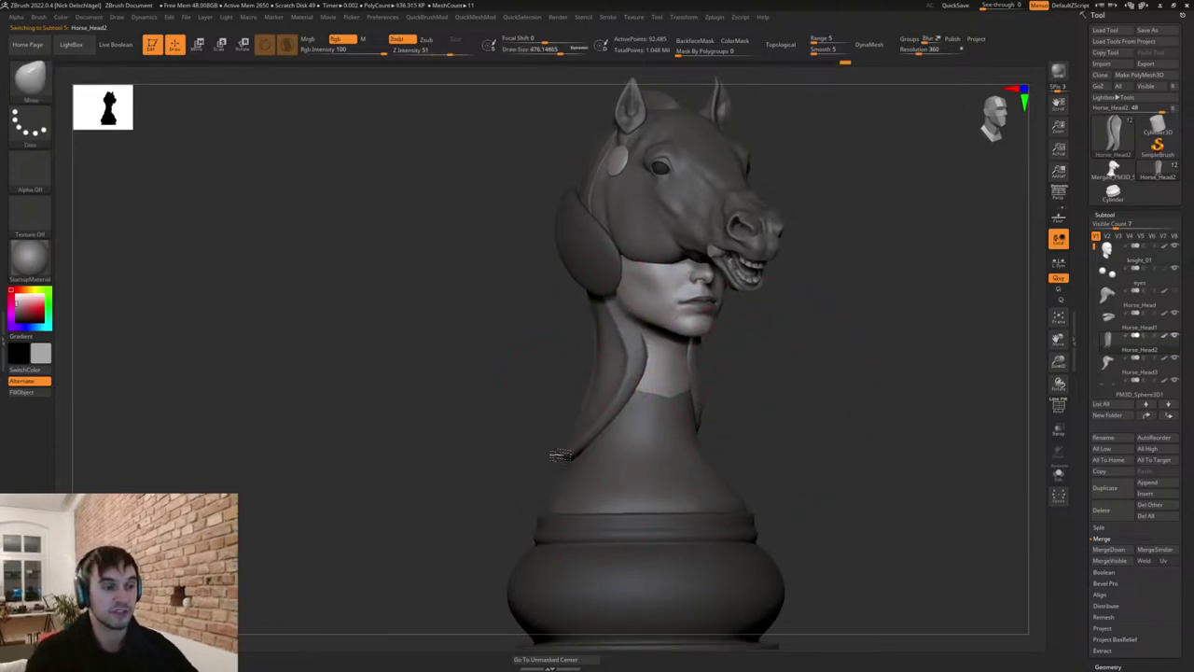
Pull the side mane strands down along the neck towards the base, undoing the last two adjustments.
drag(635, 350, 627, 363)
drag(727, 377, 783, 402)
mouse_move(656, 445)
mouse_down()
mouse_move(773, 517)
mouse_move(792, 543)
mouse_up()
mouse_move(814, 470)
mouse_down()
mouse_move(758, 474)
mouse_move(725, 461)
mouse_move(782, 485)
mouse_up()
drag(799, 434, 776, 448)
key(ctrl+z)
key(ctrl+z)
Spread the lower ends of the side strands outward over the base with large Move brush strokes at draw sizes of about 620 and 393.
key(s)
mouse_move(685, 390)
mouse_down()
mouse_move(733, 482)
mouse_move(722, 475)
mouse_move(818, 434)
mouse_up()
drag(688, 466, 714, 480)
drag(696, 383, 774, 439)
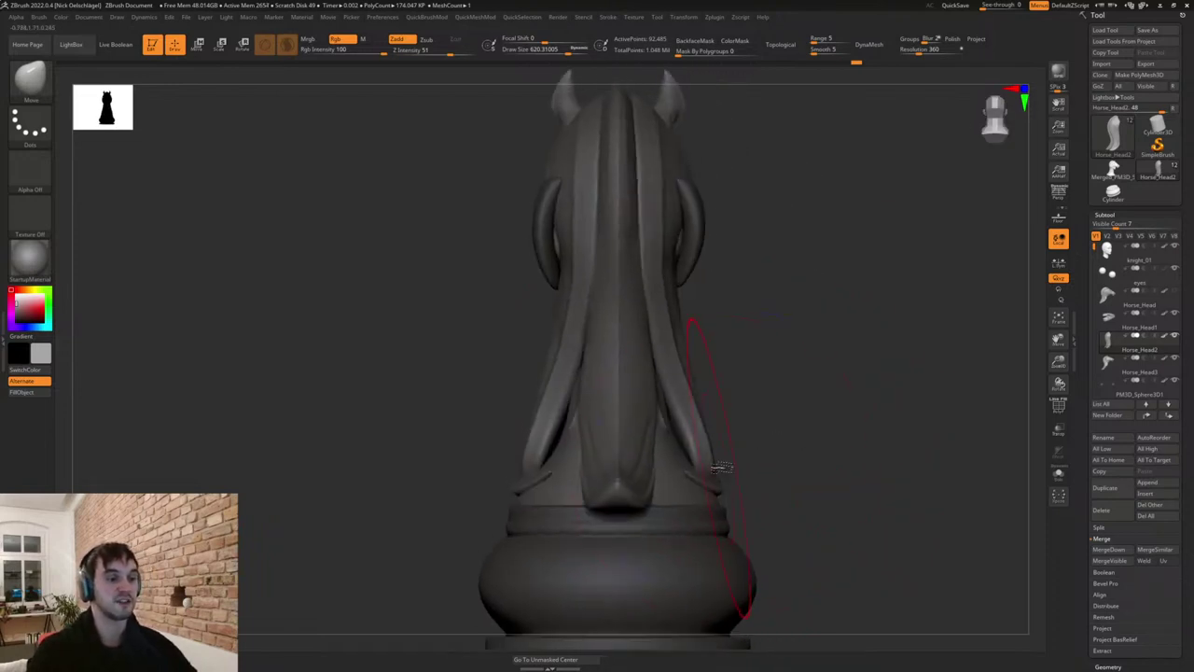
drag(717, 469, 731, 480)
drag(706, 417, 740, 450)
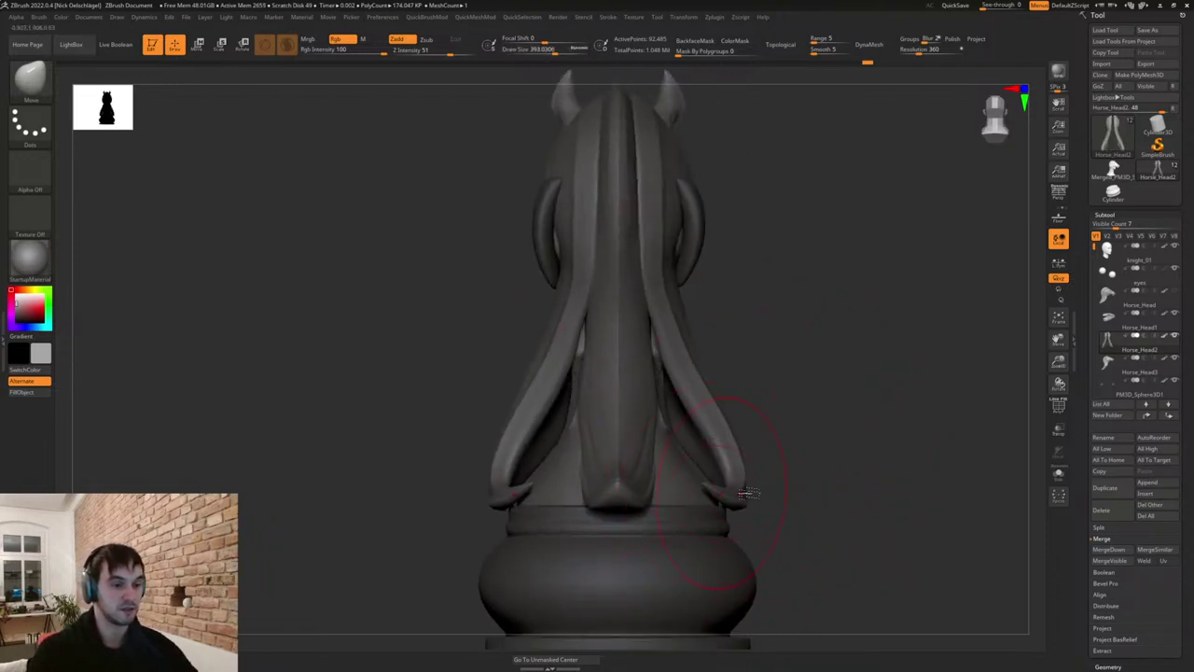
Refine the S-curve and curled lower end of the side strands with the Move brush at a draw size of about 602.
mouse_move(784, 492)
mouse_down()
mouse_move(670, 475)
mouse_move(688, 521)
mouse_move(752, 500)
mouse_up()
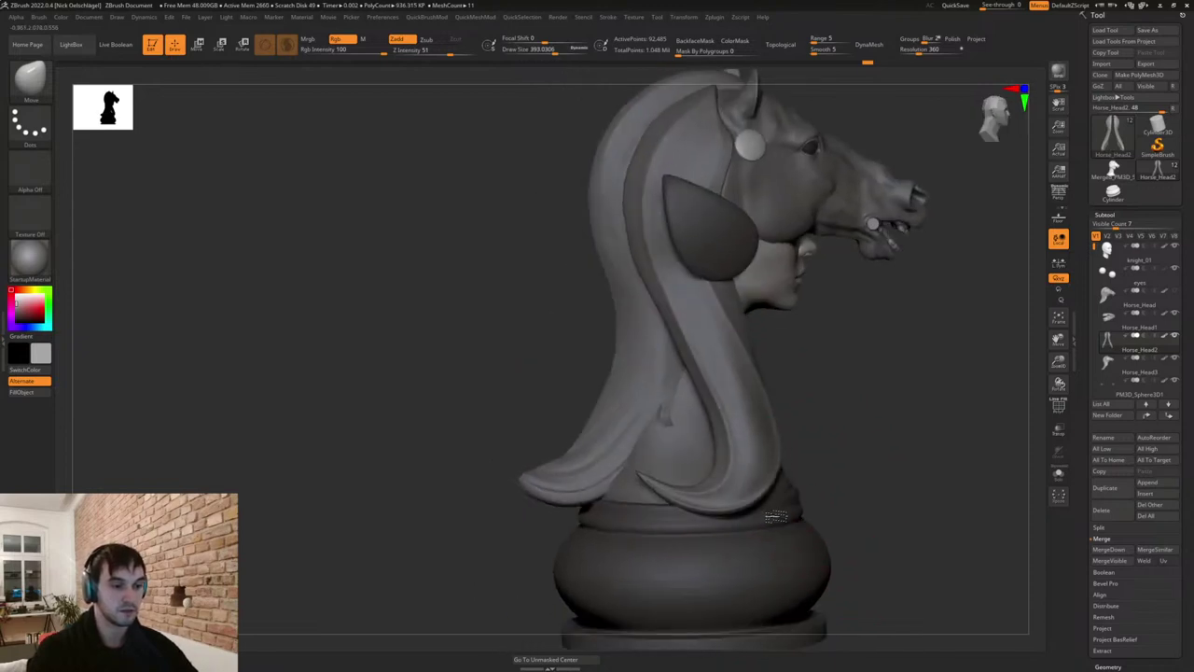
mouse_move(752, 408)
mouse_down()
mouse_move(769, 419)
mouse_move(761, 369)
mouse_up()
drag(783, 464, 802, 476)
drag(688, 509, 682, 515)
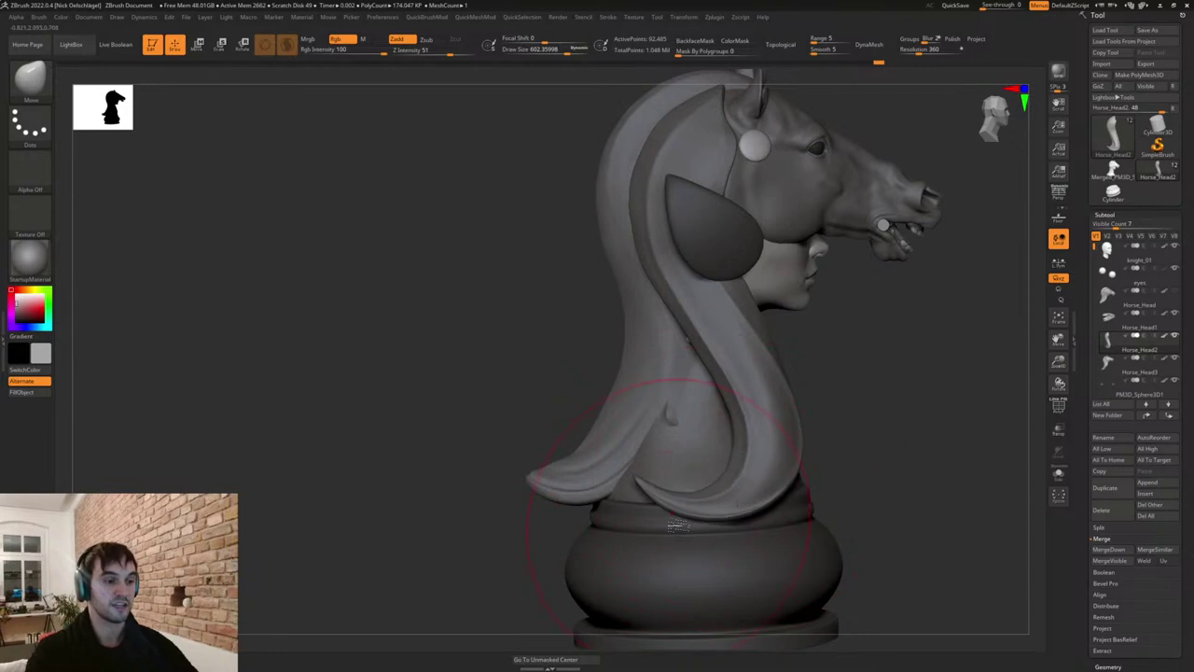
mouse_move(820, 504)
mouse_down()
mouse_move(887, 495)
mouse_move(804, 504)
mouse_up()
drag(873, 476, 773, 448)
drag(752, 511, 756, 554)
Adjust the side strands around the neck from behind with the Move brush at a draw size of about 379.
key(s)
drag(625, 438, 612, 439)
drag(724, 380, 756, 389)
drag(767, 345, 720, 337)
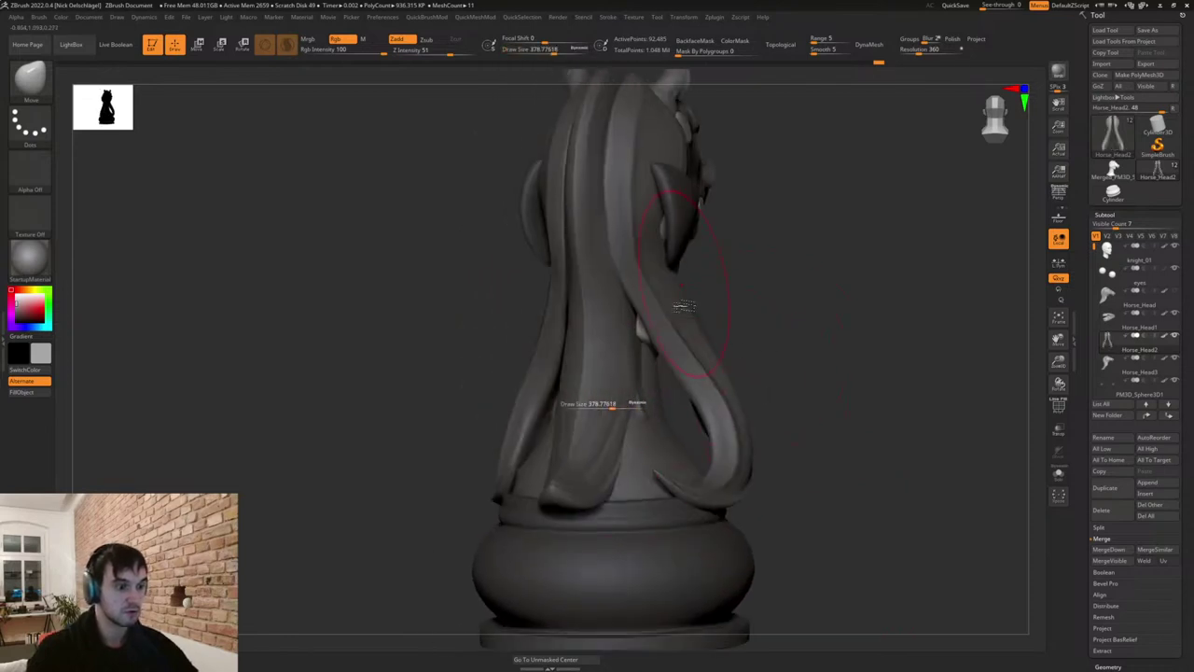
Isolate Horse_Head3 in Solo mode and adjust the neck's lower front edge with the Move brush at a draw size of about 124.
alt+click(660, 445)
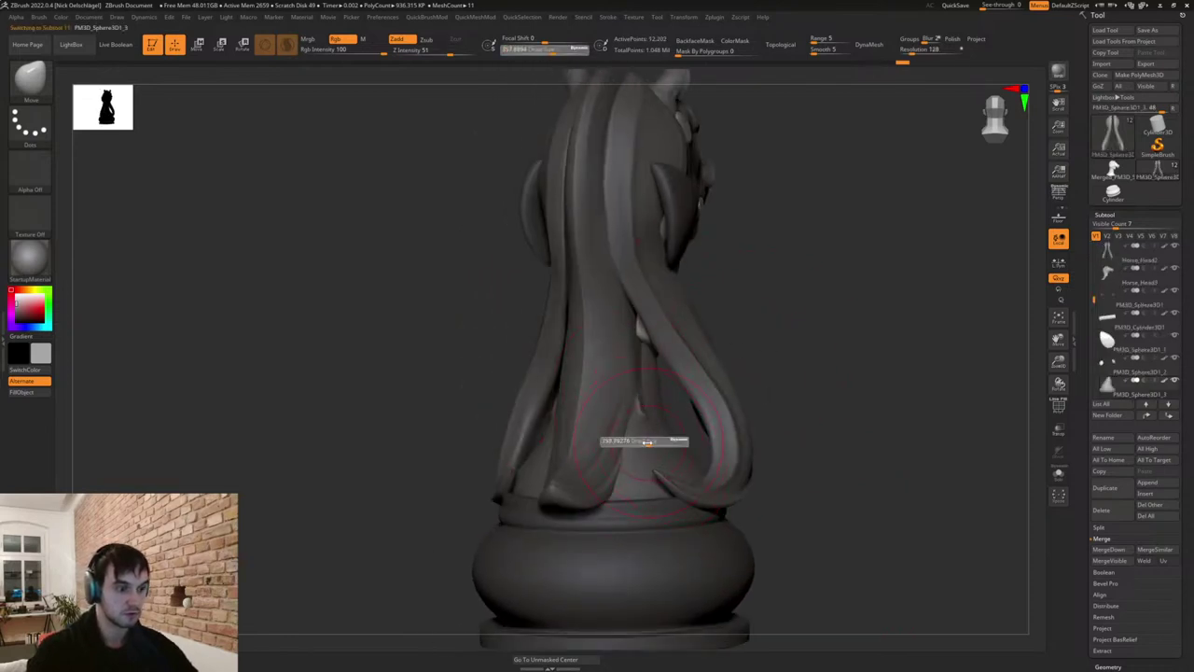
alt+click(623, 394)
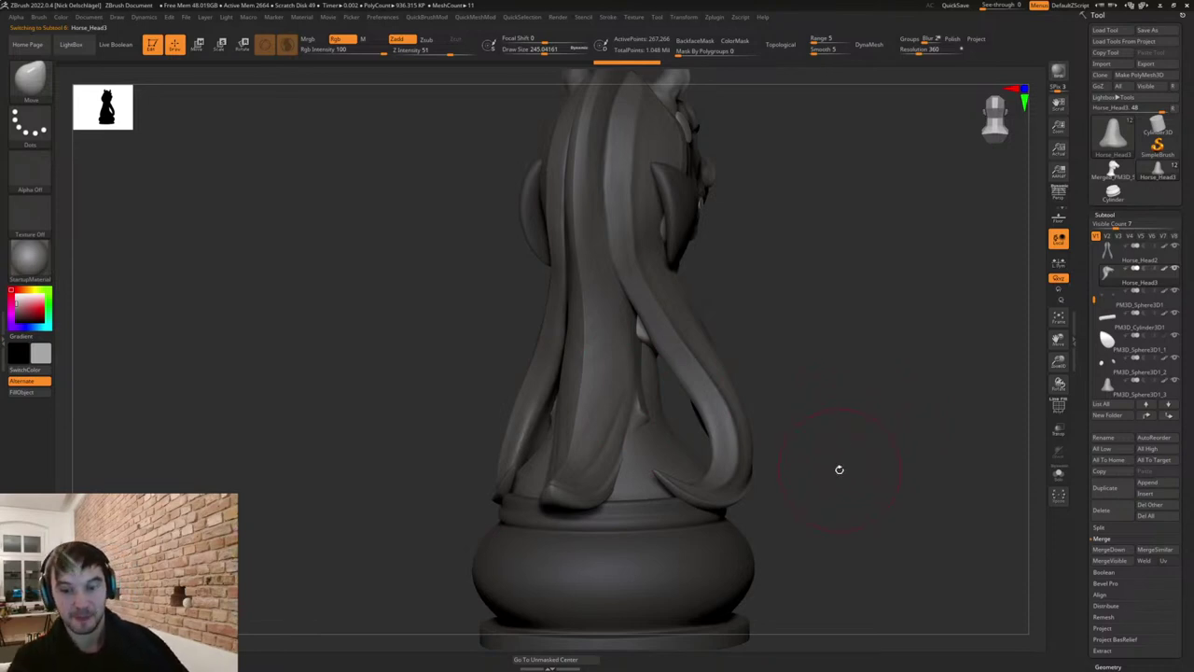
click(1058, 472)
drag(906, 488, 768, 467)
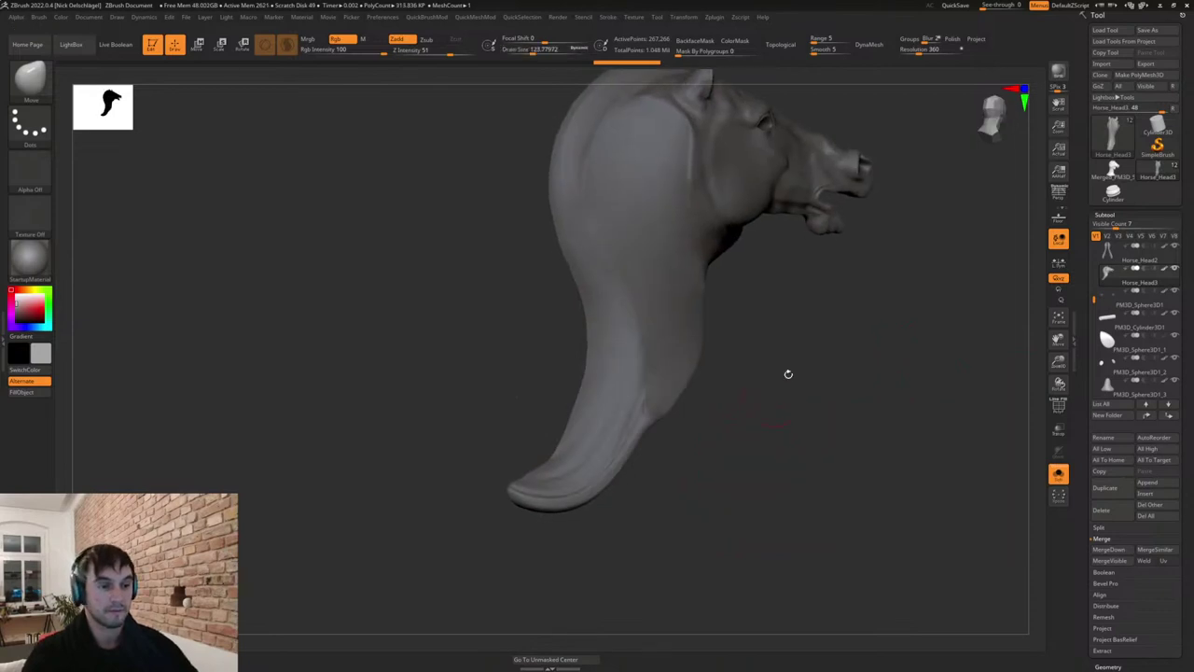
alt+drag(685, 446, 693, 471)
drag(678, 399, 689, 405)
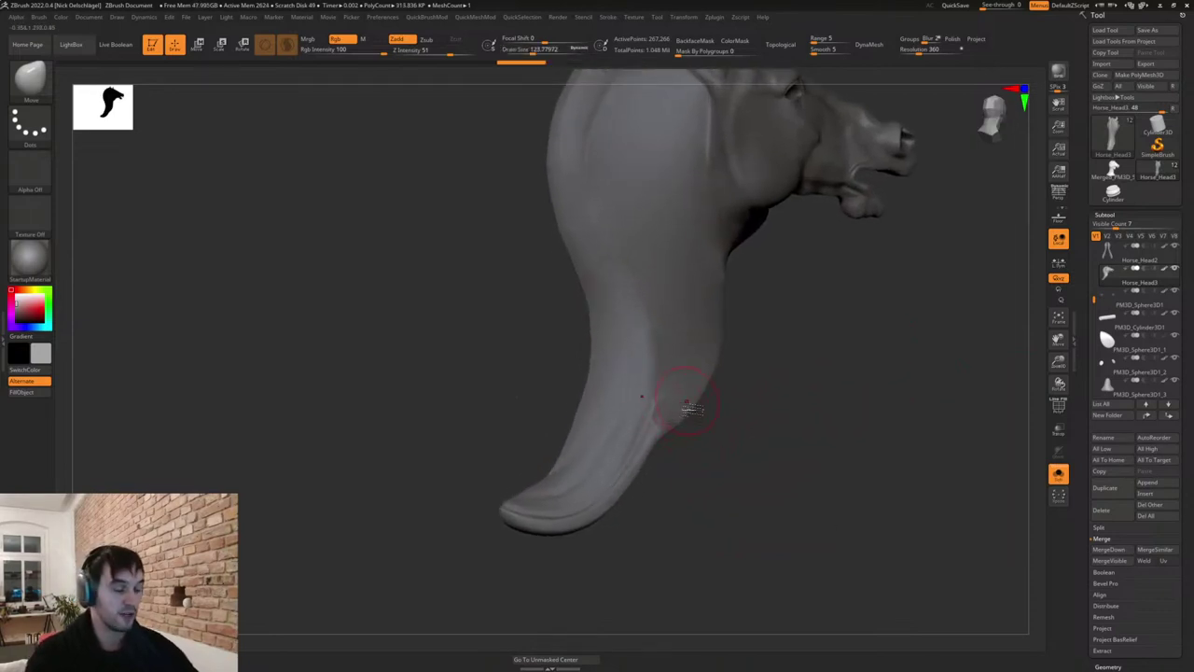
Flatten the lower front edge and curled tip of the isolated Horse_Head3 neck with TrimDynamic at a draw size of about 124.
key(b)
key(t)
key(d)
drag(649, 455, 653, 445)
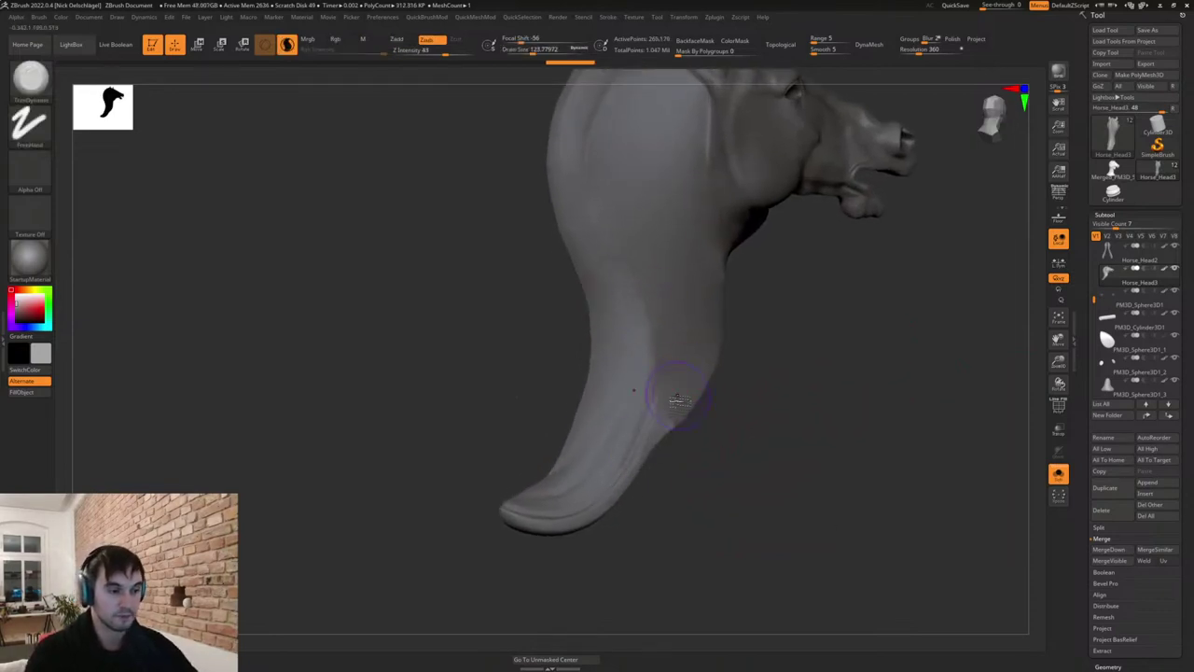
mouse_move(617, 498)
mouse_down()
mouse_move(682, 388)
mouse_move(617, 508)
mouse_up()
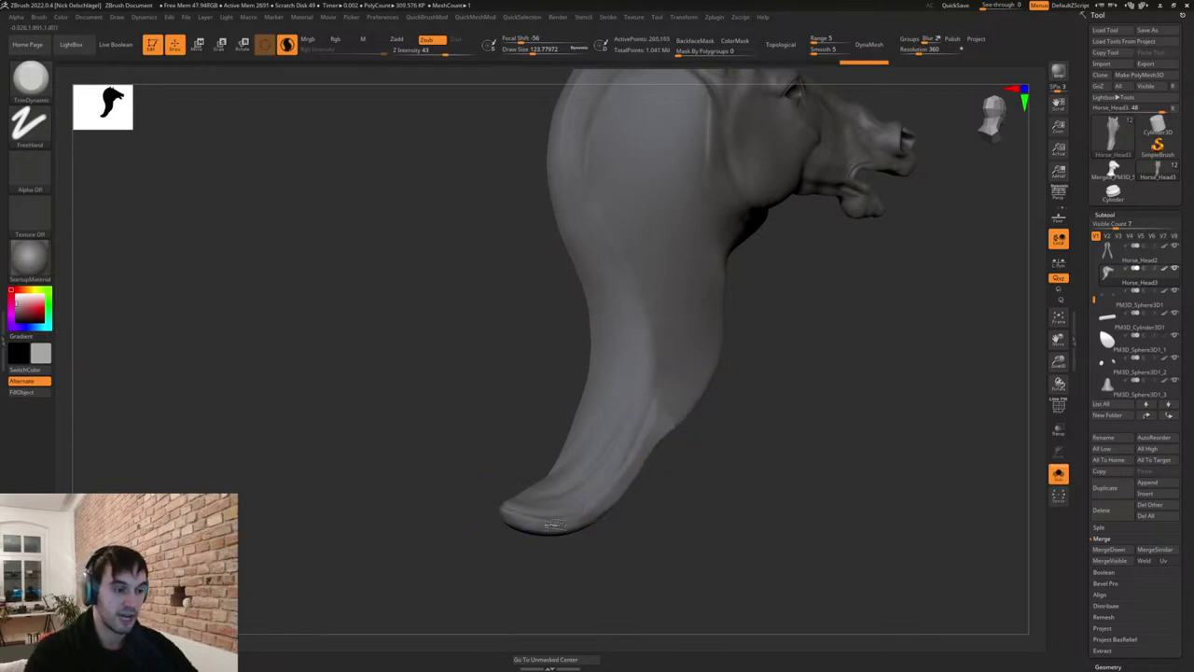
mouse_move(525, 514)
mouse_down()
mouse_move(567, 522)
mouse_move(639, 475)
mouse_move(674, 390)
mouse_up()
Smooth and trim the inner and underside surfaces of the neck's lower end with TrimDynamic.
drag(722, 481, 657, 478)
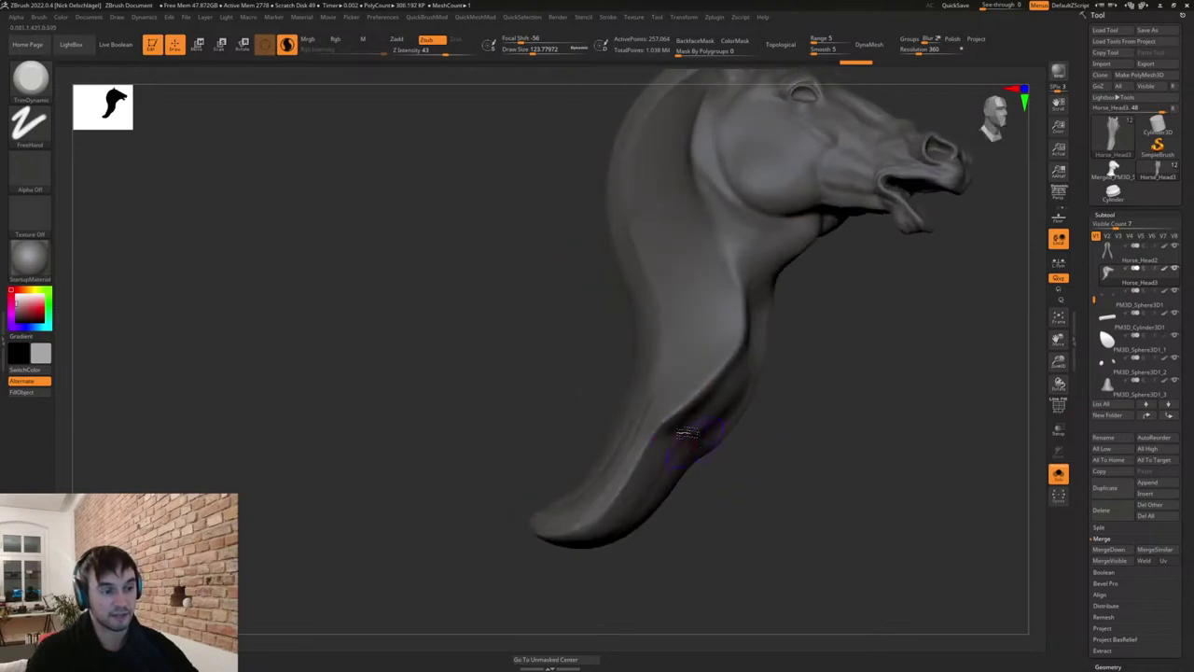
mouse_move(698, 435)
shift+mouse_down()
mouse_move(679, 423)
mouse_move(696, 435)
shift+mouse_up()
drag(731, 482, 690, 469)
drag(632, 444, 697, 395)
drag(754, 490, 735, 431)
drag(664, 442, 668, 449)
Adjust the edge of the neck's lower underside with the Move brush and reduce the draw size to about 94.
key(b)
key(m)
key(v)
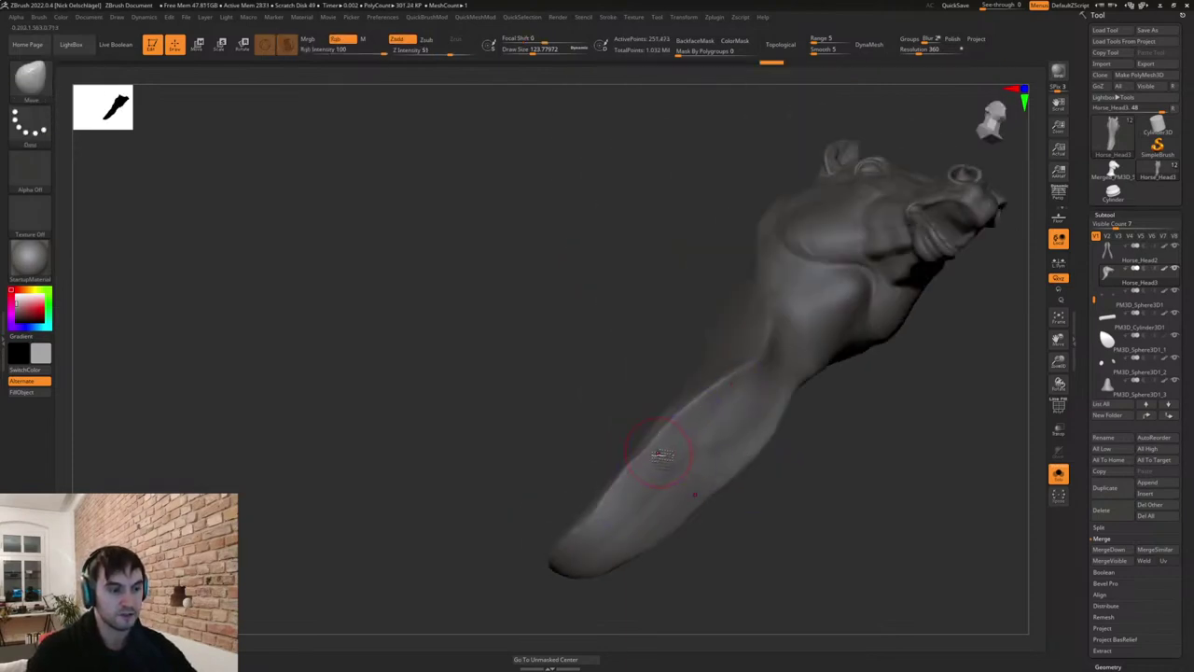
drag(627, 405, 655, 433)
key(s)
drag(718, 446, 706, 432)
drag(706, 432, 648, 437)
key(s)
Even out the crease along the neck's lower front edge with TrimDynamic, raising the draw size to about 140.
key(b)
key(t)
key(d)
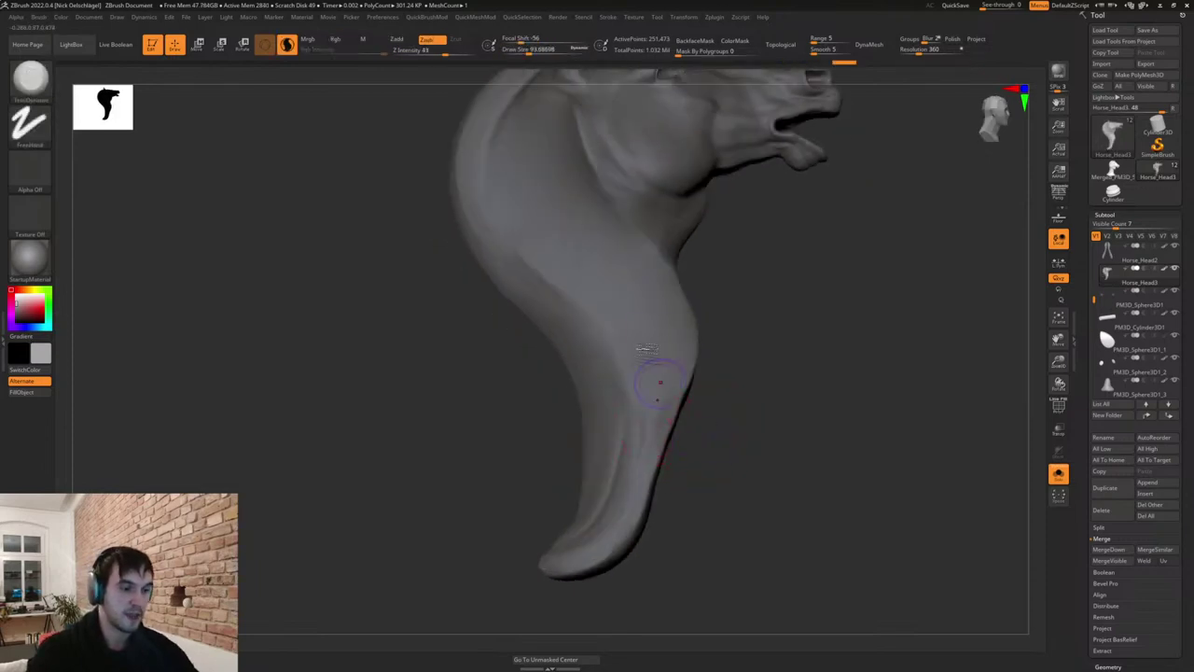
key(s)
mouse_move(646, 377)
mouse_down()
mouse_move(646, 460)
mouse_move(656, 446)
mouse_move(635, 506)
mouse_move(654, 446)
mouse_move(643, 482)
mouse_up()
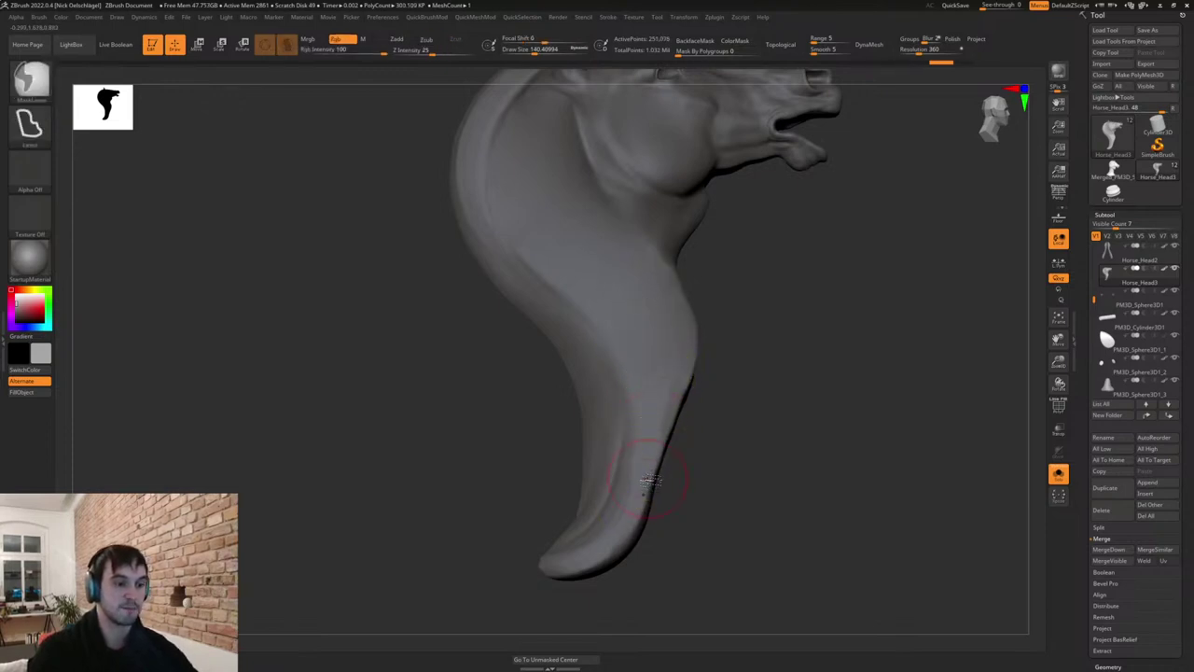
drag(697, 438, 728, 446)
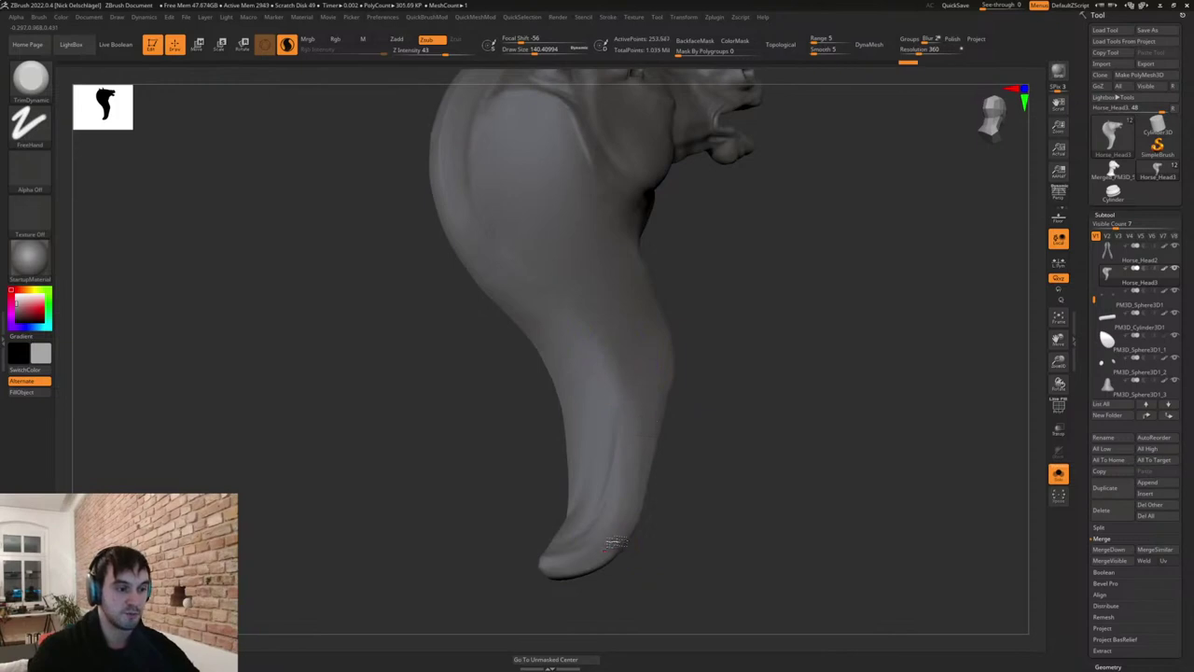
Refine the neck's lower contour with the Move brush at a draw size of about 217, and exit Solo mode.
key(b)
key(m)
key(v)
mouse_move(675, 470)
mouse_down()
mouse_move(675, 499)
mouse_move(669, 490)
mouse_move(687, 481)
mouse_up()
key(s)
click(1057, 473)
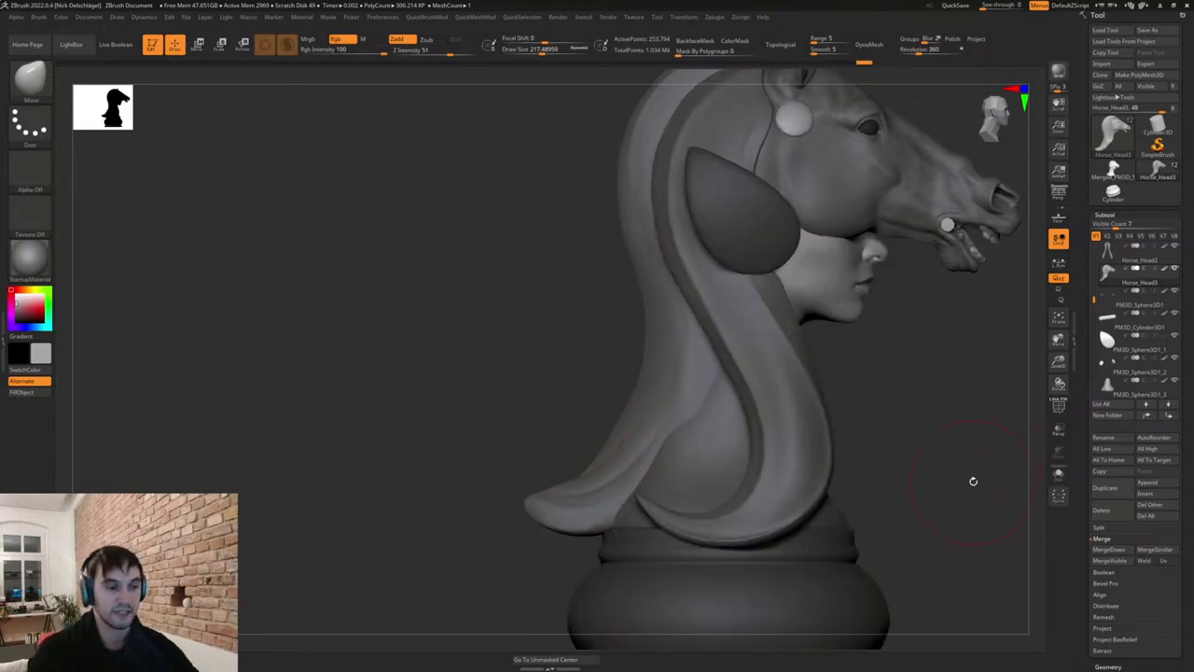
Select the PM3D_Sphere3D1_3 shoulder piece and adjust its back and sides with the Move brush at a draw size of about 212.
ctrl+right_drag(715, 438, 737, 452)
alt+click(712, 450)
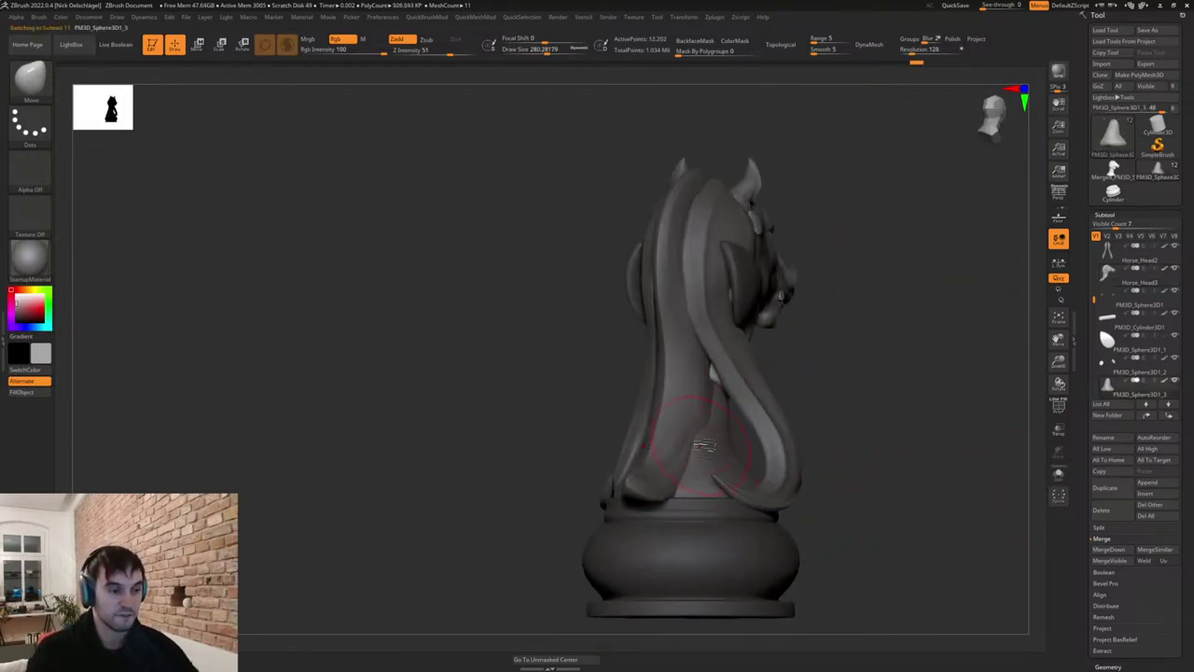
right_drag(813, 421, 897, 438)
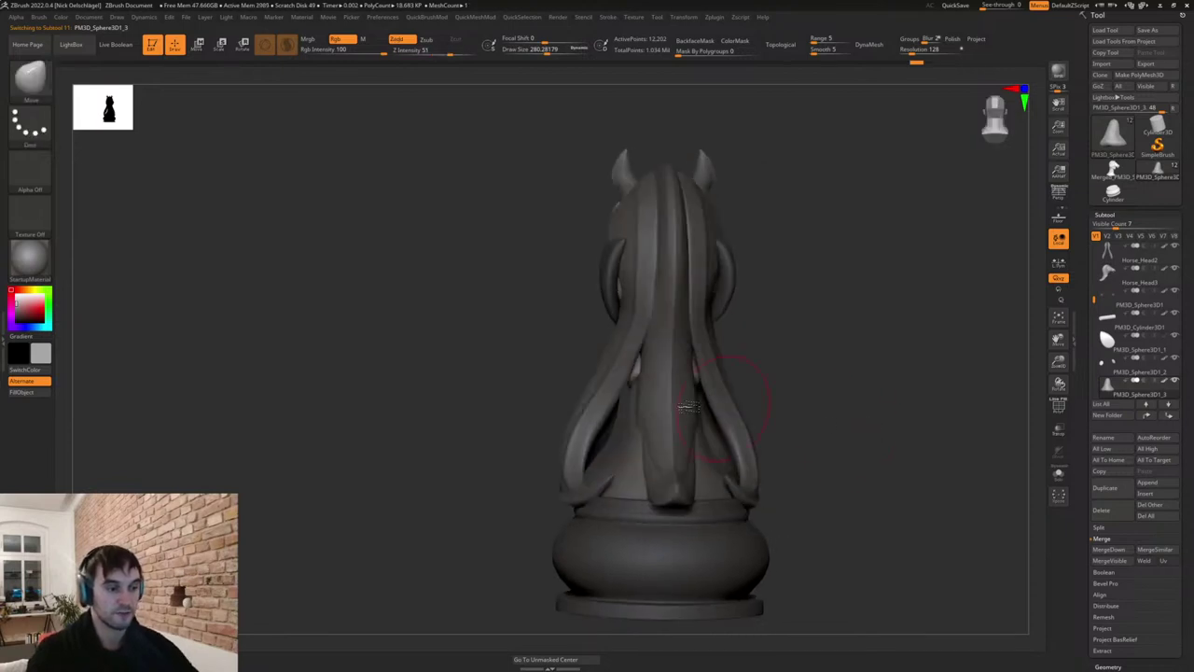
key(s)
drag(646, 454, 635, 452)
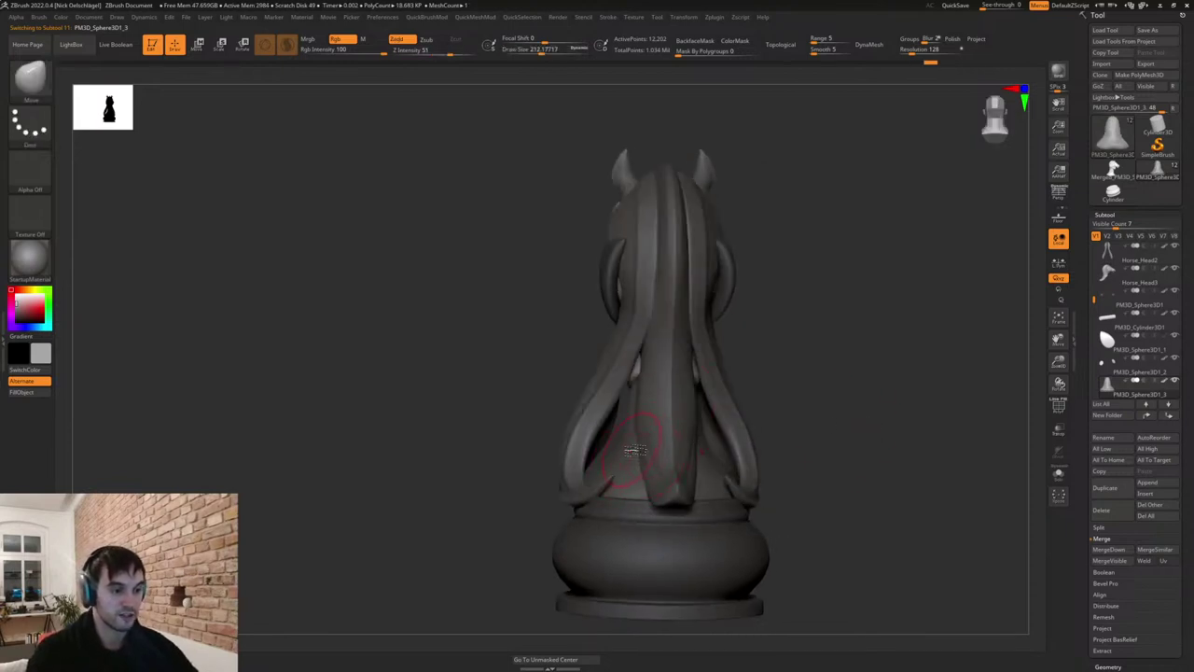
drag(837, 427, 721, 435)
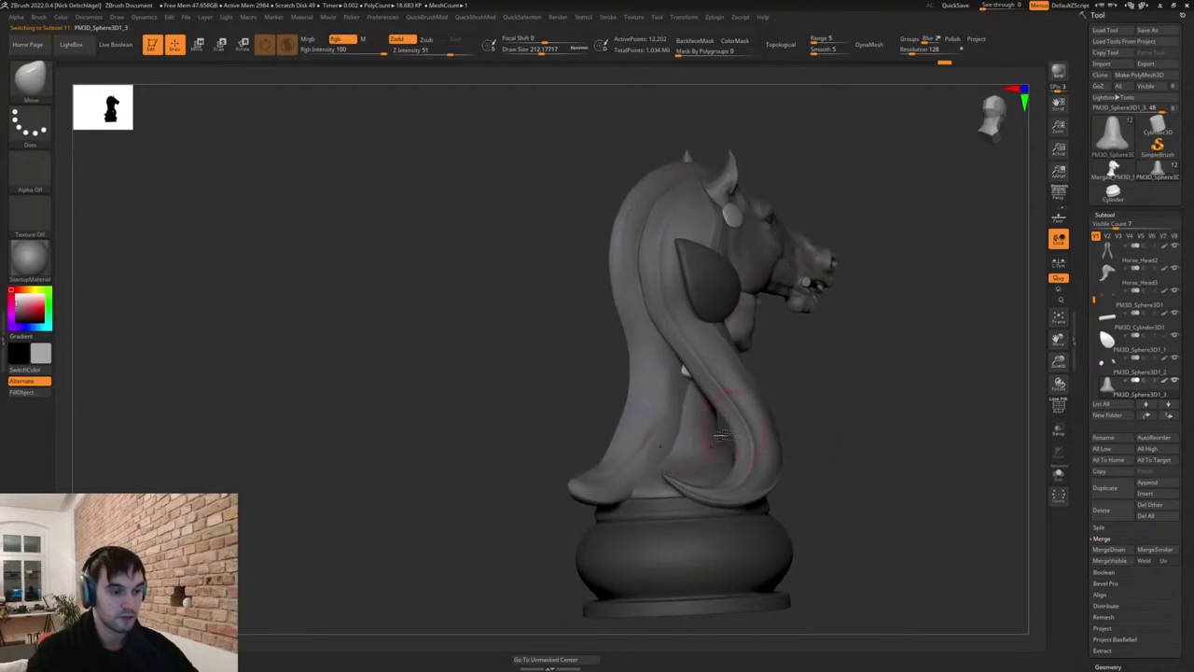
drag(784, 406, 756, 407)
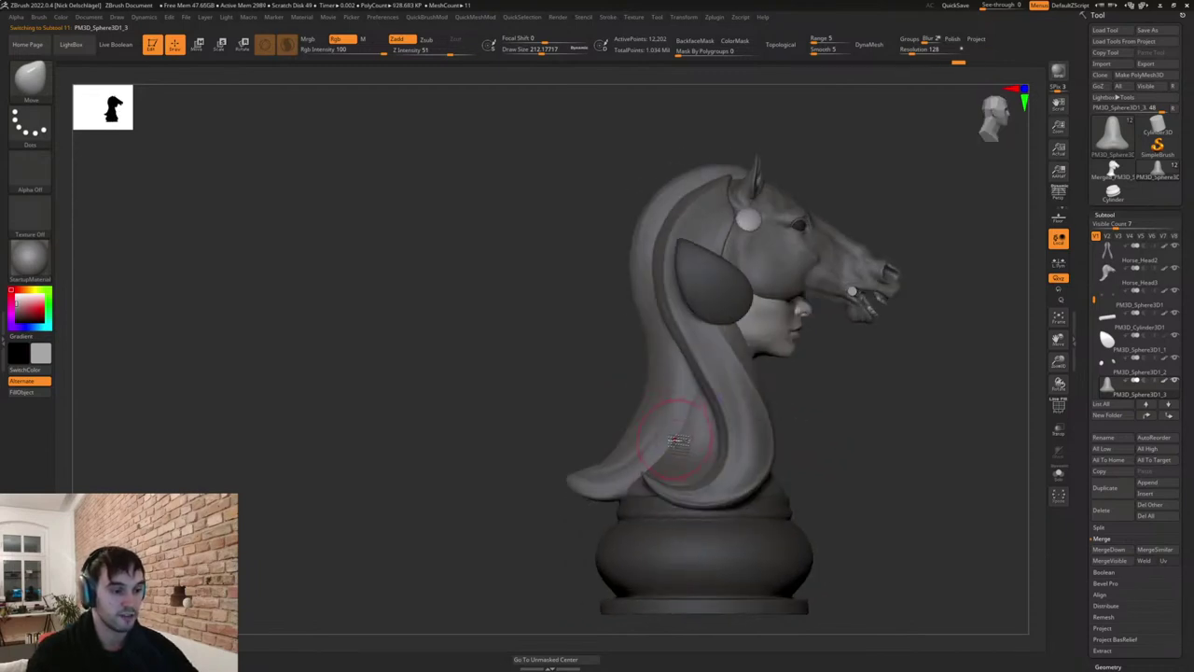
Reshape the shoulder piece in side view with the Move brush at draw sizes of about 223, 293 and 228.
key(s)
mouse_move(681, 439)
mouse_down()
mouse_move(688, 427)
mouse_move(680, 444)
mouse_up()
key(s)
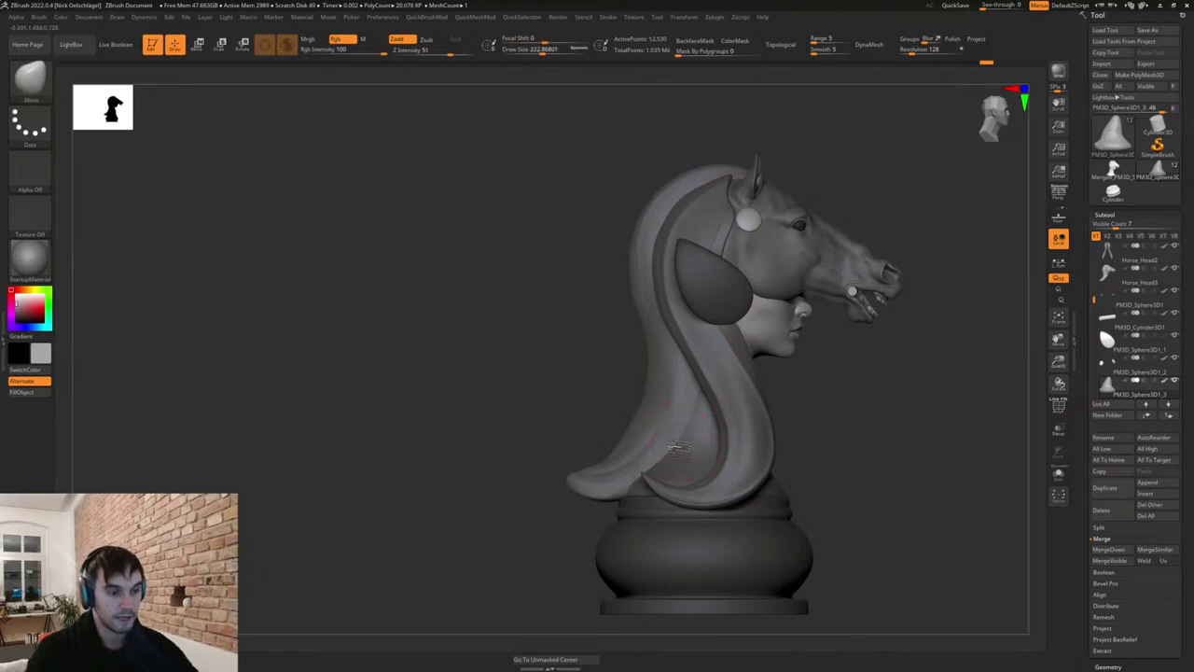
key(bracketright)
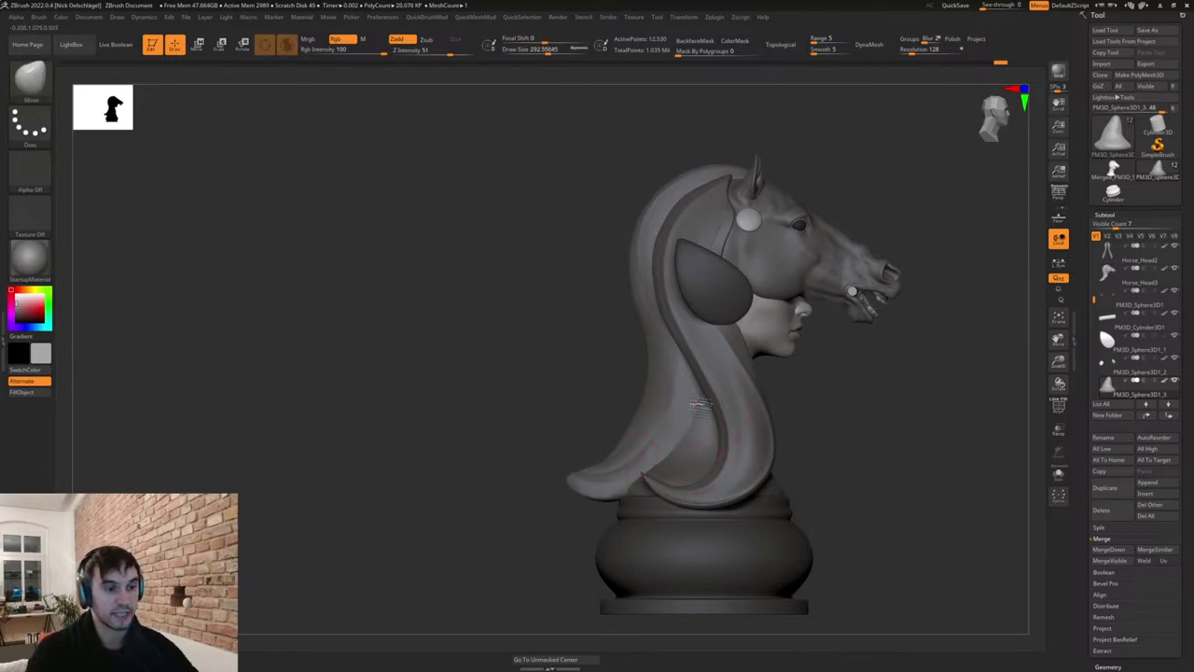
mouse_move(706, 405)
right_down()
mouse_move(843, 420)
mouse_move(792, 425)
right_up()
key(s)
drag(791, 426, 785, 427)
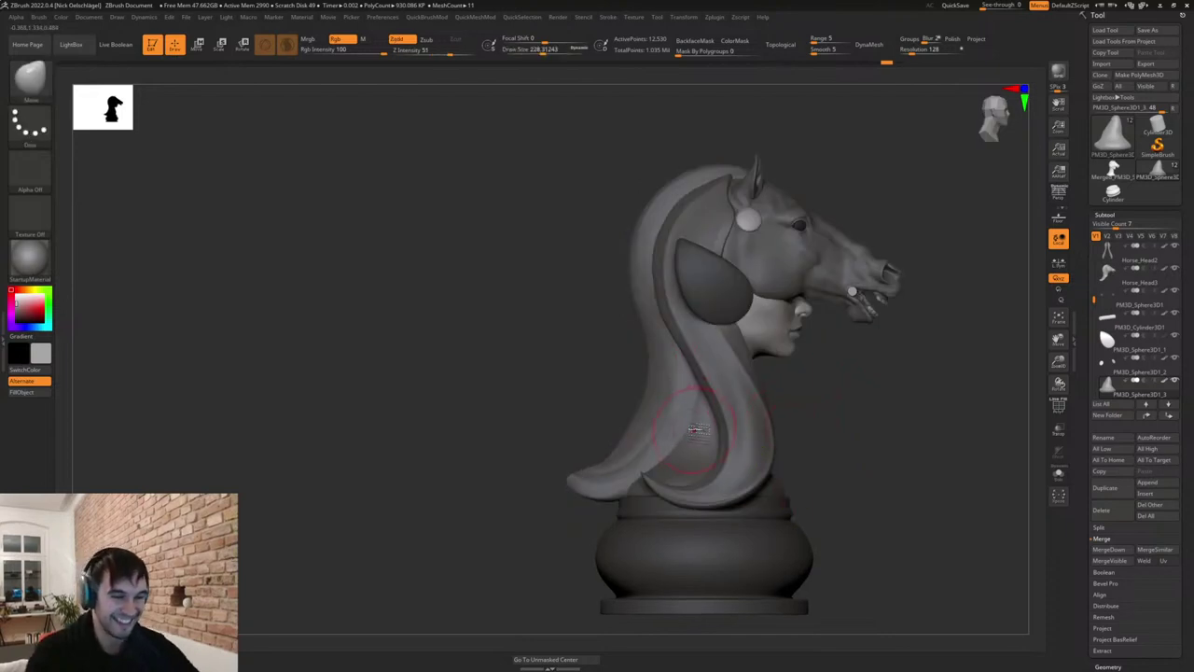
Adjust the shoulder piece's slope from the front with the Move brush at a draw size of about 386.
right_drag(833, 457, 784, 449)
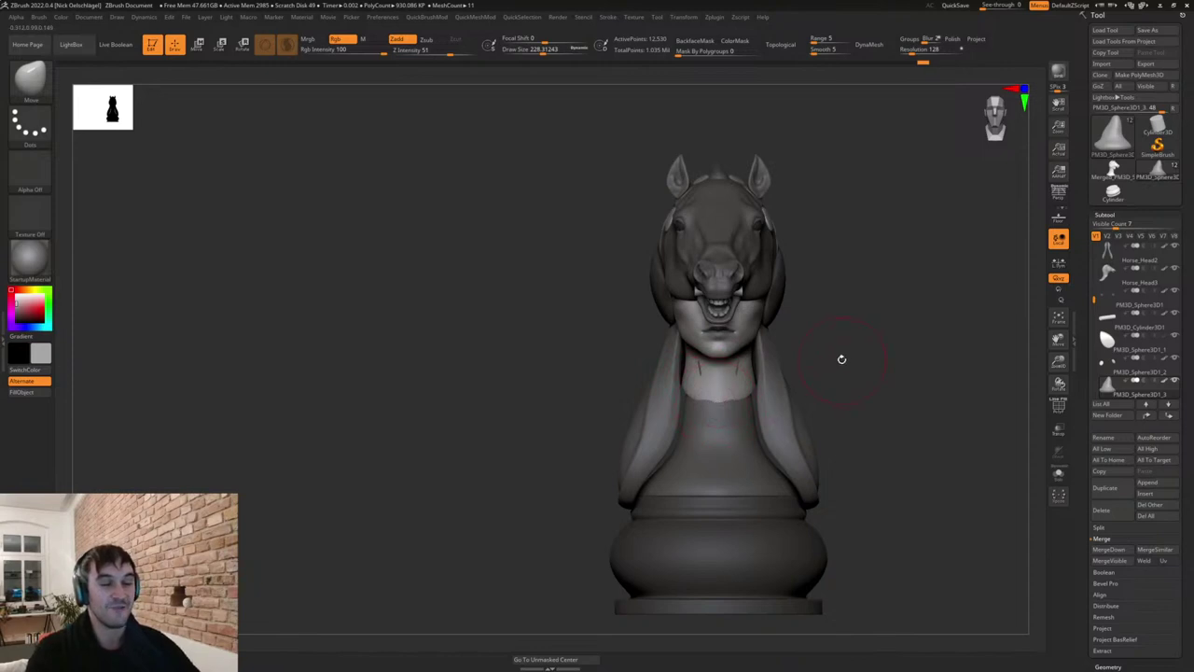
alt+right_drag(886, 411, 873, 392)
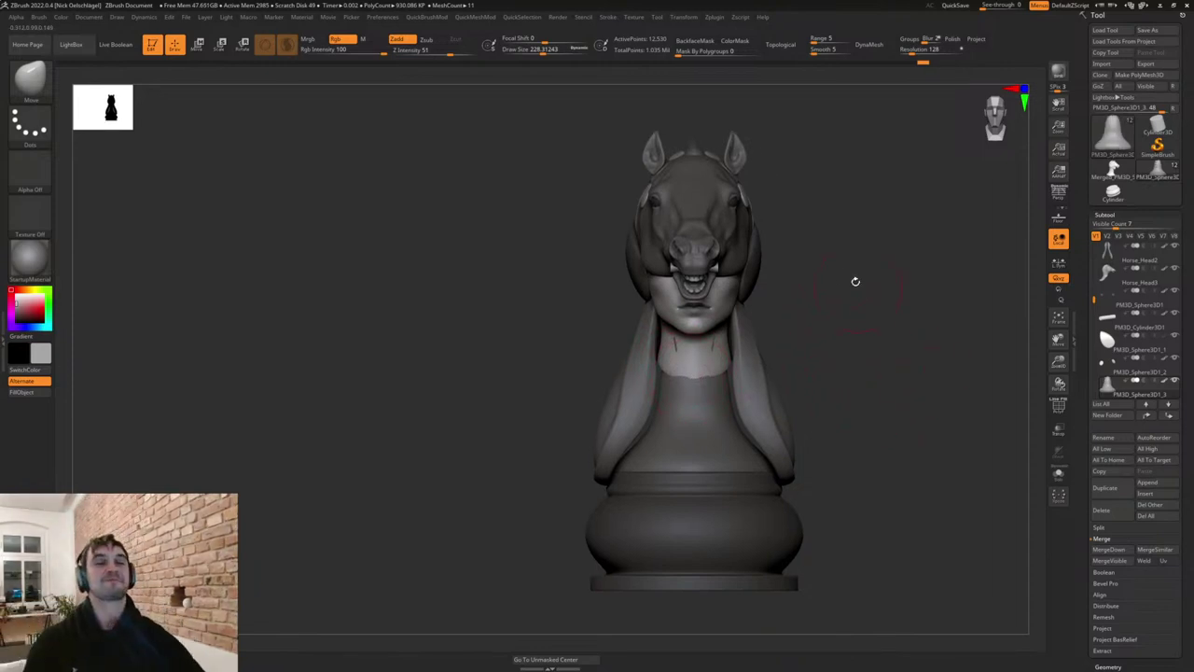
drag(801, 374, 816, 424)
shift+drag(815, 425, 802, 426)
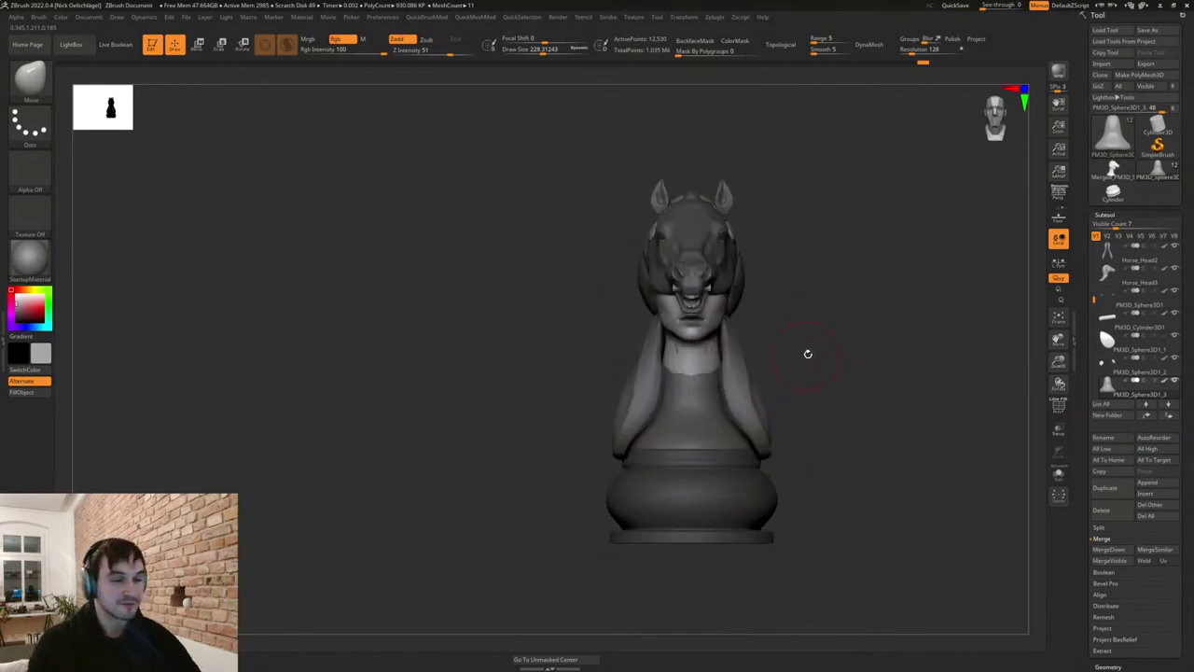
alt+drag(808, 354, 823, 389)
key(s)
drag(631, 421, 640, 419)
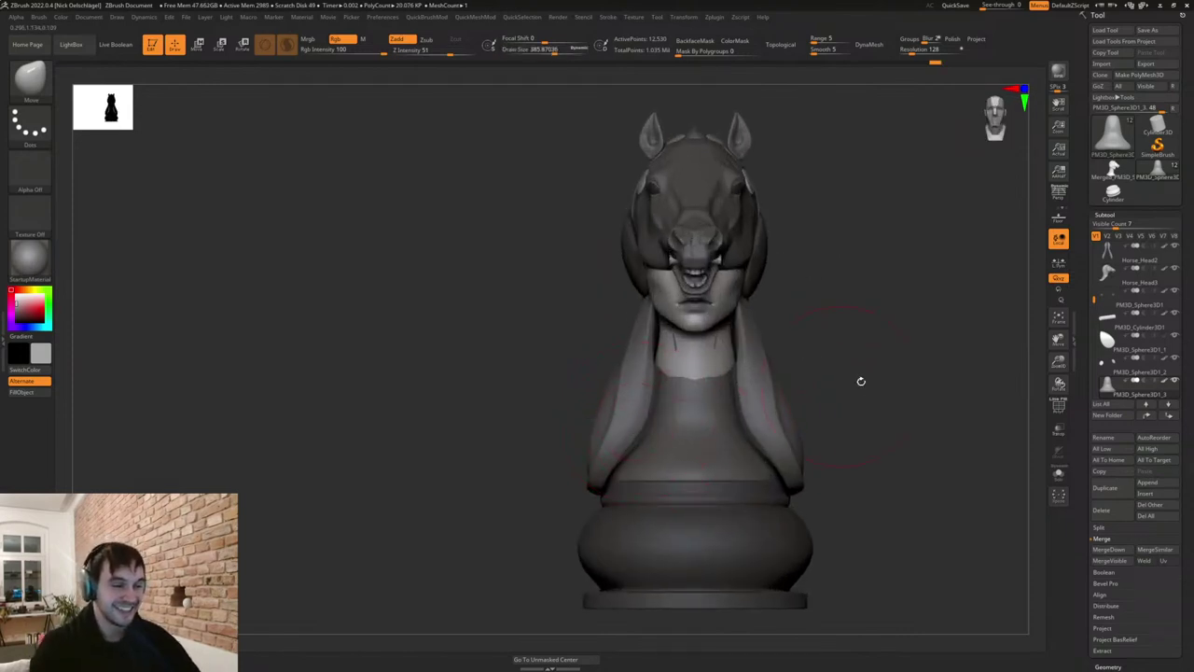
drag(861, 382, 821, 366)
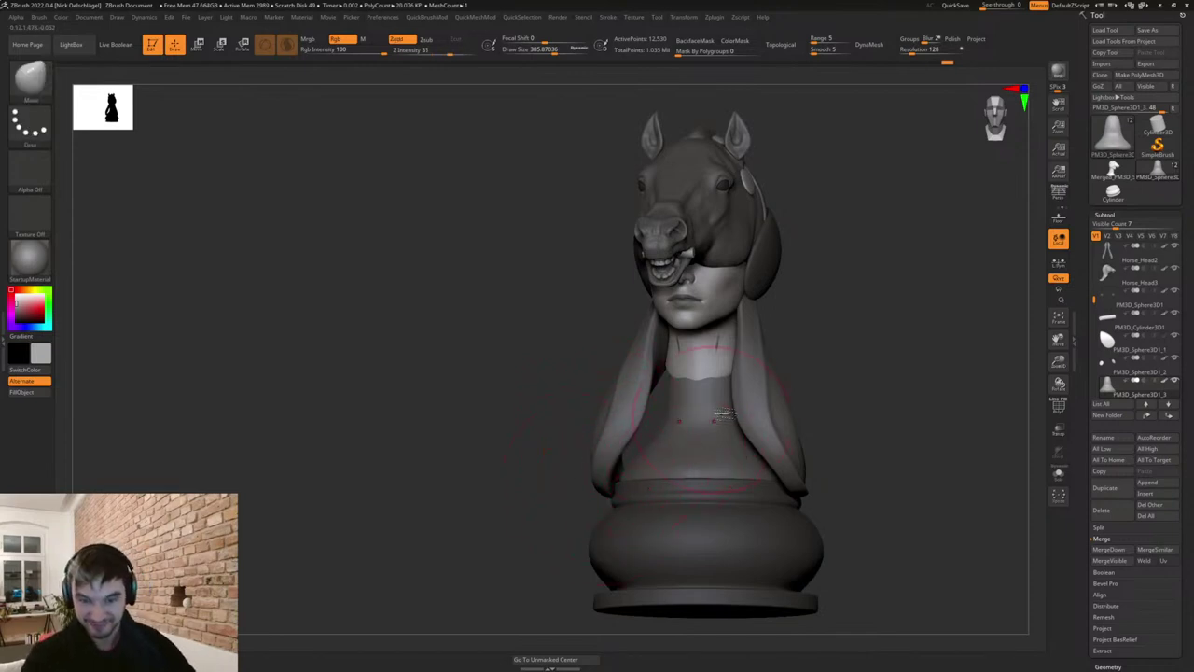
shift+drag(529, 346, 589, 365)
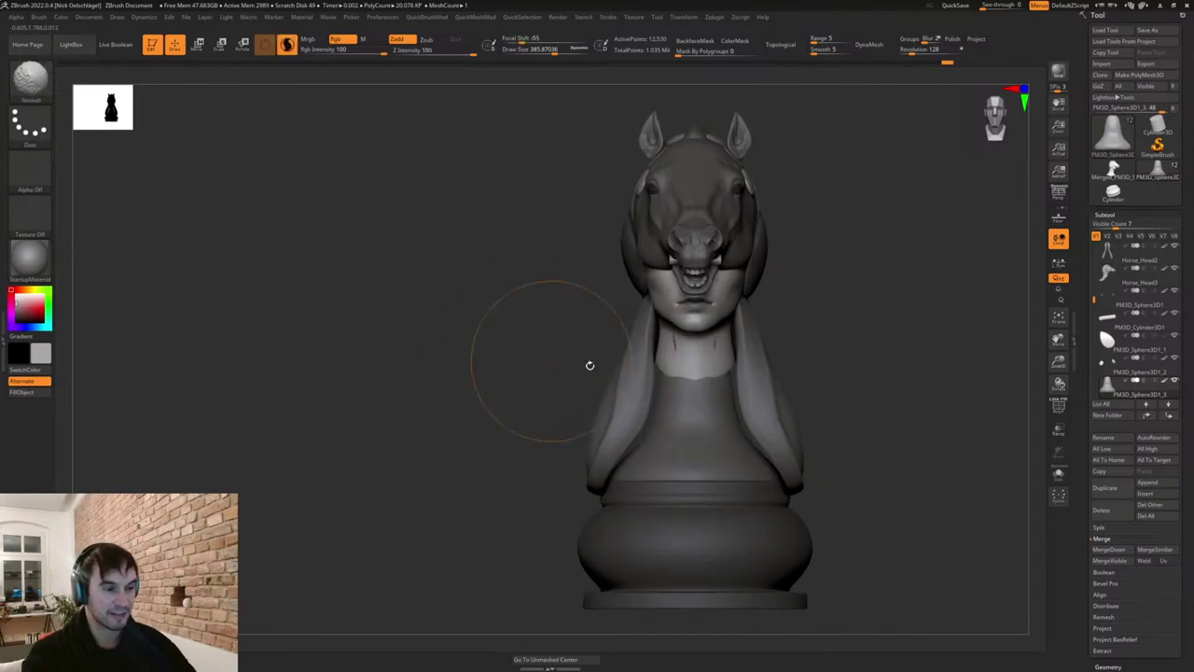
drag(550, 424, 518, 426)
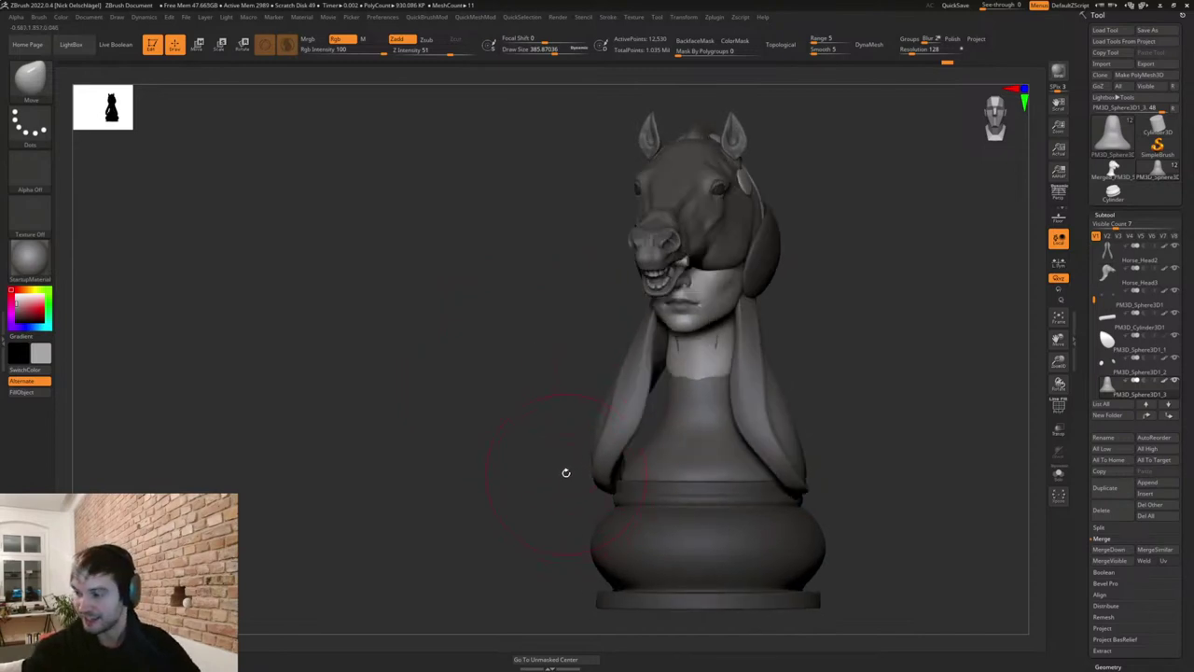
drag(528, 372, 522, 369)
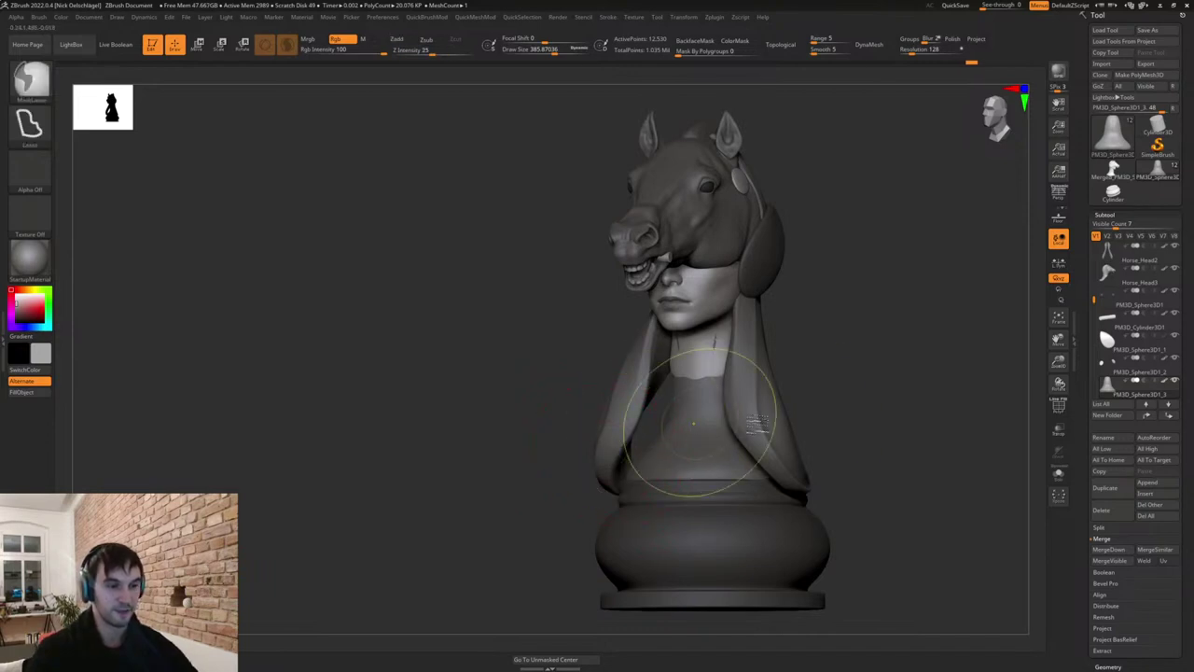
Select the Horse_Head2 side strands and pull their outer contours and lower ends outward with the Move brush at a draw size of about 386.
alt+click(776, 411)
drag(831, 417, 800, 414)
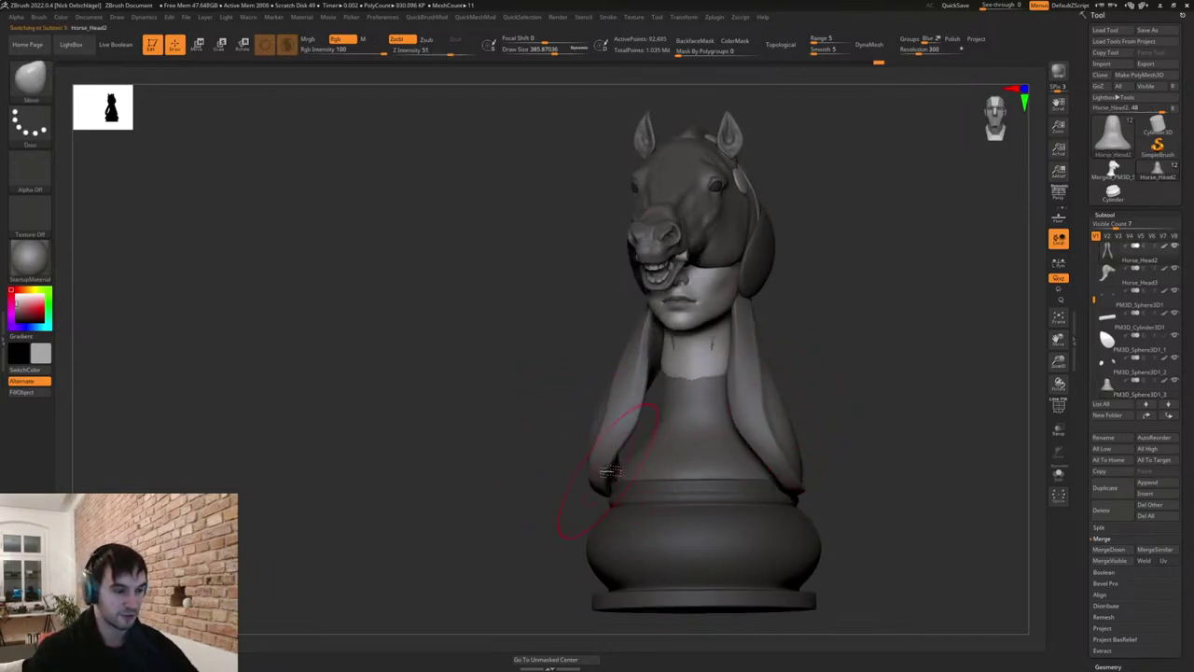
drag(611, 472, 602, 467)
drag(625, 413, 616, 413)
shift+drag(825, 351, 786, 367)
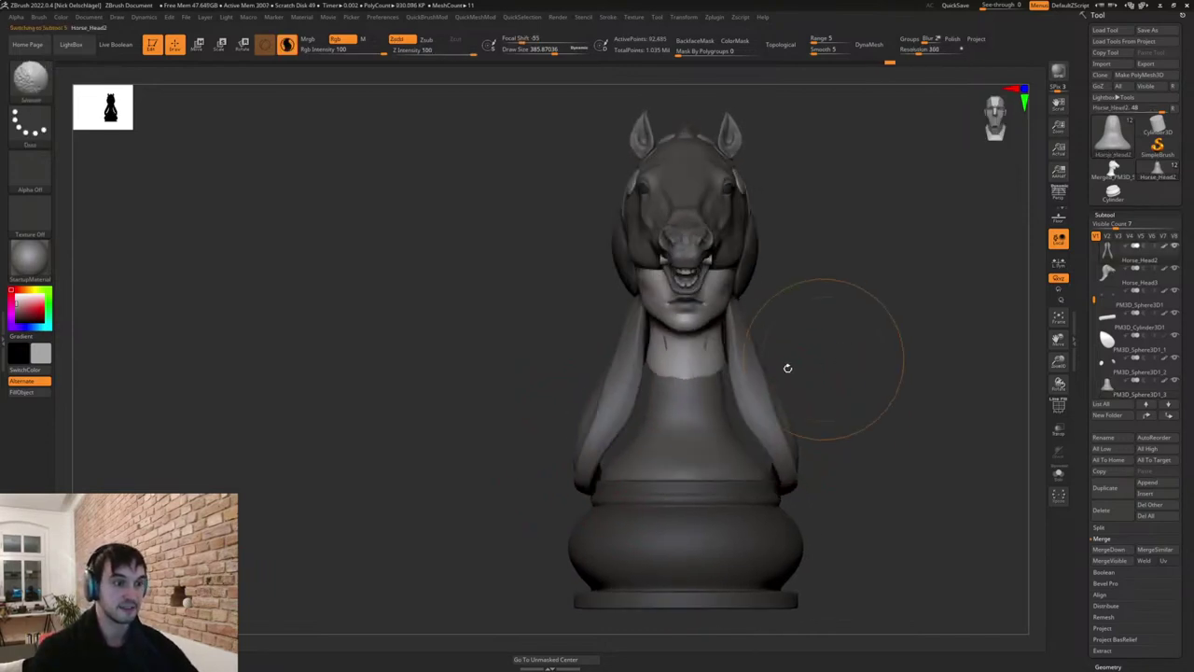
key(s)
mouse_move(608, 396)
mouse_down()
mouse_move(588, 414)
mouse_move(576, 402)
mouse_move(589, 405)
mouse_up()
drag(510, 418, 551, 419)
key(s)
Flatten the front surface of the side strands with TrimDynamic at a draw size of about 132.
drag(863, 359, 901, 374)
alt+drag(754, 470, 845, 428)
alt+drag(719, 401, 847, 439)
mouse_move(977, 380)
alt+mouse_down()
mouse_move(802, 365)
mouse_move(830, 371)
mouse_move(825, 400)
mouse_move(842, 389)
alt+mouse_up()
key(b)
key(t)
key(d)
key(s)
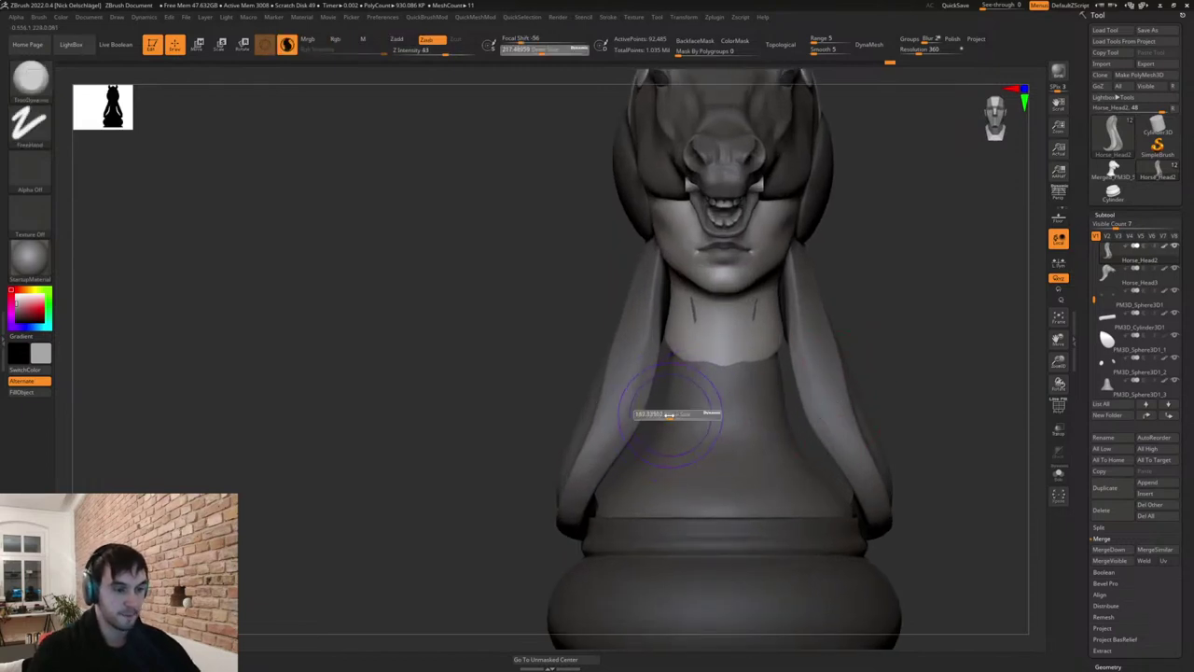
drag(674, 416, 666, 416)
drag(853, 296, 782, 303)
mouse_move(593, 420)
mouse_down()
mouse_move(584, 432)
mouse_move(607, 375)
mouse_up()
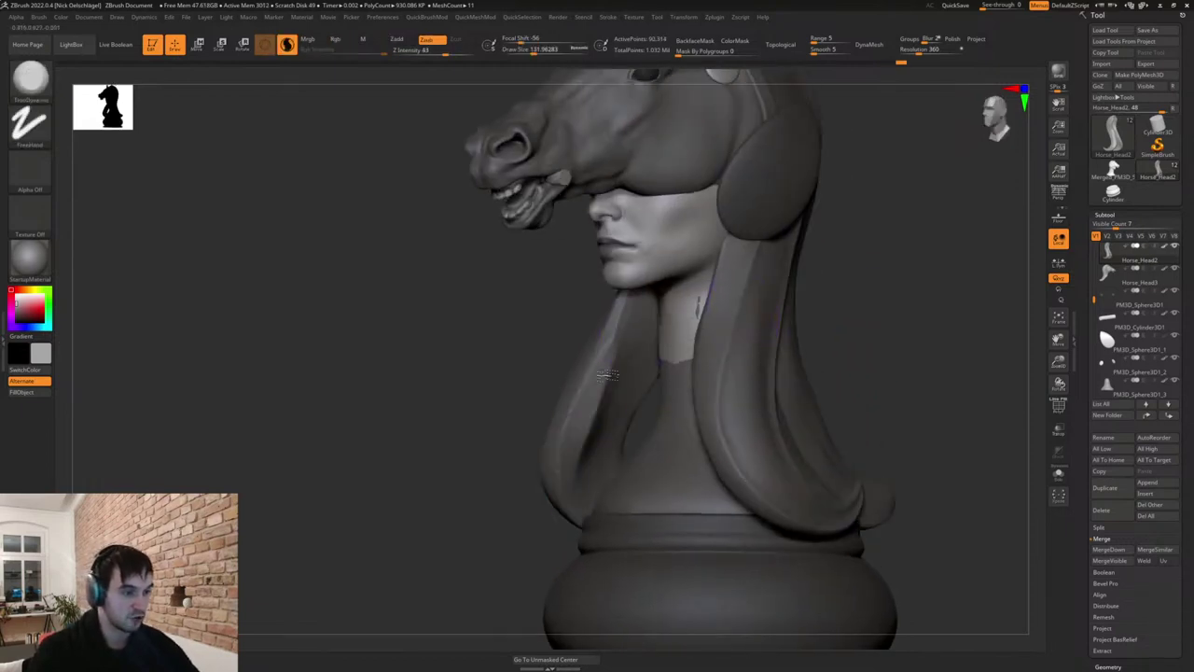
Trim the upper outer edge of the side strands below the jaw with further TrimDynamic strokes.
right_drag(479, 413, 602, 430)
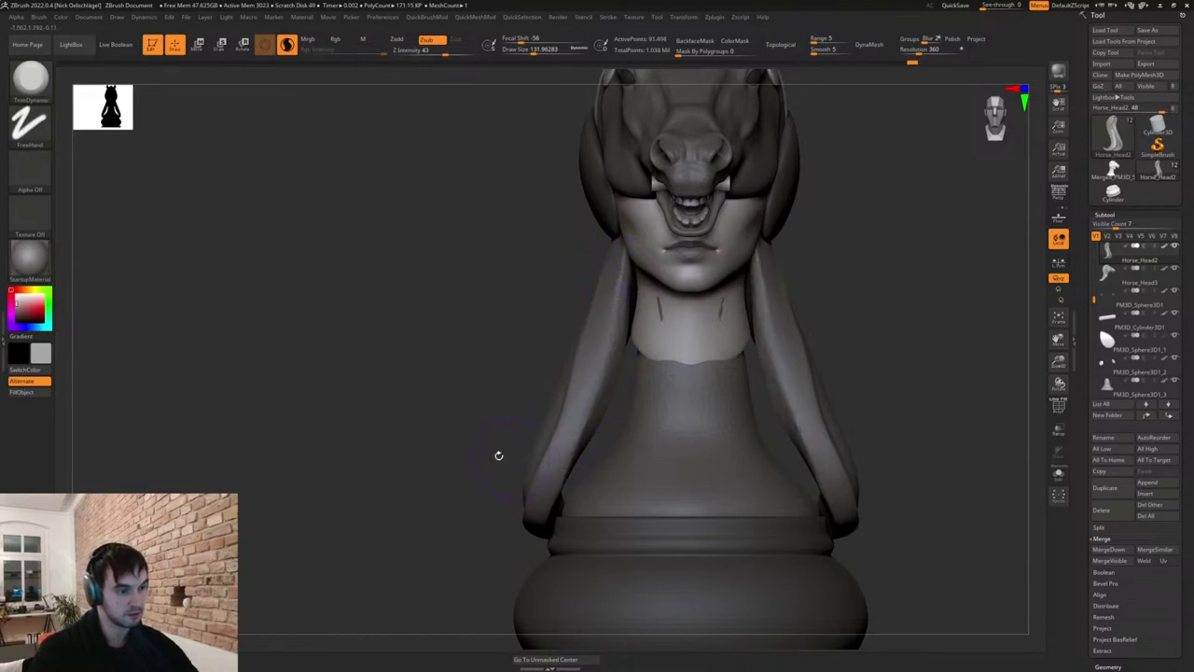
right_drag(498, 455, 604, 364)
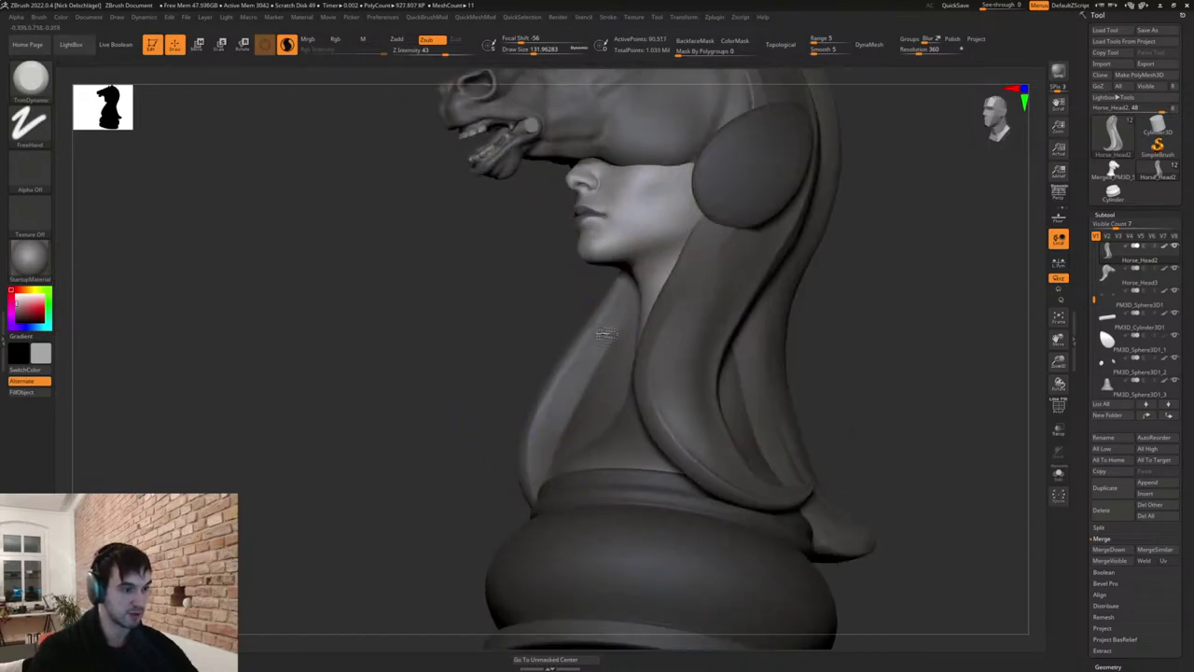
drag(623, 320, 597, 363)
right_drag(514, 456, 499, 444)
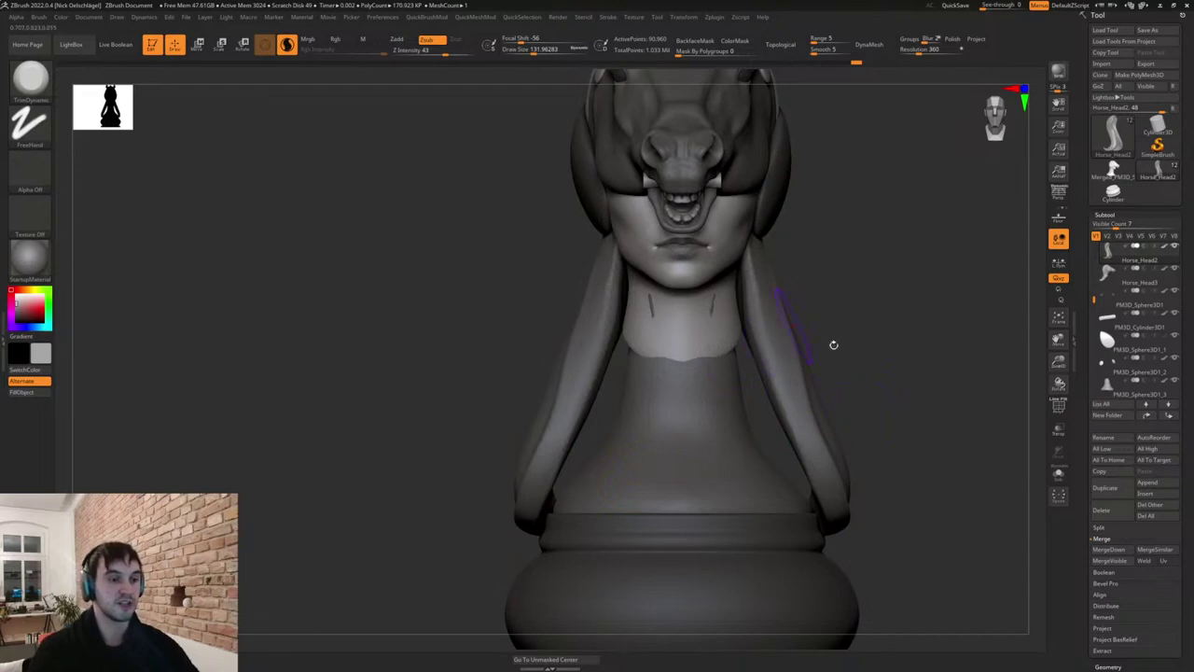
Refine the side strands' curve beside the neck from the front with the Move brush at draw sizes of about 386 and 158.
alt+drag(834, 345, 839, 330)
key(s)
key(b)
key(m)
key(v)
key(s)
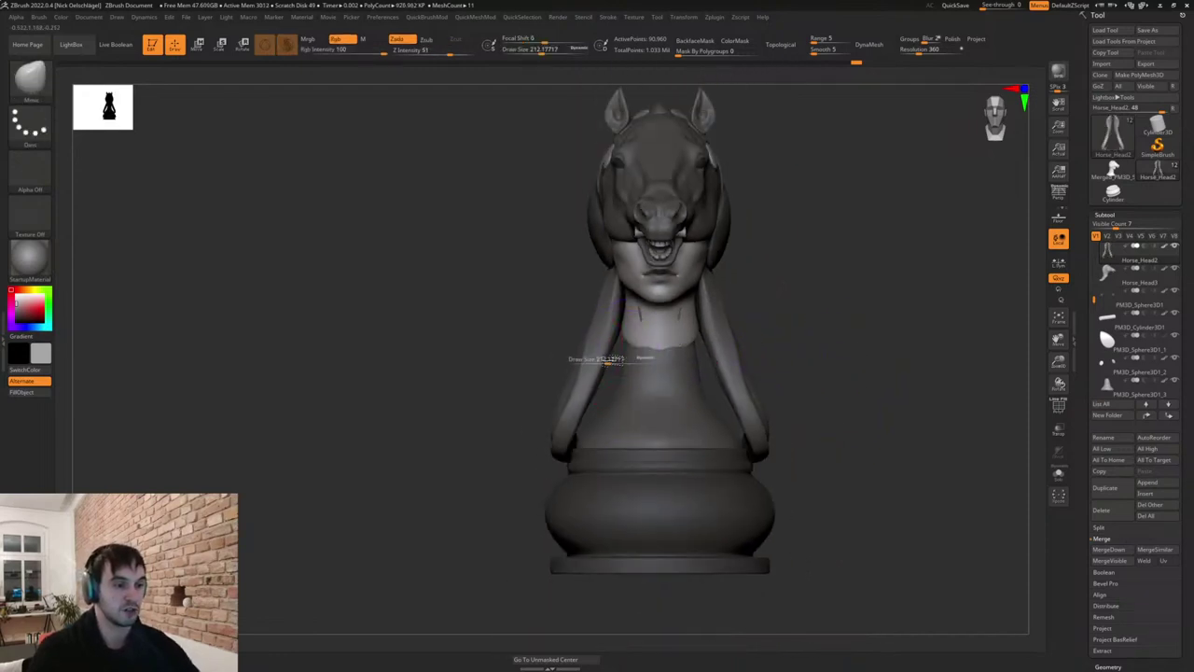
key(s)
drag(719, 344, 729, 344)
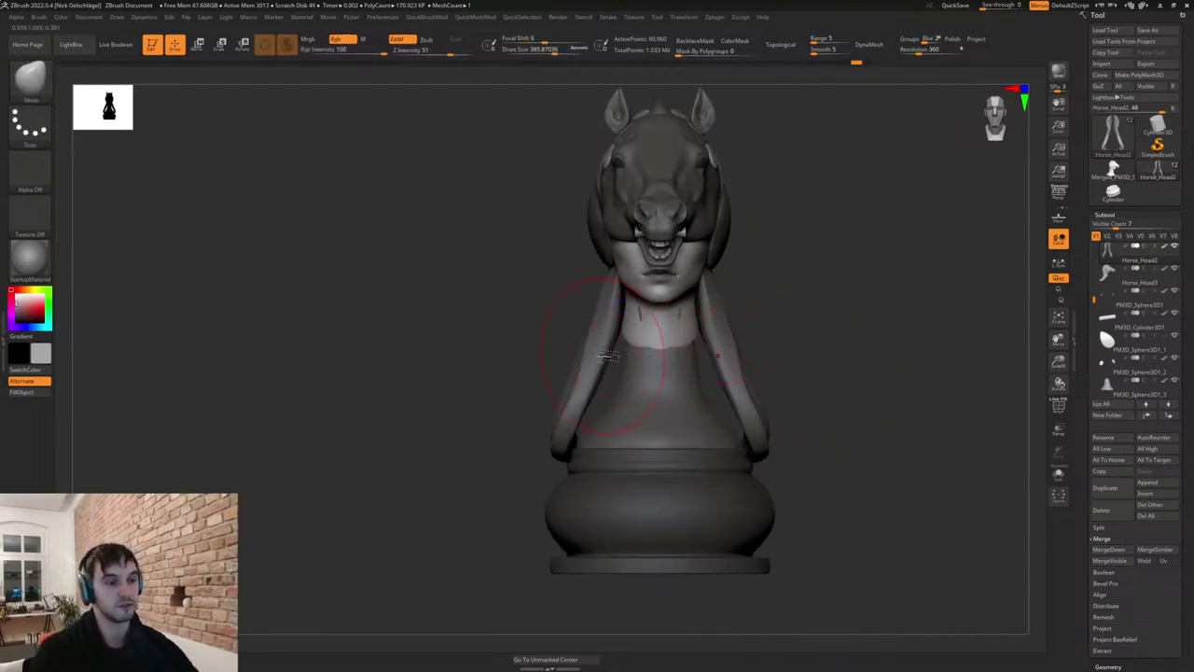
mouse_move(608, 355)
mouse_down()
mouse_move(596, 349)
mouse_move(613, 311)
mouse_up()
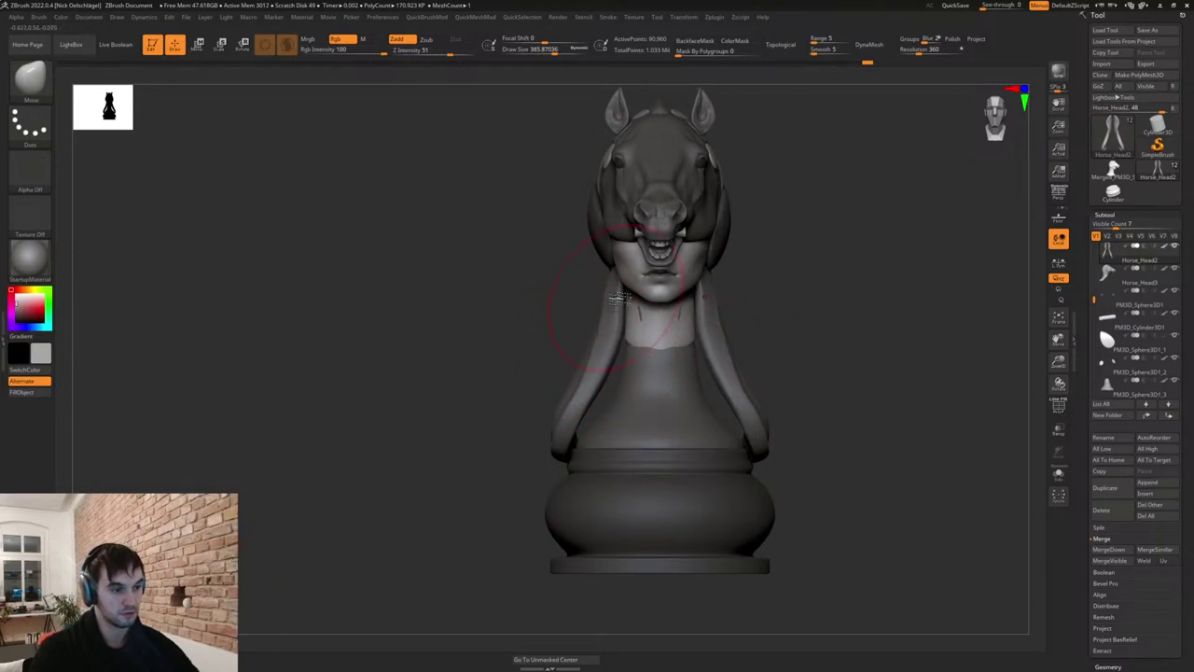
key(s)
drag(592, 361, 575, 360)
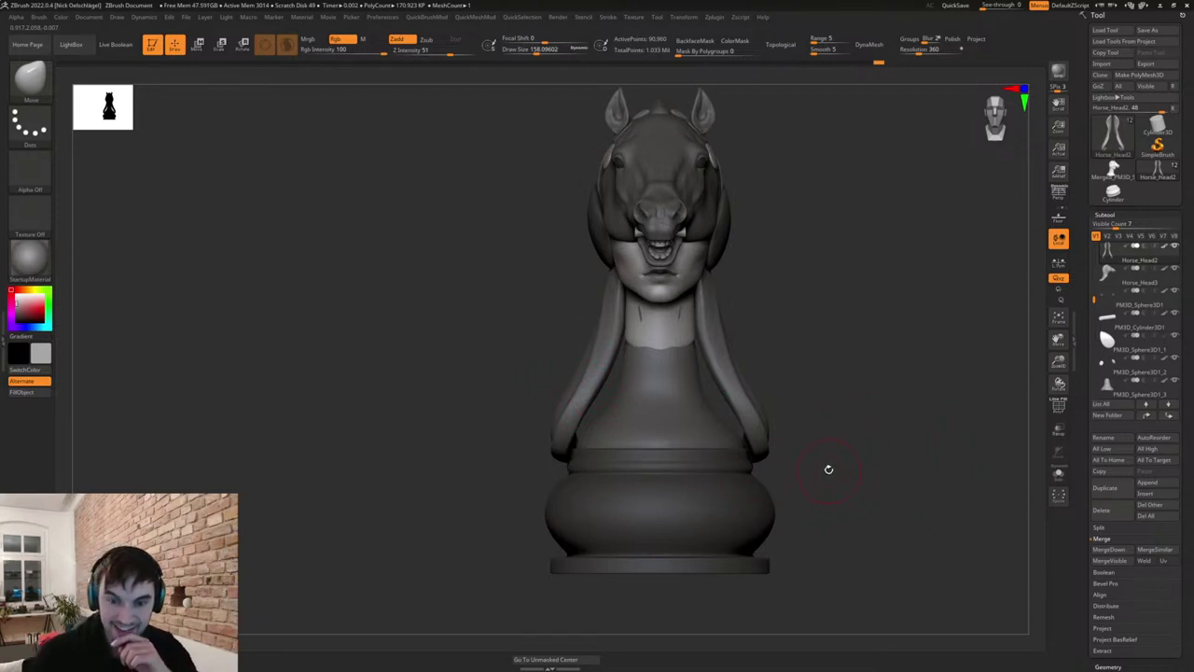
Try to reshape the side strands beside the neck with the Move brush at a draw size of about 145.
mouse_move(809, 349)
mouse_down()
mouse_move(821, 358)
mouse_move(792, 335)
mouse_up()
key(s)
drag(631, 301, 558, 321)
key(ctrl+z)
key(s)
key(s)
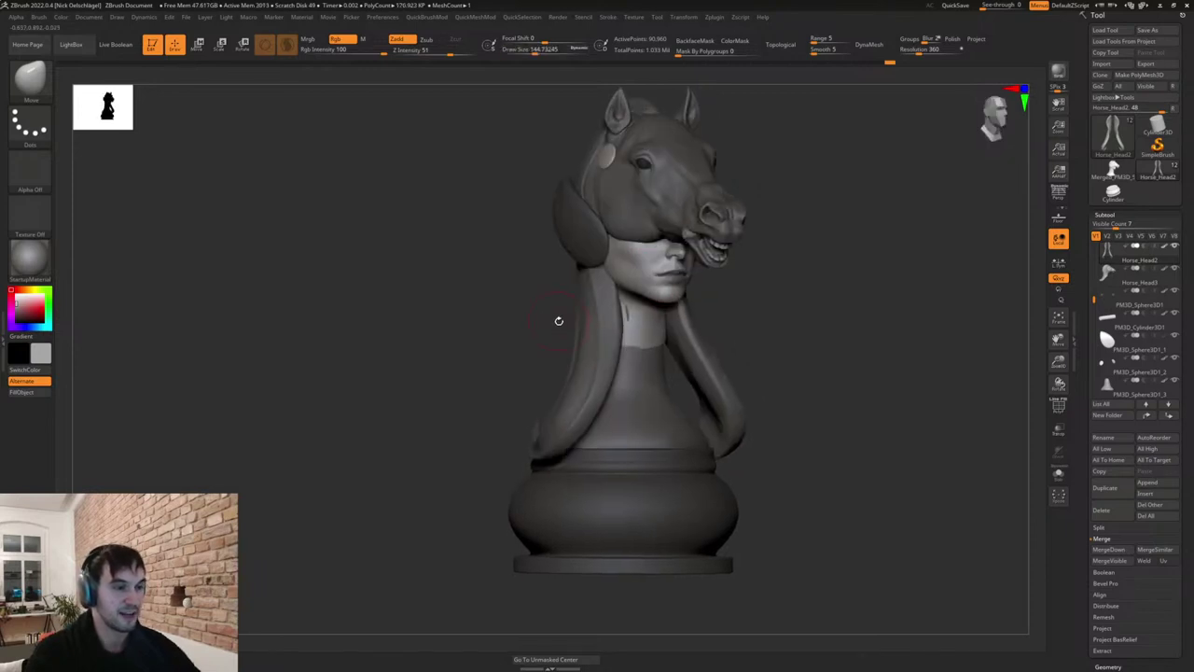
shift+drag(792, 337, 823, 394)
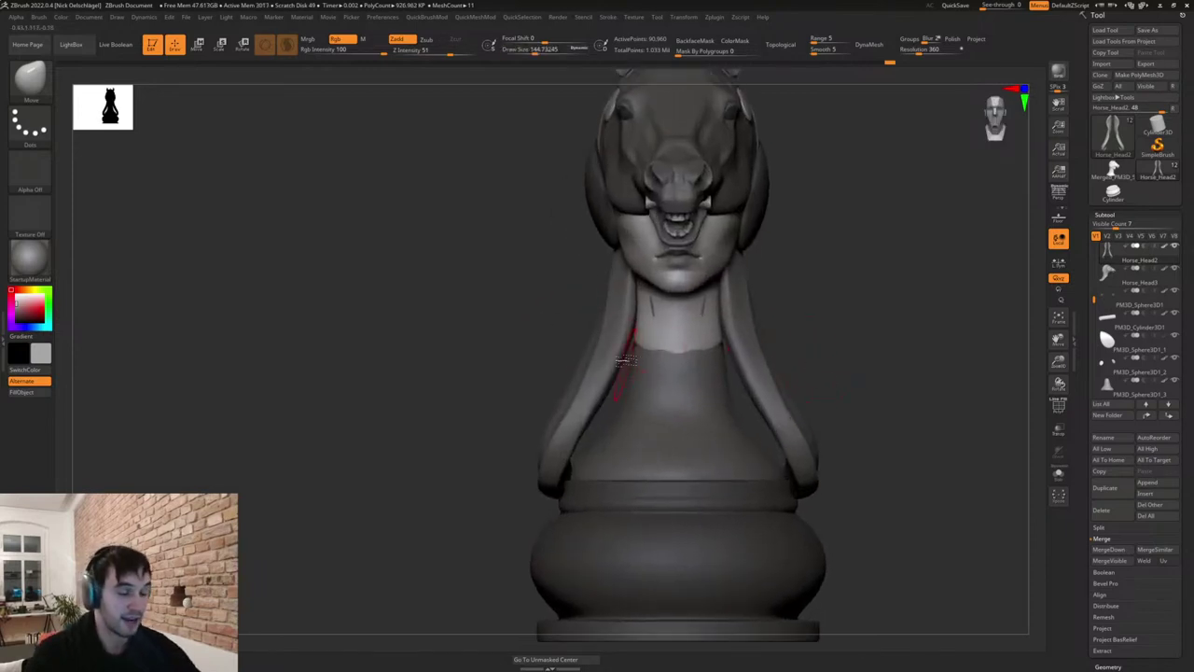
Flatten the side strands' front edges from the jaw toward their lower ends with TrimDynamic at a draw size of about 132.
key(b)
key(t)
key(d)
key(s)
drag(635, 318, 627, 319)
drag(591, 377, 573, 403)
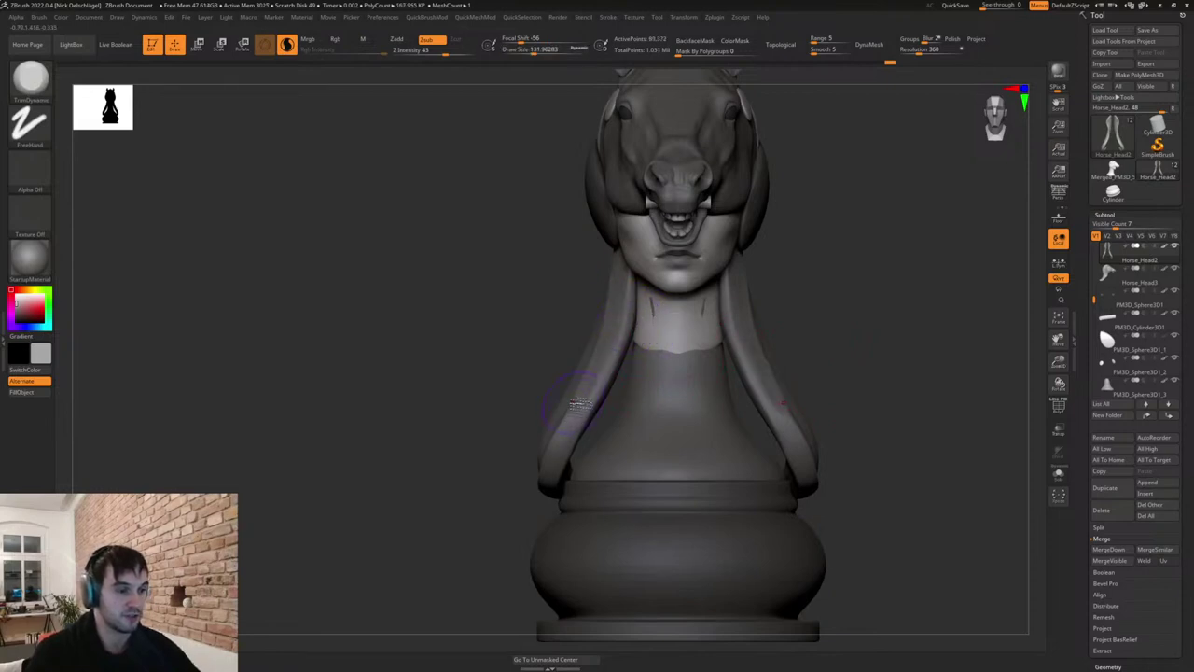
key(ctrl+z)
Trim the broad outer surface of the side strands from below the ear piece down to the curved lower end.
drag(548, 328, 589, 328)
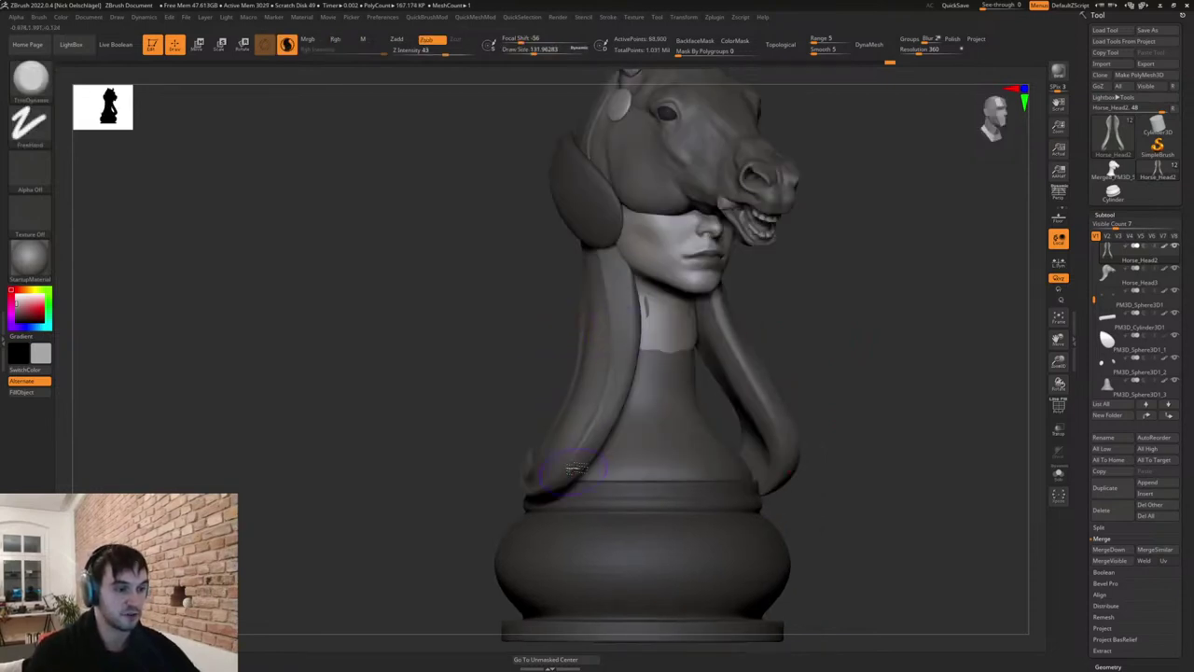
drag(808, 331, 877, 333)
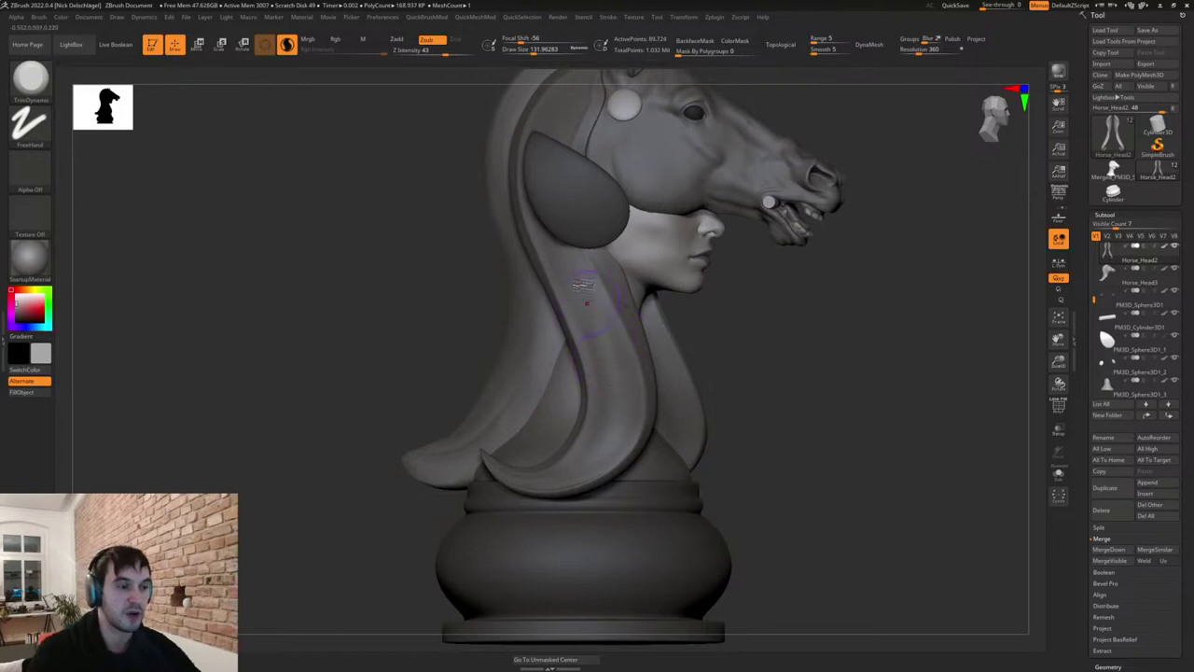
key(ctrl+z)
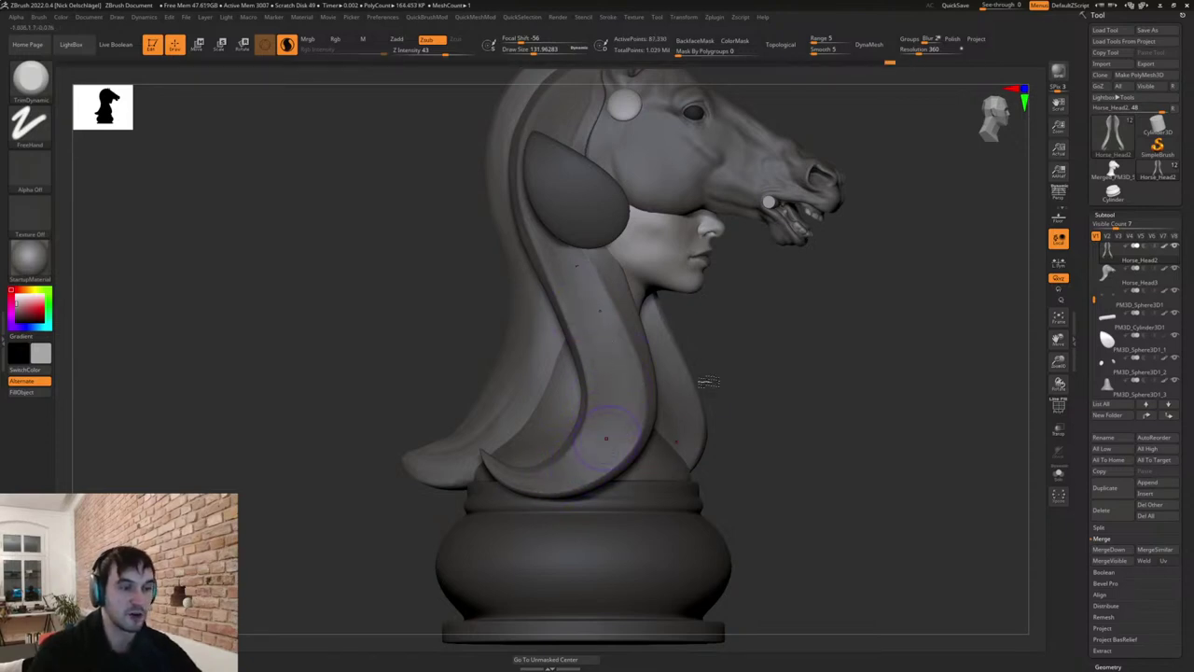
drag(783, 378, 706, 373)
drag(541, 348, 611, 378)
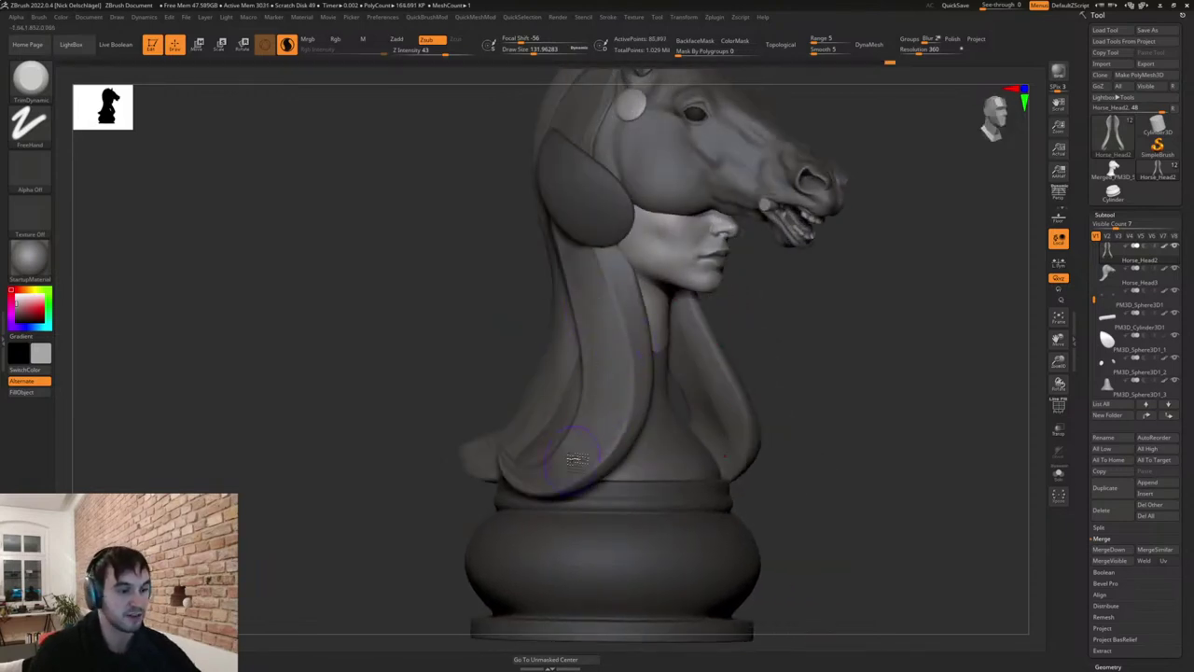
drag(499, 335, 597, 413)
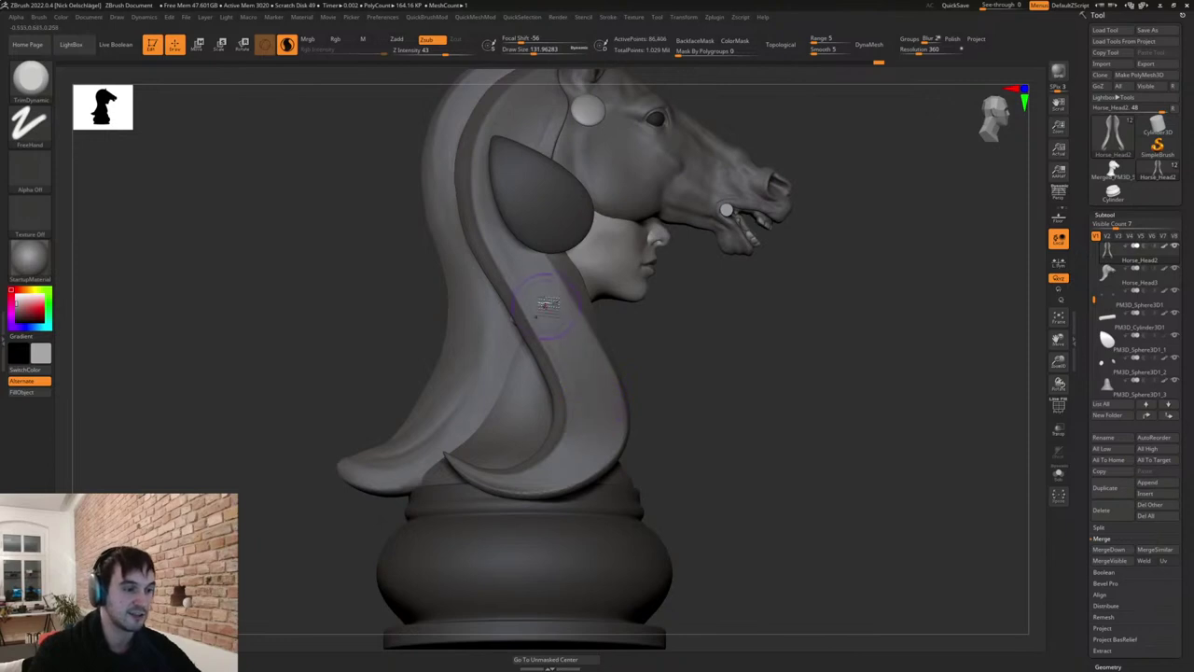
drag(546, 304, 583, 445)
mouse_move(637, 357)
mouse_down()
mouse_move(584, 315)
mouse_move(571, 360)
mouse_up()
Try to smooth the side strand's outer surface below the ear piece at a draw size of about 68.
key(s)
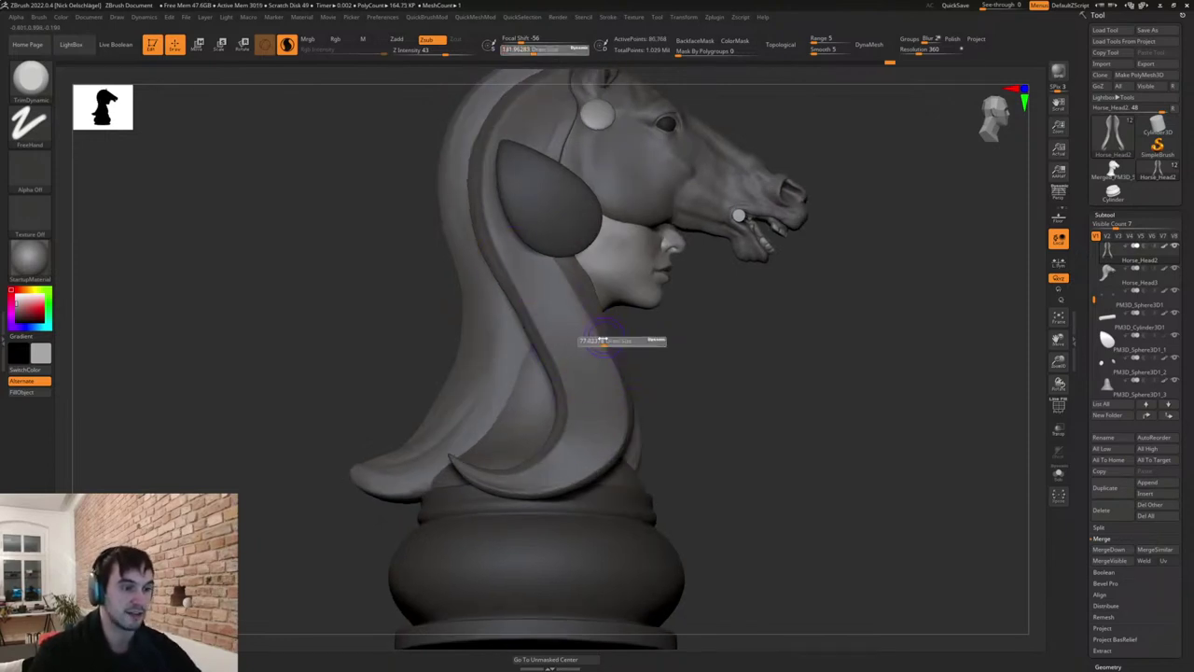
click(597, 341)
shift+drag(538, 309, 572, 390)
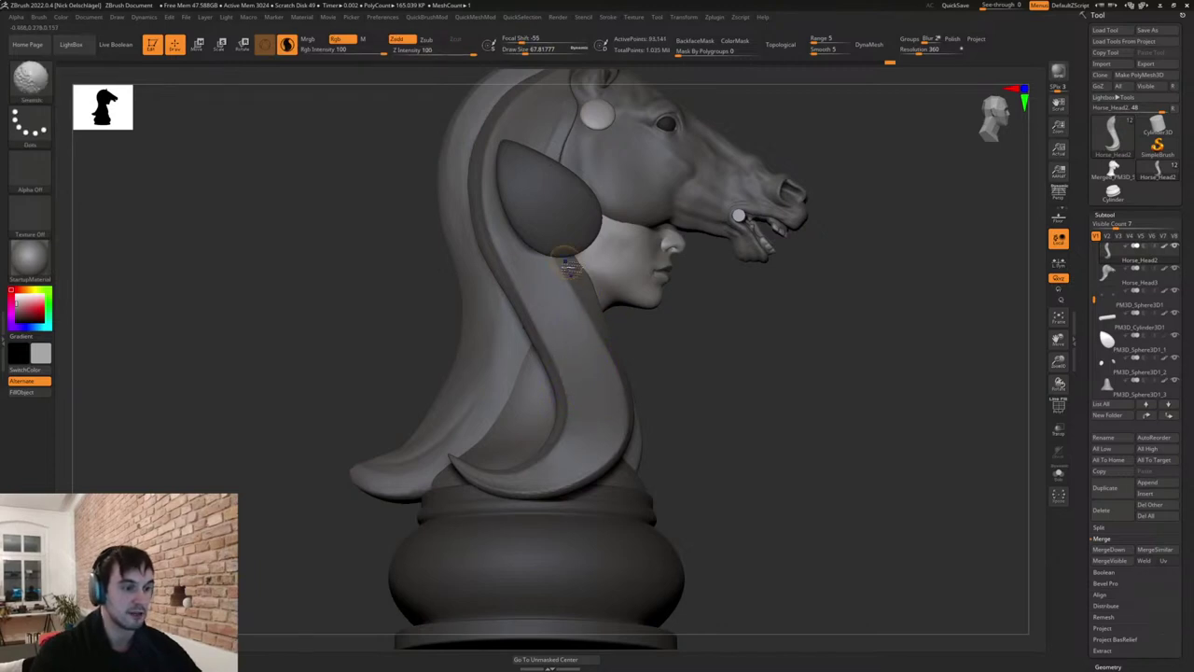
key(ctrl+z)
key(ctrl+z)
key(ctrl+z)
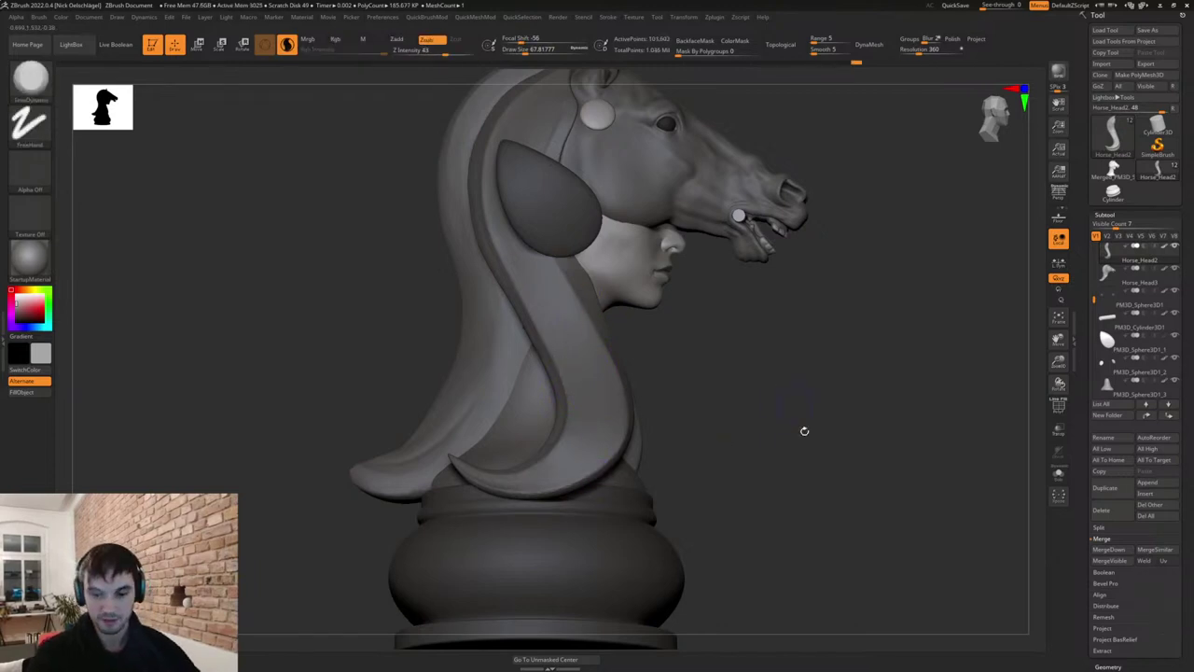
Select the knight_01 figure and pull the front centre of its neck down into a narrow point over the shoulder piece with the Move brush.
mouse_move(836, 419)
mouse_down()
mouse_move(855, 397)
mouse_move(879, 413)
mouse_move(819, 445)
mouse_move(875, 419)
mouse_move(861, 437)
mouse_move(778, 426)
mouse_move(823, 369)
mouse_move(783, 366)
mouse_up()
alt+click(635, 359)
key(s)
drag(659, 362, 667, 363)
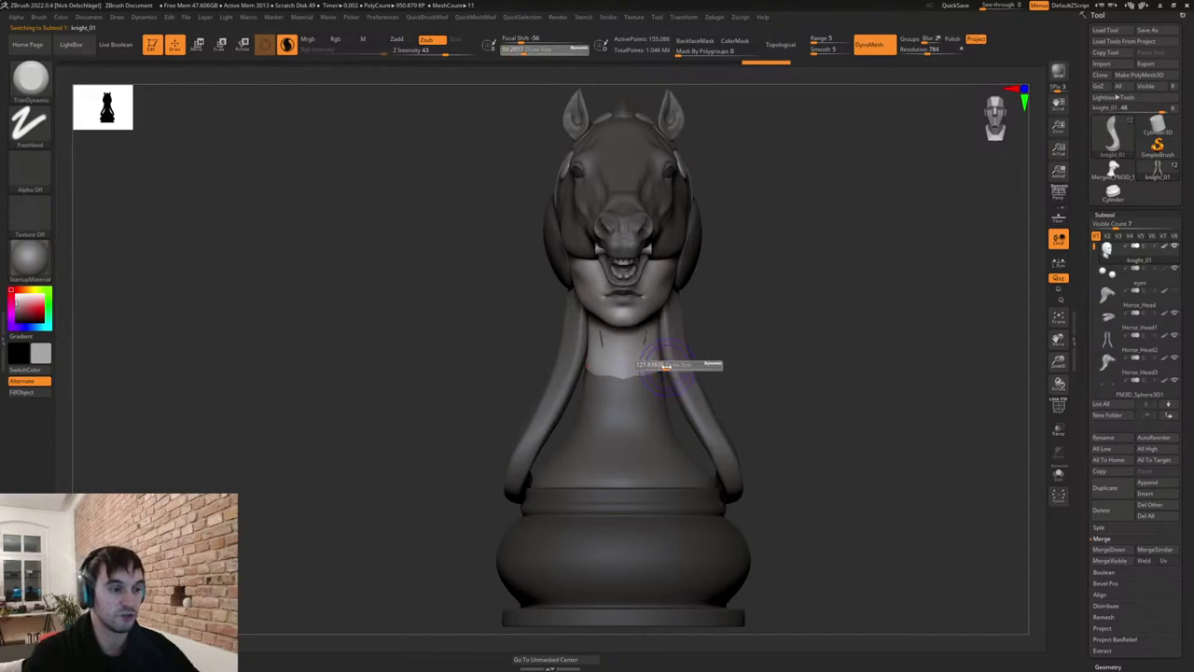
mouse_move(749, 352)
mouse_down()
mouse_move(774, 342)
mouse_move(717, 323)
mouse_move(629, 381)
mouse_up()
key(s)
key(b)
key(m)
key(v)
key(s)
drag(708, 347, 761, 341)
drag(636, 359, 659, 425)
Refine the neck's lower edge on both sides of the central point with the Move brush at a draw size of about 223.
drag(724, 340, 674, 342)
mouse_move(602, 351)
mouse_down()
mouse_move(597, 343)
mouse_move(619, 375)
mouse_move(633, 374)
mouse_up()
drag(593, 333, 587, 327)
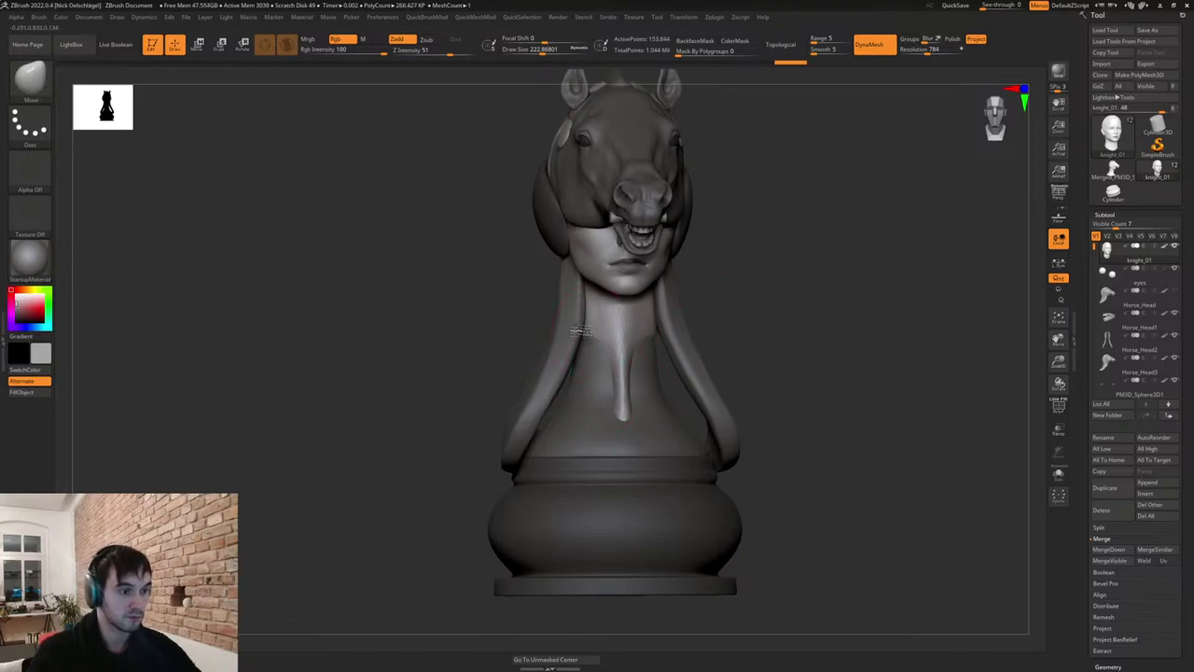
Carve the front sides of the neck beside the central point with DamStandard at a draw size of about 136.
key(s)
click(589, 331)
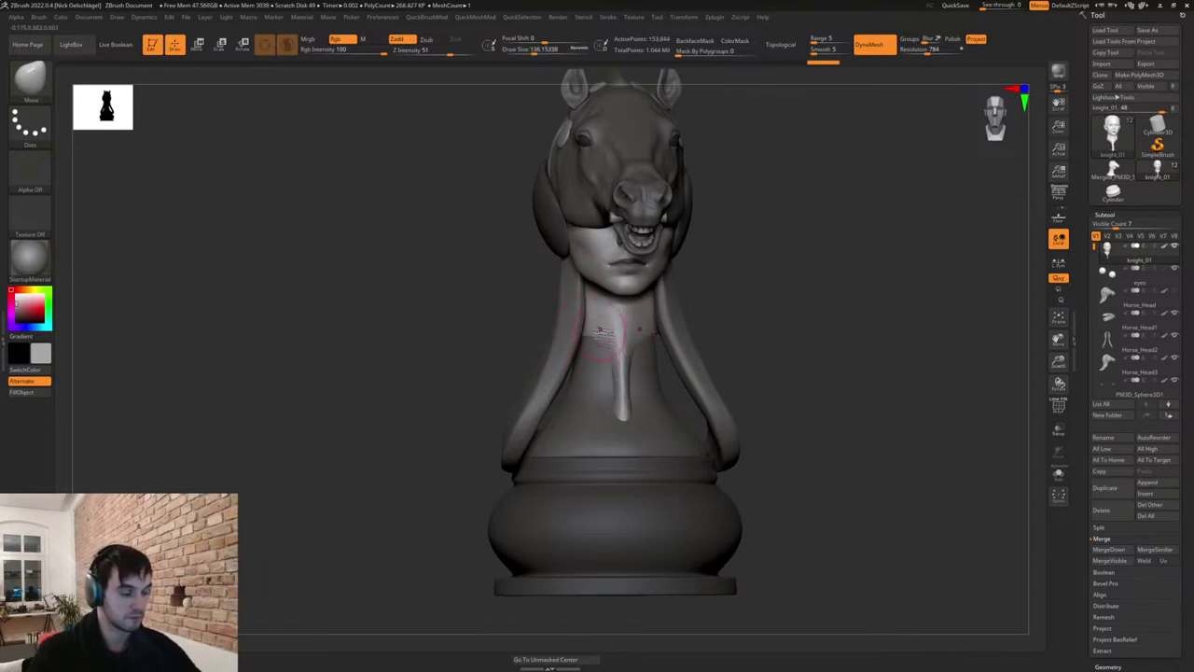
key(b)
key(d)
key(s)
drag(602, 334, 599, 362)
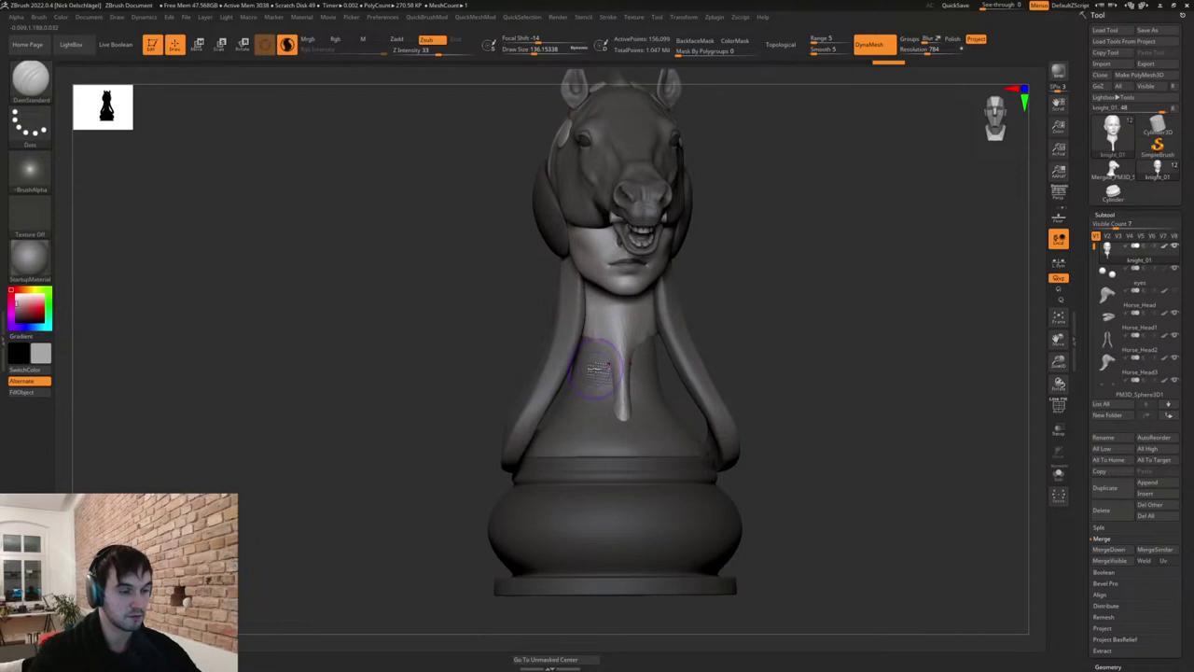
Select the PM3D_Sphere1_3 shoulder piece and extend it up both sides of the neck toward the jaw, using the Move brush at about 202.
alt+click(593, 418)
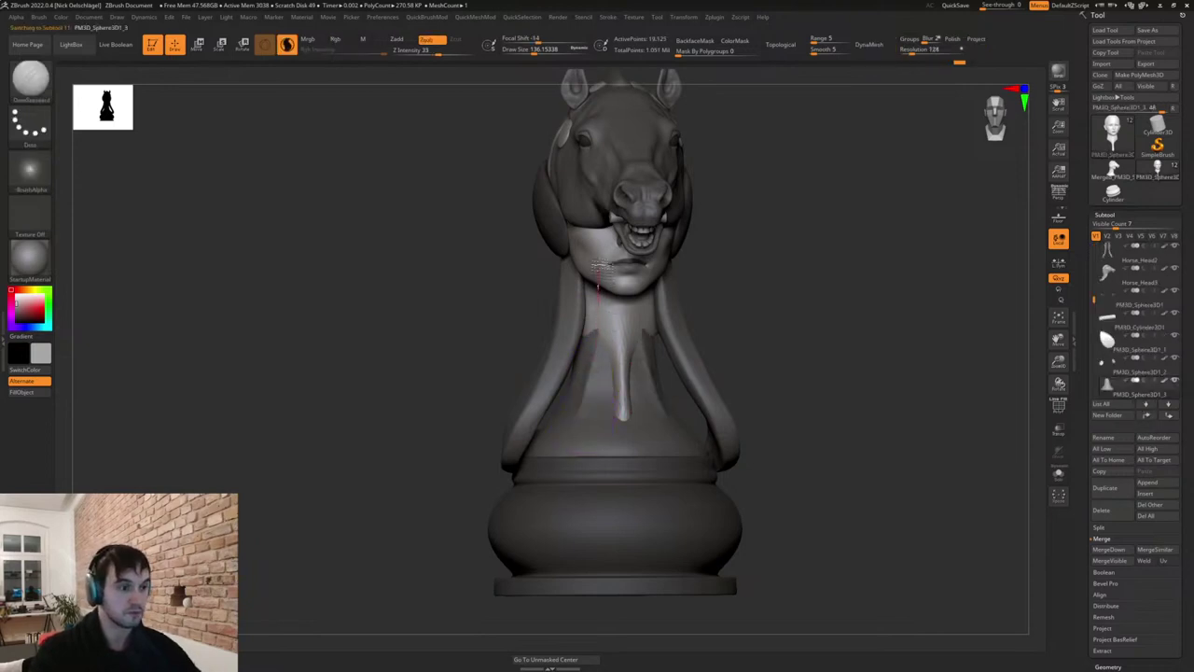
drag(591, 372, 600, 272)
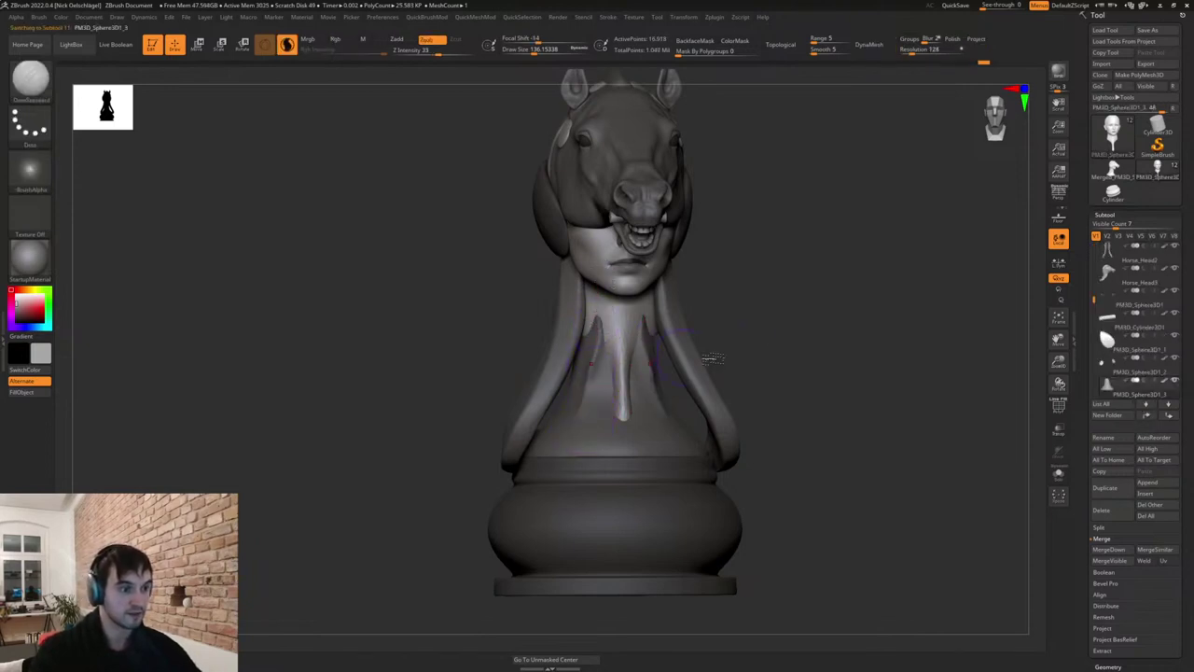
mouse_move(713, 359)
mouse_down()
mouse_move(817, 334)
mouse_move(677, 322)
mouse_up()
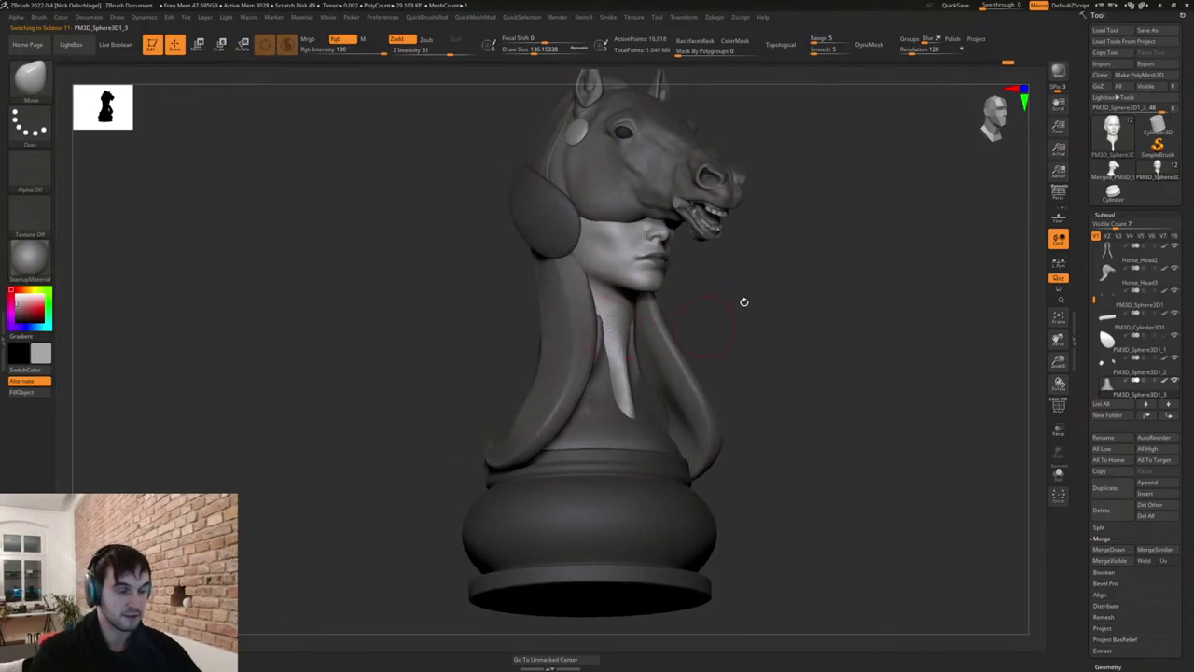
drag(744, 302, 679, 304)
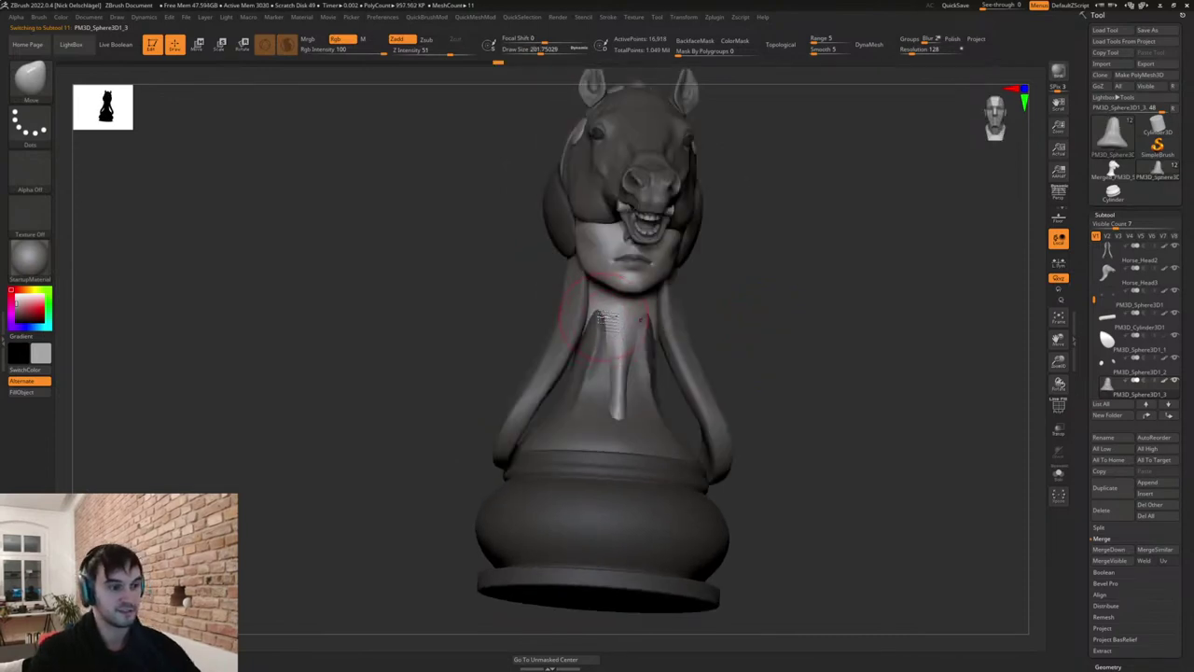
drag(600, 317, 602, 291)
drag(592, 352, 584, 401)
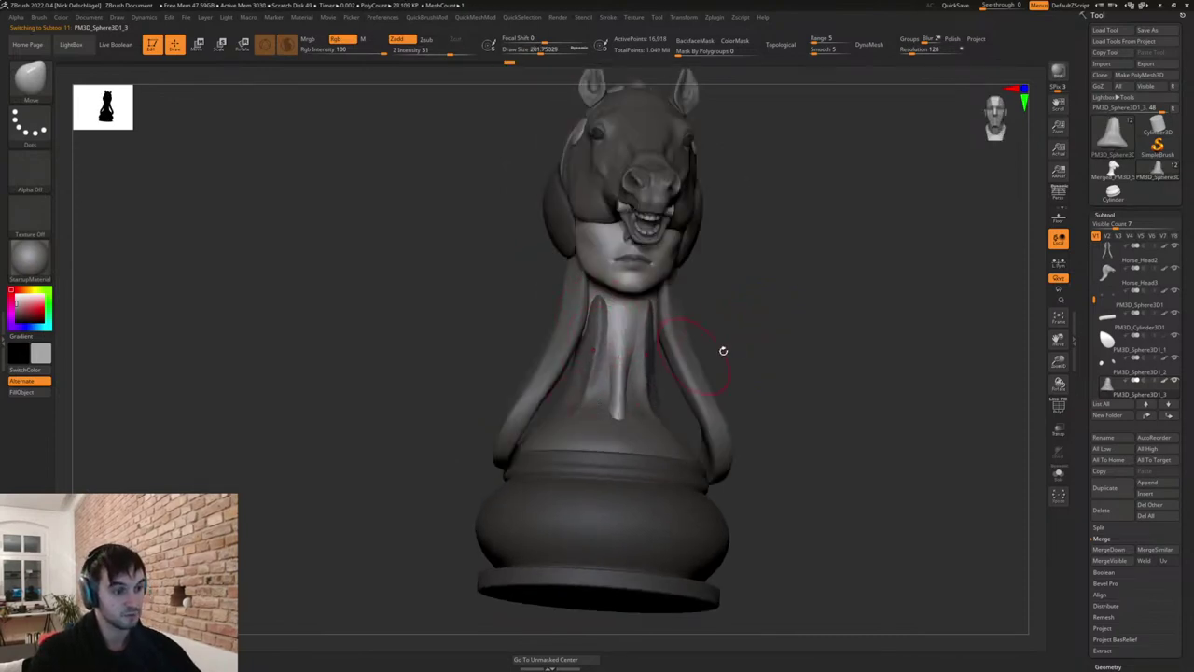
Reshape the front around the neck's central point with the Move brush at about 140 and smooth the knight_01 neck down to its tip.
drag(723, 351, 769, 375)
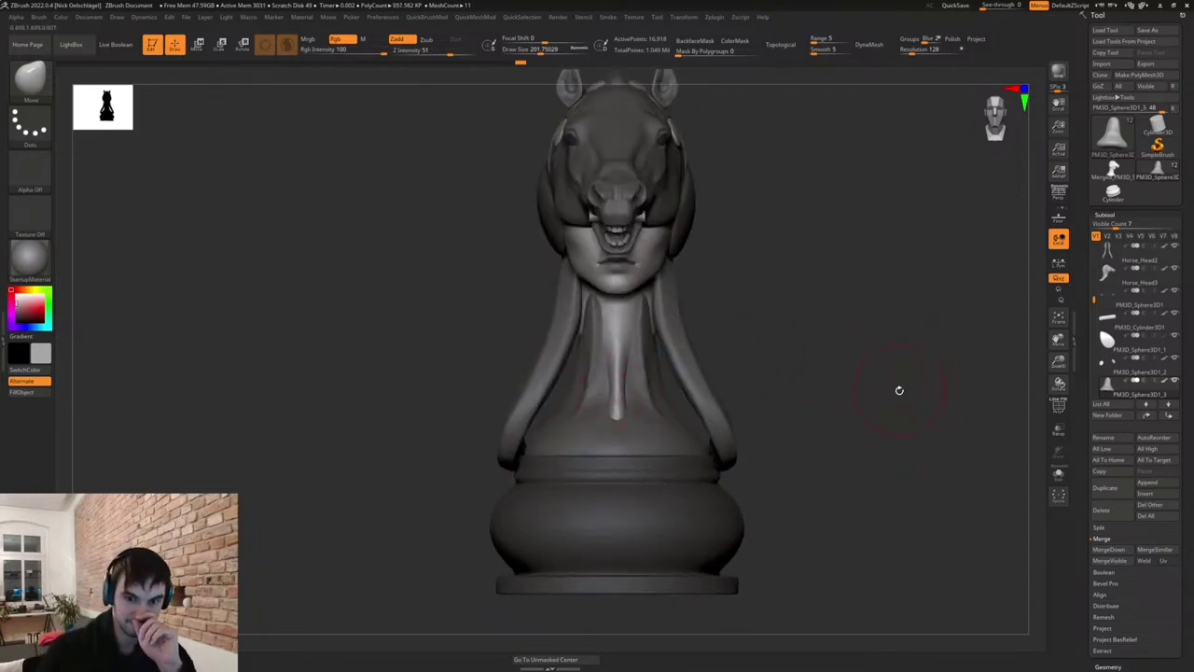
drag(834, 320, 780, 367)
key(s)
mouse_move(620, 383)
mouse_down()
mouse_move(607, 383)
mouse_move(617, 445)
mouse_up()
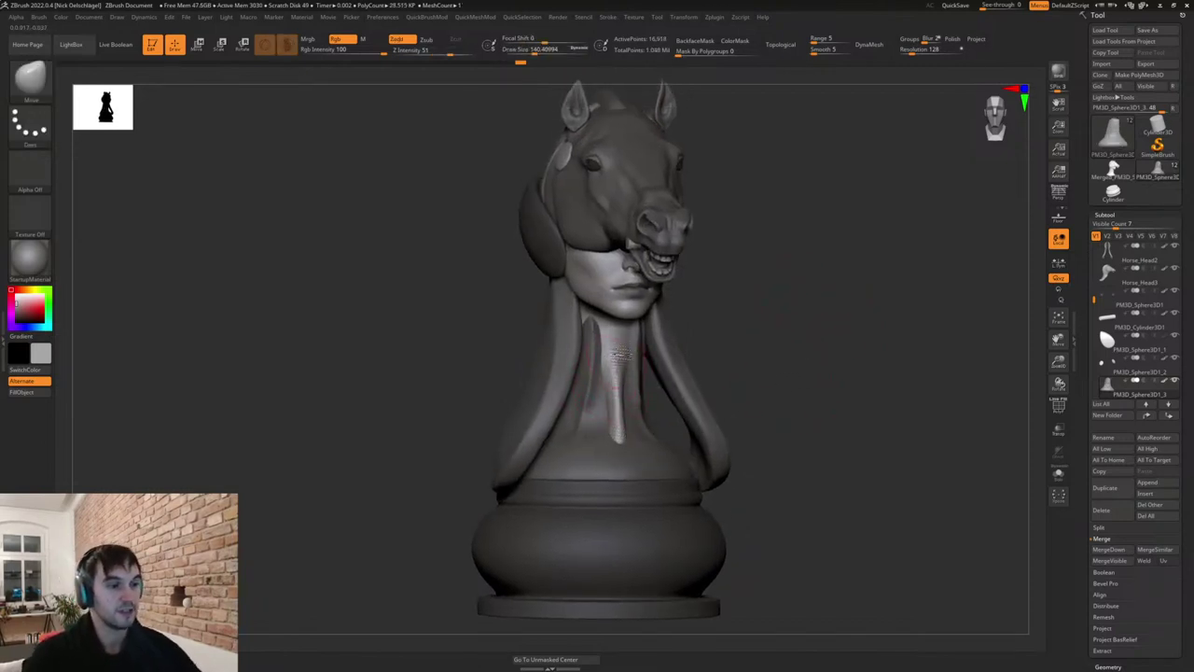
alt+click(616, 363)
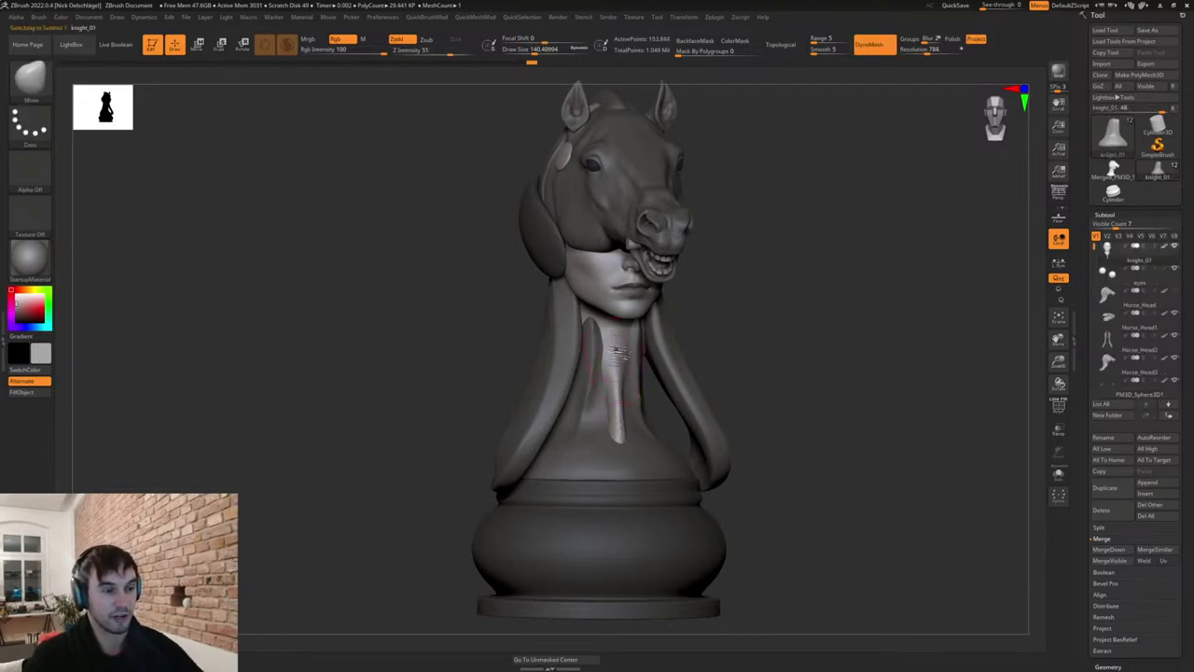
shift+drag(620, 442, 618, 352)
mouse_move(765, 378)
shift+mouse_down()
mouse_move(681, 383)
mouse_move(612, 420)
mouse_move(617, 438)
shift+mouse_up()
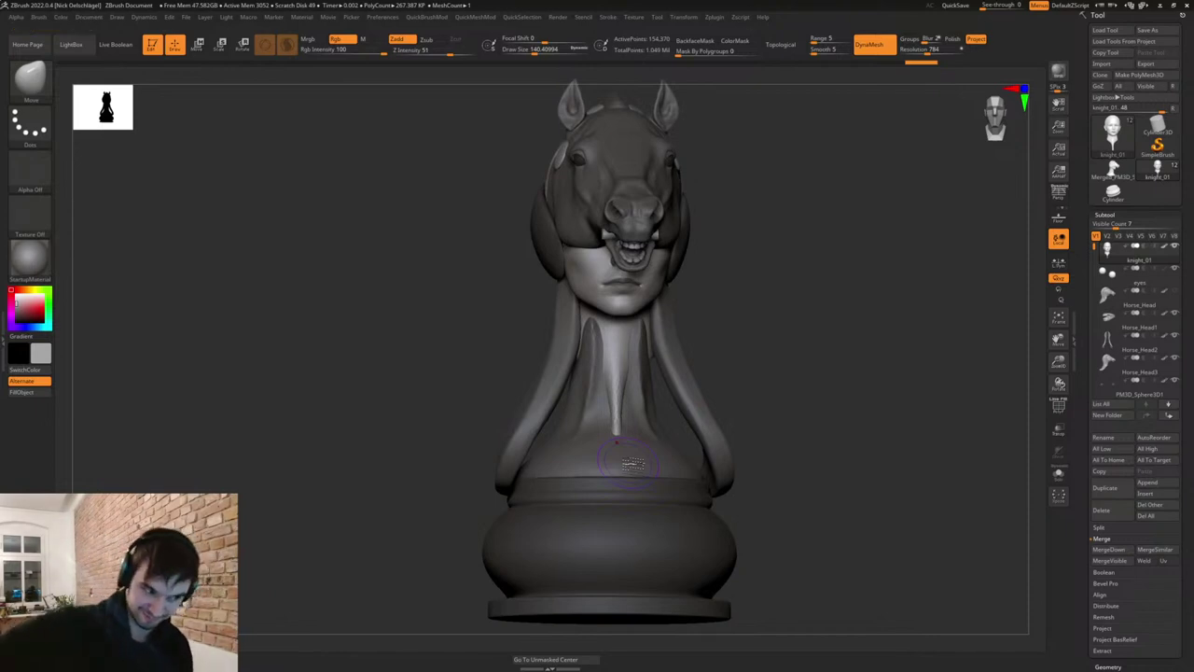
Select the shoulder piece and adjust its raised sides around the neck with the Move brush at draw sizes of about 262 and 182.
drag(703, 283, 749, 336)
alt+click(599, 343)
key(s)
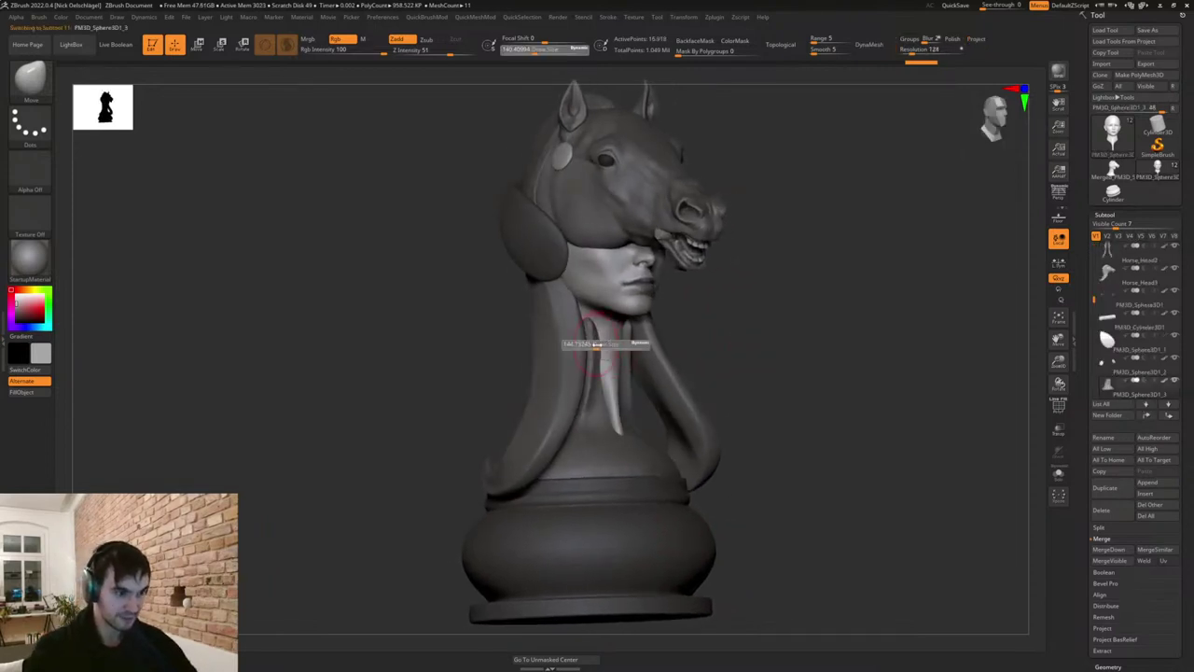
drag(599, 343, 622, 339)
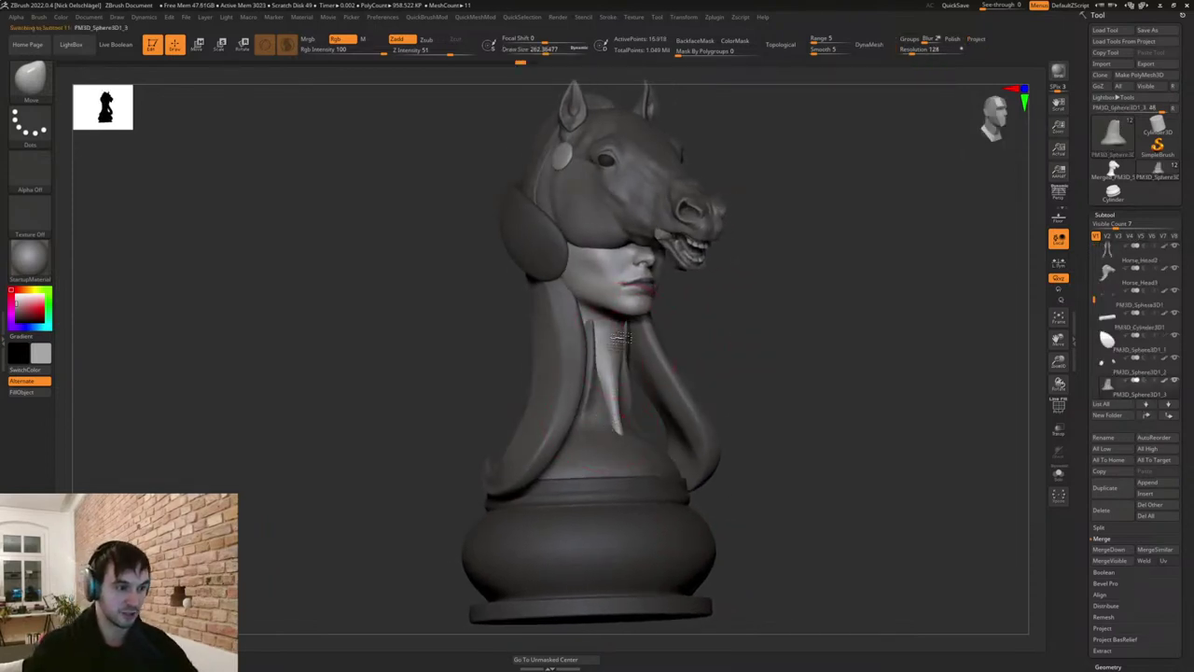
drag(627, 382, 618, 381)
mouse_move(714, 322)
mouse_down()
mouse_move(647, 323)
mouse_move(633, 350)
mouse_move(636, 385)
mouse_up()
key(s)
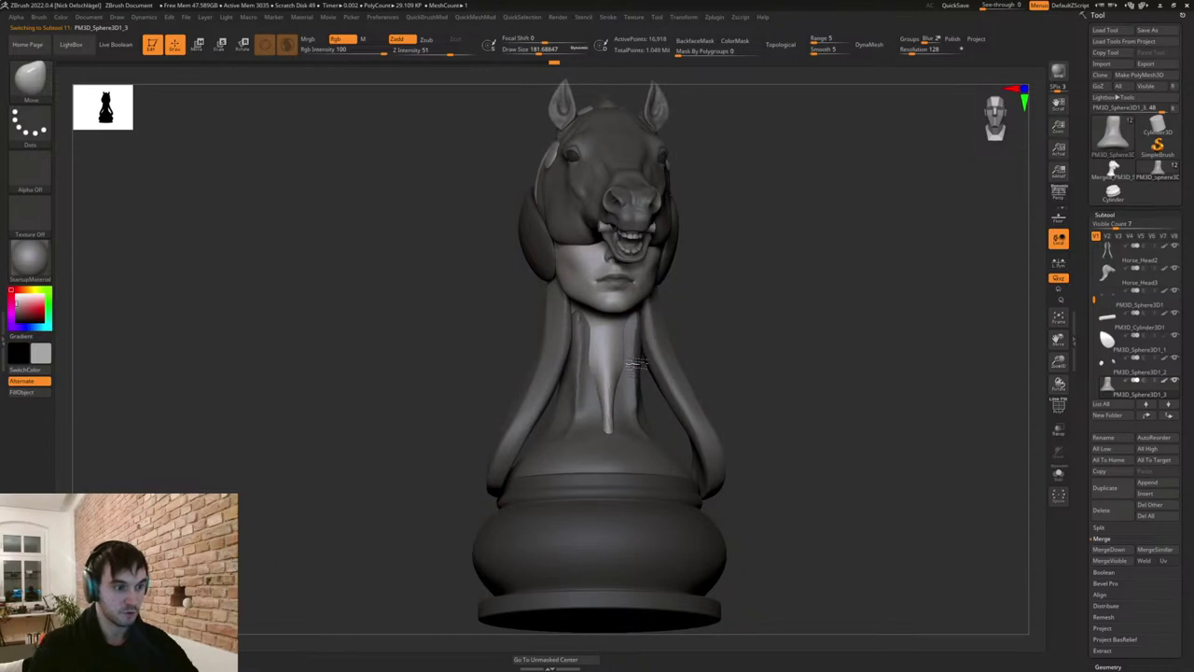
Flatten the shoulder piece's raised sides along the neck with TrimDynamic at draw sizes of about 132 and 120.
key(b)
key(t)
key(d)
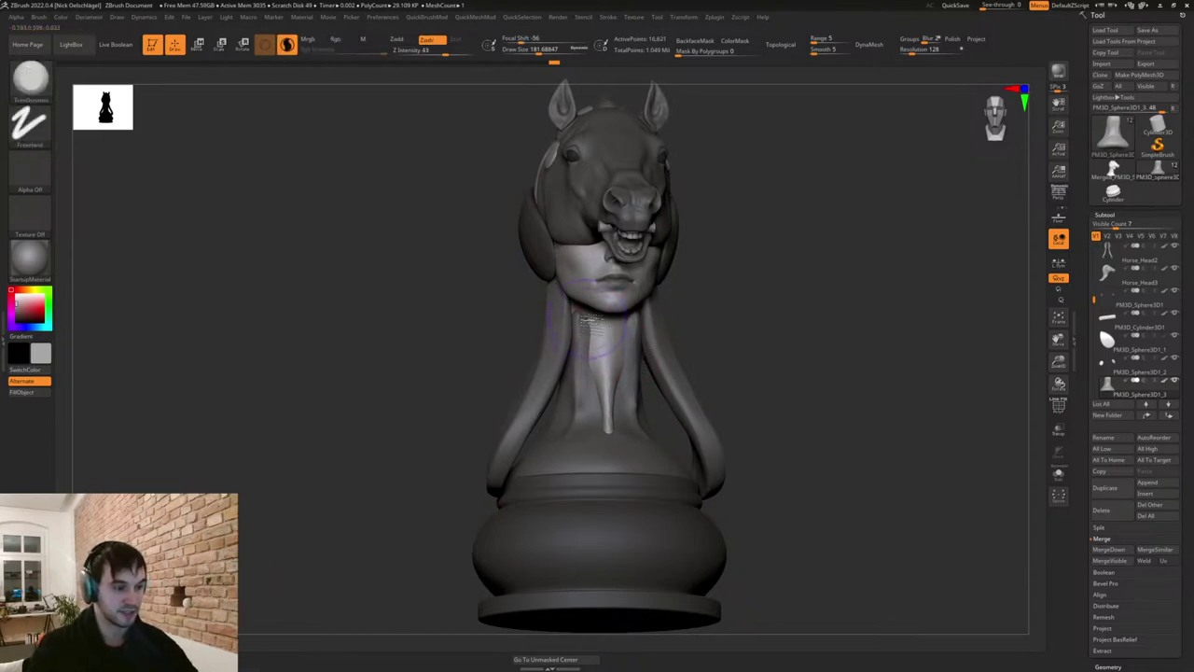
key(s)
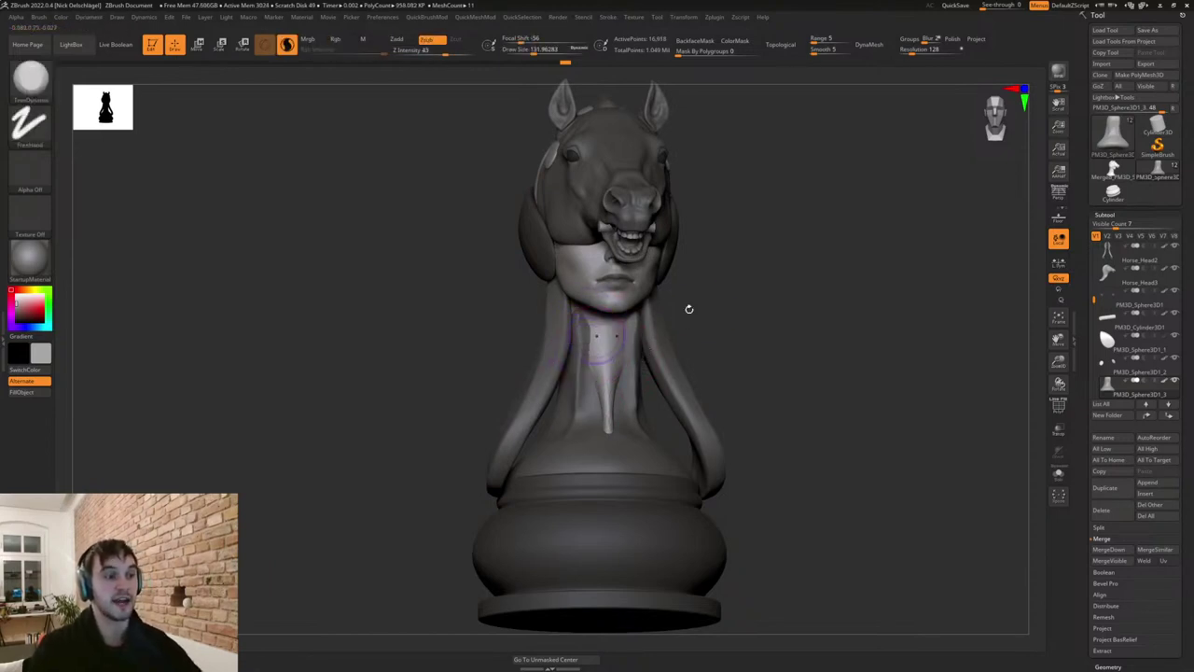
drag(688, 307, 658, 309)
key(s)
drag(601, 352, 595, 351)
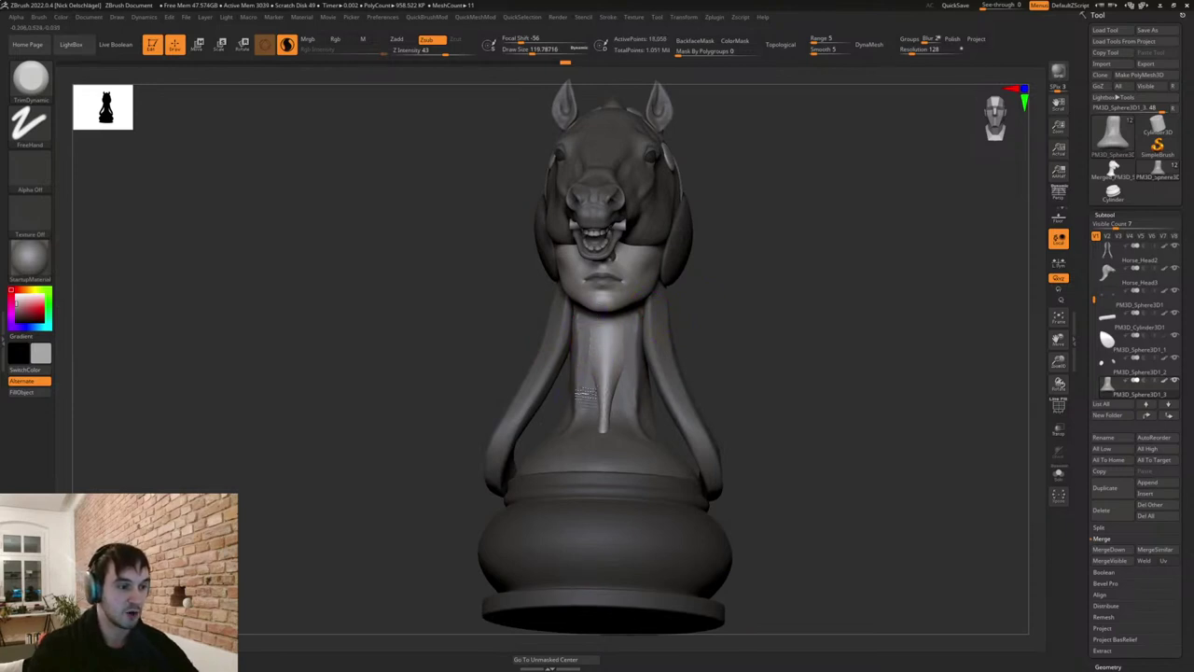
drag(755, 334, 811, 323)
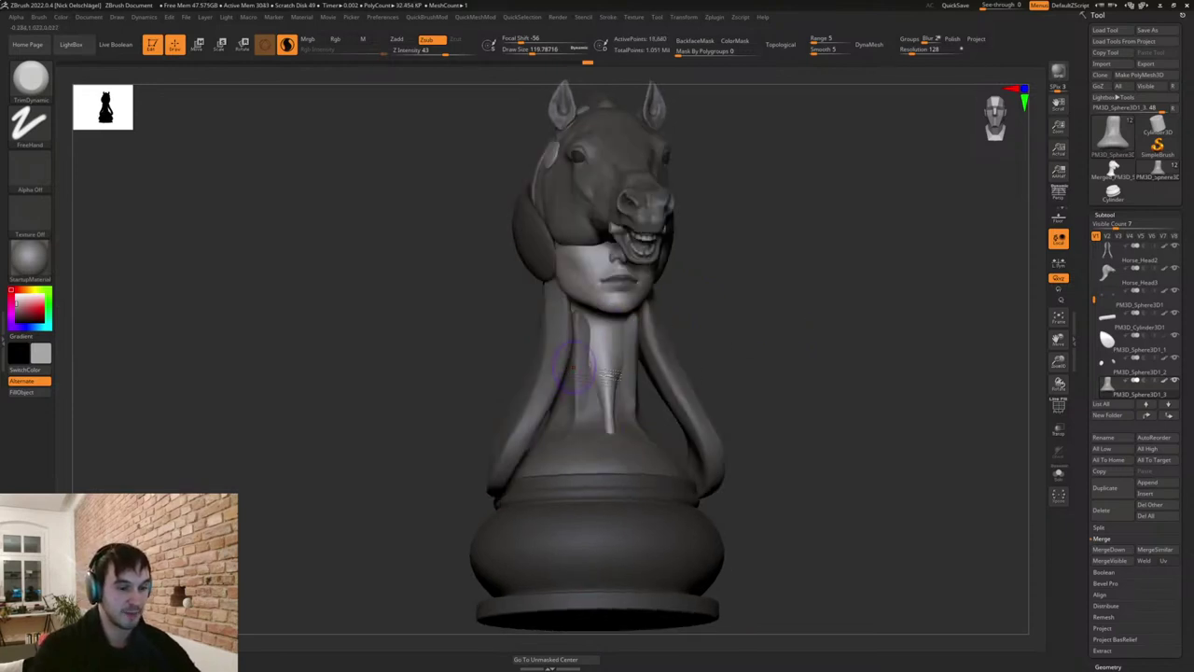
Isolate the shoulder piece, trim its side above the flare, and smooth the front of its neck section.
click(1059, 474)
drag(874, 461, 909, 458)
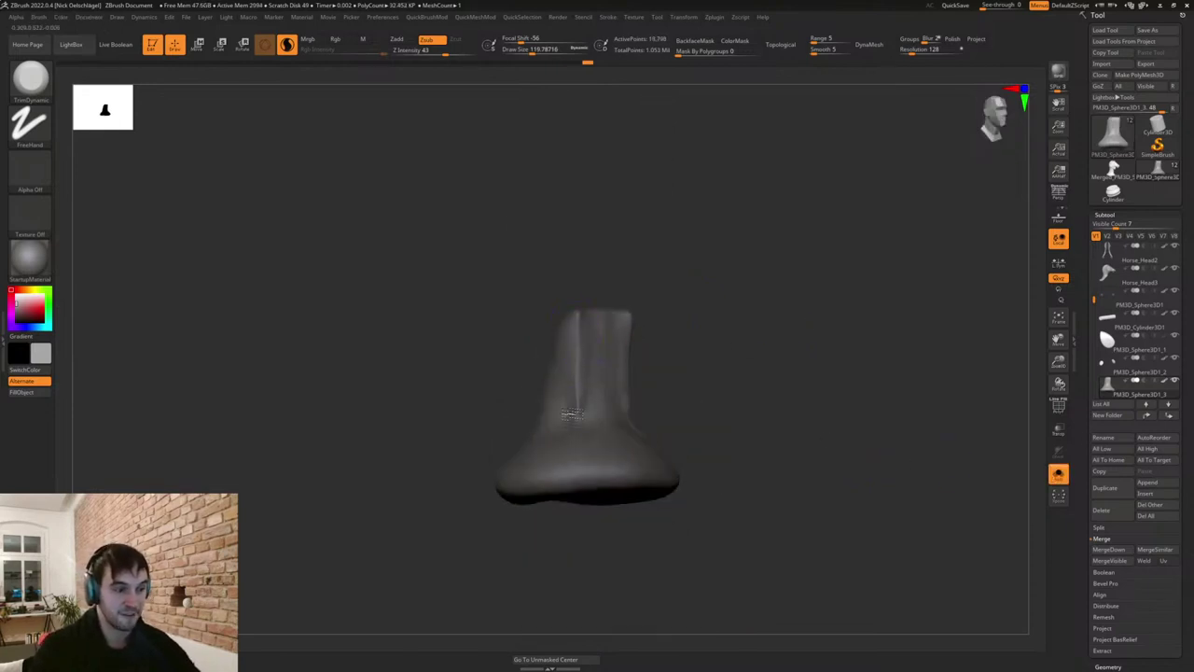
mouse_move(565, 417)
mouse_down()
mouse_move(564, 372)
mouse_move(562, 416)
mouse_up()
shift+drag(716, 360, 668, 356)
shift+drag(584, 353, 595, 393)
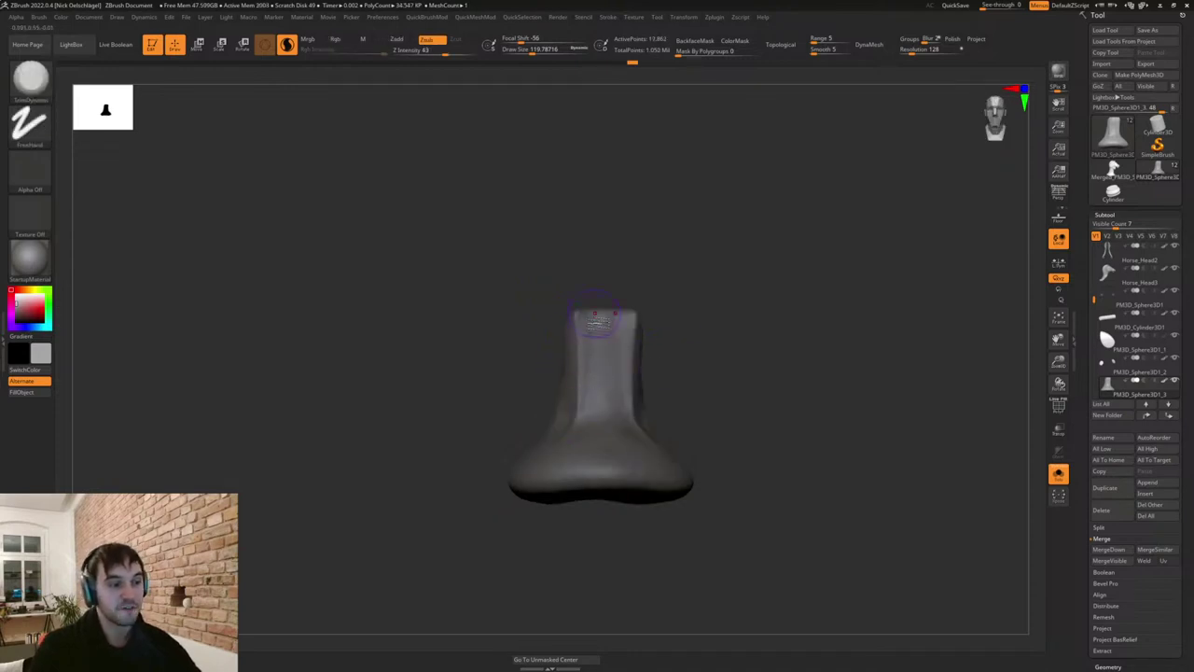
Smooth the shoulder piece's side where it flares toward the base, undo the last stroke, and show all pieces again.
drag(707, 385, 746, 383)
shift+drag(557, 411, 551, 465)
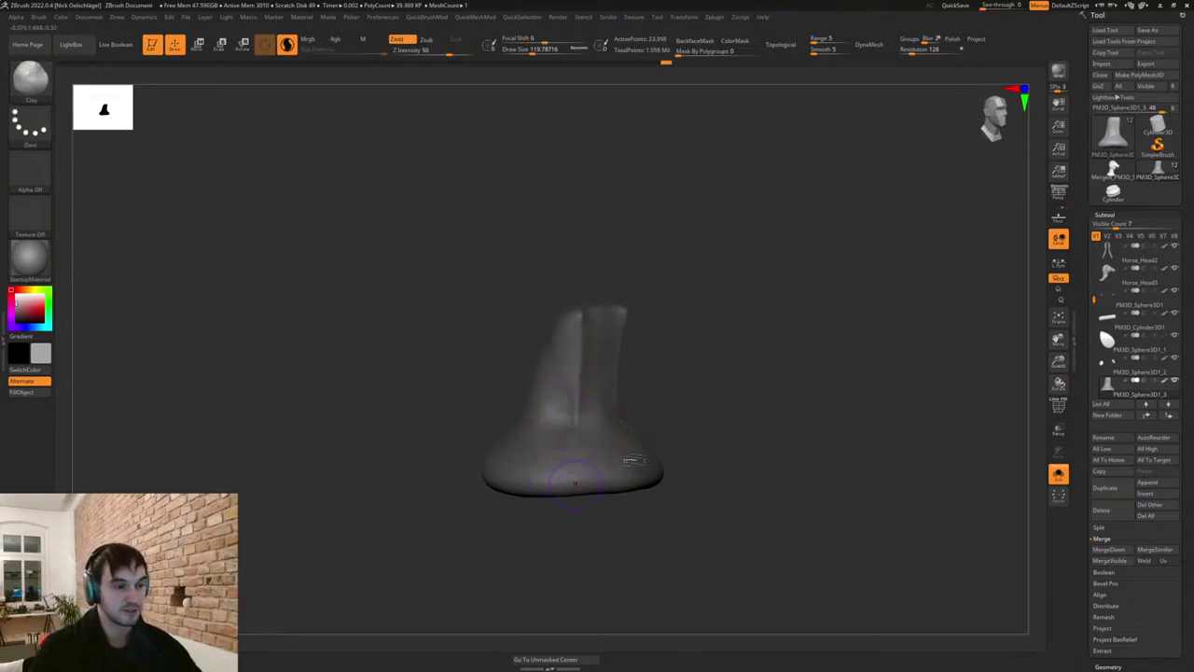
key(ctrl+z)
click(1059, 474)
shift+drag(767, 361, 746, 340)
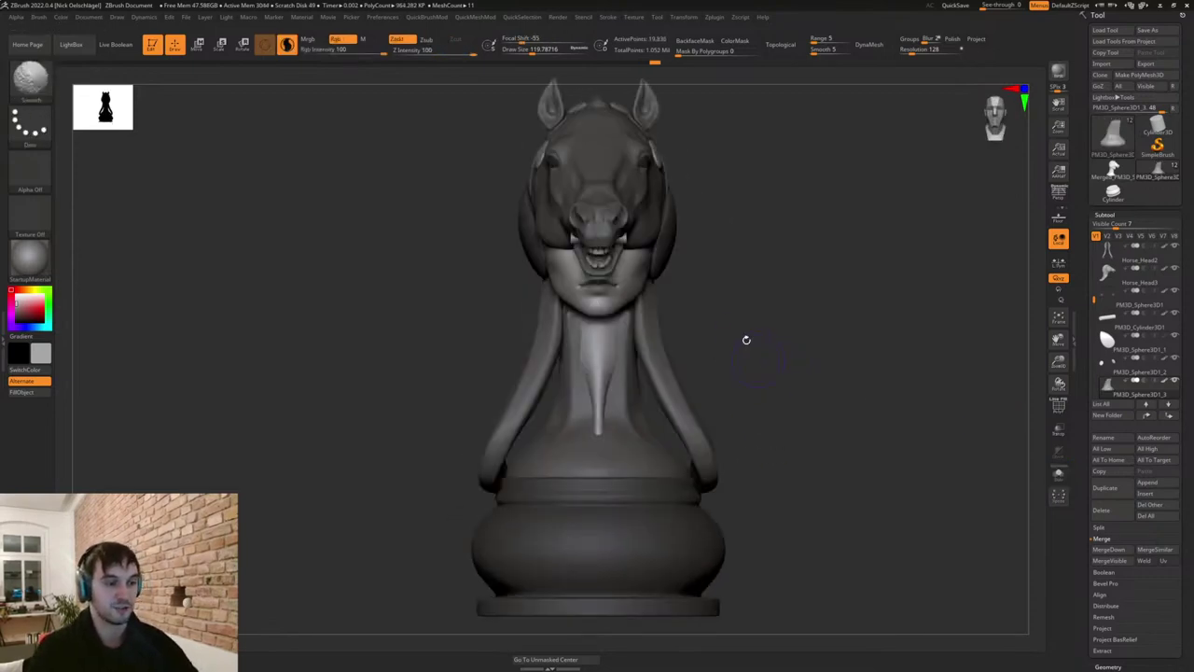
Adjust the shoulder piece around the neck with the Move brush at a draw size of about 257, undoing one stroke.
key(b)
key(m)
key(v)
mouse_move(680, 320)
mouse_down()
mouse_move(689, 310)
mouse_move(634, 324)
mouse_up()
mouse_move(655, 338)
mouse_down()
mouse_move(679, 342)
mouse_move(628, 324)
mouse_move(666, 336)
mouse_up()
key(ctrl+z)
drag(741, 402, 713, 416)
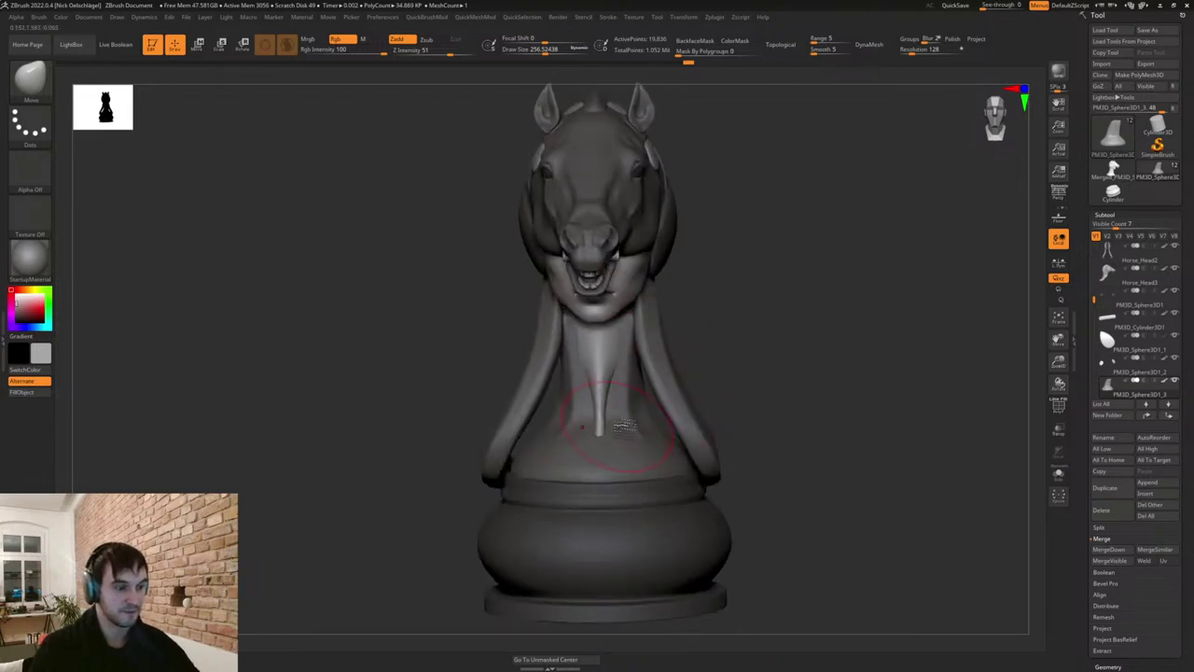
mouse_move(620, 423)
mouse_down()
mouse_move(619, 378)
mouse_move(635, 378)
mouse_up()
Carve a groove down the front of the shoulder piece to the base with DamStandard at a draw size of about 120.
key(s)
alt+drag(738, 382, 710, 361)
key(b)
key(d)
key(s)
key(s)
drag(719, 363, 749, 358)
mouse_move(584, 359)
mouse_down()
mouse_move(590, 415)
mouse_move(569, 459)
mouse_move(528, 473)
mouse_move(541, 517)
mouse_up()
drag(765, 314, 776, 344)
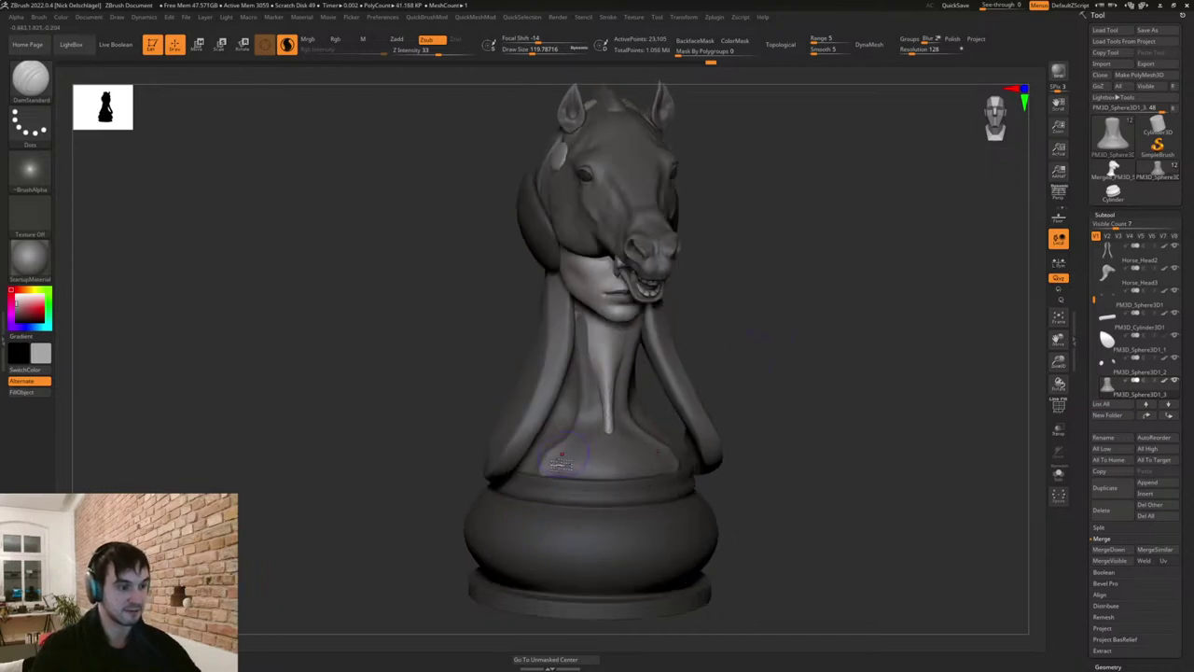
drag(558, 436, 593, 422)
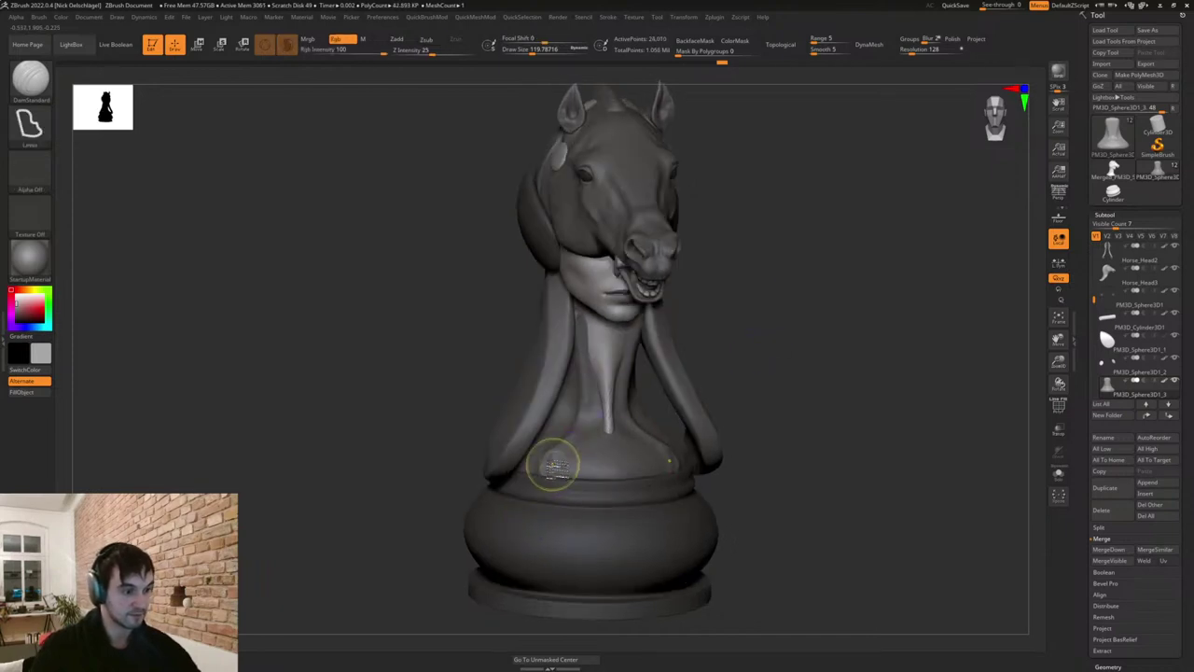
mouse_move(553, 464)
mouse_down()
mouse_move(595, 419)
mouse_move(583, 293)
mouse_up()
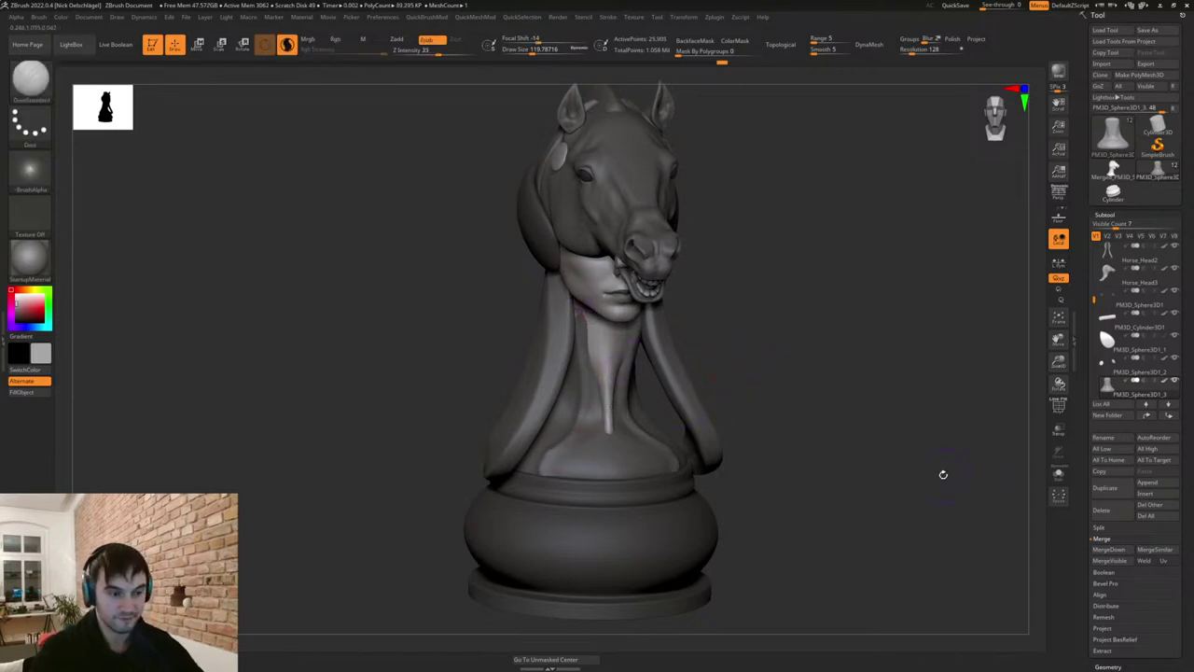
Isolate the shoulder piece, carve the groove from its upper rim to the flare, and show all pieces again.
click(1058, 474)
drag(644, 367, 672, 368)
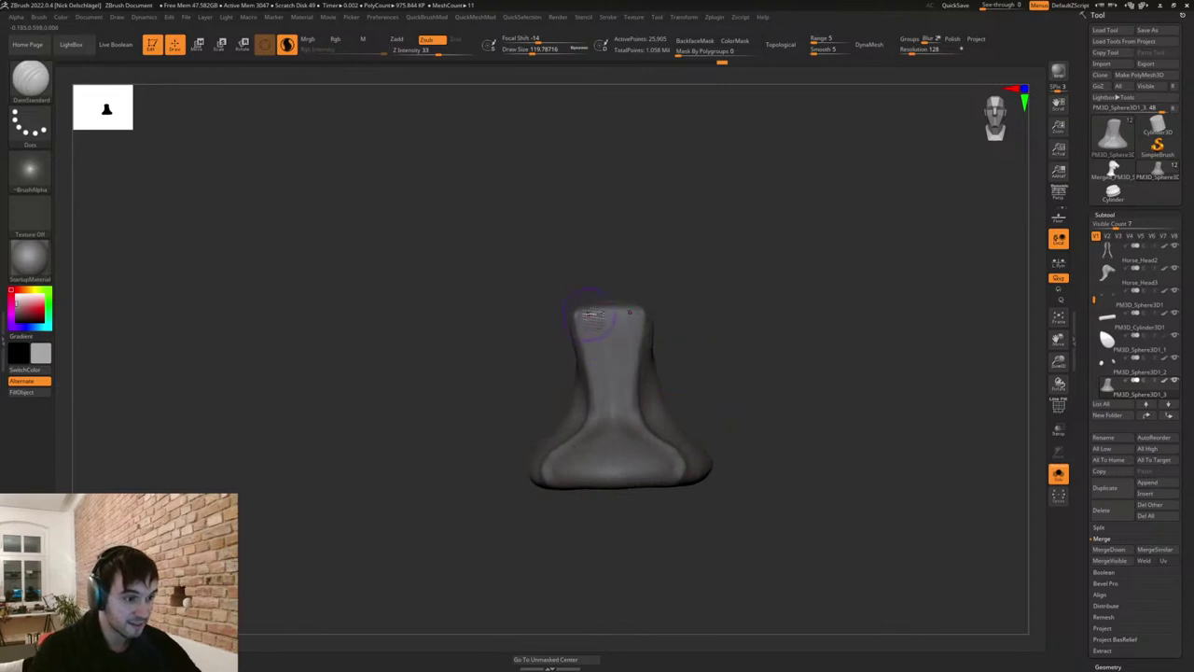
mouse_move(589, 315)
mouse_down()
mouse_move(609, 435)
mouse_move(543, 474)
mouse_move(567, 524)
mouse_up()
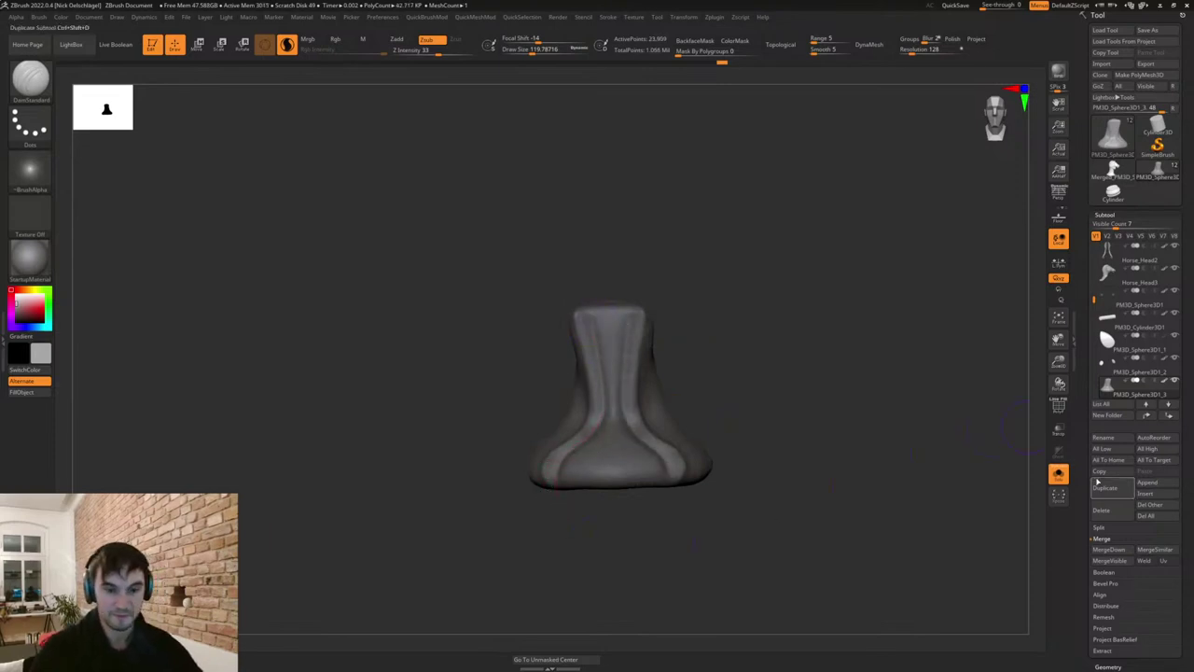
click(1058, 473)
Select the woman's neck and pull its lower end down to the base with the Move brush at a draw size of about 262.
shift+drag(848, 419, 823, 442)
mouse_move(800, 480)
alt+mouse_down()
mouse_move(779, 469)
mouse_move(714, 482)
mouse_move(747, 449)
alt+mouse_up()
key(s)
drag(642, 430, 654, 431)
drag(734, 446, 760, 446)
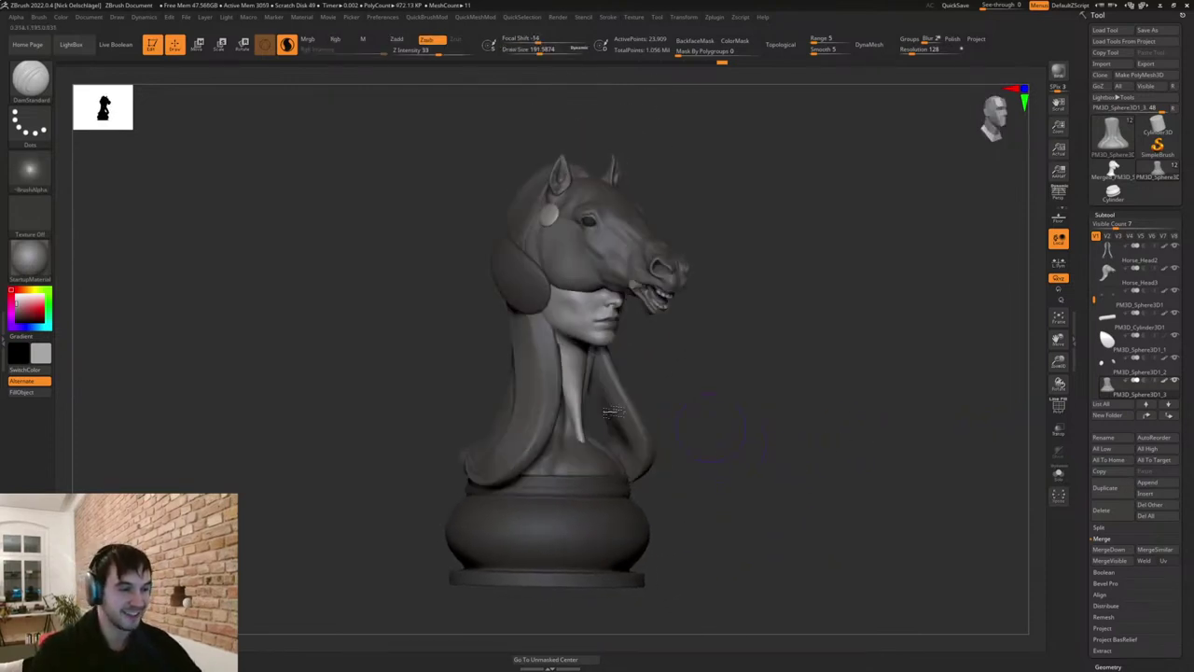
key(s)
drag(618, 415, 686, 415)
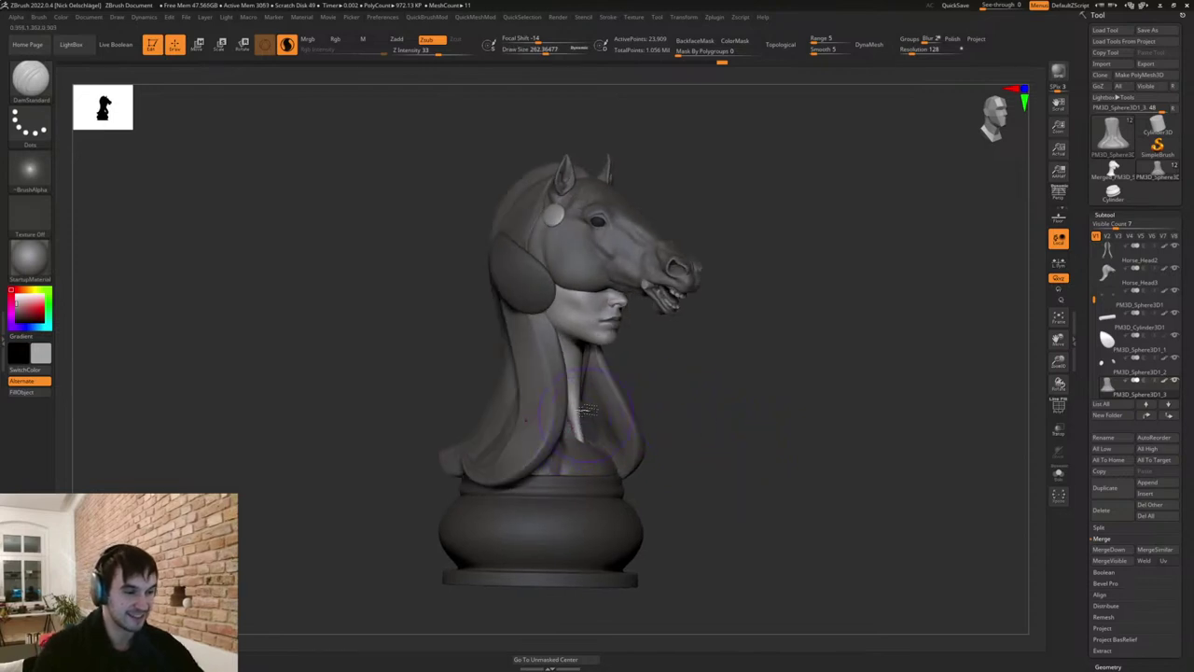
alt+click(577, 371)
key(b)
key(m)
key(v)
drag(575, 425, 616, 472)
drag(701, 479, 648, 487)
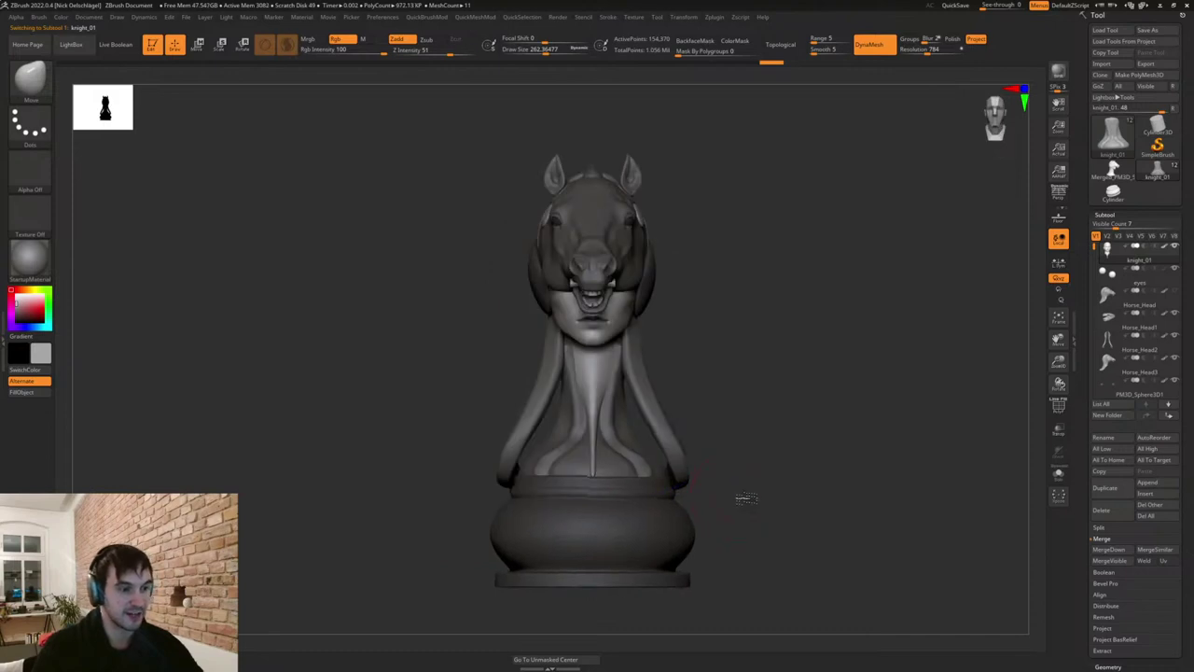
alt+drag(743, 498, 745, 548)
drag(600, 403, 596, 489)
Thicken the pulled-down end of the neck just above the base with the Inflat brush.
key(b)
key(i)
key(n)
mouse_move(790, 442)
mouse_down()
mouse_move(495, 480)
mouse_move(549, 487)
mouse_up()
key(b)
key(m)
key(v)
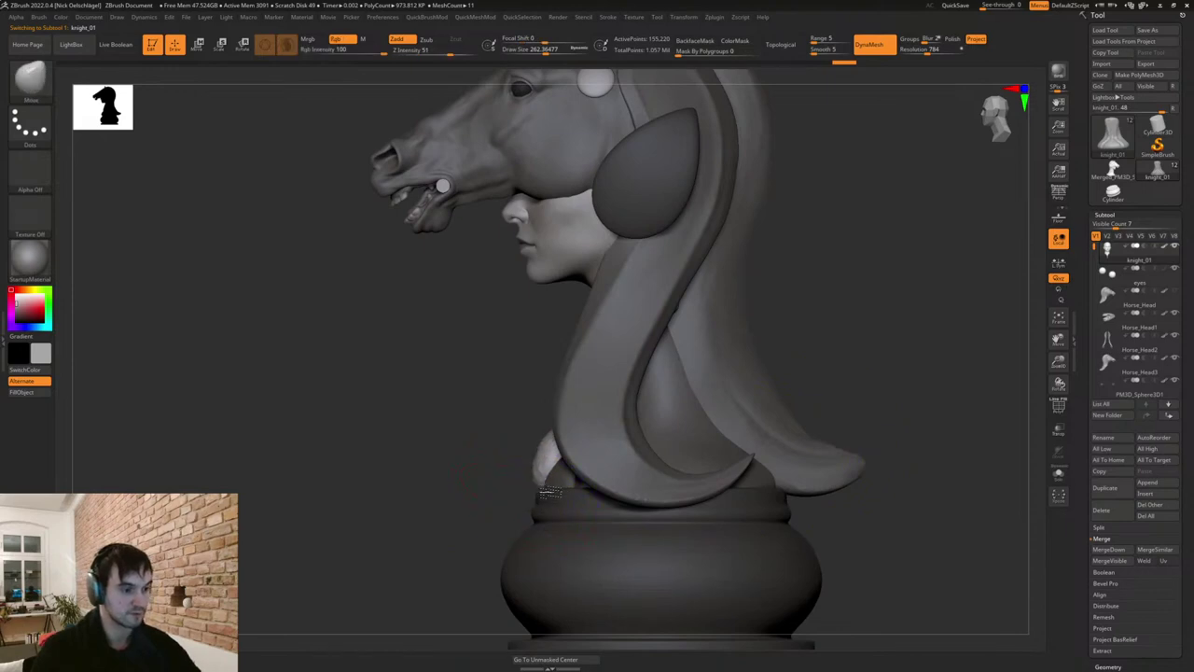
drag(457, 486, 590, 471)
drag(700, 448, 776, 450)
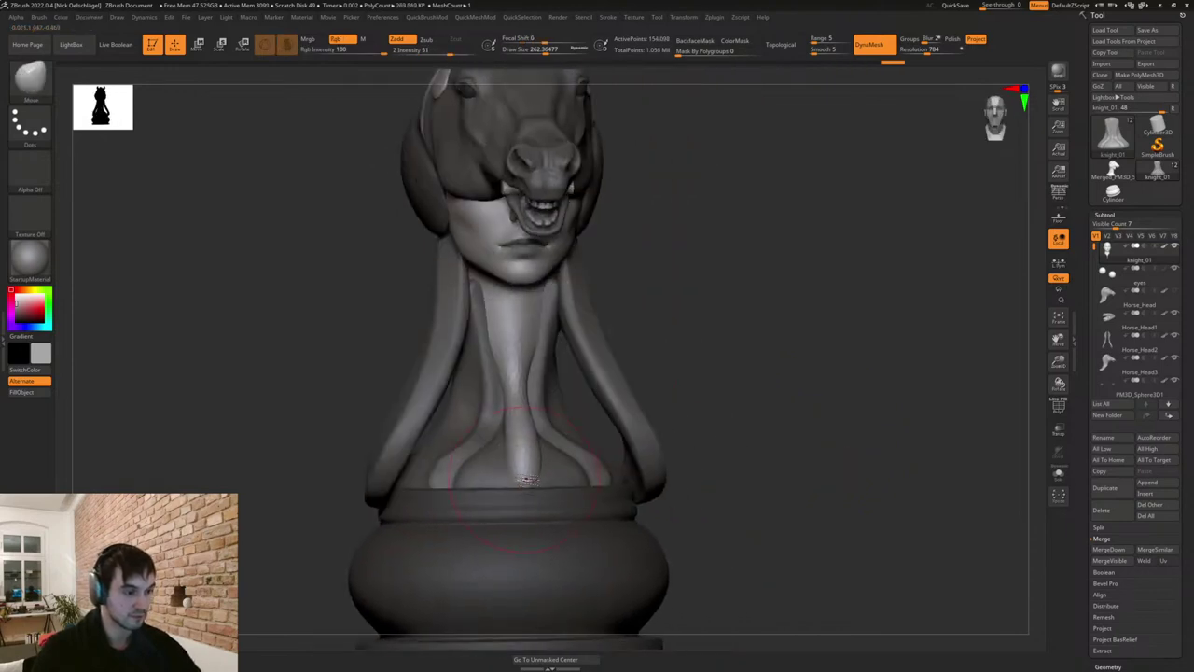
Spread the lower end of the neck sideways into a chest shape with the Move brush at a draw size of about 124.
key(s)
drag(528, 480, 515, 479)
shift+drag(709, 369, 680, 368)
drag(544, 477, 640, 480)
drag(686, 435, 669, 508)
mouse_move(576, 477)
mouse_down()
mouse_move(591, 431)
mouse_move(660, 369)
mouse_move(651, 355)
mouse_up()
drag(737, 373, 620, 387)
mouse_move(580, 463)
mouse_down()
mouse_move(612, 473)
mouse_move(598, 462)
mouse_up()
drag(550, 410, 560, 414)
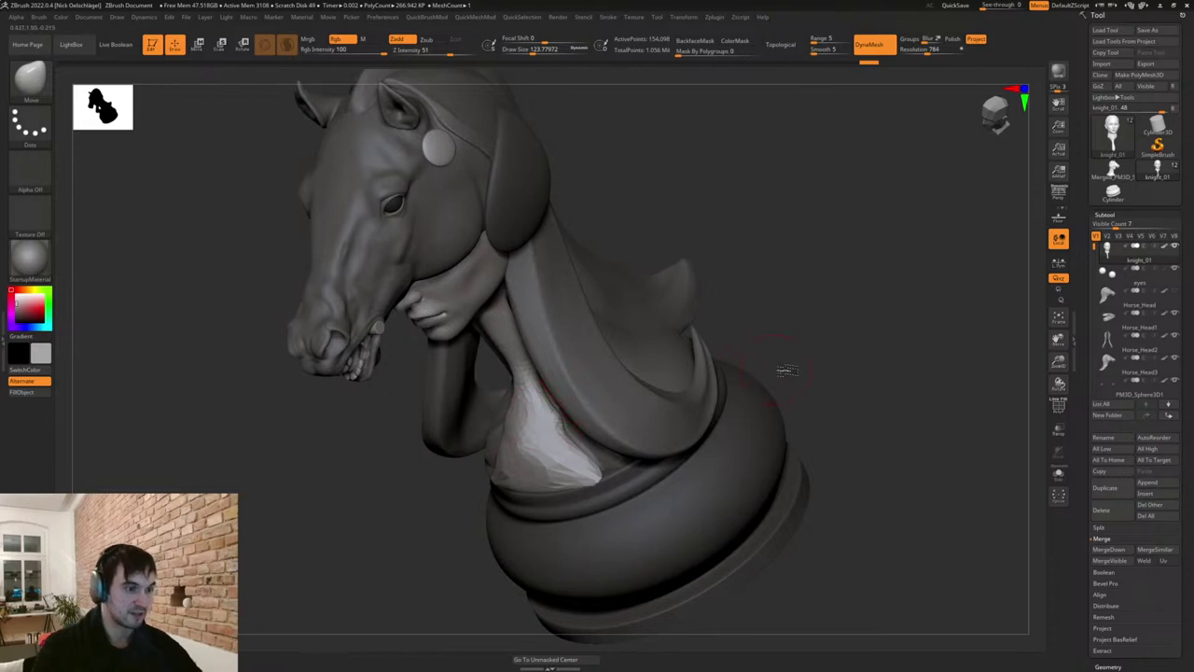
Smooth the chest and its transition into the neck at a draw size of about 132.
mouse_move(785, 371)
shift+mouse_down()
mouse_move(696, 378)
mouse_move(770, 385)
shift+mouse_up()
key(s)
mouse_move(489, 429)
mouse_down()
mouse_move(509, 425)
mouse_move(513, 442)
mouse_move(504, 395)
mouse_move(516, 338)
mouse_up()
key(s)
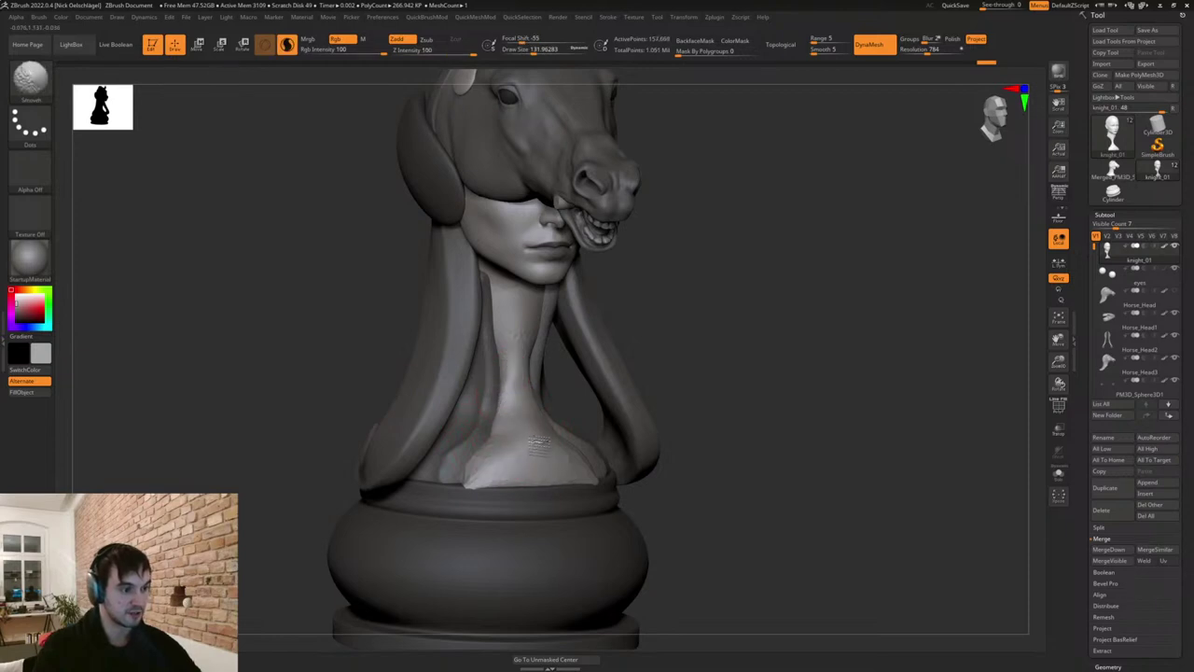
shift+drag(538, 444, 516, 380)
Flatten the chest and the front of the neck with TrimDynamic at a draw size of about 132, and remesh with DynaMesh.
key(b)
key(t)
key(d)
mouse_move(468, 497)
alt+mouse_down()
mouse_move(473, 466)
mouse_move(528, 429)
alt+mouse_up()
shift+drag(681, 381, 628, 397)
drag(522, 371, 525, 368)
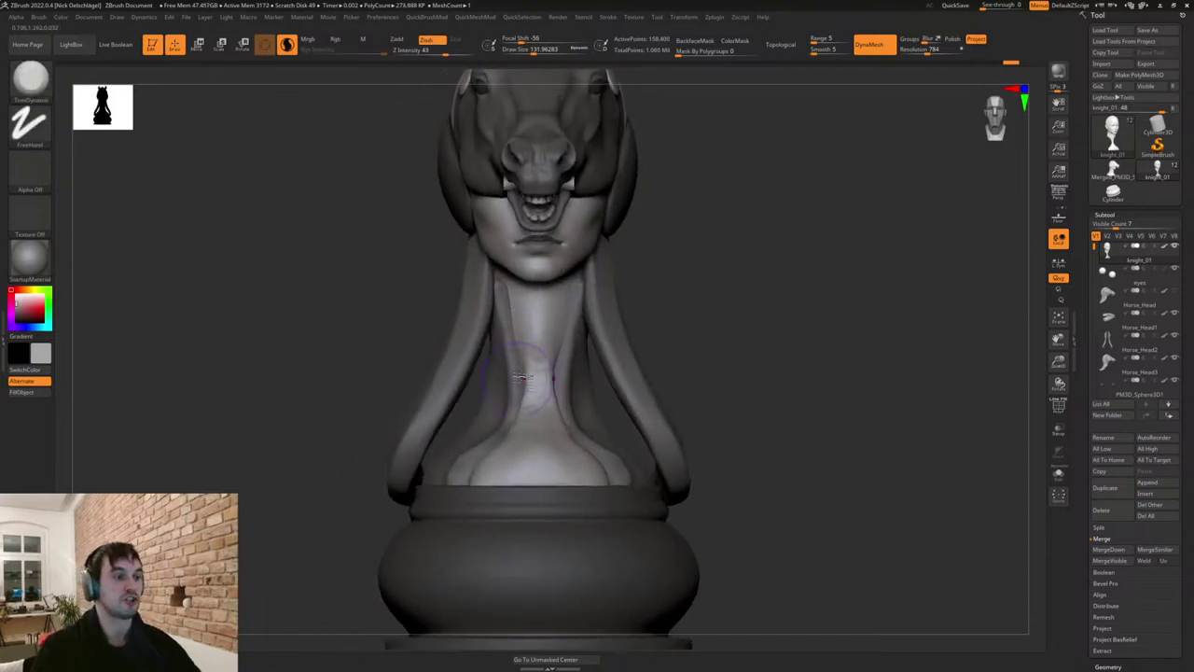
ctrl+drag(345, 373, 373, 401)
drag(519, 364, 508, 439)
Refine the contour between neck and chest with smoothing and the Move brush at a draw size of about 83.
drag(661, 343, 674, 376)
key(s)
drag(515, 440, 510, 442)
key(b)
key(m)
key(v)
mouse_move(524, 402)
shift+mouse_down()
mouse_move(538, 377)
mouse_move(554, 443)
mouse_move(558, 424)
shift+mouse_up()
drag(557, 382, 561, 361)
mouse_move(683, 375)
shift+mouse_down()
mouse_move(703, 338)
mouse_move(705, 419)
shift+mouse_up()
mouse_move(705, 466)
mouse_down()
mouse_move(728, 496)
mouse_move(717, 517)
mouse_move(664, 552)
mouse_move(741, 526)
mouse_move(714, 543)
mouse_move(715, 586)
mouse_move(738, 577)
mouse_up()
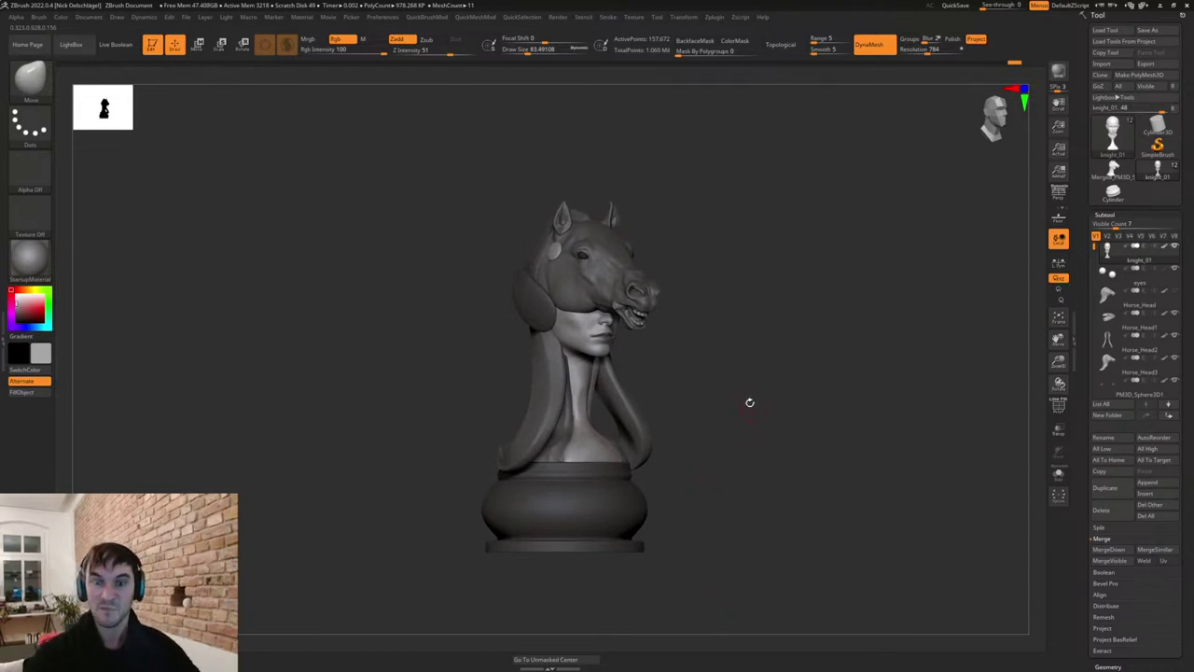
drag(659, 417, 780, 401)
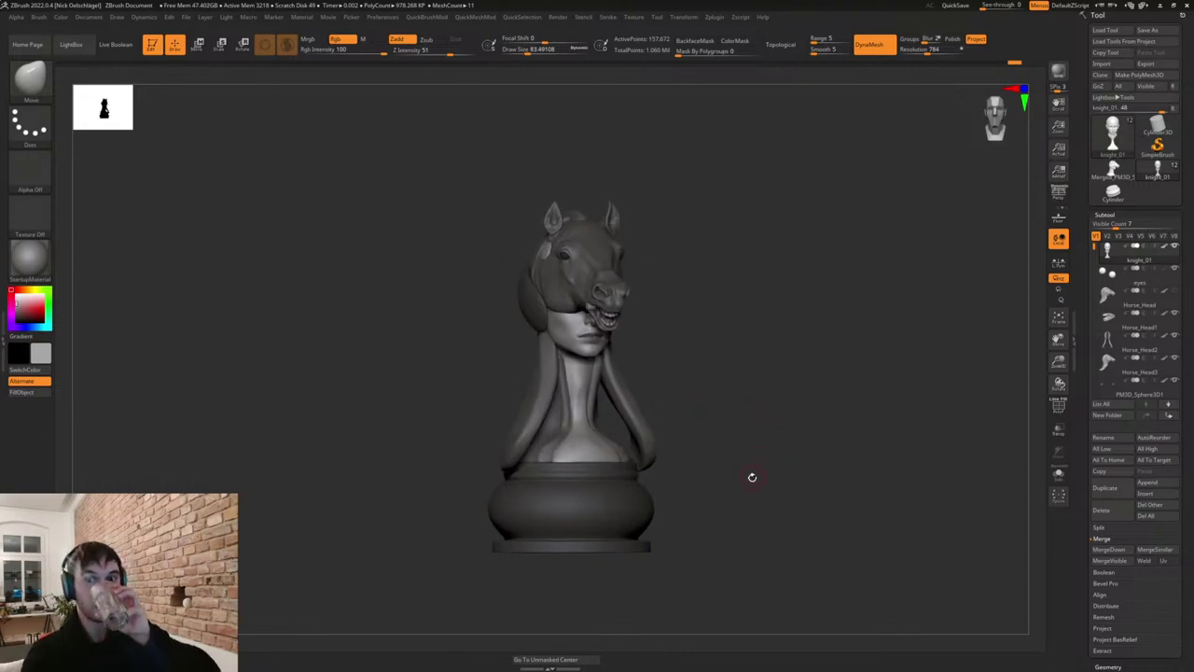
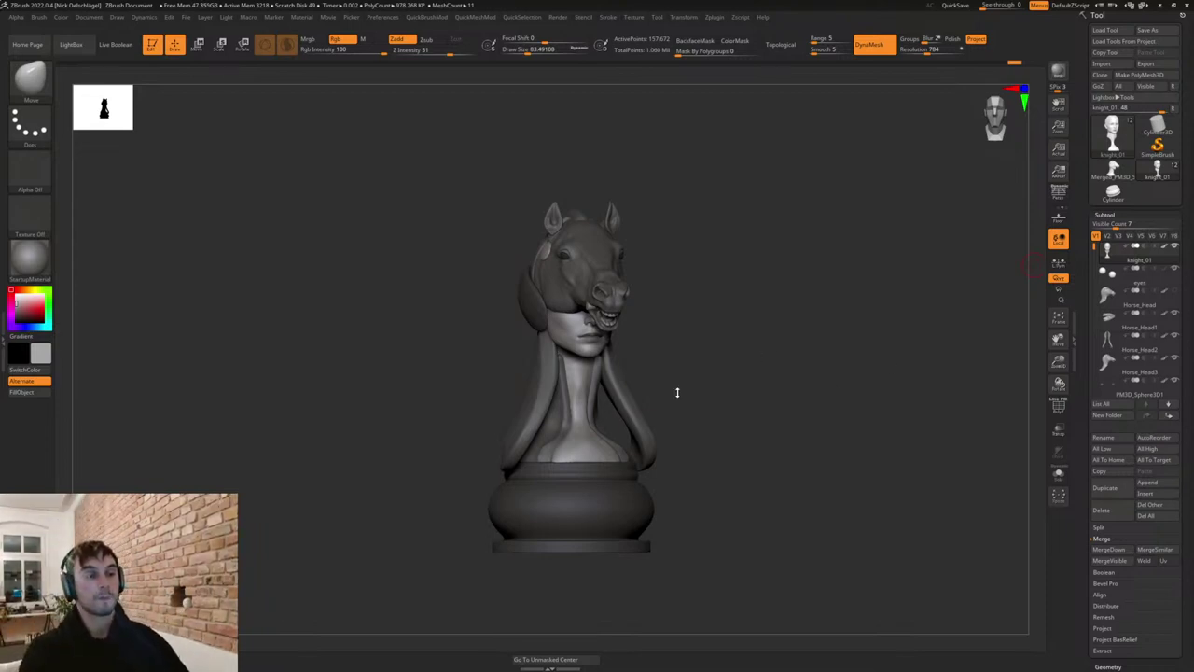
Select the shoulder piece and flatten its side beside the front groove with TrimDynamic at a draw size of about 90.
drag(671, 384, 670, 385)
ctrl+right_drag(681, 374, 701, 386)
shift+drag(701, 386, 759, 371)
alt+click(650, 411)
key(s)
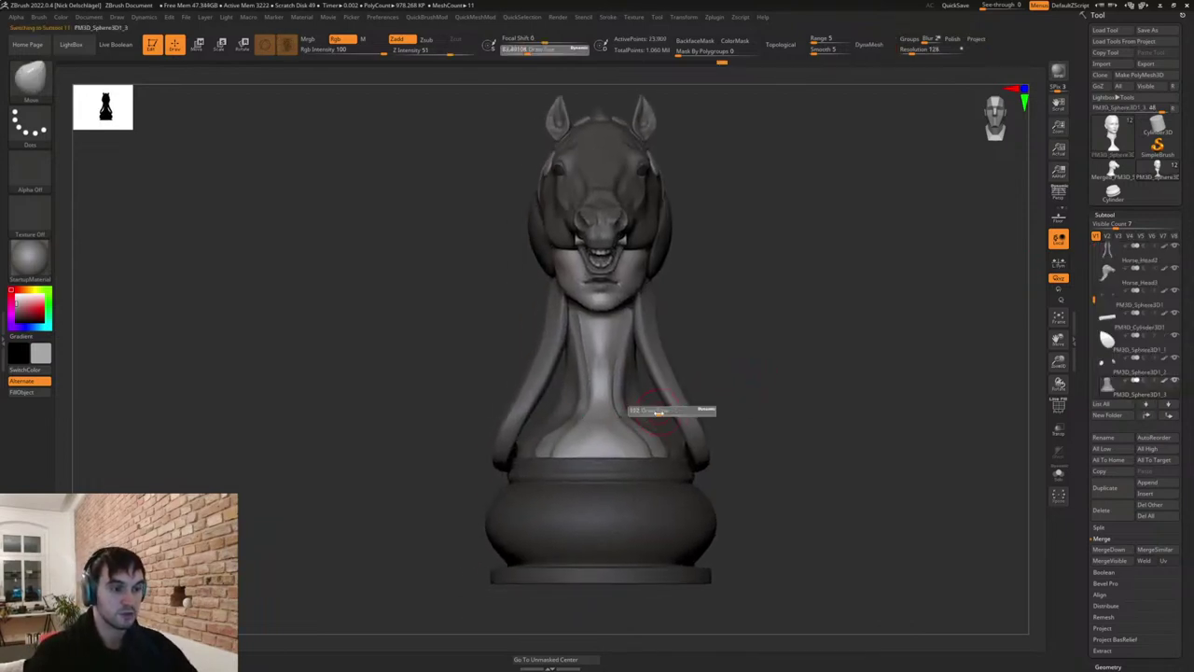
drag(652, 412, 661, 413)
ctrl+right_drag(733, 400, 778, 416)
key(s)
drag(699, 405, 689, 405)
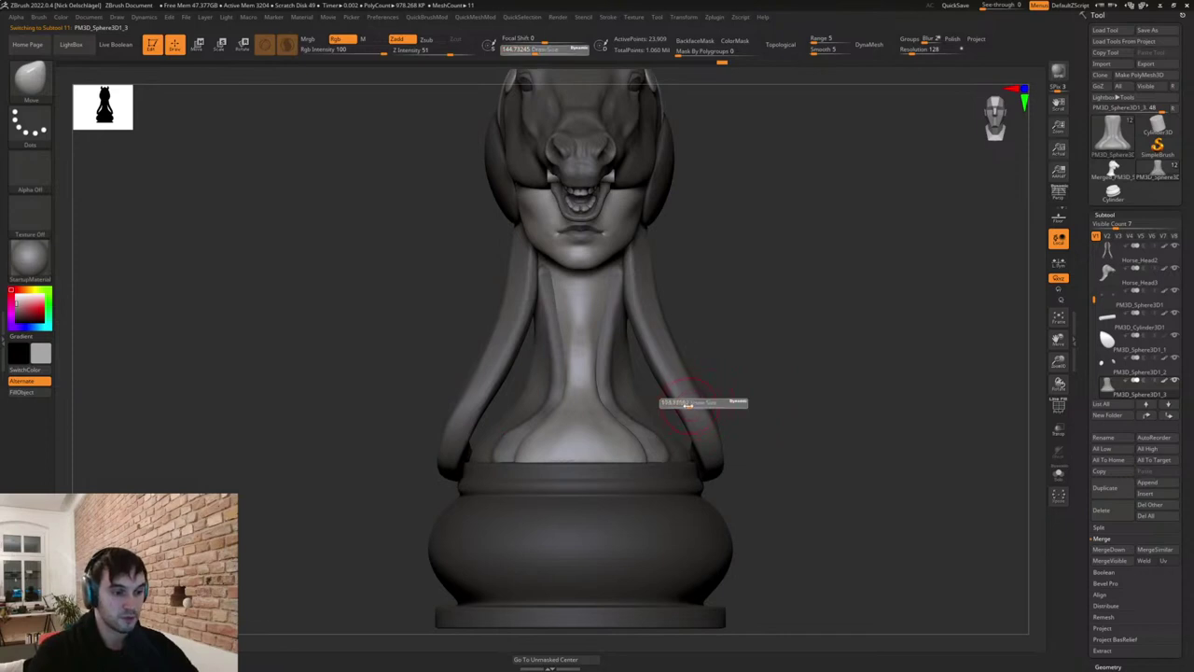
drag(744, 347, 747, 344)
key(b)
key(t)
key(d)
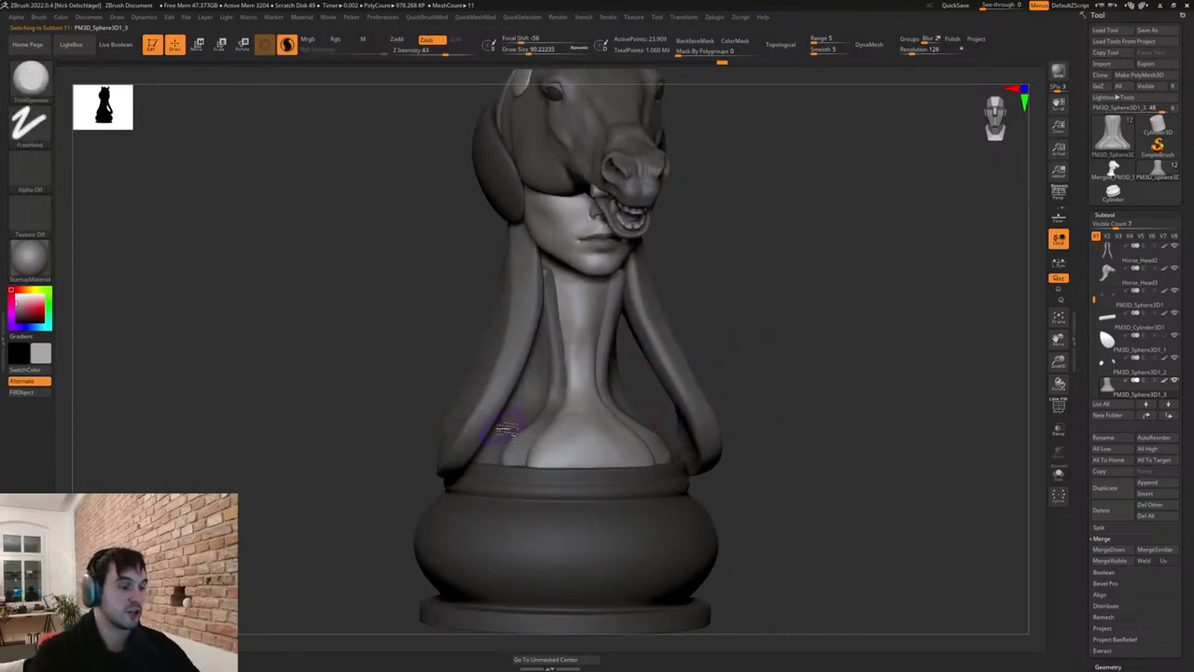
mouse_move(514, 426)
mouse_down()
mouse_move(498, 454)
mouse_move(550, 387)
mouse_up()
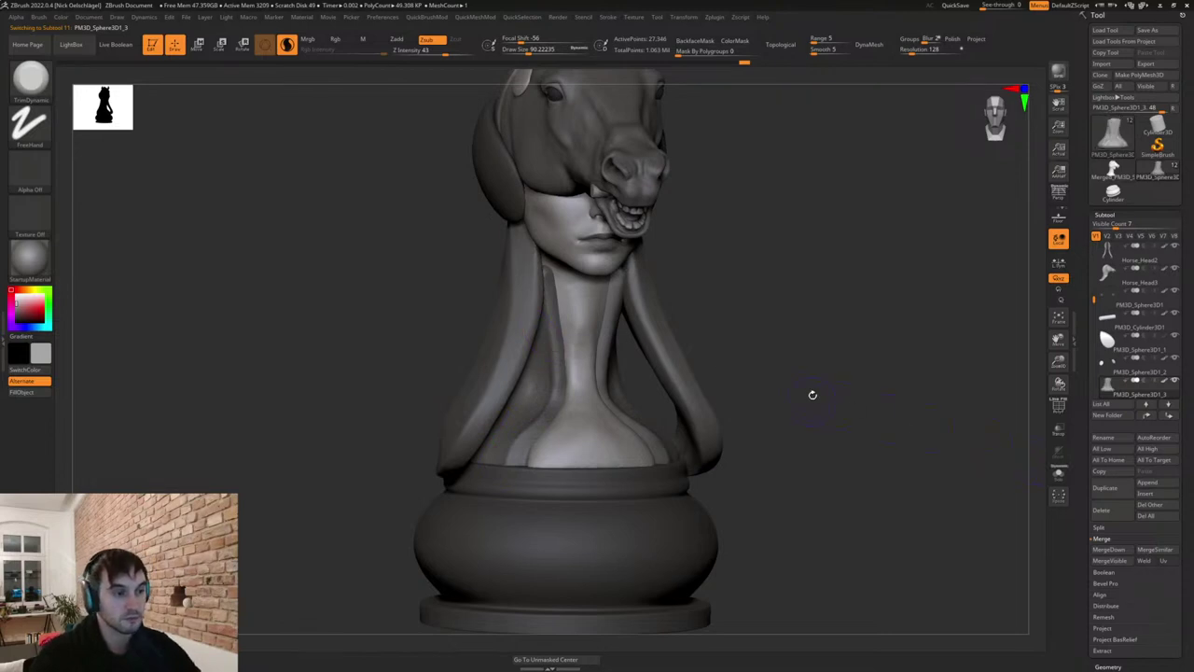
Isolate the shoulder piece and flatten its side from the upper rim down along the groove with TrimDynamic.
click(1059, 475)
alt+drag(834, 429, 644, 345)
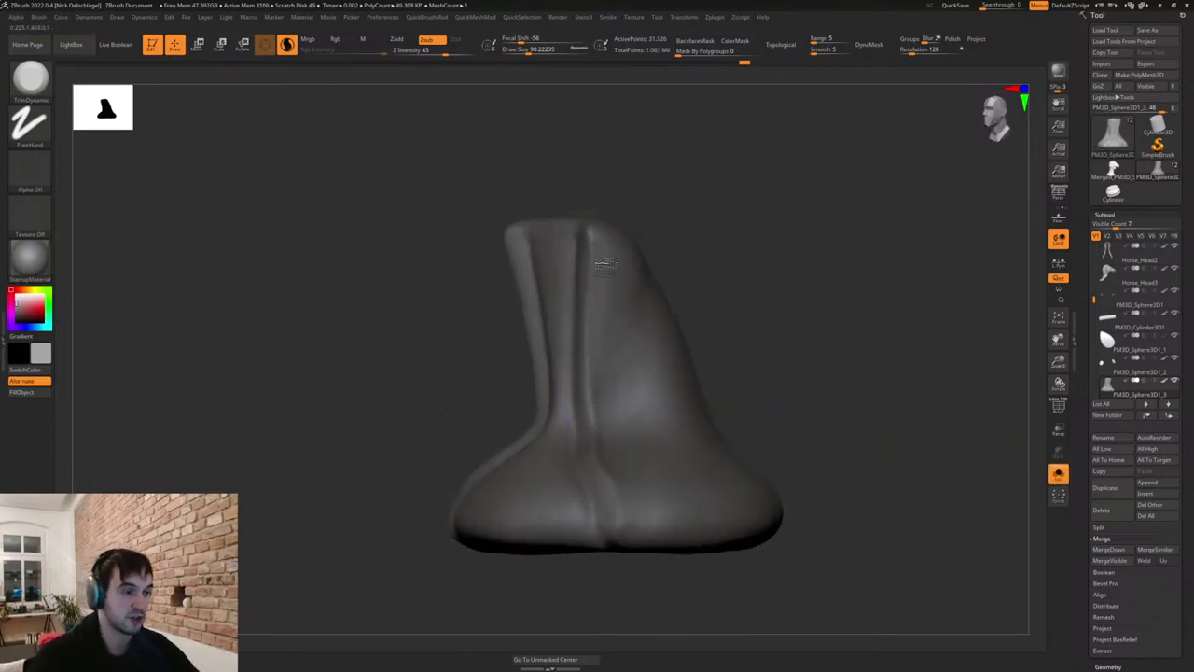
mouse_move(606, 264)
mouse_down()
mouse_move(616, 433)
mouse_move(605, 396)
mouse_move(632, 522)
mouse_move(603, 433)
mouse_move(604, 394)
mouse_up()
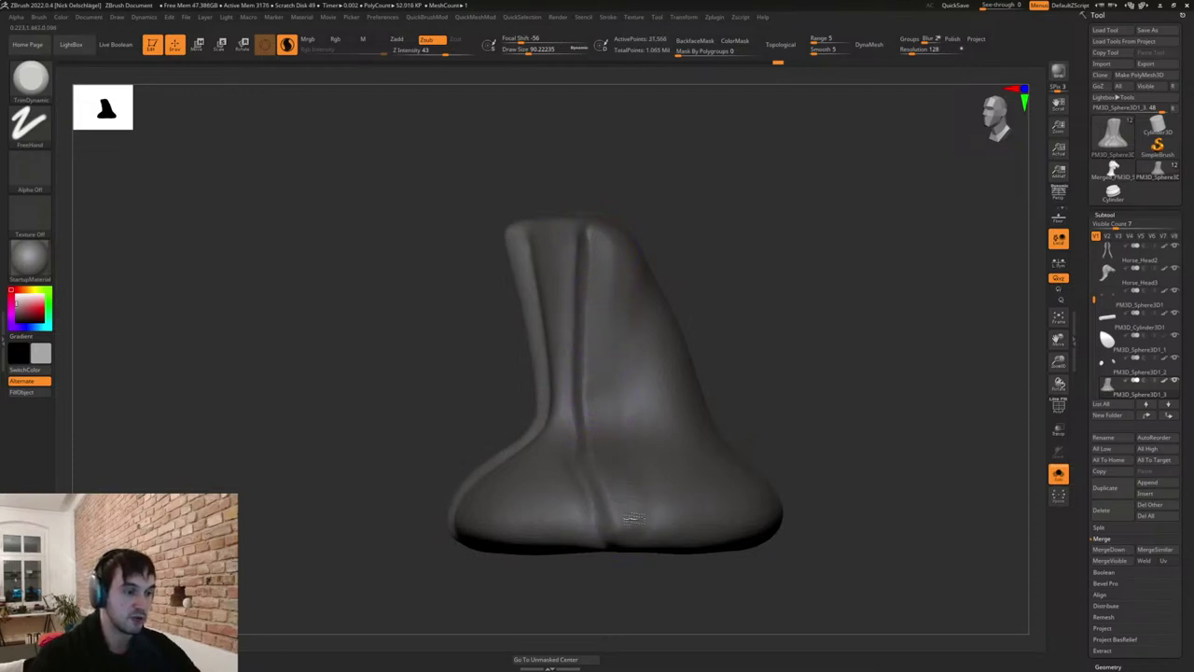
Trim the front strips of the shoulder piece with TrimDynamic at a draw size of about 74 and smooth their surfaces.
drag(695, 286, 747, 282)
key(s)
drag(550, 276, 546, 275)
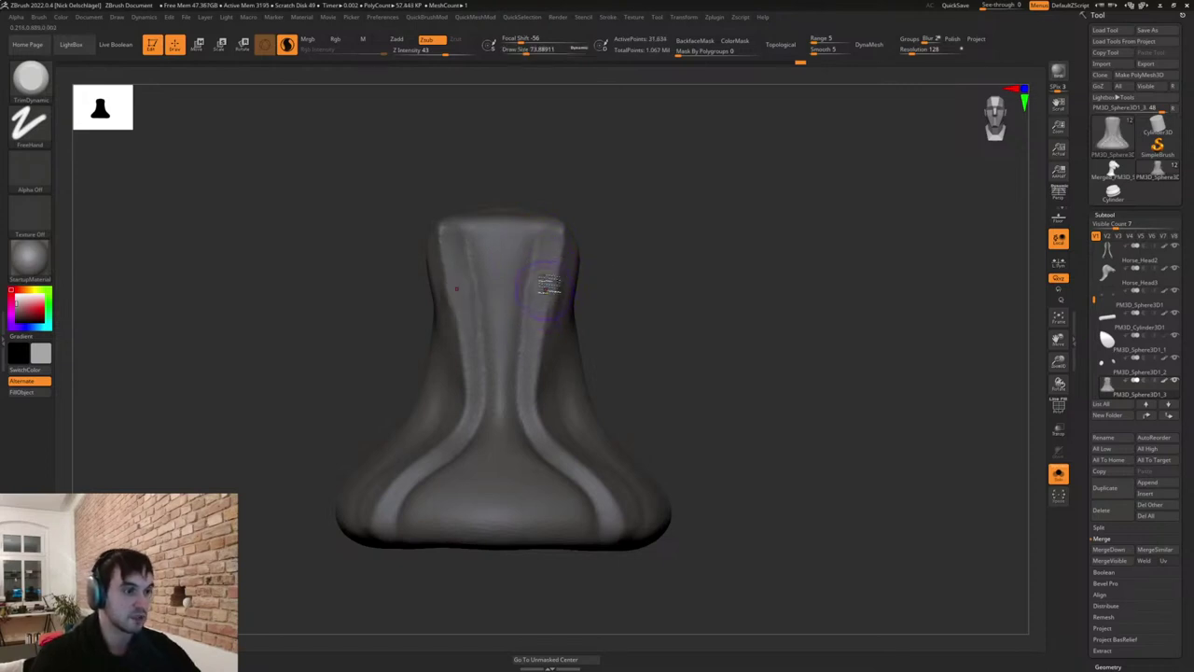
mouse_move(552, 241)
mouse_down()
mouse_move(533, 400)
mouse_move(555, 454)
mouse_move(592, 497)
mouse_move(602, 541)
mouse_up()
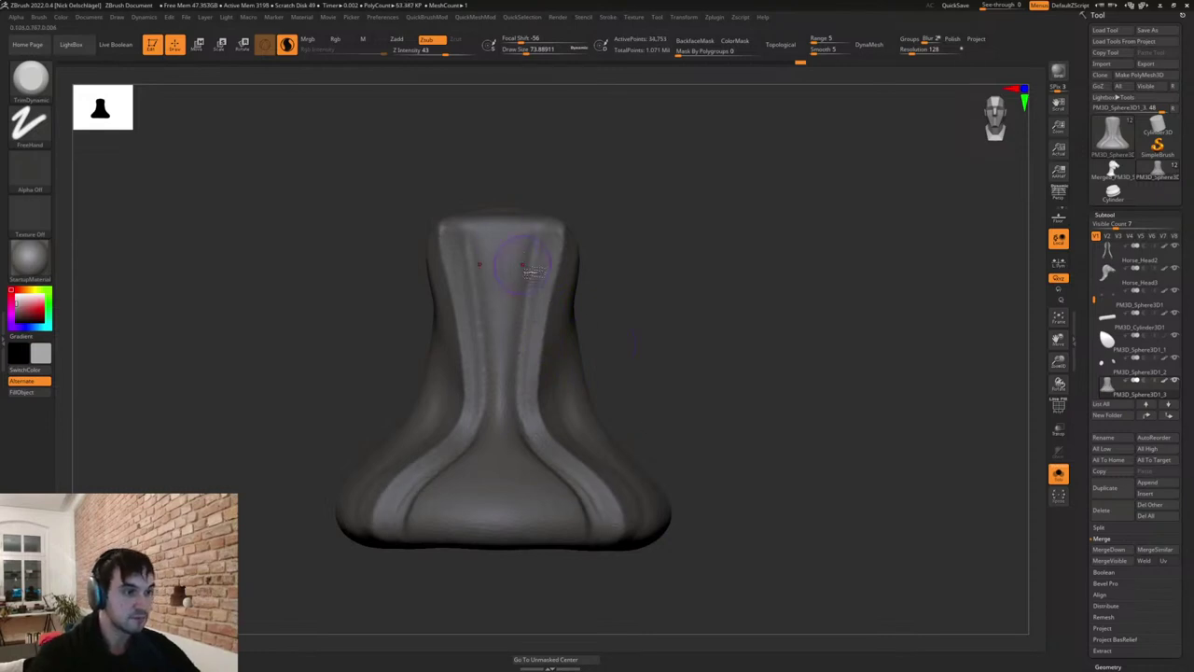
shift+drag(534, 250, 523, 324)
shift+drag(573, 495, 599, 550)
Carve the inner edges of the front strips down to the flare with DamStandard at a draw size of about 74.
drag(604, 384, 618, 358)
key(b)
key(d)
key(s)
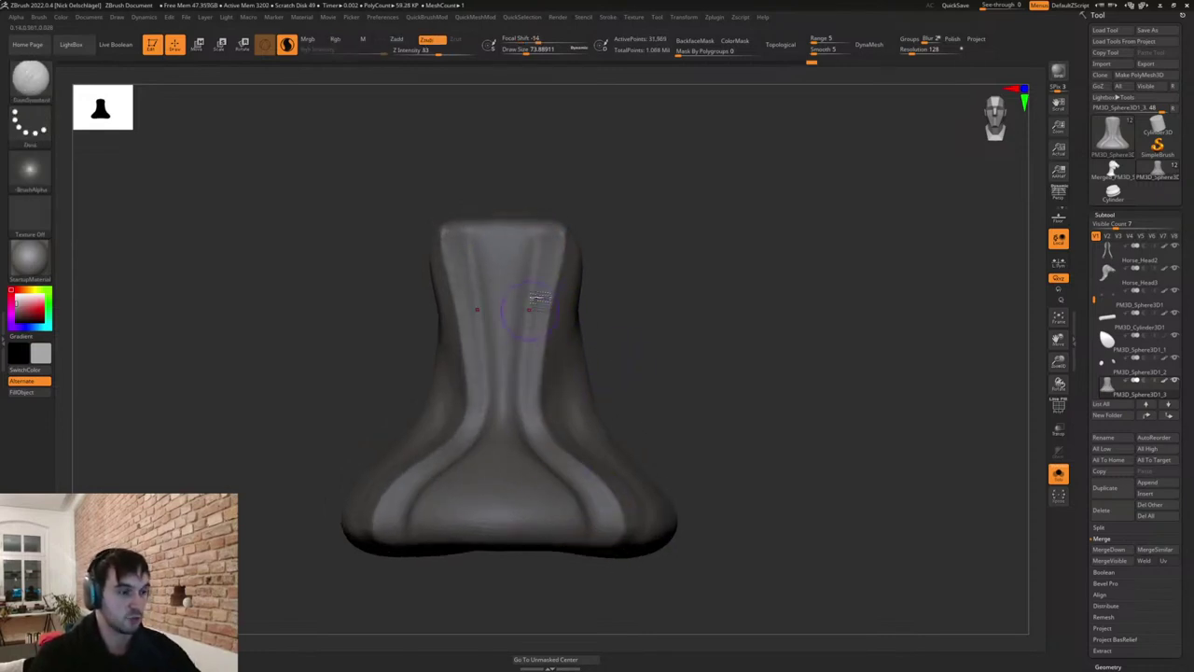
drag(538, 244, 537, 278)
mouse_move(524, 418)
mouse_down()
mouse_move(572, 481)
mouse_move(606, 572)
mouse_up()
Carve a second groove along the strips' outer edges from rim to base with DamStandard, and show all pieces again.
drag(733, 429, 670, 434)
mouse_move(595, 262)
mouse_down()
mouse_move(593, 431)
mouse_move(628, 529)
mouse_move(620, 580)
mouse_move(649, 613)
mouse_move(672, 612)
mouse_up()
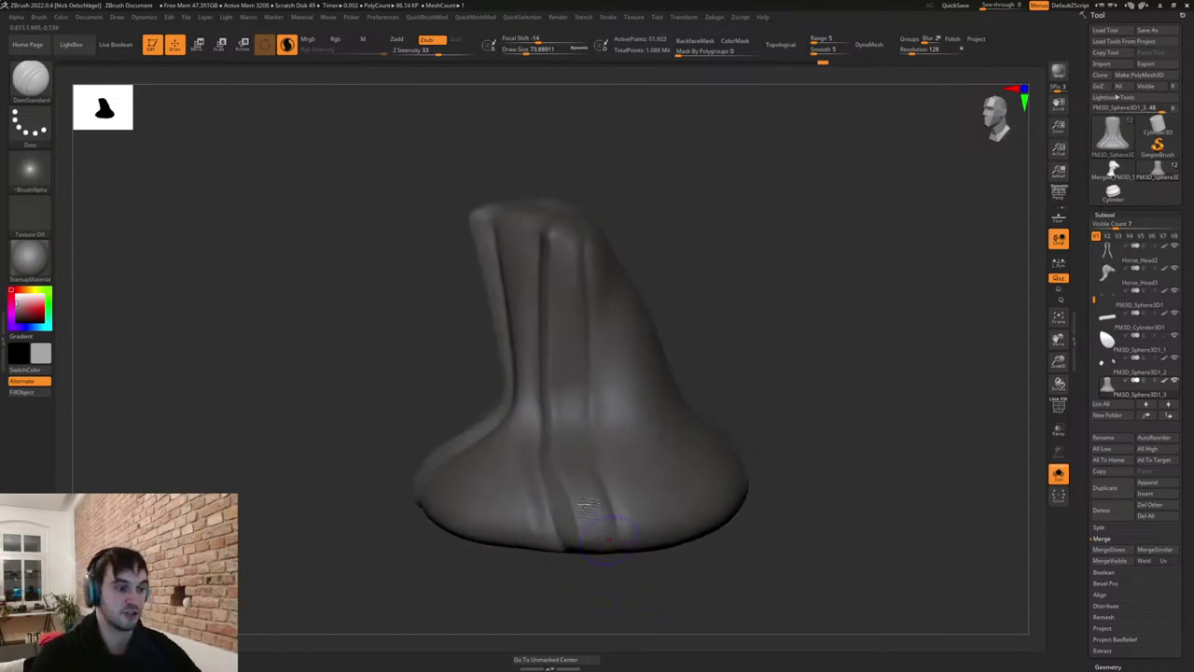
drag(616, 549, 585, 392)
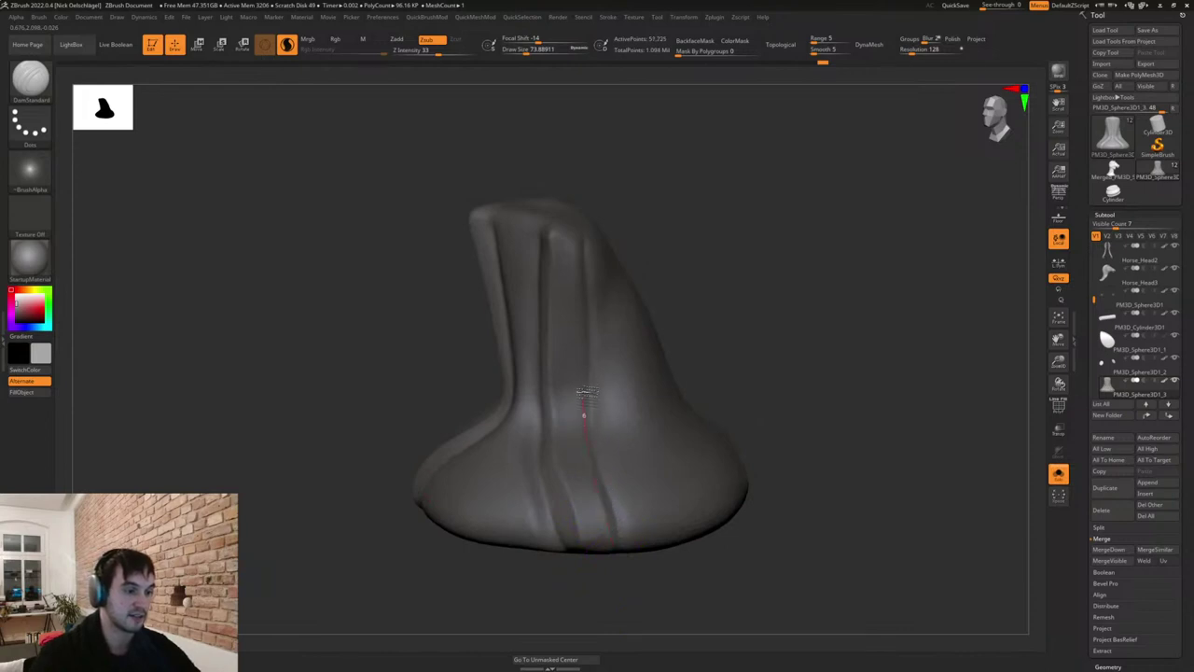
drag(585, 335, 578, 216)
mouse_move(634, 260)
mouse_down()
mouse_move(704, 286)
mouse_move(706, 342)
mouse_up()
alt+drag(696, 450, 749, 448)
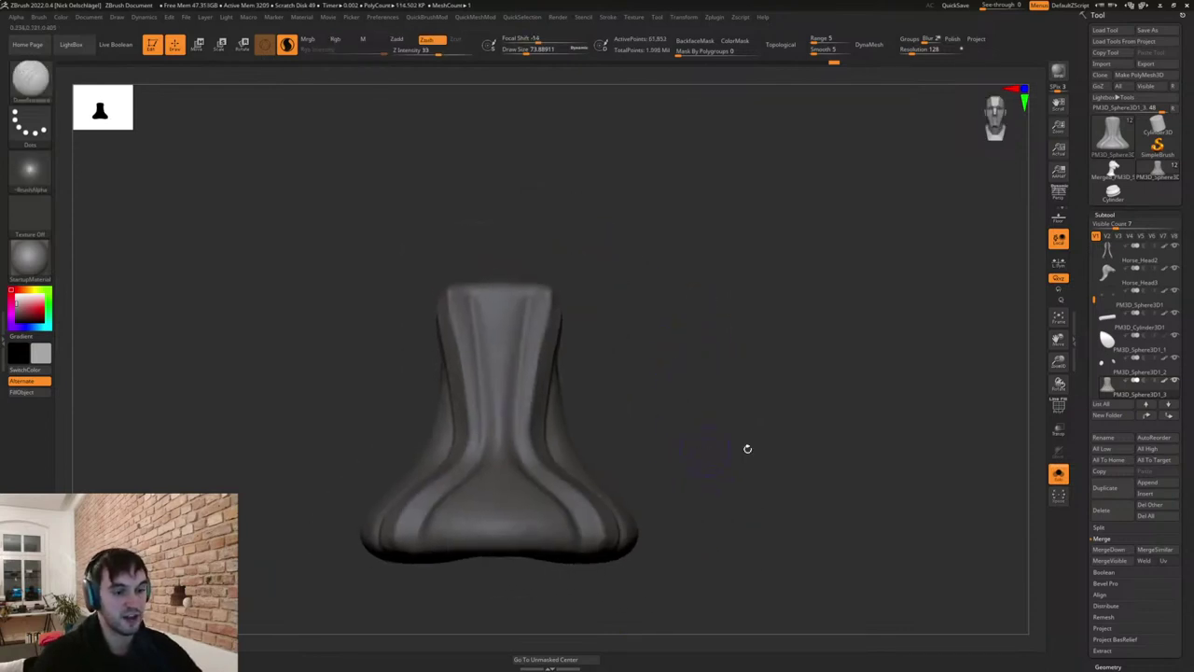
click(1059, 475)
Fit the shoulder piece's strips closer to the neck with the Move brush at a draw size of about 207.
key(b)
key(m)
key(v)
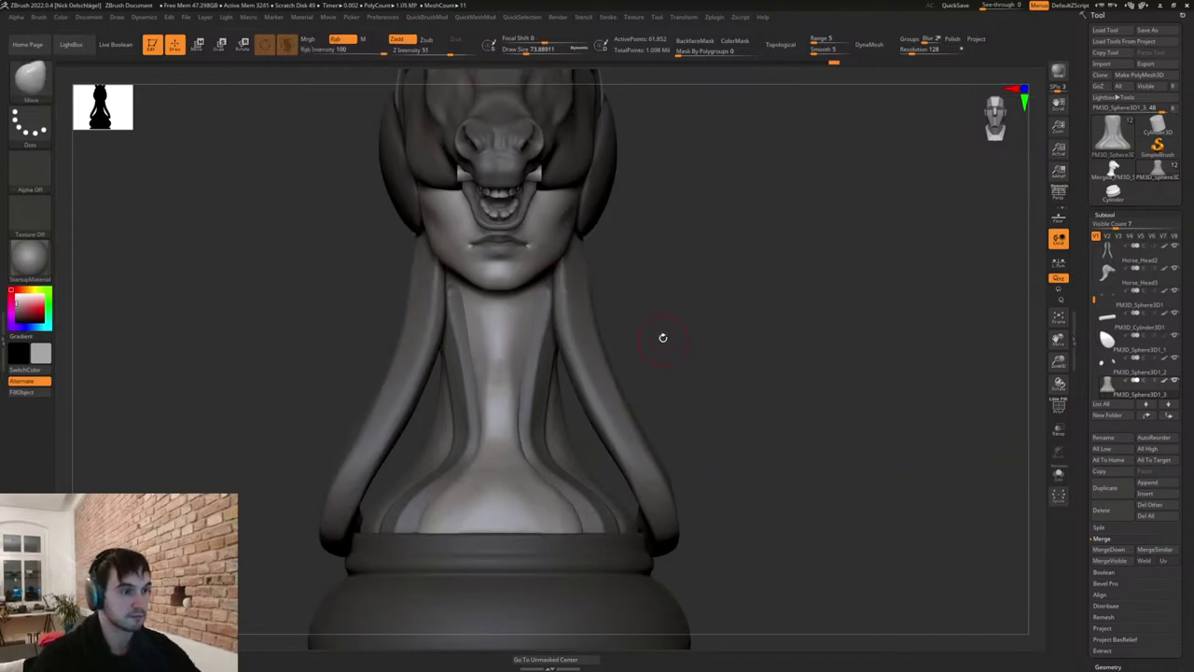
key(s)
drag(663, 337, 675, 333)
drag(550, 314, 548, 284)
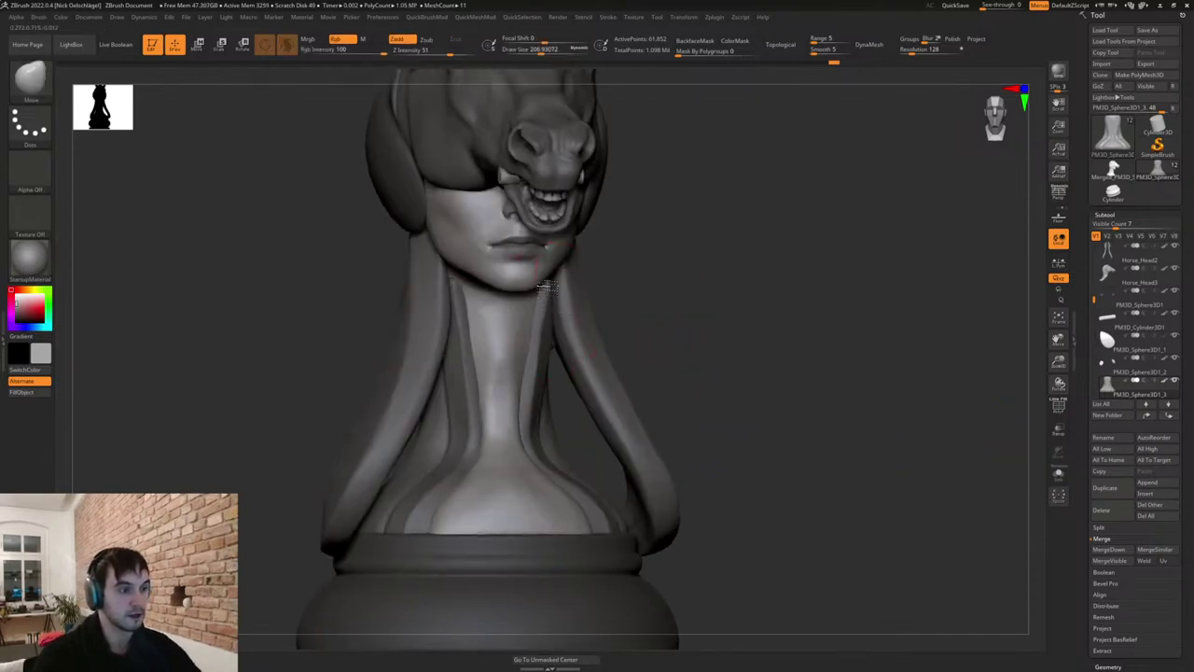
drag(538, 385, 529, 387)
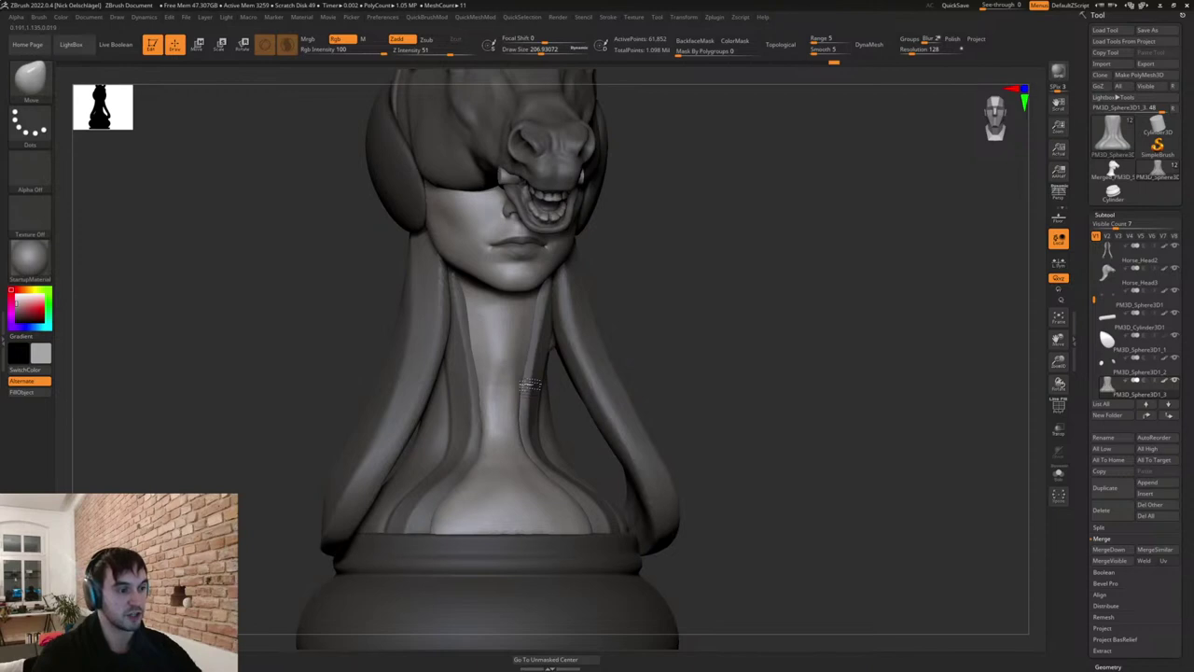
mouse_move(650, 363)
shift+mouse_down()
mouse_move(738, 432)
mouse_move(667, 379)
mouse_move(686, 412)
mouse_move(641, 395)
mouse_move(725, 445)
mouse_move(692, 461)
mouse_move(713, 478)
shift+mouse_up()
key(s)
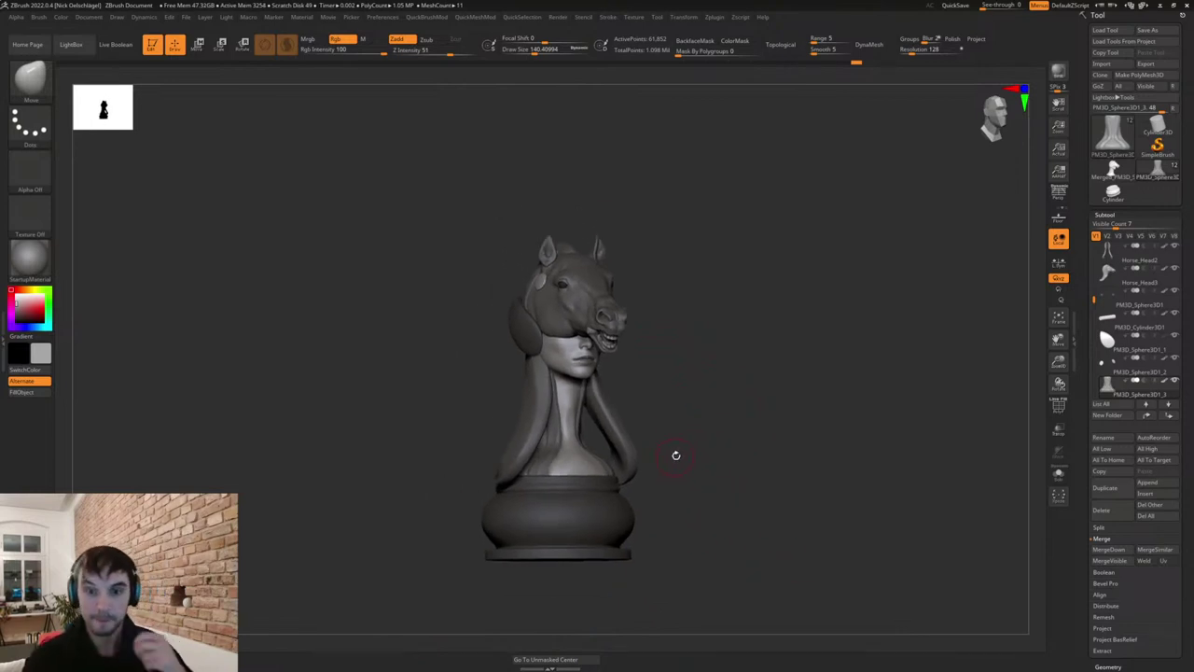
drag(687, 397, 799, 476)
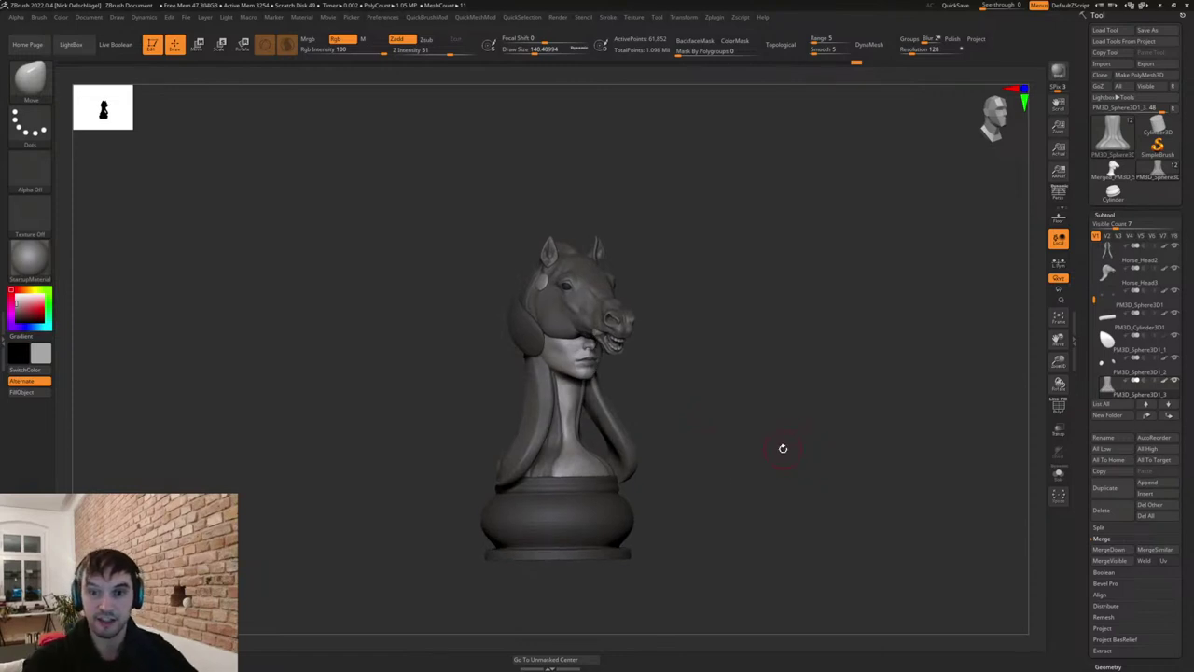
mouse_move(1112, 252)
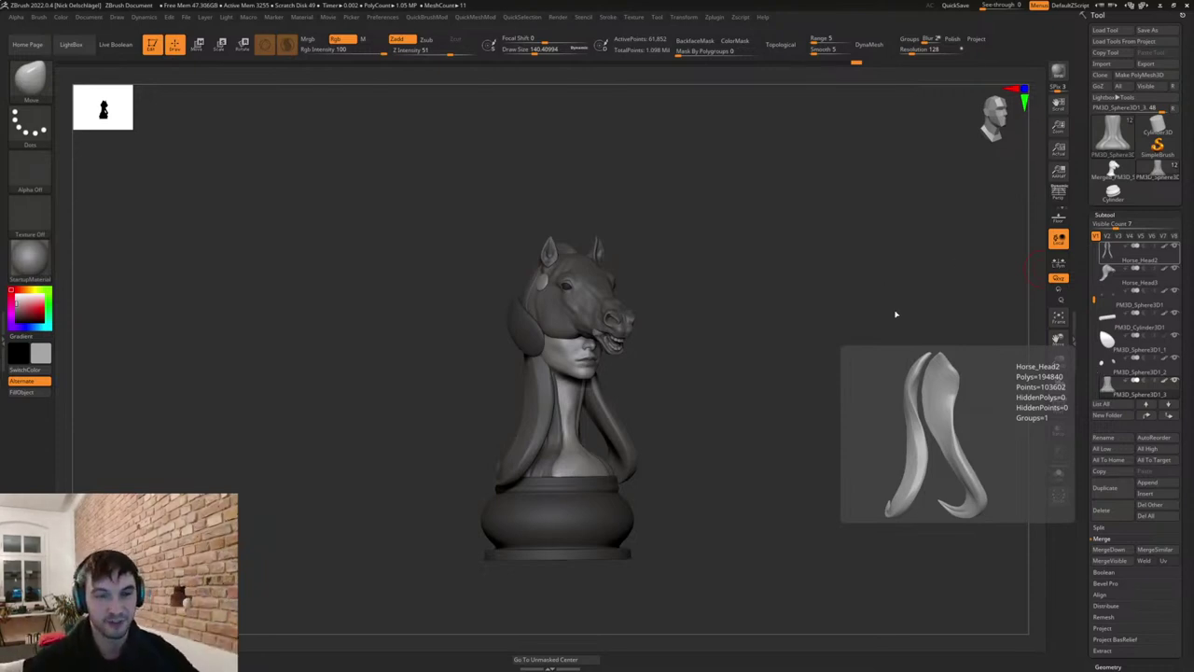
Select the woman's bust, trim the front of her neck with TrimDynamic at a draw size of about 87, and smooth the neck.
drag(879, 312, 909, 400)
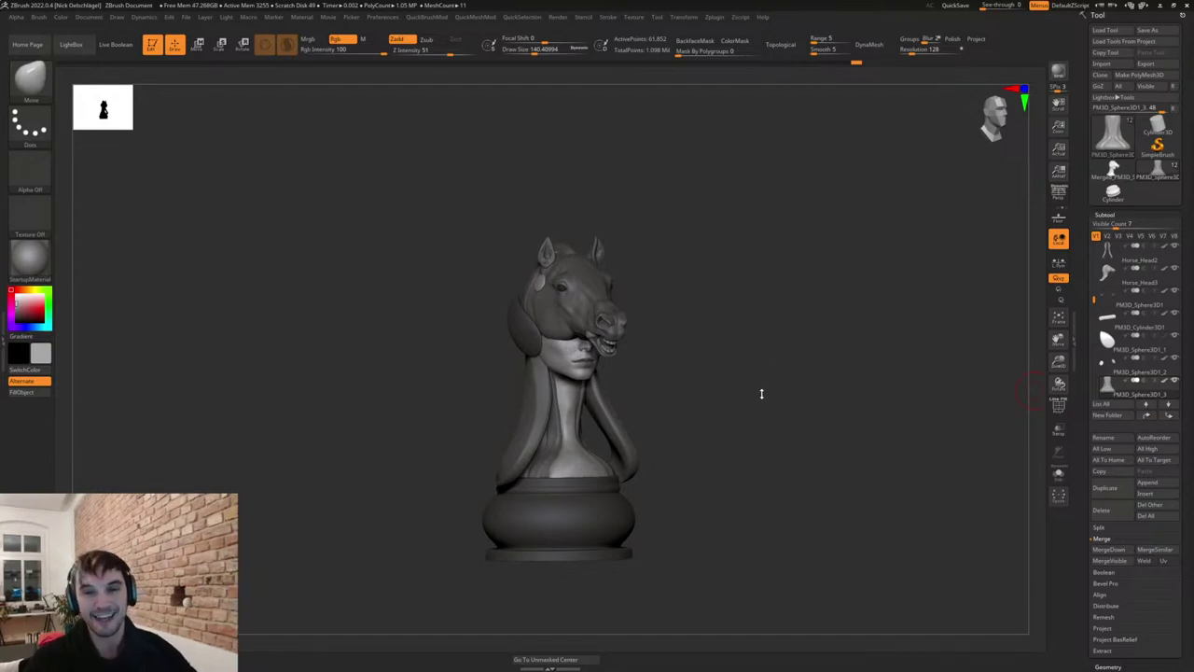
drag(758, 394, 731, 413)
shift+drag(707, 482, 666, 448)
alt+click(592, 448)
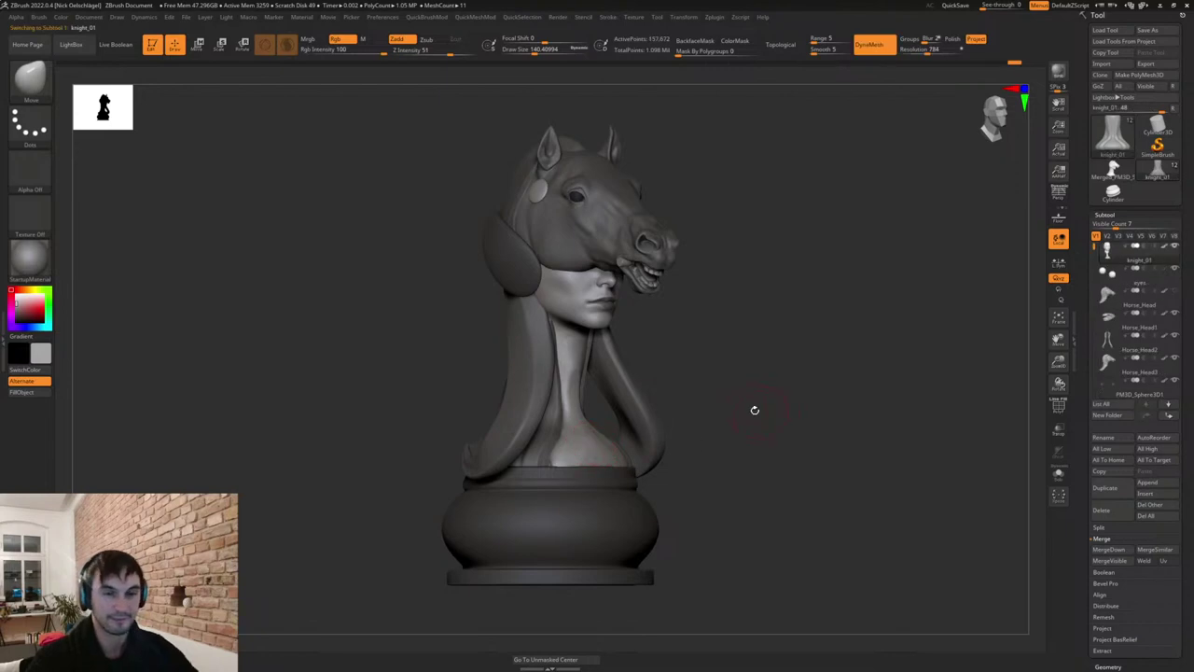
mouse_move(754, 410)
alt+mouse_down()
mouse_move(786, 456)
mouse_move(786, 398)
alt+mouse_up()
key(s)
mouse_move(570, 301)
mouse_down()
mouse_move(523, 282)
mouse_move(551, 340)
mouse_up()
key(b)
key(t)
key(d)
key(s)
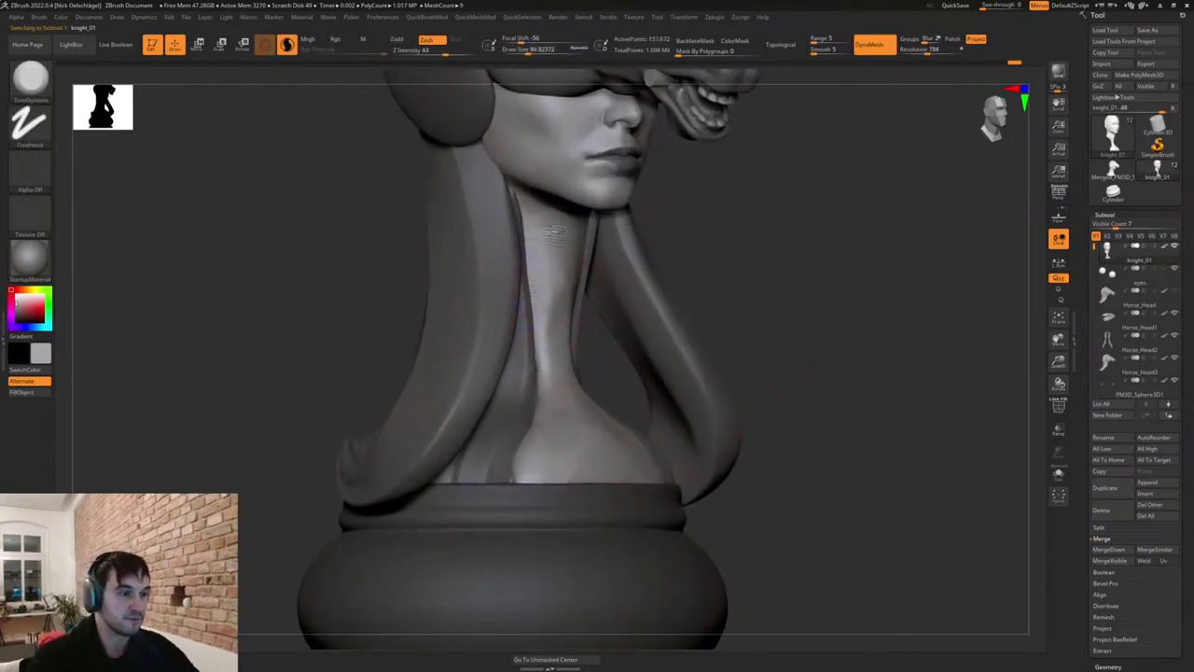
mouse_move(543, 245)
mouse_down()
mouse_move(563, 356)
mouse_move(560, 279)
mouse_up()
shift+drag(549, 323, 552, 328)
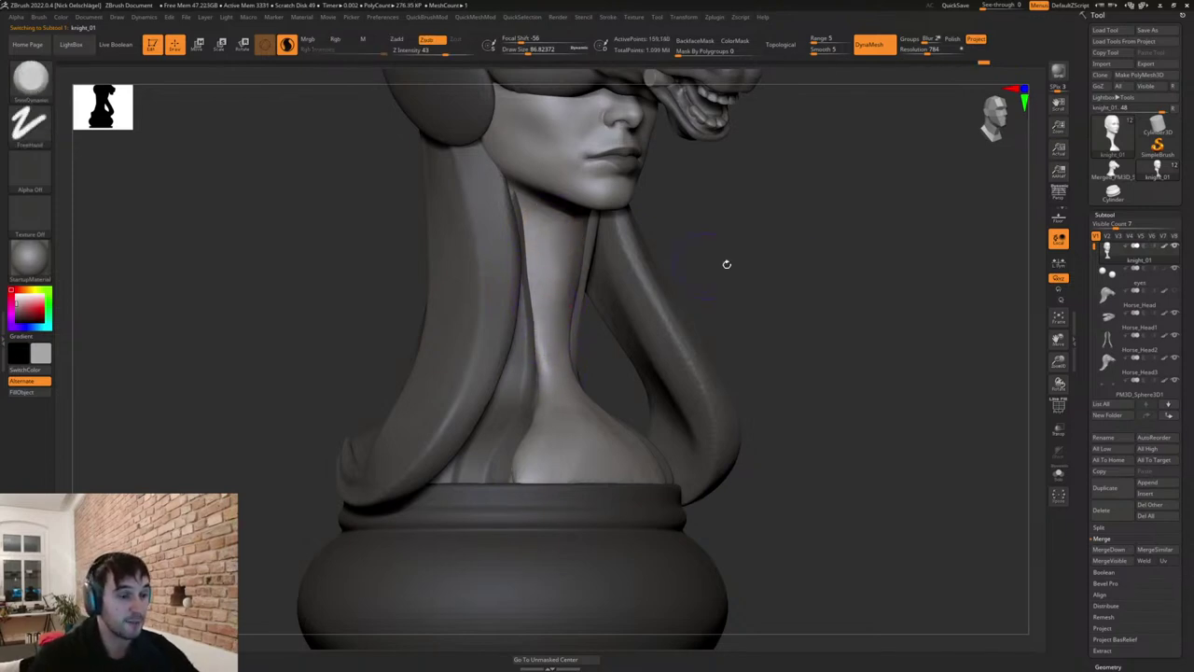
Isolate the bust and reshape the neck and chest from the side with the Move brush, backface masking on, at a draw size of about 154.
click(1058, 474)
shift+drag(797, 410, 704, 386)
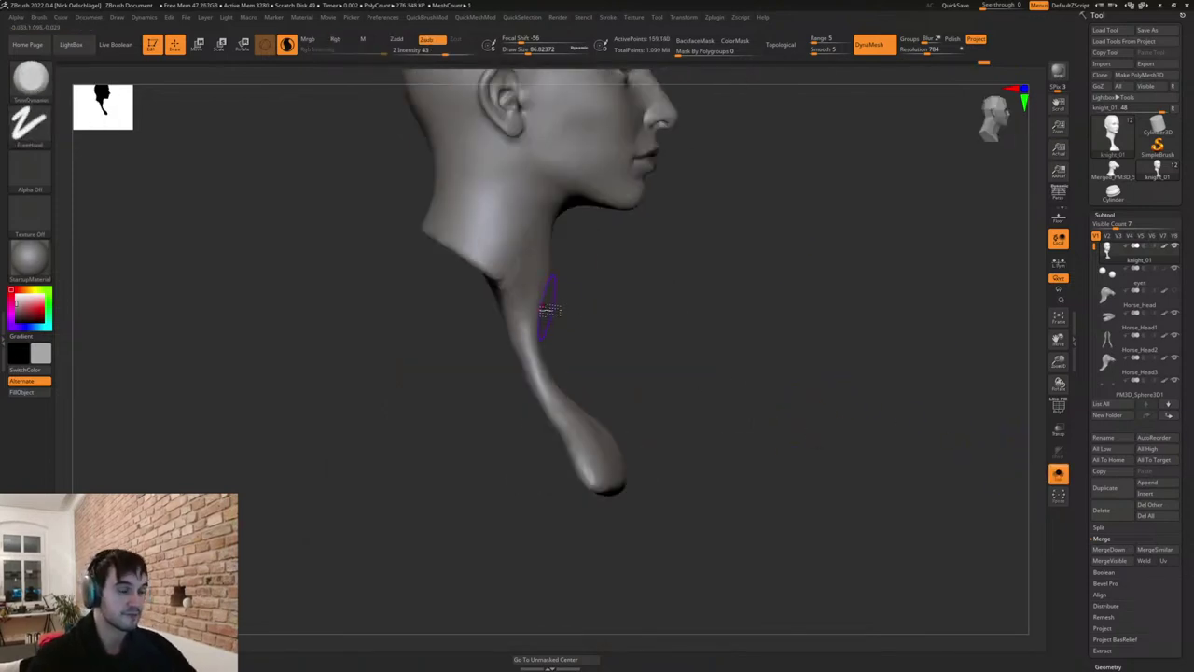
key(s)
drag(565, 300, 501, 322)
key(b)
key(m)
key(v)
click(691, 41)
drag(535, 378, 519, 383)
mouse_move(563, 443)
mouse_down()
mouse_move(533, 477)
mouse_move(516, 468)
mouse_move(429, 499)
mouse_up()
drag(688, 473, 702, 470)
key(ctrl+z)
mouse_move(599, 541)
mouse_down()
mouse_move(675, 565)
mouse_move(714, 559)
mouse_up()
key(s)
mouse_move(480, 421)
mouse_down()
mouse_move(526, 429)
mouse_move(512, 432)
mouse_up()
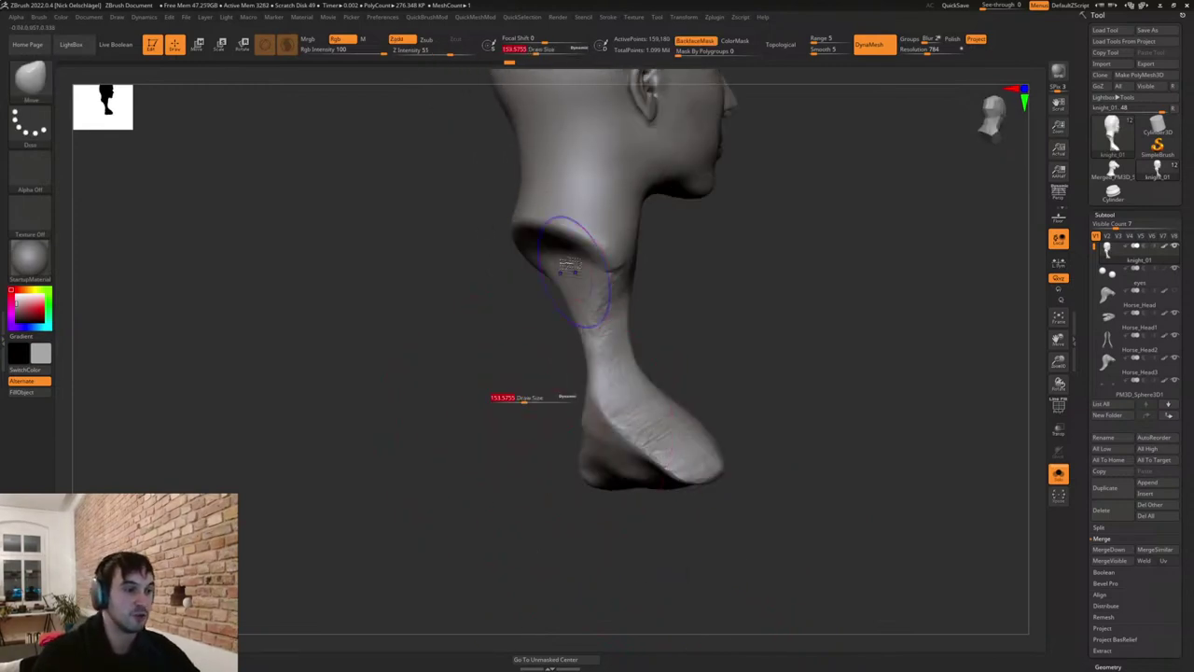
Smooth the back of the neck and the side of the chest, reducing the draw size to about 83.
shift+drag(568, 270, 586, 281)
key(s)
drag(560, 386, 554, 386)
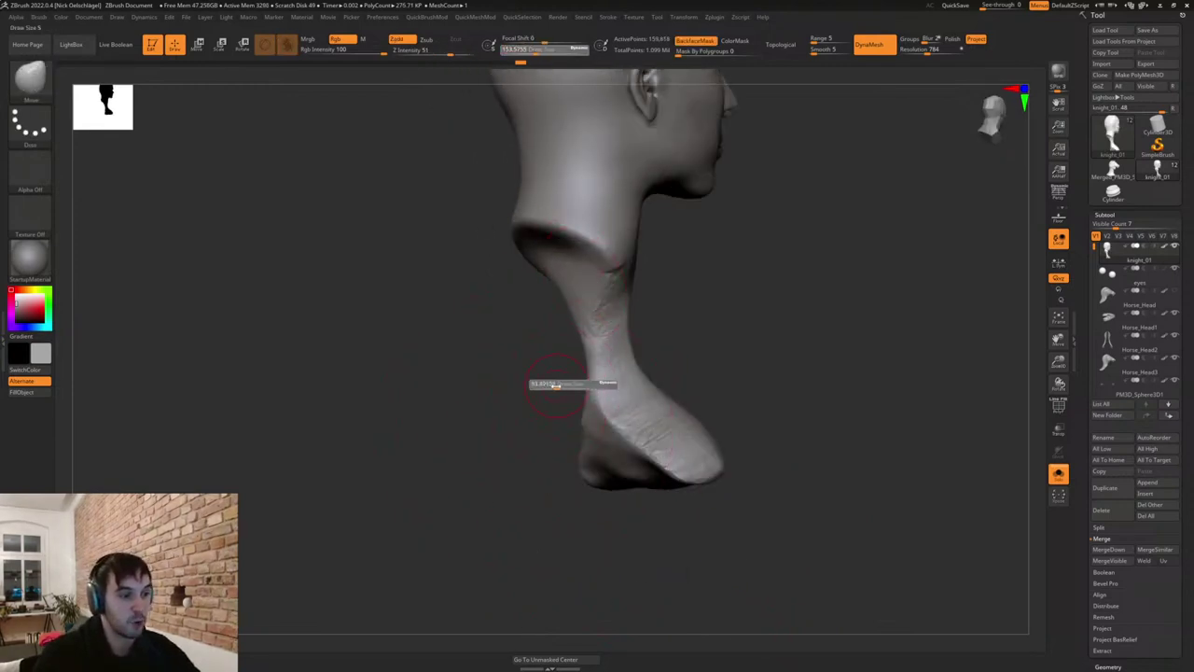
key(s)
mouse_move(614, 282)
shift+mouse_down()
mouse_move(621, 401)
mouse_move(696, 484)
shift+mouse_up()
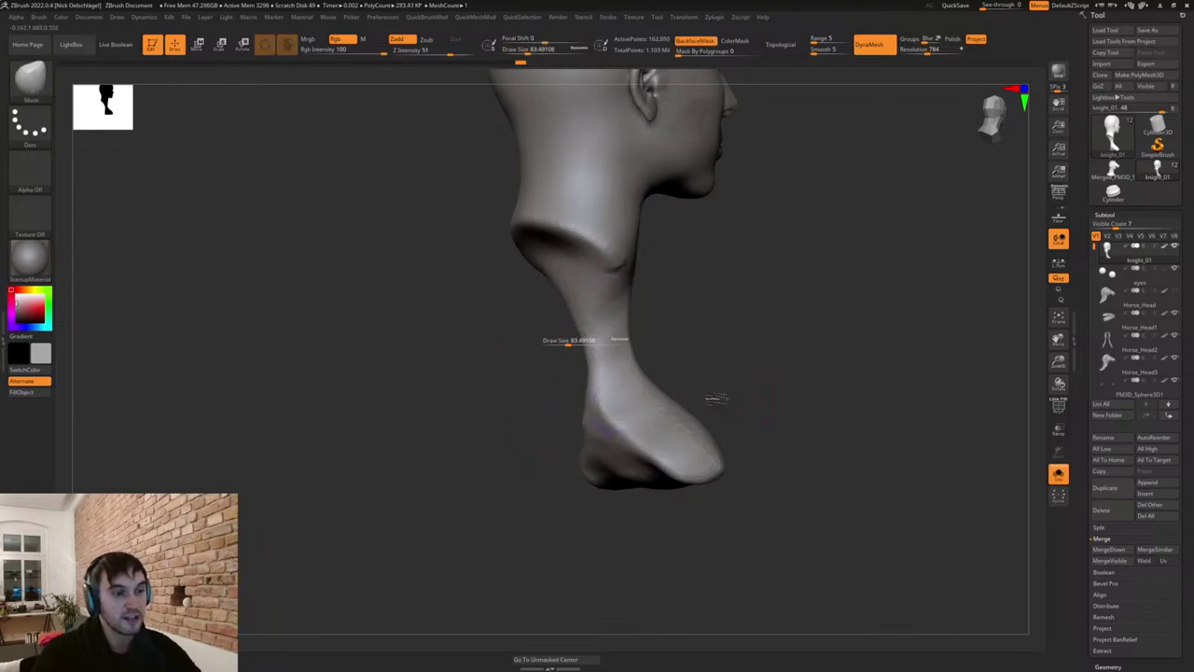
Trim the front of the neck down to the chest with TrimDynamic at a draw size of about 83 and smooth the surface.
ctrl+drag(716, 397, 780, 429)
drag(780, 429, 737, 422)
ctrl+drag(737, 378, 701, 413)
shift+drag(623, 436, 628, 431)
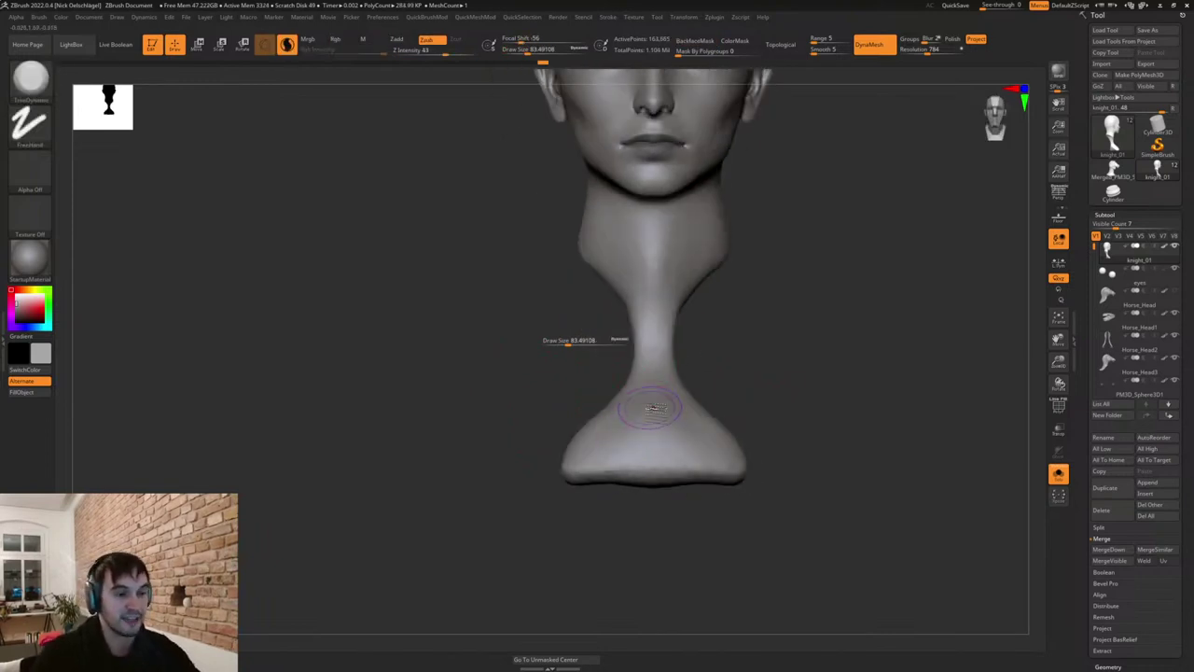
mouse_move(702, 323)
ctrl+mouse_down()
mouse_move(715, 341)
mouse_move(746, 341)
ctrl+mouse_up()
mouse_move(624, 229)
mouse_down()
mouse_move(636, 316)
mouse_move(642, 306)
mouse_up()
drag(639, 258, 637, 299)
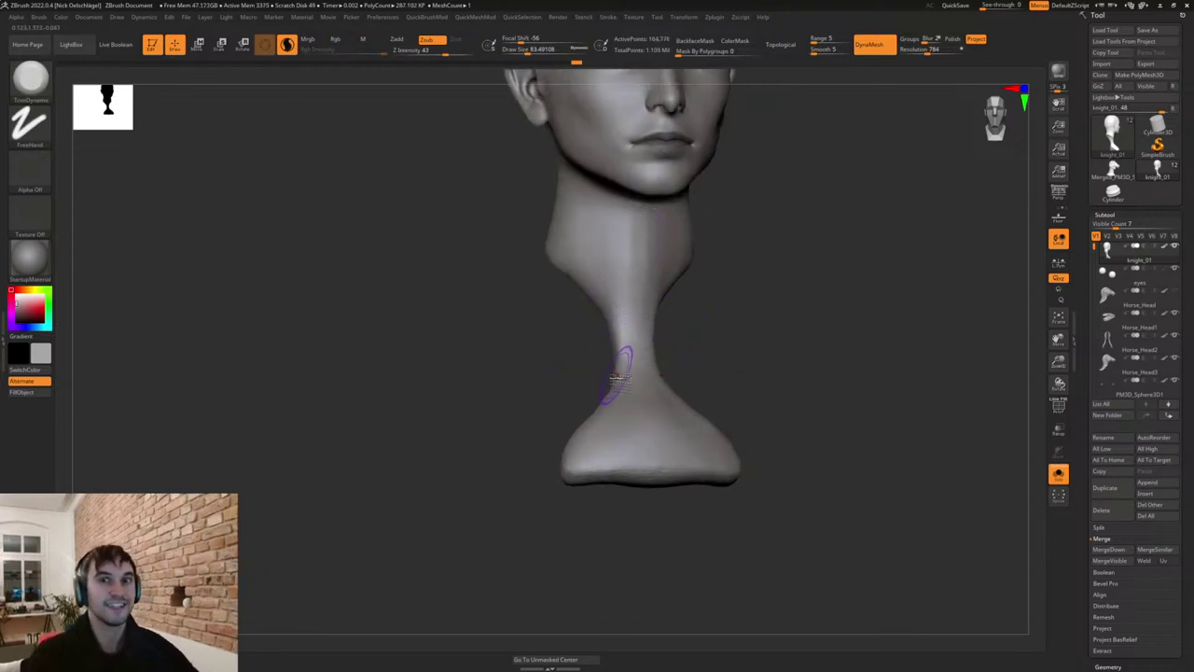
key(shift)
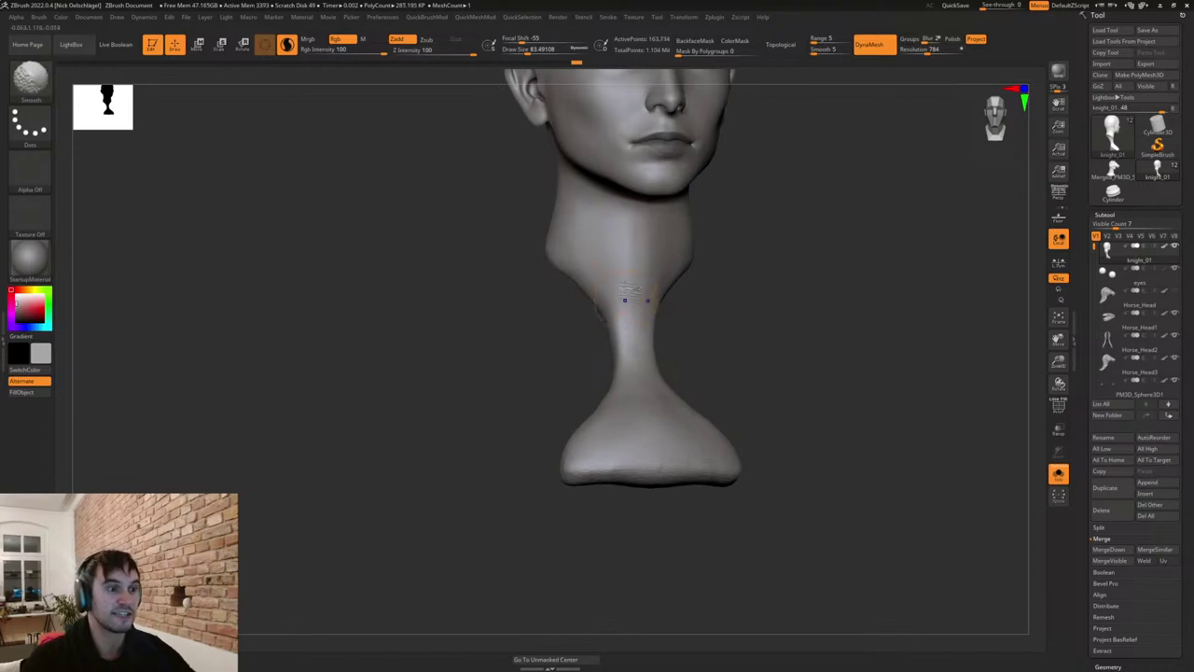
shift+drag(637, 299, 634, 312)
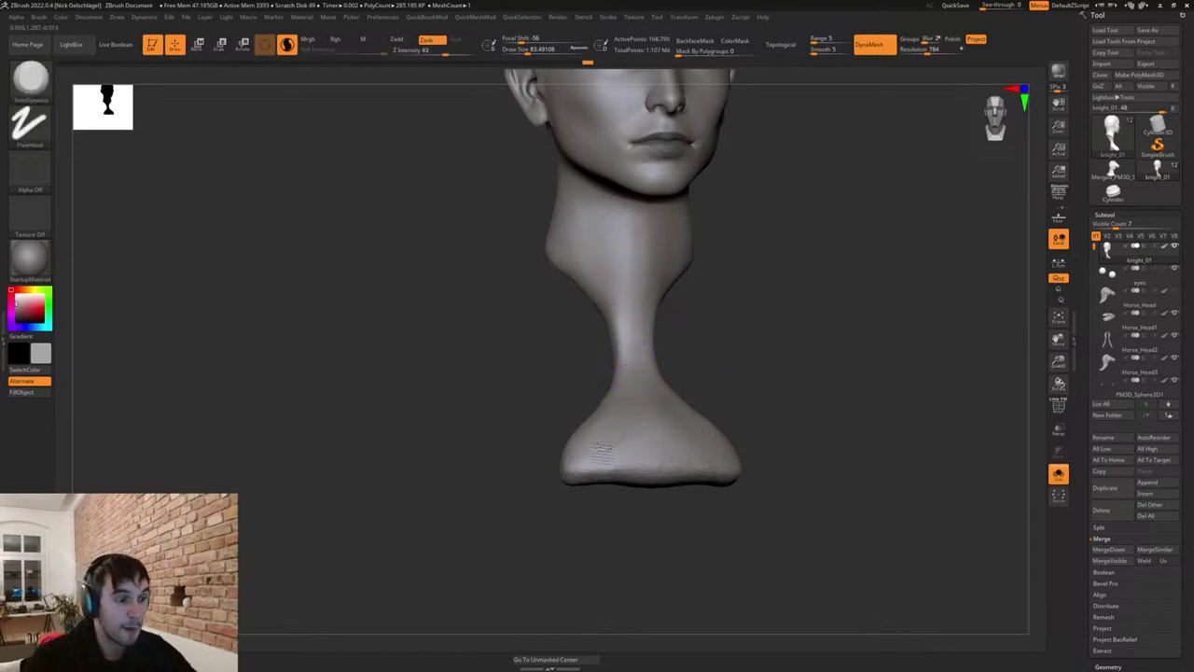
Flatten the front of the chest and its lower edge with TrimDynamic.
drag(627, 413, 616, 459)
drag(693, 458, 606, 459)
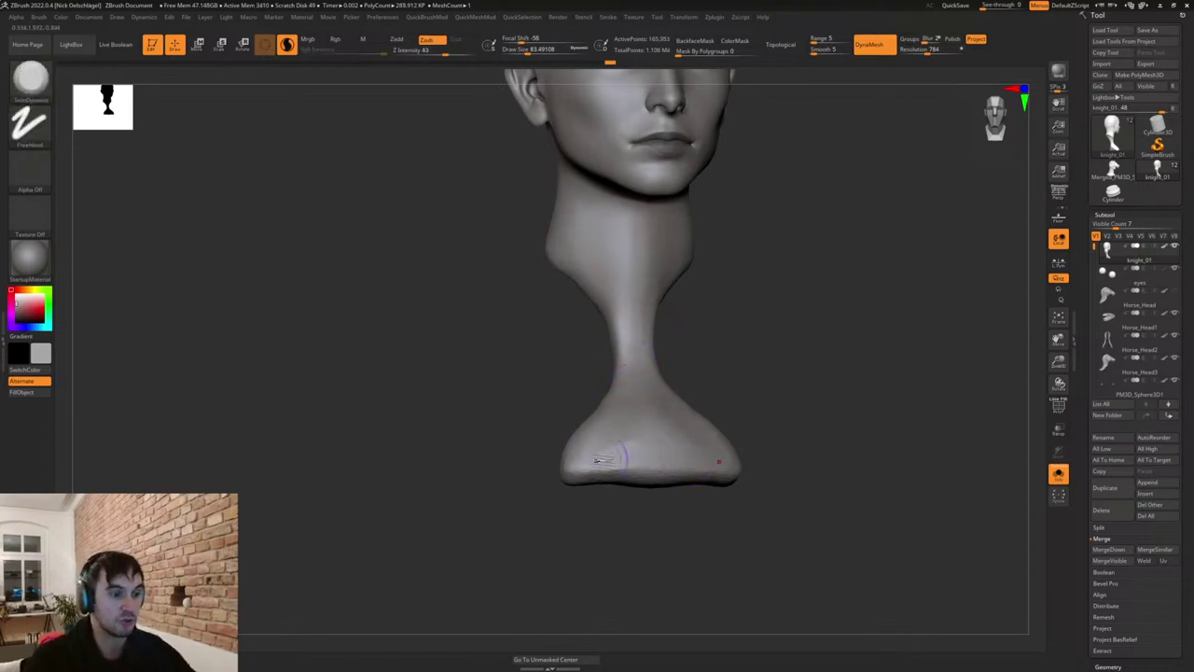
mouse_move(653, 396)
mouse_down()
mouse_move(613, 456)
mouse_move(682, 449)
mouse_move(643, 459)
mouse_up()
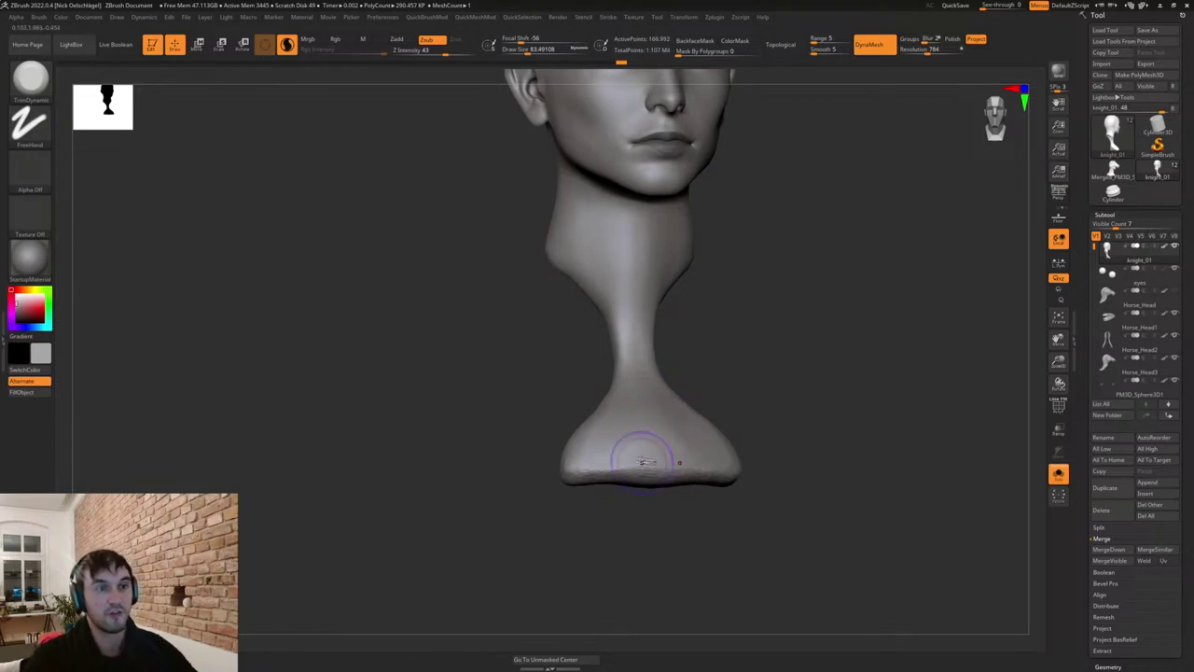
Try pulling long horns out of the head with the Move brush at a draw size of about 128, remeshing with DynaMesh at resolution 288.
mouse_move(823, 237)
alt+mouse_down()
mouse_move(805, 384)
mouse_move(797, 315)
mouse_move(753, 274)
alt+mouse_up()
key(shift+f)
key(s)
click(735, 250)
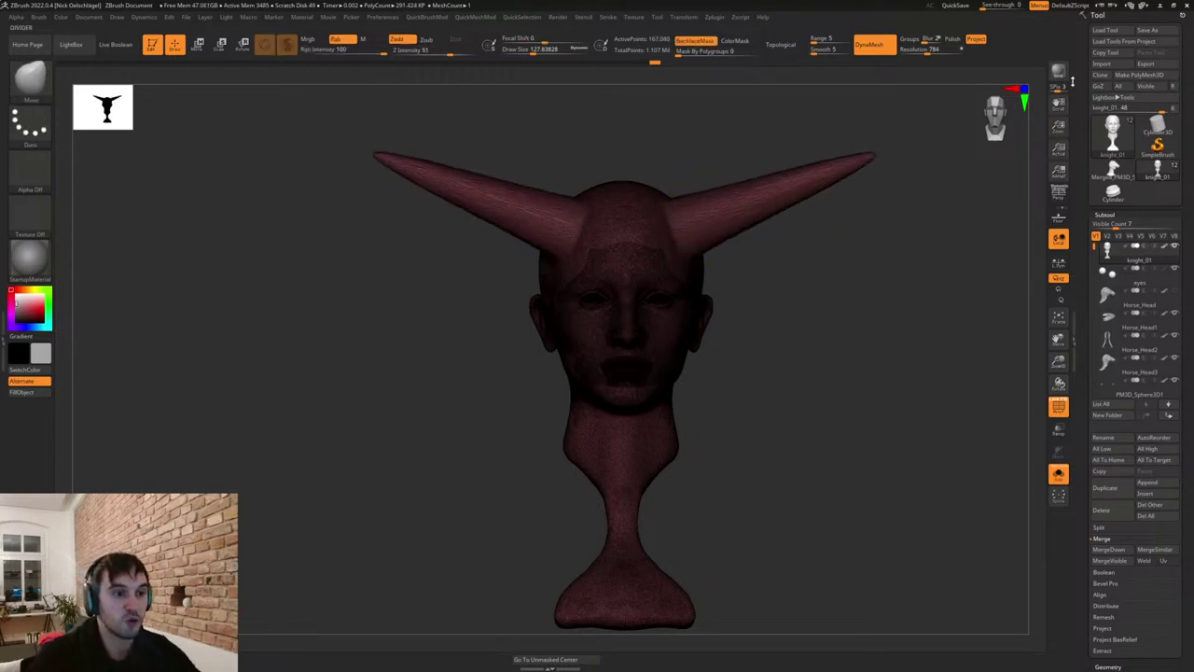
mouse_move(782, 245)
alt+mouse_down()
mouse_move(841, 323)
mouse_move(842, 378)
alt+mouse_up()
click(917, 51)
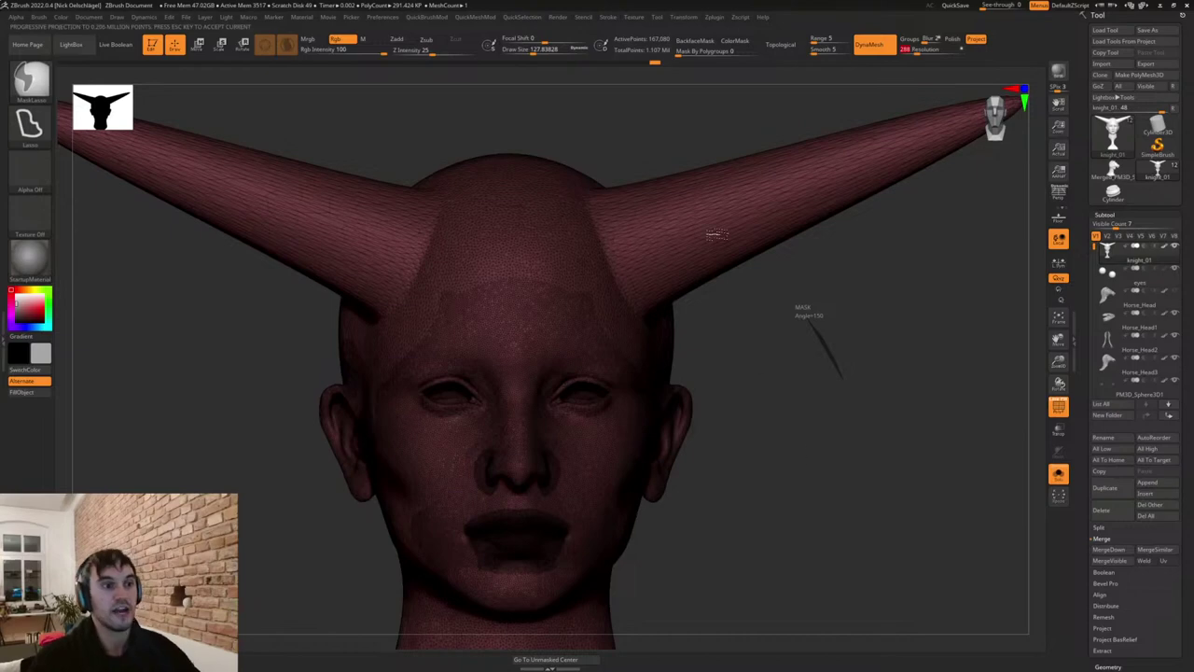
drag(788, 332, 781, 327)
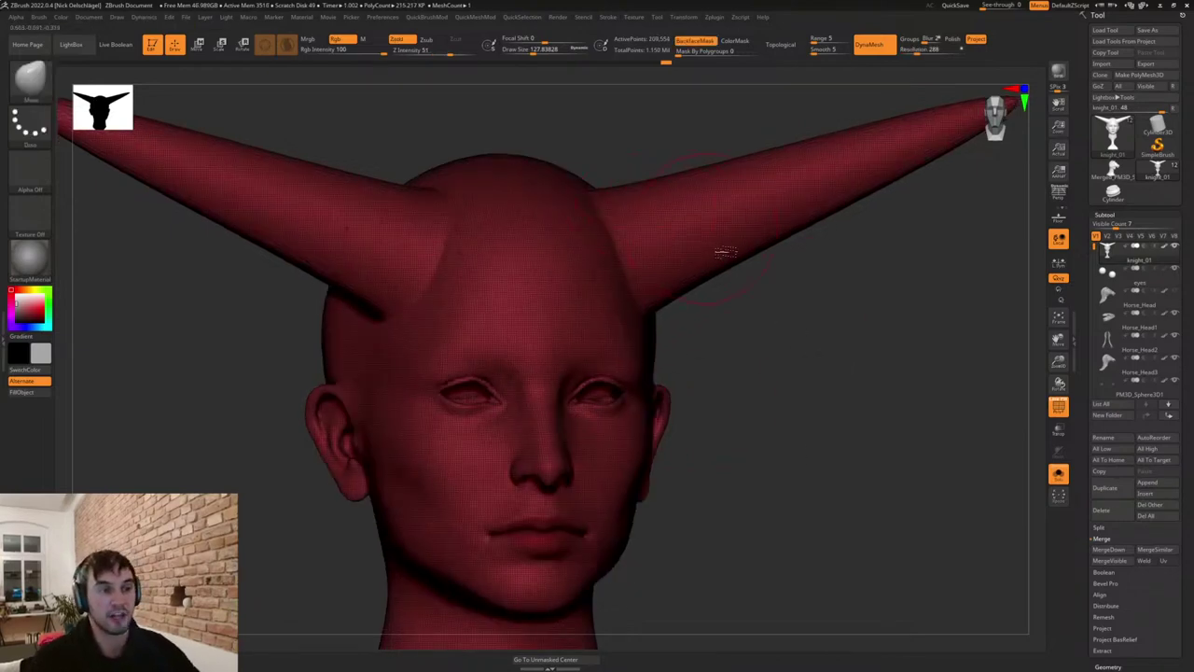
alt+drag(761, 268, 815, 344)
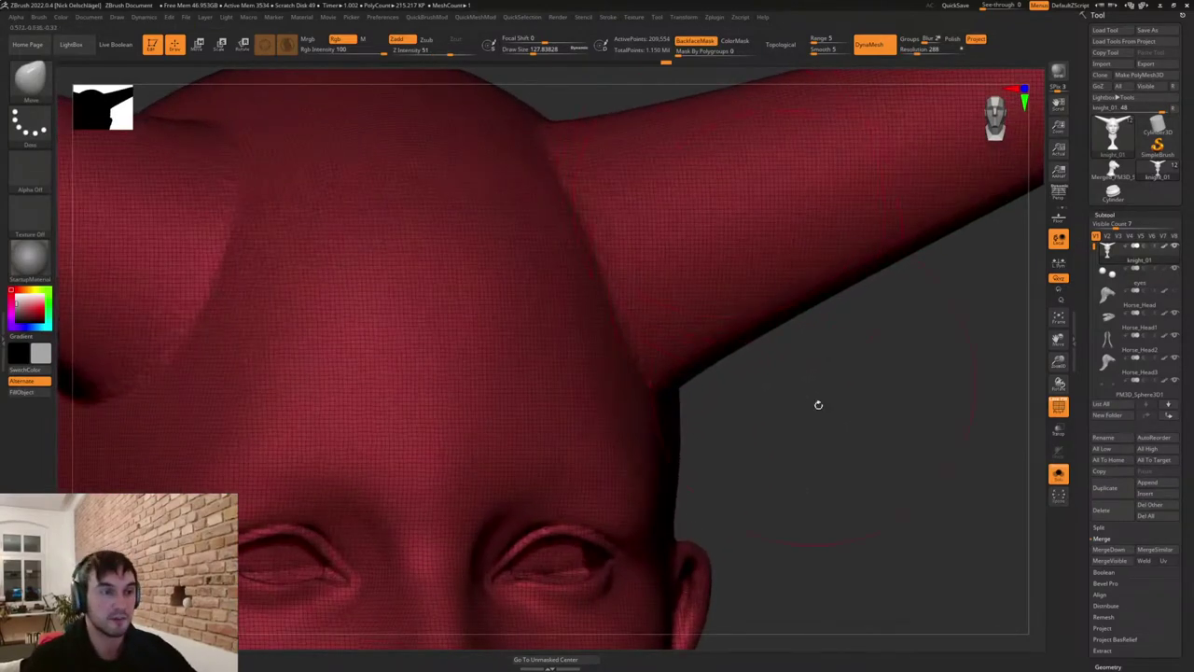
mouse_move(818, 405)
mouse_down()
mouse_move(818, 386)
mouse_move(831, 424)
mouse_move(814, 401)
mouse_up()
Try the Clay brush at the base of the horns, and undo the strokes, the remesh and the horns.
key(shift+f)
key(b)
key(c)
key(l)
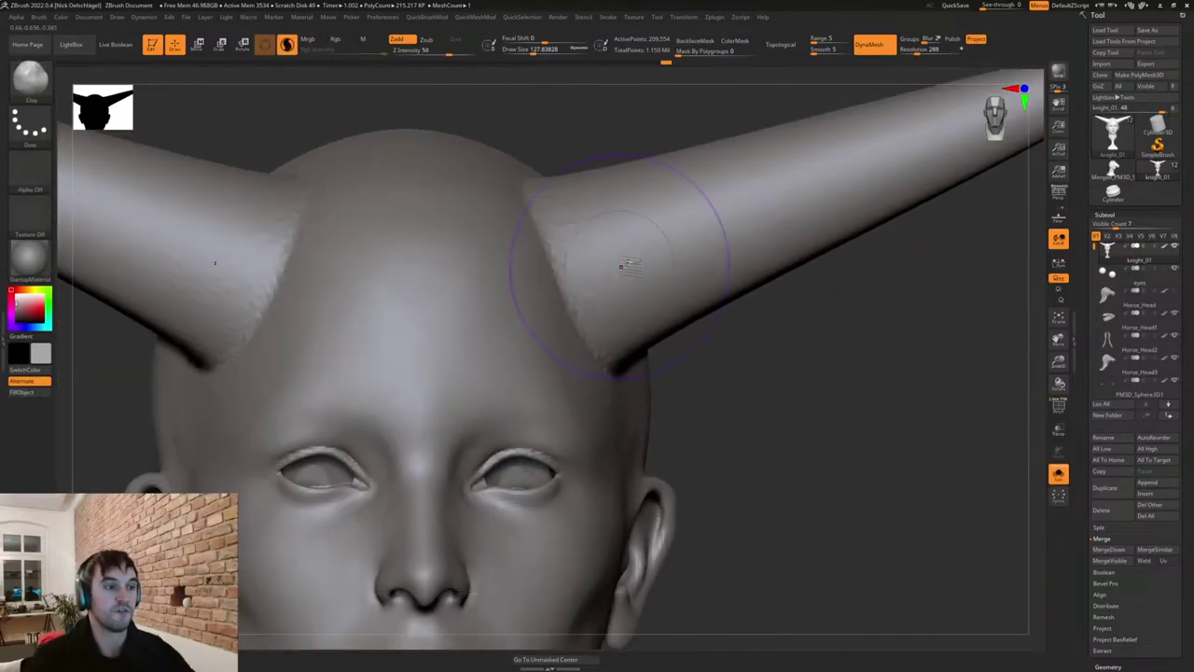
mouse_move(573, 327)
mouse_down()
mouse_move(613, 253)
mouse_move(636, 256)
mouse_up()
key(ctrl+z)
mouse_move(763, 502)
alt+mouse_down()
mouse_move(777, 478)
mouse_move(728, 447)
alt+mouse_up()
key(ctrl+z)
key(ctrl+z)
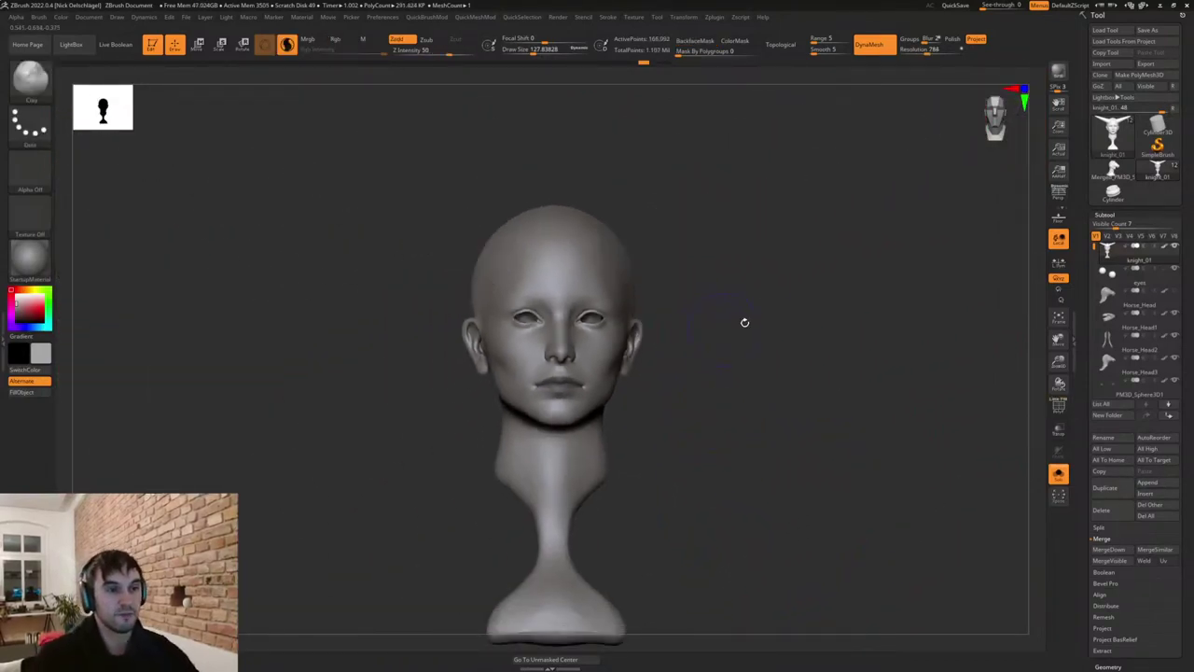
Inspect the density of the bust's mesh with its wireframe displayed, and hide the wireframe again.
key(shift+f)
drag(722, 373, 741, 370)
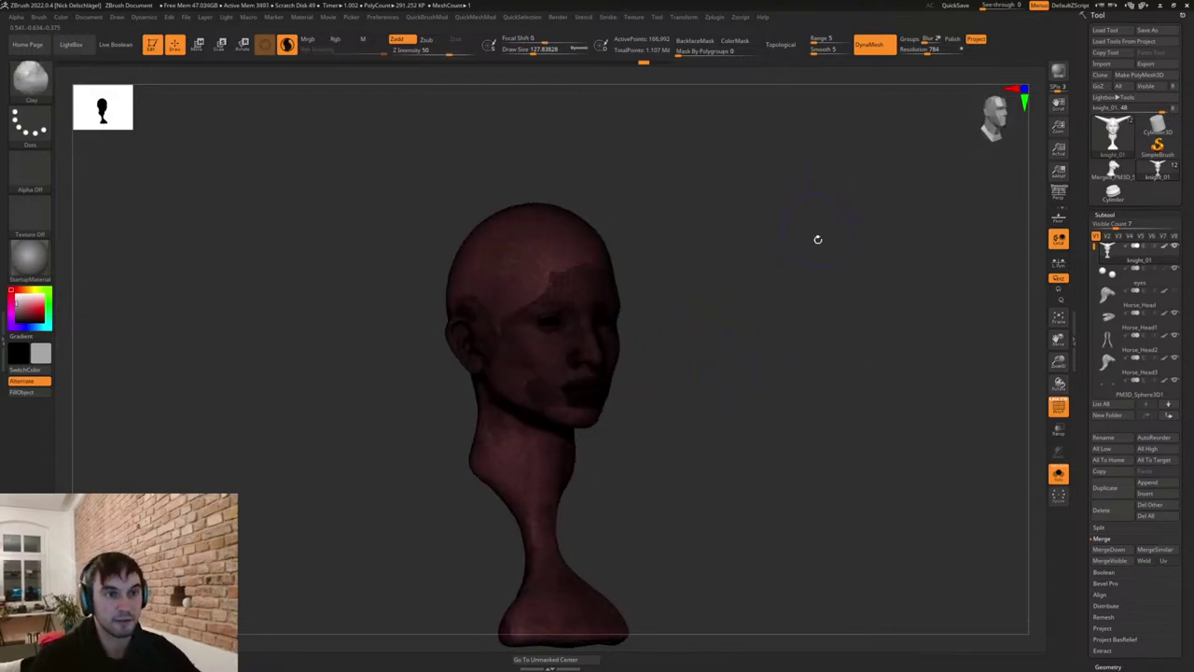
alt+drag(818, 239, 861, 229)
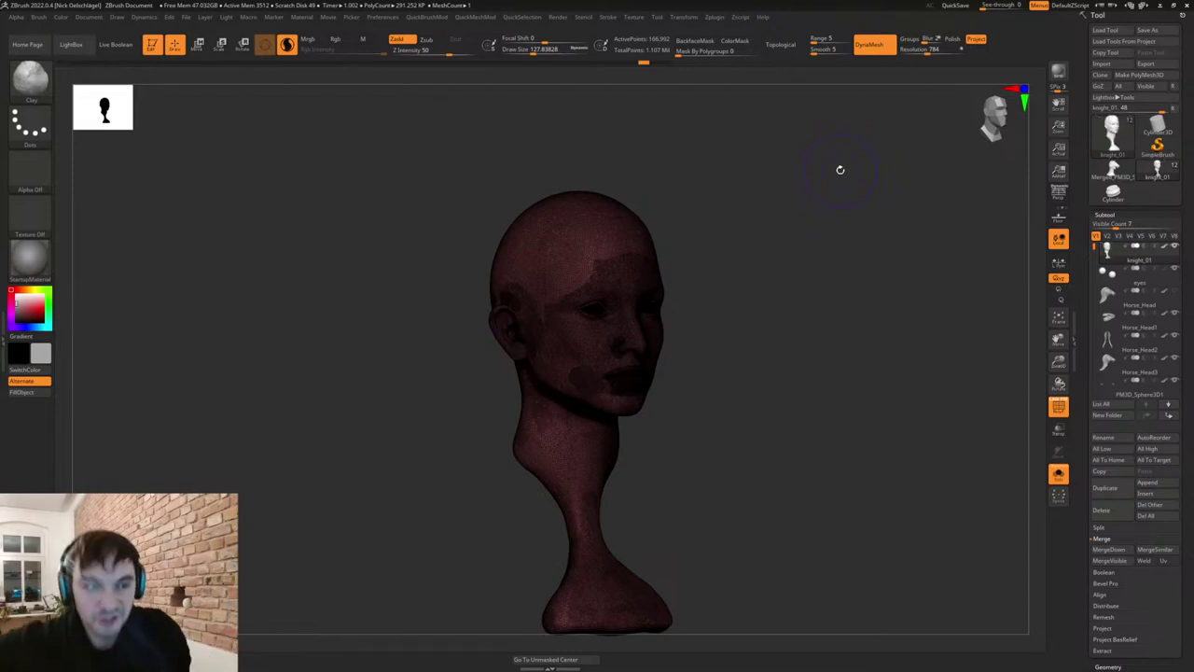
key(shift+f)
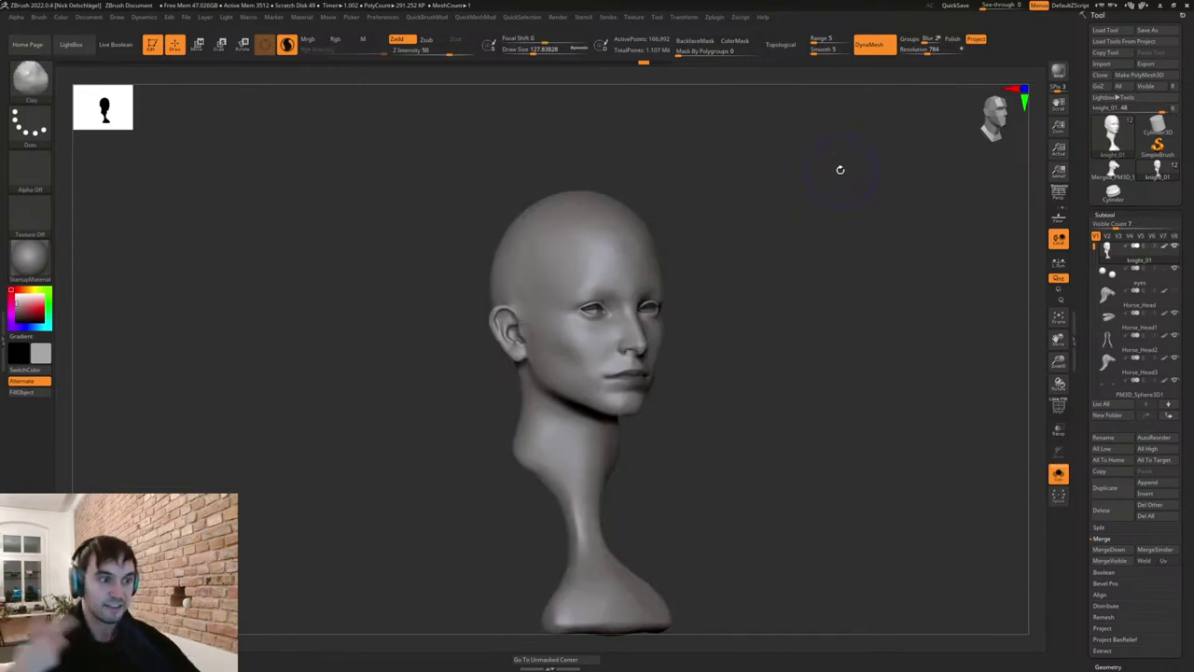
Show all pieces again and trim the neck and chest with TrimDynamic at a draw size of about 104.
click(1058, 476)
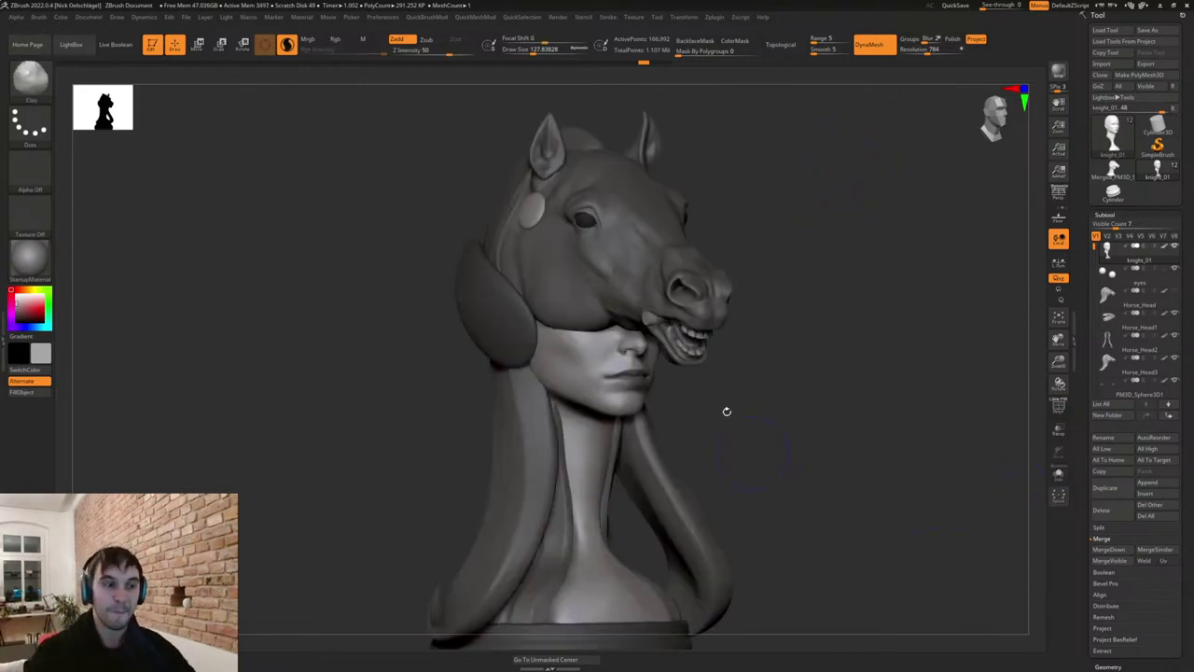
mouse_move(803, 429)
mouse_down()
mouse_move(783, 439)
mouse_move(813, 432)
mouse_move(827, 444)
mouse_move(813, 453)
mouse_move(818, 492)
mouse_move(792, 509)
mouse_move(840, 464)
mouse_move(842, 392)
mouse_up()
key(b)
key(t)
key(d)
mouse_move(635, 413)
mouse_down()
mouse_move(631, 495)
mouse_move(618, 505)
mouse_up()
key(s)
ctrl+drag(770, 332, 780, 343)
drag(778, 341, 751, 348)
mouse_move(674, 464)
mouse_down()
mouse_move(635, 495)
mouse_move(655, 472)
mouse_move(669, 493)
mouse_up()
Smooth the front of the chest above the base at a draw size of about 104.
mouse_move(900, 409)
mouse_down()
mouse_move(861, 419)
mouse_move(873, 430)
mouse_up()
ctrl+right_drag(871, 457, 872, 424)
mouse_move(871, 423)
mouse_down()
mouse_move(833, 456)
mouse_move(1010, 482)
mouse_up()
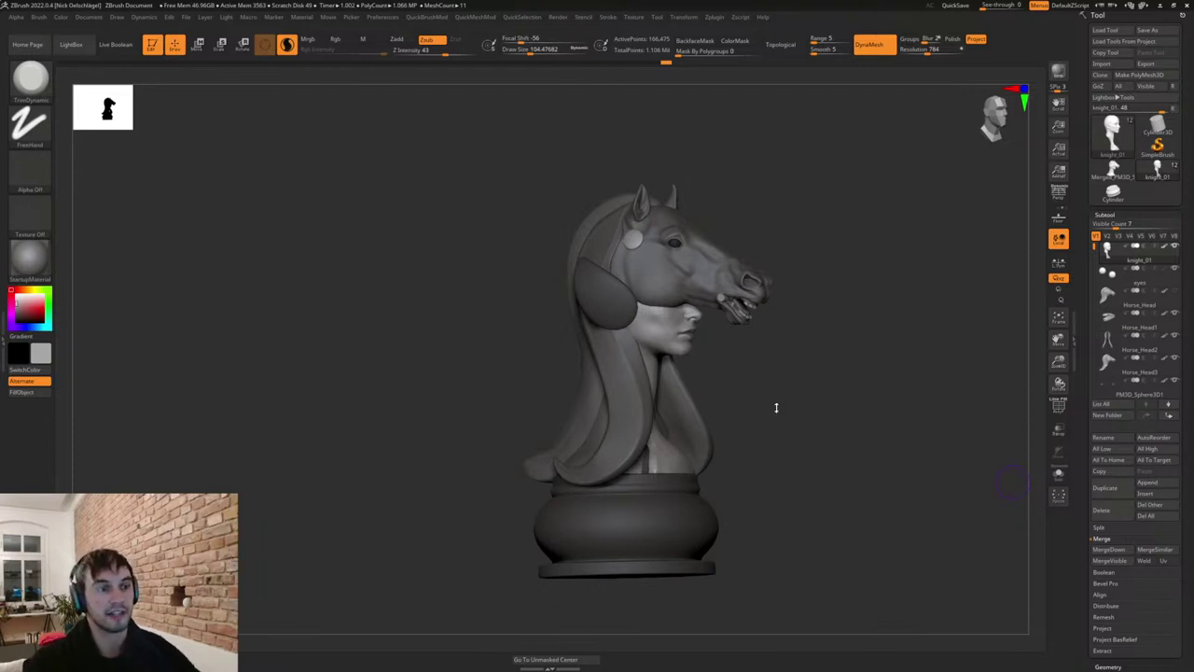
mouse_move(815, 401)
mouse_down()
mouse_move(794, 402)
mouse_move(809, 405)
mouse_up()
alt+drag(804, 407, 791, 455)
shift+drag(658, 429, 638, 494)
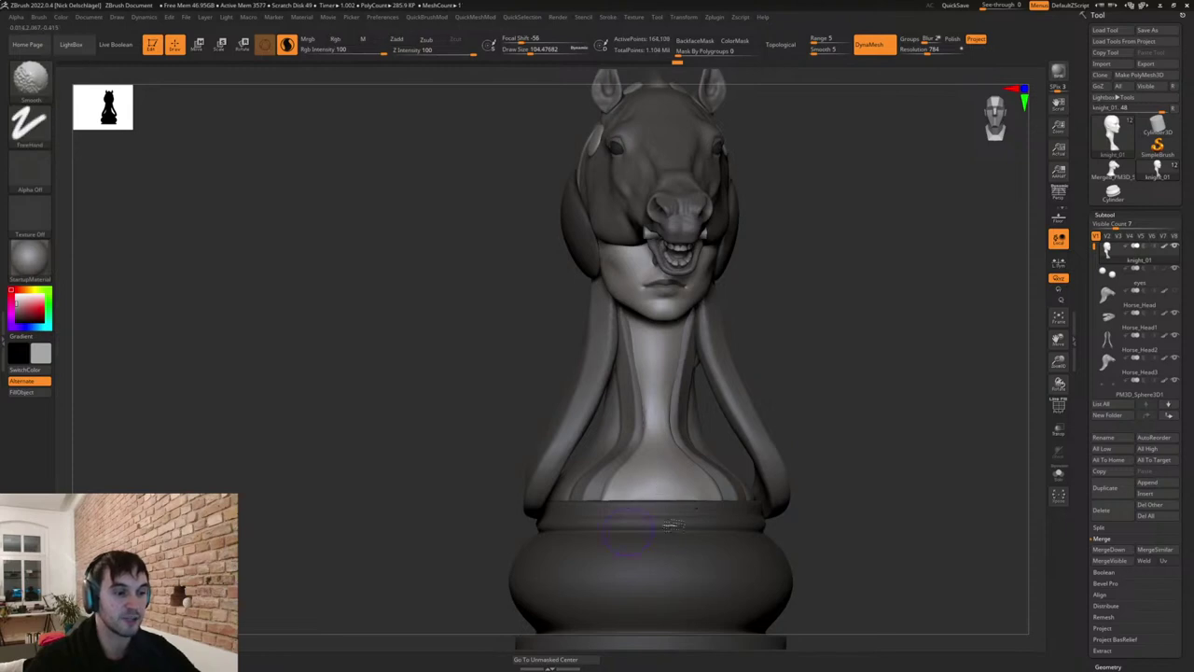
Reshape the side of the chest with the Move brush at a draw size of about 172, turning backface masking off.
drag(804, 391, 840, 389)
drag(821, 436, 860, 440)
key(b)
key(m)
key(v)
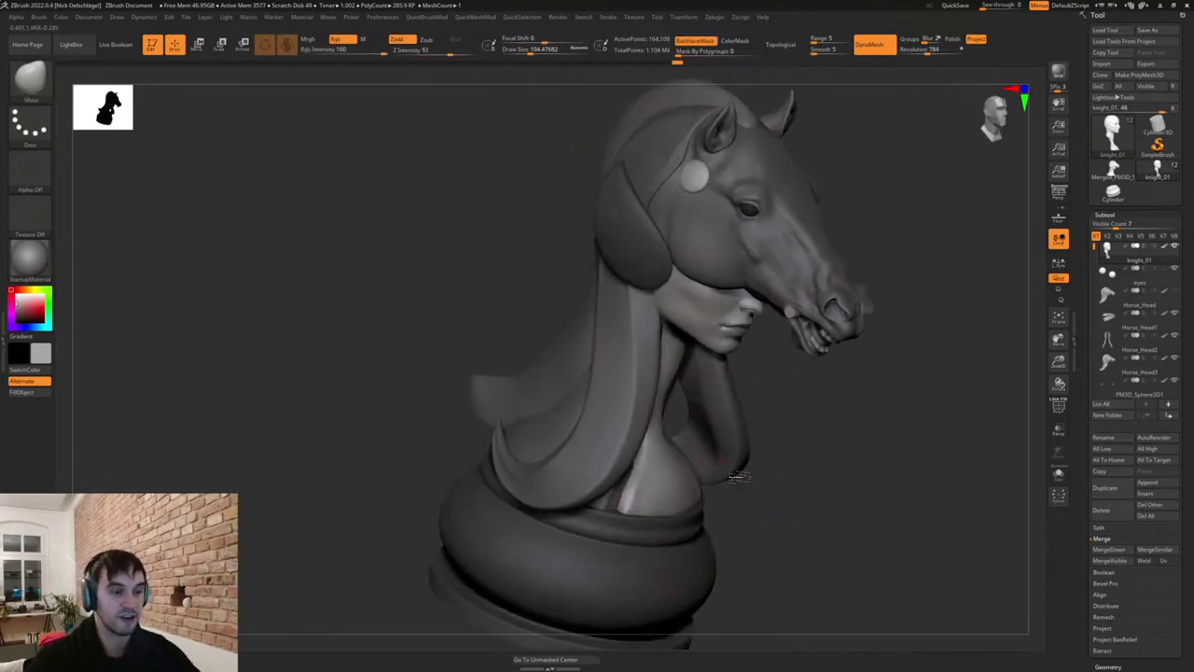
mouse_move(646, 496)
mouse_down()
mouse_move(618, 506)
mouse_move(638, 510)
mouse_move(620, 505)
mouse_up()
click(695, 41)
key(s)
key(s)
drag(754, 502, 750, 502)
mouse_move(635, 471)
mouse_down()
mouse_move(646, 462)
mouse_move(616, 500)
mouse_up()
key(s)
Refine the lower neck from the front with the Move brush, reducing the draw size to about 116.
shift+drag(840, 423, 799, 421)
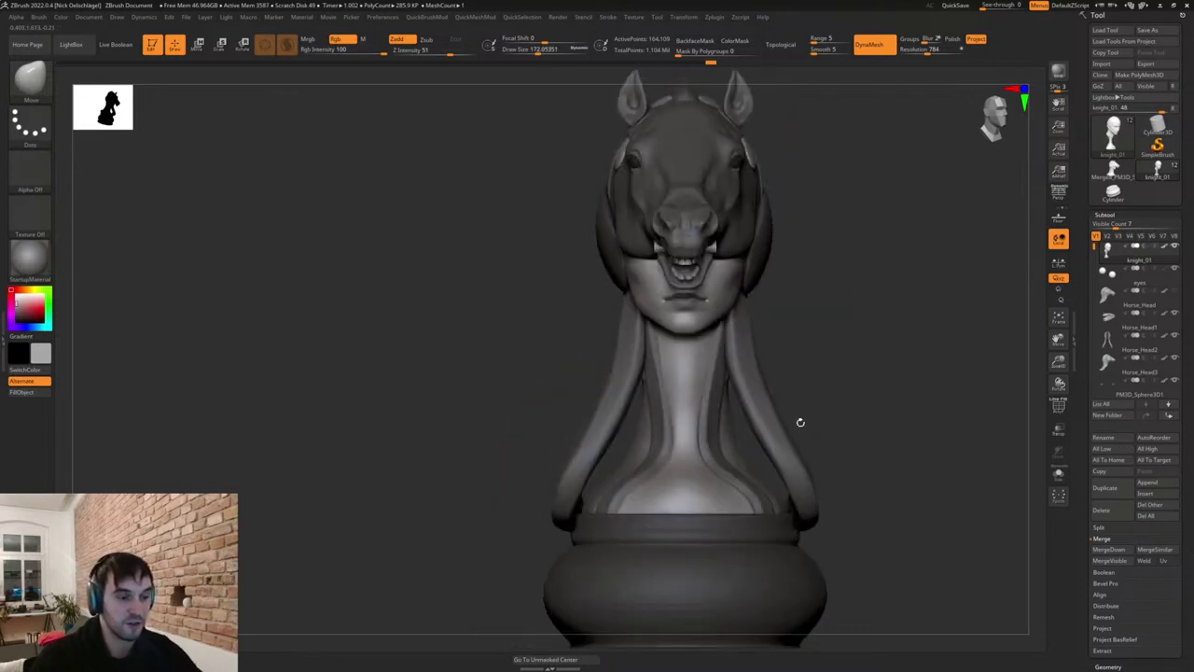
drag(666, 461, 677, 436)
key(s)
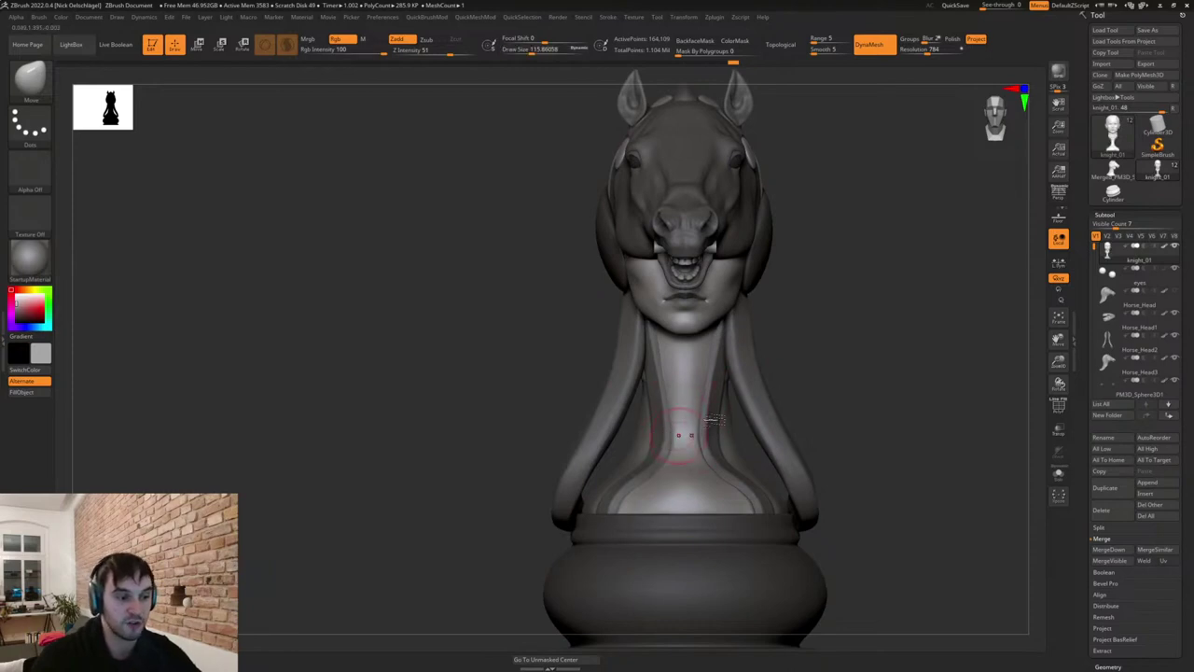
Examine the whole chess piece from the front and sides to judge the silhouette of the neck, chest and shoulder strips.
drag(772, 399, 830, 393)
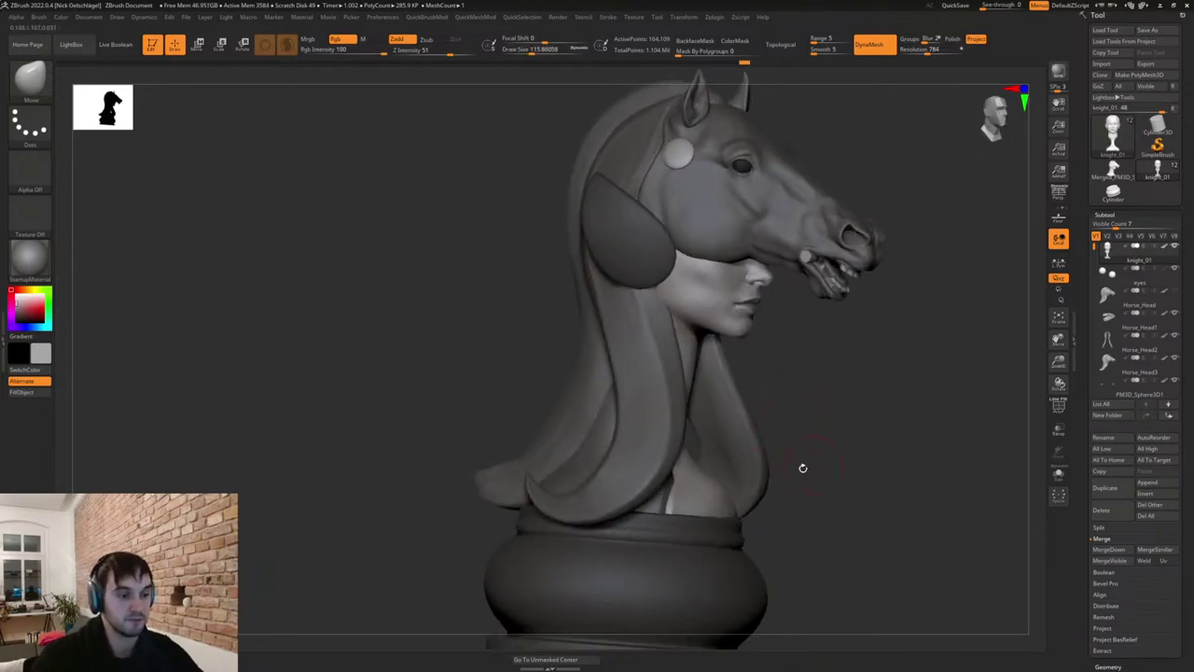
drag(797, 487, 746, 485)
alt+drag(890, 542, 812, 463)
drag(793, 522, 826, 532)
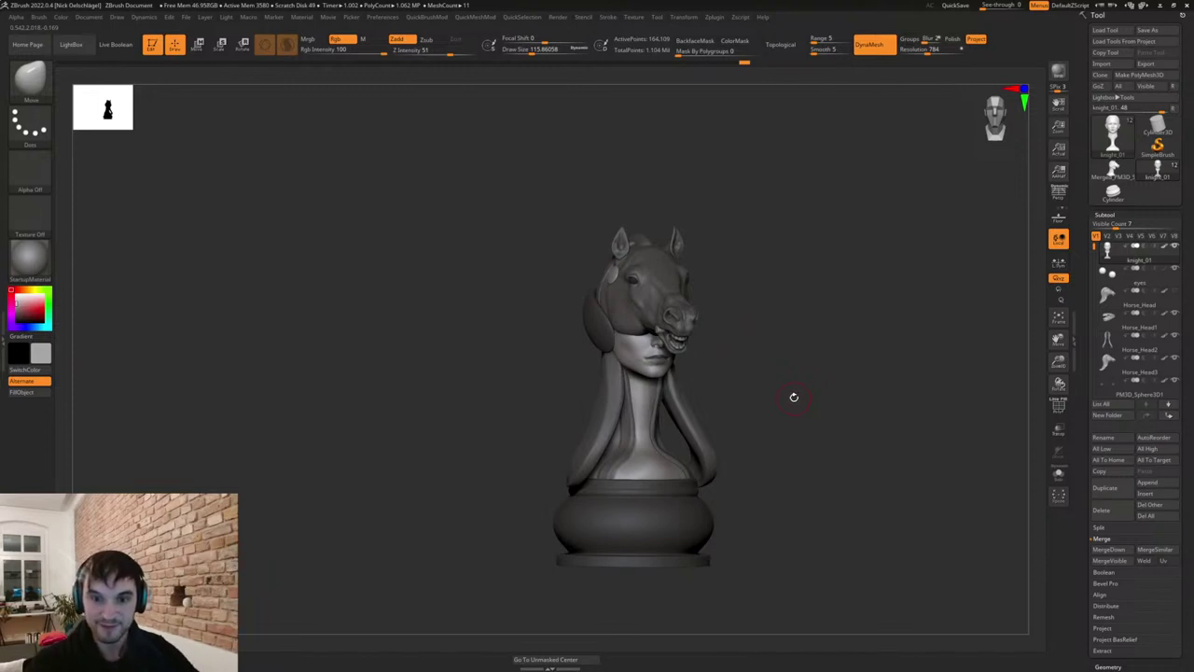
drag(776, 355, 788, 370)
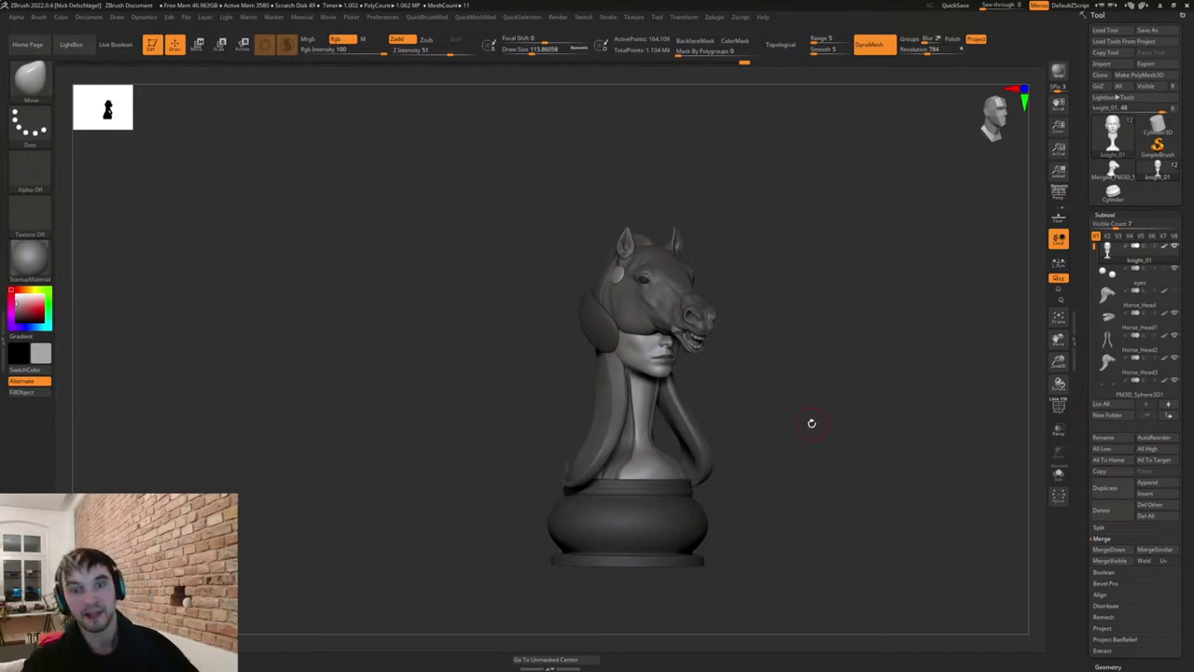
drag(790, 410, 818, 538)
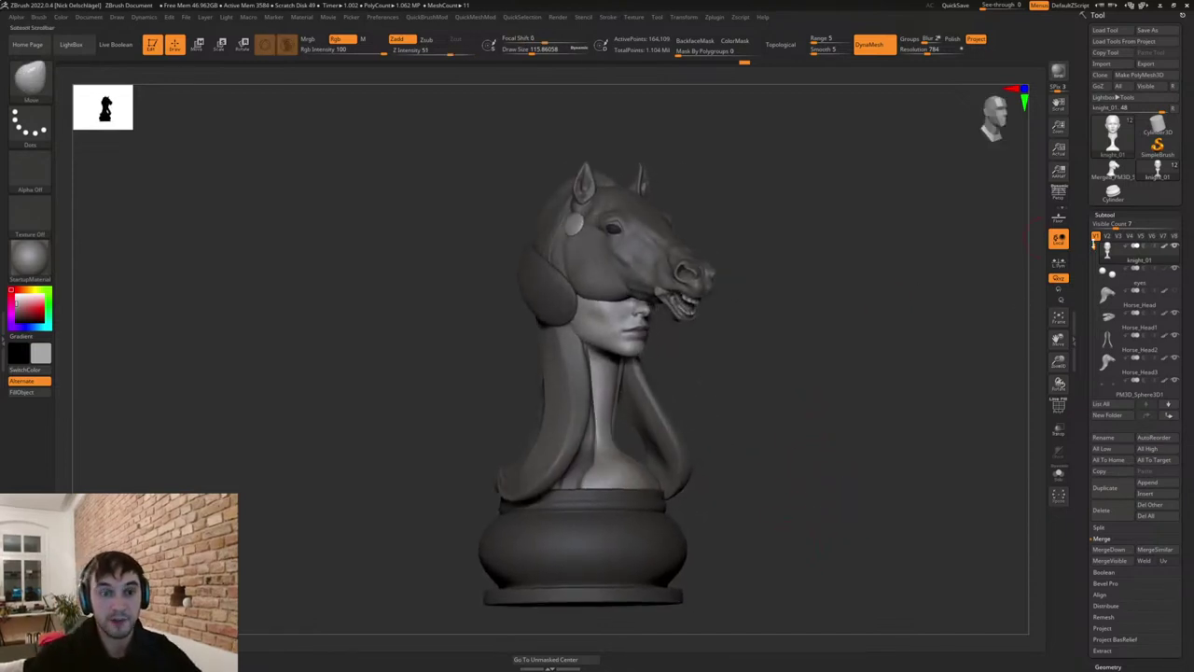
drag(744, 366, 759, 410)
ctrl+right_drag(759, 411, 755, 392)
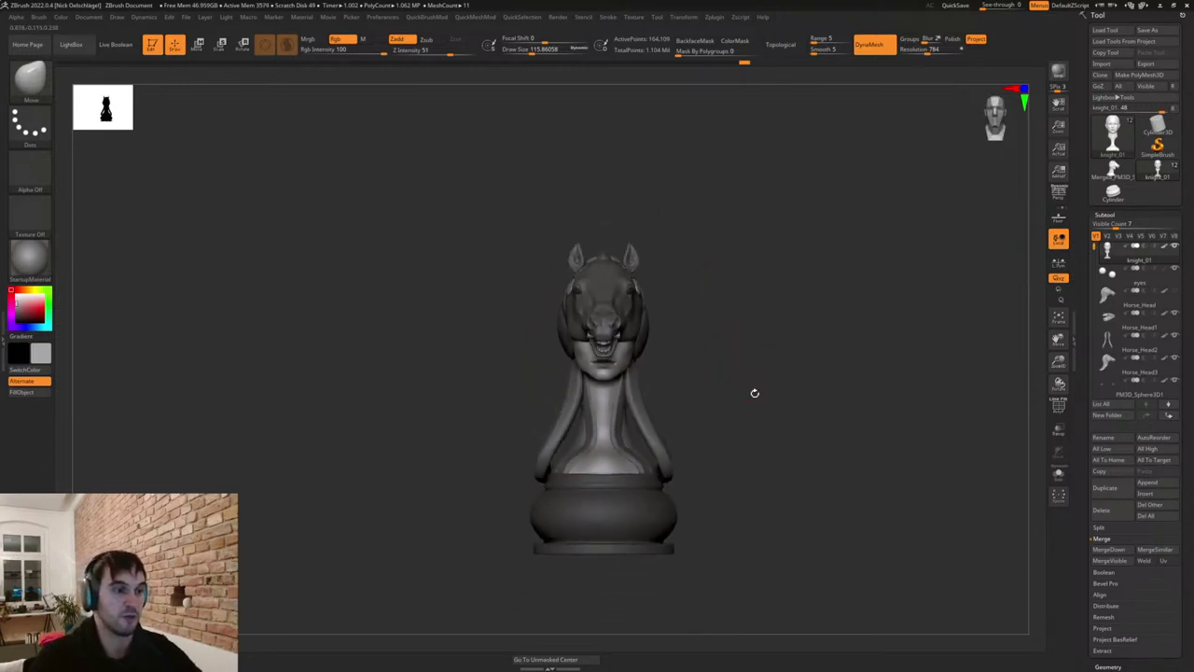
drag(755, 392, 887, 522)
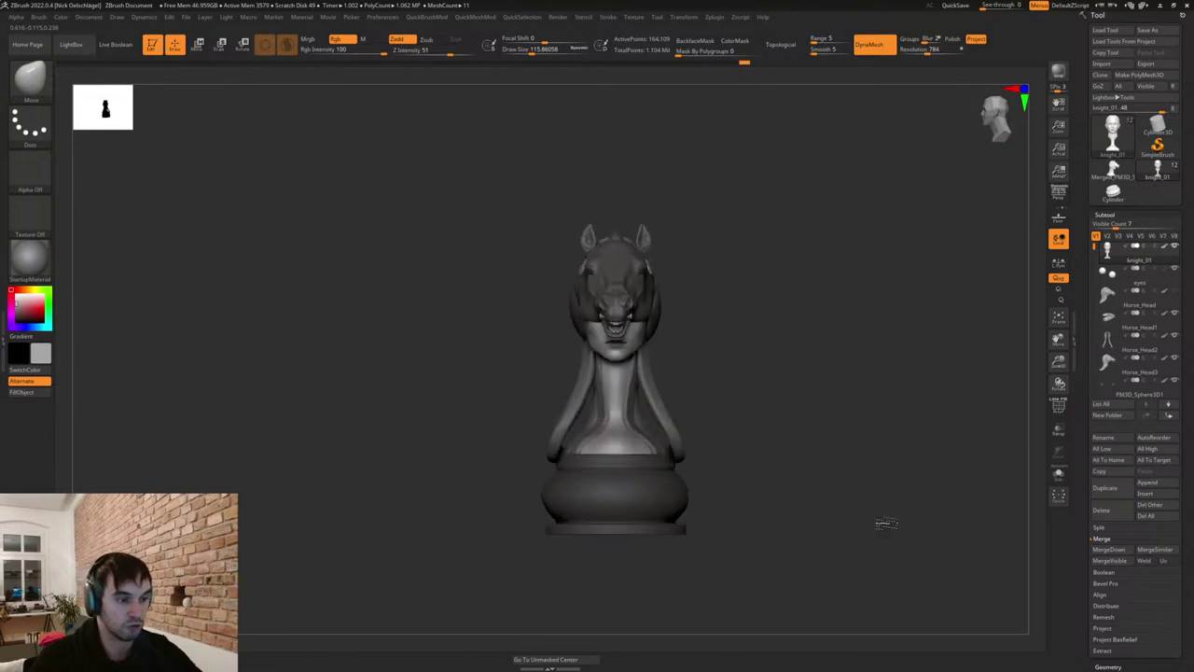
Switch to the reference board and examine the horse harness, metal ornament and chess knight pictures.
ctrl+right_drag(887, 522, 834, 526)
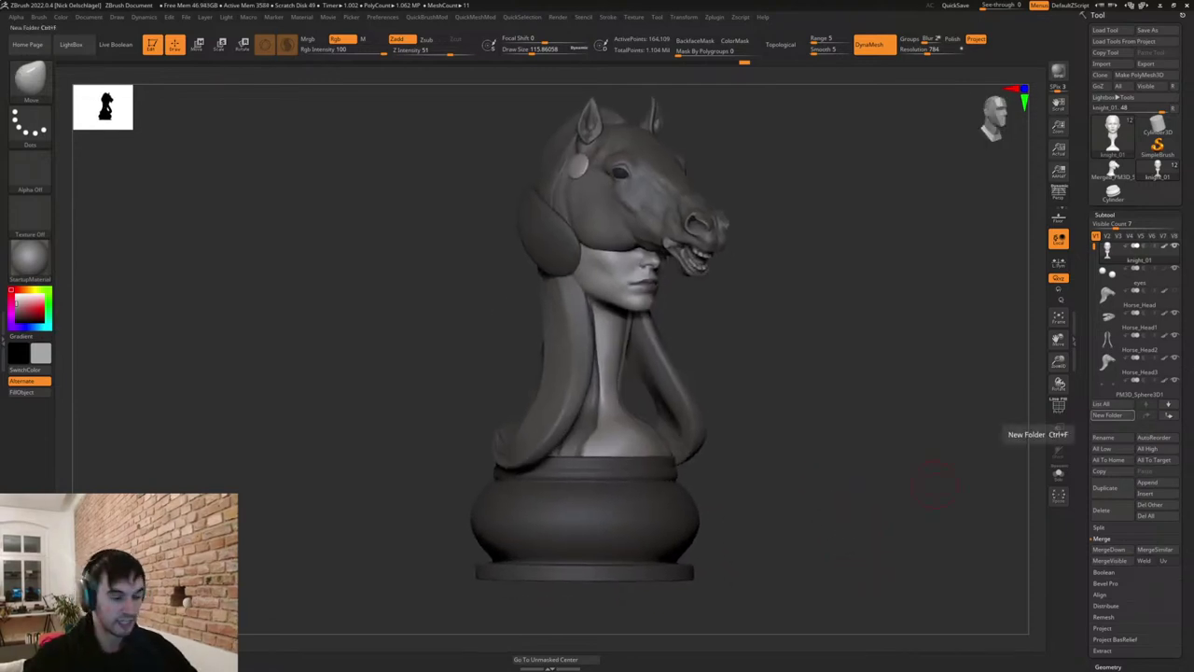
key(alt+Tab)
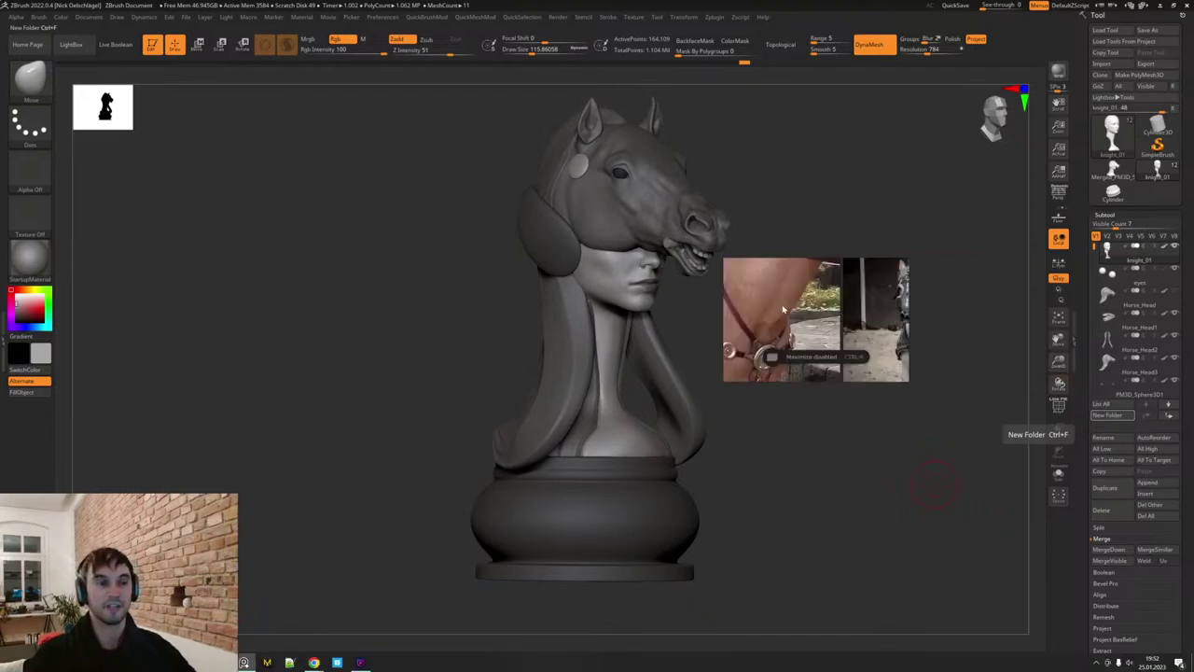
middle_drag(759, 600, 809, 649)
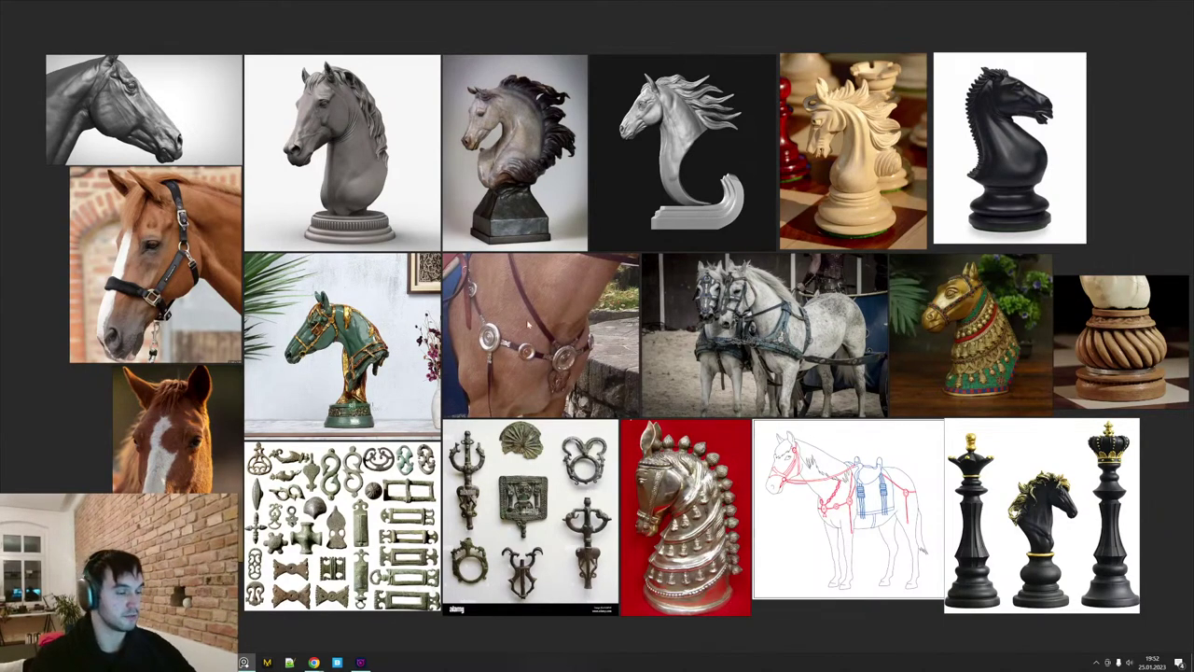
key(ctrl+f)
right_drag(540, 278, 1193, 335)
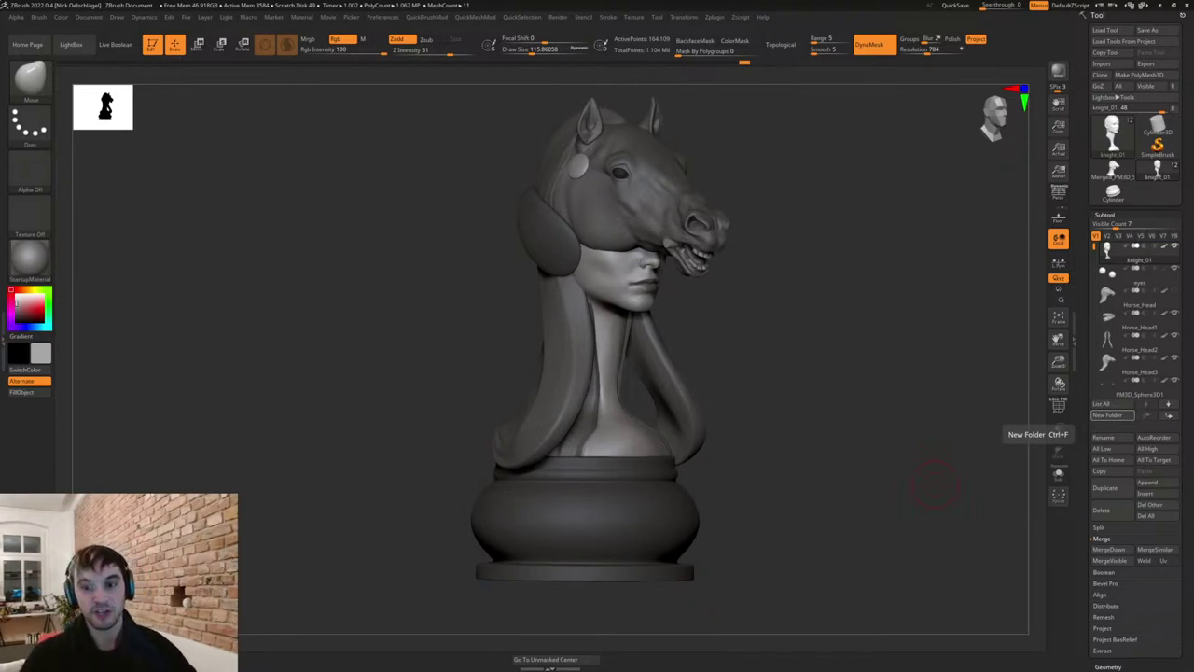
Make the woman's bust subtool knight_01 active and set the draw size to about 140.
drag(813, 362, 797, 399)
key(s)
drag(731, 446, 748, 448)
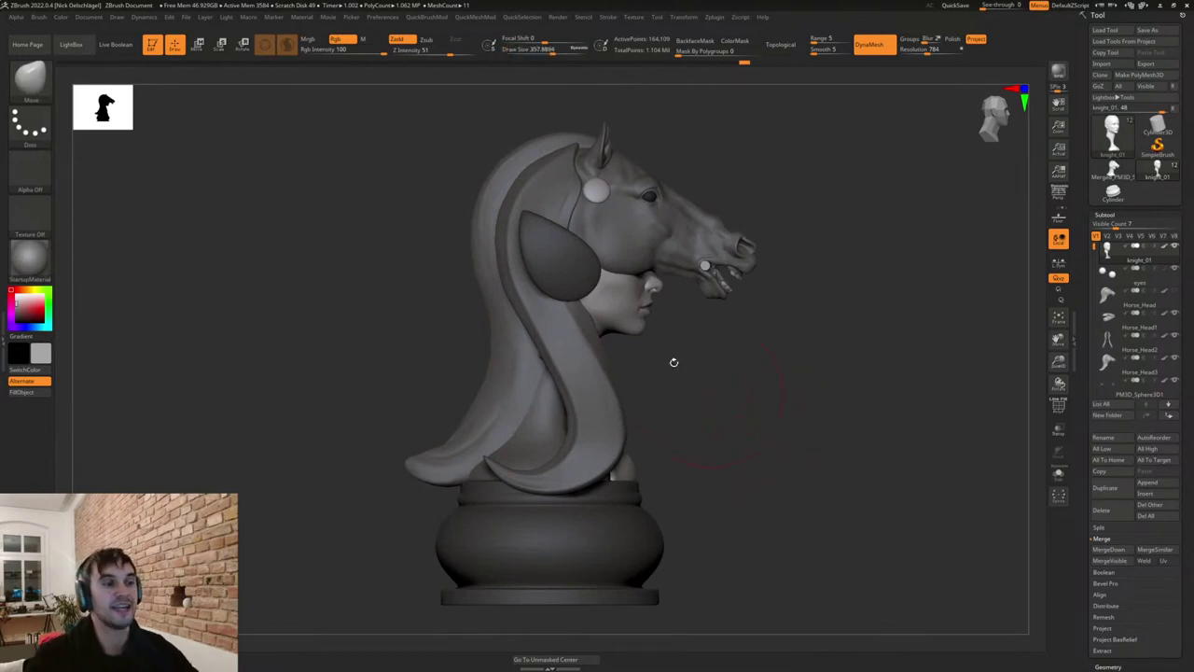
alt+click(580, 274)
drag(743, 405, 692, 408)
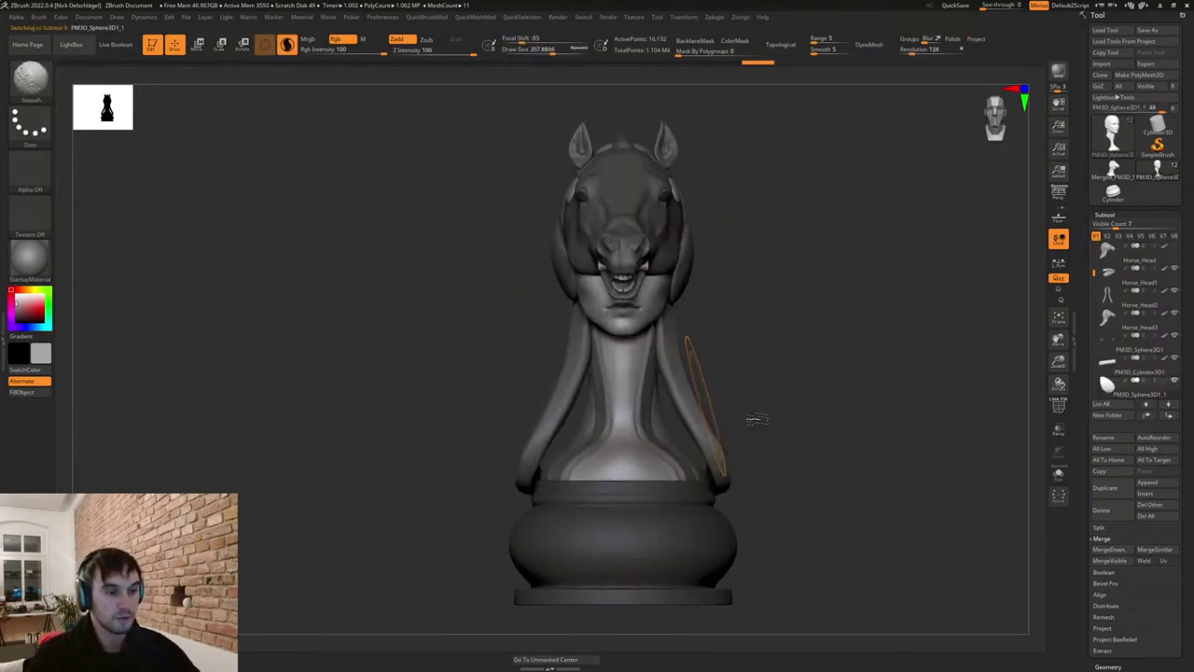
mouse_move(753, 456)
alt+mouse_down()
mouse_move(741, 424)
mouse_move(706, 428)
alt+mouse_up()
key(s)
alt+click(622, 429)
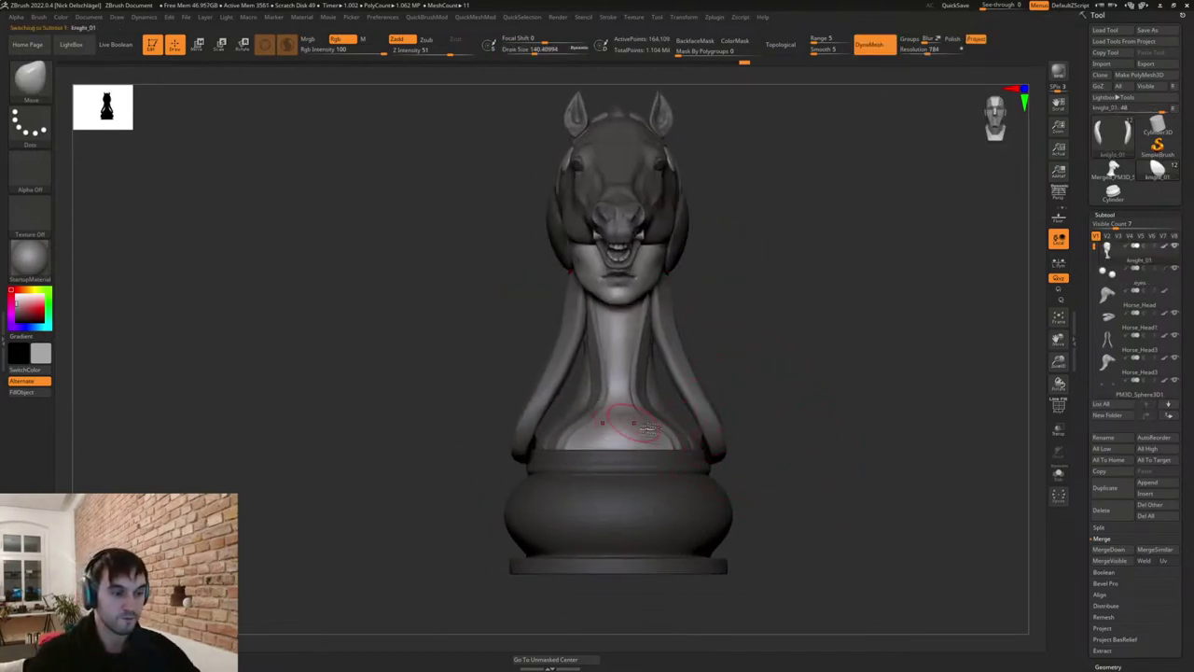
Paint a symmetrical mask of ornamental curls on the front of the chest and neck at a draw size of about 59.
mouse_move(807, 405)
mouse_down()
mouse_move(833, 446)
mouse_move(808, 494)
mouse_move(840, 526)
mouse_move(859, 439)
mouse_up()
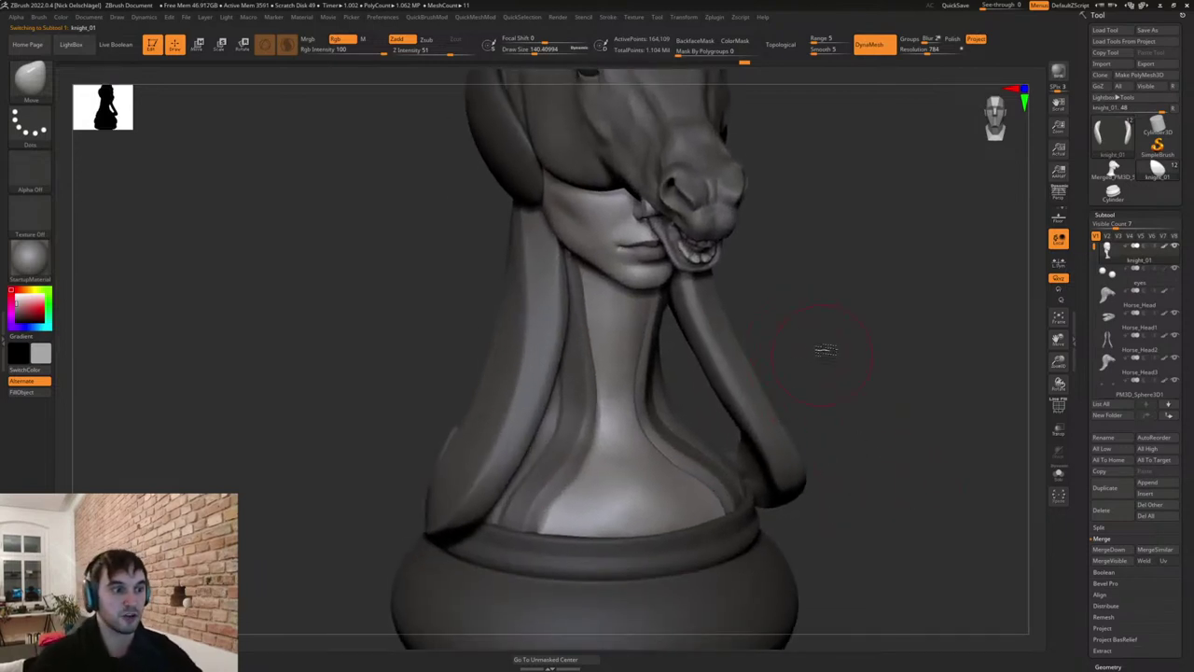
drag(825, 350, 824, 336)
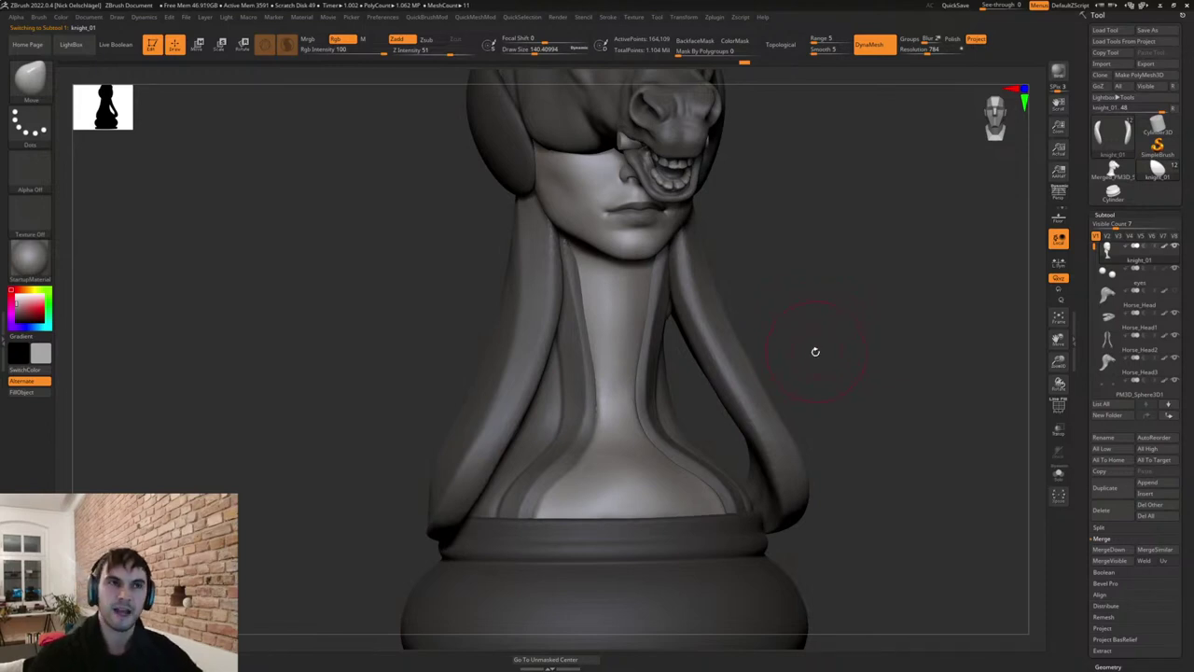
mouse_move(815, 349)
mouse_down()
mouse_move(844, 380)
mouse_move(815, 391)
mouse_up()
key(s)
drag(619, 315, 608, 317)
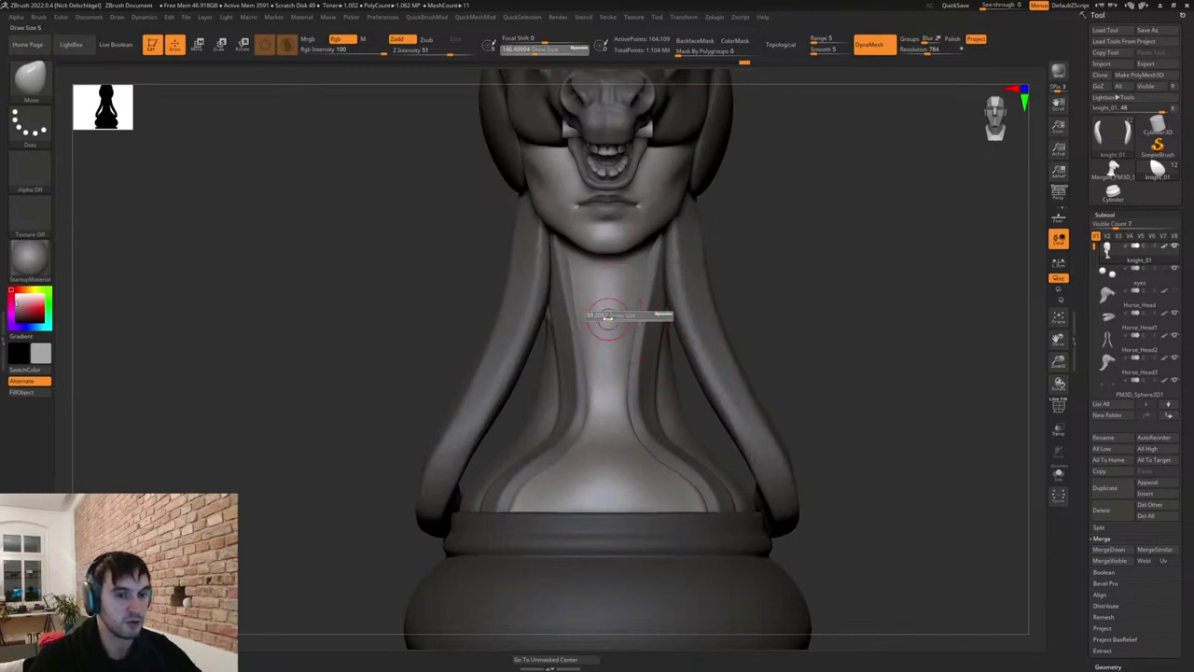
alt+drag(783, 346, 781, 382)
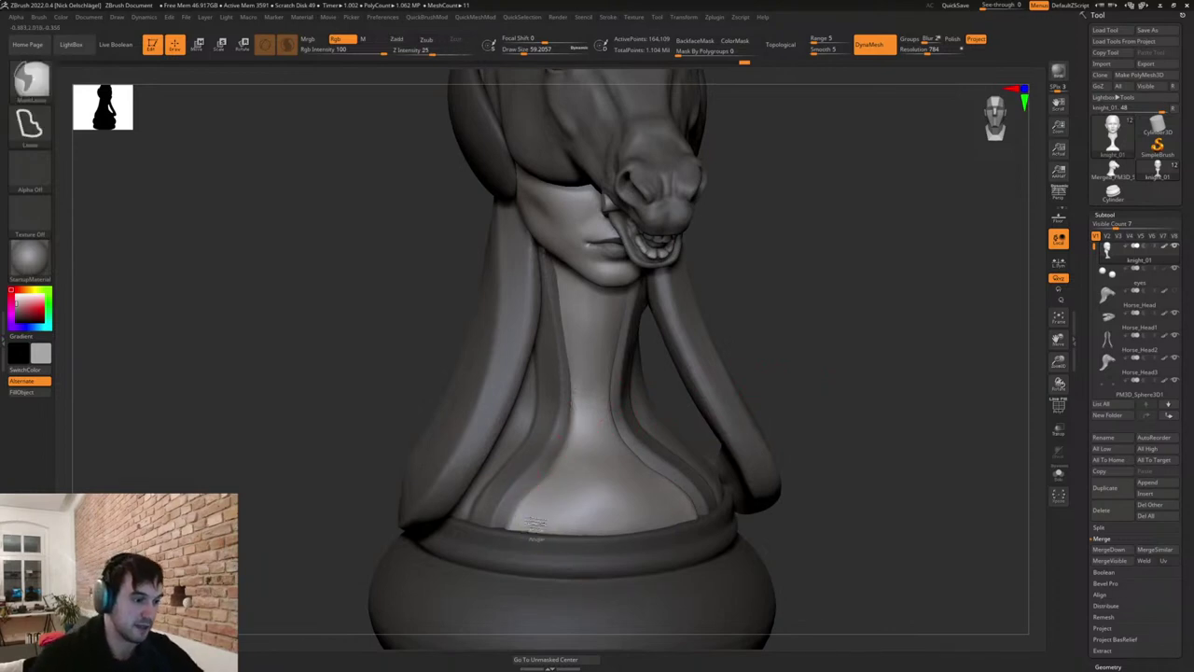
mouse_move(536, 536)
ctrl+mouse_down()
mouse_move(554, 484)
mouse_move(549, 537)
mouse_move(592, 488)
mouse_move(580, 517)
mouse_move(560, 513)
mouse_move(576, 470)
mouse_move(585, 479)
mouse_move(574, 499)
ctrl+mouse_up()
mouse_move(576, 410)
ctrl+mouse_down()
mouse_move(587, 398)
mouse_move(576, 320)
mouse_move(562, 319)
mouse_move(575, 409)
ctrl+mouse_up()
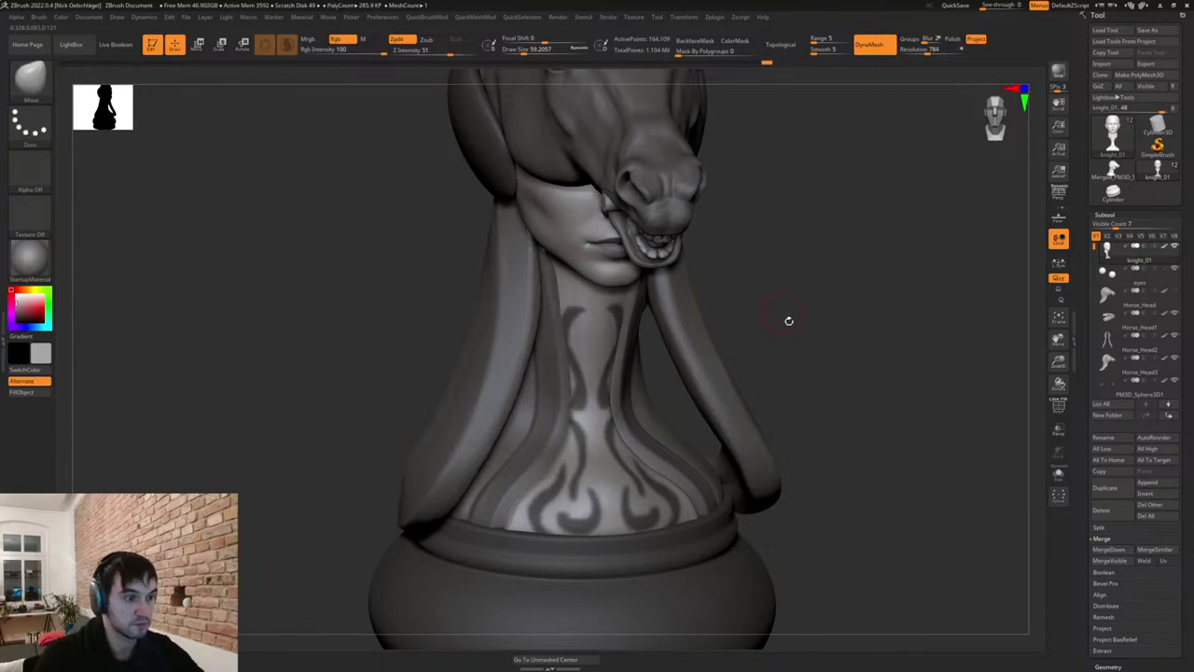
Extend the ornamental mask up the front of the neck to just beneath the chin.
drag(788, 321, 790, 294)
mouse_move(560, 262)
ctrl+mouse_down()
mouse_move(577, 287)
mouse_move(585, 256)
mouse_move(564, 266)
ctrl+mouse_up()
drag(756, 311, 707, 306)
ctrl+drag(584, 279, 584, 281)
mouse_move(582, 324)
ctrl+mouse_down()
mouse_move(598, 340)
mouse_move(582, 324)
ctrl+mouse_up()
drag(778, 343, 804, 321)
drag(746, 349, 784, 358)
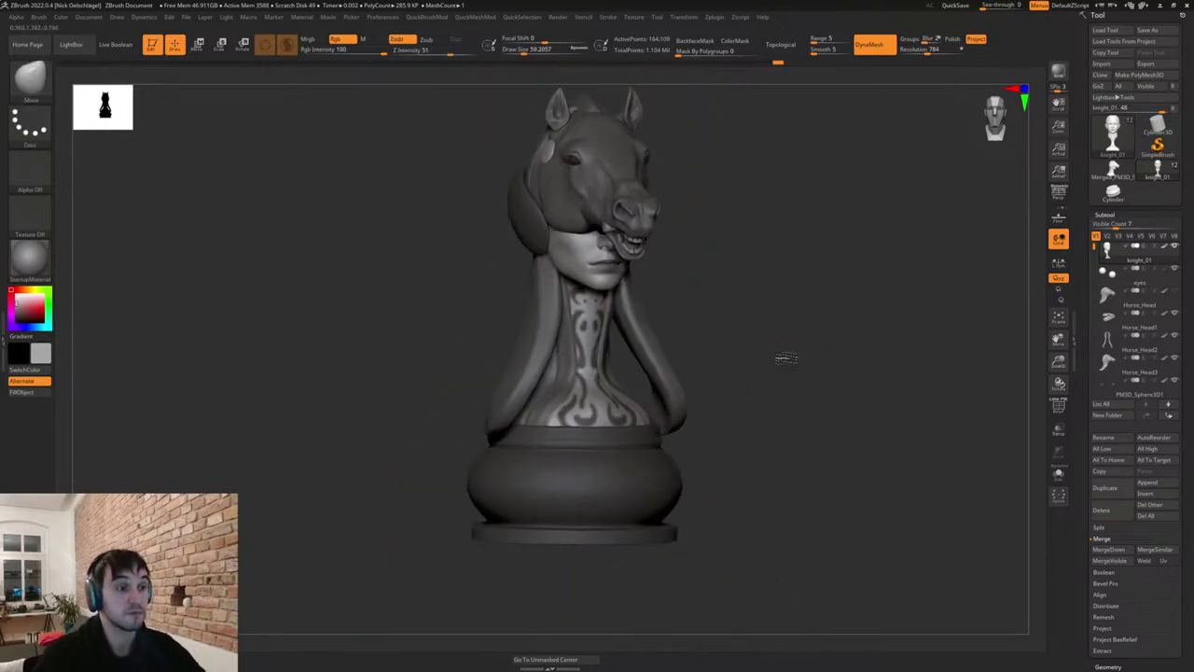
Isolate the bust, mask more ornament shapes on the upper neck, and show the other subtools again.
mouse_move(1110, 365)
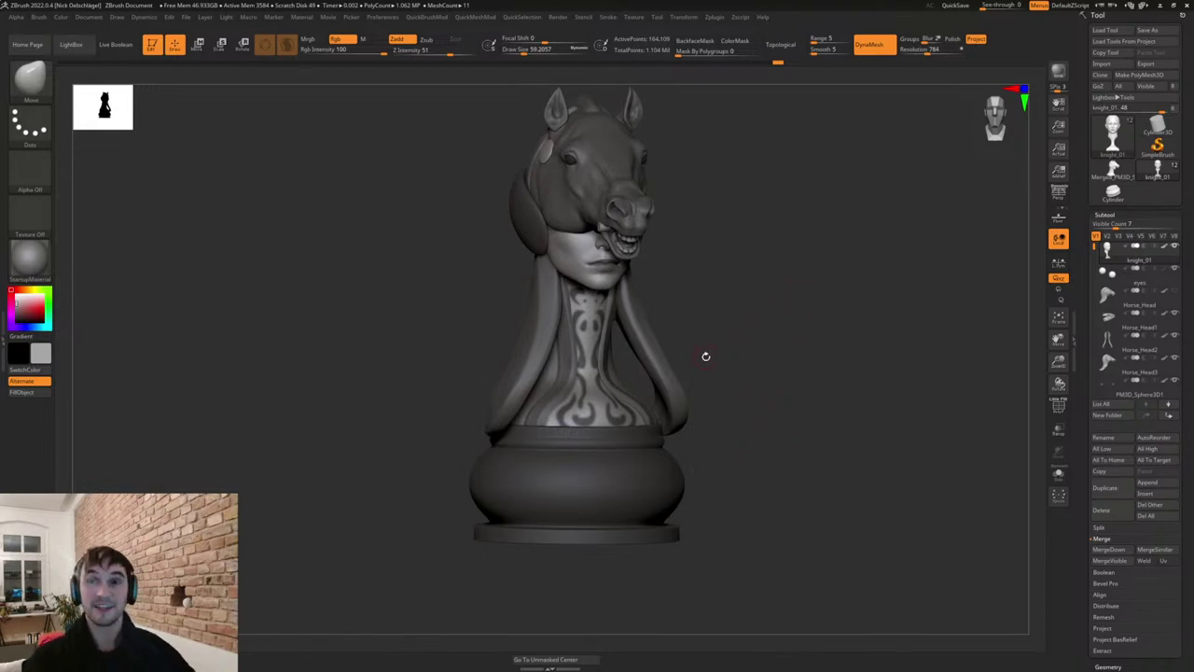
mouse_move(744, 332)
mouse_down()
mouse_move(773, 383)
mouse_move(792, 484)
mouse_move(782, 480)
mouse_move(829, 525)
mouse_move(813, 520)
mouse_move(825, 533)
mouse_move(730, 451)
mouse_move(681, 510)
mouse_move(692, 461)
mouse_move(679, 454)
mouse_move(776, 396)
mouse_up()
click(1056, 481)
mouse_move(616, 197)
ctrl+mouse_down()
mouse_move(633, 215)
mouse_move(619, 202)
ctrl+mouse_up()
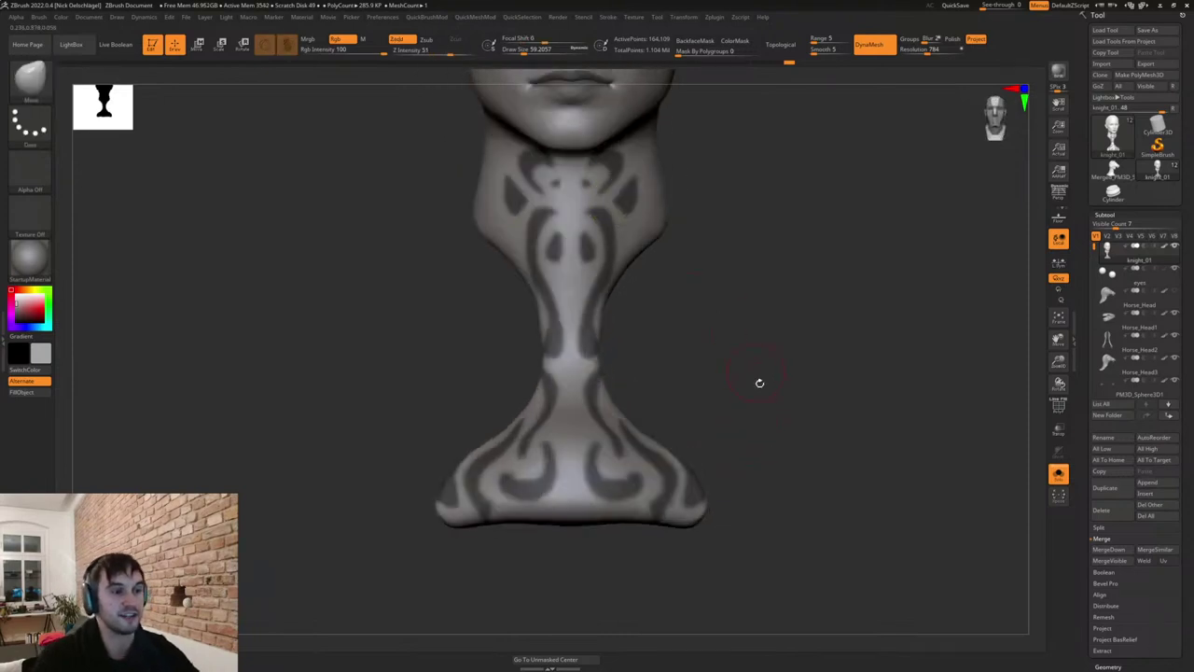
alt+drag(759, 382, 803, 381)
click(1059, 475)
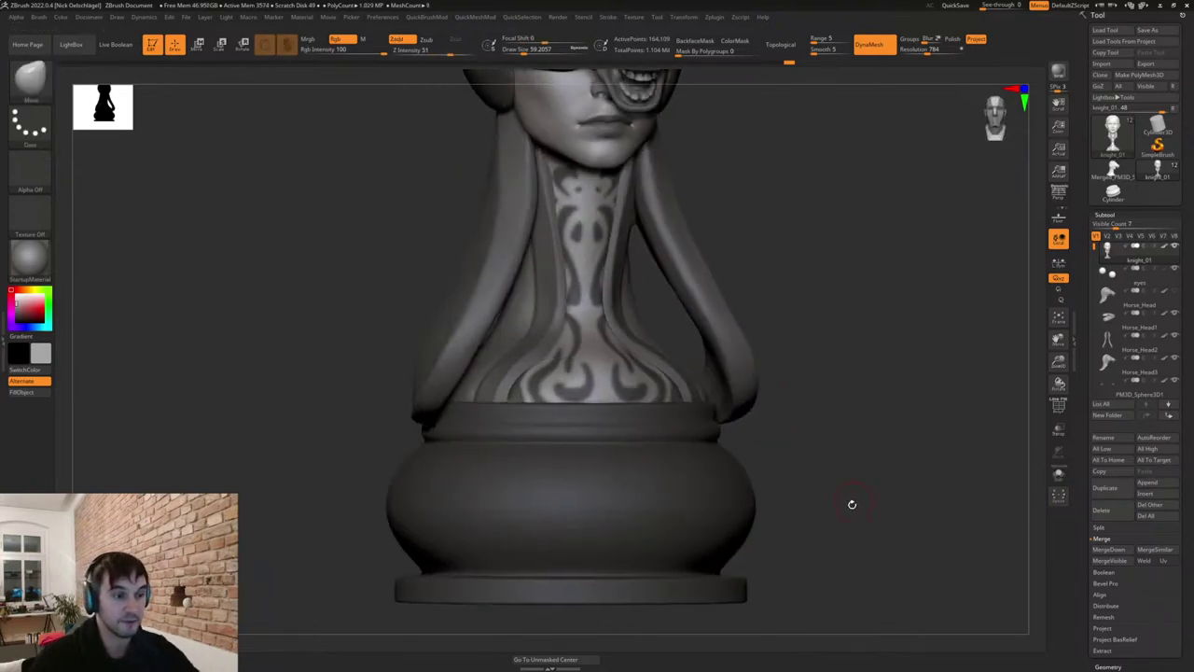
Extract the masked ornament as a new subtool with a thickness of 0.015 and smoothness of 5, and accept it.
click(1111, 215)
click(1109, 225)
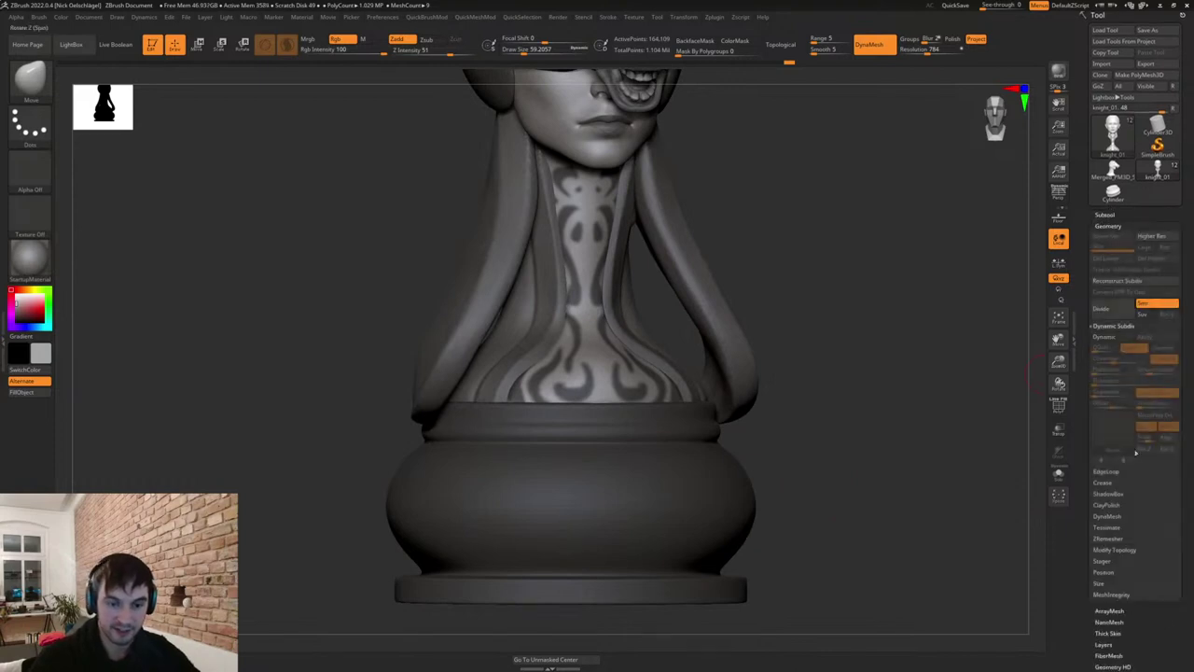
click(1104, 213)
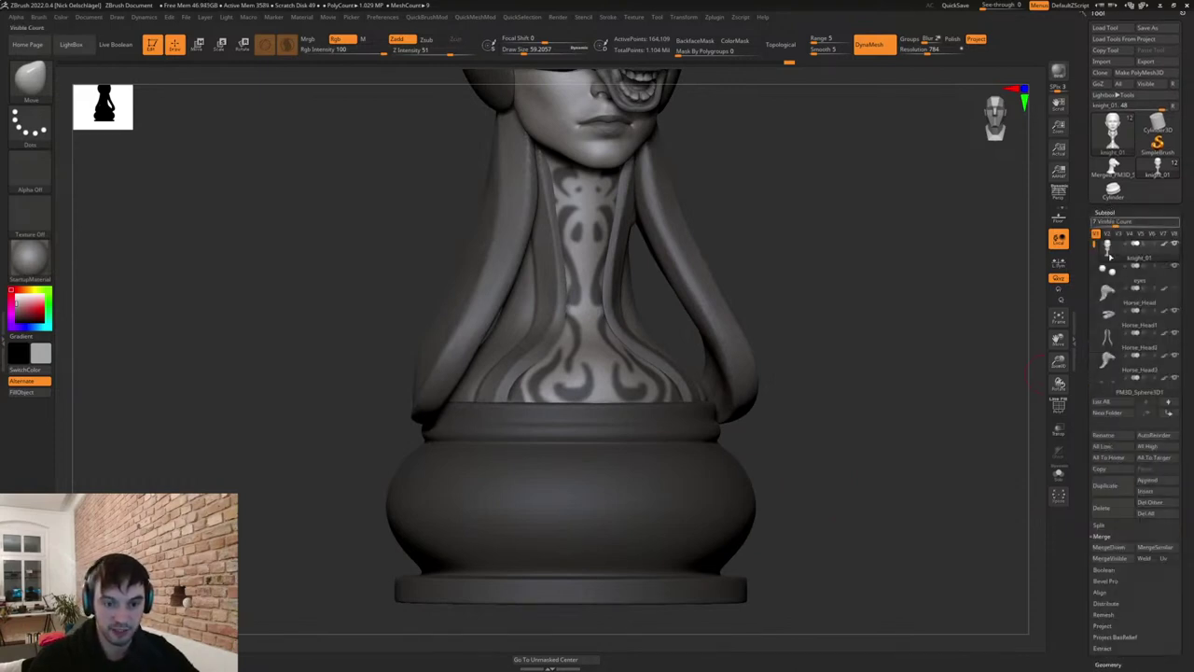
click(1104, 648)
click(1103, 641)
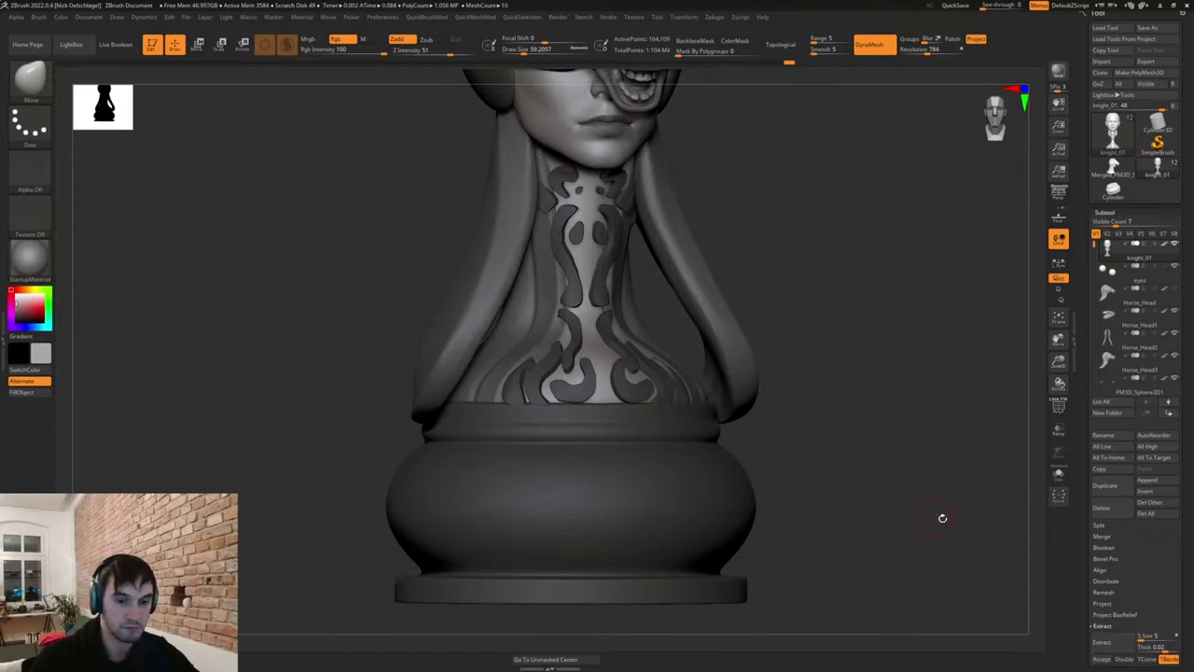
click(1157, 646)
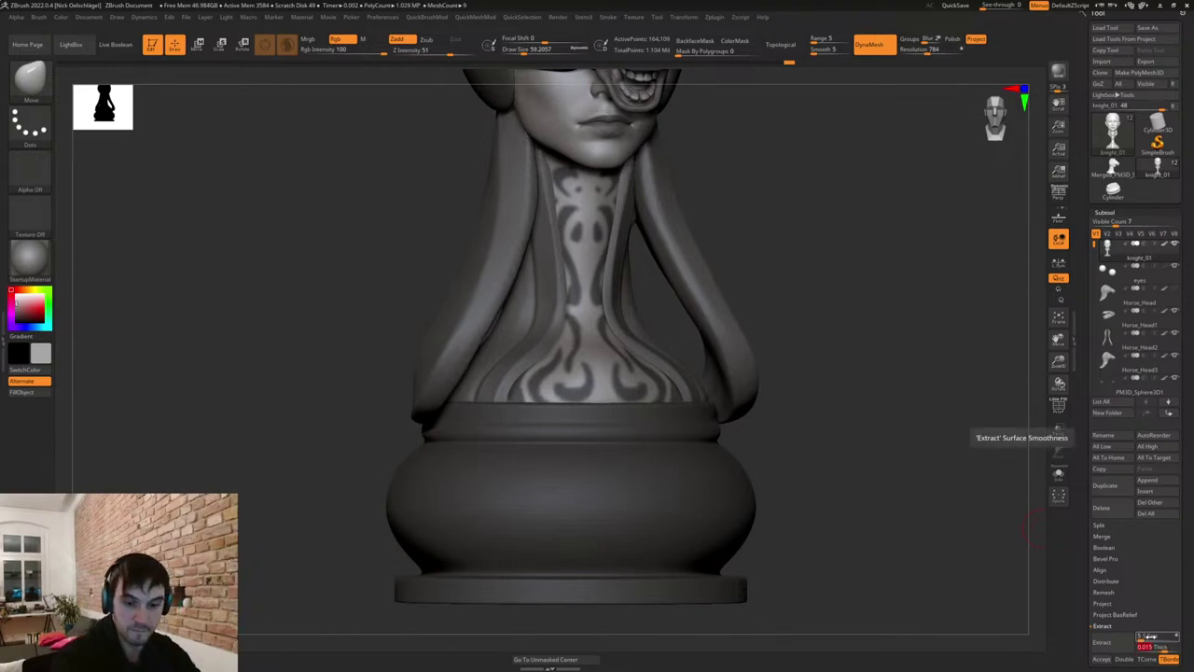
click(1103, 642)
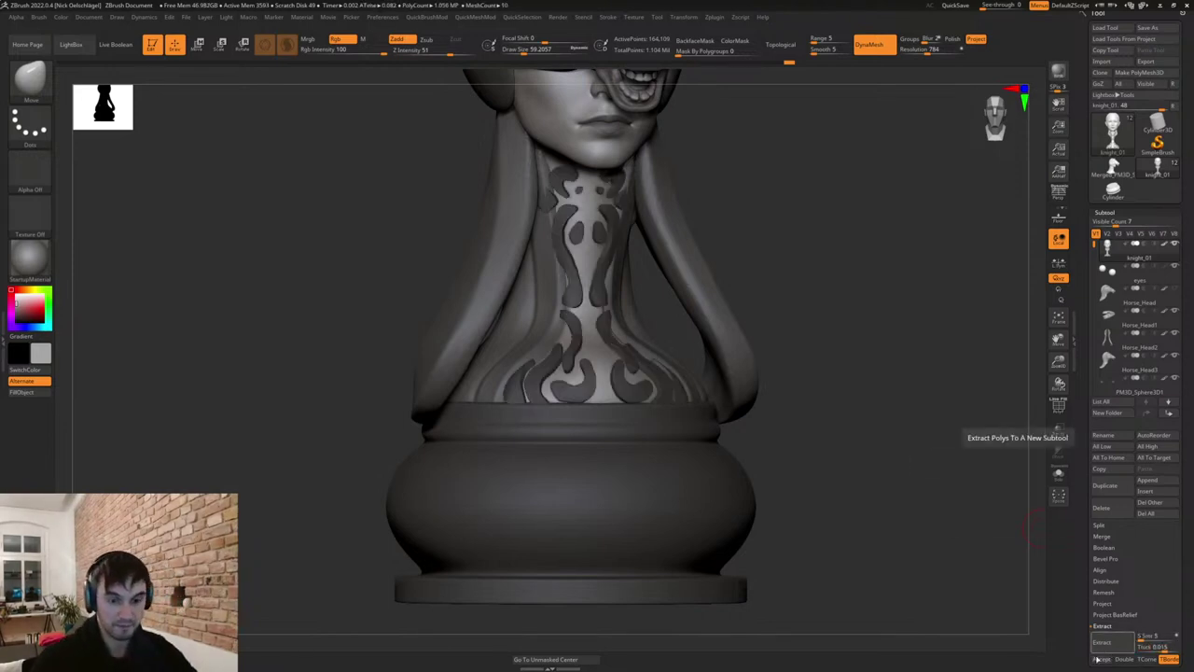
click(1101, 660)
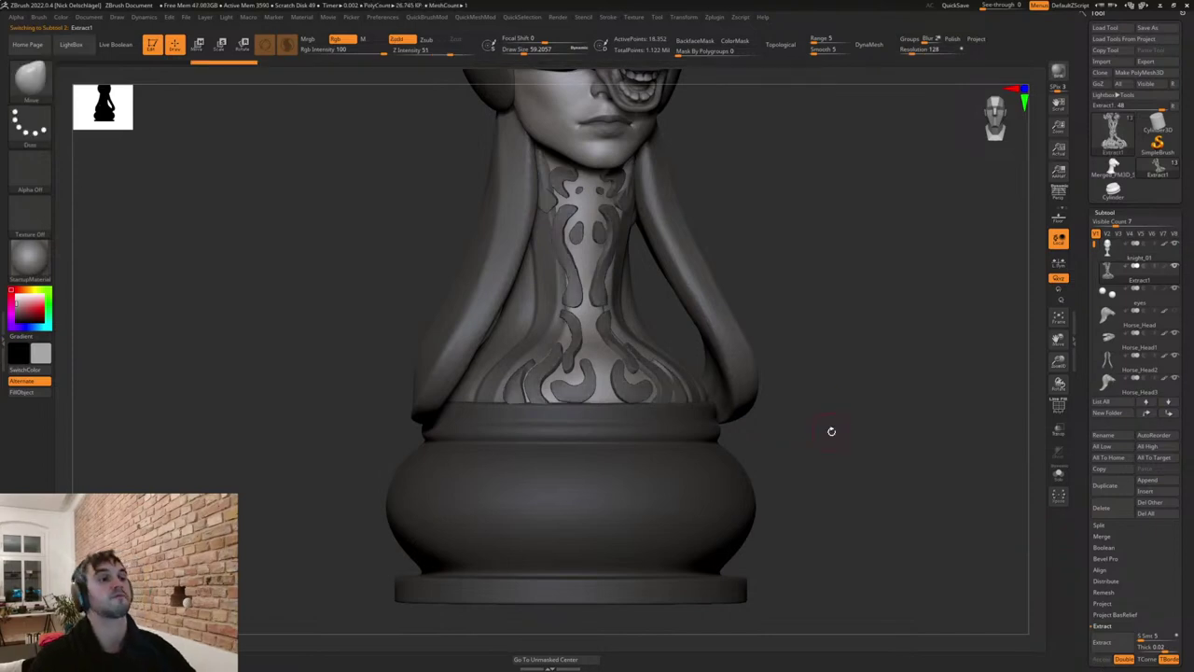
Smooth the extracted ornament from the upper neck down to the chest.
key(s)
click(600, 178)
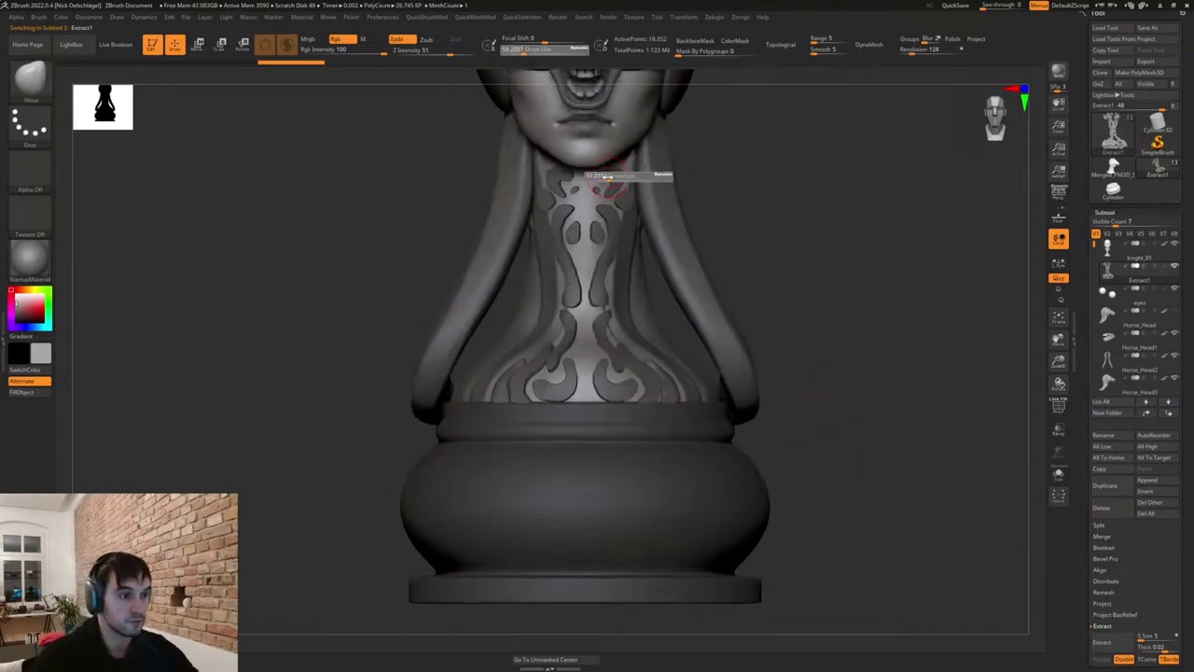
mouse_move(605, 177)
shift+mouse_down()
mouse_move(616, 181)
mouse_move(598, 300)
mouse_move(616, 364)
mouse_move(635, 361)
mouse_move(672, 403)
shift+mouse_up()
drag(808, 455, 780, 448)
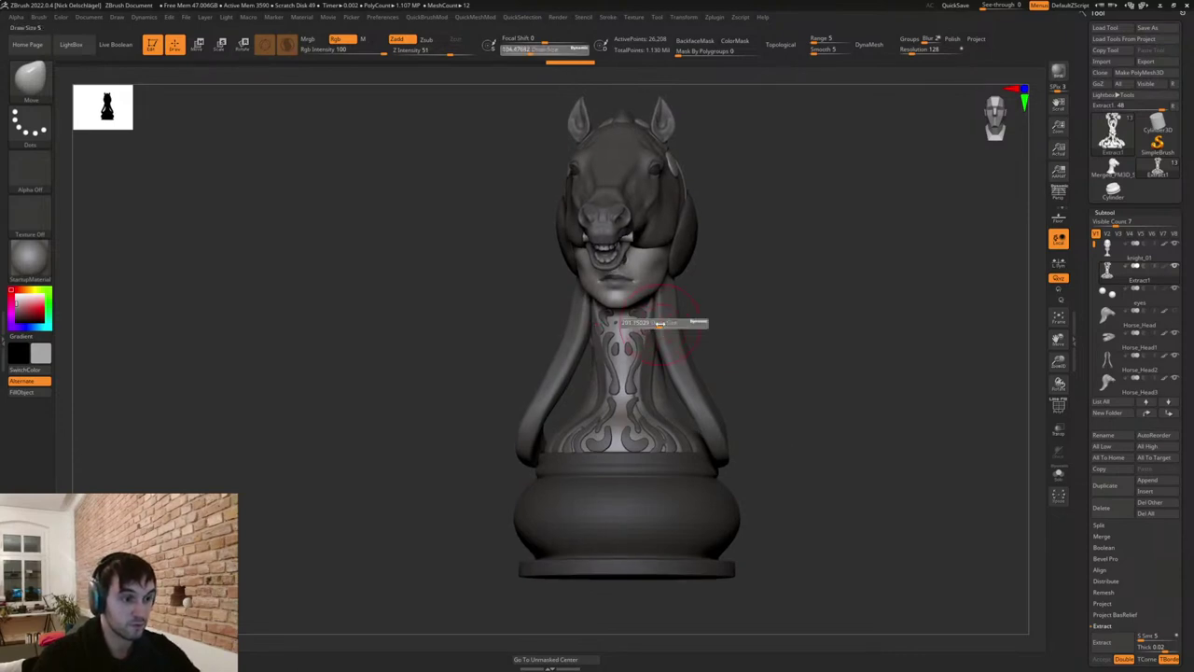
Reshape the ornament pieces below the jaw with the Move brush, reducing the draw size to about 56.
key(ctrl)
mouse_move(691, 354)
ctrl+right_down()
mouse_move(738, 367)
mouse_move(760, 397)
ctrl+right_up()
key(s)
drag(651, 335, 644, 334)
right_drag(734, 326, 770, 312)
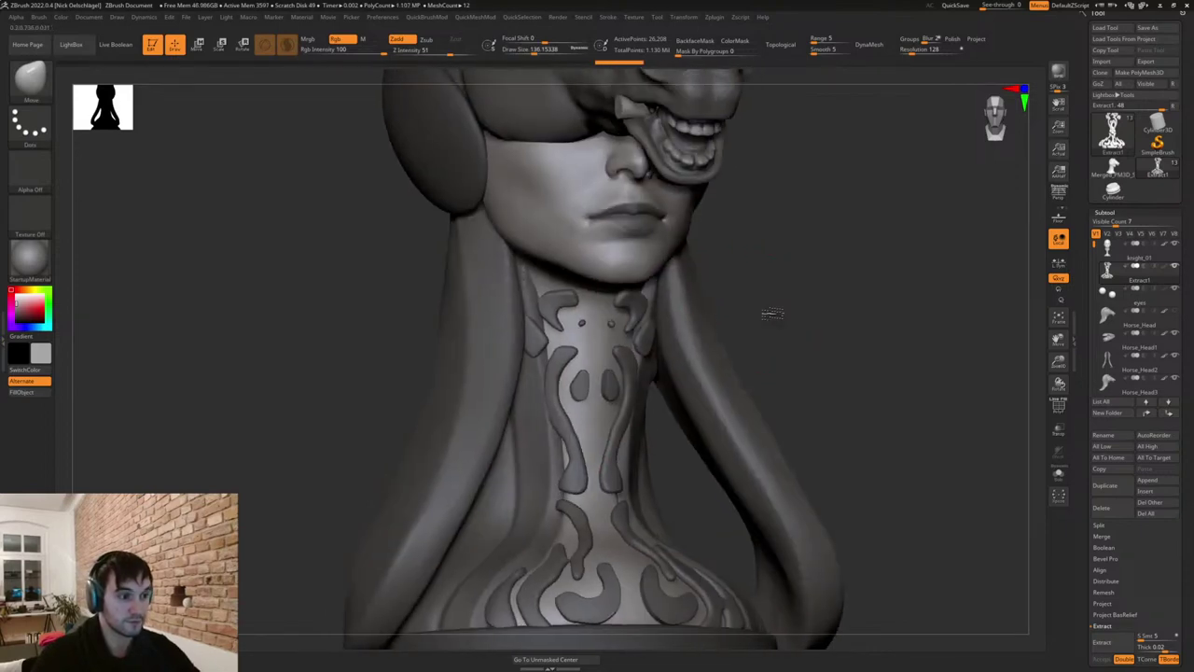
key(s)
mouse_move(573, 309)
mouse_down()
mouse_move(567, 297)
mouse_move(559, 320)
mouse_move(567, 308)
mouse_move(531, 326)
mouse_up()
key(s)
key(s)
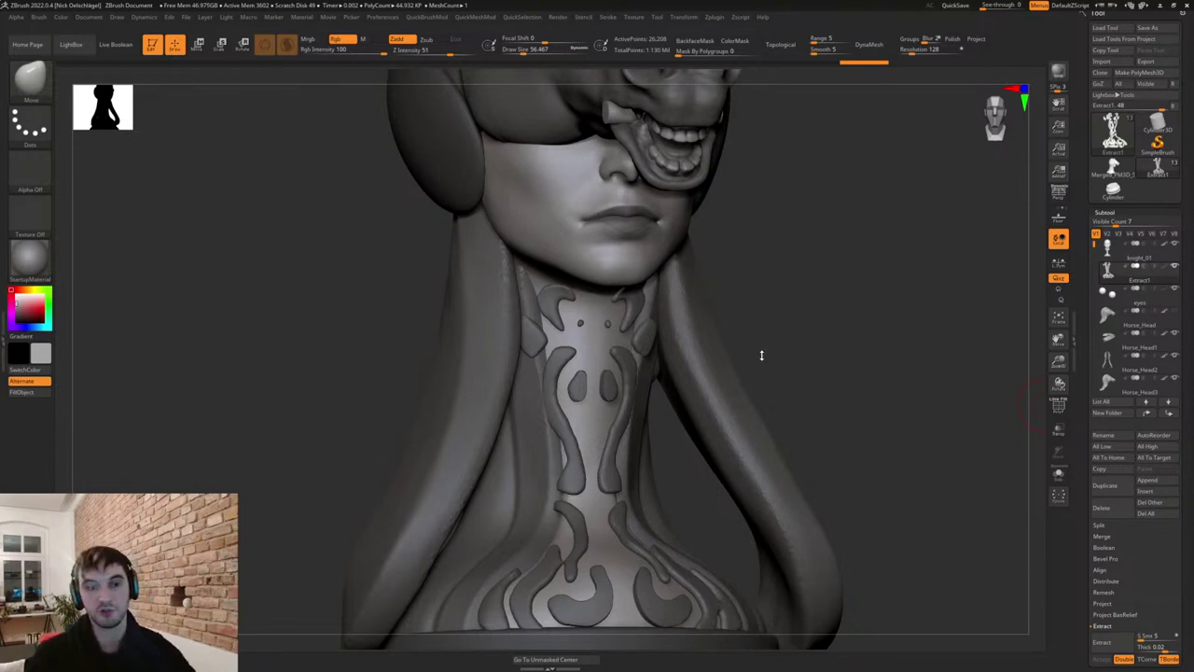
Mirror and weld the extracted ornament across the neck, and switch to the SnakeHook brush.
drag(793, 343, 796, 349)
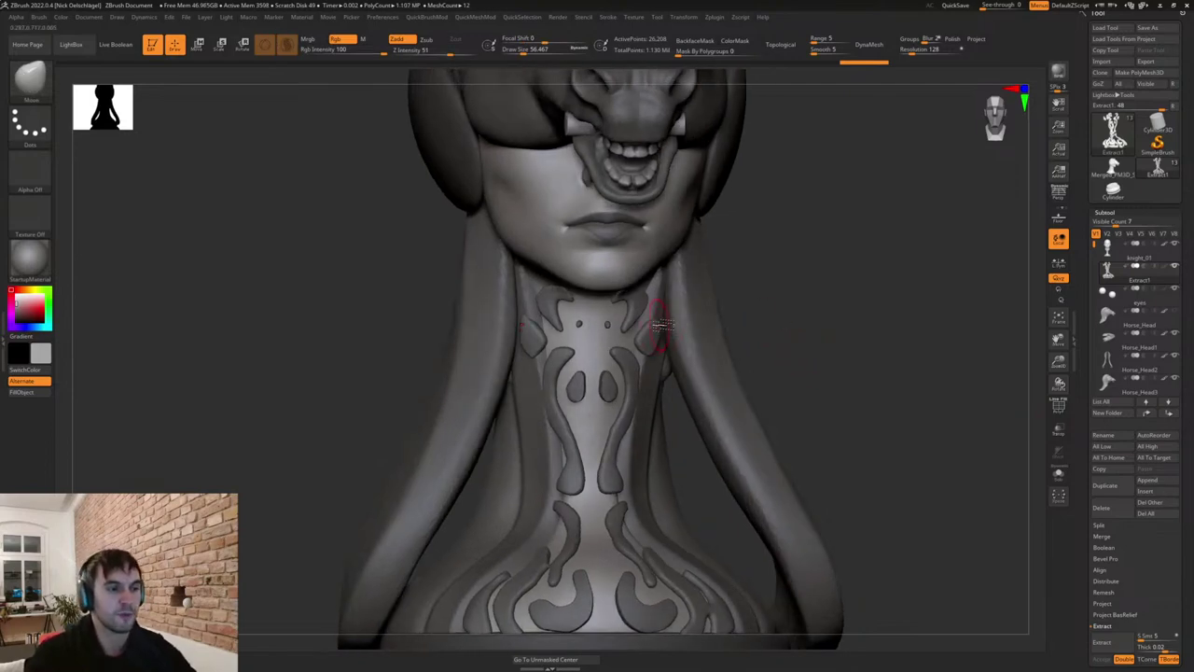
drag(745, 299, 759, 293)
key(2)
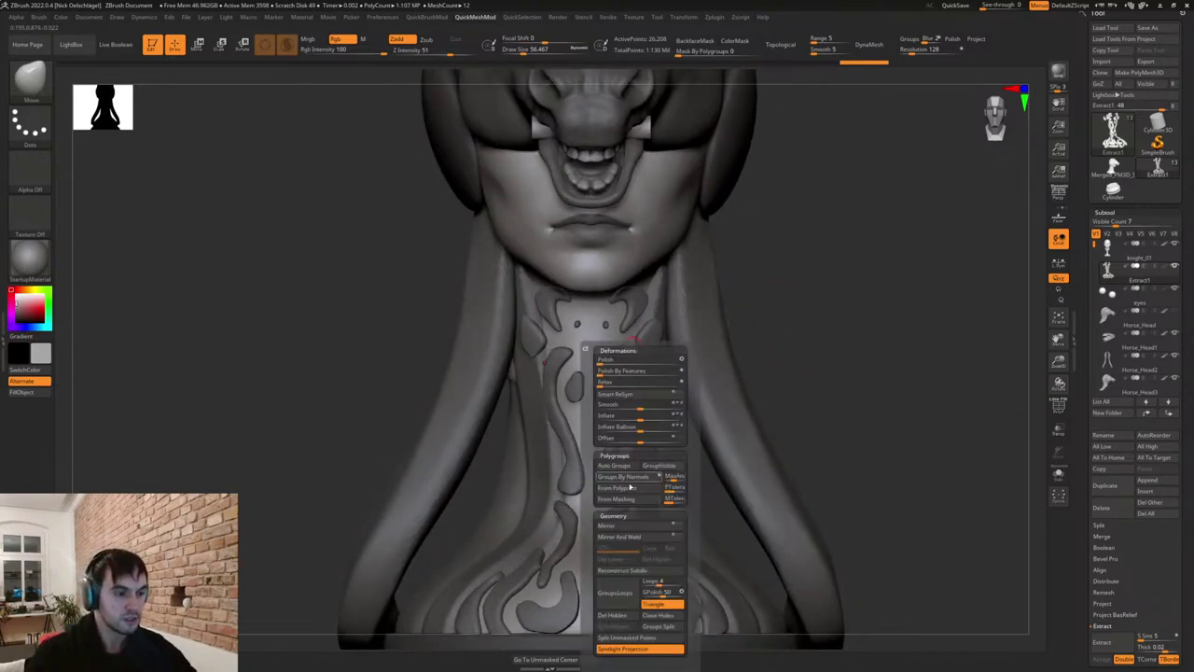
click(628, 538)
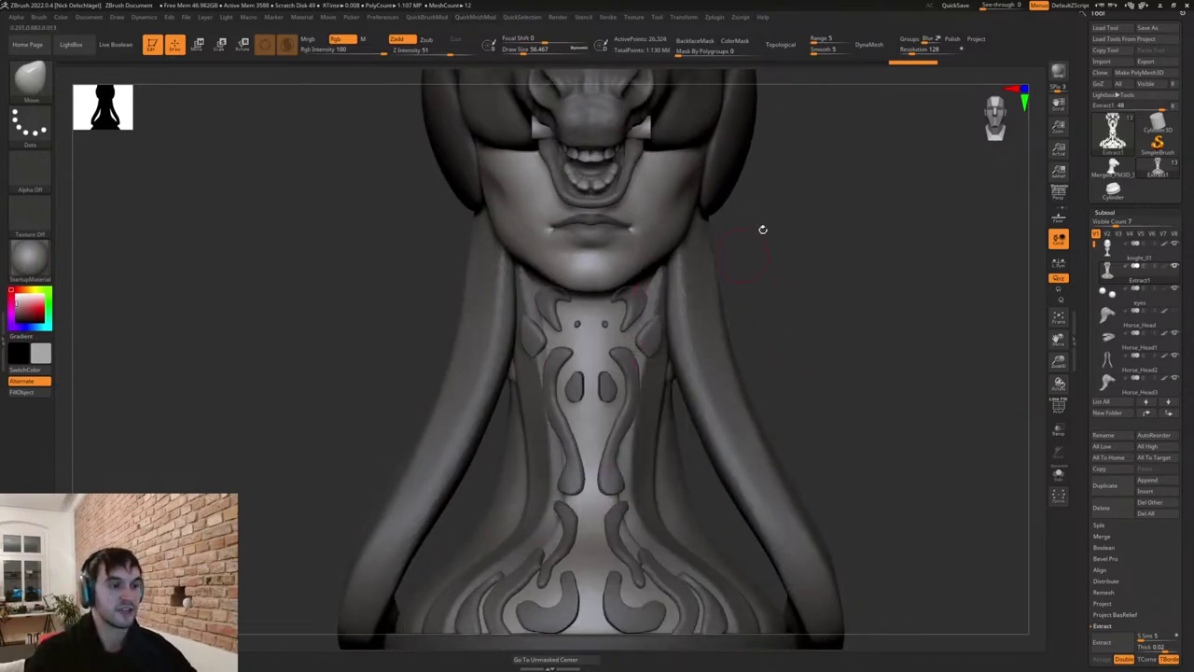
mouse_move(764, 326)
alt+mouse_down()
mouse_move(749, 274)
mouse_move(772, 281)
mouse_move(841, 252)
alt+mouse_up()
key(shift+1)
Try to pull the tips of the upper neck curls inward with SnakeHook at a draw size of about 23.
key(s)
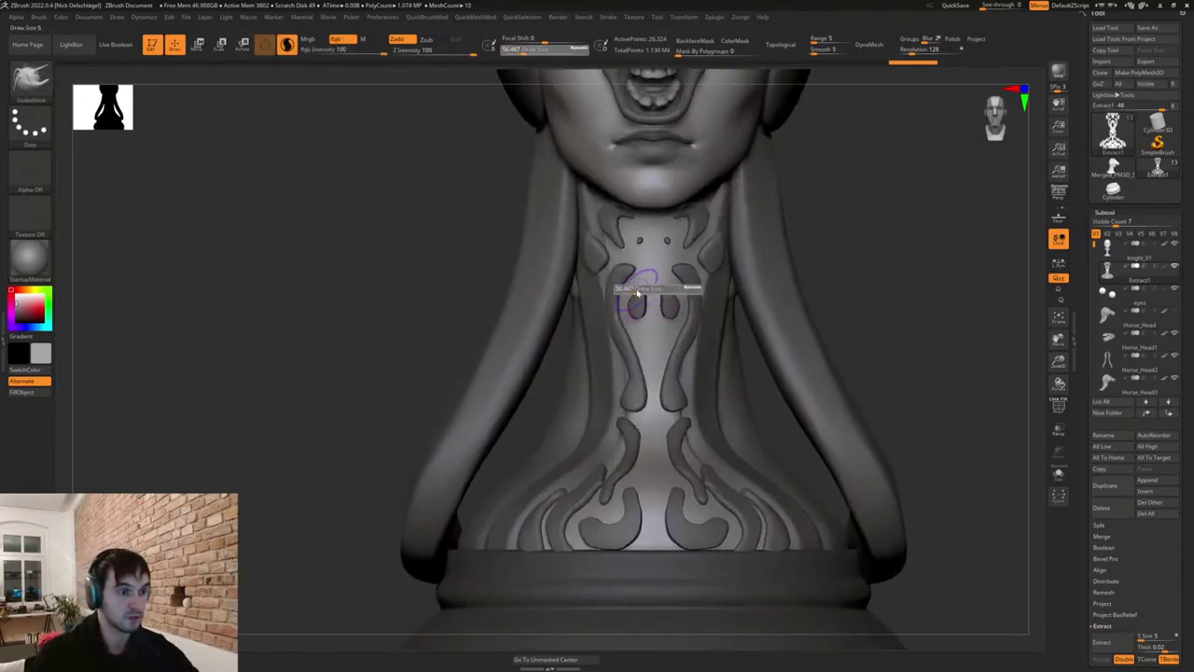
drag(637, 293, 642, 282)
key(ctrl+z)
key(s)
click(628, 270)
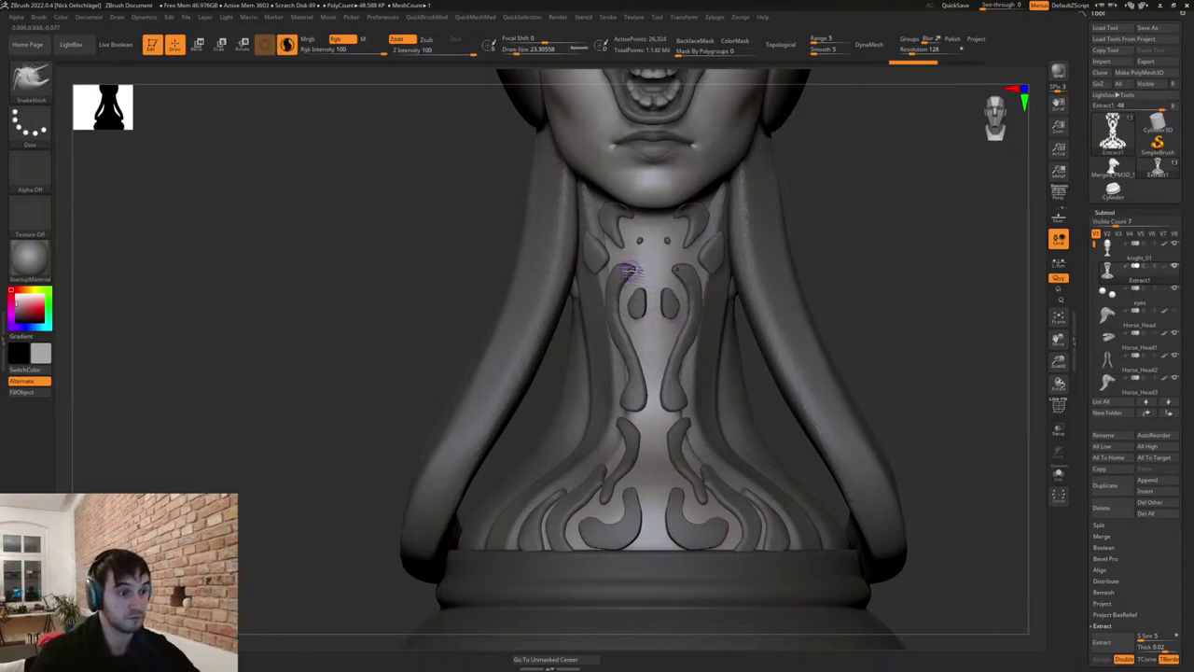
drag(642, 280, 642, 282)
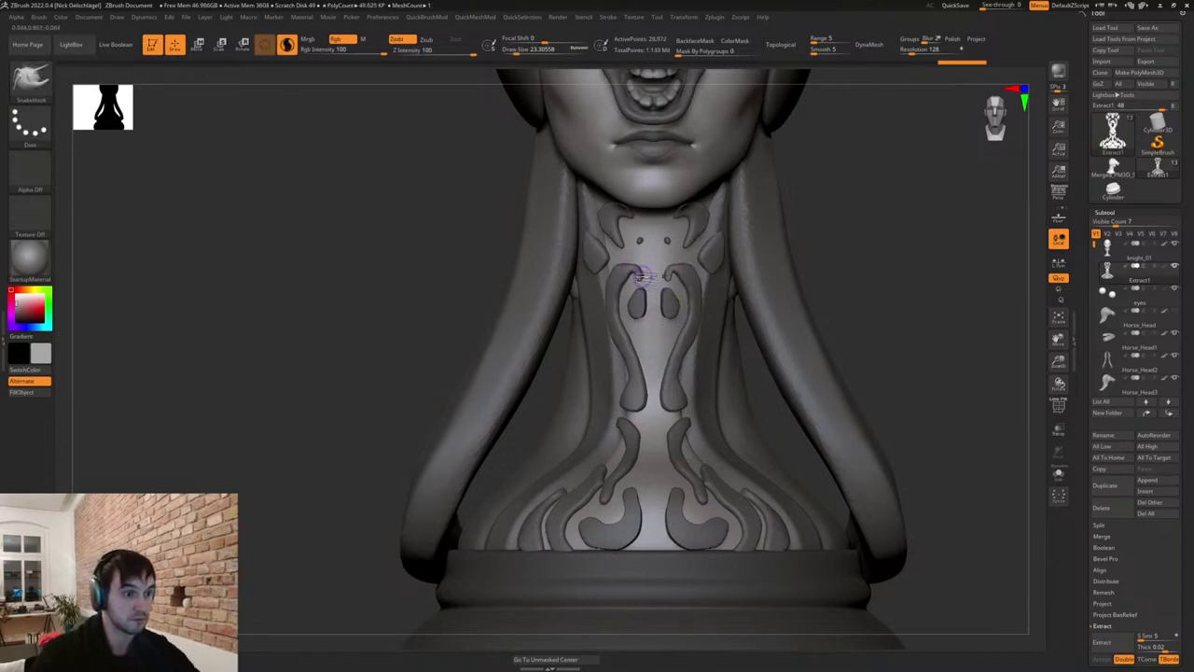
key(ctrl)
key(ctrl+z)
key(ctrl+z)
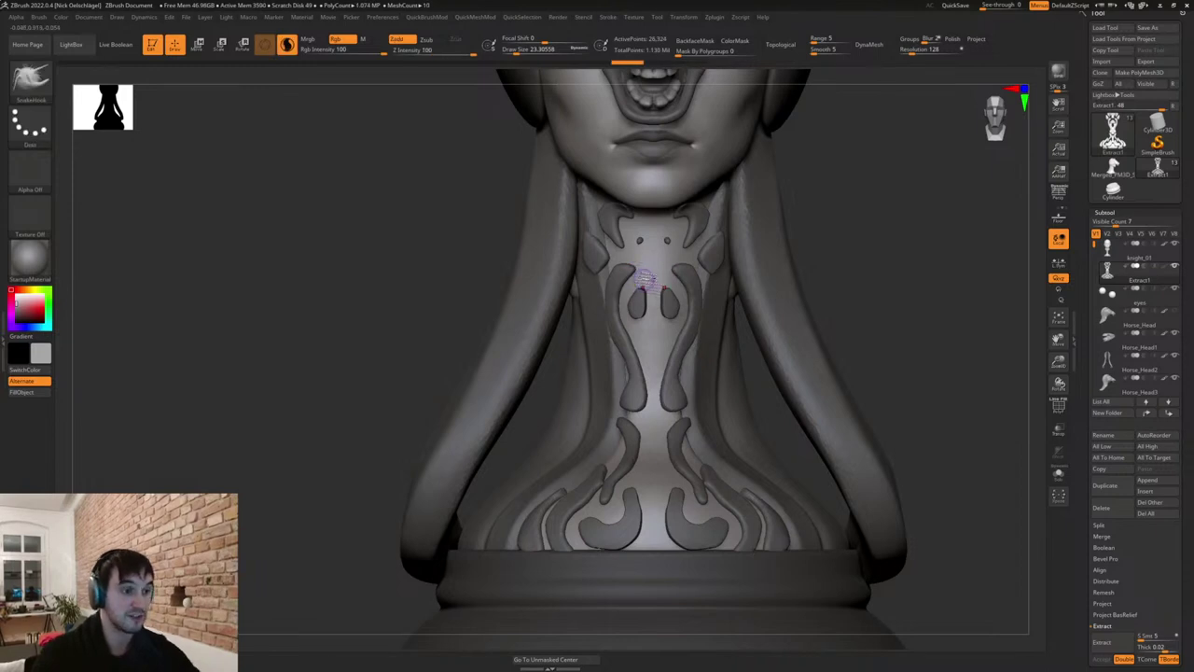
Pull the mid-neck curls and the inner drop shapes into hooked swirls with the SnakeHook brush.
key(s)
drag(646, 279, 642, 270)
drag(833, 283, 879, 278)
key(s)
mouse_move(657, 313)
mouse_down()
mouse_move(638, 293)
mouse_move(647, 337)
mouse_move(624, 351)
mouse_move(651, 427)
mouse_up()
Pull the lower ends of the mid-neck curls into points with SnakeHook at a draw size of about 44.
key(s)
key(d)
key(Escape)
key(s)
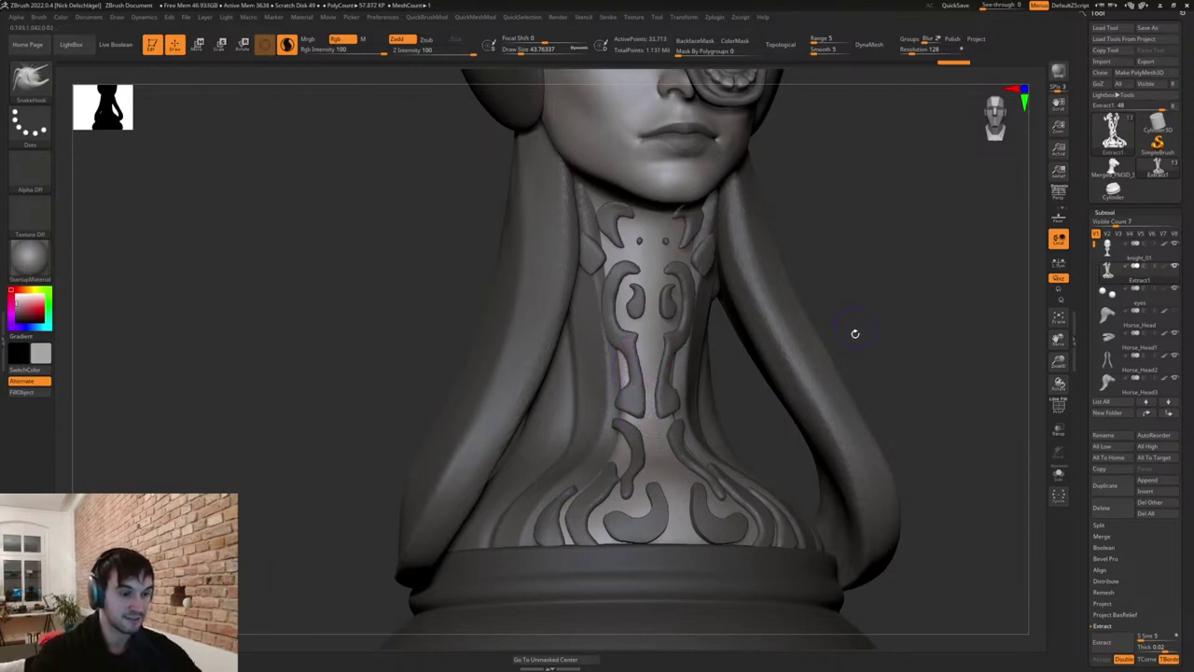
drag(855, 333, 919, 336)
drag(652, 420, 657, 427)
shift+drag(844, 346, 783, 339)
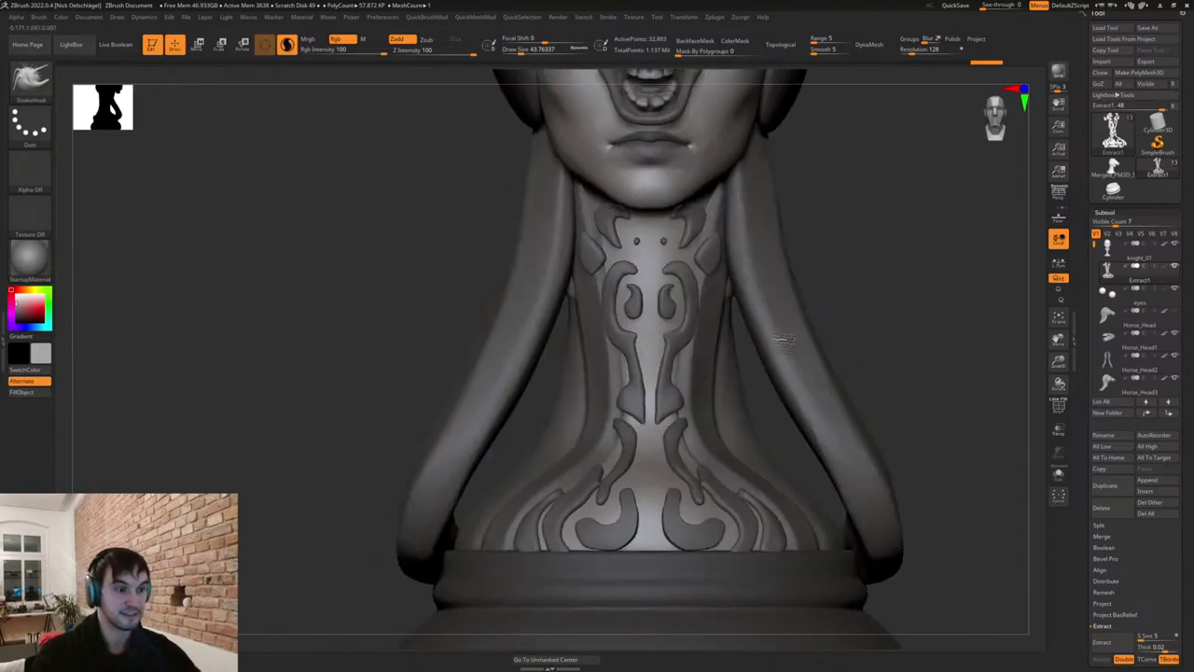
Undo the last SnakeHook strokes on the neck curls and switch to the Move brush at a draw size of about 172.
key(s)
mouse_move(695, 367)
mouse_down()
mouse_move(707, 331)
mouse_move(693, 306)
mouse_up()
key(ctrl+z)
key(ctrl+z)
key(ctrl+z)
key(ctrl+z)
key(ctrl+z)
key(ctrl+z)
key(ctrl+z)
key(ctrl+z)
key(s)
drag(696, 325, 697, 328)
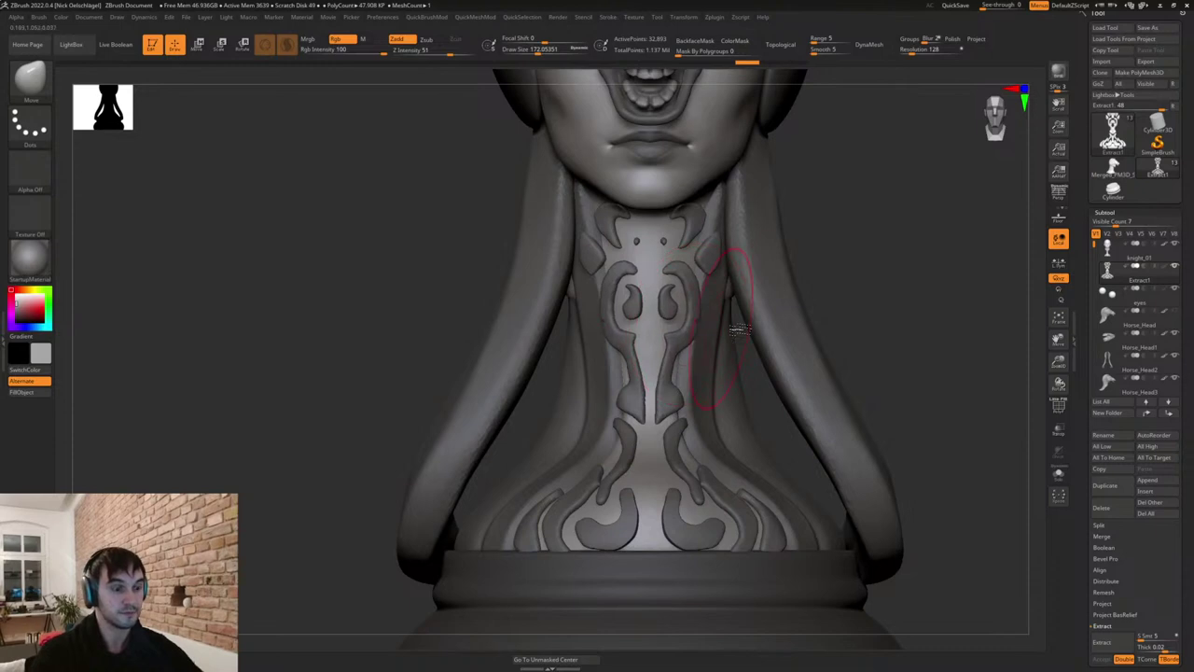
Set the Move brush's draw size to about 83 and fill the neck ornament subtool with white.
mouse_move(844, 331)
alt+mouse_down()
mouse_move(820, 301)
mouse_move(815, 351)
mouse_move(778, 342)
alt+mouse_up()
key(s)
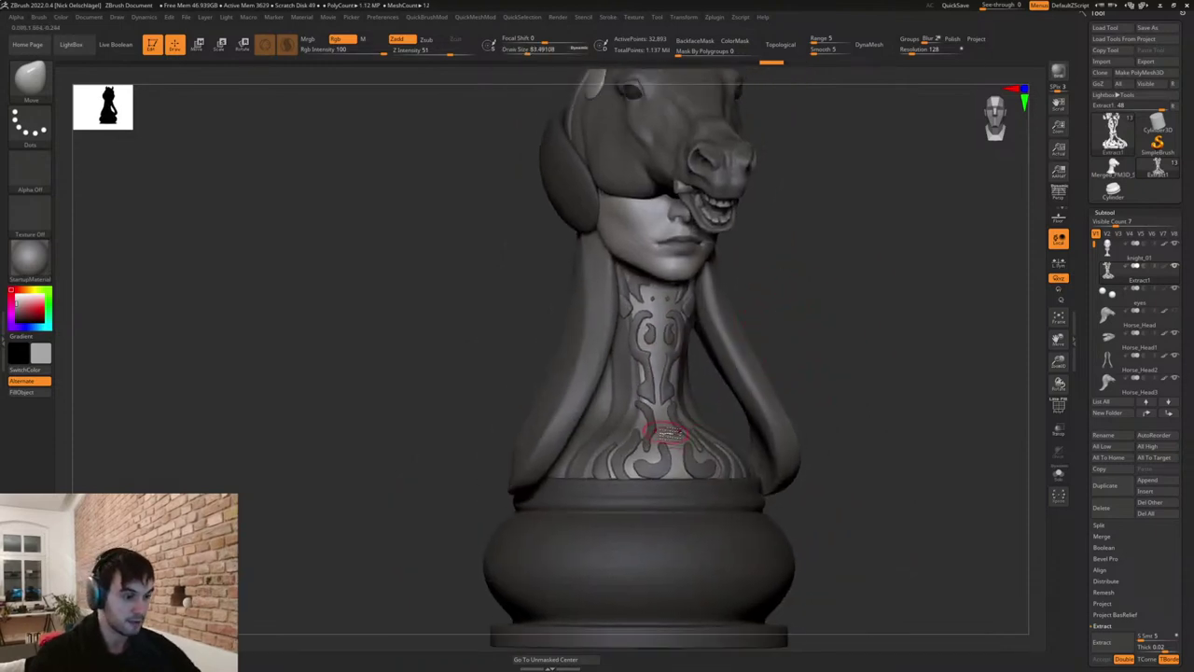
key(c)
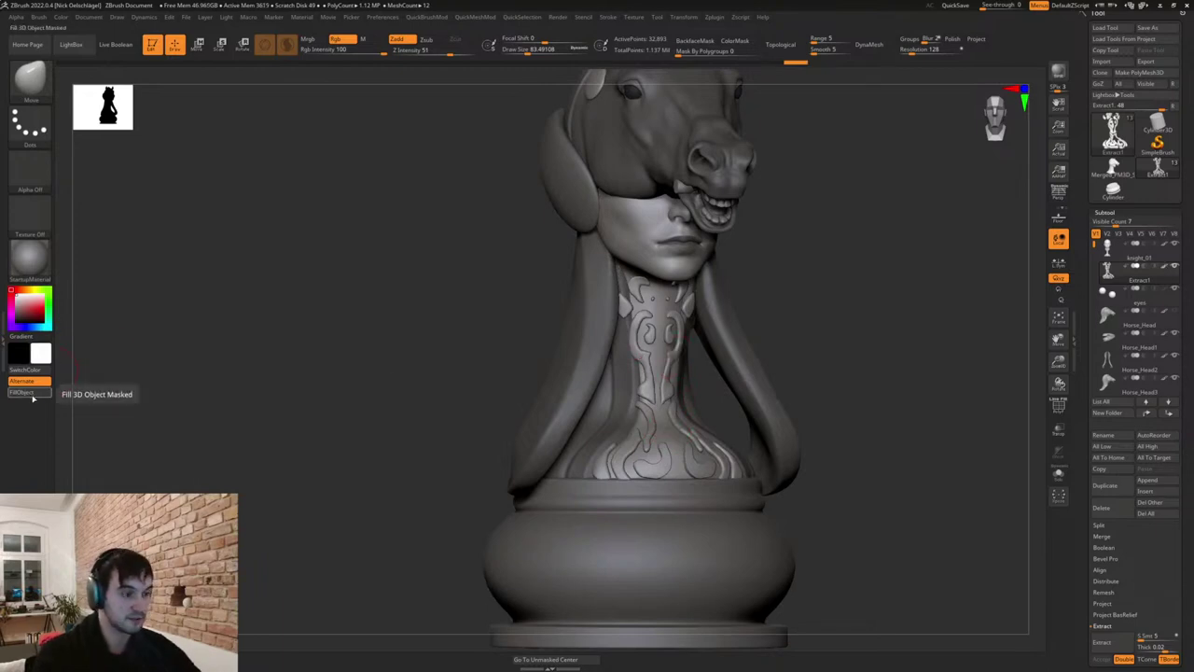
Examine the white neck ornament on the whole chess piece from the front and both sides.
drag(875, 351, 901, 463)
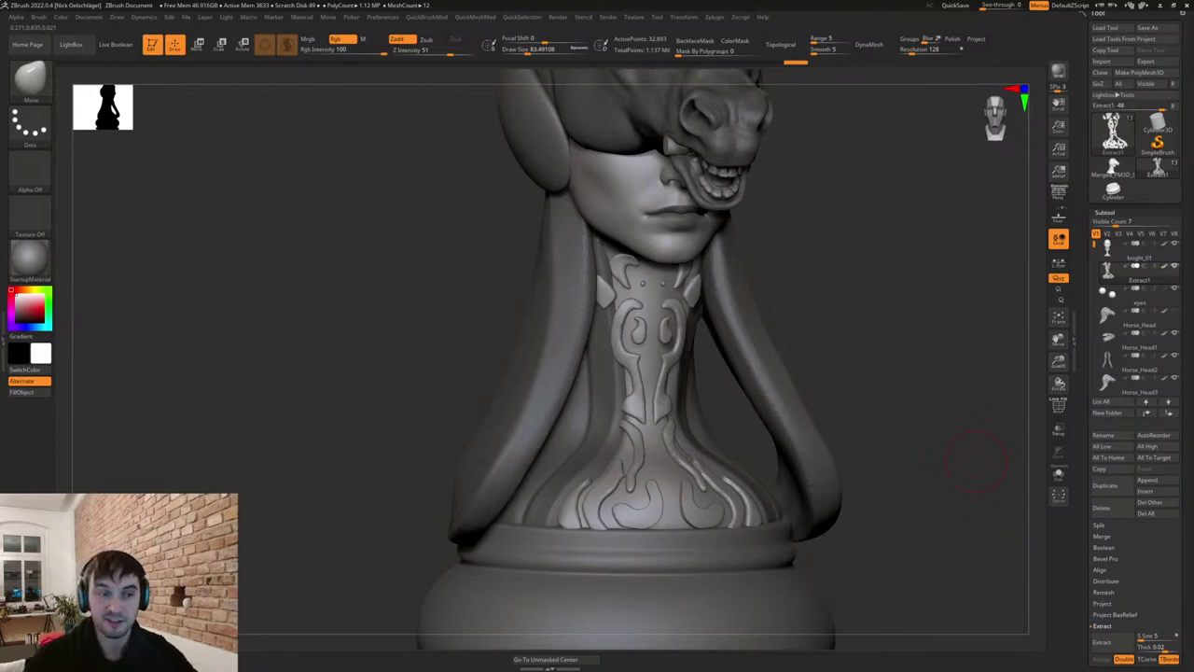
drag(878, 401, 813, 466)
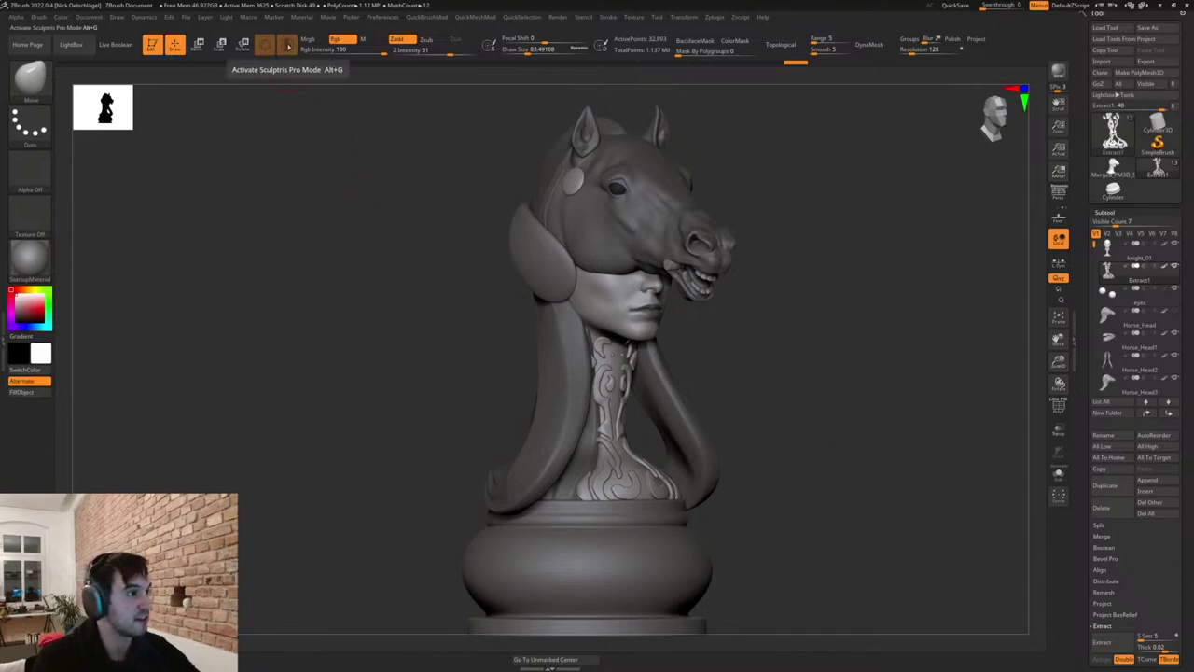
mouse_move(780, 371)
mouse_down()
mouse_move(811, 399)
mouse_move(821, 392)
mouse_move(827, 433)
mouse_up()
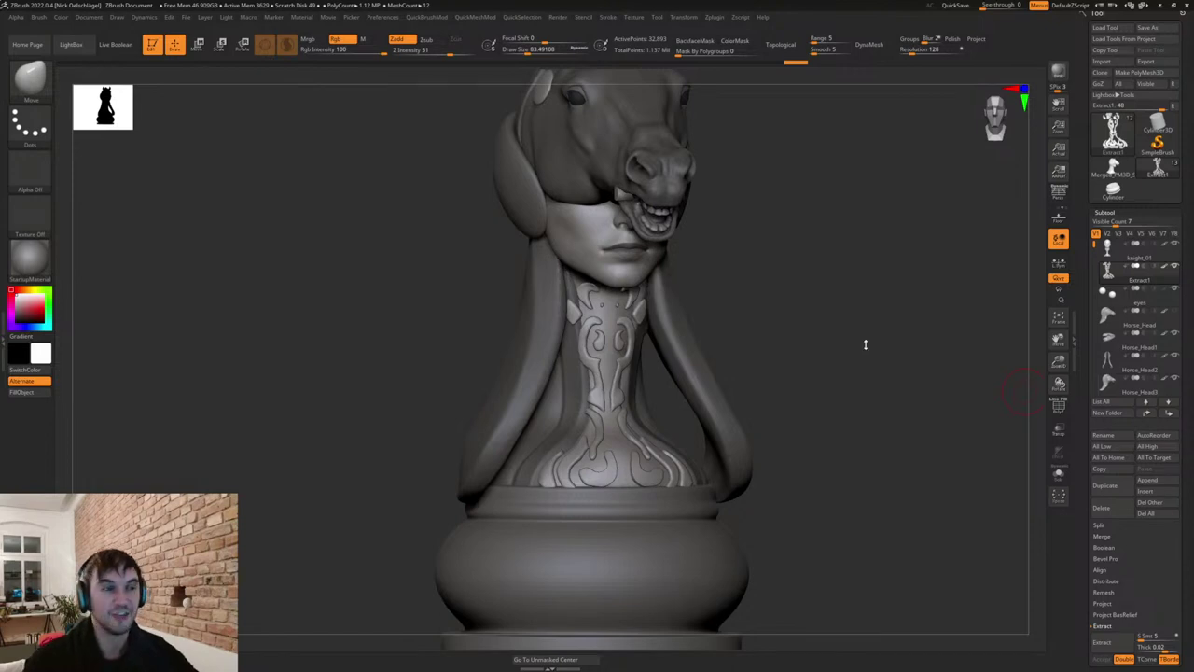
drag(865, 344, 809, 338)
drag(831, 396, 882, 395)
mouse_move(1138, 274)
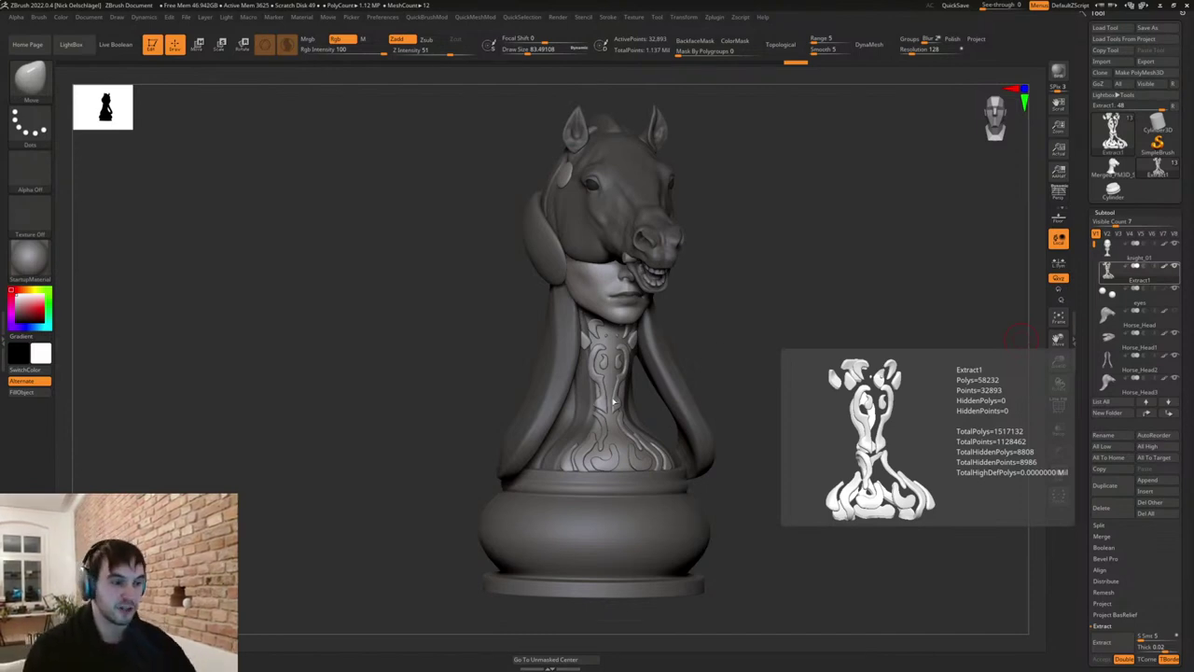
ctrl+right_drag(629, 438, 583, 384)
alt+right_drag(583, 384, 621, 393)
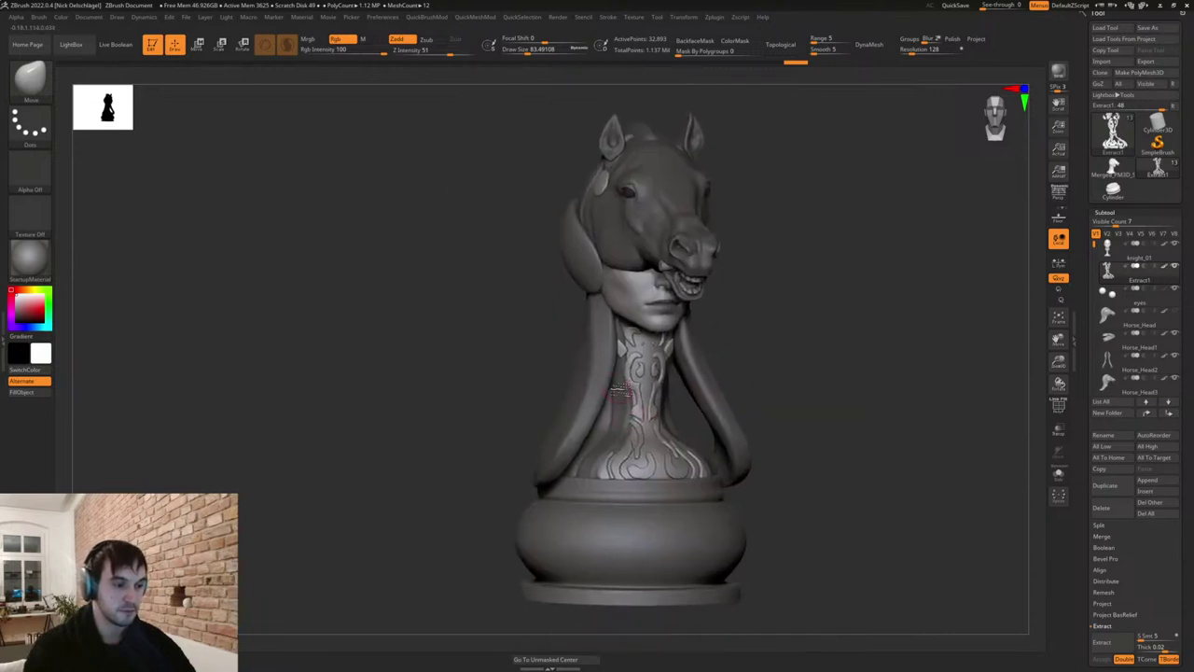
Try to pull the side of the mid-neck curls outward with the Move brush.
mouse_move(637, 441)
ctrl+right_down()
mouse_move(657, 449)
mouse_move(642, 364)
mouse_move(632, 377)
ctrl+right_up()
key(s)
mouse_move(634, 377)
mouse_down()
mouse_move(613, 375)
mouse_move(602, 347)
mouse_move(585, 351)
mouse_move(603, 377)
mouse_up()
right_drag(925, 211, 847, 306)
mouse_move(847, 306)
ctrl+right_down()
mouse_move(826, 295)
mouse_move(800, 400)
mouse_move(813, 479)
mouse_move(784, 472)
ctrl+right_up()
key(s)
drag(782, 472, 807, 472)
key(s)
mouse_move(613, 375)
mouse_down()
mouse_move(623, 376)
mouse_move(541, 345)
mouse_move(579, 368)
mouse_up()
key(ctrl+z)
key(ctrl+z)
key(ctrl+z)
Pull the lower outer edges of the mid-neck curls outward into corners with the Move brush at a draw size of about 124.
mouse_move(740, 364)
mouse_down()
mouse_move(679, 372)
mouse_move(738, 397)
mouse_move(655, 404)
mouse_up()
key(s)
key(s)
mouse_move(718, 382)
mouse_down()
mouse_move(799, 369)
mouse_move(817, 323)
mouse_move(789, 338)
mouse_move(804, 349)
mouse_up()
key(s)
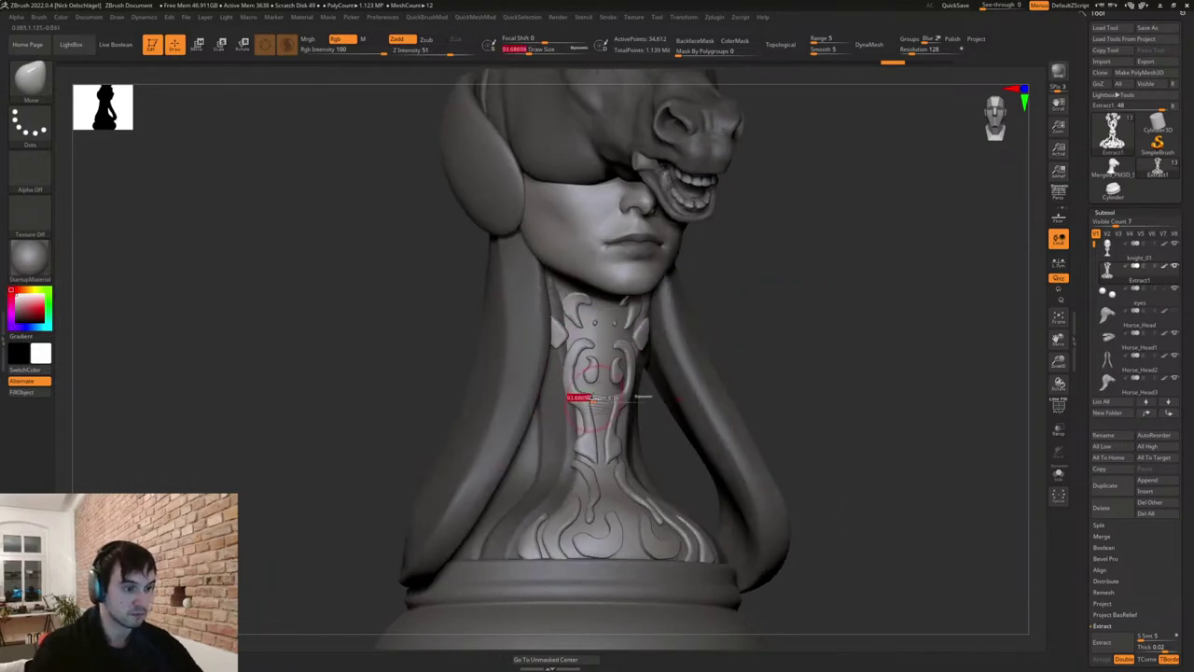
mouse_move(592, 397)
mouse_down()
mouse_move(558, 399)
mouse_move(602, 383)
mouse_up()
key(s)
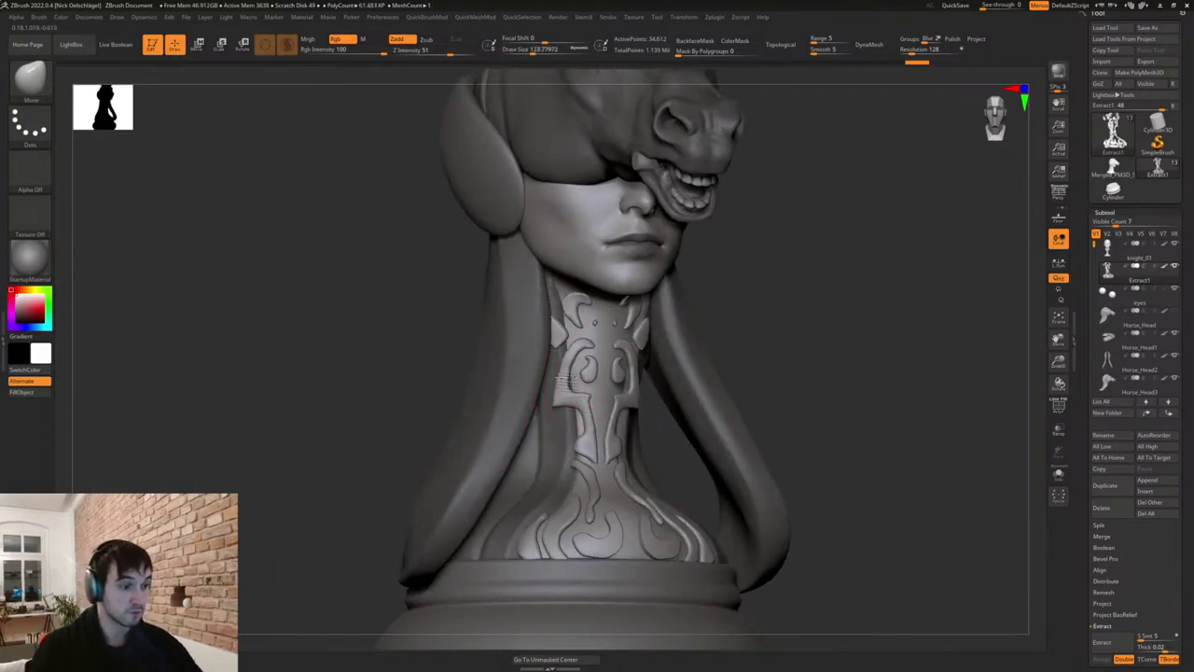
Pull the upper tips of the chest curls out into free-standing scrolls with Move Topological at a draw size of about 172.
drag(779, 342, 692, 424)
alt+drag(685, 431, 722, 488)
alt+drag(745, 553, 730, 524)
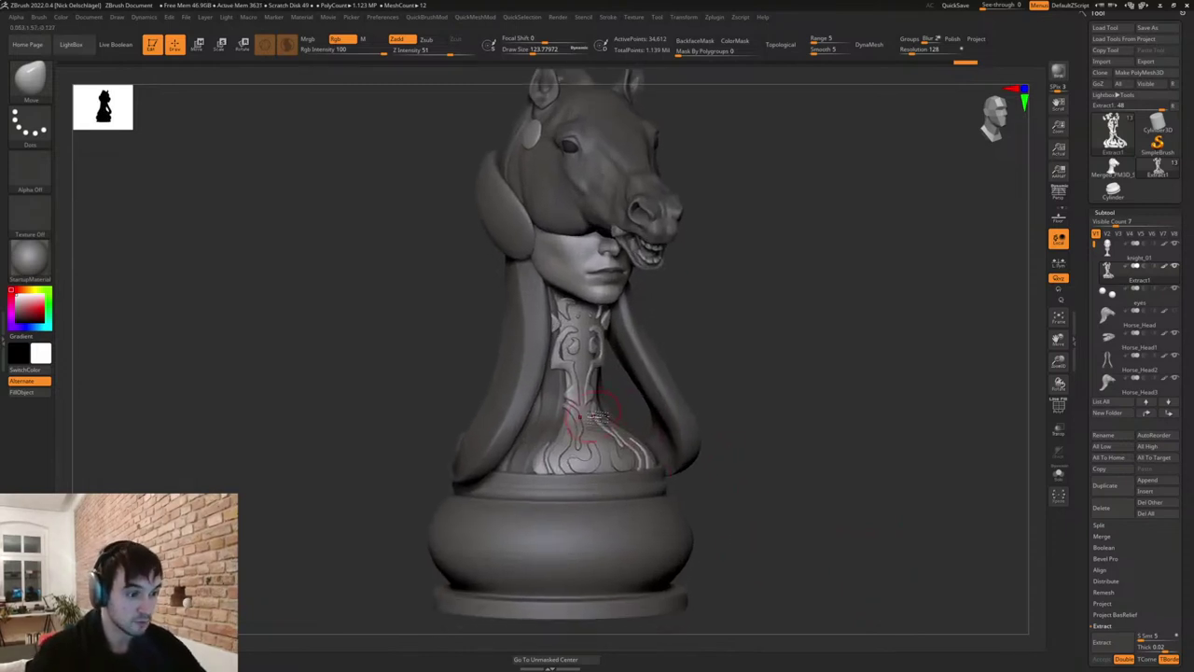
shift+drag(672, 370, 645, 377)
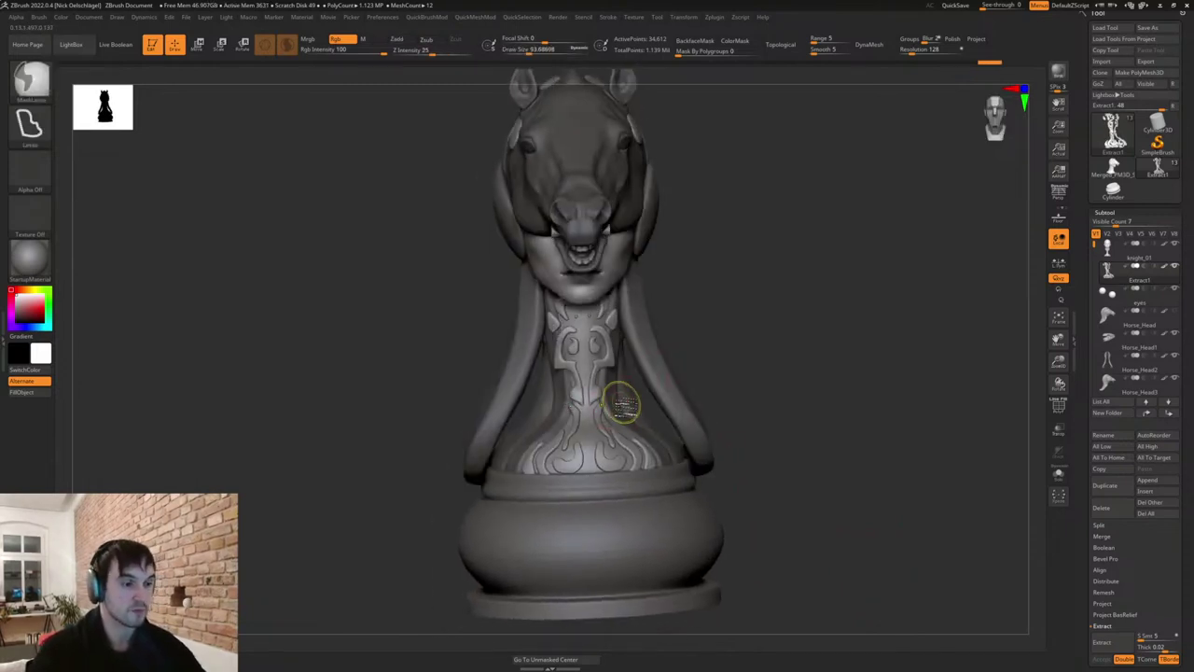
key(b)
key(m)
key(t)
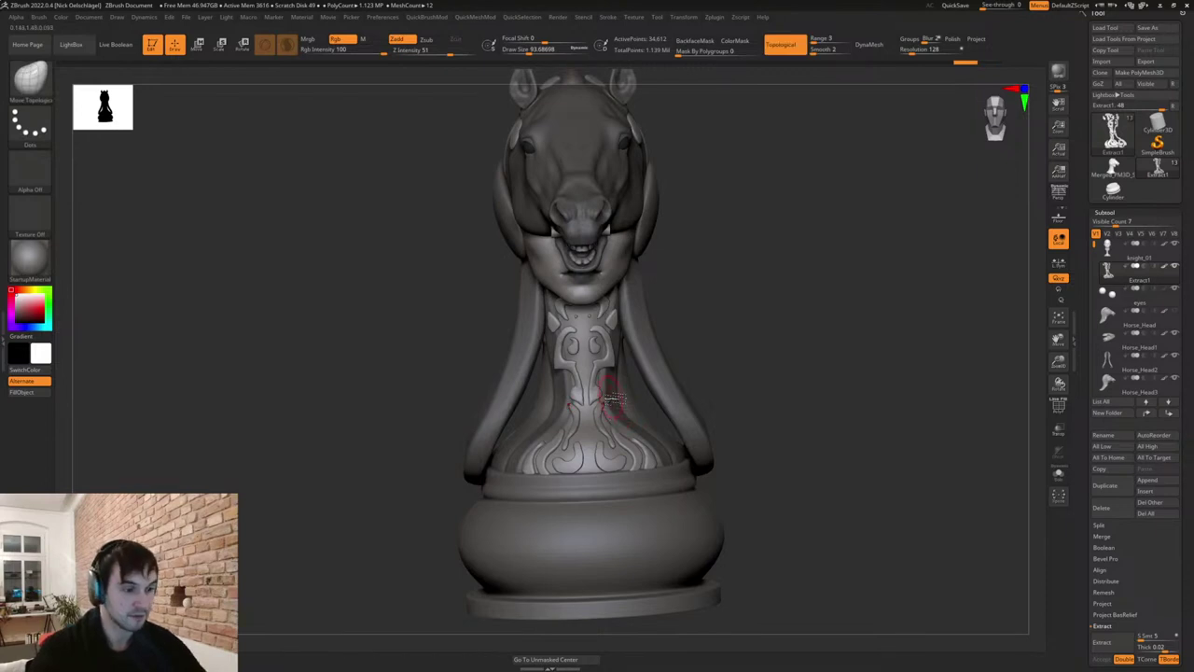
right_drag(620, 395, 552, 401)
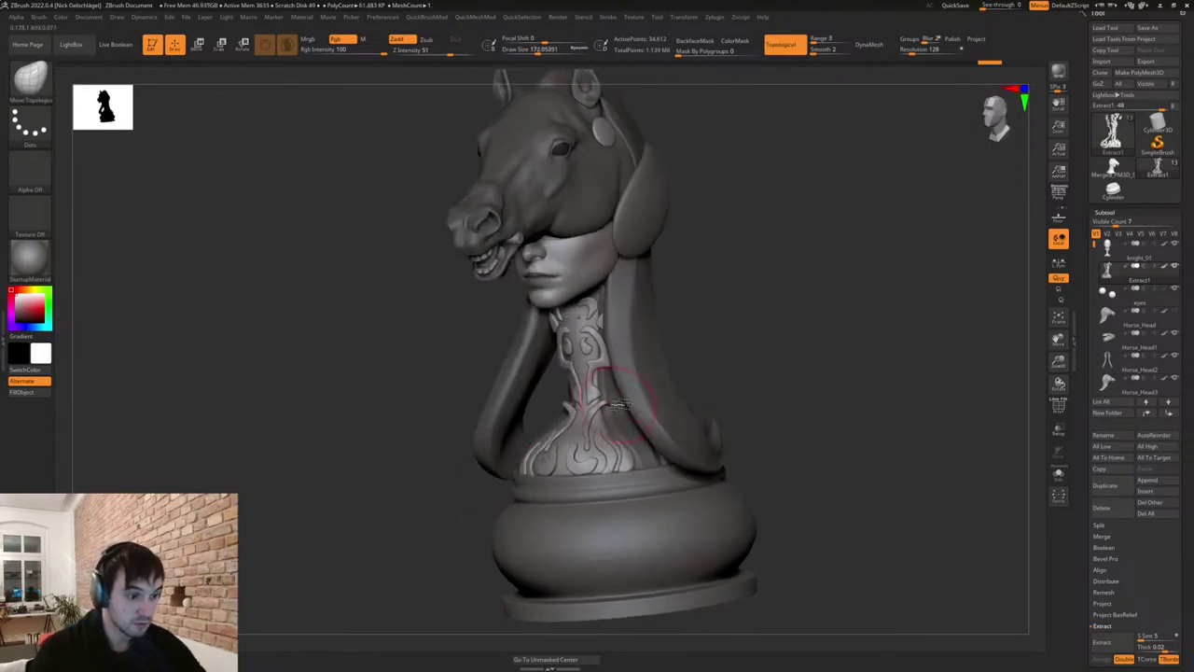
drag(700, 375, 716, 334)
drag(641, 403, 635, 416)
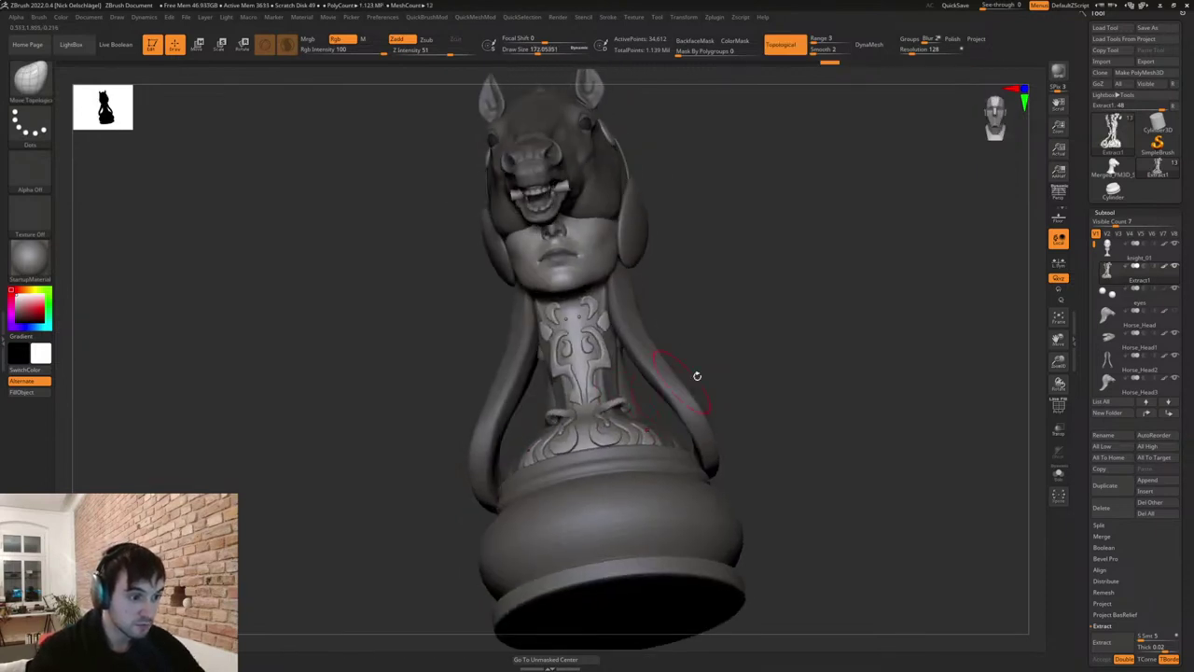
drag(698, 376, 648, 380)
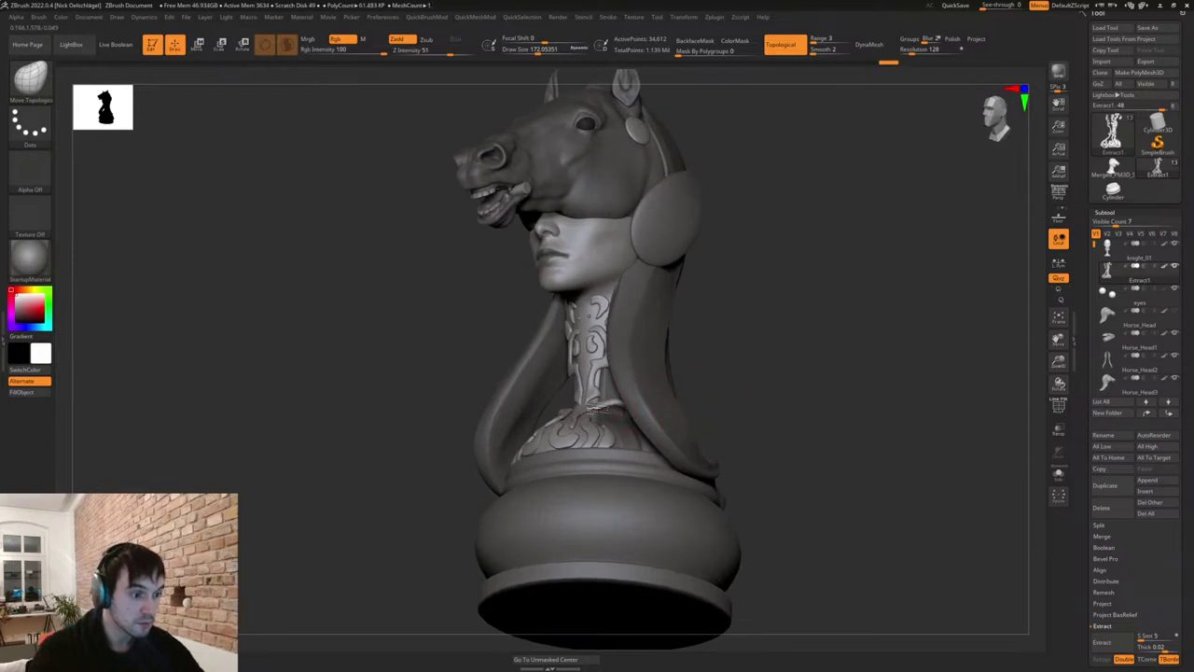
shift+drag(696, 379, 745, 427)
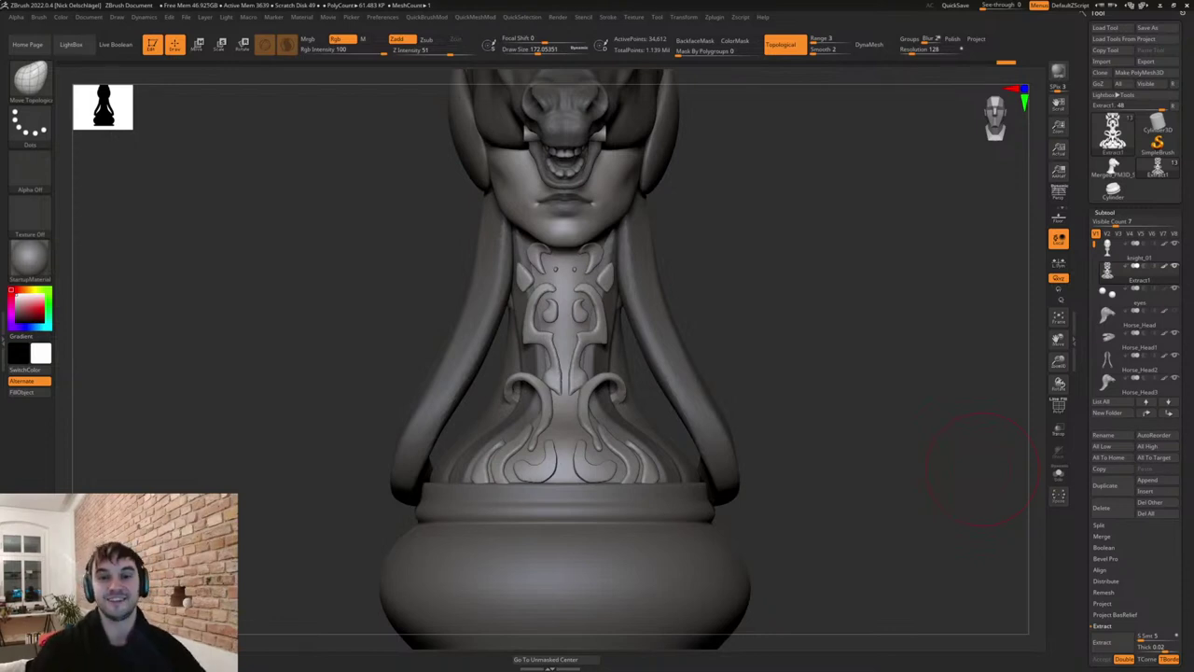
Inspect the horse-head helmet and mane from both sides and the back, outlining the upper mane area with a lasso.
alt+drag(760, 358, 771, 425)
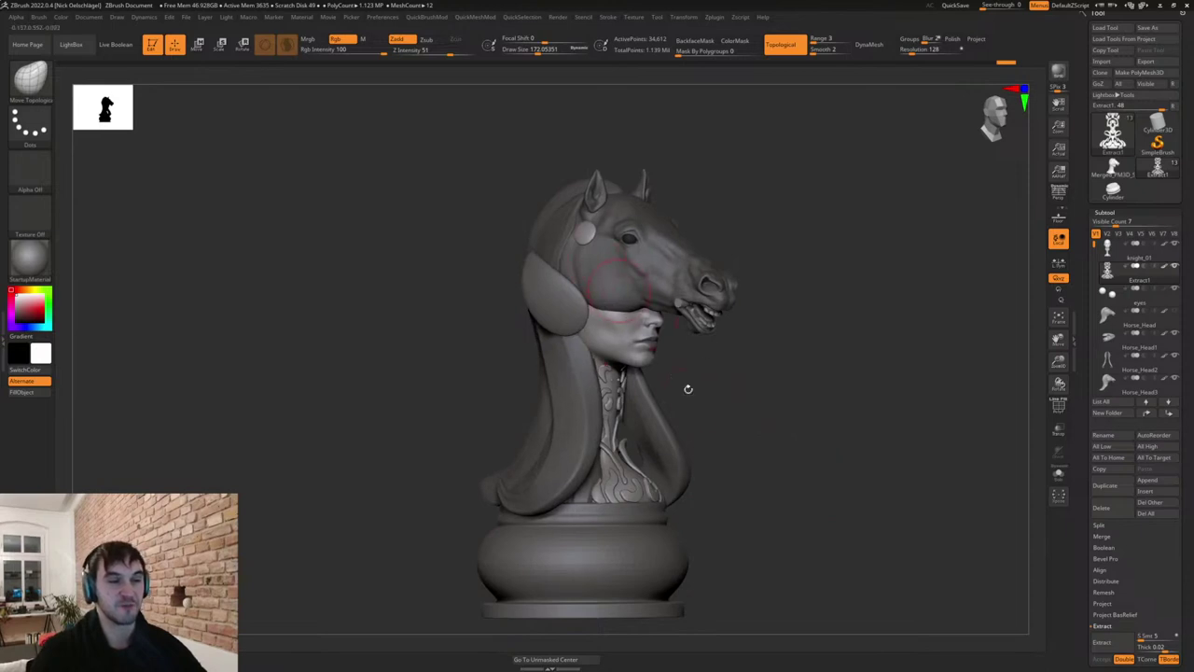
drag(688, 389, 819, 421)
mouse_move(775, 383)
mouse_down()
mouse_move(759, 414)
mouse_move(773, 419)
mouse_move(730, 413)
mouse_move(754, 373)
mouse_move(827, 368)
mouse_move(727, 364)
mouse_move(751, 368)
mouse_move(698, 392)
mouse_move(770, 394)
mouse_move(733, 399)
mouse_move(868, 381)
mouse_up()
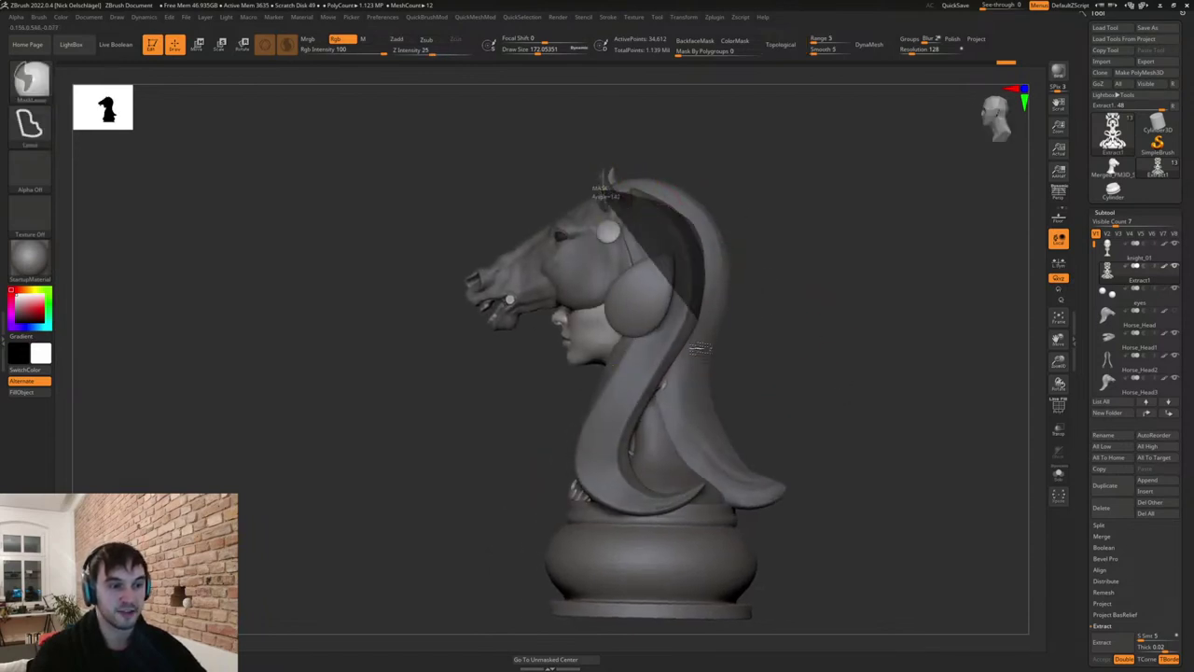
mouse_move(700, 348)
ctrl+mouse_down()
mouse_move(884, 367)
mouse_move(576, 168)
ctrl+mouse_up()
drag(872, 312, 779, 319)
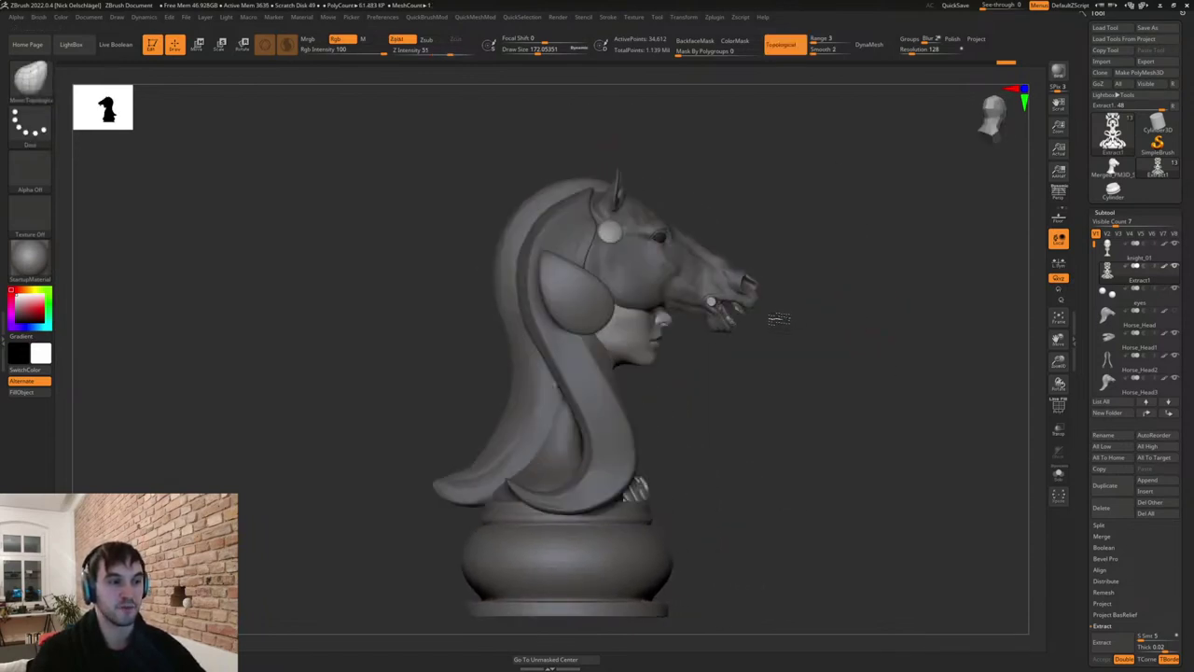
drag(829, 387, 795, 327)
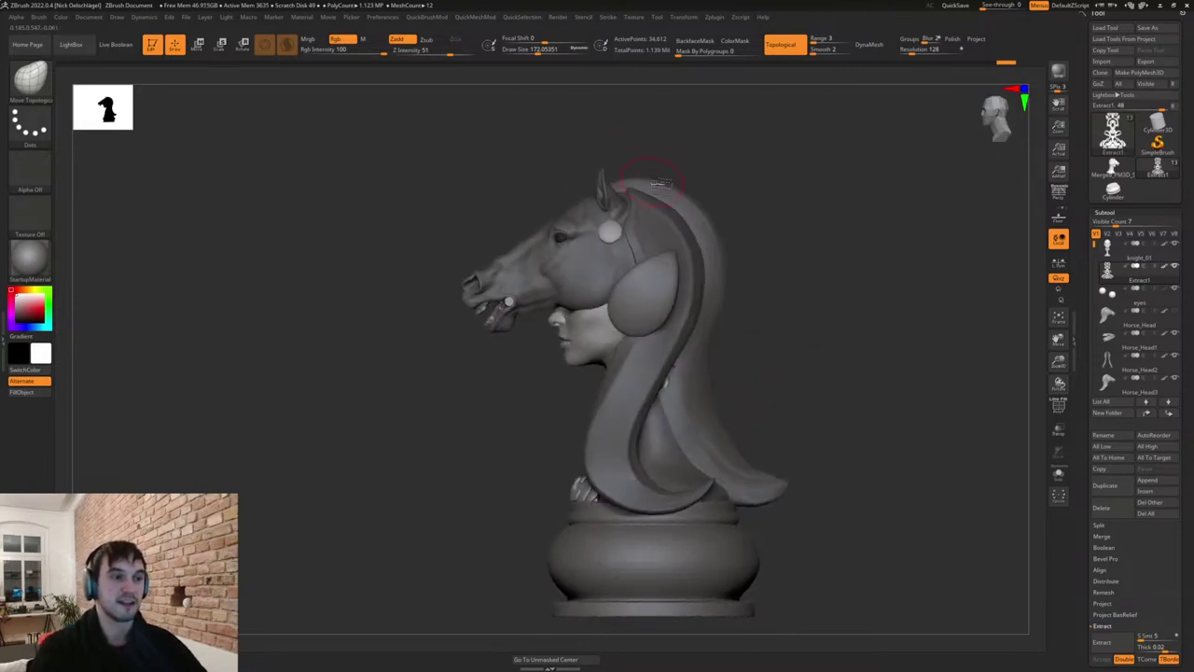
mouse_move(617, 189)
ctrl+mouse_down()
mouse_move(696, 216)
mouse_move(728, 475)
mouse_move(698, 148)
mouse_move(585, 140)
ctrl+mouse_up()
drag(773, 208, 624, 180)
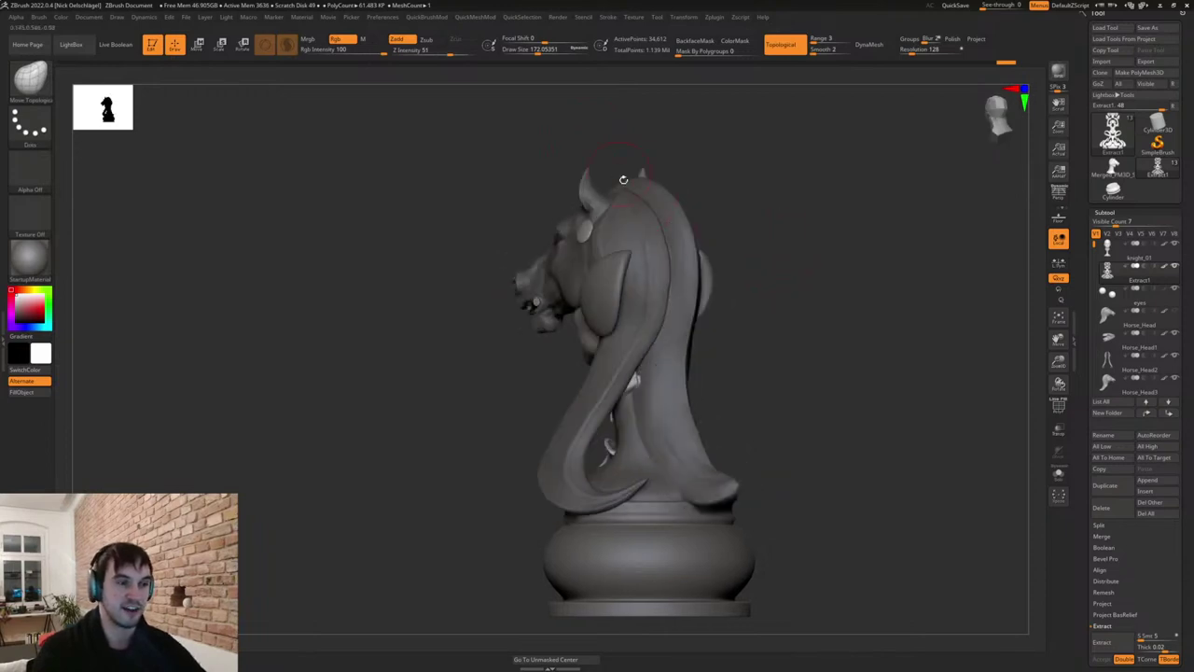
drag(743, 412, 646, 268)
shift+drag(763, 346, 722, 342)
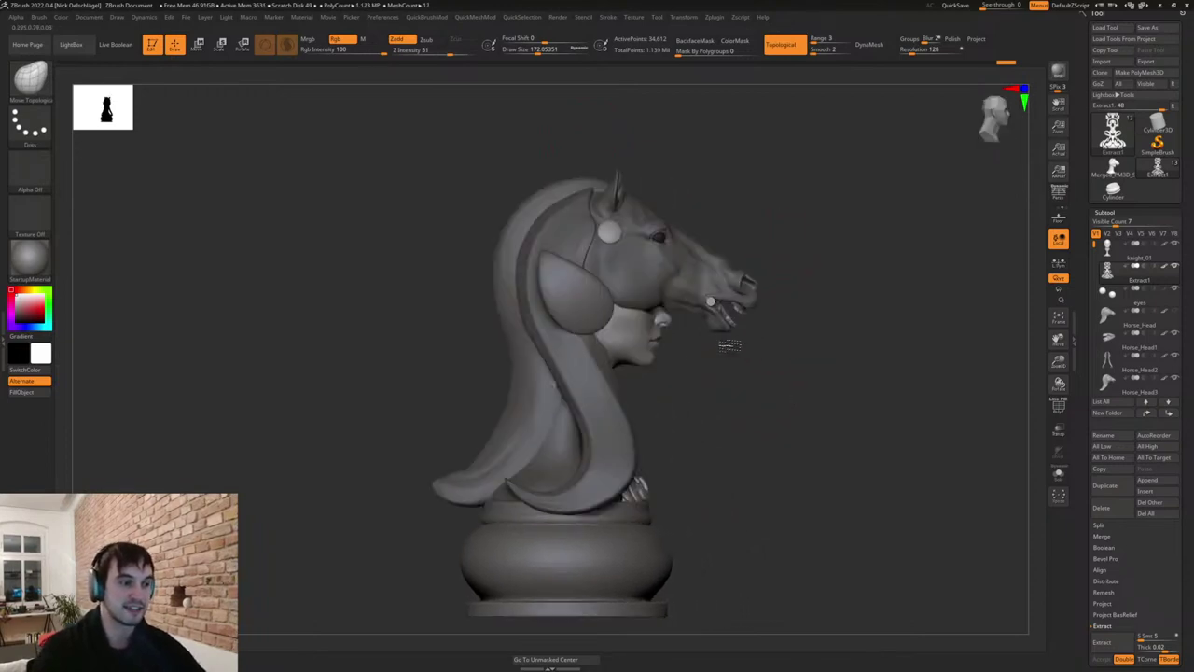
Switch to the Move brush at a draw size of about 262 and make the Horse_Head3 mane subtool active.
key(s)
drag(500, 424, 508, 424)
key(b)
key(m)
key(v)
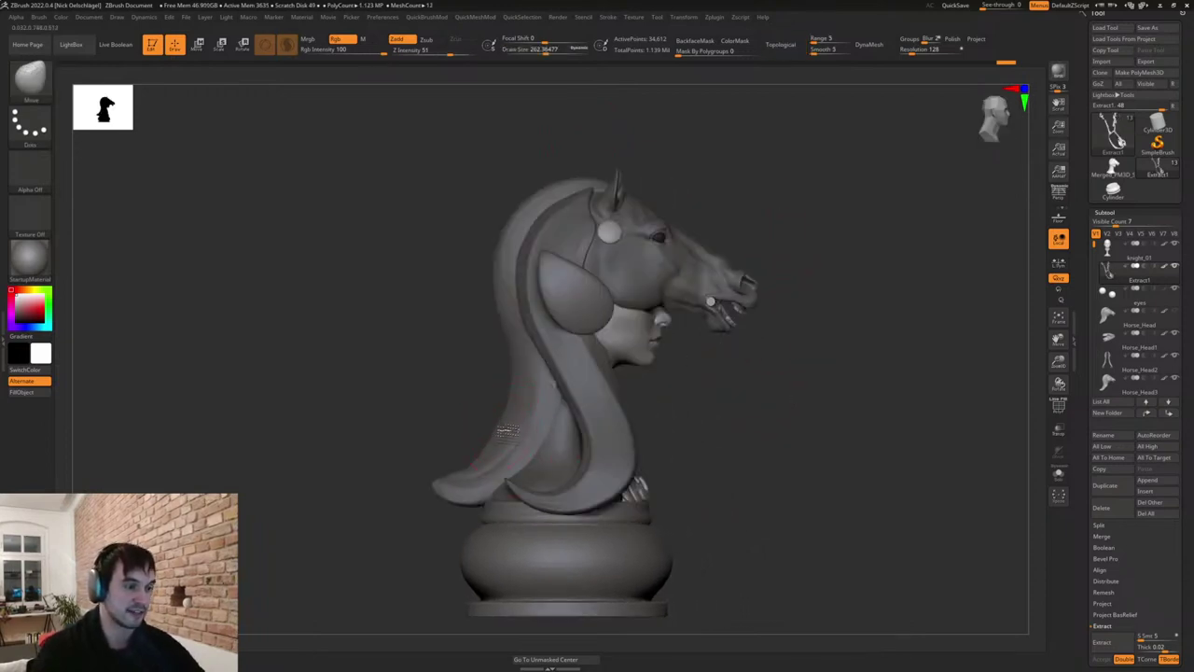
alt+click(502, 433)
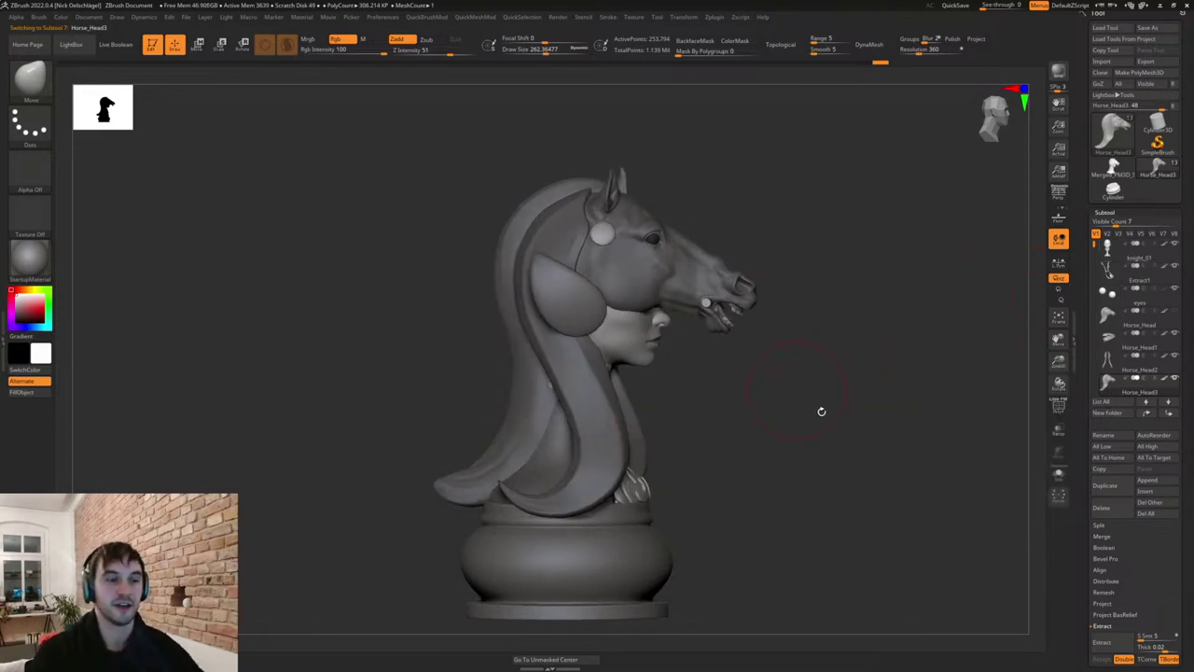
Reactivate the neck ornament subtool with the Move Topological brush at a draw size of about 51.
mouse_move(821, 411)
mouse_down()
mouse_move(794, 426)
mouse_move(821, 482)
mouse_move(824, 525)
mouse_move(743, 392)
mouse_move(690, 374)
mouse_up()
key(s)
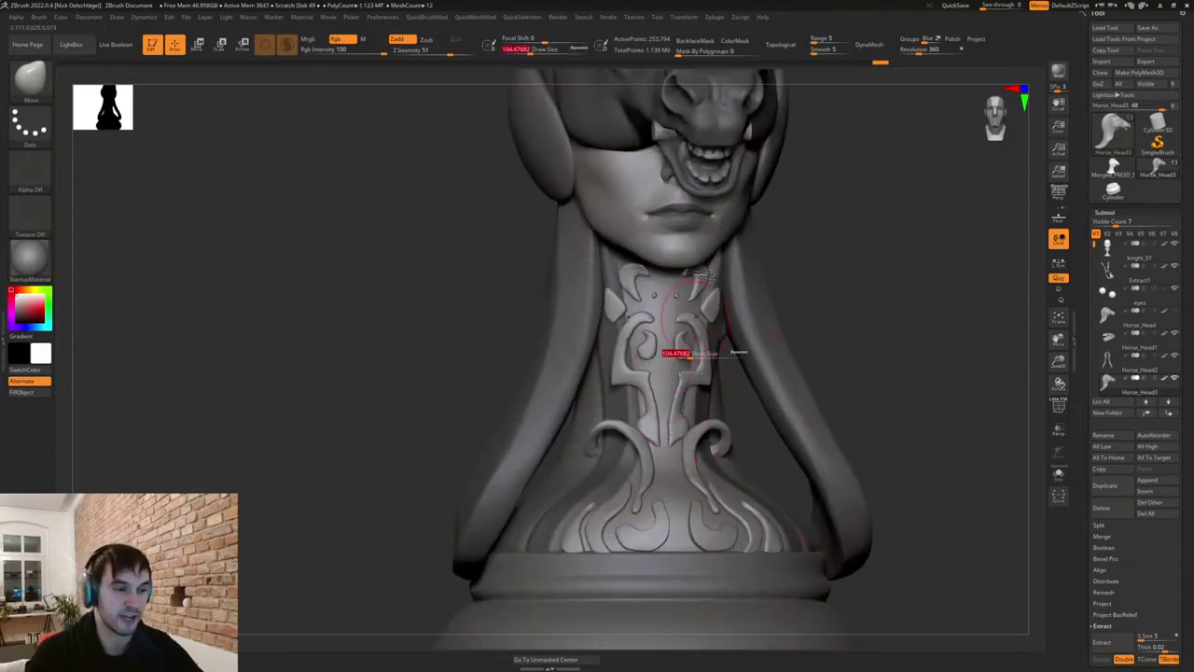
mouse_move(846, 318)
alt+mouse_down()
mouse_move(893, 341)
mouse_move(897, 365)
alt+mouse_up()
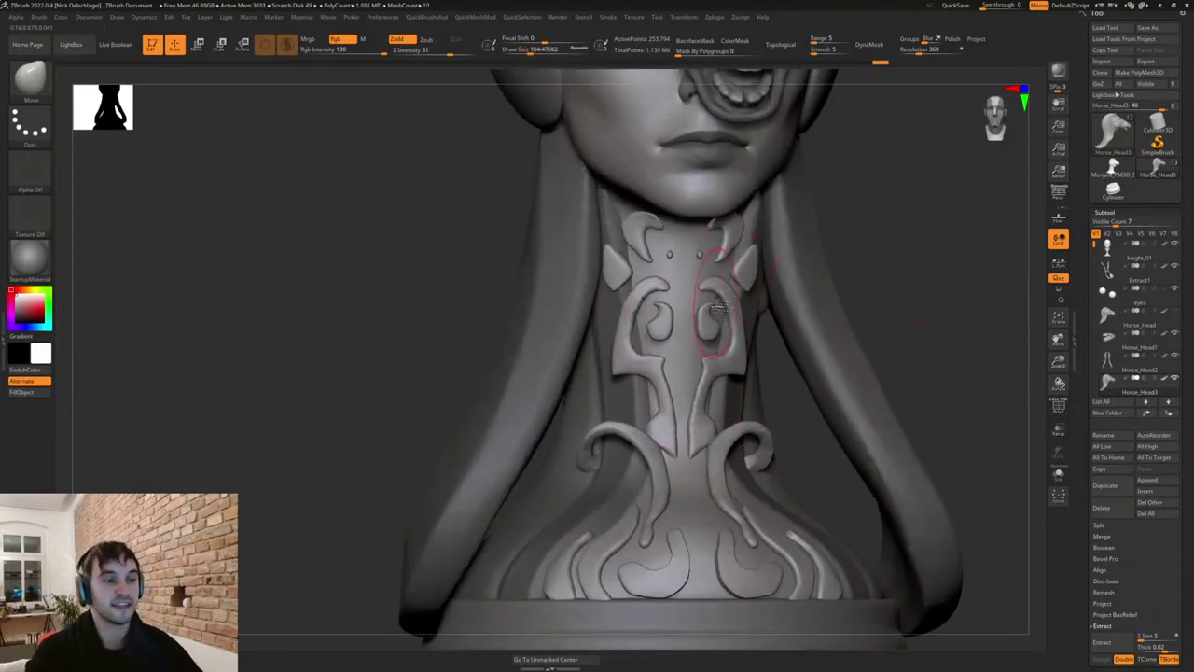
key(b)
key(m)
key(t)
key(s)
drag(713, 322, 706, 326)
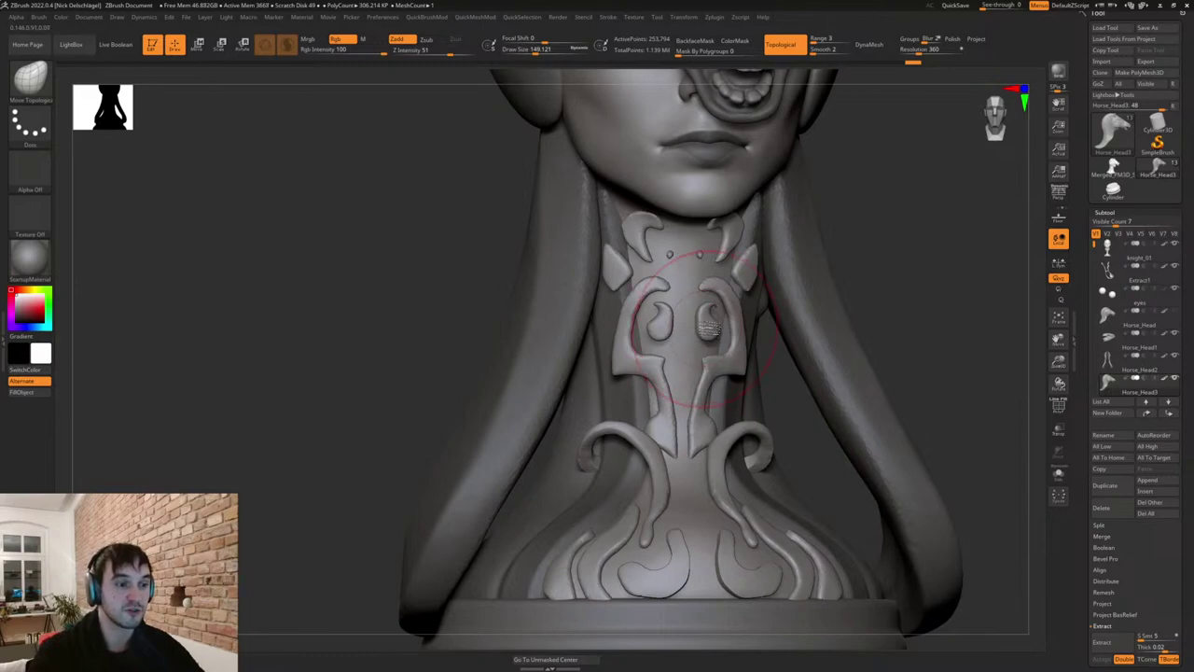
alt+click(709, 329)
key(s)
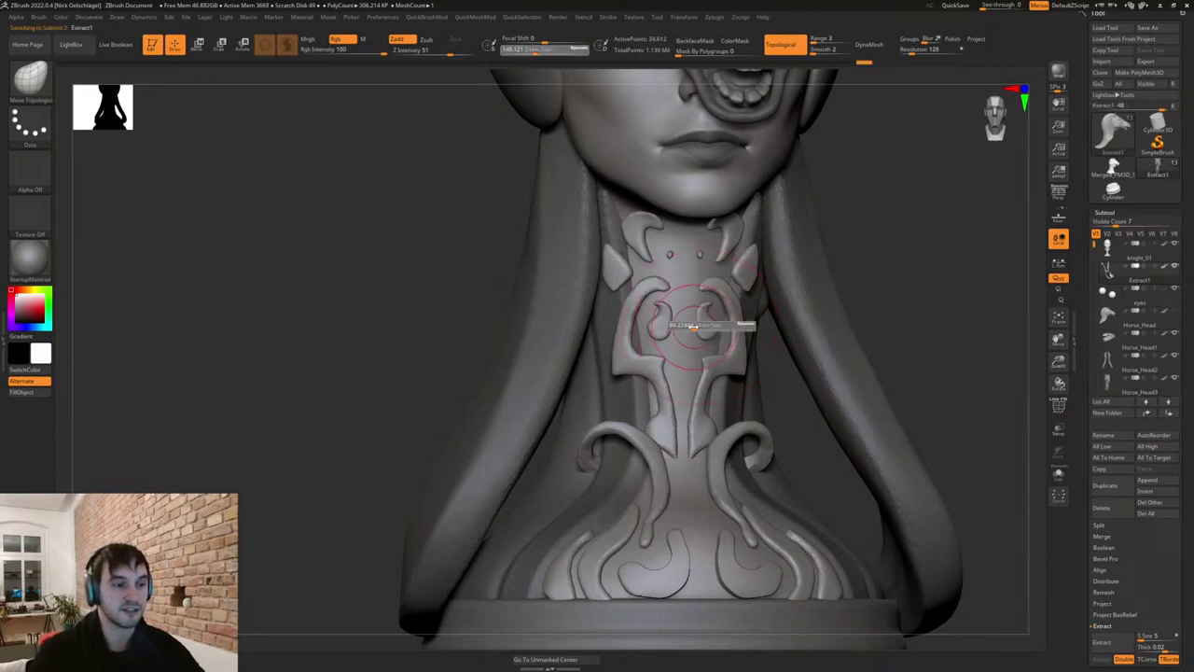
drag(749, 326, 727, 326)
drag(848, 282, 779, 303)
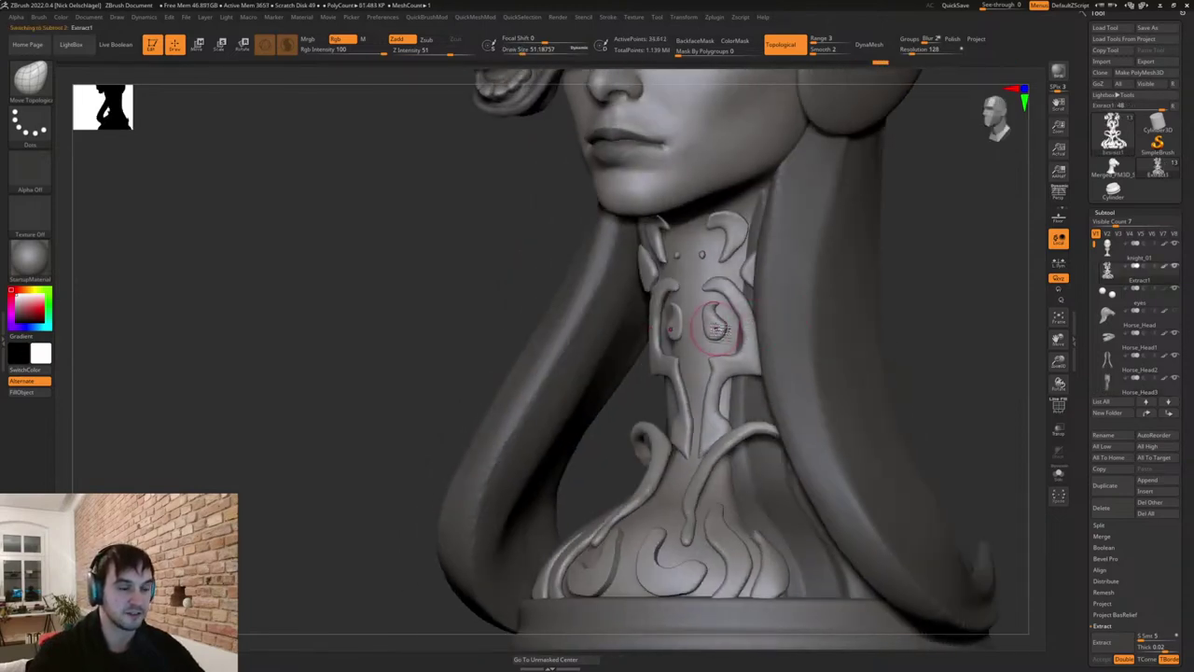
Enlarge the Move Topological brush to a draw size of about 120 and nudge the inner drop shape on the neck.
key(b)
key(m)
key(v)
key(b)
key(m)
key(t)
key(s)
drag(709, 330, 723, 332)
drag(715, 325, 722, 333)
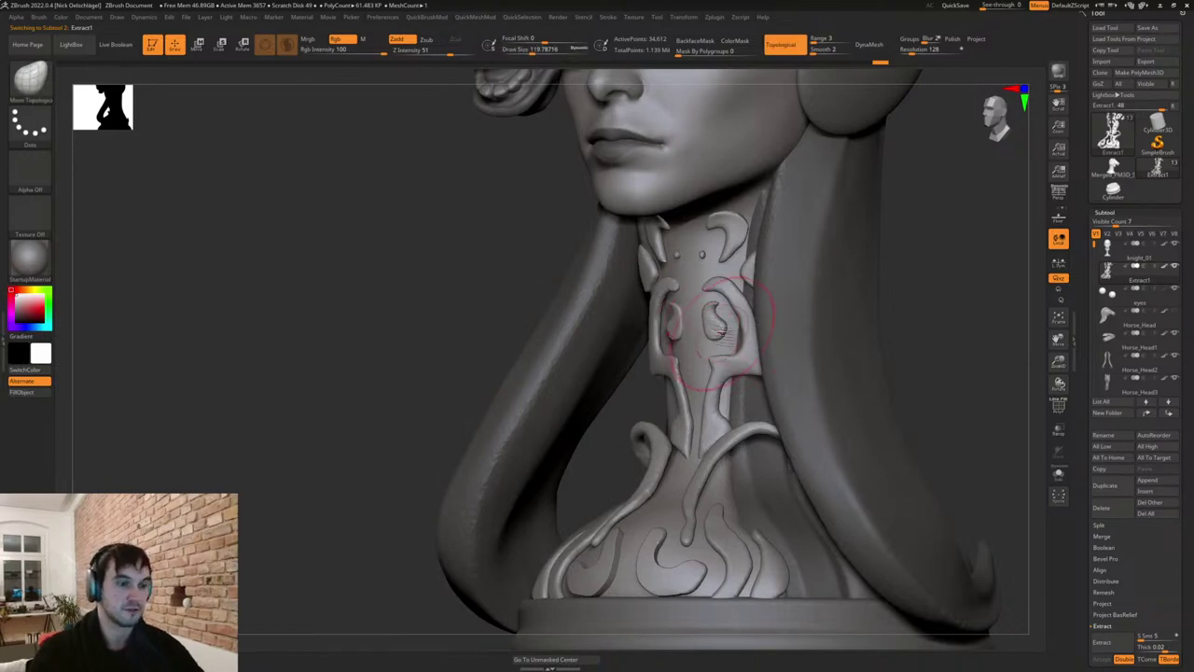
Move the inner drop shapes down and outward toward the mid-neck curls with Move Topological, fitting them to the neck surface.
key(b)
key(m)
key(v)
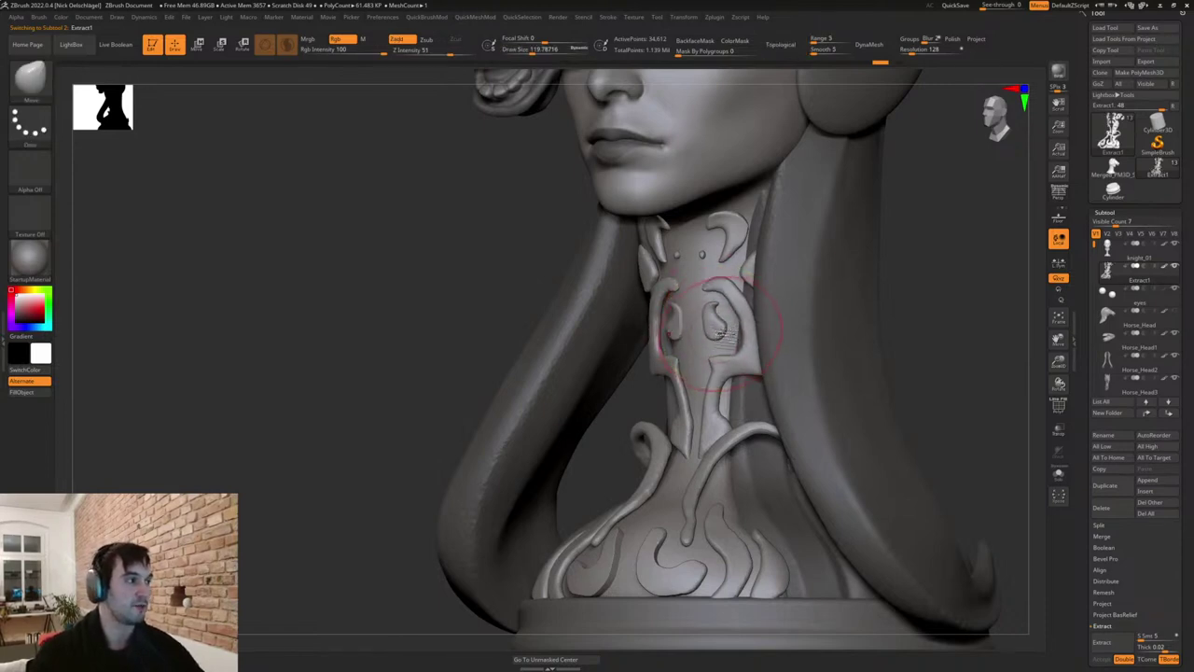
key(b)
key(m)
key(t)
drag(720, 321, 734, 338)
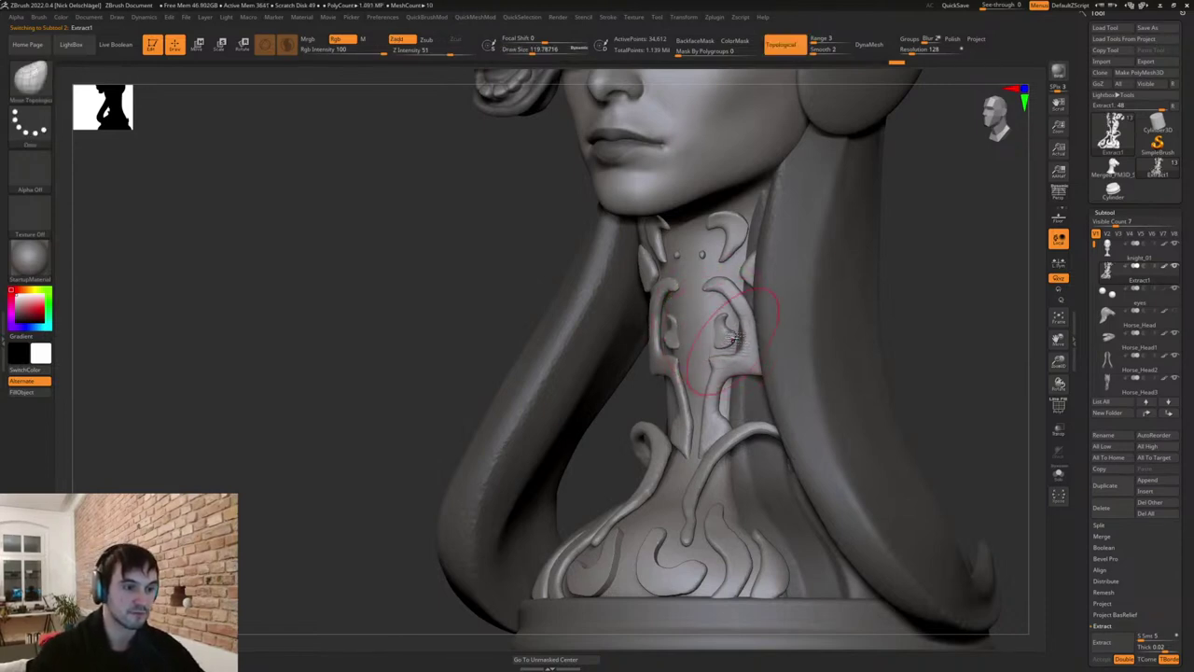
right_drag(742, 327, 793, 323)
drag(730, 326, 736, 336)
right_drag(737, 336, 793, 334)
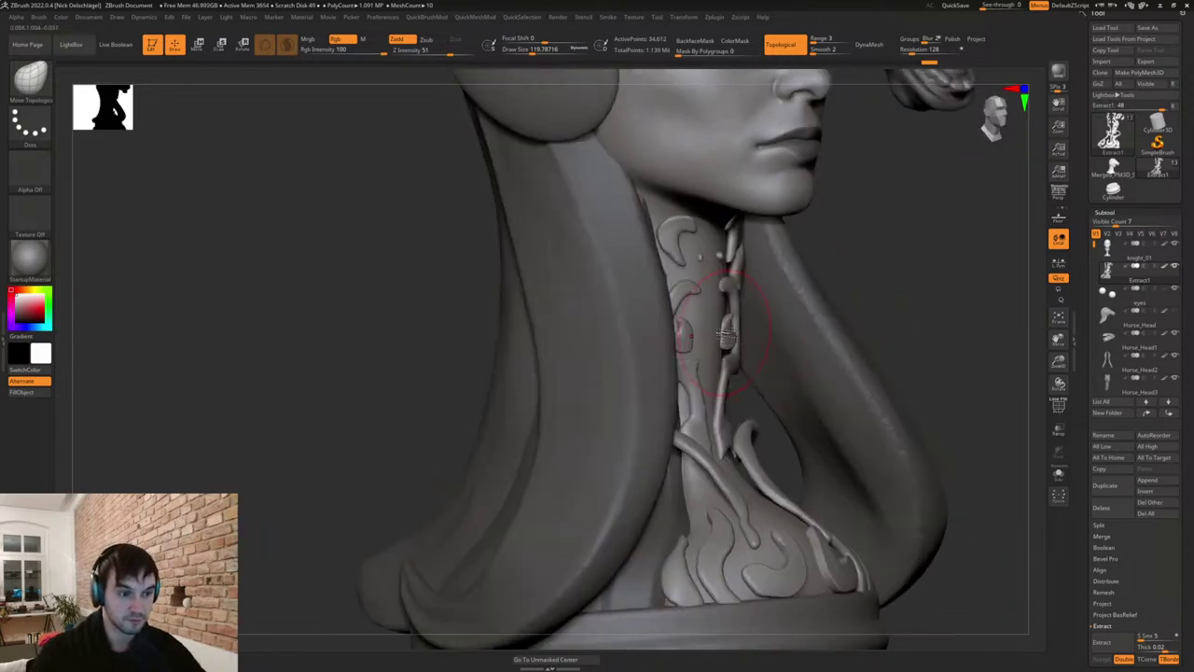
drag(730, 328, 727, 326)
right_drag(732, 326, 686, 347)
key(bracketleft)
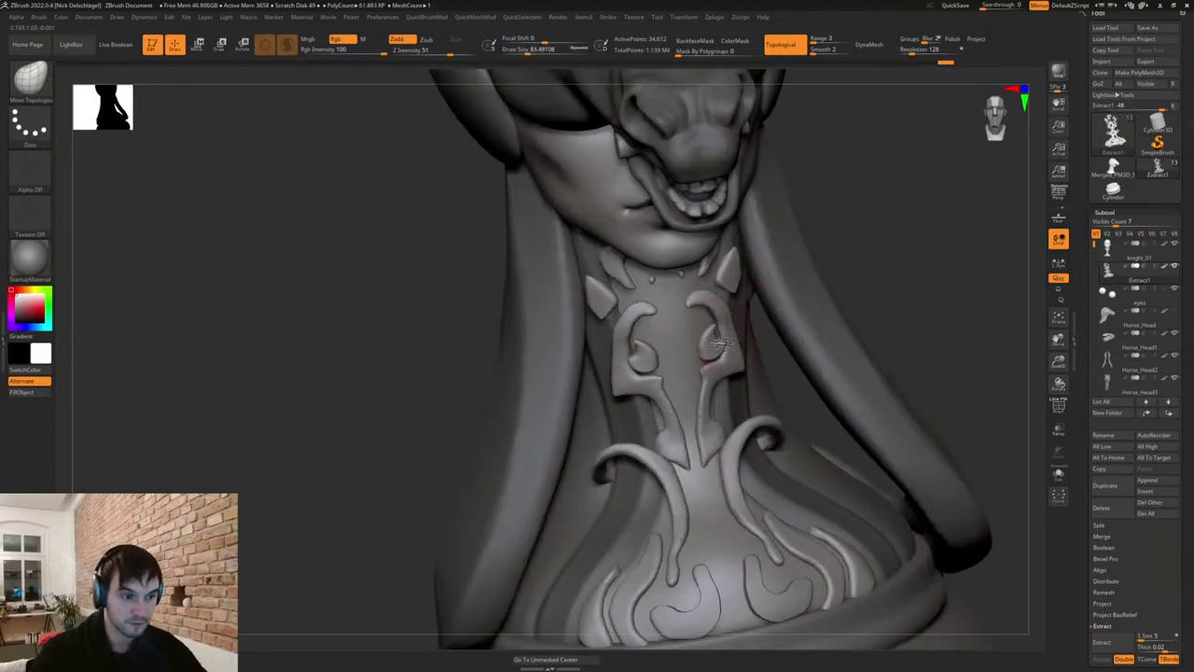
Nudge the inner drop shape on the neck with Move Topological at a draw size of about 83.
drag(707, 345, 714, 349)
shift+right_drag(831, 315, 844, 384)
mouse_move(845, 385)
right_down()
mouse_move(852, 405)
mouse_move(862, 395)
right_up()
Examine the overall silhouette of the whole chess piece from the front, three-quarter, side and back.
mouse_move(1119, 341)
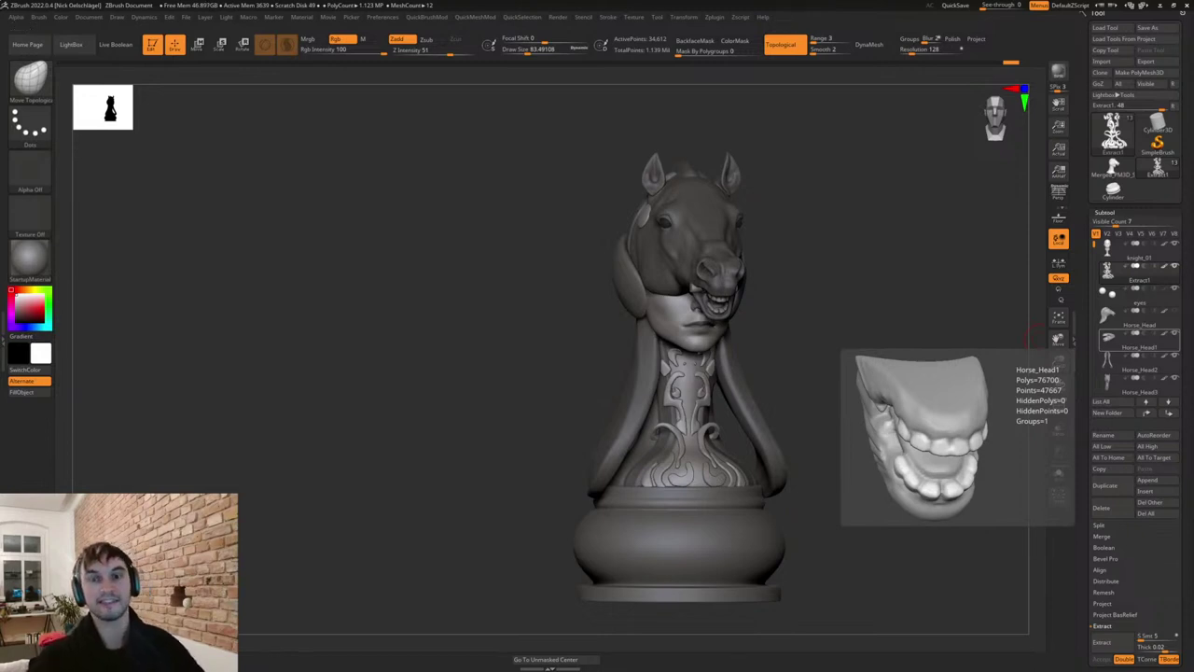
drag(824, 337, 829, 571)
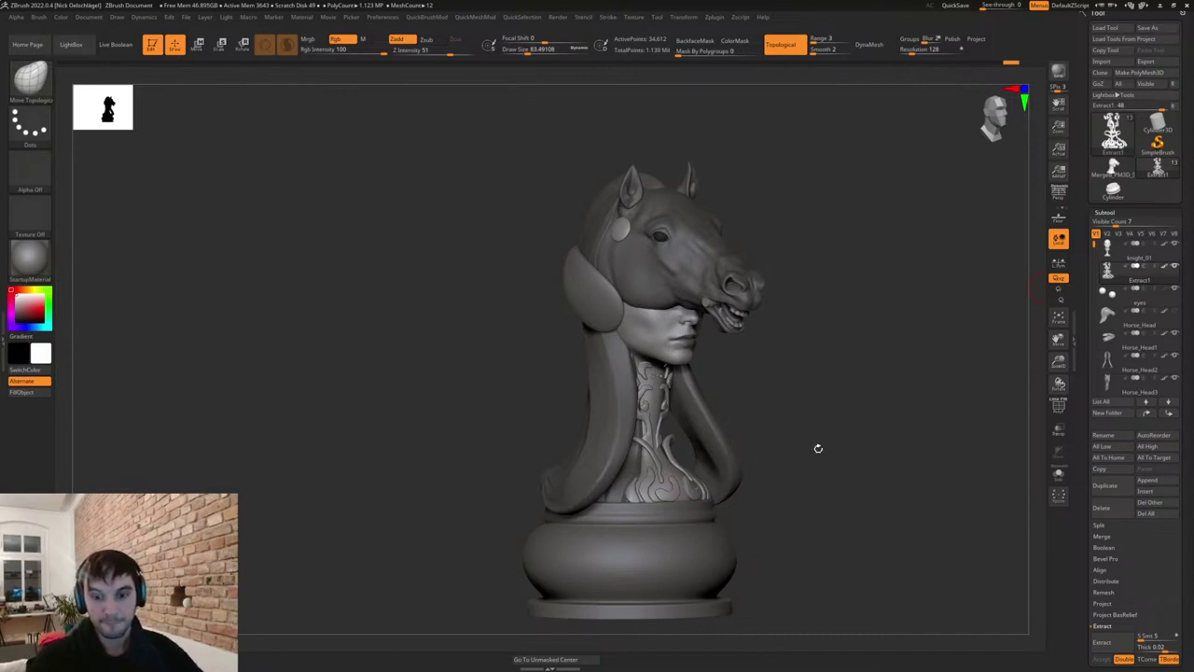
mouse_move(854, 328)
mouse_down()
mouse_move(805, 368)
mouse_move(792, 405)
mouse_move(808, 421)
mouse_move(807, 451)
mouse_move(827, 451)
mouse_up()
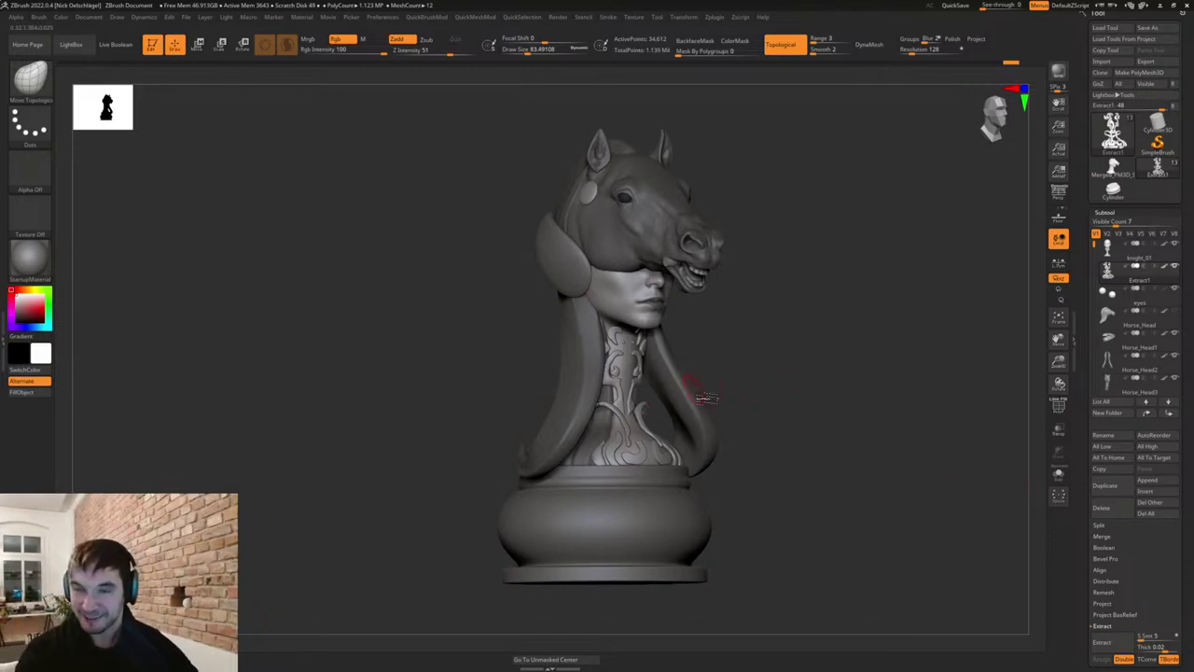
mouse_move(737, 351)
mouse_down()
mouse_move(738, 365)
mouse_move(775, 376)
mouse_up()
key(s)
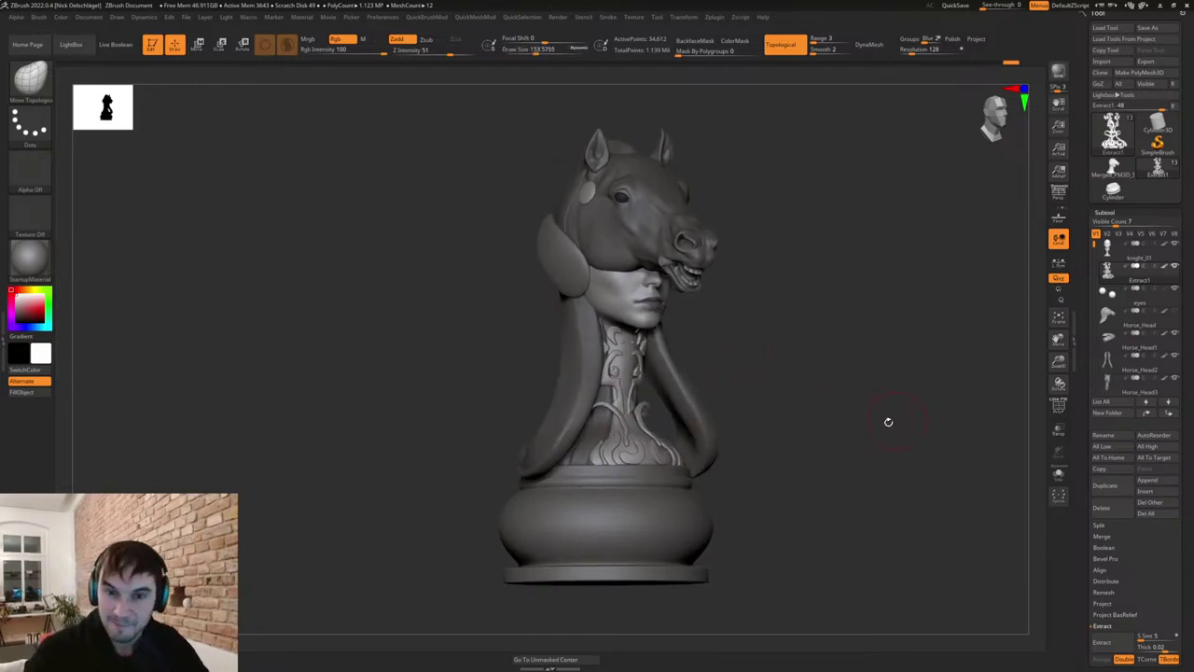
drag(716, 299, 754, 391)
drag(755, 346, 722, 368)
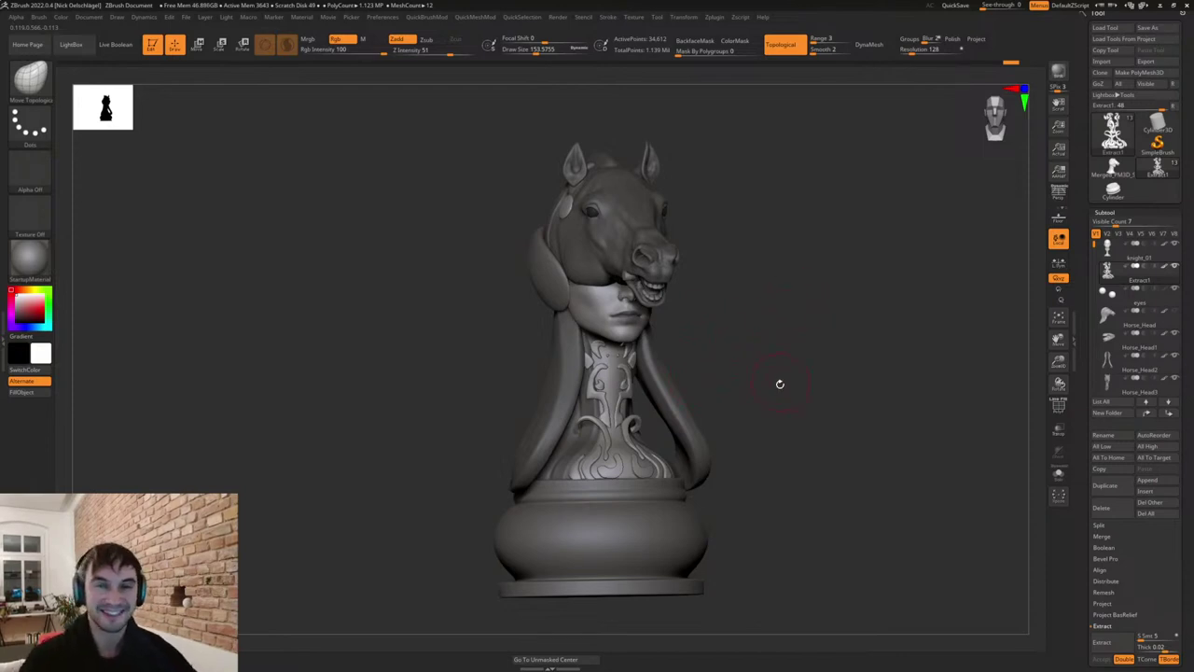
drag(719, 342, 740, 342)
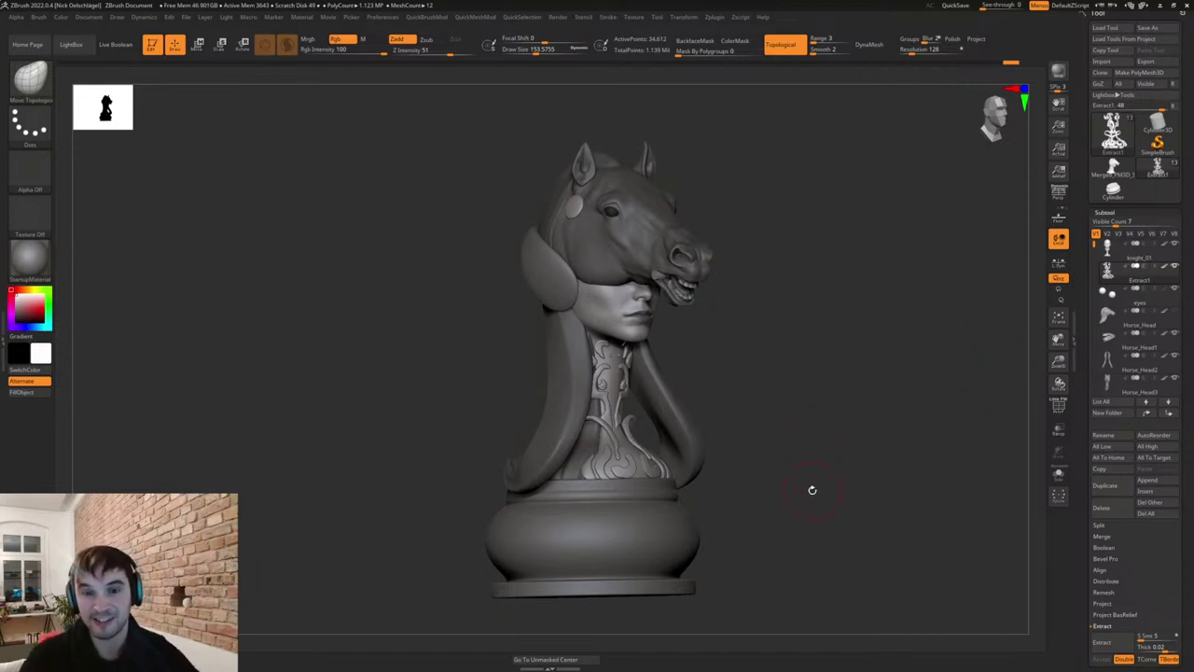
drag(819, 469, 898, 549)
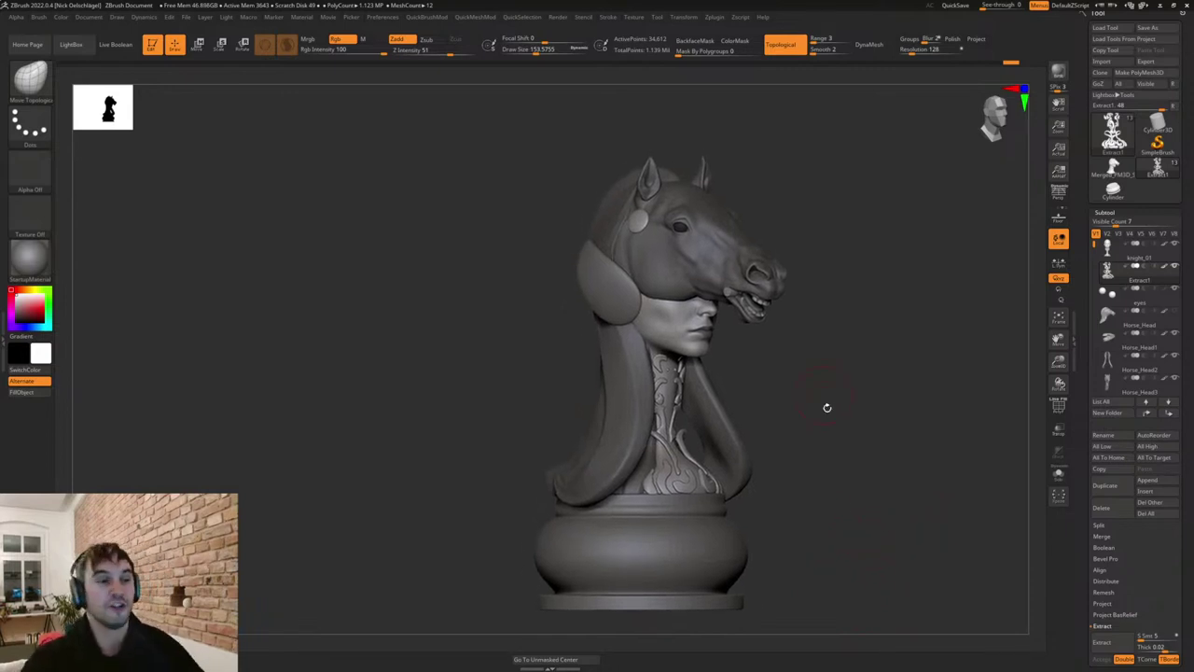
drag(827, 408, 848, 427)
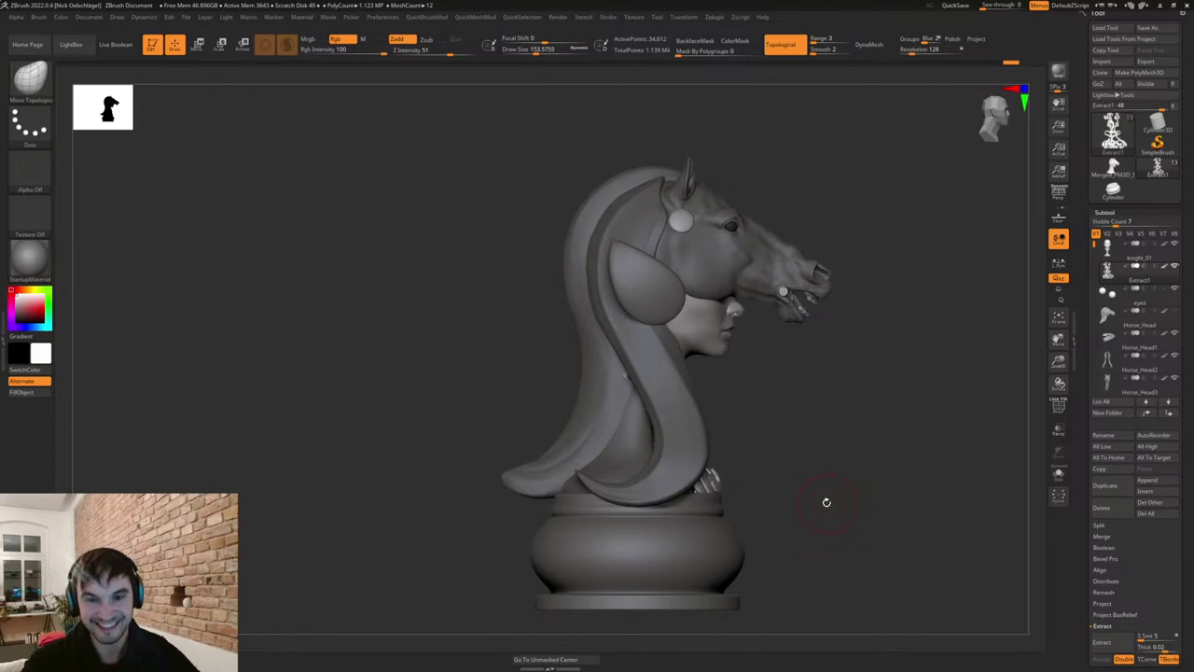
drag(831, 485, 897, 553)
Switch to the Move brush and set its draw size to about 223.
key(b)
key(m)
key(v)
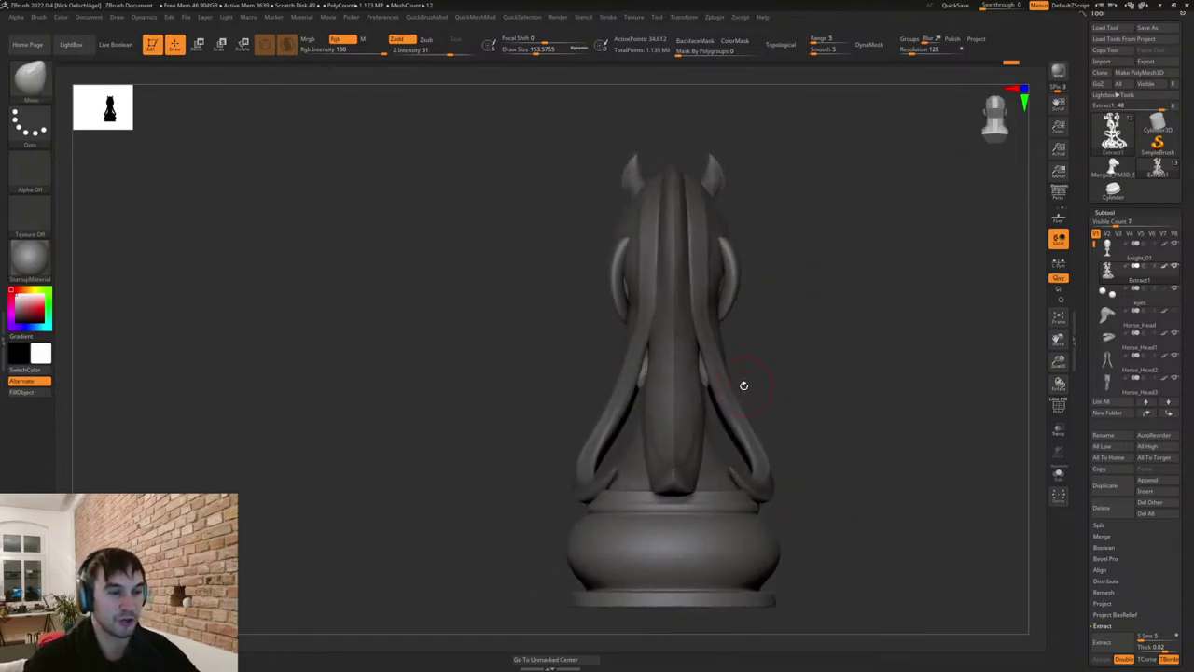
key(s)
drag(744, 387, 797, 361)
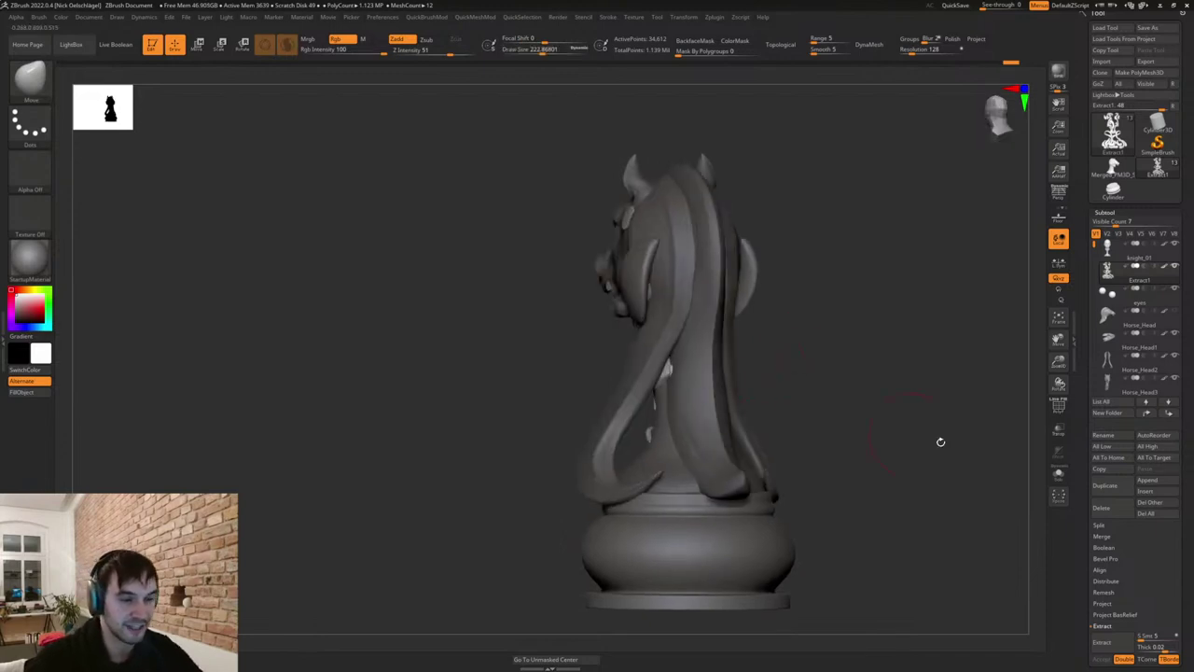
Isolate the neck ornament, hide its unwanted rear pieces, delete the hidden geometry with holes closed, and show all subtools again.
click(1057, 474)
drag(847, 461, 840, 464)
alt+drag(753, 467, 767, 495)
mouse_move(785, 331)
ctrl+shift+mouse_down()
mouse_move(694, 401)
mouse_move(653, 524)
mouse_move(666, 560)
mouse_move(829, 448)
ctrl+shift+mouse_up()
mouse_move(827, 494)
mouse_down()
mouse_move(805, 512)
mouse_move(774, 508)
mouse_up()
mouse_move(642, 555)
shift+mouse_down()
mouse_move(709, 535)
mouse_move(640, 542)
mouse_move(713, 552)
mouse_move(683, 569)
shift+mouse_up()
key(2)
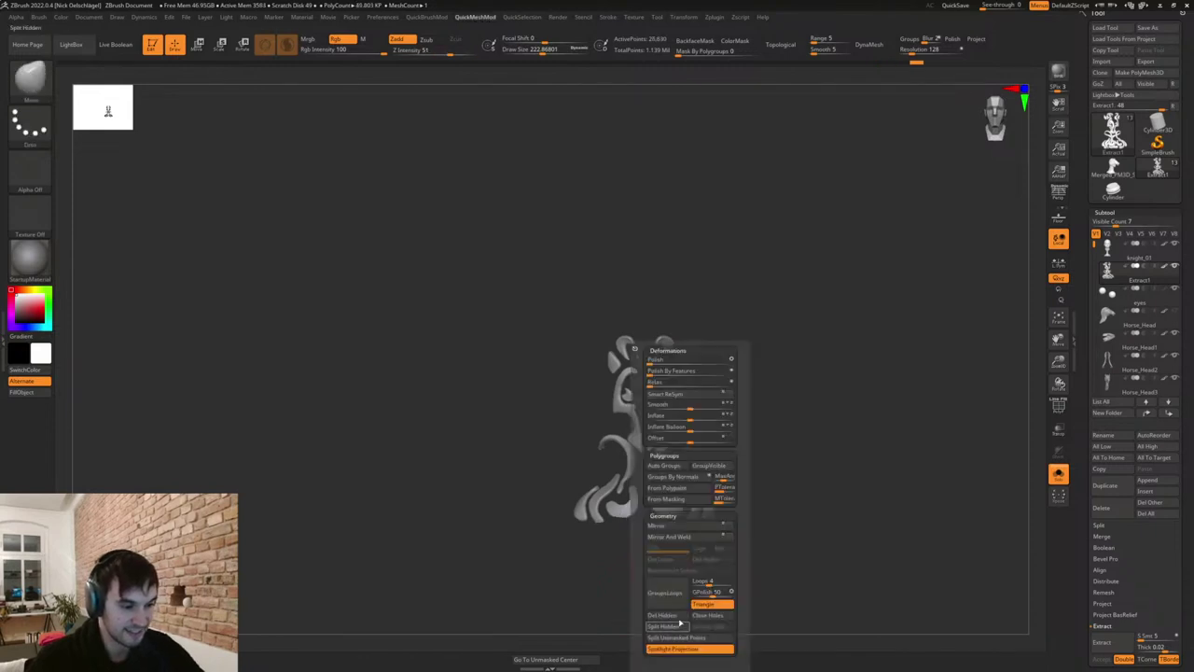
click(681, 616)
click(706, 615)
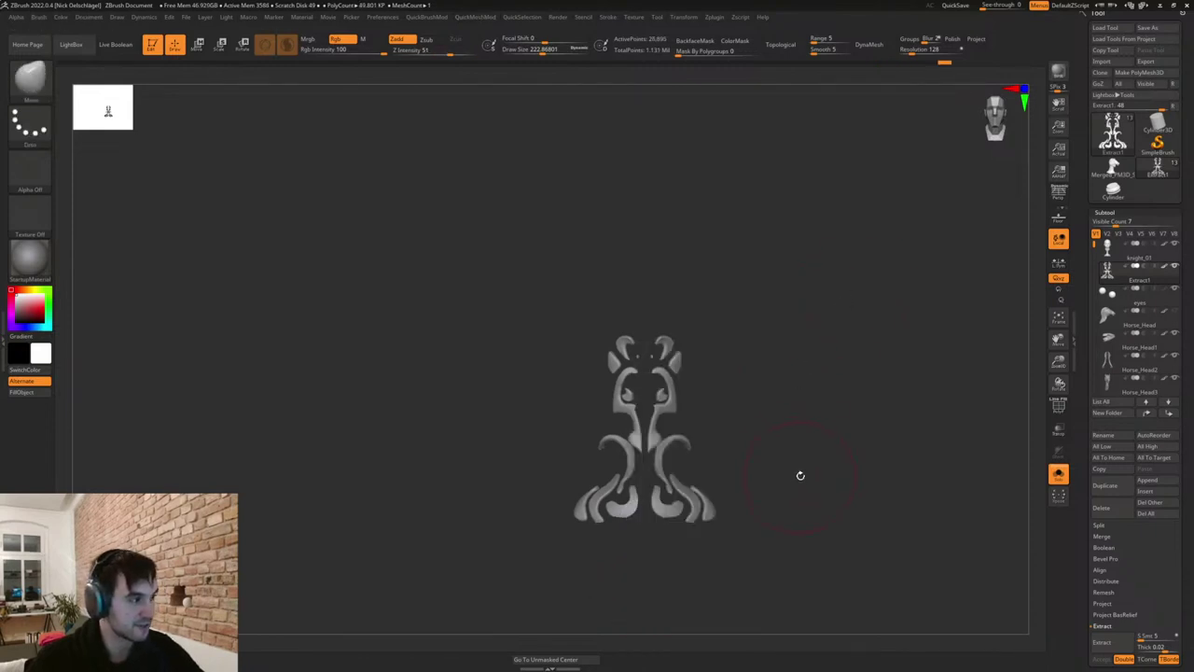
click(1058, 474)
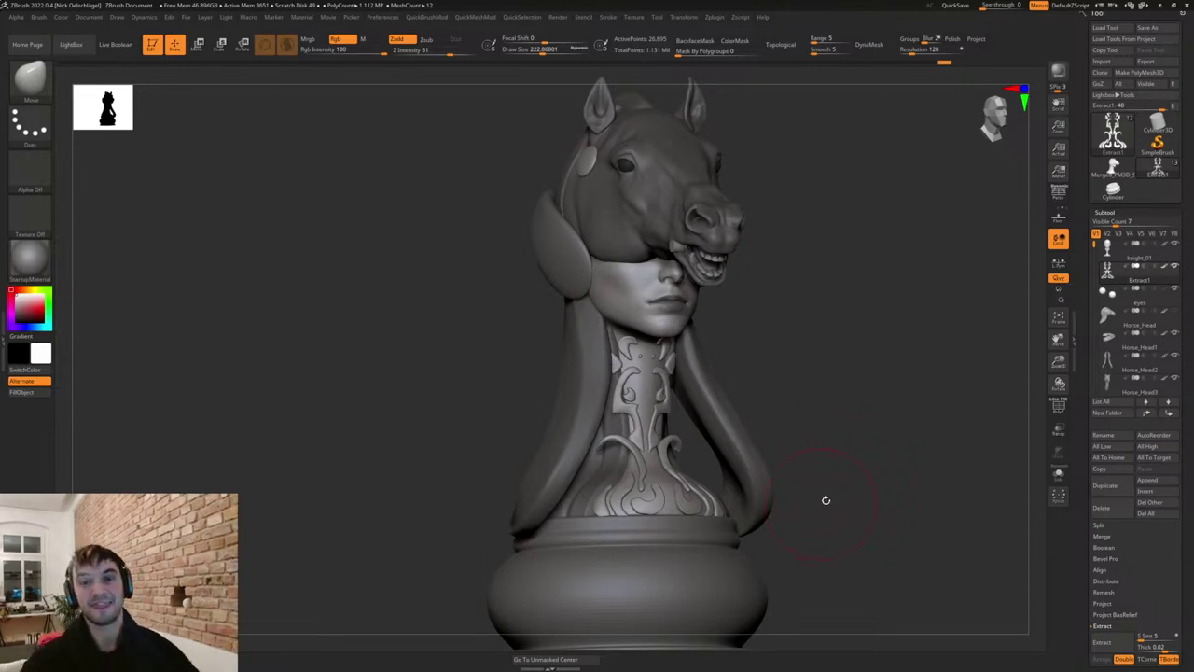
shift+drag(806, 360, 821, 387)
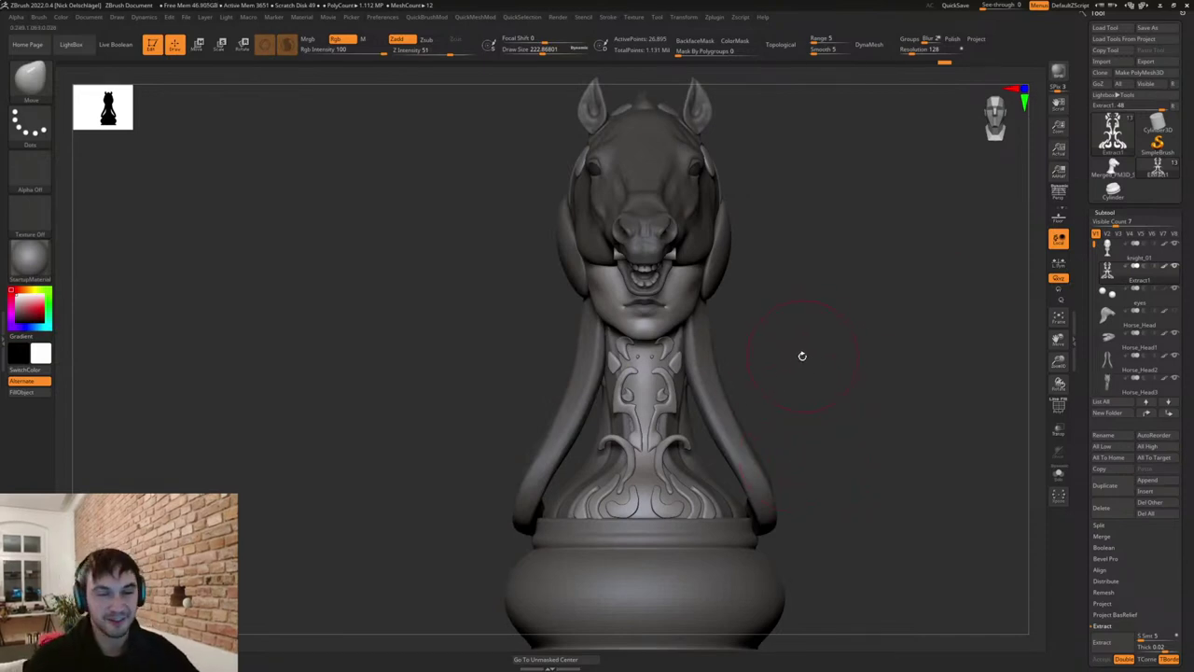
drag(802, 355, 812, 407)
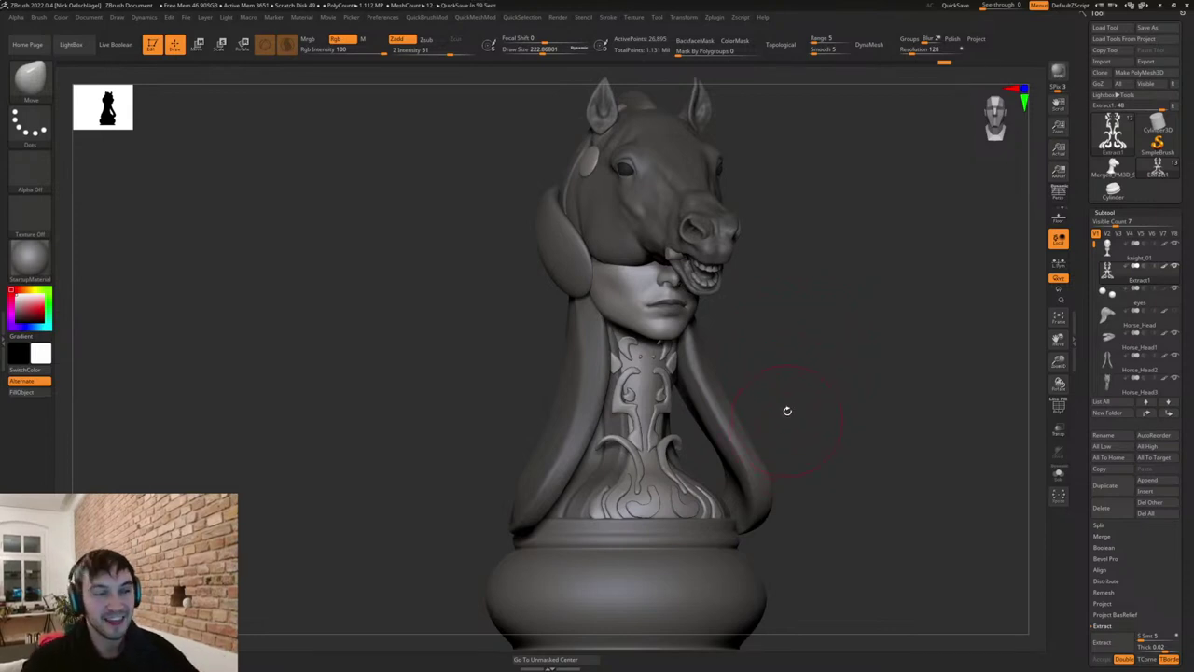
drag(733, 370, 808, 411)
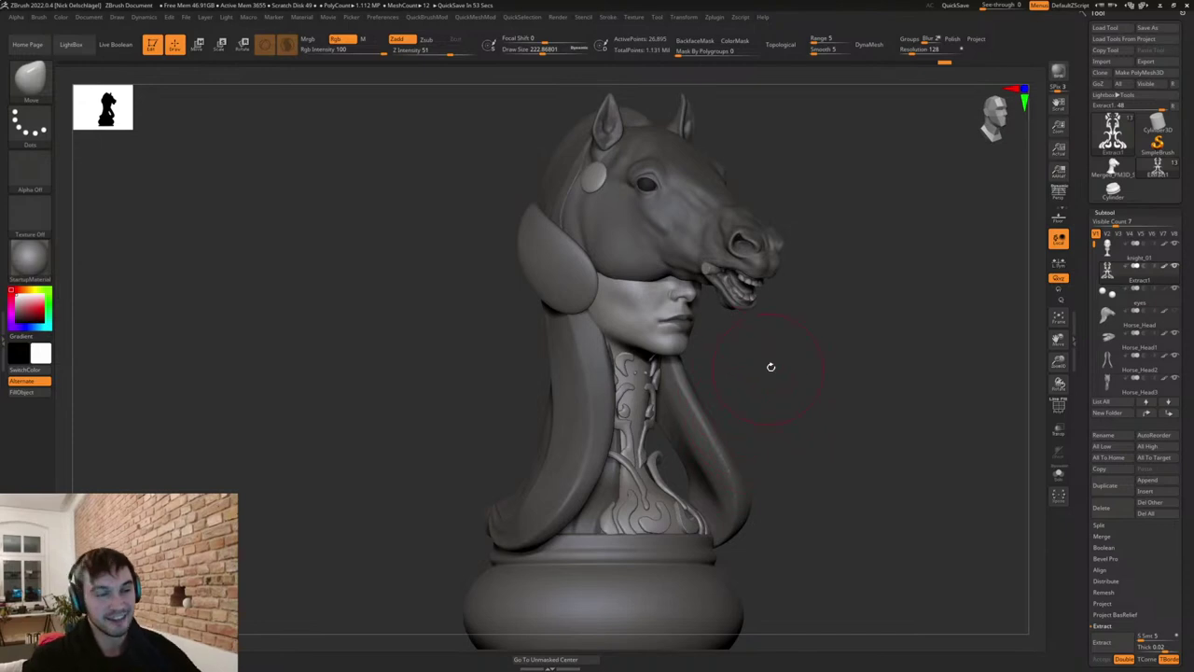
drag(770, 367, 791, 387)
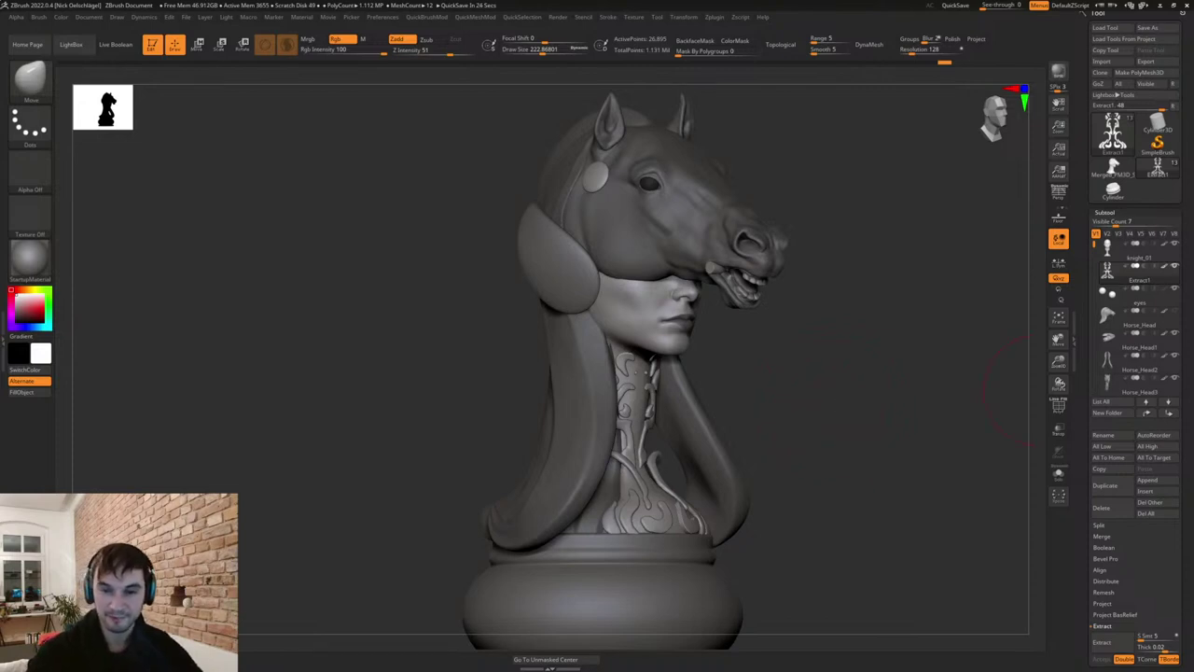
Try to duplicate the side plate of the helmet and place the rotated copy higher and further back on the head.
drag(780, 408, 821, 434)
alt+click(623, 285)
key(w)
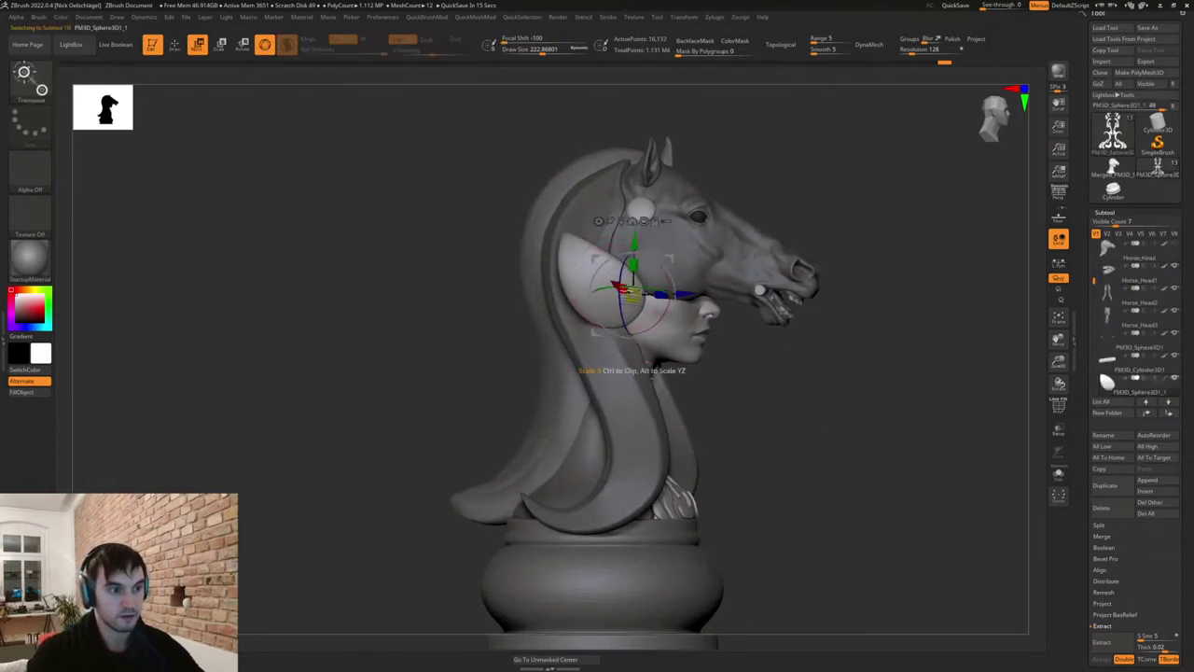
drag(672, 276, 643, 222)
key(ctrl+z)
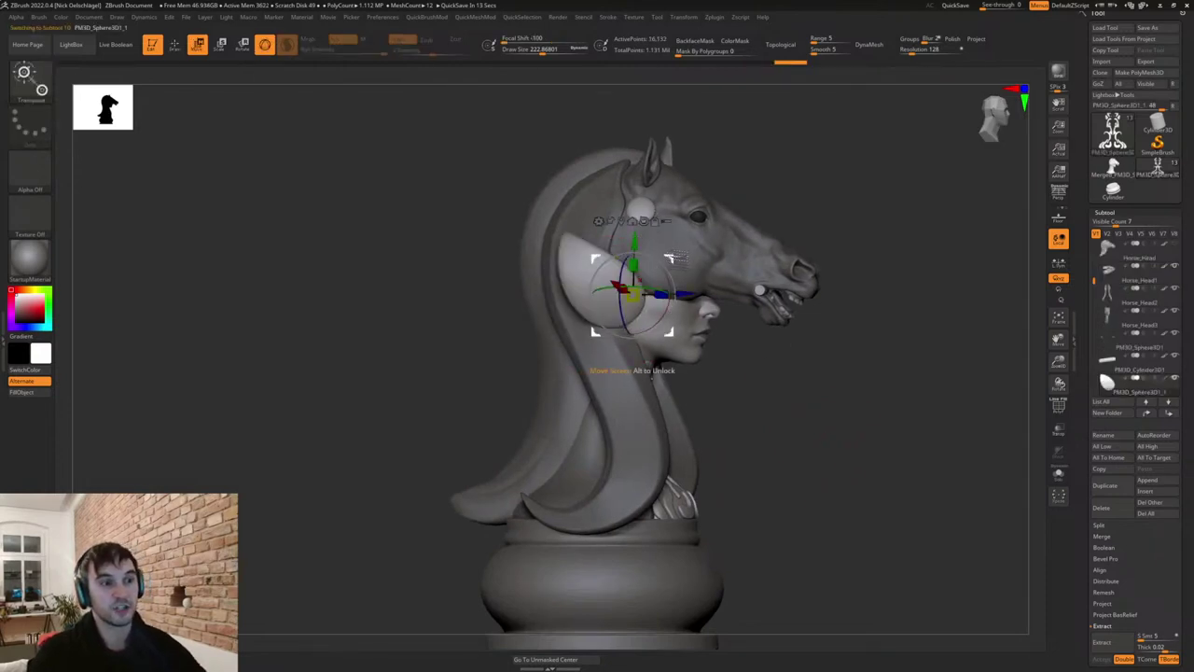
ctrl+drag(672, 258, 642, 228)
drag(597, 282, 656, 247)
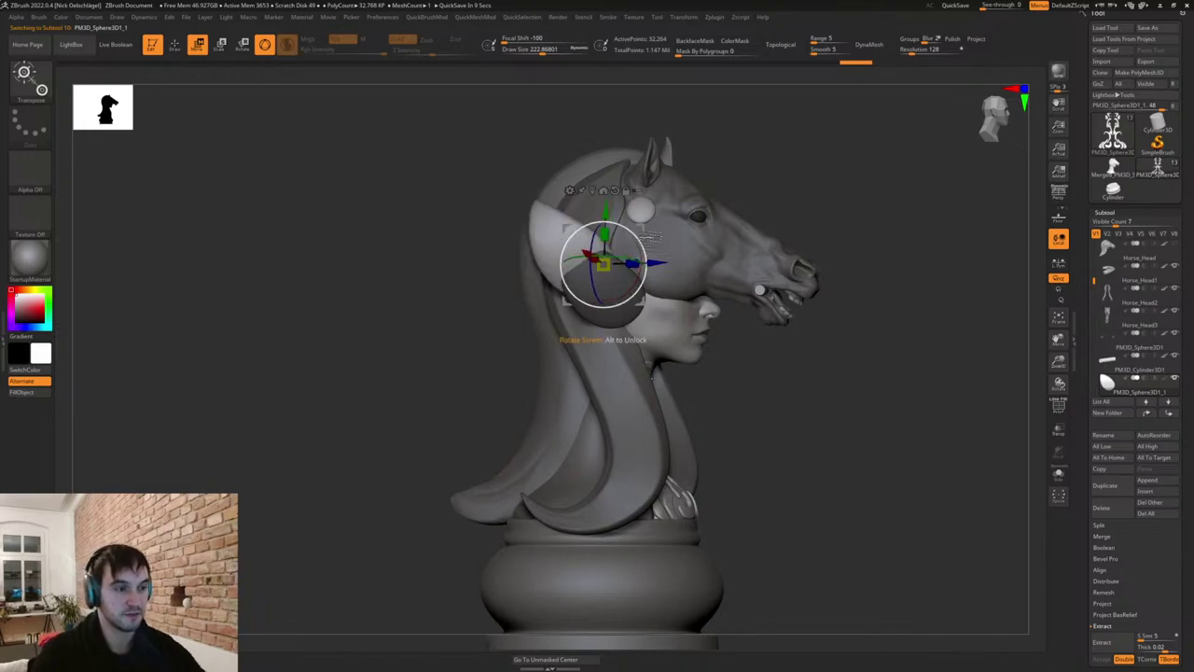
key(ctrl+z)
key(ctrl+z)
Try layering two duplicates of the side plate behind and above the original, rotating them to fan out from the head.
shift+drag(851, 238, 781, 234)
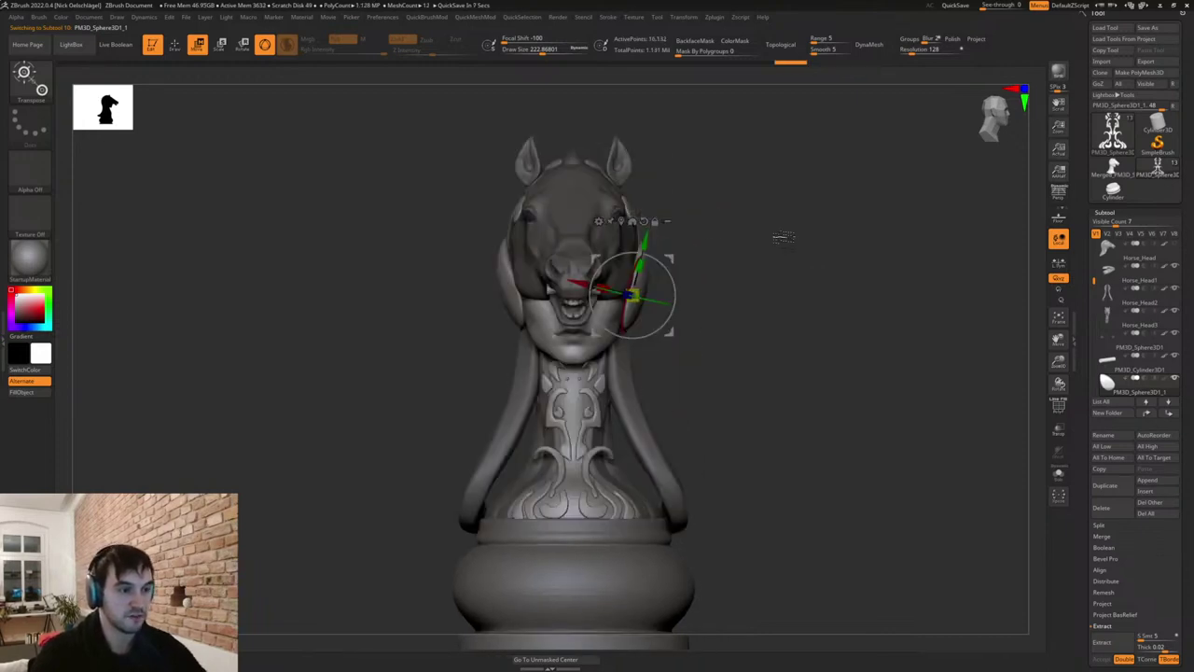
drag(666, 262, 661, 263)
drag(562, 286, 554, 285)
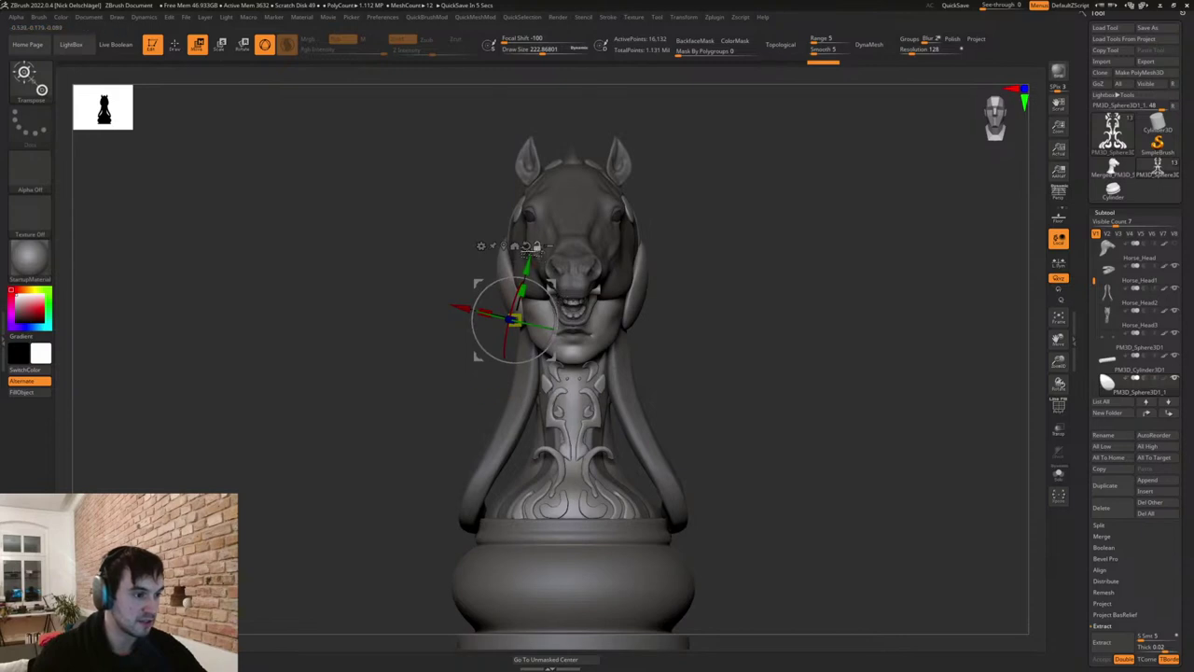
shift+drag(406, 315, 553, 262)
right_drag(597, 266, 466, 266)
drag(539, 252, 535, 246)
right_drag(537, 248, 719, 262)
drag(530, 268, 524, 298)
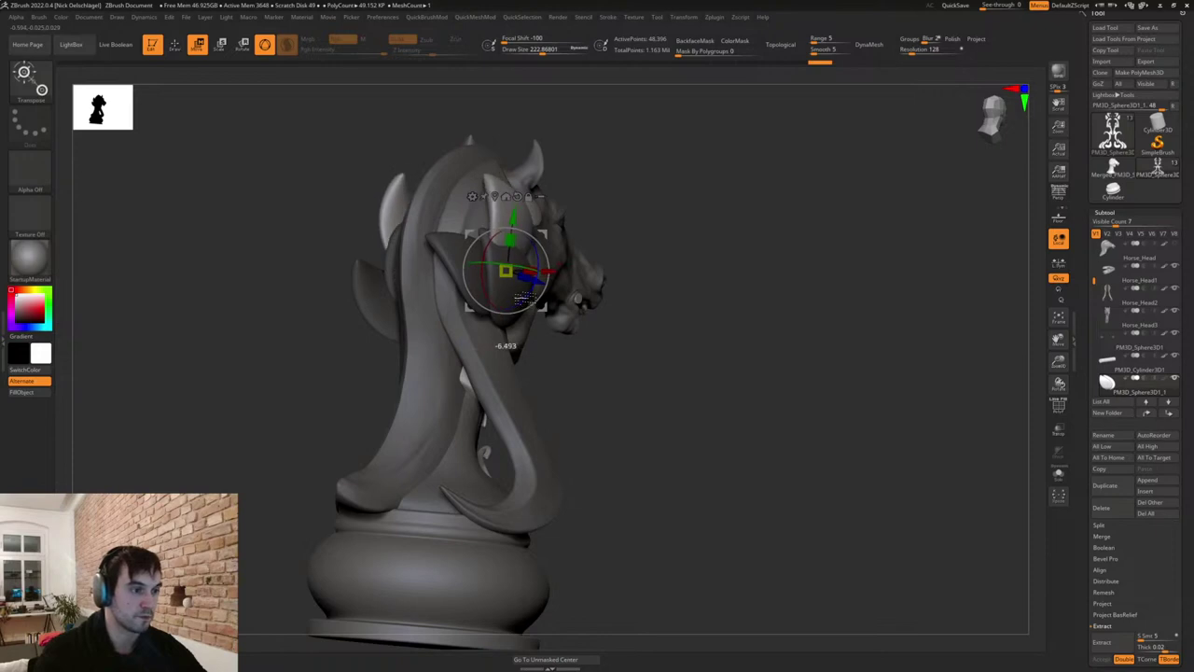
key(ctrl+z)
key(ctrl+z)
shift+right_drag(613, 205, 552, 211)
key(q)
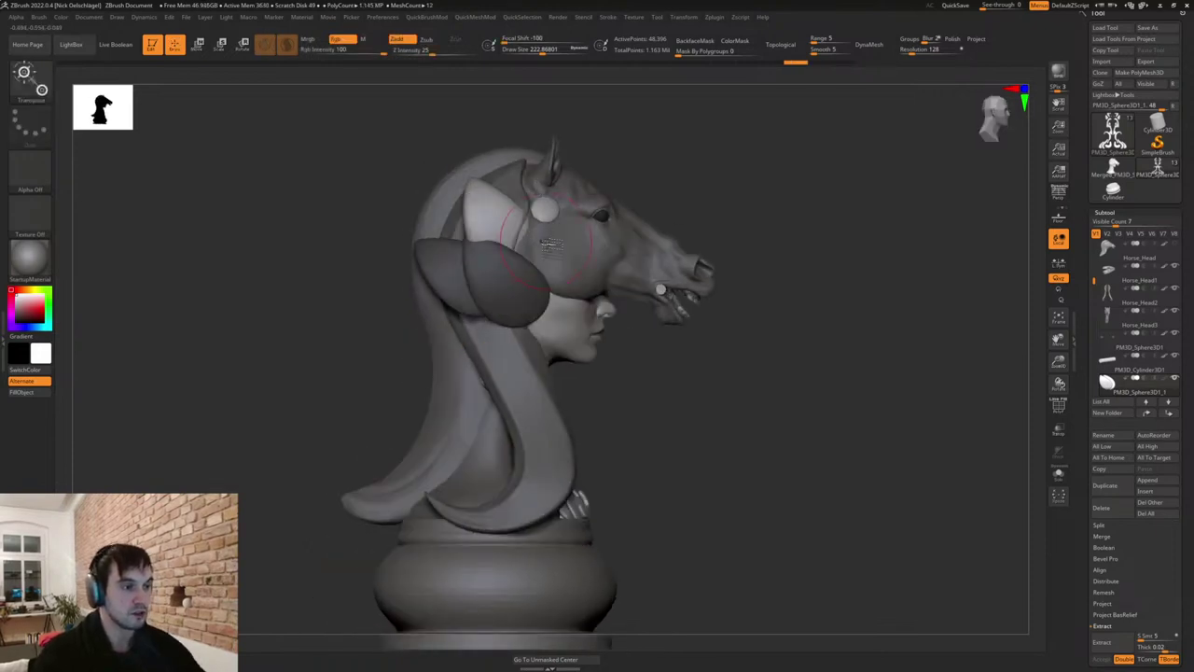
Try reshaping the upper duplicate plate along the back of the head with the Move brush at a draw size of about 476.
right_drag(637, 325, 611, 338)
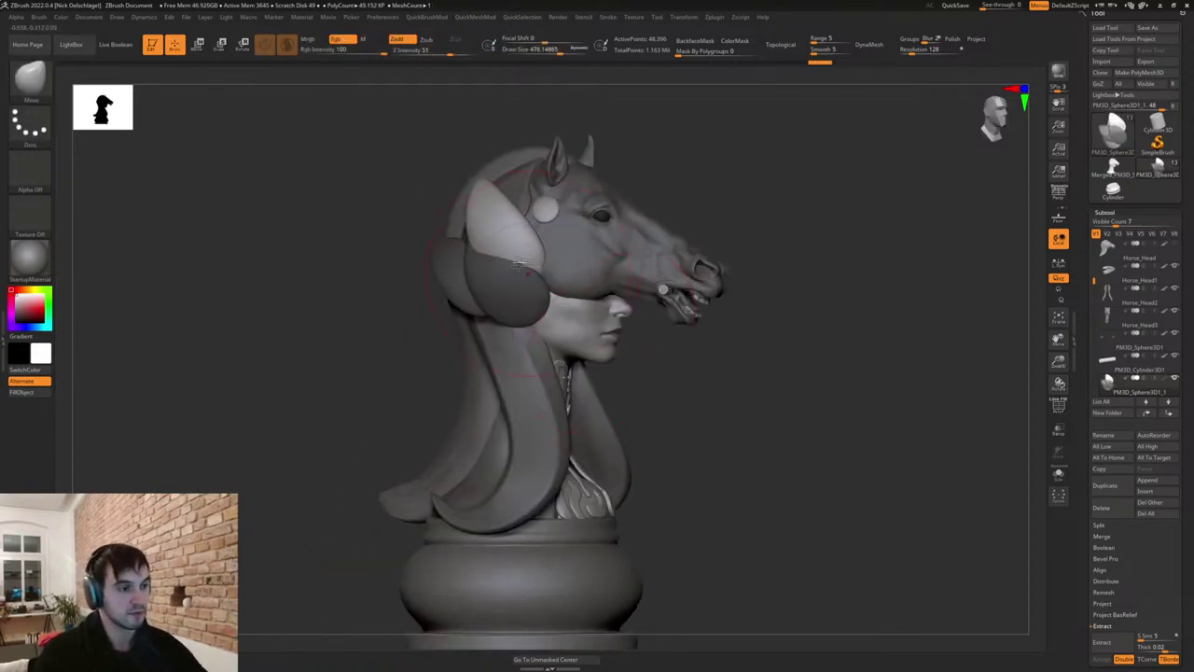
mouse_move(442, 173)
mouse_down()
mouse_move(431, 170)
mouse_move(426, 198)
mouse_up()
right_drag(373, 244, 485, 250)
drag(448, 248, 455, 253)
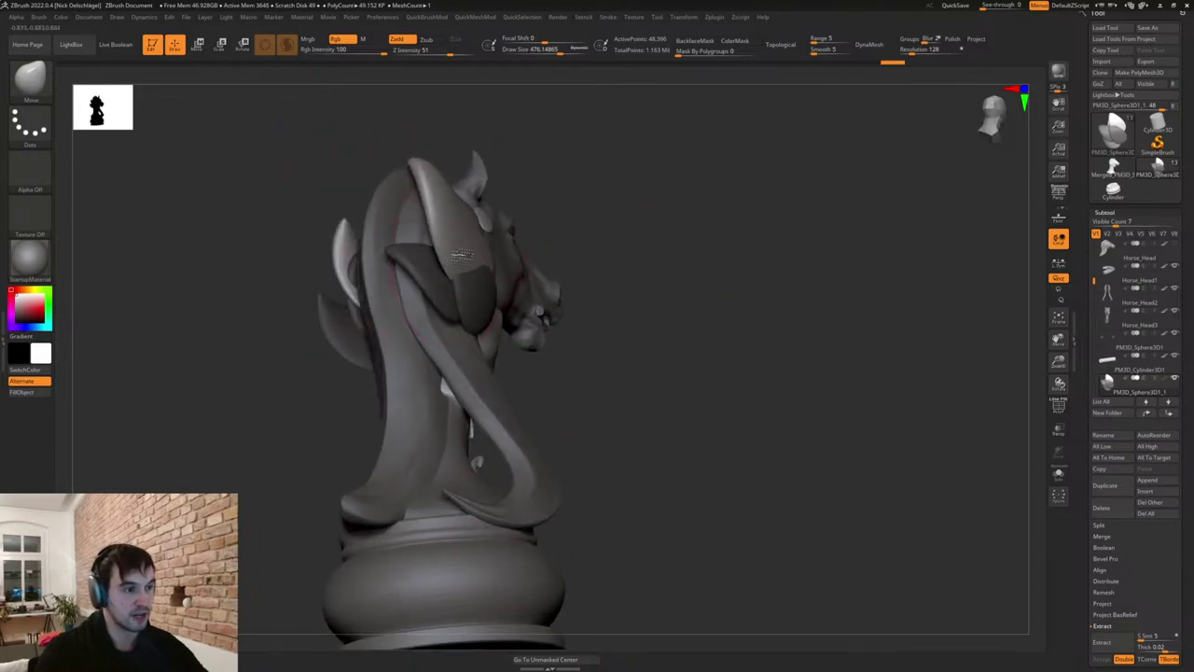
mouse_move(597, 326)
right_down()
mouse_move(612, 331)
mouse_move(504, 343)
right_up()
right_drag(720, 407, 658, 396)
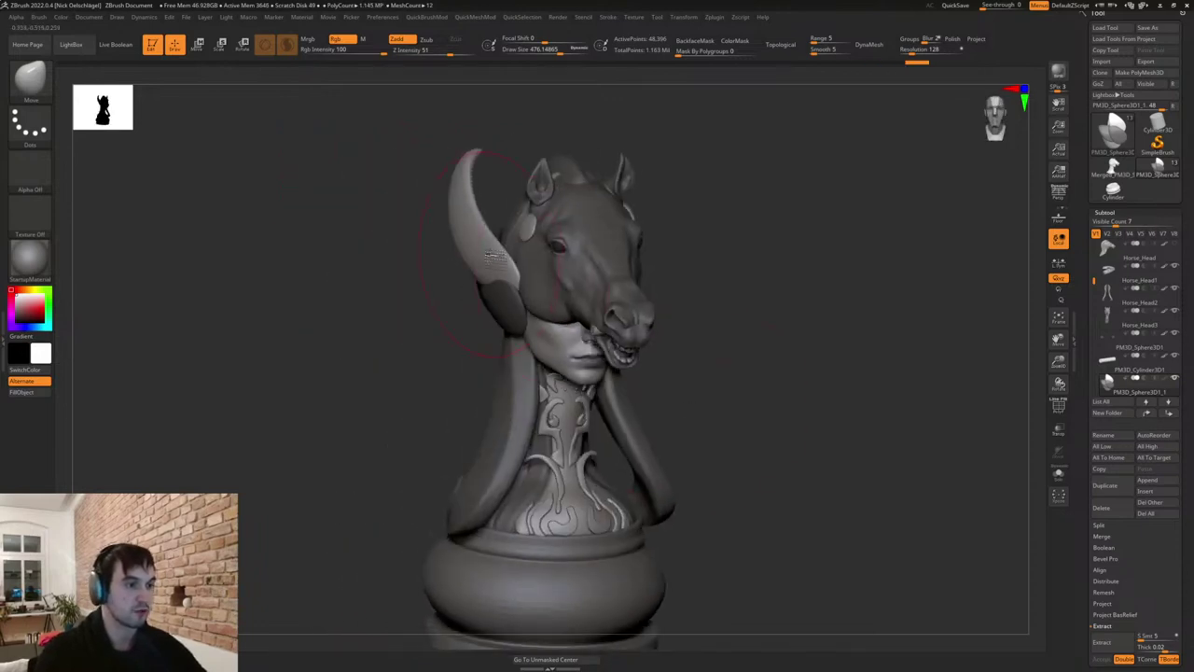
Try stretching the upper duplicate plate outward and backward into a long curved horn shape with the Move brush.
drag(551, 142, 491, 284)
mouse_move(504, 327)
right_down()
mouse_move(626, 401)
mouse_move(588, 398)
right_up()
drag(483, 290, 476, 299)
mouse_move(618, 360)
right_down()
mouse_move(545, 364)
mouse_move(623, 359)
right_up()
drag(471, 222, 330, 147)
mouse_move(382, 240)
right_down()
mouse_move(379, 221)
mouse_move(407, 220)
right_up()
drag(429, 217, 285, 294)
drag(462, 269, 313, 334)
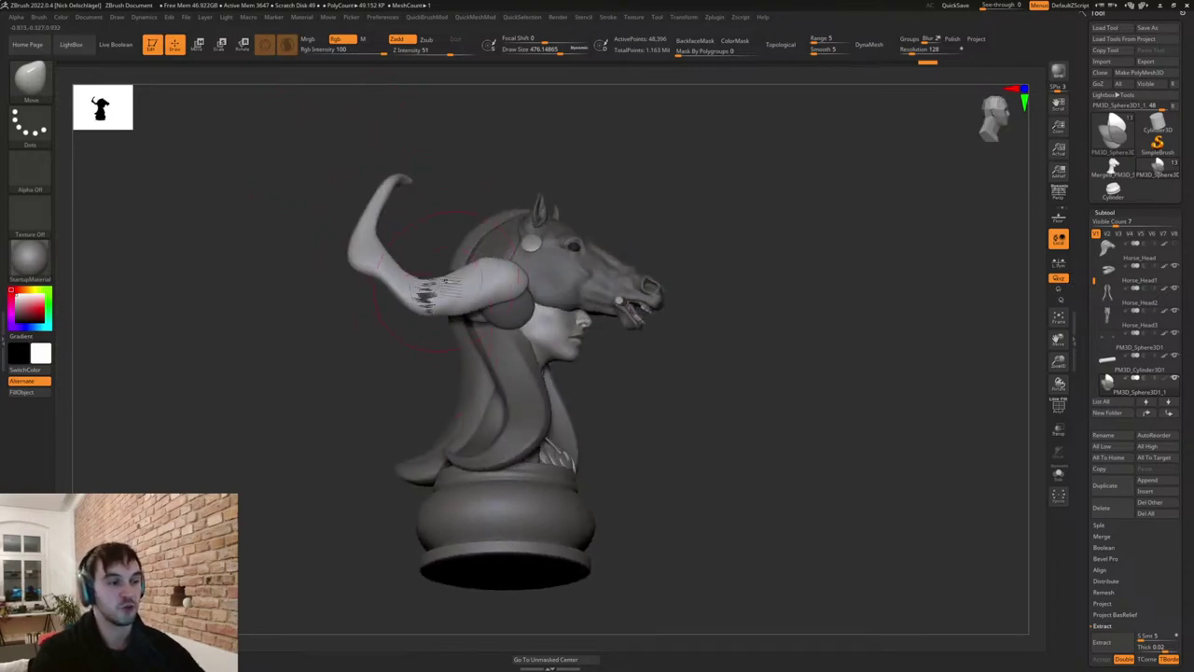
Undo all the reshaping and duplication of the side plates, back to the original pair.
key(ctrl+z)
key(ctrl+z)
key(ctrl+z)
key(ctrl+z)
key(ctrl+z)
key(ctrl+z)
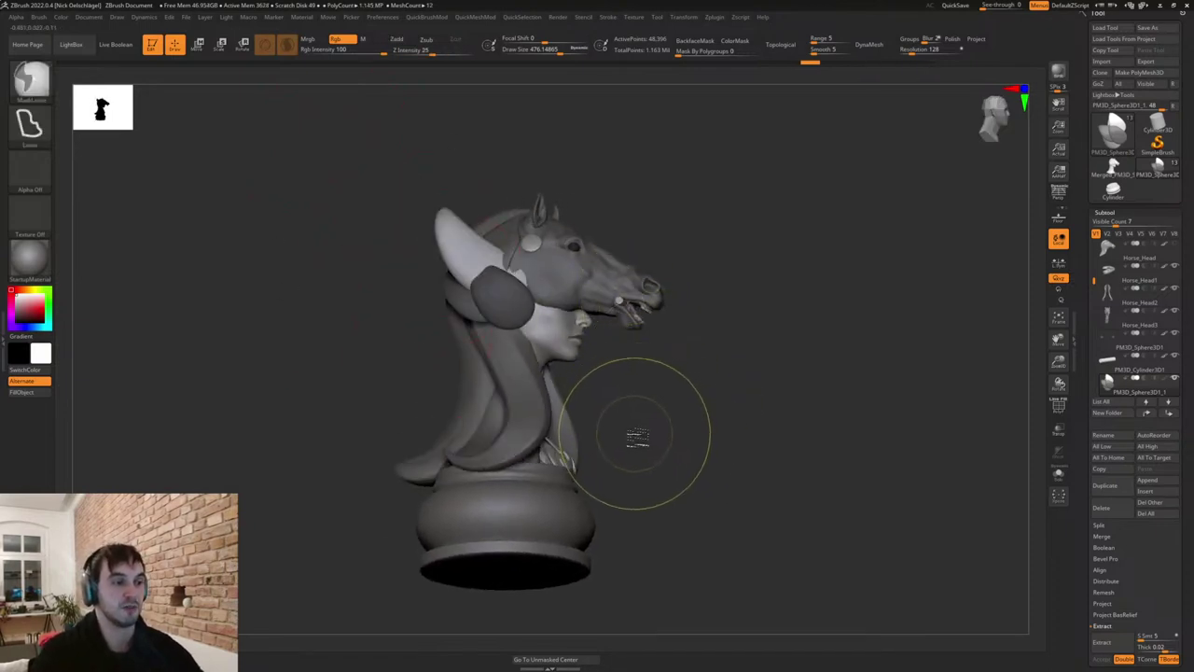
key(ctrl+z)
key(ctrl+z)
key(ctrl+z)
key(ctrl+z)
key(ctrl+z)
key(ctrl+z)
key(ctrl+z)
key(ctrl+z)
key(ctrl+z)
key(ctrl+z)
key(ctrl+z)
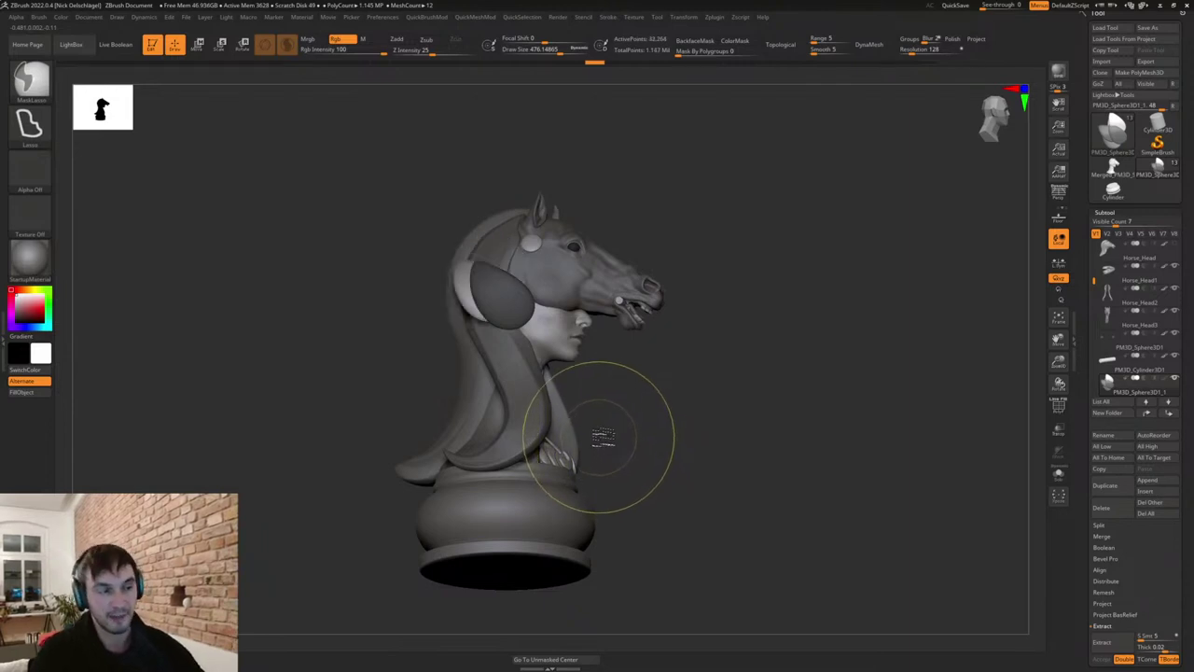
key(ctrl+z)
key(ctrl+z)
key(ctrl+z)
Set the Move brush to a draw size of about 274.
mouse_move(599, 437)
mouse_down()
mouse_move(649, 396)
mouse_move(704, 421)
mouse_move(685, 409)
mouse_move(683, 350)
mouse_move(547, 351)
mouse_move(659, 381)
mouse_move(680, 428)
mouse_up()
key(s)
drag(788, 415, 619, 421)
Examine the whole chess piece from above, the back, the side and the front.
alt+drag(652, 364, 816, 279)
drag(737, 257, 738, 349)
alt+drag(721, 306, 728, 359)
alt+drag(728, 359, 758, 375)
alt+drag(773, 479, 676, 355)
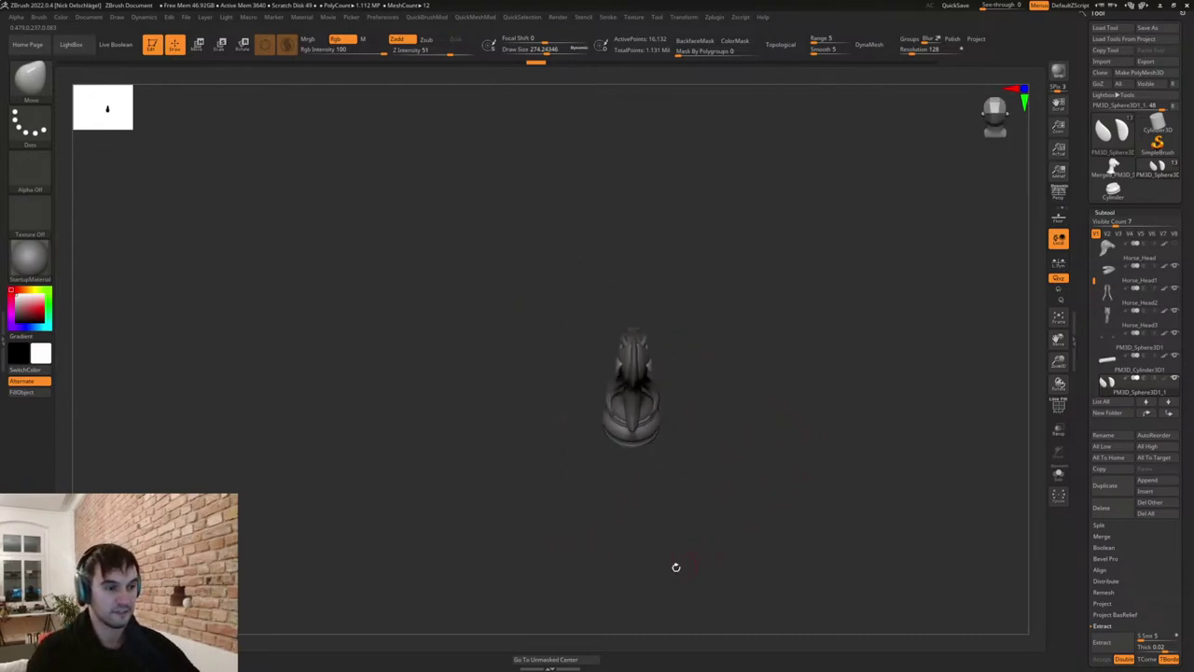
drag(676, 566, 748, 446)
alt+drag(703, 480, 683, 533)
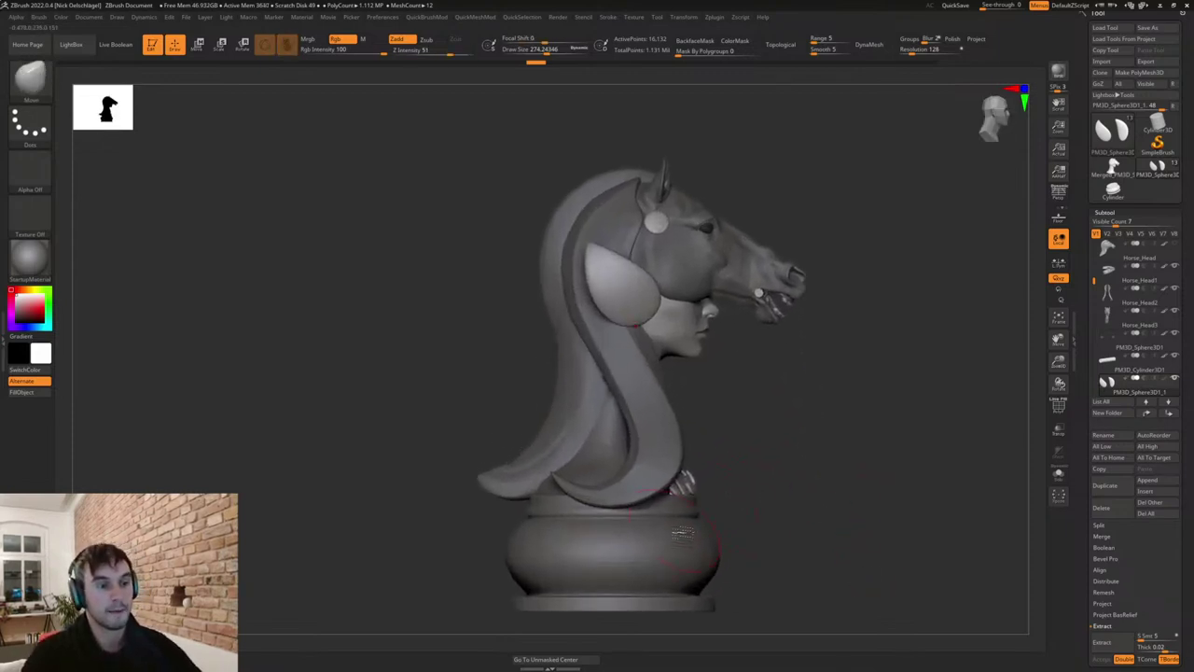
alt+drag(838, 529, 807, 543)
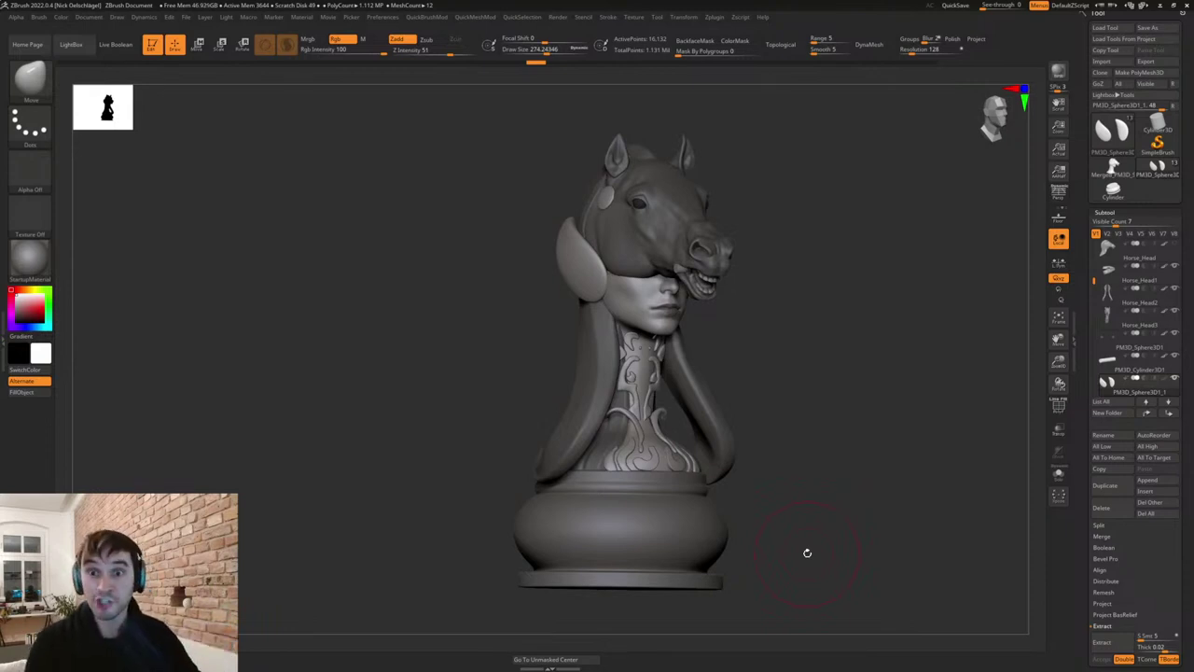
mouse_move(765, 347)
mouse_down()
mouse_move(806, 395)
mouse_move(779, 431)
mouse_move(800, 419)
mouse_up()
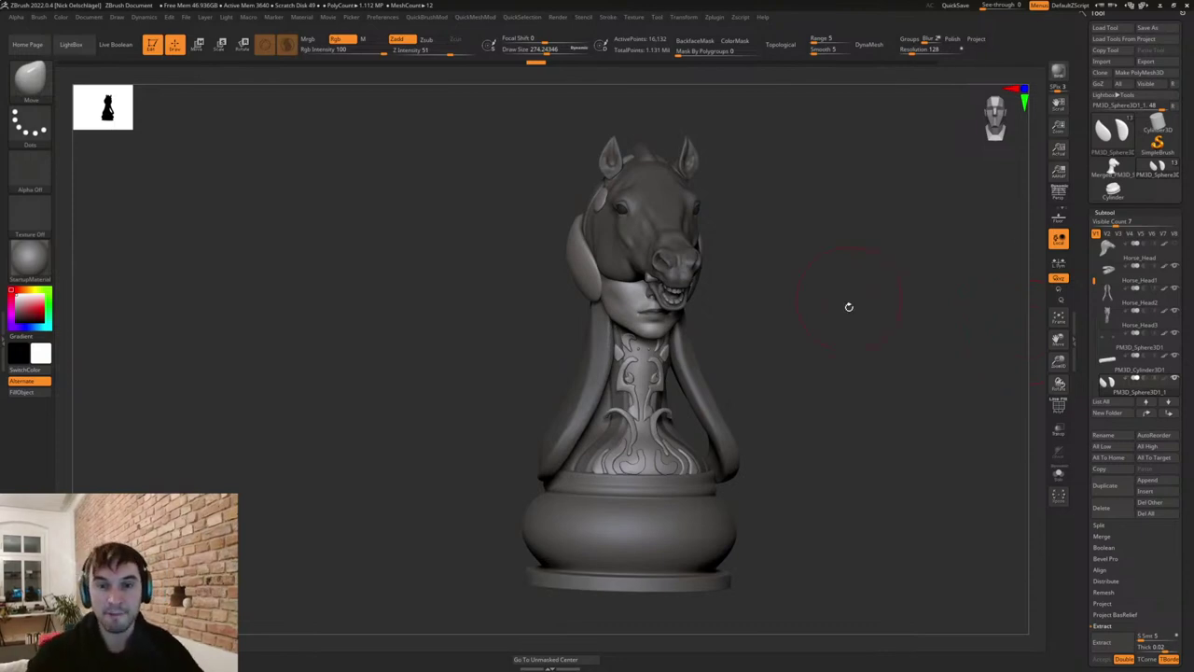
mouse_move(775, 330)
mouse_down()
mouse_move(826, 384)
mouse_move(809, 443)
mouse_up()
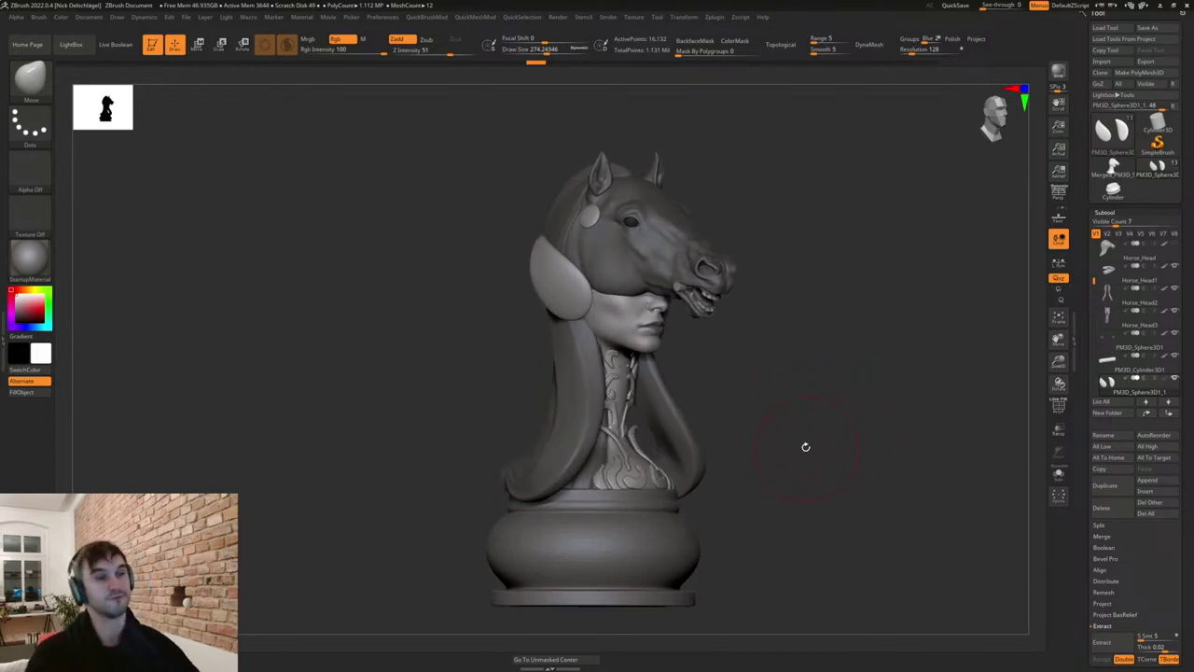
Make the neck filigree the active subtool.
ctrl+right_drag(747, 362, 785, 393)
drag(784, 392, 812, 400)
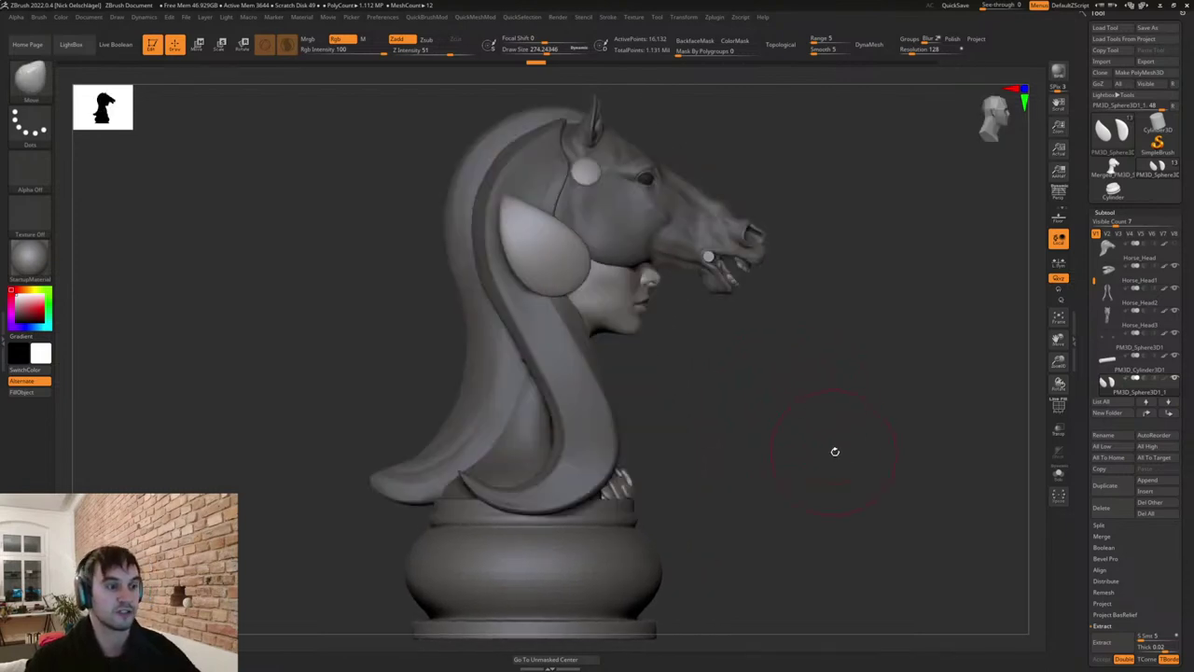
drag(834, 454, 775, 455)
mouse_move(792, 405)
mouse_down()
mouse_move(815, 408)
mouse_move(763, 414)
mouse_move(762, 392)
mouse_move(781, 411)
mouse_move(765, 340)
mouse_move(795, 351)
mouse_move(774, 353)
mouse_move(788, 336)
mouse_up()
key(s)
key(s)
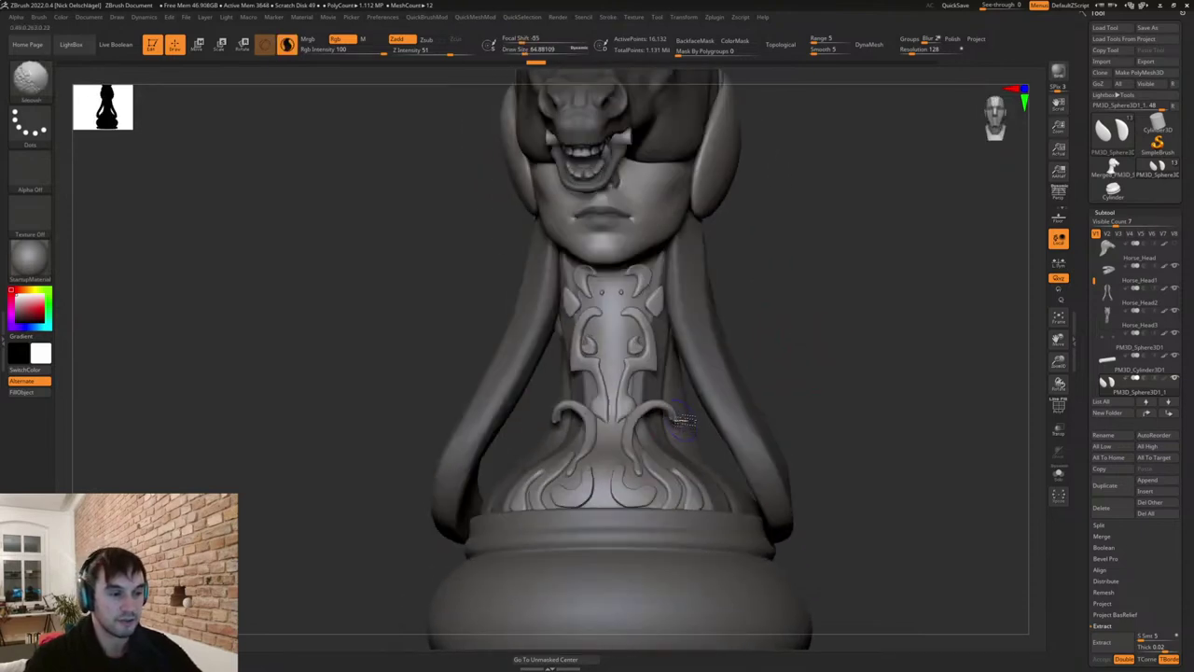
alt+click(672, 419)
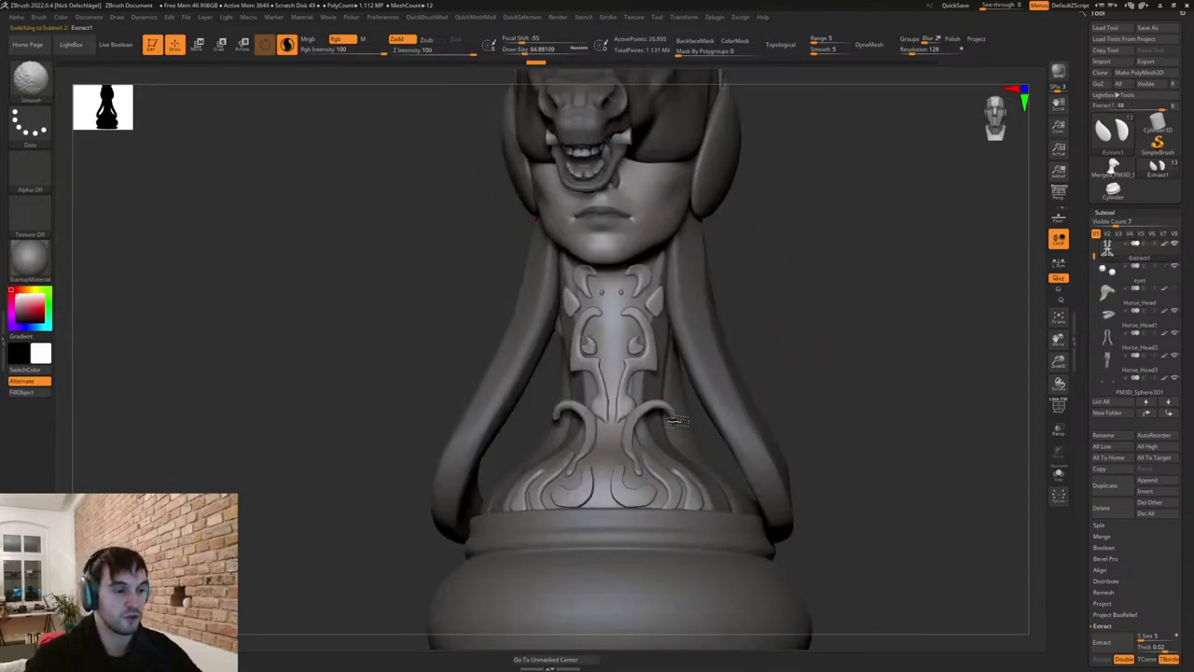
Adjust the large lower curls and the inner edges of the central stems of the neck filigree with the Move brush.
mouse_move(782, 399)
mouse_down()
mouse_move(740, 395)
mouse_move(712, 419)
mouse_up()
key(s)
drag(713, 396, 742, 392)
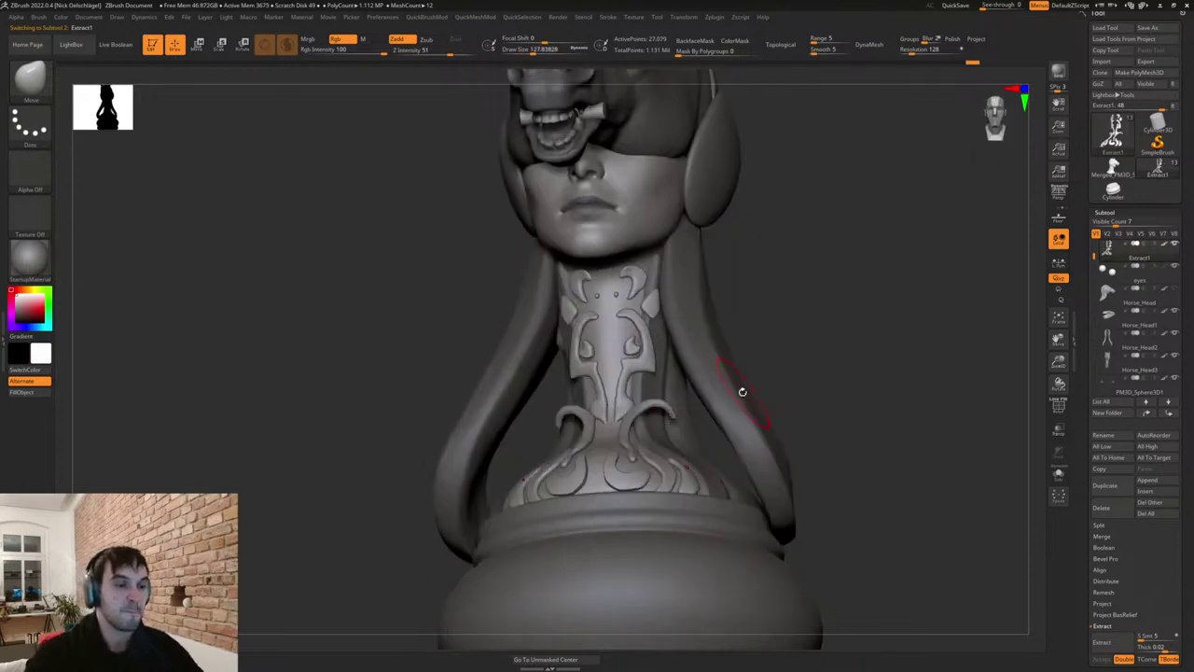
drag(678, 417, 698, 437)
key(s)
mouse_move(752, 388)
mouse_down()
mouse_move(713, 389)
mouse_move(640, 424)
mouse_move(799, 365)
mouse_up()
key(ctrl+z)
key(s)
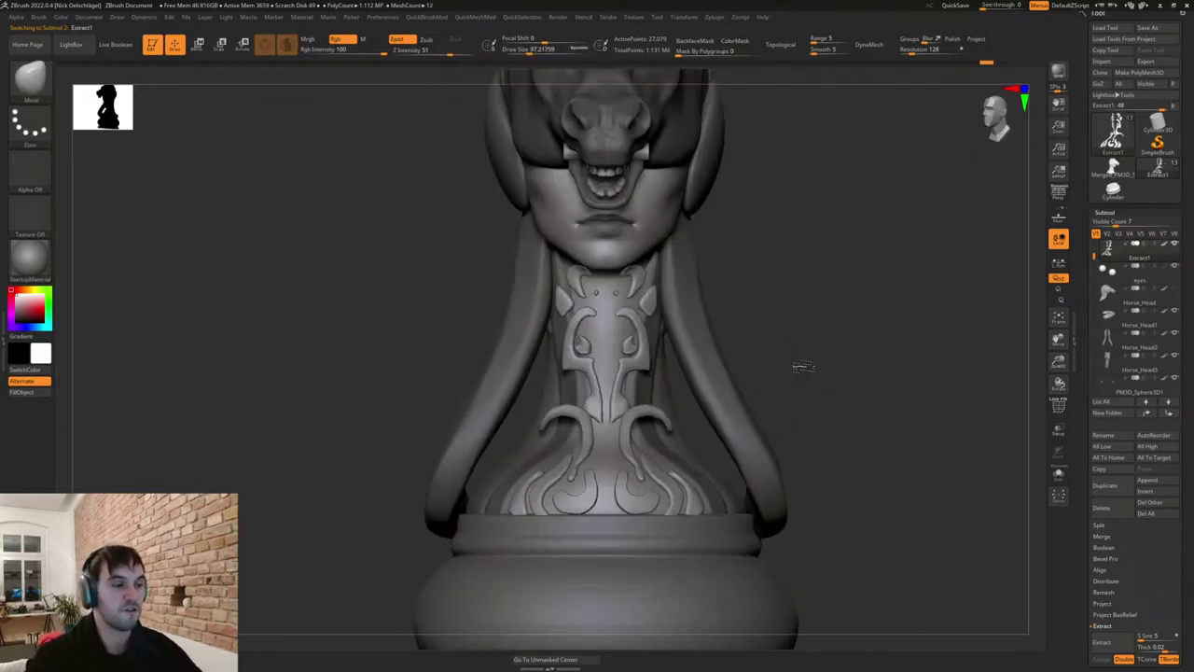
key(s)
mouse_move(653, 382)
mouse_down()
mouse_move(615, 379)
mouse_move(614, 407)
mouse_up()
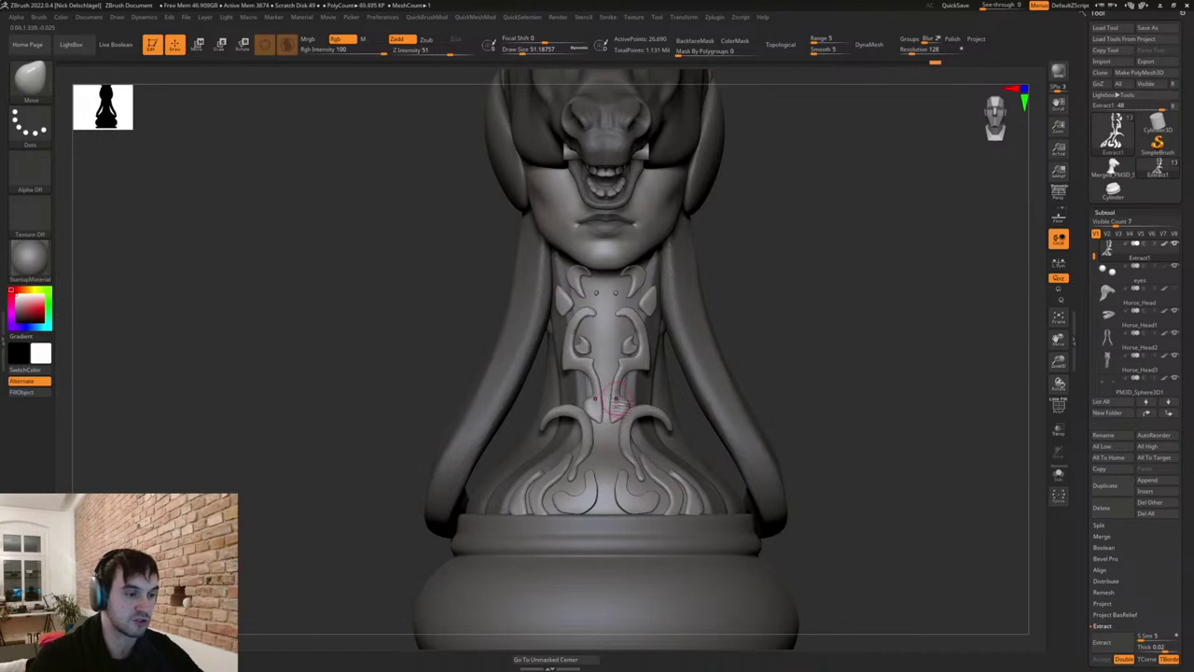
Narrow the central filigree stems with a small Move brush and define their upper tips with the DamStandard brush.
alt+drag(806, 302, 801, 401)
key(s)
drag(644, 367, 632, 366)
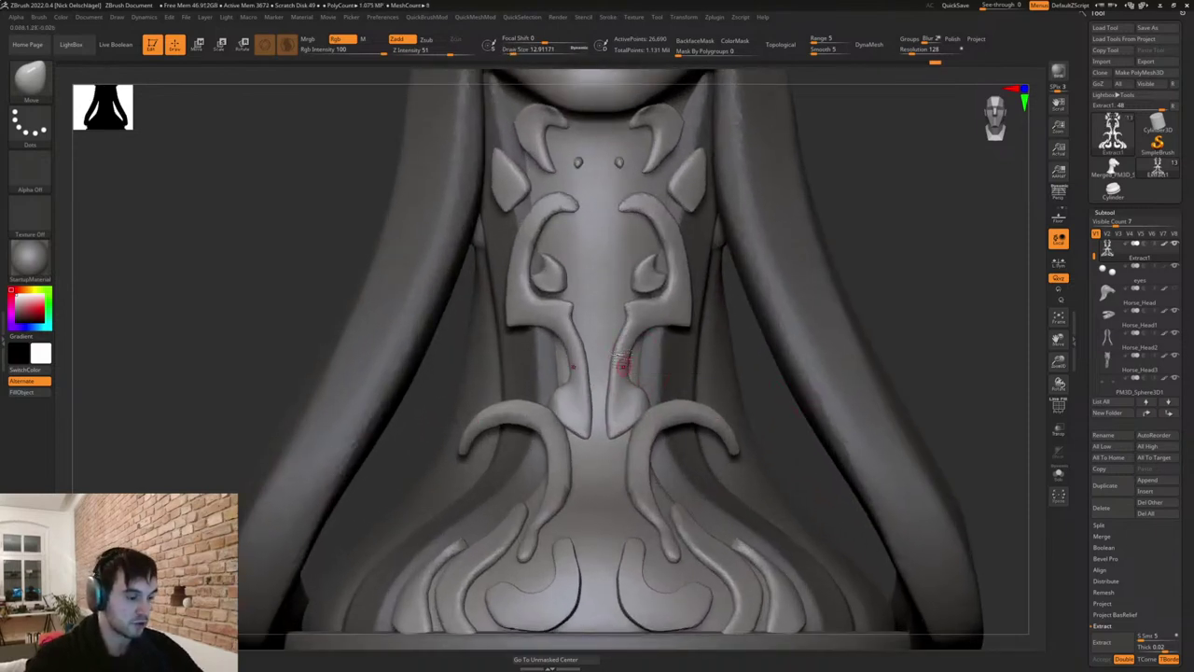
key(s)
key(b)
key(d)
key(s)
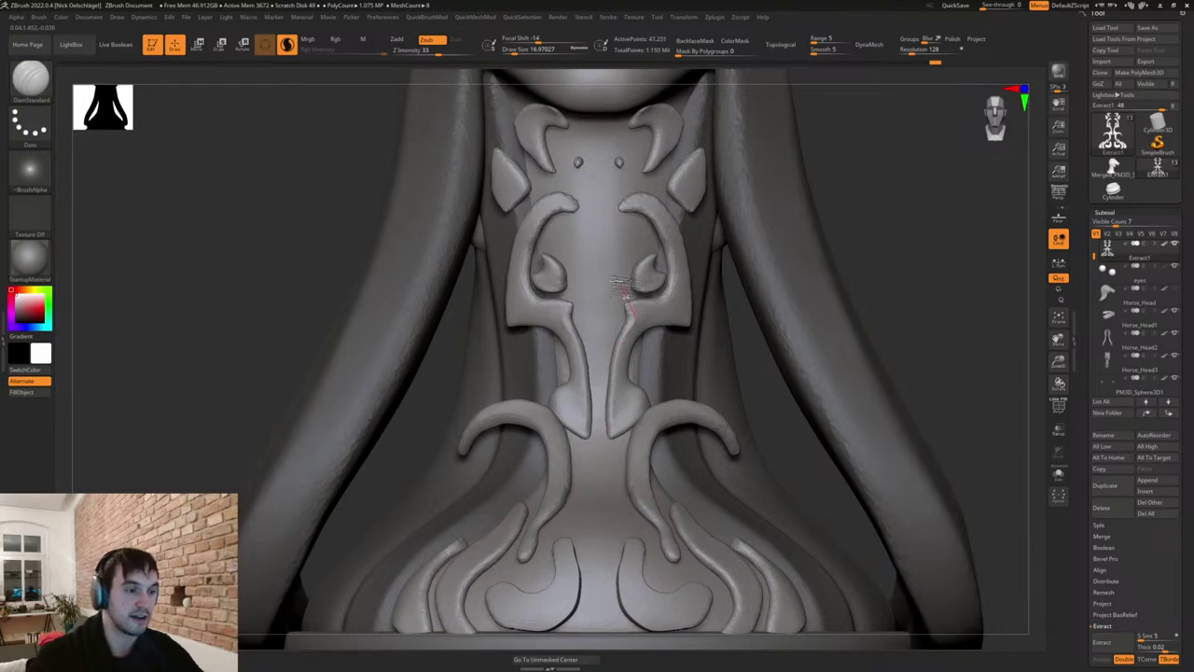
drag(616, 294, 612, 290)
Flatten the surfaces of the small inner leaves with the TrimDynamic brush and smooth their edges.
alt+drag(847, 247, 844, 317)
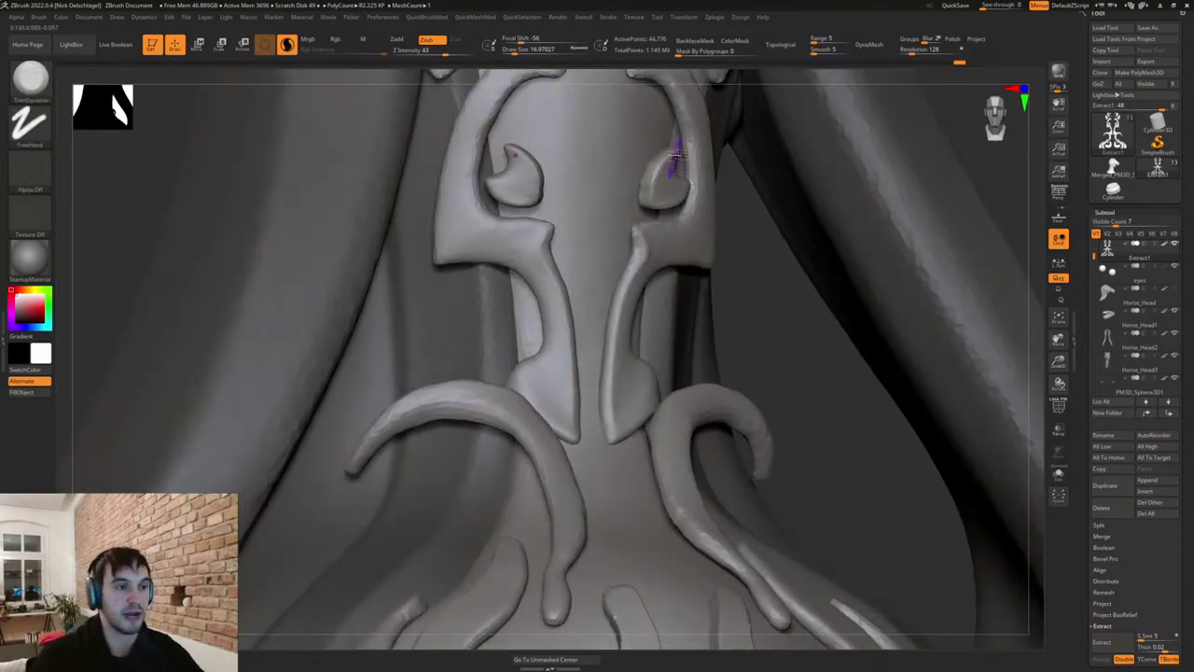
mouse_move(659, 175)
mouse_down()
mouse_move(647, 190)
mouse_move(660, 172)
mouse_up()
right_drag(667, 181, 746, 185)
mouse_move(649, 198)
mouse_down()
mouse_move(669, 146)
mouse_move(666, 162)
mouse_up()
right_drag(685, 166, 615, 170)
drag(663, 187, 670, 182)
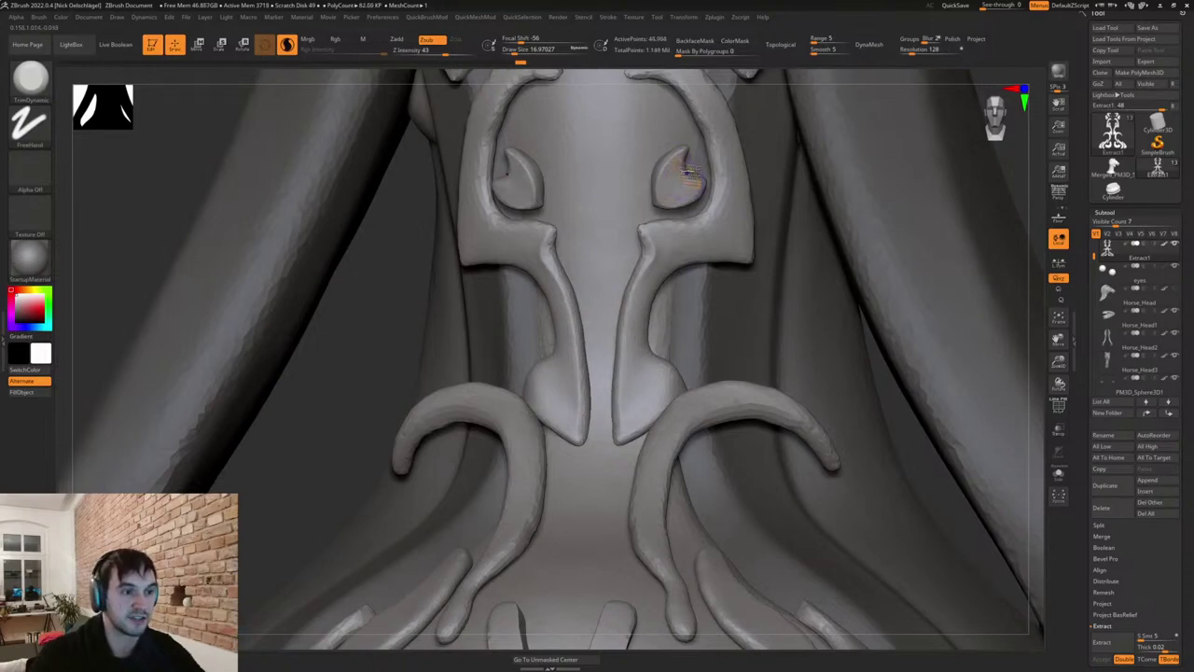
mouse_move(687, 173)
shift+mouse_down()
mouse_move(691, 197)
mouse_move(675, 186)
mouse_move(631, 199)
shift+mouse_up()
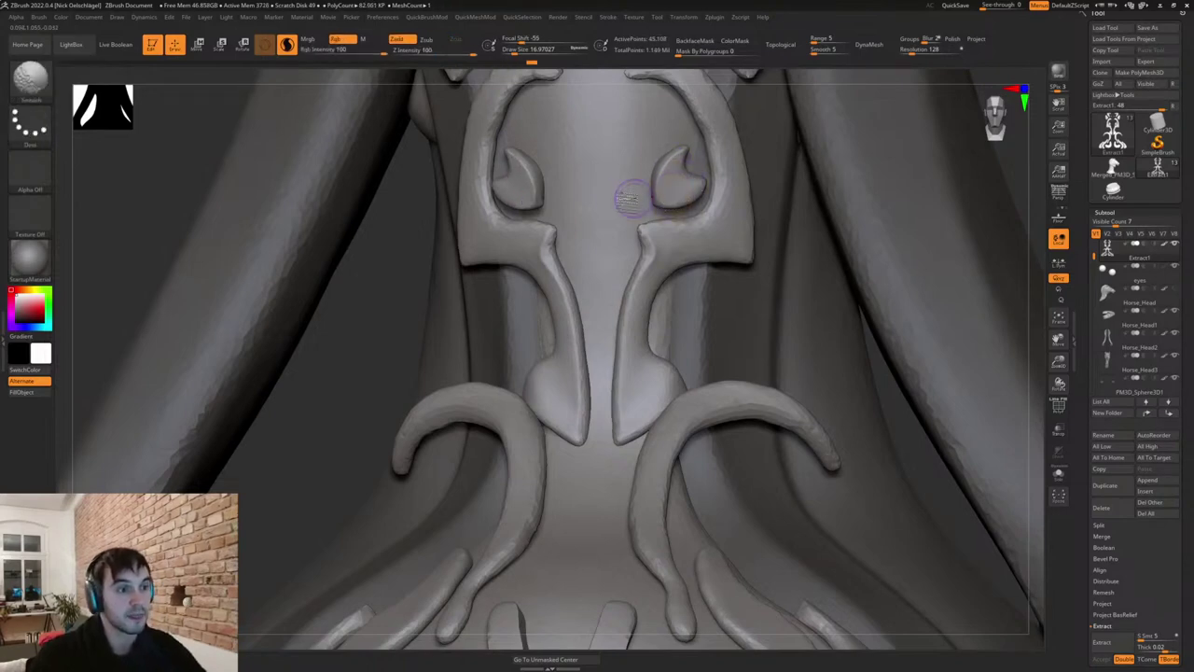
Smooth the central filigree stems down to their pointed ends and trim their inner edges with TrimDynamic.
right_drag(632, 199, 677, 155)
mouse_move(662, 186)
mouse_down()
mouse_move(668, 203)
mouse_move(655, 178)
mouse_move(674, 214)
mouse_up()
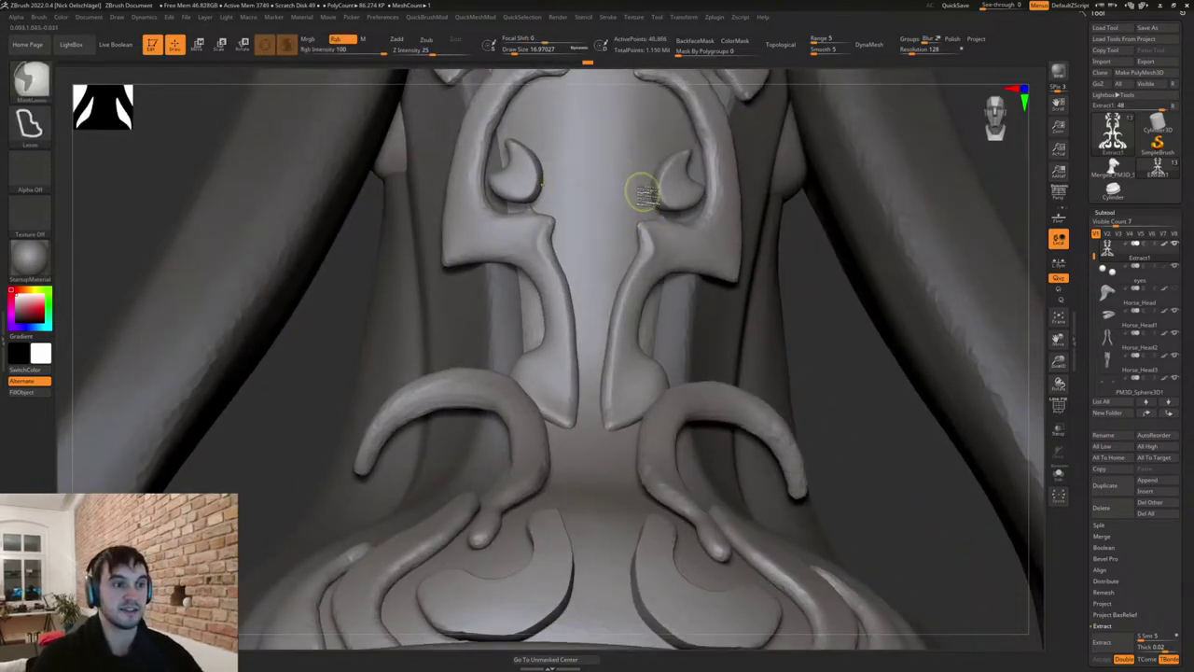
mouse_move(657, 222)
shift+mouse_down()
mouse_move(673, 231)
mouse_move(653, 230)
mouse_move(640, 258)
mouse_move(606, 428)
shift+mouse_up()
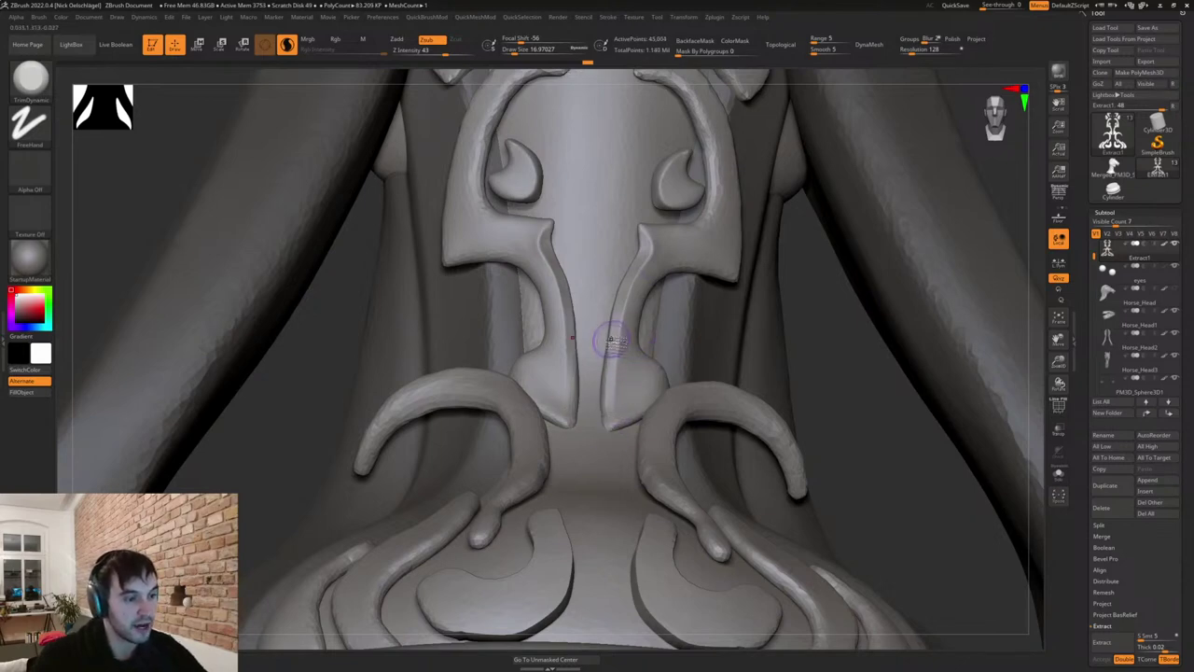
drag(613, 336, 613, 418)
Refine the curve of the central stems' inner edges with the Move brush.
key(b)
key(m)
key(v)
key(s)
drag(608, 352, 611, 355)
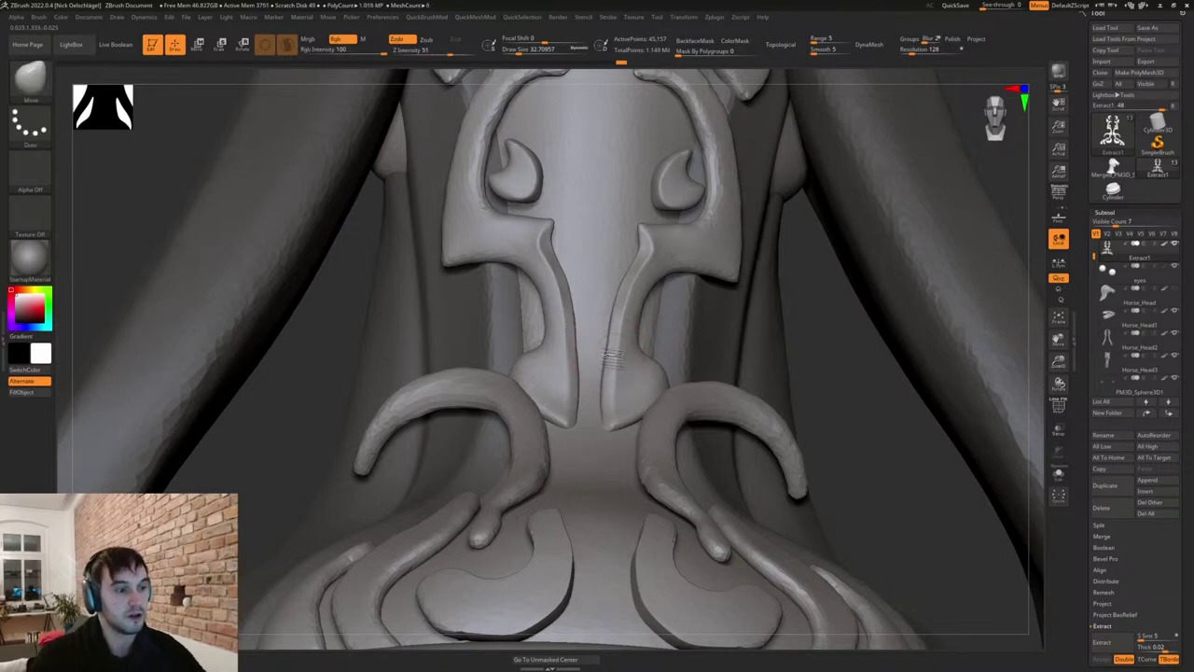
right_drag(605, 338, 652, 323)
key(s)
mouse_move(624, 321)
mouse_down()
mouse_move(636, 322)
mouse_move(610, 334)
mouse_move(608, 300)
mouse_up()
right_drag(614, 298, 581, 280)
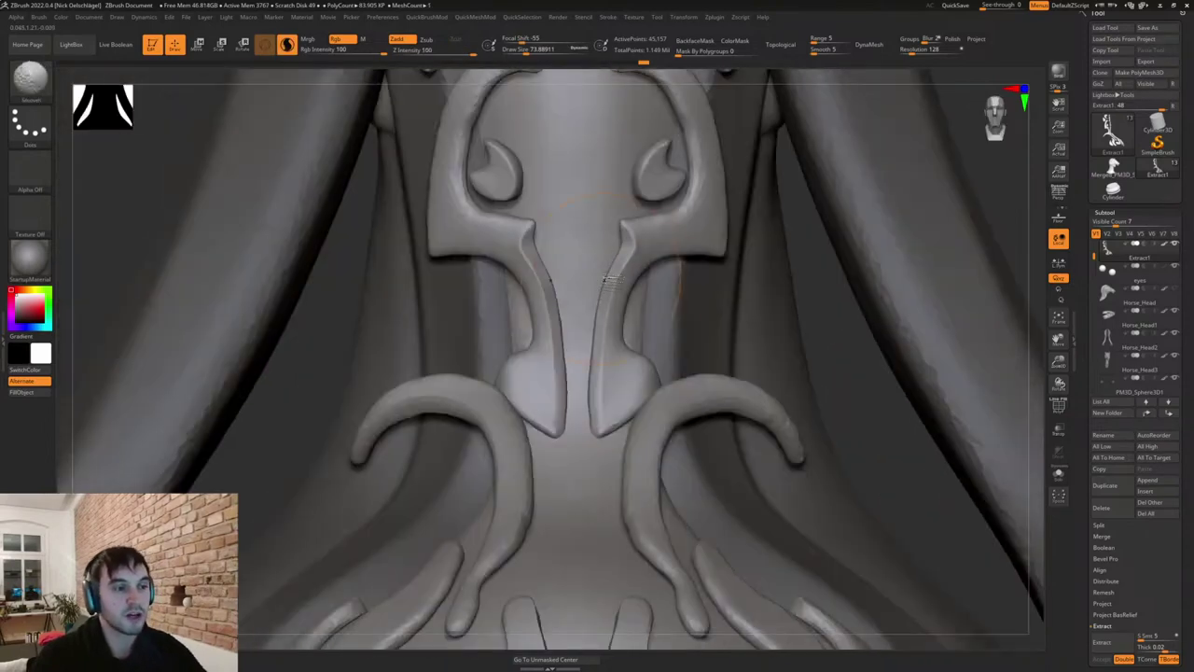
Reshape the pointed upper tips of the central stems with the Move brush, checking them from an angle.
key(s)
drag(615, 268, 613, 269)
right_drag(613, 267, 636, 256)
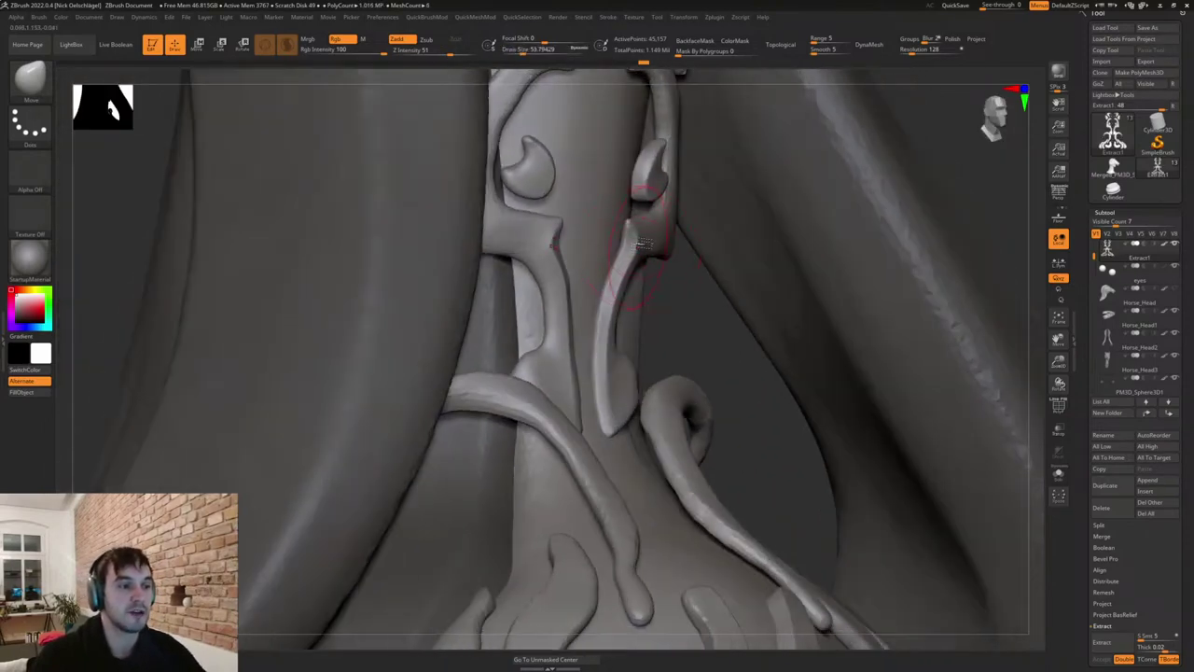
mouse_move(638, 246)
mouse_down()
mouse_move(627, 217)
mouse_move(641, 241)
mouse_move(624, 247)
mouse_up()
key(s)
key(s)
drag(627, 247, 630, 244)
right_drag(630, 245, 609, 241)
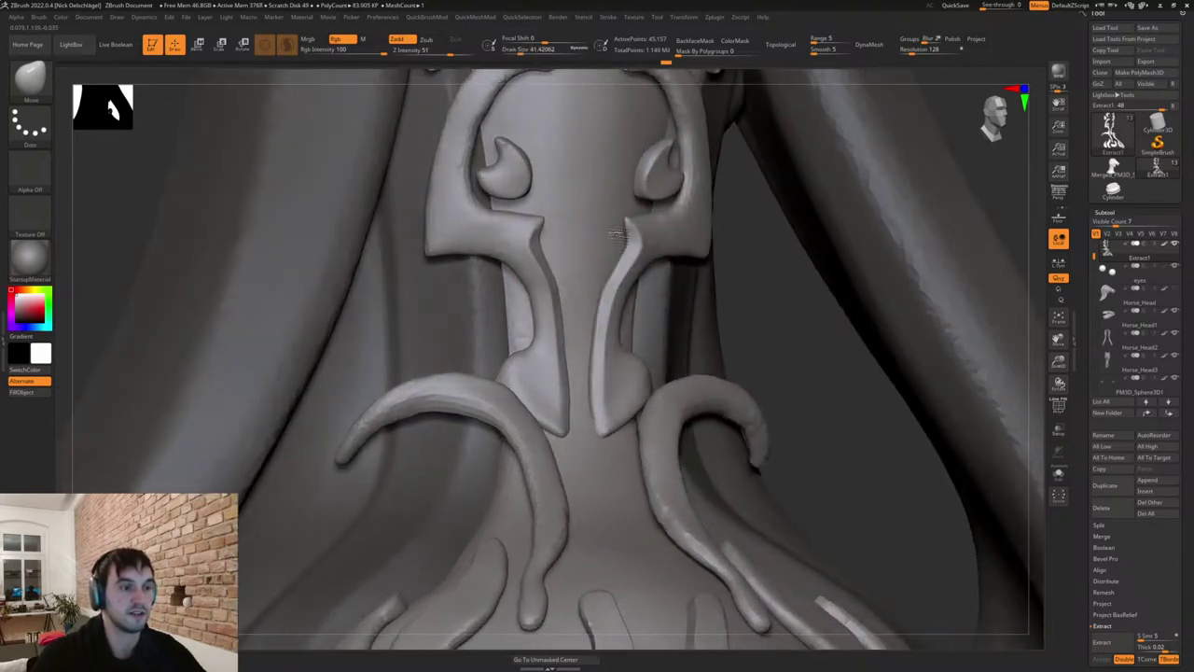
key(s)
Turn the small inner leaves into slim crescent curls with the Move Topological brush and smooth them.
mouse_move(665, 190)
mouse_down()
mouse_move(679, 188)
mouse_move(646, 179)
mouse_move(651, 168)
mouse_move(656, 190)
mouse_up()
key(b)
key(m)
key(t)
right_drag(661, 194, 630, 191)
drag(632, 162, 636, 157)
key(s)
mouse_move(642, 156)
mouse_down()
mouse_move(659, 143)
mouse_move(649, 161)
mouse_up()
key(s)
mouse_move(636, 159)
mouse_down()
mouse_move(622, 161)
mouse_move(636, 197)
mouse_up()
key(s)
key(s)
right_drag(626, 189, 653, 192)
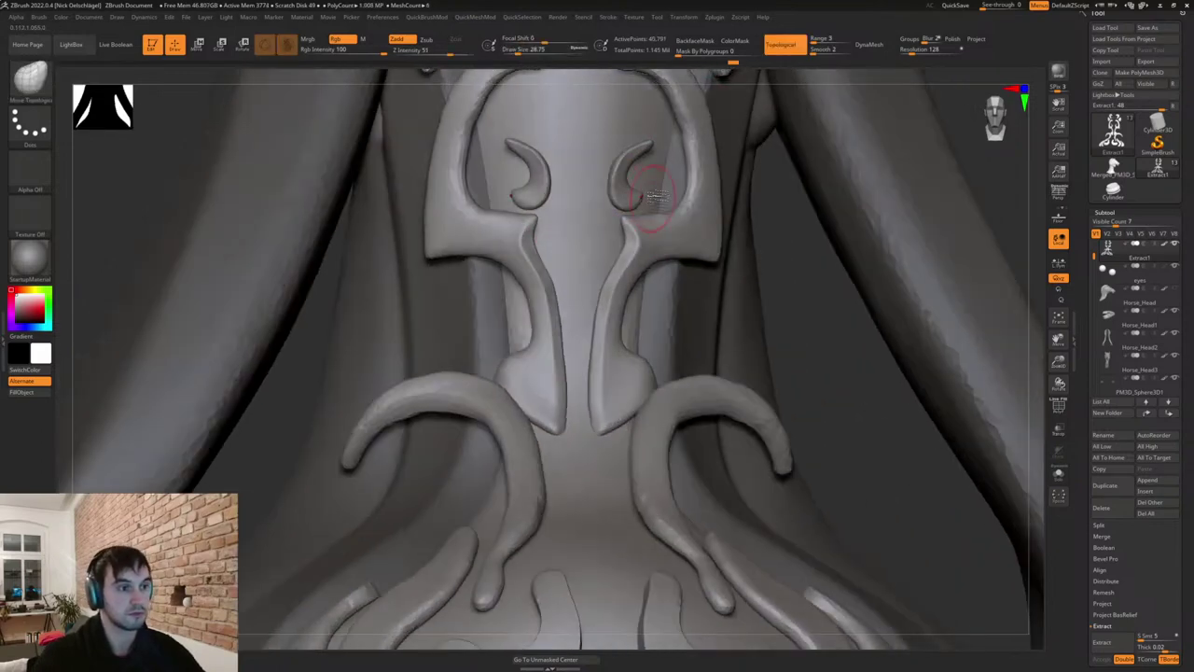
shift+drag(633, 157, 644, 213)
key(s)
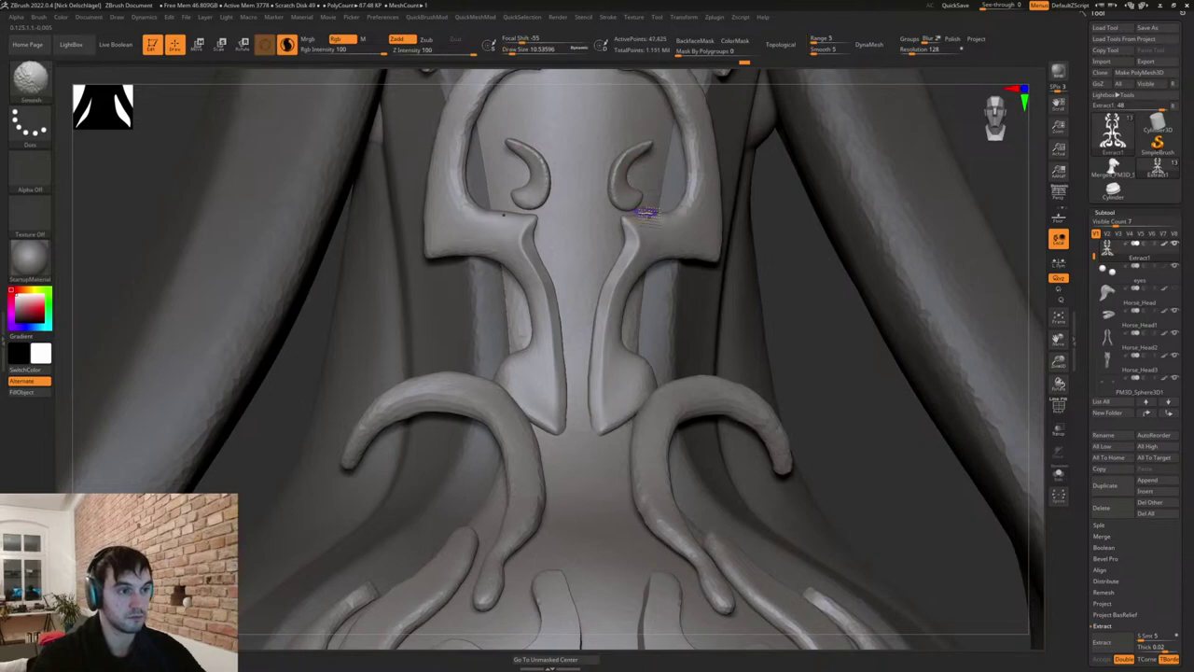
Examine the whole chess piece from several three-quarter angles and judge the neck filigree within the overall design.
mouse_move(783, 308)
ctrl+right_down()
mouse_move(858, 243)
mouse_move(791, 200)
mouse_move(816, 379)
mouse_move(845, 404)
mouse_move(802, 405)
ctrl+right_up()
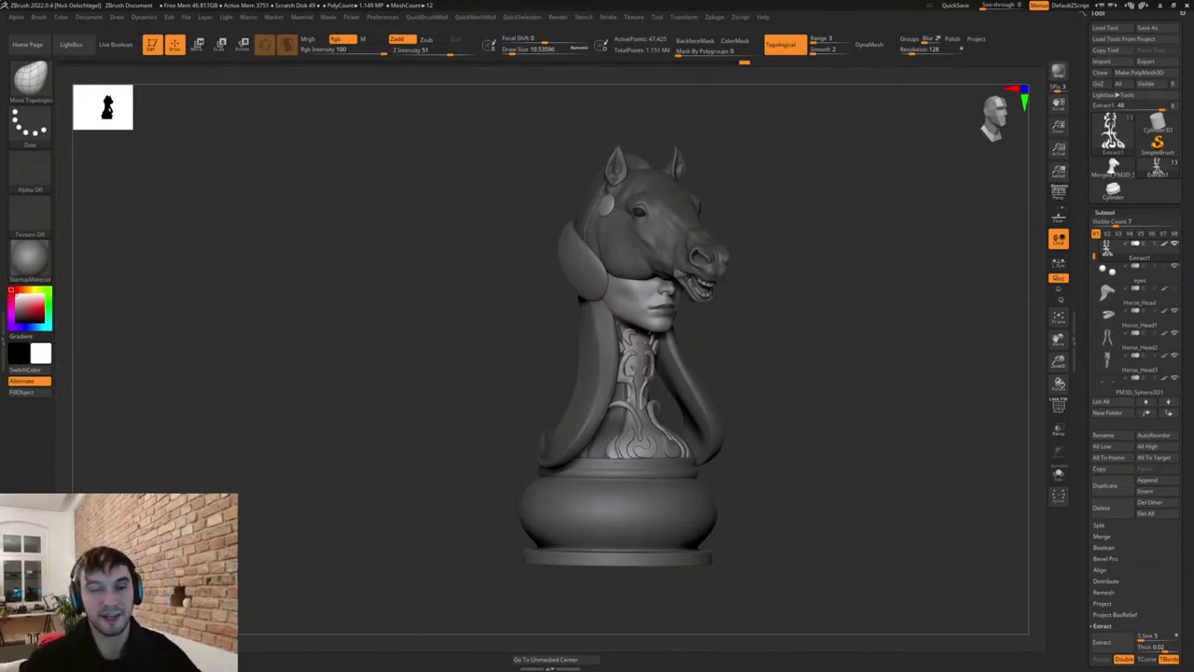
right_drag(798, 339, 821, 417)
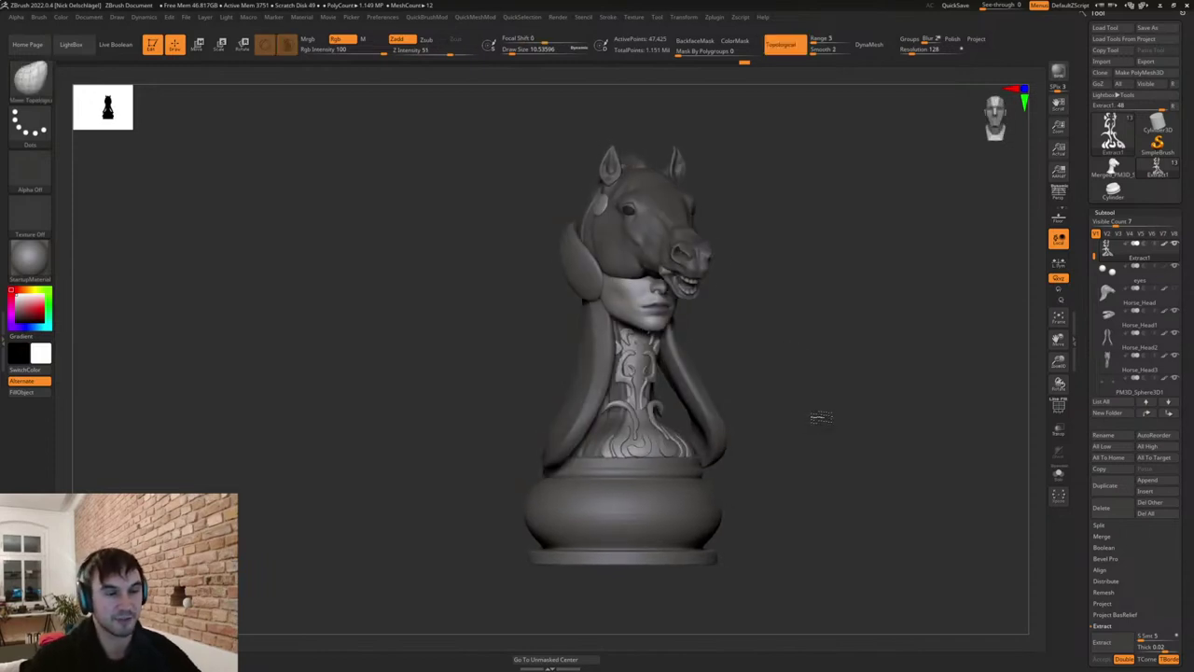
drag(821, 417, 881, 501)
right_drag(867, 474, 812, 480)
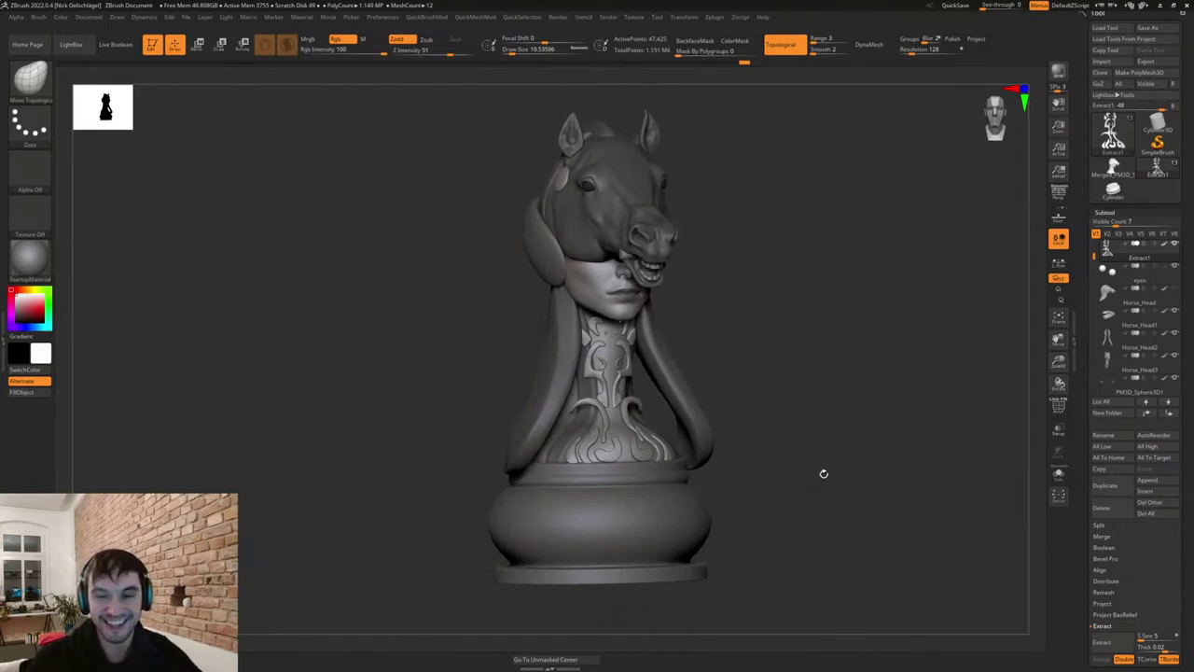
drag(816, 455, 856, 485)
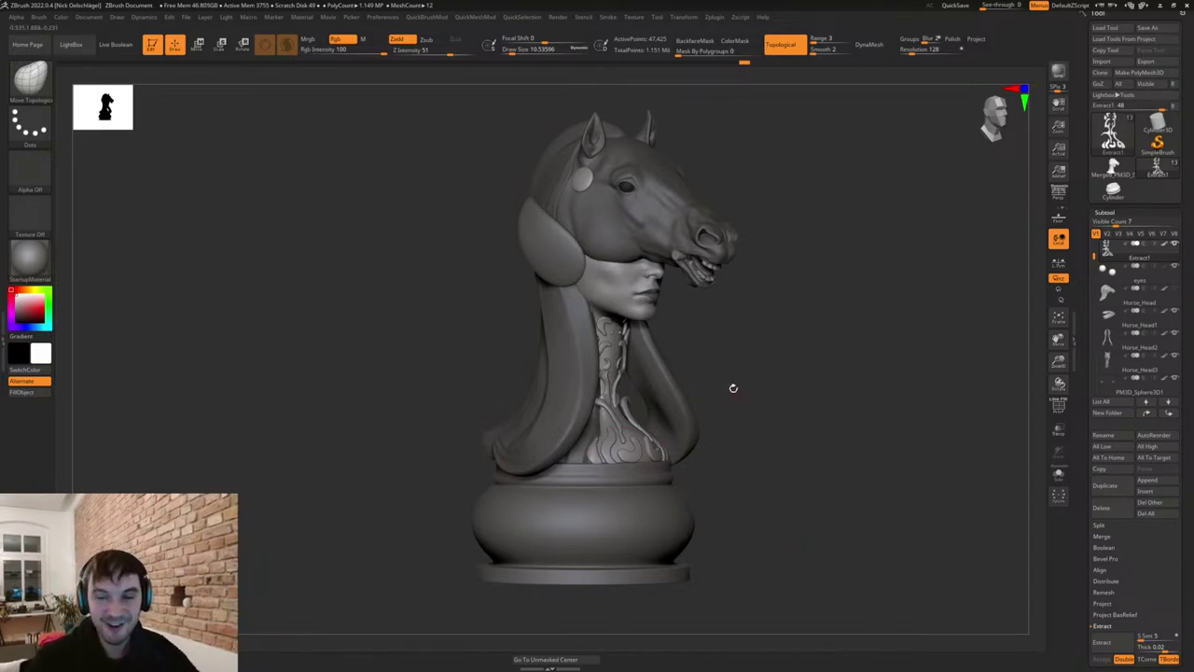
right_drag(733, 389, 845, 526)
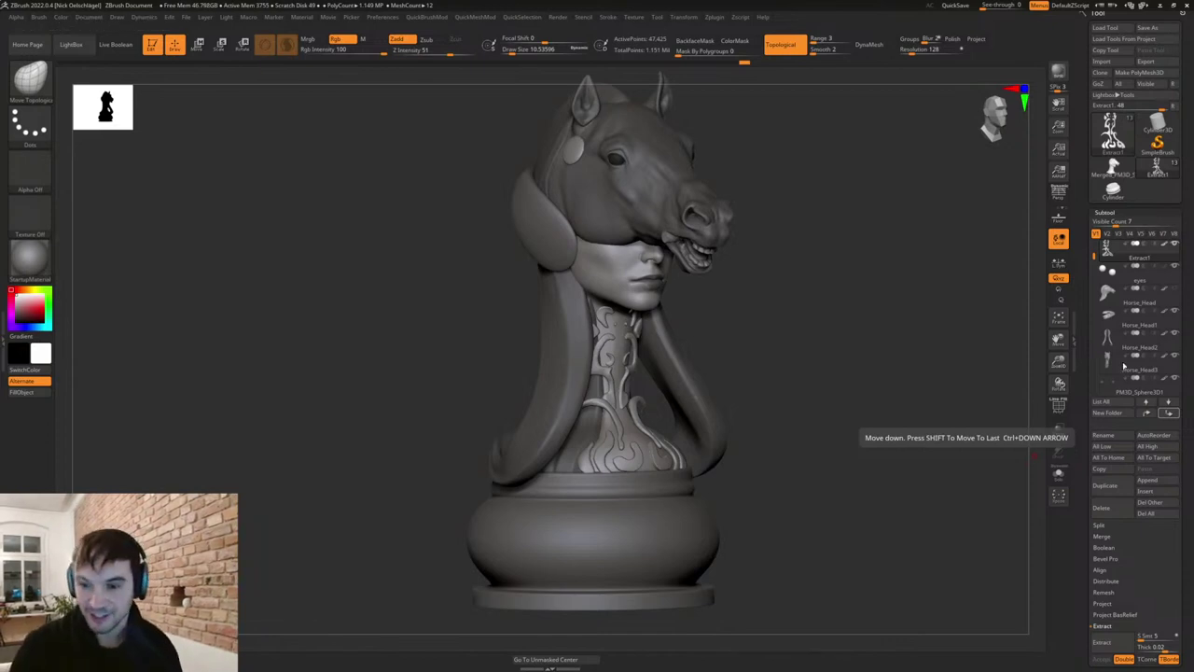
drag(795, 382, 815, 473)
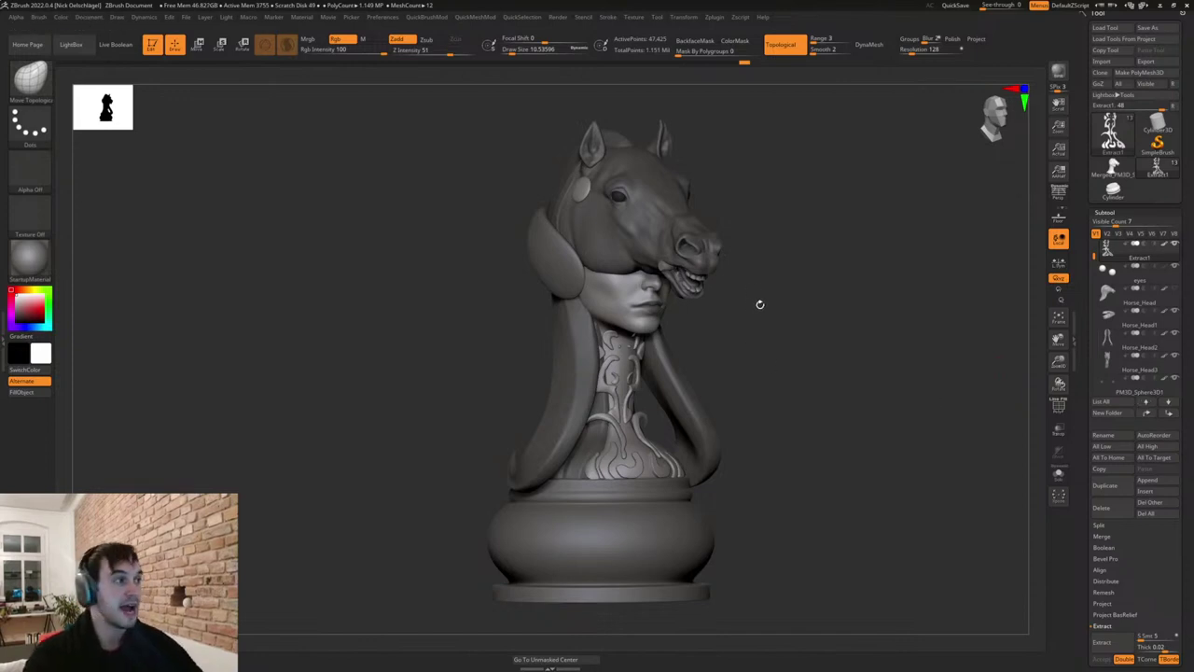
mouse_move(785, 304)
mouse_down()
mouse_move(799, 309)
mouse_move(793, 370)
mouse_move(818, 439)
mouse_move(794, 482)
mouse_move(818, 475)
mouse_up()
mouse_move(771, 537)
mouse_down()
mouse_move(794, 531)
mouse_move(775, 592)
mouse_move(768, 512)
mouse_move(778, 507)
mouse_move(762, 515)
mouse_move(762, 501)
mouse_move(781, 367)
mouse_move(806, 461)
mouse_move(796, 450)
mouse_move(821, 454)
mouse_move(799, 426)
mouse_move(789, 432)
mouse_up()
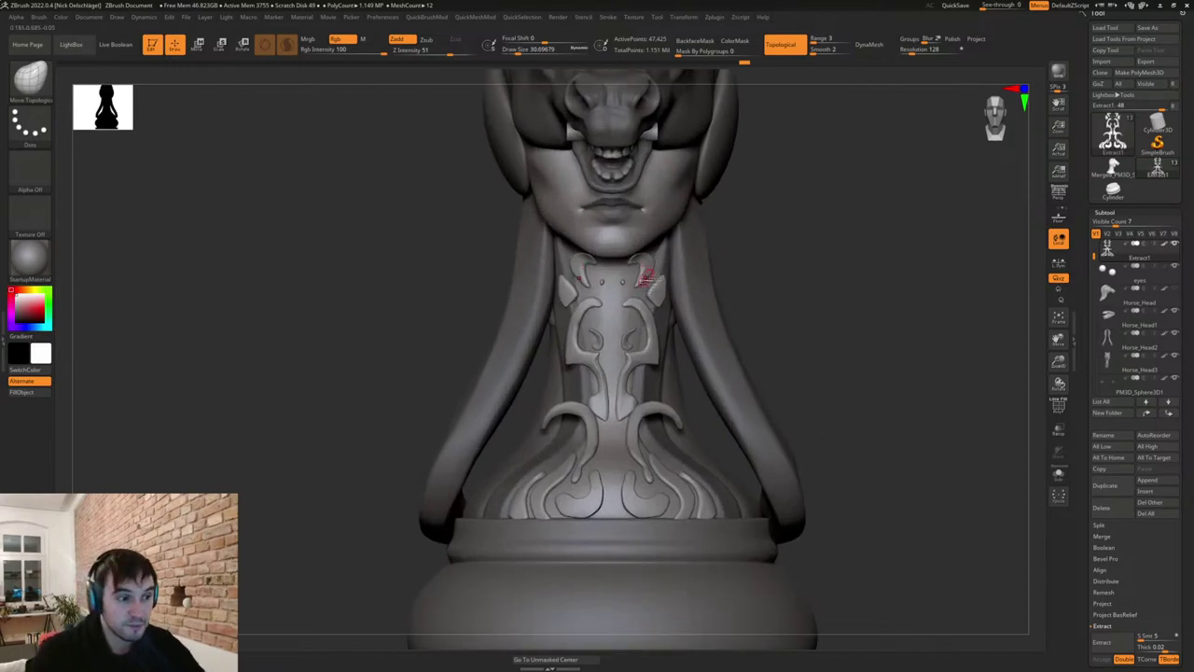
Isolate the filigree with its wireframe shown, smooth away the two small dots between the top curls, and restore the full view.
click(1062, 476)
key(shift+f)
key(shift)
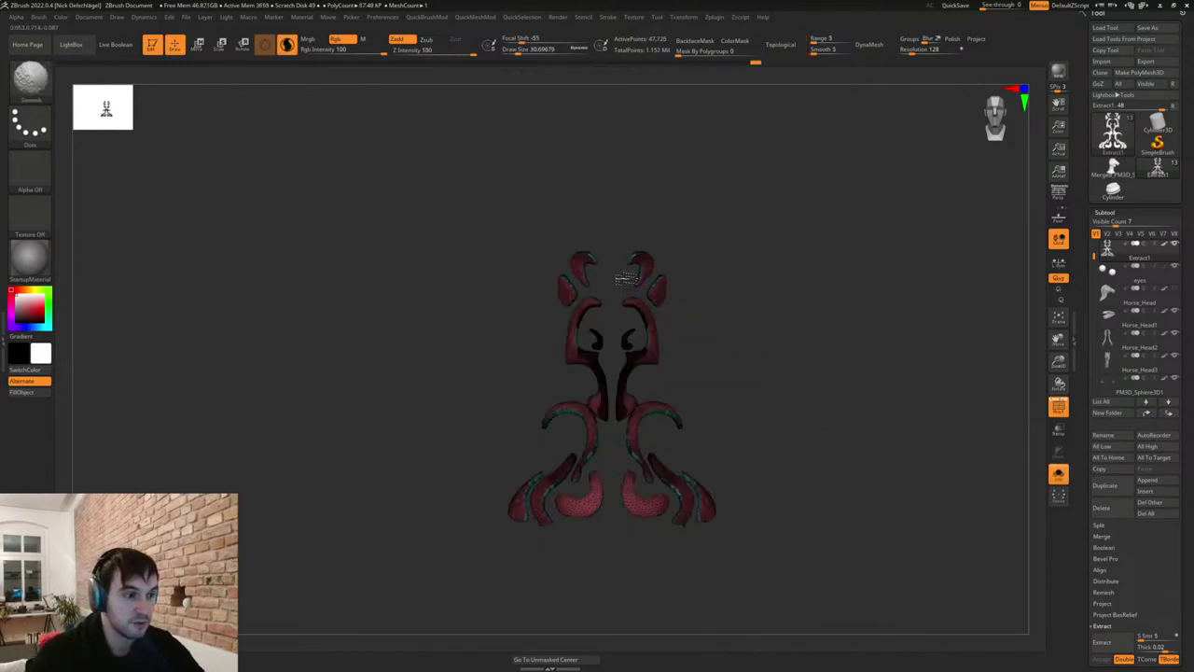
shift+drag(627, 279, 638, 277)
mouse_move(723, 395)
mouse_down()
mouse_move(773, 412)
mouse_move(834, 392)
mouse_move(860, 467)
mouse_up()
click(1058, 474)
key(shift+f)
Adjust the outer contour of the upper filigree scrolls below the chin with the Move brush.
key(s)
drag(689, 372, 690, 372)
drag(849, 319, 930, 314)
key(b)
key(m)
key(v)
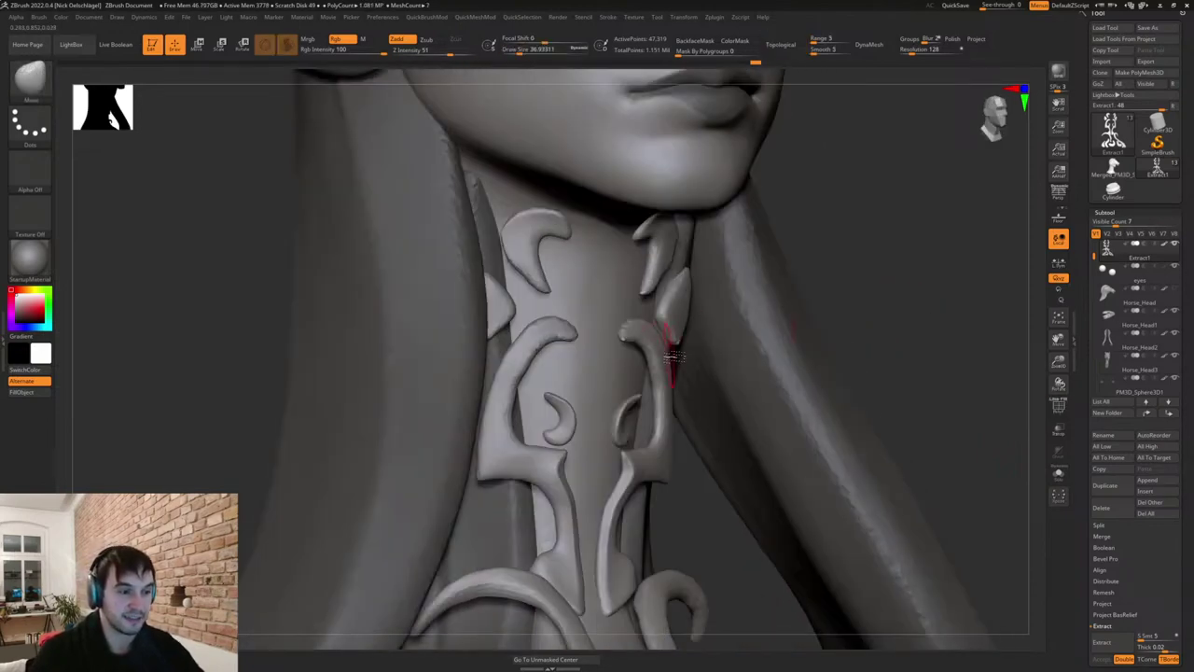
mouse_move(605, 356)
mouse_down()
mouse_move(706, 364)
mouse_move(647, 364)
mouse_up()
key(s)
right_drag(653, 366, 582, 363)
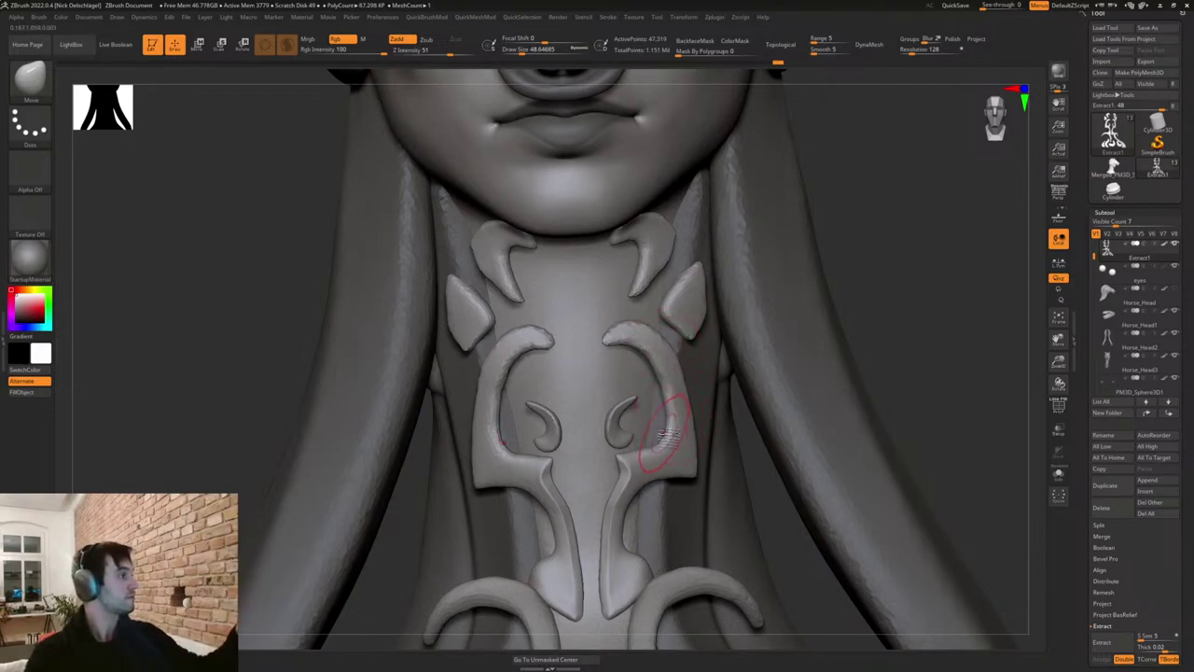
Examine the whole chess piece again, comparing the neck filigree with the helmet and side plates.
mouse_move(1109, 362)
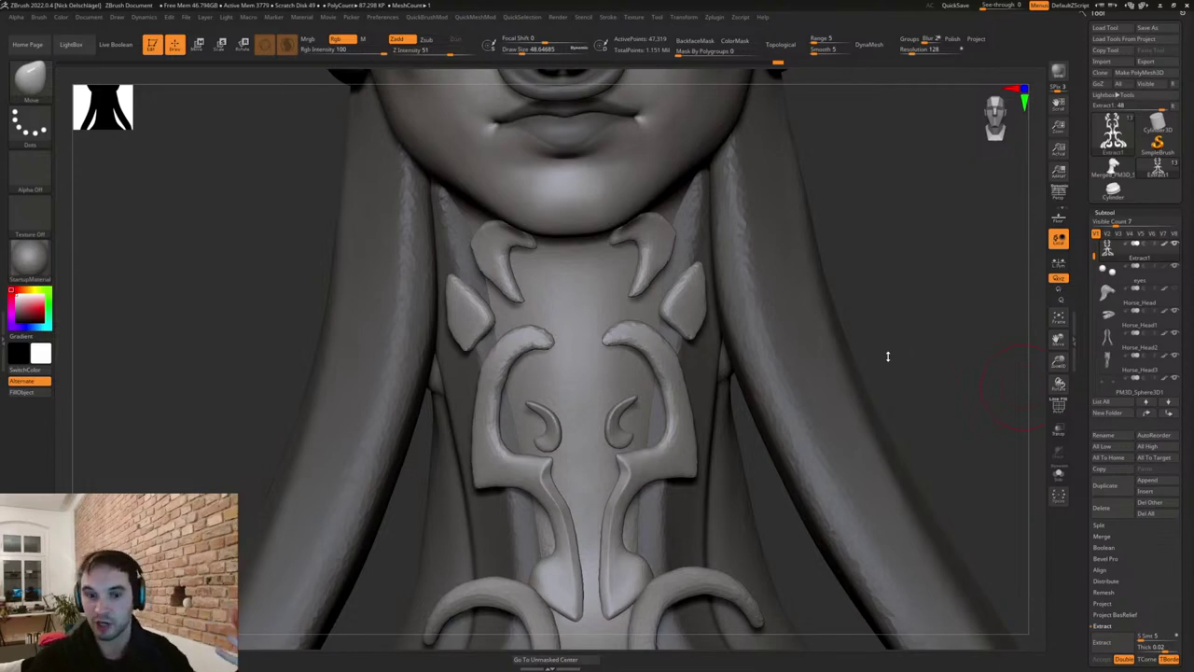
drag(906, 327, 914, 333)
ctrl+right_drag(914, 333, 863, 347)
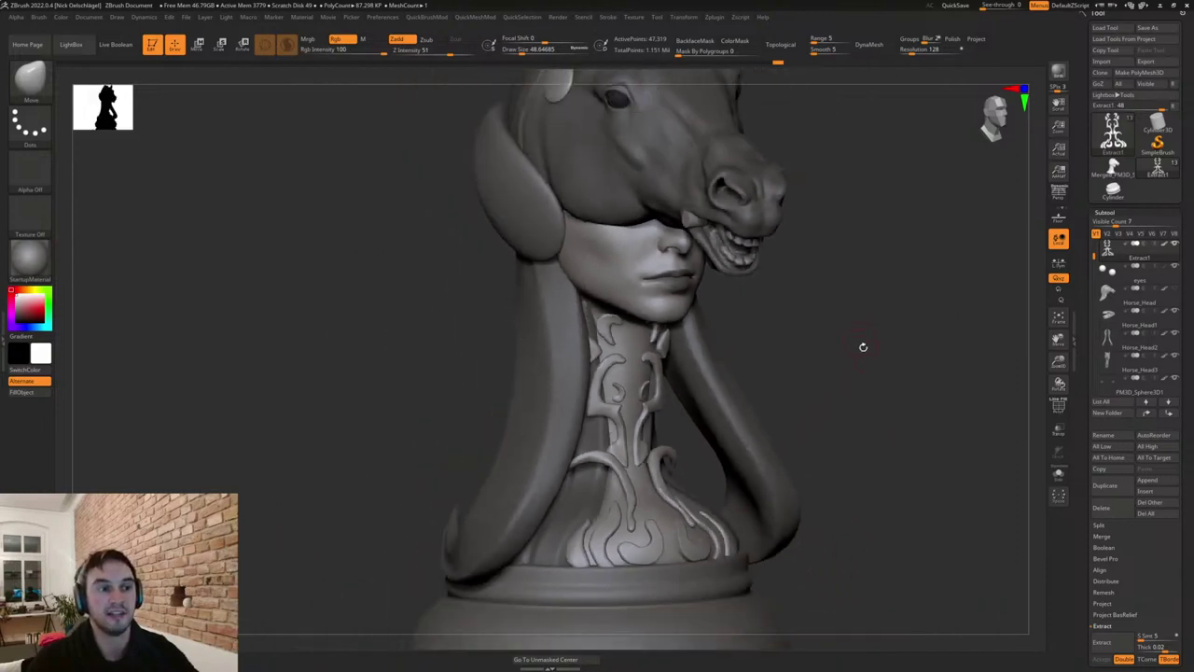
drag(863, 346, 875, 429)
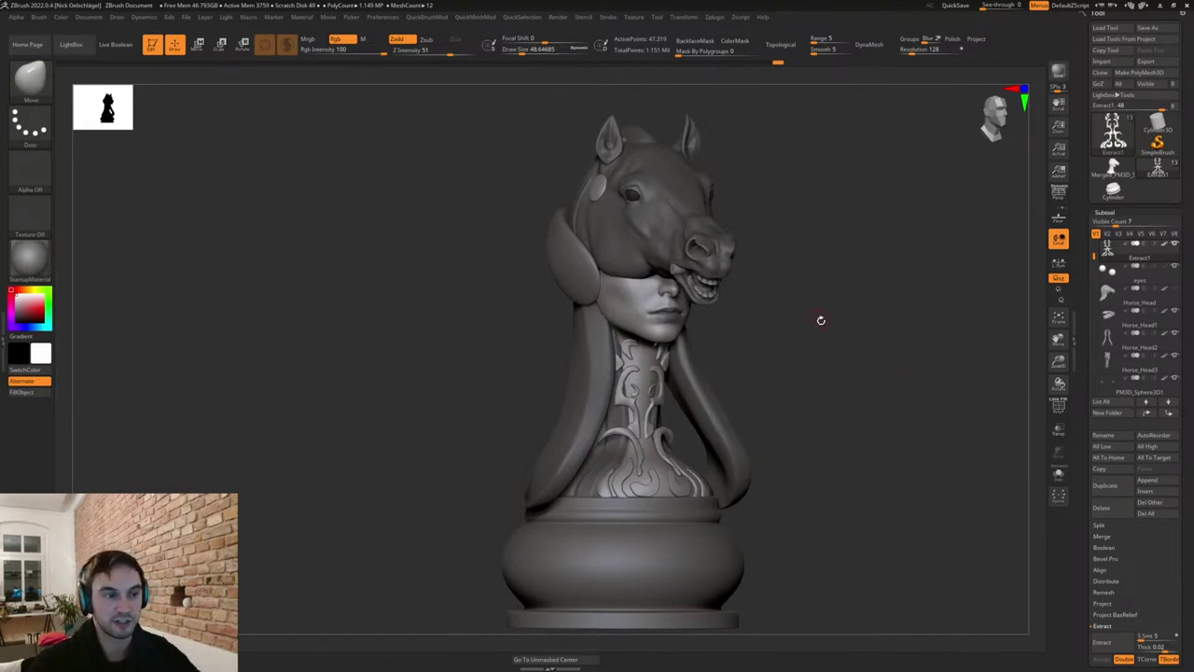
drag(822, 320, 820, 339)
drag(814, 383, 816, 411)
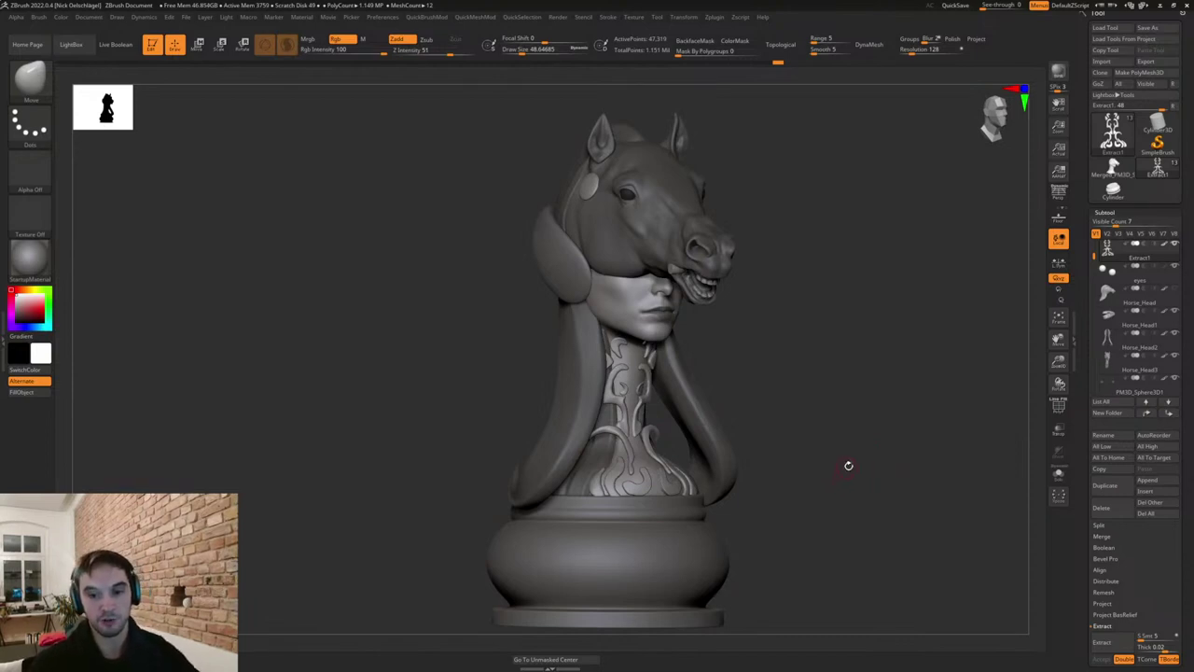
drag(787, 425, 838, 427)
Try nudging the large lower curls with an enlarged Move brush and undo the change.
key(s)
key(s)
key(s)
drag(730, 446, 806, 433)
mouse_move(800, 414)
mouse_down()
mouse_move(786, 439)
mouse_move(659, 433)
mouse_up()
key(ctrl+z)
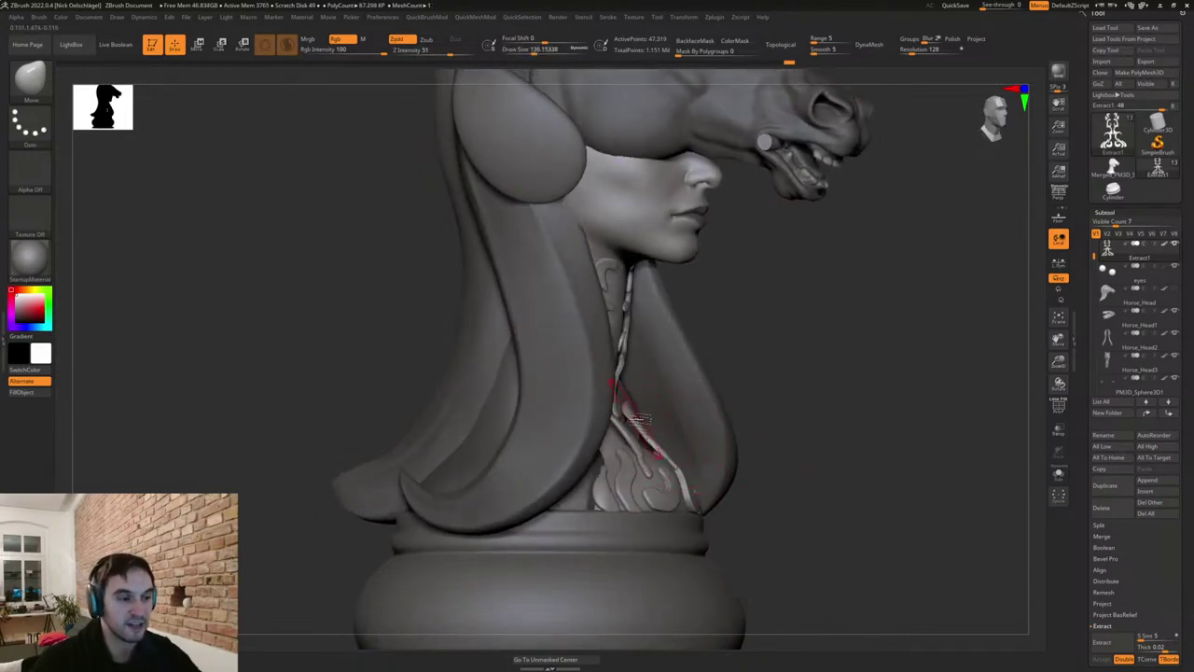
Shorten and smooth the lower tails of the large lower curls in the front view.
mouse_move(776, 384)
mouse_down()
mouse_move(733, 387)
mouse_move(684, 427)
mouse_move(735, 436)
mouse_up()
key(s)
mouse_move(782, 387)
mouse_down()
mouse_move(746, 397)
mouse_move(798, 420)
mouse_up()
key(s)
mouse_move(663, 458)
mouse_down()
mouse_move(646, 457)
mouse_move(678, 492)
mouse_move(651, 457)
mouse_up()
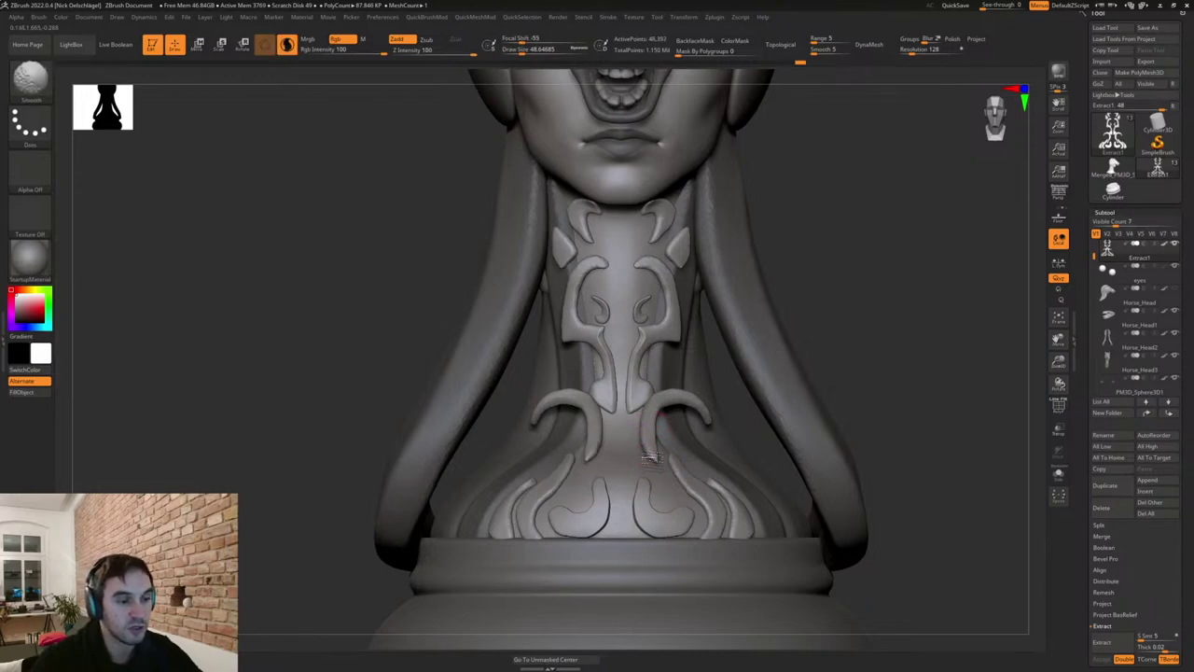
Smooth the large lower curls and bend their outer ends down and inward with the Move Topological brush.
shift+drag(664, 401, 687, 403)
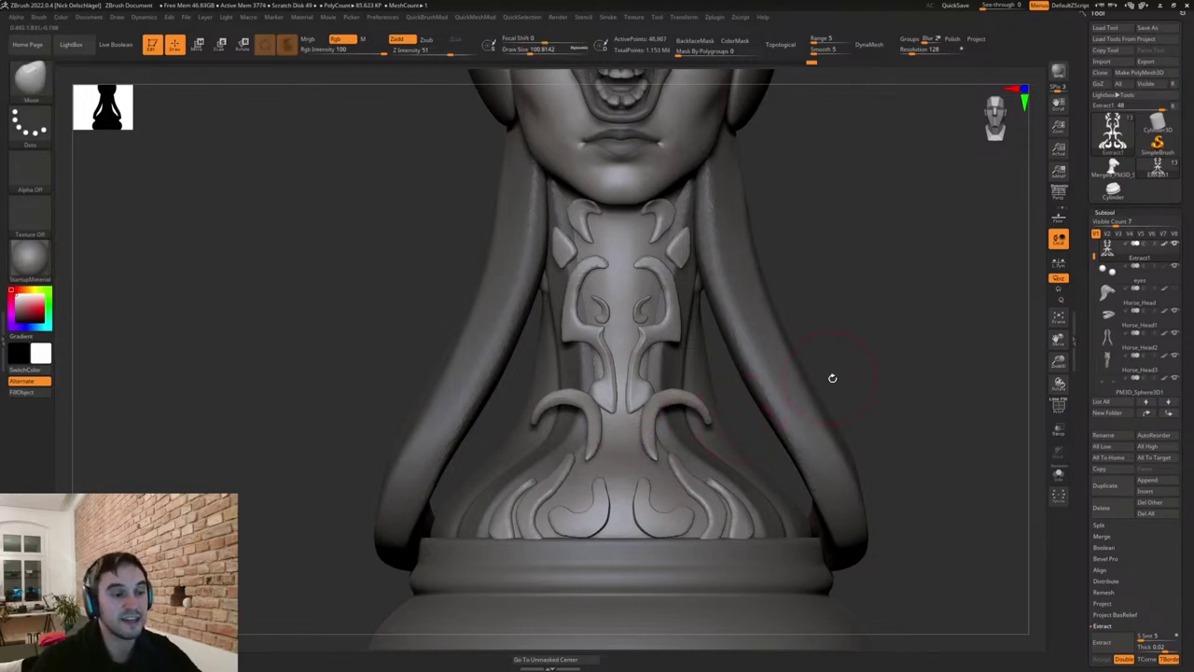
mouse_move(856, 338)
mouse_down()
mouse_move(850, 299)
mouse_move(804, 341)
mouse_move(808, 370)
mouse_up()
key(b)
key(m)
key(t)
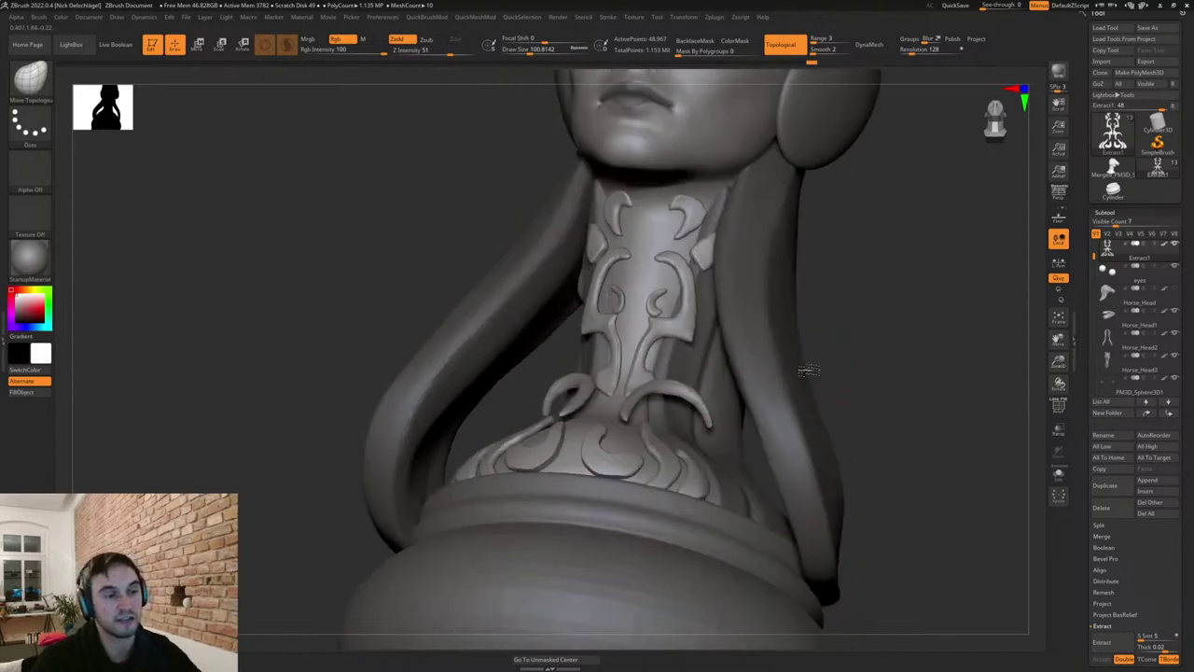
mouse_move(716, 424)
mouse_down()
mouse_move(707, 446)
mouse_move(723, 428)
mouse_move(715, 413)
mouse_move(672, 394)
mouse_up()
shift+drag(844, 375, 875, 394)
drag(655, 381, 666, 389)
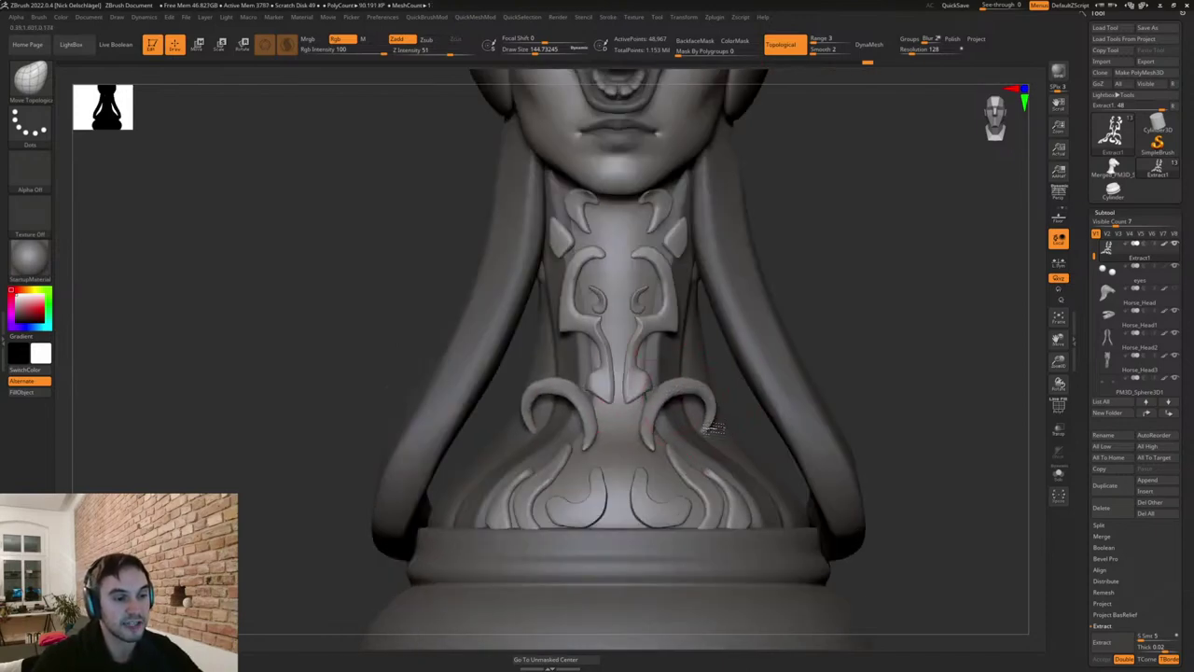
key(s)
mouse_move(793, 411)
mouse_down()
mouse_move(682, 413)
mouse_move(713, 396)
mouse_move(698, 425)
mouse_move(664, 437)
mouse_move(737, 435)
mouse_up()
key(s)
key(s)
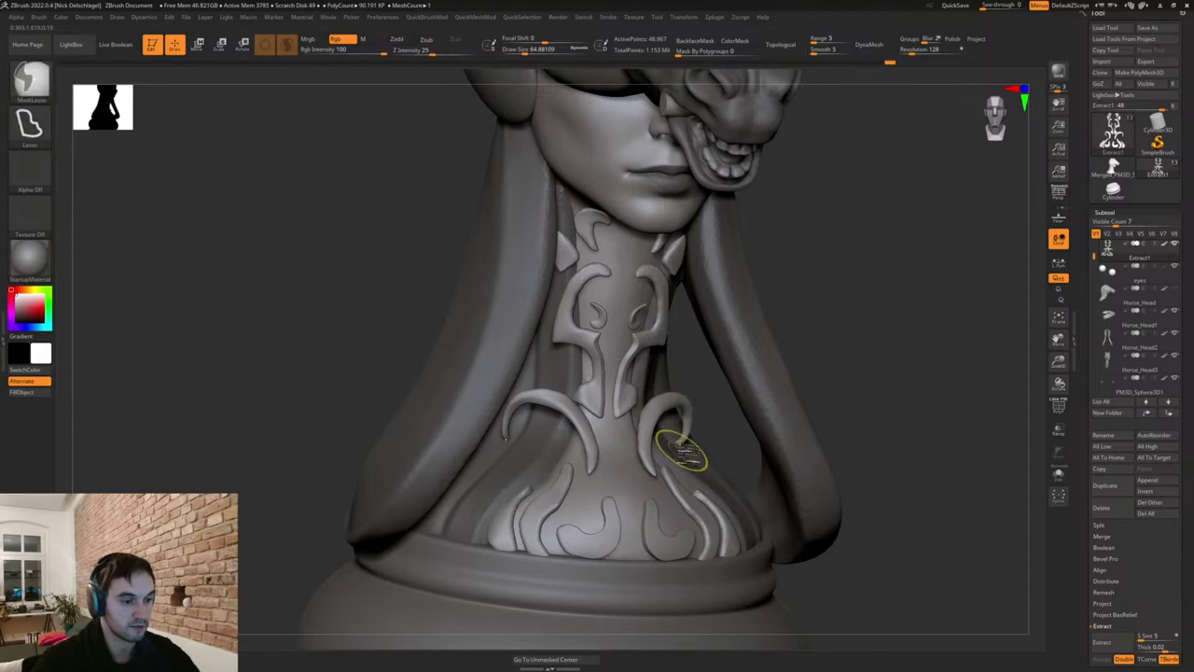
Pull thin tips from the outer ends of the large curls with SnakeHook and thicken them with the Inflat brush.
key(b)
key(s)
key(h)
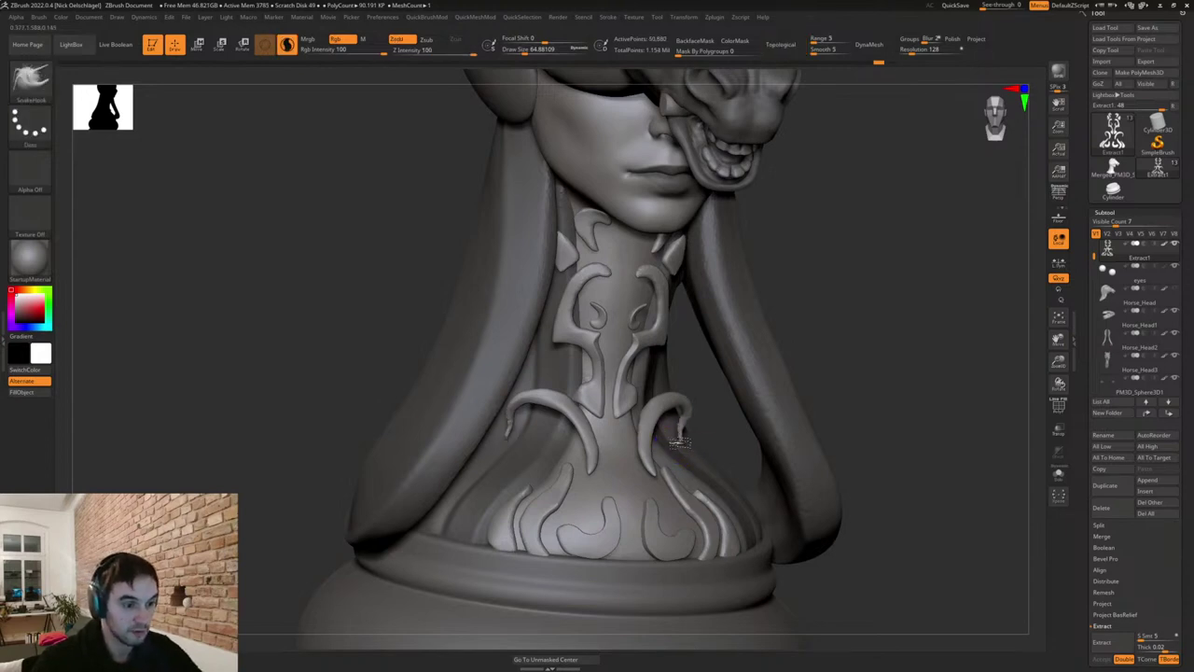
drag(687, 444, 680, 443)
key(ctrl+z)
key(s)
key(b)
key(i)
key(n)
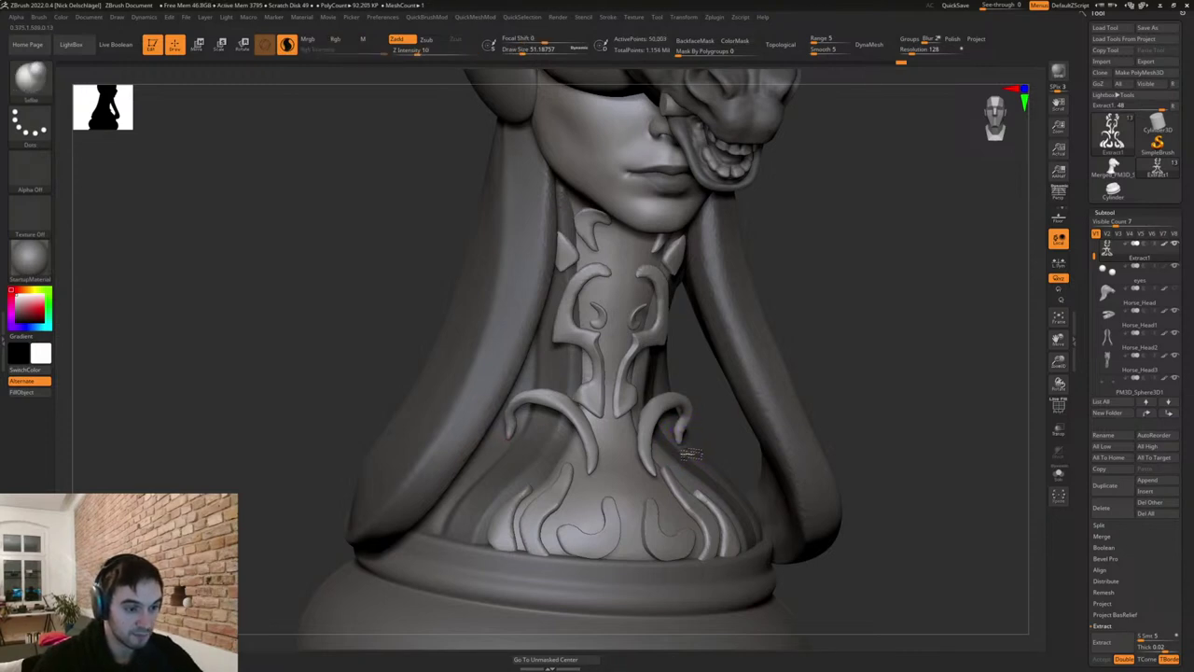
Extend the large curls' outer tips into outward-flicking S-shapes with the SnakeHook brush.
key(b)
key(m)
key(v)
key(b)
key(s)
key(h)
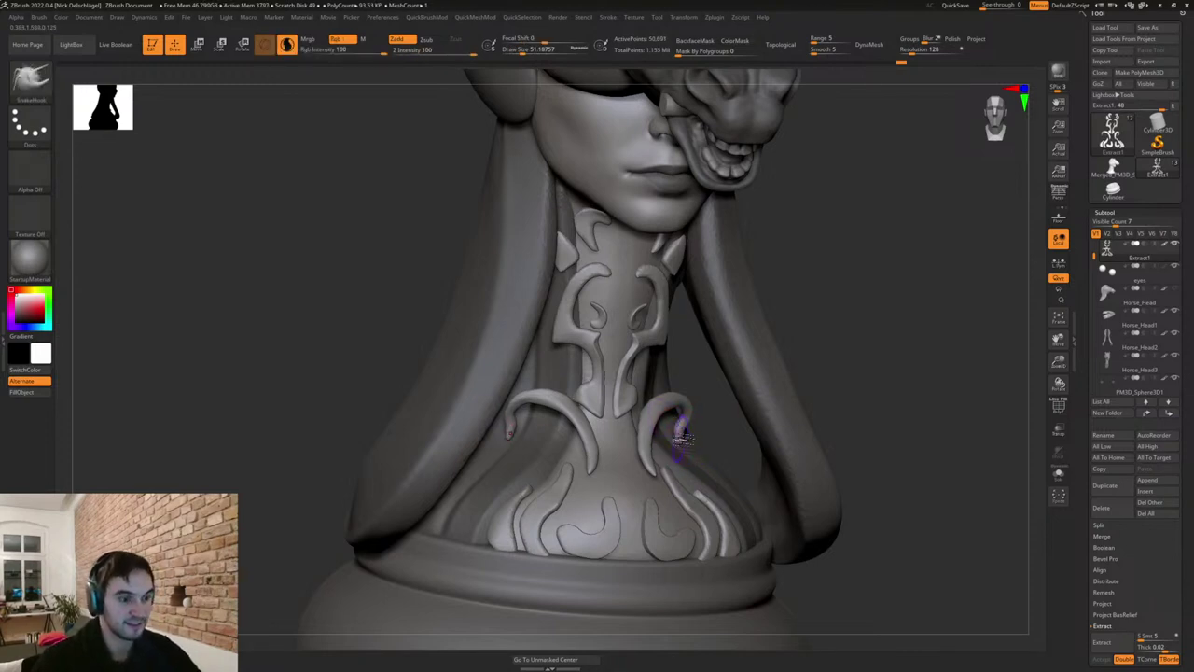
drag(679, 446, 682, 449)
right_drag(681, 448, 624, 444)
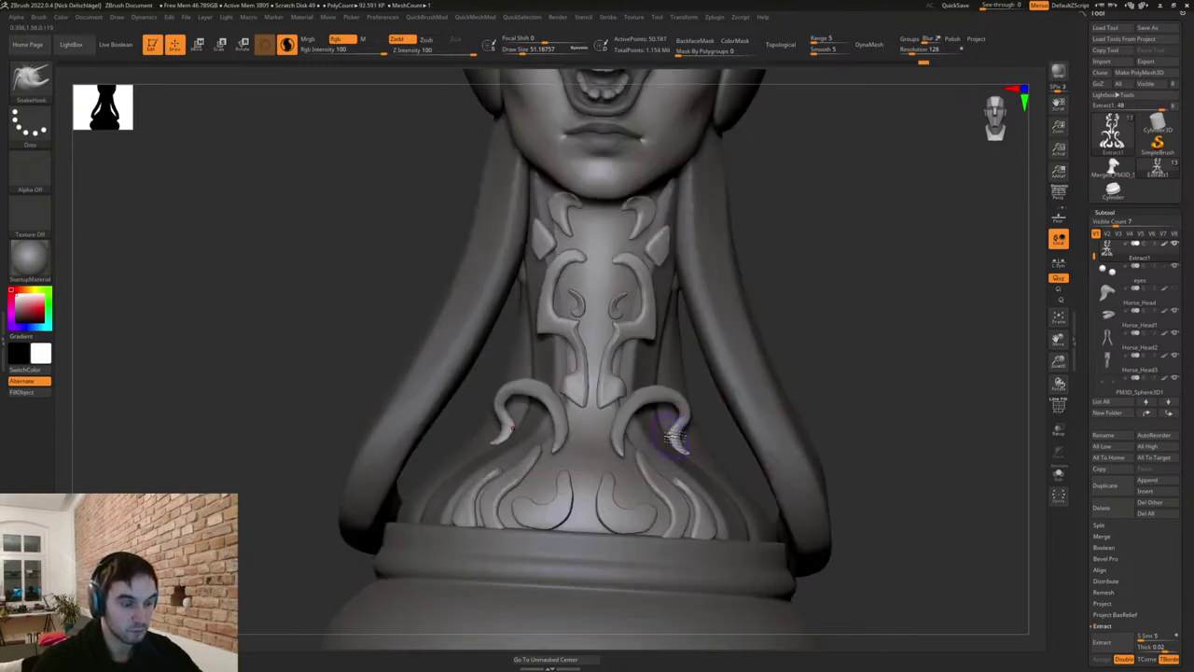
mouse_move(664, 424)
right_down()
mouse_move(607, 438)
mouse_move(668, 437)
right_up()
Inflate the flicked tips of the large curls and flatten their surfaces with TrimDynamic.
key(b)
key(i)
key(n)
mouse_move(679, 437)
mouse_down()
mouse_move(660, 388)
mouse_move(639, 389)
mouse_move(677, 412)
mouse_up()
key(b)
key(t)
key(d)
mouse_move(813, 411)
shift+mouse_down()
mouse_move(836, 389)
mouse_move(749, 355)
shift+mouse_up()
Examine the whole chess piece from the front, side and above to judge the reshaped curls.
key(b)
key(m)
key(v)
key(s)
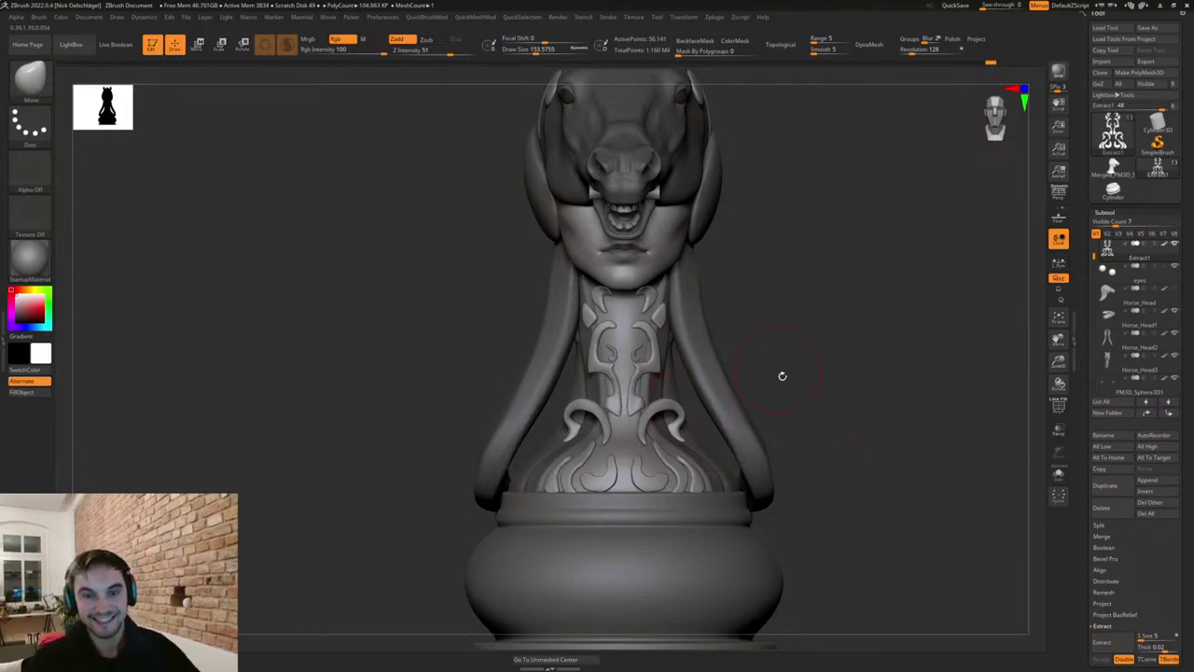
drag(781, 376, 815, 408)
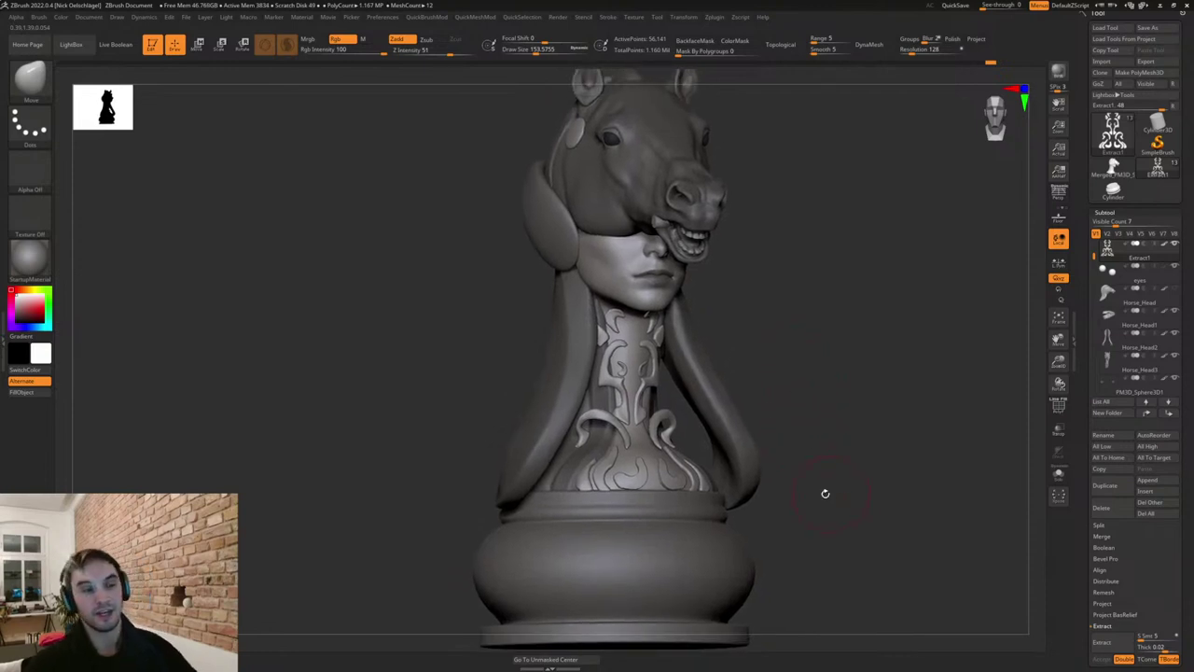
mouse_move(794, 383)
mouse_down()
mouse_move(787, 342)
mouse_move(818, 395)
mouse_move(821, 453)
mouse_move(807, 480)
mouse_move(816, 494)
mouse_move(830, 489)
mouse_up()
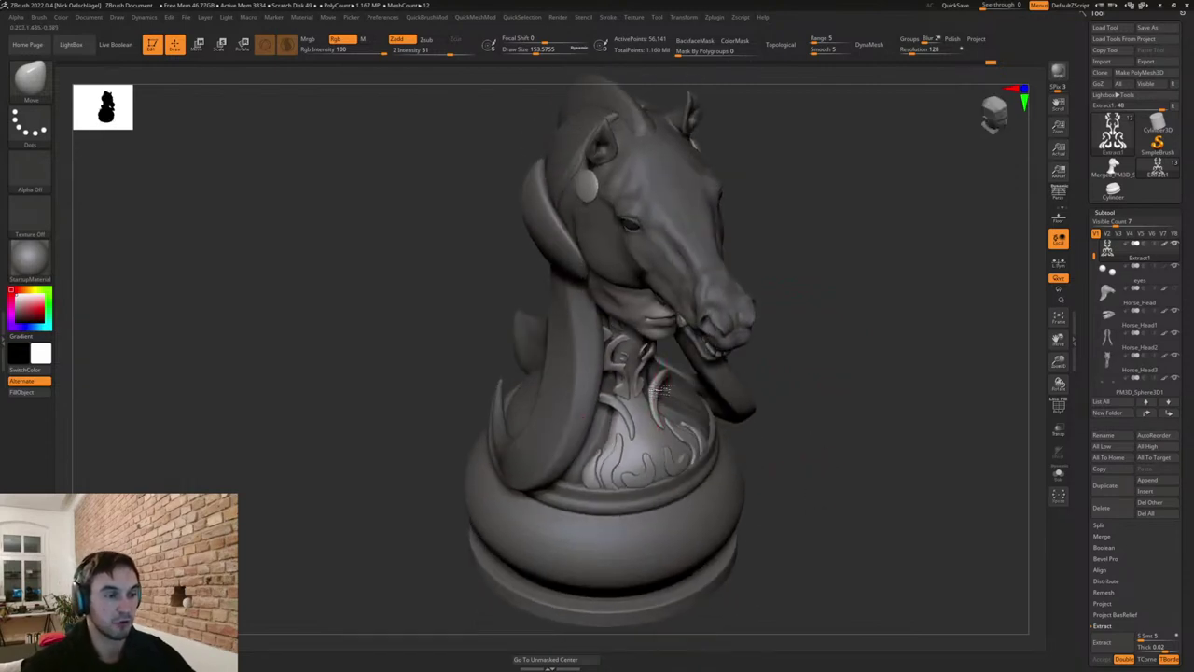
shift+drag(778, 387, 705, 398)
Shape small outward spurs on the lower ends of the central scroll stems with the Move Topological brush.
key(s)
alt+drag(747, 362, 752, 401)
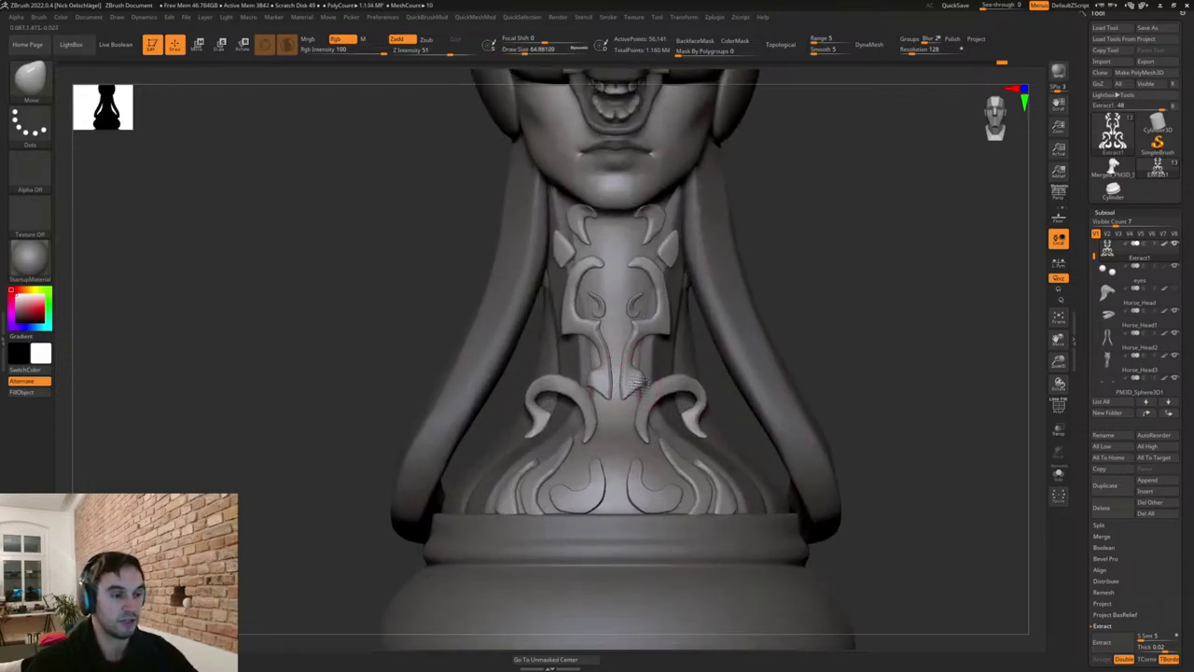
key(ctrl+z)
key(b)
key(m)
key(t)
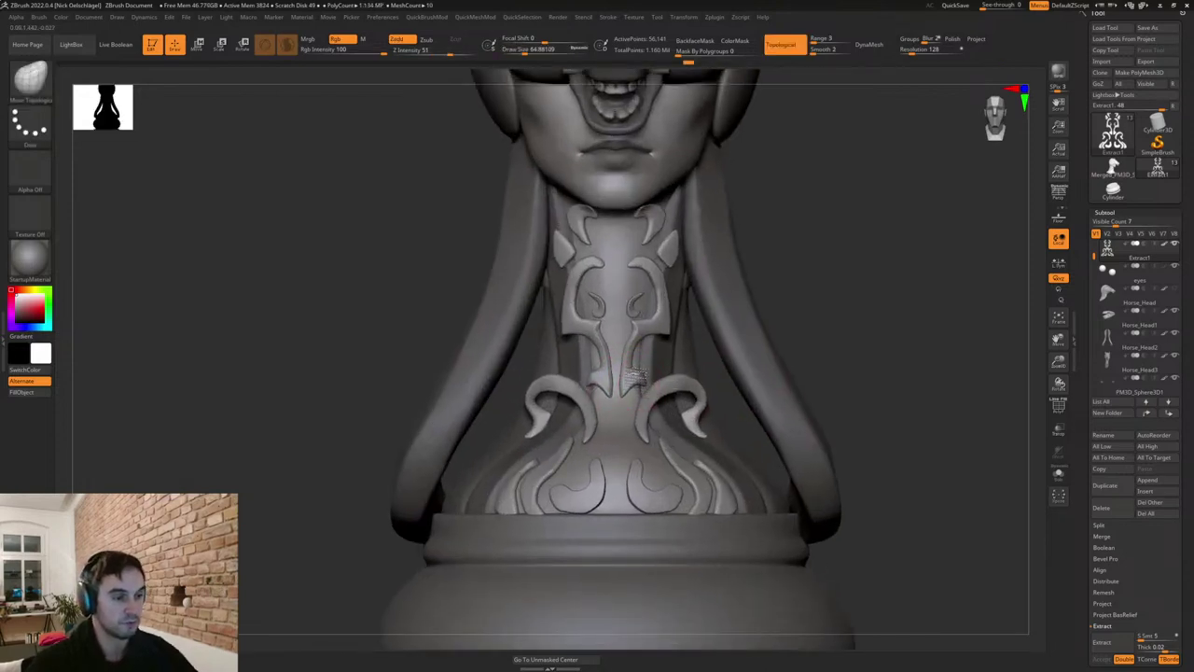
key(s)
drag(636, 386, 637, 391)
alt+right_drag(638, 390, 628, 362)
right_click(624, 365)
key(s)
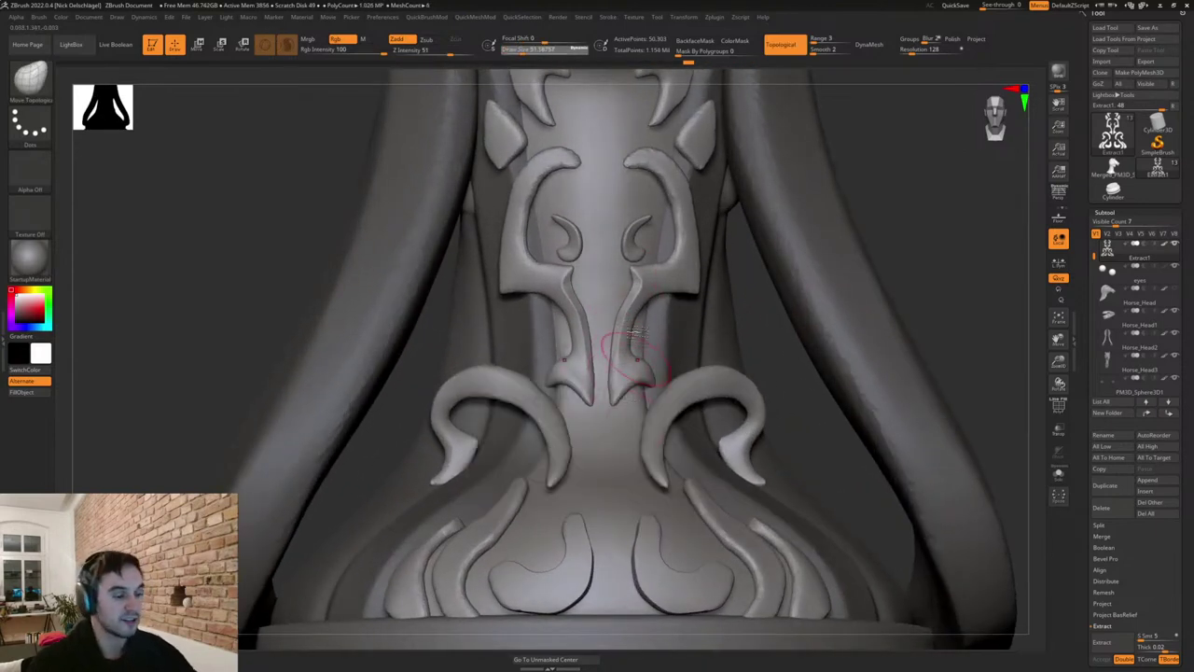
Flatten and clean the new spurs at the bottom of the central scroll stems with TrimDynamic.
key(b)
key(t)
key(d)
key(ctrl+z)
drag(629, 397, 621, 374)
key(s)
mouse_move(634, 373)
mouse_down()
mouse_move(625, 378)
mouse_move(668, 373)
mouse_up()
key(s)
right_drag(690, 371, 661, 366)
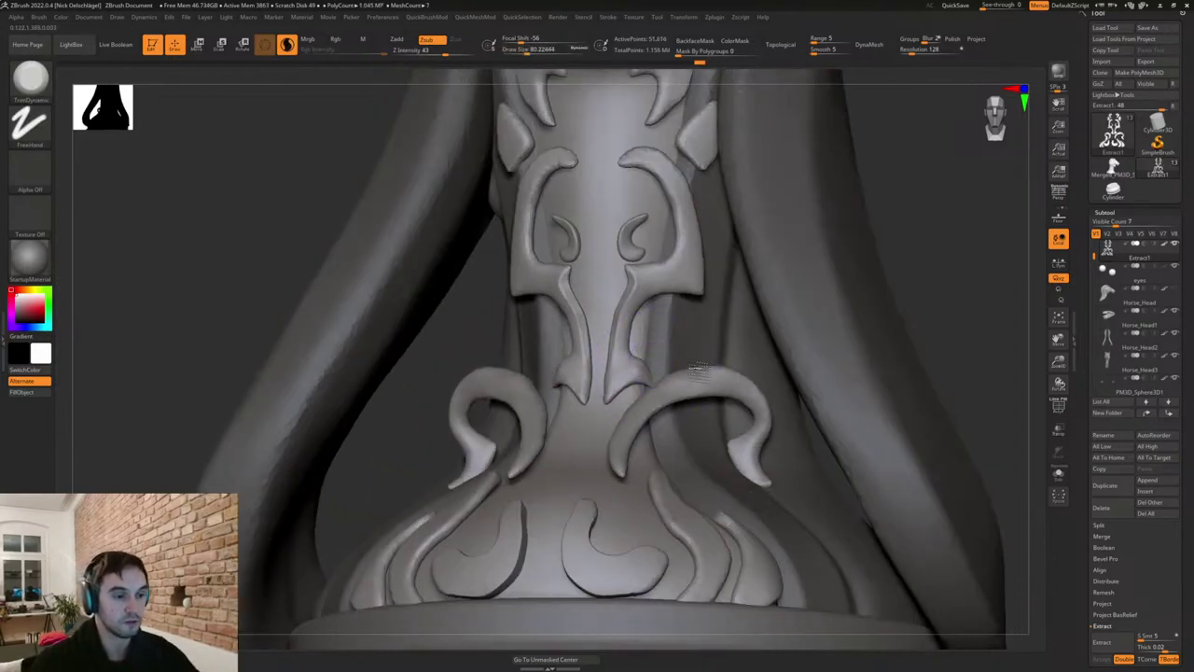
drag(698, 368, 711, 369)
key(ctrl+z)
Mask the central scroll stems and the small inner hooks, leaving the lower spurs unmasked.
key(b)
key(m)
key(v)
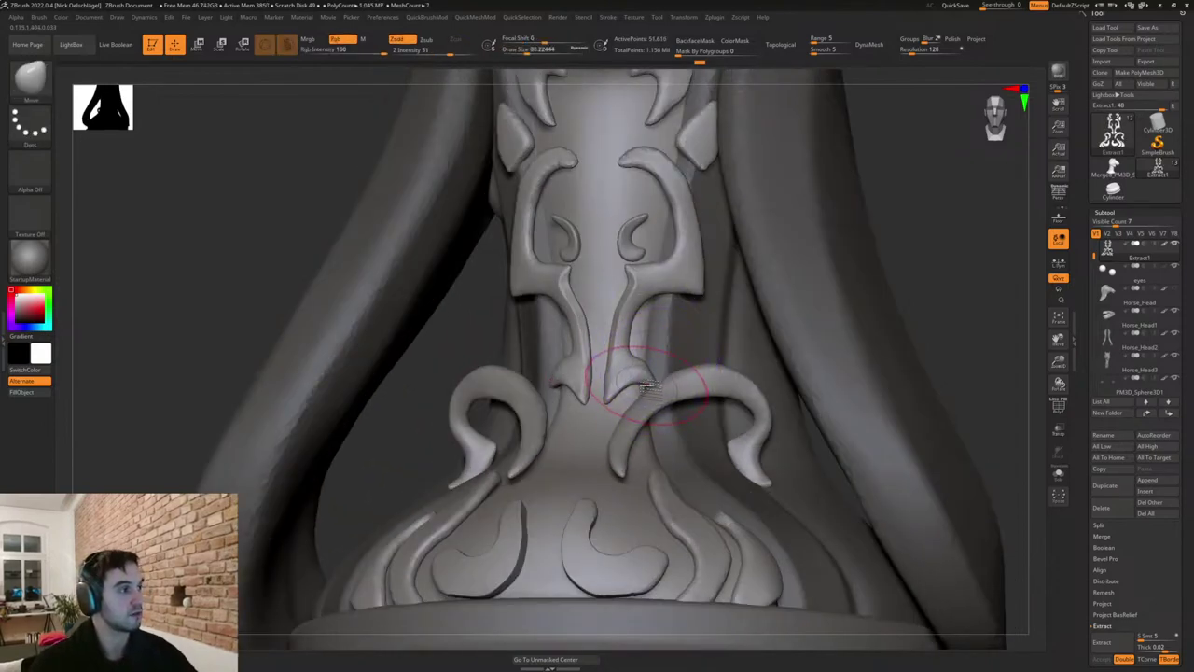
key(b)
key(m)
key(t)
mouse_move(627, 340)
ctrl+mouse_down()
mouse_move(620, 395)
mouse_move(597, 359)
ctrl+mouse_up()
mouse_move(646, 384)
mouse_down()
mouse_move(554, 229)
mouse_move(567, 266)
mouse_up()
key(ctrl+z)
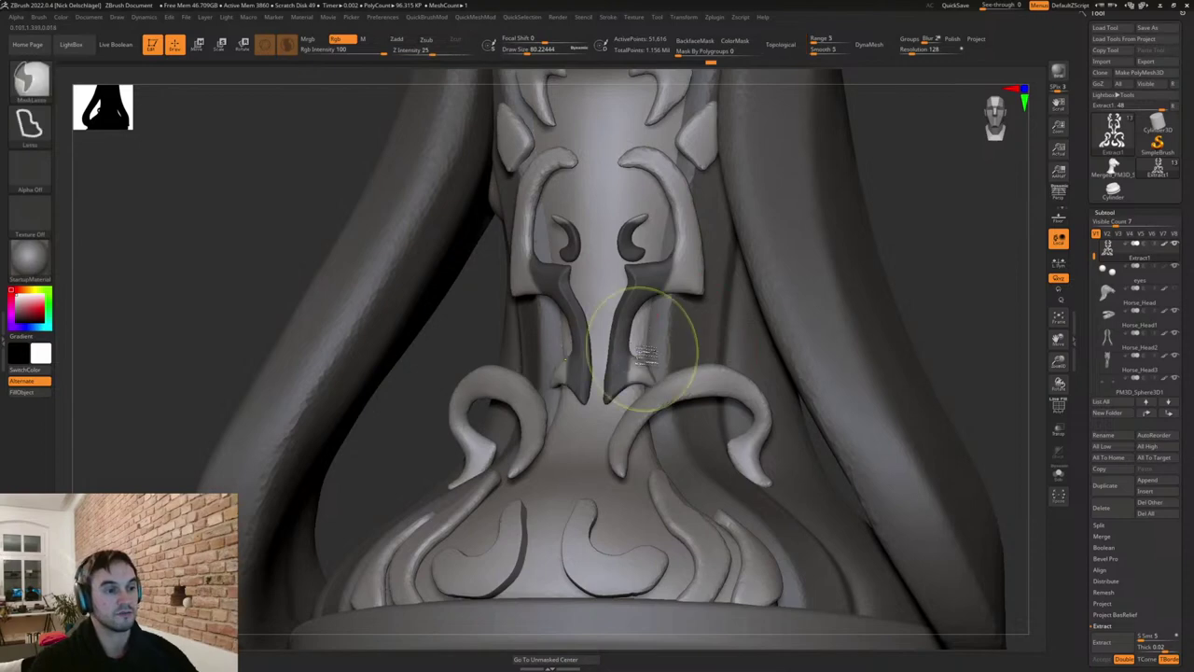
Pull the unmasked spurs outward into curved hooks with Move Topological, adjusting their depth from an angled view.
key(ctrl+z)
key([)
key([)
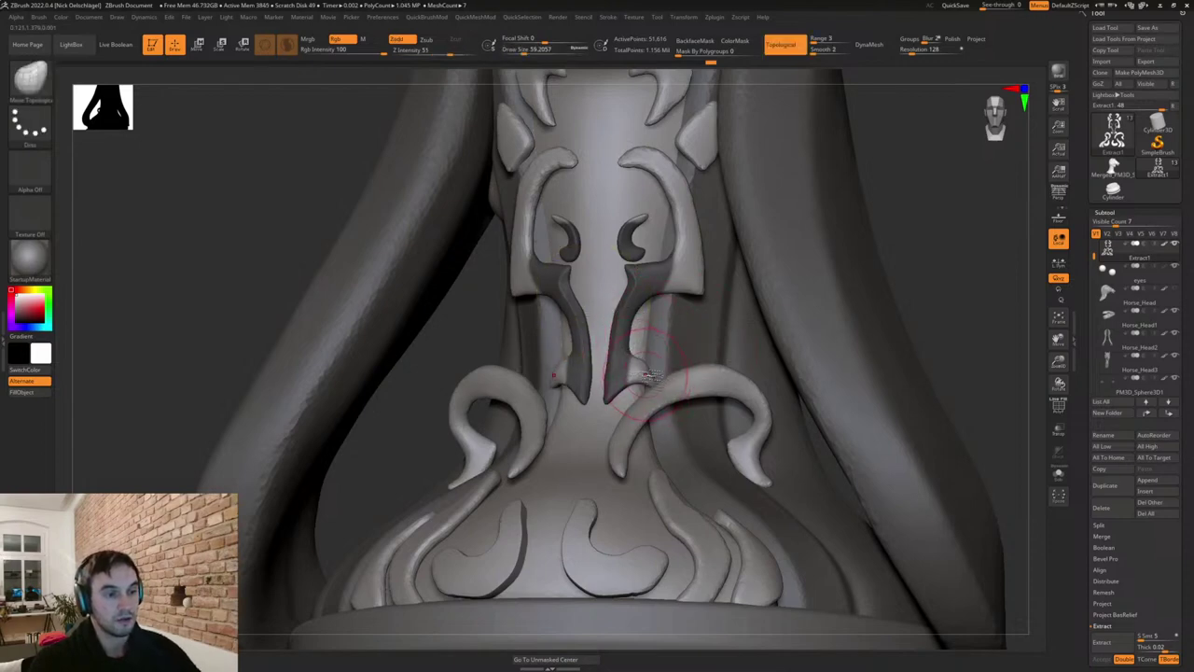
drag(655, 372, 704, 367)
key(ctrl+z)
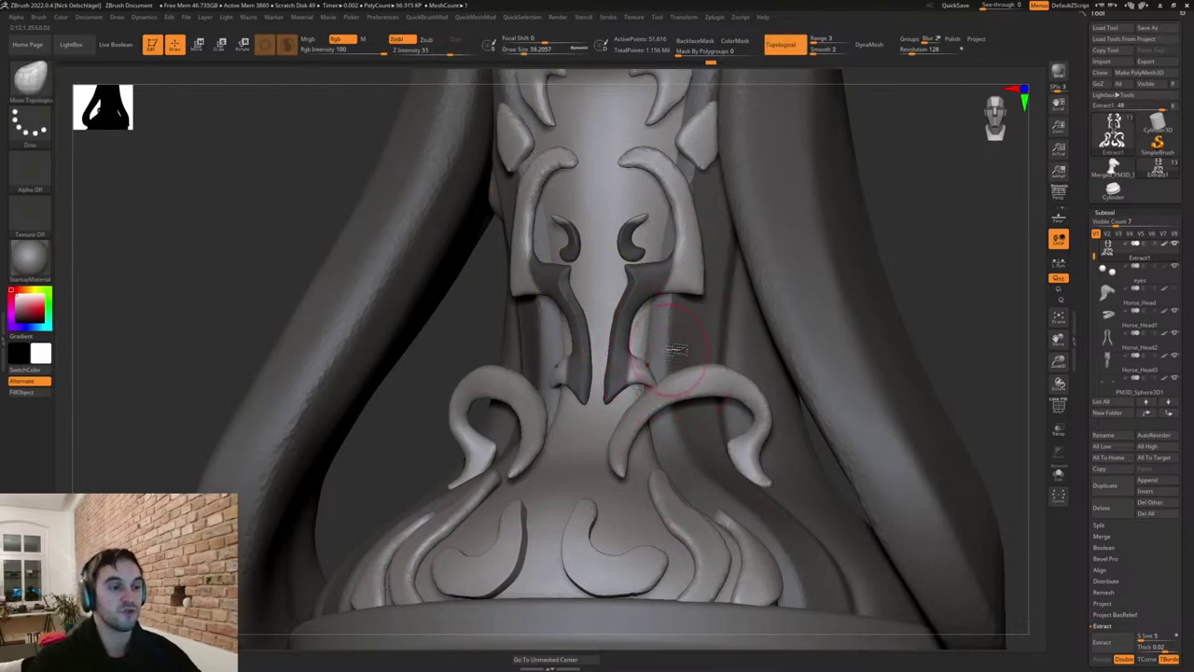
right_drag(664, 363, 607, 280)
drag(709, 385, 691, 380)
key(s)
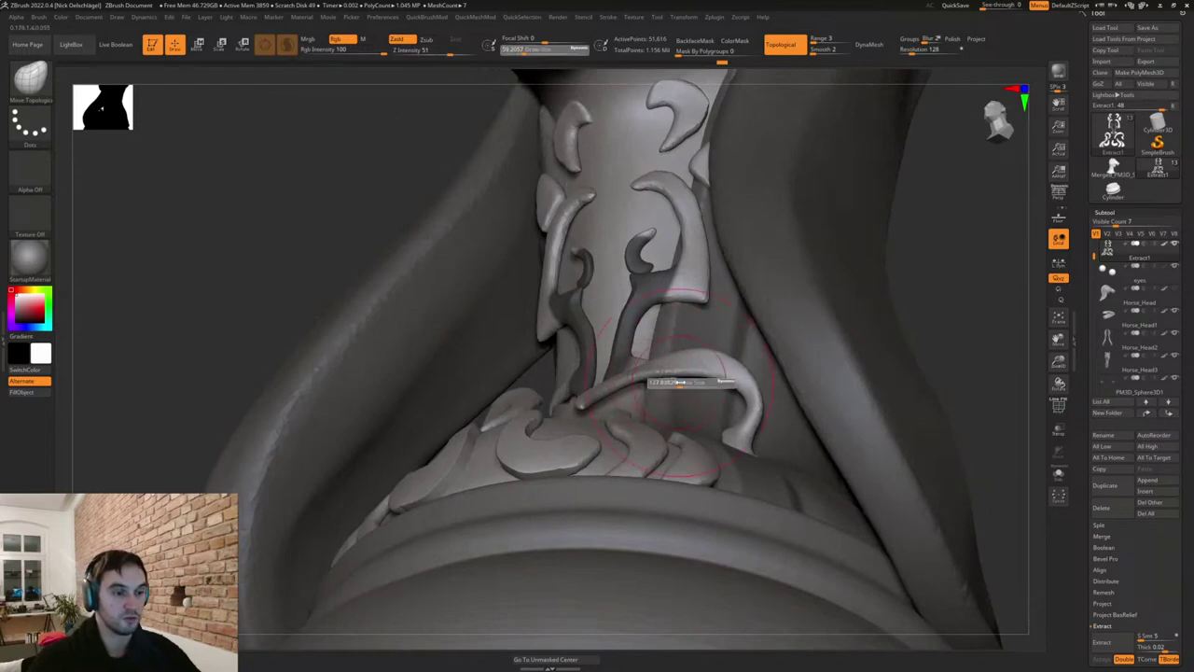
click(696, 382)
right_drag(643, 326, 686, 392)
drag(660, 360, 676, 349)
key(s)
click(664, 346)
mouse_move(664, 346)
right_down()
mouse_move(650, 347)
mouse_move(668, 353)
right_up()
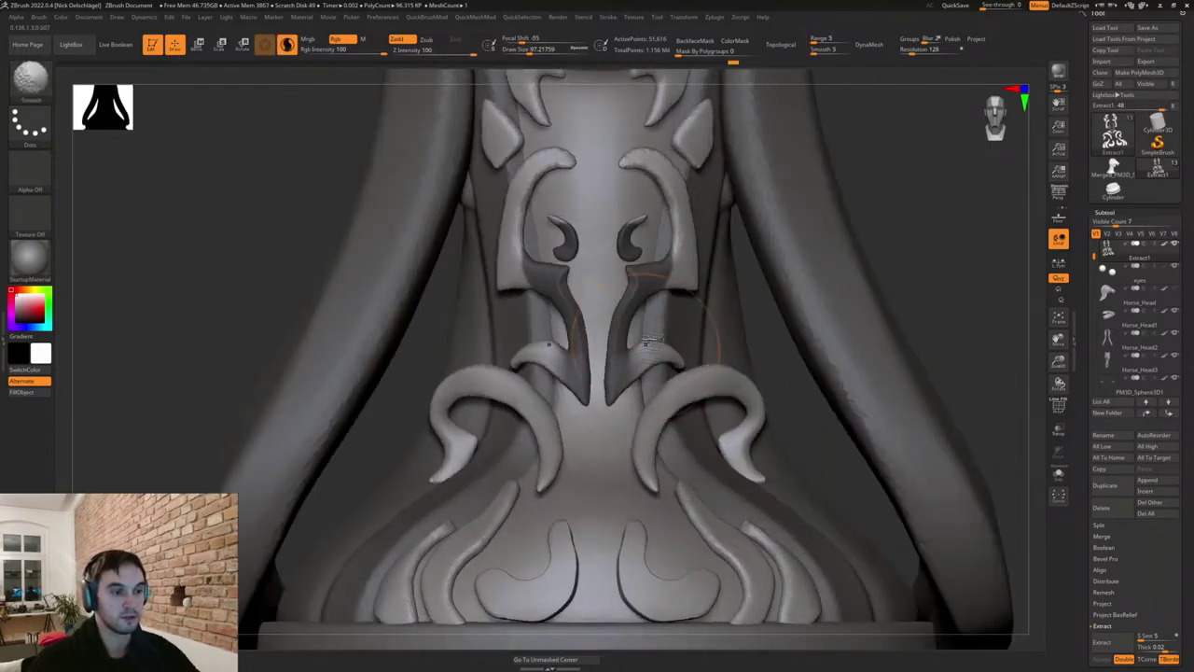
Clear the mask and refine where the hooked spurs join the central stems with a smaller Move Topological brush.
key(s)
click(660, 357)
ctrl+drag(744, 346, 758, 360)
key(s)
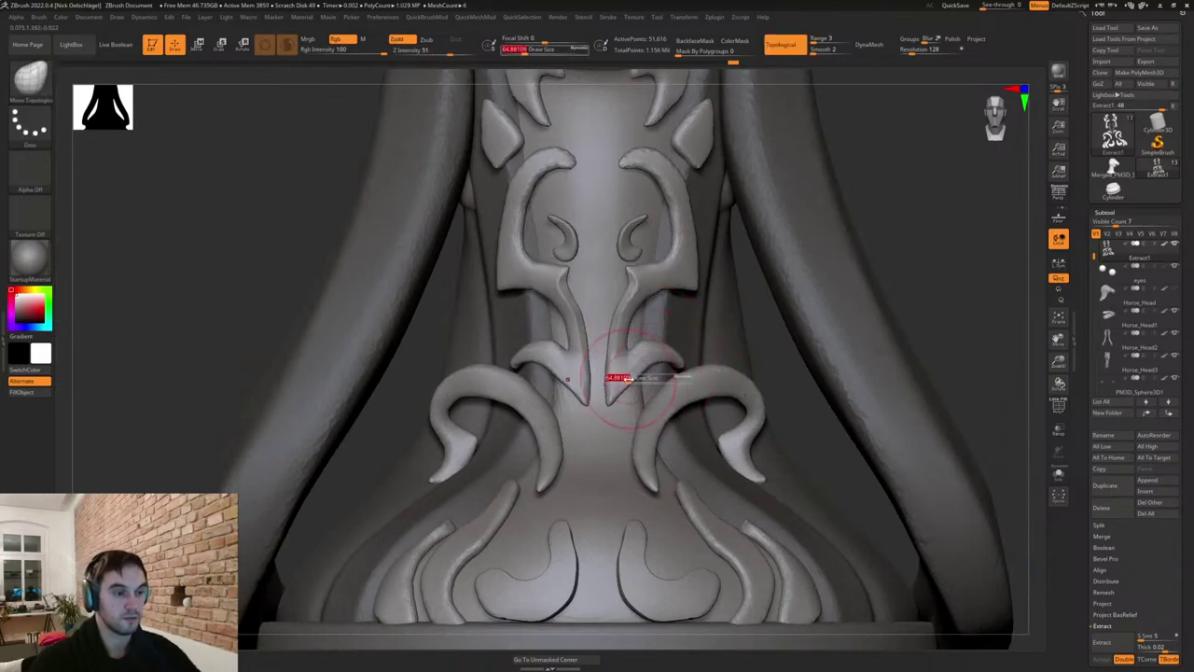
click(637, 377)
key(s)
click(639, 353)
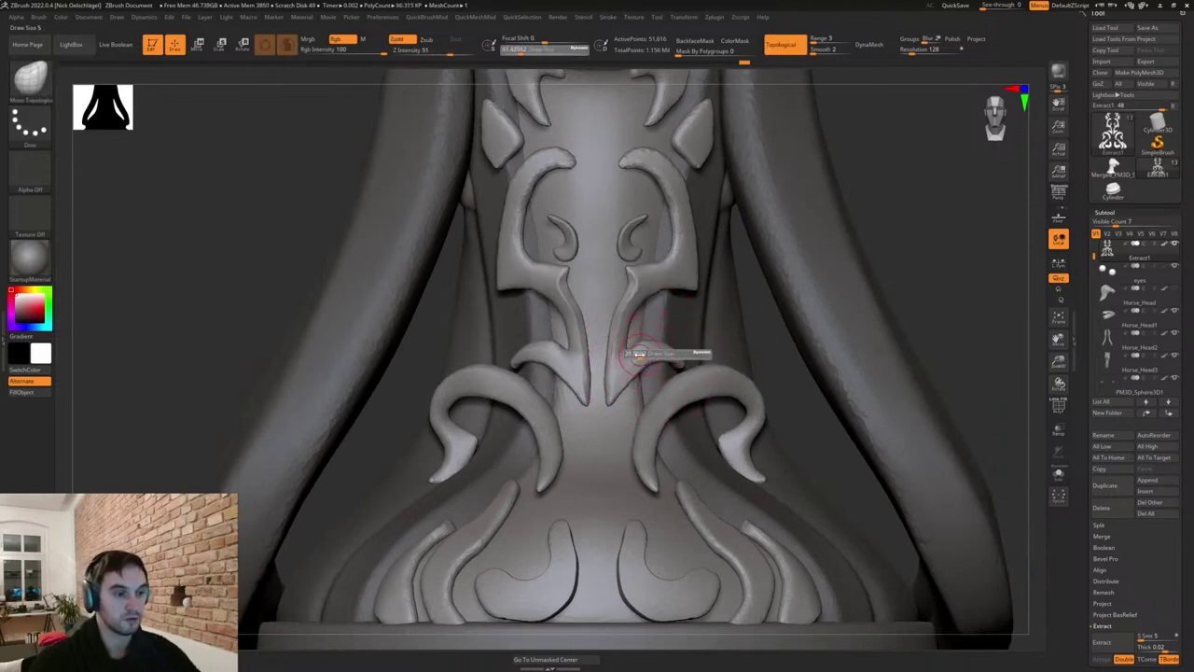
Flatten the inner edges and pointed lower tips of the central scroll stems with a small TrimDynamic brush.
key(b)
key(t)
key(d)
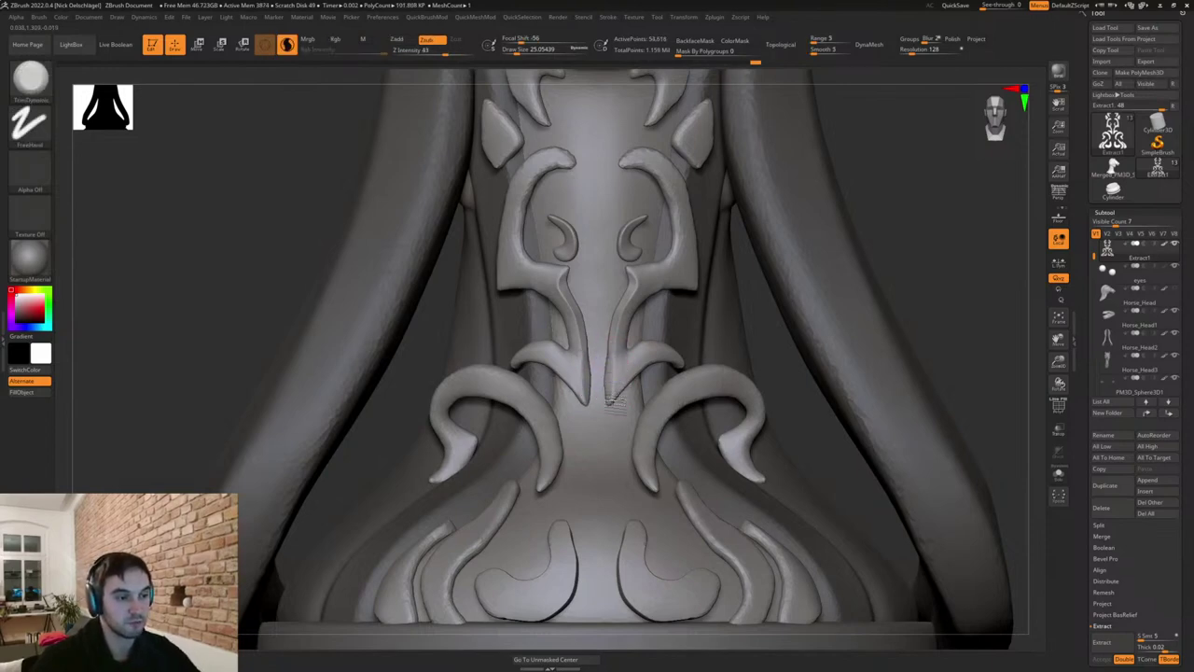
drag(615, 404, 614, 407)
drag(620, 310, 617, 401)
drag(626, 324, 611, 403)
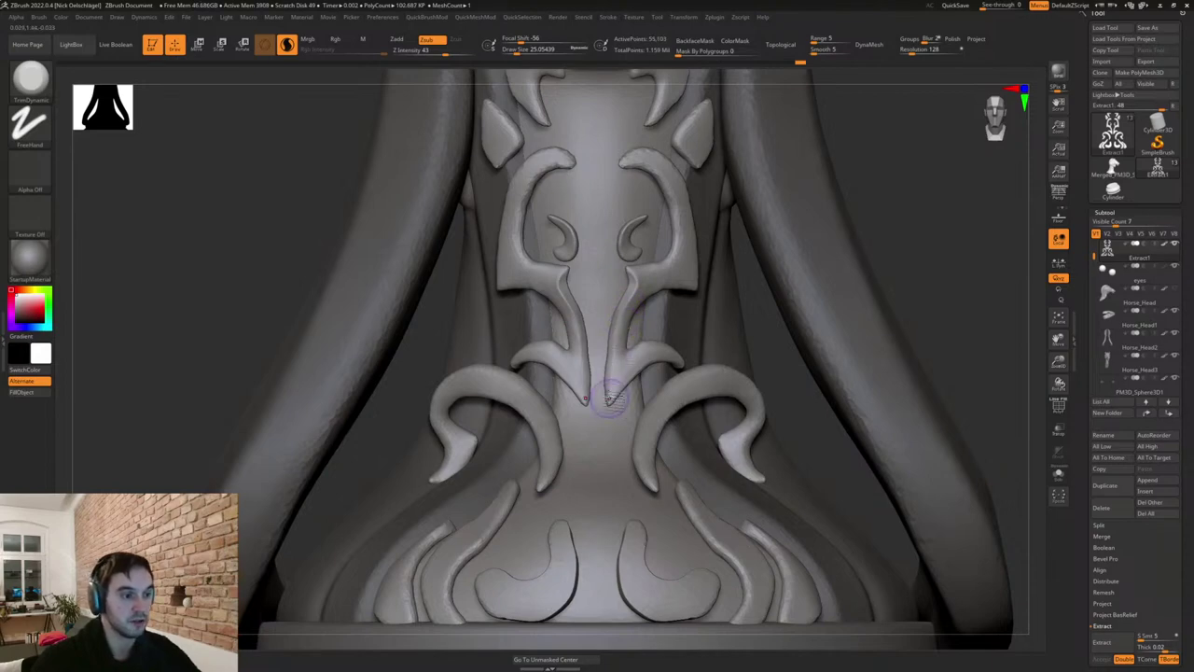
right_drag(588, 359, 657, 365)
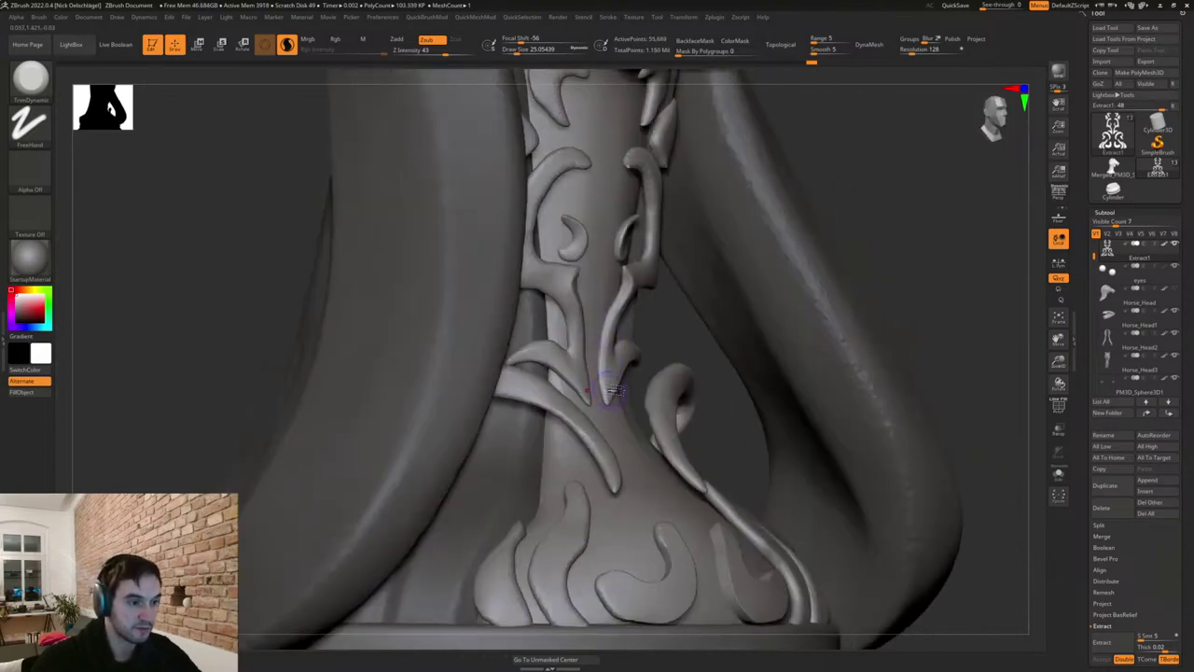
drag(607, 389, 608, 402)
Trim and smooth the upper bends of the central stems and the surfaces of the hooked spurs.
right_drag(633, 289, 563, 297)
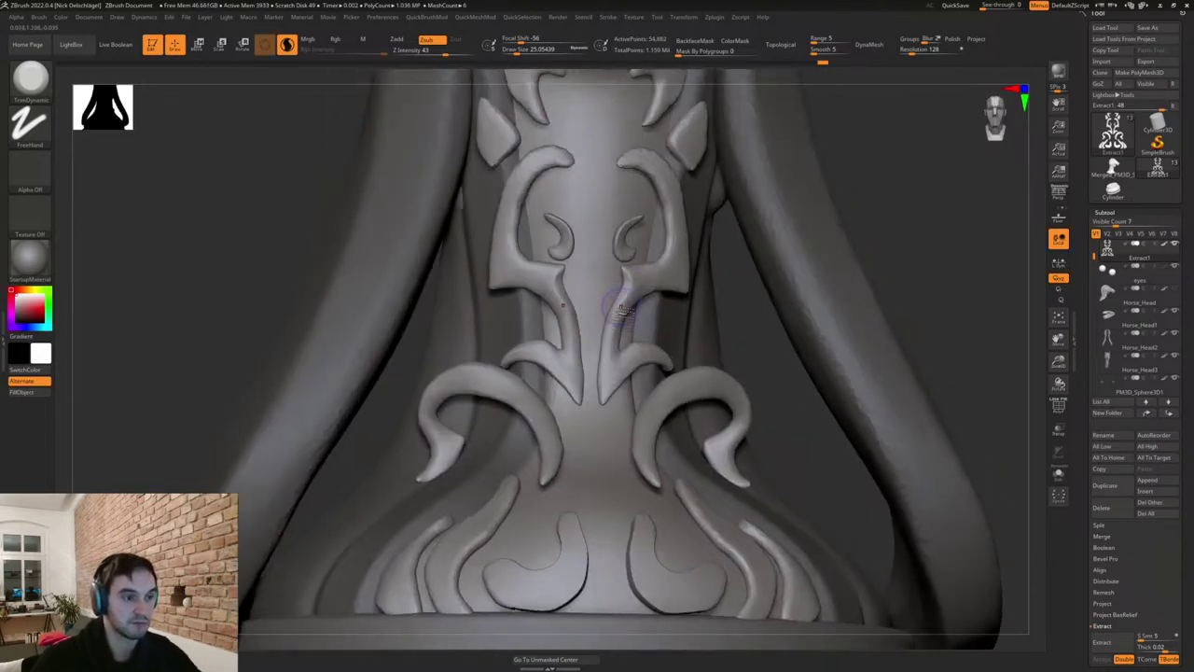
drag(626, 278, 638, 271)
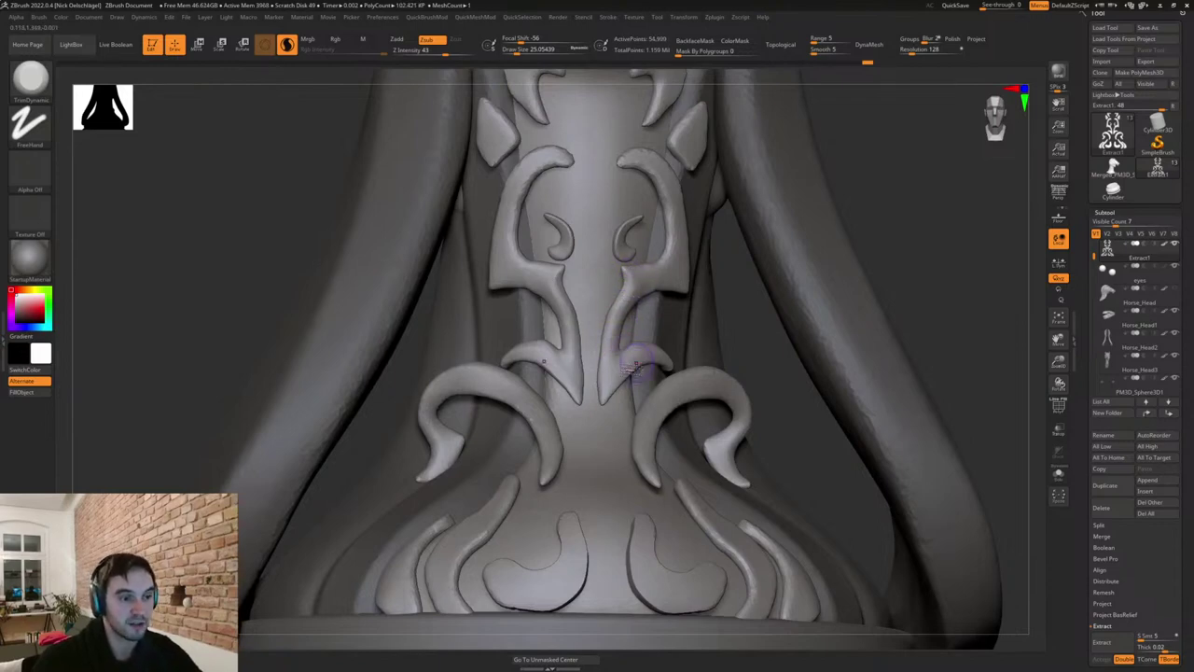
right_drag(639, 348, 619, 350)
mouse_move(614, 393)
shift+mouse_down()
mouse_move(612, 406)
mouse_move(608, 398)
shift+mouse_up()
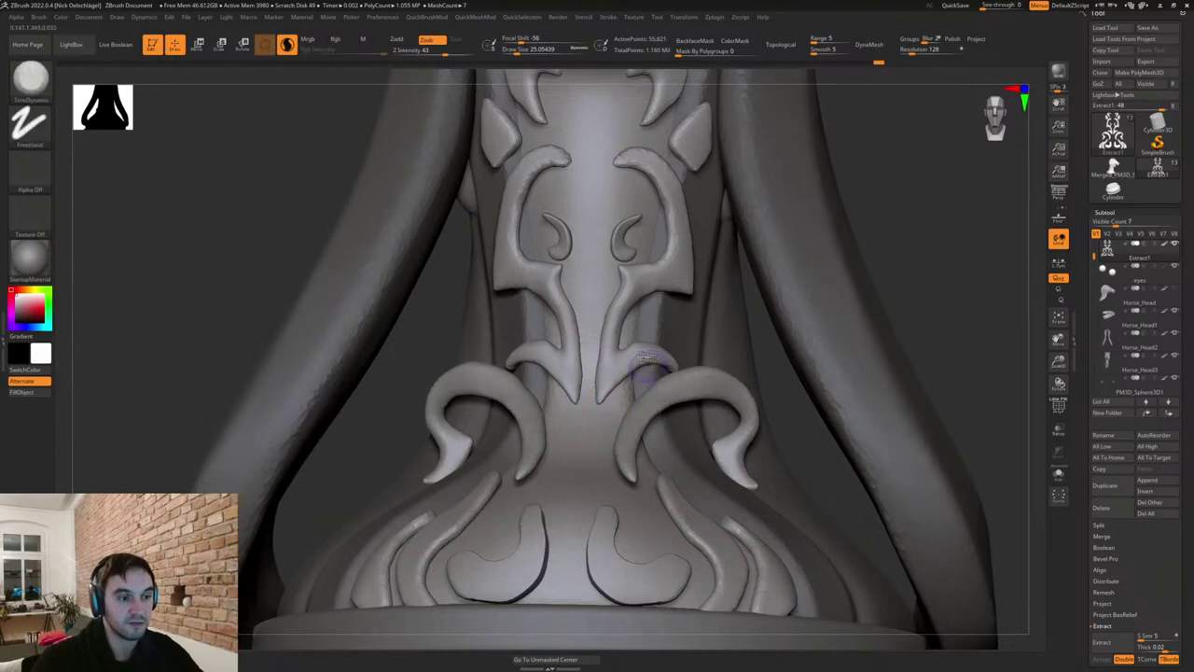
right_drag(648, 360, 608, 360)
shift+drag(686, 382, 674, 370)
right_drag(643, 335, 681, 338)
key(s)
mouse_move(659, 356)
mouse_down()
mouse_move(671, 365)
mouse_move(629, 348)
mouse_move(598, 358)
mouse_up()
Refine the inner contour and lower points of the central stems with a small Move brush.
key(b)
key(m)
key(v)
key(s)
key(s)
key(s)
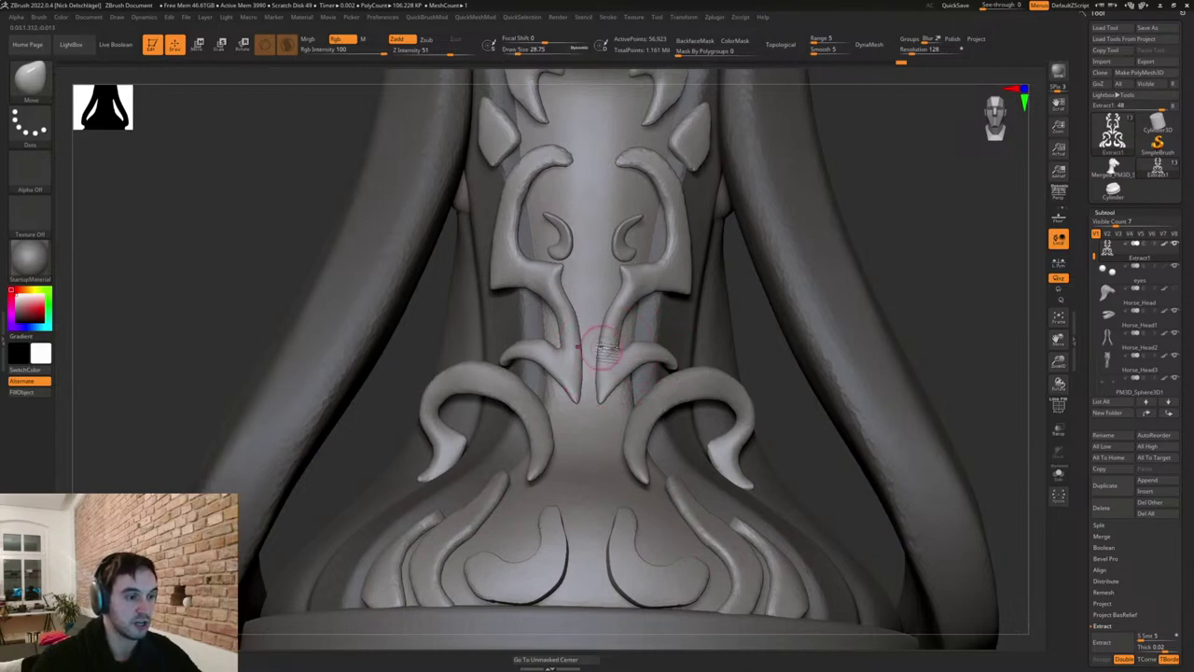
drag(607, 407, 603, 402)
Examine the whole chess piece from a distance in three-quarter and side views to assess the filigree.
mouse_move(615, 374)
right_down()
mouse_move(621, 385)
mouse_move(584, 317)
right_up()
right_drag(736, 342, 674, 401)
mouse_move(586, 445)
ctrl+mouse_down()
mouse_move(633, 416)
mouse_move(652, 446)
ctrl+mouse_up()
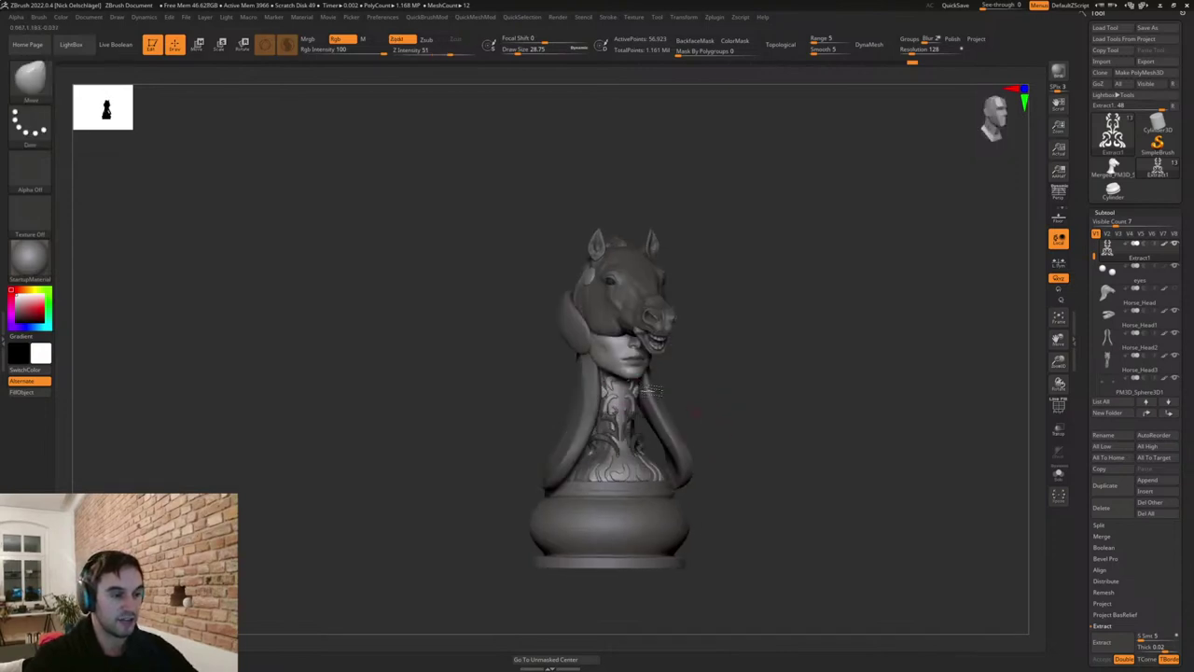
ctrl+drag(577, 403, 677, 384)
ctrl+drag(589, 448, 700, 469)
ctrl+drag(705, 389, 719, 346)
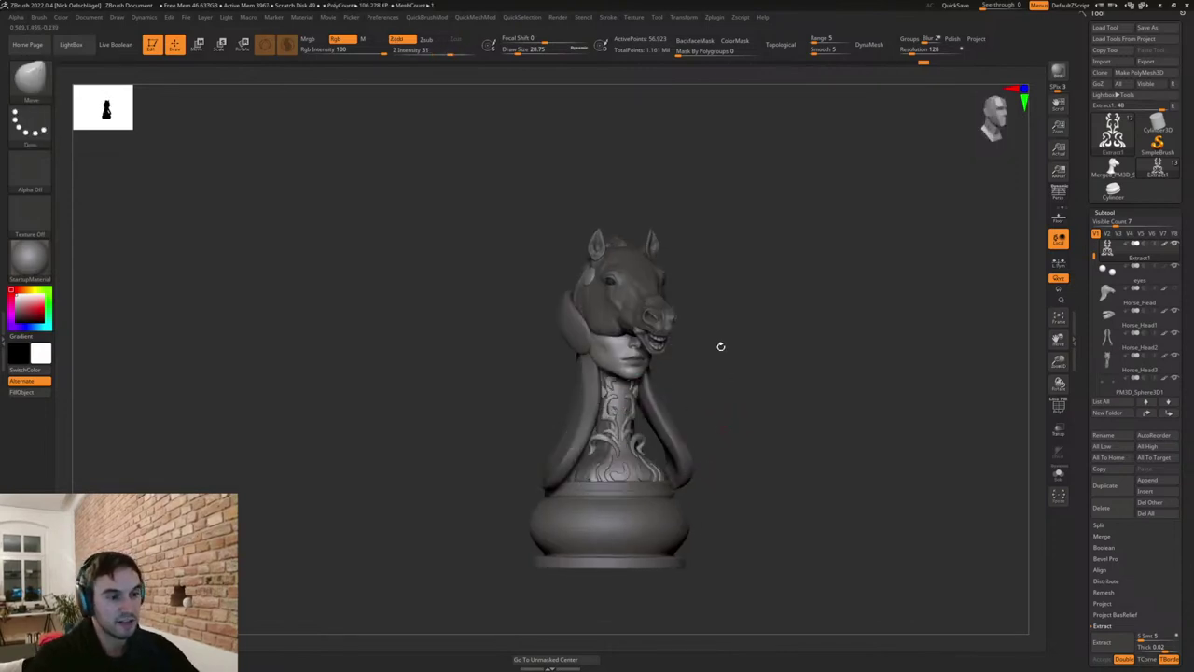
mouse_move(758, 473)
right_down()
mouse_move(737, 480)
mouse_move(752, 477)
right_up()
right_drag(752, 477, 741, 484)
mouse_move(748, 432)
right_down()
mouse_move(775, 428)
mouse_move(735, 435)
mouse_move(774, 444)
mouse_move(747, 434)
mouse_move(725, 445)
right_up()
Pull the lower filigree scrolls toward the flared neck base with the Move Topological brush, reducing the draw size to about 104.
key(s)
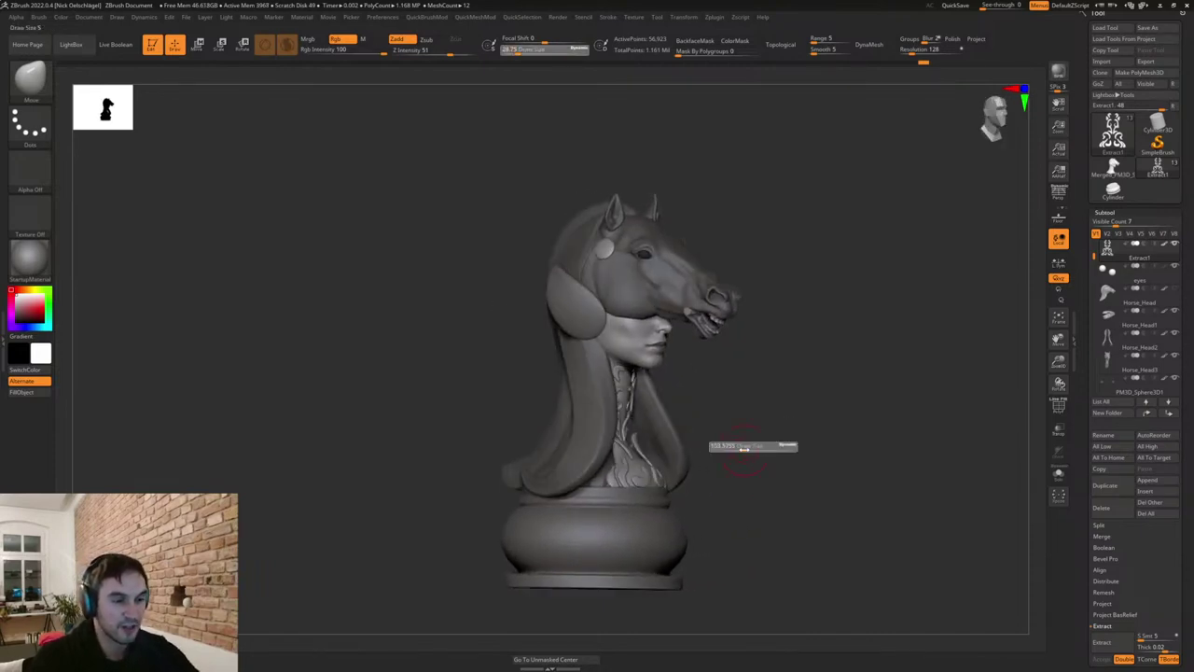
drag(745, 447, 760, 448)
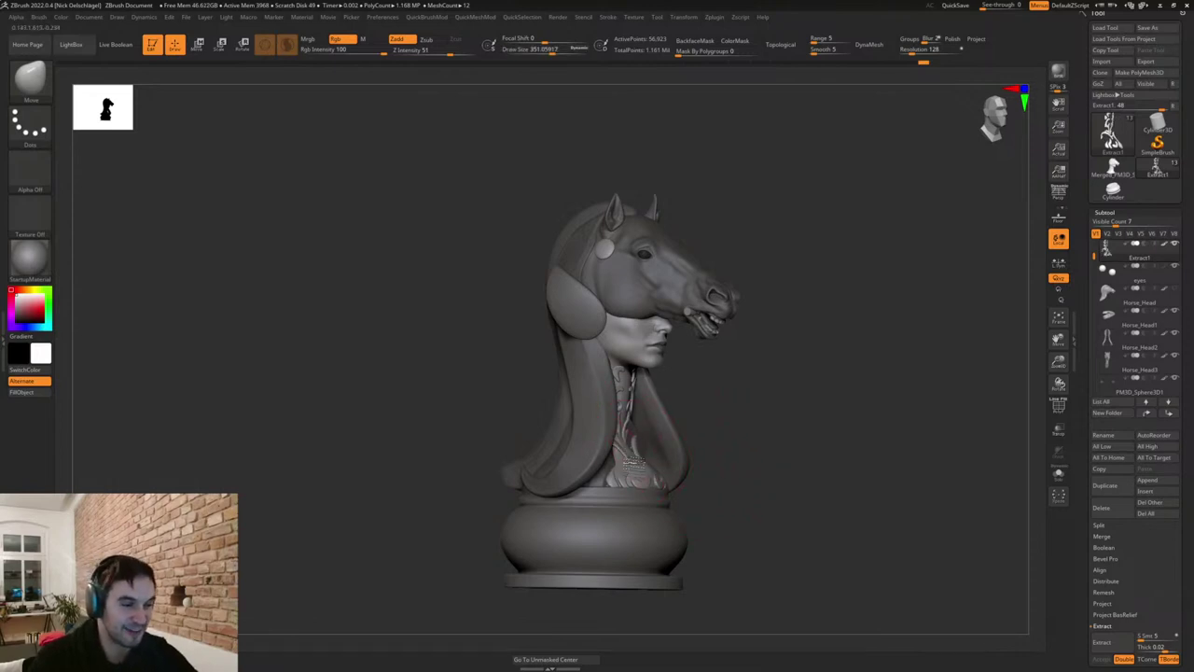
key(s)
drag(633, 461, 626, 461)
key(b)
key(m)
key(t)
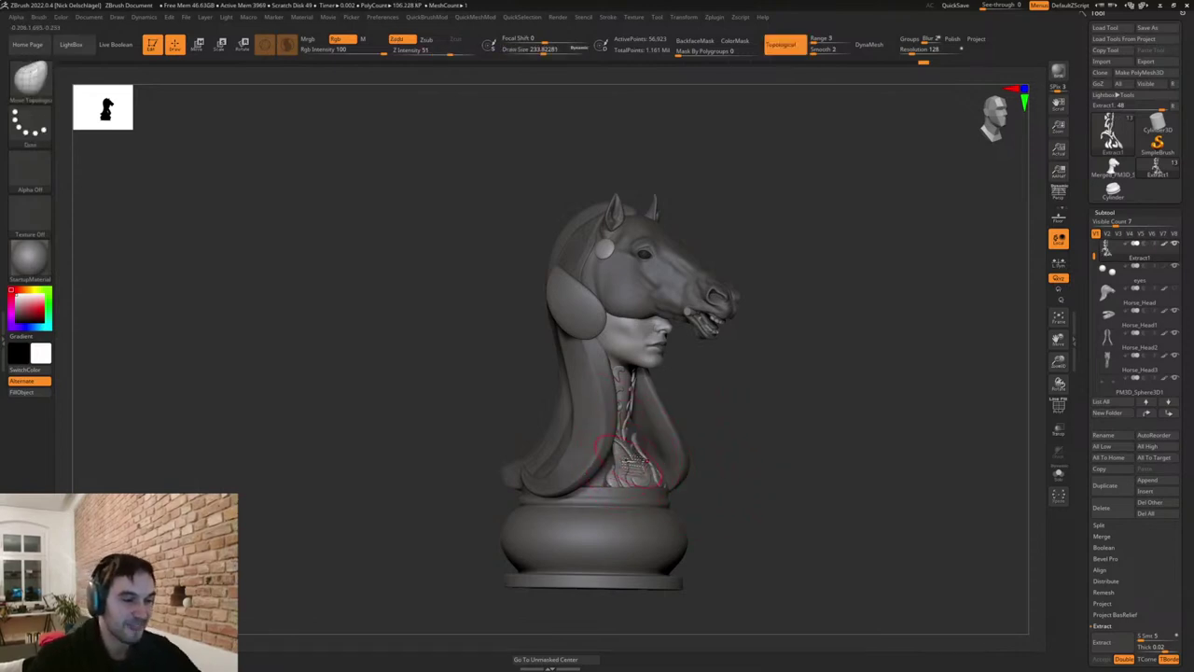
mouse_move(709, 442)
shift+right_down()
mouse_move(759, 445)
mouse_move(800, 499)
shift+right_up()
key(s)
drag(674, 486, 666, 486)
right_drag(808, 405, 812, 476)
drag(685, 478, 686, 477)
drag(677, 466, 679, 464)
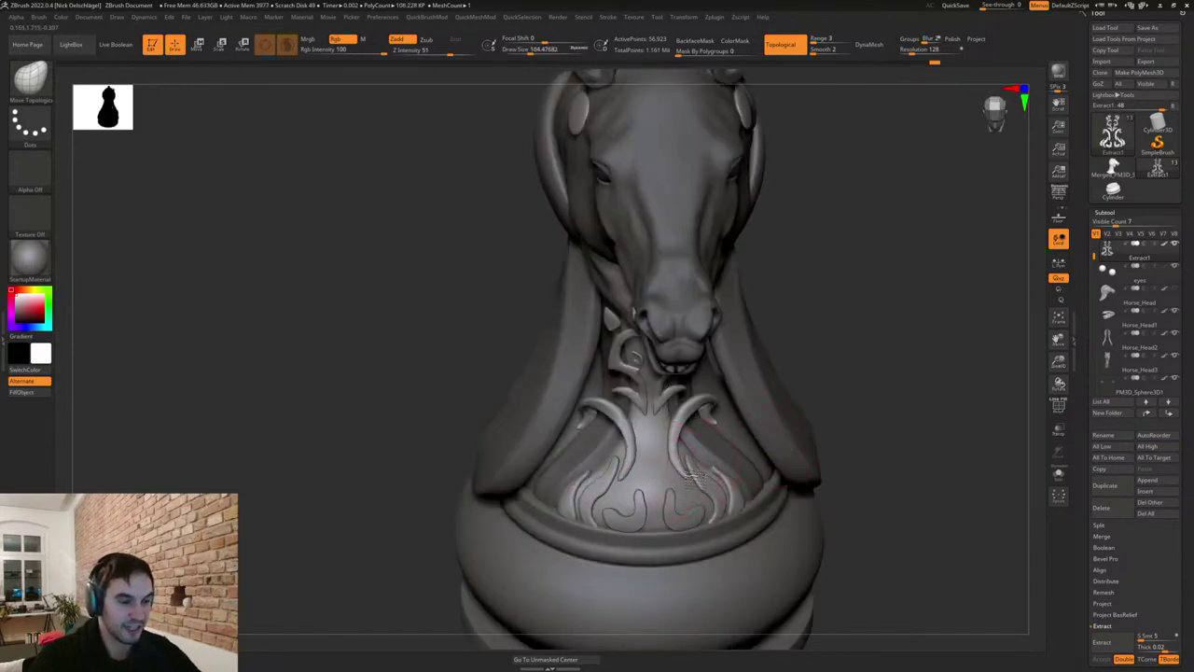
Nudge the tops and outer edges of the lower scrolls so they follow the curve of the neck base.
mouse_move(688, 470)
right_down()
mouse_move(611, 474)
mouse_move(667, 483)
right_up()
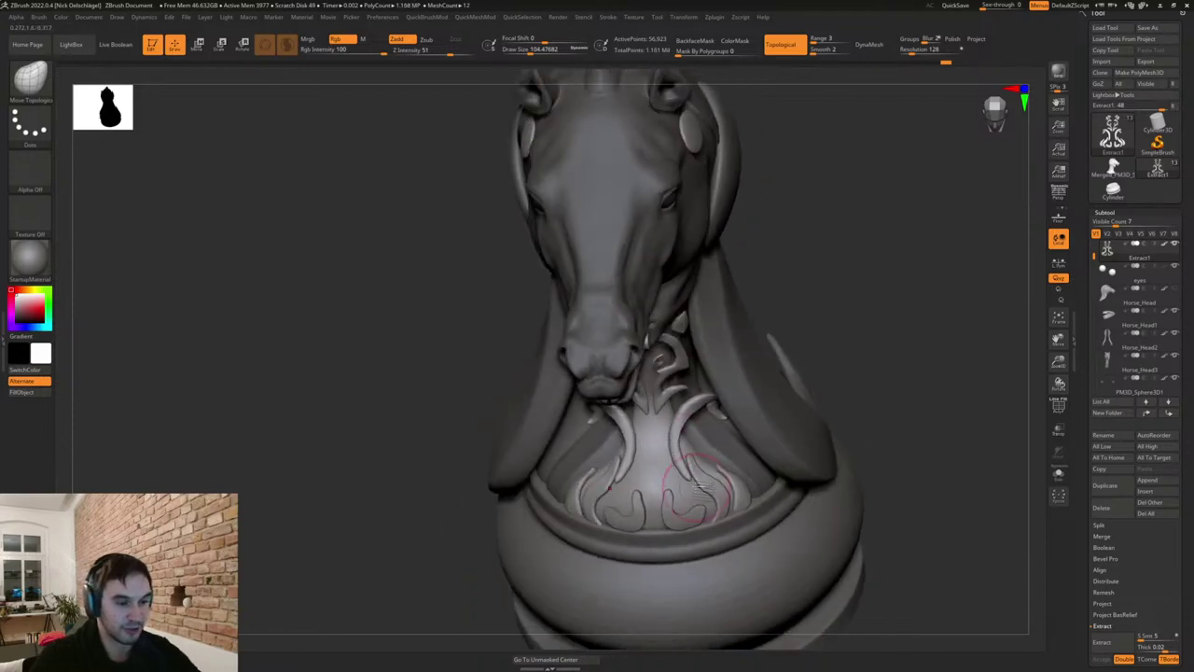
drag(693, 472, 699, 475)
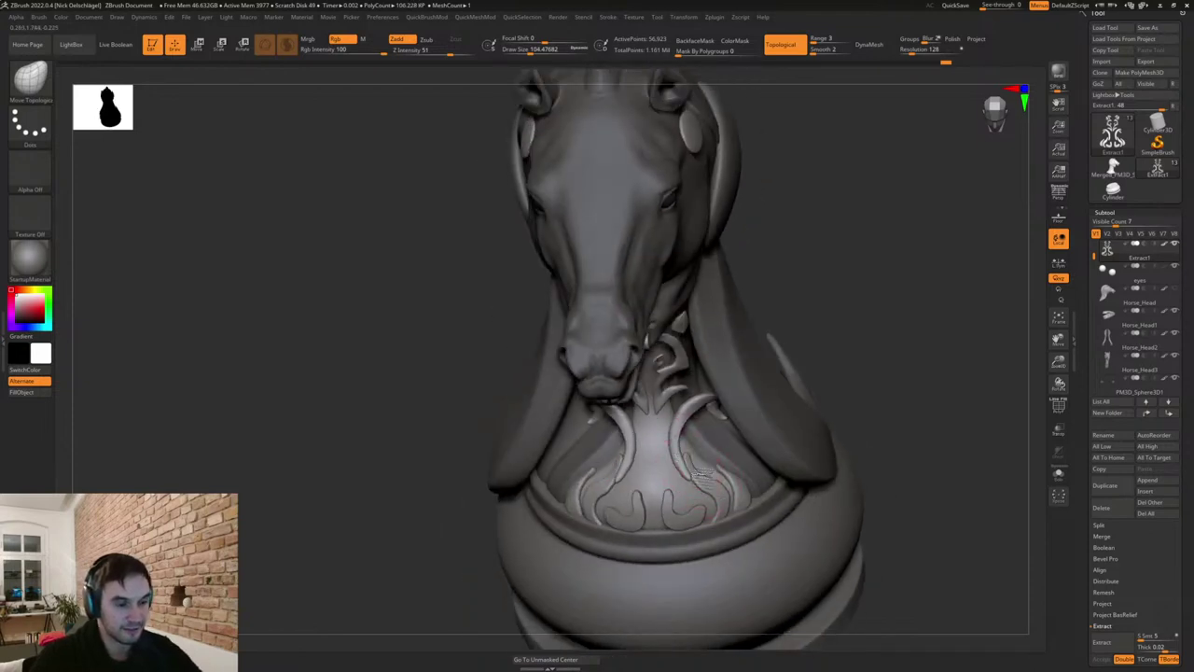
key(s)
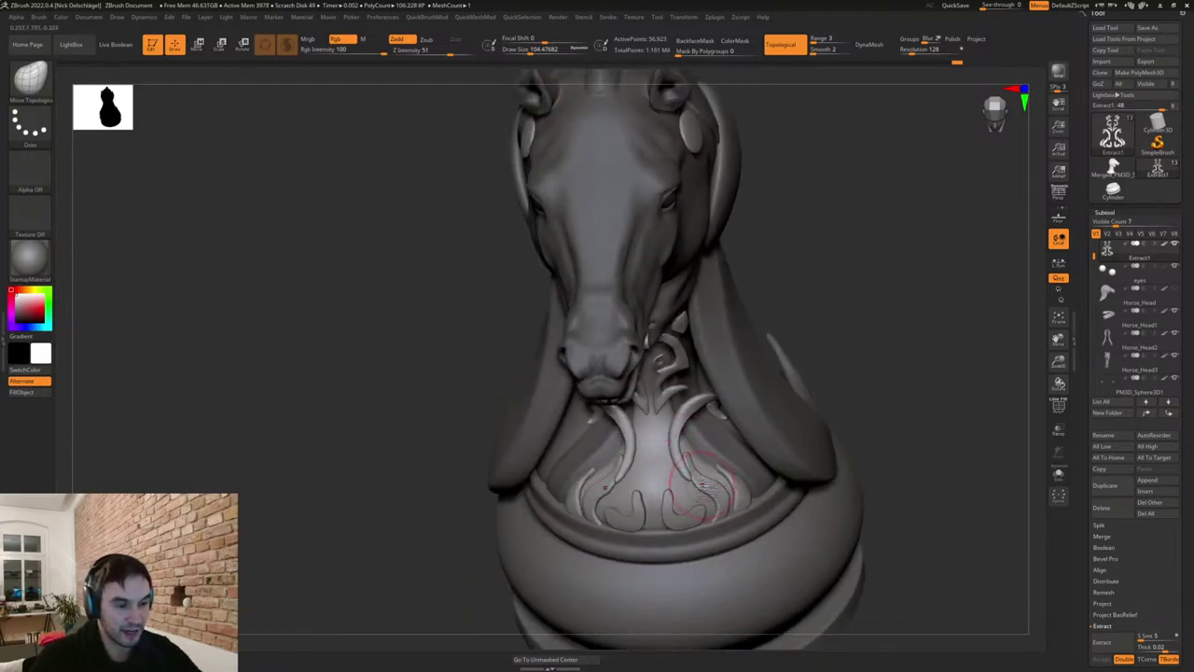
right_drag(706, 466, 718, 514)
drag(722, 516, 726, 514)
mouse_move(723, 511)
right_down()
mouse_move(706, 512)
mouse_move(749, 541)
mouse_move(746, 472)
mouse_move(718, 468)
right_up()
key(s)
drag(701, 464, 689, 444)
Extend the lower scrolls toward the tips of the central stems with the SnakeHook brush, undoing the last stroke.
key(b)
key(s)
key(h)
key(s)
key(s)
drag(700, 456, 692, 442)
key(s)
mouse_move(622, 402)
mouse_down()
mouse_move(606, 365)
mouse_move(626, 407)
mouse_move(611, 377)
mouse_move(633, 409)
mouse_move(673, 413)
mouse_move(652, 408)
mouse_up()
key(s)
key(ctrl+z)
key(s)
key(s)
Turn on backface masking and reshape the leaf shapes and scrolls above the collar with the Move brush.
right_drag(654, 407, 659, 374)
key(b)
key(m)
key(v)
click(737, 41)
click(734, 42)
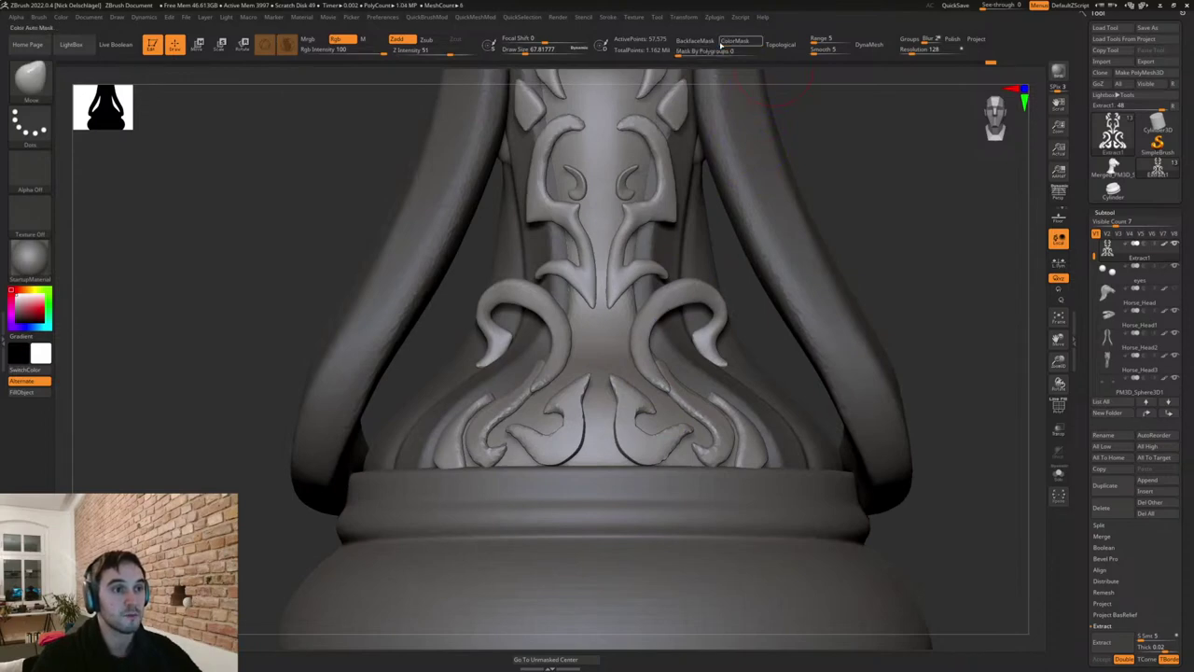
click(695, 41)
key(s)
drag(672, 253, 678, 254)
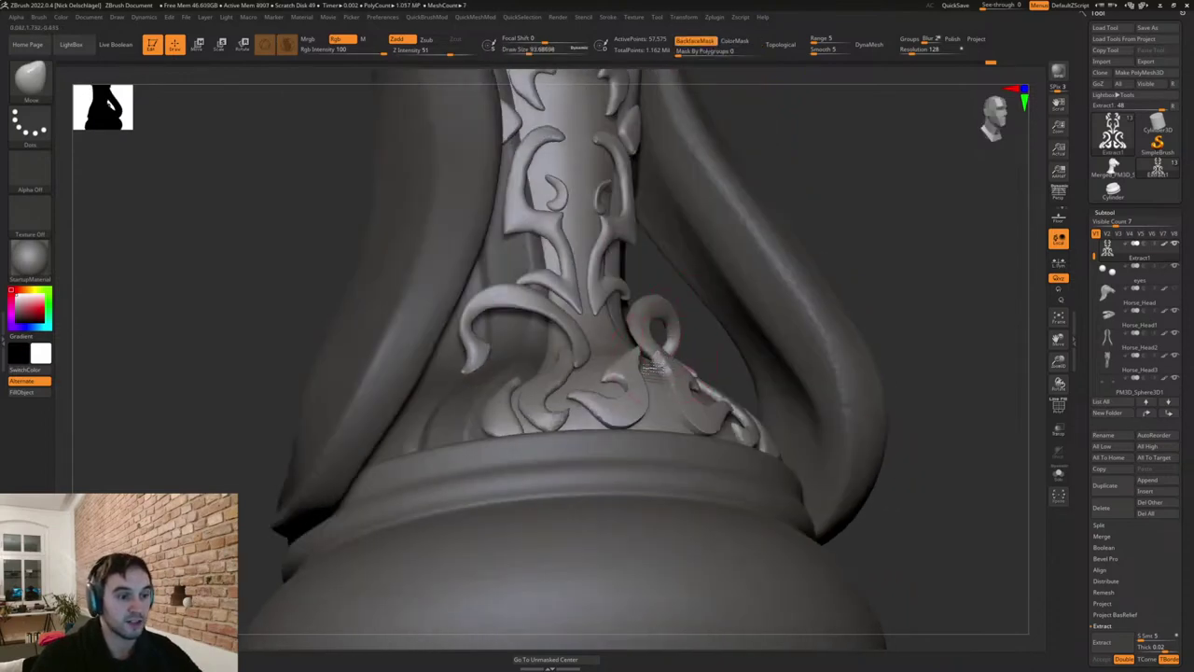
right_drag(656, 385, 691, 388)
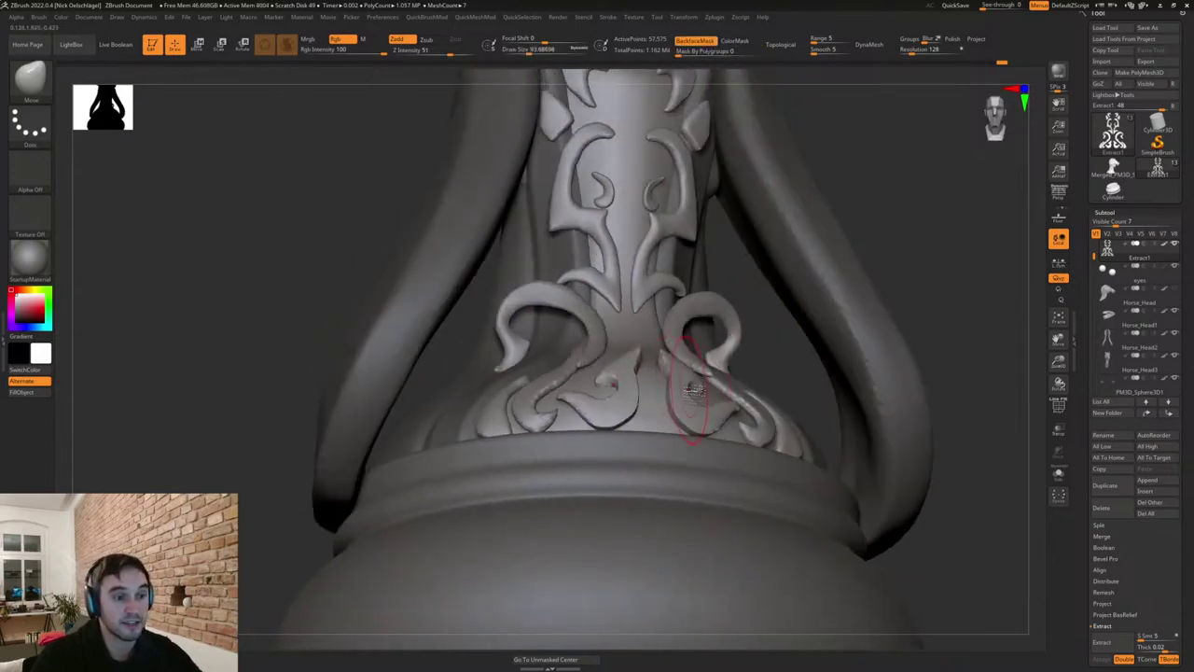
drag(719, 427, 726, 420)
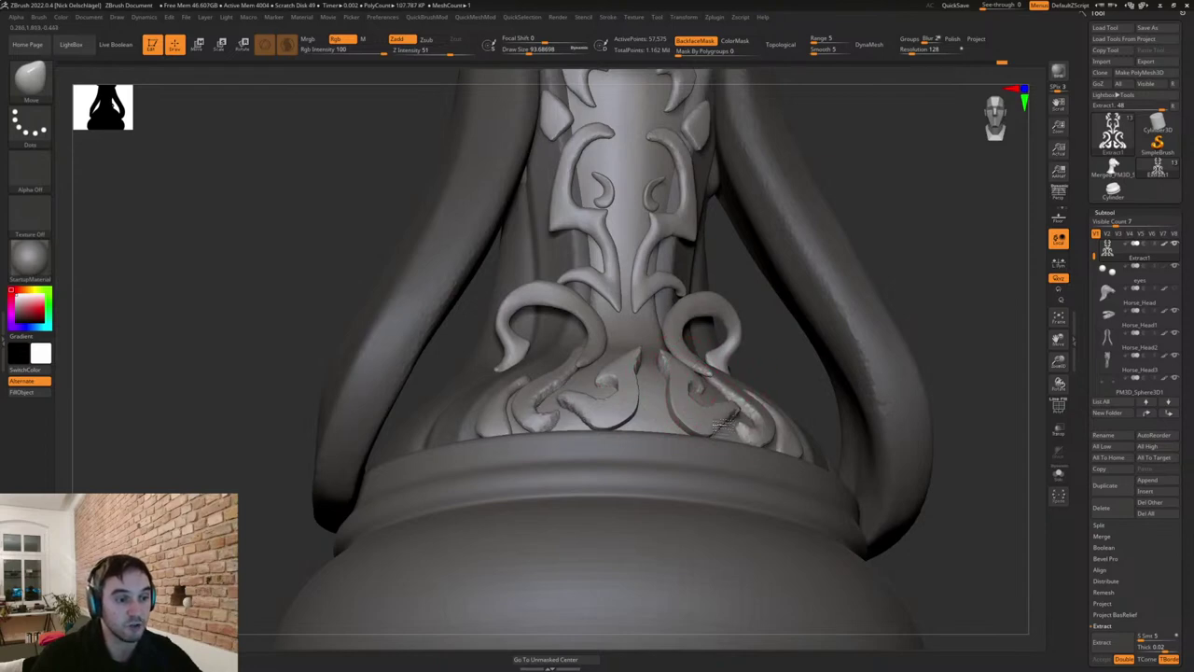
right_drag(720, 392, 739, 411)
key(s)
drag(726, 411, 716, 412)
Turn off backface masking and smooth the lower leaf shapes and the rough stretched scroll stems.
shift+right_drag(800, 281, 921, 243)
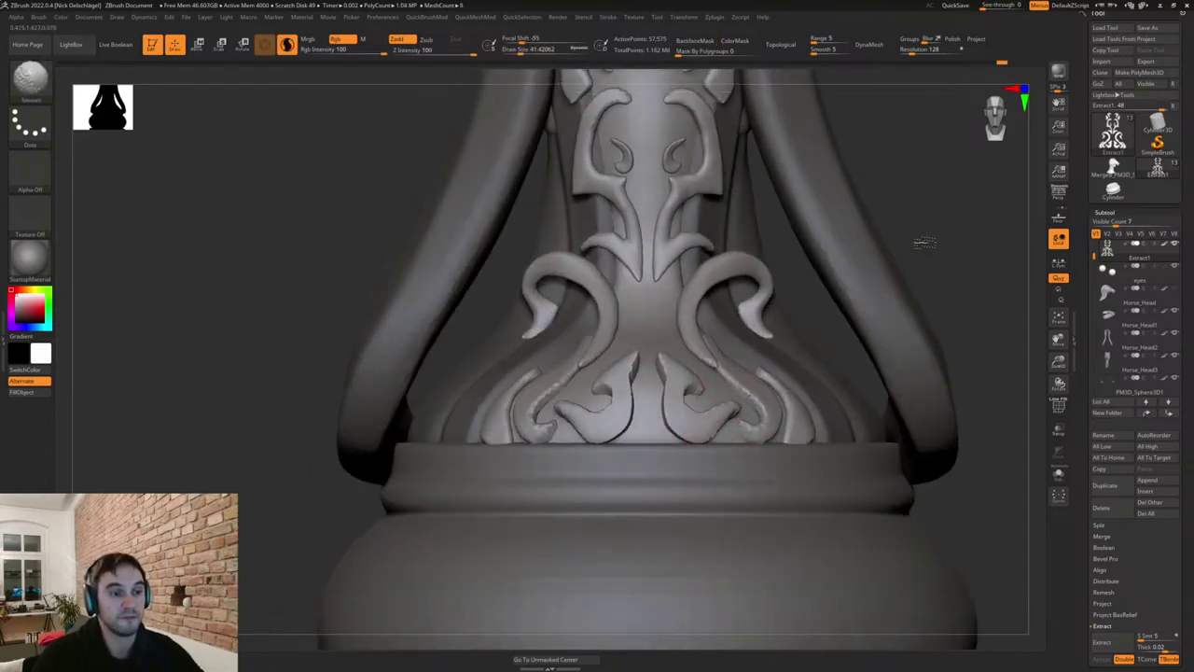
click(698, 41)
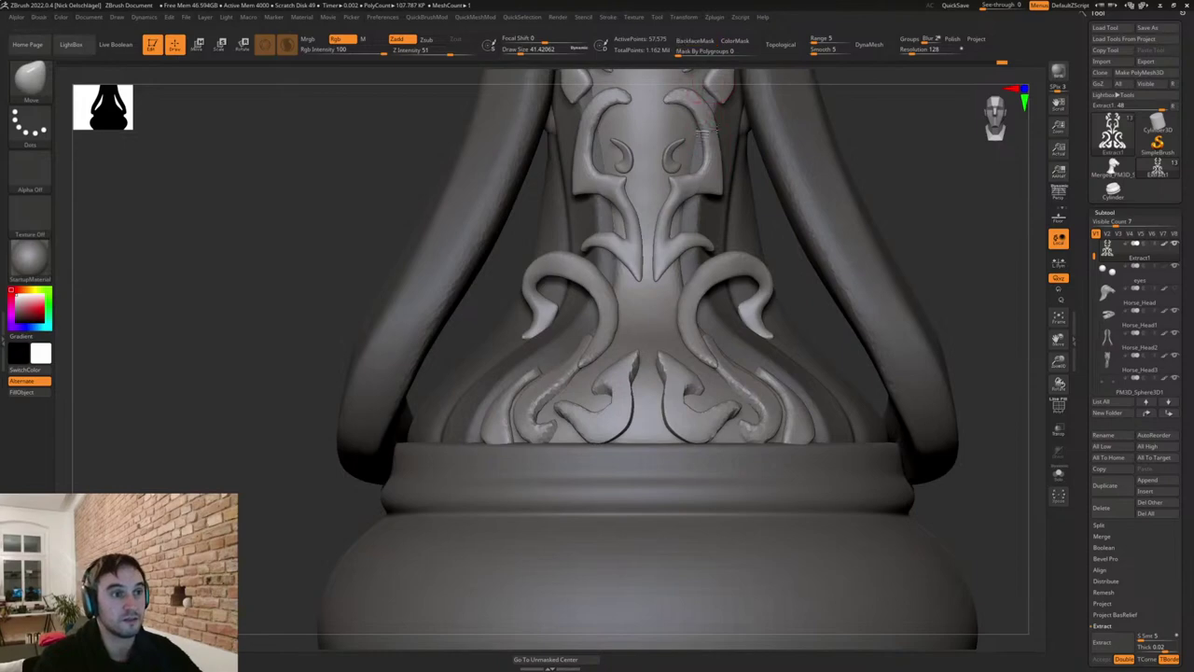
mouse_move(668, 410)
shift+mouse_down()
mouse_move(668, 365)
mouse_move(720, 428)
shift+mouse_up()
right_drag(774, 336, 733, 373)
shift+drag(728, 373, 733, 365)
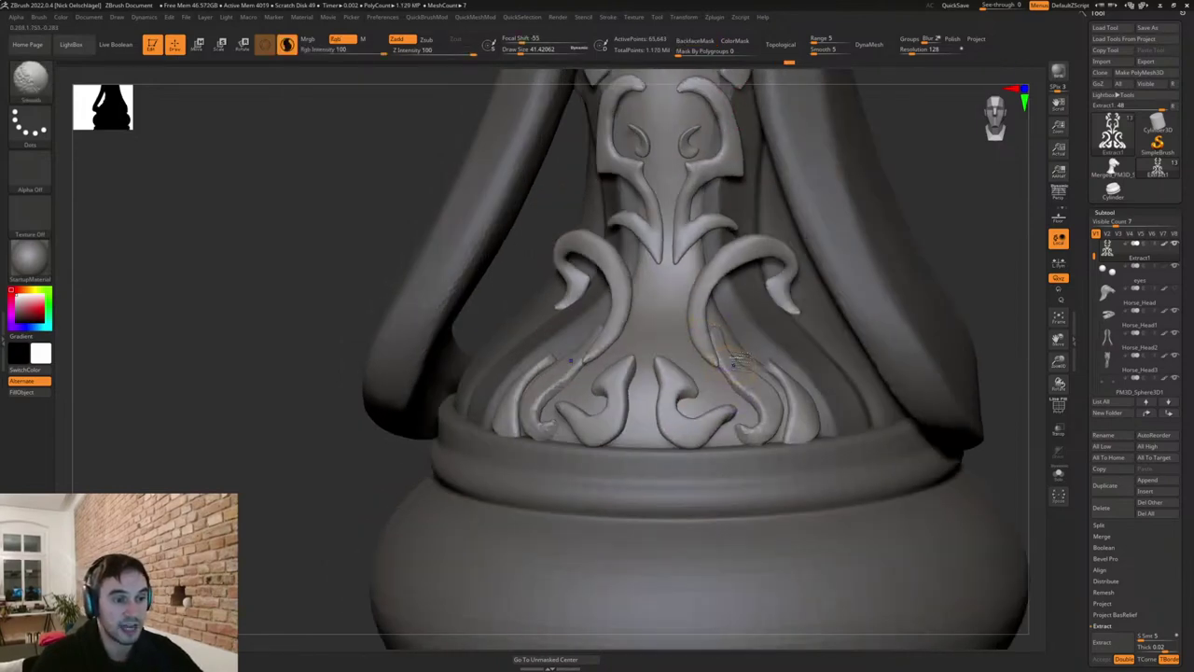
Reshape the curled lower ends of the scroll stems with the Move brush.
key(b)
key(m)
key(v)
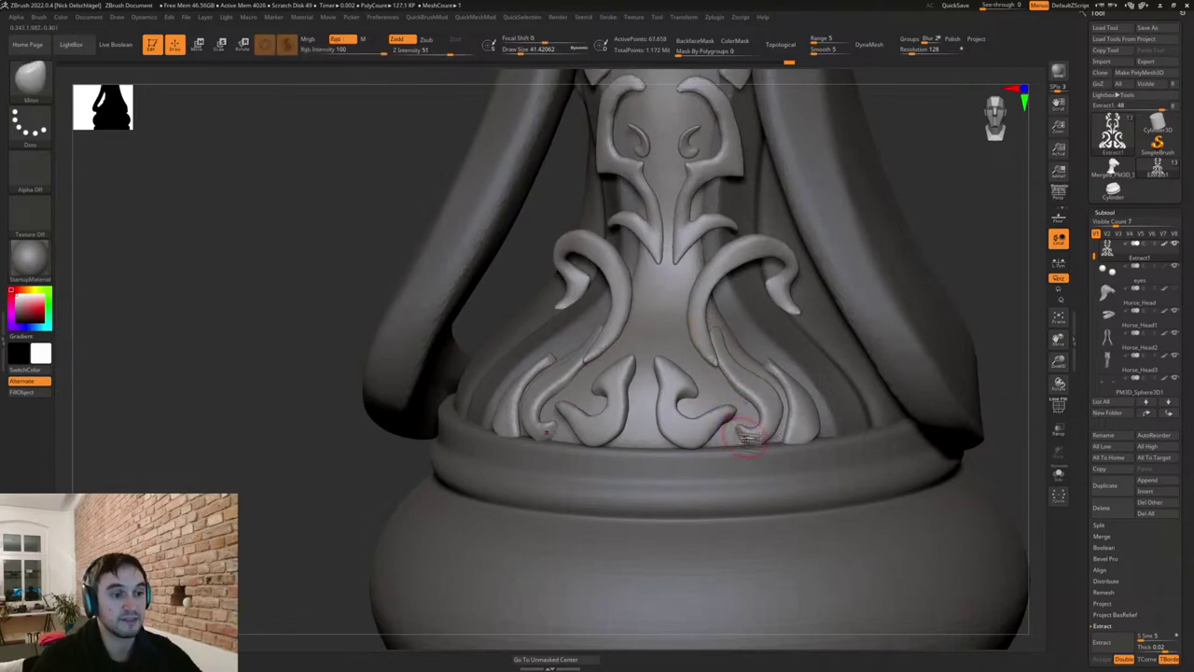
mouse_move(750, 433)
mouse_down()
mouse_move(736, 442)
mouse_move(771, 432)
mouse_up()
key(s)
right_drag(772, 431, 791, 427)
Adjust the outer leaves beside the masked lower scrolls with a resized Move brush, and clear the mask.
key(s)
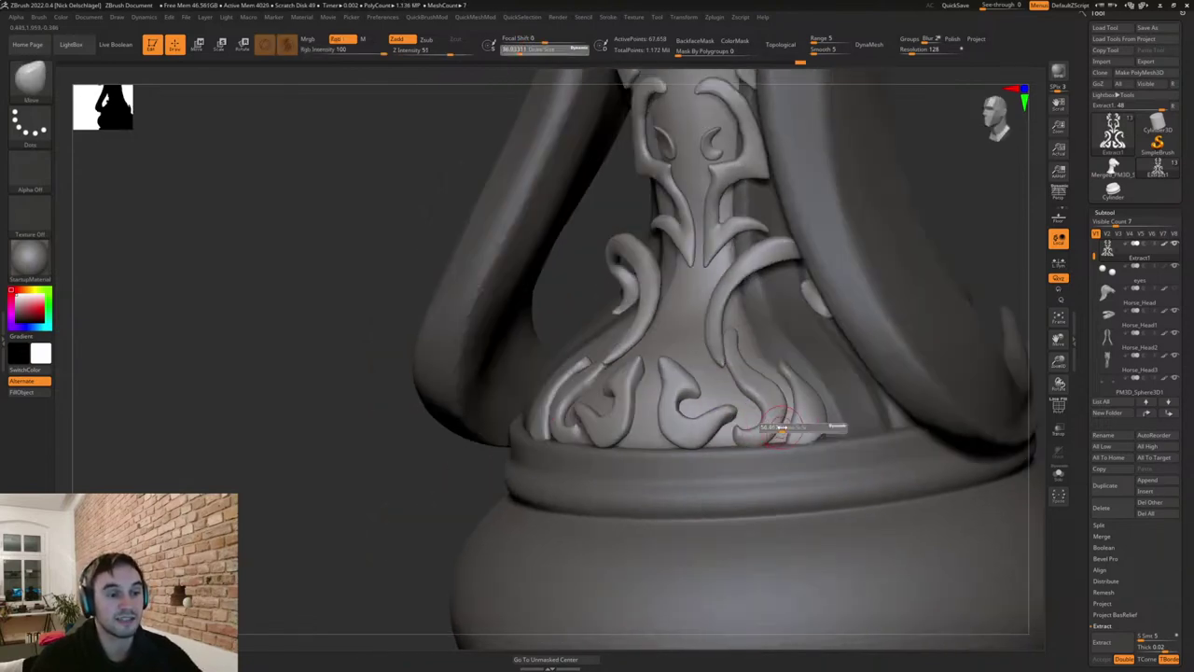
mouse_move(791, 427)
mouse_down()
mouse_move(733, 354)
mouse_move(784, 429)
mouse_up()
key(s)
right_drag(784, 429, 754, 426)
key(space)
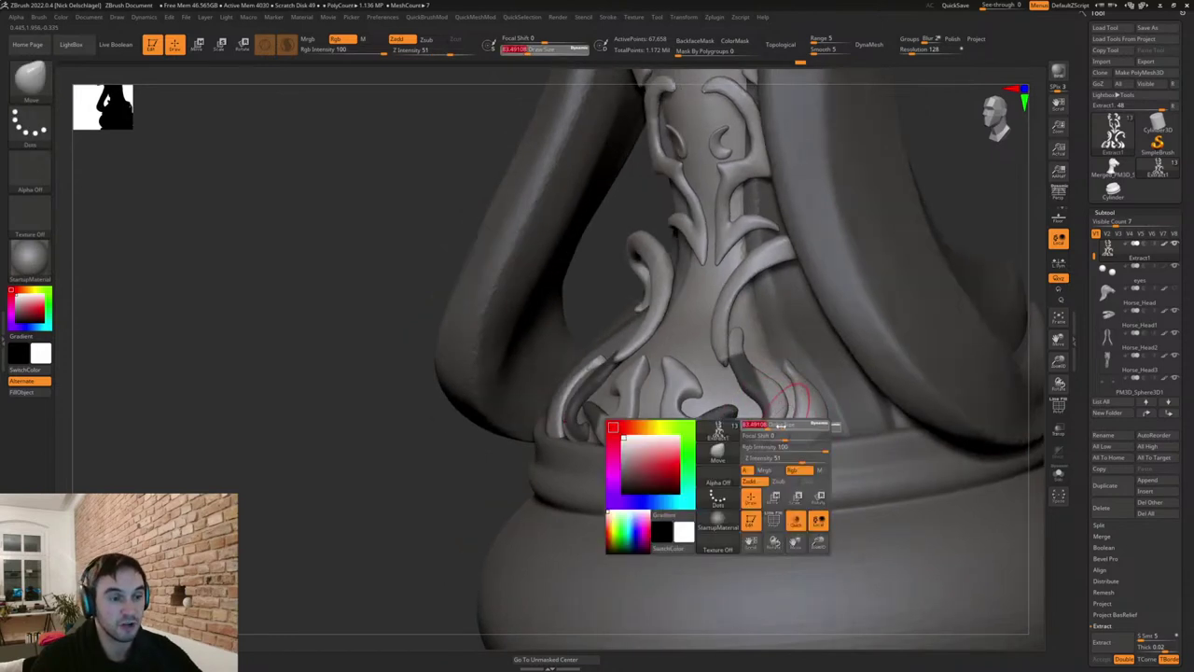
drag(753, 427, 781, 431)
key(s)
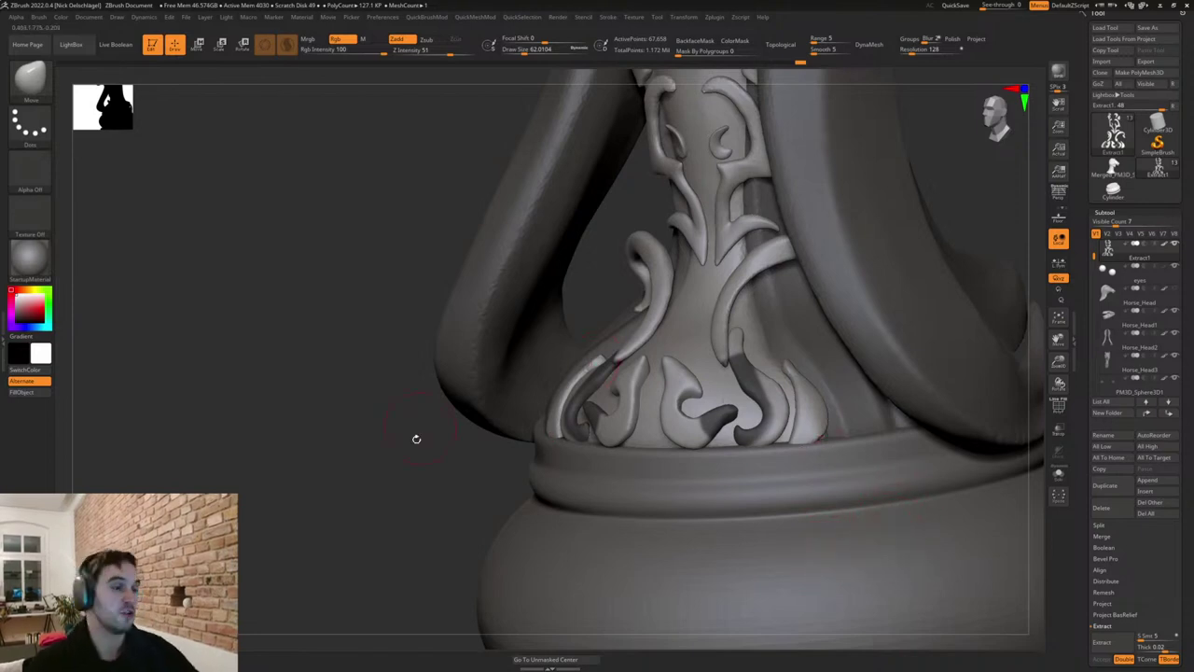
shift+drag(416, 439, 403, 488)
ctrl+drag(977, 241, 960, 294)
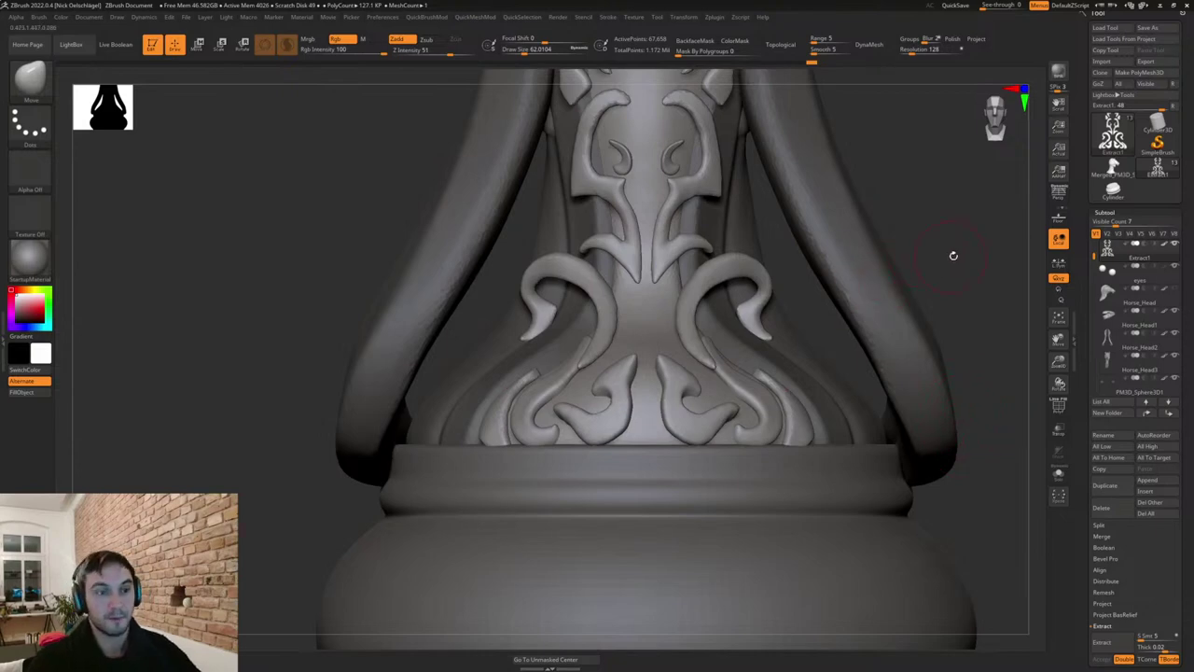
Select the long side strands (Horse_Head2) and flatten their upper front faces with the TrimDynamic brush.
mouse_move(954, 256)
alt+mouse_down()
mouse_move(930, 227)
mouse_move(887, 320)
mouse_move(900, 328)
mouse_move(869, 333)
mouse_move(883, 351)
alt+mouse_up()
key(s)
alt+click(594, 338)
key(b)
key(t)
key(d)
key(s)
drag(606, 281, 603, 280)
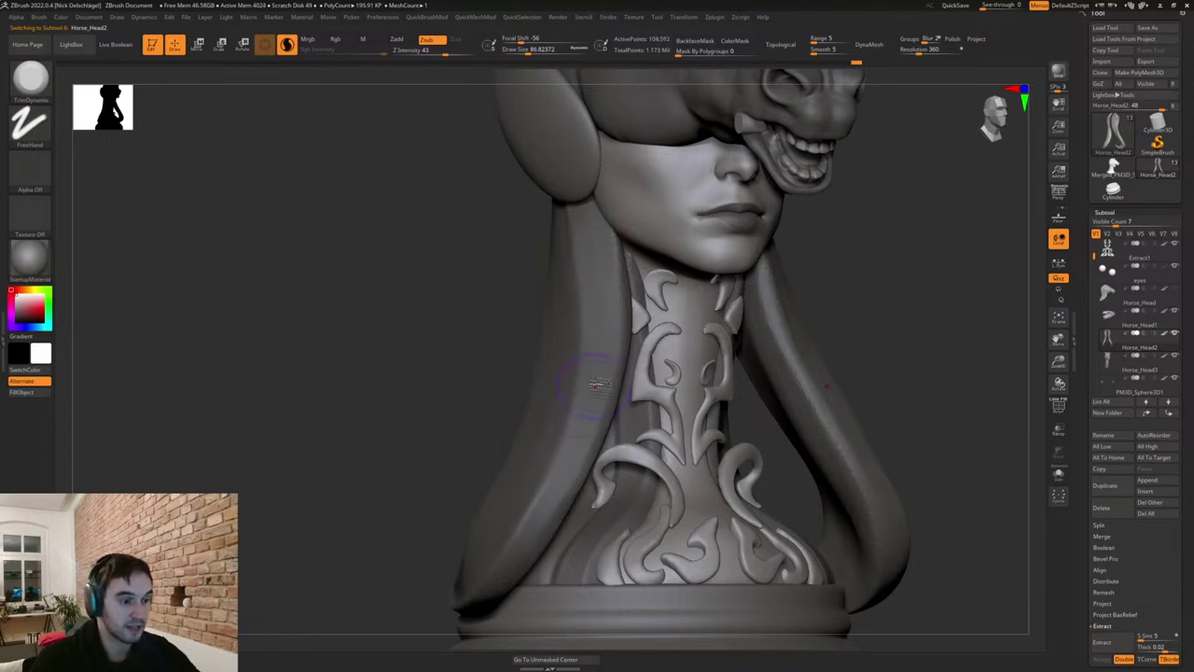
Flatten the front faces of the side strands with TrimDynamic from their lower bends up to the jaw.
mouse_move(435, 494)
alt+mouse_down()
mouse_move(419, 409)
mouse_move(402, 392)
alt+mouse_up()
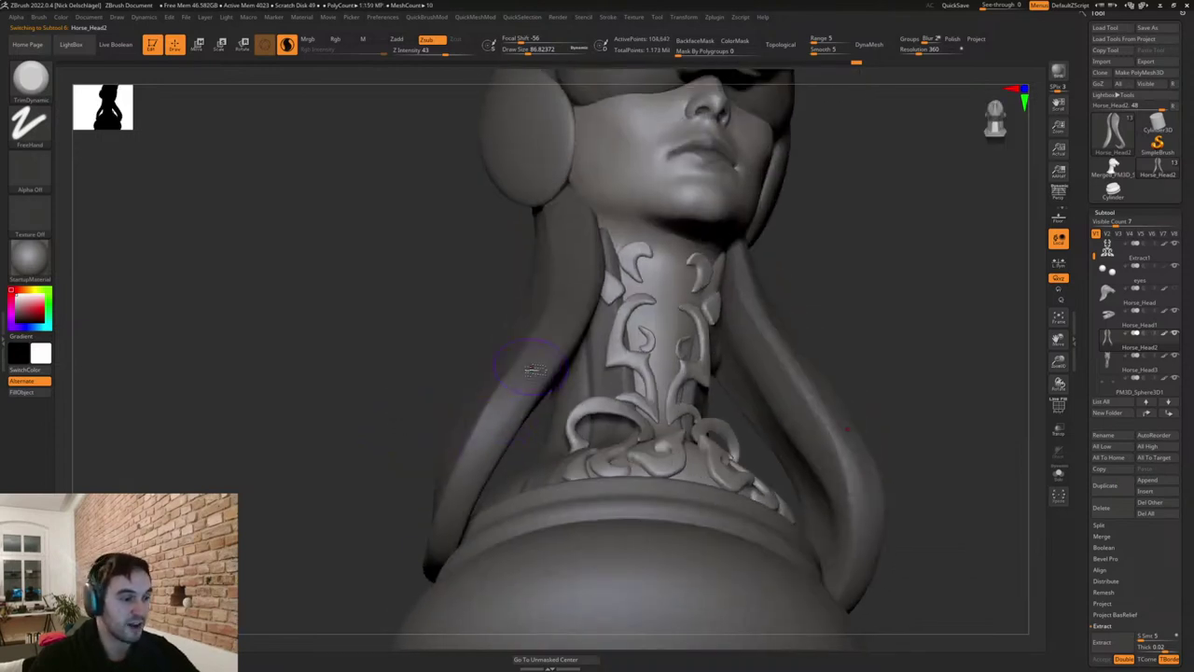
drag(448, 521, 495, 420)
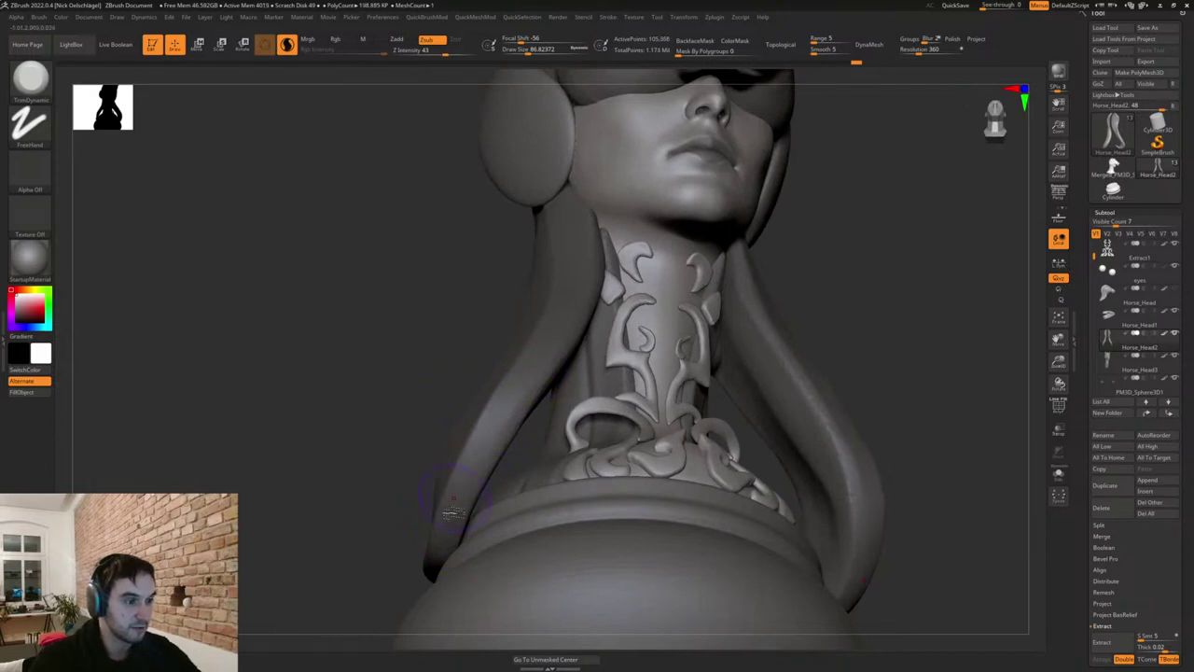
mouse_move(453, 512)
mouse_down()
mouse_move(528, 366)
mouse_move(458, 379)
mouse_up()
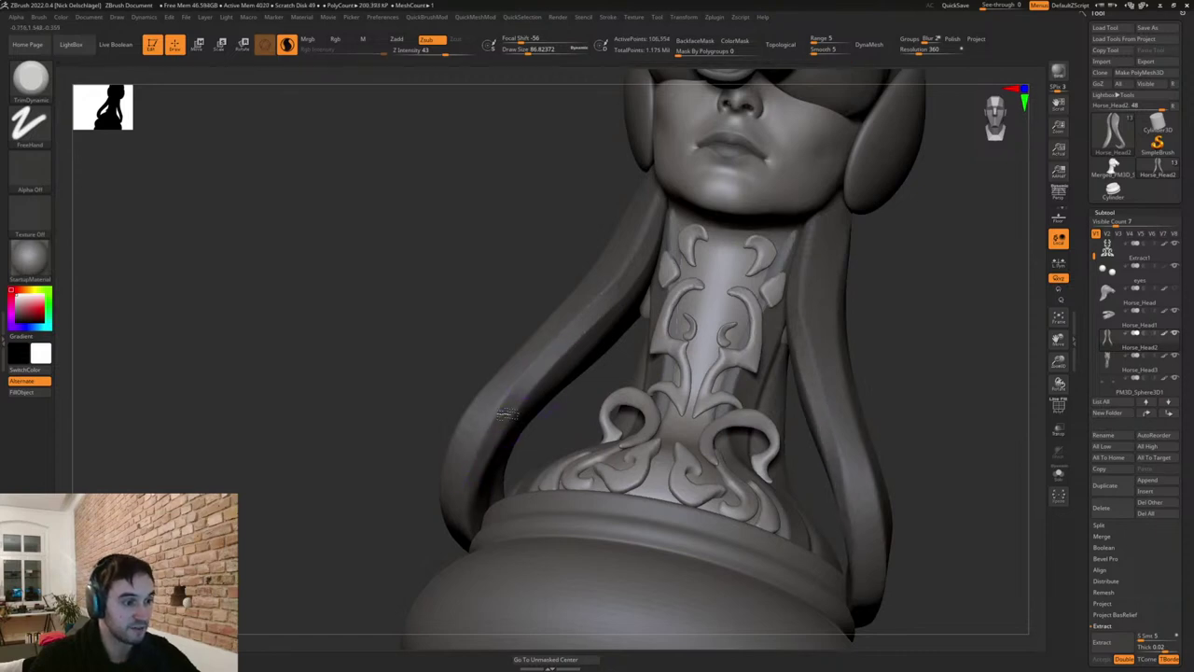
mouse_move(521, 357)
right_down()
mouse_move(523, 397)
mouse_move(521, 375)
right_up()
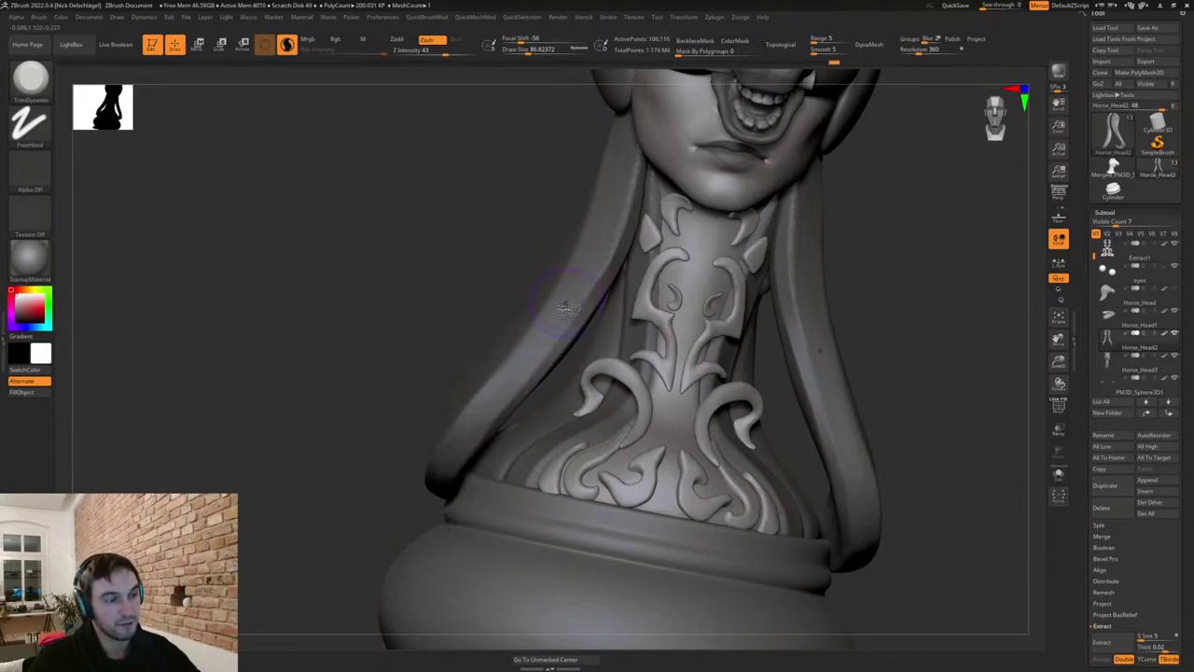
mouse_move(586, 250)
right_down()
mouse_move(593, 225)
mouse_move(620, 273)
right_up()
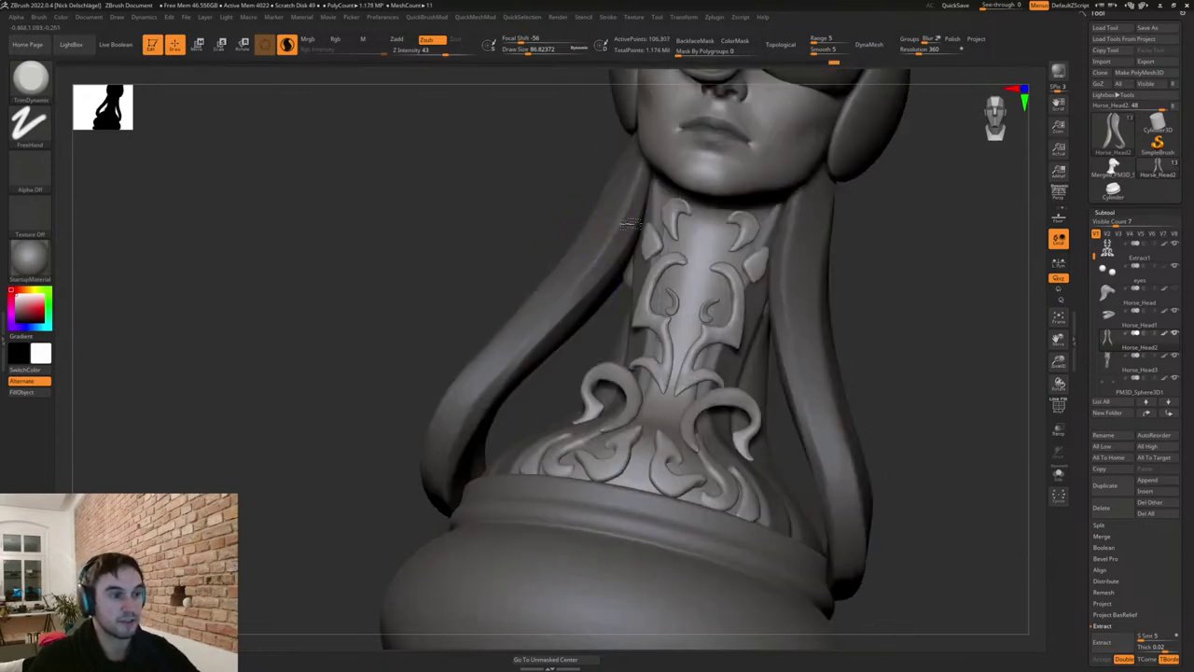
mouse_move(607, 204)
right_down()
mouse_move(613, 213)
mouse_move(616, 204)
right_up()
drag(595, 275, 585, 294)
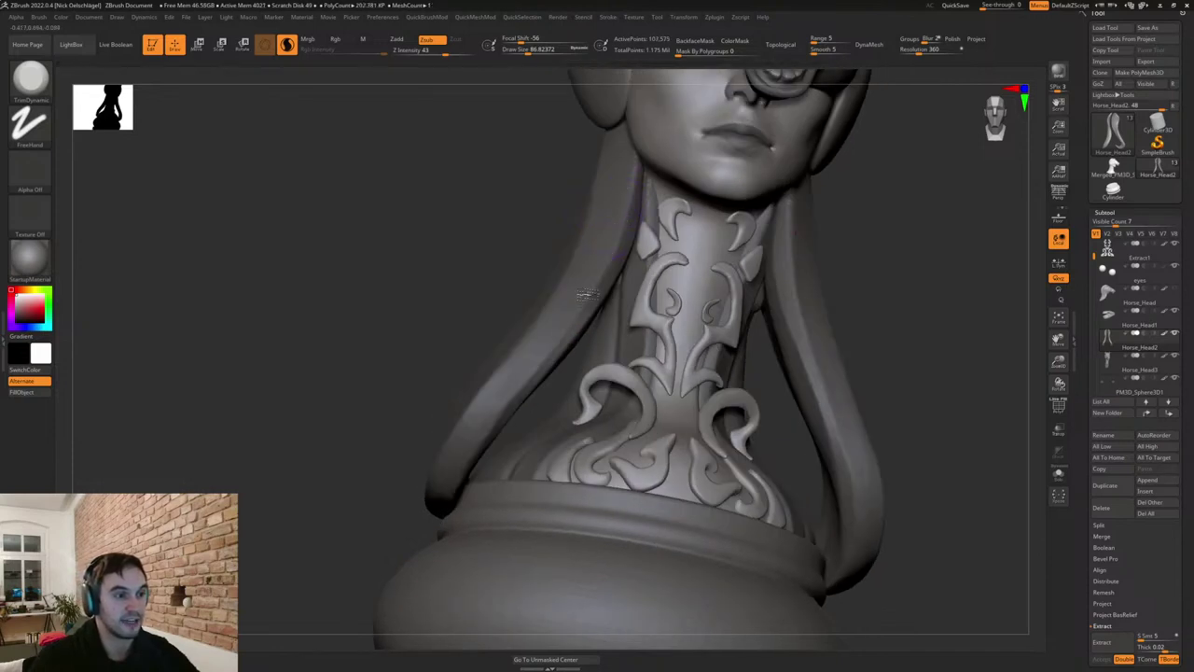
Smooth the trimmed edges along the upper length and lower bend of the side strands.
shift+drag(632, 198, 601, 291)
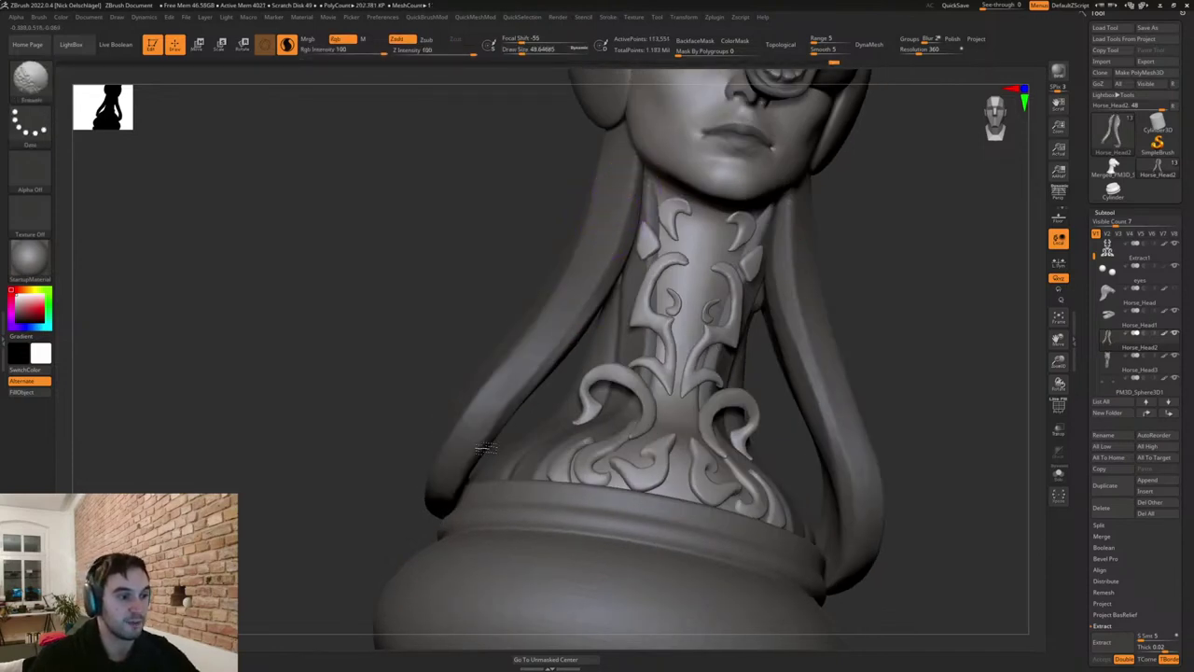
right_drag(486, 448, 528, 435)
shift+drag(507, 369, 418, 477)
mouse_move(846, 271)
shift+right_down()
mouse_move(892, 243)
mouse_move(811, 280)
mouse_move(789, 312)
shift+right_up()
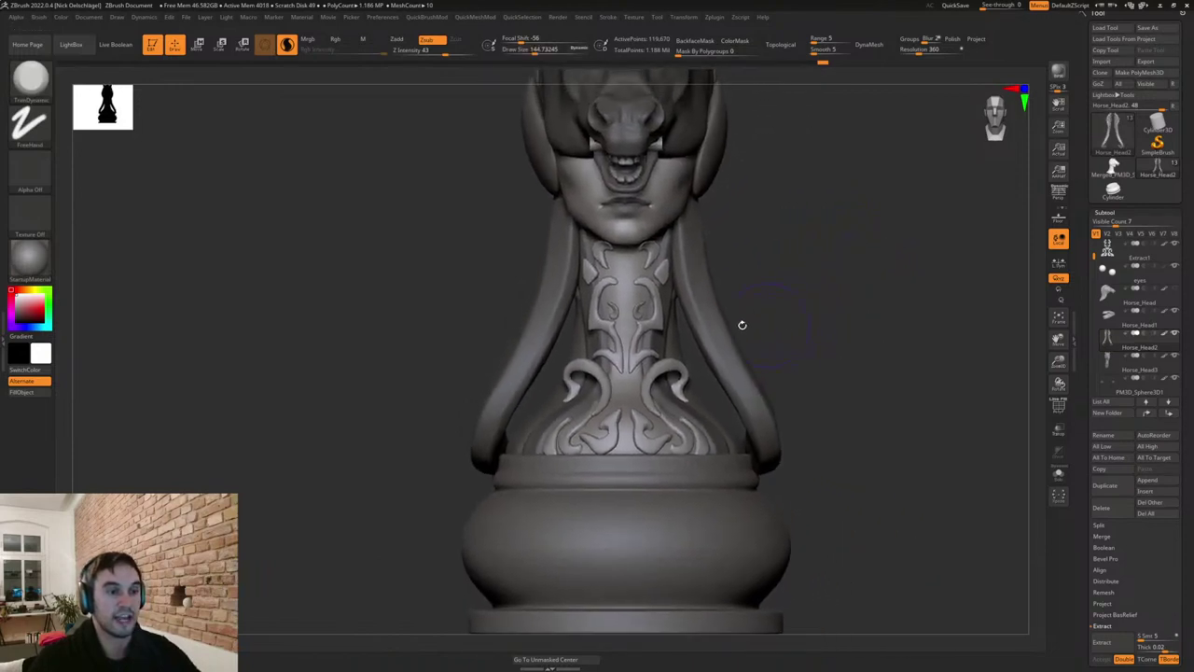
Refine the lower outward curve of the side strands' silhouette with a large Move brush.
key(b)
key(m)
key(v)
drag(720, 343, 728, 367)
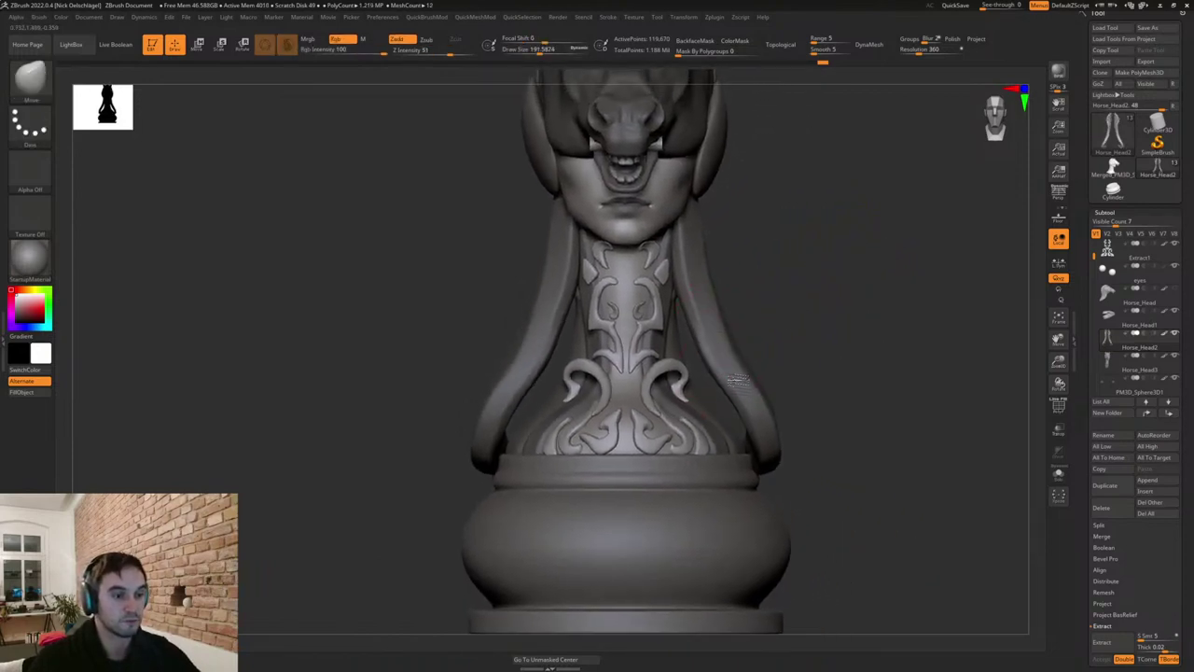
ctrl+drag(719, 295, 744, 335)
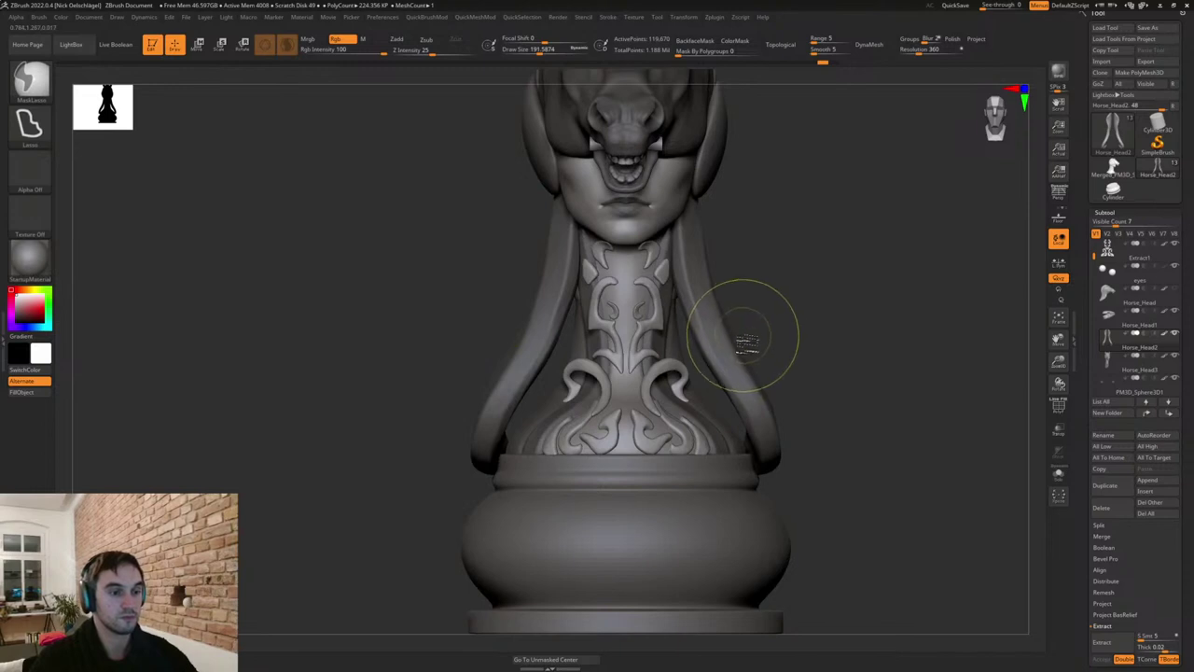
mouse_move(746, 376)
mouse_down()
mouse_move(744, 394)
mouse_move(768, 377)
mouse_up()
Adjust the middle section and inner contour of the side strands with a smaller Move brush.
key(s)
right_drag(787, 371, 720, 398)
right_drag(758, 344, 715, 346)
key(s)
mouse_move(711, 347)
mouse_down()
mouse_move(673, 315)
mouse_move(684, 320)
mouse_up()
key(s)
key(s)
right_drag(731, 316, 688, 318)
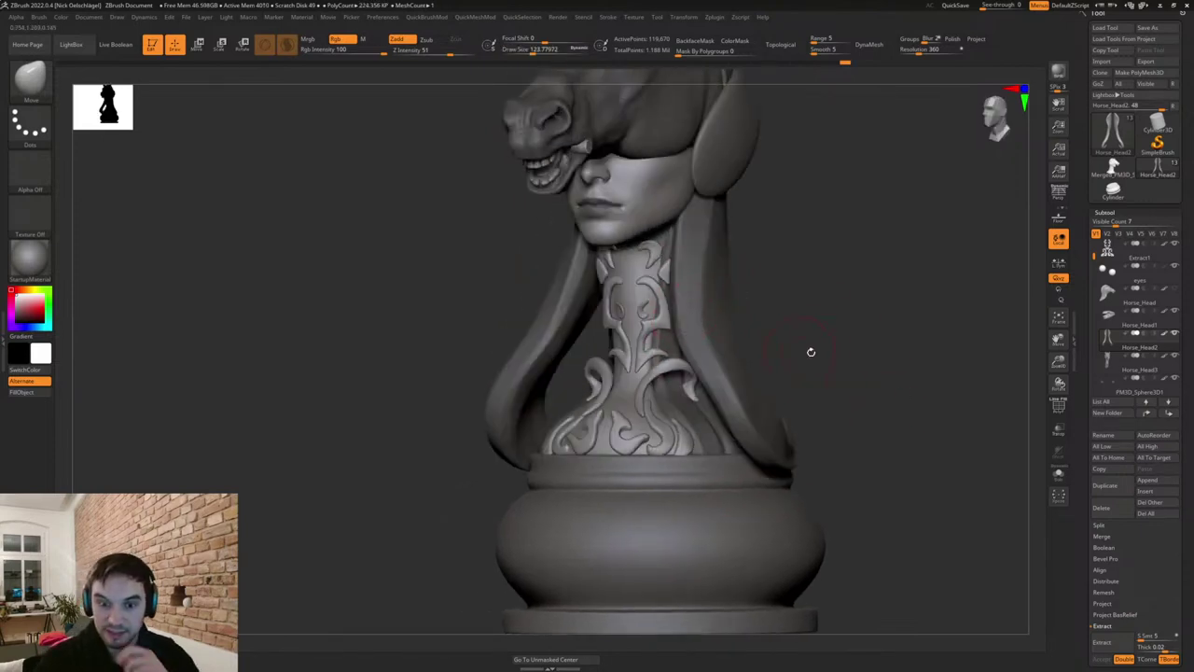
Pull the upper front edge of the side strand beneath the jaw into shape in profile and check the front.
mouse_move(821, 341)
mouse_down()
mouse_move(812, 307)
mouse_move(792, 312)
mouse_move(704, 268)
mouse_up()
key(s)
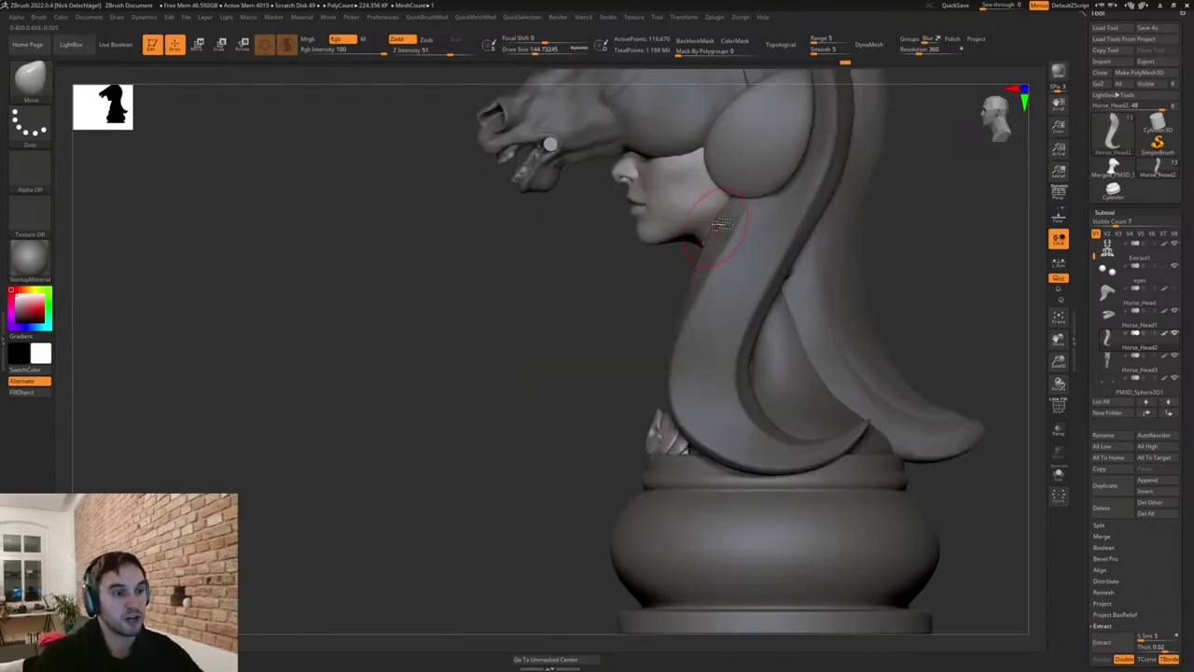
drag(720, 226, 723, 220)
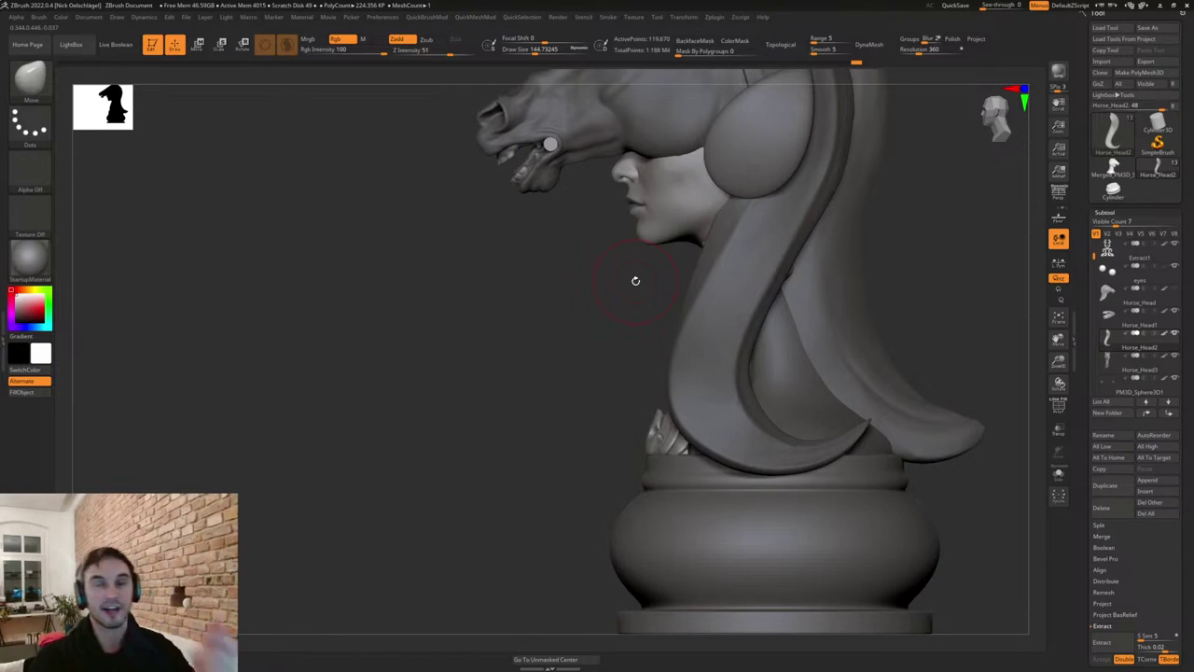
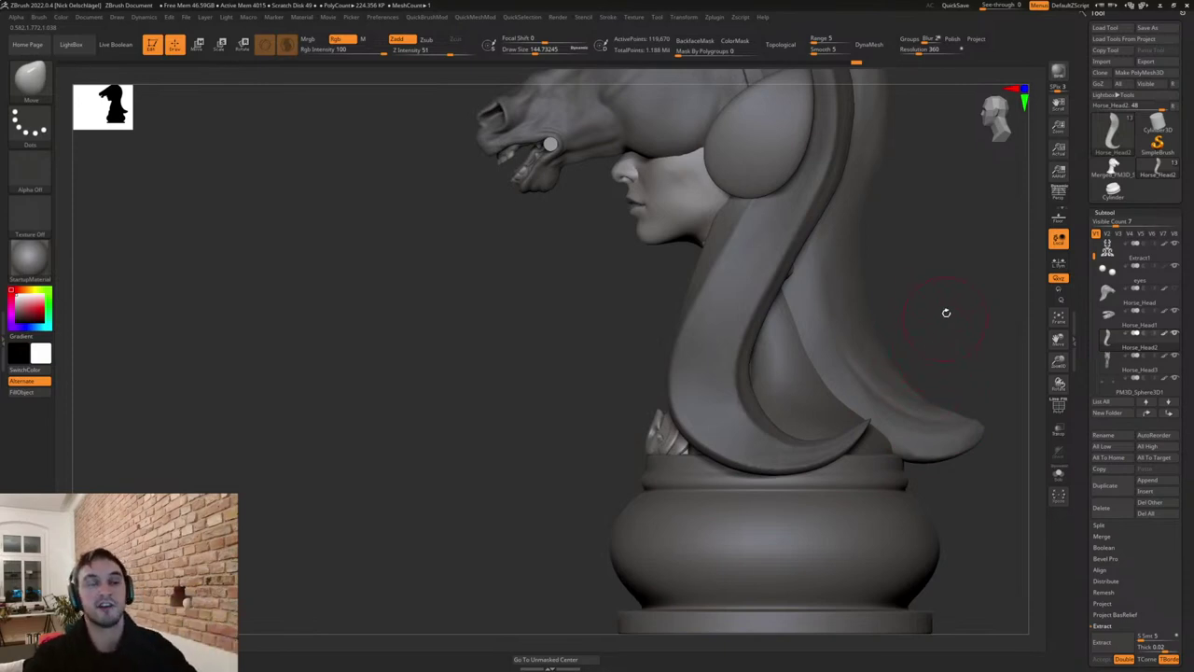
drag(938, 287, 968, 285)
alt+drag(889, 297, 864, 362)
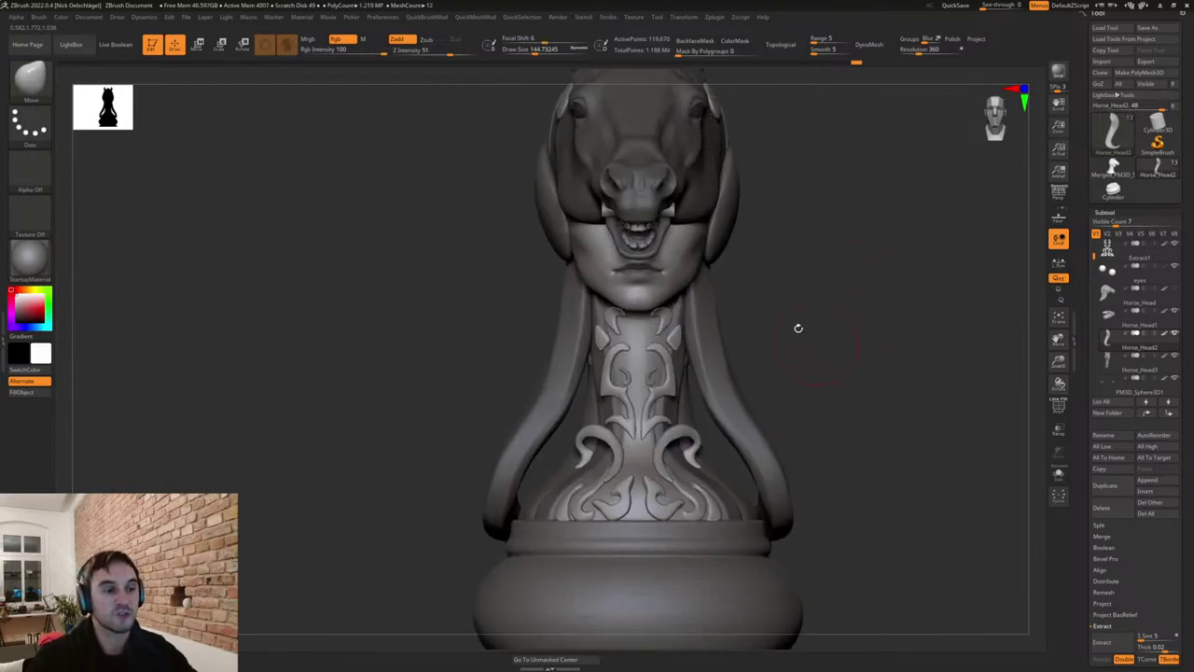
Reshape the side strands' front edge and upper outer contour with the Move brush, checking both profile and front views.
key(s)
mouse_move(691, 321)
mouse_down()
mouse_move(695, 351)
mouse_move(648, 350)
mouse_up()
key(s)
key(s)
drag(638, 349, 590, 362)
key(s)
mouse_move(708, 373)
mouse_down()
mouse_move(644, 354)
mouse_move(696, 368)
mouse_up()
mouse_move(685, 365)
mouse_down()
mouse_move(663, 363)
mouse_move(713, 355)
mouse_up()
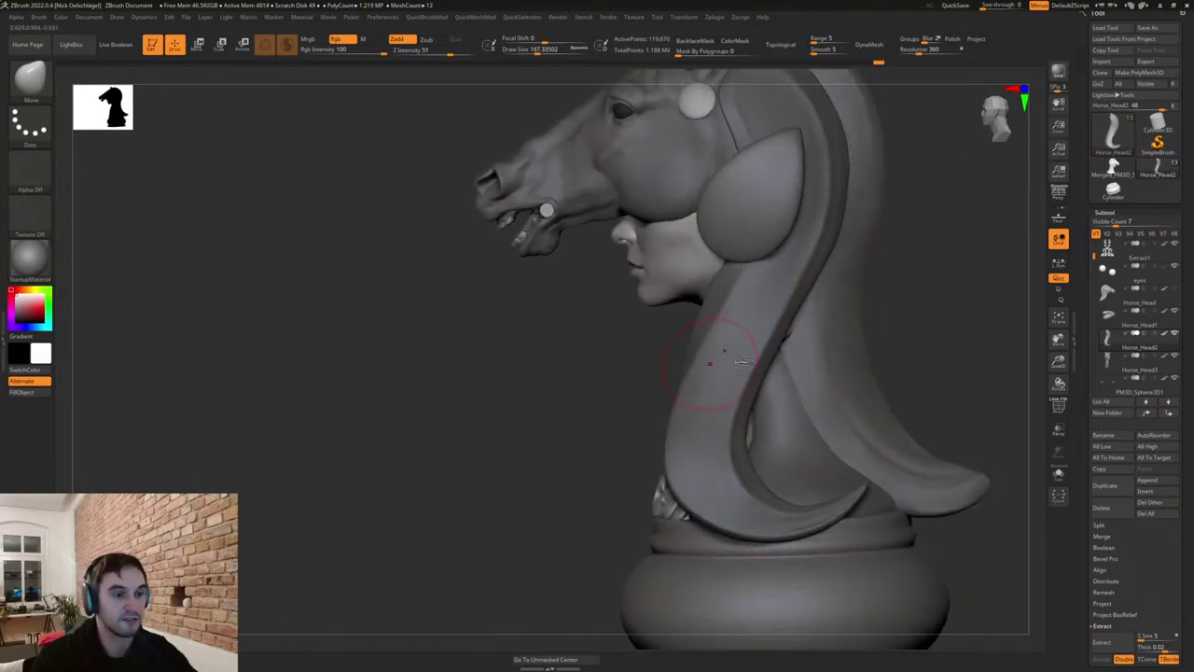
mouse_move(898, 321)
mouse_down()
mouse_move(933, 320)
mouse_move(877, 323)
mouse_move(879, 346)
mouse_up()
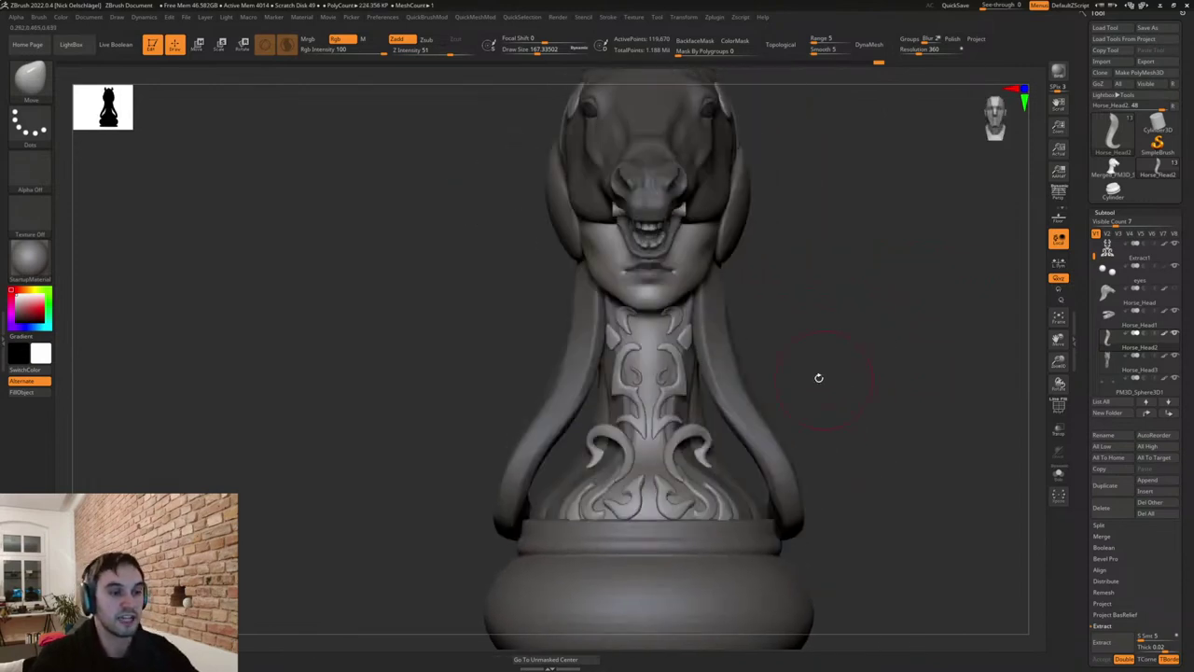
key(s)
drag(726, 338, 744, 341)
Flatten and smooth the outer faces of the side strands below the cheek plates with TrimDynamic at draw size 112.
key(b)
key(t)
key(d)
drag(834, 354, 810, 358)
key(s)
drag(810, 357, 744, 341)
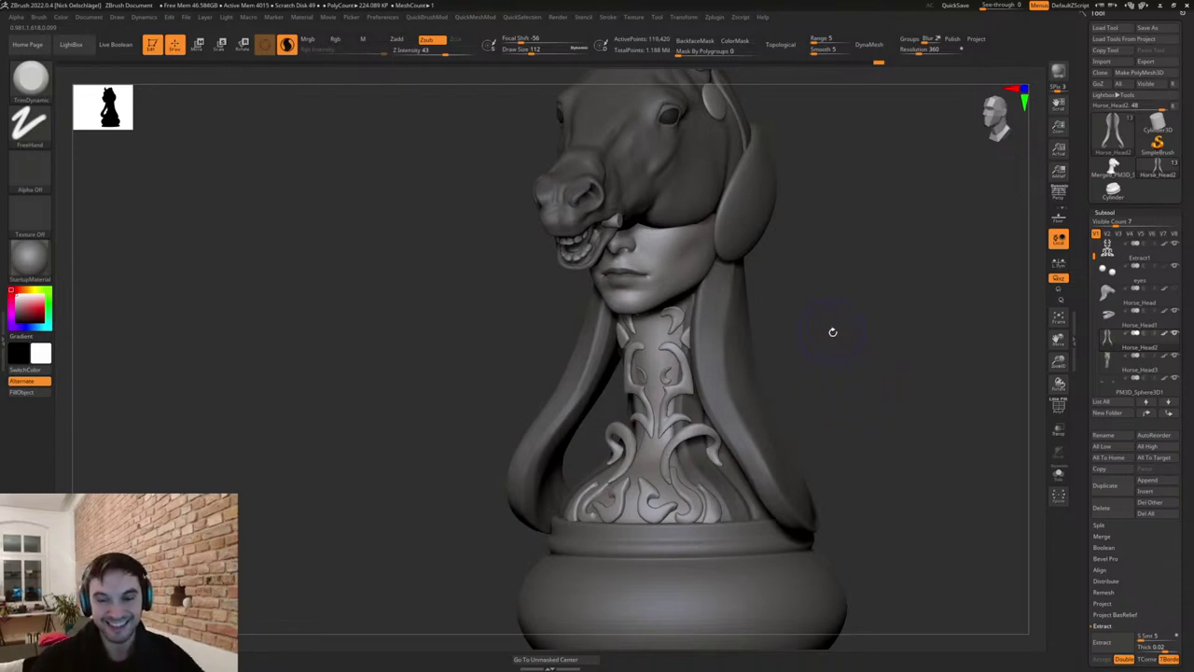
drag(828, 333, 757, 375)
drag(759, 288, 756, 425)
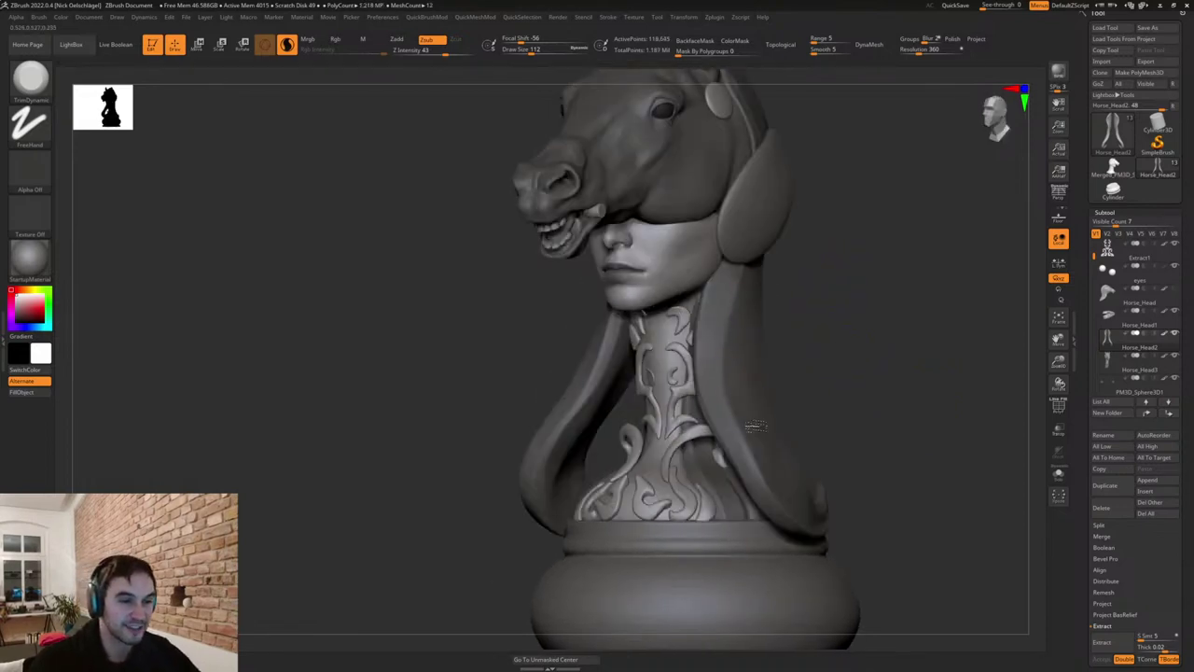
mouse_move(735, 355)
mouse_down()
mouse_move(781, 477)
mouse_move(800, 460)
mouse_move(778, 426)
mouse_up()
mouse_move(778, 335)
shift+mouse_down()
mouse_move(755, 382)
mouse_move(757, 472)
shift+mouse_up()
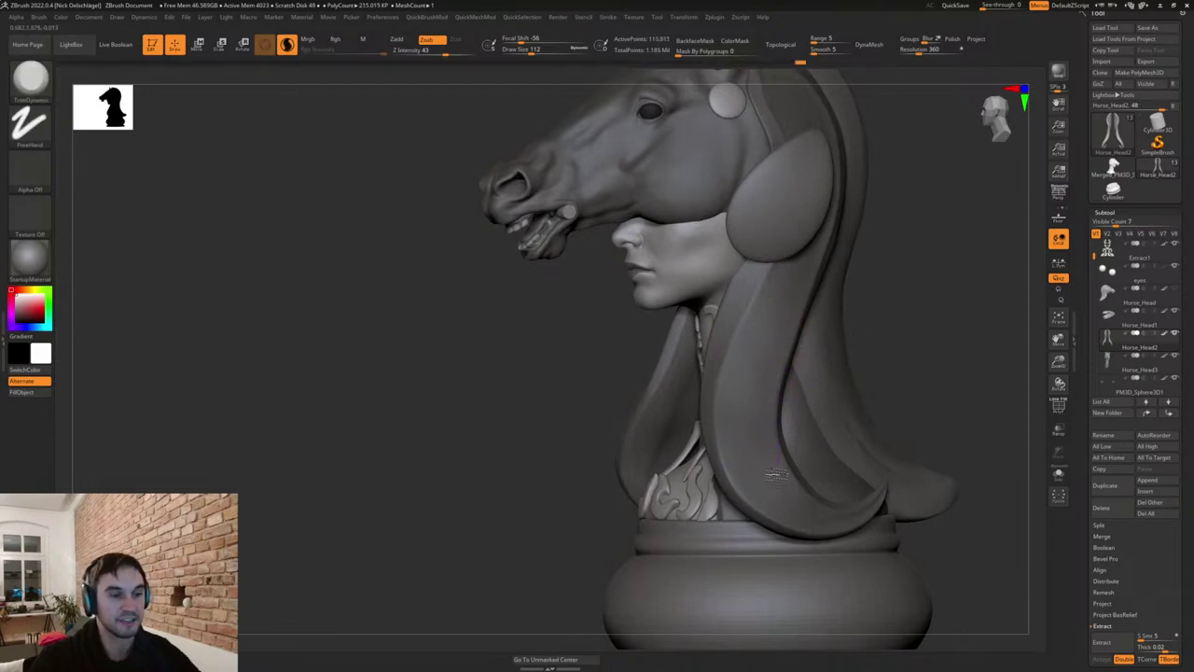
drag(759, 342, 750, 444)
Examine the whole chess piece from both sides and the front to judge the side strands against the helmet and neck.
drag(877, 285, 818, 199)
right_drag(818, 199, 792, 372)
mouse_move(794, 373)
mouse_down()
mouse_move(822, 337)
mouse_move(830, 458)
mouse_move(837, 373)
mouse_move(820, 364)
mouse_up()
mouse_move(820, 364)
right_down()
mouse_move(805, 400)
mouse_move(790, 400)
mouse_move(745, 290)
right_up()
right_drag(781, 358, 757, 333)
ctrl+right_drag(815, 255, 747, 352)
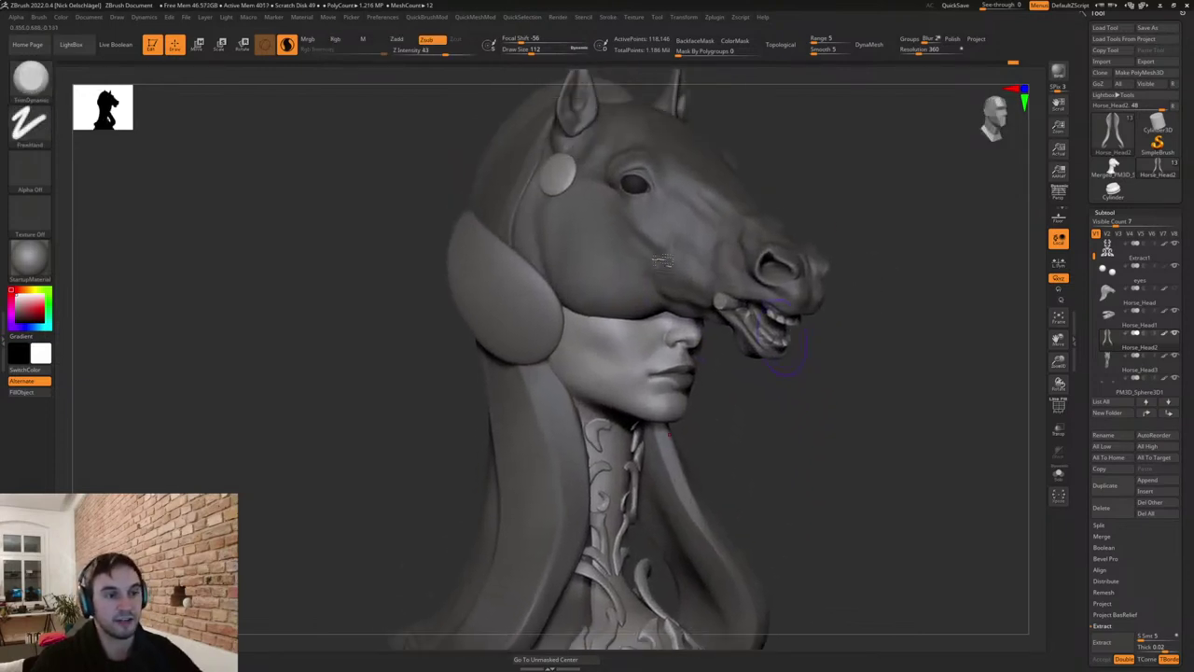
right_drag(793, 192, 845, 193)
right_drag(787, 421, 744, 409)
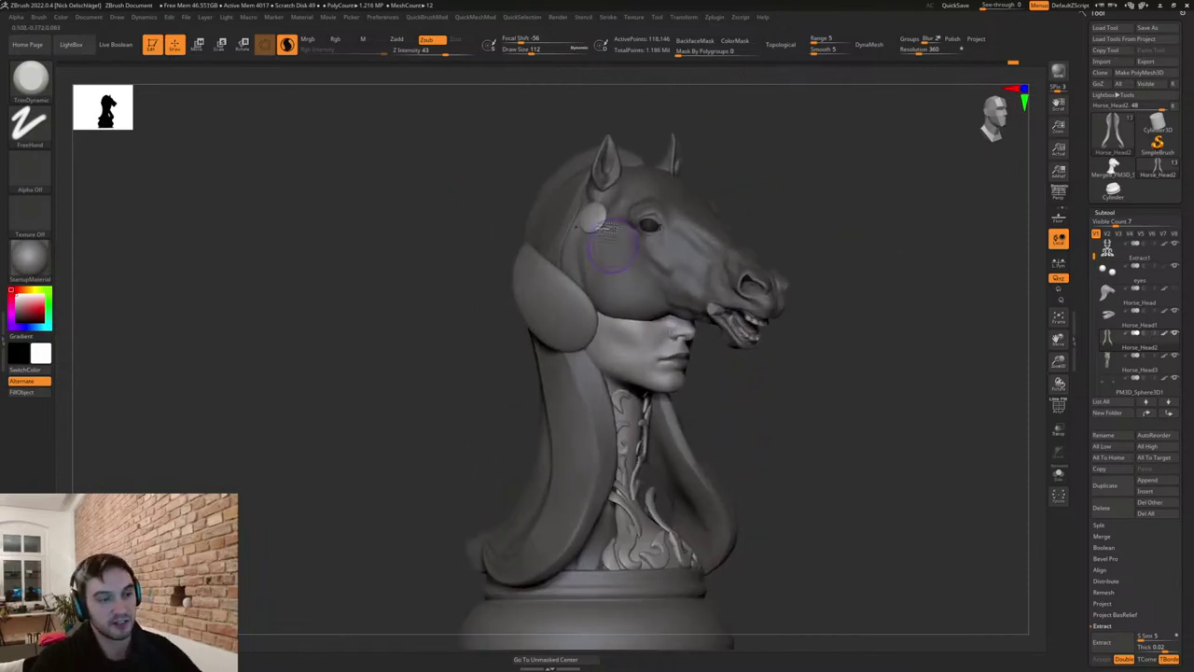
ctrl+right_drag(794, 260, 785, 291)
alt+right_drag(770, 413, 713, 372)
right_drag(503, 370, 589, 376)
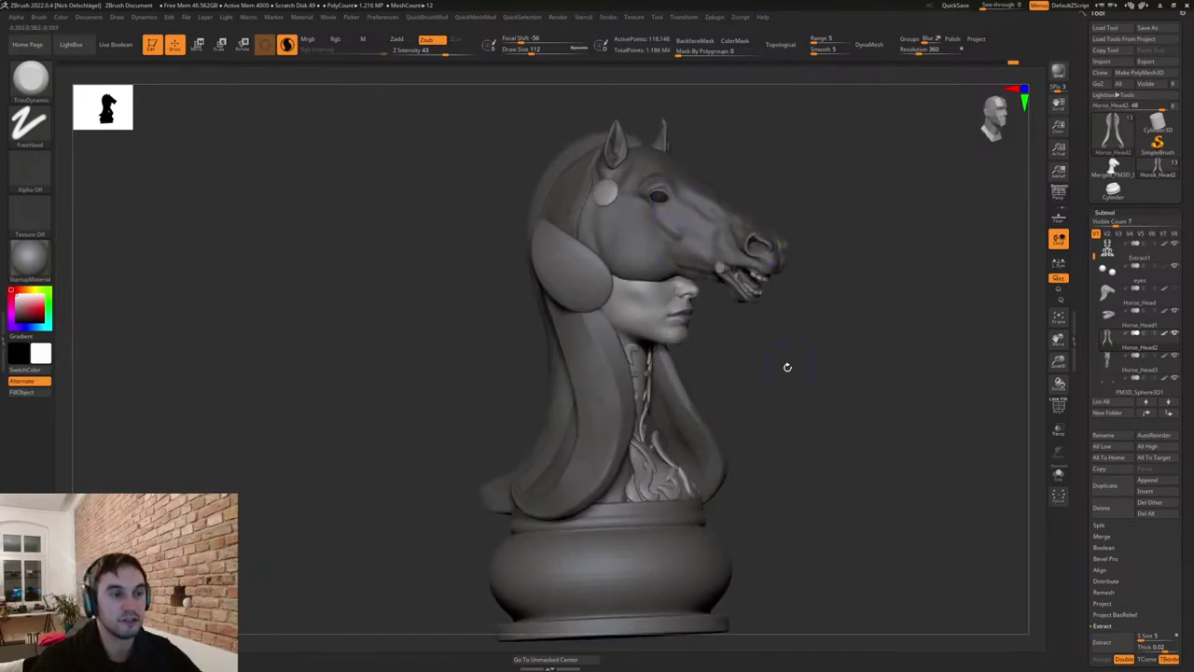
right_drag(786, 368, 814, 433)
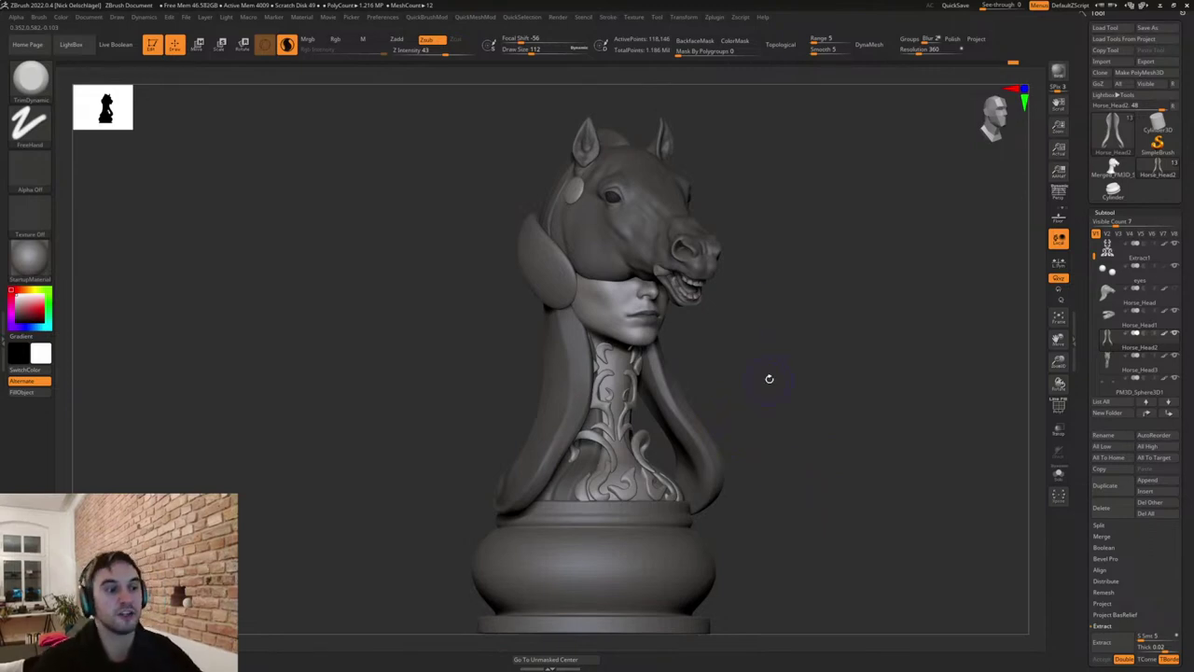
mouse_move(770, 379)
right_down()
mouse_move(752, 384)
mouse_move(752, 434)
mouse_move(752, 383)
right_up()
mouse_move(752, 383)
right_down()
mouse_move(794, 419)
mouse_move(722, 394)
mouse_move(770, 379)
mouse_move(754, 386)
right_up()
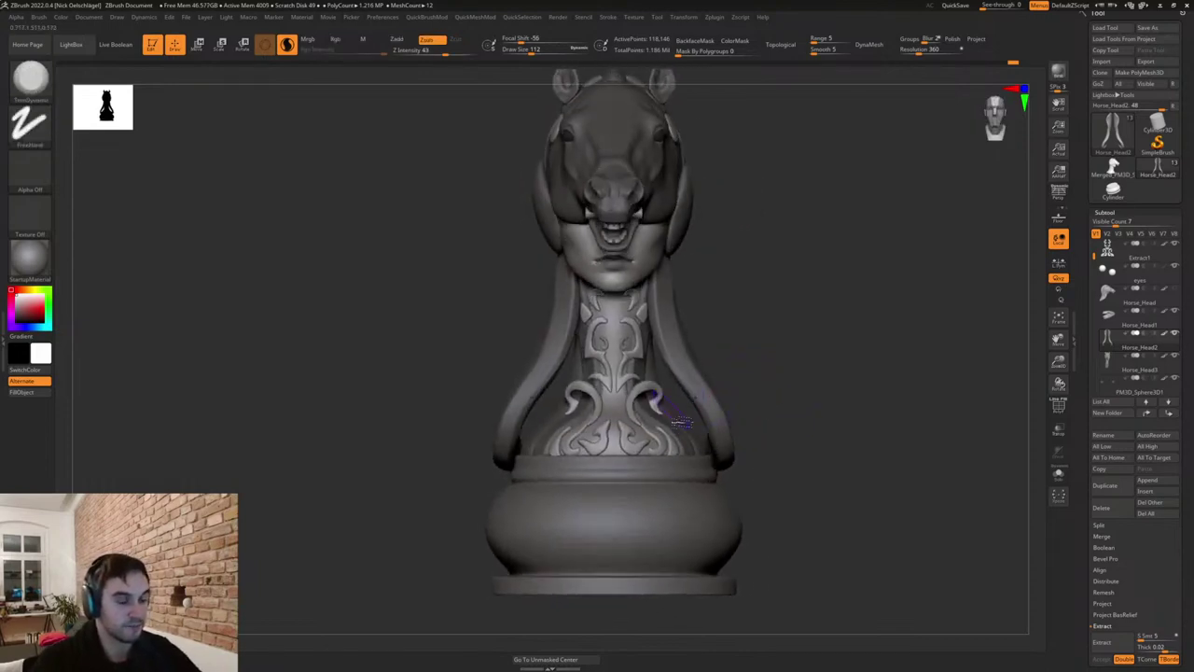
Select the neck filigree subtool and fill it with a darker grey colour.
alt+click(668, 444)
drag(760, 373, 692, 434)
drag(692, 434, 718, 424)
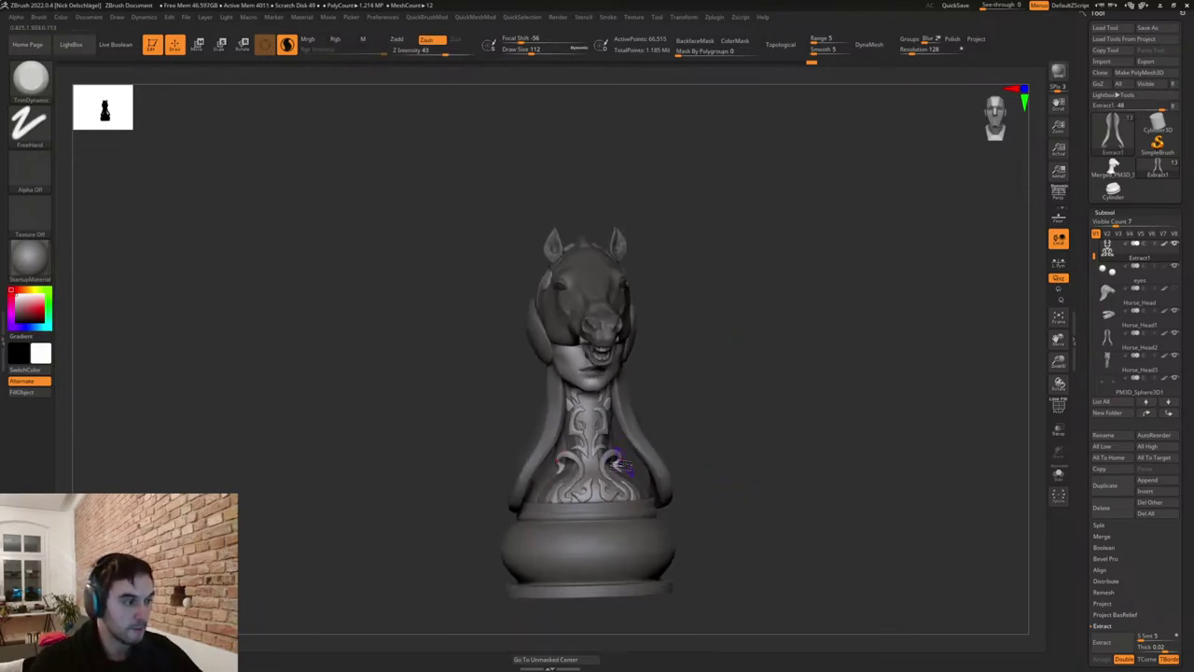
click(15, 312)
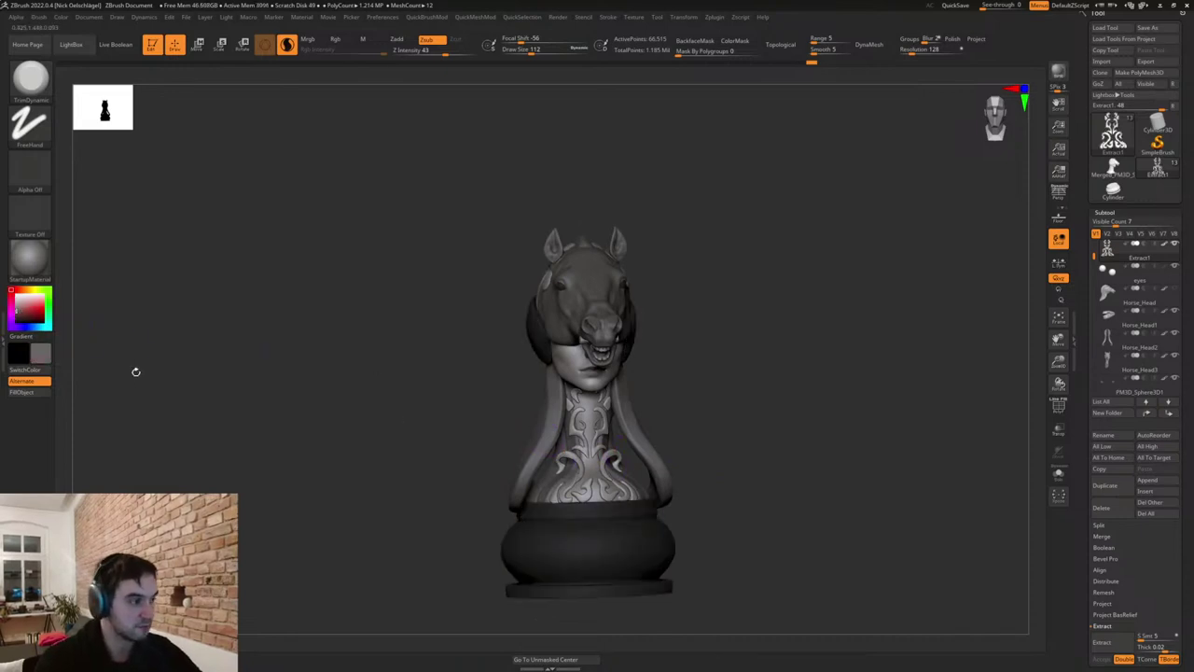
click(23, 392)
mouse_move(688, 405)
mouse_down()
mouse_move(719, 402)
mouse_move(704, 407)
mouse_up()
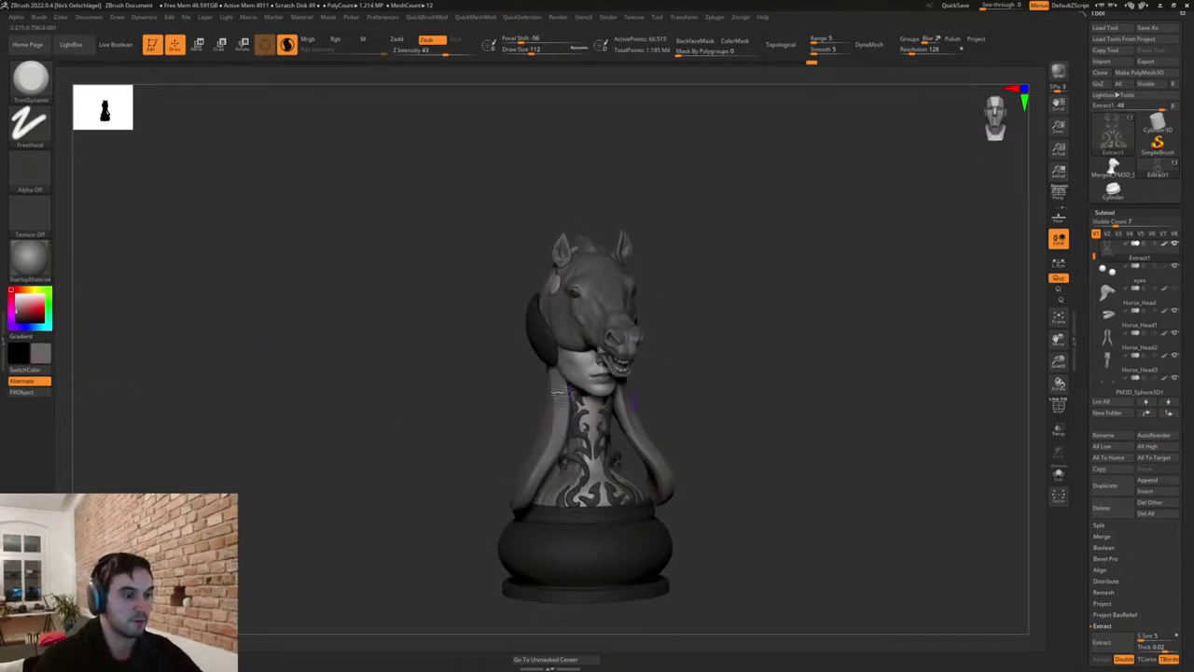
Fill the neck ornament with a dark grey colour and select the chess piece's round base.
click(16, 314)
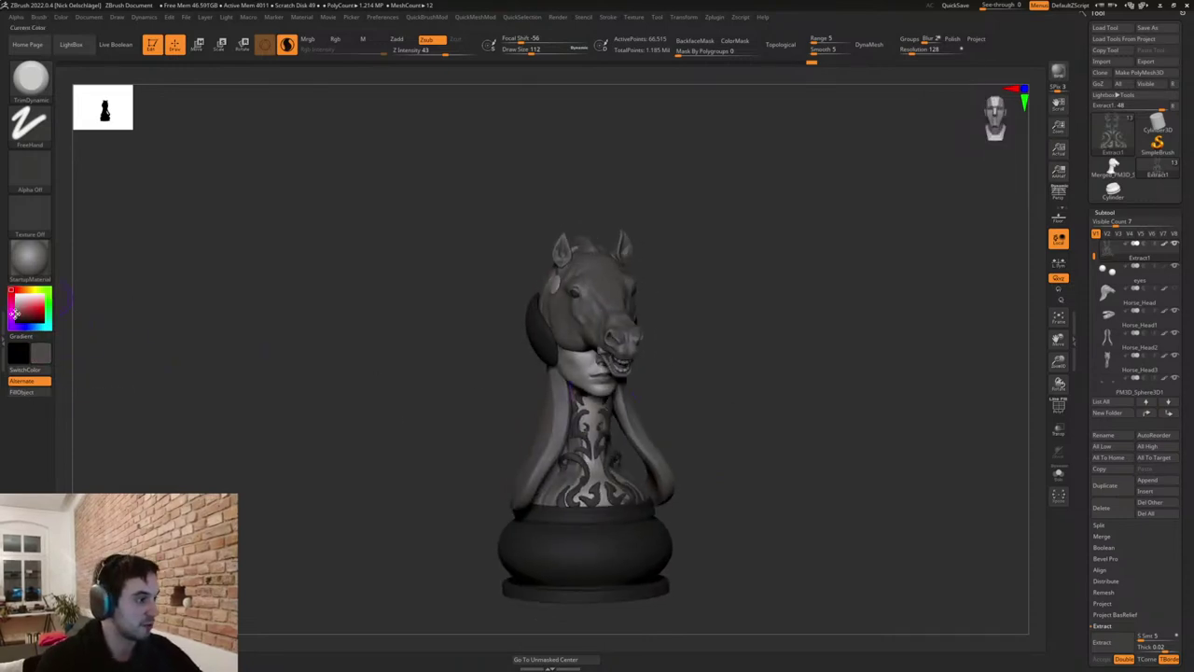
click(32, 393)
click(15, 311)
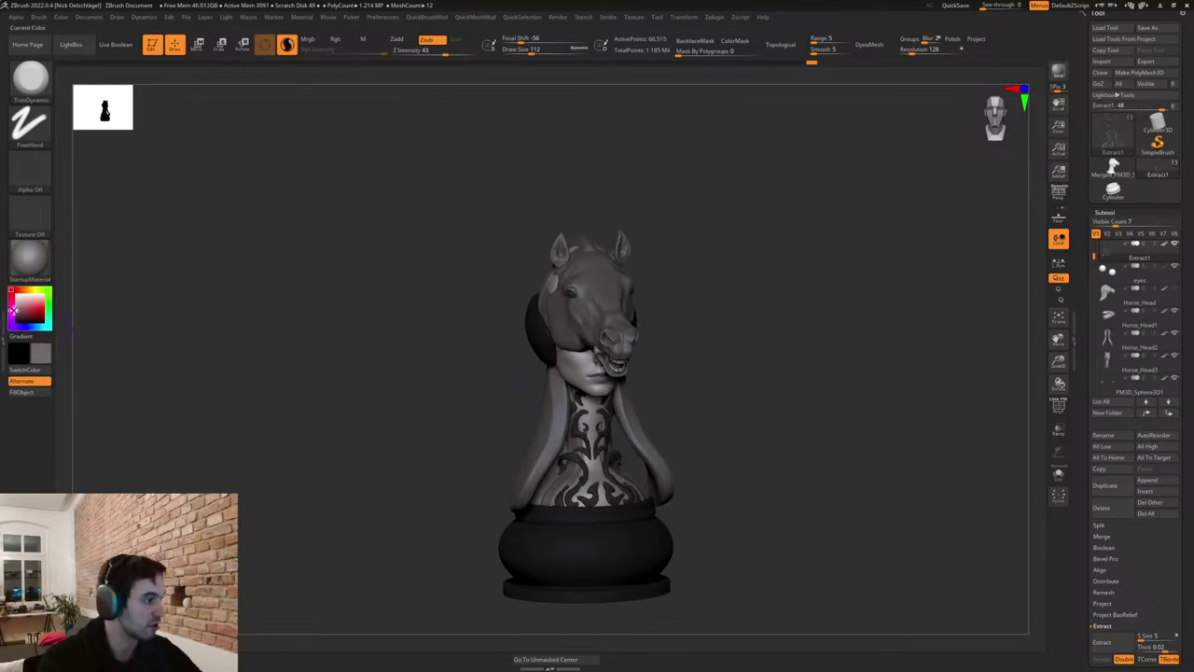
click(22, 391)
alt+click(627, 540)
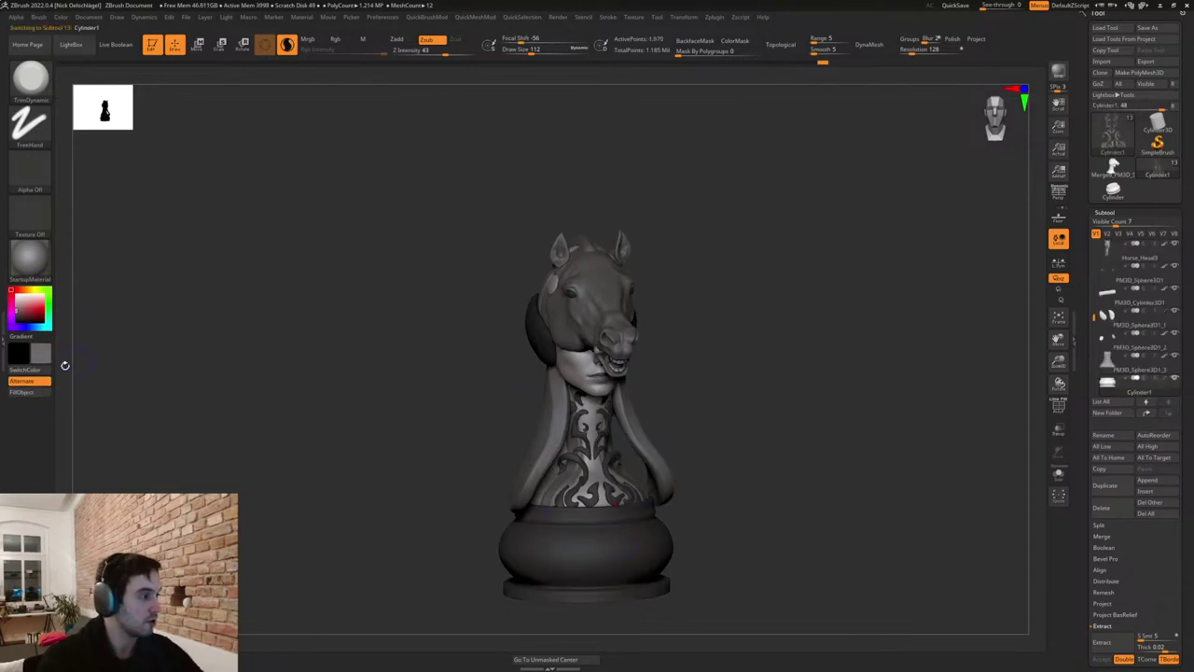
Fill the oval side plates and the small round discs on the horse's head with the dark grey colour.
drag(453, 402, 725, 453)
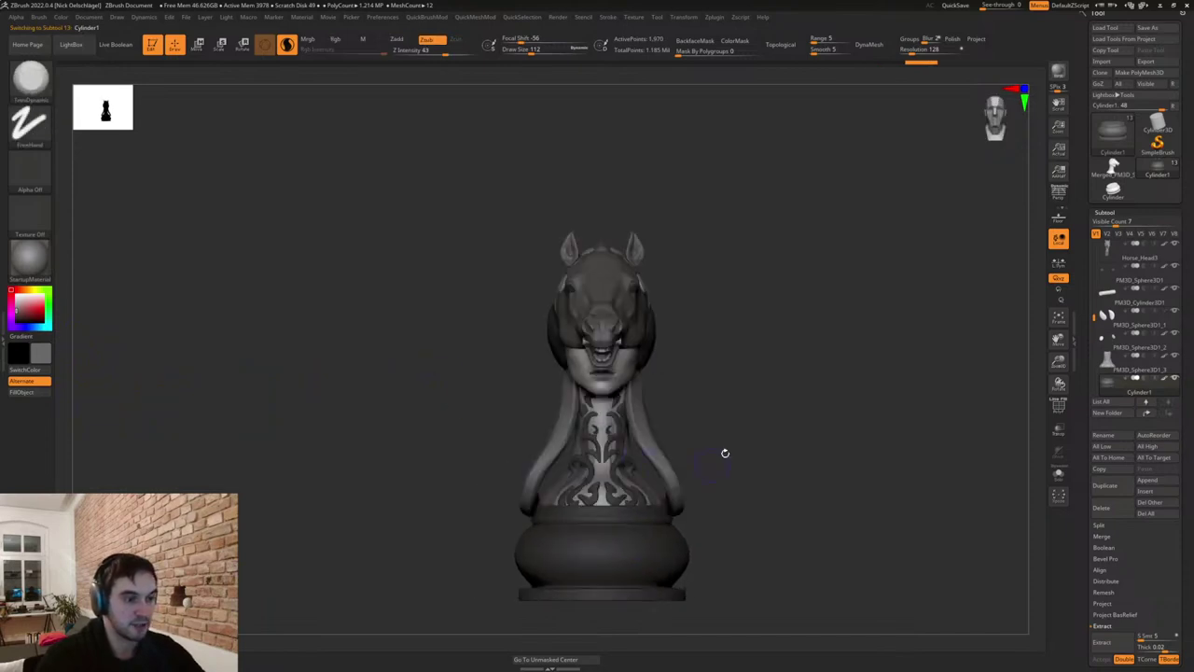
drag(666, 355, 718, 378)
alt+click(538, 342)
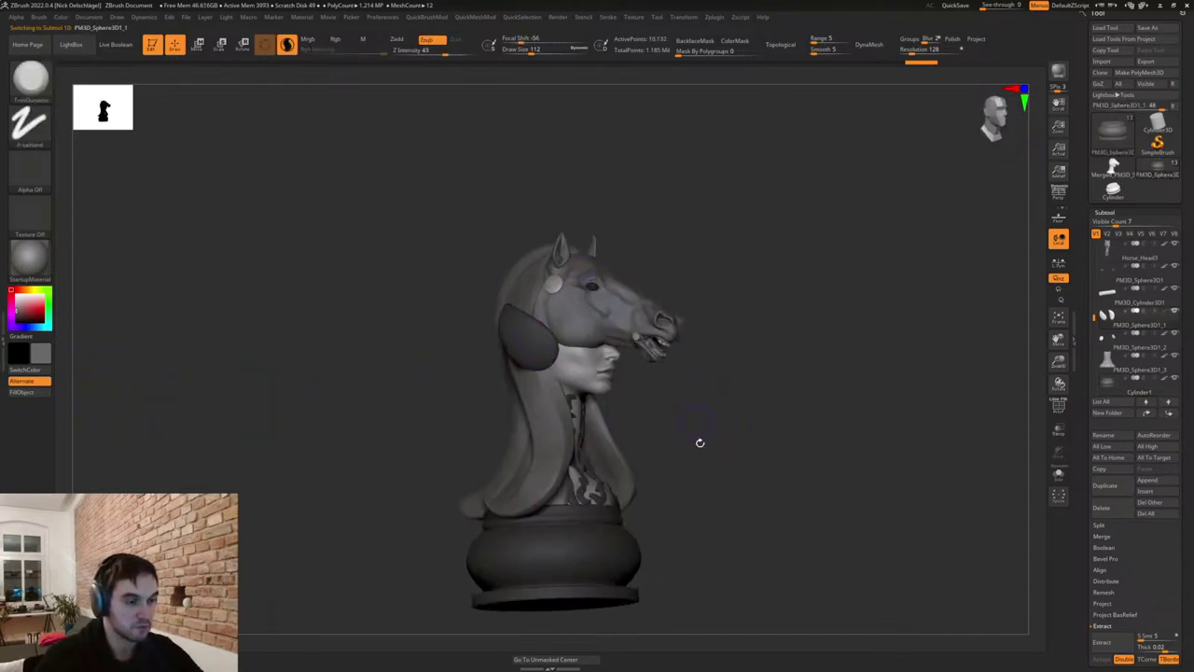
drag(700, 442, 634, 475)
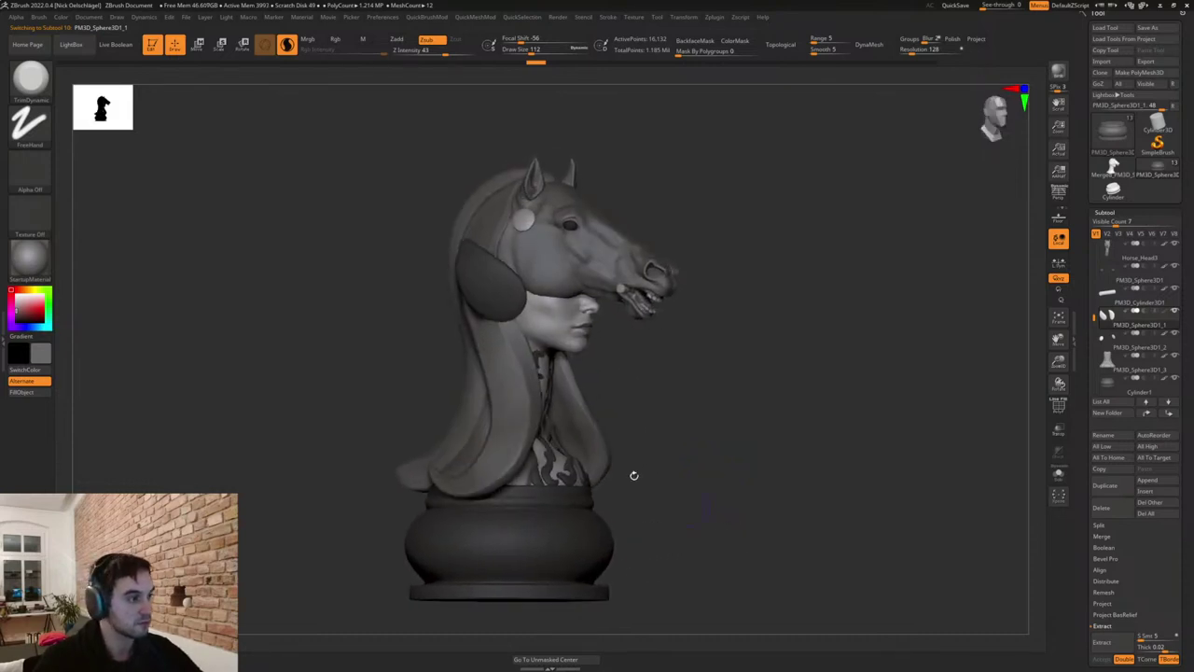
click(41, 392)
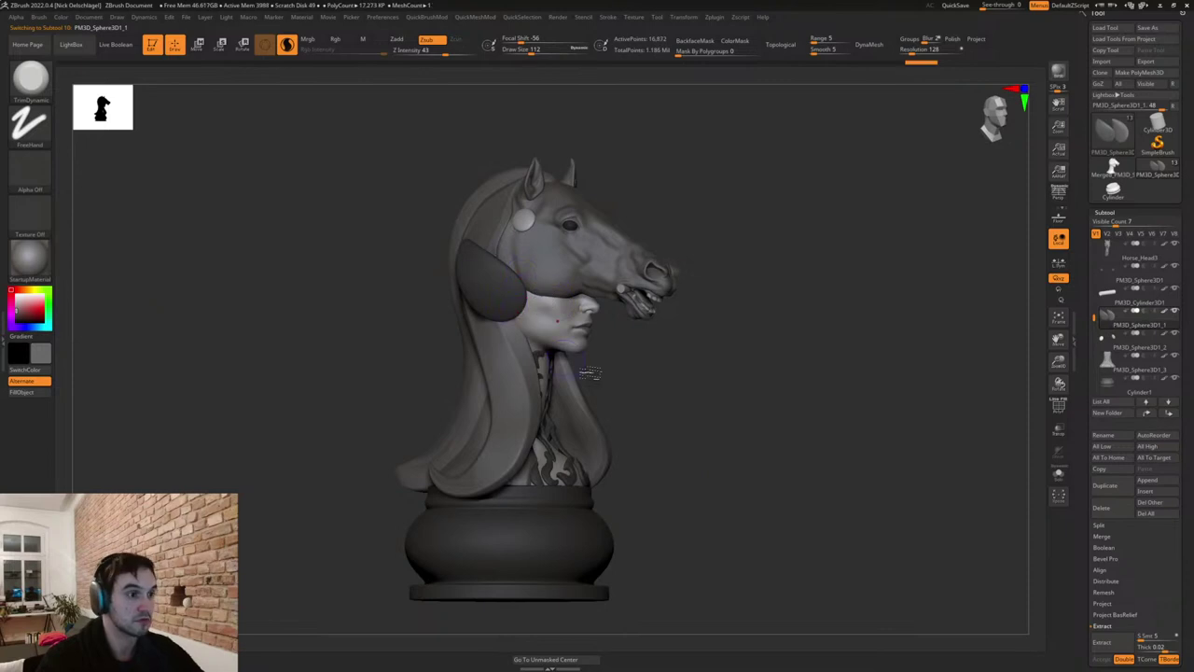
alt+click(524, 222)
click(43, 394)
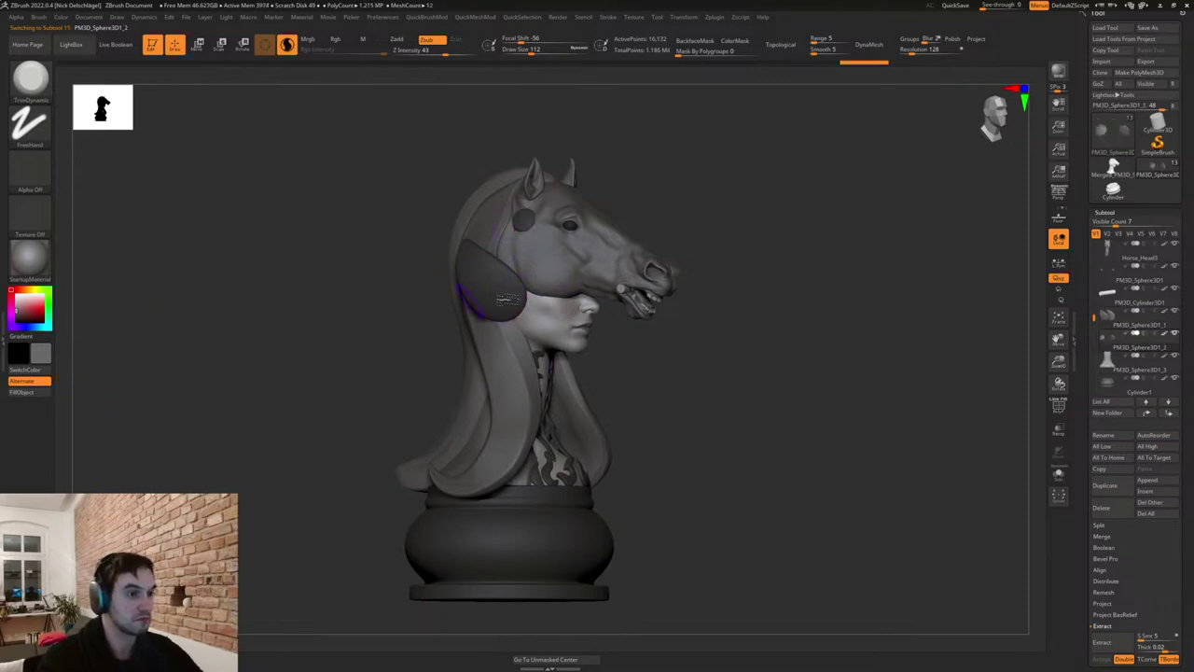
Select the oval side plate again and switch to the Move brush, undoing the trial strokes on its lower edge.
alt+click(494, 298)
drag(637, 373, 778, 404)
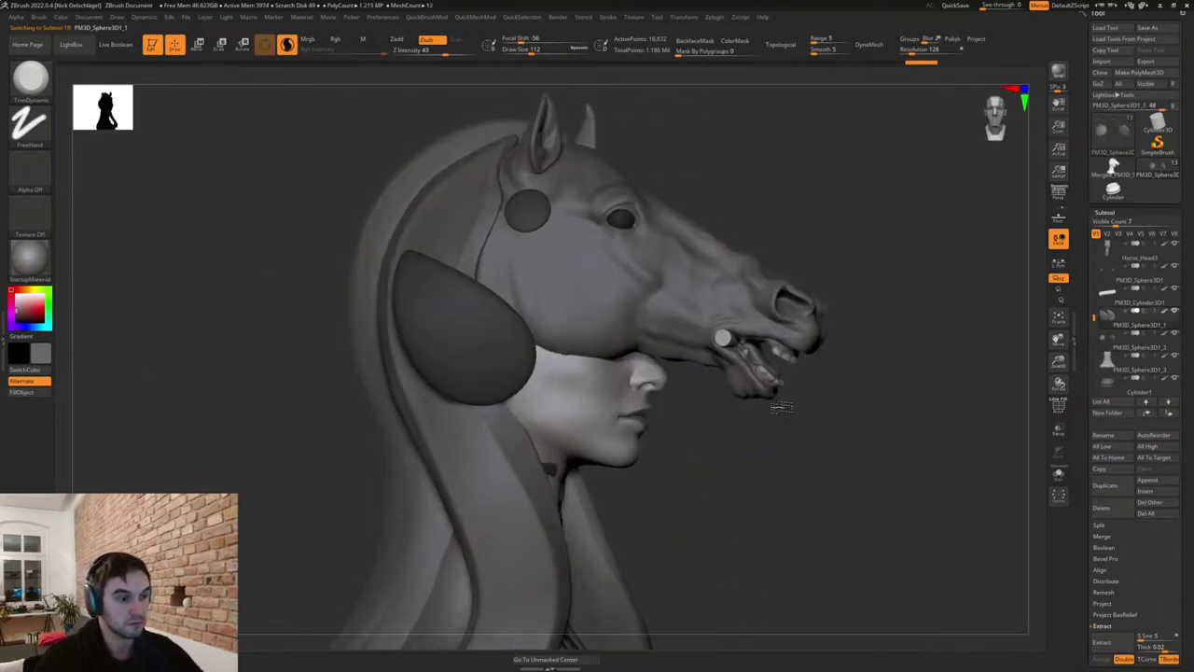
key(s)
mouse_move(510, 396)
mouse_down()
mouse_move(515, 415)
mouse_move(514, 404)
mouse_up()
alt+click(512, 415)
key(ctrl+z)
key(b)
key(m)
key(v)
key(ctrl+z)
Reshape the side plate's lower corner with a larger Move brush, pulling it toward the jaw and fitting it to the head.
mouse_move(683, 483)
mouse_down()
mouse_move(630, 478)
mouse_move(711, 482)
mouse_up()
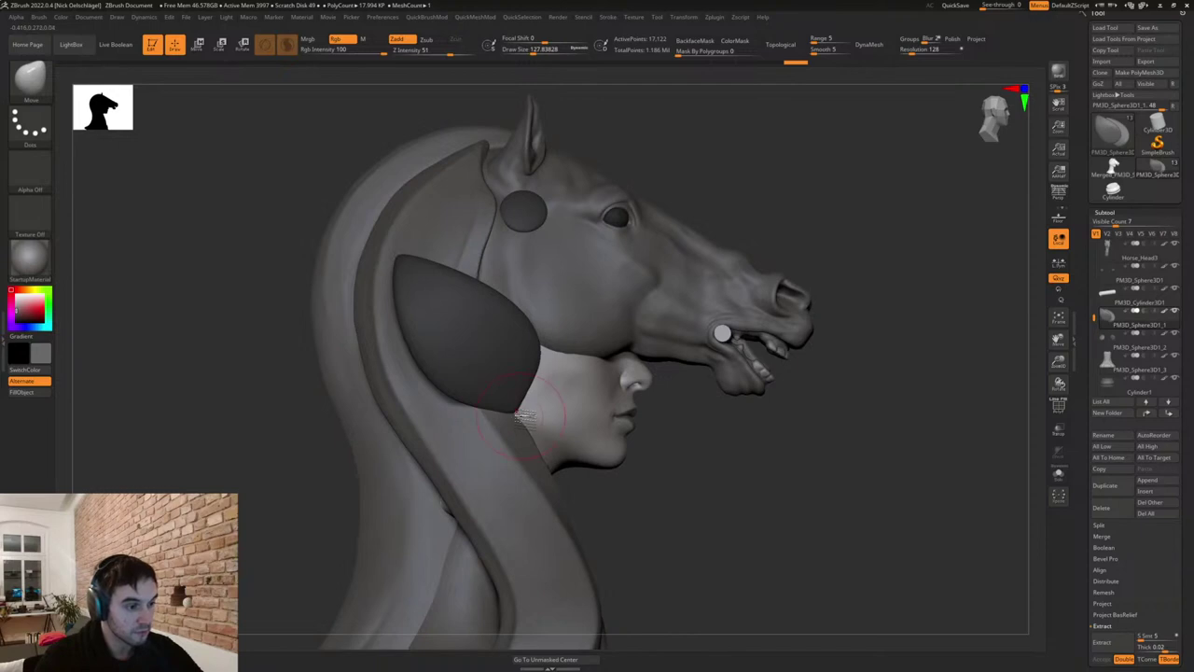
key(])
key(])
drag(522, 417, 543, 412)
right_click(530, 397)
drag(644, 473, 553, 453)
drag(491, 398, 504, 395)
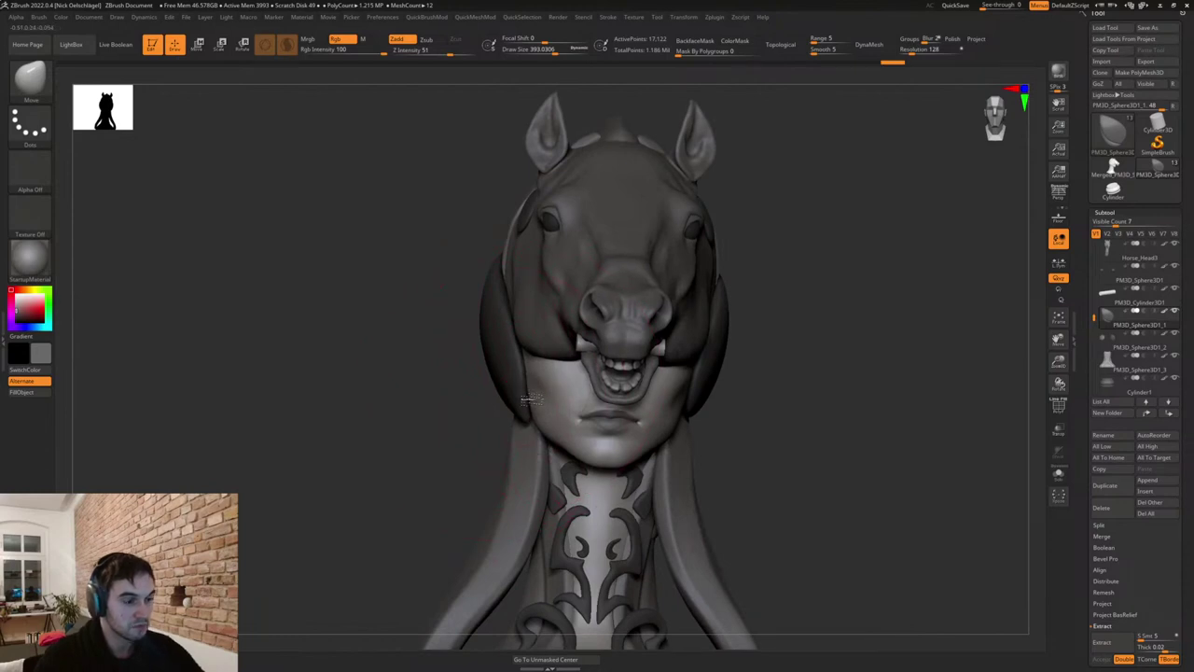
drag(438, 436, 520, 417)
drag(784, 459, 693, 454)
Mirror and weld the reshaped side plate to the opposite side of the head.
key(2)
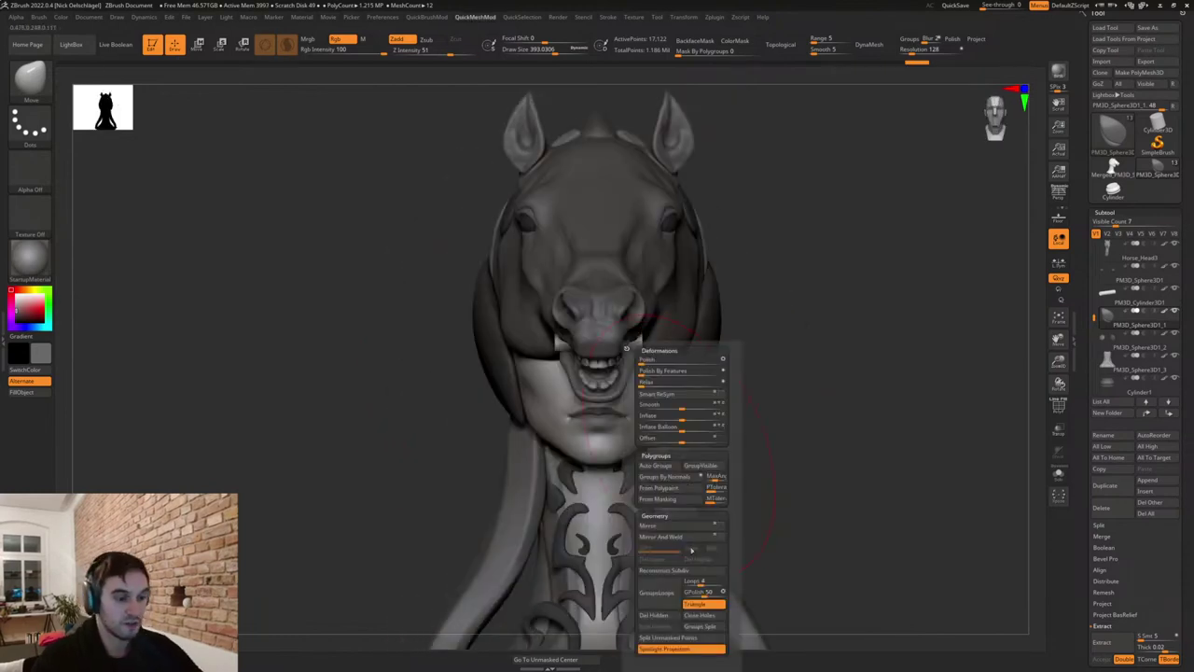
click(685, 536)
alt+drag(745, 498, 736, 434)
drag(723, 464, 749, 472)
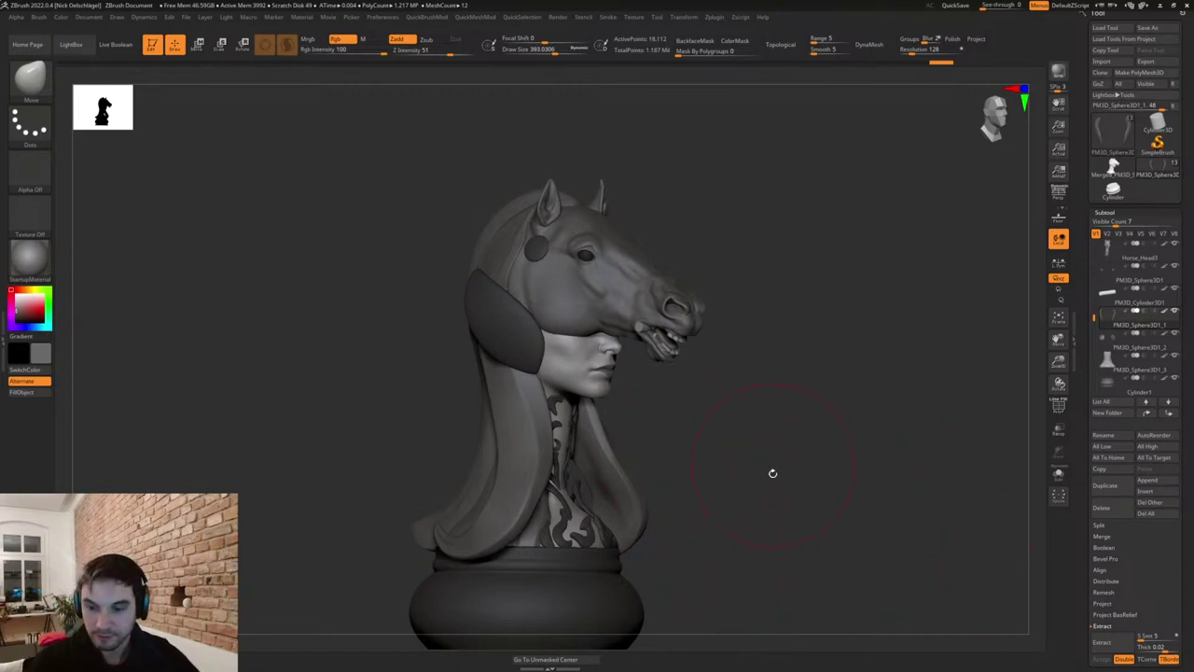
drag(776, 485, 812, 496)
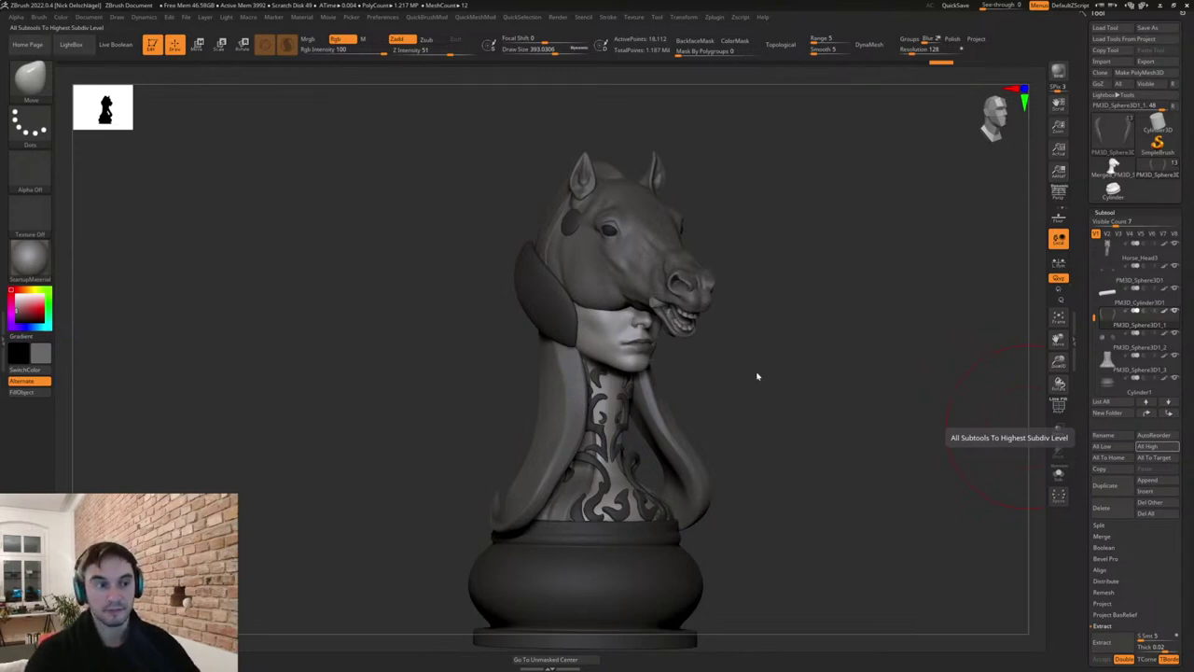
Try to adjust the side plate from behind with a larger Move brush.
mouse_move(756, 376)
mouse_down()
mouse_move(770, 391)
mouse_move(843, 389)
mouse_move(745, 352)
mouse_up()
key(s)
drag(617, 291, 581, 284)
key(ctrl+z)
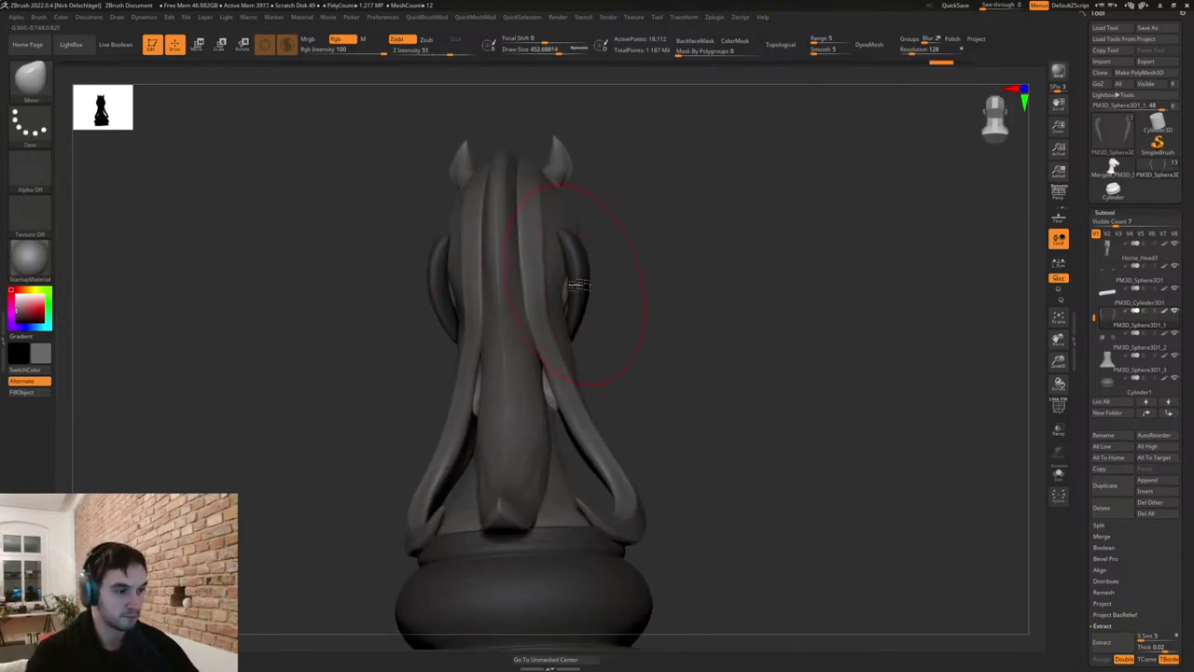
drag(712, 342, 751, 431)
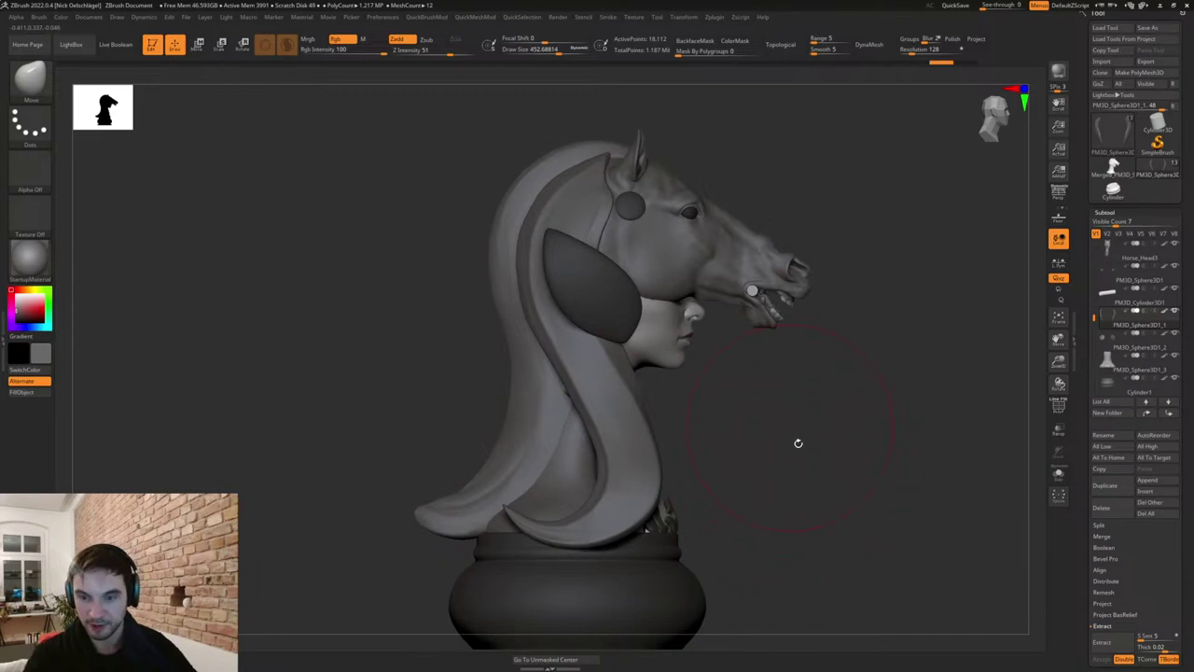
mouse_move(836, 419)
mouse_down()
mouse_move(808, 427)
mouse_move(851, 509)
mouse_up()
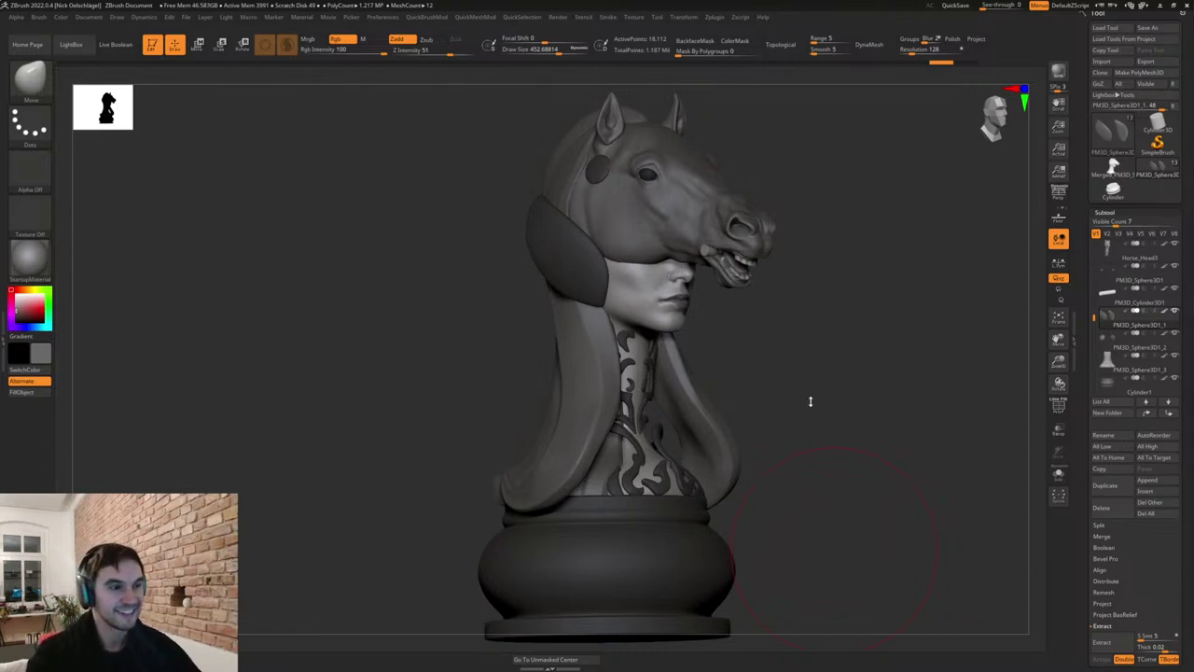
mouse_move(810, 402)
mouse_down()
mouse_move(771, 413)
mouse_move(780, 365)
mouse_up()
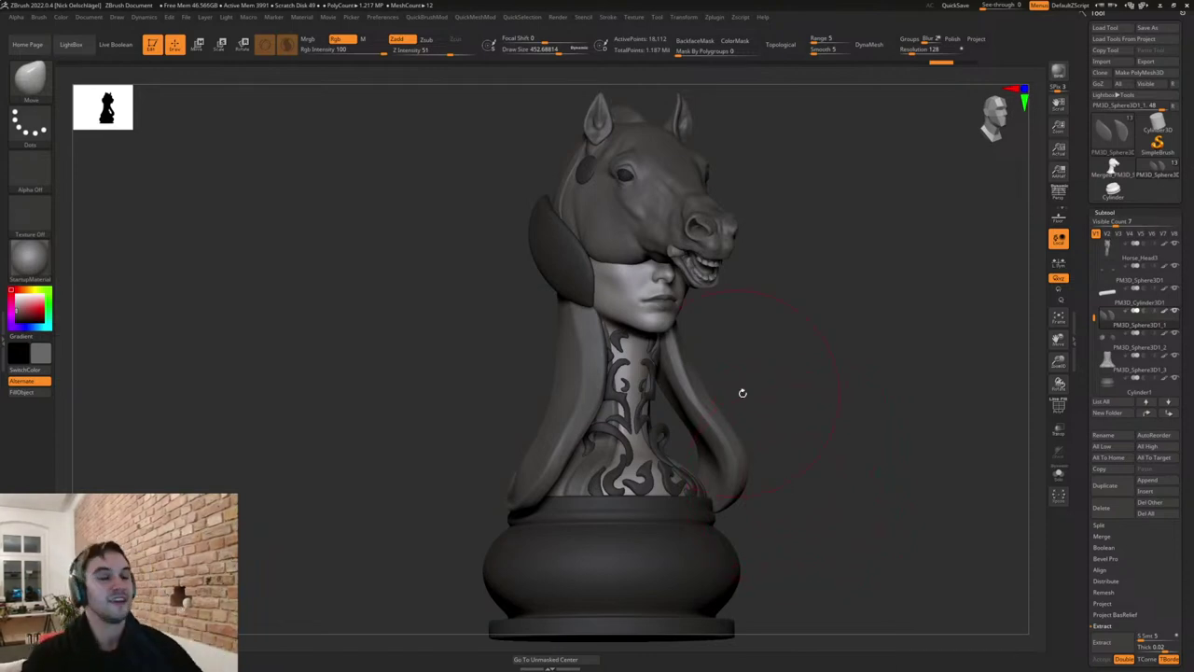
mouse_move(740, 392)
shift+mouse_down()
mouse_move(759, 413)
mouse_move(725, 426)
shift+mouse_up()
key(s)
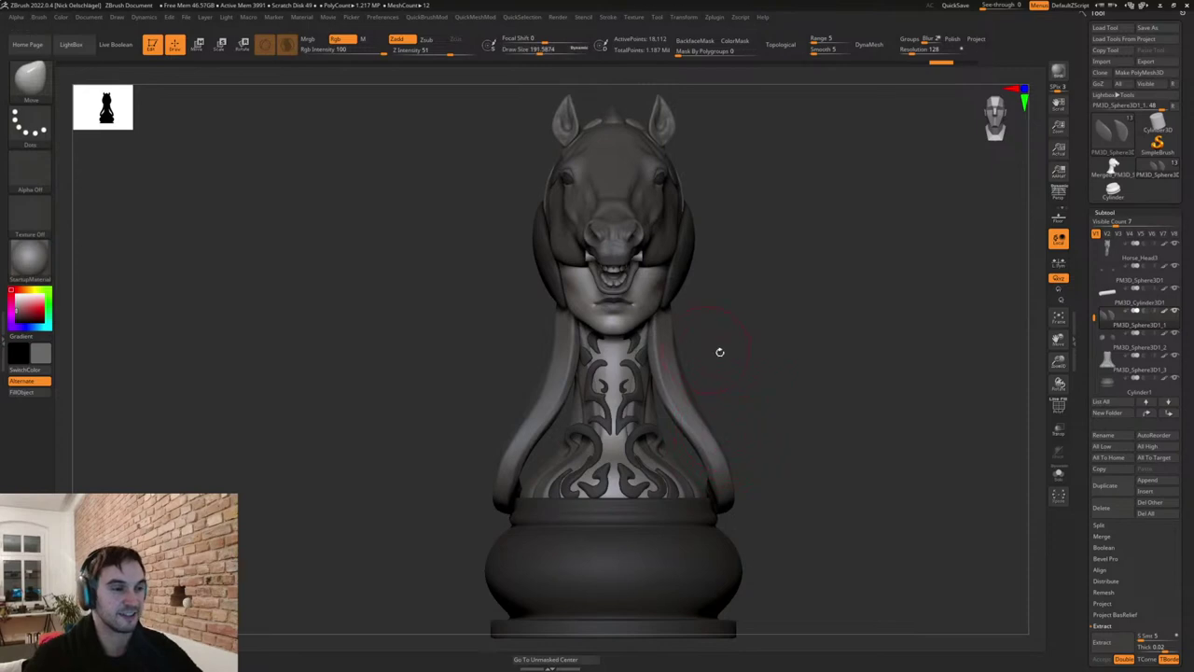
Duplicate the neck ornament subtool and move the copy forward, clear of the neck.
mouse_move(719, 352)
mouse_down()
mouse_move(794, 413)
mouse_move(784, 389)
mouse_up()
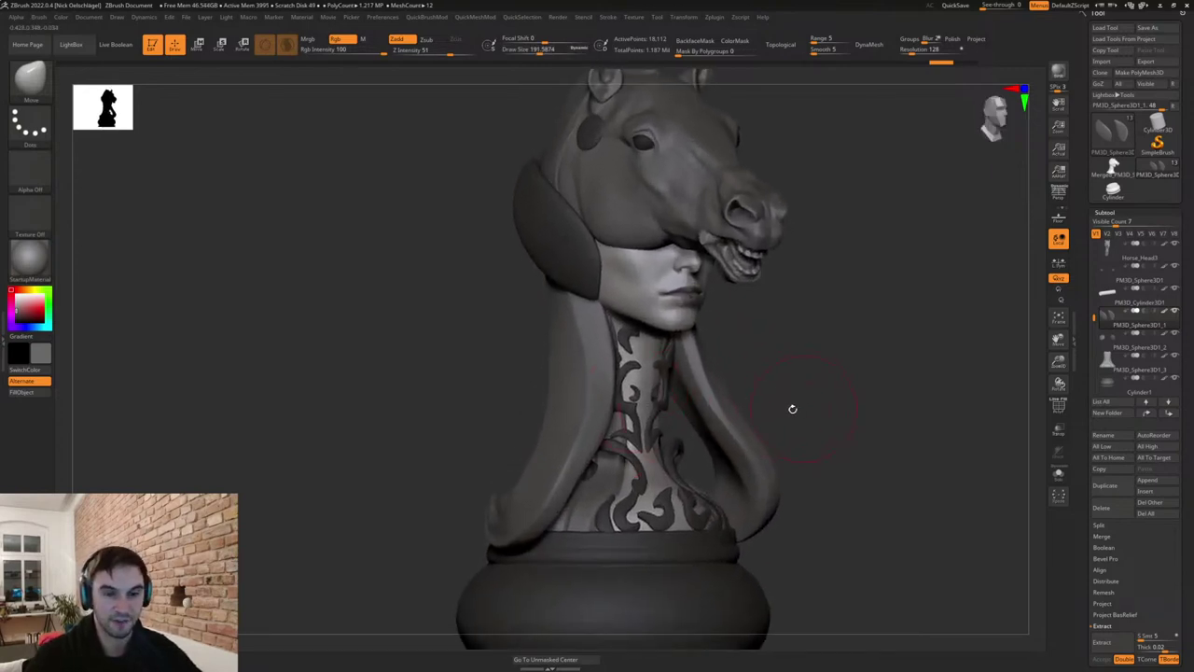
alt+click(637, 416)
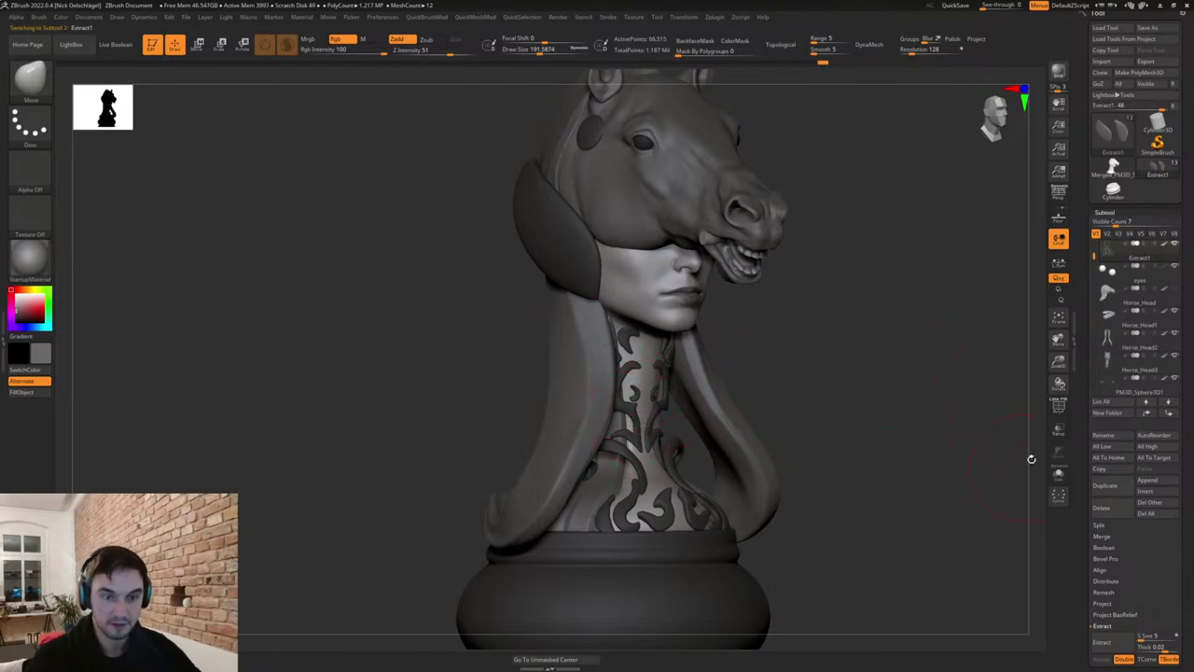
click(1102, 485)
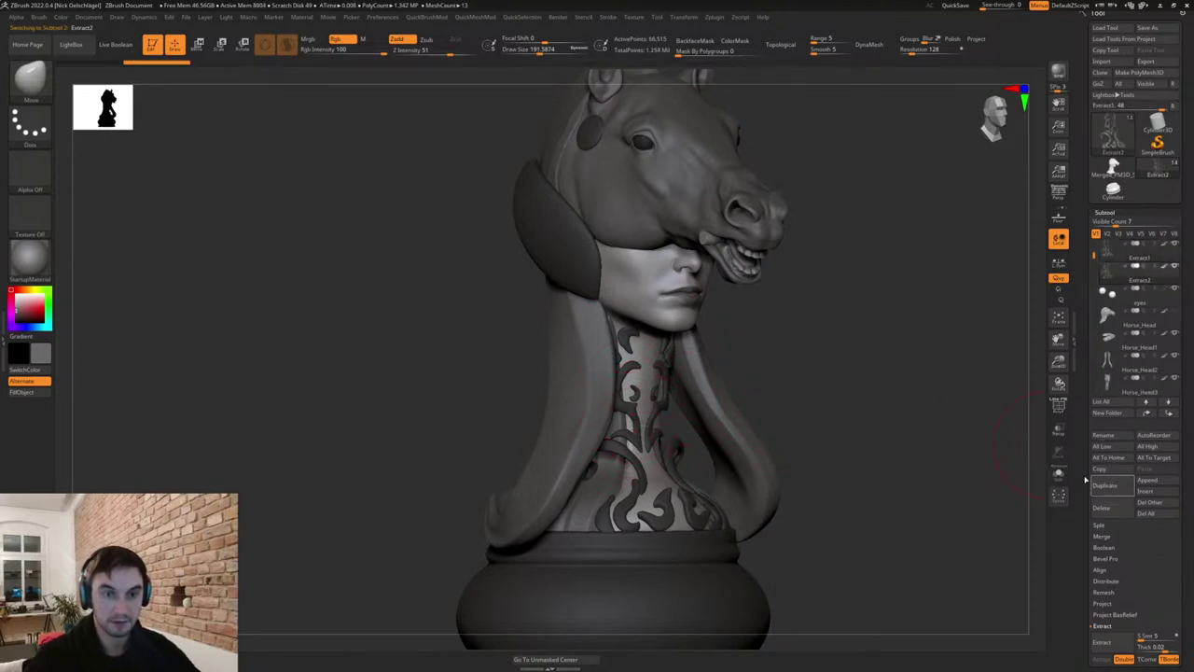
shift+drag(841, 418, 869, 427)
key(w)
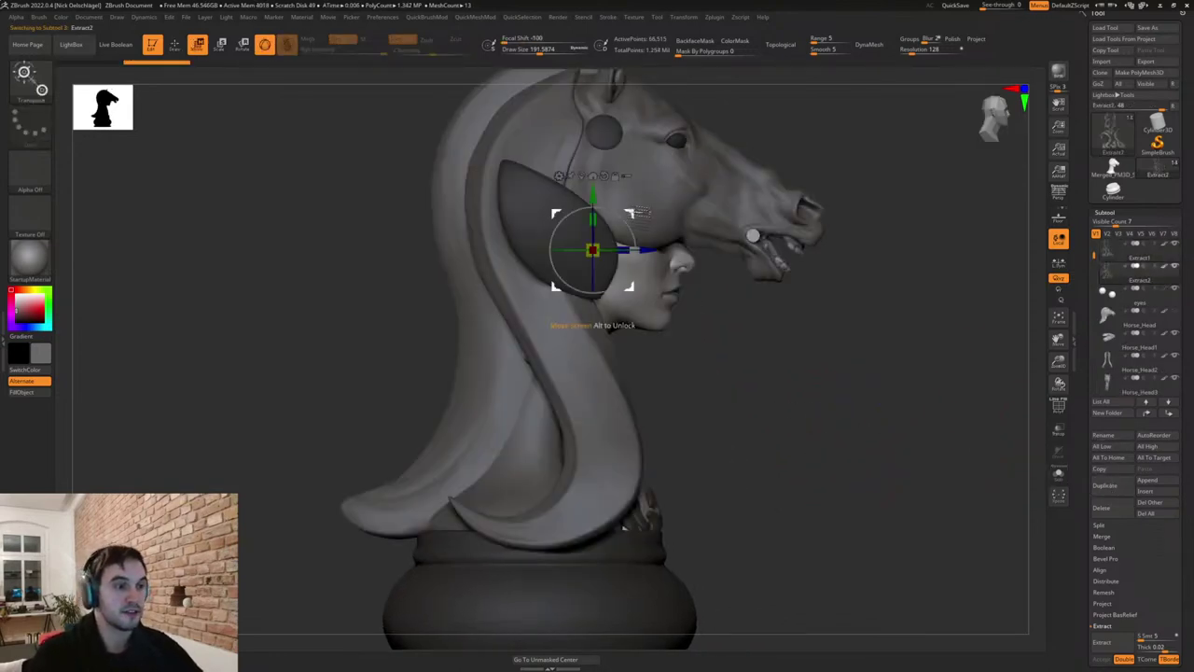
drag(635, 214, 740, 217)
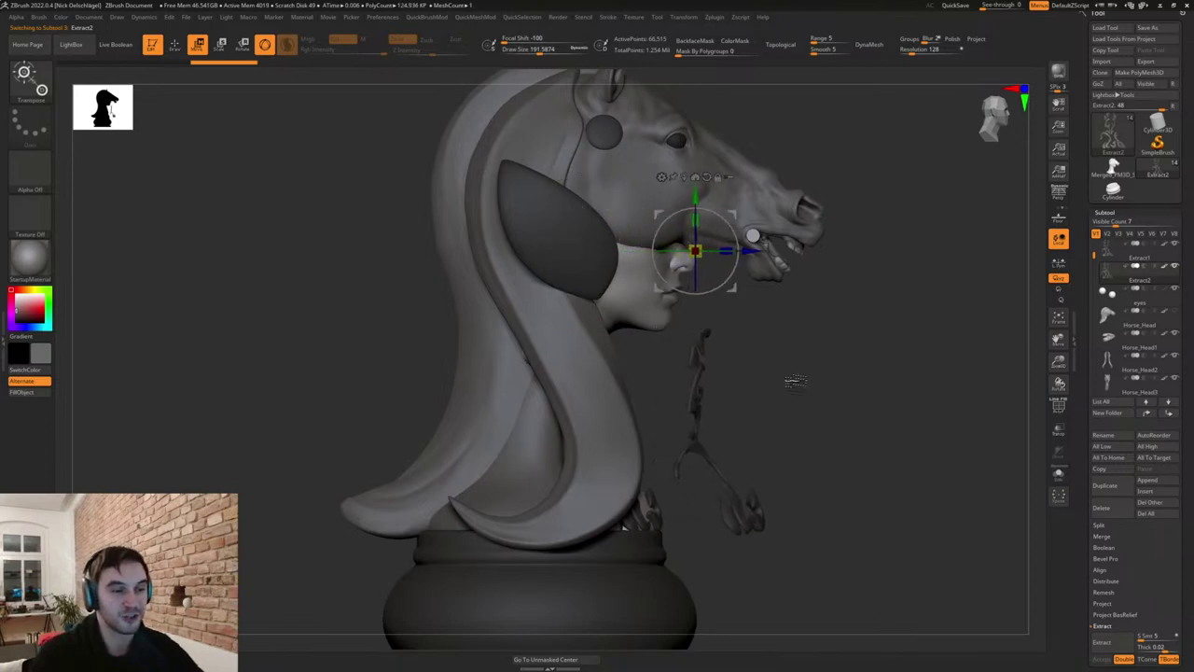
Show the polygroup colours and give each separate piece of the ornament copy its own polygroup with Auto Groups.
shift+drag(774, 375, 756, 392)
key(alt+2)
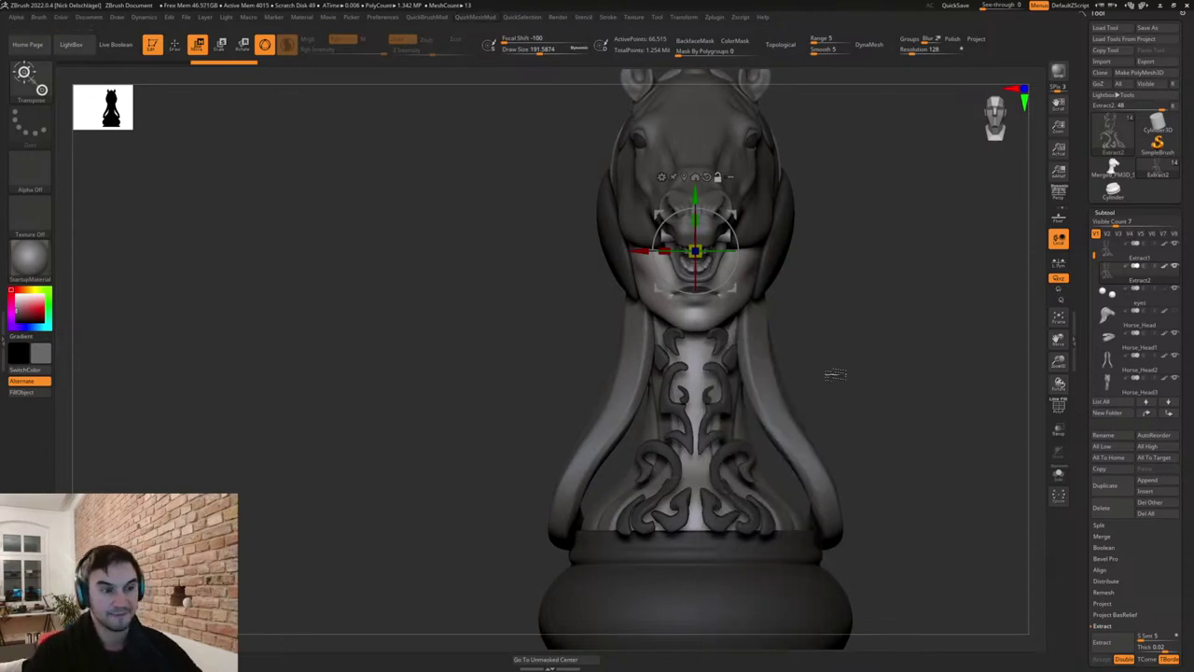
drag(832, 374, 865, 377)
key(shift+f)
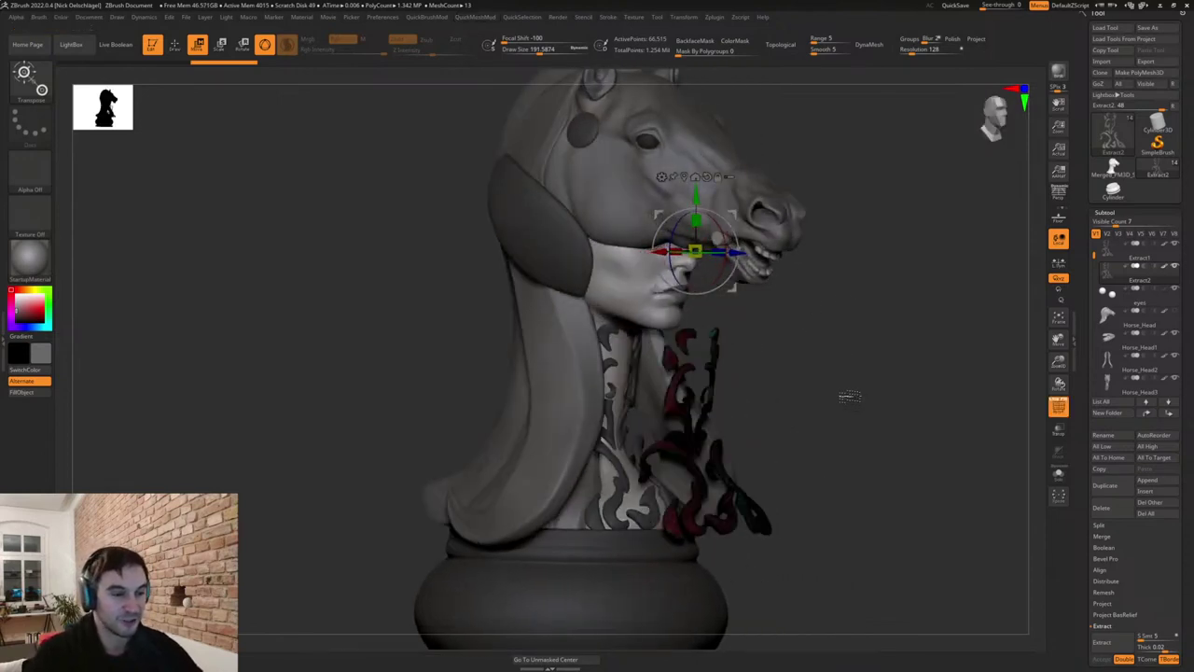
key(space)
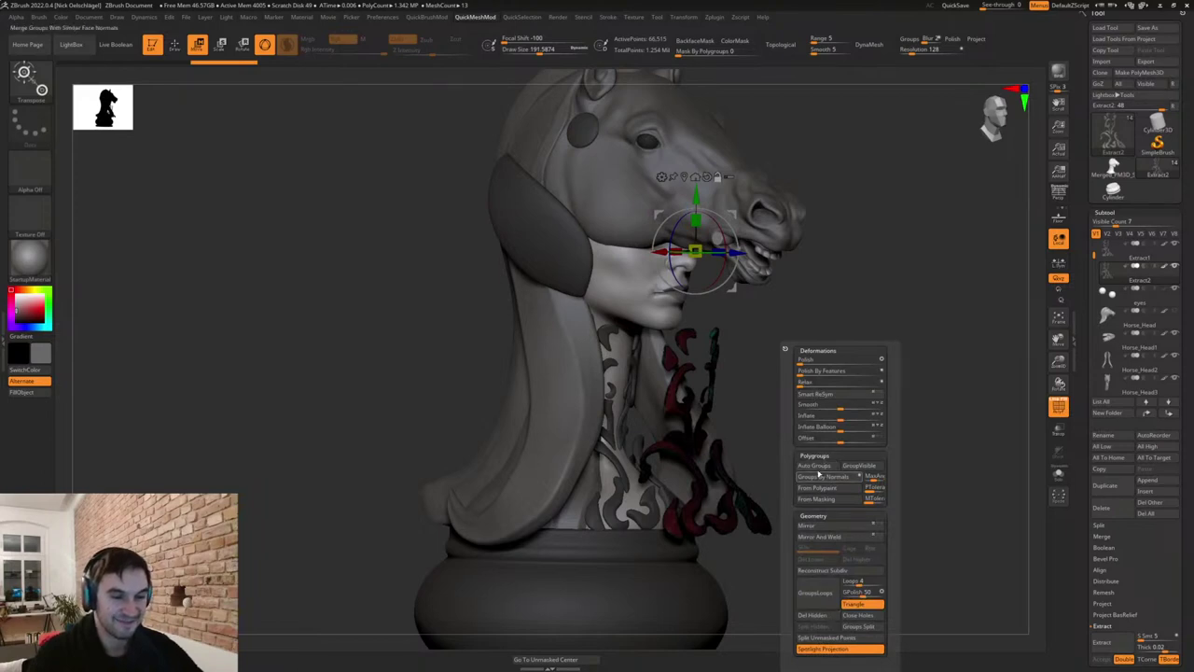
click(820, 466)
drag(810, 425, 787, 420)
key(space)
key(space)
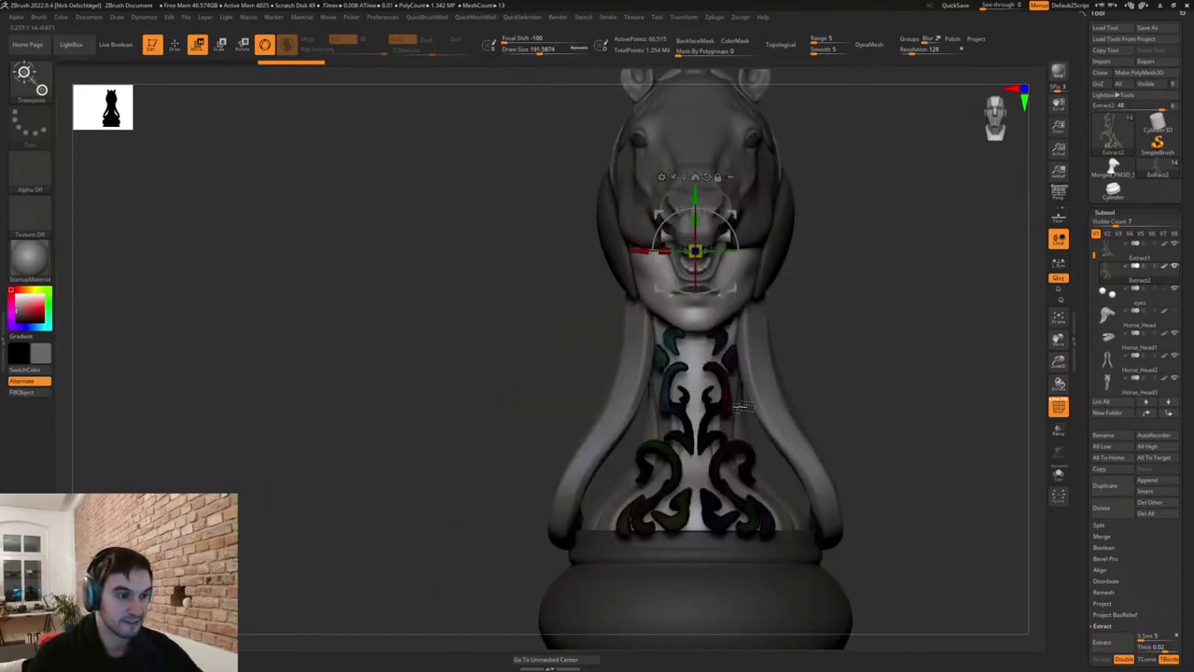
Isolate one mid-neck scroll of the ornament copy, delete the hidden pieces, and turn off the polygroup display.
key(q)
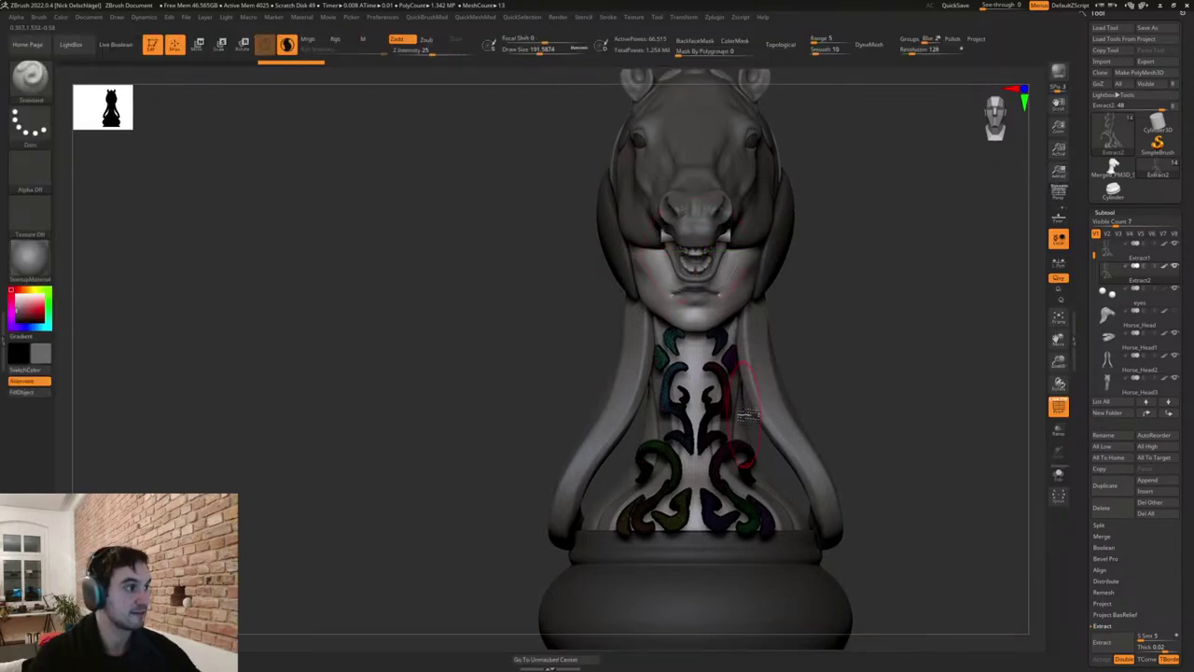
mouse_move(852, 363)
mouse_down()
mouse_move(864, 366)
mouse_move(864, 407)
mouse_move(882, 410)
mouse_move(796, 418)
mouse_up()
ctrl+shift+click(662, 450)
drag(877, 431, 808, 446)
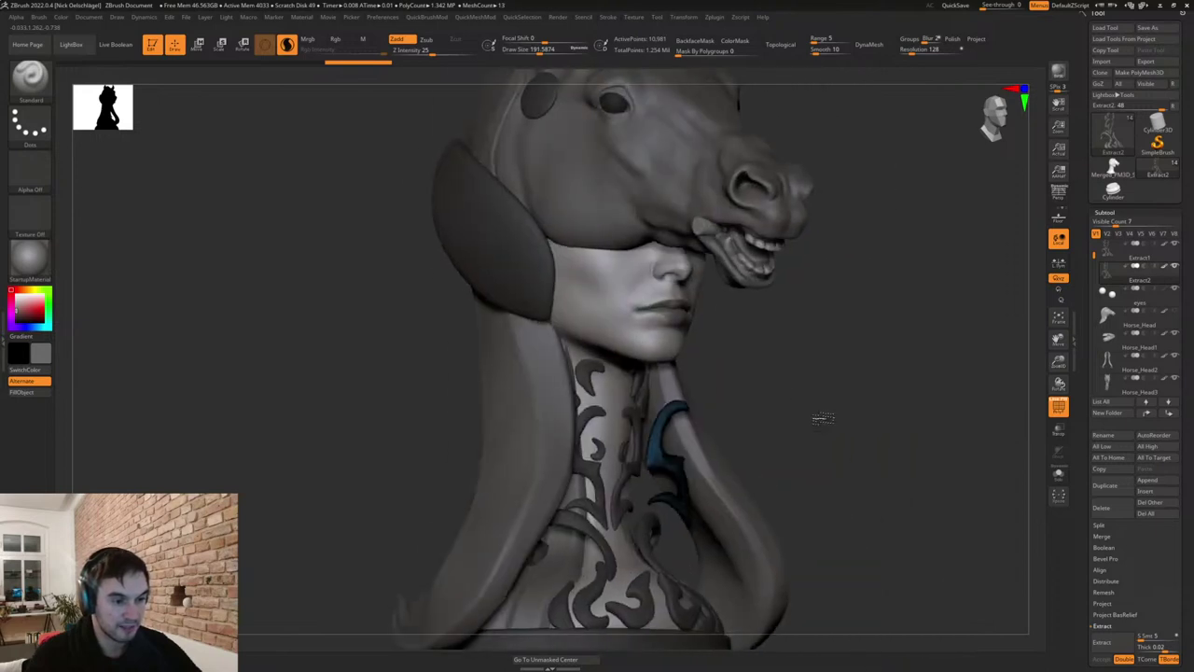
key(2)
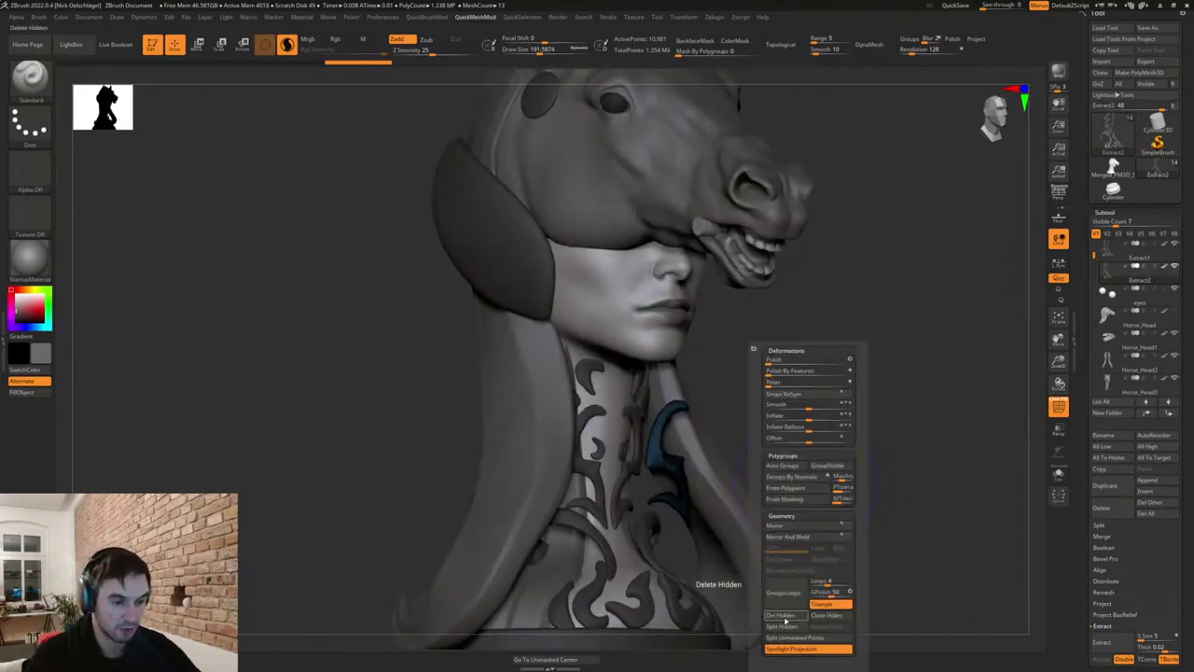
click(787, 616)
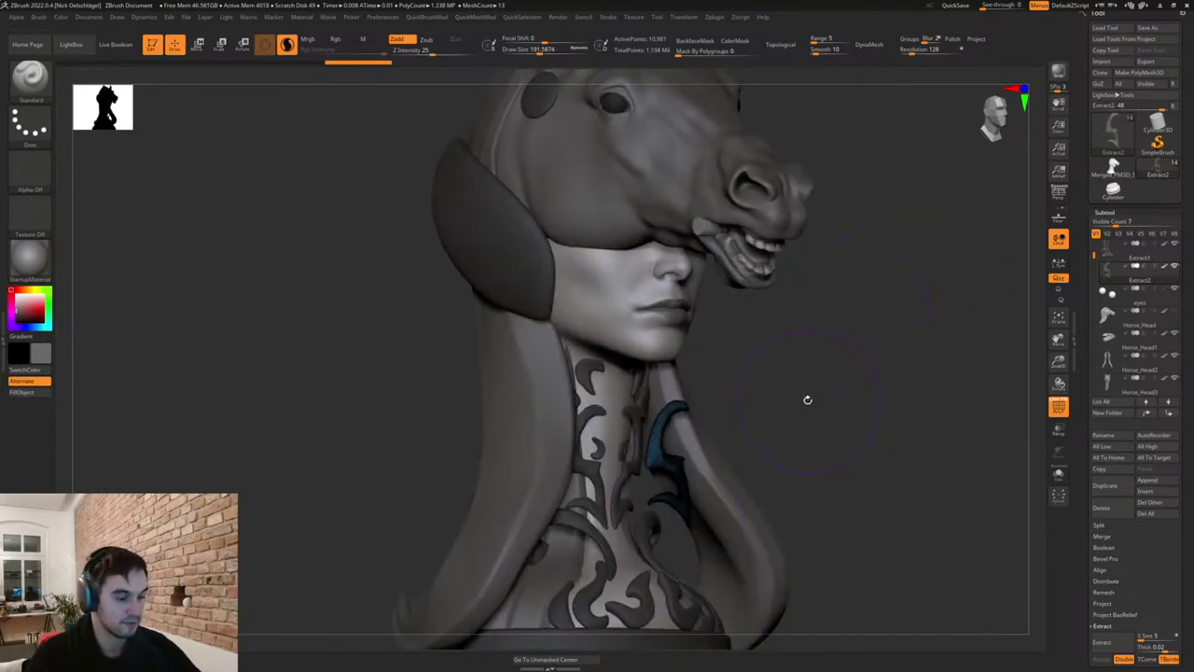
key(shift+f)
Move the isolated scroll up from the neck to the head, angle it, and place it over the side plate.
key(w)
drag(827, 432, 791, 412)
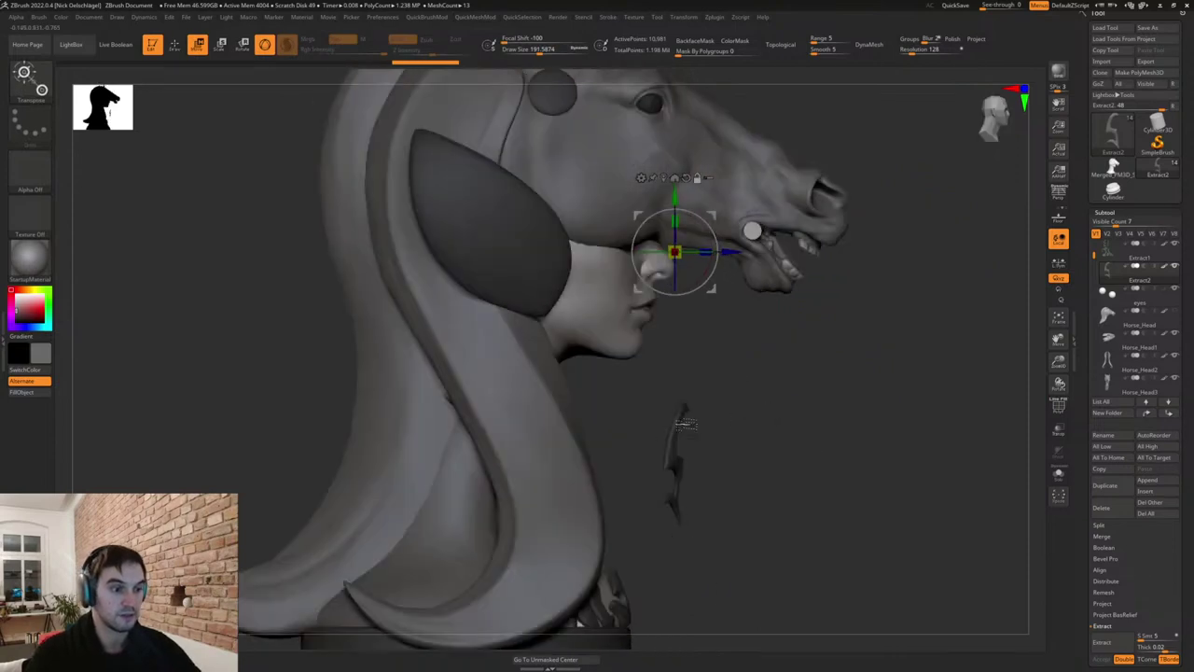
alt+click(680, 426)
mouse_move(594, 167)
alt+mouse_down()
mouse_move(577, 135)
mouse_move(576, 159)
alt+mouse_up()
shift+drag(687, 270, 587, 266)
alt+drag(581, 149, 495, 143)
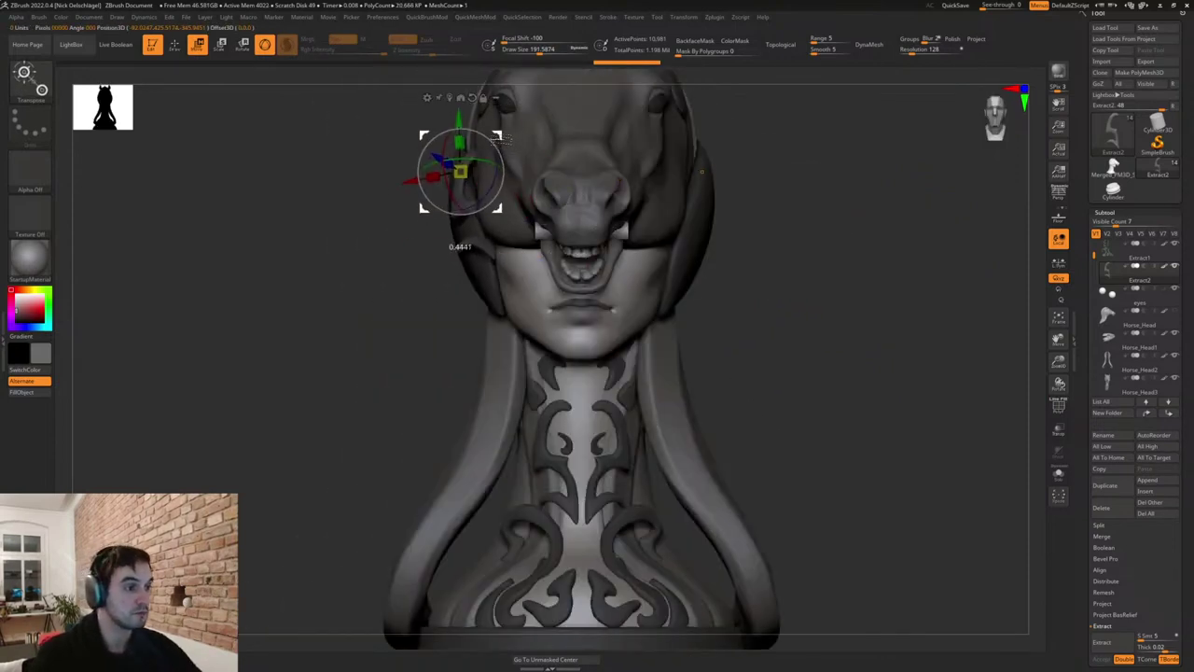
drag(701, 303, 810, 314)
drag(462, 162, 460, 175)
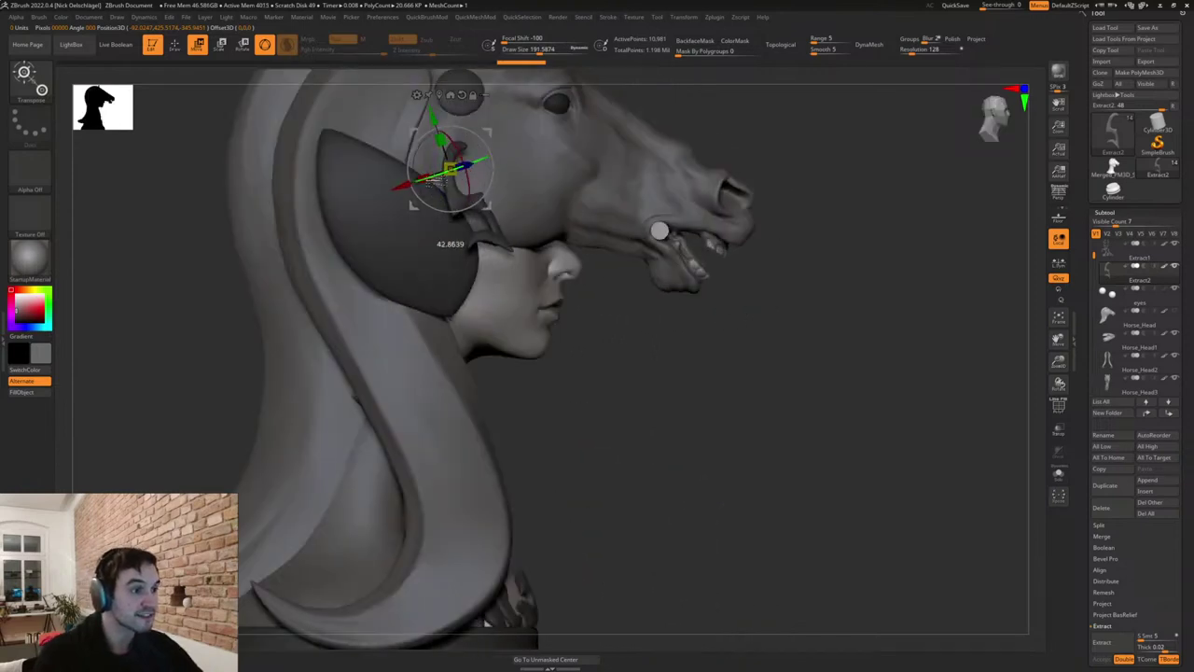
mouse_move(489, 132)
mouse_down()
mouse_move(435, 174)
mouse_move(472, 229)
mouse_move(361, 170)
mouse_up()
Bend the scroll along the curve of the side plate with a large Move brush of about 386.
key(q)
key(s)
mouse_move(384, 220)
mouse_down()
mouse_move(392, 170)
mouse_move(369, 192)
mouse_up()
mouse_move(448, 286)
mouse_down()
mouse_move(453, 295)
mouse_move(448, 270)
mouse_up()
right_drag(449, 269, 371, 279)
drag(463, 302, 438, 257)
right_drag(280, 231, 362, 227)
drag(373, 166, 360, 159)
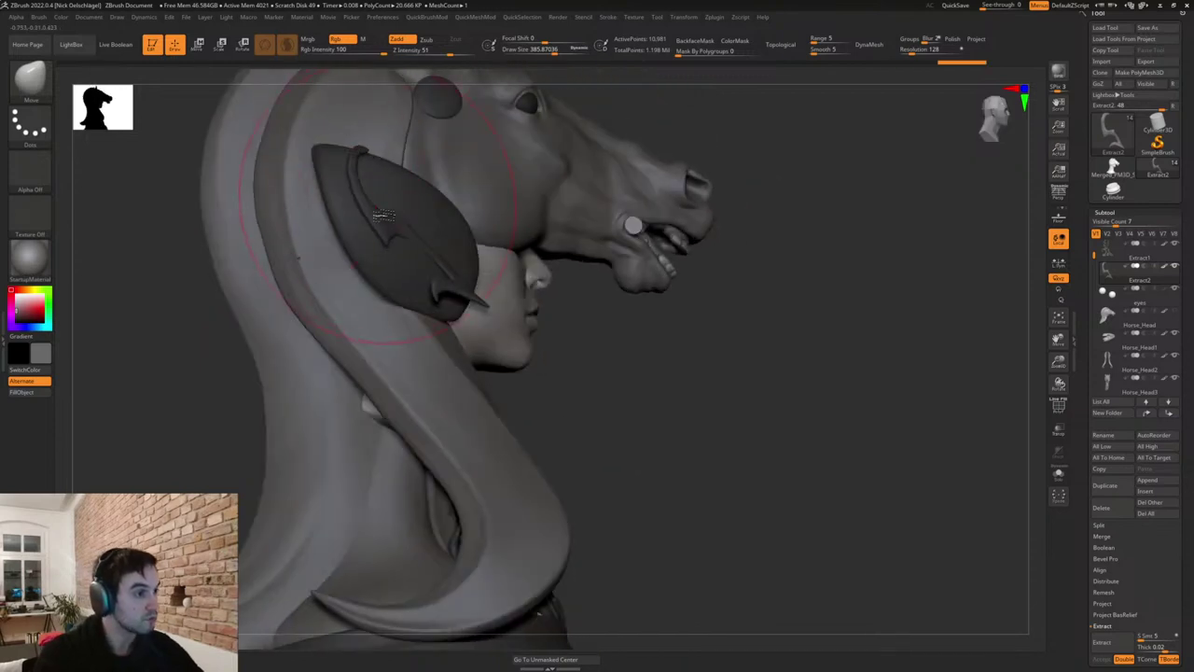
mouse_move(392, 209)
mouse_down()
mouse_move(360, 215)
mouse_move(409, 211)
mouse_move(436, 247)
mouse_move(399, 211)
mouse_up()
Push the scroll's outer arm and lower curl closer to the side plate with Move brush sizes of about 212 and 116.
key(s)
key(s)
right_drag(393, 204, 334, 187)
right_drag(383, 220, 348, 219)
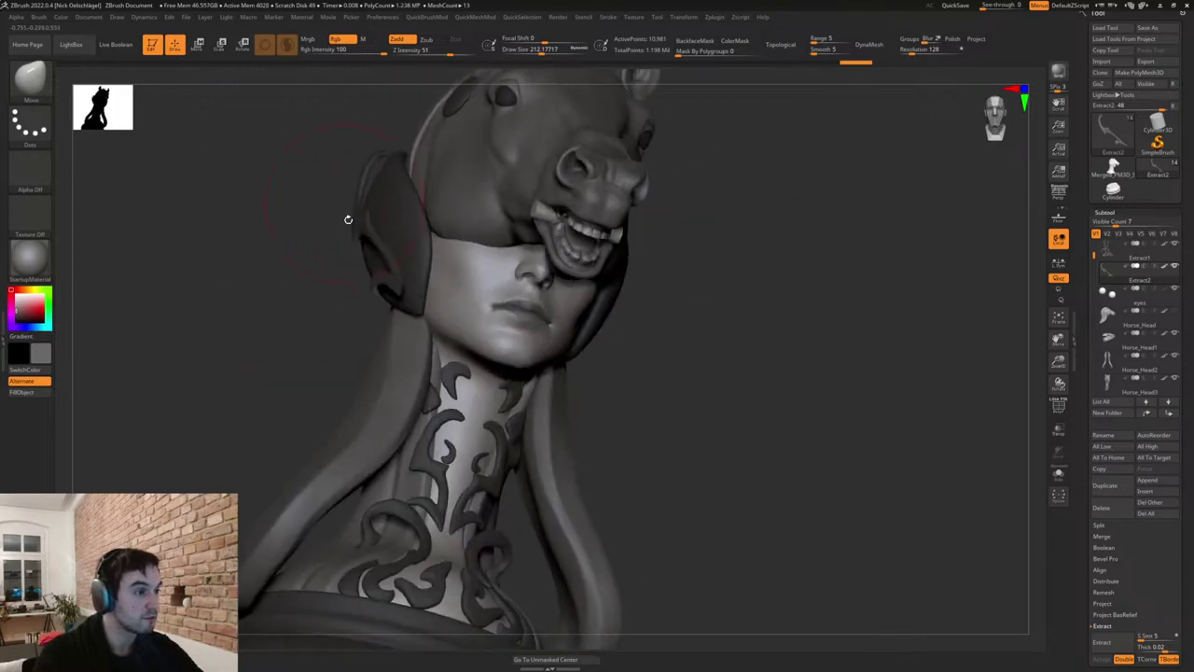
drag(382, 183, 389, 192)
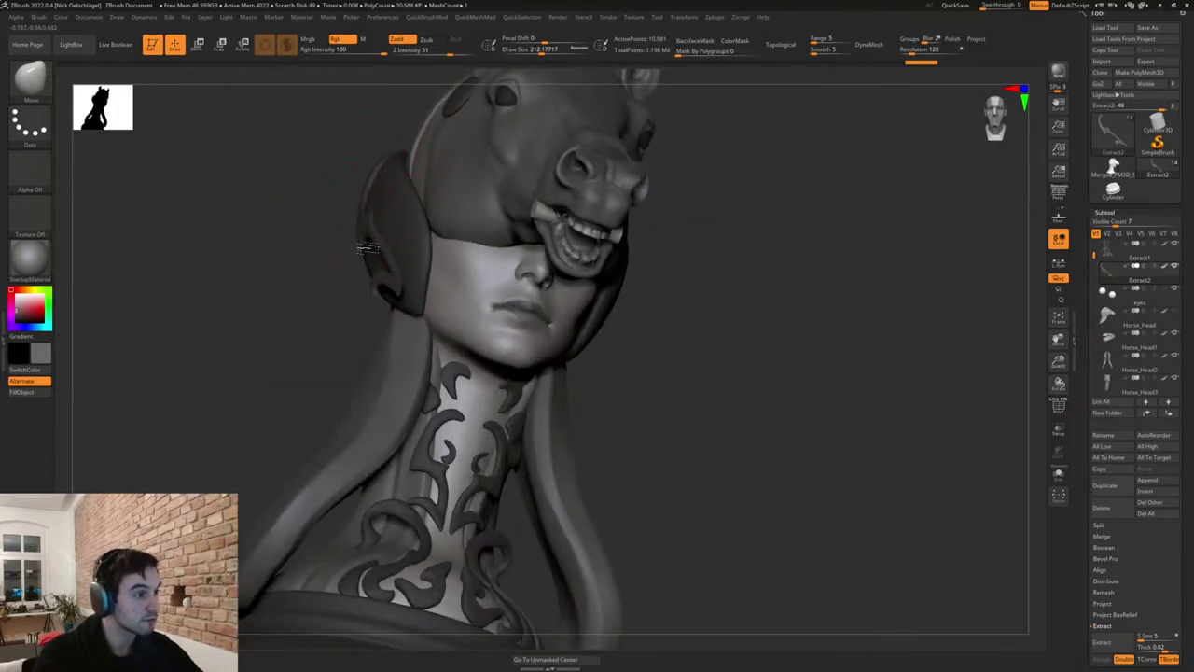
key(s)
drag(373, 240, 360, 200)
key(s)
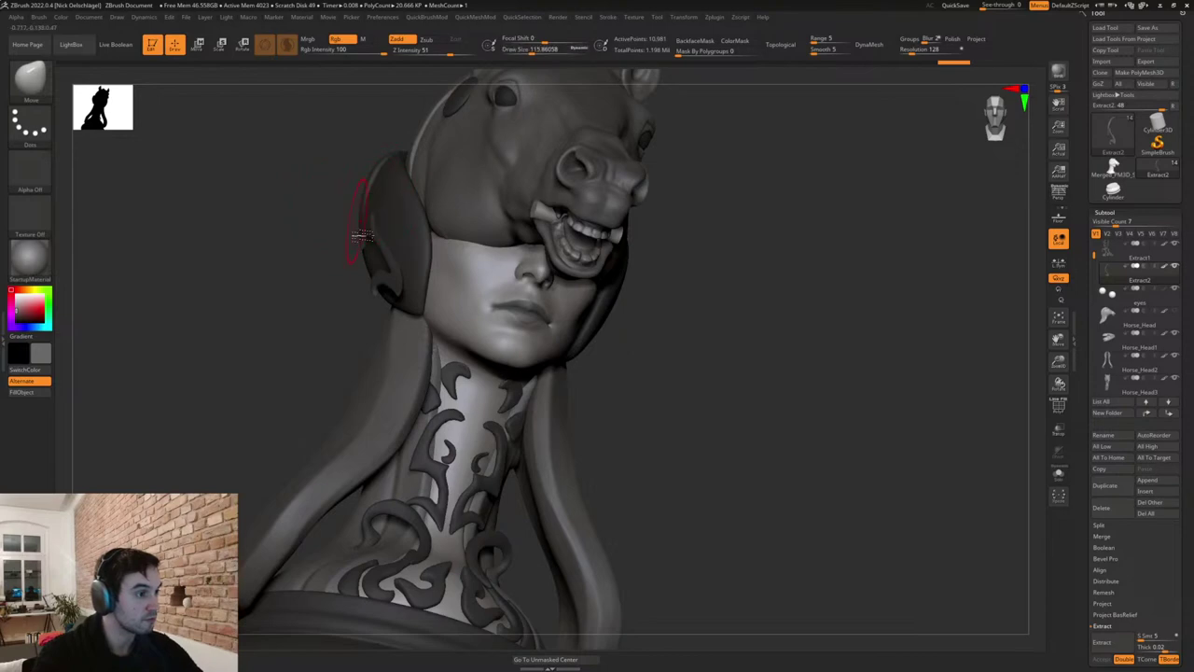
right_drag(382, 269, 437, 270)
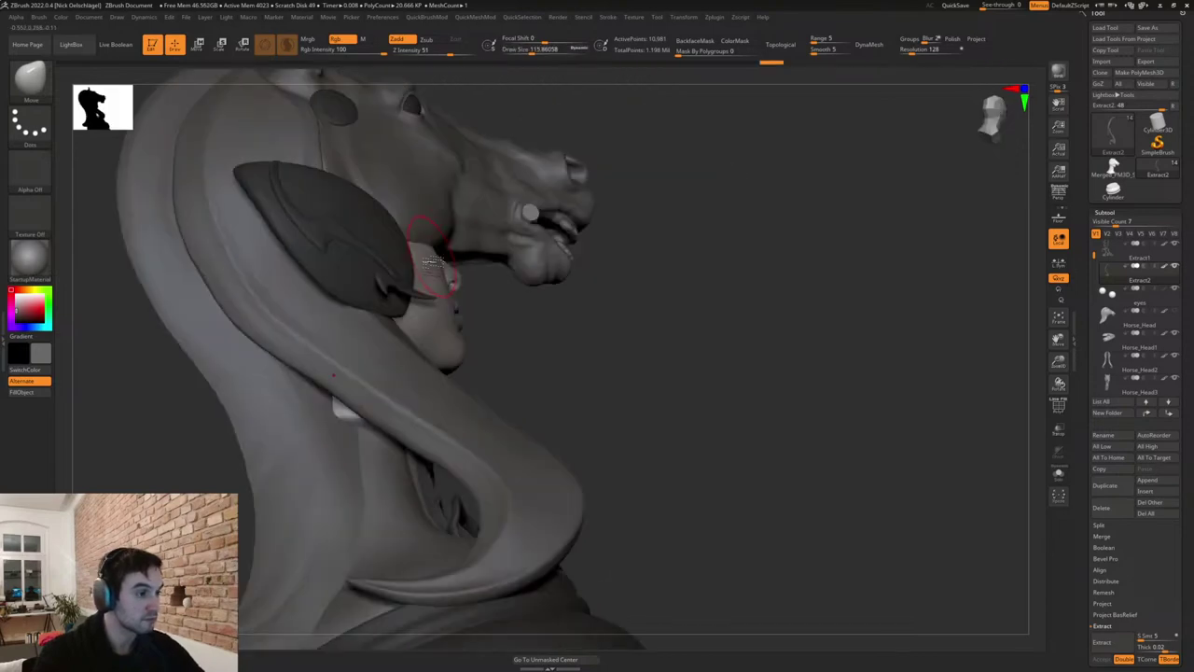
drag(381, 288, 390, 293)
mouse_move(390, 293)
right_down()
mouse_move(410, 300)
mouse_move(404, 282)
mouse_move(457, 301)
mouse_move(560, 408)
mouse_move(575, 406)
right_up()
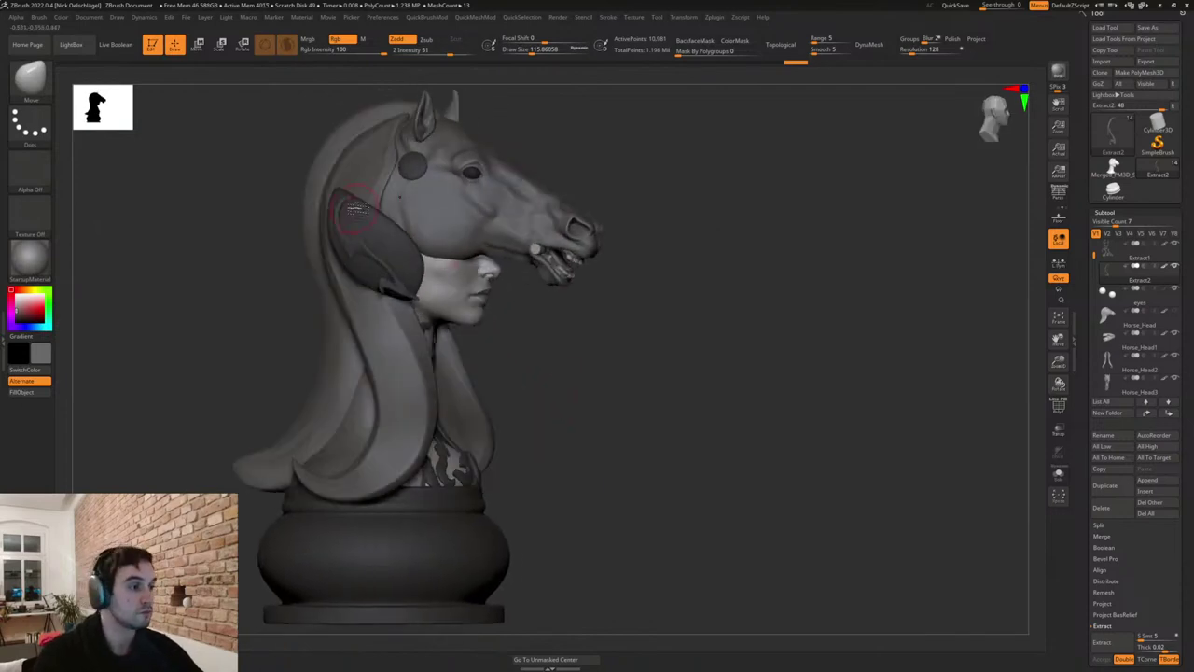
Adjust the scroll's upper arm along the side plate with a Move brush of about 207.
key(s)
drag(358, 207, 362, 197)
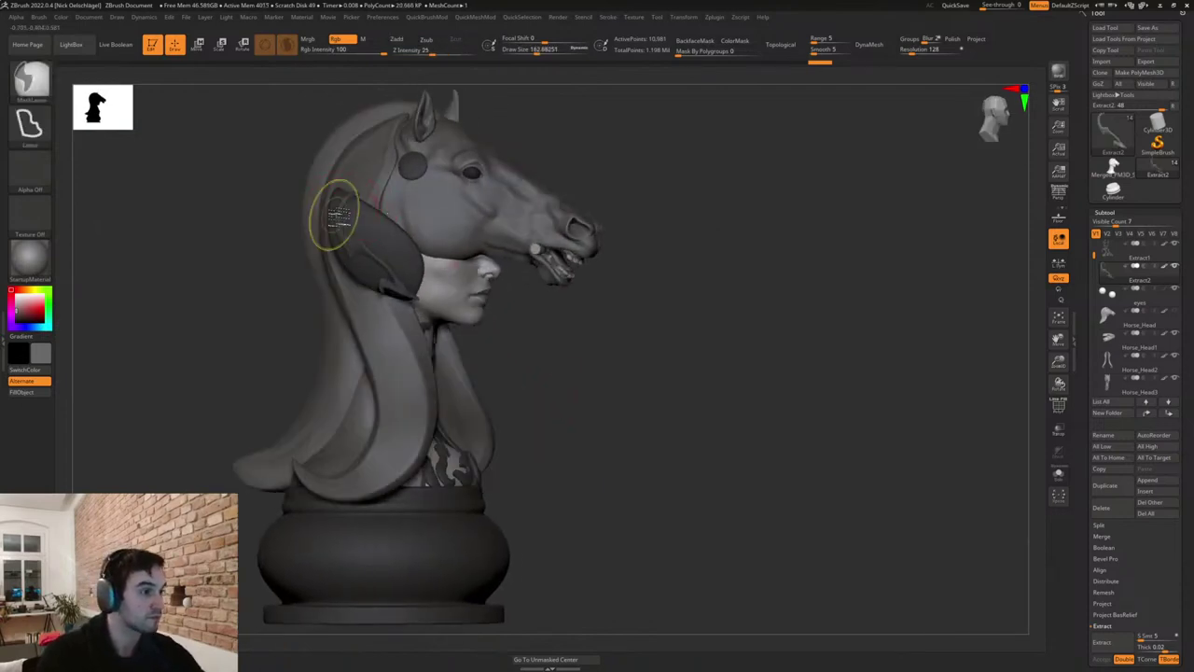
key(ctrl+z)
ctrl+right_drag(274, 222, 256, 178)
key(s)
drag(350, 208, 368, 211)
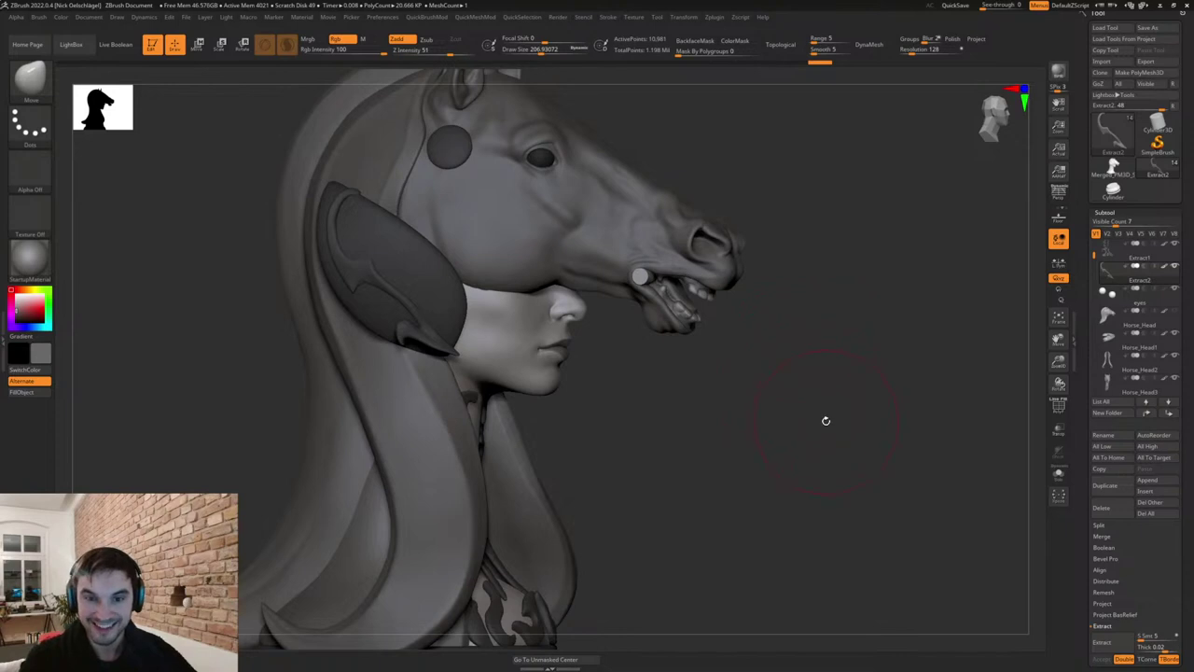
mouse_move(819, 411)
mouse_down()
mouse_move(826, 434)
mouse_move(741, 416)
mouse_move(879, 438)
mouse_move(854, 446)
mouse_up()
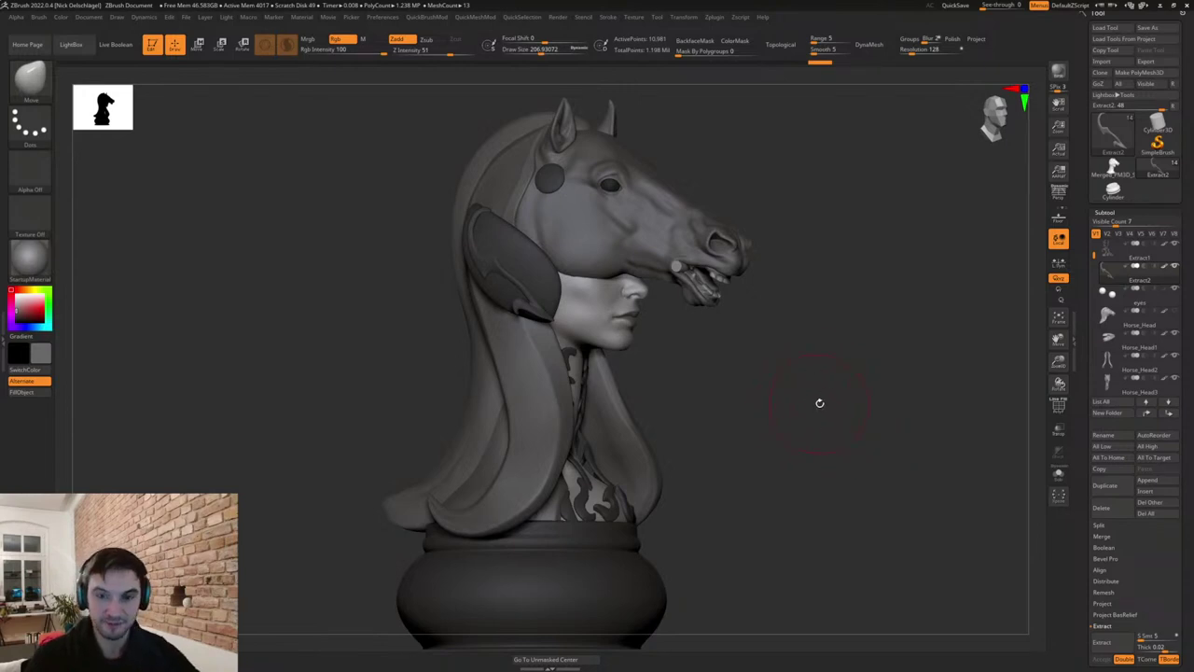
mouse_move(844, 487)
mouse_down()
mouse_move(834, 490)
mouse_move(855, 502)
mouse_up()
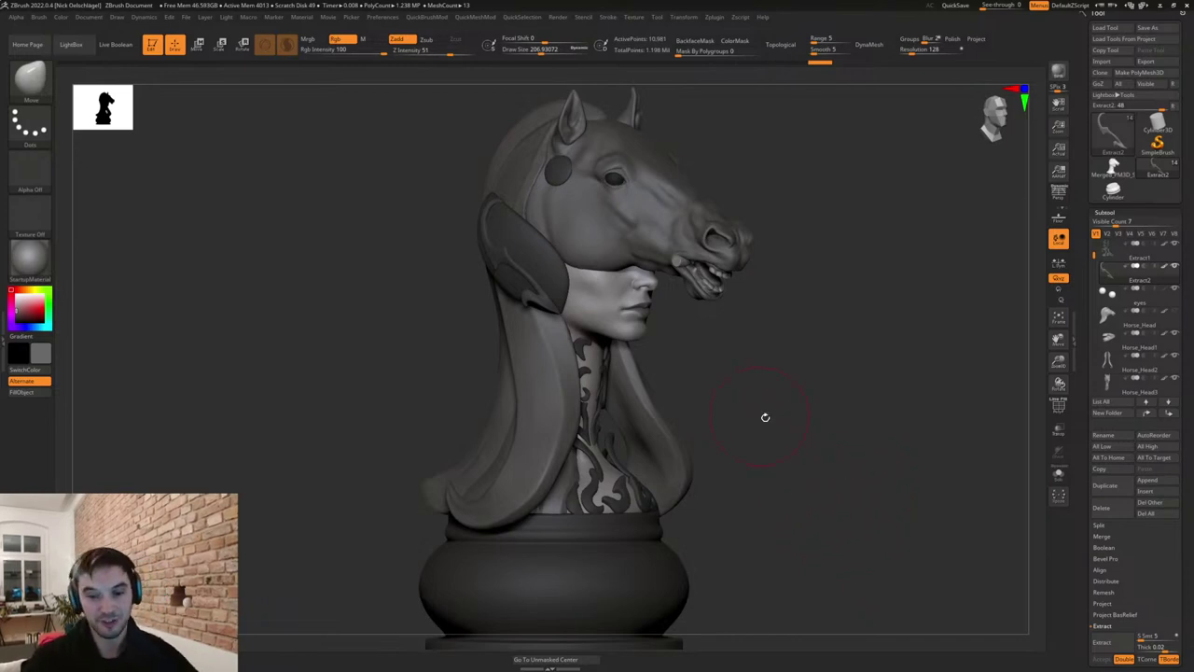
drag(807, 480, 775, 429)
Smooth the middle bend and upper arm of the scroll with a small brush of about 62.
key(s)
mouse_move(584, 301)
mouse_down()
mouse_move(569, 301)
mouse_move(551, 271)
mouse_up()
key(s)
key(ctrl+z)
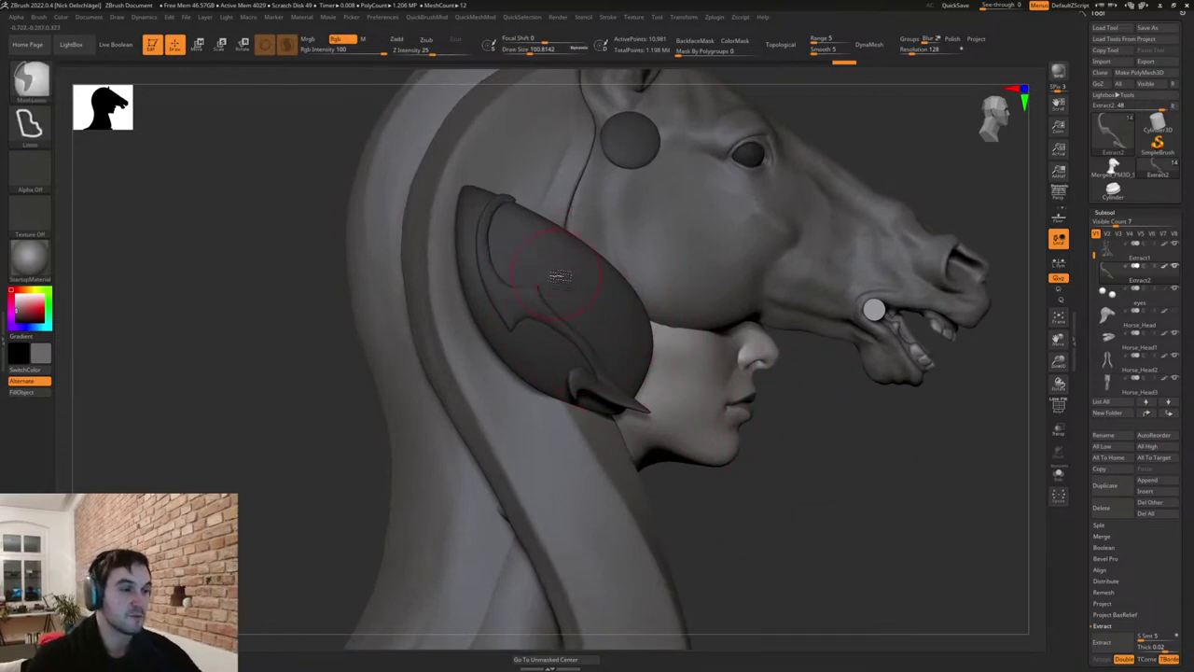
right_drag(554, 274, 555, 286)
key(s)
mouse_move(555, 286)
mouse_down()
mouse_move(535, 285)
mouse_move(512, 320)
mouse_move(527, 301)
mouse_up()
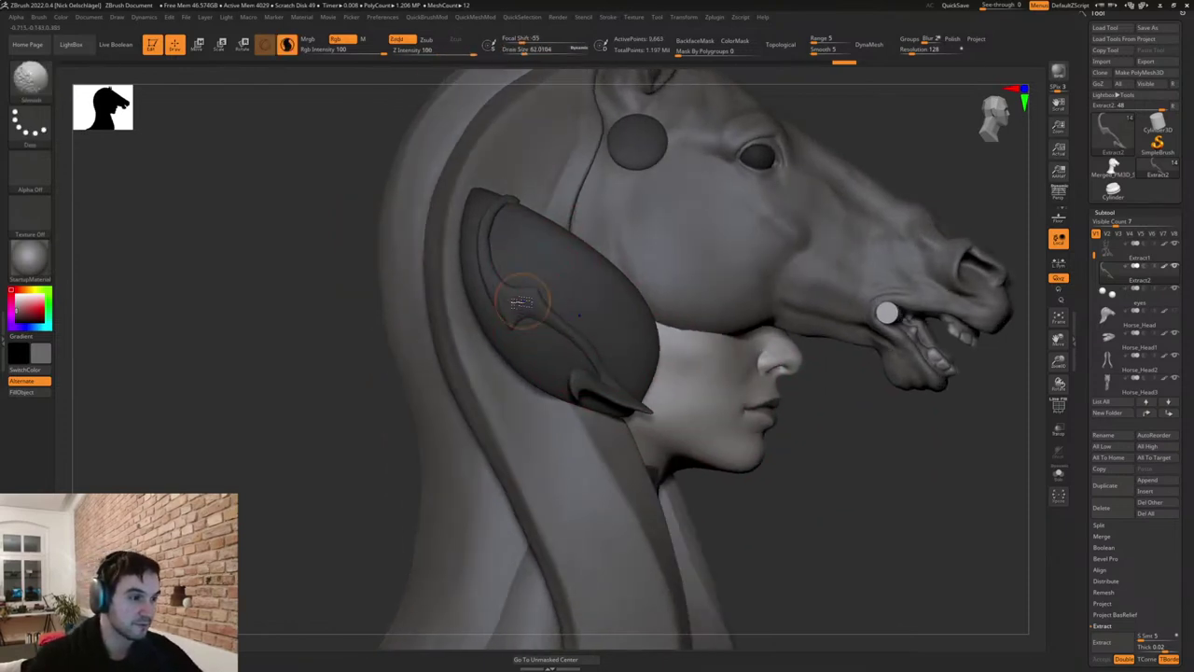
mouse_move(512, 229)
shift+mouse_down()
mouse_move(520, 204)
mouse_move(535, 242)
shift+mouse_up()
right_drag(537, 241, 516, 233)
right_drag(535, 276, 545, 266)
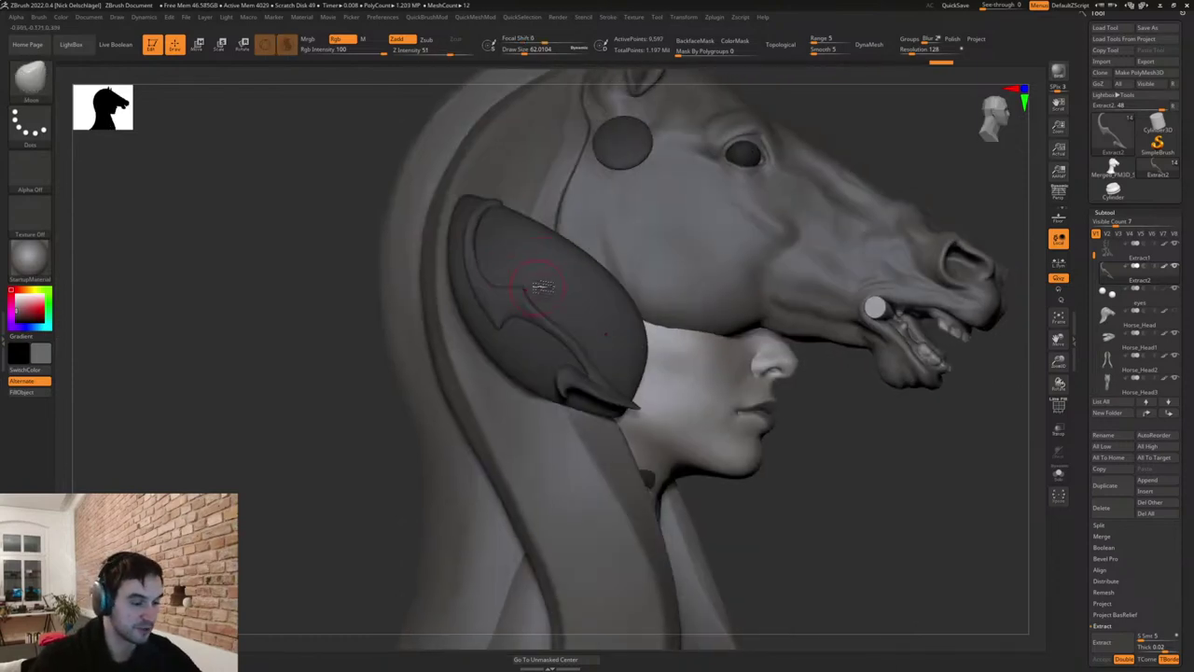
Pull the scroll's middle spike into shape with the Move brush.
mouse_move(522, 283)
mouse_down()
mouse_move(532, 264)
mouse_move(532, 274)
mouse_up()
key(s)
right_drag(534, 269, 521, 254)
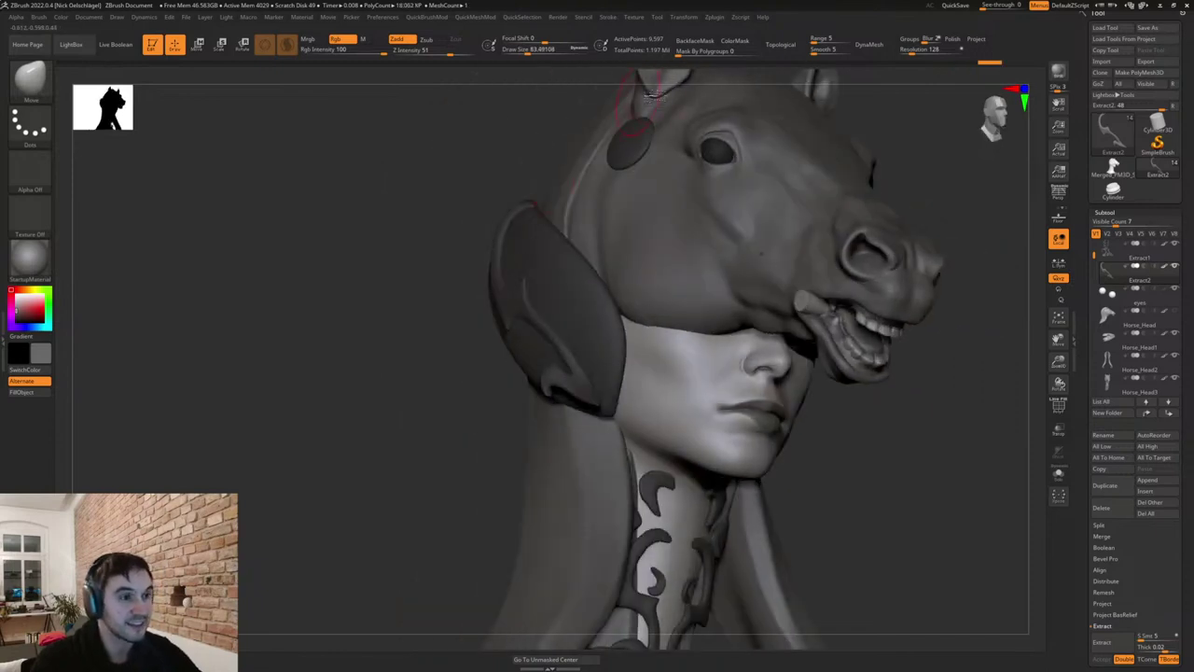
Turn on BackfaceMask and push the scroll's lower curl toward the side plate with a Move brush of about 124.
click(693, 41)
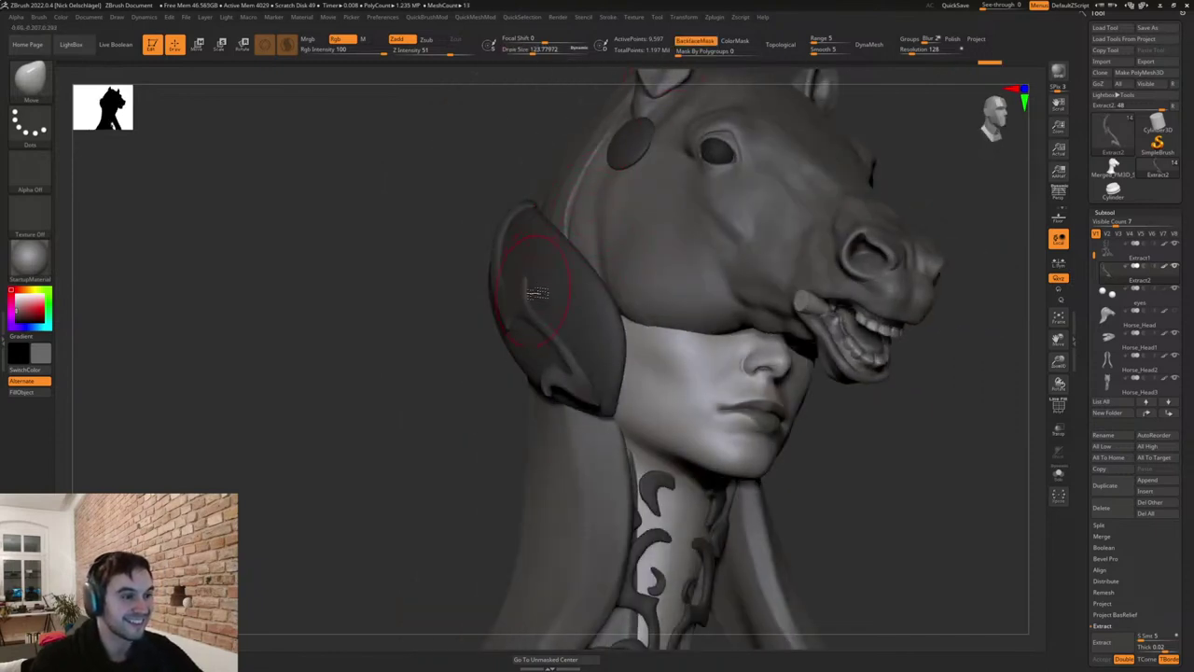
mouse_move(536, 293)
right_down()
mouse_move(520, 333)
mouse_move(562, 323)
mouse_move(570, 247)
mouse_move(583, 289)
mouse_move(636, 240)
mouse_move(630, 229)
mouse_move(617, 237)
mouse_move(692, 249)
right_up()
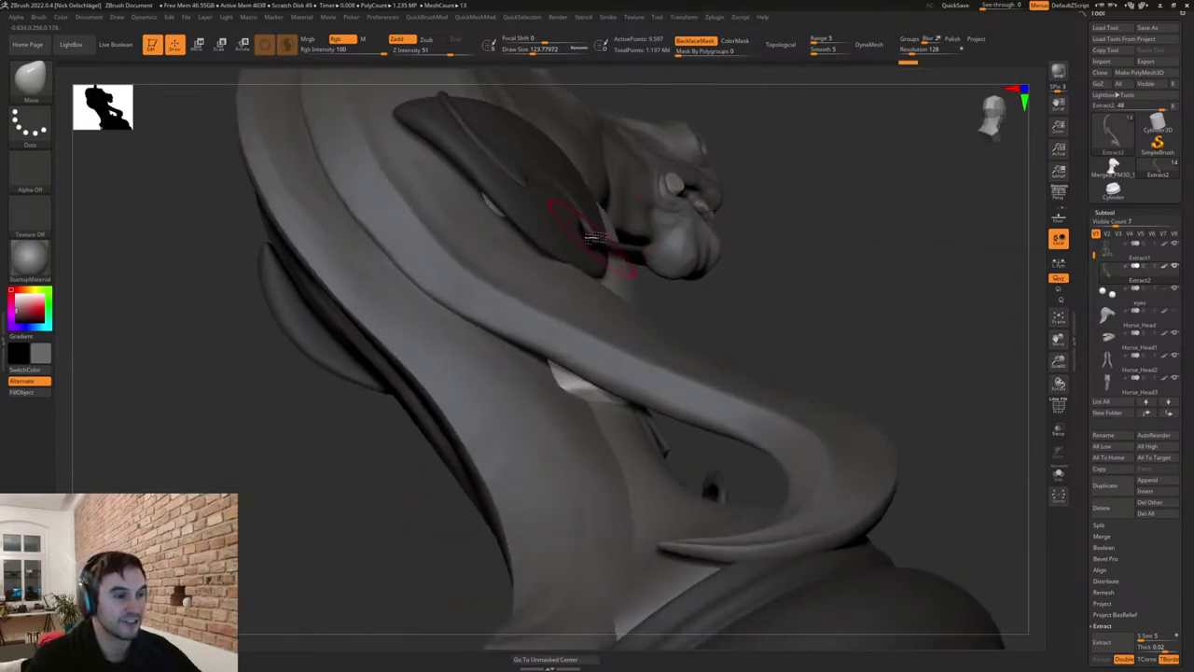
drag(595, 229, 585, 232)
mouse_move(693, 305)
right_down()
mouse_move(763, 267)
mouse_move(592, 281)
right_up()
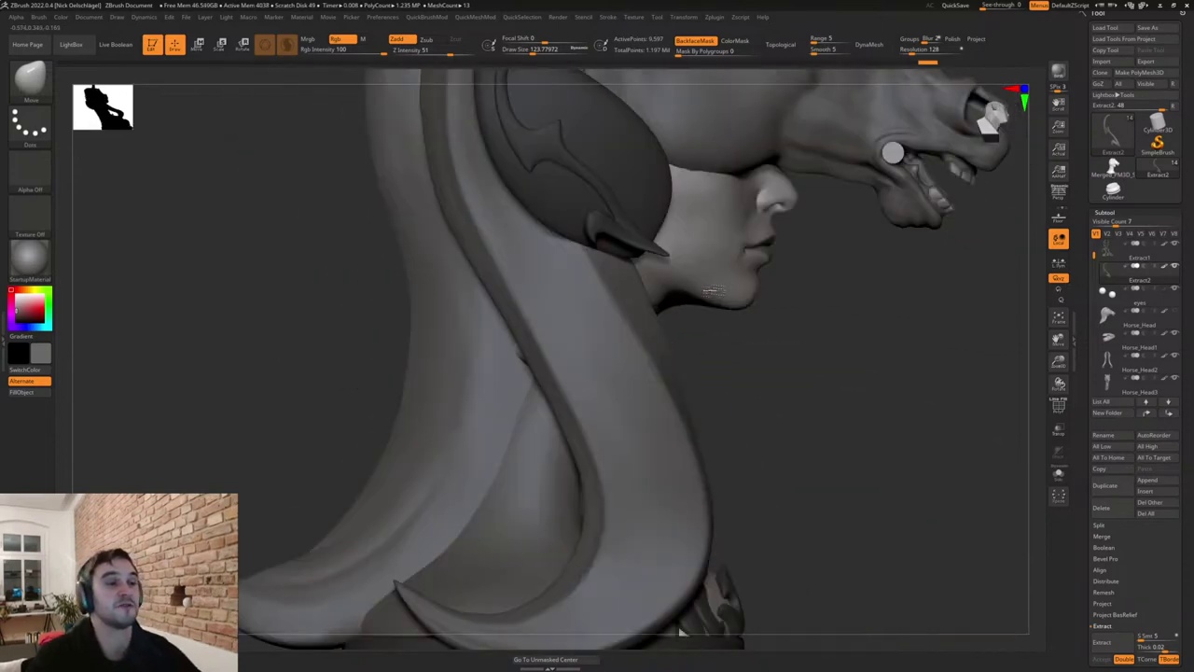
alt+right_drag(809, 400, 822, 515)
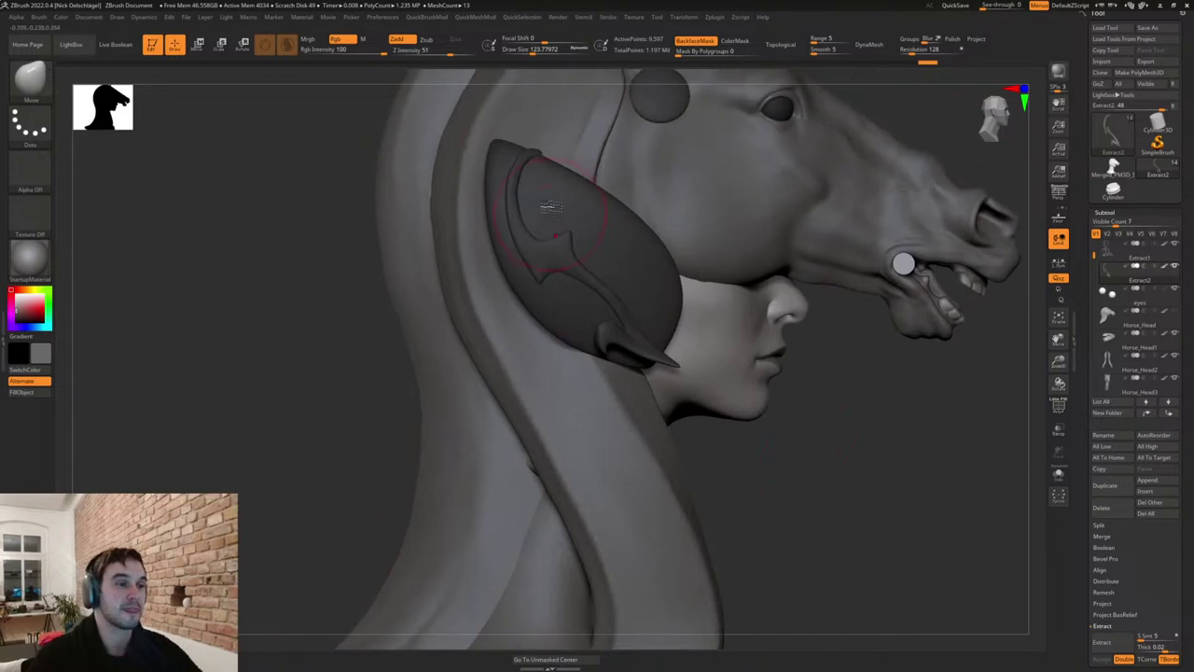
Widen the scroll's upper arm with a Move brush of about 153, undo the unwanted strokes, and turn off BackfaceMask.
key(s)
drag(548, 208, 519, 180)
key(ctrl+z)
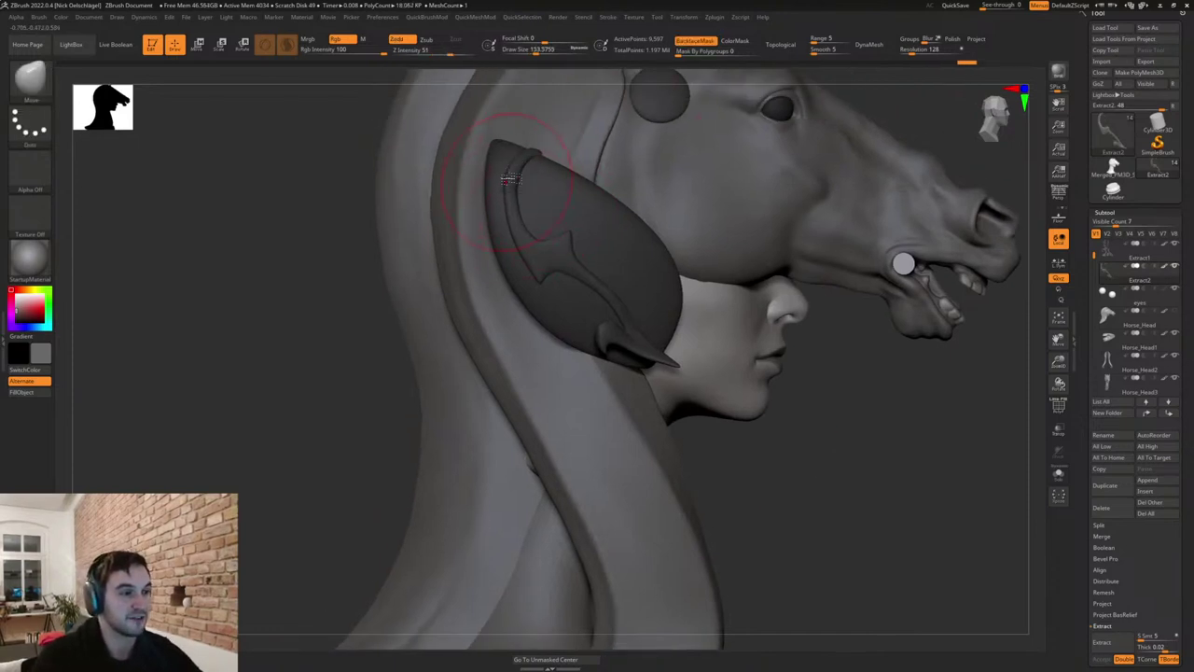
mouse_move(538, 154)
mouse_down()
mouse_move(515, 181)
mouse_move(519, 163)
mouse_up()
key(ctrl+z)
key(ctrl+z)
key(s)
key(s)
click(696, 41)
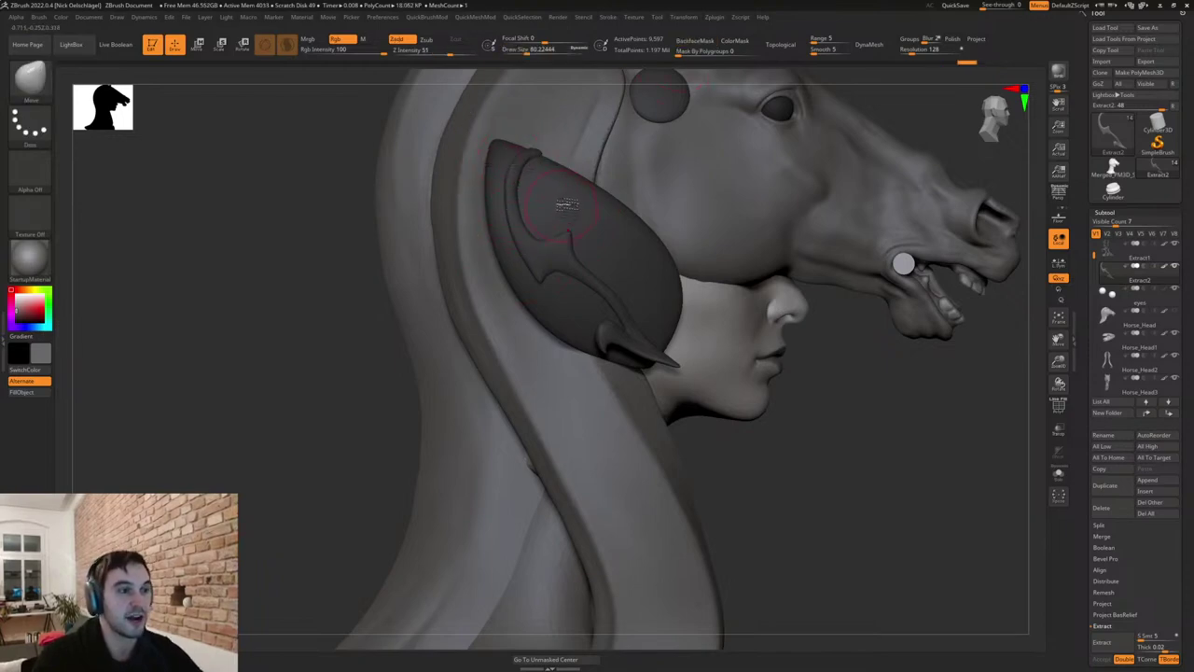
Nudge the scroll's upper tip onto the top edge of the side plate with a small Move brush of about 59.
right_drag(562, 203, 546, 200)
mouse_move(566, 157)
right_down()
mouse_move(578, 224)
mouse_move(571, 198)
mouse_move(586, 159)
mouse_move(575, 159)
right_up()
key(space)
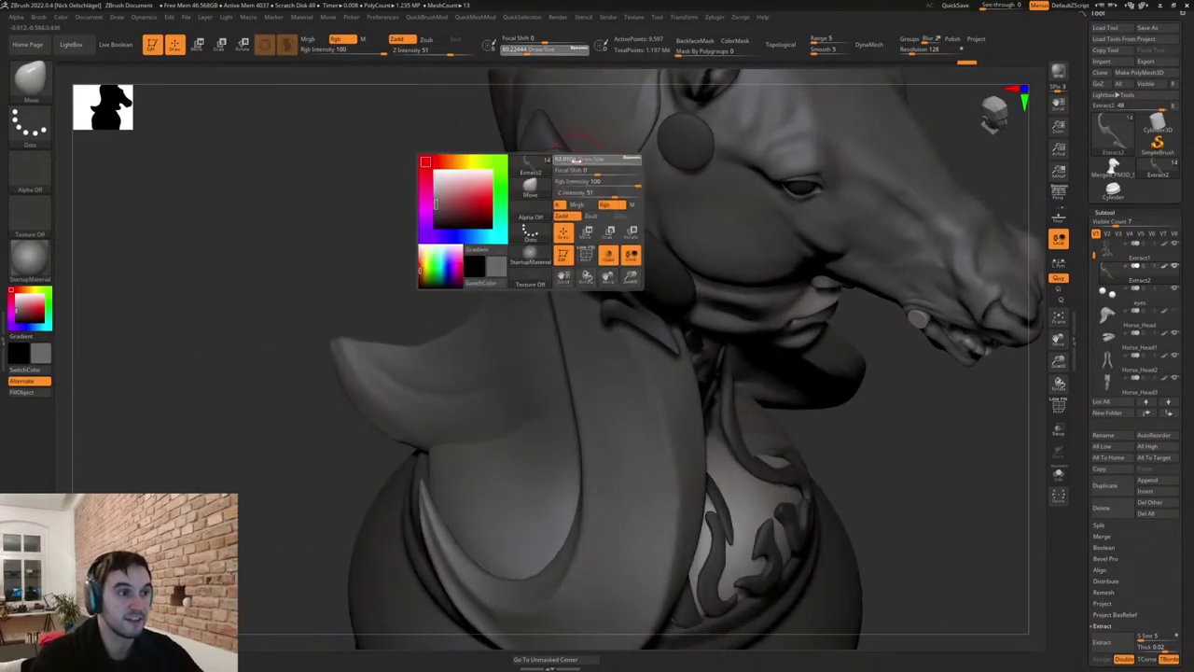
drag(575, 160, 577, 170)
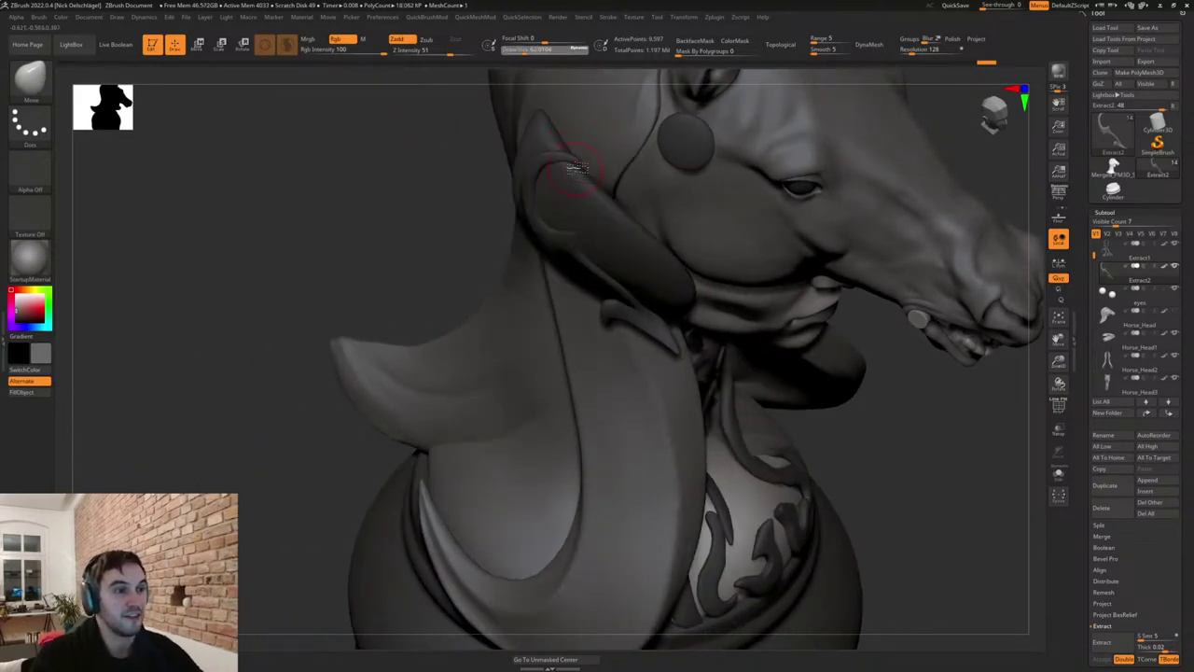
right_drag(576, 170, 571, 151)
key(s)
drag(571, 151, 578, 155)
key(s)
drag(578, 155, 567, 155)
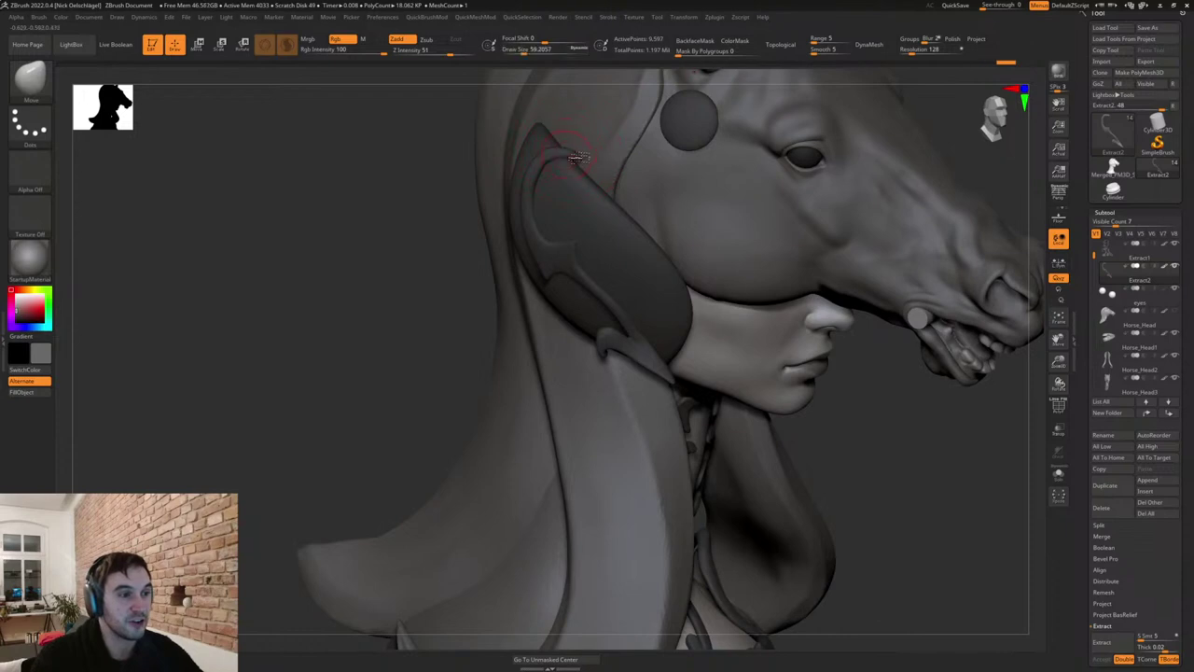
Press the scroll's upper hook flush against the plate from several angles with Move brush sizes of about 74 and 108.
right_drag(593, 177, 578, 173)
key(s)
drag(578, 172, 554, 166)
right_drag(588, 168, 548, 165)
key(s)
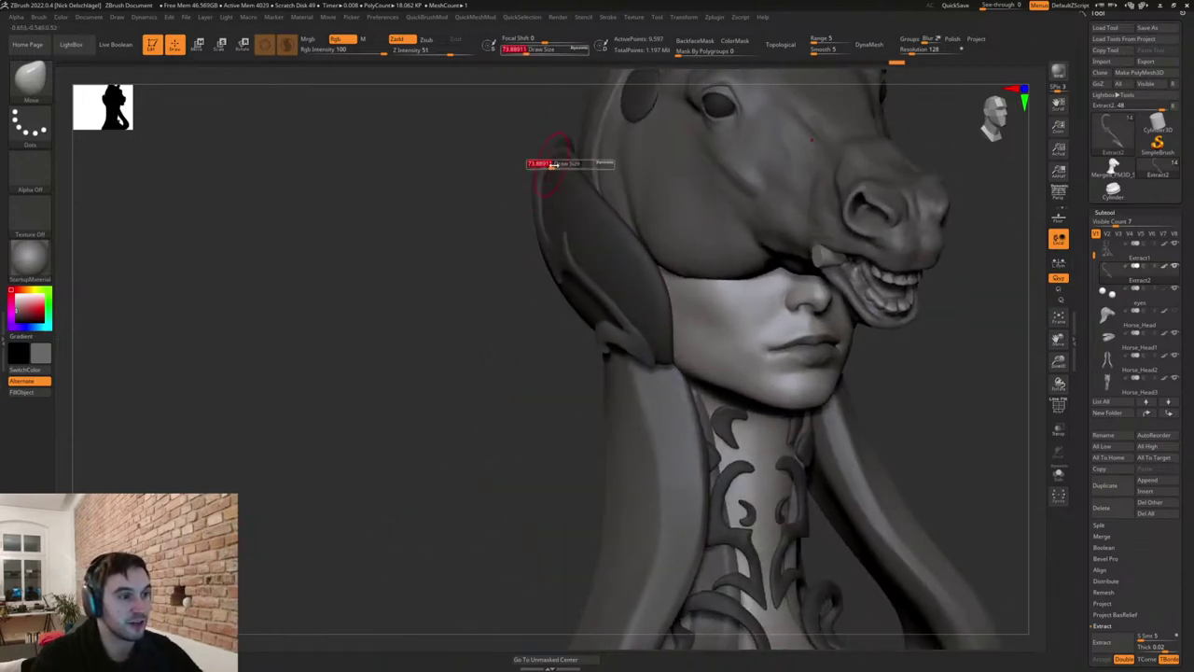
drag(548, 165, 556, 175)
right_drag(558, 175, 586, 162)
key(s)
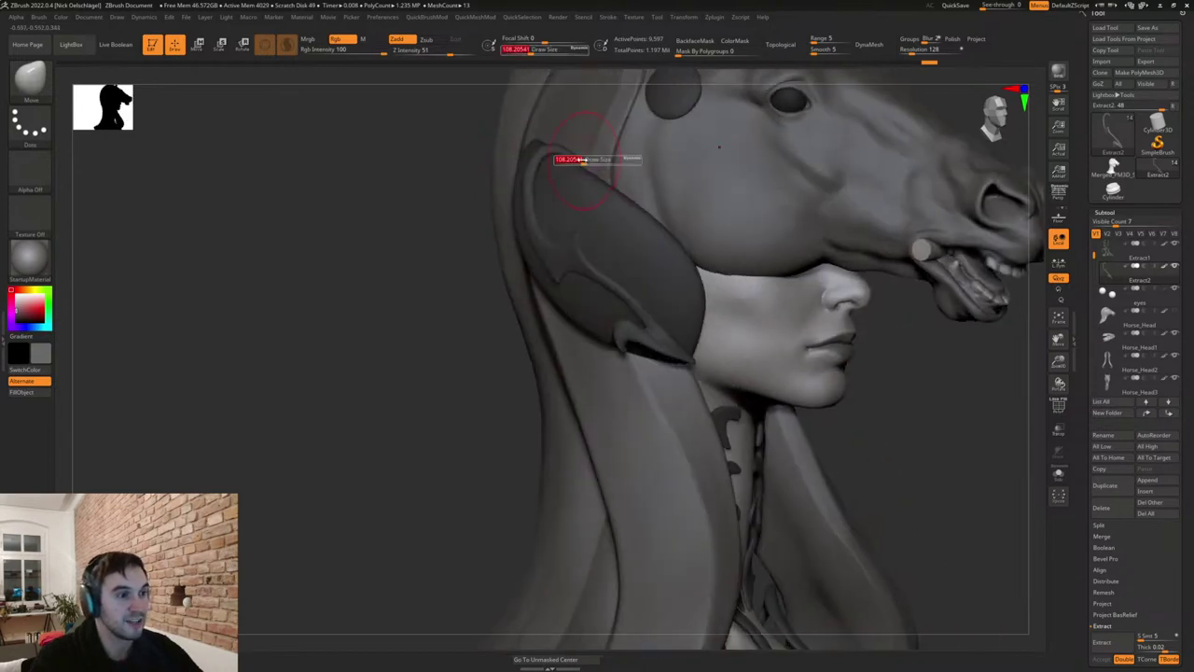
drag(598, 176, 601, 179)
right_drag(602, 179, 623, 179)
mouse_move(784, 354)
ctrl+right_down()
mouse_move(803, 298)
mouse_move(765, 352)
mouse_move(753, 341)
mouse_move(763, 406)
ctrl+right_up()
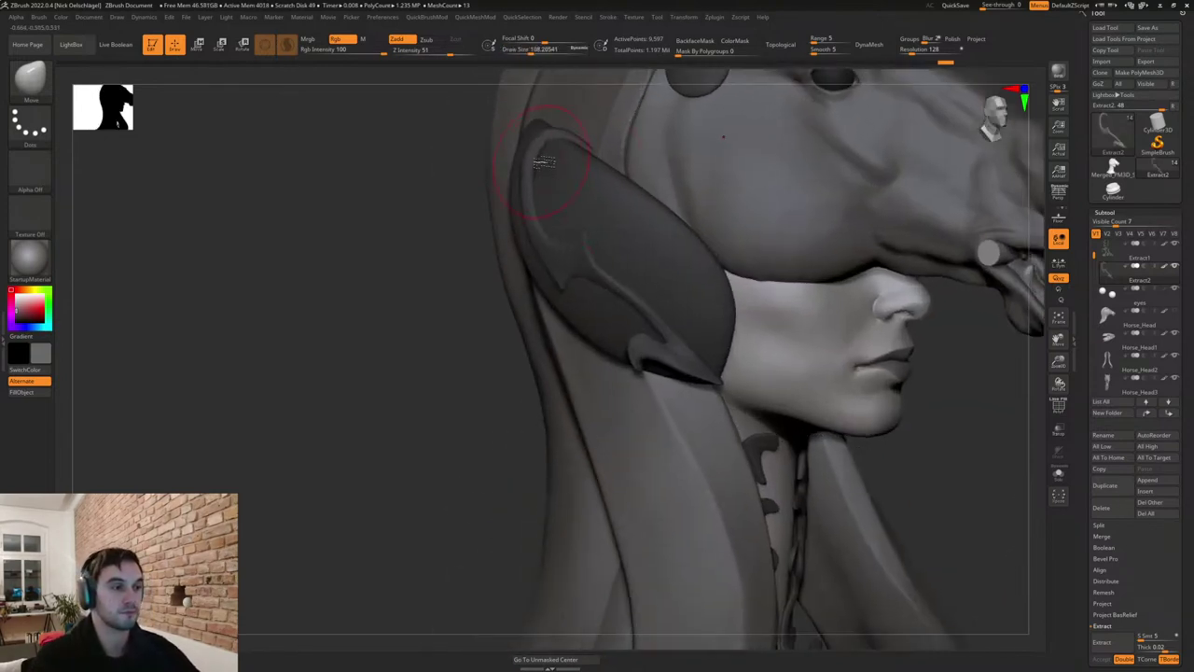
Shift the scroll's long upper arm to follow the plate's outer contour with a larger Move brush of about 158.
right_drag(534, 160, 569, 146)
key(s)
drag(554, 212, 550, 240)
mouse_move(551, 246)
right_down()
mouse_move(631, 280)
mouse_move(598, 245)
right_up()
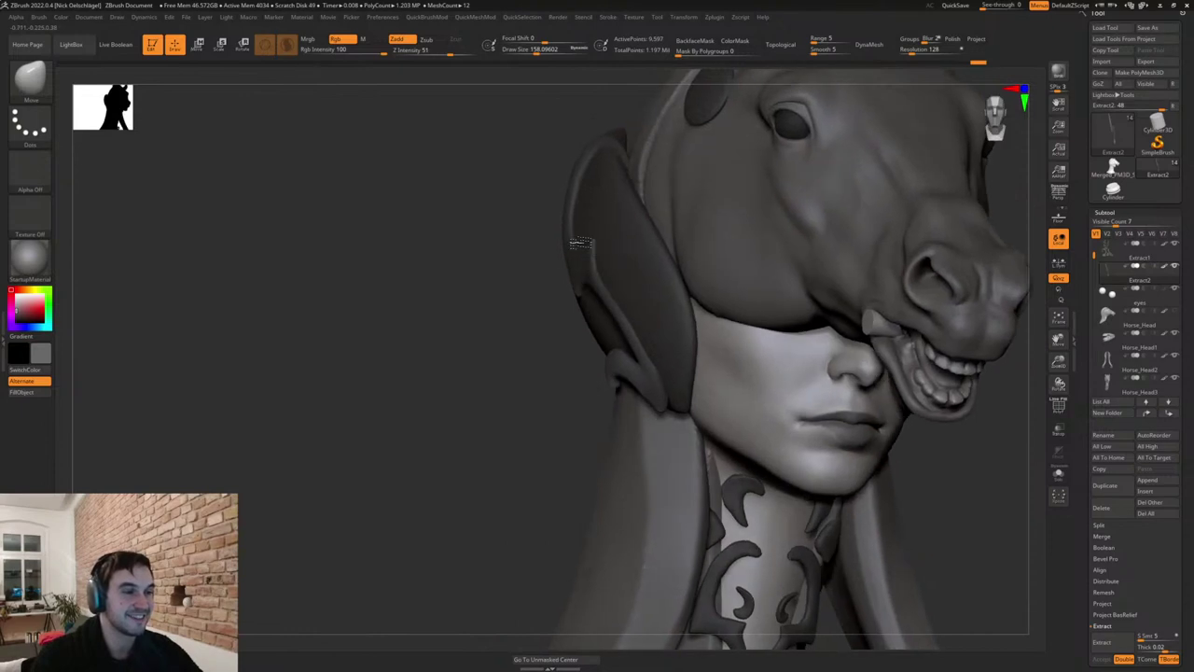
key(s)
mouse_move(565, 198)
mouse_down()
mouse_move(583, 182)
mouse_move(559, 182)
mouse_up()
Turn on BackfaceMask and pull the outer edge of the scroll's upper arm outward with the Move brush.
click(697, 41)
key(s)
right_drag(525, 254, 539, 258)
key(s)
drag(572, 215, 555, 216)
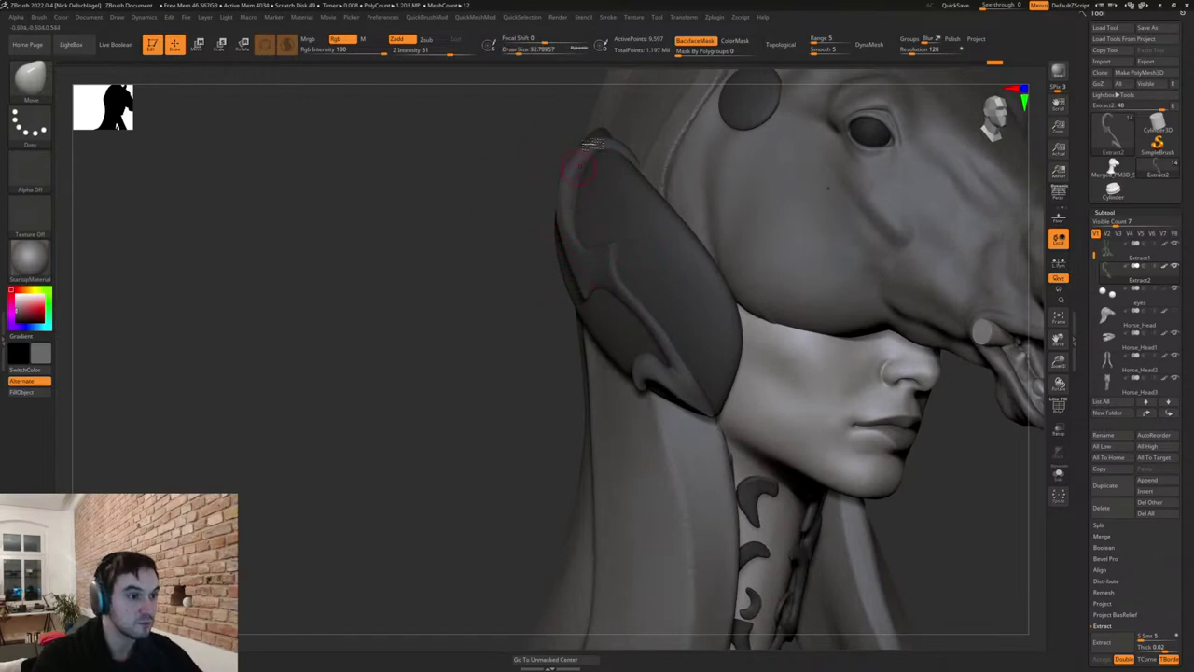
Carve a crease along the scroll from its upper arm to its lower tip with the DamStandard brush at size about 33.
key(b)
key(d)
key(s)
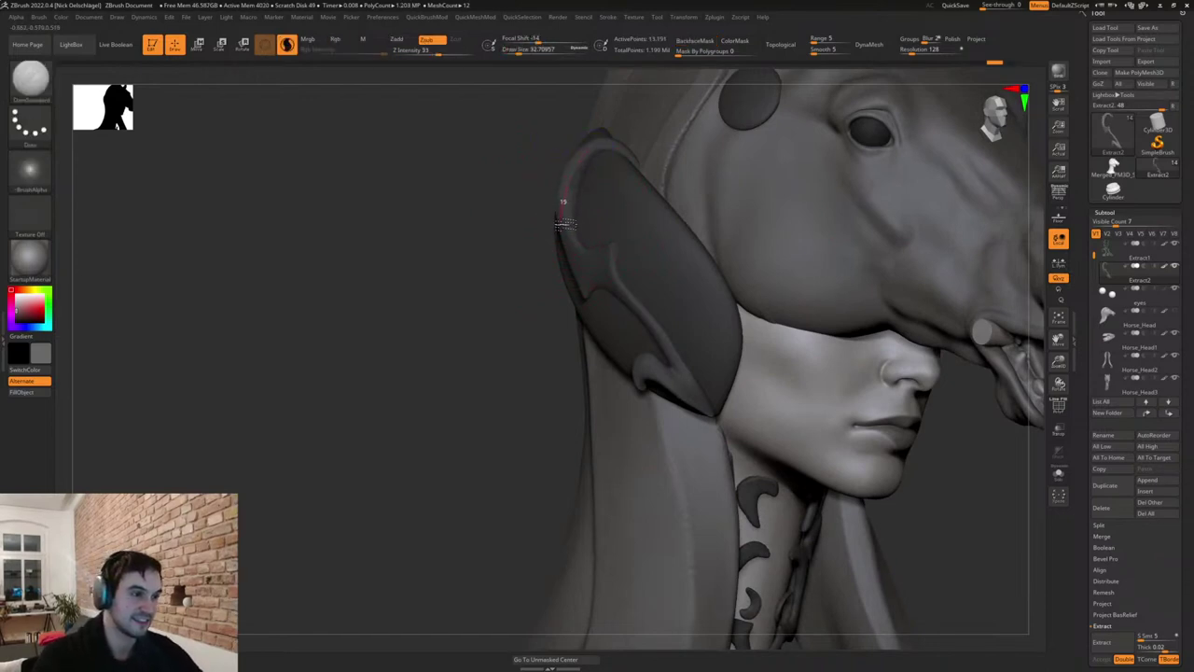
mouse_move(614, 267)
mouse_down()
mouse_move(626, 268)
mouse_move(642, 318)
mouse_up()
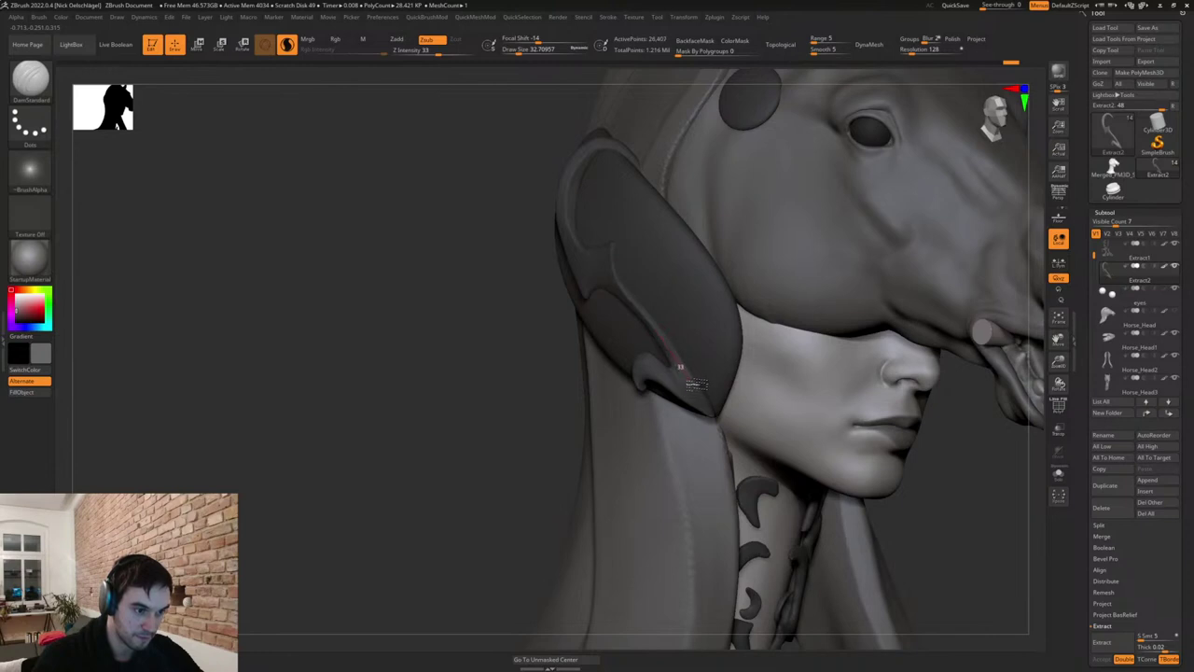
drag(693, 384, 723, 428)
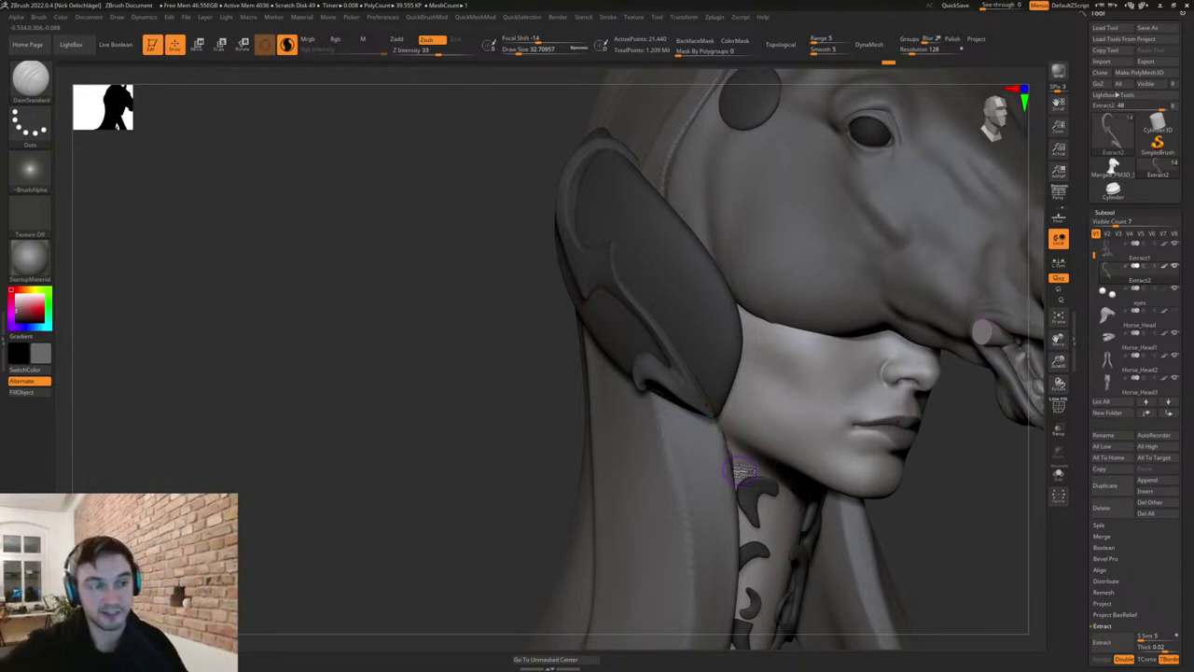
Examine the fit of the scroll's lower hook and tip against the side plate from the front and side.
key(b)
key(m)
key(v)
key(s)
mouse_move(499, 419)
mouse_down()
mouse_move(487, 427)
mouse_move(500, 427)
mouse_up()
drag(594, 409, 605, 373)
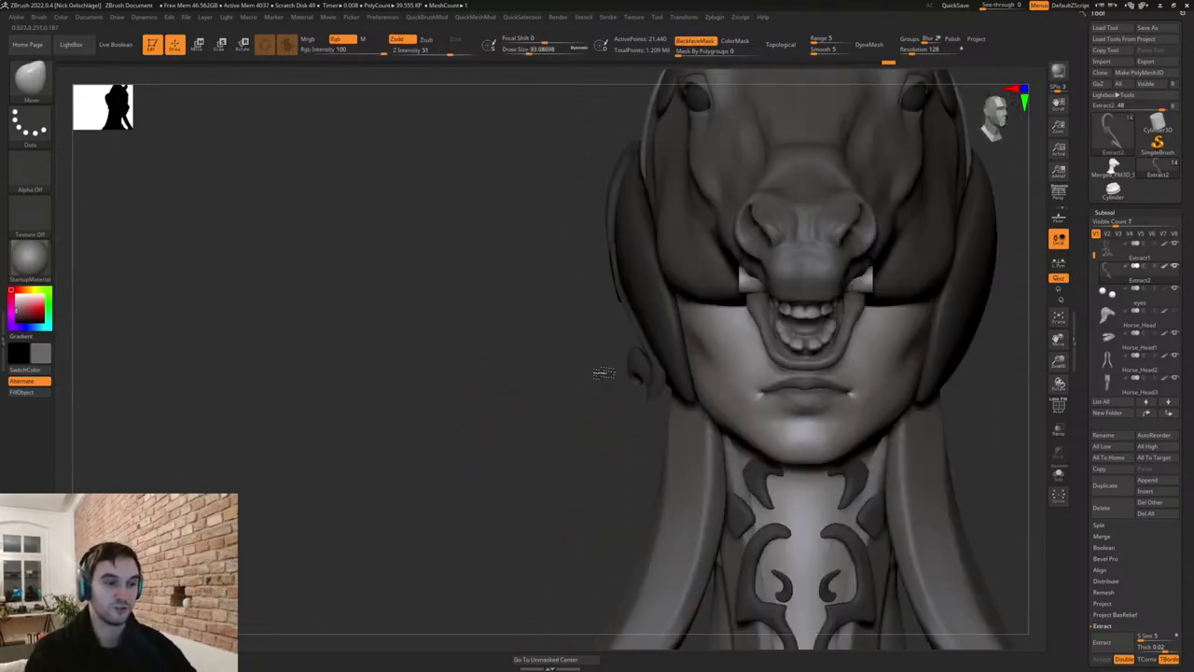
drag(608, 428, 643, 419)
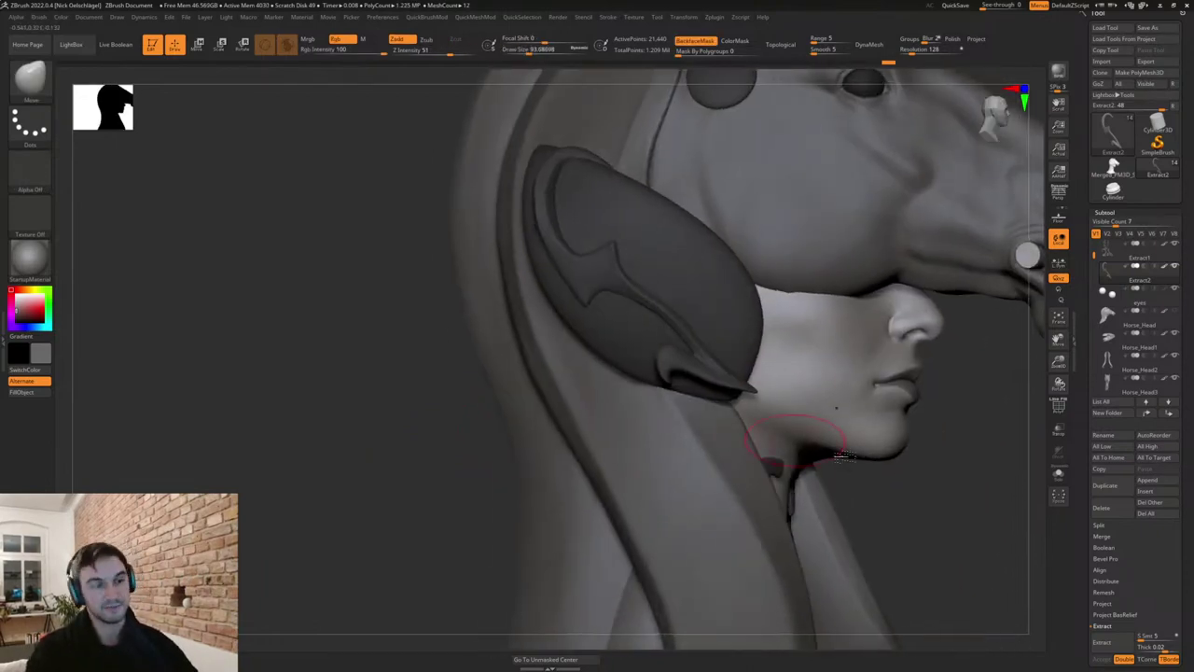
right_drag(708, 348, 715, 340)
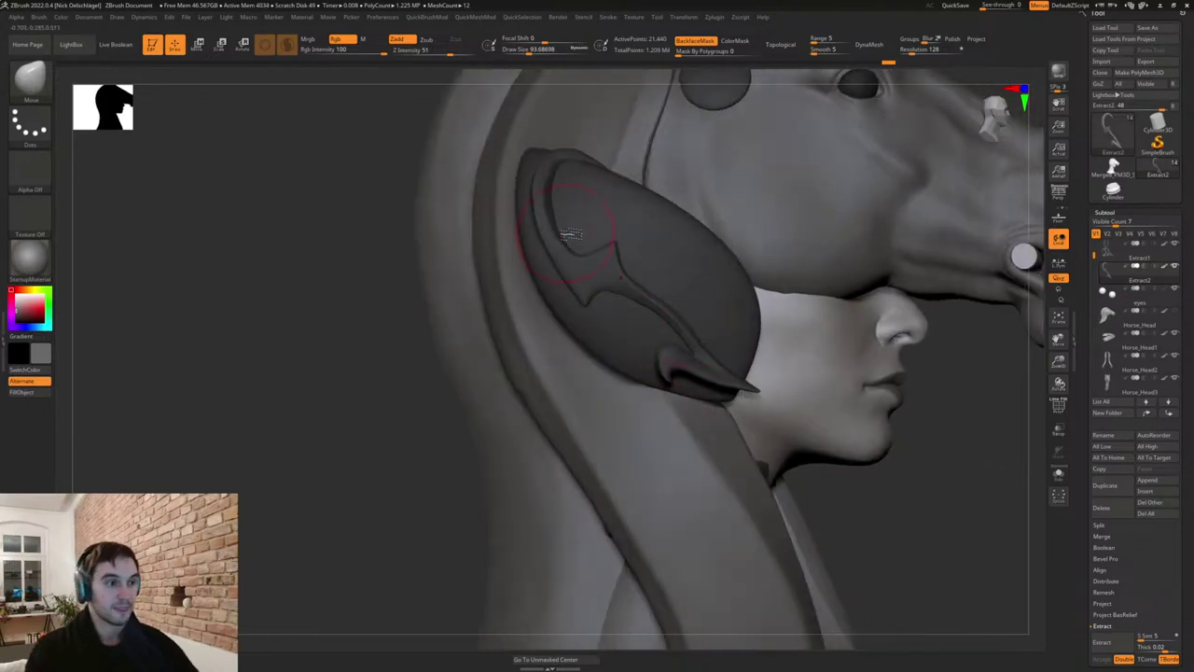
Flatten the surface of the scroll's upper arm with the TrimDynamic brush at size about 41.
key(s)
drag(566, 235, 557, 233)
key(b)
key(t)
key(d)
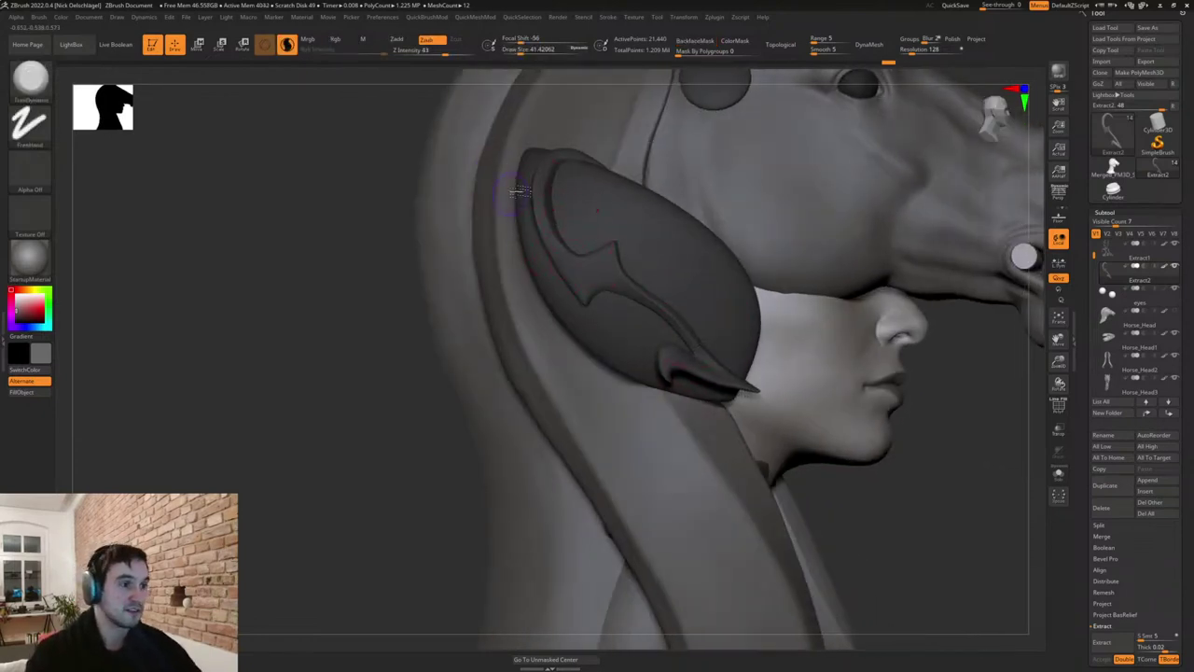
drag(549, 163, 550, 231)
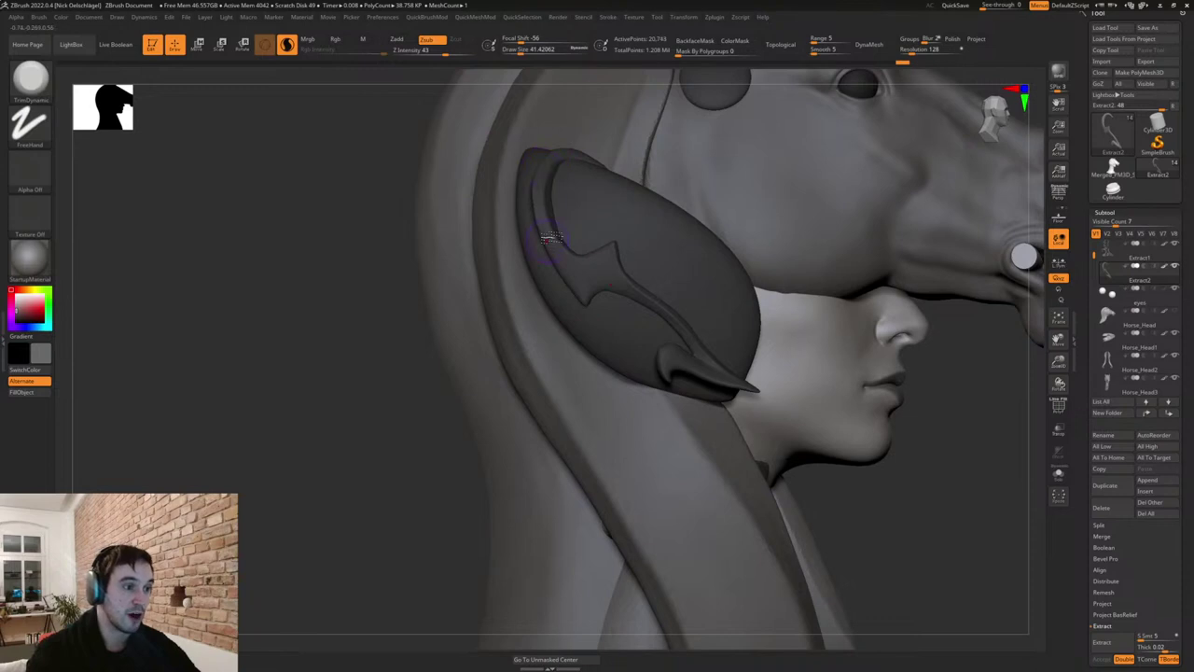
Smooth the top end of the scroll's upper arm along the back of the plate.
mouse_move(525, 179)
right_down()
mouse_move(554, 167)
mouse_move(567, 184)
right_up()
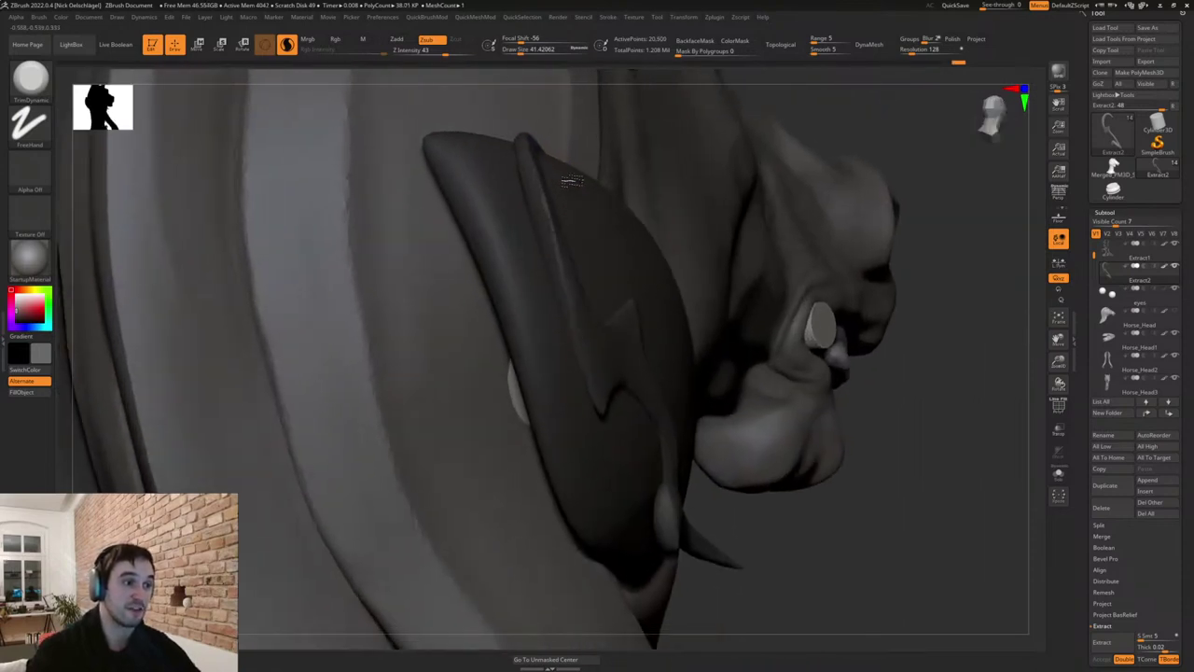
mouse_move(526, 149)
shift+mouse_down()
mouse_move(582, 312)
mouse_move(543, 229)
shift+mouse_up()
key(s)
click(533, 197)
right_drag(519, 188, 566, 192)
key(s)
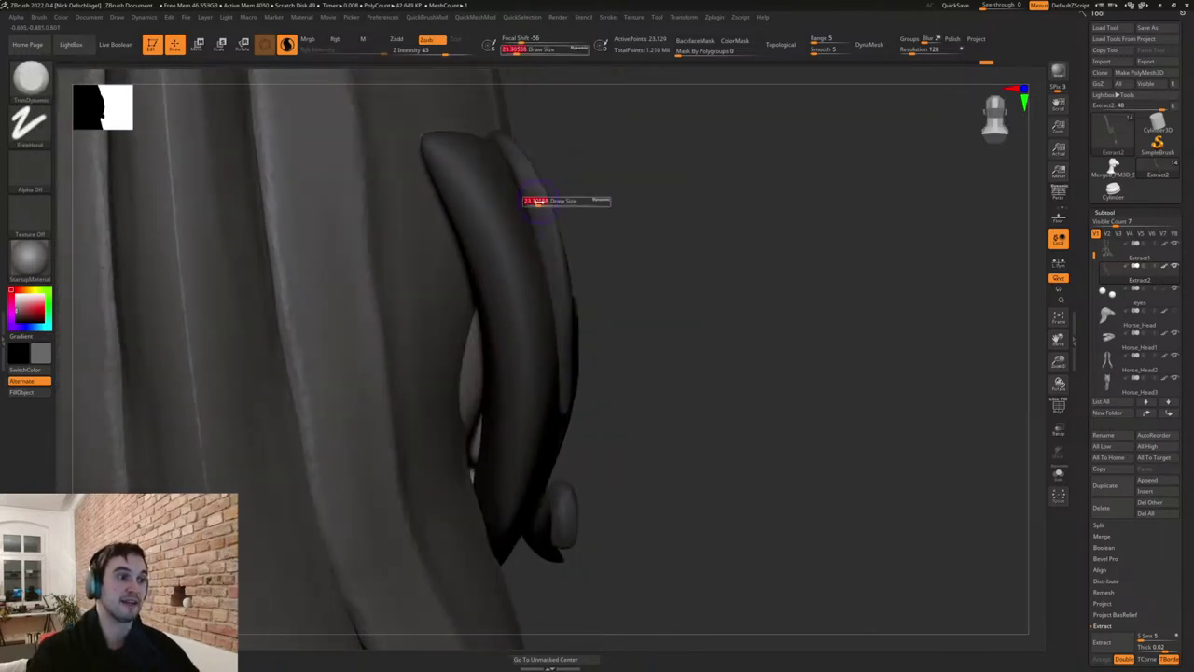
drag(535, 201, 548, 202)
Push the scroll's upper arm against the plate with the Move brush at size about 94 with BackfaceMask, and smooth it.
key(b)
key(m)
key(v)
click(692, 41)
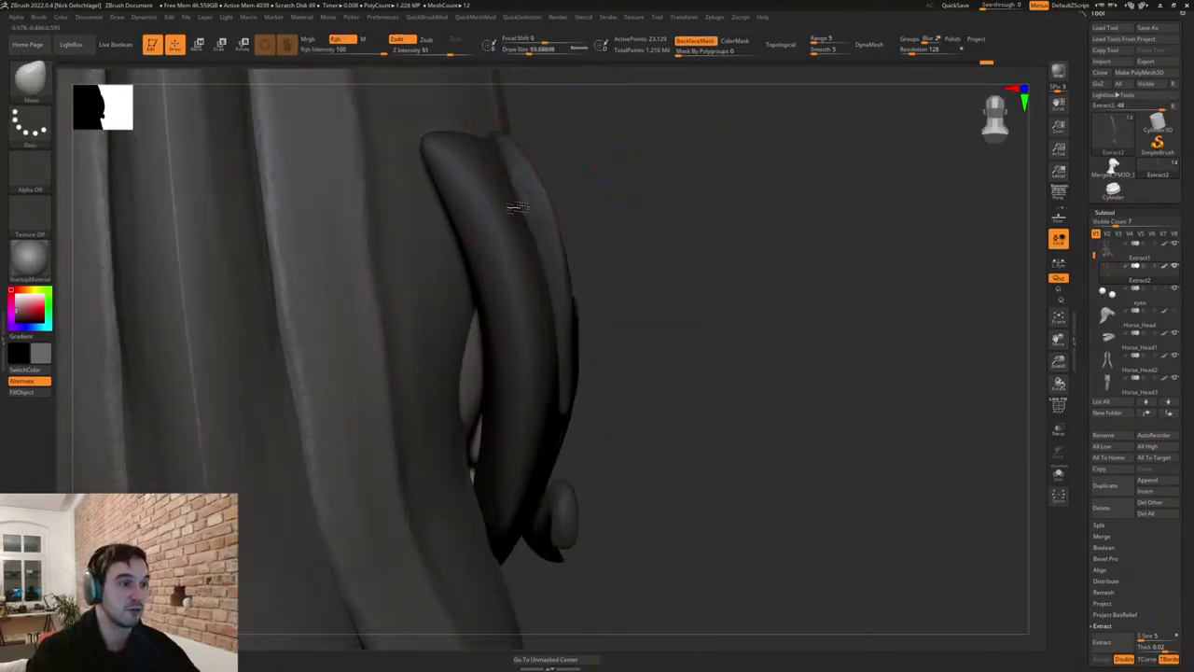
right_drag(546, 231, 540, 225)
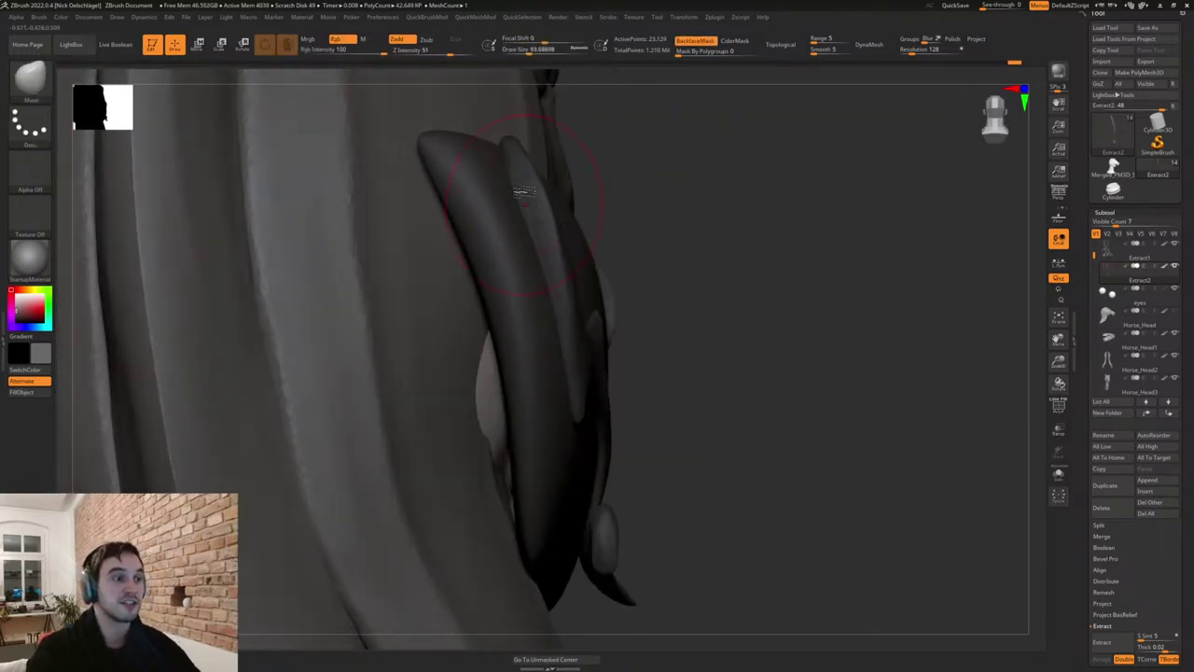
mouse_move(524, 191)
mouse_down()
mouse_move(510, 166)
mouse_move(512, 205)
mouse_up()
key(s)
shift+drag(504, 140, 512, 175)
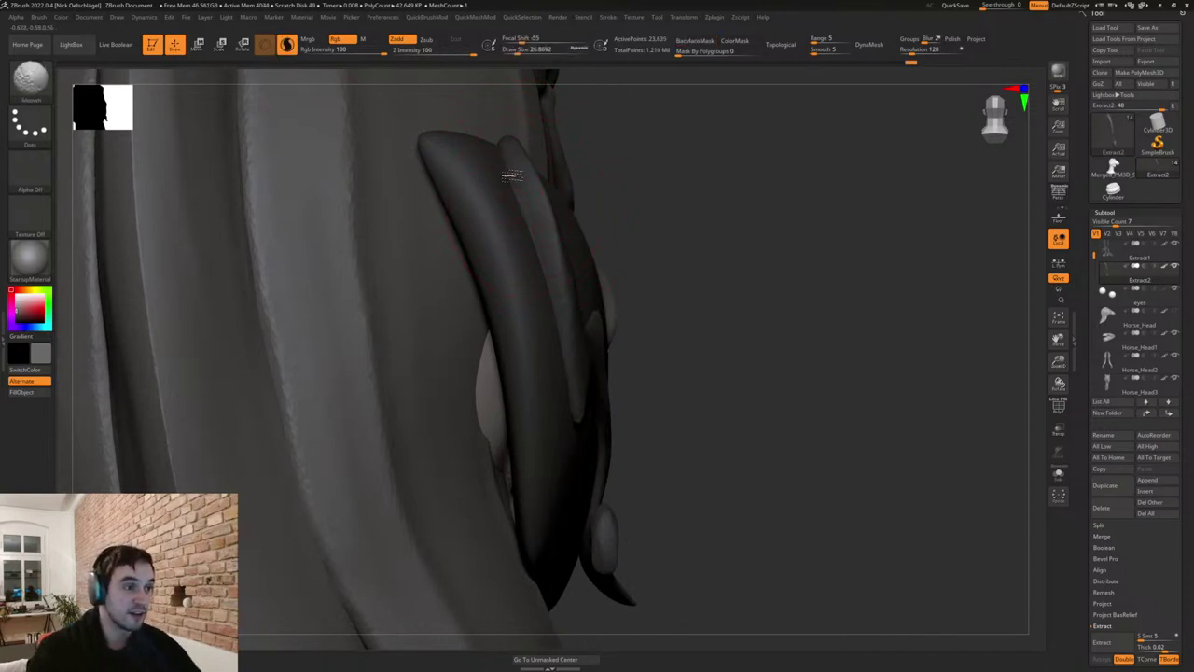
drag(687, 378, 603, 341)
shift+drag(541, 311, 597, 457)
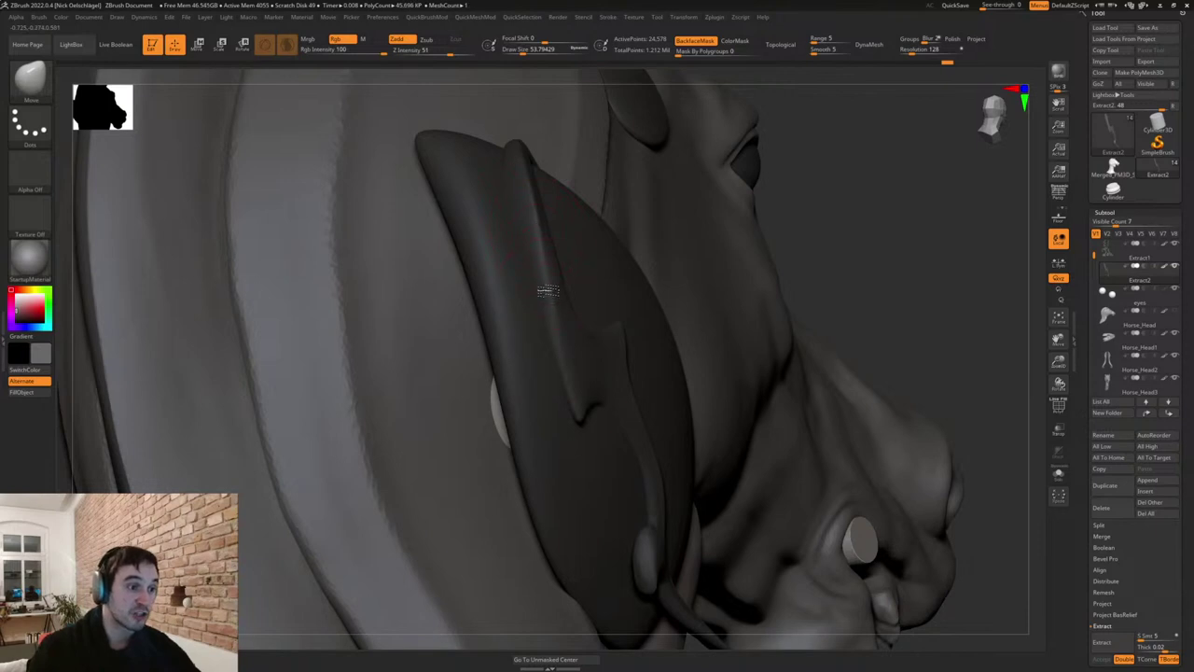
Trim the outer side of the scroll's upper arm down to its barb with TrimDynamic at size about 35.
click(695, 42)
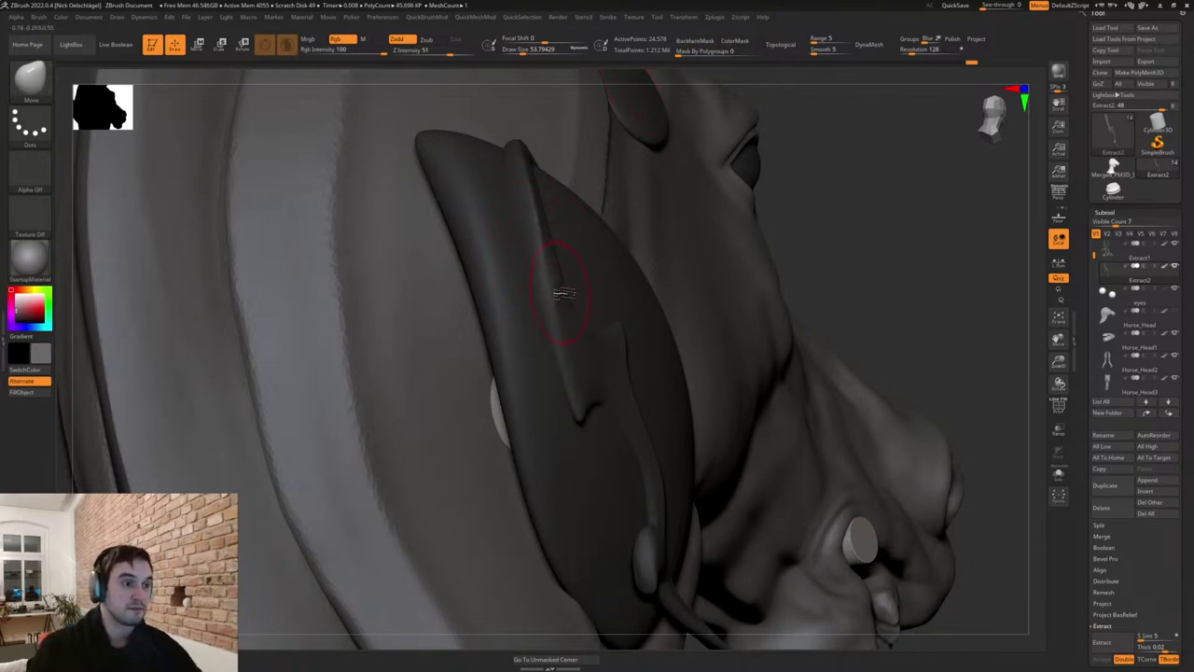
key(b)
key(t)
key(d)
key(s)
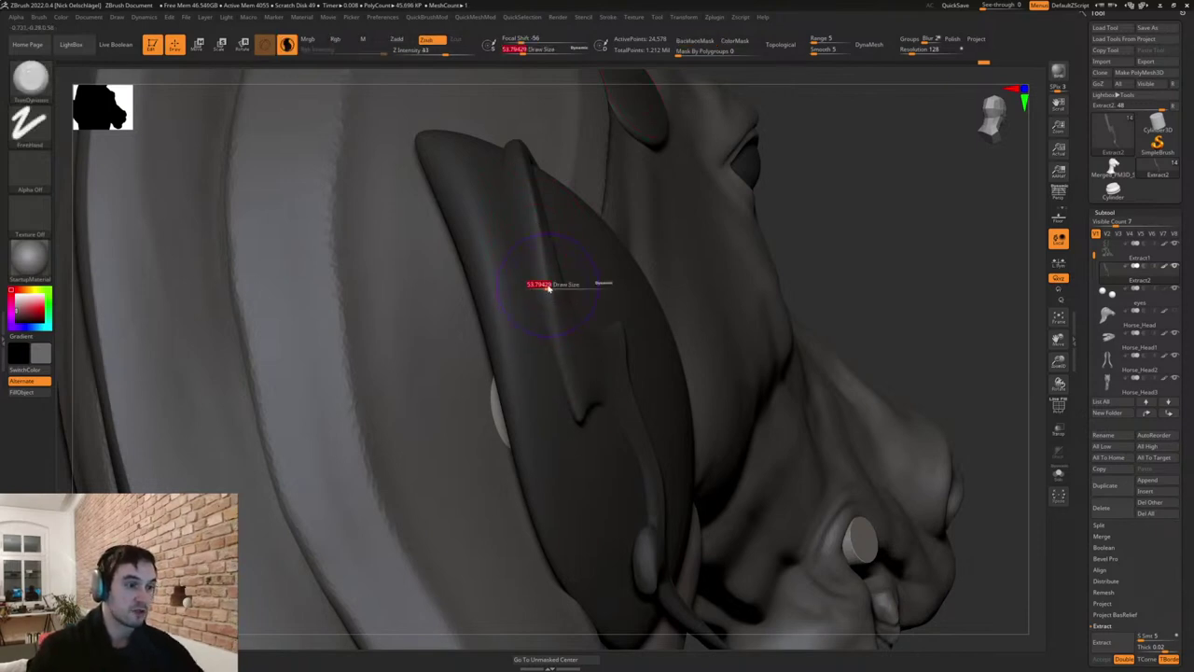
drag(546, 287, 543, 287)
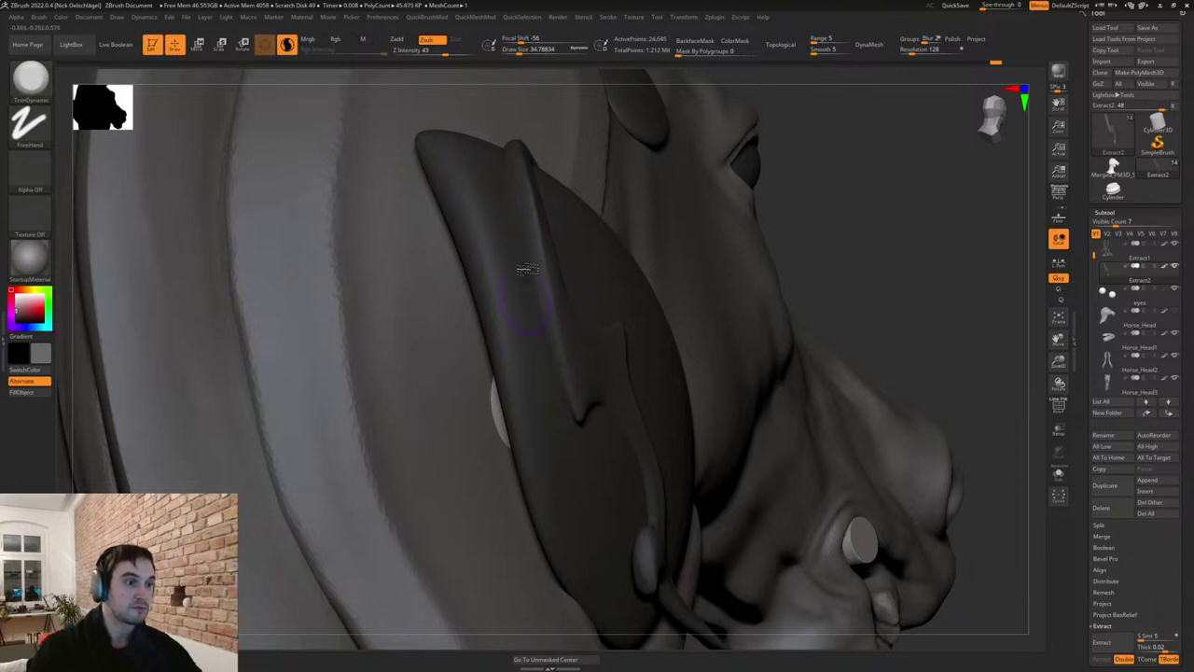
right_drag(551, 309, 565, 290)
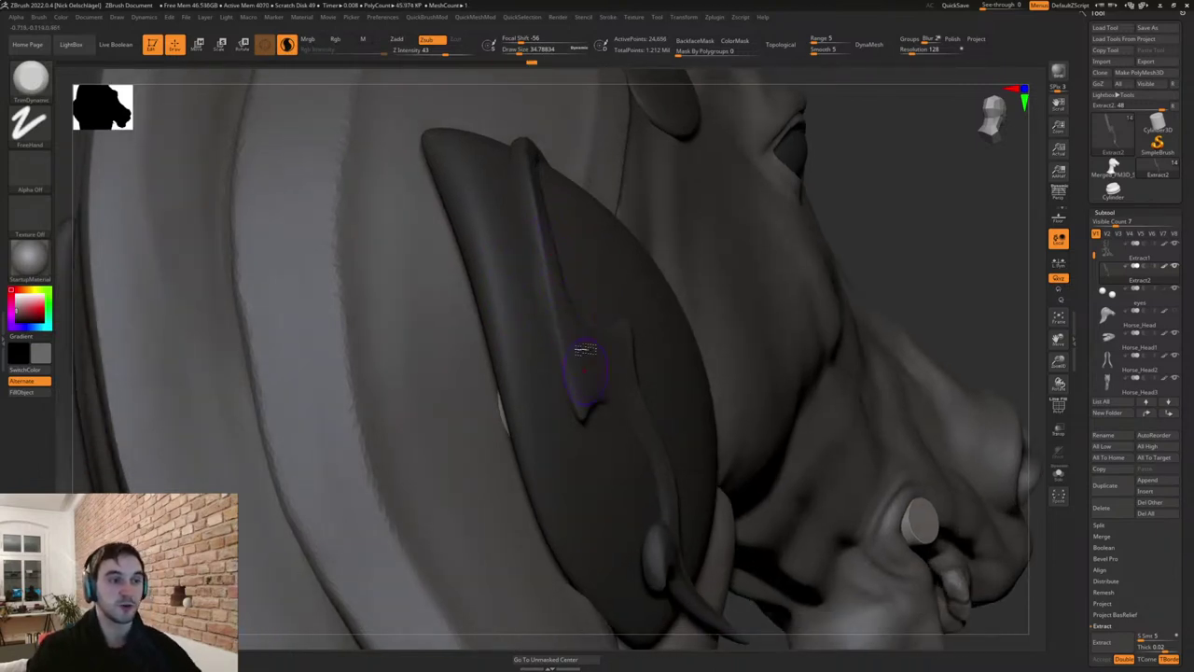
mouse_move(570, 312)
right_down()
mouse_move(543, 330)
mouse_move(551, 322)
right_up()
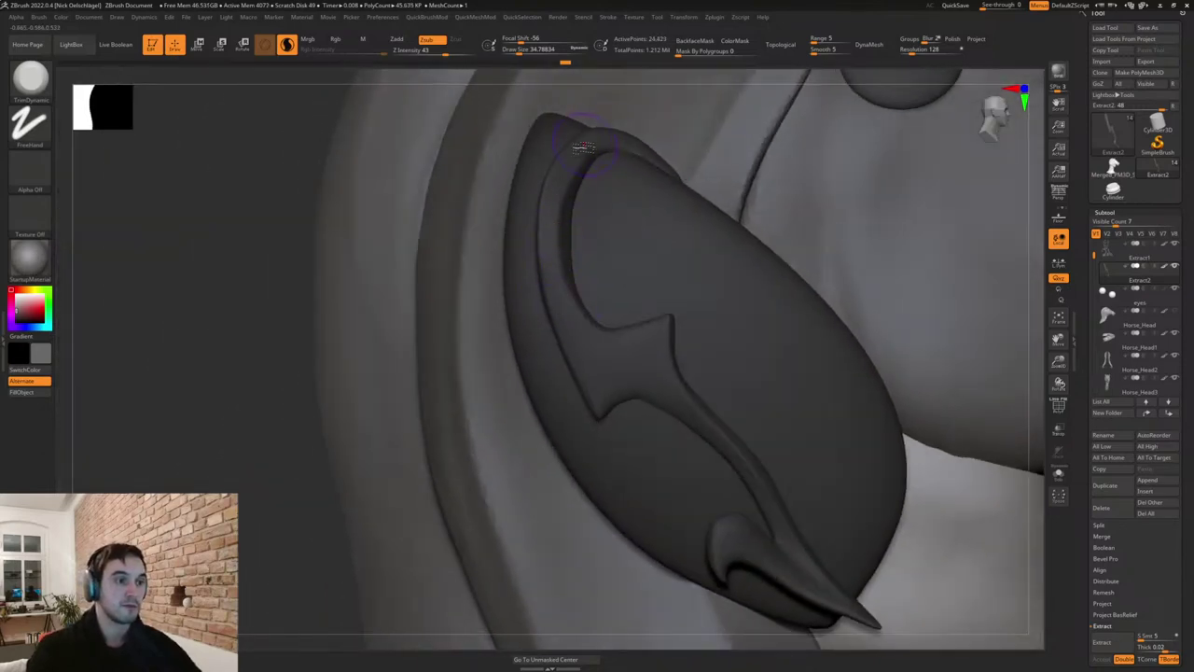
Smooth the inner curve of the scroll's upper hook and flatten the arm down to the barb.
shift+drag(577, 197, 589, 186)
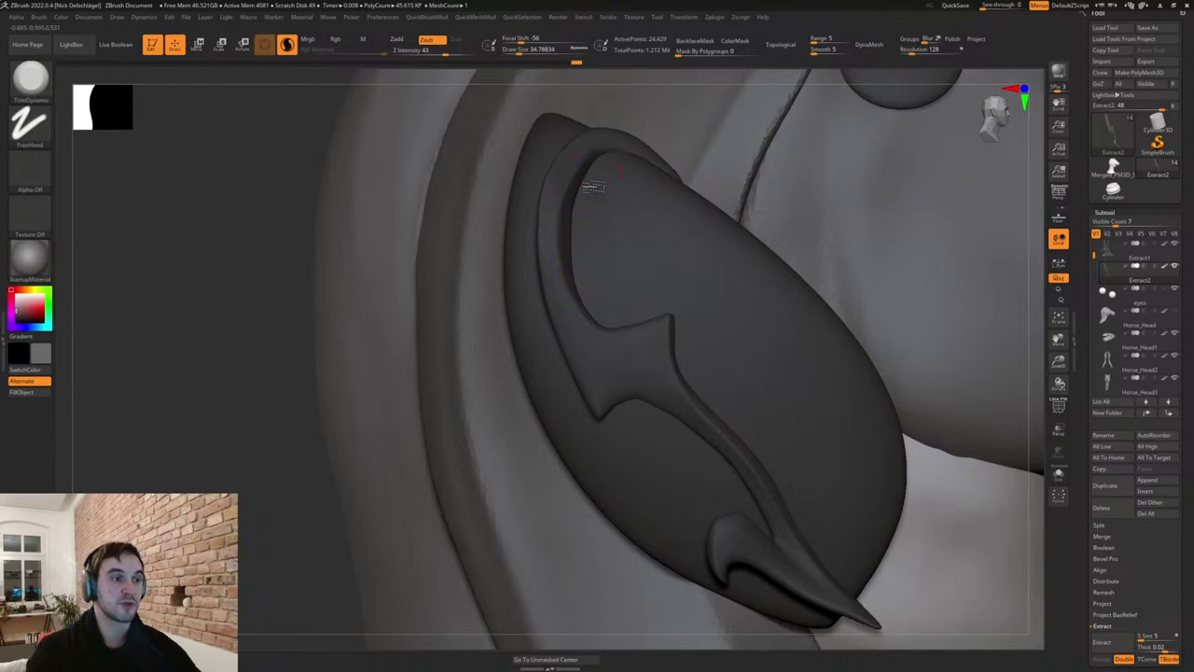
right_drag(589, 187, 541, 184)
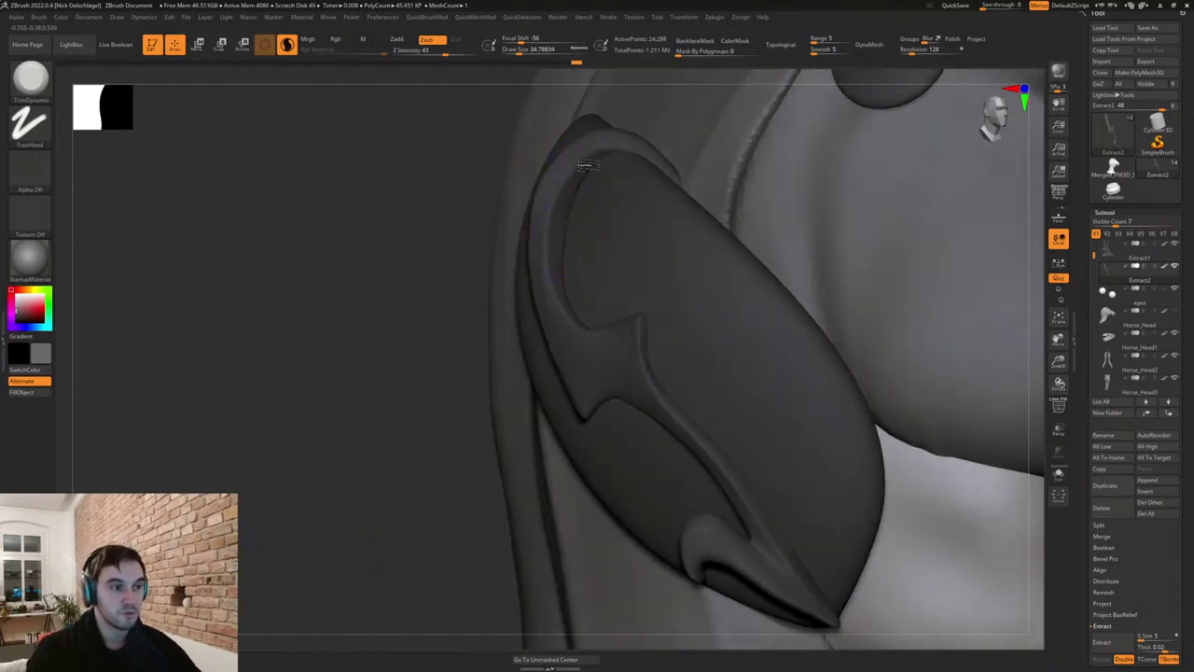
shift+drag(588, 165, 571, 195)
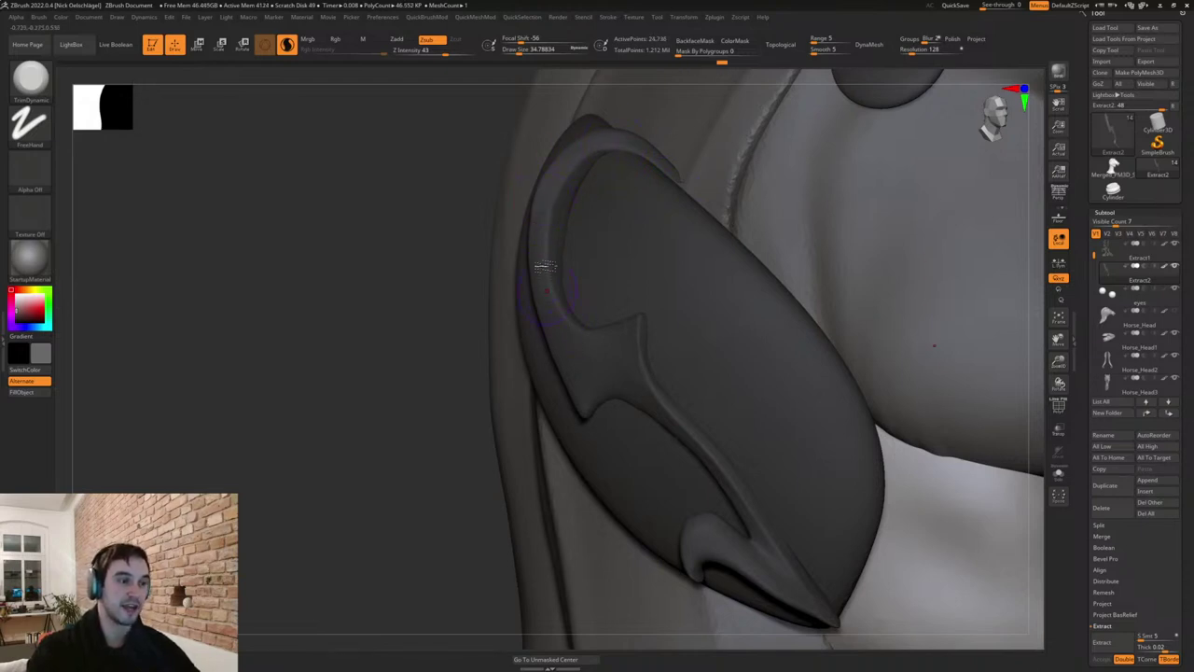
drag(545, 203, 575, 376)
Hide the small hook at the scroll's lower end with a SelectLasso selection in side view.
mouse_move(443, 326)
mouse_down()
mouse_move(467, 359)
mouse_move(419, 398)
mouse_move(495, 421)
mouse_move(467, 400)
mouse_move(437, 345)
mouse_up()
shift+drag(968, 480, 911, 446)
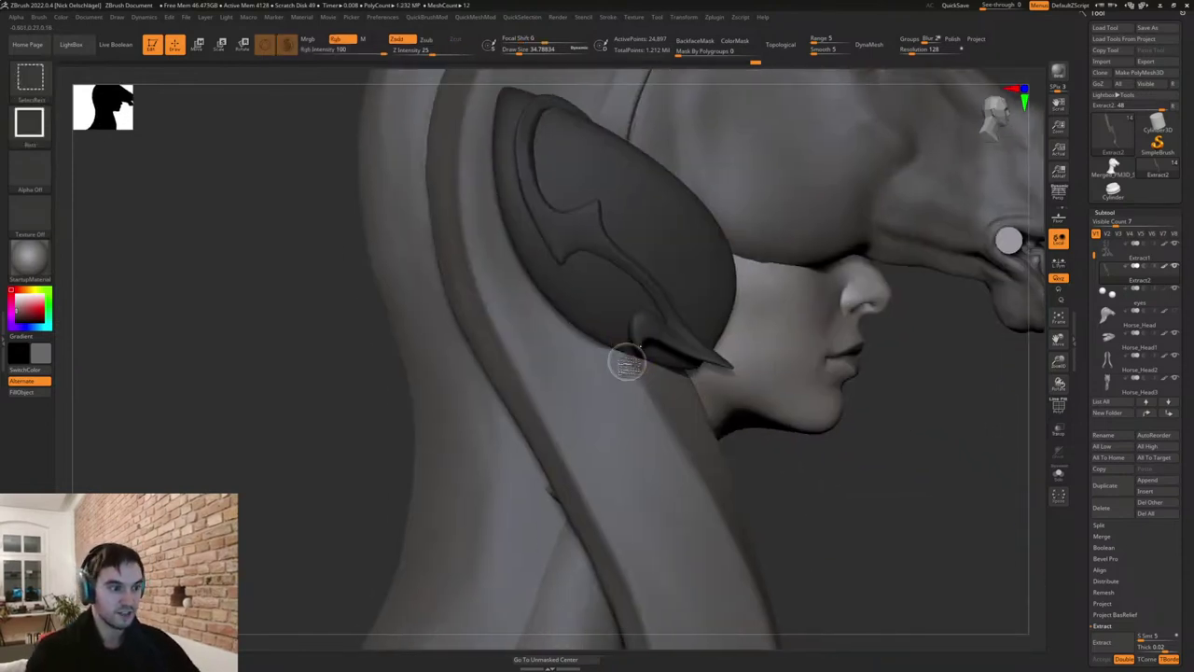
mouse_move(620, 360)
ctrl+shift+mouse_down()
mouse_move(644, 307)
mouse_move(725, 344)
mouse_move(759, 284)
mouse_move(763, 330)
mouse_move(749, 327)
mouse_move(728, 385)
mouse_move(749, 385)
ctrl+shift+mouse_up()
key(space)
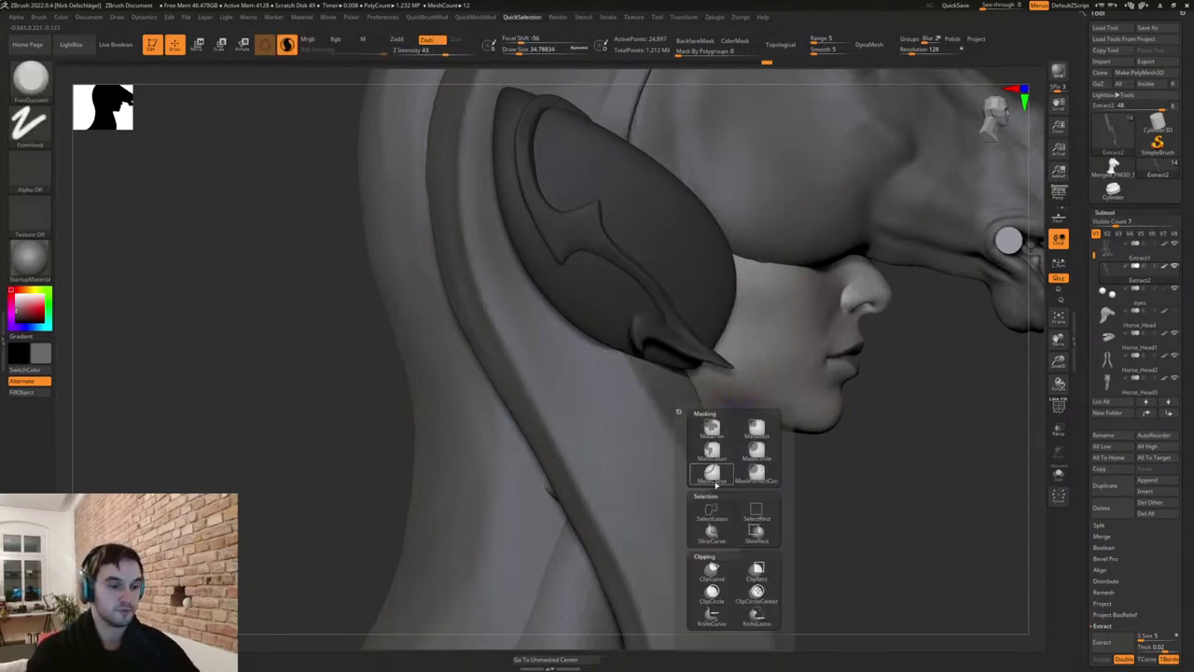
click(717, 515)
mouse_move(627, 371)
ctrl+shift+mouse_down()
mouse_move(644, 307)
mouse_move(727, 359)
mouse_move(651, 442)
mouse_move(597, 440)
ctrl+shift+mouse_up()
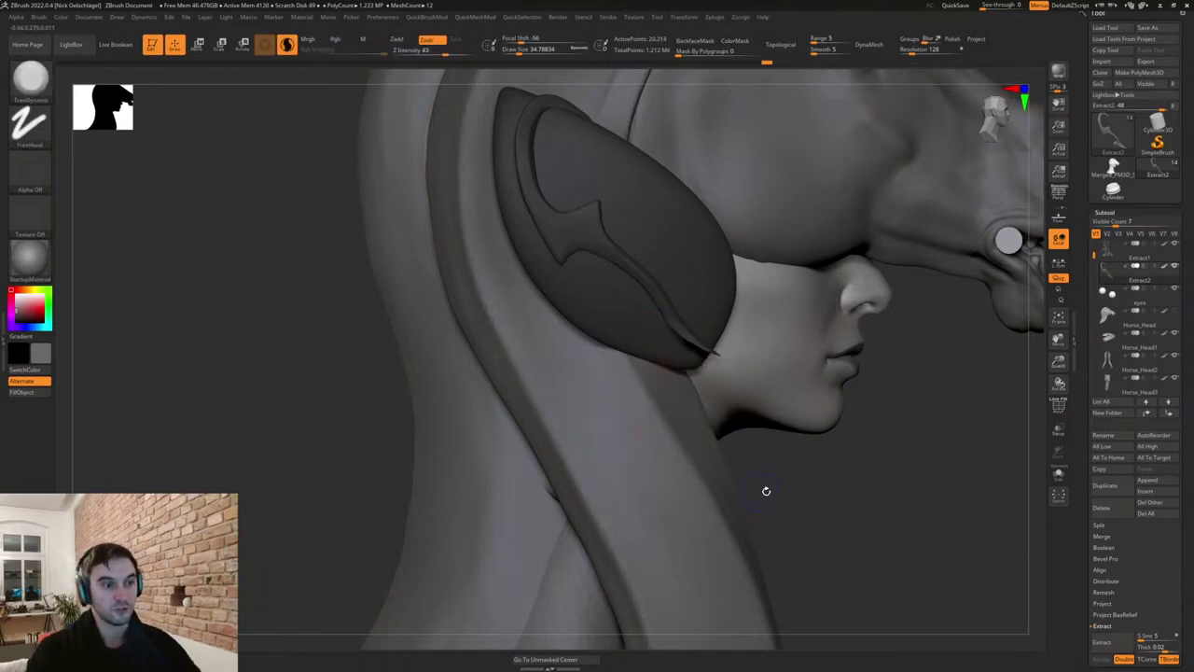
Delete the scroll's hidden geometry and close the holes left by the cut.
key(2)
click(759, 617)
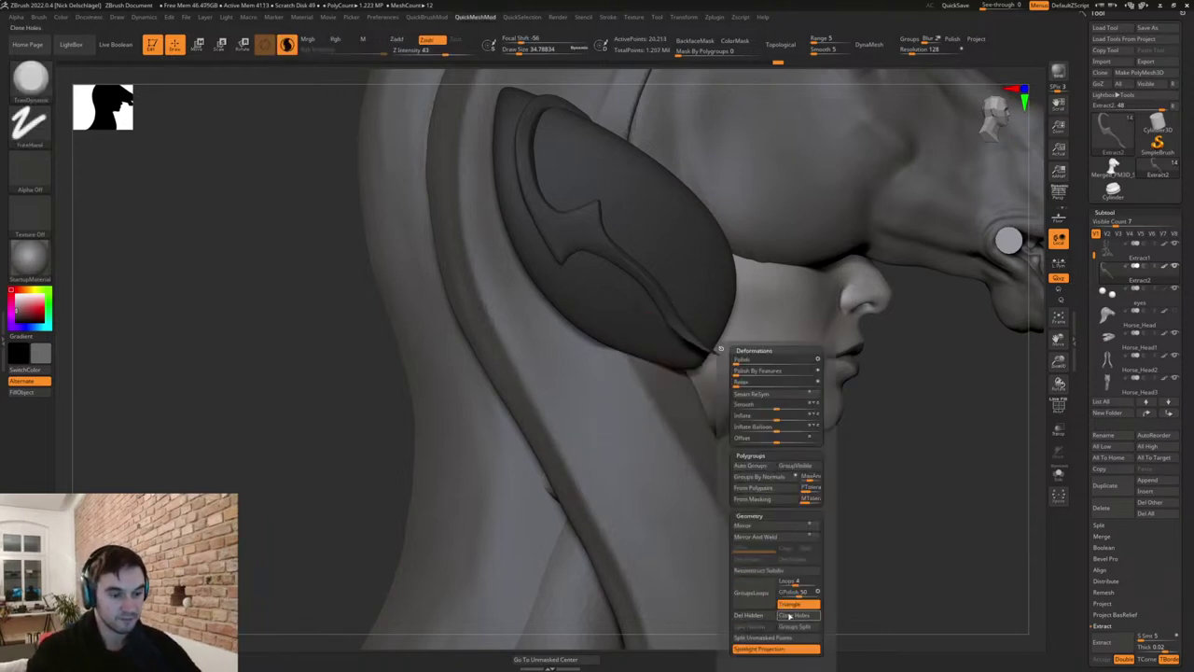
click(791, 616)
Smooth the cut lower end of the scroll into a clean taper from several angles.
drag(898, 435, 970, 368)
shift+drag(662, 334, 658, 344)
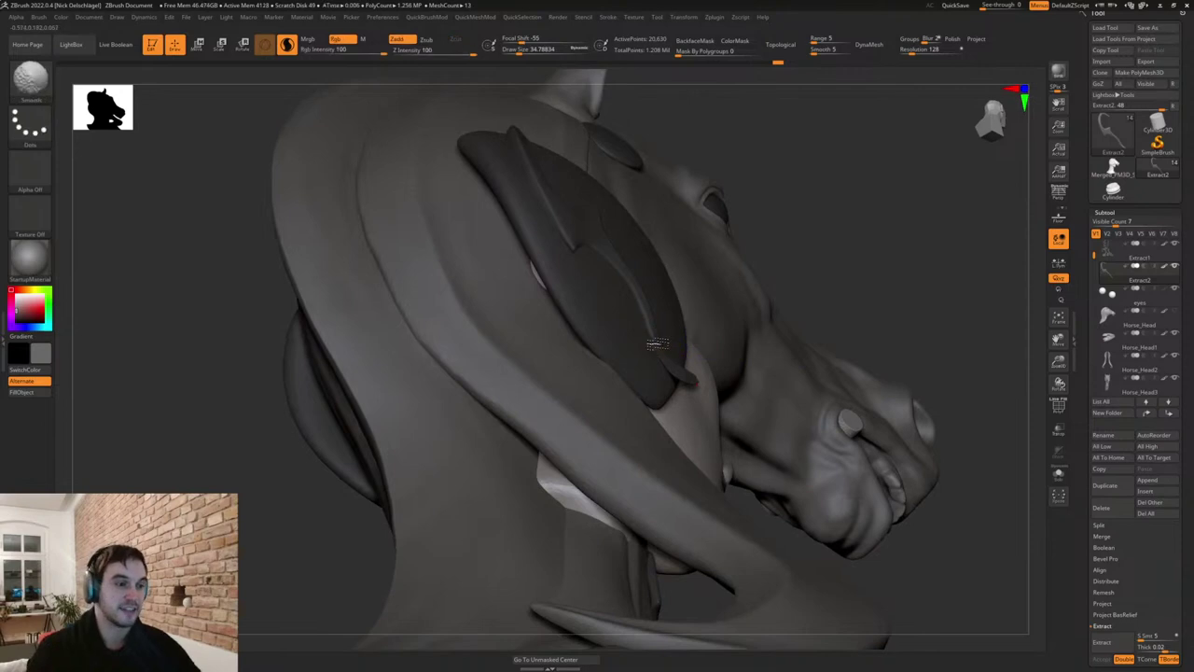
shift+drag(695, 384, 698, 390)
drag(821, 315, 849, 291)
mouse_move(687, 371)
shift+mouse_down()
mouse_move(695, 378)
mouse_move(669, 400)
shift+mouse_up()
drag(863, 268, 778, 294)
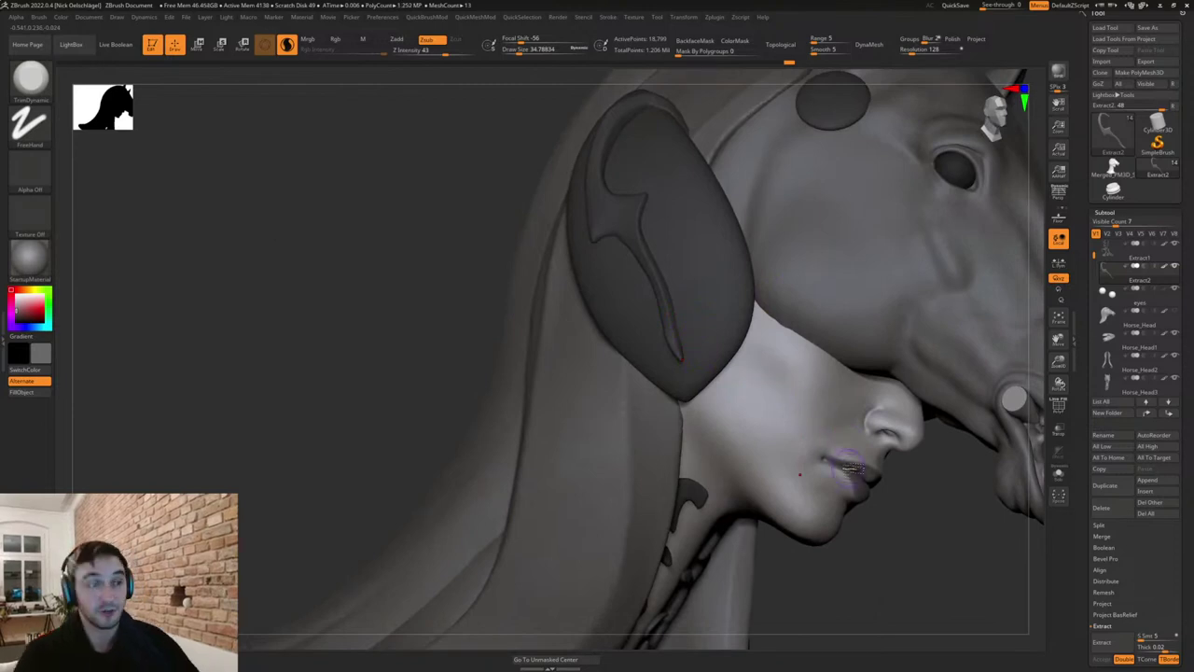
Flatten the scroll's lower tip against the plate with TrimDynamic at size about 71.
key(s)
drag(677, 352, 684, 353)
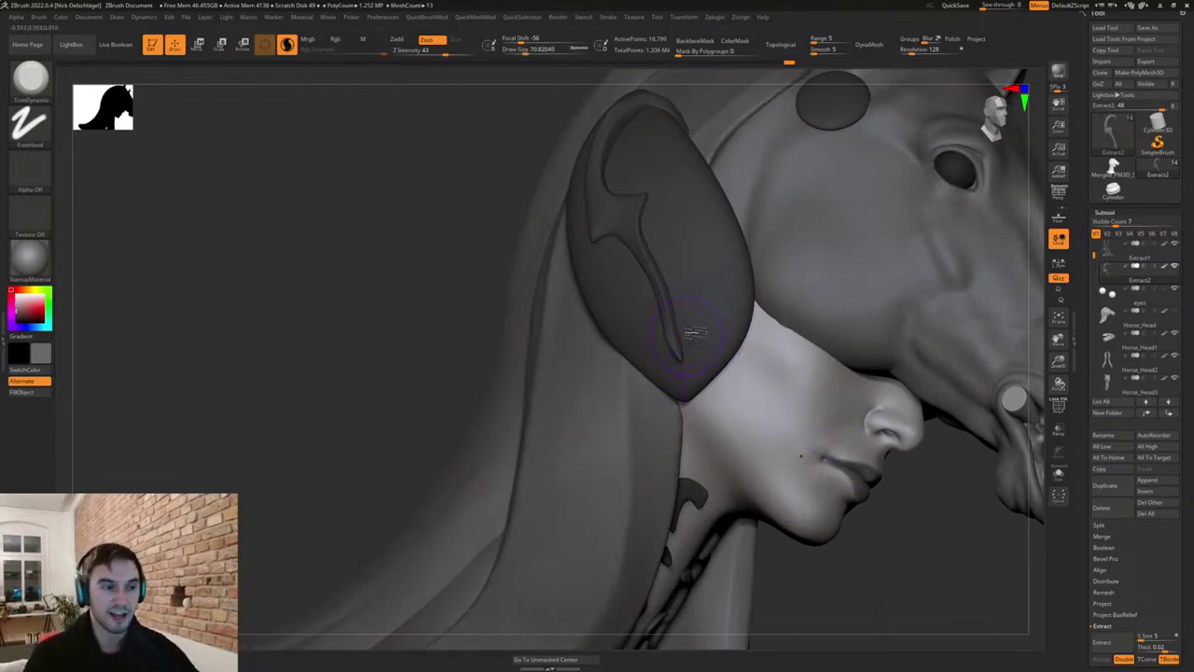
right_drag(697, 333, 679, 362)
drag(686, 387, 682, 338)
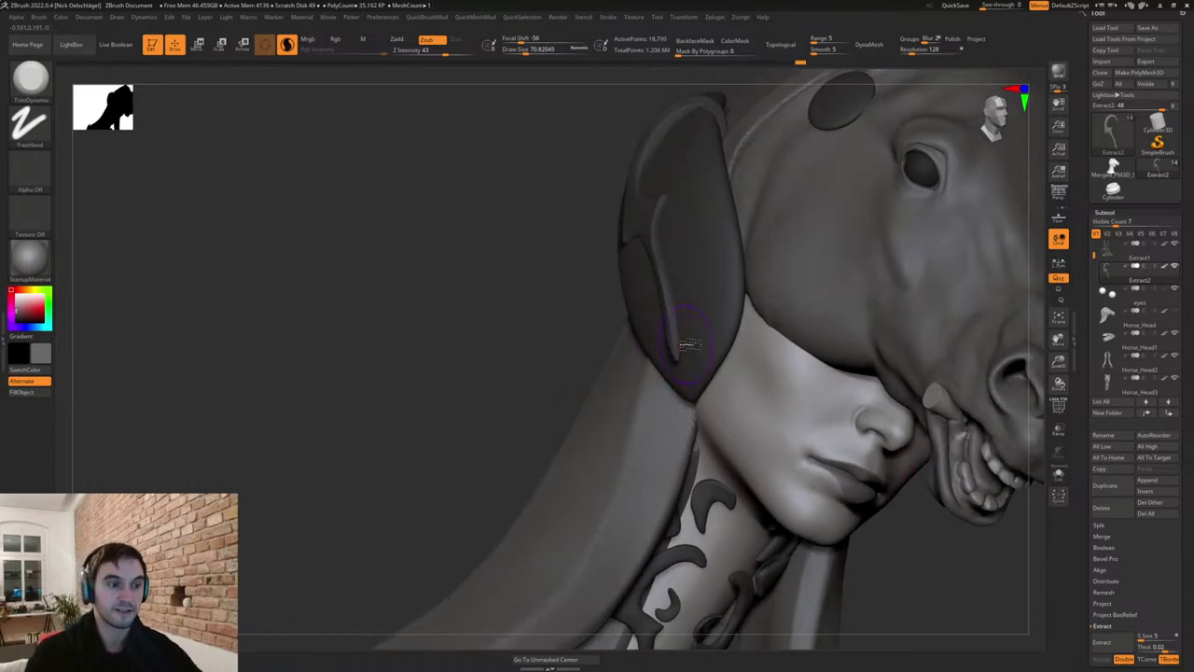
right_drag(682, 337, 714, 352)
key(s)
drag(682, 352, 687, 352)
right_drag(687, 353, 696, 375)
Stretch the scroll's lower arm toward the plate's lower corner with Move brush sizes of about 94 and 62.
key(b)
key(m)
key(v)
mouse_move(695, 380)
mouse_down()
mouse_move(682, 367)
mouse_move(712, 401)
mouse_move(697, 381)
mouse_up()
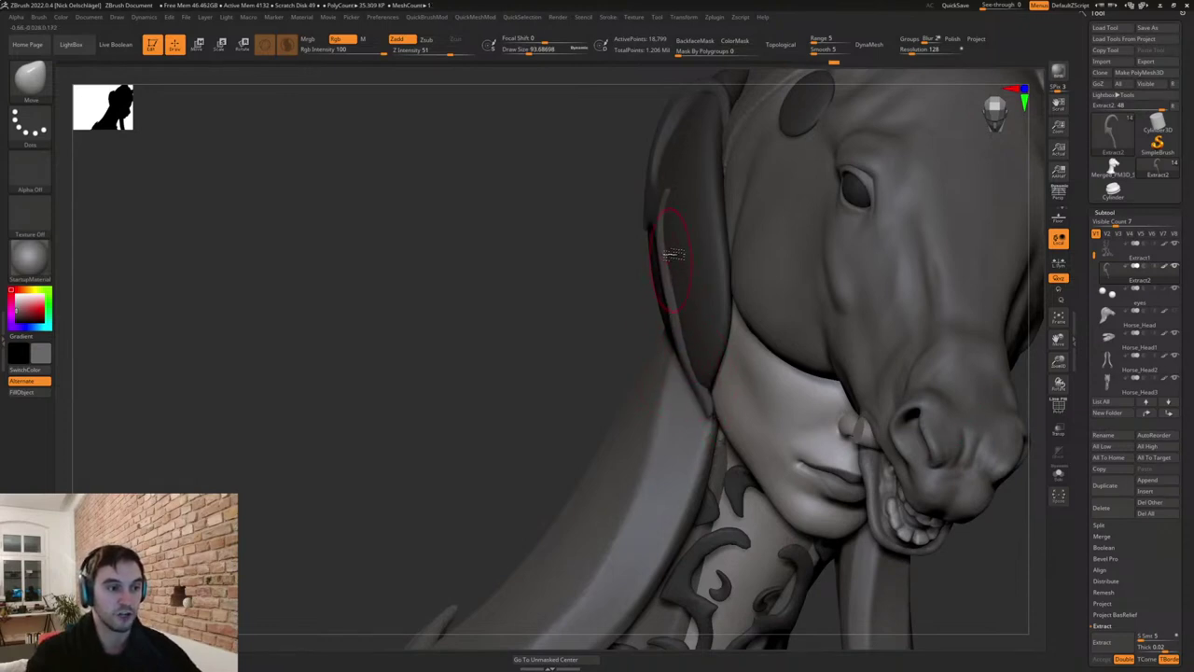
key(s)
drag(687, 301, 679, 301)
drag(578, 360, 600, 357)
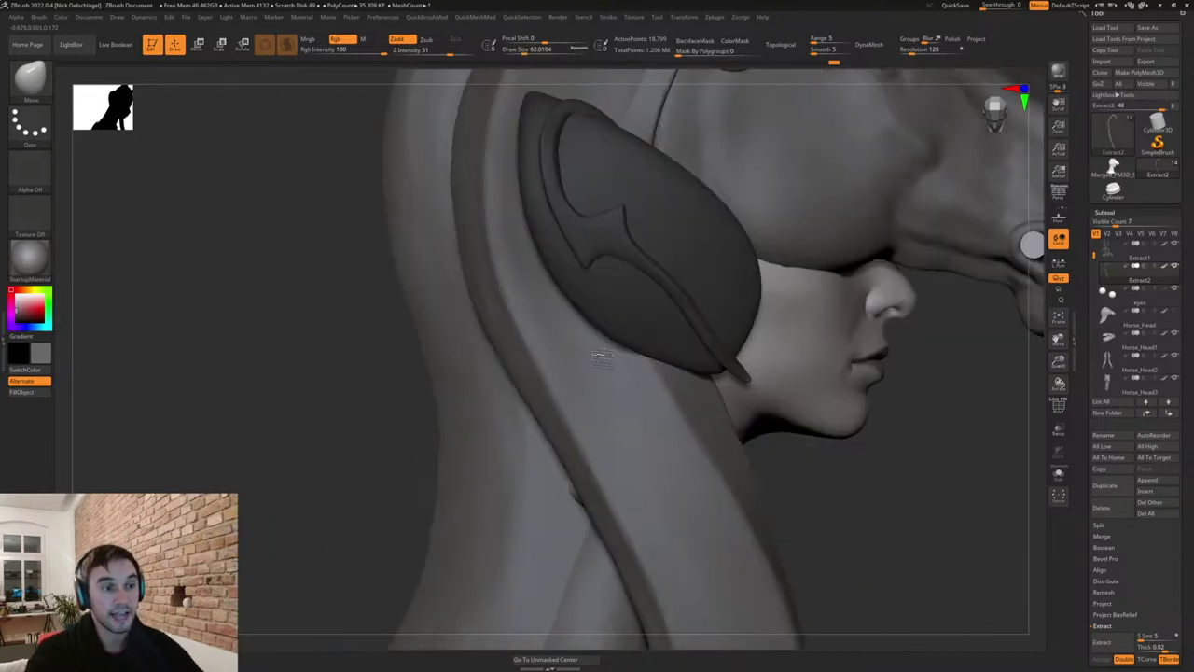
Adjust the curve of the scroll's lower arm across the plate's lower corner with a Move brush of about 163.
key(s)
drag(748, 378, 761, 378)
key(s)
drag(713, 334, 716, 332)
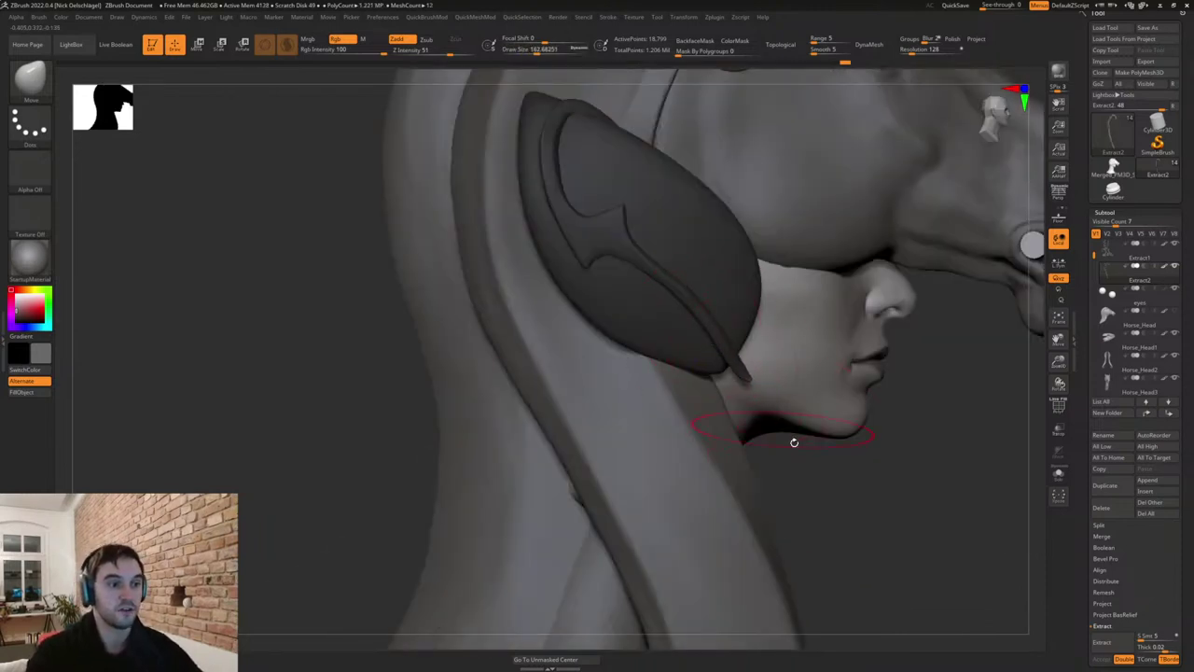
mouse_move(794, 442)
mouse_down()
mouse_move(815, 442)
mouse_move(770, 431)
mouse_up()
mouse_move(746, 354)
ctrl+mouse_down()
mouse_move(729, 357)
mouse_move(674, 299)
mouse_move(746, 363)
mouse_move(739, 372)
ctrl+mouse_up()
Pull a new barb out of the scroll's lower tip toward the plate's lower edge with SnakeHook at size about 56.
key(s)
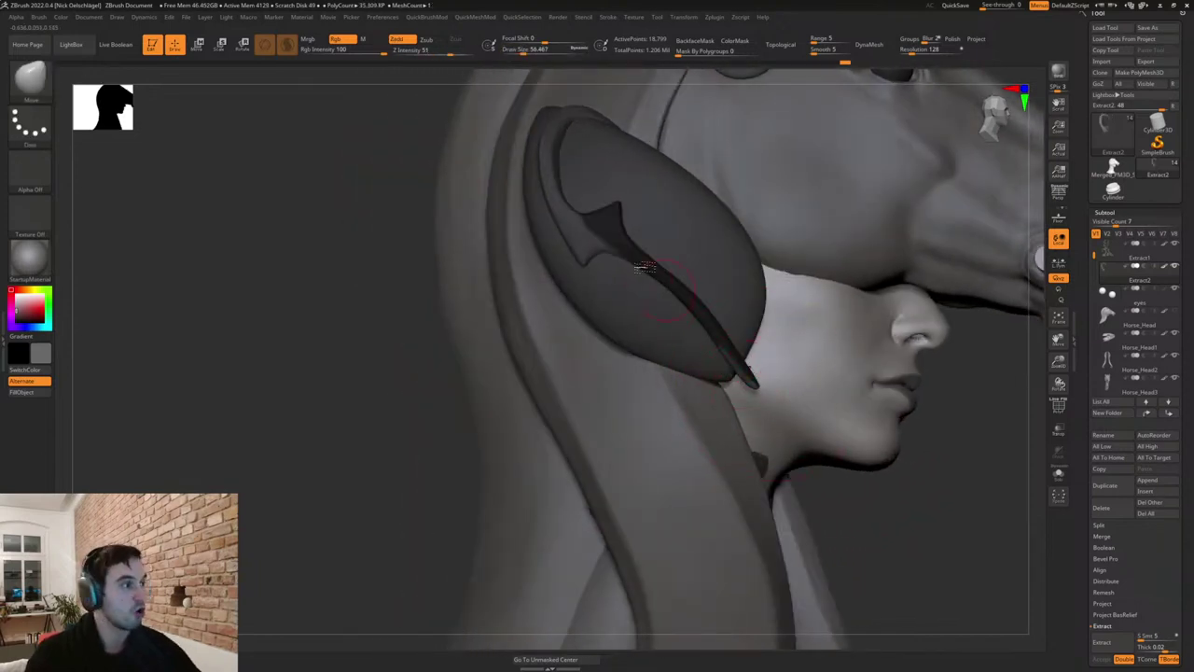
key(b)
key(m)
key(t)
key(b)
key(s)
key(h)
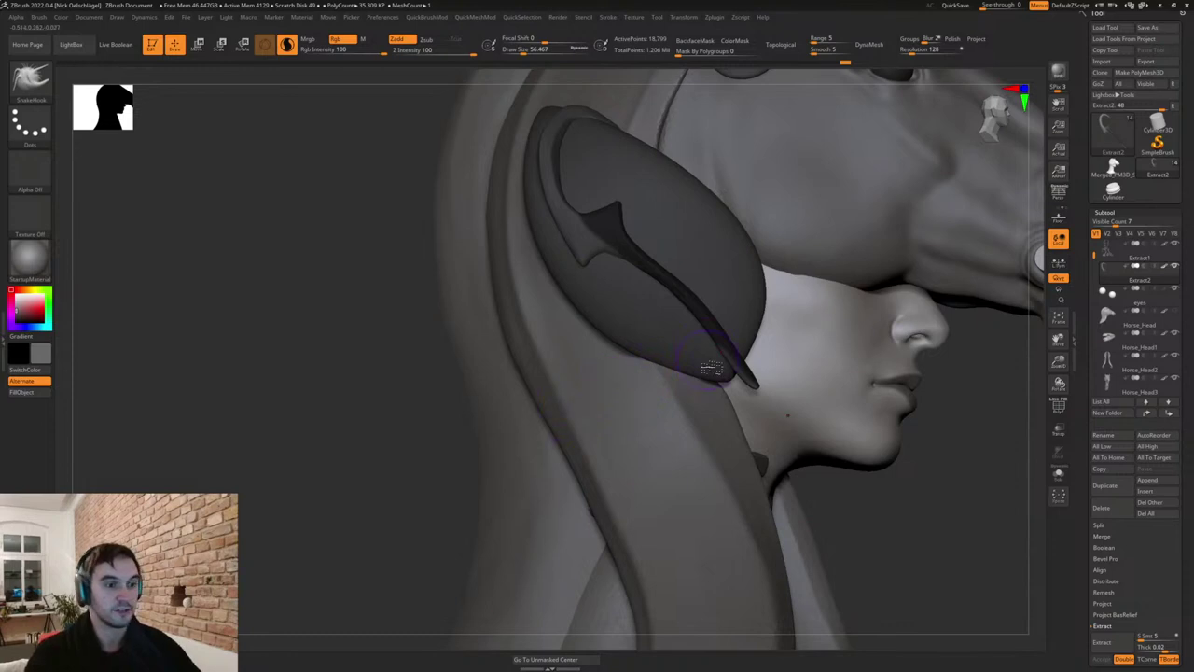
mouse_move(712, 367)
ctrl+right_down()
mouse_move(719, 378)
mouse_move(700, 351)
ctrl+right_up()
drag(733, 363, 705, 379)
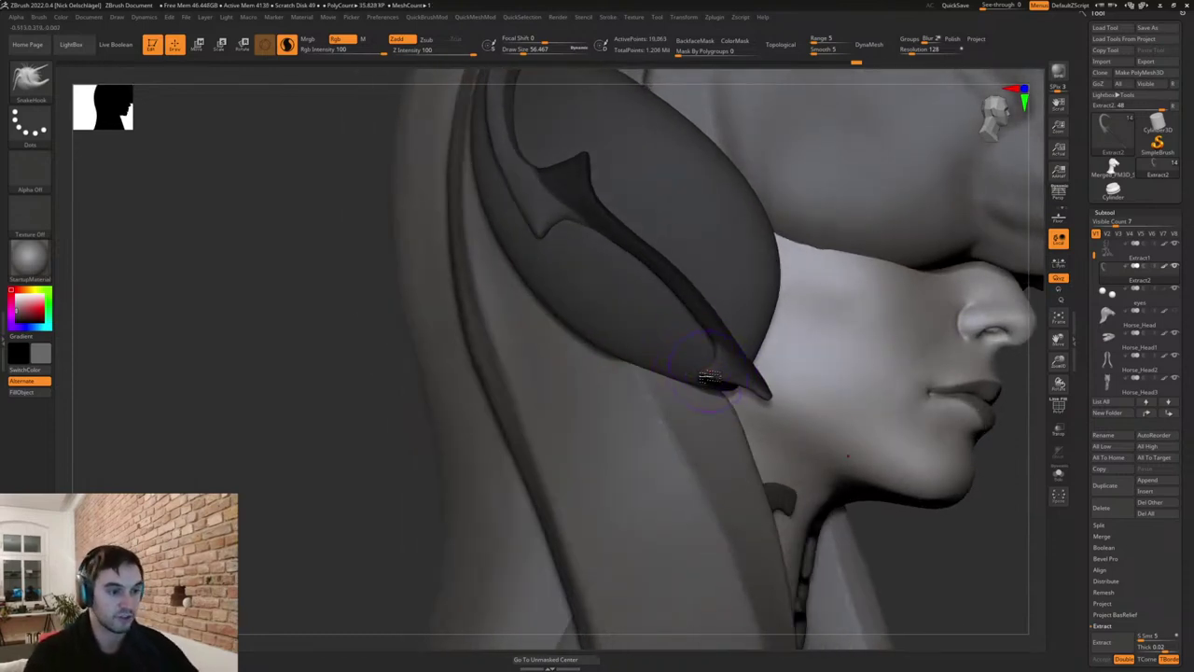
Shape the new barb along the plate's lower edge with a Move brush of about 48 and smooth it.
key(b)
key(m)
key(v)
key(s)
drag(710, 372, 747, 393)
key(s)
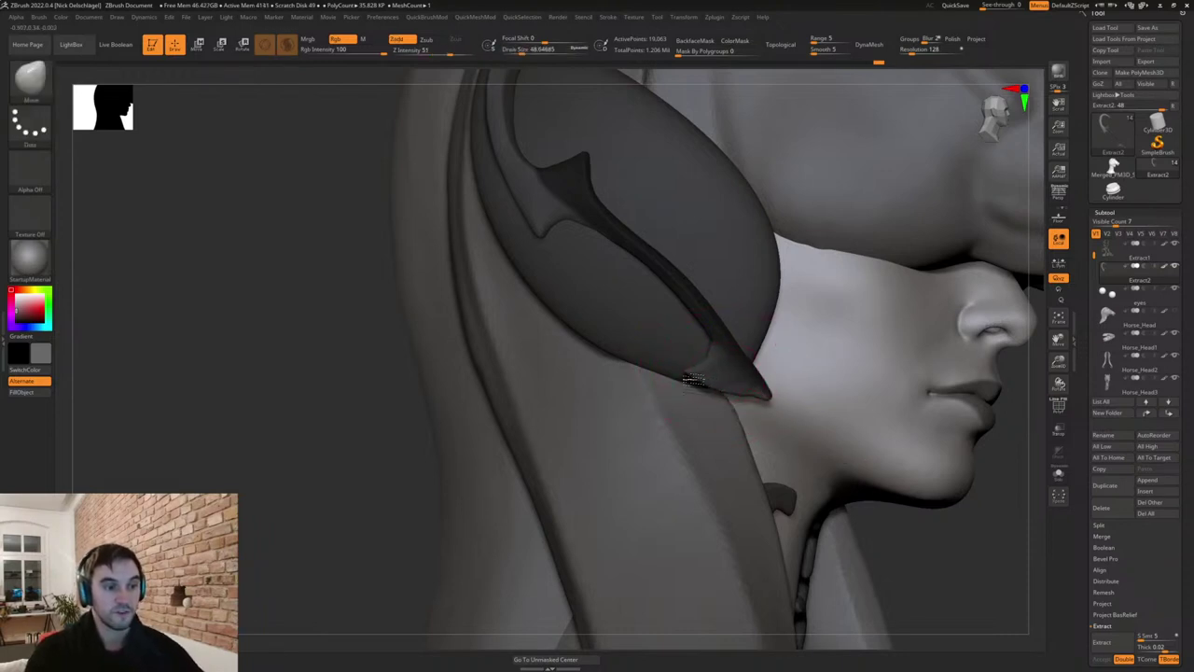
mouse_move(736, 373)
right_down()
mouse_move(691, 368)
mouse_move(712, 367)
mouse_move(715, 354)
right_up()
shift+drag(714, 354, 732, 375)
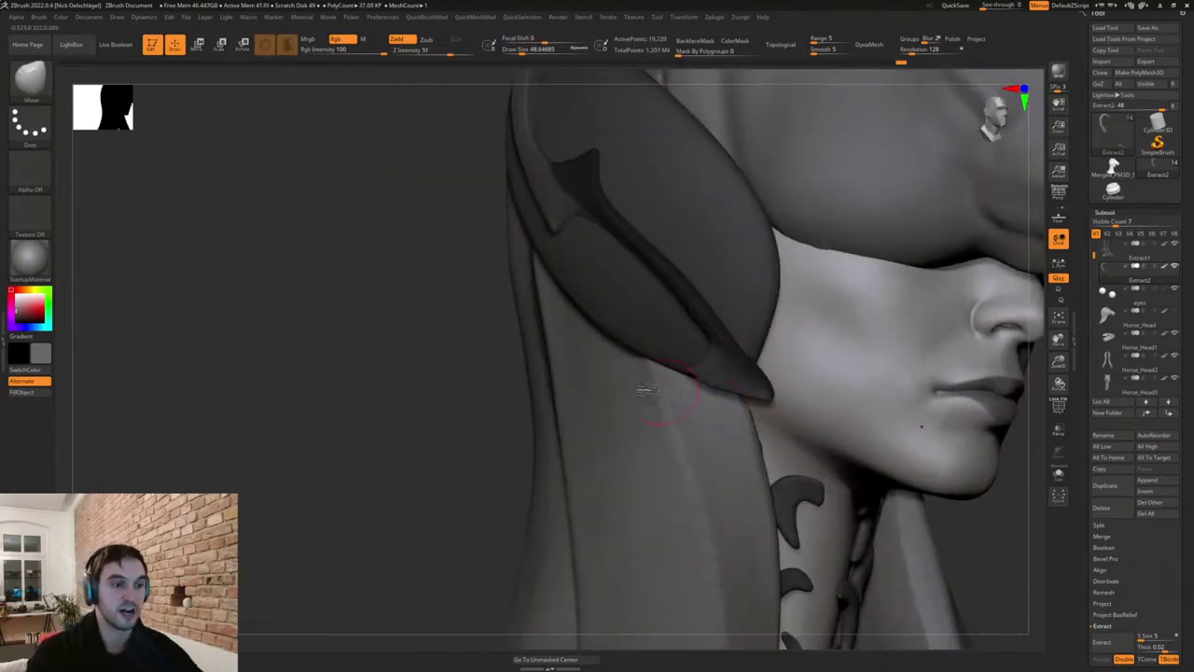
Turn on backface masking and push the scroll's lower tip against the plate with Move brush sizes of about 90 and 132.
ctrl+drag(467, 422, 477, 426)
right_drag(477, 427, 739, 377)
key(s)
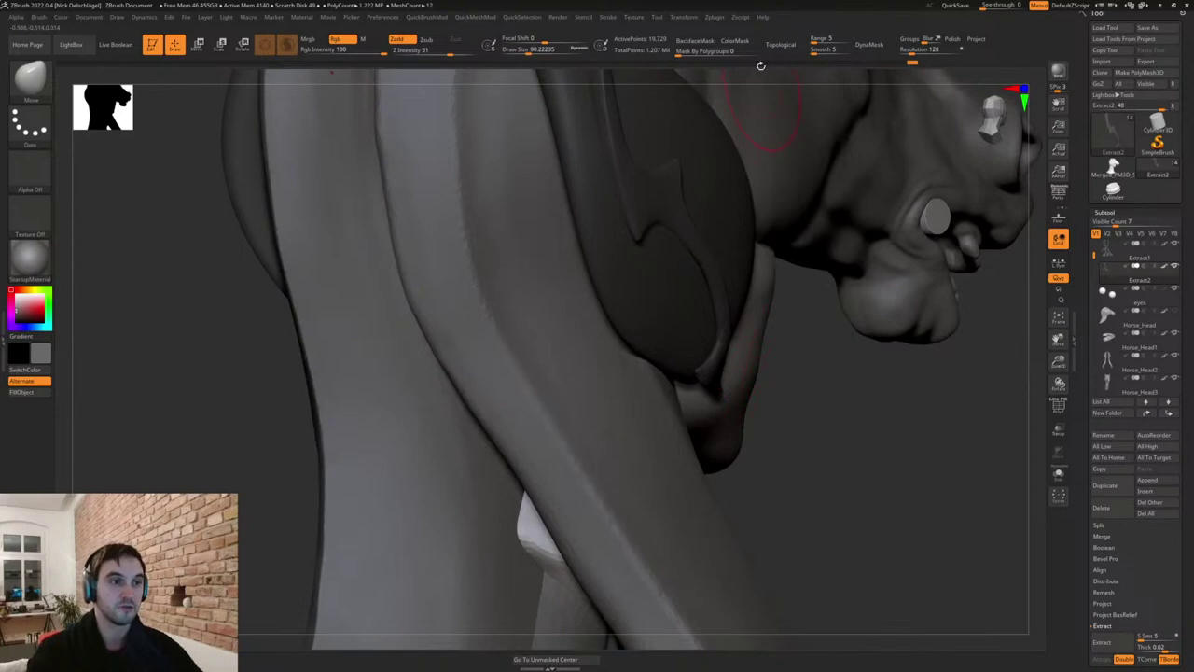
click(717, 42)
key(s)
drag(776, 267, 786, 267)
mouse_move(749, 350)
right_down()
mouse_move(796, 347)
mouse_move(706, 375)
mouse_move(749, 395)
mouse_move(717, 403)
right_up()
drag(710, 410, 701, 411)
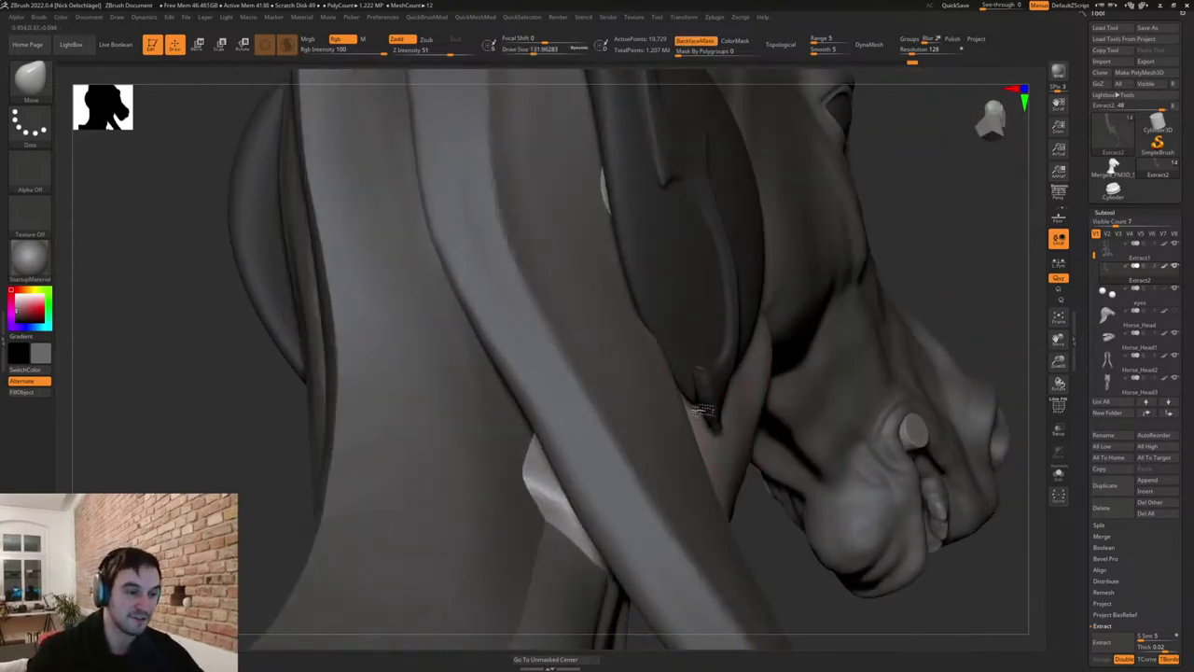
Smooth the scroll's lower tip and barb at the plate's lower corner with a brush of about 31.
right_drag(702, 410, 709, 383)
key(s)
mouse_move(707, 385)
mouse_down()
mouse_move(694, 385)
mouse_move(707, 375)
mouse_up()
key(s)
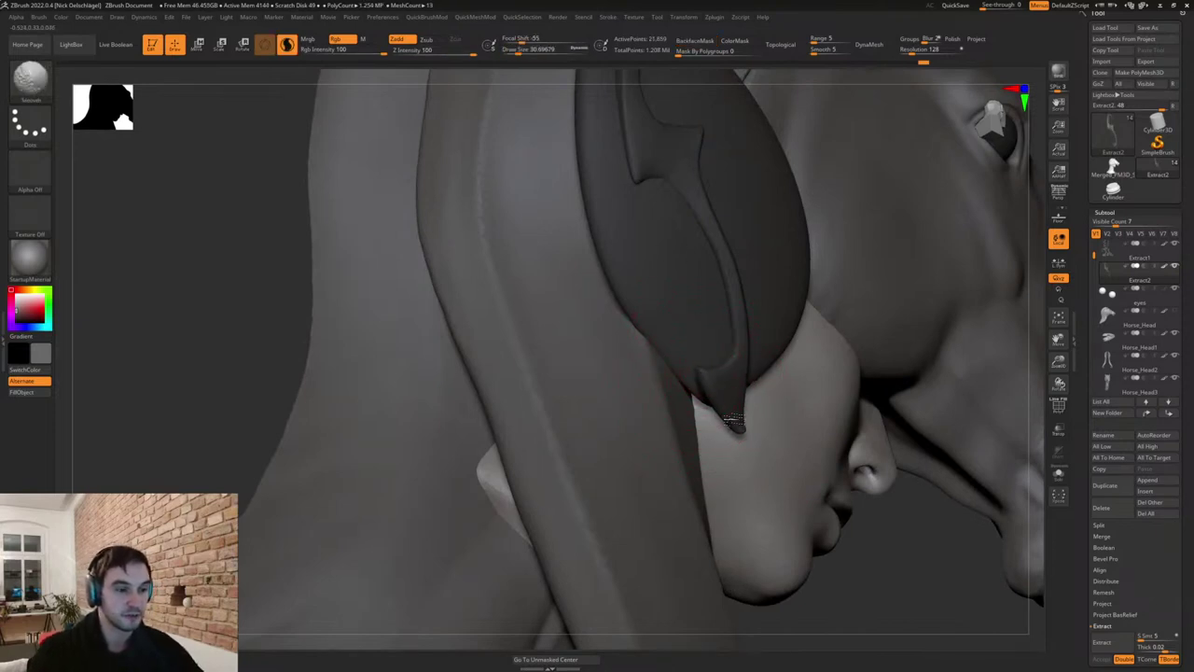
shift+drag(733, 420, 722, 373)
mouse_move(717, 342)
right_down()
mouse_move(699, 336)
mouse_move(717, 345)
right_up()
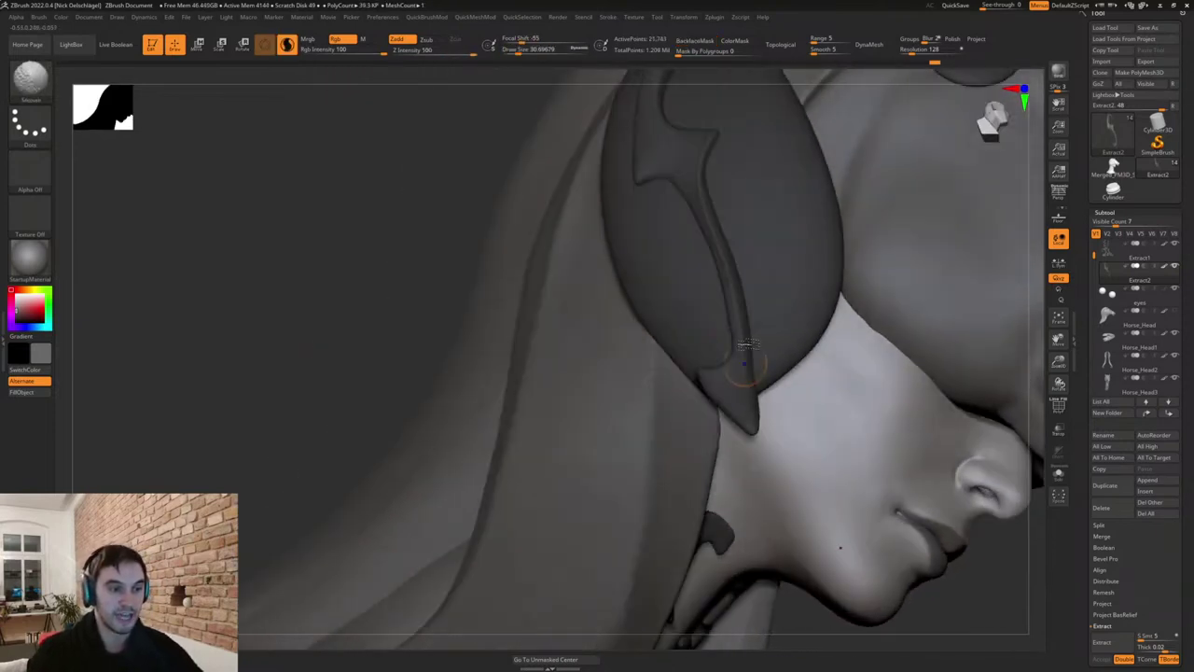
shift+drag(749, 345, 763, 444)
right_drag(739, 396, 720, 395)
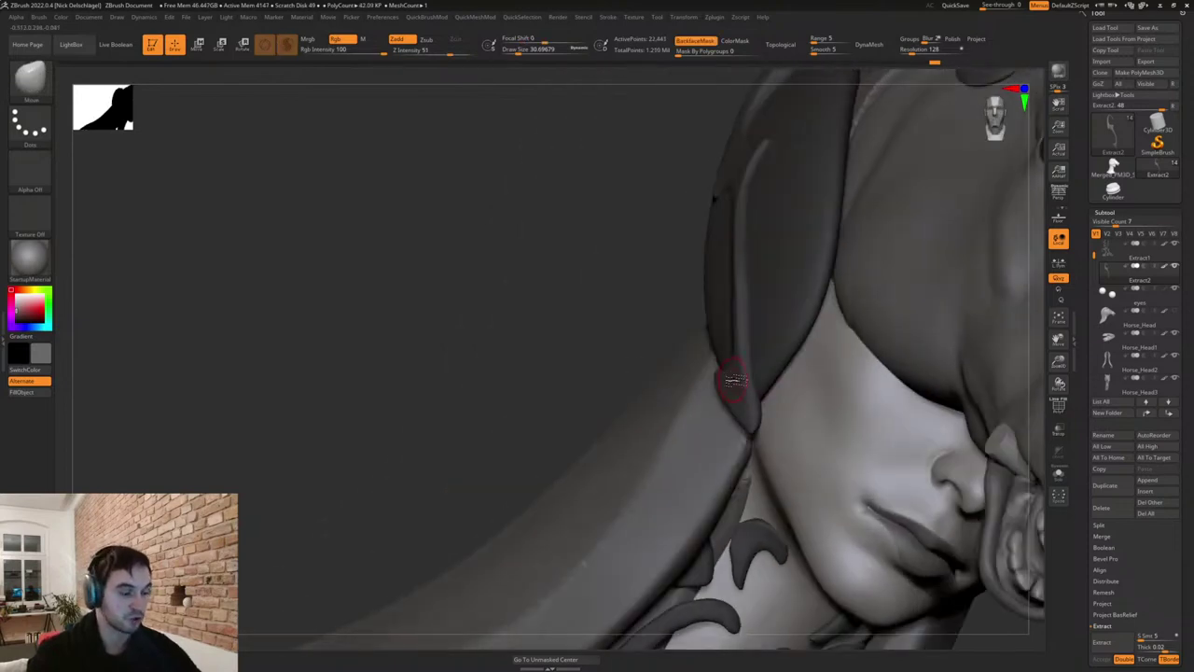
Sharpen the ridge line along the scroll's lower arm with DamStandard at size about 31.
key(b)
key(d)
key(s)
mouse_move(734, 308)
right_down()
mouse_move(745, 270)
mouse_move(737, 235)
right_up()
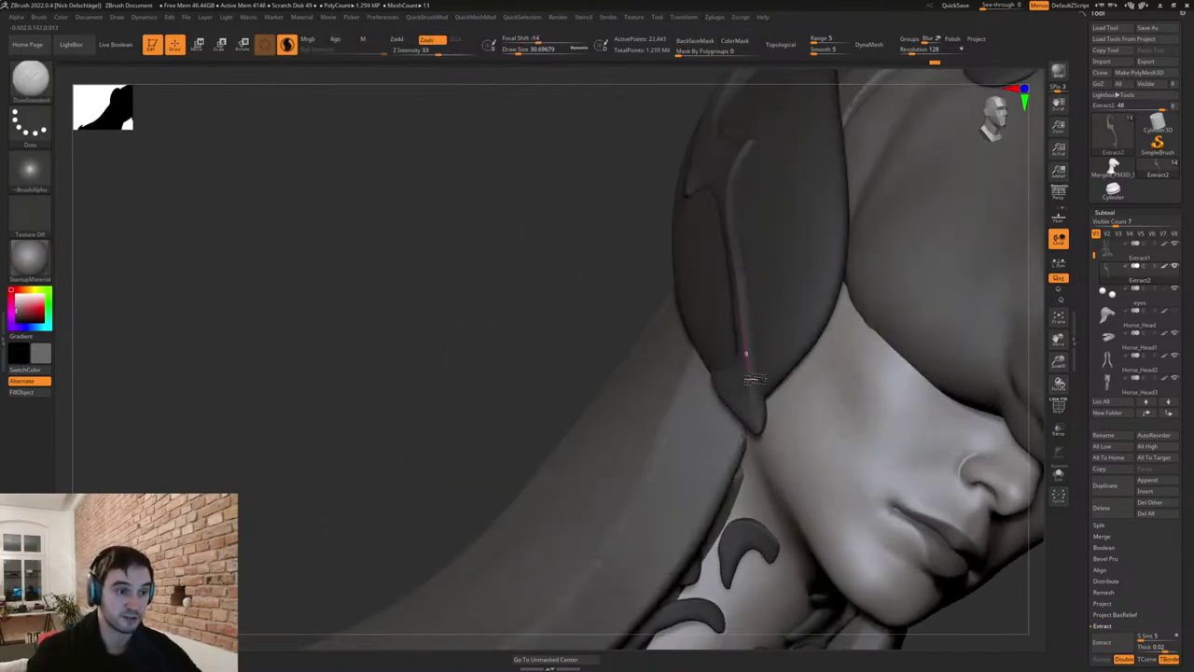
drag(764, 493, 766, 496)
mouse_move(737, 416)
right_down()
mouse_move(755, 400)
mouse_move(754, 358)
right_up()
Flatten the surfaces beside the lower arm's ridge with TrimDynamic at size about 31.
key(b)
key(t)
key(d)
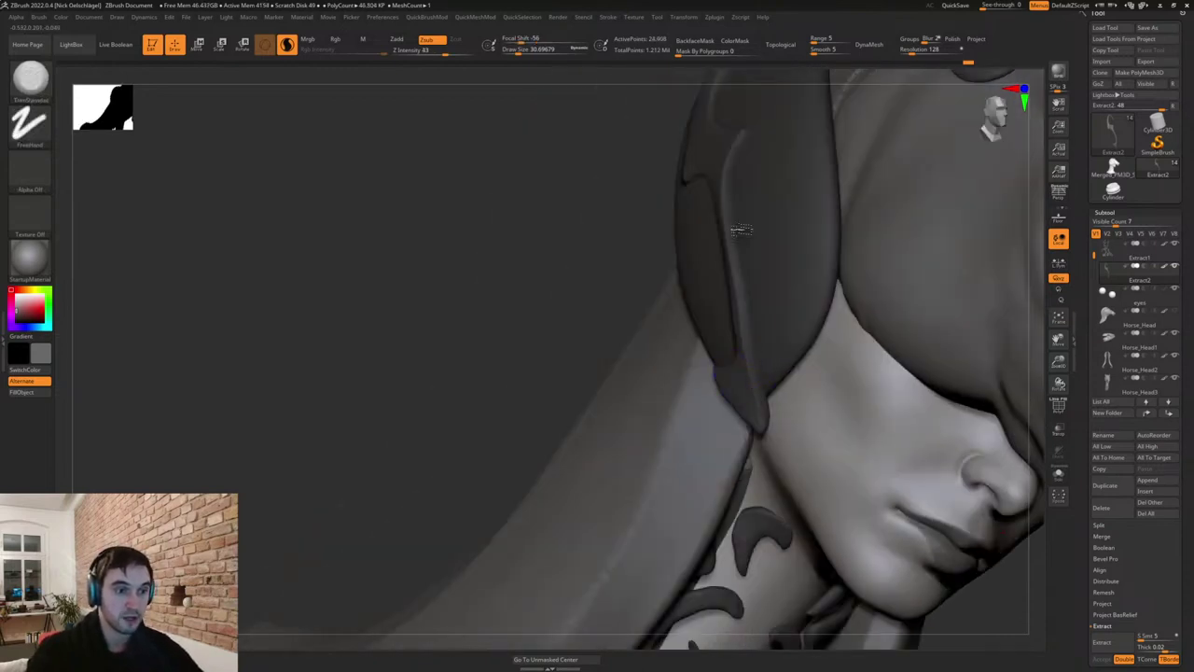
right_drag(741, 229, 741, 297)
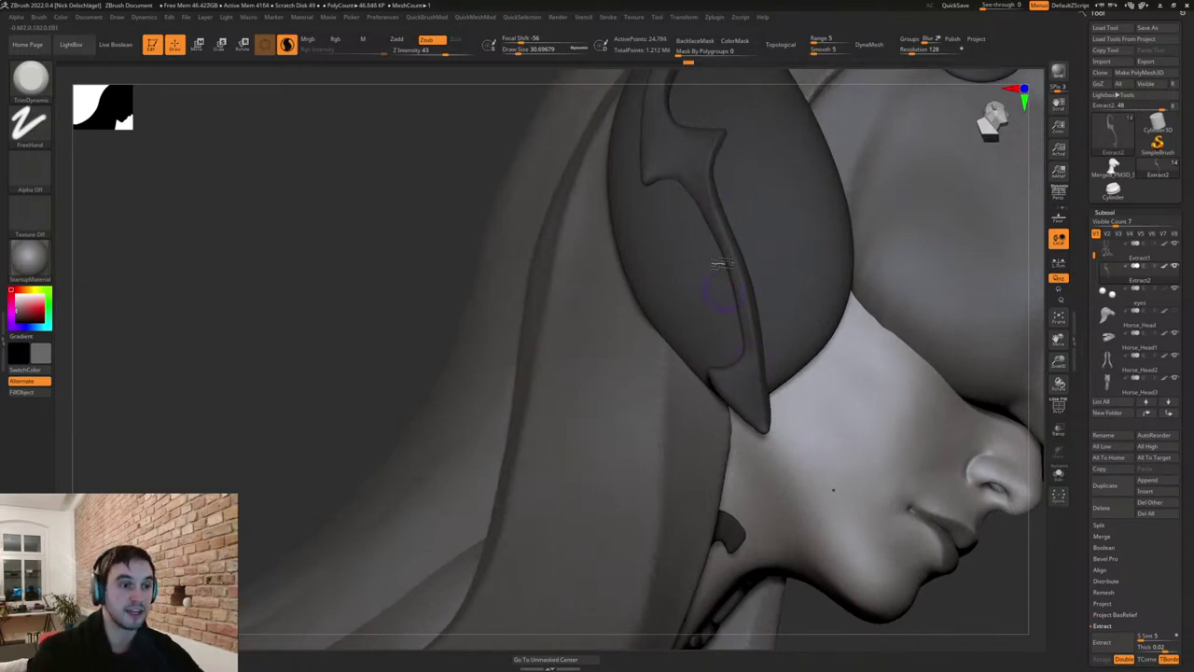
right_click(704, 300)
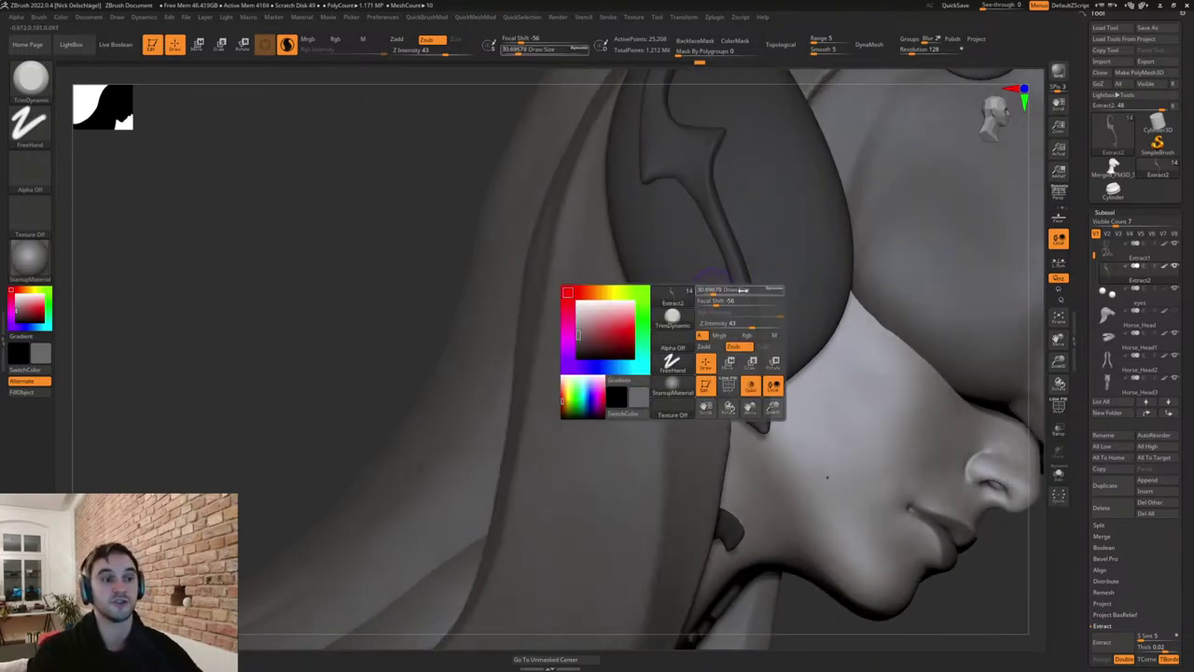
Mirror the scroll to the plate on the head's other side and fill it with a lighter gray.
ctrl+right_drag(776, 178, 861, 436)
key(2)
click(880, 539)
right_drag(861, 436, 894, 456)
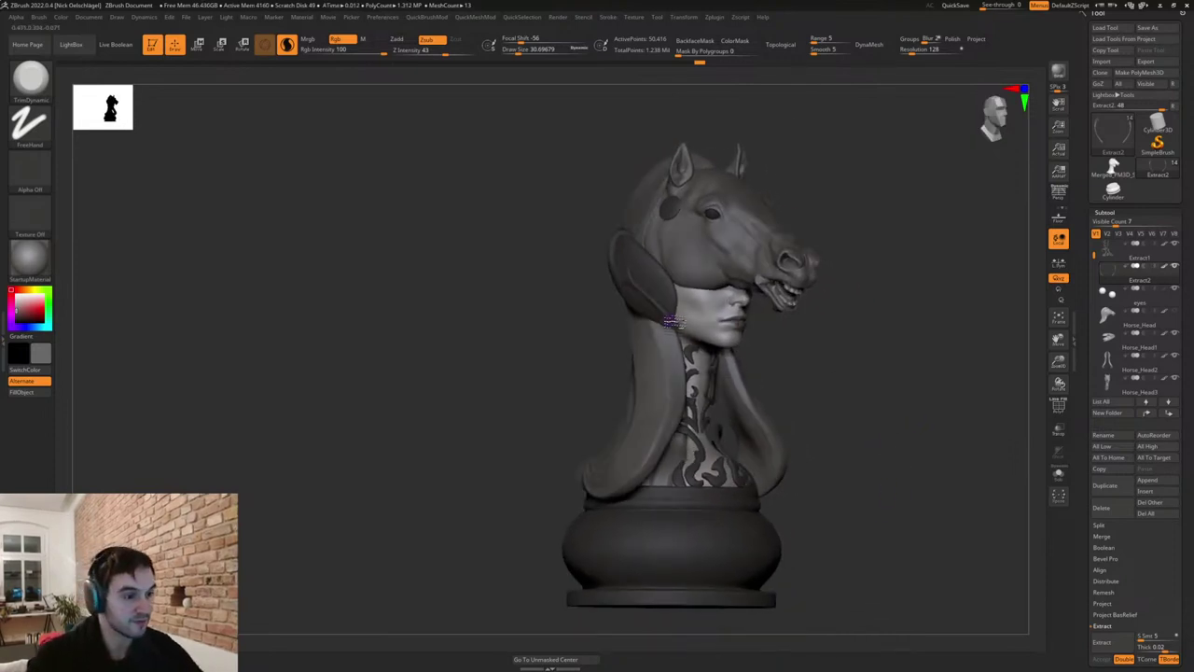
key(c)
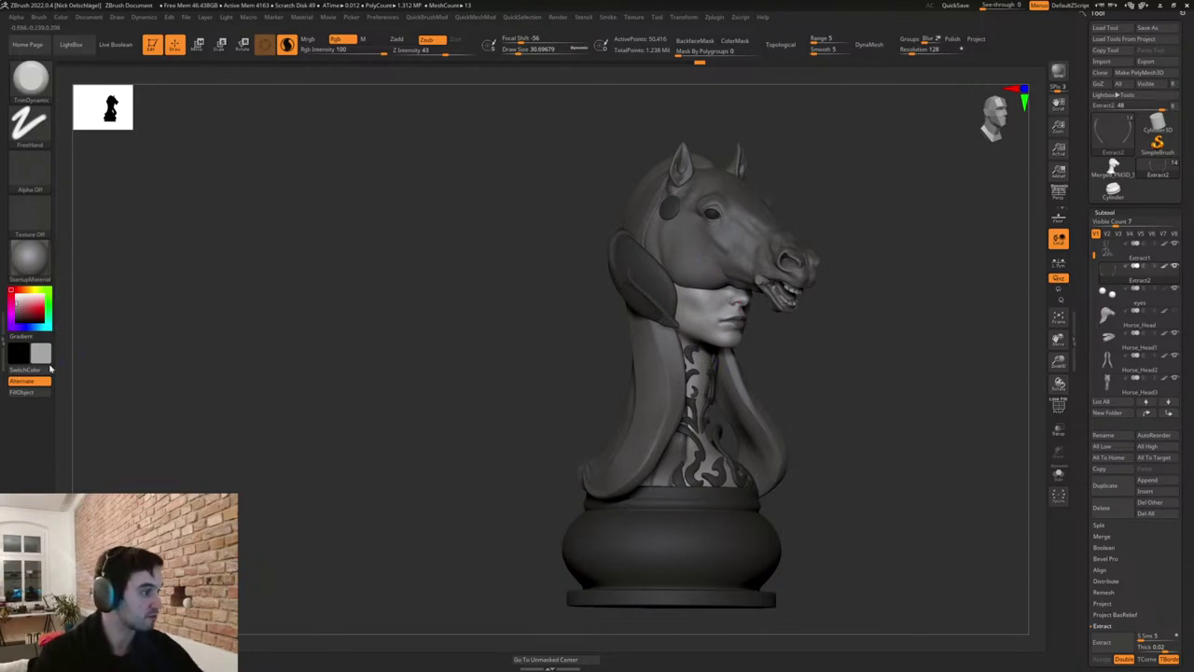
click(41, 393)
Adjust the upper outer edge of the side plates with a Move brush of about 136 and backface masking off.
alt+click(657, 290)
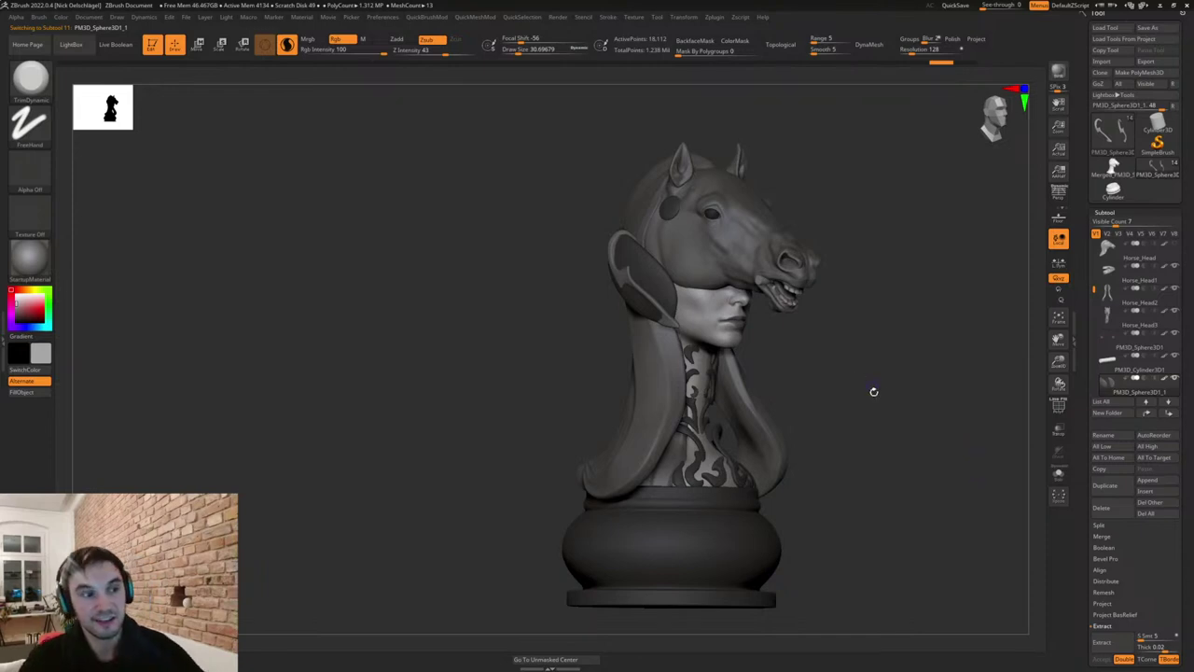
drag(873, 392, 873, 431)
alt+drag(873, 430, 832, 489)
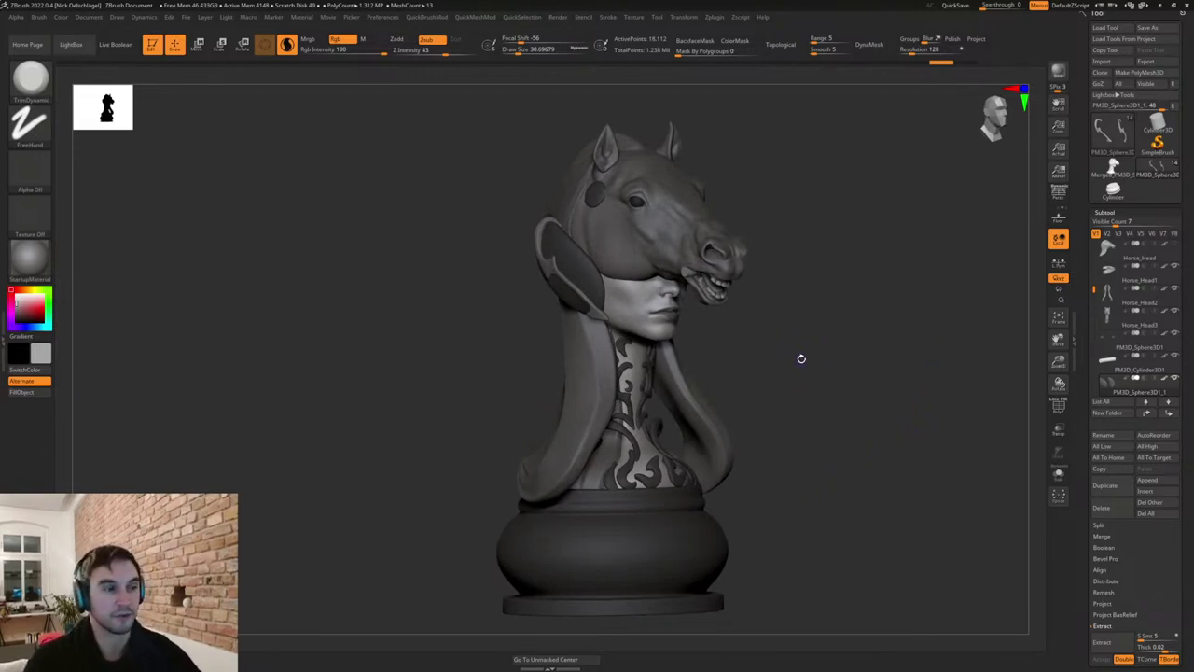
key(s)
mouse_move(797, 338)
mouse_down()
mouse_move(816, 339)
mouse_move(800, 388)
mouse_move(804, 373)
mouse_up()
key(s)
drag(475, 244, 420, 229)
drag(534, 199, 539, 199)
key(b)
key(m)
key(v)
key(s)
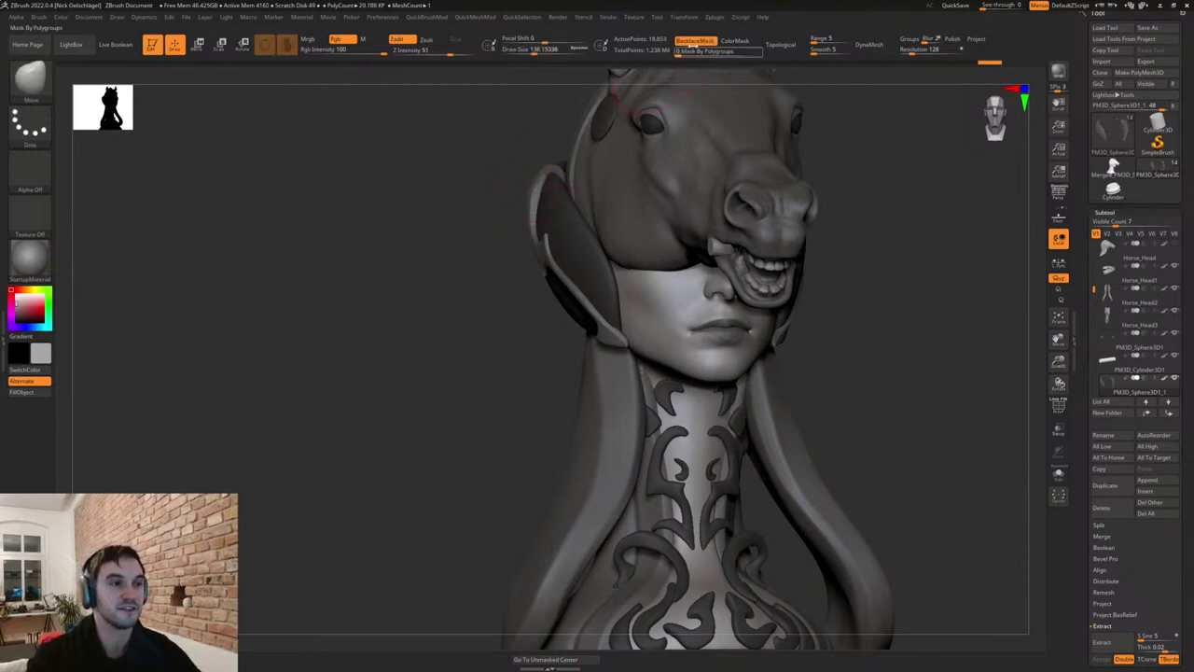
click(694, 42)
key(ctrl+z)
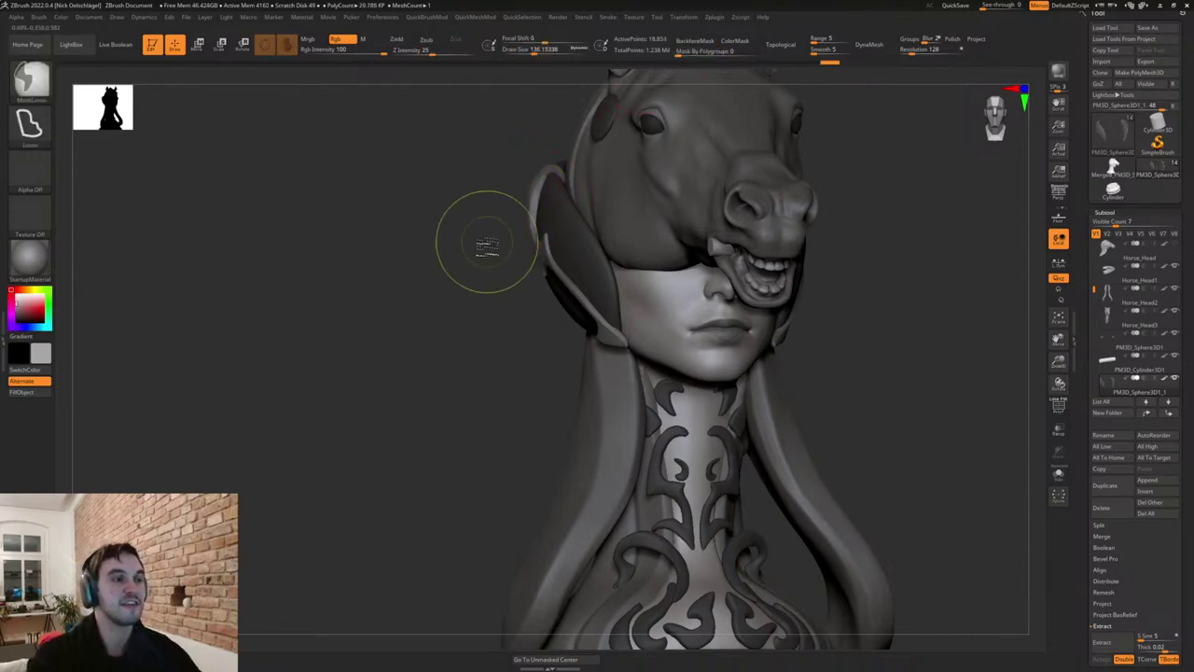
drag(545, 193, 530, 200)
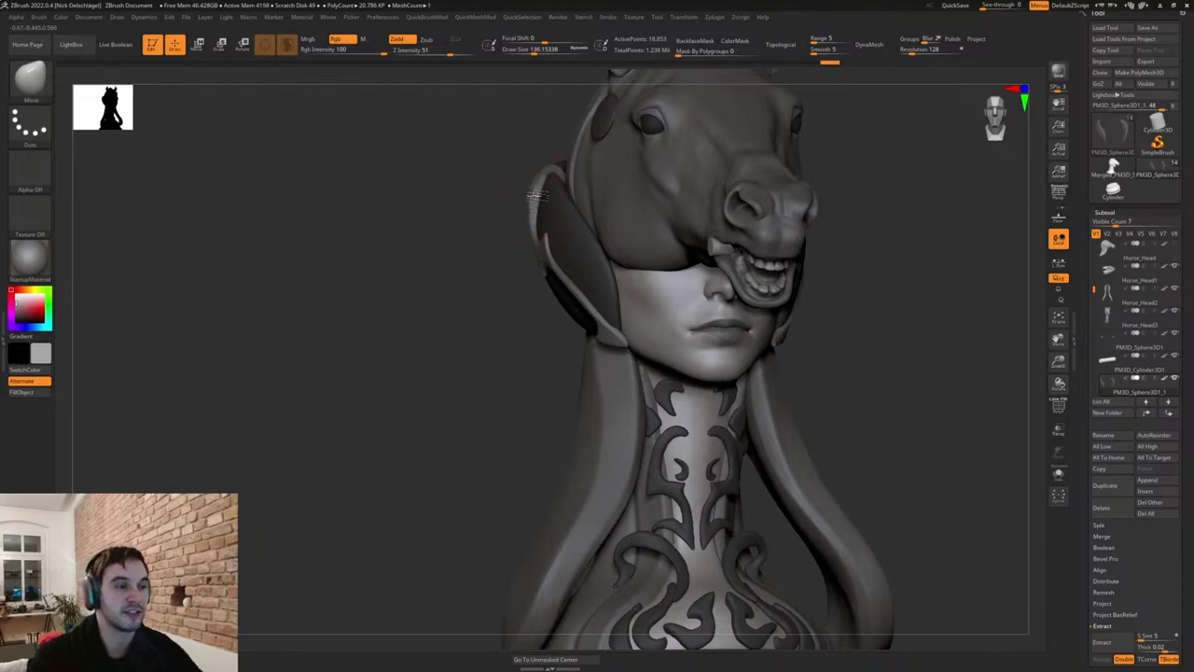
Select the scroll ornament and examine its fit on the side plates from the front, three-quarter and side views.
alt+click(616, 331)
drag(530, 307, 580, 305)
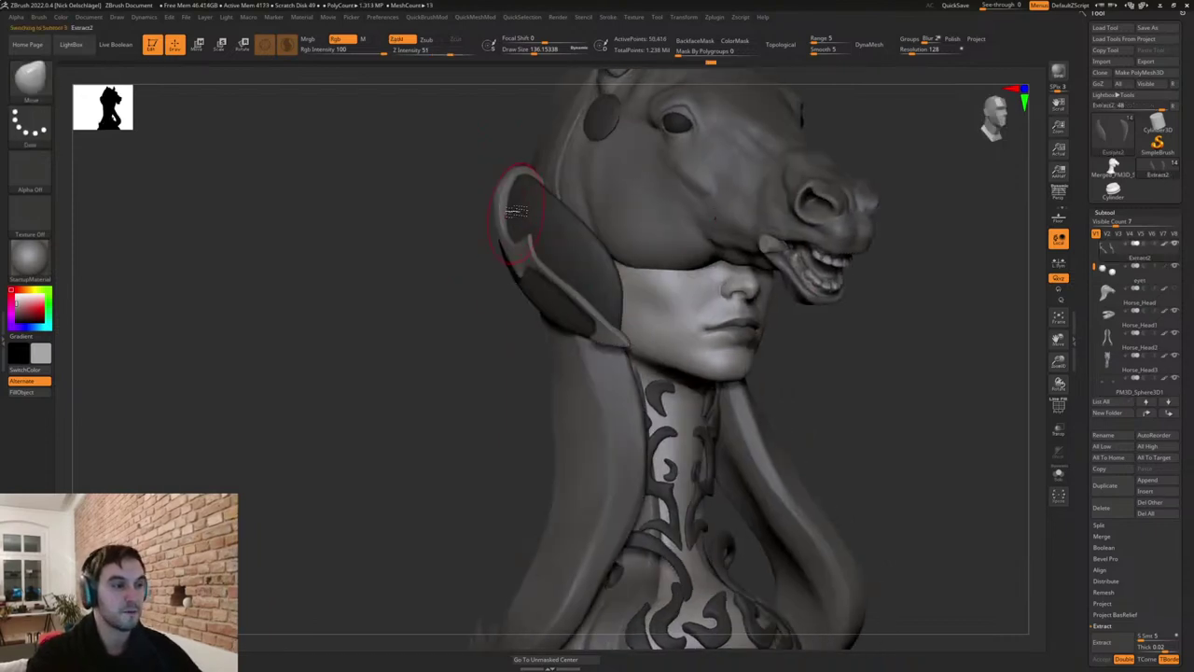
drag(463, 283, 565, 304)
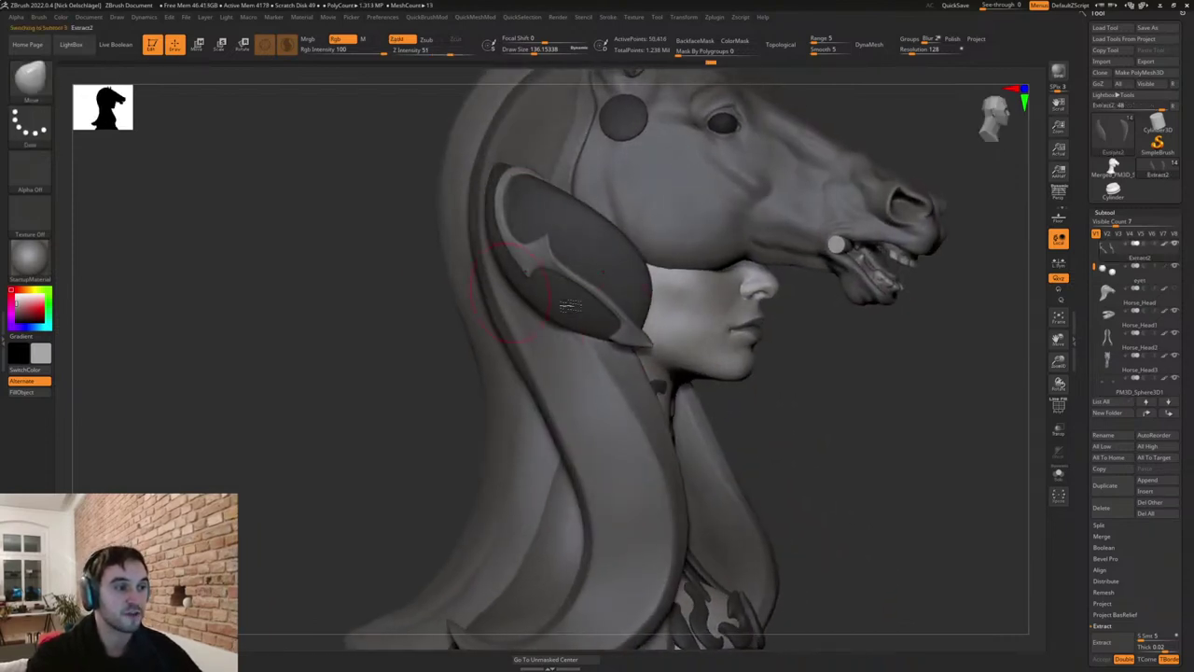
drag(877, 411, 793, 405)
drag(854, 379, 481, 192)
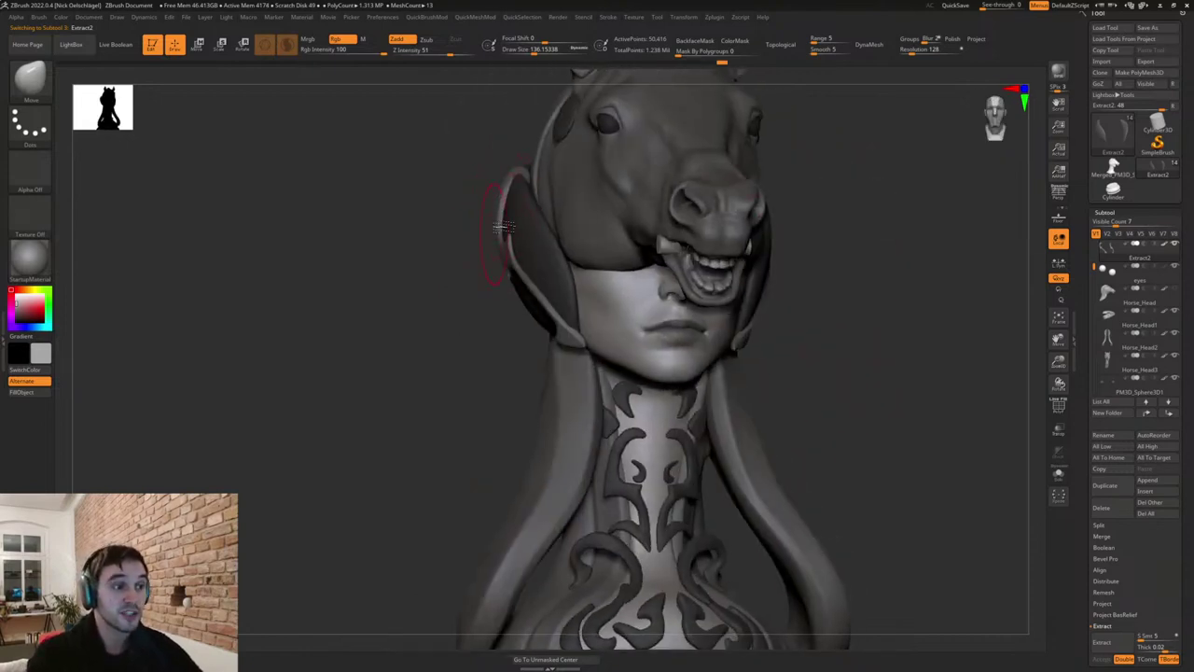
drag(461, 263, 550, 243)
alt+drag(768, 411, 747, 421)
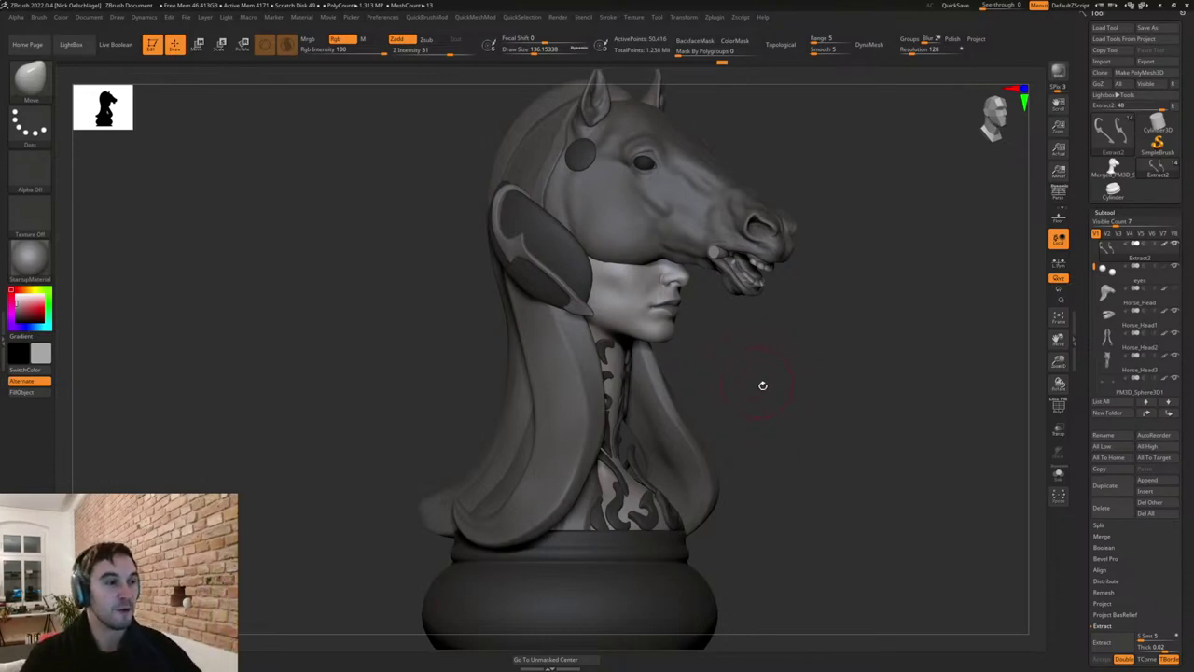
drag(764, 385, 763, 390)
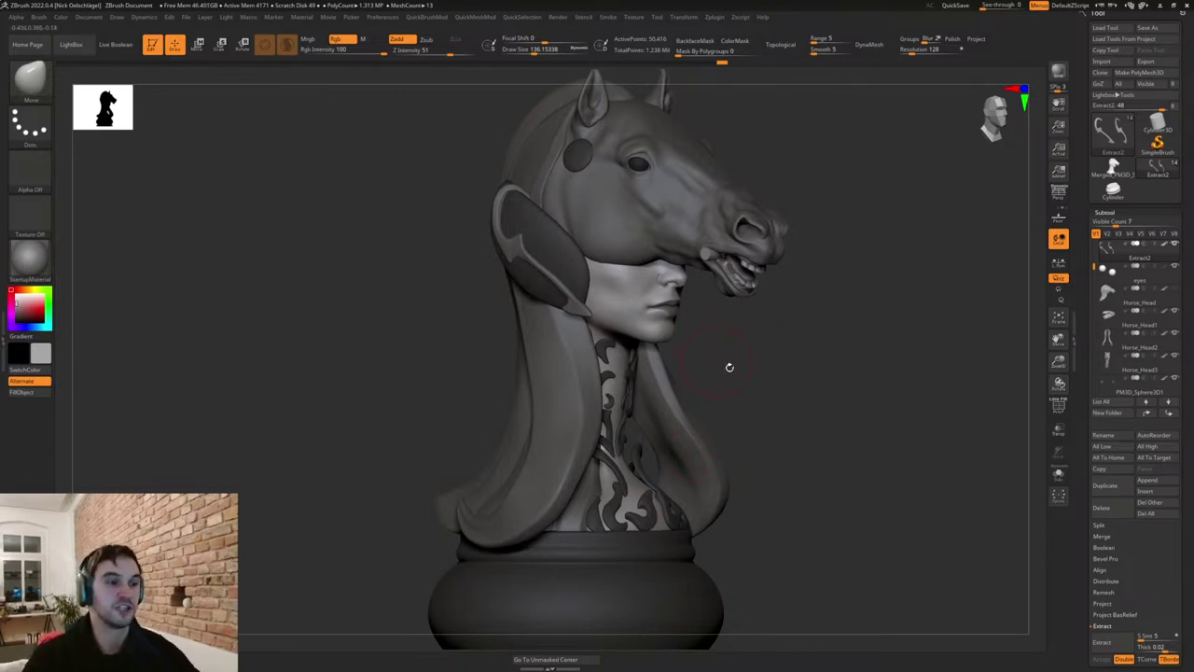
mouse_move(730, 367)
mouse_down()
mouse_move(765, 373)
mouse_move(737, 386)
mouse_move(810, 413)
mouse_move(836, 459)
mouse_move(821, 456)
mouse_move(829, 426)
mouse_move(820, 435)
mouse_move(842, 447)
mouse_move(877, 446)
mouse_move(839, 446)
mouse_up()
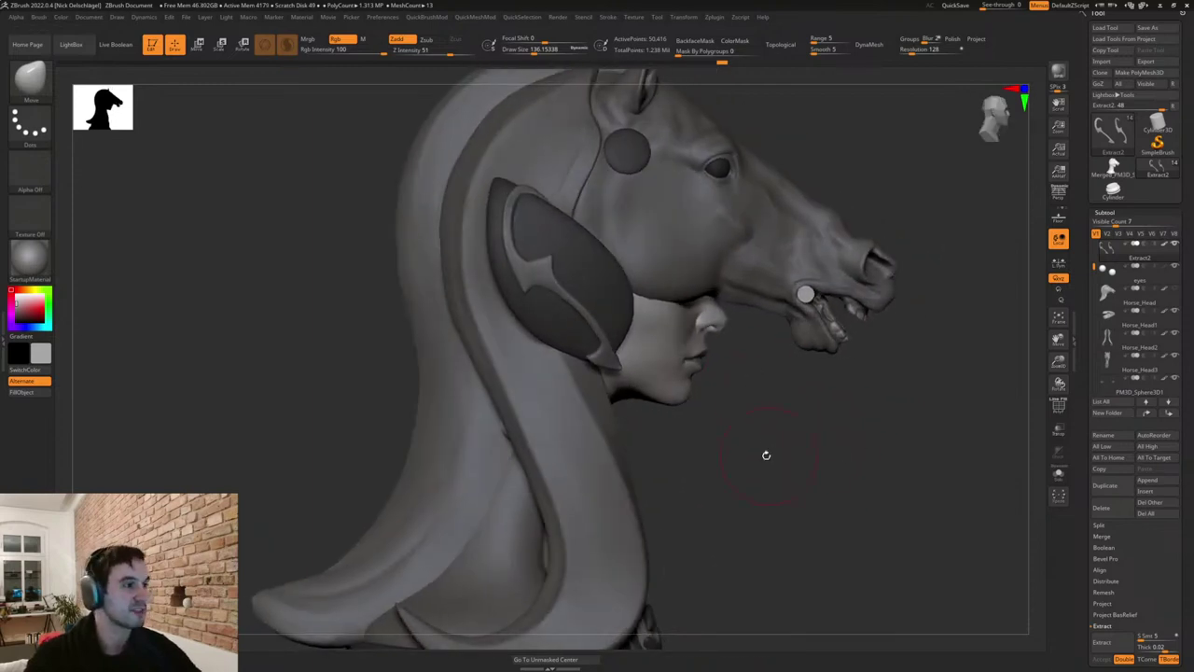
Stretch the scroll's upper end into the plate's upper corner with Move brush sizes of about 58 and 71.
alt+drag(766, 456, 810, 491)
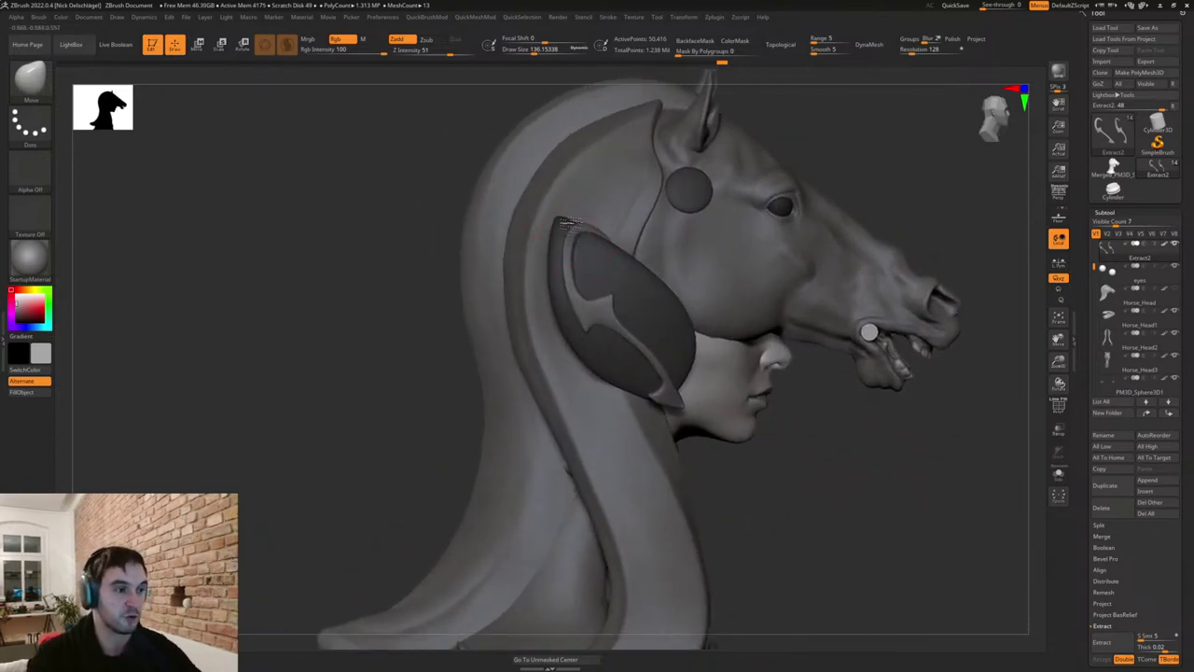
key(s)
drag(572, 224, 561, 224)
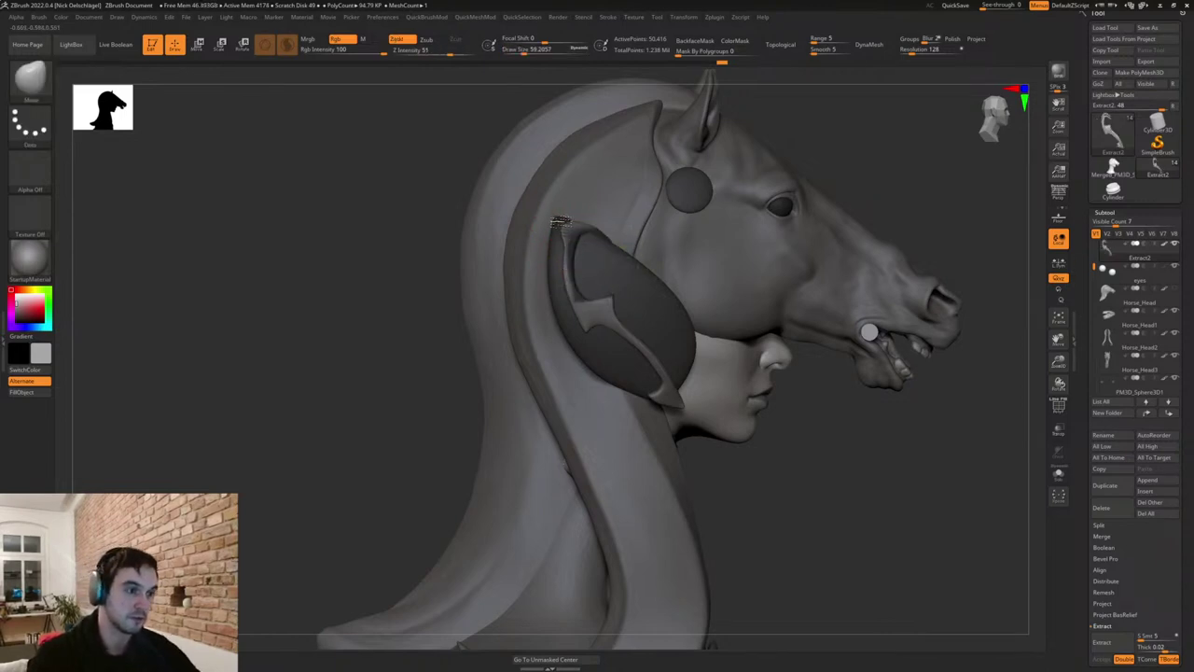
ctrl+click(561, 232)
key(s)
mouse_move(567, 222)
mouse_down()
mouse_move(577, 222)
mouse_move(541, 204)
mouse_move(573, 235)
mouse_move(562, 209)
mouse_up()
key(ctrl+z)
key(s)
key(s)
key(ctrl+z)
key(s)
key(ctrl+z)
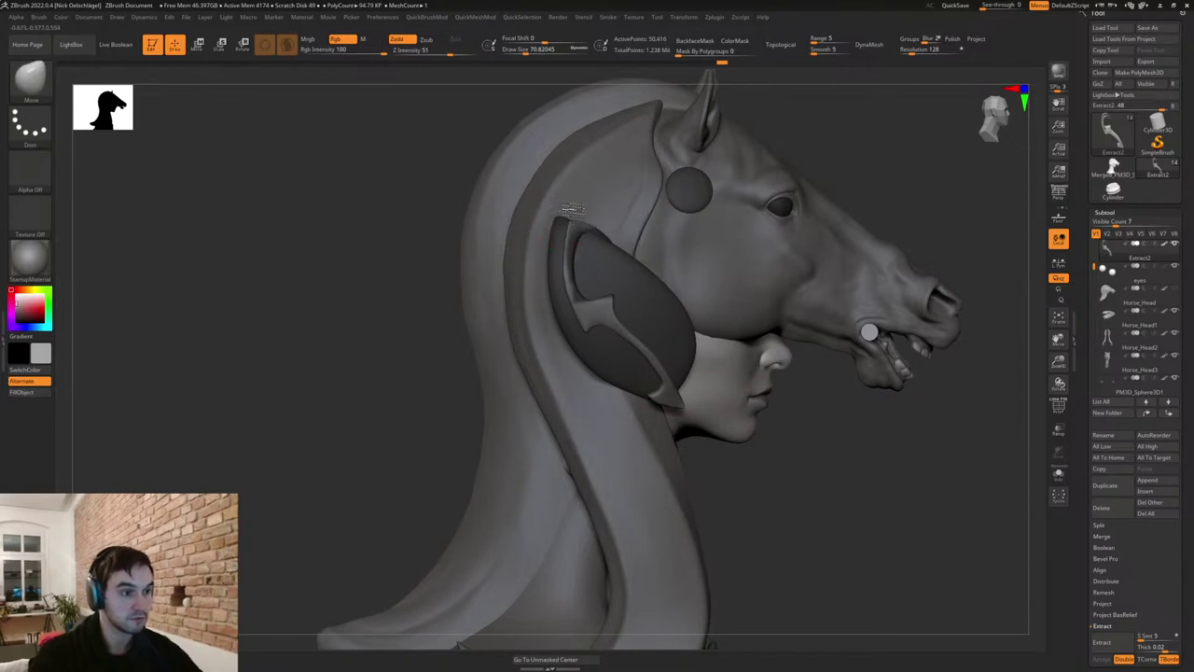
Examine the whole chess piece and the horse's muzzle from several angles.
mouse_move(880, 557)
alt+mouse_down()
mouse_move(839, 512)
mouse_move(810, 510)
alt+mouse_up()
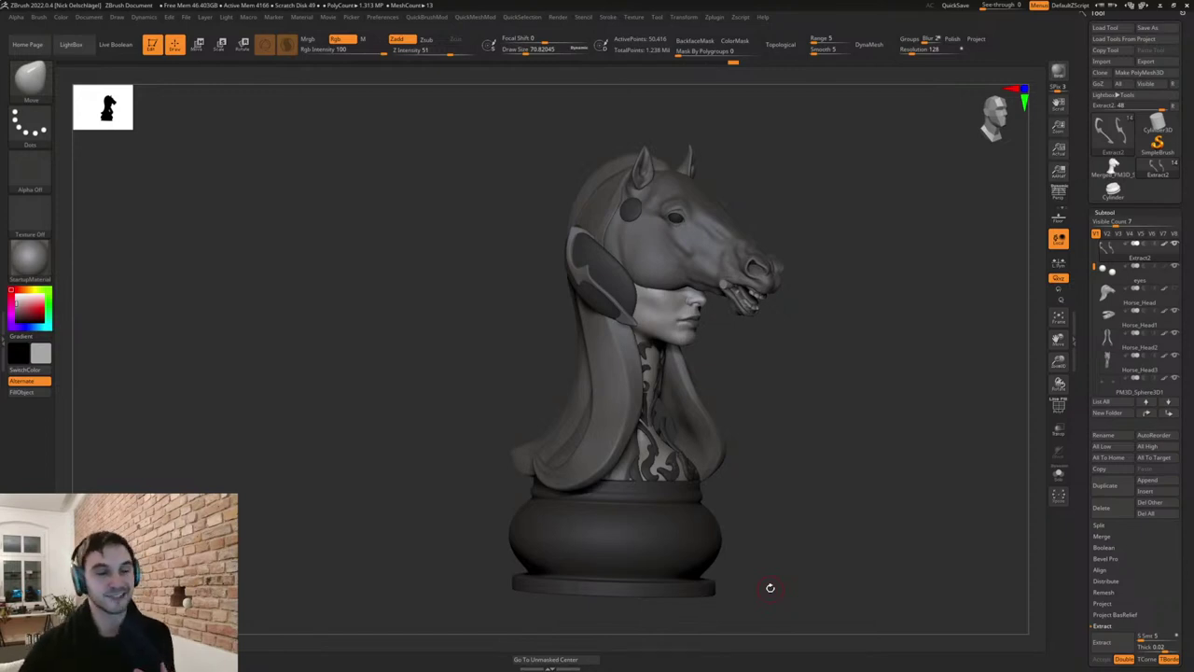
mouse_move(912, 353)
alt+mouse_down()
mouse_move(920, 379)
mouse_move(825, 412)
mouse_move(828, 464)
alt+mouse_up()
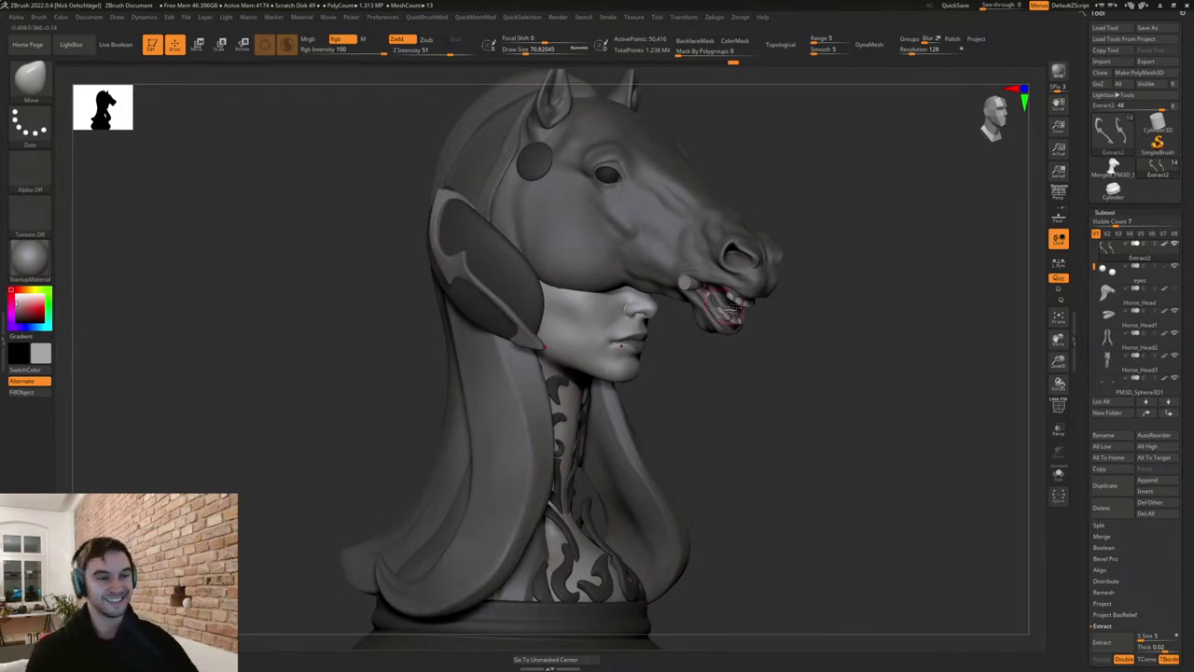
mouse_move(786, 374)
mouse_down()
mouse_move(769, 376)
mouse_move(789, 376)
mouse_move(797, 423)
mouse_up()
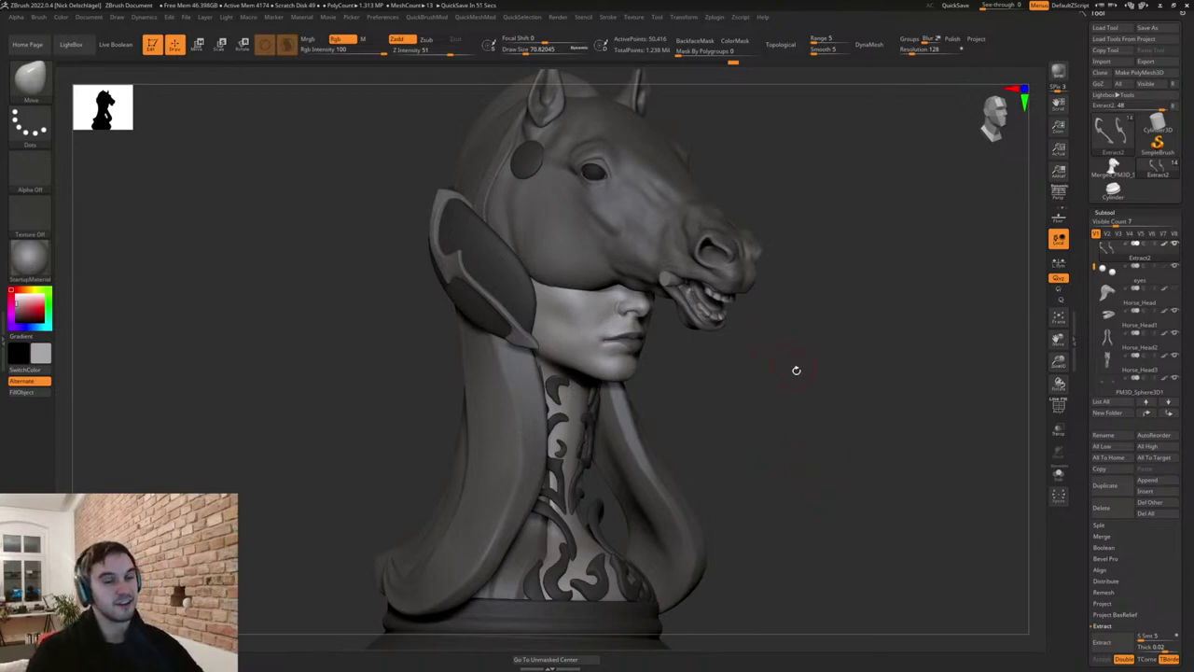
mouse_move(811, 397)
mouse_down()
mouse_move(794, 408)
mouse_move(821, 413)
mouse_move(813, 426)
mouse_move(829, 432)
mouse_move(778, 365)
mouse_up()
alt+click(707, 232)
key(s)
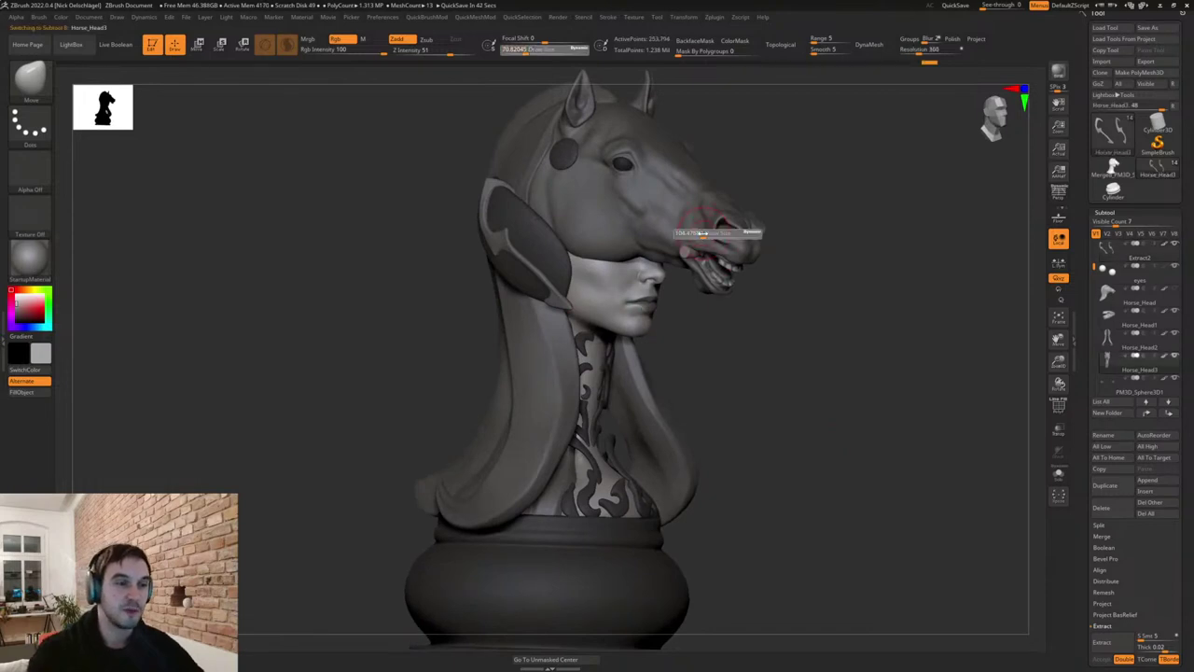
drag(706, 234, 712, 235)
drag(793, 310, 811, 480)
Isolate the long side drapes and lasso-mask a curved tapered stripe down their length.
alt+click(557, 438)
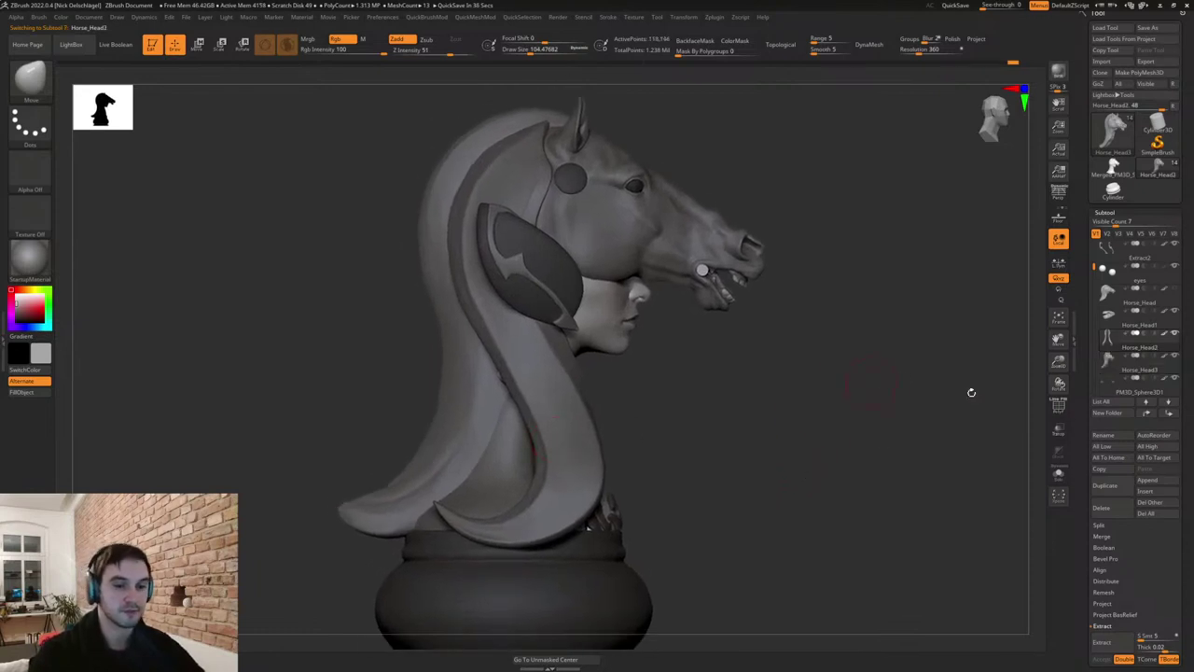
click(1058, 474)
mouse_move(685, 343)
mouse_down()
mouse_move(693, 358)
mouse_move(694, 347)
mouse_up()
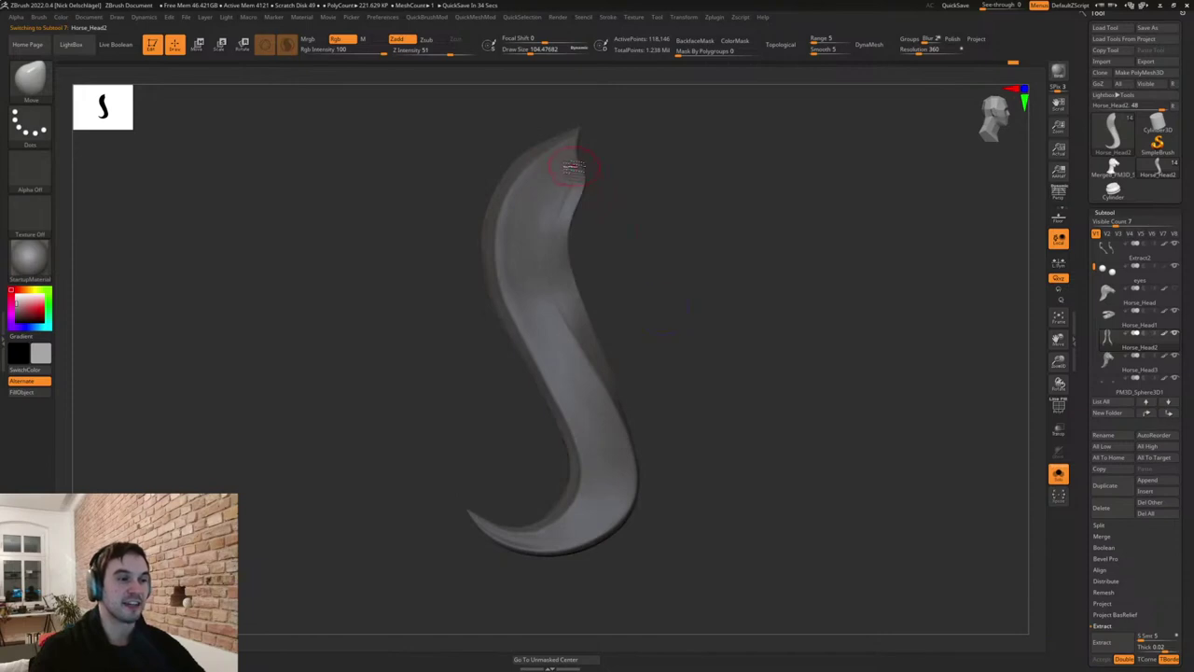
key(s)
drag(614, 243, 613, 243)
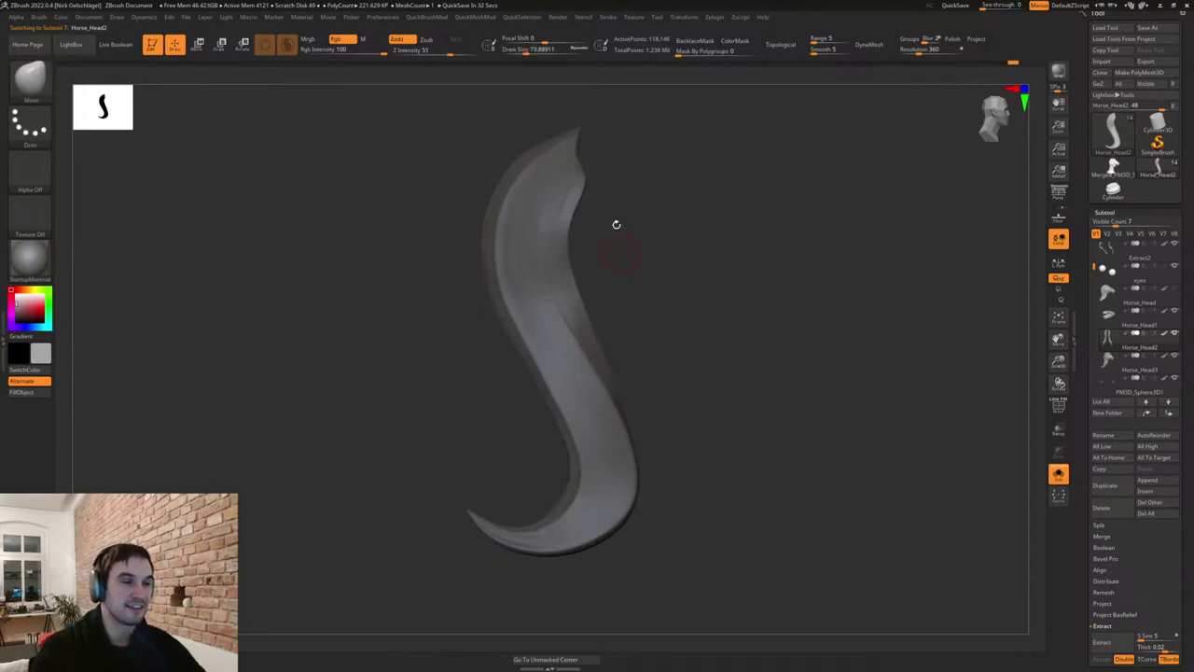
mouse_move(564, 150)
ctrl+mouse_down()
mouse_move(522, 254)
mouse_move(571, 375)
mouse_move(536, 354)
mouse_move(576, 405)
ctrl+mouse_up()
key(ctrl+z)
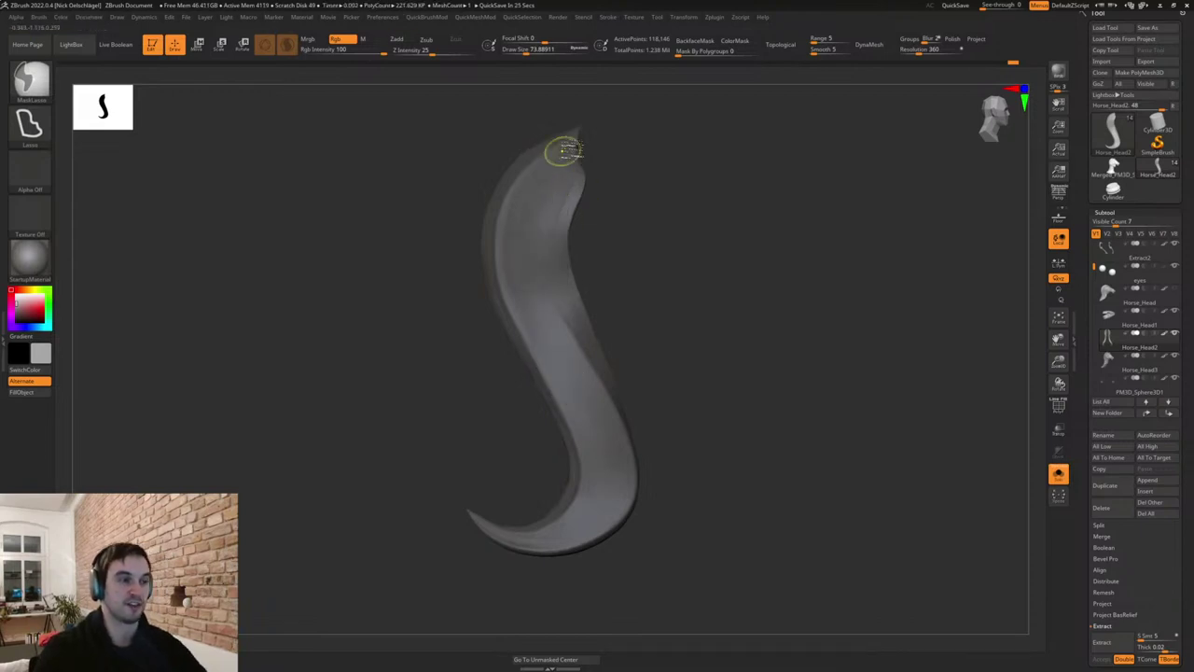
mouse_move(569, 150)
ctrl+mouse_down()
mouse_move(528, 270)
mouse_move(577, 408)
mouse_move(570, 515)
mouse_move(519, 539)
mouse_move(549, 543)
mouse_move(604, 494)
mouse_move(541, 290)
mouse_move(539, 208)
mouse_move(569, 162)
ctrl+mouse_up()
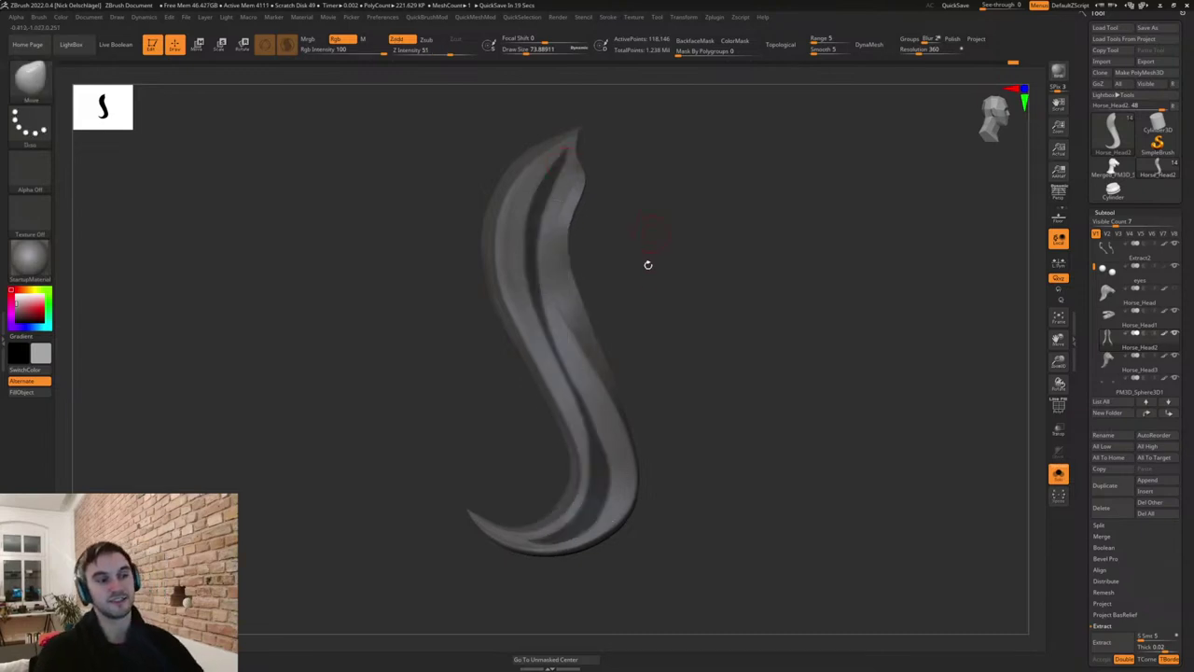
drag(663, 311, 684, 319)
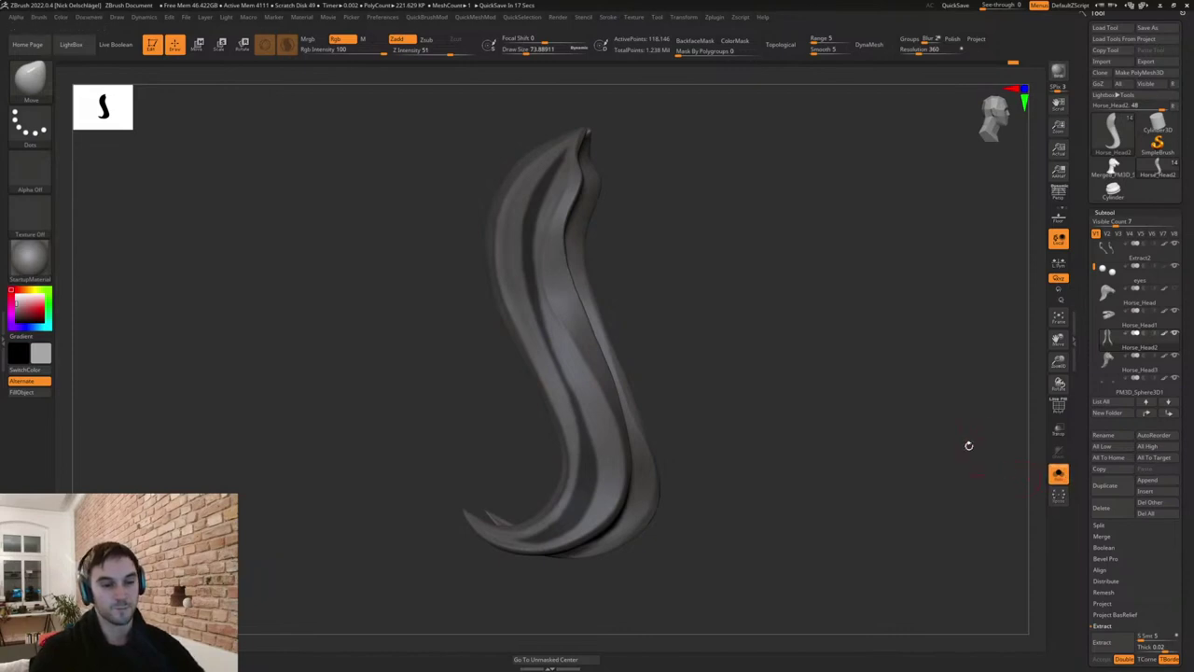
Extract the masked stripe from the side drapes as a double-sided mesh 0.02 thick and accept it as a new subtool.
click(1116, 646)
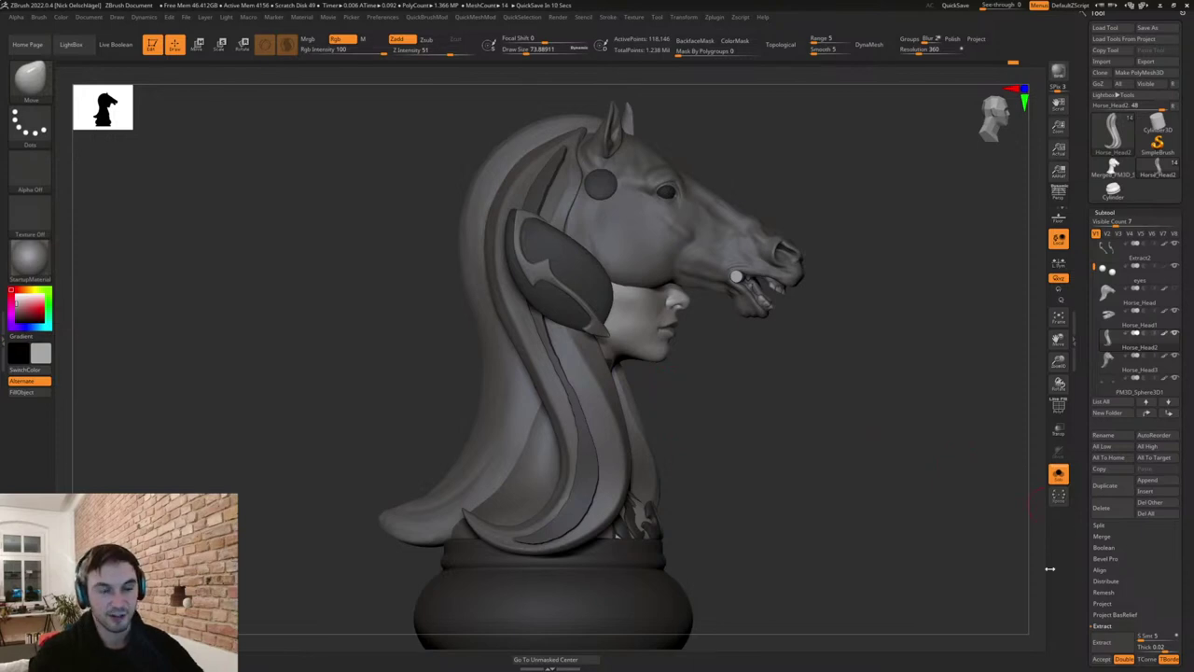
drag(948, 476, 827, 531)
click(1102, 660)
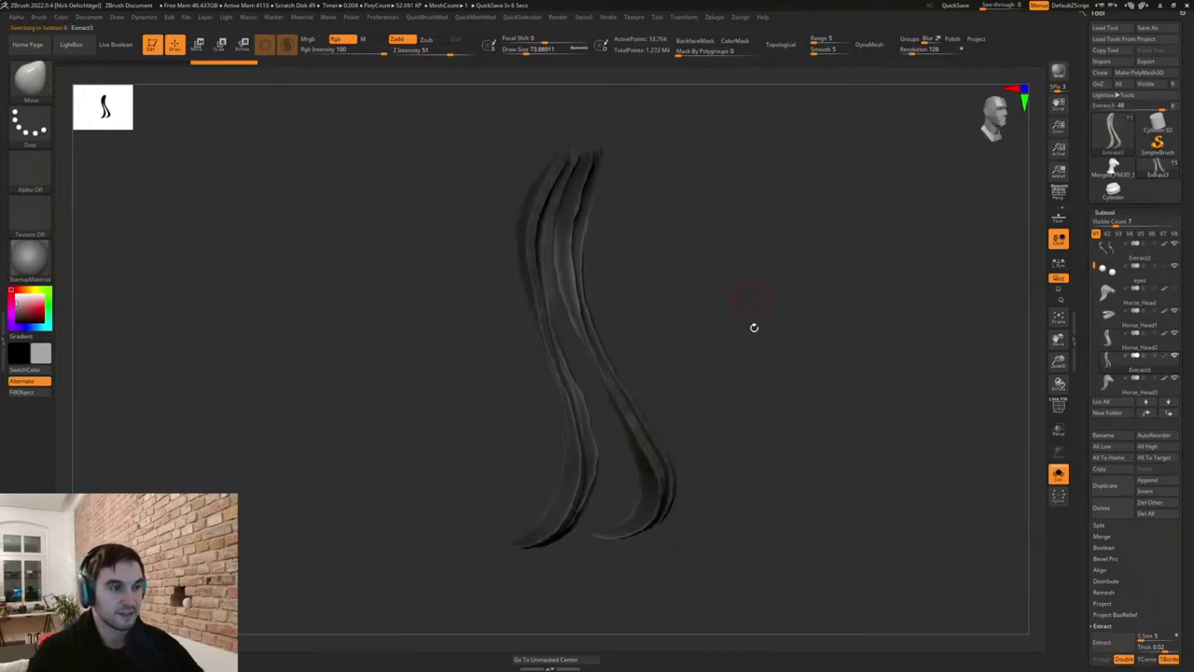
shift+drag(753, 328, 741, 328)
mouse_move(783, 382)
mouse_down()
mouse_move(803, 388)
mouse_move(783, 399)
mouse_up()
key(shift+f)
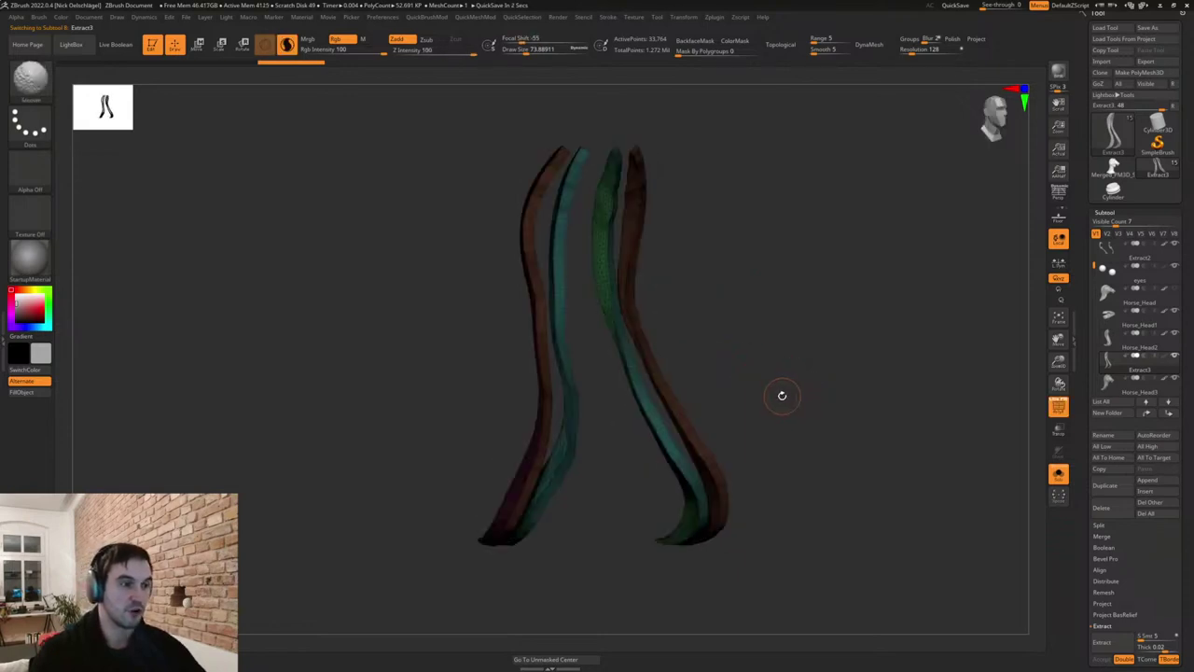
Auto-group the extracted pieces by topology and keep only one outer stripe, removing the other three pieces.
key(2)
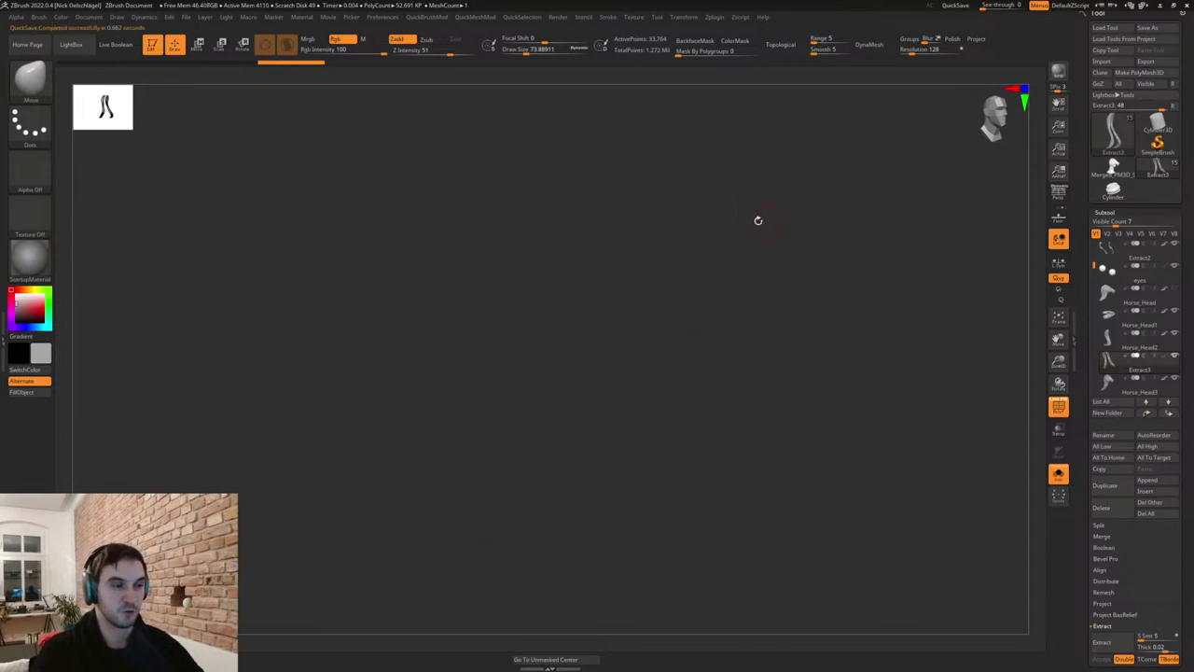
key(2)
key(2)
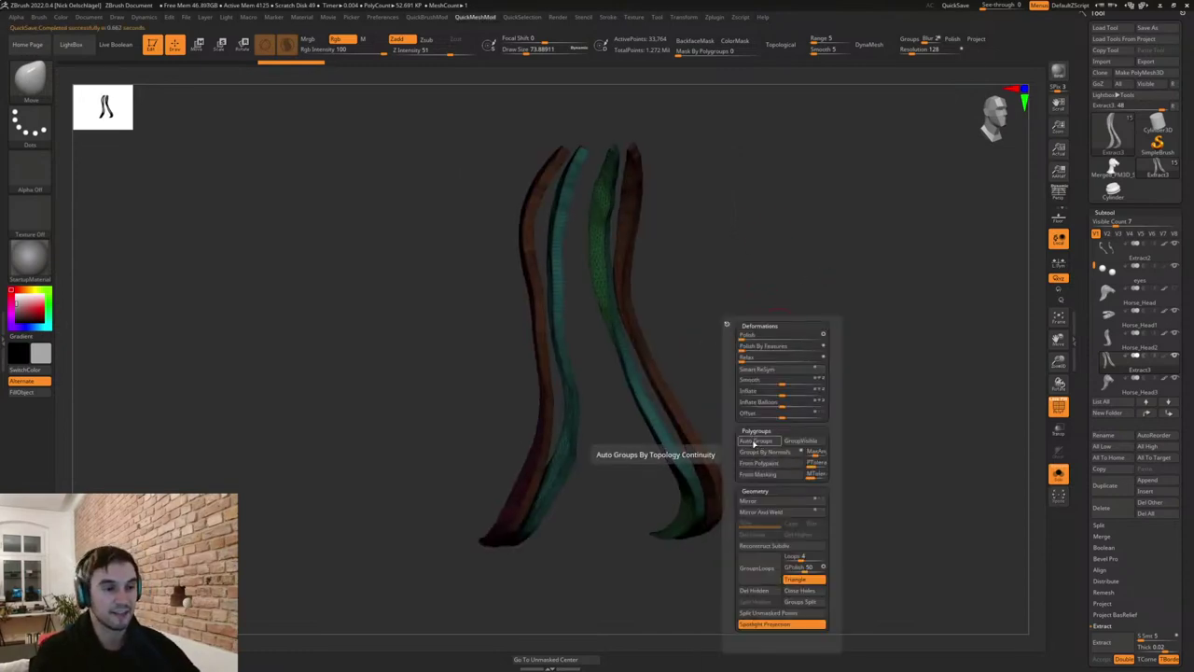
click(753, 443)
ctrl+shift+click(561, 231)
ctrl+shift+drag(659, 266, 638, 263)
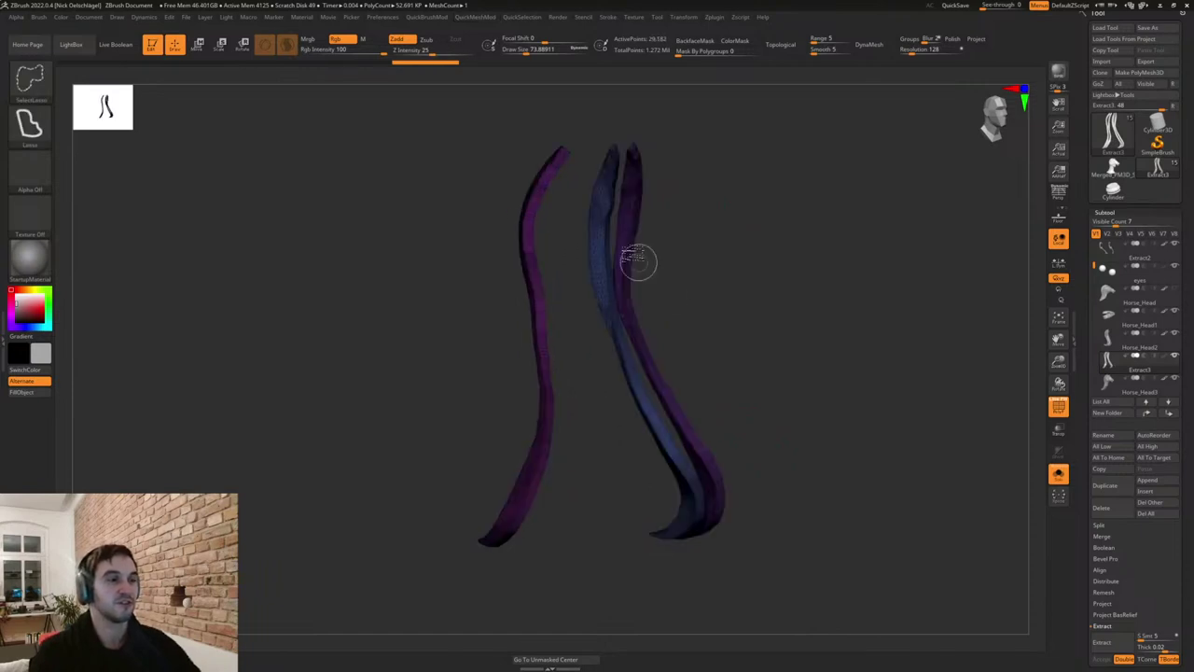
ctrl+shift+click(604, 241)
ctrl+shift+click(627, 247)
key(2)
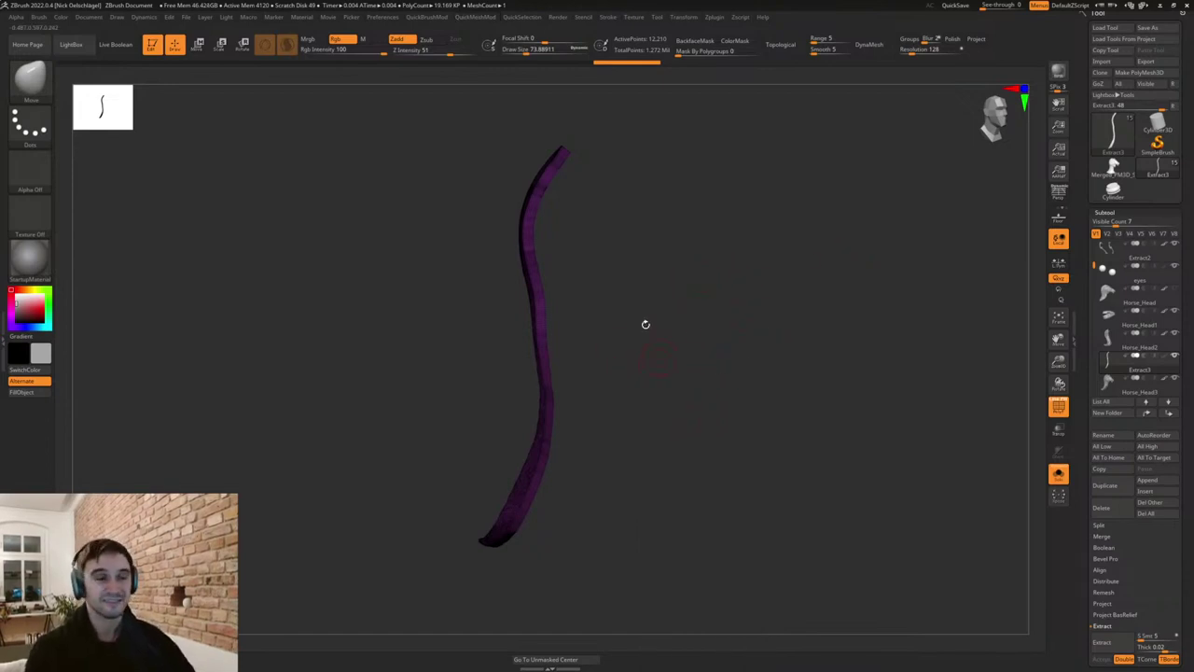
Check the stripe alone and on the whole chess piece without the polygroup display, and fill it with the current colour.
drag(616, 326, 652, 335)
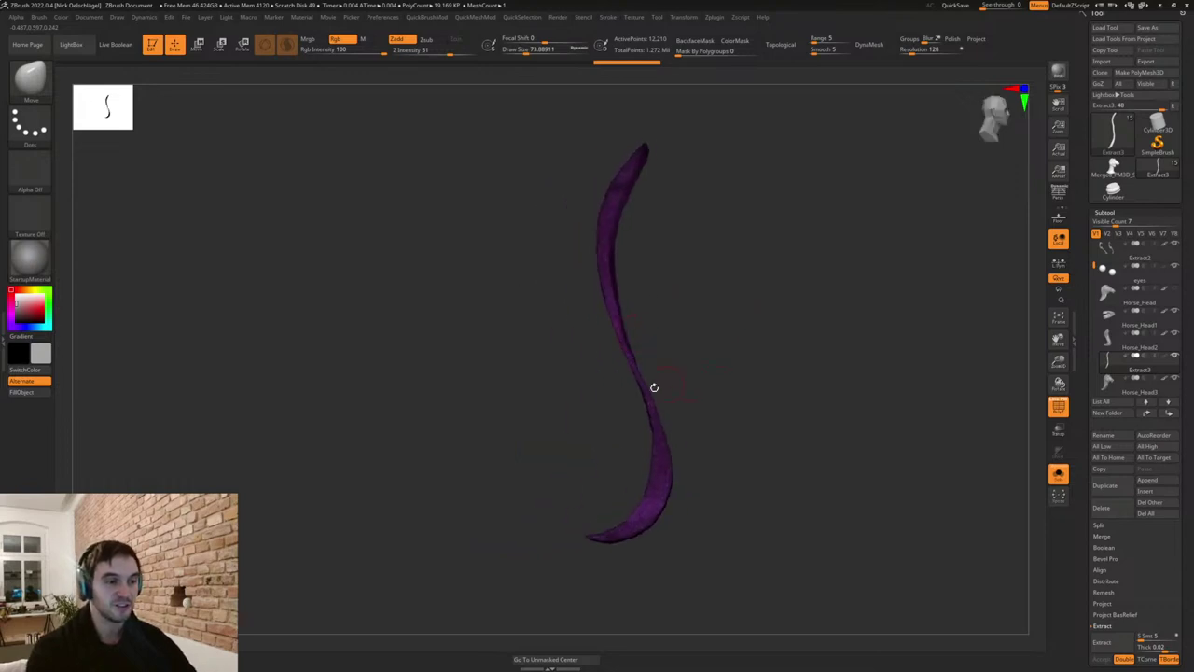
key(shift+f)
drag(723, 420, 765, 471)
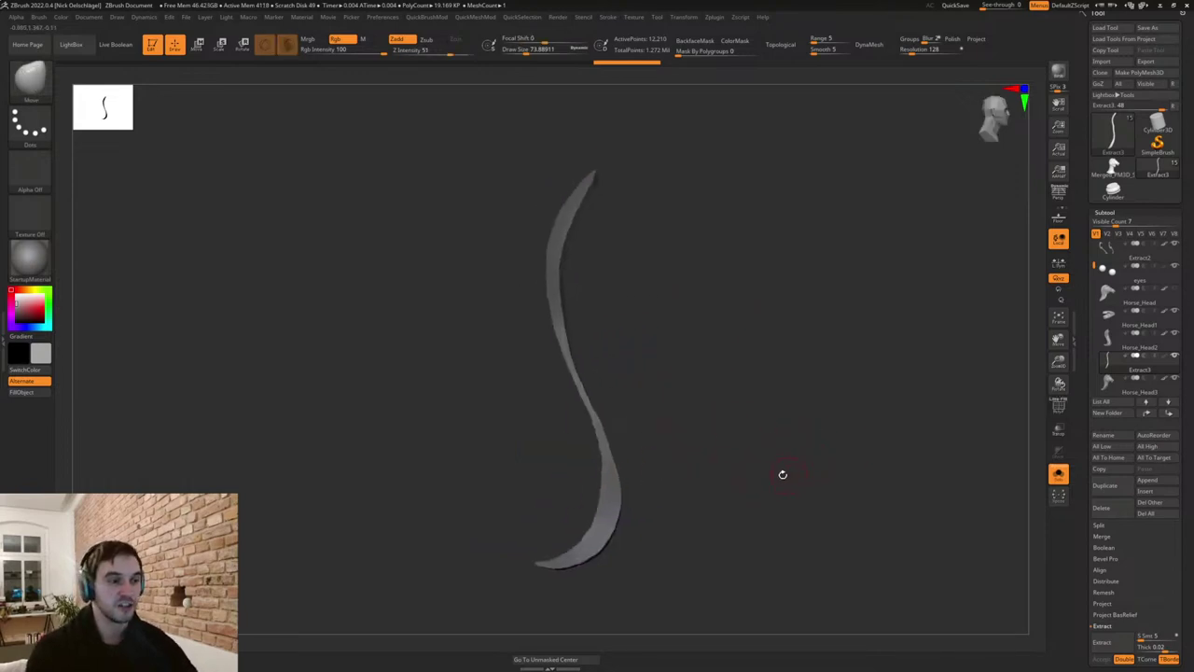
mouse_move(666, 420)
mouse_down()
mouse_move(654, 417)
mouse_move(669, 423)
mouse_up()
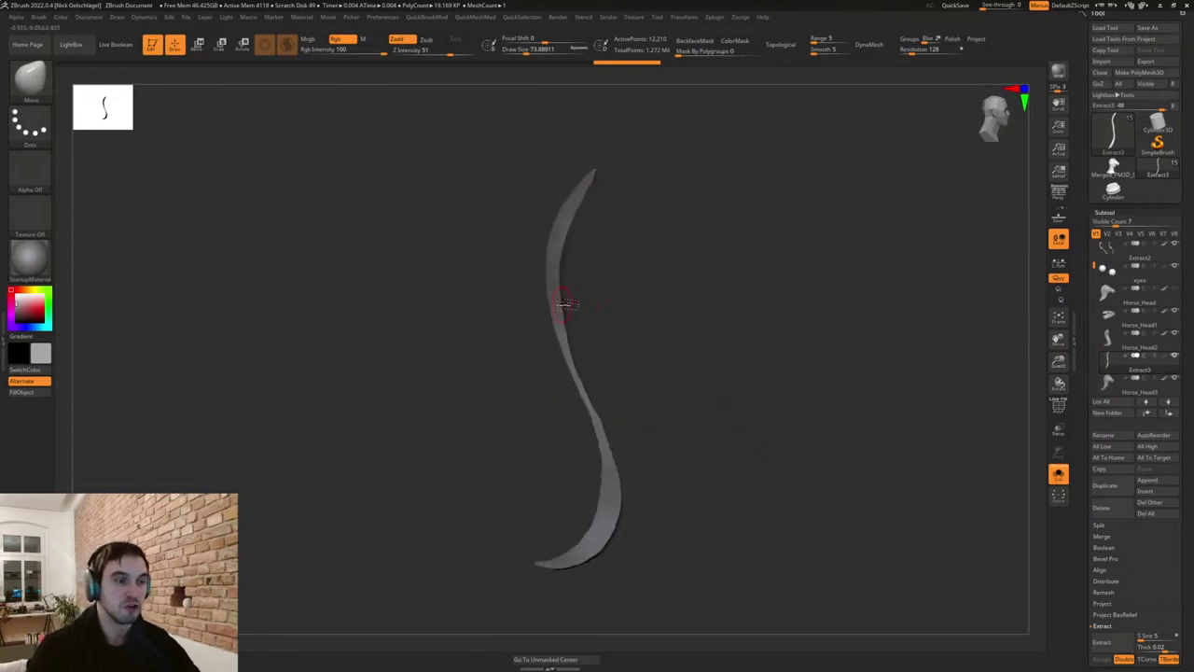
click(1060, 475)
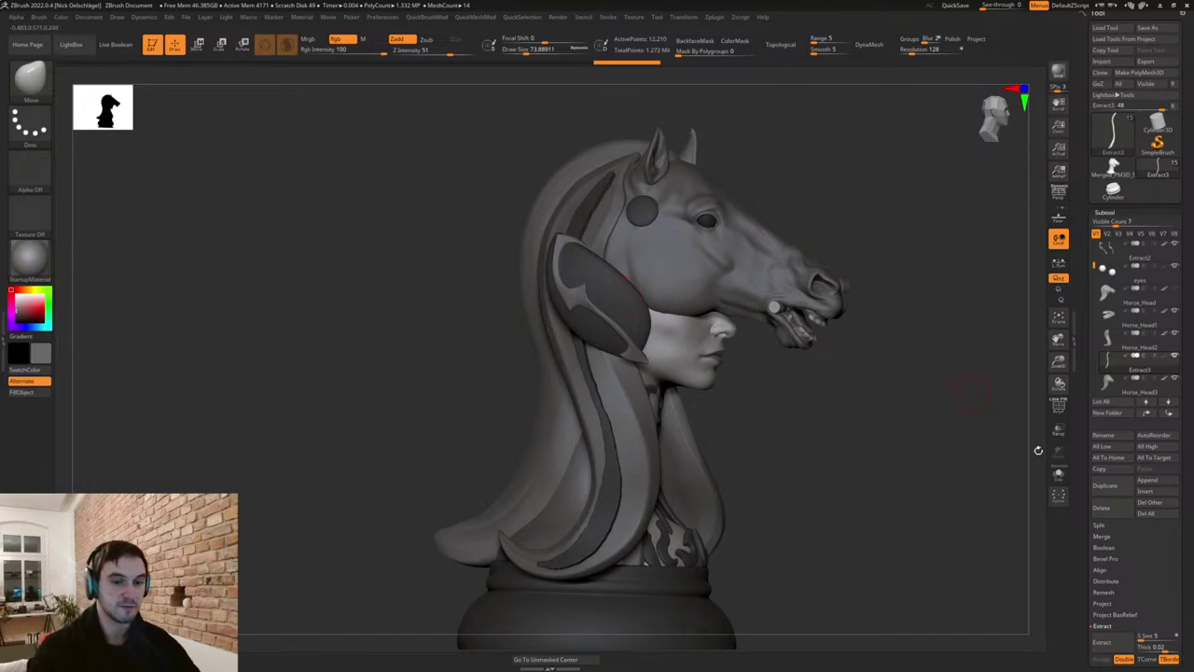
click(1059, 474)
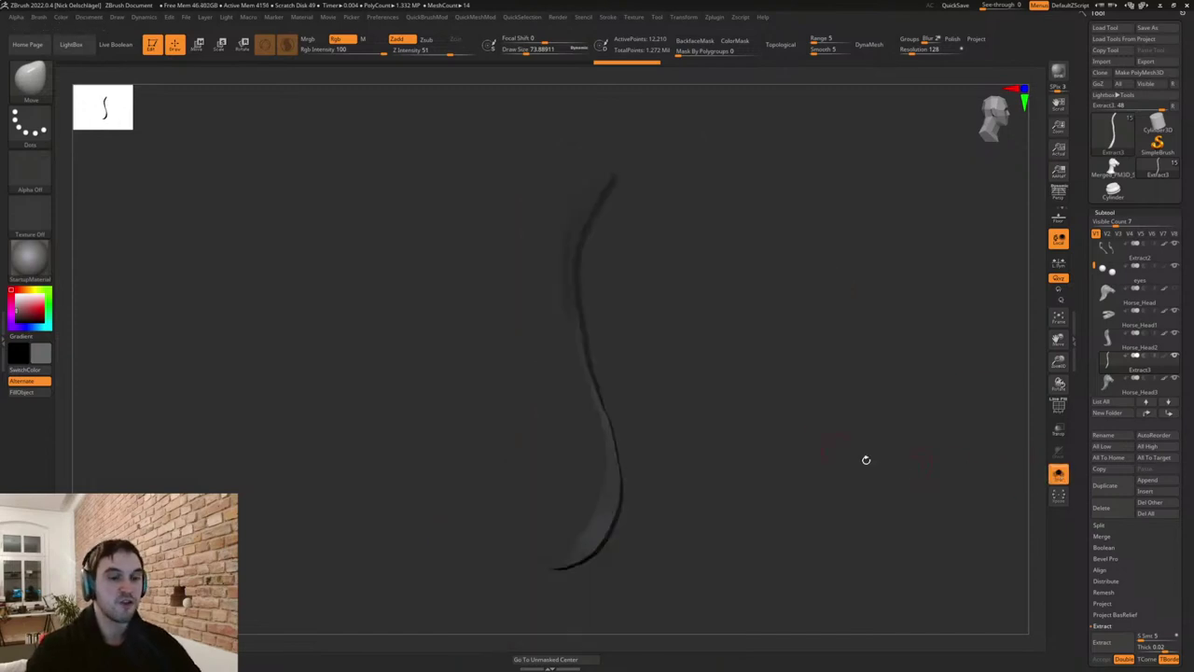
click(1059, 474)
drag(819, 428, 827, 429)
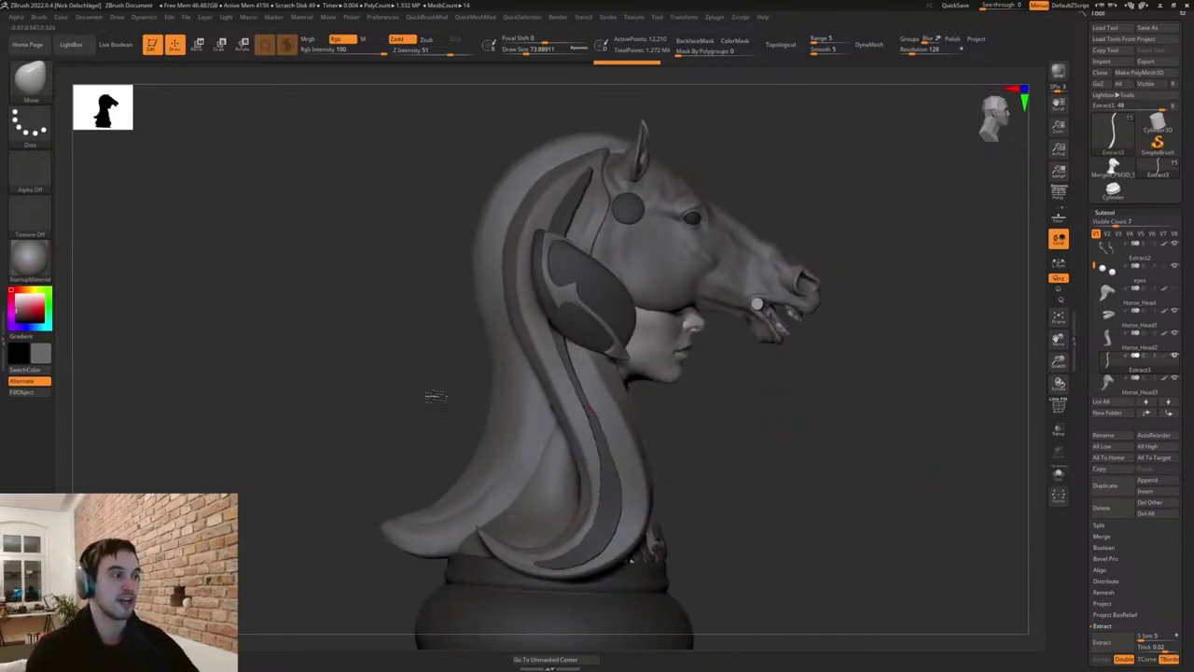
click(34, 394)
drag(686, 413, 758, 438)
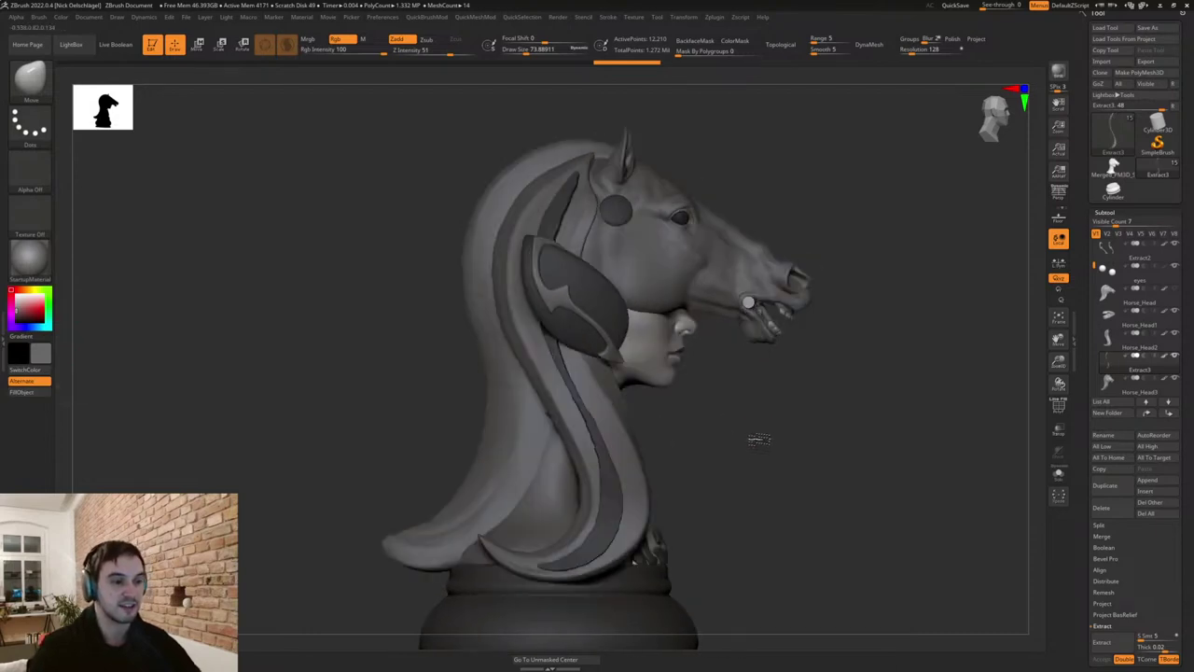
Smooth the stripe along its full length with a brush size of about 94 and isolate it.
key(s)
drag(602, 420, 604, 420)
mouse_move(562, 226)
shift+mouse_down()
mouse_move(567, 208)
mouse_move(557, 352)
mouse_move(595, 434)
mouse_move(609, 524)
mouse_move(558, 570)
shift+mouse_up()
click(1057, 473)
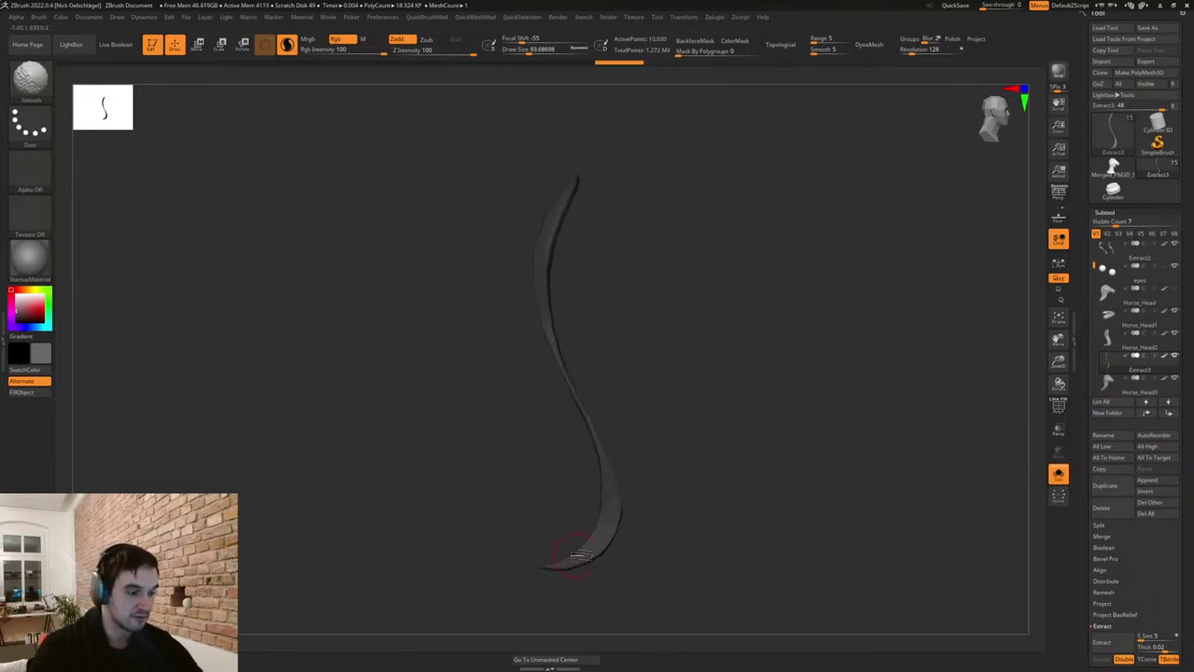
Thicken the isolated stripe along its length with the Inflat brush at Z intensity 10 and check it on the whole piece.
drag(598, 424, 573, 185)
mouse_move(577, 378)
mouse_down()
mouse_move(555, 328)
mouse_move(584, 183)
mouse_up()
drag(561, 358, 600, 139)
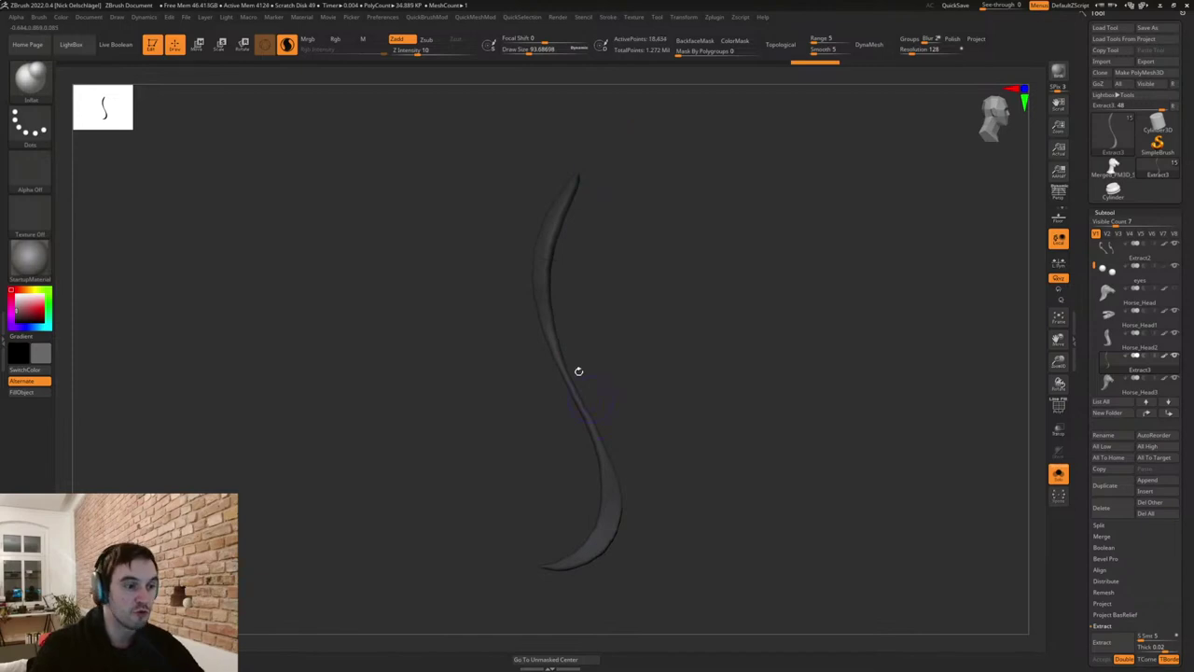
drag(573, 357, 598, 557)
drag(563, 351, 597, 557)
click(1058, 473)
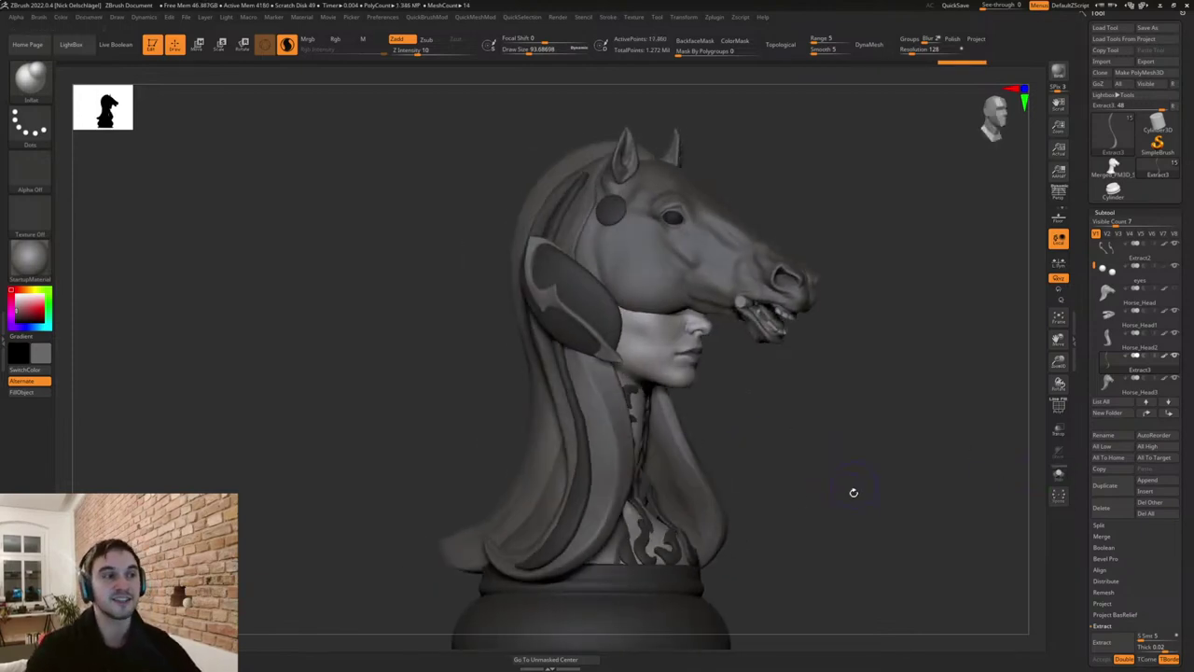
drag(800, 402, 835, 472)
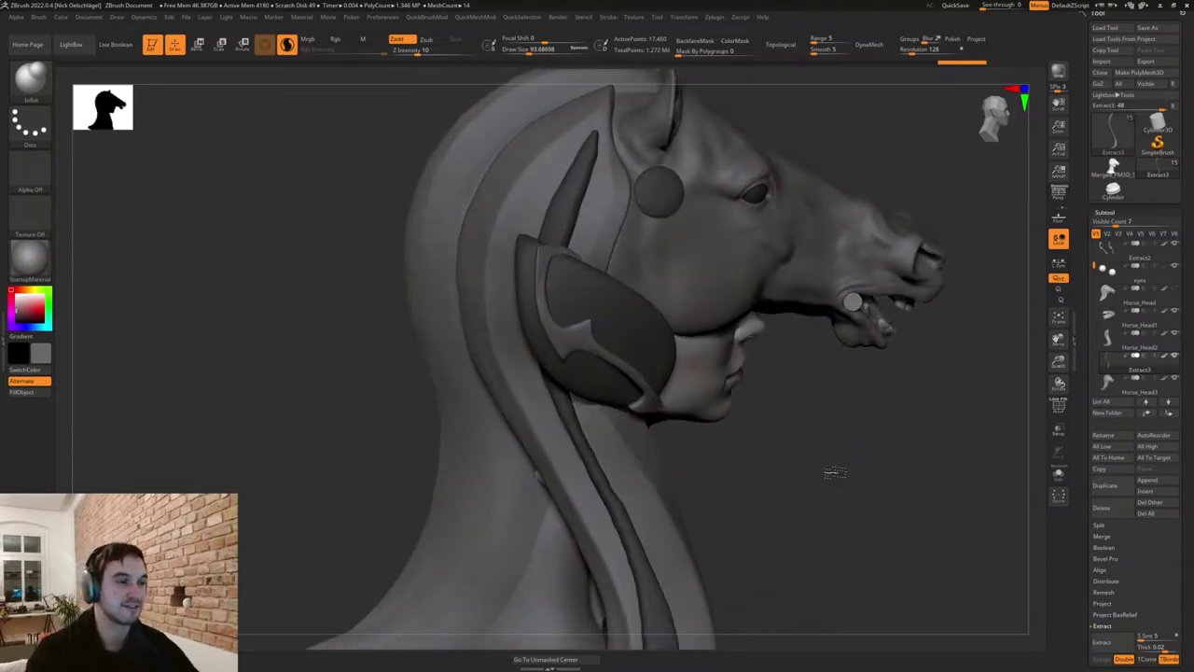
Flatten the surface of the stripe's upper end and narrow middle with the TrimDynamic brush.
key(b)
key(t)
key(d)
mouse_move(568, 216)
mouse_down()
mouse_move(597, 140)
mouse_move(562, 218)
mouse_up()
mouse_move(596, 141)
mouse_down()
mouse_move(560, 232)
mouse_move(571, 201)
mouse_up()
right_drag(565, 251, 596, 129)
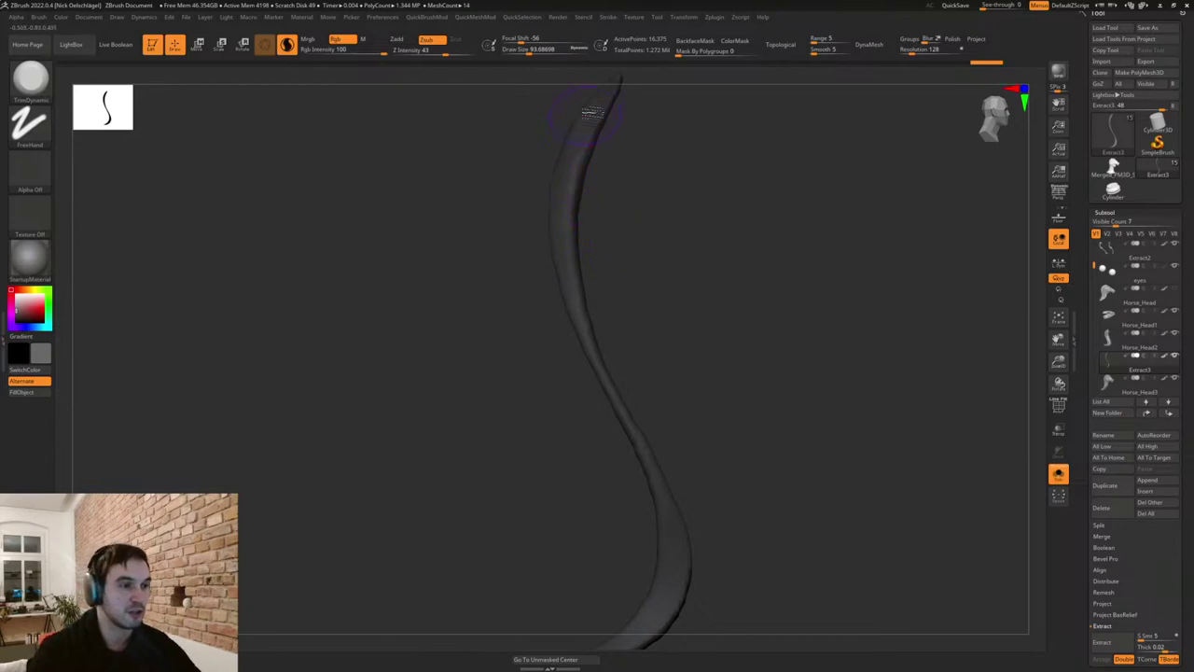
drag(566, 188, 569, 279)
drag(589, 348, 611, 399)
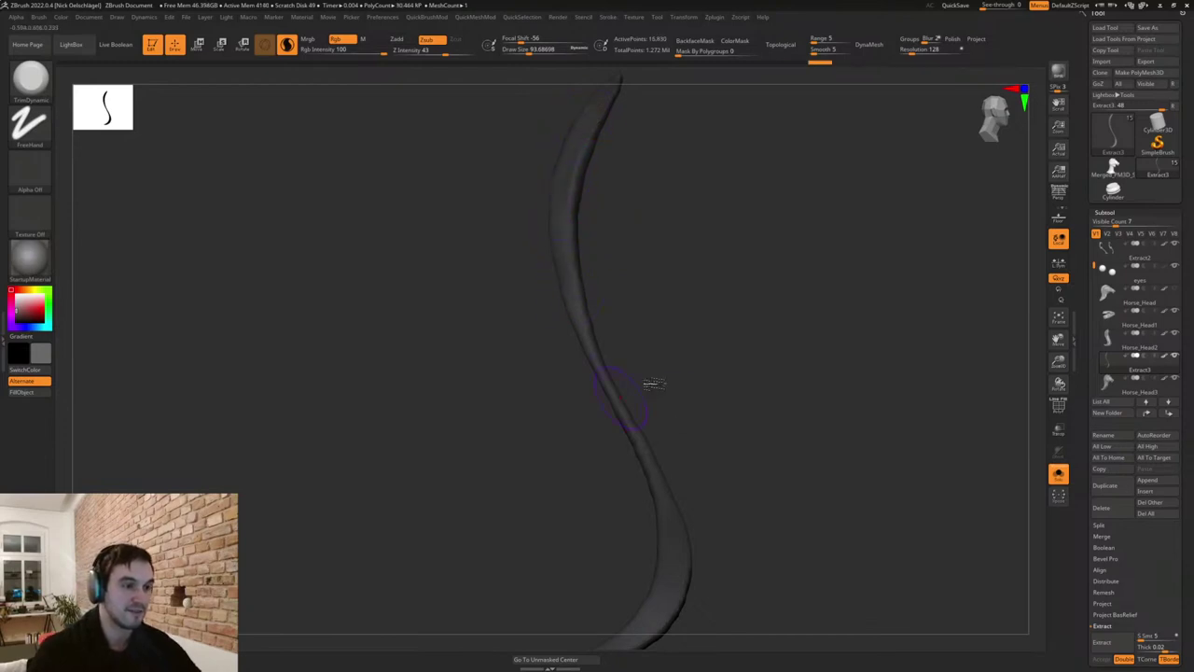
Flatten the stripe's wide lower curve and its pointed tip with TrimDynamic strokes.
alt+drag(673, 458, 677, 331)
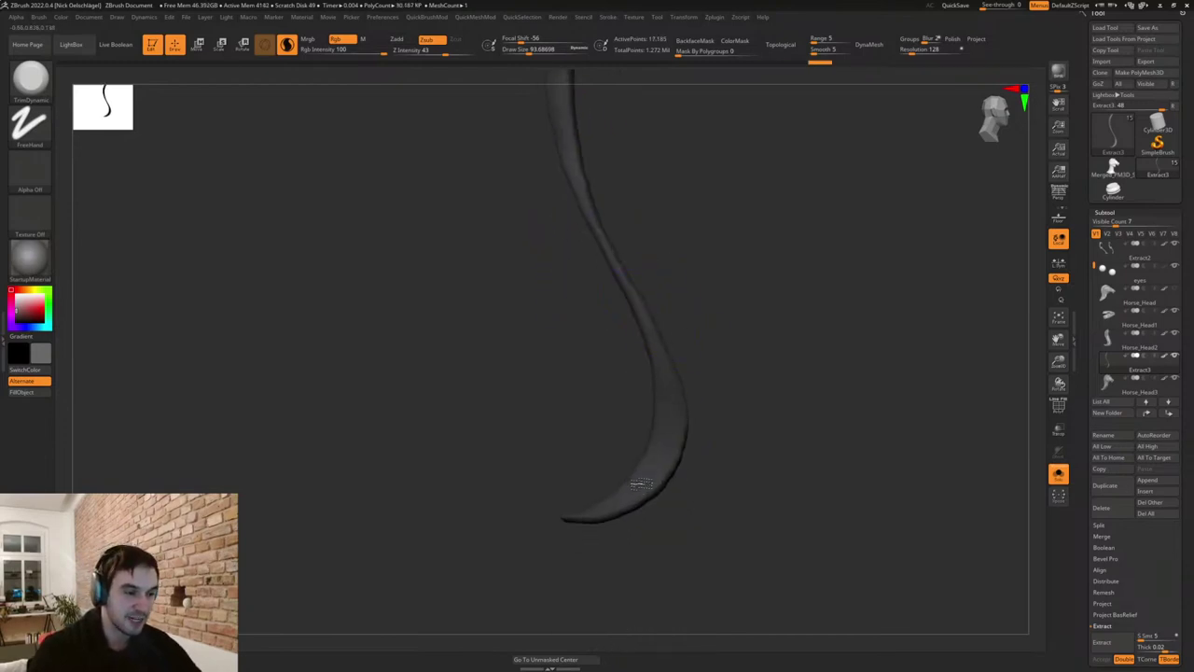
drag(641, 484, 600, 510)
drag(644, 562, 721, 560)
drag(704, 476, 624, 539)
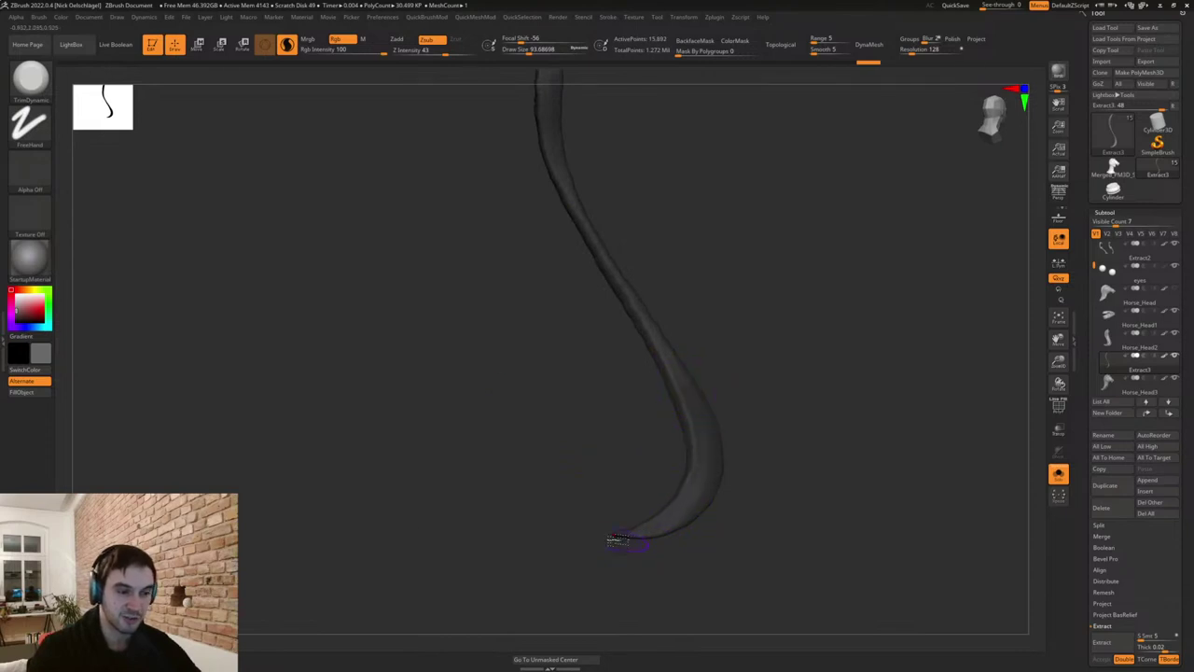
drag(736, 517, 720, 514)
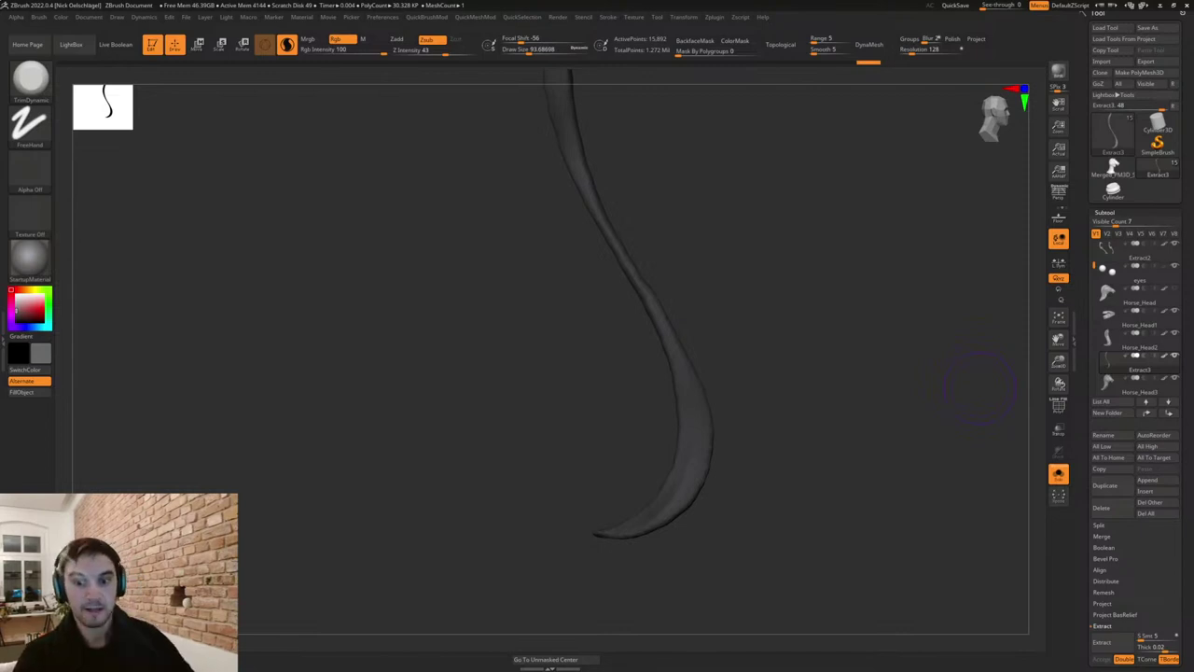
Smooth the stripe's upper half and narrow middle, reducing the brush size to about 65.
mouse_move(747, 362)
mouse_down()
mouse_move(768, 344)
mouse_move(792, 411)
mouse_move(771, 404)
mouse_move(781, 398)
mouse_move(757, 360)
mouse_move(762, 386)
mouse_move(720, 339)
mouse_up()
key(s)
shift+drag(577, 108, 558, 269)
key(s)
shift+drag(576, 136, 552, 233)
key(s)
shift+drag(574, 129, 562, 206)
shift+drag(567, 369, 620, 477)
mouse_move(768, 512)
alt+mouse_down()
mouse_move(749, 482)
mouse_move(758, 403)
alt+mouse_up()
drag(757, 455, 757, 491)
Examine the stripe's mesh and its fit on the whole chess piece from the side and three-quarter views.
key(shift+f)
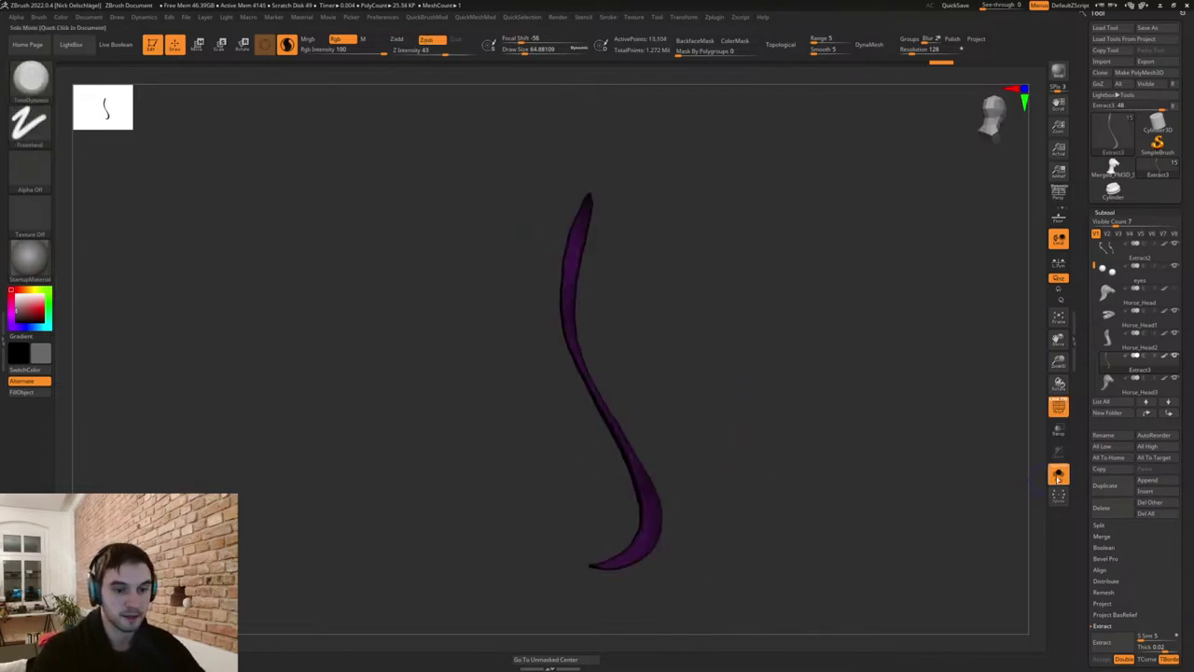
click(1058, 474)
drag(790, 448, 769, 477)
key(shift+f)
drag(827, 504, 812, 504)
drag(812, 504, 792, 514)
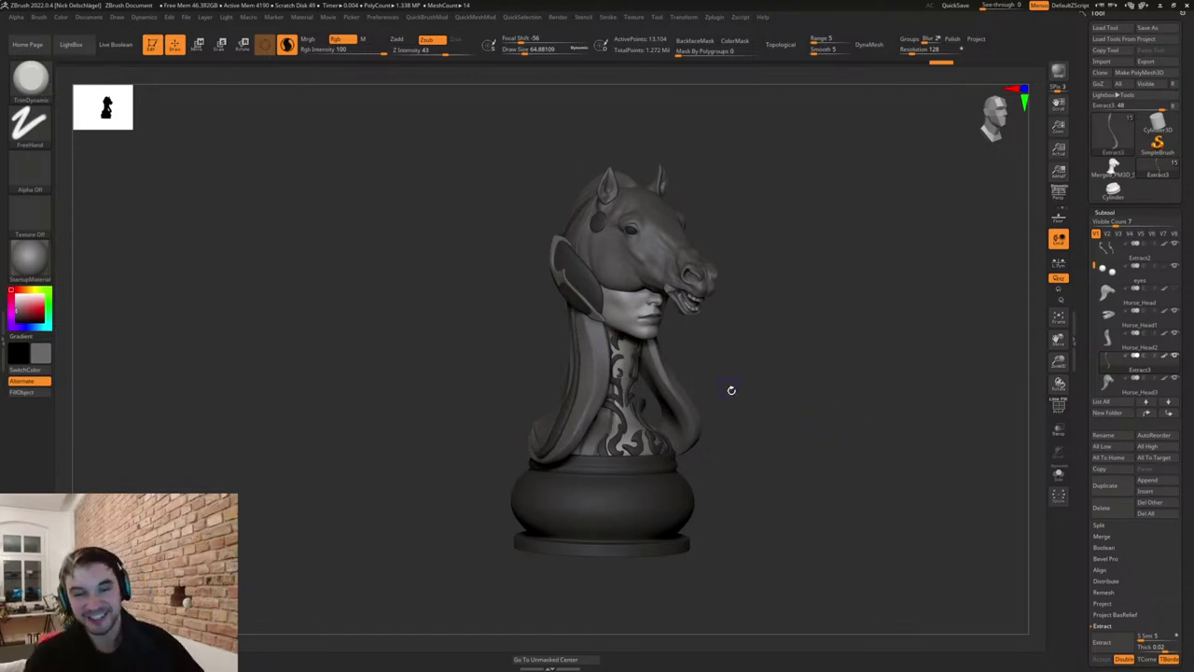
mouse_move(718, 368)
mouse_down()
mouse_move(752, 379)
mouse_move(765, 402)
mouse_move(737, 408)
mouse_up()
Shift the stripe's lower curve along the drape with the Move brush at a size of about 365, then undo the changes.
key(s)
key(b)
key(m)
key(v)
drag(608, 413, 623, 415)
key(ctrl+z)
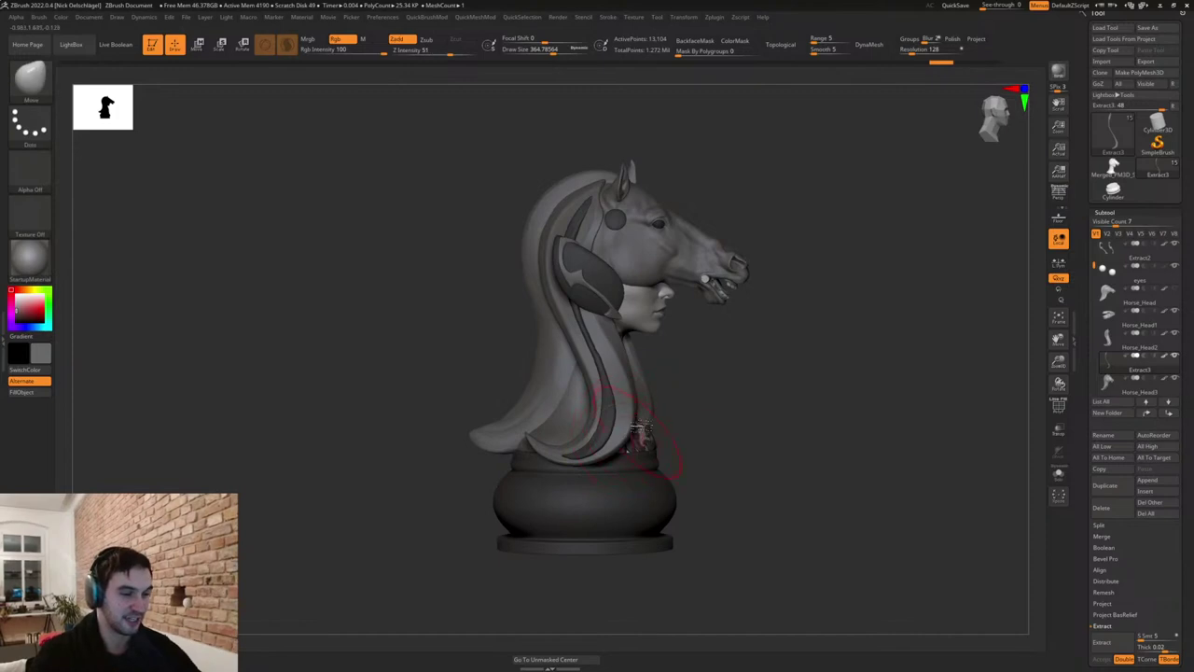
mouse_move(699, 400)
mouse_down()
mouse_move(667, 410)
mouse_move(652, 425)
mouse_move(661, 433)
mouse_move(616, 418)
mouse_move(611, 386)
mouse_move(620, 426)
mouse_up()
key(ctrl+z)
Redo the two undone moves and nudge the stripe's lower tip onto the end of the drape.
drag(740, 433, 628, 427)
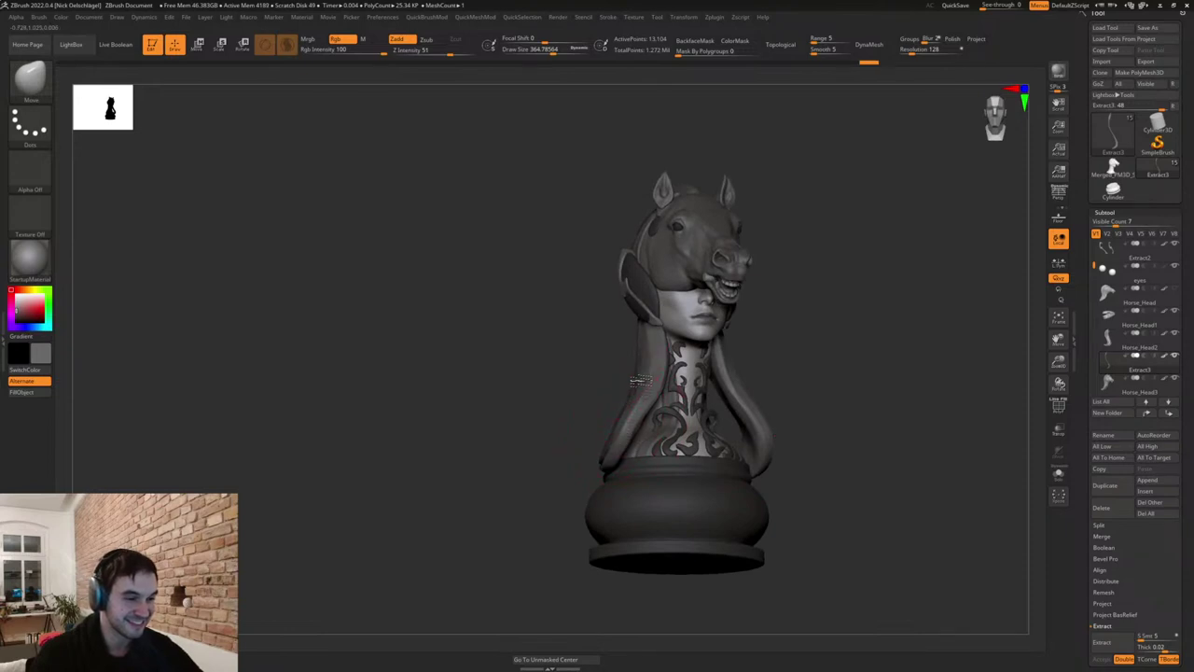
key(ctrl+shift+z)
key(ctrl+shift+z)
drag(588, 344, 839, 370)
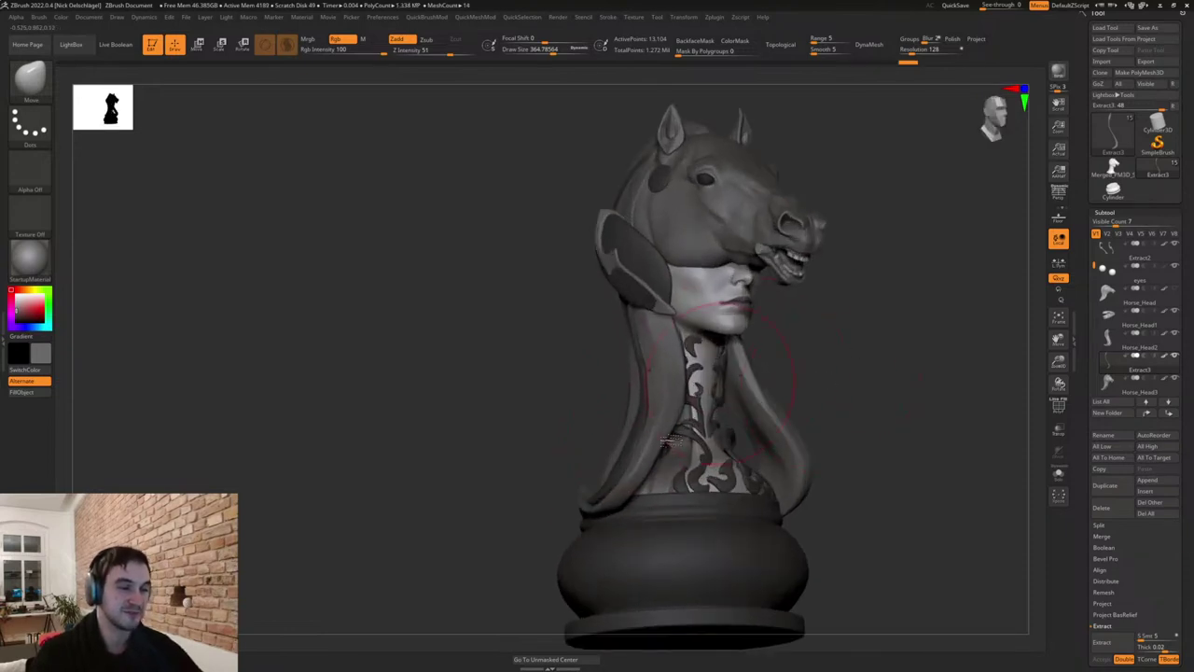
drag(592, 506, 587, 504)
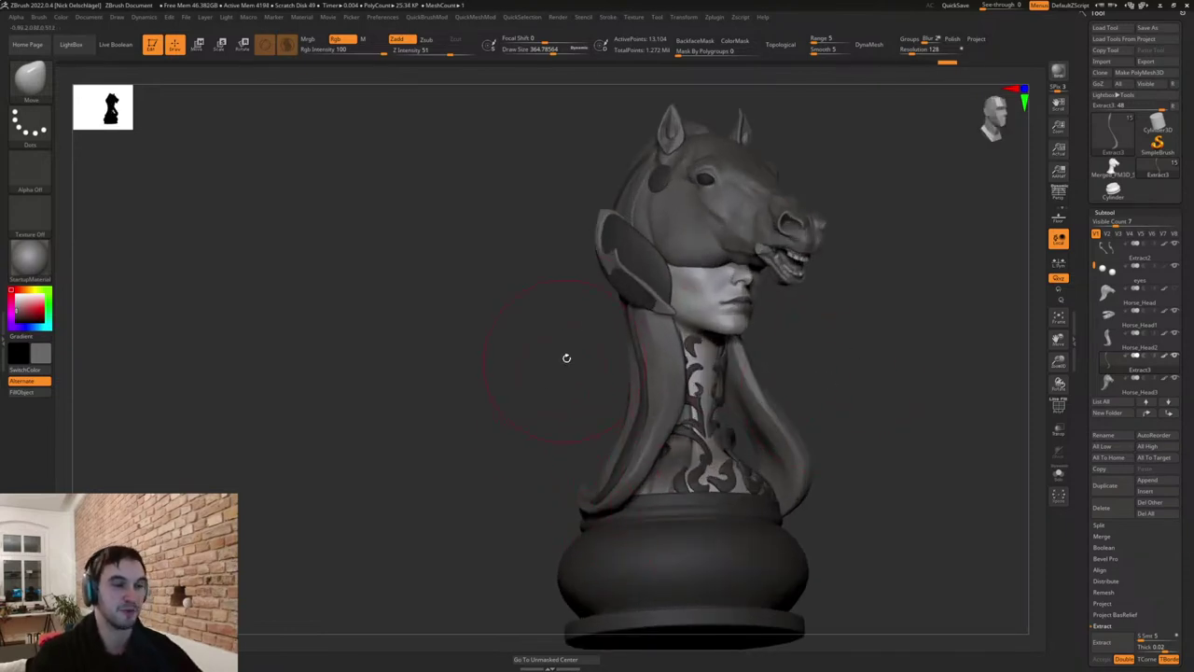
Adjust the stripe's upper end behind the ear with Move brush sizes of about 344 and 223.
alt+drag(566, 357, 563, 426)
mouse_move(623, 314)
mouse_down()
mouse_move(718, 312)
mouse_move(704, 311)
mouse_up()
key(s)
key(s)
drag(633, 295, 625, 308)
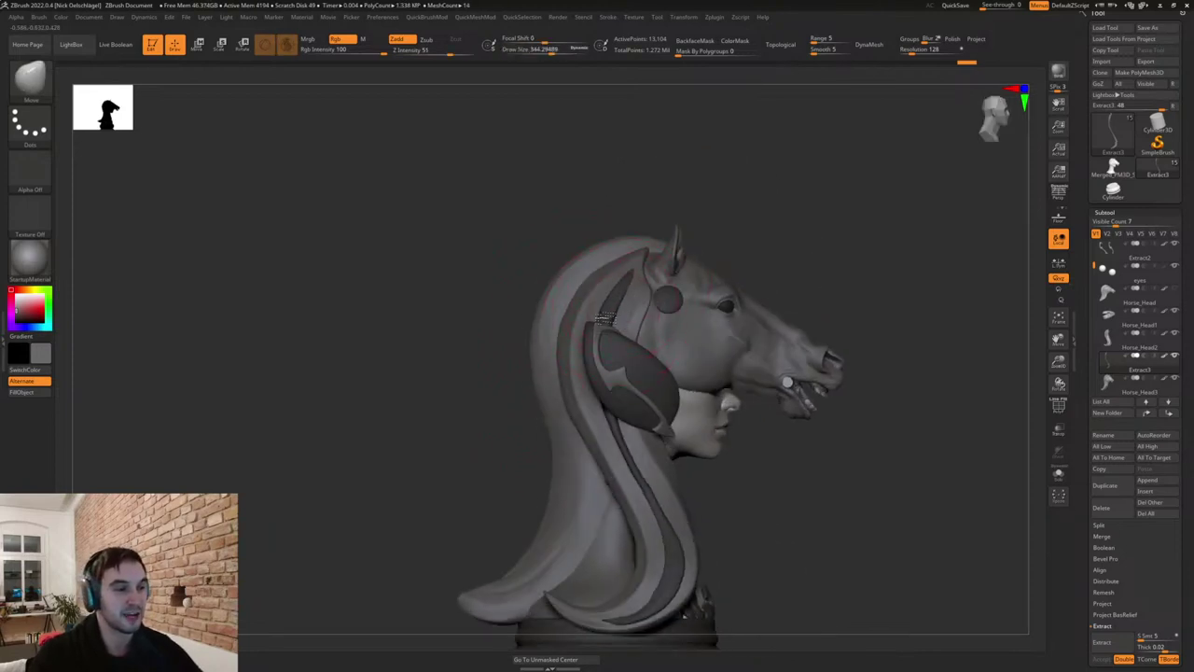
drag(638, 261, 640, 259)
right_drag(689, 262, 637, 267)
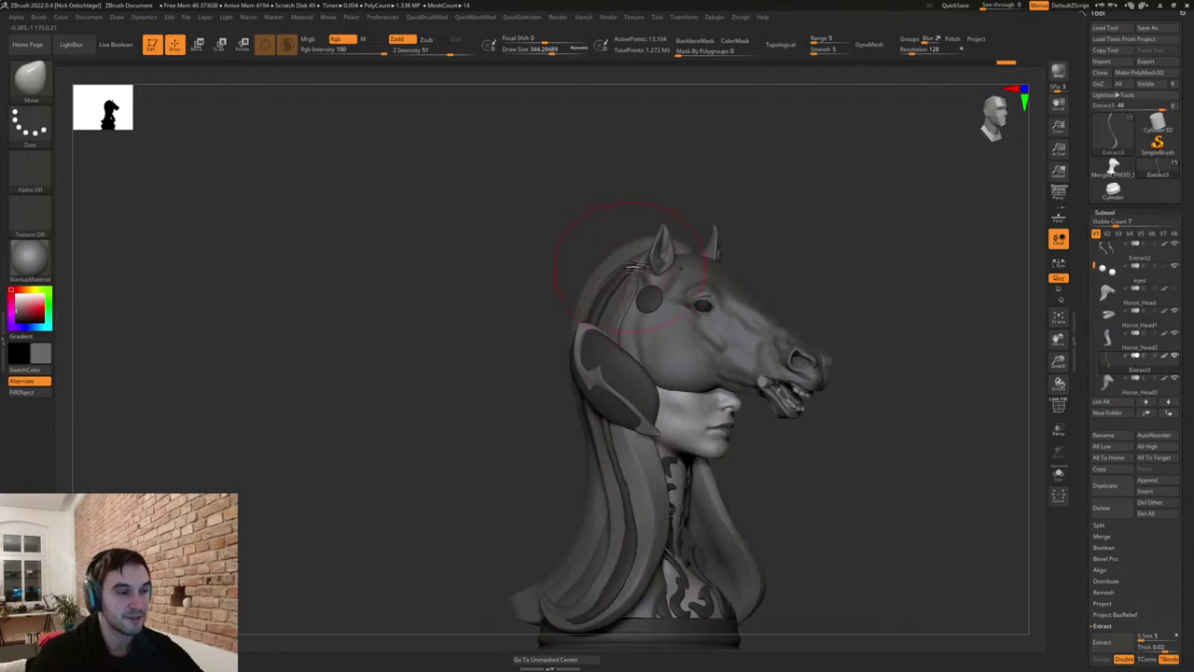
key(s)
drag(646, 265, 630, 273)
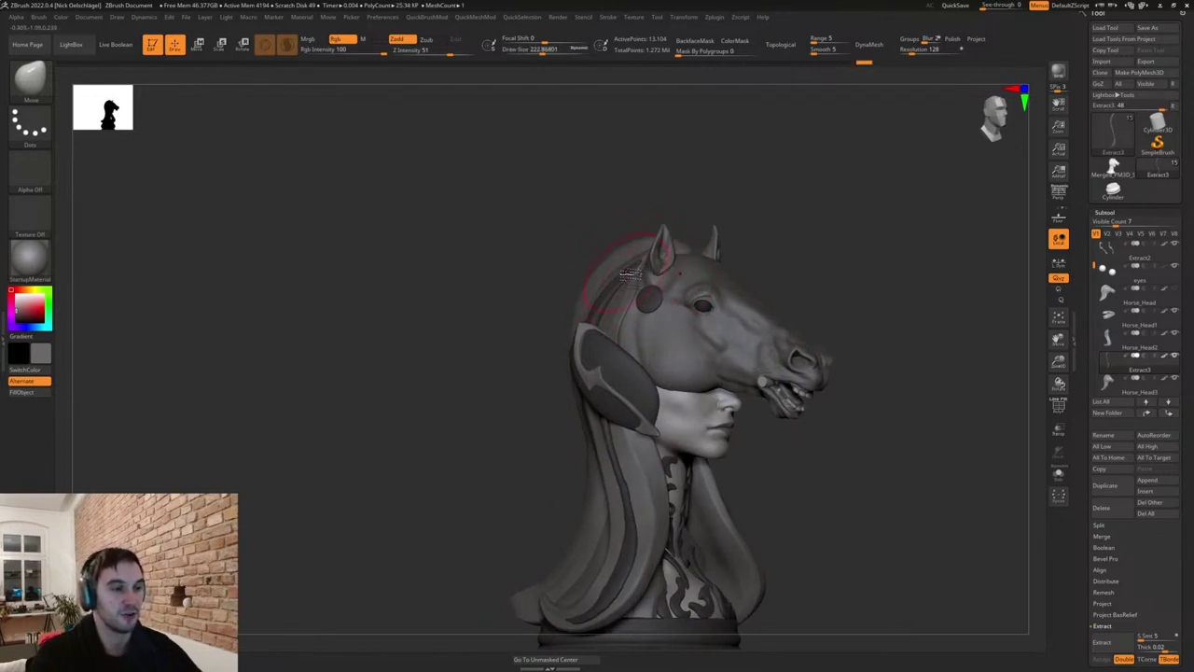
Bend the stripe's upper end to follow the drape's edge, using a Move brush size of about 293.
right_drag(611, 267, 646, 271)
key(s)
drag(639, 274, 620, 285)
key(s)
right_drag(629, 276, 640, 261)
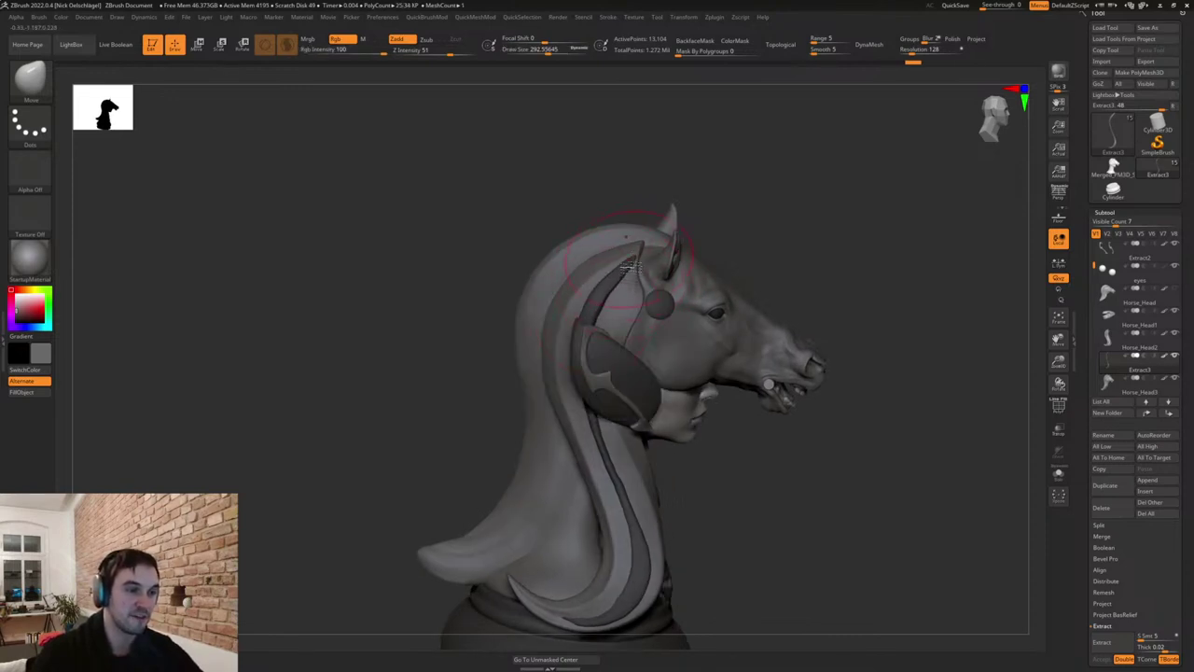
drag(630, 267, 626, 270)
Refine the stripe's upper tip near the drape's peak with a Move brush size of about 104.
key(s)
drag(624, 276, 621, 277)
mouse_move(629, 274)
right_down()
mouse_move(642, 272)
mouse_move(643, 322)
mouse_move(633, 282)
right_up()
key(s)
drag(632, 285, 616, 285)
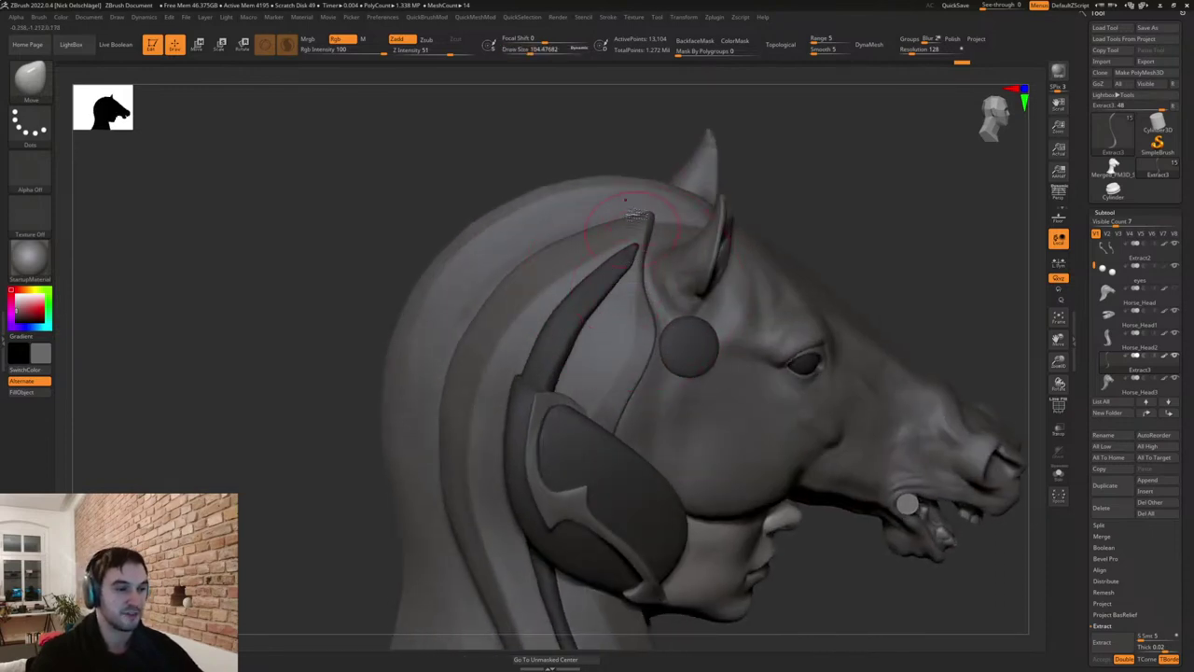
Isolate the stripe and flatten its upper end and inner edge with a TrimDynamic brush size of about 68.
click(1057, 473)
key(s)
drag(669, 318, 660, 317)
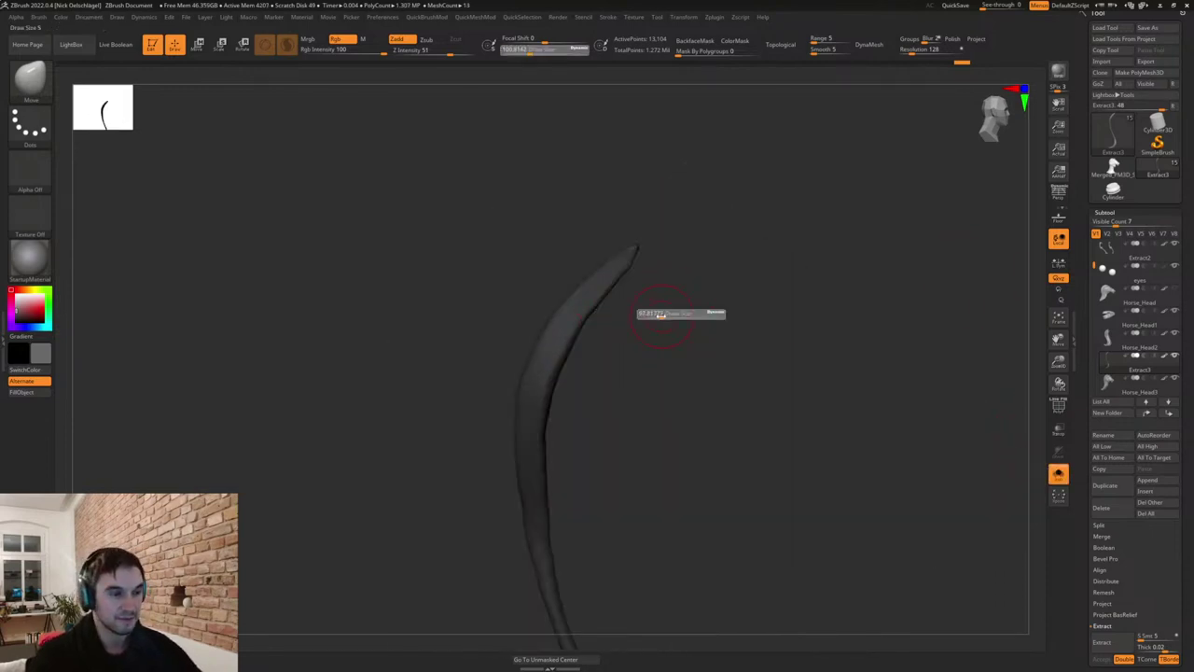
key(b)
key(t)
key(d)
right_drag(667, 334, 631, 261)
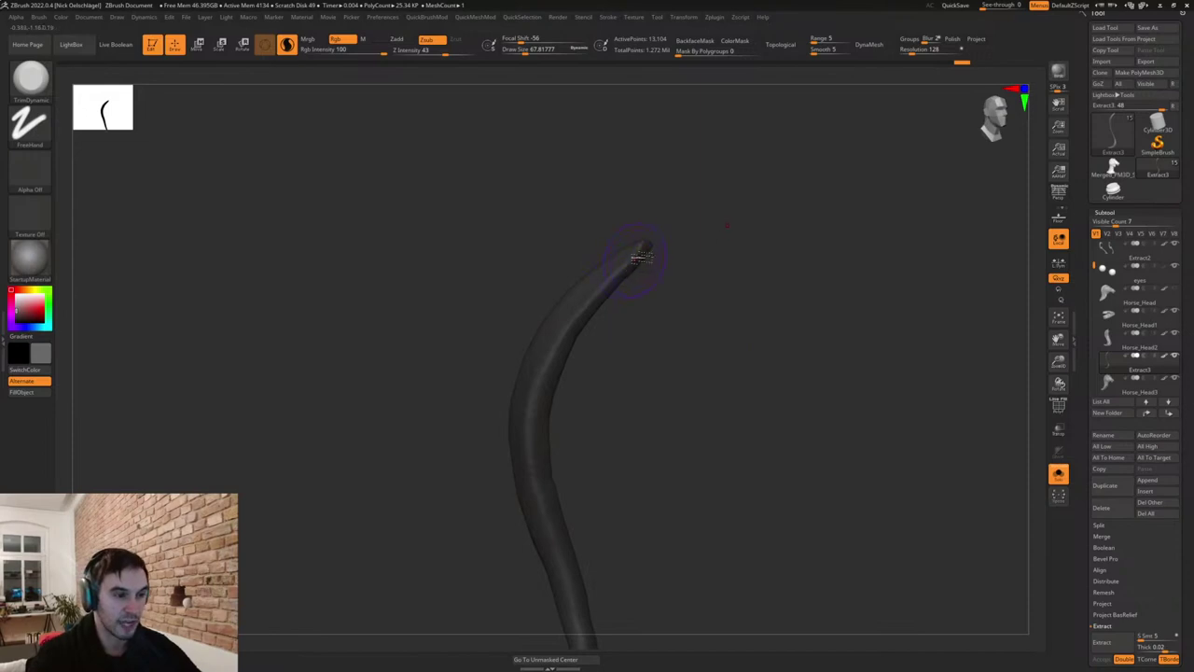
drag(615, 281, 601, 294)
drag(562, 344, 552, 369)
mouse_move(638, 257)
mouse_down()
mouse_move(553, 376)
mouse_move(553, 415)
mouse_up()
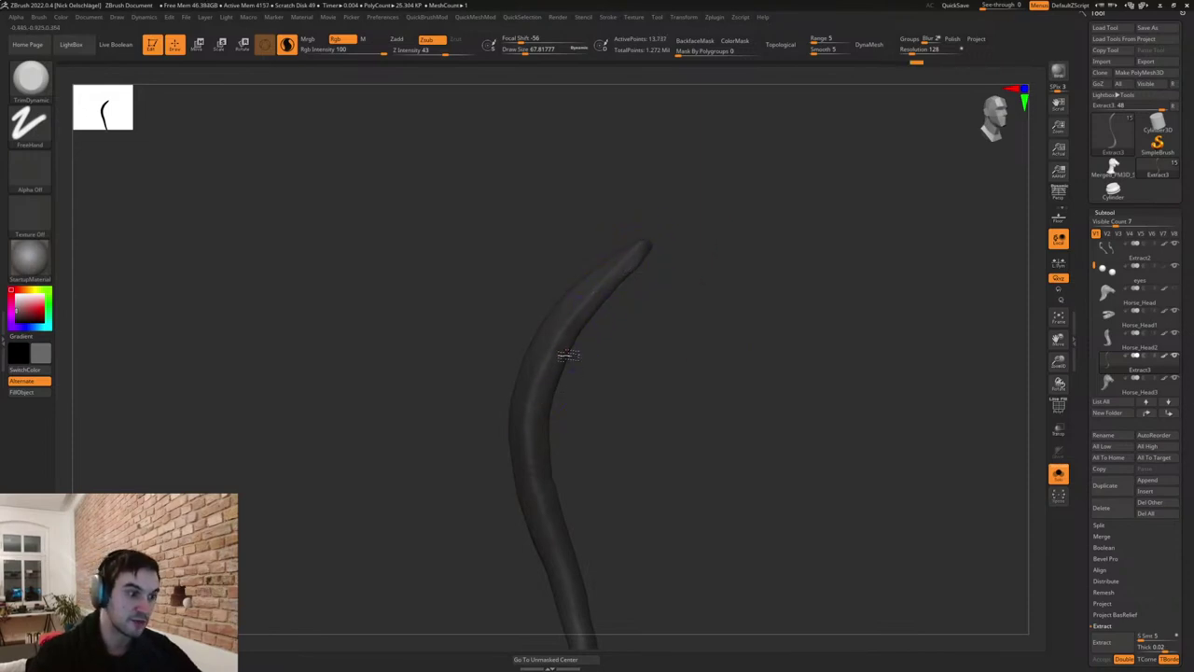
Continue flattening the stripe's inner edge down its middle and lower length with the TrimDynamic brush.
drag(566, 355, 555, 480)
mouse_move(547, 387)
mouse_down()
mouse_move(575, 544)
mouse_move(607, 336)
mouse_up()
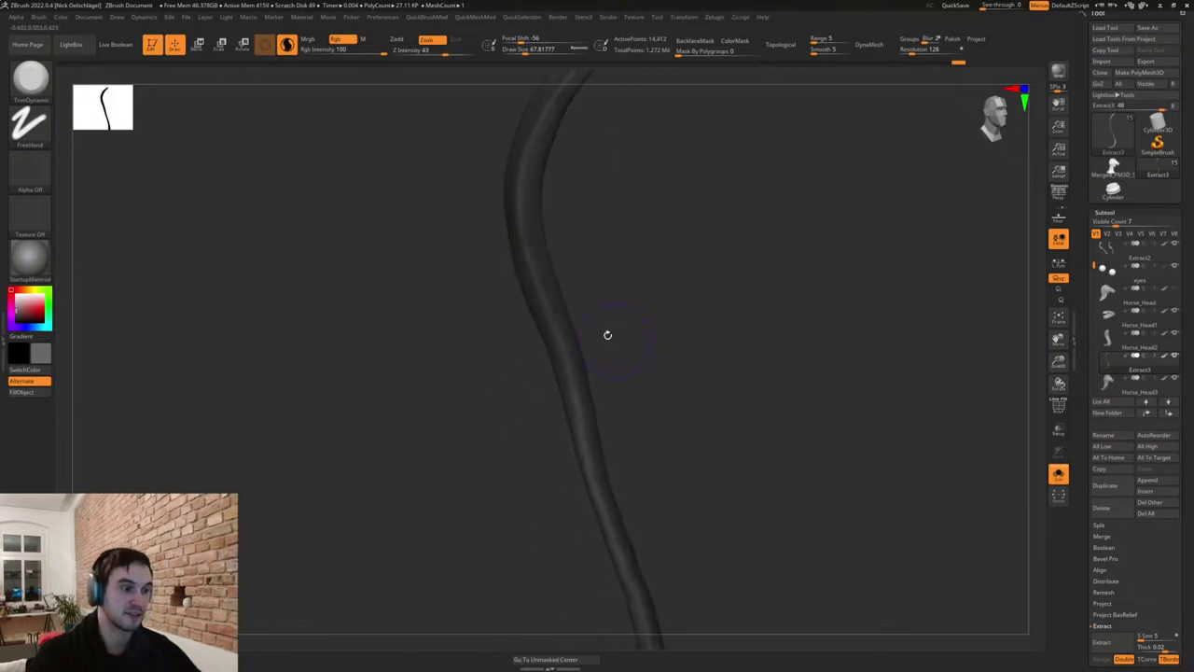
drag(597, 283, 586, 359)
Adjust the contour of the stripe's middle section using a Move brush size of about 87.
key(b)
key(m)
key(v)
drag(519, 233, 534, 251)
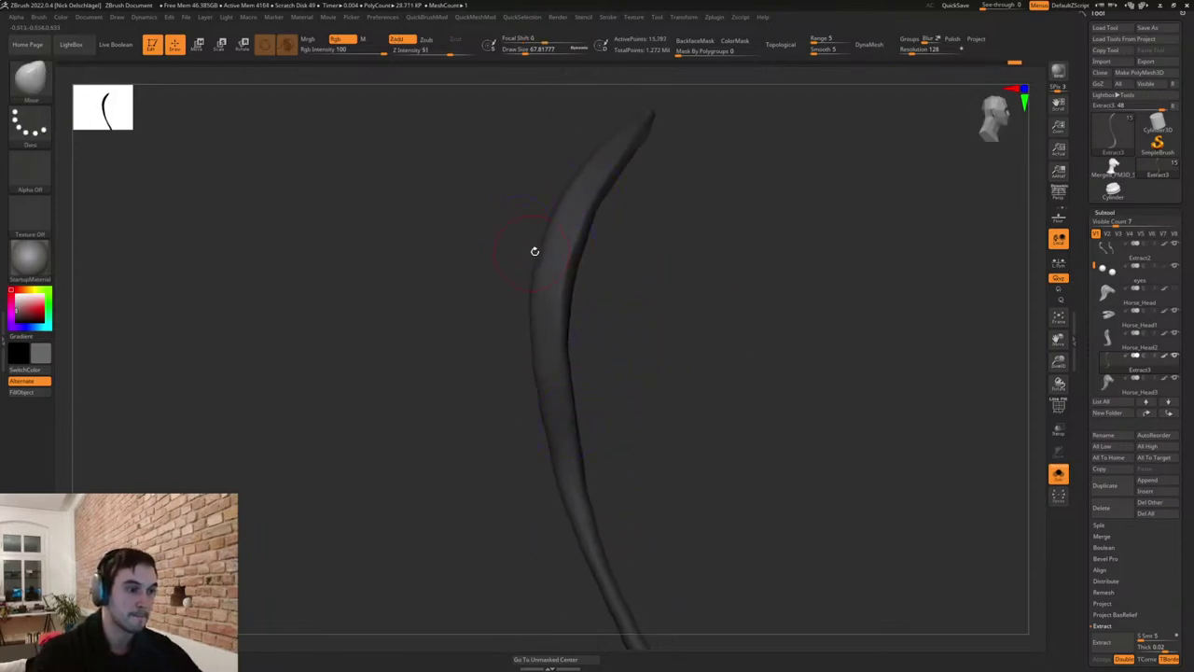
key(s)
mouse_move(536, 337)
mouse_down()
mouse_move(535, 366)
mouse_move(631, 479)
mouse_move(615, 310)
mouse_up()
drag(552, 445, 551, 448)
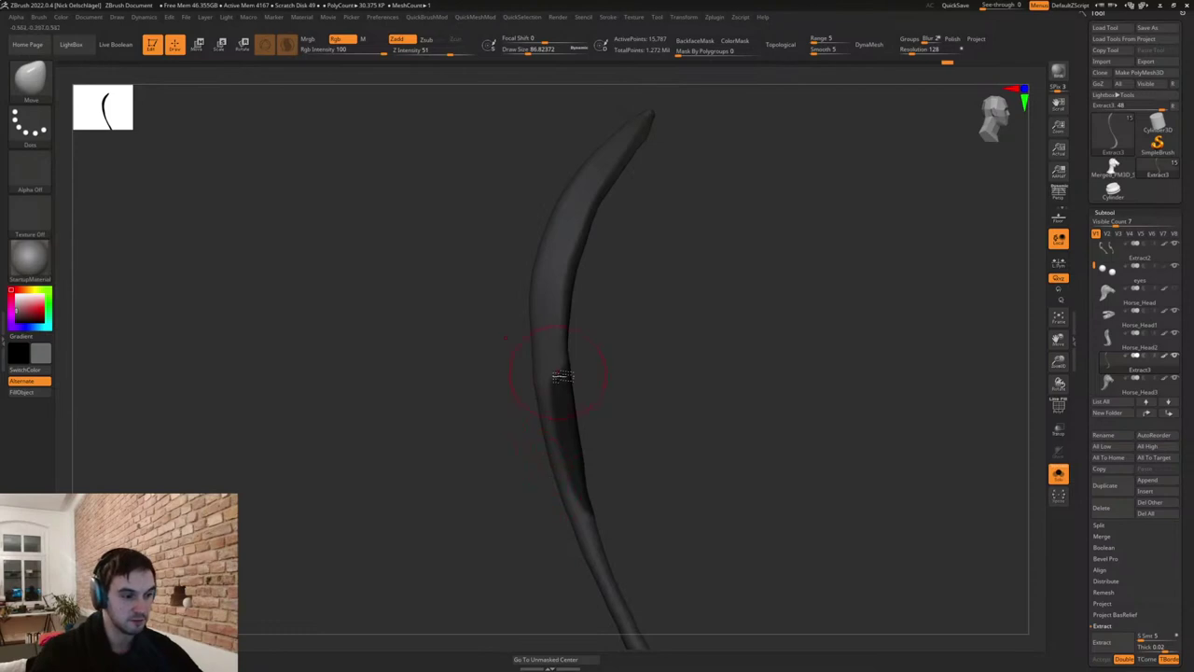
Mask the inner edge of the stripe's middle section and bring the rest of the model back into view.
ctrl+drag(555, 381, 608, 255)
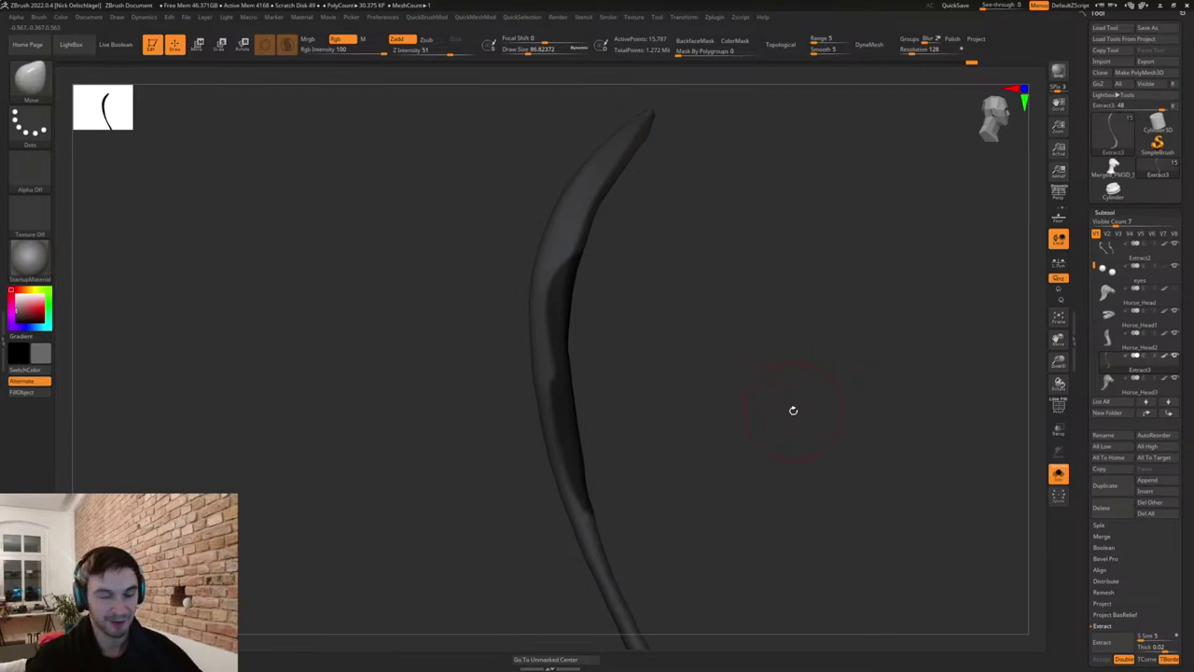
drag(779, 401, 752, 408)
drag(711, 419, 651, 317)
drag(738, 433, 749, 445)
click(1059, 474)
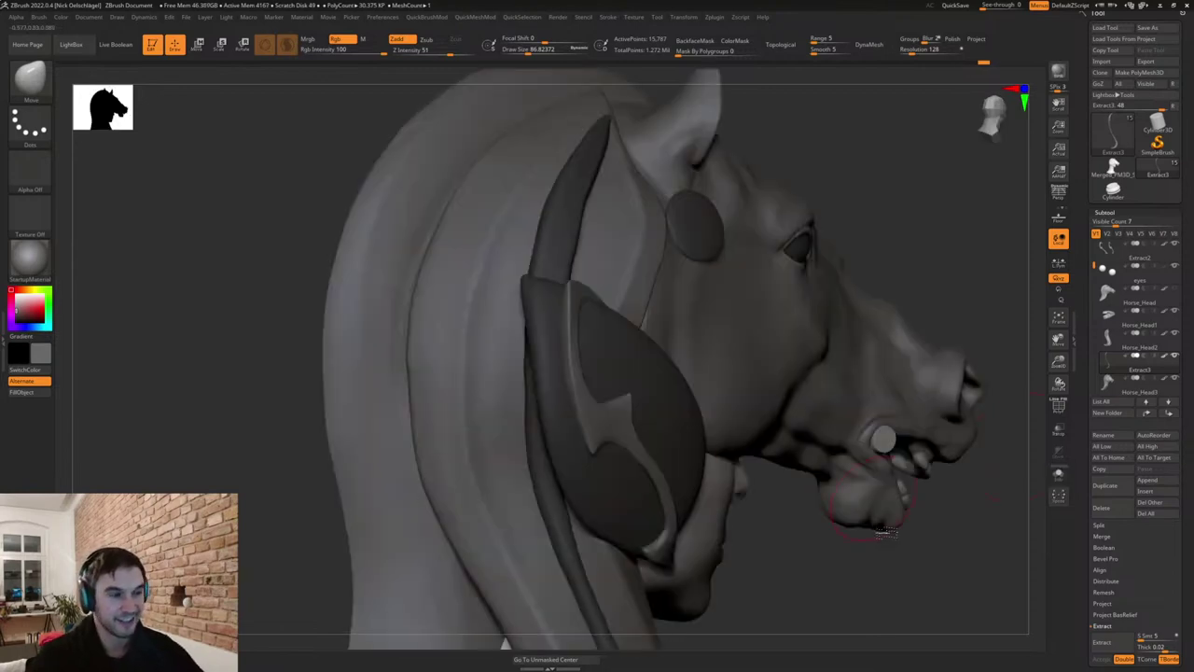
Pull the stripe's upper section back beside the oval side plate with a Move brush size of about 351.
drag(851, 597, 841, 598)
mouse_move(939, 591)
alt+mouse_down()
mouse_move(786, 519)
mouse_move(773, 472)
mouse_move(790, 499)
mouse_move(718, 503)
alt+mouse_up()
key(s)
click(749, 491)
key(s)
click(758, 489)
key(s)
click(582, 346)
drag(567, 302, 542, 310)
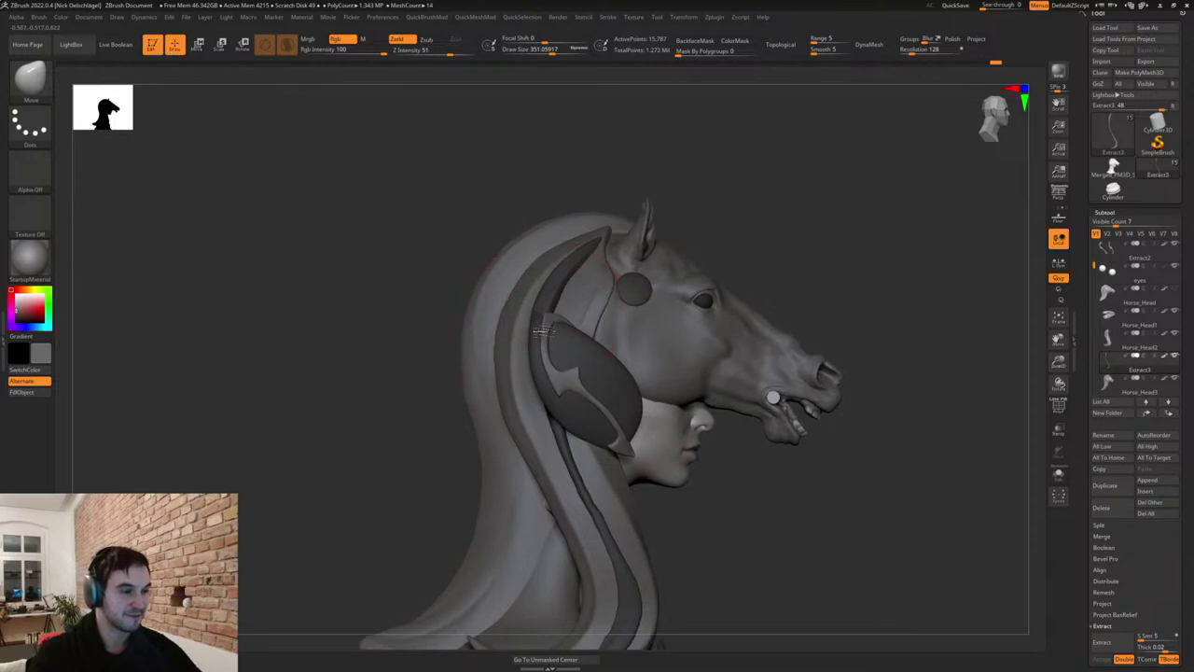
Shift the stripe's middle section behind the side plate rearward to follow the drape's edge, working from a rear three-quarter view.
drag(415, 367, 463, 369)
mouse_move(539, 363)
mouse_down()
mouse_move(528, 371)
mouse_move(523, 340)
mouse_up()
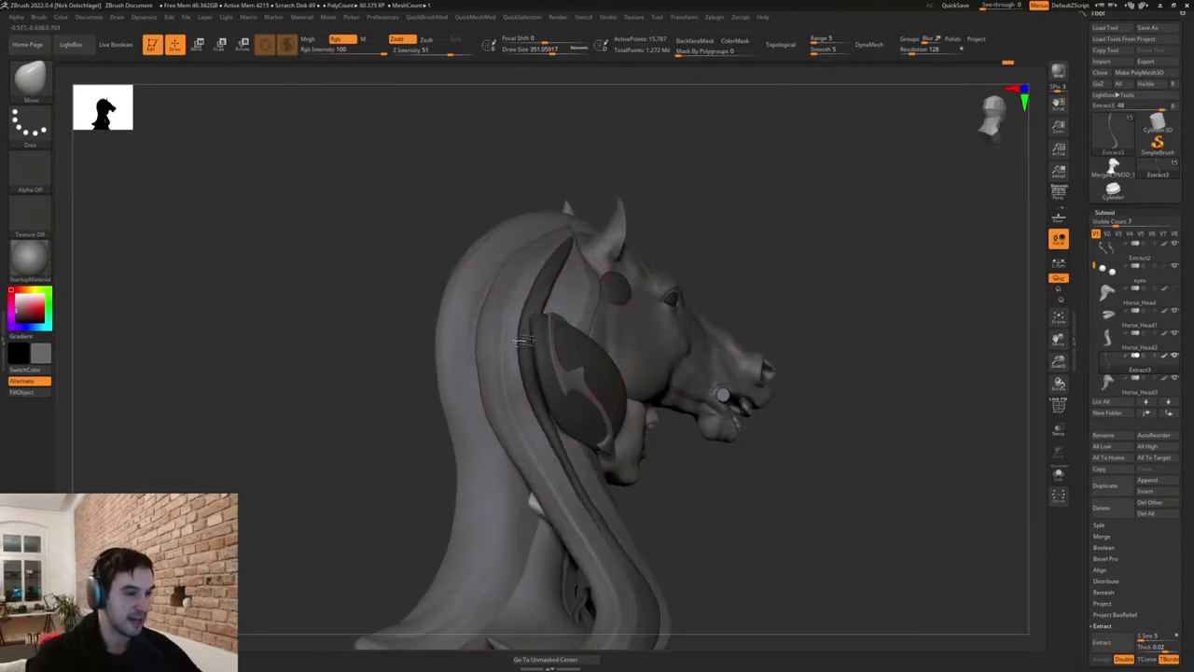
drag(543, 295, 529, 296)
drag(536, 365, 530, 370)
drag(546, 420, 540, 426)
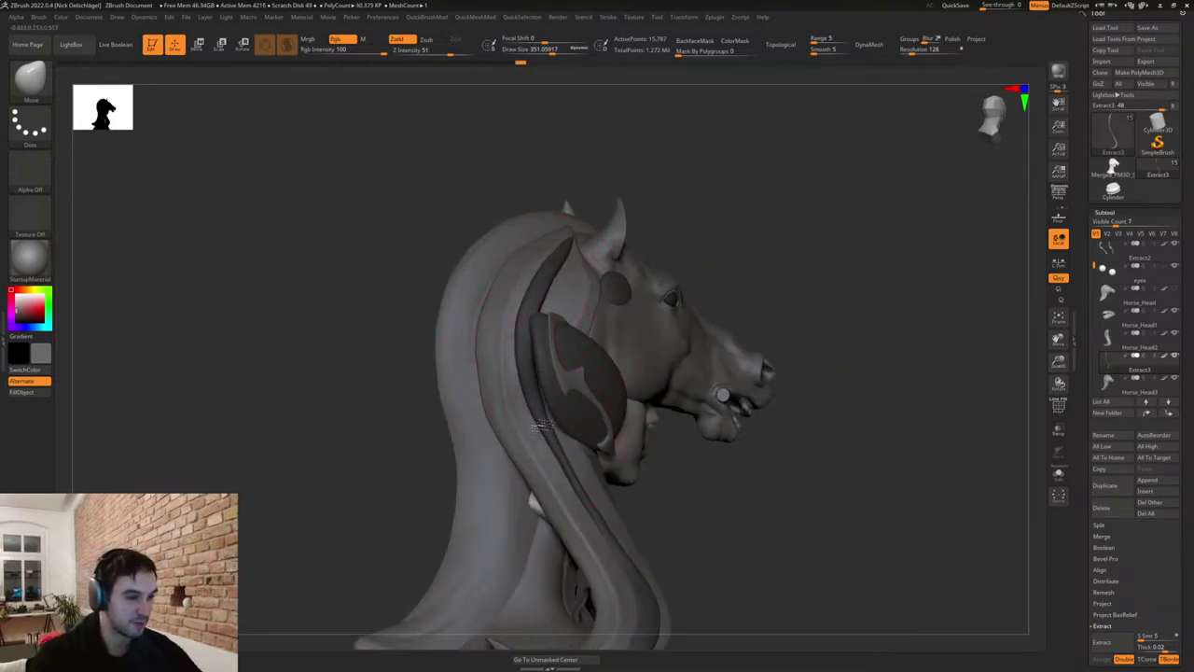
Try to push the stripe's middle section outward from the back view with a Move brush size of about 245.
right_drag(496, 407, 550, 400)
key(s)
click(538, 404)
right_drag(506, 316, 534, 320)
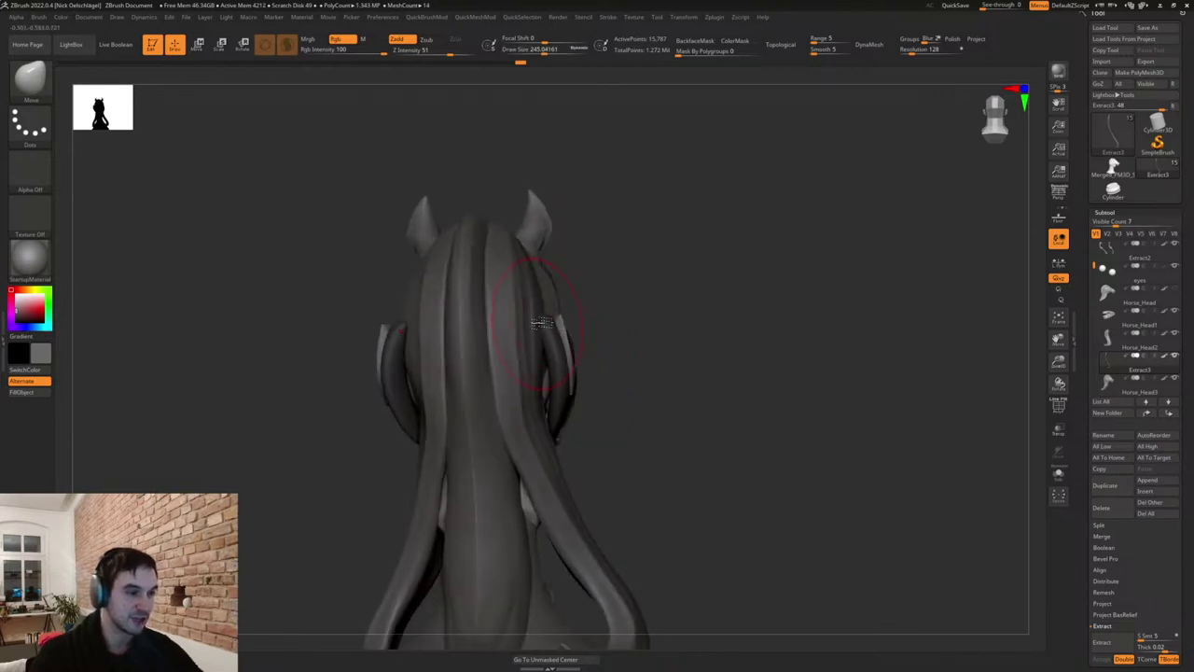
key(s)
drag(533, 325, 551, 323)
key(ctrl+z)
key(s)
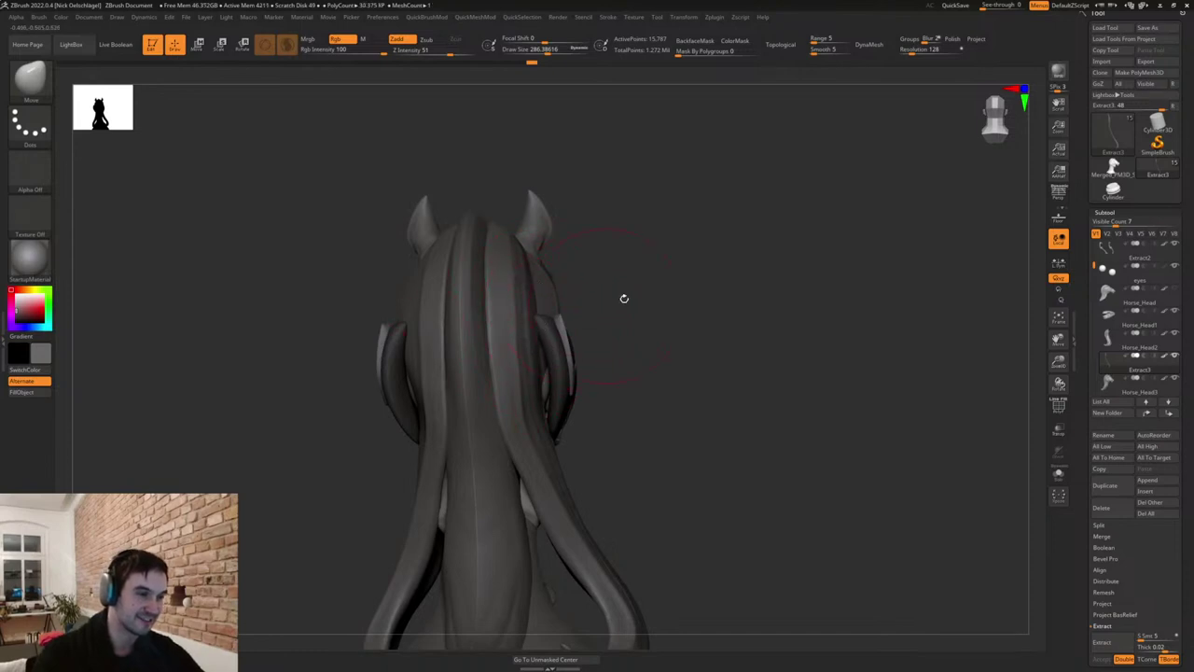
Nudge the stripe's upper tip and the section behind the side plate into line with the drape, using a Move brush size of about 245.
right_drag(625, 298, 555, 308)
mouse_move(588, 239)
mouse_down()
mouse_move(569, 263)
mouse_move(585, 252)
mouse_up()
key(s)
key(s)
drag(583, 248, 579, 243)
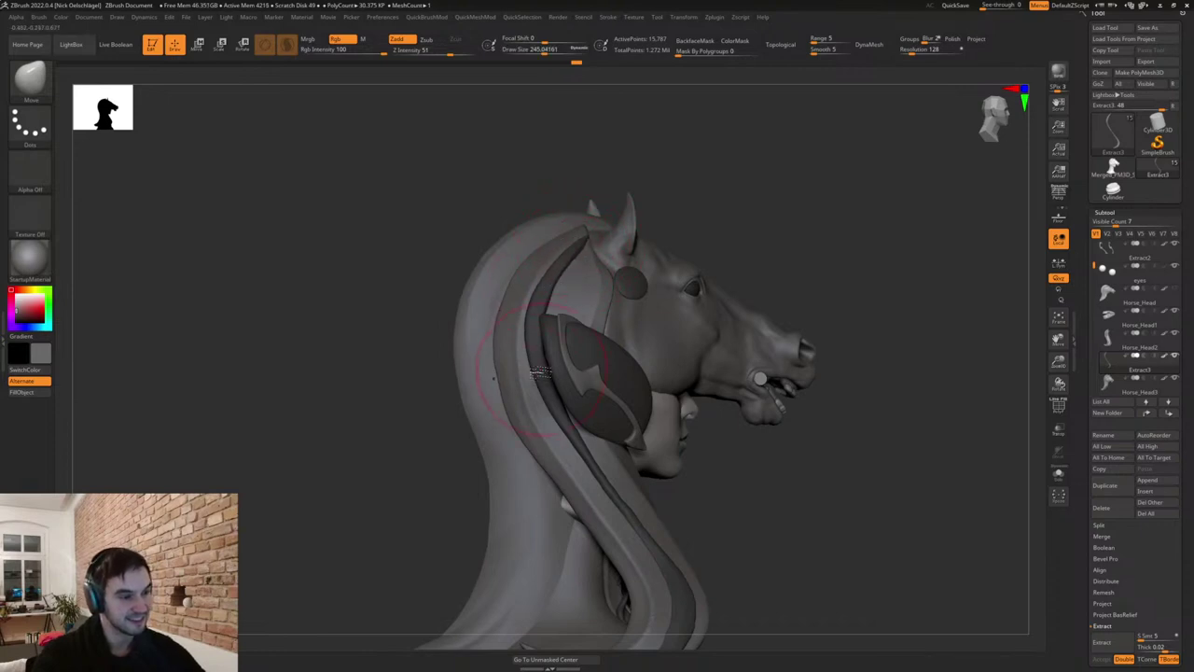
drag(540, 372, 539, 374)
drag(546, 301, 541, 299)
Extend the stripe's lower tip along the drape's curled end with a Move brush size of about 163.
mouse_move(738, 486)
right_down()
mouse_move(733, 510)
mouse_move(749, 490)
mouse_move(719, 494)
mouse_move(730, 493)
right_up()
ctrl+right_drag(670, 423, 782, 439)
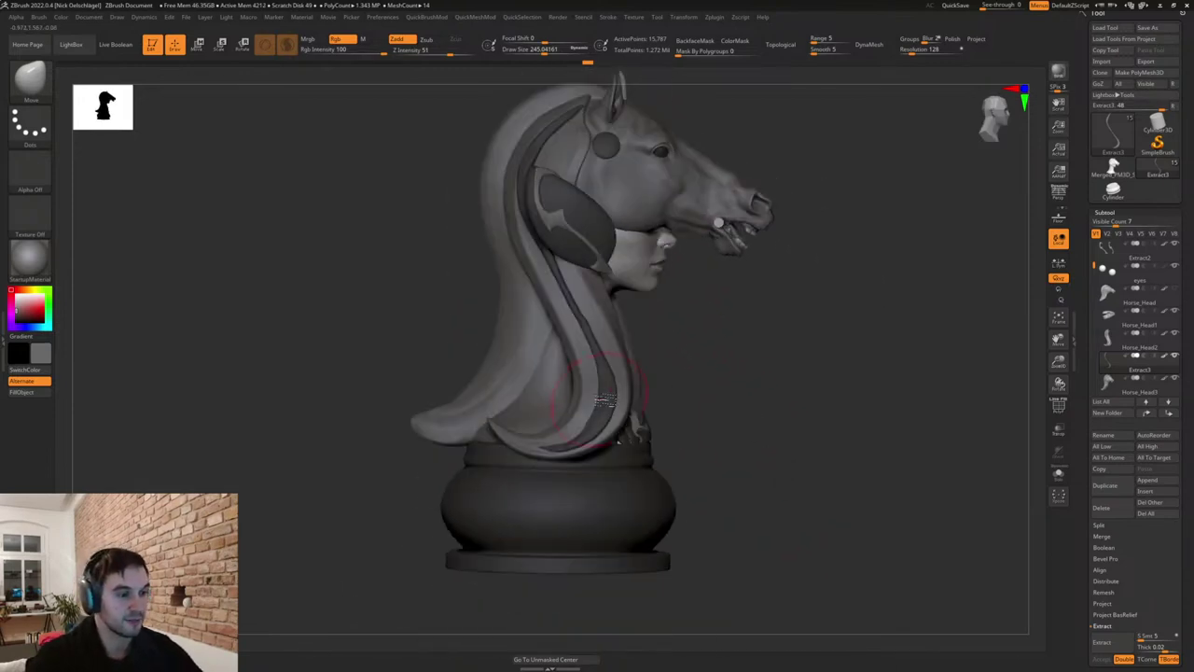
key(shift+f)
mouse_move(703, 438)
ctrl+right_down()
mouse_move(711, 408)
mouse_move(669, 471)
ctrl+right_up()
key(shift+f)
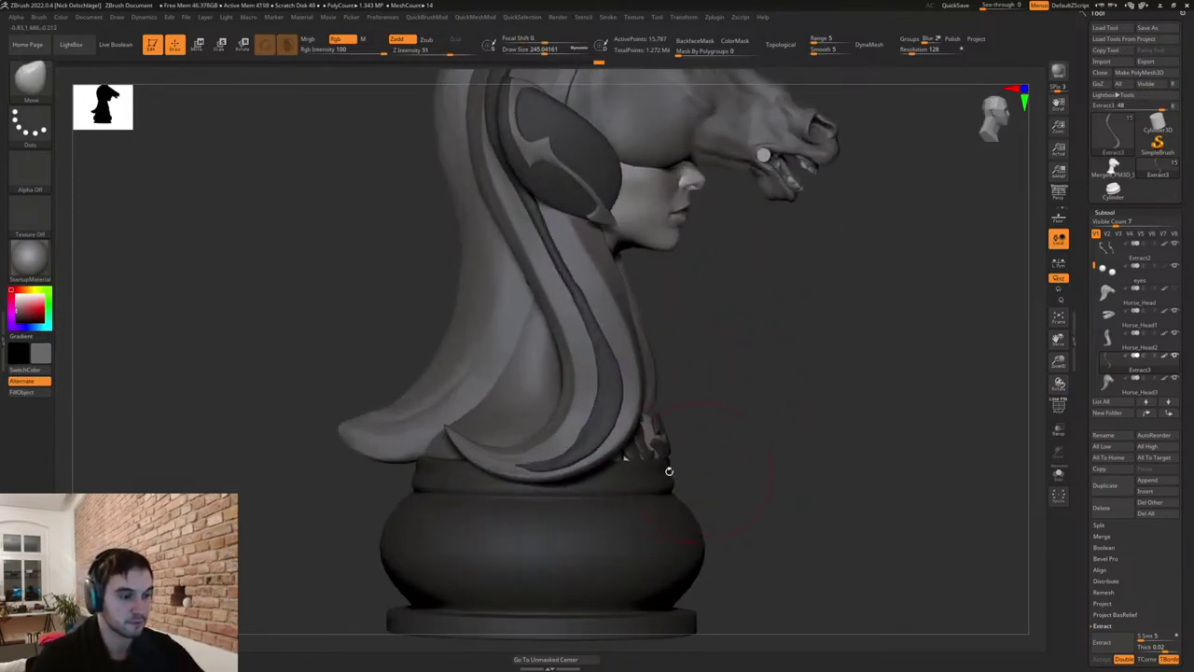
mouse_move(702, 393)
right_down()
mouse_move(711, 406)
mouse_move(663, 431)
right_up()
key(s)
drag(663, 433, 655, 433)
key(s)
right_drag(677, 413, 653, 383)
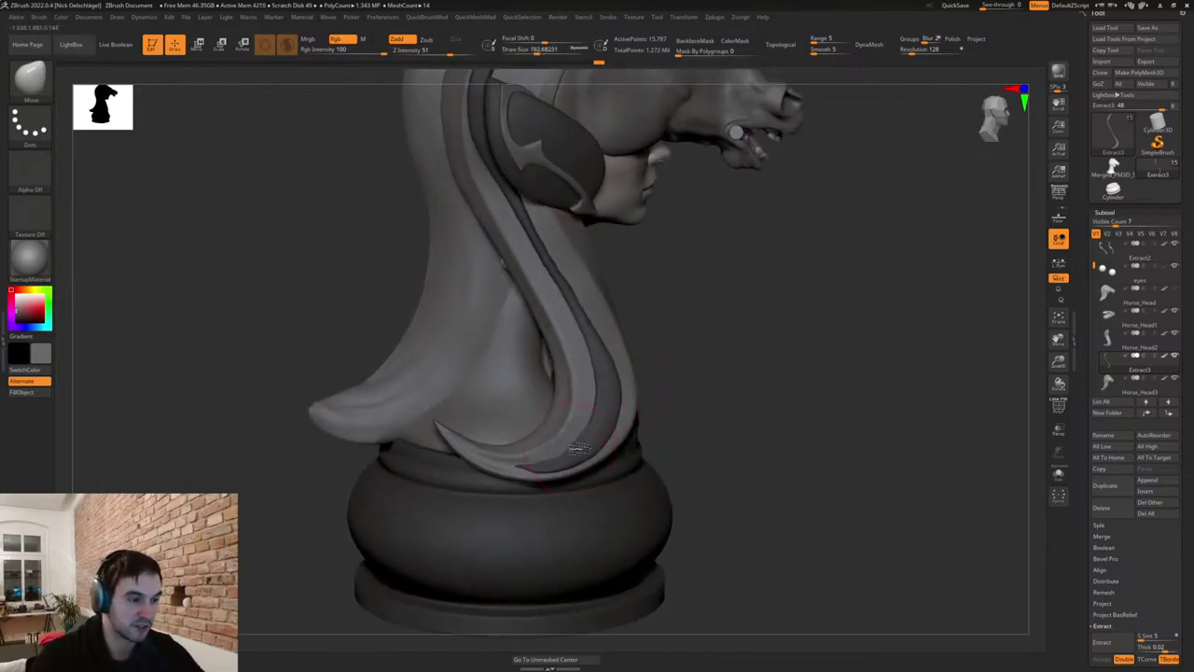
drag(527, 471, 522, 474)
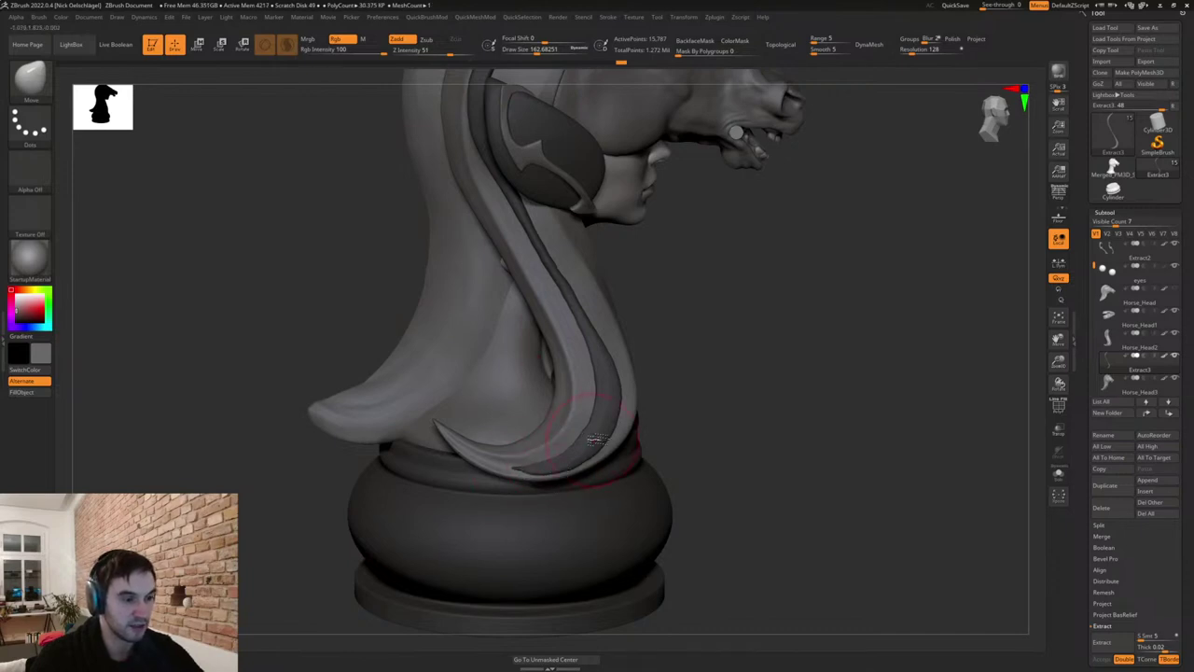
Reduce the brush size to about 108 and smooth the stripe's narrow section below the side plate.
key(s)
mouse_move(598, 437)
mouse_down()
mouse_move(572, 447)
mouse_move(580, 437)
mouse_up()
shift+drag(597, 327, 516, 182)
mouse_move(694, 326)
alt+mouse_down()
mouse_move(696, 376)
mouse_move(690, 359)
alt+mouse_up()
Thicken the stripe's narrow section below the side plate with the Inflate brush at intensity 10, and return to the Move brush.
key(b)
key(i)
key(n)
drag(525, 241, 592, 366)
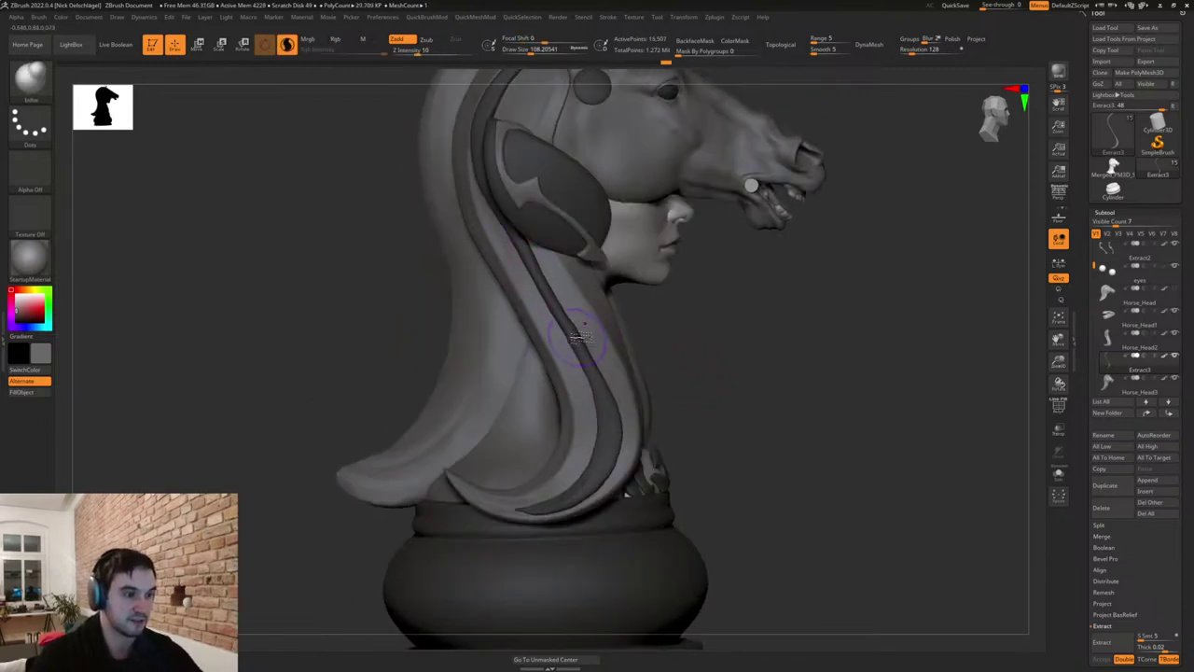
key(b)
key(m)
key(v)
alt+drag(745, 511, 719, 439)
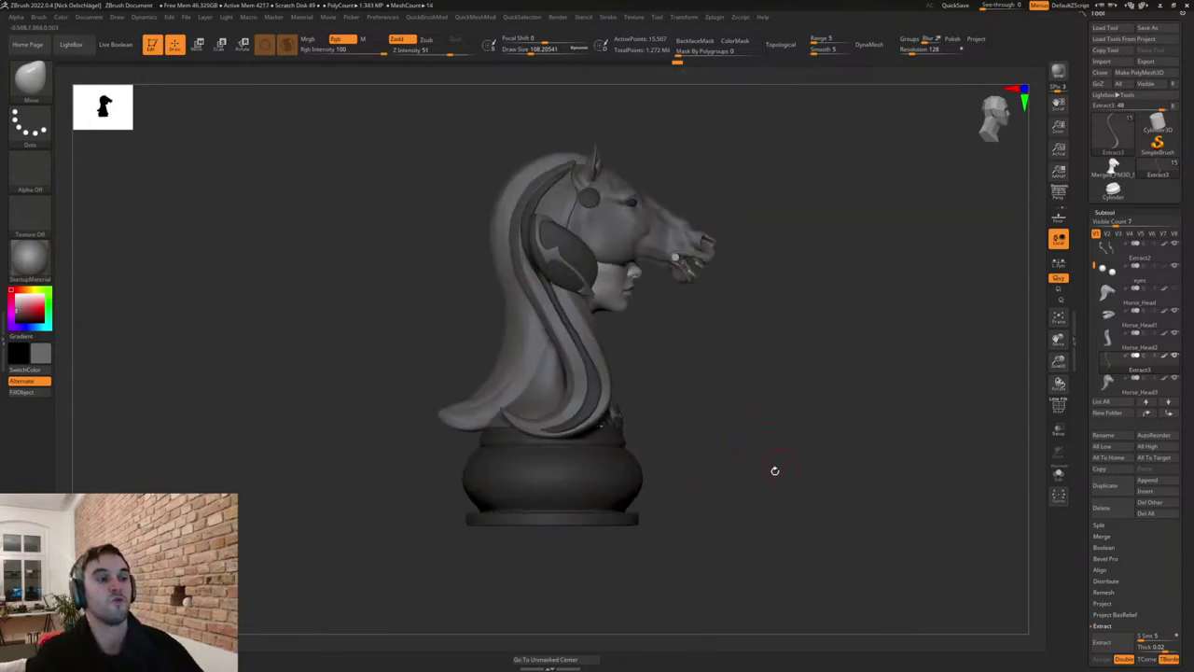
Try to mirror and weld the stripe onto the opposite side, and unhide the hidden part of its mesh.
mouse_move(775, 471)
mouse_down()
mouse_move(722, 472)
mouse_move(758, 471)
mouse_up()
key(space)
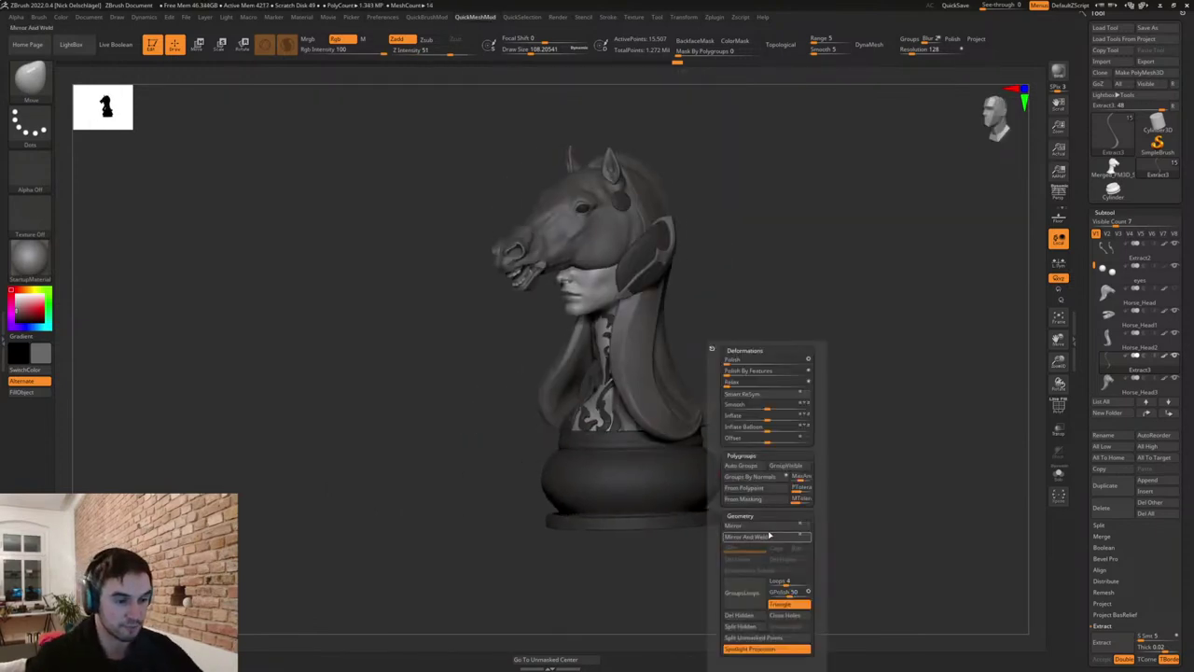
click(769, 536)
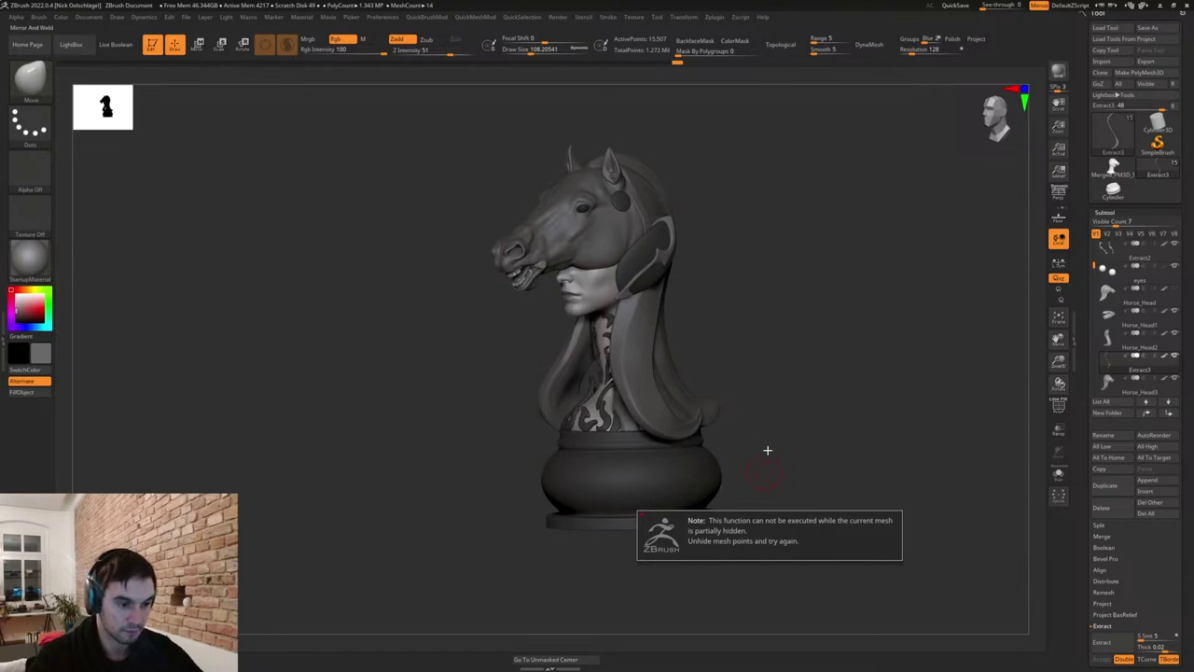
drag(743, 428, 821, 424)
mouse_move(778, 399)
ctrl+shift+mouse_down()
mouse_move(799, 450)
mouse_move(794, 466)
mouse_move(759, 467)
ctrl+shift+mouse_up()
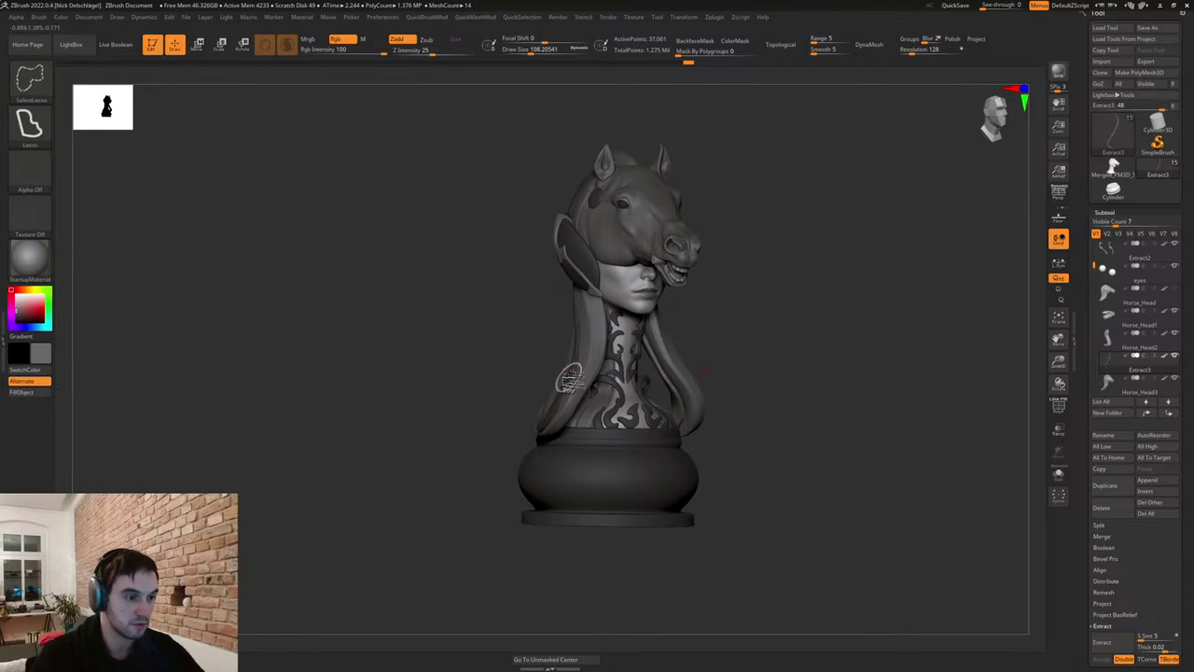
Isolate the stripe subtool, hide the surplus strips so only the shaped stripe remains, and delete the hidden geometry.
click(1054, 479)
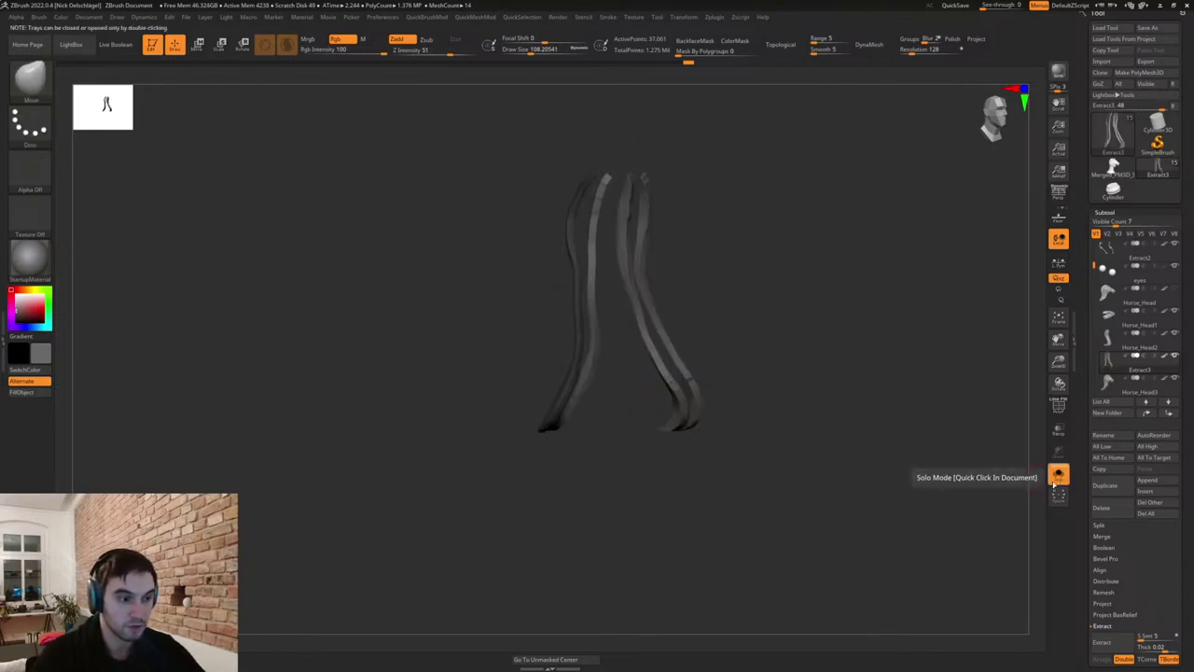
drag(823, 376, 789, 355)
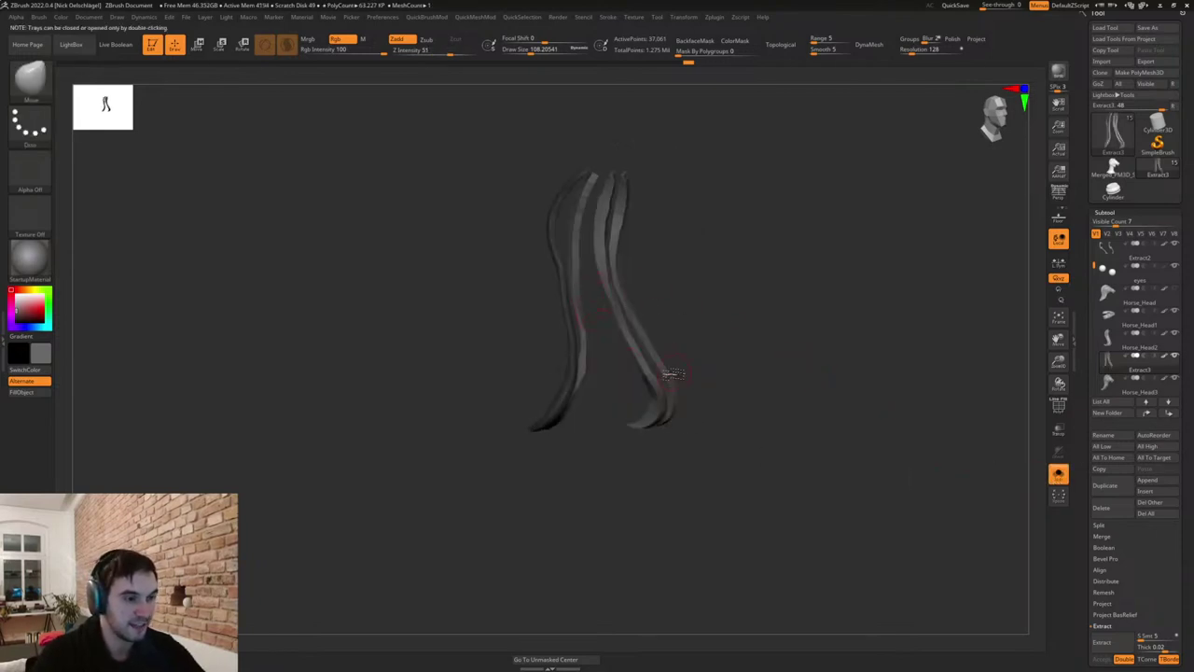
ctrl+shift+click(571, 381)
ctrl+shift+drag(713, 339, 737, 373)
key(2)
click(706, 593)
mouse_move(665, 325)
ctrl+shift+mouse_down()
mouse_move(706, 419)
mouse_move(720, 415)
ctrl+shift+mouse_up()
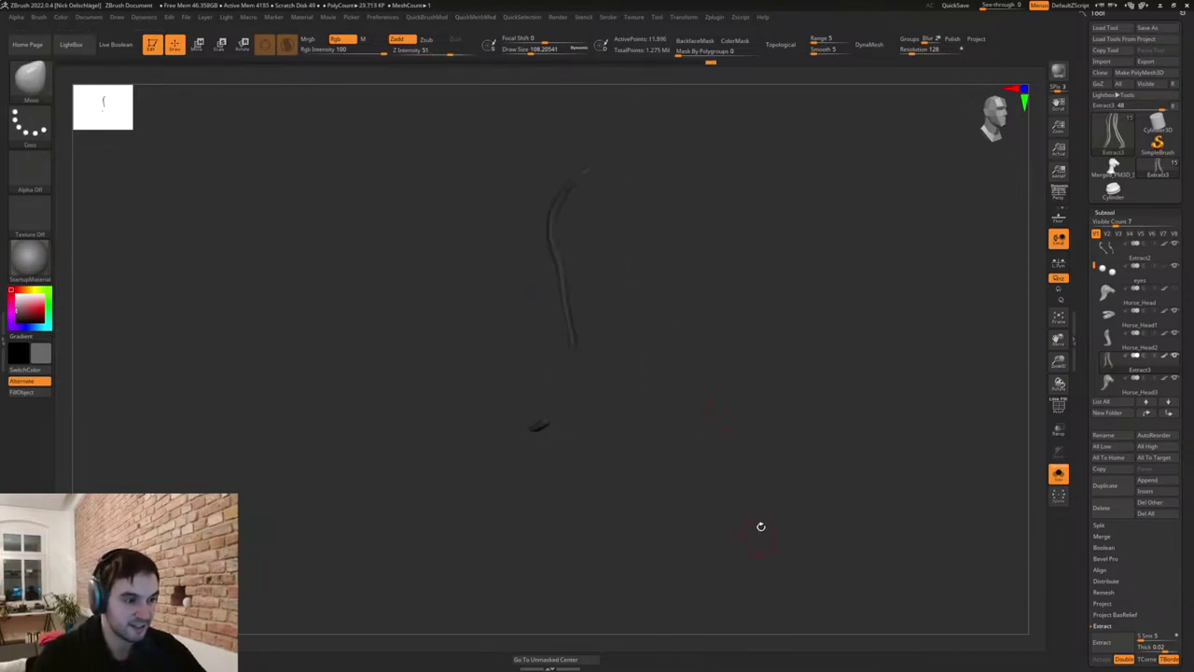
mouse_move(691, 491)
ctrl+shift+mouse_down()
mouse_move(705, 500)
mouse_move(692, 433)
ctrl+shift+mouse_up()
mouse_move(685, 329)
ctrl+mouse_down()
mouse_move(688, 360)
mouse_move(743, 361)
ctrl+mouse_up()
ctrl+alt+shift+drag(682, 417, 744, 379)
key(2)
click(735, 616)
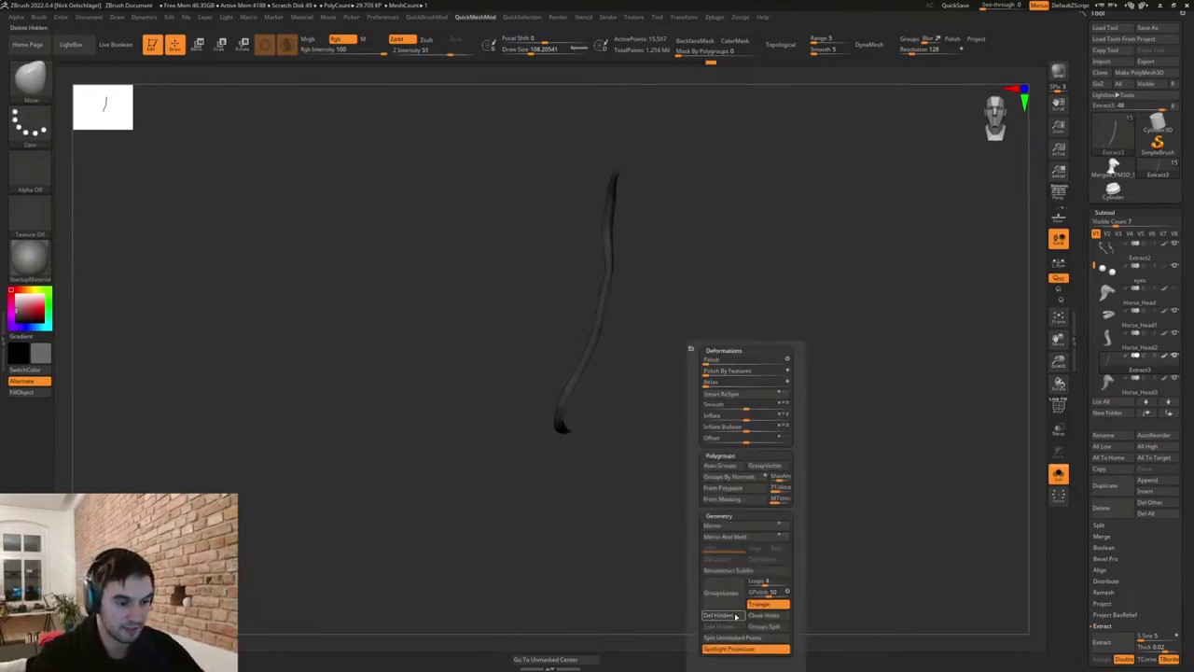
Show the whole model again and apply Mirror And Weld to copy the cleaned stripe to the opposite side.
click(1054, 473)
key(2)
click(769, 534)
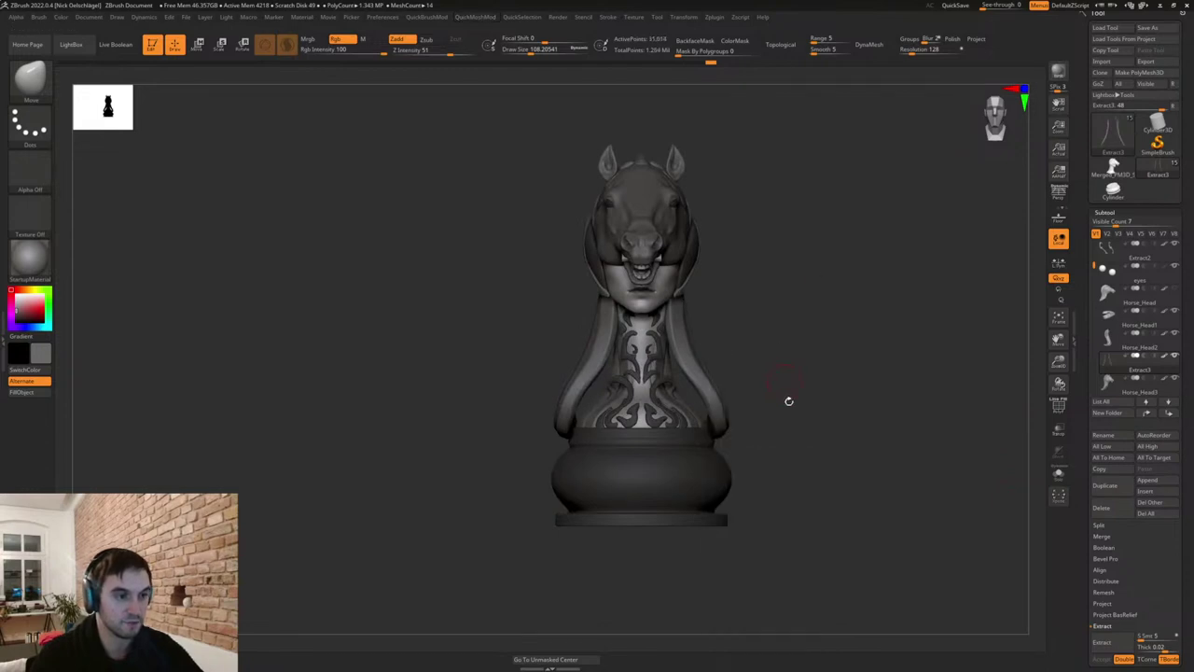
Inspect the mirrored stripes and the overall shape of the knight piece from several angles.
drag(788, 401, 812, 504)
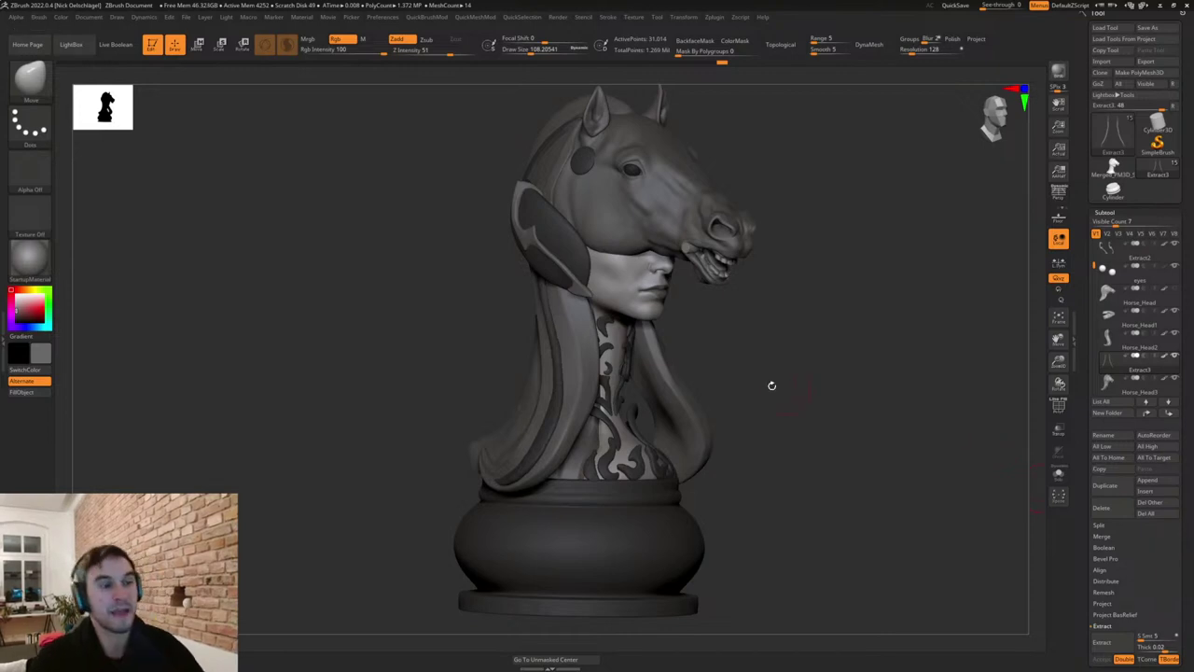
drag(772, 385, 875, 496)
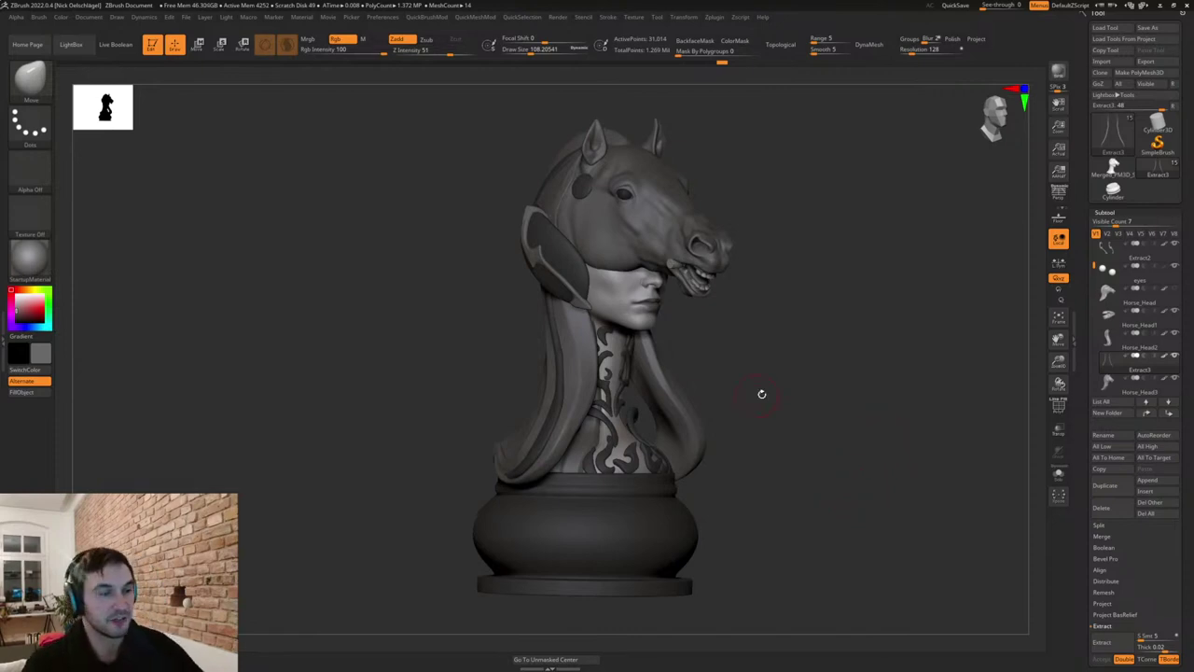
drag(762, 394, 784, 421)
mouse_move(773, 482)
mouse_down()
mouse_move(747, 483)
mouse_move(772, 473)
mouse_up()
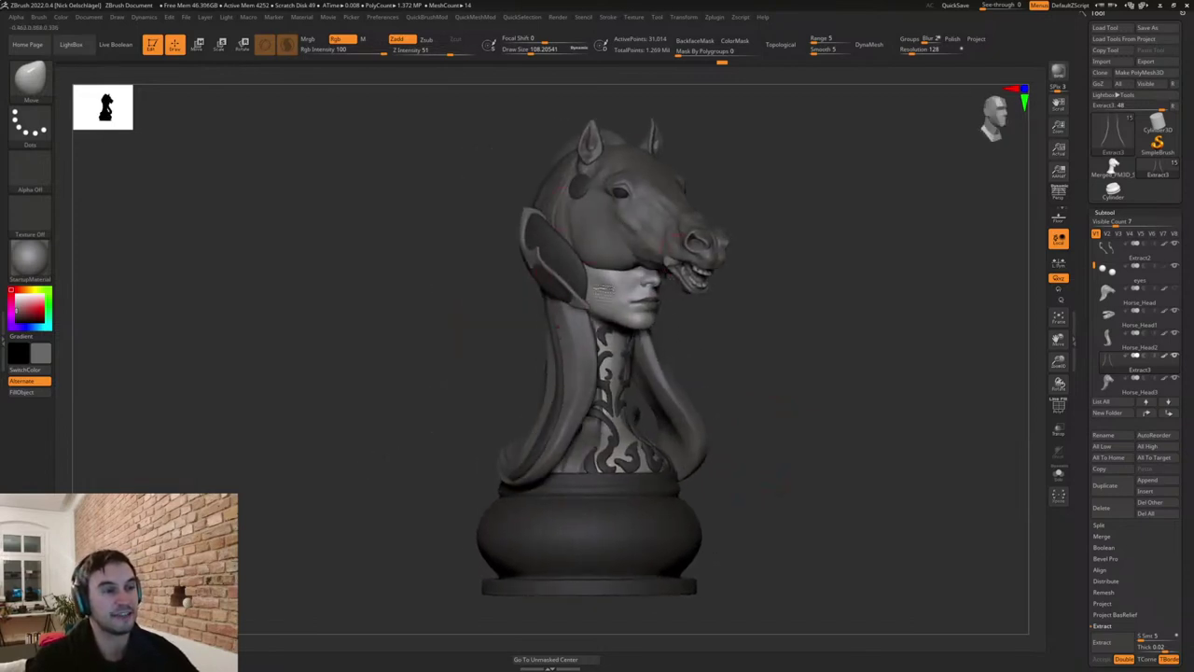
mouse_move(729, 362)
mouse_down()
mouse_move(747, 395)
mouse_move(813, 419)
mouse_move(866, 472)
mouse_move(840, 525)
mouse_move(826, 480)
mouse_move(815, 560)
mouse_move(840, 560)
mouse_up()
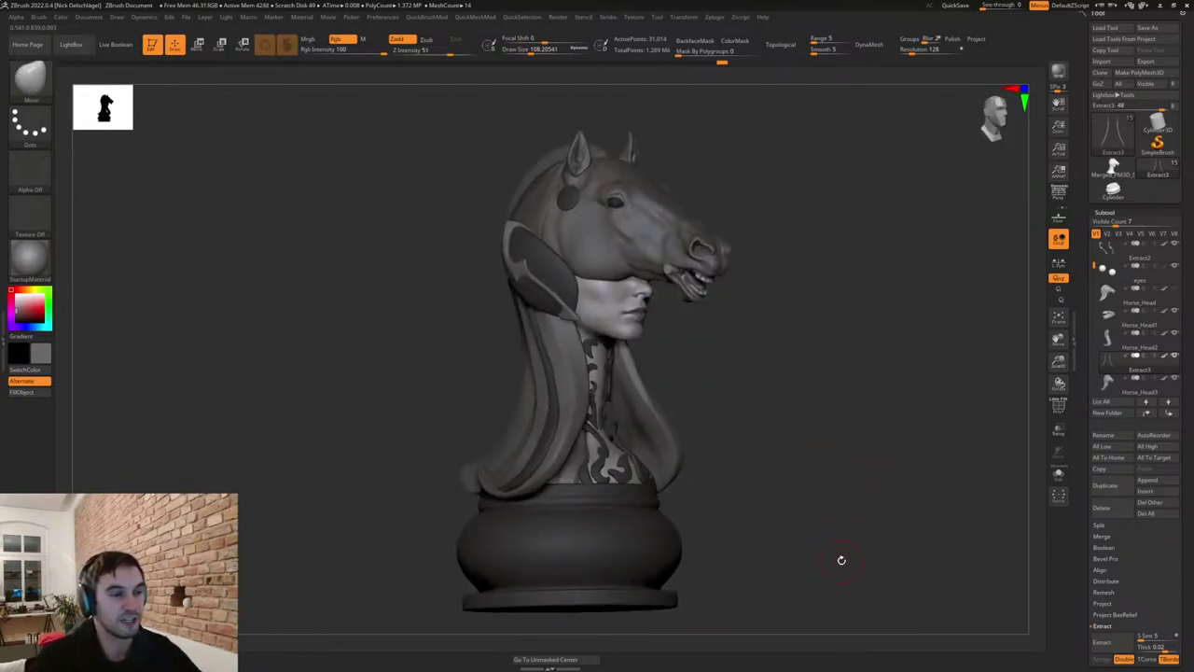
mouse_move(653, 310)
mouse_down()
mouse_move(691, 347)
mouse_move(596, 220)
mouse_up()
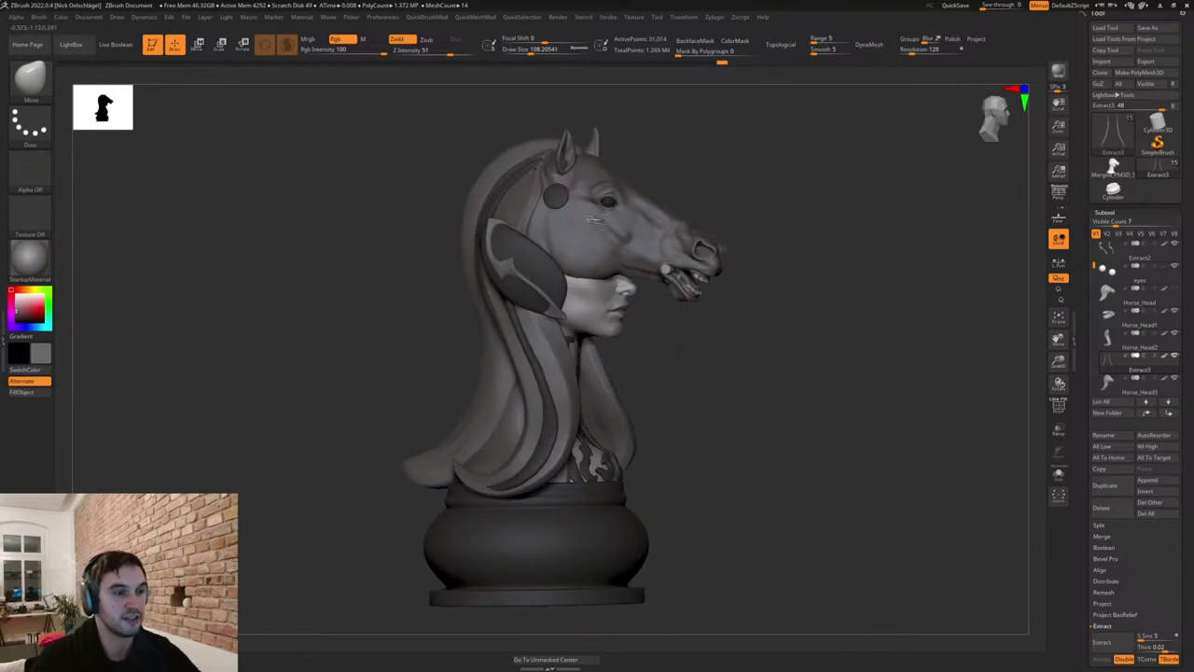
mouse_move(717, 399)
mouse_down()
mouse_move(693, 383)
mouse_move(706, 407)
mouse_move(728, 364)
mouse_move(752, 370)
mouse_up()
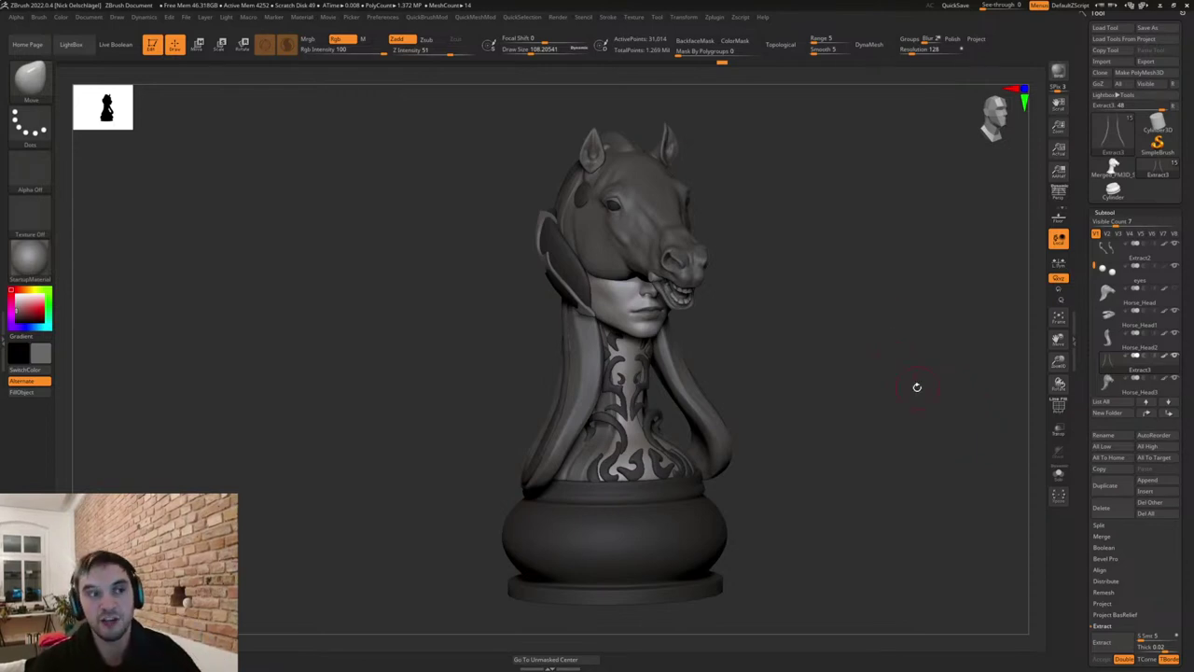
Review the Decimation Master options and examine the overall shape of the knight piece from several angles.
click(714, 17)
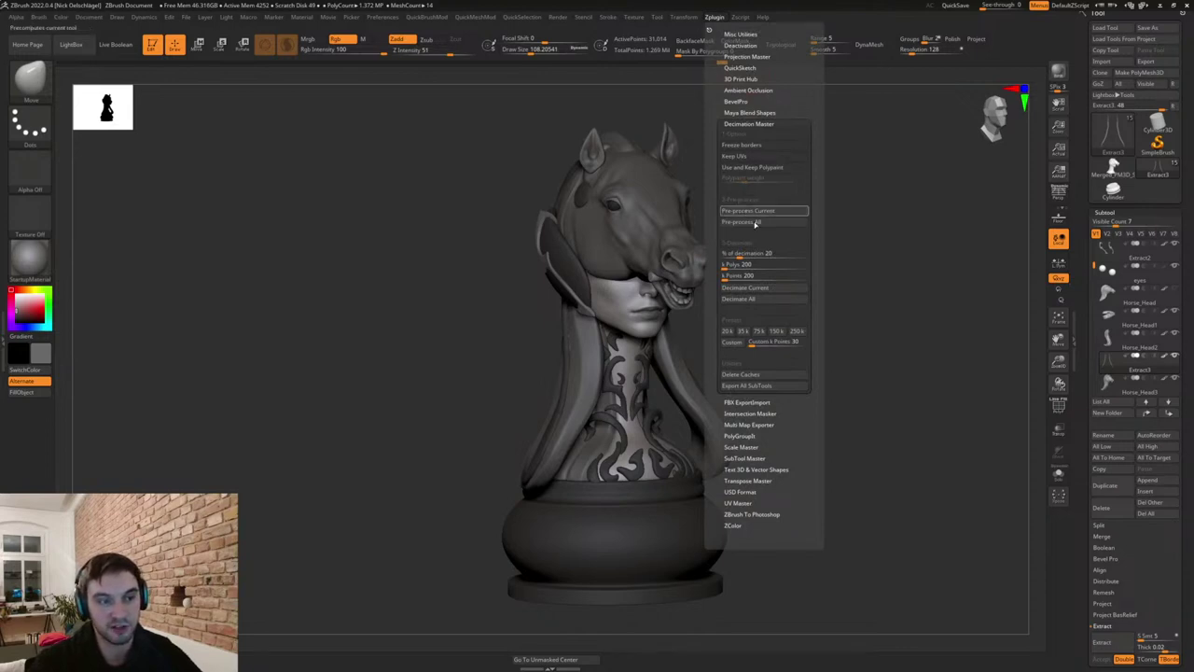
click(743, 289)
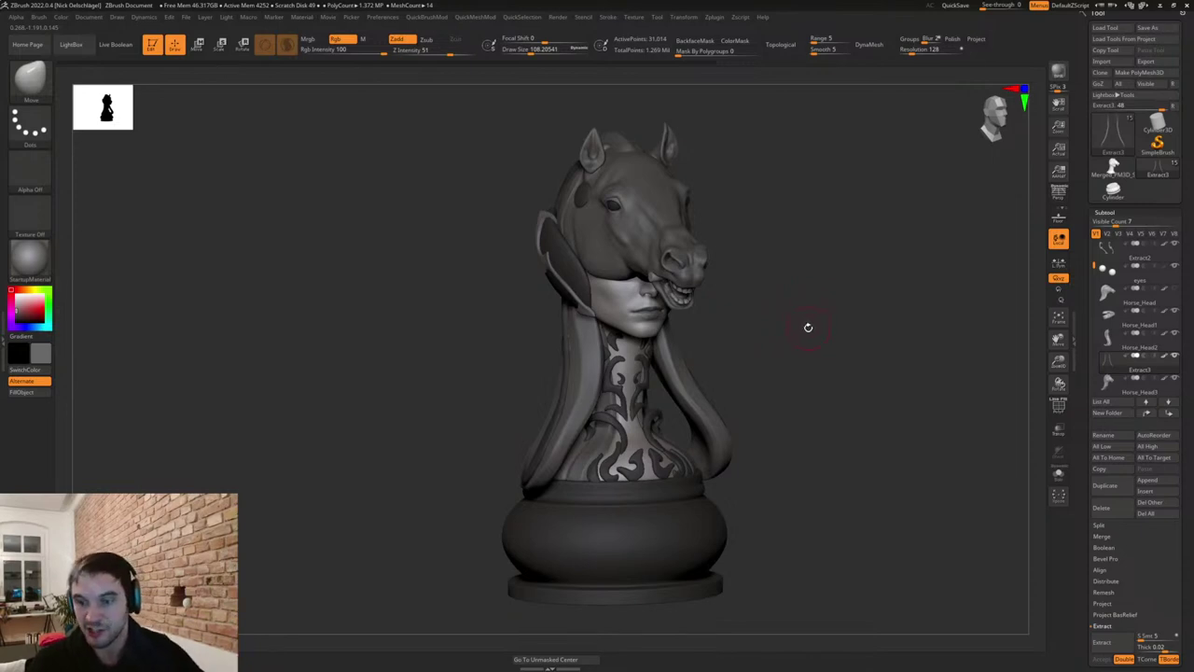
drag(756, 260, 783, 285)
drag(755, 333, 776, 336)
mouse_move(513, 247)
mouse_down()
mouse_move(719, 376)
mouse_move(813, 387)
mouse_up()
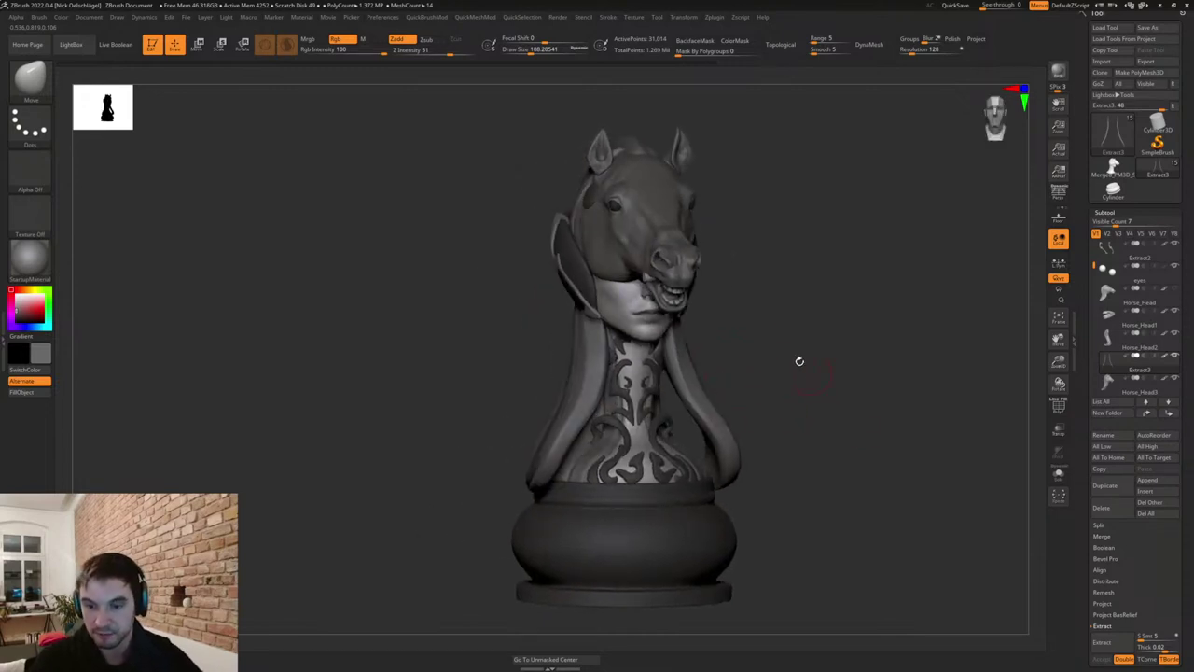
drag(777, 365, 801, 404)
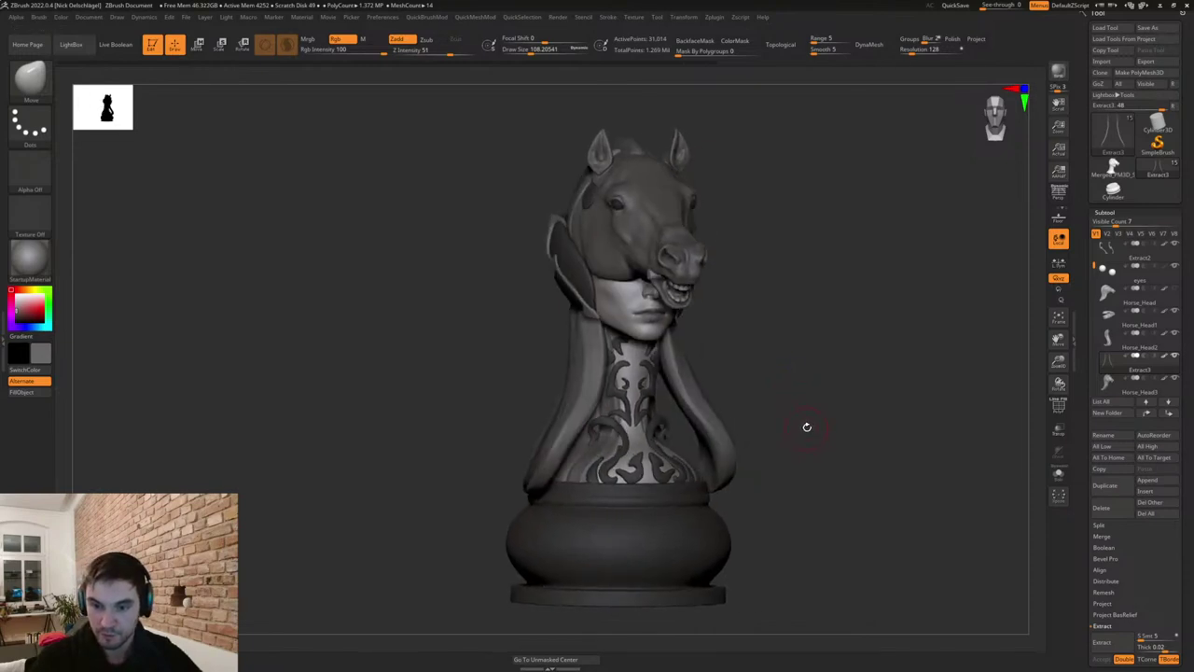
drag(797, 396, 807, 400)
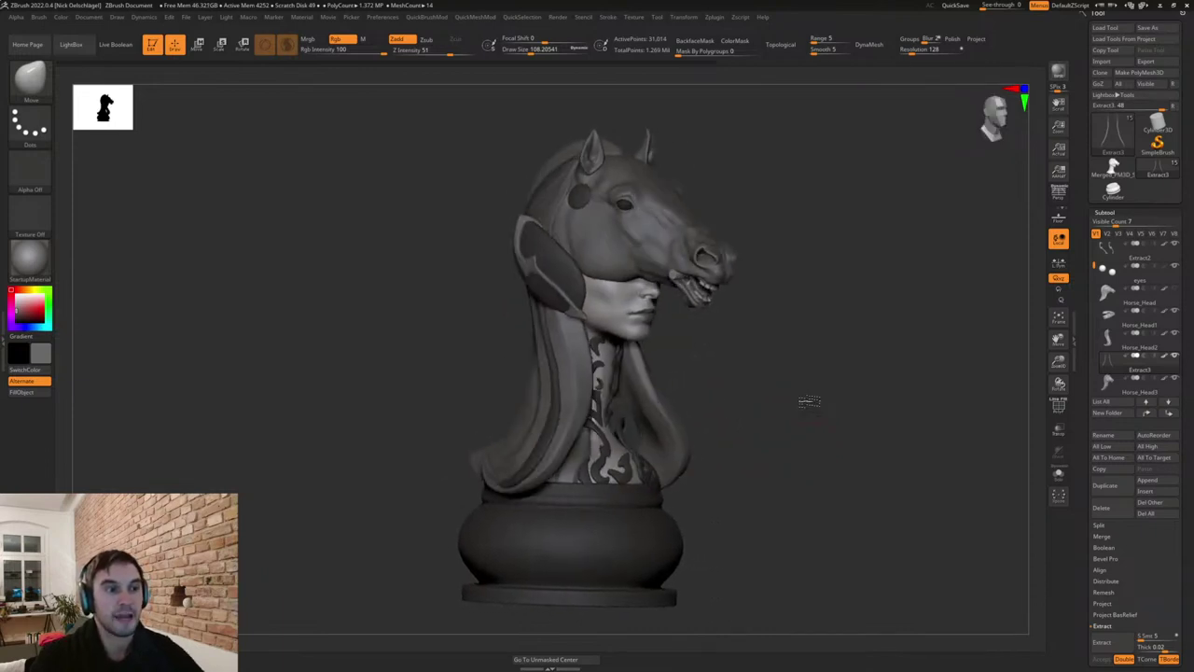
Examine the polygon wireframe of the drape stripe, and make the knight_01 face subtool active.
alt+drag(729, 342, 758, 378)
key(shift+f)
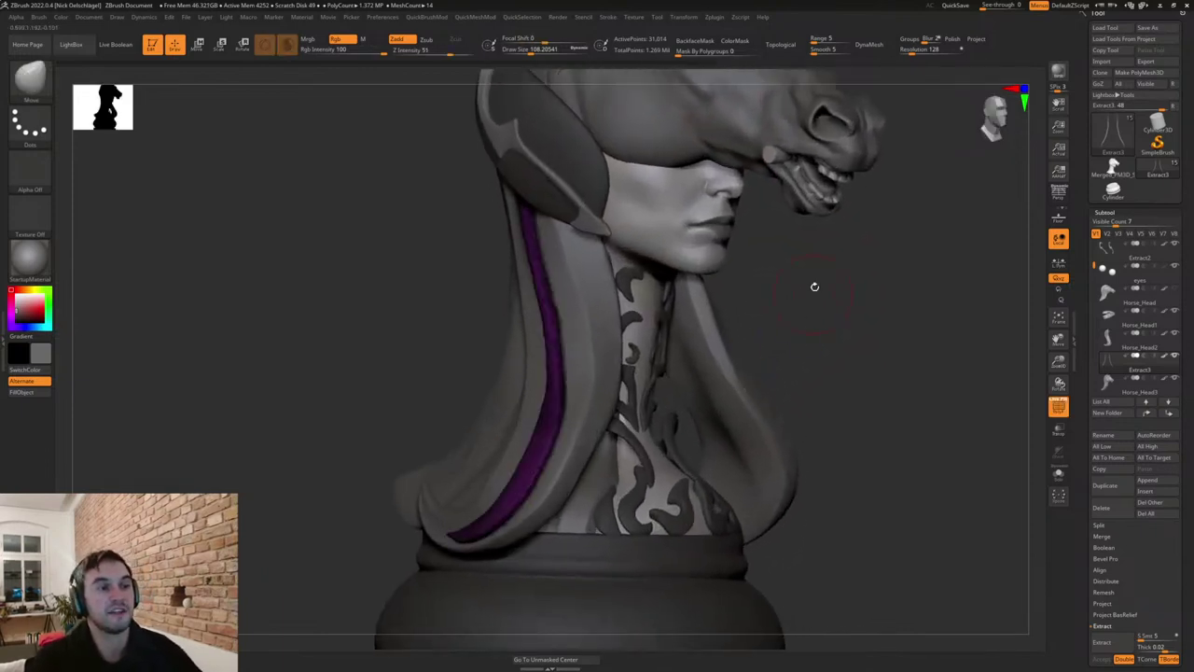
alt+drag(813, 285, 845, 420)
alt+click(683, 294)
key(shift+f)
Examine the mesh density of the face close up around the lips, reducing the brush draw size to about 9.4.
alt+drag(933, 421, 779, 448)
drag(867, 443, 746, 444)
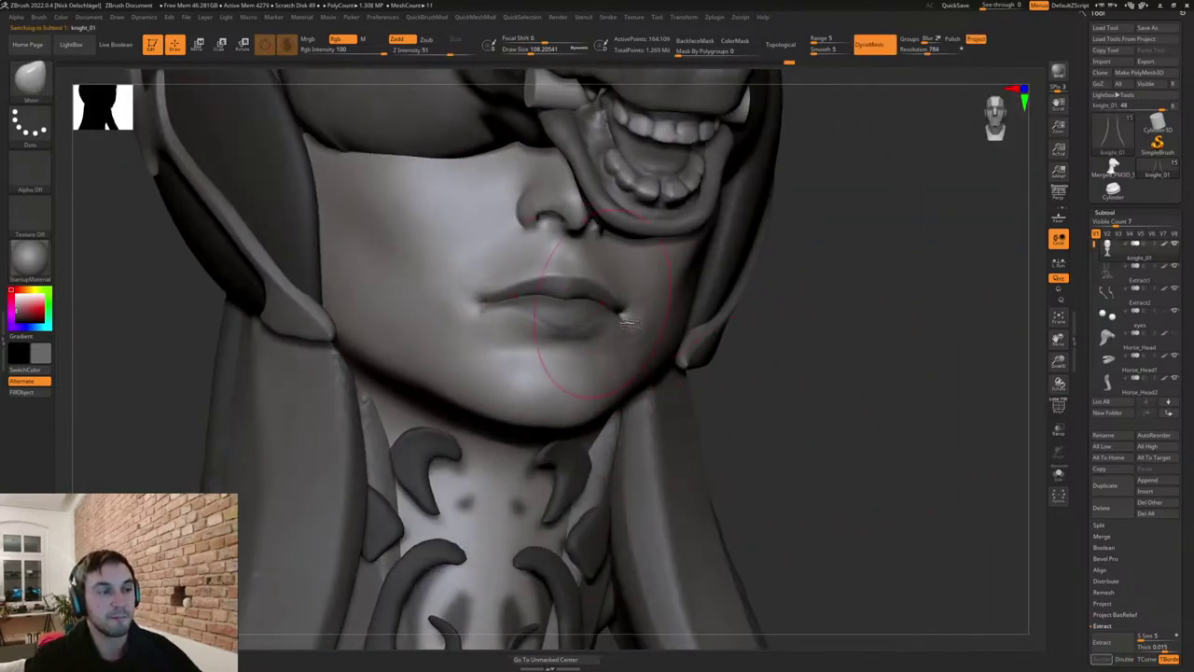
drag(770, 388, 737, 397)
key(shift+f)
mouse_move(557, 309)
alt+right_down()
mouse_move(674, 491)
mouse_move(634, 403)
alt+right_up()
alt+right_drag(591, 295, 647, 387)
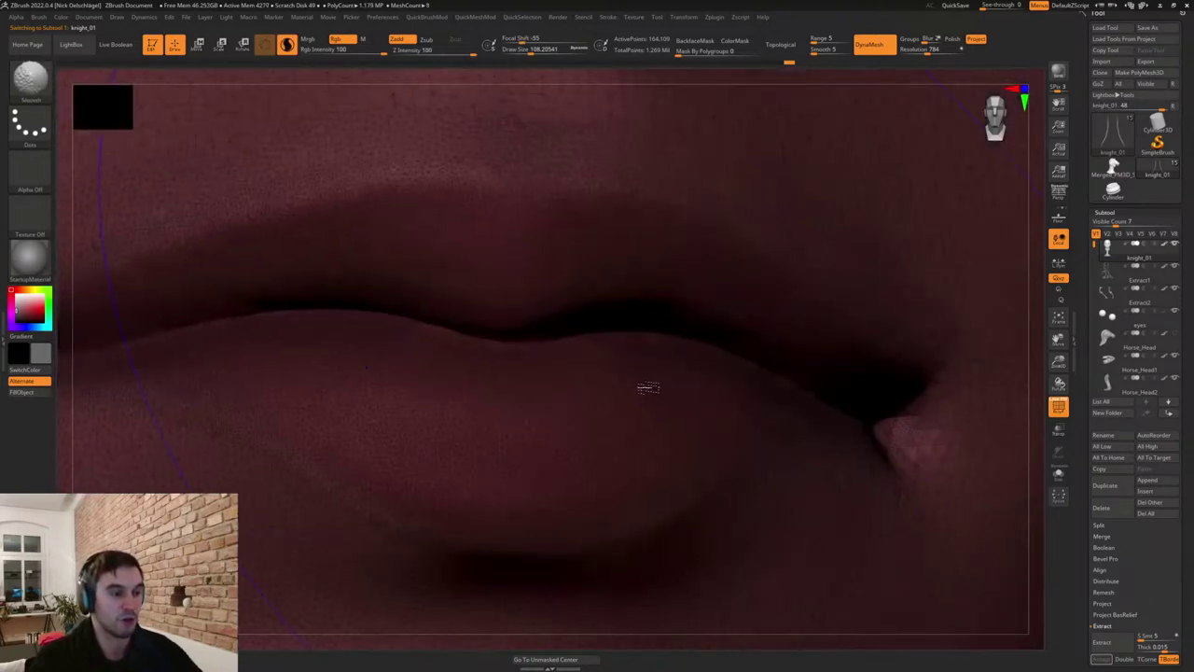
key(shift+f)
key(s)
drag(551, 280, 531, 281)
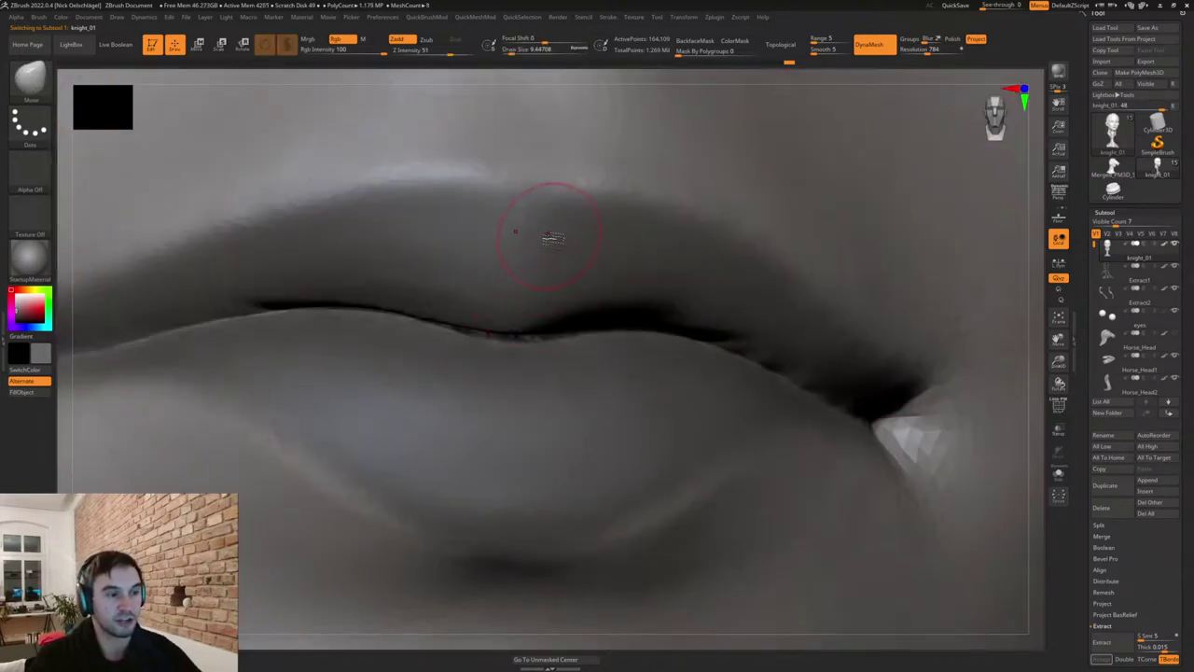
mouse_move(562, 241)
alt+right_down()
mouse_move(565, 258)
mouse_move(648, 281)
mouse_move(621, 254)
mouse_move(637, 246)
mouse_move(650, 273)
mouse_move(640, 299)
mouse_move(588, 201)
alt+right_up()
right_drag(597, 242, 612, 179)
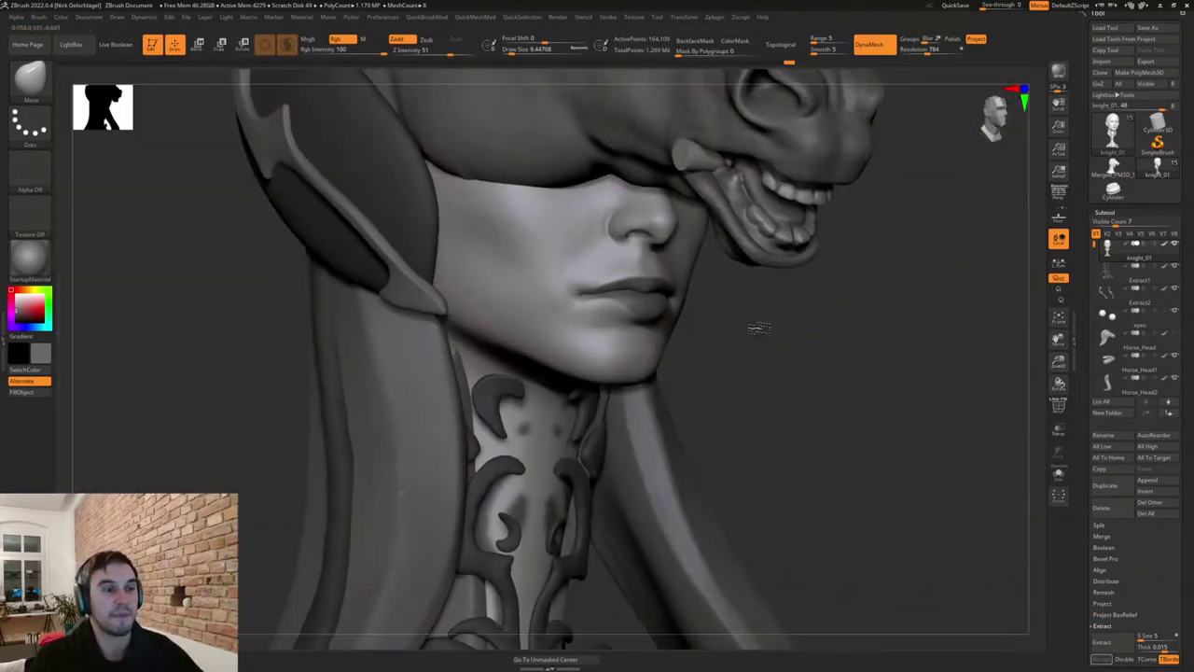
Examine the whole knight piece from the front and side, and pick the horse head subtool.
alt+right_drag(757, 328, 795, 404)
right_drag(734, 344, 760, 352)
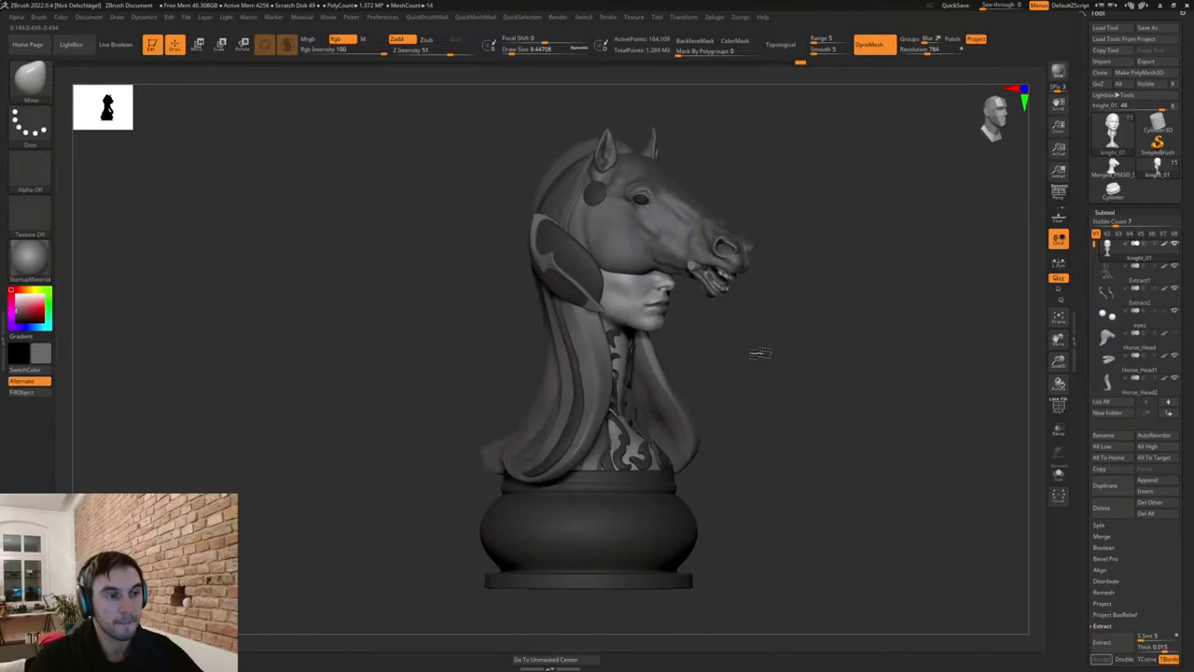
right_drag(762, 447, 815, 454)
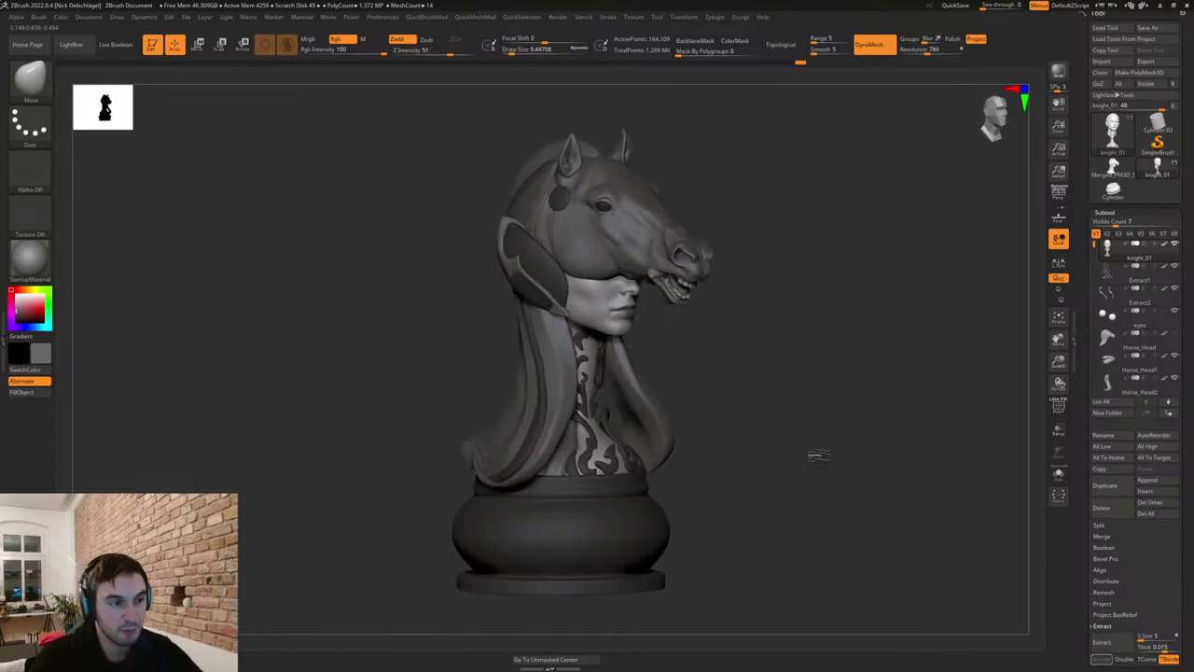
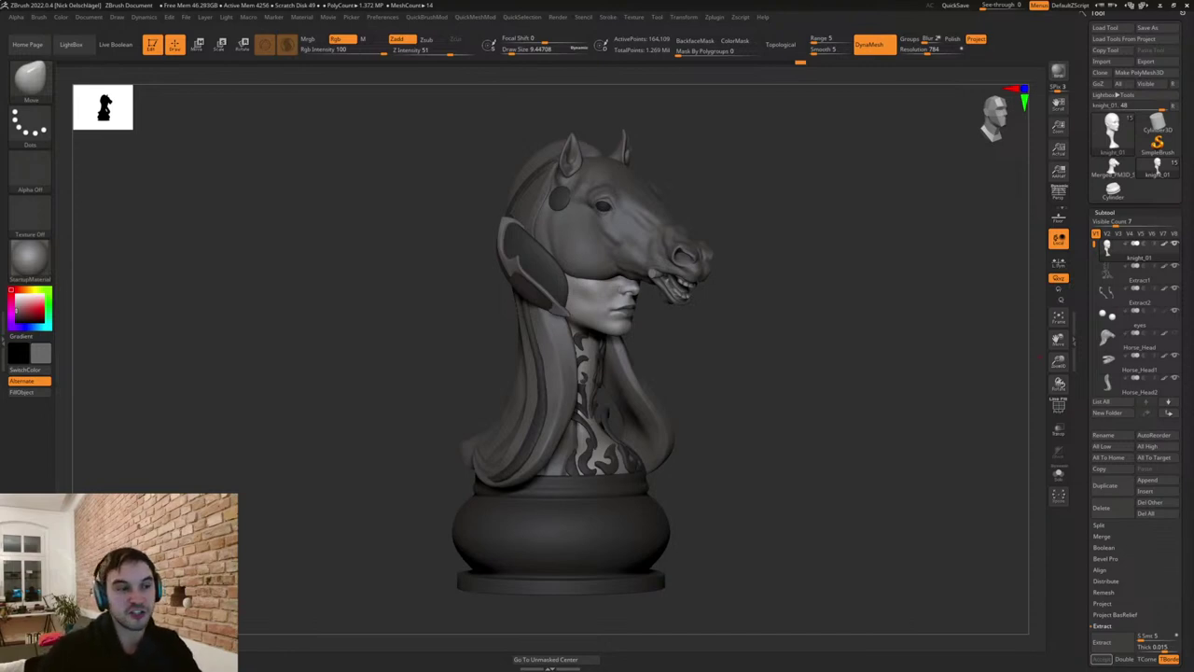
mouse_move(694, 374)
mouse_down()
mouse_move(719, 361)
mouse_move(693, 368)
mouse_up()
mouse_move(755, 394)
shift+mouse_down()
mouse_move(781, 387)
mouse_move(806, 422)
shift+mouse_up()
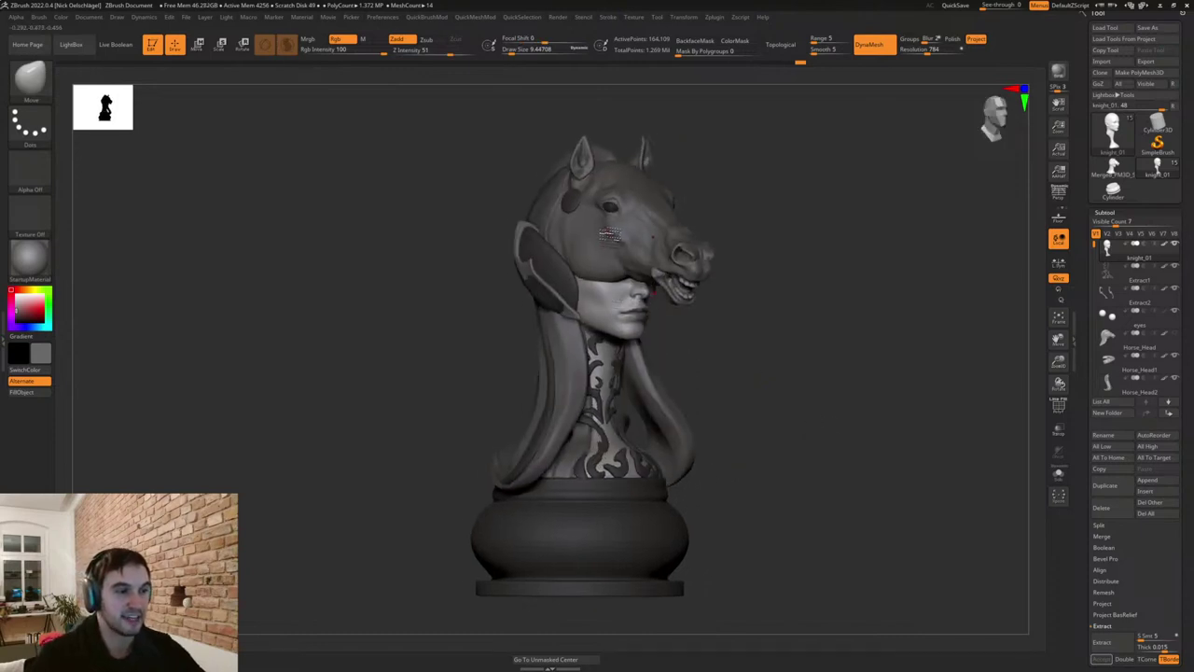
alt+click(610, 229)
drag(728, 247, 752, 224)
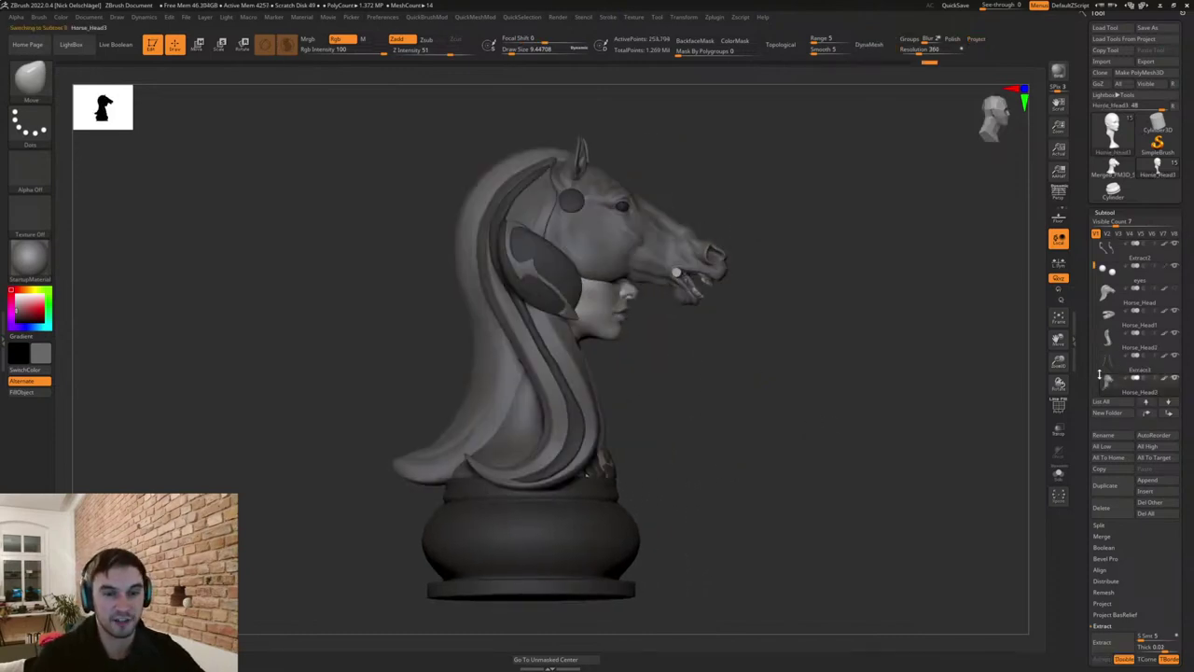
drag(815, 380, 828, 363)
drag(733, 402, 684, 412)
Select the rounded Cylinder1 base of the chess piece and duplicate the subtool.
alt+drag(797, 502, 766, 477)
alt+click(650, 495)
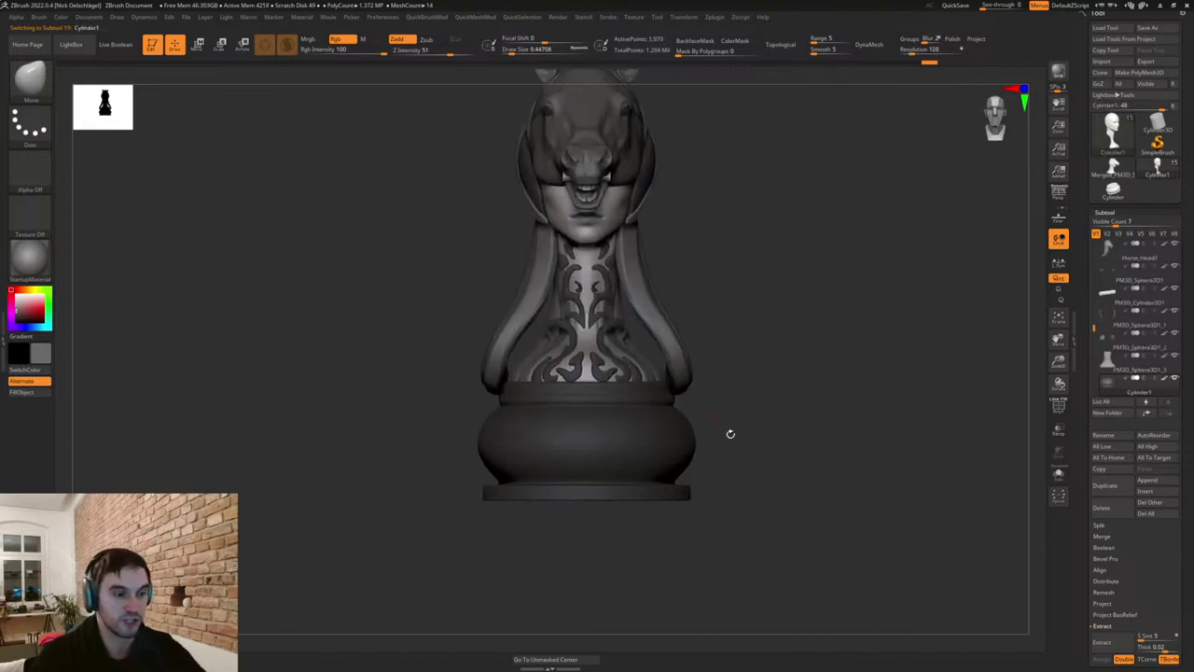
alt+drag(730, 432, 802, 509)
alt+drag(872, 420, 712, 425)
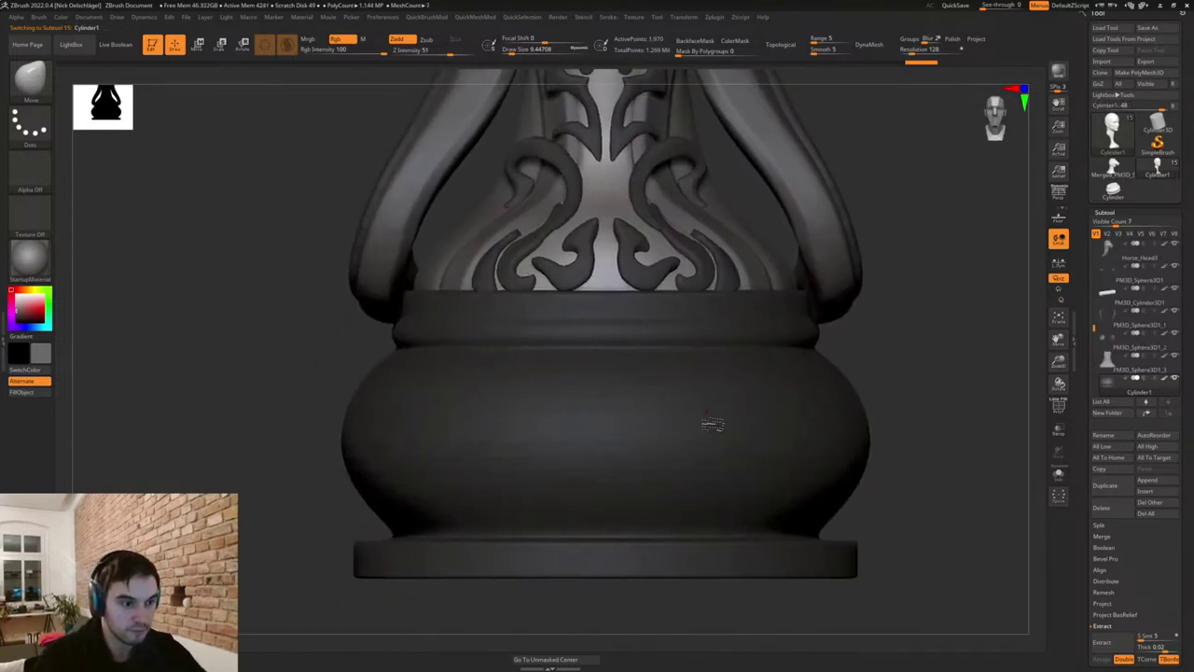
click(1113, 489)
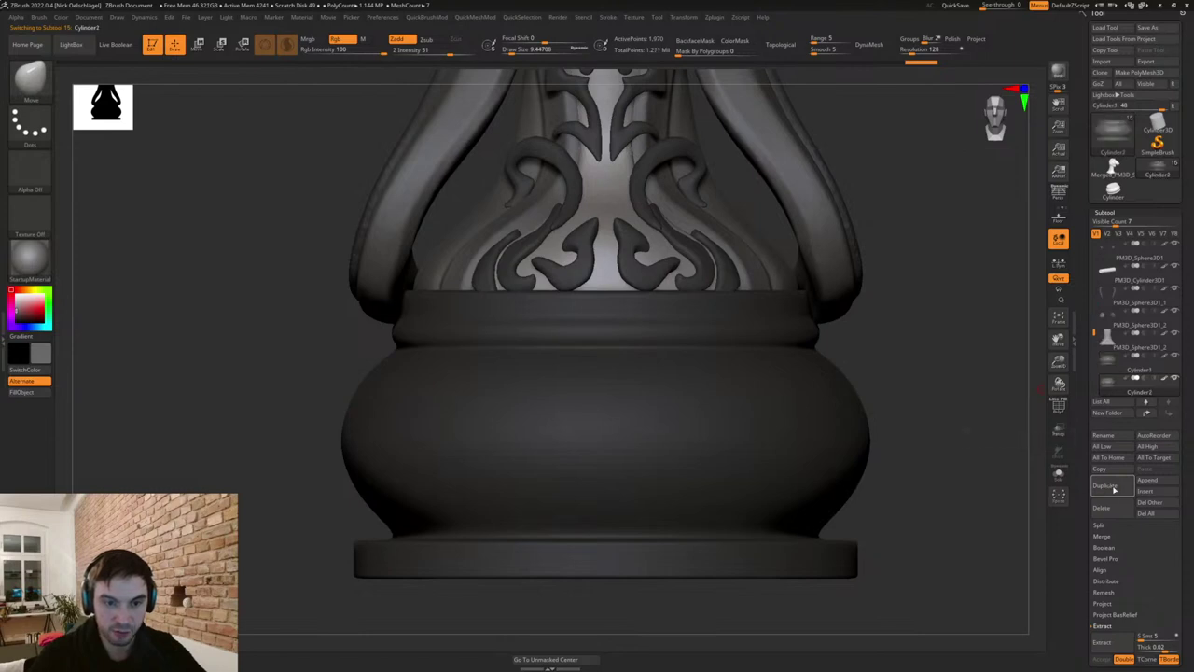
Subdivide the Cylinder2 base up to subdivision level 6 and delete its lower subdivision levels.
click(1105, 213)
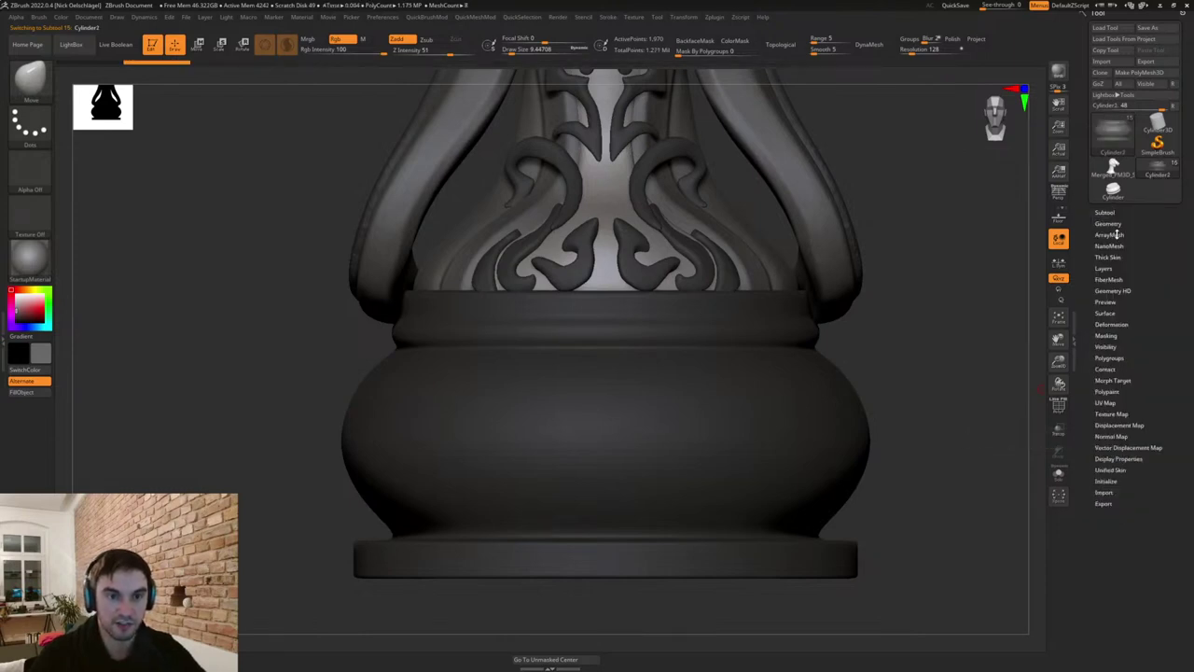
click(1108, 224)
click(1108, 224)
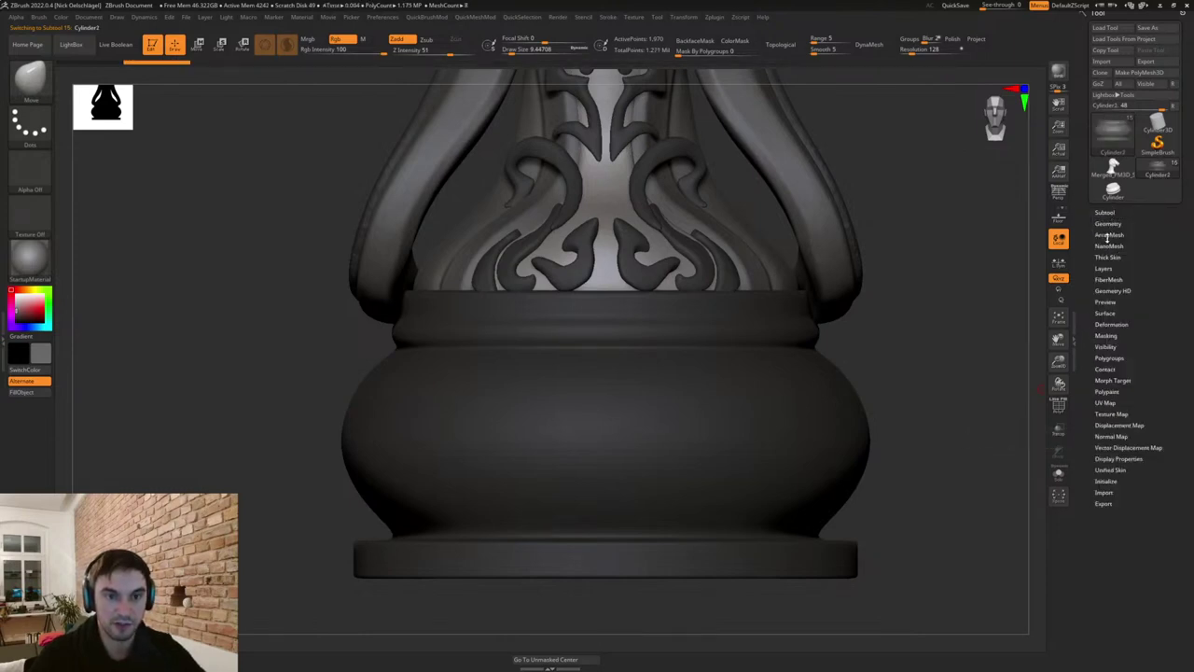
click(1109, 224)
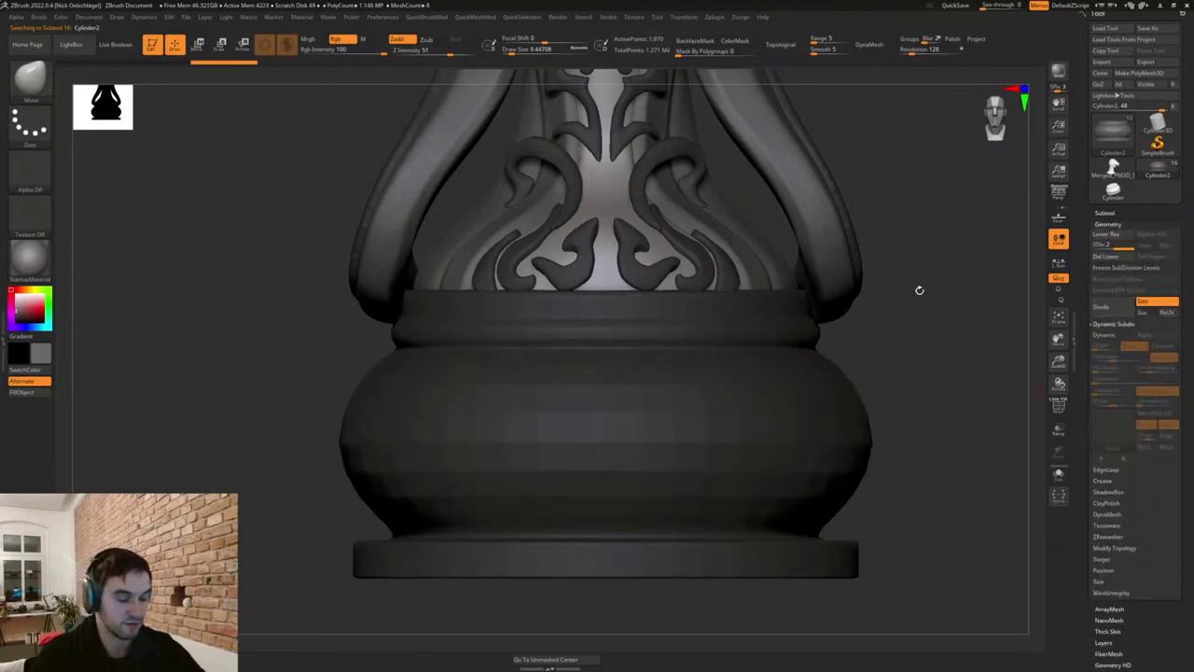
key(ctrl+d)
key(ctrl+d)
key(ctrl+d)
key(ctrl+d)
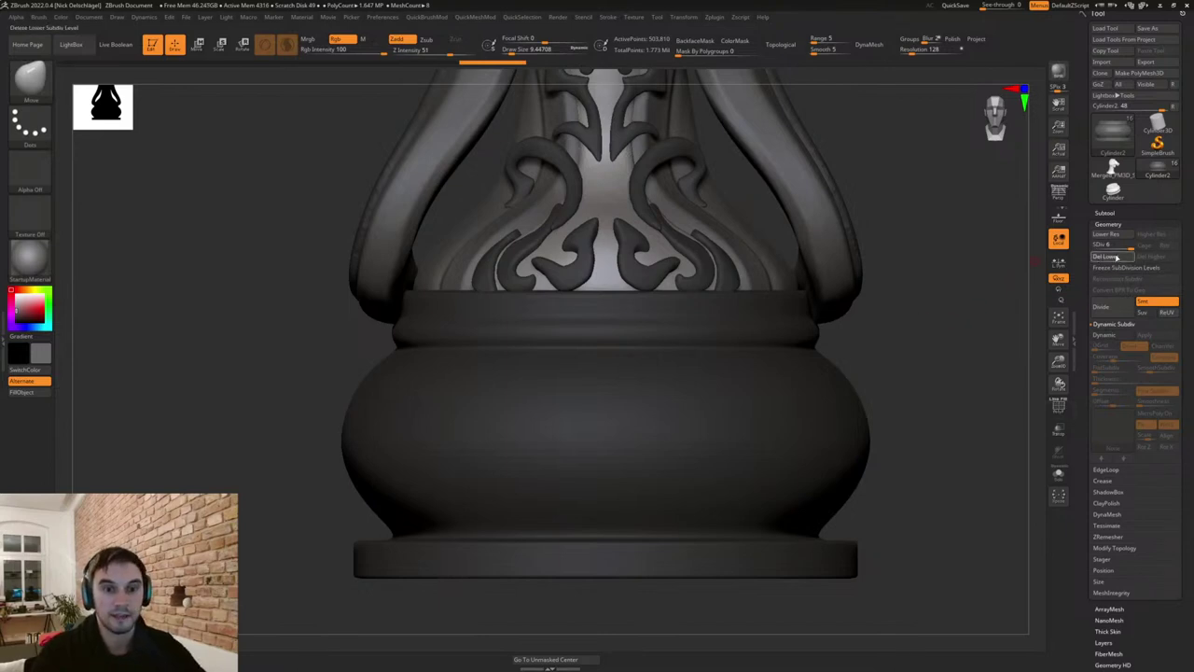
click(1111, 257)
Check the wireframe of the subdivided base and try out a mask on its front.
key(shift+f)
key(shift+f)
ctrl+drag(600, 374, 647, 449)
ctrl+drag(884, 452, 893, 460)
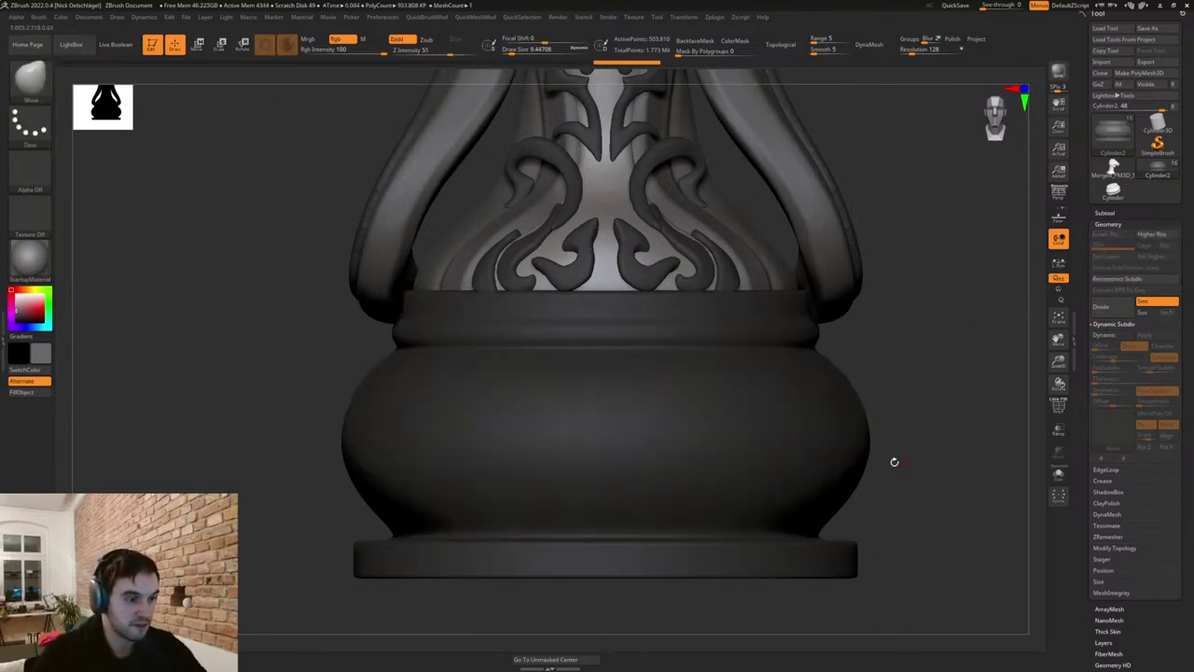
Hide the original Cylinder1 base and make the dense Cylinder2 copy the active subtool.
click(1115, 212)
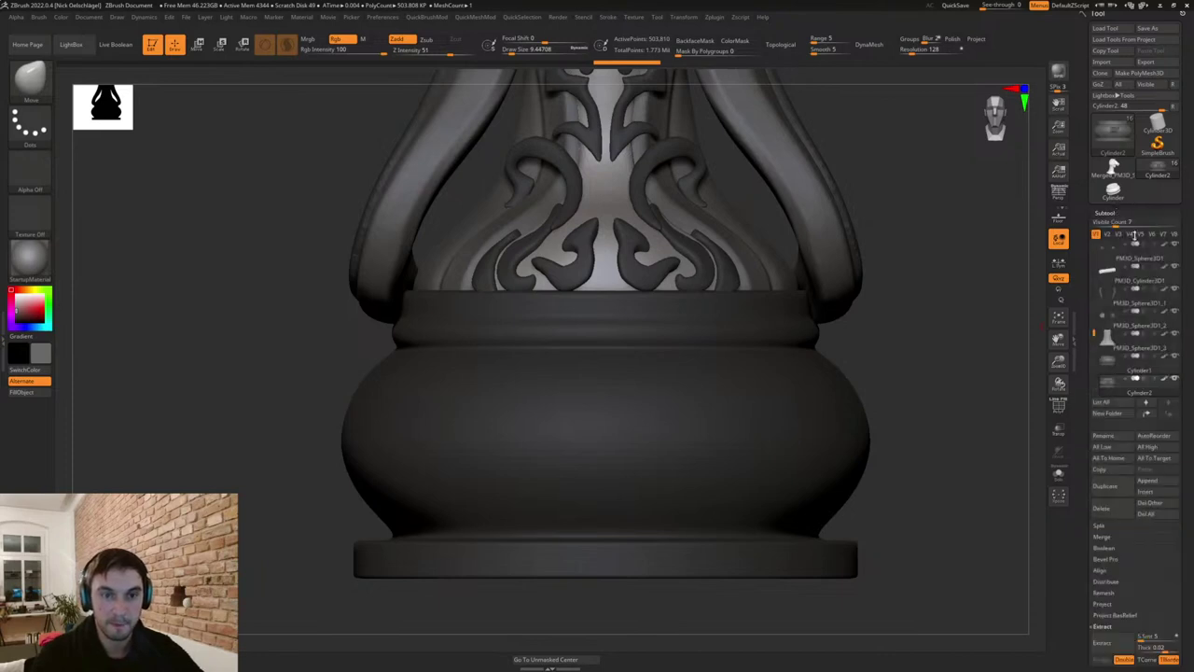
click(1164, 363)
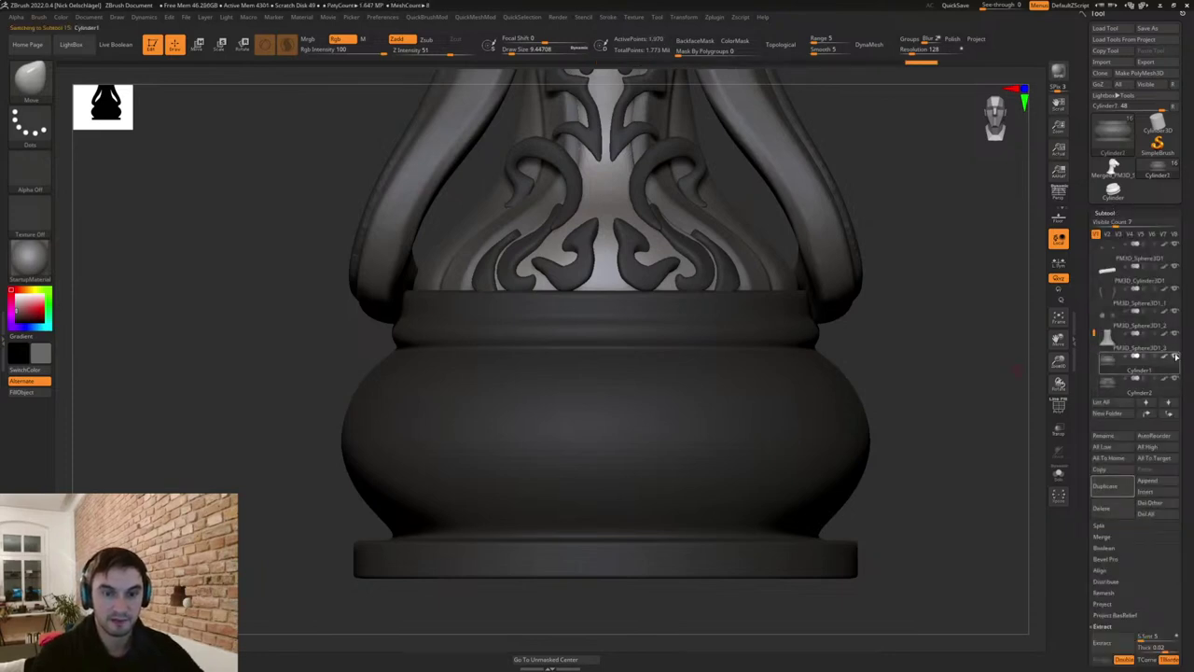
click(1176, 356)
click(1140, 384)
Try a freeform lasso mask on the front of the Cylinder2 base and clear it.
key(ctrl+z)
mouse_move(535, 373)
ctrl+mouse_down()
mouse_move(681, 442)
mouse_move(693, 430)
ctrl+mouse_up()
mouse_move(875, 453)
mouse_down()
mouse_move(931, 460)
mouse_move(931, 521)
mouse_up()
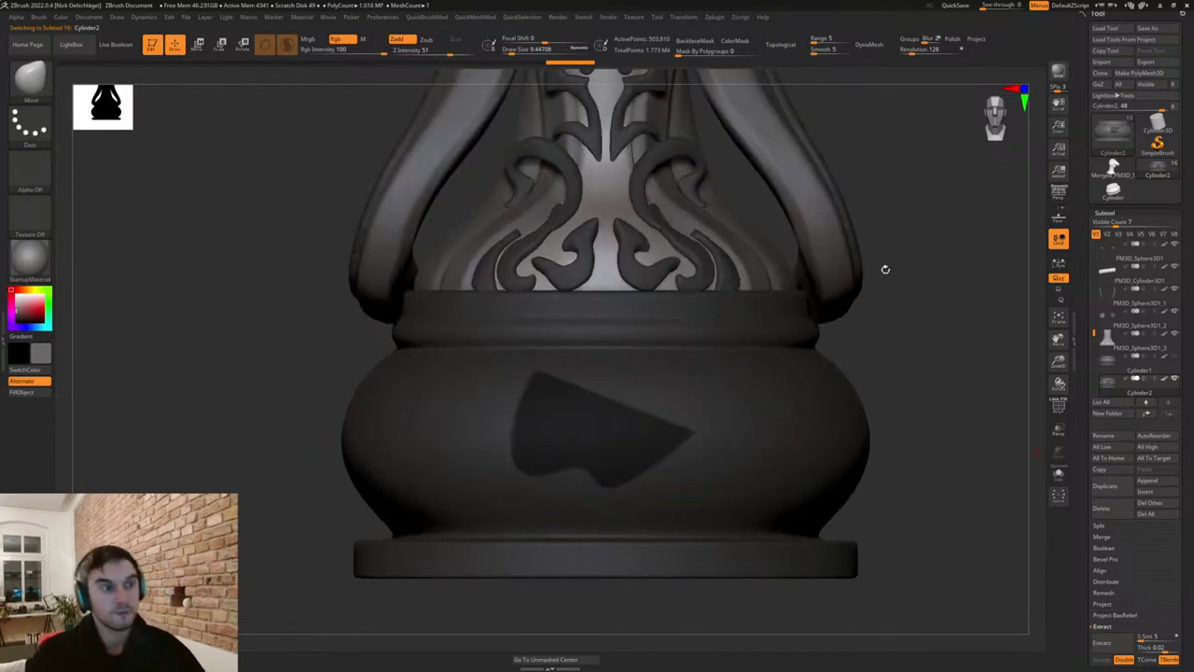
alt+drag(917, 382, 903, 428)
drag(816, 475, 807, 544)
drag(809, 467, 946, 443)
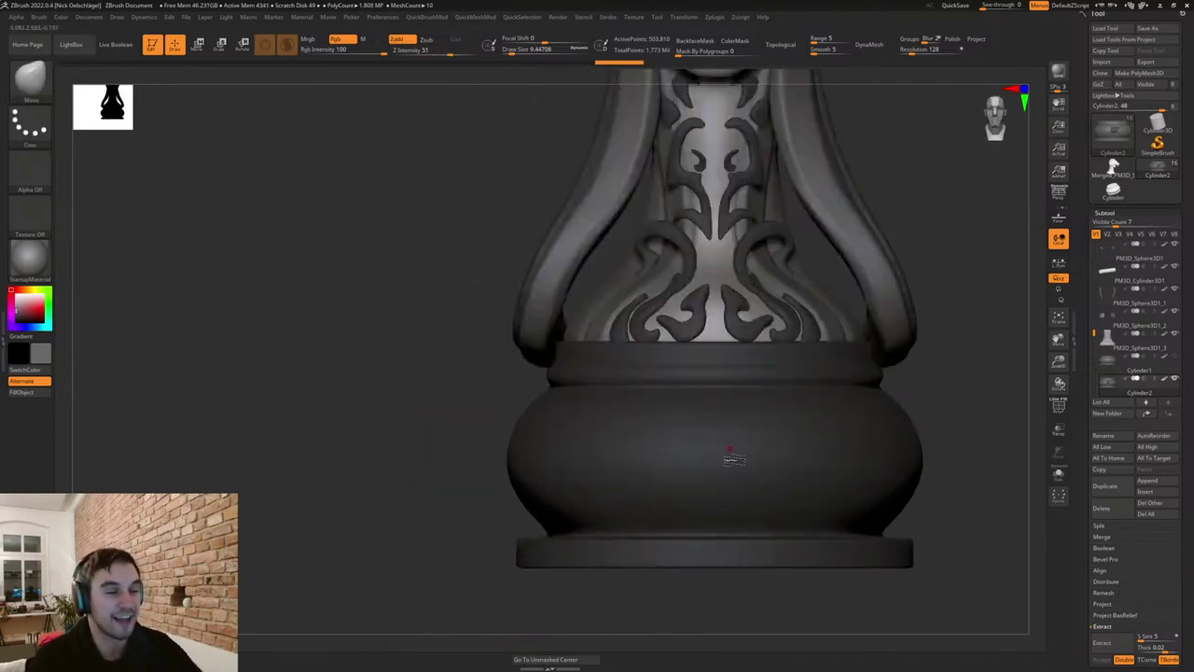
Lasso-mask a symmetrical lotus motif with a tall central petal and side leaves on the front of the base.
mouse_move(936, 375)
alt+mouse_down()
mouse_move(853, 376)
mouse_move(847, 389)
mouse_move(801, 394)
alt+mouse_up()
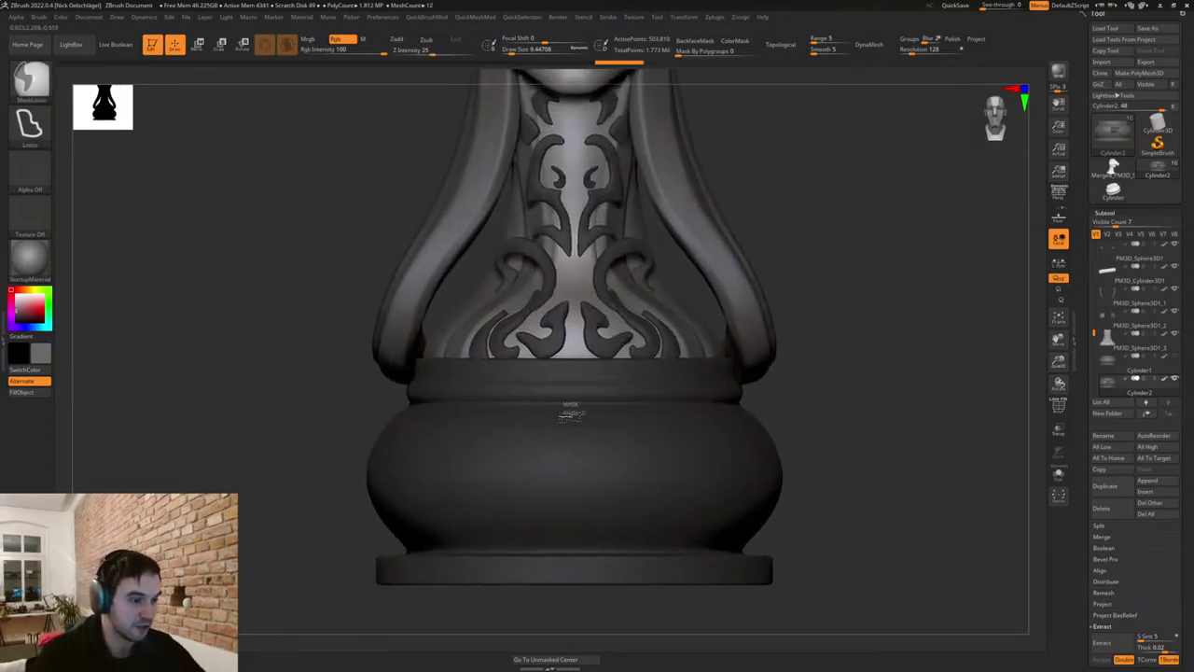
mouse_move(547, 469)
ctrl+mouse_down()
mouse_move(504, 452)
mouse_move(524, 523)
mouse_move(543, 548)
mouse_move(612, 560)
mouse_move(539, 518)
mouse_move(505, 534)
mouse_move(598, 539)
ctrl+mouse_up()
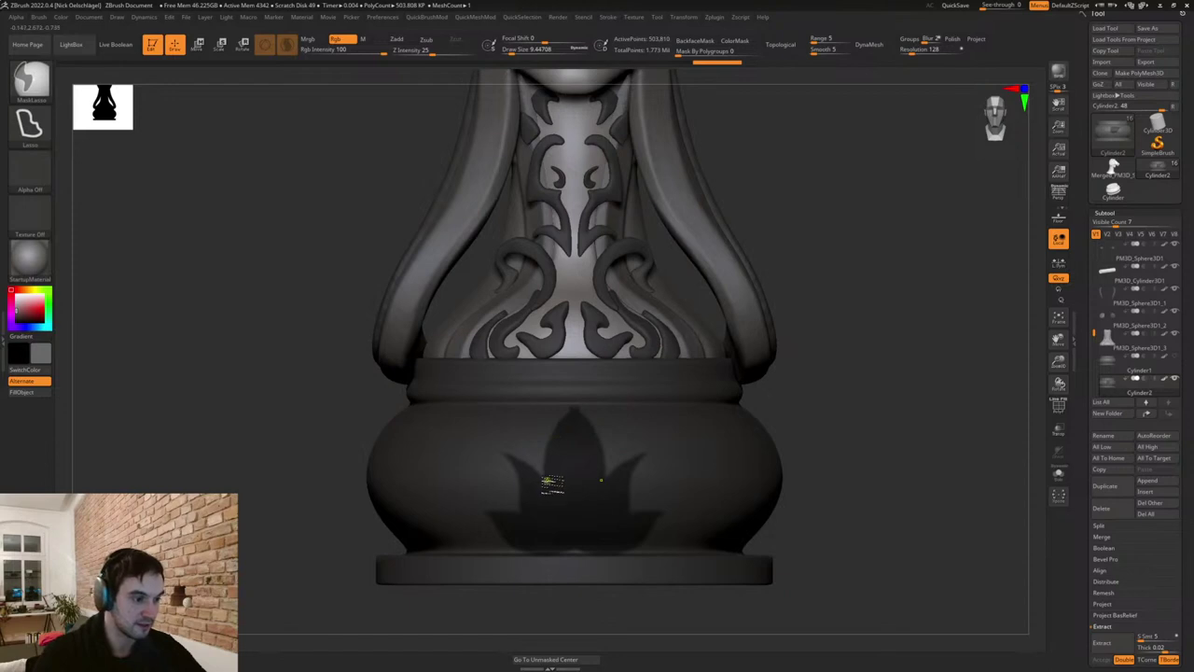
mouse_move(549, 480)
ctrl+mouse_down()
mouse_move(546, 427)
mouse_move(569, 401)
mouse_move(575, 445)
ctrl+mouse_up()
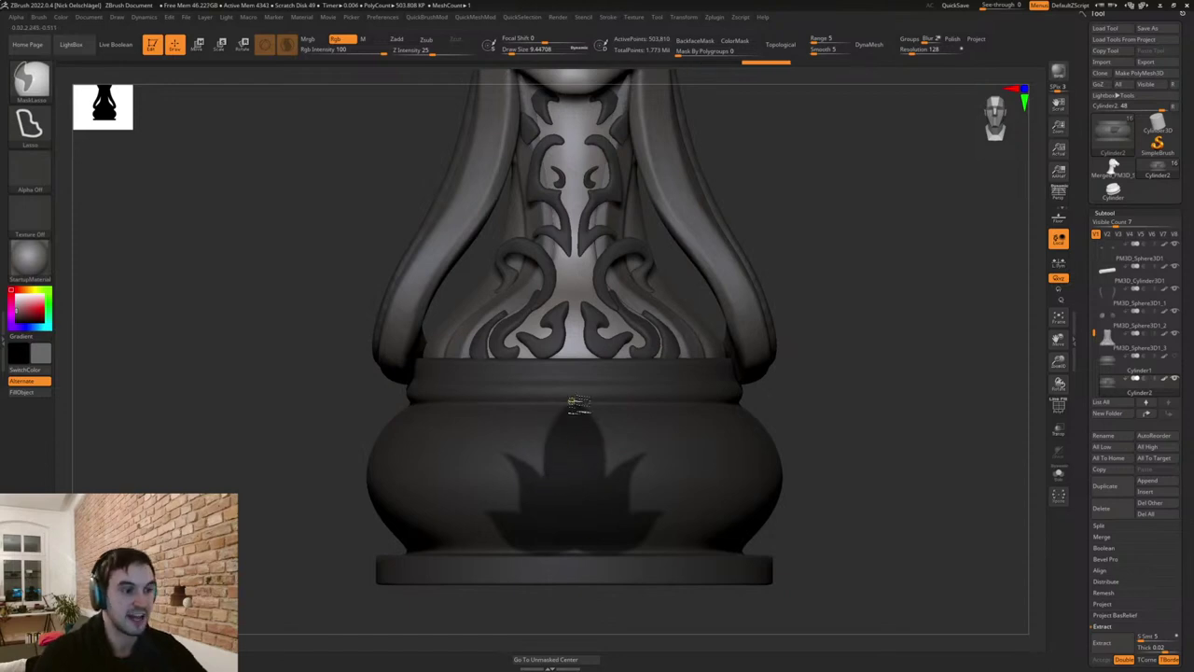
mouse_move(792, 380)
mouse_down()
mouse_move(800, 413)
mouse_move(802, 383)
mouse_up()
key(ctrl)
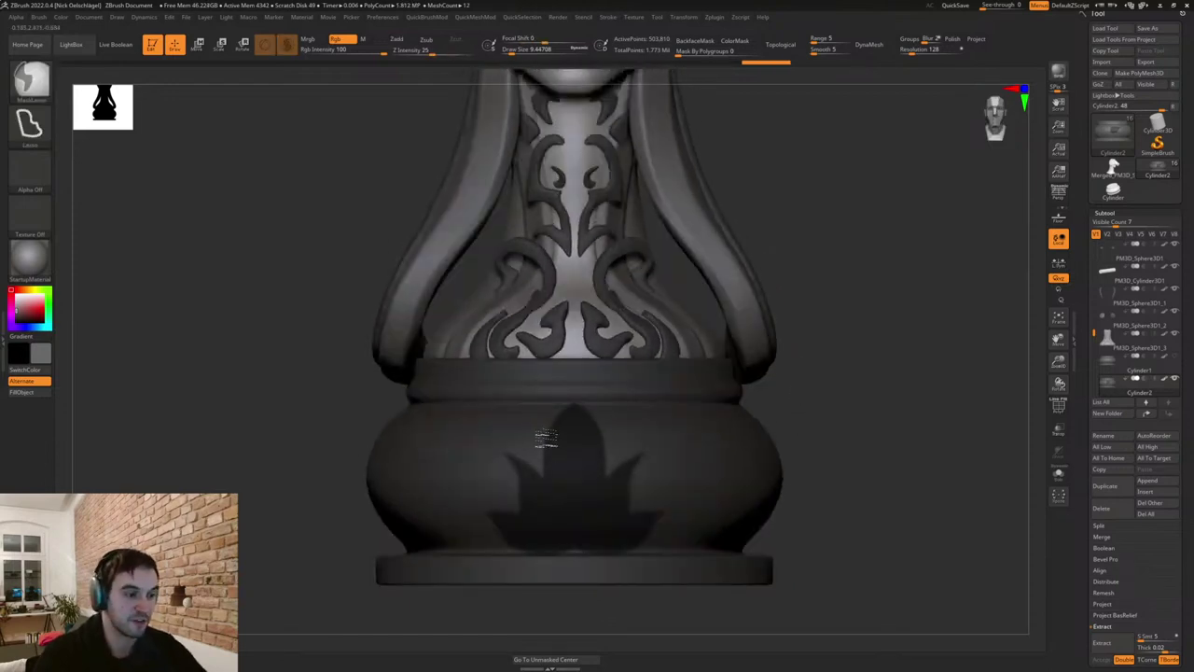
Widen the side petals of the lotus mask, tidy its lower edge, and preview an extraction with thickness 0.02 and smoothing 5.
mouse_move(548, 477)
ctrl+mouse_down()
mouse_move(491, 439)
mouse_move(541, 528)
mouse_move(548, 515)
ctrl+mouse_up()
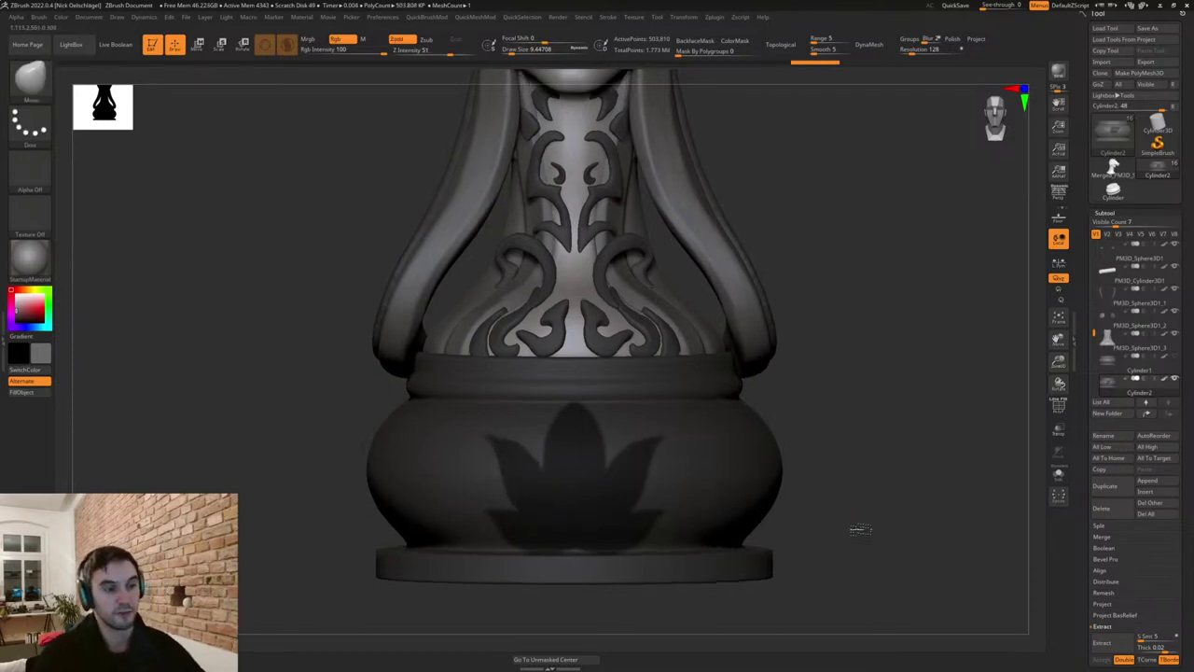
mouse_move(858, 528)
mouse_down()
mouse_move(865, 519)
mouse_move(873, 569)
mouse_move(843, 584)
mouse_up()
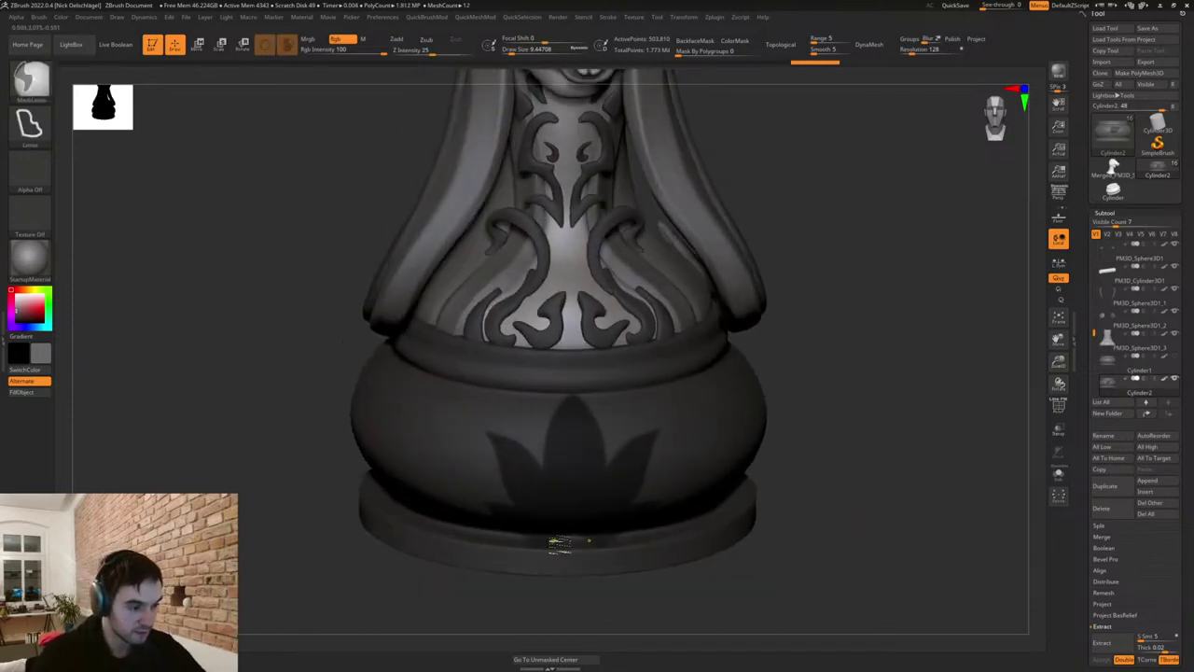
mouse_move(563, 539)
ctrl+mouse_down()
mouse_move(535, 538)
mouse_move(571, 581)
ctrl+mouse_up()
shift+drag(773, 588, 836, 537)
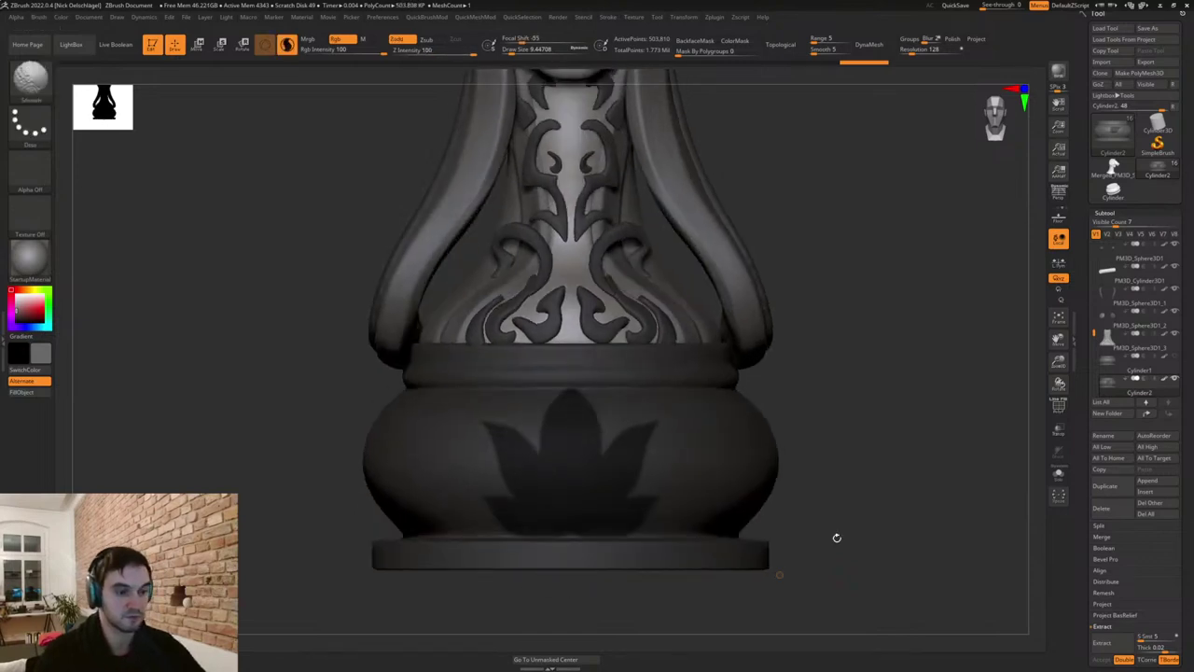
click(1105, 644)
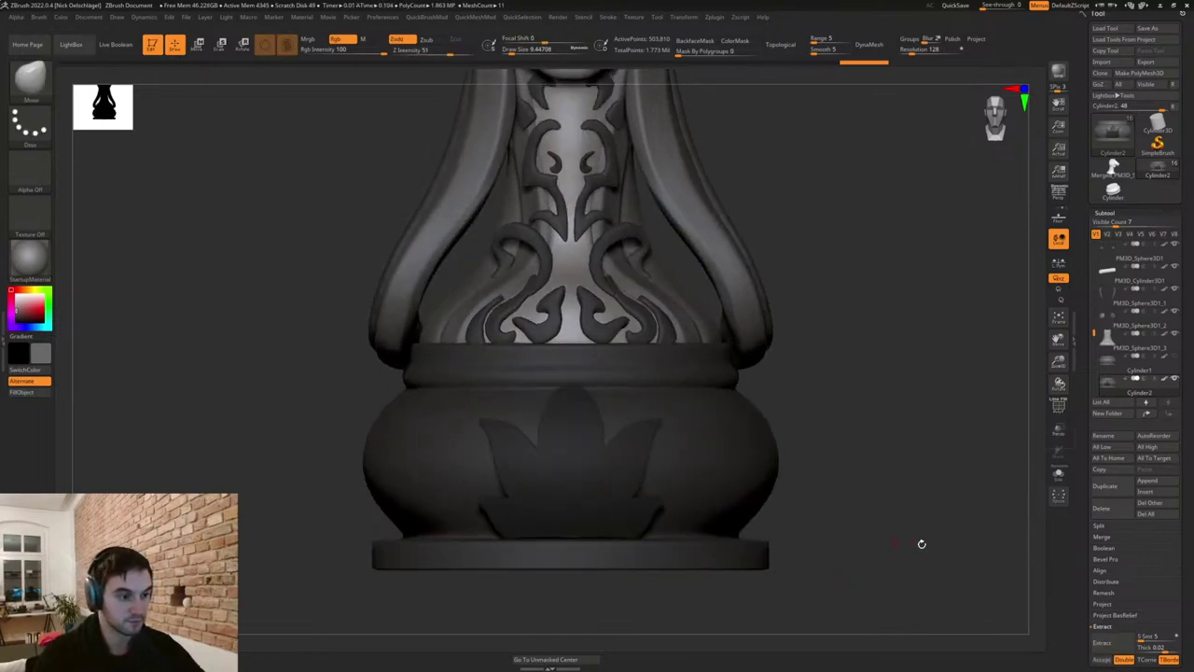
Accept the lotus extraction as its own subtool and fill it with the same grey colour as the rest of the model.
click(1102, 660)
alt+drag(908, 533, 842, 465)
click(16, 297)
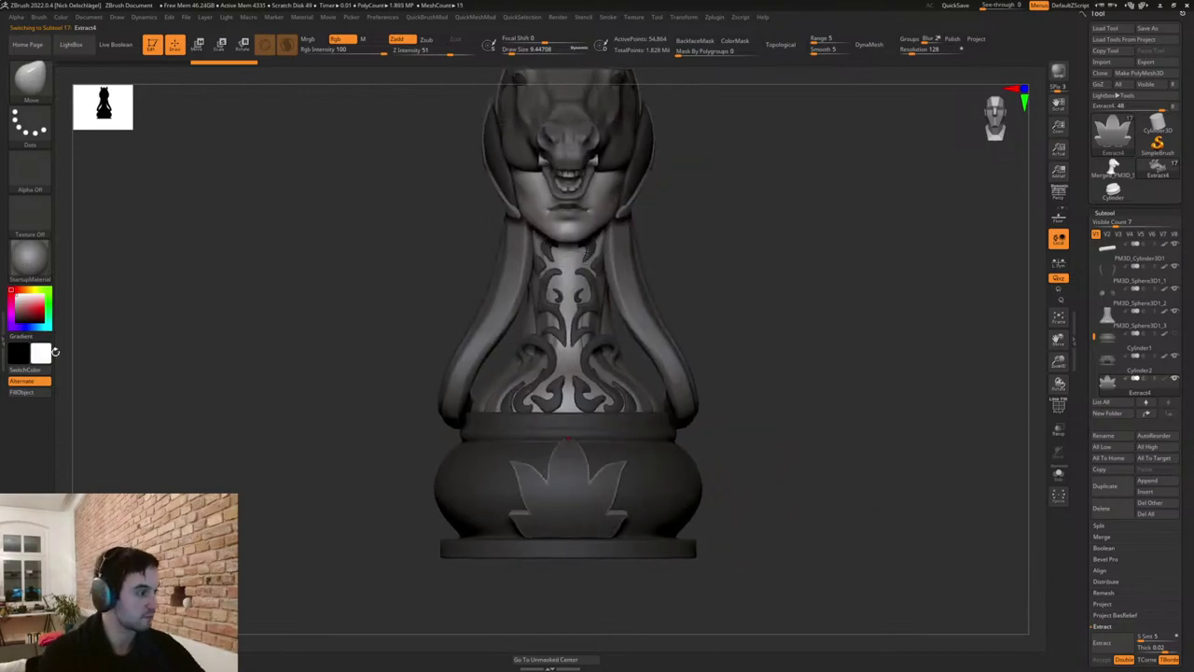
ctrl+drag(242, 400, 196, 404)
click(42, 393)
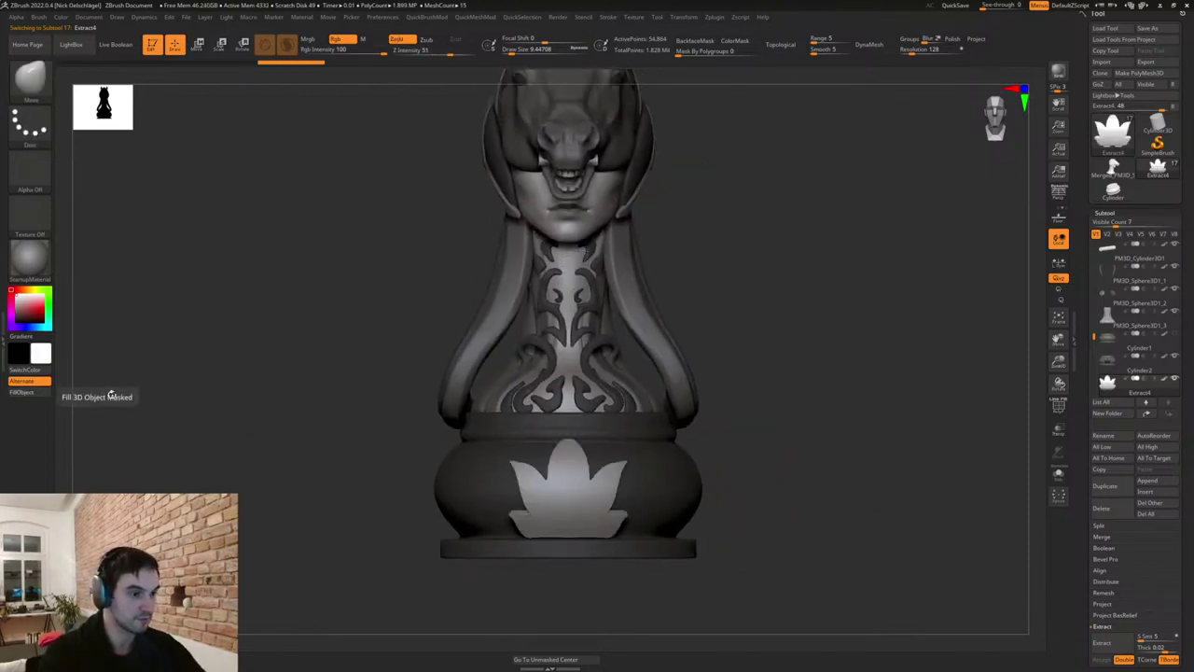
key(c)
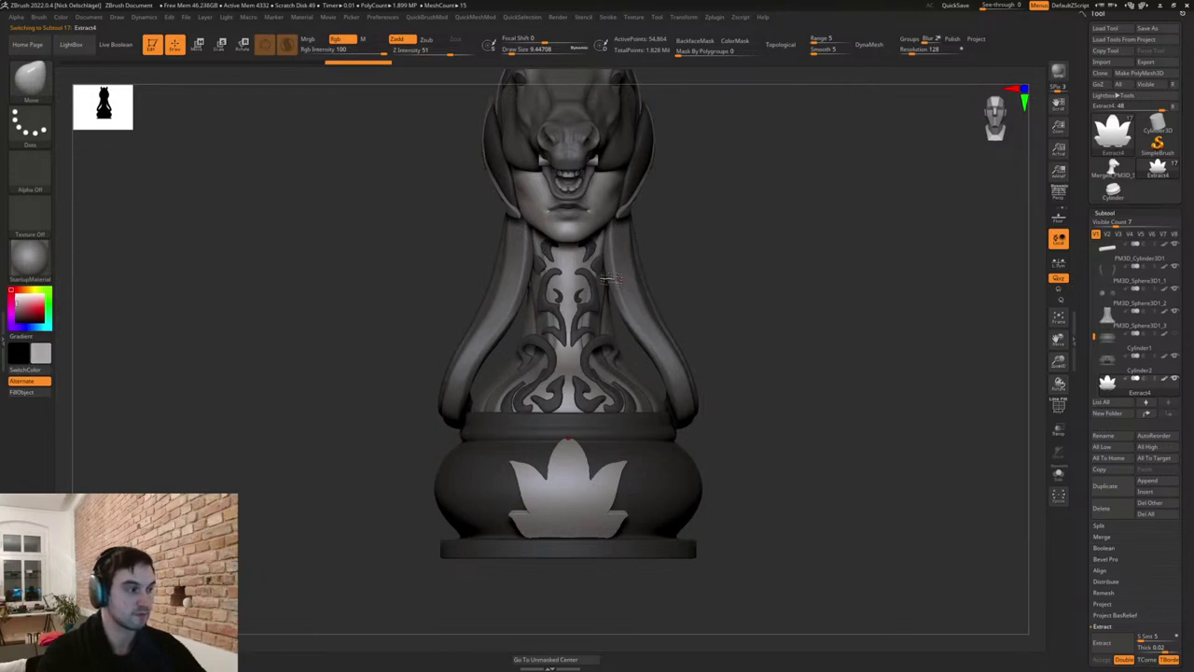
click(28, 393)
Smooth the surface and edges of the extracted lotus, including its central petal and lower leaves.
drag(802, 404, 863, 407)
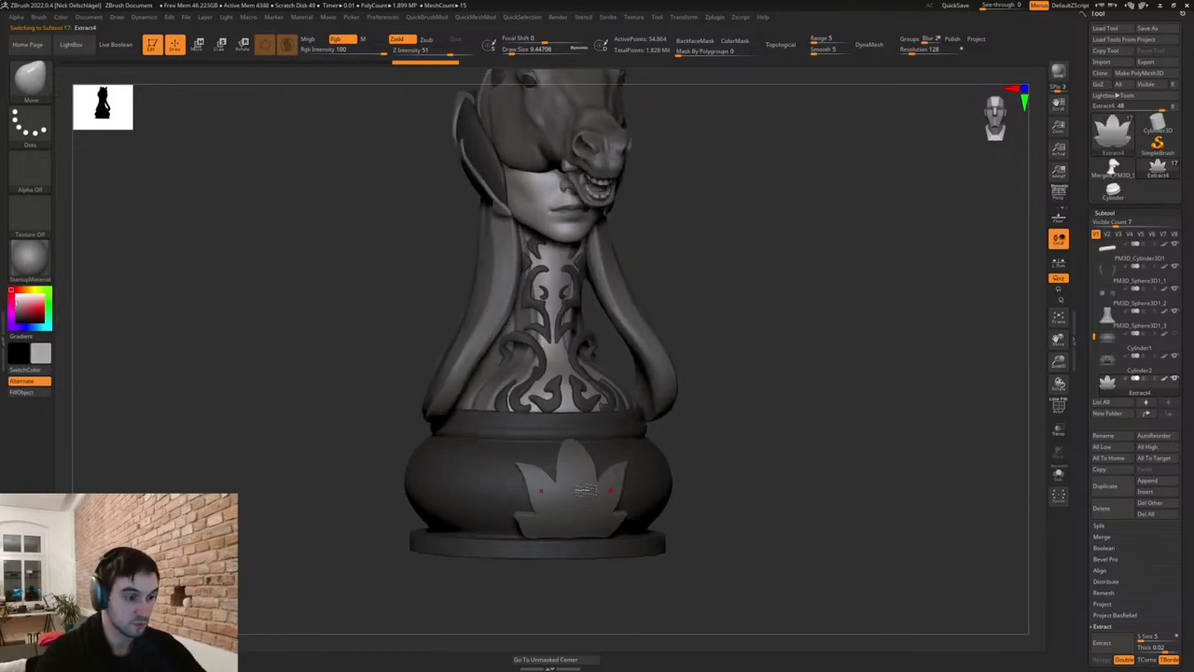
key(s)
drag(587, 481, 602, 481)
mouse_move(564, 442)
shift+mouse_down()
mouse_move(558, 499)
mouse_move(536, 472)
shift+mouse_up()
shift+drag(545, 513, 528, 523)
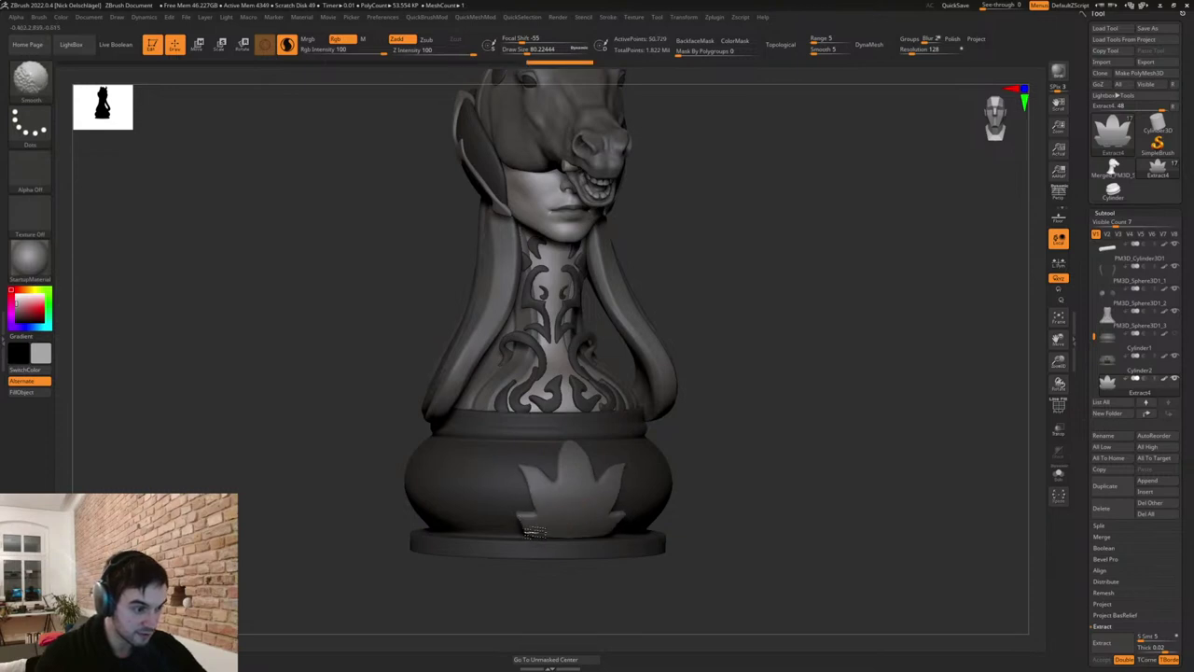
mouse_move(756, 522)
shift+mouse_down()
mouse_move(719, 520)
mouse_move(789, 544)
mouse_move(762, 518)
shift+mouse_up()
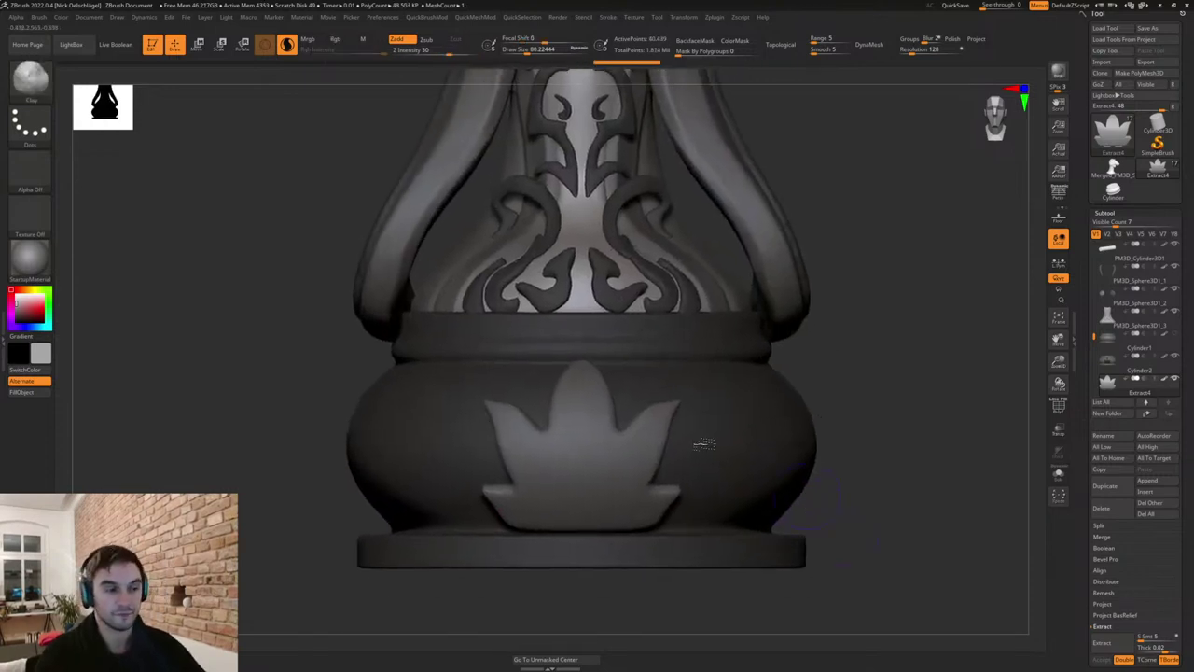
Push the notches above the lotus's lower leaves inward with the Move brush to slim those leaves.
key(b)
key(m)
key(v)
drag(513, 492, 538, 501)
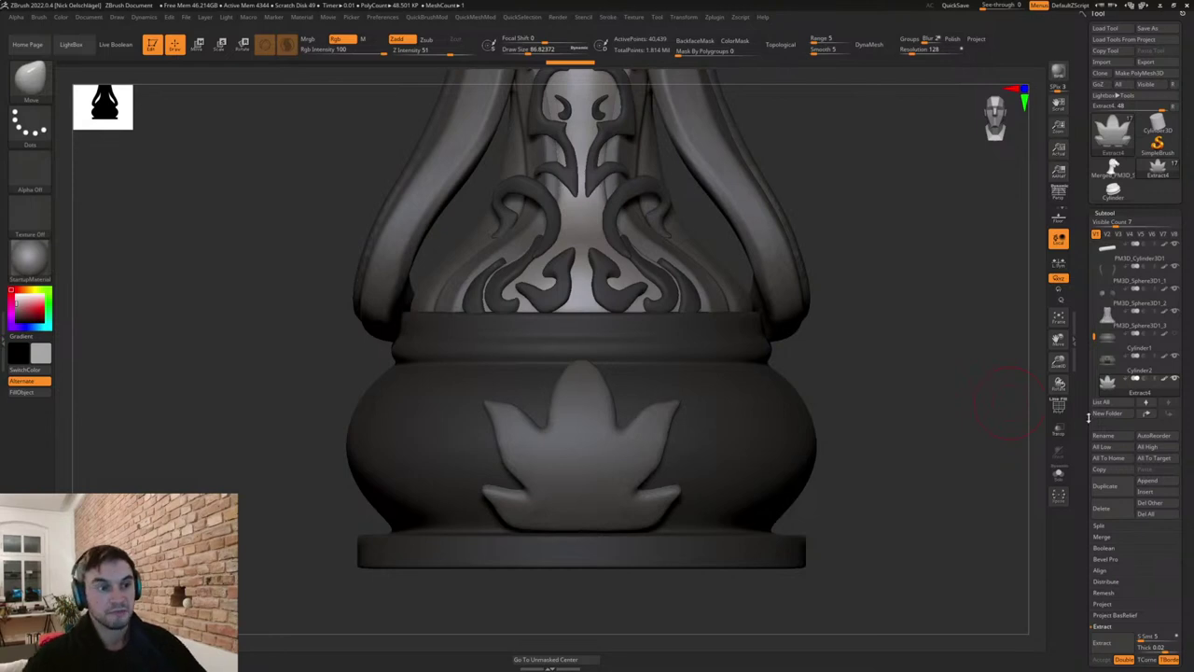
Select the Horse_Head2 subtool and reshape the lower ends of the long side strands above the base with the Move brush.
key(s)
drag(802, 319, 813, 324)
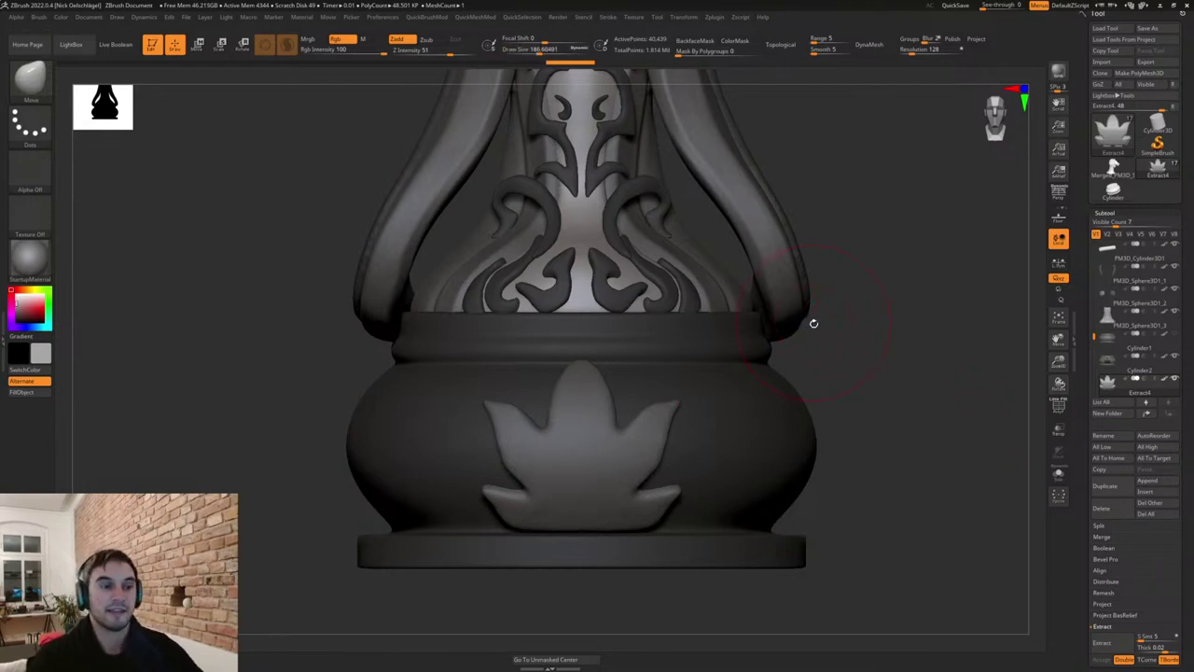
alt+click(767, 278)
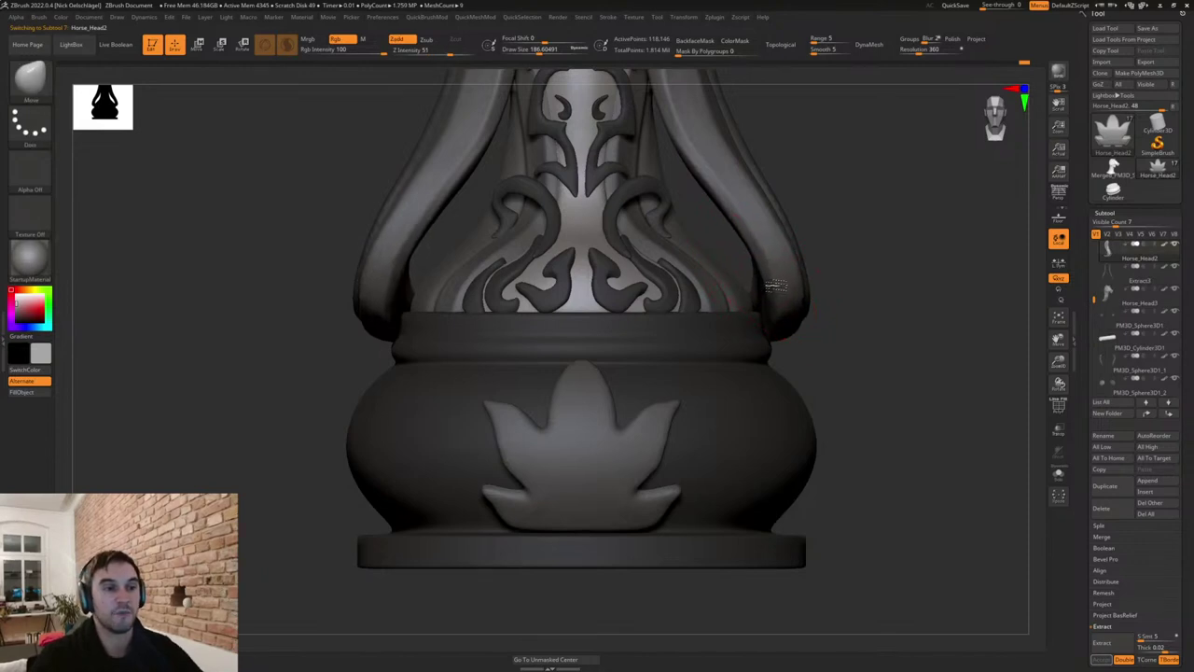
drag(815, 330, 881, 345)
key(s)
drag(774, 289, 755, 265)
mouse_move(789, 319)
mouse_down()
mouse_move(767, 316)
mouse_move(822, 323)
mouse_up()
drag(808, 325, 799, 322)
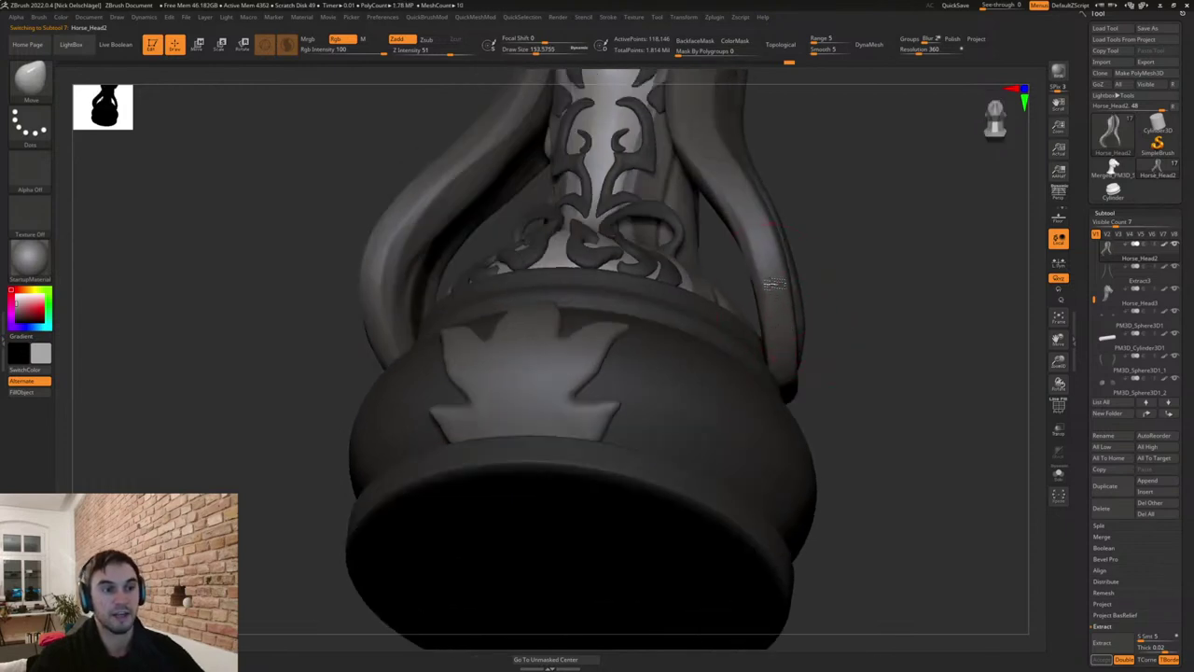
shift+drag(815, 248, 810, 333)
mouse_move(814, 379)
mouse_down()
mouse_move(741, 382)
mouse_move(734, 336)
mouse_up()
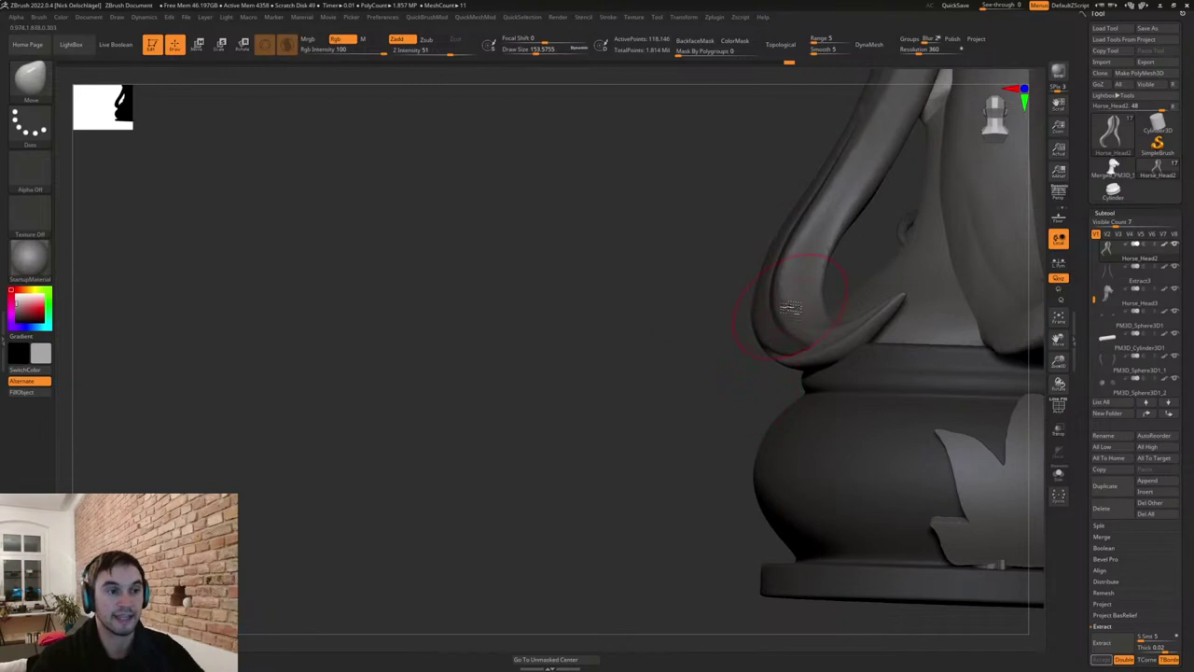
shift+drag(669, 360, 776, 384)
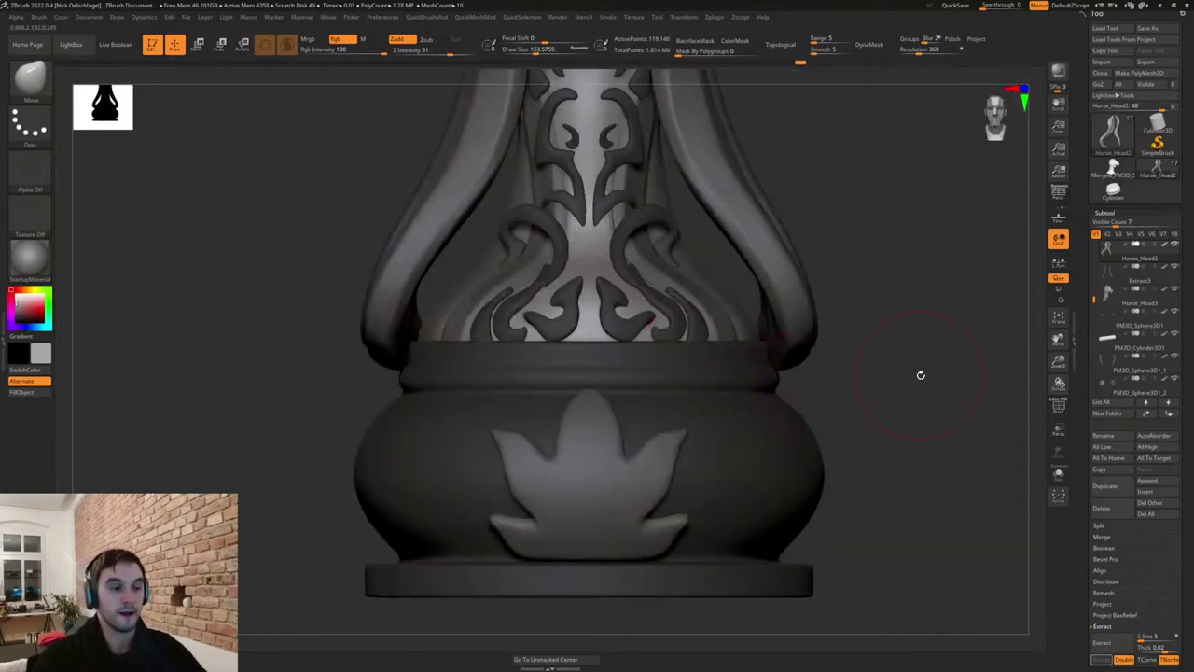
Reselect the lotus subtool and carve a vertical groove down the middle of its central petal with the DamStandard brush.
mouse_move(883, 375)
alt+mouse_down()
mouse_move(929, 352)
mouse_move(872, 367)
mouse_move(874, 346)
mouse_move(895, 337)
mouse_move(910, 349)
mouse_move(849, 357)
alt+mouse_up()
key(s)
key(s)
drag(641, 407, 631, 407)
alt+click(631, 392)
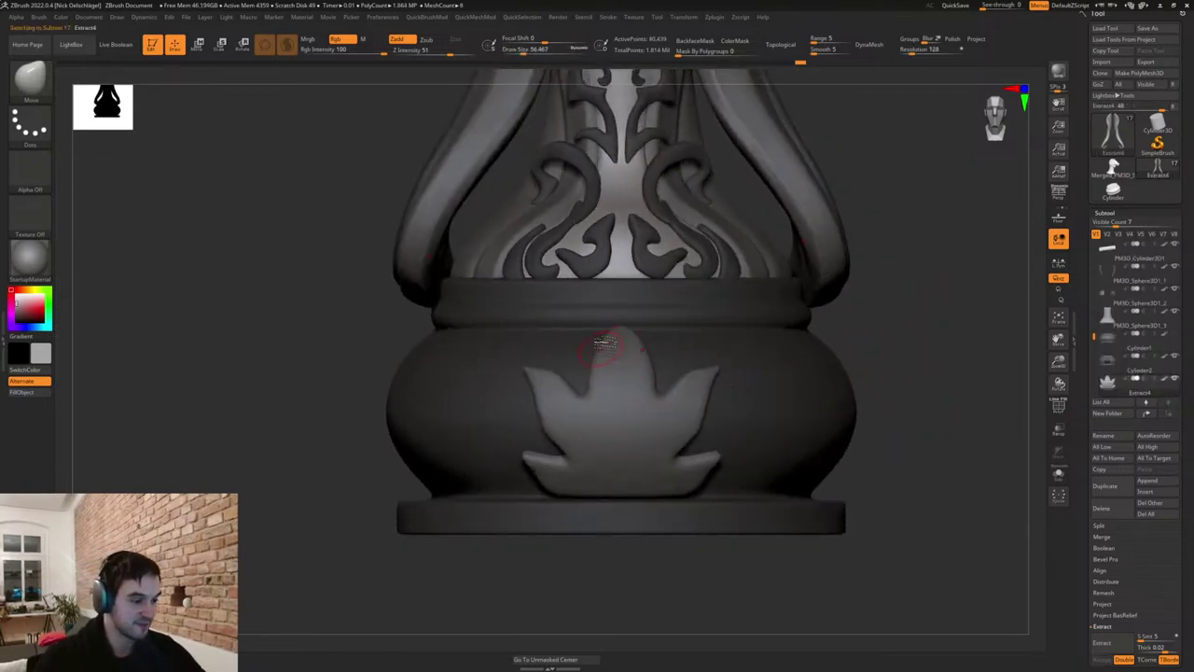
key(b)
key(d)
key(s)
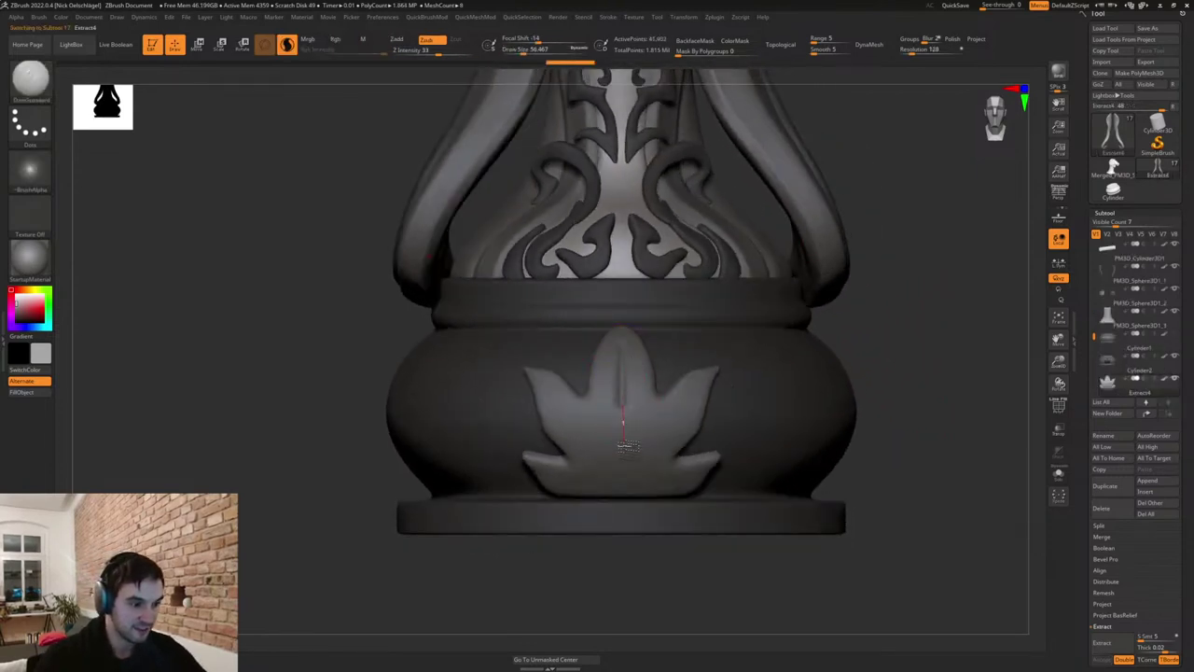
drag(627, 446, 627, 505)
Carve symmetrical grooves along both edges of the central petal to separate it from the side petals.
drag(581, 336, 584, 360)
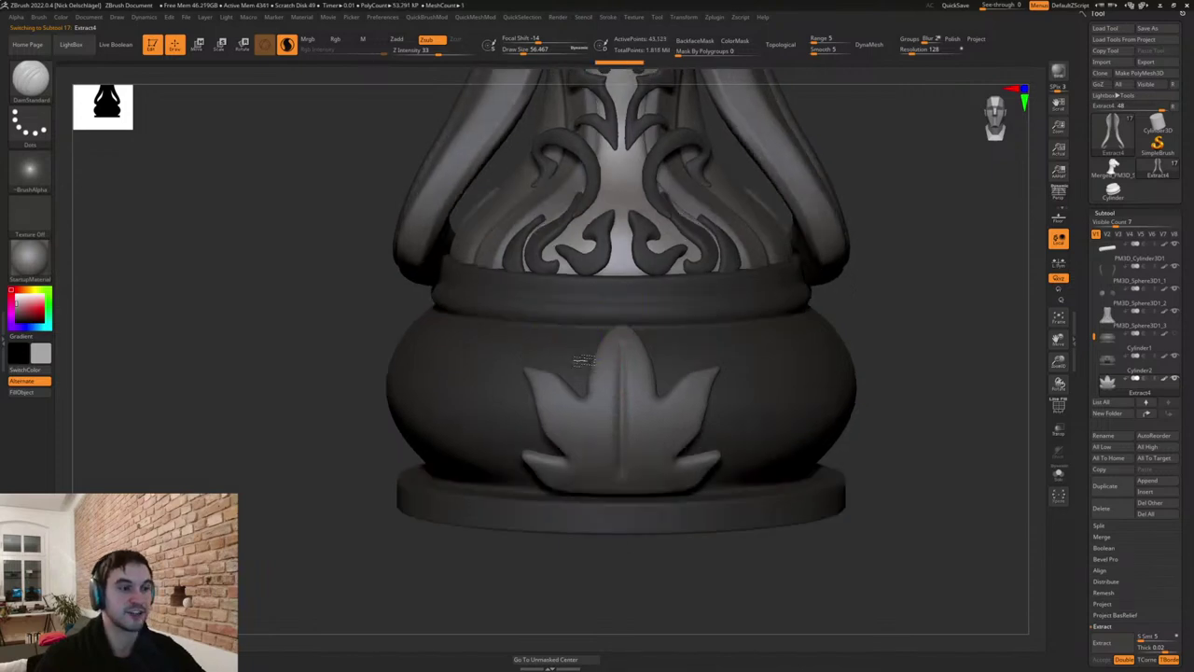
right_drag(584, 360, 599, 381)
mouse_move(594, 404)
mouse_down()
mouse_move(597, 448)
mouse_move(625, 497)
mouse_up()
right_drag(576, 463, 580, 394)
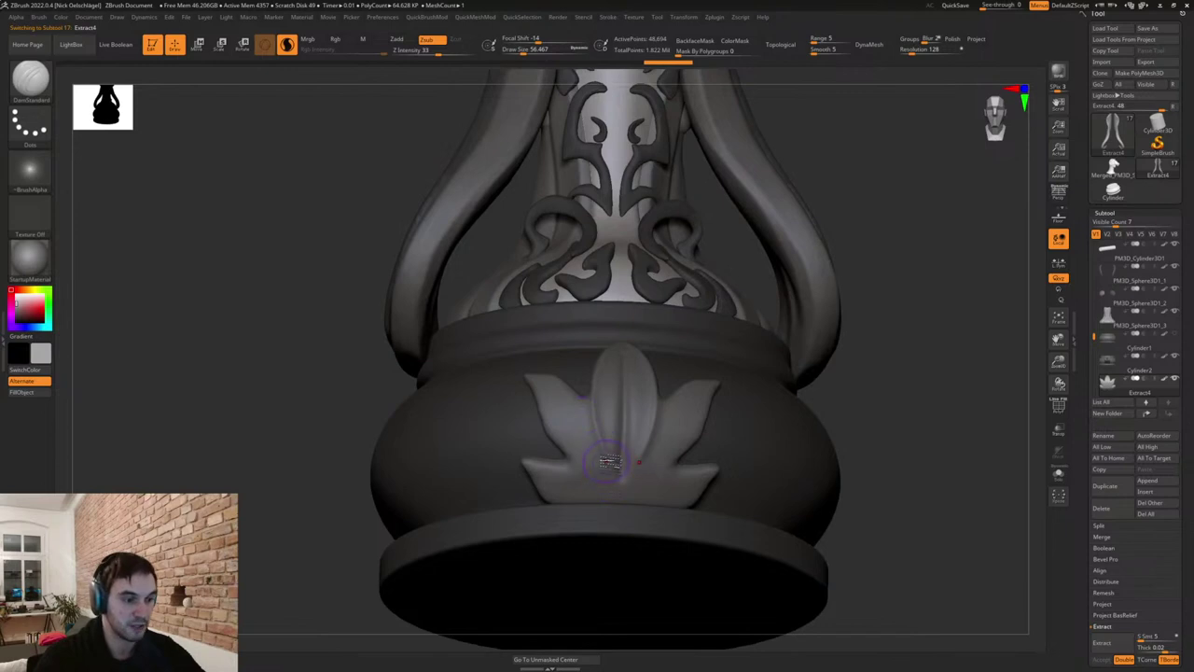
drag(620, 508, 623, 508)
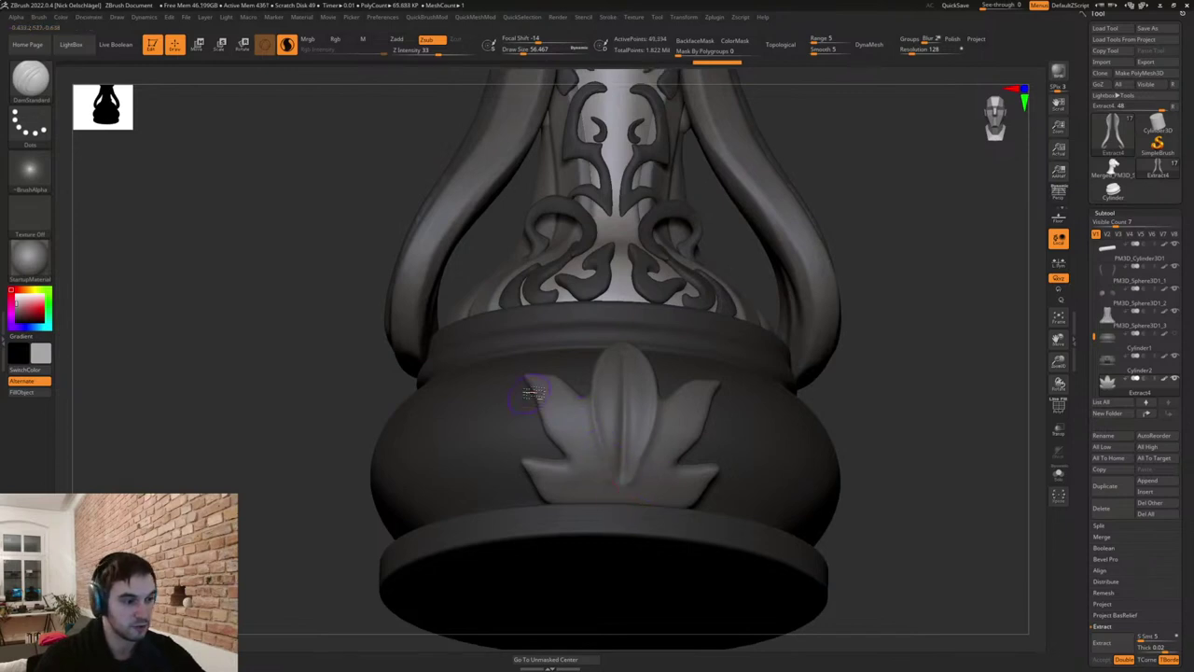
right_drag(600, 422, 657, 458)
Build up volume on the lotus's side petals from their base toward the tips with the Clay brush.
key(b)
key(c)
key(l)
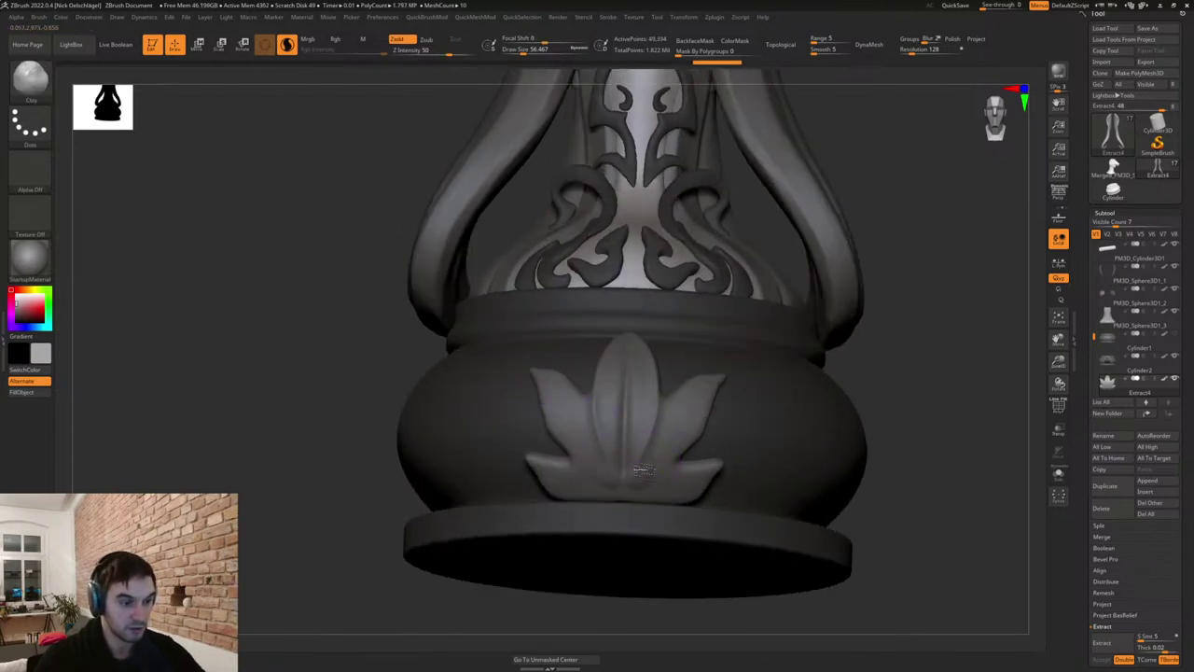
mouse_move(644, 469)
mouse_down()
mouse_move(667, 427)
mouse_move(656, 469)
mouse_up()
mouse_move(673, 427)
mouse_down()
mouse_move(651, 459)
mouse_move(715, 381)
mouse_up()
Flatten the raised side petals into clean planes with the TrimDynamic brush at a larger brush size.
key(b)
key(t)
key(d)
key(ctrl+z)
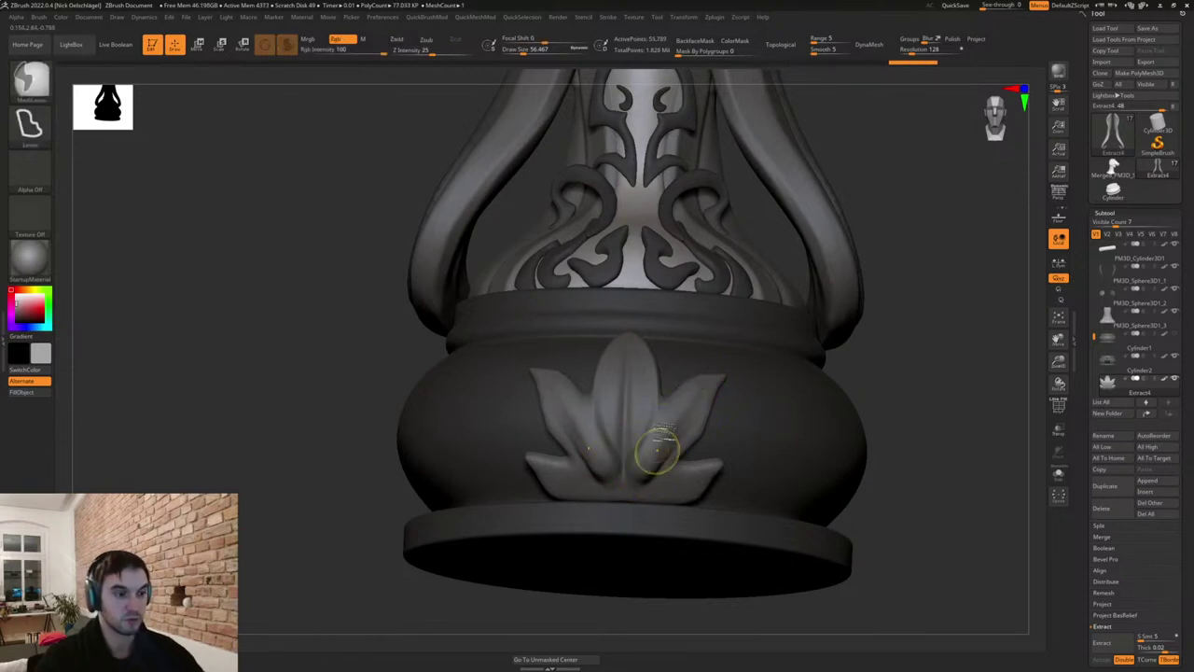
click(345, 40)
shift+drag(919, 388, 915, 403)
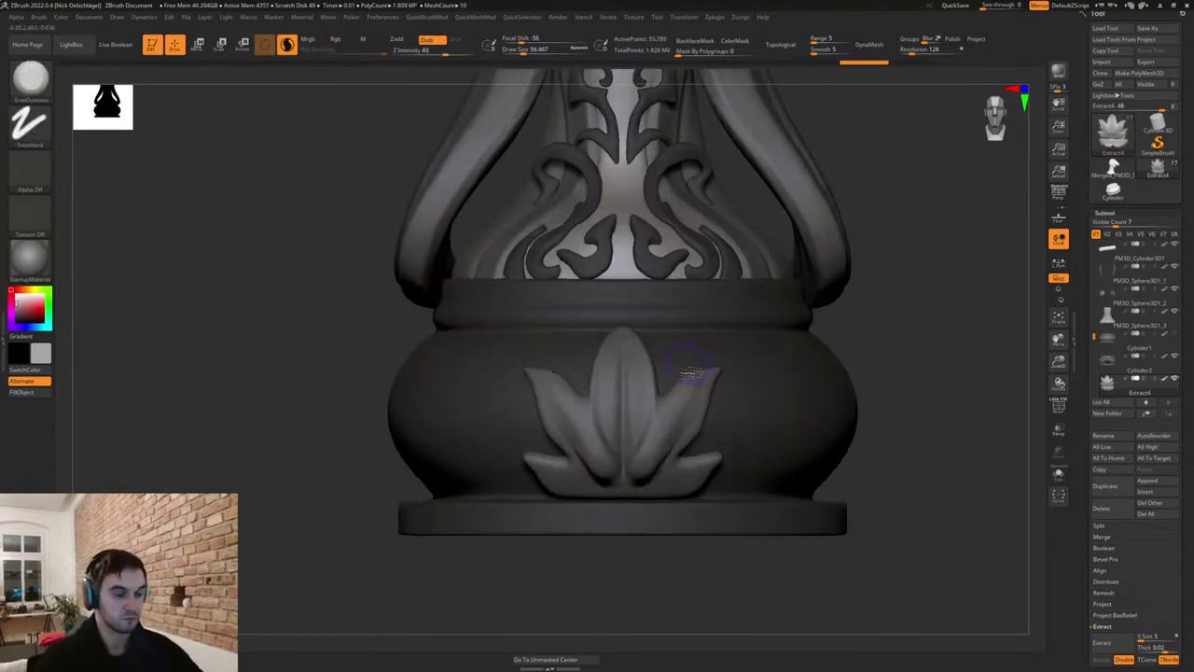
key(s)
drag(669, 429, 674, 430)
drag(919, 420, 917, 375)
drag(644, 473, 672, 432)
drag(659, 467, 680, 416)
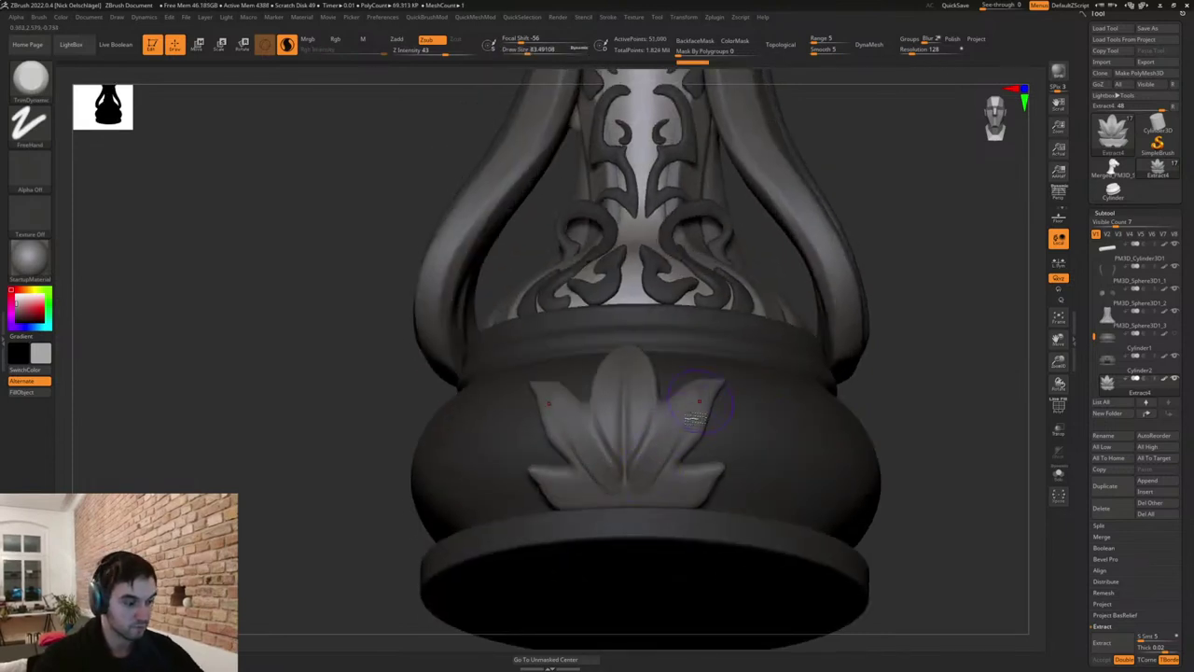
Carve grooves between the side petals and lower leaves of the lotus with the DamStandard brush.
key(b)
key(d)
key(s)
drag(656, 482, 745, 361)
drag(888, 374, 919, 393)
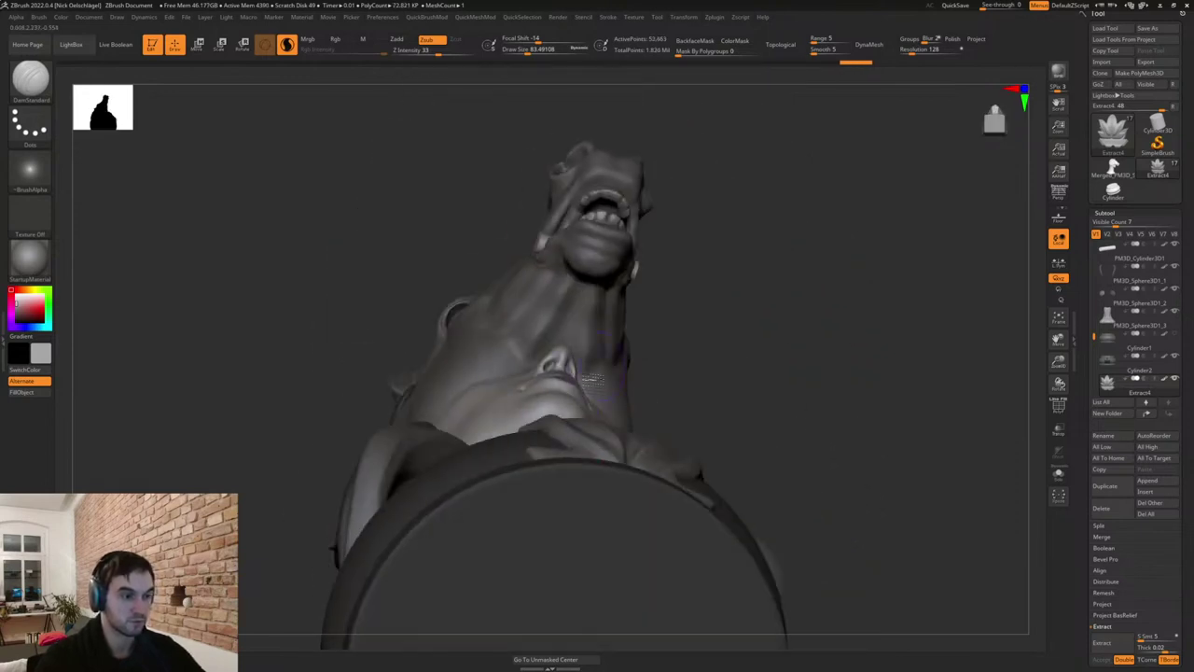
right_drag(593, 380, 544, 468)
drag(586, 487, 604, 487)
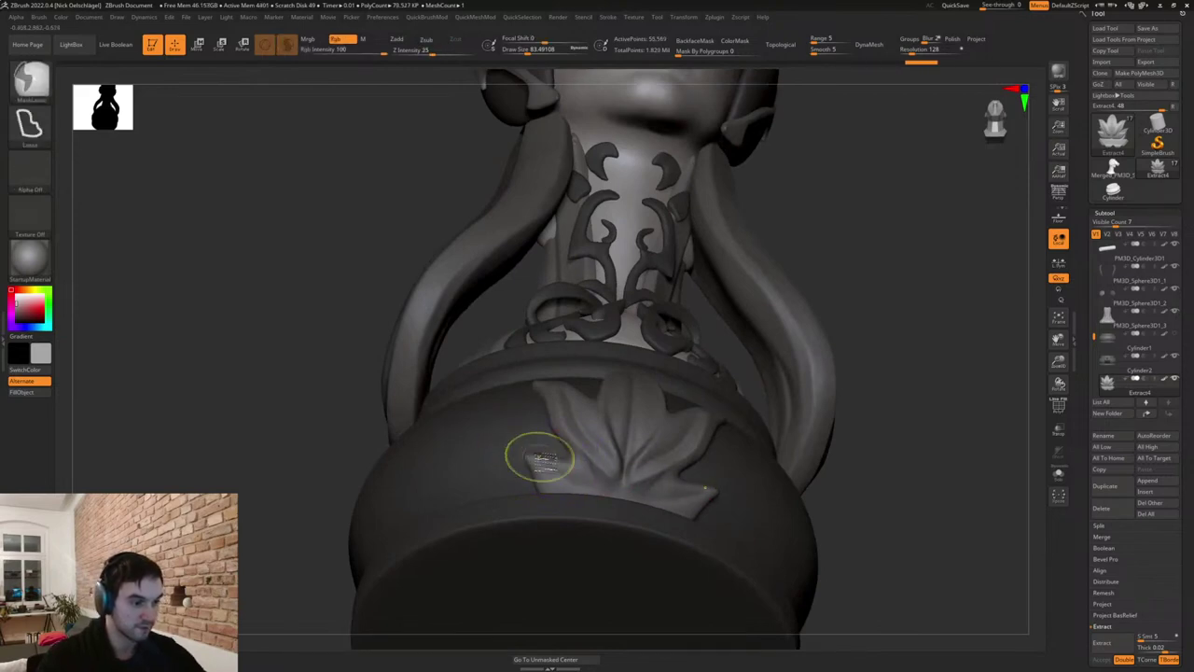
Flatten the lower leaves, side petals and central petal of the lotus with a smaller TrimDynamic brush.
key(s)
click(532, 461)
key(b)
key(t)
key(d)
mouse_move(530, 459)
mouse_down()
mouse_move(543, 459)
mouse_move(548, 485)
mouse_up()
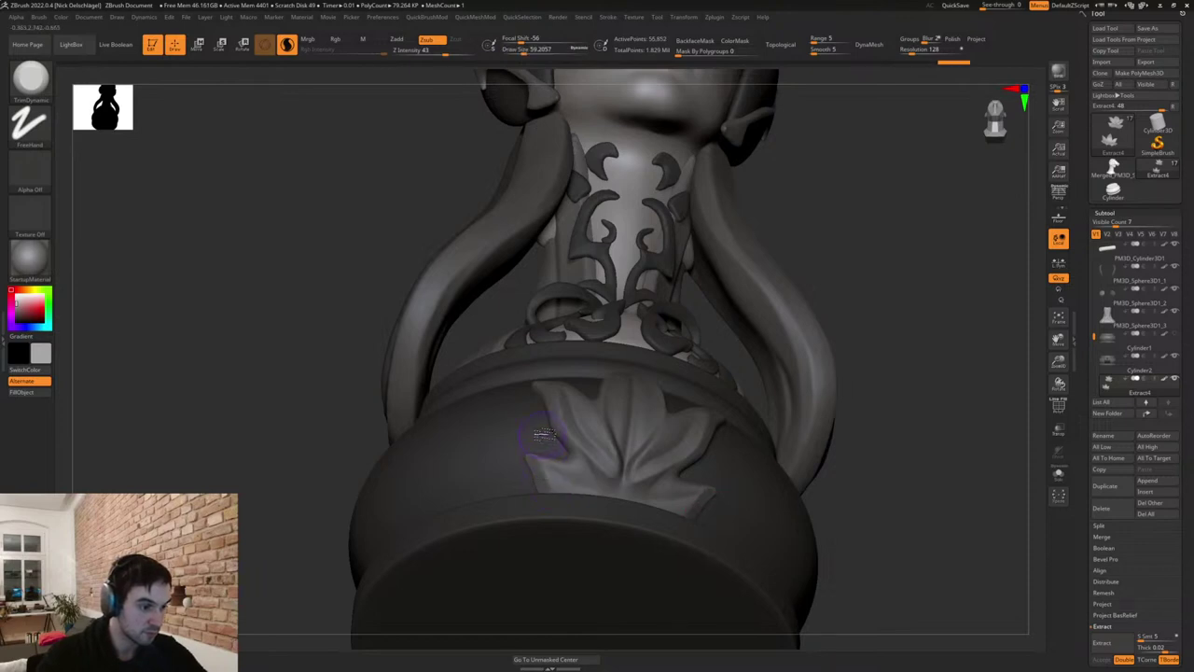
right_drag(543, 435, 545, 388)
drag(697, 435, 686, 457)
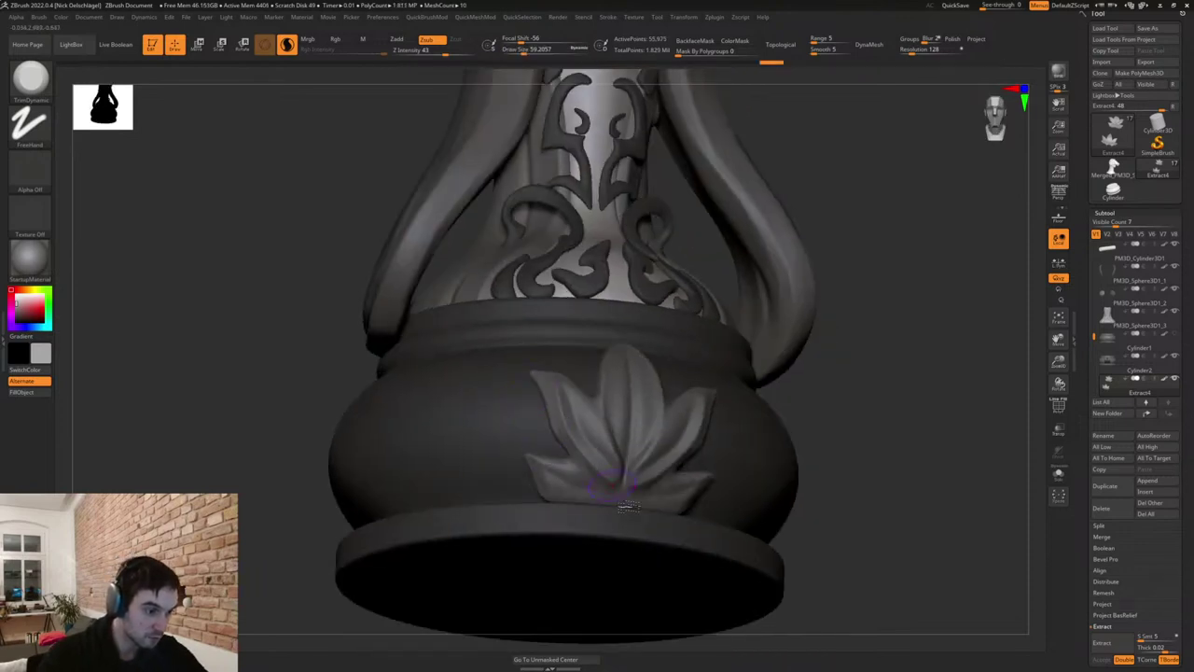
drag(618, 396, 630, 331)
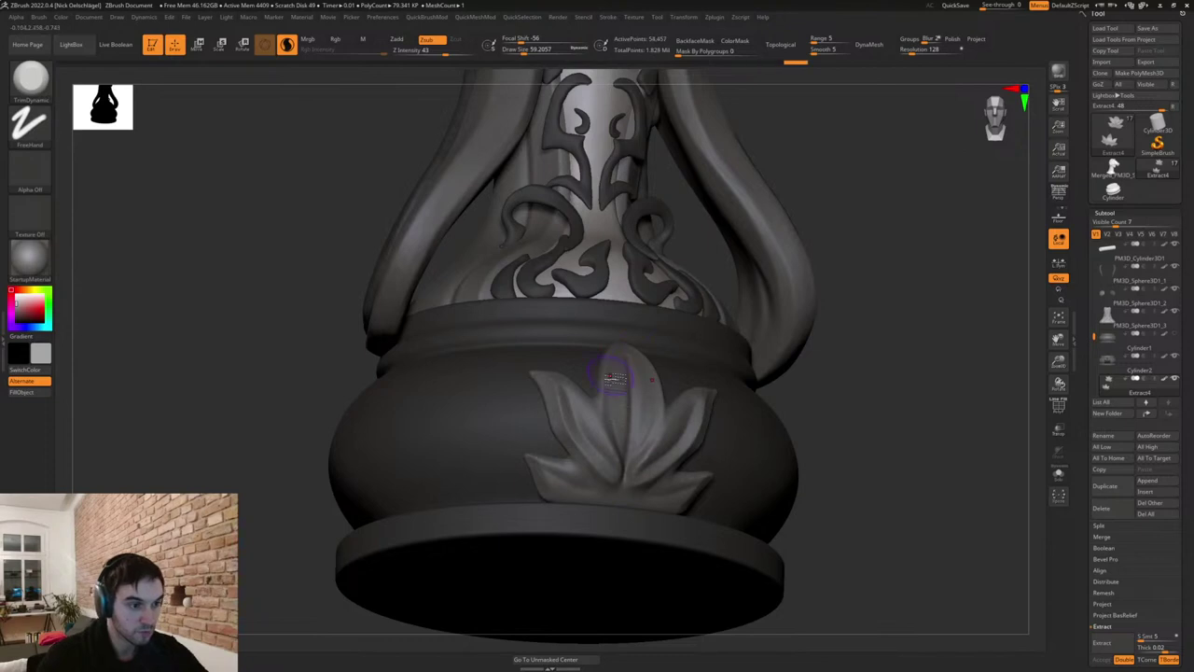
right_drag(612, 377, 621, 425)
drag(625, 453, 610, 397)
Sharpen the central petal's midline and the creases beside the side petals using a smaller DamStandard brush.
key(b)
key(d)
key(s)
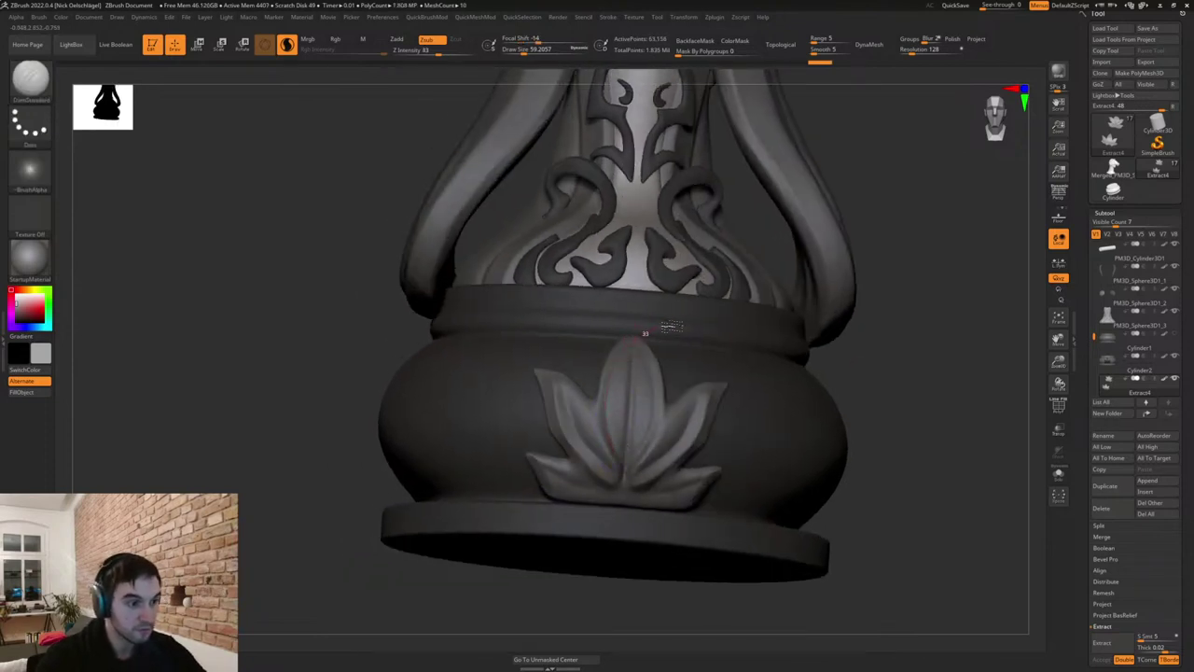
drag(637, 338, 636, 333)
key(s)
drag(639, 402, 635, 402)
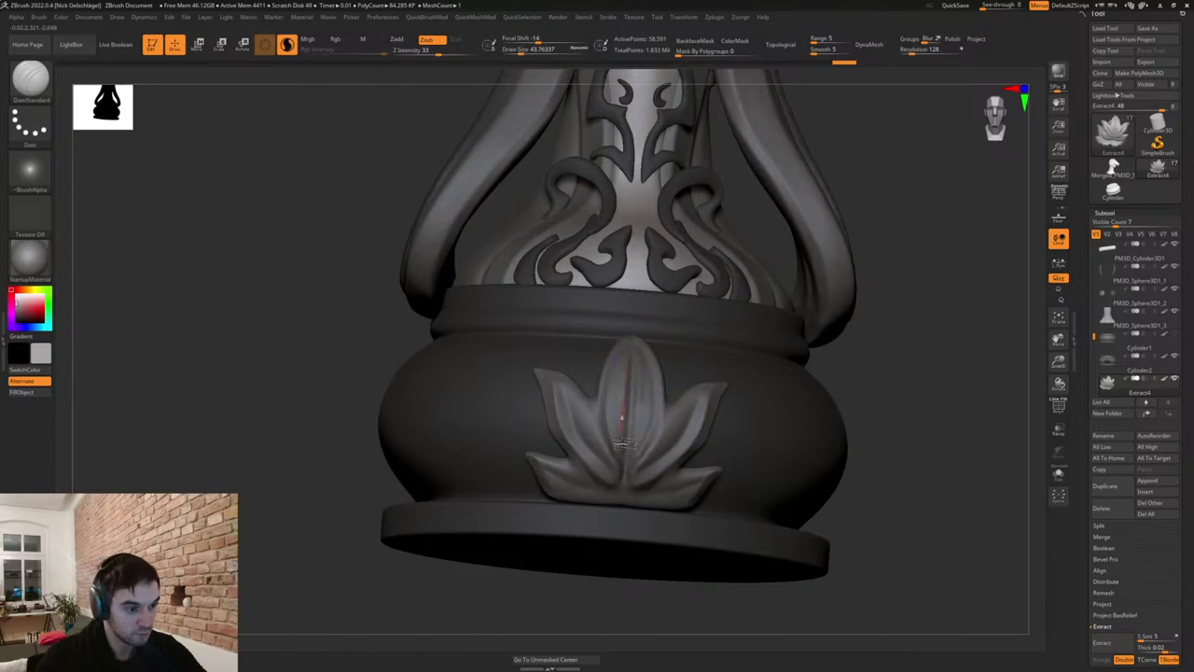
mouse_move(624, 444)
mouse_down()
mouse_move(626, 522)
mouse_move(624, 510)
mouse_up()
drag(562, 383, 622, 477)
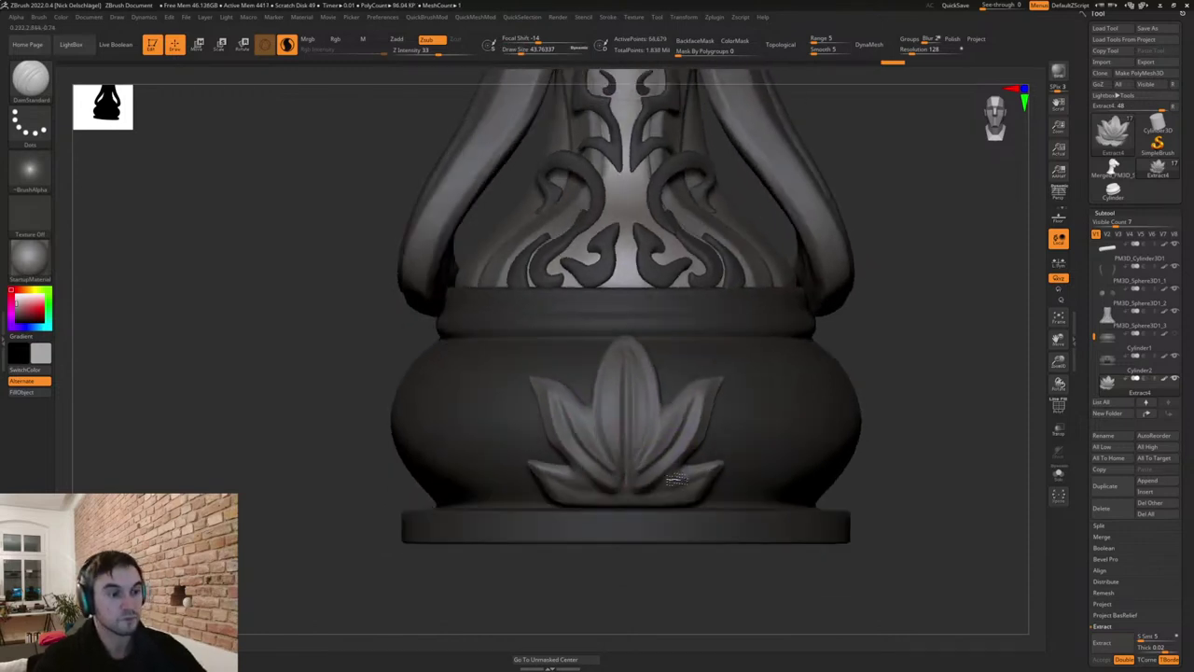
Smooth the central petal and soften its upper midline groove with the TrimDynamic brush.
key(shift)
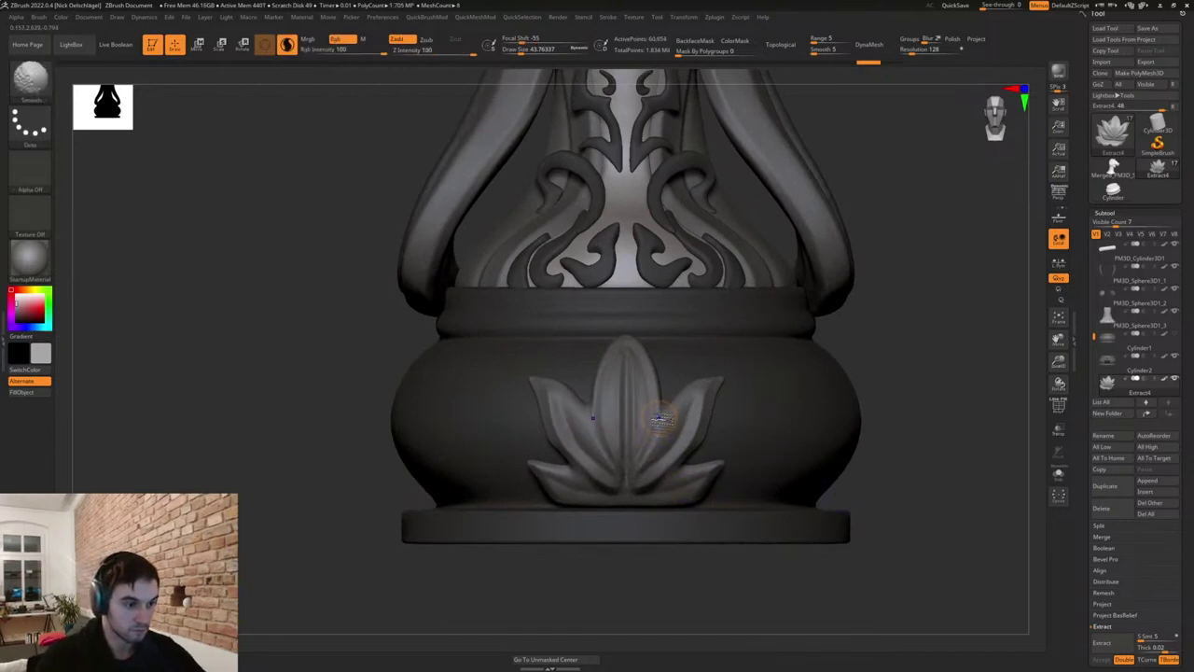
mouse_move(644, 351)
shift+mouse_down()
mouse_move(626, 338)
mouse_move(625, 395)
mouse_move(623, 359)
mouse_move(612, 399)
mouse_move(625, 361)
shift+mouse_up()
key(b)
key(t)
key(d)
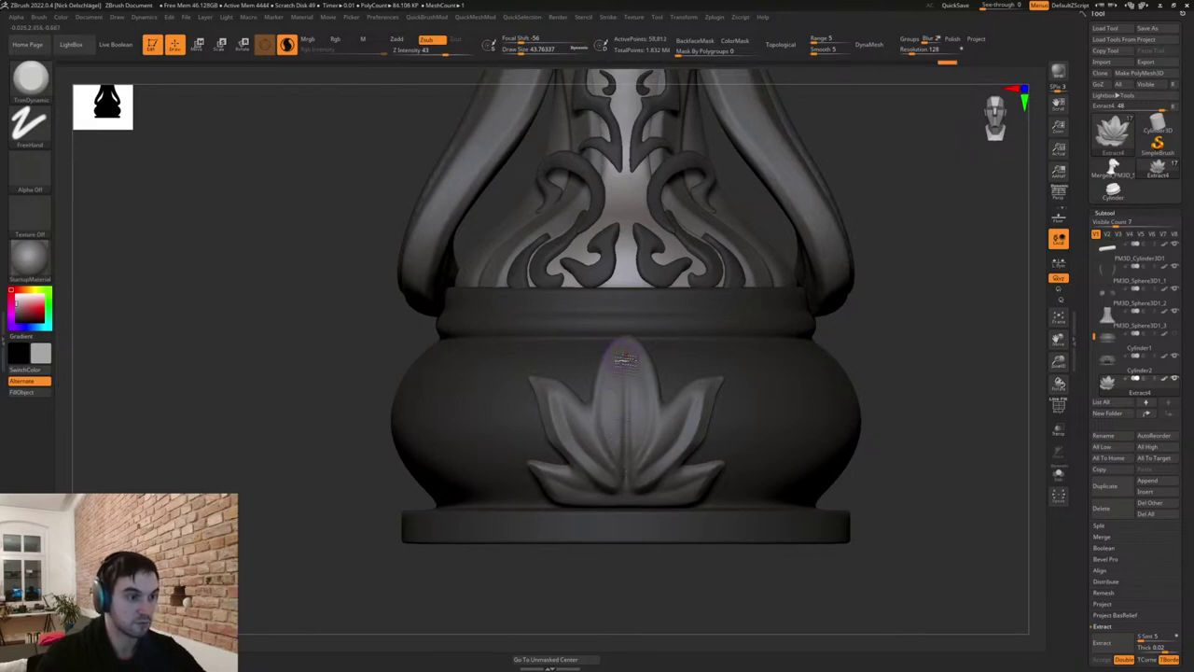
Recut the fine creases of the central and side petals with the DamStandard brush.
key(b)
key(d)
key(s)
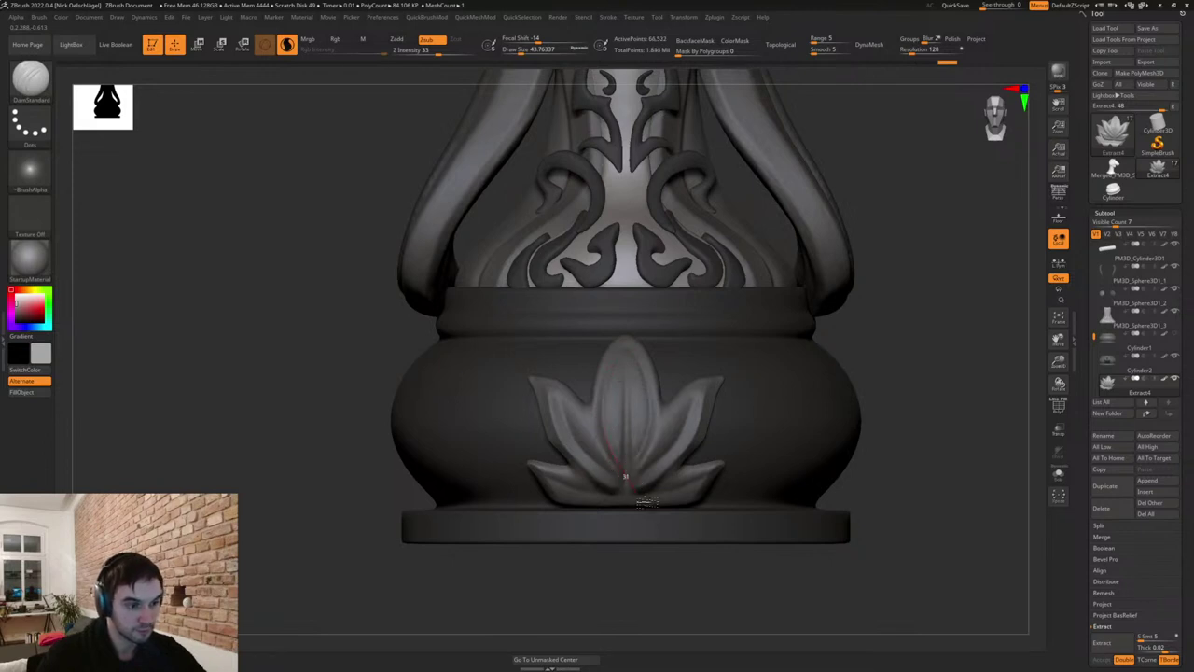
mouse_move(691, 419)
shift+mouse_down()
mouse_move(654, 474)
mouse_move(734, 359)
shift+mouse_up()
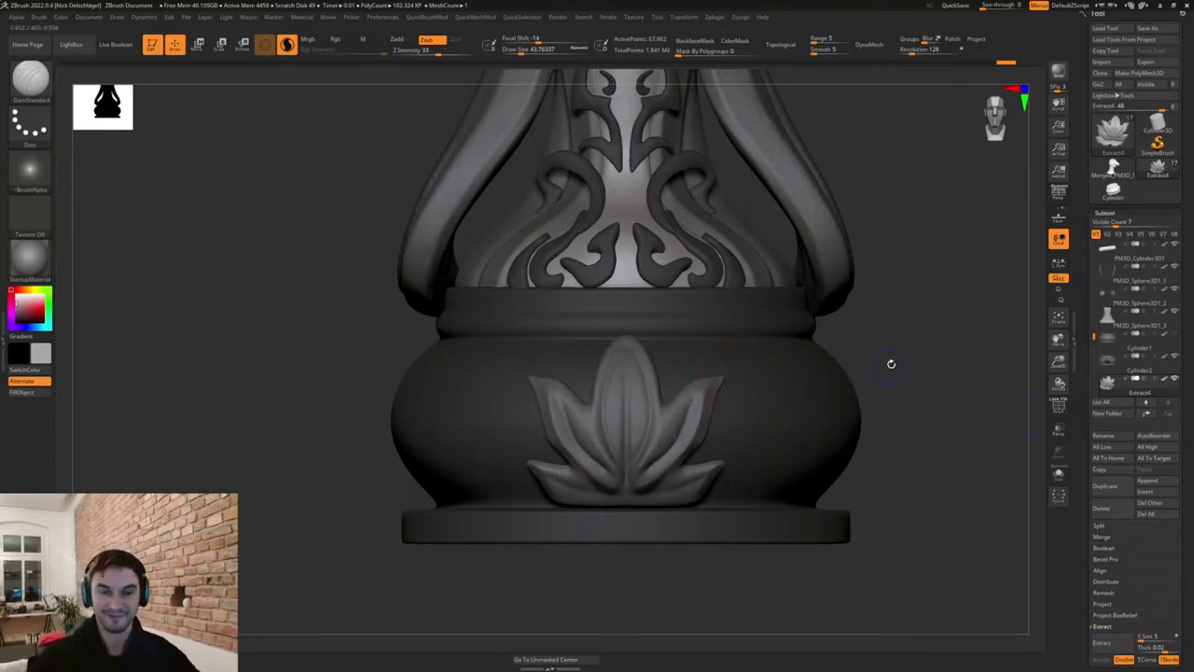
Isolate the lotus ornament in side view, hide its copy on the back of the base and delete the hidden geometry.
alt+drag(894, 368, 883, 445)
drag(795, 506, 843, 509)
alt+drag(793, 541, 792, 520)
drag(761, 526, 817, 529)
alt+drag(748, 545, 813, 523)
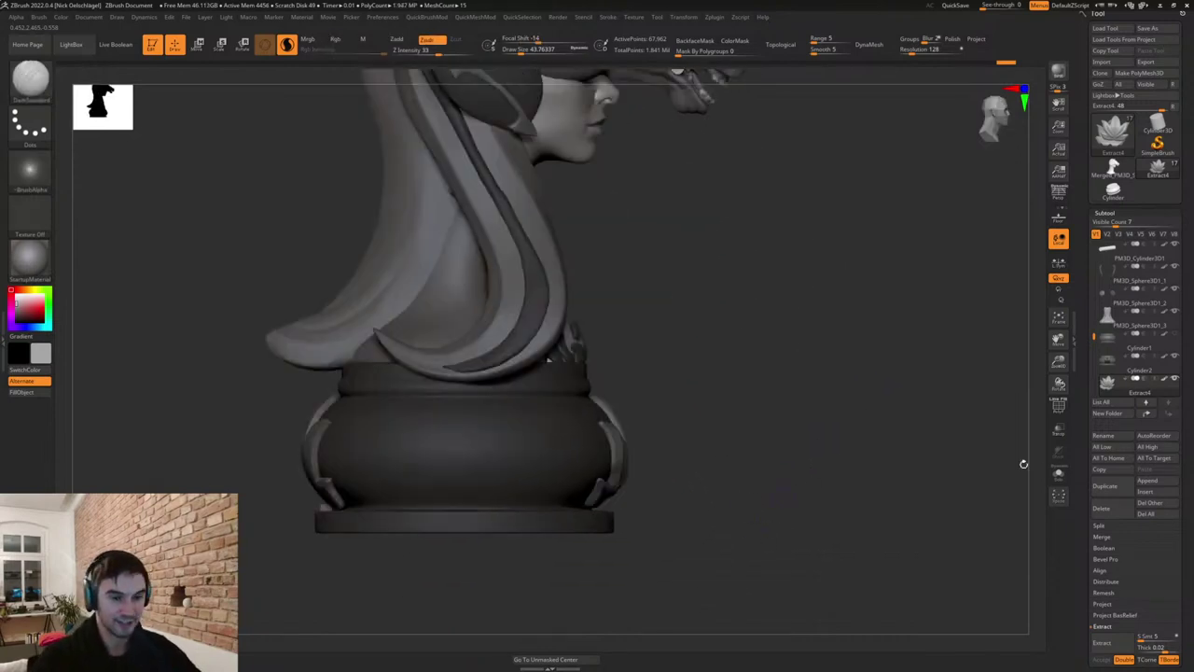
alt+drag(681, 509, 759, 501)
click(1059, 474)
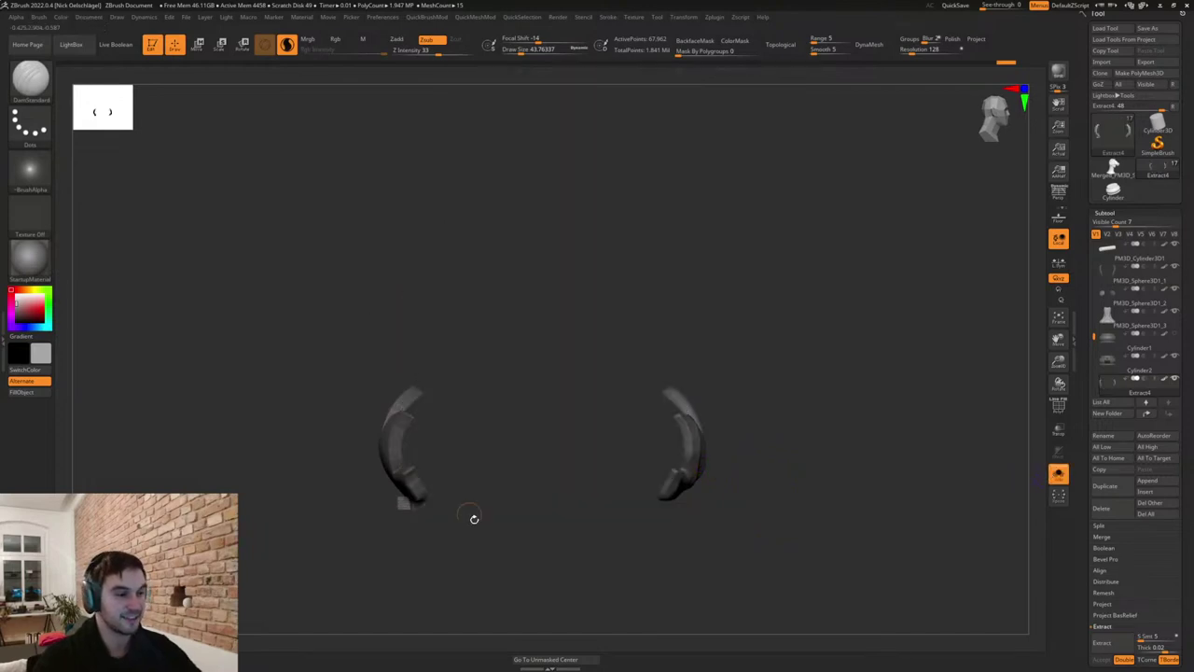
mouse_move(487, 541)
ctrl+shift+mouse_down()
mouse_move(324, 495)
mouse_move(381, 552)
ctrl+shift+mouse_up()
key(2)
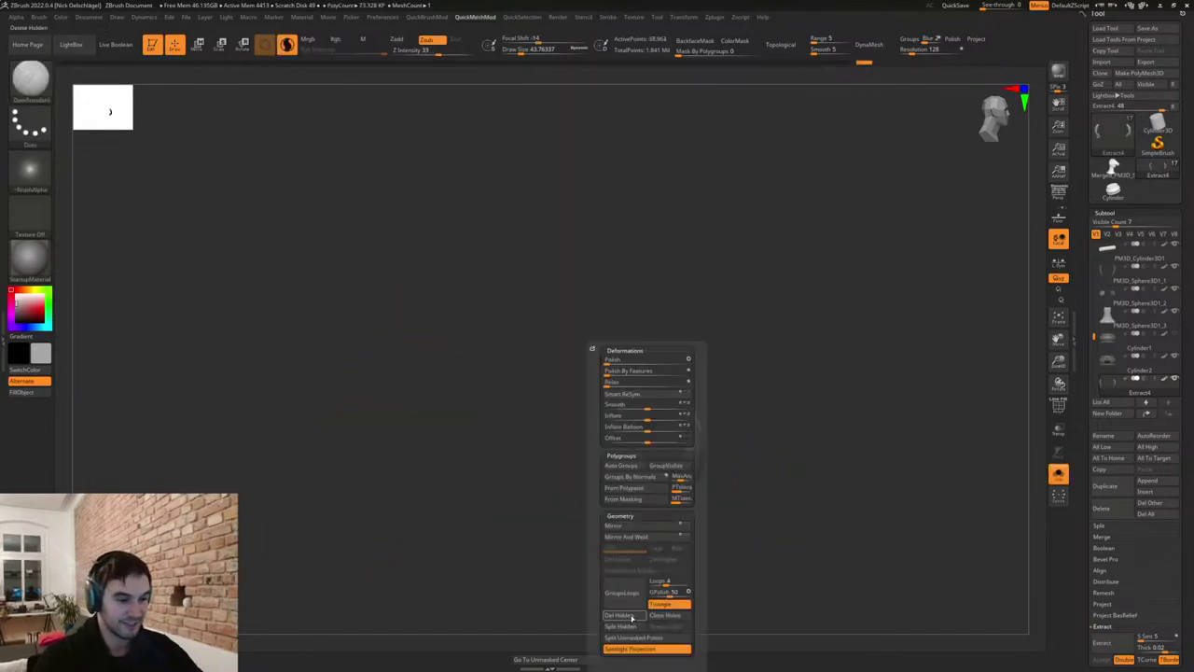
click(633, 617)
Fit the remaining front lotus to the curve of the base in side view using a large Move brush.
key(b)
key(m)
key(v)
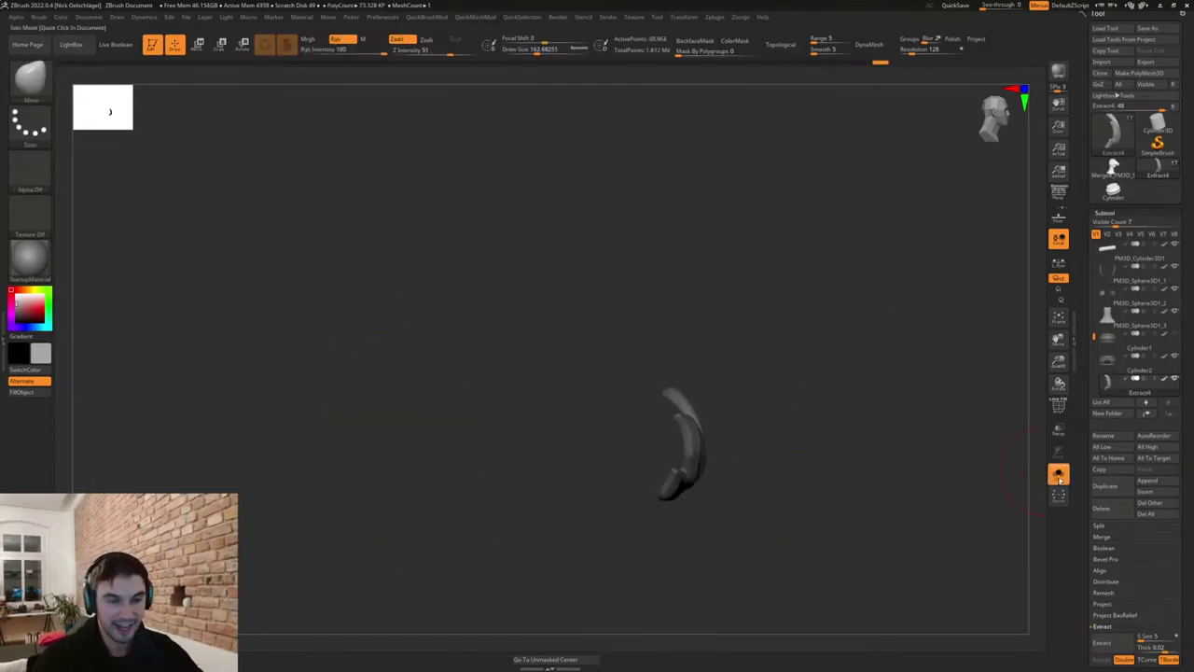
click(1058, 473)
key(s)
mouse_move(746, 462)
mouse_down()
mouse_move(759, 462)
mouse_move(702, 449)
mouse_up()
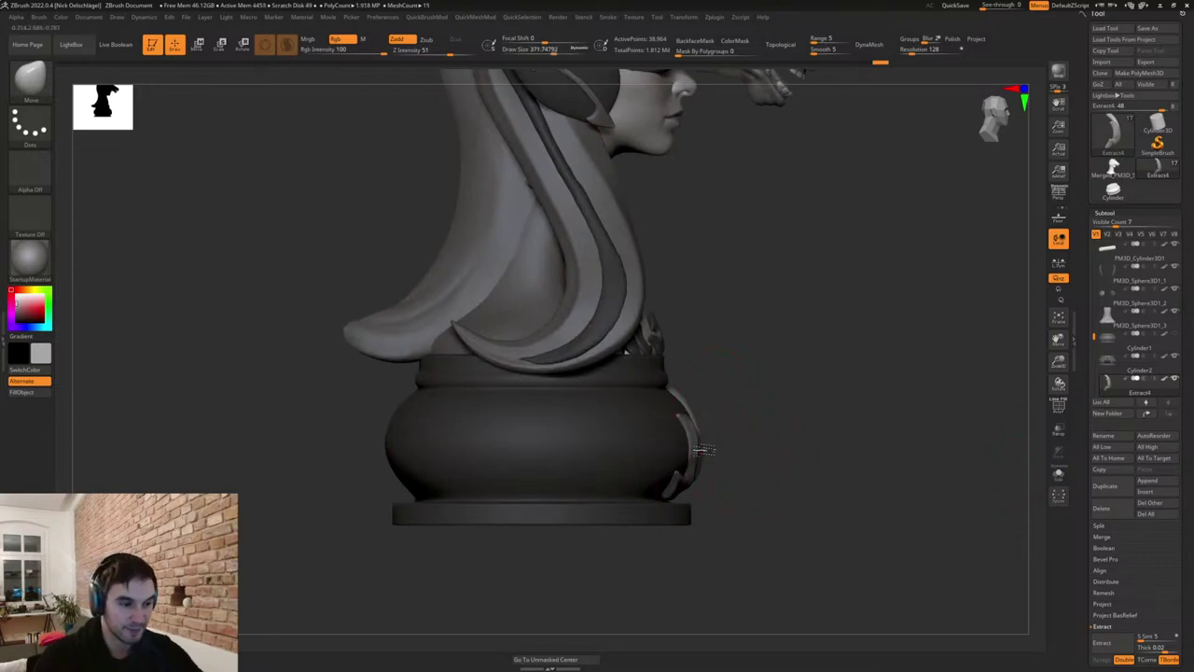
mouse_move(858, 467)
mouse_down()
mouse_move(750, 477)
mouse_move(735, 457)
mouse_up()
key(s)
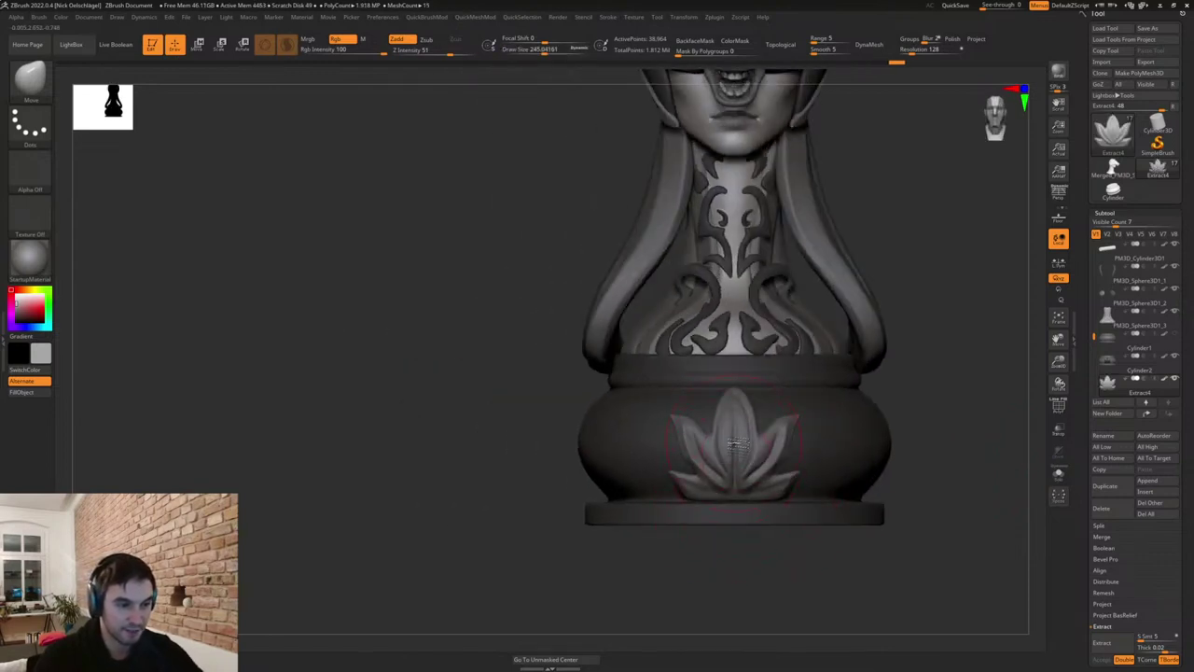
Reshape the lotus's lower leaves with a smaller Move brush, tucking them under the side petals and against the base.
key([)
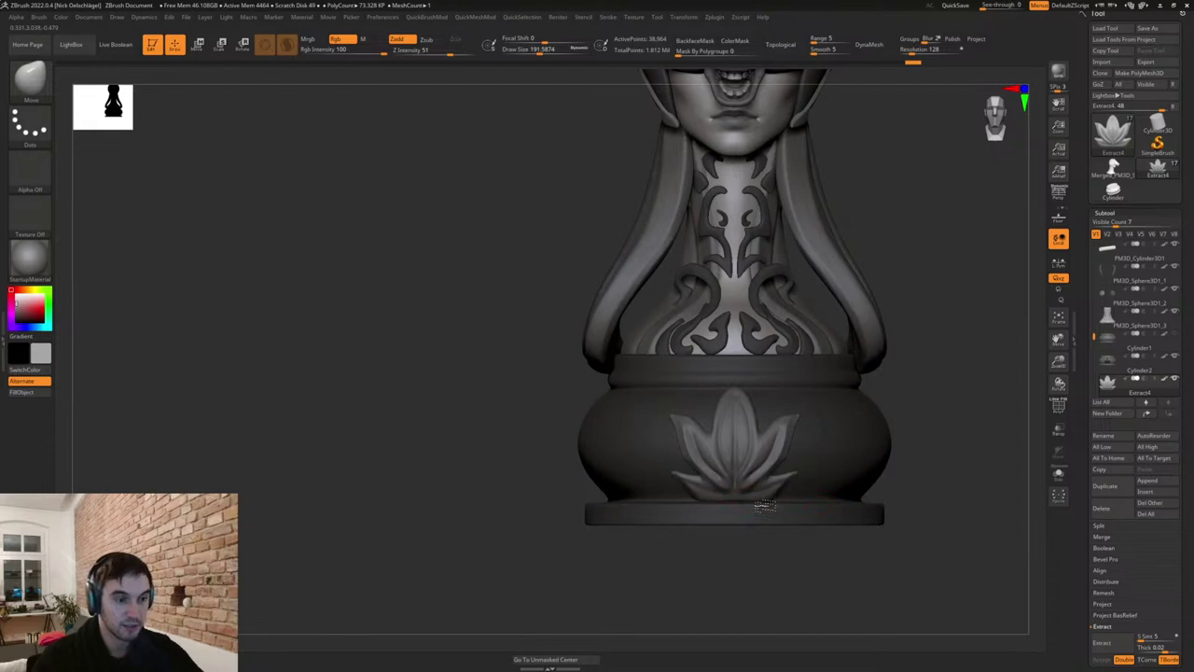
key(s)
drag(782, 490, 774, 475)
key(s)
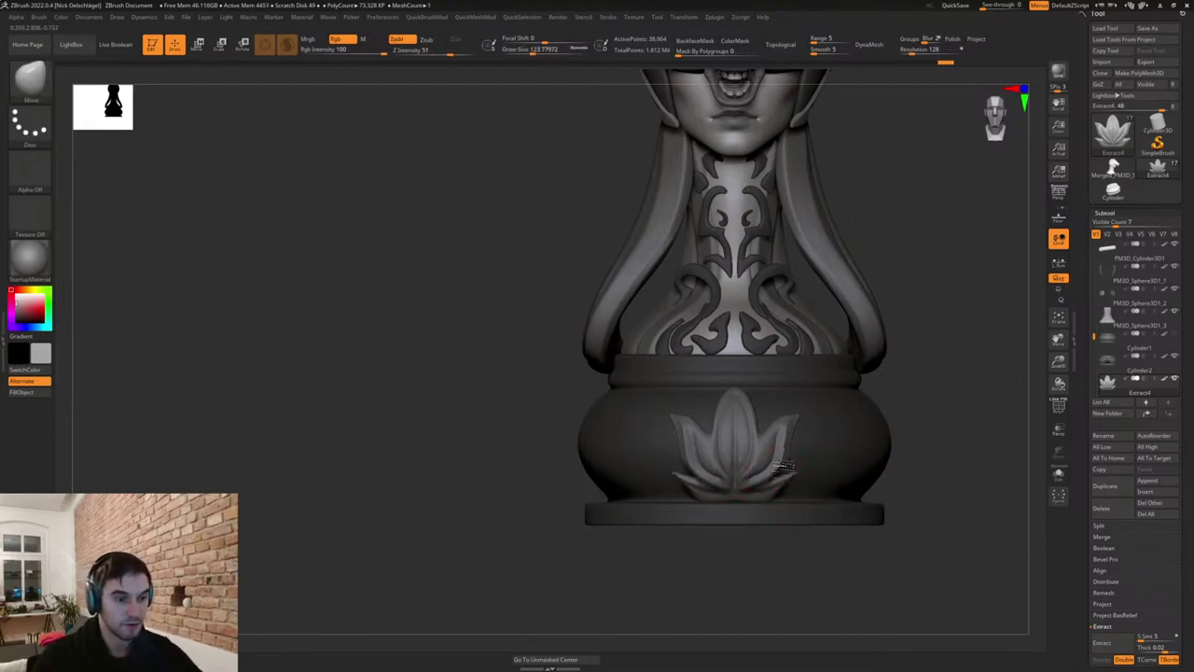
key(w)
key(s)
click(789, 491)
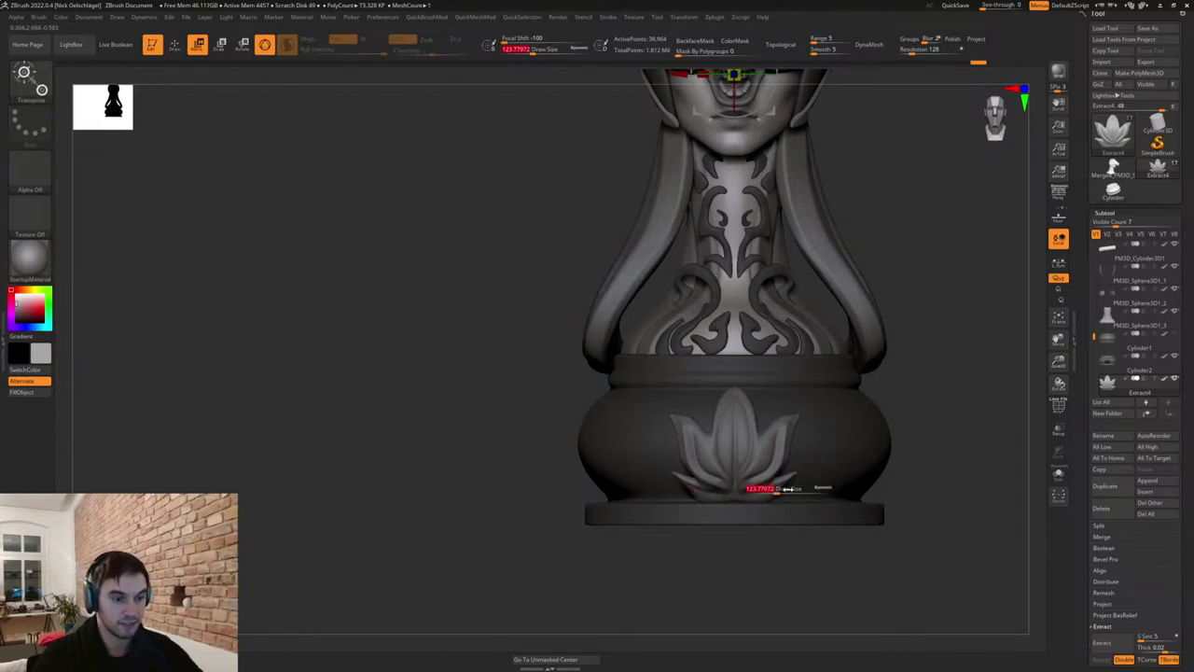
drag(780, 567, 781, 511)
key(s)
drag(814, 469, 761, 457)
key(q)
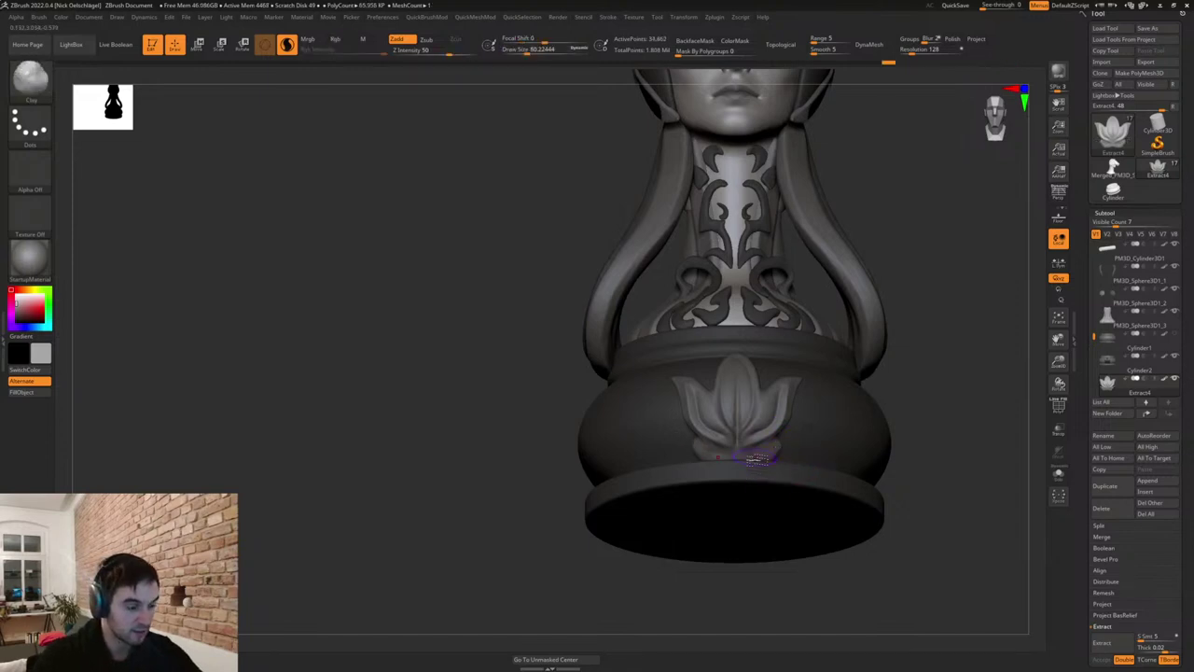
Build up volume on the lotus's lower leaves with a smaller Clay brush.
mouse_move(760, 458)
right_down()
mouse_move(752, 463)
mouse_move(774, 498)
mouse_move(716, 485)
right_up()
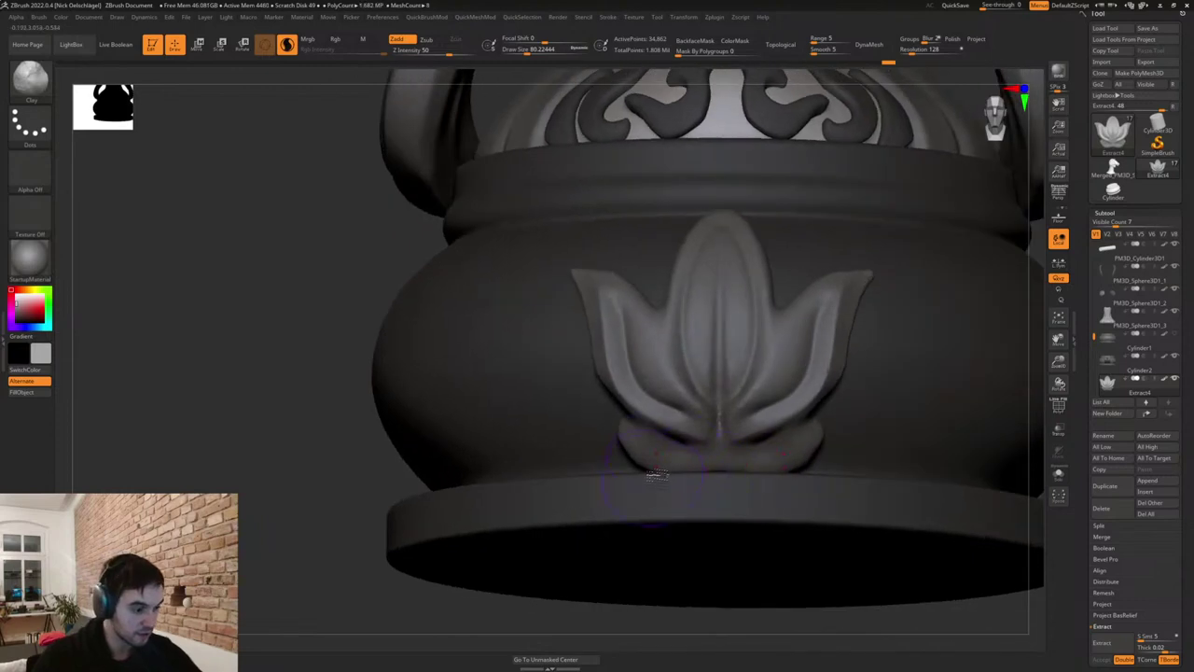
key(s)
drag(666, 436, 657, 436)
right_drag(640, 467, 648, 451)
mouse_move(634, 441)
mouse_down()
mouse_move(637, 452)
mouse_move(752, 437)
mouse_move(647, 452)
mouse_move(712, 438)
mouse_up()
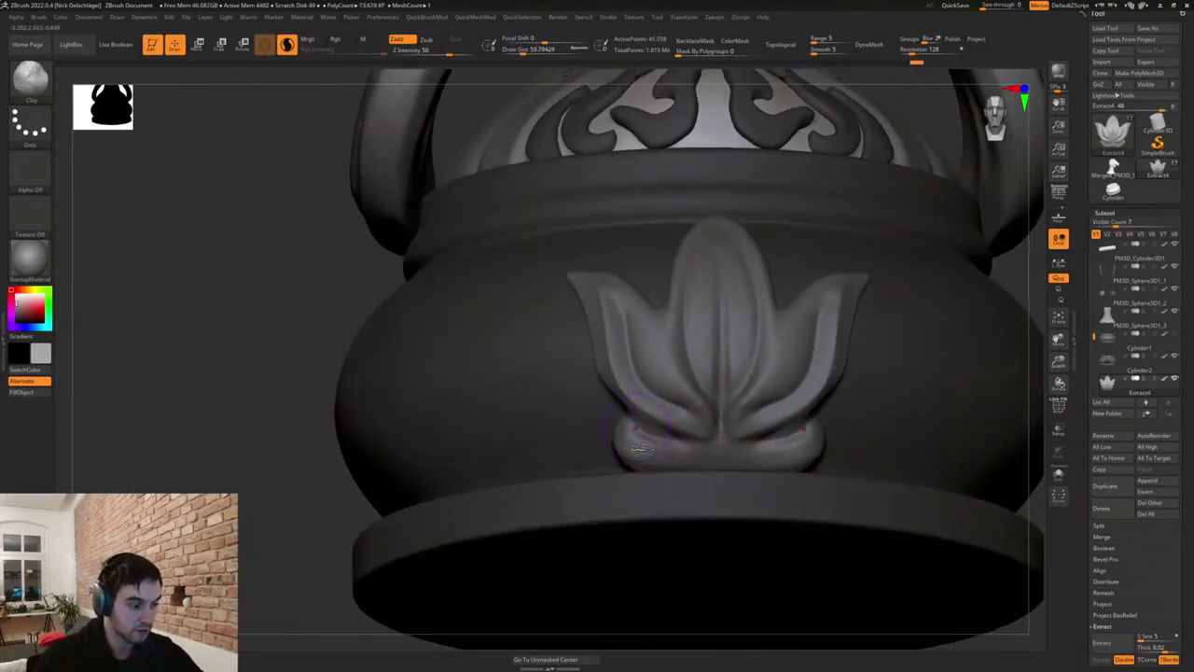
Carve the creases around the lotus's lower leaves with the DamStandard brush, isolating the ornament to reach its edges.
key(ctrl+1)
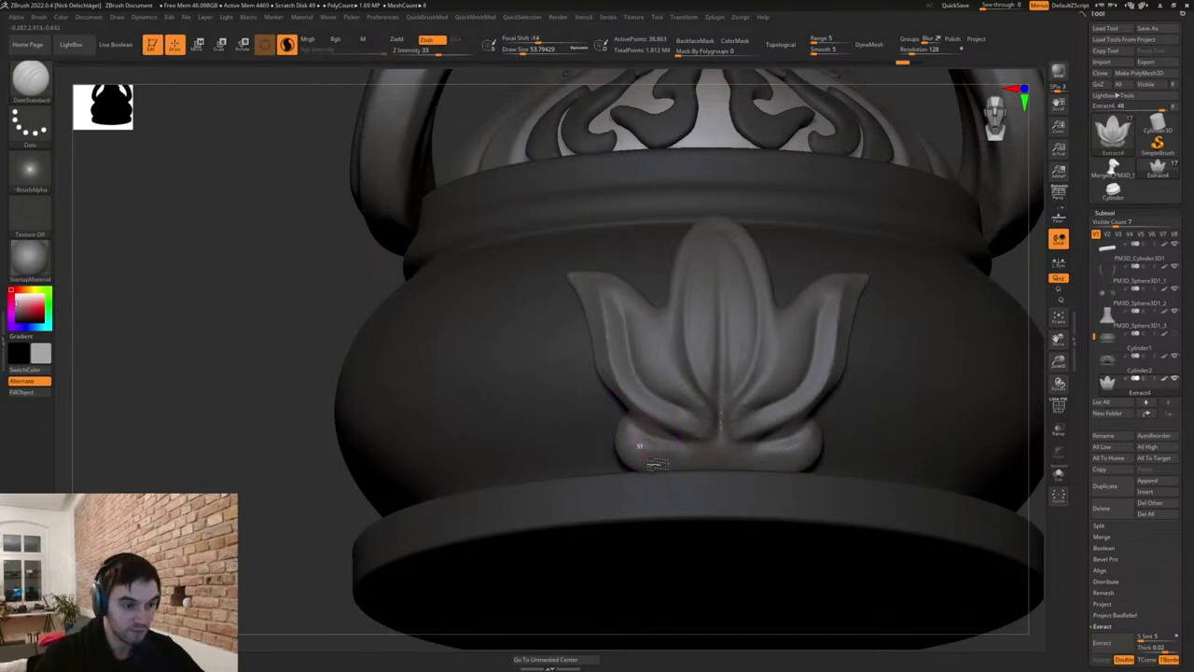
drag(713, 455, 737, 447)
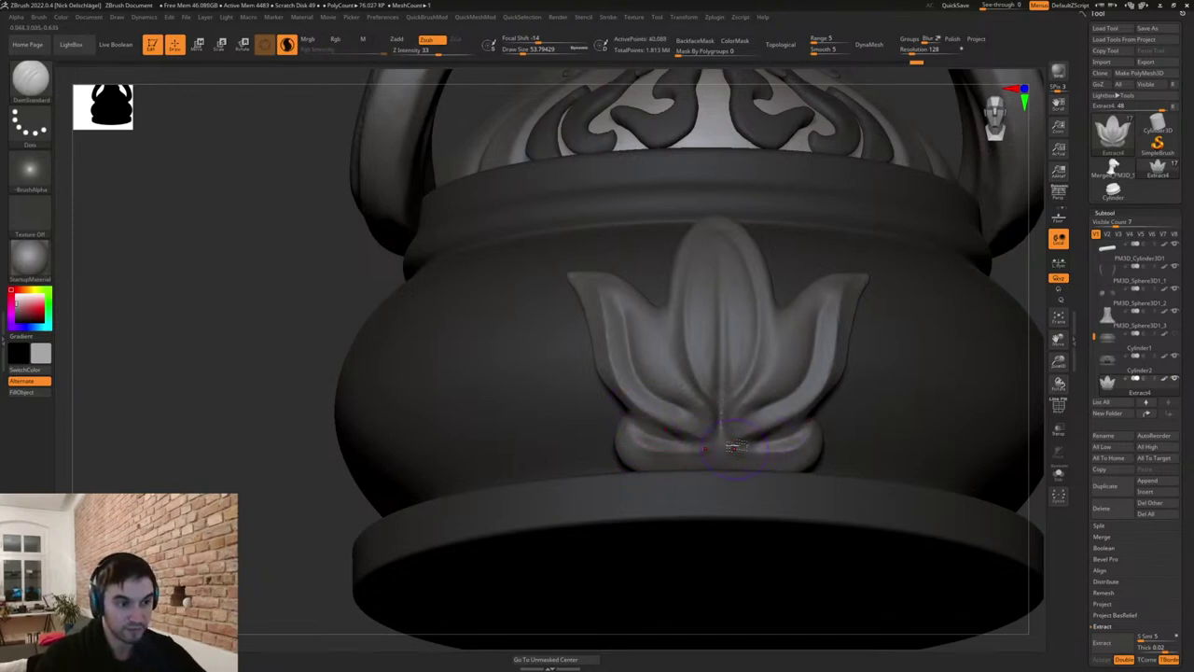
click(1058, 473)
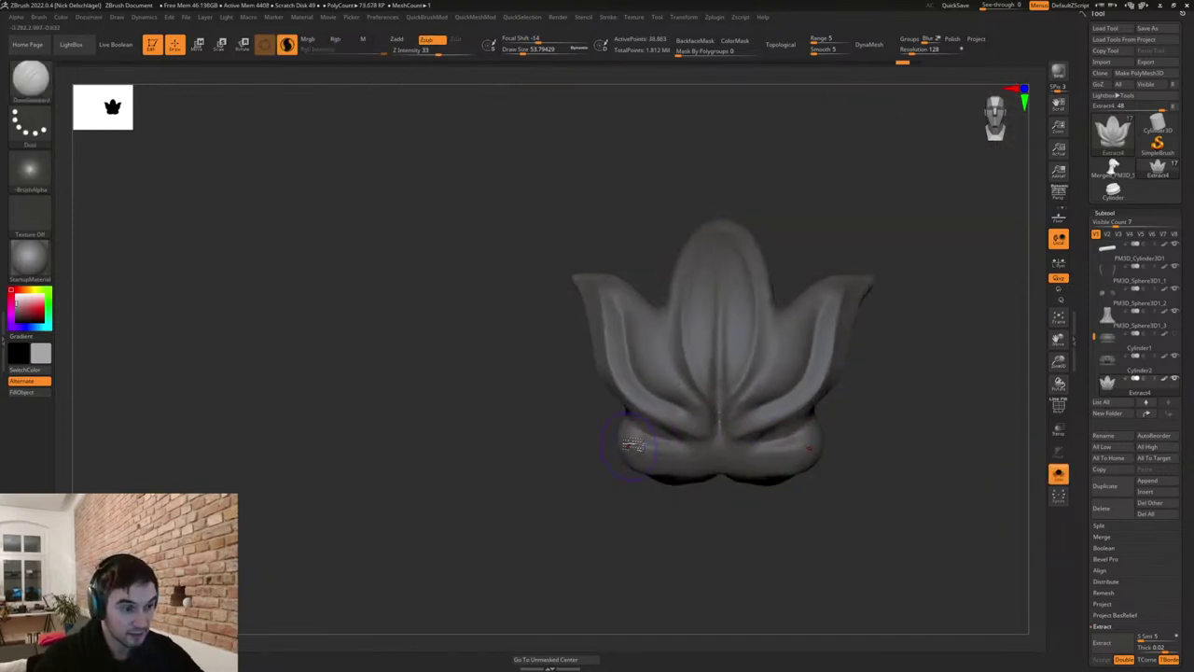
mouse_move(648, 472)
mouse_down()
mouse_move(720, 442)
mouse_move(651, 435)
mouse_move(624, 412)
mouse_up()
mouse_move(894, 494)
mouse_down()
mouse_move(911, 491)
mouse_move(909, 480)
mouse_move(948, 491)
mouse_move(830, 509)
mouse_move(846, 556)
mouse_move(816, 504)
mouse_up()
Flatten the lower leaves and lower side petals of the isolated lotus with a small TrimDynamic brush, then show the whole model again.
key(s)
key(b)
key(t)
key(d)
key(s)
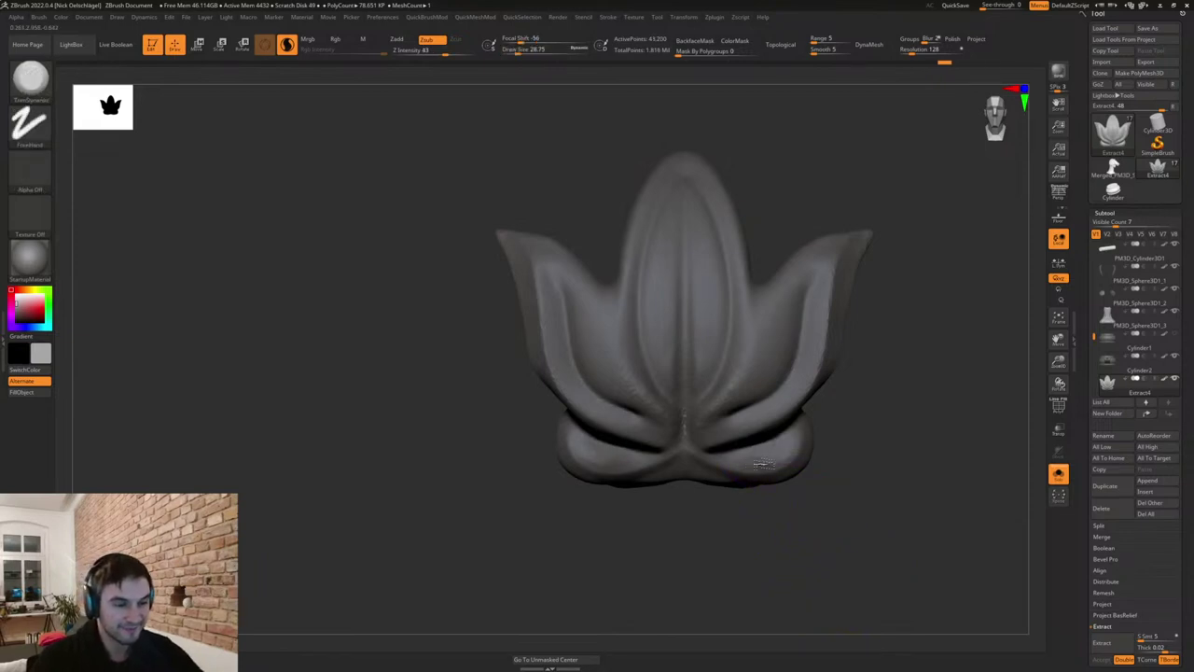
drag(826, 455, 810, 482)
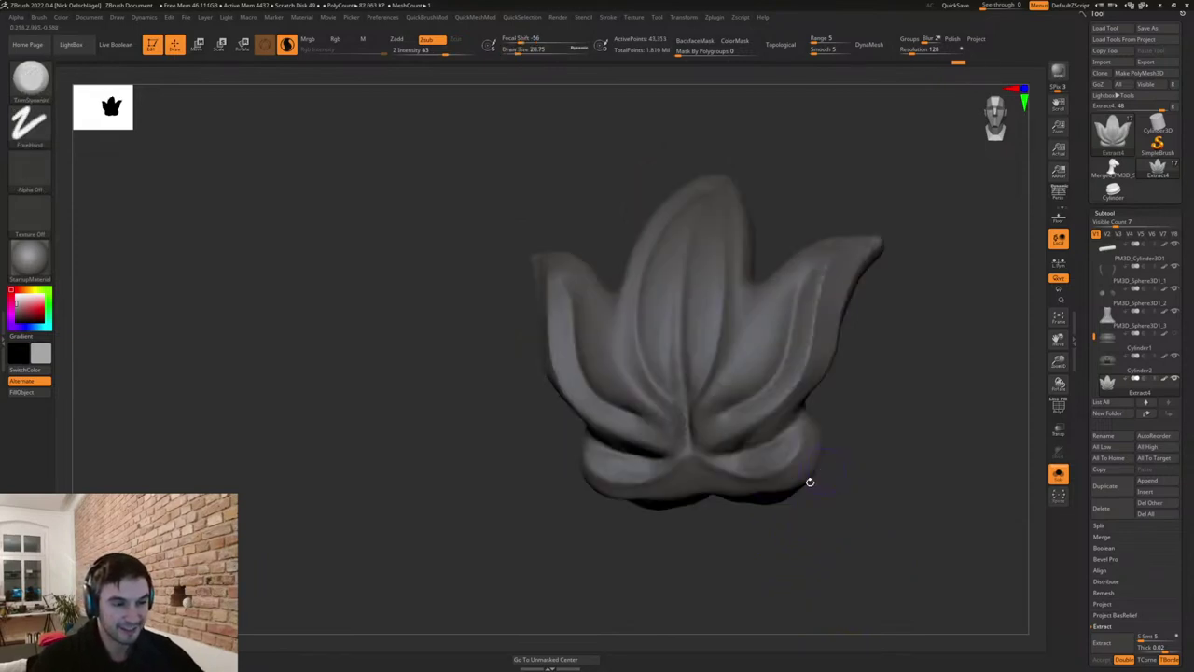
drag(850, 417, 760, 404)
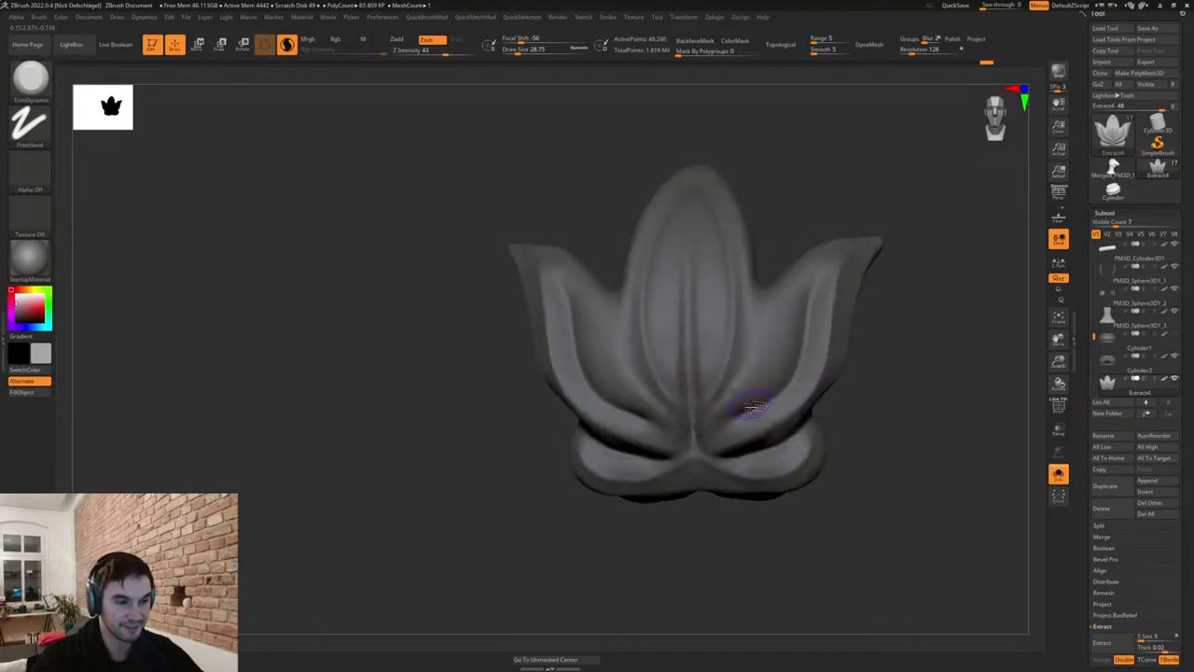
click(1057, 473)
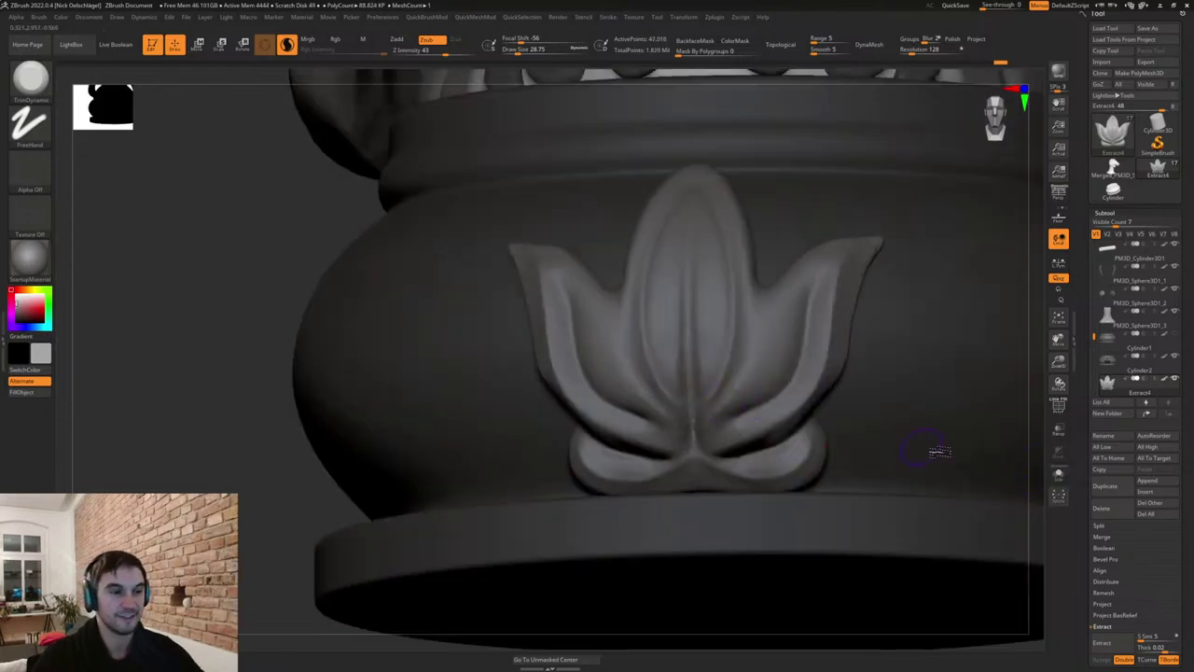
Duplicate the front lotus, rotate the copy 180° in bottom view and move it to the back of the base.
ctrl+right_drag(779, 396, 693, 330)
alt+right_drag(934, 568, 812, 513)
right_drag(812, 513, 892, 519)
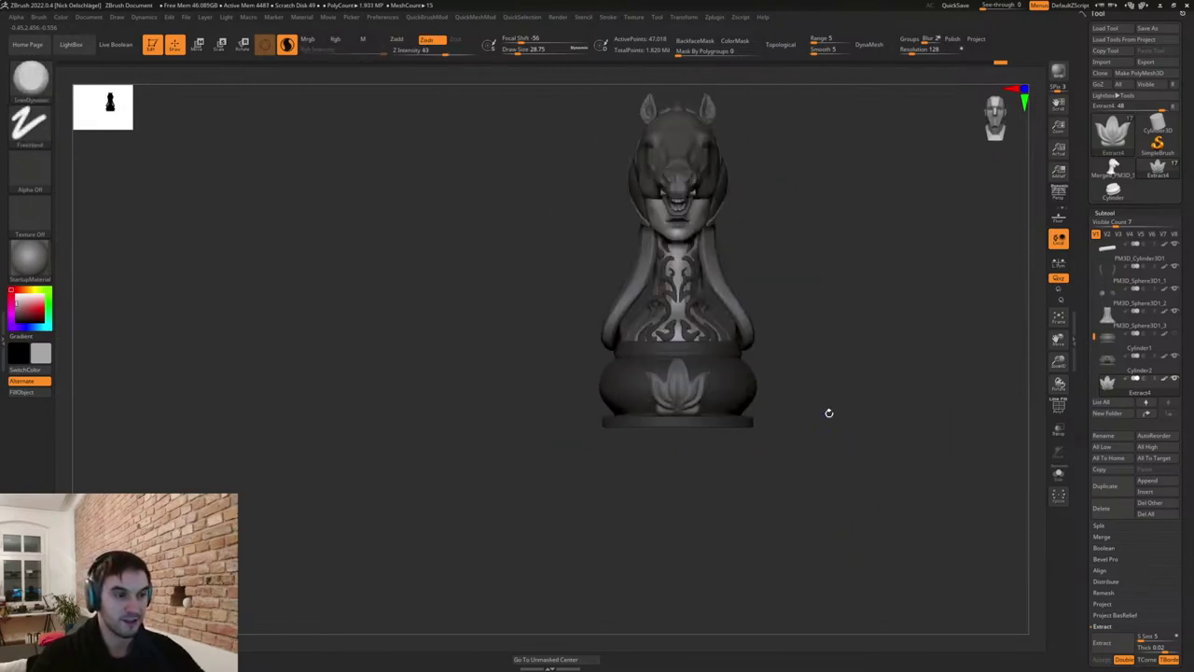
mouse_move(826, 413)
mouse_down()
mouse_move(842, 416)
mouse_move(834, 432)
mouse_up()
key(w)
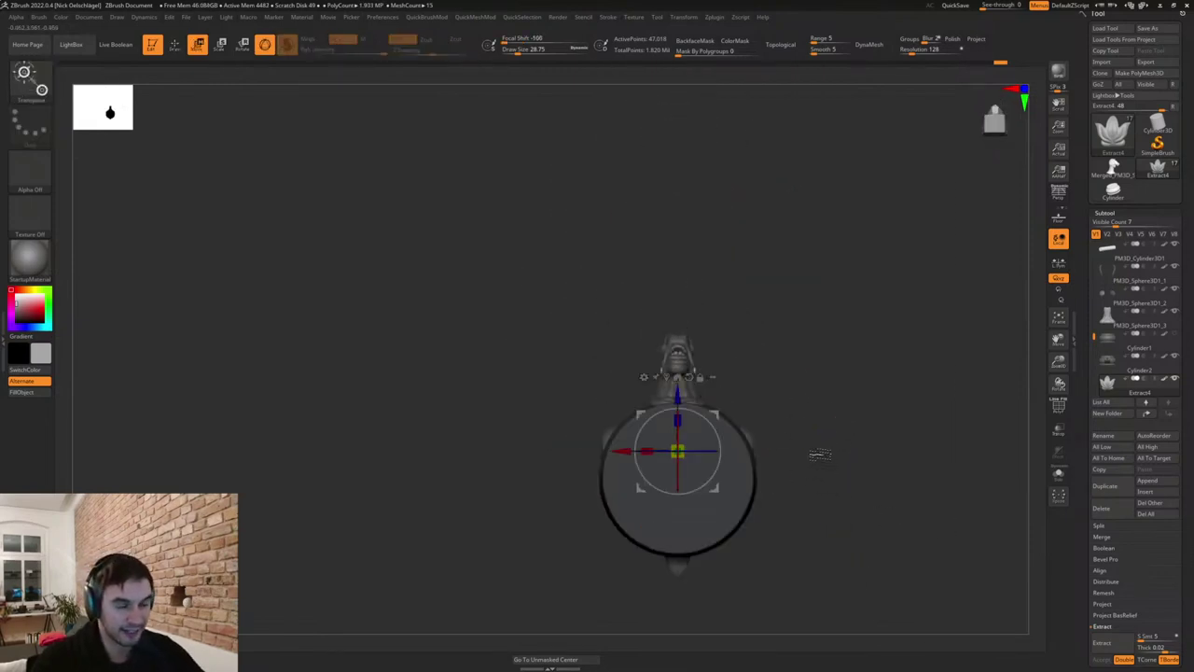
alt+right_drag(821, 455, 863, 457)
click(1108, 490)
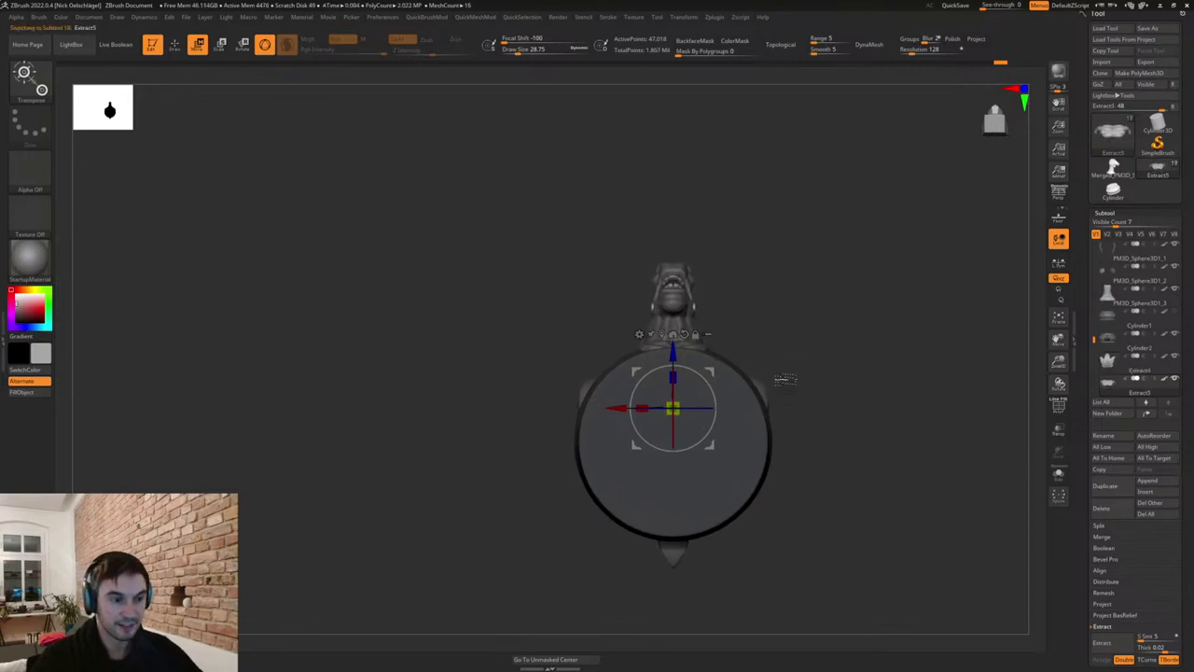
drag(716, 405, 651, 419)
mouse_move(834, 555)
right_down()
mouse_move(832, 529)
mouse_move(834, 538)
right_up()
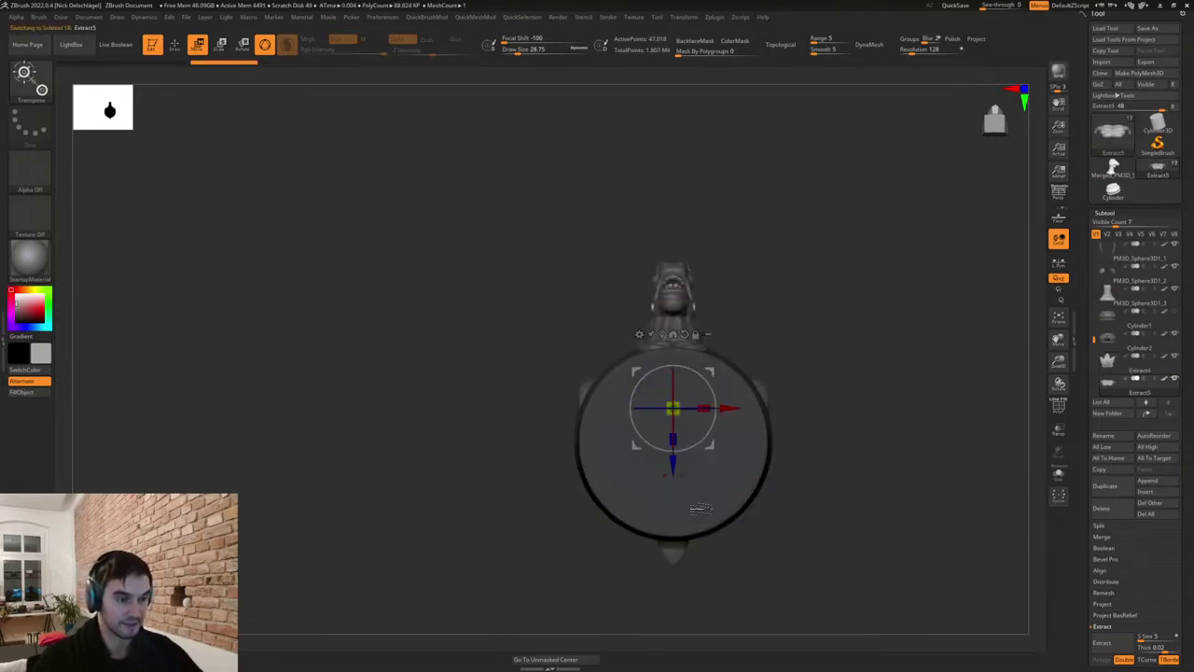
shift+right_drag(695, 508, 747, 507)
drag(673, 465, 680, 529)
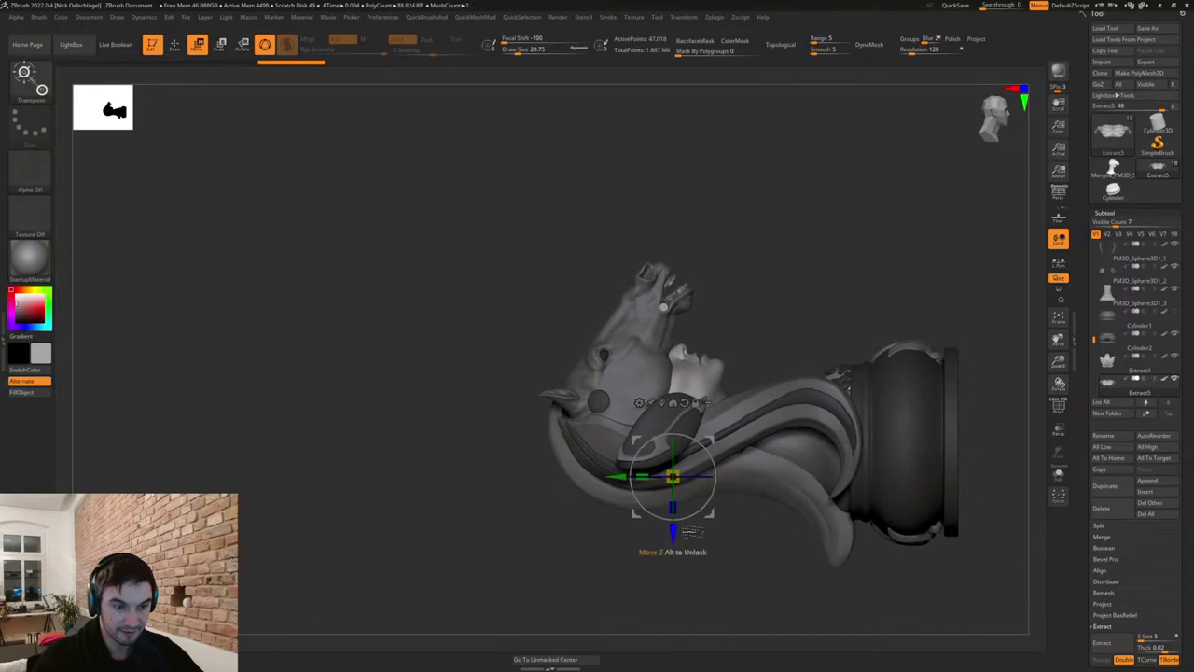
shift+right_drag(914, 308, 877, 353)
key(q)
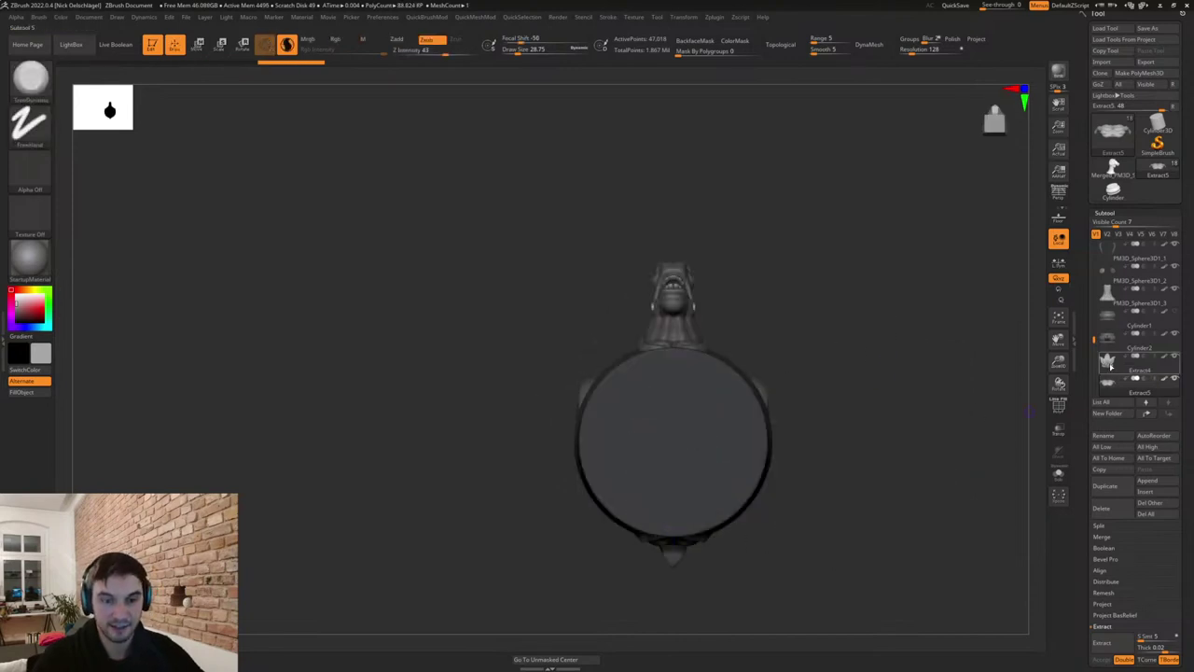
Merge the front and back lotuses into one subtool and centre the transform gizmo between them.
click(1117, 363)
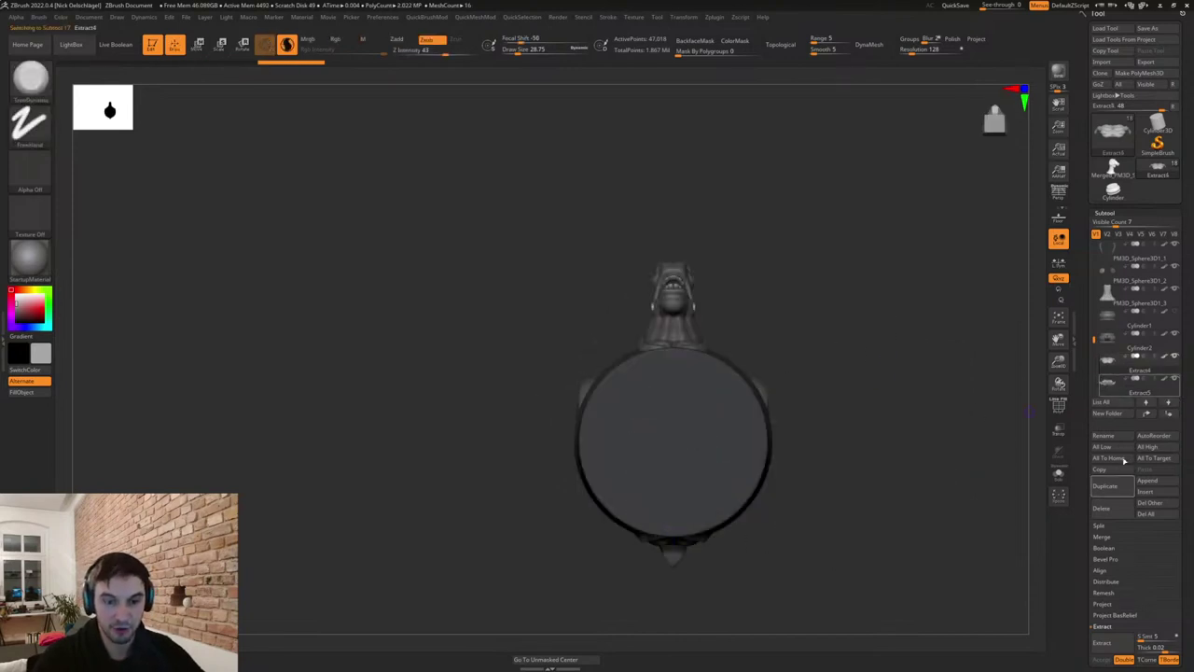
click(1103, 538)
click(1110, 550)
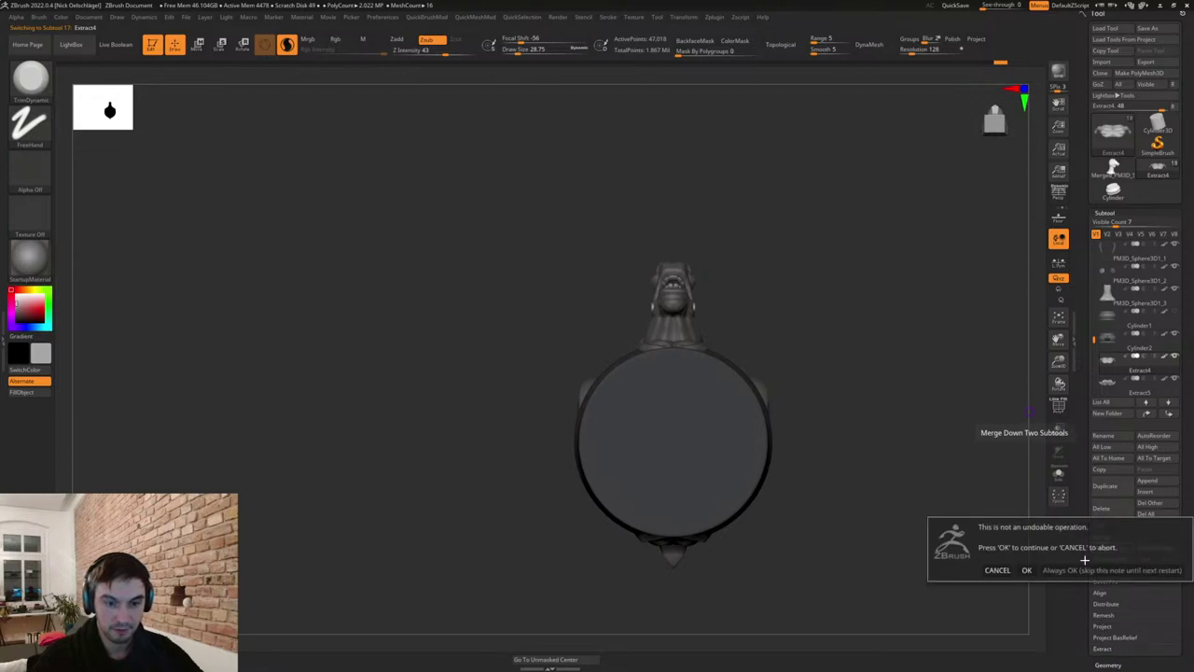
click(1027, 570)
key(w)
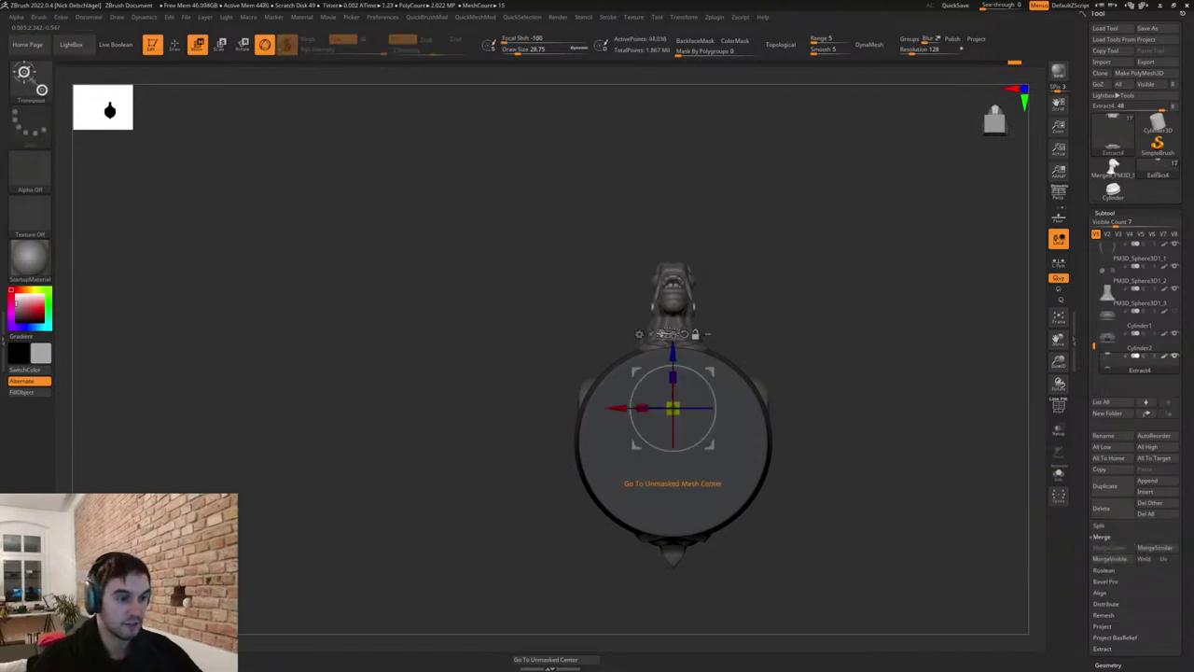
click(662, 335)
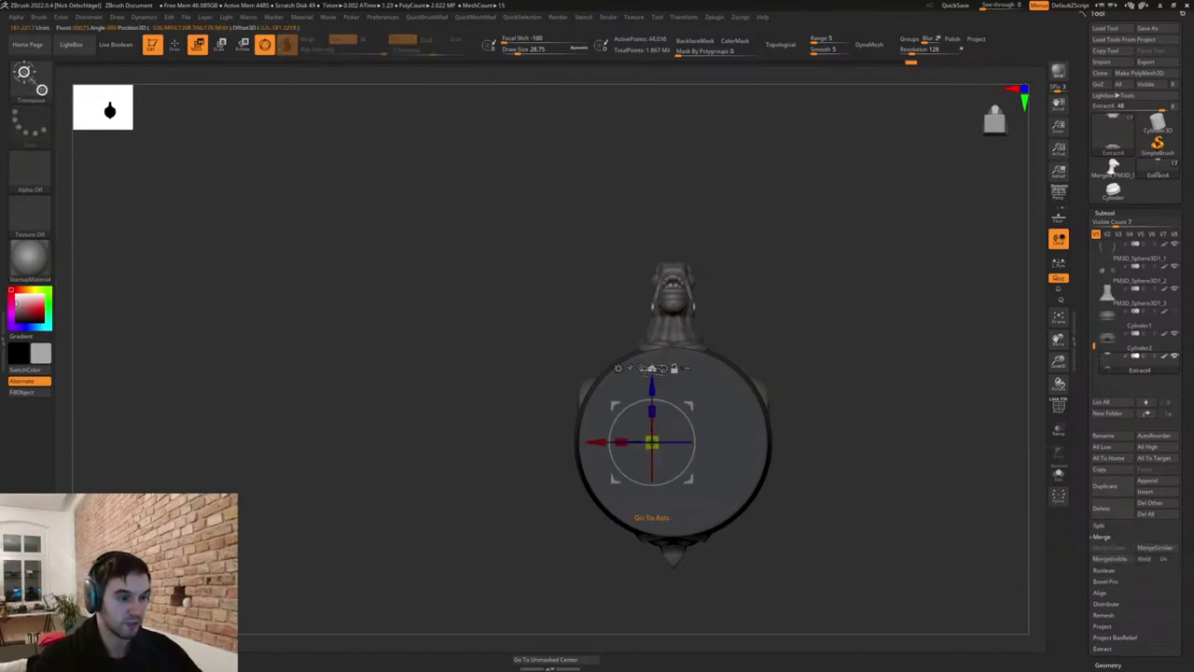
click(663, 369)
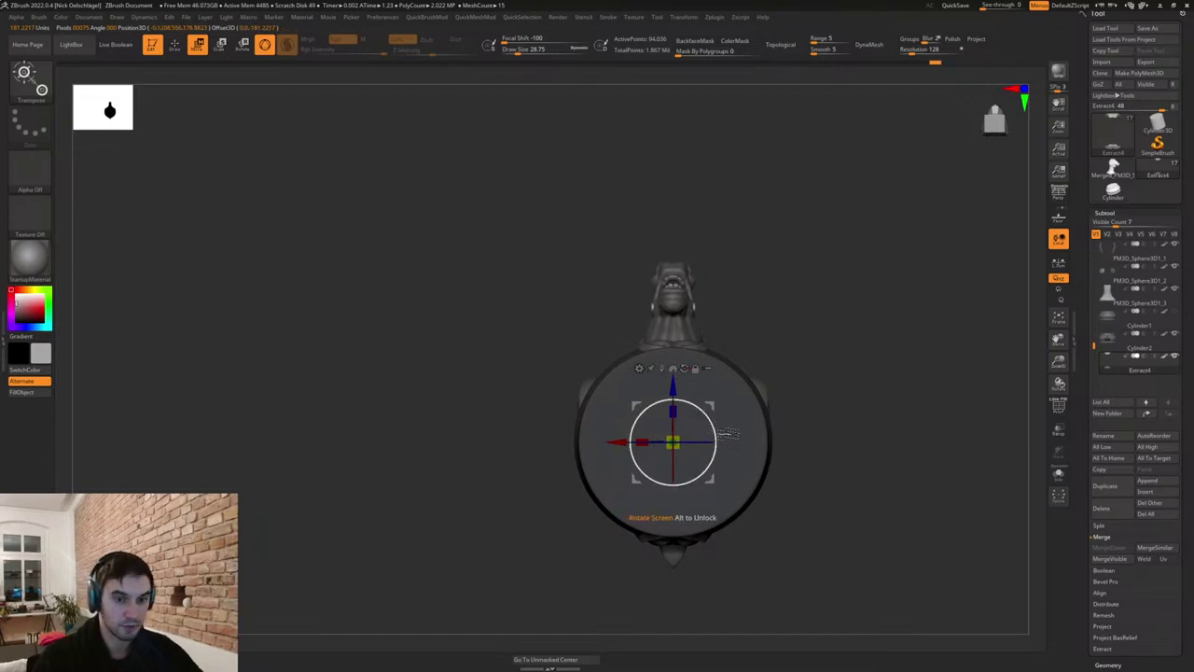
Duplicate the lotus pair, rotate the copy 90° to the sides of the base and merge both pairs into one subtool.
click(1106, 485)
drag(709, 421, 647, 362)
click(1109, 370)
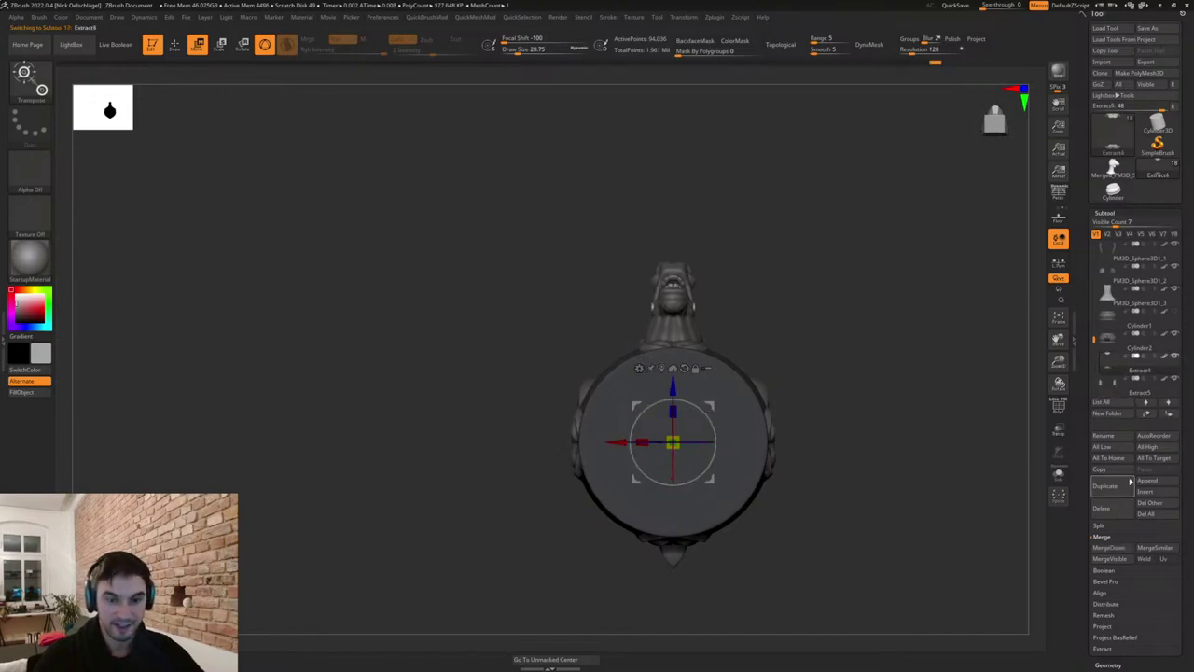
click(1104, 551)
click(1027, 570)
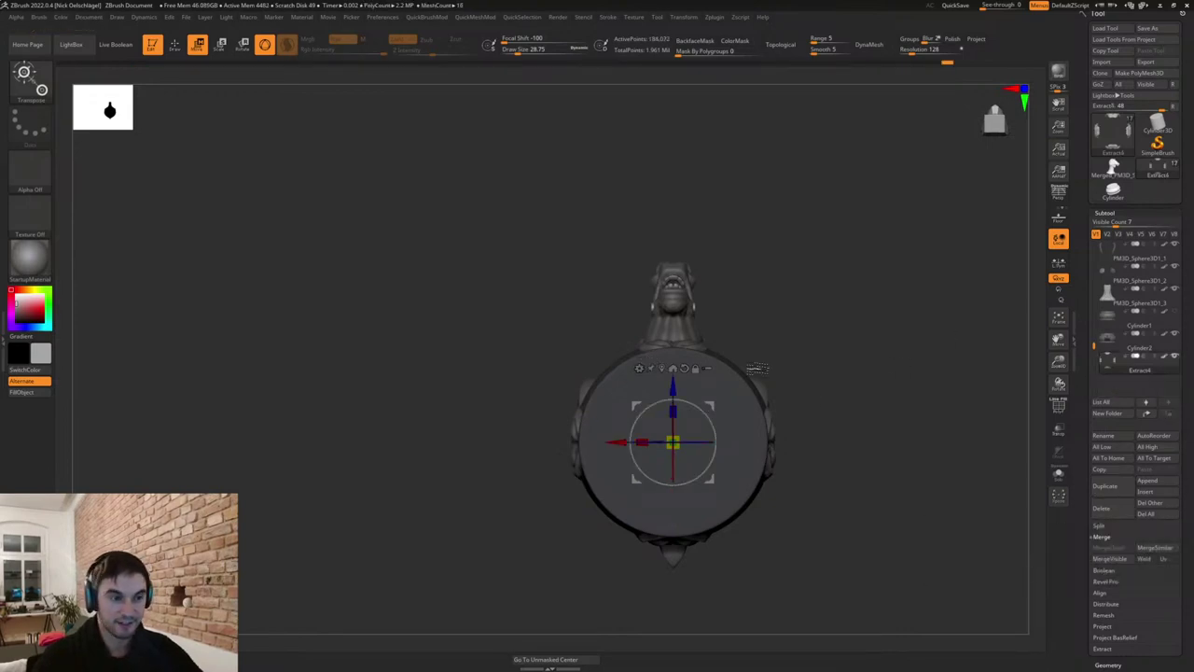
Duplicate the four merged lotuses and rotate the copy 45° to fill the gaps around the base.
drag(707, 416, 729, 438)
key(ctrl+z)
click(1112, 493)
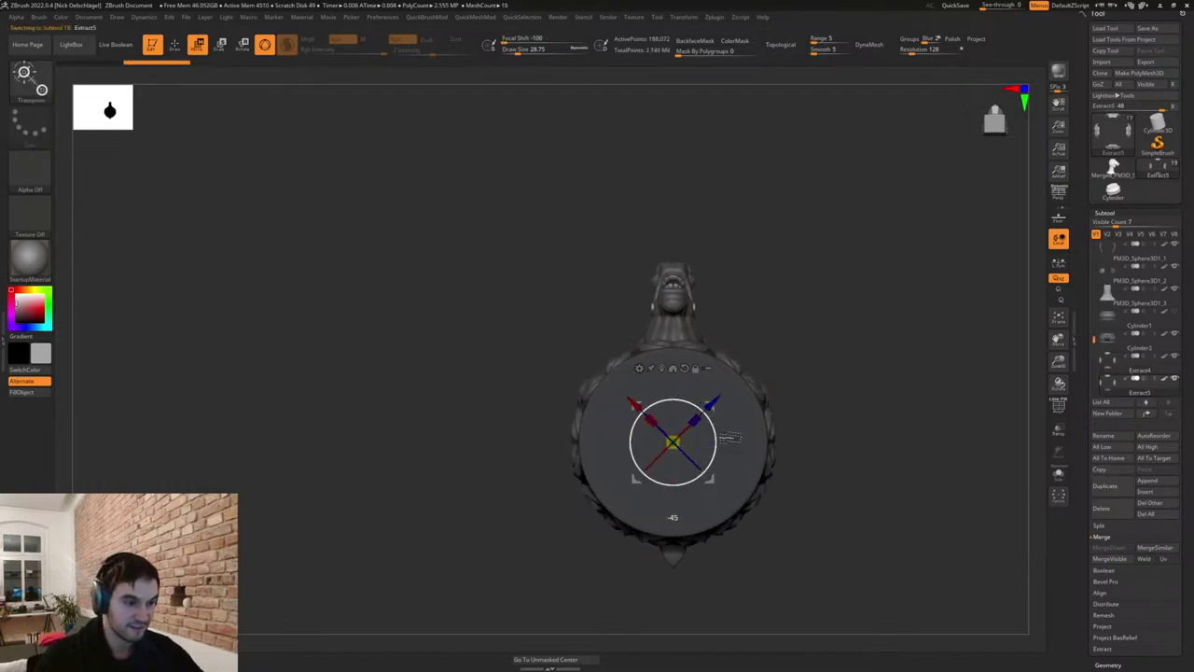
mouse_move(828, 342)
shift+mouse_down()
mouse_move(821, 445)
mouse_move(889, 479)
mouse_move(847, 483)
mouse_move(781, 563)
shift+mouse_up()
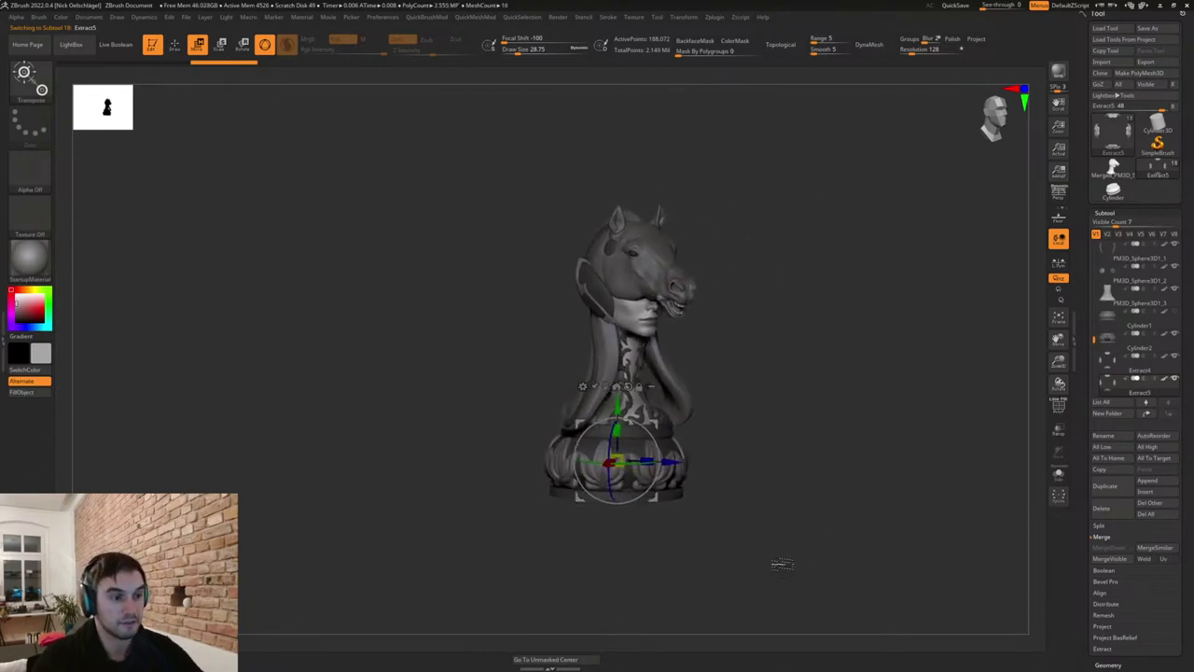
key(q)
alt+drag(780, 499, 726, 568)
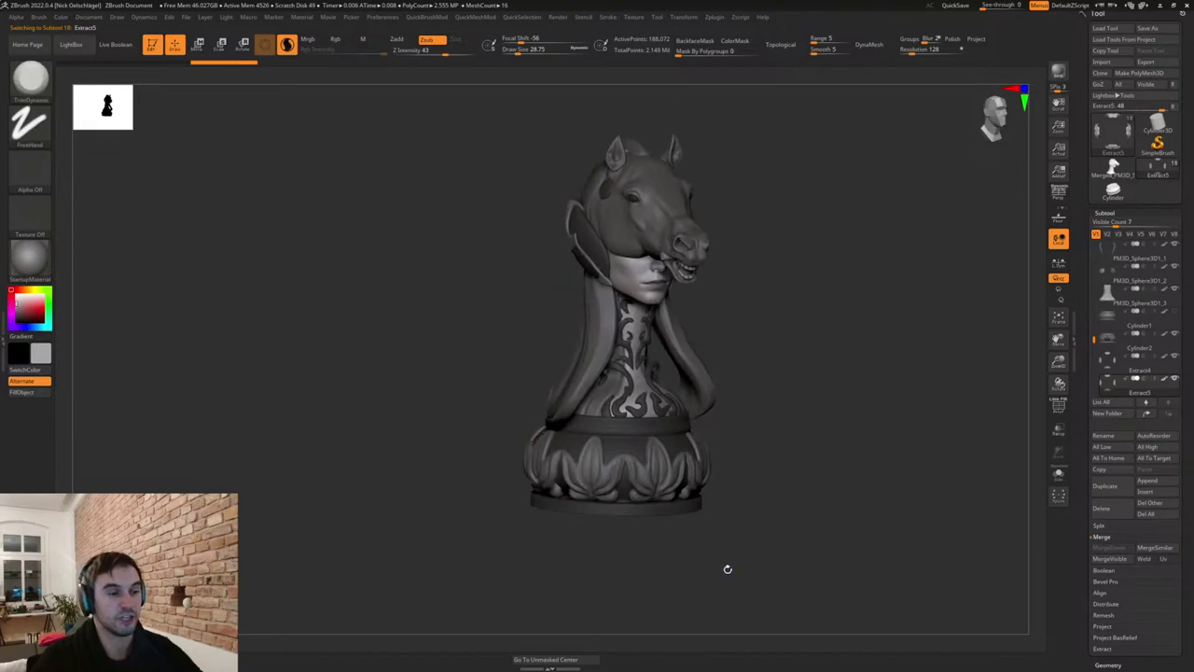
Merge the 45° rotated lotus copy down into the original four-lotus subtool.
drag(742, 527, 760, 517)
key(w)
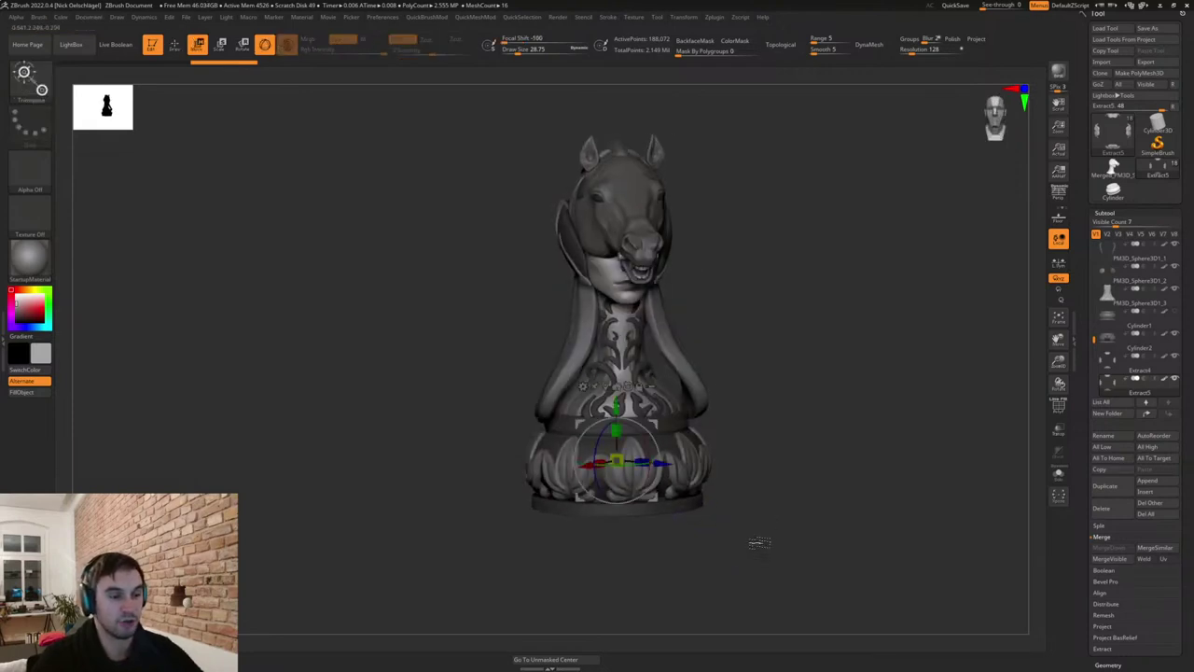
click(1109, 363)
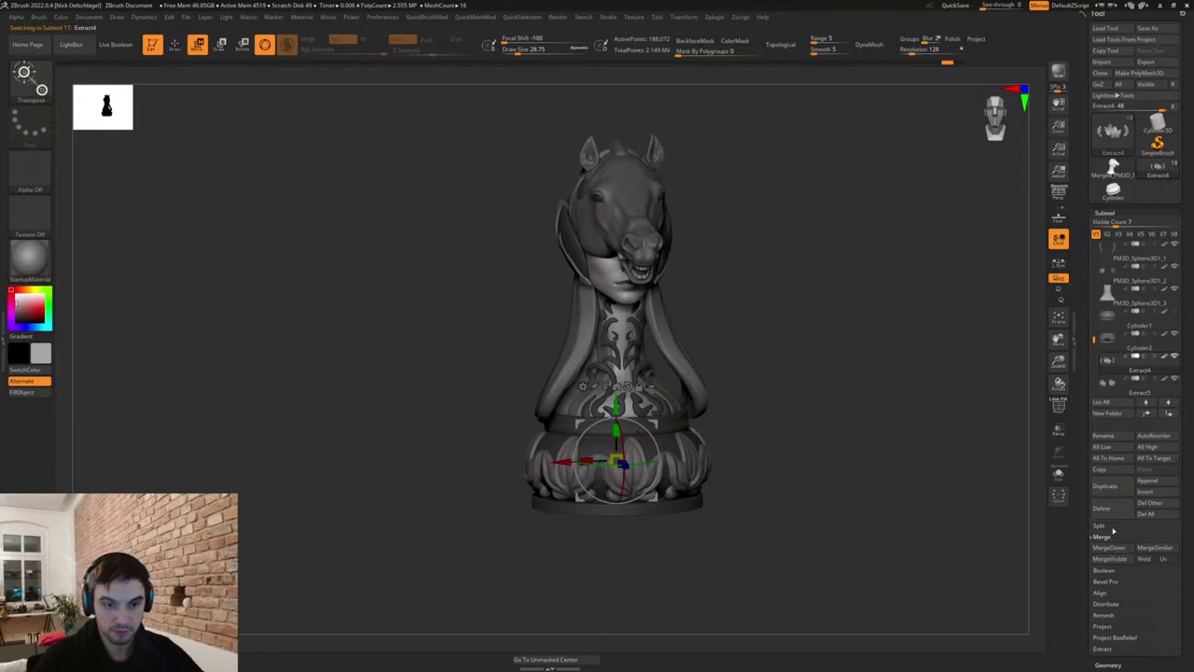
drag(700, 513, 1057, 495)
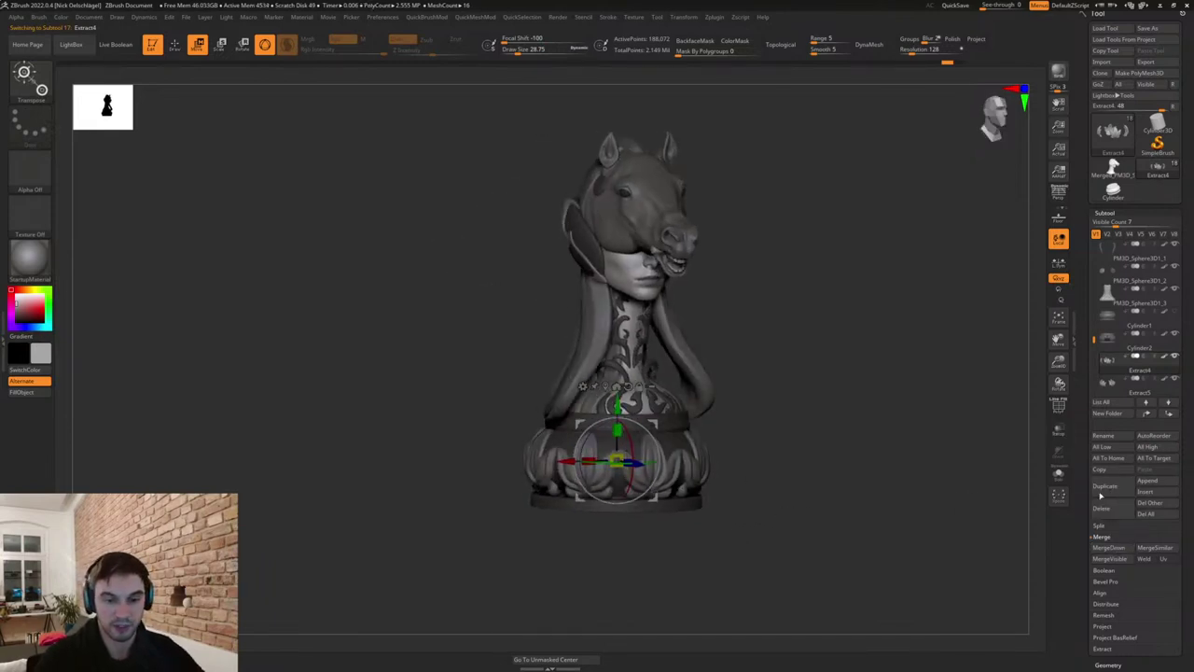
click(1116, 551)
click(1026, 569)
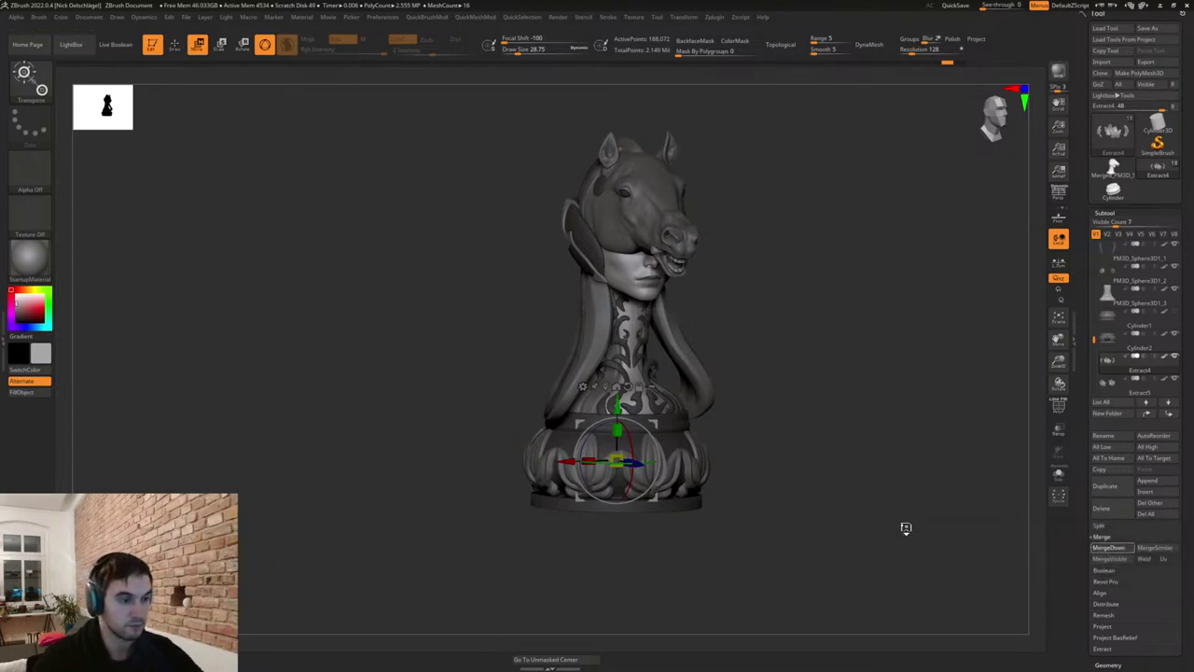
drag(618, 459, 628, 456)
drag(617, 406, 616, 476)
key(ctrl+z)
key(ctrl+z)
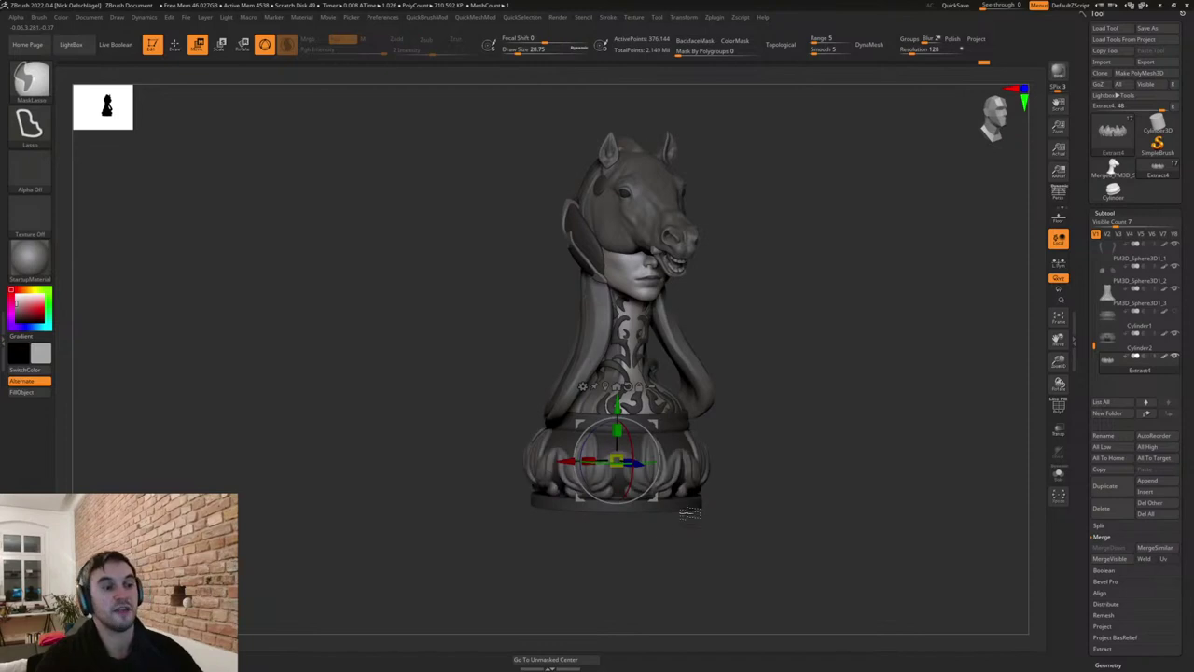
Return to draw mode and examine the lotus ring and the whole chess piece from several angles.
mouse_move(794, 482)
shift+mouse_down()
mouse_move(804, 526)
mouse_move(816, 506)
mouse_move(771, 507)
mouse_move(813, 520)
mouse_move(812, 615)
mouse_move(824, 623)
mouse_move(839, 582)
mouse_move(809, 557)
mouse_move(782, 598)
mouse_move(797, 603)
shift+mouse_up()
key(q)
drag(827, 565, 821, 591)
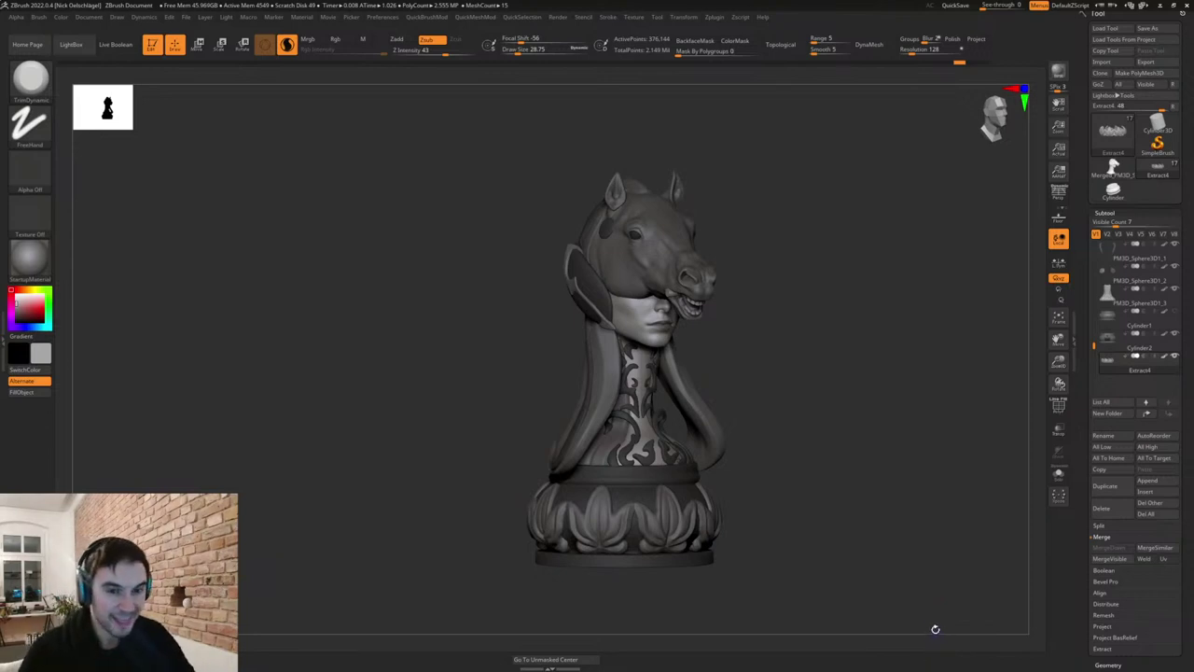
mouse_move(789, 506)
mouse_down()
mouse_move(756, 514)
mouse_move(777, 547)
mouse_move(803, 553)
mouse_move(790, 597)
mouse_move(817, 575)
mouse_move(813, 565)
mouse_move(820, 578)
mouse_move(792, 591)
mouse_move(805, 584)
mouse_move(792, 568)
mouse_move(946, 568)
mouse_move(834, 565)
mouse_move(812, 616)
mouse_move(760, 573)
mouse_move(819, 570)
mouse_up()
mouse_move(736, 595)
mouse_down()
mouse_move(785, 626)
mouse_move(779, 578)
mouse_up()
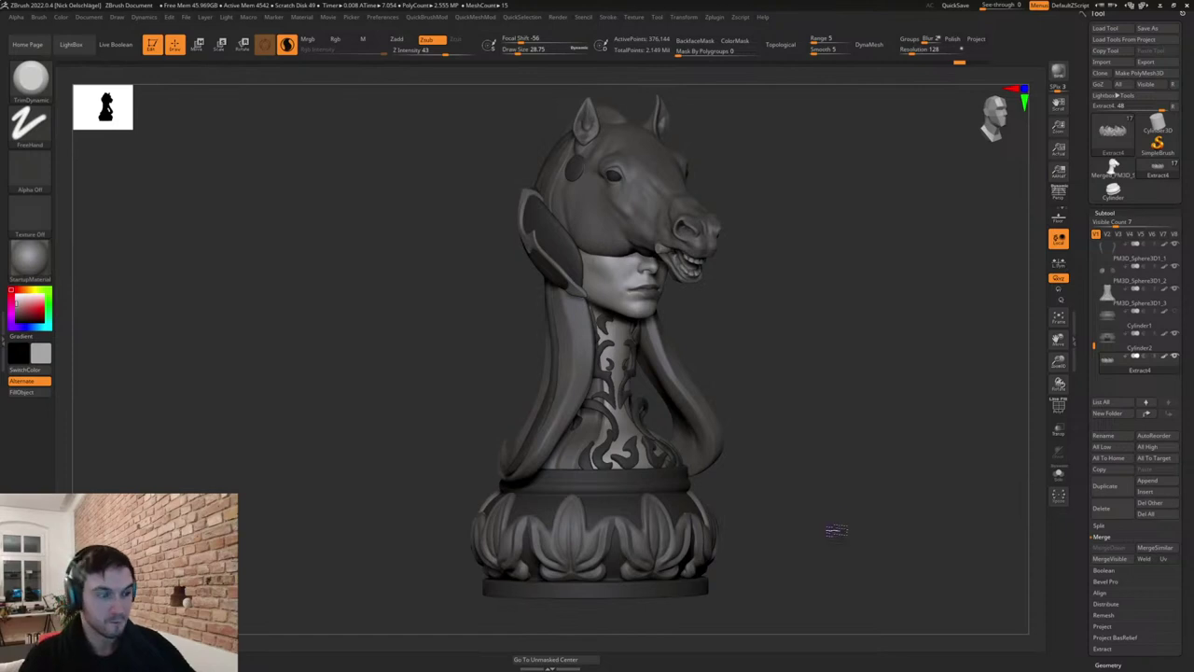
drag(835, 530, 843, 527)
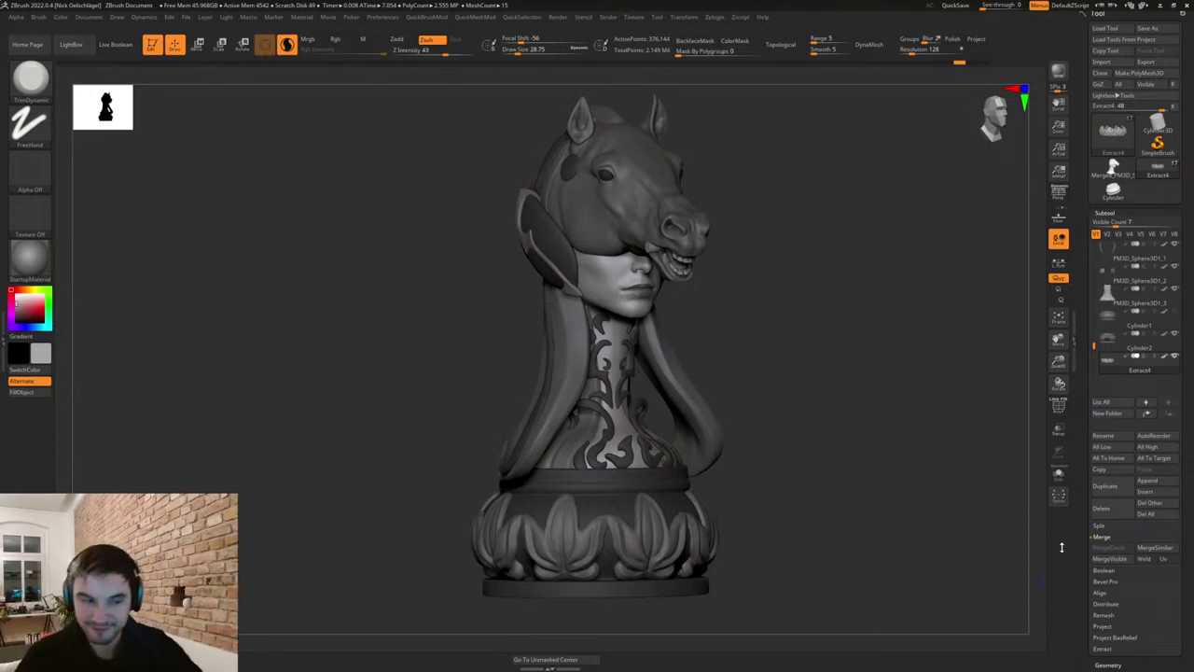
Merge all visible subtools into a new tool and switch to the merged chess piece.
click(1113, 563)
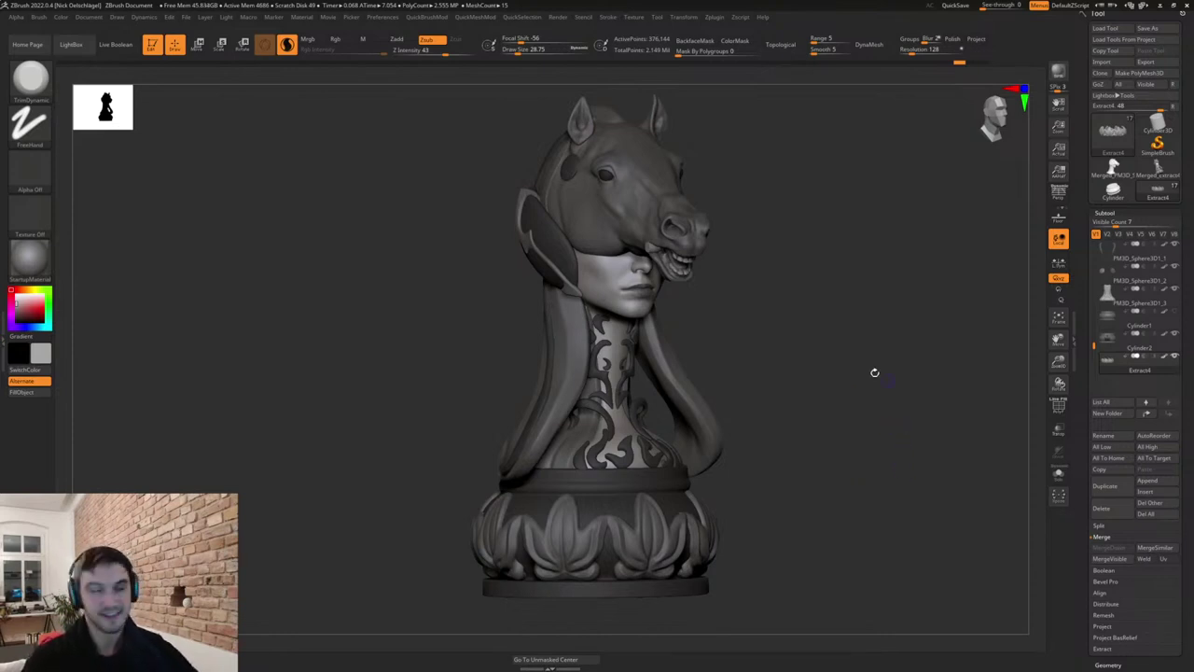
drag(784, 363, 872, 364)
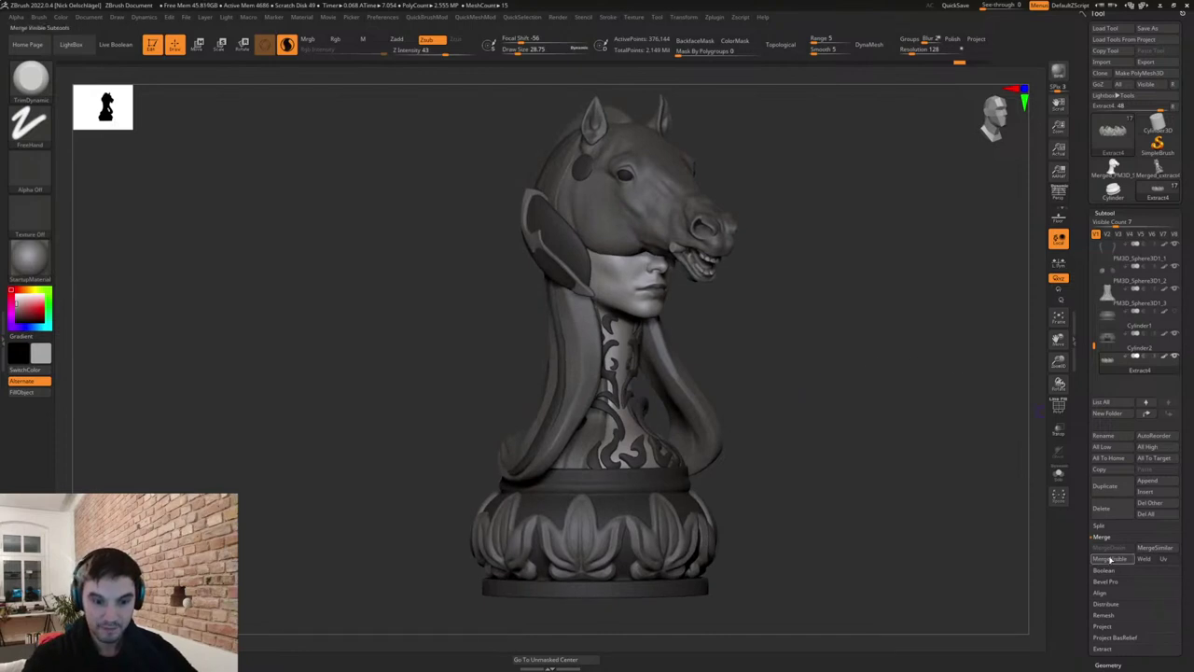
click(1110, 558)
click(1157, 174)
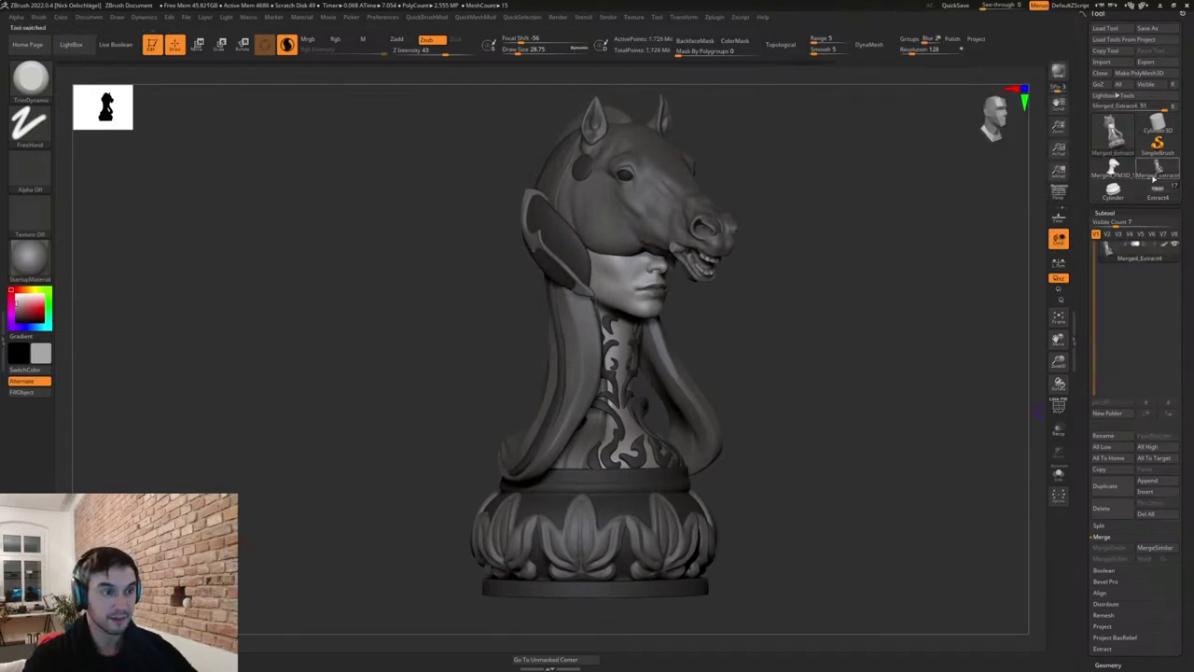
Examine the merged chess piece's wireframe and polygroups from several angles.
key(shift+f)
key(shift+f)
alt+drag(853, 504, 822, 537)
key(shift+f)
key(shift+f)
alt+drag(822, 537, 821, 503)
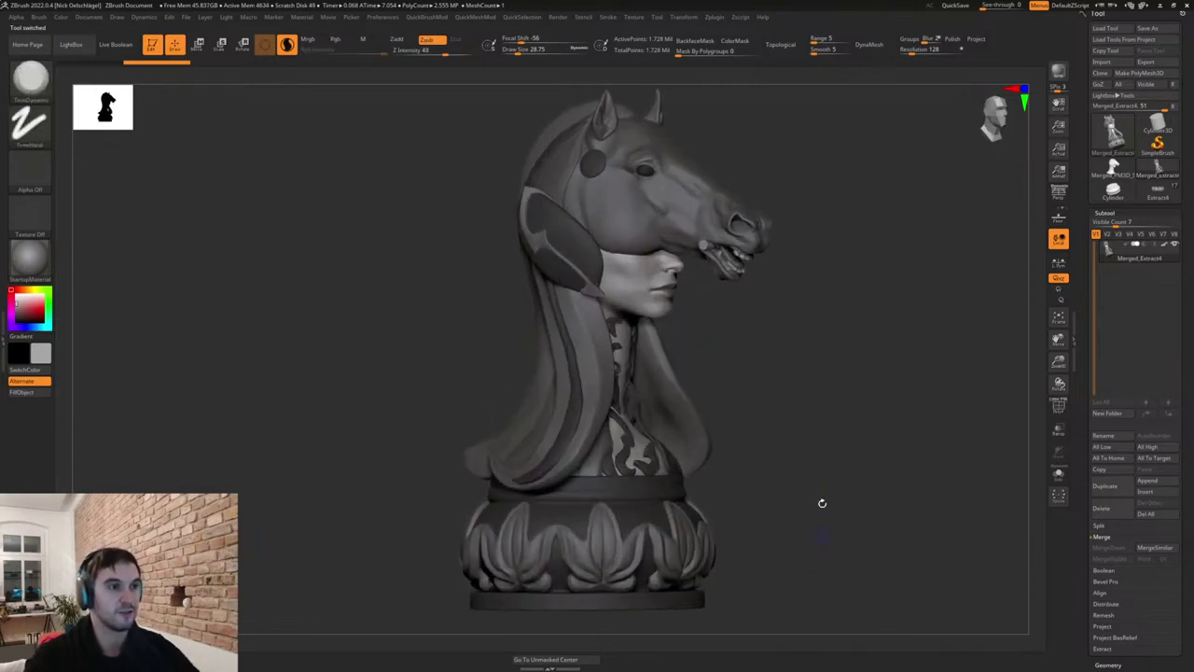
key(shift+f)
key(shift+f)
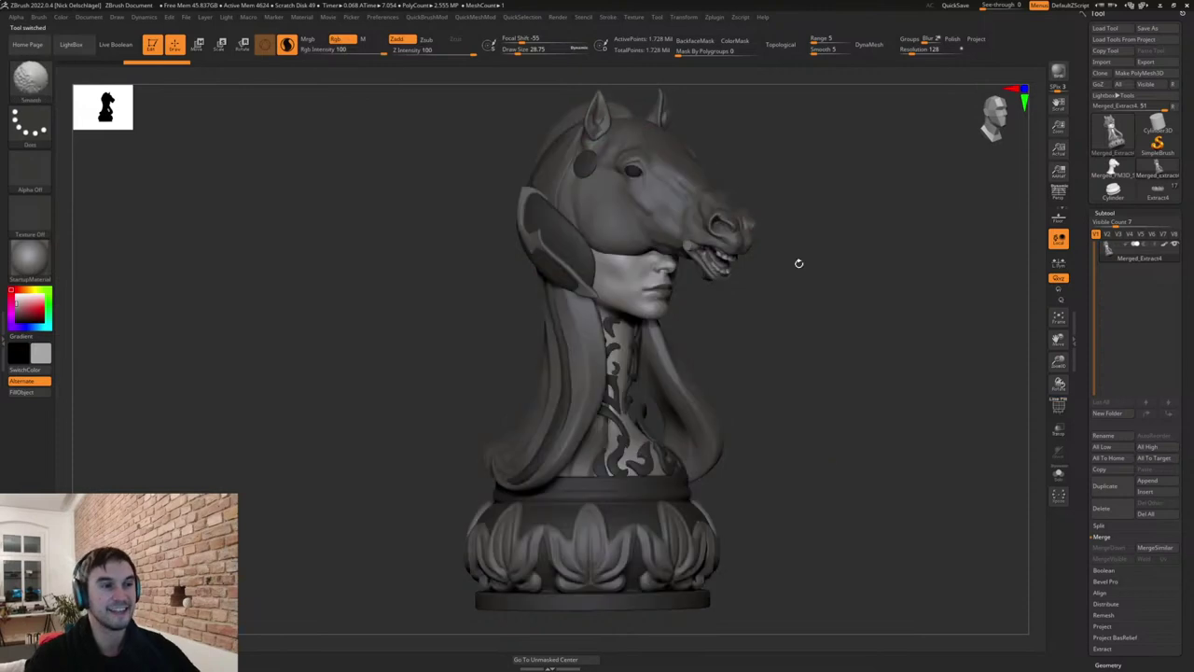
Enable Use and Keep Polypaint in Decimation Master and pre-process the merged chess piece.
click(720, 18)
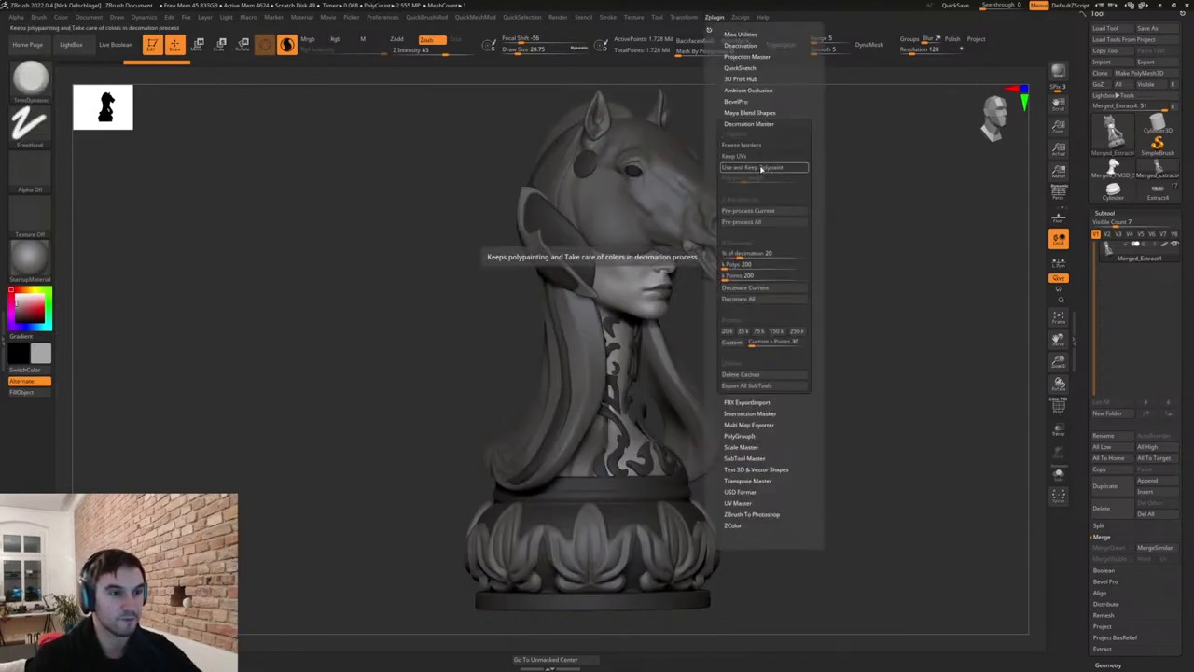
click(767, 168)
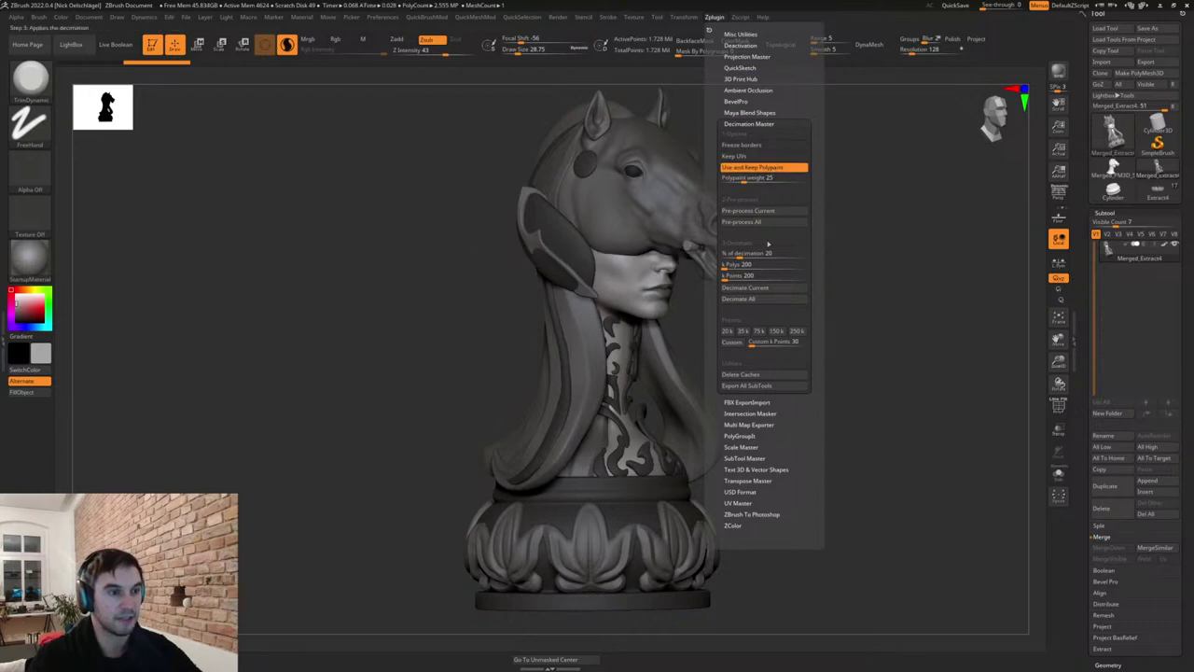
click(766, 212)
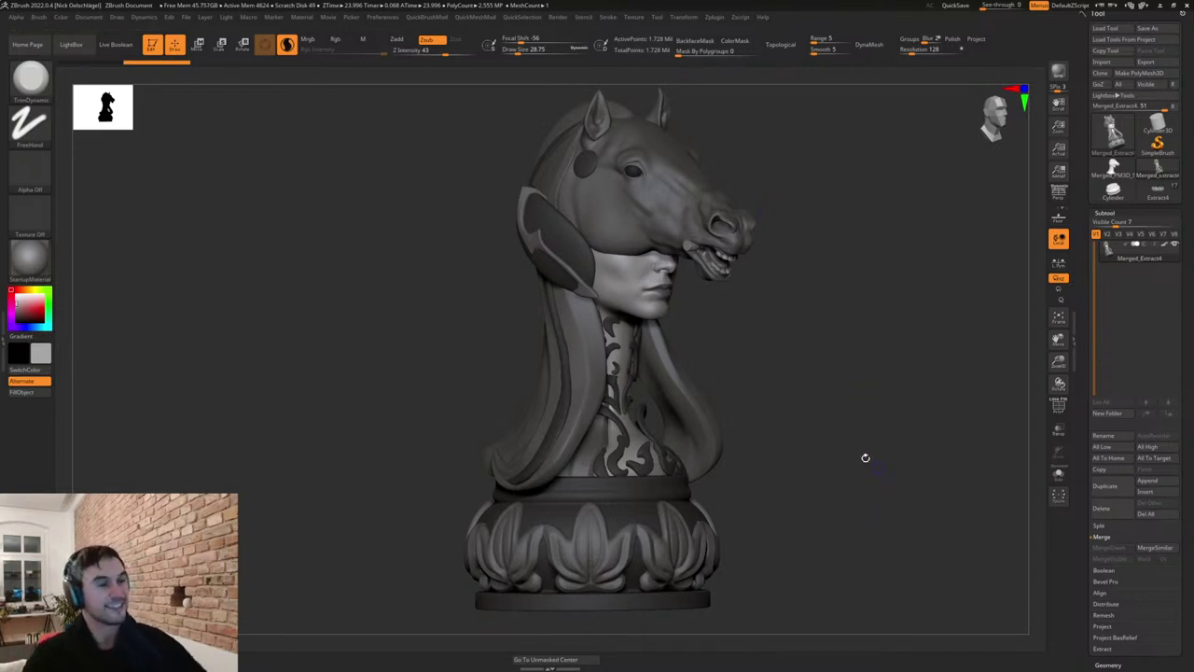
Decimate the merged chess piece to 20% and compare the reduced mesh with and without its wireframe.
drag(832, 446, 847, 541)
key(shift+f)
click(715, 17)
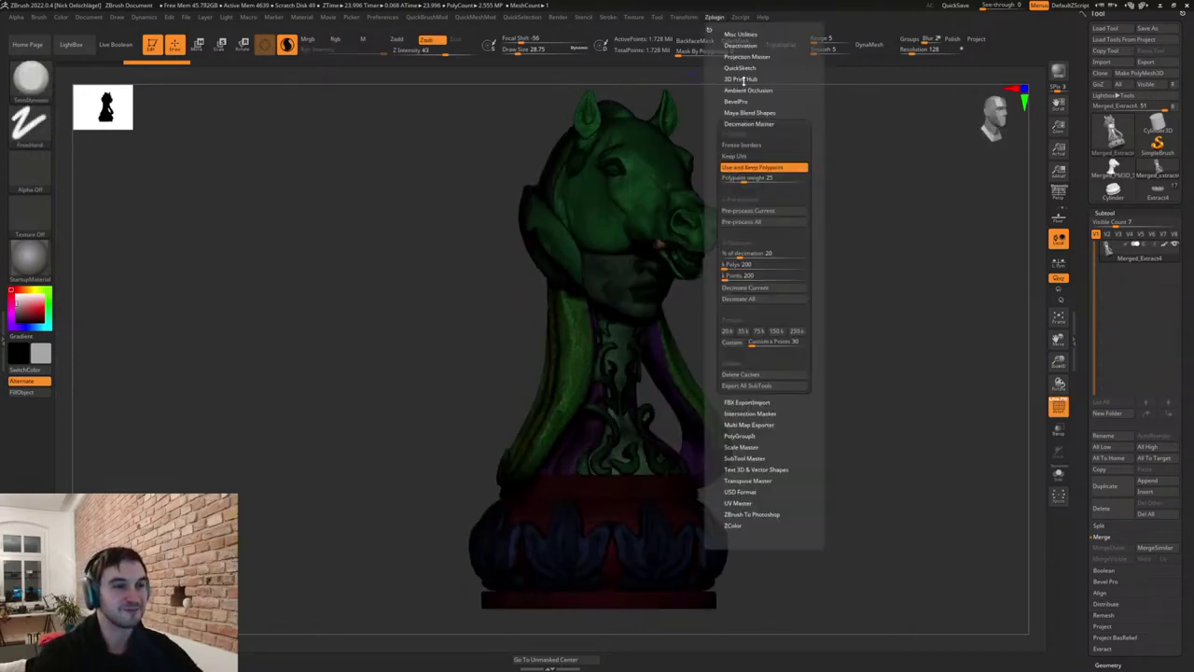
click(770, 287)
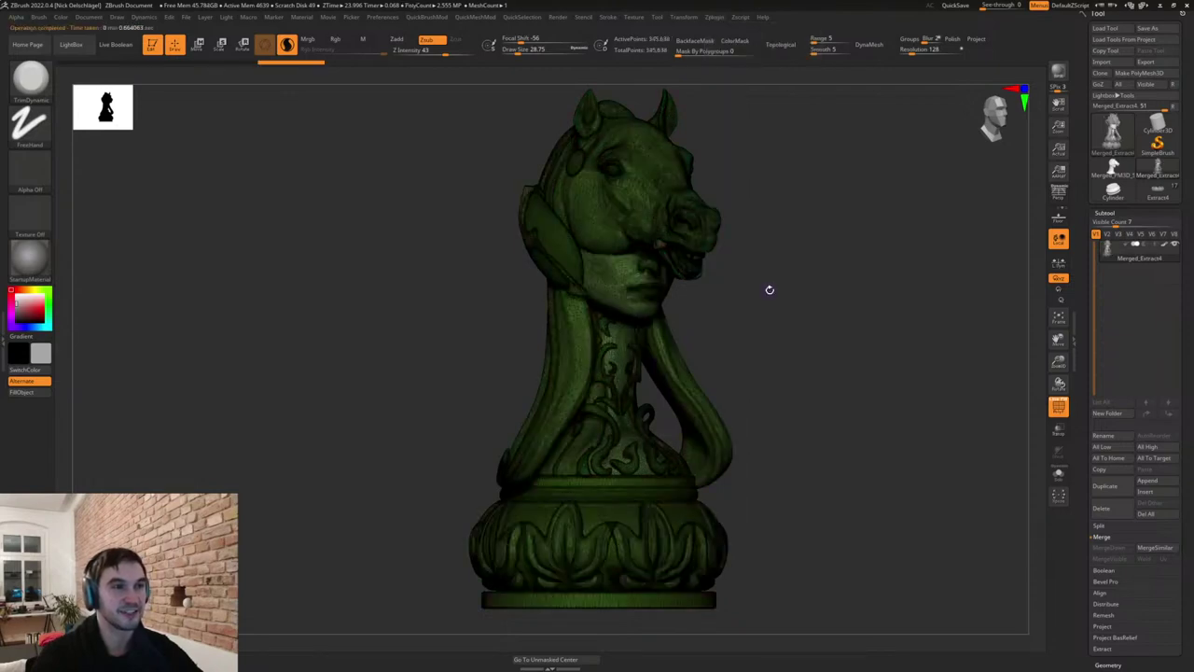
drag(799, 334, 803, 372)
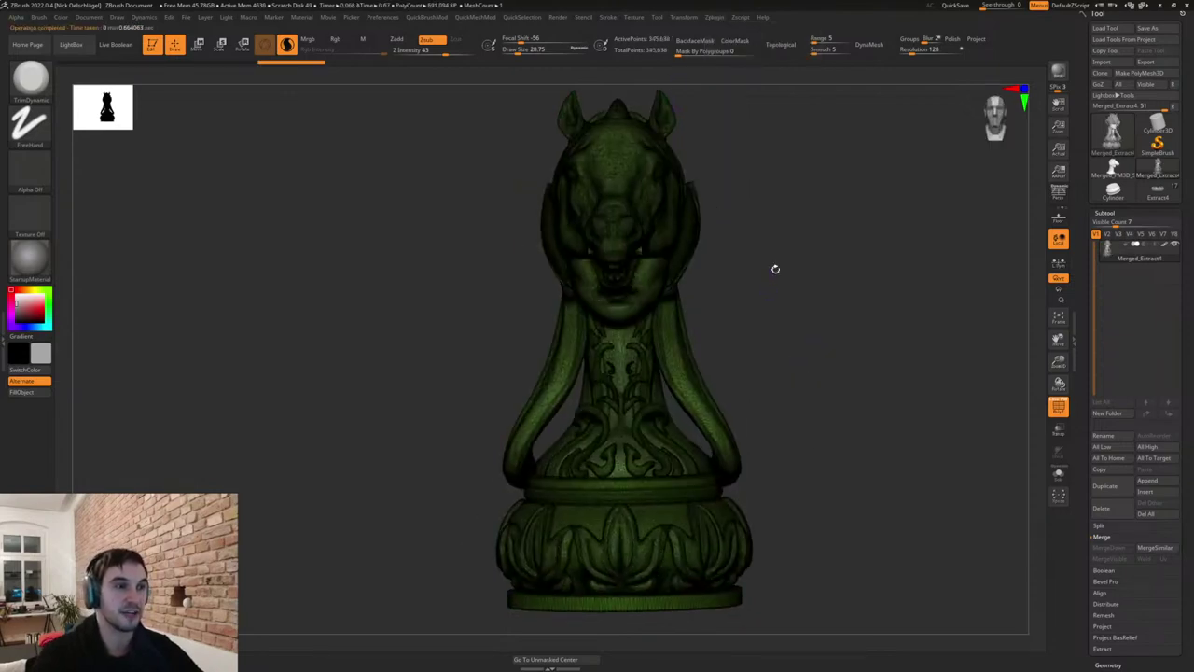
mouse_move(844, 532)
mouse_down()
mouse_move(871, 531)
mouse_move(824, 592)
mouse_move(847, 557)
mouse_move(848, 531)
mouse_move(857, 543)
mouse_up()
key(shift+f)
key(shift+f)
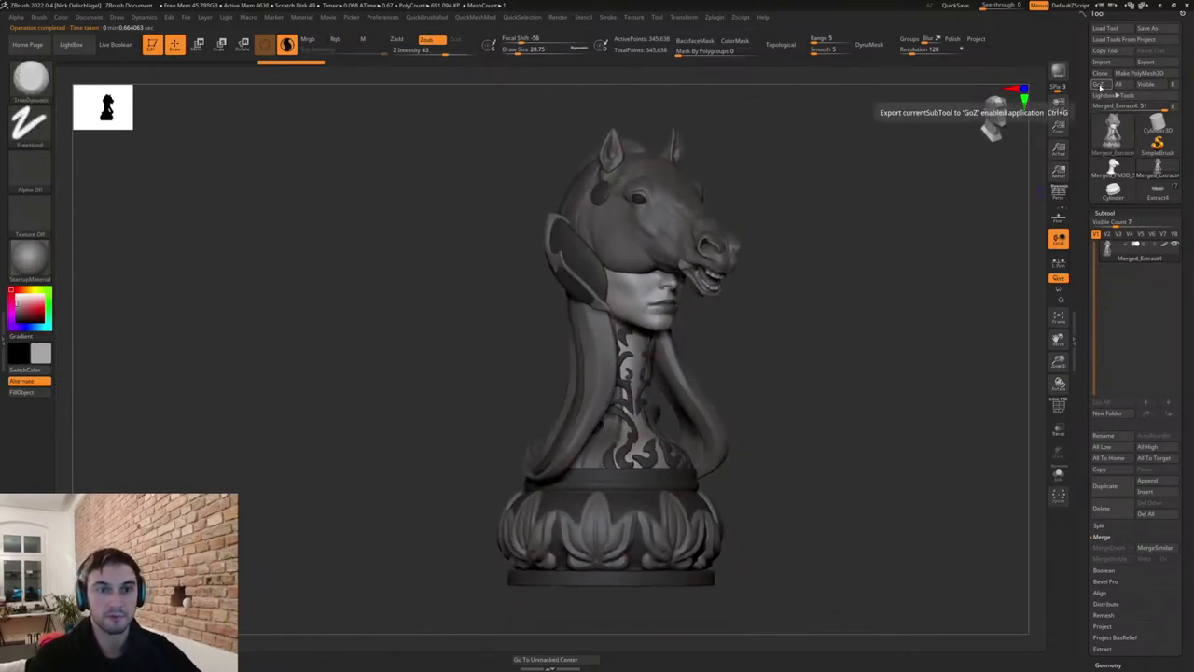
Check the tool's export scale and offsets, and send the decimated chess piece to Cinema 4D with GoZ.
click(1105, 213)
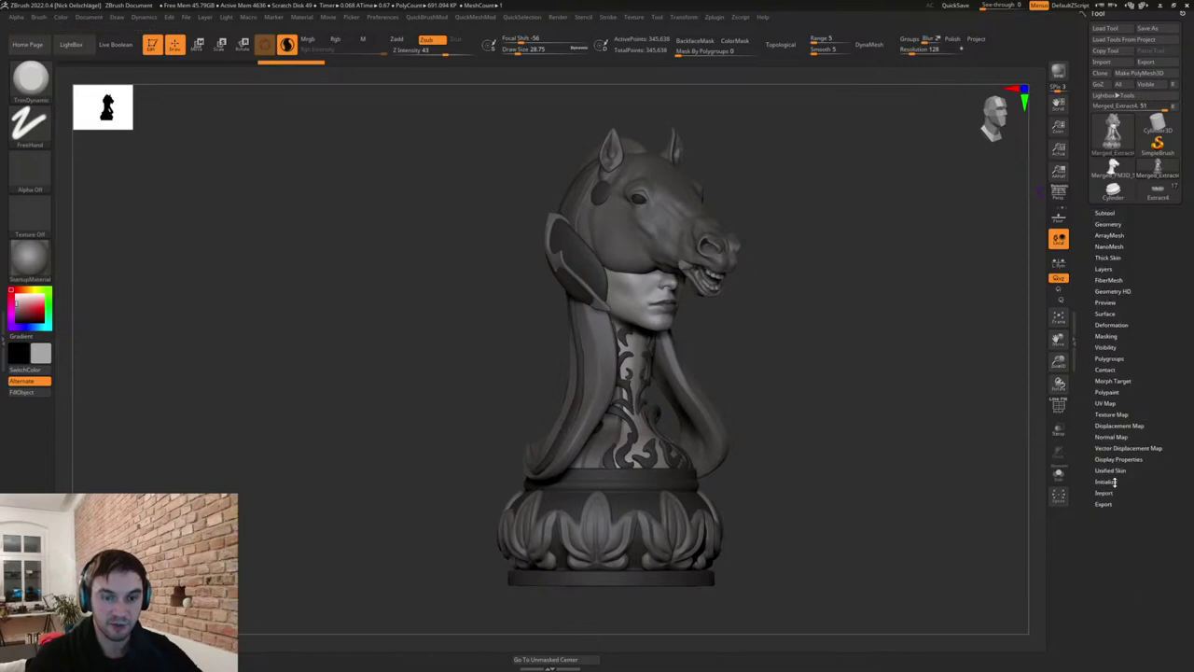
click(1111, 505)
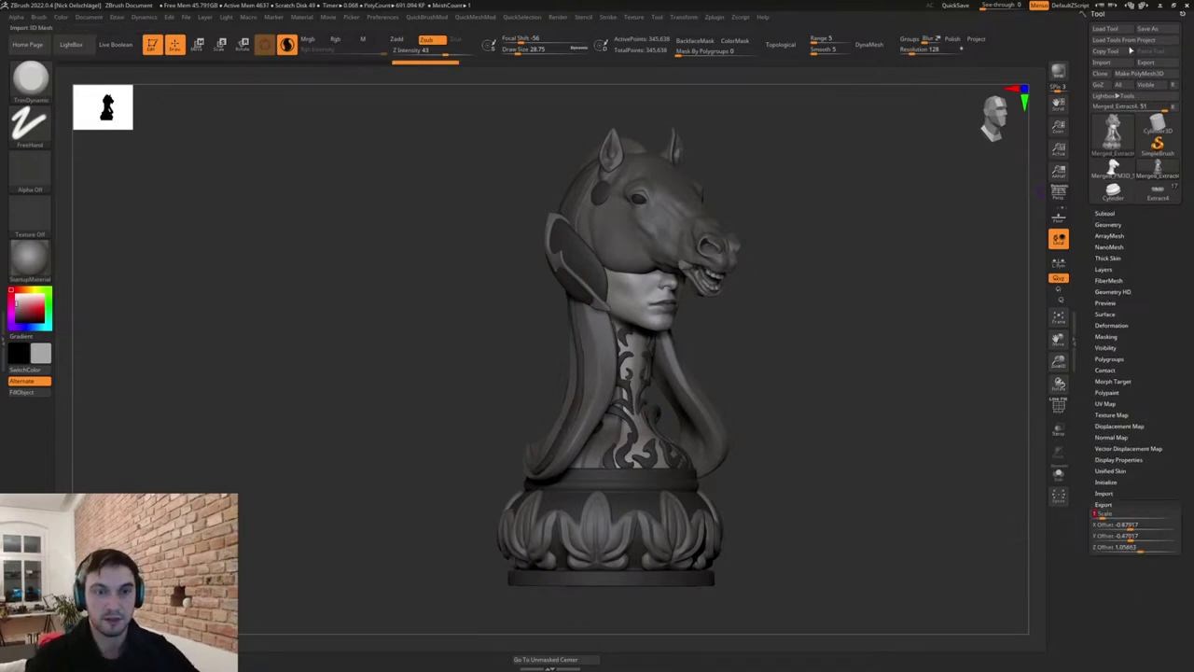
click(1099, 85)
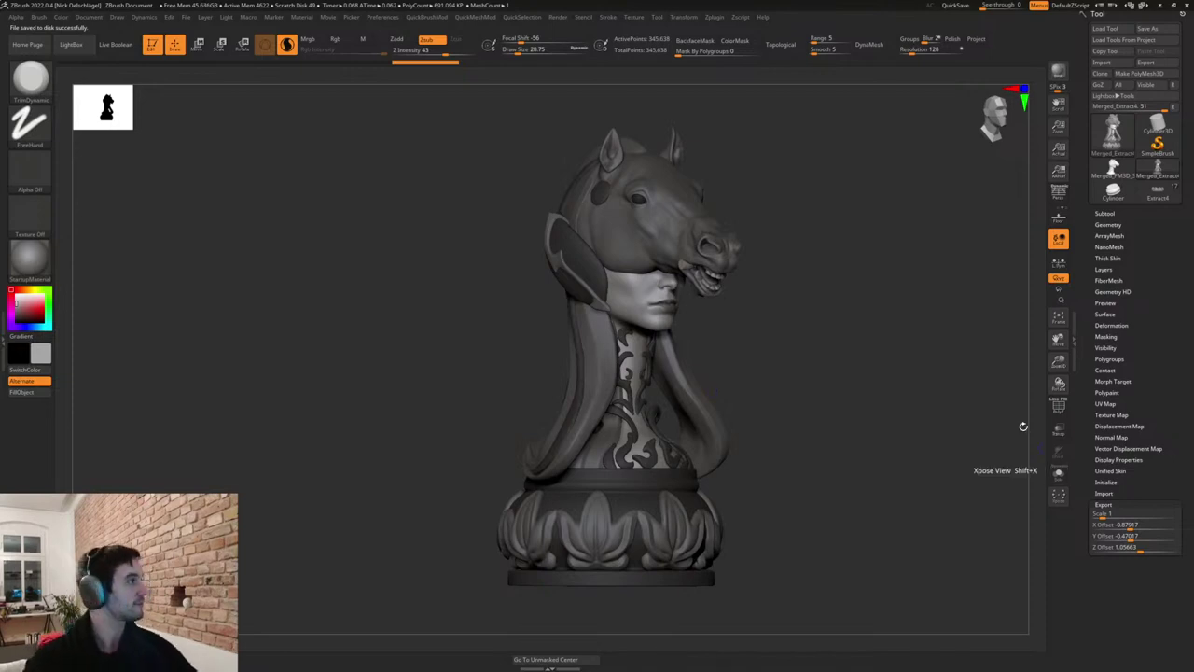
key(alt+Tab)
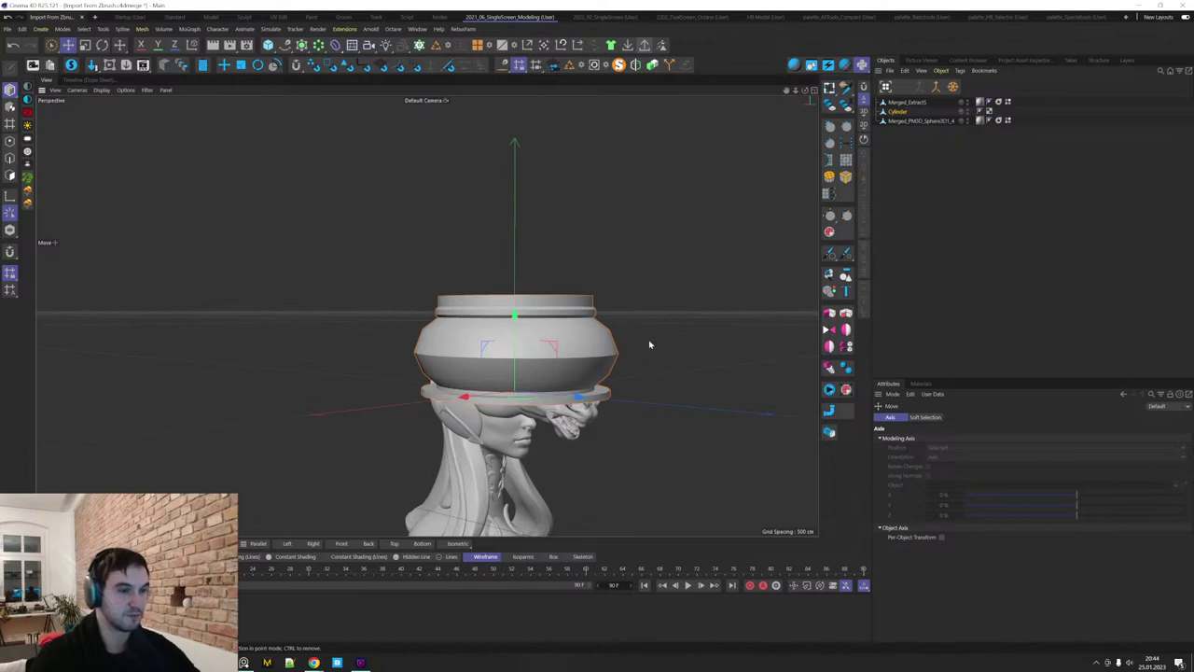
Delete the old Cylinder and Merged_PM3D_Sphere3D1_4 objects from the scene and select the imported chess piece.
click(905, 103)
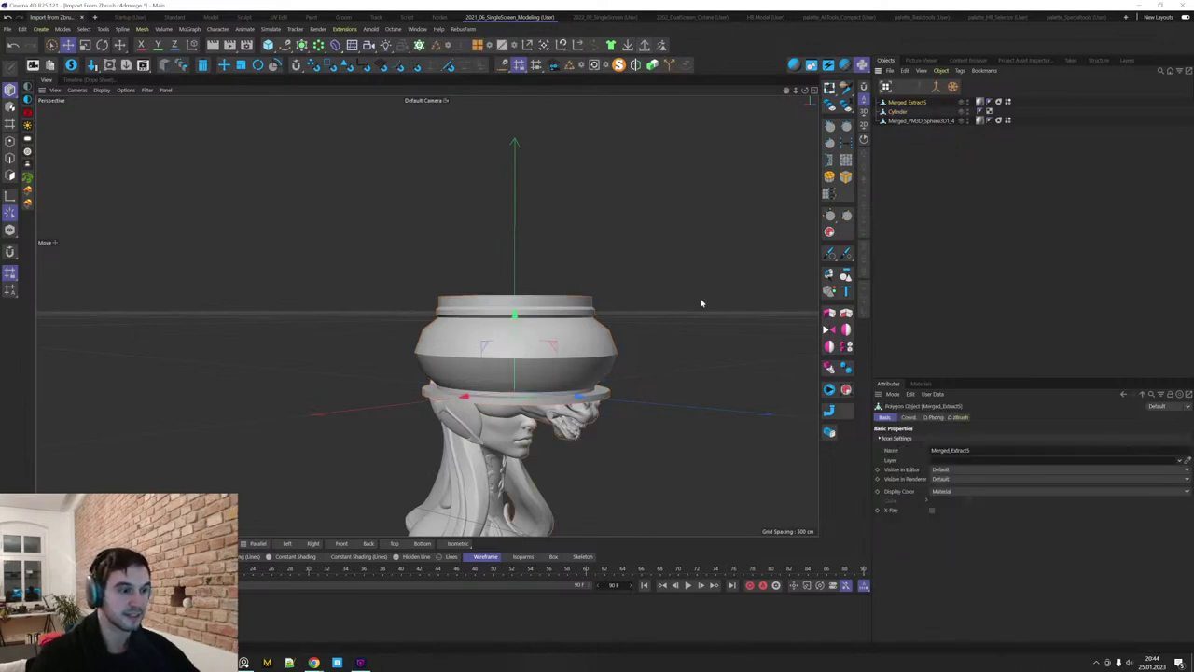
click(898, 122)
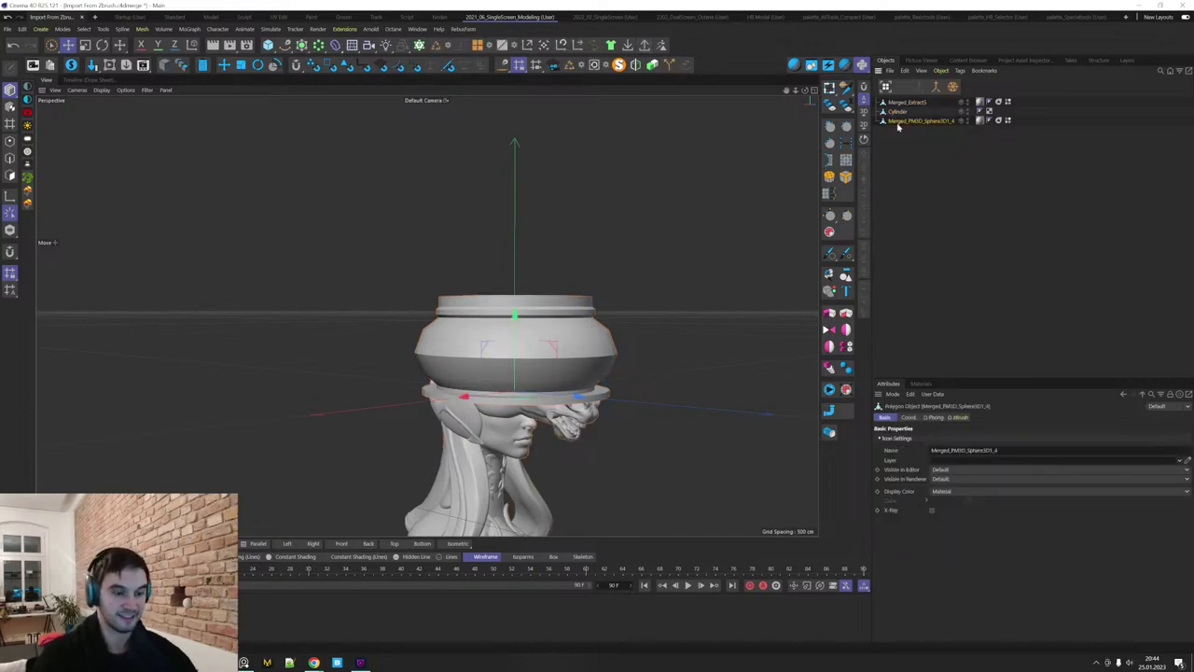
key(Delete)
click(898, 113)
key(Delete)
click(899, 105)
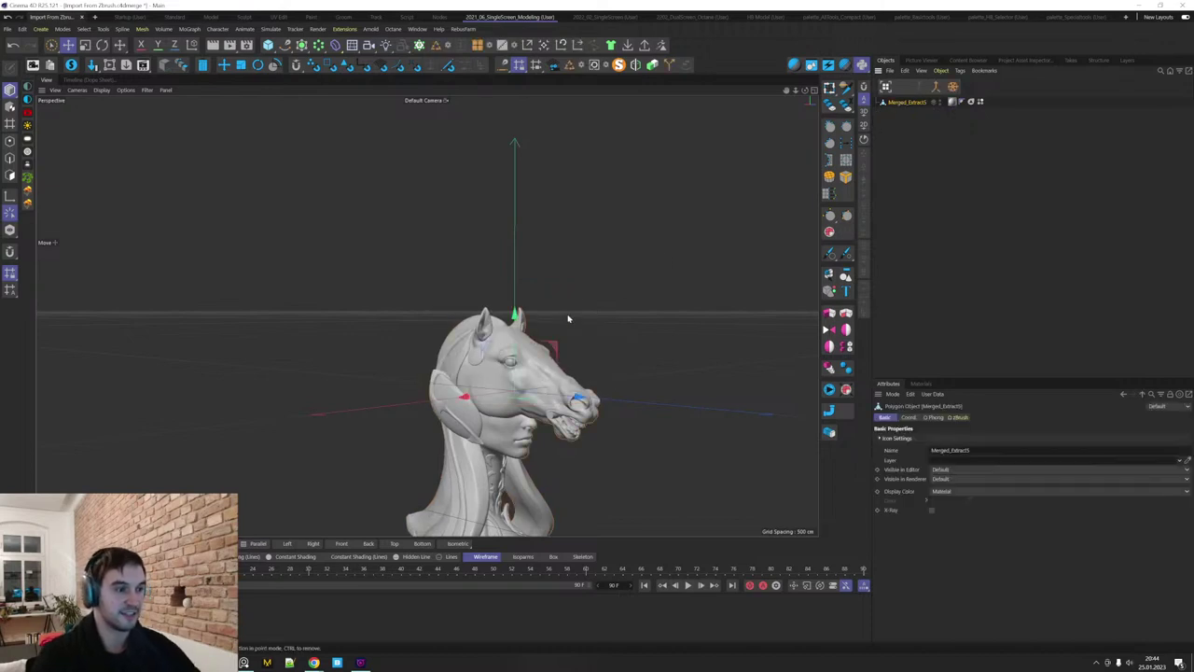
Centre the axis within the imported chess piece and reset the object's position to the world origin.
alt+middle_drag(556, 522, 595, 392)
alt+drag(594, 392, 538, 383)
click(544, 46)
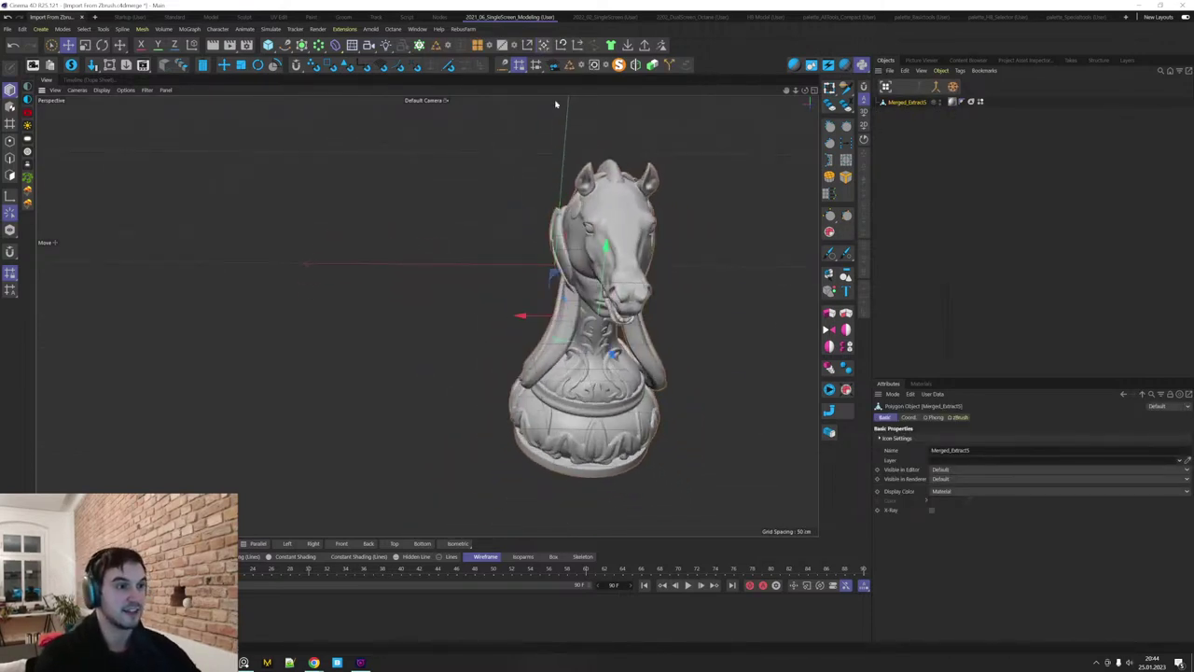
click(559, 48)
alt+middle_drag(421, 287, 427, 314)
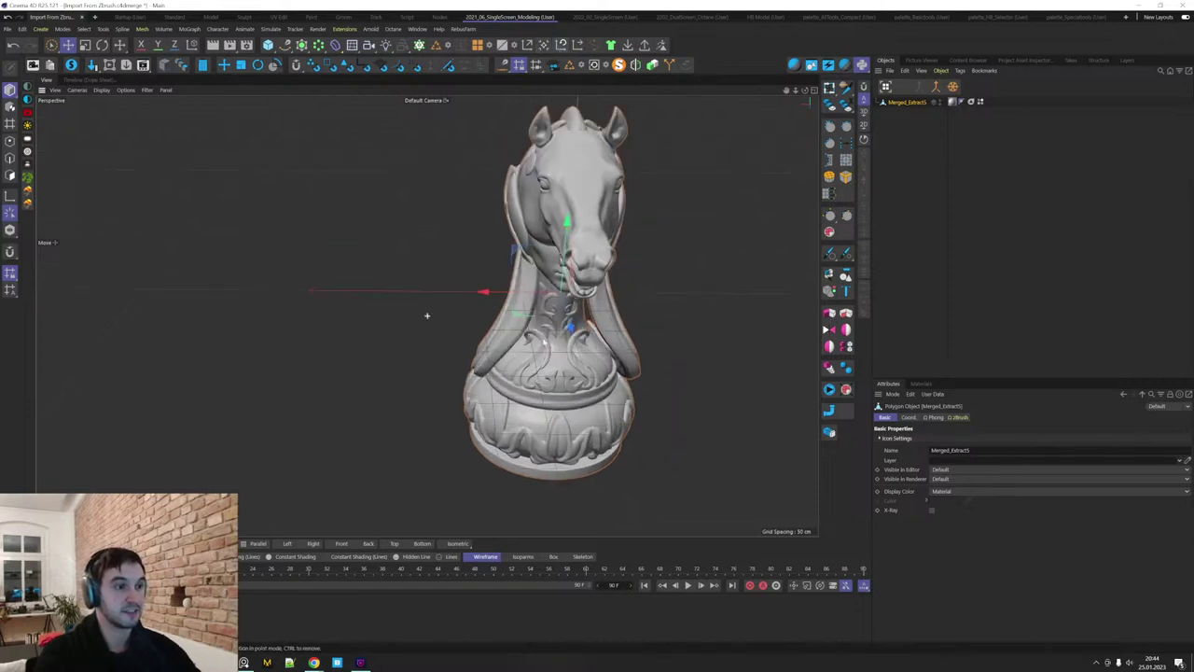
alt+drag(426, 314, 586, 376)
alt+middle_drag(586, 375, 522, 406)
alt+drag(522, 406, 556, 383)
Switch to the 2022_02_SingleScreen layout and frame the chess piece in the viewport.
click(613, 18)
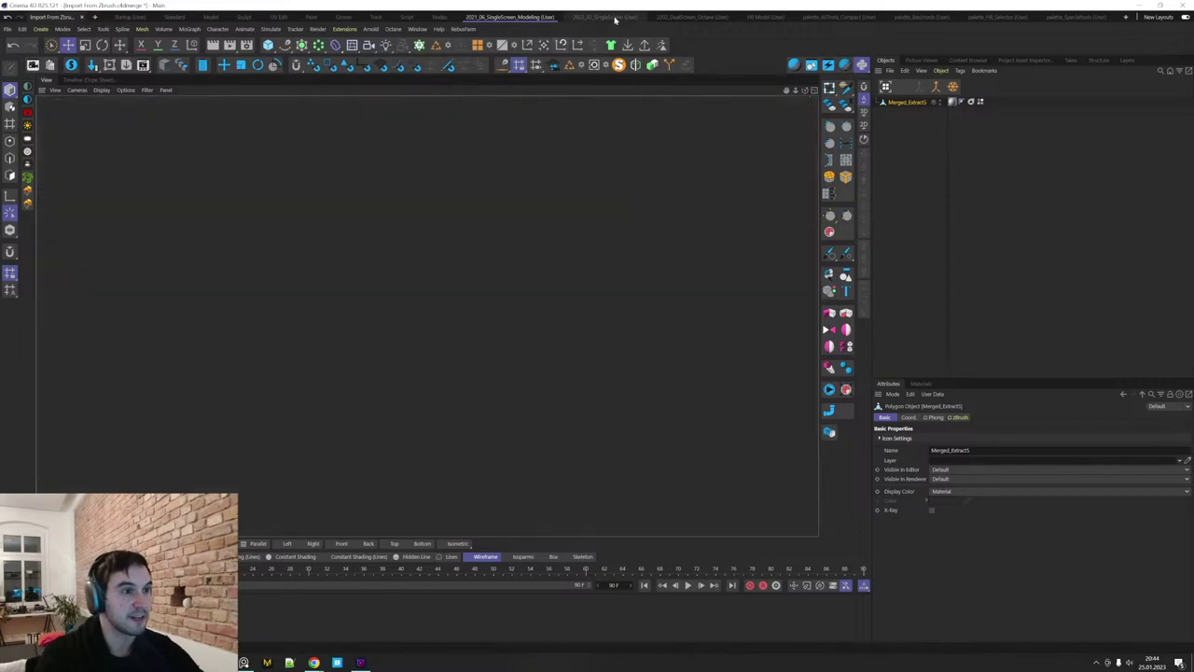
key(s)
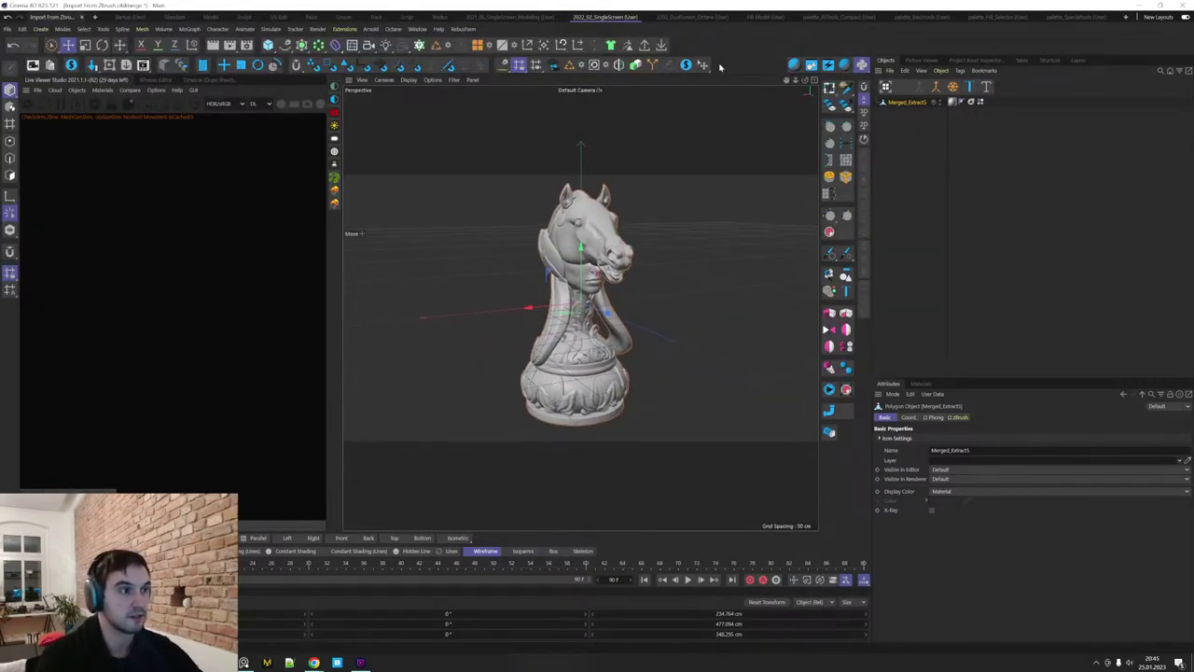
alt+middle_drag(656, 363, 661, 361)
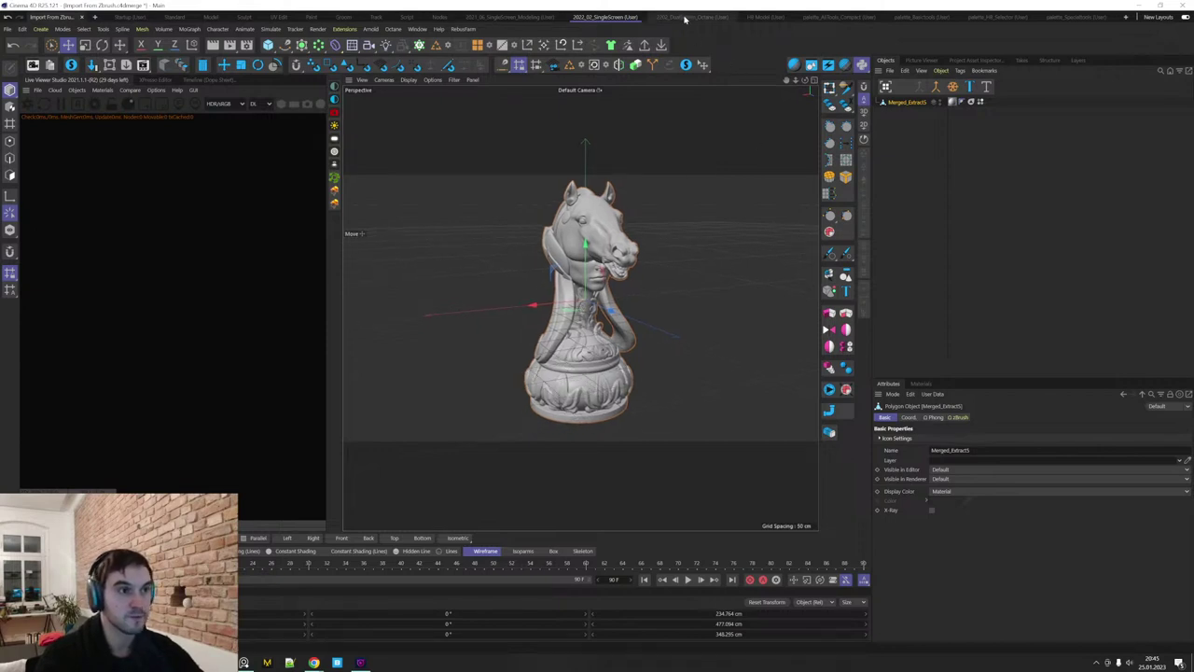
Load the Startup (User) interface layout.
click(417, 29)
mouse_move(457, 44)
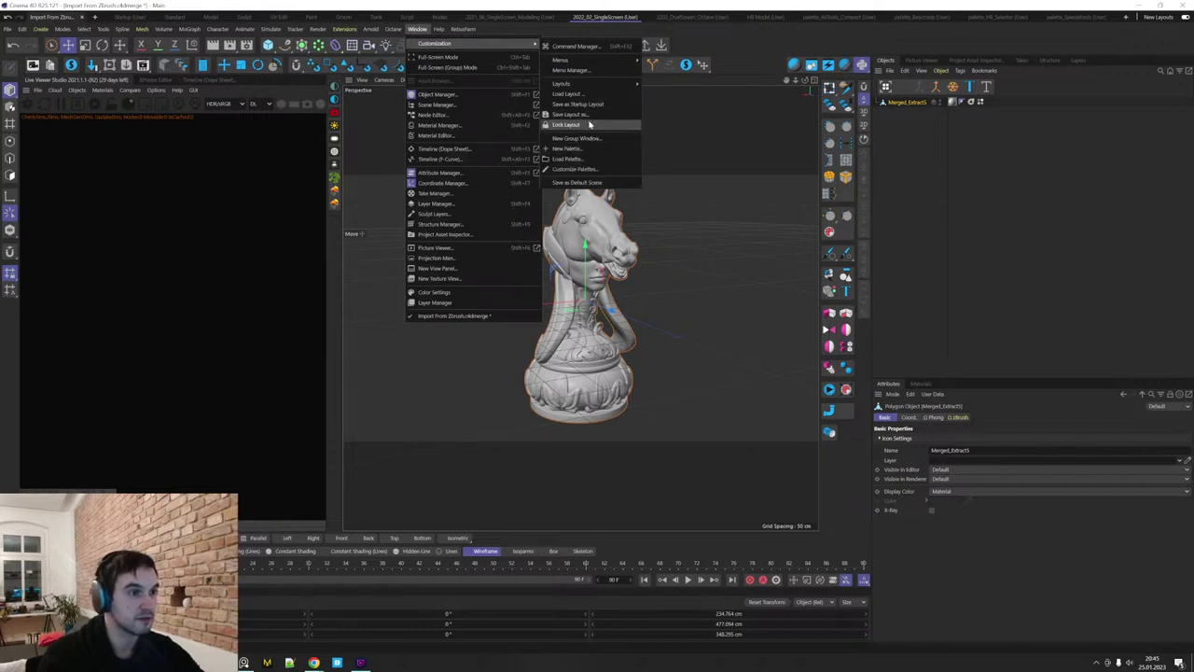
mouse_move(613, 86)
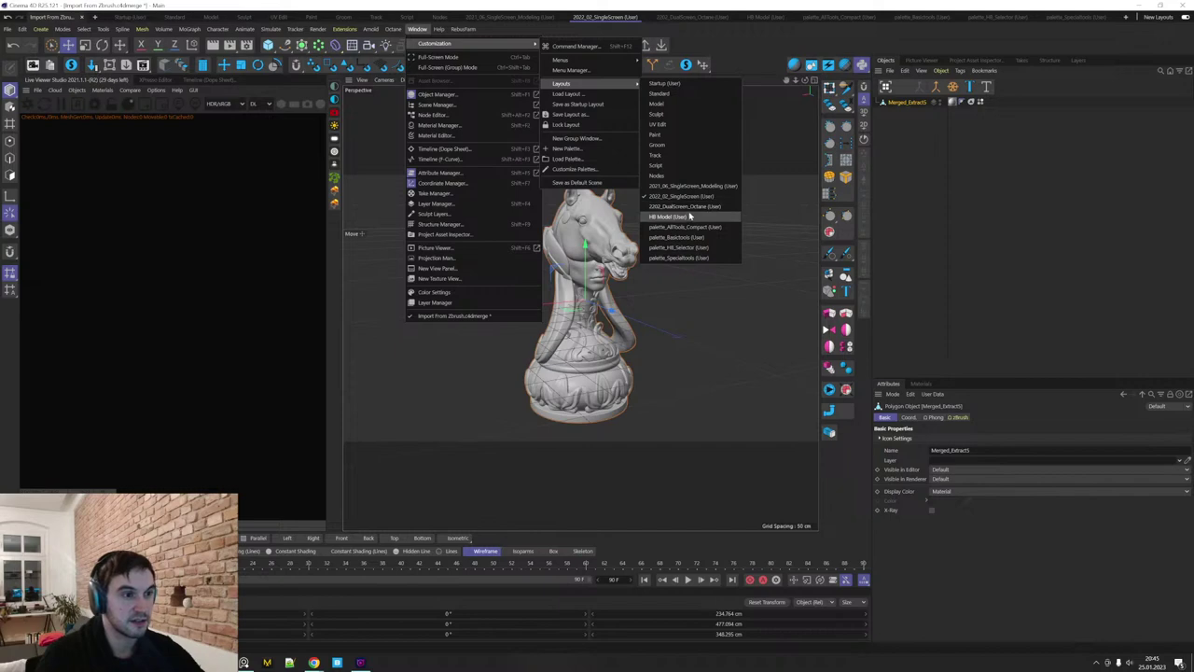
click(680, 83)
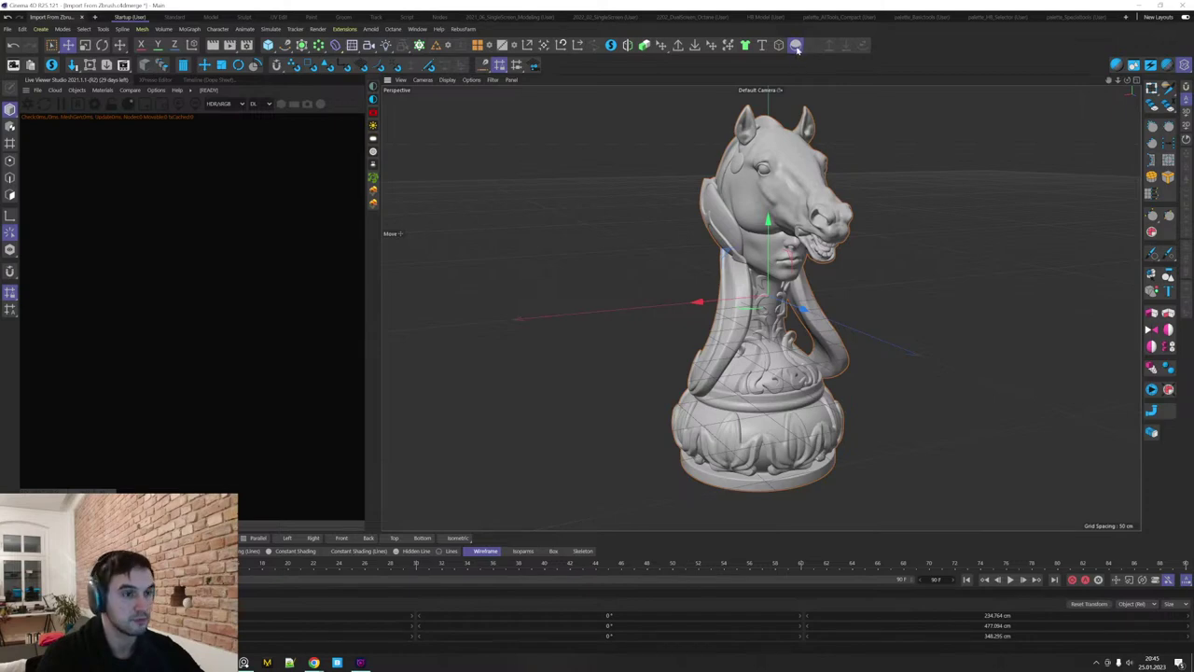
Load the 2022_02_SingleScreen layout and start the live render preview of the chess piece.
click(604, 17)
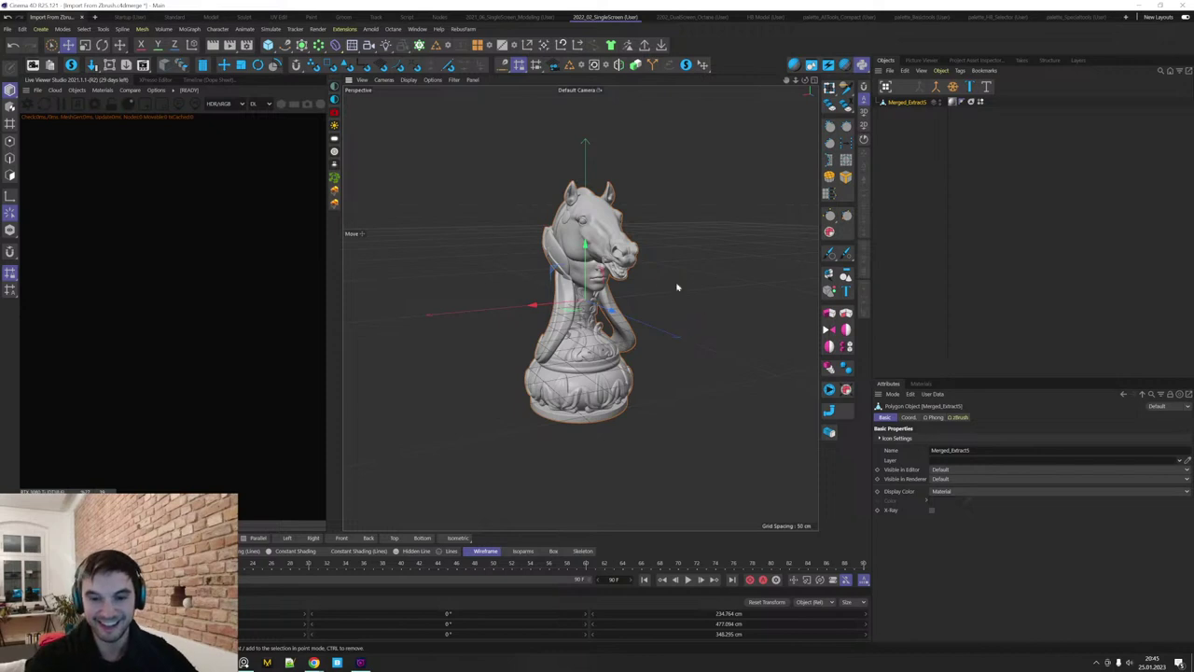
alt+drag(676, 349, 716, 376)
click(27, 104)
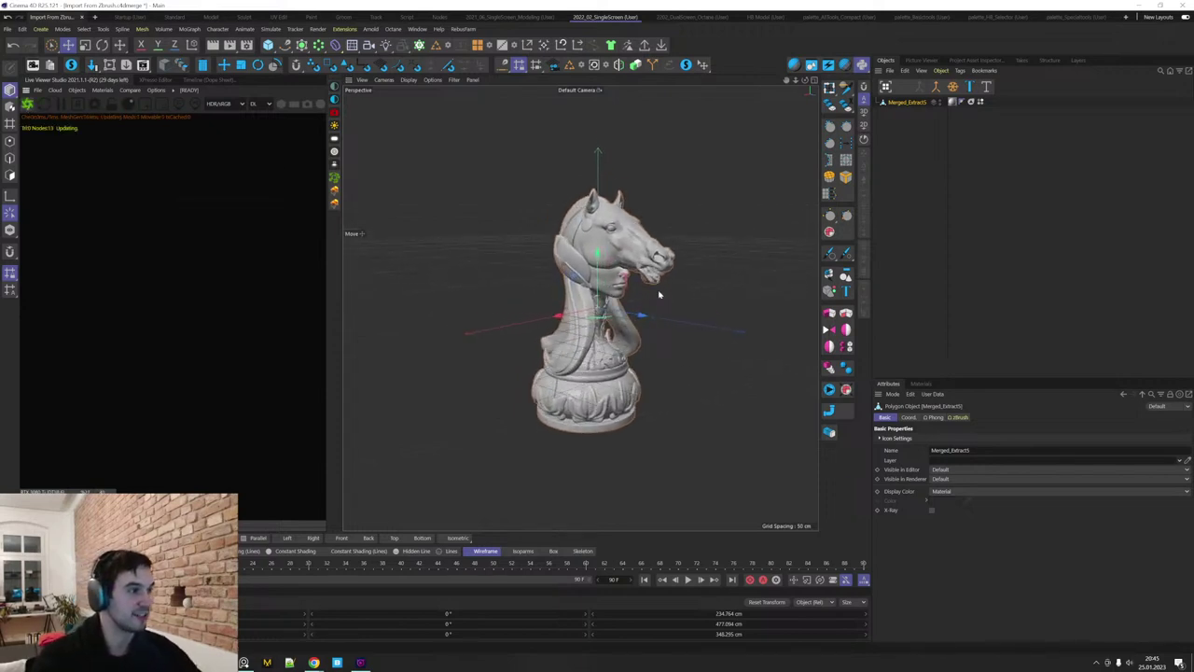
Set the render output size to 1080 × 1350 pixels.
click(249, 45)
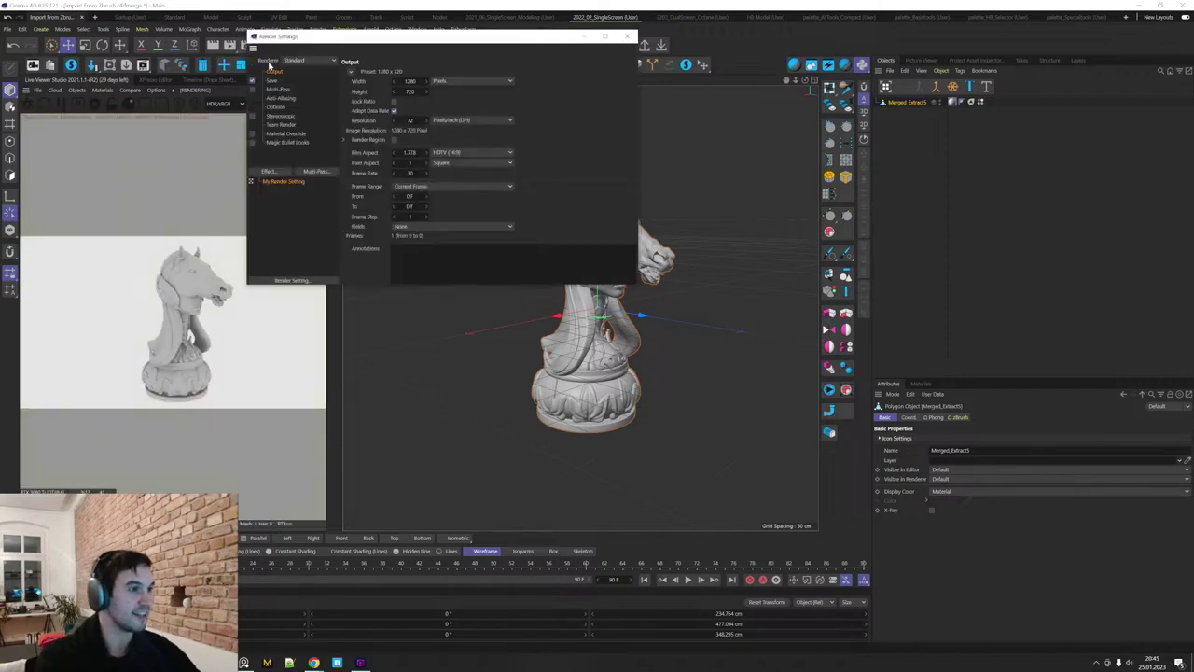
double_click(411, 81)
text(1)
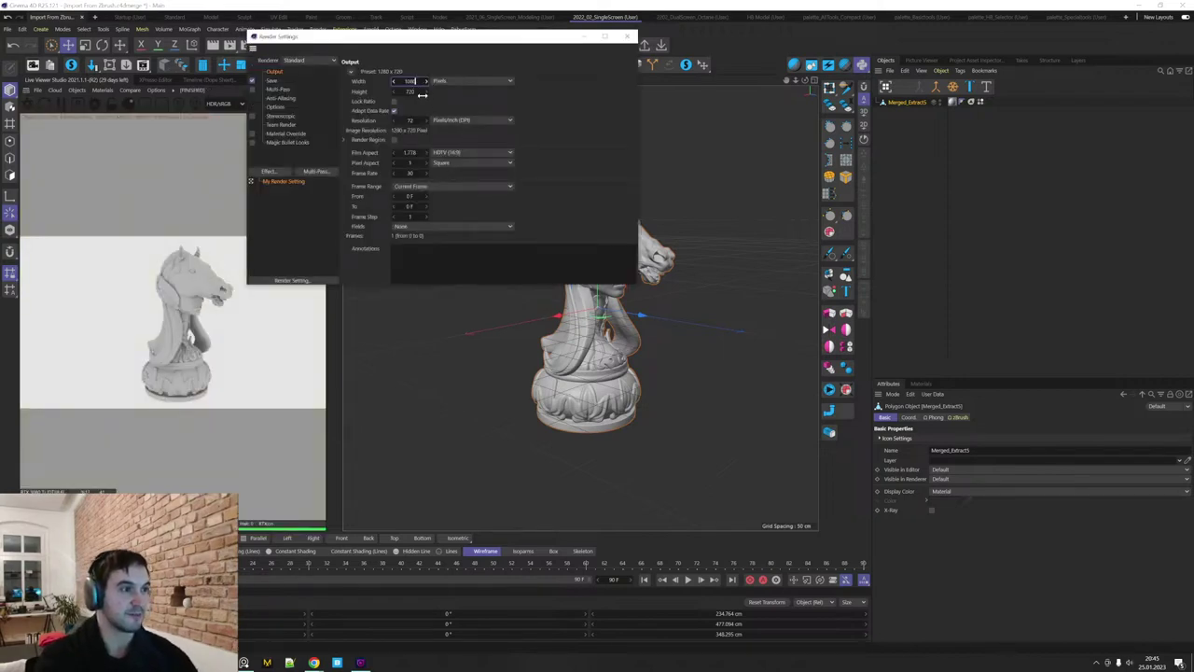
double_click(414, 95)
text(1350)
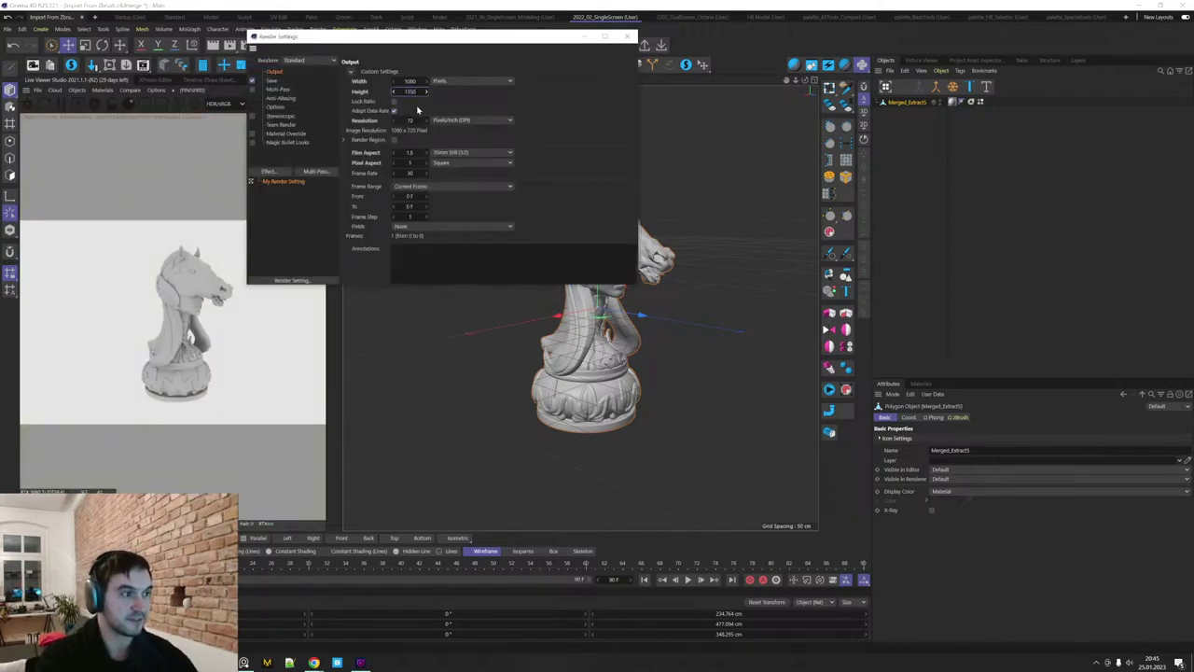
click(627, 36)
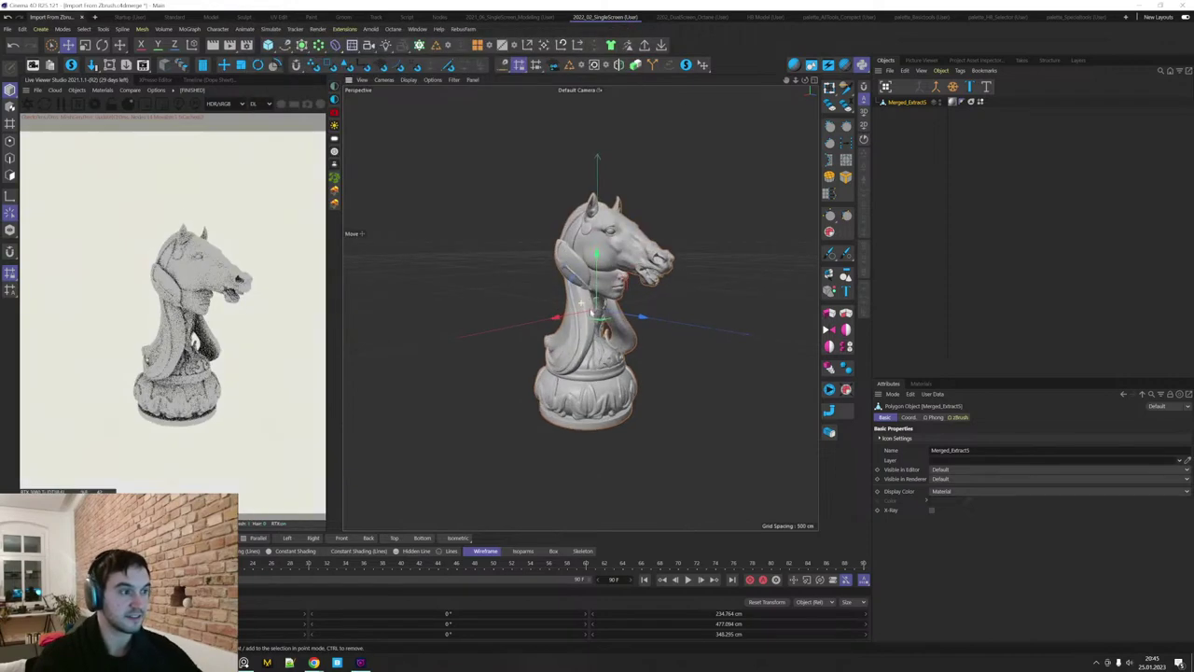
Add an Octane sky with an image-texture environment and place it below the chess piece in the object hierarchy.
scroll(591, 313, up, 5)
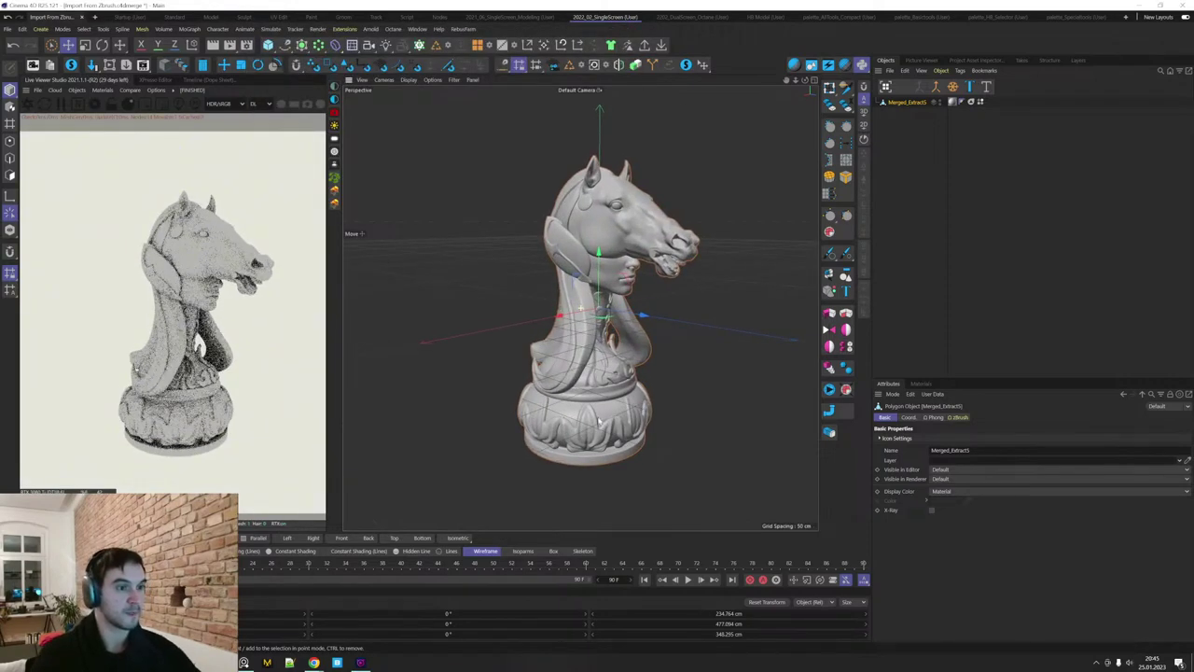
alt+drag(599, 421, 647, 456)
alt+middle_drag(647, 456, 628, 451)
alt+drag(628, 451, 560, 434)
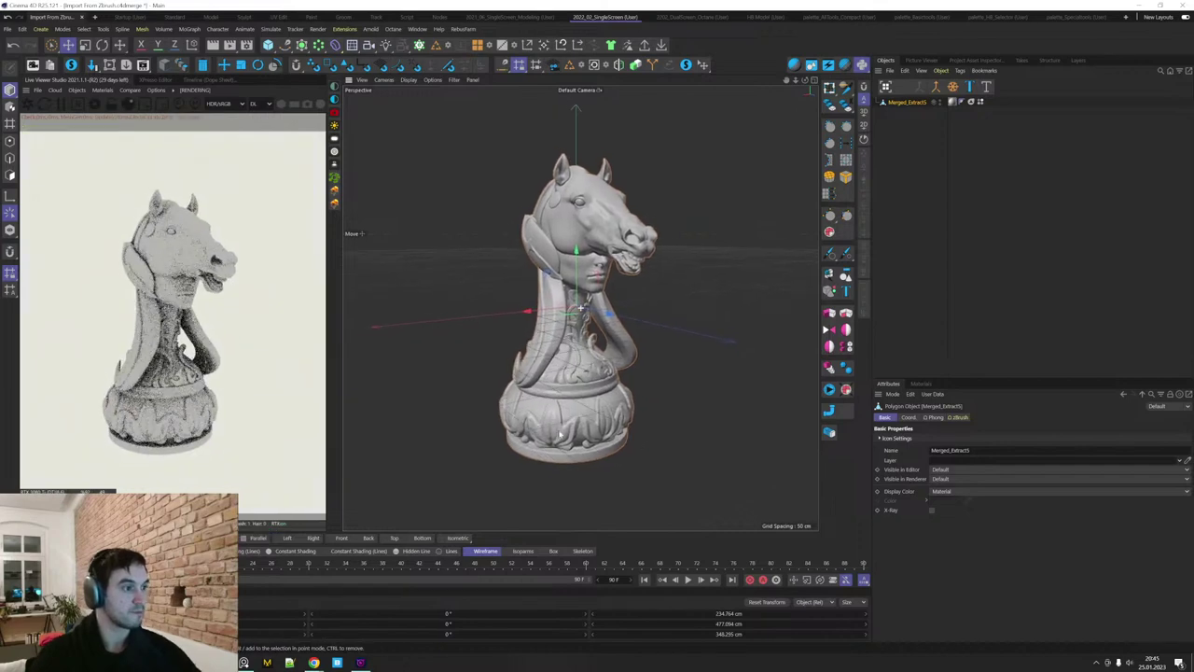
alt+drag(661, 381, 677, 384)
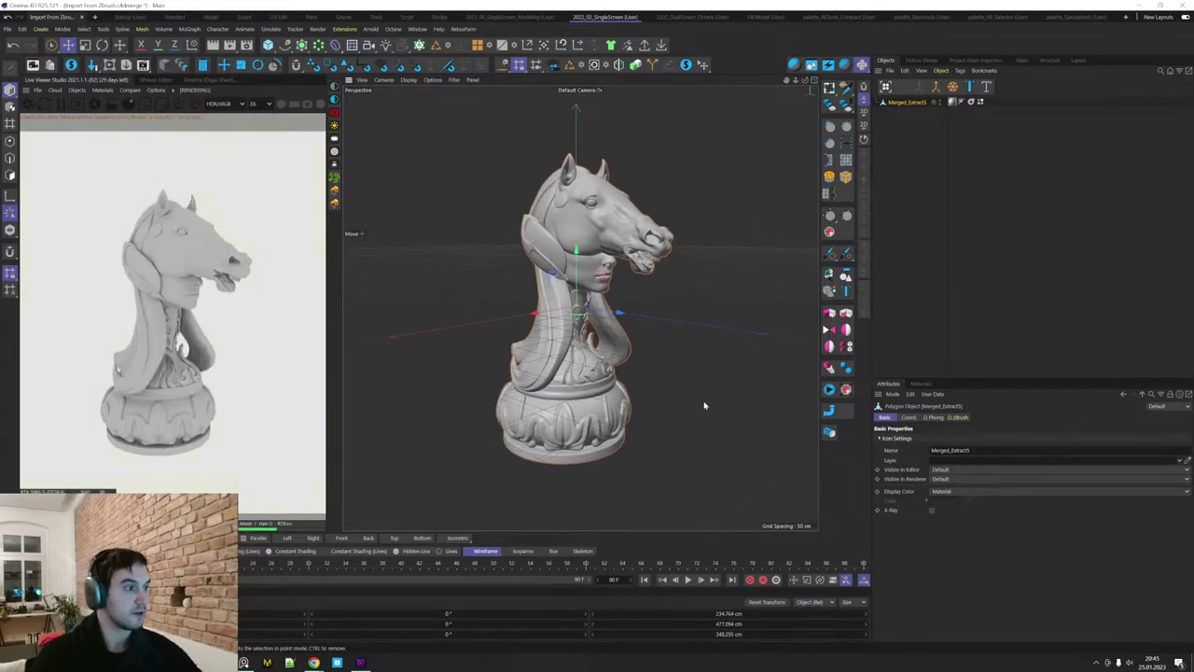
alt+middle_drag(650, 458, 655, 453)
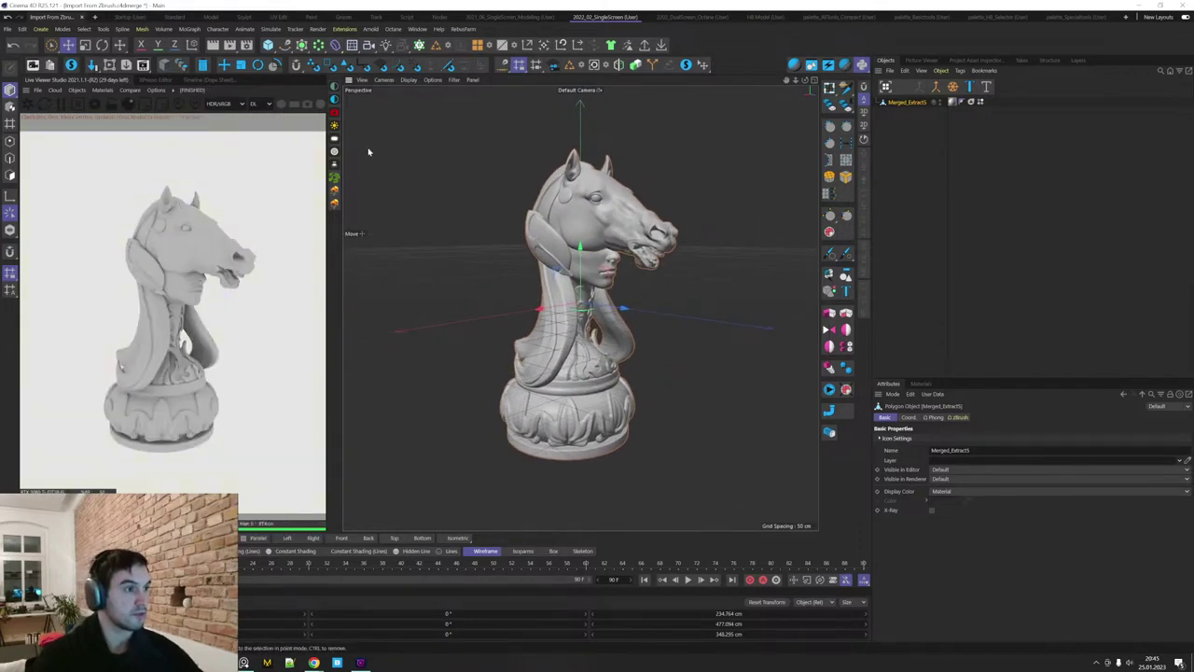
click(336, 99)
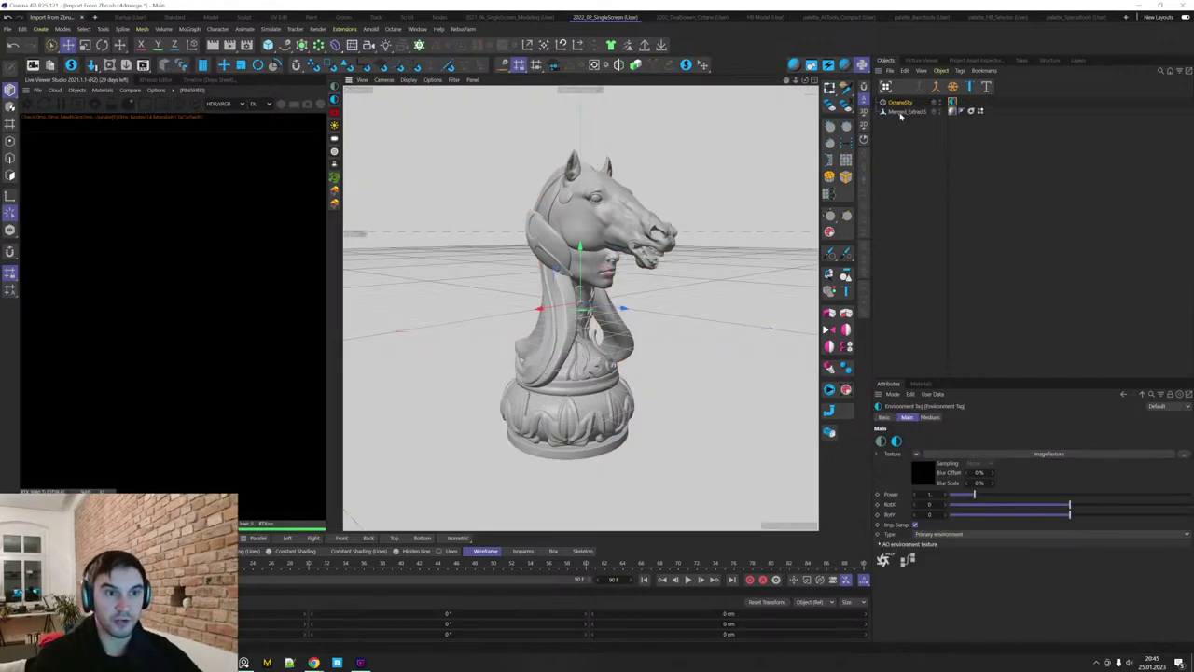
drag(901, 104, 912, 123)
Create a null named Comp below the chess piece and group the OctaneSky inside it.
click(44, 31)
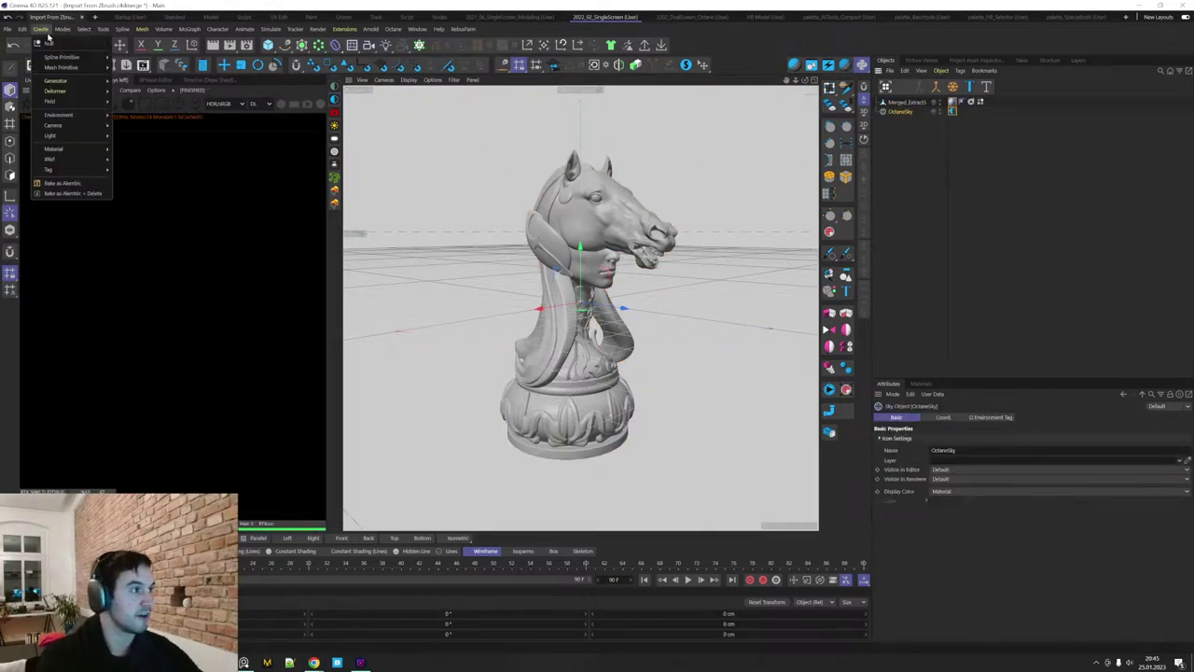
click(47, 43)
text(C)
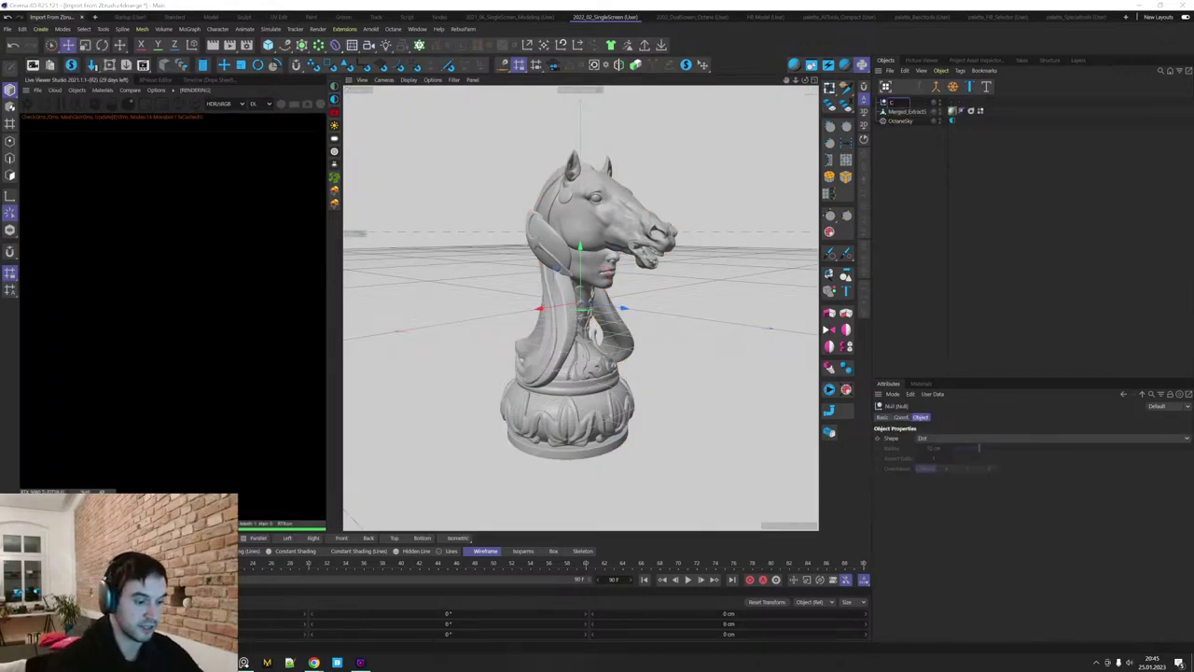
text(omp)
key(Return)
drag(899, 104, 898, 112)
click(901, 136)
click(901, 137)
Load skylit_garage_4k.hdr as the OctaneSky's environment texture without copying it to the project location.
click(913, 123)
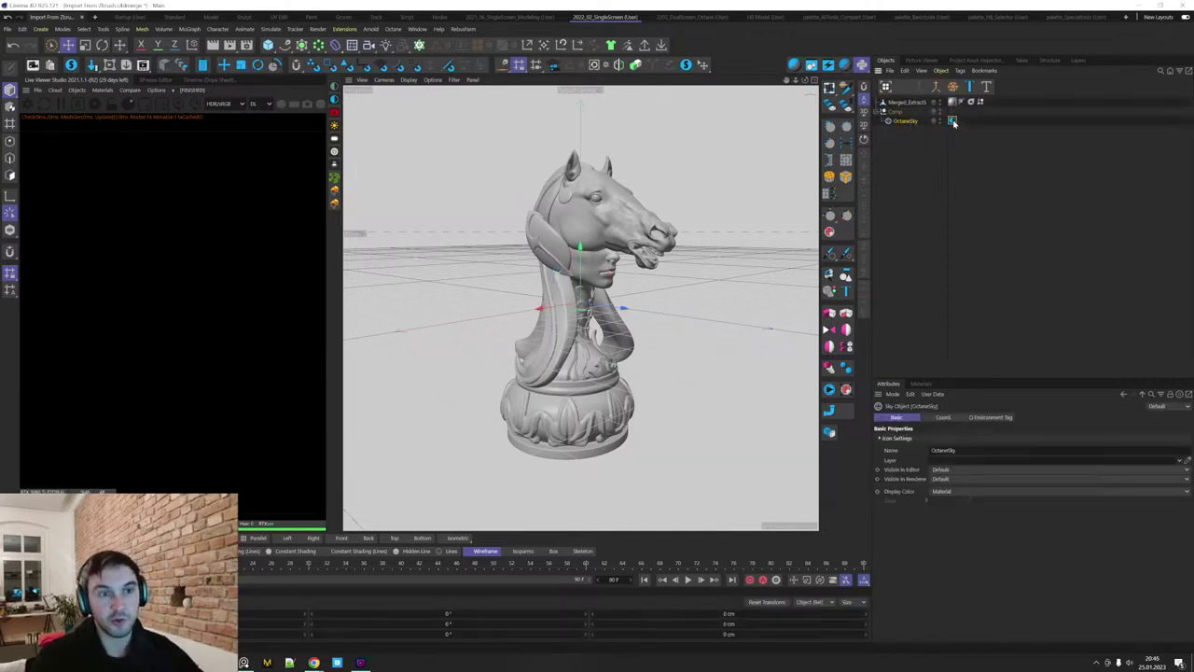
click(951, 122)
click(1045, 455)
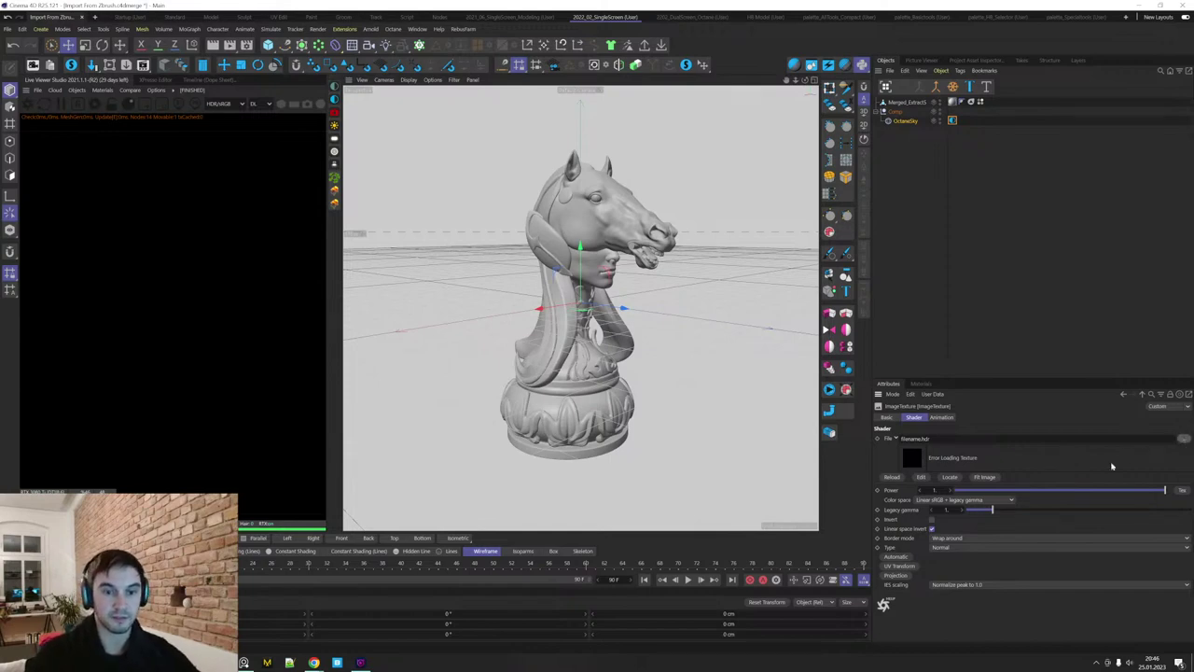
click(1184, 439)
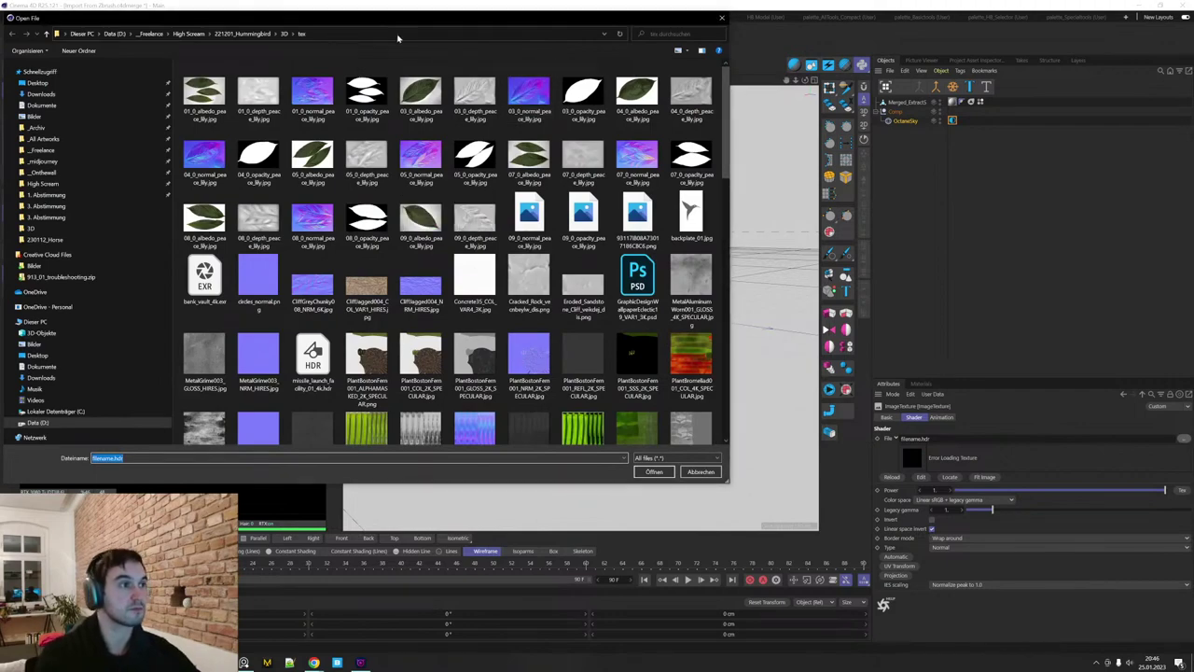
drag(355, 18, 1193, 99)
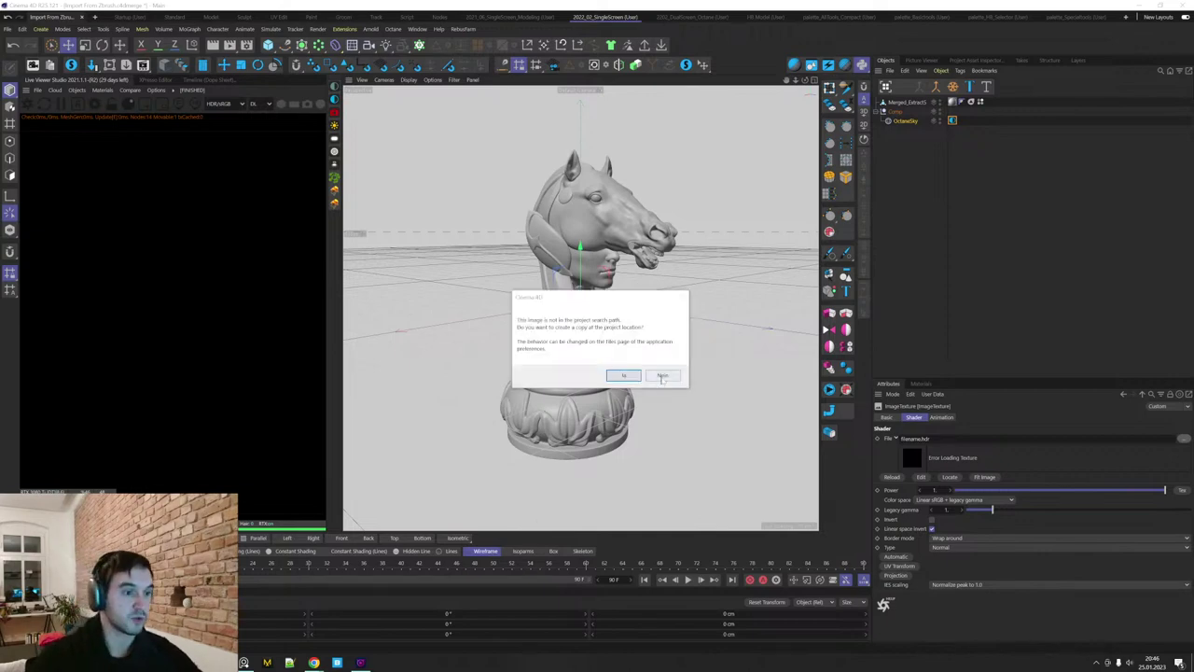
click(662, 376)
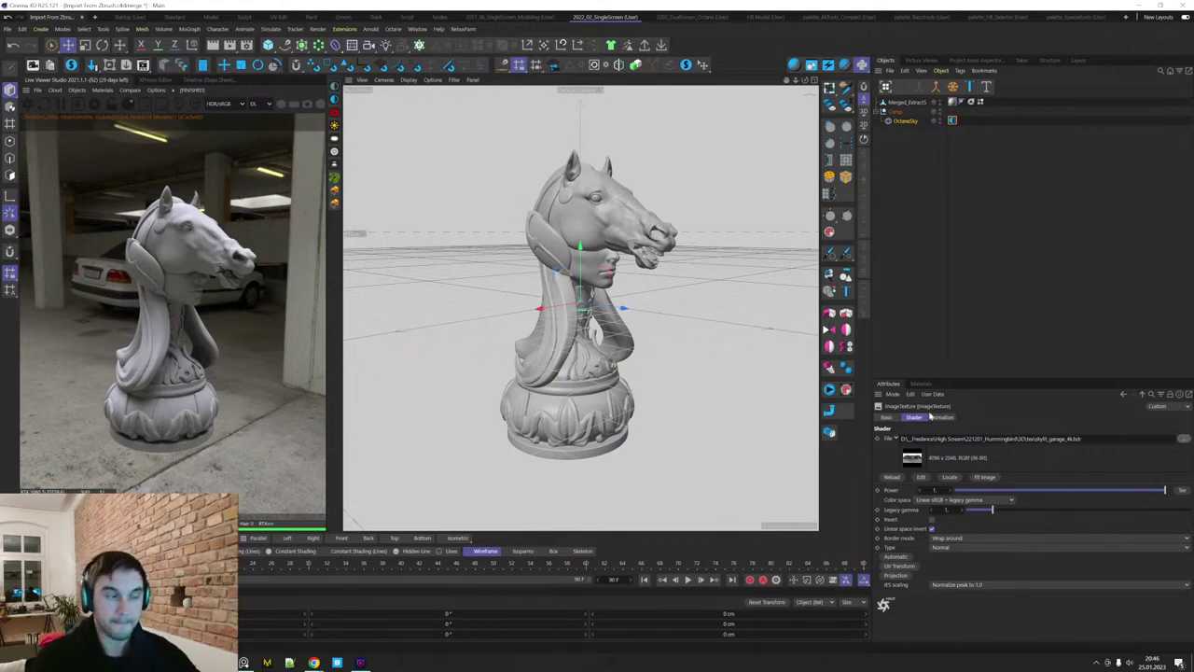
Add a second Octane sky with a plain colour texture above Comp and set its type to Visible environment.
click(900, 113)
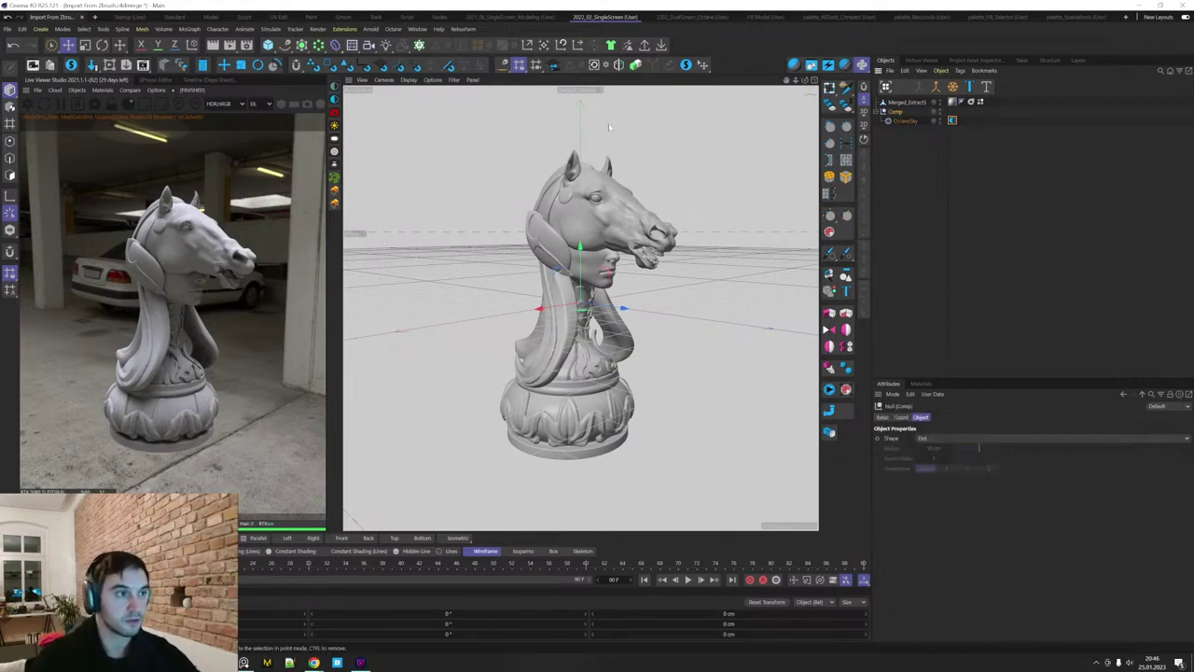
click(334, 86)
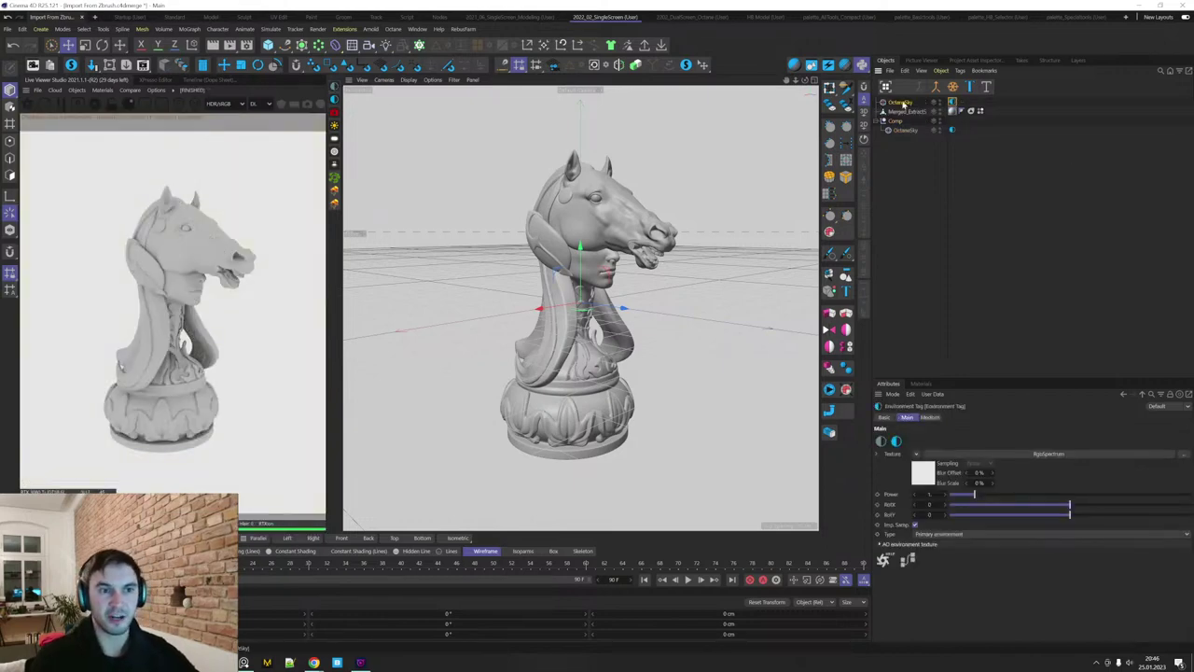
drag(902, 104, 904, 117)
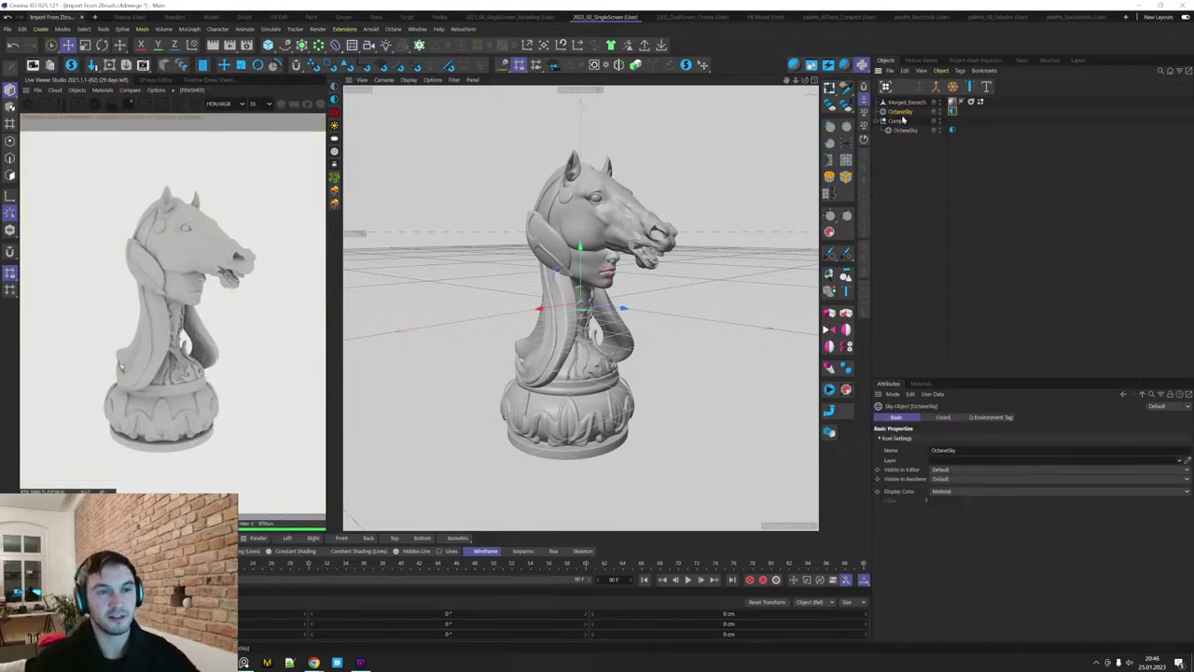
click(952, 112)
click(952, 534)
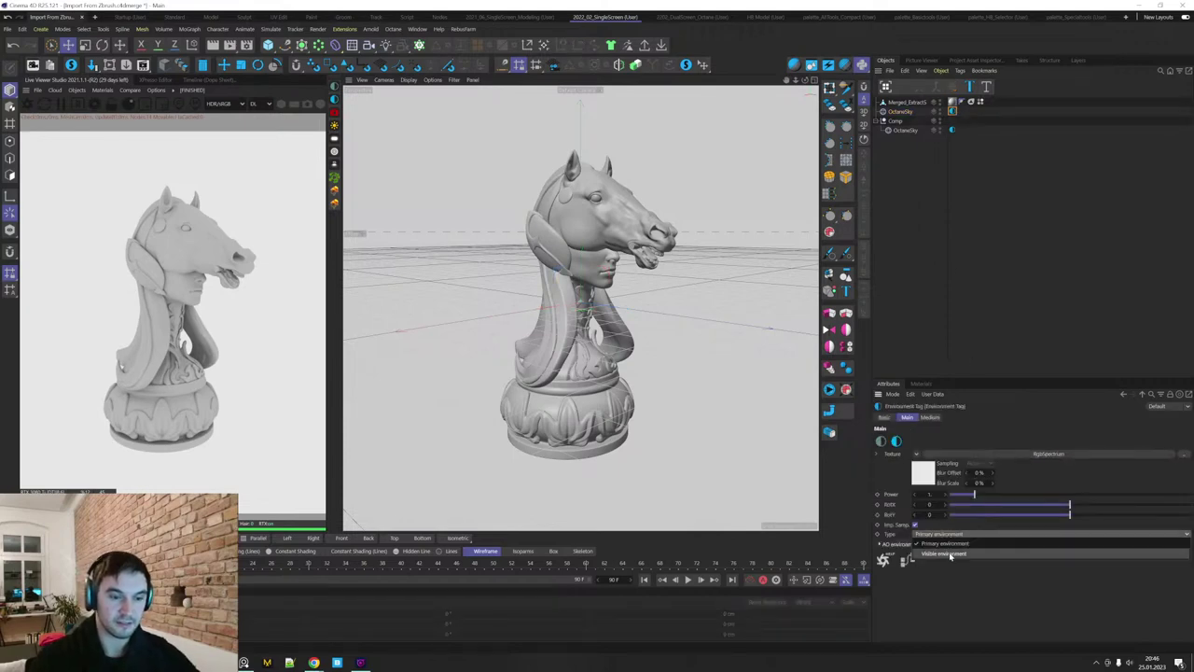
click(952, 556)
Darken the visible environment's RGB colour to a neutral dark grey, with red about 0.063 and green and blue about 0.068.
click(986, 455)
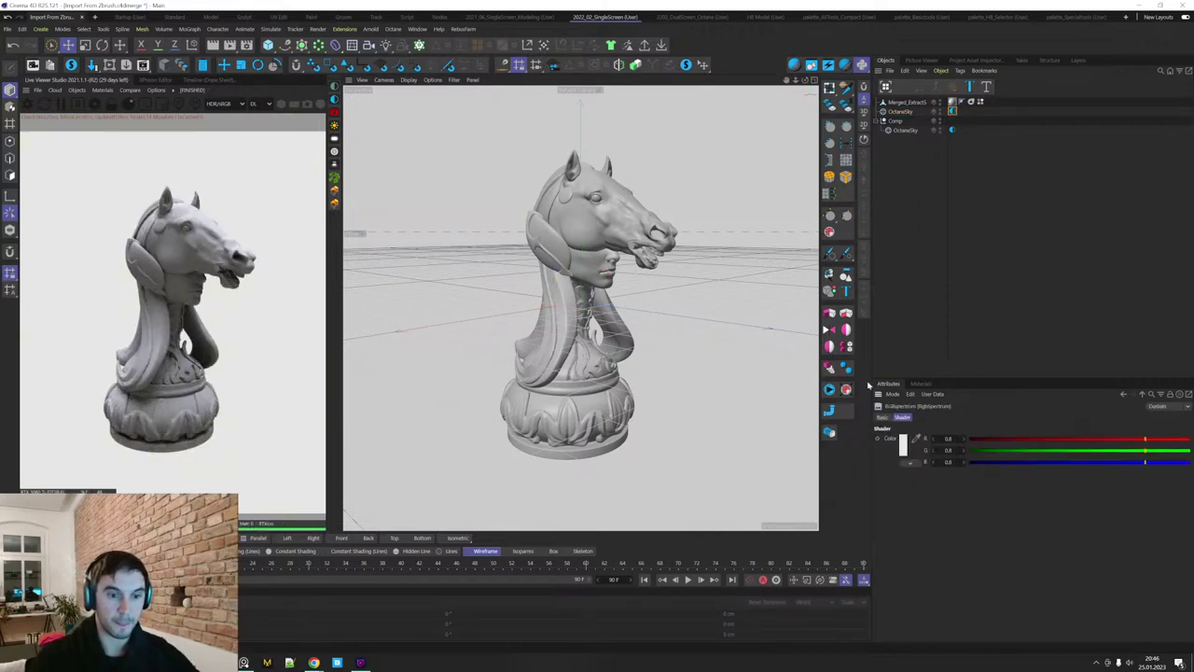
click(994, 440)
click(996, 450)
click(997, 462)
click(983, 439)
click(984, 451)
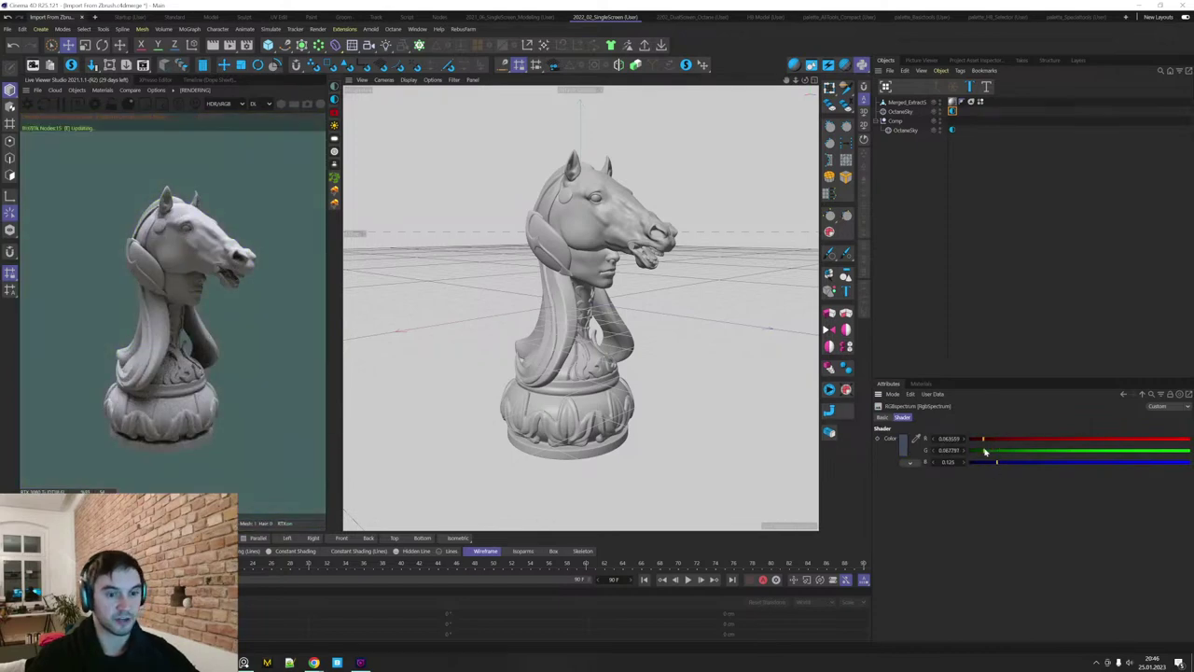
click(984, 463)
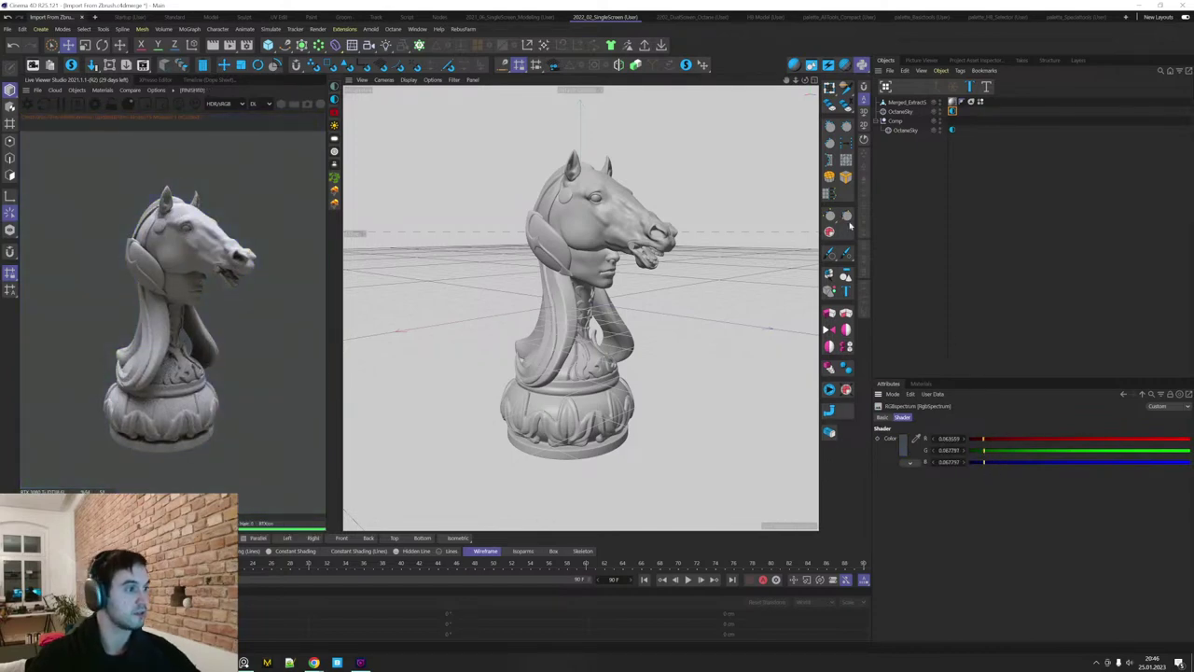
Move the second OctaneSky into the Comp null and hide the Comp group in the editor viewport.
drag(901, 112, 899, 121)
click(946, 147)
click(940, 111)
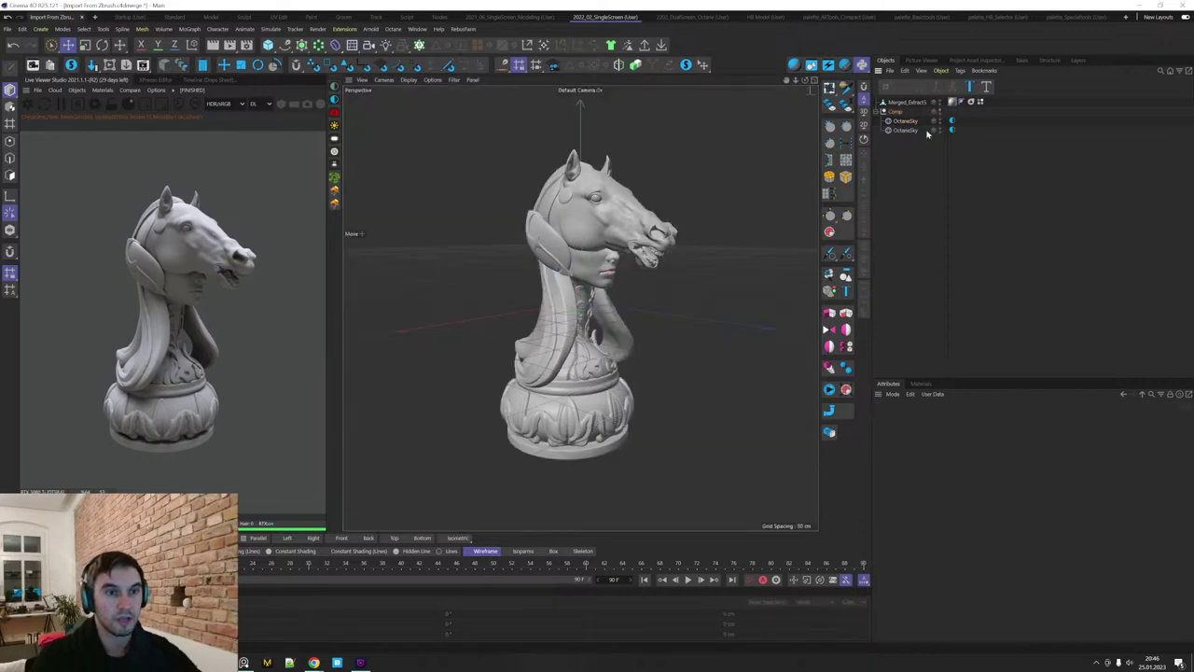
click(896, 112)
click(966, 168)
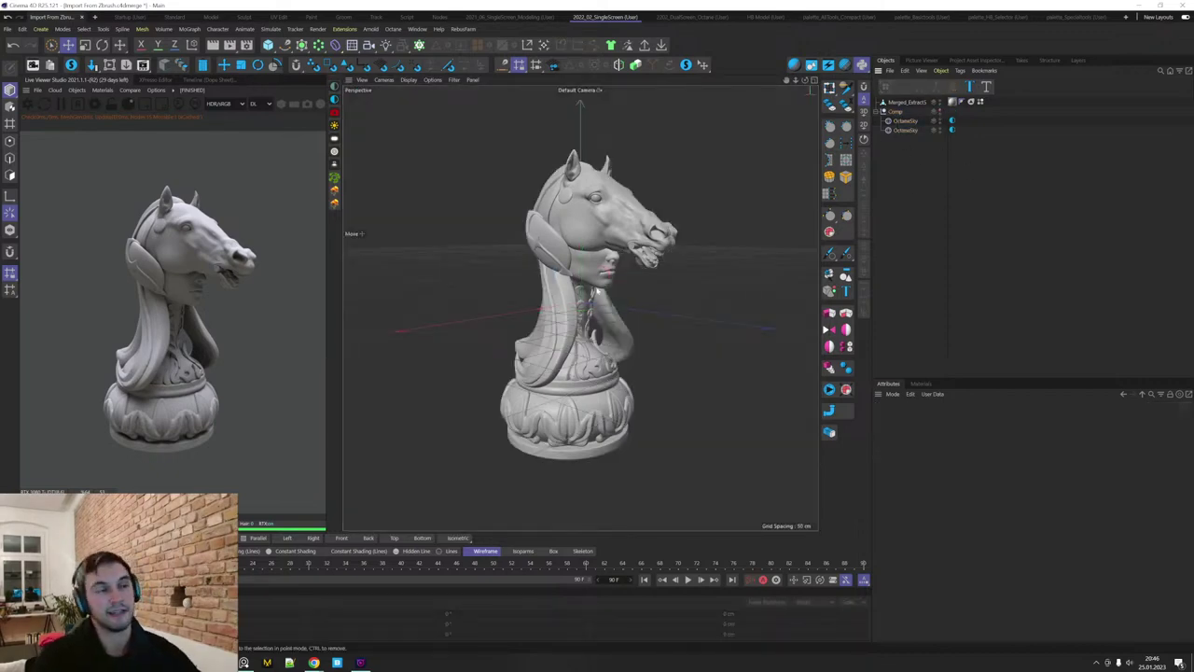
click(893, 112)
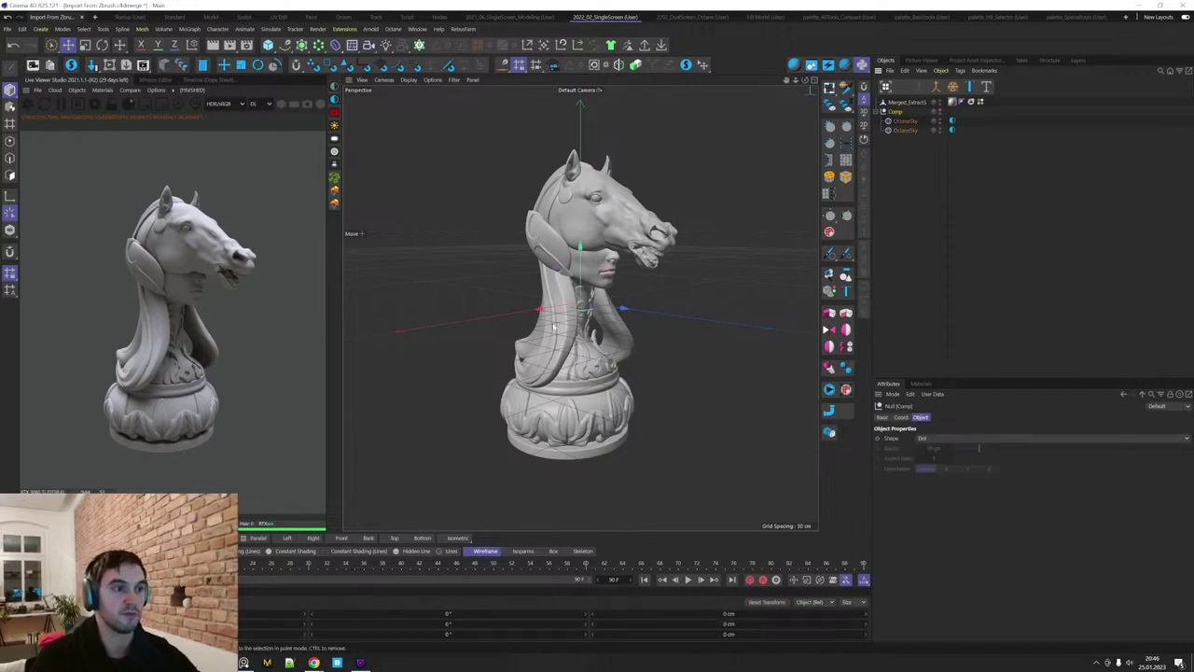
Add a plane, lower it to the chess piece's base and scale it to about 807 × 807 cm as a floor.
alt+drag(554, 327, 627, 402)
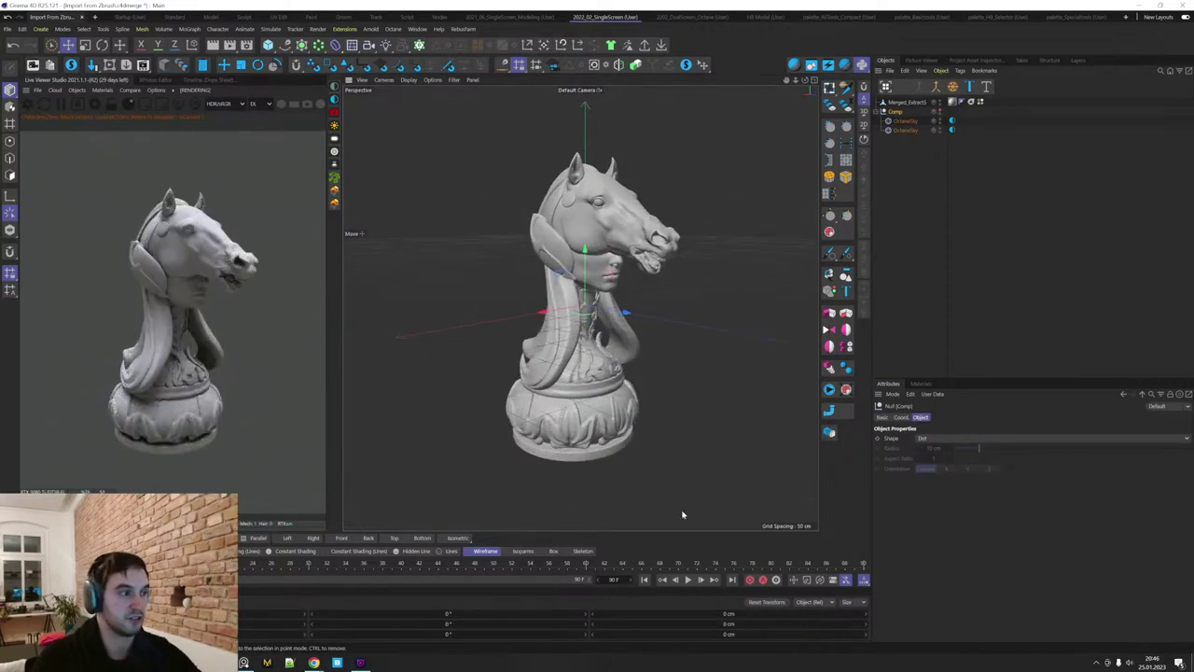
alt+middle_drag(677, 416, 669, 405)
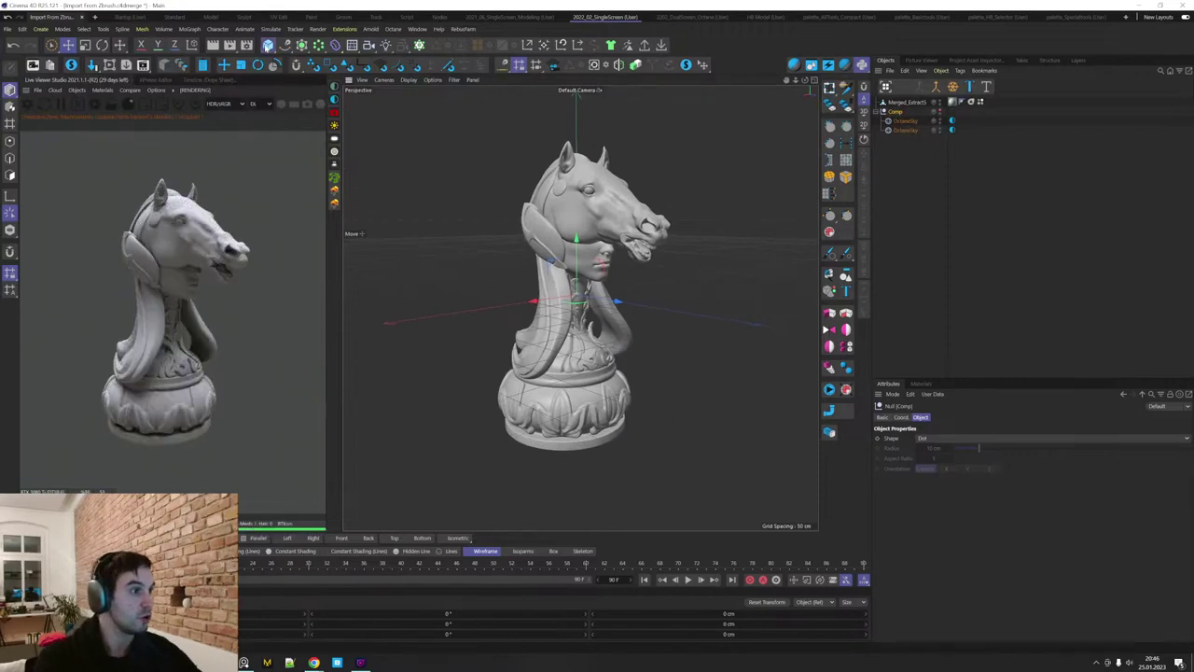
drag(267, 47, 347, 74)
drag(576, 258, 578, 378)
key(t)
drag(625, 313, 768, 262)
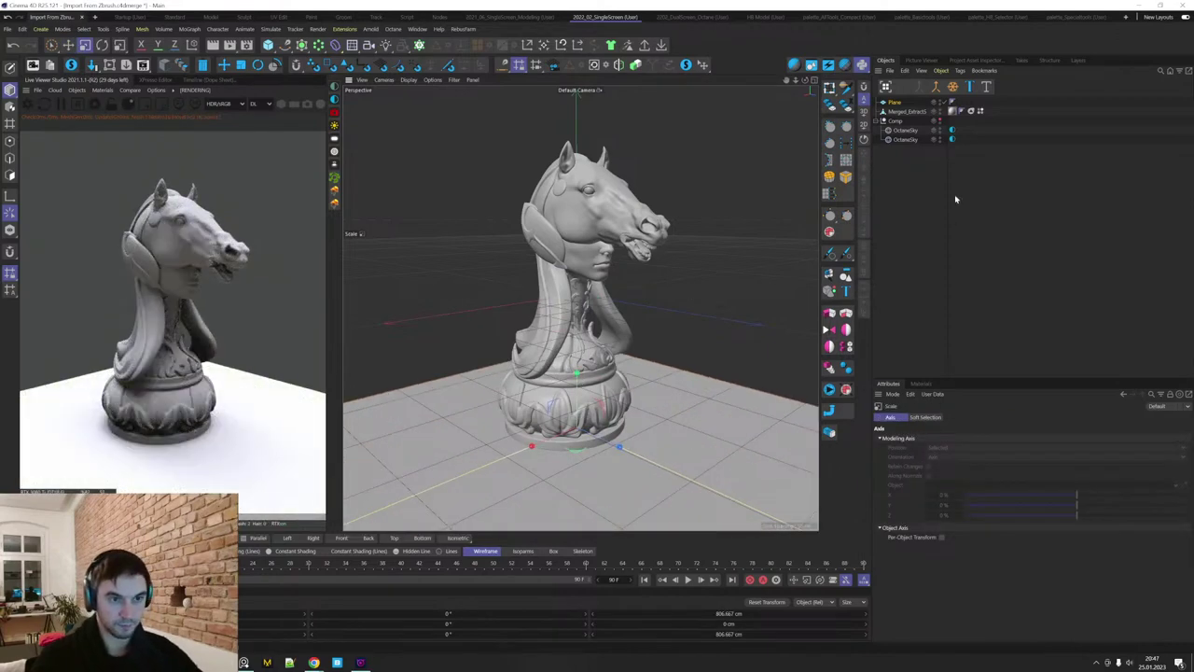
Create an Octane diffuse material, apply it to the floor plane and move the plane into Comp.
click(919, 383)
click(887, 411)
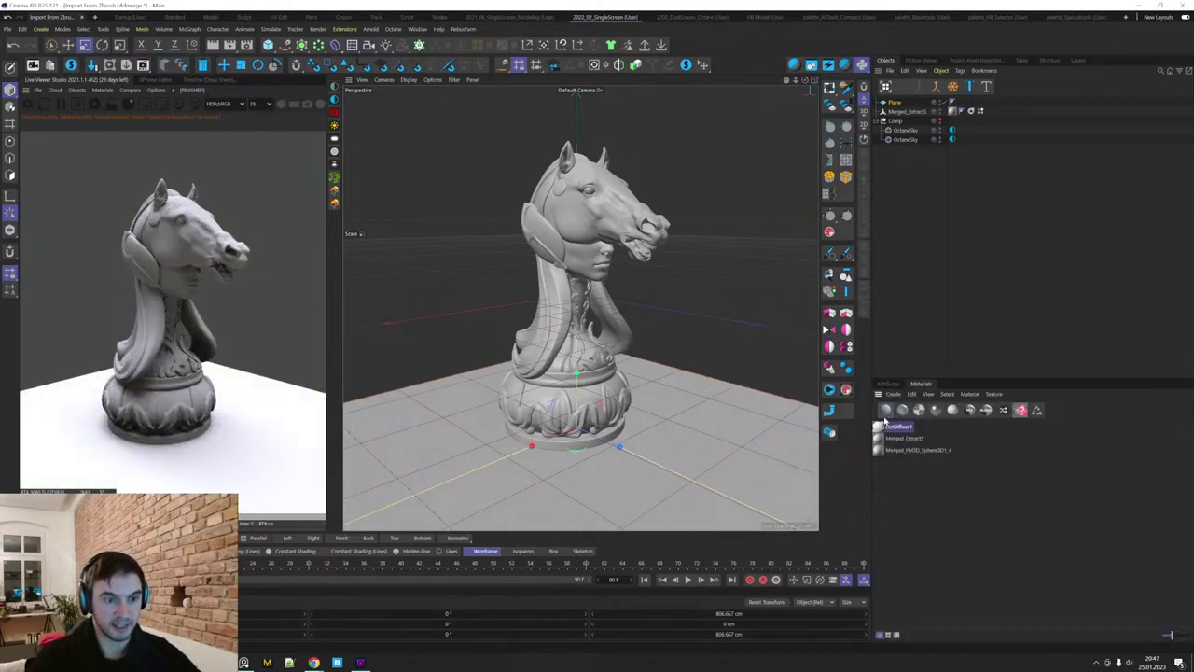
drag(896, 104, 896, 122)
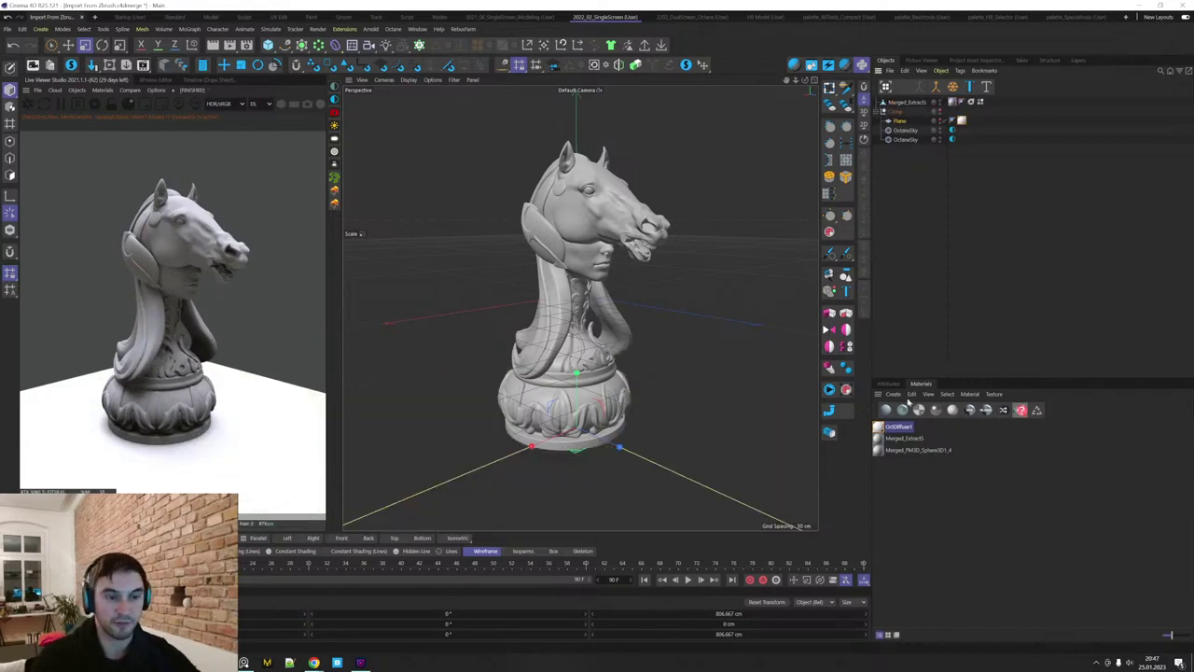
Enable the shadow catcher option in the floor plane's diffuse material.
double_click(886, 426)
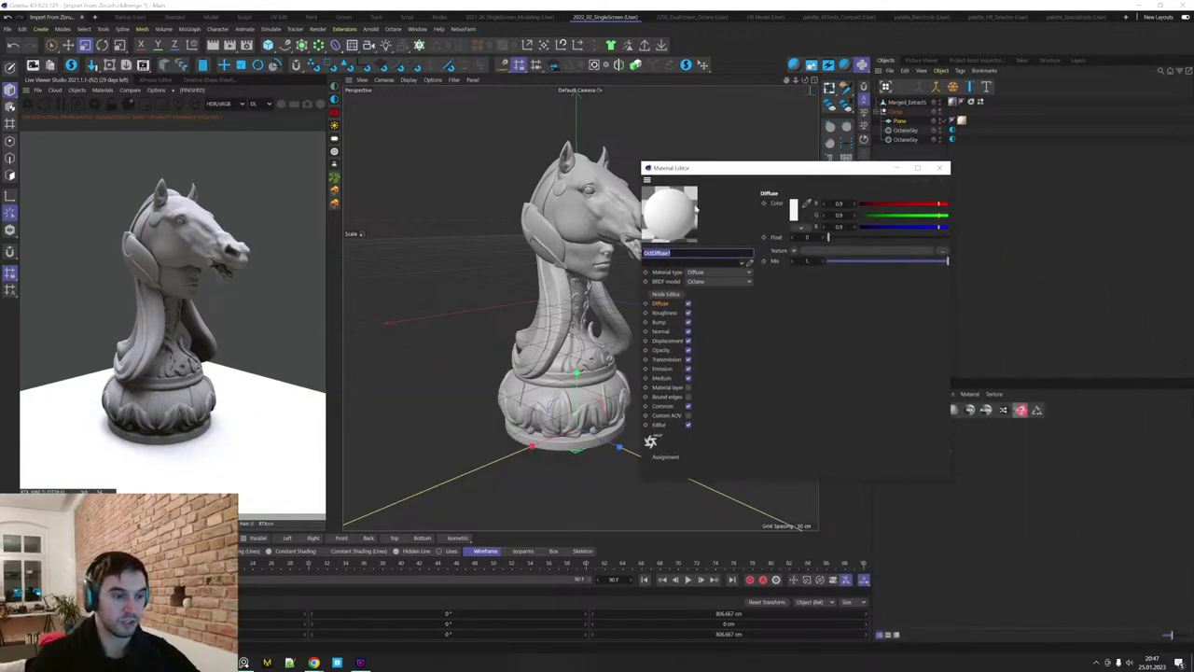
click(666, 406)
click(838, 203)
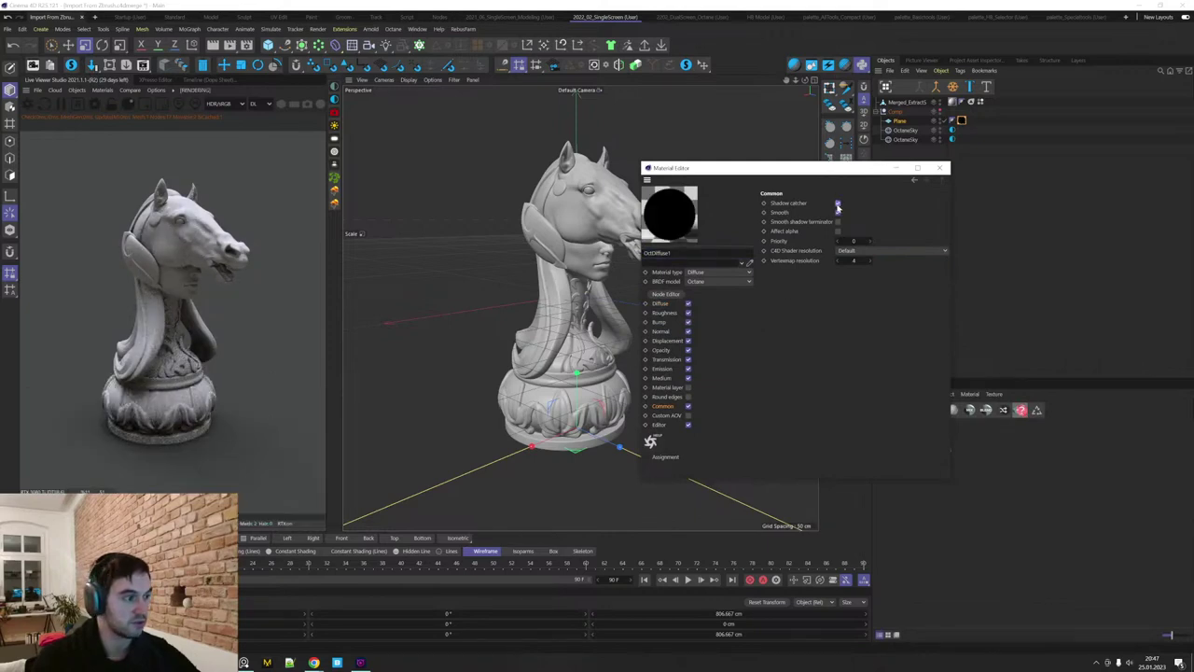
Close the floor material's settings and split the chess piece mesh Merged_Extract5 into separate objects.
click(940, 168)
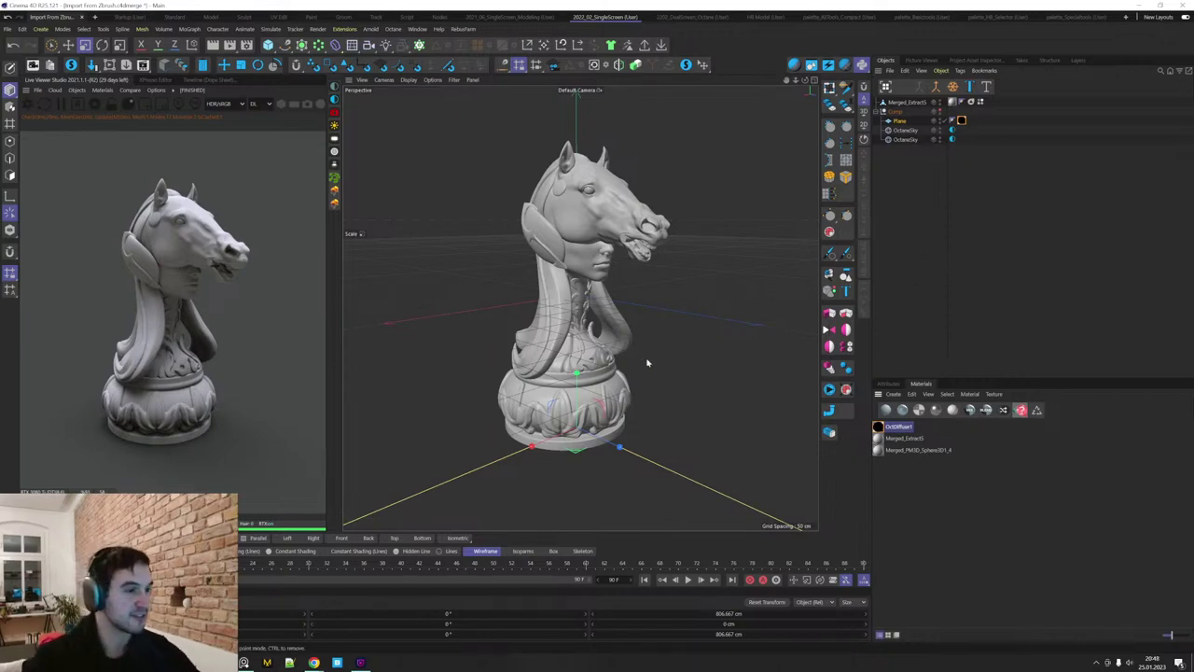
alt+drag(662, 361, 630, 377)
alt+drag(663, 434, 625, 445)
alt+drag(661, 329, 617, 333)
click(906, 103)
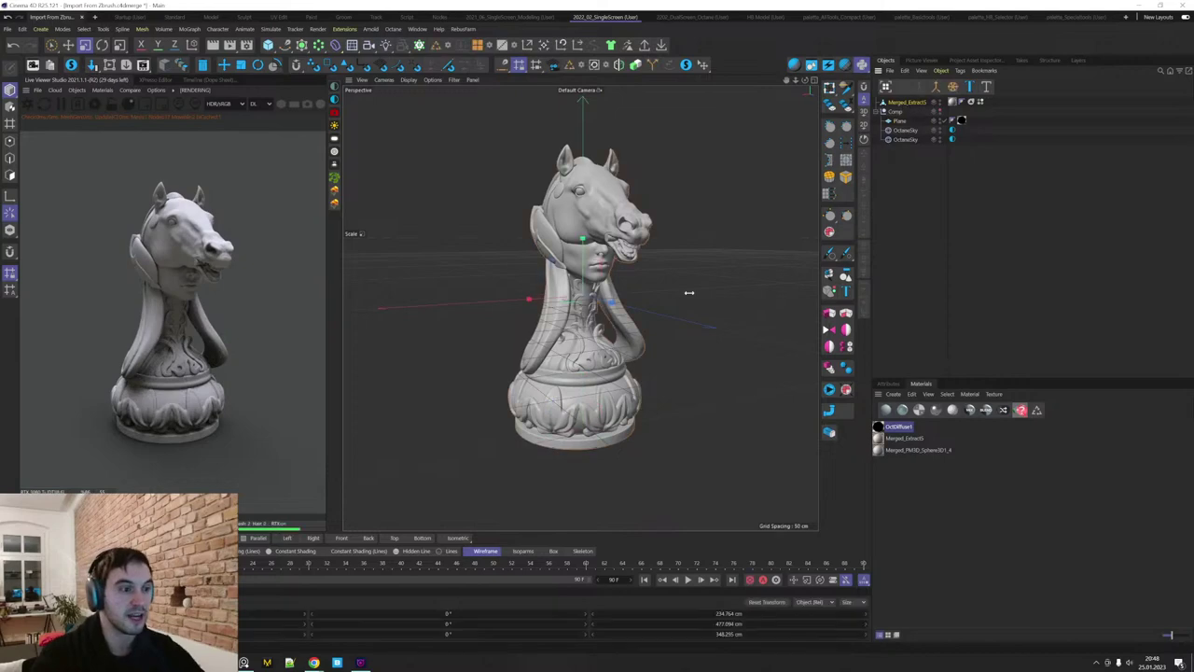
mouse_move(688, 293)
alt+mouse_down()
mouse_move(765, 302)
mouse_move(690, 269)
mouse_move(707, 291)
alt+mouse_up()
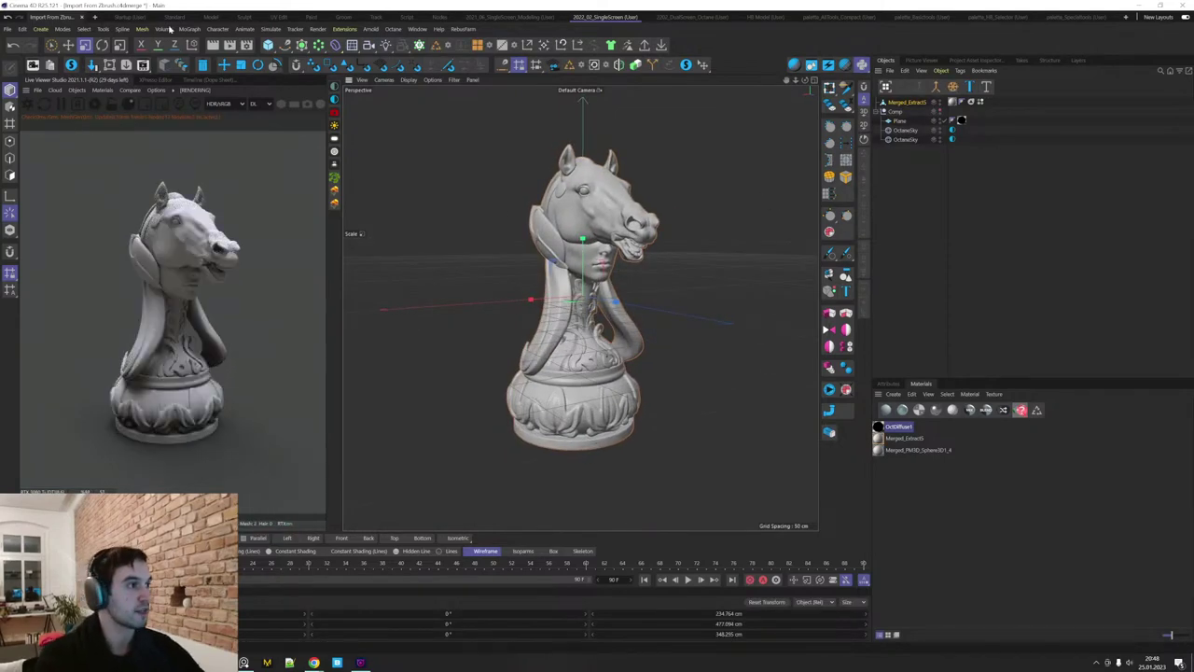
click(142, 29)
mouse_move(209, 142)
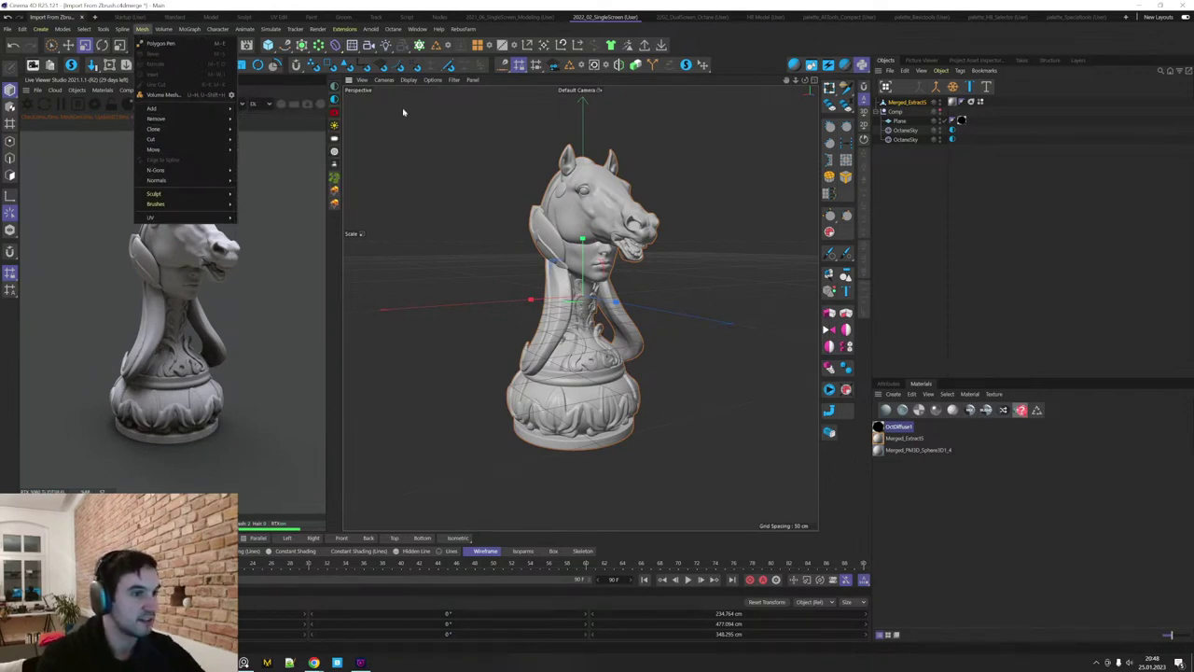
click(741, 72)
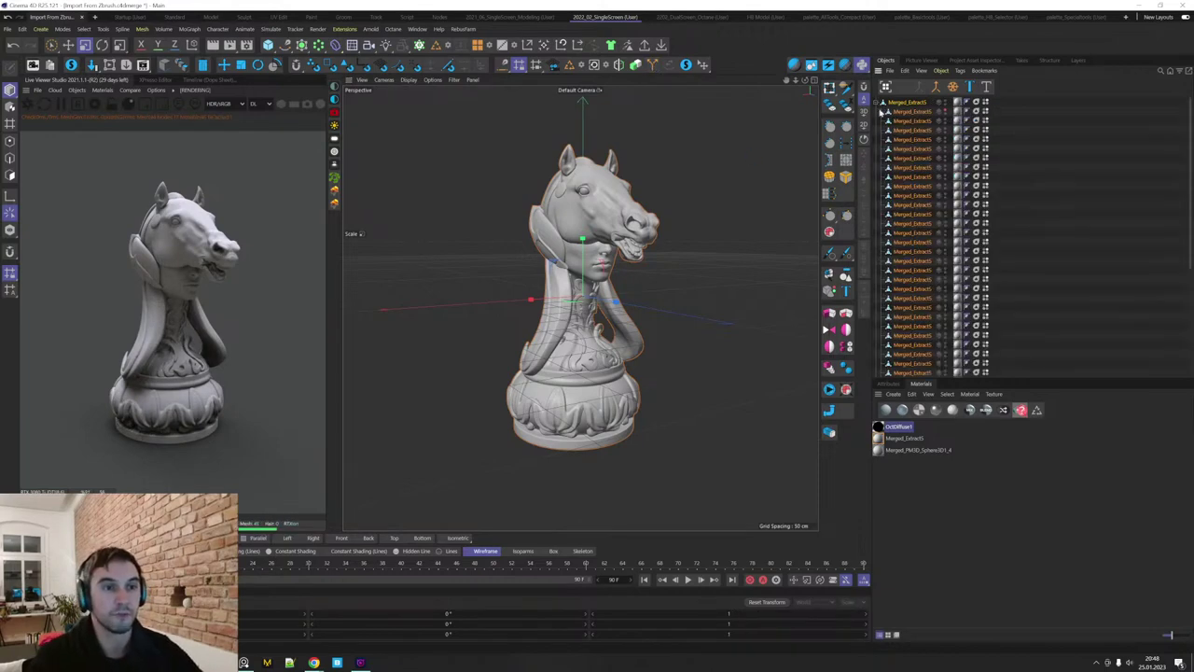
Delete the imported material tags from all the separated Merged_Extract5 pieces.
drag(1190, 118, 1173, 261)
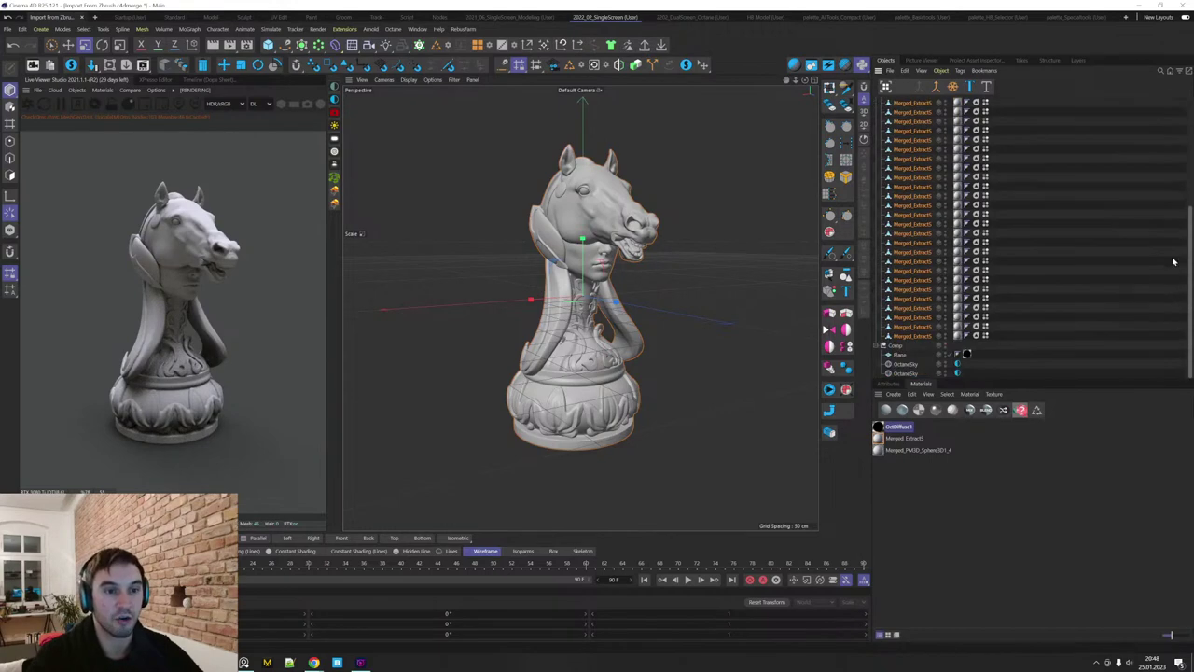
shift+click(958, 337)
key(Delete)
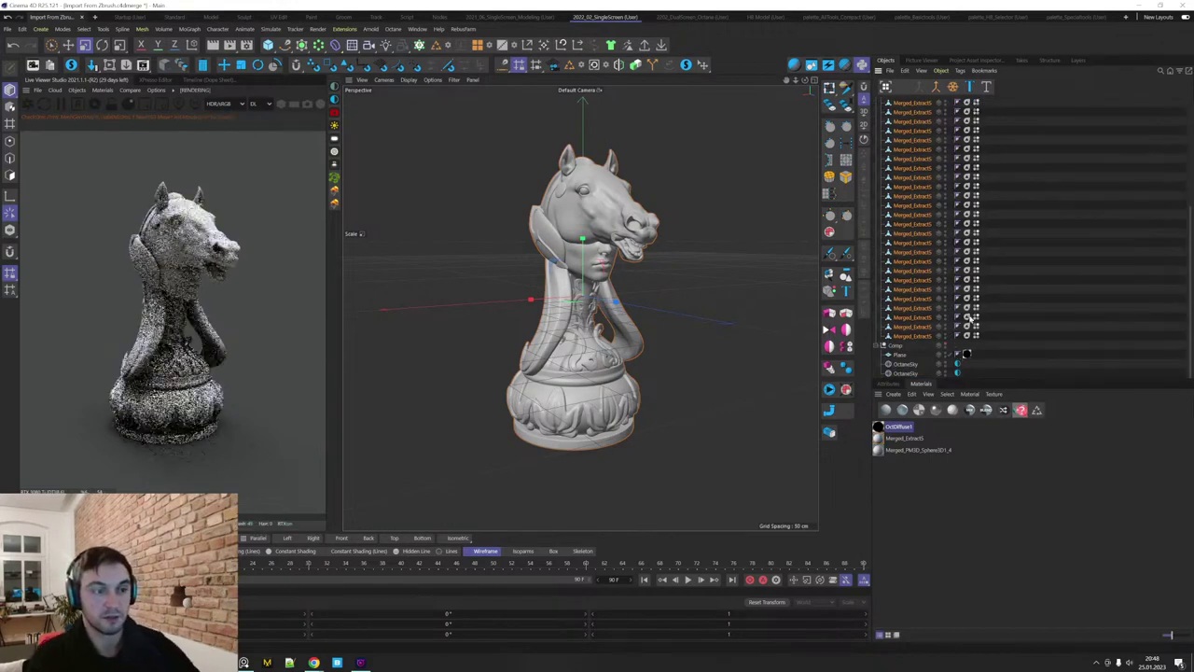
drag(1191, 237, 1172, 90)
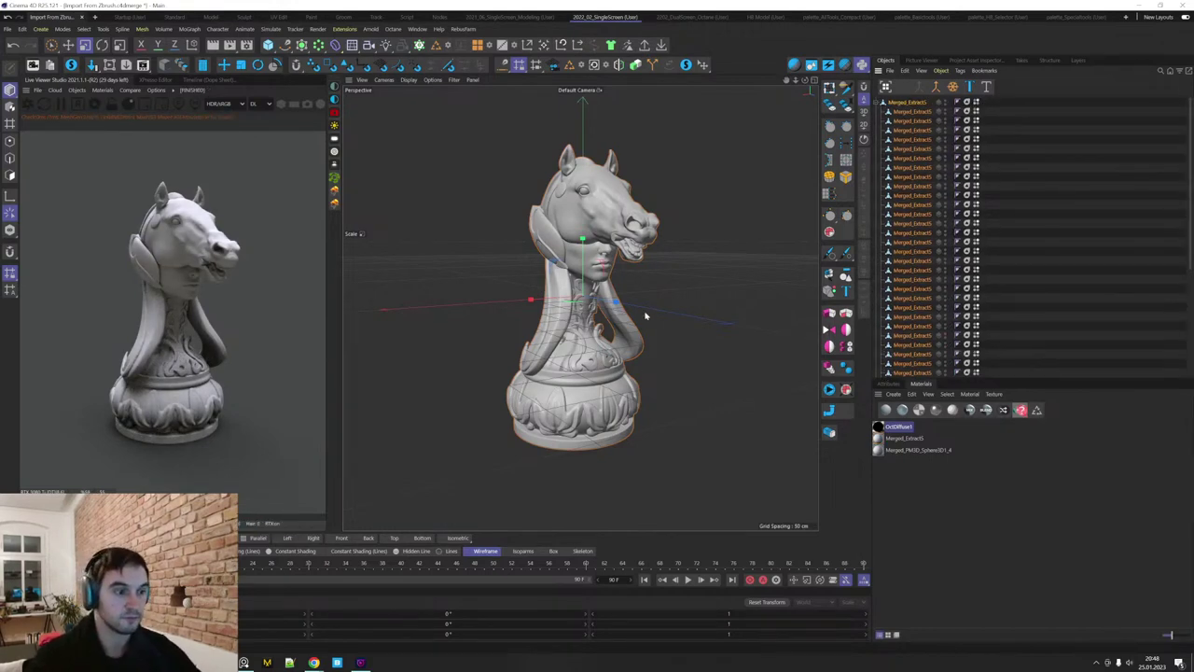
Select the pieces forming the ornamented base of the chess piece and connect them into a single object.
click(704, 399)
key(ctrl+z)
alt+drag(704, 399, 624, 420)
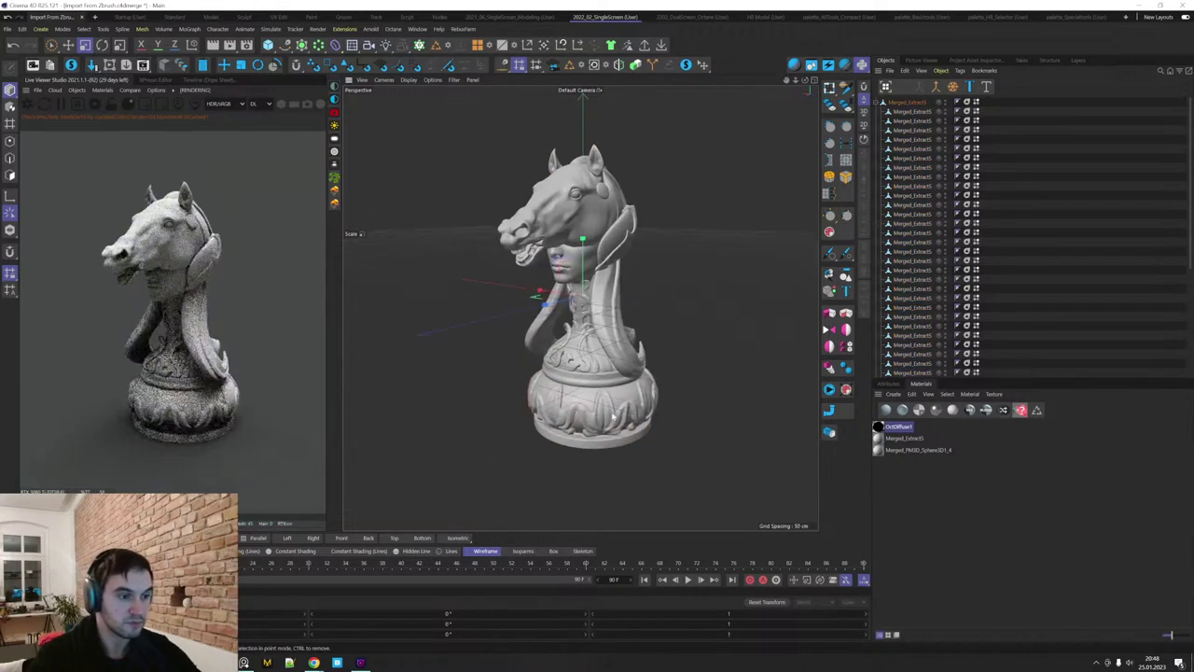
alt+drag(711, 399, 604, 416)
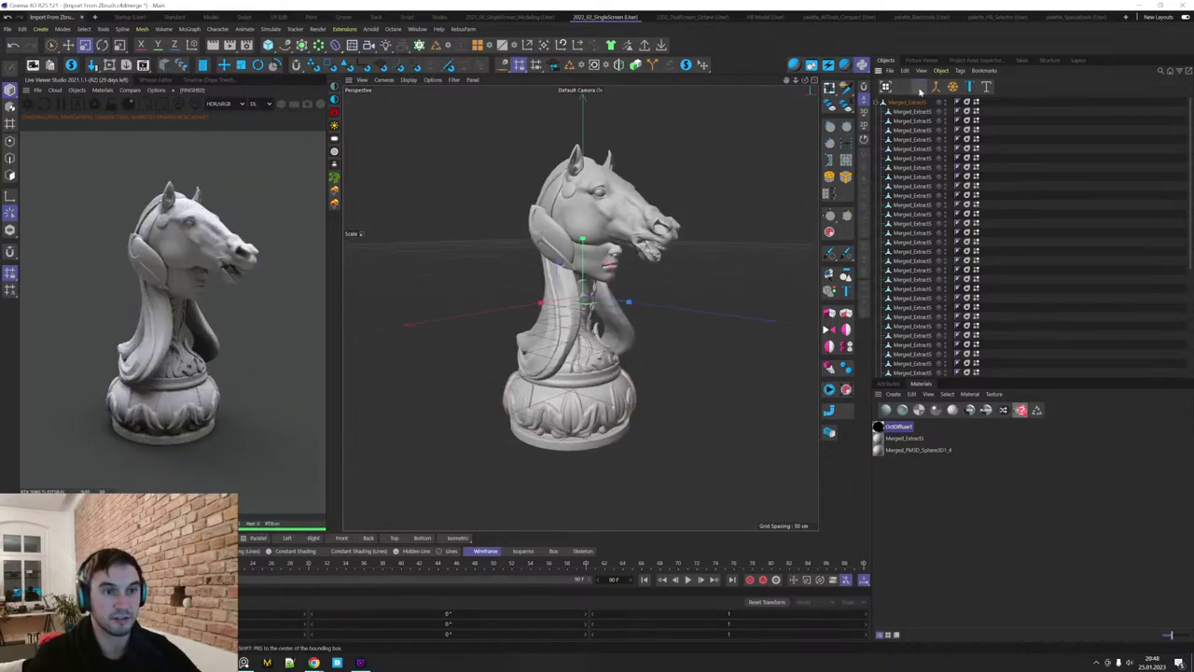
drag(1191, 129, 1166, 284)
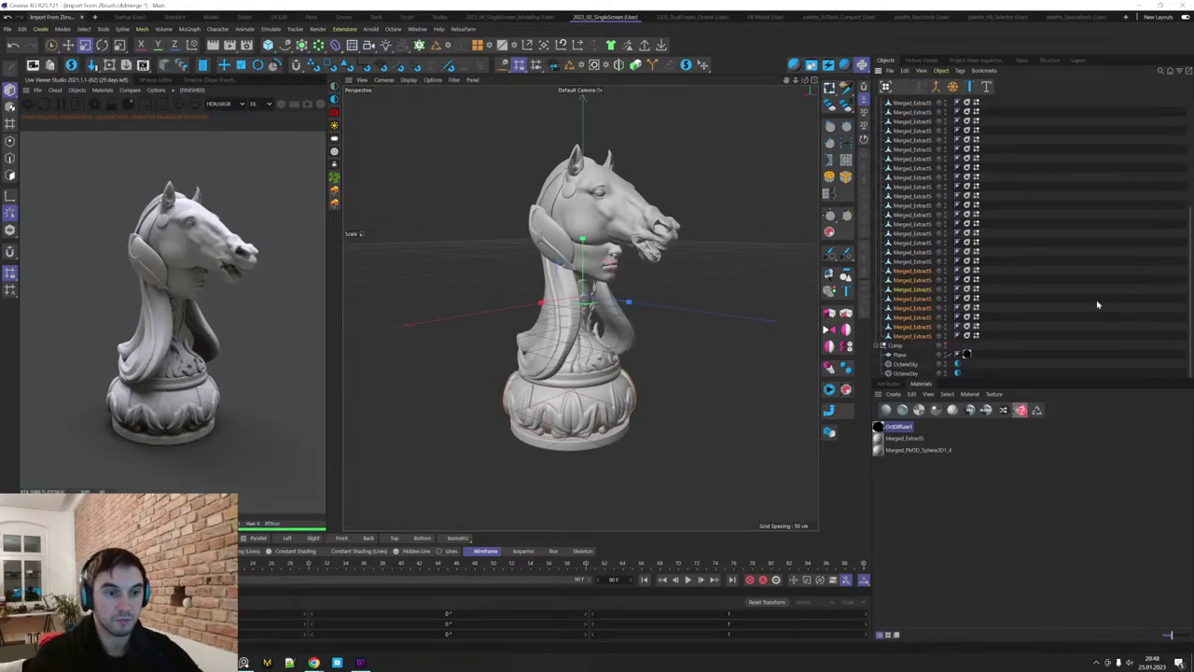
click(936, 90)
key(ctrl+z)
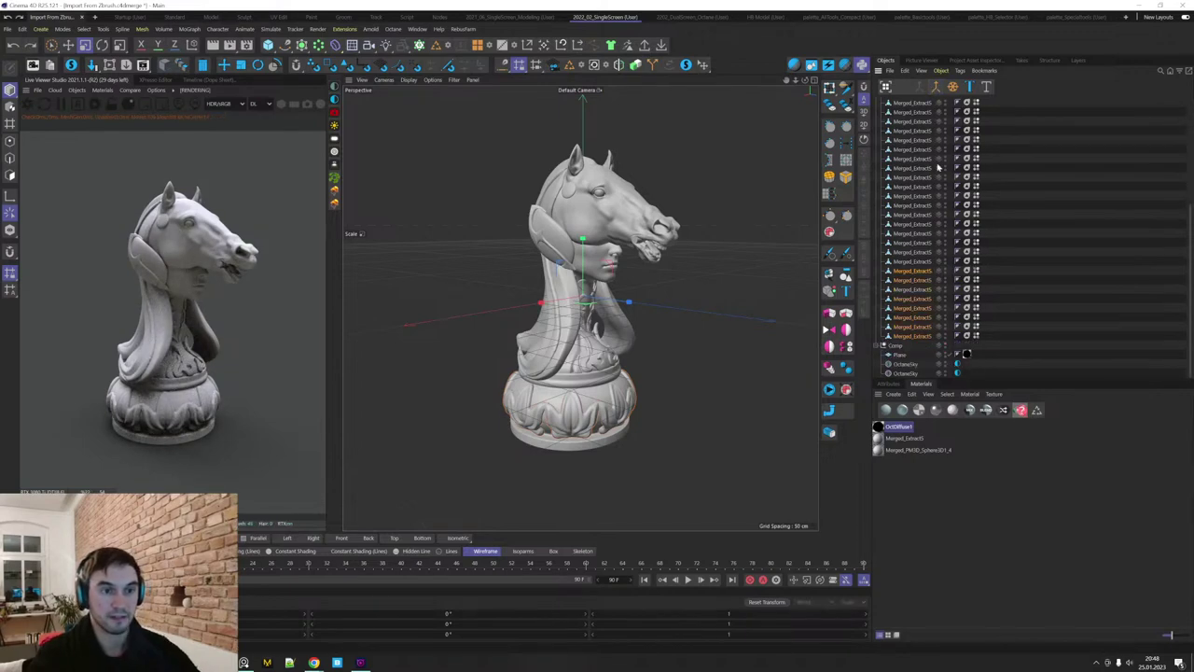
click(920, 92)
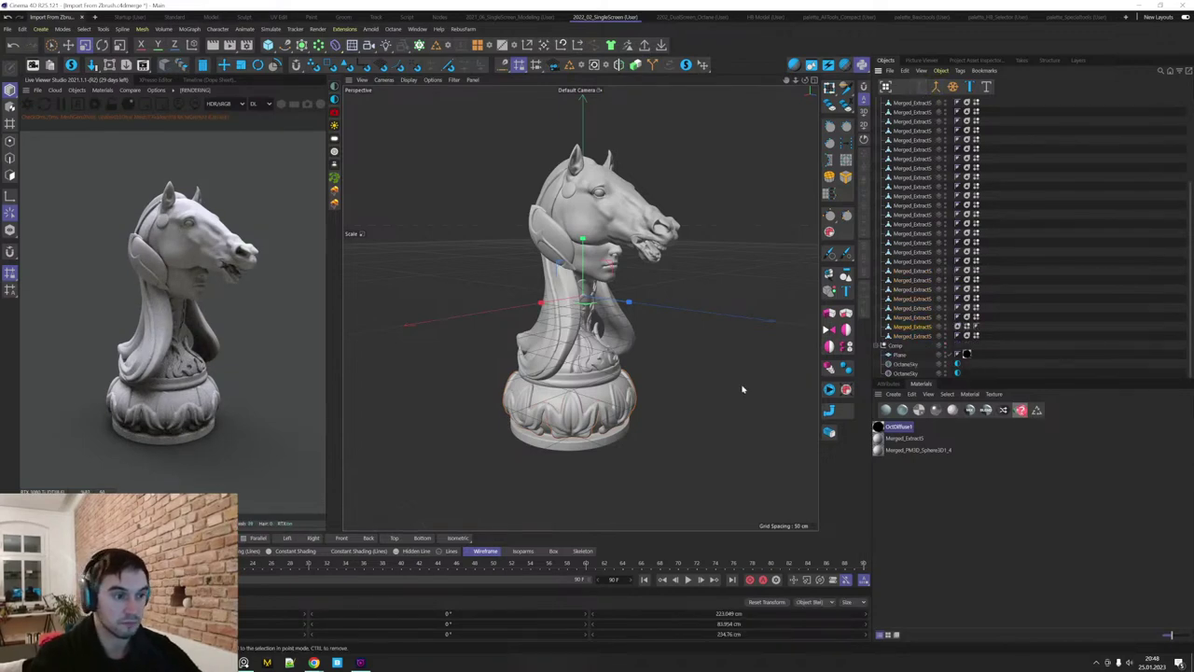
Add the missed base piece to the merged base and connect both into one object.
drag(720, 457, 721, 457)
key(e)
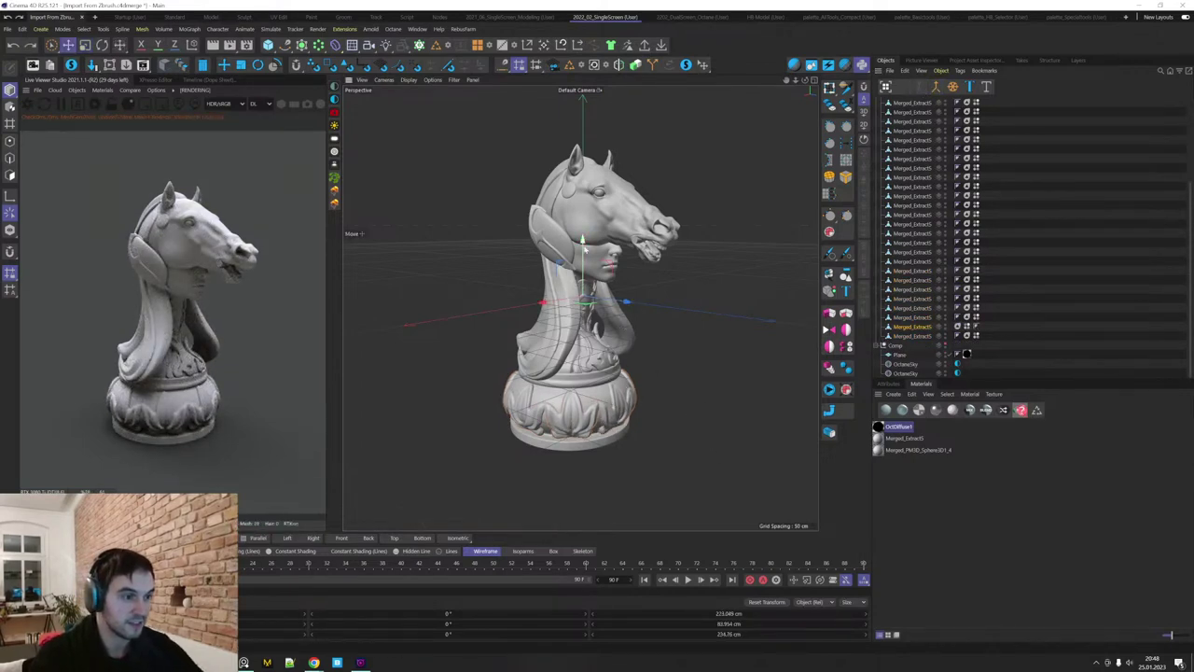
drag(588, 247, 591, 303)
key(ctrl+z)
shift+click(529, 425)
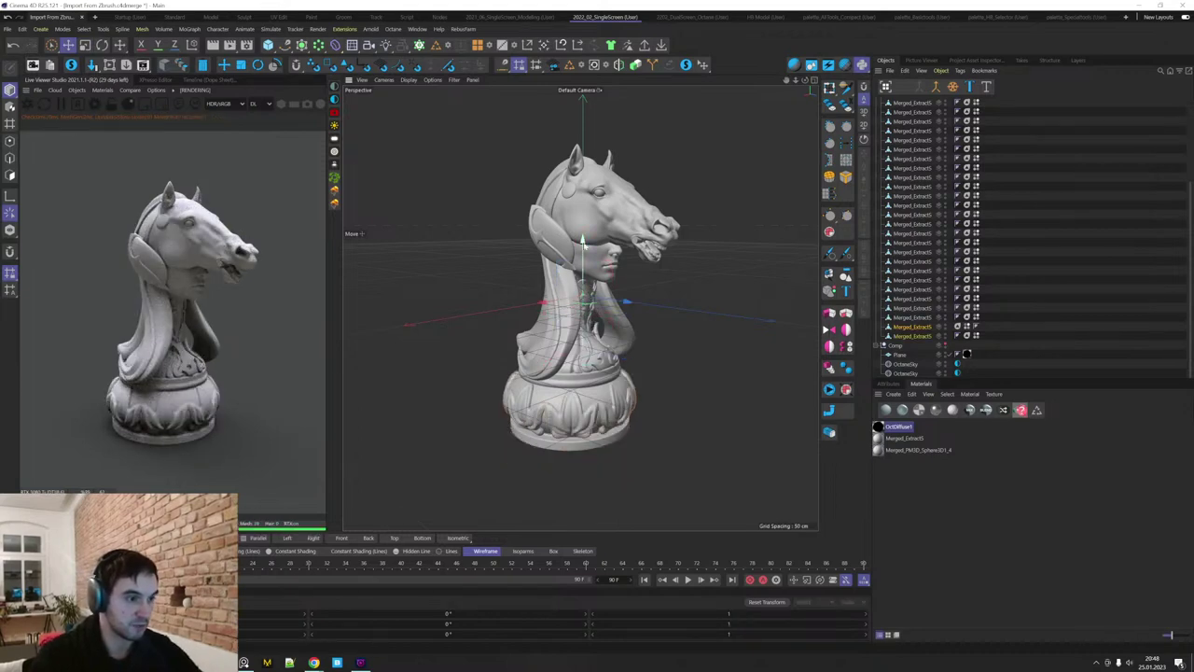
drag(585, 245, 616, 282)
key(ctrl+z)
click(920, 90)
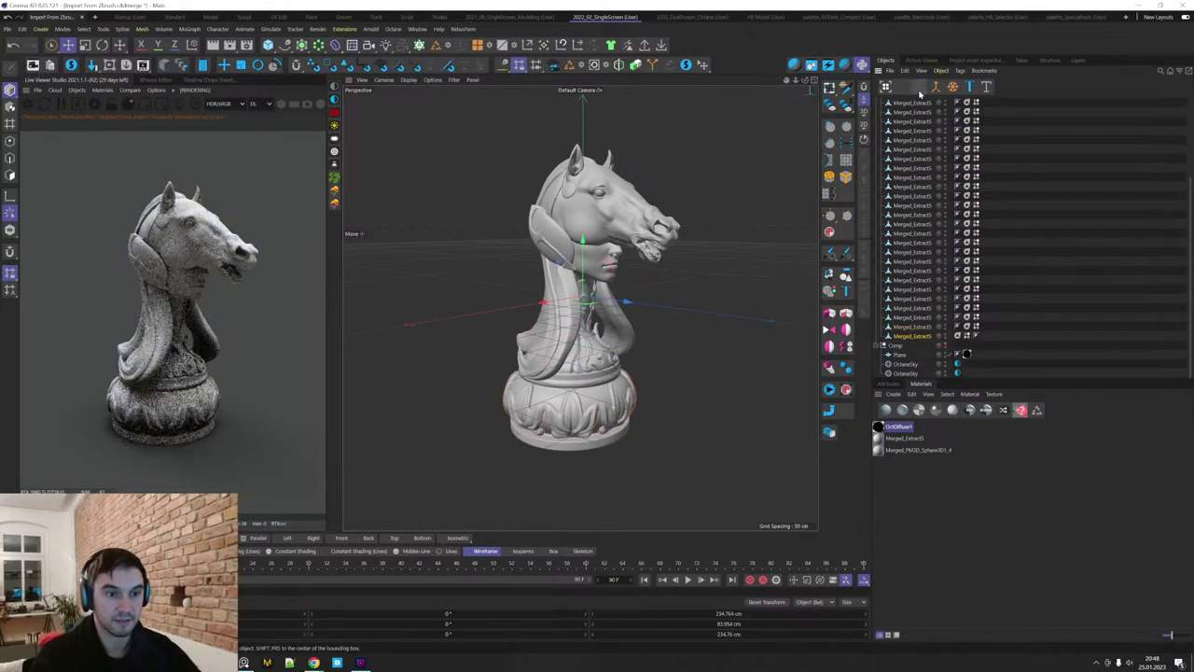
Create two Octane glossy materials.
click(905, 412)
click(905, 413)
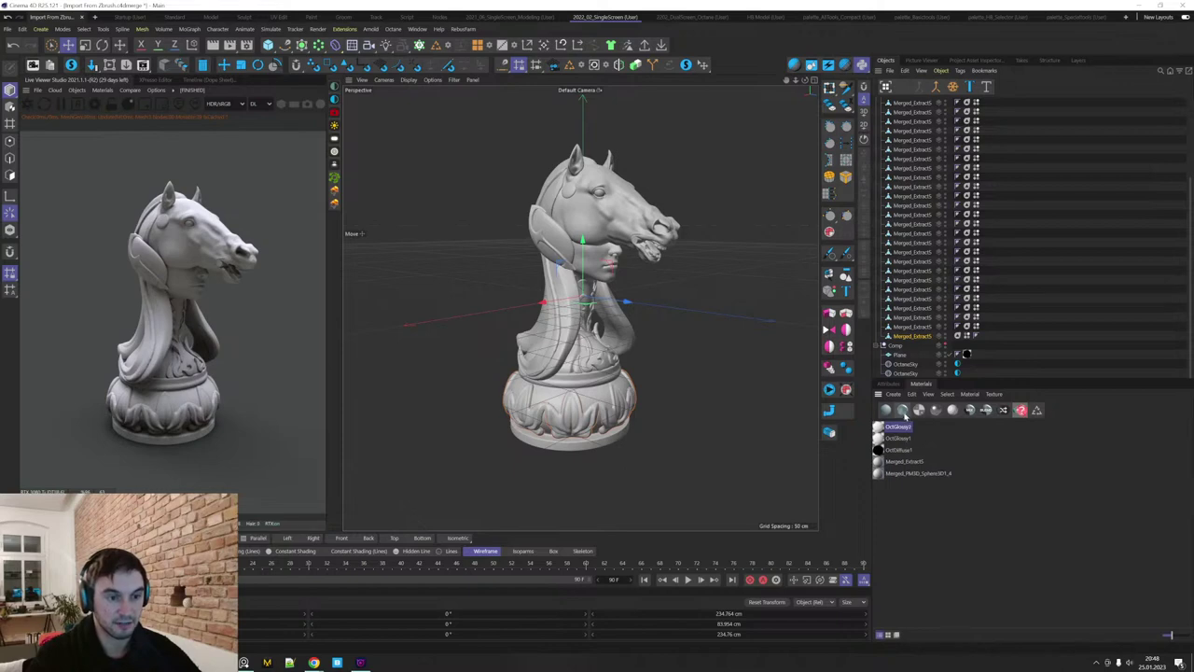
Assign OctGlossy2 to the leaf ornament on the base and set its diffuse colour to a mid grey, about 0.4 per RGB channel.
drag(915, 335, 914, 337)
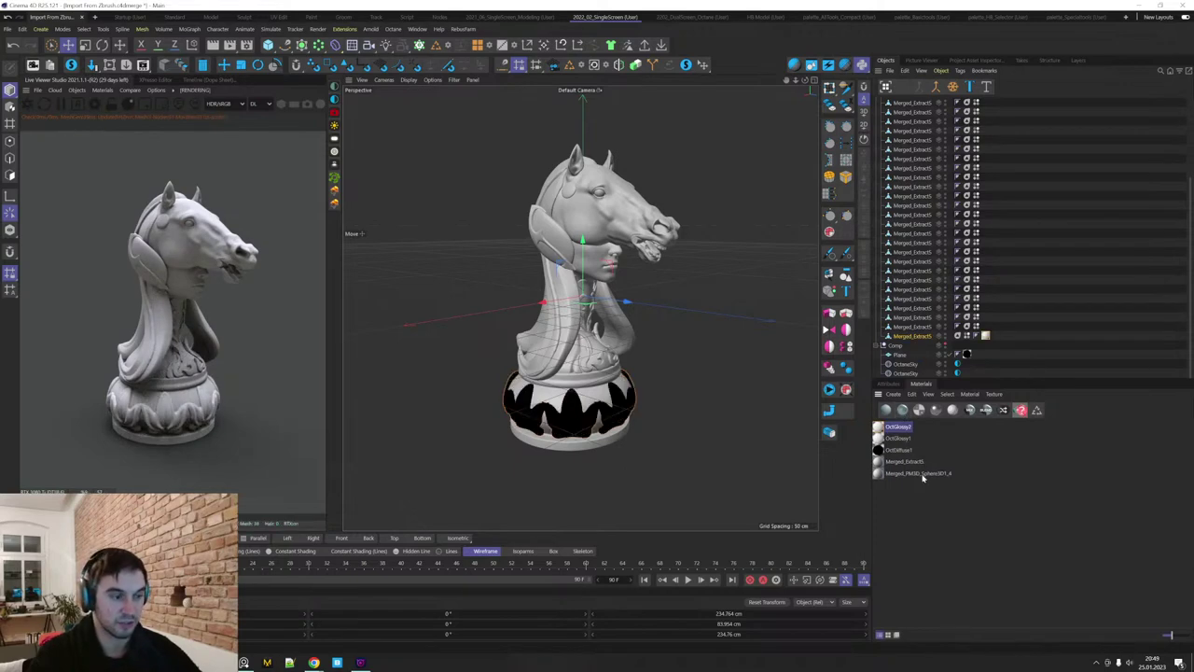
click(986, 336)
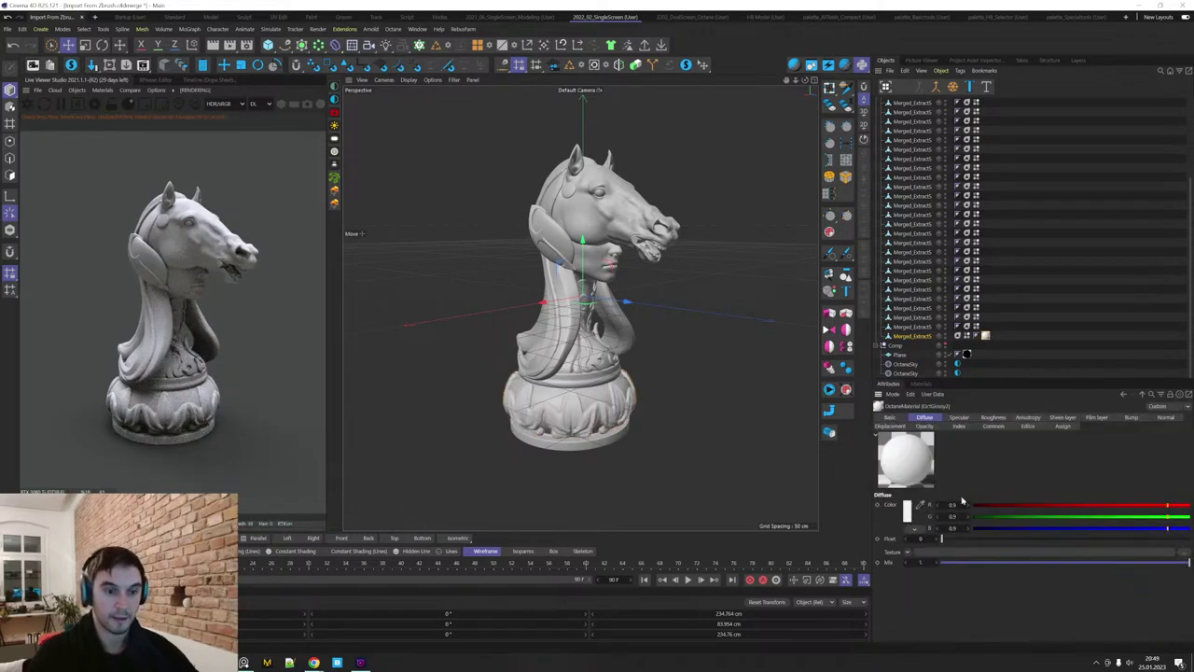
click(1002, 506)
click(1003, 517)
click(1008, 528)
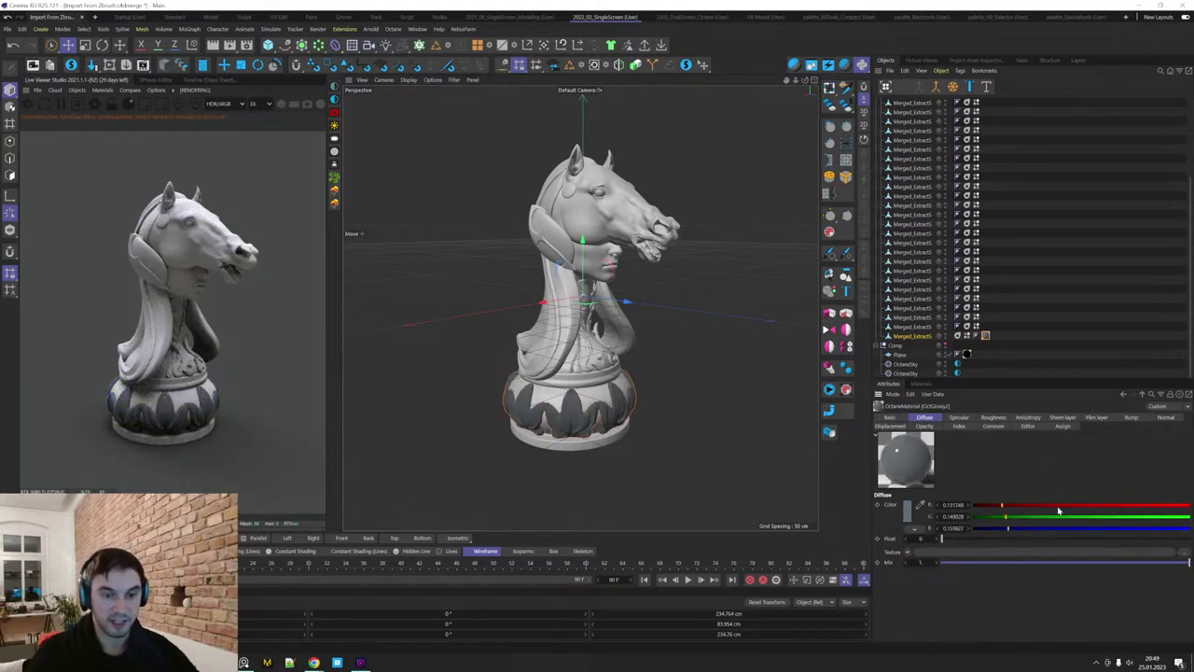
click(1058, 506)
click(1059, 516)
click(1059, 529)
Set OctGlossy2's roughness to about 0.21 and darken its diffuse colour to about 0.26 per RGB channel.
click(993, 418)
click(994, 539)
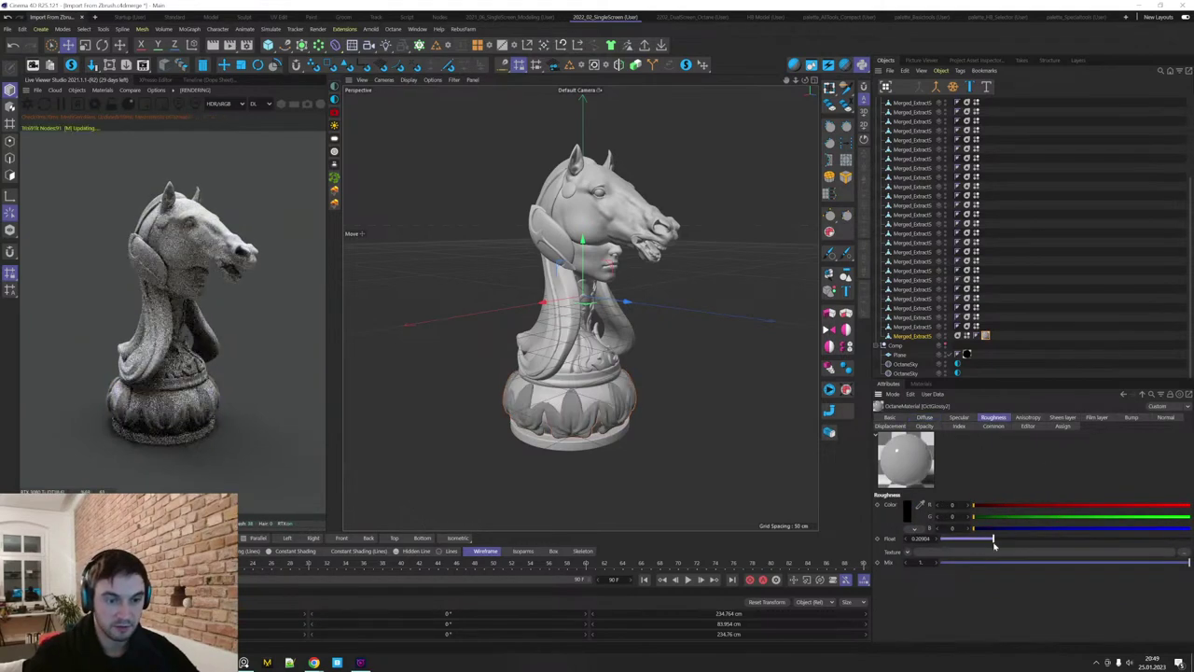
click(924, 417)
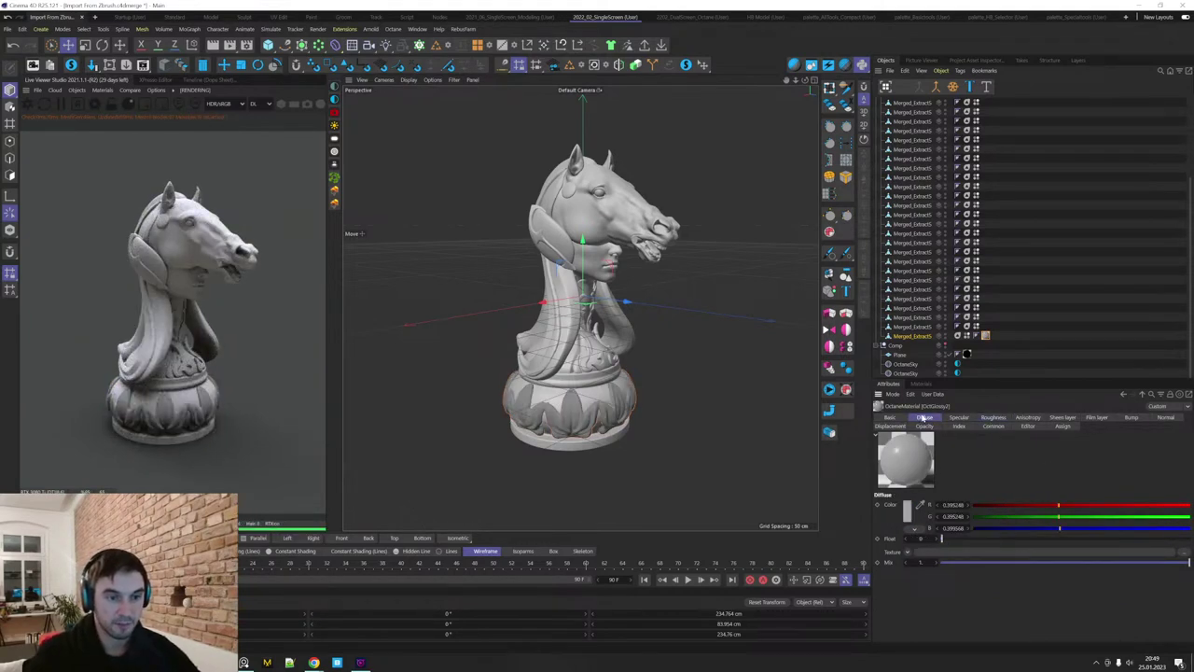
click(1030, 506)
click(1031, 517)
click(1032, 528)
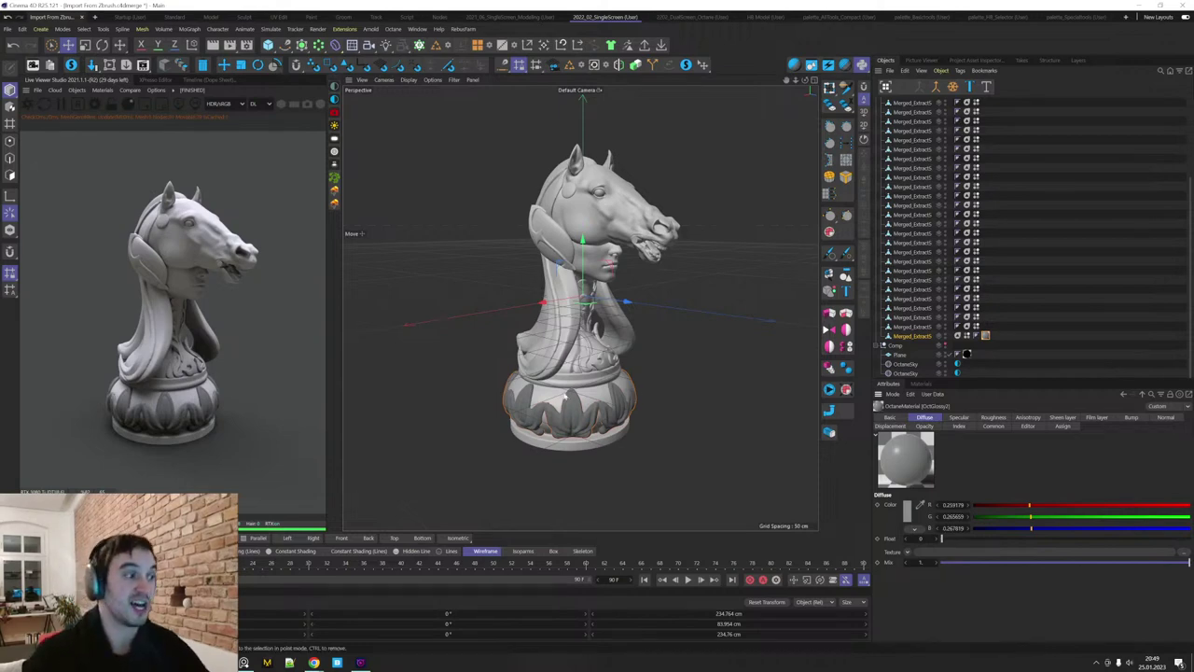
Select the mesh of the woman's face and neck and rename it skin.
click(606, 369)
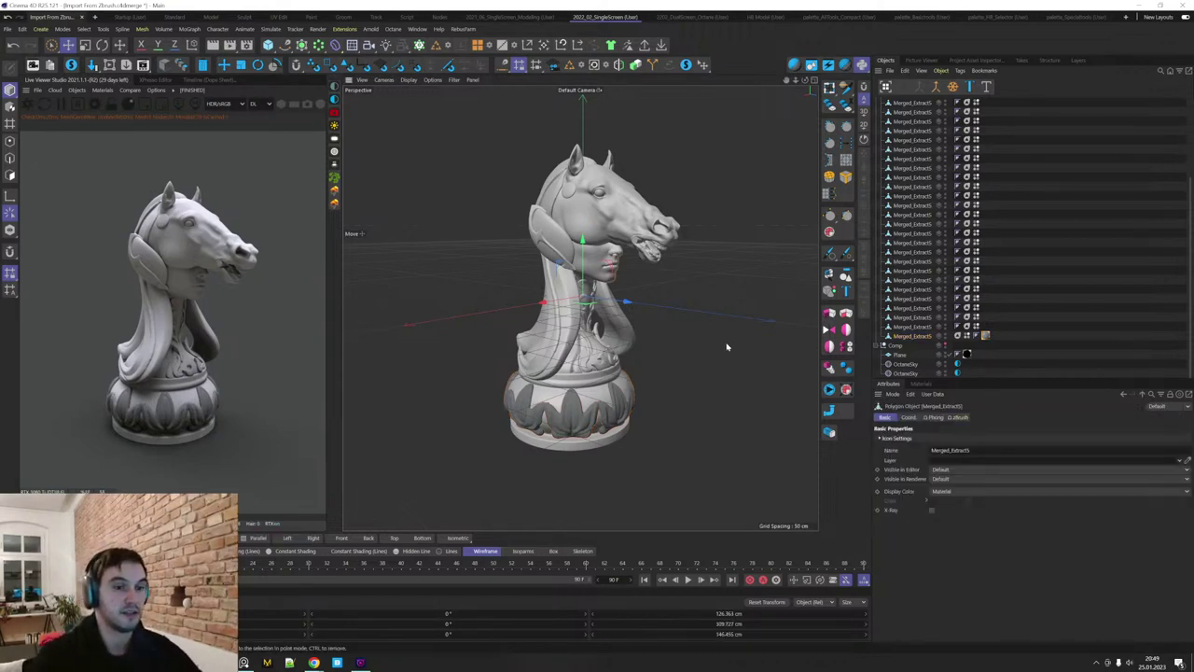
drag(1191, 236, 1179, 126)
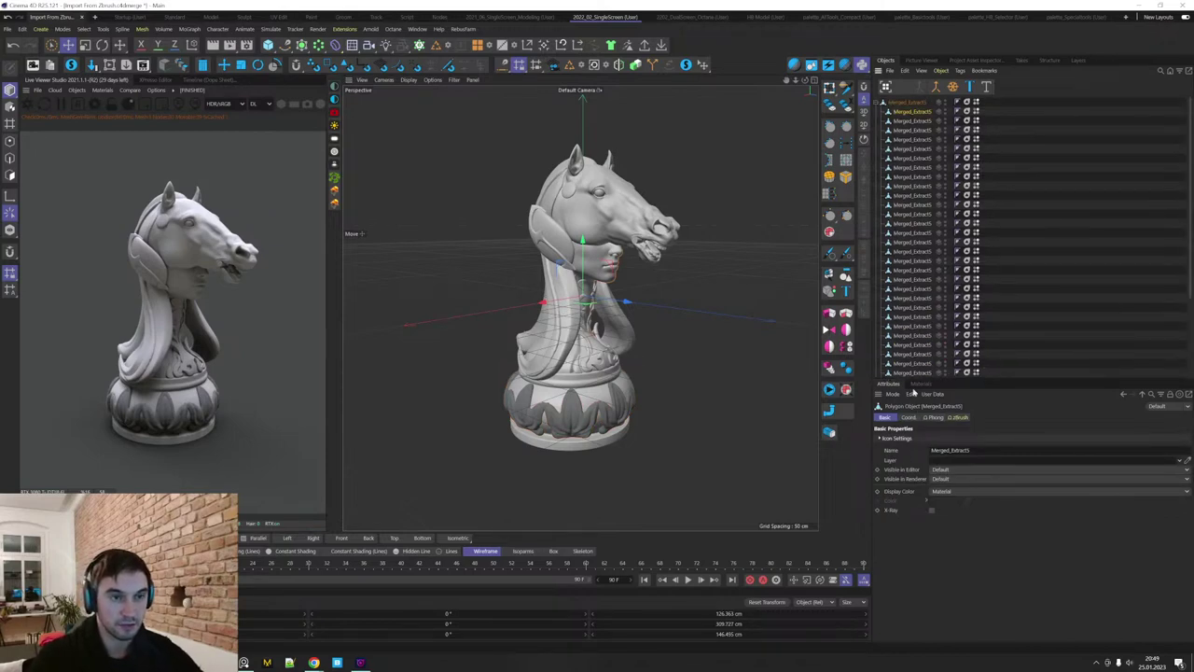
double_click(917, 113)
text(skin)
key(Return)
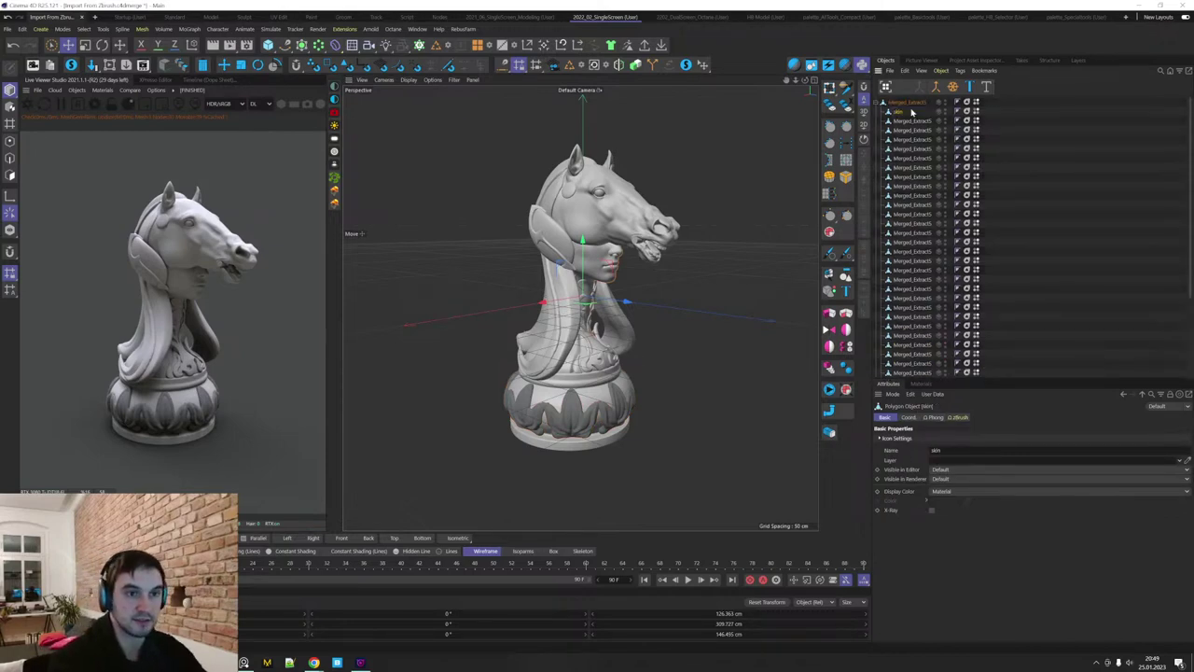
Create another Octane glossy material and assign it to the skin object.
click(920, 384)
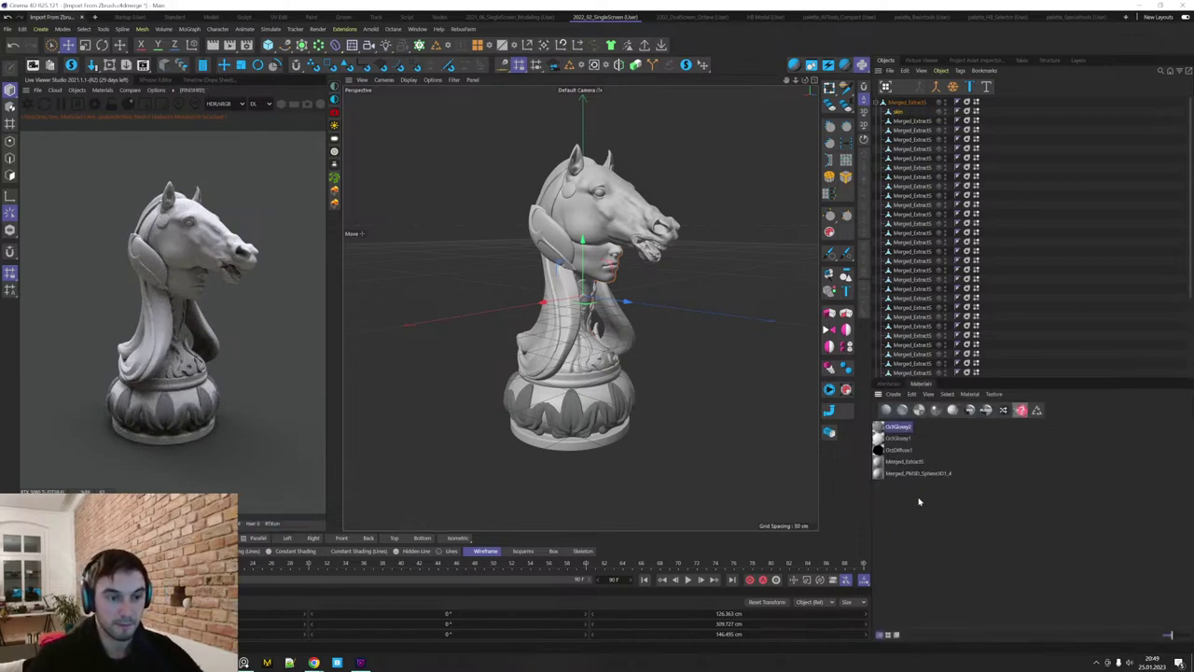
click(902, 411)
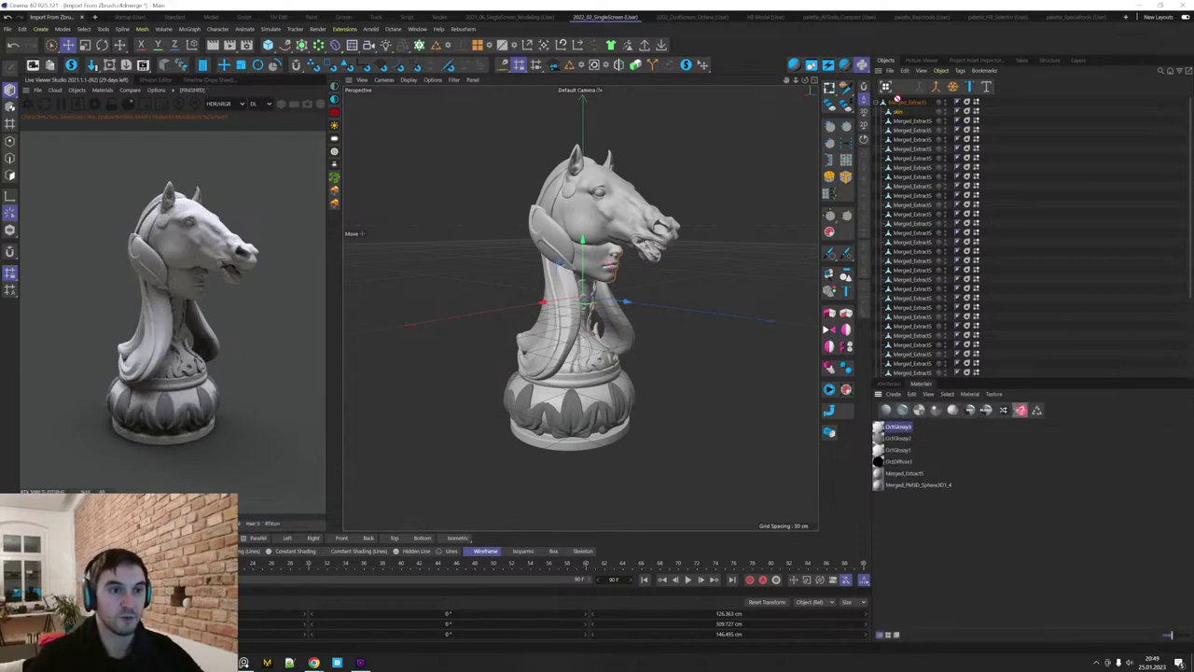
drag(897, 99, 900, 111)
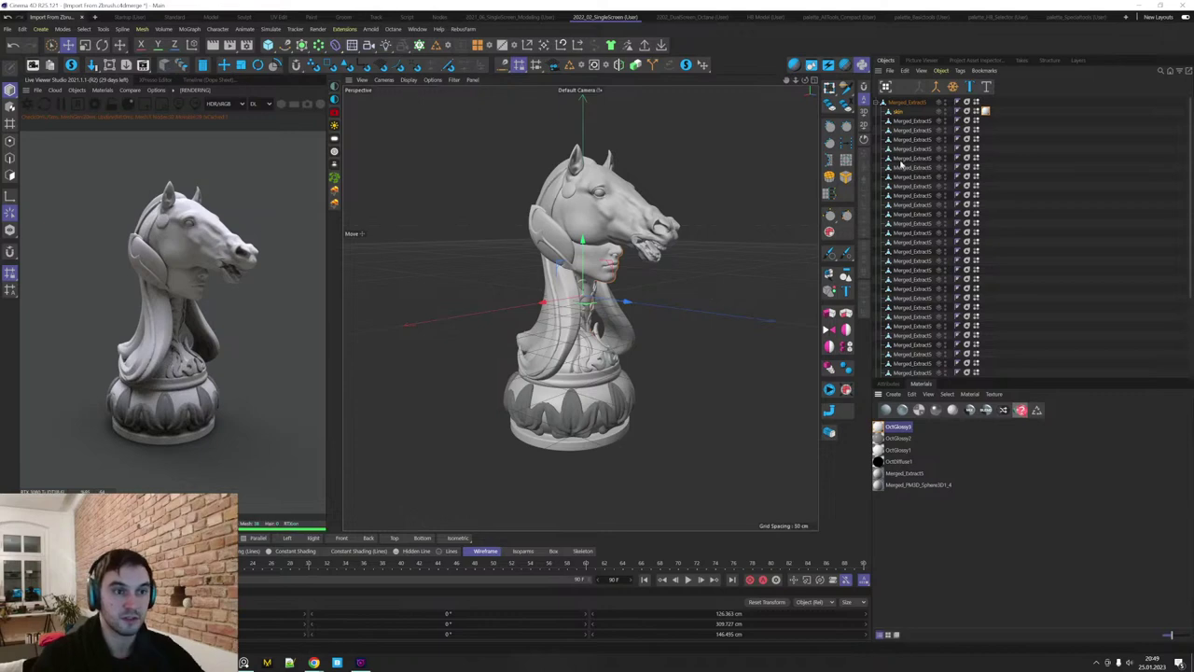
Select all the scroll ornament pieces on the neck and chest and merge them into a single object, deleting the originals.
alt+drag(698, 379, 587, 327)
alt+right_drag(585, 323, 678, 309)
alt+drag(678, 308, 656, 310)
click(553, 166)
shift+click(617, 172)
shift+click(631, 201)
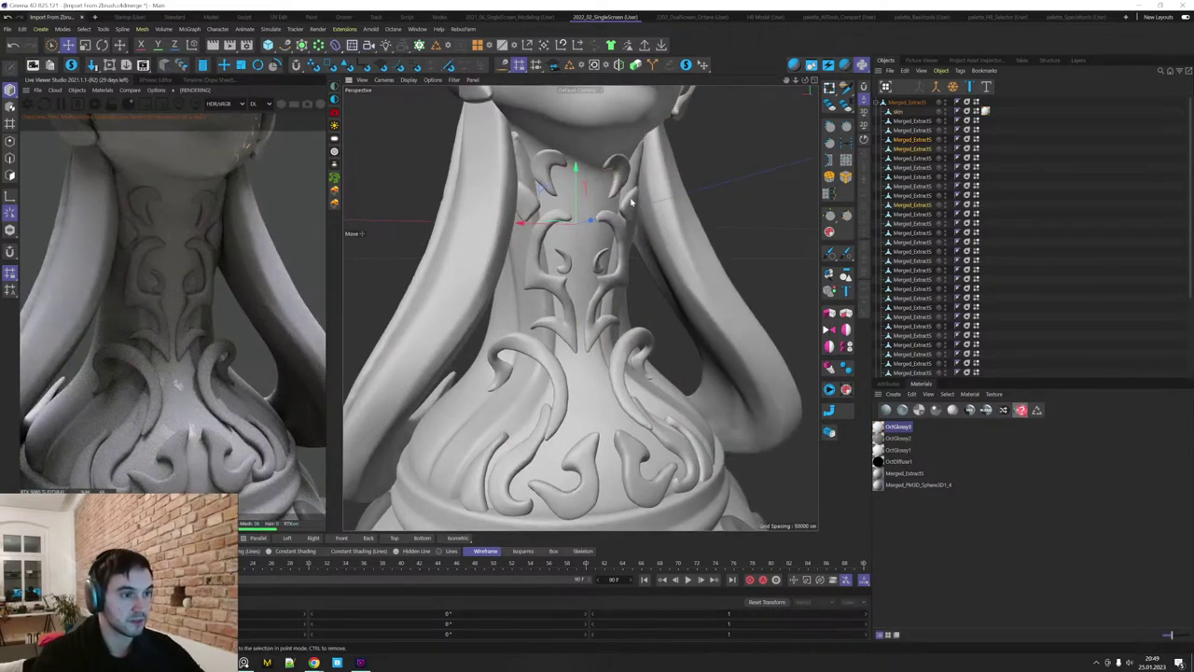
shift+click(615, 224)
shift+click(560, 220)
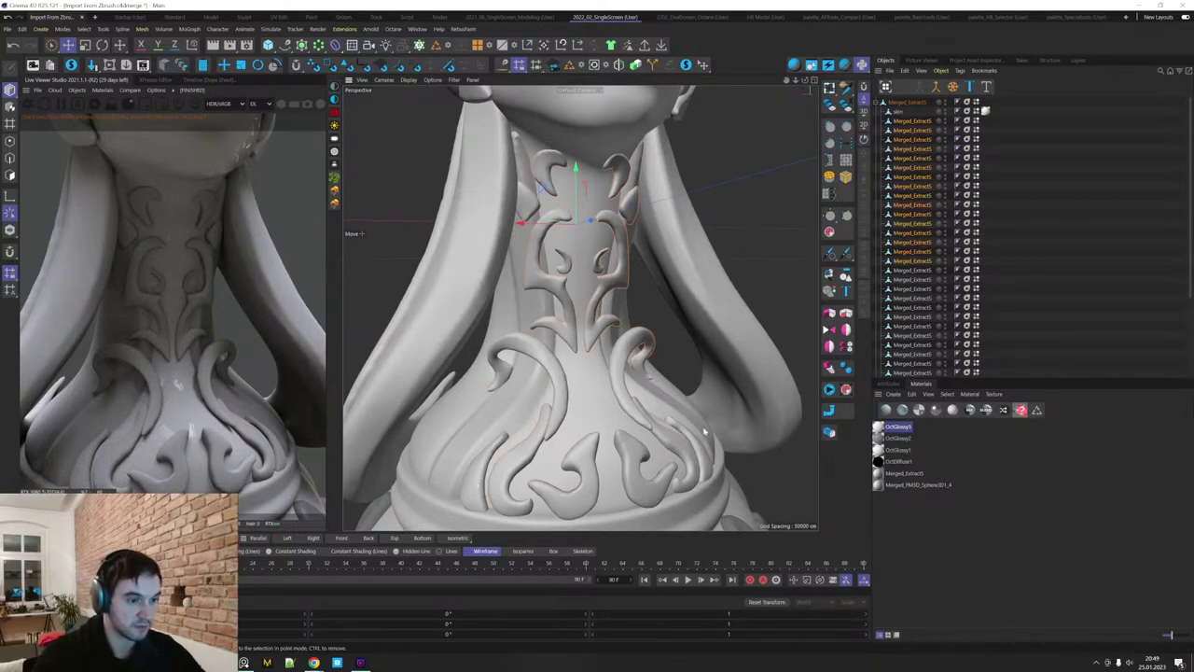
alt+right_drag(729, 346, 696, 344)
click(922, 89)
Fill-select the polygons of the neck ornament on the figure's left half and delete them.
alt+drag(724, 347, 703, 349)
key(Return)
key(u)
key(f)
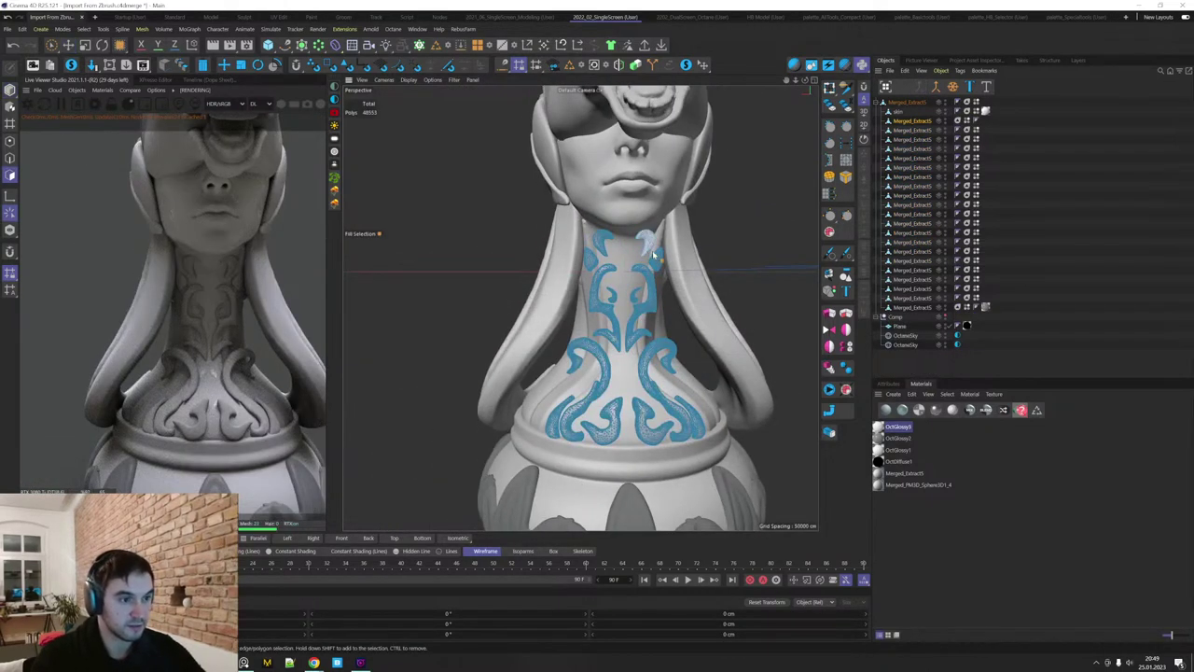
click(652, 250)
shift+click(647, 291)
shift+click(644, 353)
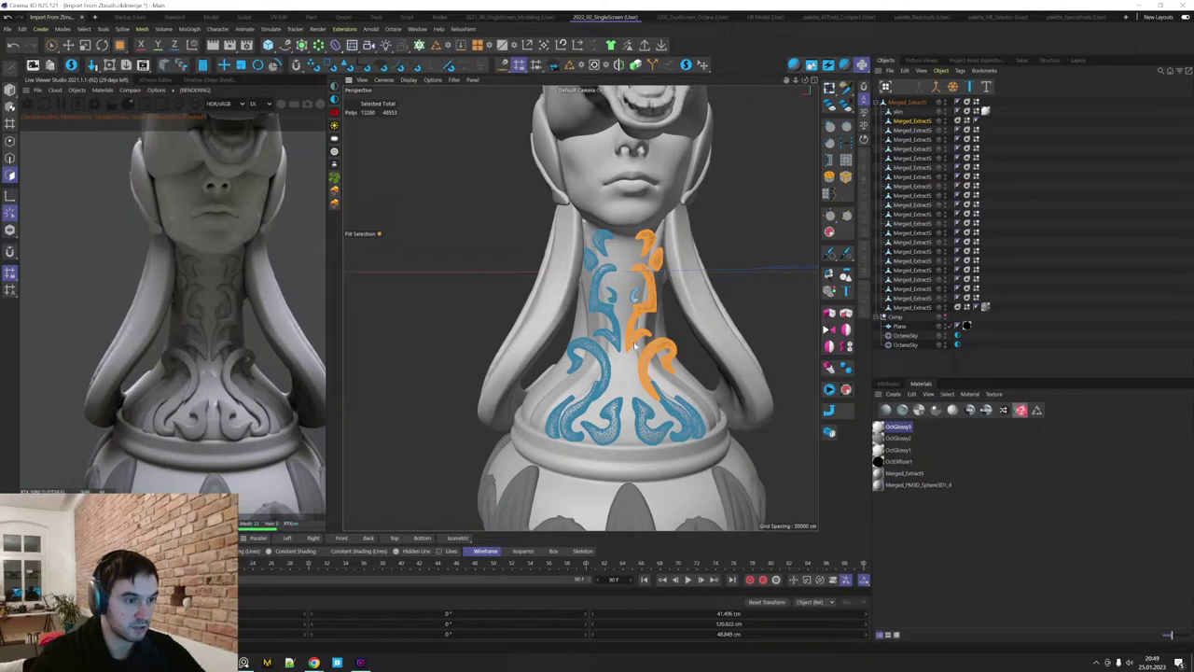
shift+click(645, 423)
shift+click(670, 409)
shift+click(690, 424)
key(Delete)
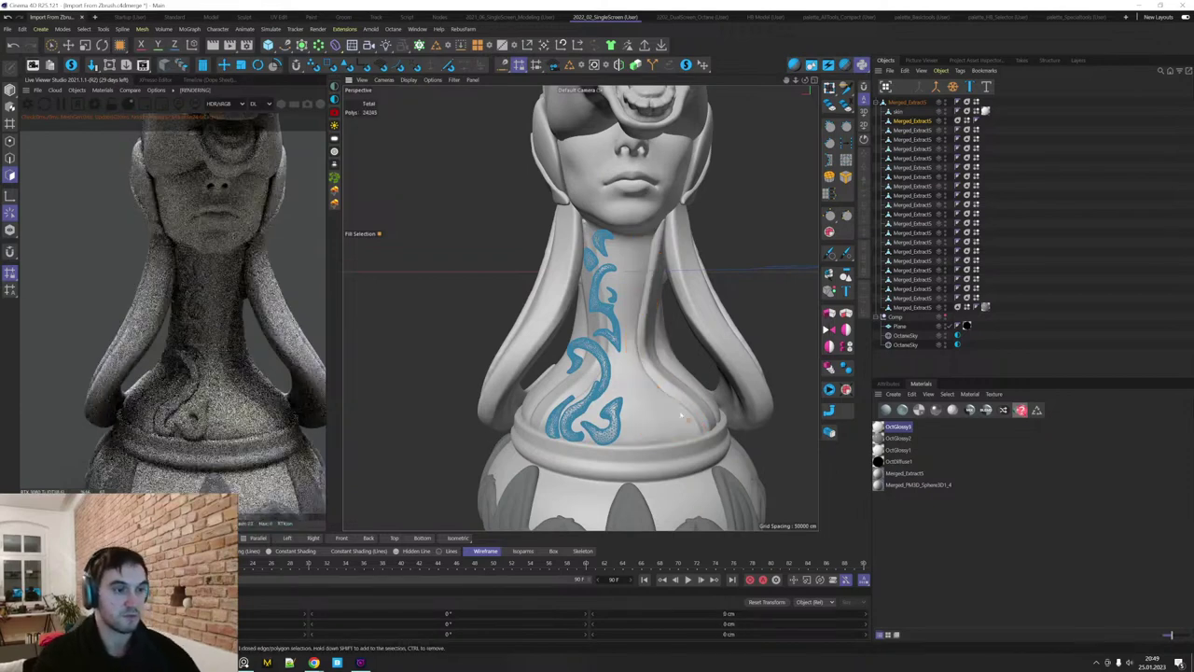
Mirror the remaining half of the neck ornament with a Symmetry object and assign OctGlossy2 to it.
key(e)
key(Return)
alt+click(619, 65)
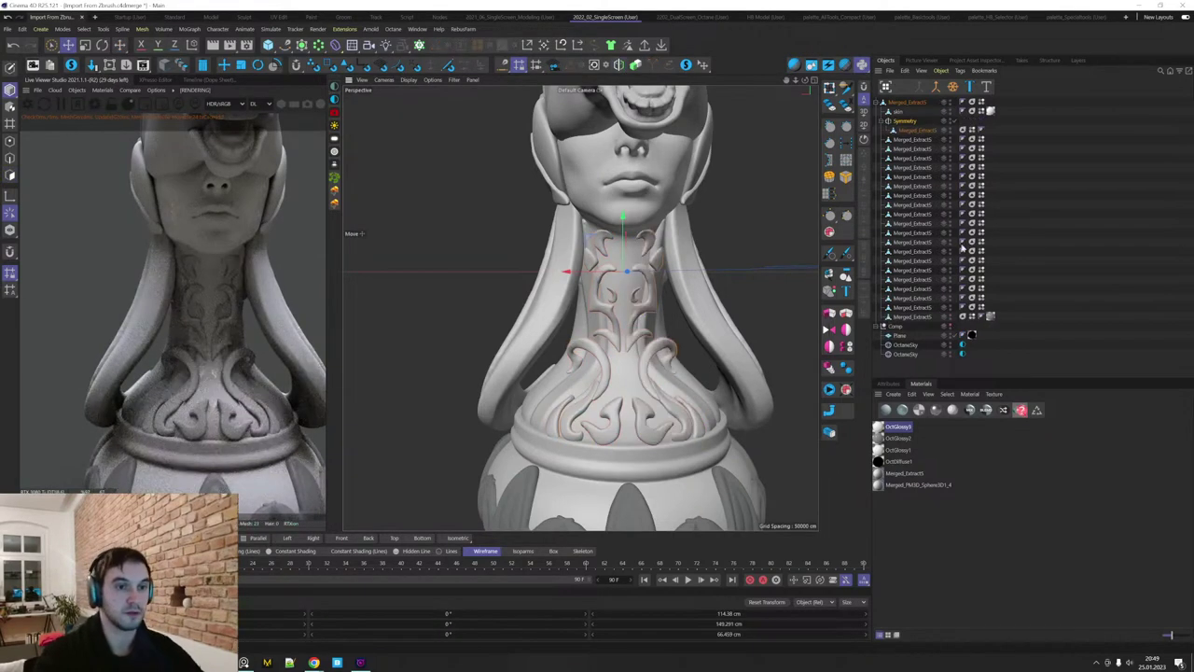
drag(920, 142, 911, 122)
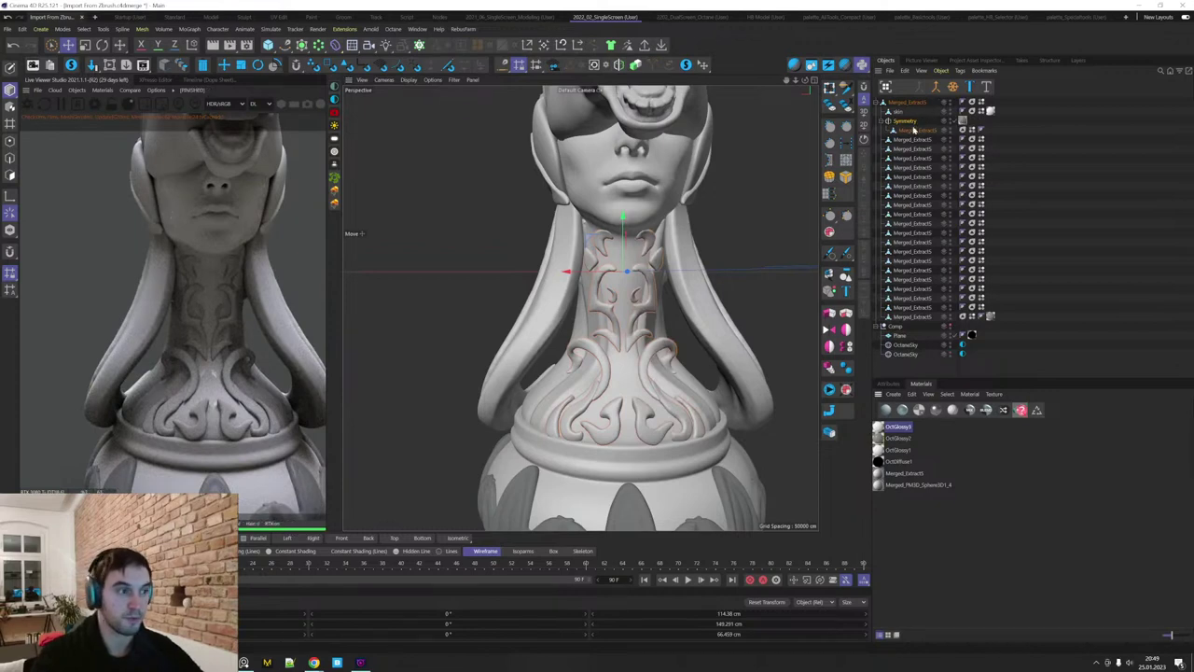
Delete both pieces of the long hanging strand on the figure's left side.
scroll(623, 383, down, 10)
alt+middle_drag(649, 413, 603, 439)
alt+drag(602, 438, 628, 440)
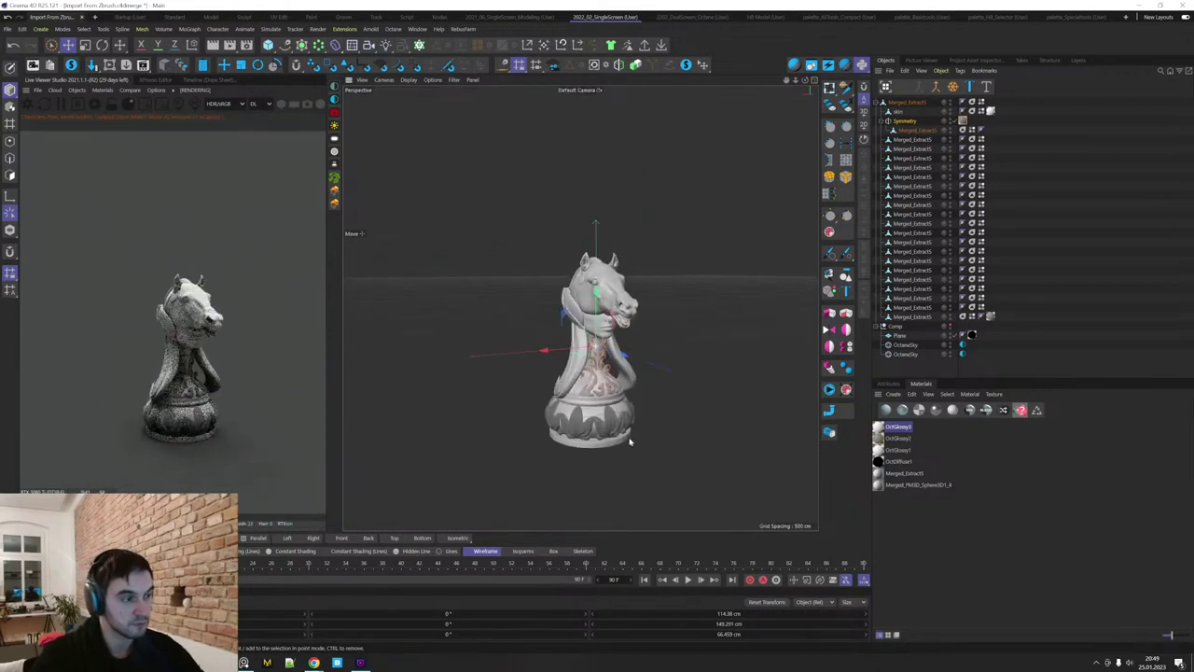
alt+right_drag(628, 439, 647, 435)
alt+drag(647, 435, 675, 464)
alt+right_drag(645, 448, 663, 449)
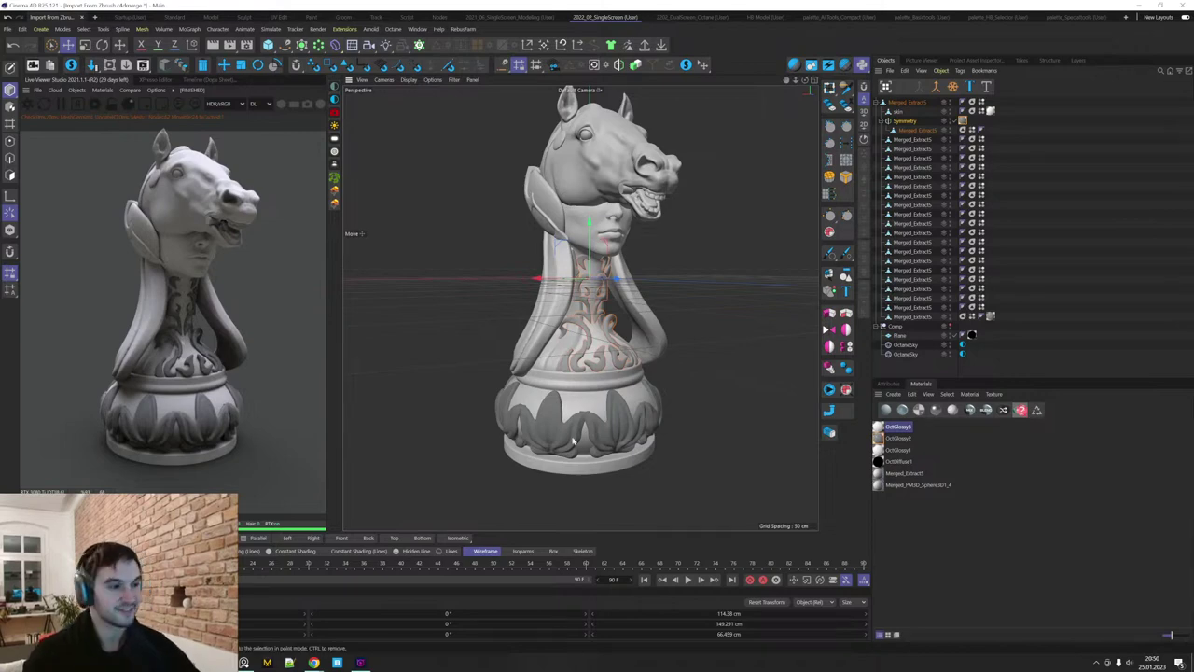
mouse_move(673, 341)
alt+mouse_down()
mouse_move(628, 356)
mouse_move(756, 354)
mouse_move(674, 365)
mouse_move(643, 344)
mouse_move(651, 335)
mouse_move(672, 363)
alt+mouse_up()
click(574, 338)
key(Delete)
click(650, 346)
key(Delete)
alt+drag(538, 326, 599, 322)
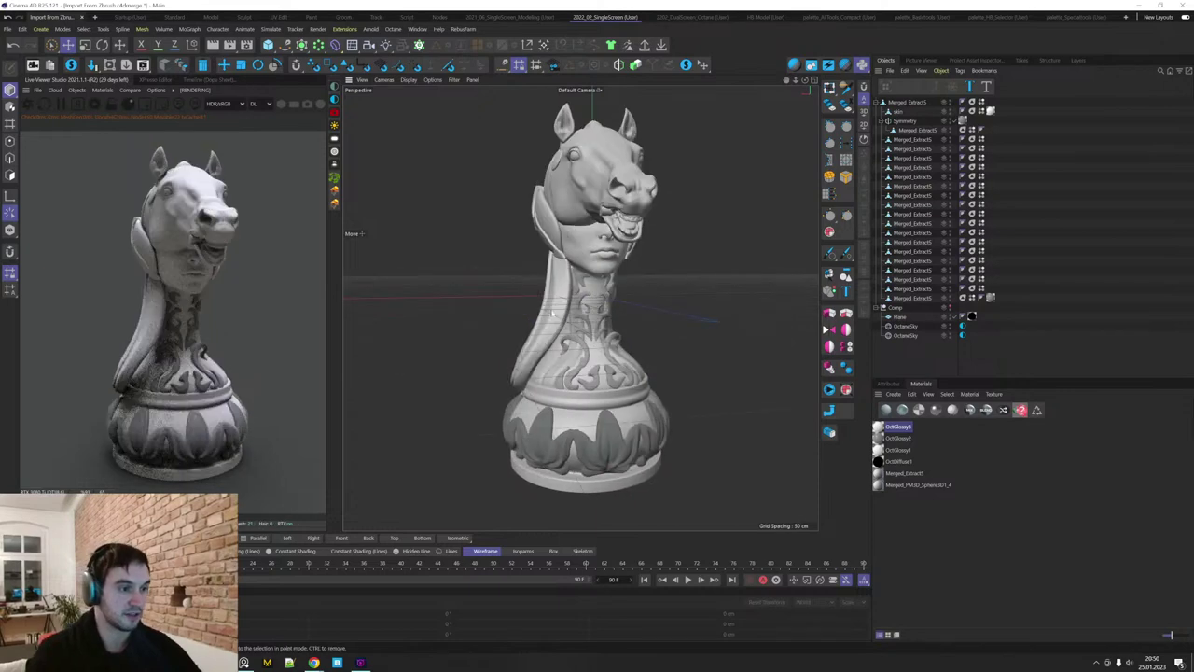
Nest one piece of the remaining hanging strand under the other and mirror the pair with a Symmetry object.
click(540, 308)
shift+click(562, 304)
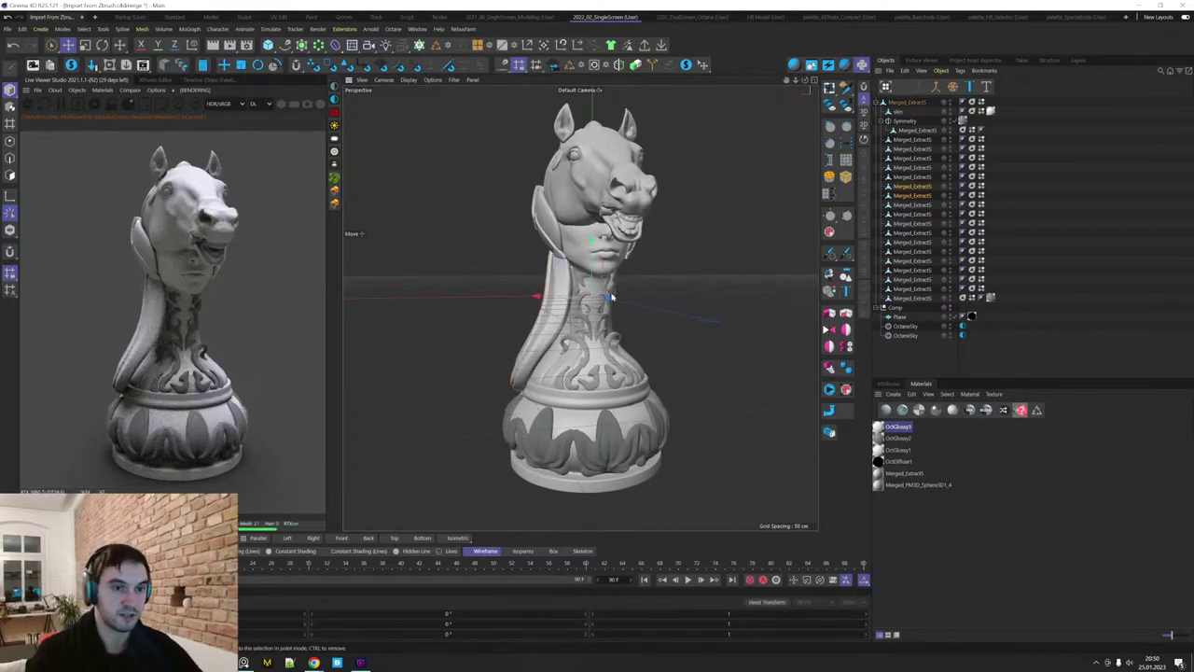
click(919, 189)
drag(914, 200, 918, 187)
click(913, 185)
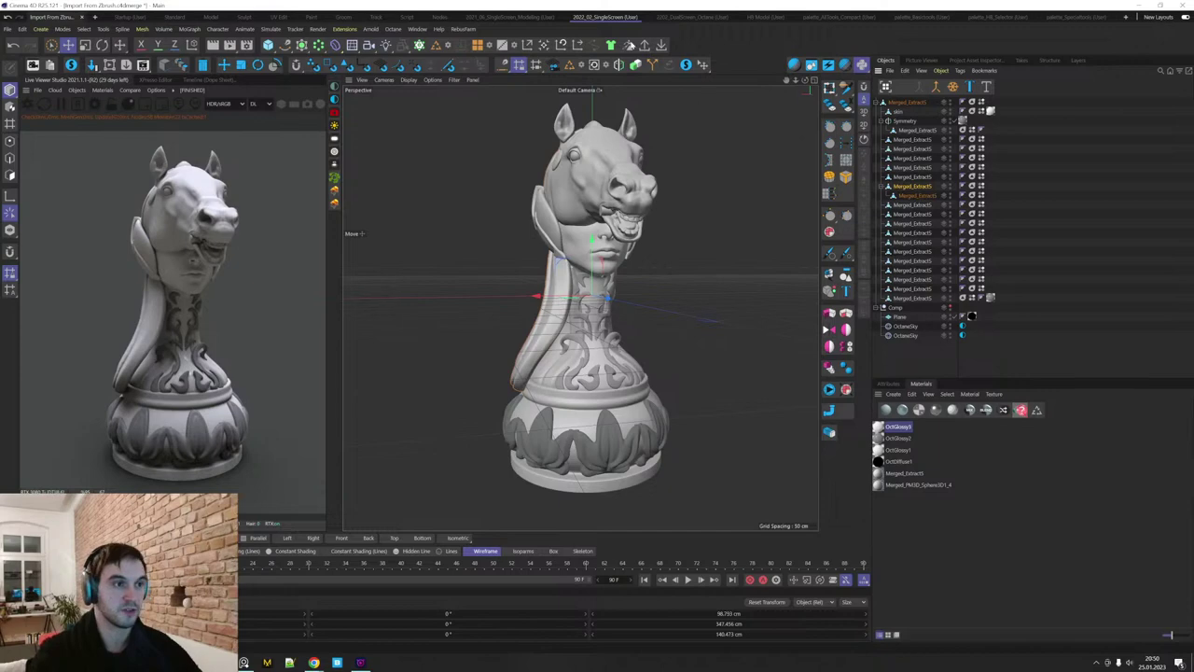
click(619, 65)
key(ctrl+z)
alt+click(620, 65)
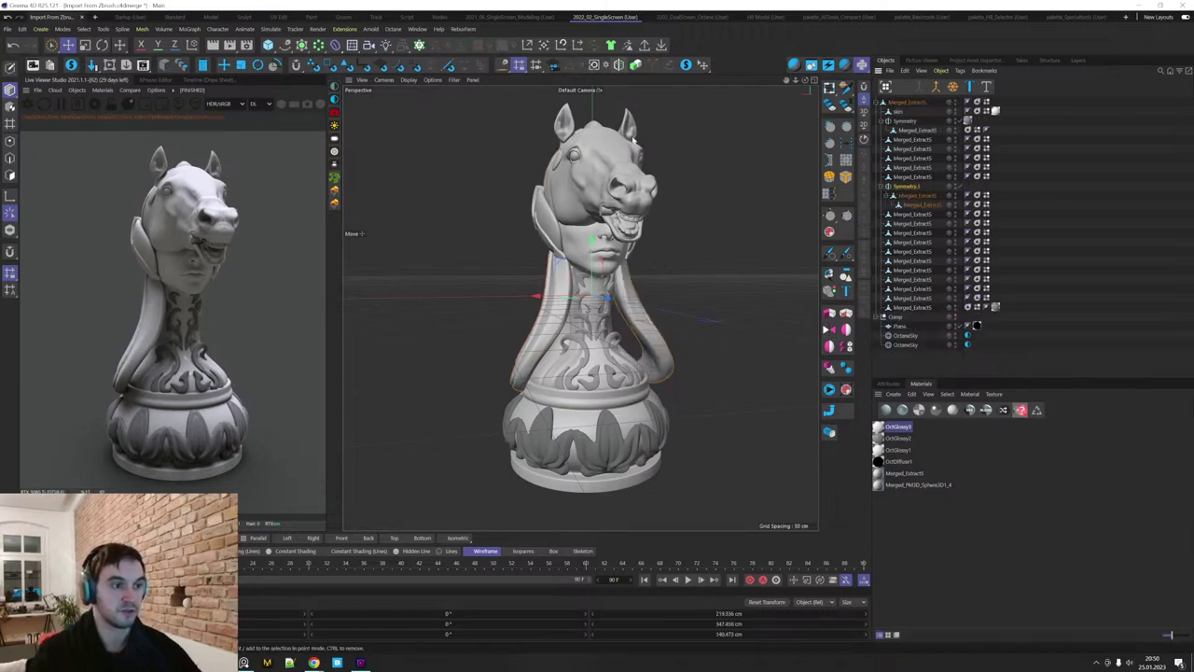
Assign the grey OctGlossy2 to the parent strand piece and a white glossy material to the nested piece.
alt+drag(734, 321, 728, 346)
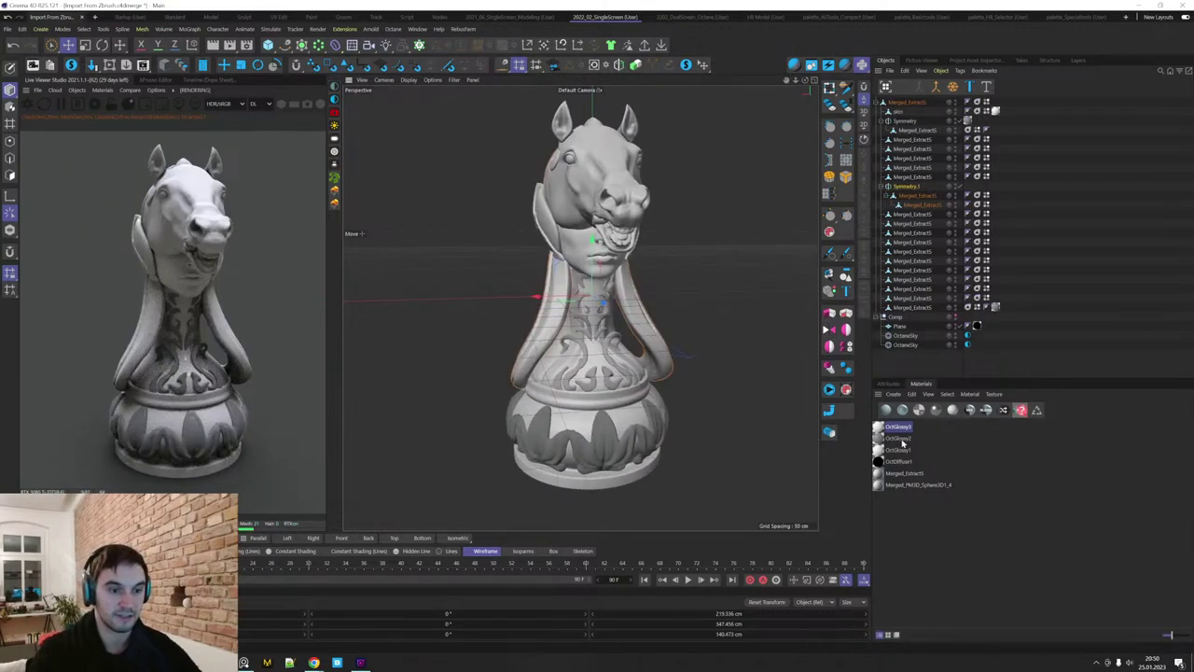
drag(926, 204, 996, 196)
alt+drag(616, 390, 701, 436)
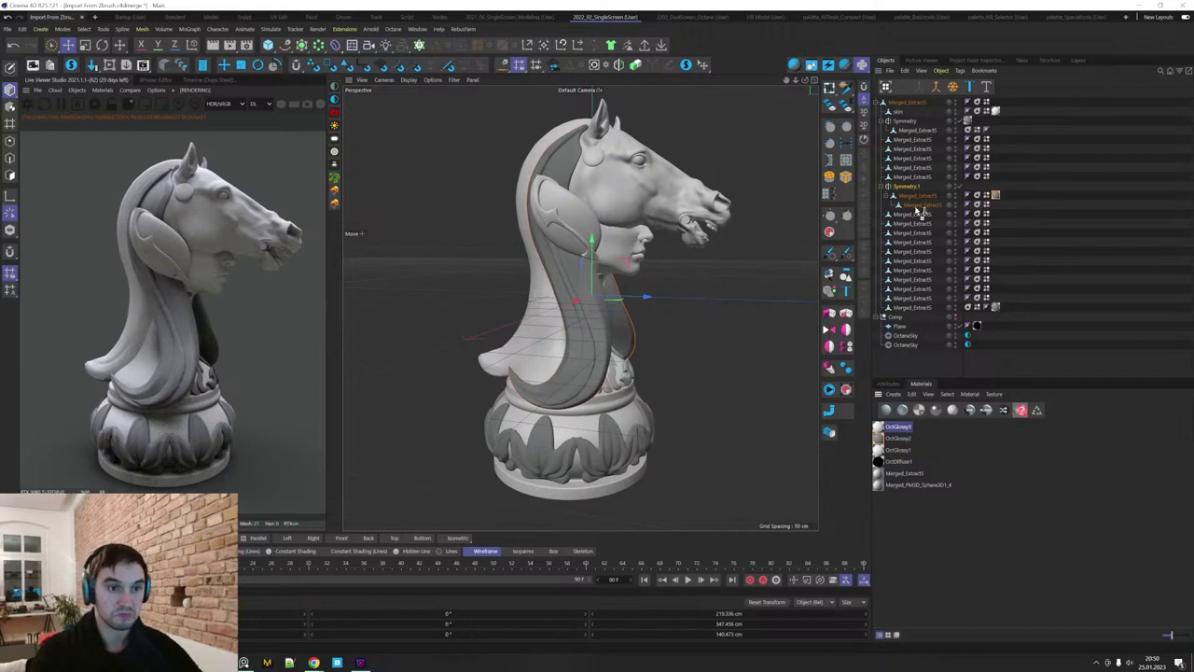
drag(918, 211, 920, 207)
Assign the grey OctGlossy2 material to the horse head.
scroll(682, 446, down, 3)
alt+drag(682, 446, 709, 455)
click(661, 233)
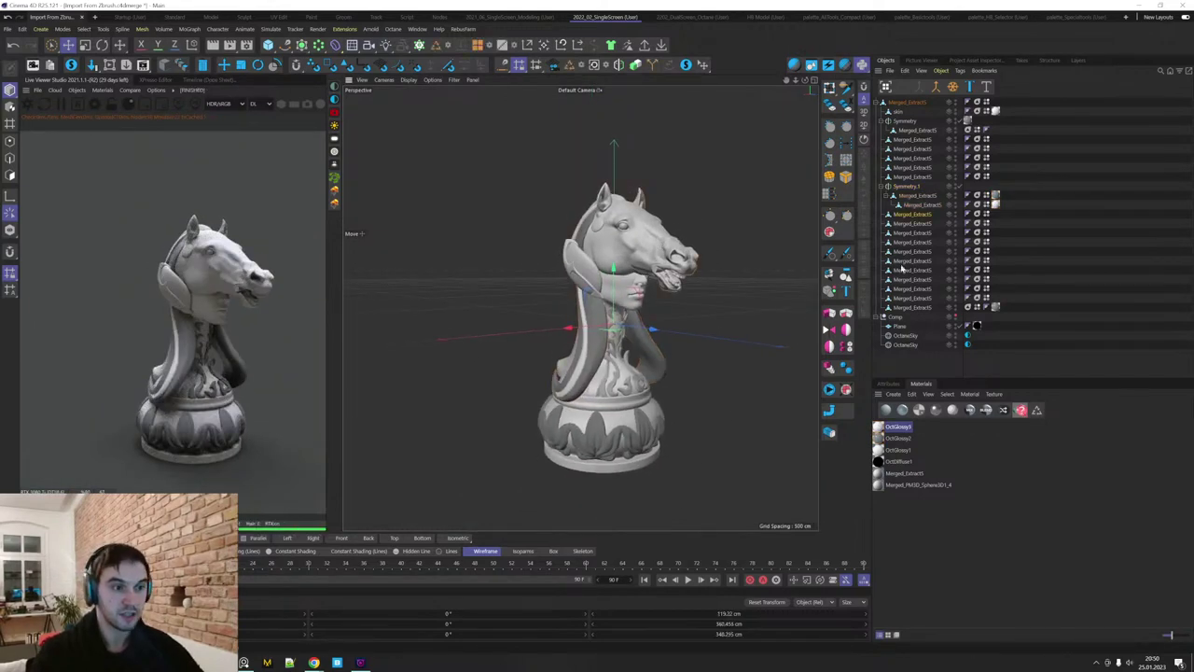
drag(723, 235, 759, 264)
key(ctrl+z)
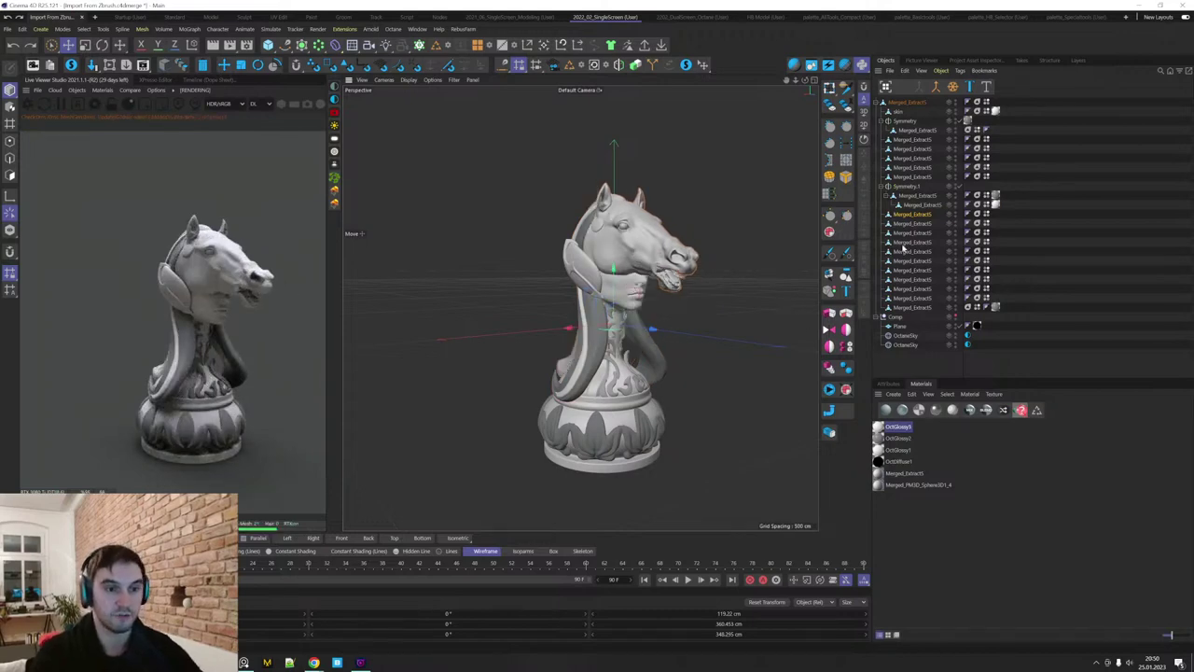
ctrl+drag(915, 217, 914, 215)
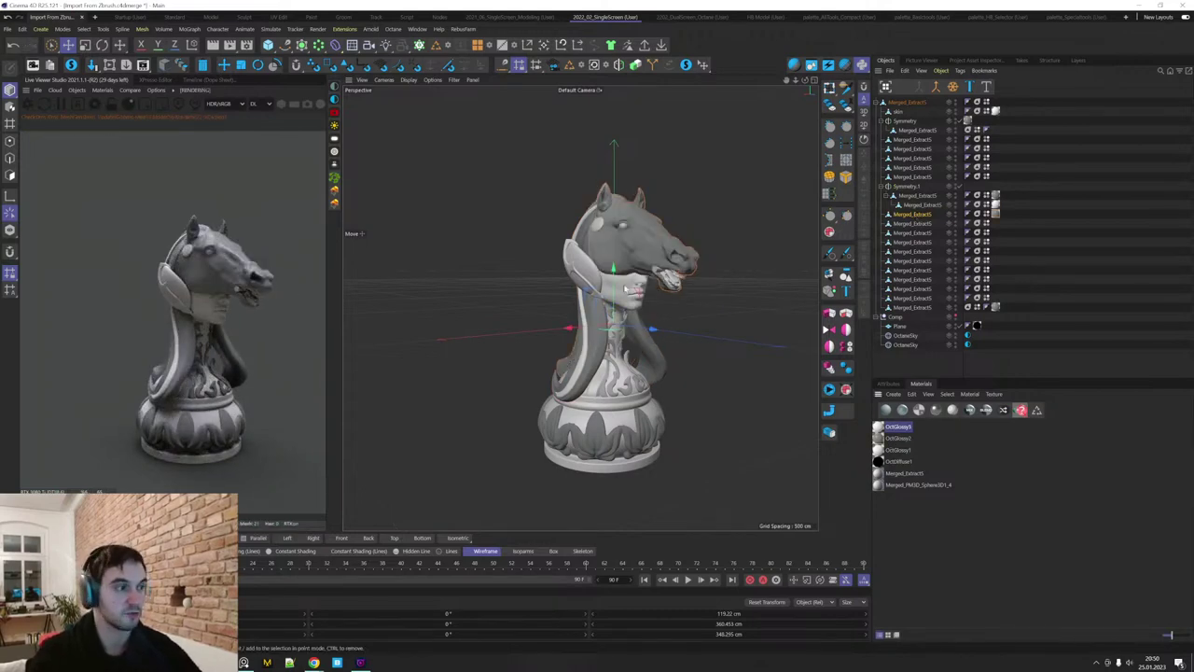
Create an additional Octane glossy material, OctGlossy4.
alt+middle_drag(736, 375, 705, 385)
alt+drag(705, 386, 679, 388)
click(995, 215)
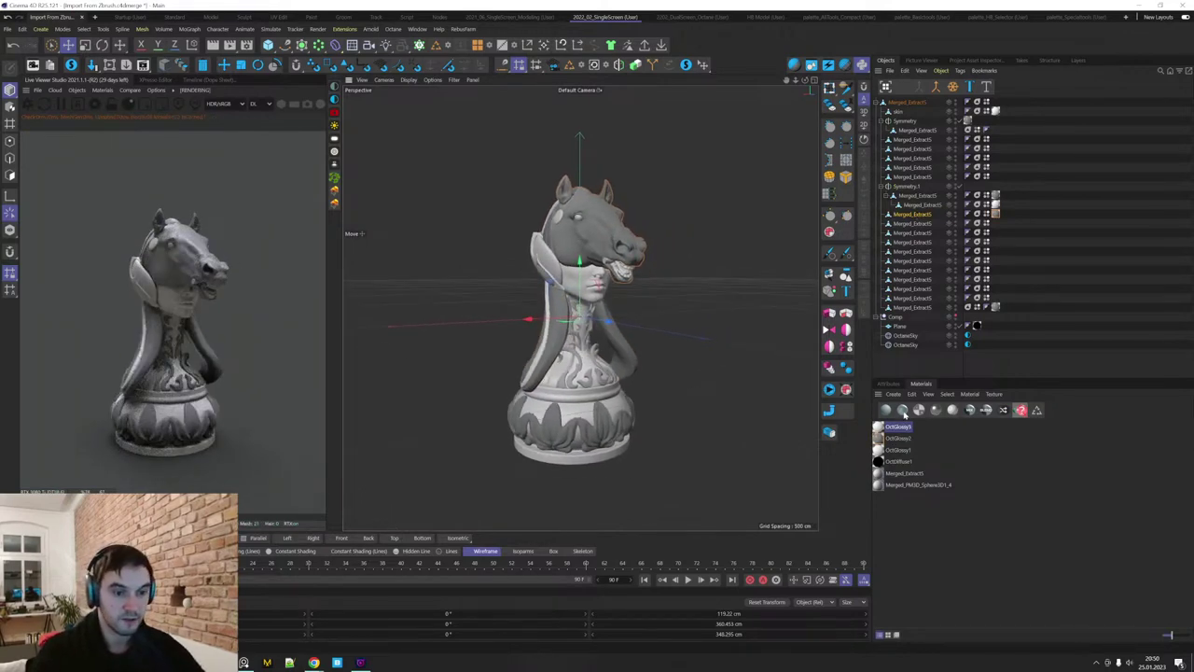
click(902, 410)
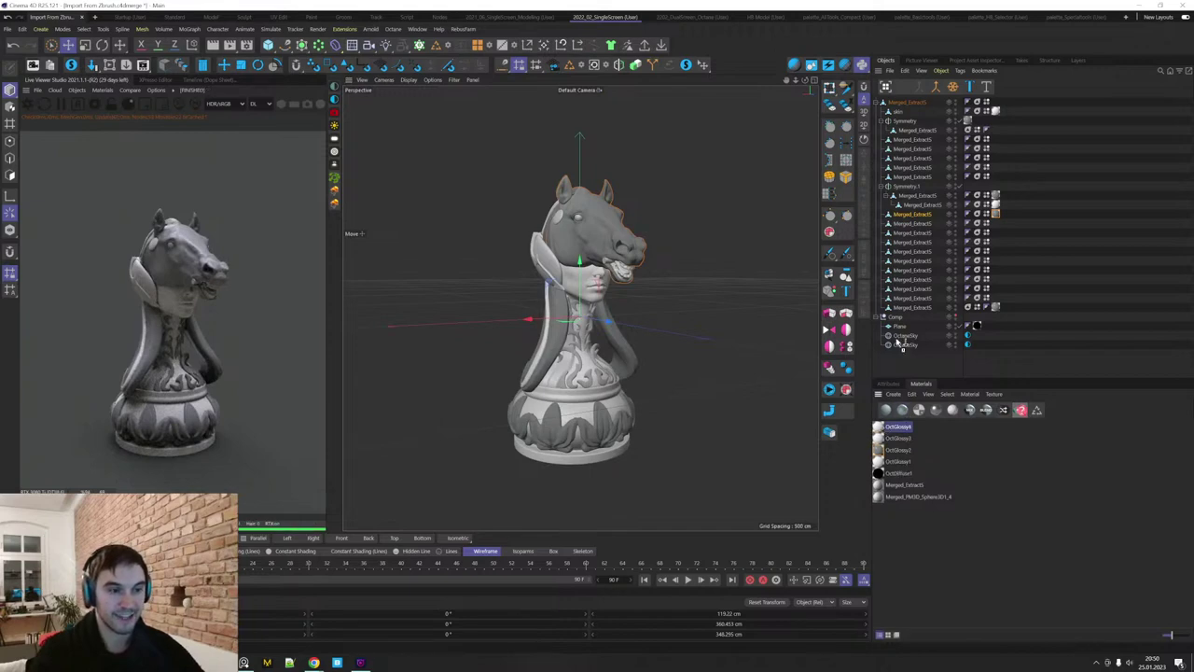
drag(897, 340, 590, 227)
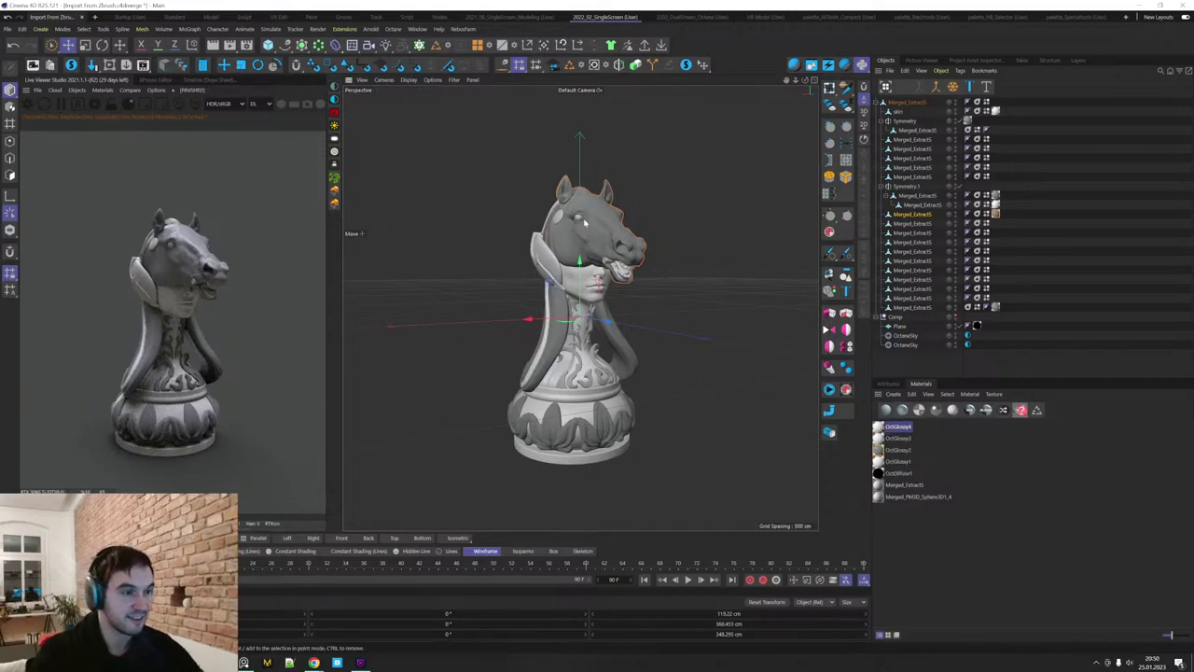
Select both horse eyes and merge them into one object, deleting the originals.
click(580, 218)
alt+right_drag(598, 215, 677, 220)
alt+drag(678, 220, 576, 245)
shift+click(685, 245)
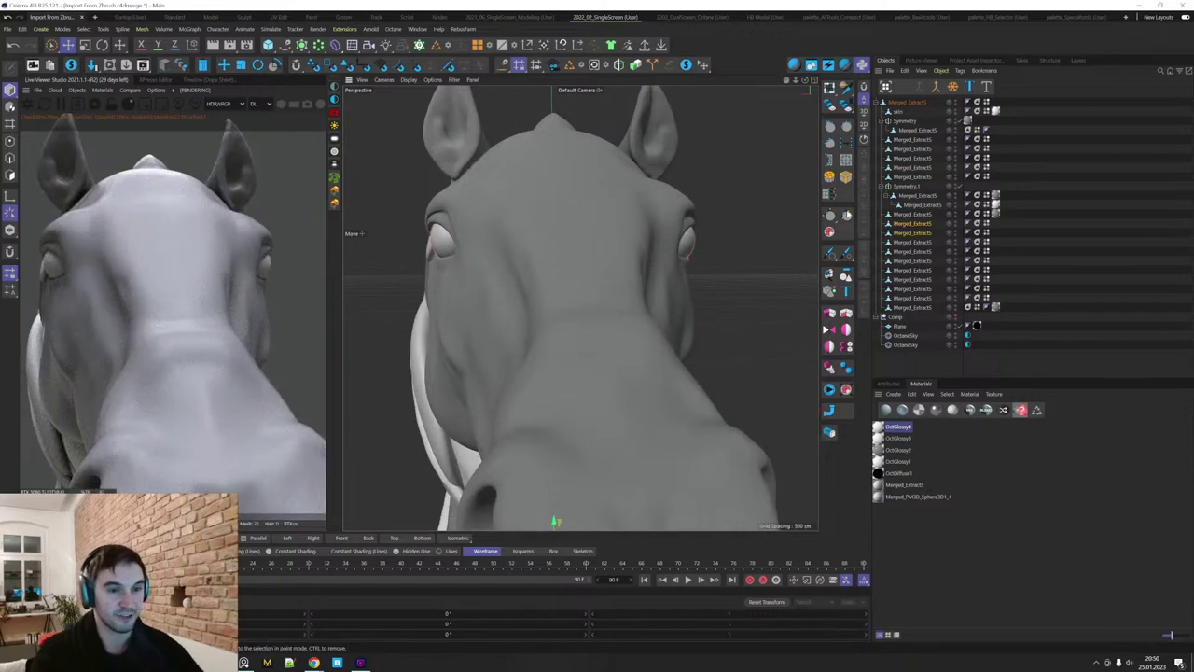
click(936, 87)
scroll(705, 328, down, 8)
alt+drag(705, 328, 793, 304)
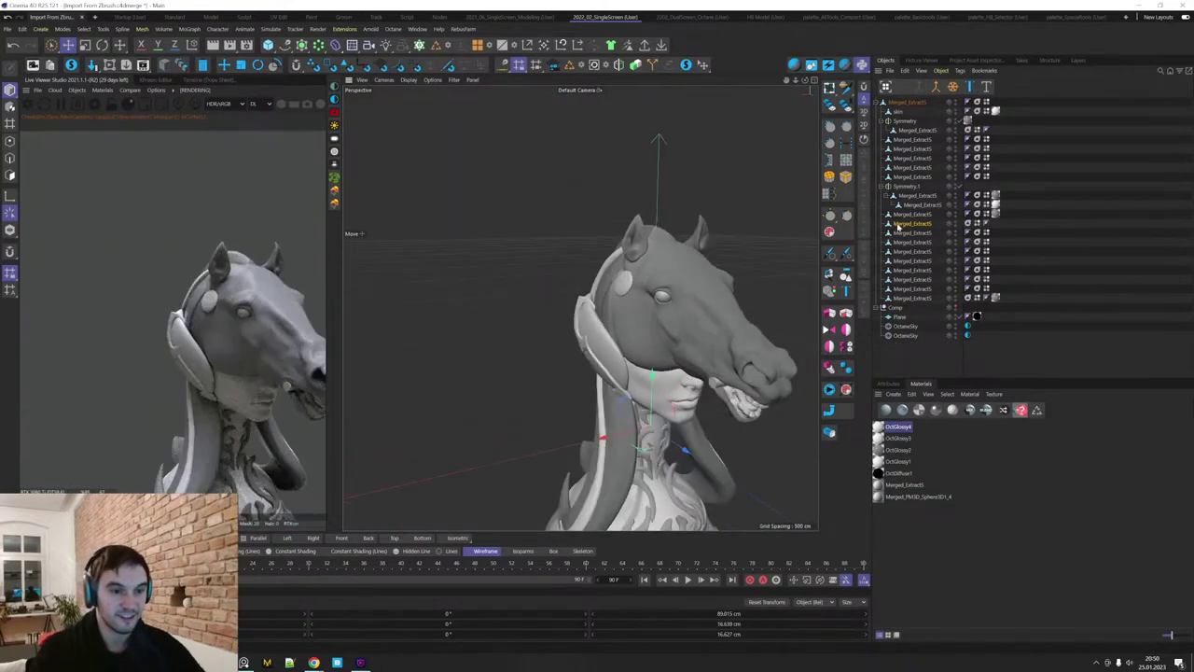
Rename the merged horse eyes object to "eyes" and assign the OctGlossy4 material to it.
double_click(901, 225)
text(eyes)
key(Return)
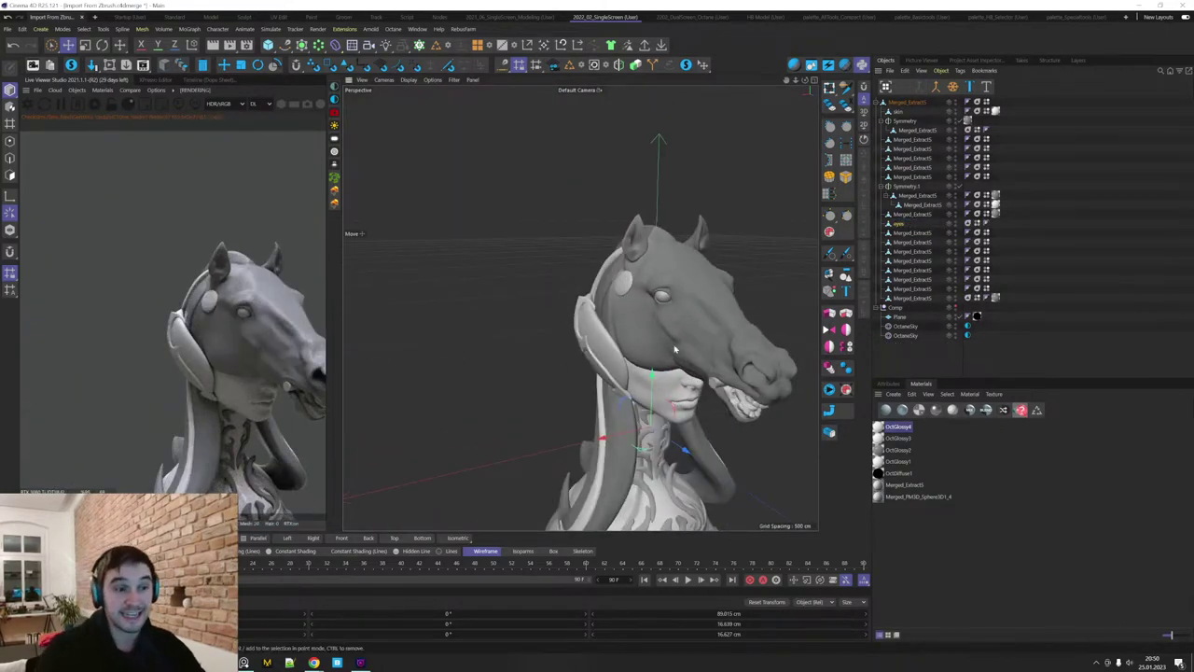
mouse_move(675, 349)
alt+mouse_down()
mouse_move(706, 347)
mouse_move(652, 344)
alt+mouse_up()
scroll(669, 334, down, 4)
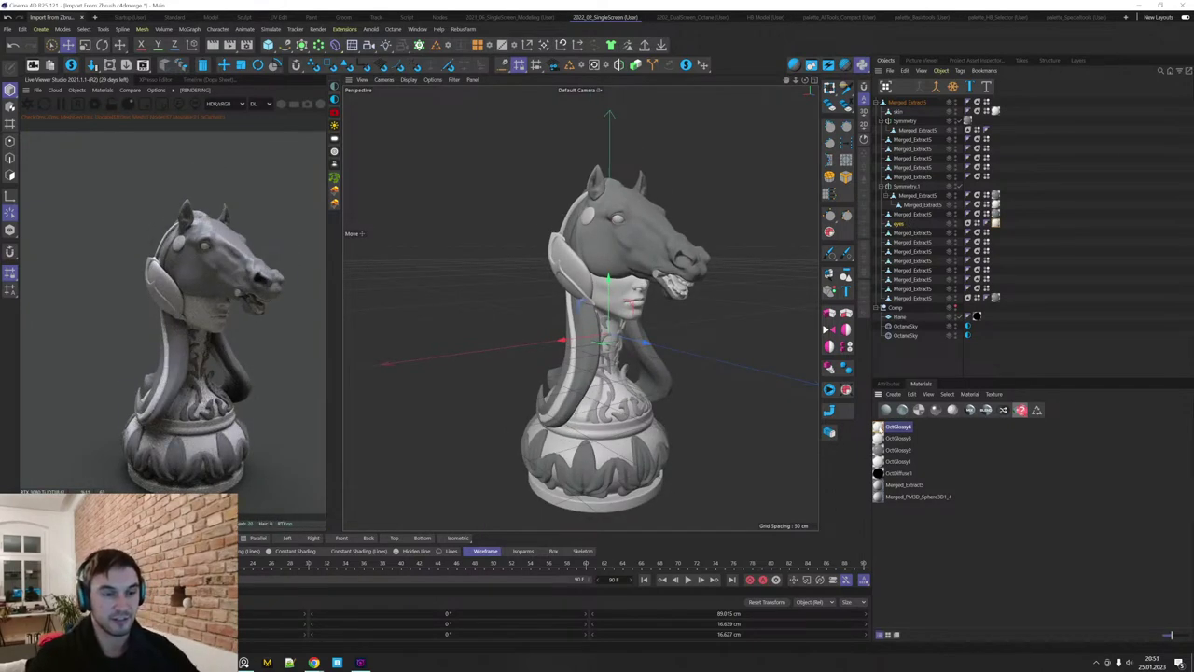
Set the diffuse colour of the OctGlossy4 eye material to black.
double_click(878, 428)
drag(944, 343, 817, 221)
click(782, 355)
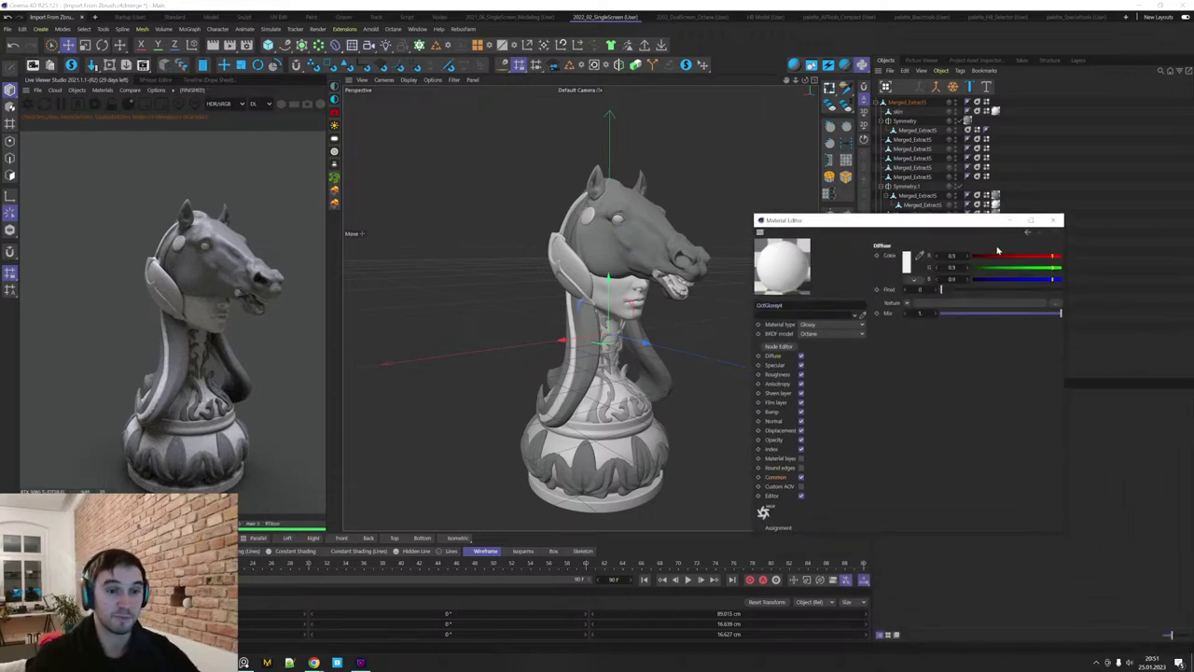
drag(984, 256, 968, 268)
drag(980, 279, 972, 281)
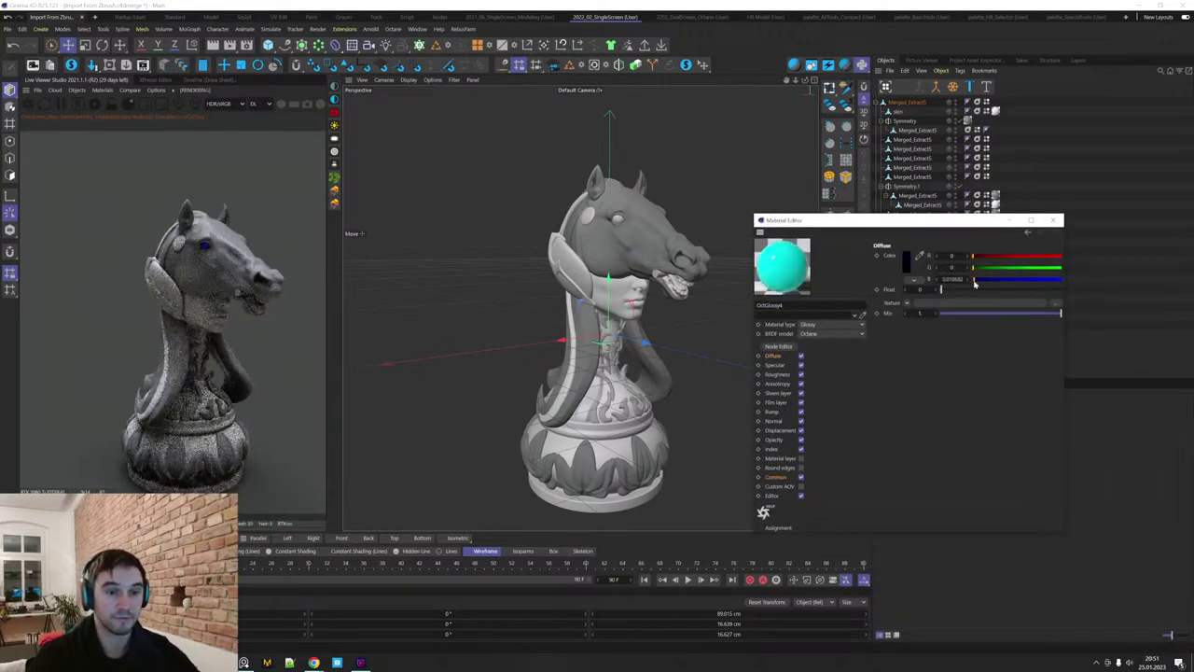
click(1054, 220)
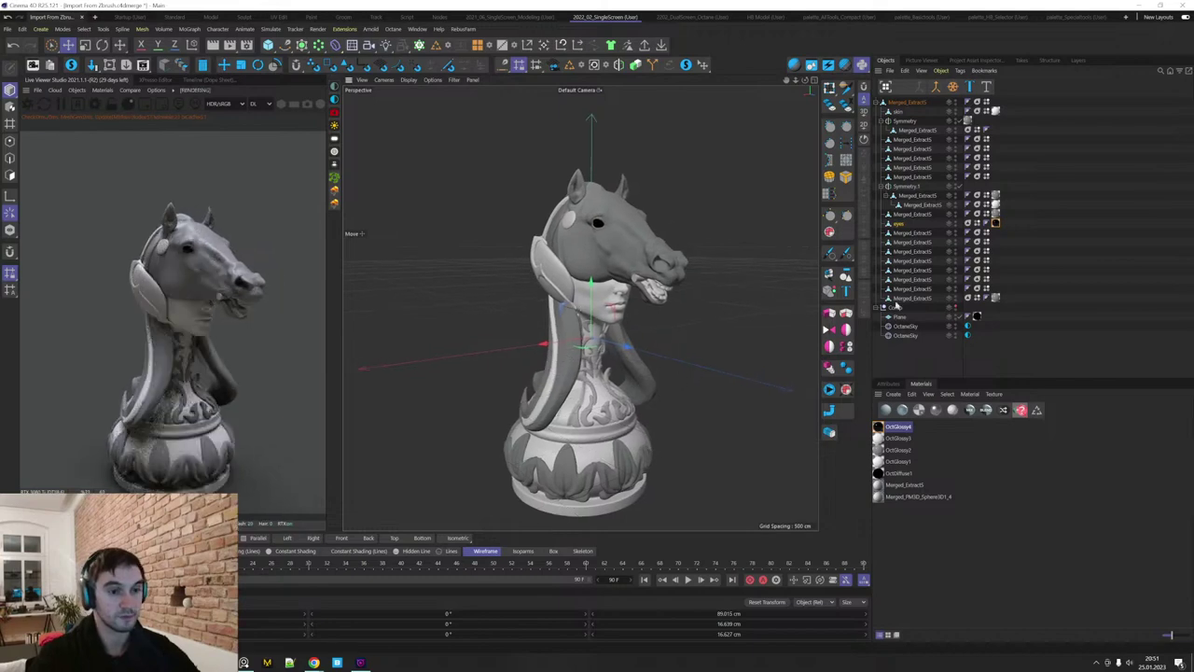
Set the reflection index of the eyes' OctGlossy4 material to about 1.85.
double_click(995, 224)
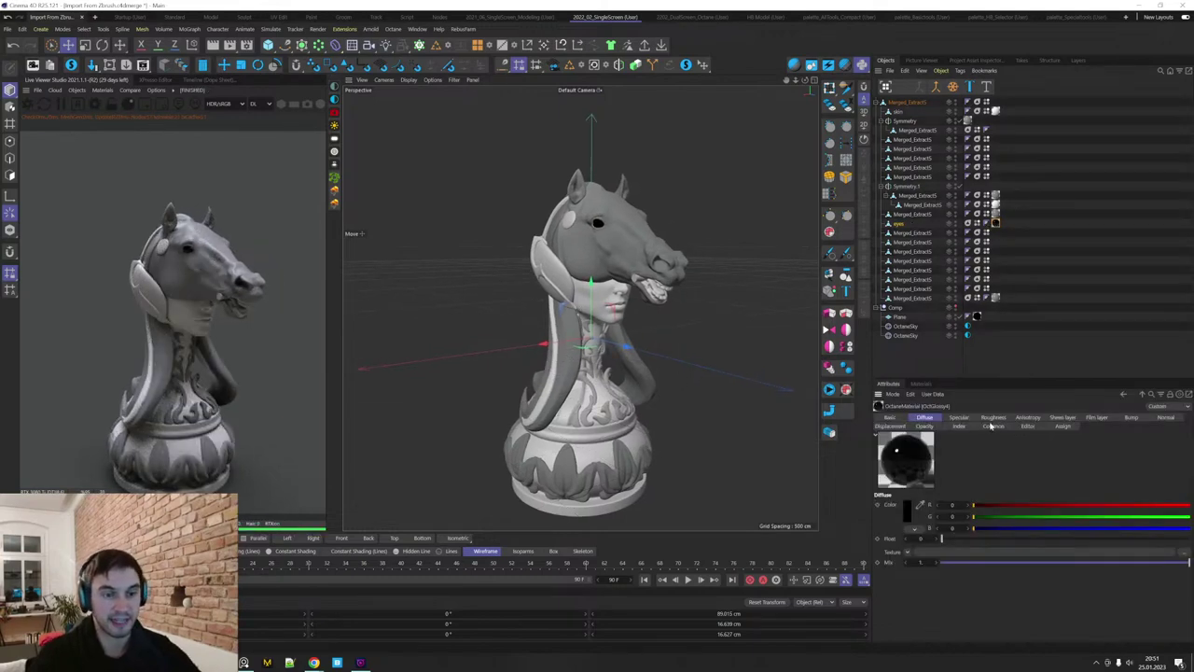
click(960, 426)
drag(947, 505, 981, 506)
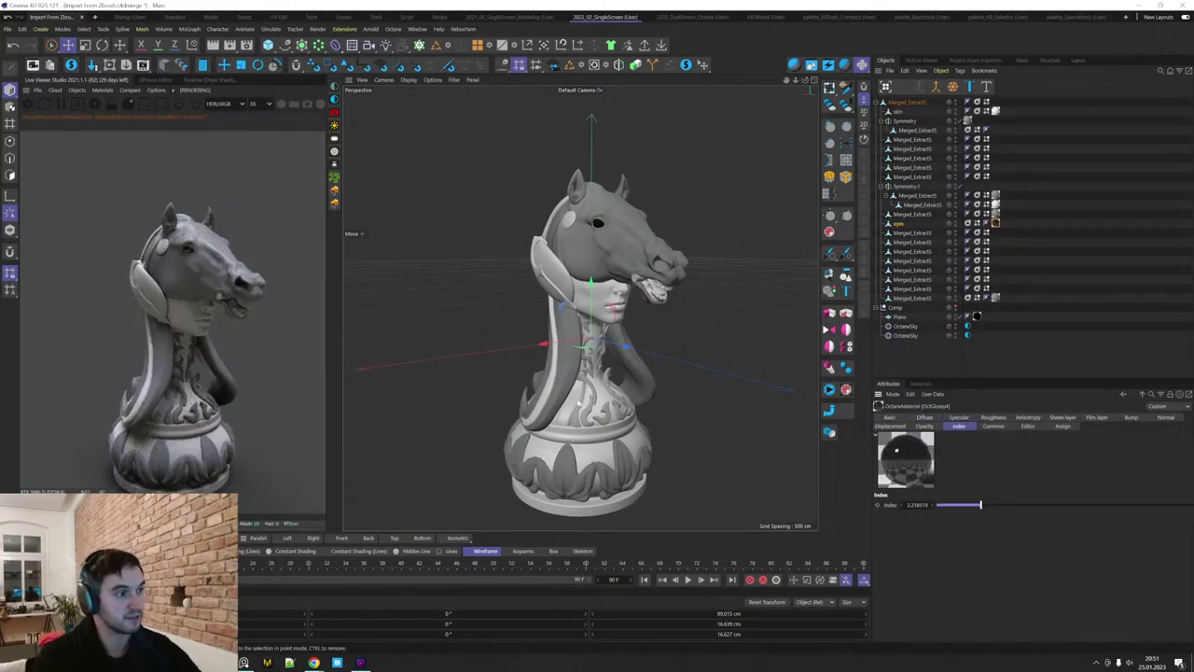
click(972, 505)
click(1013, 184)
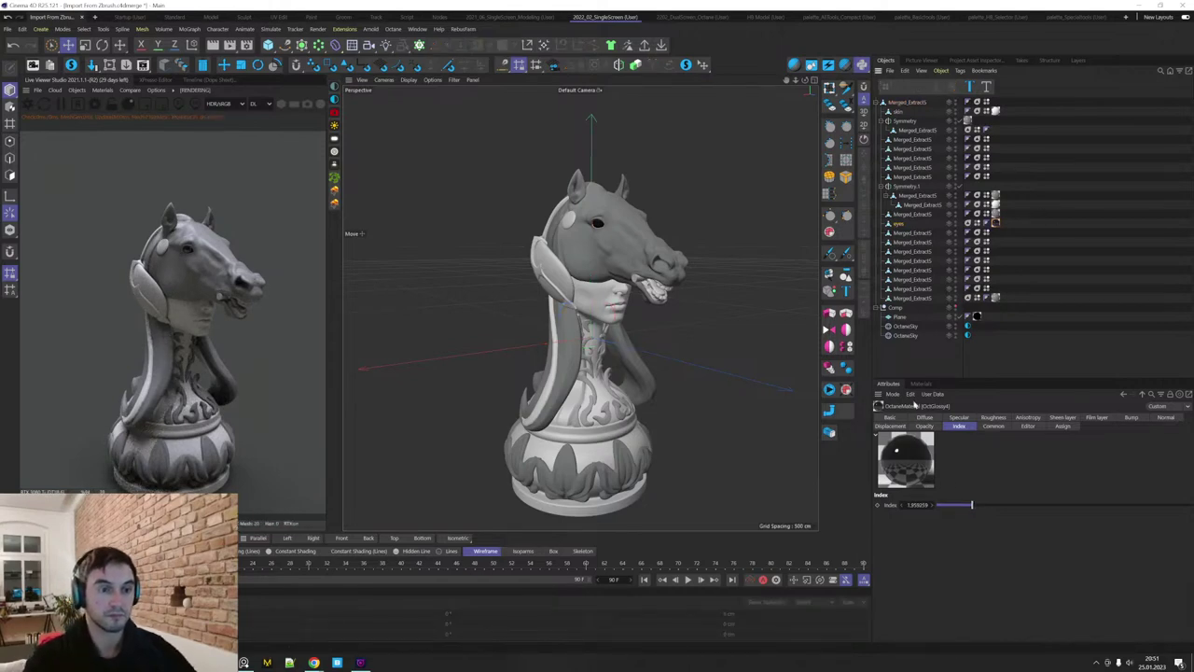
click(891, 417)
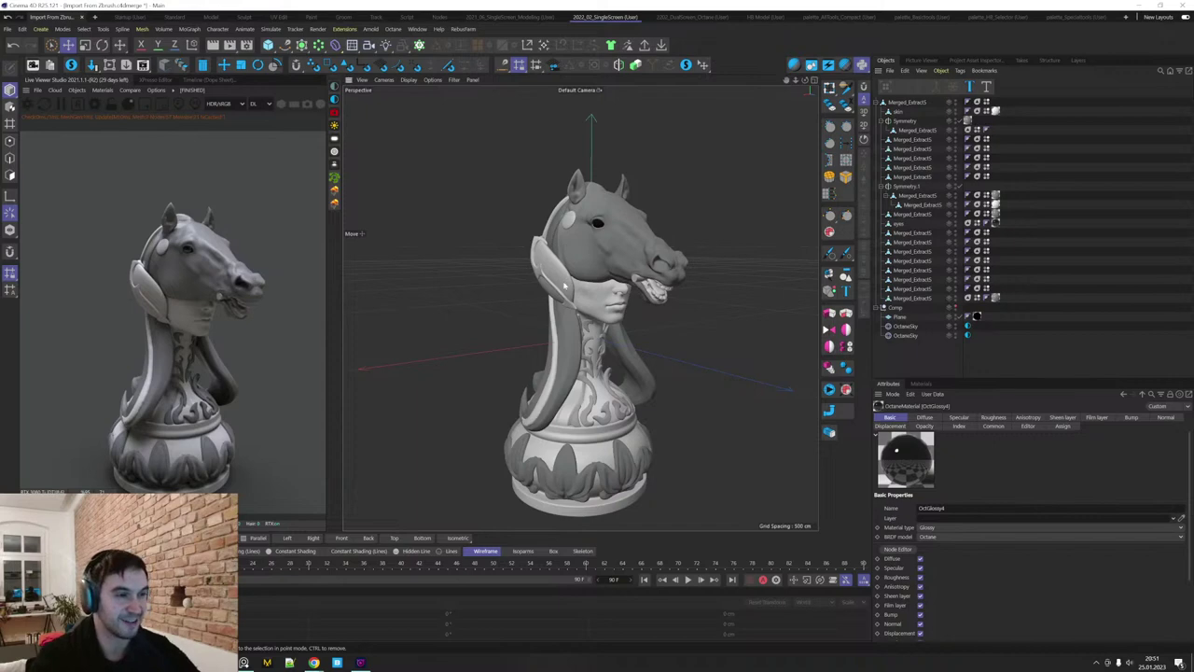
Copy the grey OctGlossy2 material tag onto the side plate next to the horse head.
click(564, 287)
alt+middle_drag(681, 350, 733, 323)
alt+drag(733, 313, 756, 310)
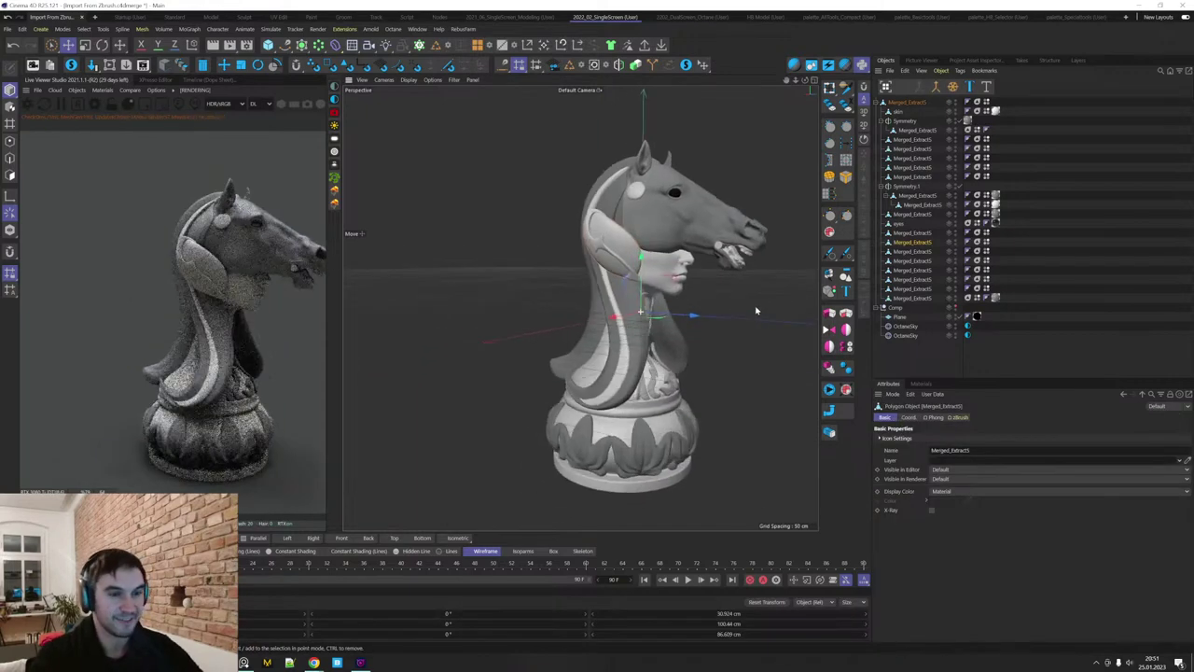
ctrl+drag(996, 215, 991, 242)
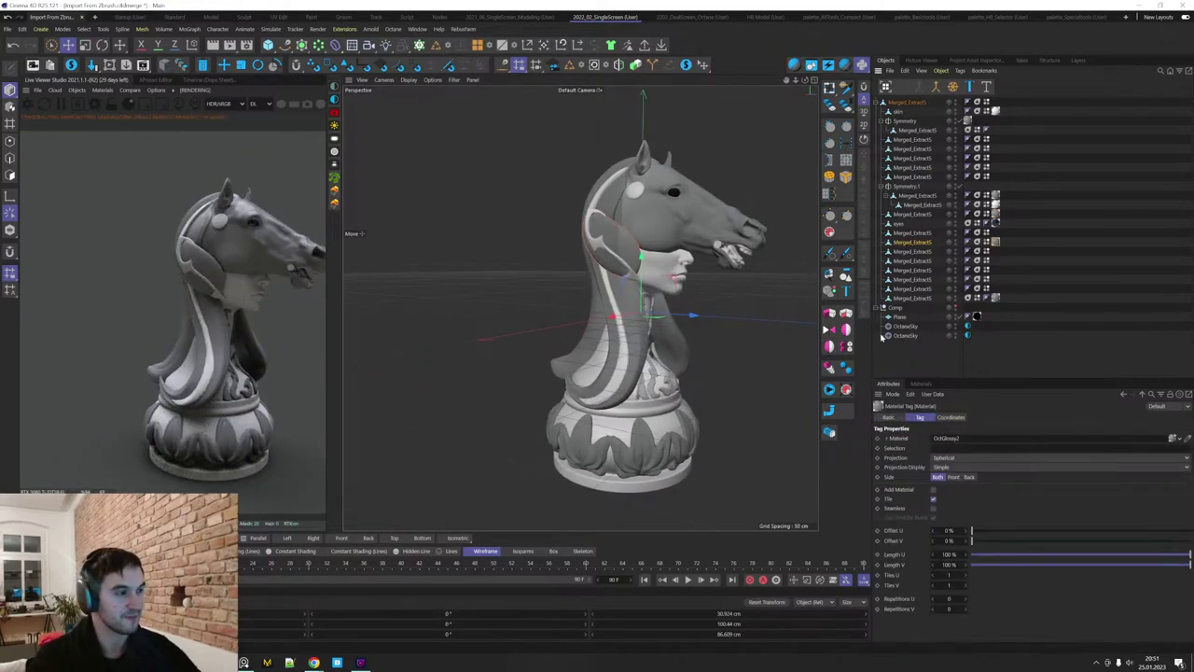
alt+drag(669, 434, 669, 475)
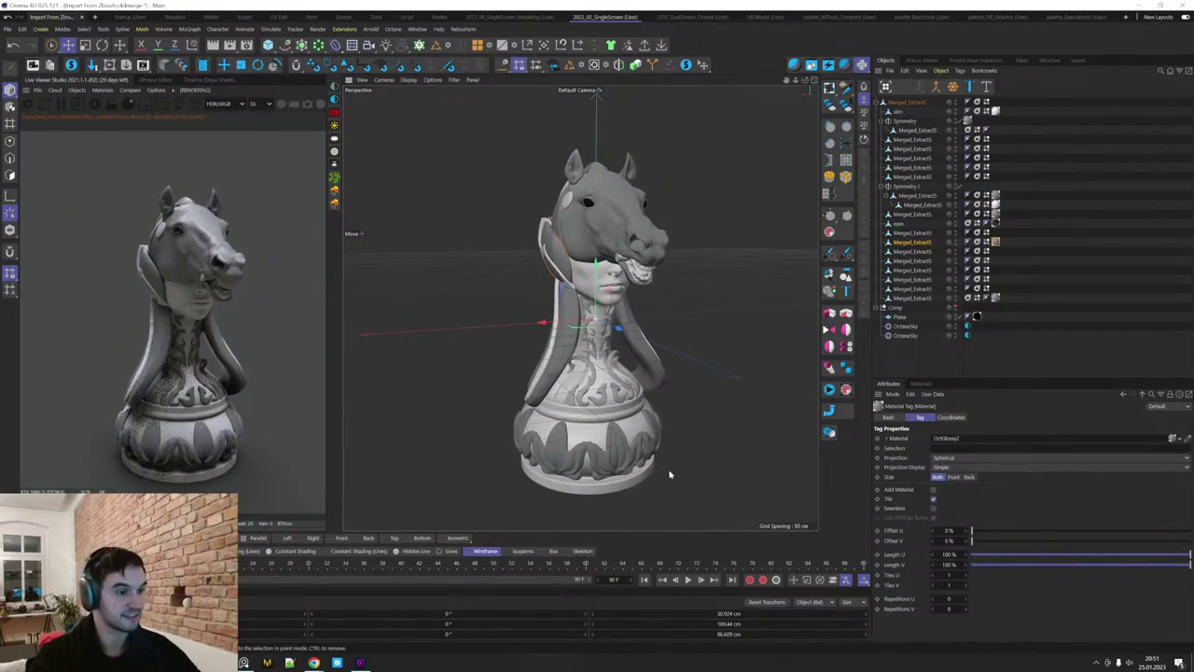
Copy the grey OctGlossy2 material tag onto the white base object under the carved leaves.
click(923, 290)
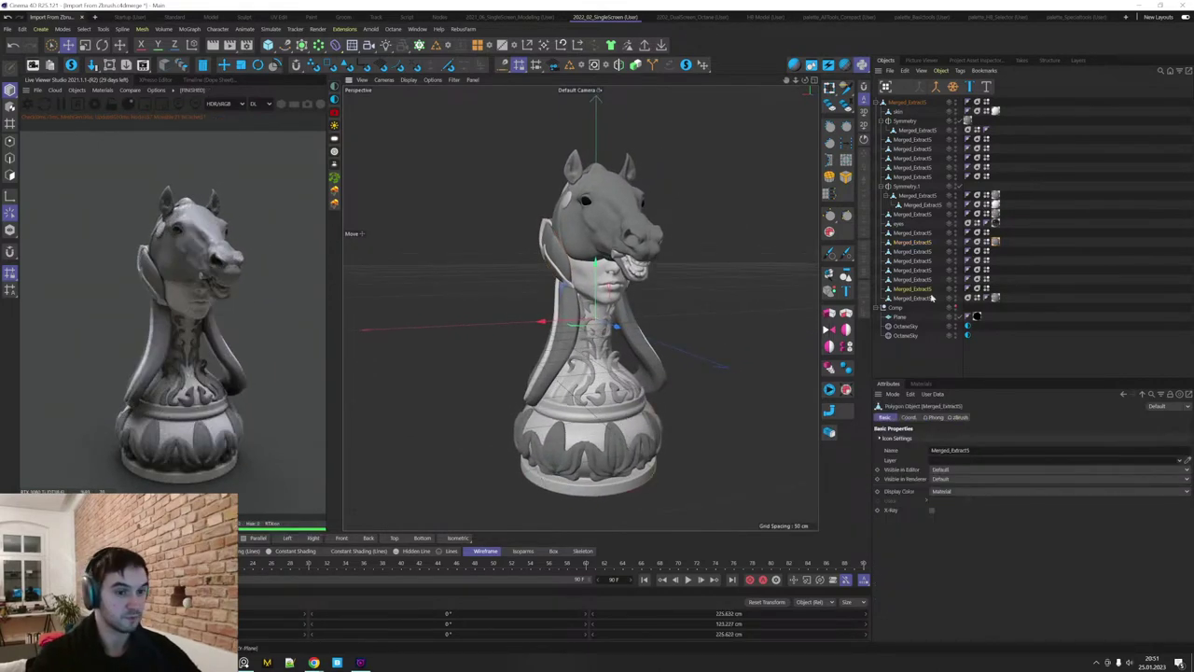
ctrl+drag(995, 299, 996, 289)
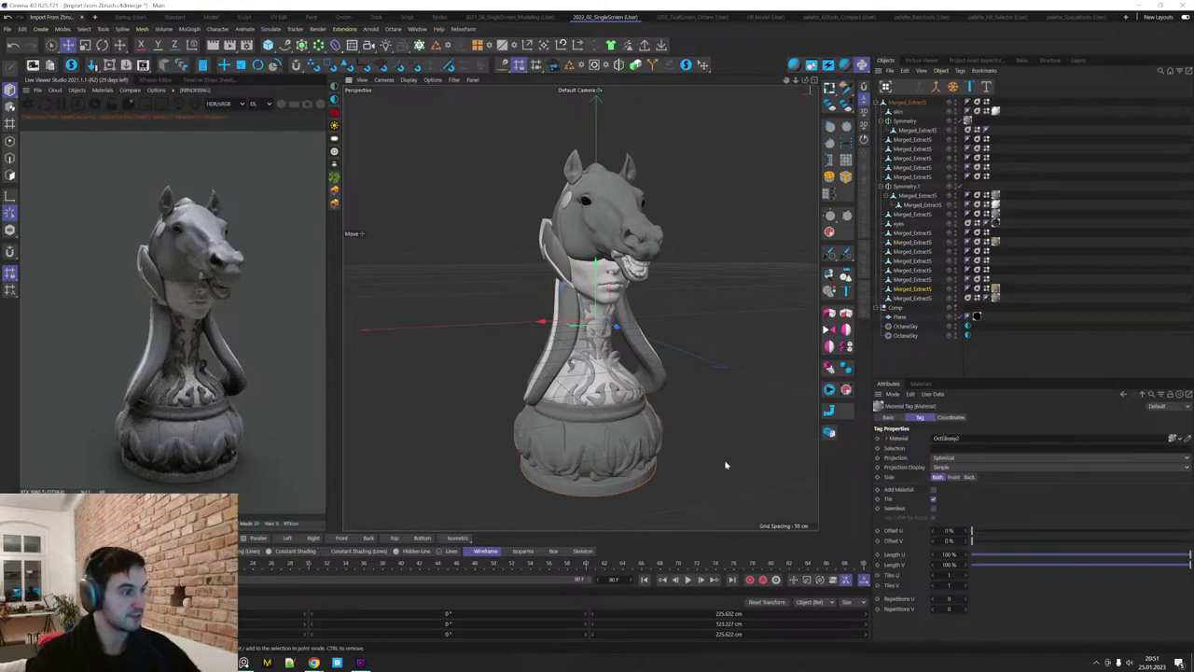
alt+drag(725, 464, 741, 427)
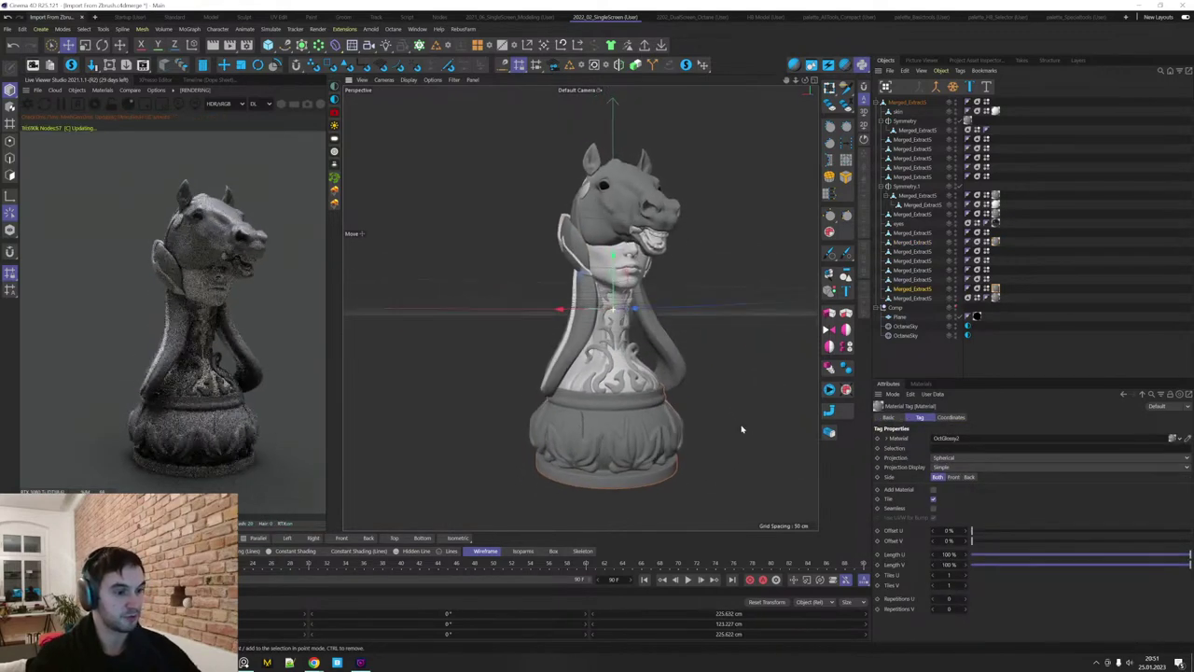
Add a torus, lower it to the rim above the base, and scale it to about 178 cm across.
click(270, 47)
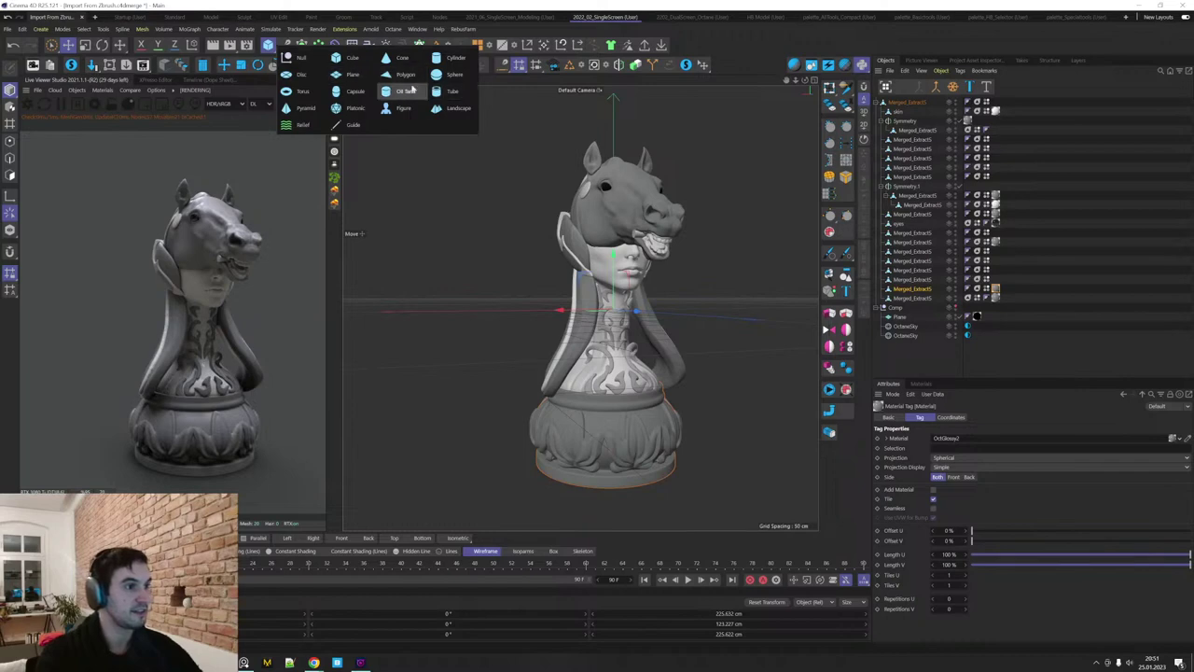
click(308, 98)
drag(549, 310, 518, 312)
drag(612, 267, 613, 348)
key(t)
drag(715, 368, 654, 402)
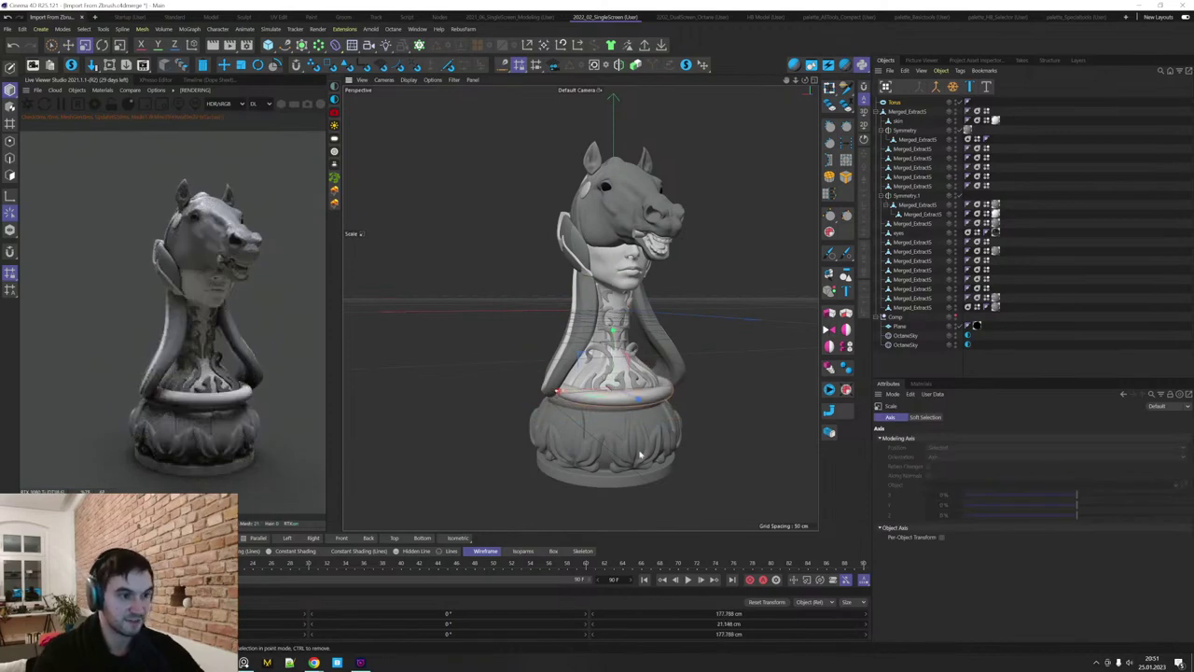
Rename the base object to "bottom" and move the neighbouring Merged_Extract5 piece above it in the hierarchy.
alt+middle_drag(599, 435, 585, 383)
alt+drag(585, 383, 607, 419)
mouse_move(607, 313)
alt+mouse_down()
mouse_move(666, 336)
mouse_move(627, 322)
alt+mouse_up()
key(e)
click(627, 377)
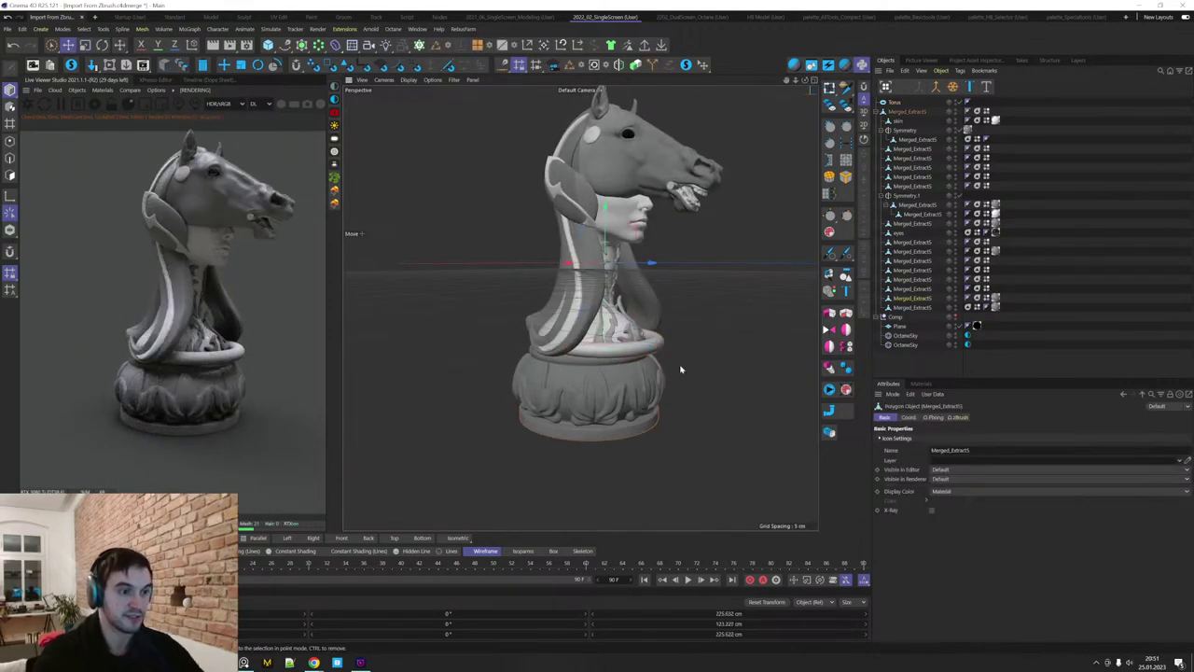
alt+drag(650, 413, 675, 426)
double_click(903, 299)
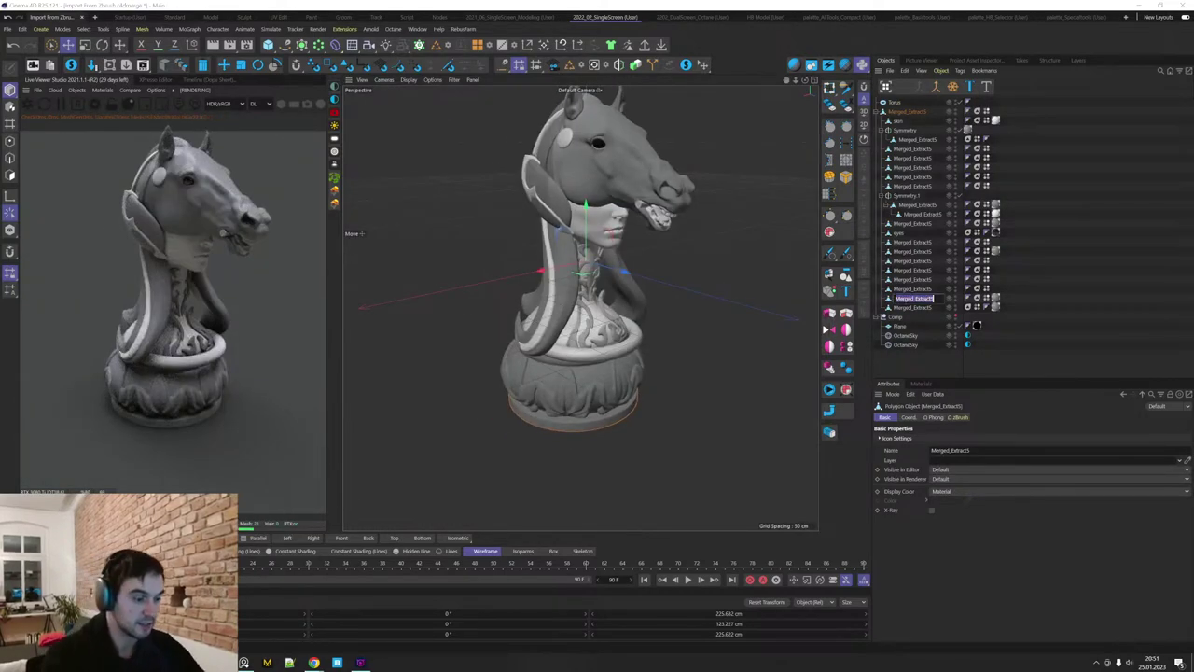
text(bottom)
key(Return)
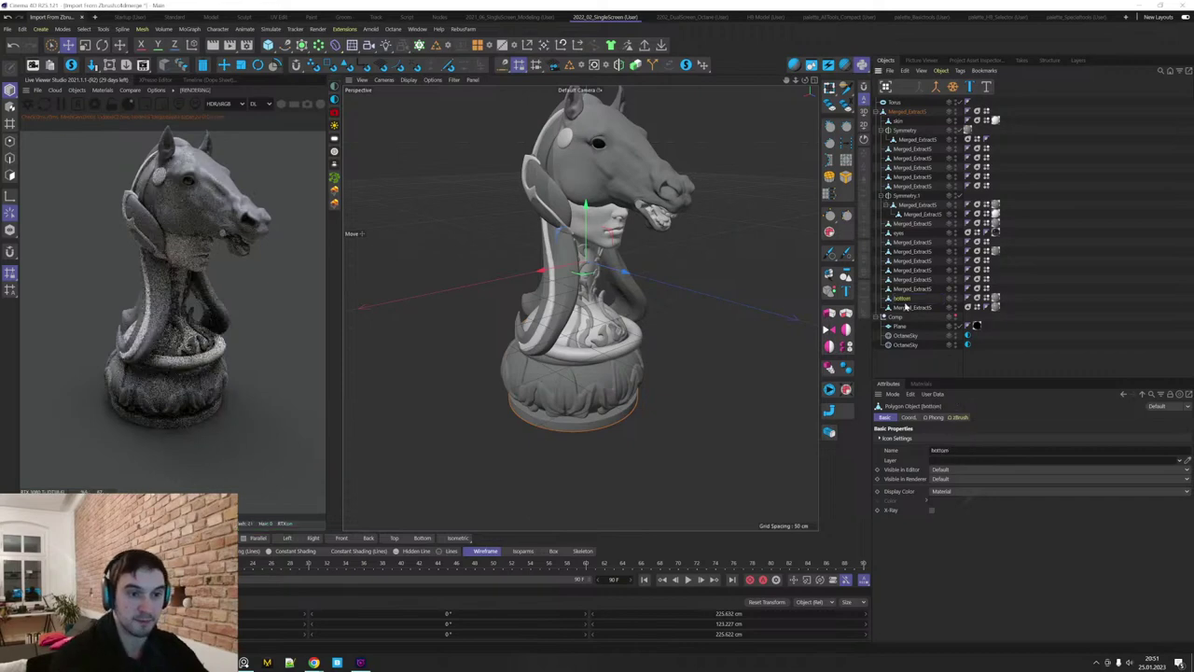
drag(916, 308, 915, 295)
click(911, 309)
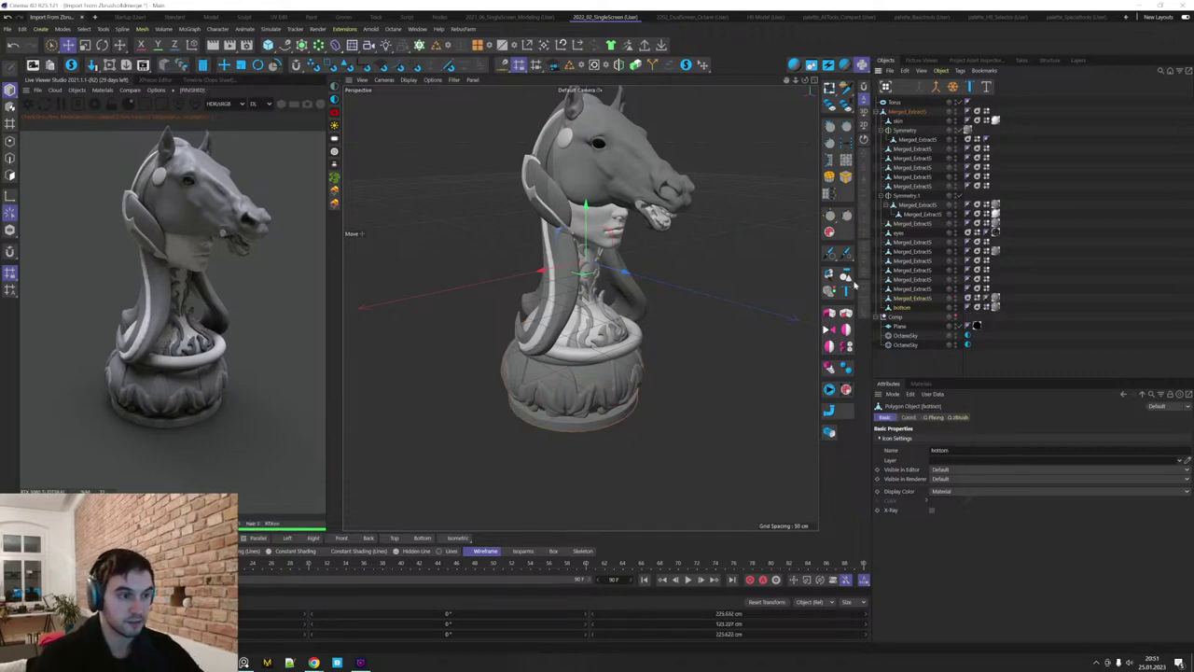
Try to align the torus with the base using the Transfer tool.
click(621, 350)
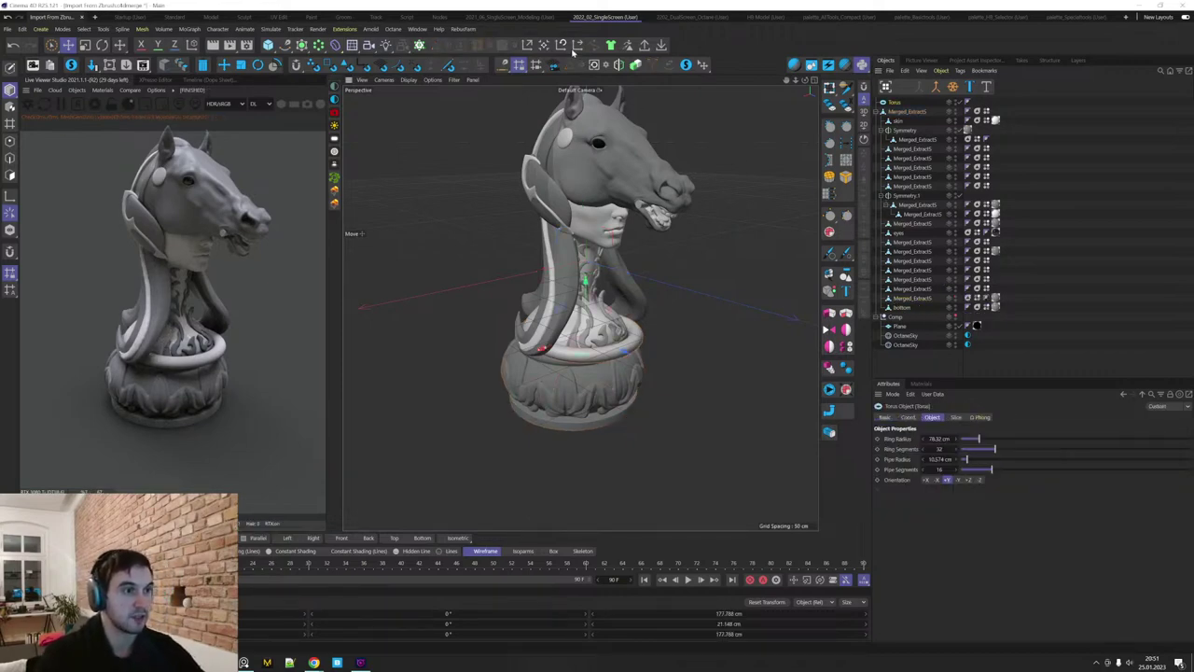
click(578, 46)
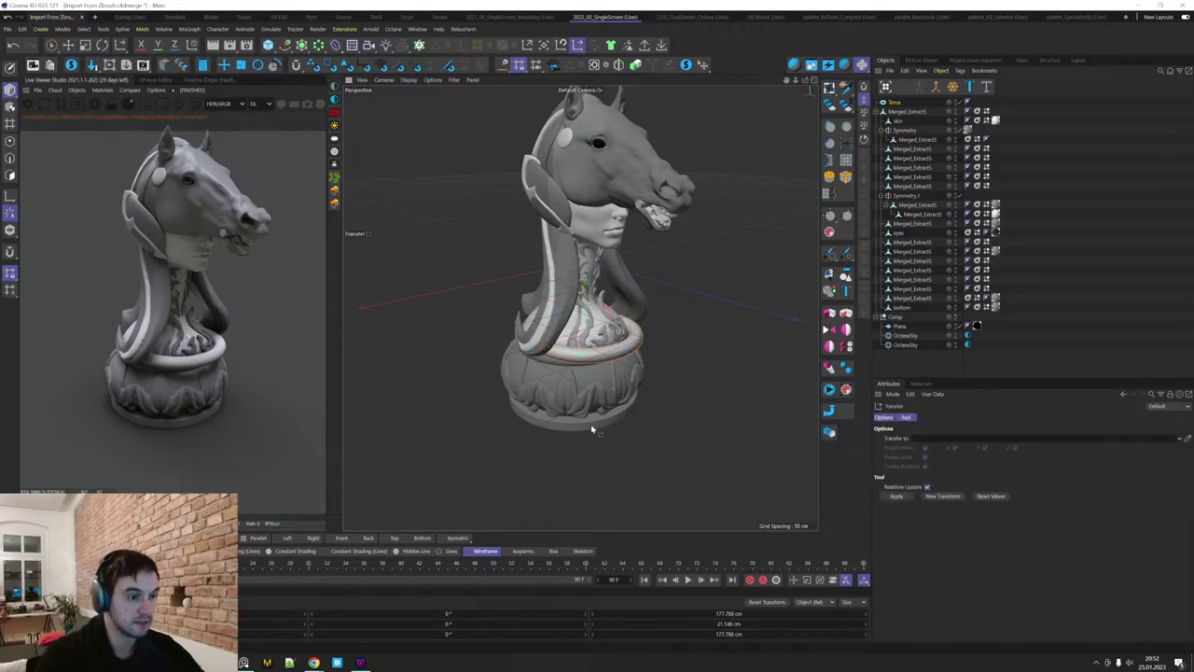
click(601, 373)
key(e)
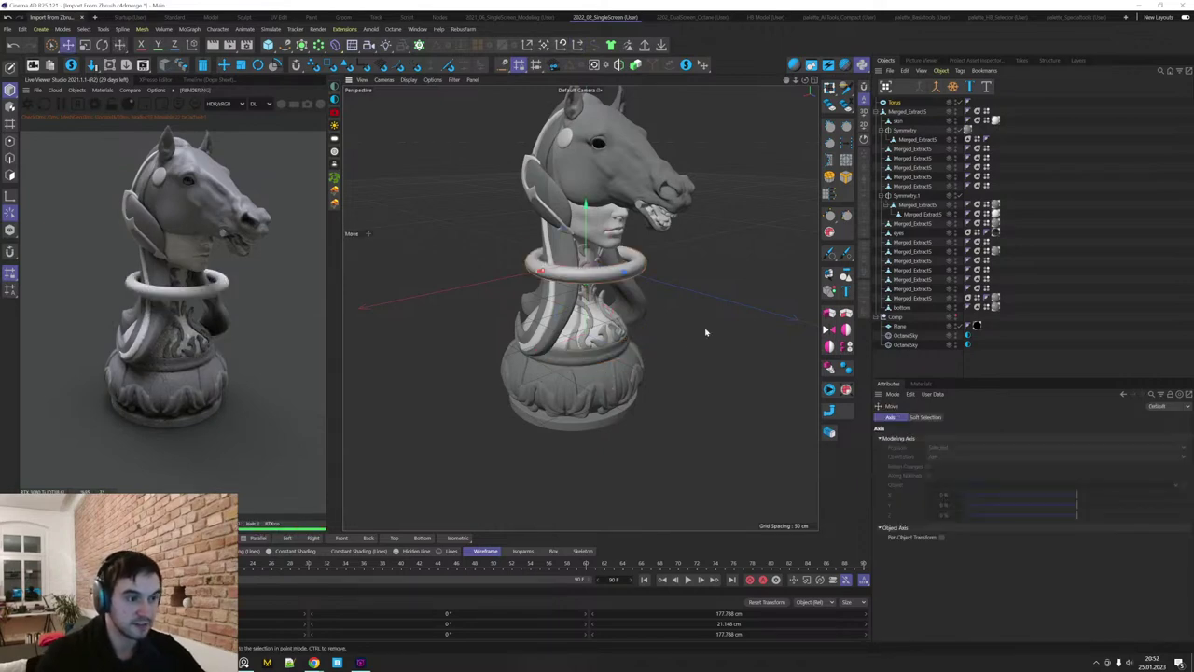
Centre the bottom object's axis on its geometry and transfer the torus to that object.
click(600, 372)
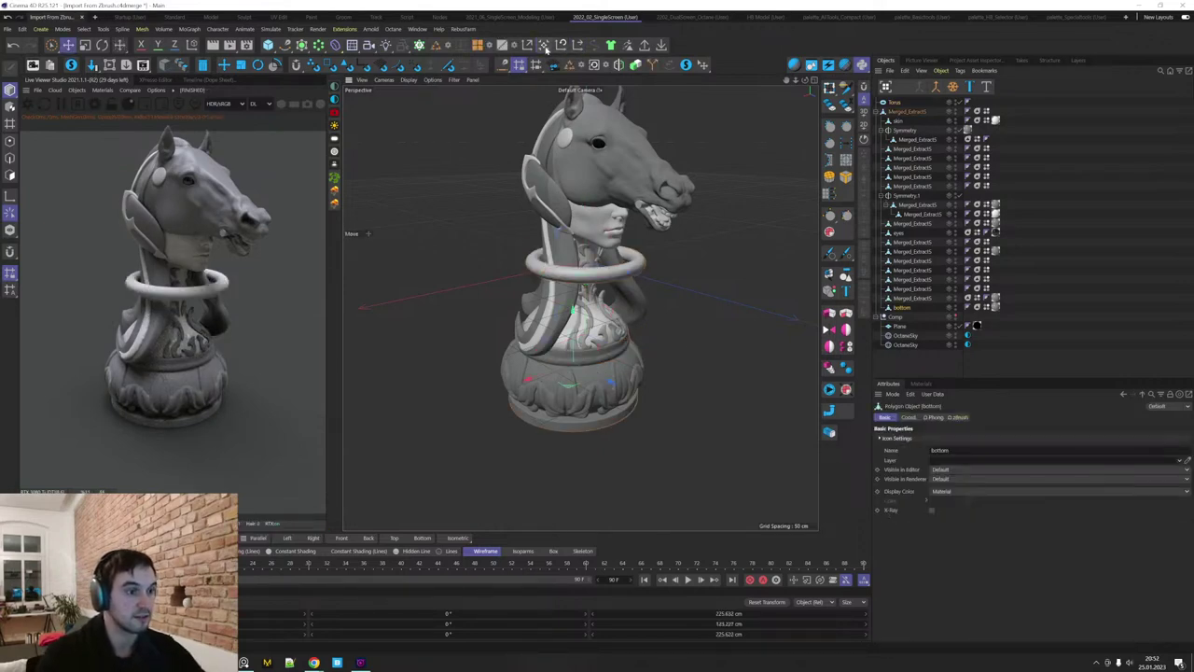
click(642, 265)
click(579, 48)
click(597, 377)
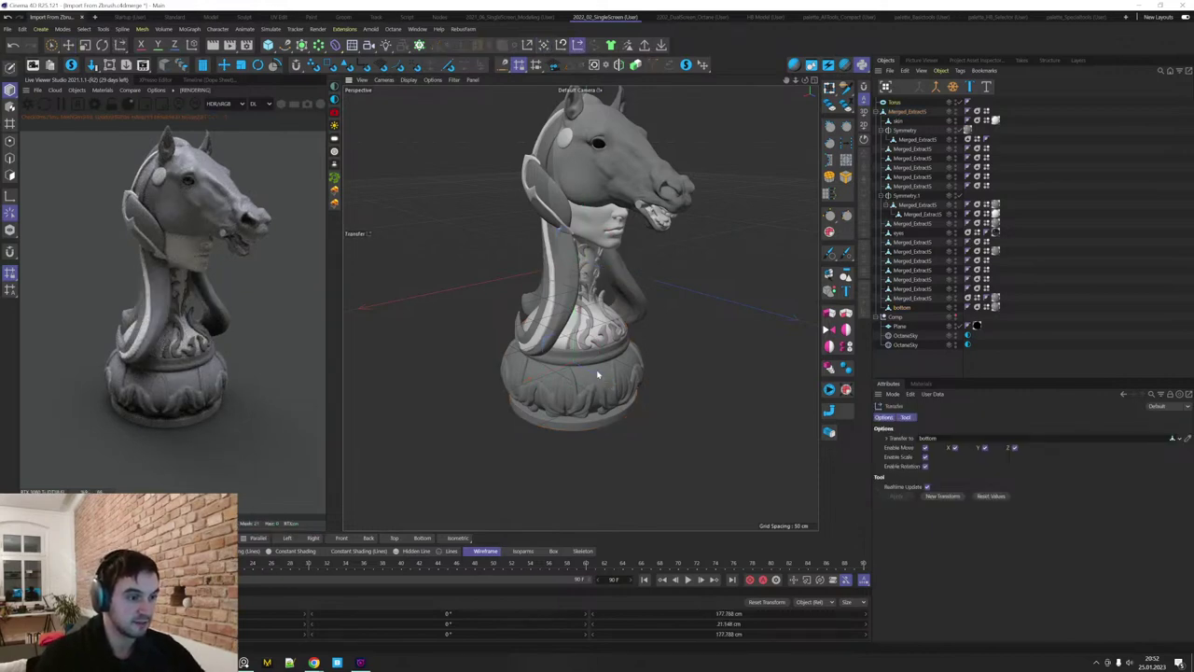
Raise the torus to the rim above the base and enlarge it to about 188 cm across.
key(e)
drag(571, 346, 564, 315)
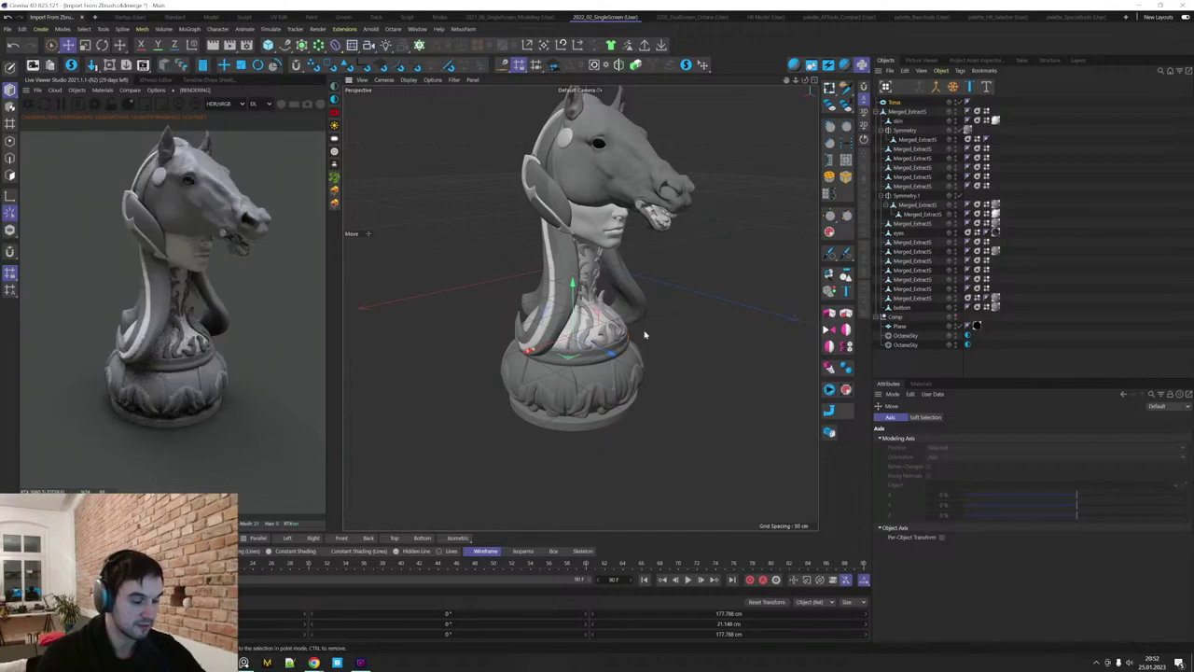
key(t)
drag(645, 333, 693, 301)
scroll(619, 338, up, 8)
alt+drag(616, 367, 612, 347)
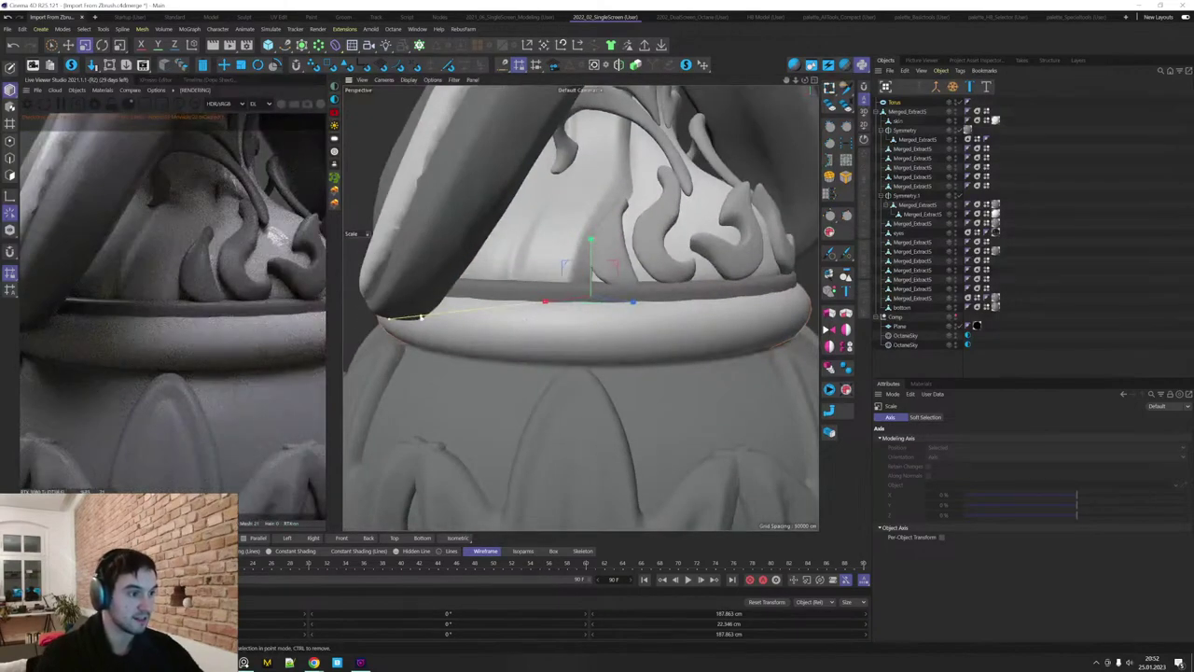
Thin the torus into a ring about 184 cm wide and 5 cm high, and raise it slightly on the rim.
drag(422, 316, 393, 325)
key(e)
mouse_move(591, 250)
mouse_down()
mouse_move(592, 226)
mouse_move(591, 242)
mouse_up()
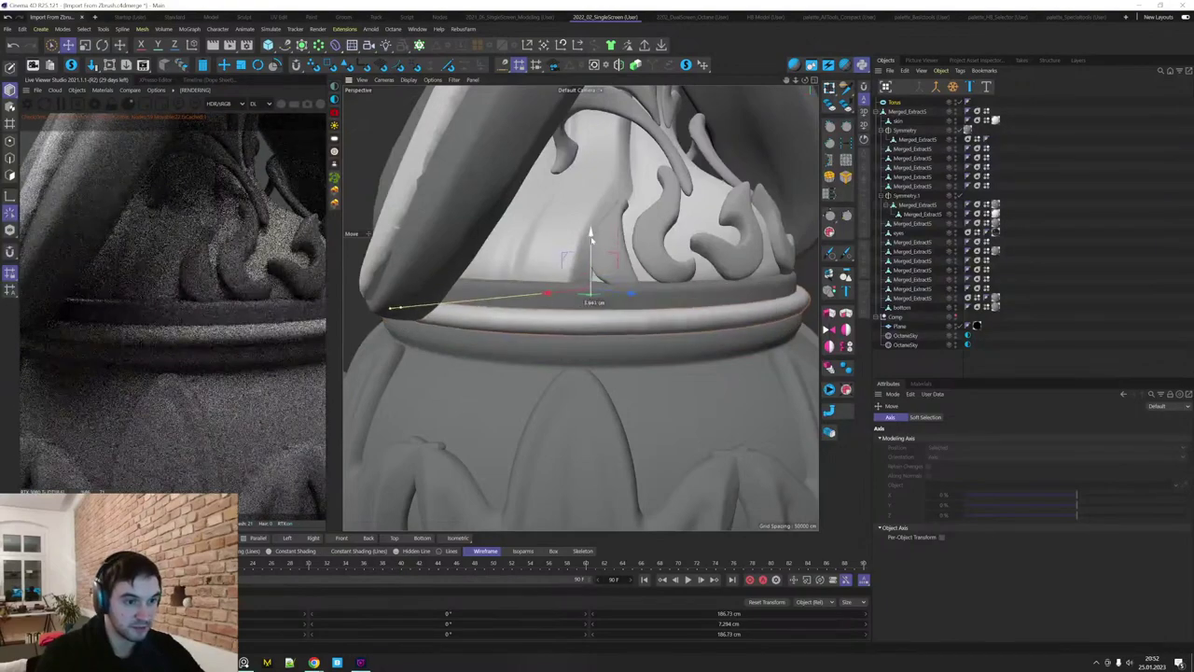
drag(401, 309, 394, 311)
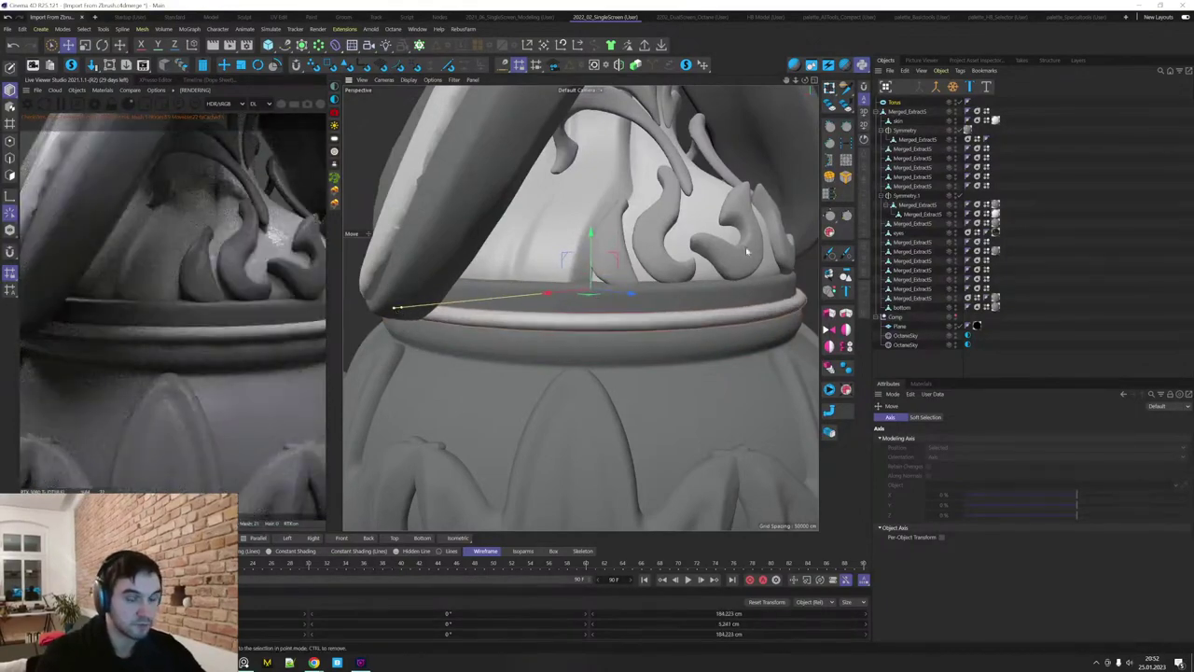
Examine the sculpture from the front, side and back to check how the ring sits on the base.
alt+right_drag(747, 252, 611, 315)
alt+drag(733, 303, 670, 328)
alt+right_drag(669, 328, 740, 322)
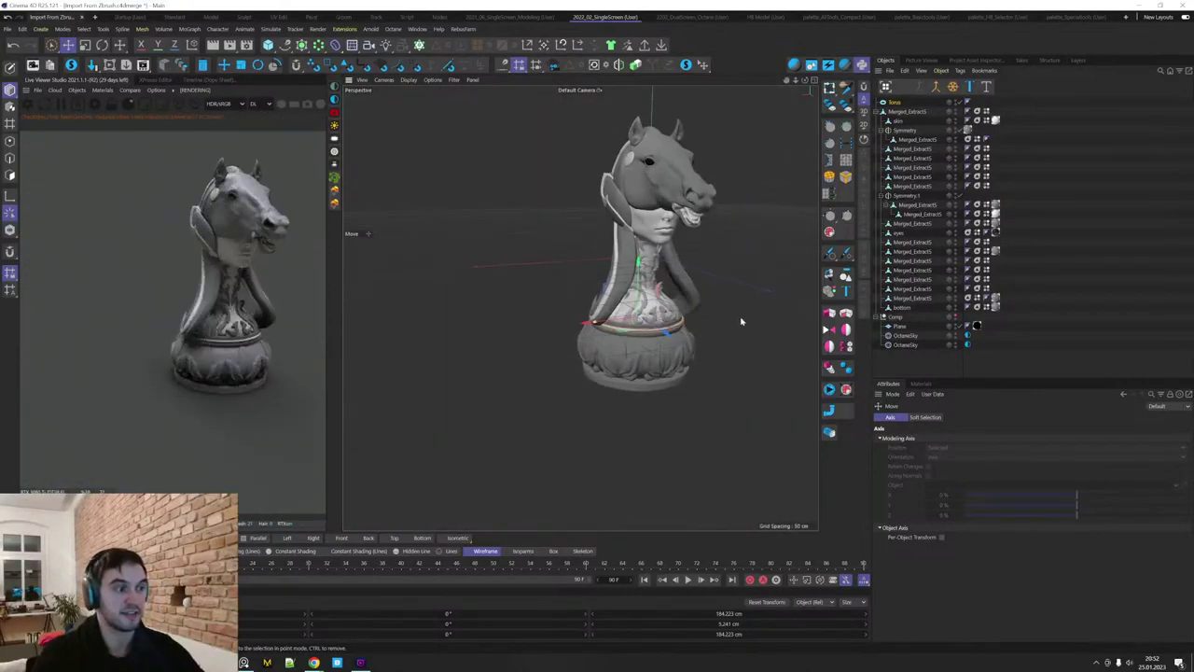
alt+middle_drag(741, 323, 683, 407)
alt+drag(684, 407, 665, 450)
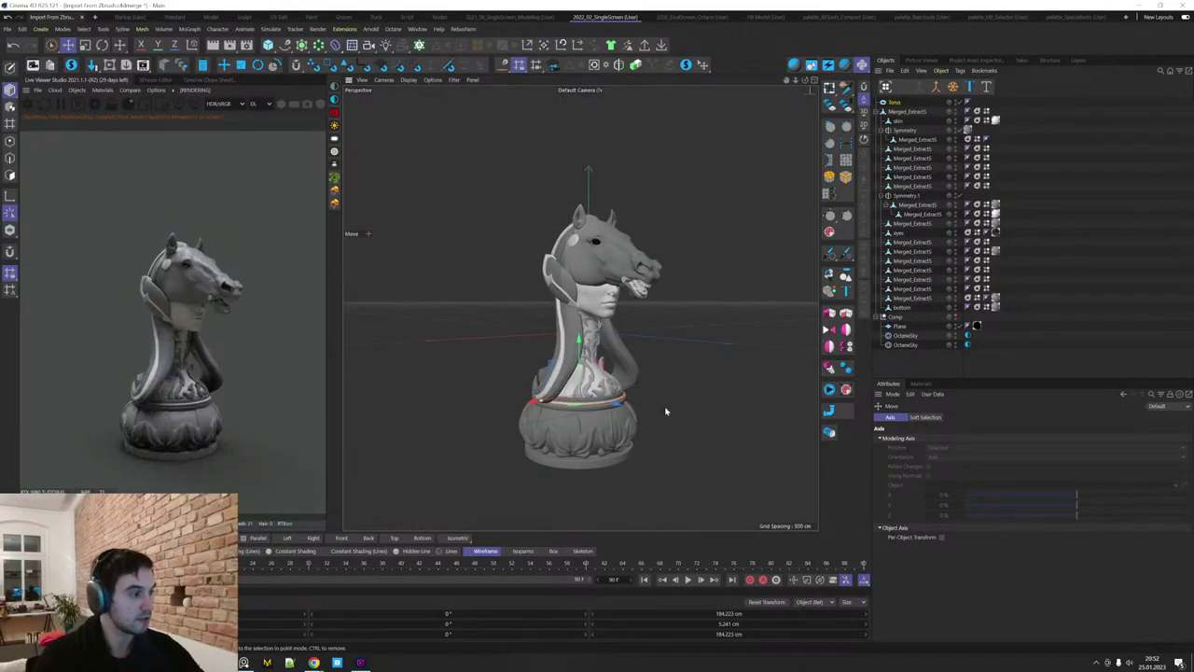
alt+middle_drag(673, 418, 706, 435)
alt+drag(706, 435, 636, 441)
alt+right_drag(636, 440, 669, 445)
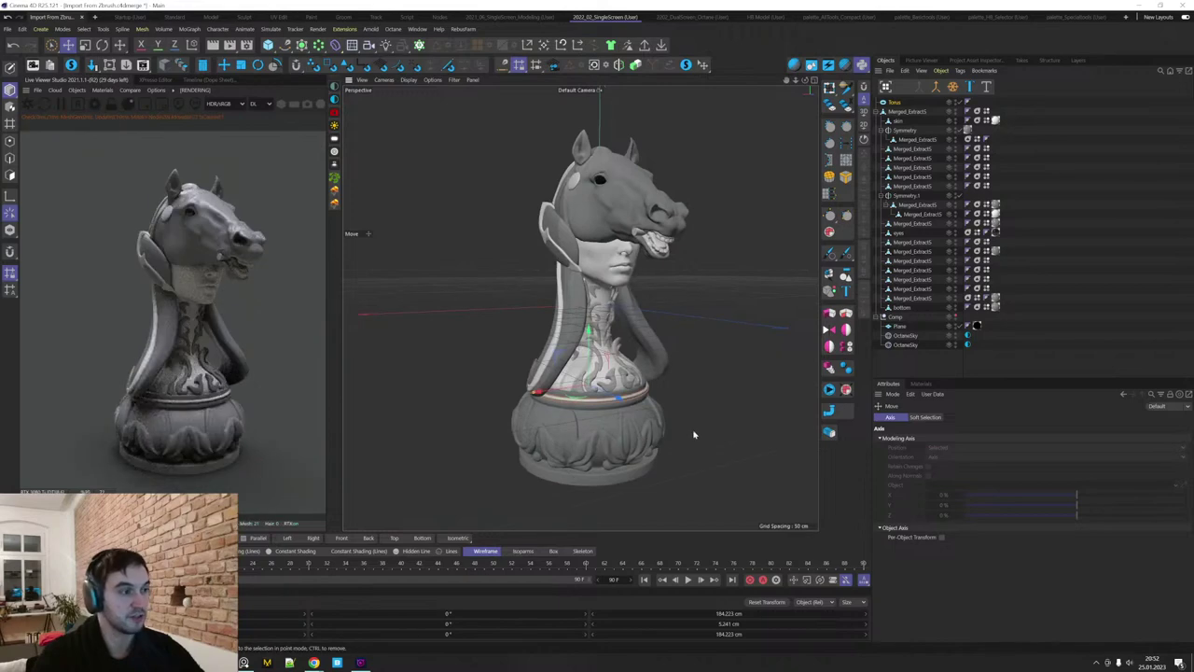
alt+middle_drag(686, 442, 675, 429)
alt+drag(675, 429, 757, 413)
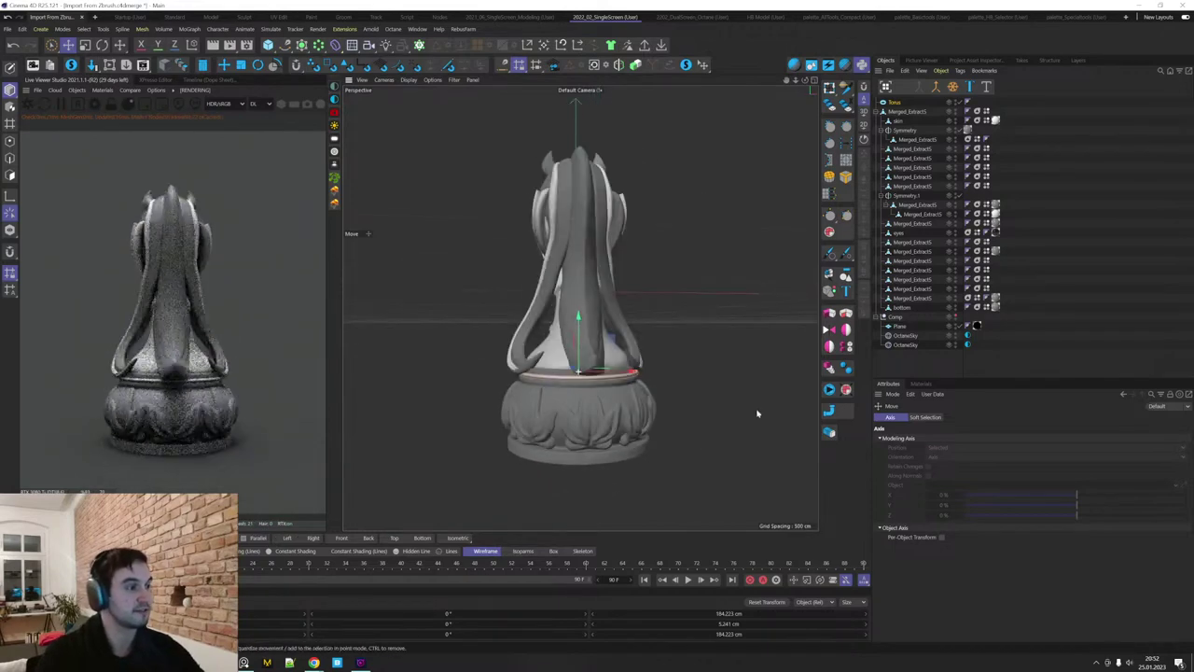
Copy the OctGlossy2 material tag from the neighbouring part onto the neck and chest piece above the base.
mouse_move(523, 420)
alt+mouse_down()
mouse_move(627, 412)
mouse_move(629, 424)
mouse_move(607, 407)
alt+mouse_up()
click(561, 338)
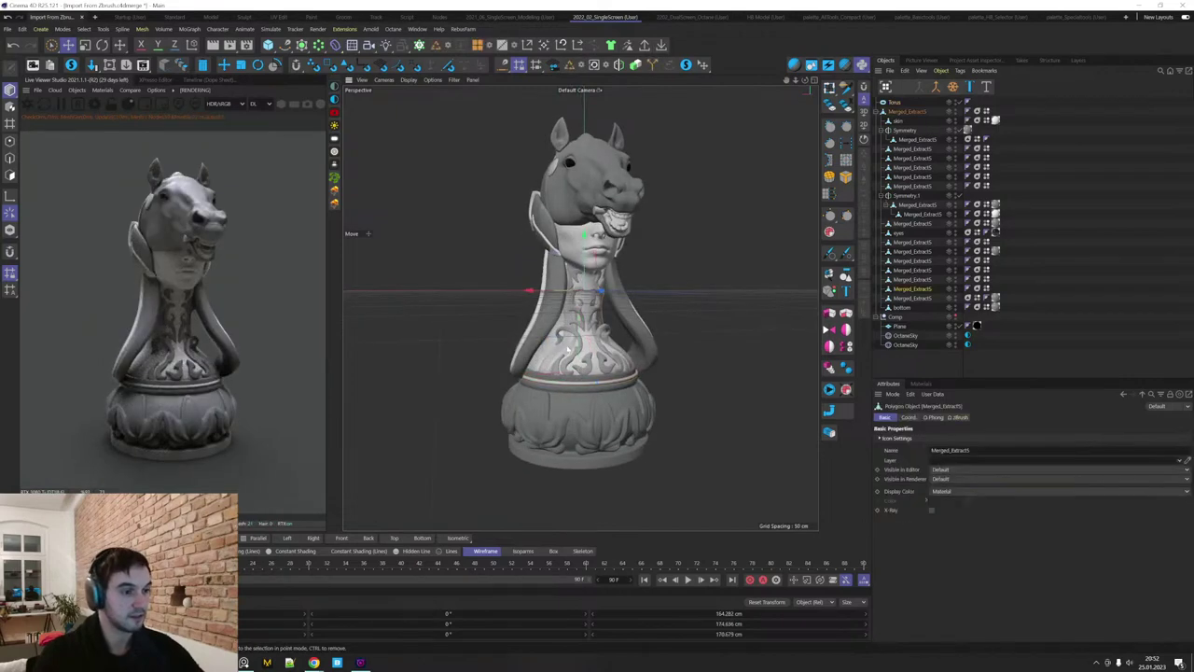
ctrl+drag(996, 298, 995, 288)
Examine the material assignment on the sculpture from both sides and from a three-quarter front view.
alt+drag(566, 390, 669, 386)
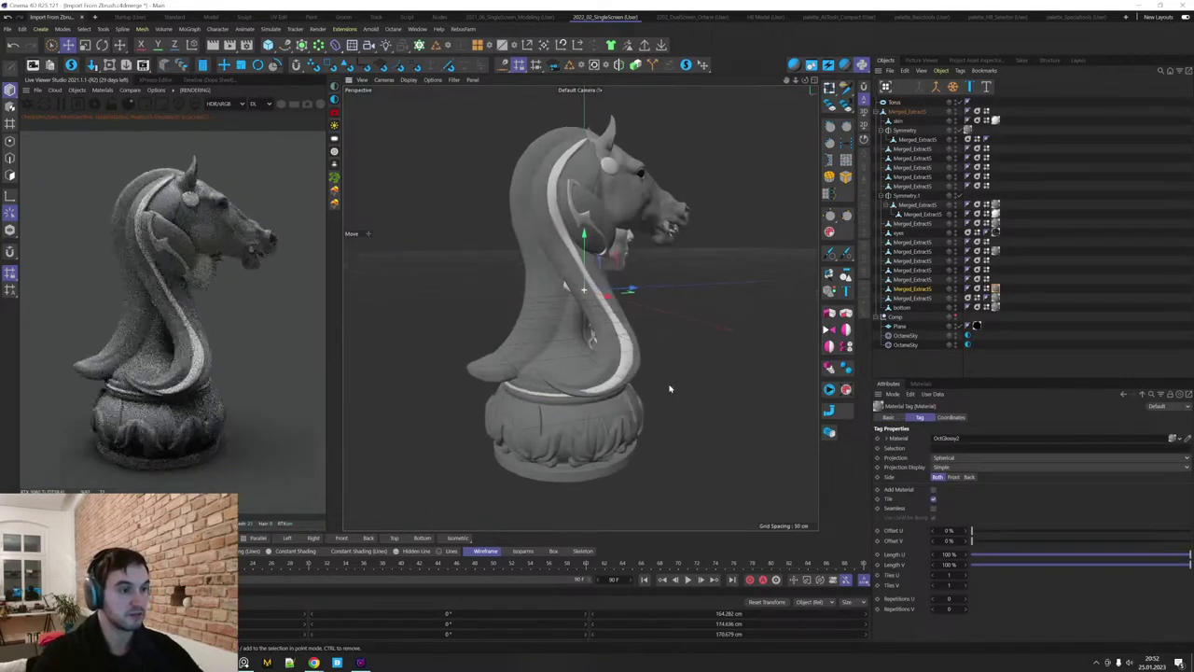
alt+drag(532, 383, 599, 377)
mouse_move(523, 362)
alt+mouse_down()
mouse_move(586, 344)
mouse_move(740, 352)
alt+mouse_up()
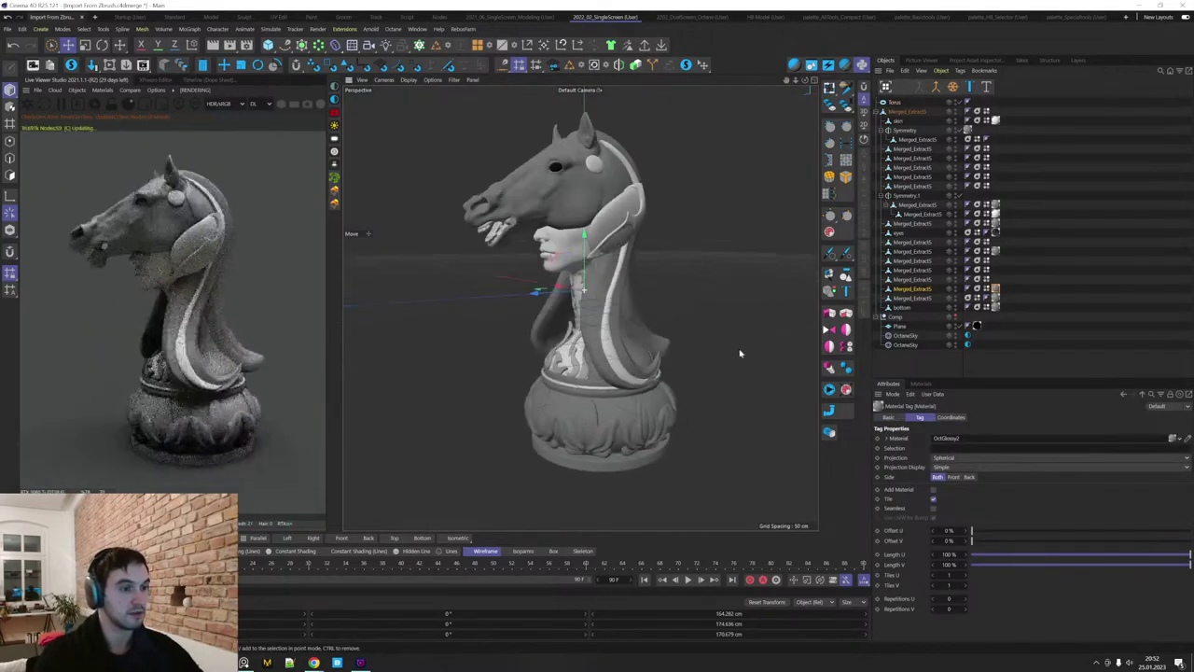
mouse_move(629, 281)
alt+mouse_down()
mouse_move(672, 302)
mouse_move(678, 283)
mouse_move(629, 283)
alt+mouse_up()
alt+drag(538, 320, 664, 345)
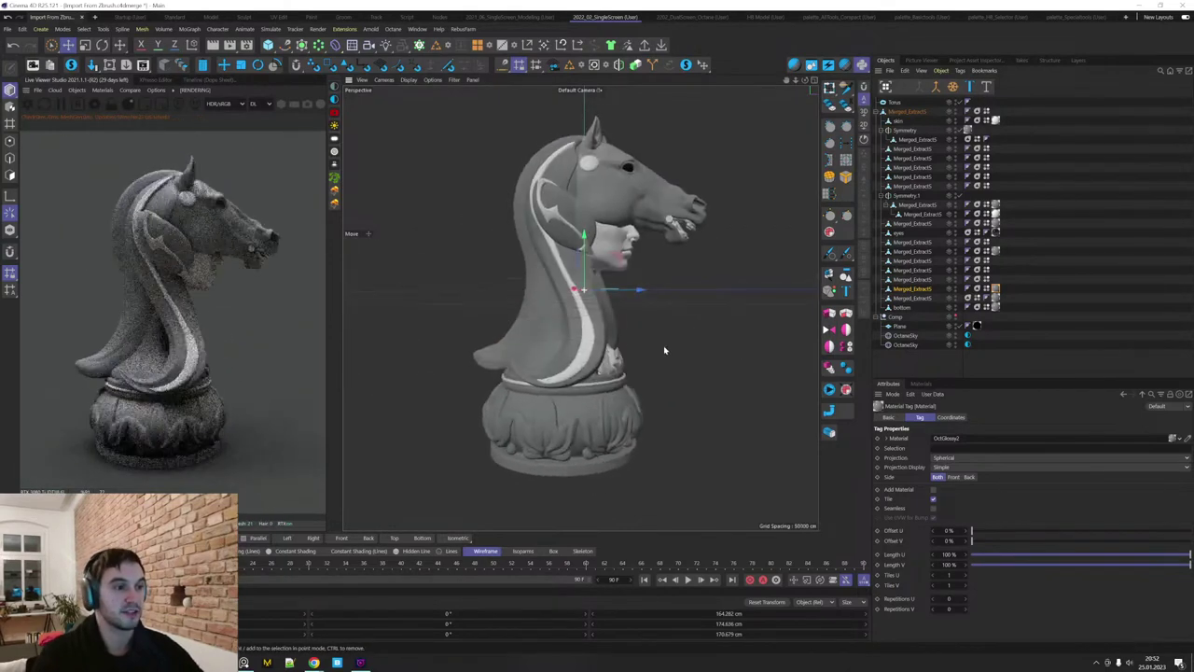
alt+drag(554, 347, 608, 362)
alt+drag(699, 391, 715, 458)
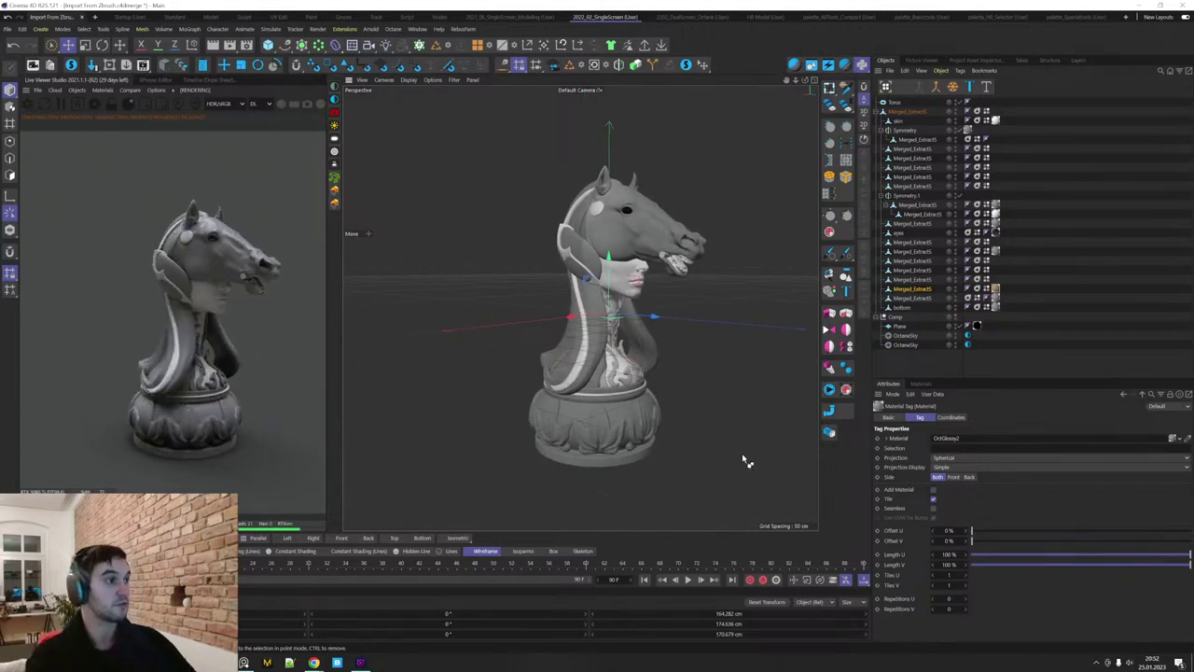
Save the project under the file name Knight_02.c4d.
click(8, 28)
click(62, 144)
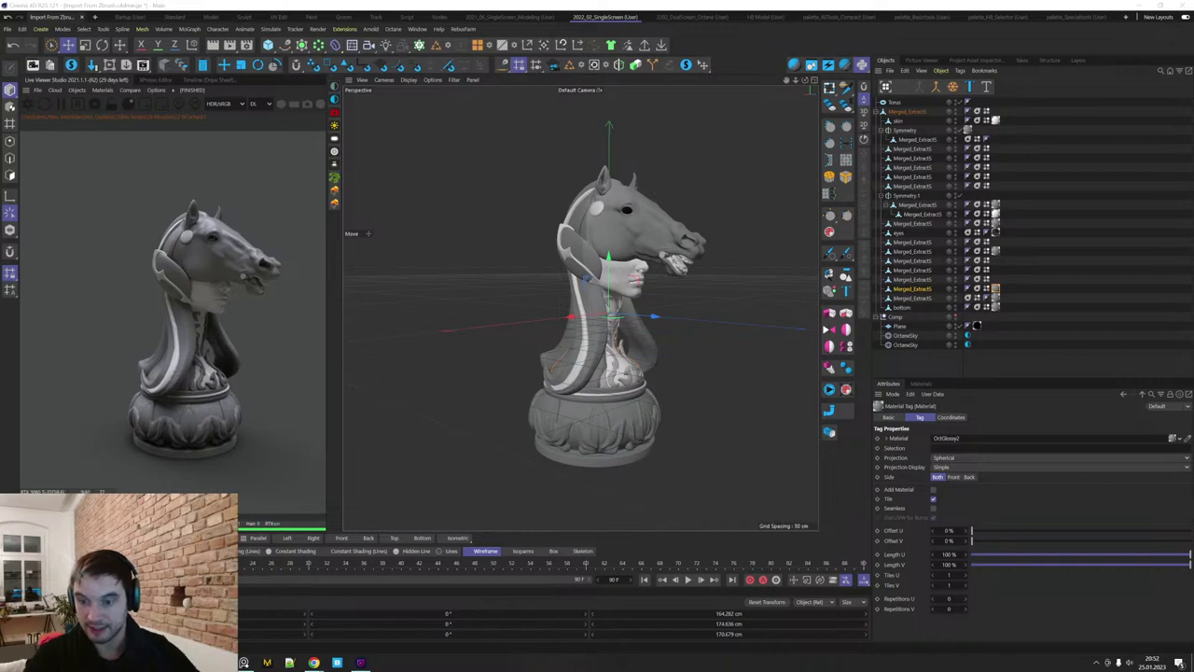
key(Return)
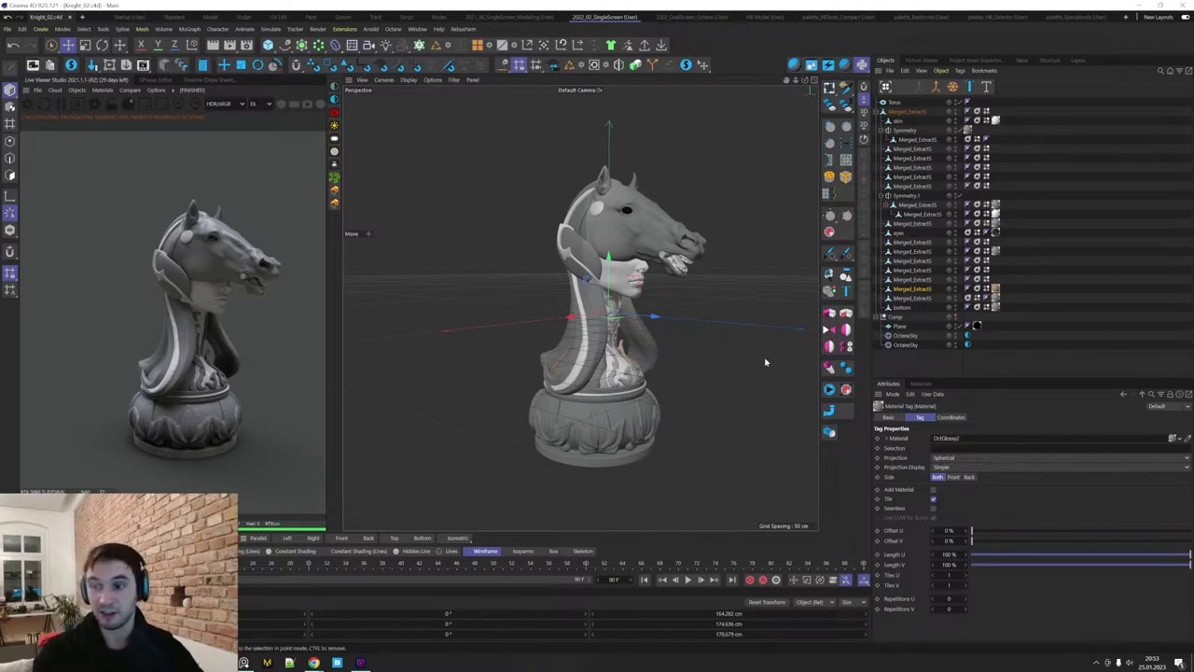
Select the bar through the horse's mouth and inspect its edges and end caps up close.
alt+drag(744, 378, 725, 376)
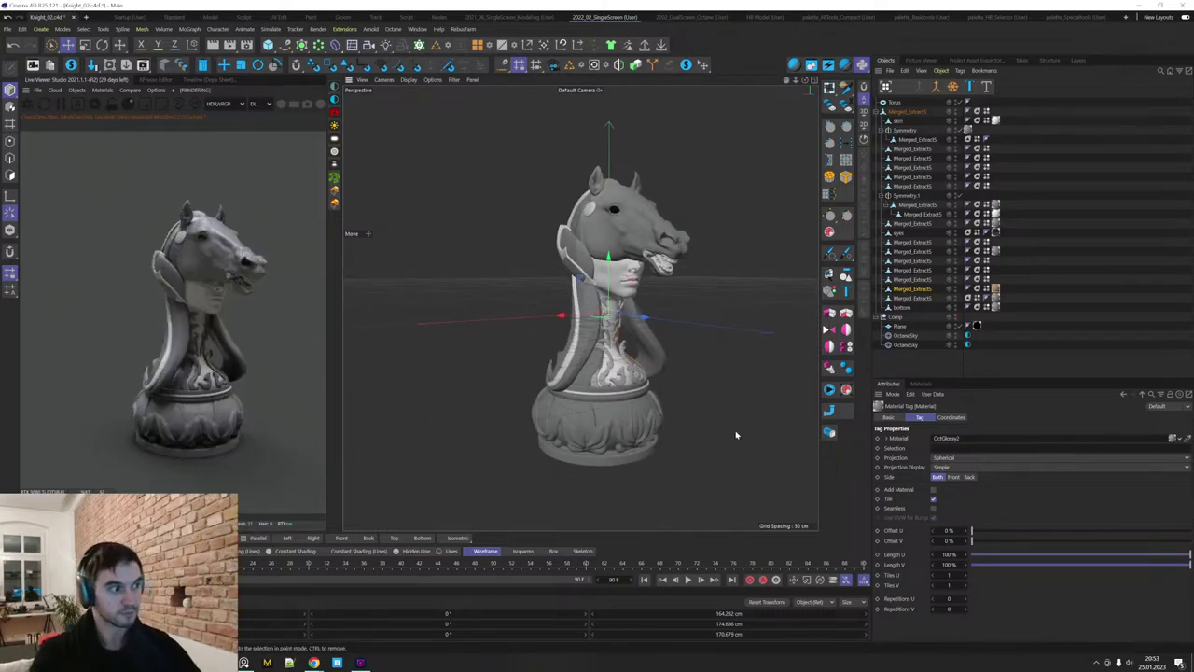
scroll(651, 243, up, 5)
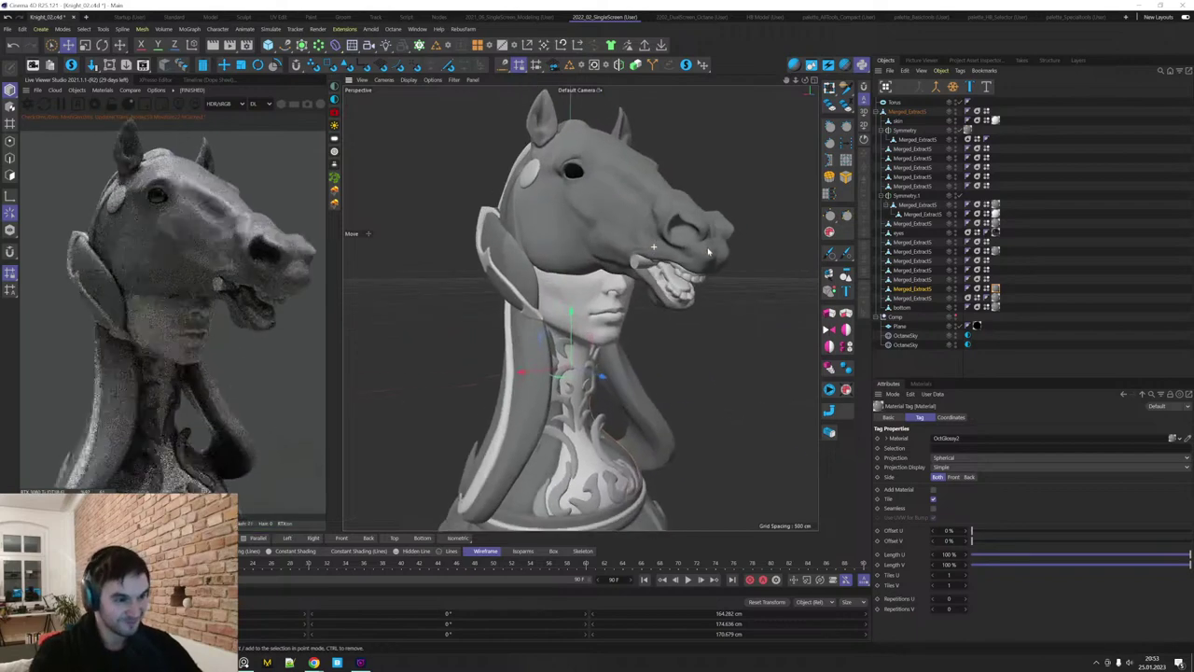
click(640, 264)
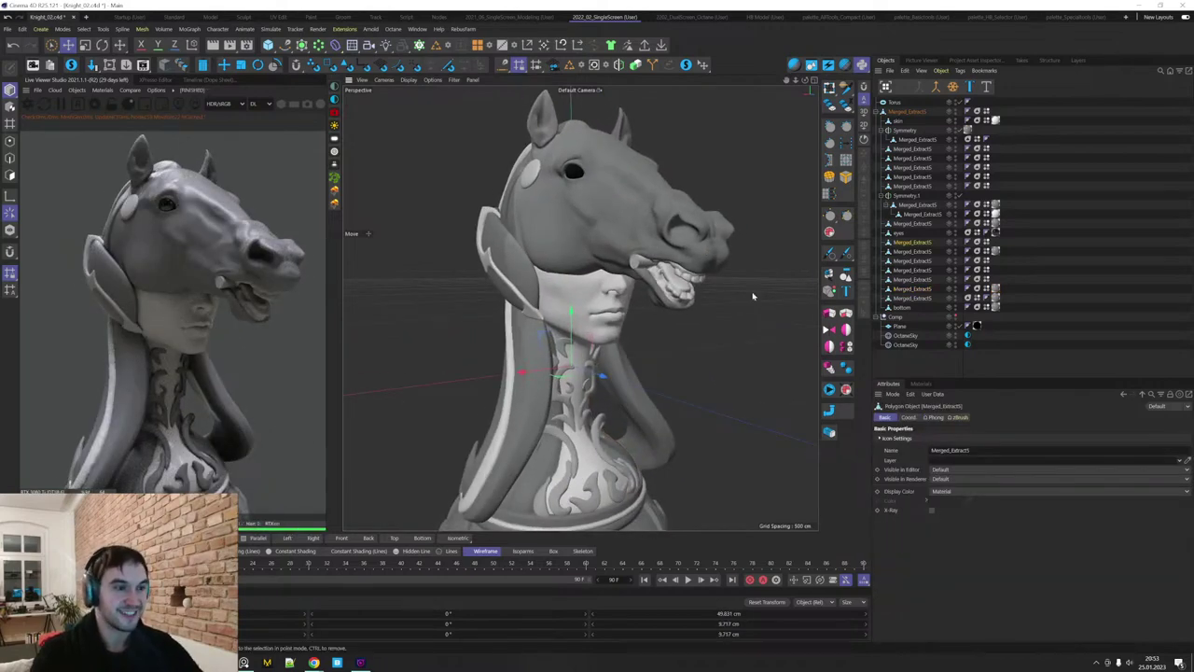
key(Return)
alt+right_drag(634, 262, 694, 250)
click(694, 250)
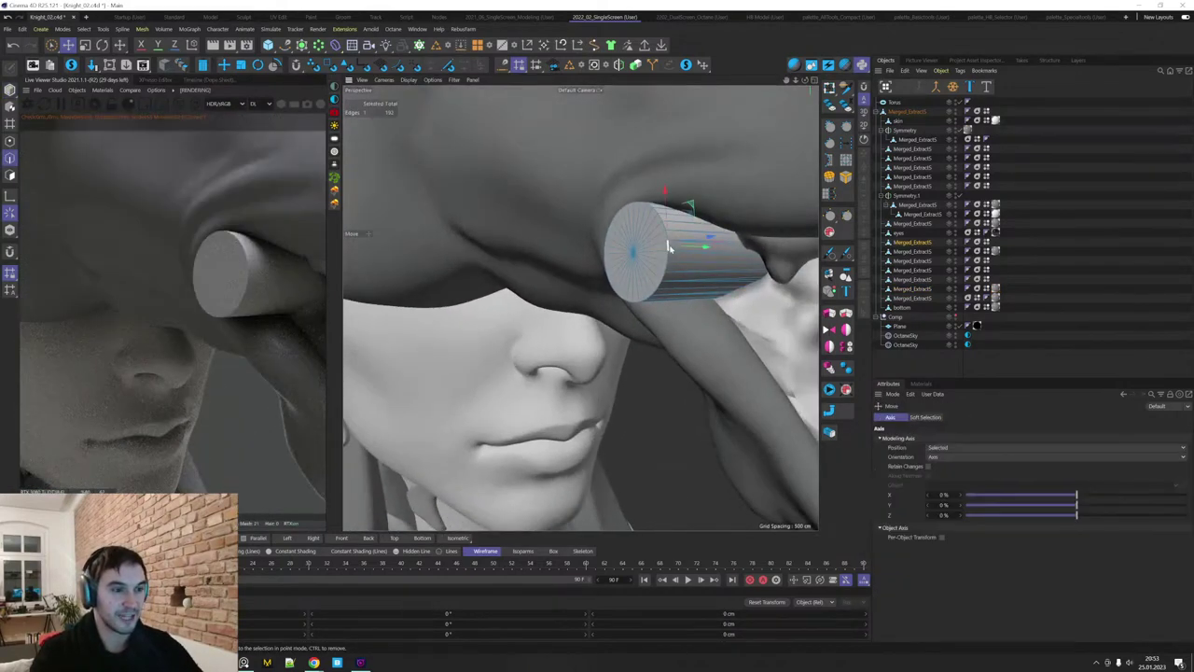
scroll(737, 278, down, 5)
alt+drag(743, 298, 729, 314)
key(Return)
scroll(730, 315, down, 8)
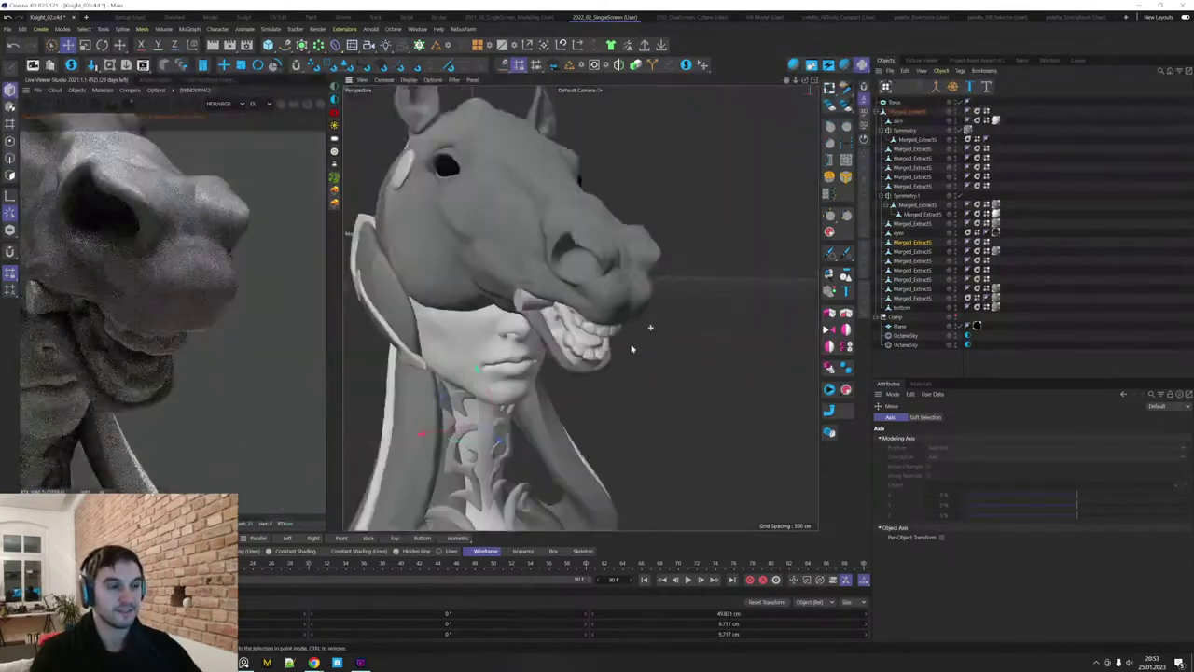
alt+middle_drag(676, 298, 685, 288)
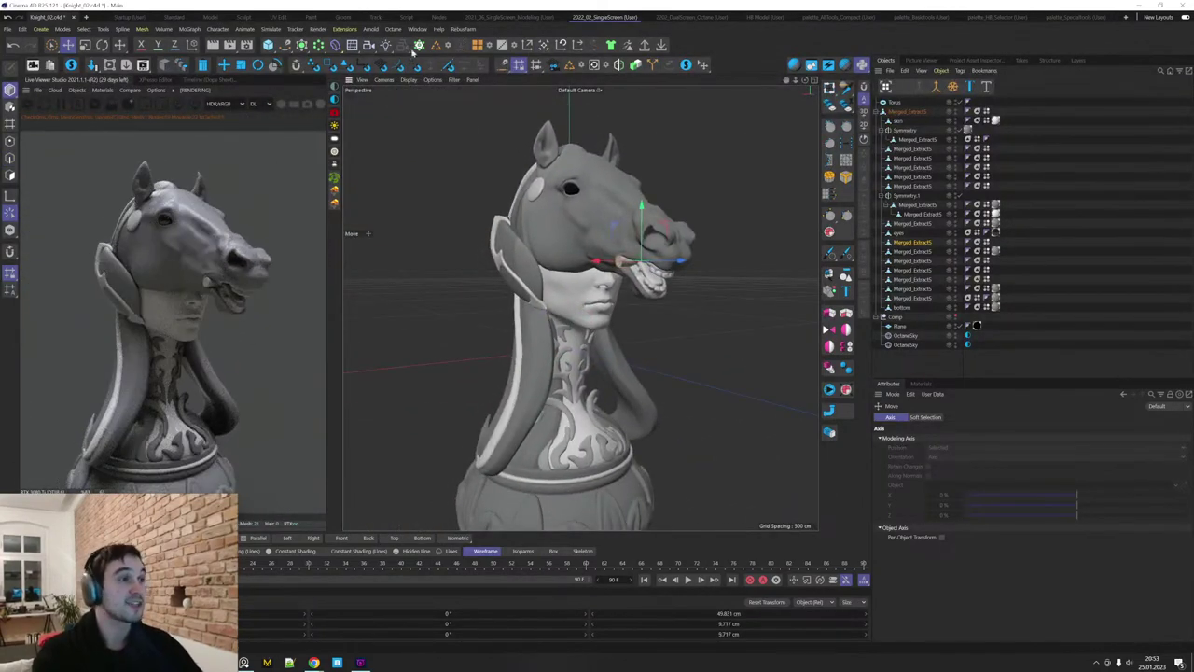
Add a cylinder primitive at the mouth bar's position and delete the old imported bar.
click(267, 44)
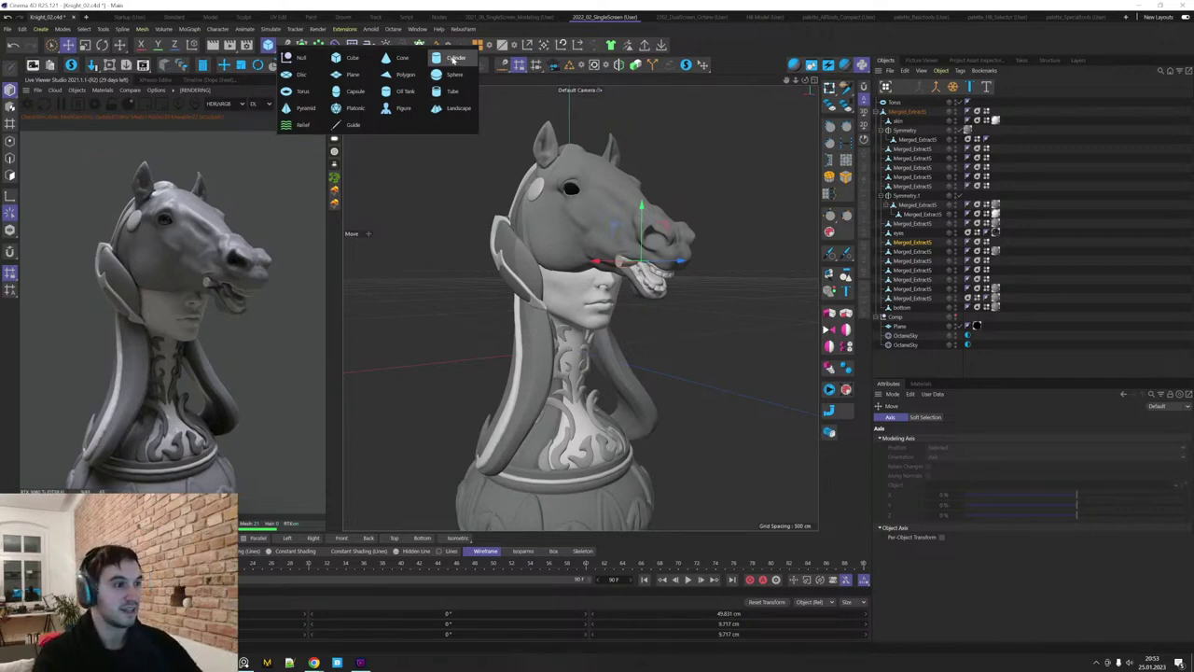
click(454, 59)
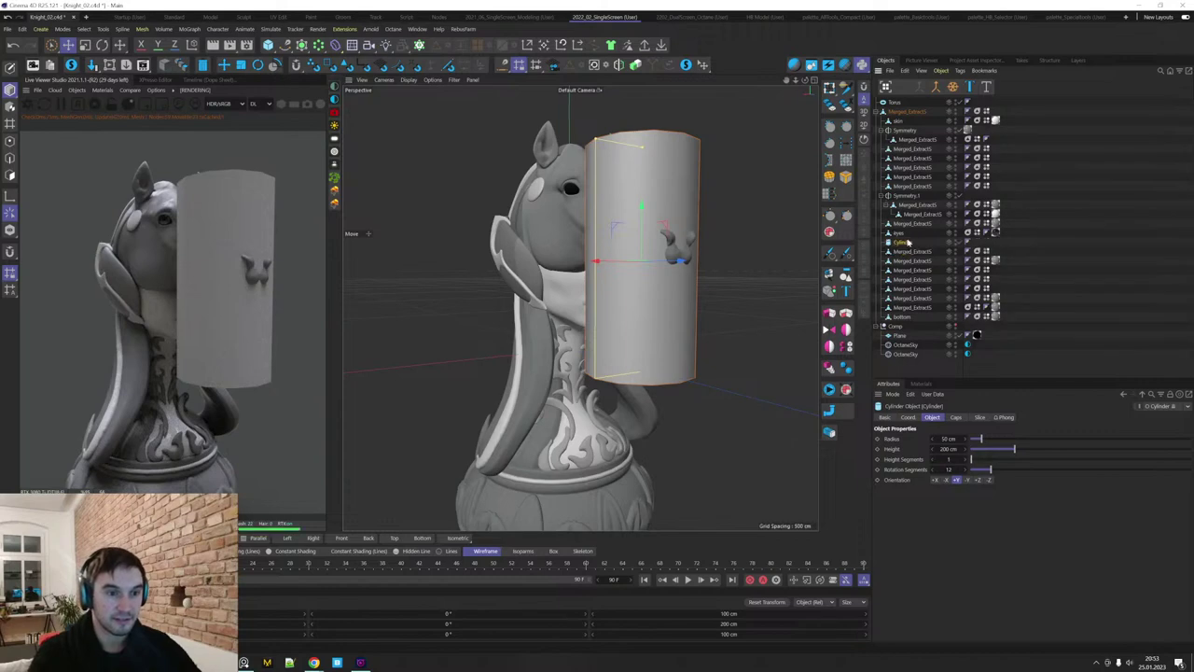
click(912, 253)
key(Delete)
click(910, 252)
click(903, 243)
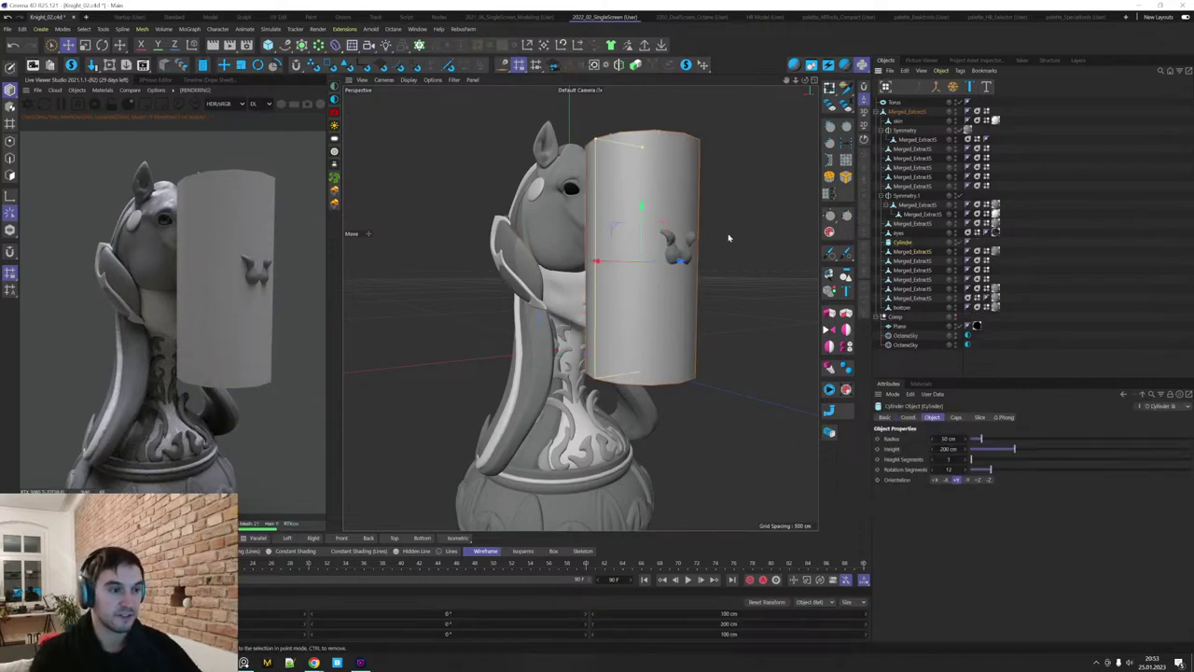
Orient the cylinder along +X, shrink it to about 4.4 cm radius and 50 cm height, and set 18 rotation segments.
click(934, 480)
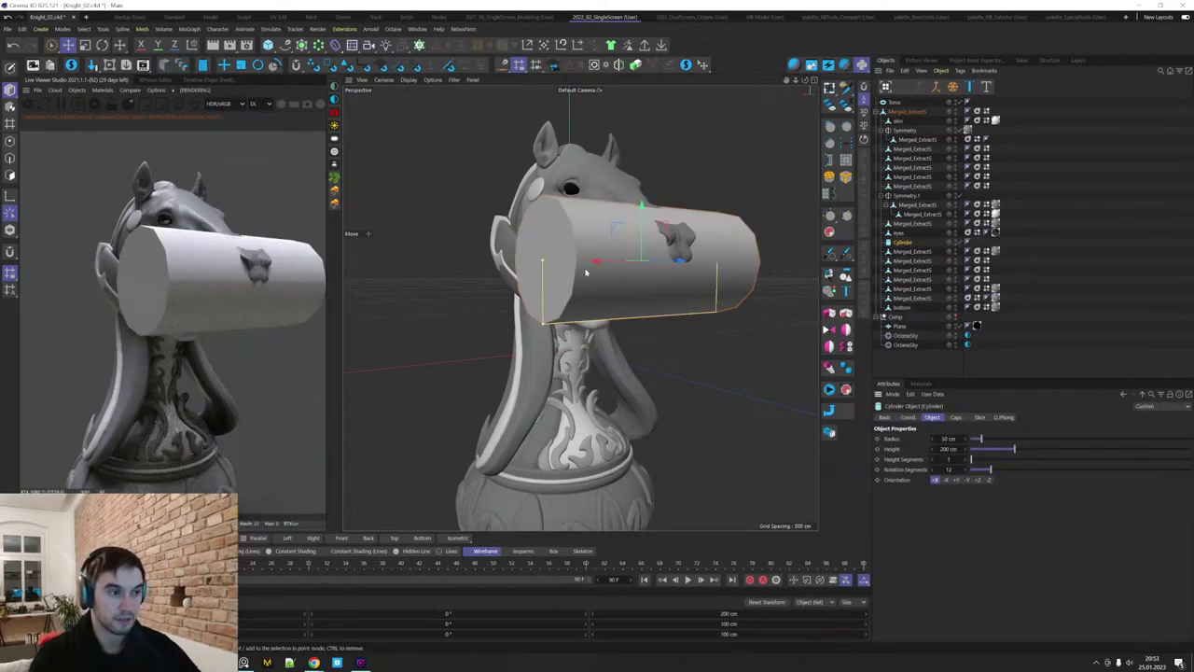
drag(543, 324, 618, 264)
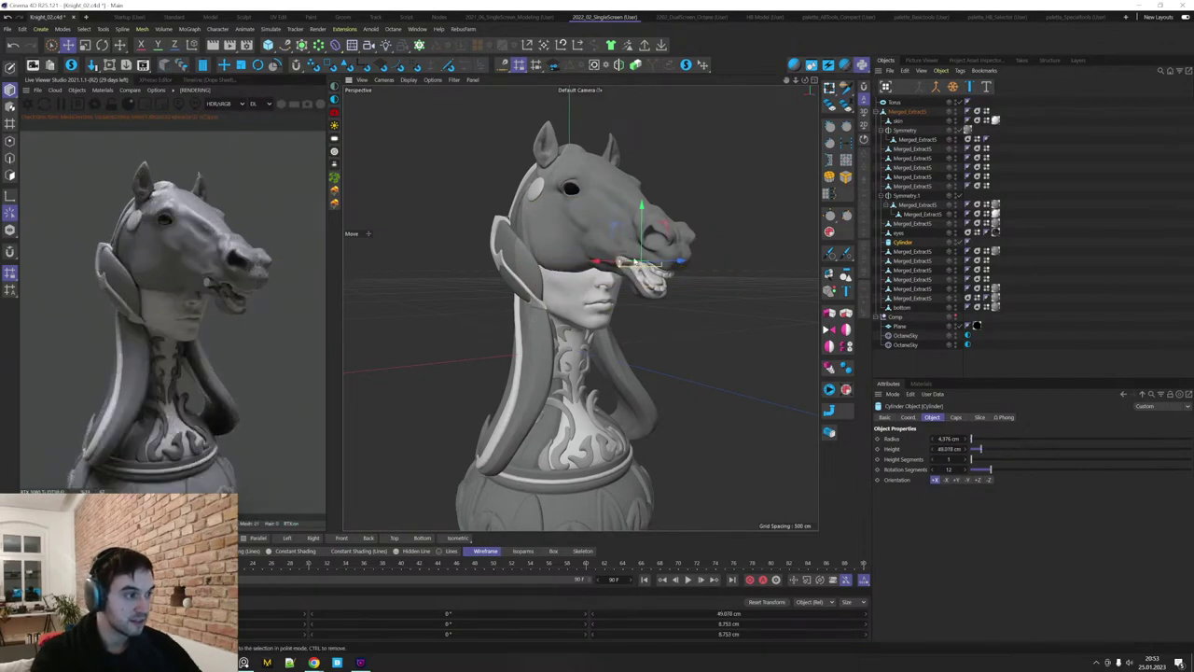
alt+right_drag(629, 257, 737, 250)
drag(582, 280, 580, 280)
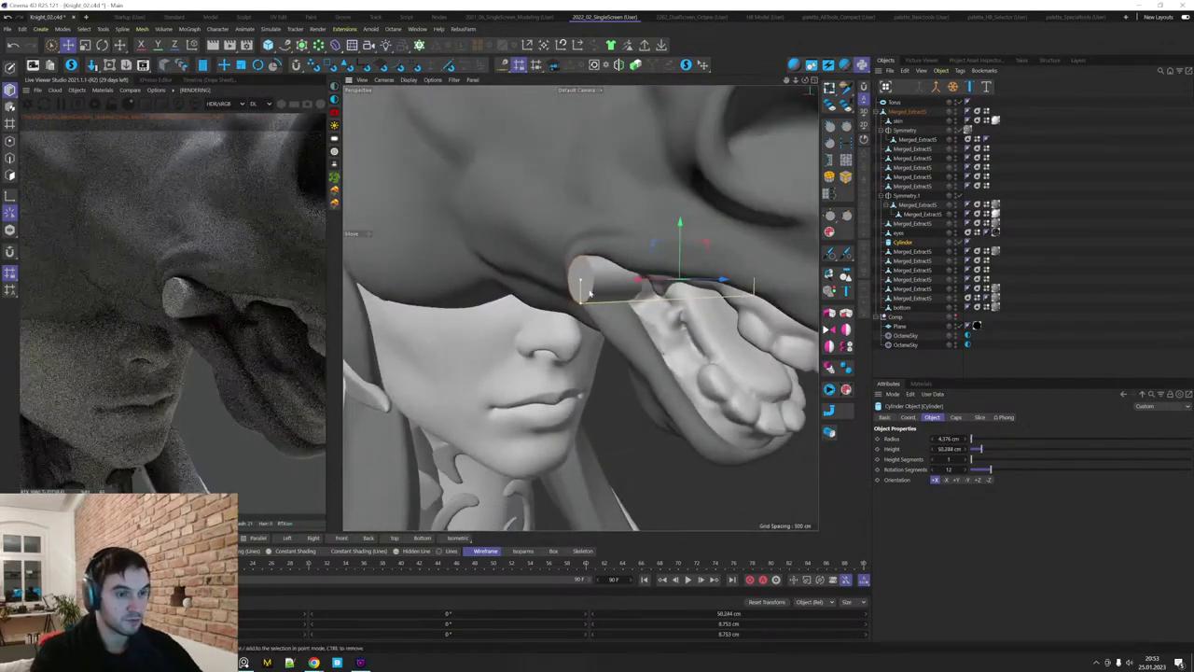
double_click(949, 469)
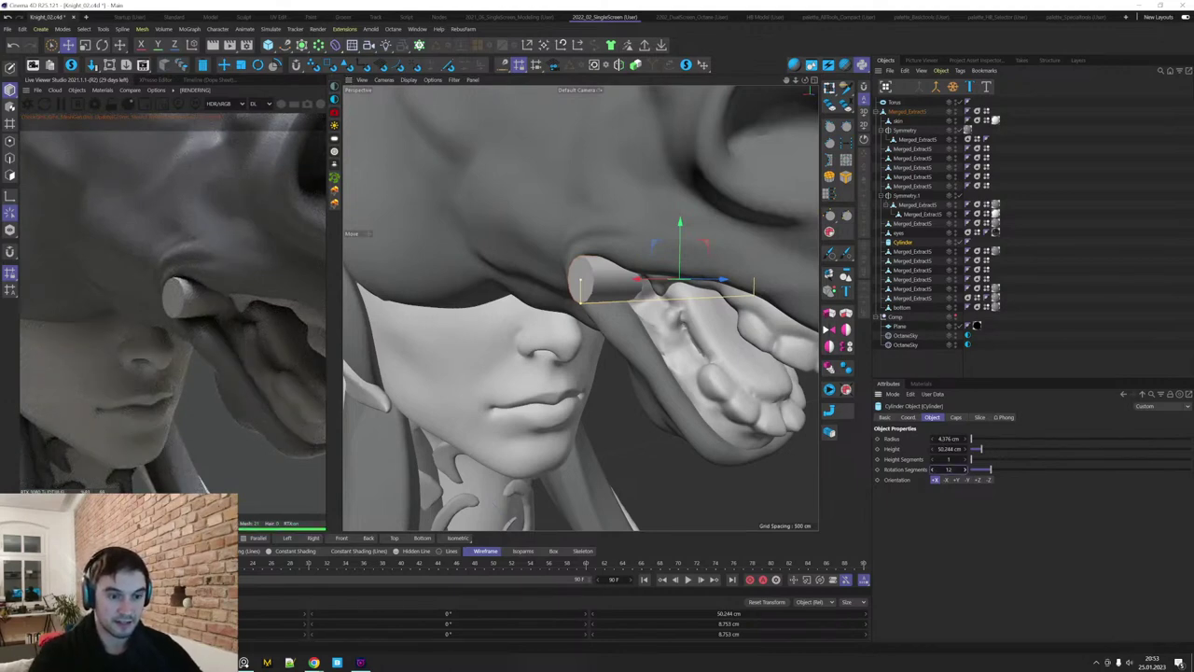
text(18)
key(Return)
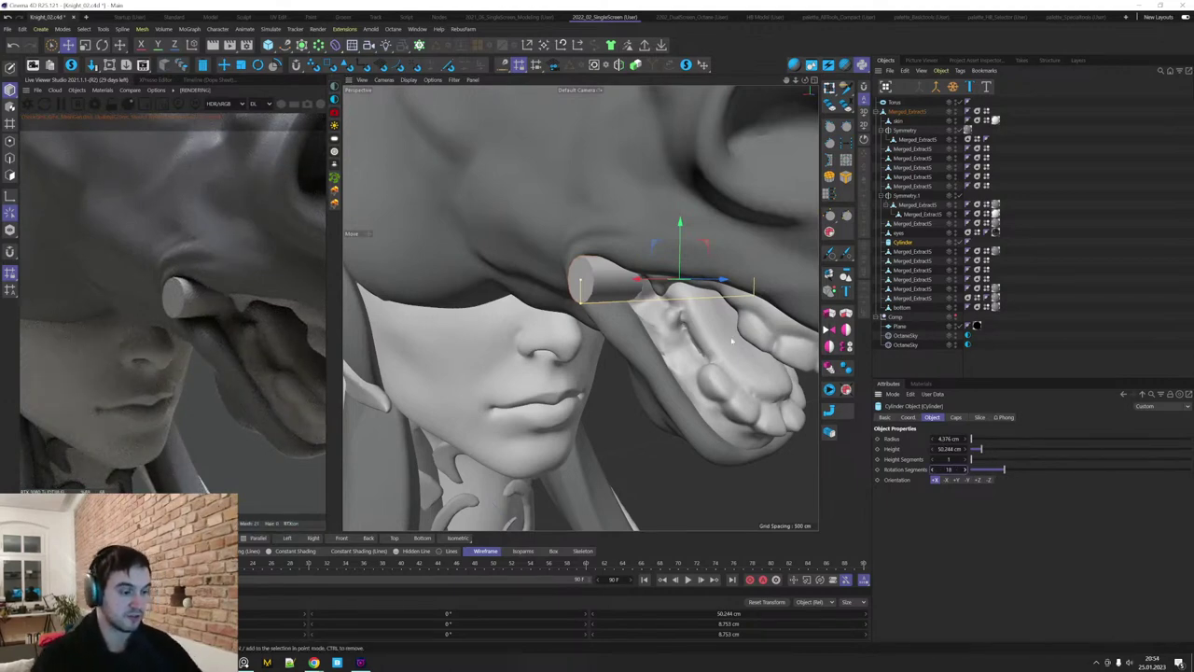
Make the cylinder editable and chamfer the rim edge loops at both ends by about 1.4 cm.
key(c)
key(Return)
double_click(596, 274)
alt+drag(604, 282, 711, 295)
scroll(664, 308, down, 5)
scroll(663, 301, up, 6)
scroll(704, 308, up, 2)
shift+double_click(704, 322)
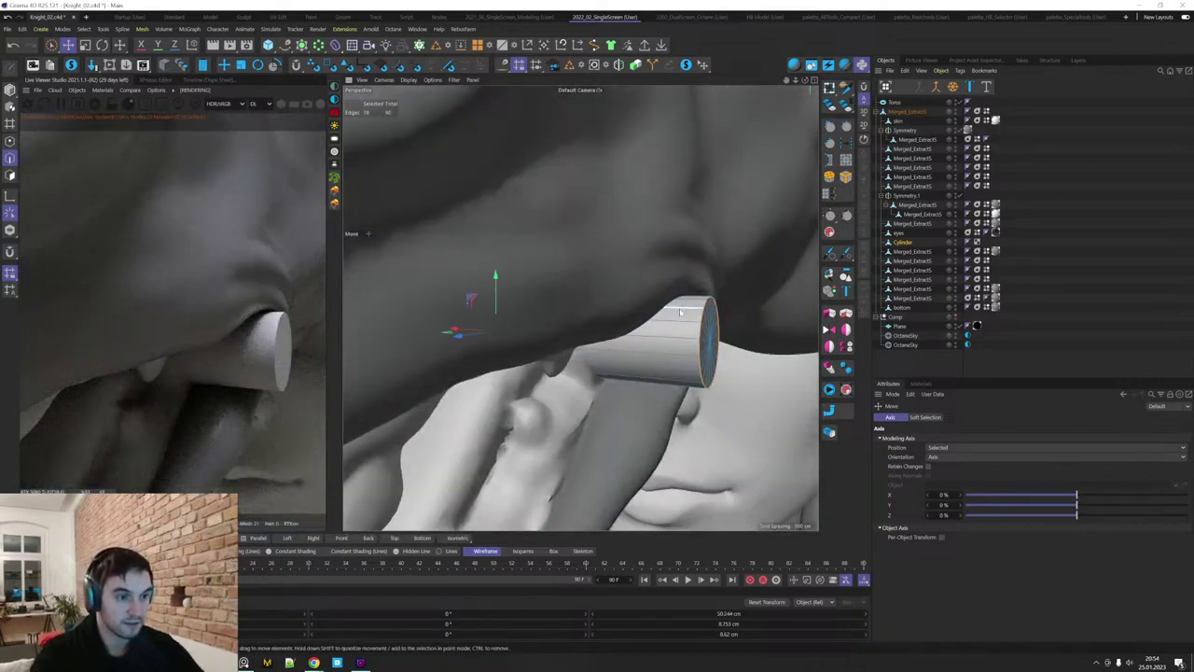
scroll(703, 325, down, 4)
alt+drag(643, 322, 706, 330)
alt+drag(580, 308, 716, 304)
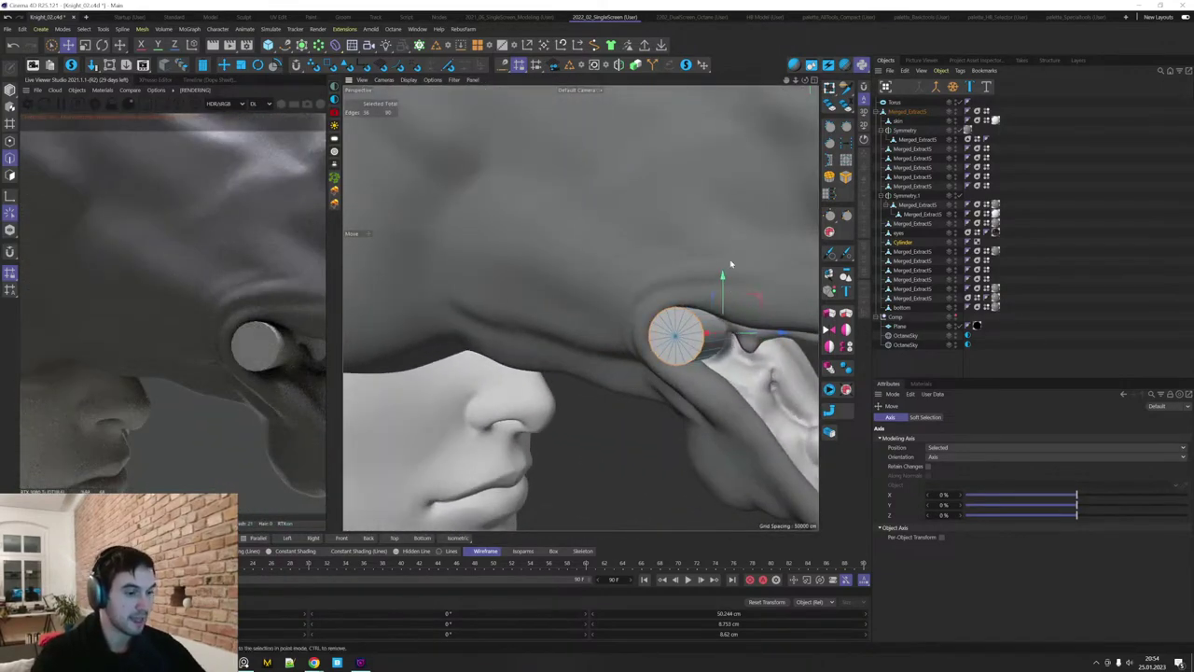
key(m)
key(s)
drag(730, 248, 771, 235)
alt+drag(781, 306, 655, 308)
scroll(717, 288, down, 5)
scroll(653, 308, up, 6)
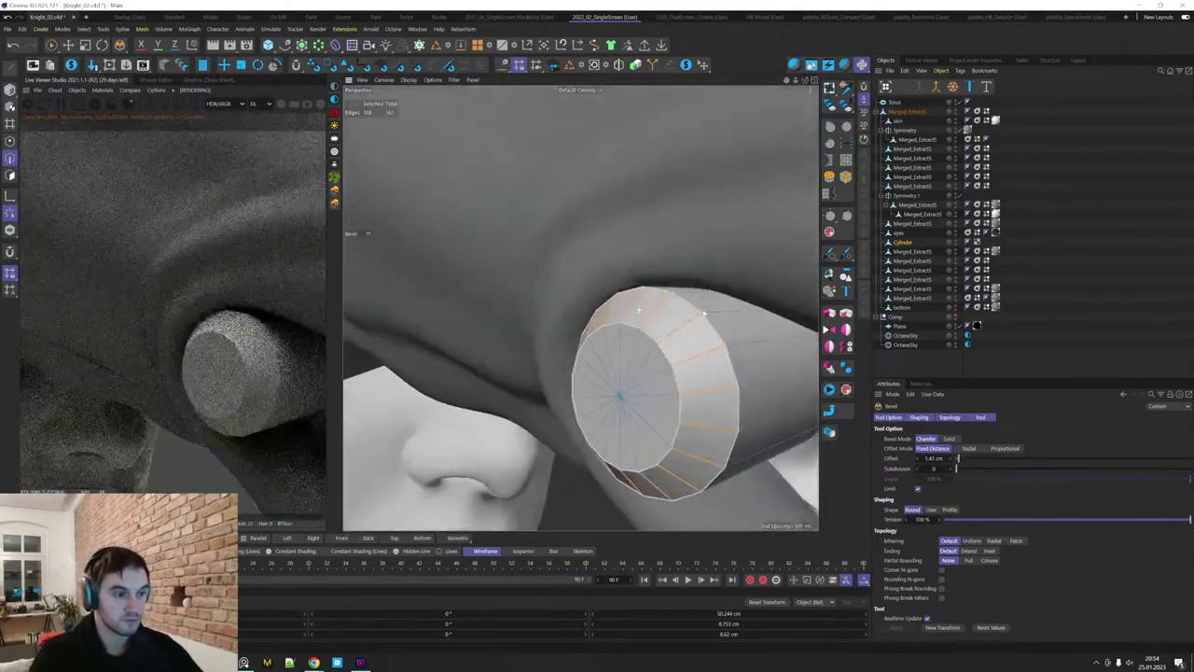
Try to bevel the two edge loops bordering the chamfer at one end of the cylinder.
key(e)
double_click(655, 332)
shift+double_click(686, 313)
shift+double_click(697, 309)
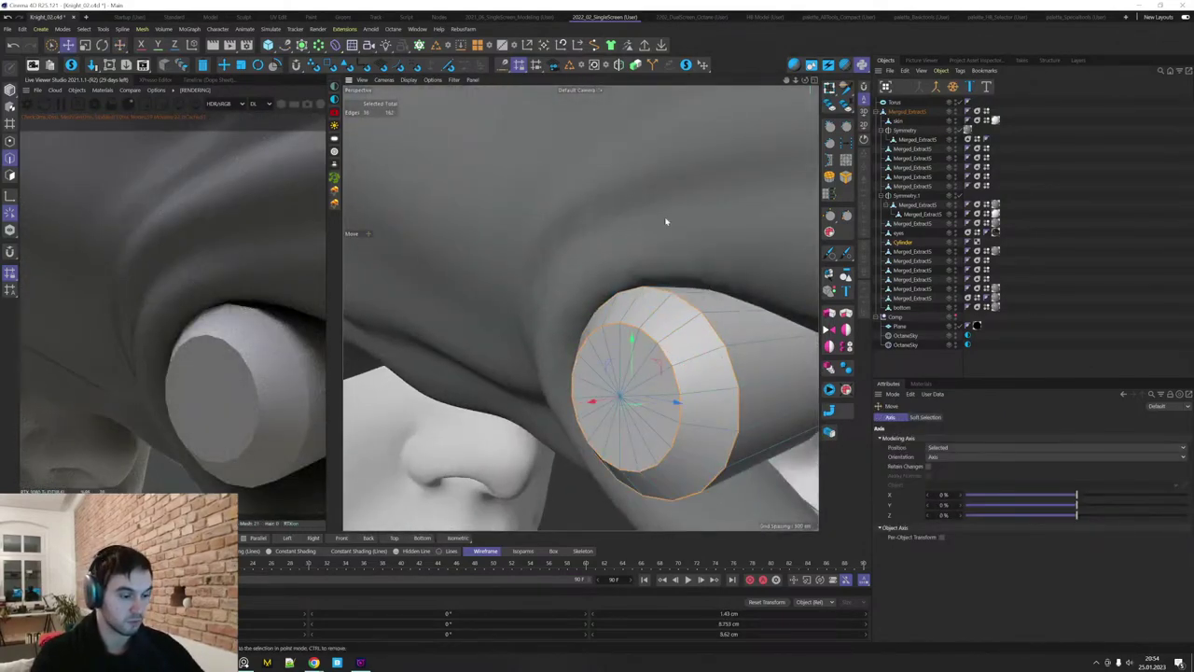
key(m)
key(s)
drag(654, 222, 660, 224)
key(ctrl+z)
Delete the points at one end of the mouth bar so that only half of the cylinder remains.
scroll(700, 249, down, 8)
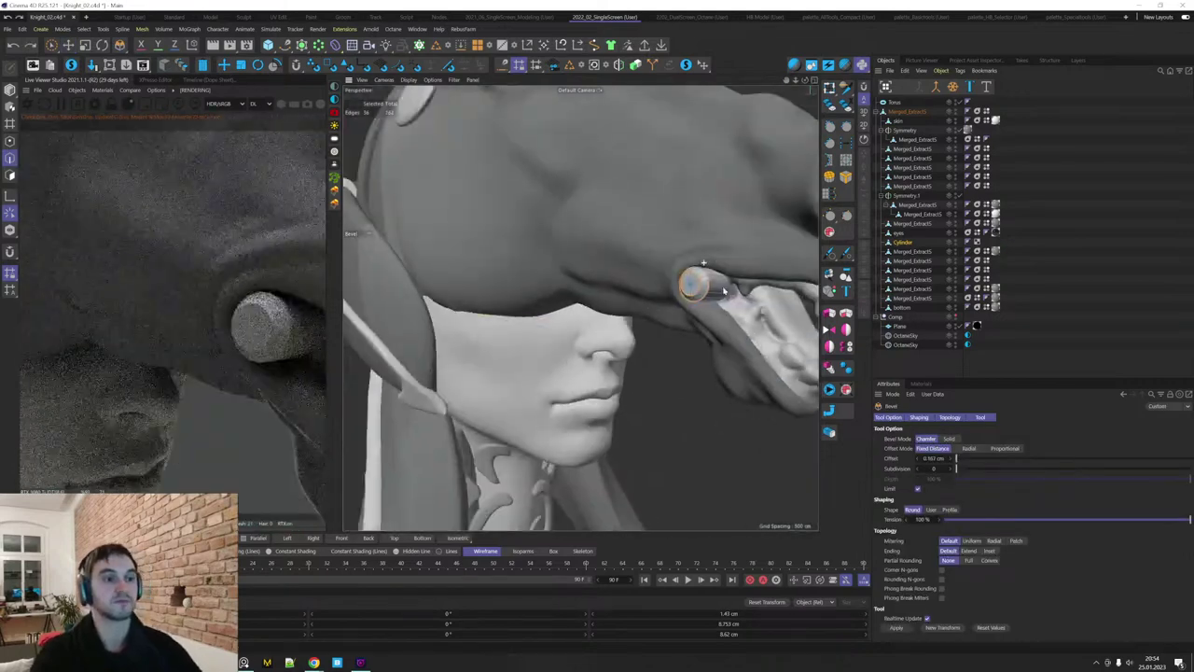
alt+drag(714, 270, 621, 371)
key(m)
key(f)
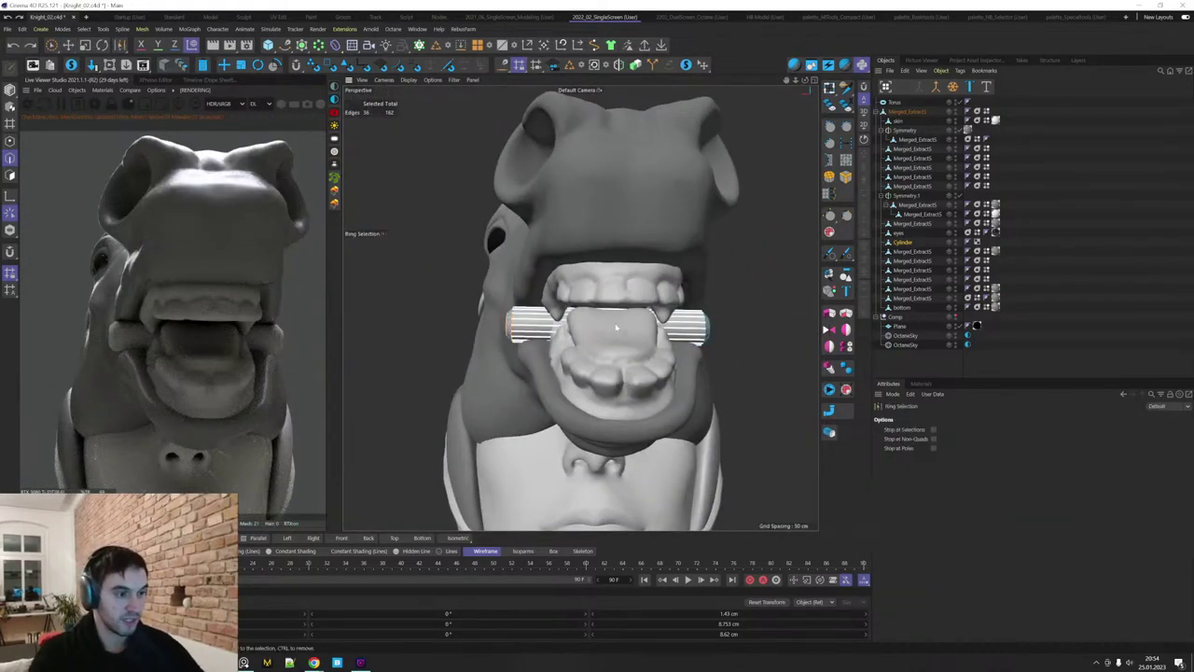
key(Return)
key(u)
key(l)
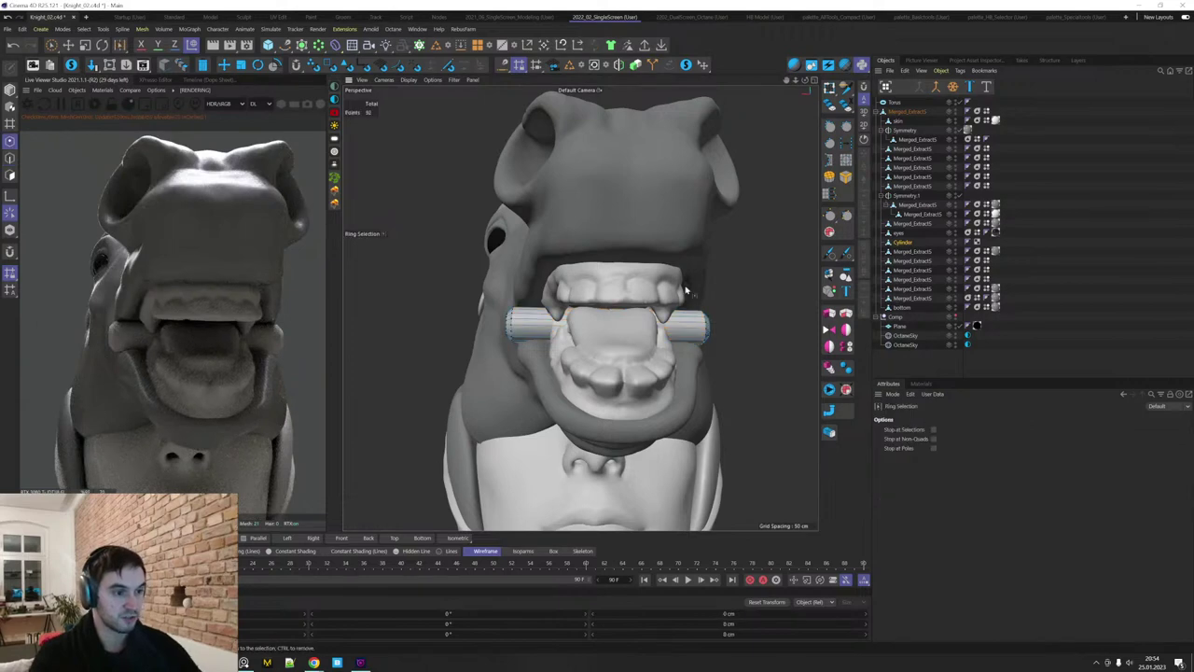
key(0)
drag(667, 248, 780, 493)
key(Delete)
key(Return)
key(e)
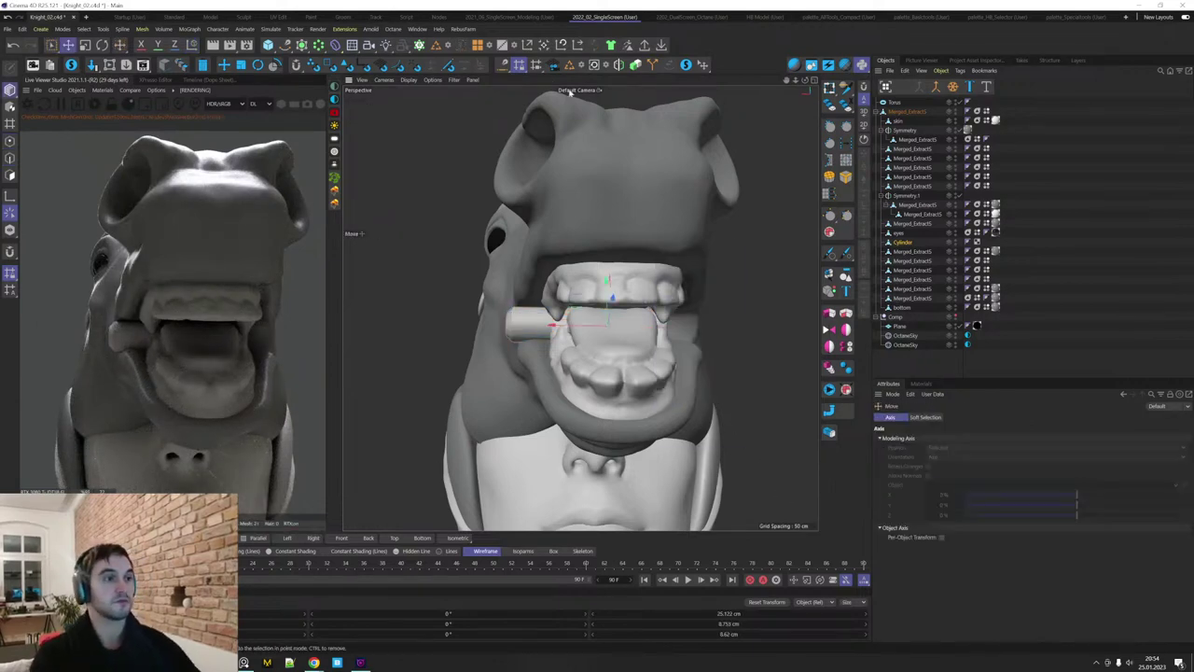
Put the half cylinder under a Symmetry object to mirror it across the ZY plane.
alt+click(619, 64)
alt+drag(731, 318, 570, 363)
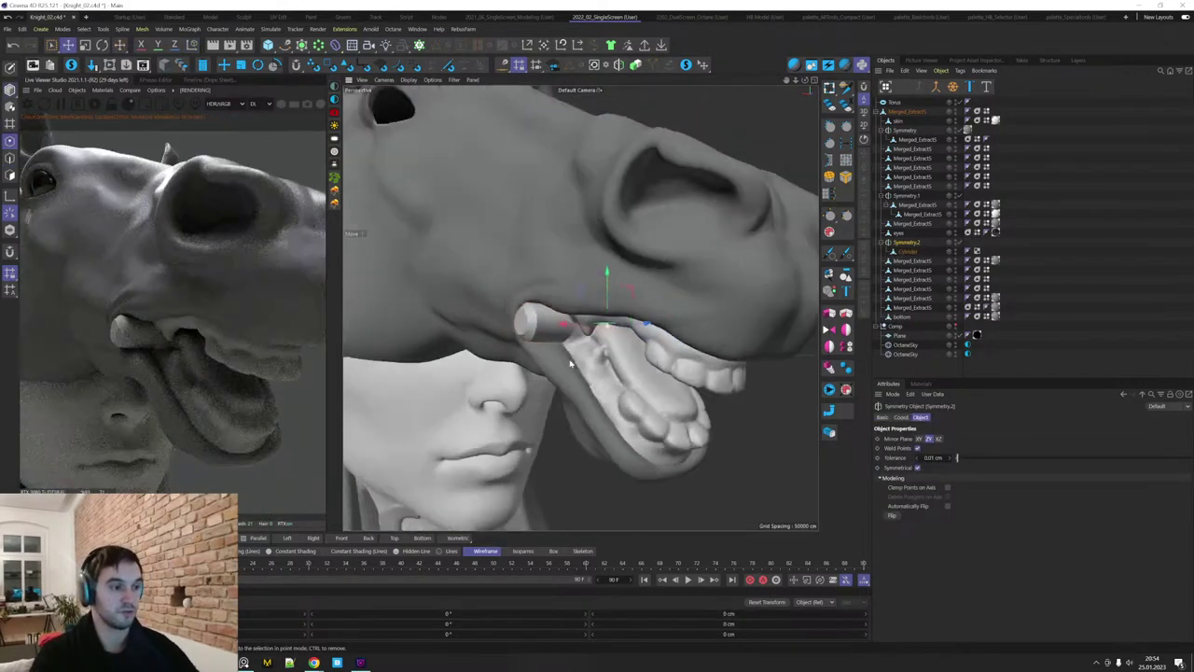
alt+right_drag(544, 336, 599, 321)
Bevel both edge loops bordering the cylinder's end chamfer with a 0.2 cm offset and 2 subdivisions.
click(906, 252)
key(Return)
alt+right_drag(481, 334, 514, 322)
key(e)
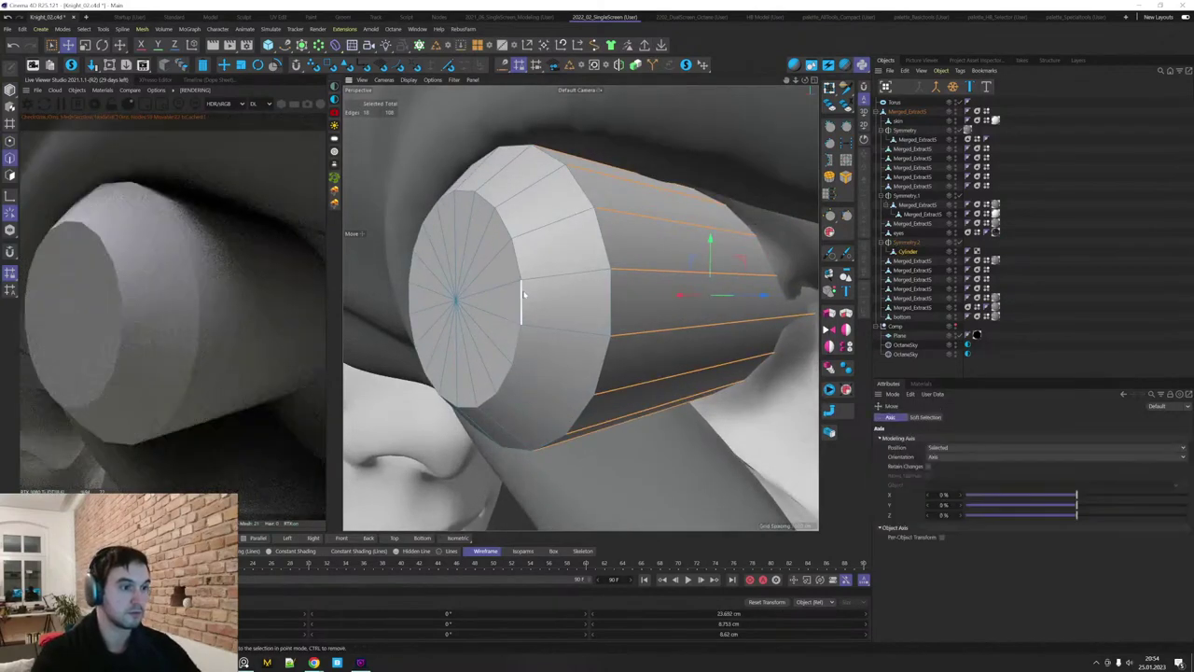
double_click(523, 291)
shift+double_click(613, 295)
key(m)
key(s)
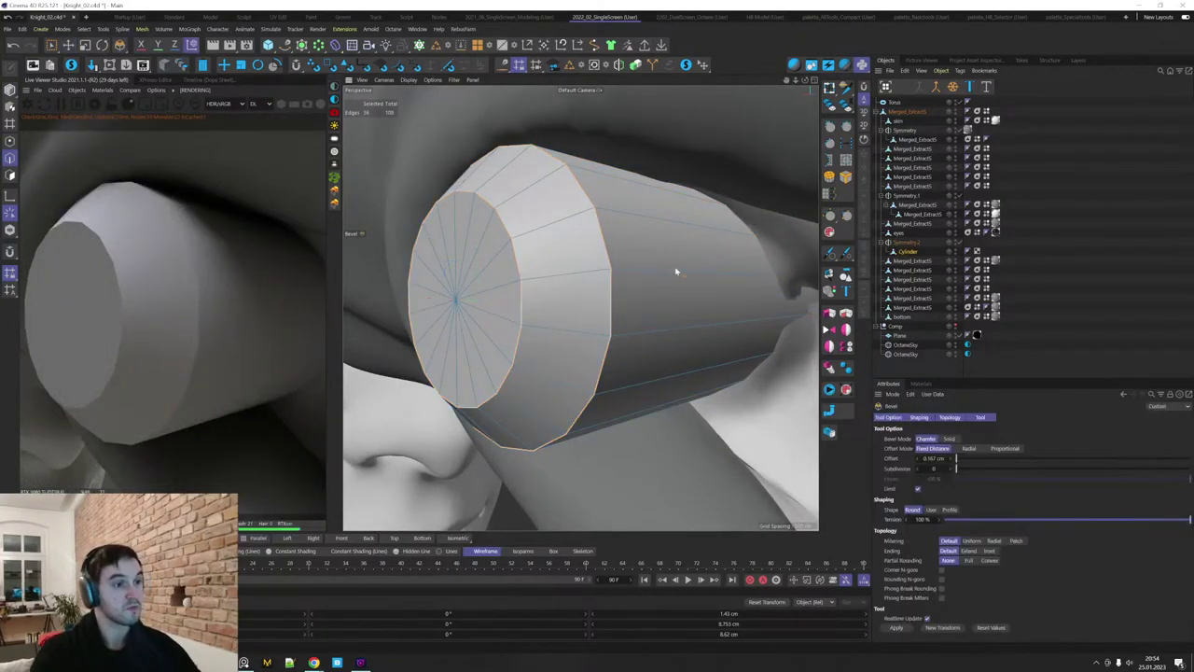
drag(677, 269, 683, 271)
mouse_move(958, 469)
mouse_down()
mouse_move(978, 472)
mouse_move(973, 453)
mouse_up()
click(932, 458)
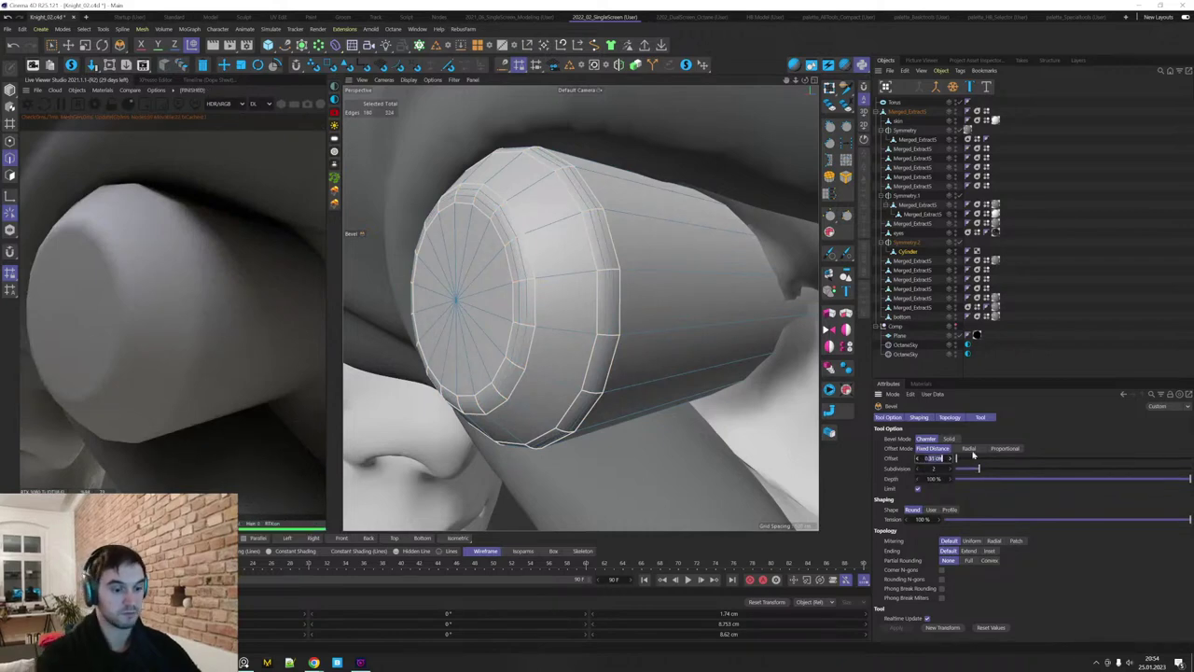
text(2)
key(Return)
alt+right_drag(643, 298, 770, 350)
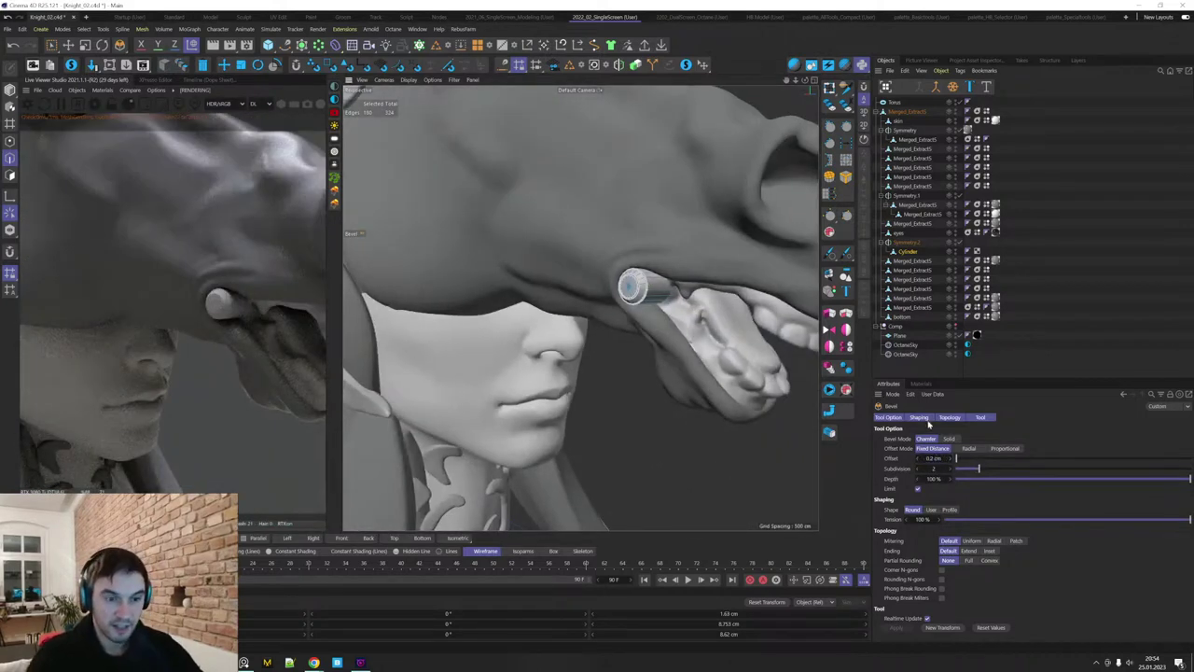
Create an Octane metallic material and assign it to the mouth bar's Symmetry object.
click(921, 384)
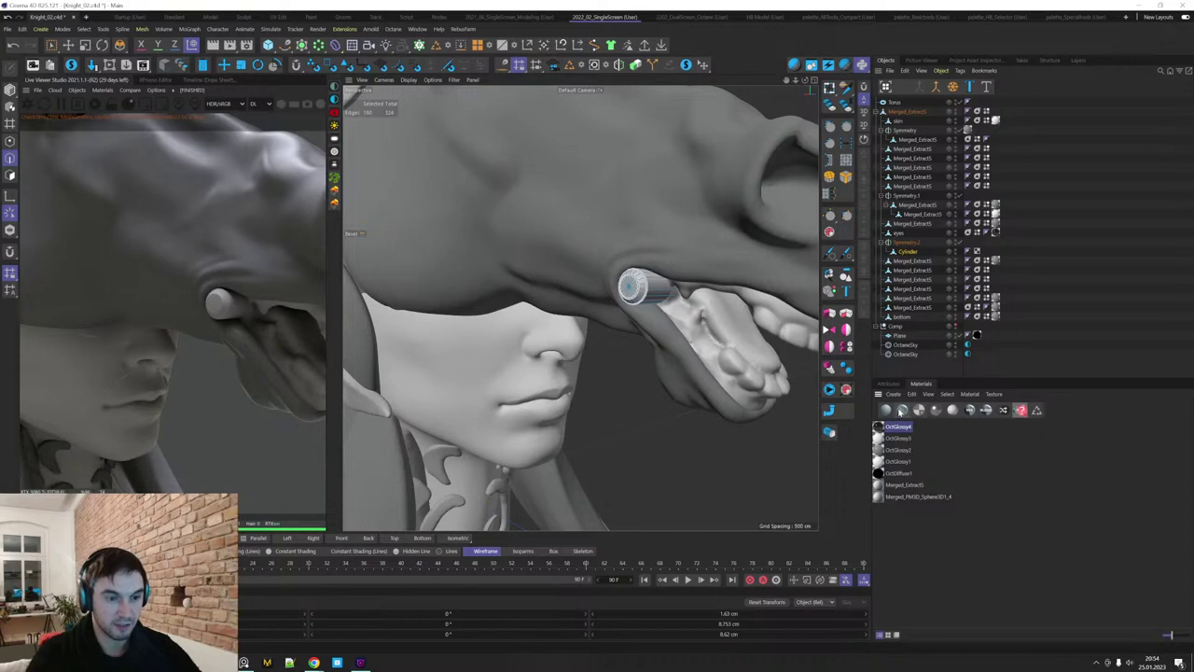
click(935, 412)
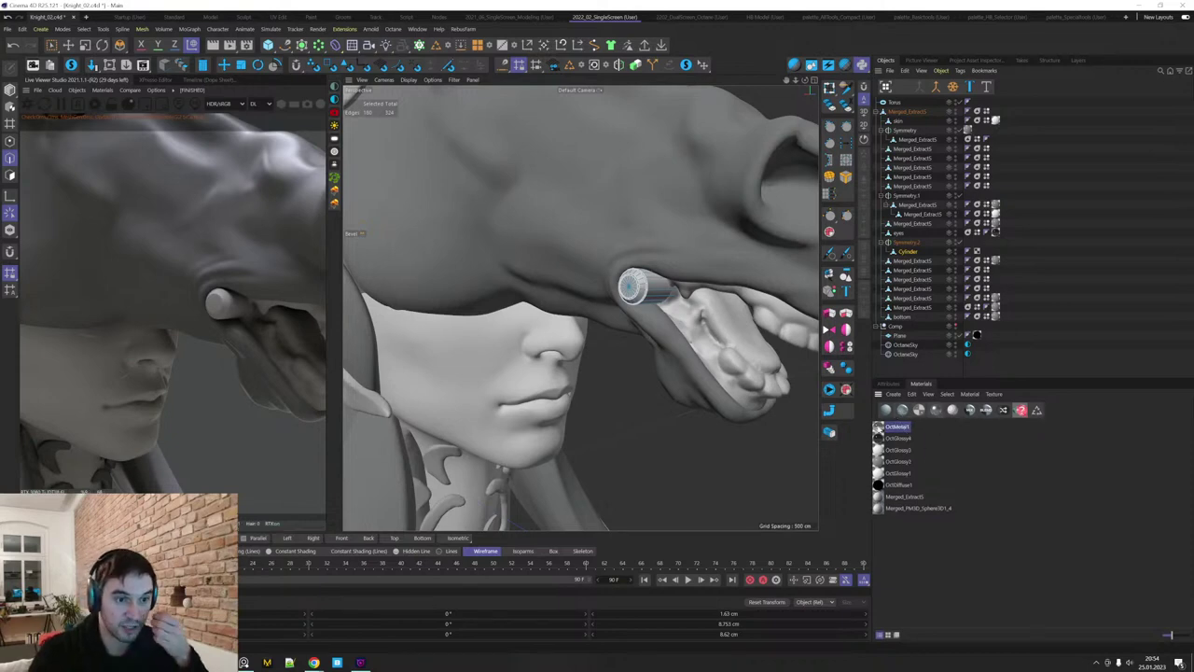
drag(879, 427, 911, 243)
Set the Roughness float of the mouth bar's metallic material to about 0.13.
double_click(878, 427)
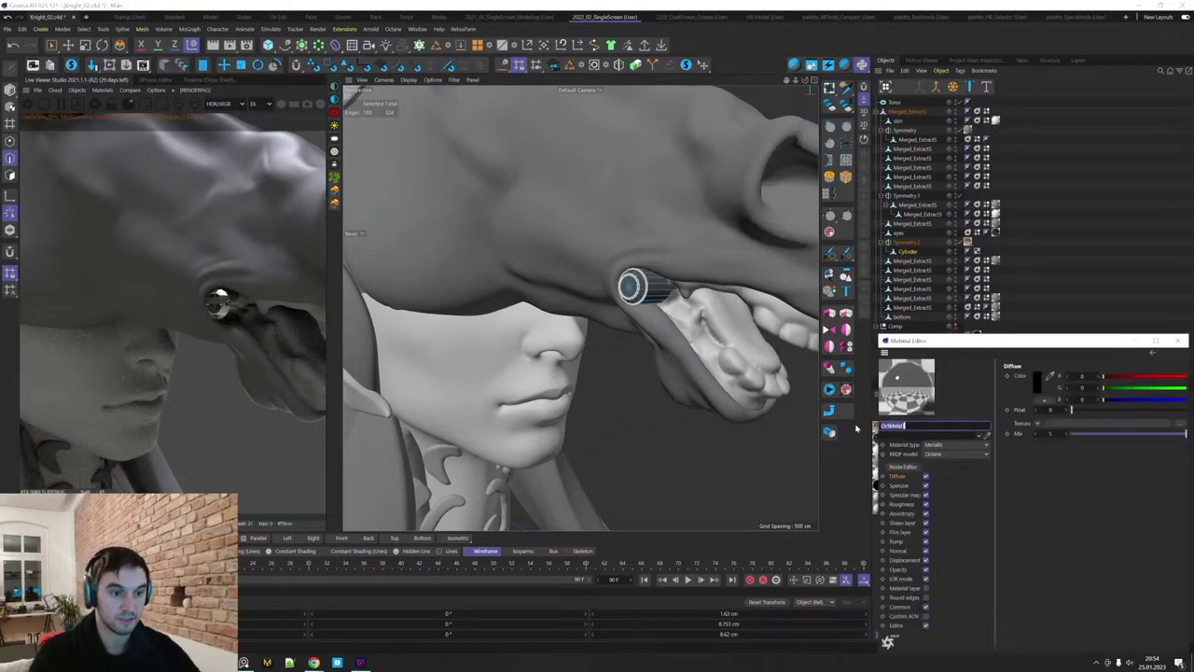
drag(946, 340, 771, 203)
click(730, 365)
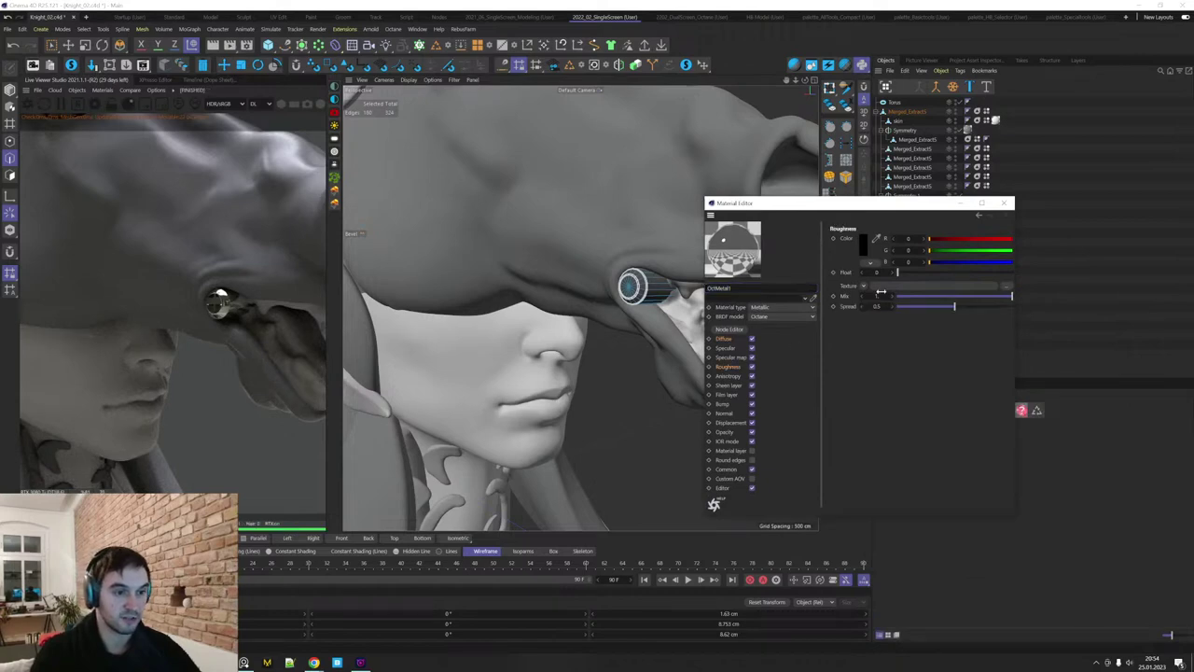
drag(897, 273, 913, 272)
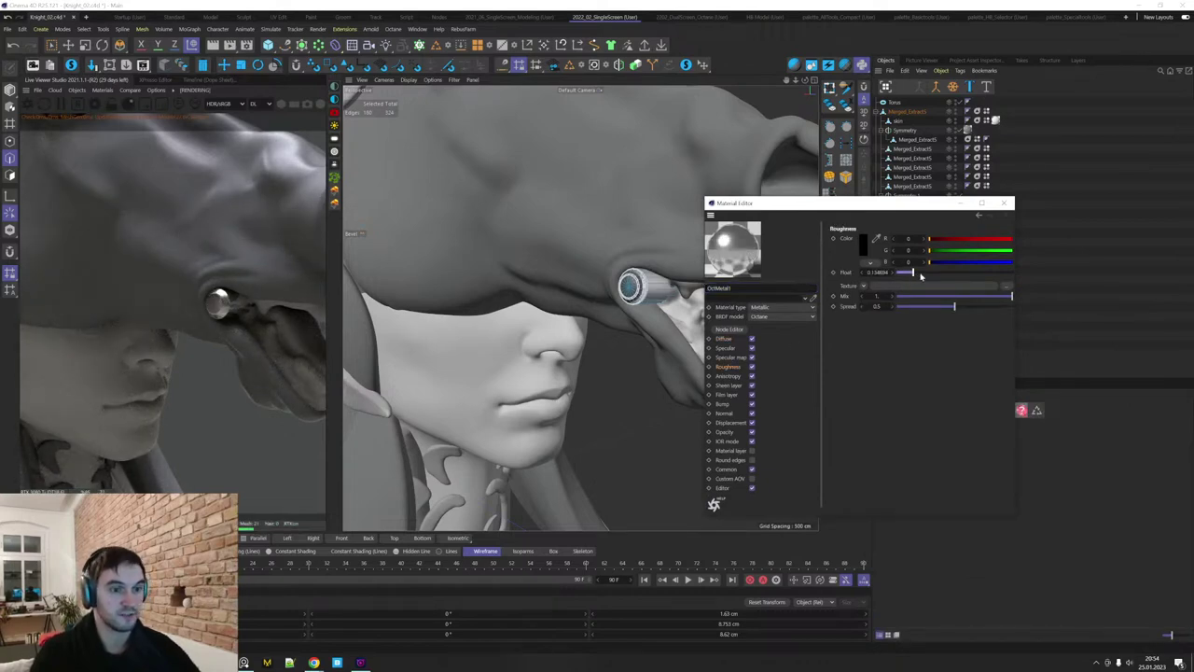
click(1004, 202)
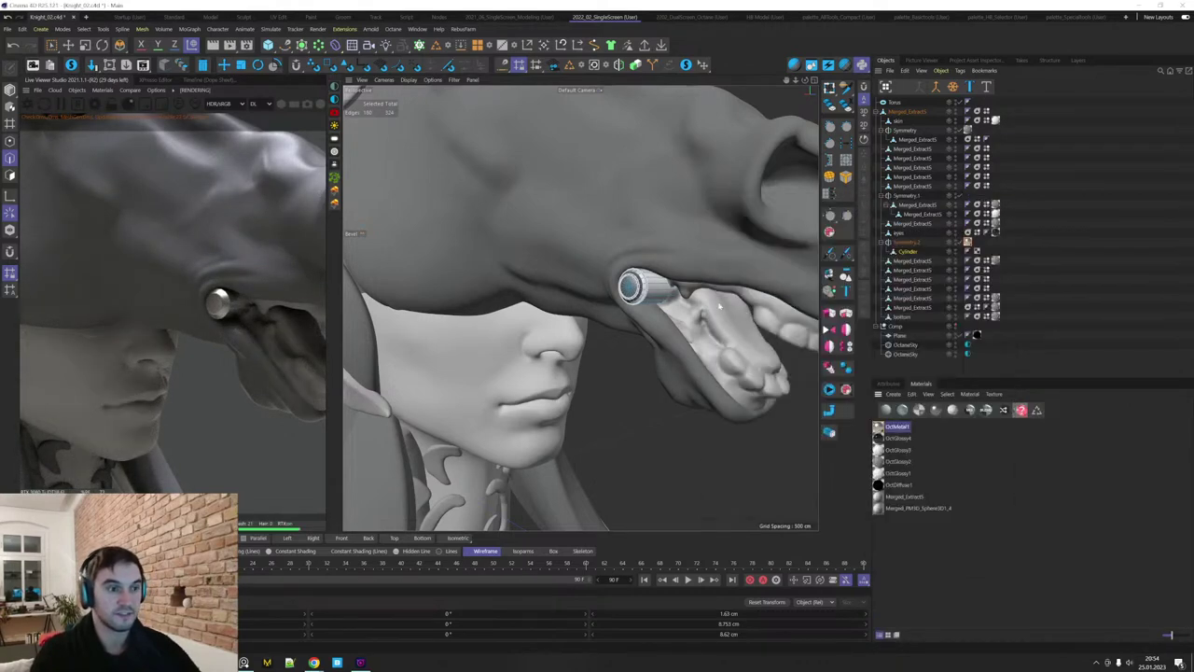
scroll(714, 326, down, 8)
alt+drag(706, 344, 669, 392)
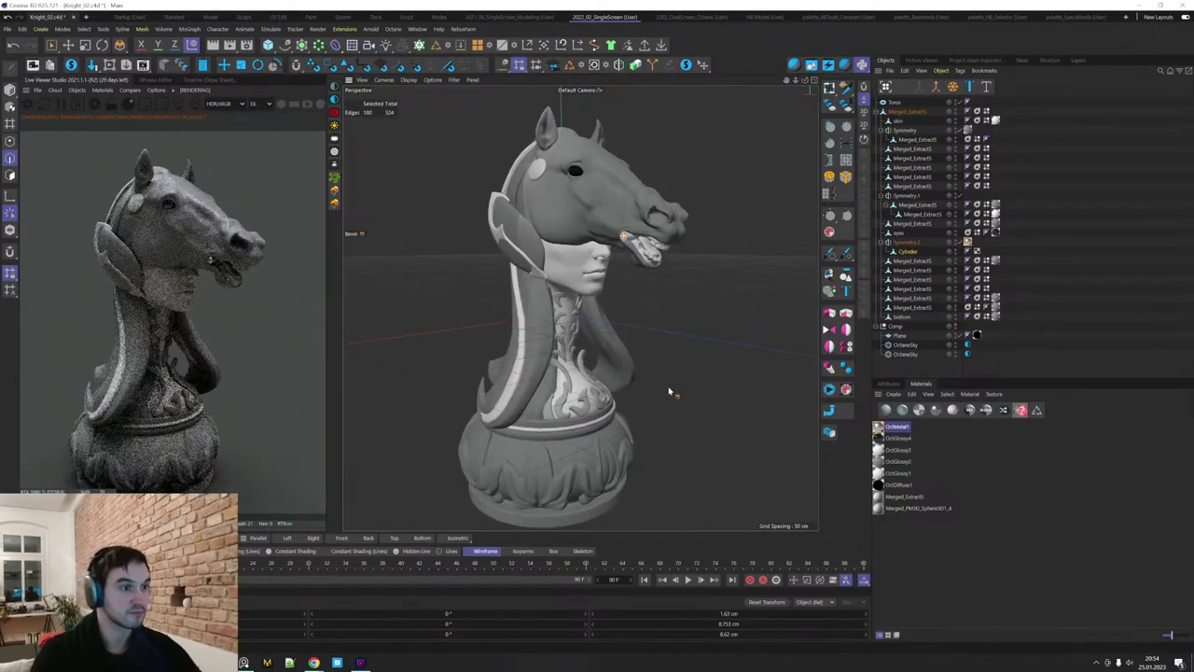
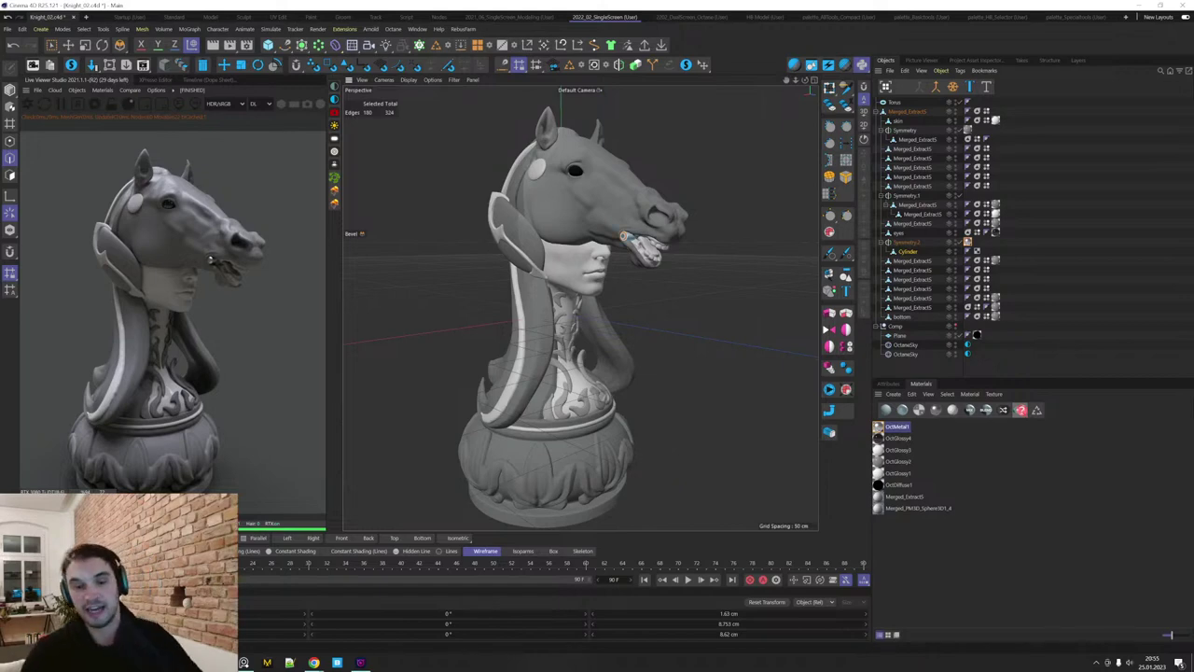
Search Windows for "sys" and open Systeminformationen to examine the computer's hardware specifications.
key(super+s)
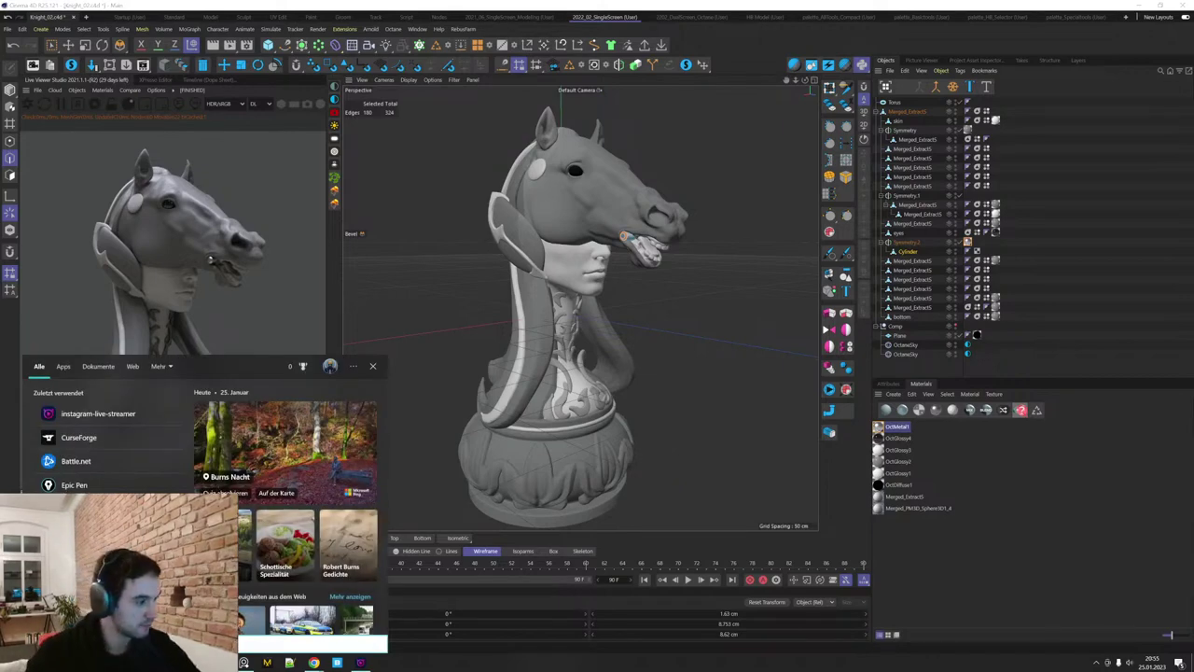
text(sys)
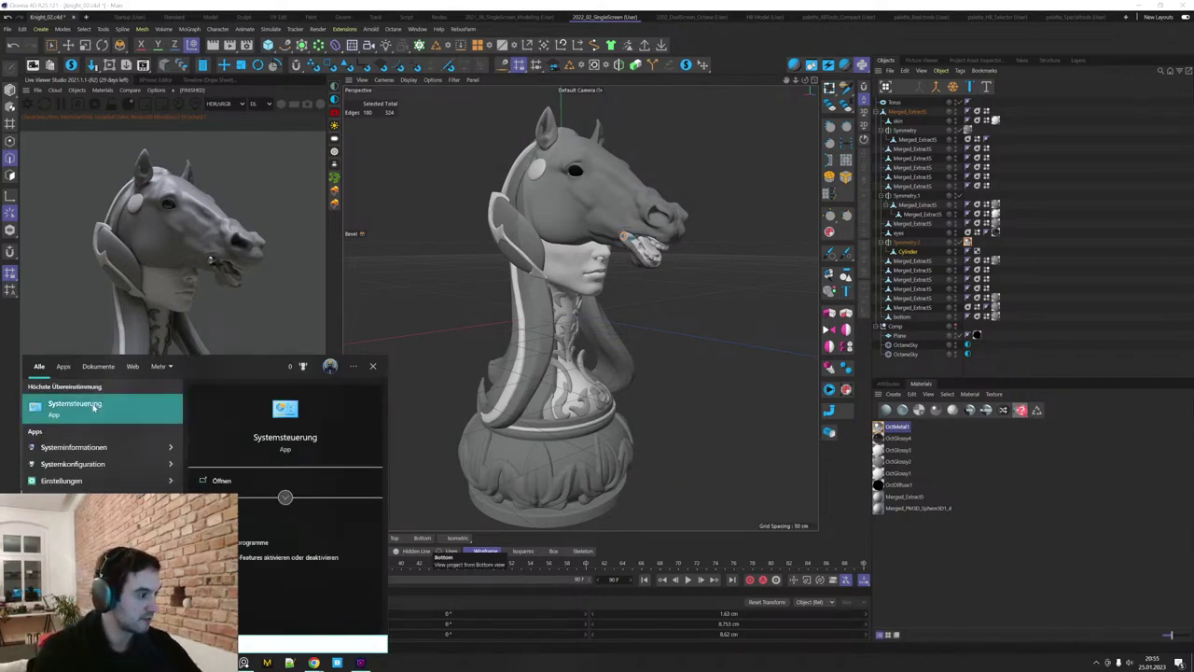
click(84, 453)
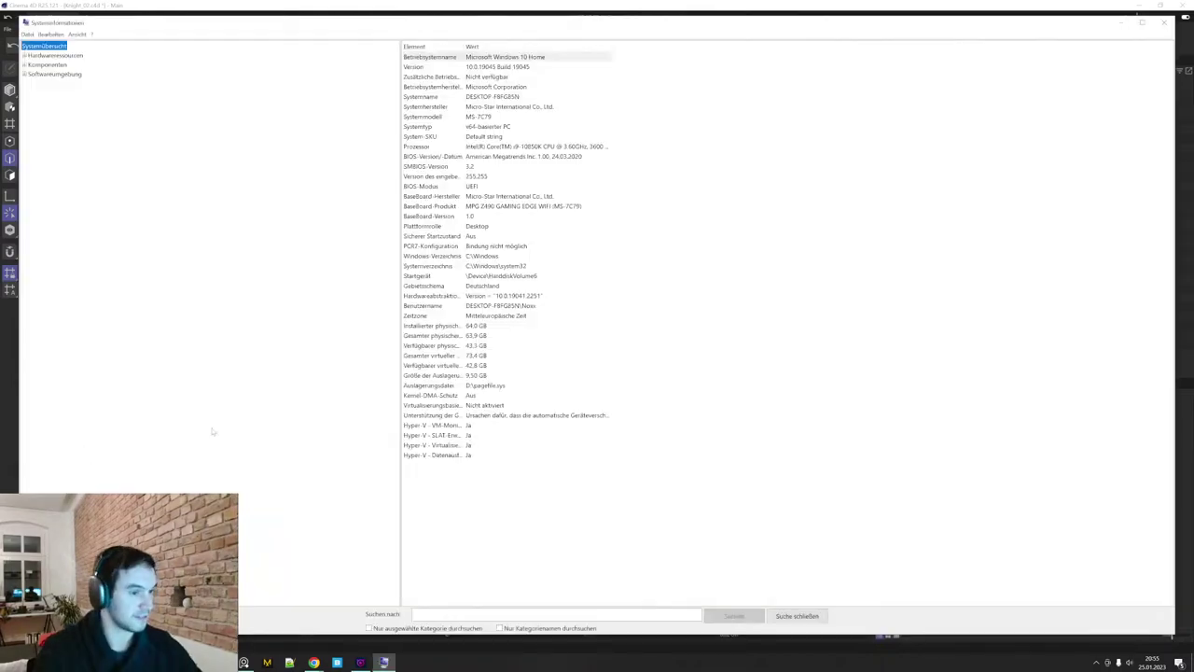
drag(484, 24, 1193, 65)
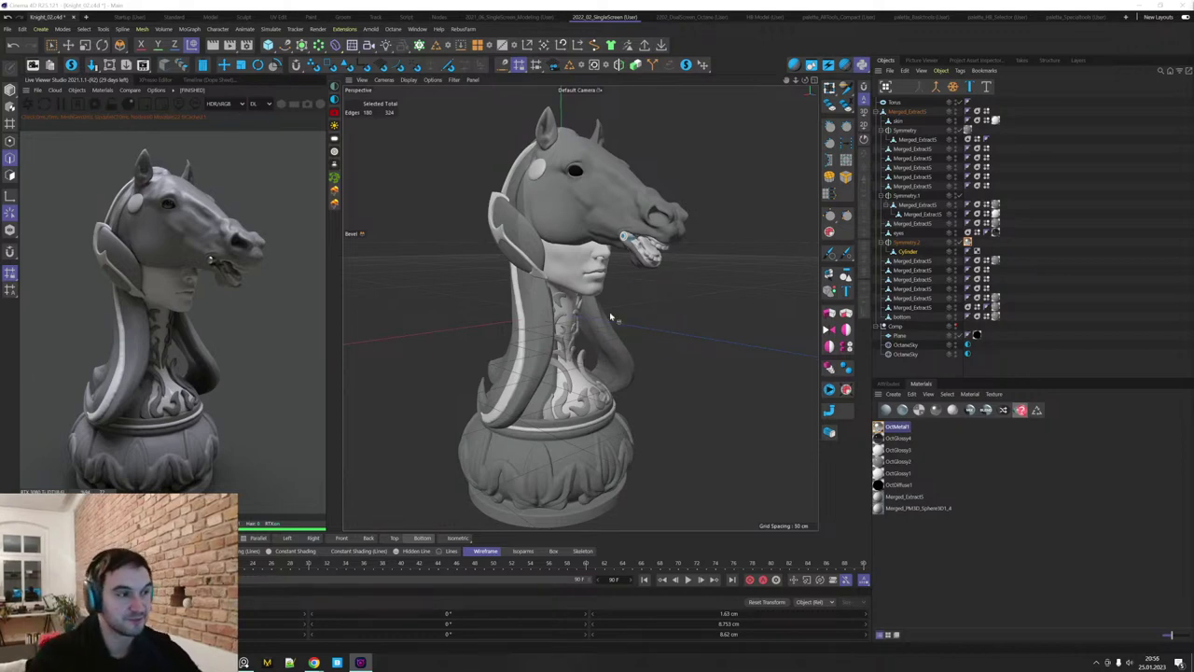
Delete the flat round discs on both sides of the horse's head.
click(552, 184)
key(ctrl+z)
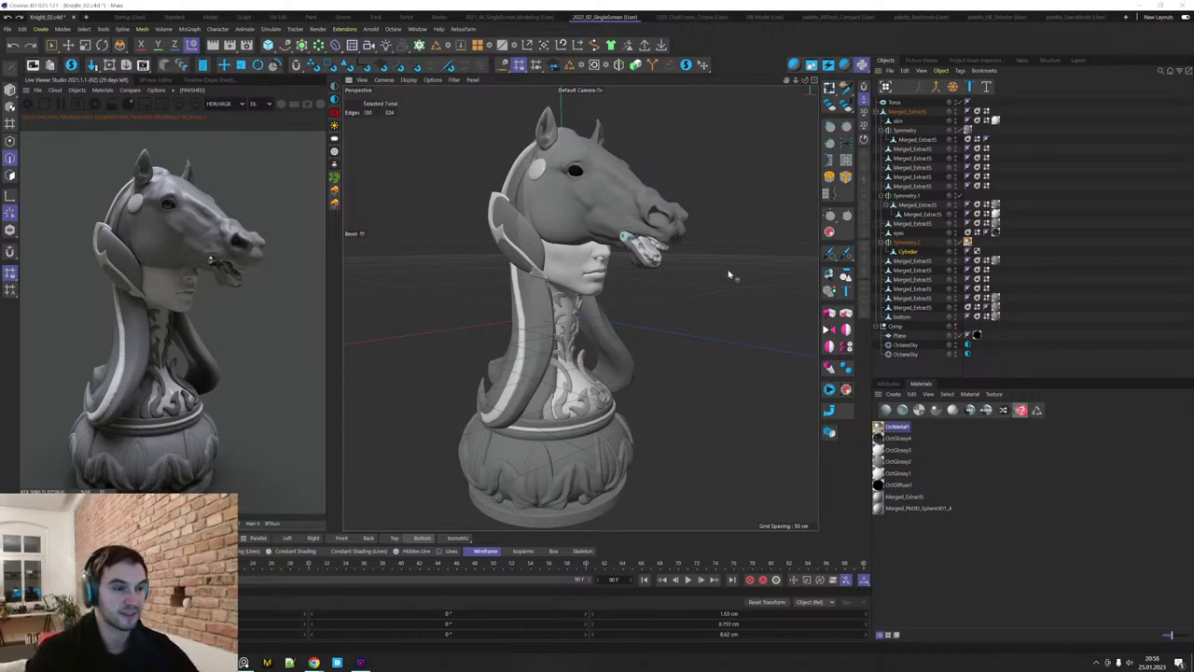
key(Return)
alt+right_drag(623, 236, 744, 246)
key(e)
alt+right_drag(680, 270, 559, 256)
click(630, 189)
alt+drag(716, 189, 620, 215)
shift+click(665, 252)
alt+drag(666, 252, 716, 255)
key(Delete)
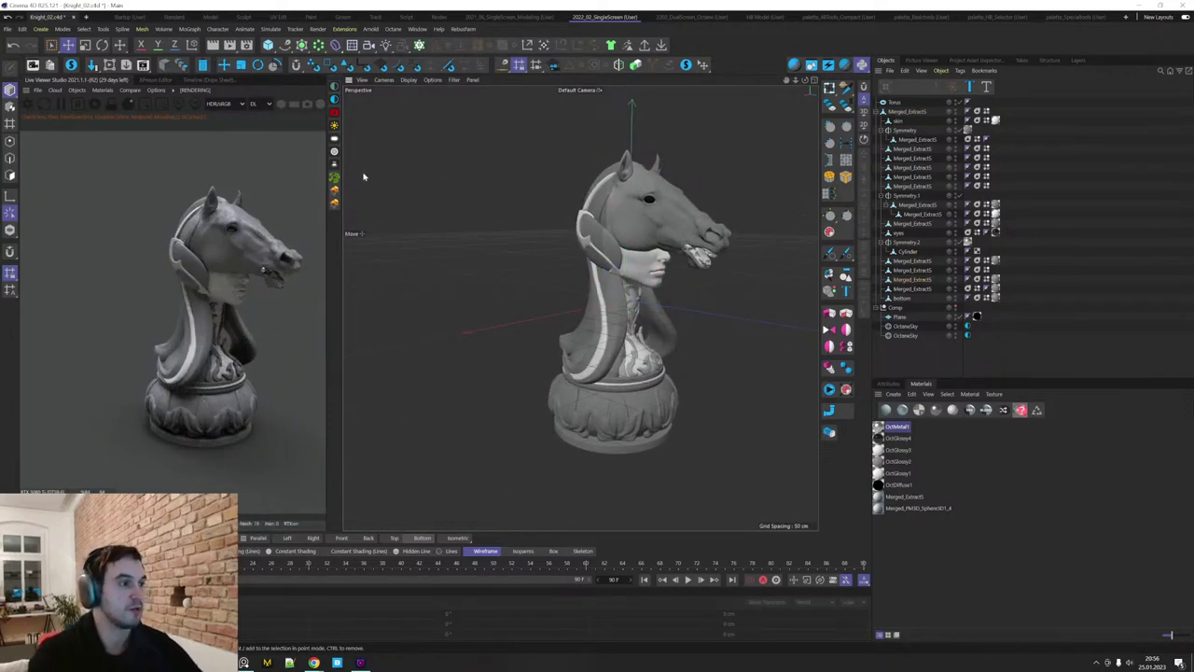
Add a Cylinder primitive and scale it down to about 31.5 cm in diameter.
click(268, 45)
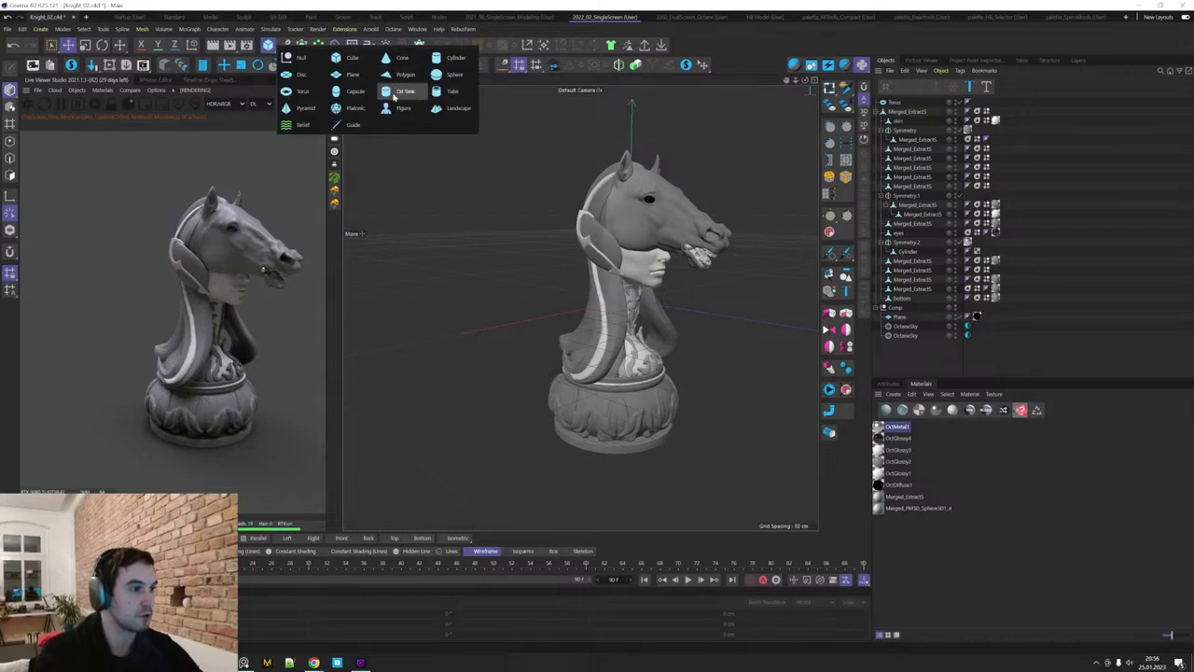
click(454, 58)
key(t)
drag(729, 296, 544, 432)
key(e)
drag(628, 285, 628, 301)
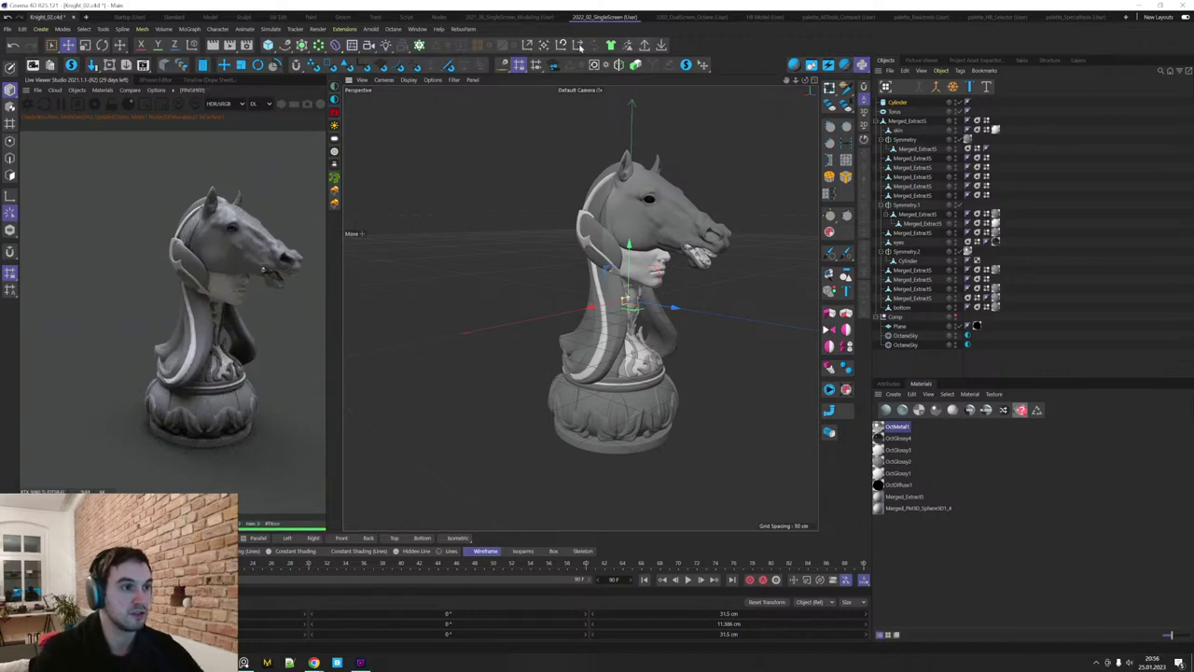
Place the cylinder on the side of the horse's head below the ear and flatten it to about 2.9 cm high.
click(702, 66)
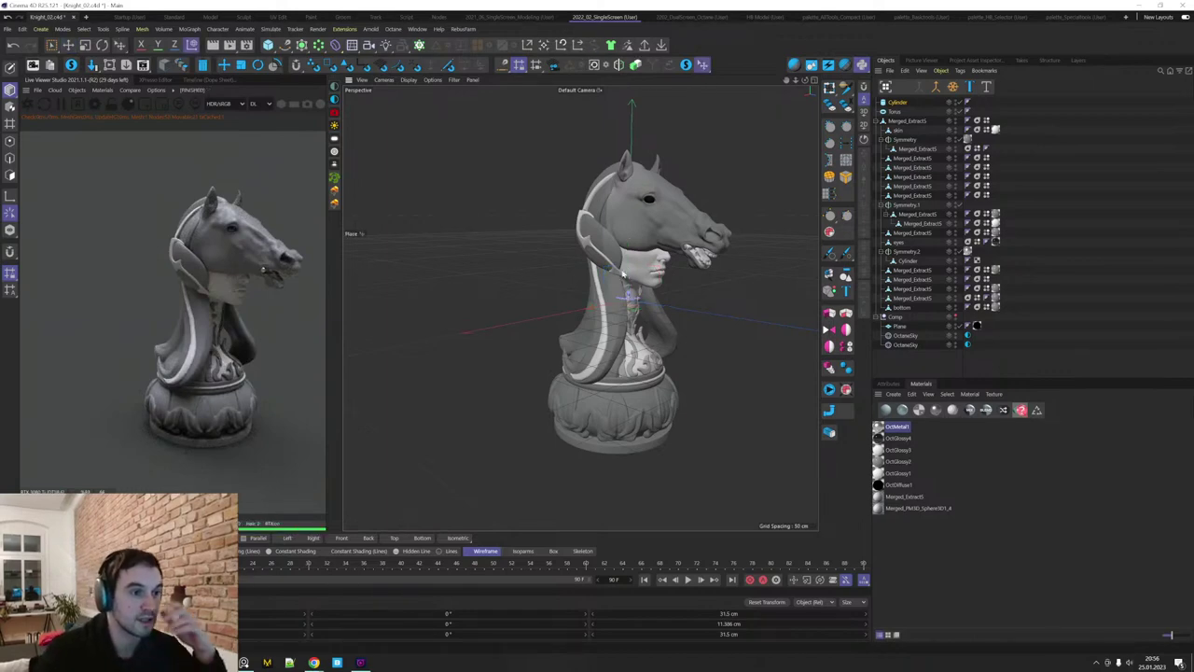
drag(627, 294, 620, 198)
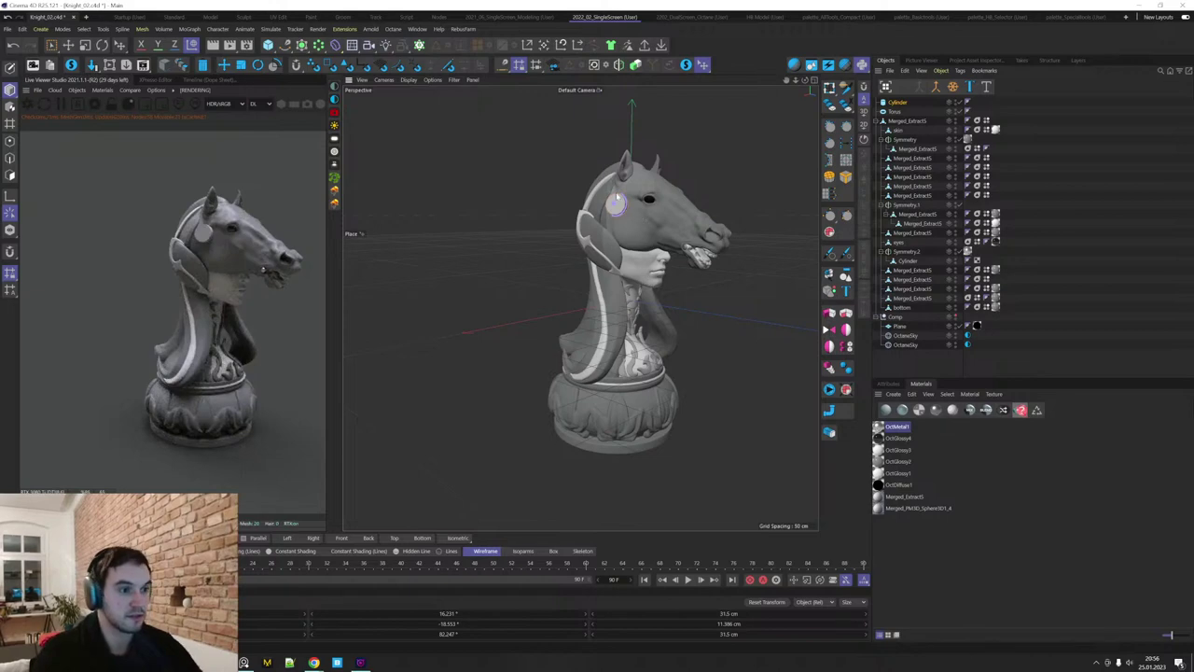
alt+right_drag(616, 197, 669, 187)
mouse_move(619, 221)
alt+mouse_down()
mouse_move(670, 218)
mouse_move(612, 209)
alt+mouse_up()
alt+drag(645, 234, 620, 213)
key(e)
scroll(623, 213, up, 4)
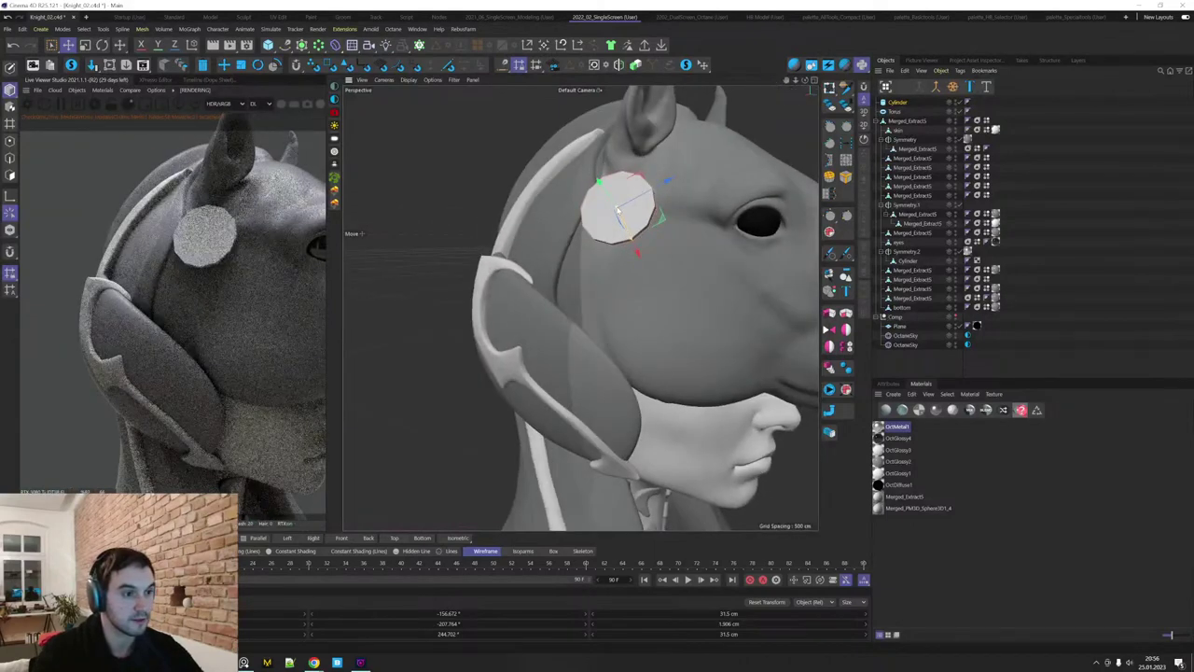
Set the cylinder's rotation segments to 32.
click(889, 383)
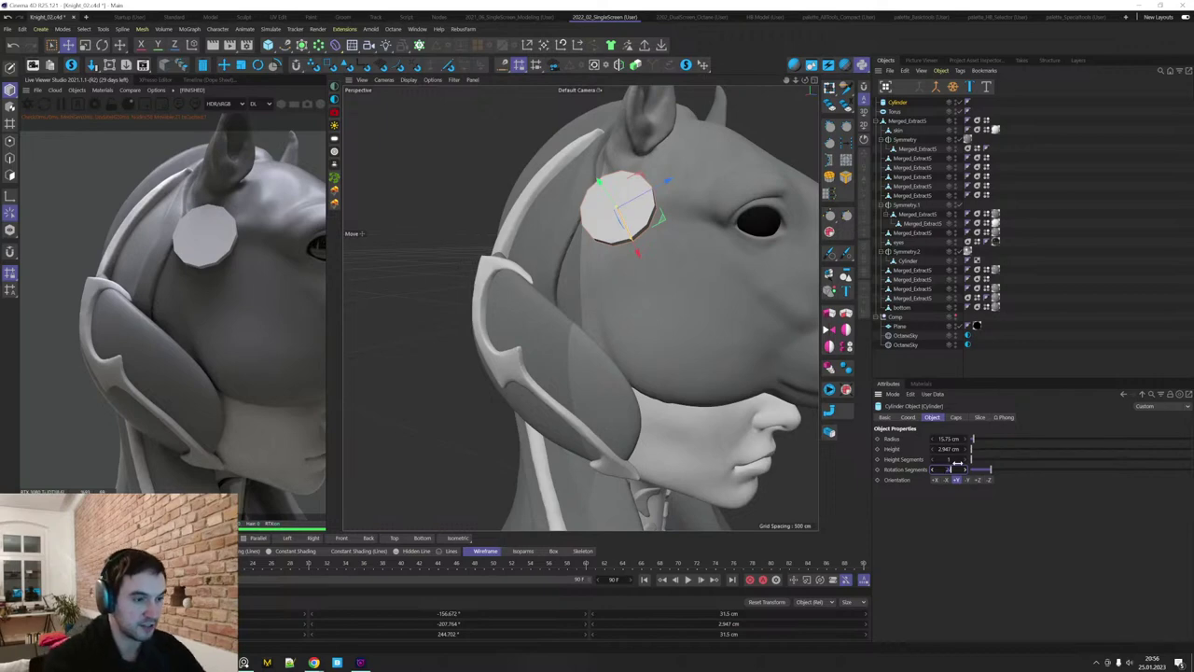
drag(957, 464, 959, 463)
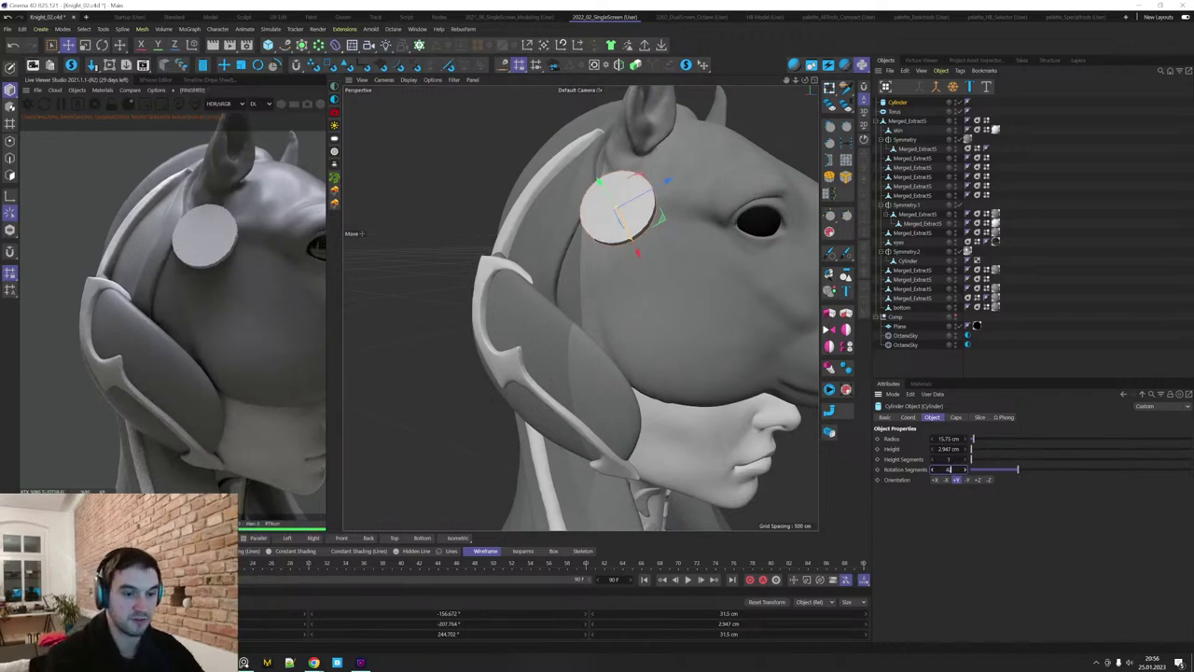
scroll(730, 366, down, 5)
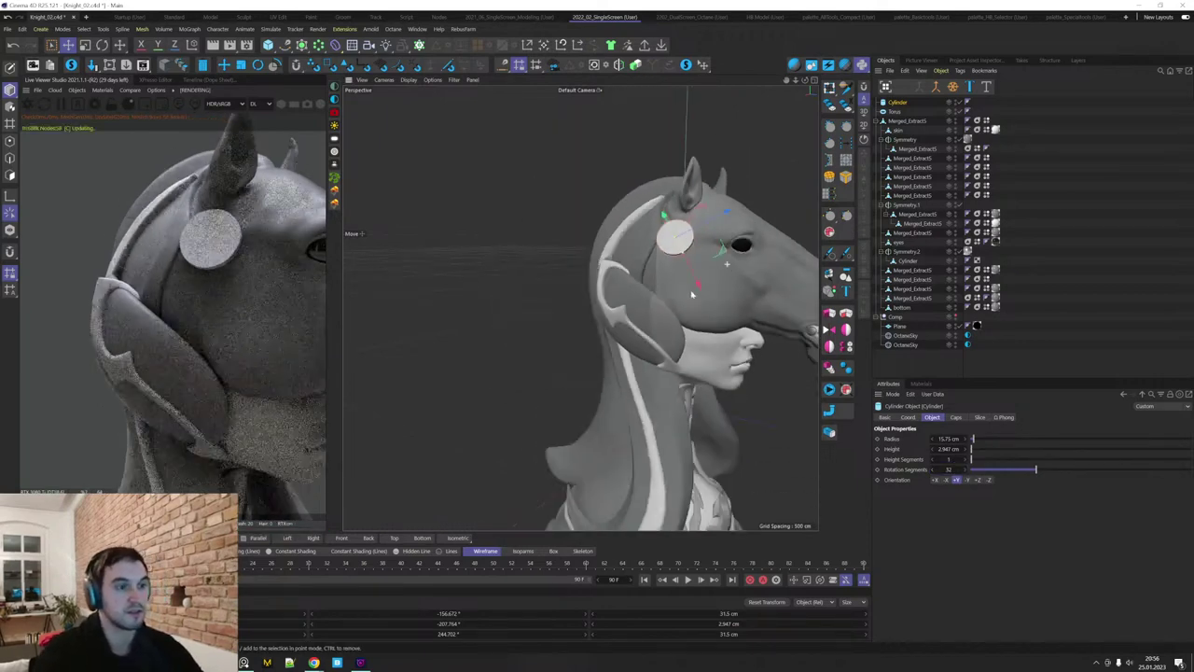
alt+drag(783, 312, 701, 293)
scroll(635, 266, up, 6)
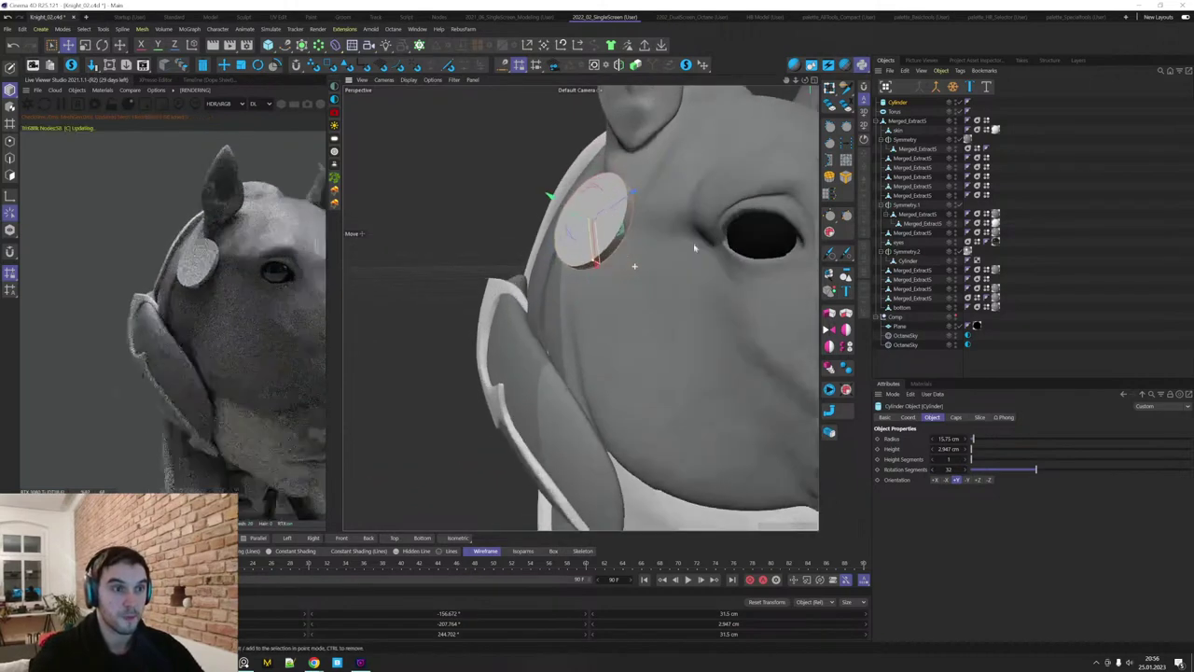
alt+drag(696, 249, 691, 230)
Make the cylinder editable and add a concentric loop cut to its outer cap.
key(Return)
mouse_move(632, 205)
alt+mouse_down()
mouse_move(644, 220)
mouse_move(626, 224)
alt+mouse_up()
key(c)
scroll(627, 222, up, 3)
key(u)
key(l)
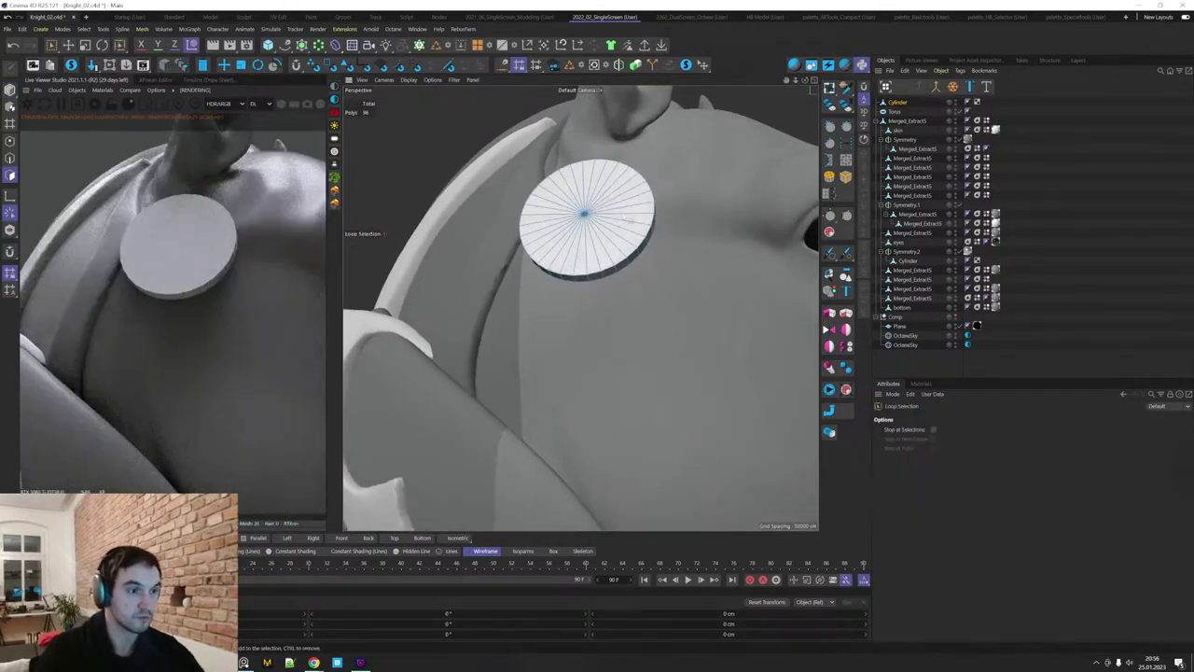
key(k)
key(l)
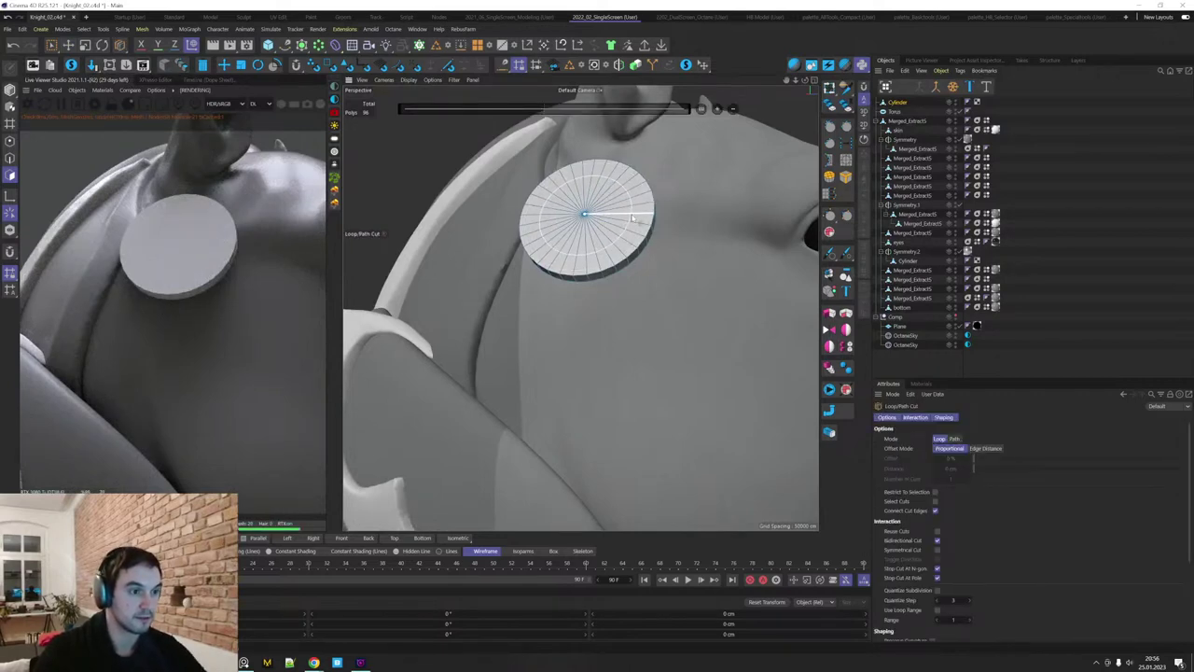
click(631, 217)
Bevel the outer polygon ring of the cap with about 1.88 cm offset and extrusion and 2 subdivisions.
key(u)
key(l)
click(645, 213)
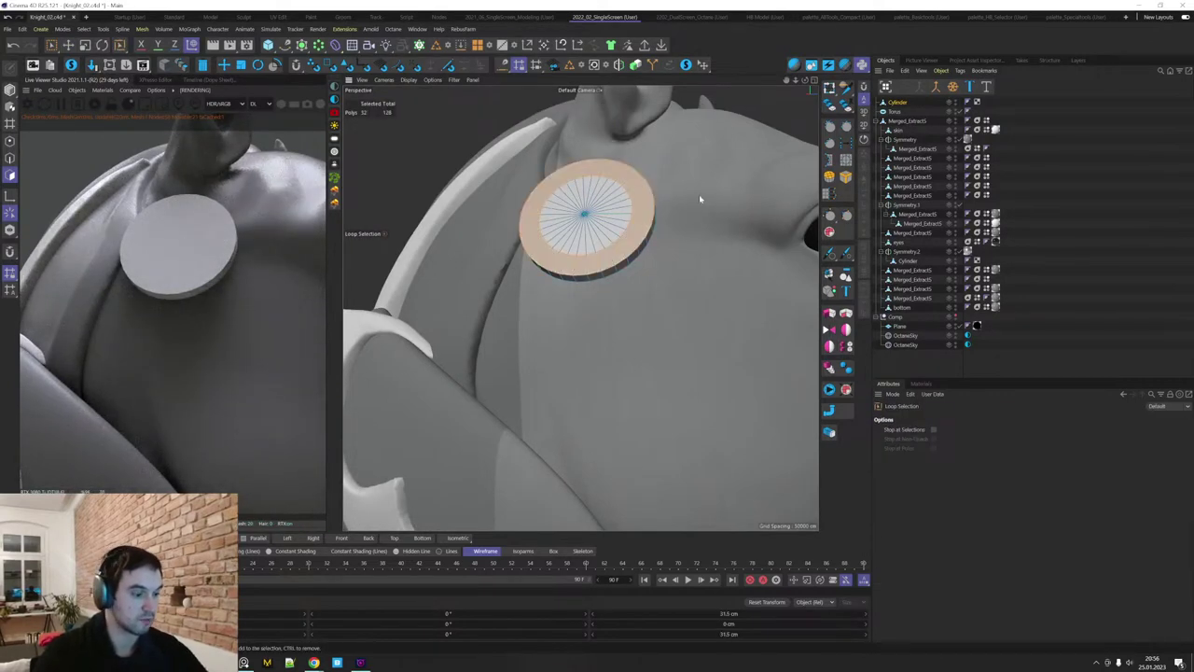
key(m)
key(s)
drag(701, 218, 795, 181)
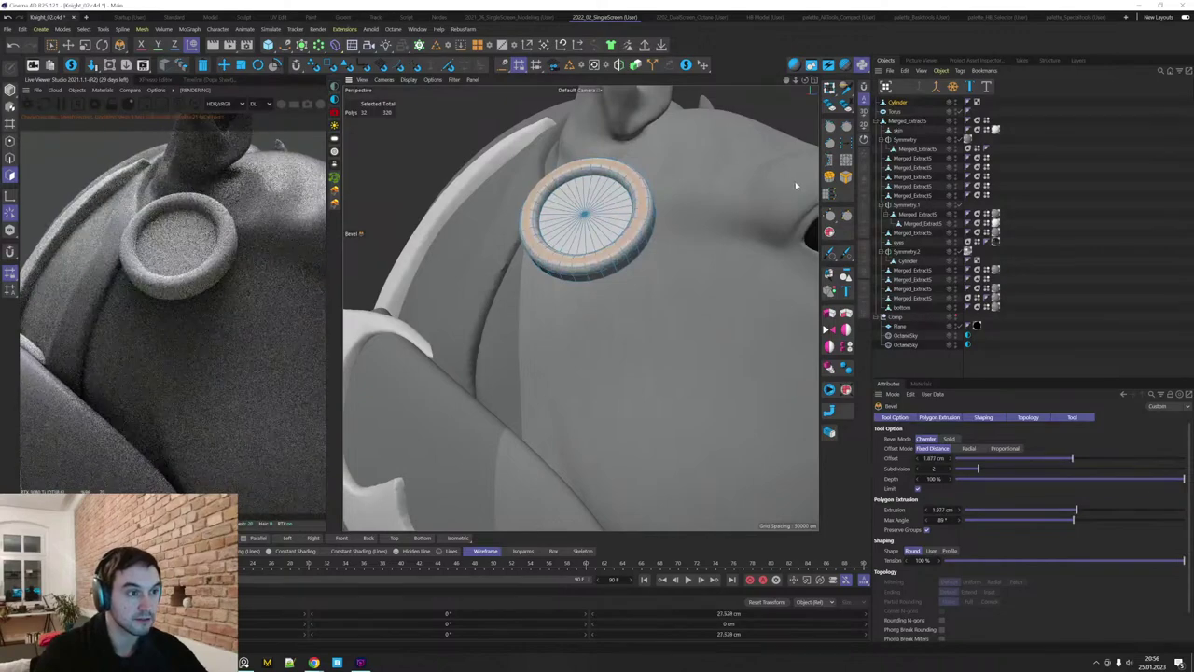
Select the polygons of the disc's back cap and move them slightly toward the front to thin the disc.
alt+drag(709, 213, 589, 240)
key(u)
key(l)
click(595, 226)
key(e)
drag(575, 174, 573, 165)
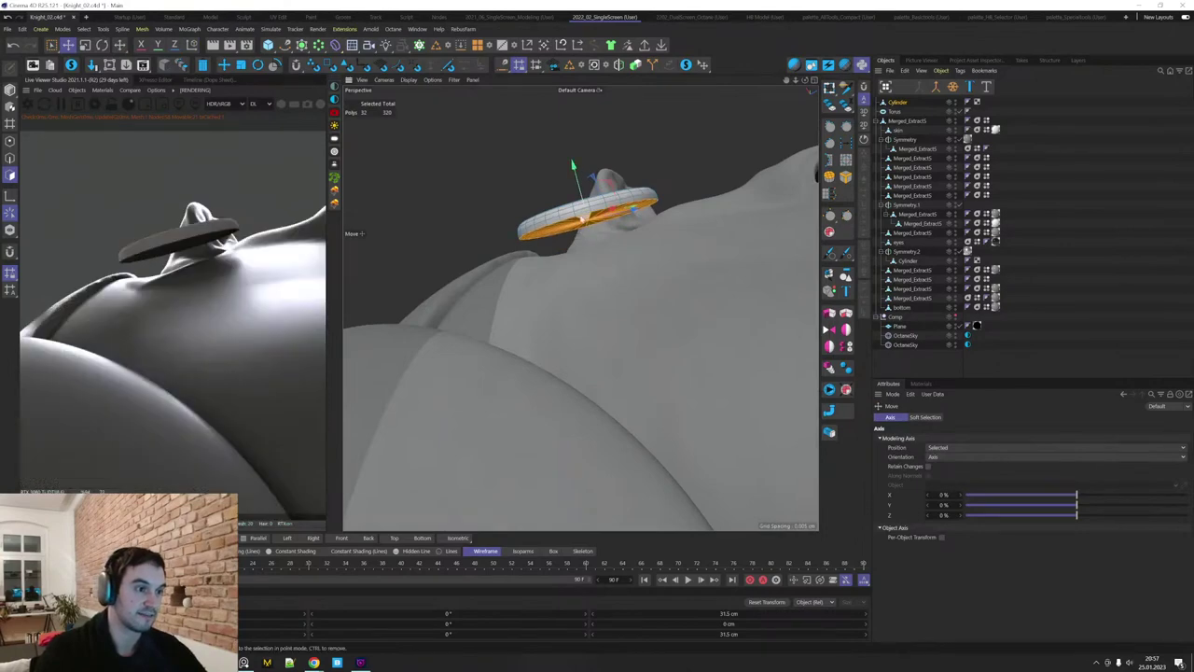
Bevel the edge loop around the disc's back rim with about 0.6 cm offset and 1 subdivision.
scroll(572, 205, up, 5)
key(Return)
double_click(599, 213)
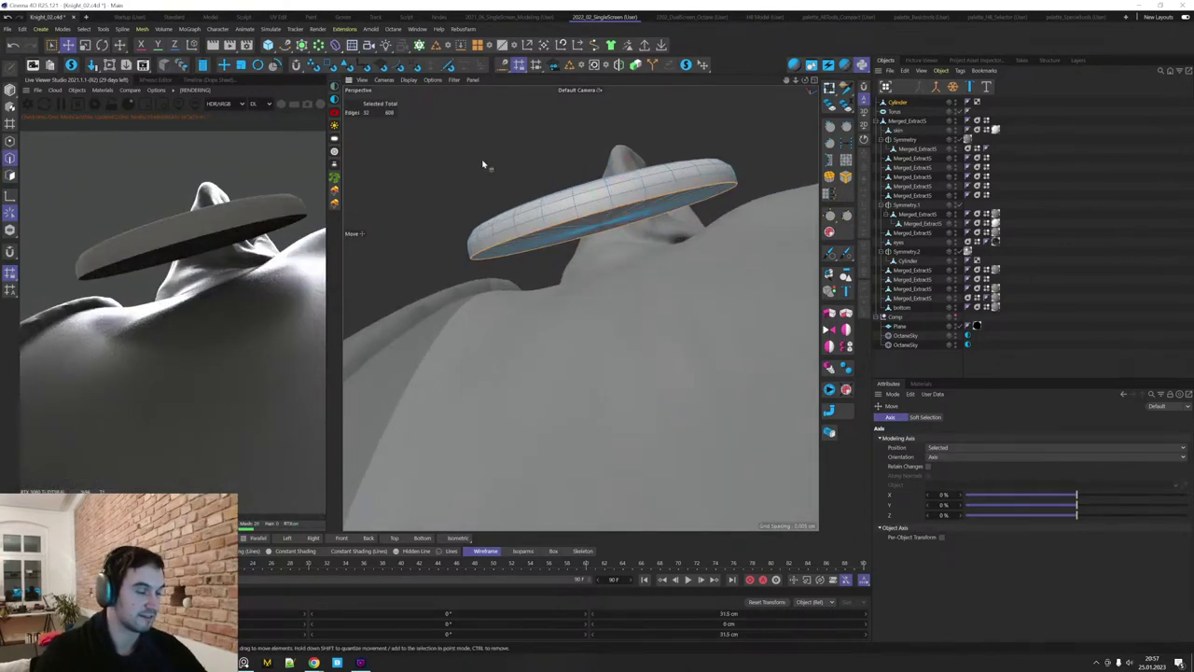
key(m)
key(s)
drag(484, 164, 515, 149)
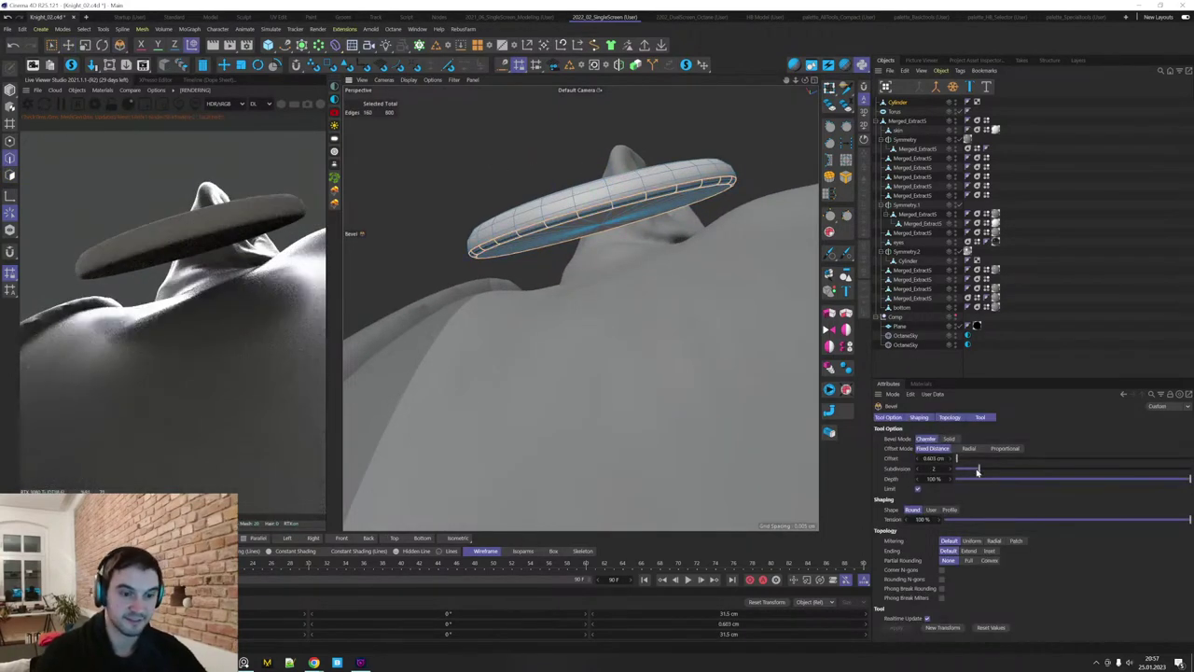
drag(977, 472, 970, 473)
alt+drag(675, 290, 698, 293)
scroll(697, 293, down, 5)
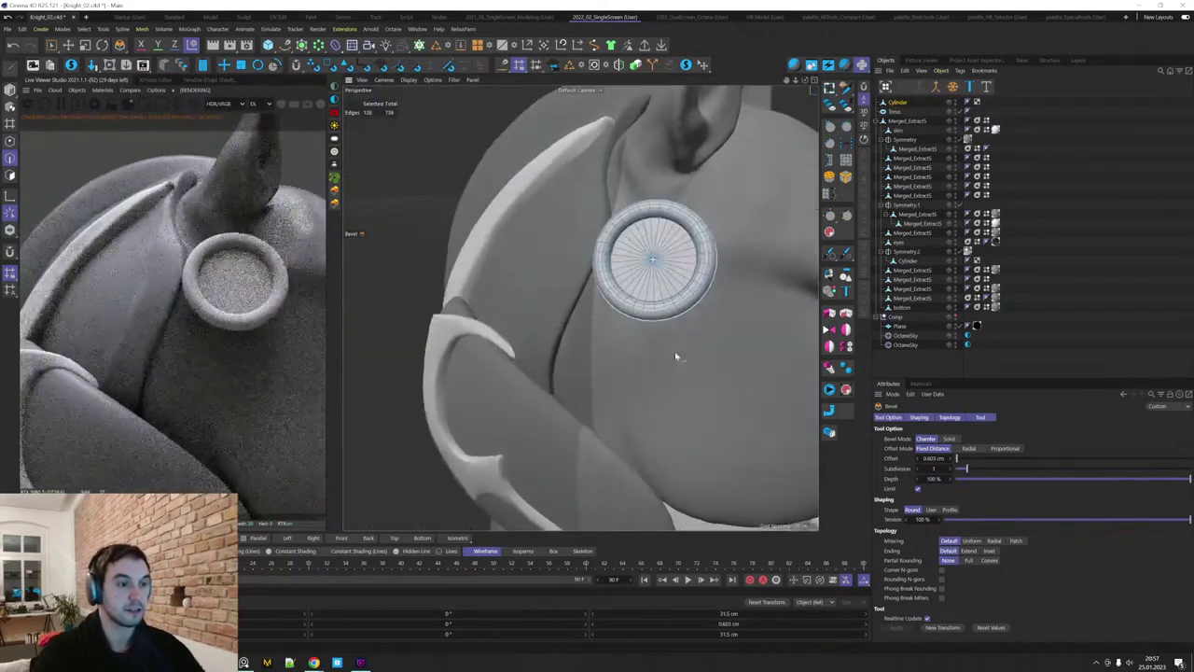
Assign the OctMetal1 material to the round disc below the ear.
alt+drag(633, 264, 593, 338)
scroll(618, 340, down, 8)
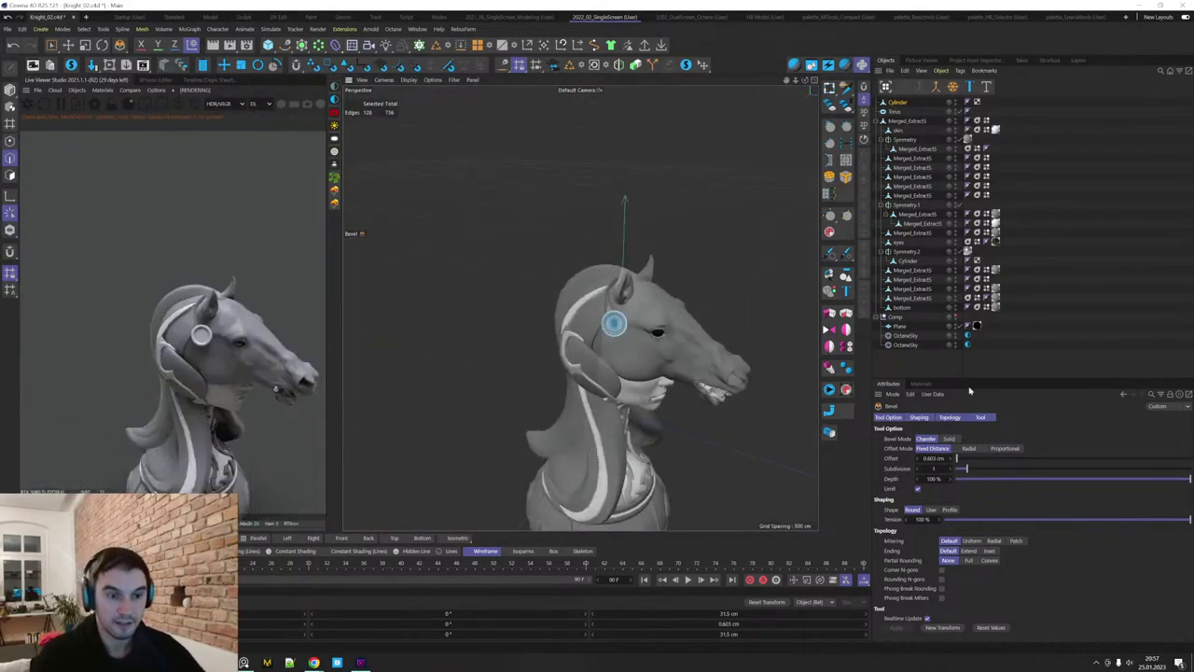
click(920, 383)
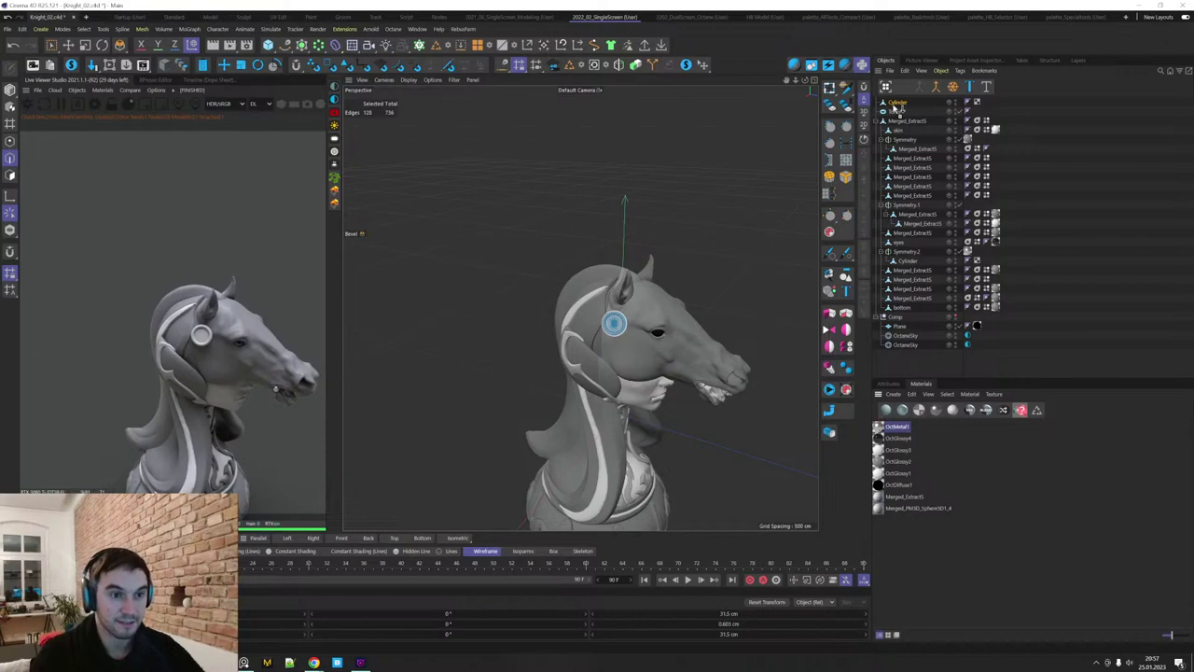
alt+drag(617, 322, 654, 293)
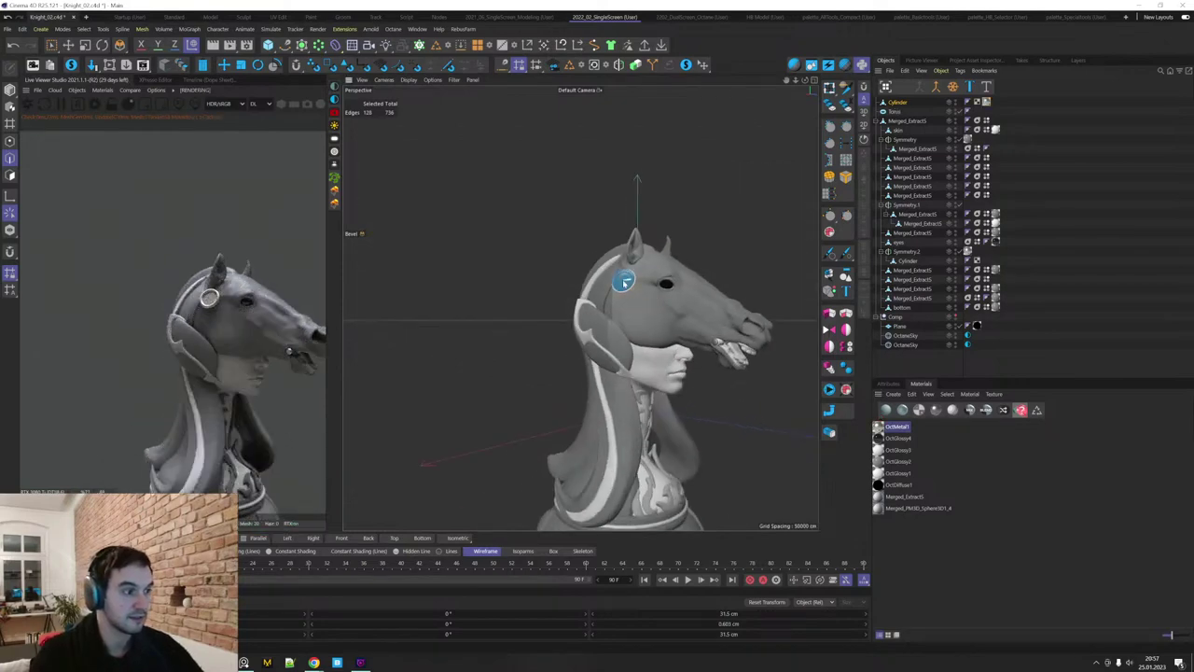
Select the ring of inner polygons on the front cap of the round disc below the ear.
alt+right_drag(622, 285, 728, 263)
key(u)
key(l)
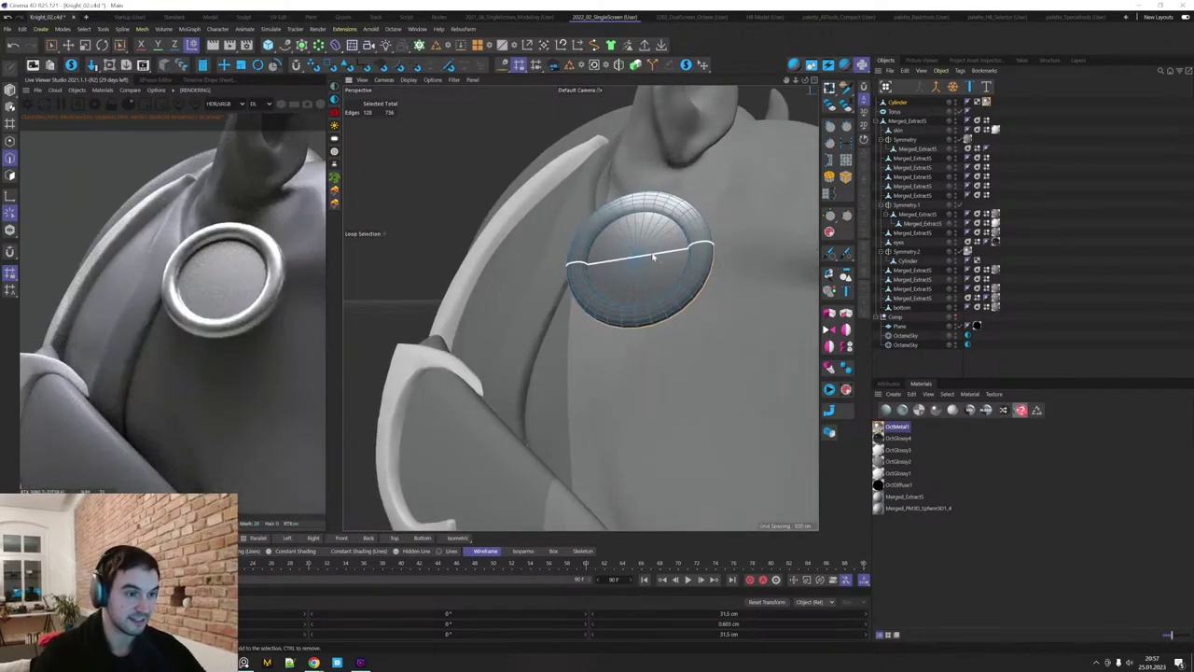
key(Return)
click(659, 266)
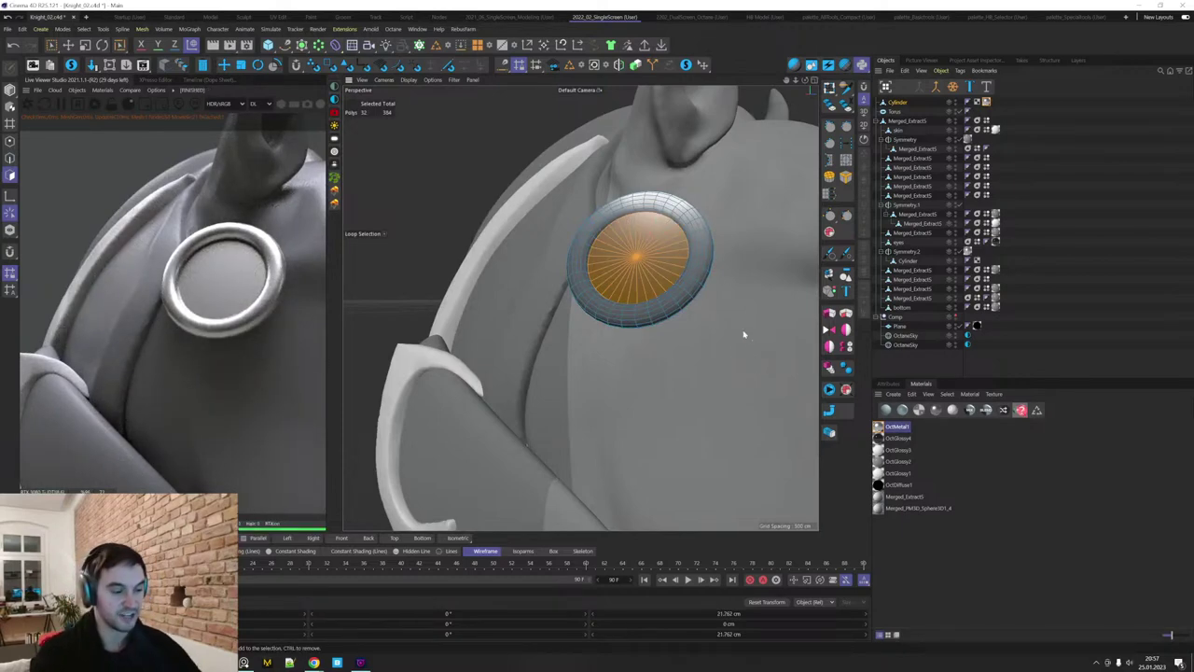
Try to inset the disc's inner cap polygons and bevel them into a raised dome.
drag(750, 206, 547, 475)
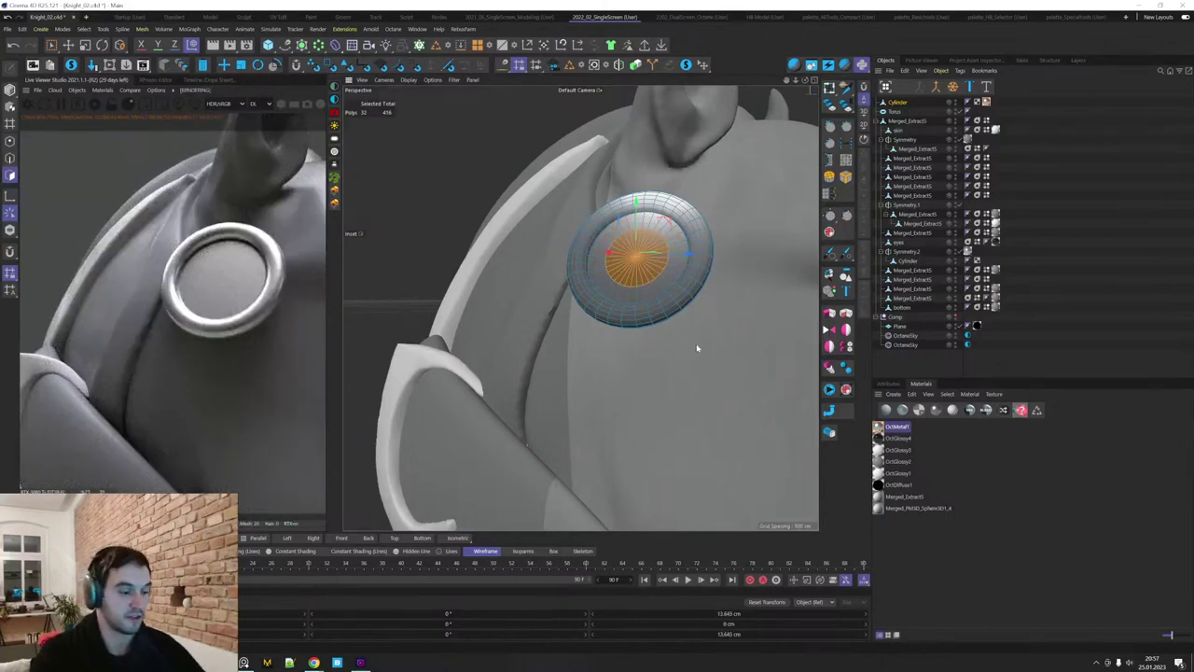
drag(743, 353, 997, 224)
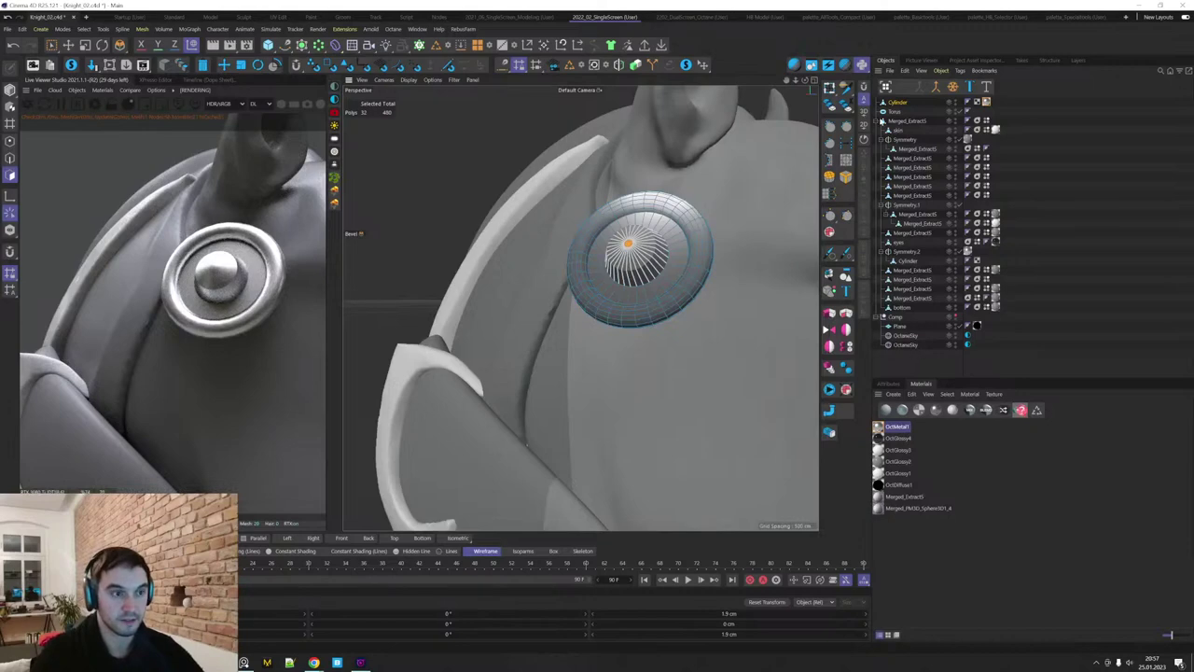
key(ctrl+z)
click(889, 385)
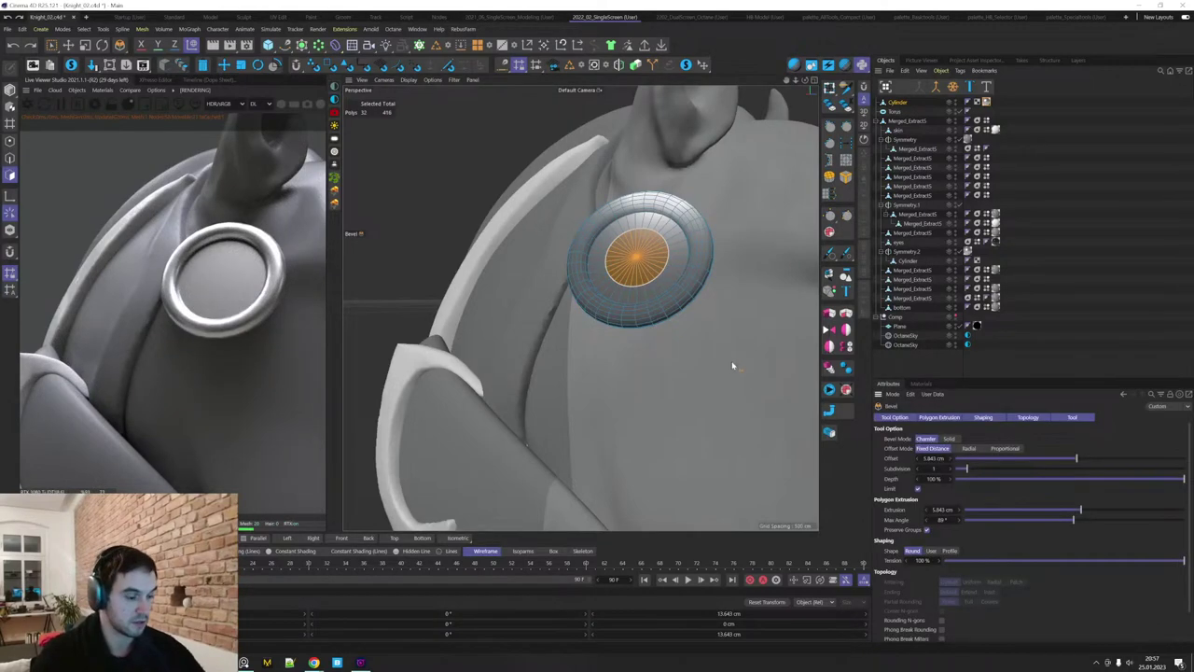
Inset the inner cap polygons by about 1.97 cm and bevel them with about 6.66 cm offset and extrusion and 4 subdivisions.
key(i)
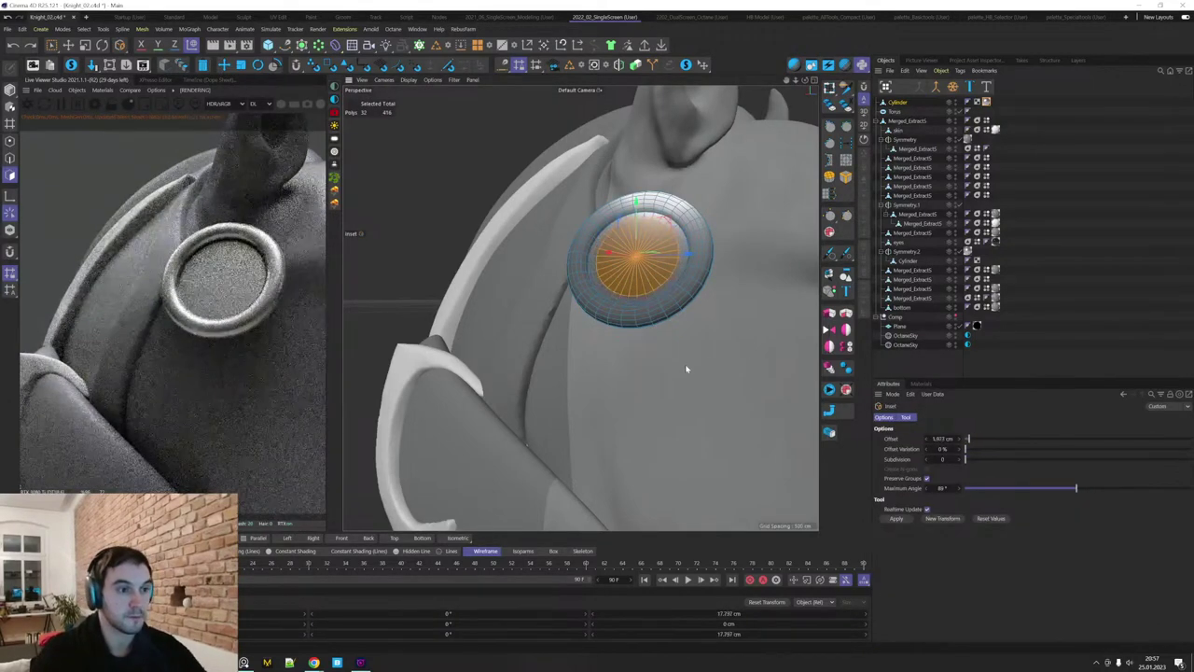
key(m)
key(s)
drag(738, 357, 1042, 215)
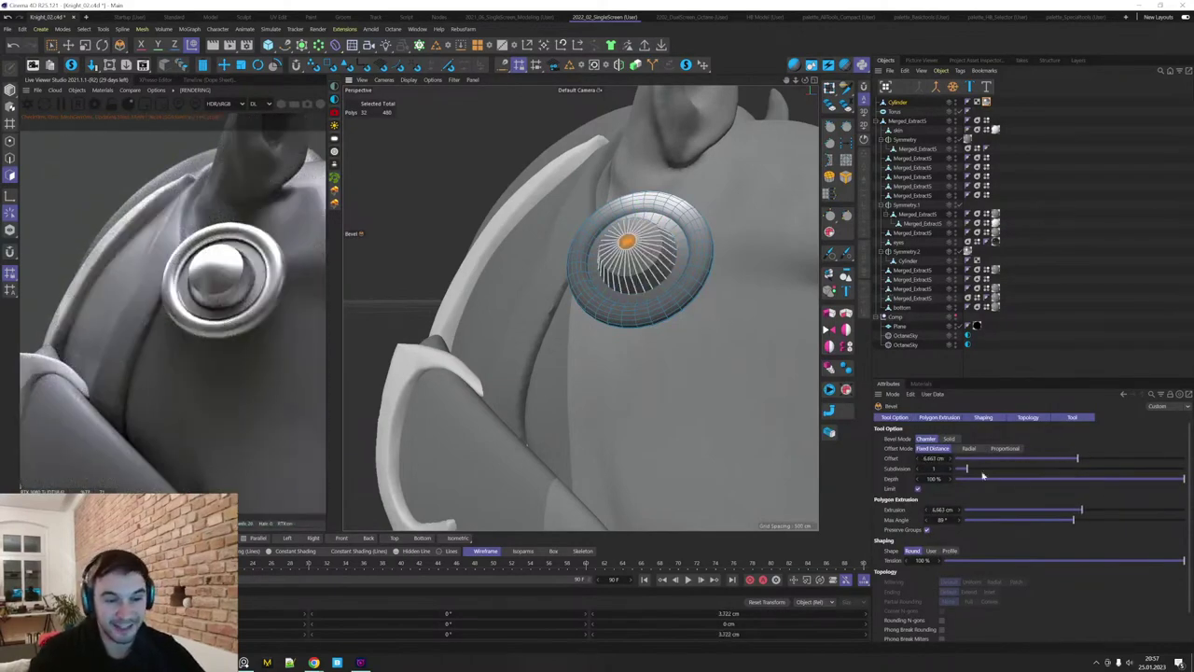
drag(982, 470, 1003, 470)
Examine the domed disc on the horse's head from several distances and angles.
alt+right_drag(703, 373, 669, 413)
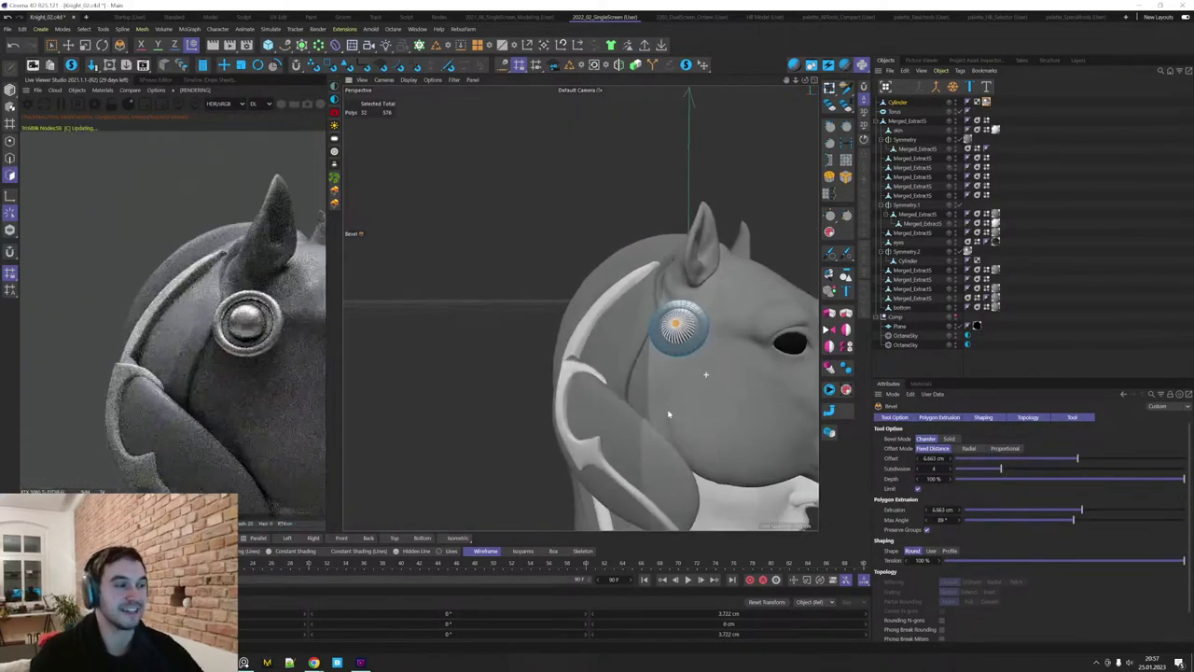
alt+drag(714, 416, 742, 358)
alt+right_drag(694, 383, 640, 348)
alt+drag(640, 348, 614, 385)
alt+middle_drag(692, 487, 655, 450)
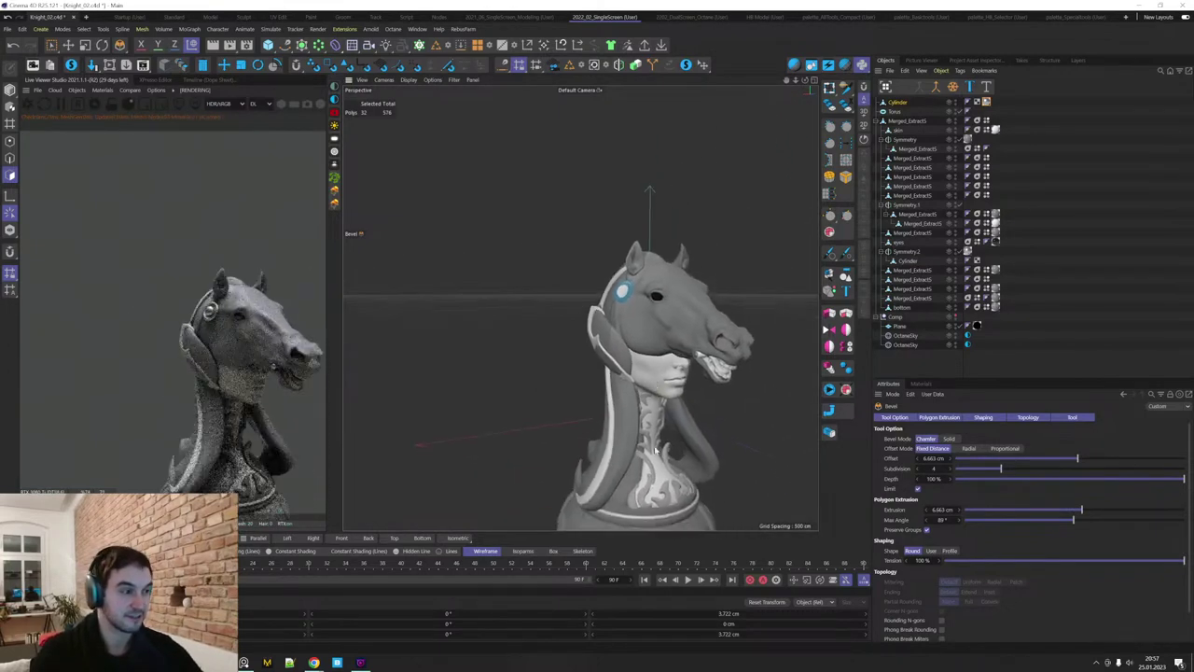
alt+middle_drag(656, 397, 625, 373)
alt+drag(593, 299, 642, 268)
alt+right_drag(642, 269, 696, 256)
Select all polygons of the raised dome with a loop and fill selection and lower the dome into the disc.
key(Return)
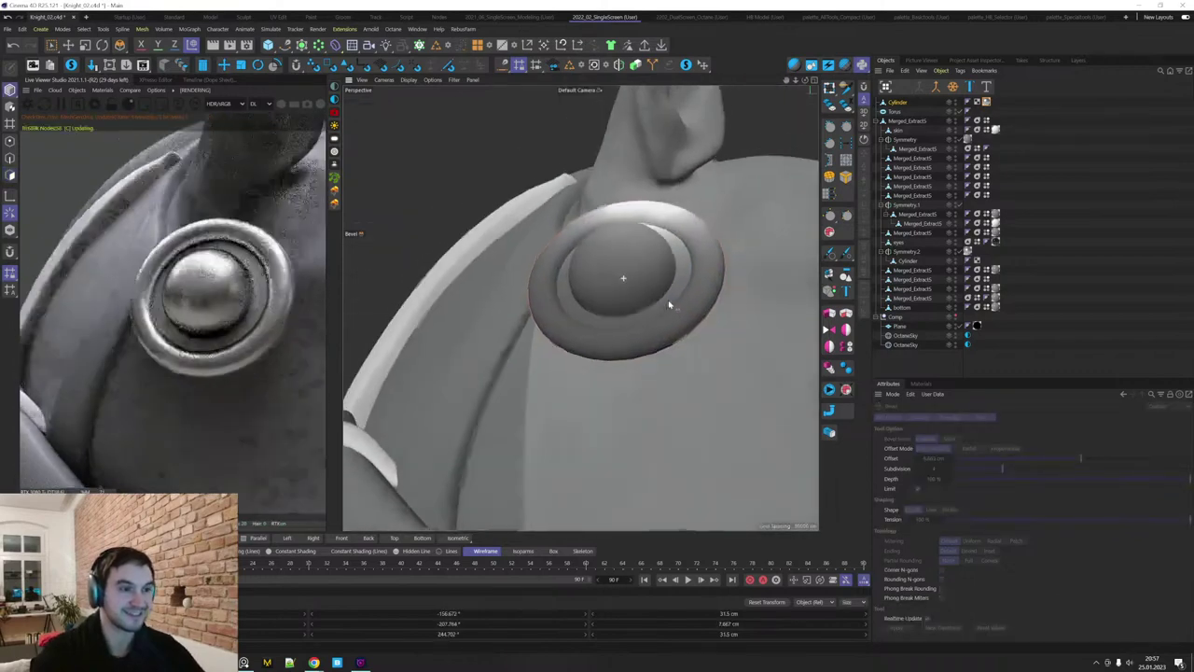
alt+drag(668, 299, 671, 269)
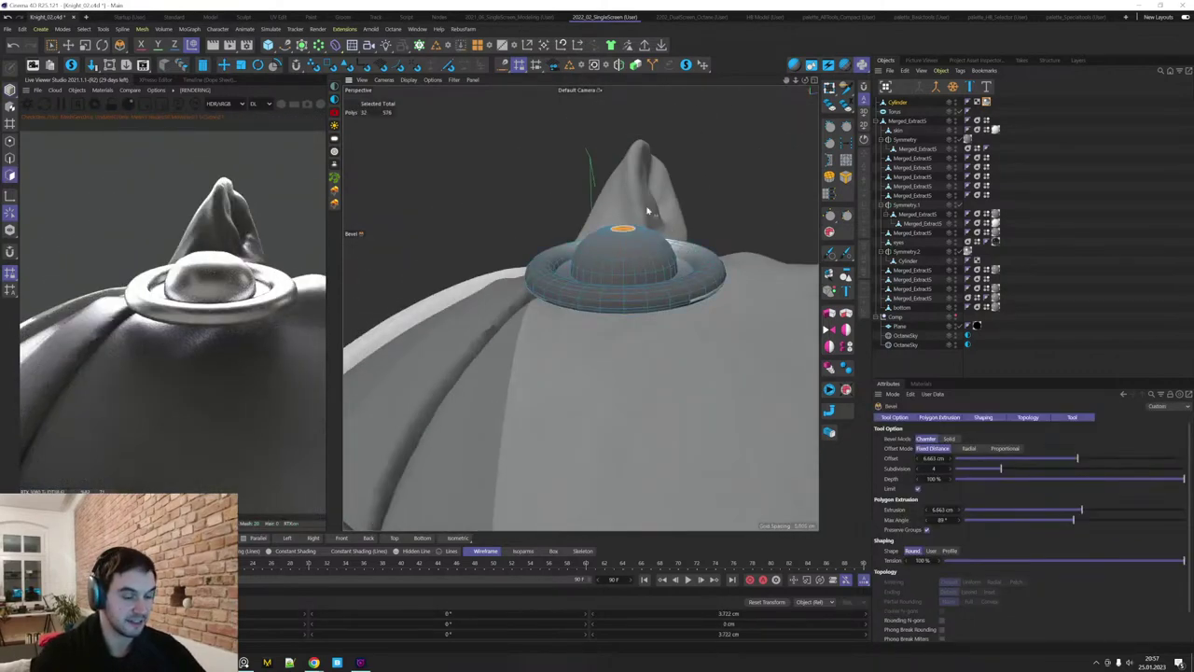
key(u)
key(l)
click(651, 276)
key(u)
key(f)
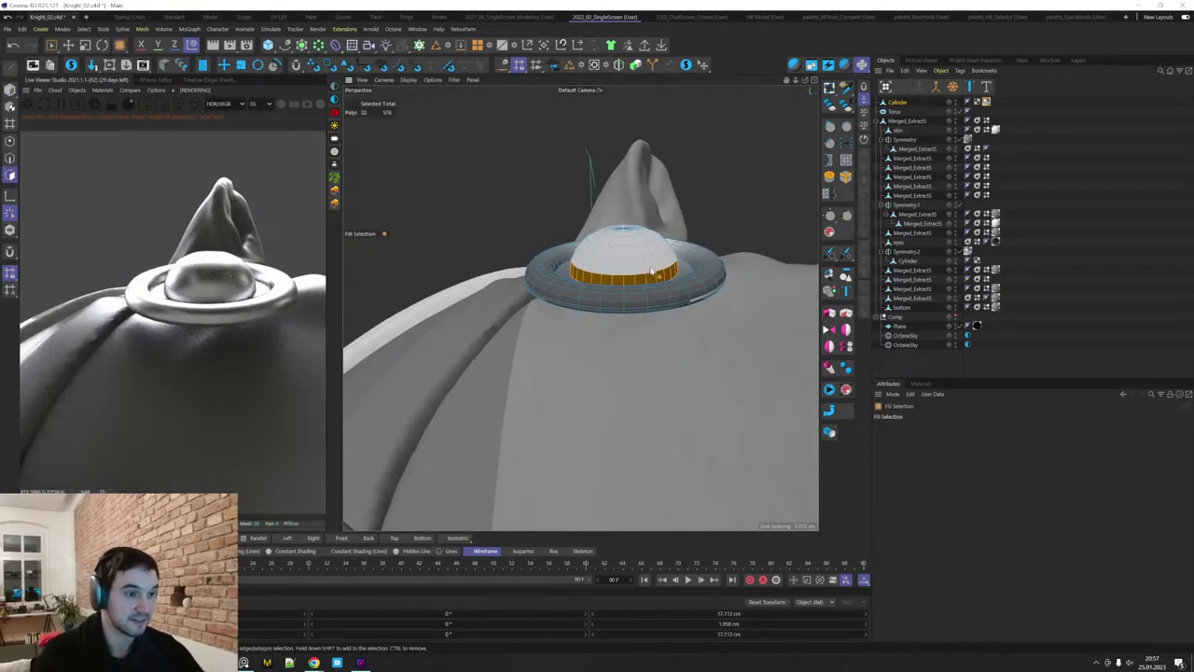
shift+click(652, 270)
key(r)
drag(624, 194, 602, 329)
key(e)
Scale the whole disc down to about 21 cm in diameter and reposition it on the head below the ear.
scroll(653, 323, down, 10)
alt+middle_drag(701, 342, 626, 342)
alt+drag(626, 341, 658, 328)
key(Return)
scroll(627, 291, up, 5)
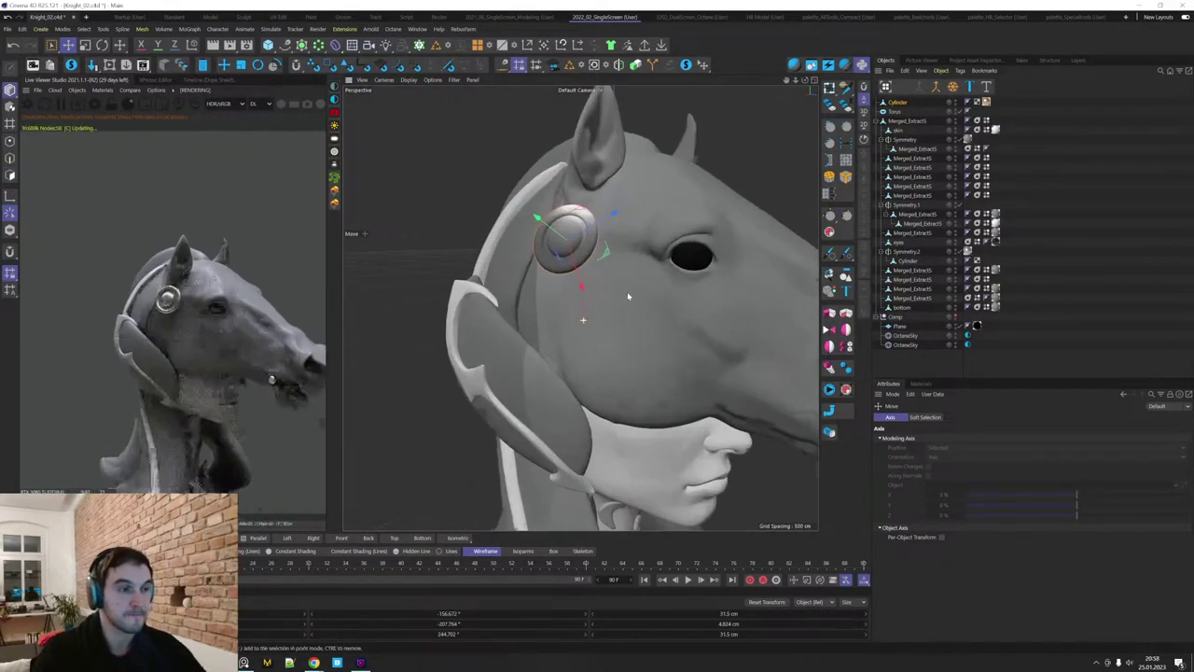
click(700, 64)
drag(566, 239, 569, 259)
key(e)
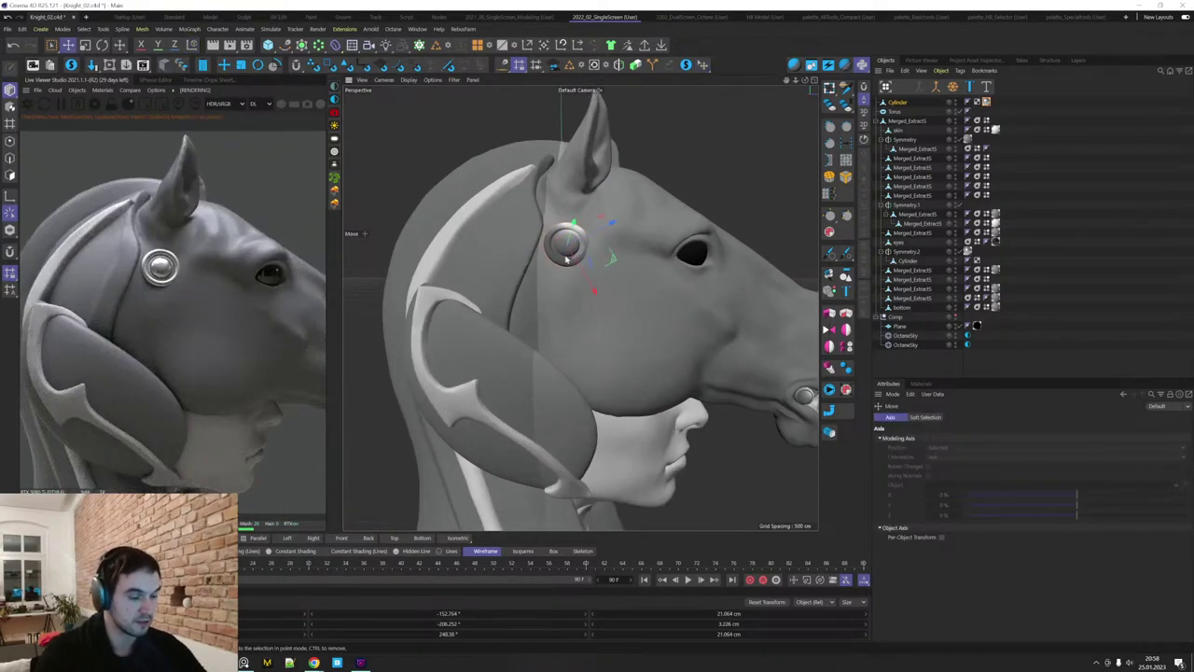
Rotate the disc slightly to align it with the curved side of the head.
key(r)
alt+drag(623, 230, 539, 241)
scroll(578, 247, up, 5)
key(e)
scroll(528, 231, down, 10)
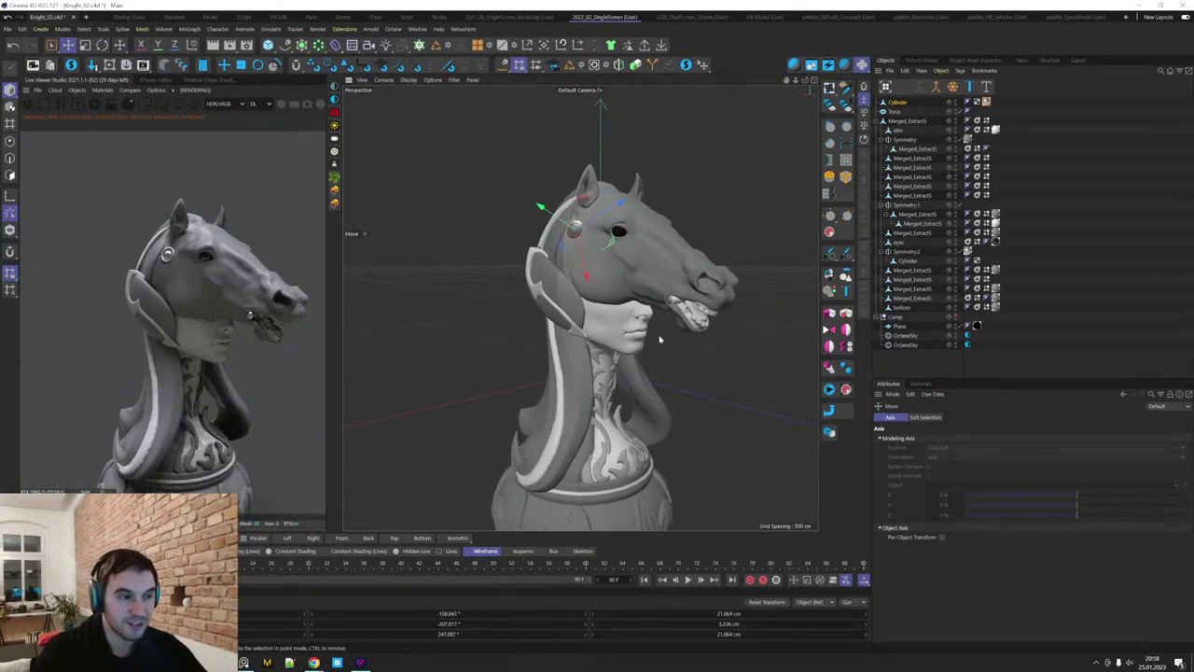
Move the disc slightly along the side of the head and check its placement from several angles.
mouse_move(661, 339)
alt+mouse_down()
mouse_move(669, 286)
mouse_move(659, 261)
mouse_move(610, 296)
mouse_move(629, 295)
mouse_move(631, 322)
mouse_move(649, 329)
alt+mouse_up()
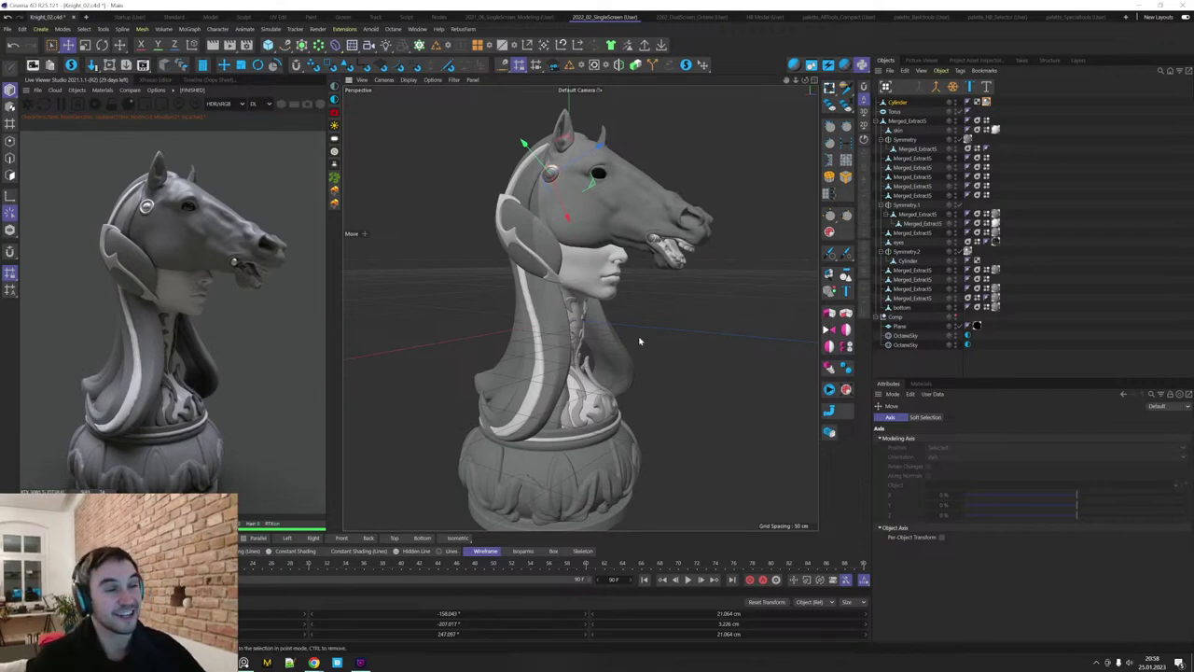
alt+drag(649, 320, 653, 280)
scroll(612, 166, up, 7)
drag(623, 199, 622, 184)
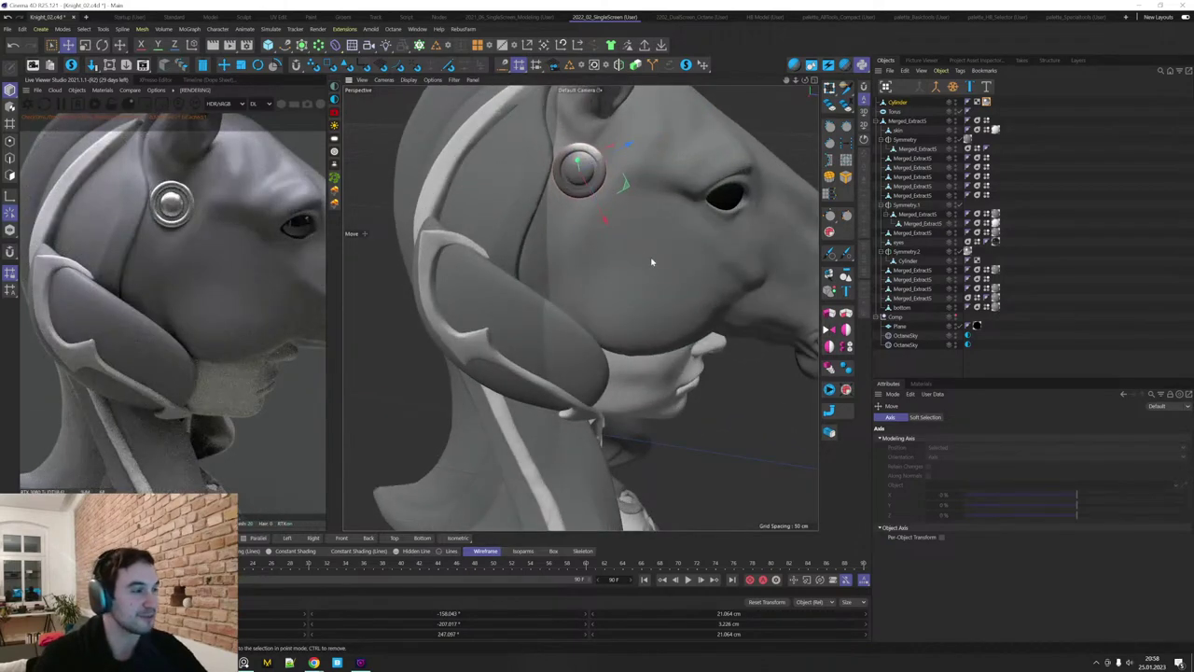
alt+drag(706, 317, 626, 267)
scroll(626, 267, down, 6)
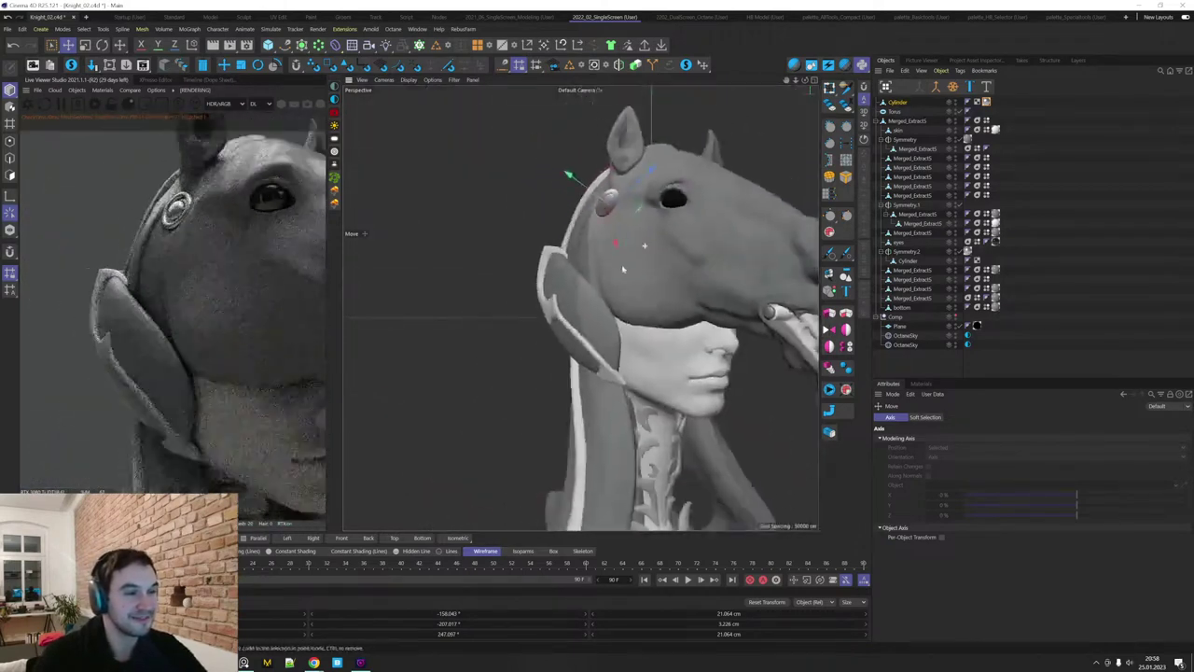
alt+drag(677, 332, 698, 310)
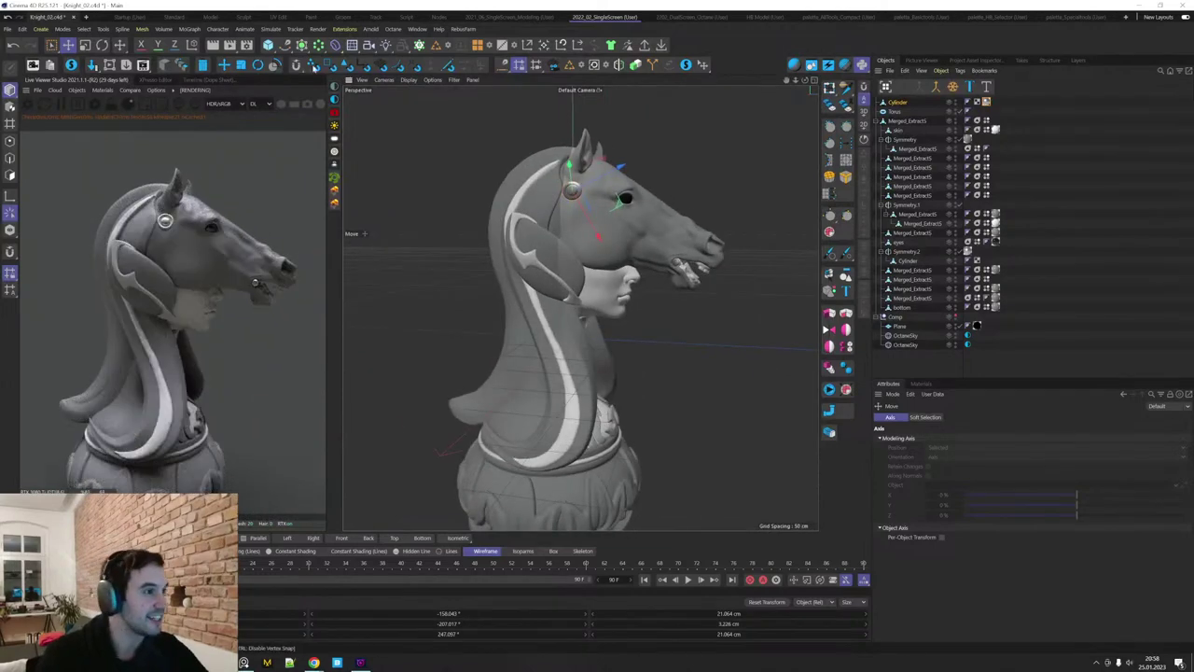
Draw a short curved Bezier spline with the Spline Pen just above the horse's head.
drag(287, 49, 312, 59)
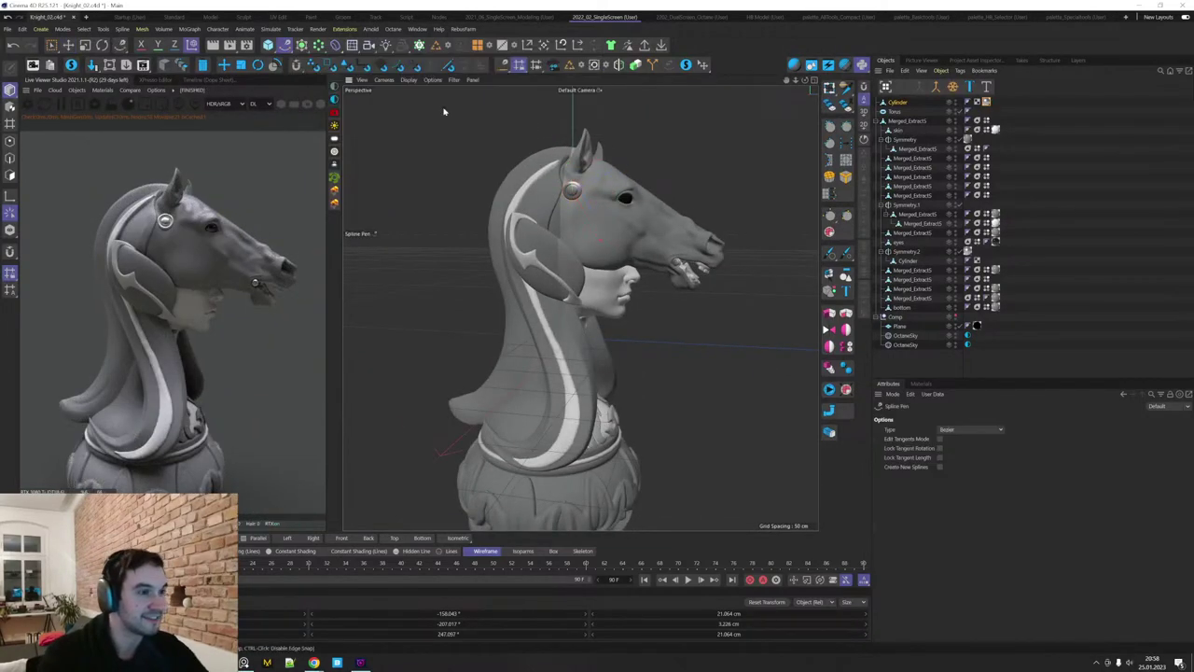
scroll(623, 155, down, 4)
mouse_move(629, 157)
alt+mouse_down()
mouse_move(610, 133)
mouse_move(627, 177)
alt+mouse_up()
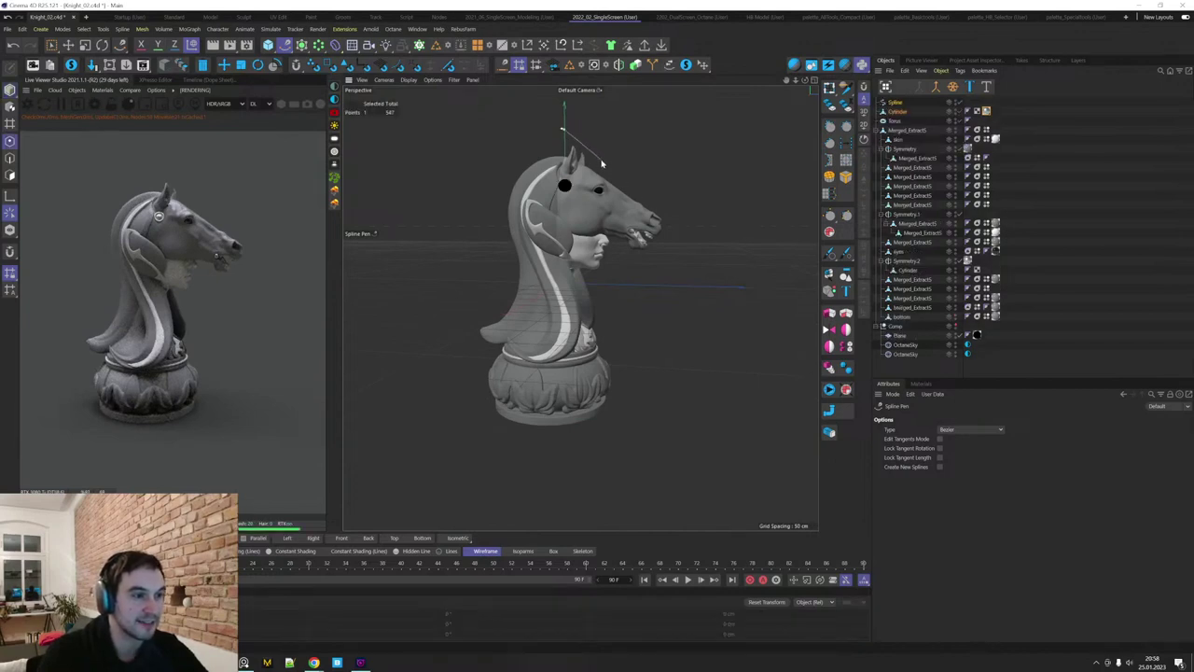
click(648, 162)
key(space)
key(Return)
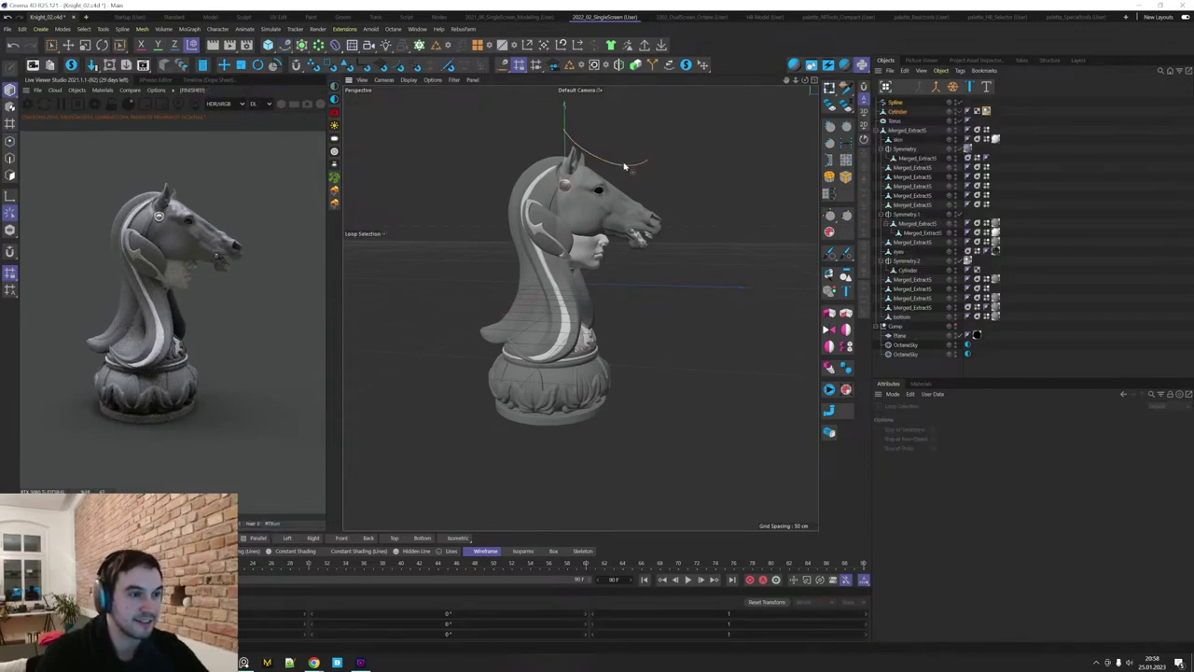
Select all points of the new spline and move them beside the head with the front end at the mouth bar.
key(Return)
click(896, 112)
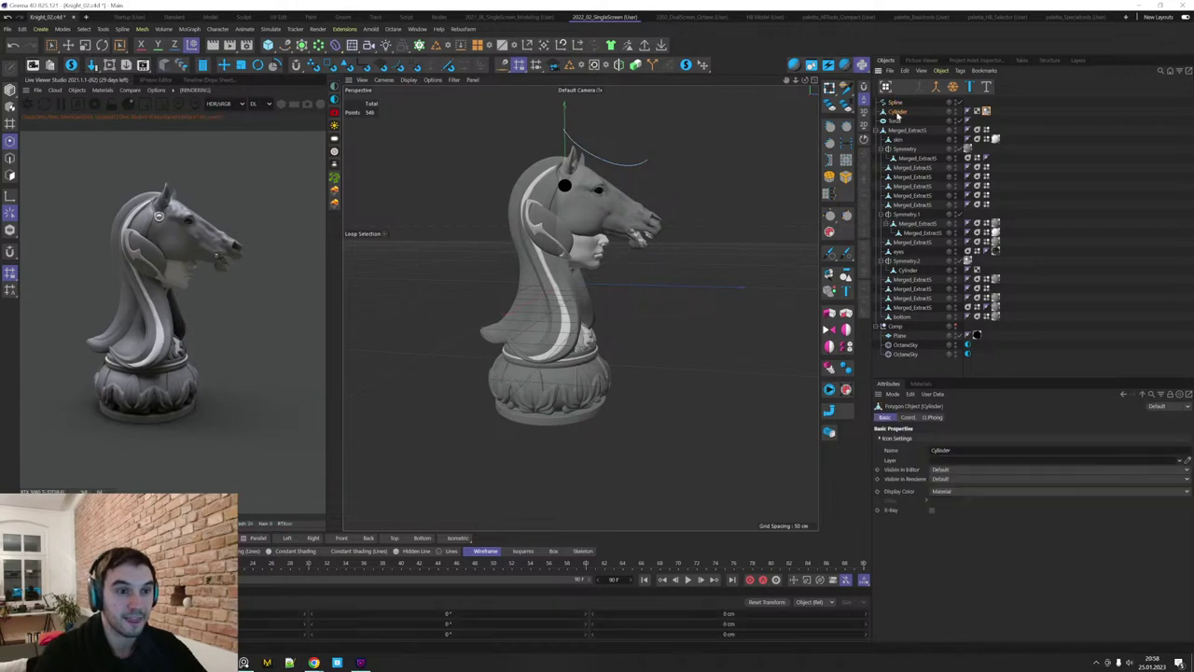
click(894, 101)
key(space)
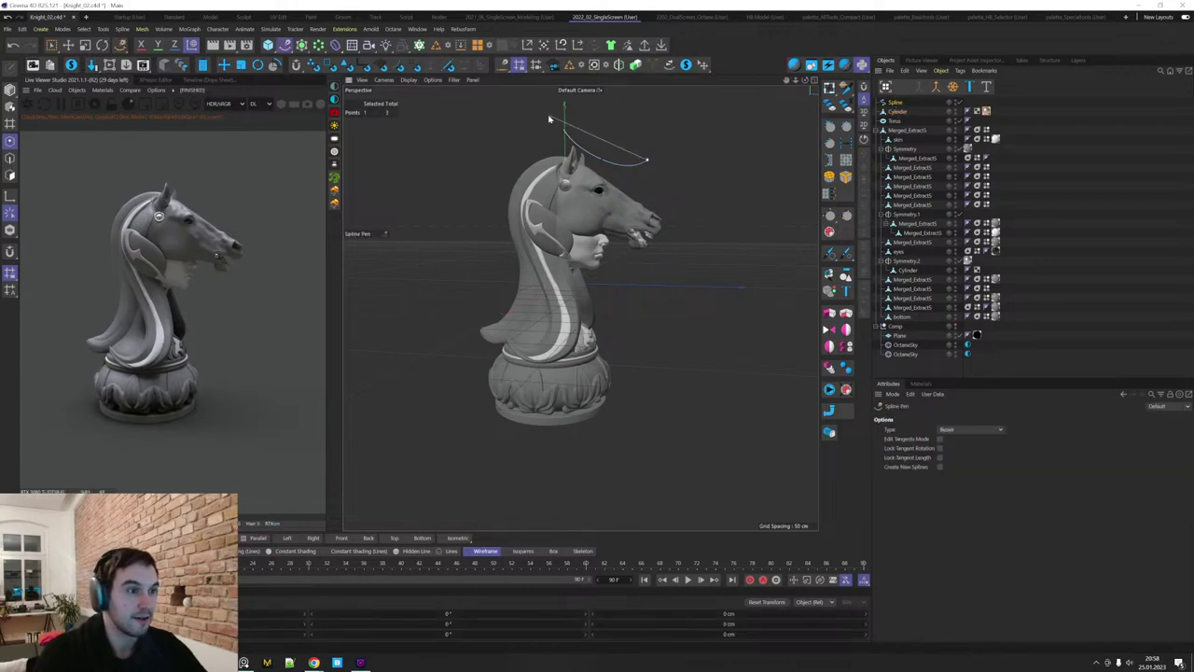
key(space)
drag(543, 101, 609, 168)
alt+drag(609, 177, 536, 211)
key(e)
alt+right_drag(536, 212, 686, 213)
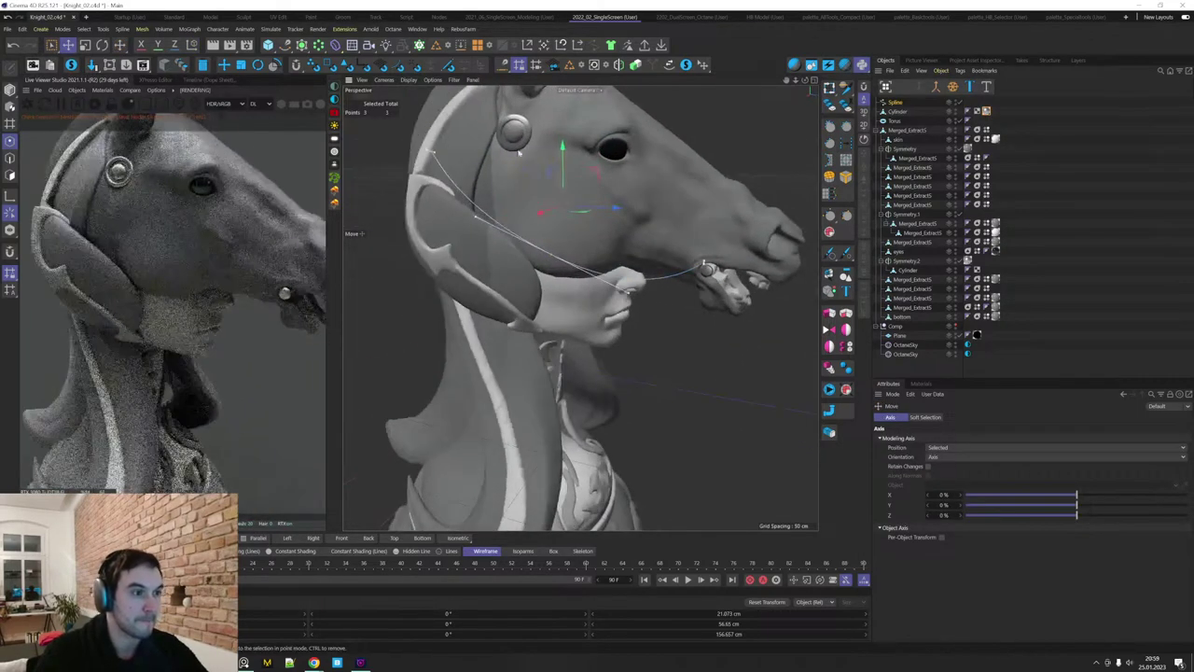
Select the spline's rear end point and move it to the round disc below the ear.
key(space)
drag(415, 140, 469, 182)
alt+drag(470, 182, 487, 211)
key(space)
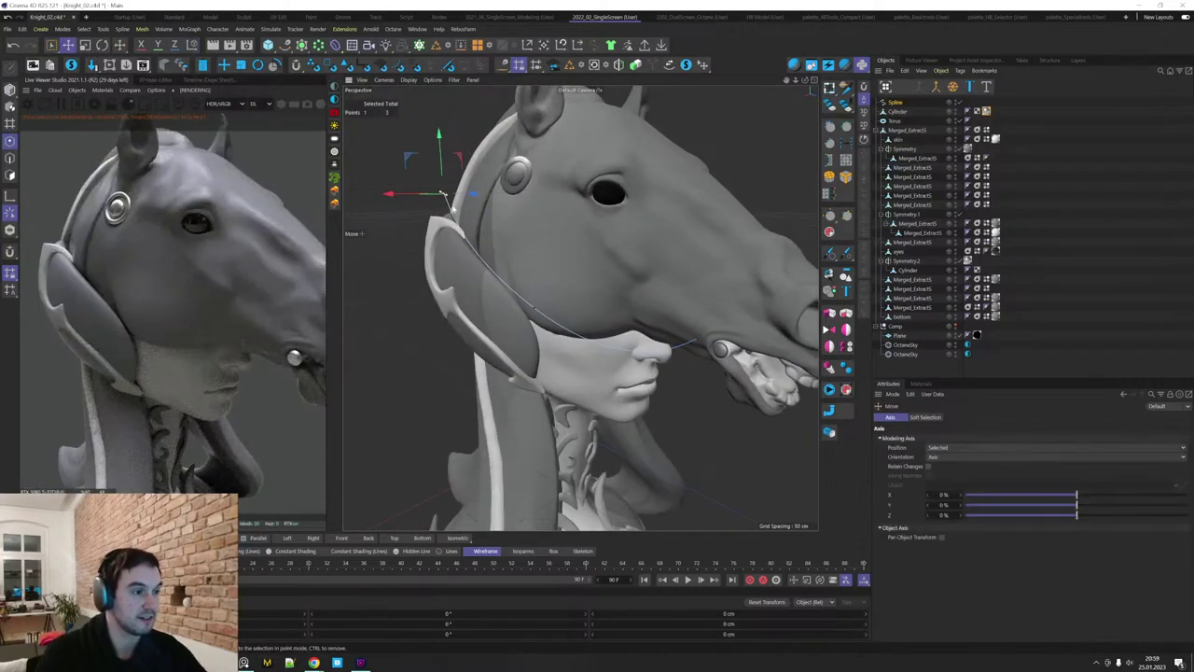
right_click(453, 206)
click(484, 437)
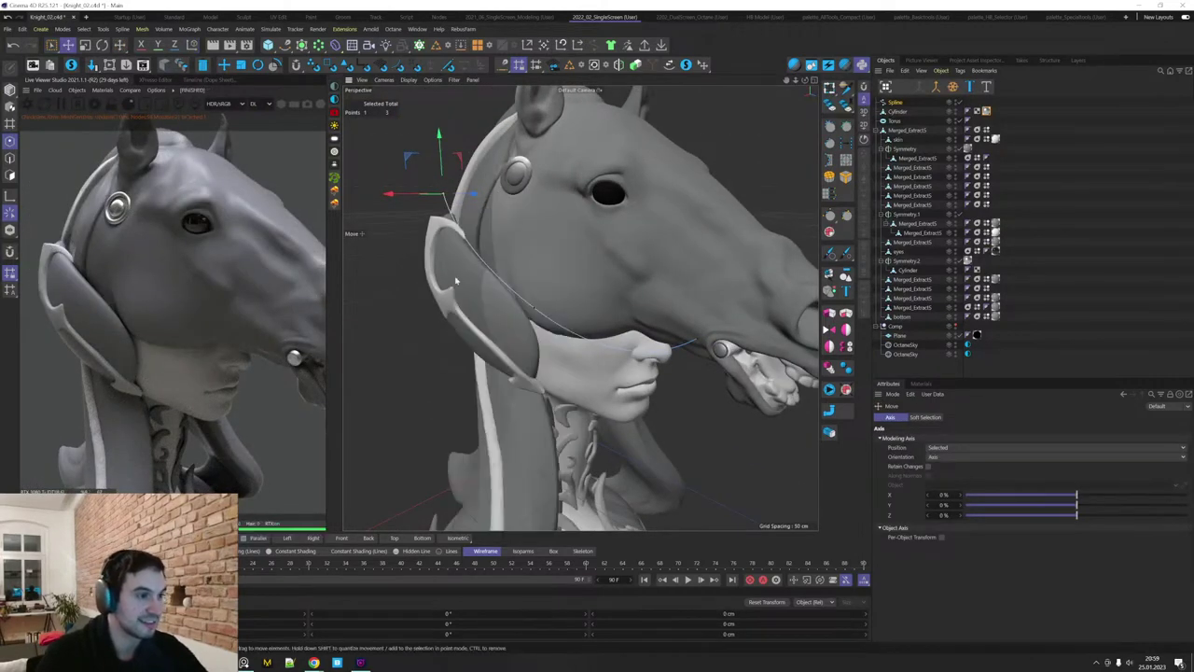
alt+drag(457, 280, 573, 243)
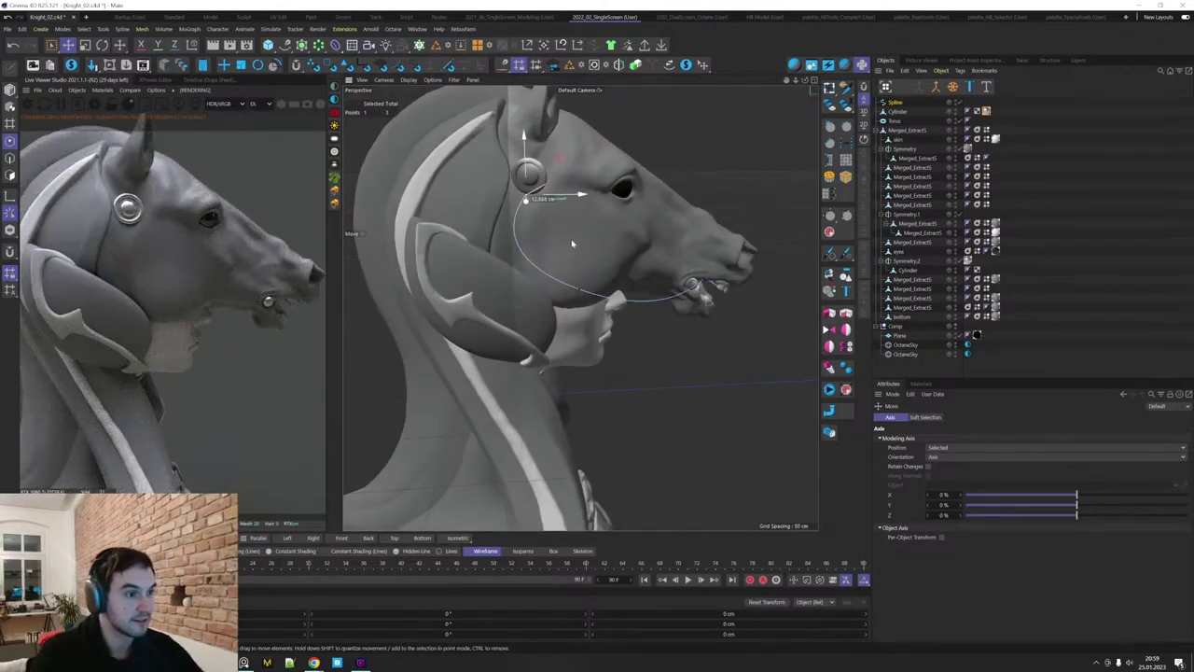
Move the spline's middle point down below the jaw and seat its front end point on the mouth bar.
click(579, 288)
alt+drag(580, 286, 638, 312)
click(666, 269)
alt+drag(666, 269, 688, 297)
drag(688, 297, 737, 319)
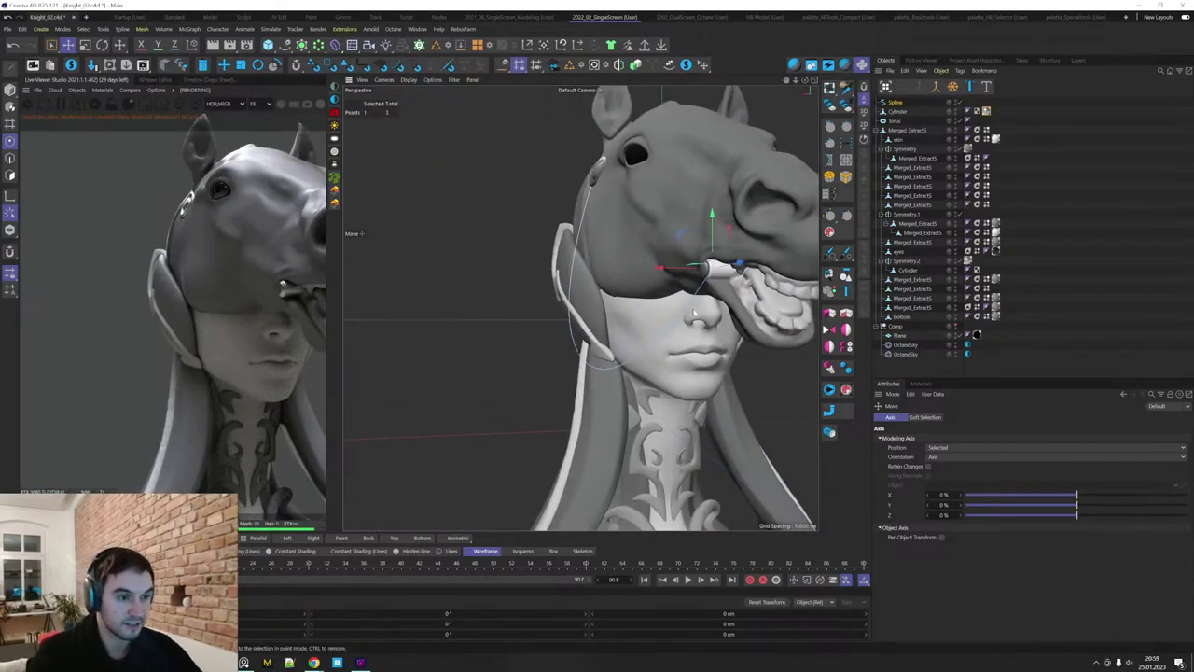
right_click(710, 278)
click(643, 326)
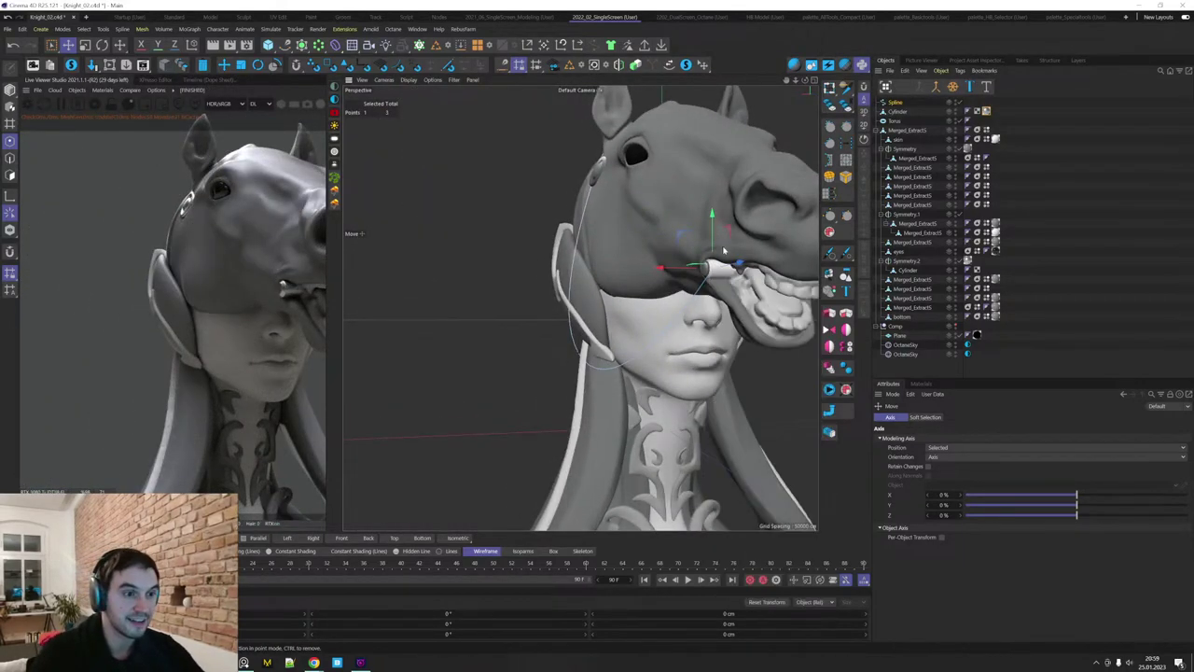
alt+drag(603, 280, 706, 330)
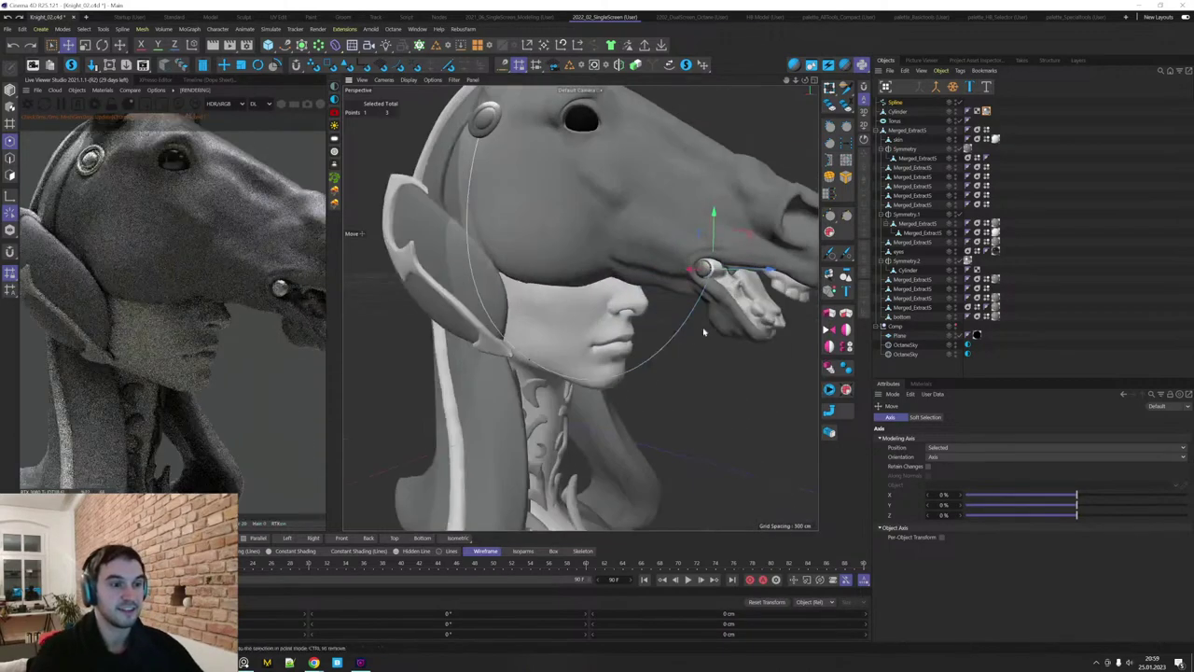
alt+middle_drag(706, 331, 685, 346)
Scale and rotate the tangent of the spline's front end point at the mouth bar.
key(t)
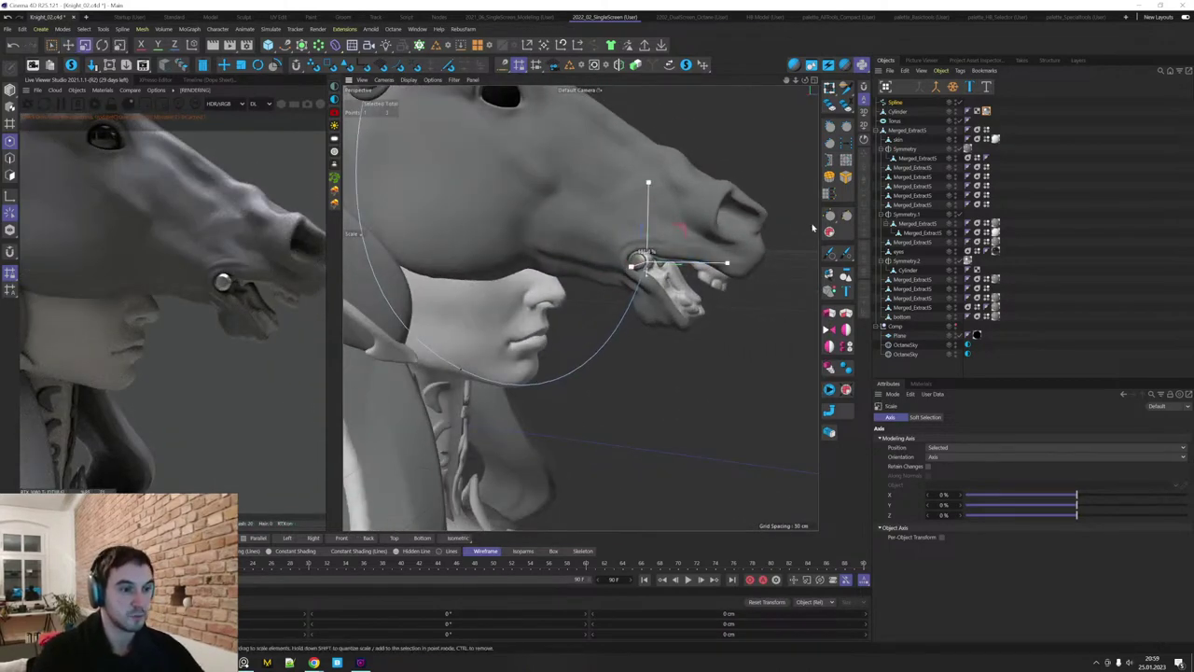
drag(813, 227, 723, 266)
alt+right_drag(723, 266, 736, 352)
key(r)
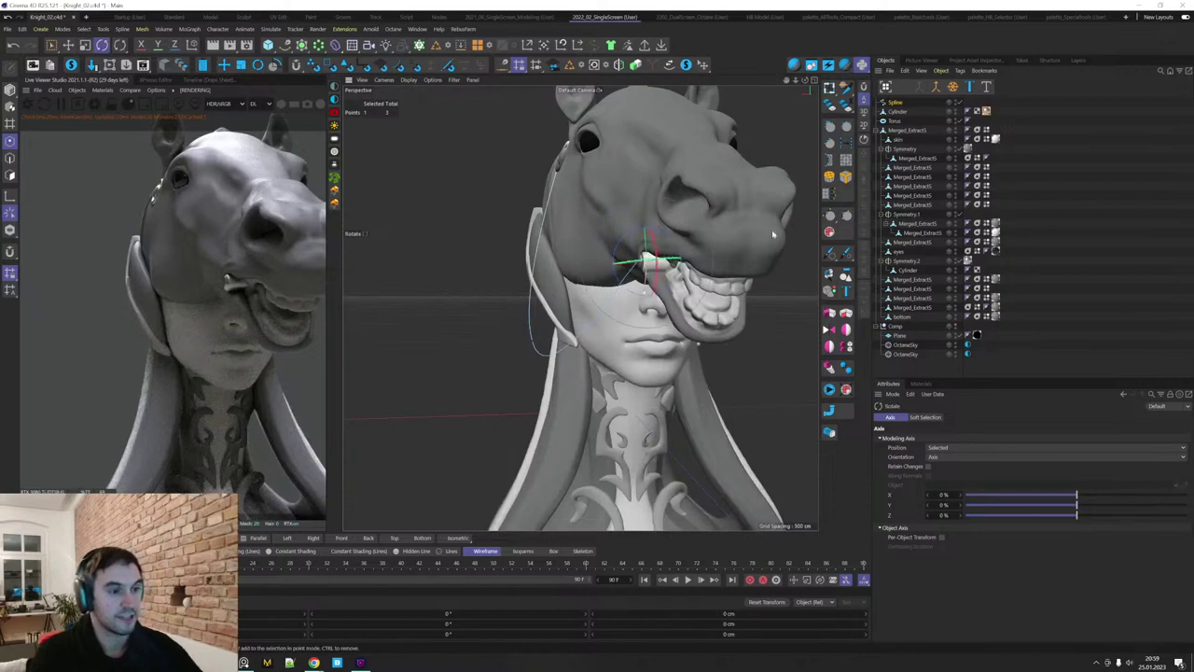
drag(773, 234, 585, 207)
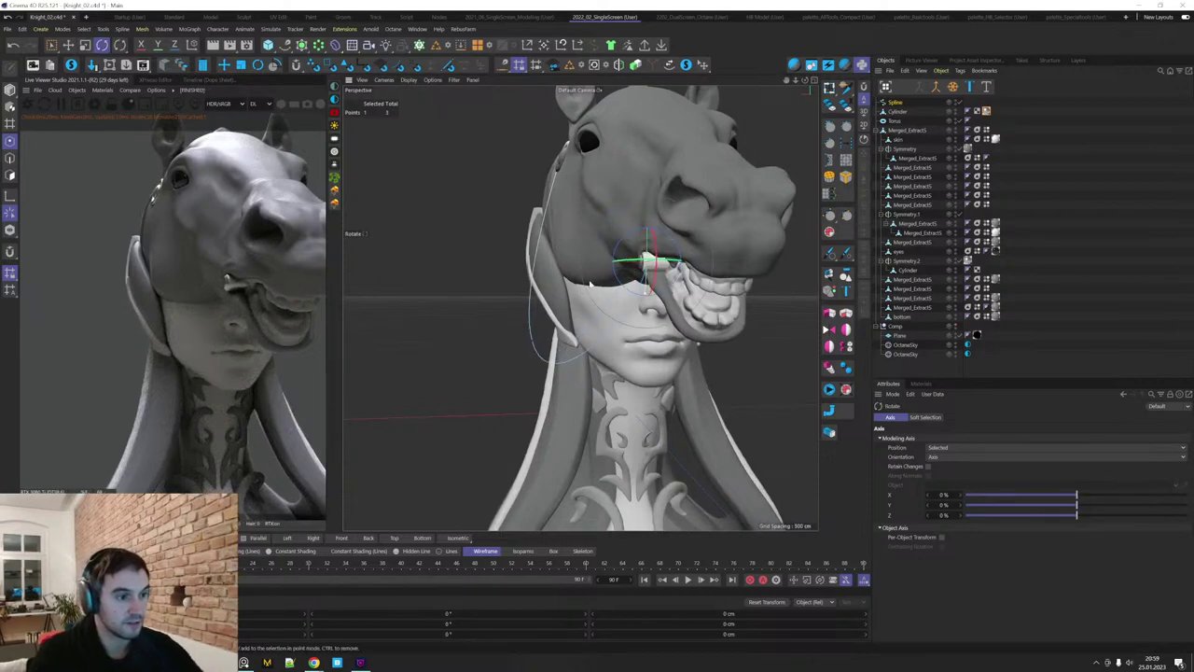
Select the spline's middle point and adjust its position beside the face in the front view.
key(0)
key(e)
mouse_move(554, 369)
mouse_down()
mouse_move(556, 395)
mouse_move(533, 375)
mouse_up()
alt+drag(602, 393, 581, 386)
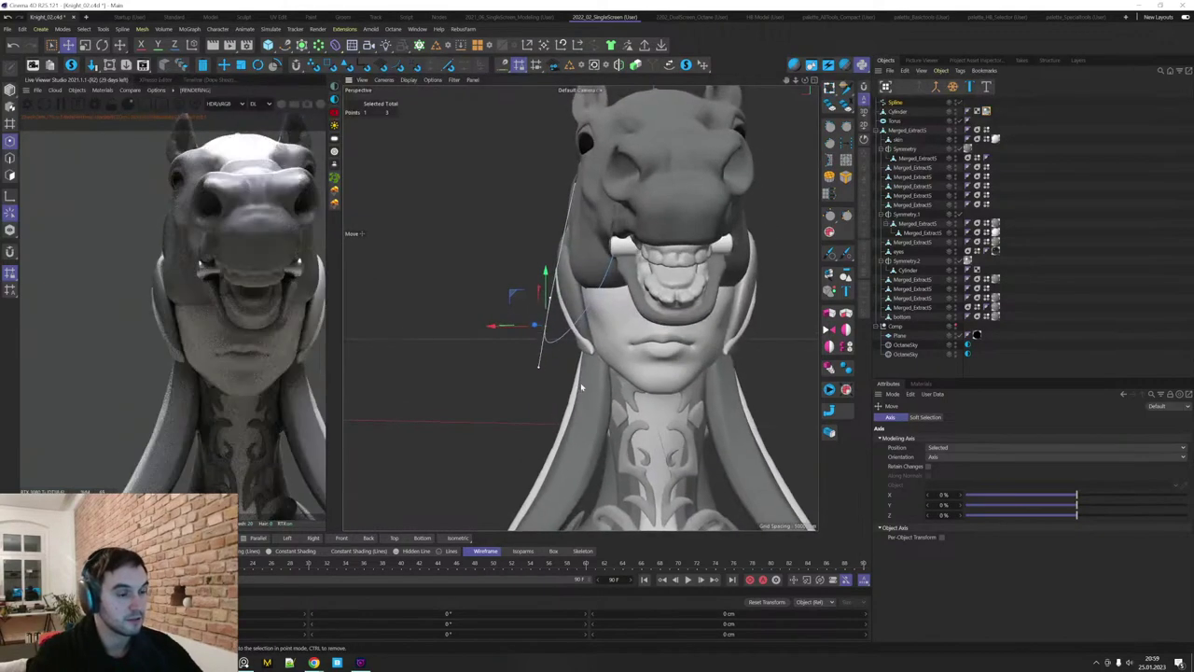
Rotate the tangent of the spline's middle point and shift the point beside the face.
key(r)
drag(510, 365, 532, 343)
key(e)
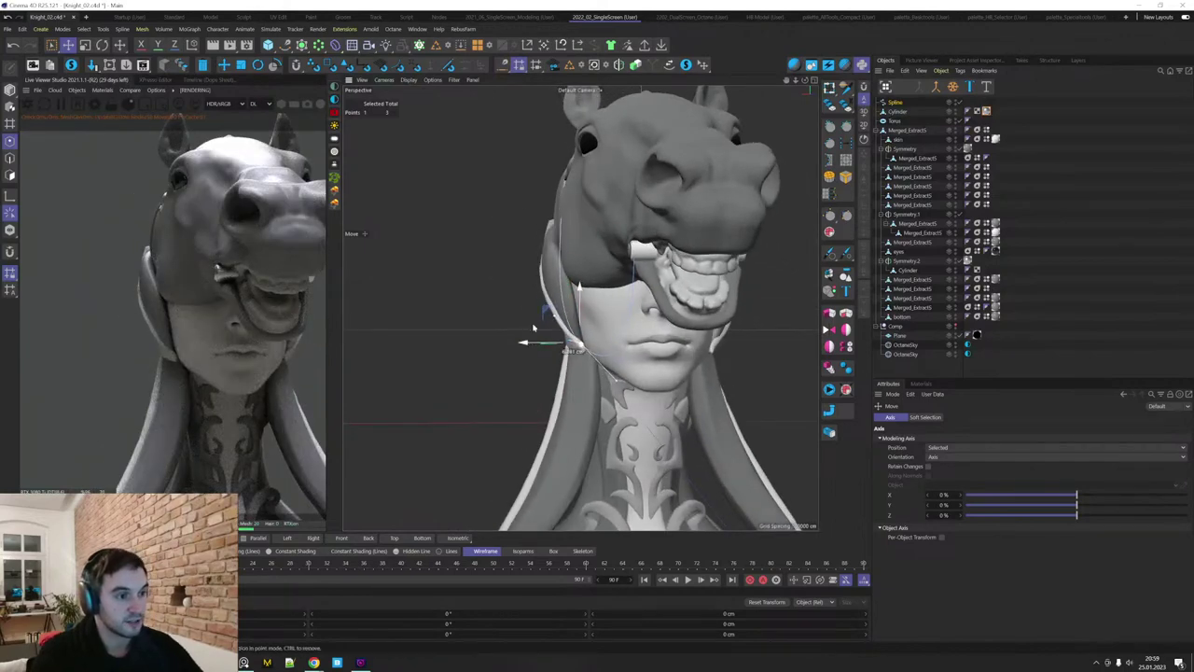
Cut an extra point into the rear stretch of the rein spline beside the horse's cheek.
key(k)
key(k)
click(579, 254)
click(502, 249)
key(space)
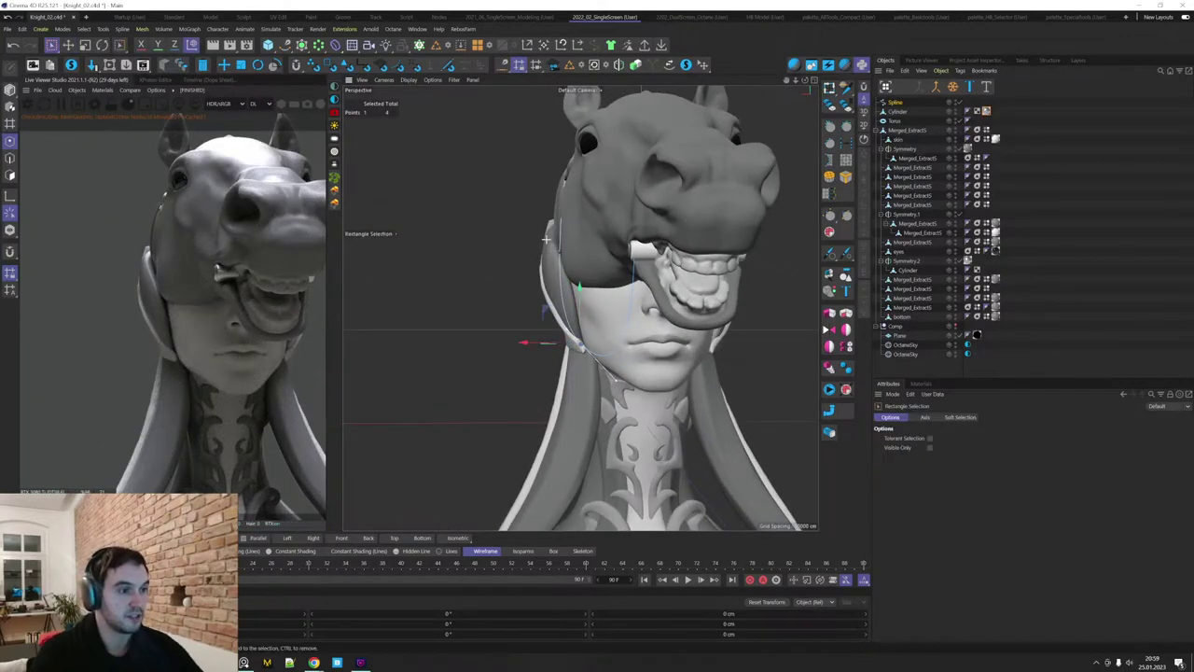
Select the added spline point and move it so the rein follows the cheek straight below the round disc.
click(546, 239)
key(e)
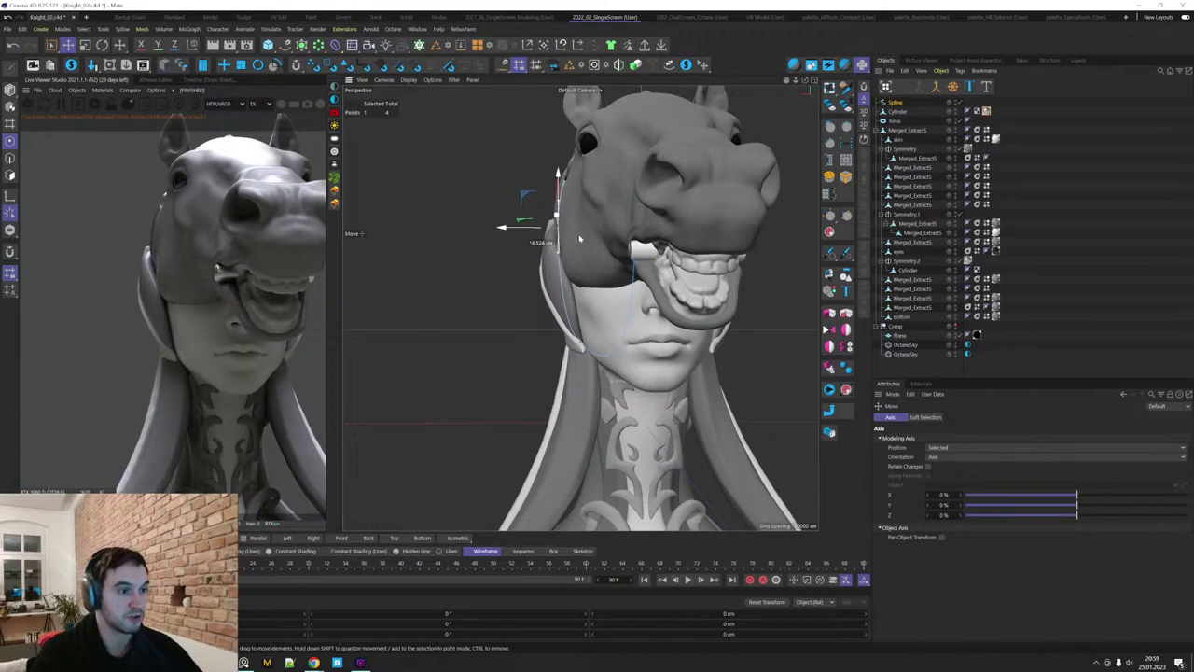
alt+drag(589, 245, 666, 282)
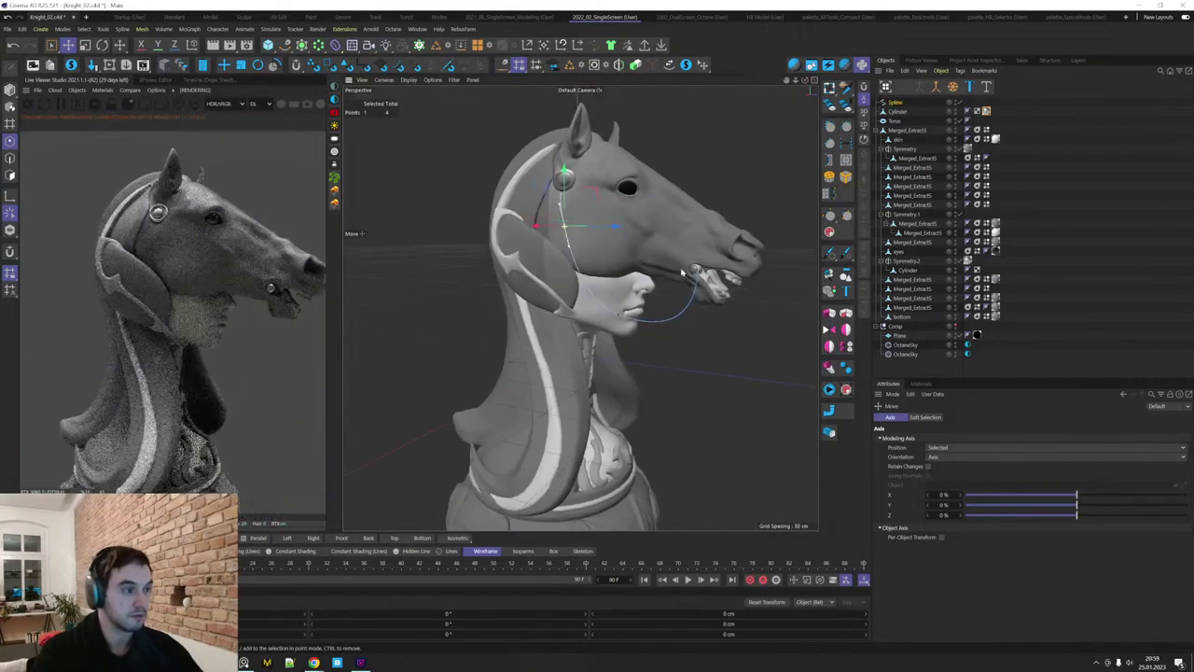
alt+middle_drag(665, 283, 603, 287)
alt+drag(602, 288, 644, 277)
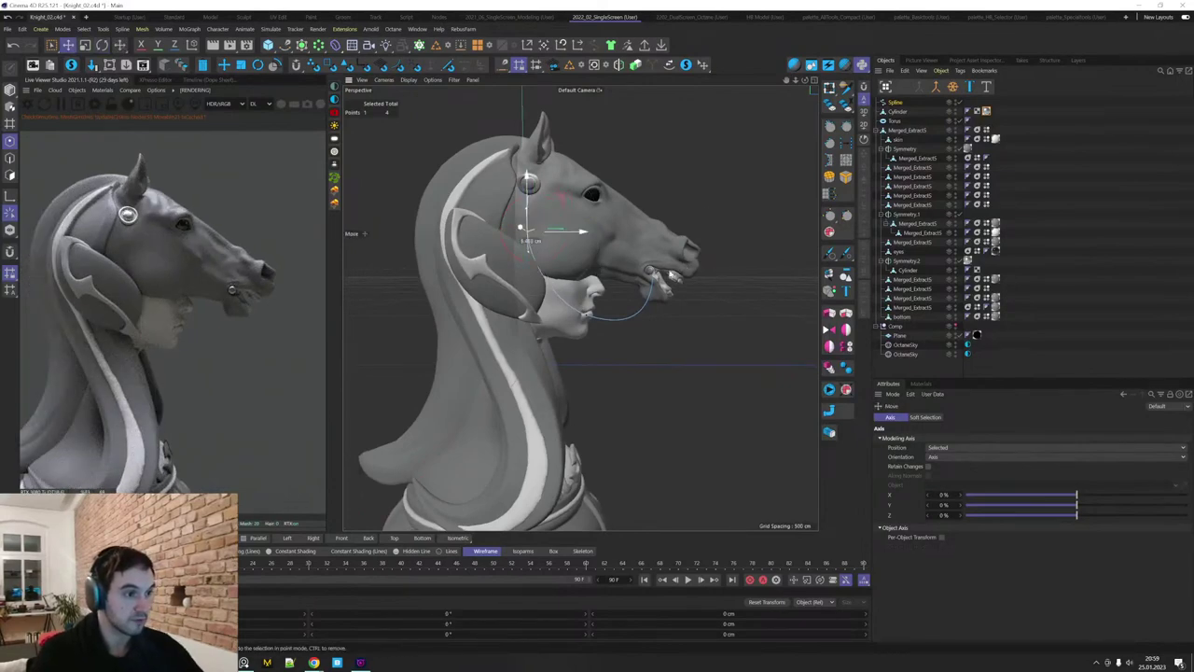
alt+drag(574, 294, 617, 320)
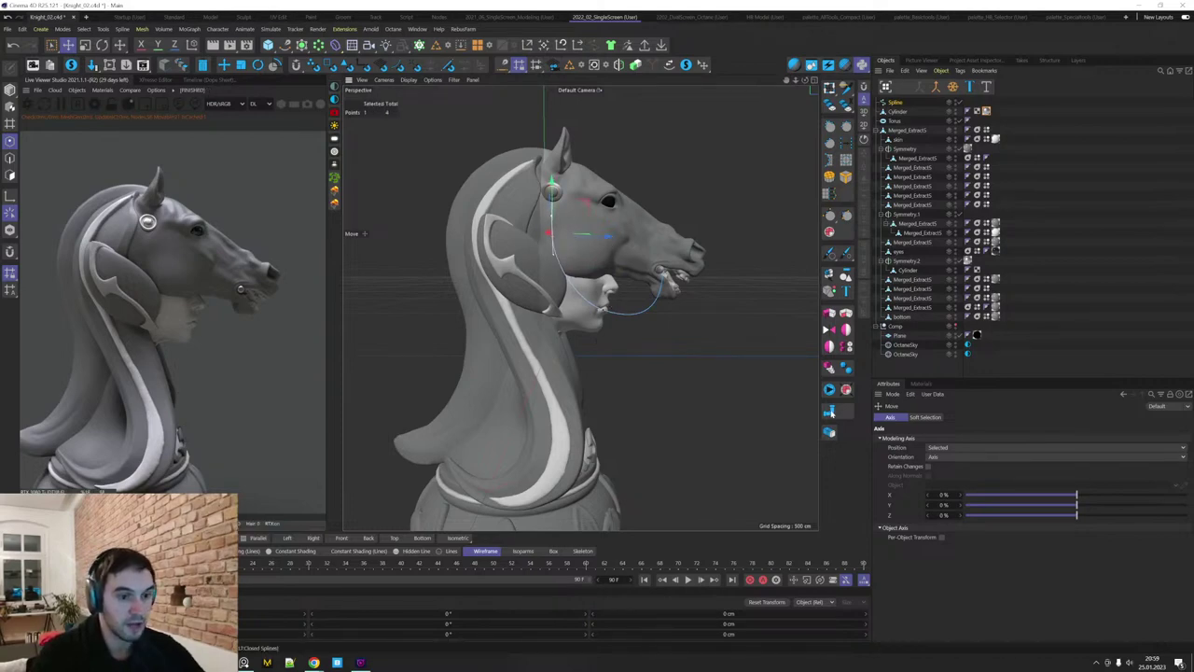
Sweep the rein spline into a round tube and reduce the tube's thickness.
click(830, 411)
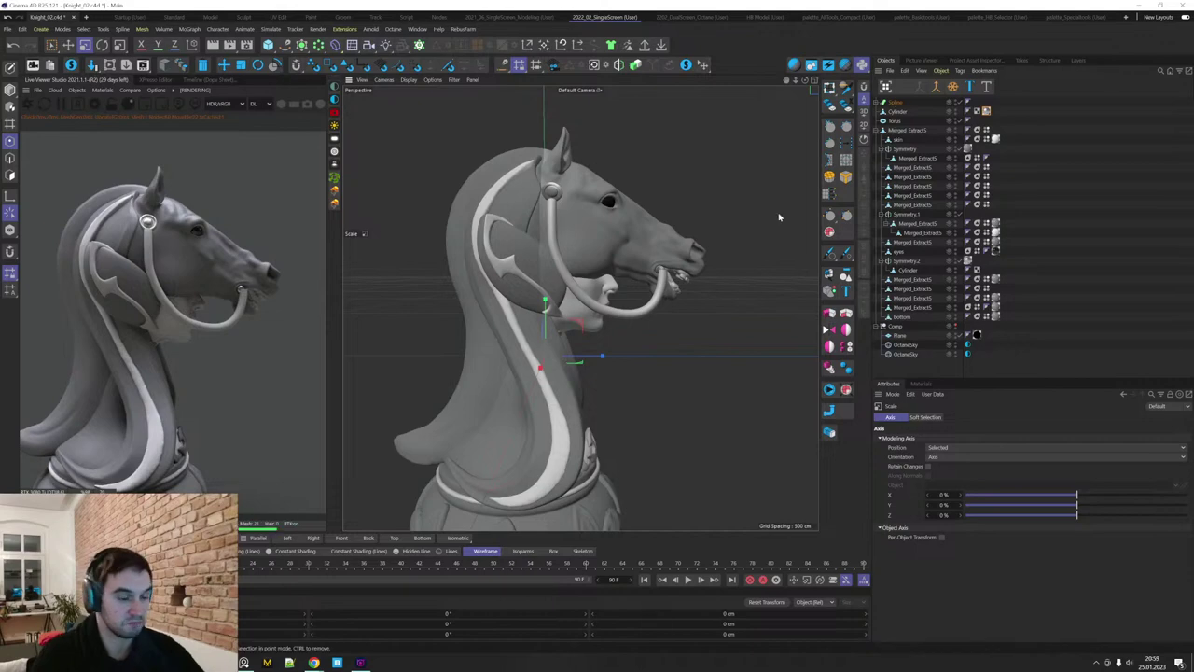
drag(760, 355, 613, 501)
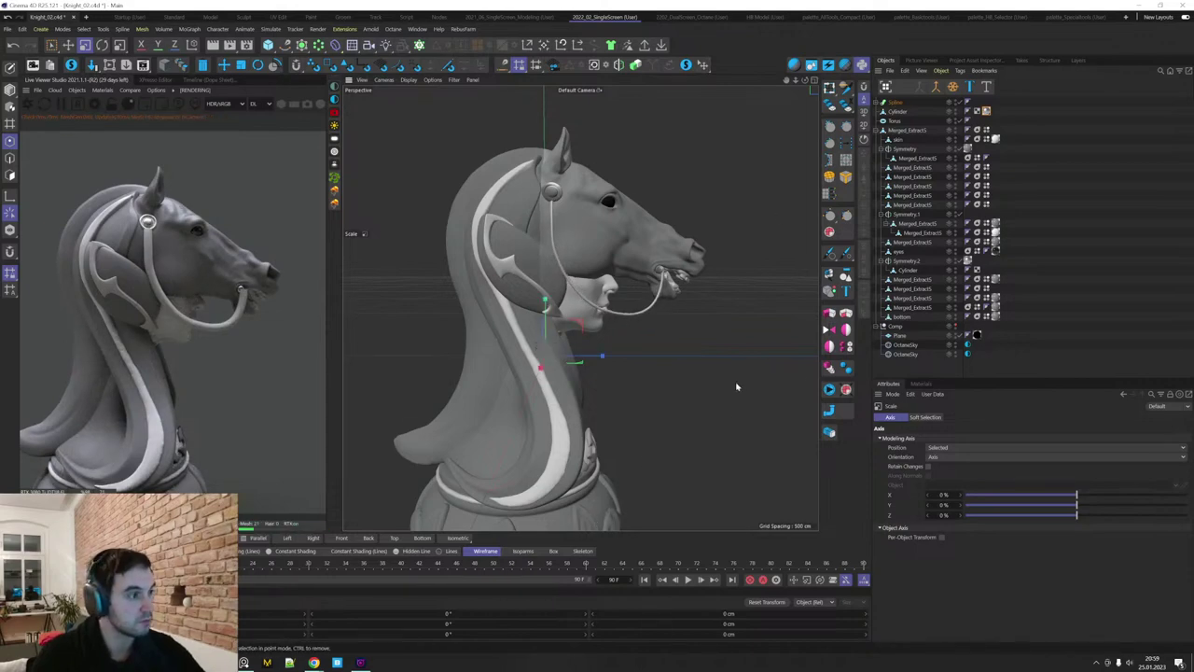
alt+drag(736, 386, 704, 388)
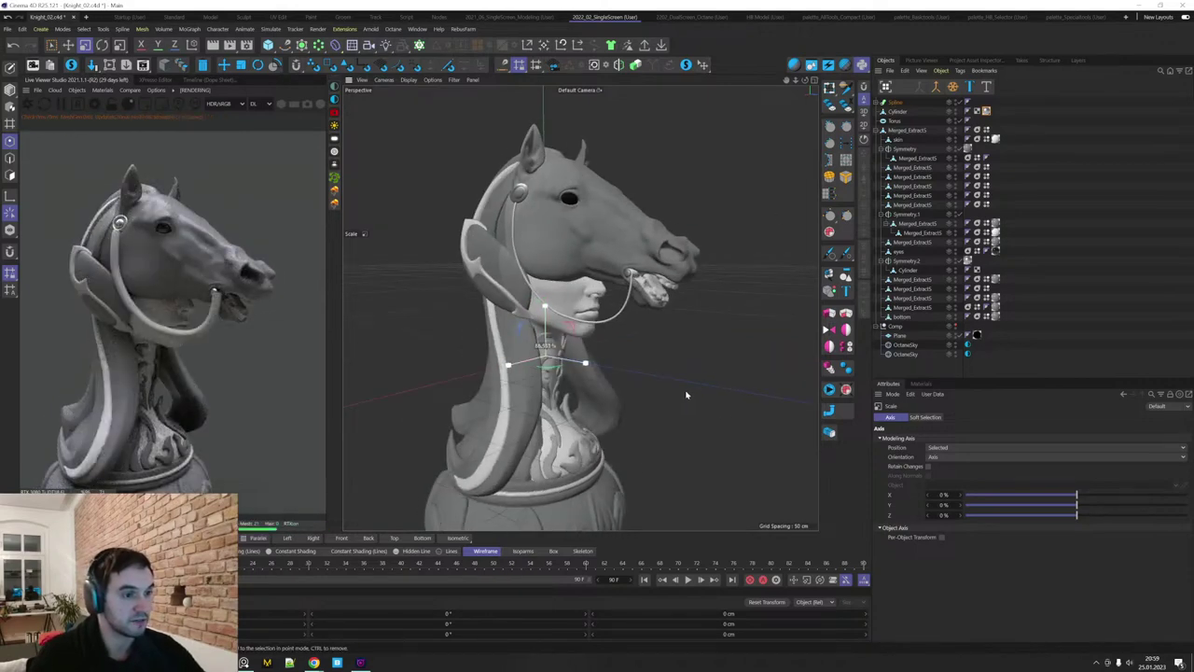
Copy the metallic material from the disc cylinder to the swept rein.
click(877, 102)
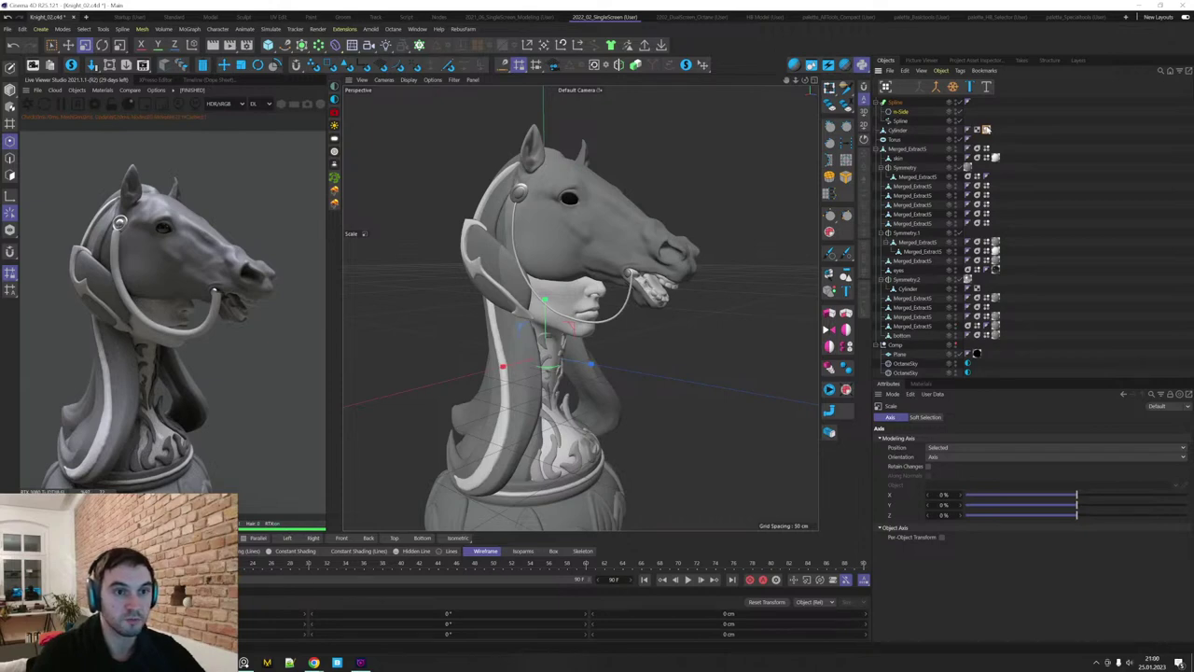
ctrl+drag(986, 129, 983, 104)
alt+middle_drag(671, 403, 662, 387)
alt+drag(655, 371, 687, 357)
alt+right_drag(647, 240, 690, 237)
alt+drag(691, 237, 663, 261)
Create a null object named "head details".
key(e)
click(602, 315)
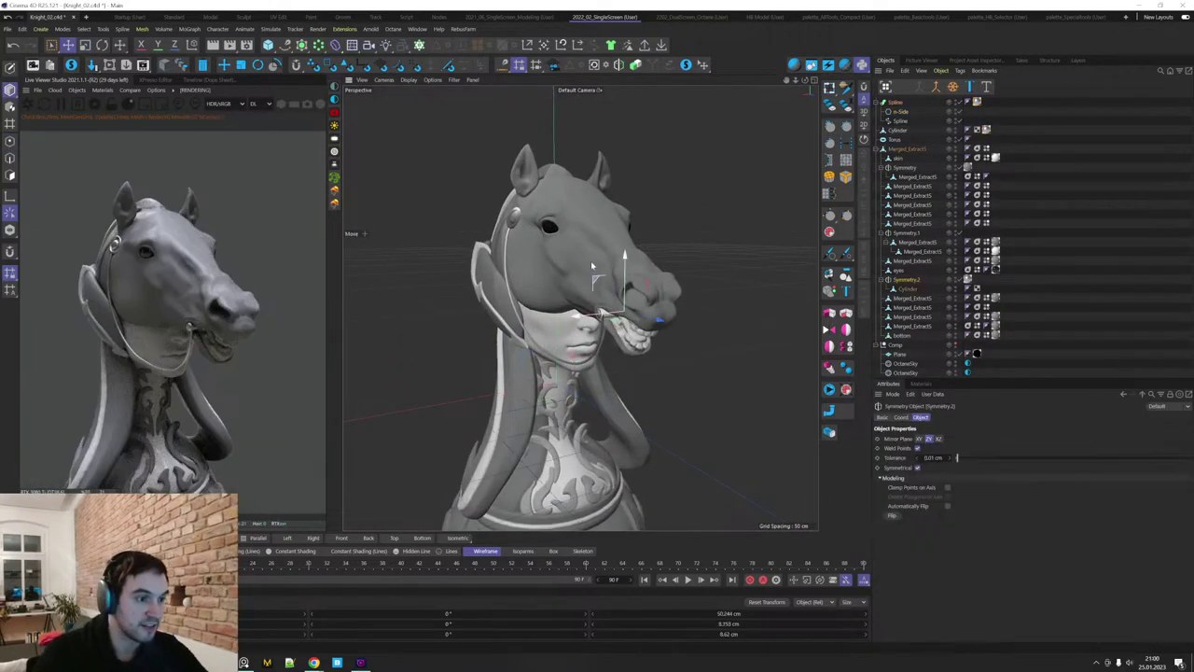
click(516, 221)
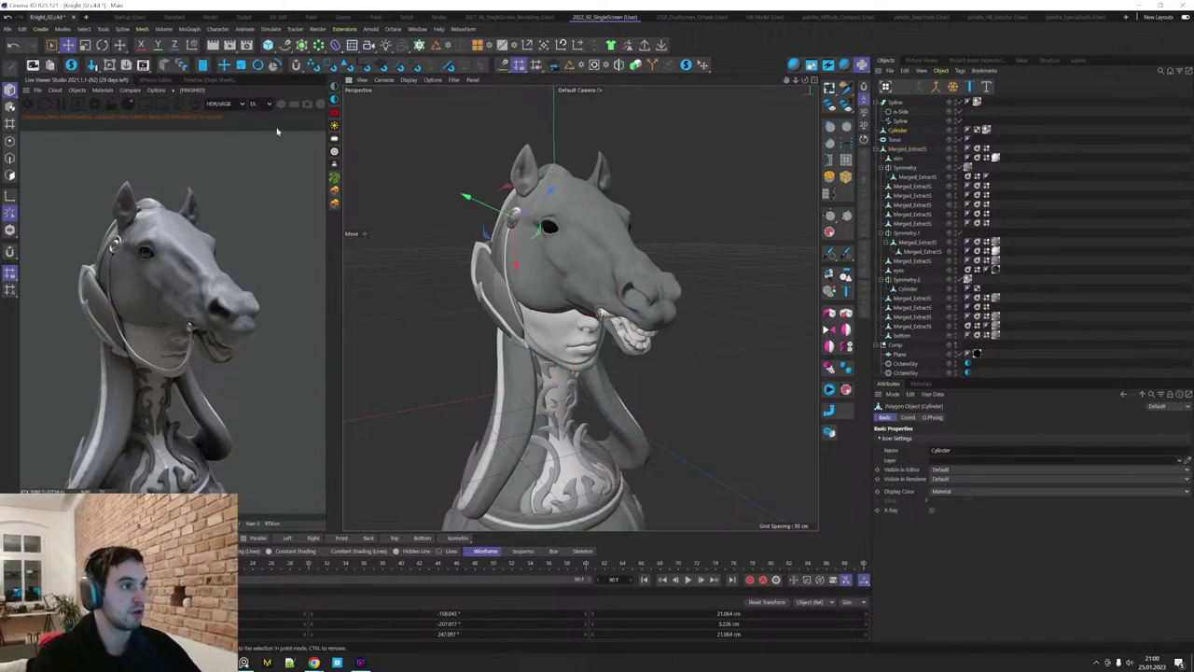
click(45, 29)
click(62, 44)
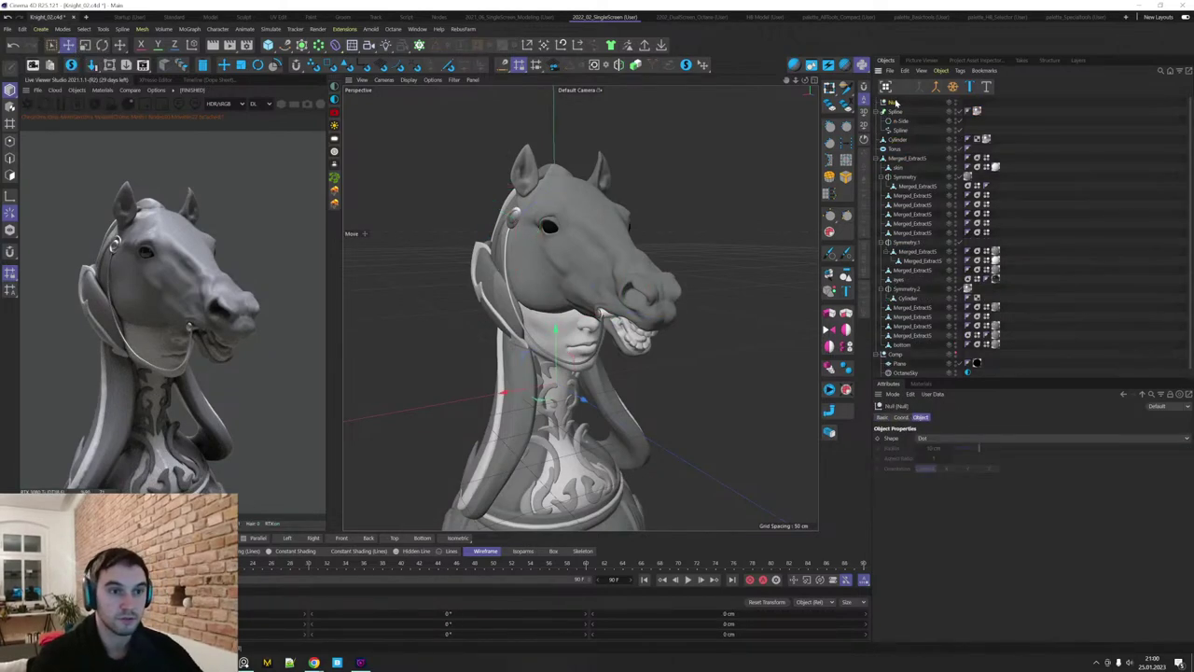
double_click(895, 103)
text(head)
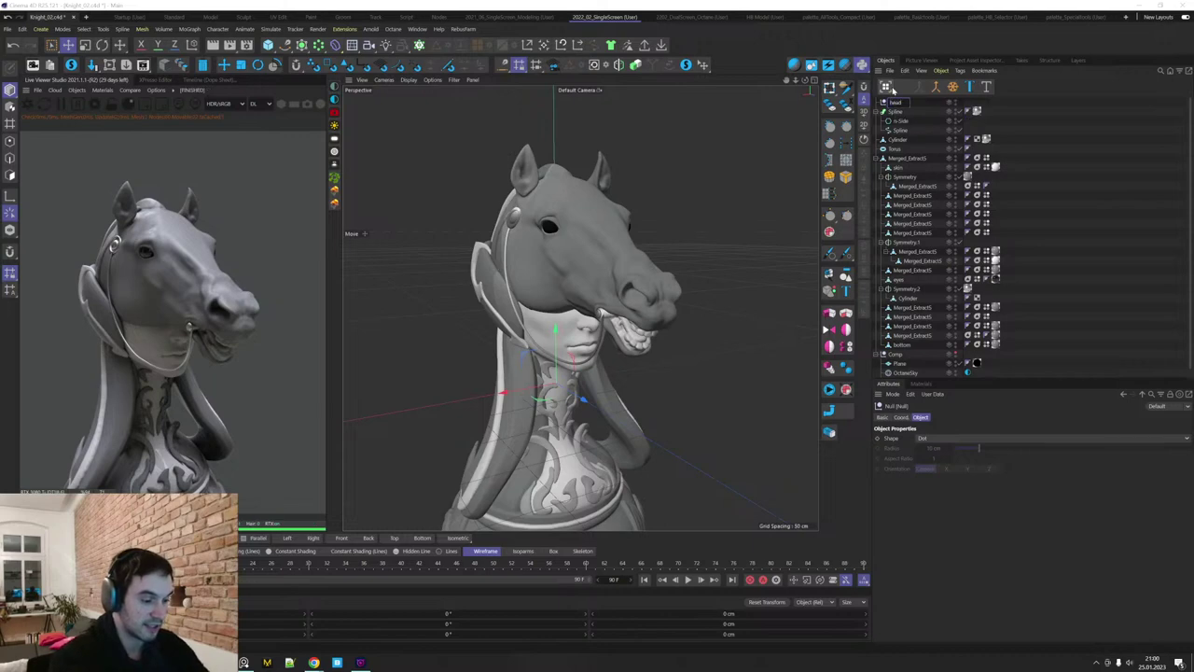
text( details)
key(Return)
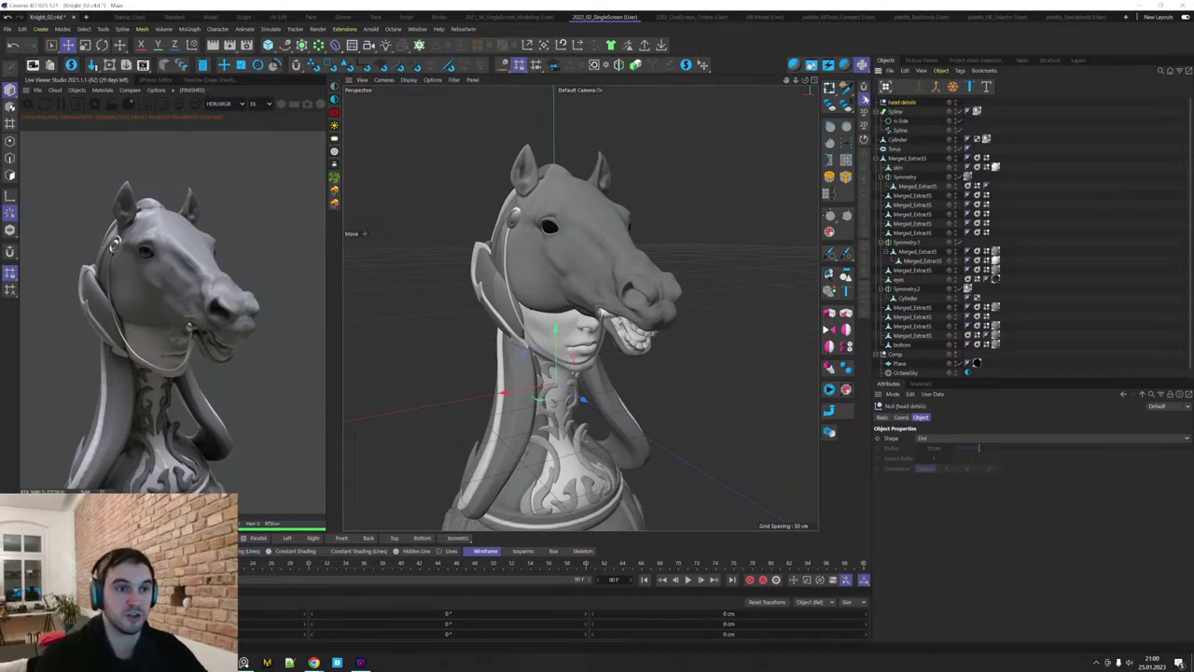
Place the "head details" null under a new Symmetry object and name that "head details sym".
click(876, 112)
drag(902, 102, 890, 110)
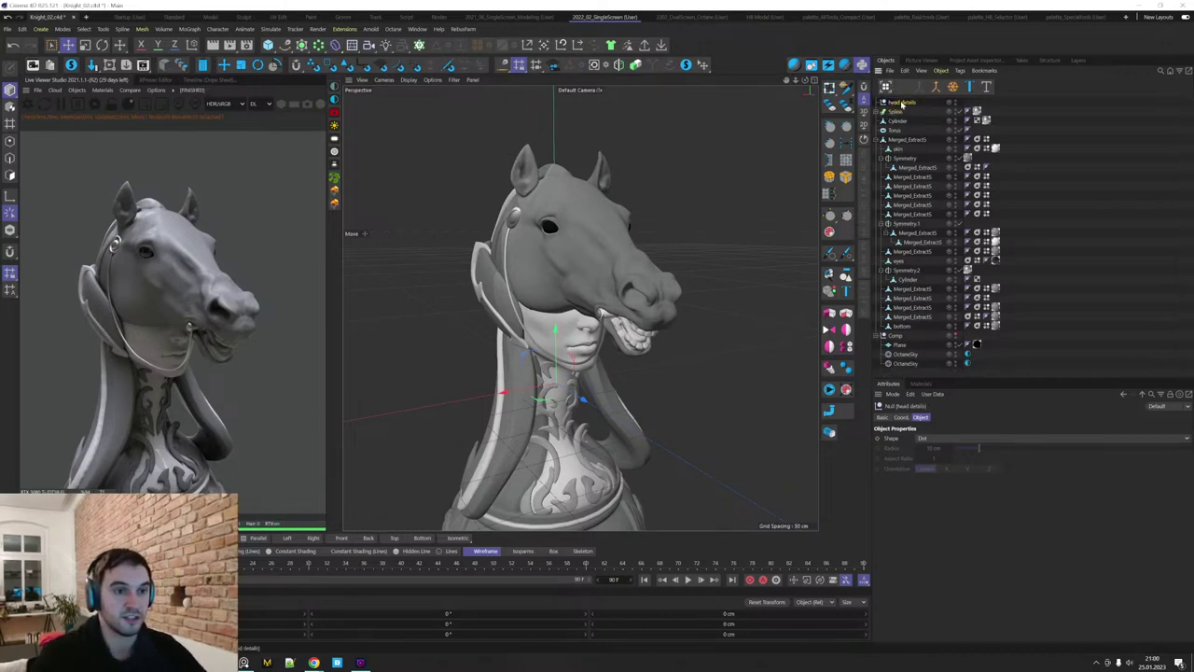
alt+click(619, 67)
double_click(911, 112)
key(ctrl+c)
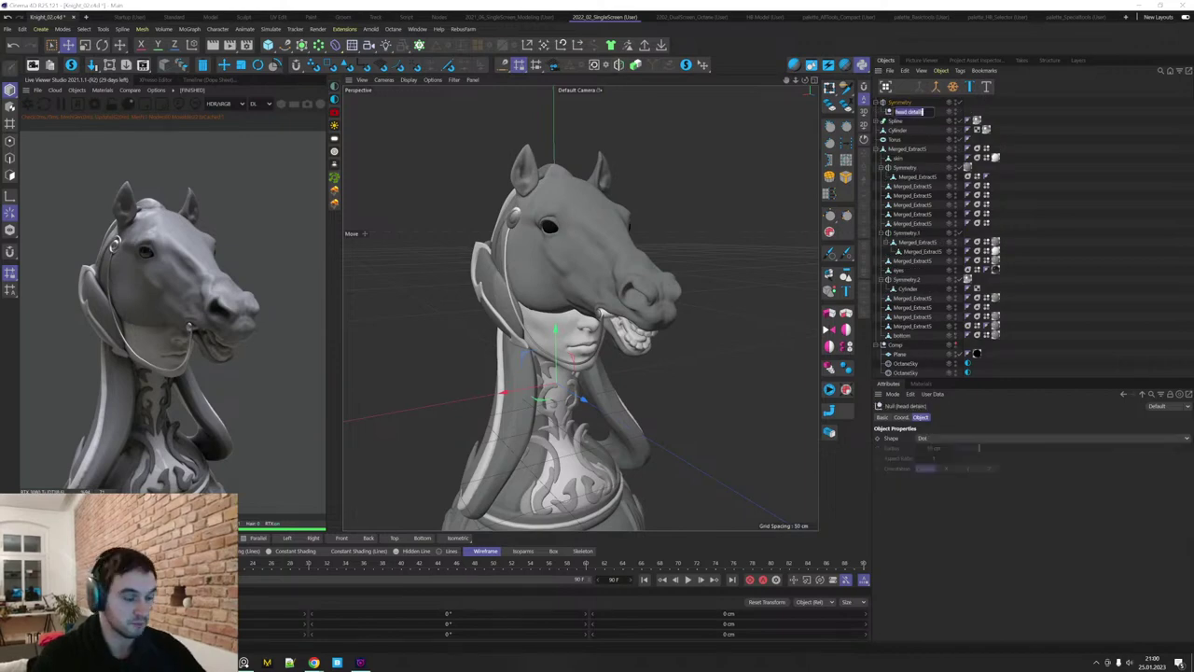
click(908, 103)
double_click(906, 103)
key(ctrl+v)
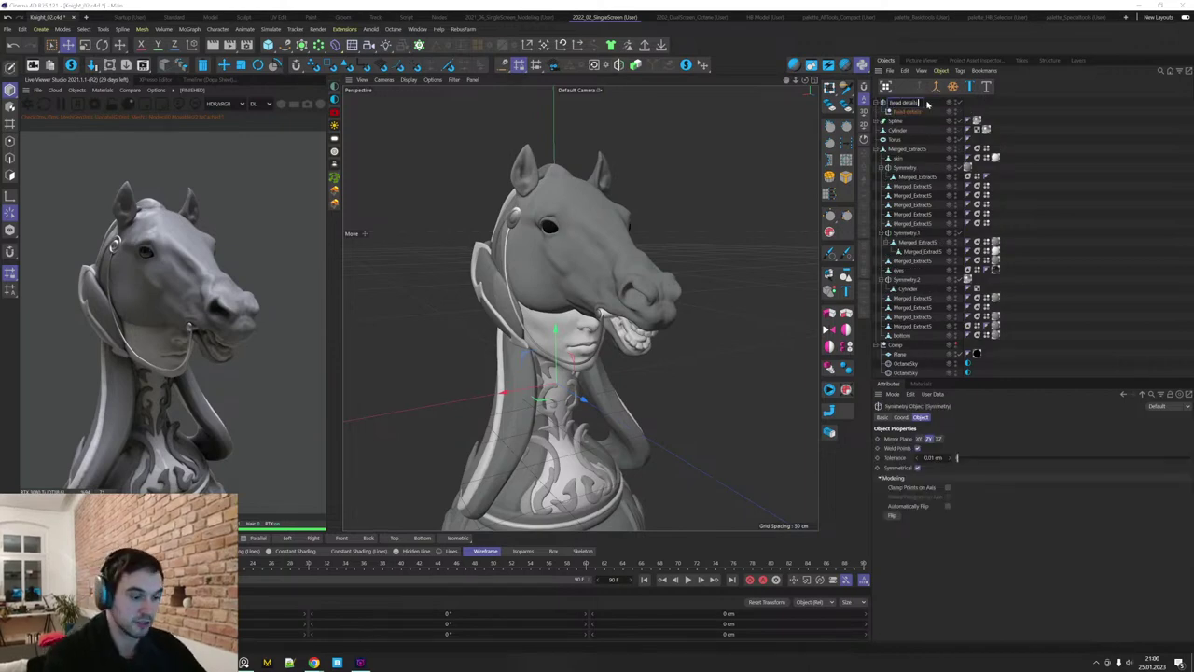
key(Return)
Move the swept rein and the disc cylinder into the "head details" null.
drag(897, 121, 907, 113)
click(899, 130)
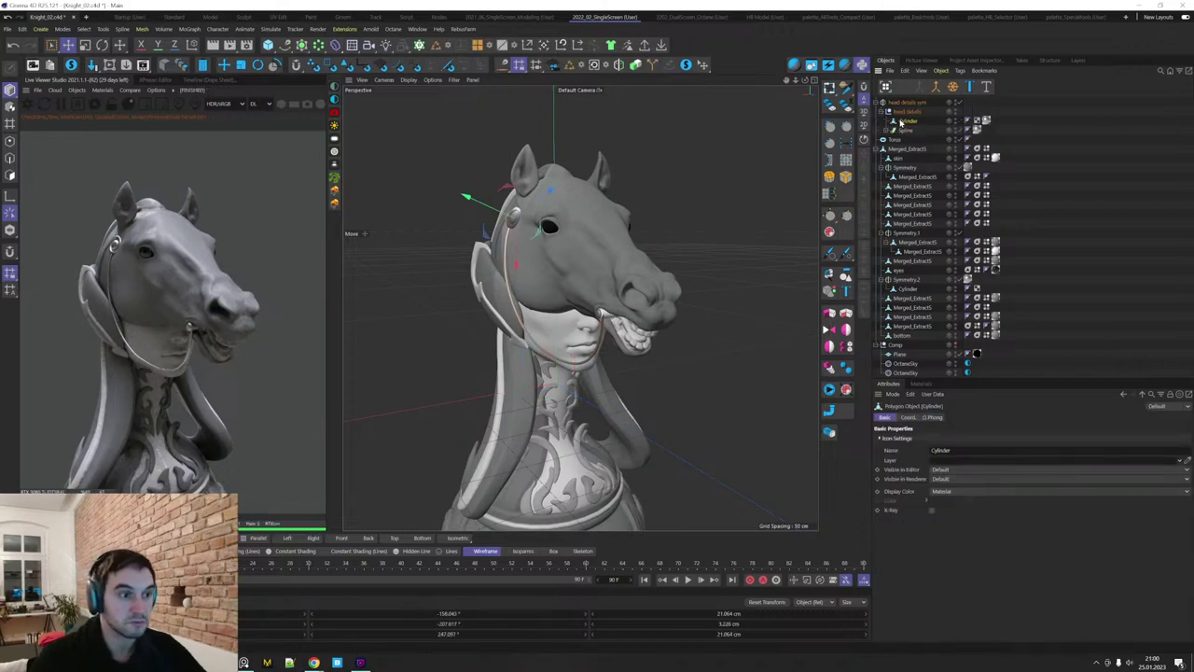
Examine the mirrored rein and disc on both sides of the horse's head.
alt+drag(645, 349, 563, 391)
alt+right_drag(612, 402, 564, 403)
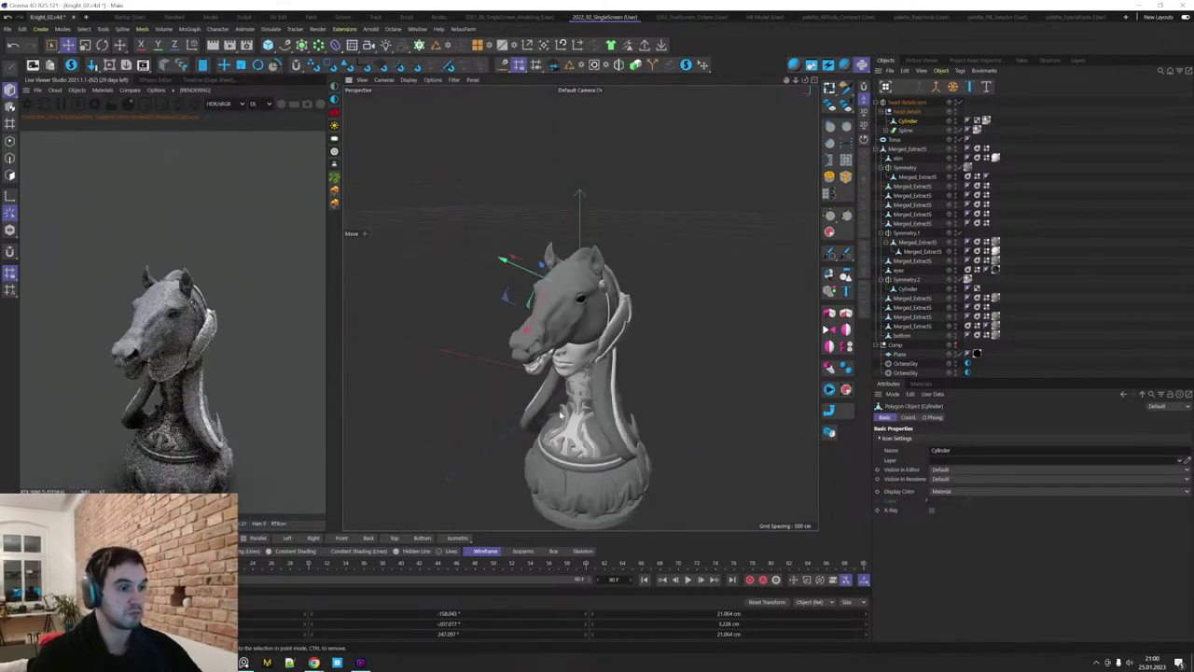
alt+drag(564, 403, 668, 403)
alt+right_drag(592, 402, 632, 404)
alt+middle_drag(632, 404, 674, 376)
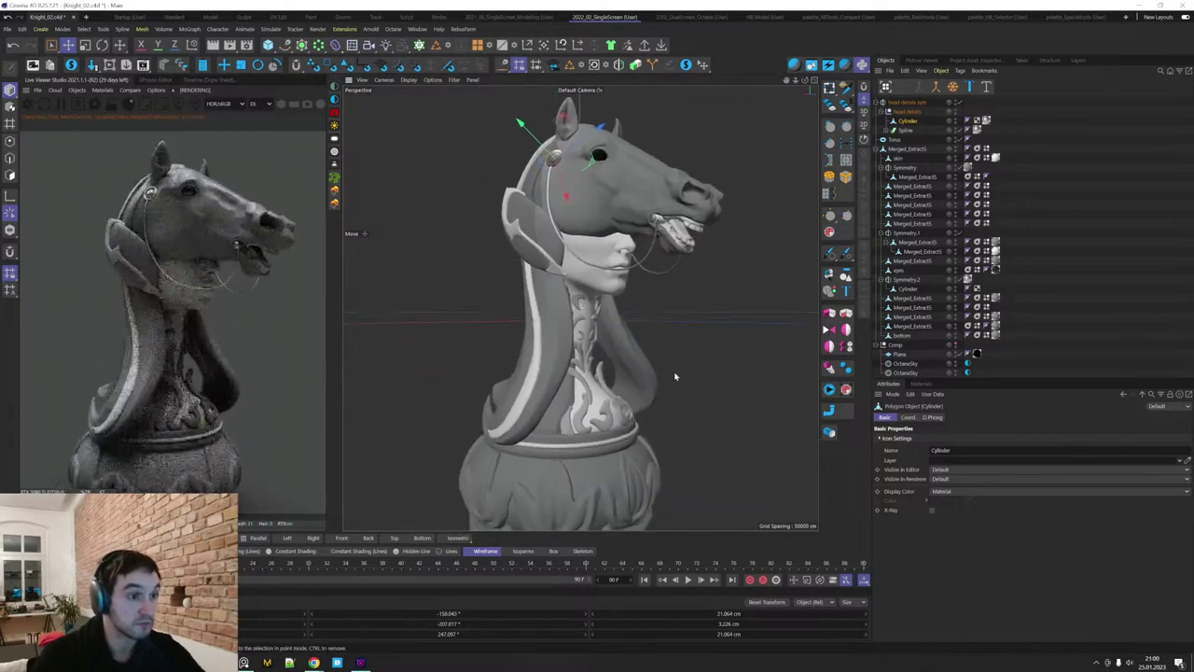
alt+drag(675, 376, 659, 395)
alt+right_drag(658, 395, 650, 386)
alt+drag(650, 387, 711, 344)
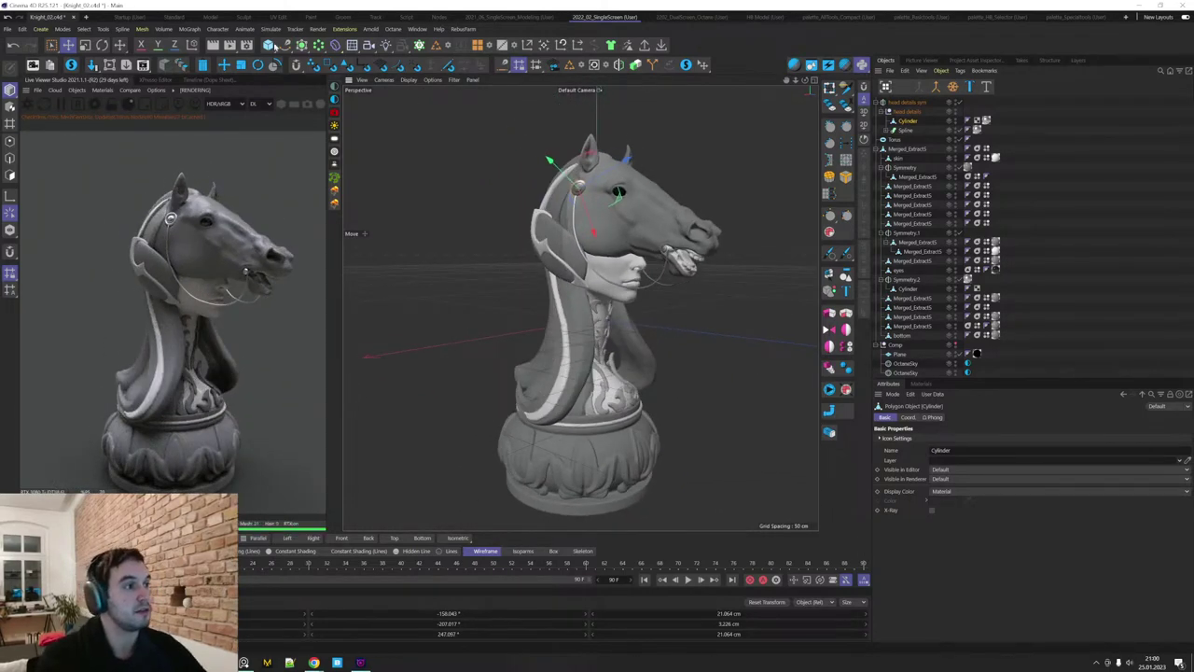
Add a Cloner and a sphere, and scale the sphere down to about 27.4 cm in diameter.
drag(269, 46, 294, 56)
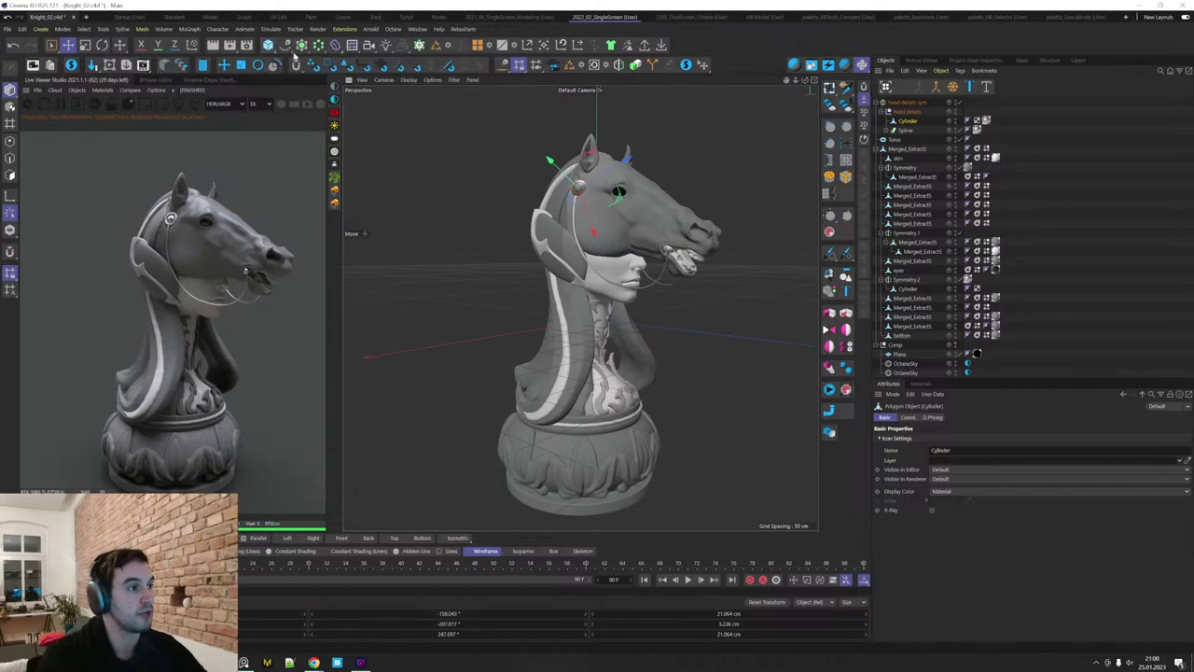
click(419, 45)
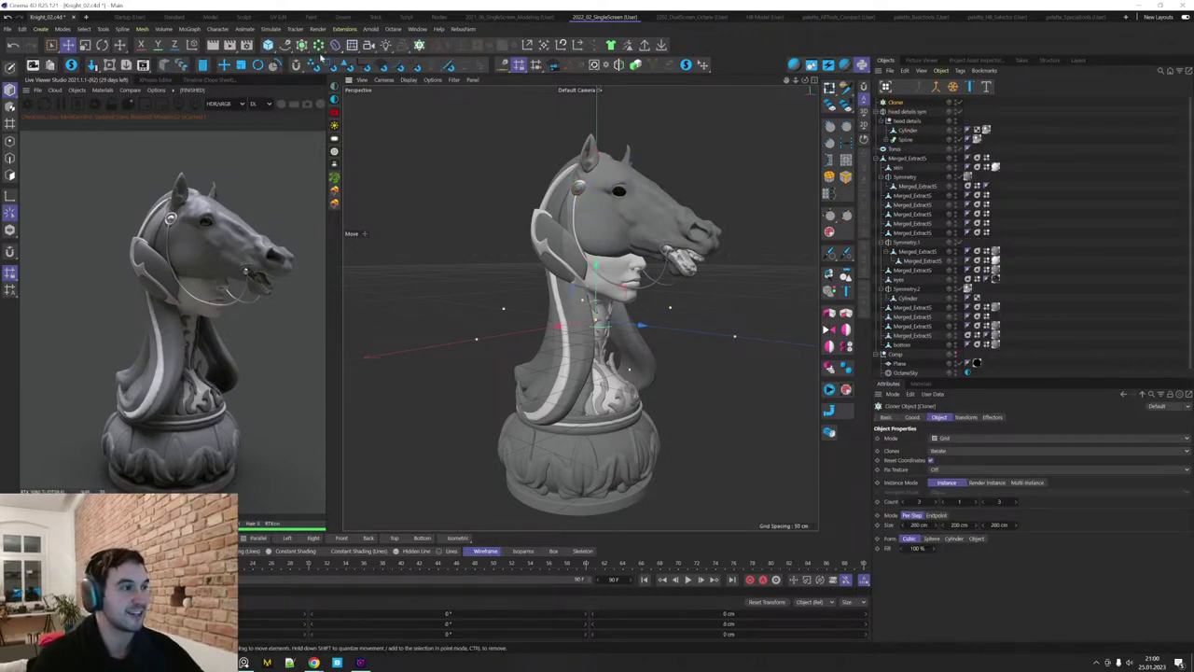
drag(270, 45, 452, 74)
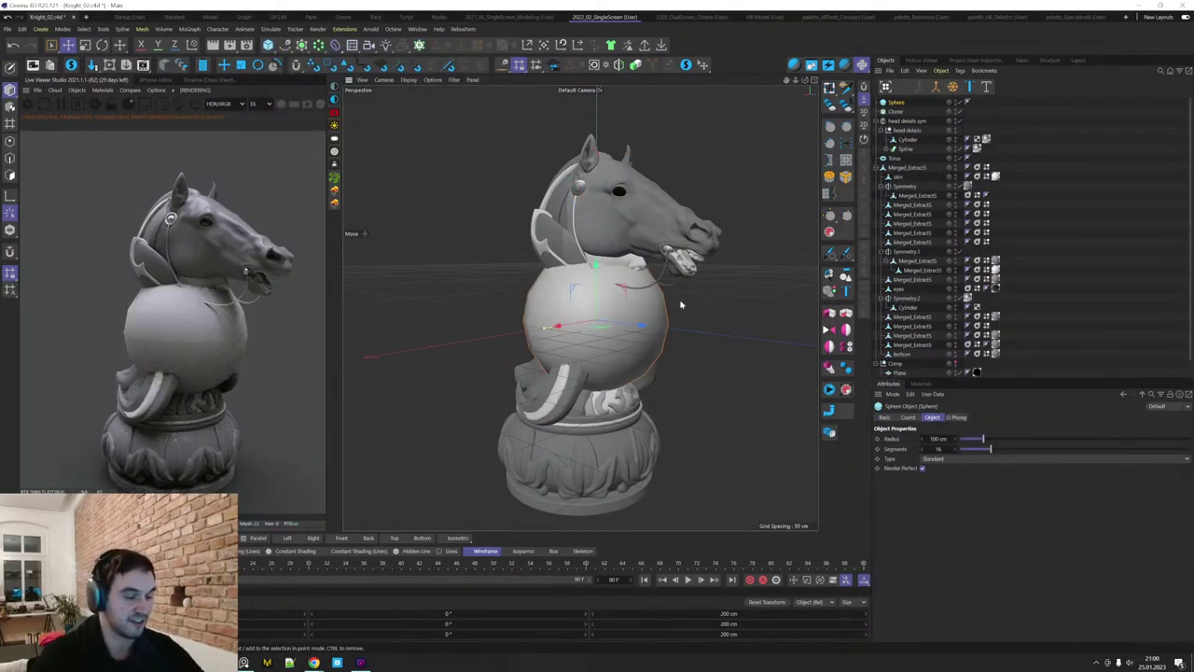
key(t)
drag(680, 305, 528, 454)
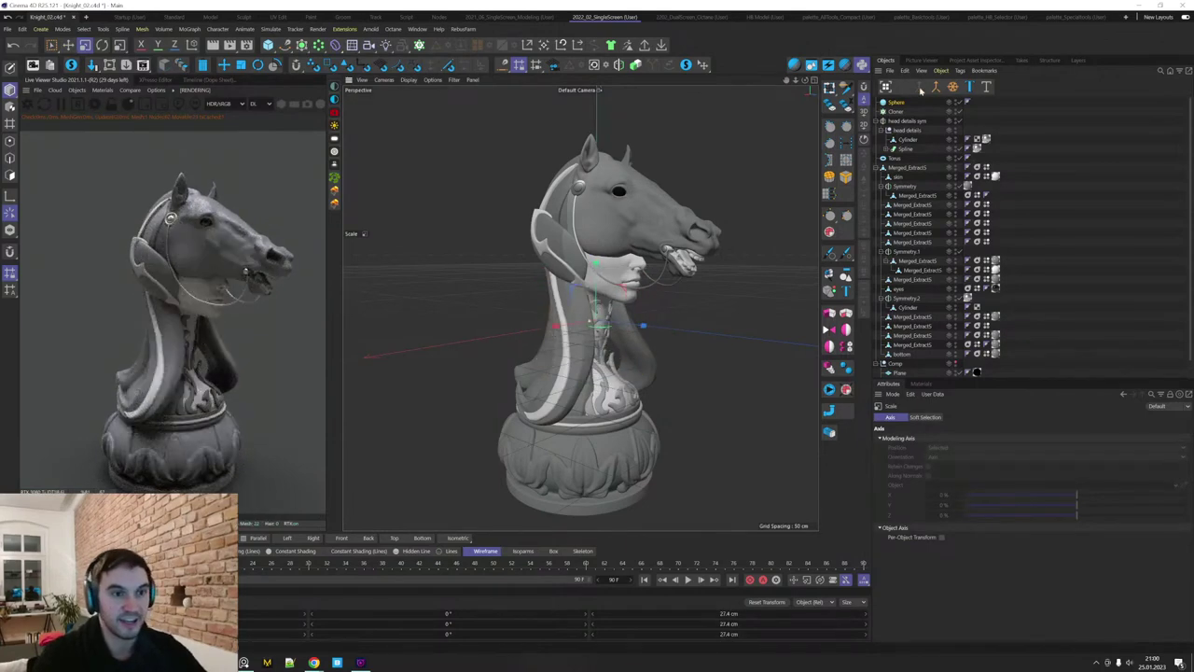
Set the Cloner to Object mode with the rein's spline as its object, and nest the sphere inside the Cloner.
click(886, 149)
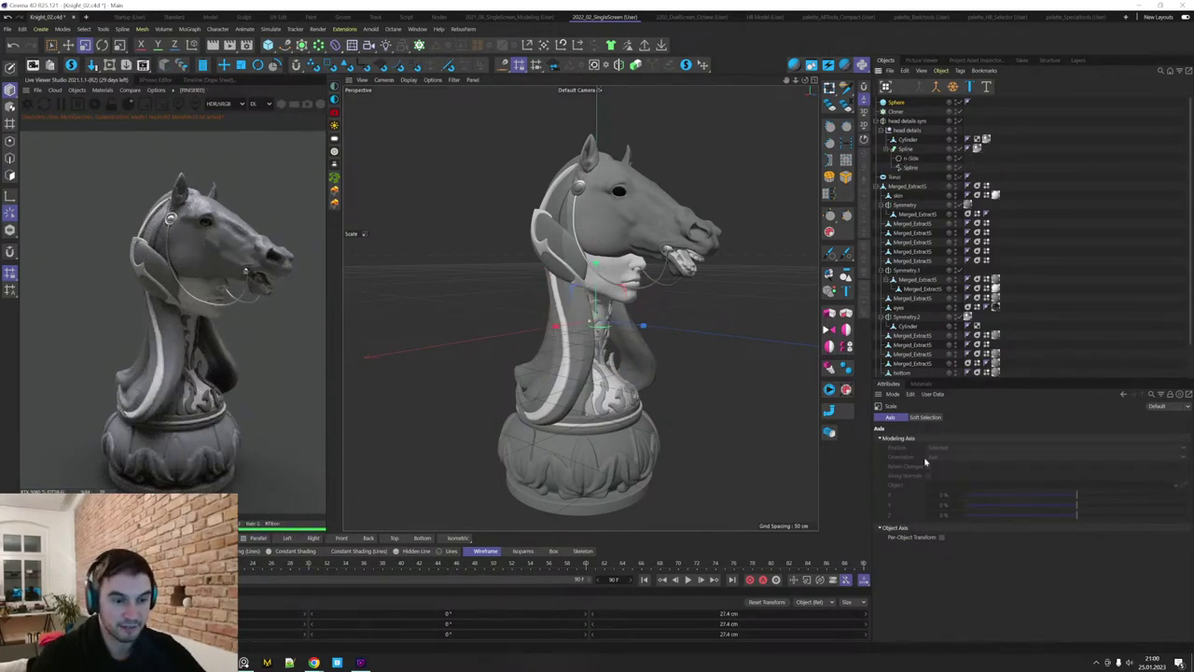
click(919, 384)
click(895, 112)
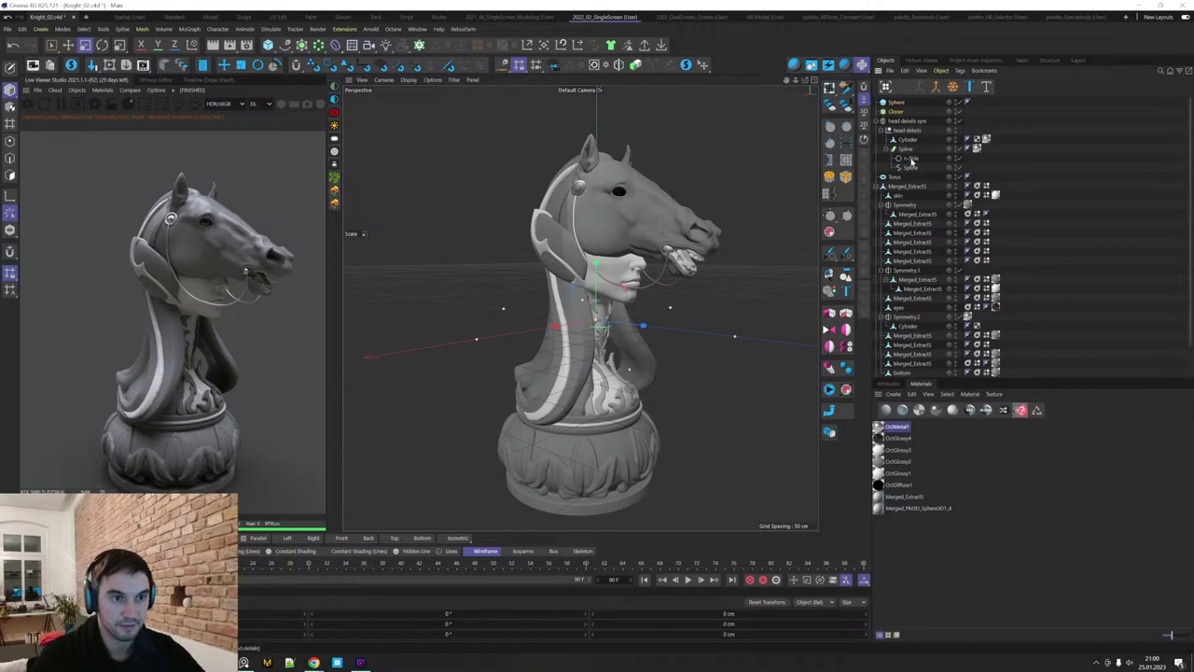
click(897, 384)
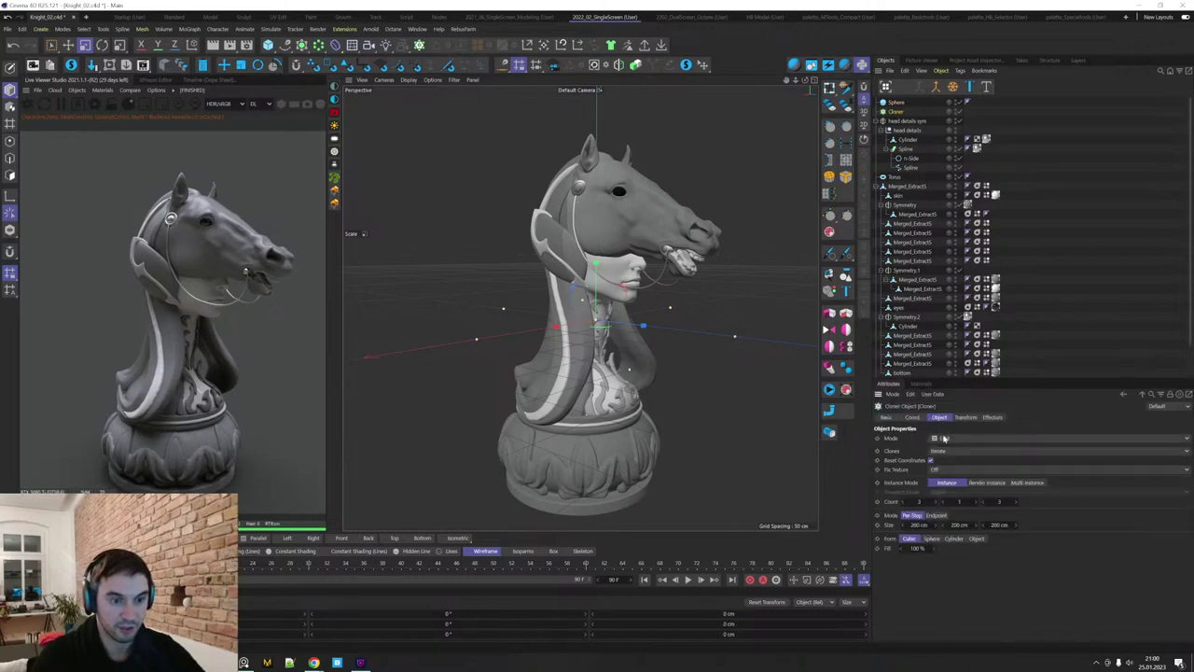
click(944, 438)
click(946, 448)
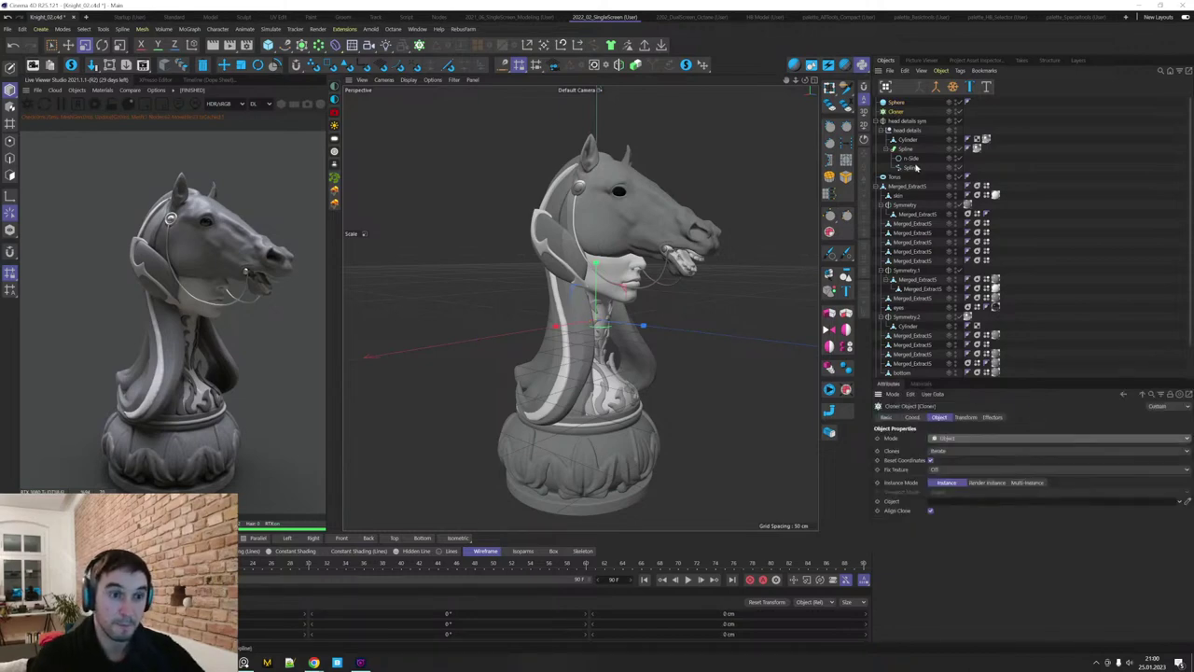
drag(912, 172, 953, 508)
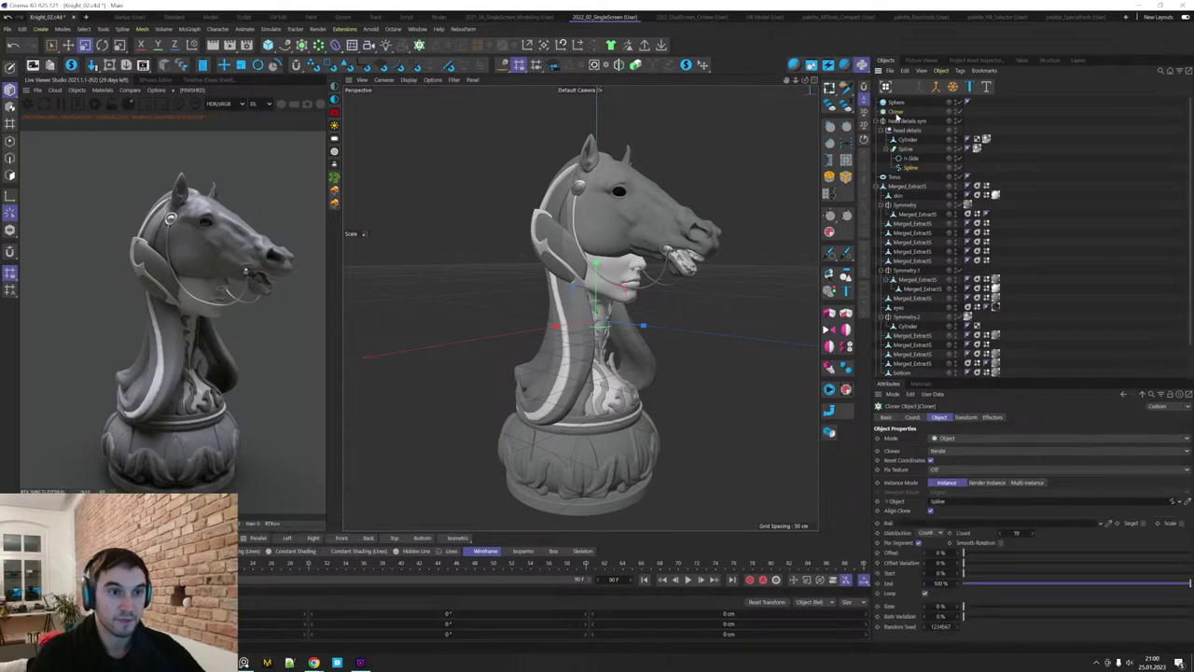
drag(897, 103, 900, 114)
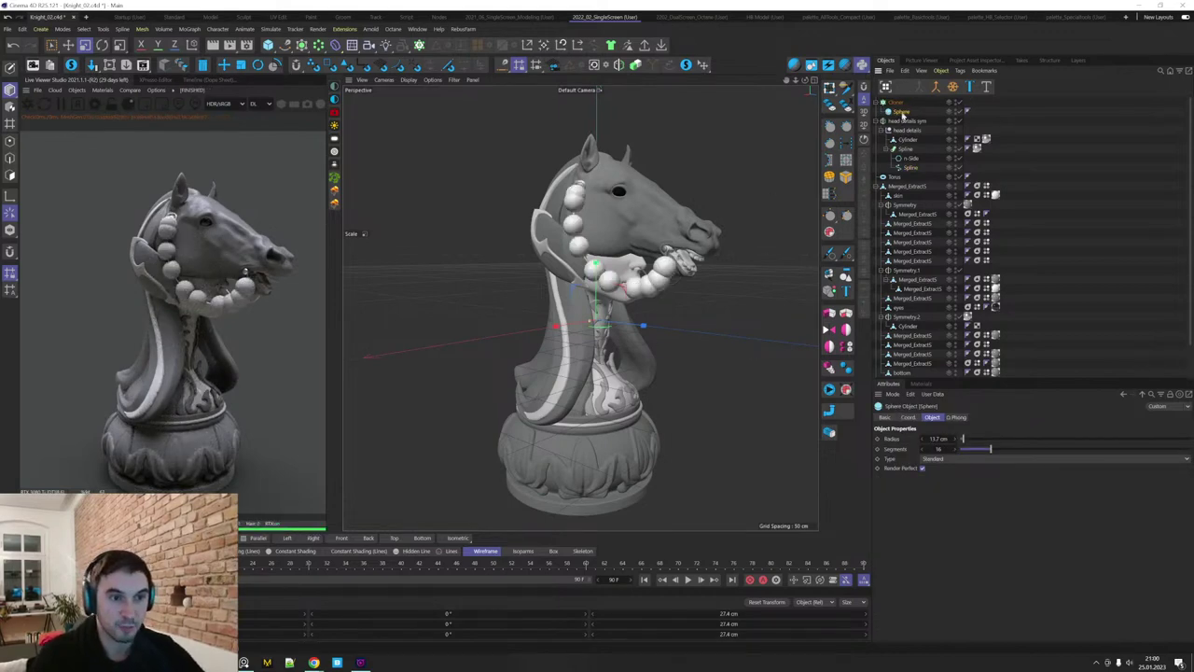
Set the Cloner's distribution to Even and scale the cloned spheres down to small beads along the rein.
click(897, 103)
click(939, 534)
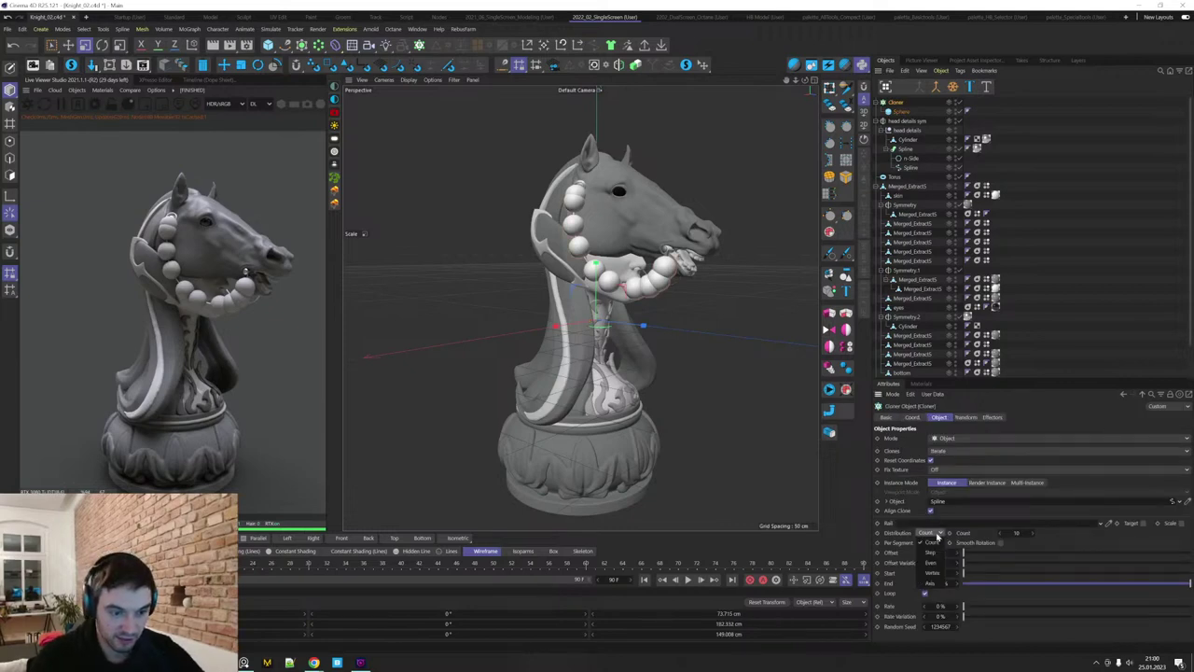
click(938, 563)
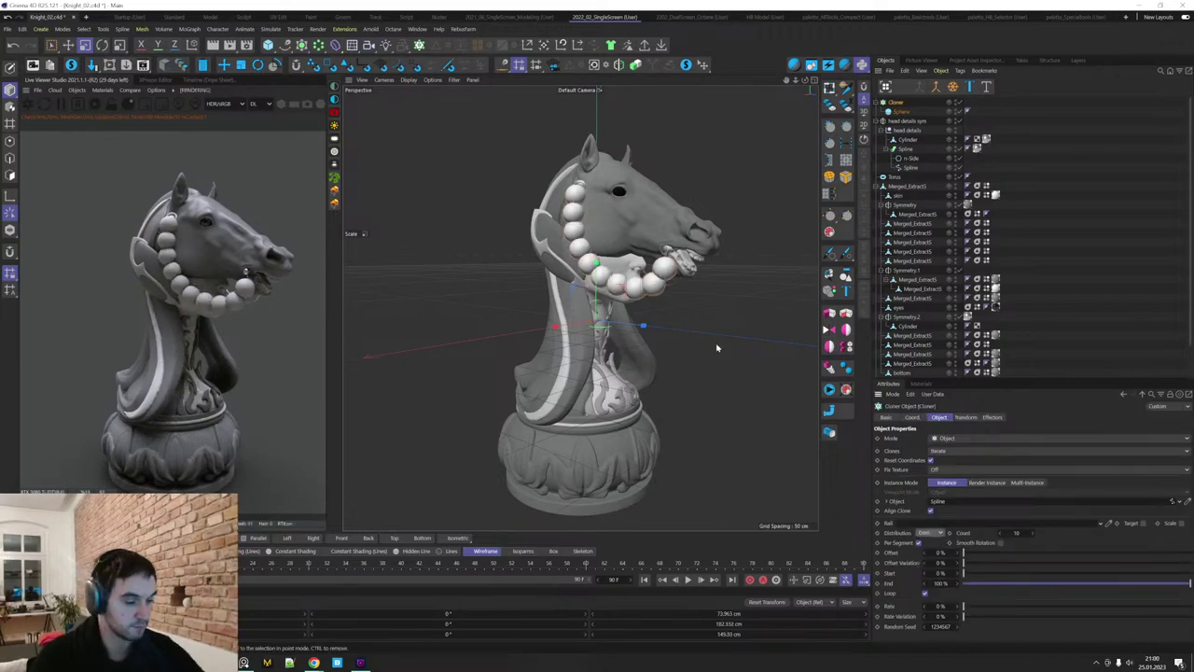
drag(716, 347, 552, 502)
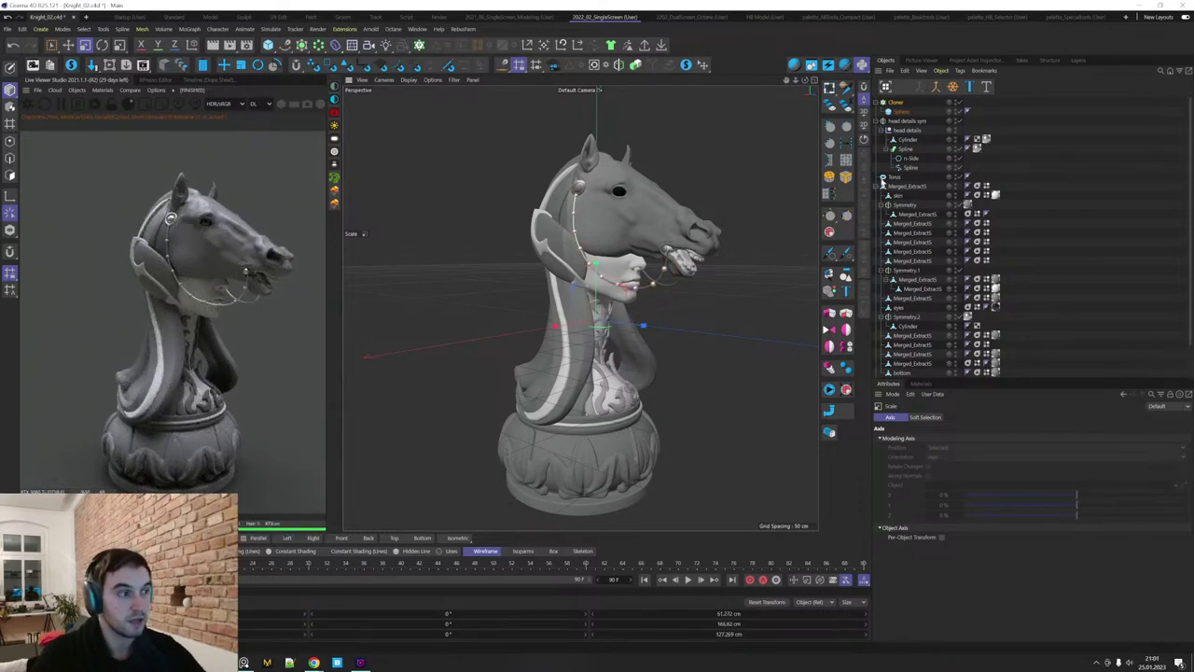
Copy the OctMetal1 material tag onto the Cloner and nest the Cloner inside the head details group.
ctrl+drag(985, 122, 981, 103)
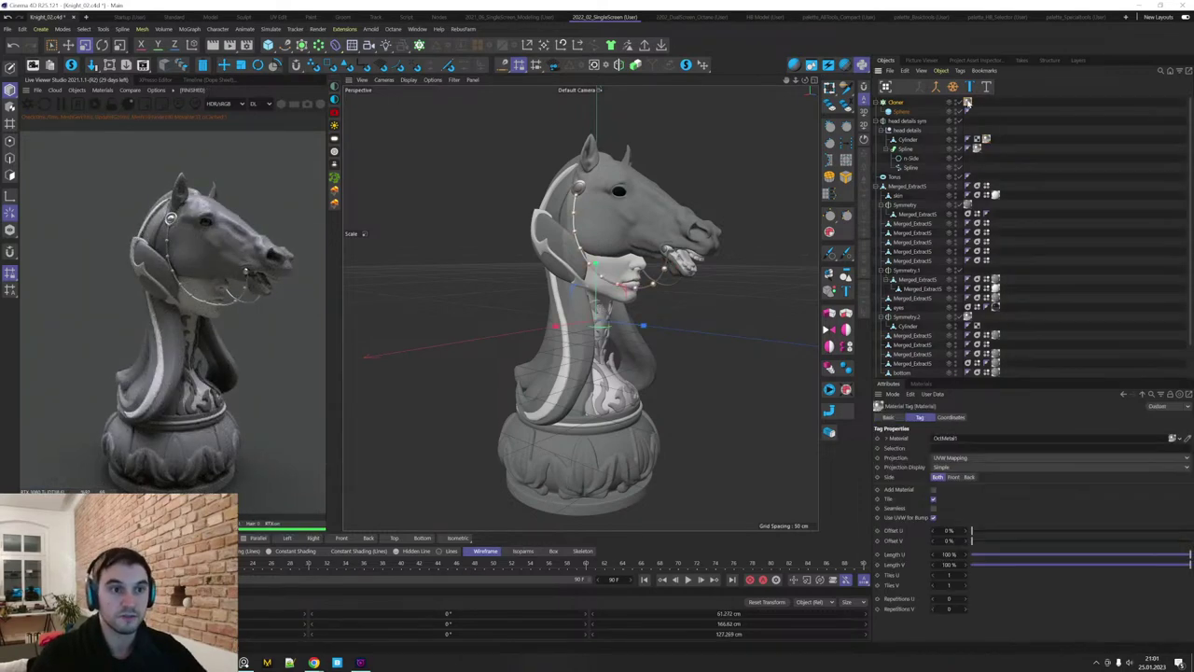
drag(896, 102, 908, 131)
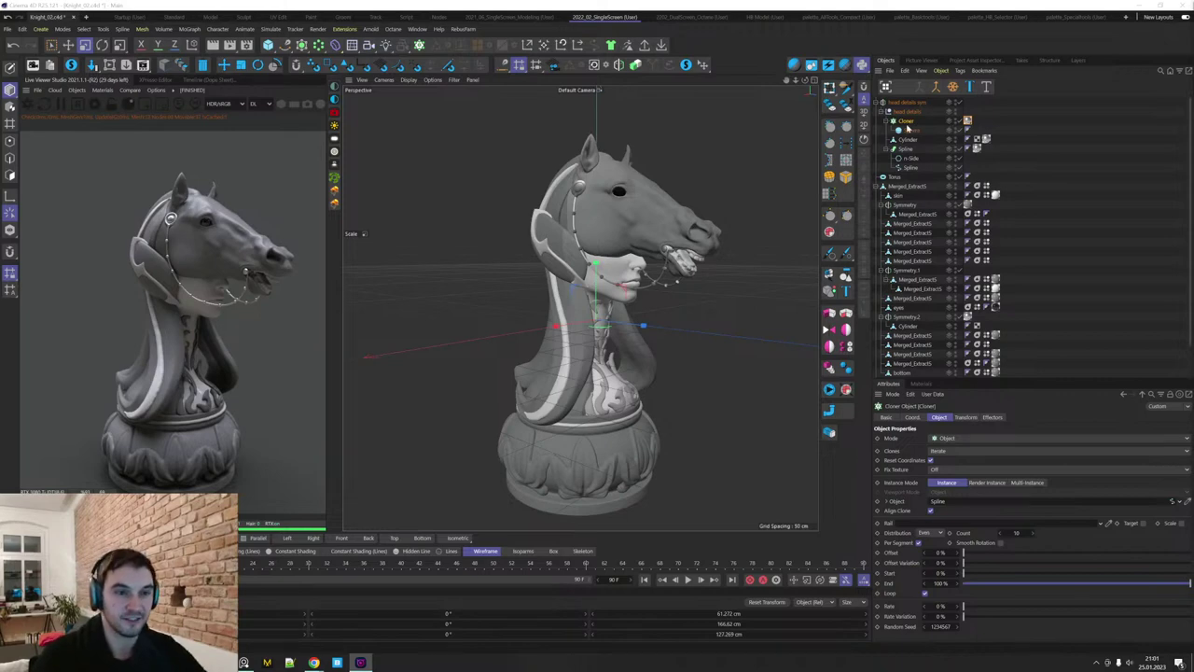
Increase the Cloner's count until the beads sit tightly packed along the rein.
drag(1016, 533, 1032, 533)
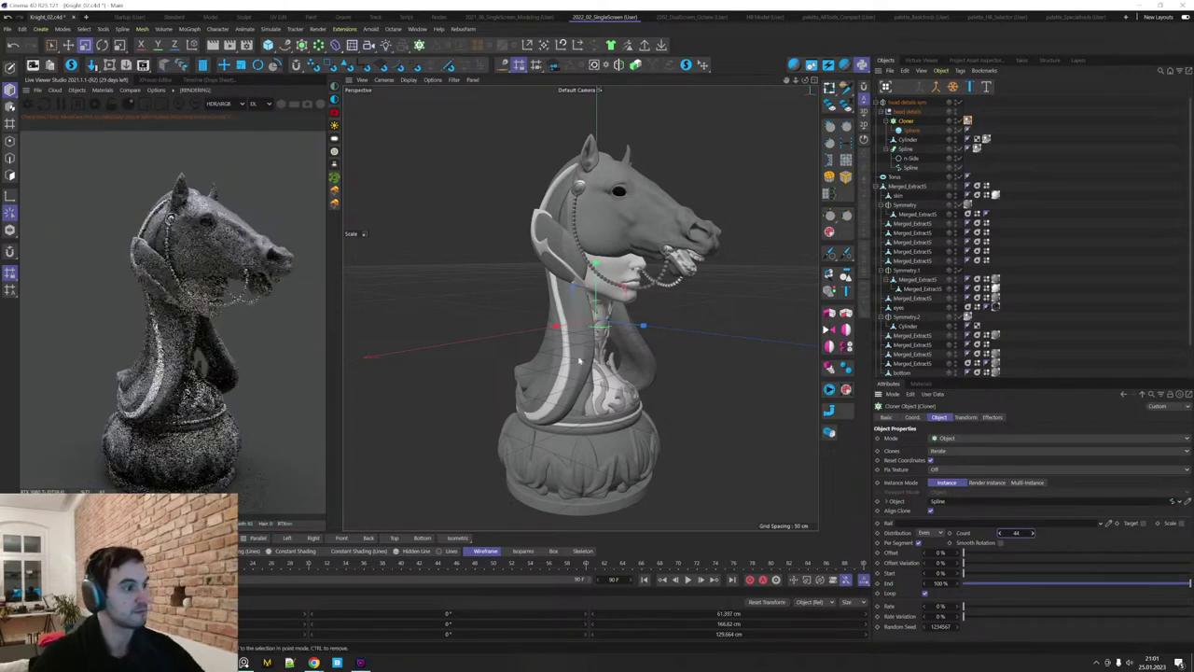
text(1)
Reset the rein spline's lowest point with Hard and Soft Interpolation, and adjust its tangents and height for a smooth droop.
alt+drag(714, 427, 741, 439)
click(910, 168)
key(Return)
key(0)
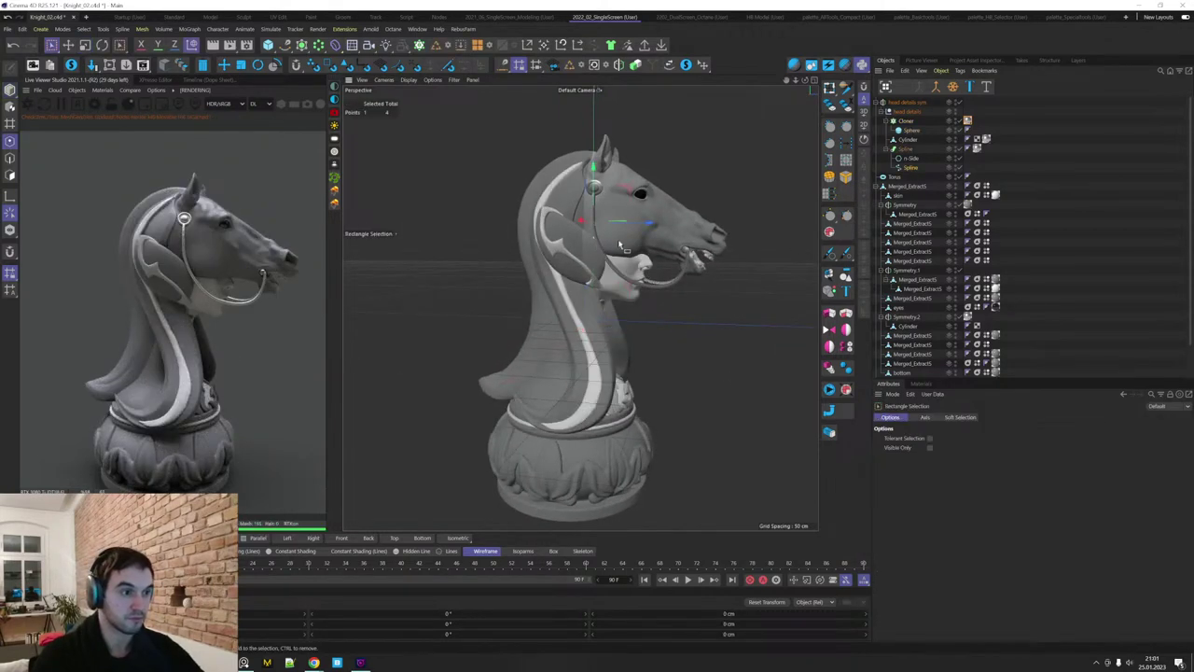
key(e)
drag(641, 317, 638, 329)
right_click(634, 320)
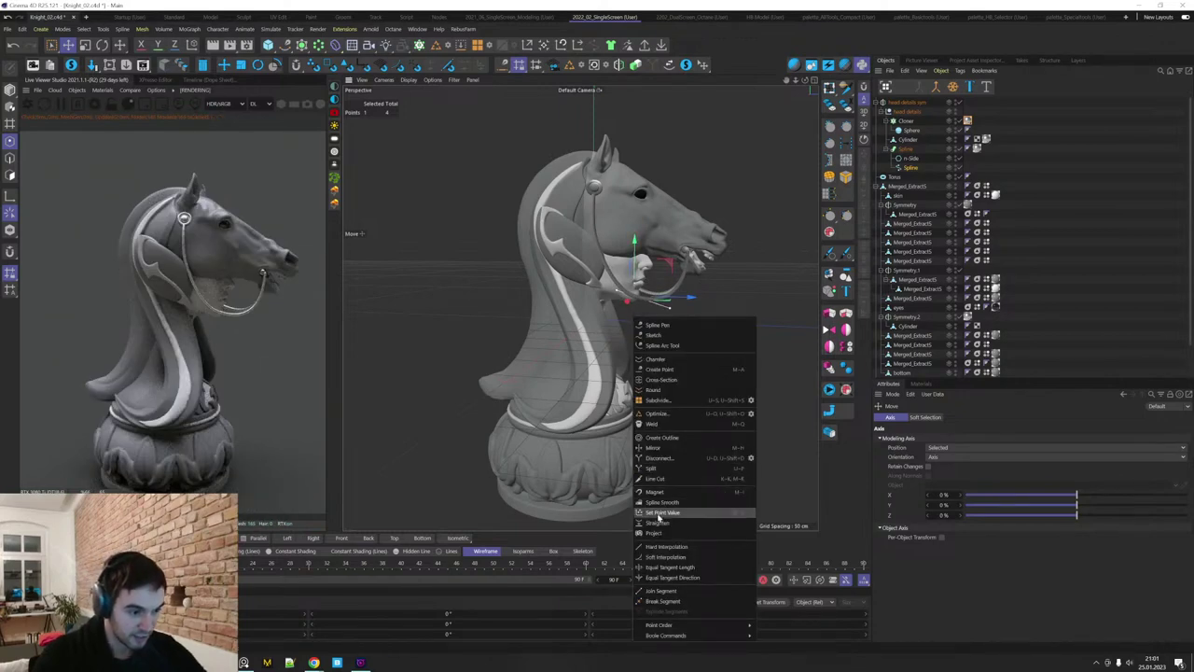
click(663, 549)
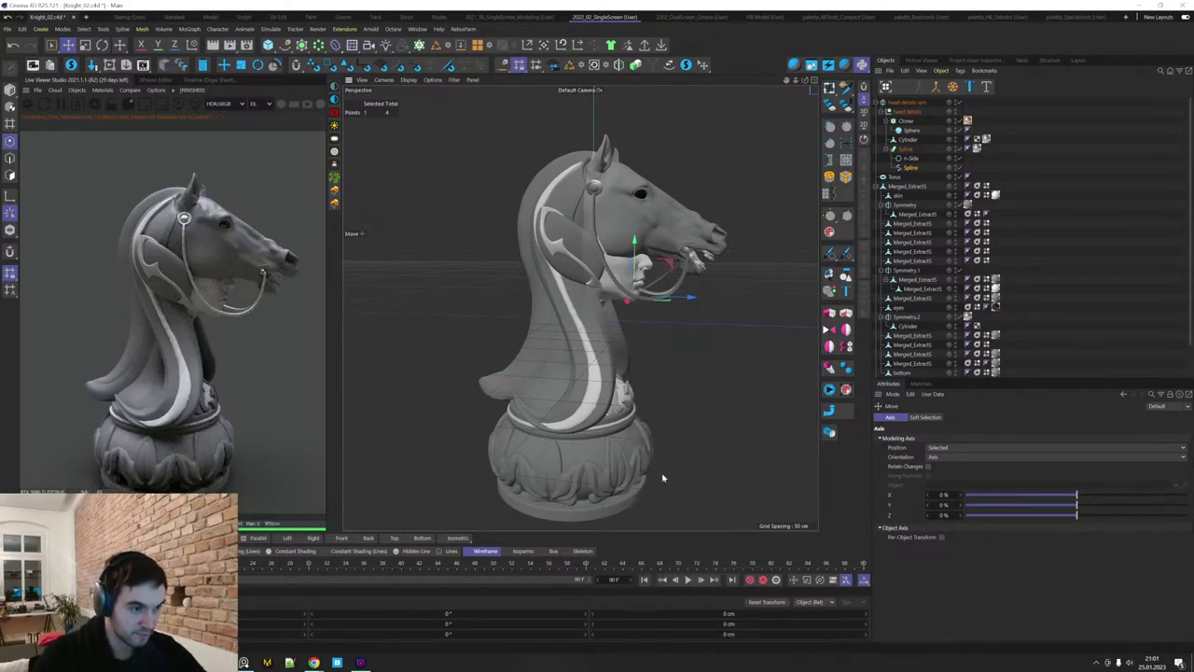
right_click(647, 365)
click(675, 567)
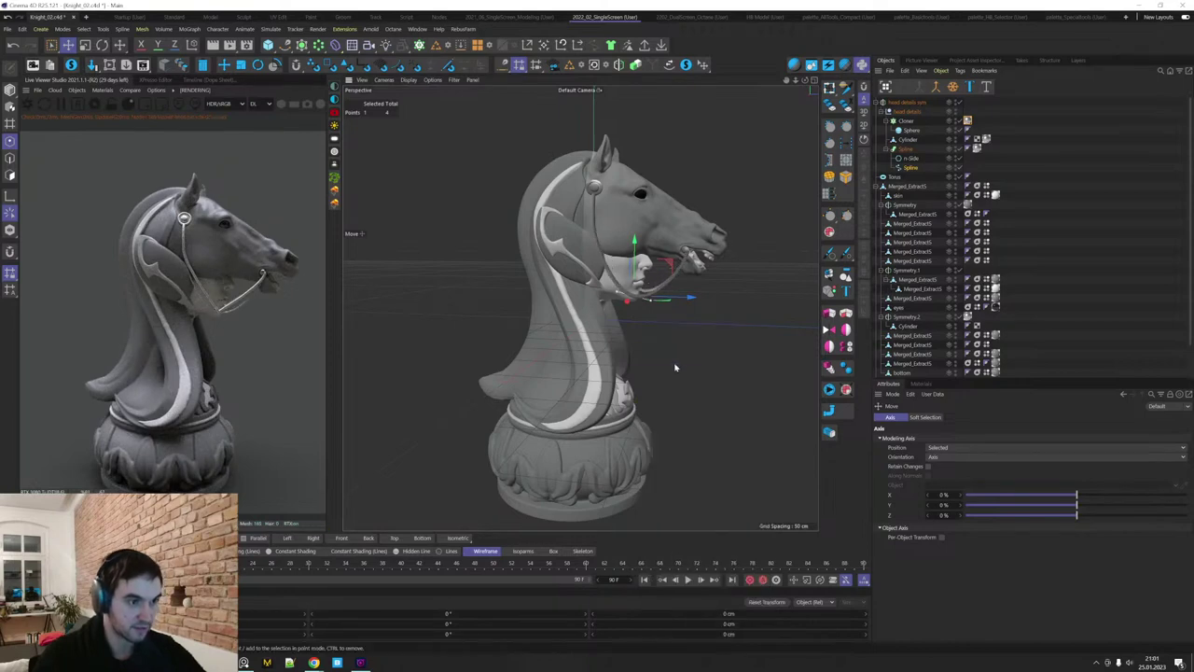
key(r)
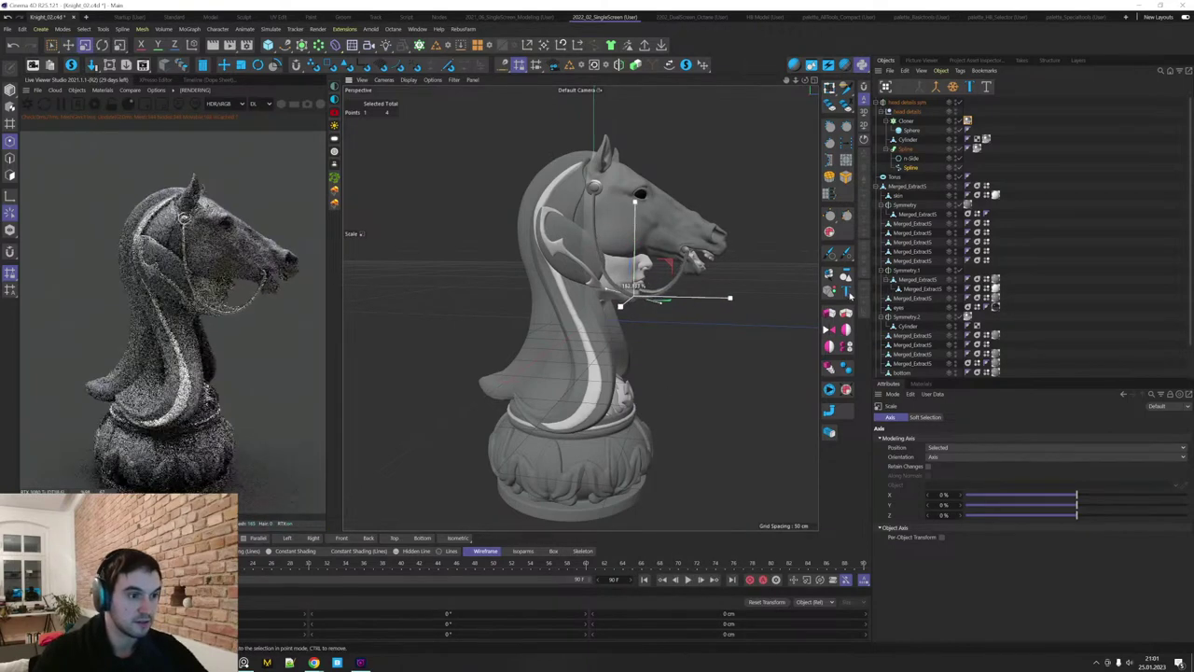
key(e)
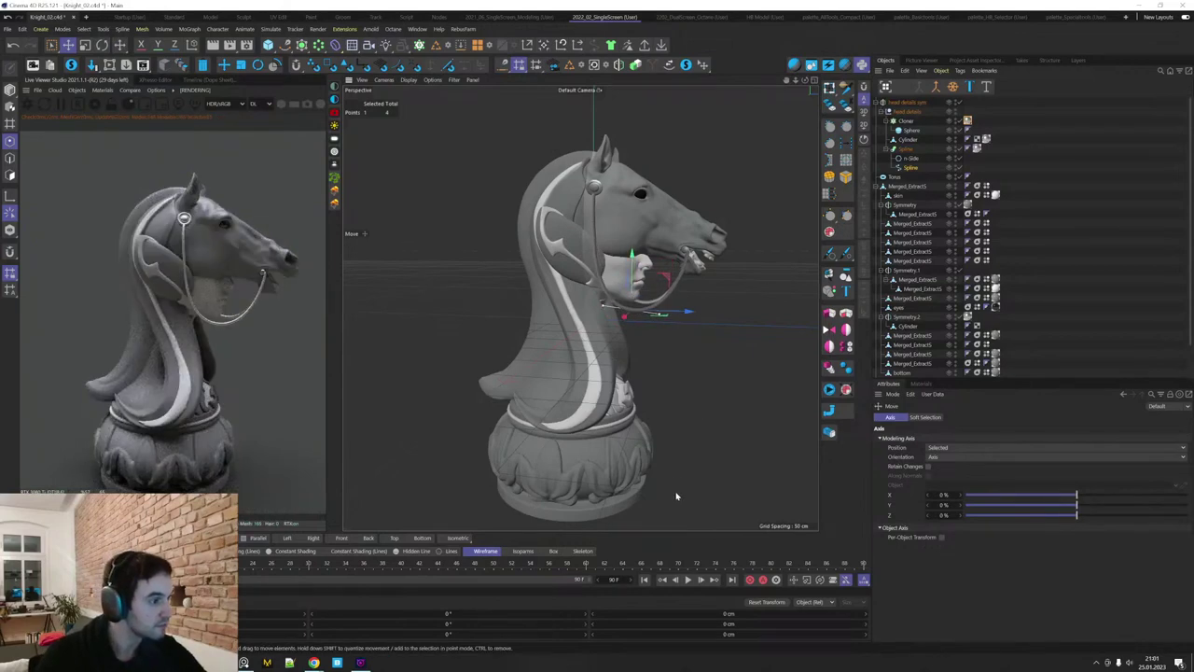
Set the Cloner's count to 60.
alt+drag(673, 424, 706, 427)
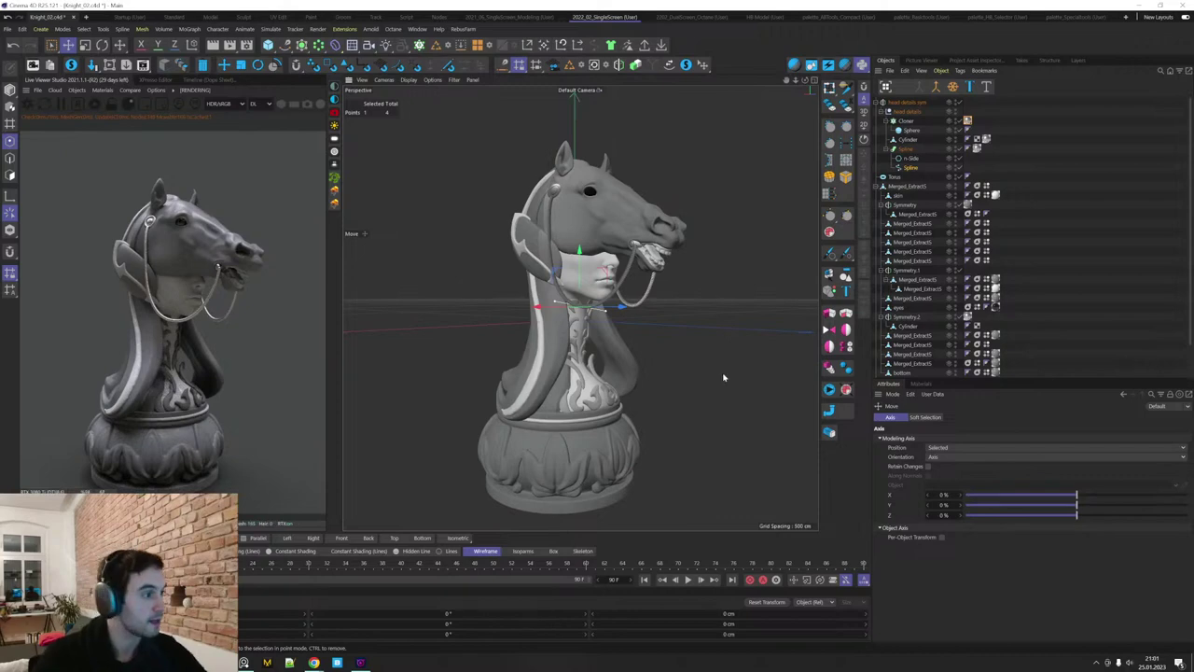
click(907, 122)
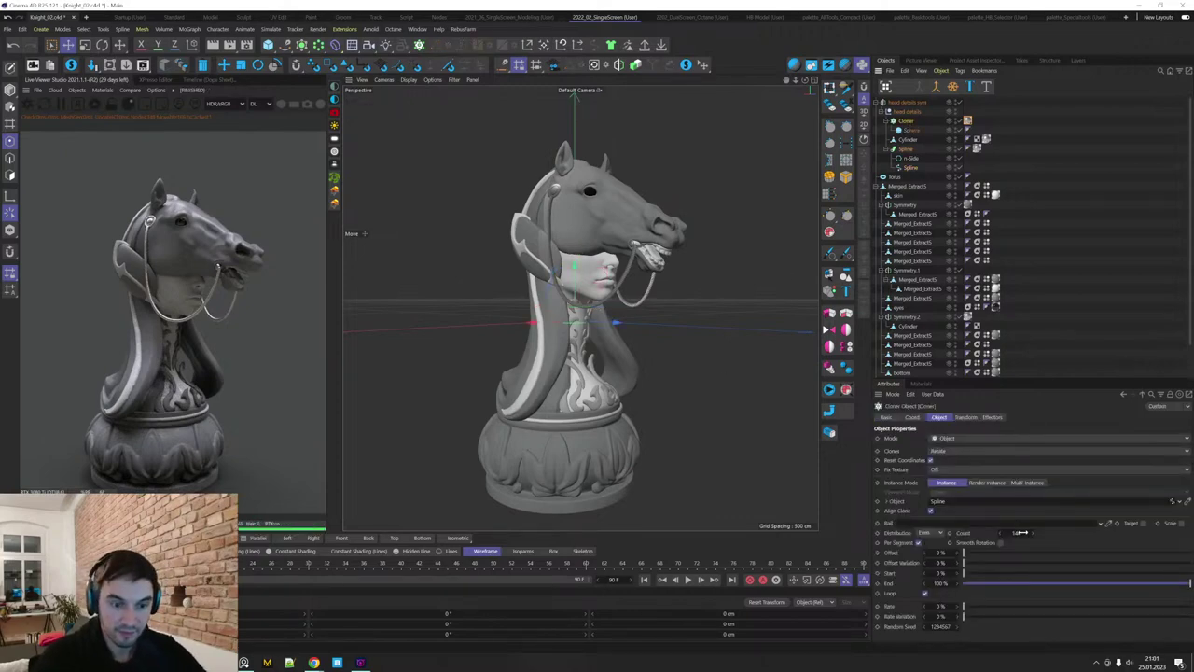
double_click(1019, 533)
text(0)
key(Return)
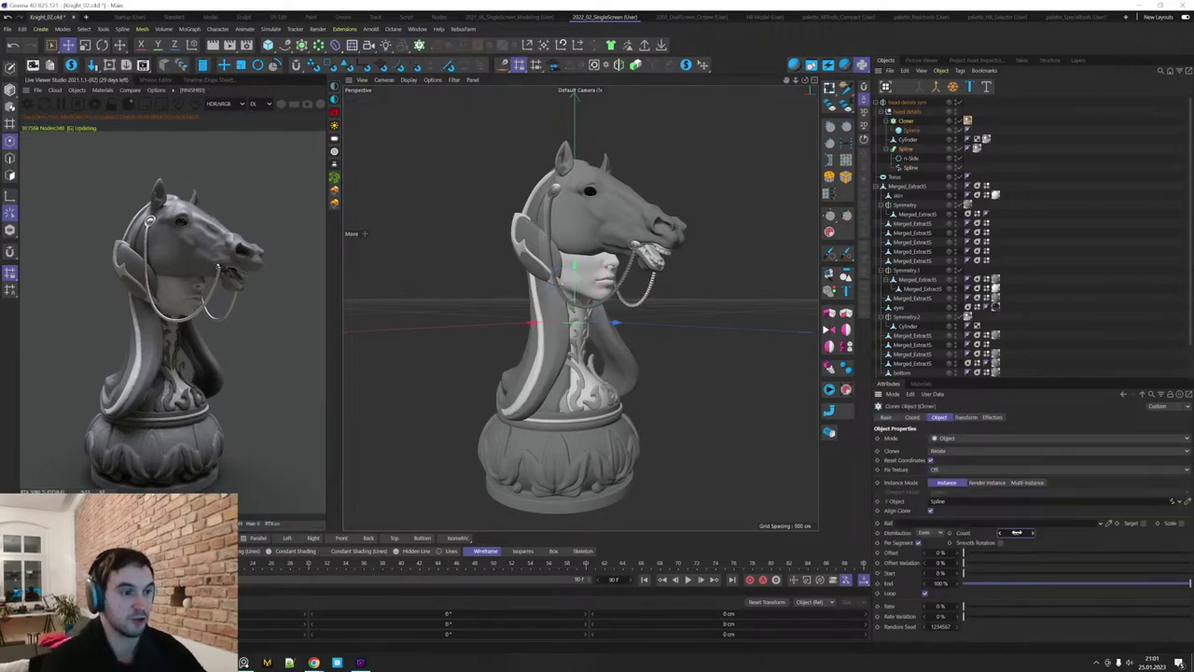
text(60)
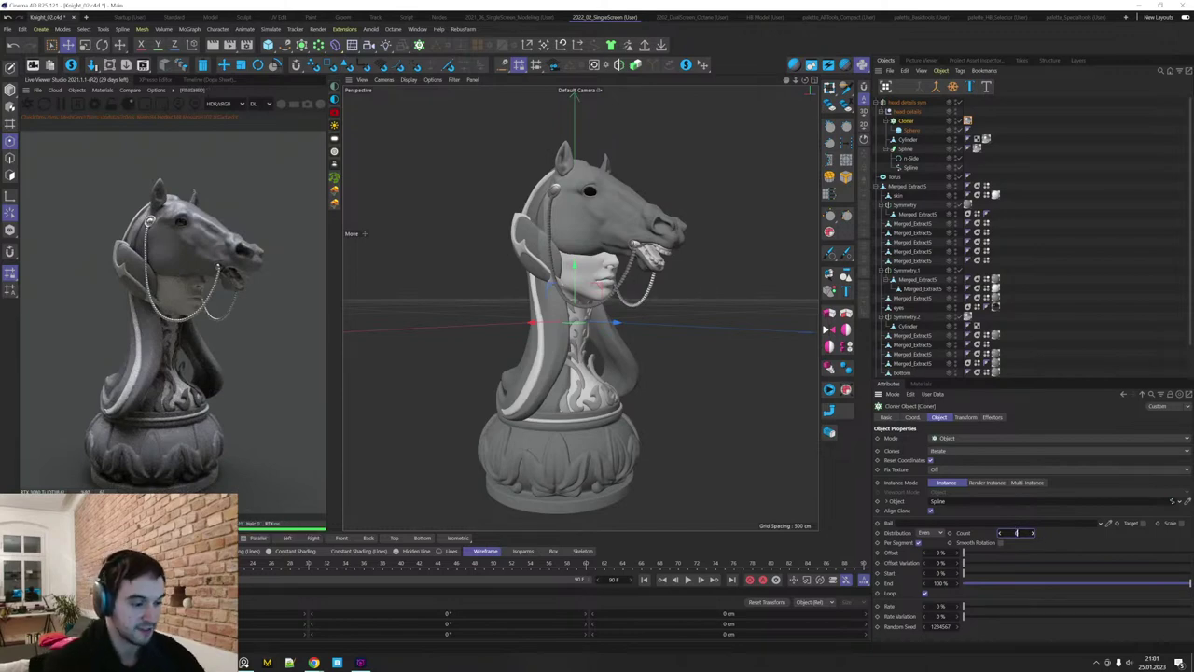
key(Return)
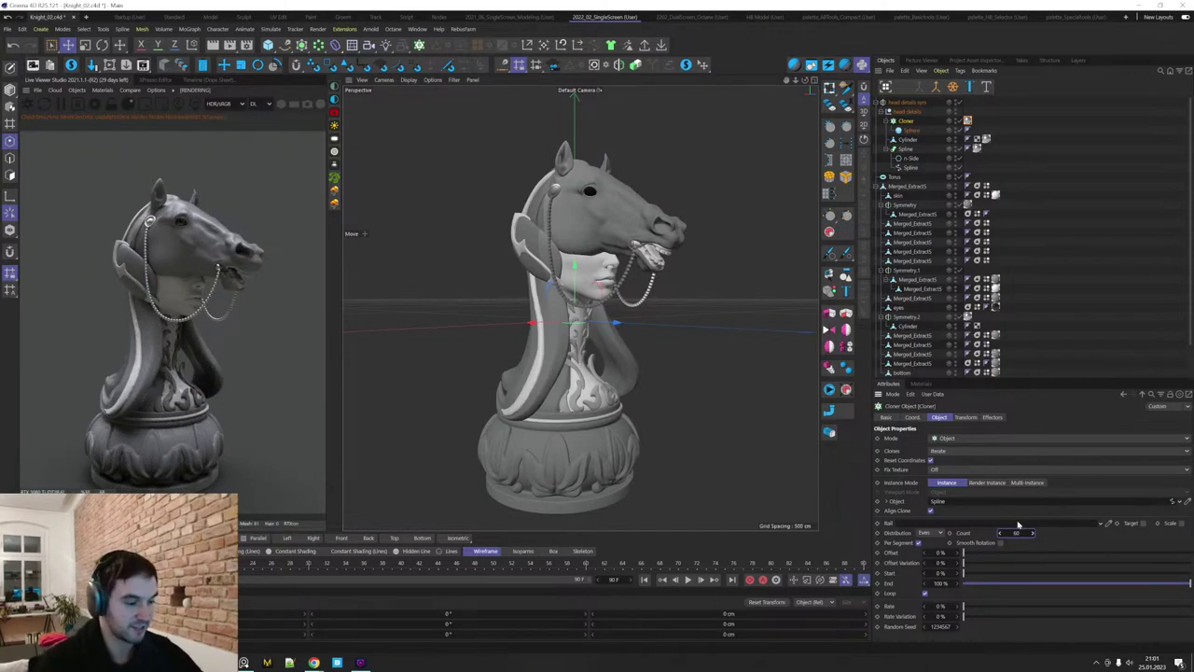
Set the Cloner's count to 25 and scale its sphere down slightly for smaller beads.
text(2)
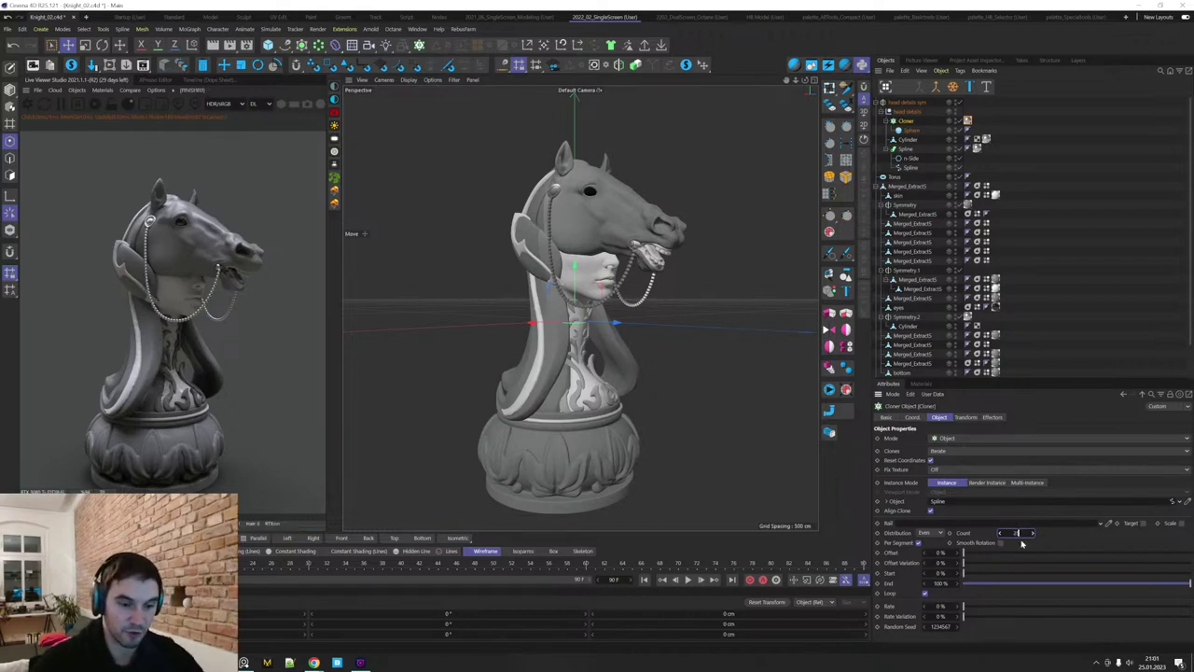
text(5)
key(Return)
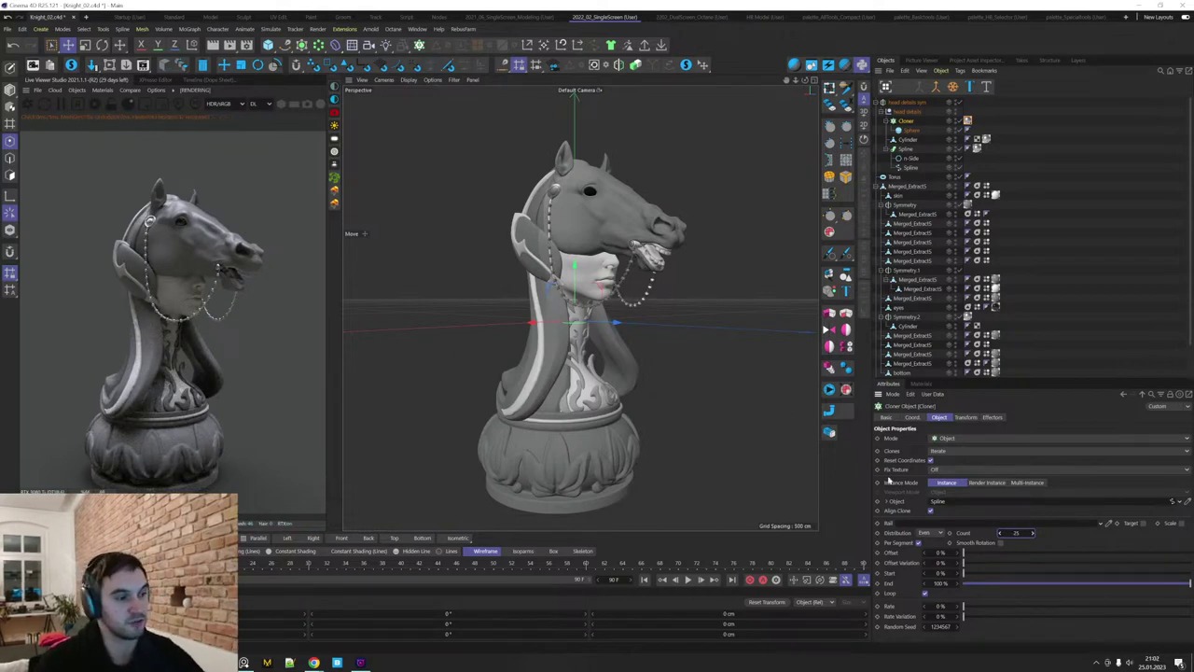
click(910, 133)
key(t)
drag(754, 301, 724, 336)
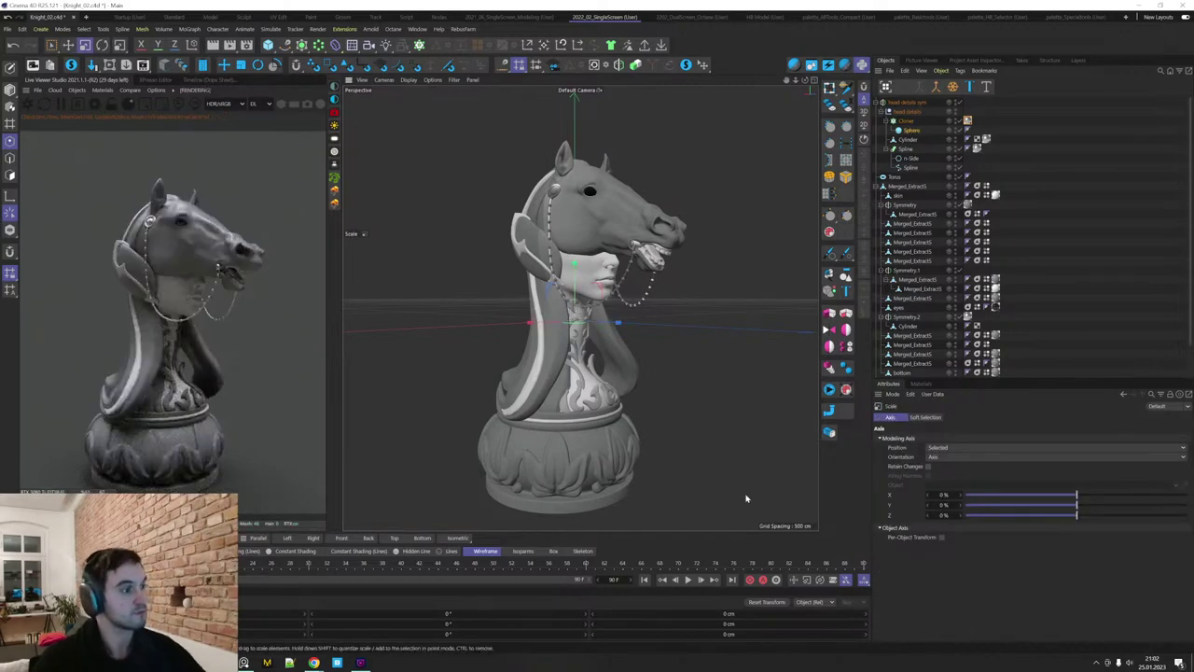
alt+drag(705, 389, 723, 455)
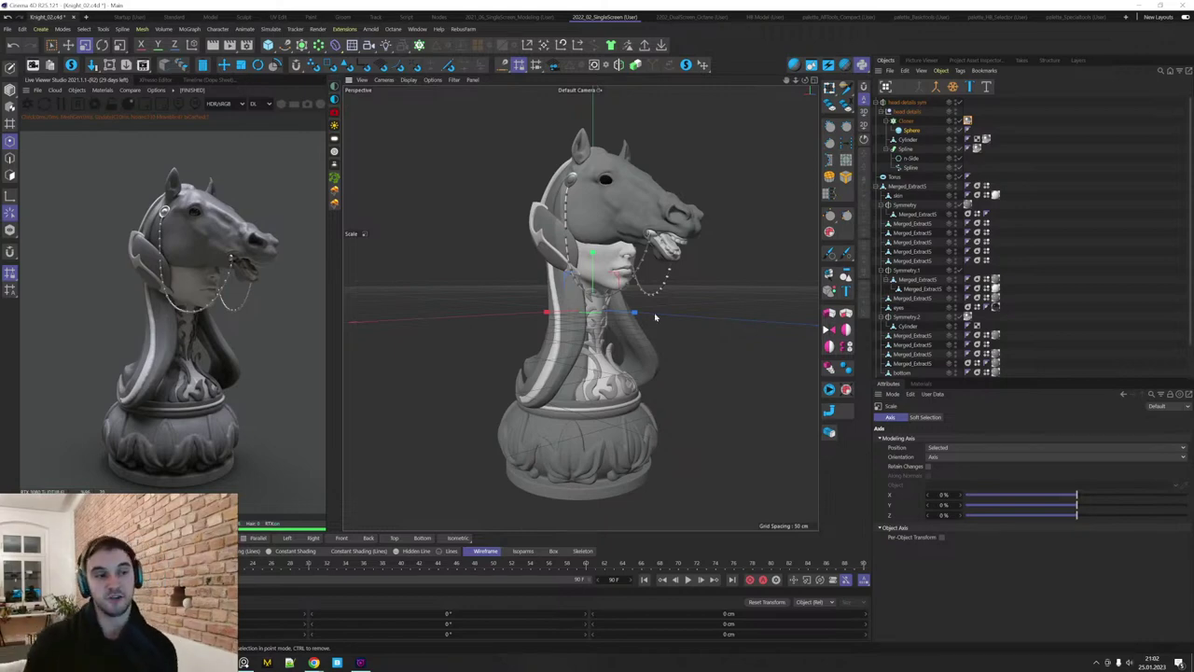
Switch to ZBrush and examine the original chess knight sculpt.
click(244, 662)
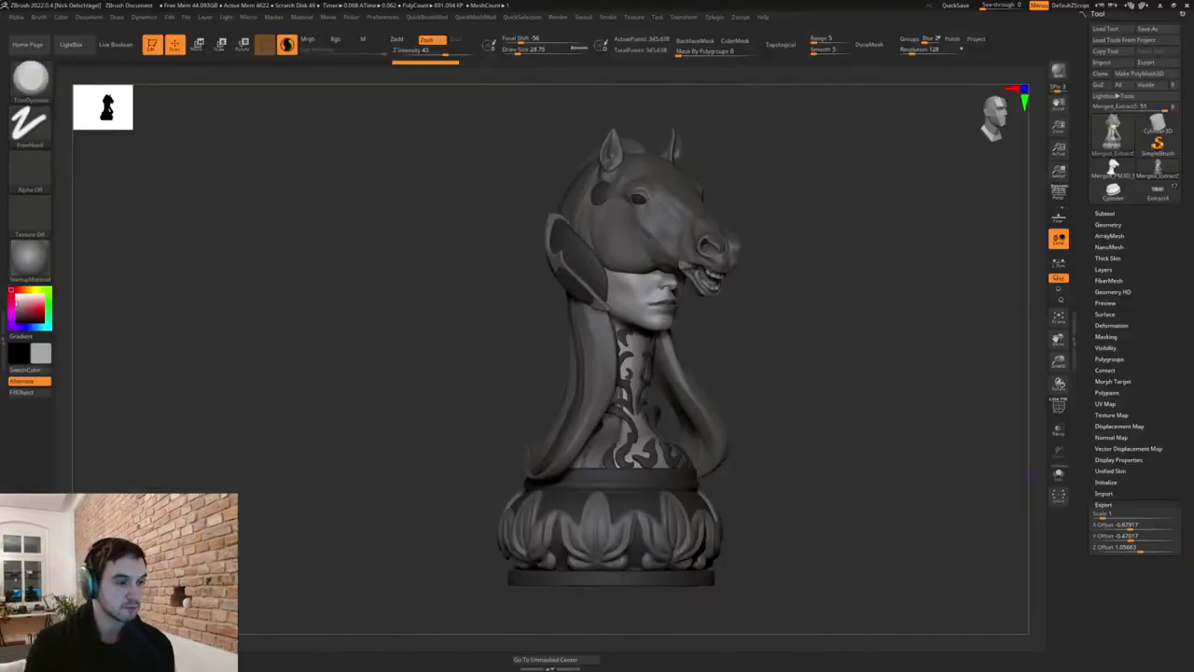
drag(792, 443, 882, 557)
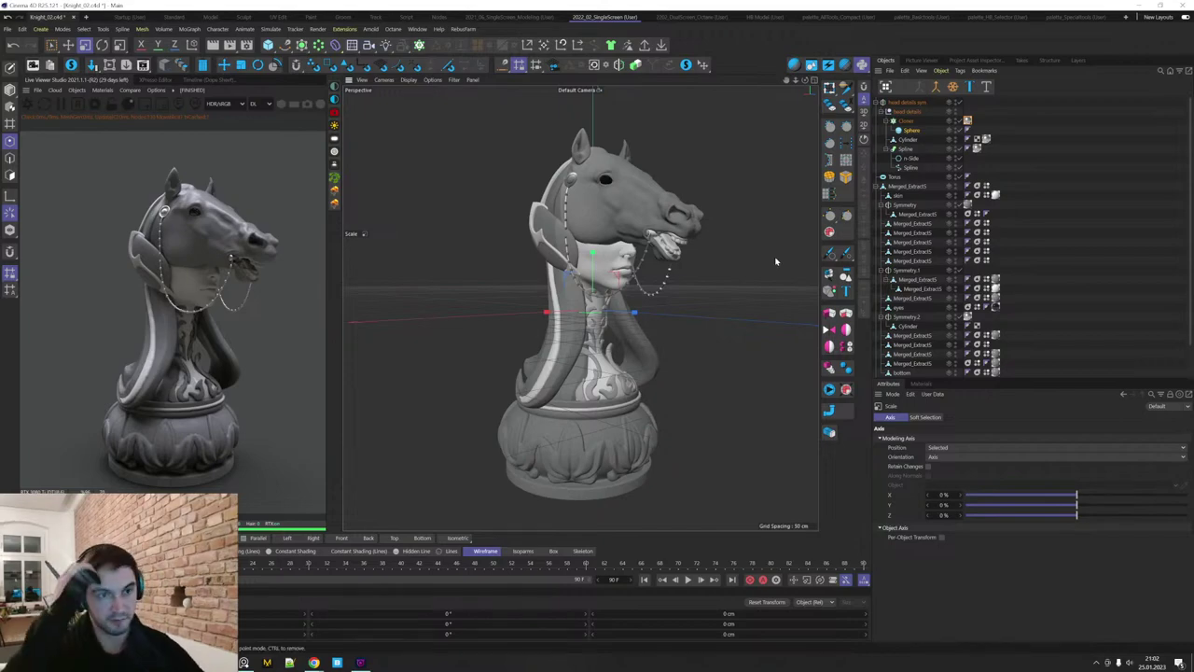
Select the rein spline's end point at the mouth and inspect closely how the rein meets the mouth bar.
click(912, 168)
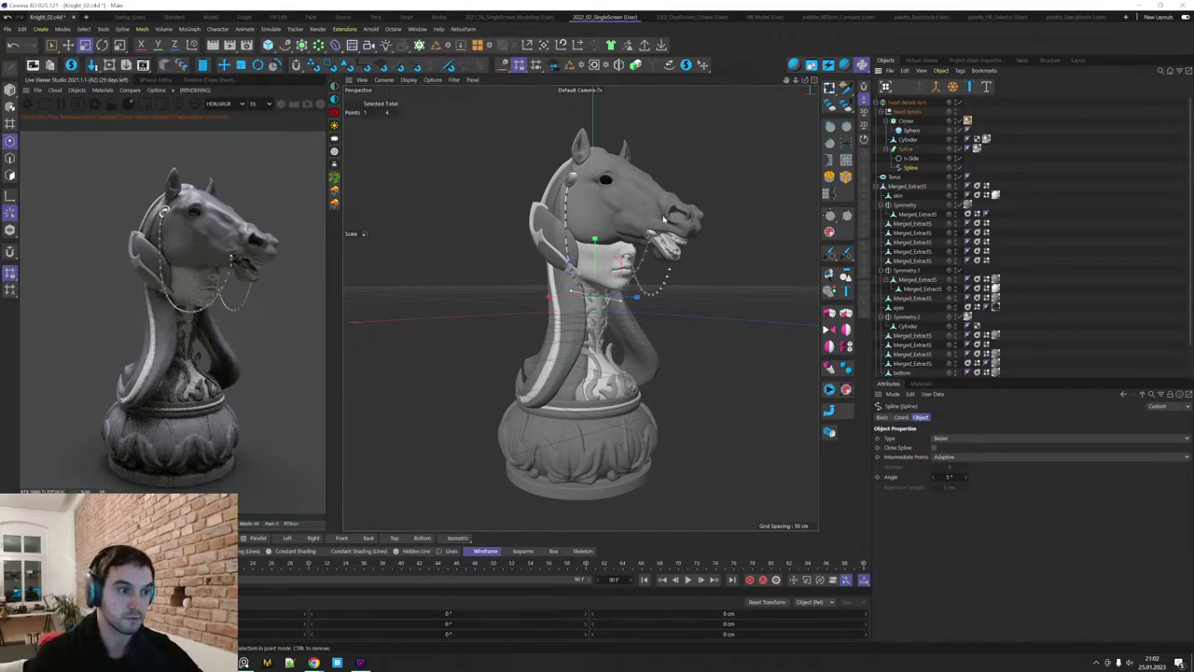
key(0)
drag(641, 220, 661, 250)
alt+right_drag(660, 250, 747, 250)
mouse_move(746, 250)
alt+mouse_down()
mouse_move(785, 268)
mouse_move(702, 331)
mouse_move(739, 240)
alt+mouse_up()
key(e)
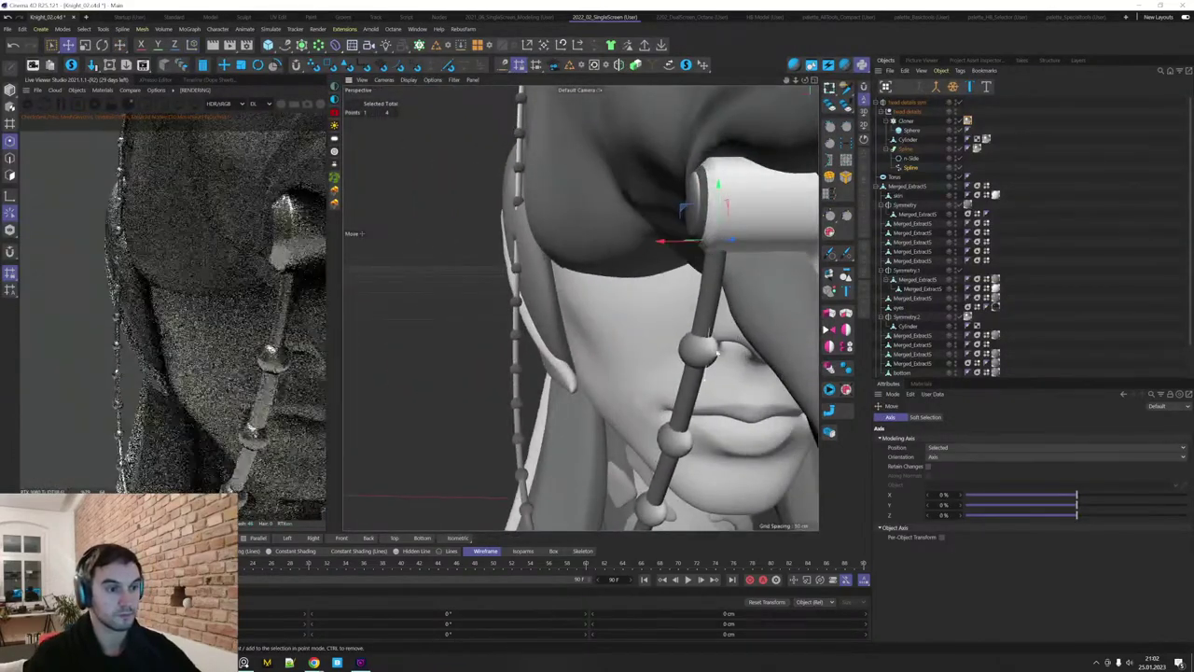
alt+right_drag(769, 279, 711, 256)
Move the outer end points of the mouth bar cylinder slightly outward to lengthen the bar.
key(Return)
click(709, 239)
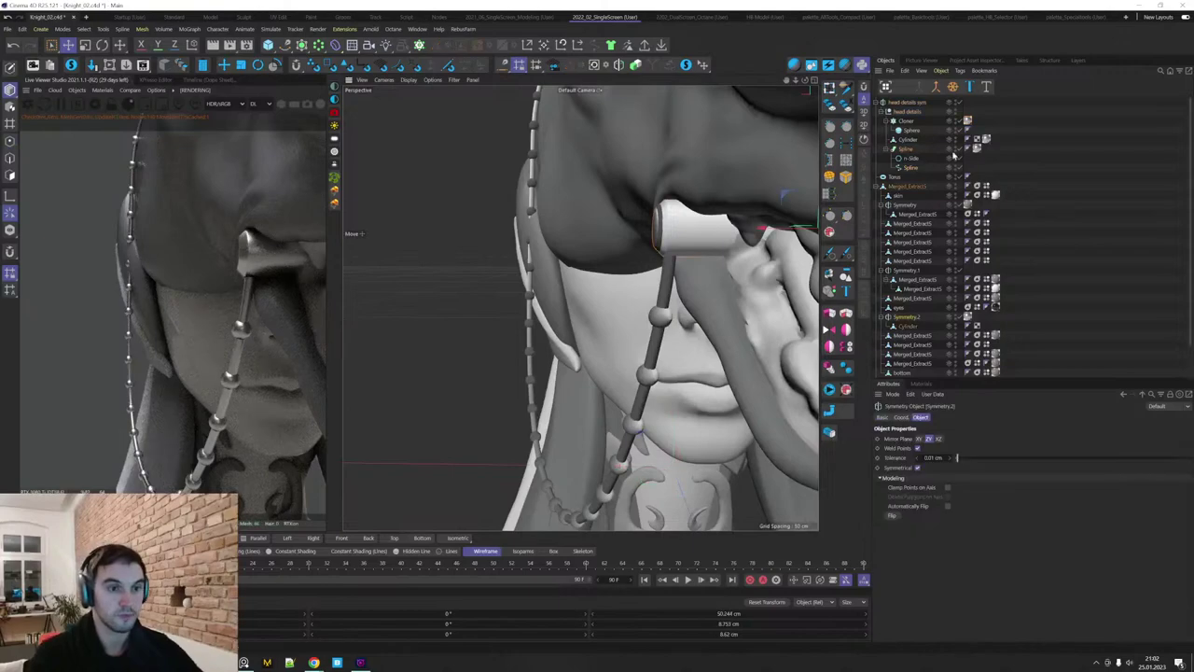
click(908, 327)
key(Return)
key(0)
drag(631, 176, 695, 287)
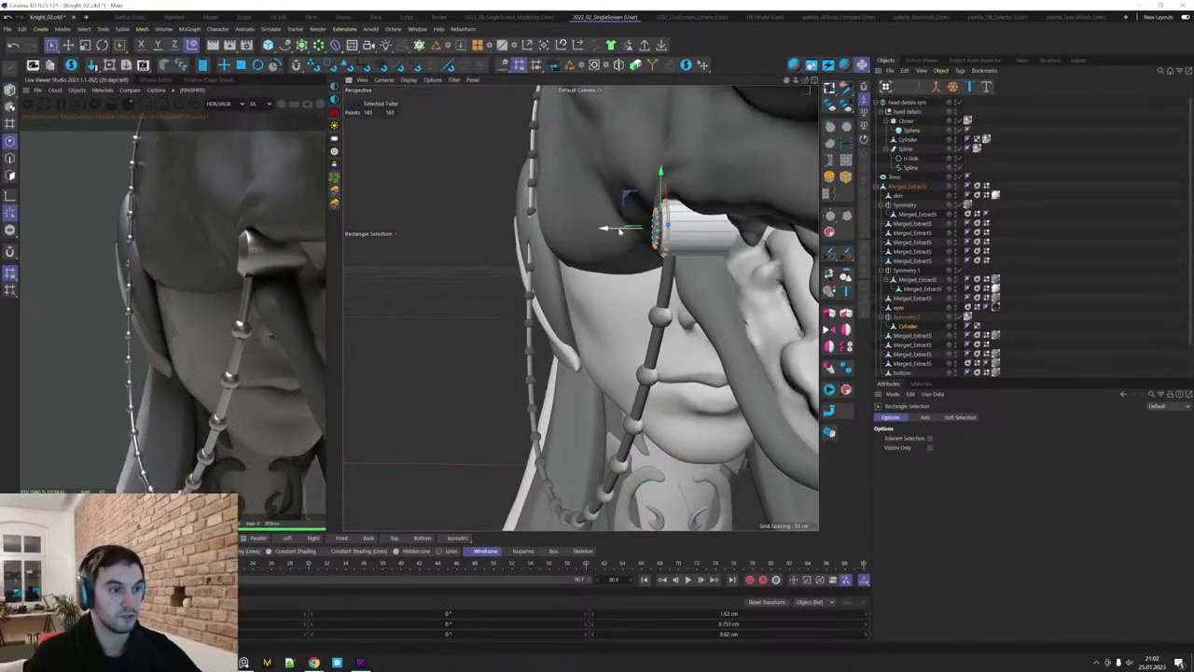
mouse_move(608, 230)
mouse_down()
mouse_move(589, 232)
mouse_move(603, 234)
mouse_up()
Examine the beaded rein and mouth bar on the whole knight from several angles.
alt+right_drag(664, 280, 580, 298)
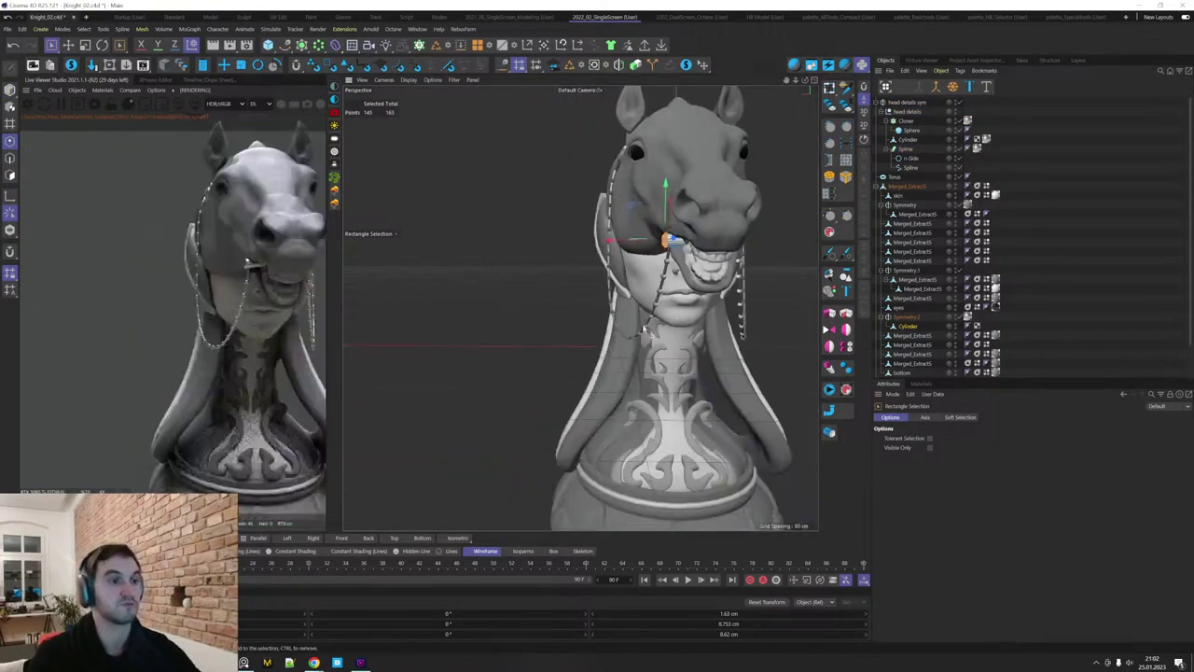
alt+drag(580, 298, 704, 323)
alt+right_drag(705, 322, 659, 318)
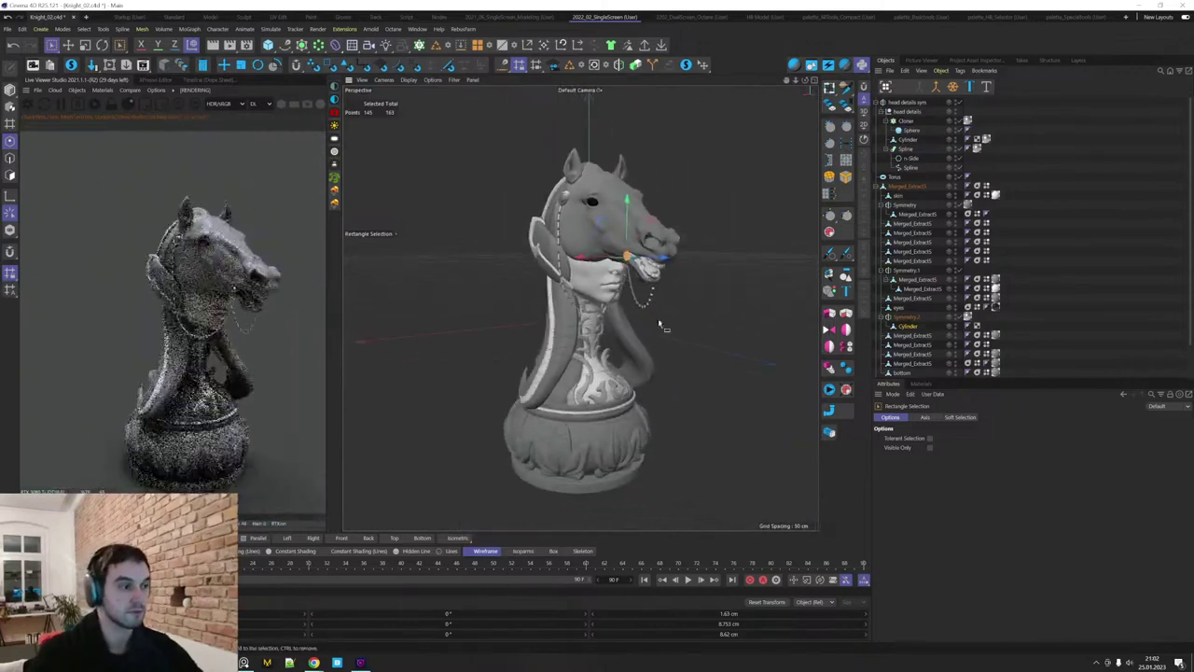
alt+drag(655, 334, 689, 338)
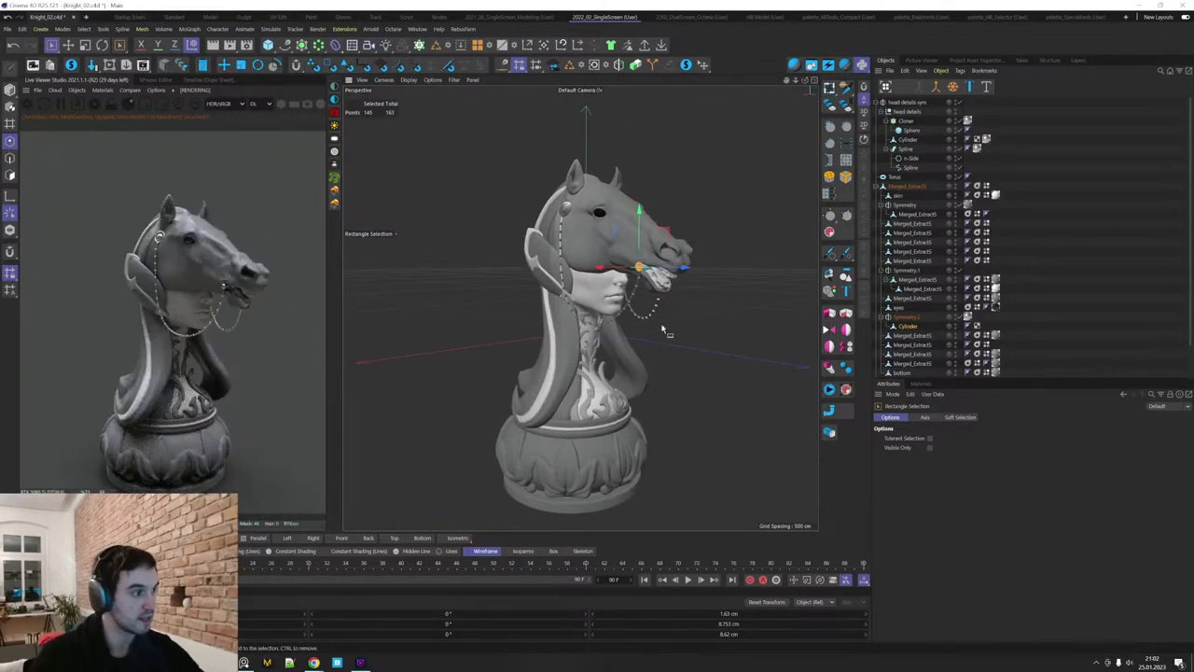
alt+middle_drag(674, 361, 688, 352)
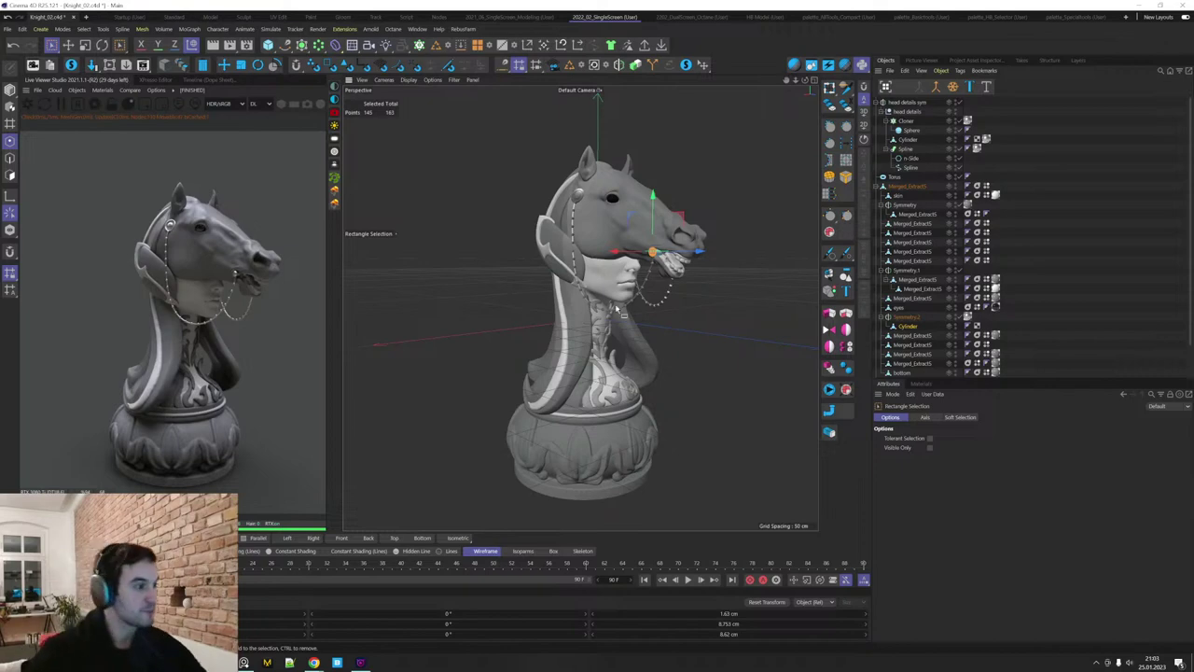
alt+middle_drag(631, 367, 642, 360)
alt+drag(695, 367, 612, 297)
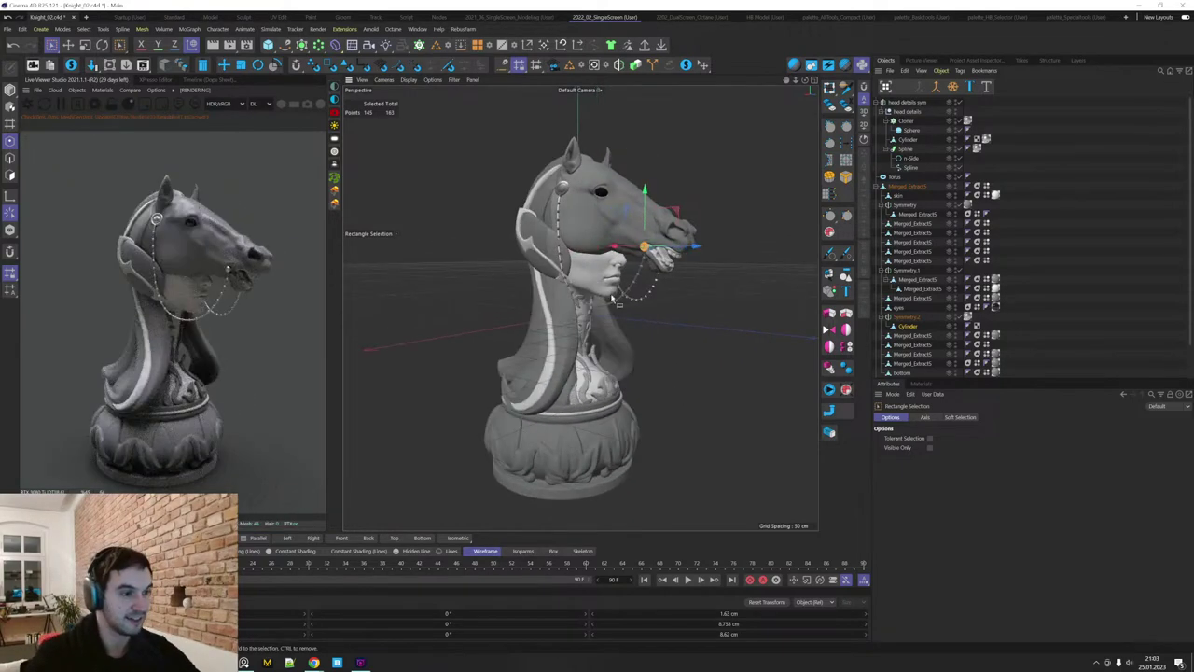
alt+drag(554, 233, 634, 250)
Move the rein spline's upper point beside the cheek slightly outward from the horse's head.
click(735, 268)
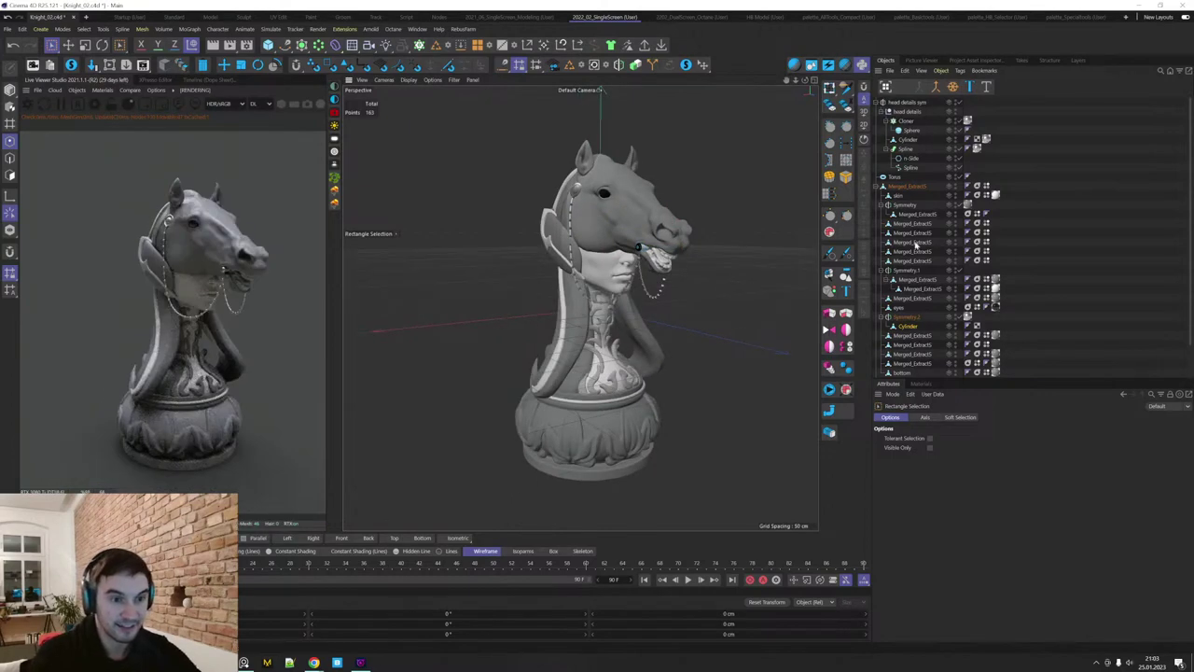
click(911, 168)
click(564, 220)
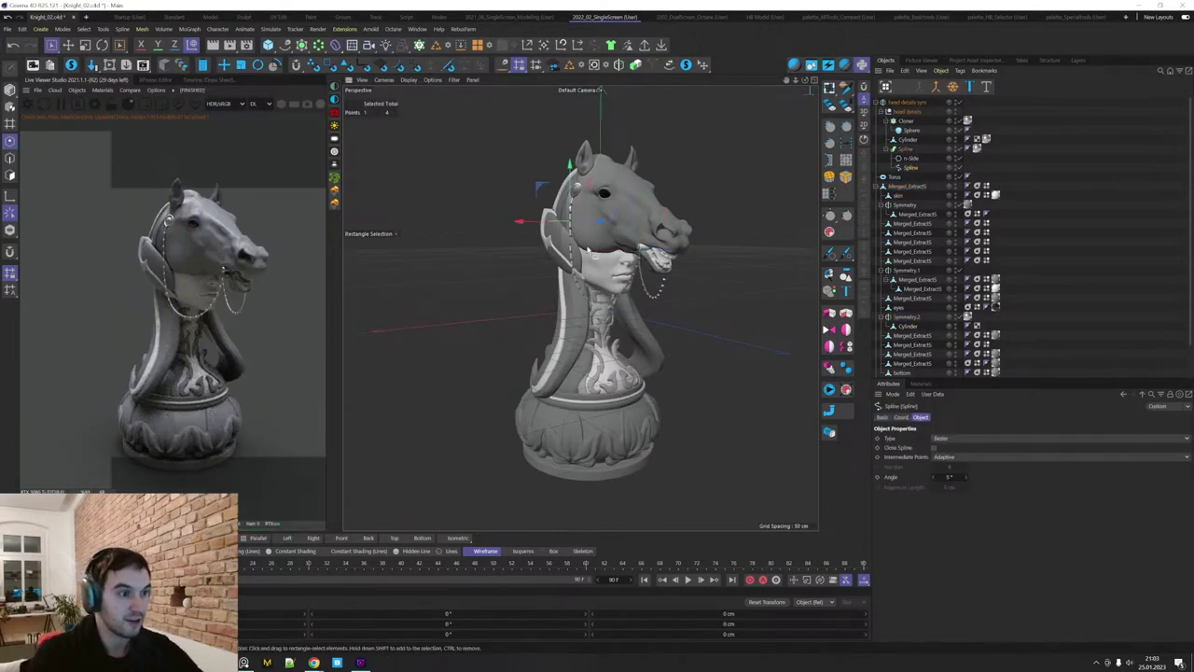
alt+right_drag(562, 226, 625, 243)
alt+drag(625, 247, 571, 244)
alt+right_drag(571, 245, 660, 220)
key(r)
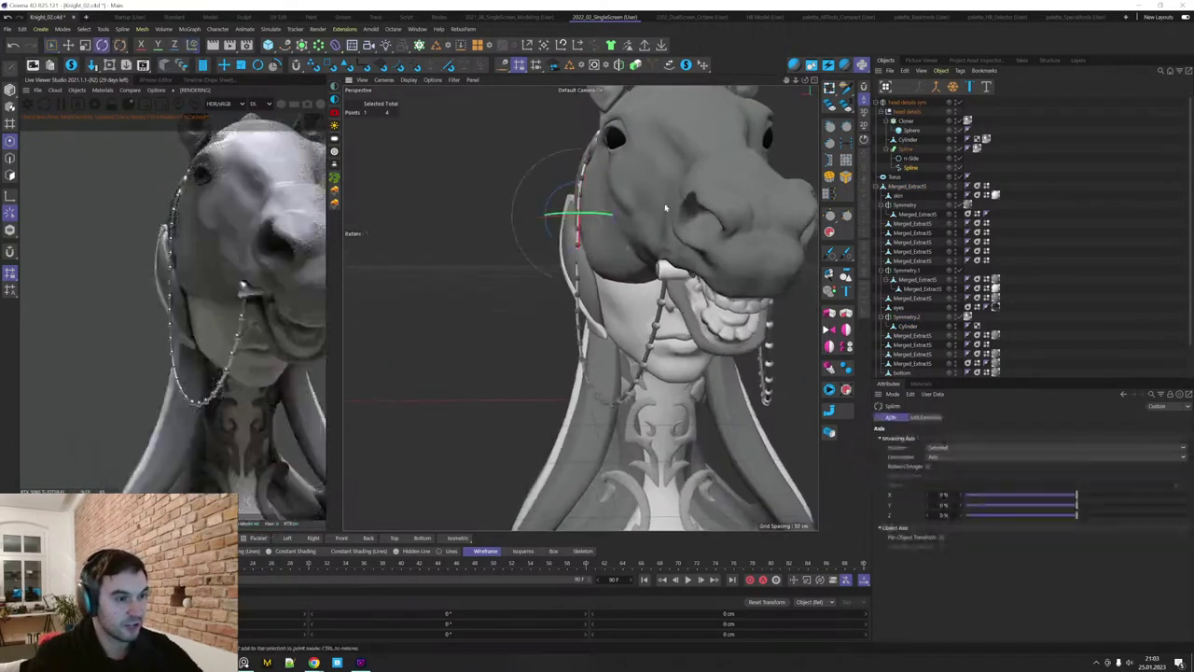
drag(666, 209, 669, 215)
key(e)
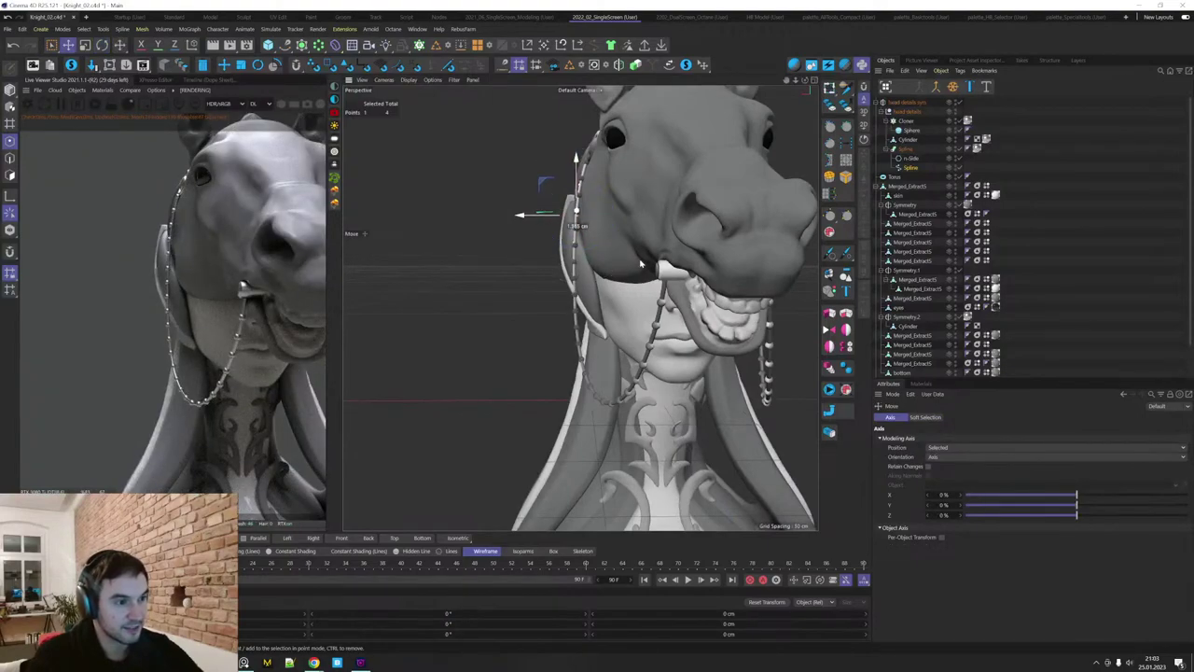
alt+drag(627, 280, 650, 261)
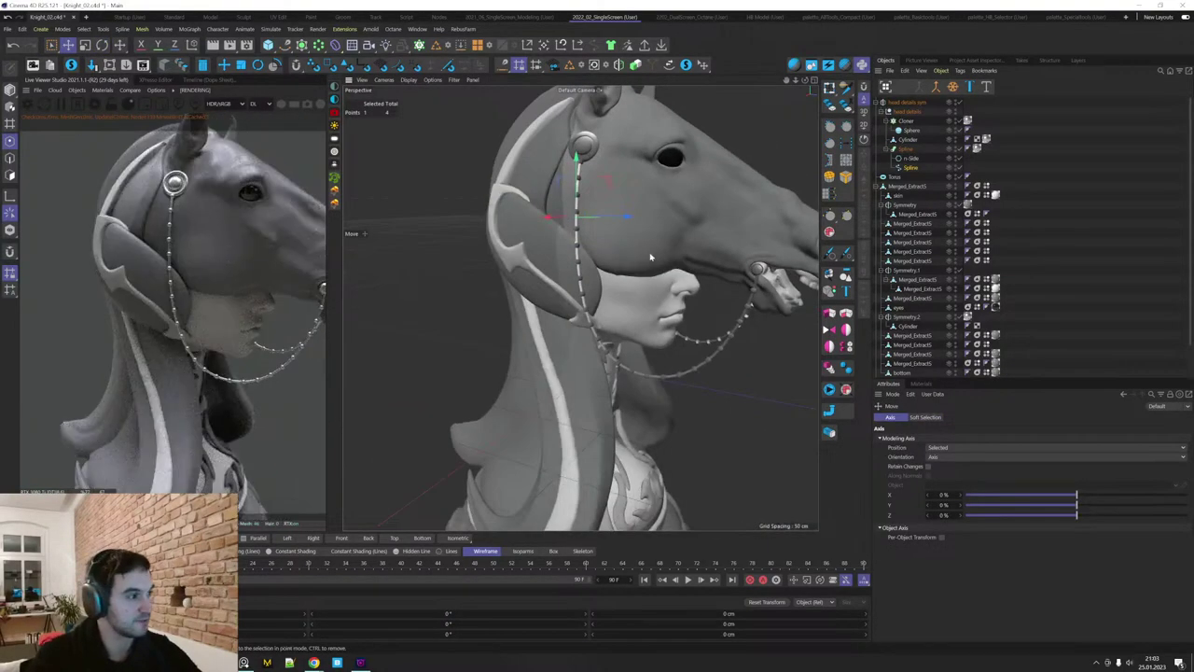
alt+right_drag(650, 259, 663, 337)
alt+drag(662, 336, 595, 347)
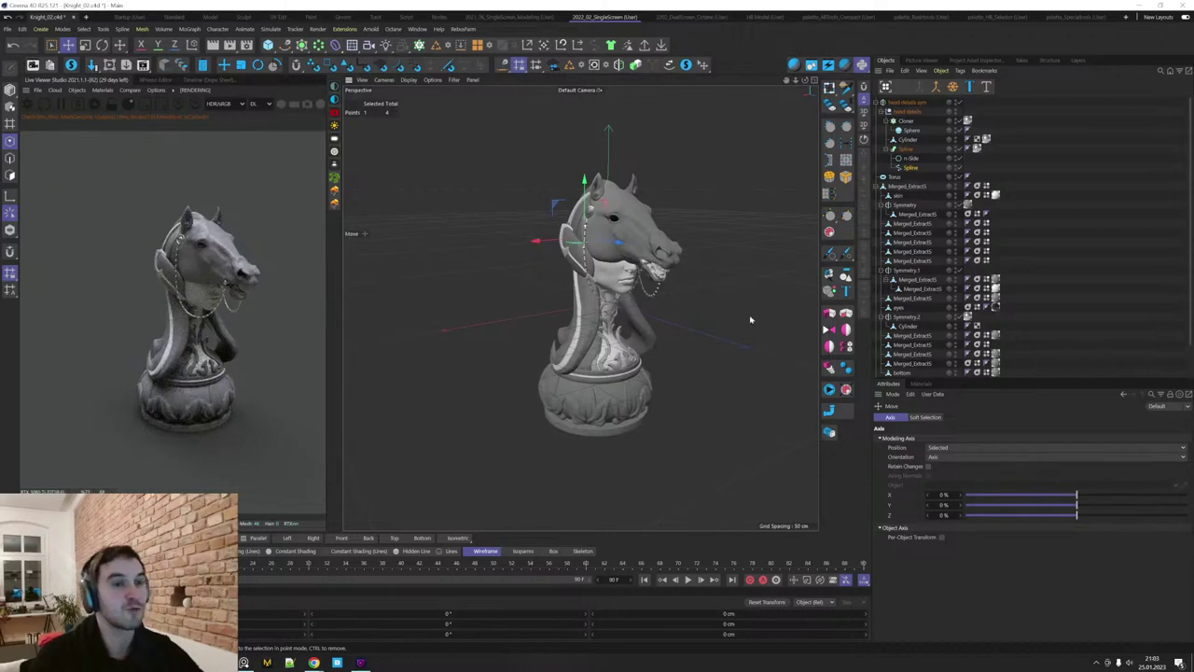
Examine the whole knight from several angles, checking the horse's head with its beaded reins and mouth bar.
key(Return)
click(678, 250)
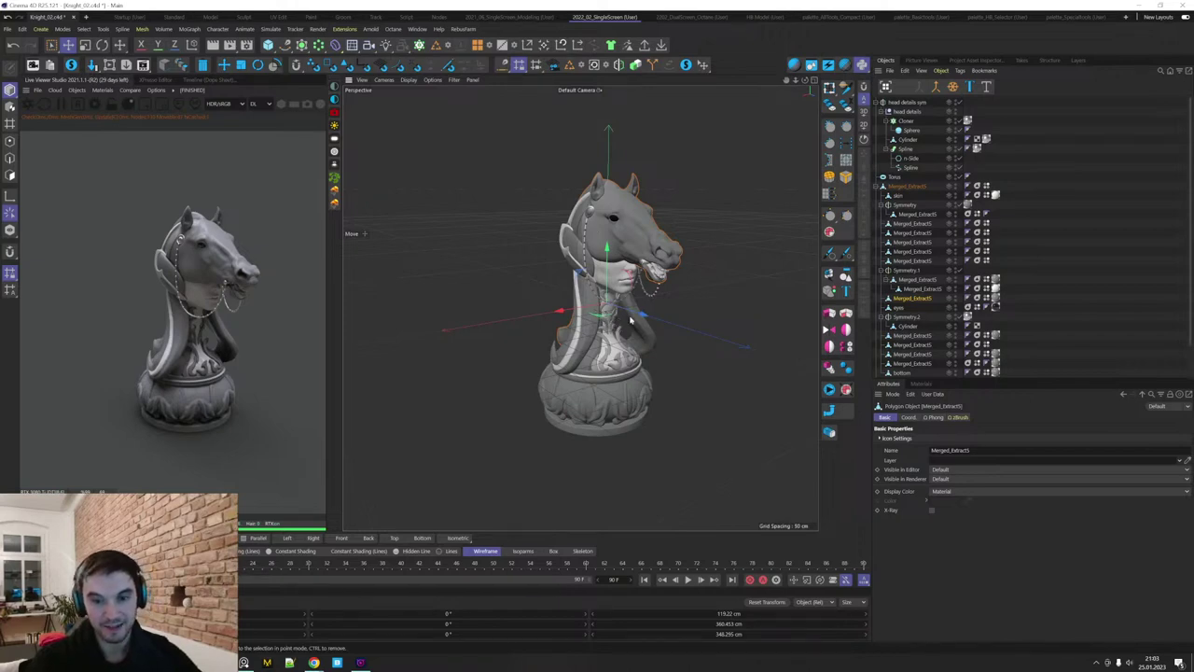
alt+middle_drag(658, 300, 639, 315)
mouse_move(639, 314)
alt+mouse_down()
mouse_move(661, 325)
mouse_move(648, 333)
alt+mouse_up()
alt+right_drag(638, 221, 657, 227)
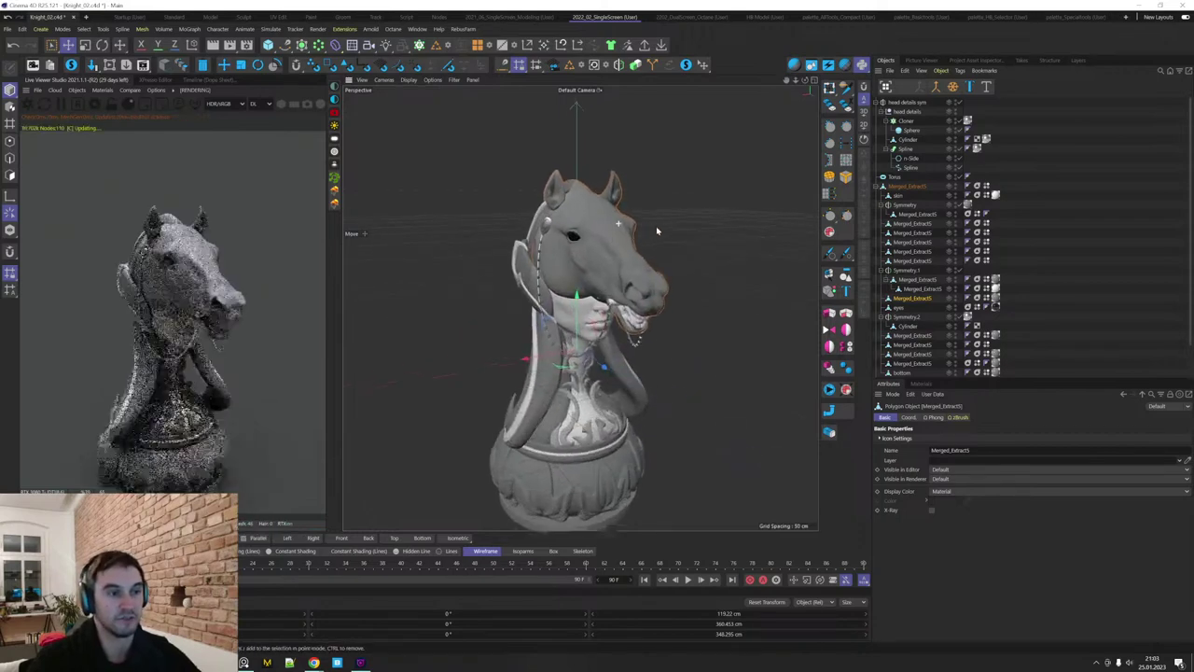
alt+drag(657, 227, 664, 237)
alt+right_drag(663, 237, 635, 256)
alt+drag(635, 256, 633, 296)
alt+right_drag(632, 296, 706, 293)
alt+drag(707, 294, 732, 384)
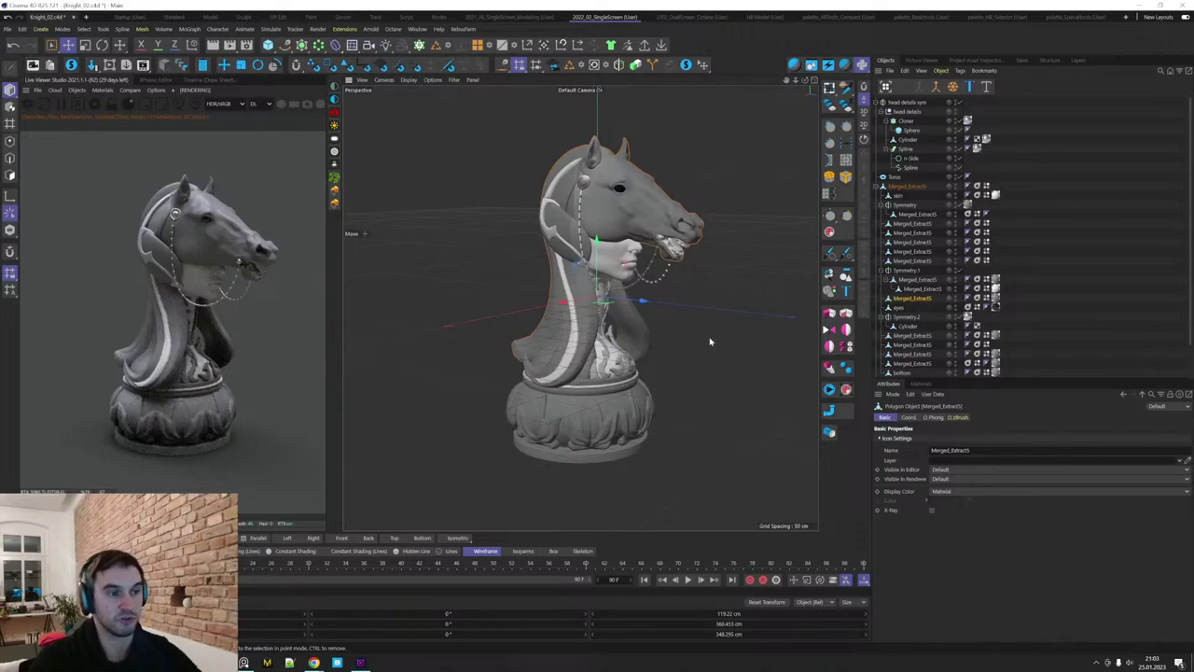
alt+drag(709, 341, 703, 357)
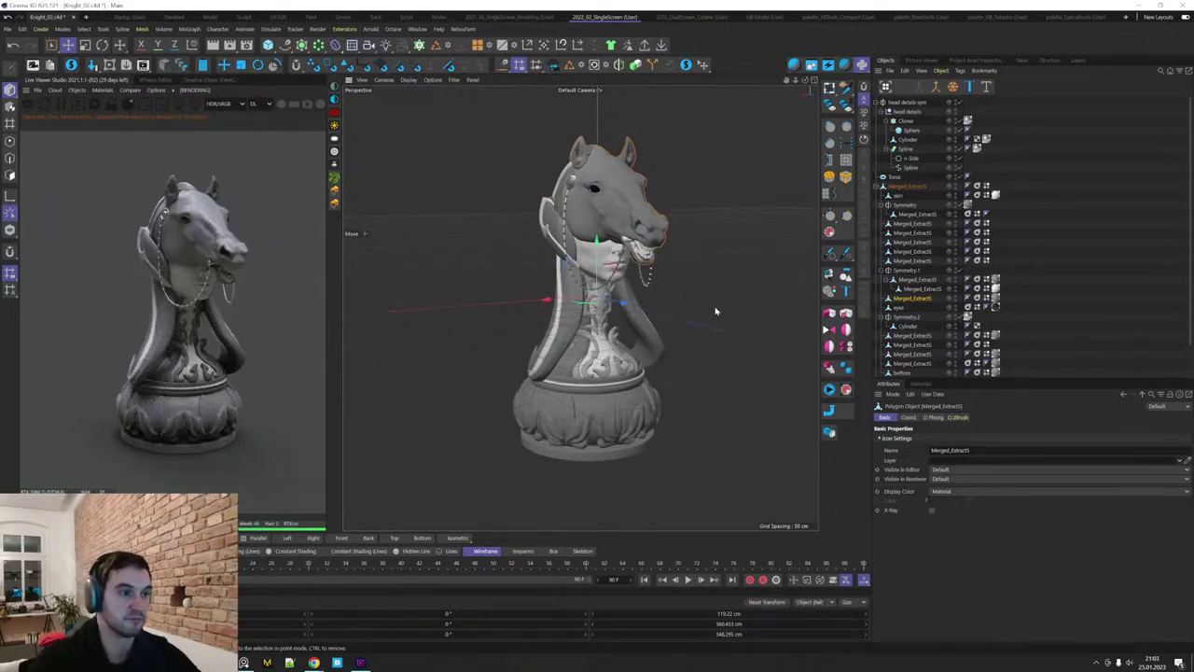
alt+drag(716, 311, 703, 323)
Select the horse's head mesh and set up a symmetrical retopology mesh on it, ready for the Polygon Pen.
click(623, 191)
alt+right_drag(623, 191, 697, 235)
key(Return)
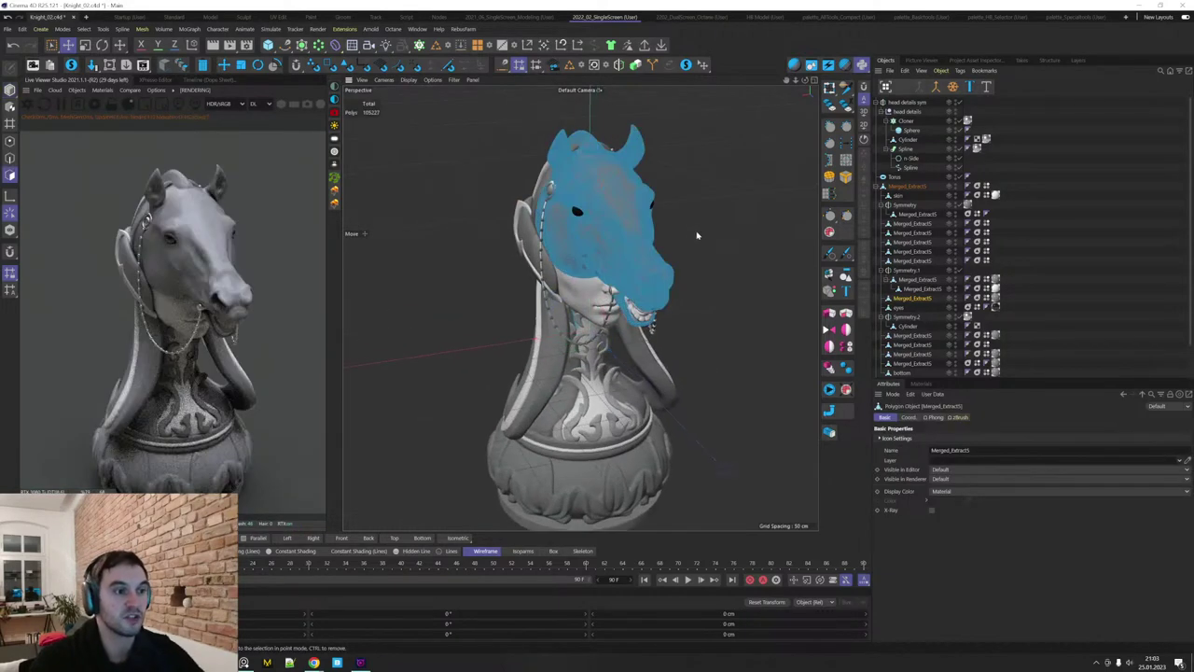
key(Return)
alt+right_drag(650, 197, 682, 203)
alt+drag(683, 203, 733, 278)
key(Return)
key(Return)
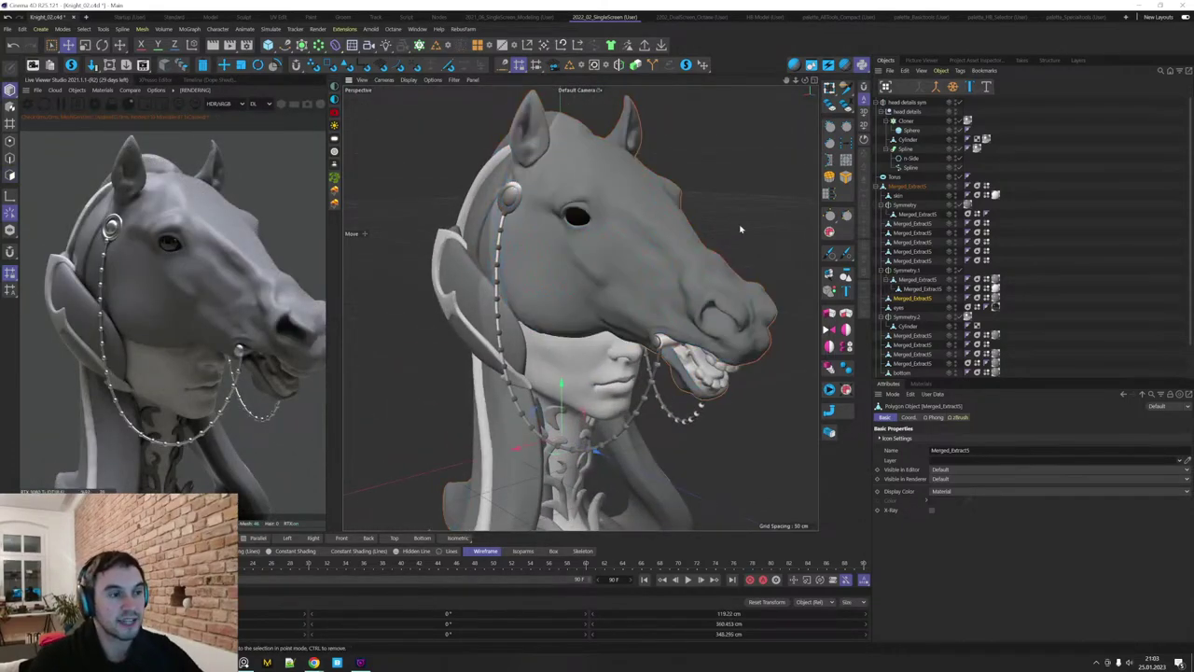
alt+drag(742, 229, 669, 267)
click(829, 390)
click(581, 364)
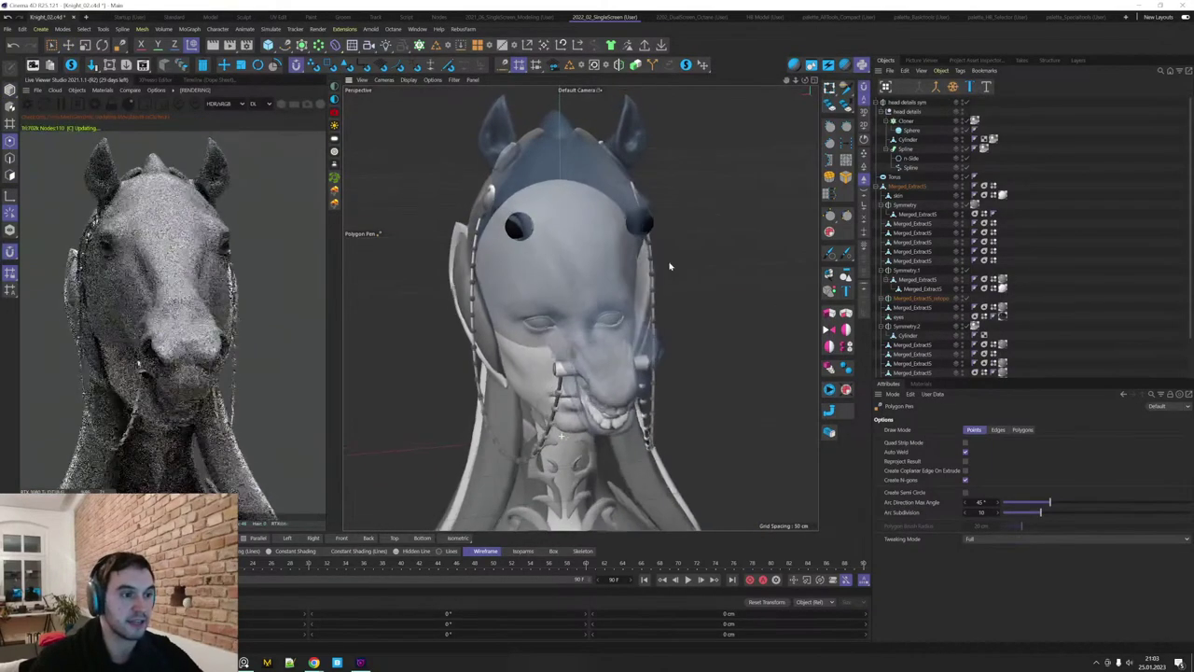
Draw a strip of quads from the nose bridge up the forehead with the Polygon Pen and Quad Strip Mode enabled.
alt+right_drag(580, 278, 618, 278)
alt+drag(618, 278, 629, 307)
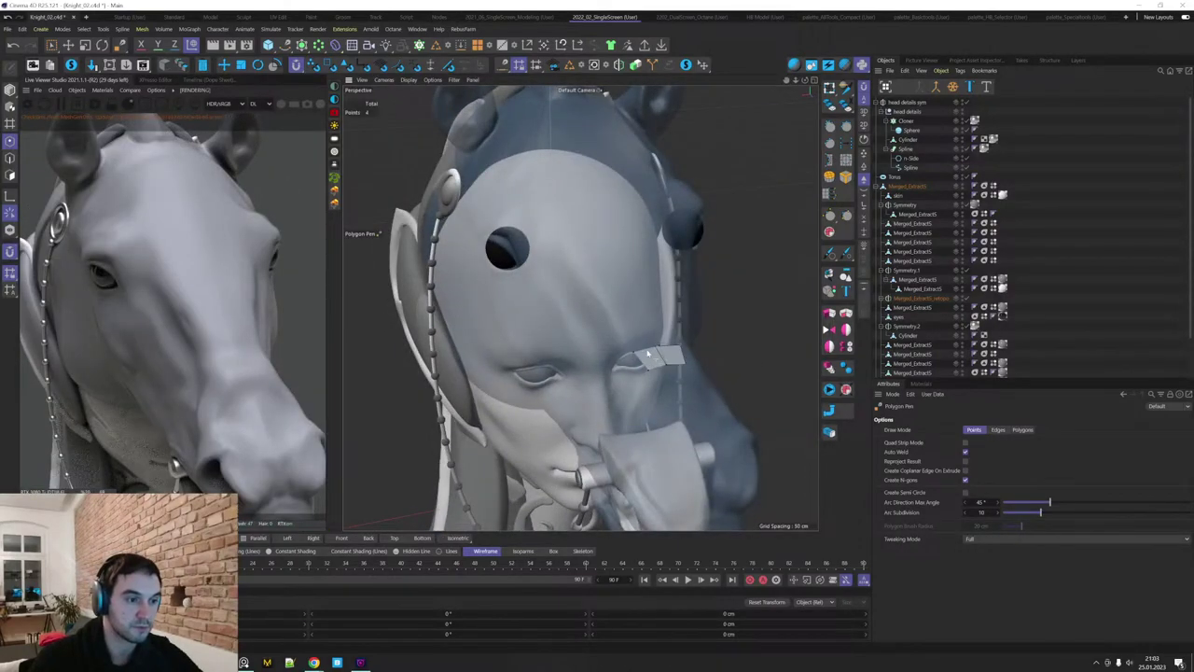
drag(663, 364, 653, 369)
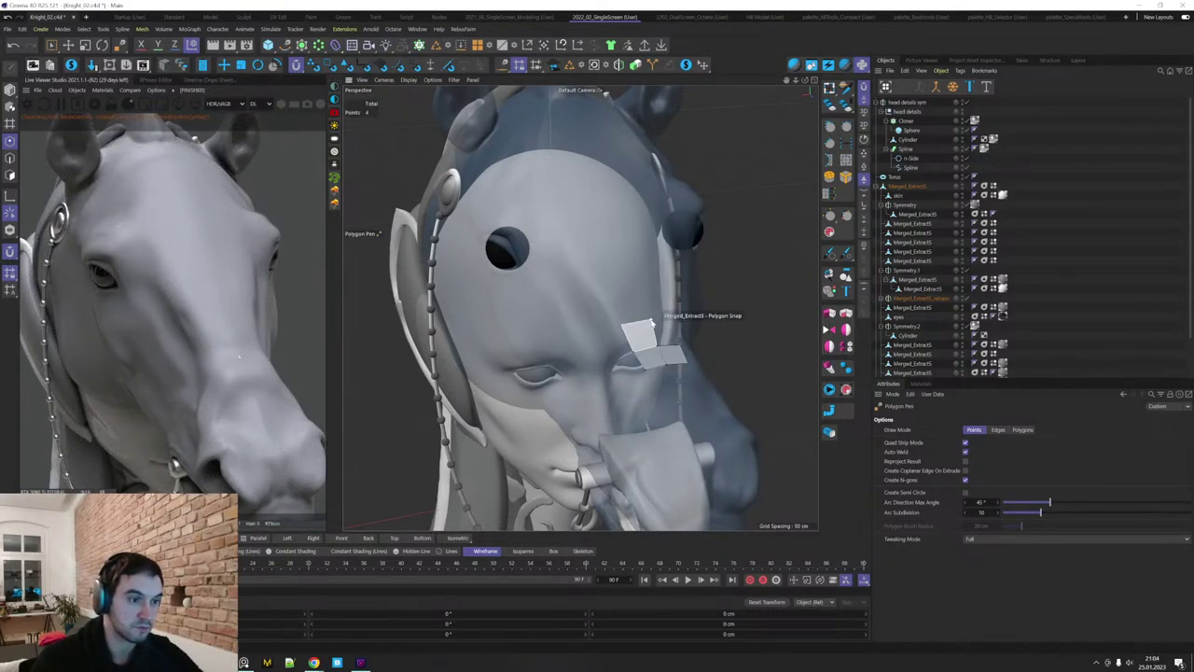
click(648, 318)
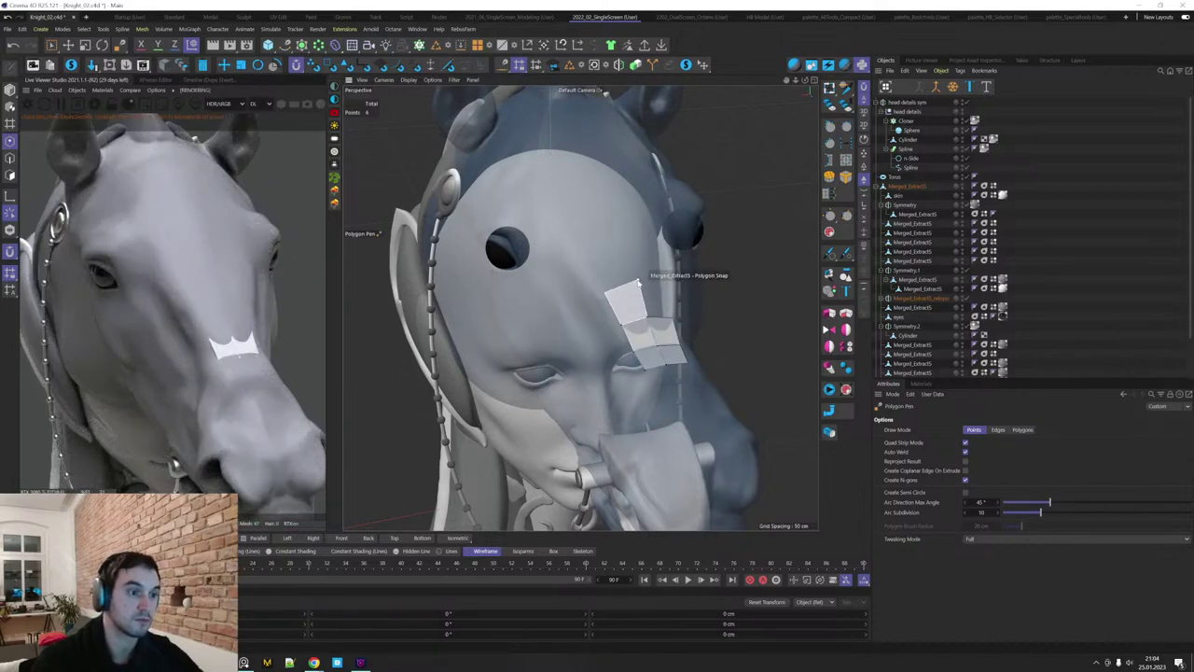
click(637, 281)
click(584, 256)
click(622, 237)
click(560, 230)
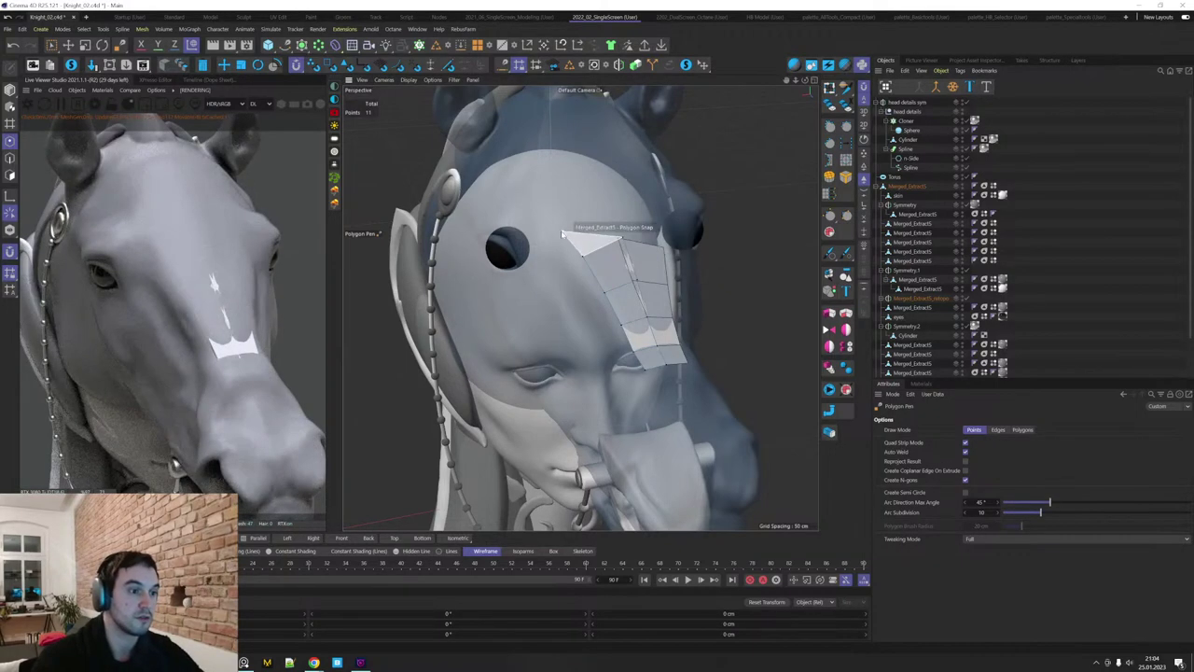
click(608, 196)
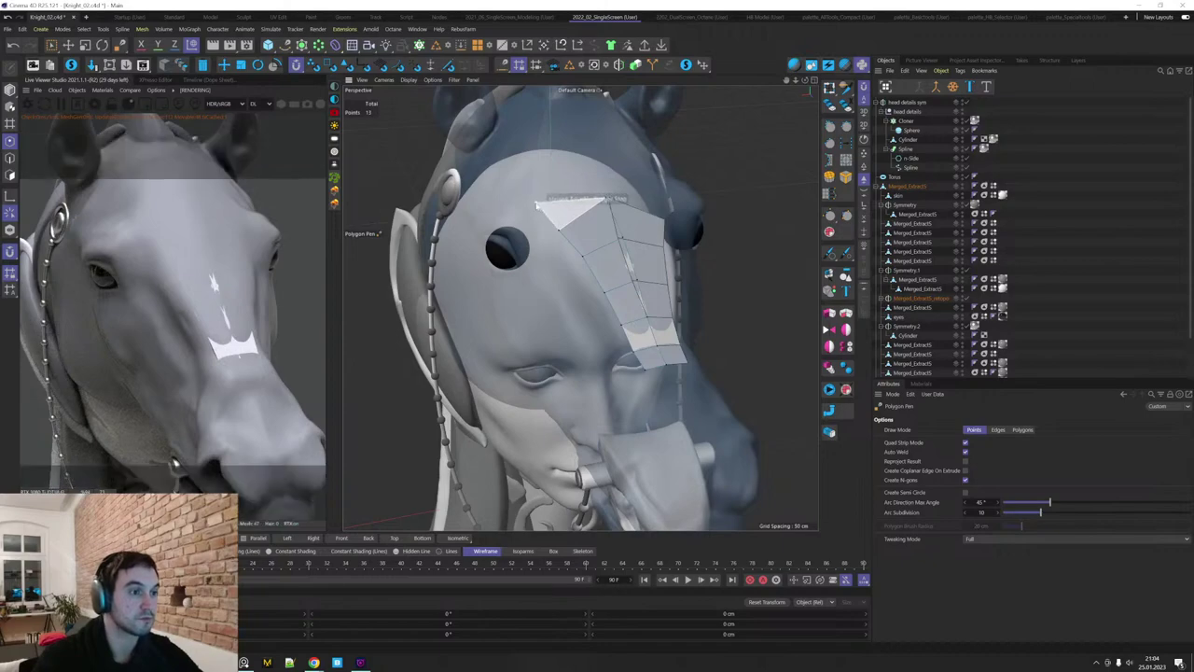
Continue the forehead quads up to a narrower end between the ears and adjust a point near the top.
alt+drag(541, 203, 615, 264)
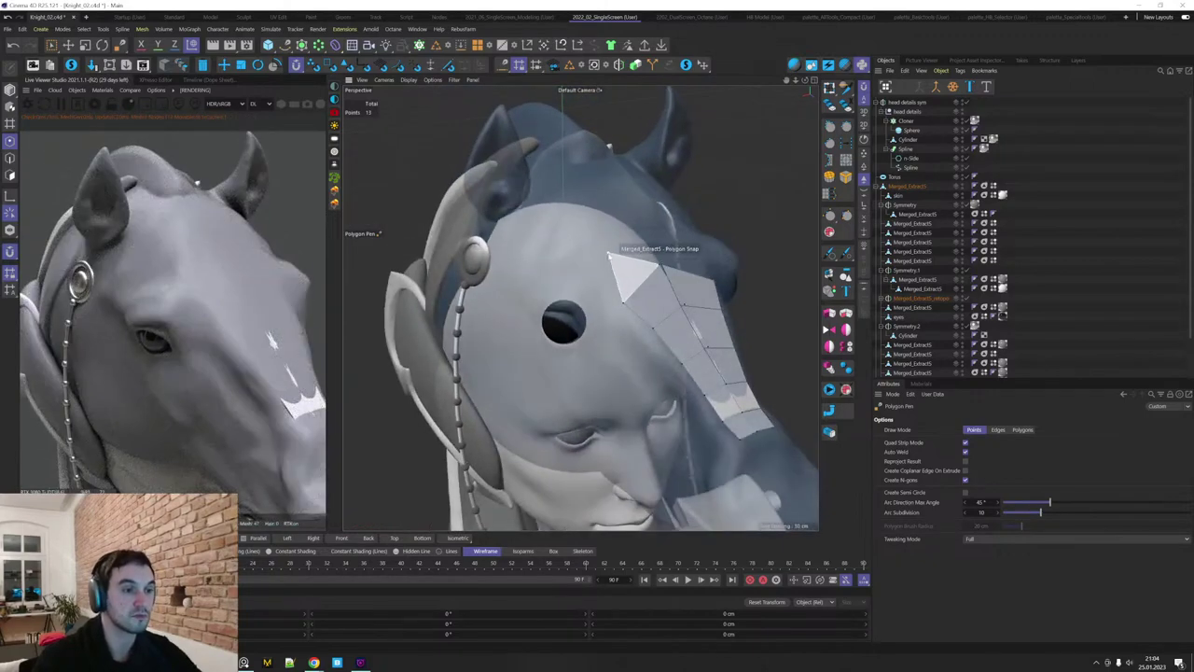
click(641, 236)
click(598, 212)
click(627, 200)
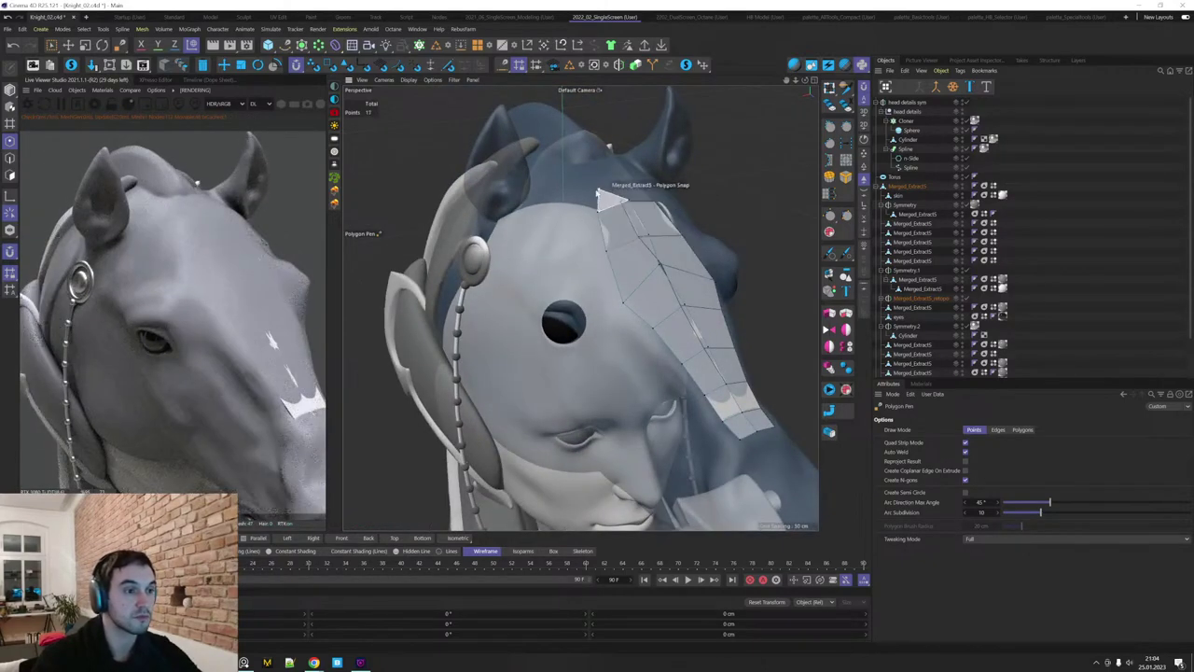
click(591, 178)
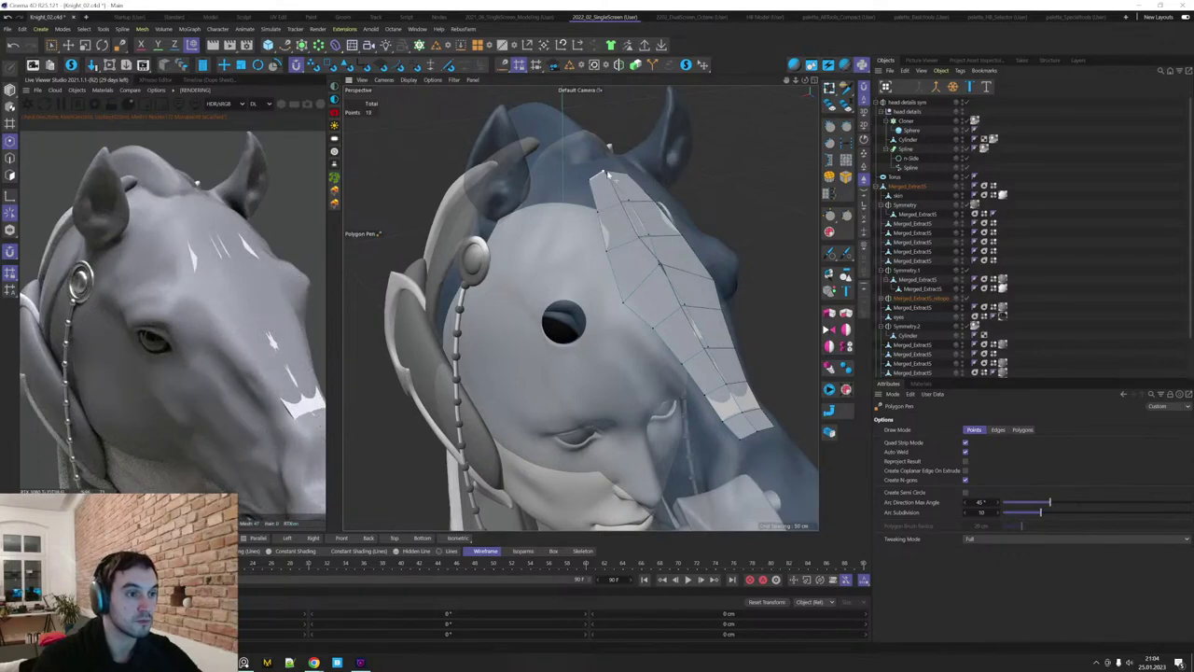
click(607, 173)
drag(629, 200, 625, 203)
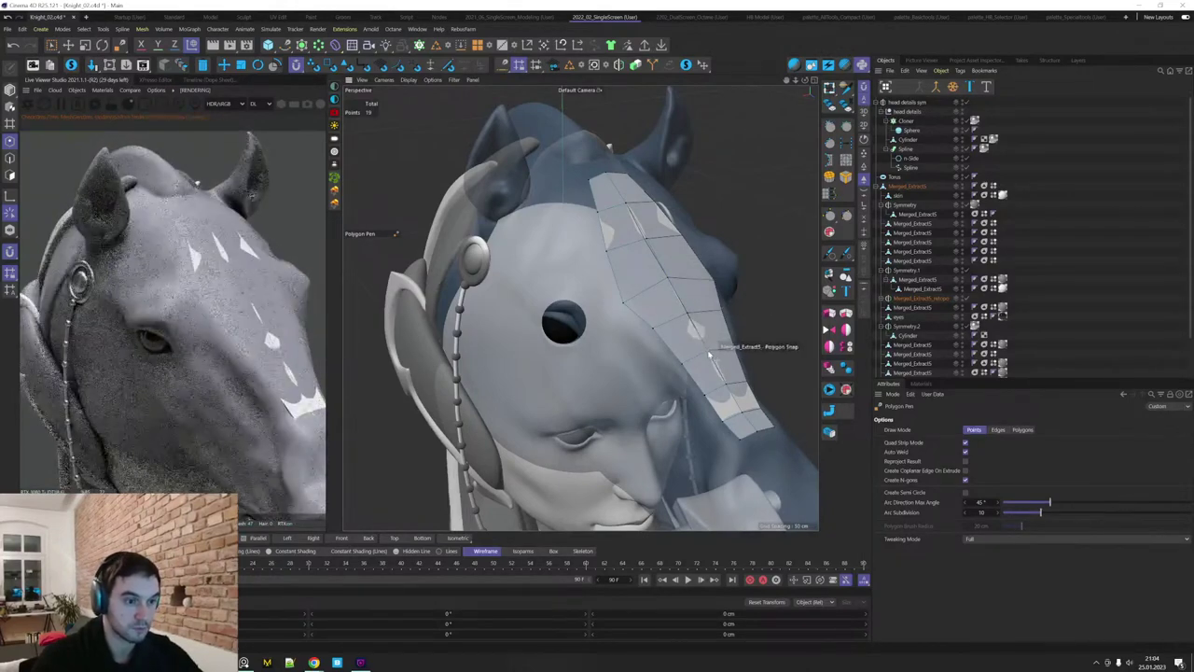
Draw a small starting polygon on the side of the horse's head, just behind the eye.
alt+right_drag(709, 355, 522, 415)
alt+drag(515, 419, 639, 303)
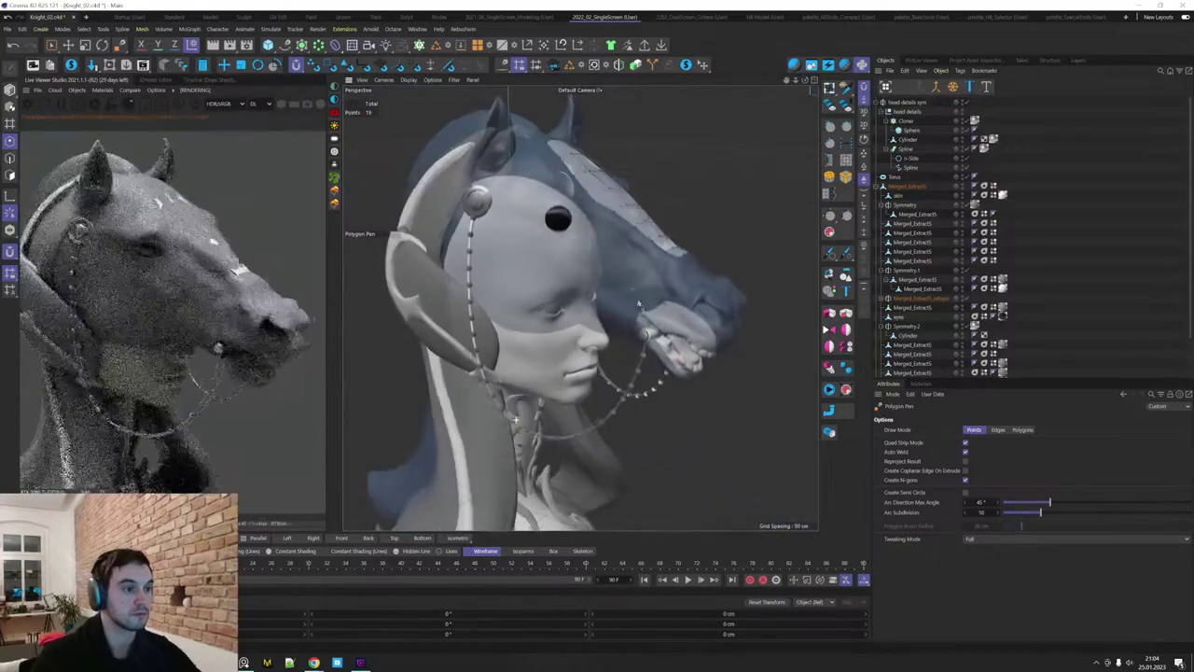
alt+right_drag(536, 218, 568, 221)
alt+drag(568, 222, 614, 226)
alt+right_drag(584, 216, 621, 233)
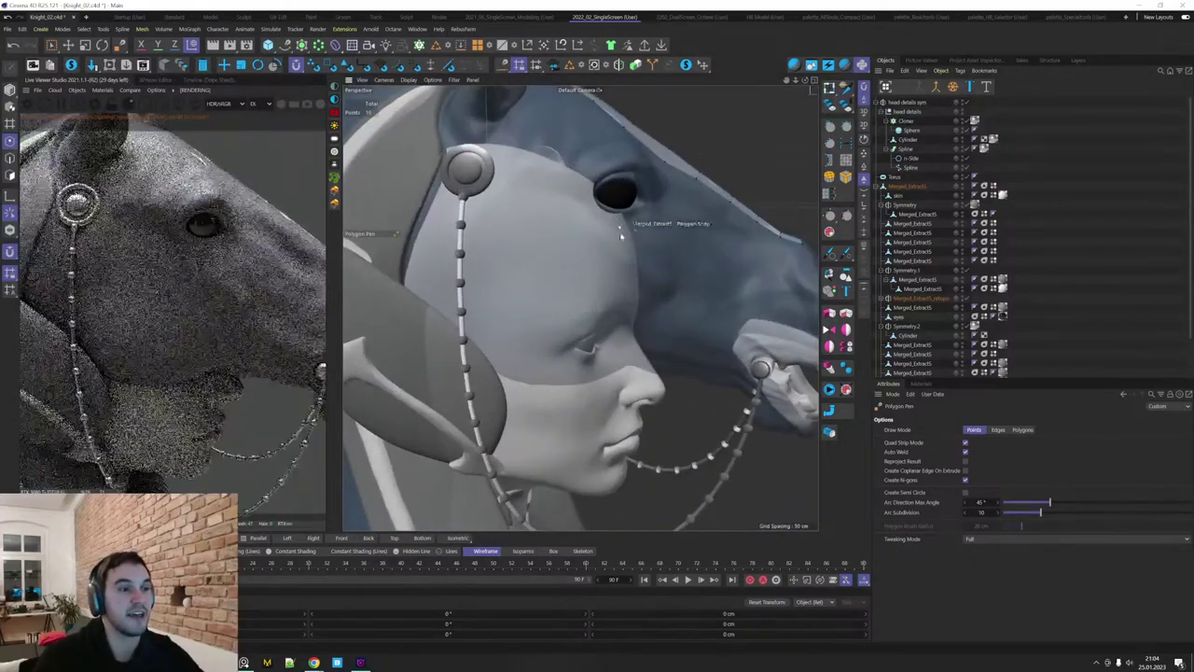
alt+drag(621, 235, 600, 222)
alt+right_drag(588, 235, 555, 245)
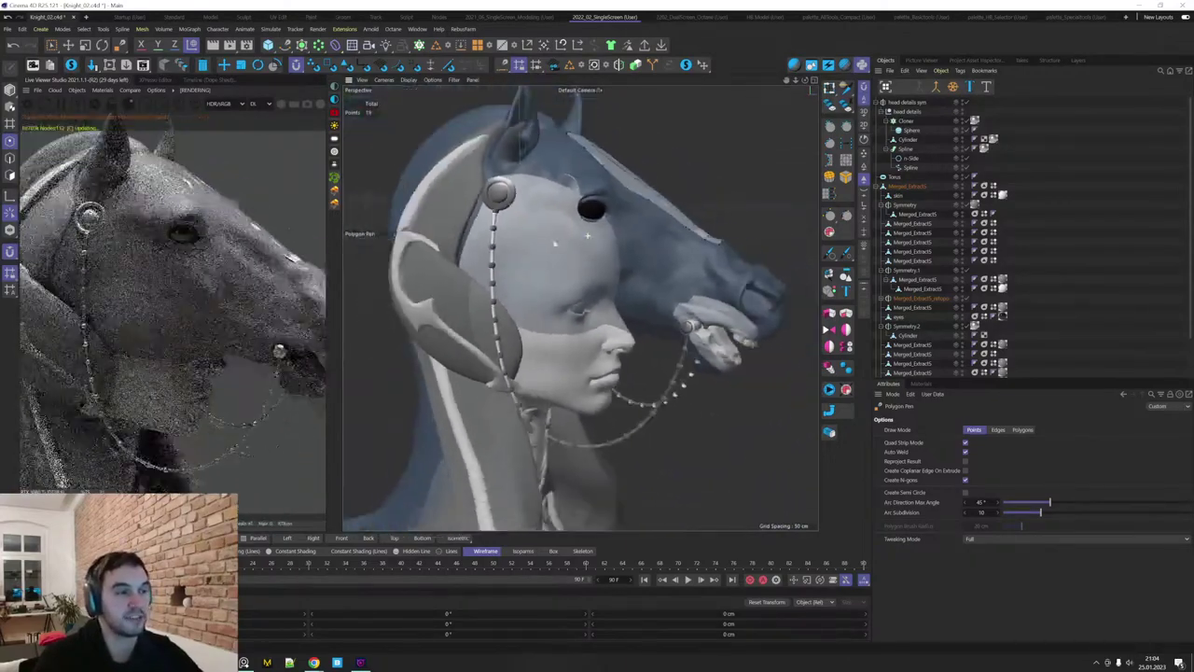
alt+drag(554, 243, 578, 225)
alt+right_drag(559, 225, 586, 201)
click(584, 197)
click(593, 198)
click(589, 183)
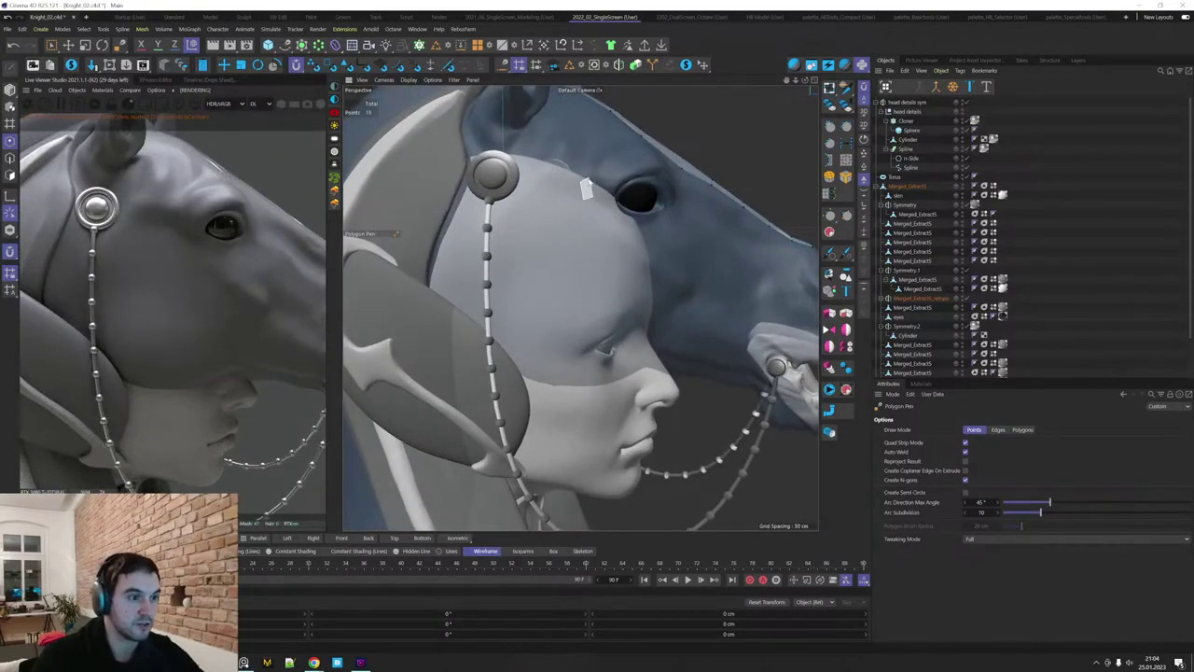
click(581, 182)
Extend the polygon behind the eye into a narrow curved strip running down and forward beneath the eye.
scroll(588, 202, up, 3)
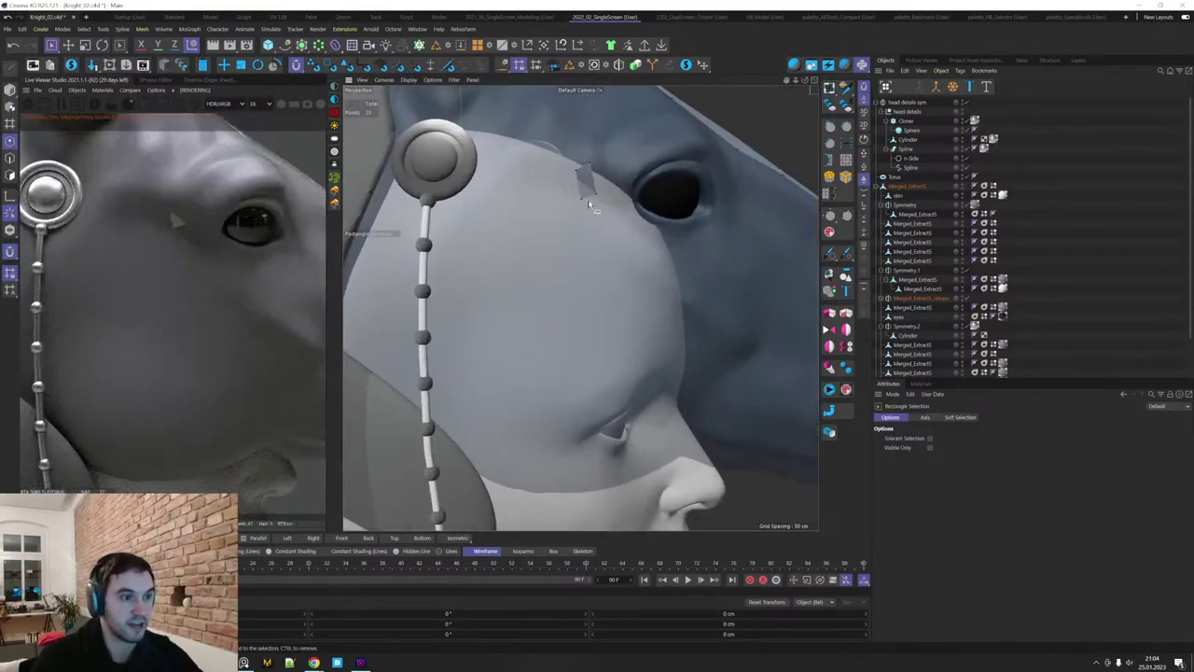
click(600, 236)
click(643, 252)
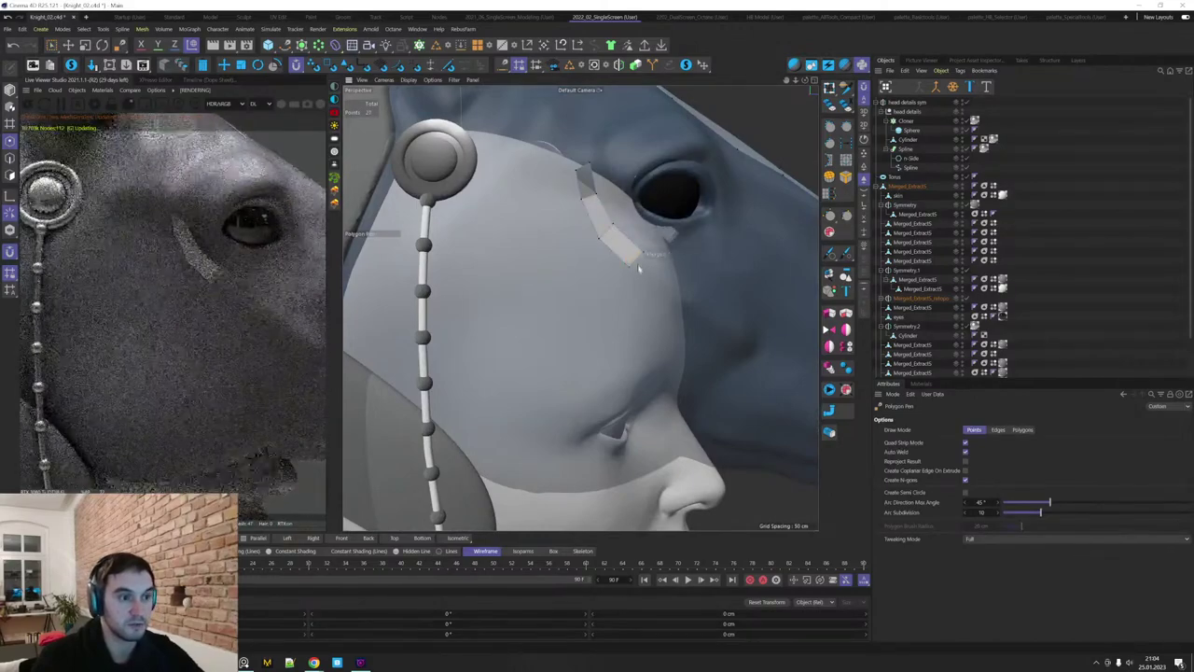
click(637, 274)
click(676, 265)
drag(678, 285, 729, 286)
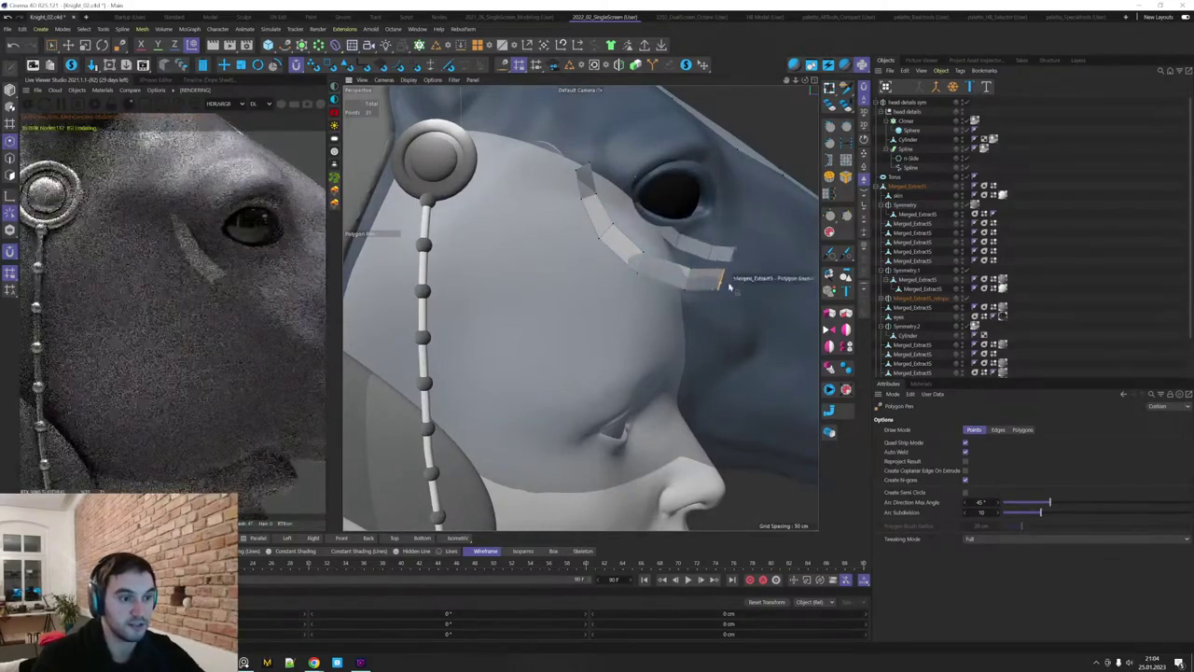
scroll(718, 235, down, 3)
scroll(630, 196, up, 4)
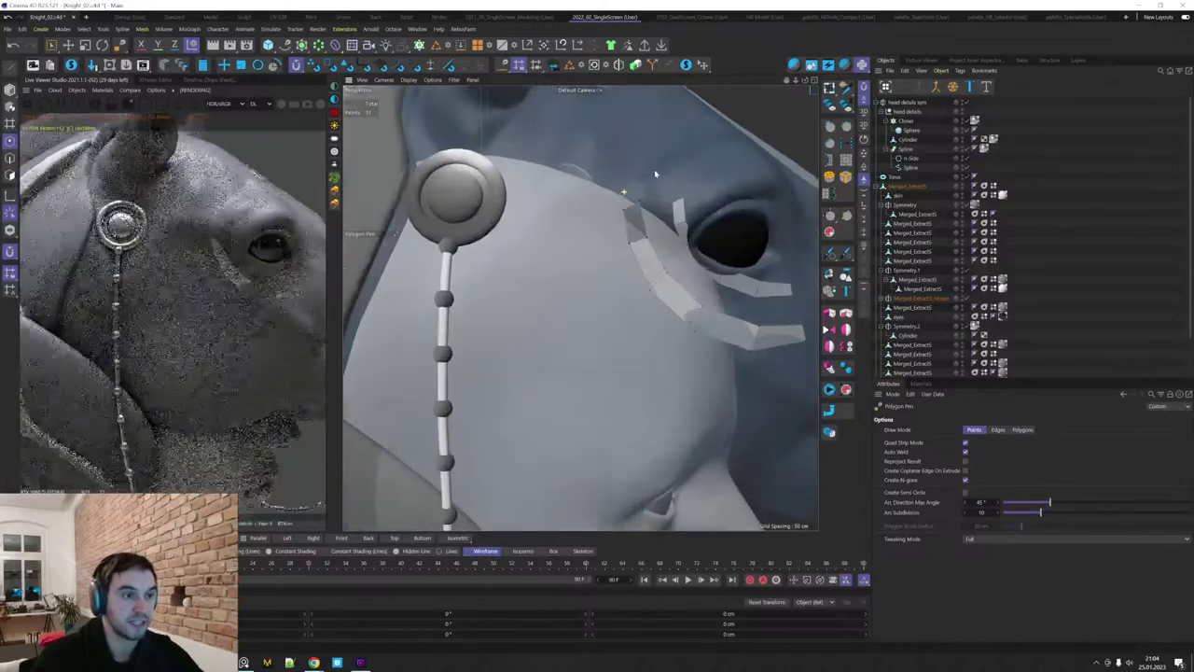
scroll(660, 230, down, 2)
mouse_move(662, 233)
alt+mouse_down()
mouse_move(619, 277)
mouse_move(597, 275)
mouse_move(656, 251)
alt+mouse_up()
scroll(656, 251, down, 4)
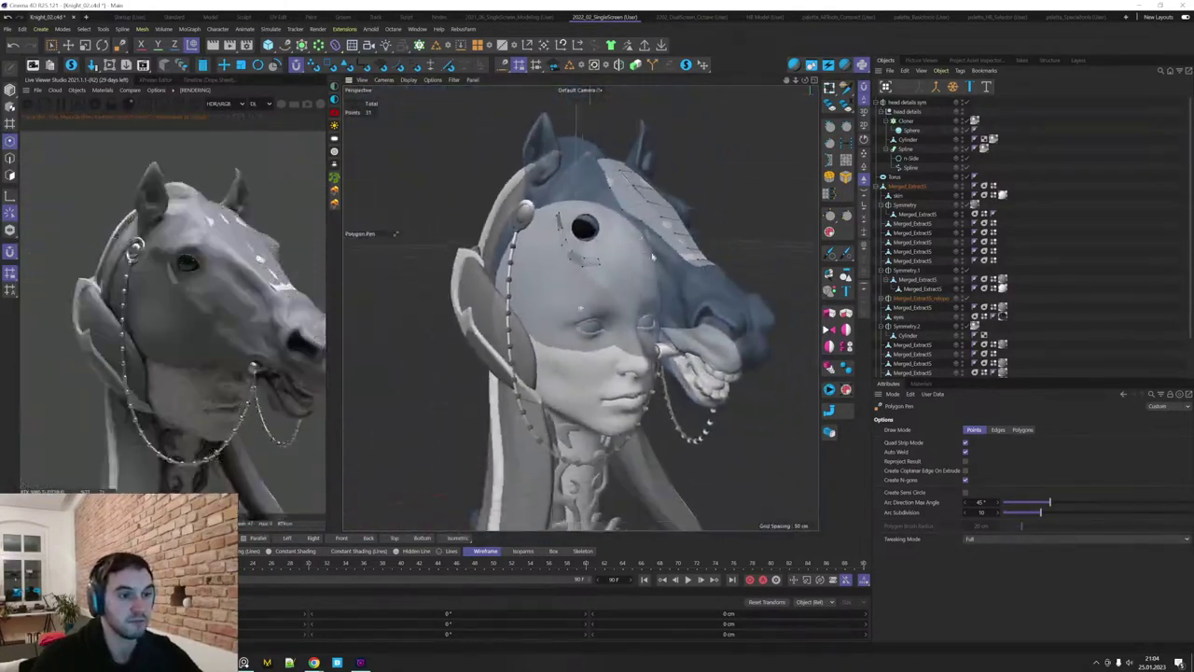
Turn off X-Ray for the horse's head mesh and change its display color from blue to neutral grey.
alt+middle_drag(770, 330, 772, 306)
key(e)
click(754, 282)
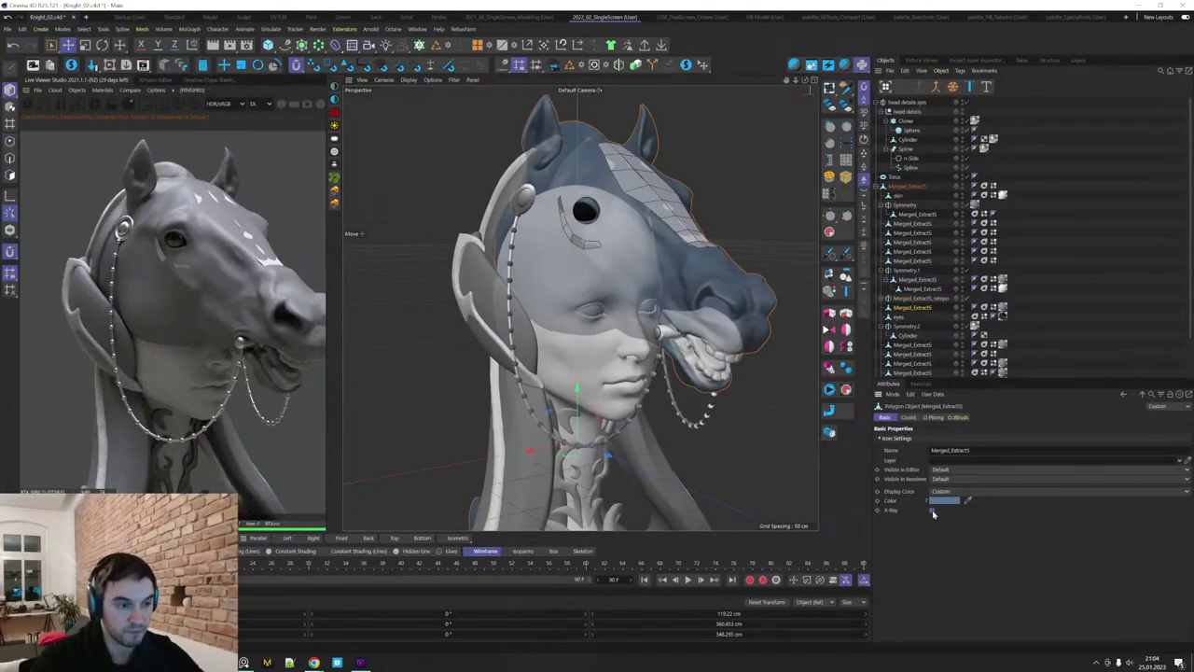
click(932, 511)
click(951, 502)
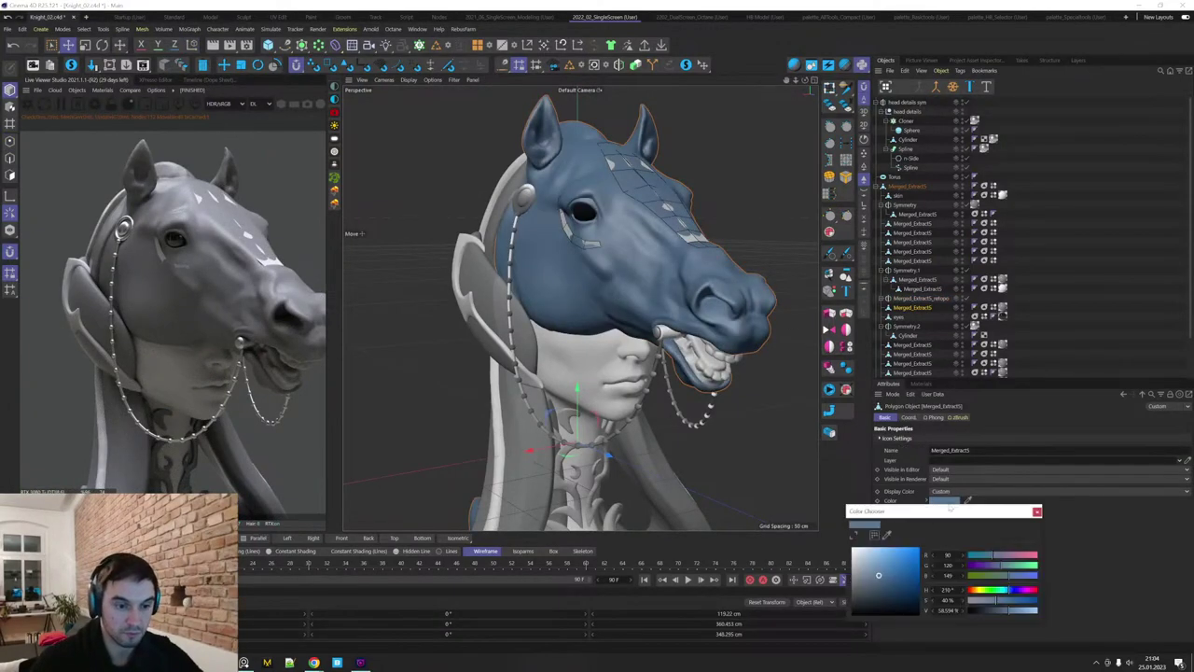
mouse_move(879, 573)
mouse_down()
mouse_move(843, 568)
mouse_move(839, 583)
mouse_up()
drag(761, 401, 727, 315)
key(ctrl+z)
key(e)
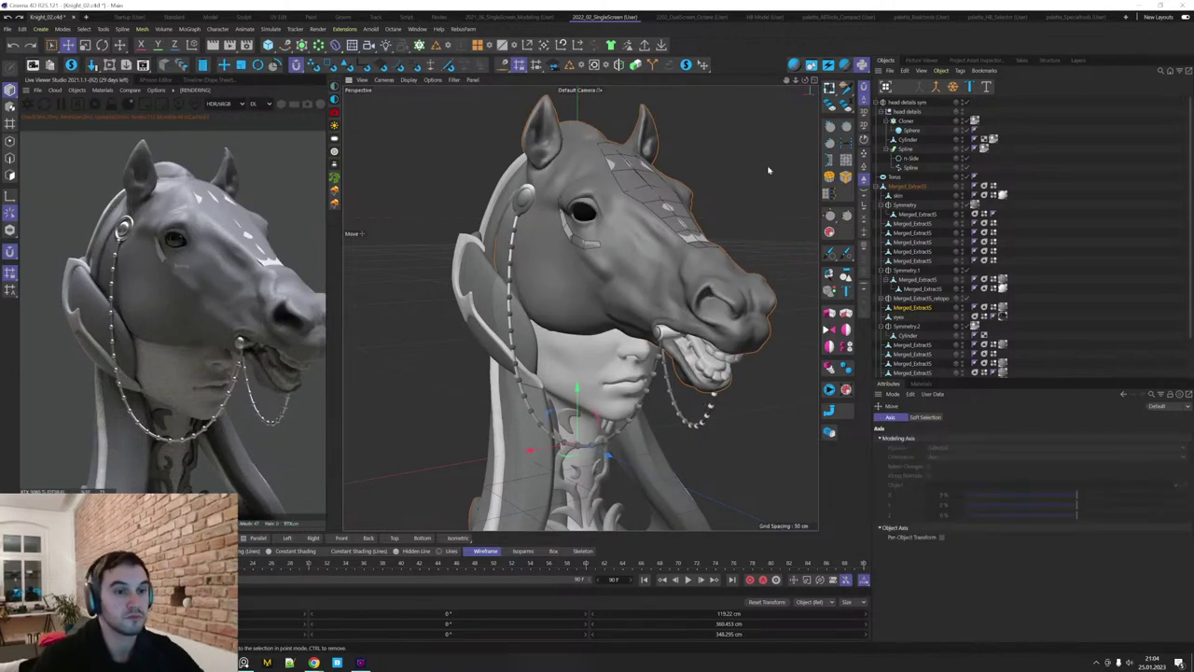
Select the retopology mesh inside its symmetry object and activate the Polygon Pen in point mode.
click(882, 298)
click(907, 299)
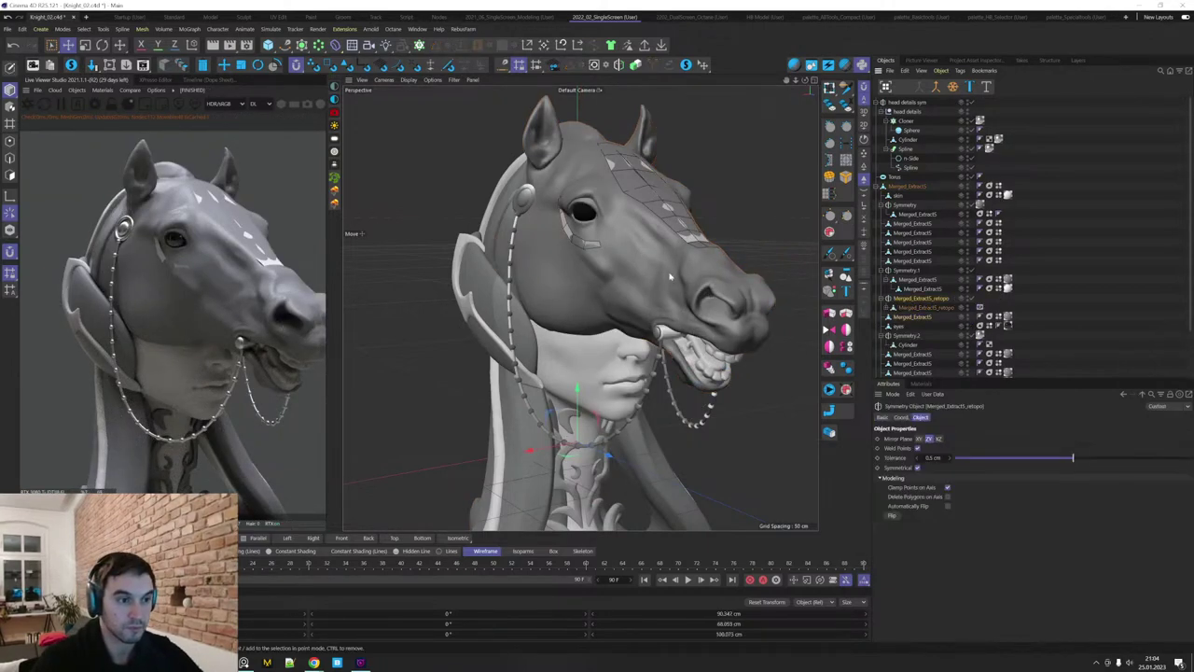
scroll(728, 240, down, 3)
alt+drag(805, 249, 597, 272)
click(918, 308)
scroll(597, 224, up, 5)
key(Return)
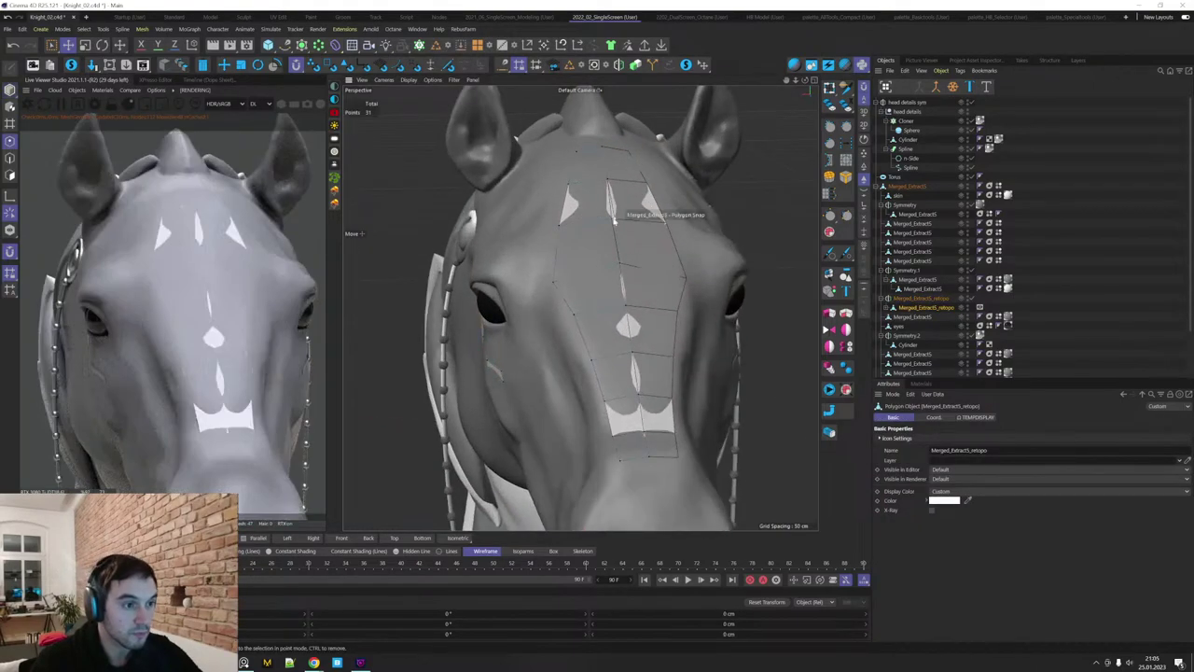
scroll(620, 211, up, 3)
key(m)
key(e)
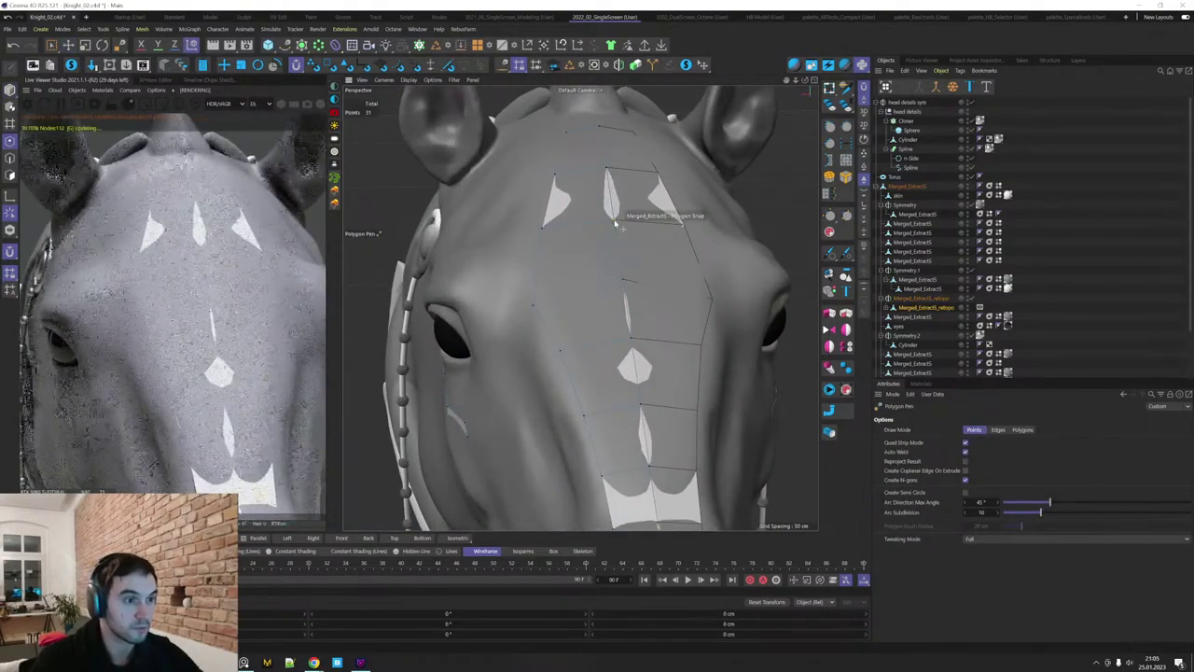
Extrude the forehead and eye strip polygons of the retopology mesh by 2 cm to give them thickness.
scroll(606, 289, down, 6)
alt+drag(605, 288, 738, 224)
key(Return)
key(Return)
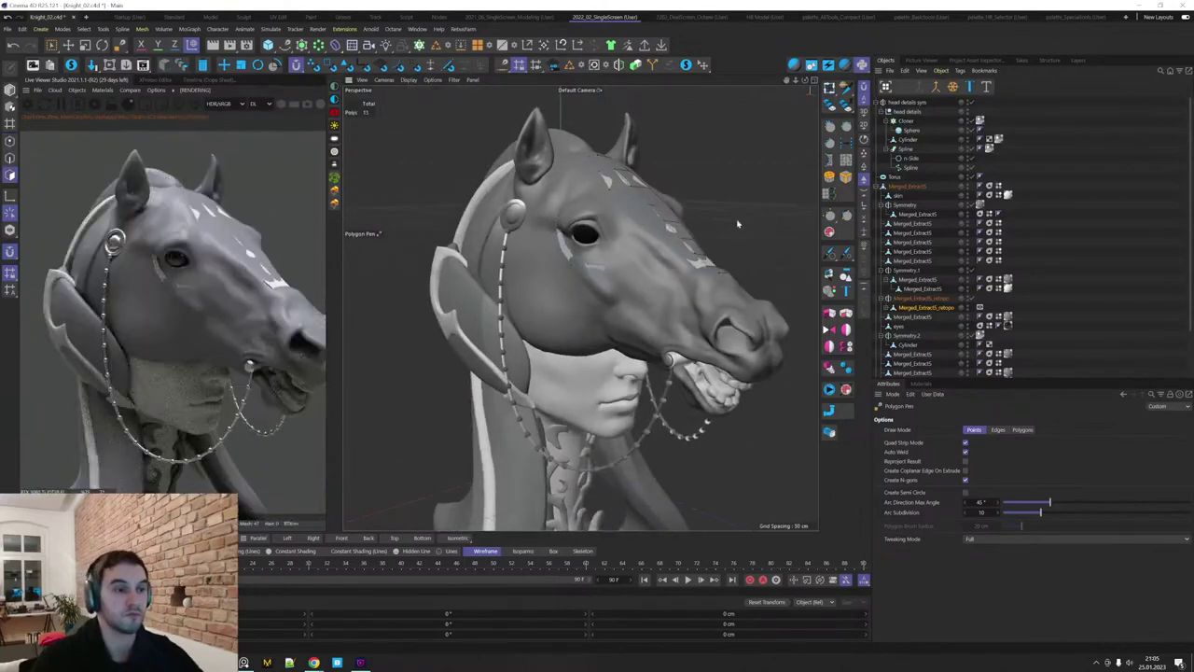
key(d)
drag(730, 175, 740, 211)
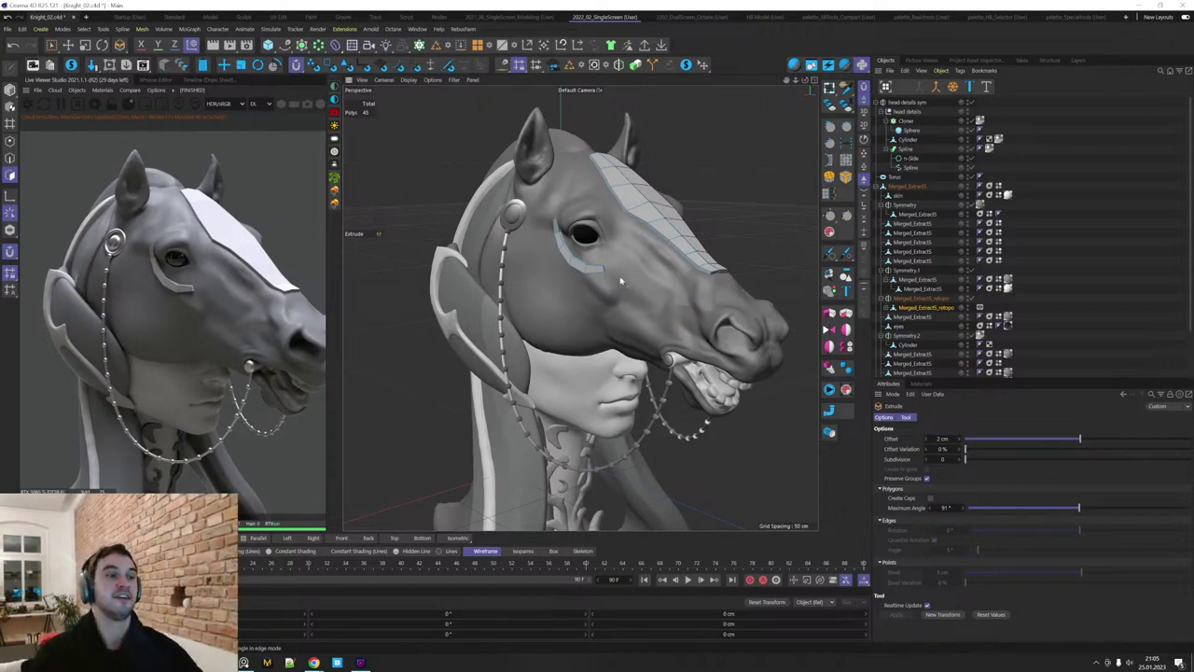
Select the polygons of the curved eye strip in the retopology mesh and extrude them outward from the head.
scroll(620, 281, down, 5)
alt+drag(620, 281, 650, 376)
scroll(607, 330, down, 3)
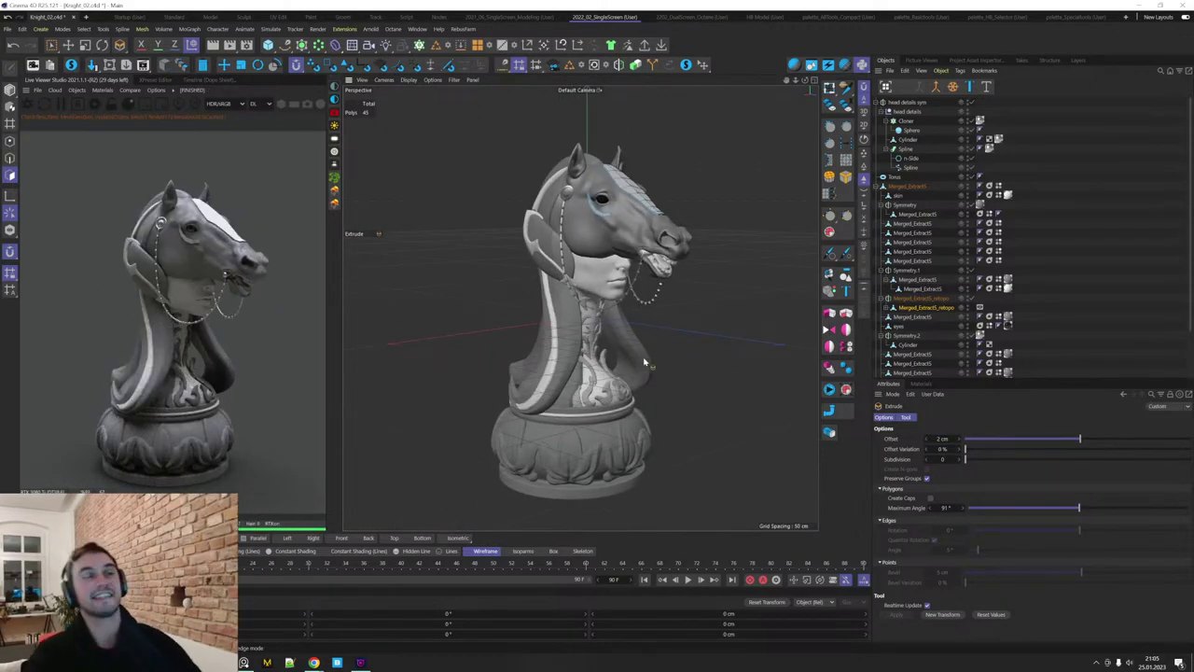
scroll(595, 220, up, 8)
key(Return)
key(e)
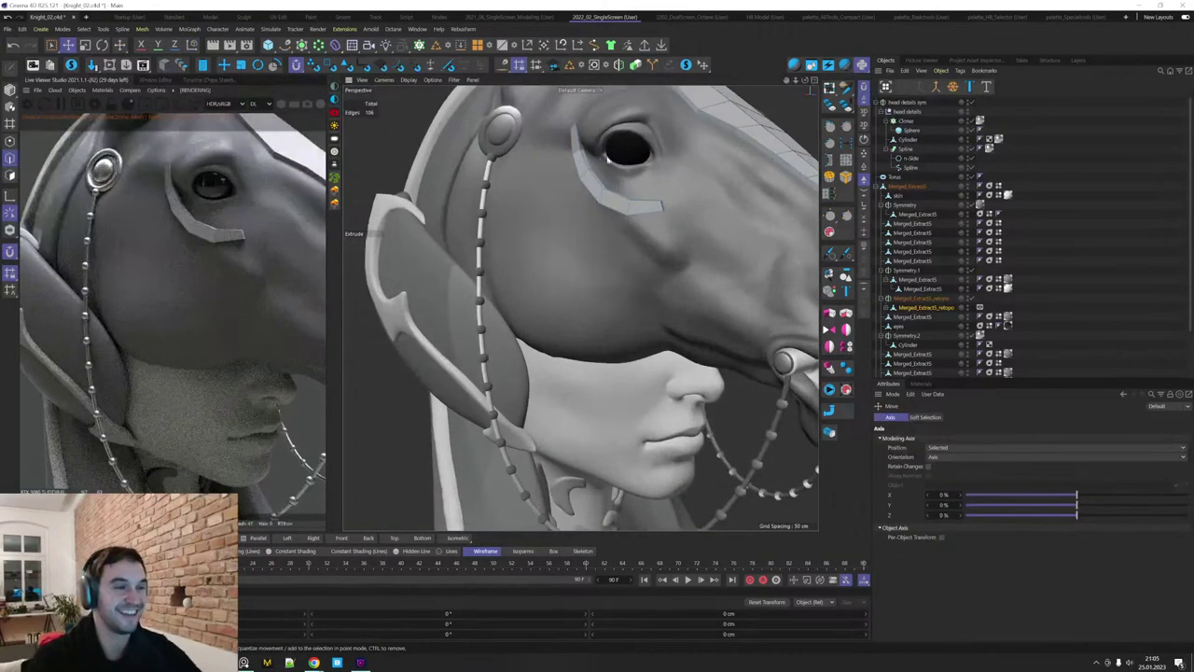
key(Return)
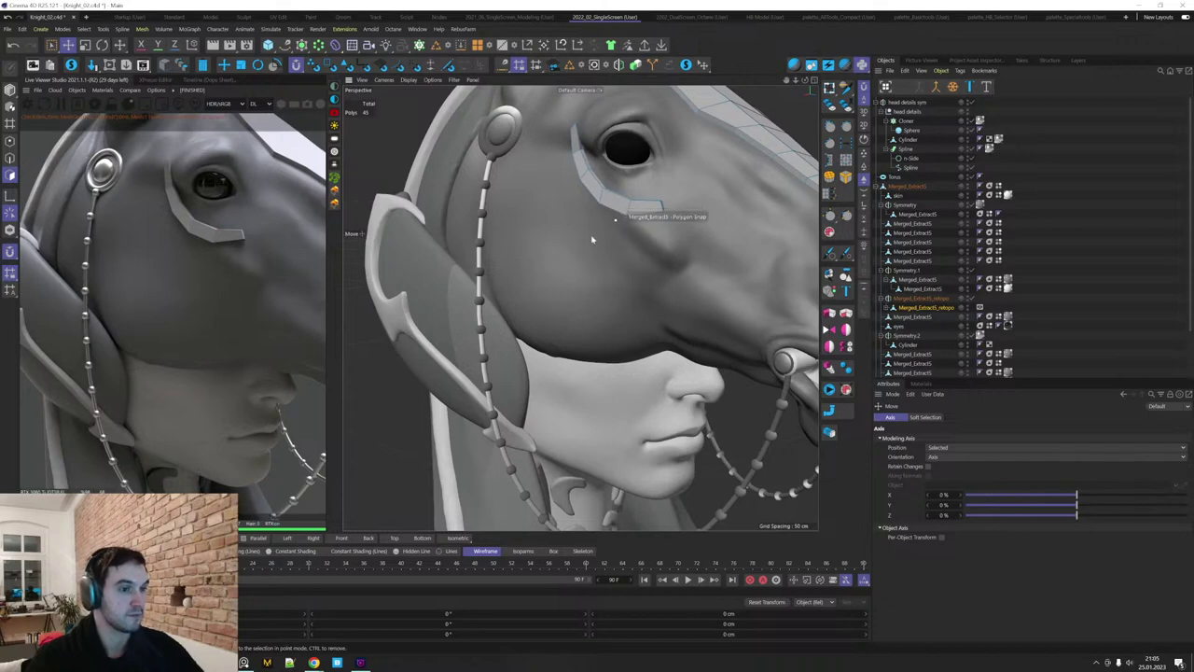
alt+middle_drag(685, 263, 664, 276)
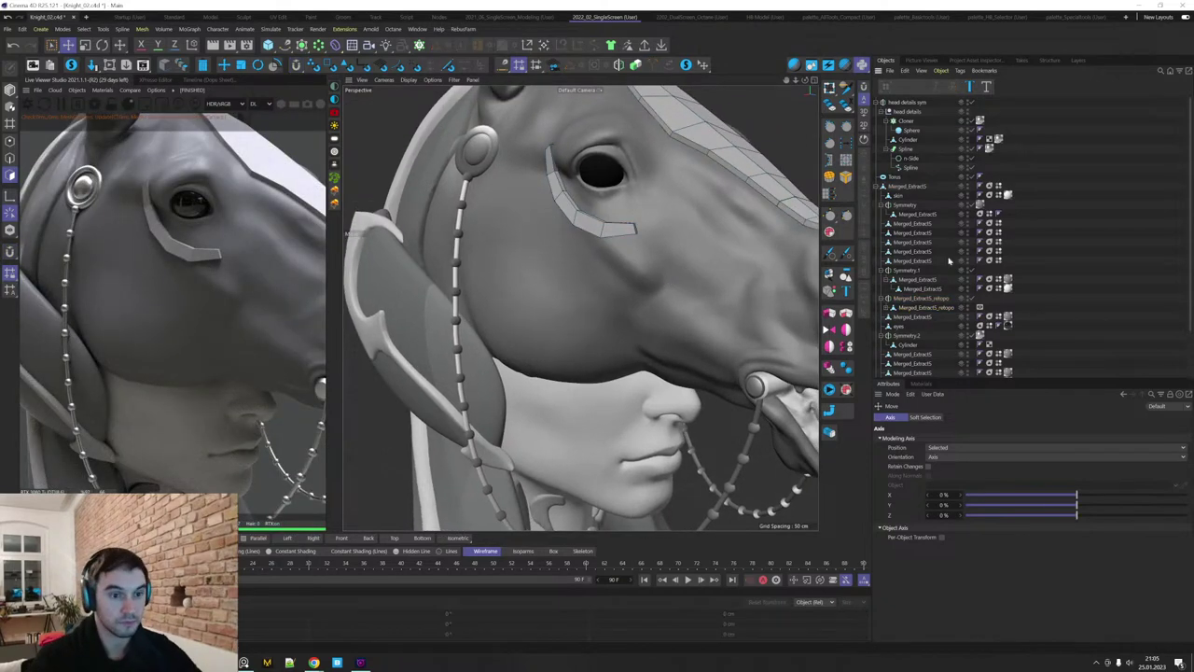
click(912, 309)
click(549, 172)
ctrl+shift+click(615, 230)
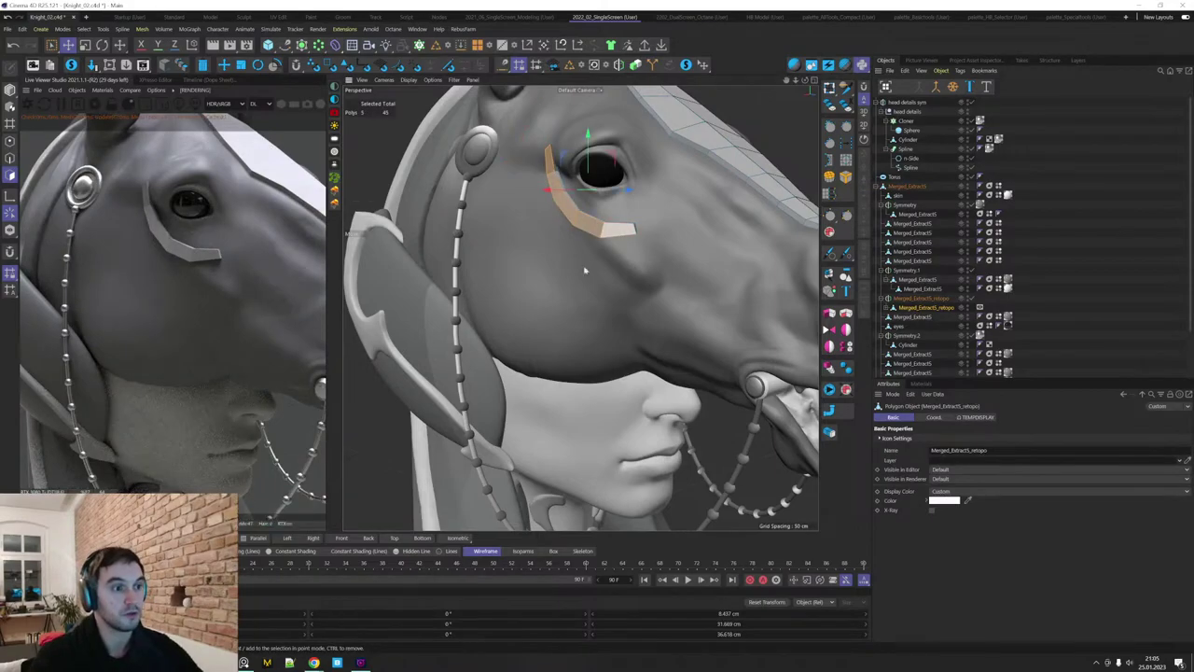
alt+drag(587, 269, 544, 255)
ctrl+drag(539, 194, 491, 199)
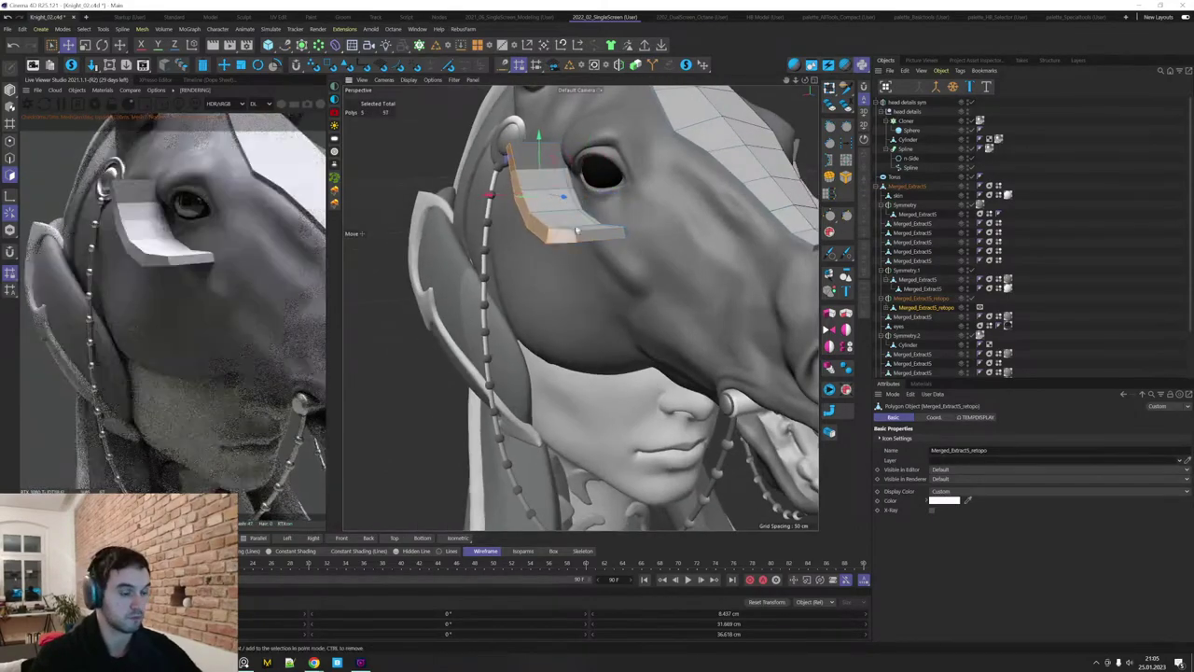
Scale down the extruded eye strip polygons and move them forward and outward to flare the guard around the eye.
key(t)
drag(539, 136, 650, 160)
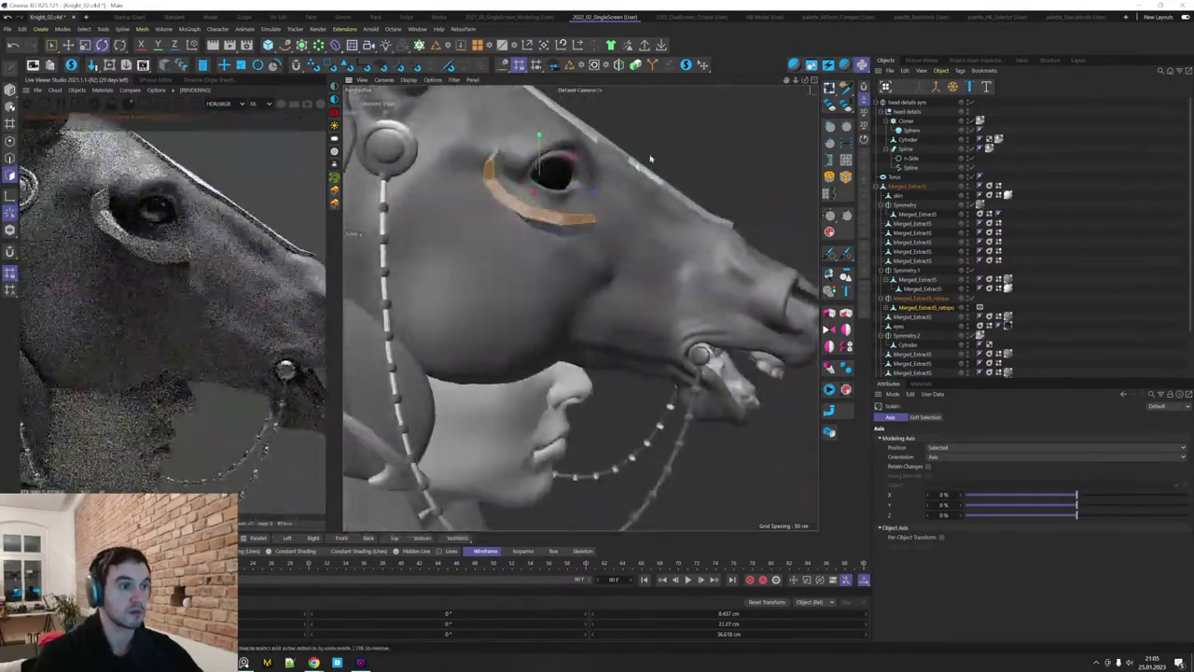
key(e)
drag(648, 212, 657, 205)
scroll(621, 245, down, 5)
alt+drag(619, 246, 564, 310)
scroll(597, 279, down, 4)
drag(531, 214, 539, 213)
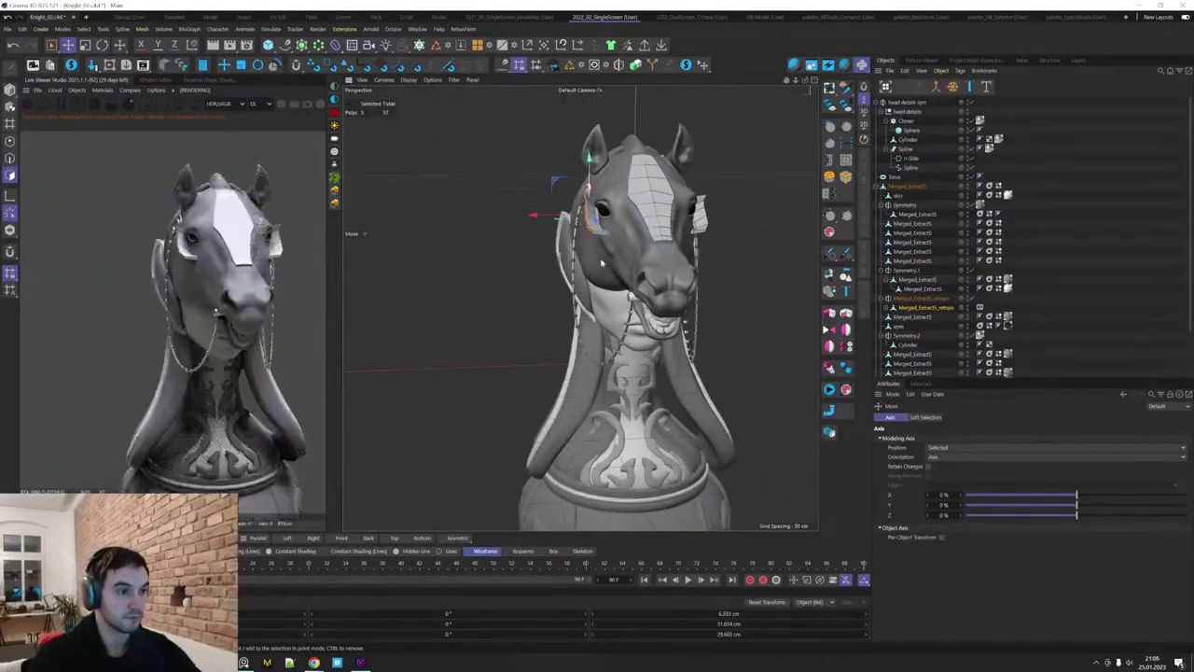
Rotate and adjust the eye guard's outer polygons so they curve inward over the eye.
alt+drag(627, 224, 648, 262)
key(r)
drag(650, 262, 698, 201)
key(t)
key(e)
alt+right_drag(597, 222, 631, 222)
Undo the trial extrusion, rotate the eye guard's outer polygons, and extrude them again into a second row over the eye.
ctrl+drag(632, 230, 644, 228)
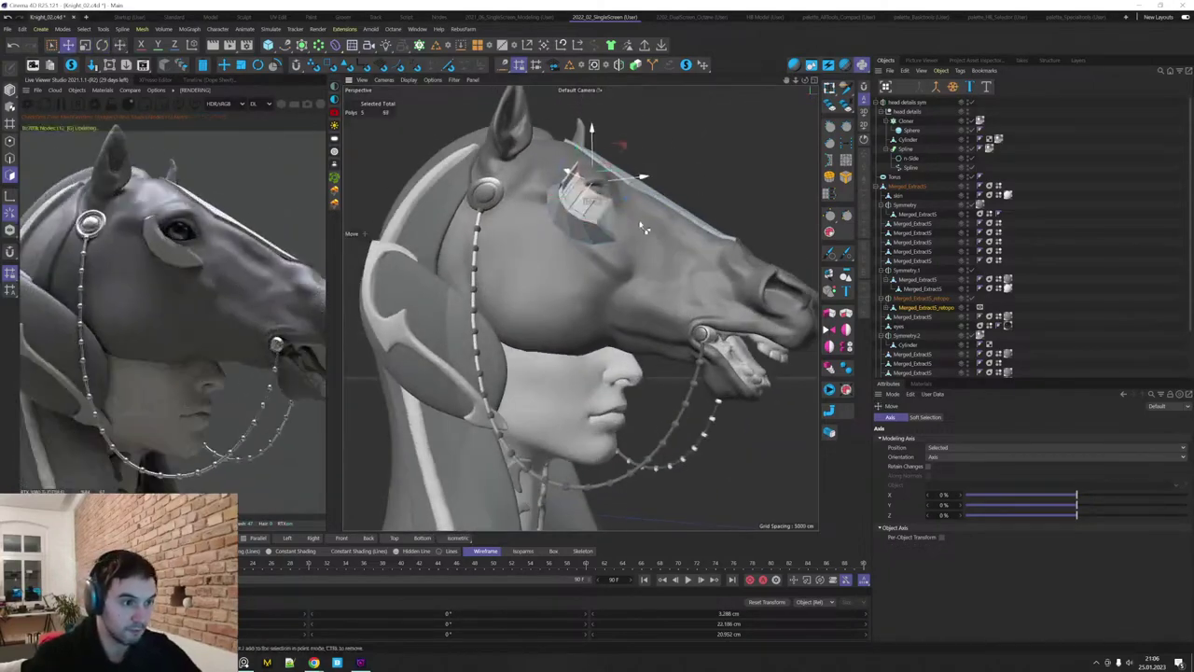
key(ctrl+z)
key(r)
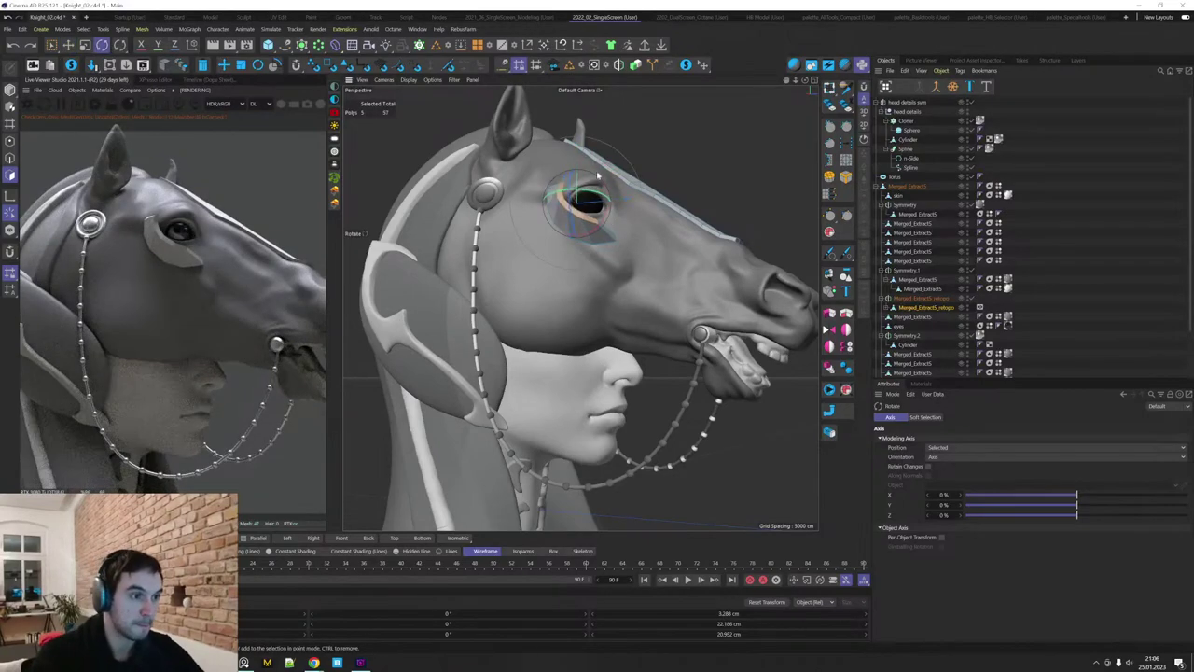
drag(597, 175, 640, 155)
key(e)
key(r)
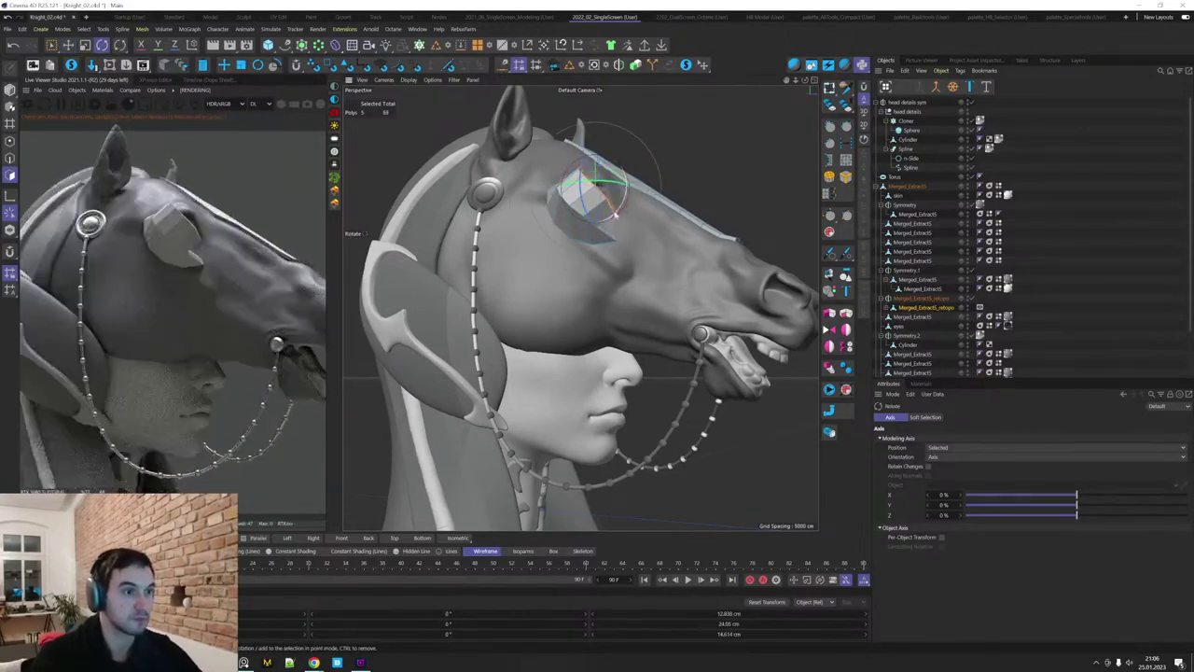
Select points along the eye guard's front and lower rim and move them to even out its curved outline.
alt+right_drag(615, 214, 653, 208)
key(2)
key(space)
key(e)
key(1)
key(space)
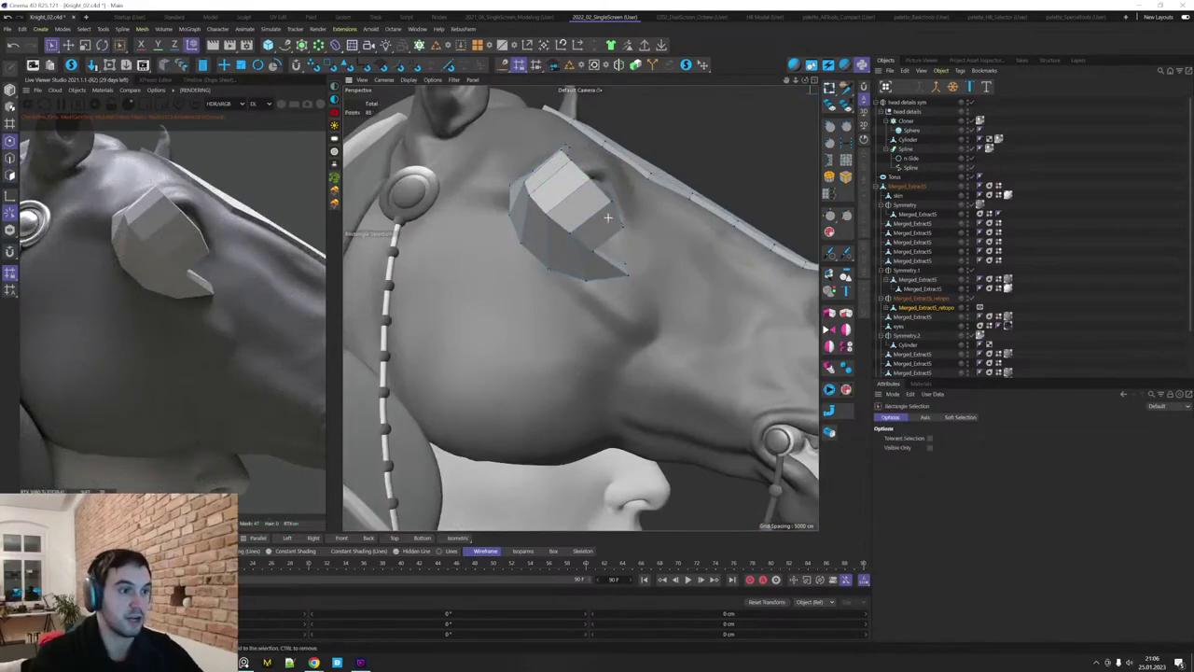
drag(607, 218, 640, 246)
alt+drag(640, 246, 645, 208)
key(e)
key(space)
key(e)
key(space)
key(e)
key(space)
key(e)
drag(616, 268, 604, 239)
click(624, 219)
click(615, 193)
Reshape the eye guard's points with the Polygon Pen into a rounded cup with a closed lower front corner.
key(Return)
key(m)
key(e)
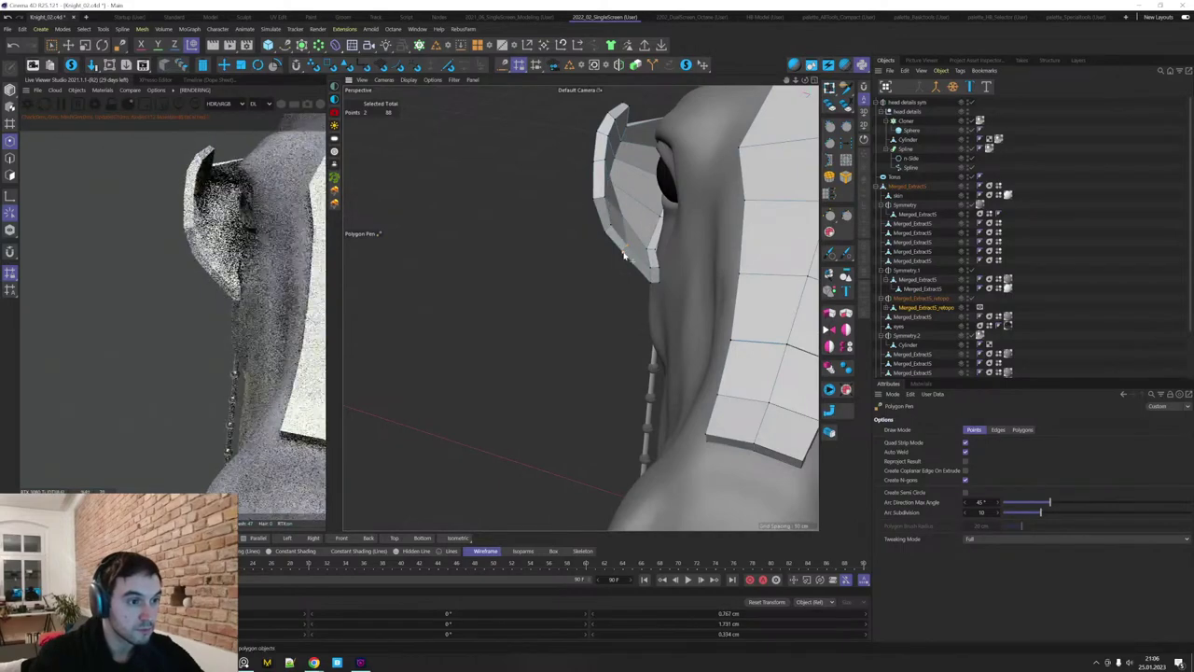
alt+drag(612, 184, 630, 182)
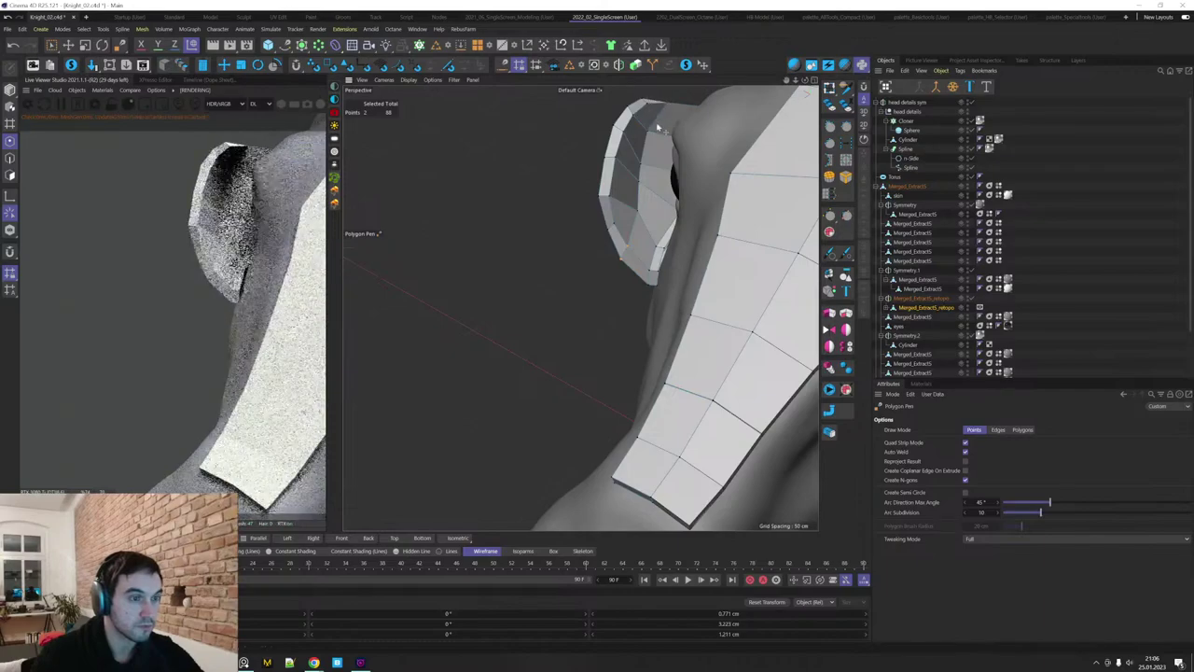
alt+drag(657, 127, 594, 327)
scroll(616, 293, down, 4)
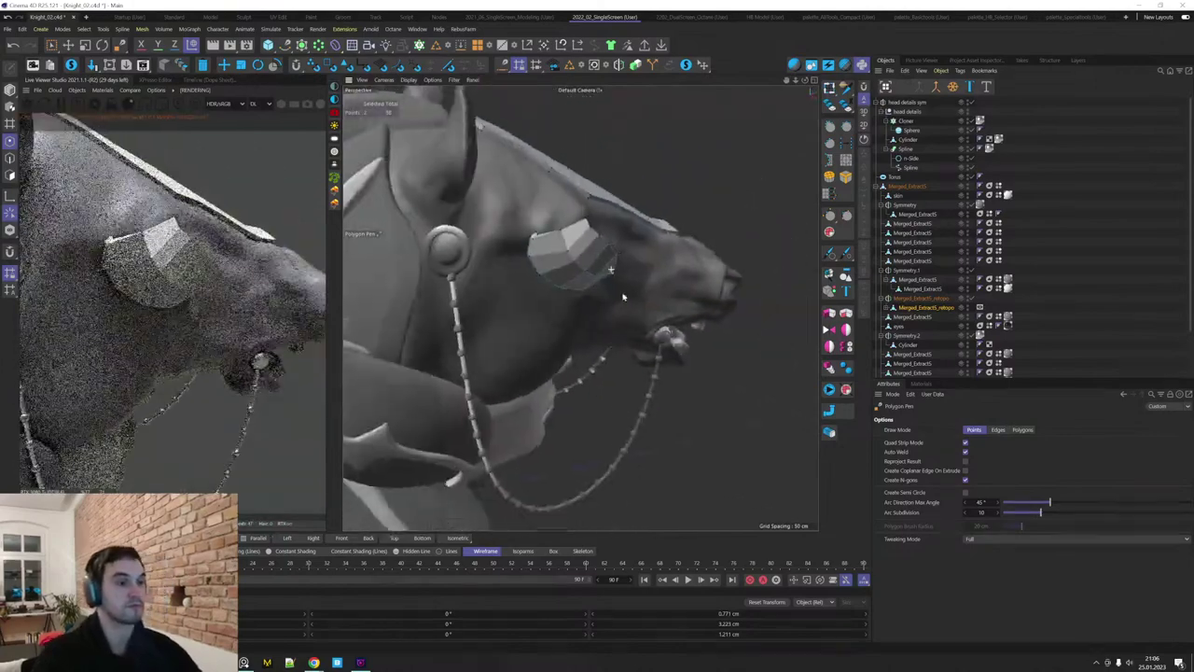
alt+drag(611, 270, 591, 229)
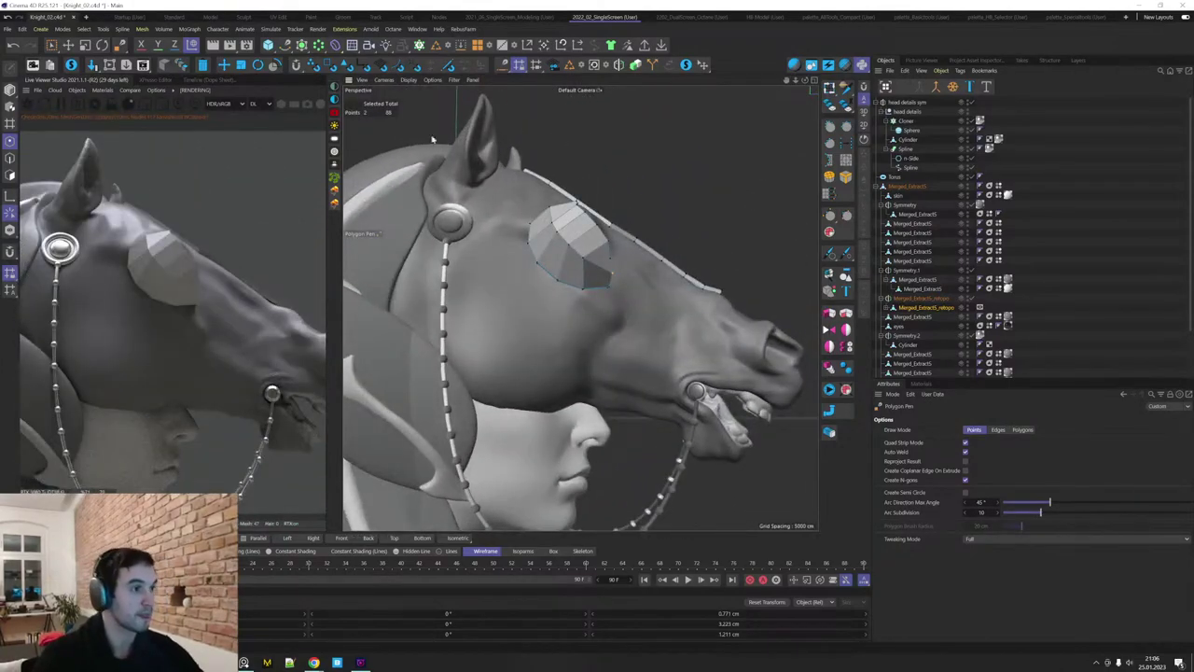
key(s)
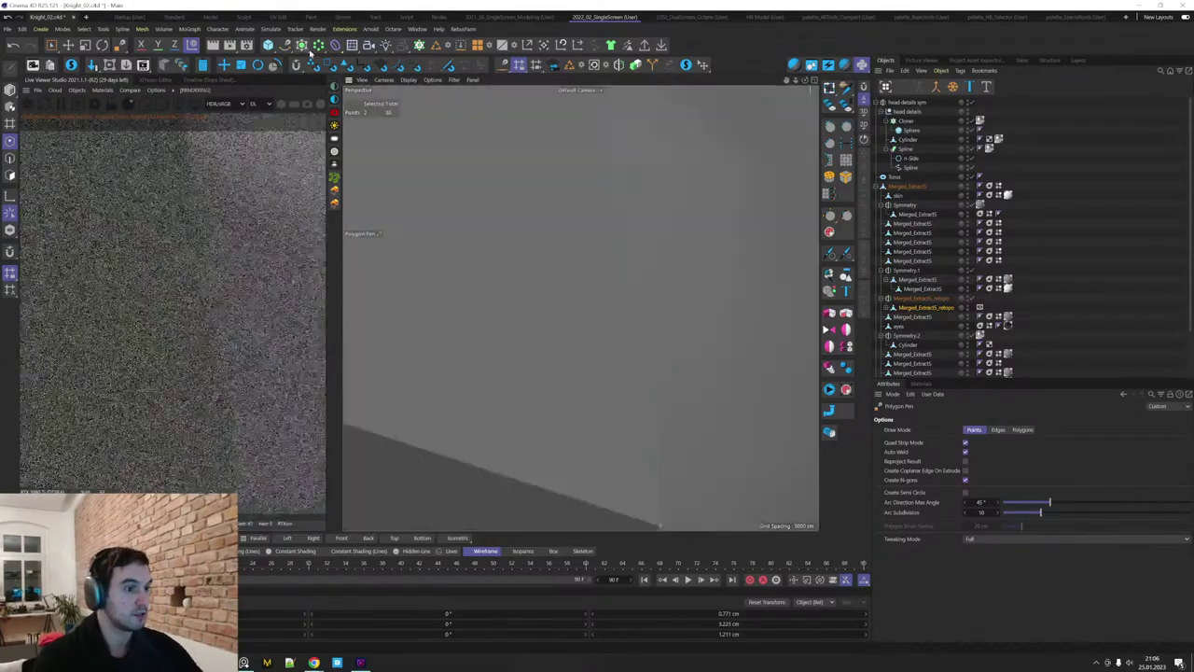
alt+right_drag(689, 267, 524, 455)
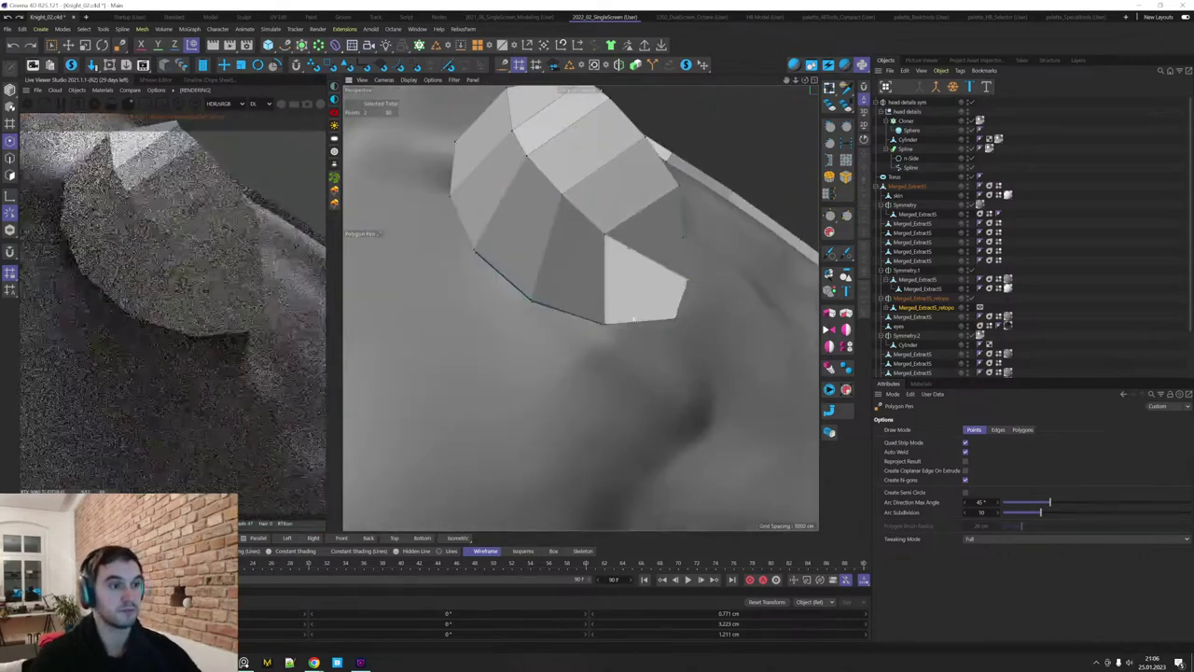
alt+right_drag(684, 267, 624, 323)
Place the retopology mesh's symmetry object under a new Subdivision Surface to smooth the armor plates.
key(e)
click(910, 298)
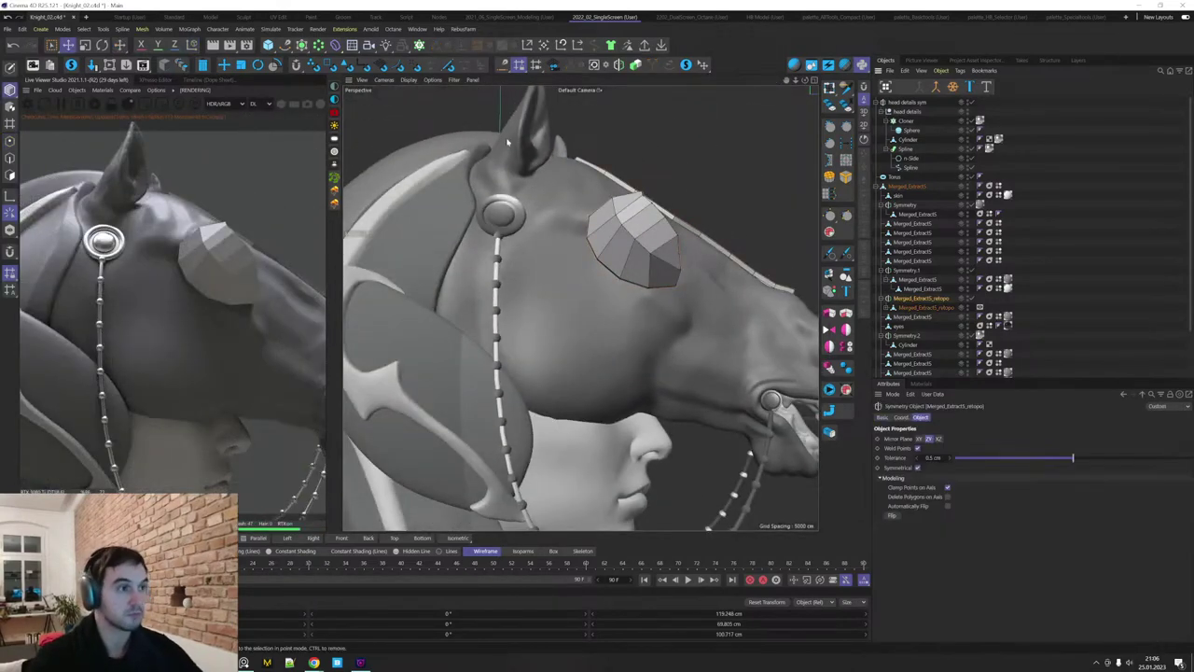
alt+click(303, 46)
Examine the smoothed forehead plate and eye guards on the whole chess piece from the side and front.
alt+right_drag(600, 253, 579, 305)
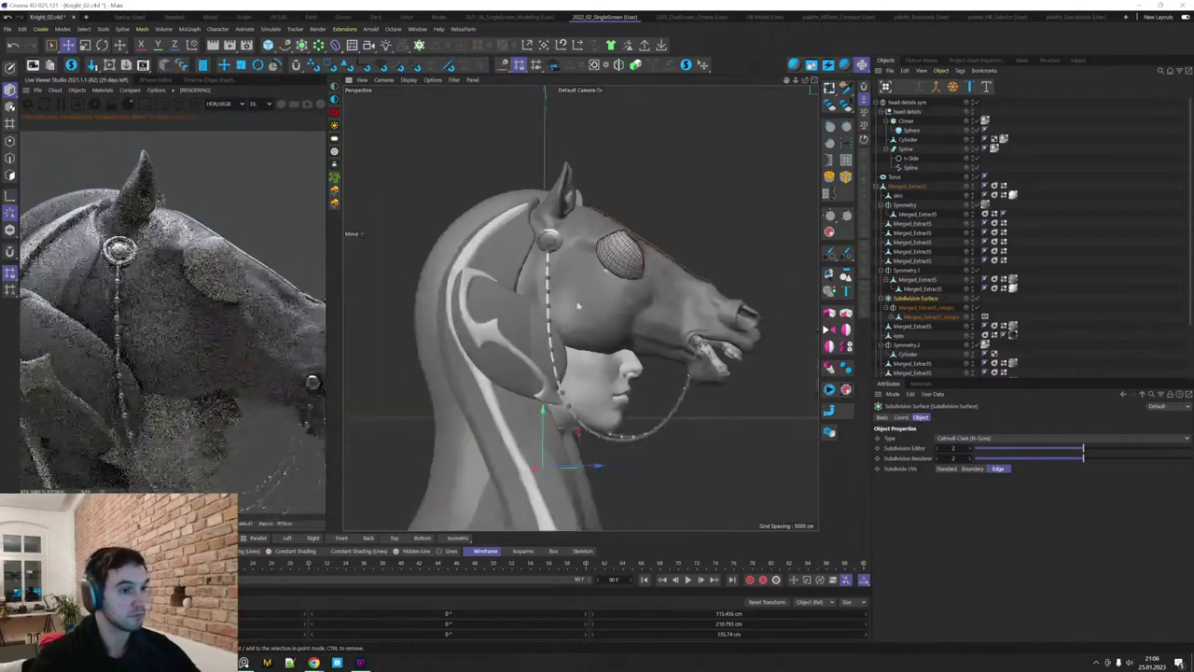
alt+drag(579, 304, 557, 337)
alt+middle_drag(557, 337, 576, 264)
alt+drag(575, 264, 541, 289)
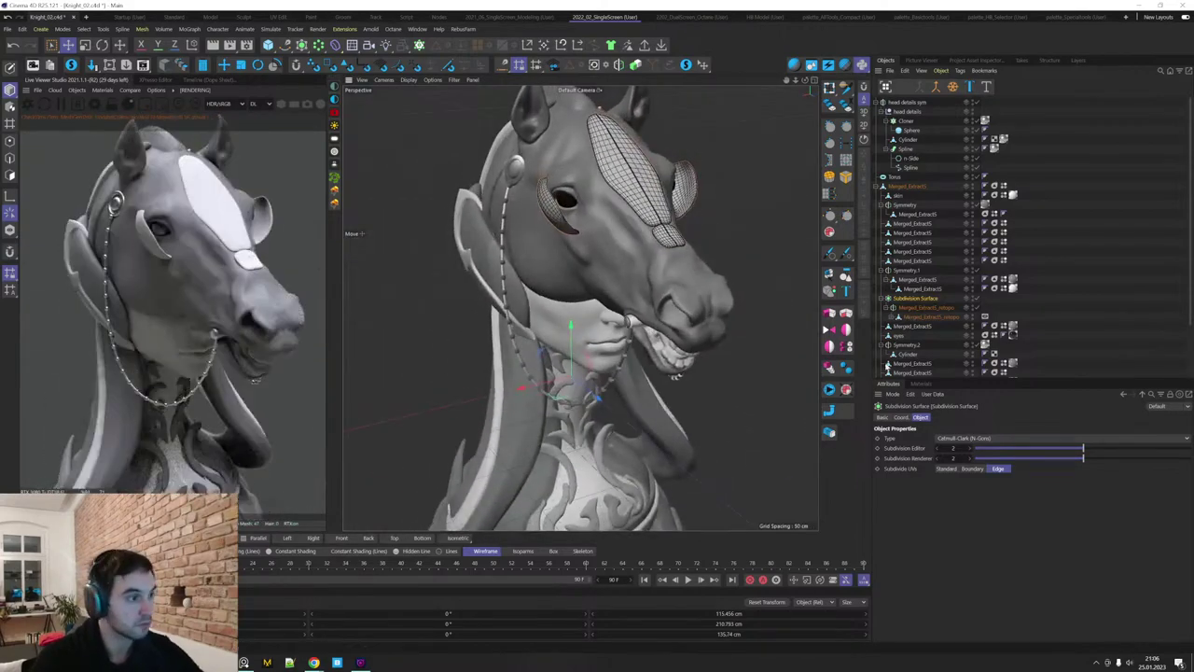
alt+drag(627, 365, 686, 359)
alt+right_drag(686, 359, 695, 401)
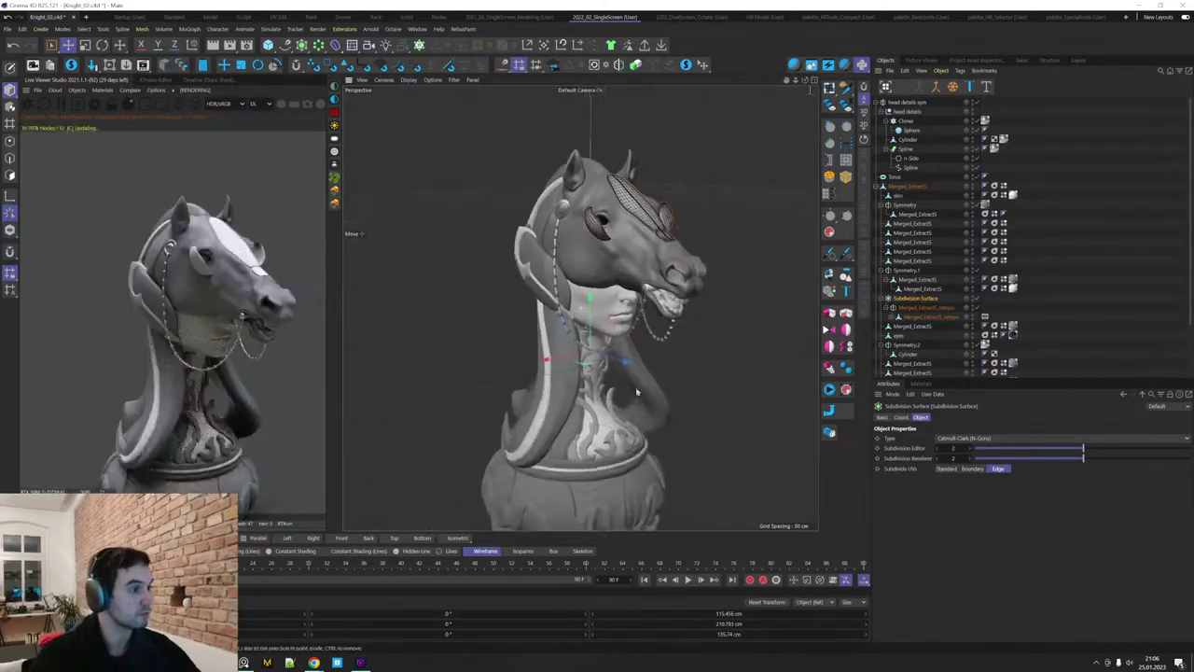
alt+drag(695, 401, 667, 411)
alt+middle_drag(643, 449, 650, 437)
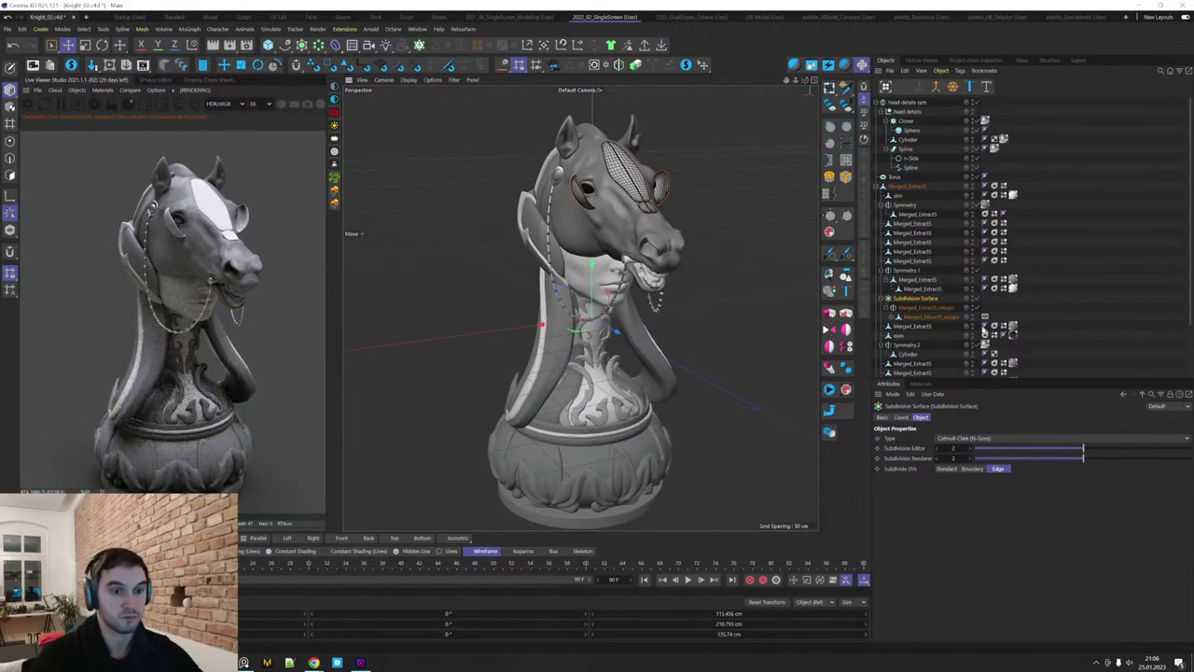
Select the retopology mesh and delete the unwanted inner polygons along the forehead plate's centre line.
click(914, 318)
key(Return)
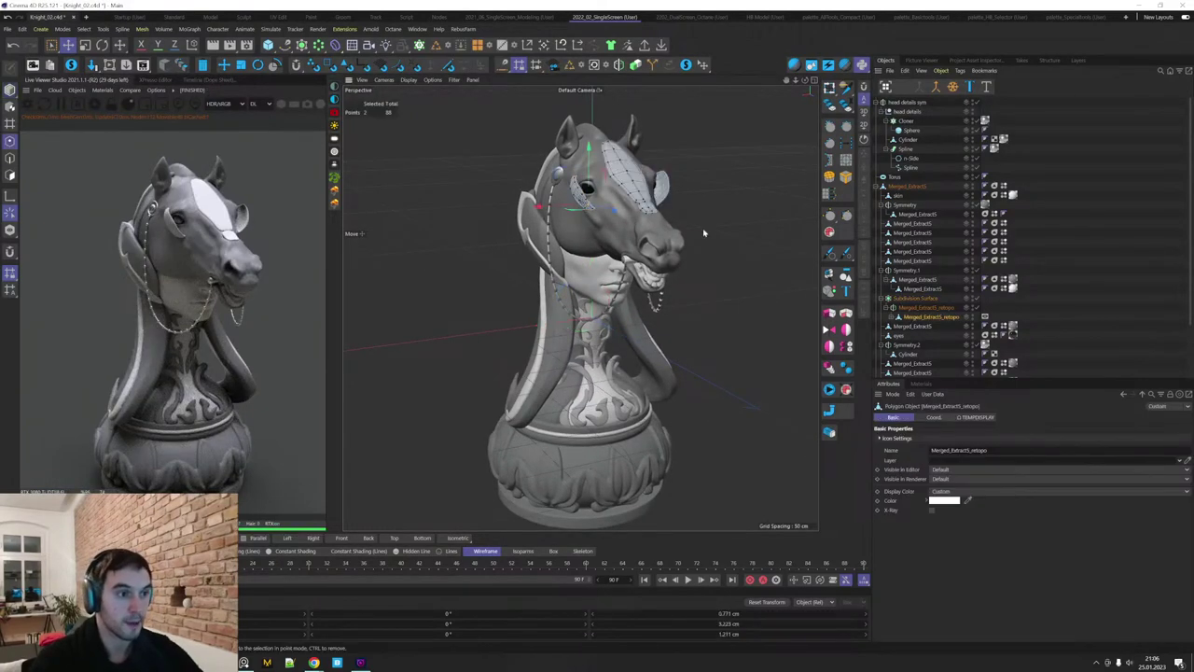
alt+drag(703, 228, 630, 135)
key(space)
key(Delete)
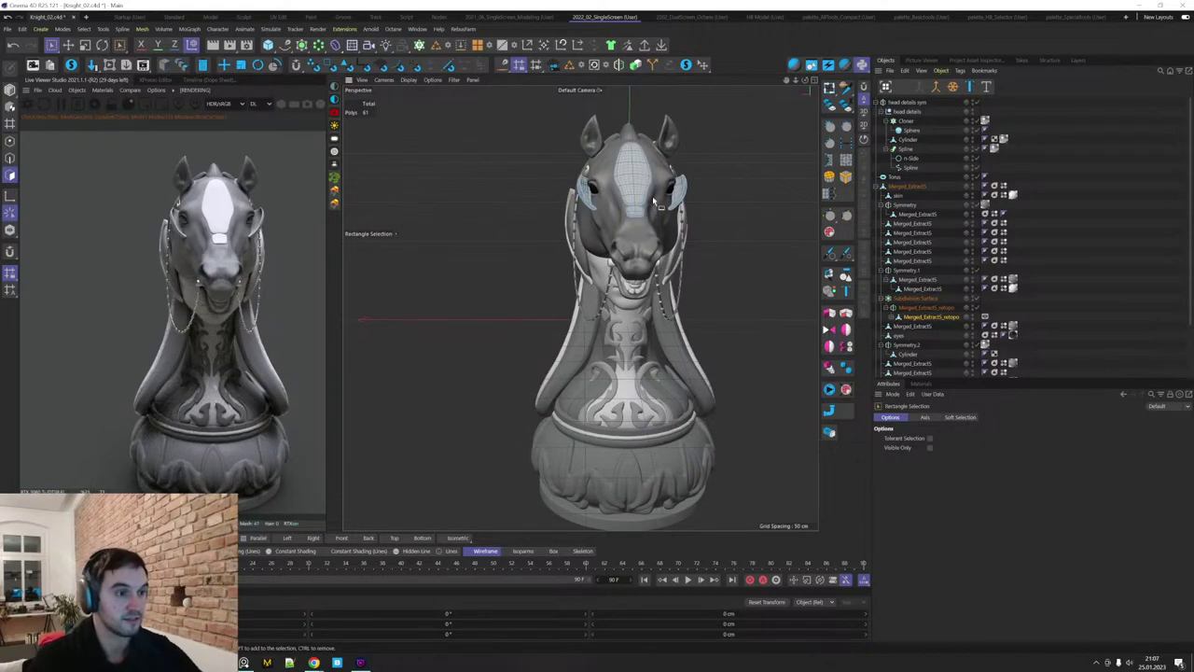
Delete the inner polygons dividing the forehead plate from its small lower piece to make one continuous plate.
alt+drag(653, 201, 656, 269)
alt+right_drag(655, 268, 789, 274)
key(Return)
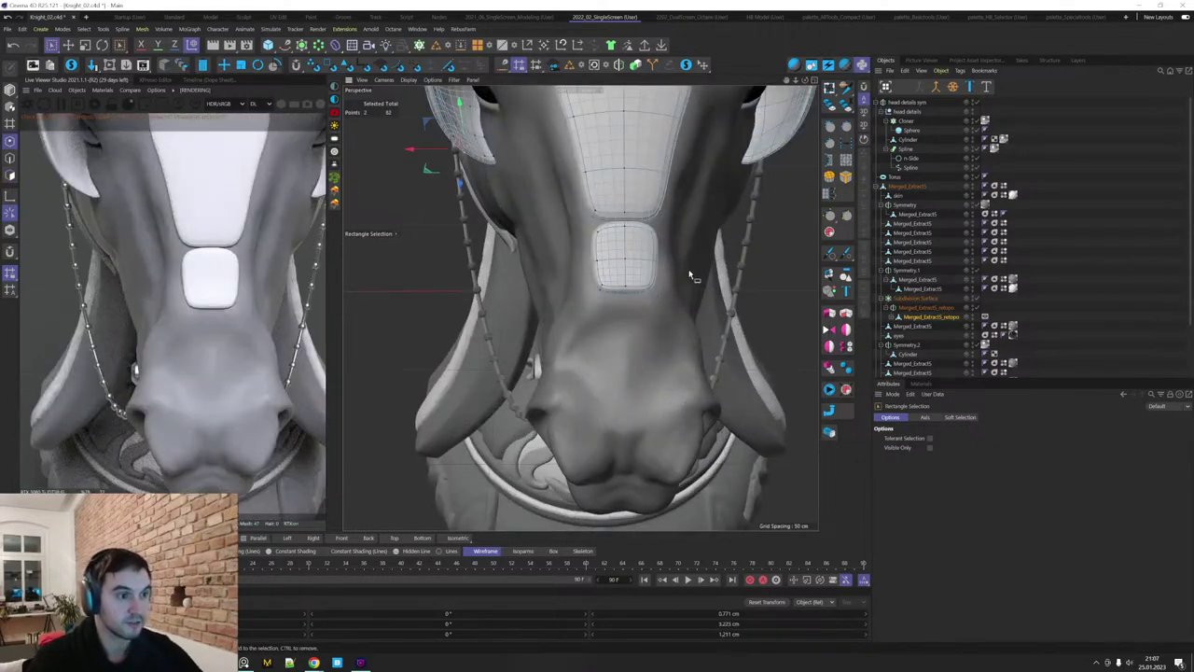
drag(666, 229, 664, 230)
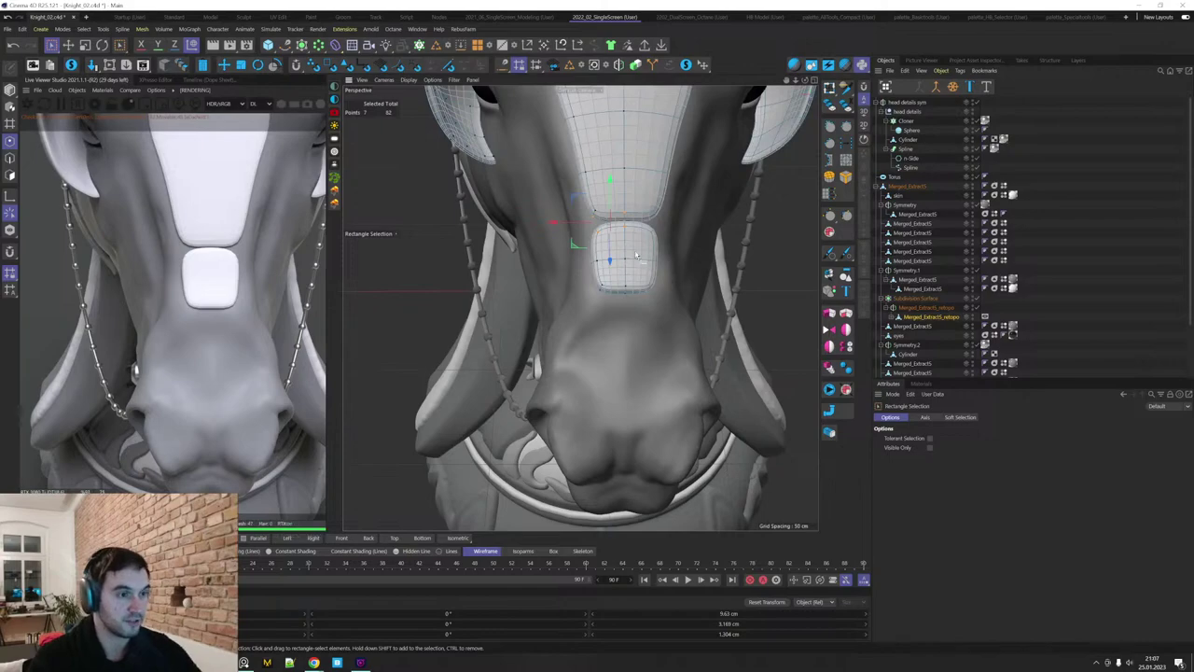
key(Return)
key(Return)
drag(575, 202, 668, 233)
key(Delete)
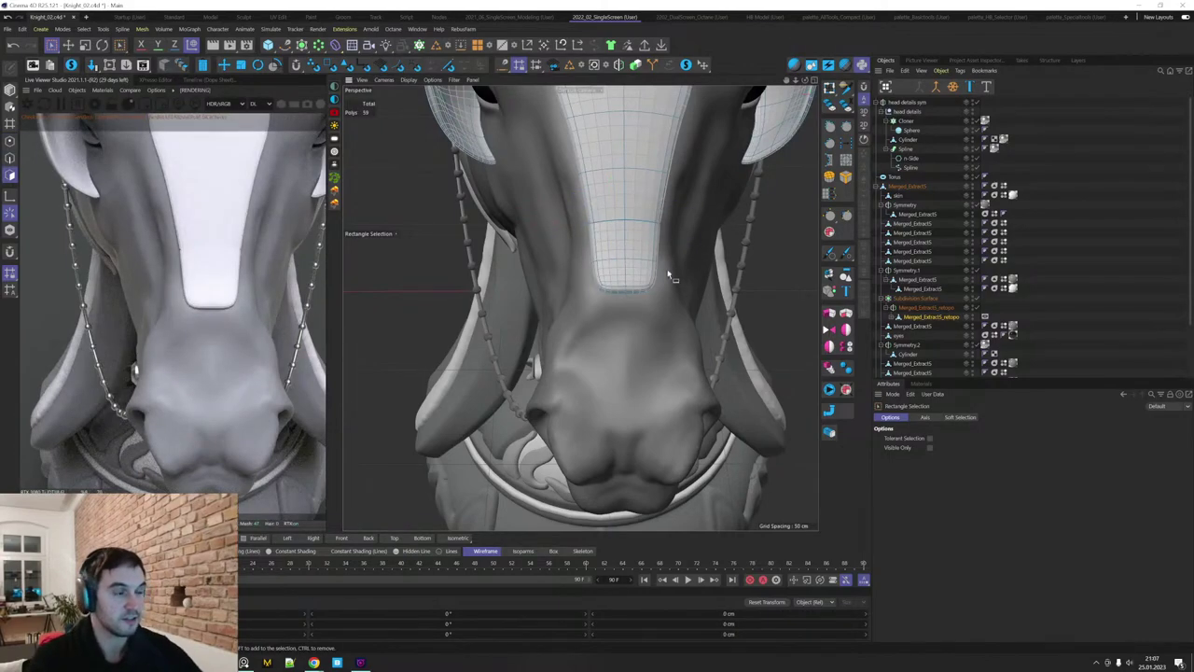
Examine the continuous forehead plate and the eye guards from the side and three-quarter views.
alt+drag(588, 233, 691, 238)
alt+middle_drag(690, 238, 581, 307)
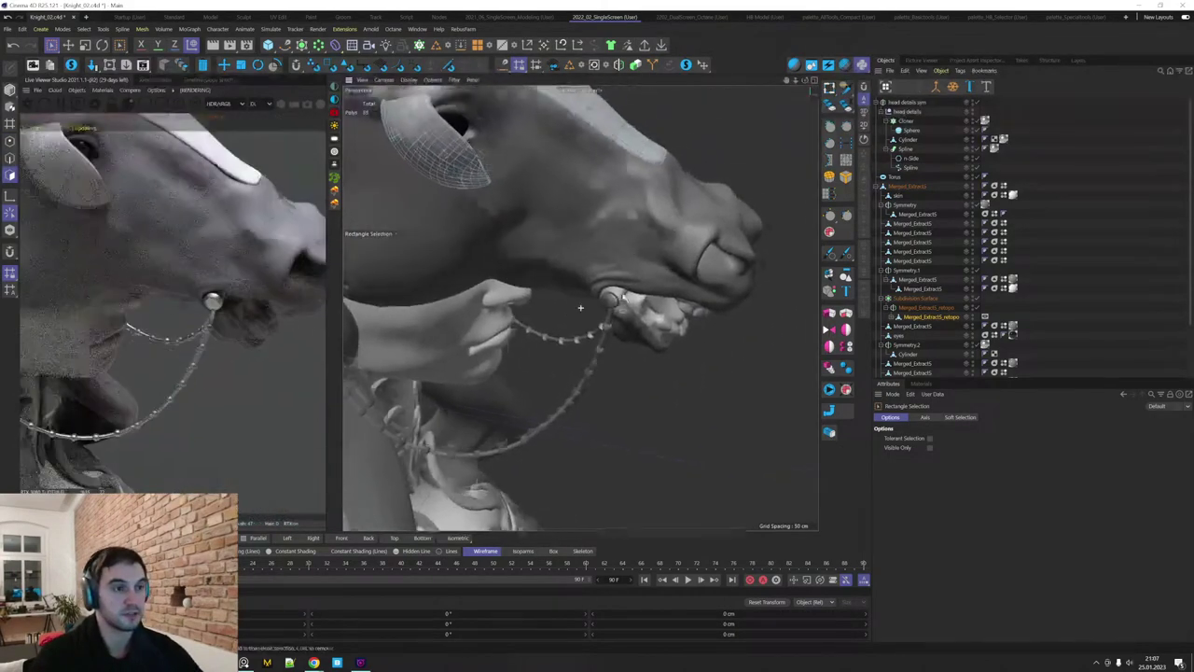
alt+drag(581, 307, 649, 227)
drag(609, 99, 634, 168)
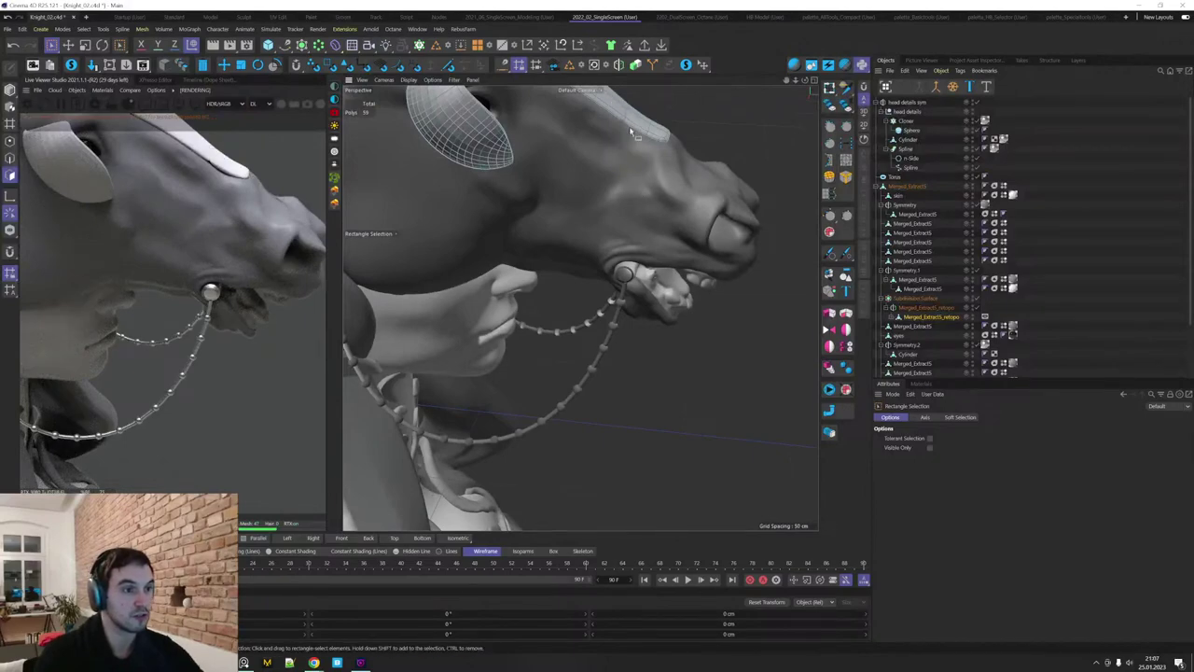
key(d)
alt+middle_drag(626, 219, 648, 298)
alt+right_drag(648, 299, 578, 327)
key(e)
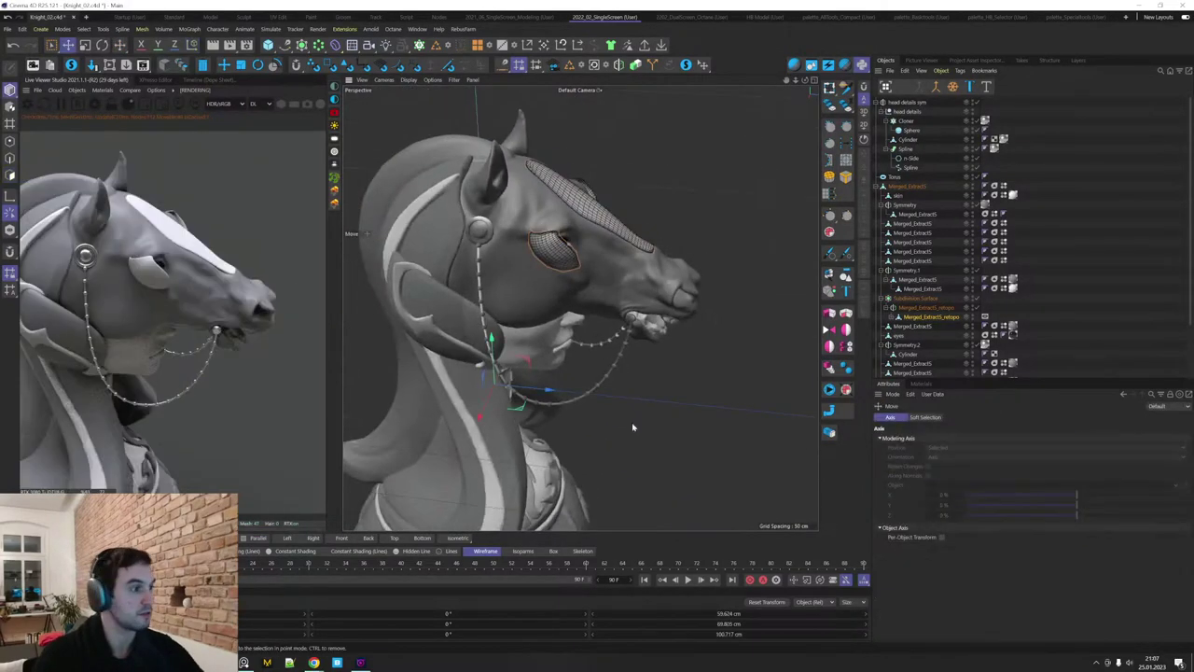
alt+middle_drag(600, 324, 650, 303)
alt+drag(649, 302, 610, 341)
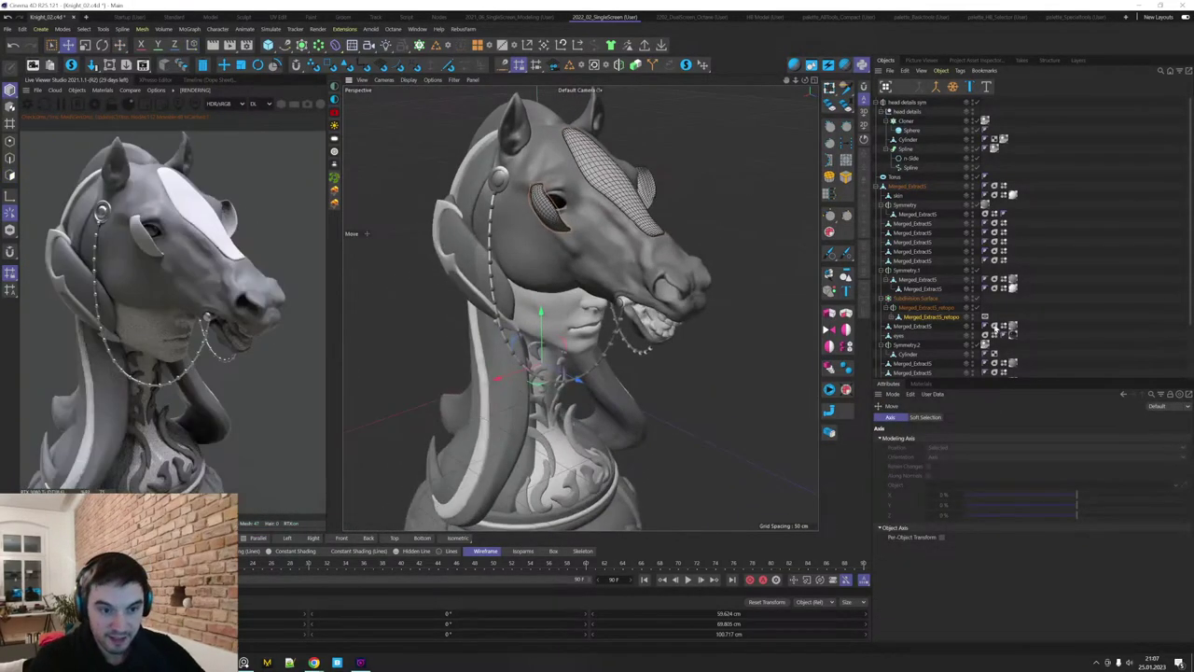
Copy the phong and material tags onto the Subdivision Surface so the armor plates get the metallic material.
click(986, 317)
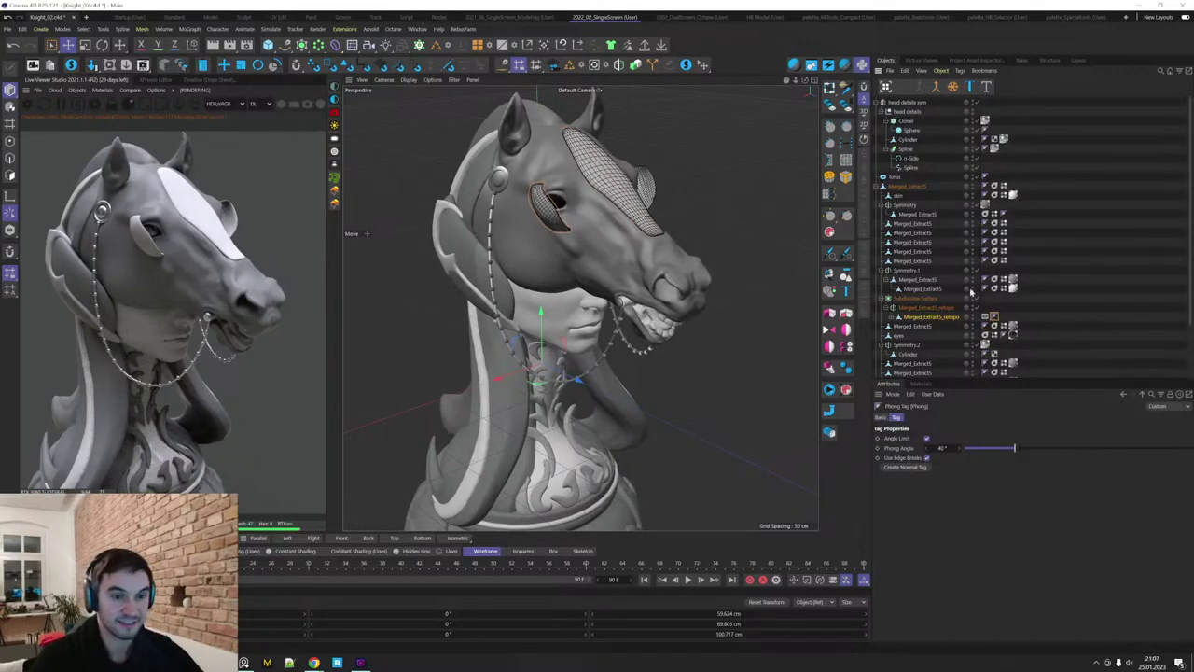
ctrl+drag(1002, 306, 998, 299)
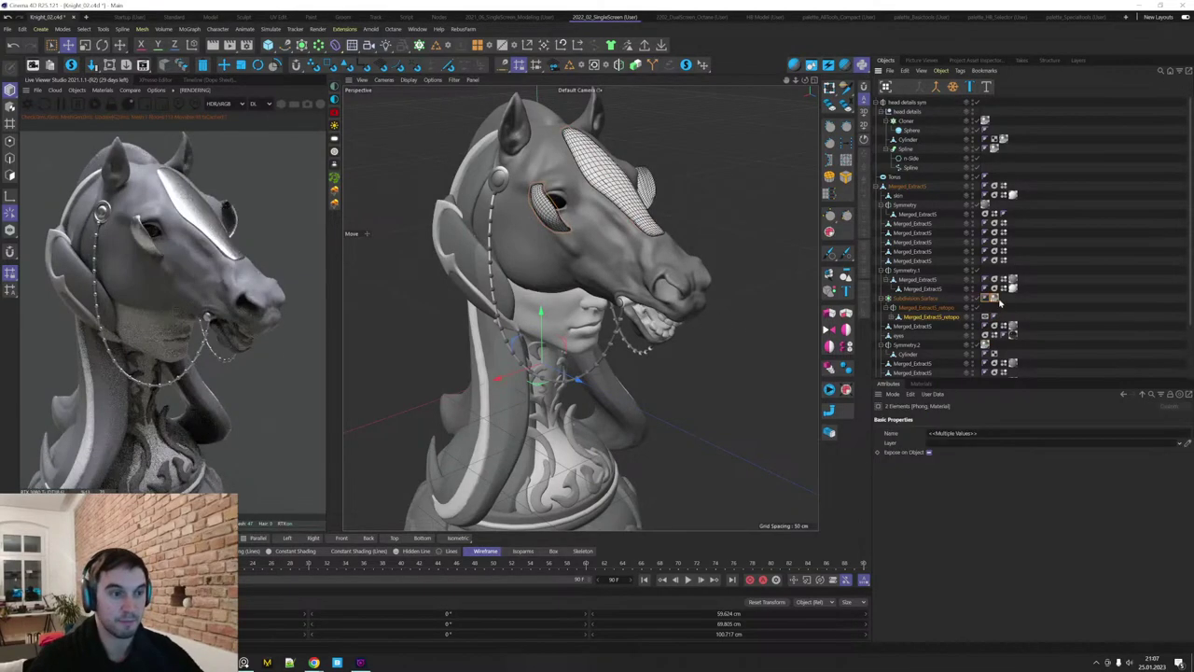
alt+right_drag(714, 347, 622, 364)
alt+middle_drag(622, 364, 632, 322)
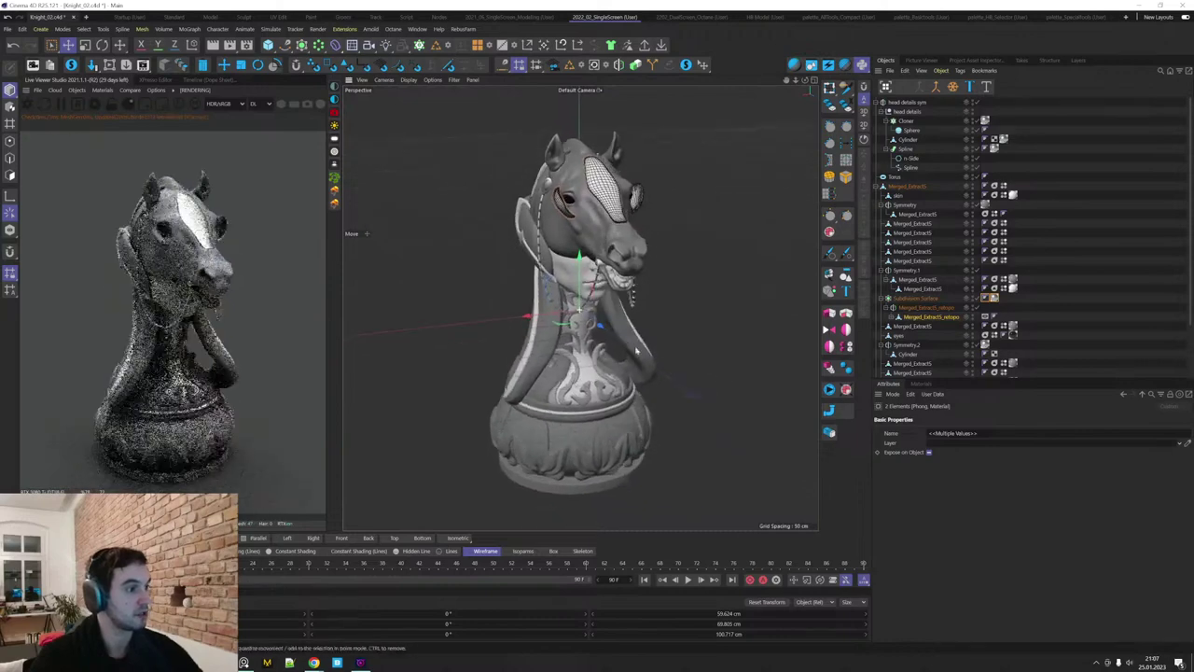
Select the eye-guard polygons of the retopology mesh and split them into a separate object.
alt+drag(636, 321, 695, 318)
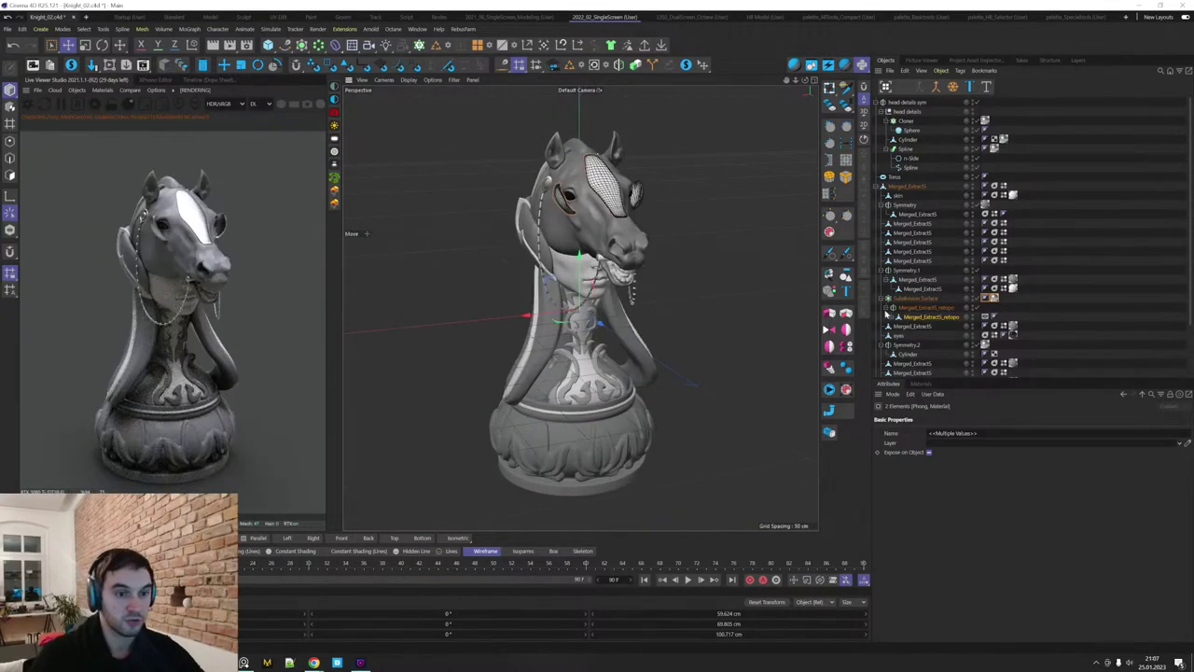
click(892, 317)
key(Return)
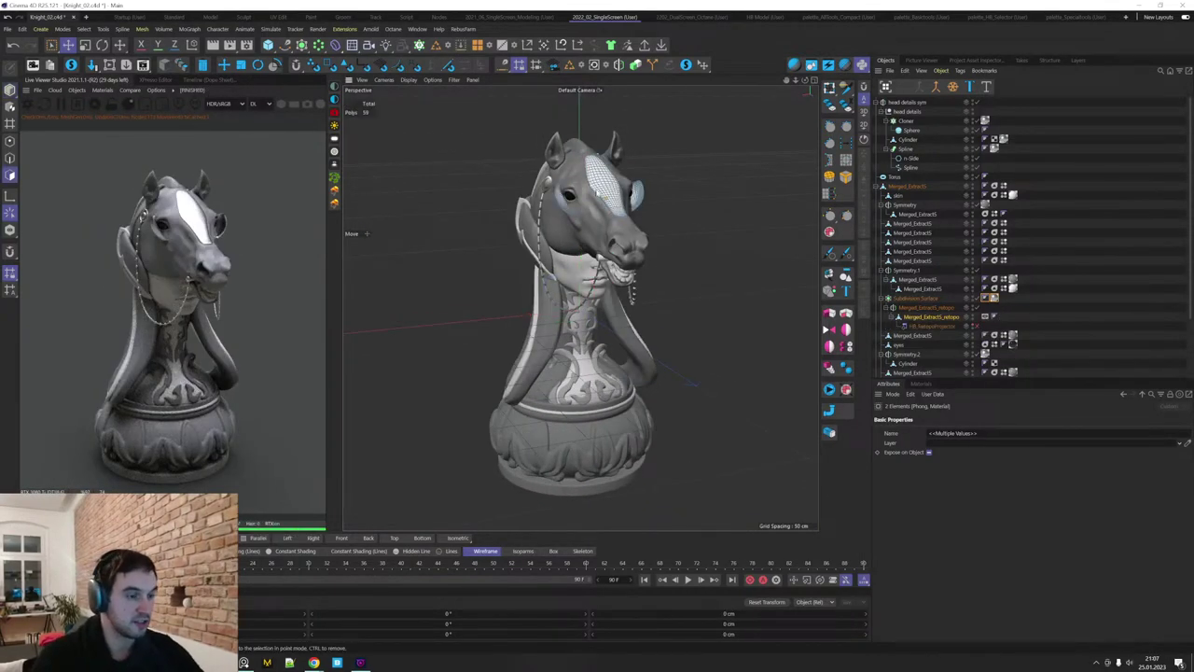
key(u)
key(f)
click(567, 203)
key(u)
key(p)
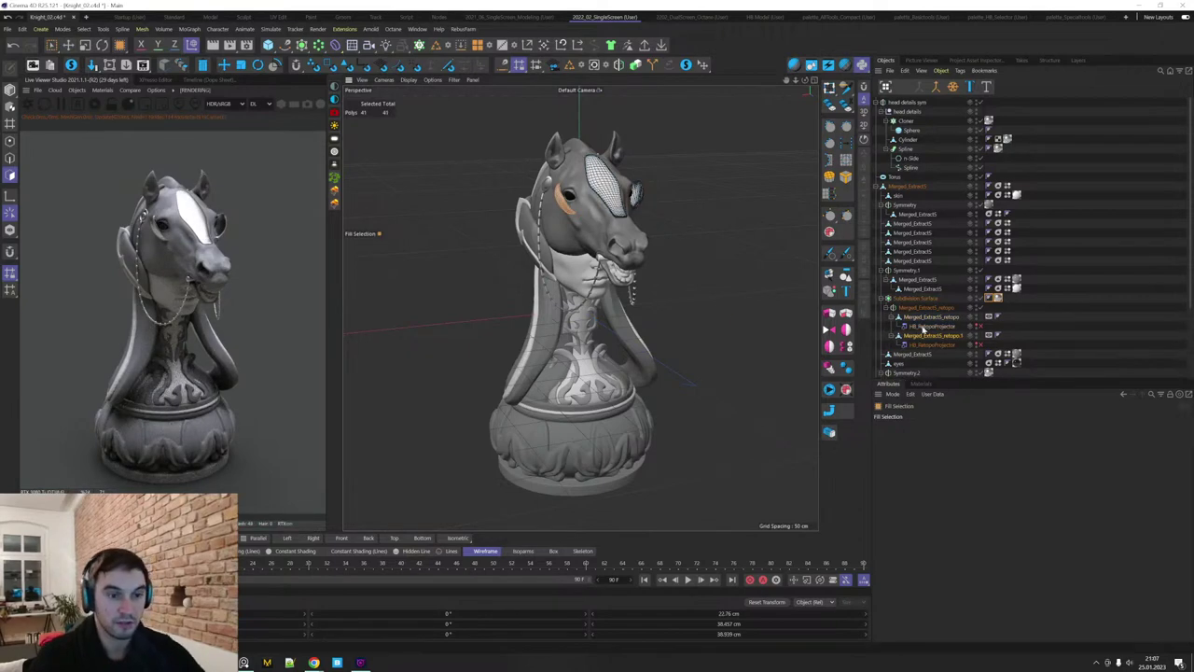
Delete the retopo projector from both the original and the split retopology meshes.
click(924, 346)
key(Delete)
click(926, 328)
key(Delete)
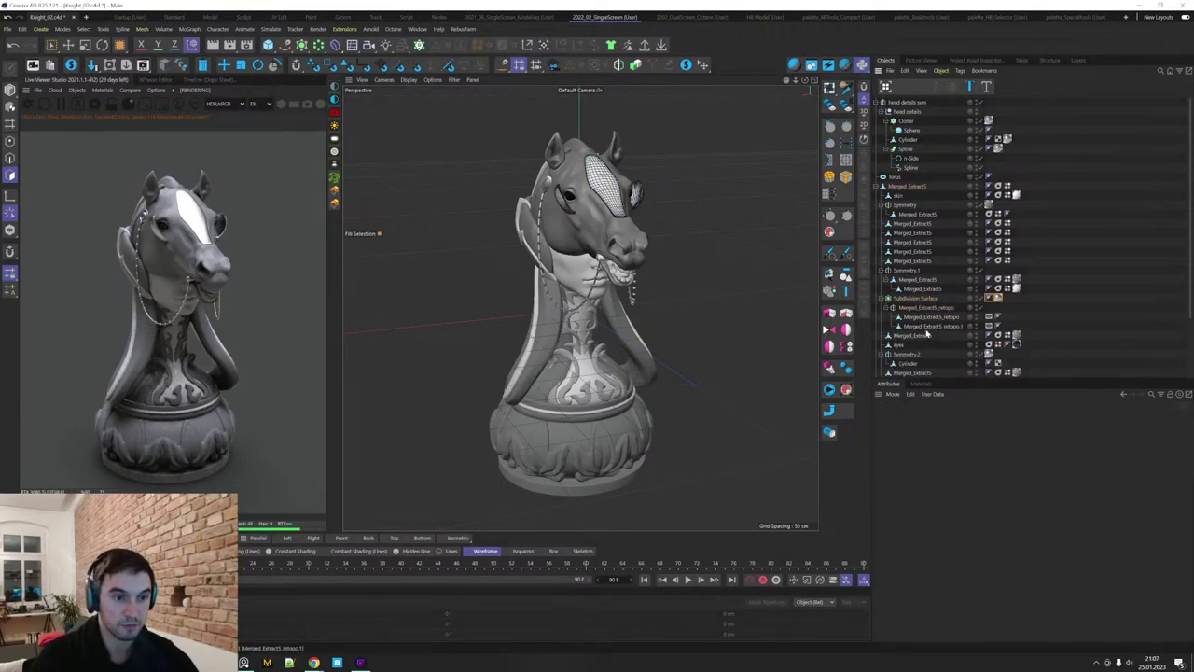
Hide the separate eye-guard mesh beneath the original mesh and delete the duplicate eye-guard polygons, leaving only the forehead plate.
click(937, 326)
alt+click(982, 328)
click(931, 318)
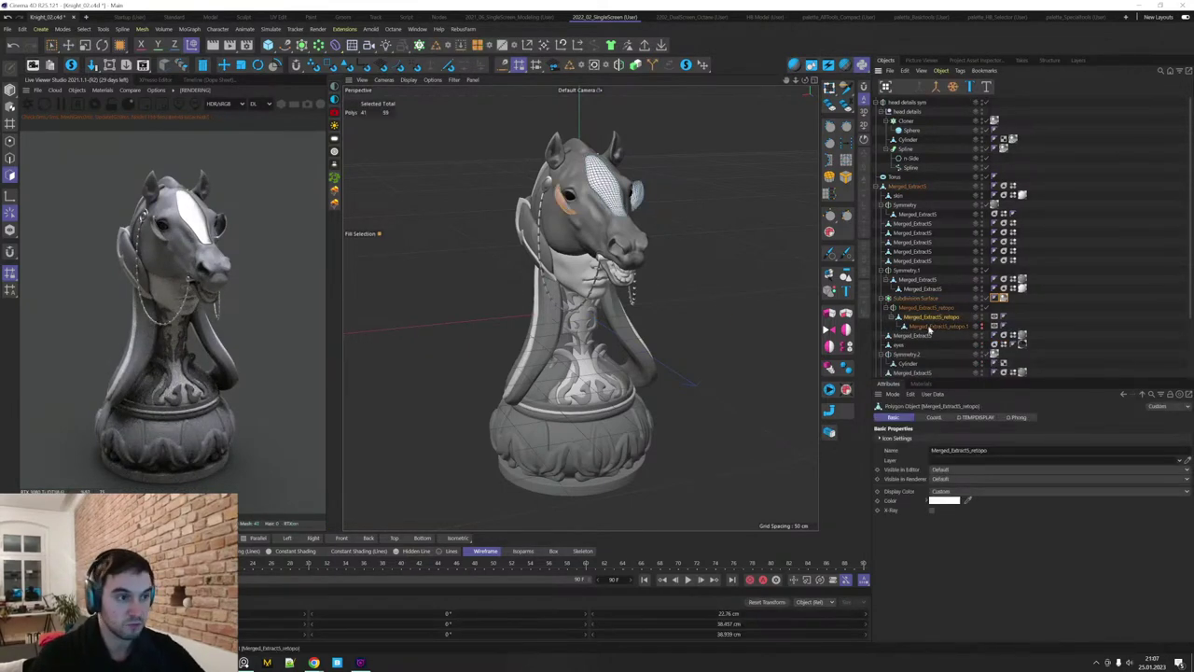
key(Delete)
alt+drag(575, 232, 669, 290)
alt+drag(669, 410, 644, 205)
key(Return)
key(Return)
key(e)
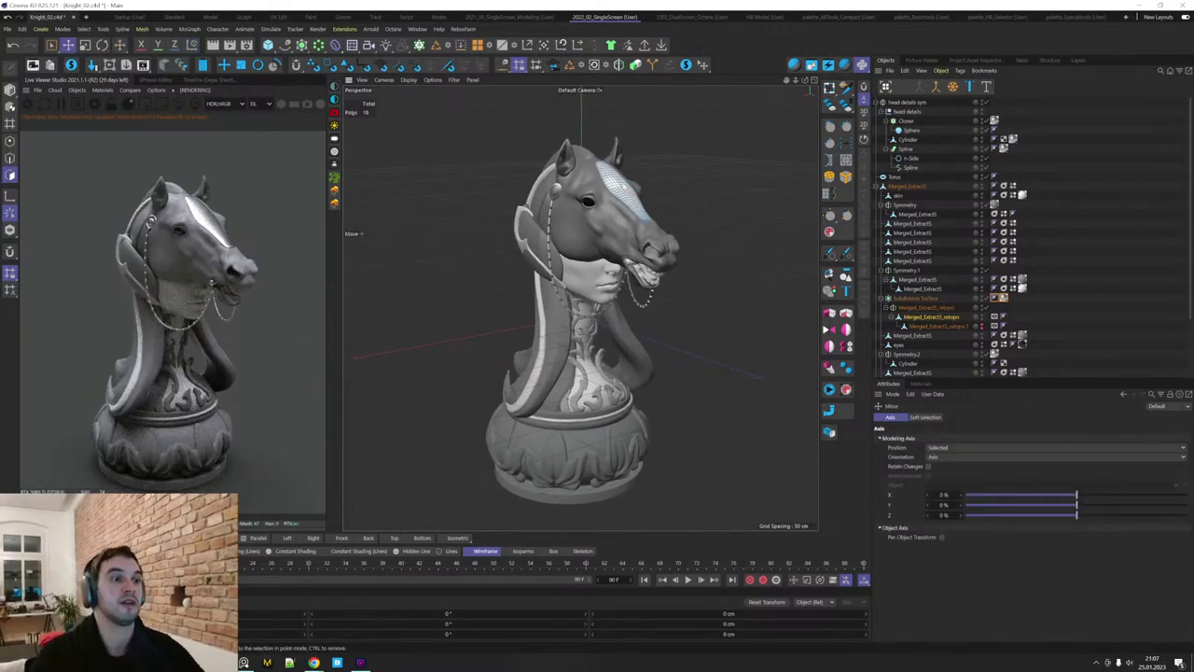
alt+drag(643, 158, 637, 203)
scroll(637, 203, up, 3)
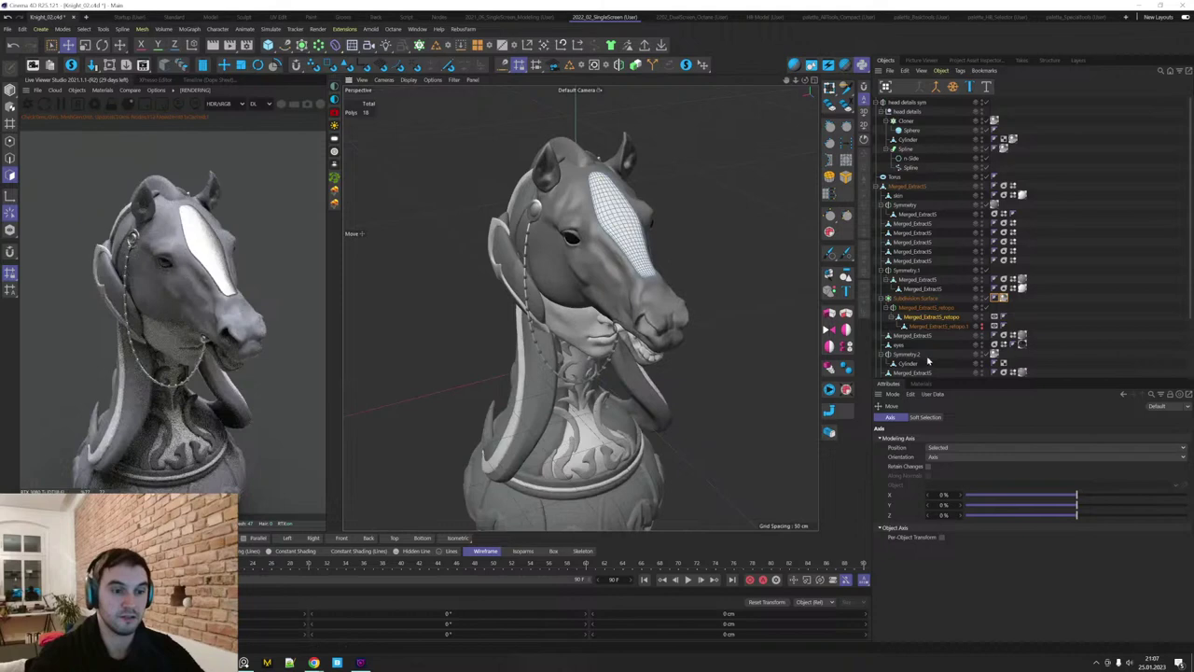
Remove the wireframe display tags from both retopology meshes and reselect the forehead plate mesh.
click(893, 394)
click(915, 490)
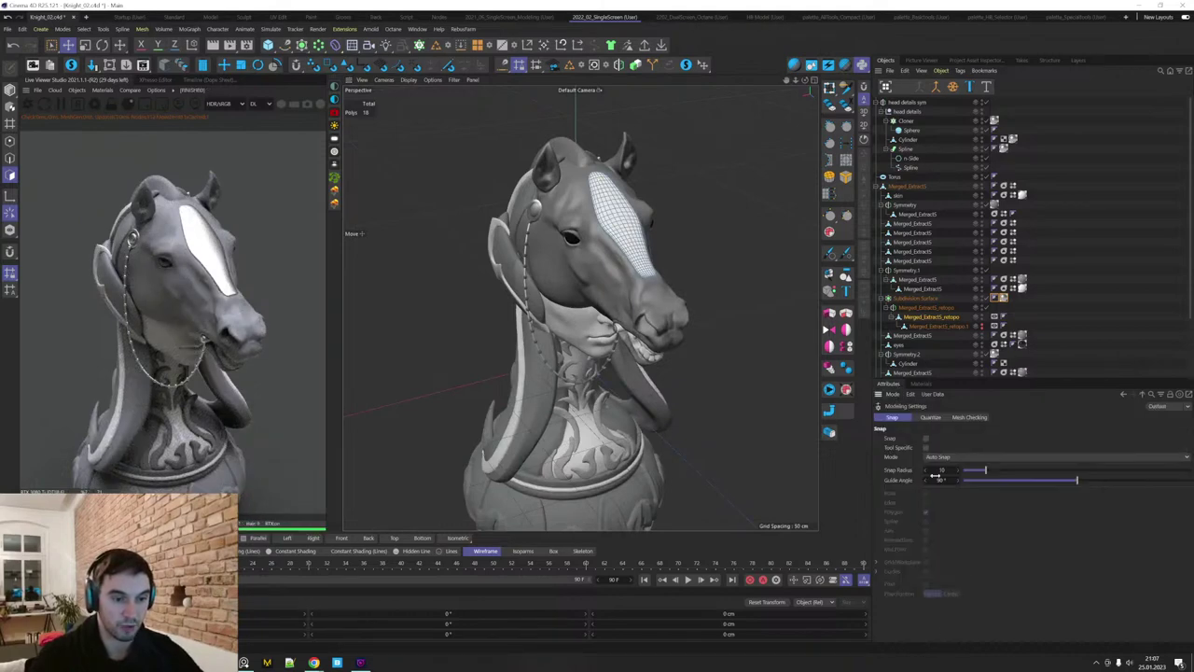
click(892, 394)
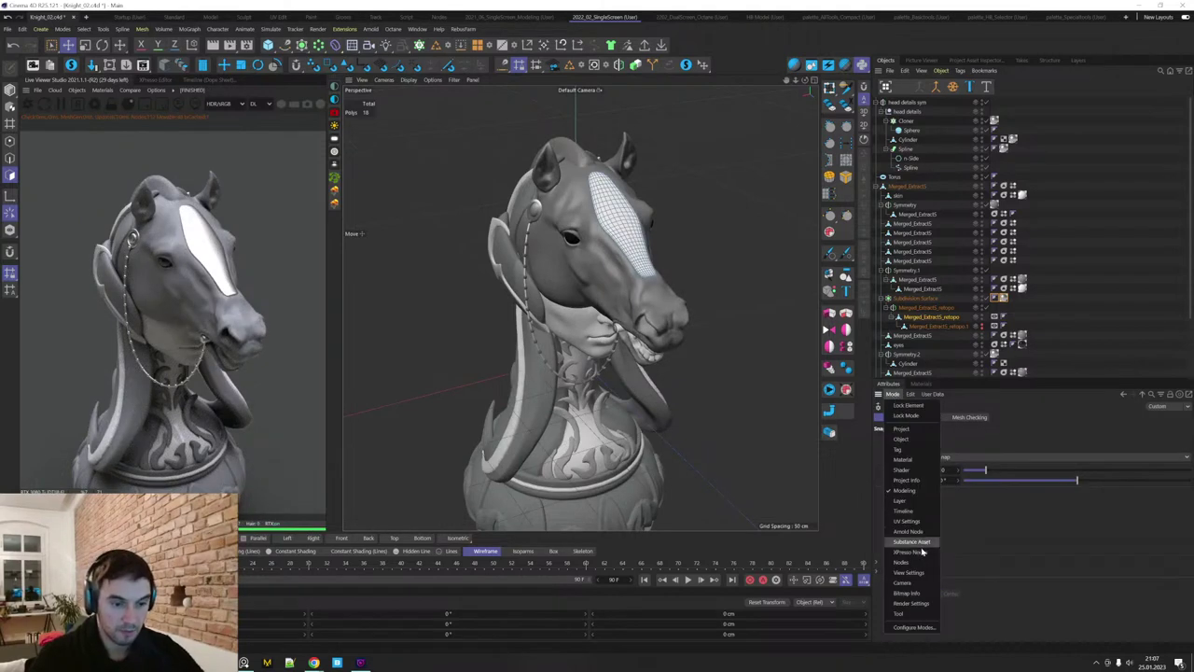
click(915, 575)
click(989, 537)
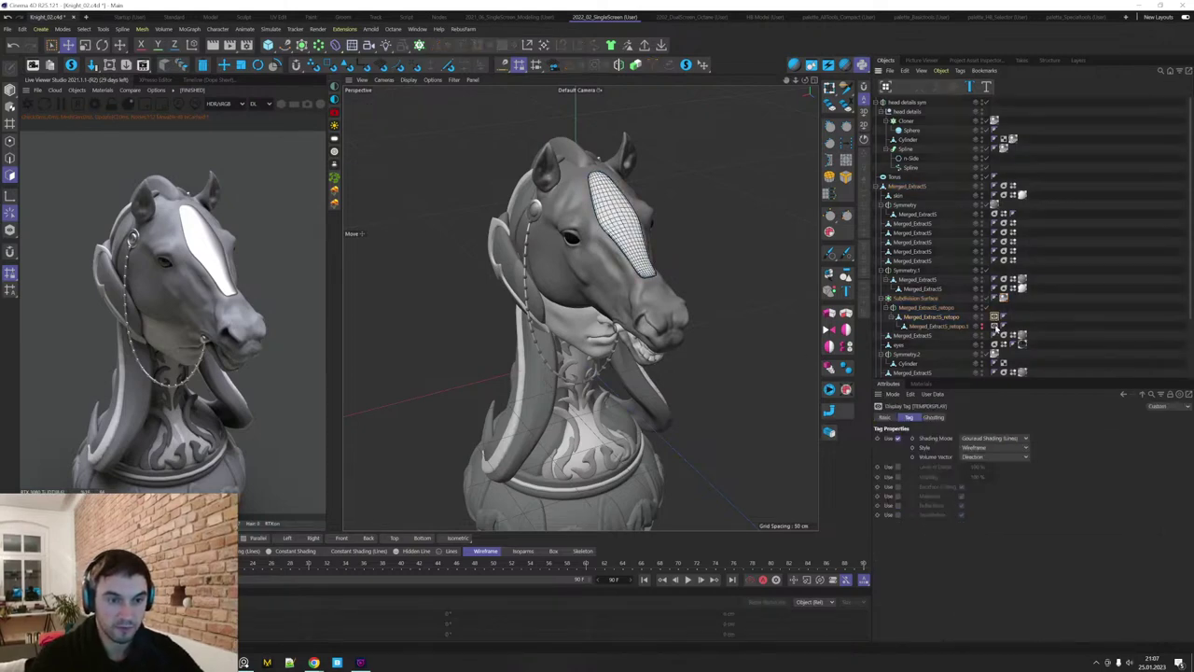
click(995, 325)
click(953, 319)
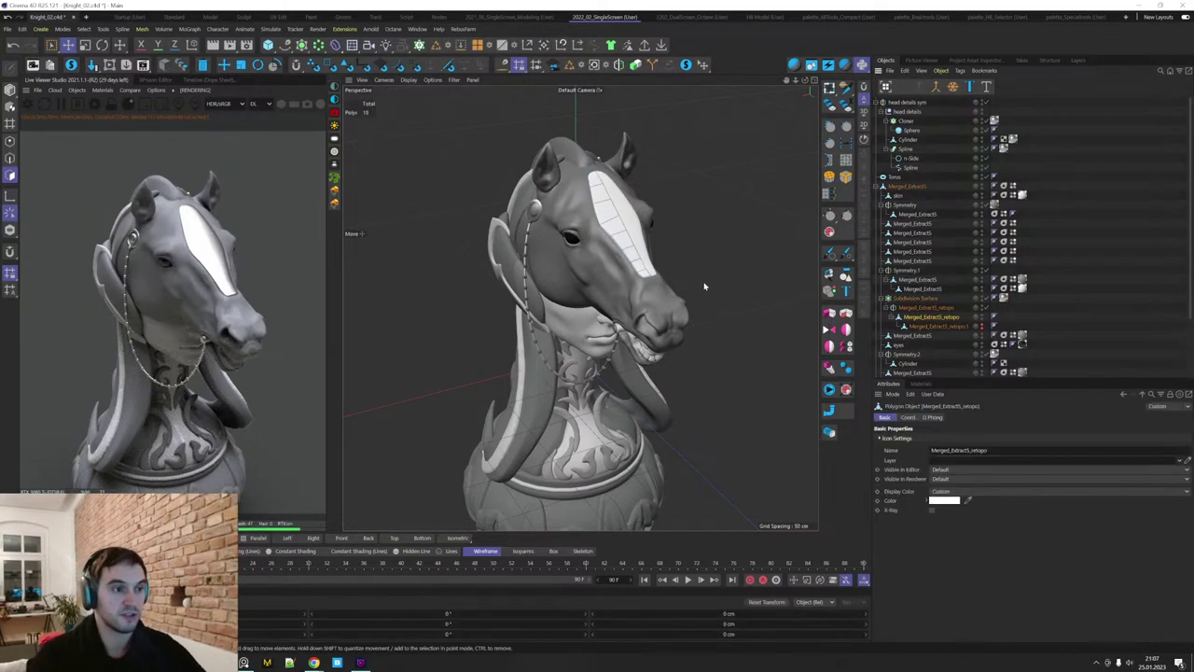
Add a loop cut across the forehead plate close to its upper end between the ears.
key(m)
key(e)
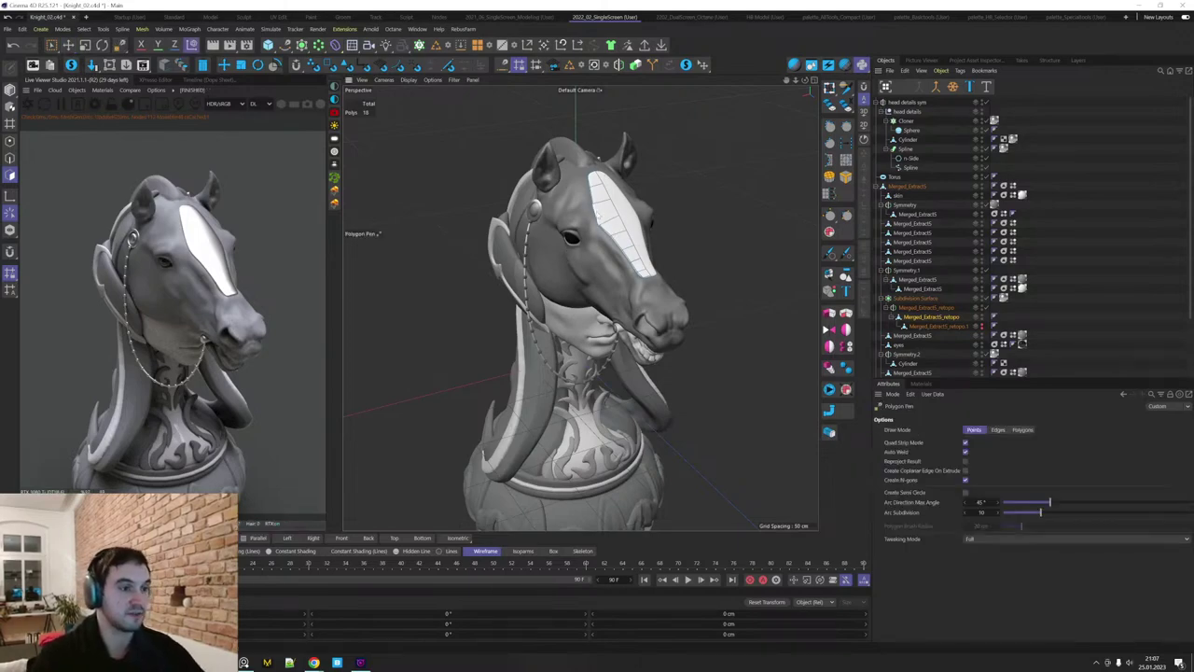
scroll(582, 217, up, 6)
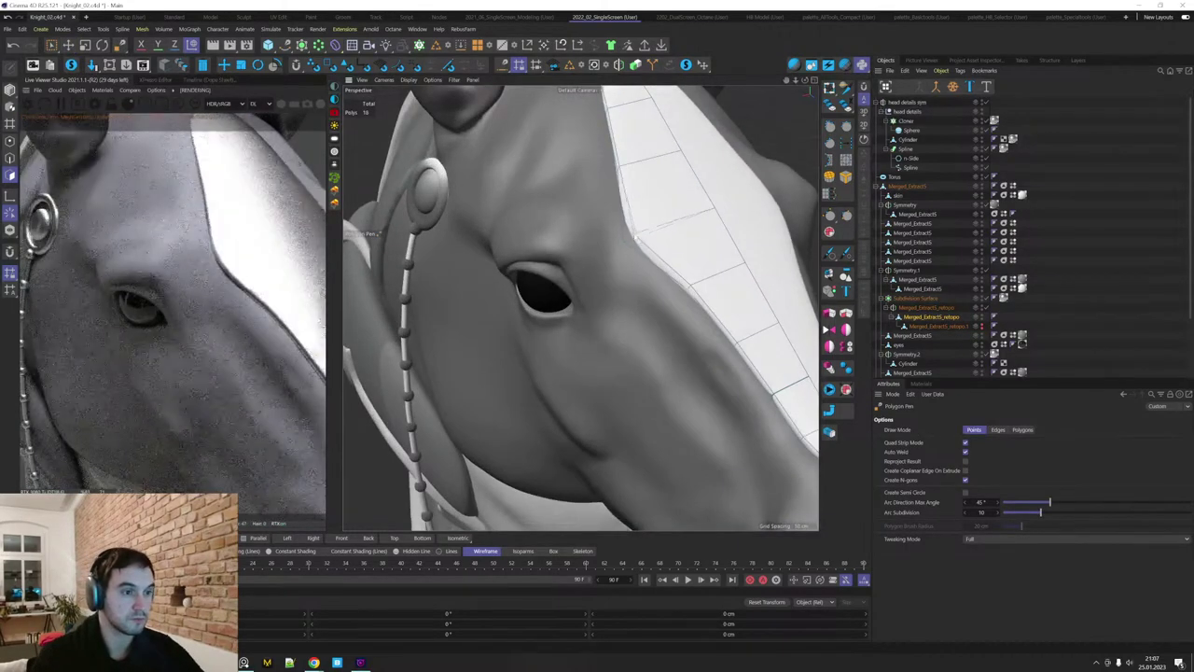
scroll(675, 226, down, 6)
alt+drag(647, 410, 681, 402)
scroll(677, 167, up, 5)
key(k)
key(l)
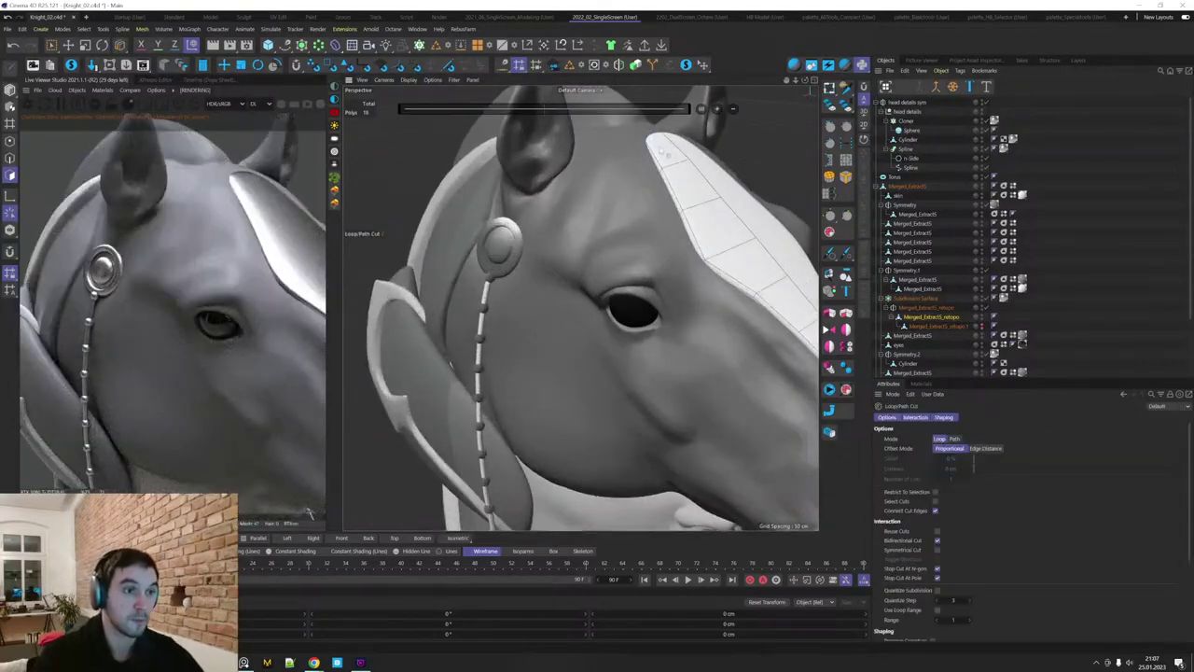
click(648, 146)
Extrude the forehead plate's uppermost polygon outward to form a raised lip.
key(e)
click(658, 141)
alt+drag(601, 294, 653, 252)
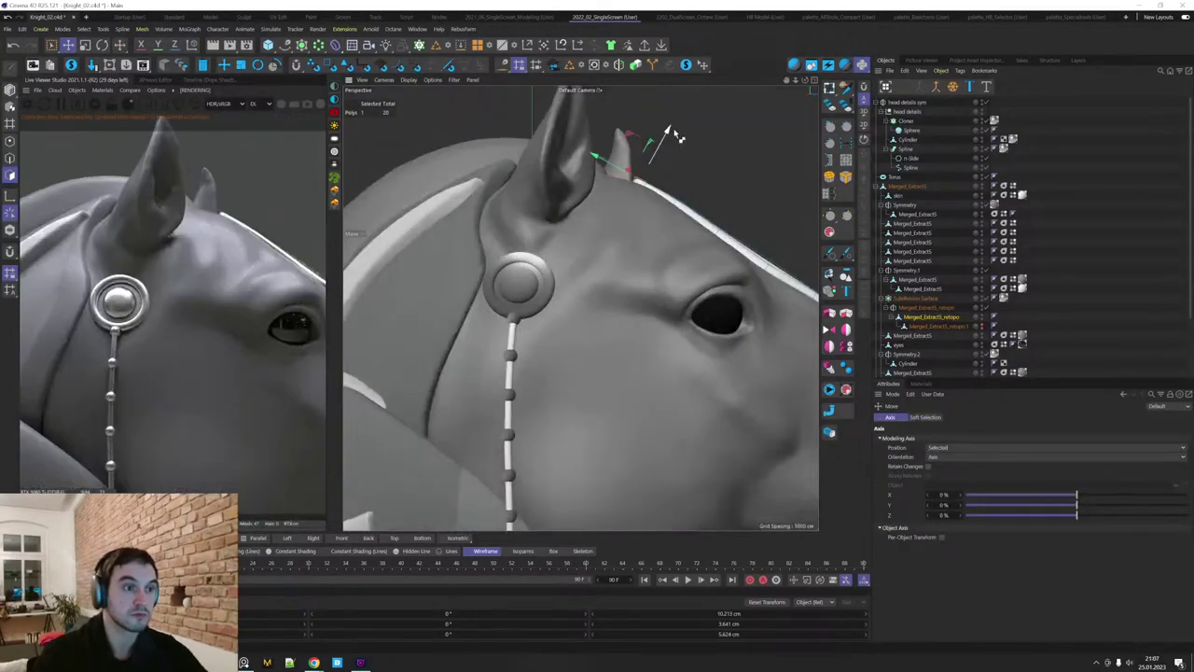
drag(671, 125, 682, 121)
Delete the inner polygon of the raised upper lip along the symmetry centre line.
alt+drag(667, 203, 446, 213)
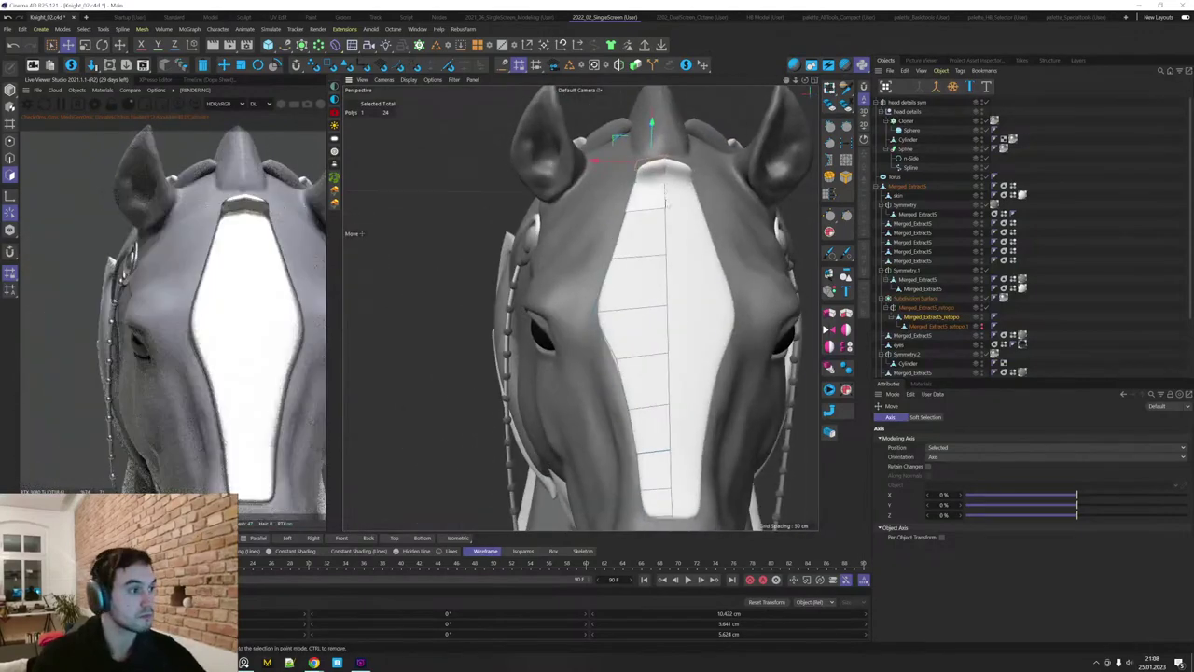
alt+drag(694, 179, 669, 170)
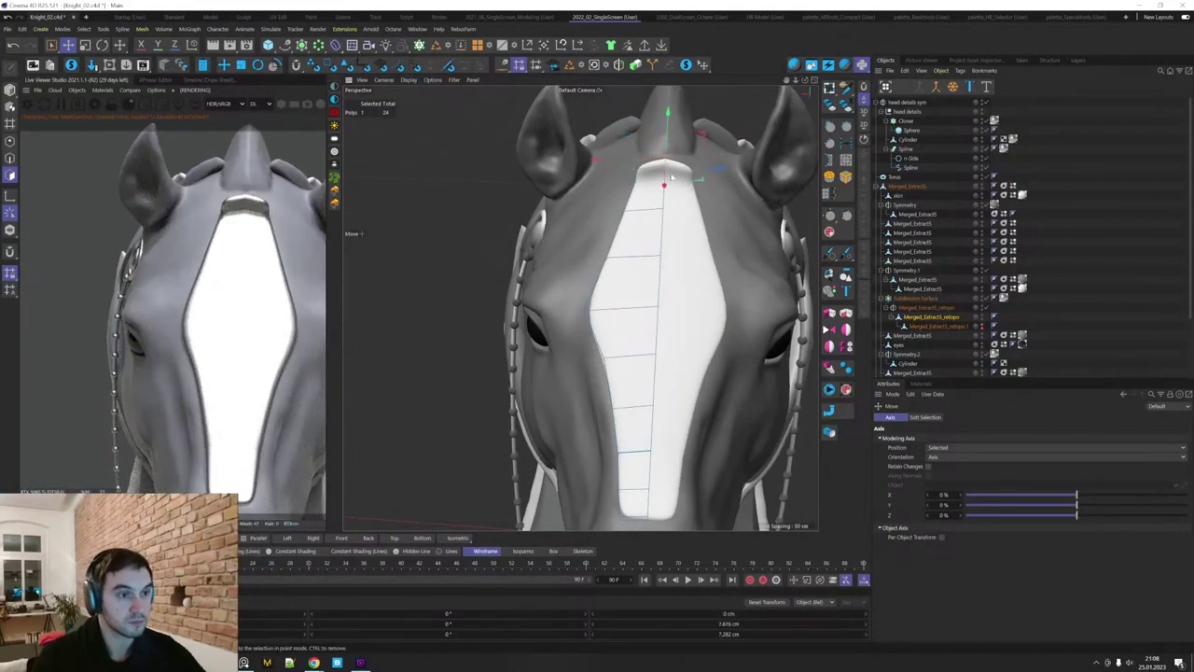
key(Return)
key(0)
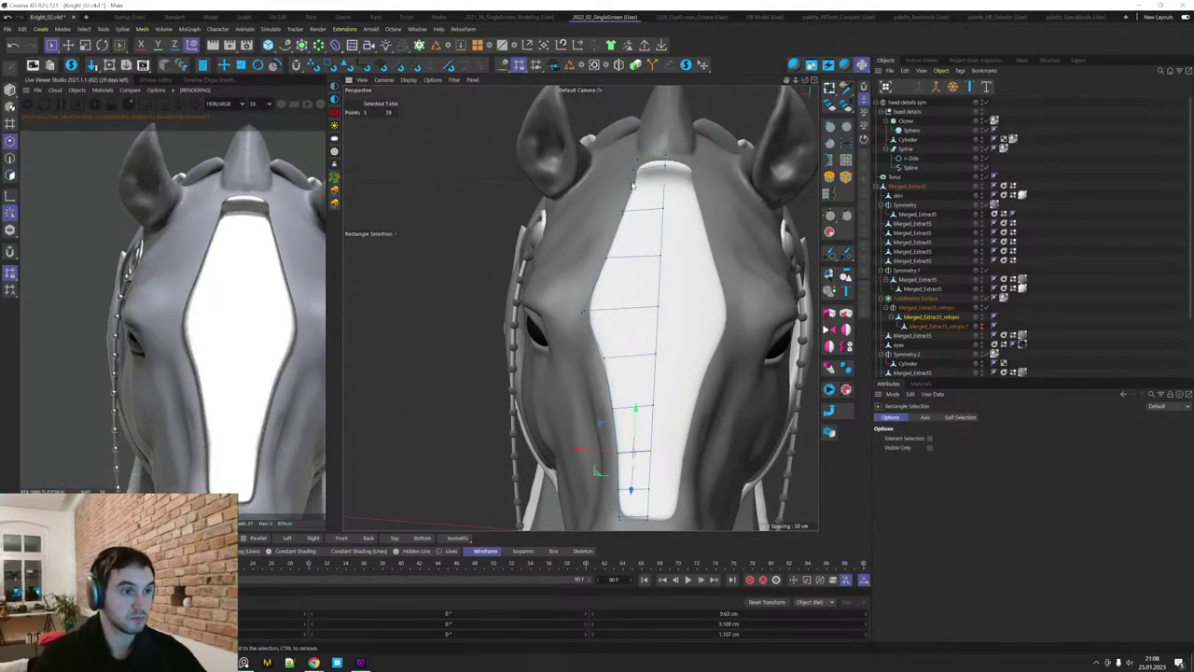
mouse_move(633, 186)
alt+mouse_down()
mouse_move(569, 193)
mouse_move(544, 211)
mouse_move(631, 191)
alt+mouse_up()
key(Return)
key(Return)
key(d)
key(e)
Extrude the upper lip's side polygon toward the ear, then rotate, resize and reposition it.
click(575, 190)
ctrl+drag(535, 152, 517, 161)
key(r)
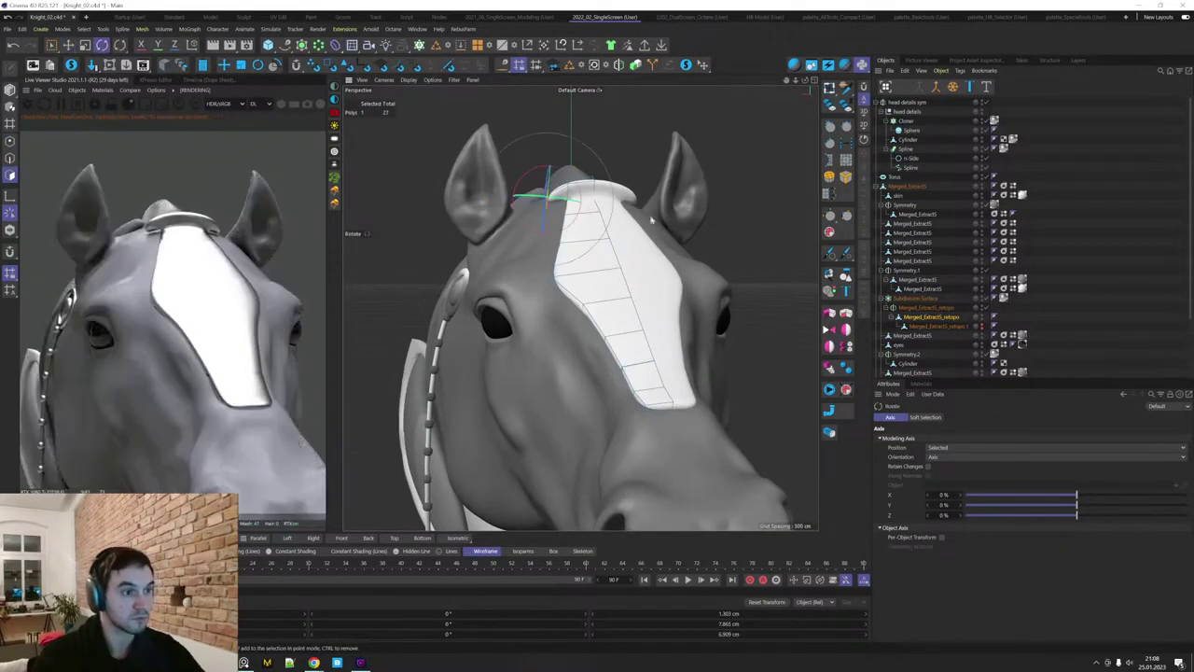
drag(651, 219, 595, 257)
key(t)
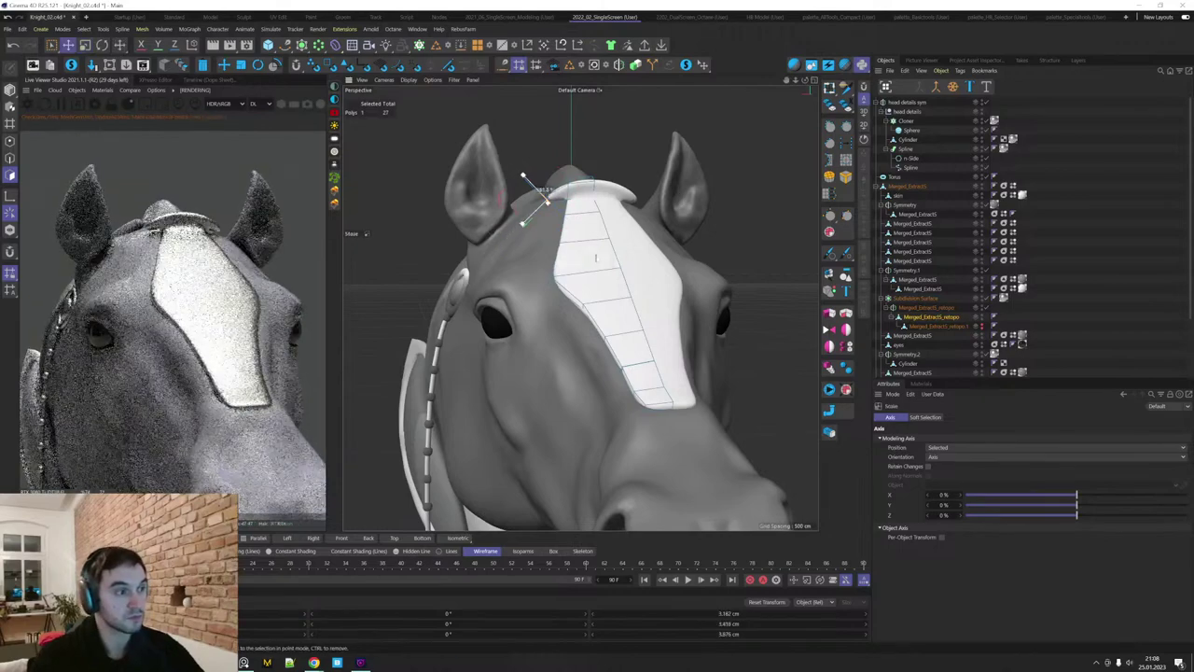
key(e)
drag(680, 229, 684, 233)
alt+right_drag(681, 235, 647, 337)
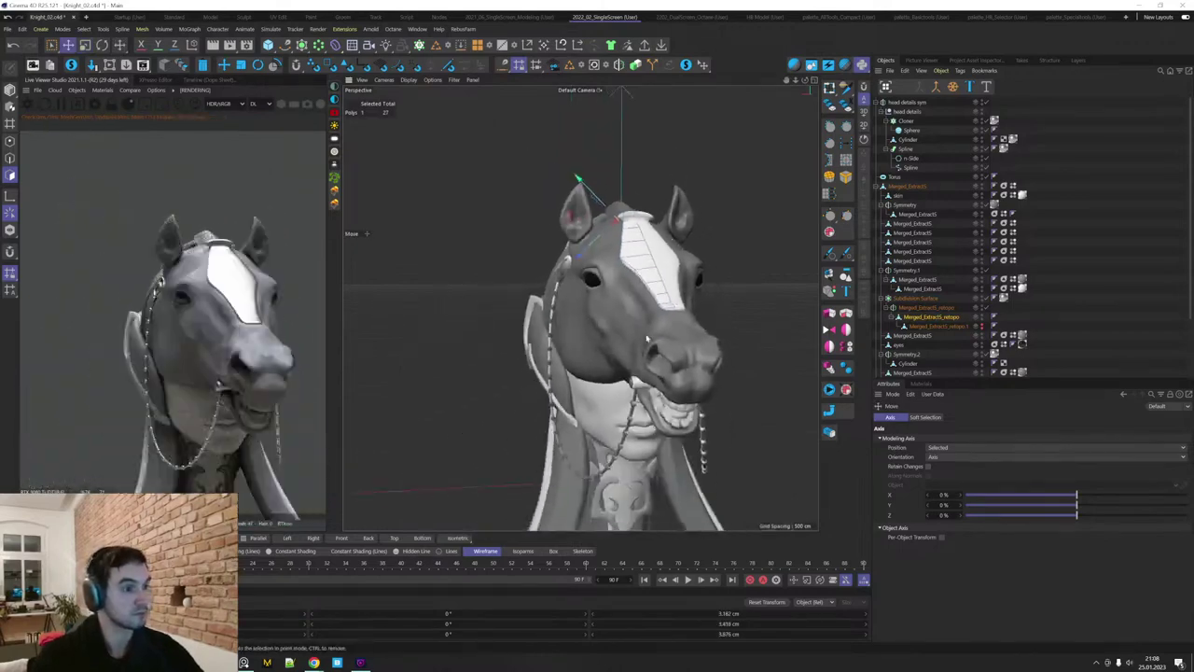
Add a loop cut through the extruded upper lip at an offset of 70.915 %.
alt+drag(647, 338, 692, 330)
alt+drag(546, 184, 581, 175)
alt+right_drag(581, 176, 653, 219)
key(k)
key(l)
click(682, 157)
Examine the forehead plate and its upper lip from several angles, both close up and on the whole knight.
alt+drag(655, 338, 531, 275)
alt+right_drag(615, 308, 568, 427)
alt+drag(616, 317, 648, 302)
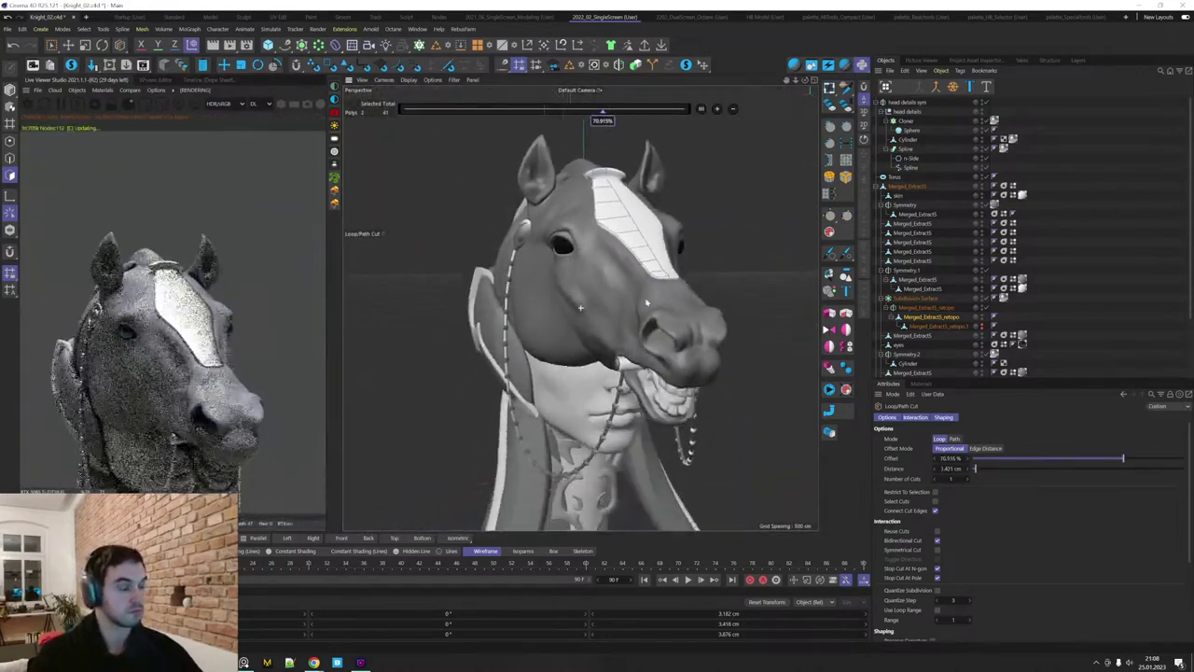
alt+right_drag(646, 303, 532, 392)
alt+middle_drag(606, 410, 592, 360)
alt+drag(597, 373, 651, 382)
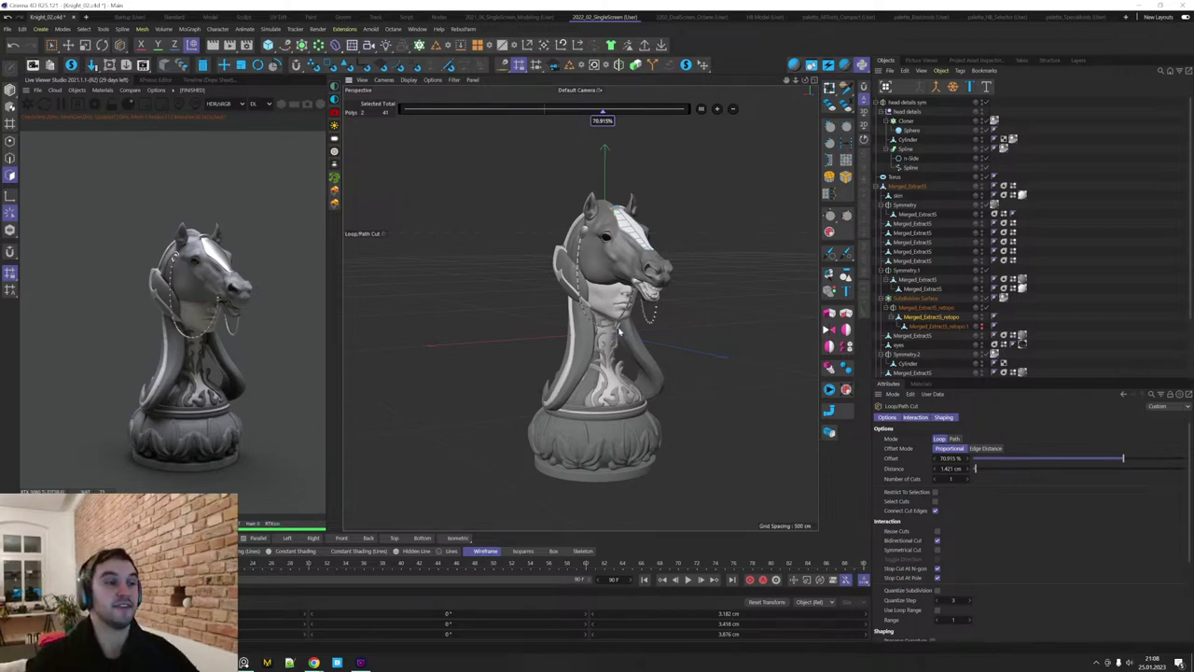
alt+drag(685, 290, 688, 291)
scroll(719, 203, up, 8)
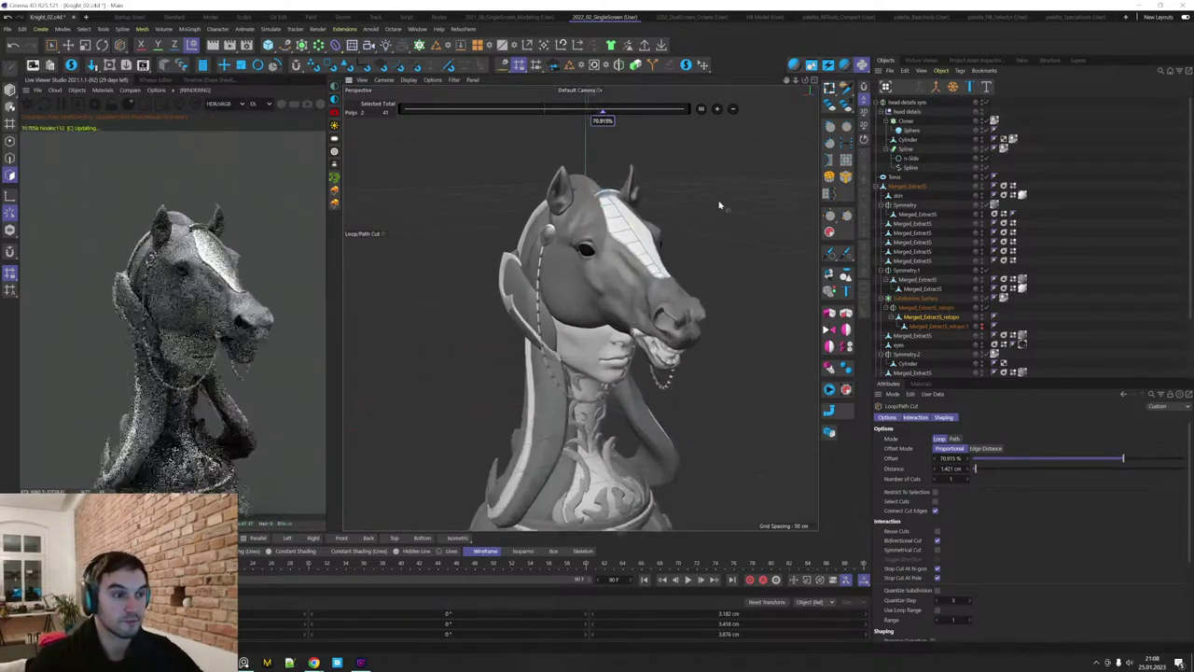
Select the polygon at the forehead plate's lower end above the nose and extrude it outward into a raised lip.
key(e)
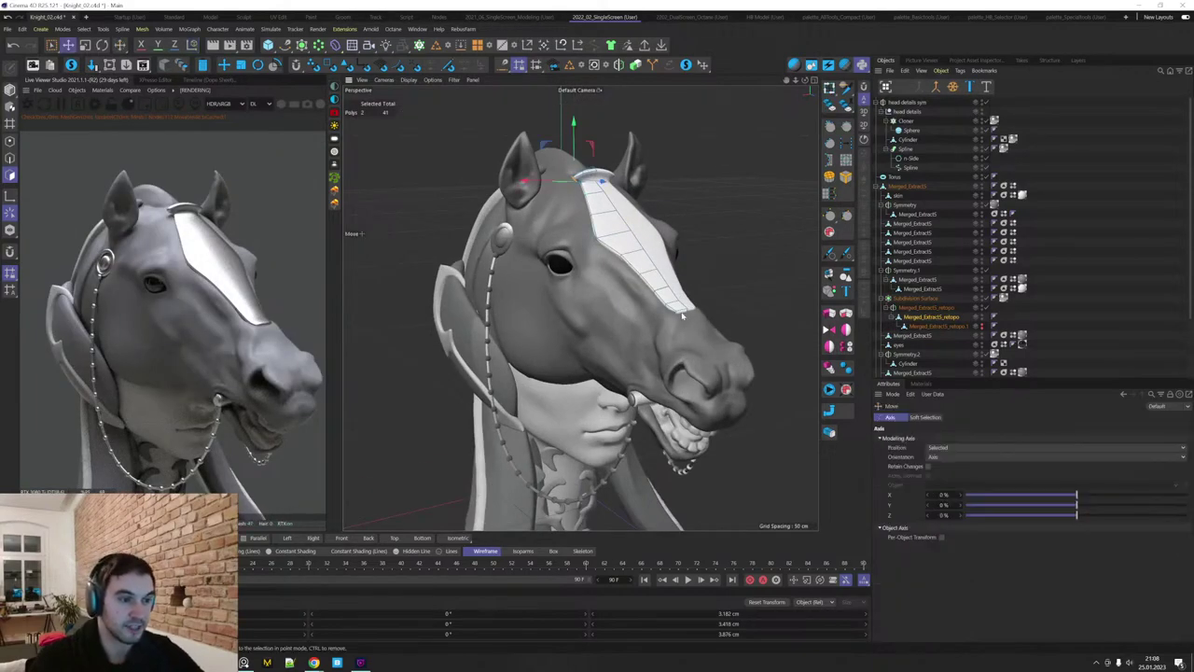
click(686, 306)
alt+drag(688, 306, 703, 337)
scroll(757, 284, up, 8)
key(ctrl+z)
click(651, 313)
ctrl+drag(664, 254, 668, 246)
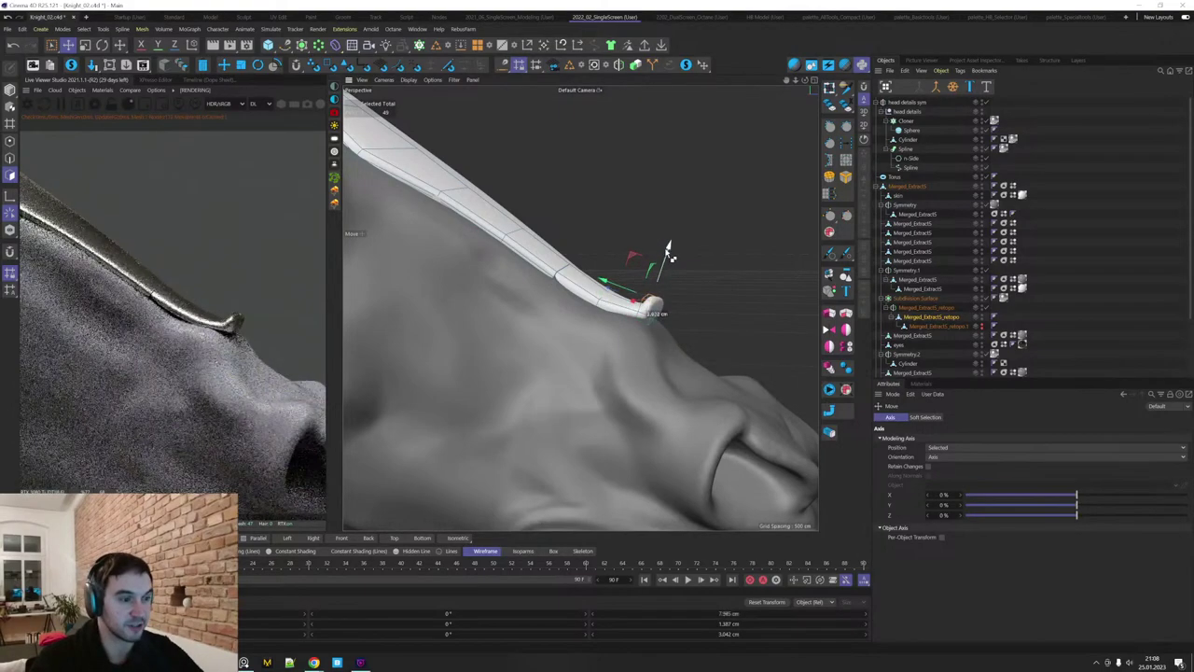
Delete the inner polygons of the lower lip along the symmetry centre line.
alt+drag(716, 312, 692, 292)
key(Return)
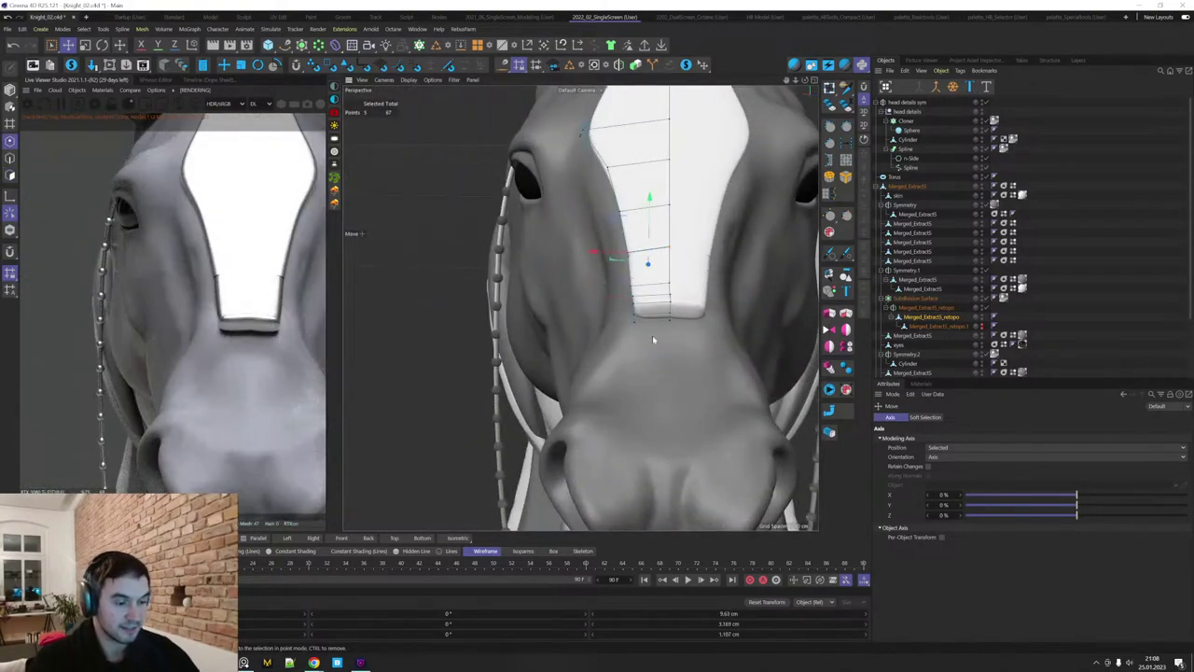
key(space)
key(Return)
key(Return)
drag(680, 339, 659, 291)
key(Delete)
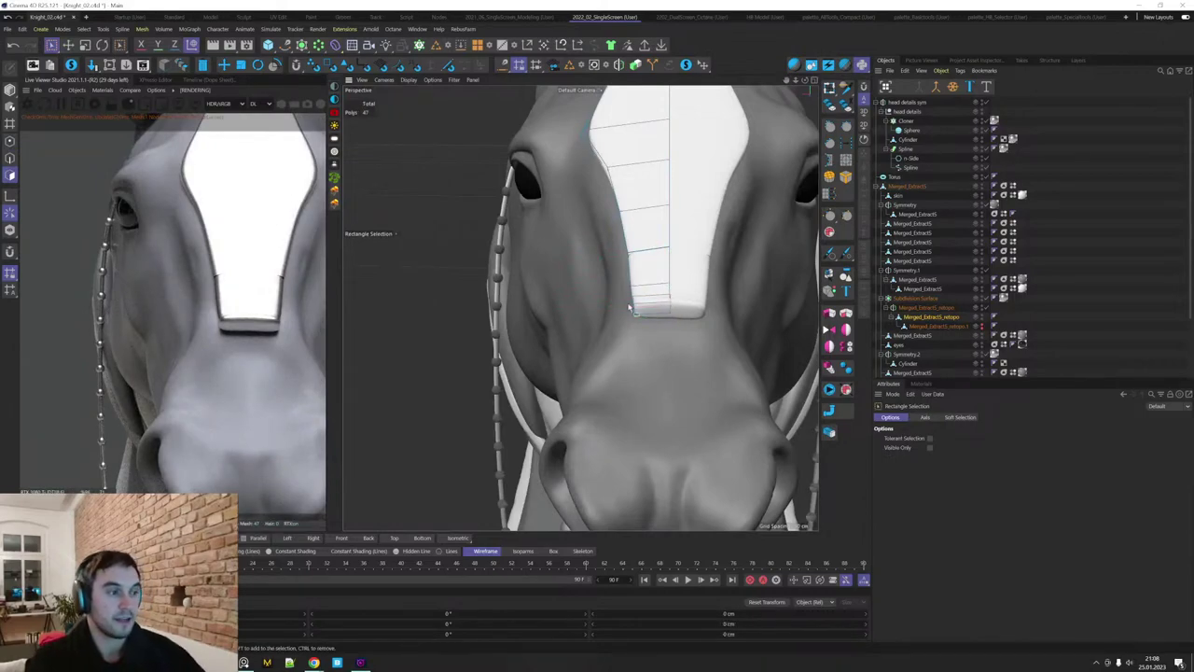
Join the split rim points where the forehead plate meets its small lower piece with the Polygon Pen.
key(space)
key(Return)
alt+drag(614, 272, 653, 271)
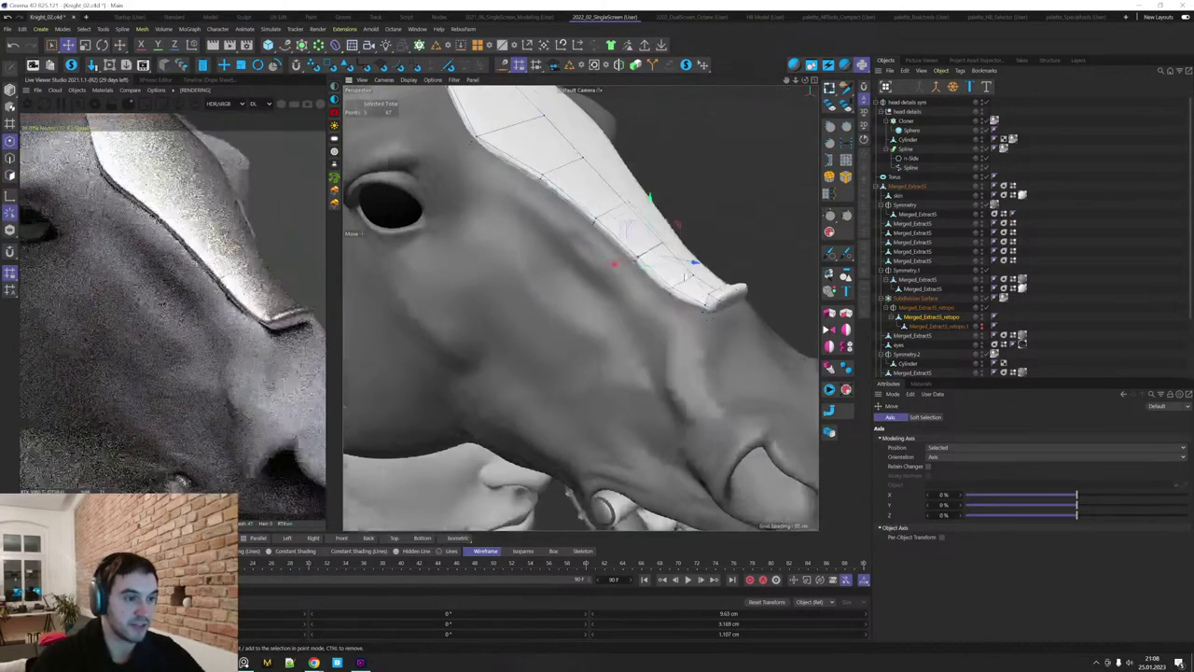
mouse_move(653, 270)
alt+right_down()
mouse_move(672, 272)
mouse_move(644, 276)
alt+right_up()
key(m)
key(e)
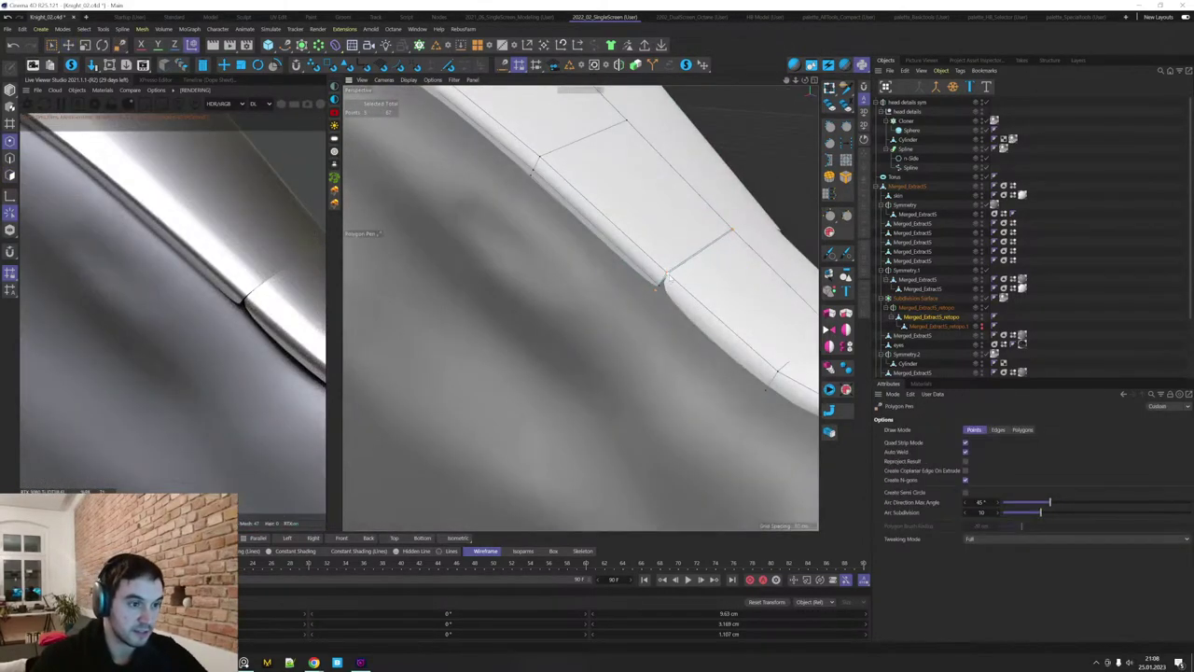
mouse_move(671, 280)
mouse_down()
mouse_move(653, 289)
mouse_move(671, 280)
mouse_move(659, 277)
mouse_up()
key(ctrl+z)
key(ctrl+z)
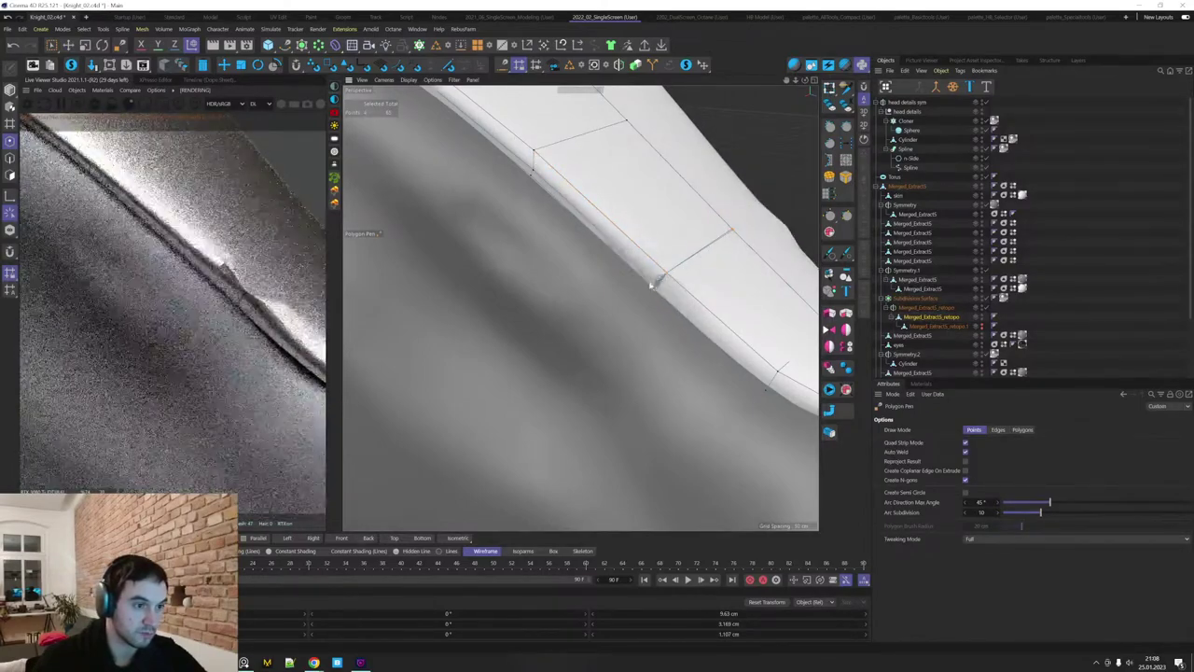
Select the outer edge loop along the forehead plate's rim and delete it.
key(Return)
key(e)
double_click(635, 273)
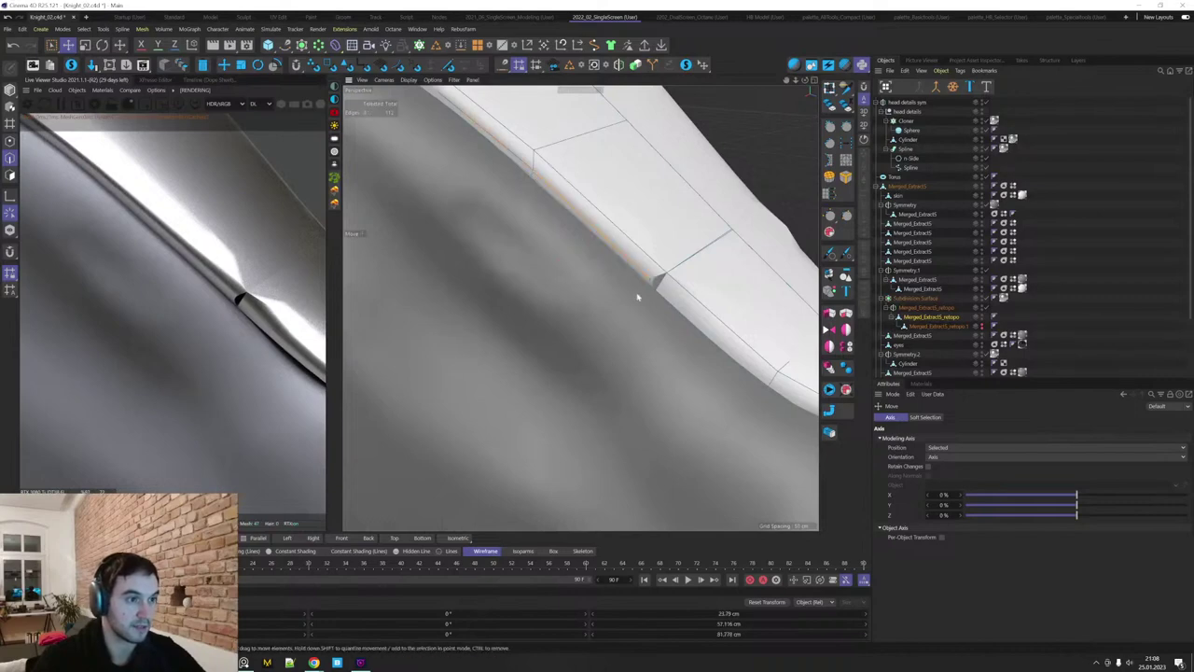
key(Delete)
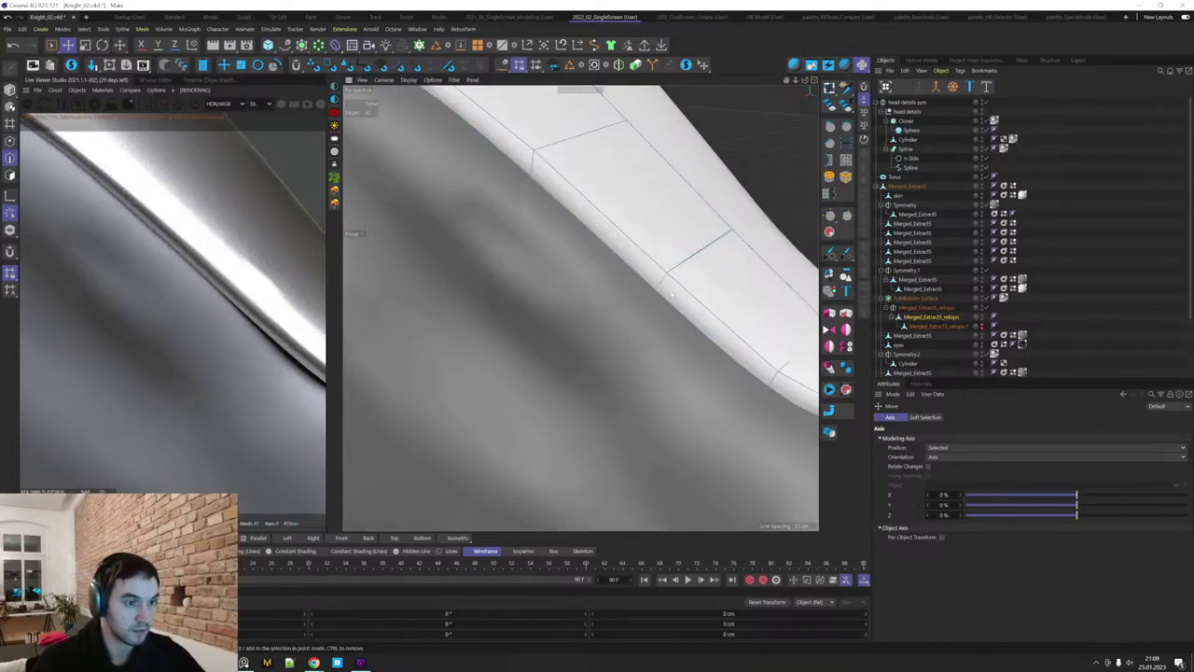
Delete the rim polygon just below the joint and isolate the forehead plate mesh to inspect its underside.
key(Return)
click(679, 297)
key(Delete)
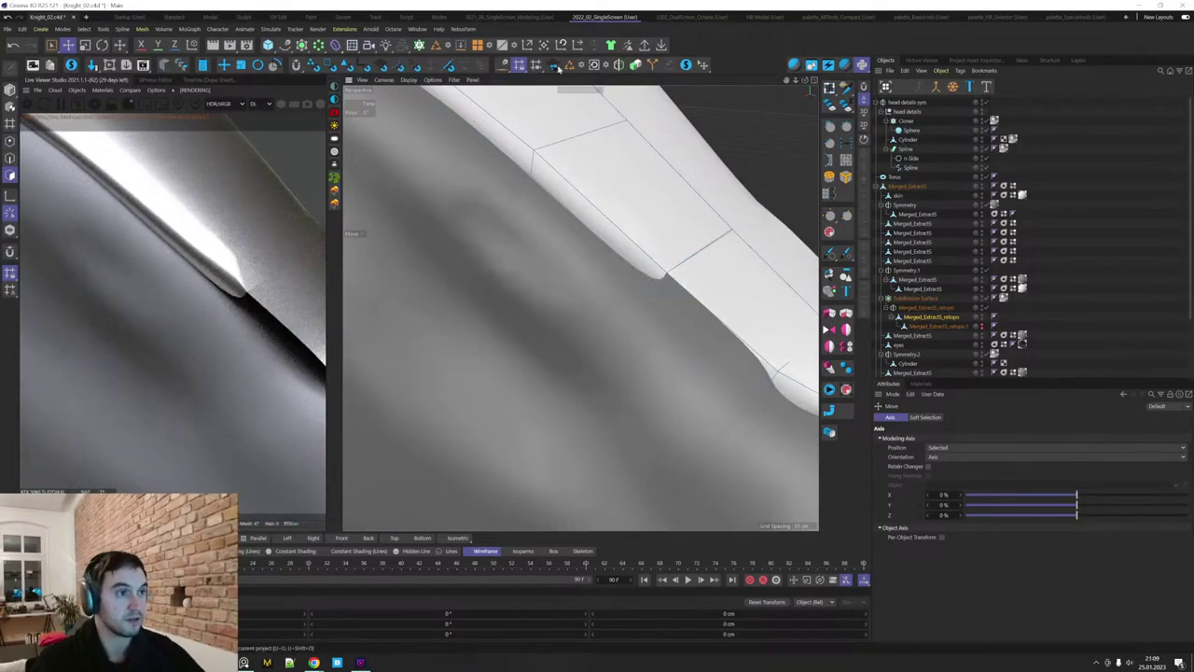
click(686, 66)
alt+drag(726, 450, 691, 354)
alt+right_drag(643, 191, 782, 192)
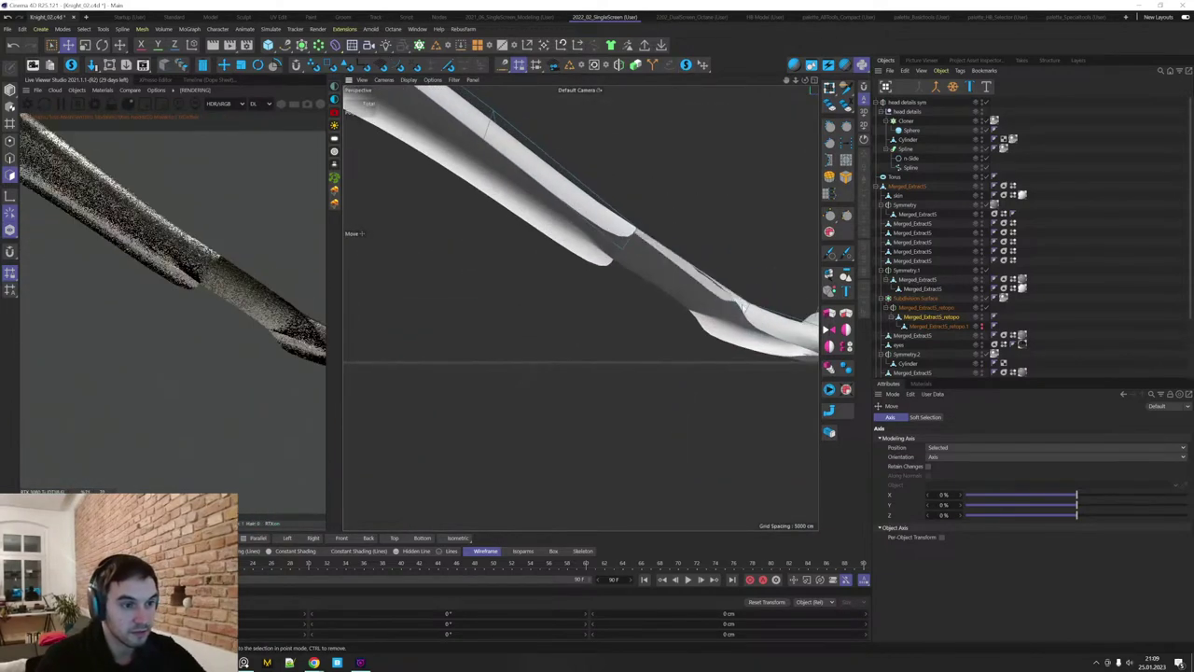
Fill the missing rim section of the forehead plate with the Polygon Pen and add a loop cut at about 50%.
key(m)
key(e)
ctrl+drag(743, 321, 628, 238)
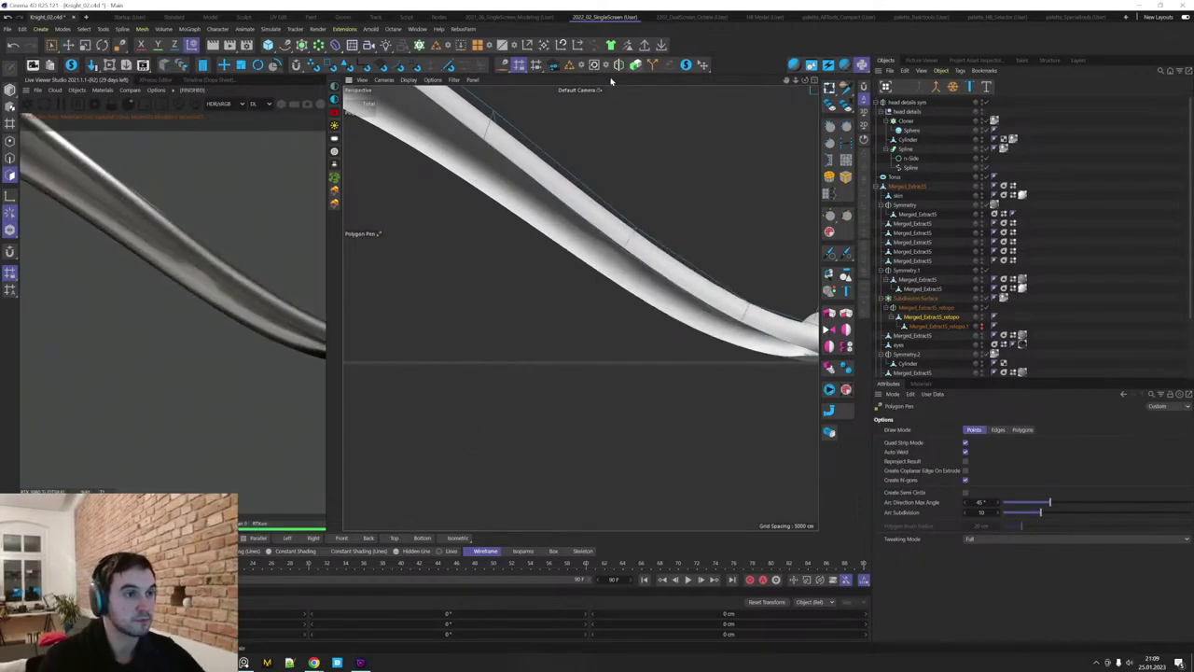
key(k)
key(l)
click(629, 238)
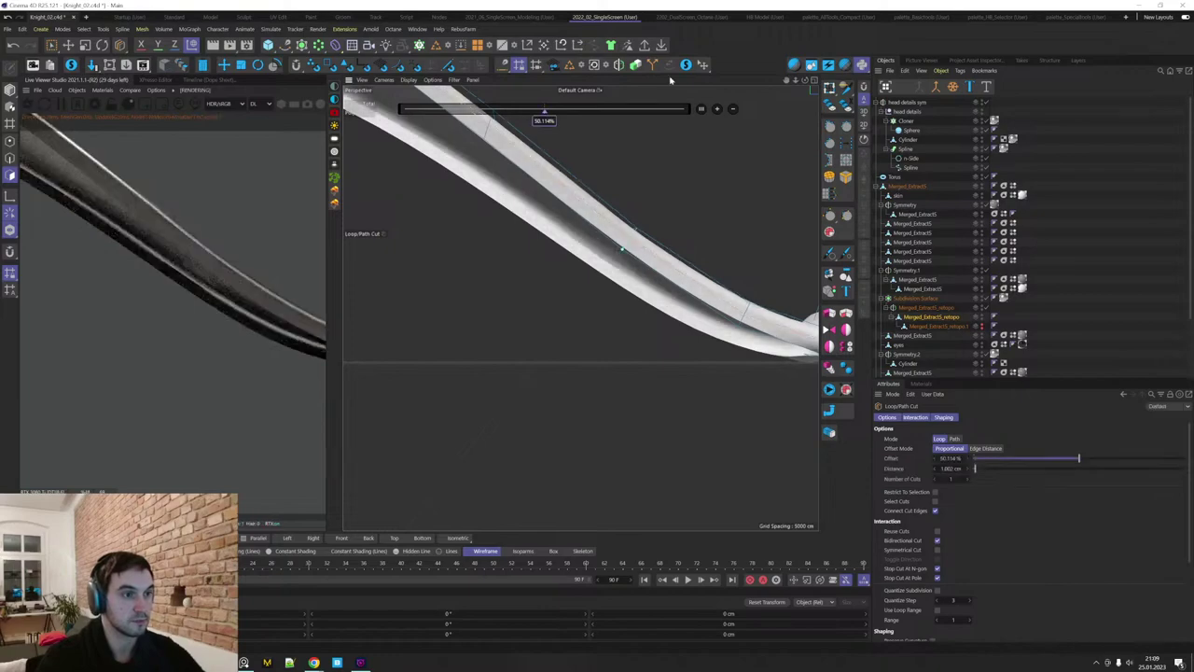
End the isolation of the forehead plate to bring back the complete chess knight and examine the horse head.
click(685, 69)
scroll(640, 286, down, 15)
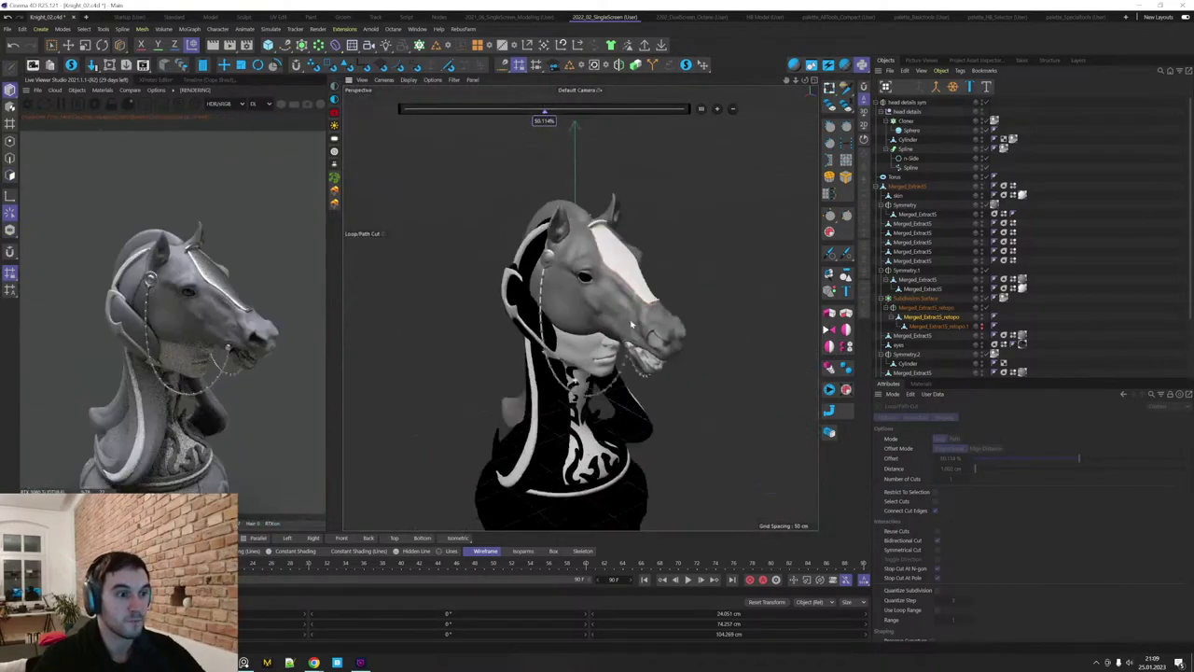
alt+drag(584, 339, 560, 336)
alt+middle_drag(612, 322, 591, 262)
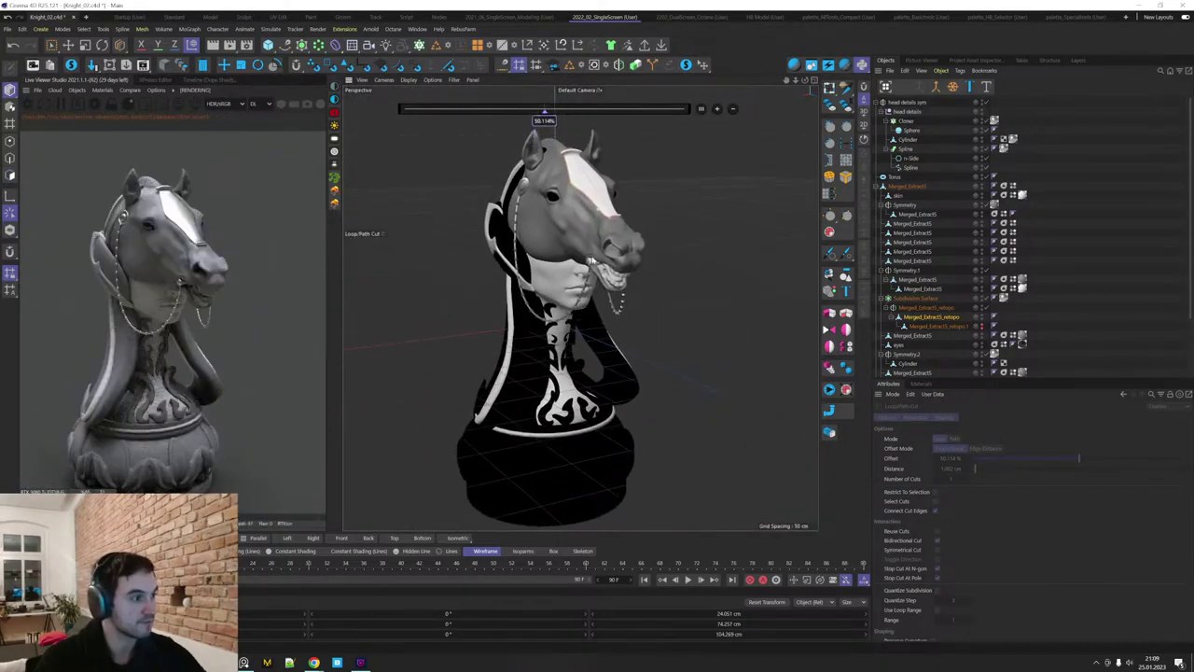
alt+drag(620, 259, 702, 246)
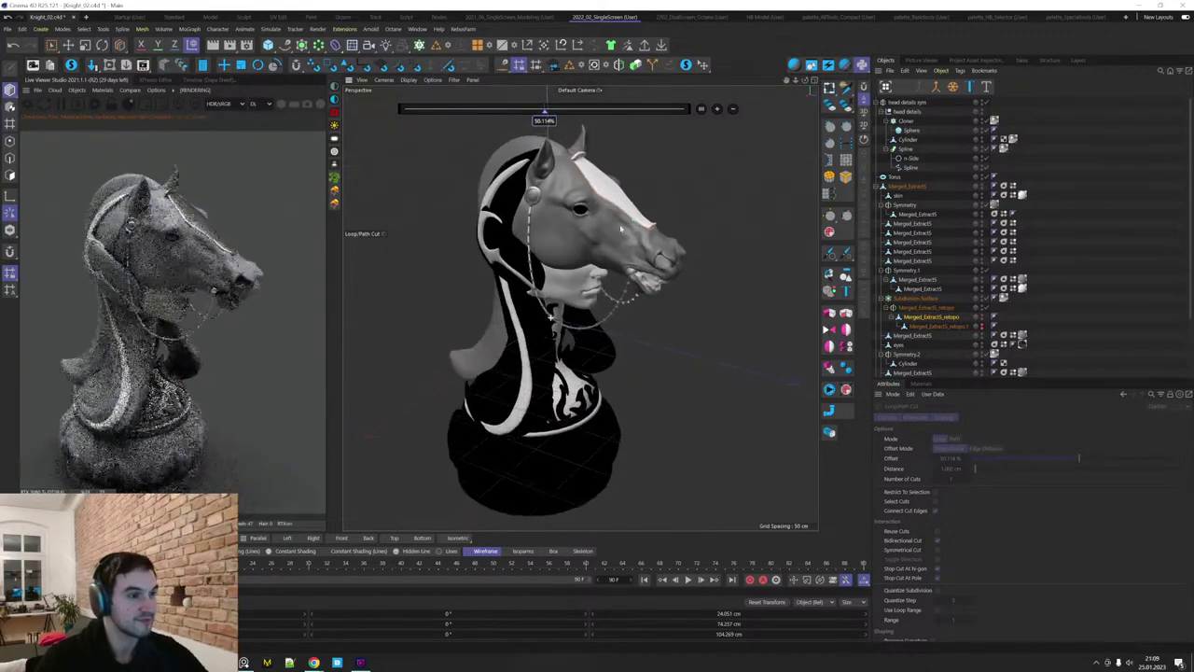
alt+right_drag(562, 179, 656, 175)
alt+middle_drag(586, 289, 573, 351)
Sketch a freehand spline over the horse head from the round disc below the ear to the forehead plate's upper corner.
key(e)
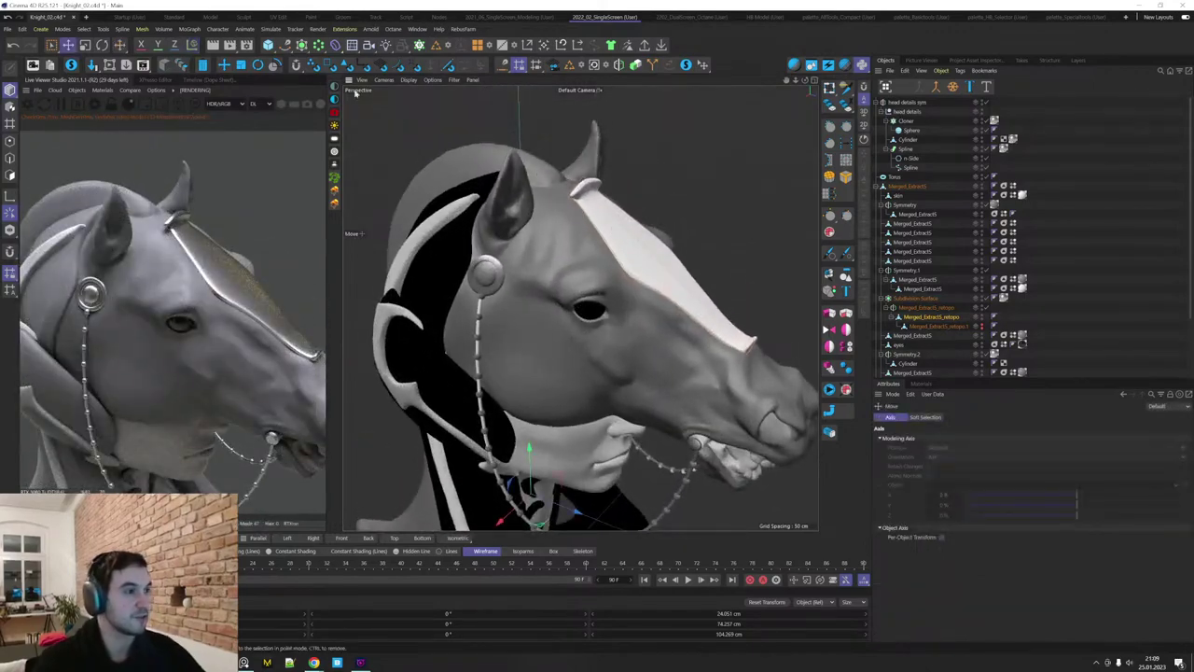
click(291, 48)
click(323, 76)
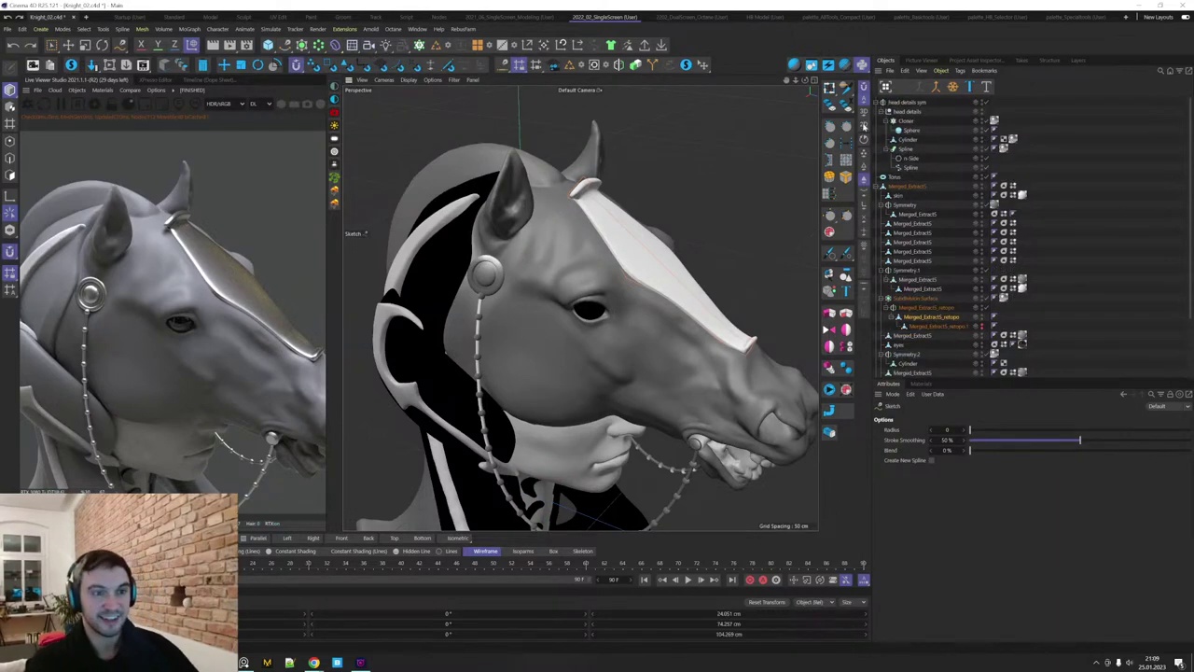
alt+drag(555, 209, 573, 280)
alt+middle_drag(575, 359, 580, 308)
mouse_move(580, 308)
alt+mouse_down()
mouse_move(586, 288)
mouse_move(518, 330)
mouse_move(562, 194)
mouse_move(510, 252)
alt+mouse_up()
key(ctrl+z)
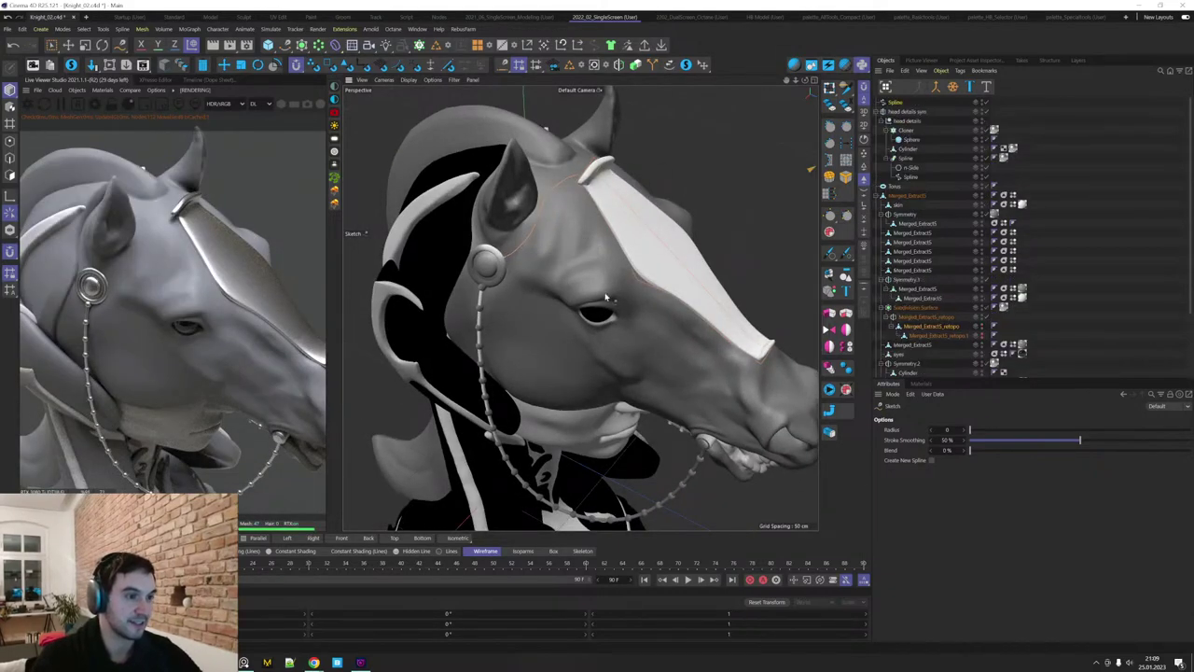
alt+drag(673, 271, 664, 205)
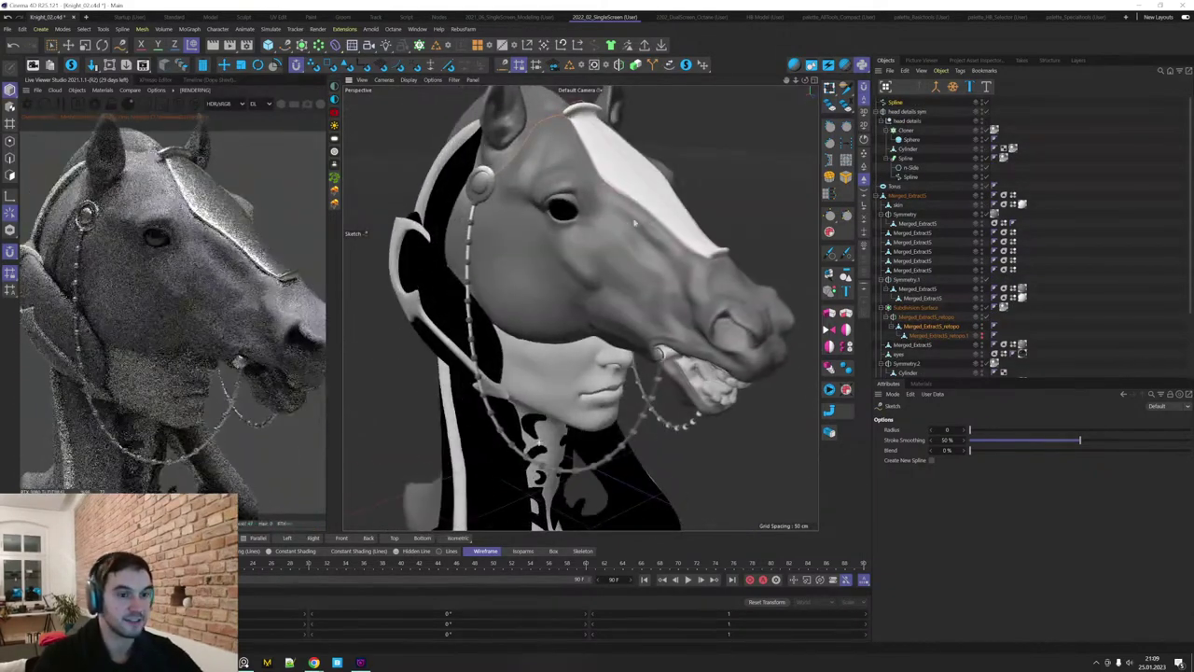
key(e)
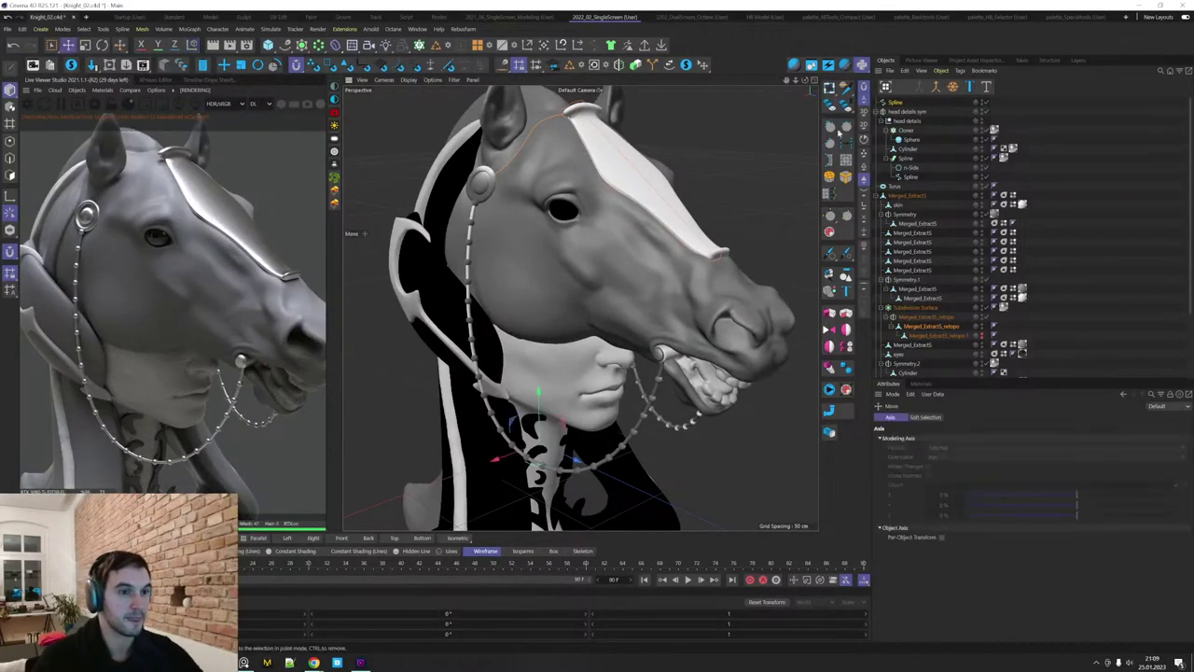
Duplicate the rein's spline sweep within the head details and replace its path with a copy of the sketched spline.
click(473, 217)
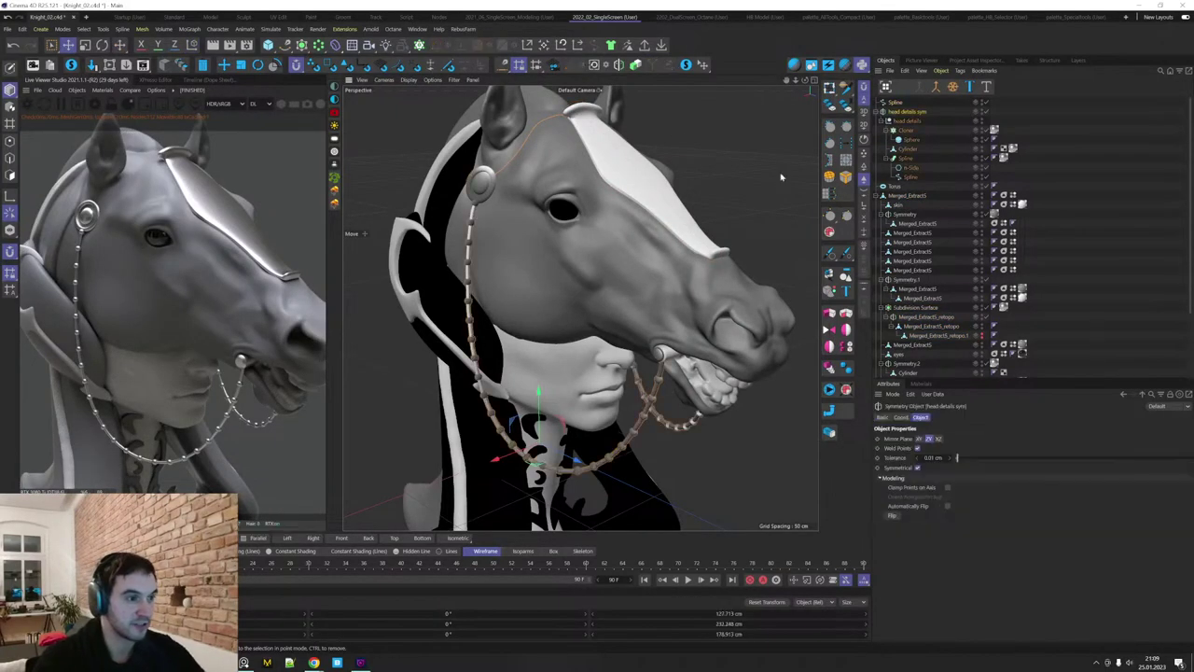
ctrl+drag(914, 129, 911, 144)
click(910, 149)
key(Delete)
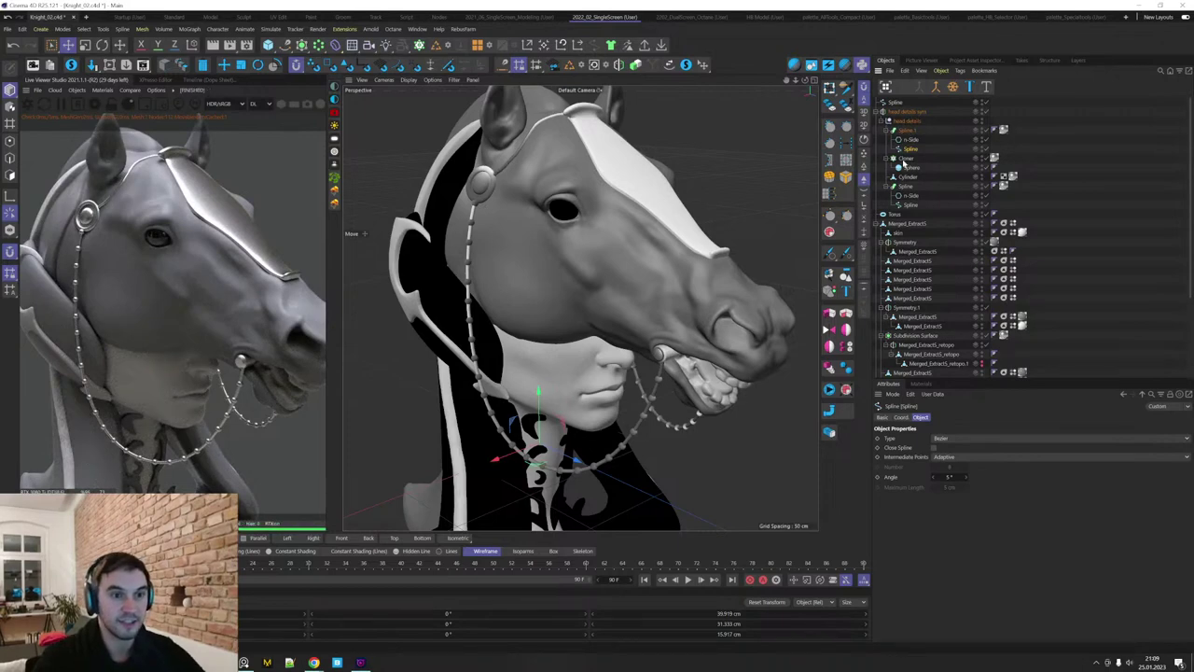
Duplicate the bead cloner, link the copy to the new head strap spline and set its count to 5.
ctrl+drag(909, 129, 908, 127)
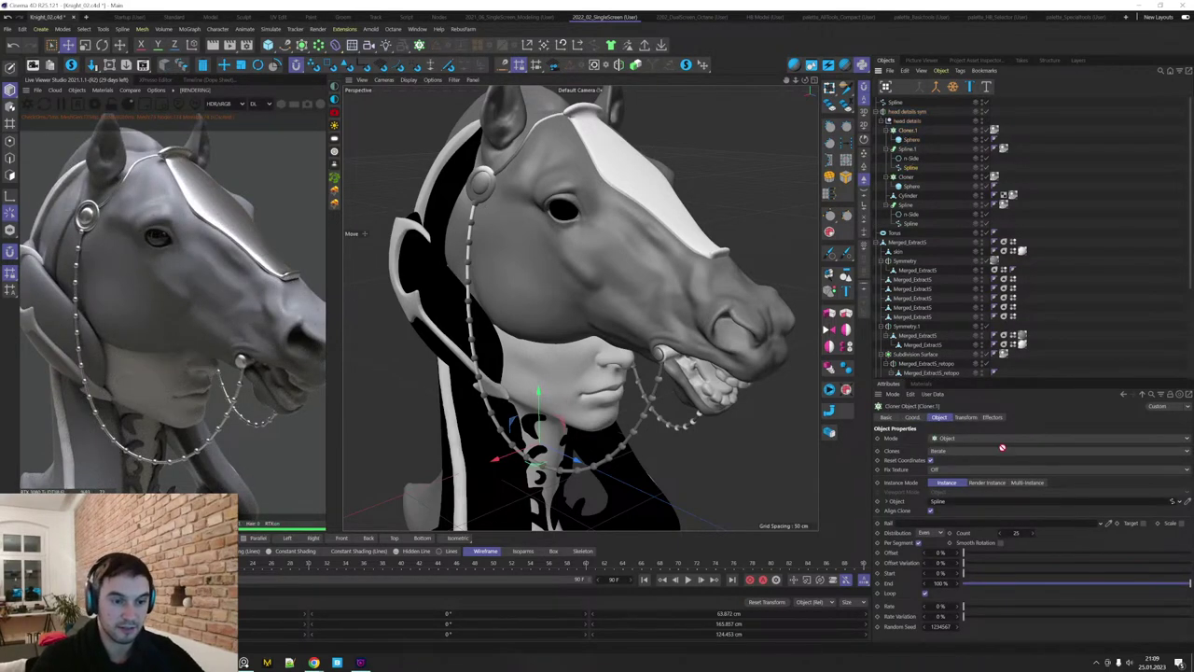
drag(968, 505, 967, 502)
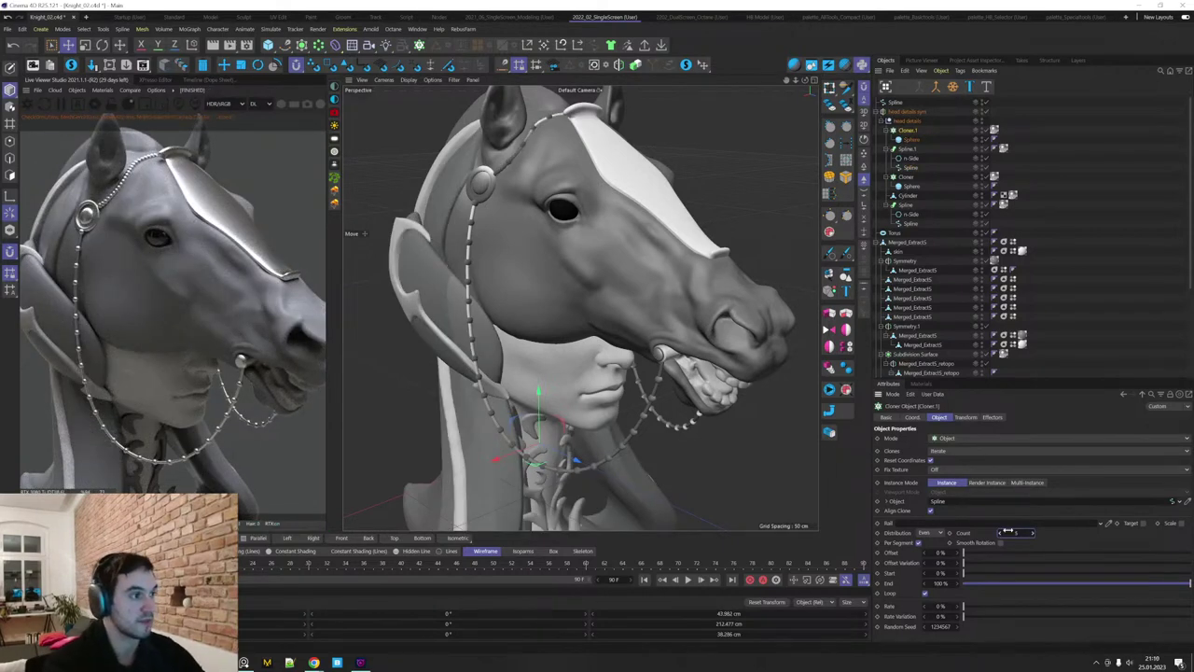
alt+right_drag(623, 273, 603, 347)
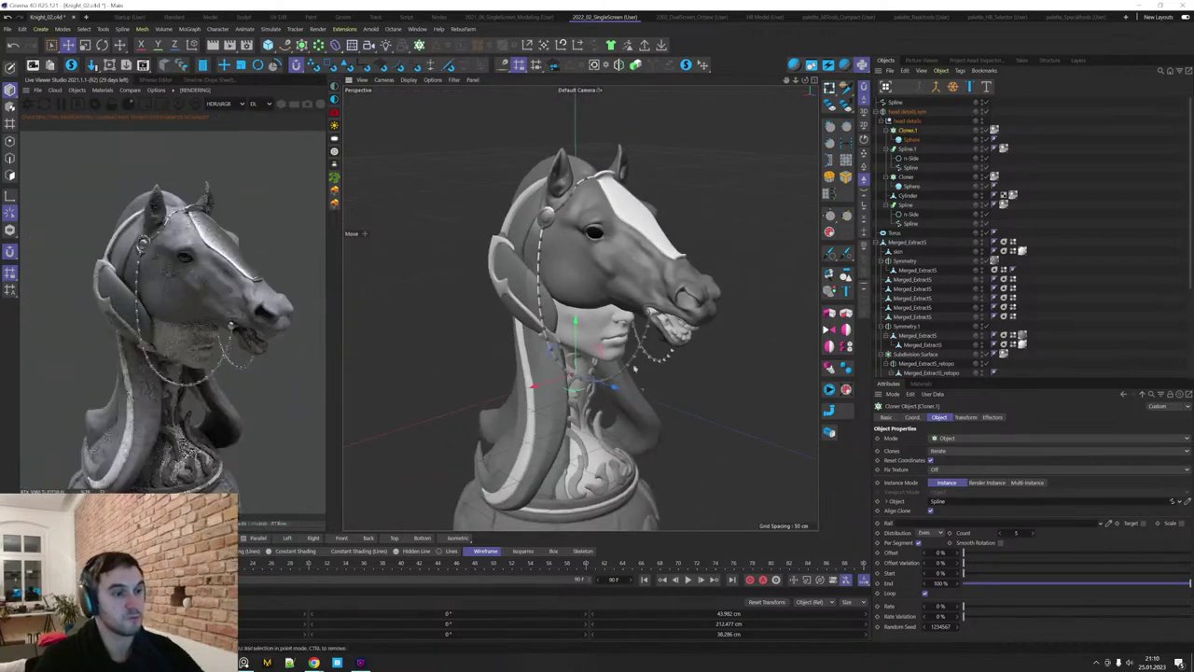
alt+drag(603, 347, 675, 379)
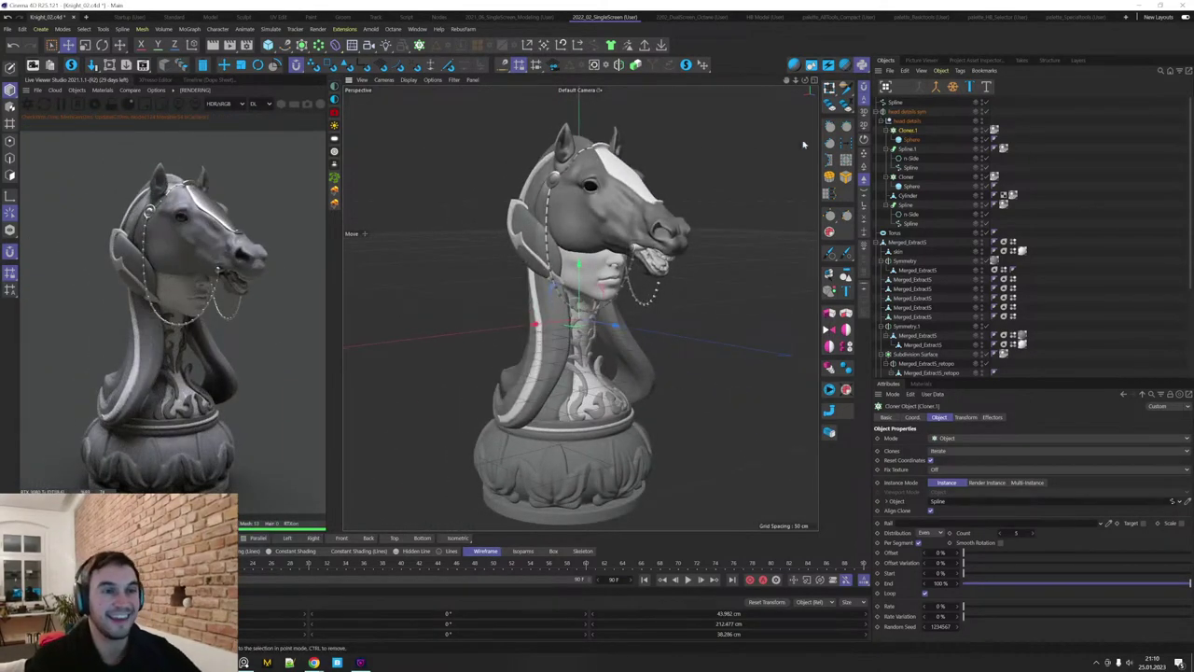
key(e)
alt+drag(673, 226, 663, 317)
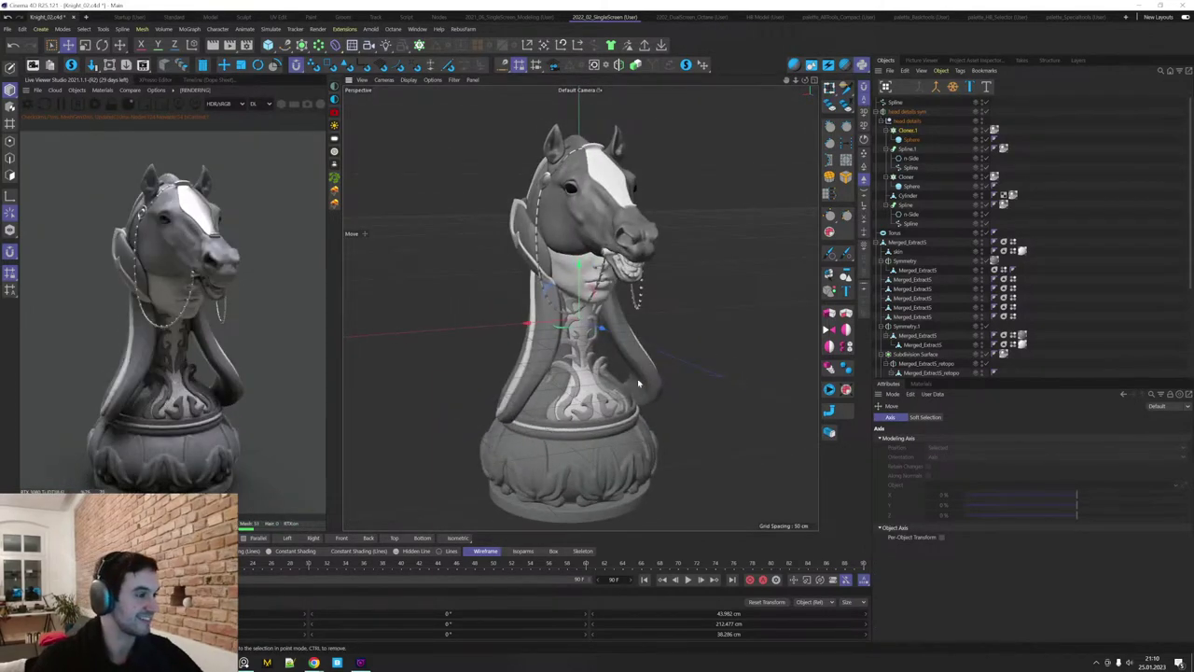
alt+drag(638, 377, 648, 408)
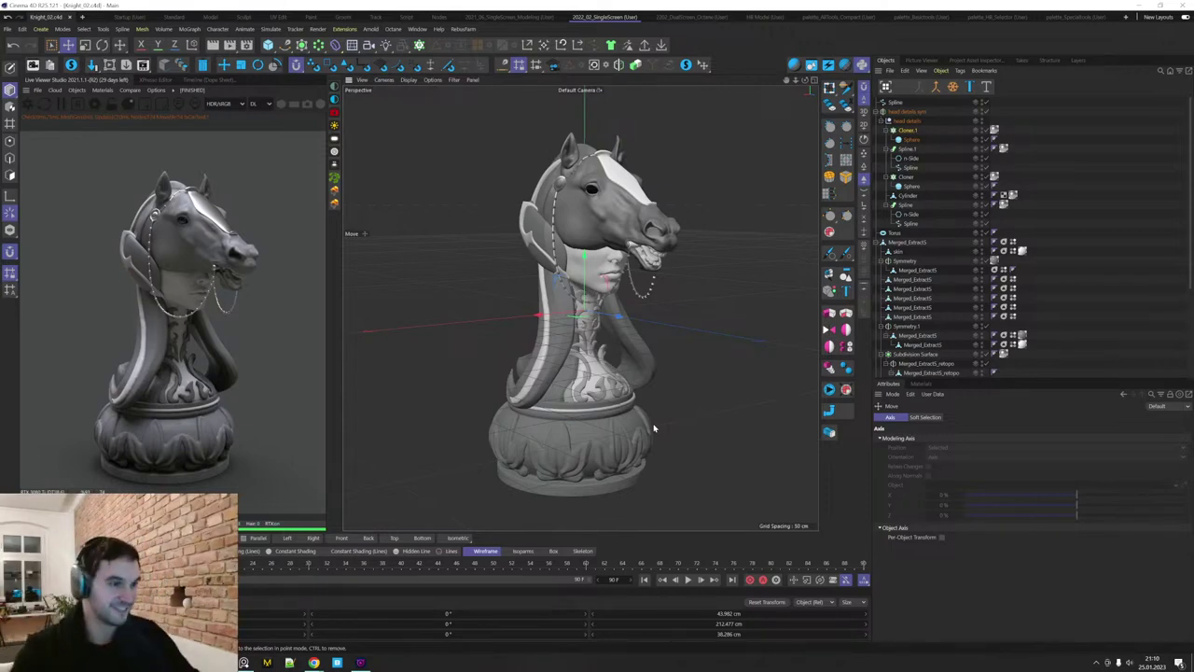
Add a cone primitive and give it a copy of the bead cloner's OctMetal1 material.
click(268, 44)
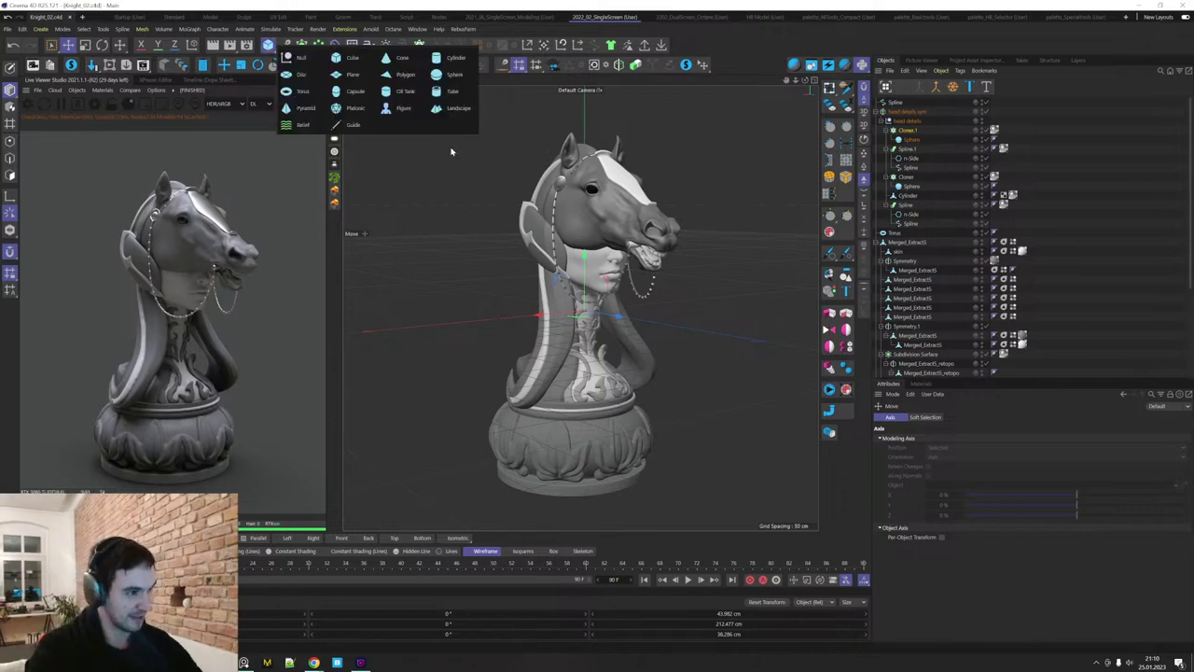
click(405, 66)
alt+drag(597, 246, 683, 244)
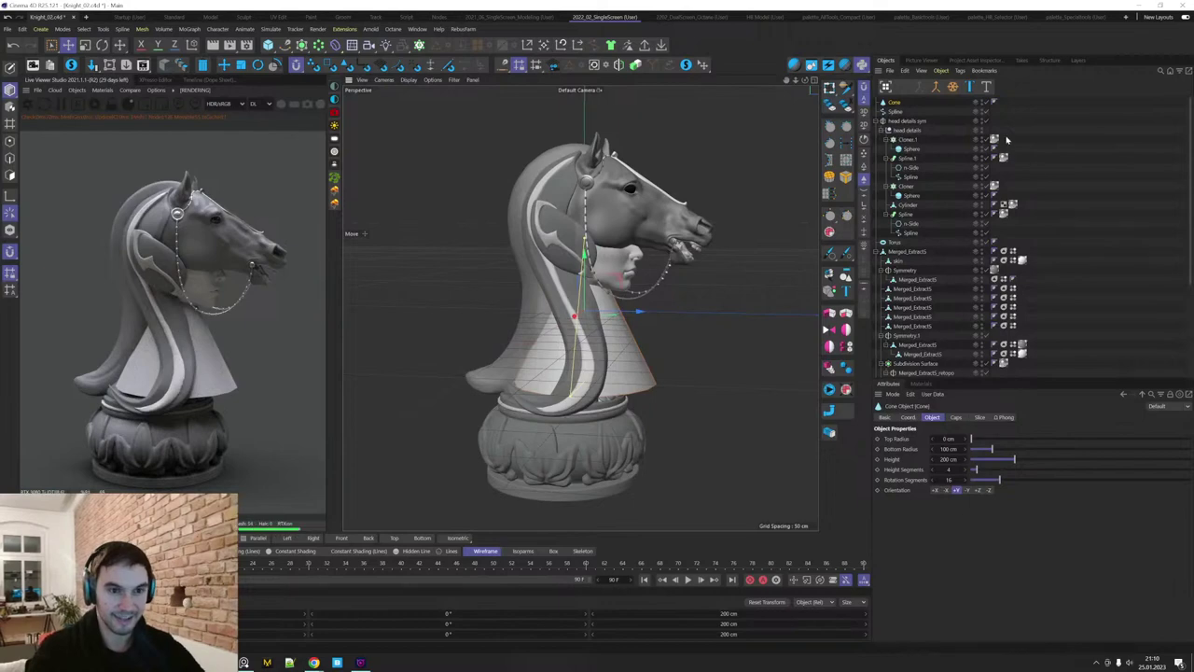
ctrl+drag(995, 139, 1007, 103)
Raise the cone above the horse head with its base narrowed to about 66 cm wide, and tilt it forward by about 41.6°.
drag(585, 254, 680, 83)
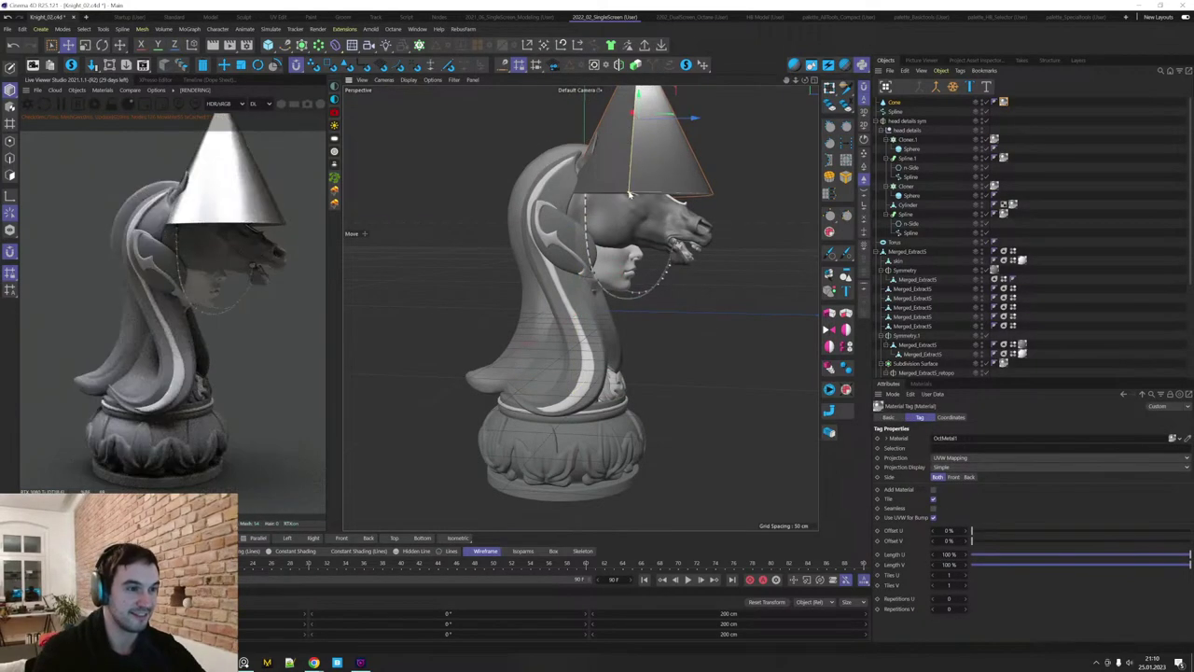
drag(630, 194, 636, 193)
key(r)
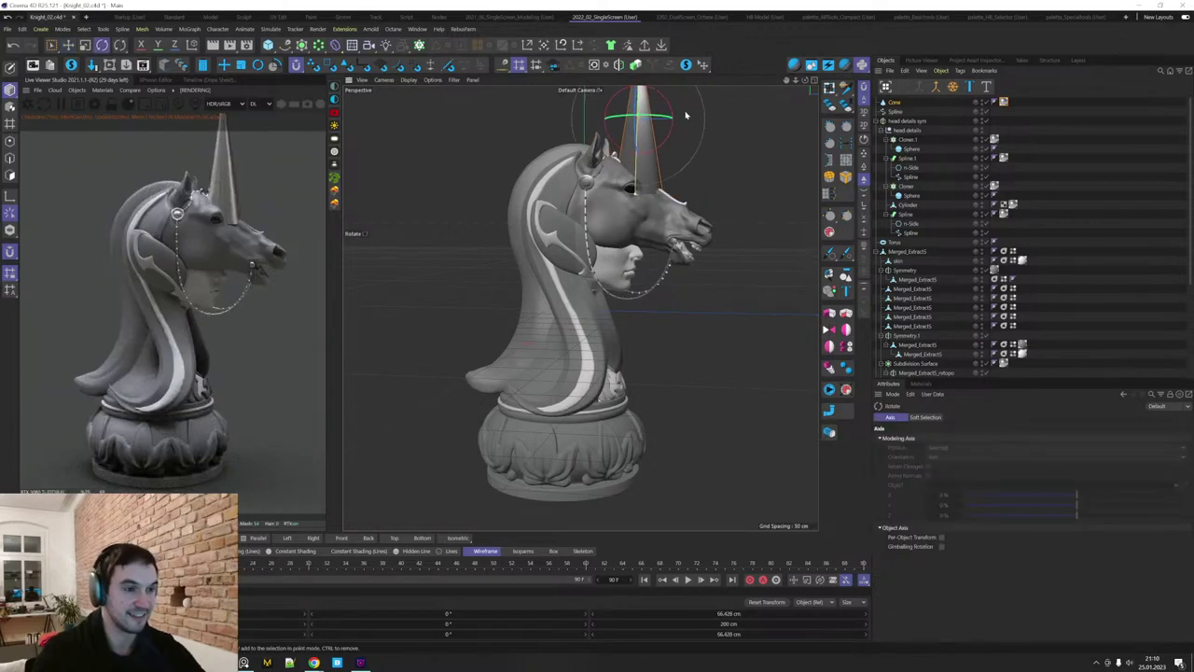
mouse_move(685, 114)
mouse_down()
mouse_move(677, 112)
mouse_move(682, 123)
mouse_up()
alt+middle_drag(721, 126, 706, 169)
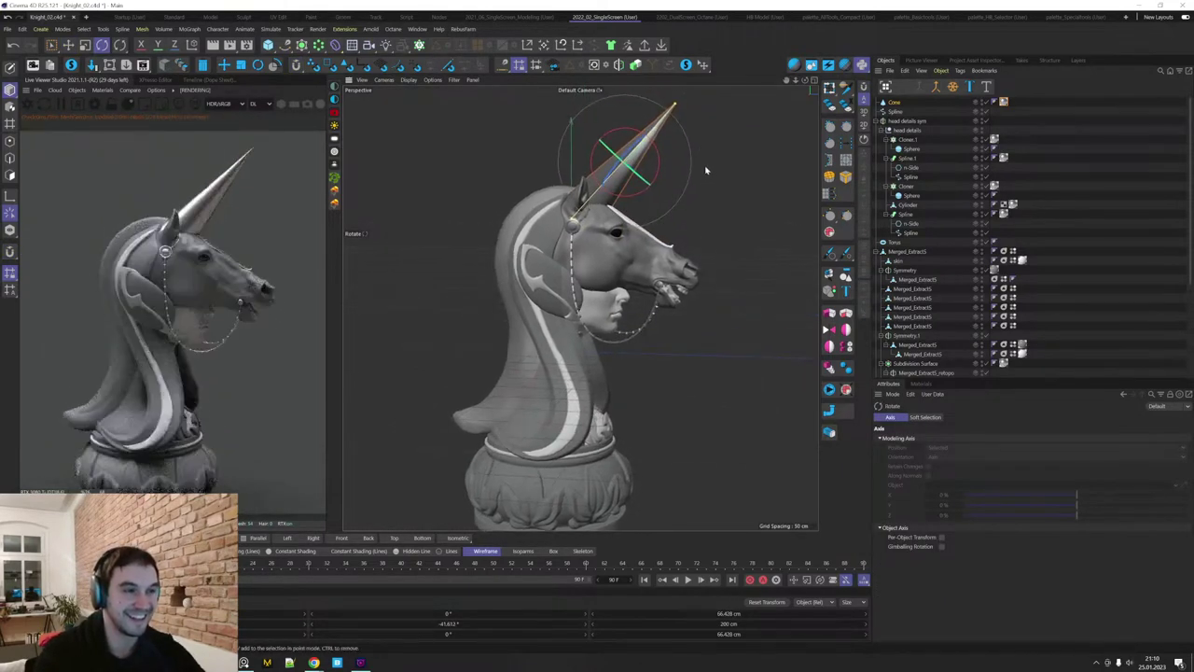
Resize the cone to about 99 cm high with a 10.2 cm bottom radius and move it onto the forehead plate as a horn.
drag(673, 107, 650, 134)
drag(600, 191, 601, 195)
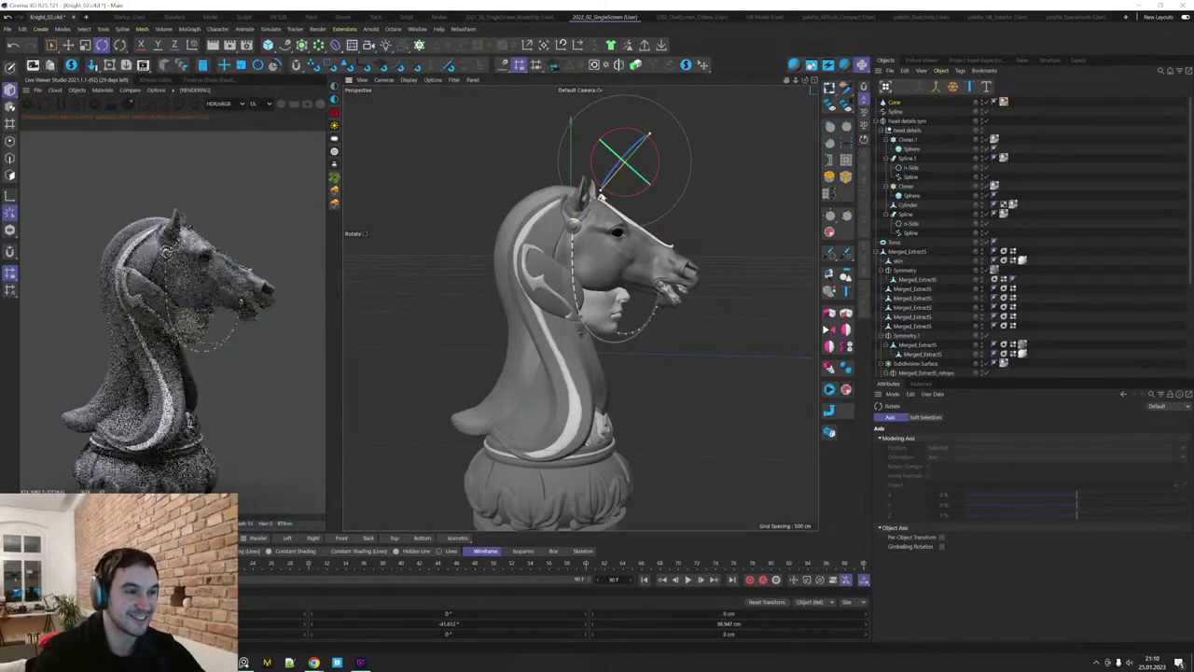
key(e)
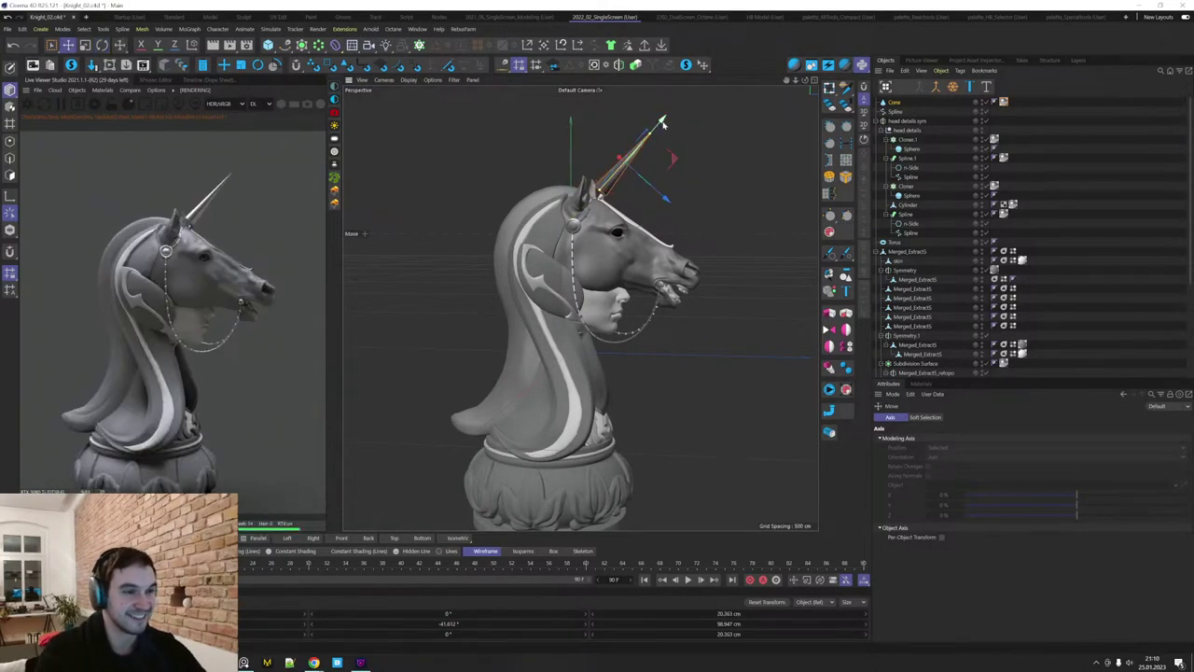
drag(673, 158, 685, 184)
alt+drag(738, 243, 677, 240)
alt+drag(646, 371, 670, 349)
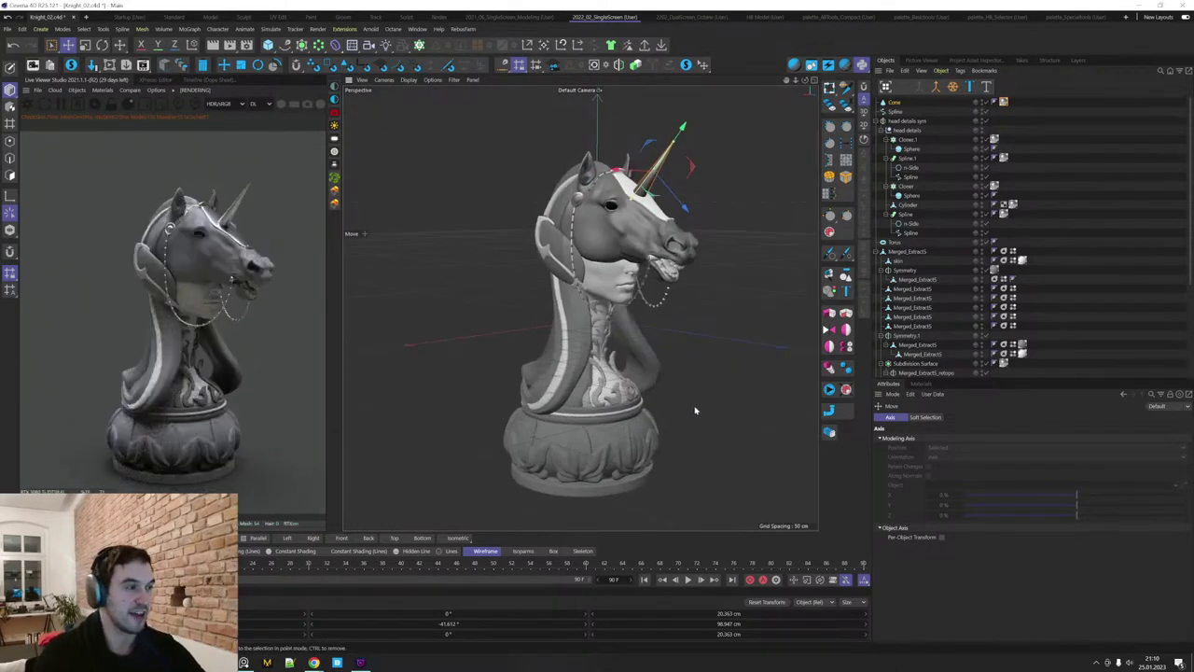
alt+middle_drag(747, 395, 736, 397)
click(735, 397)
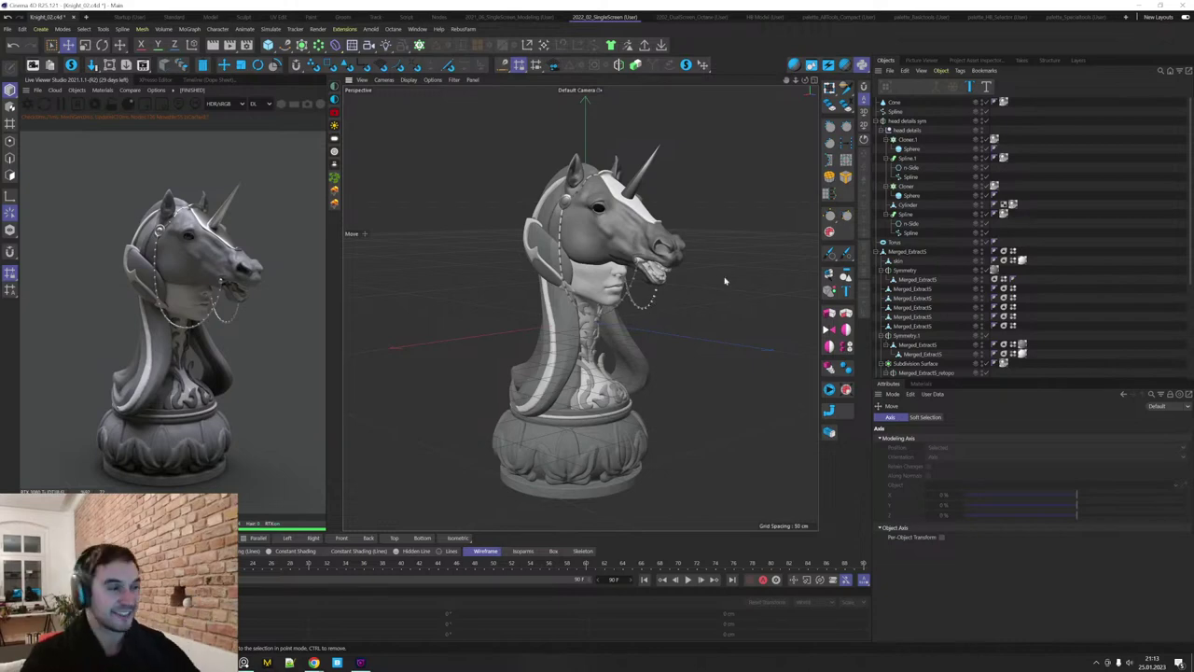
Compare the chess knight with and without the horn and examine the horn from several angles.
click(987, 103)
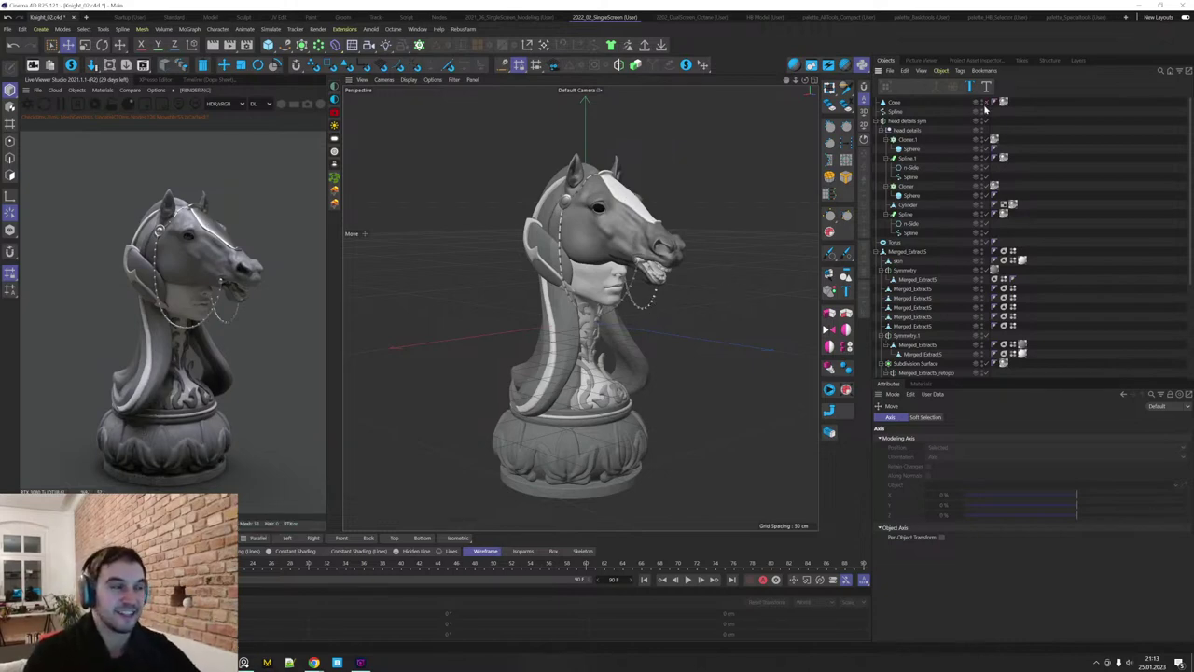
click(987, 102)
mouse_move(710, 202)
alt+mouse_down()
mouse_move(740, 219)
mouse_move(713, 222)
alt+mouse_up()
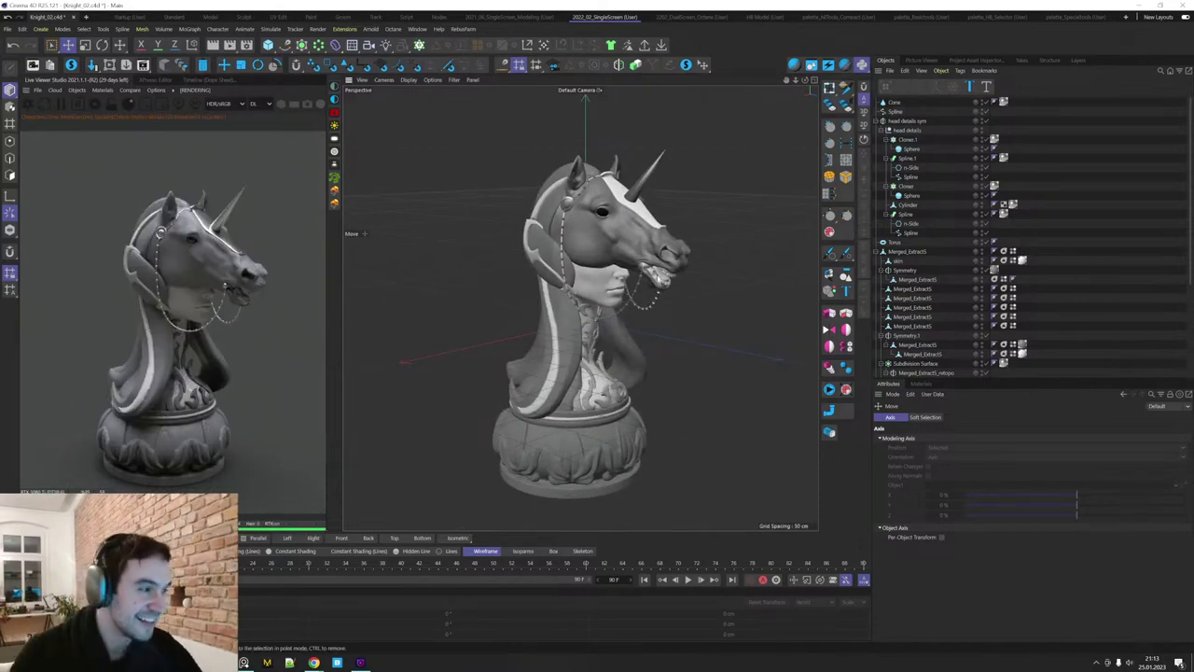
alt+drag(715, 284, 682, 355)
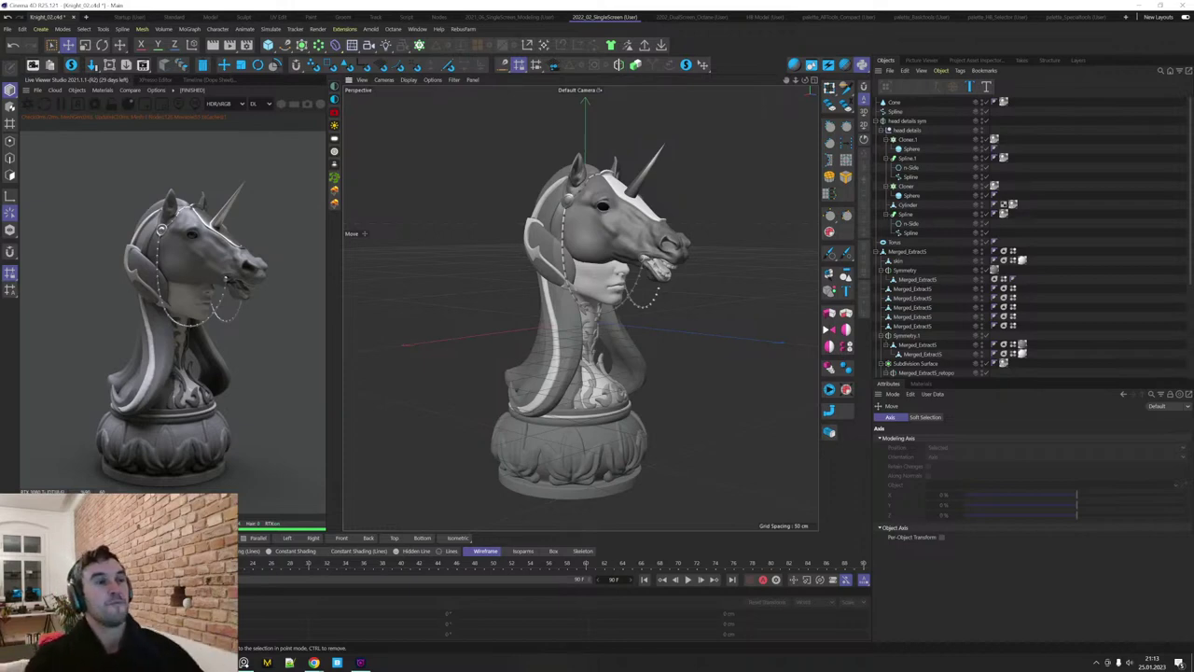
click(645, 184)
alt+drag(669, 217, 719, 275)
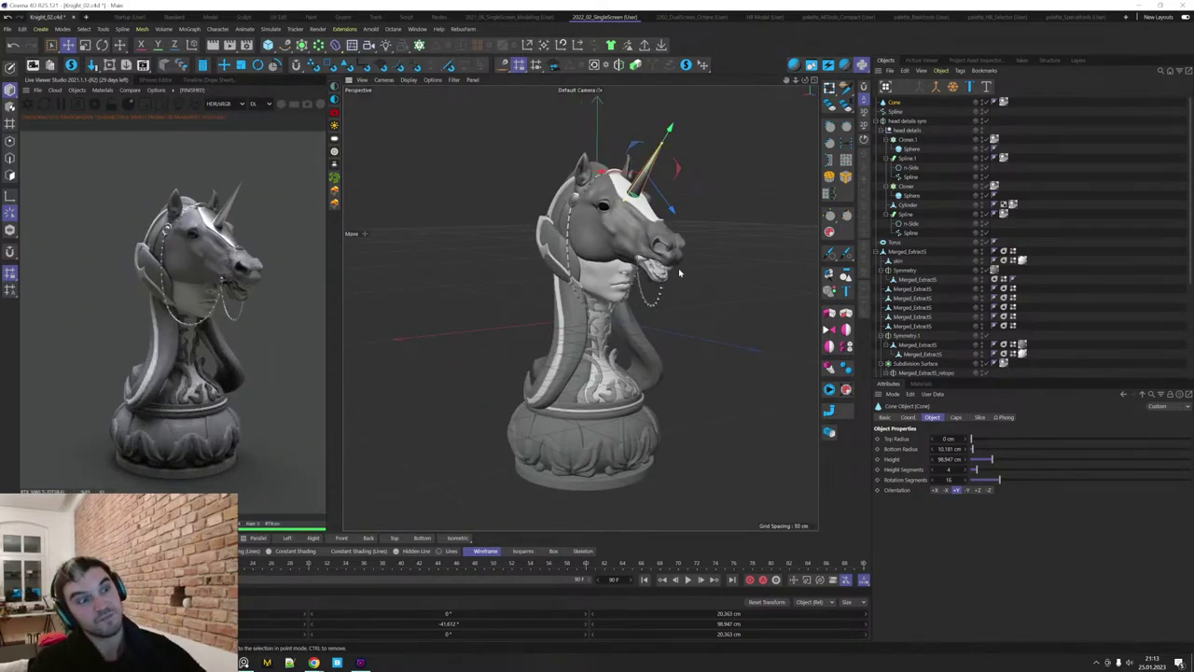
mouse_move(638, 218)
alt+mouse_down()
mouse_move(718, 223)
mouse_move(553, 235)
mouse_move(644, 227)
alt+mouse_up()
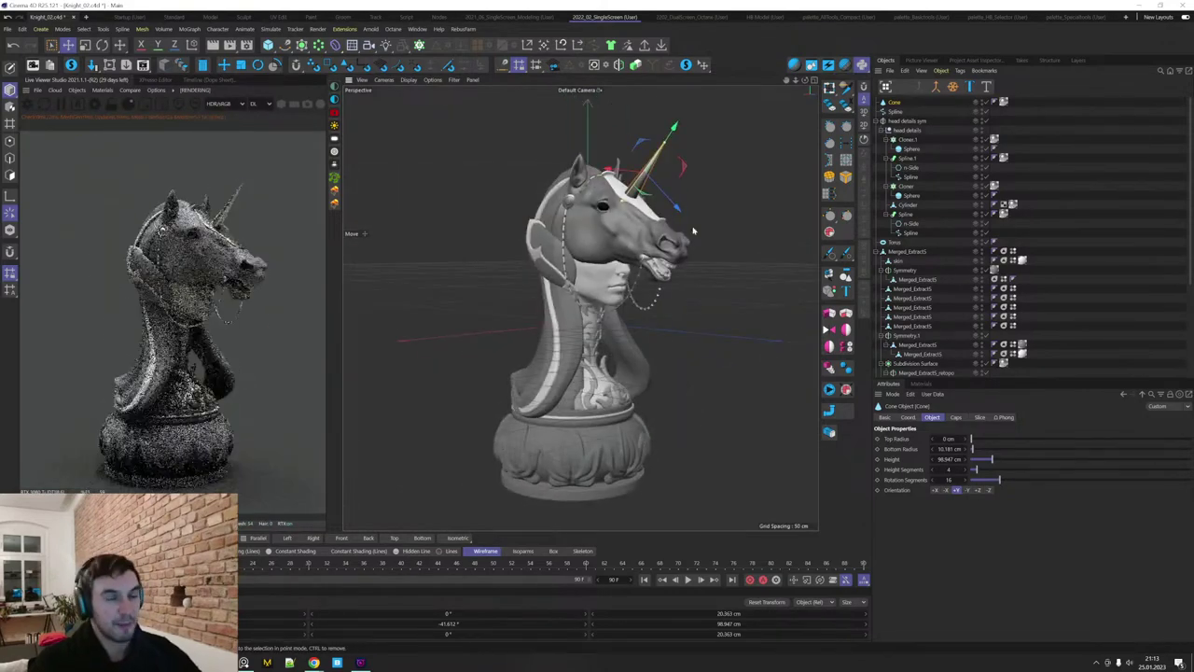
Disable the cone horn and select the forehead plate's Subdivision Surface.
click(986, 103)
click(767, 210)
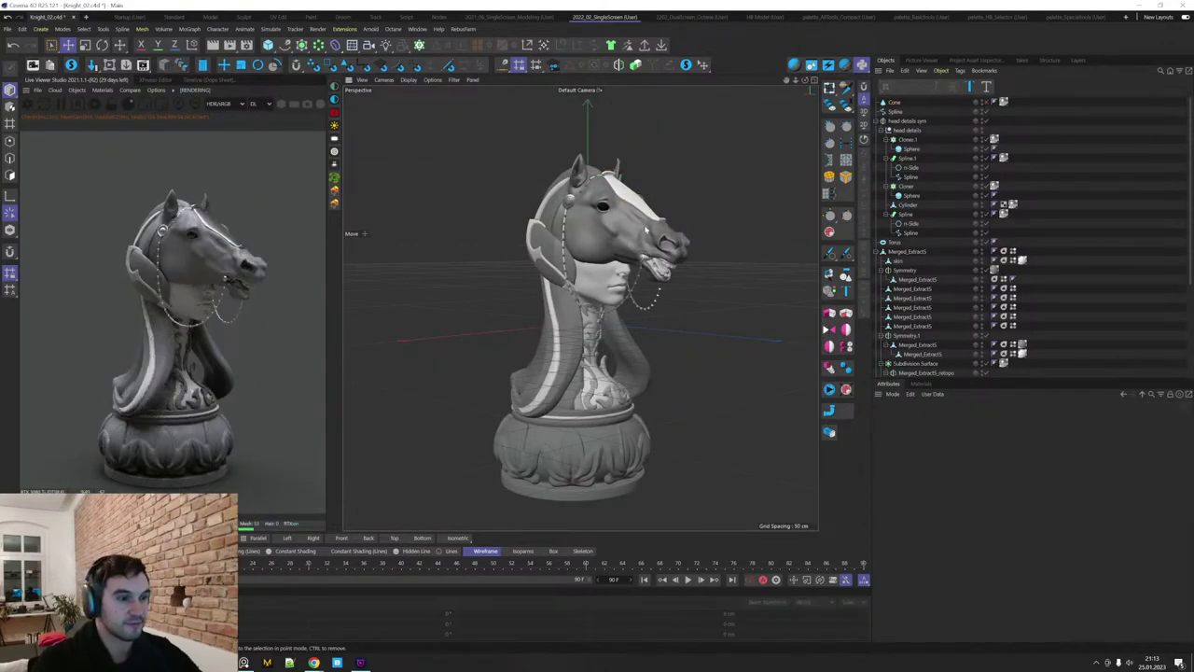
click(641, 356)
alt+drag(678, 345, 665, 362)
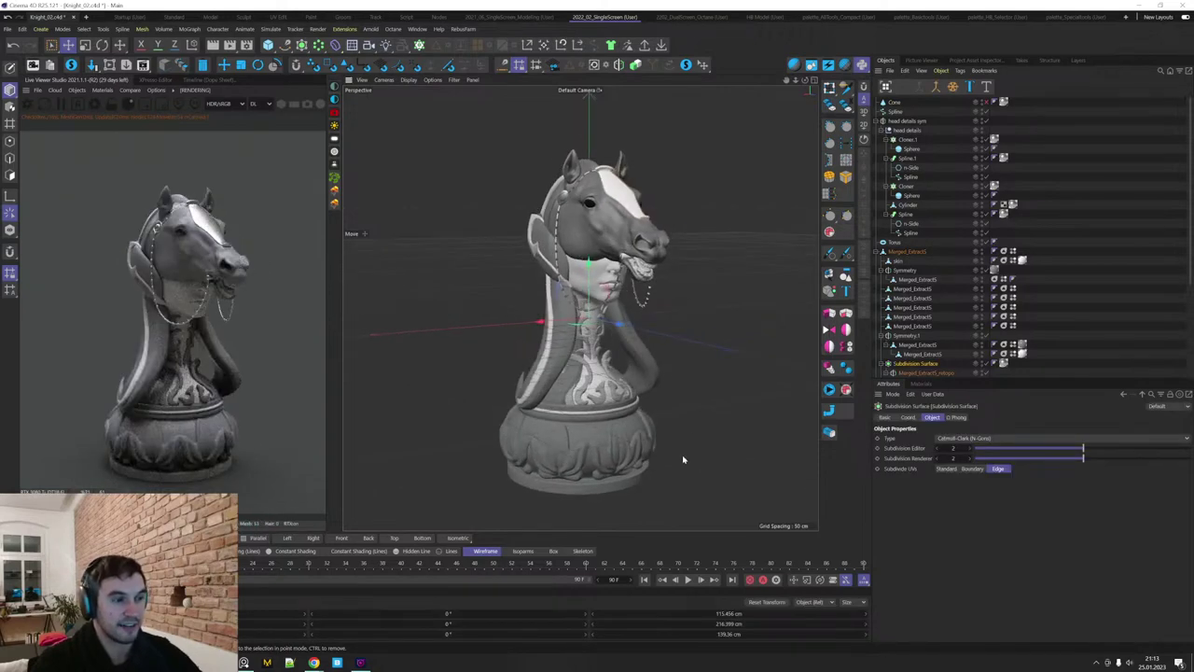
mouse_move(682, 458)
alt+mouse_down()
mouse_move(640, 461)
mouse_move(704, 458)
mouse_move(682, 451)
alt+mouse_up()
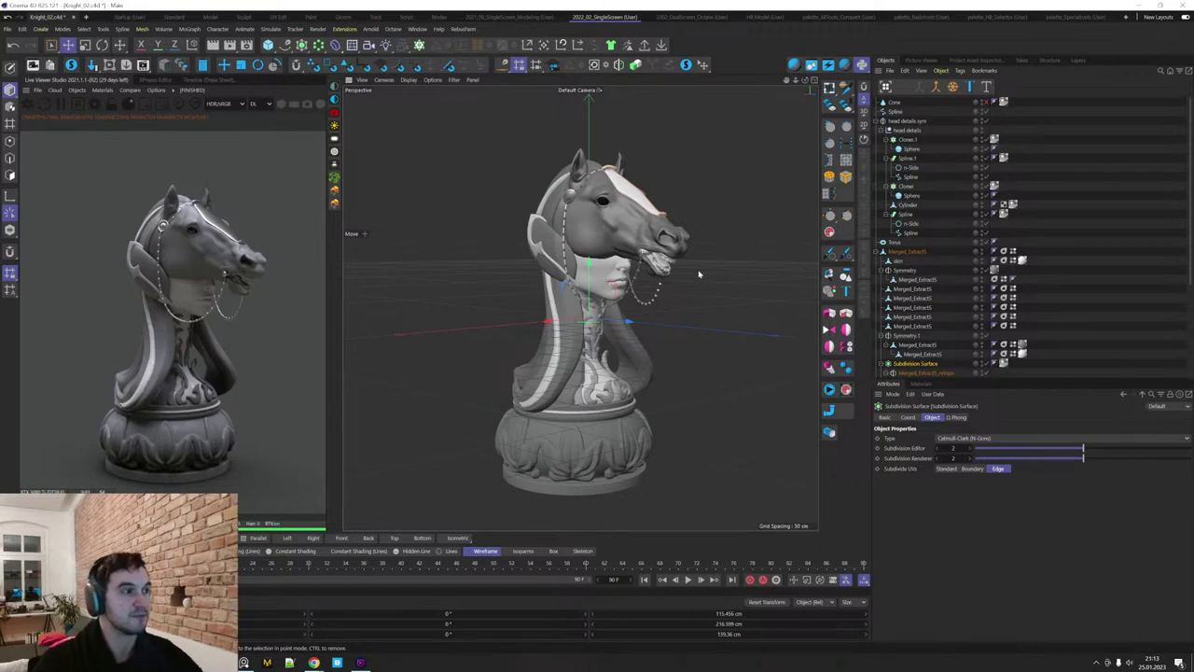
Duplicate the round Cylinder rosette from the head details group as a separate top-level object.
alt+drag(691, 292, 712, 340)
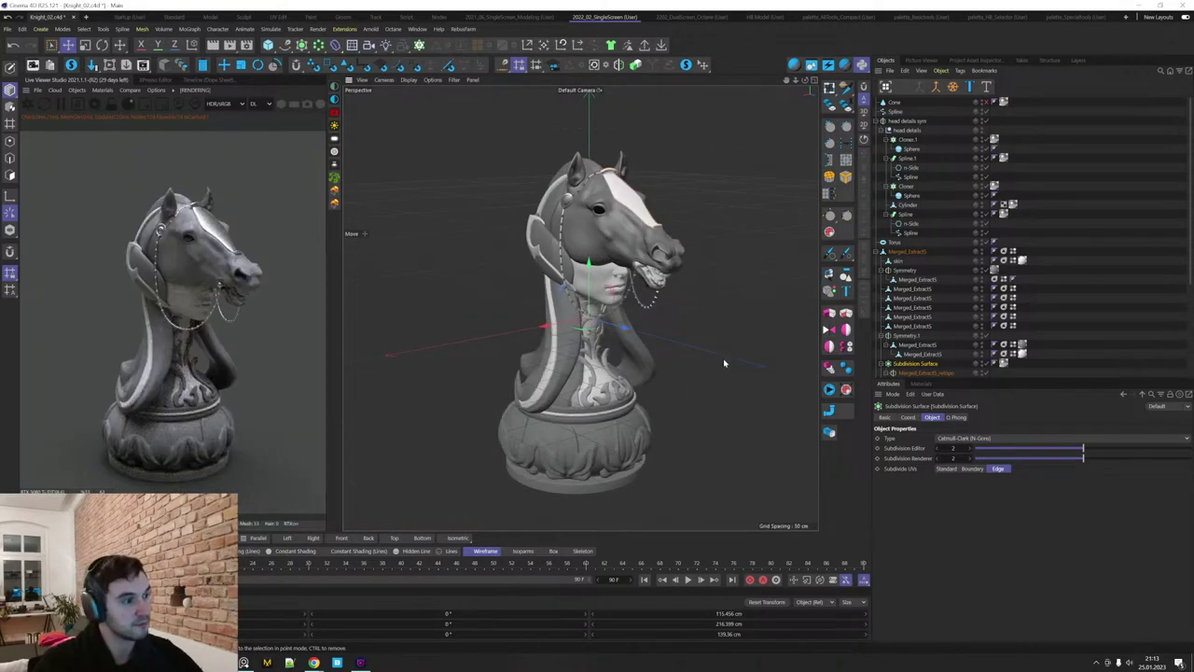
click(566, 199)
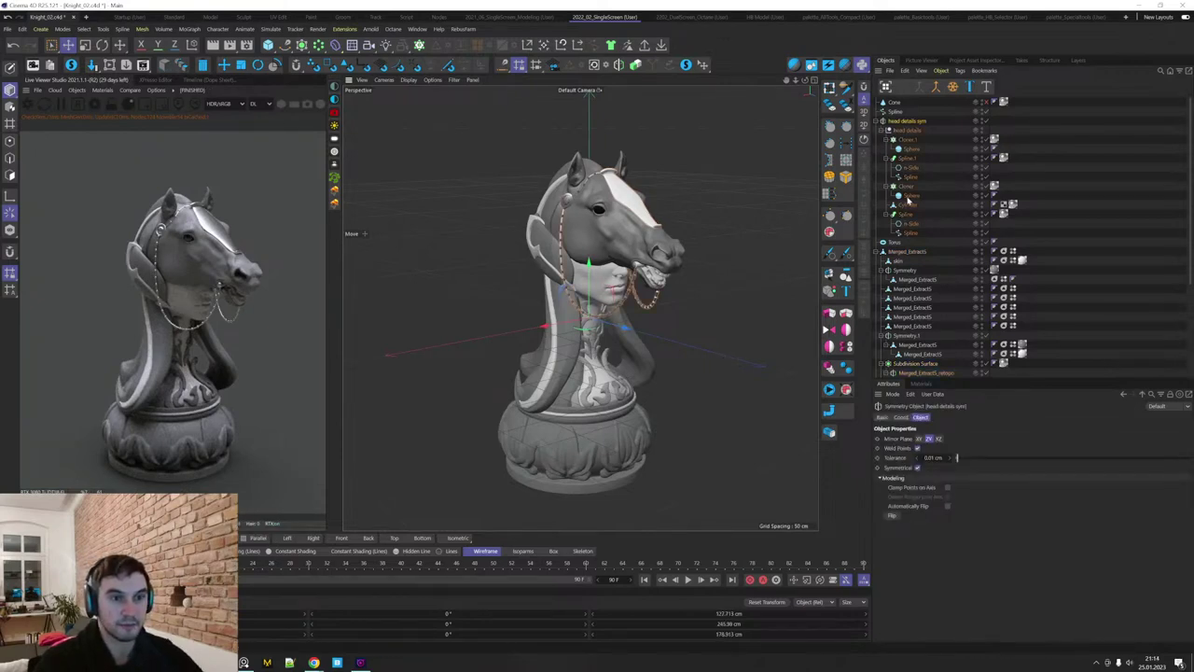
click(907, 205)
key(ctrl+c)
key(ctrl+v)
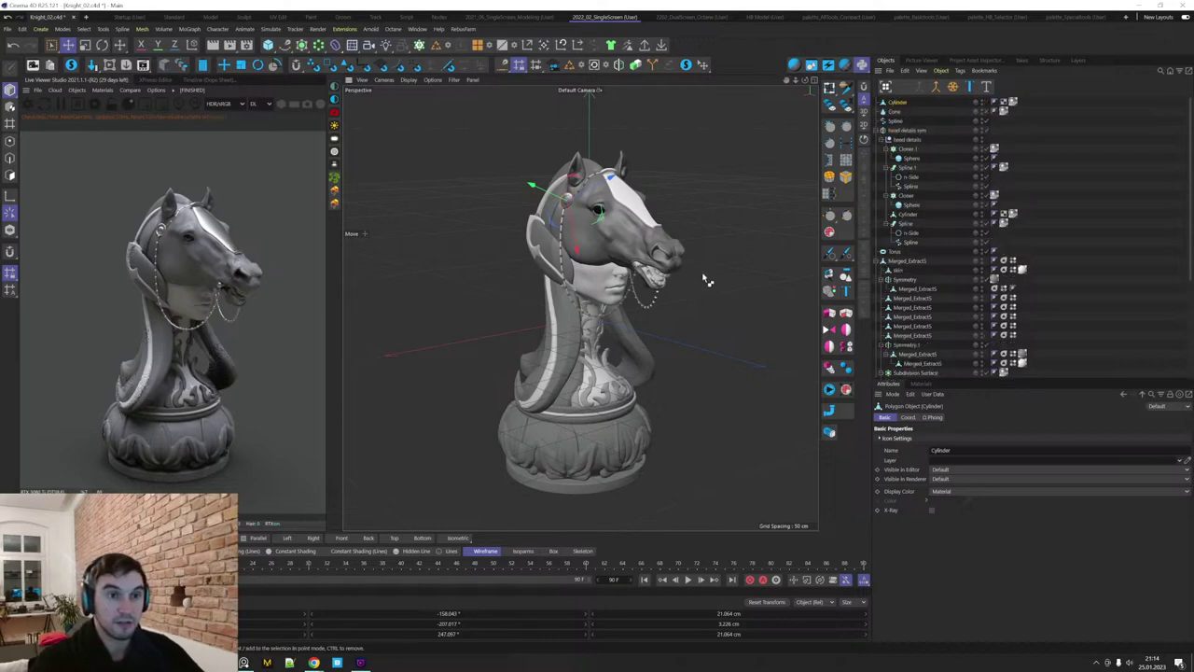
Use the Place tool to move the copied rosette onto the forehead plate's surface, shrunk to about 5.2 cm across.
alt+drag(705, 243, 563, 196)
scroll(607, 247, up, 4)
click(703, 65)
scroll(563, 195, up, 6)
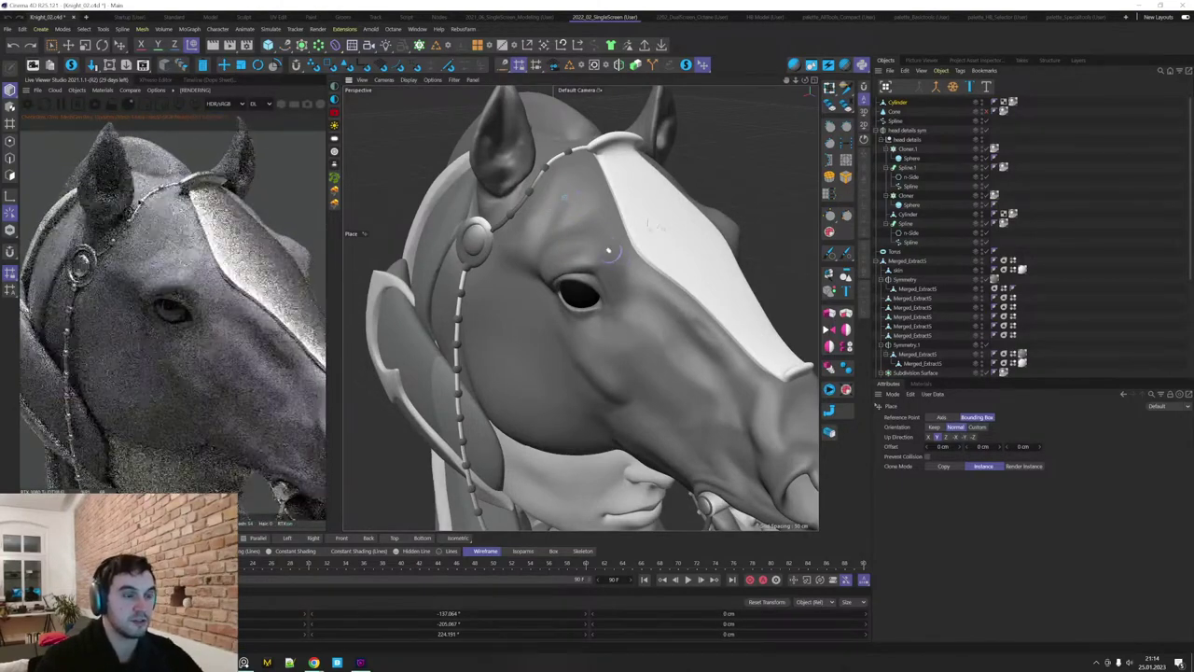
scroll(563, 197, up, 4)
scroll(565, 195, up, 3)
drag(563, 197, 718, 178)
scroll(723, 272, down, 5)
alt+drag(583, 327, 584, 367)
scroll(559, 352, down, 3)
scroll(590, 354, down, 6)
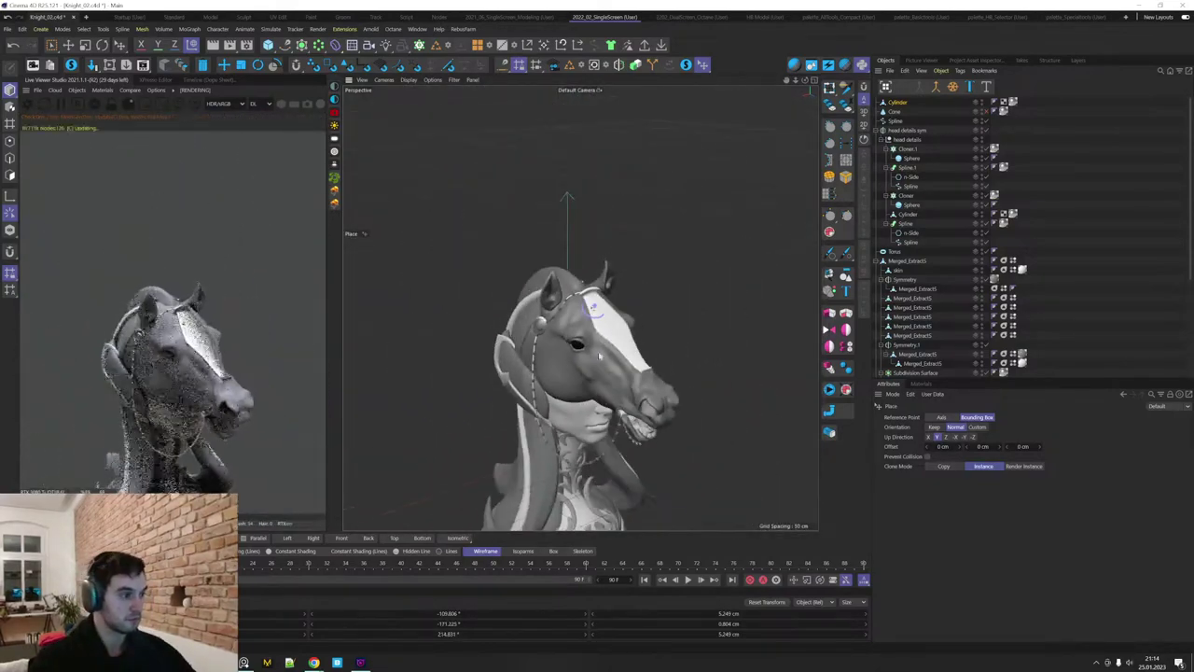
Position the small rosette near the forehead plate's upper side edge and resize it to about 6 cm across.
alt+right_drag(585, 318, 791, 233)
drag(642, 252, 640, 249)
alt+drag(688, 355, 587, 329)
scroll(606, 345, down, 4)
scroll(587, 330, down, 3)
scroll(566, 226, up, 4)
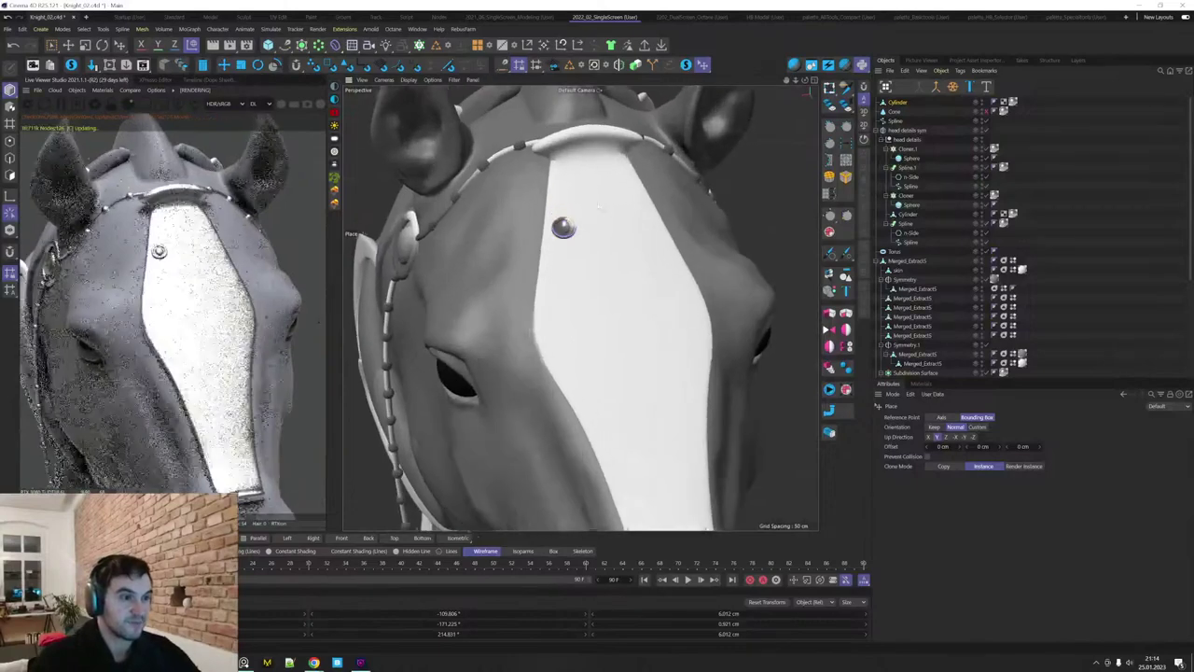
Place seven instance copies of the rosette in a row along one side of the forehead plate, following its edge to the lower end.
drag(565, 228, 592, 386)
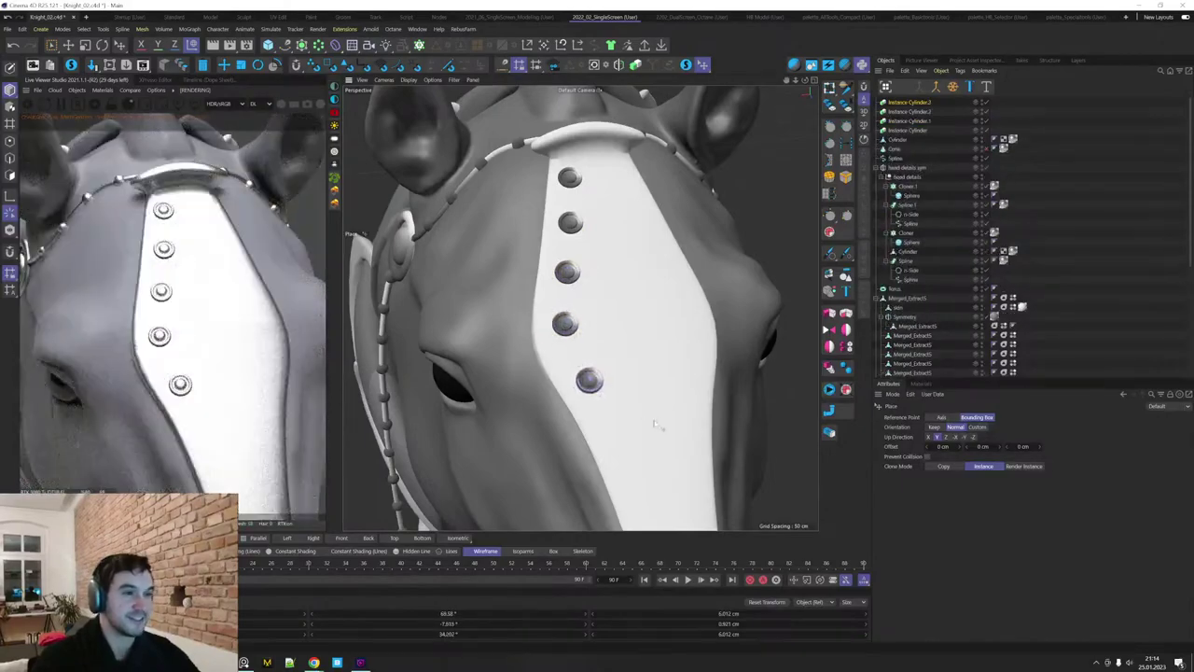
alt+middle_drag(659, 426, 616, 281)
alt+right_drag(616, 281, 589, 287)
ctrl+drag(592, 300, 616, 368)
scroll(638, 346, up, 3)
ctrl+click(609, 366)
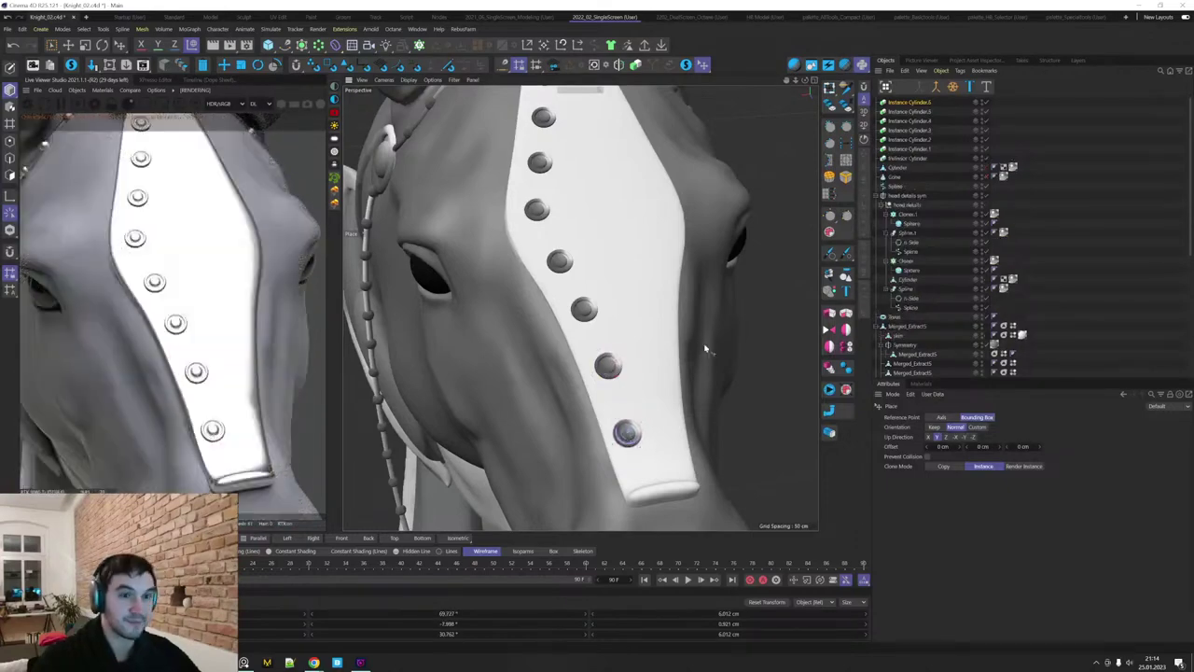
Move the rosette and all its instances into the head details group under the symmetry, and check the mirrored studs on the knight.
click(903, 168)
shift+click(911, 103)
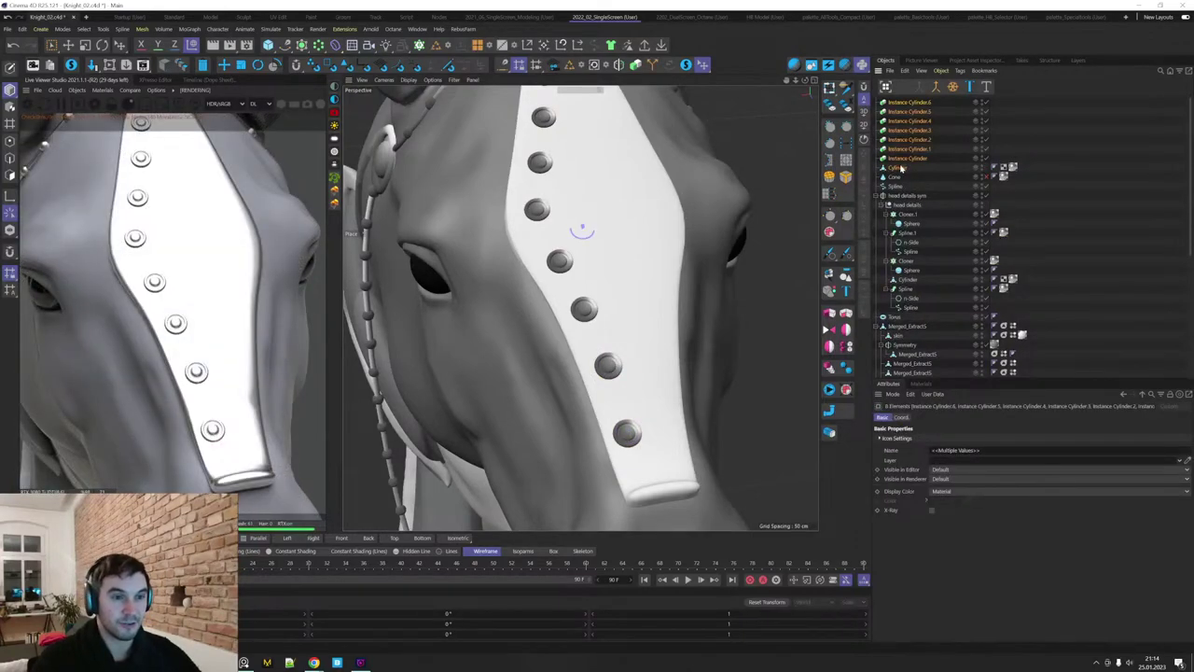
drag(900, 168, 913, 212)
alt+right_drag(692, 320, 584, 307)
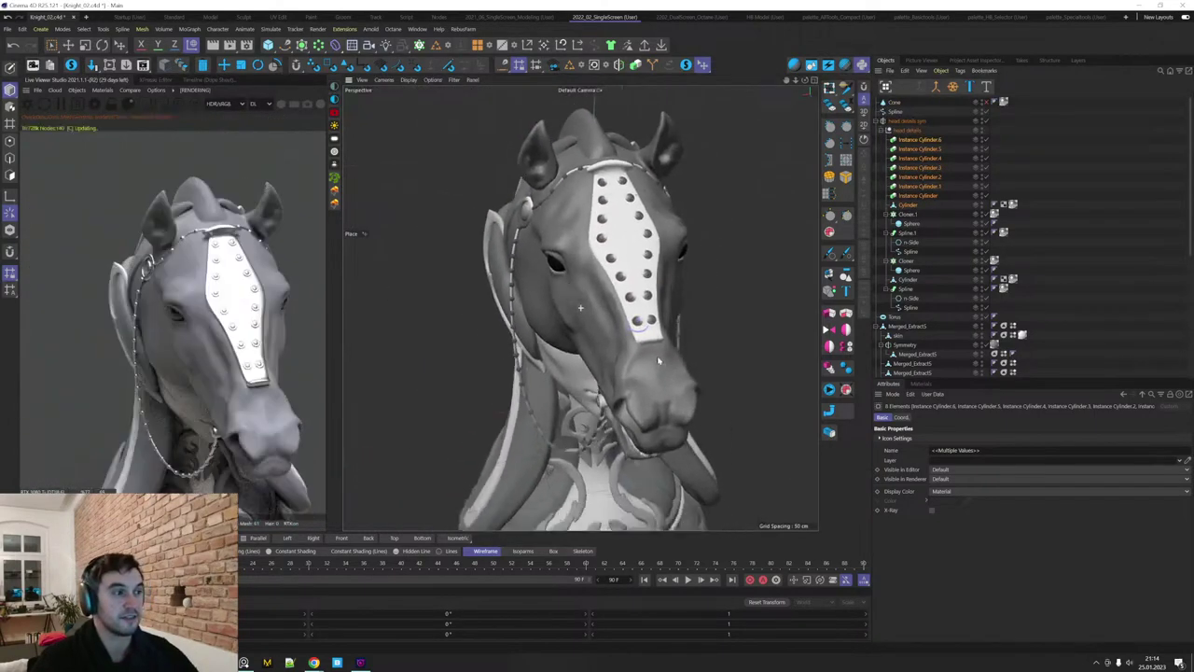
alt+drag(584, 306, 664, 297)
alt+right_drag(664, 297, 625, 404)
alt+middle_drag(626, 405, 643, 355)
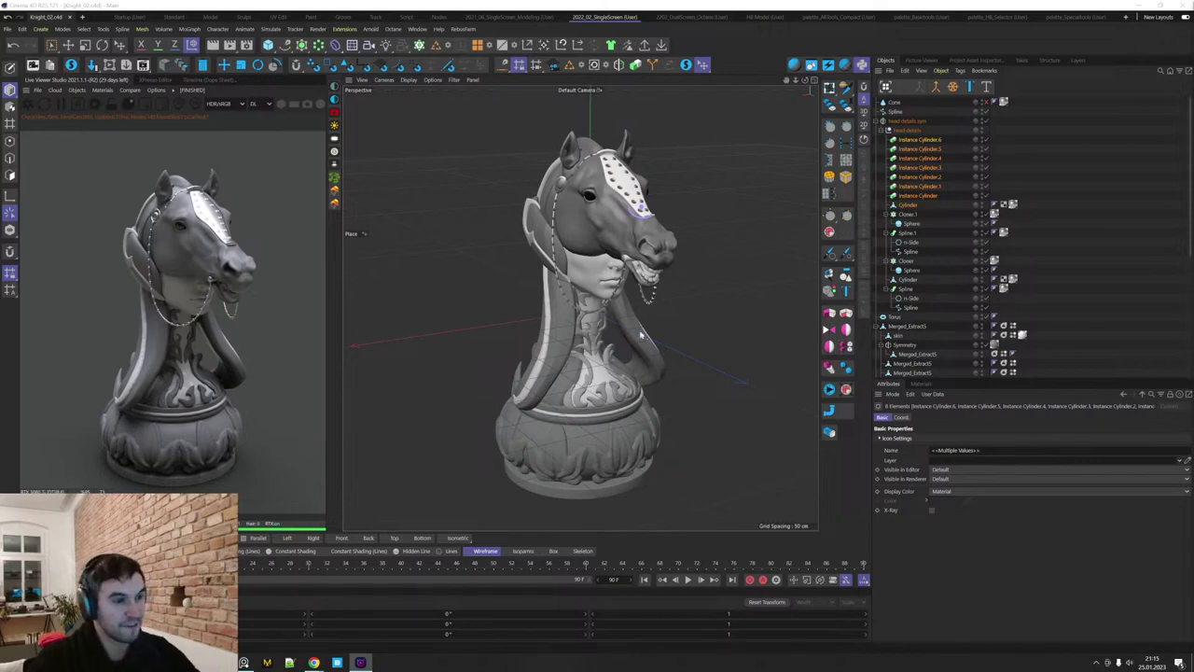
key(e)
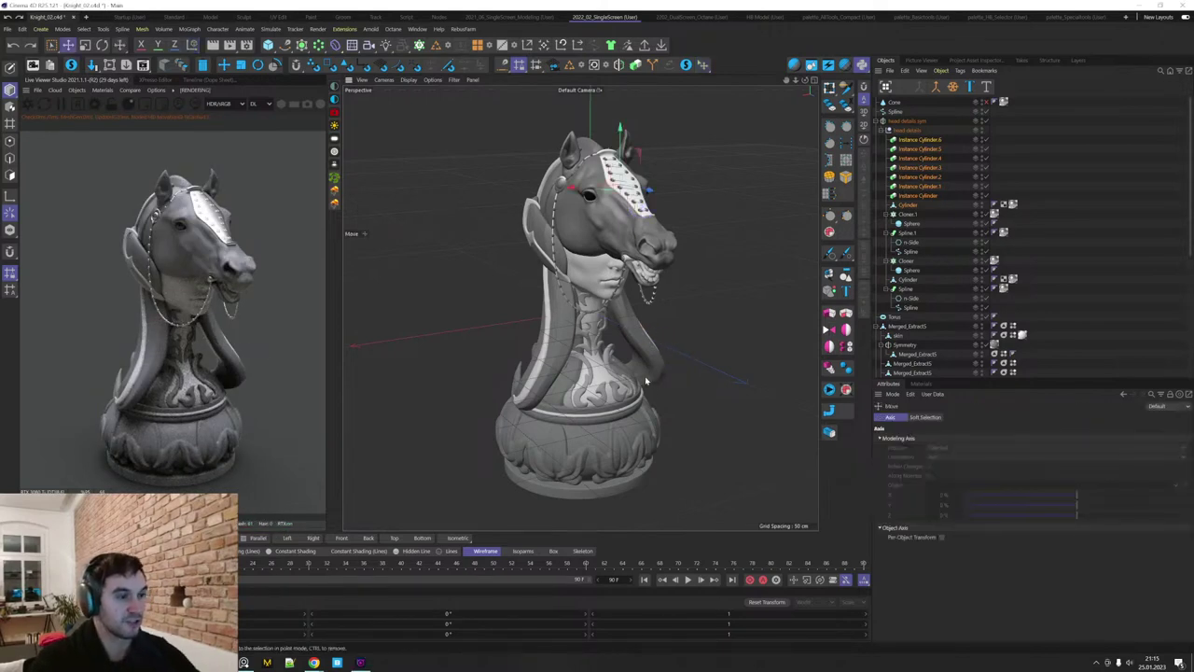
alt+drag(646, 381, 784, 419)
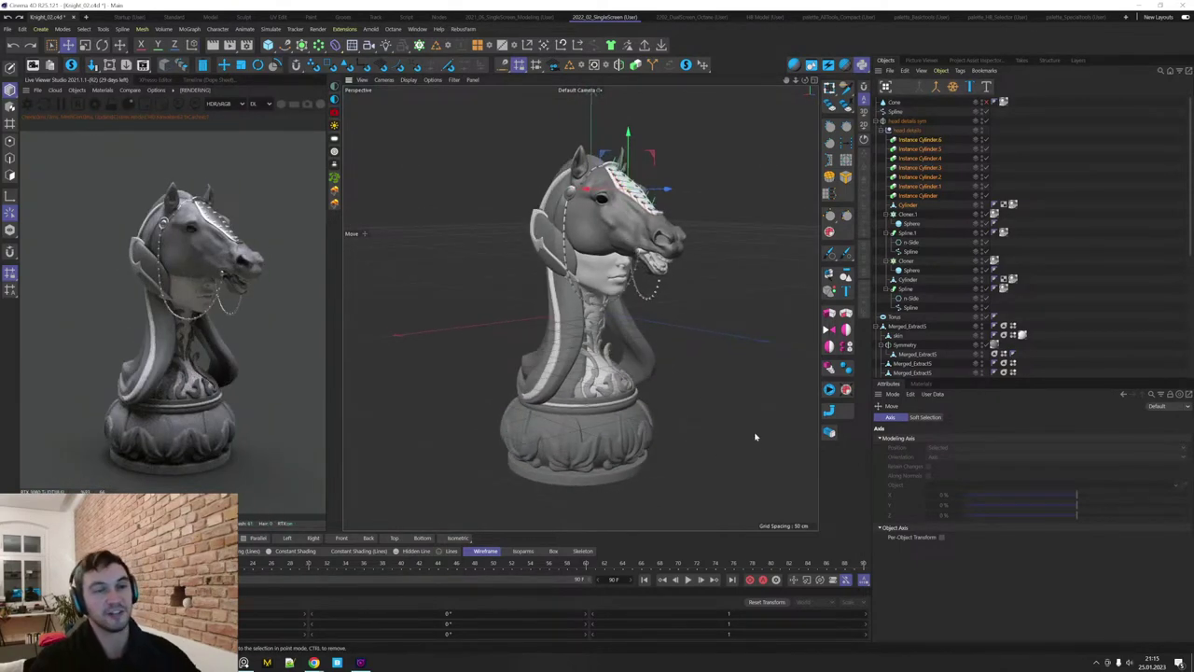